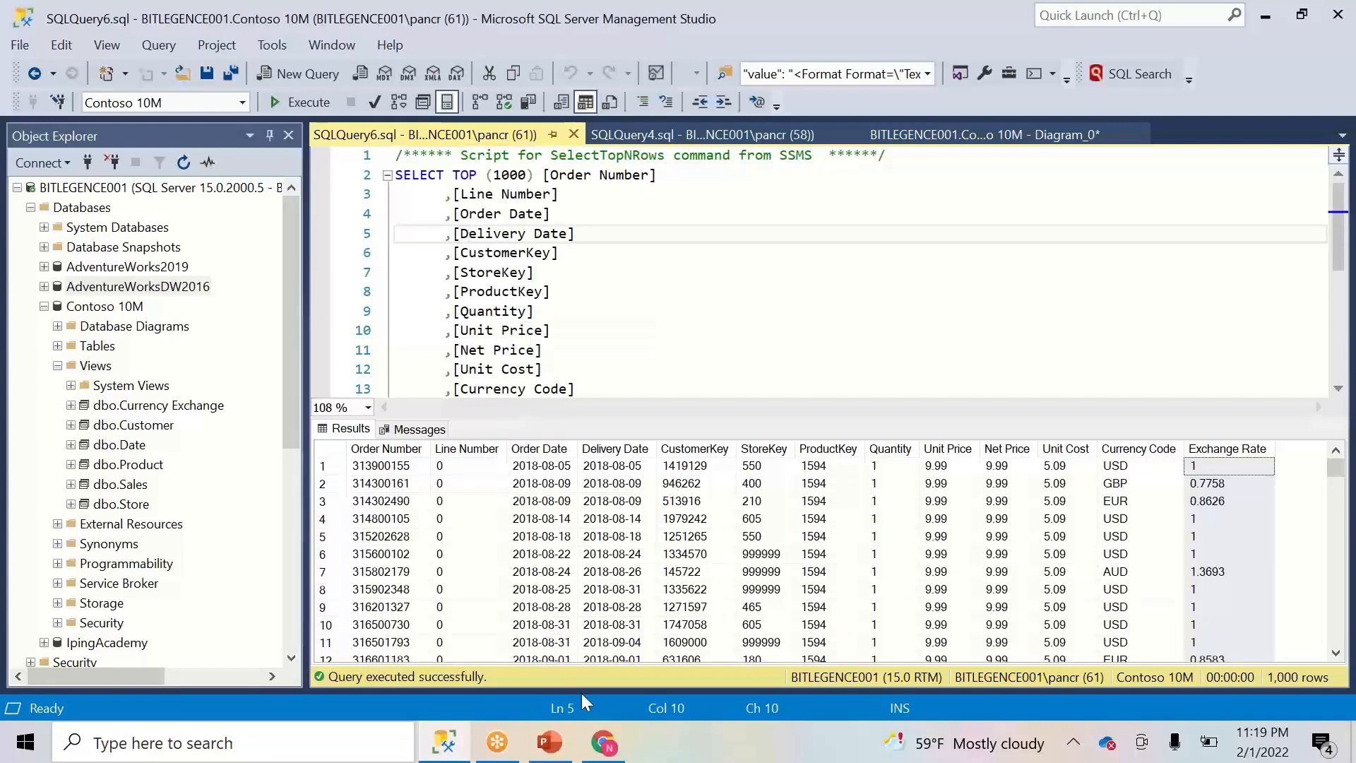
# - Show the Analysis Services architecture slide, highlighting SQL among the data sources
pyautogui.click(550, 742)
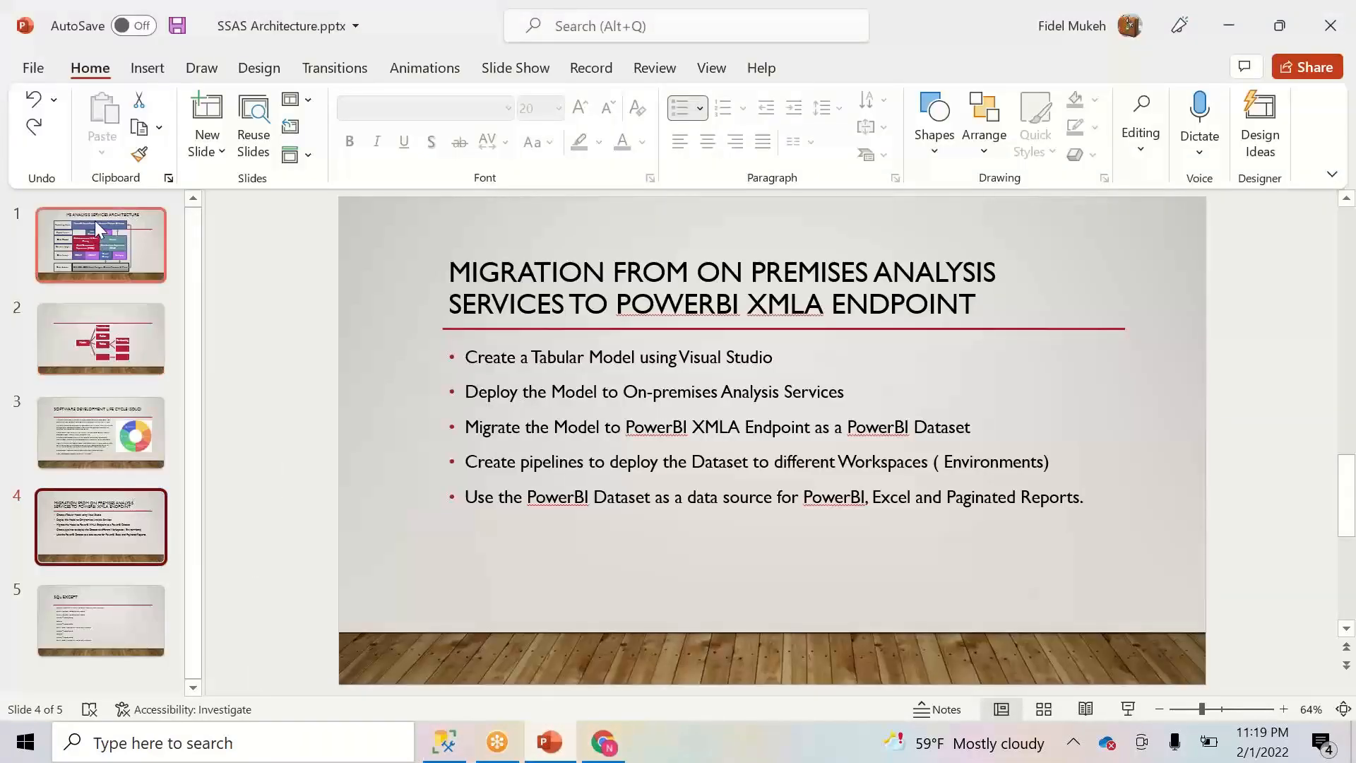
pyautogui.click(95, 220)
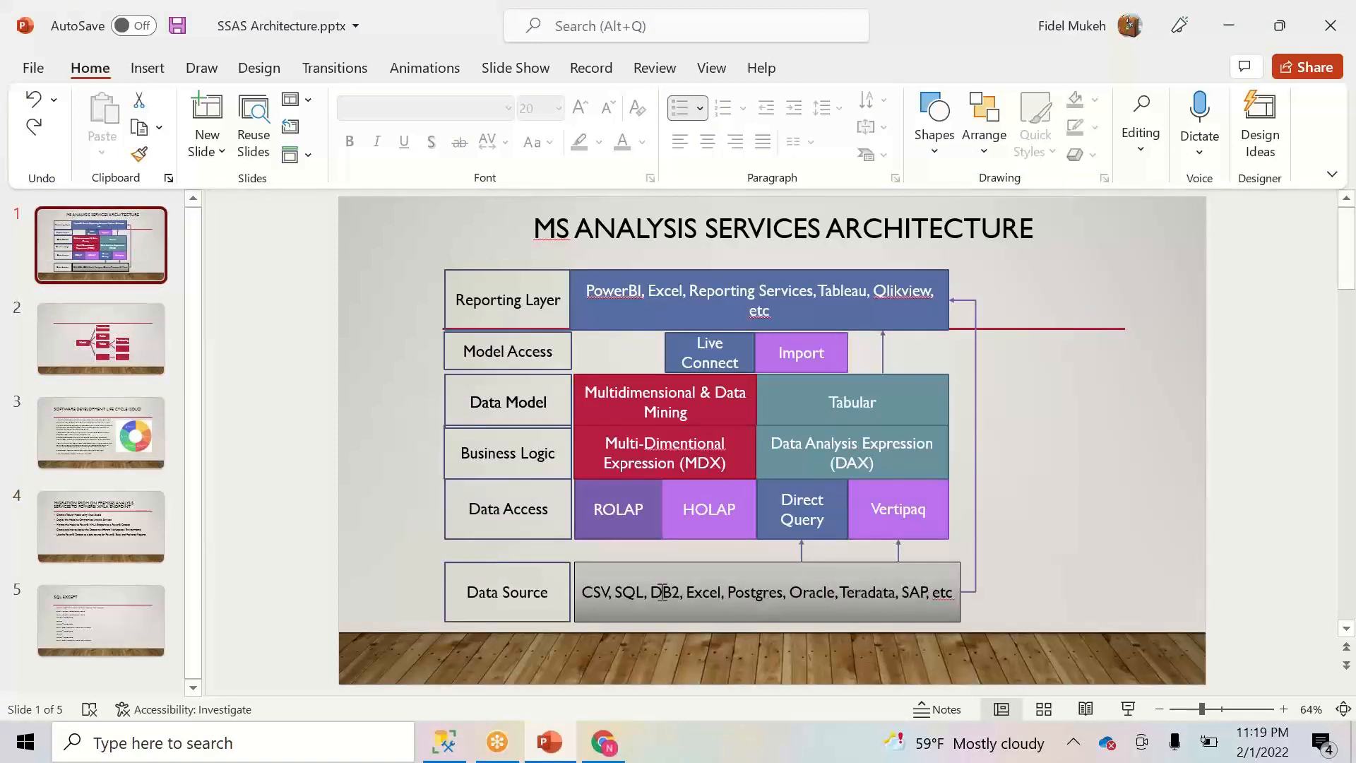
pyautogui.doubleClick(628, 593)
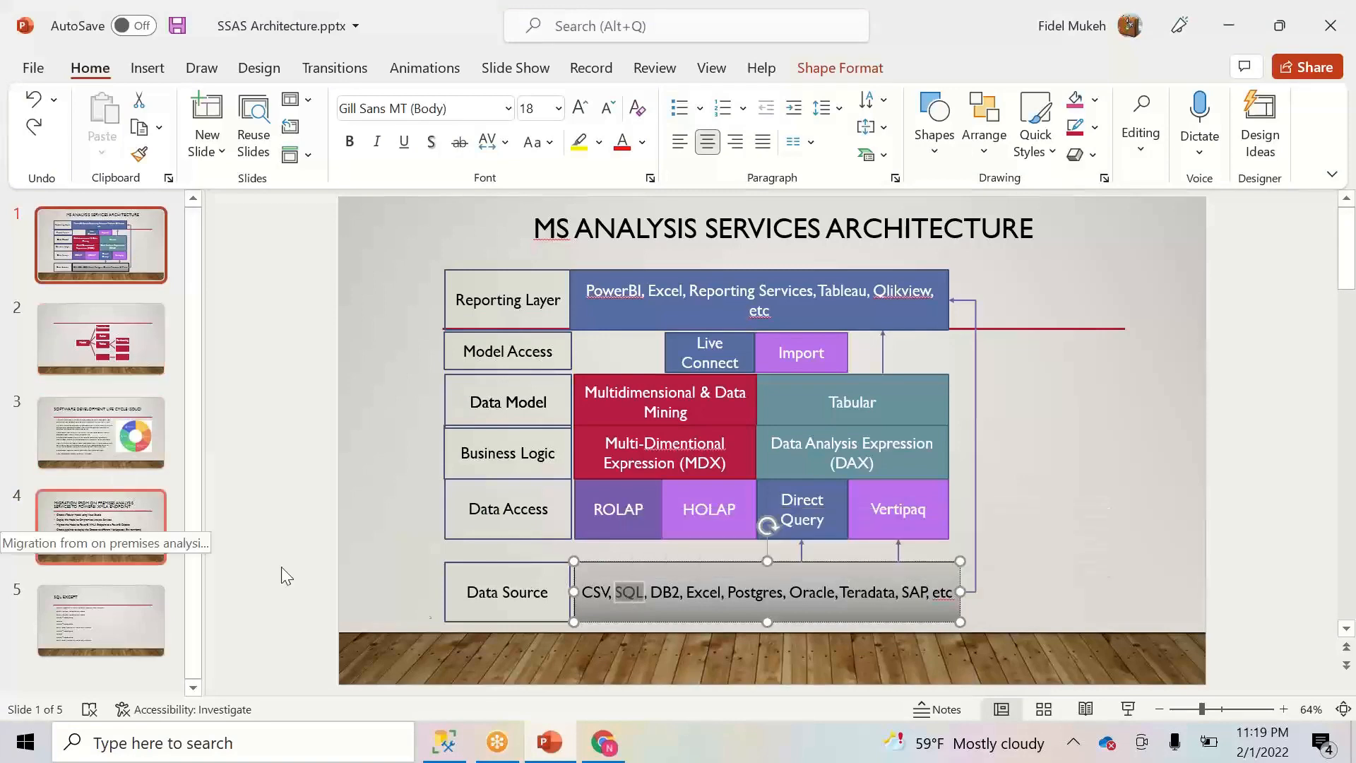
pyautogui.click(456, 742)
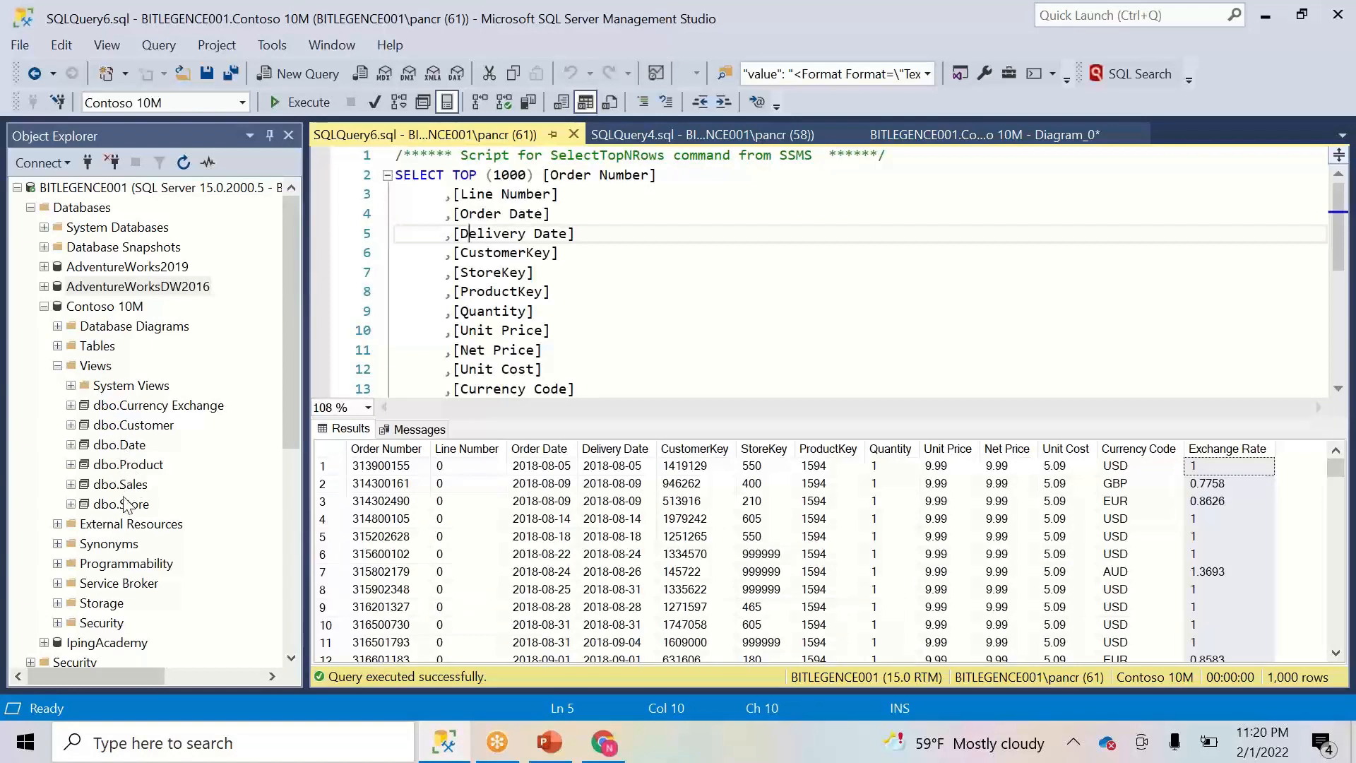
# - Point out the dbo.Store, dbo.Customer and dbo.Sales views in Object Explorer
pyautogui.click(125, 504)
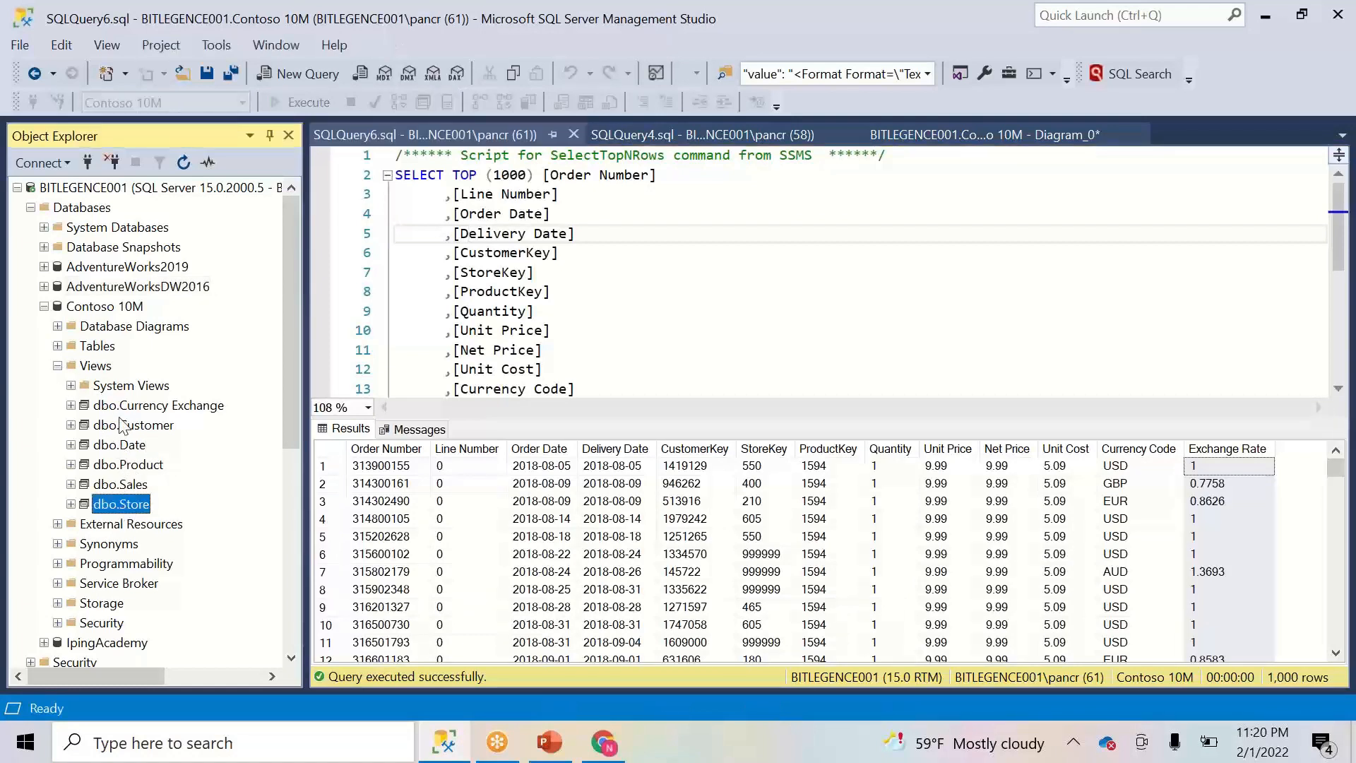
pyautogui.click(123, 425)
pyautogui.click(133, 505)
pyautogui.click(139, 486)
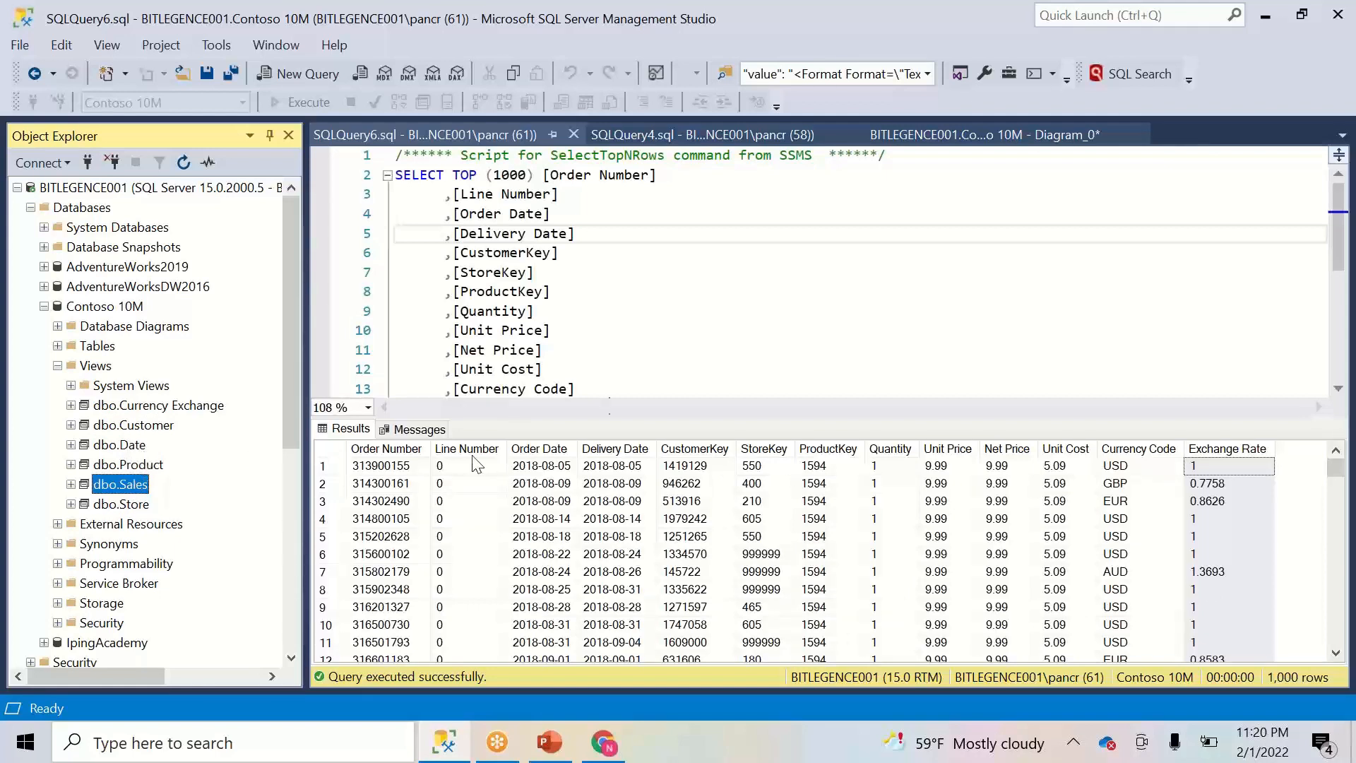
# - Launch Visual Studio 2019 from Windows search using 'vi'
pyautogui.click(356, 746)
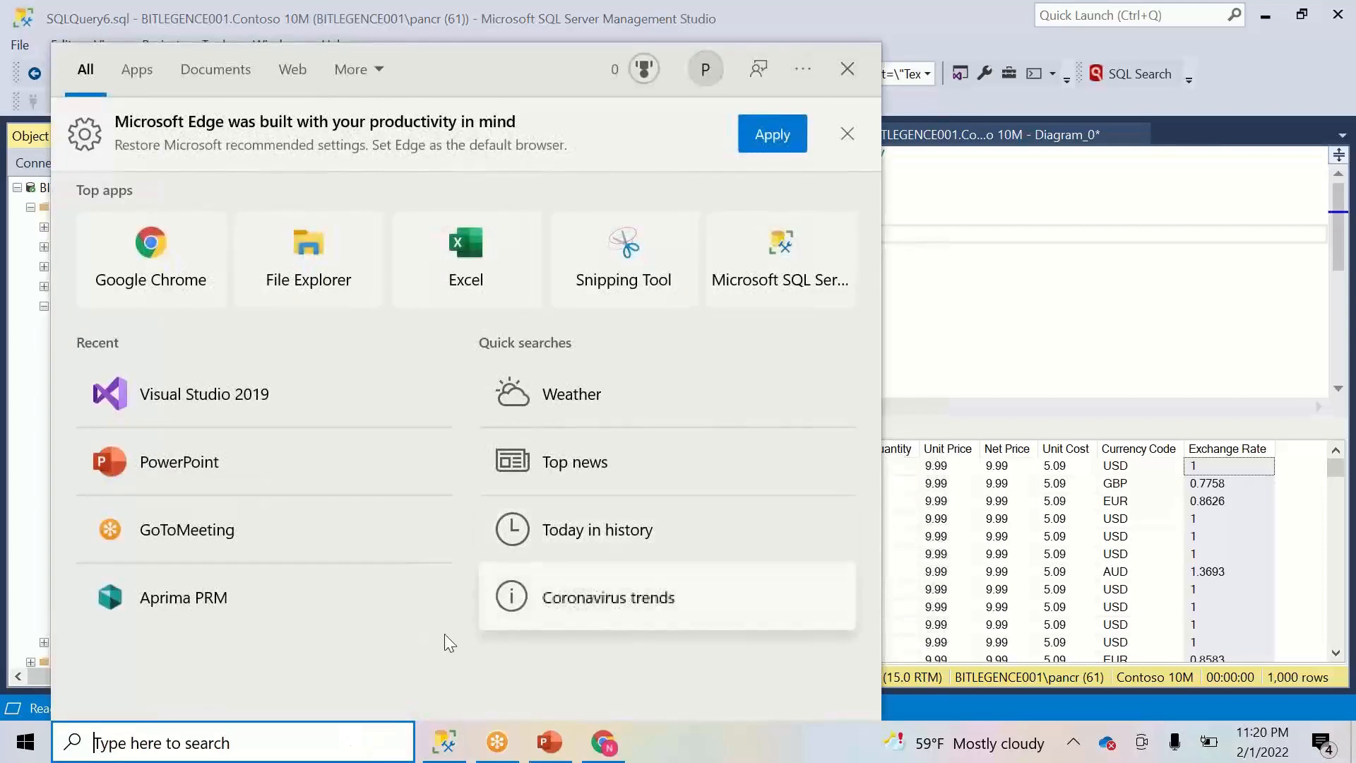
pyautogui.write('v')
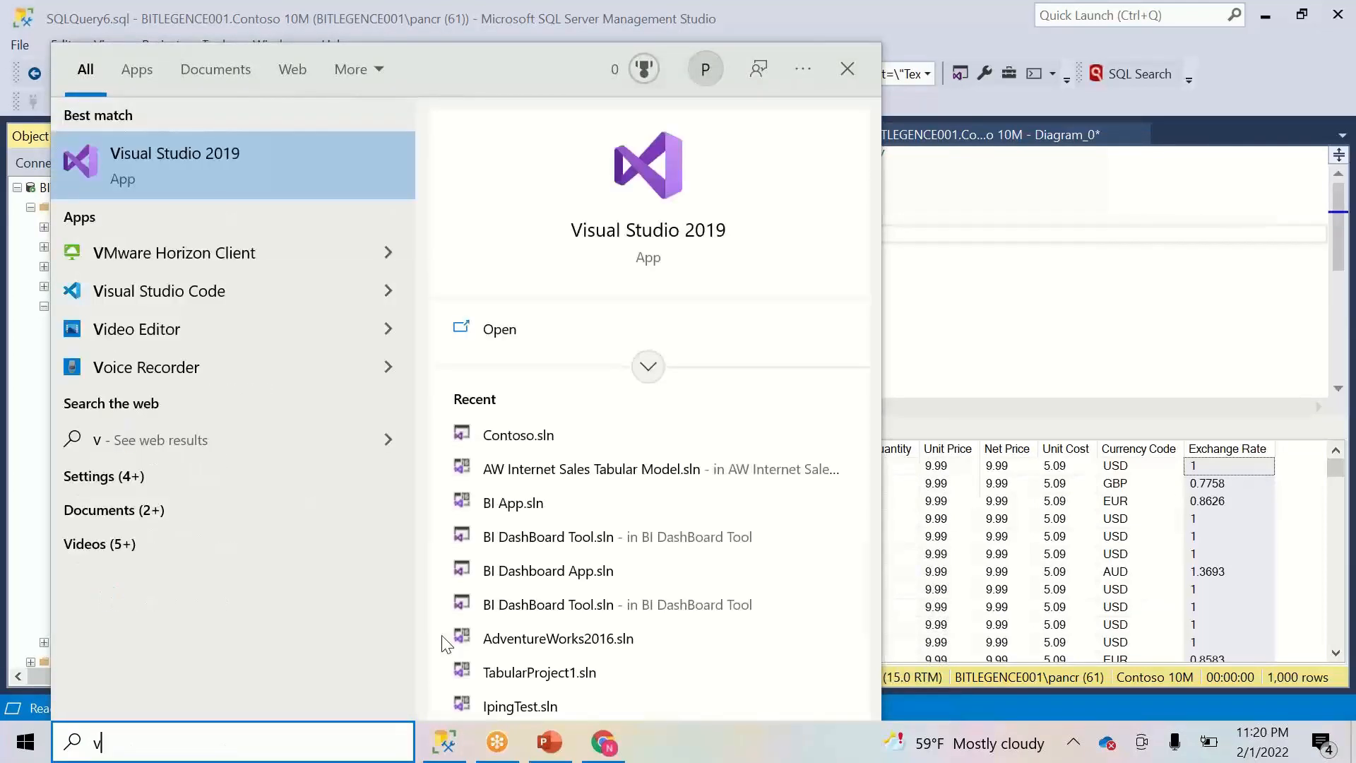
pyautogui.write('i')
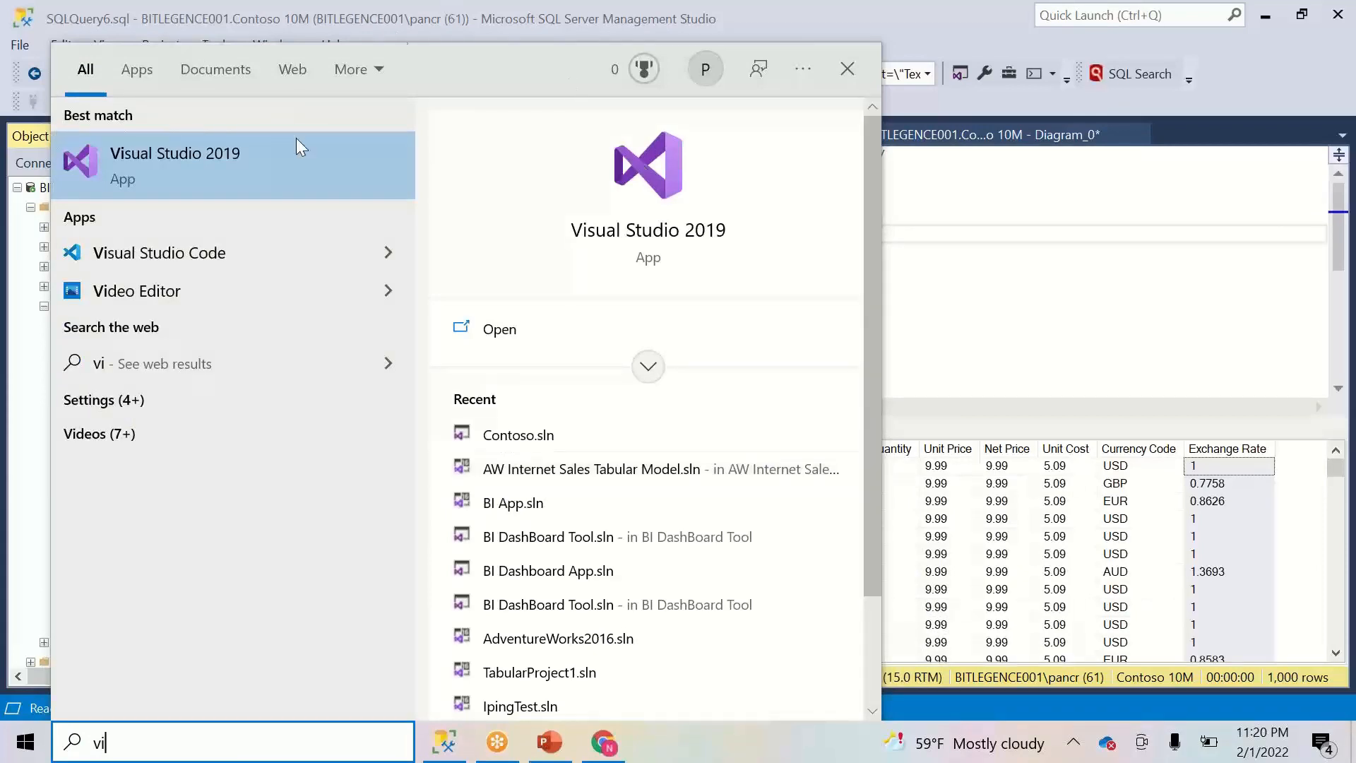
pyautogui.click(250, 161)
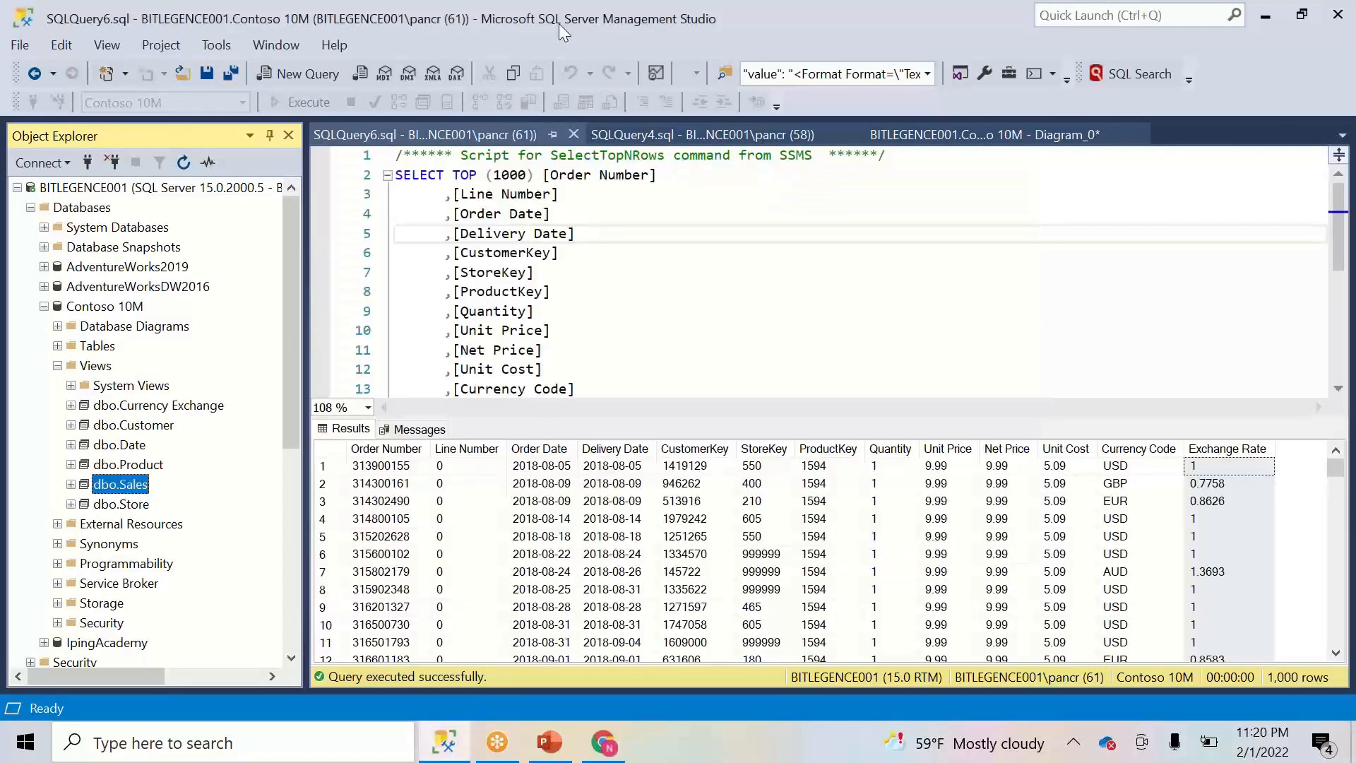
pyautogui.click(335, 46)
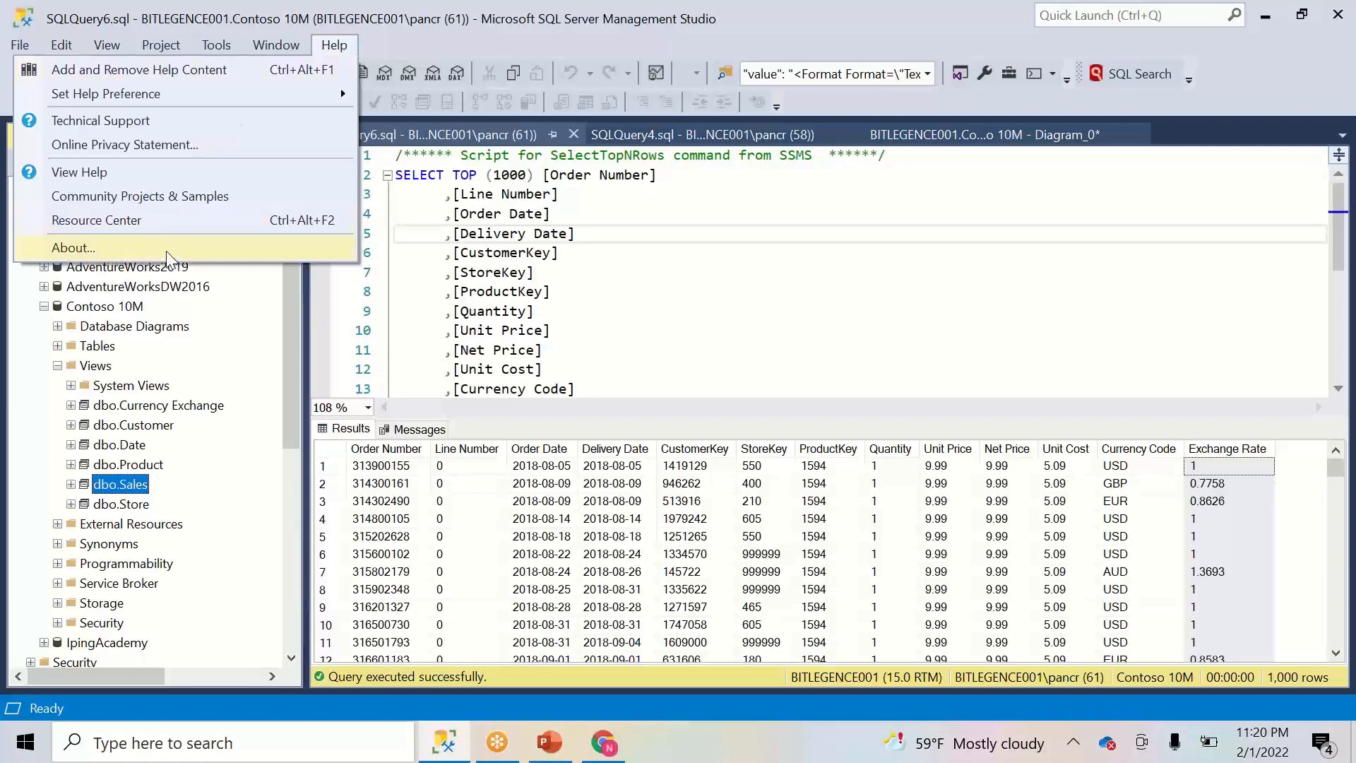
pyautogui.click(169, 249)
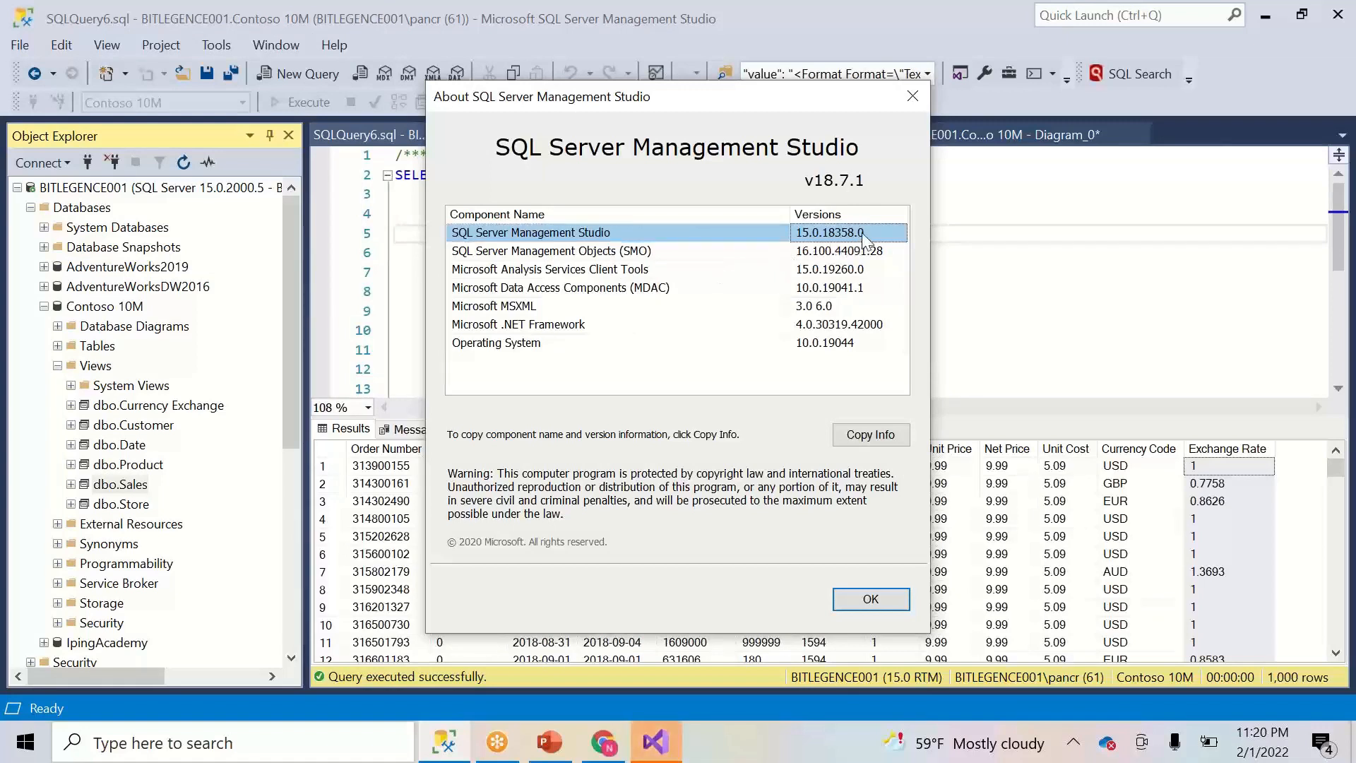
pyautogui.click(487, 274)
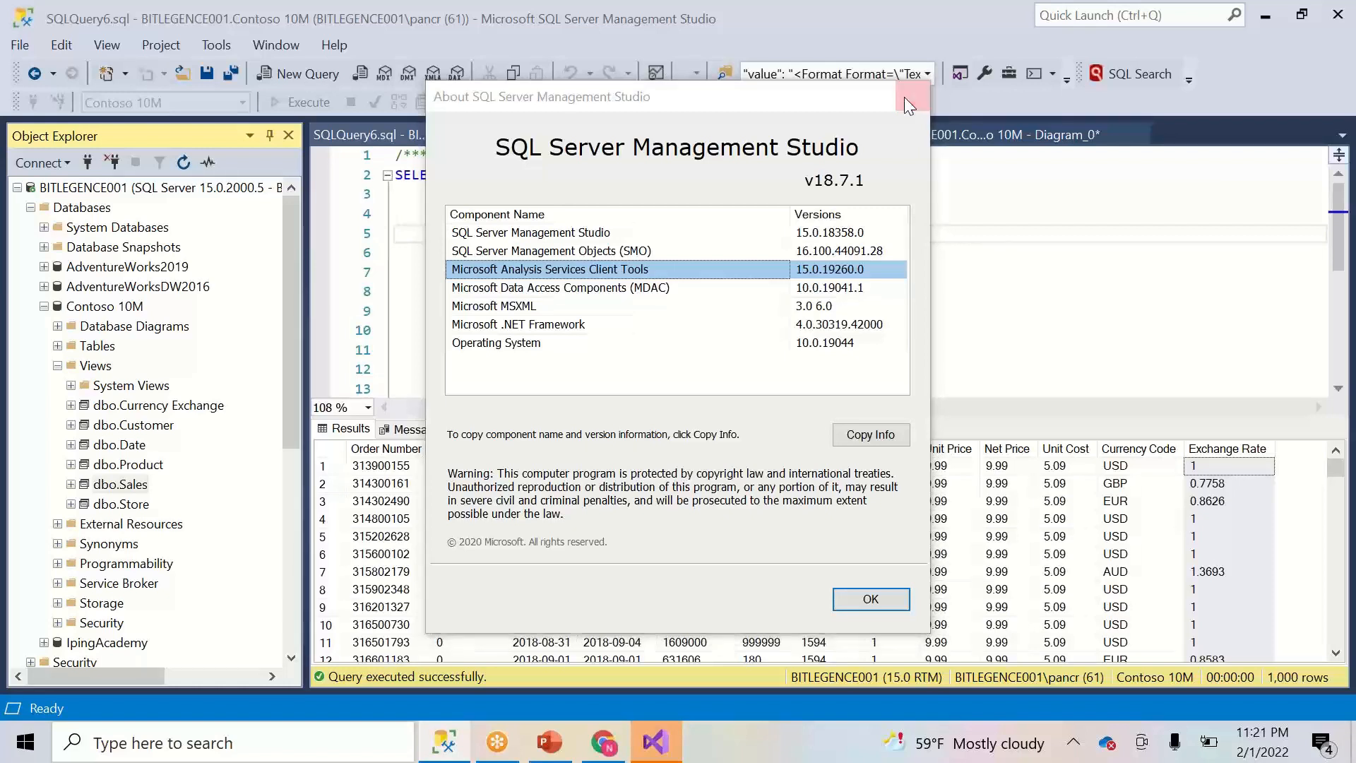
pyautogui.click(905, 97)
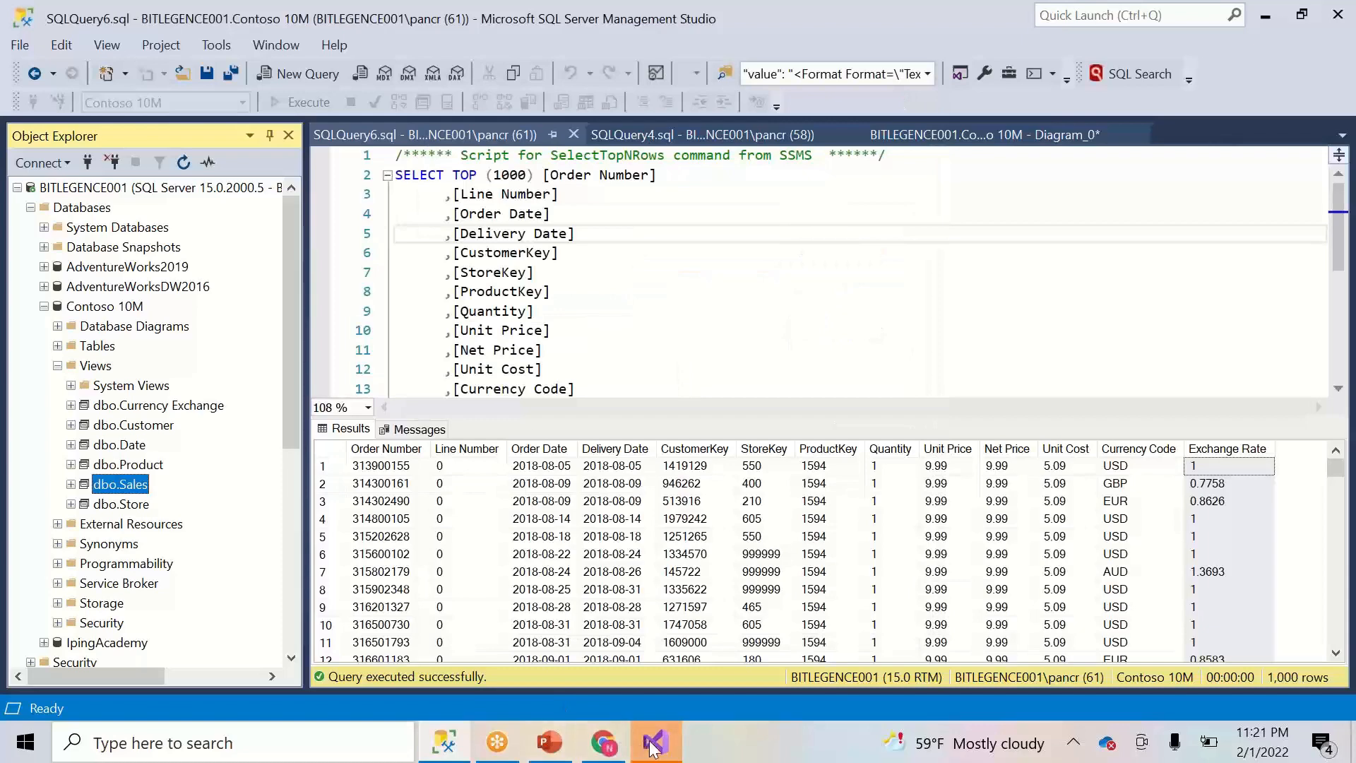
pyautogui.click(655, 741)
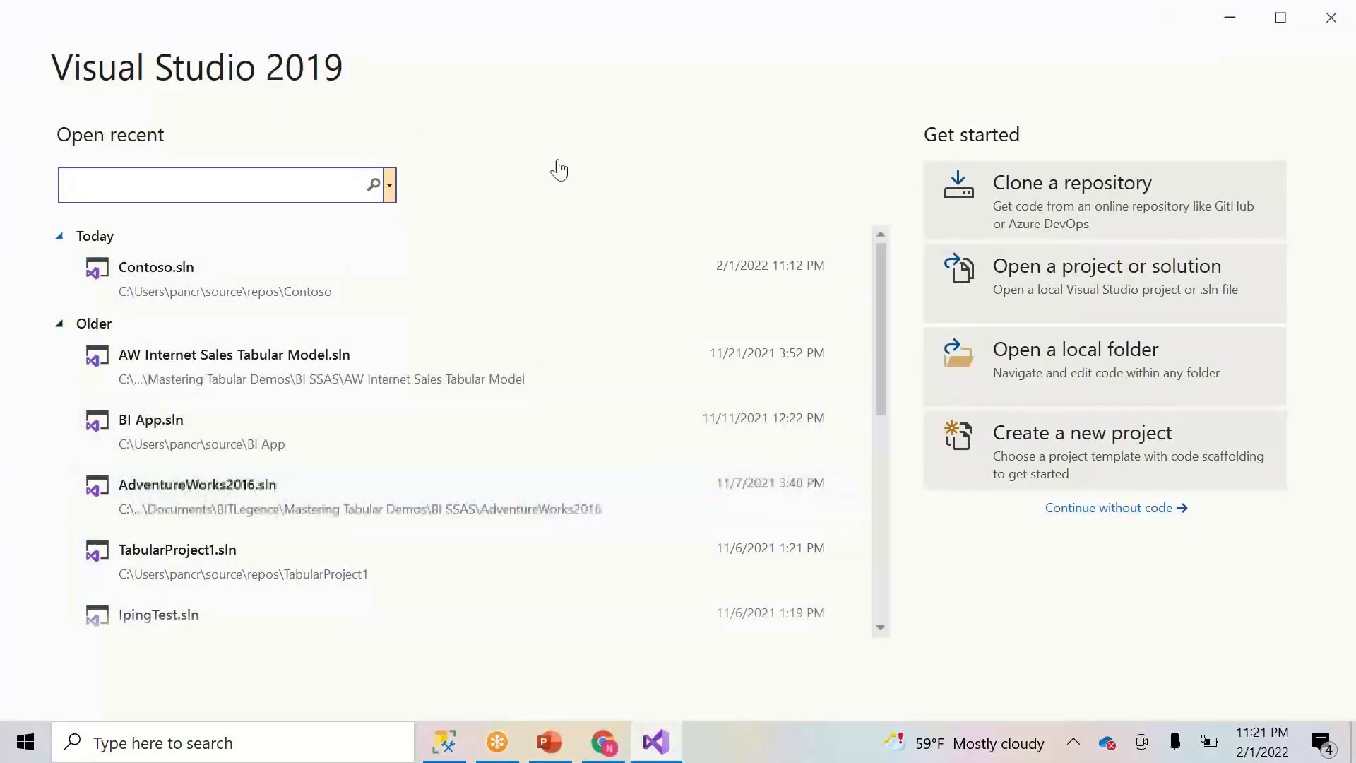
# - Continue without code, dismiss the expired JustMock notice, and start a new project
pyautogui.click(1164, 507)
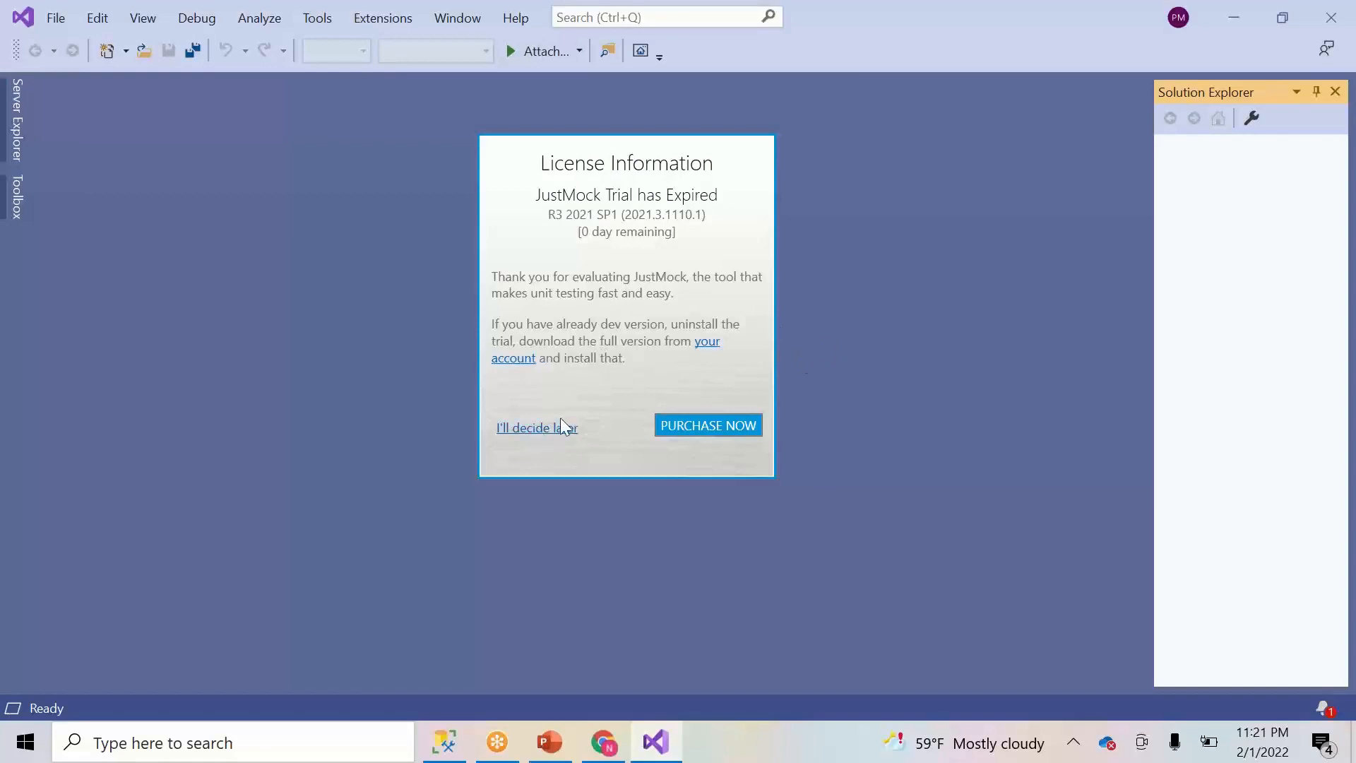
pyautogui.click(563, 426)
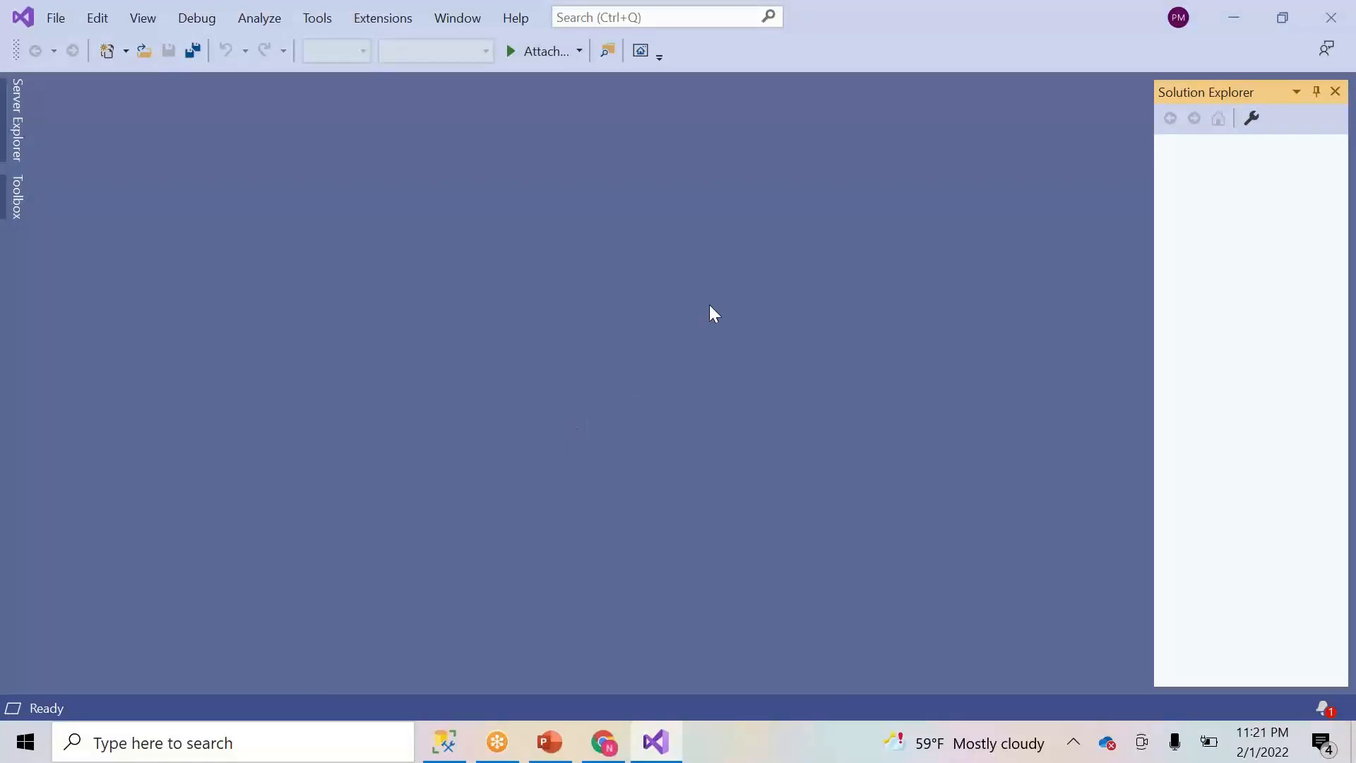
pyautogui.click(55, 20)
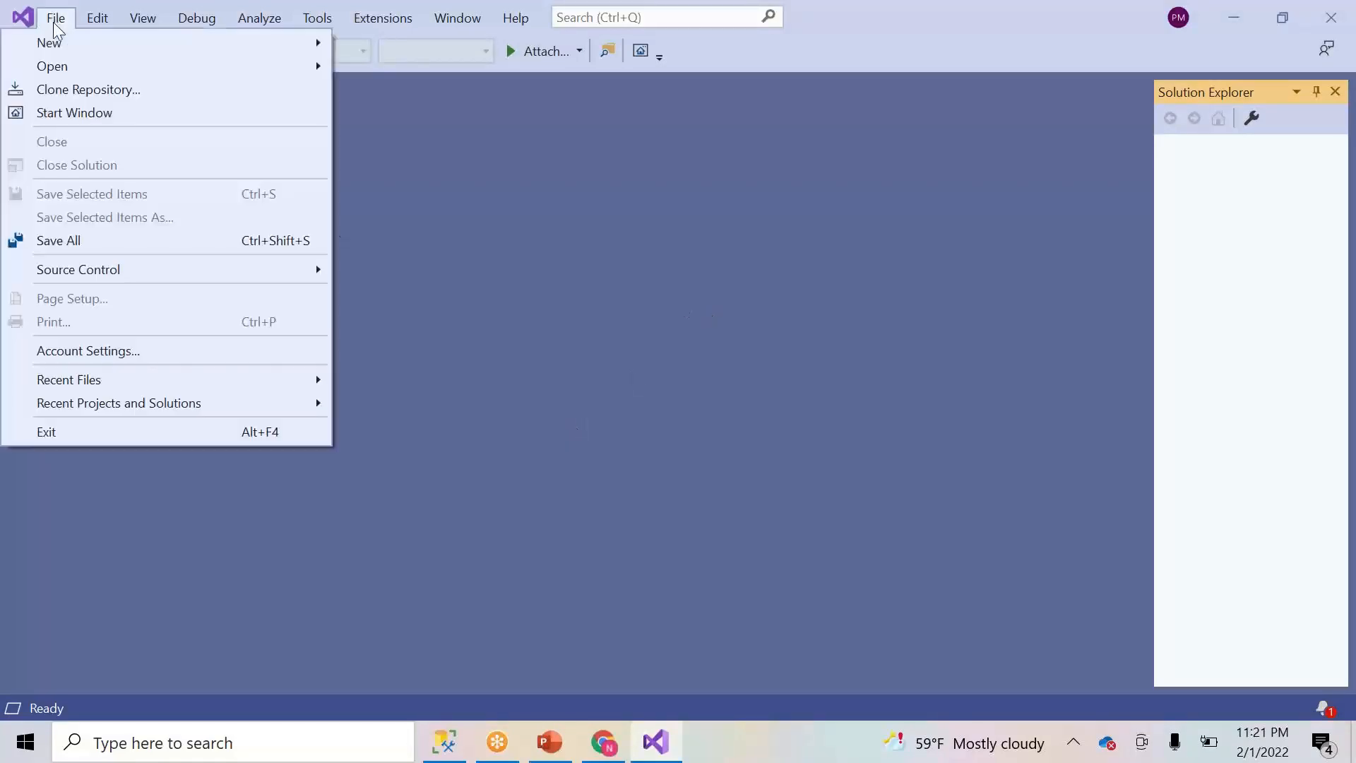
pyautogui.moveTo(214, 68)
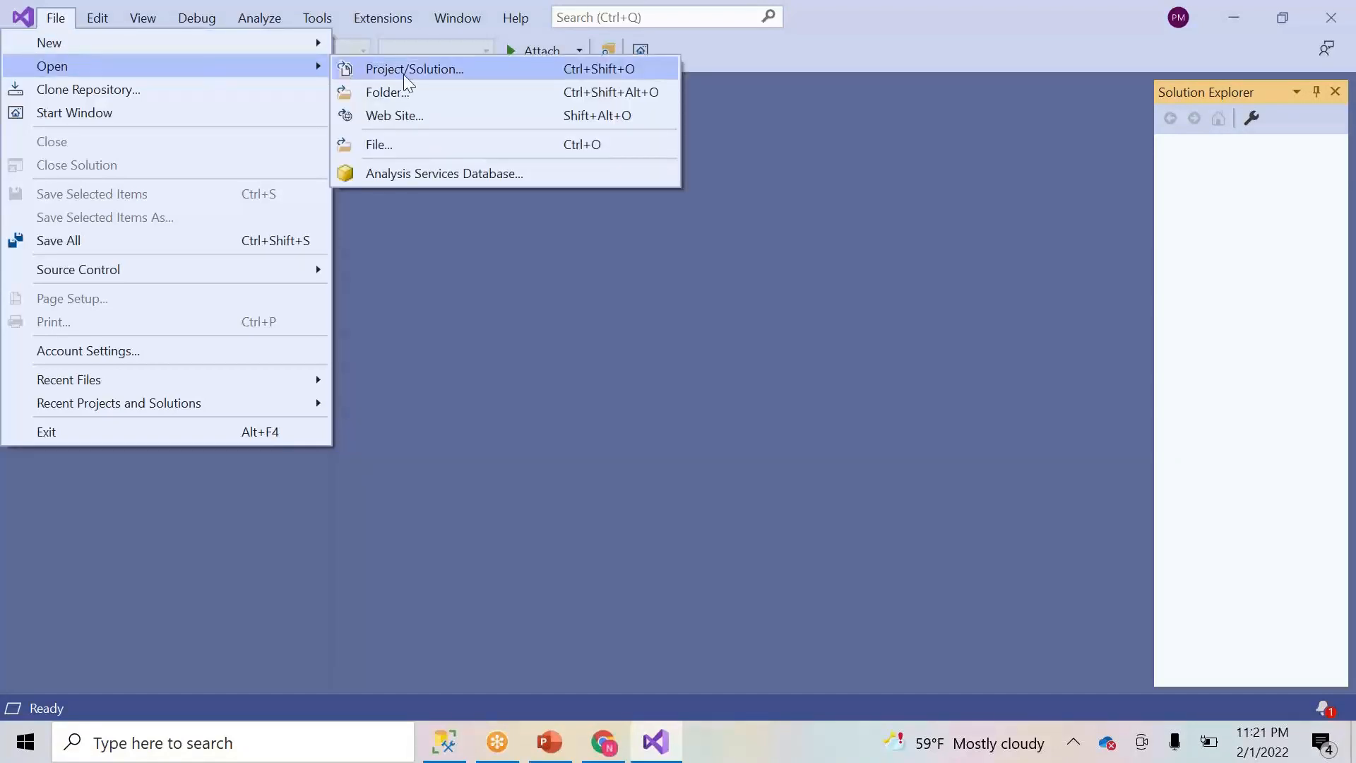
pyautogui.moveTo(273, 43)
pyautogui.click(382, 50)
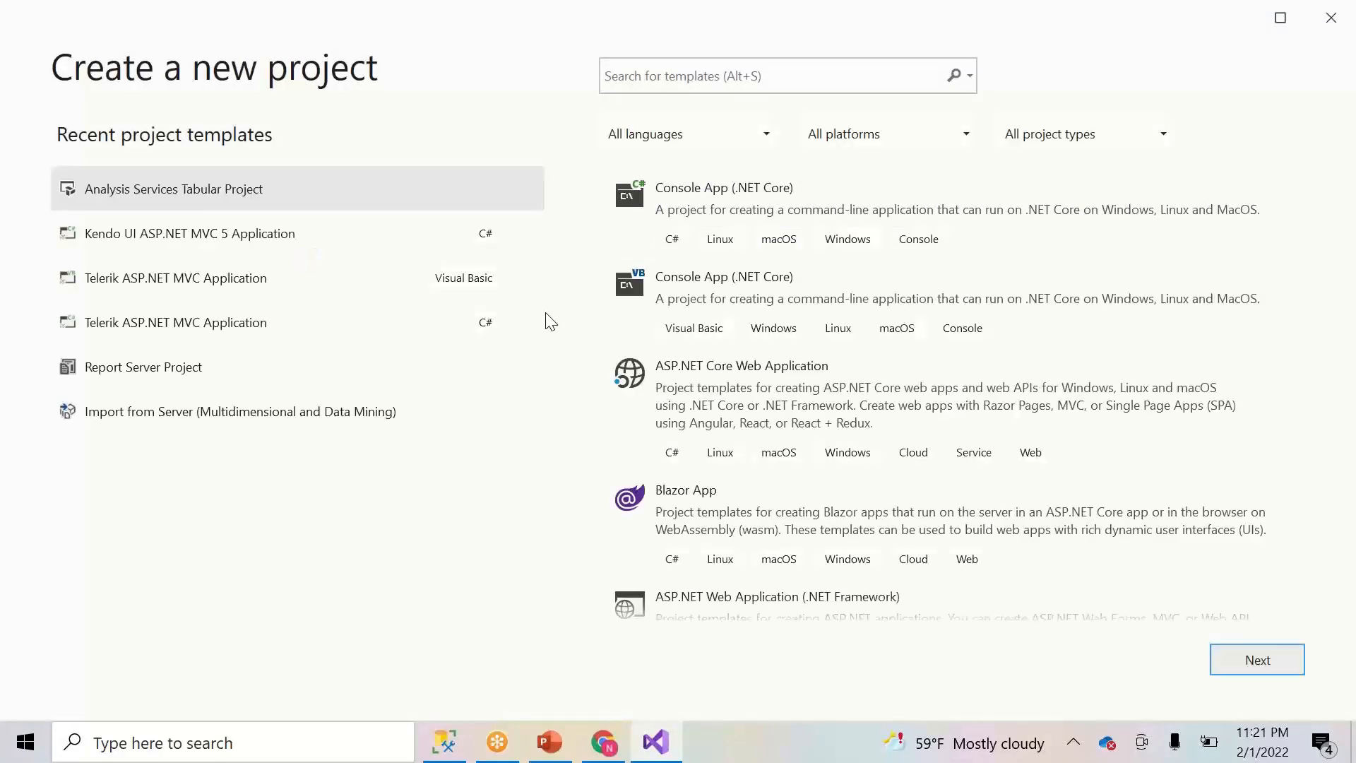
# - Search the project templates for 'multi' instead of 'tabu'
pyautogui.click(710, 73)
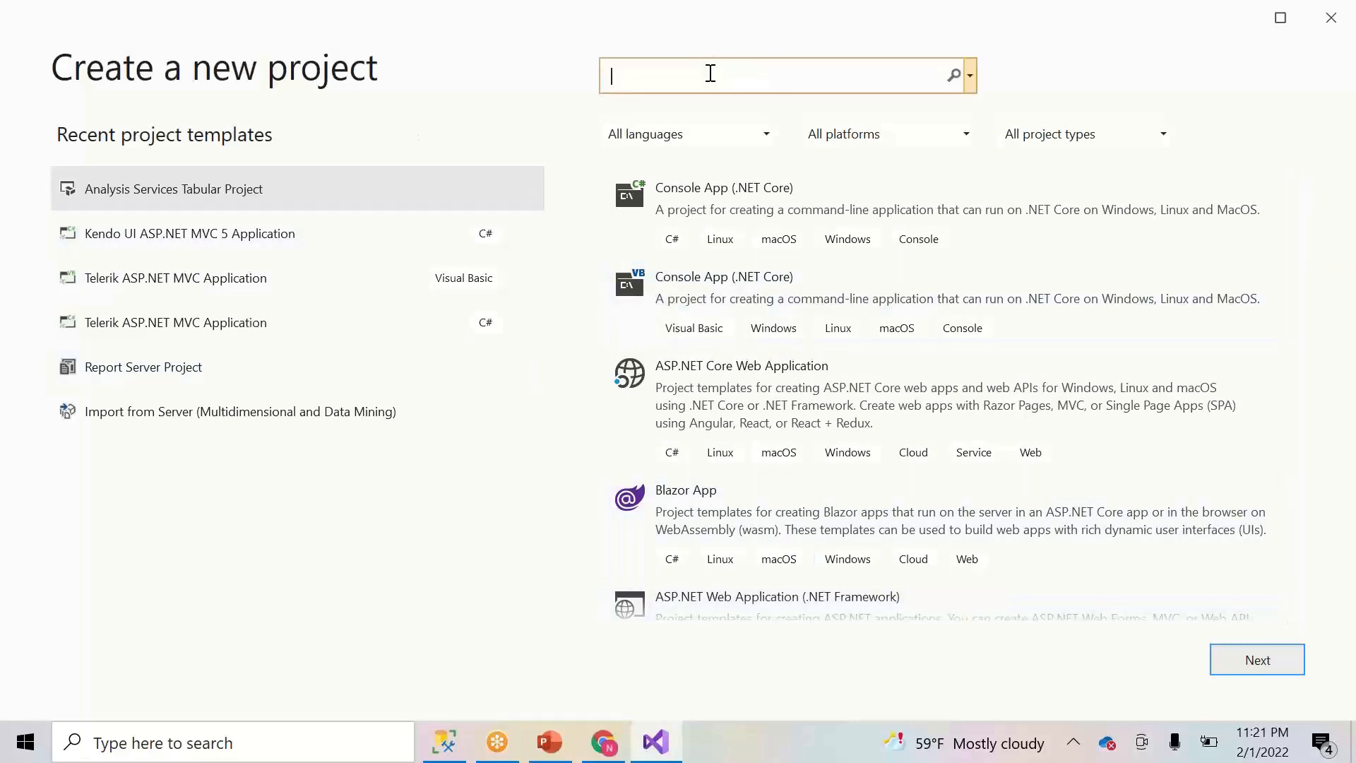
pyautogui.write('tabu')
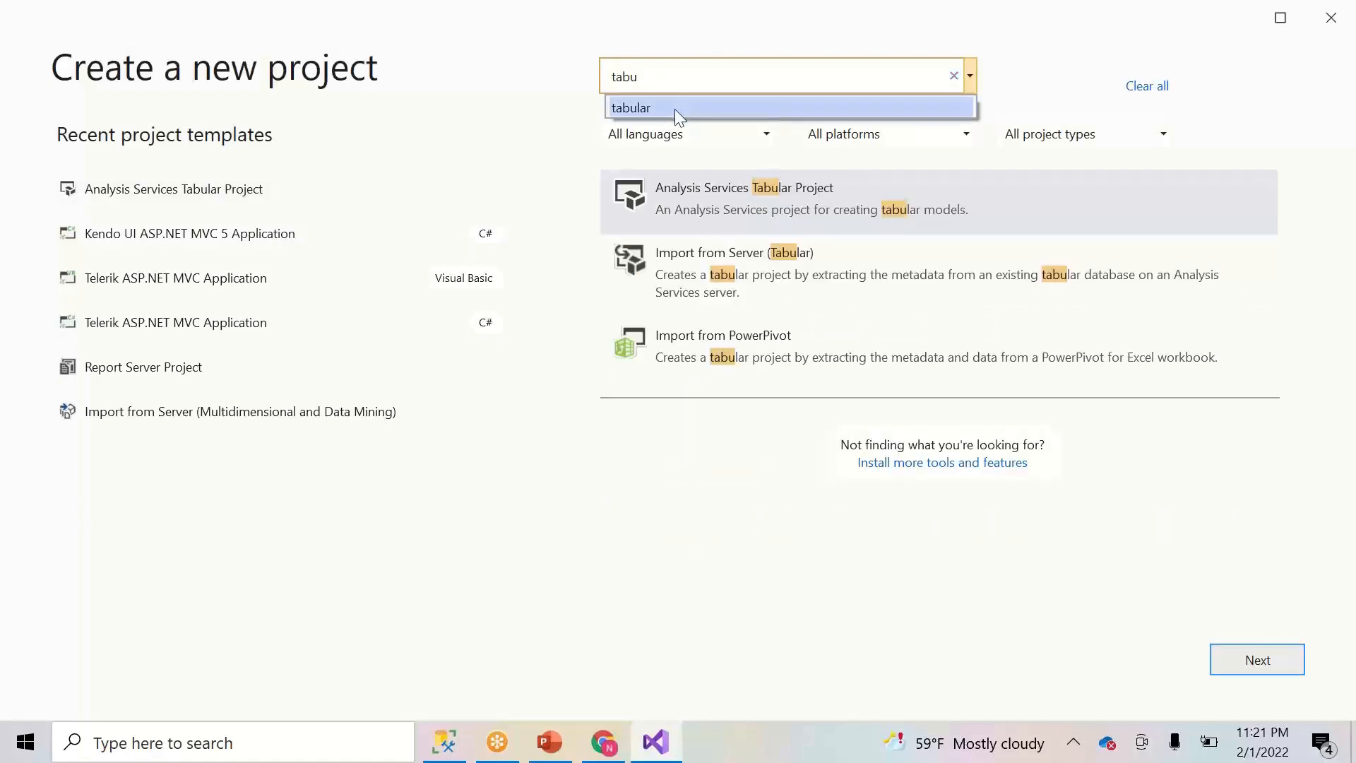
pyautogui.press('BackSpace')
pyautogui.press('BackSpace')
pyautogui.press('BackSpace')
pyautogui.press('BackSpace')
pyautogui.write('multi')
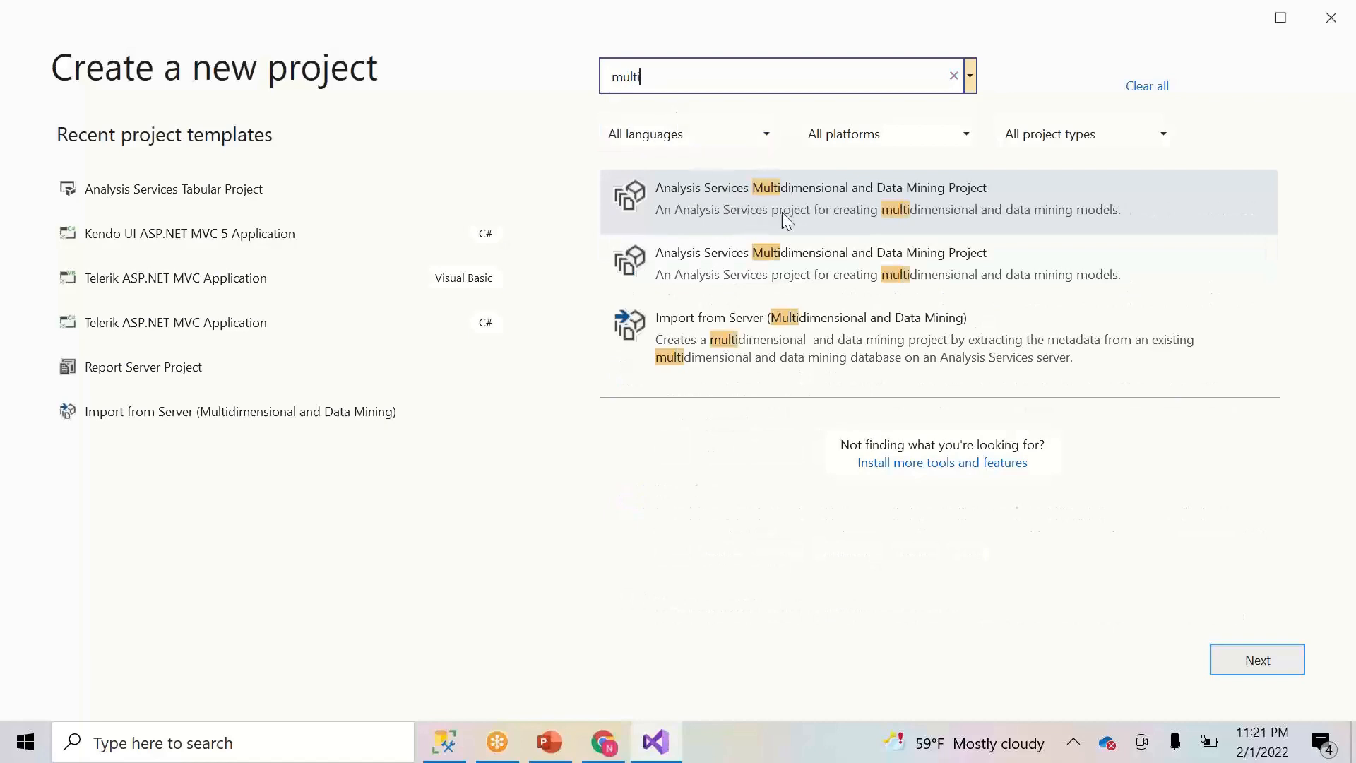
pyautogui.click(549, 742)
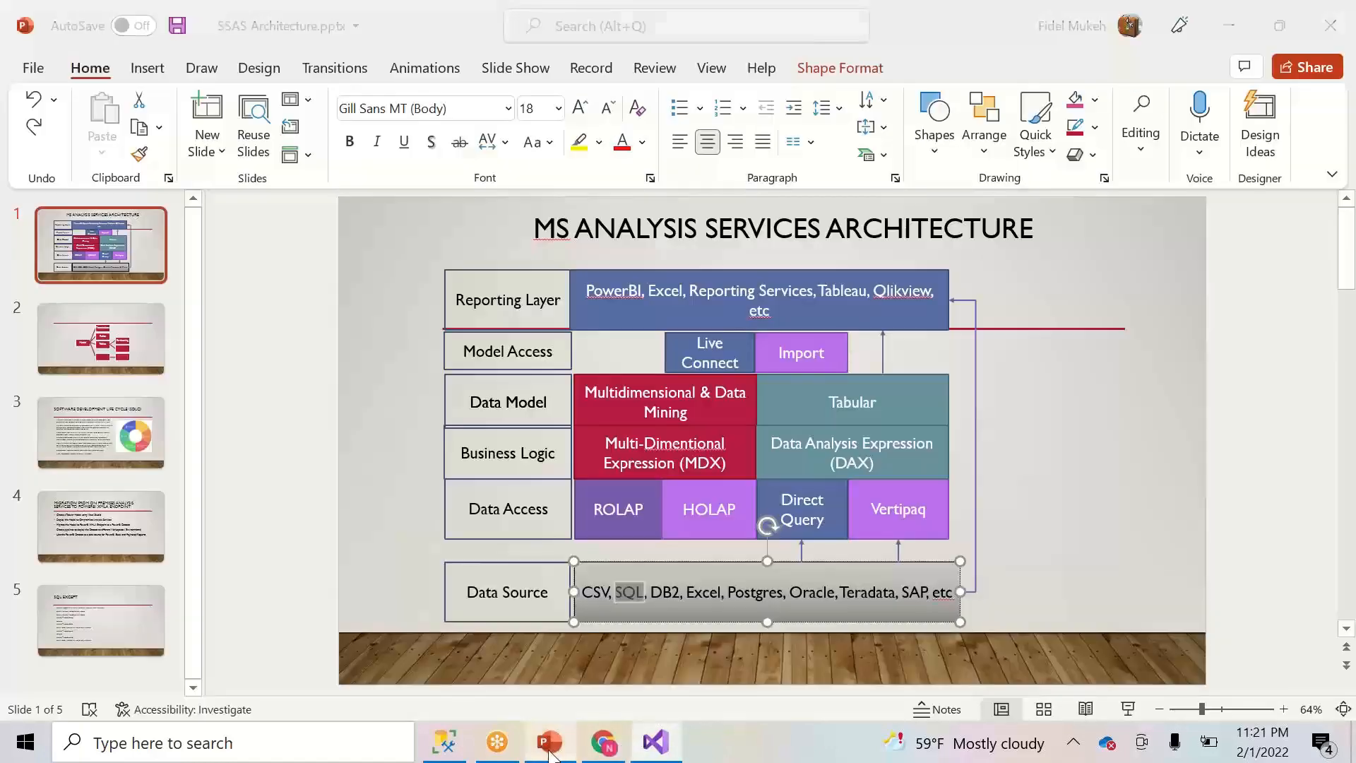
pyautogui.click(604, 741)
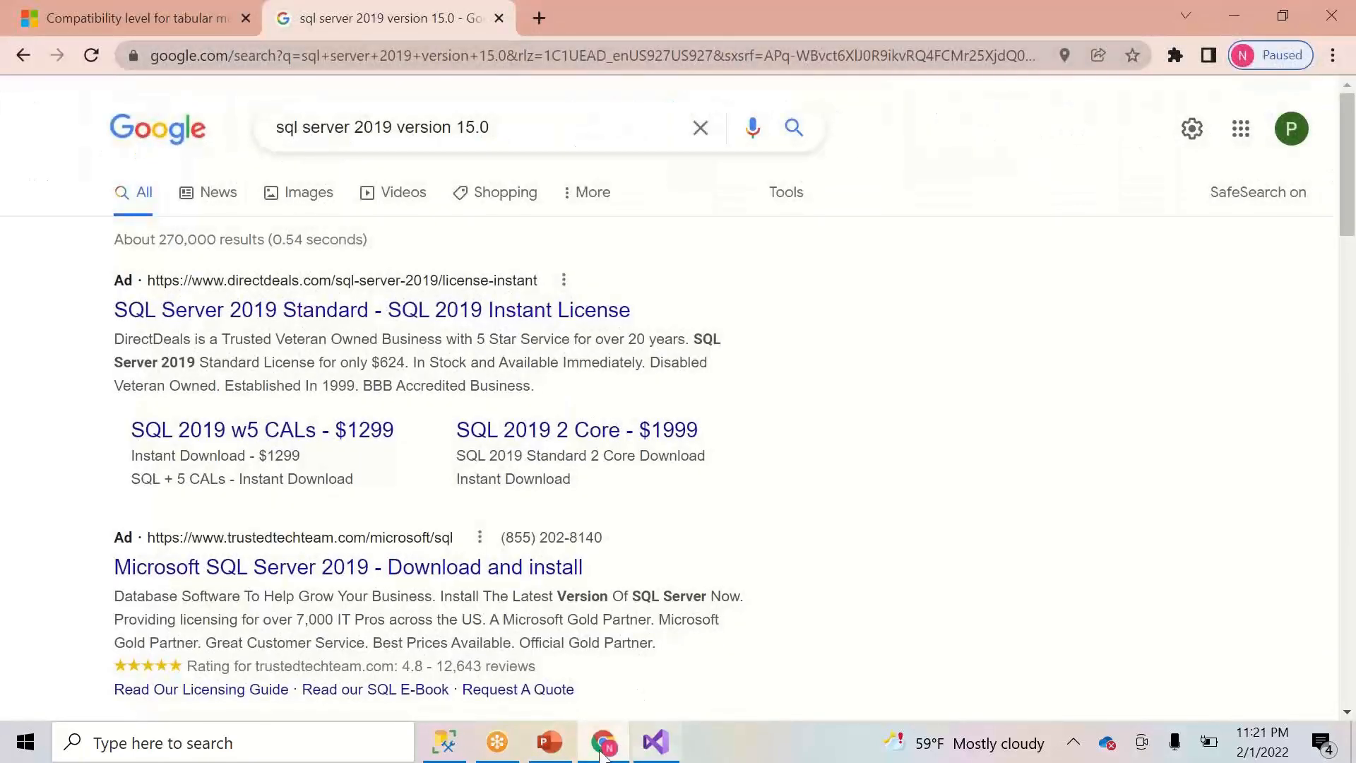
pyautogui.click(565, 750)
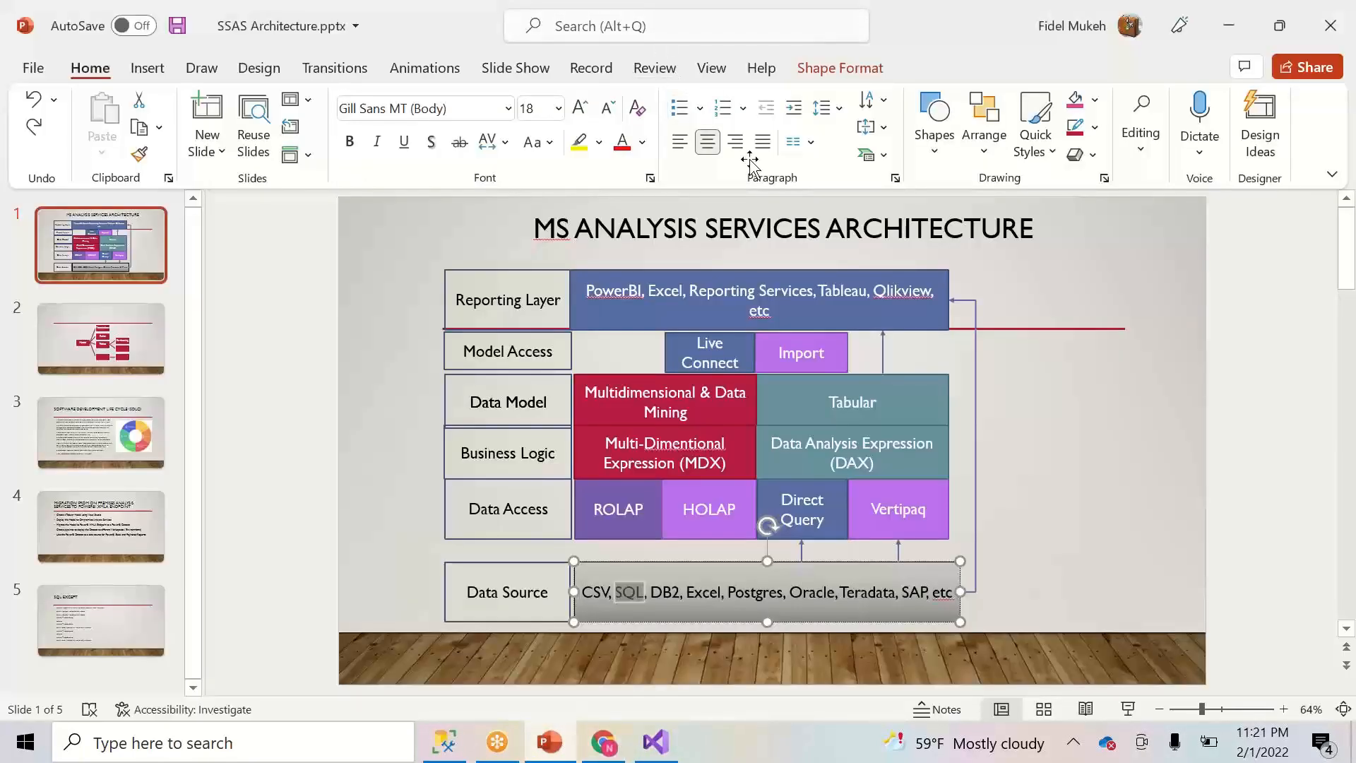
pyautogui.moveTo(660, 739)
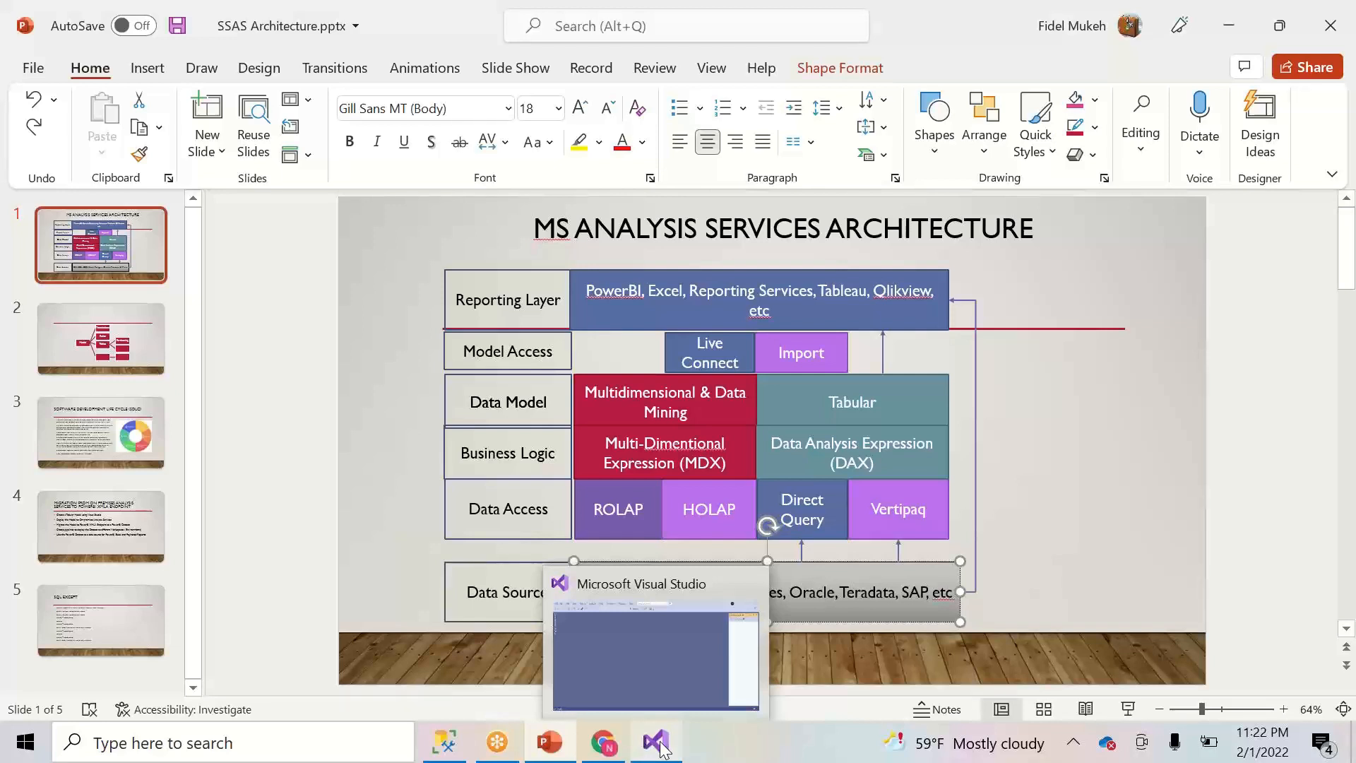
pyautogui.click(663, 749)
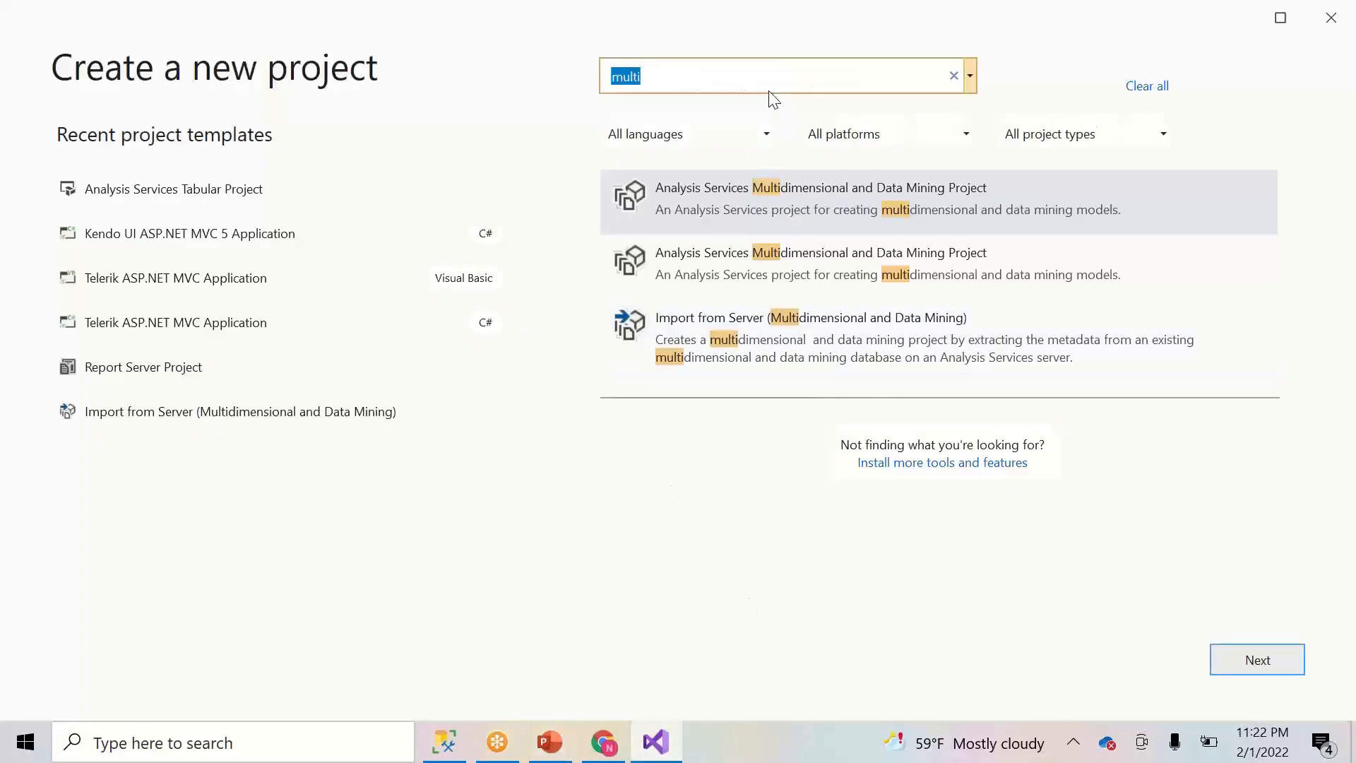
# - Filter templates by 'tabular', pick Analysis Services Tabular Project, and continue
pyautogui.write('t')
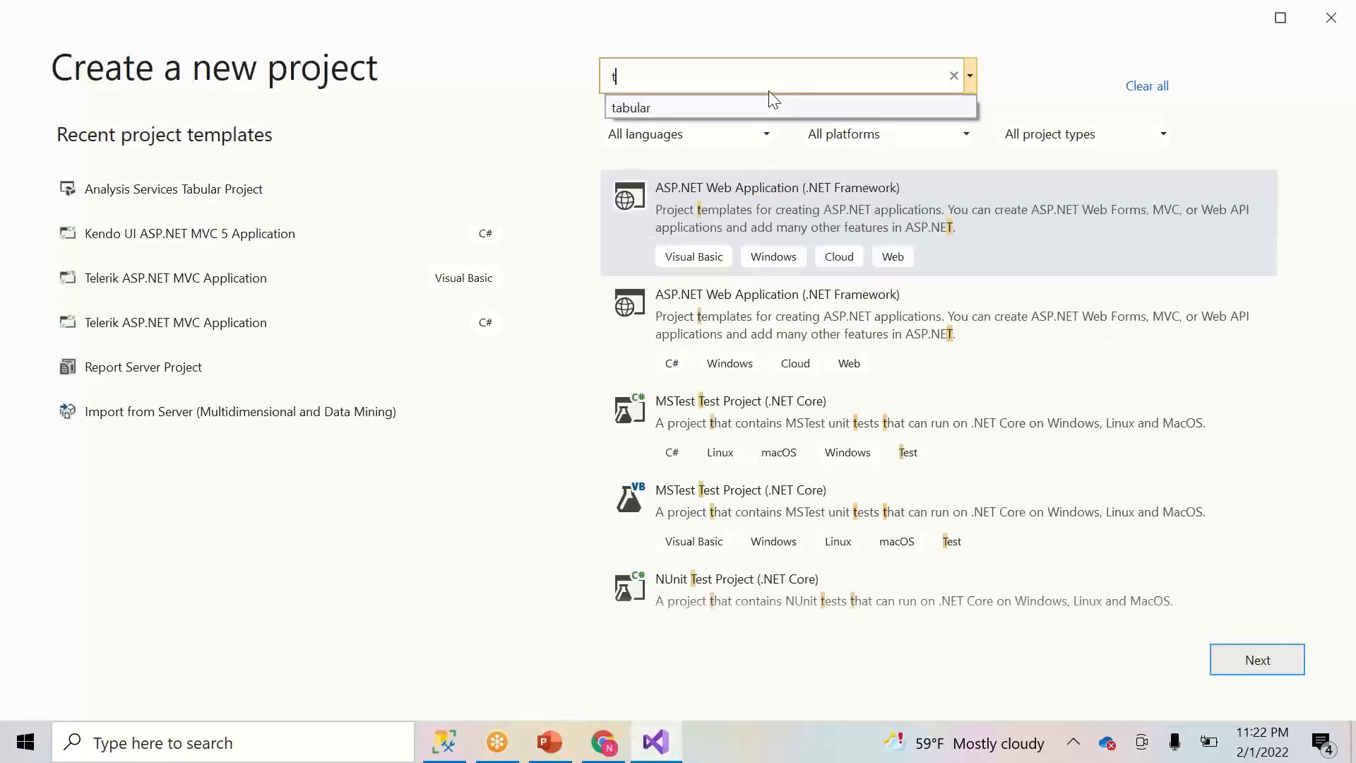
pyautogui.click(718, 110)
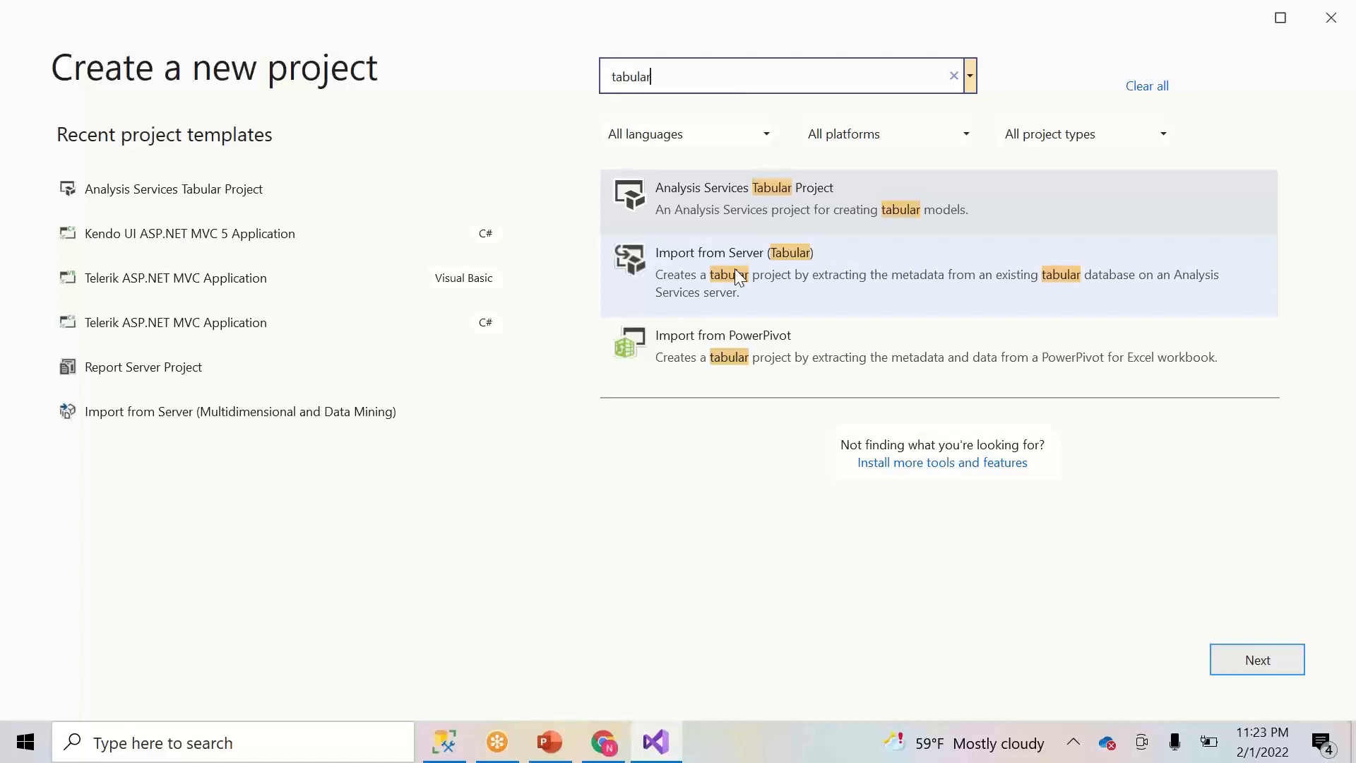
pyautogui.click(760, 197)
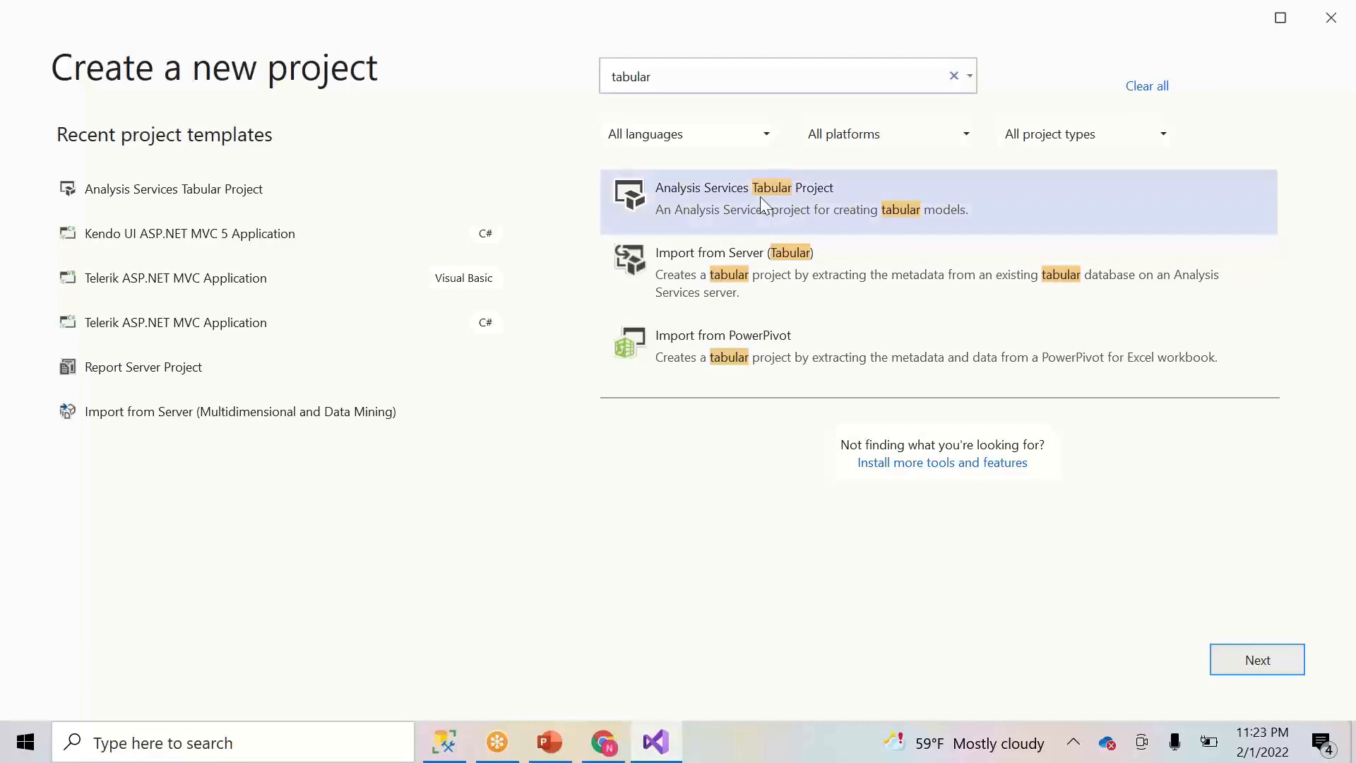
pyautogui.click(1246, 660)
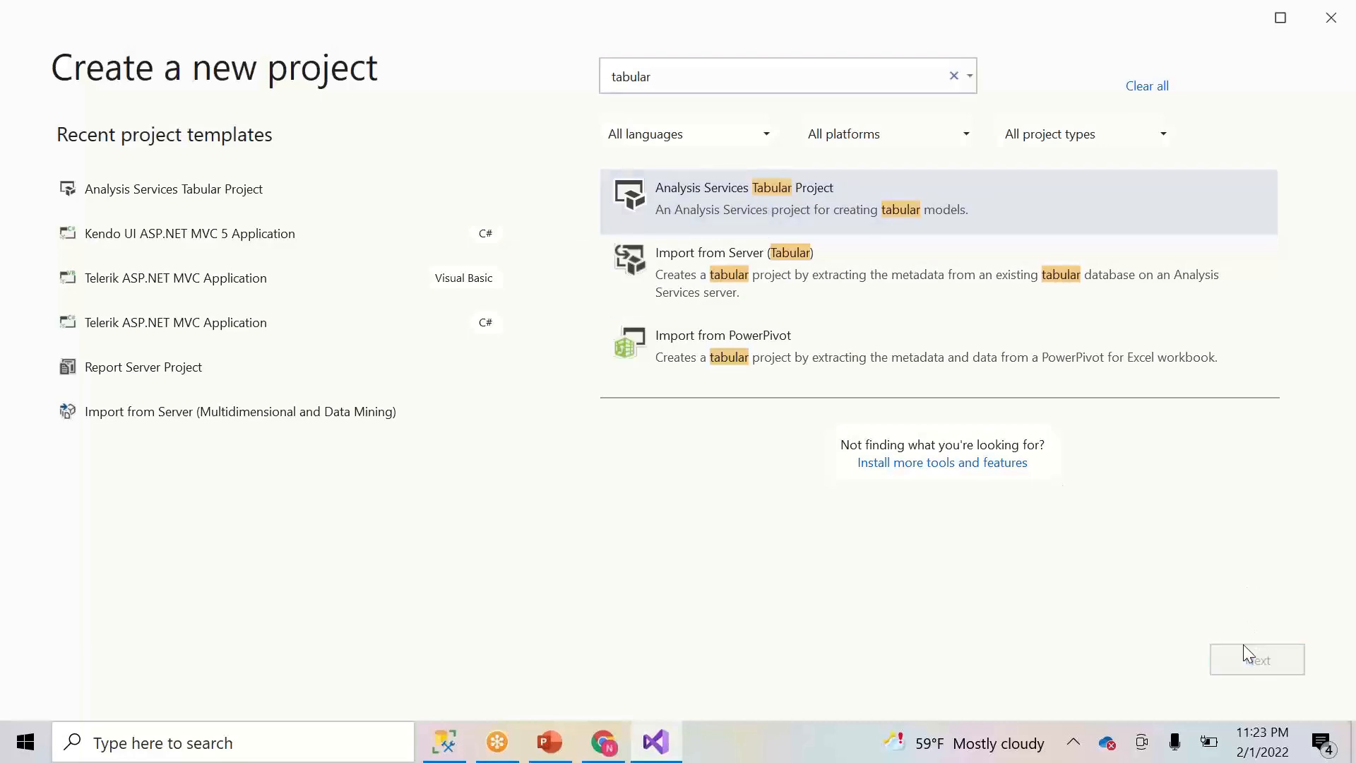
# - Name the project Contoso, keep solution and project in one folder, and create it
pyautogui.write('Co')
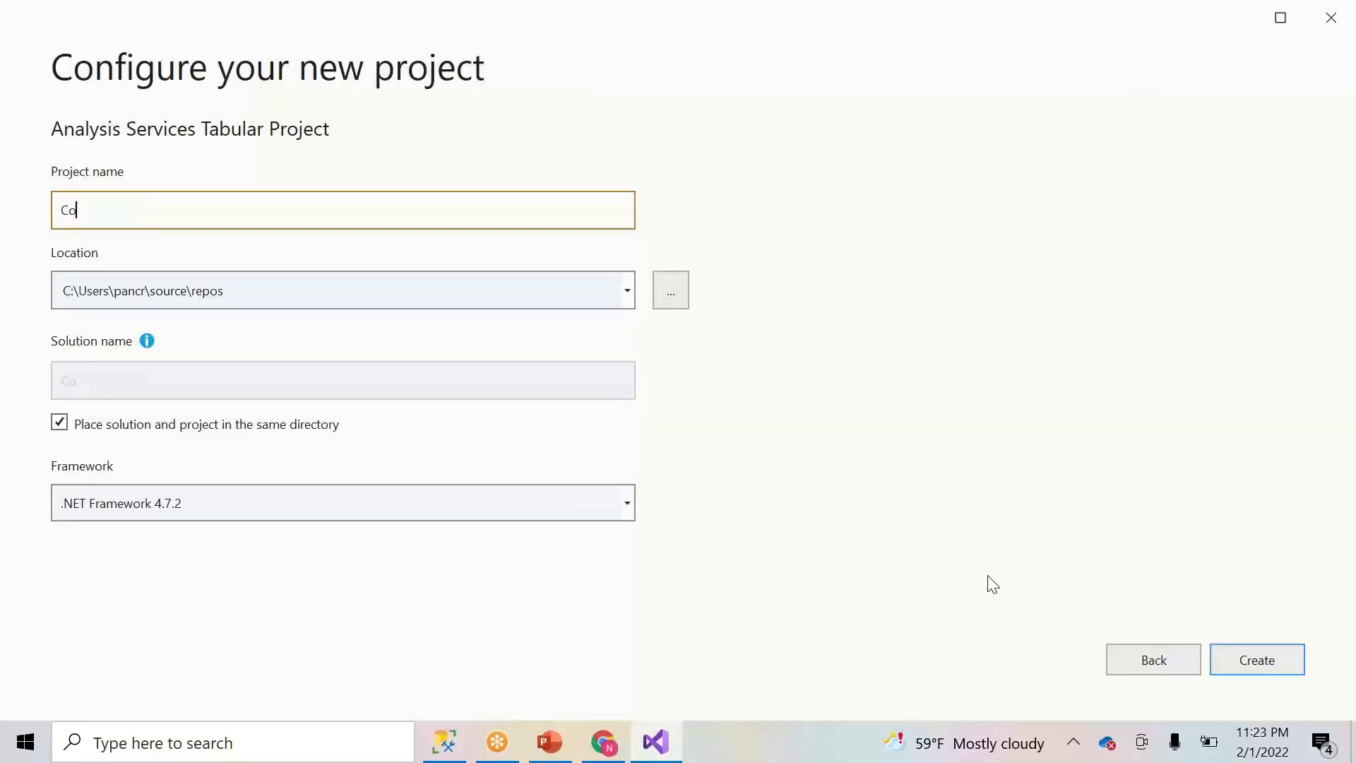
pyautogui.write('ntoso')
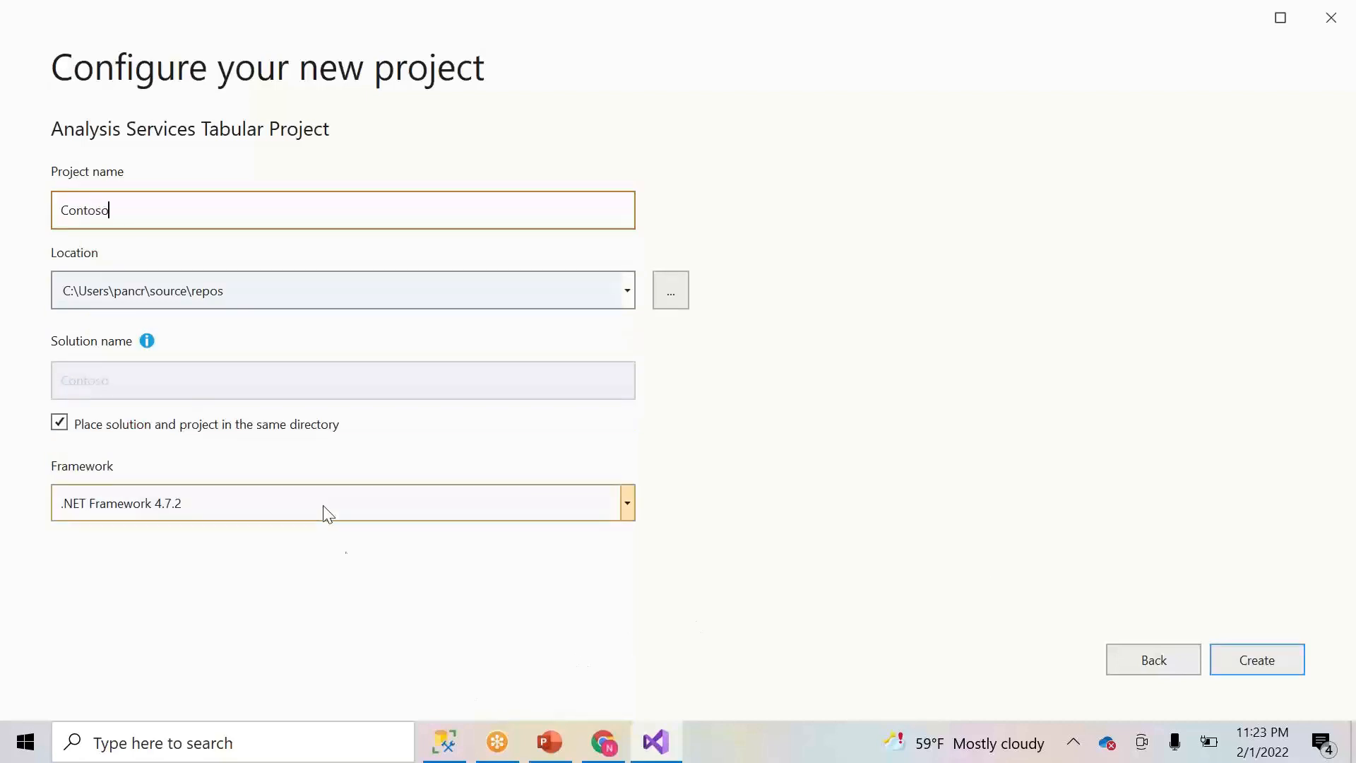
pyautogui.click(61, 423)
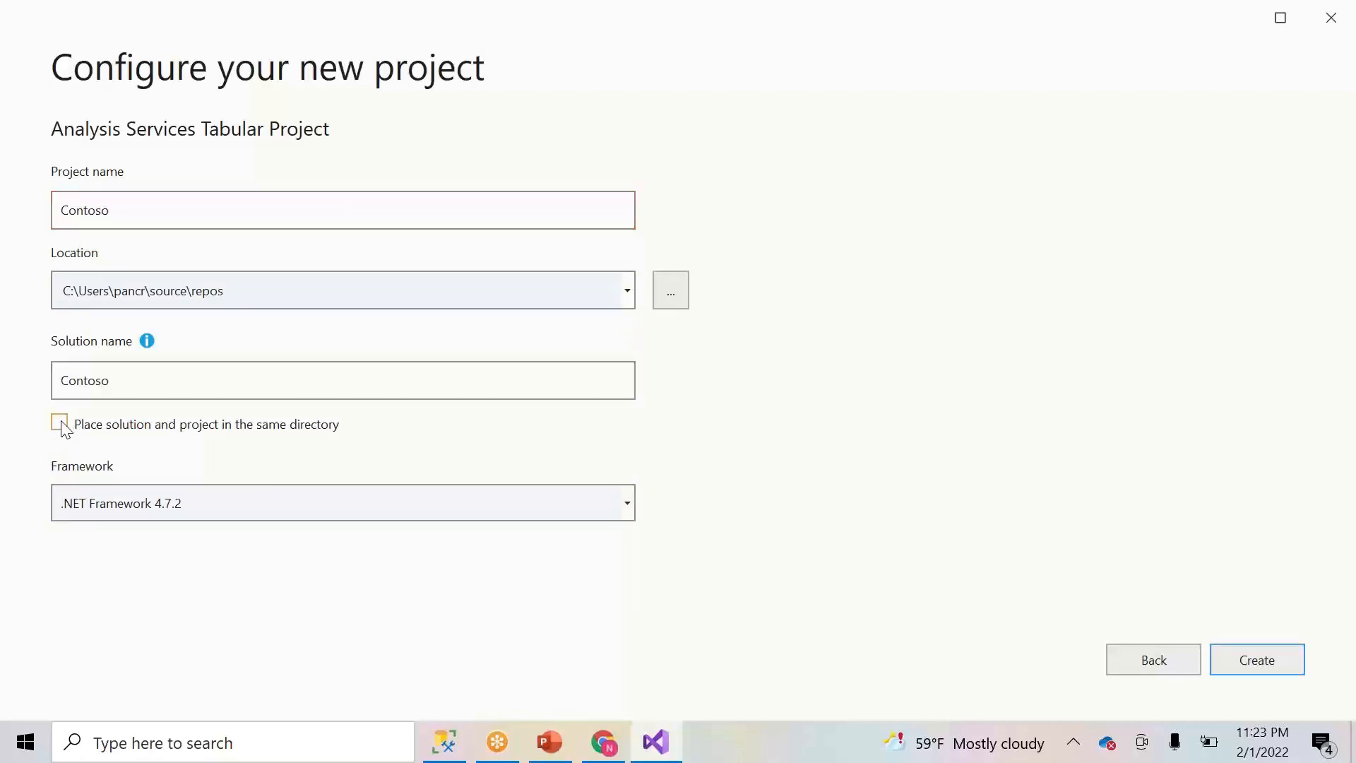
pyautogui.click(61, 424)
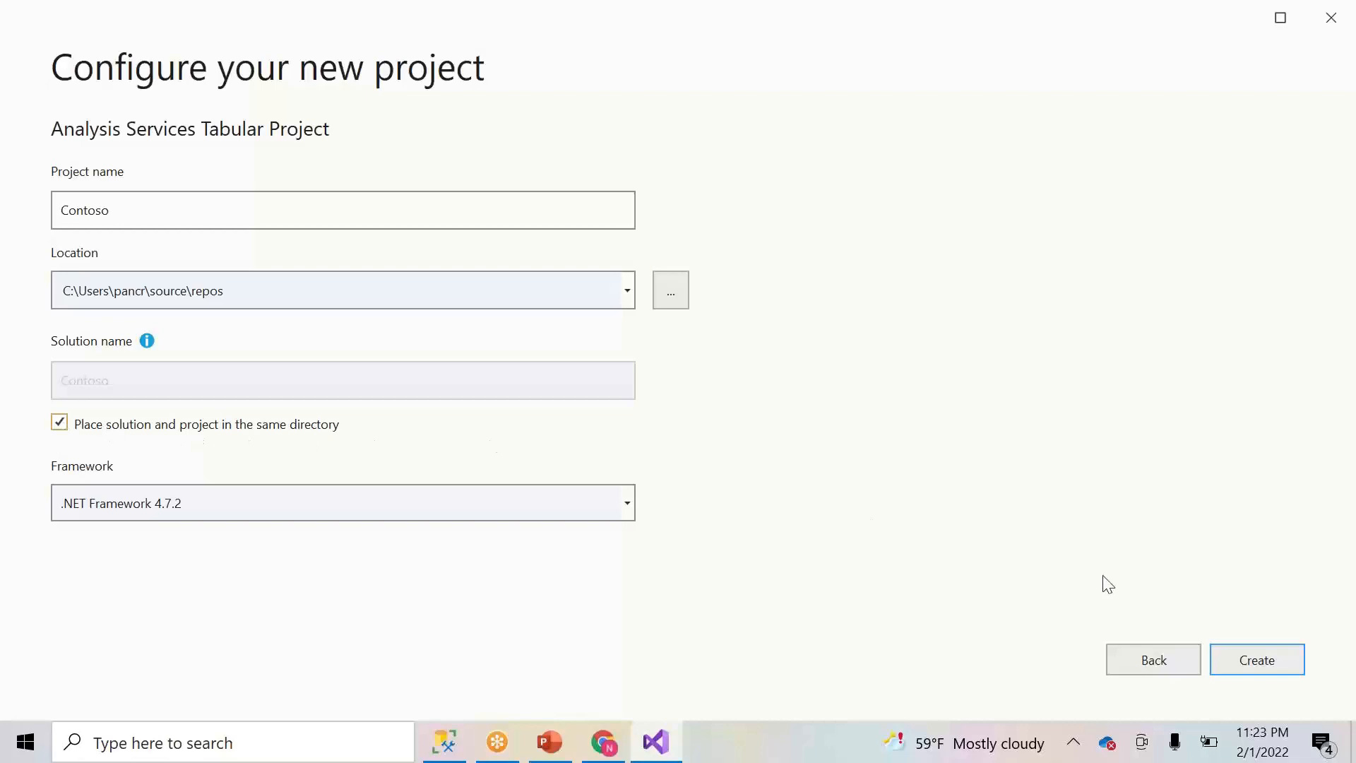
pyautogui.click(1262, 658)
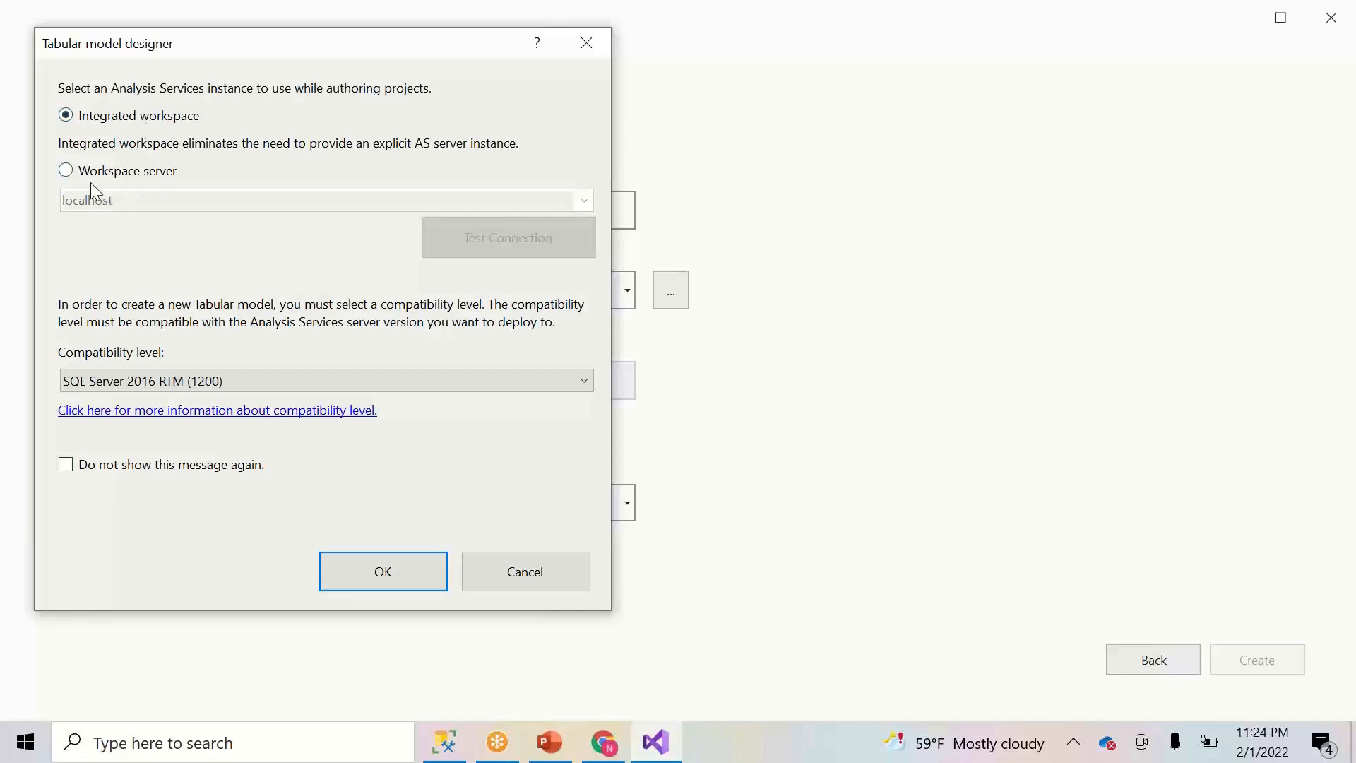
# - Keep Integrated workspace with SQL Server 2016 RTM (1200) compatibility and confirm
pyautogui.click(66, 172)
pyautogui.doubleClick(140, 207)
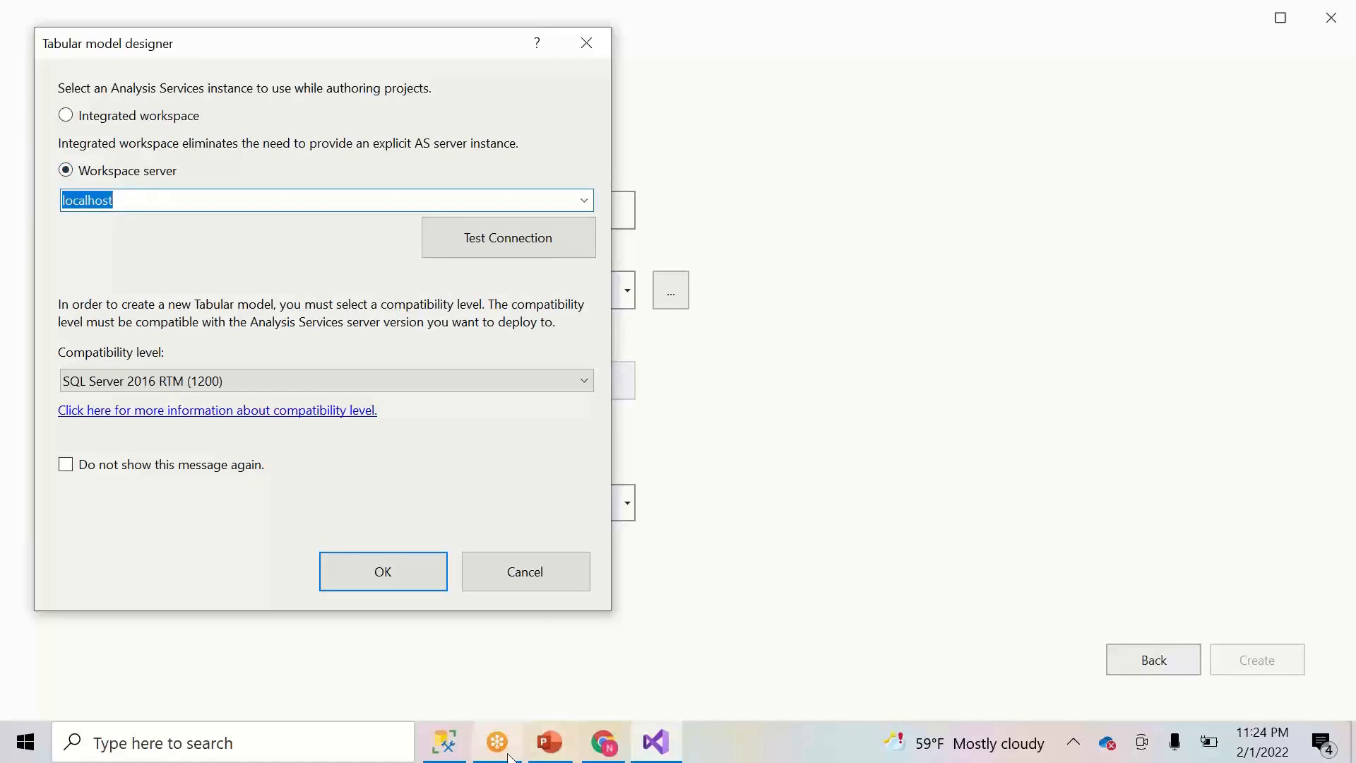
pyautogui.click(66, 117)
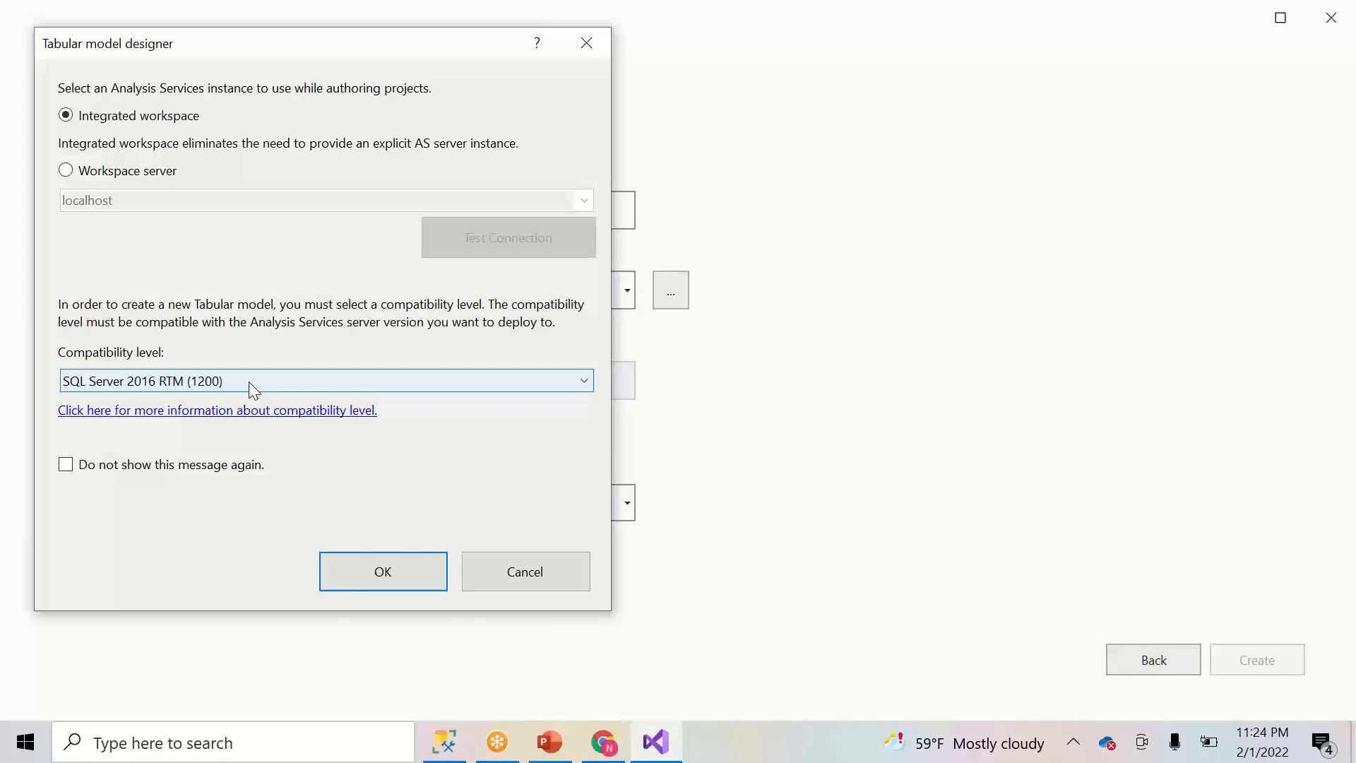
pyautogui.click(409, 578)
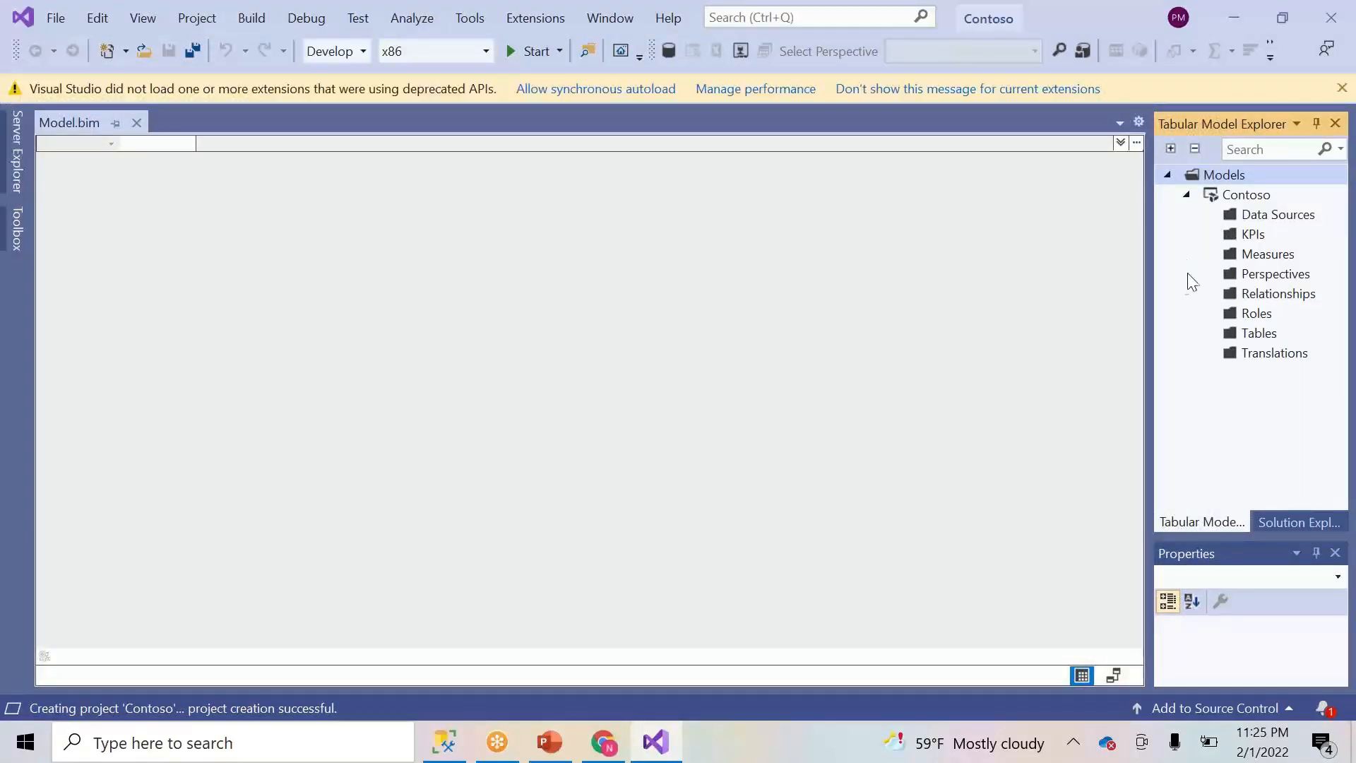
# - Dismiss the extensions warning, widen the side panels, and select Model.bim in Solution Explorer
pyautogui.click(1343, 87)
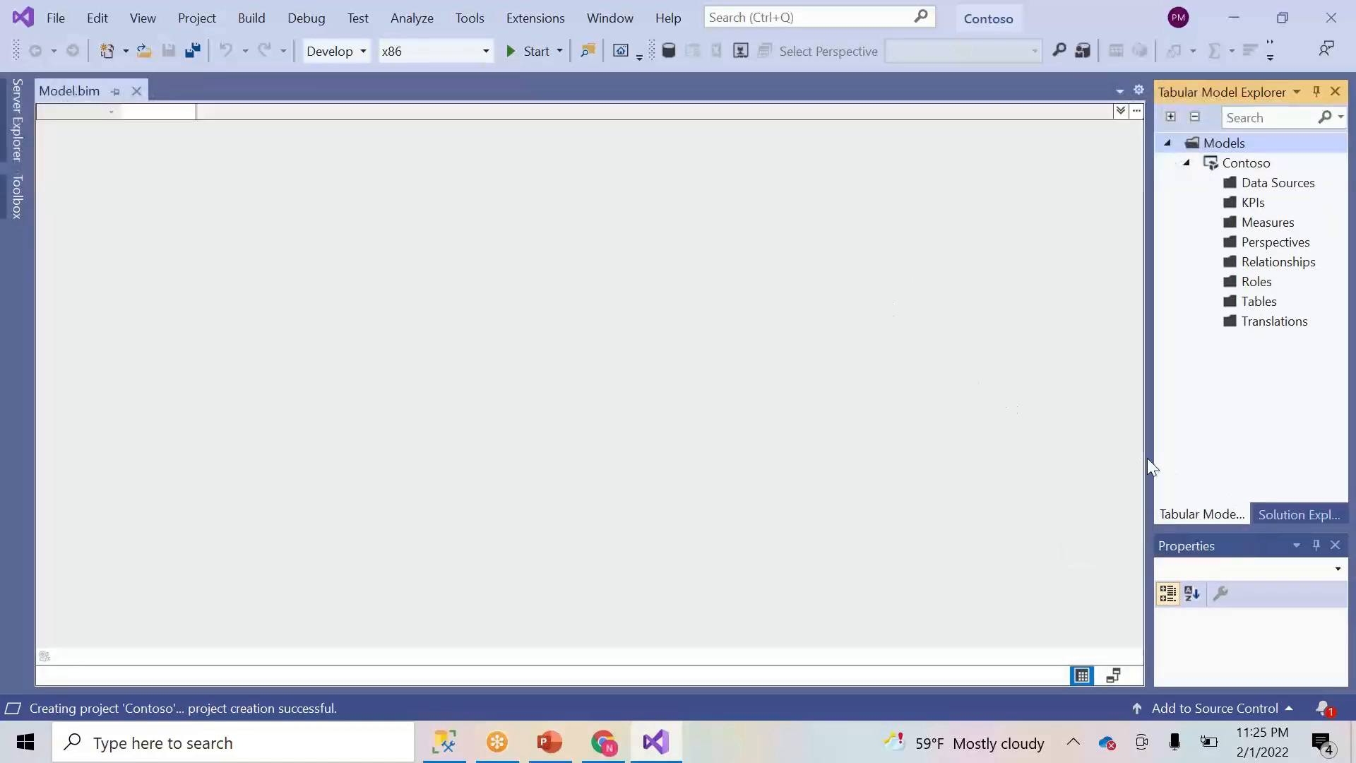
pyautogui.moveTo(1145, 454); pyautogui.dragTo(1032, 463)
pyautogui.click(1224, 520)
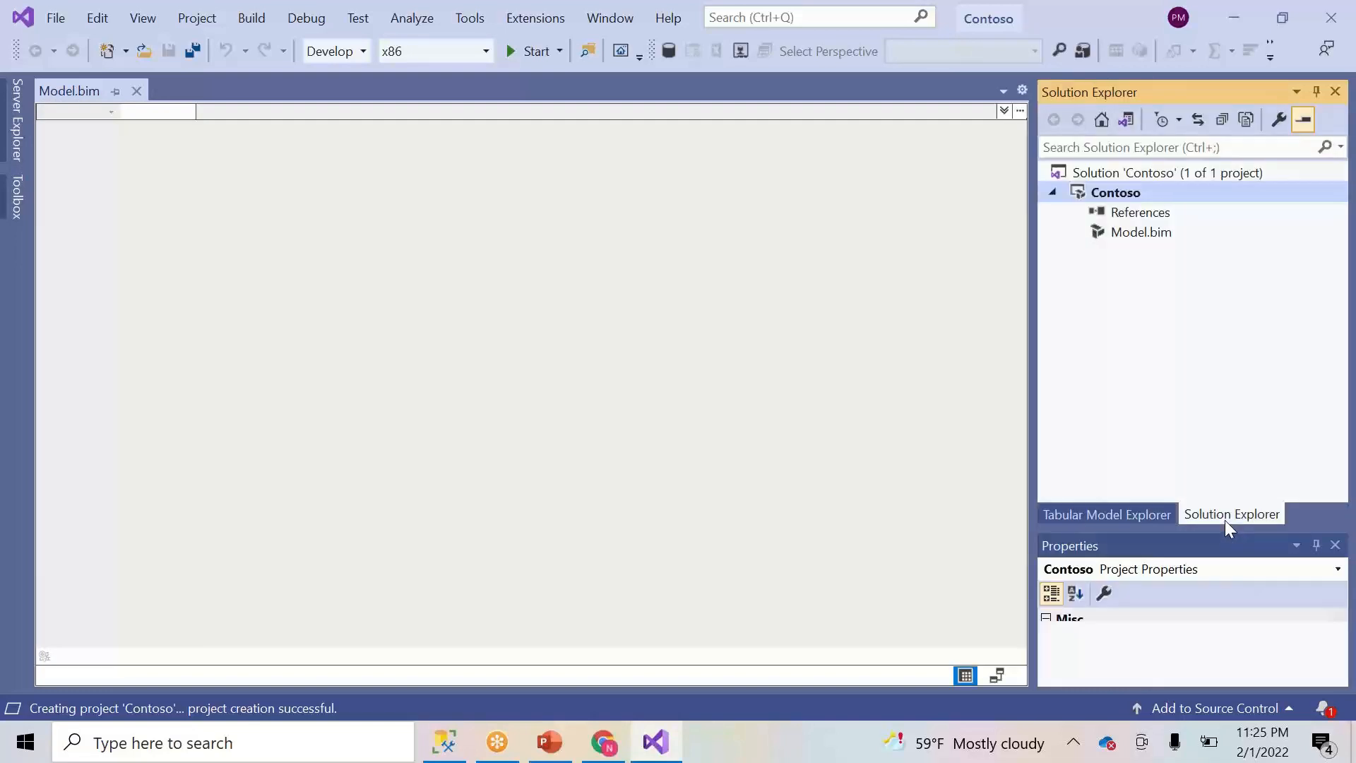
pyautogui.click(1142, 515)
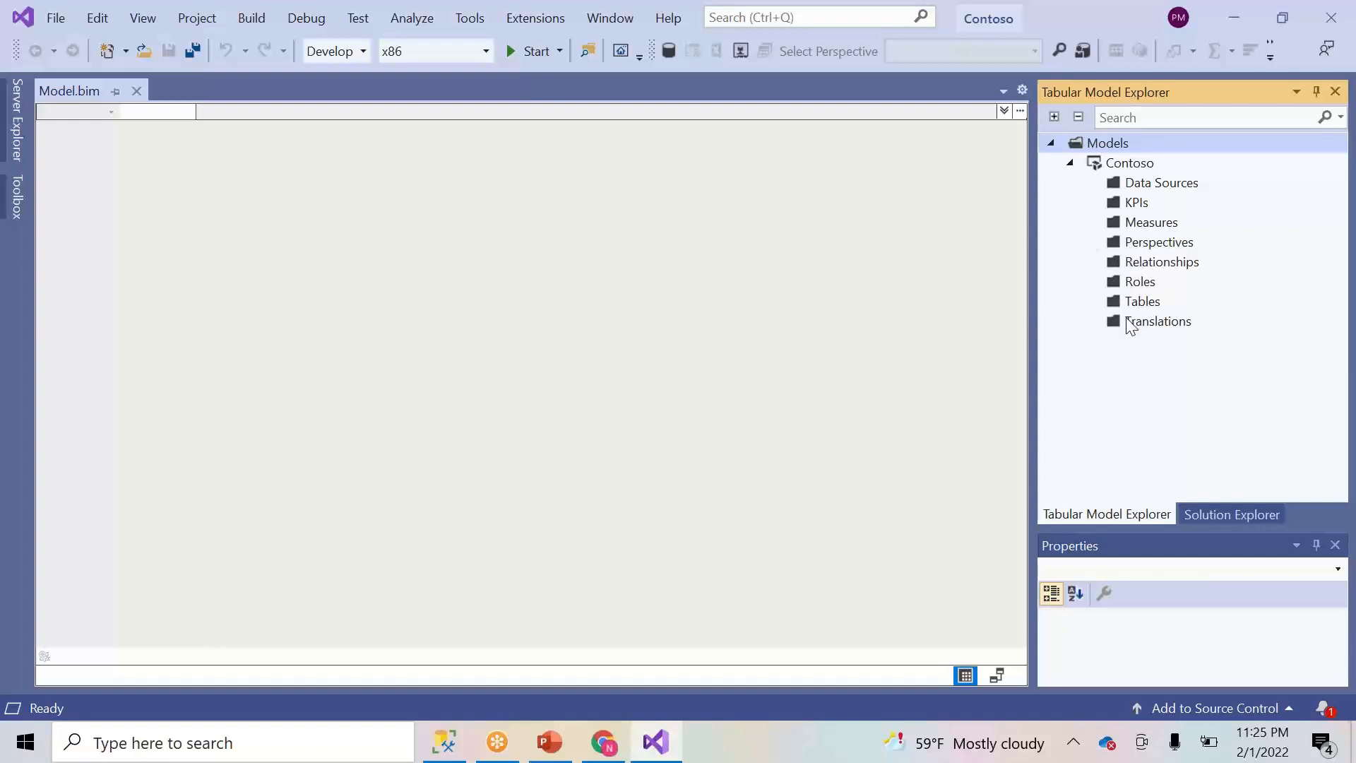
pyautogui.click(1212, 513)
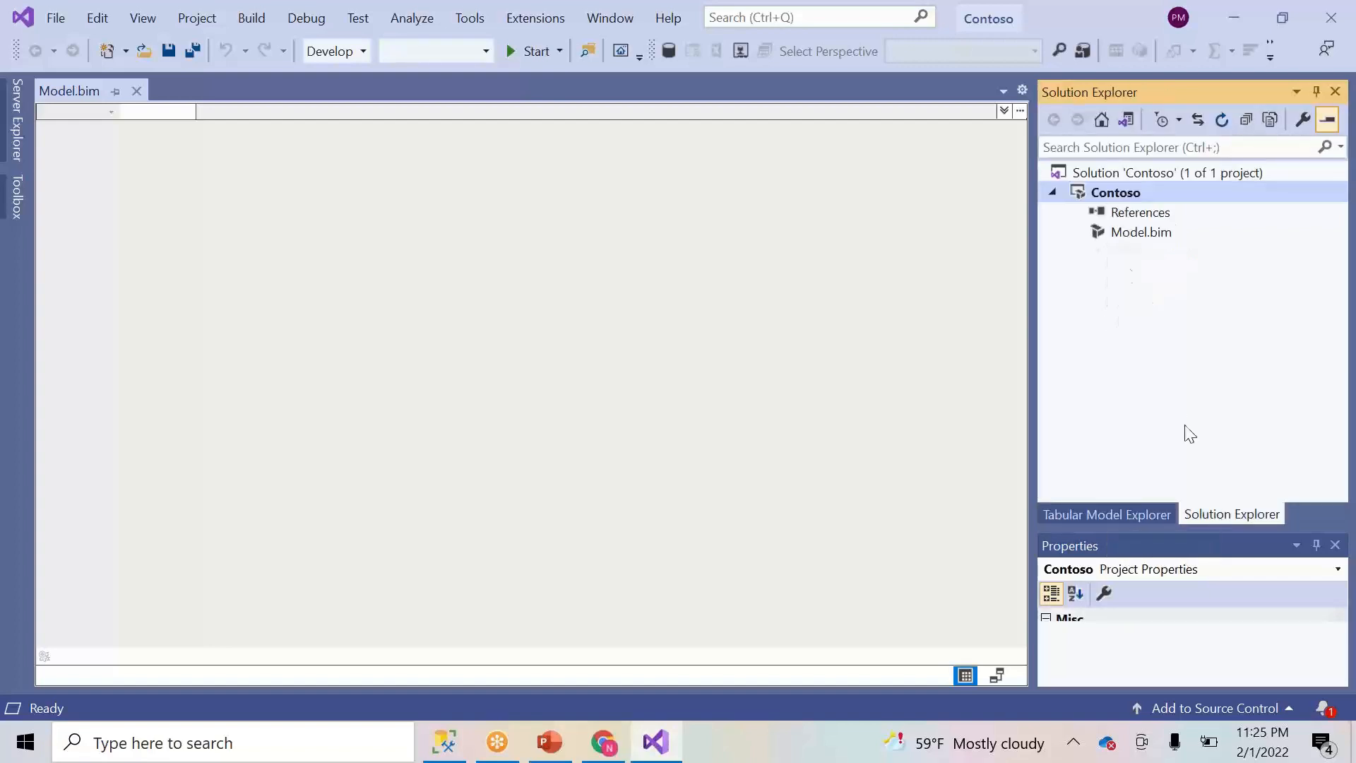
pyautogui.click(1143, 234)
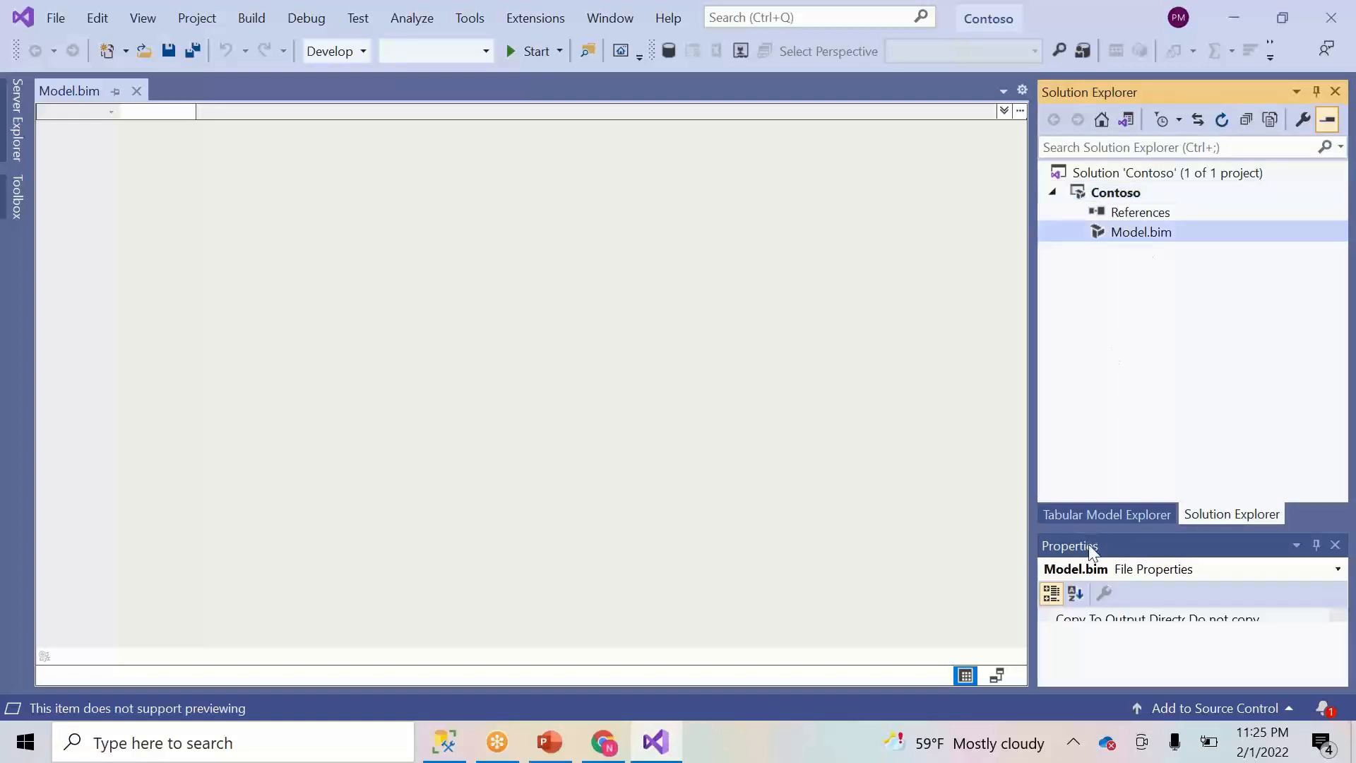
pyautogui.click(1118, 514)
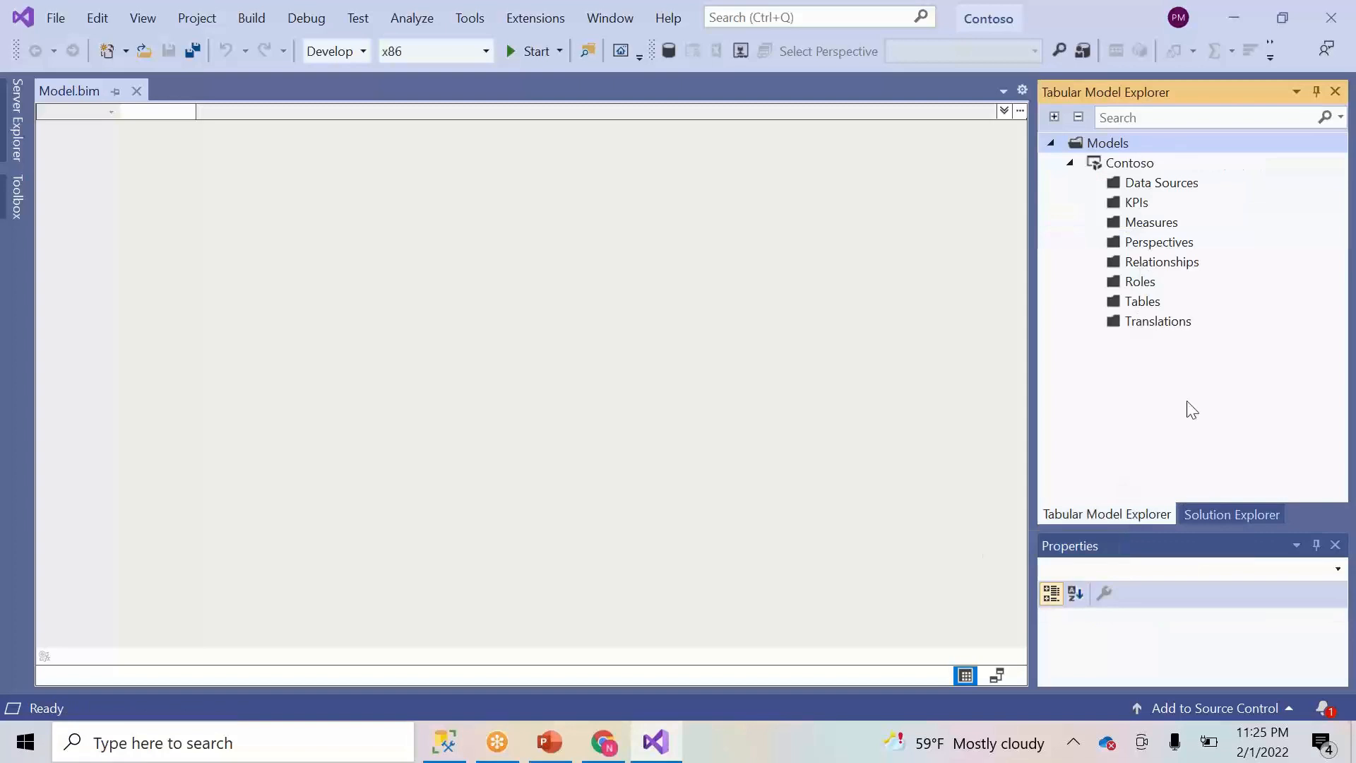
pyautogui.click(1232, 513)
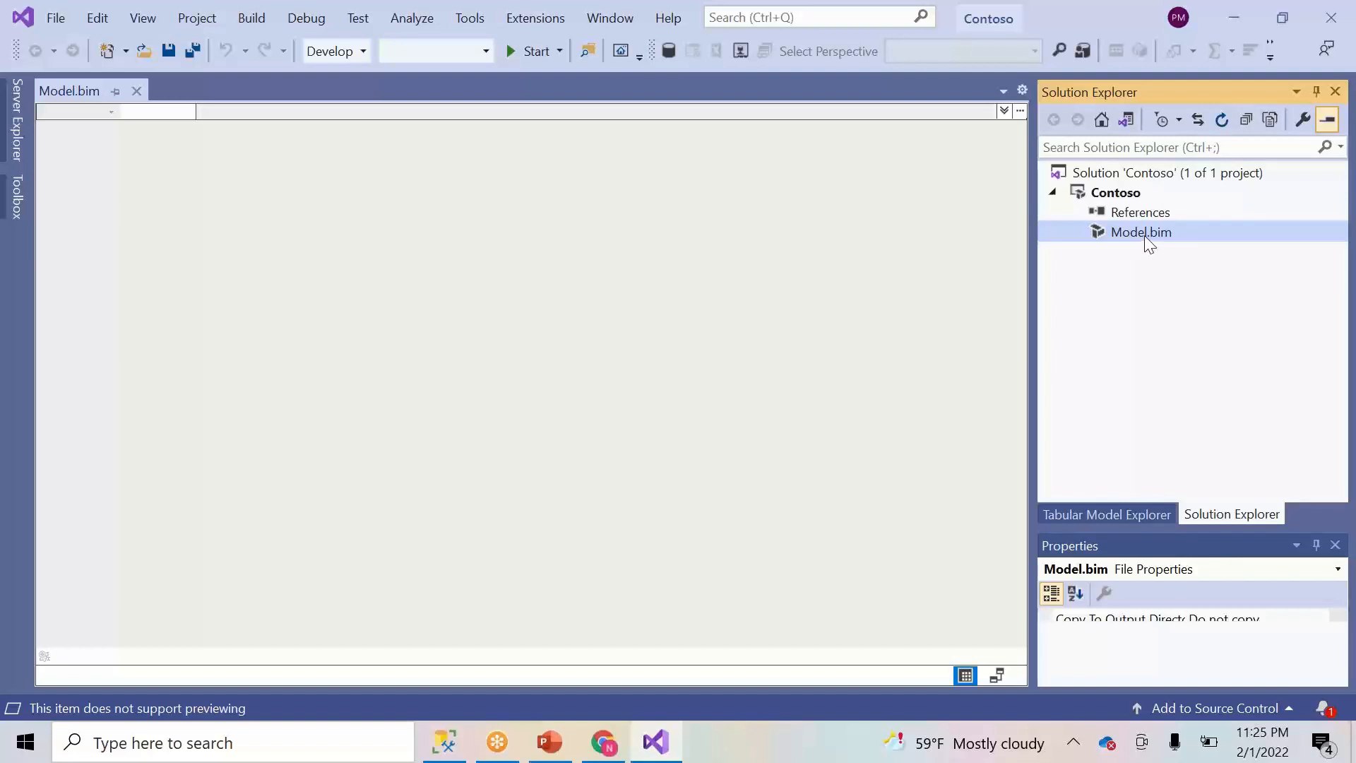
pyautogui.rightClick(1150, 243)
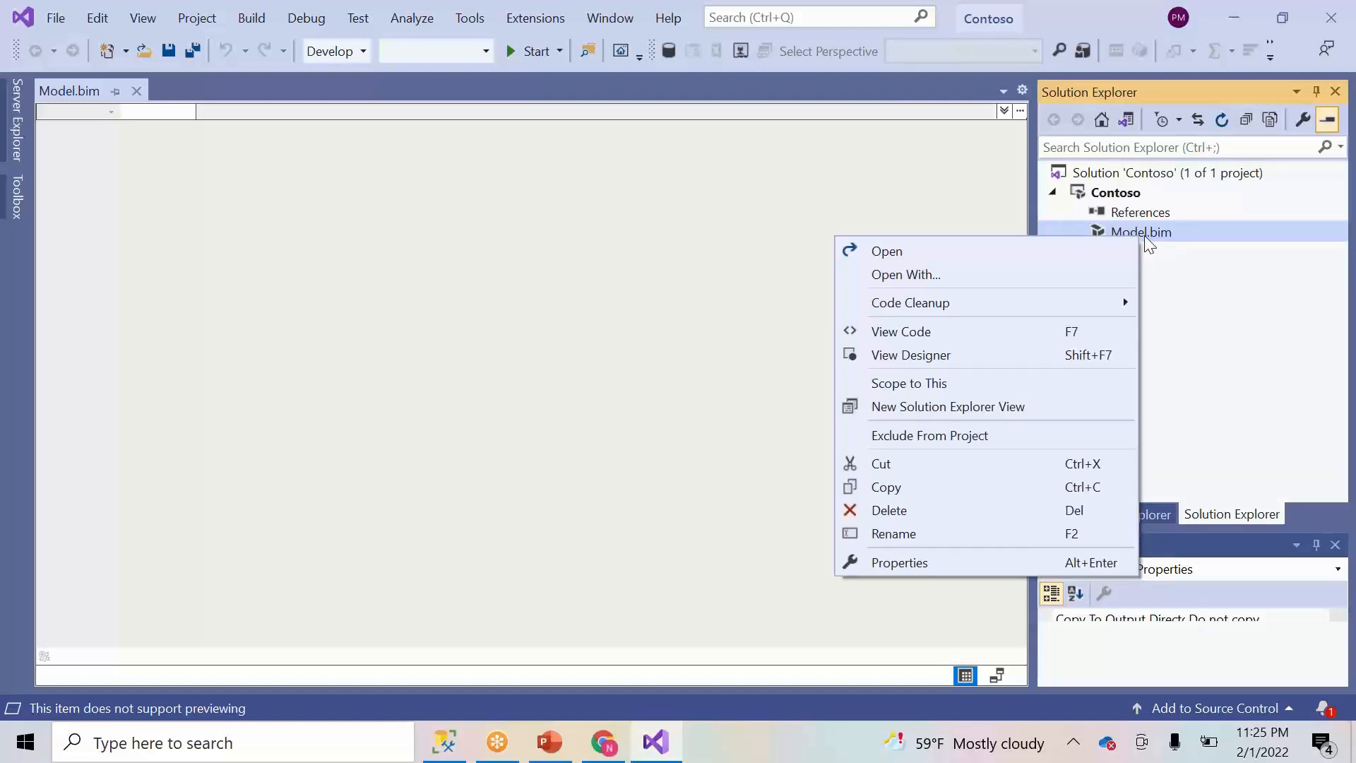
# - Inspect Model.bim's JSON with compatibilityLevel 1200, then reopen it in the designer
pyautogui.click(942, 333)
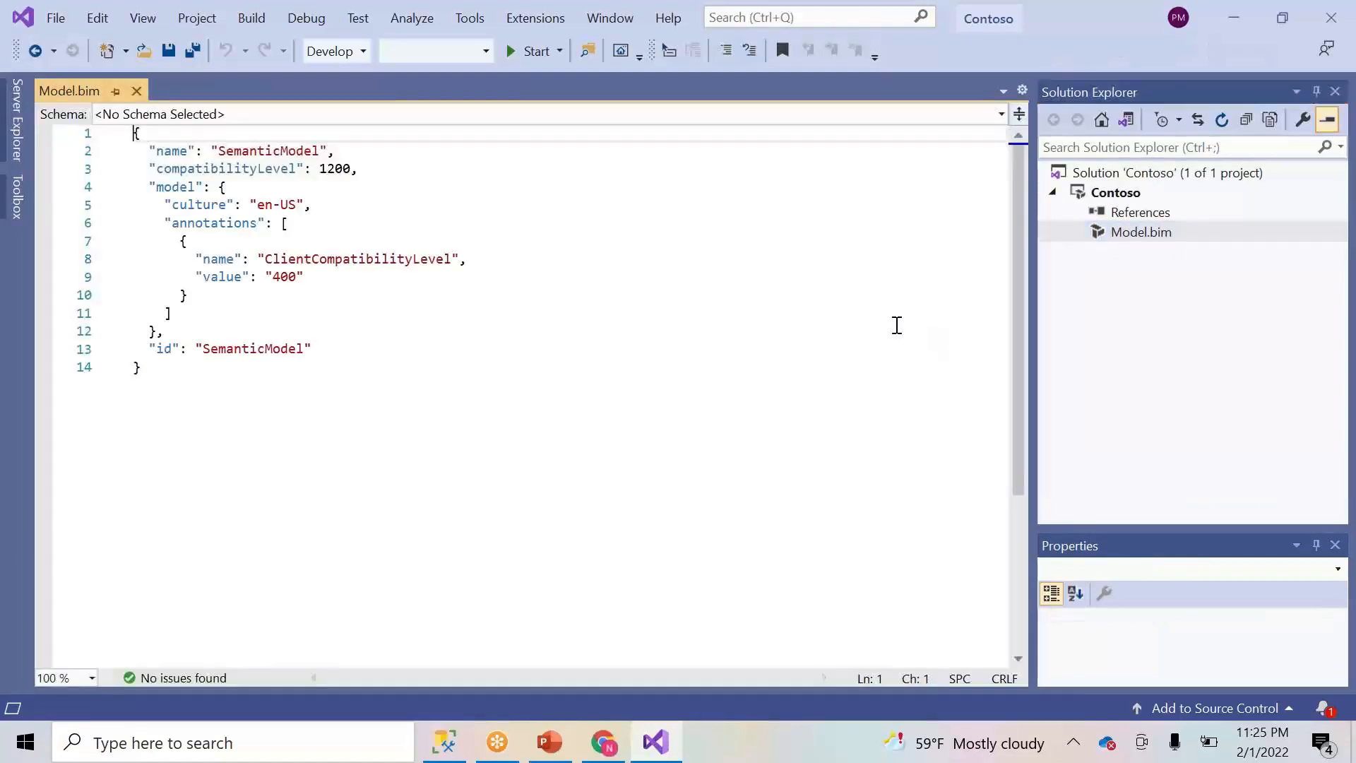
pyautogui.moveTo(222, 456); pyautogui.dragTo(133, 133)
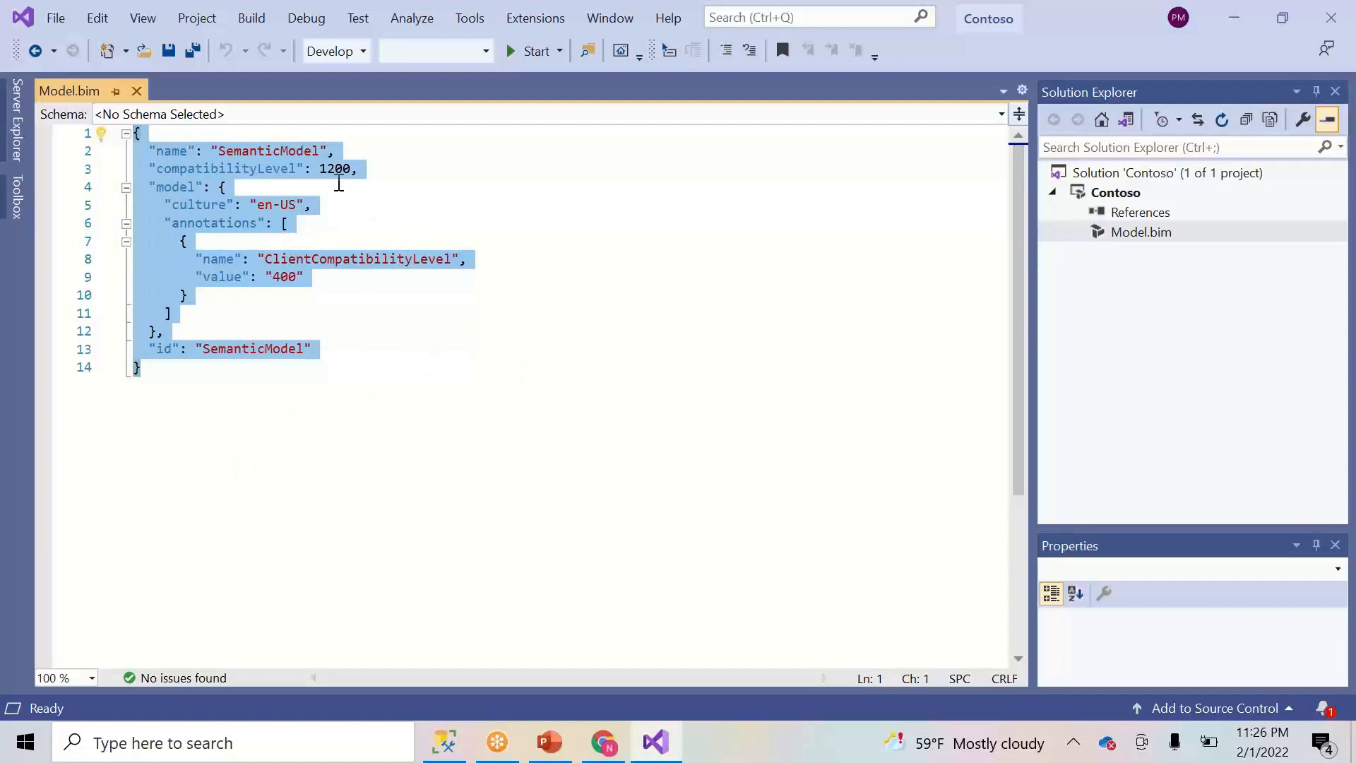
pyautogui.click(335, 170)
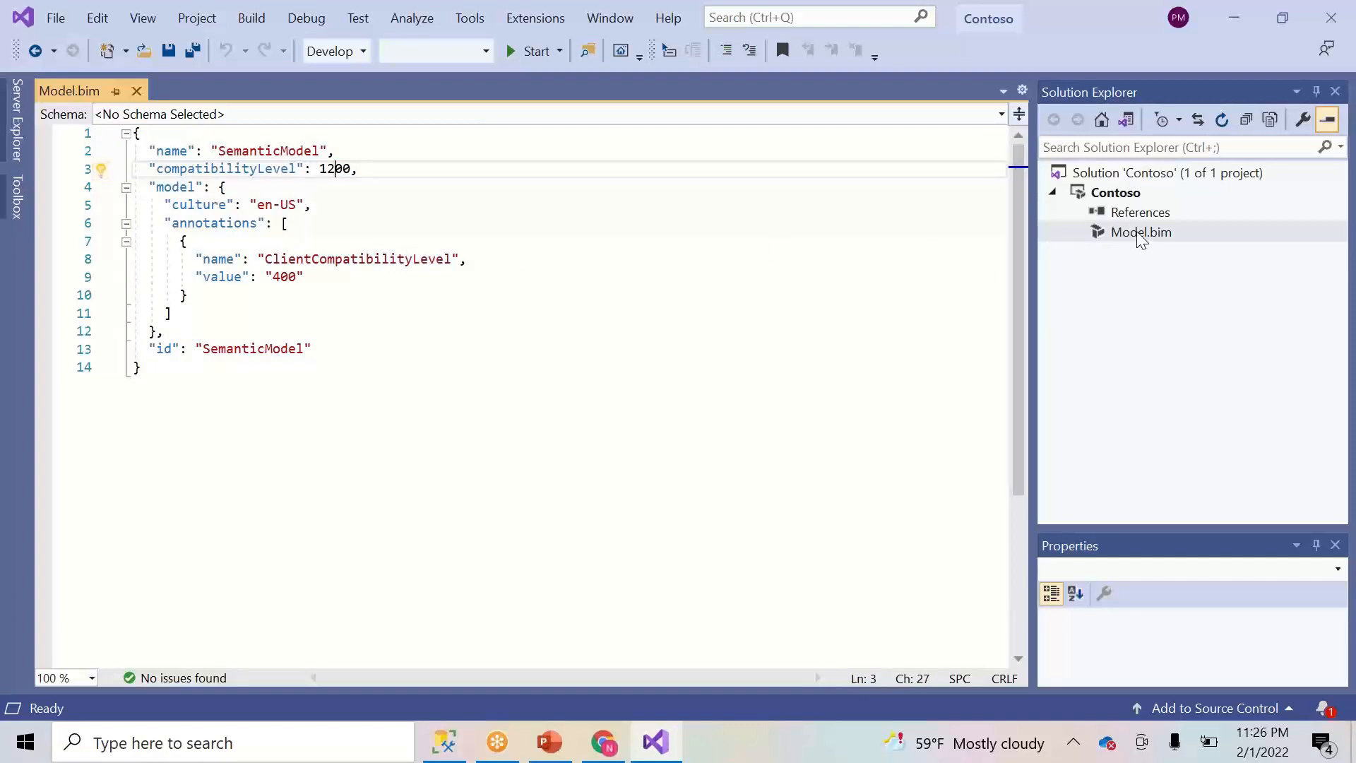
pyautogui.click(1141, 237)
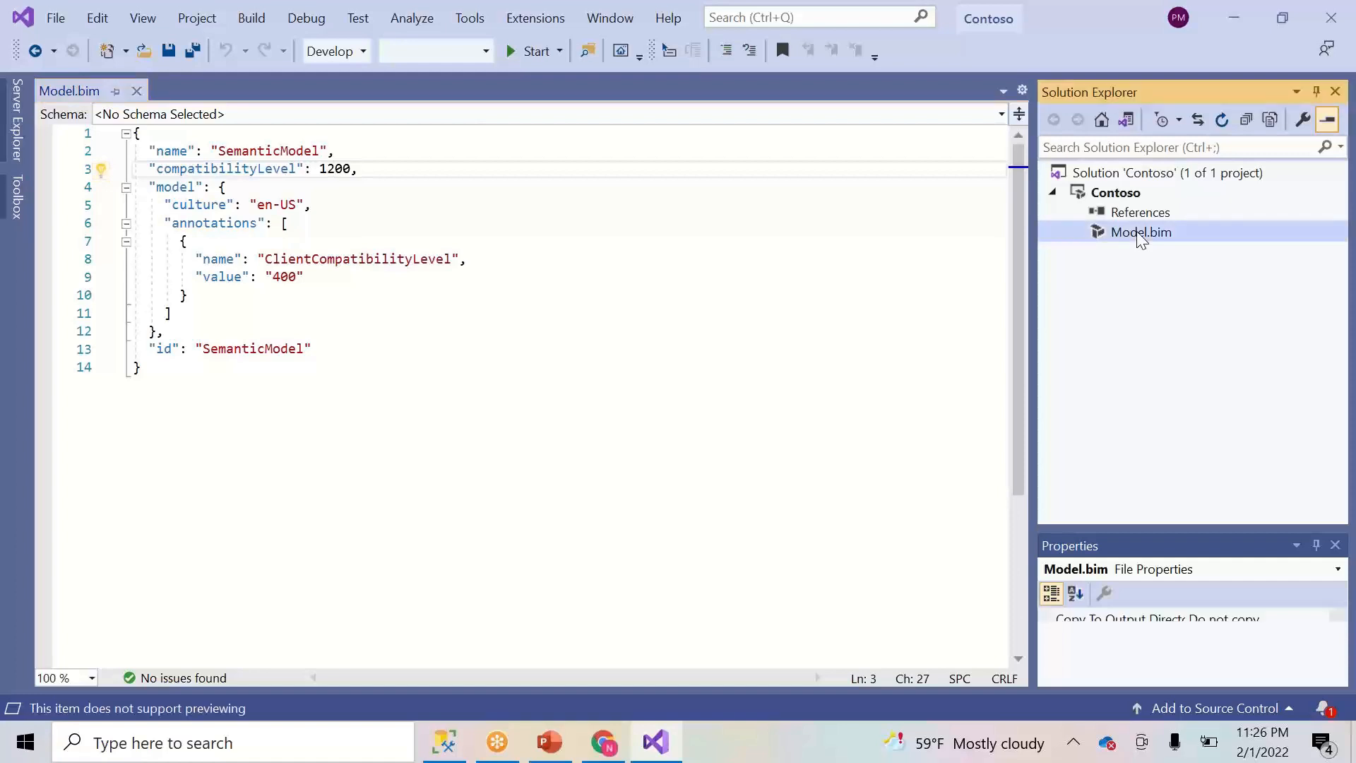
pyautogui.rightClick(1135, 233)
pyautogui.click(943, 352)
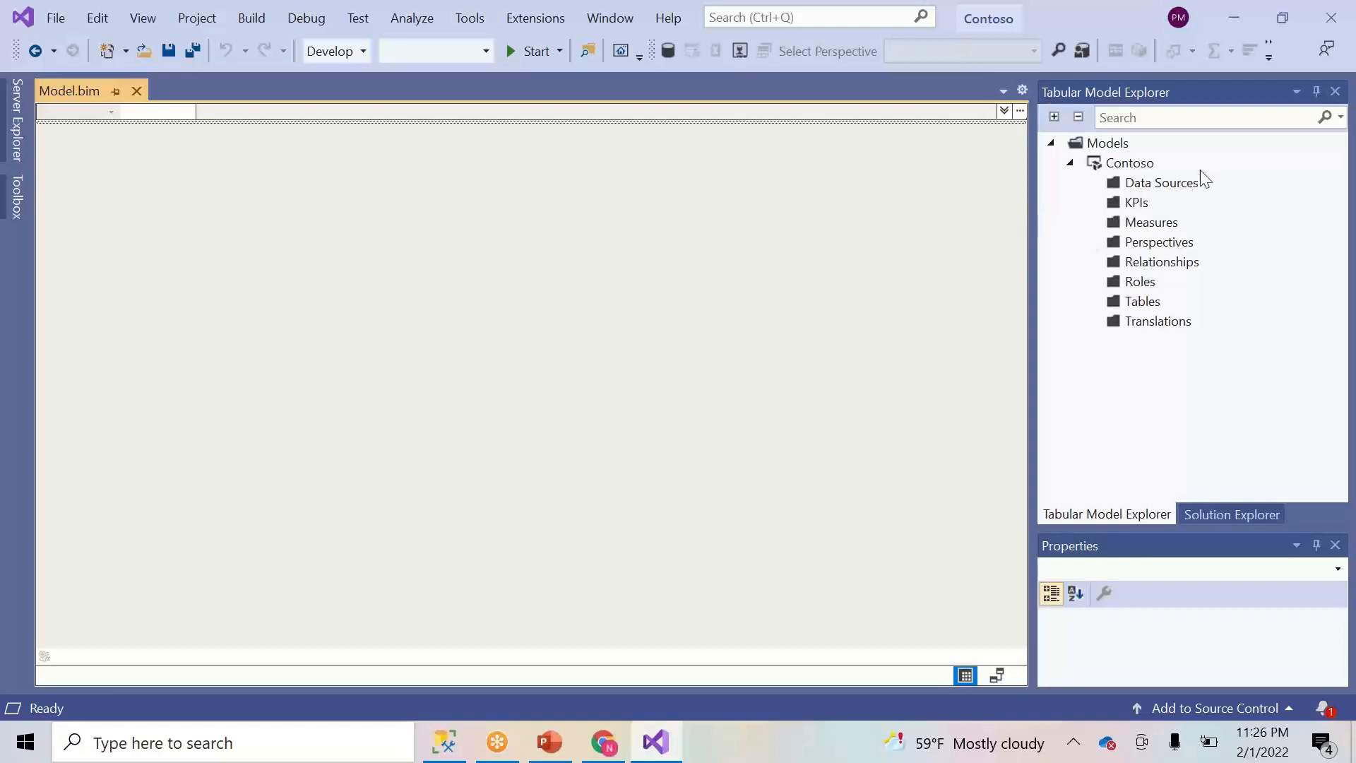
# - Begin importing from a Microsoft SQL Server data source, then bring SSMS forward
pyautogui.rightClick(1190, 189)
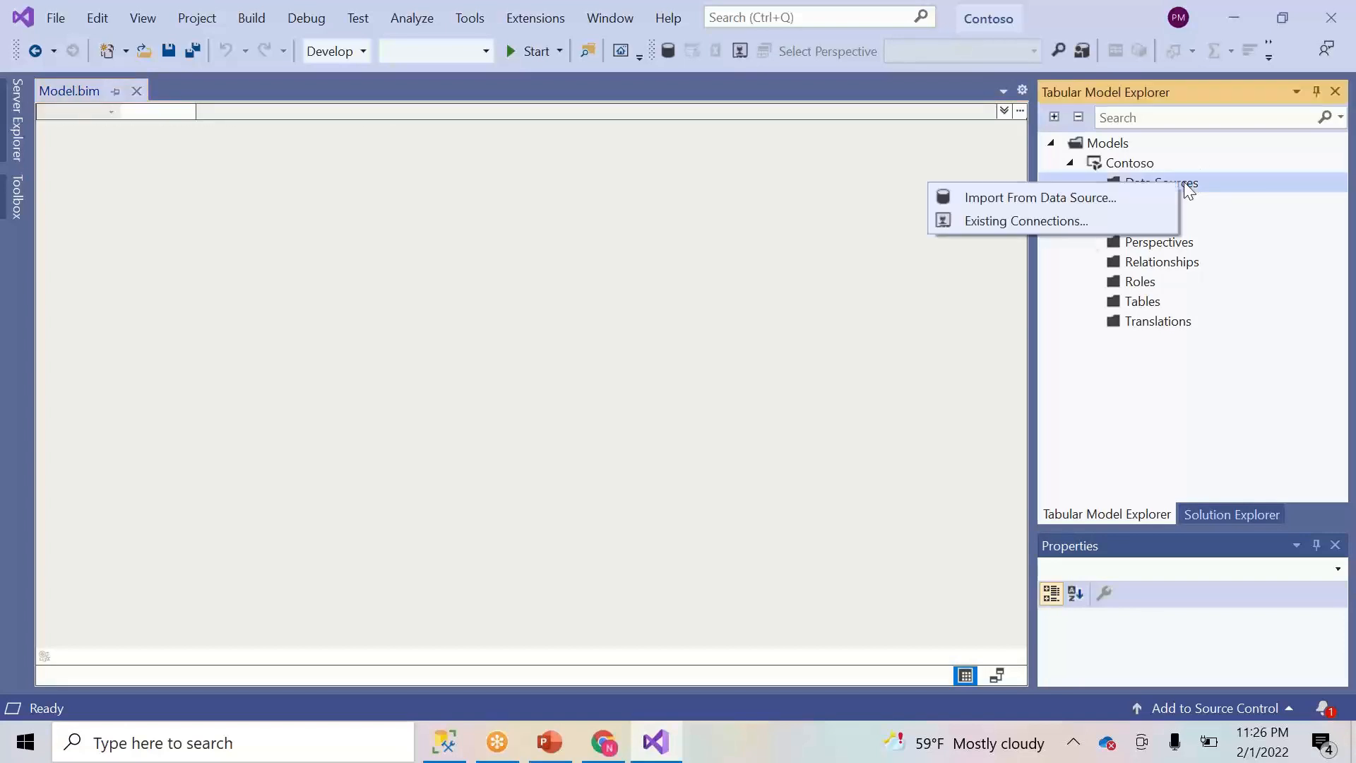
pyautogui.click(1066, 202)
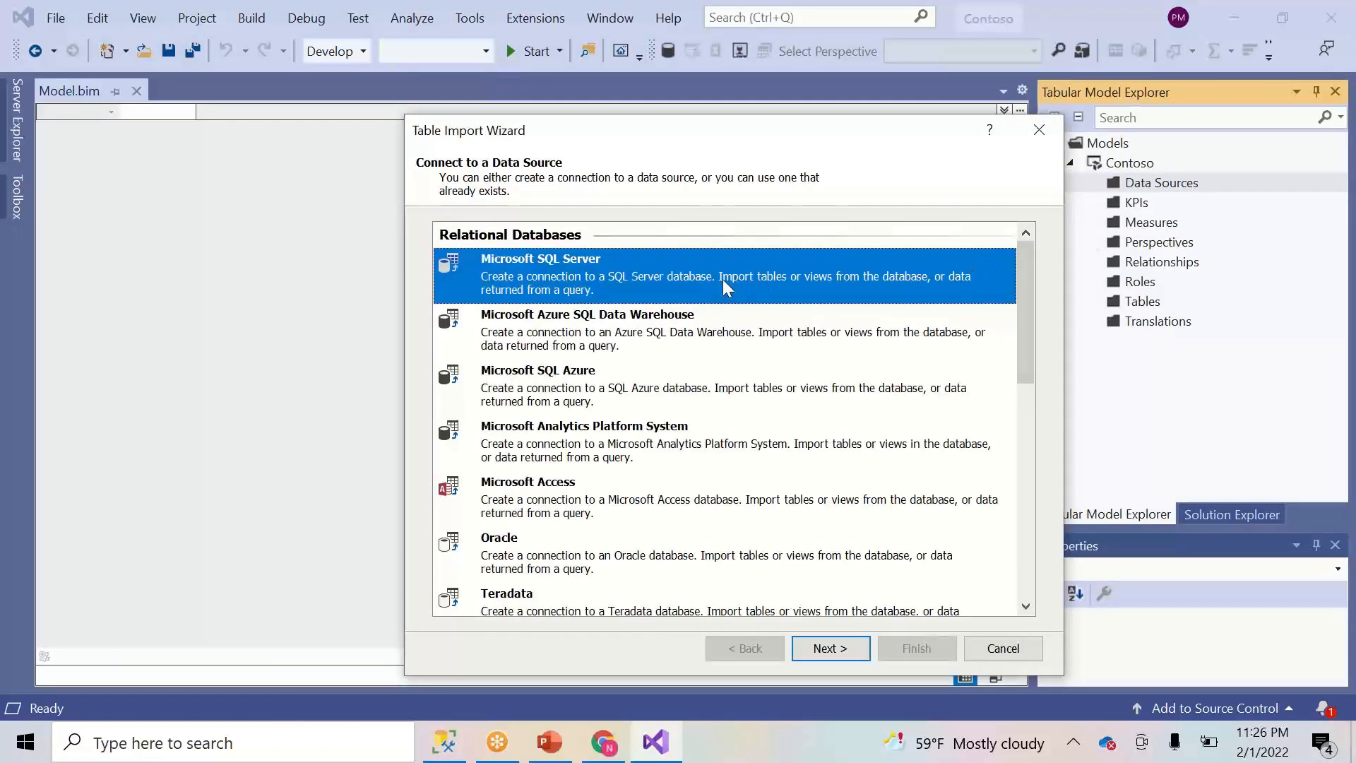
pyautogui.click(848, 650)
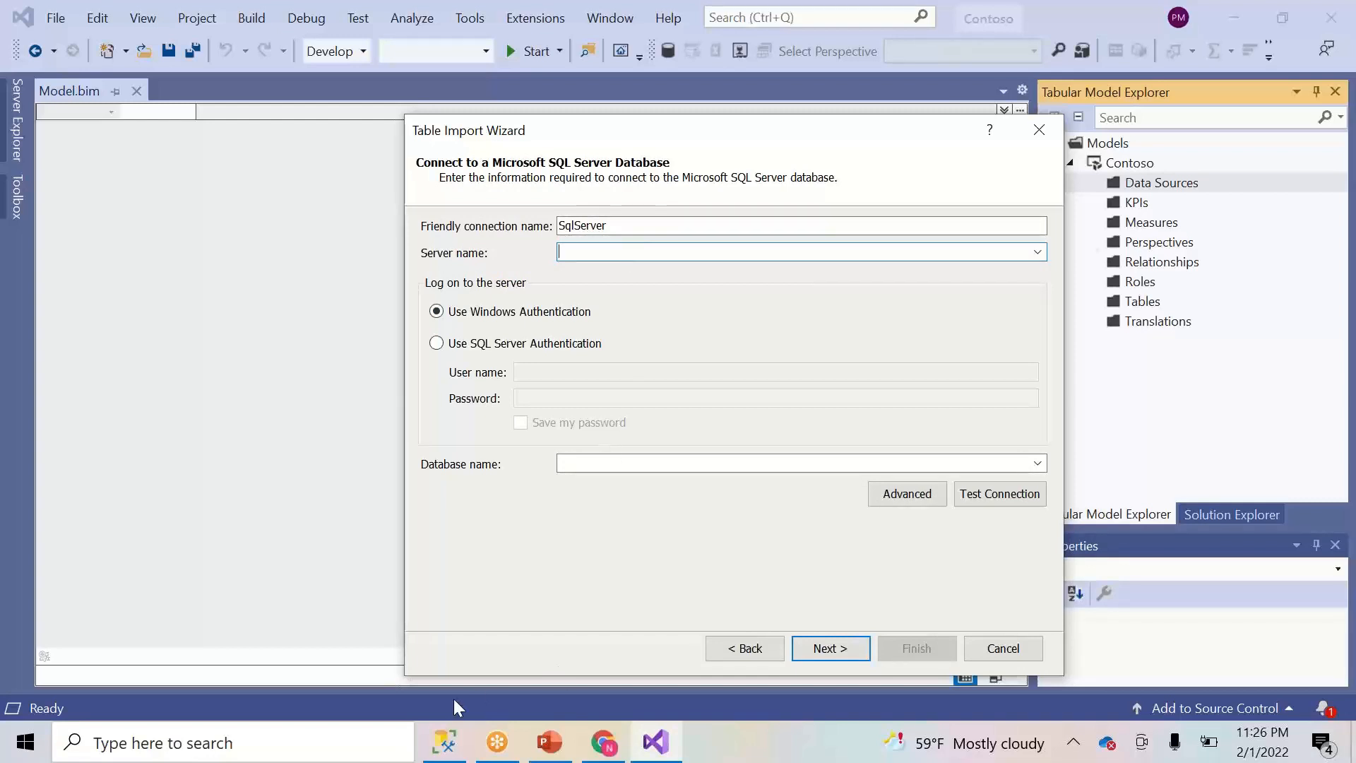
pyautogui.click(443, 748)
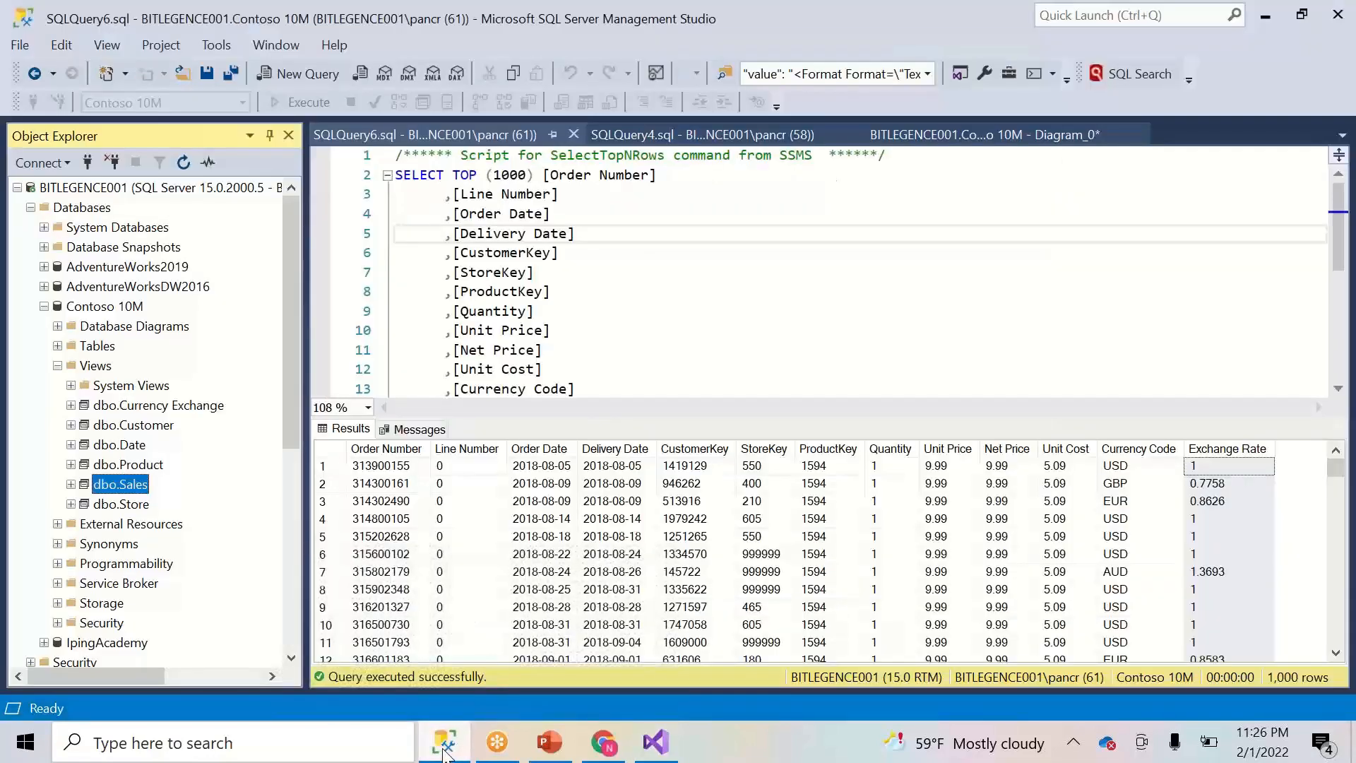
# - Read the server name BITLEGENCE001 from SSMS's Connect dialog and return to the wizard
pyautogui.click(444, 749)
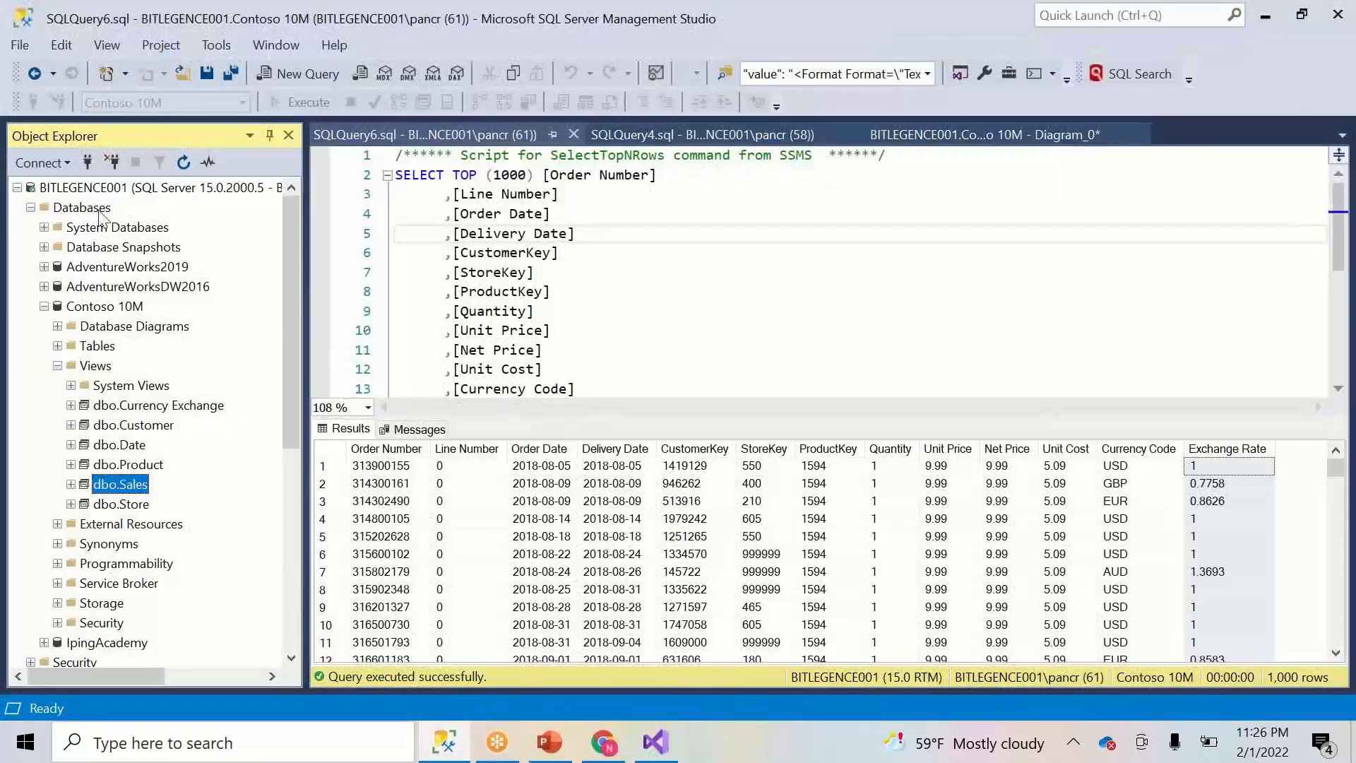
pyautogui.rightClick(87, 188)
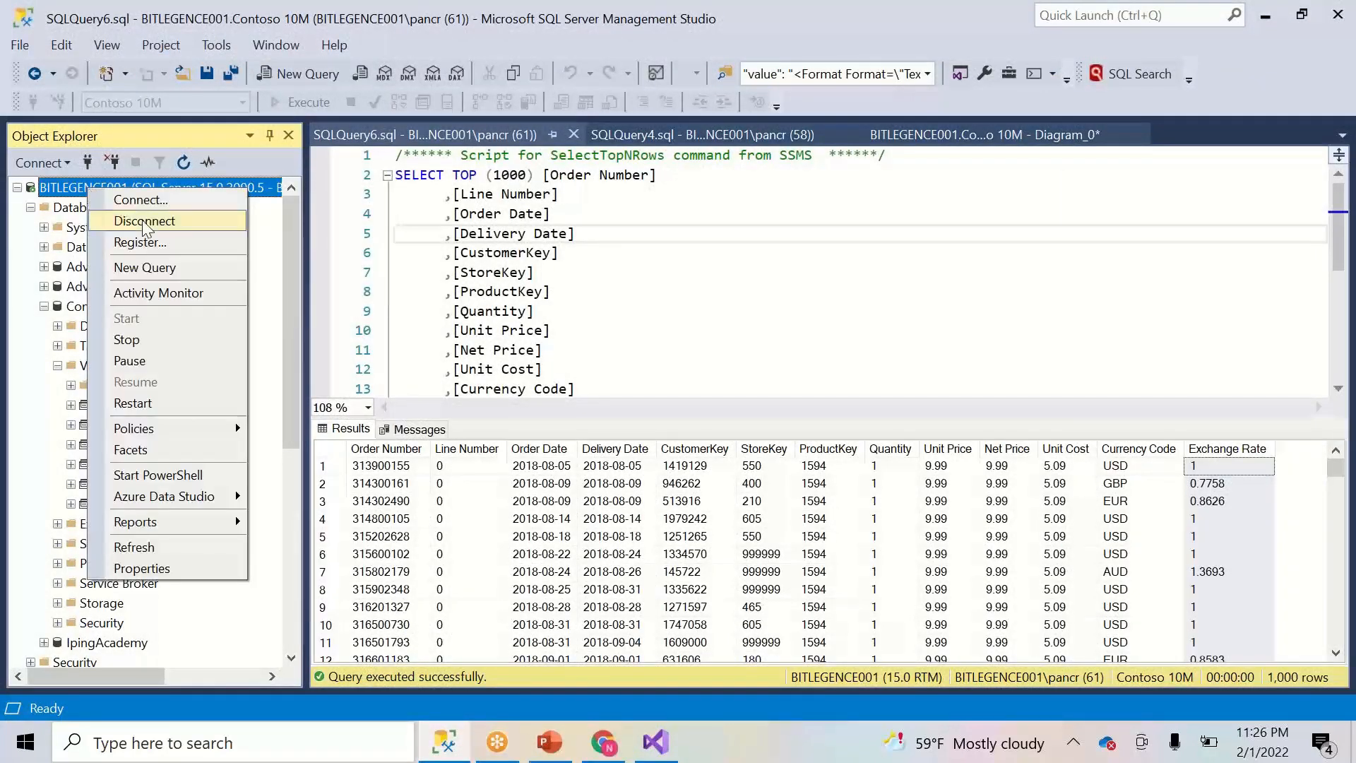
pyautogui.click(141, 200)
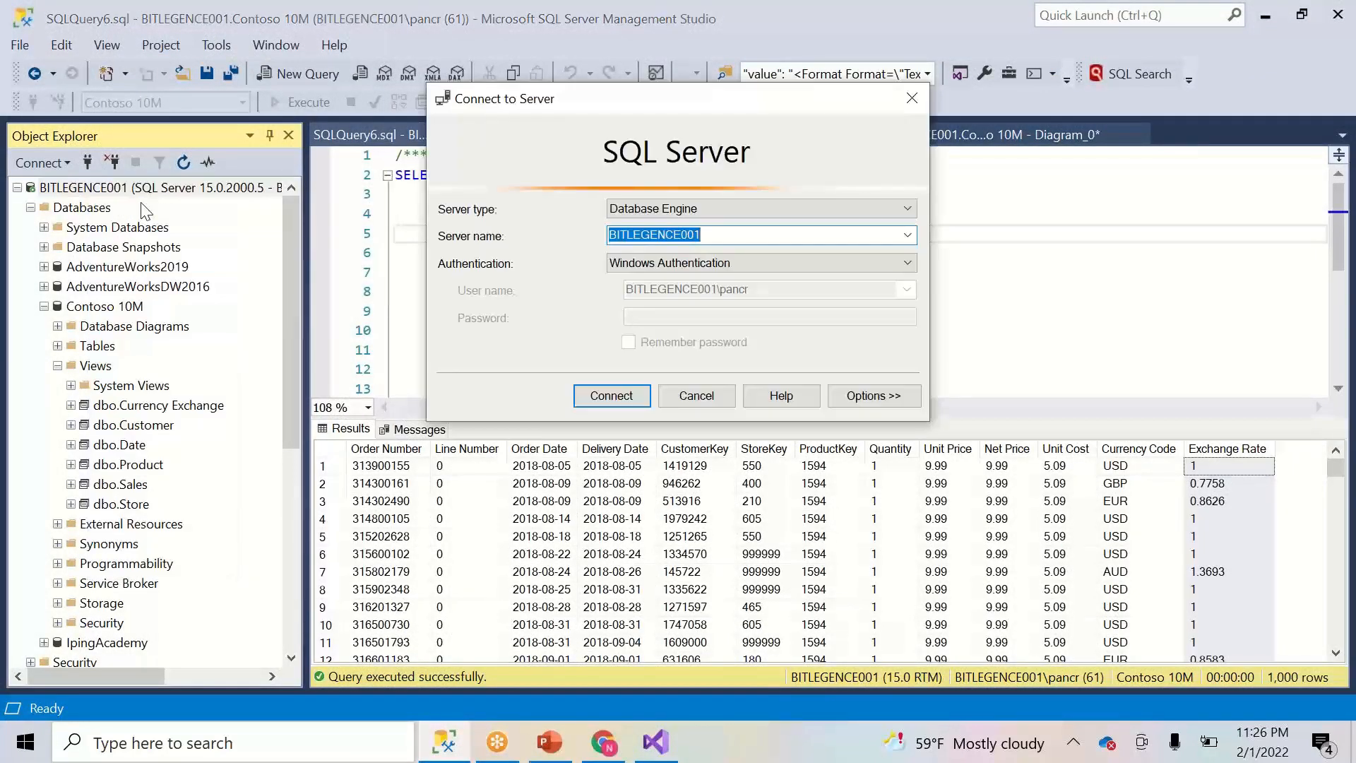
pyautogui.click(697, 395)
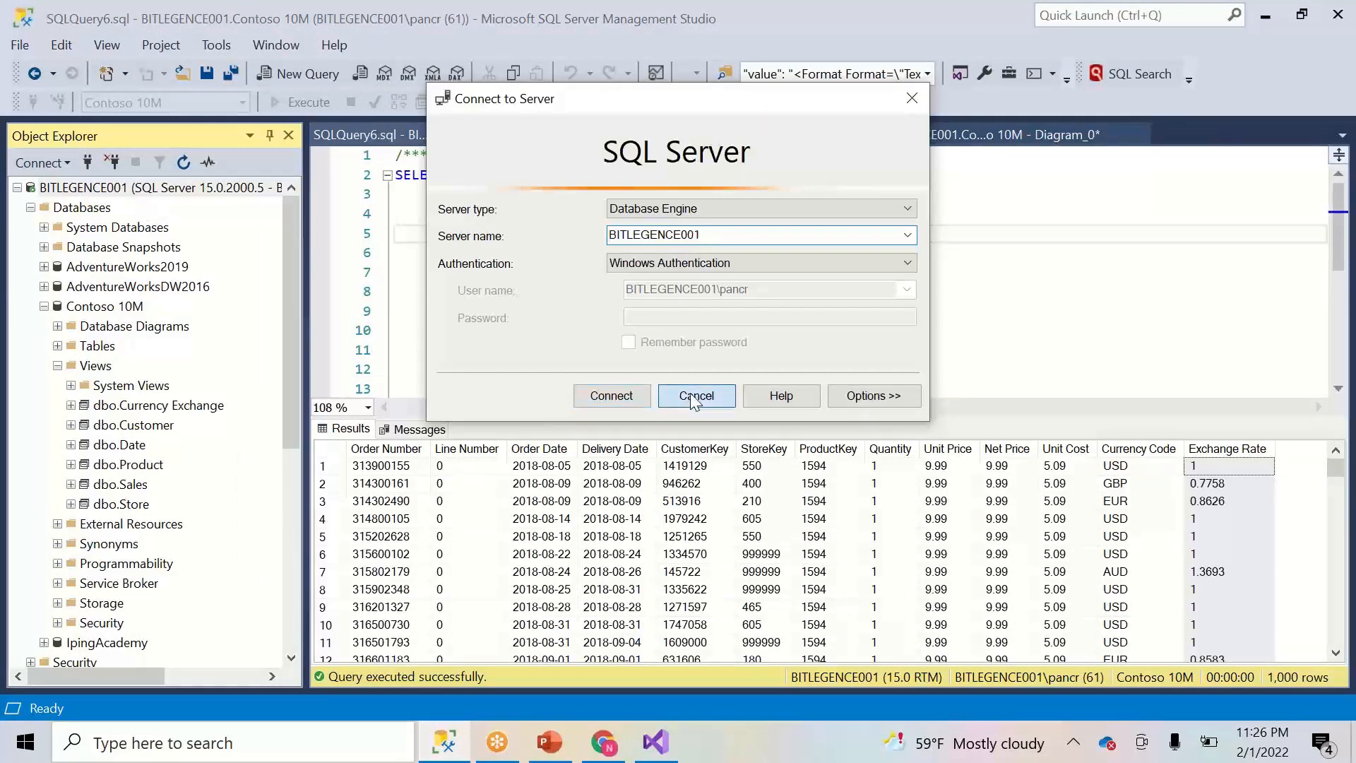
pyautogui.click(512, 747)
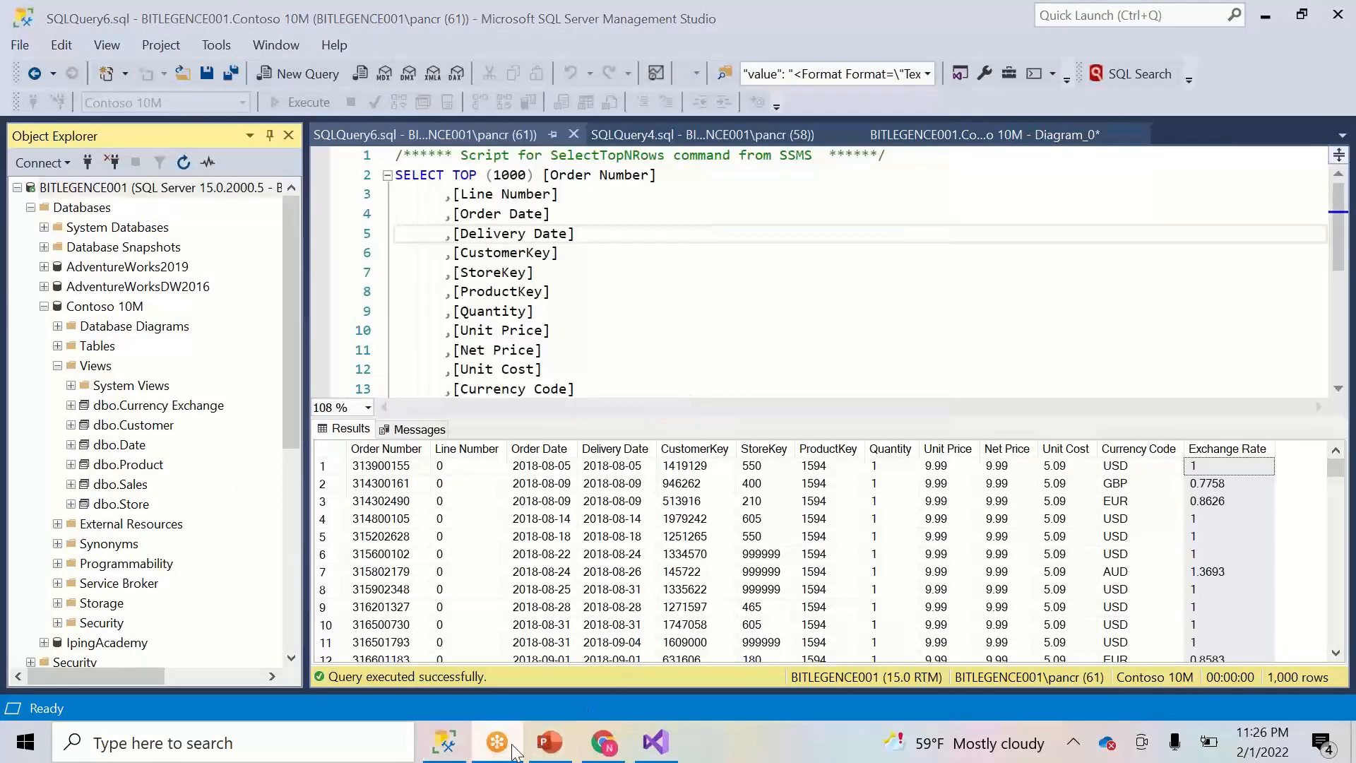
pyautogui.click(639, 743)
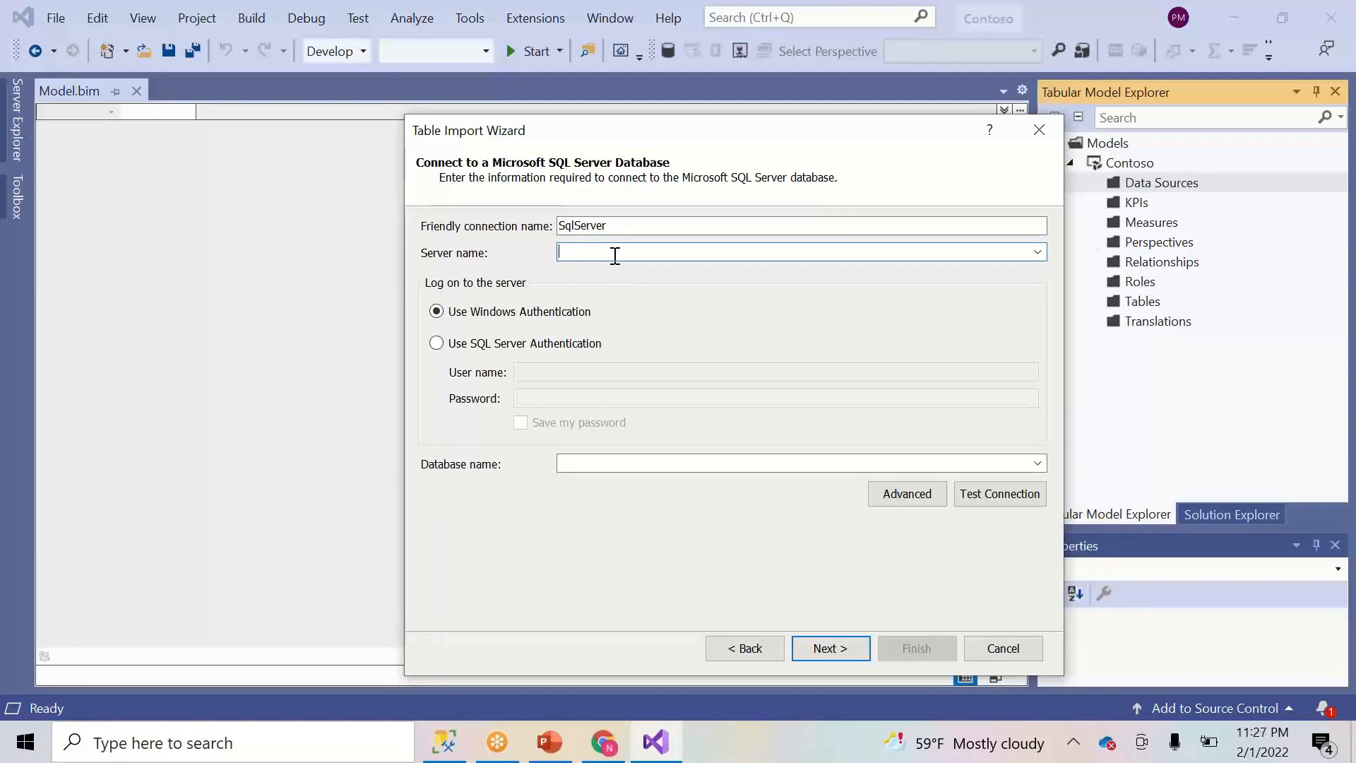
# - Enter BITLEGENCE001 as server name and Contoso as the friendly connection name
pyautogui.write('.')
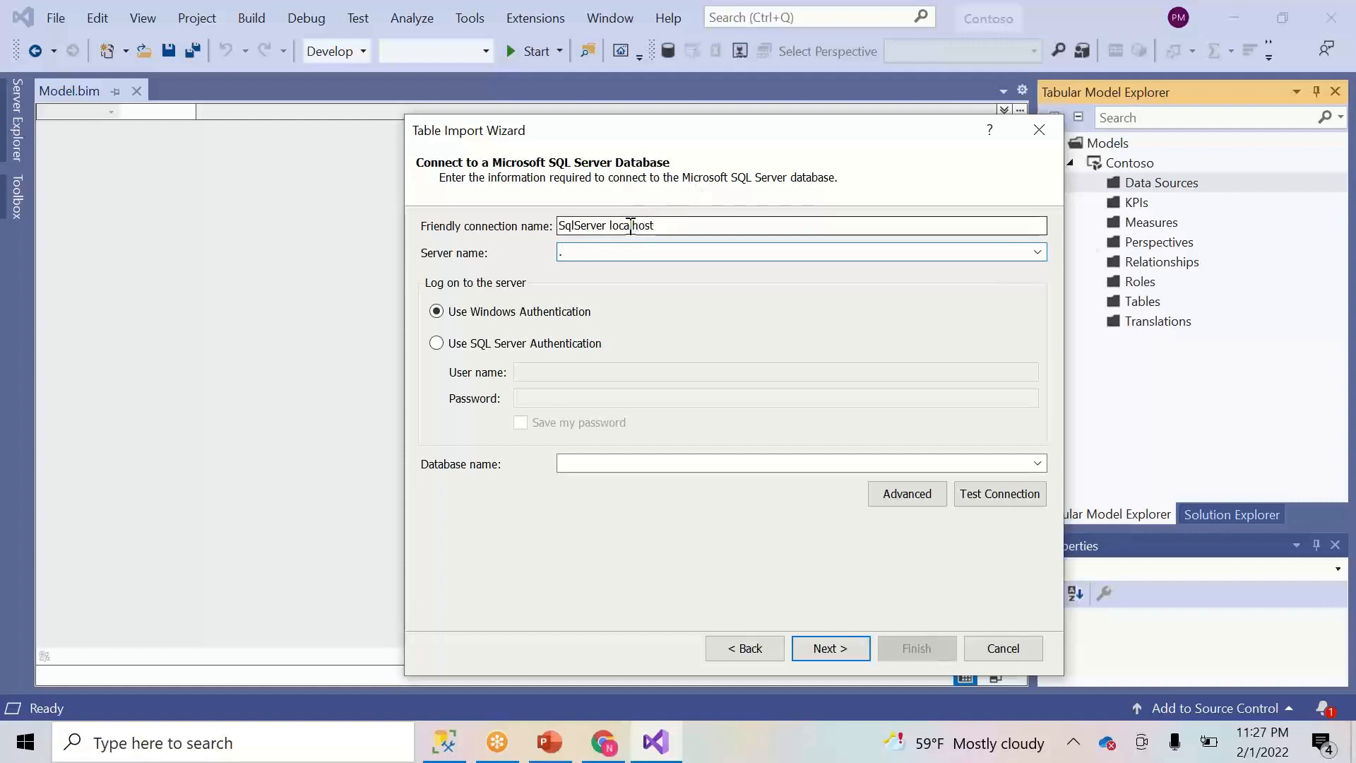
pyautogui.press('BackSpace')
pyautogui.write('localhost')
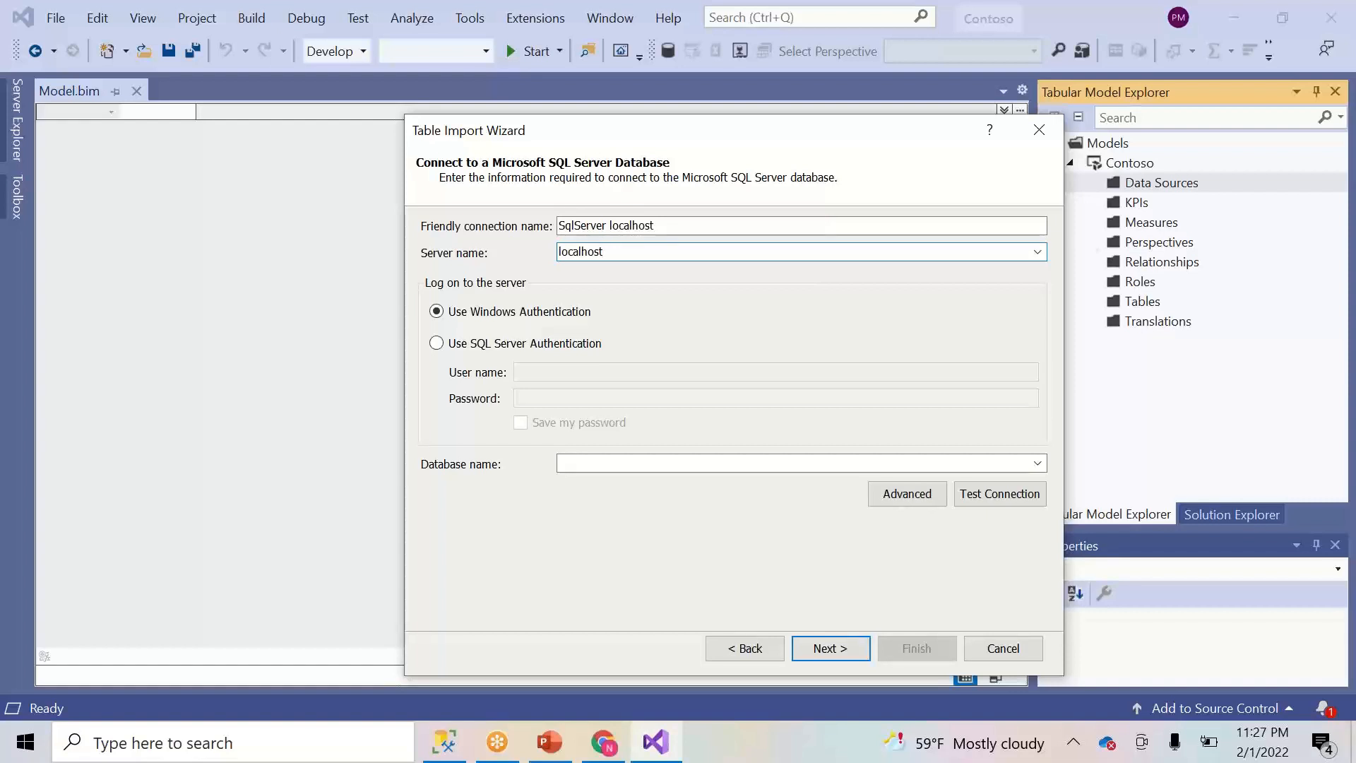
pyautogui.hotkey('ctrl', 'a')
pyautogui.write('BITLEGENCE001')
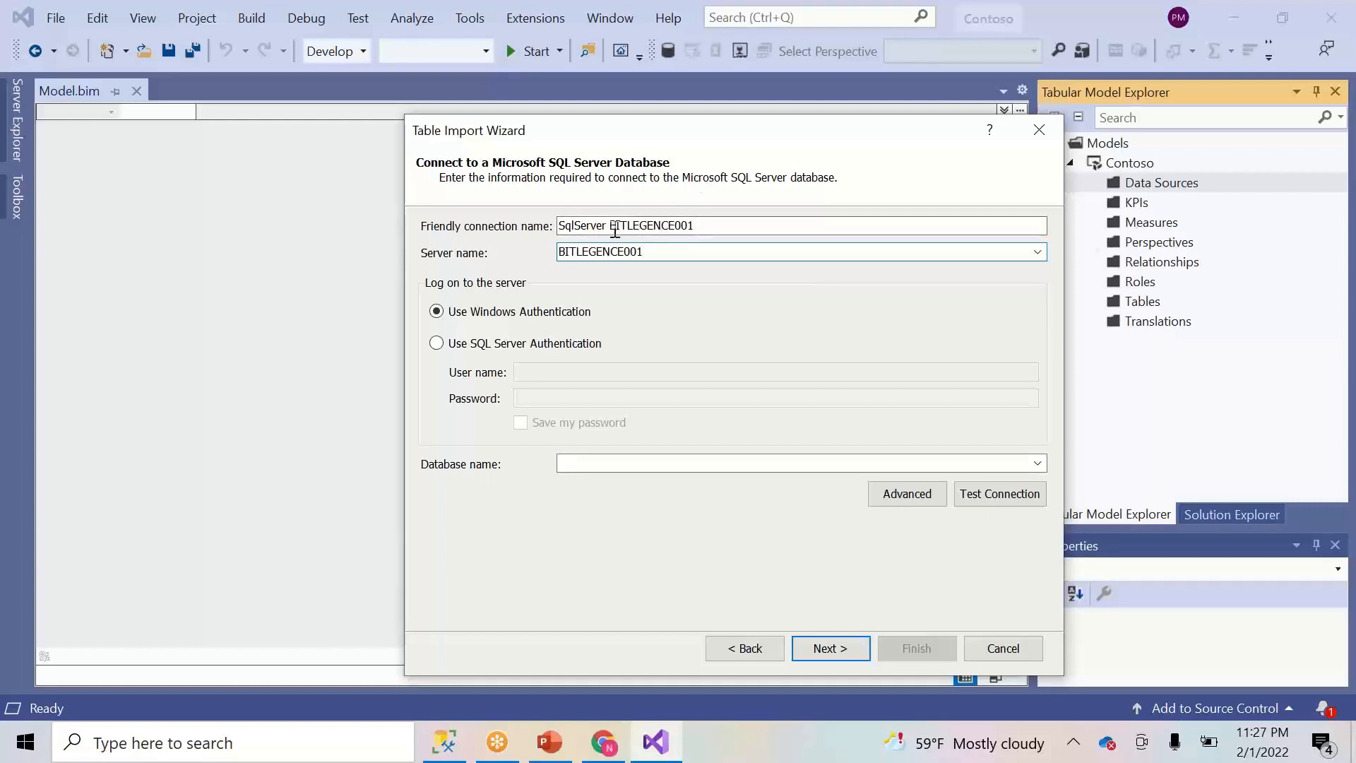
pyautogui.moveTo(717, 225); pyautogui.dragTo(529, 222)
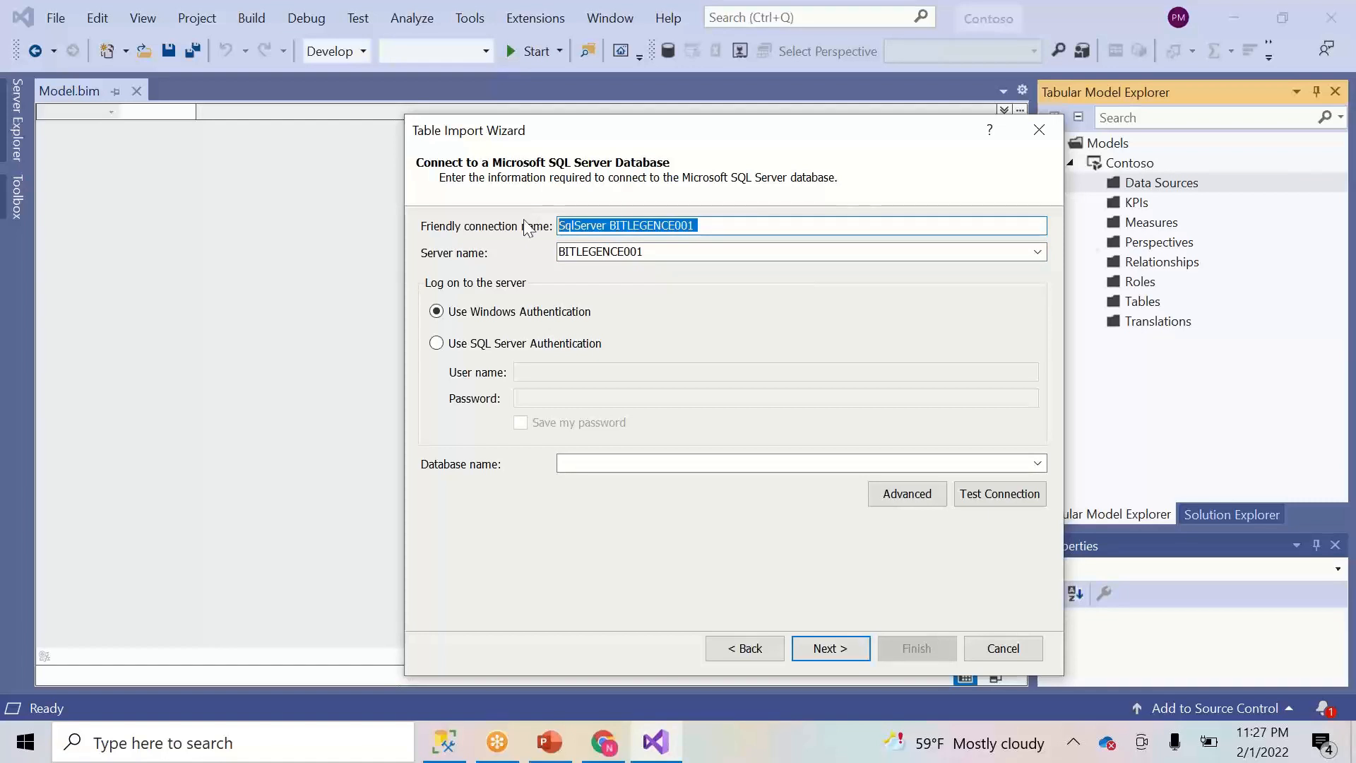
pyautogui.write('Contoso')
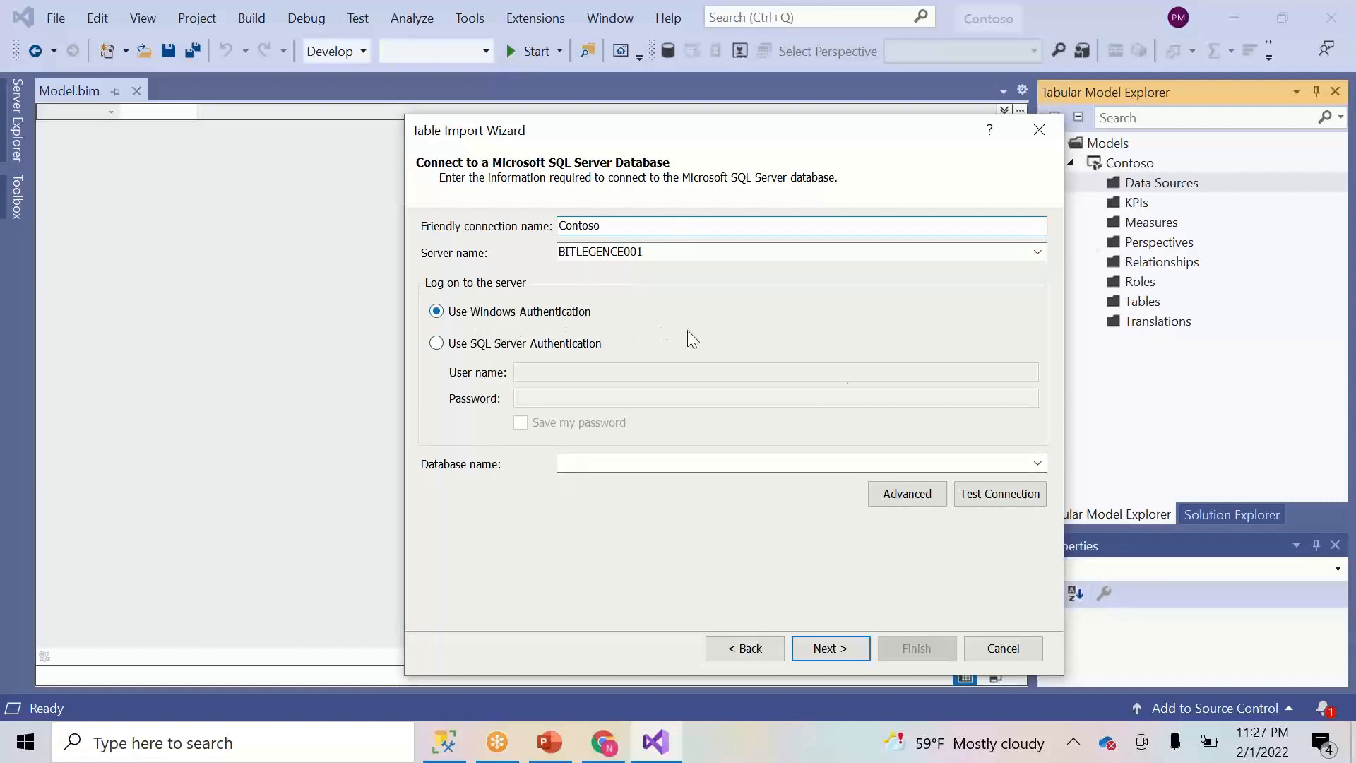
# - Choose the Contoso 10M database, test the connection successfully, and continue
pyautogui.click(1037, 463)
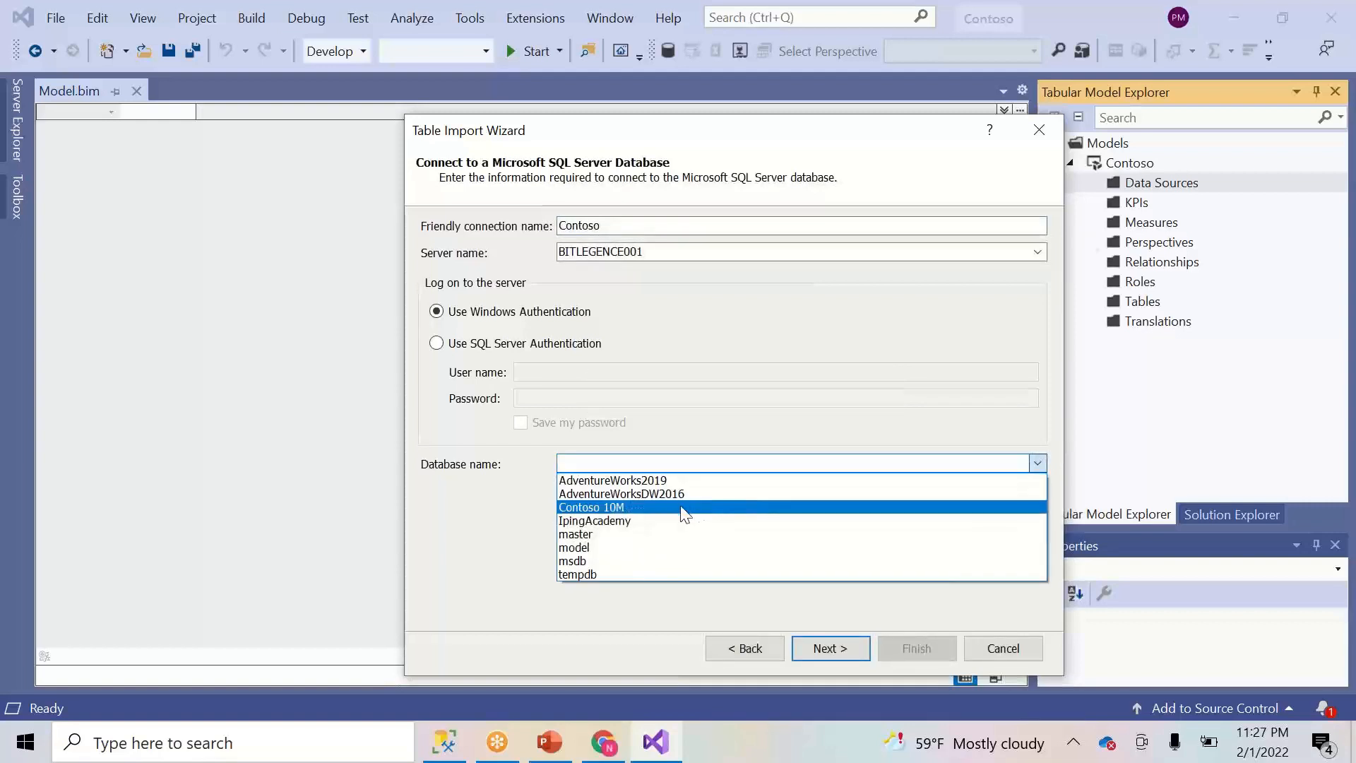
pyautogui.click(682, 508)
pyautogui.click(1031, 499)
pyautogui.click(730, 427)
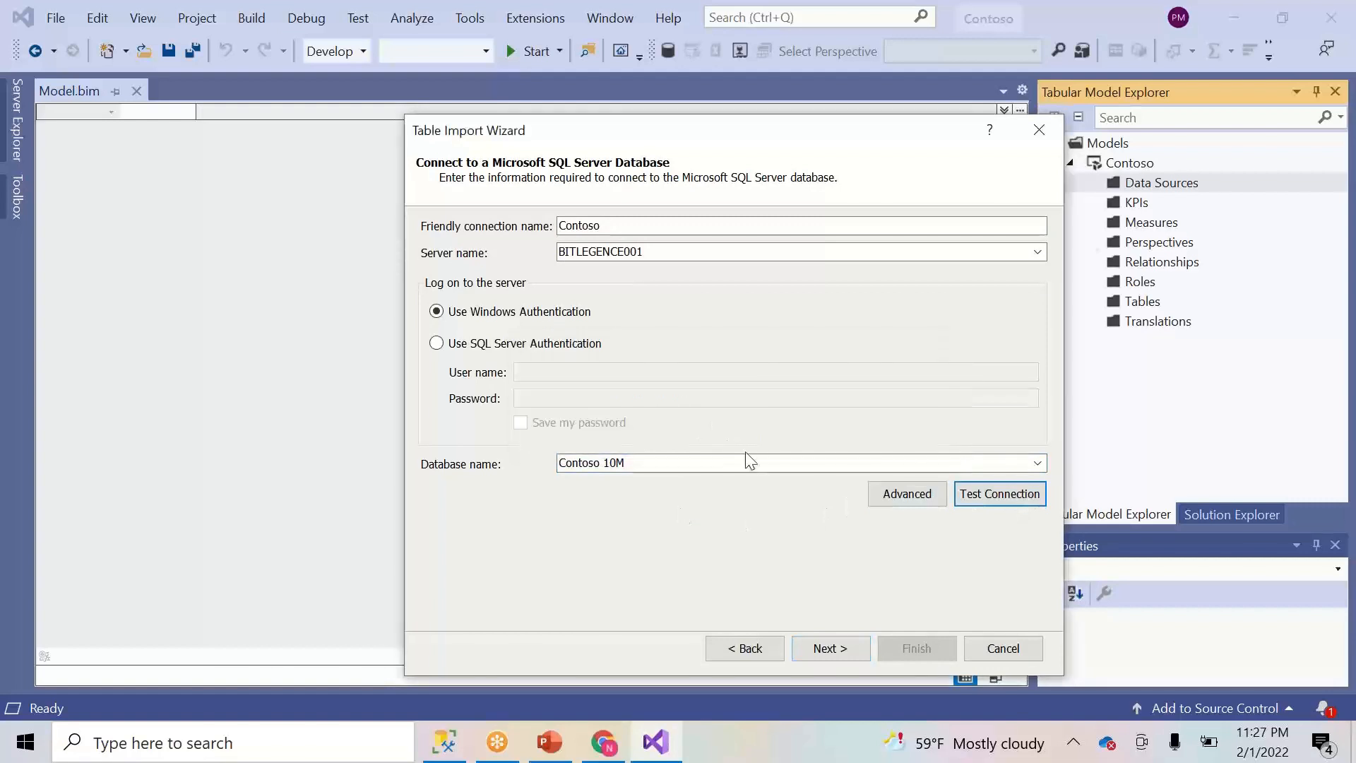
pyautogui.click(842, 646)
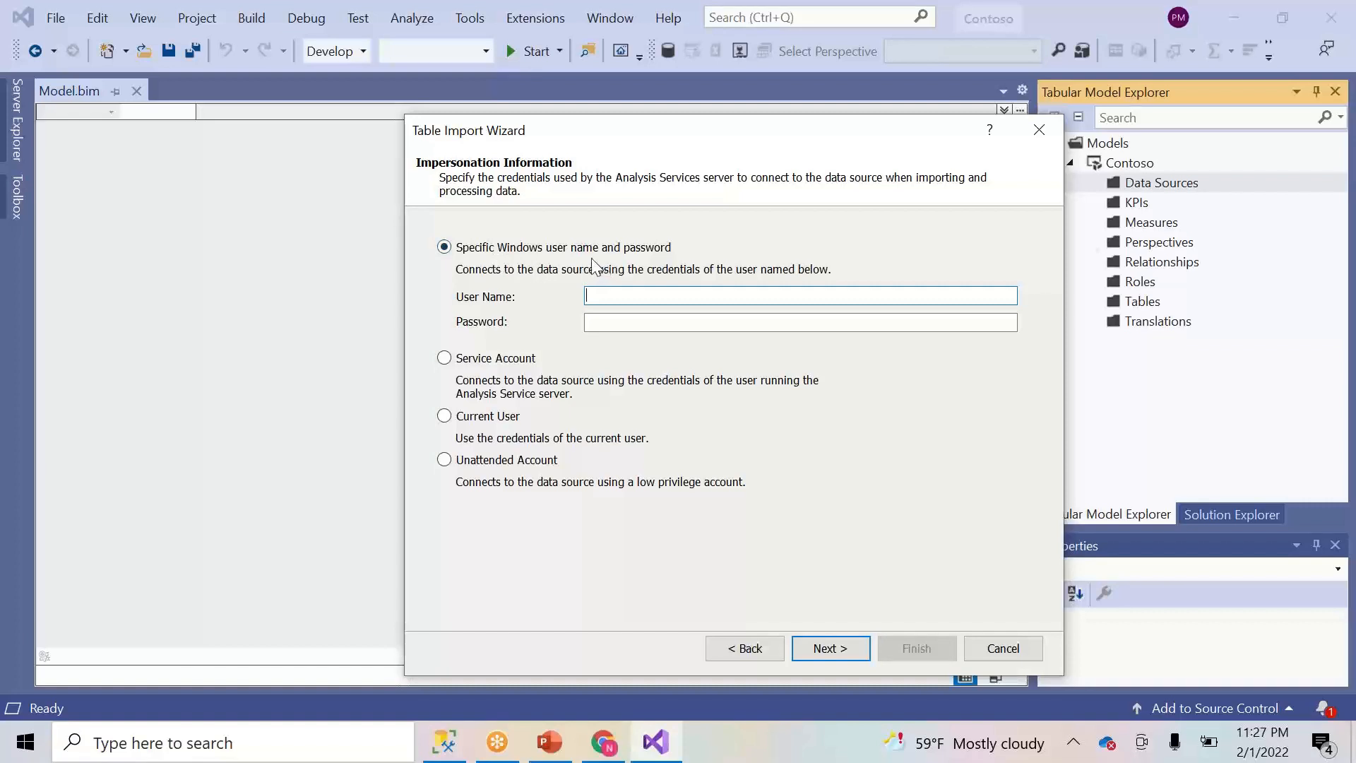
# - Open Windows search from the taskbar, dismiss it once, and reopen it
pyautogui.click(231, 741)
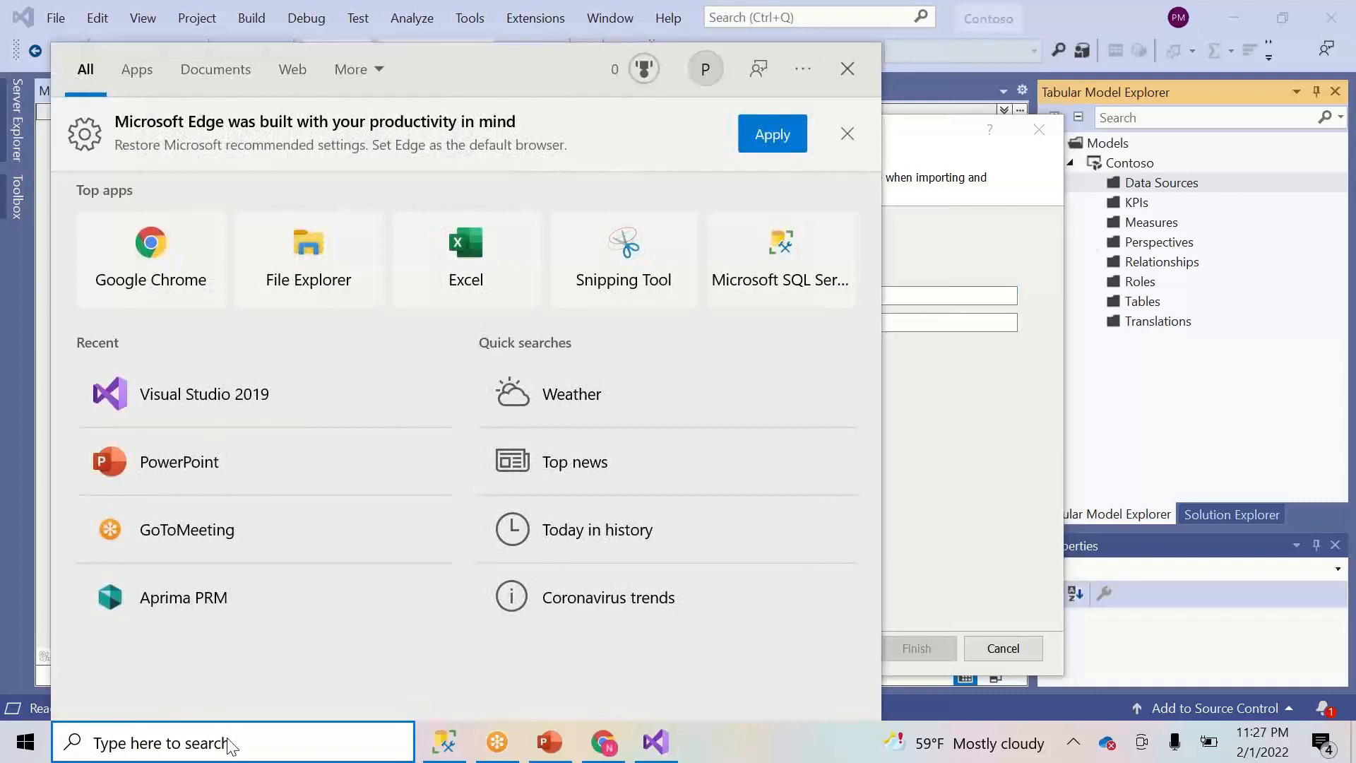
pyautogui.click(1012, 525)
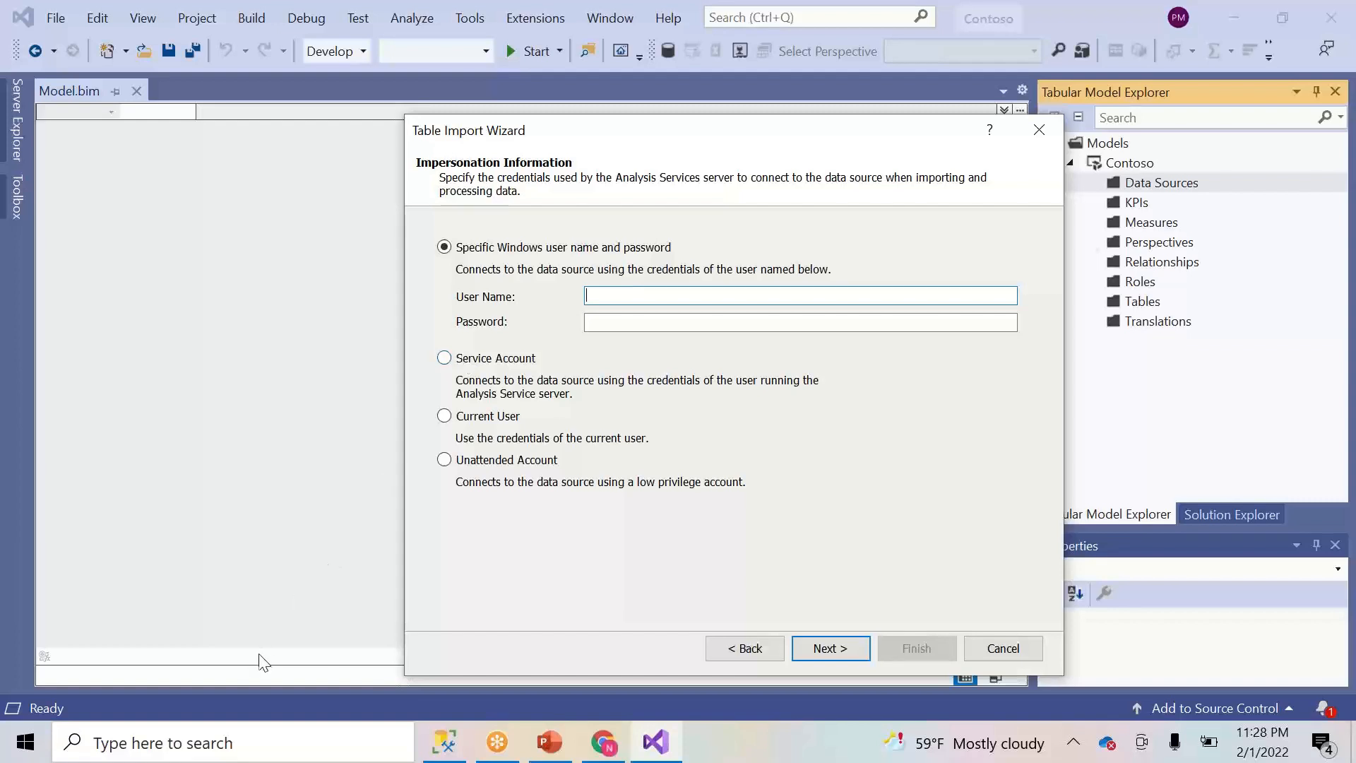
pyautogui.click(227, 742)
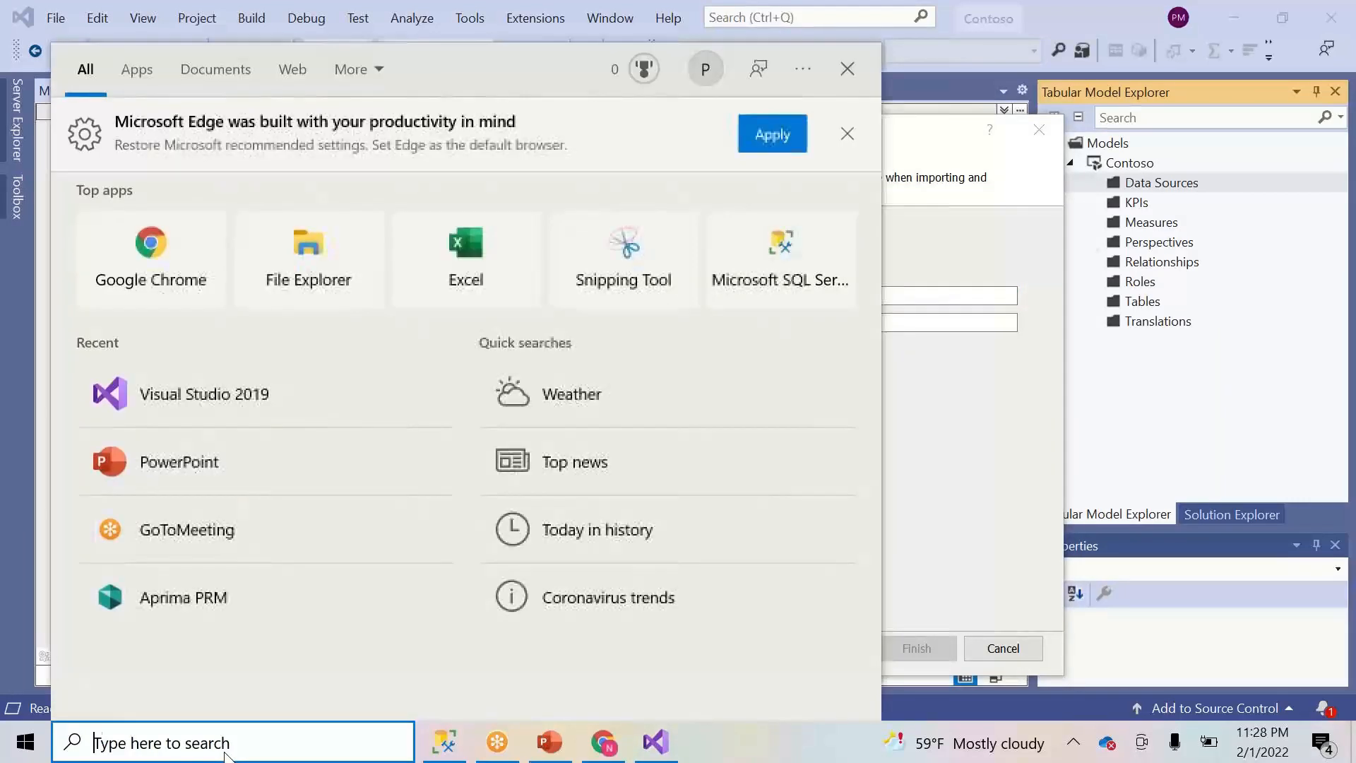
# - Search 'conf' and launch SQL Server 2019 Configuration Manager
pyautogui.write('con')
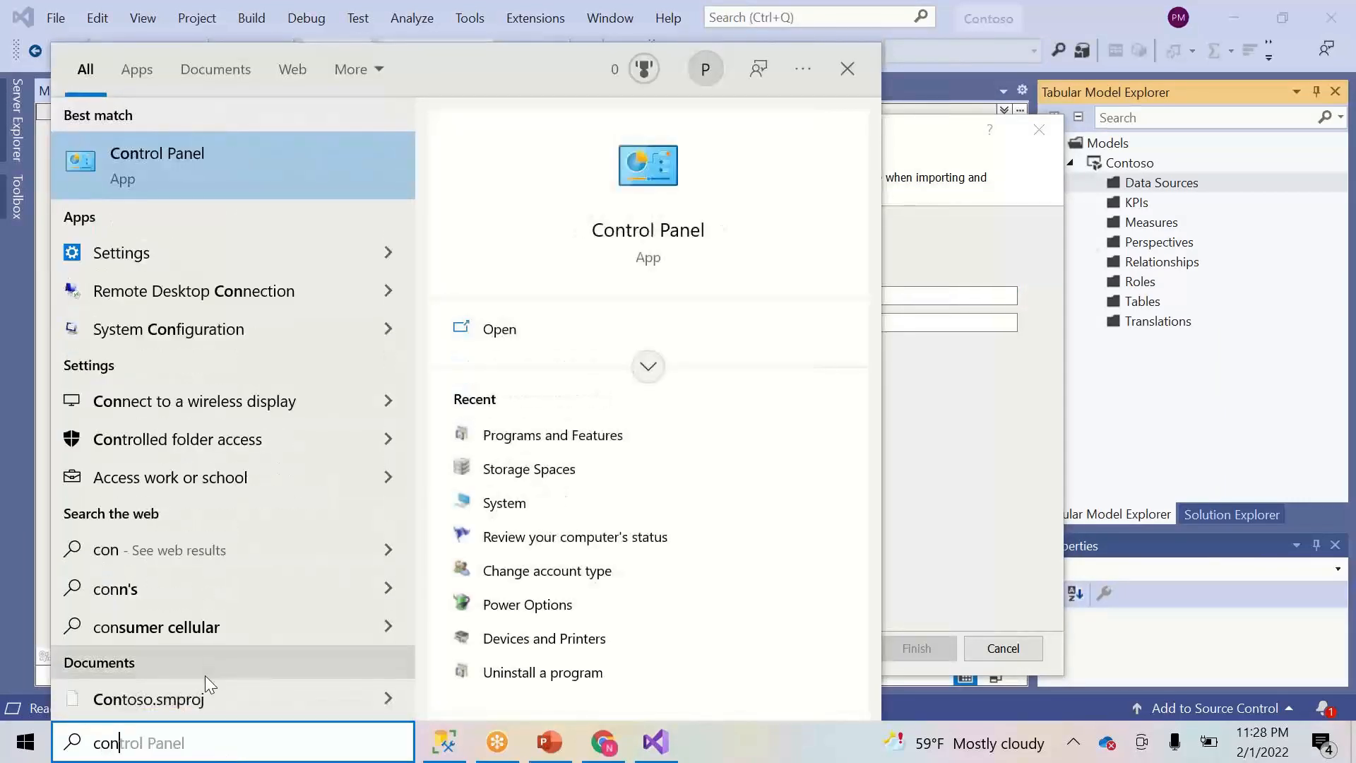
pyautogui.write('f')
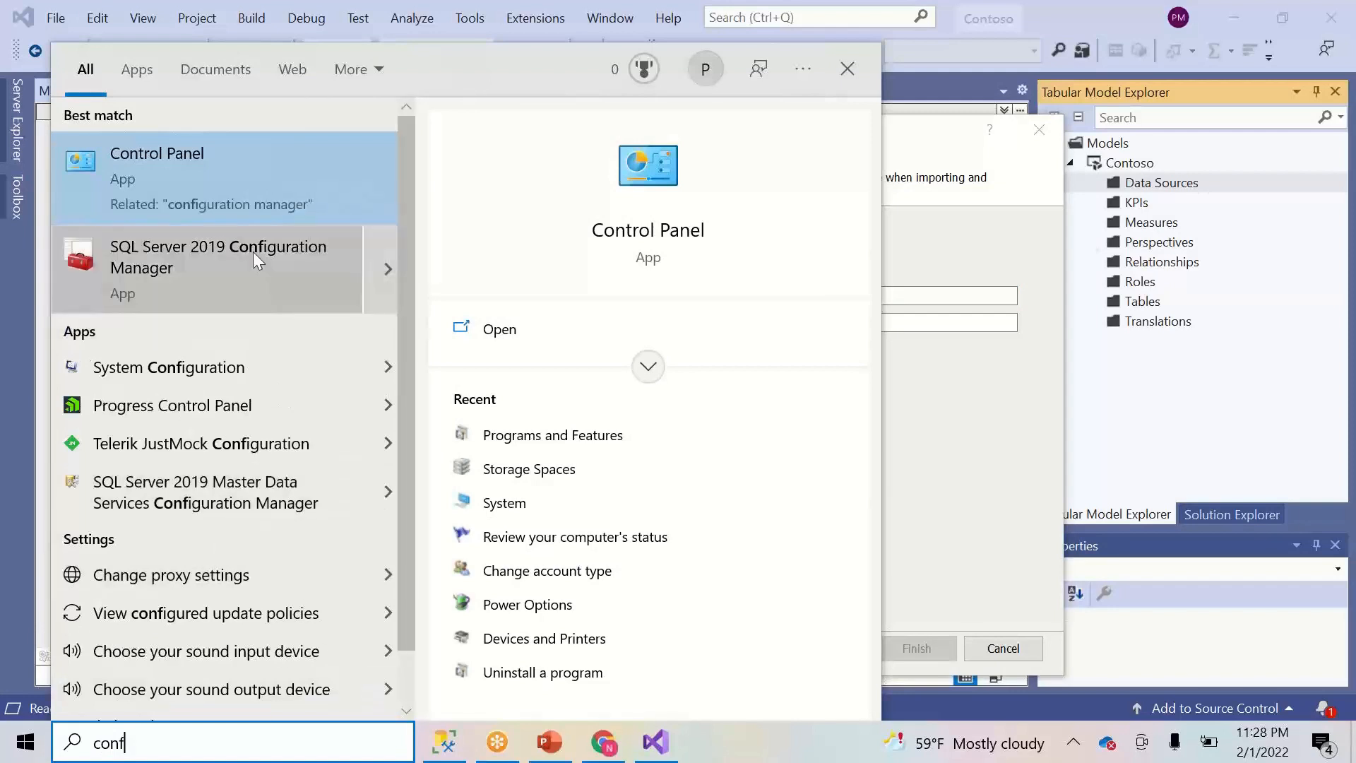
pyautogui.click(253, 251)
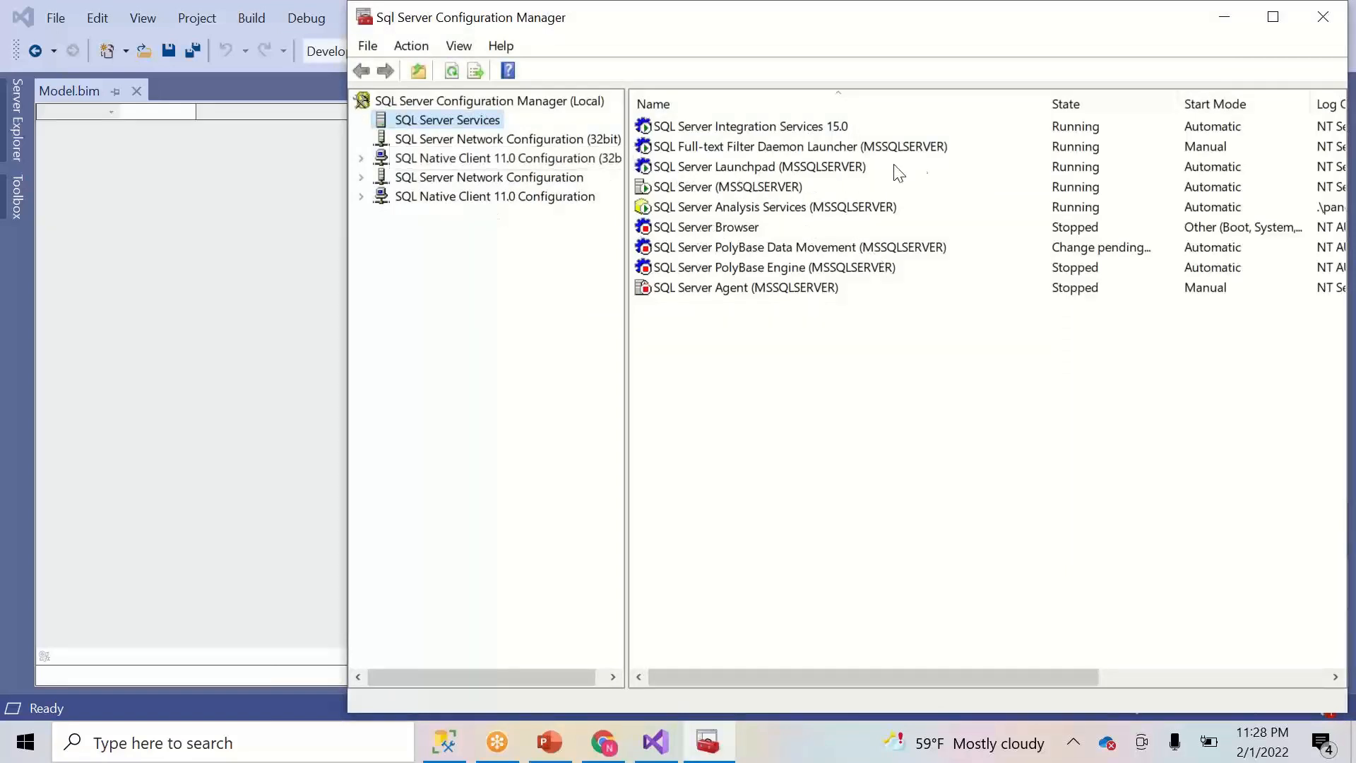
# - Copy the log-on account name from the Analysis Services (MSSQLSERVER) service properties
pyautogui.click(741, 206)
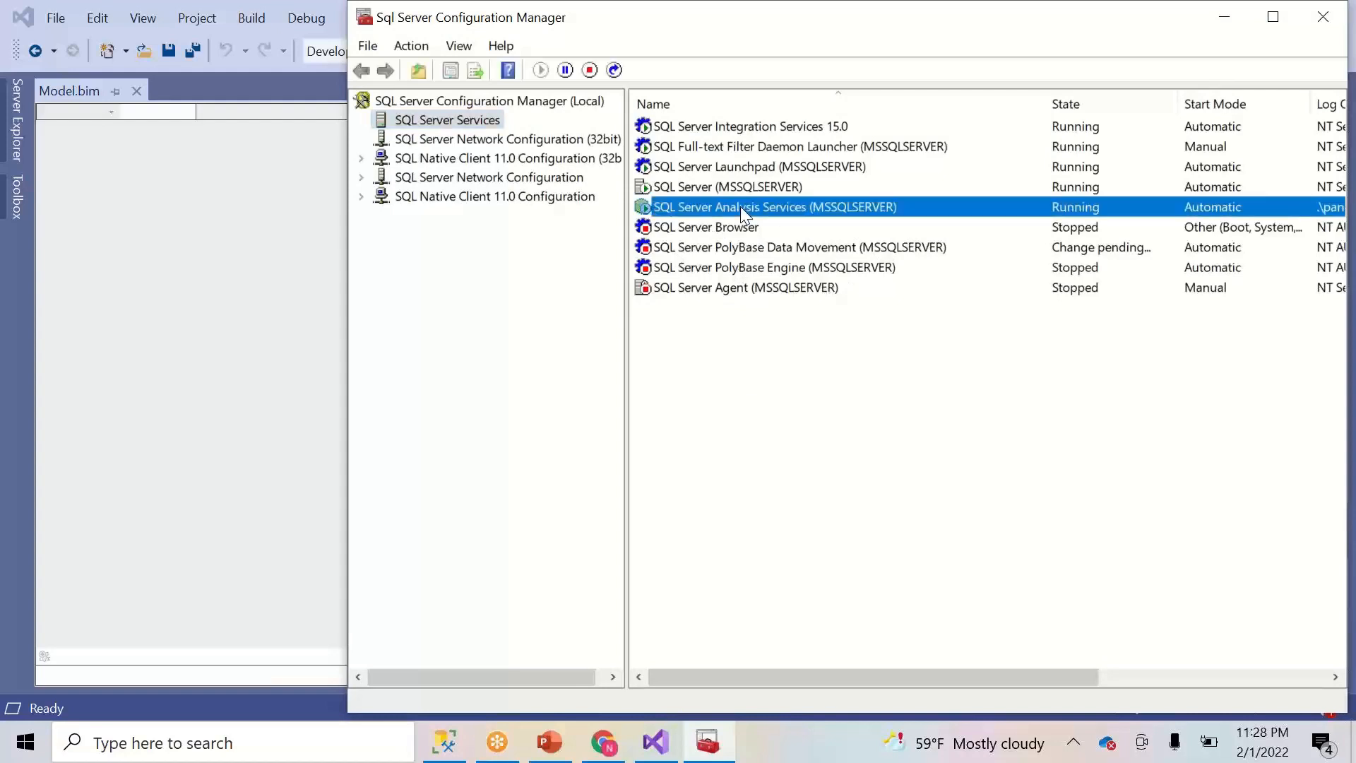
pyautogui.rightClick(741, 206)
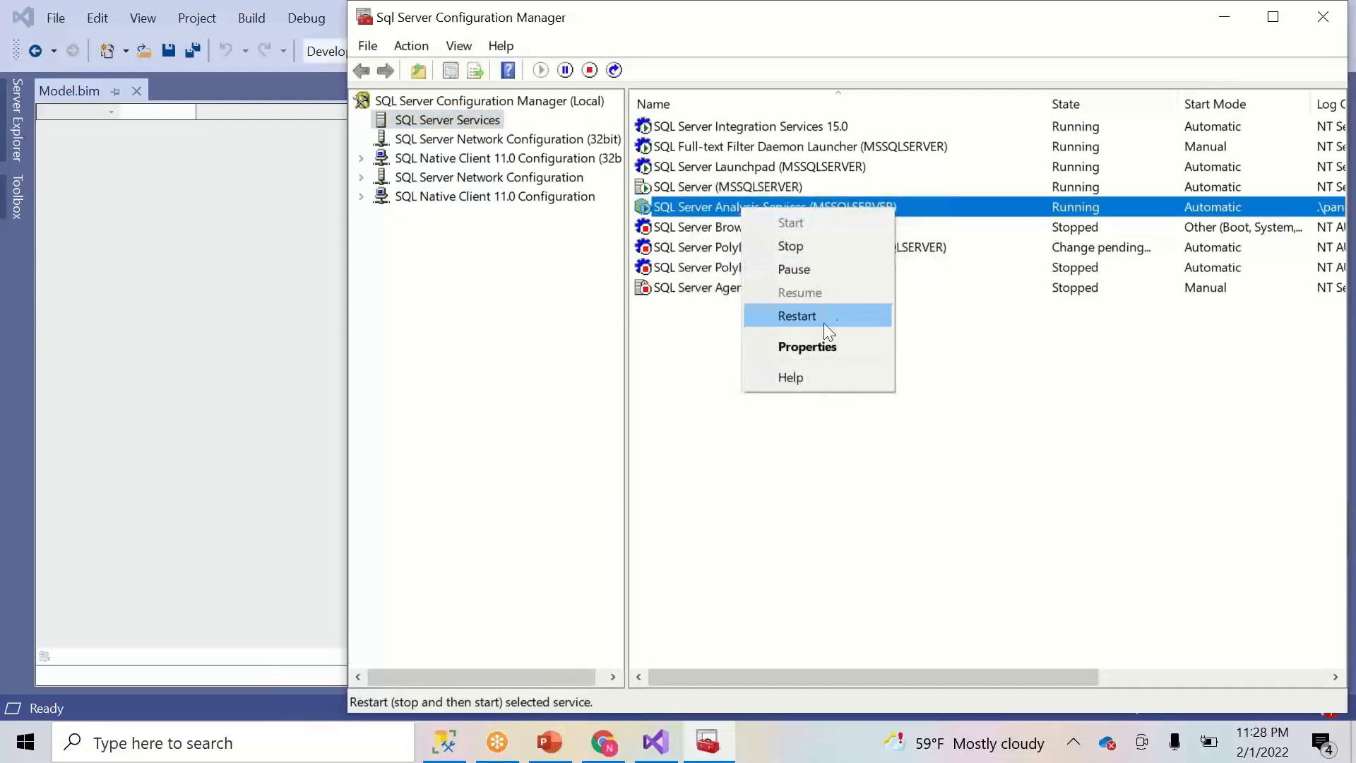
pyautogui.click(816, 346)
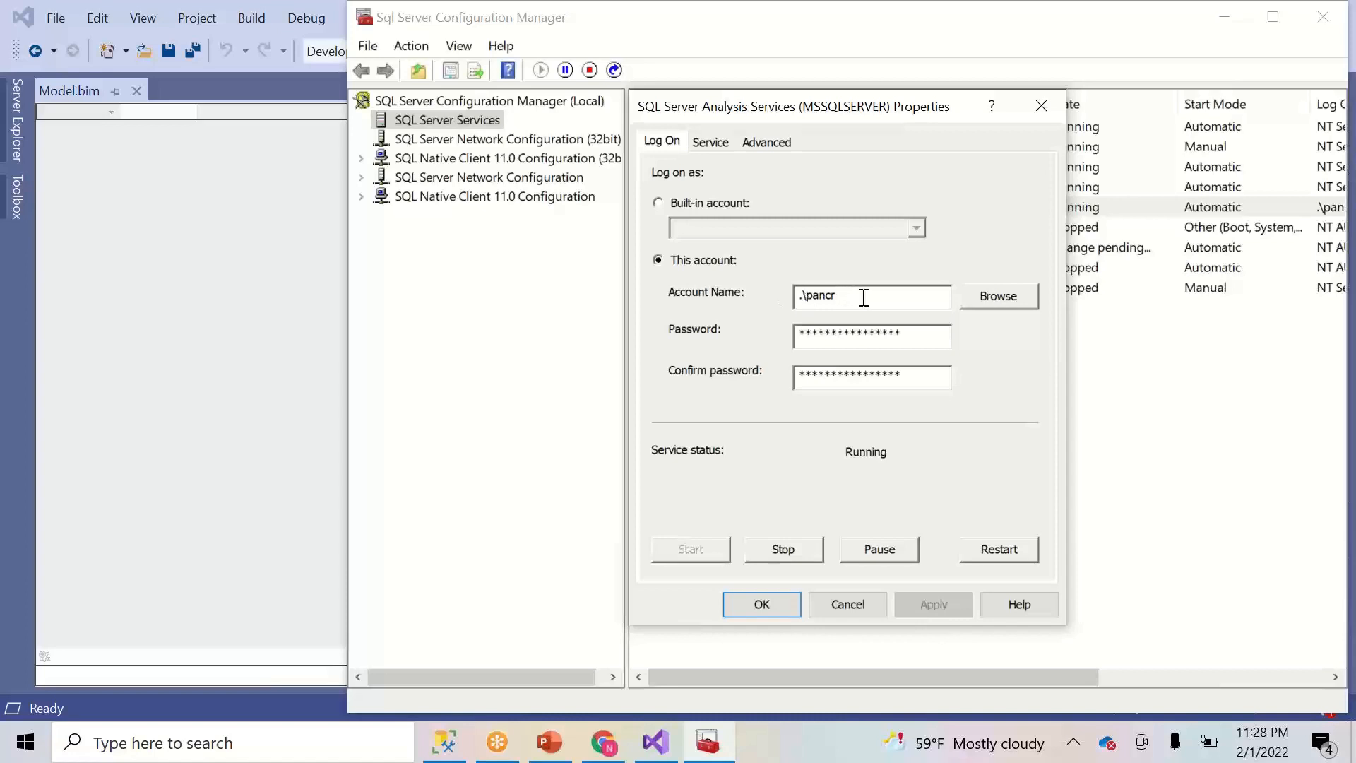
pyautogui.moveTo(863, 298); pyautogui.dragTo(799, 298)
pyautogui.hotkey('ctrl', 'c')
# - Enter the copied service account and its password as impersonation credentials, then advance to the table list
pyautogui.click(670, 754)
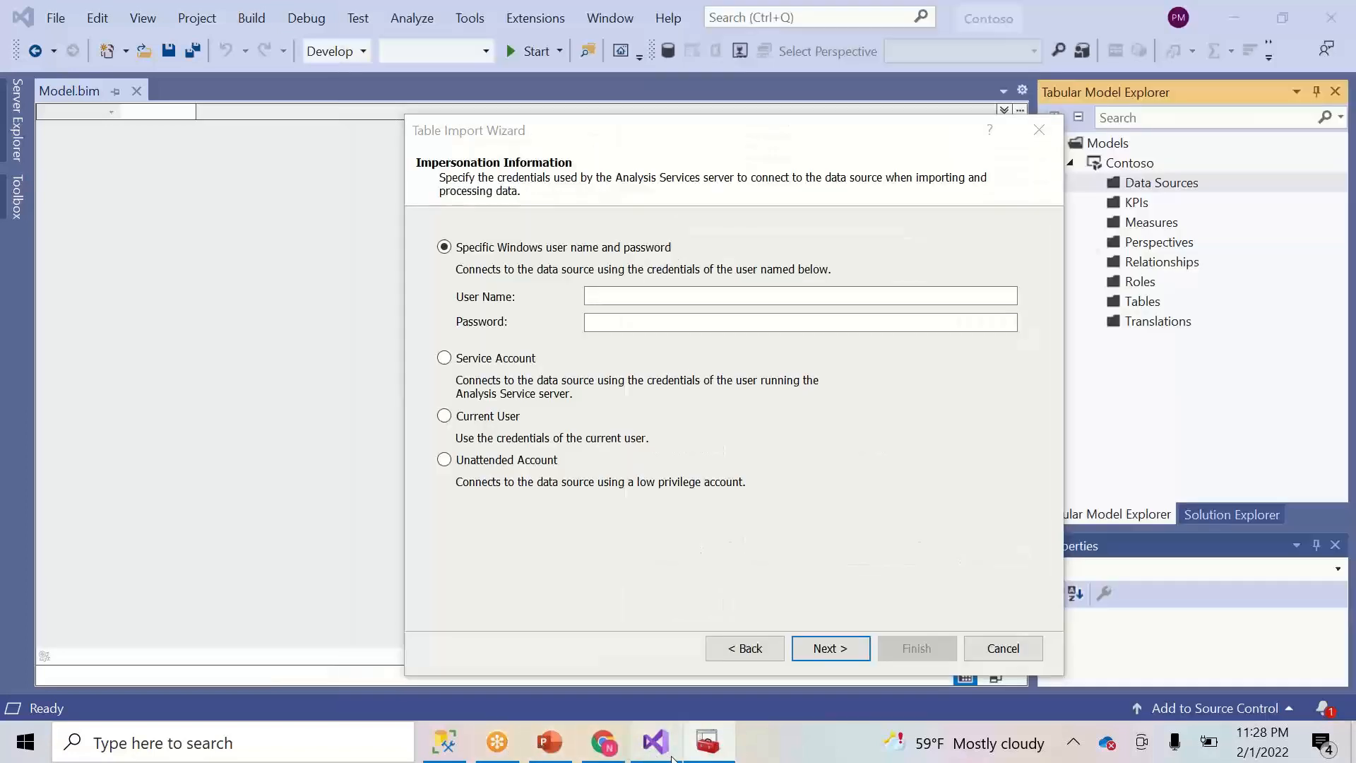
pyautogui.click(606, 300)
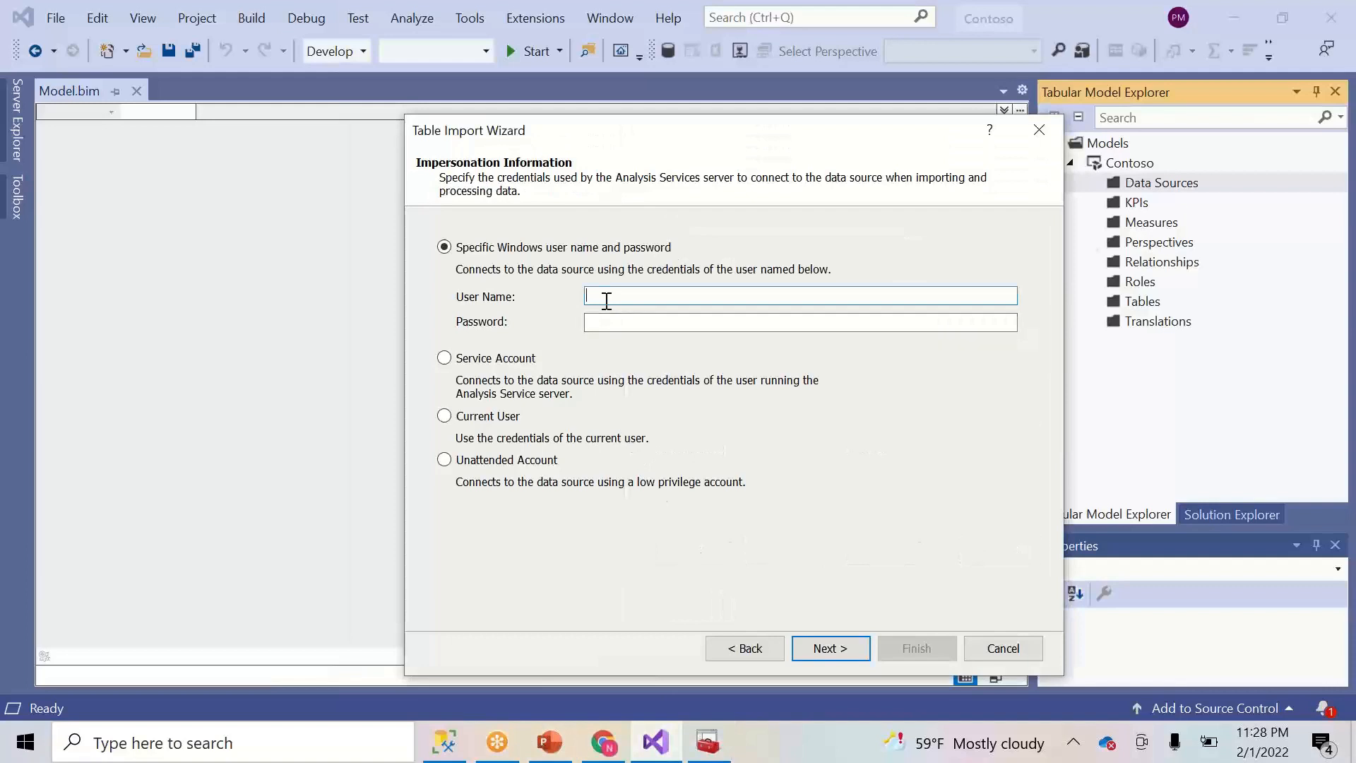
pyautogui.hotkey('ctrl', 'v')
pyautogui.click(597, 320)
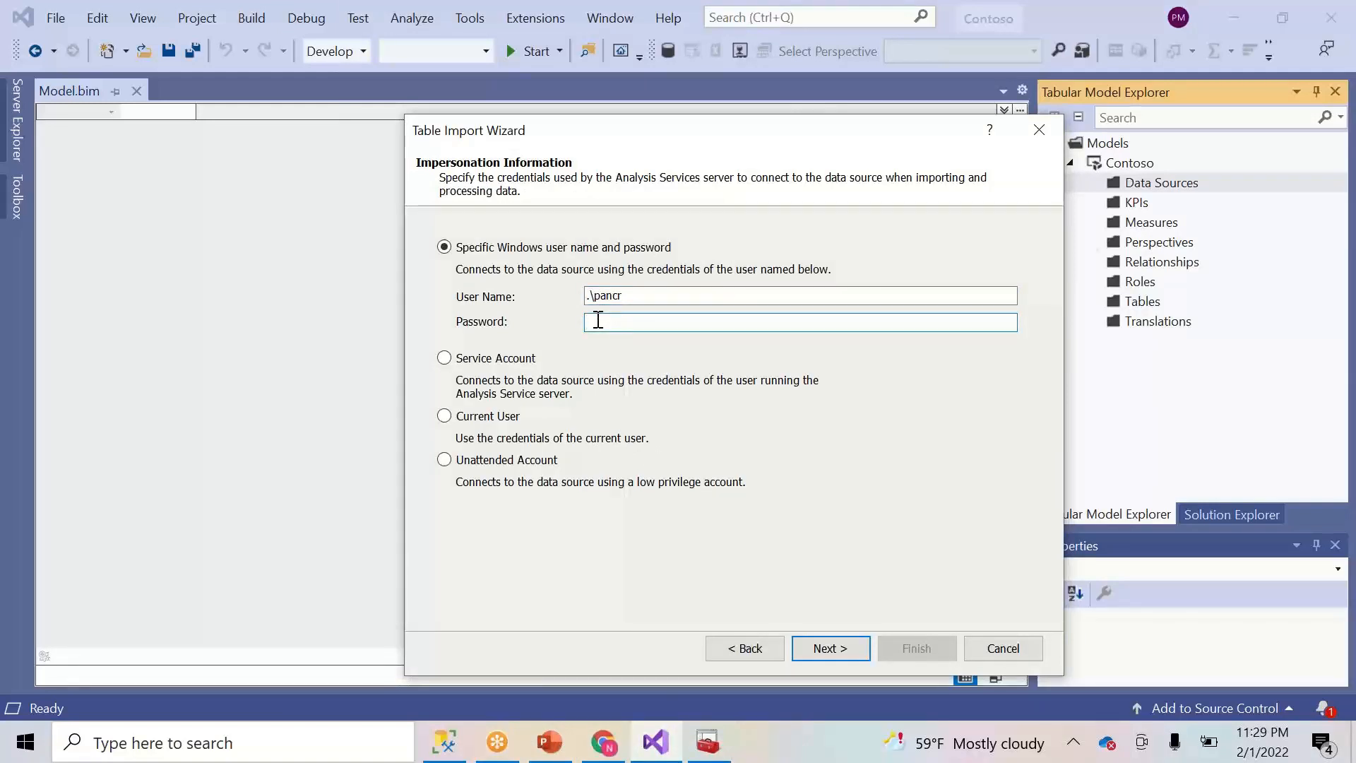
pyautogui.write('••••••••')
pyautogui.click(845, 646)
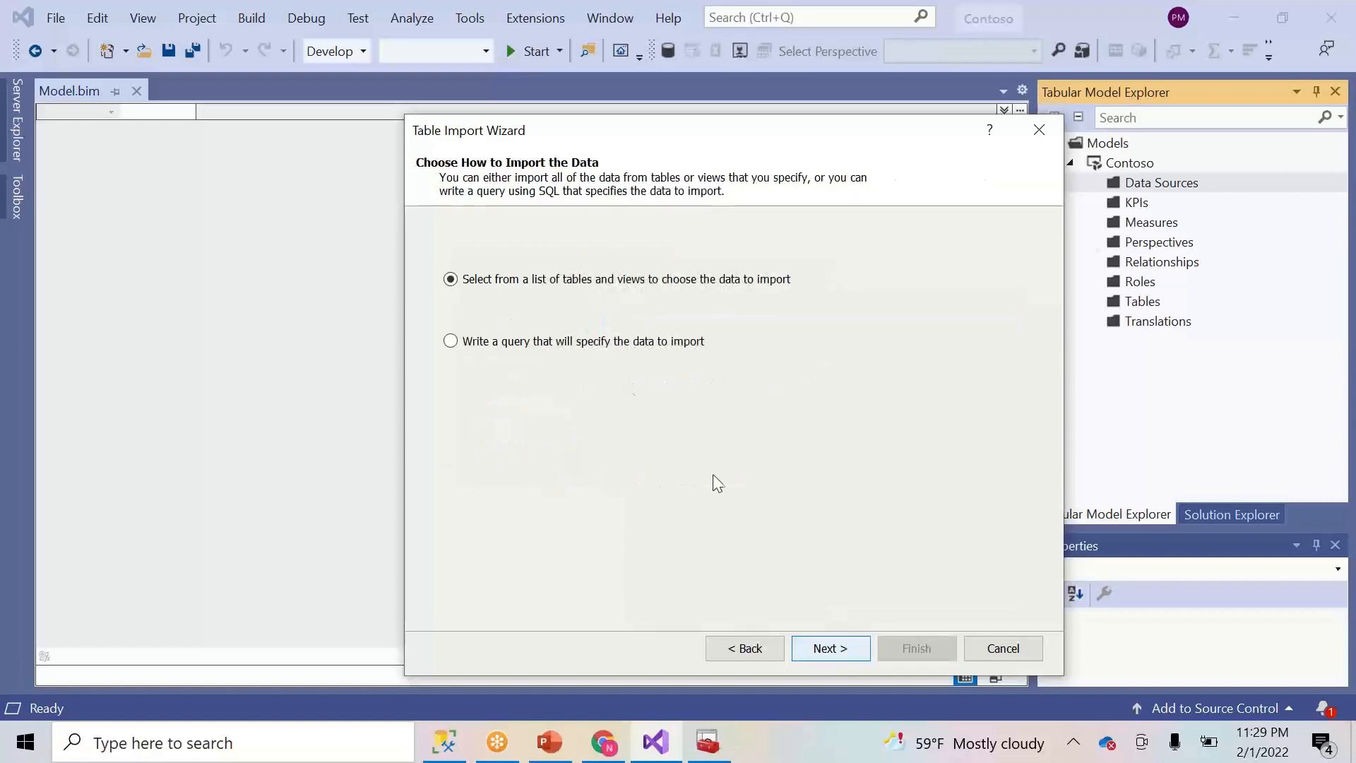
pyautogui.click(847, 648)
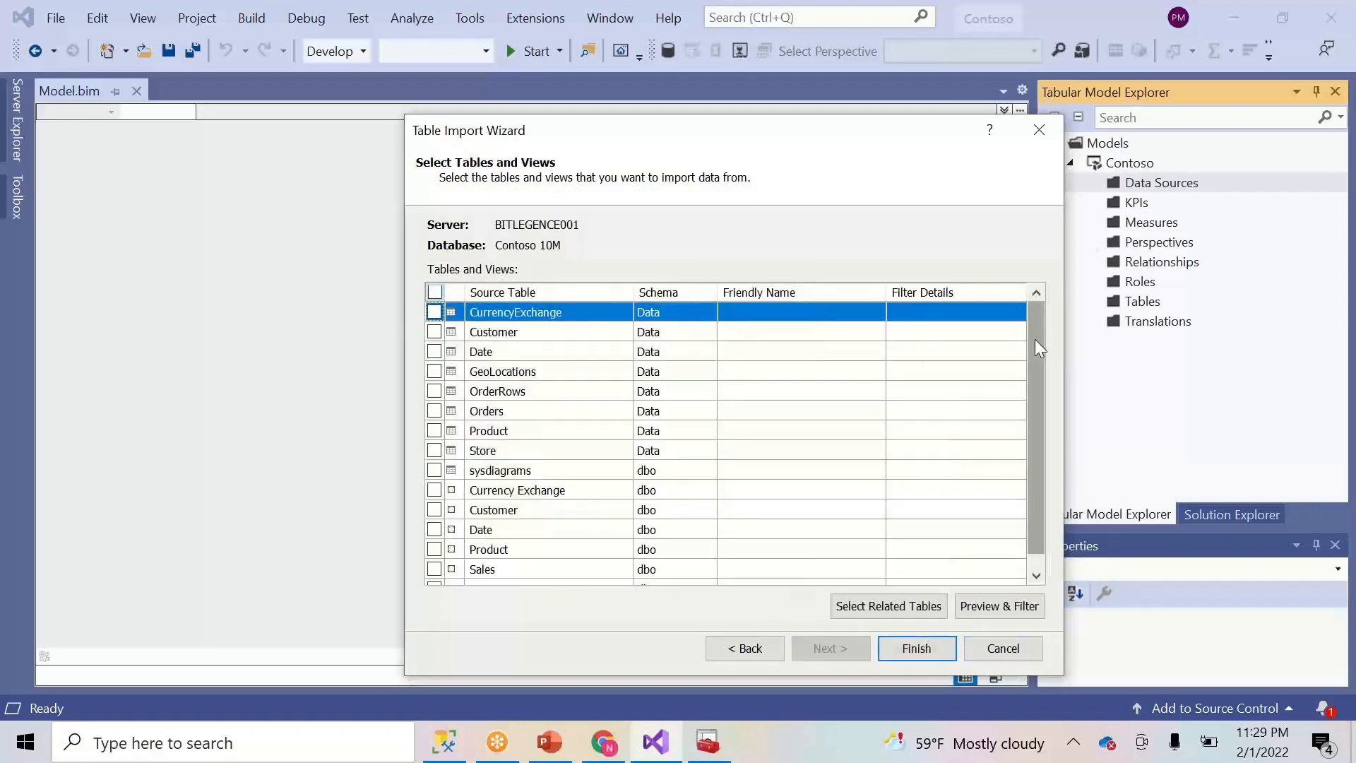
# - Tick the dbo Sales, Customer, Date, Product and Store views for import
pyautogui.moveTo(1035, 348)
pyautogui.mouseDown()
pyautogui.moveTo(1034, 395)
pyautogui.moveTo(1033, 328)
pyautogui.mouseUp()
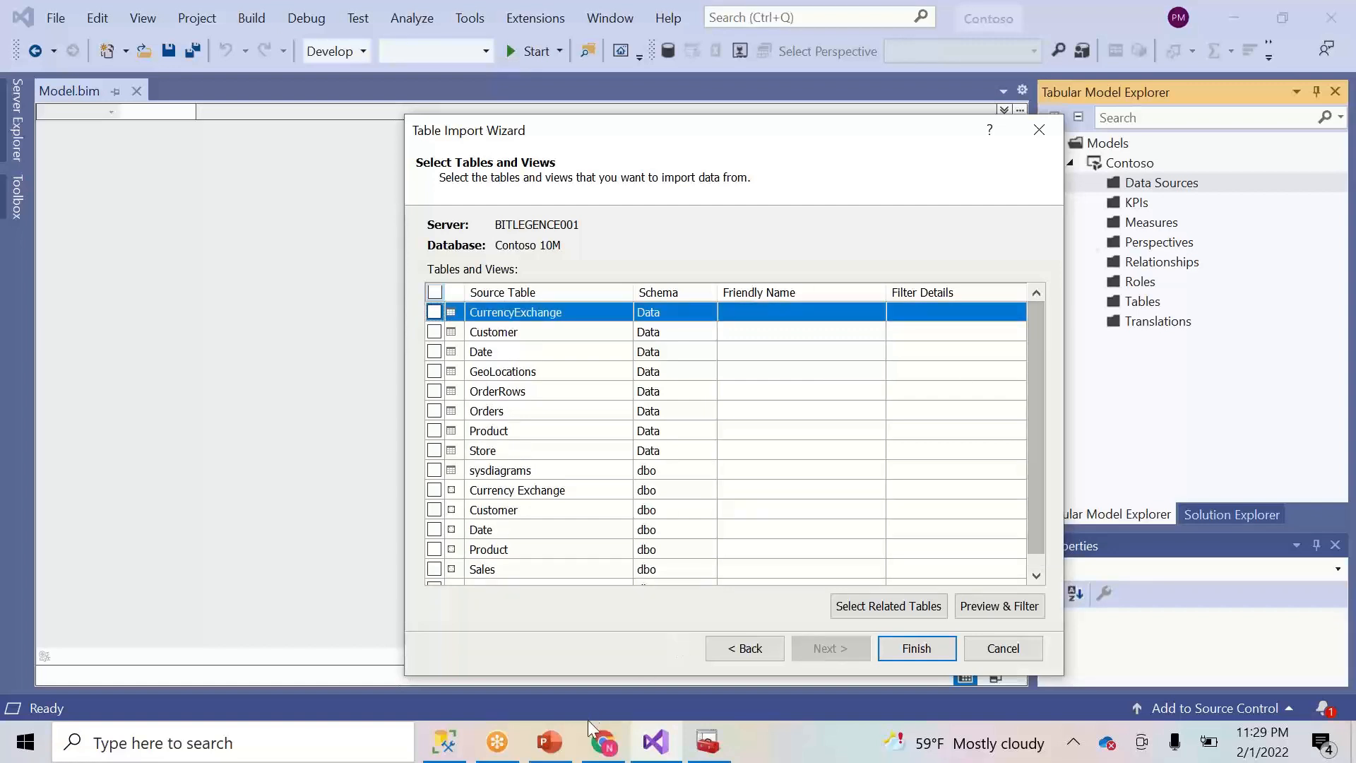
pyautogui.click(451, 752)
pyautogui.click(452, 752)
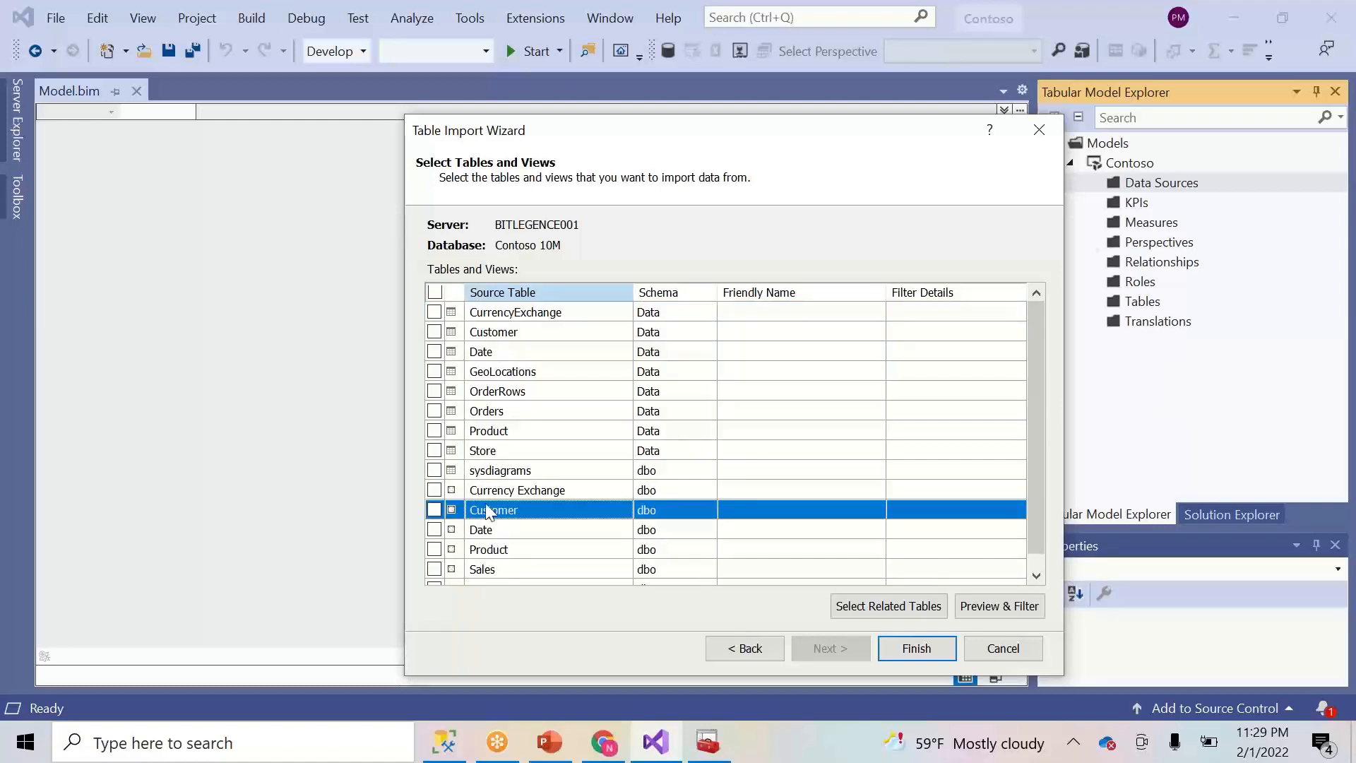
pyautogui.click(434, 568)
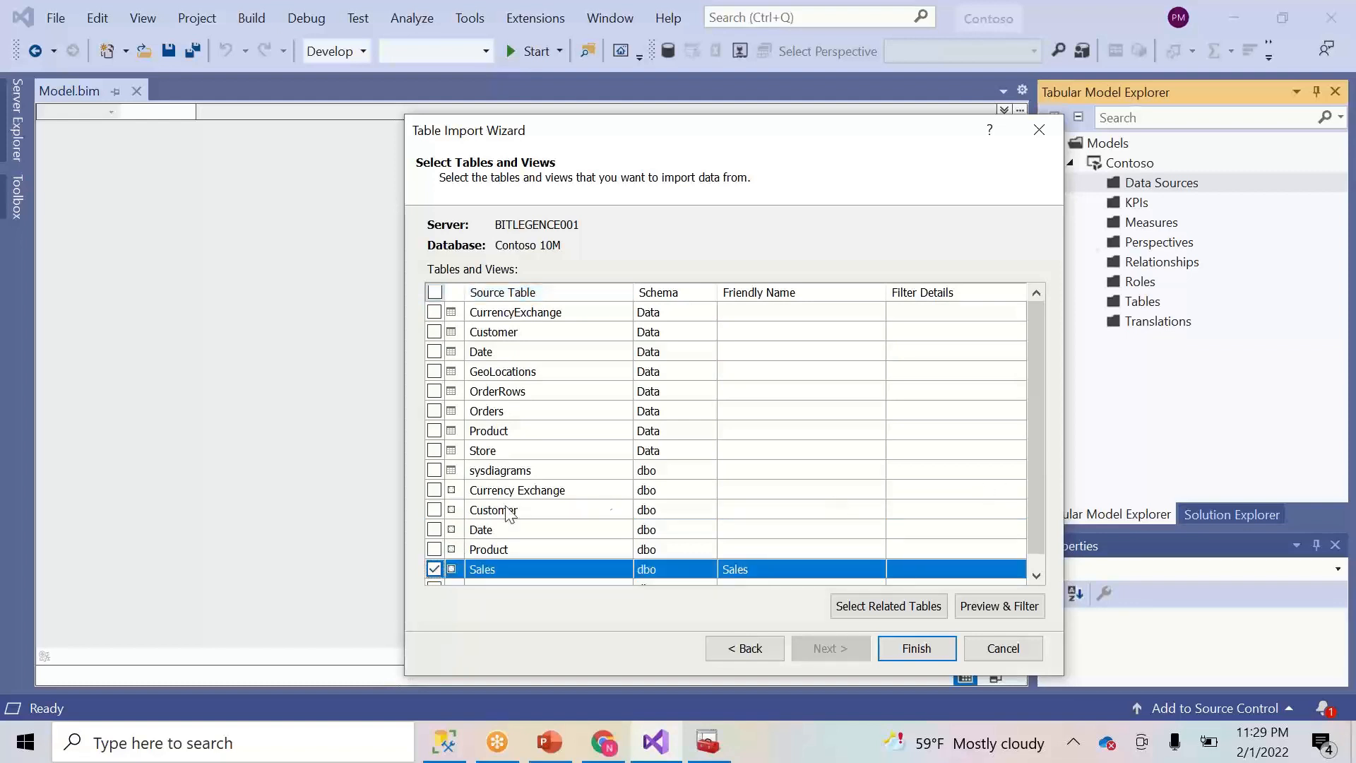
pyautogui.click(435, 510)
pyautogui.click(434, 529)
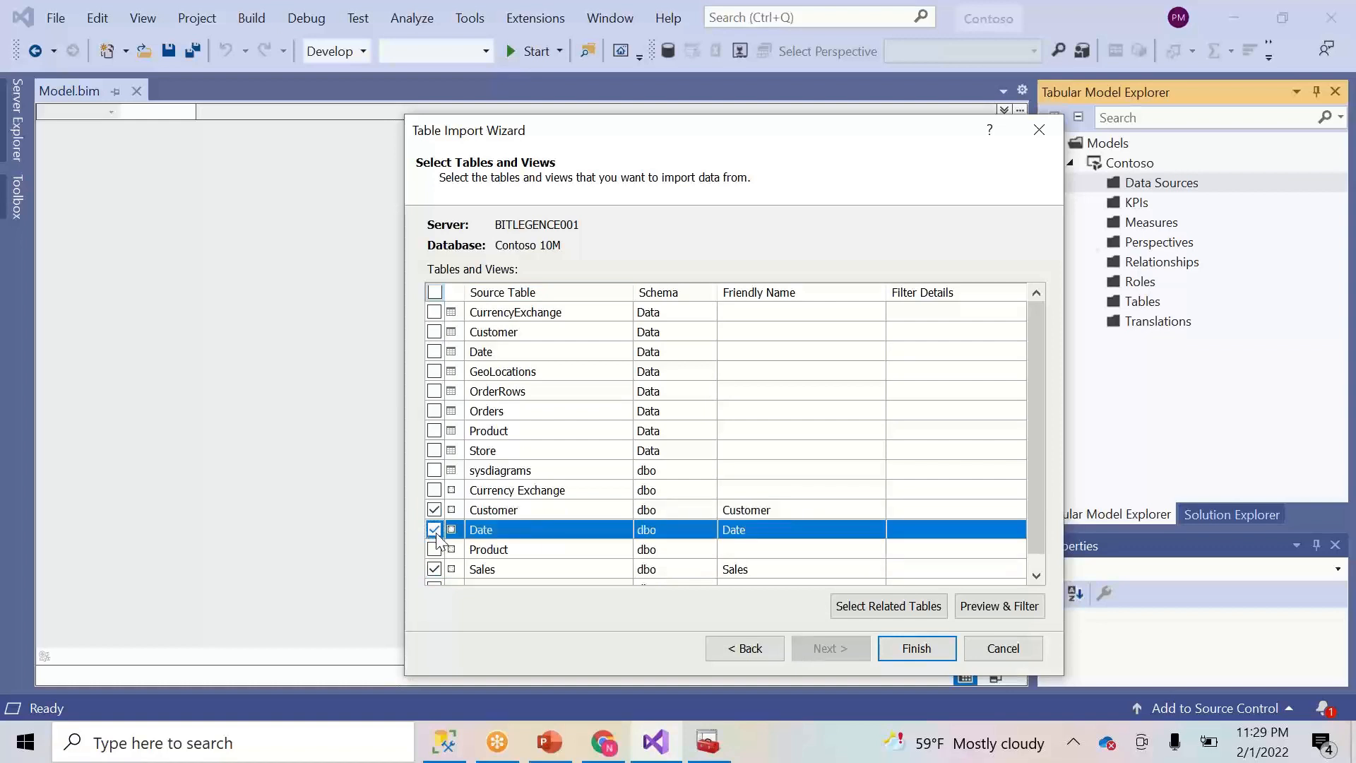
pyautogui.click(435, 549)
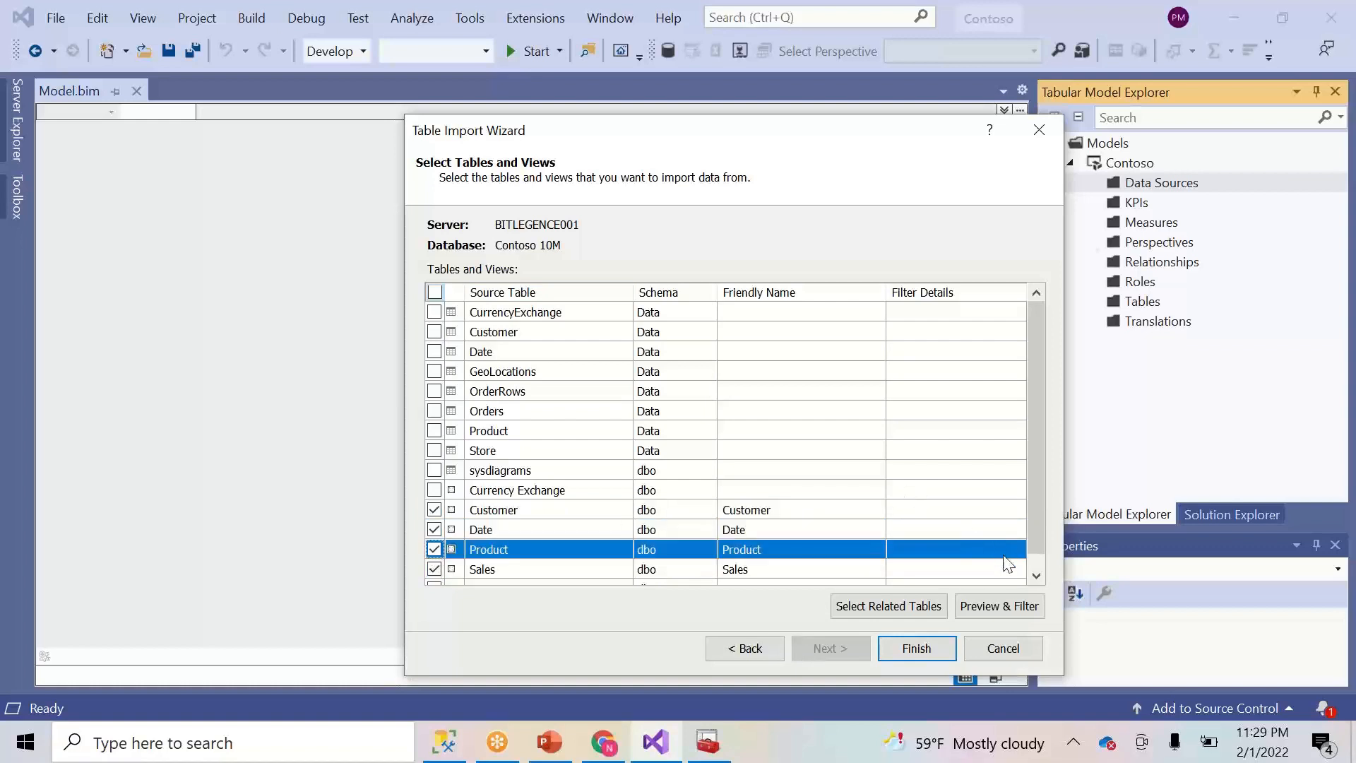
pyautogui.click(1036, 565)
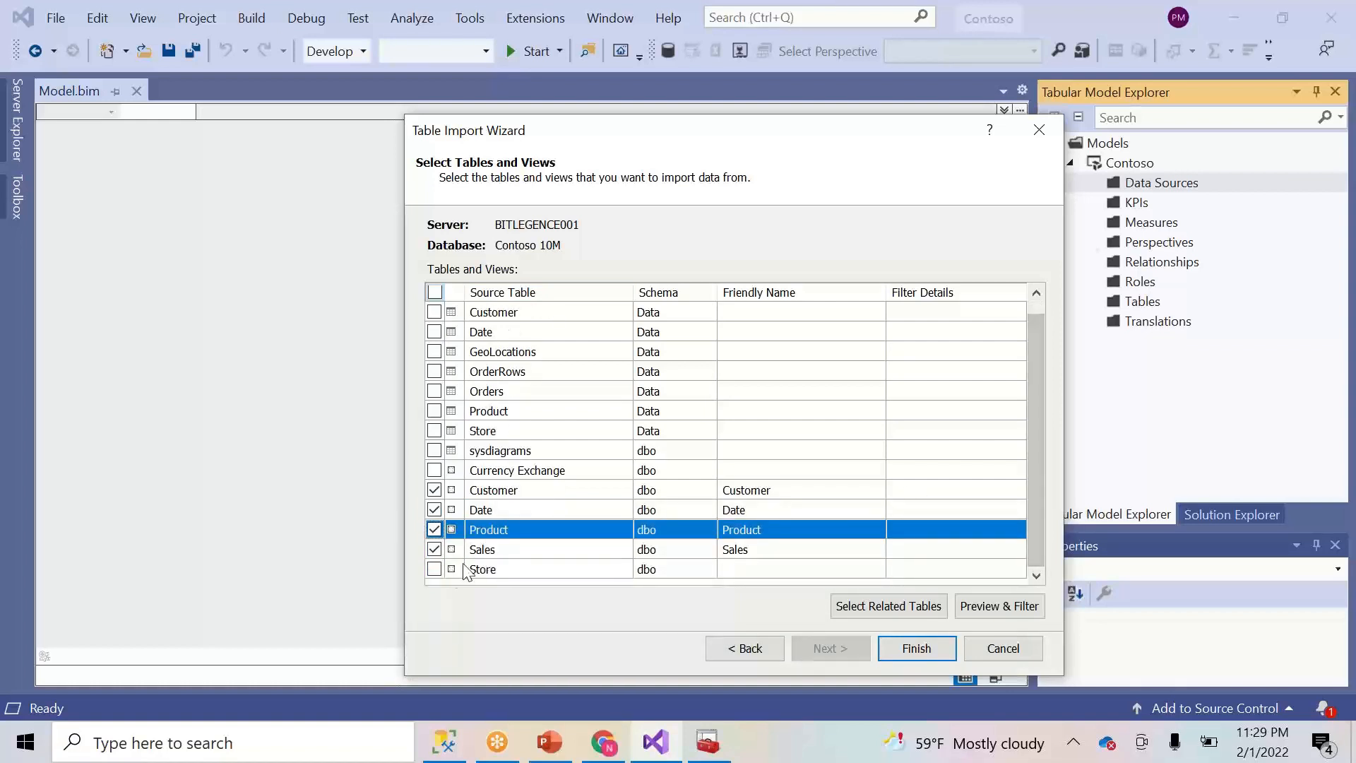
pyautogui.click(435, 568)
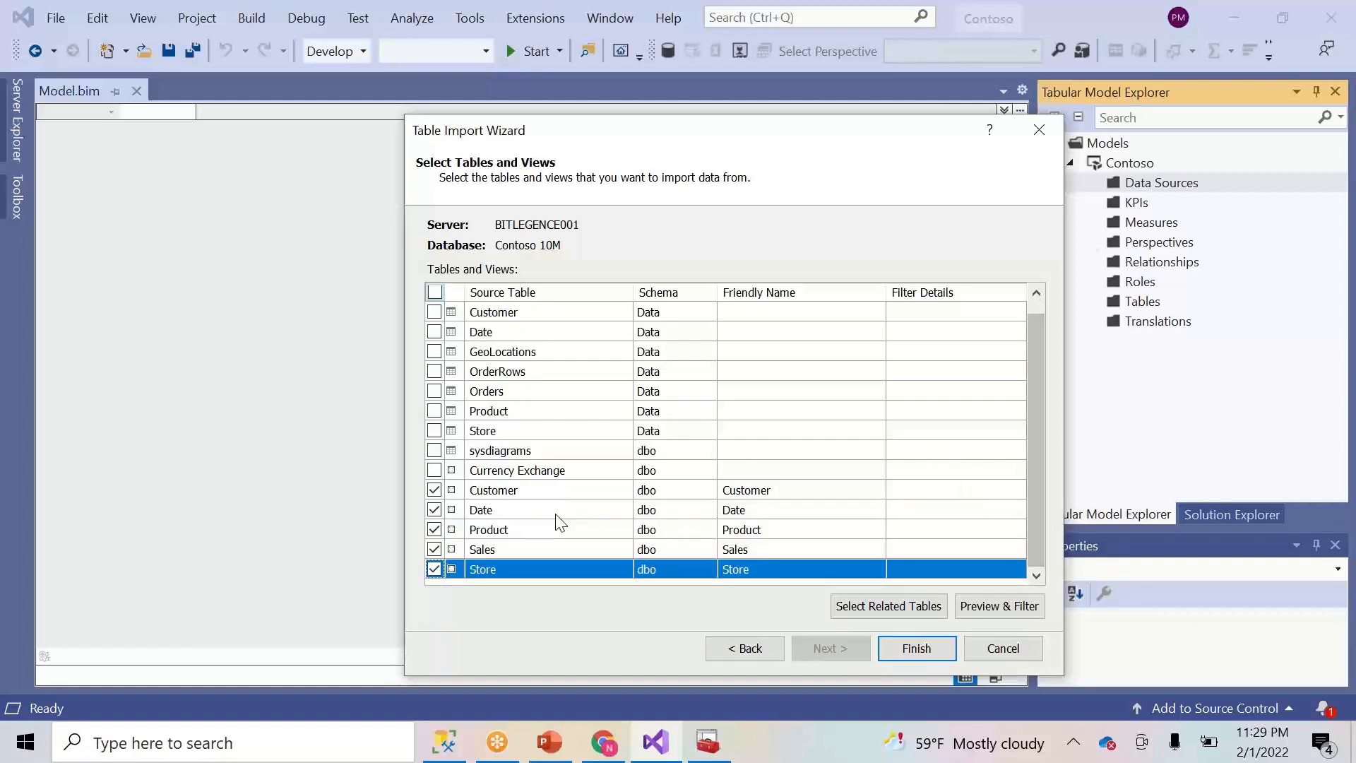
# - Untick all five dbo views again
pyautogui.click(434, 489)
pyautogui.click(435, 509)
pyautogui.click(435, 529)
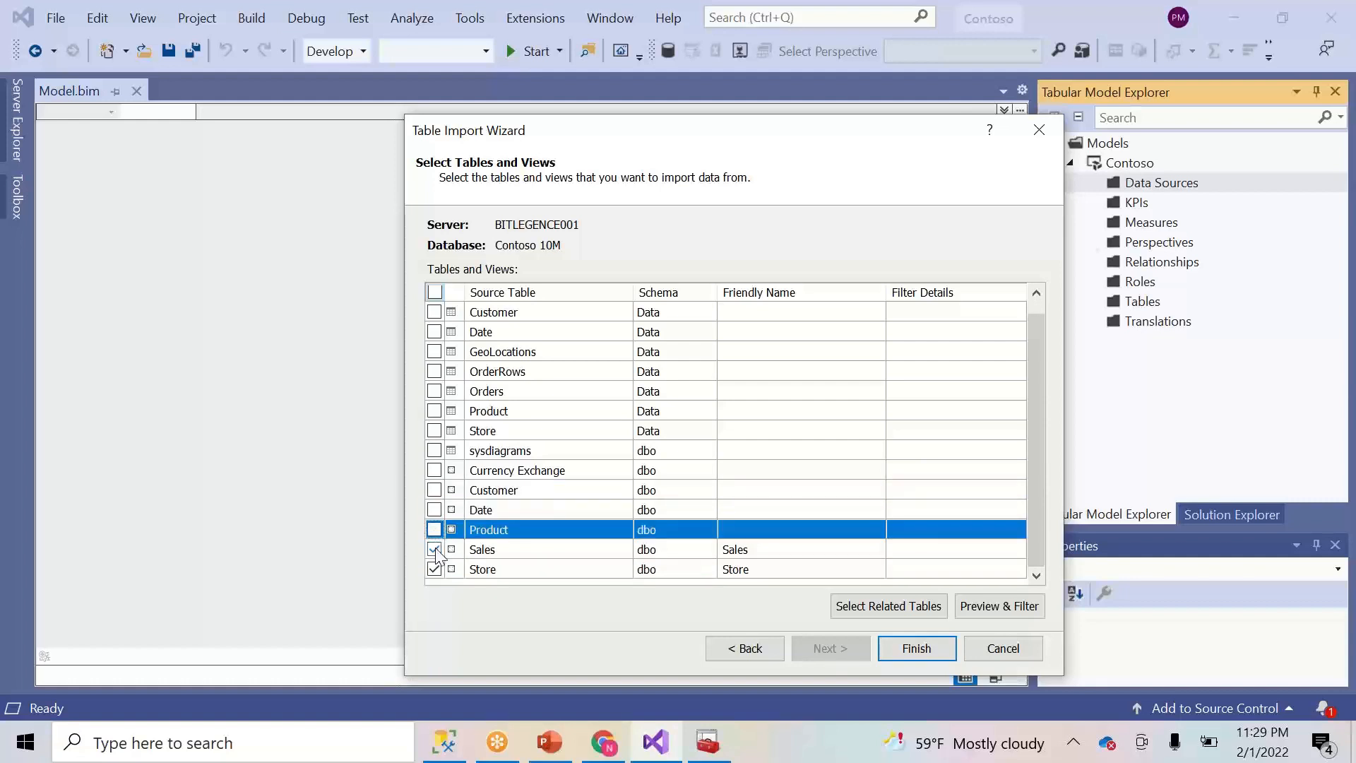
pyautogui.click(434, 549)
pyautogui.click(434, 569)
pyautogui.click(434, 529)
pyautogui.click(434, 529)
# - Tick the Sales view, try Select Related Tables, then untick it
pyautogui.click(434, 549)
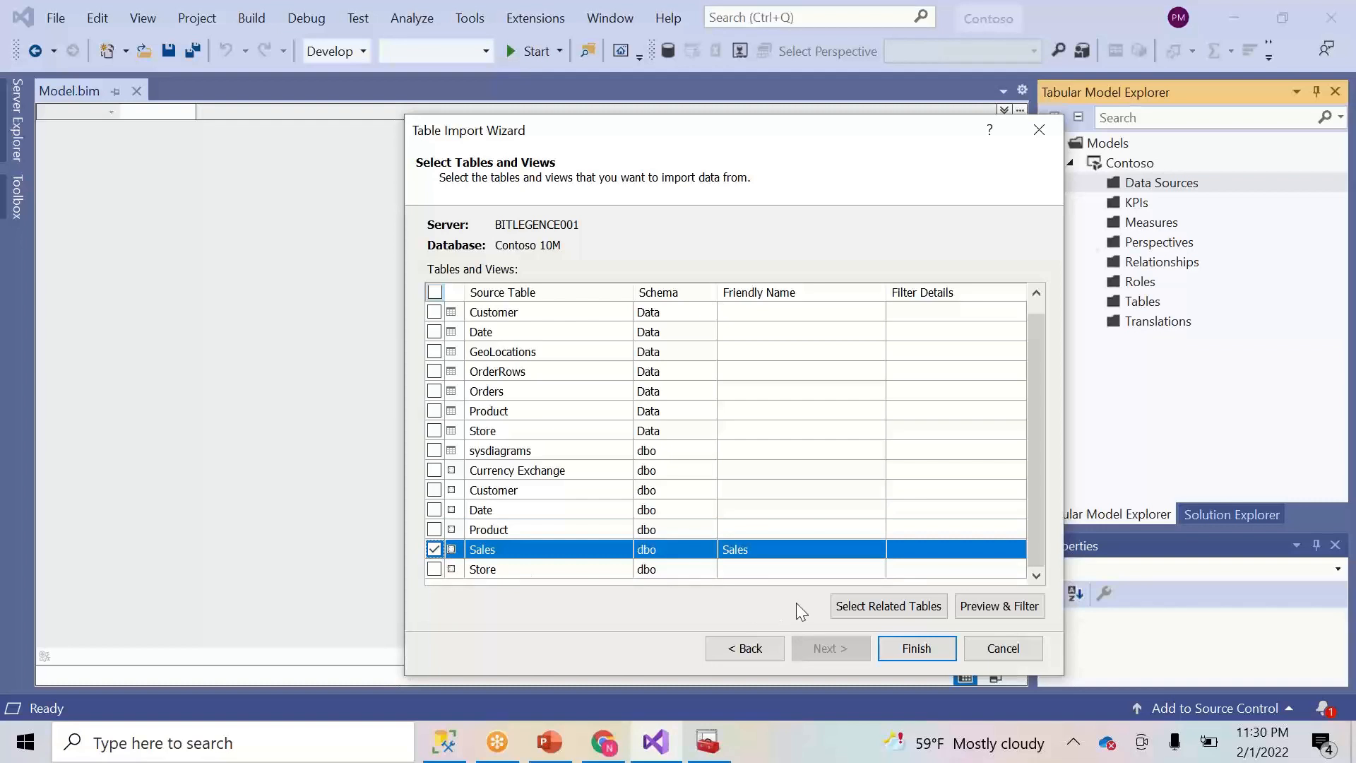
pyautogui.click(870, 609)
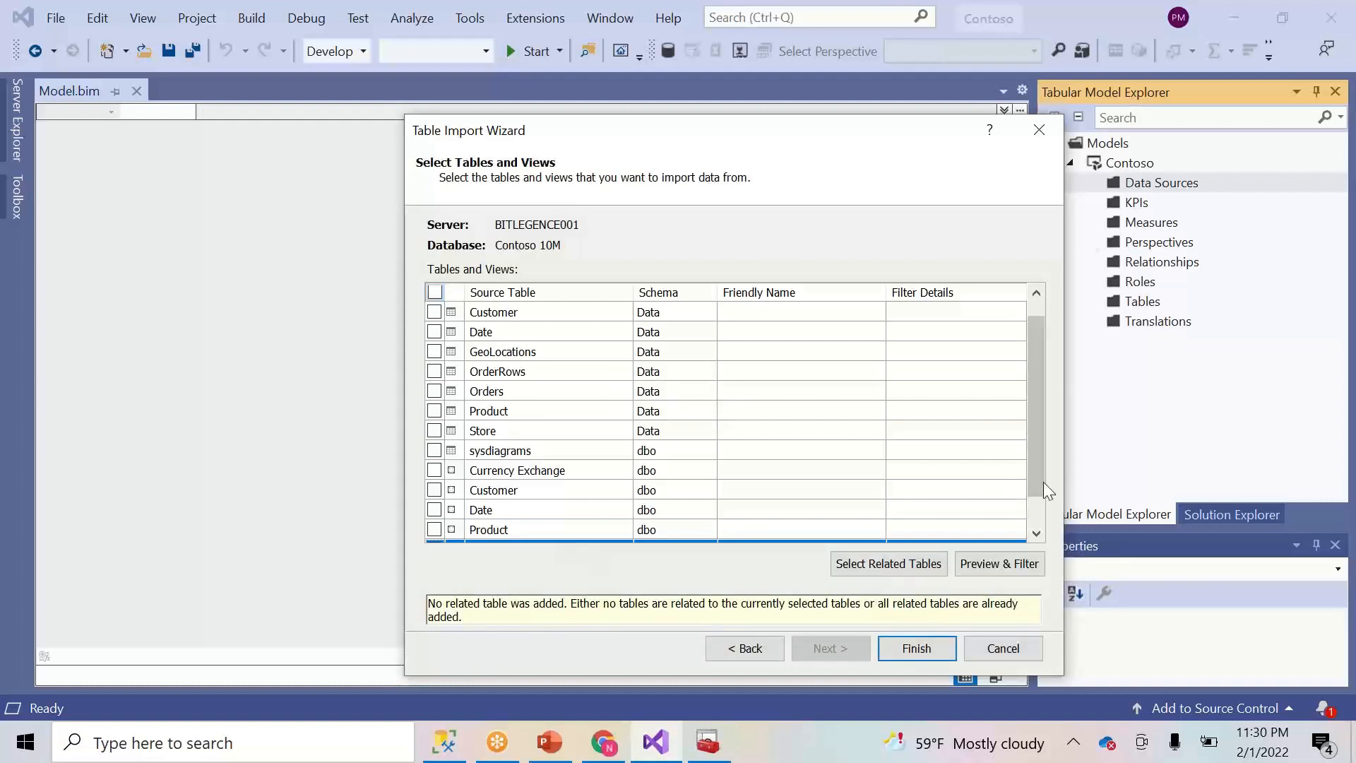
pyautogui.click(1040, 520)
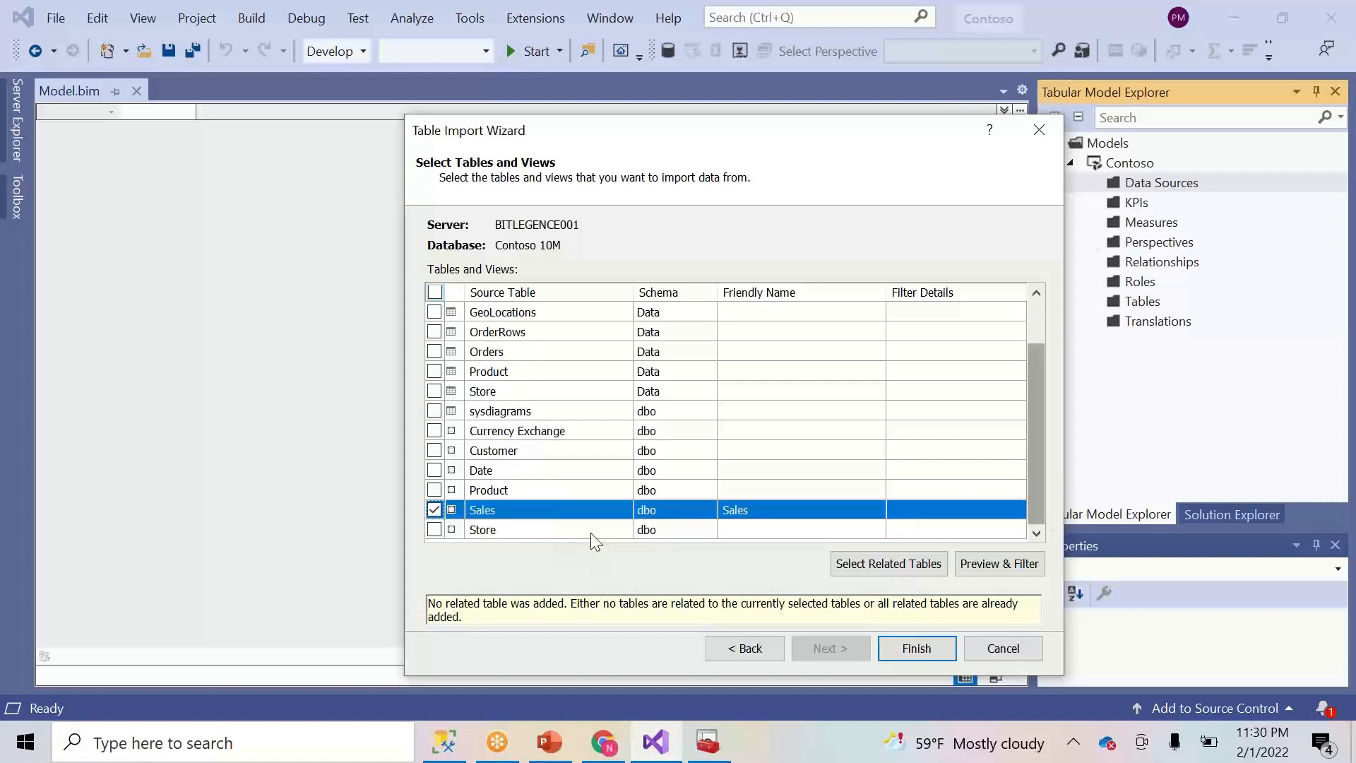
pyautogui.click(432, 510)
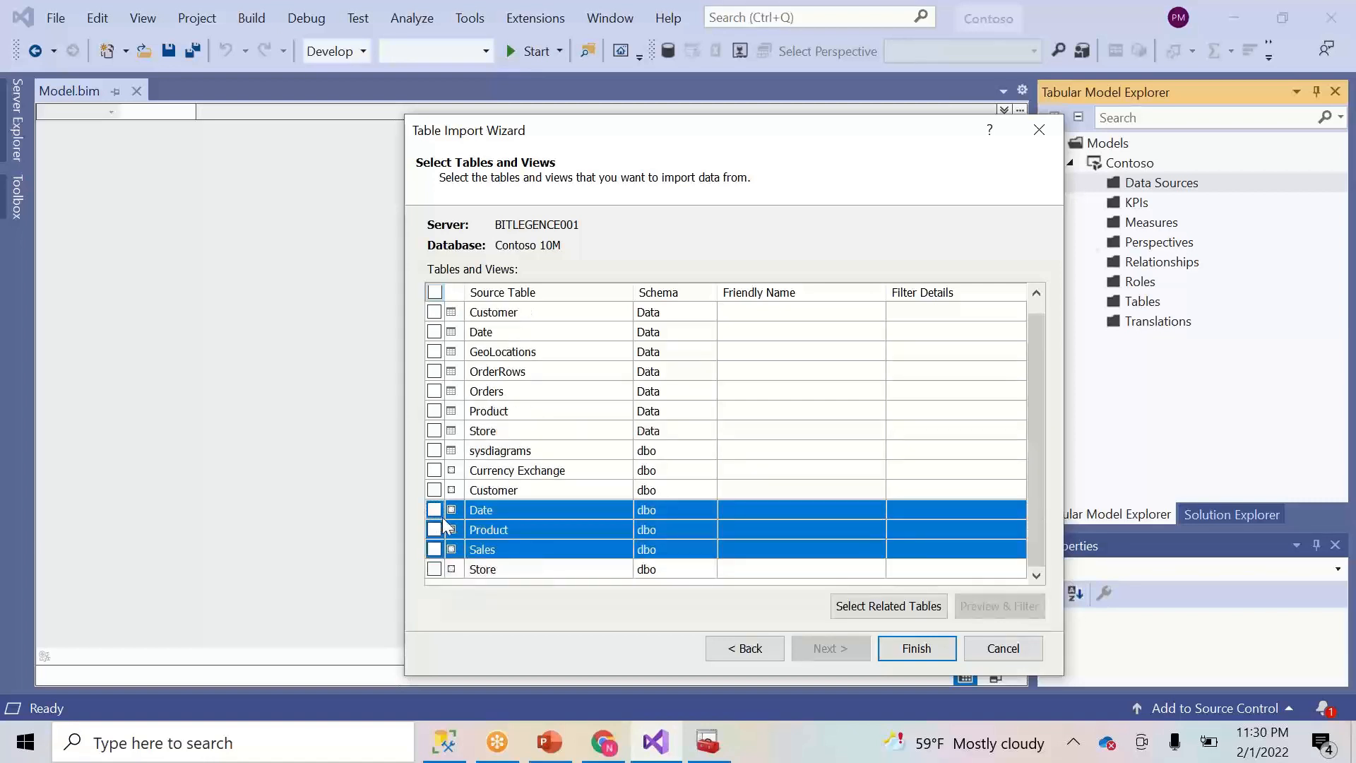
# - Tick the Data schema's Date table, add related tables, then check and clear all rows
pyautogui.click(435, 331)
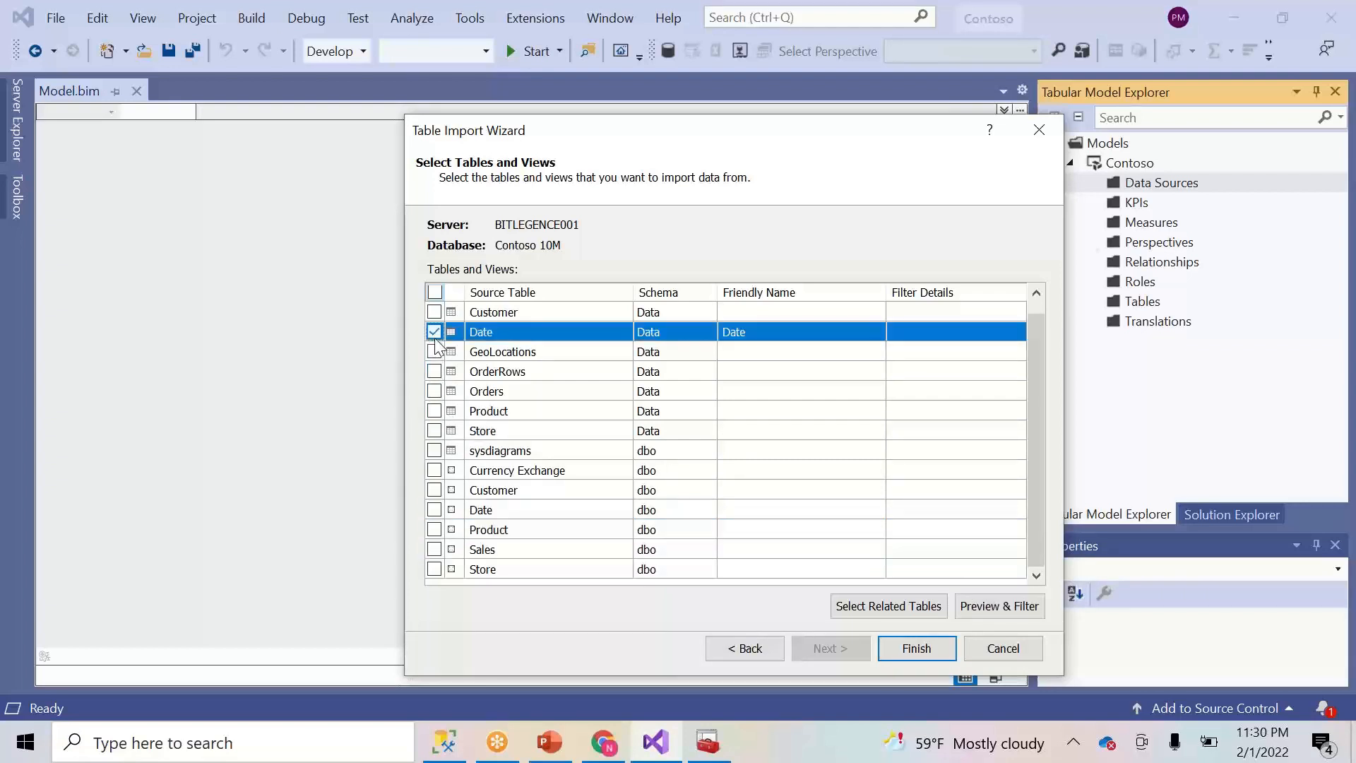
pyautogui.click(919, 606)
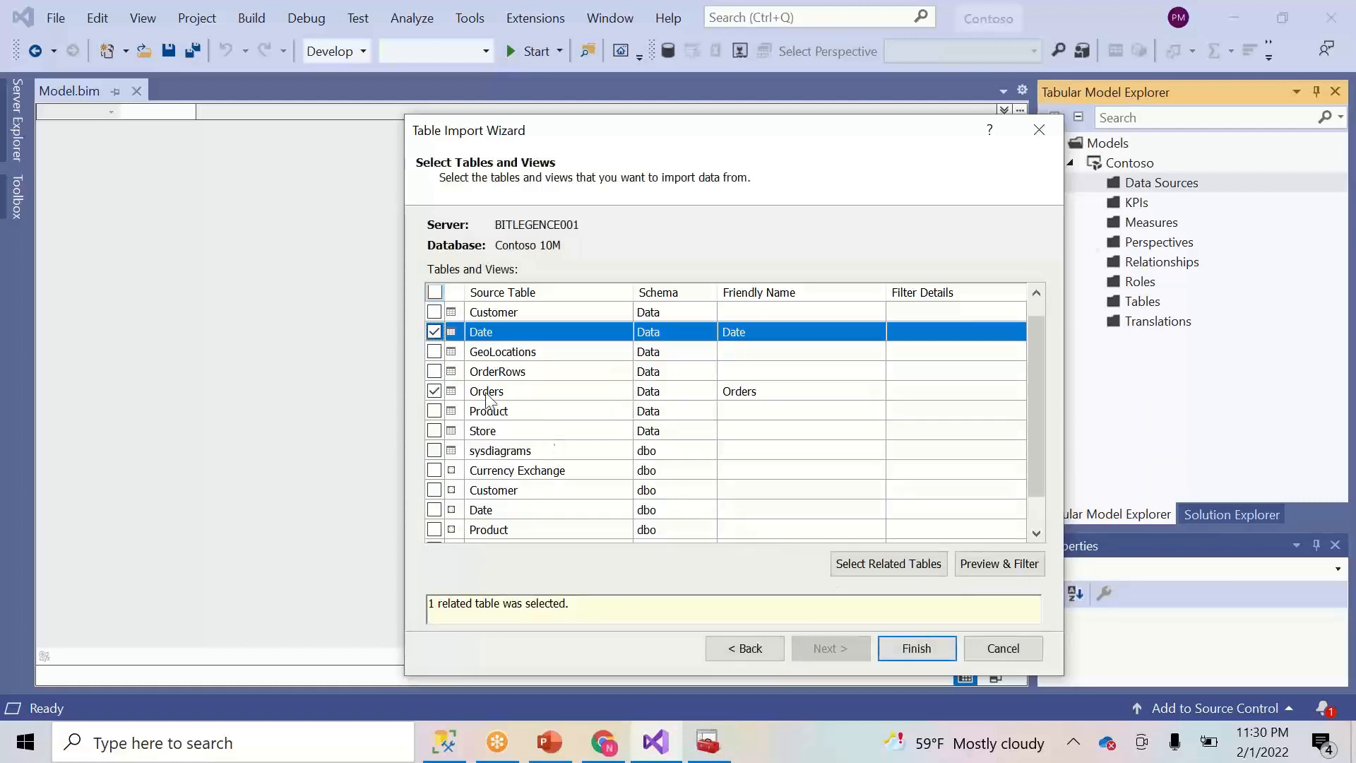
pyautogui.click(907, 566)
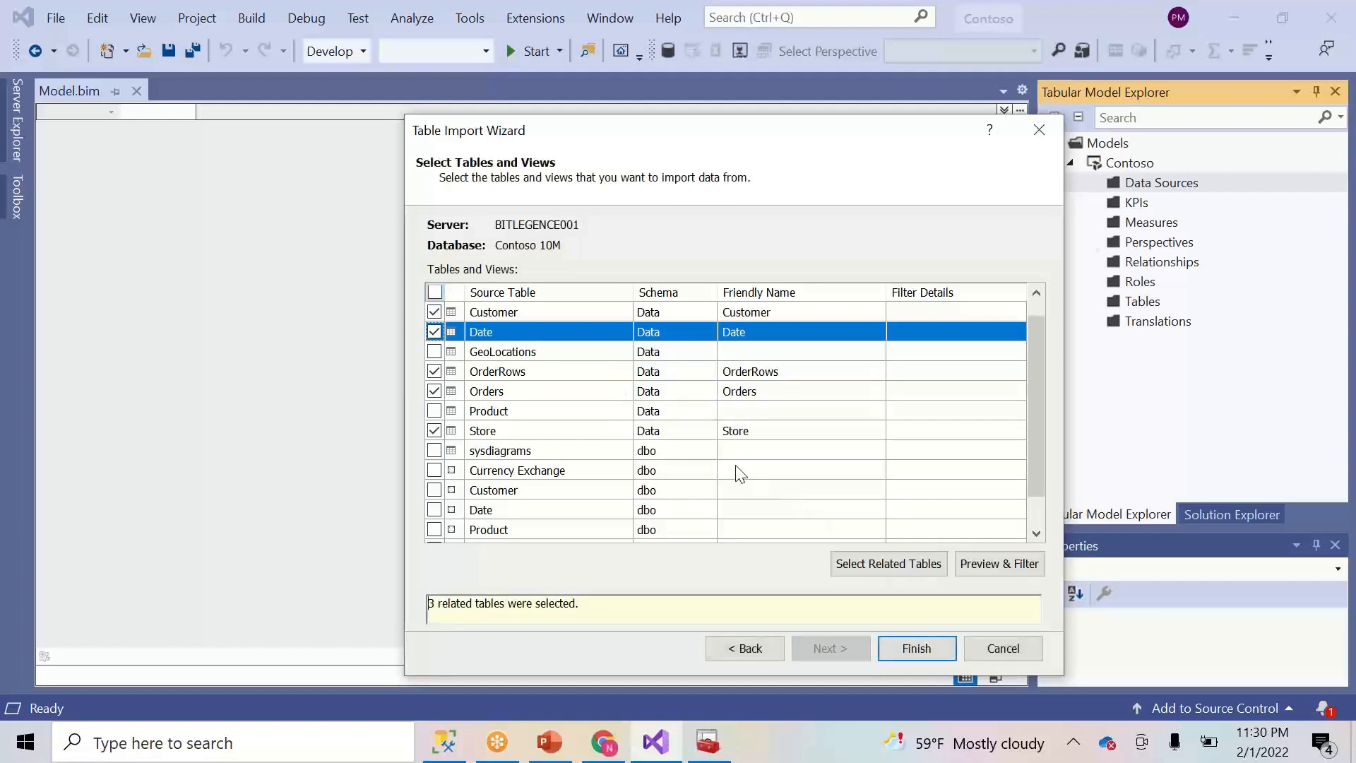
pyautogui.click(435, 294)
pyautogui.click(435, 293)
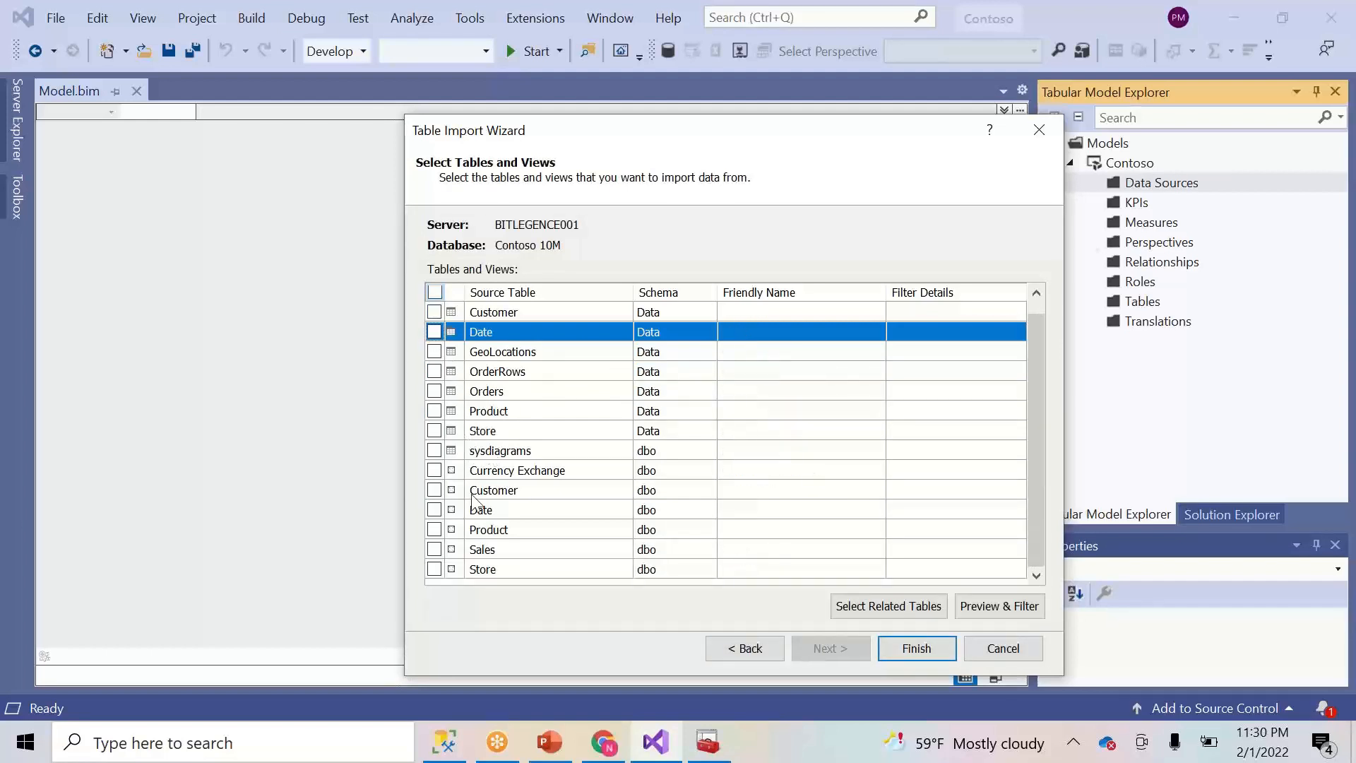
# - Tick the dbo Customer, Date, Product, Sales and Store views, then select the Date and Customer rows
pyautogui.click(434, 490)
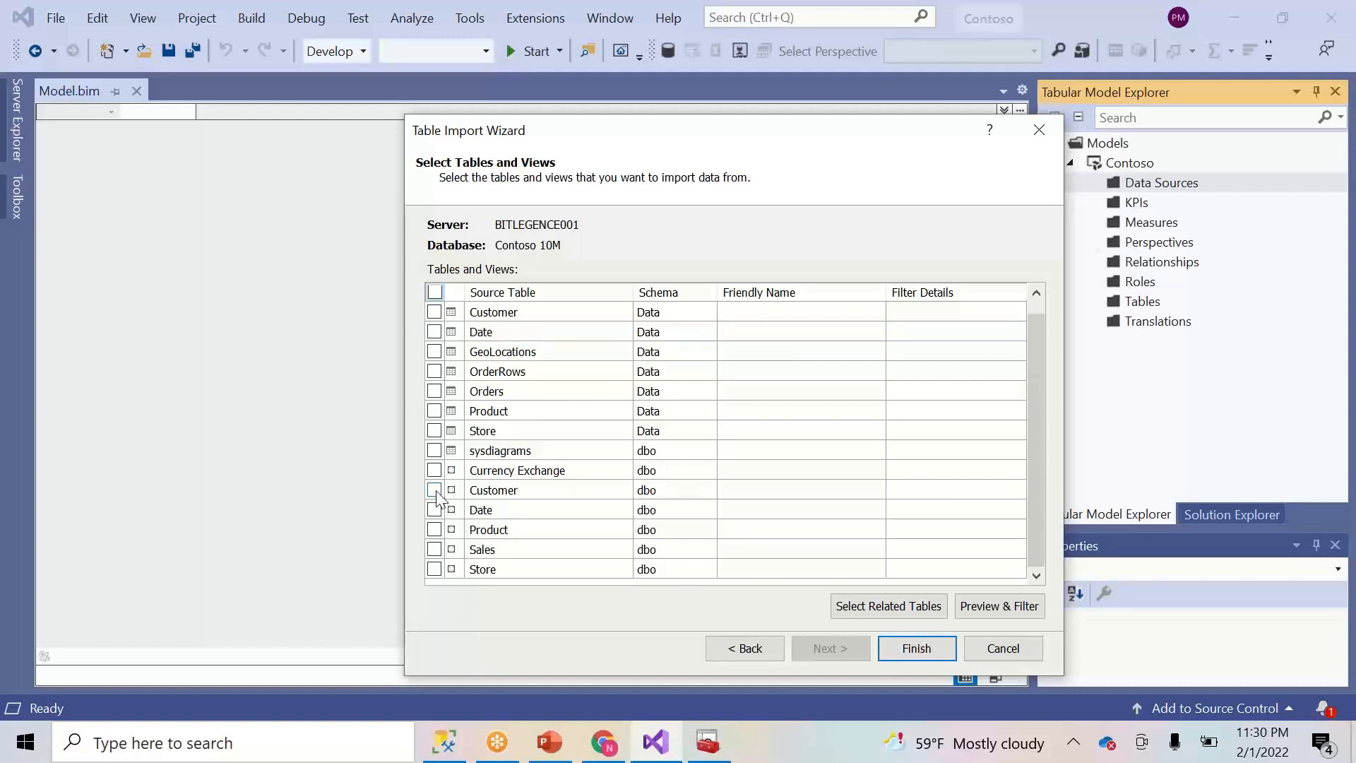
pyautogui.click(434, 509)
pyautogui.click(434, 529)
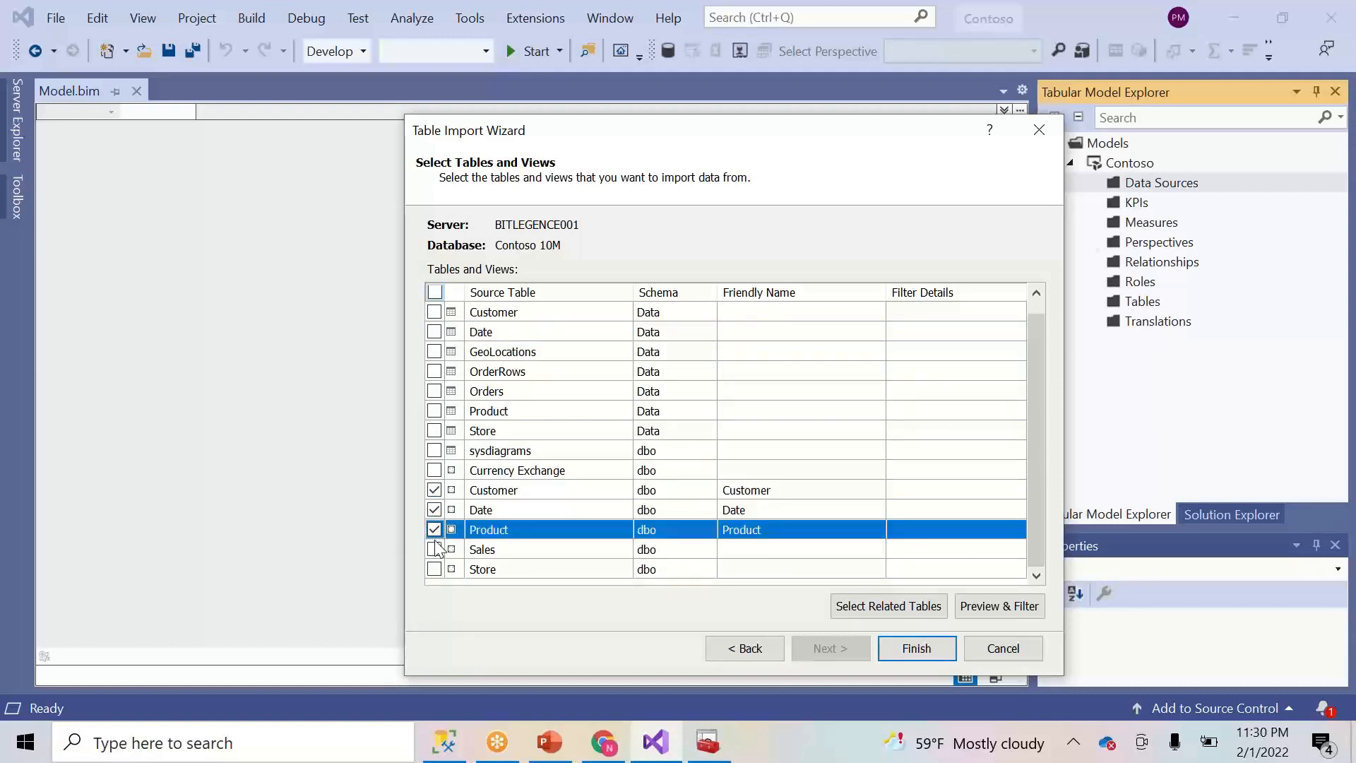
pyautogui.click(434, 549)
pyautogui.click(434, 569)
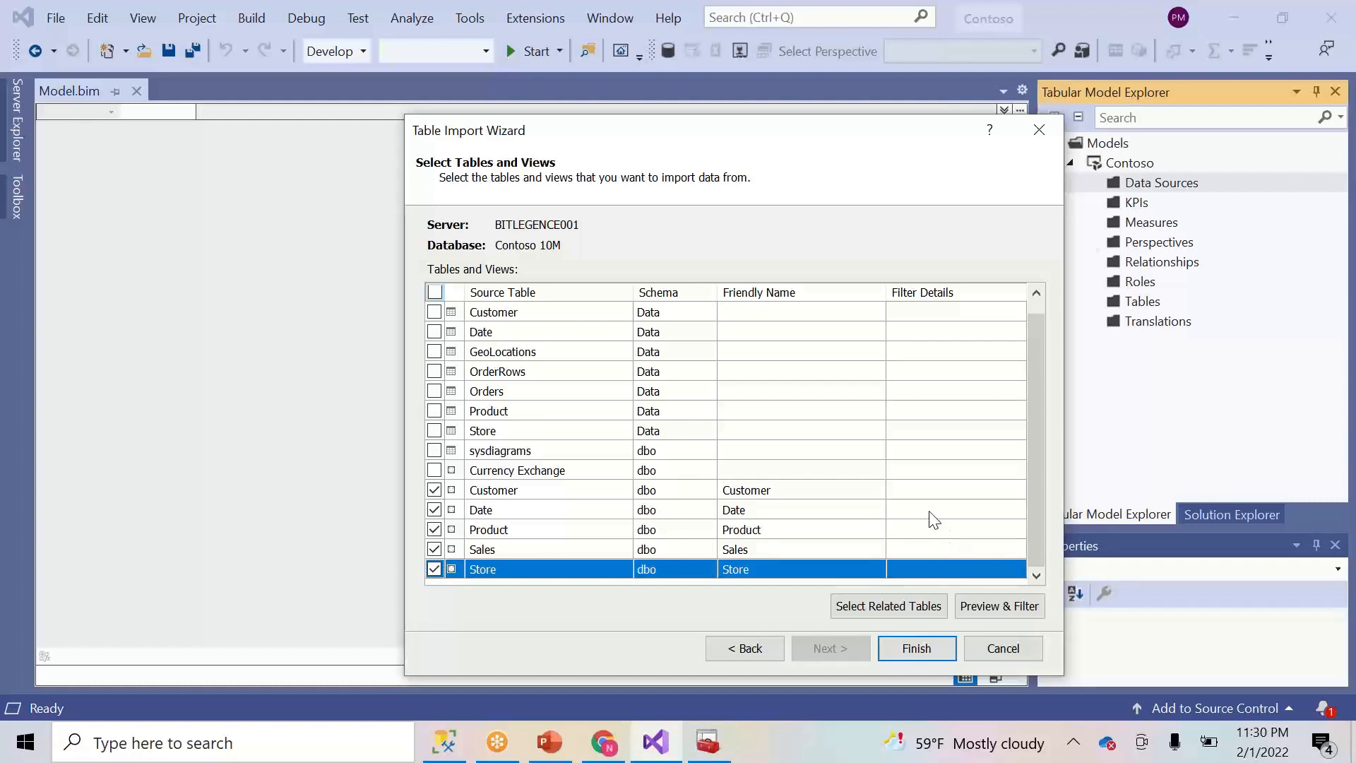
pyautogui.click(933, 512)
pyautogui.click(964, 489)
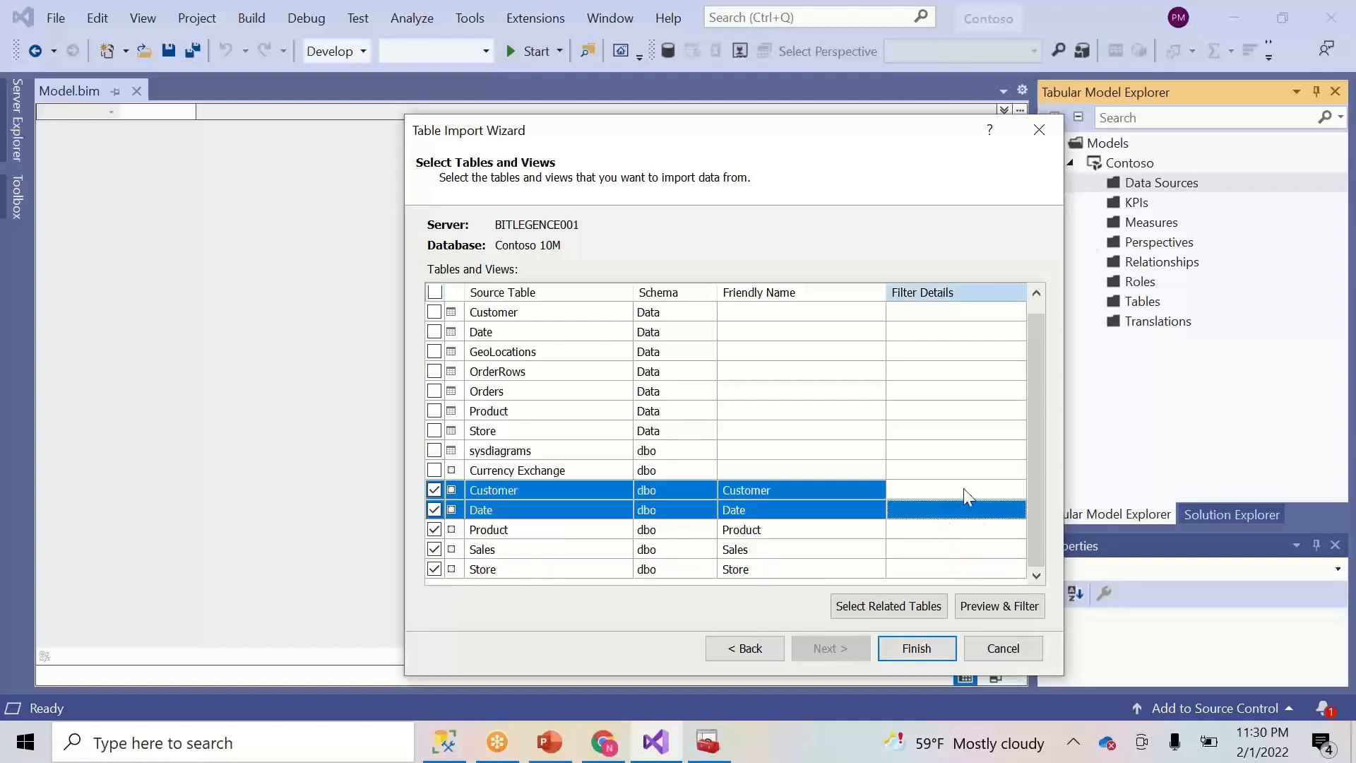
pyautogui.click(990, 610)
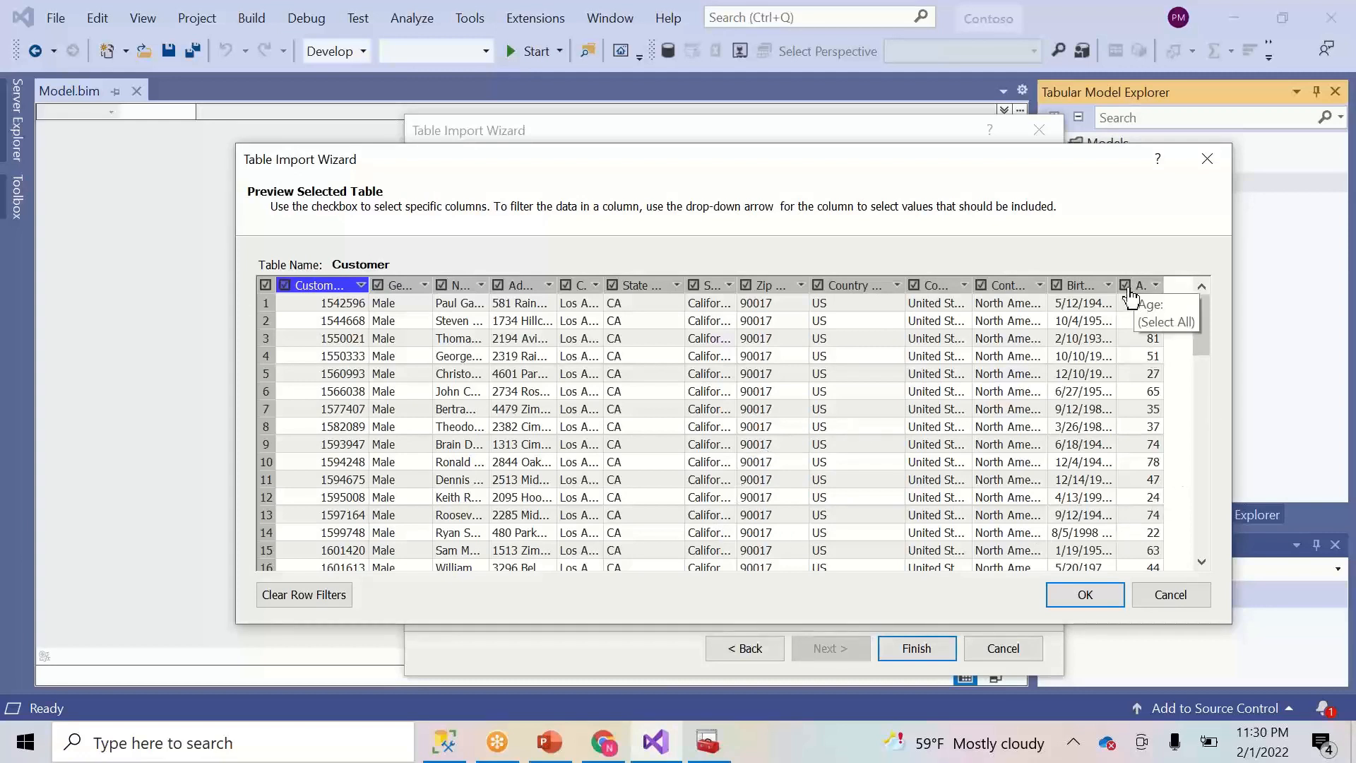
pyautogui.click(1191, 602)
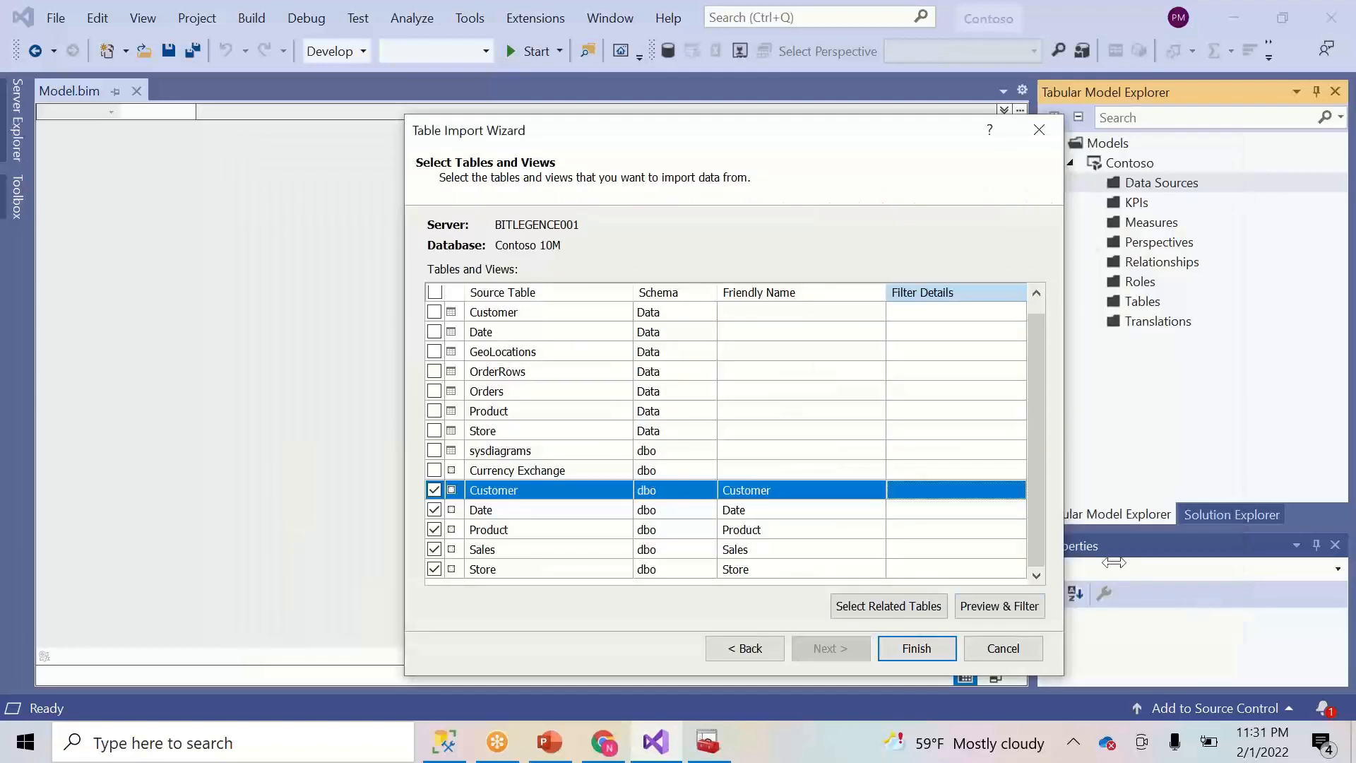
# - Finish importing the five selected views and switch to SQL Server Management Studio
pyautogui.click(929, 658)
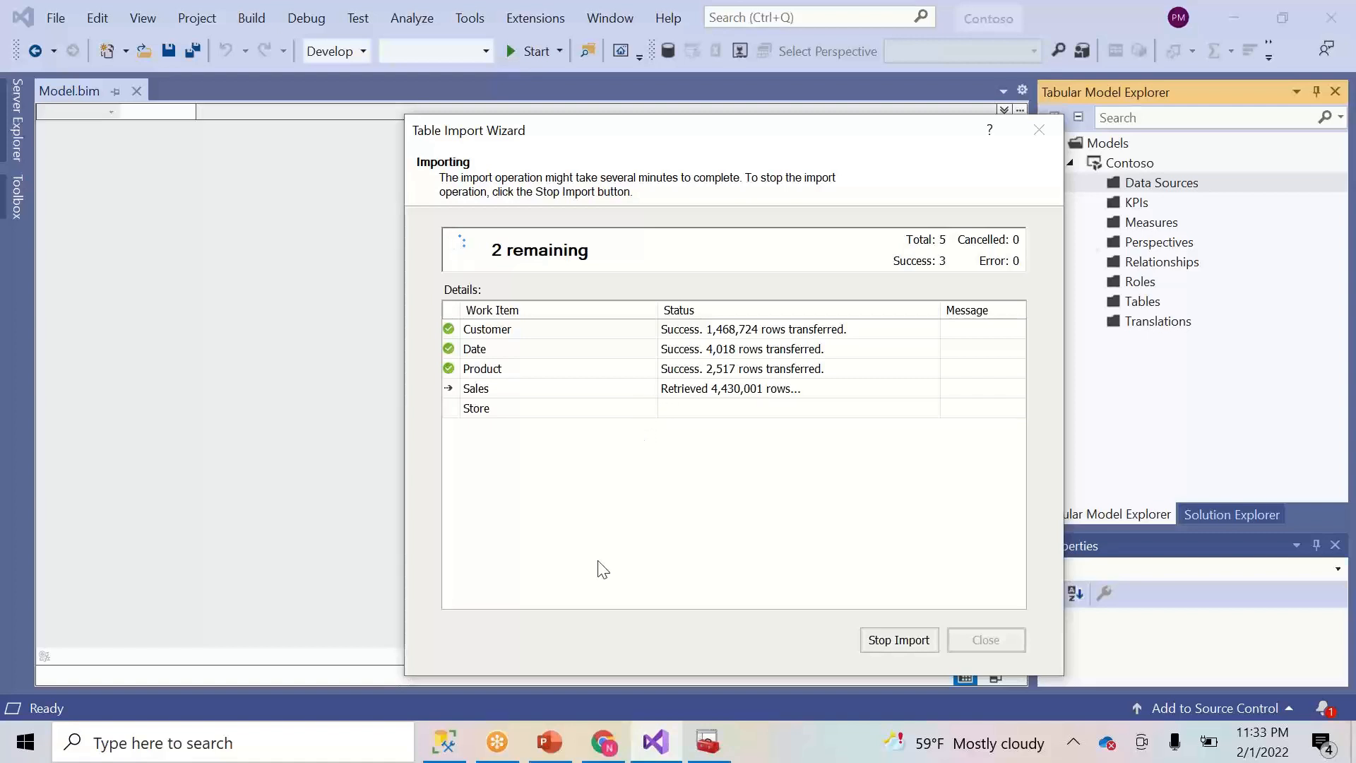
pyautogui.click(459, 730)
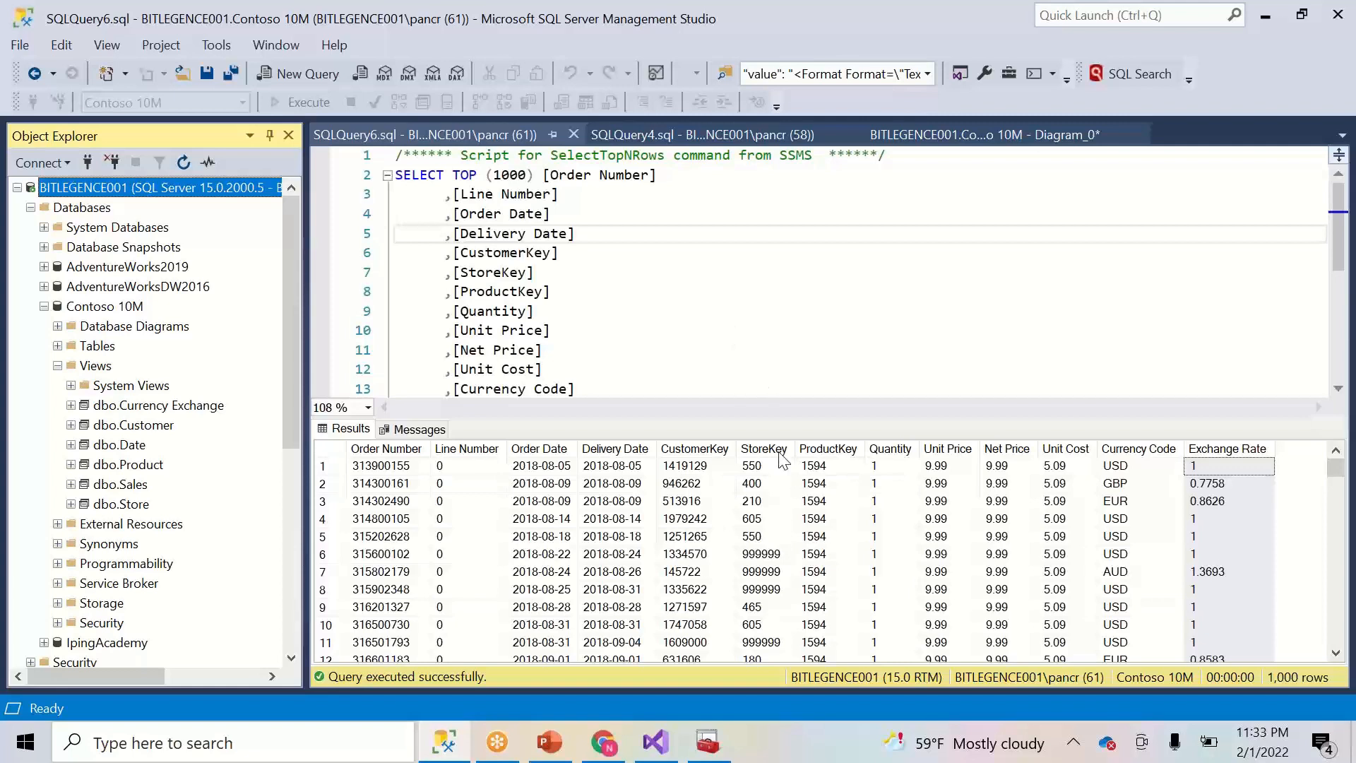
# - Inspect the first Sales row's ProductKey, StoreKey, CustomerKey, Order Date and Delivery Date values
pyautogui.click(825, 466)
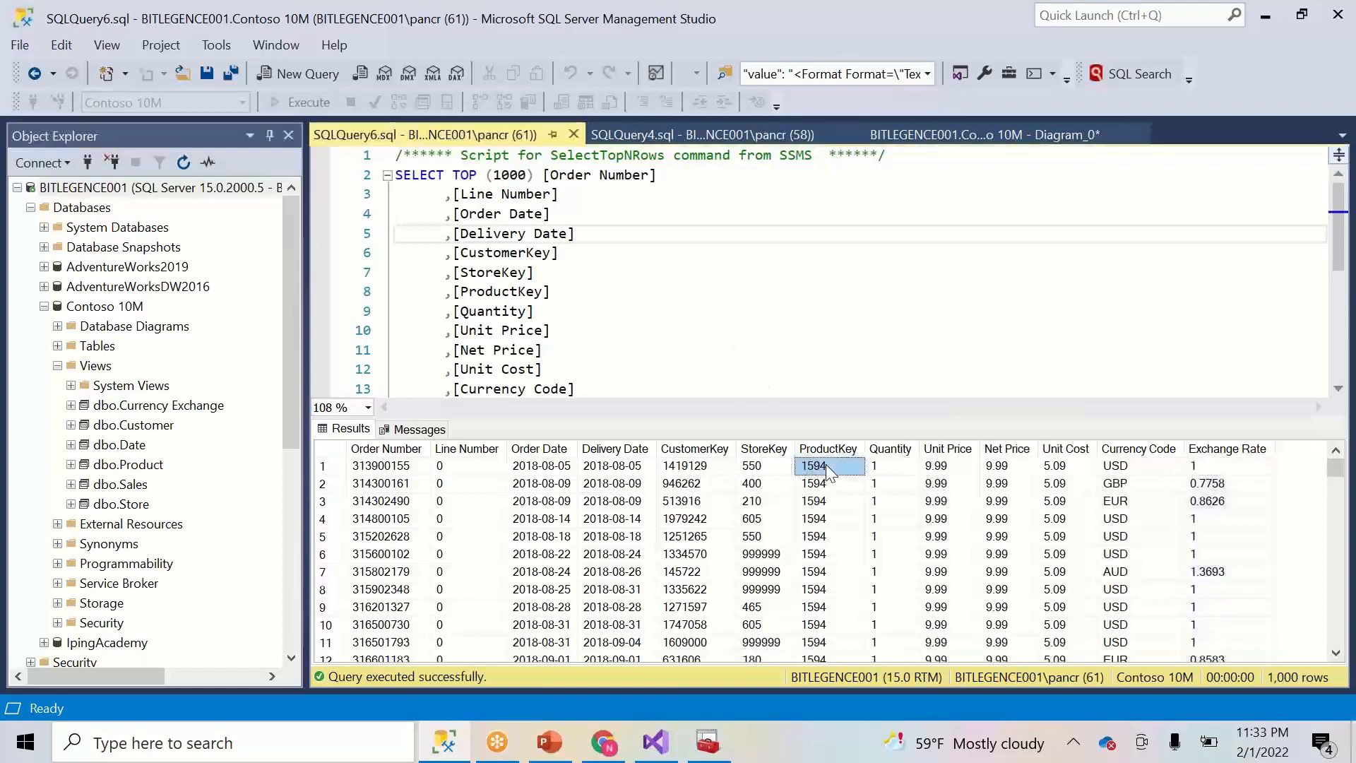
pyautogui.click(775, 468)
pyautogui.click(715, 472)
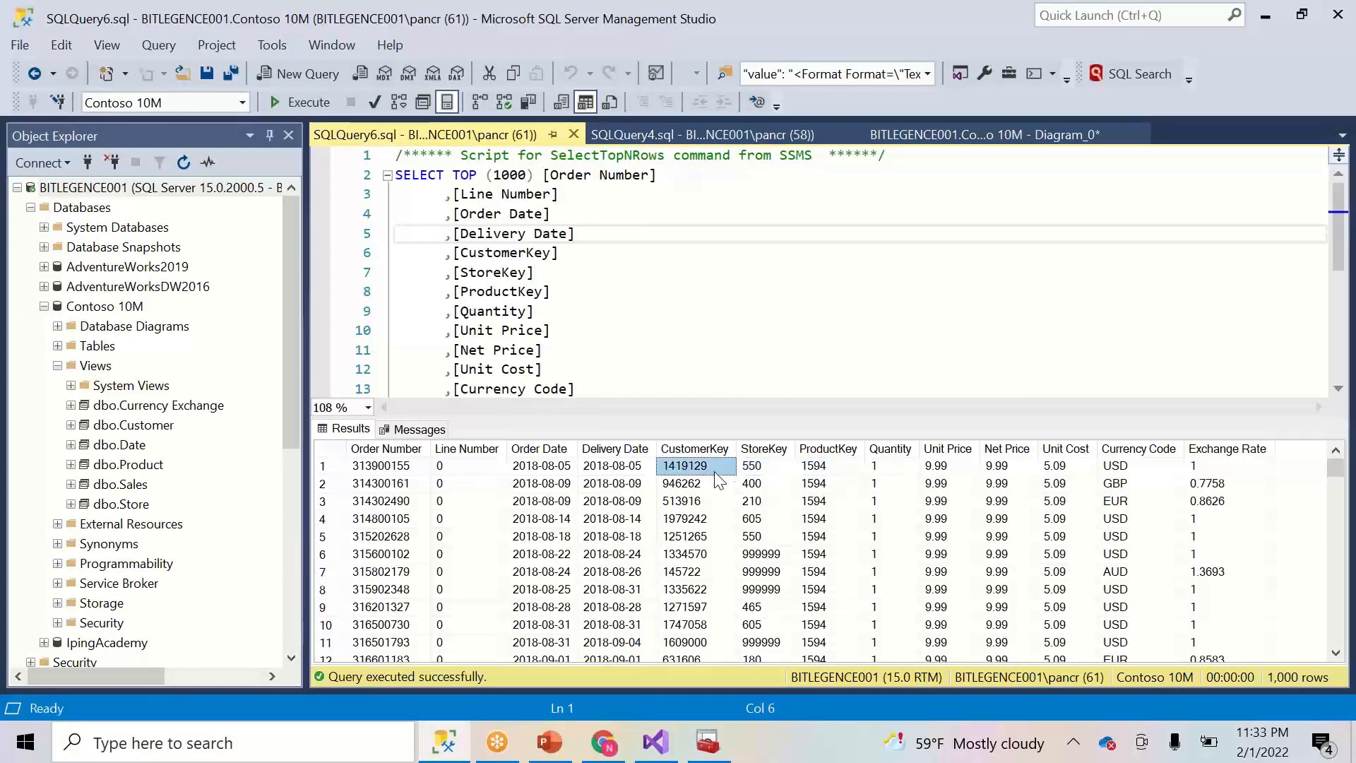
pyautogui.click(559, 468)
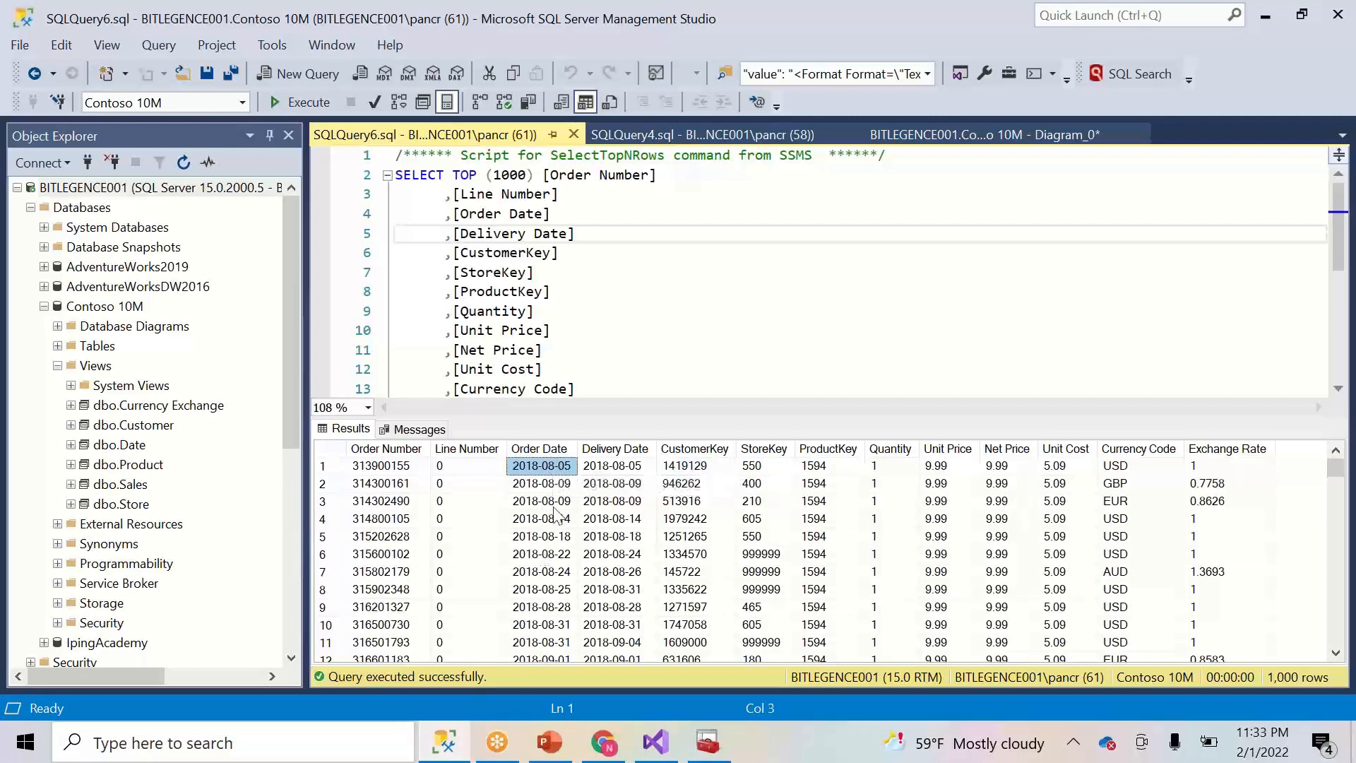
pyautogui.click(609, 468)
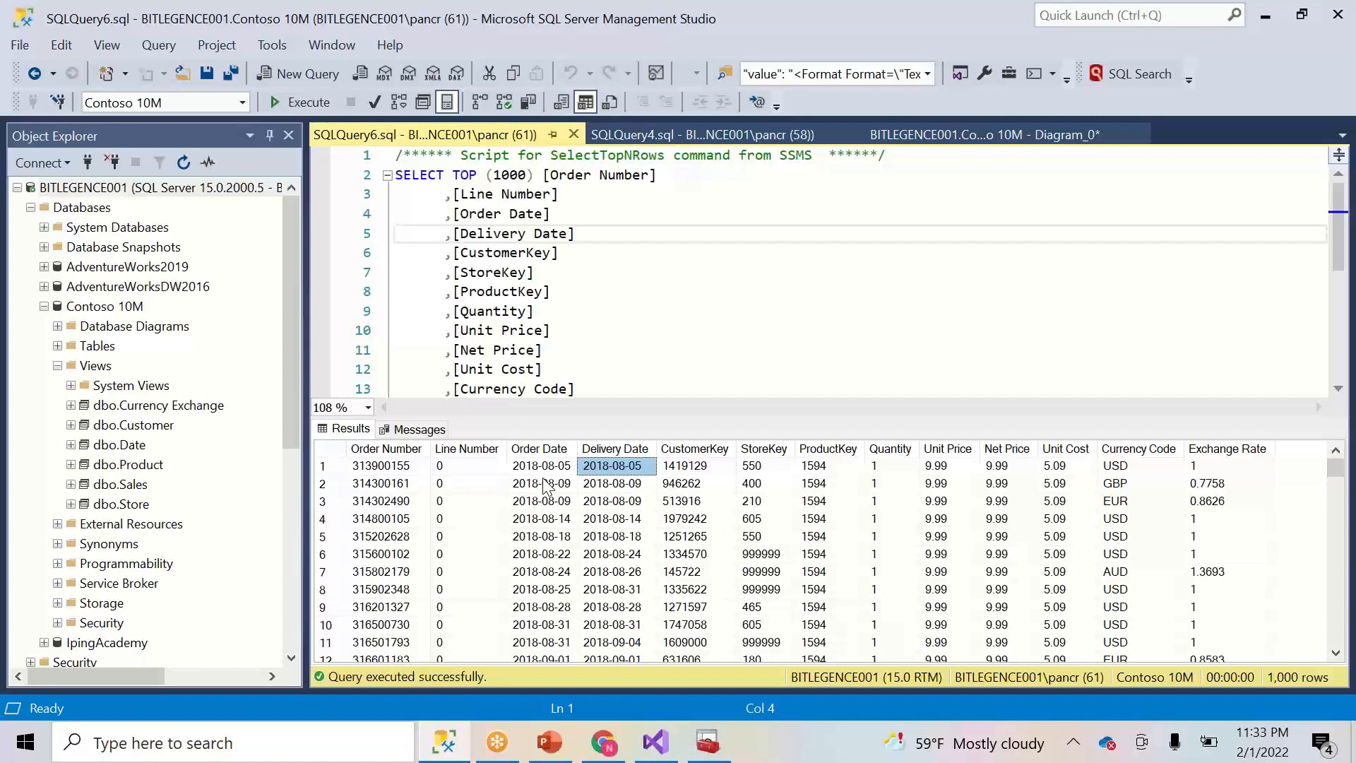
# - Expand dbo.Date's Columns folder in Object Explorer and select the Date column
pyautogui.click(70, 445)
pyautogui.click(85, 465)
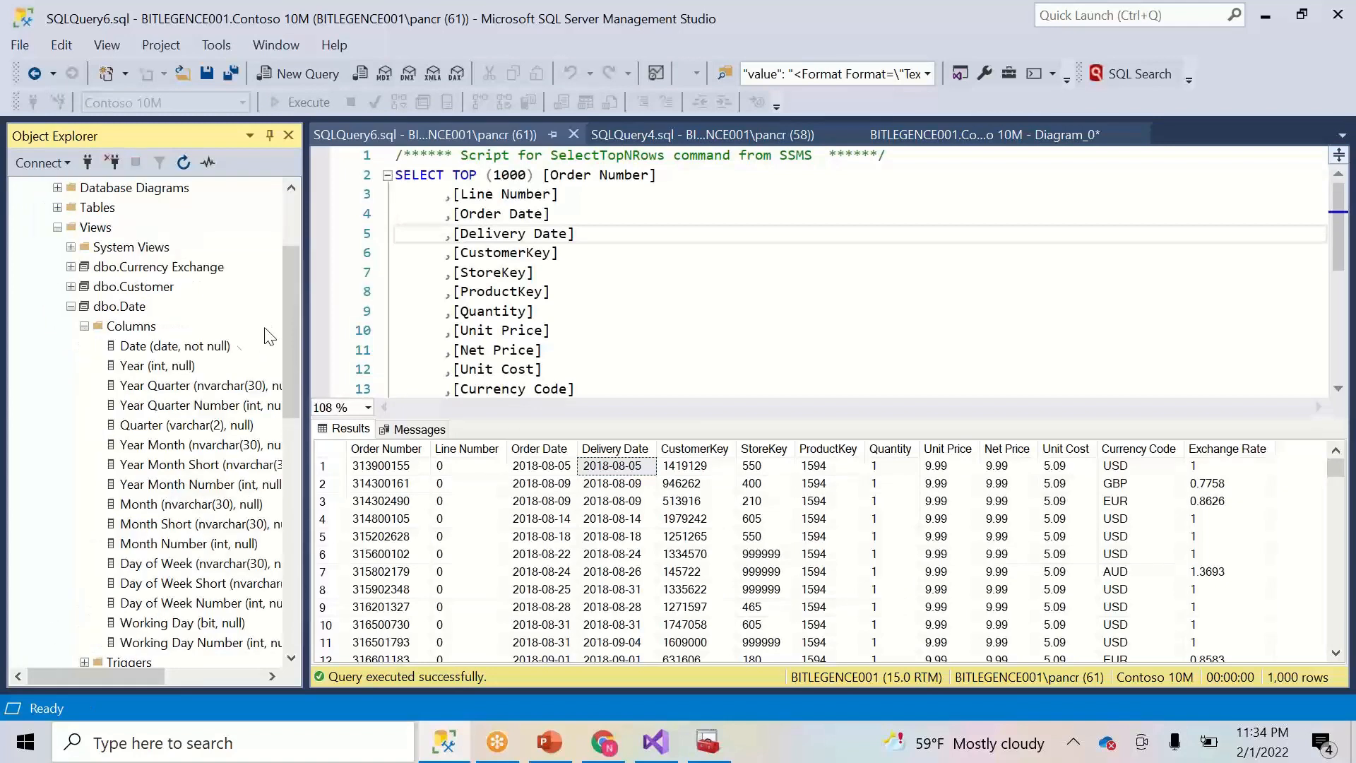
pyautogui.click(189, 347)
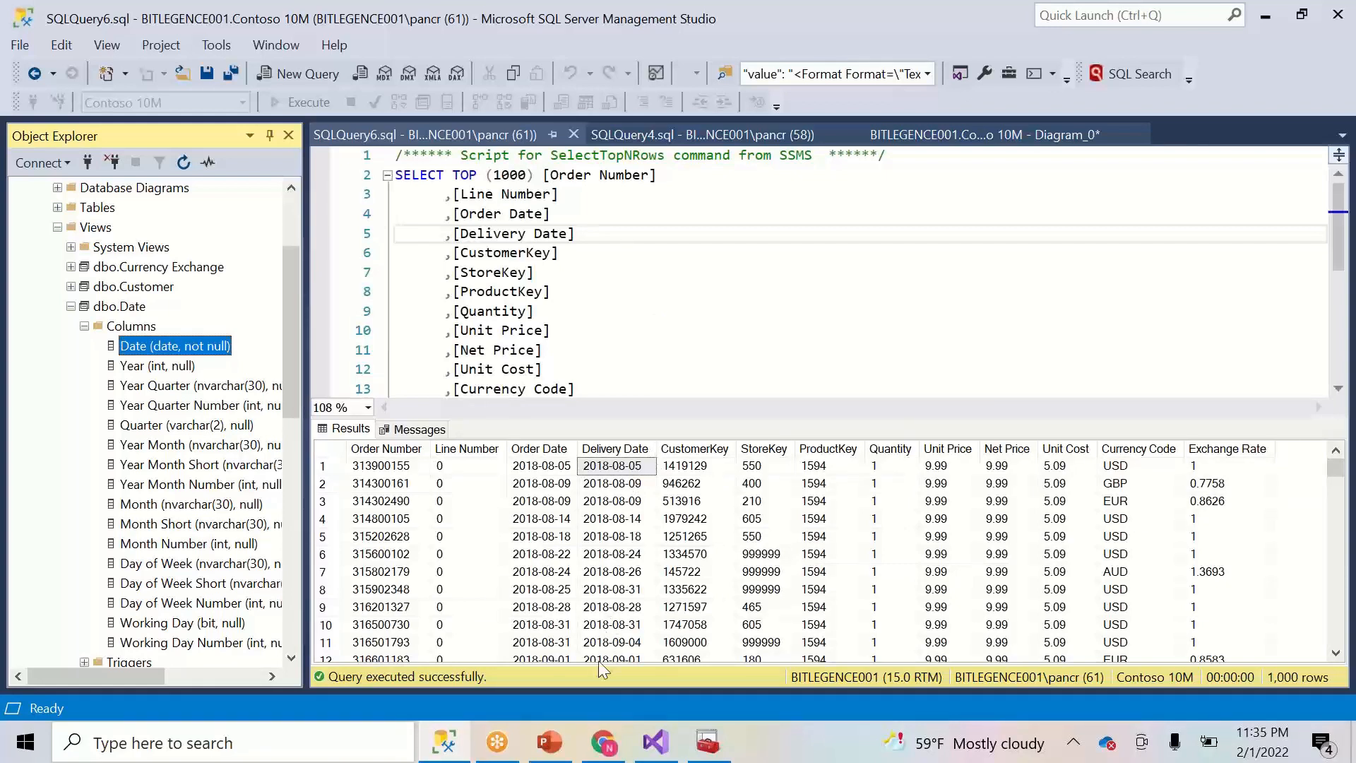
# - Return to Visual Studio and shift the Table Import Wizard left to see Sales loading 5,060,001 rows
pyautogui.click(654, 742)
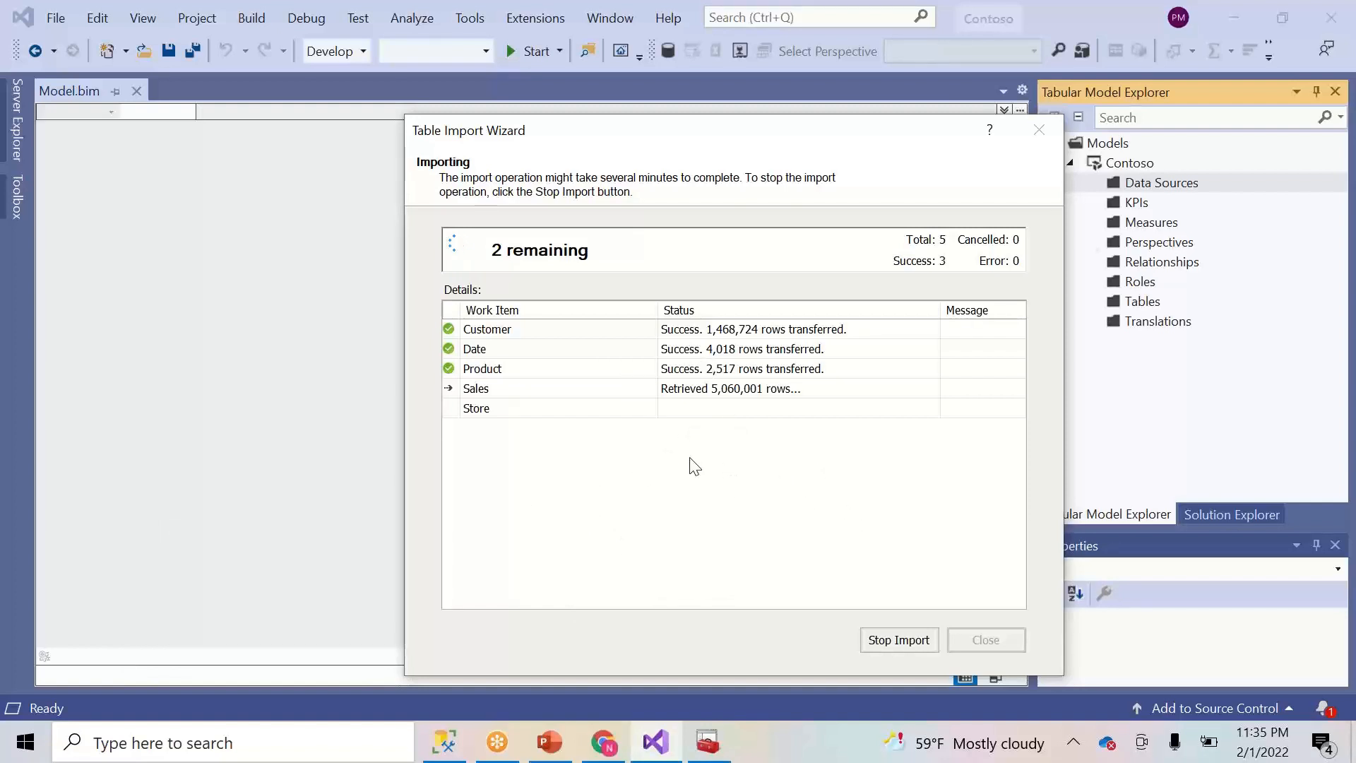
pyautogui.moveTo(717, 133); pyautogui.dragTo(455, 106)
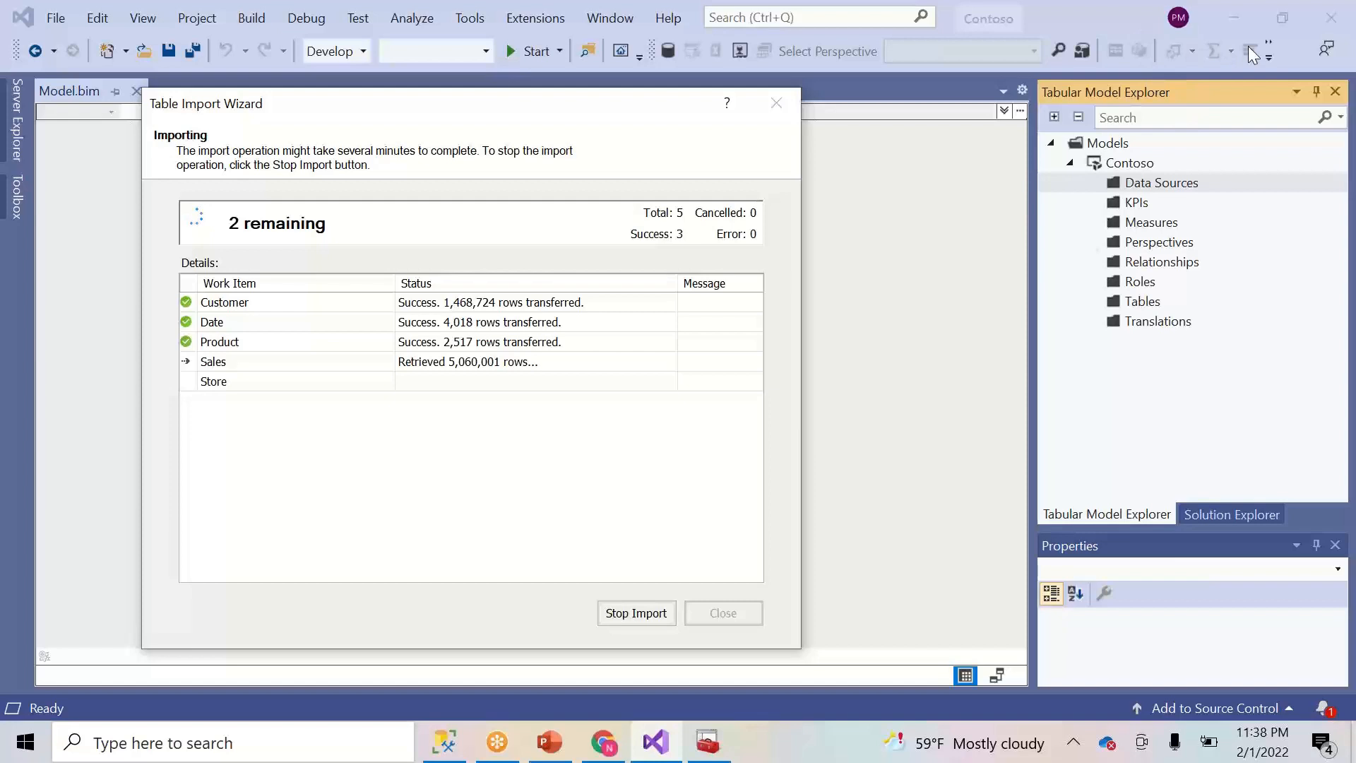
# - Leave the Table Import Wizard running and bring SSMS back with the Sales TOP 1000 results
pyautogui.click(1192, 94)
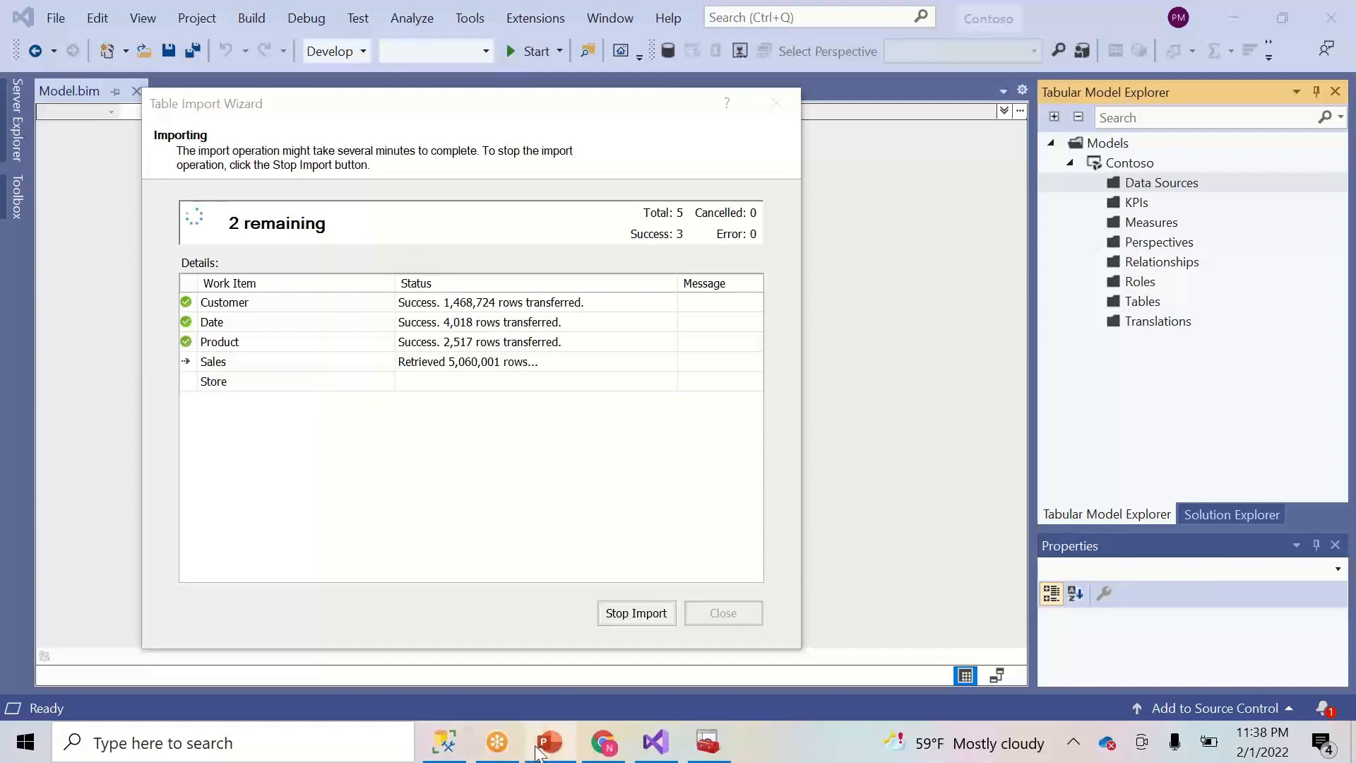
pyautogui.click(445, 747)
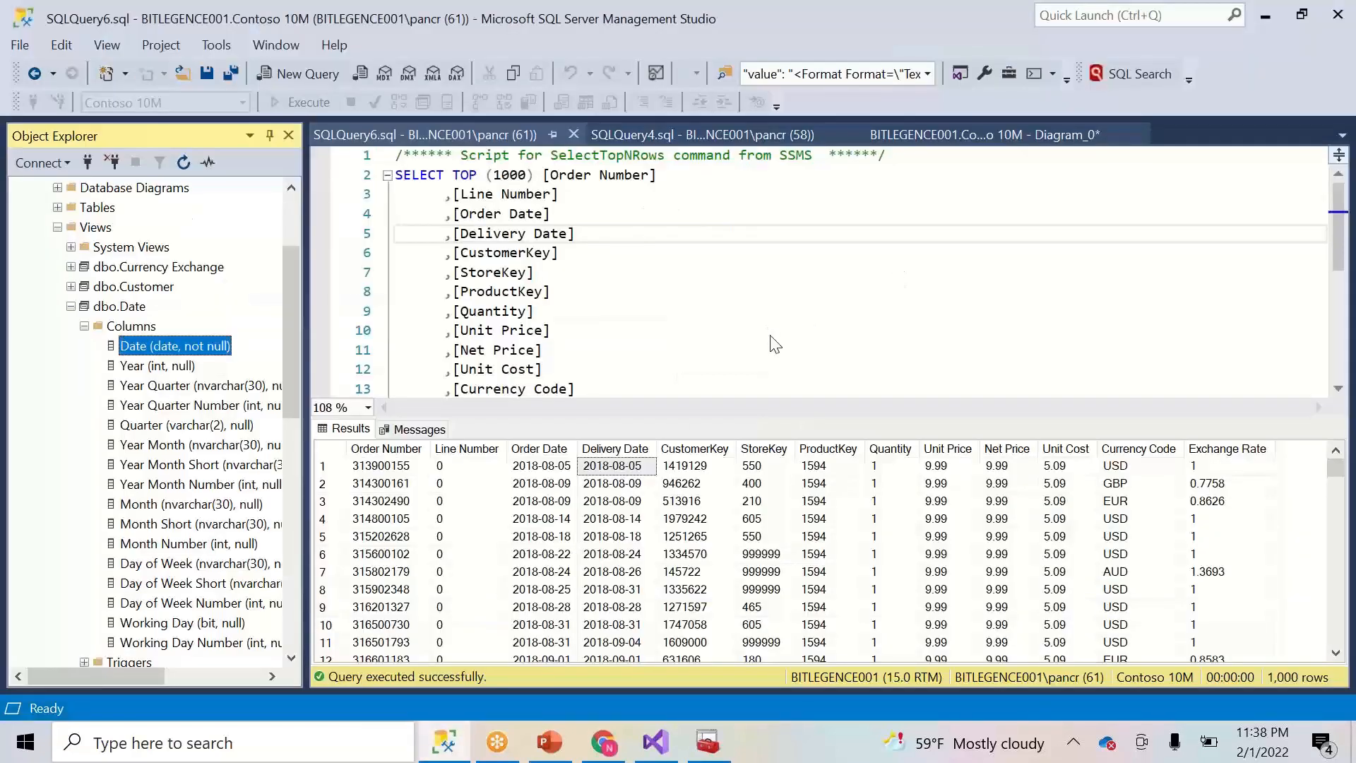
# - Enlarge the query editor to show the whole Sales query and collapse dbo.Date and Views
pyautogui.moveTo(799, 416); pyautogui.dragTo(798, 530)
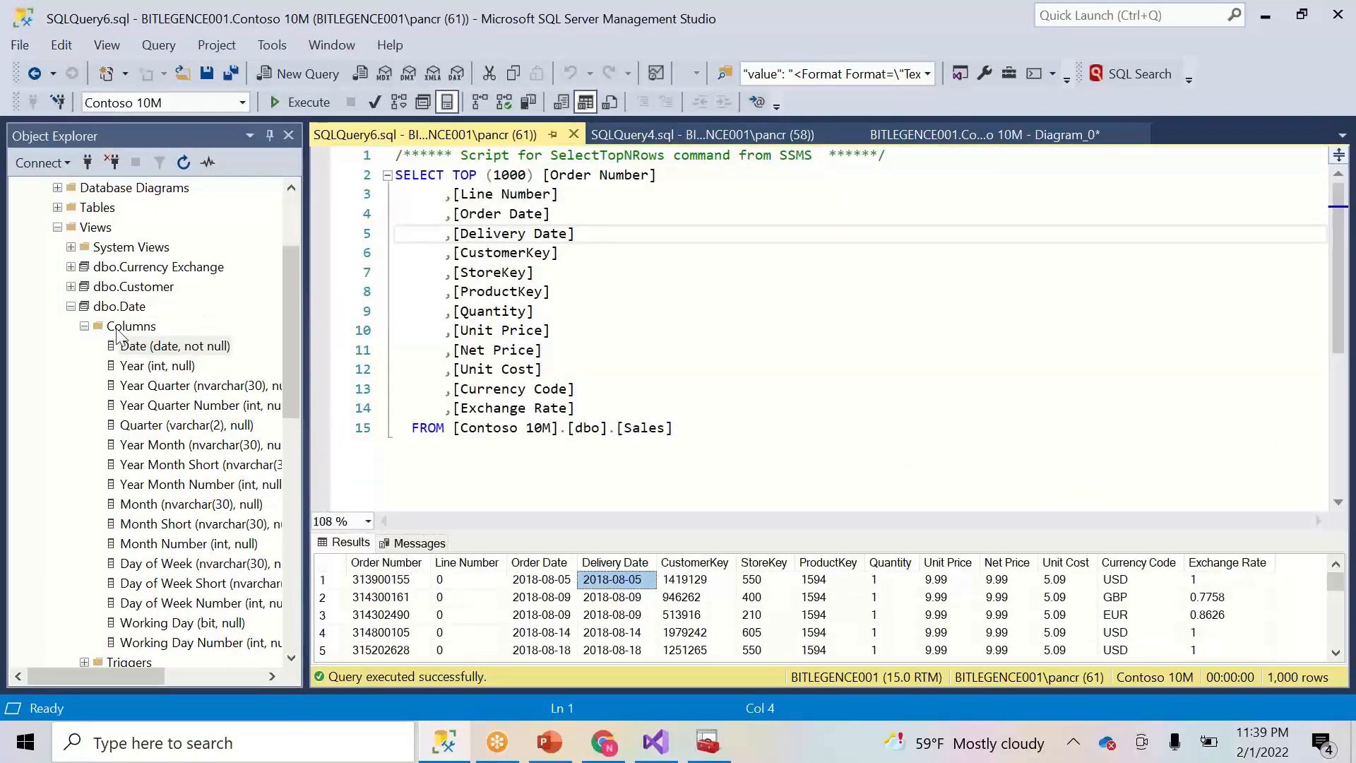
pyautogui.click(72, 307)
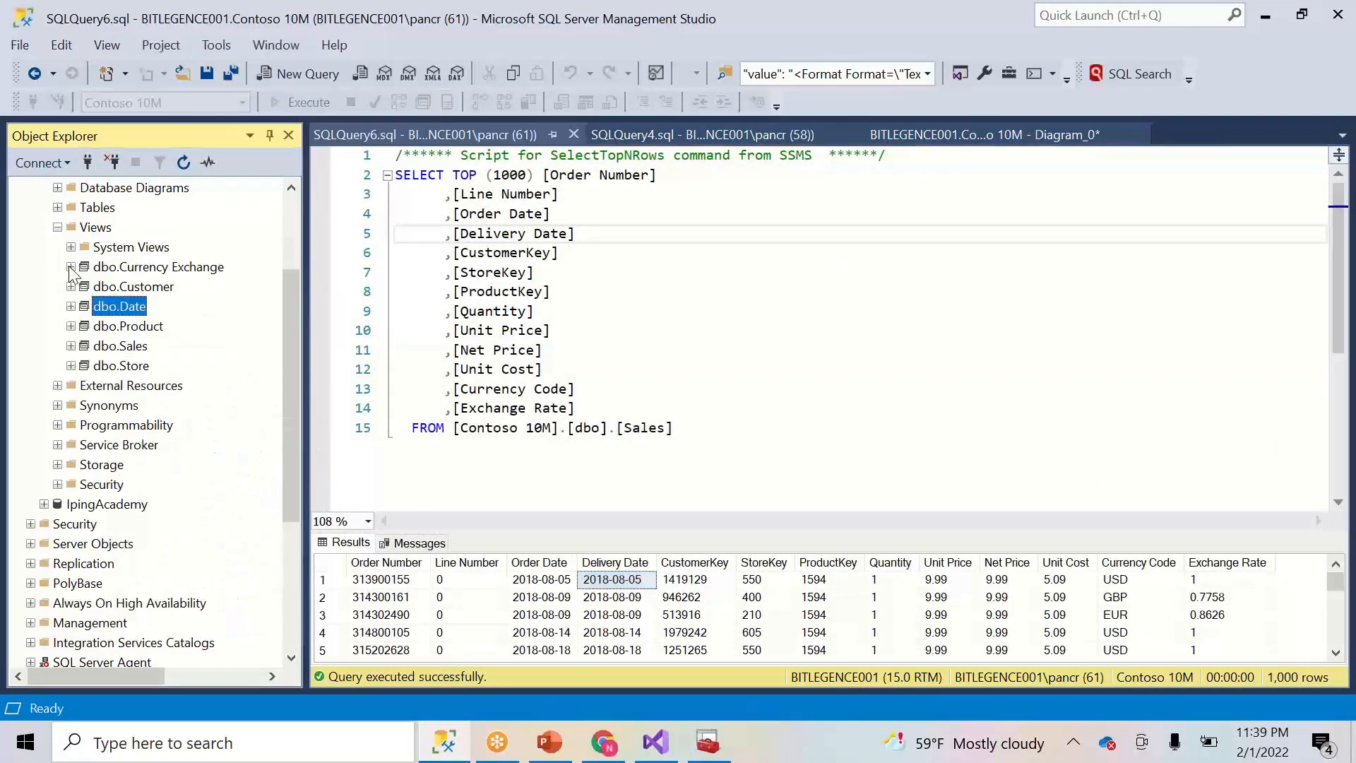
pyautogui.click(57, 227)
pyautogui.moveTo(290, 307); pyautogui.dragTo(295, 221)
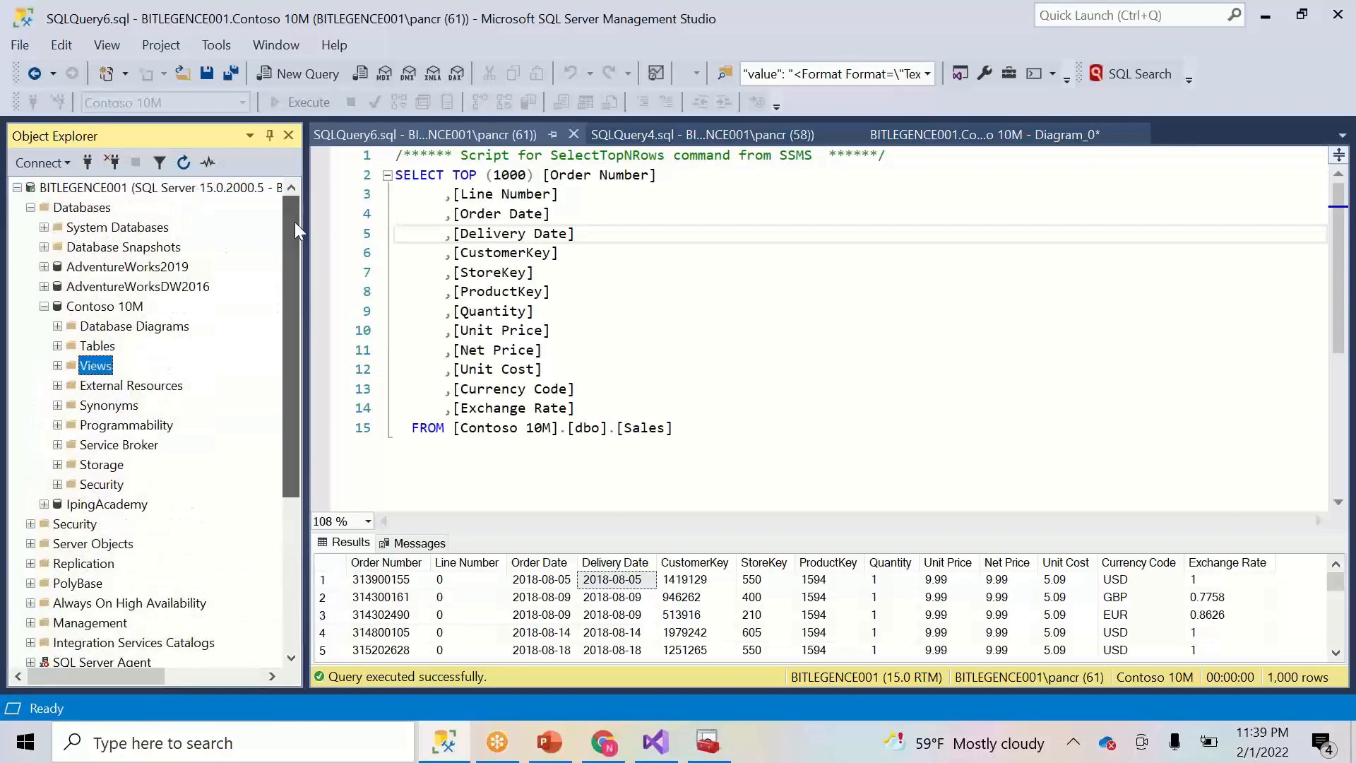
# - Expand the Contoso 10M tables and open the Diagram_0 database diagram
pyautogui.click(57, 346)
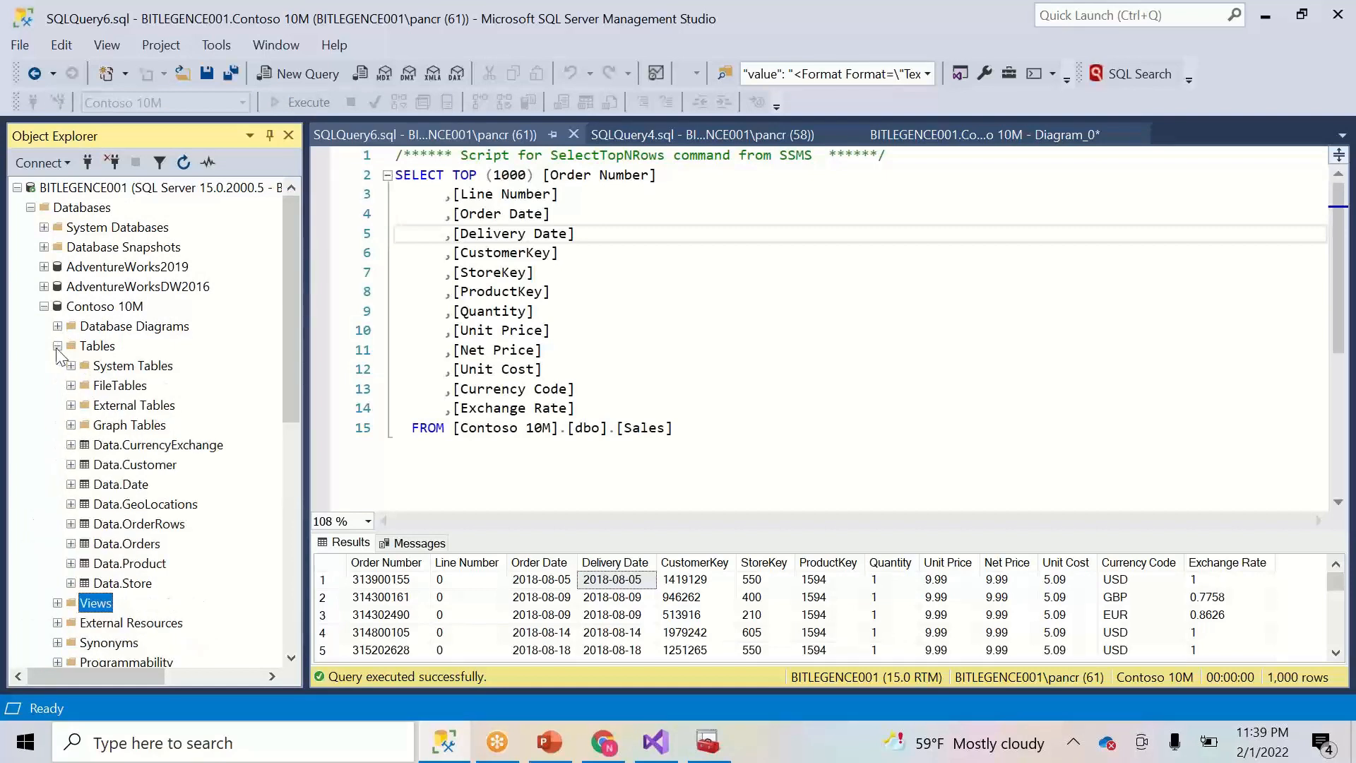
pyautogui.click(141, 326)
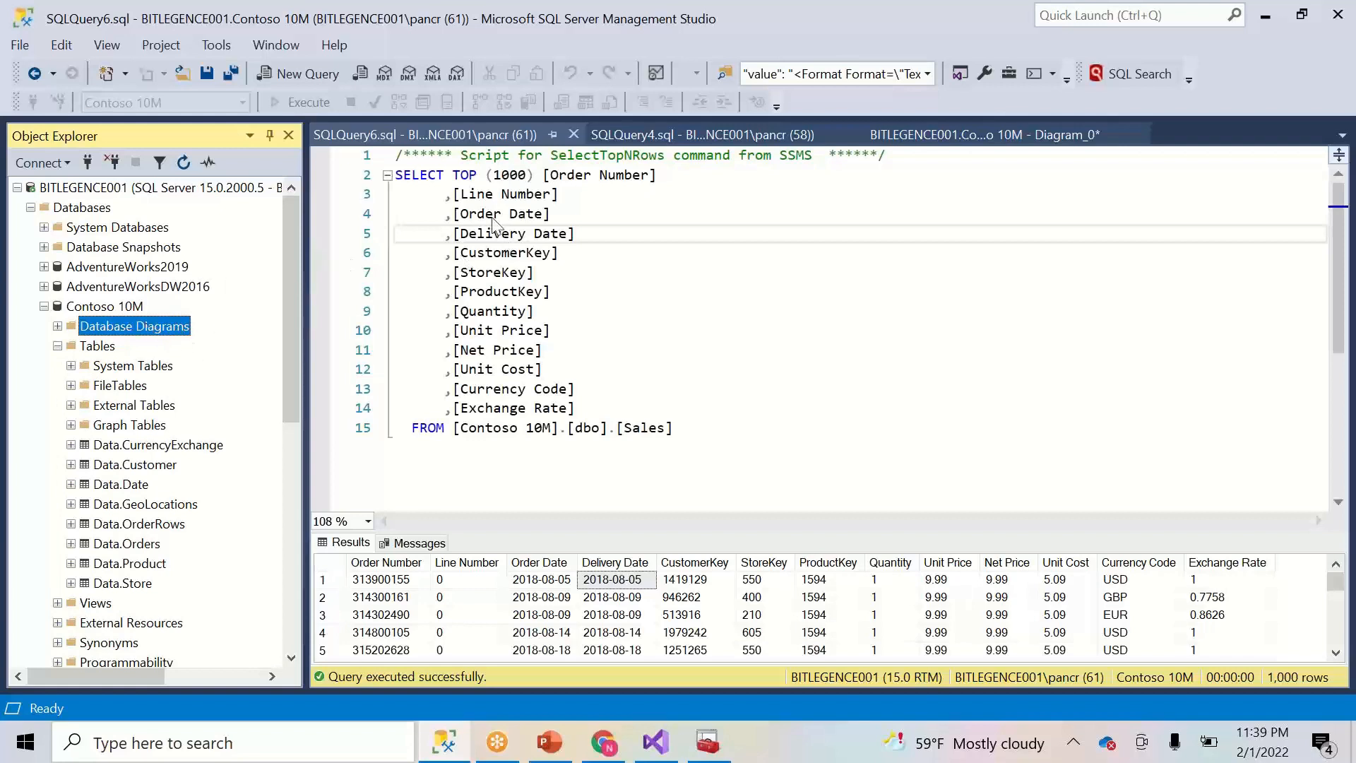
pyautogui.click(918, 135)
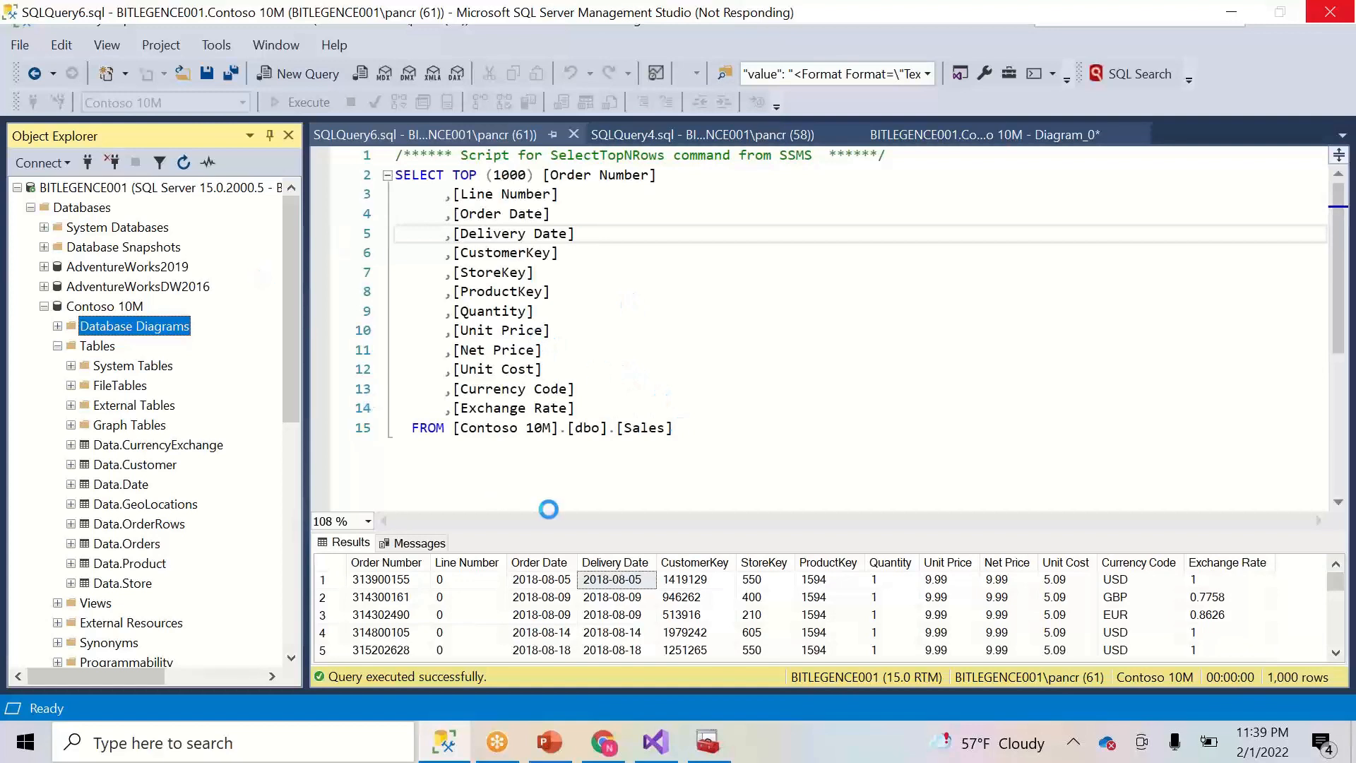
# - In the Microsoft Docs compatibility table, highlight the 1100, 1103 and 1200 rows
pyautogui.click(612, 753)
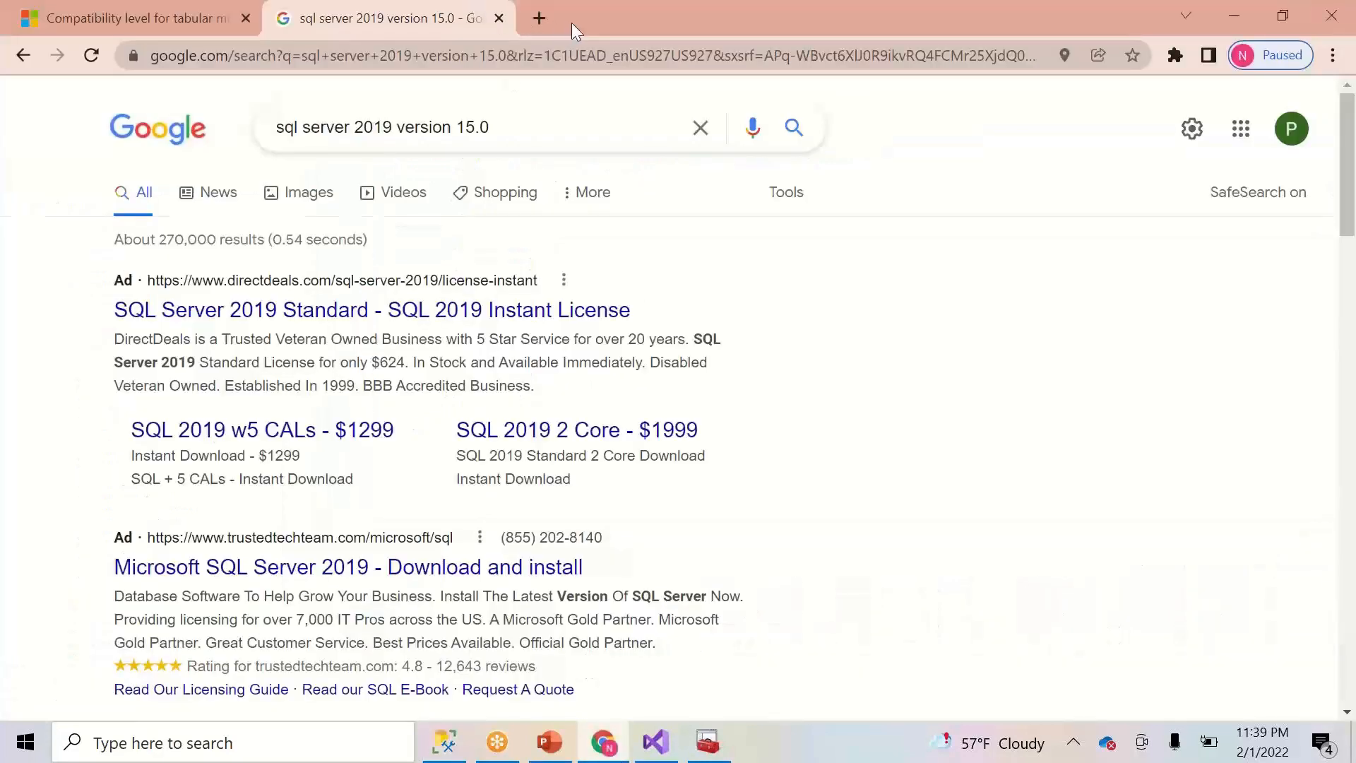
pyautogui.click(500, 18)
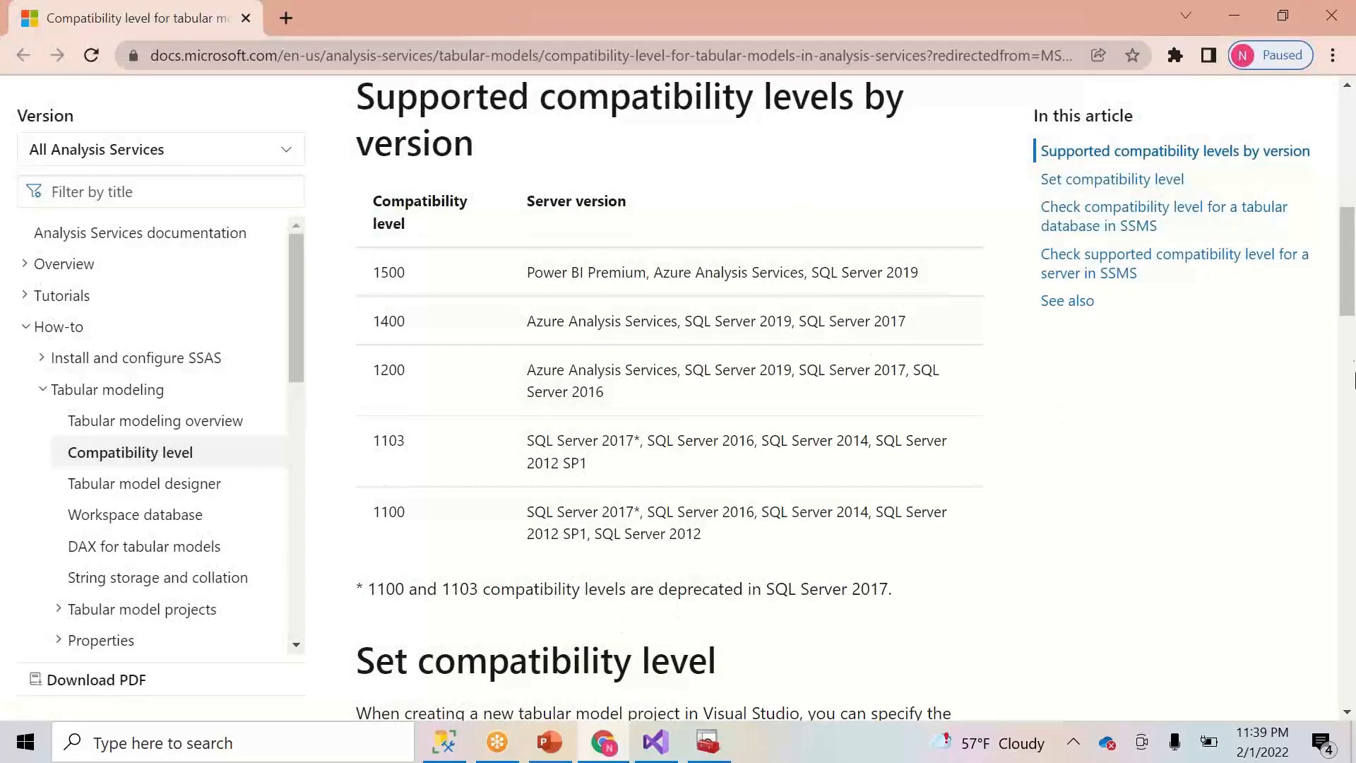
pyautogui.moveTo(1350, 278)
pyautogui.mouseDown()
pyautogui.moveTo(1349, 306)
pyautogui.moveTo(1350, 286)
pyautogui.mouseUp()
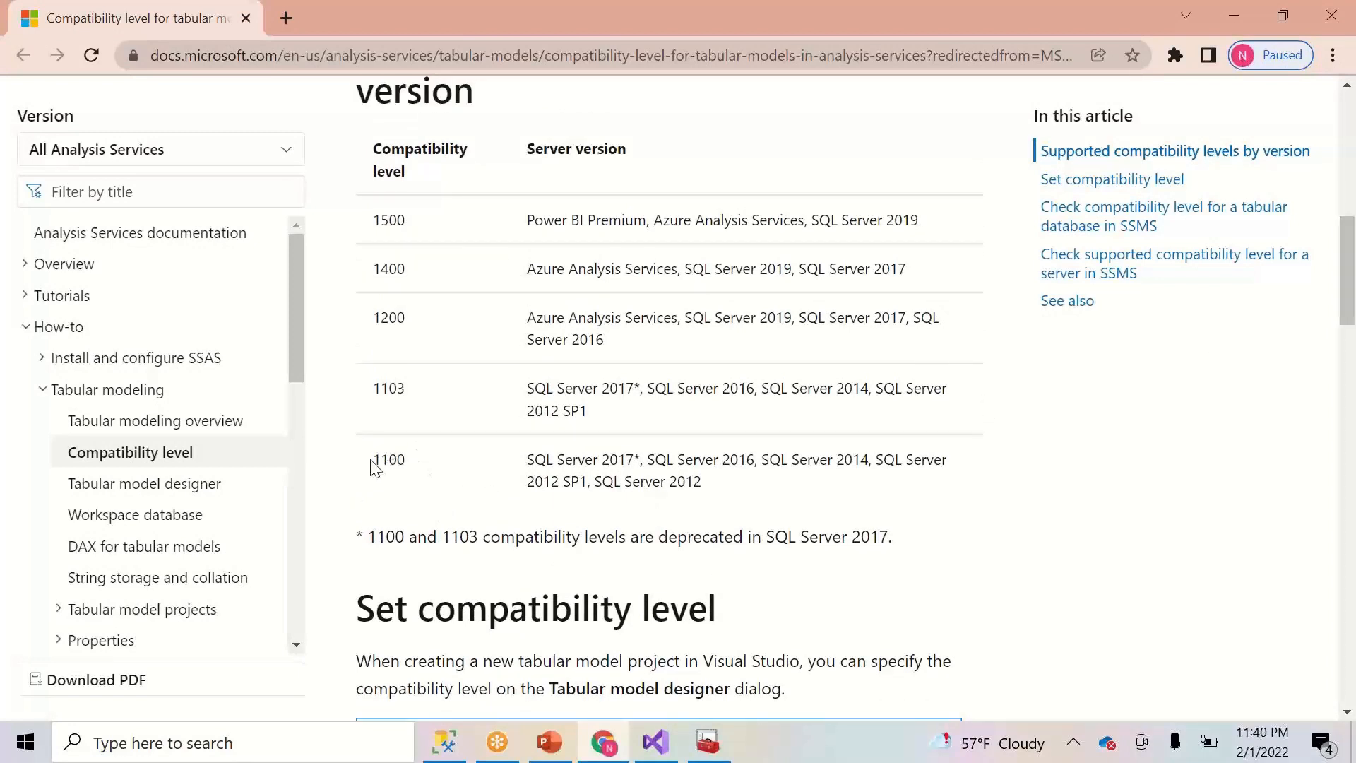
pyautogui.moveTo(375, 468); pyautogui.dragTo(785, 499)
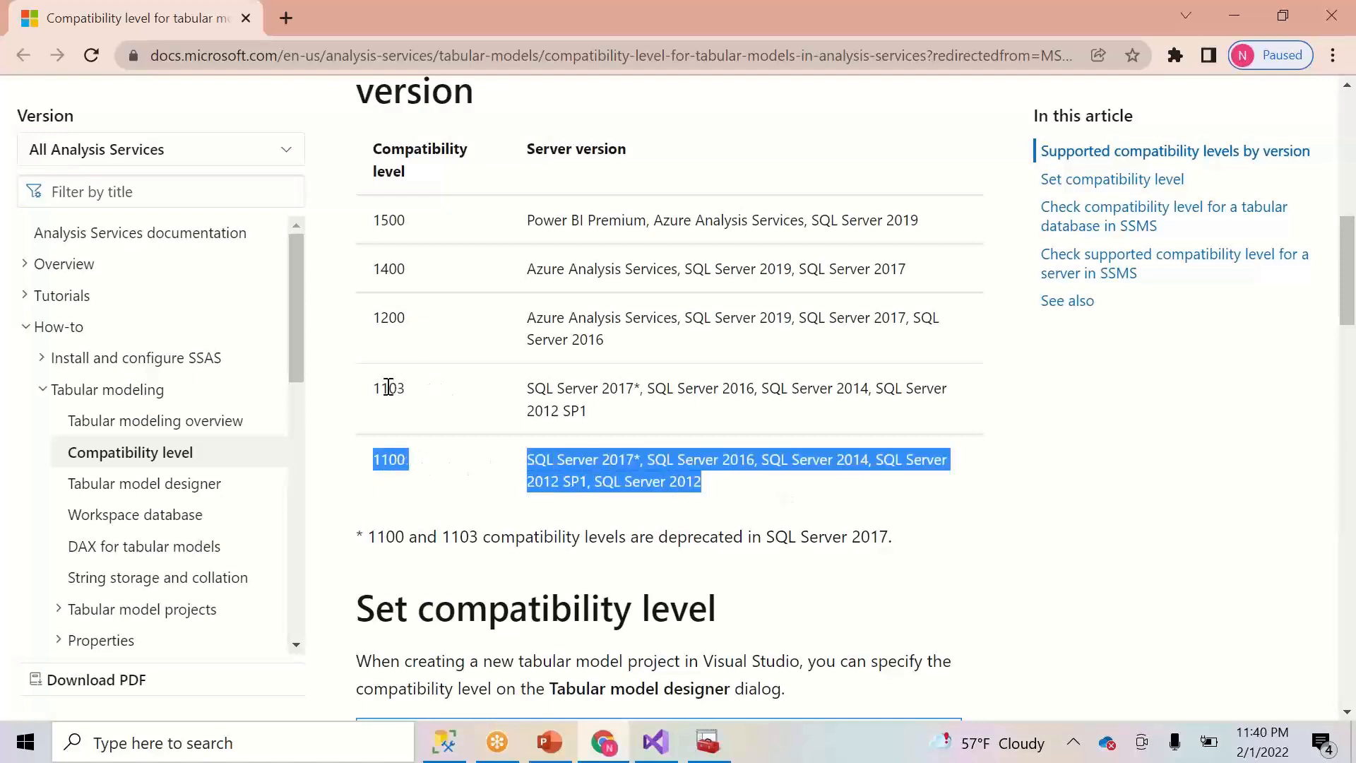
pyautogui.moveTo(375, 390); pyautogui.dragTo(707, 420)
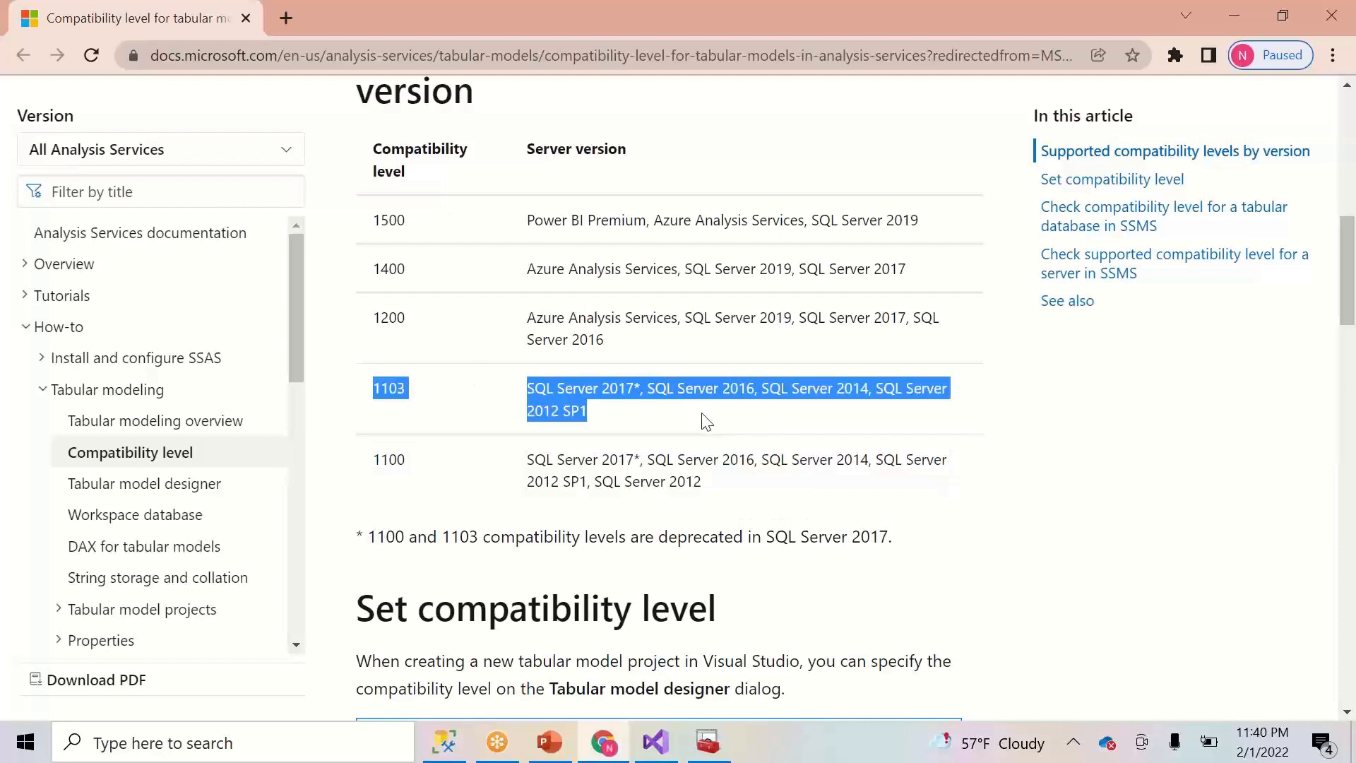
pyautogui.moveTo(376, 320); pyautogui.dragTo(633, 364)
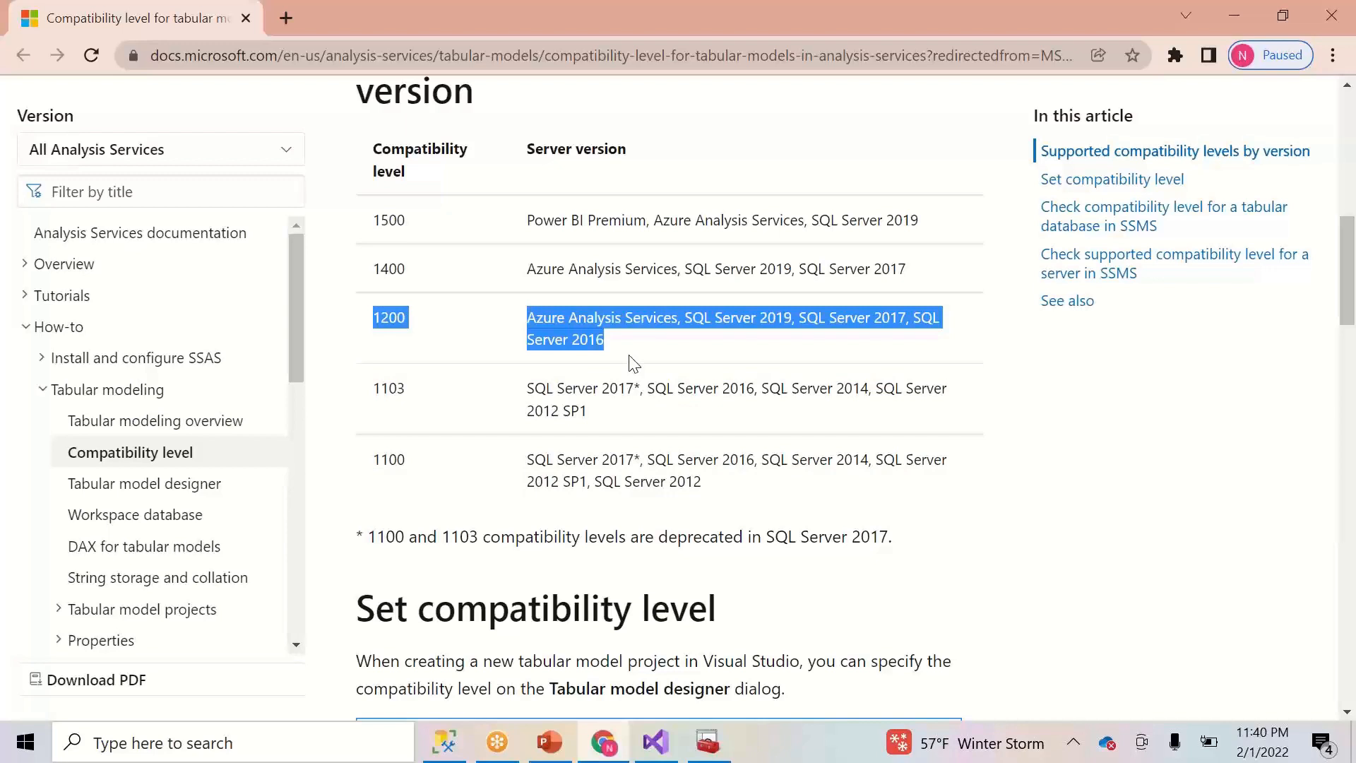
# - Pick out SQL Server 2012 for level 1100 and 2016 for level 1200
pyautogui.doubleClick(555, 484)
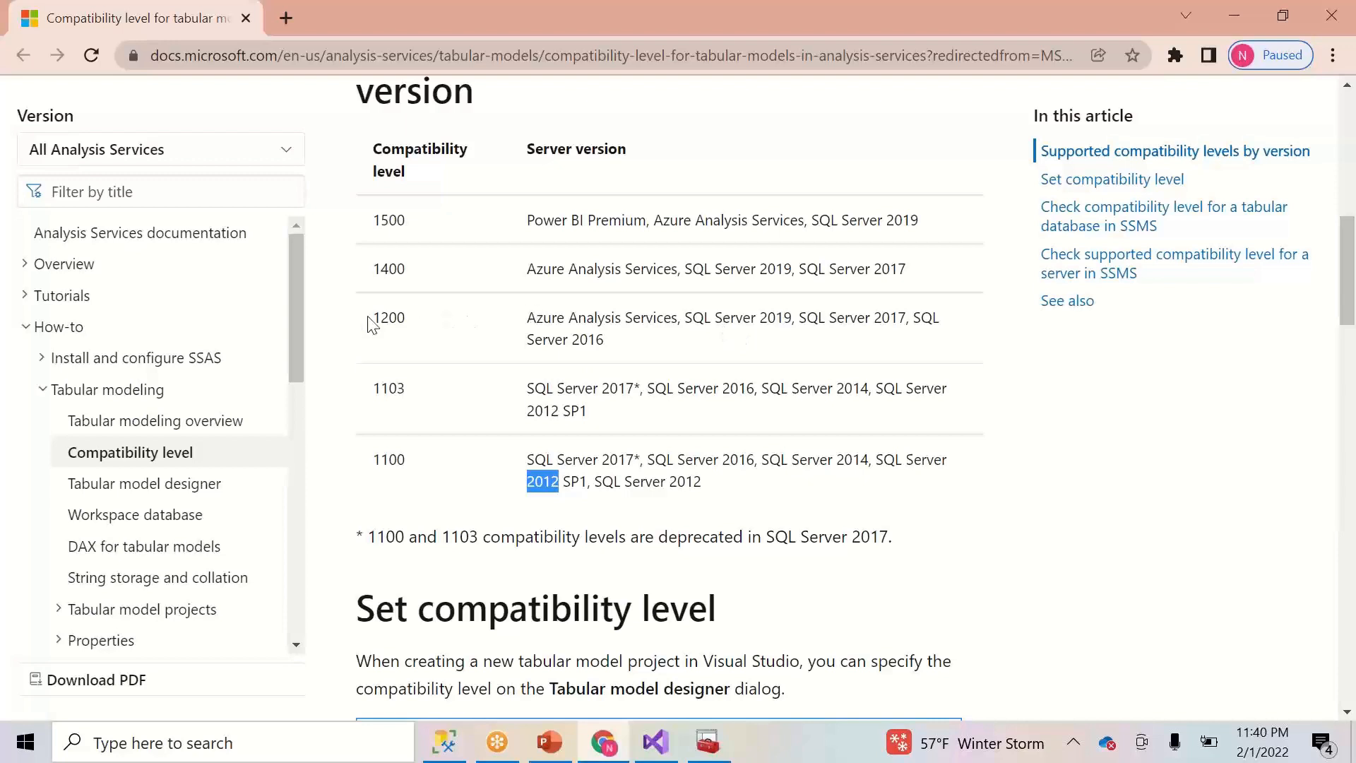
pyautogui.moveTo(372, 323); pyautogui.dragTo(662, 347)
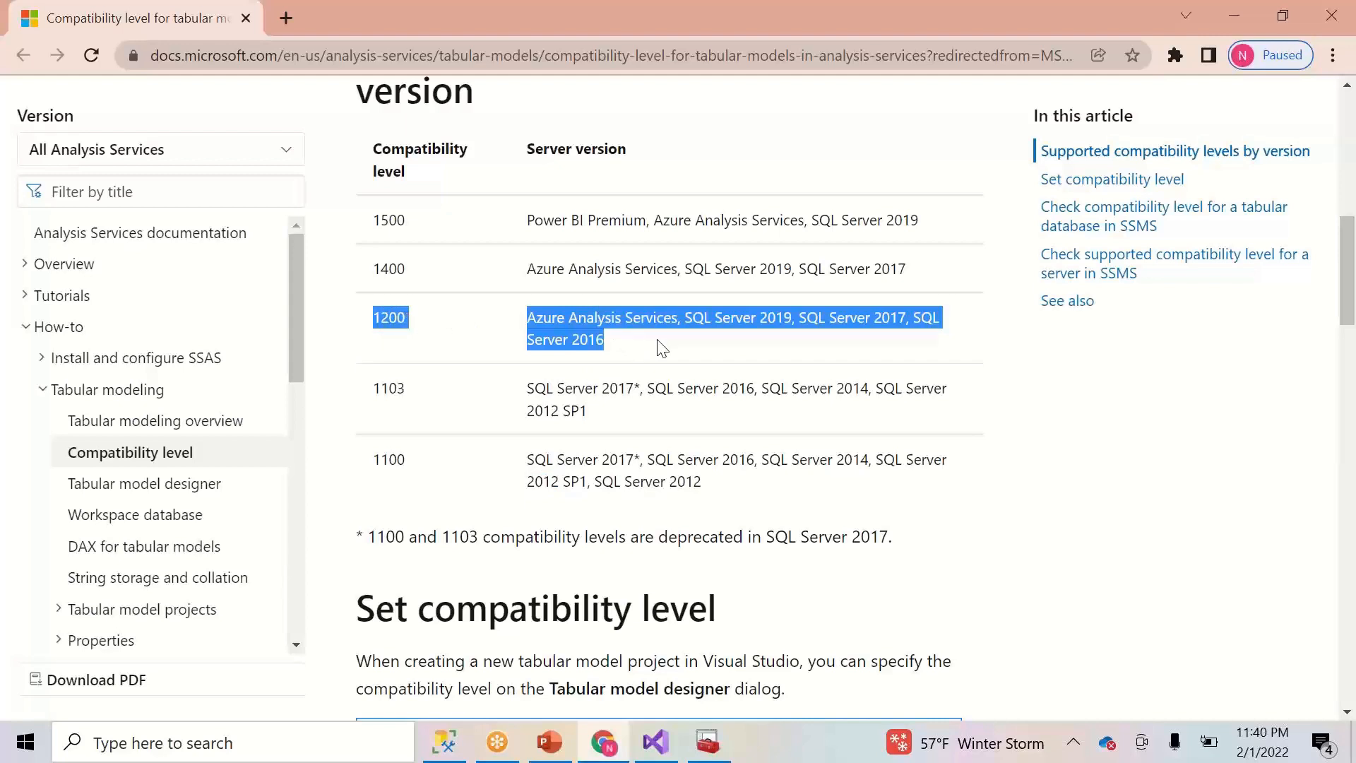
pyautogui.click(591, 343)
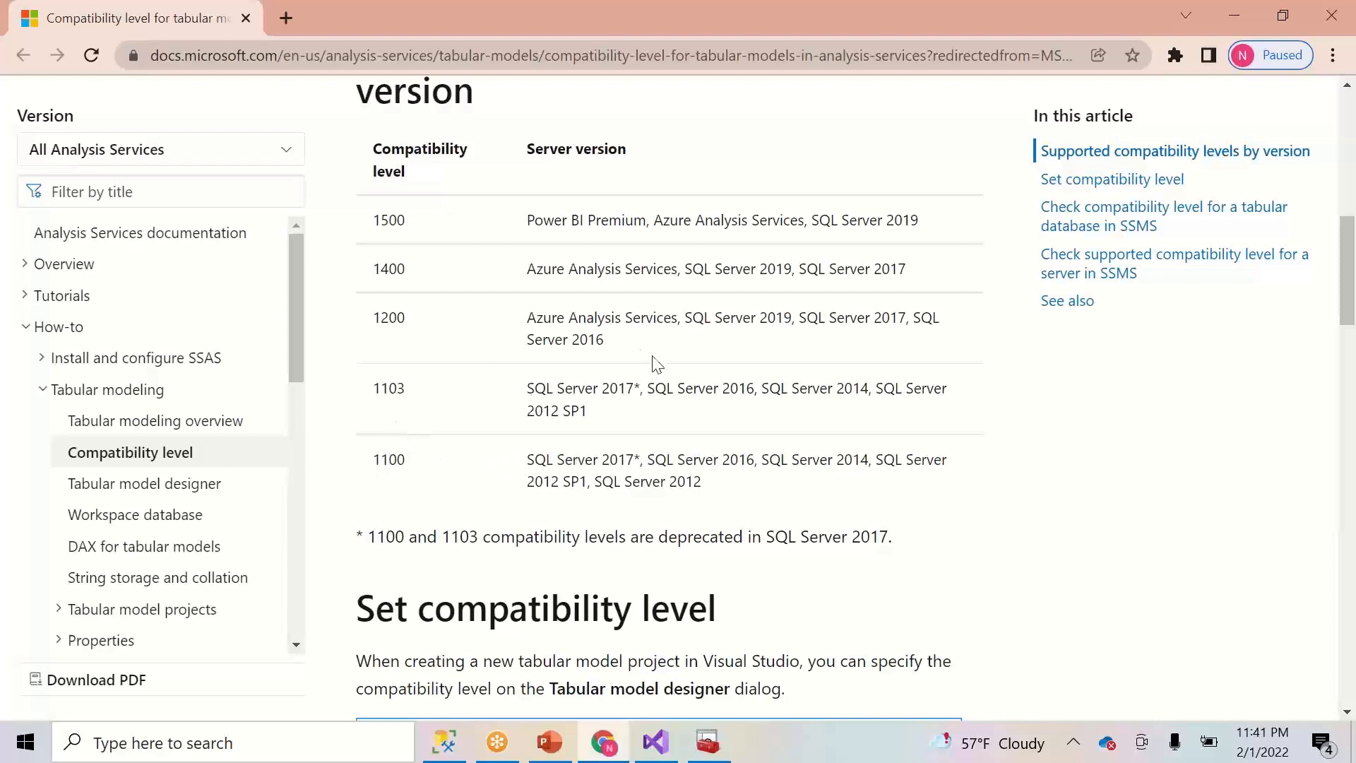
pyautogui.moveTo(605, 341); pyautogui.dragTo(577, 339)
pyautogui.click(393, 323)
pyautogui.doubleClick(393, 323)
pyautogui.click(625, 351)
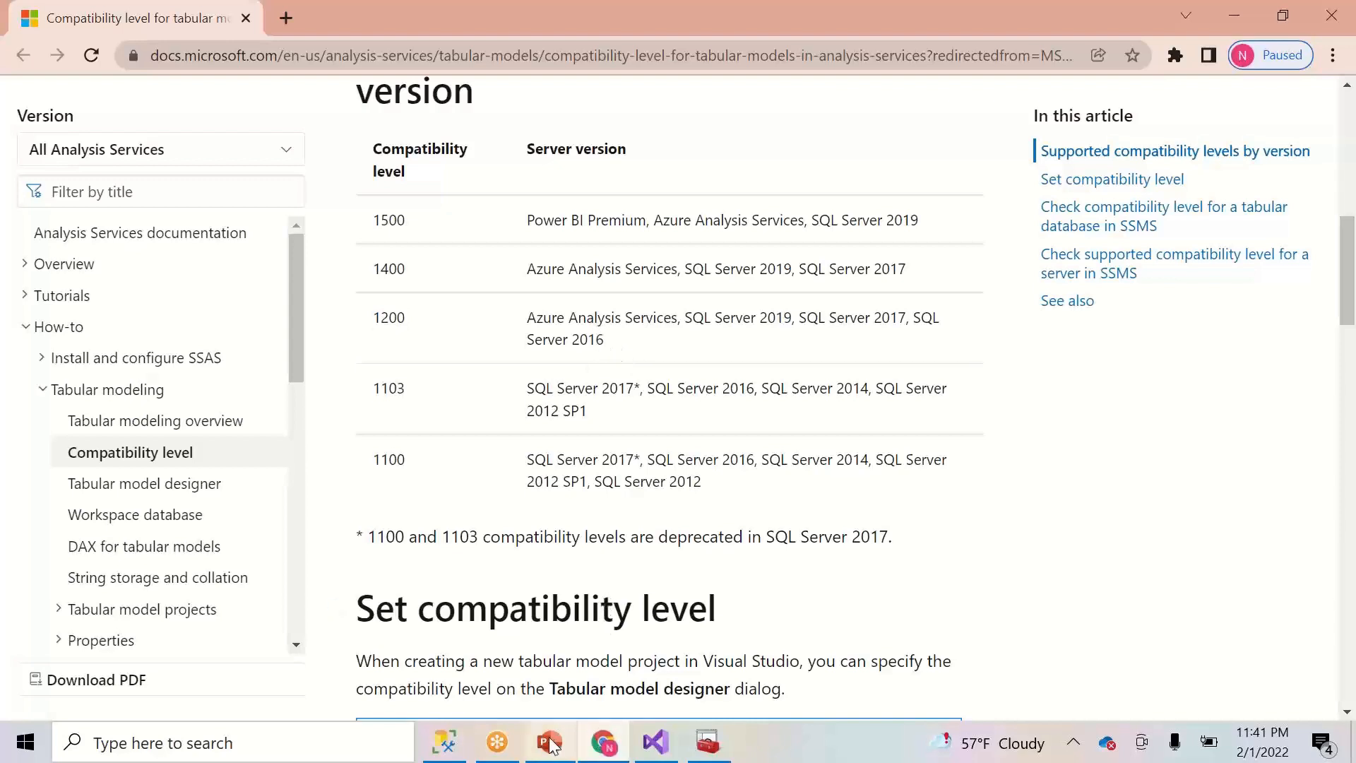
pyautogui.click(656, 742)
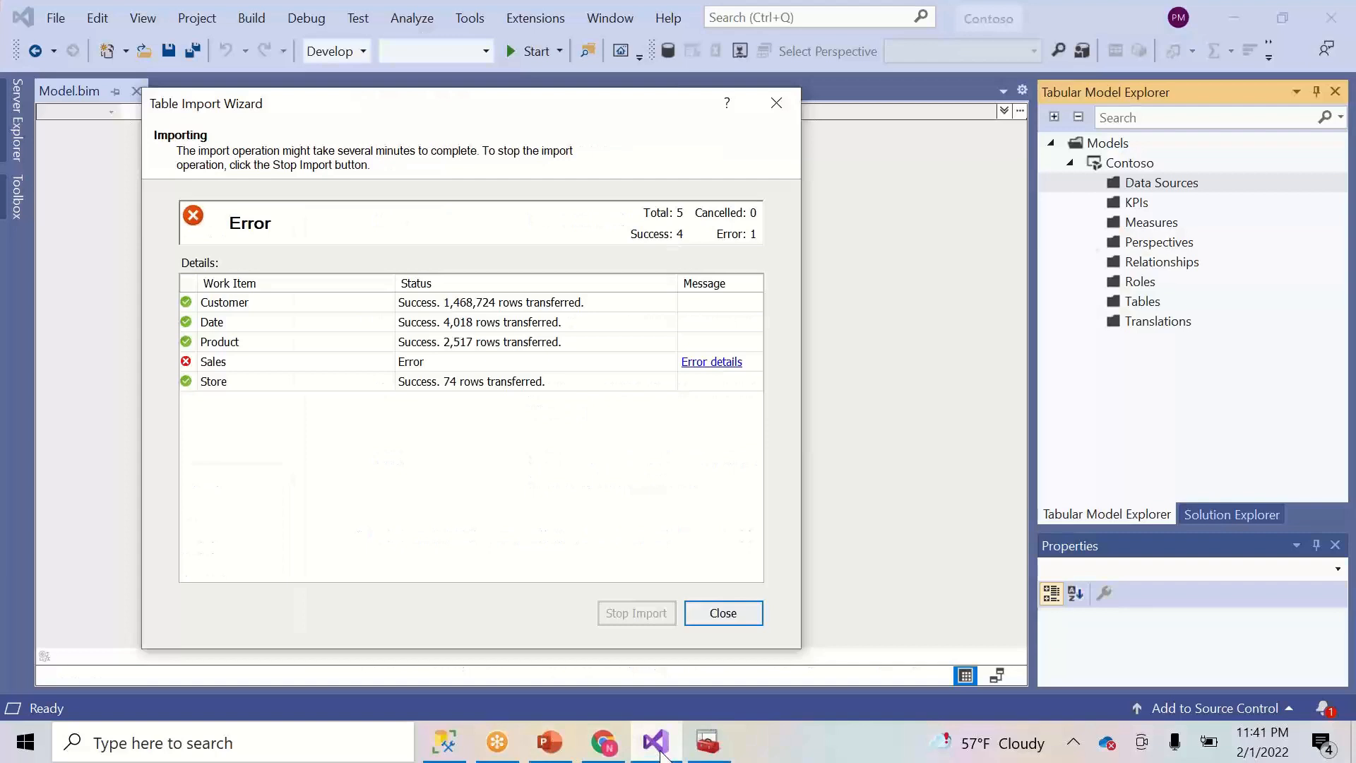
# - Show the Sales import's insufficient-memory error details and start a Windows search
pyautogui.click(710, 363)
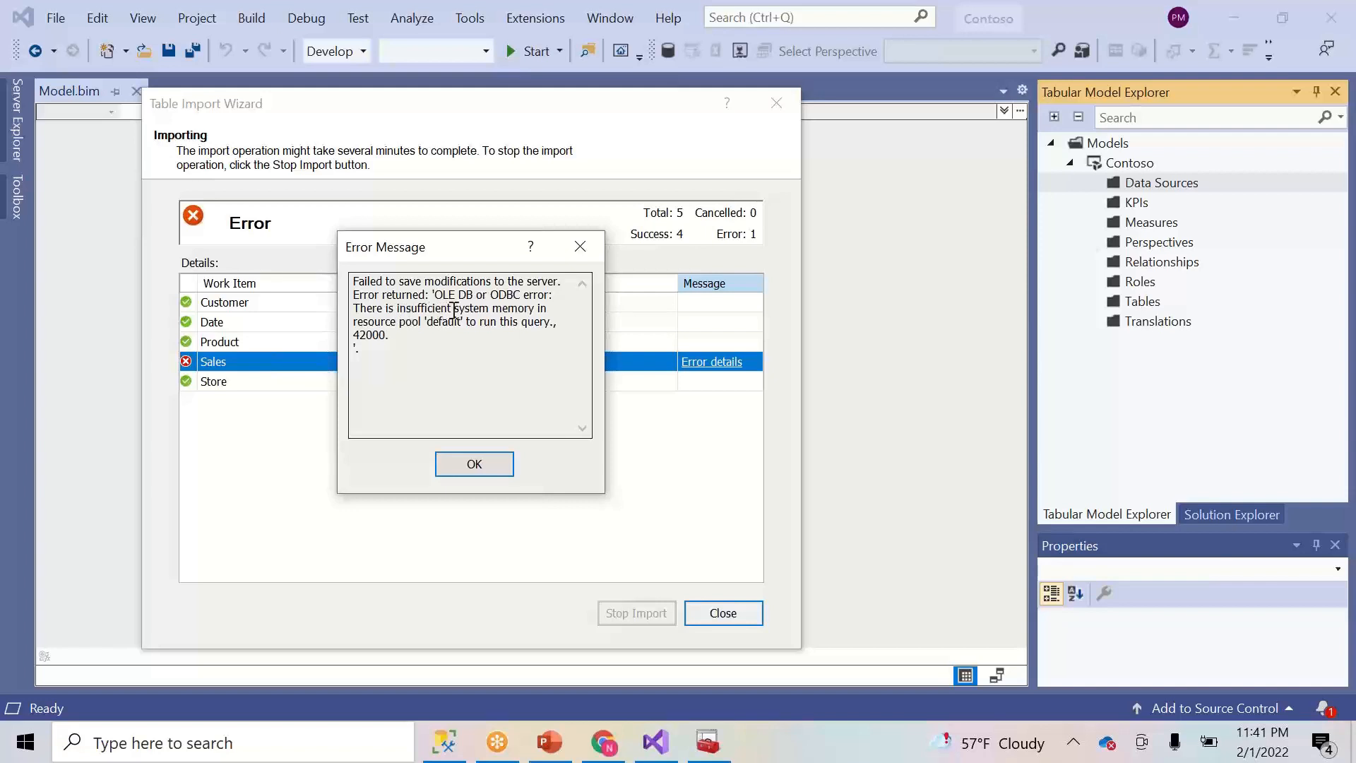
pyautogui.click(373, 739)
# - Open Task Manager to check memory use at 91%, then minimize it back to the Sales error
pyautogui.write('t')
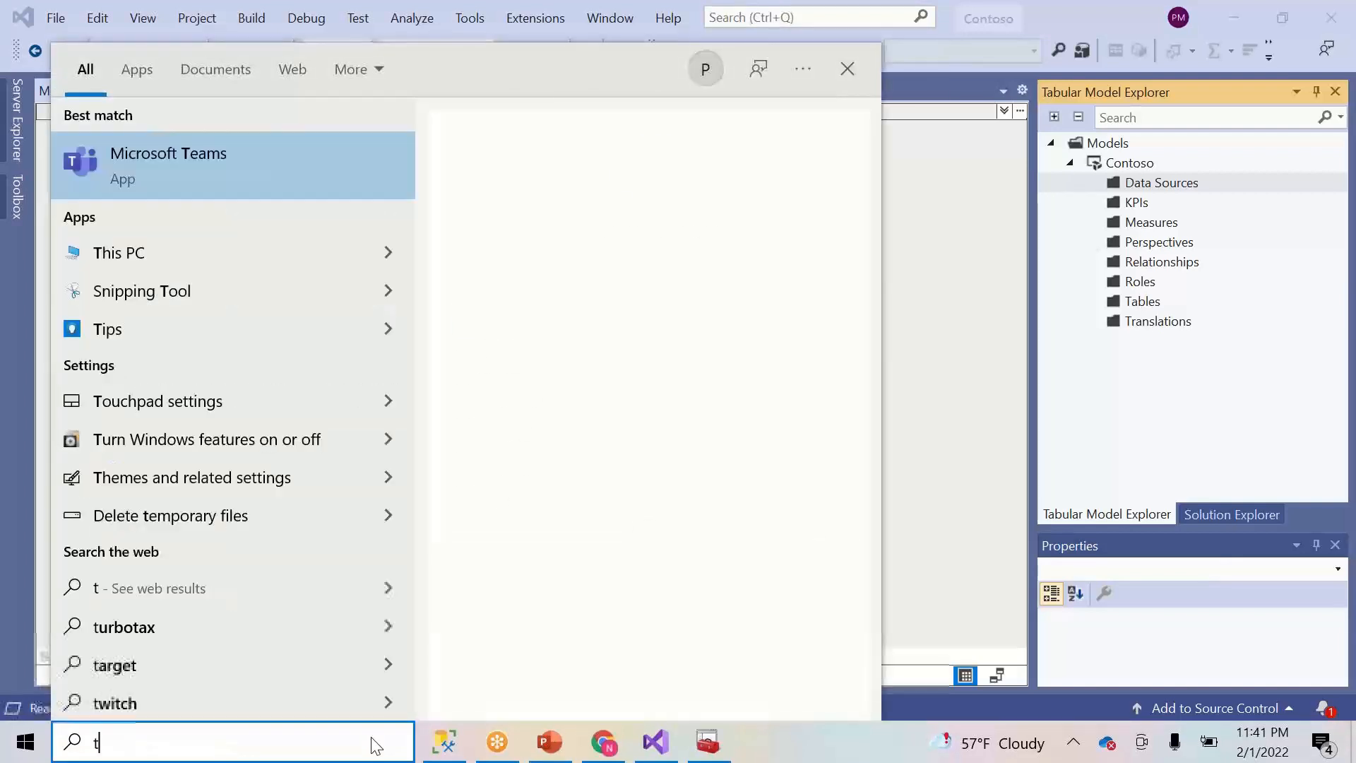
pyautogui.rightClick(839, 750)
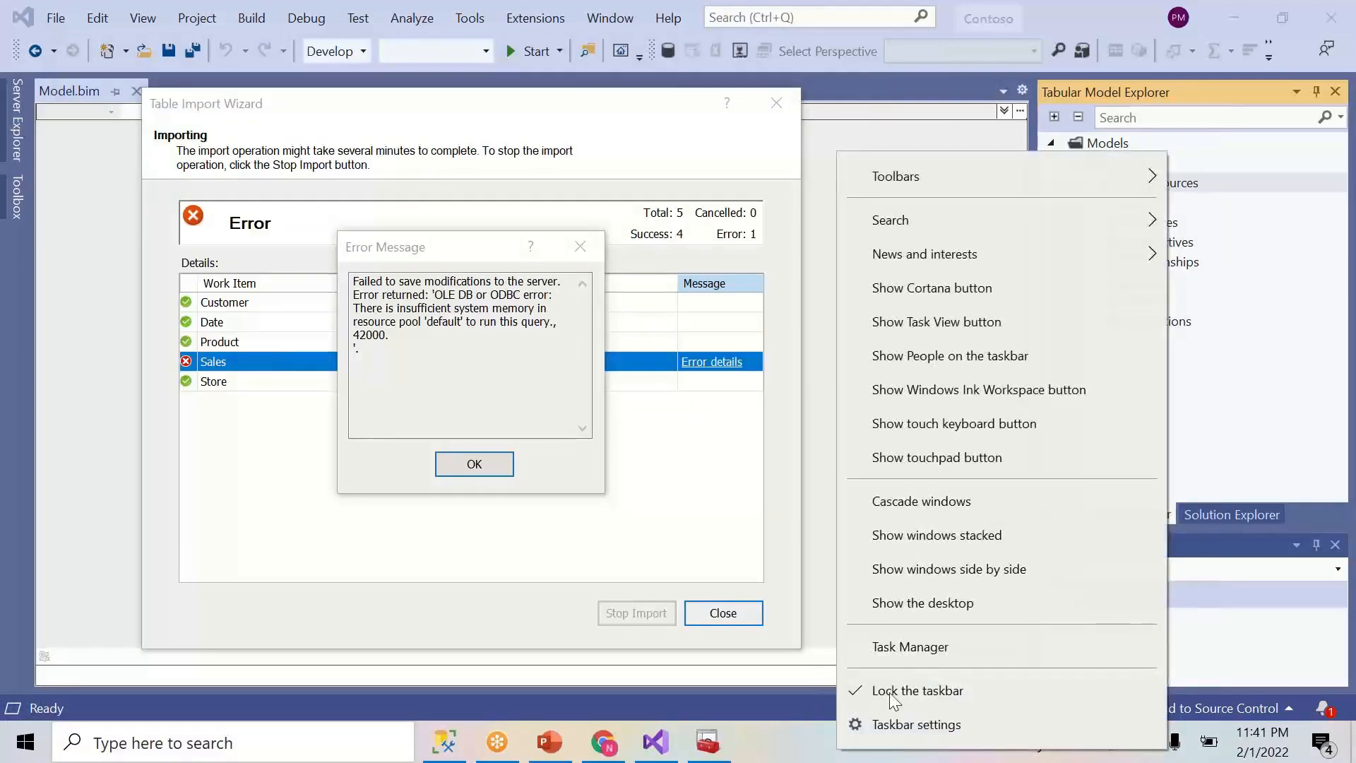
pyautogui.click(893, 649)
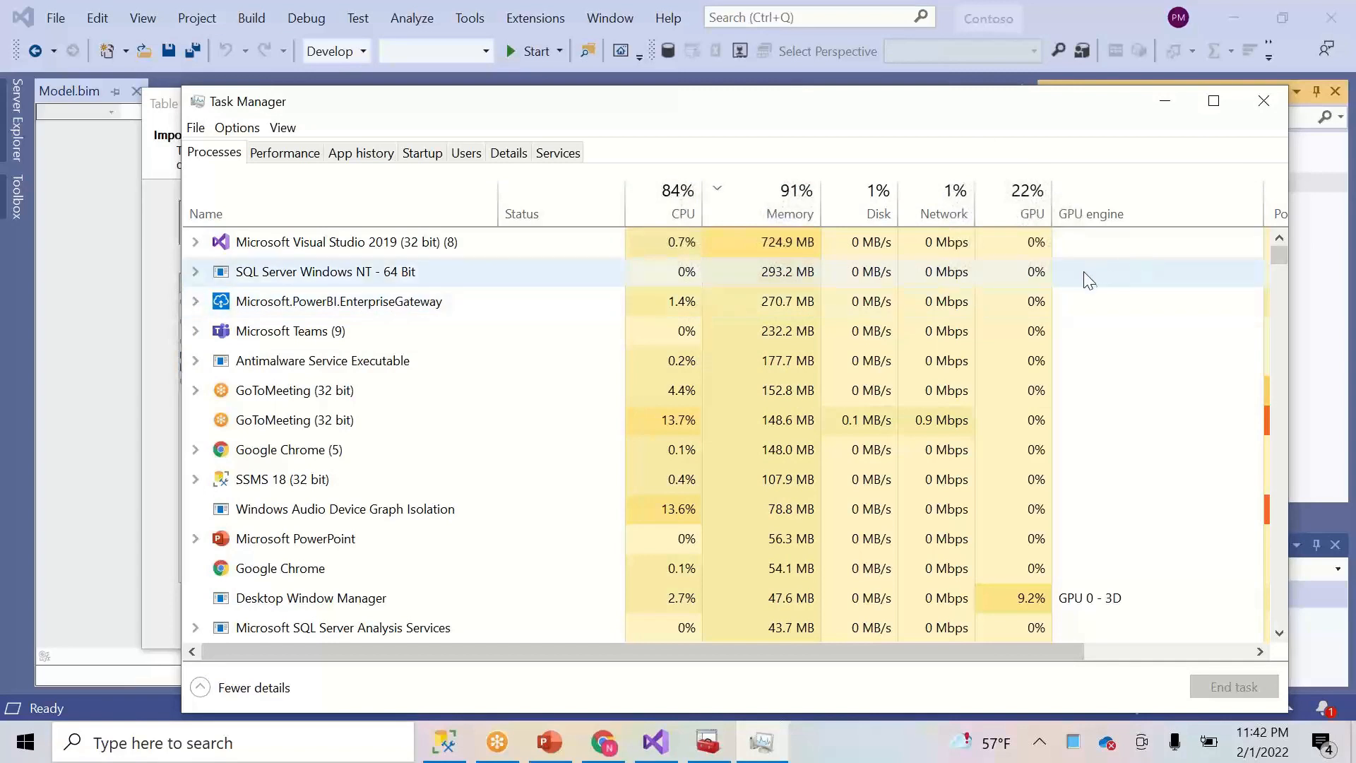
pyautogui.click(1165, 120)
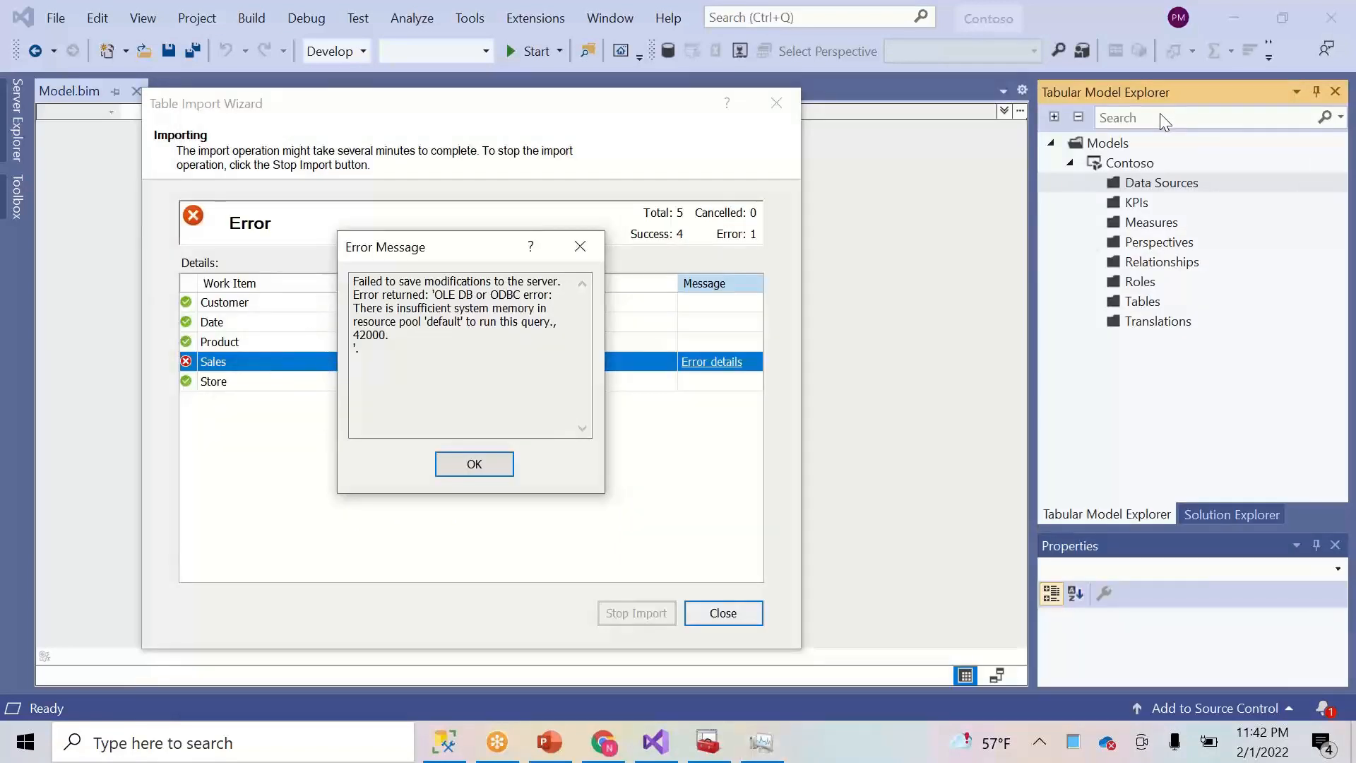
# - Dismiss the Sales insufficient-memory error and return to SSMS's Sales TOP 1000 results
pyautogui.click(475, 466)
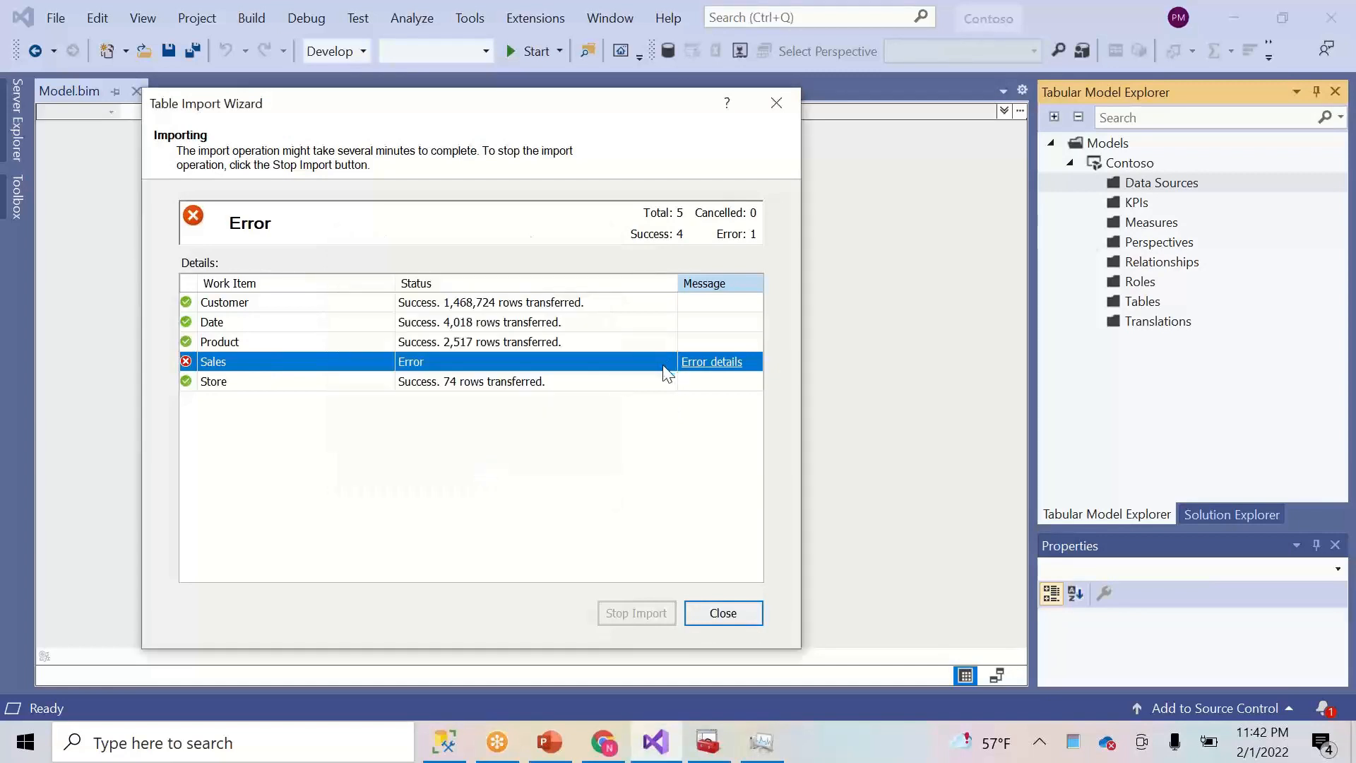
pyautogui.click(442, 751)
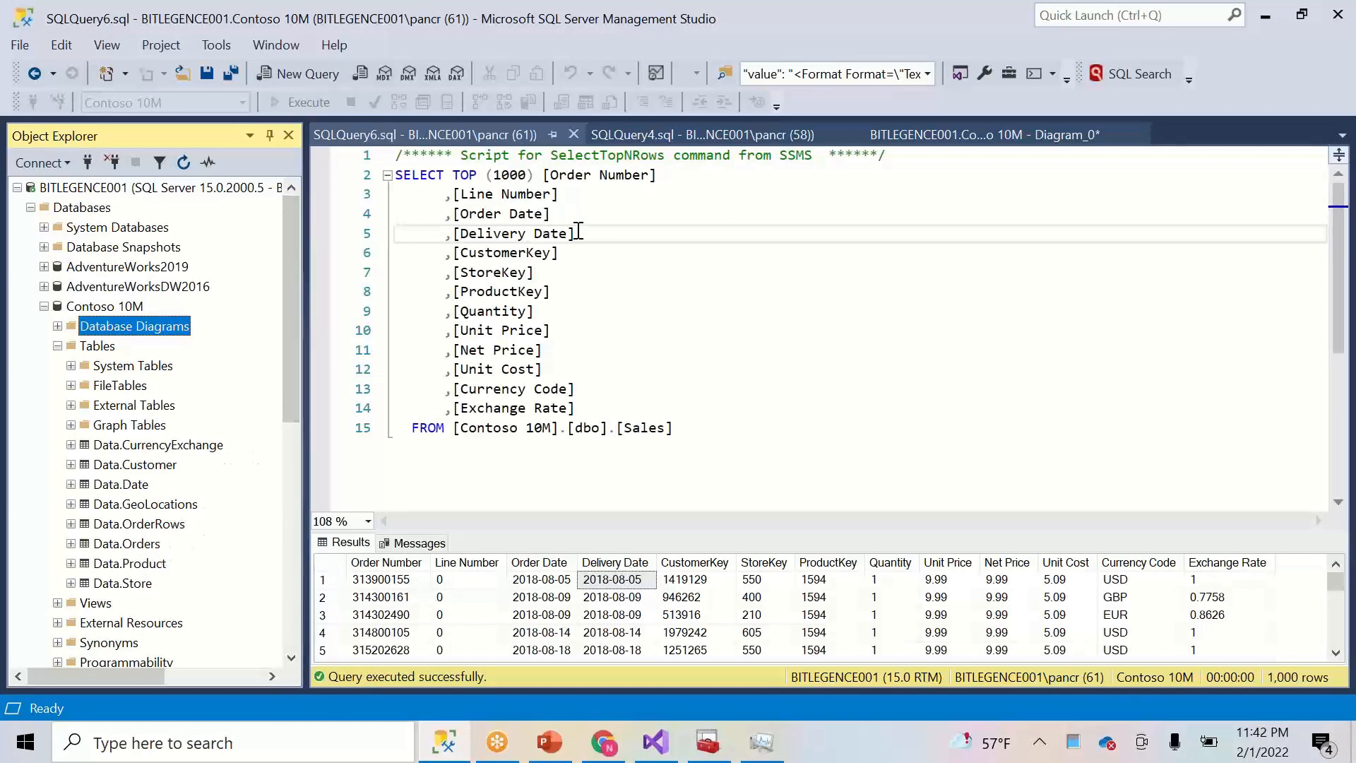
# - Script the dbo.Sales view as ALTER To a new query editor window
pyautogui.click(615, 258)
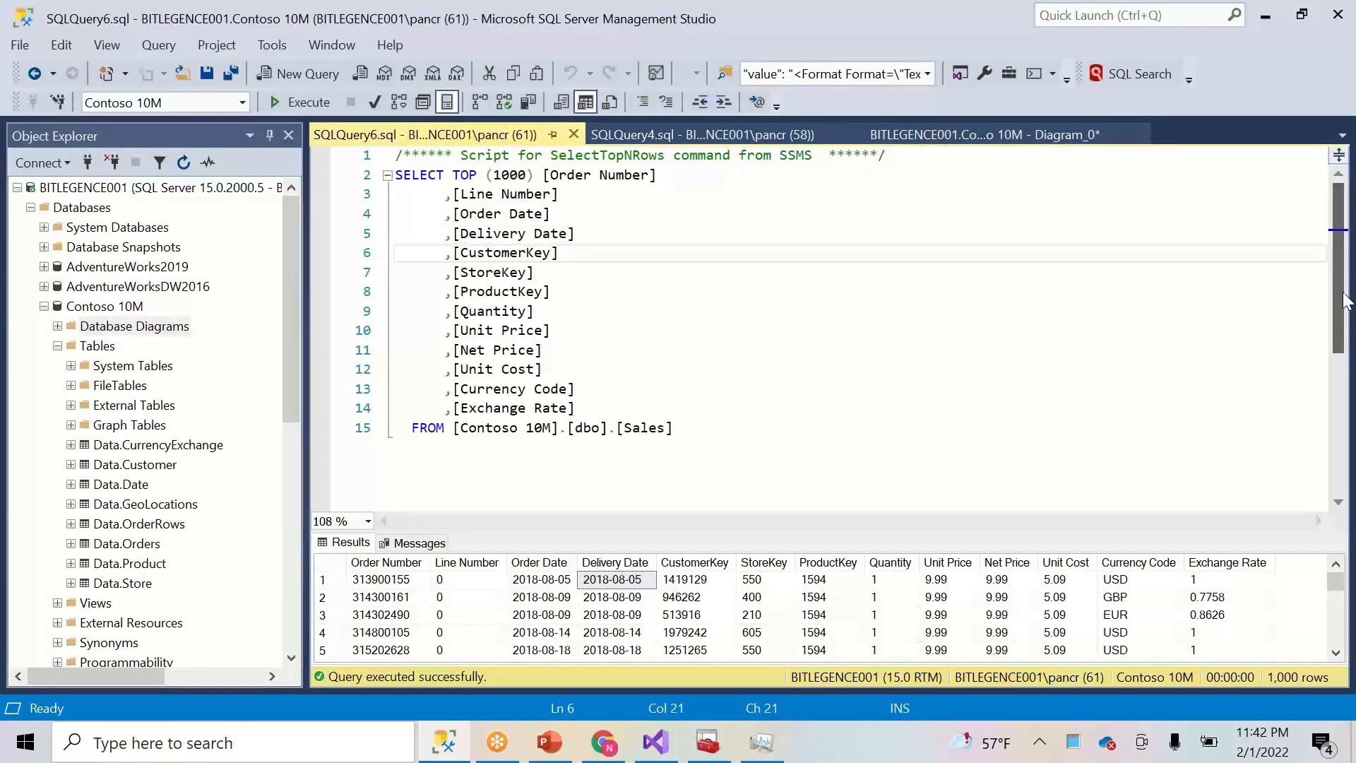
pyautogui.moveTo(1337, 296); pyautogui.dragTo(1335, 364)
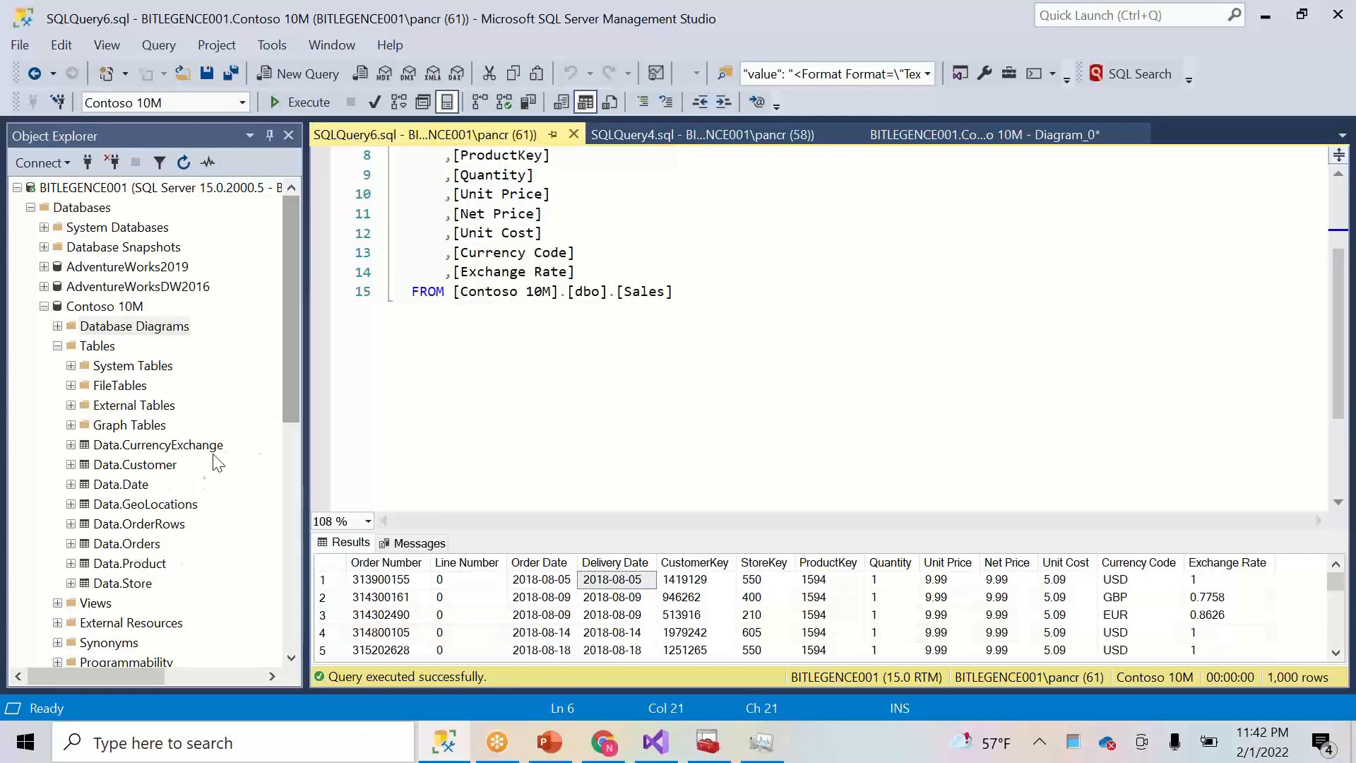
pyautogui.click(57, 346)
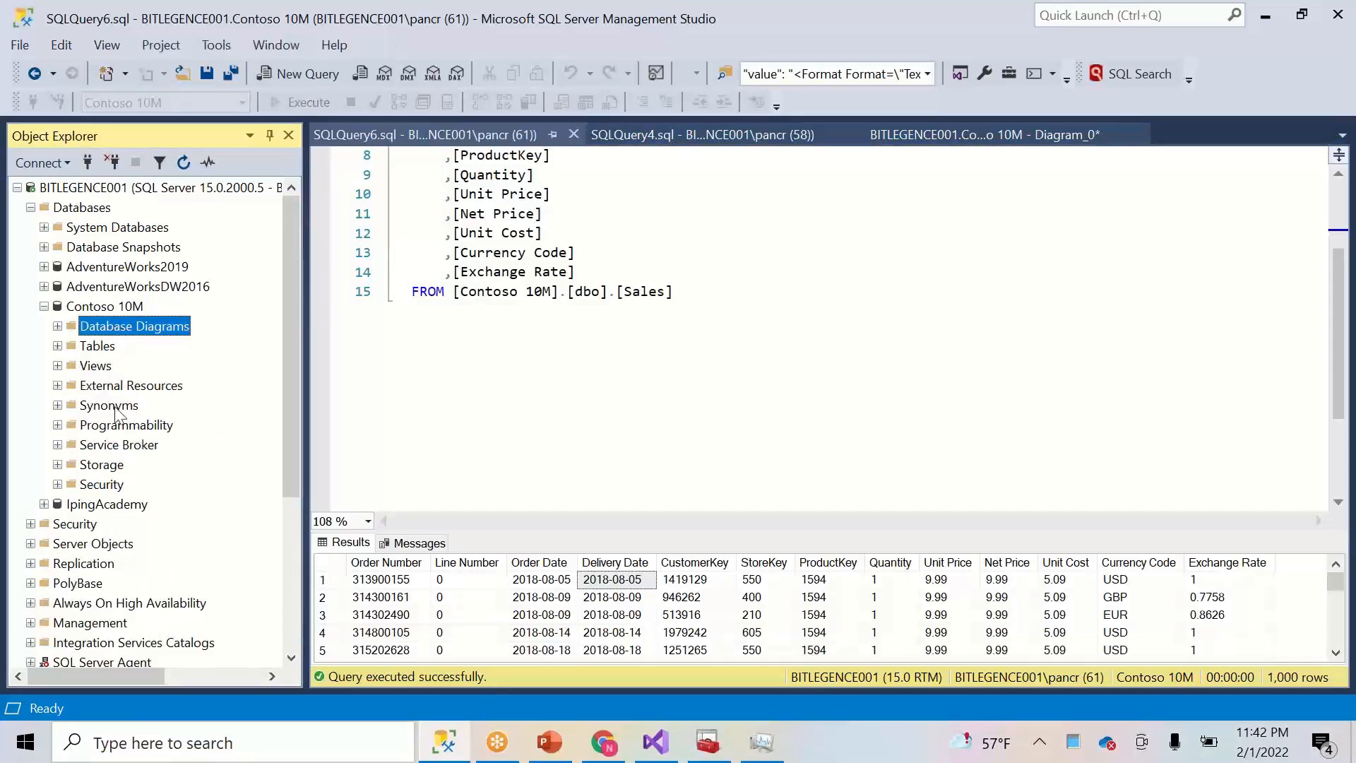
pyautogui.rightClick(100, 369)
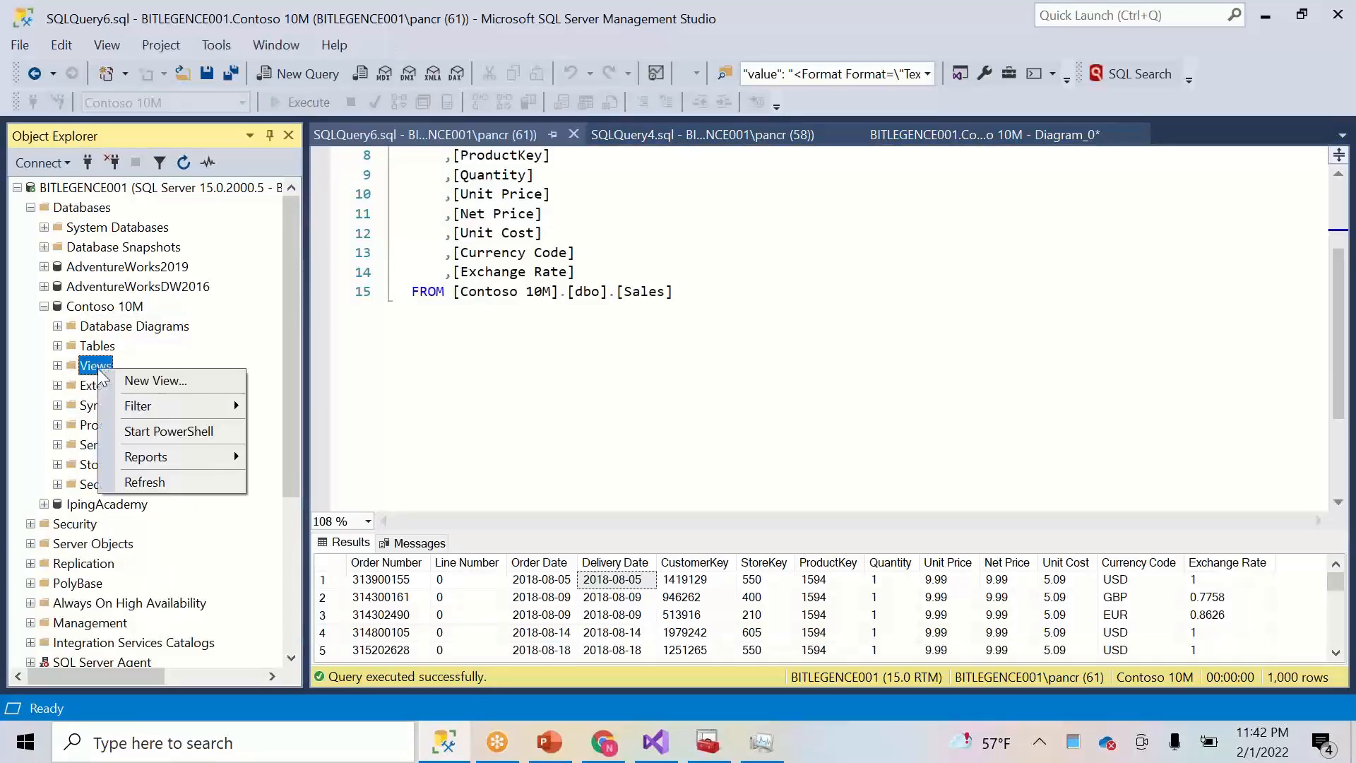
pyautogui.moveTo(181, 411)
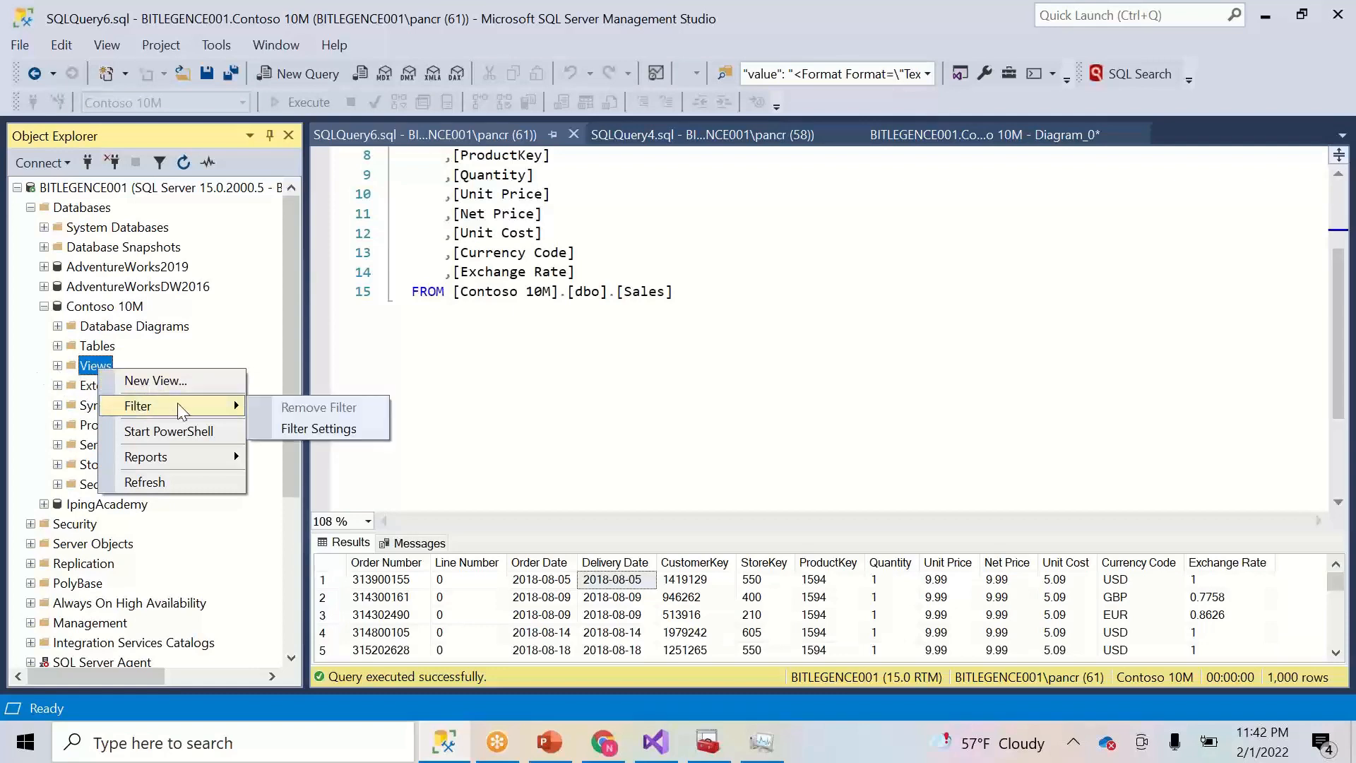
pyautogui.click(57, 365)
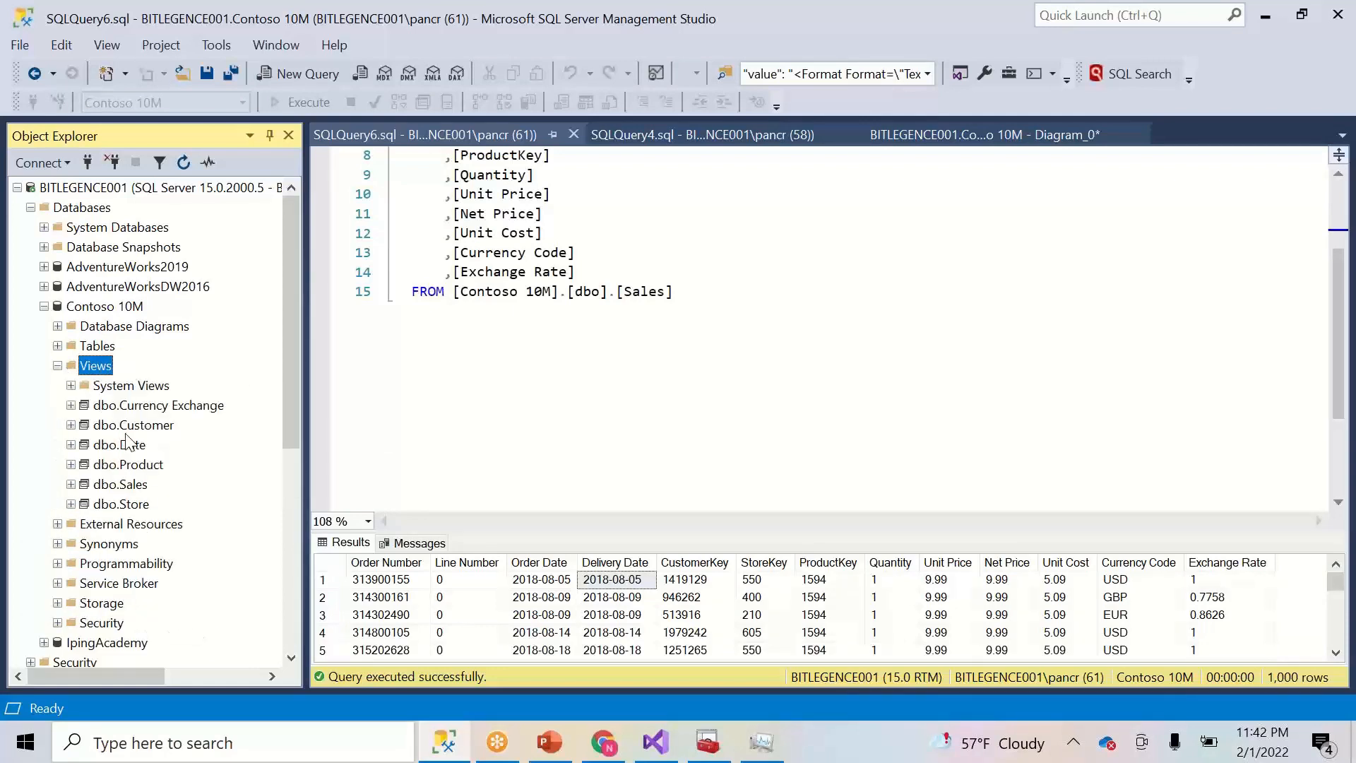
pyautogui.rightClick(135, 485)
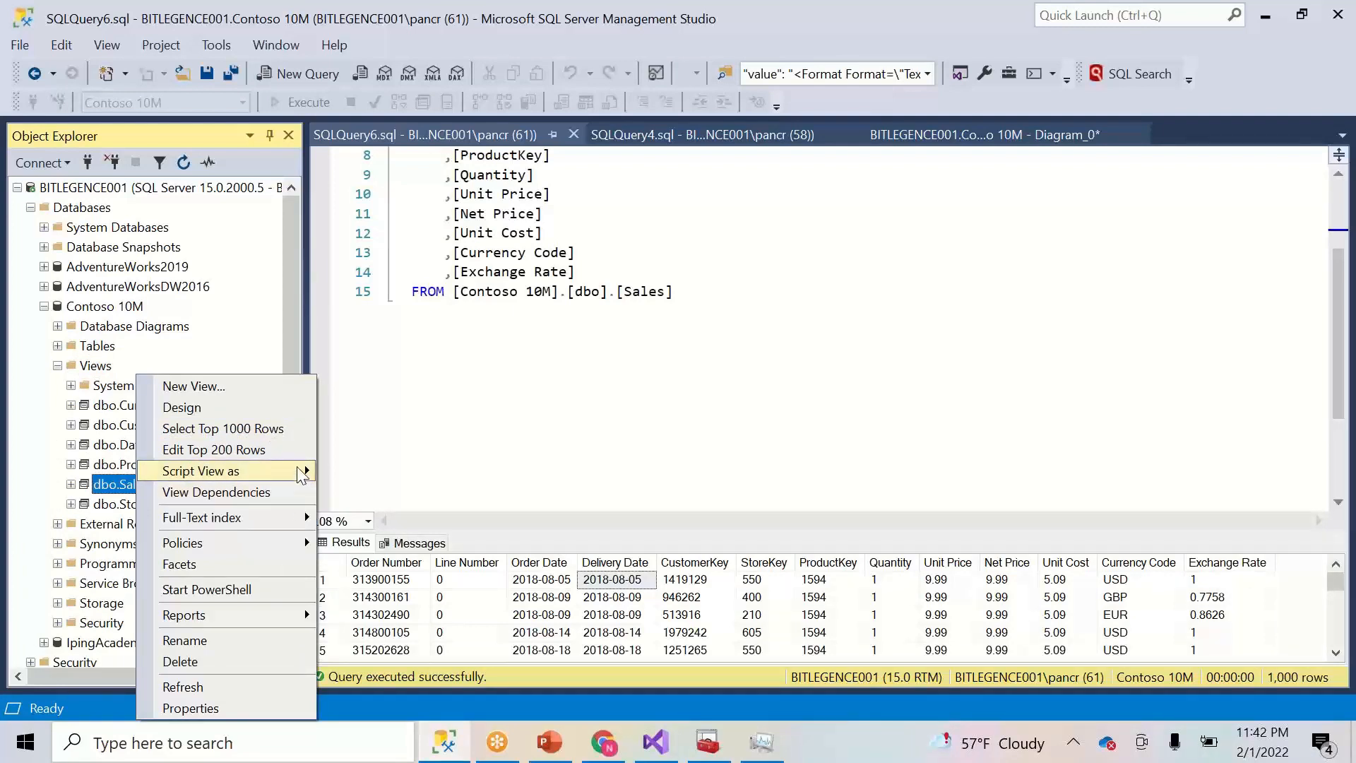
pyautogui.moveTo(302, 475)
pyautogui.moveTo(427, 493)
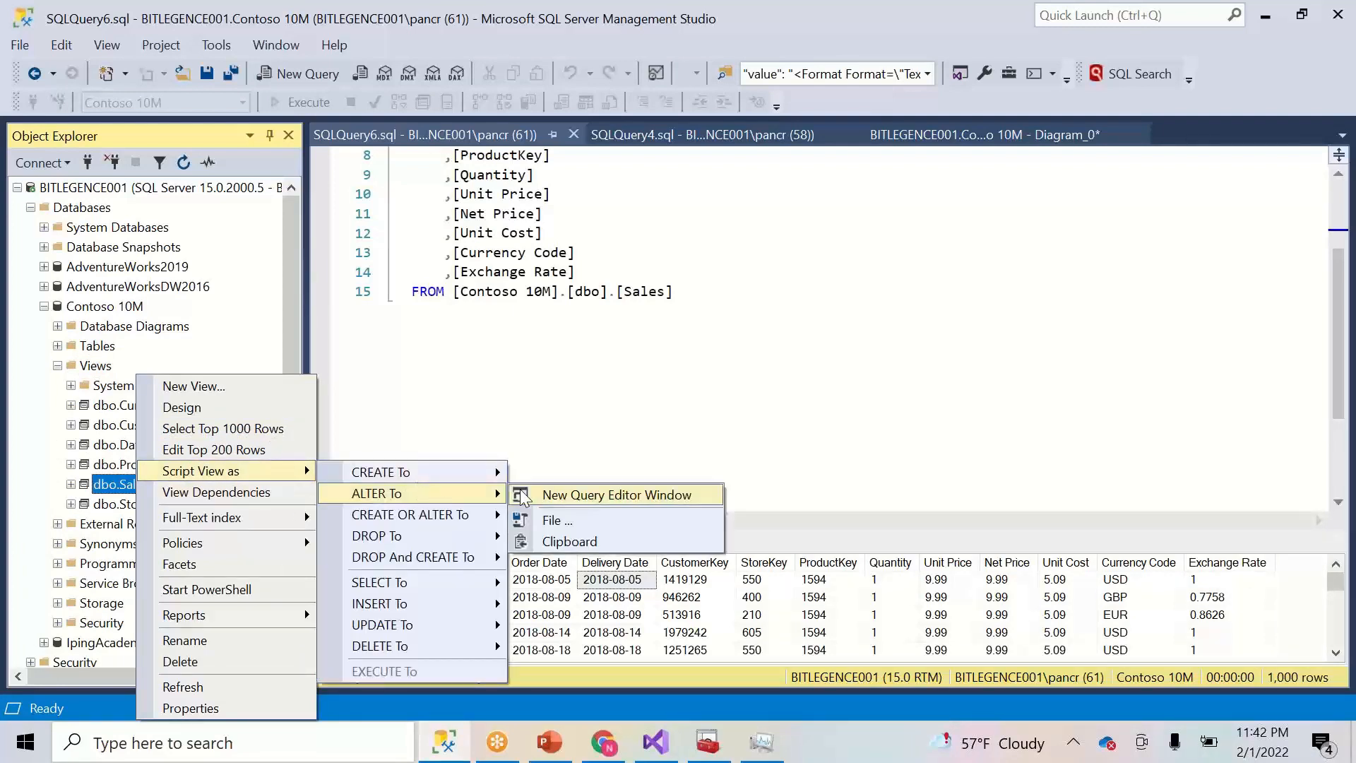
pyautogui.click(522, 496)
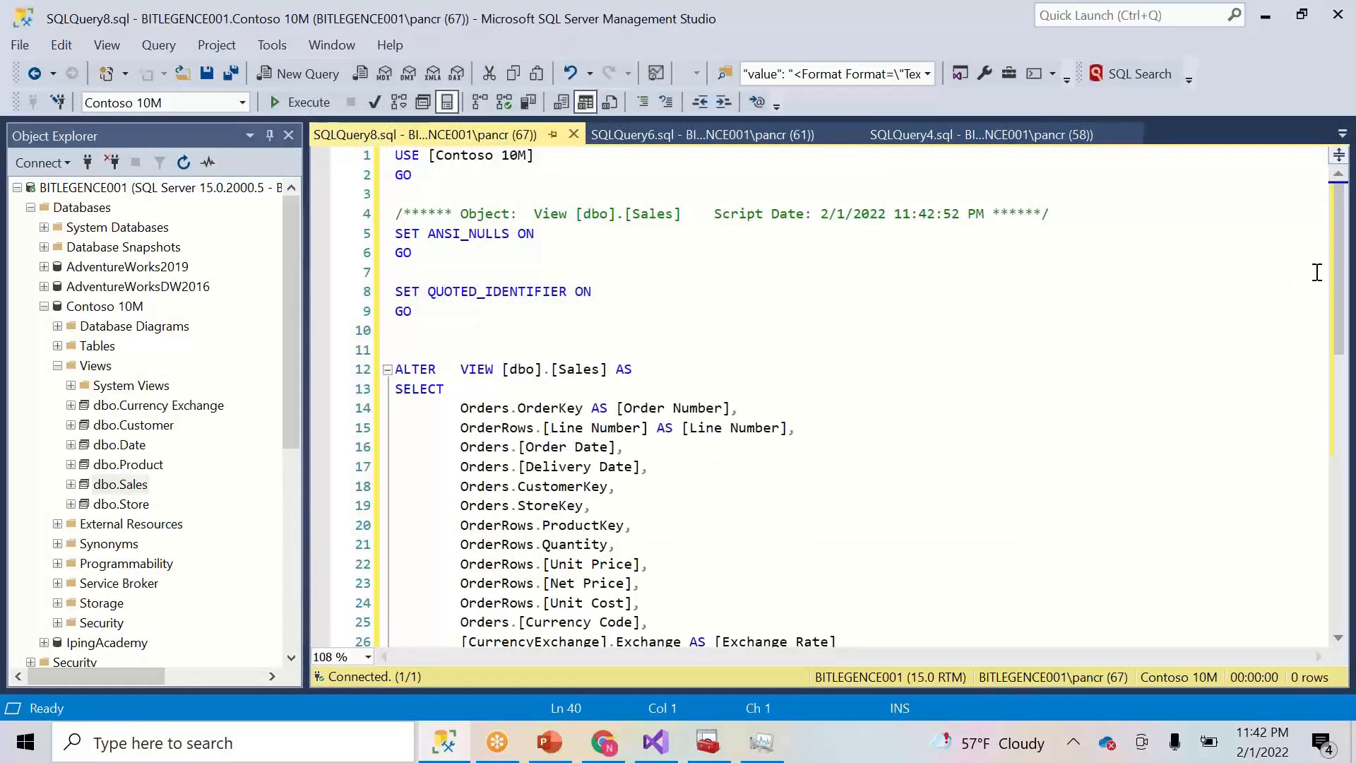
# - Add TOP 2000000 after SELECT in the Sales view and execute the ALTER
pyautogui.moveTo(1341, 286); pyautogui.dragTo(617, 346)
pyautogui.click(512, 231)
pyautogui.write('top ')
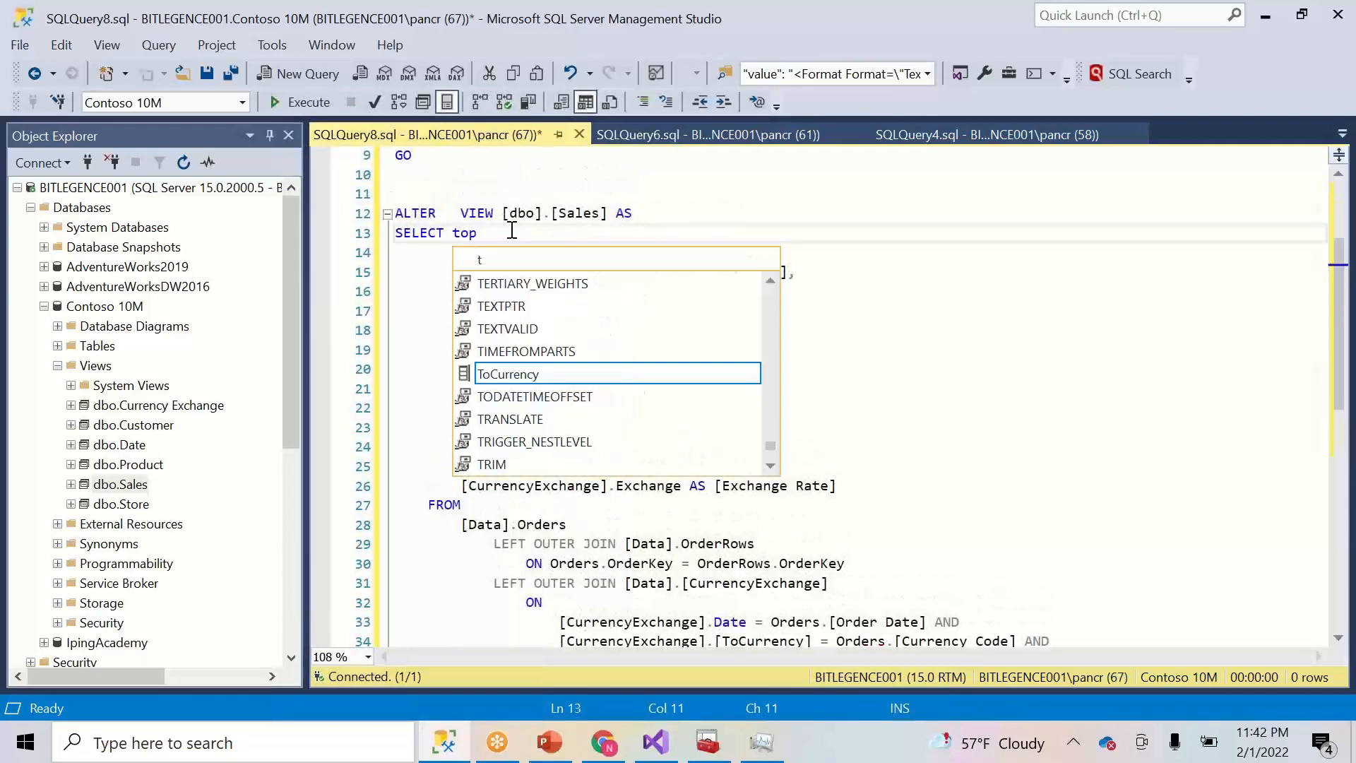
pyautogui.write('2000000')
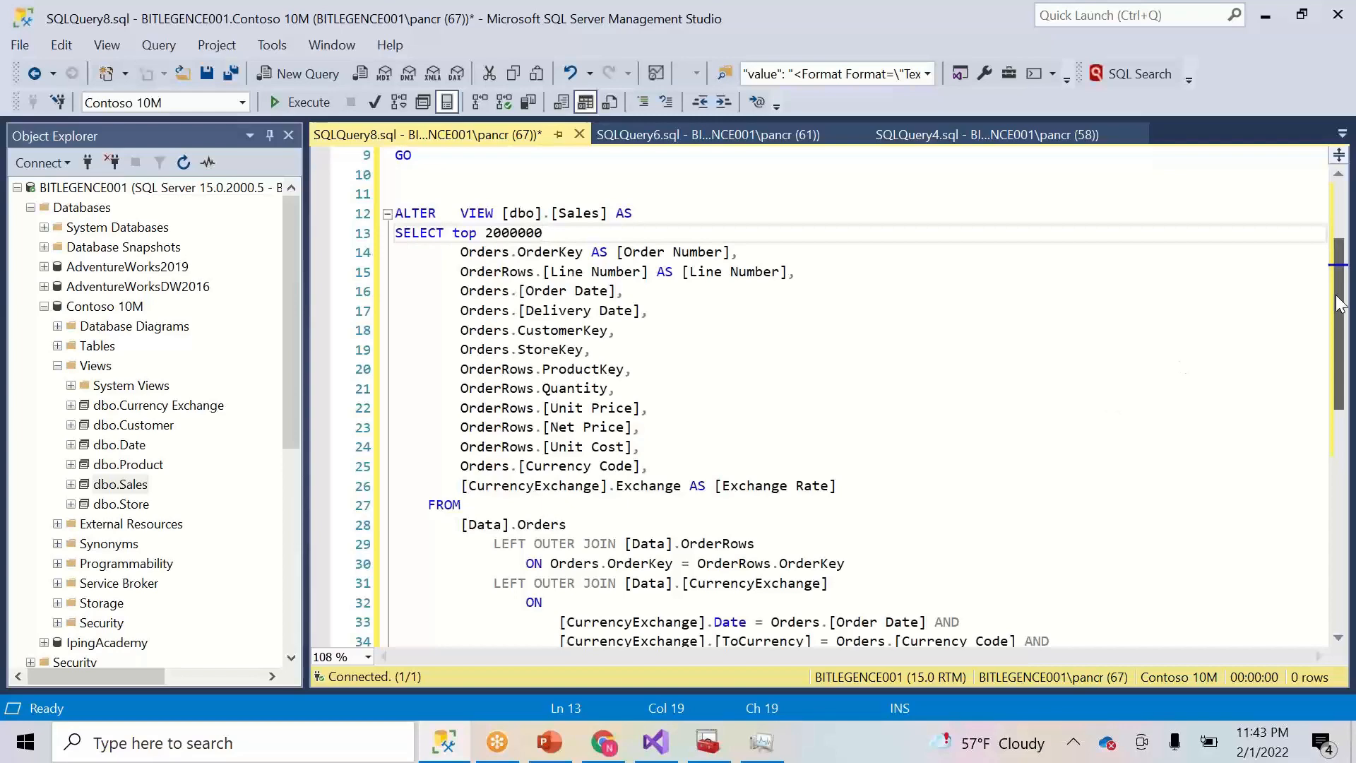
pyautogui.moveTo(1342, 302); pyautogui.dragTo(1307, 275)
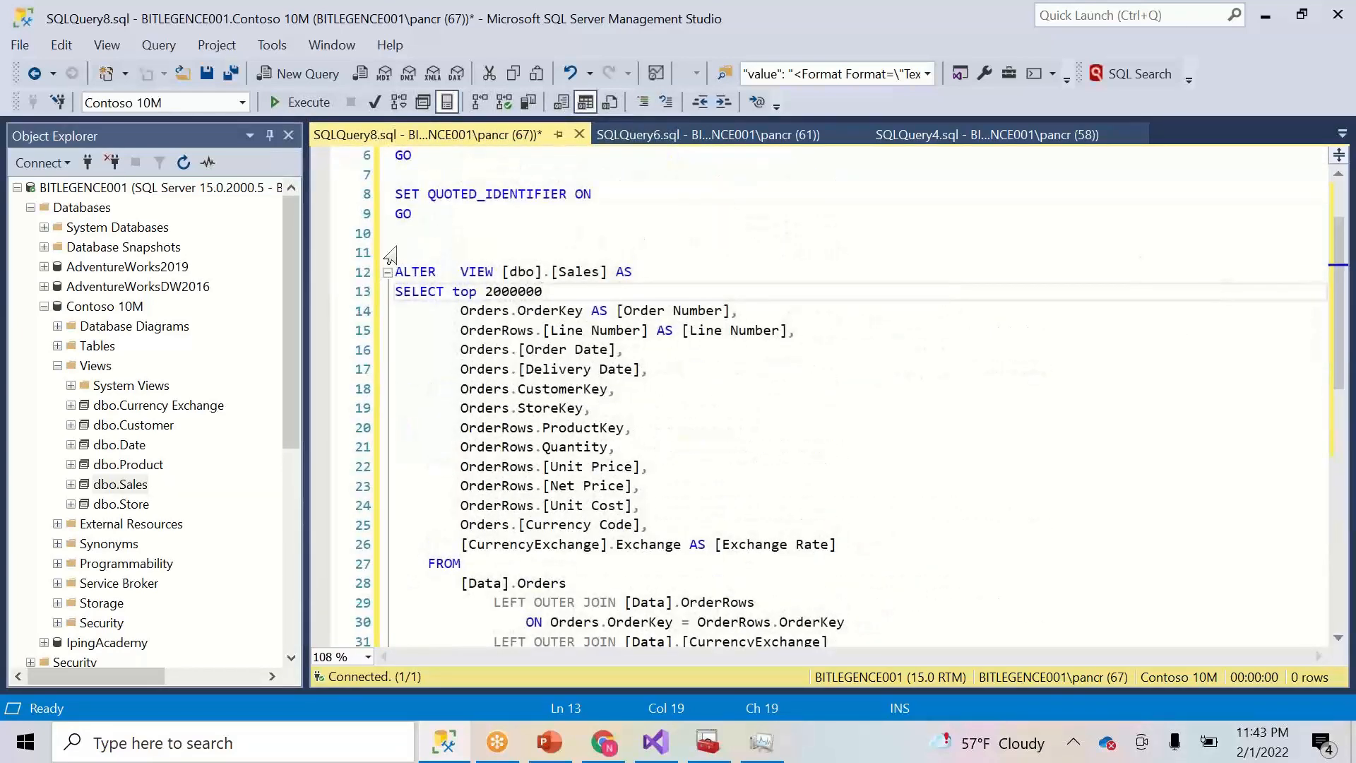
pyautogui.click(313, 101)
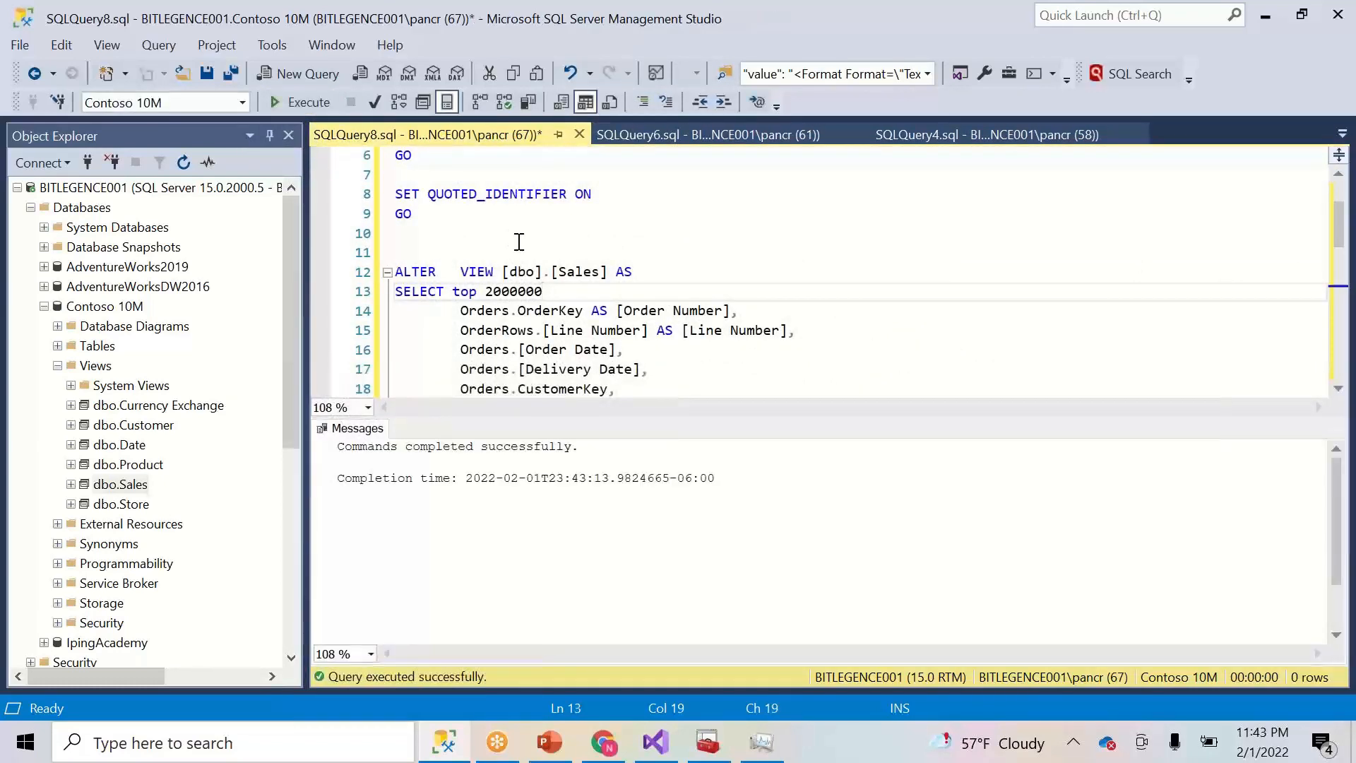
pyautogui.click(655, 740)
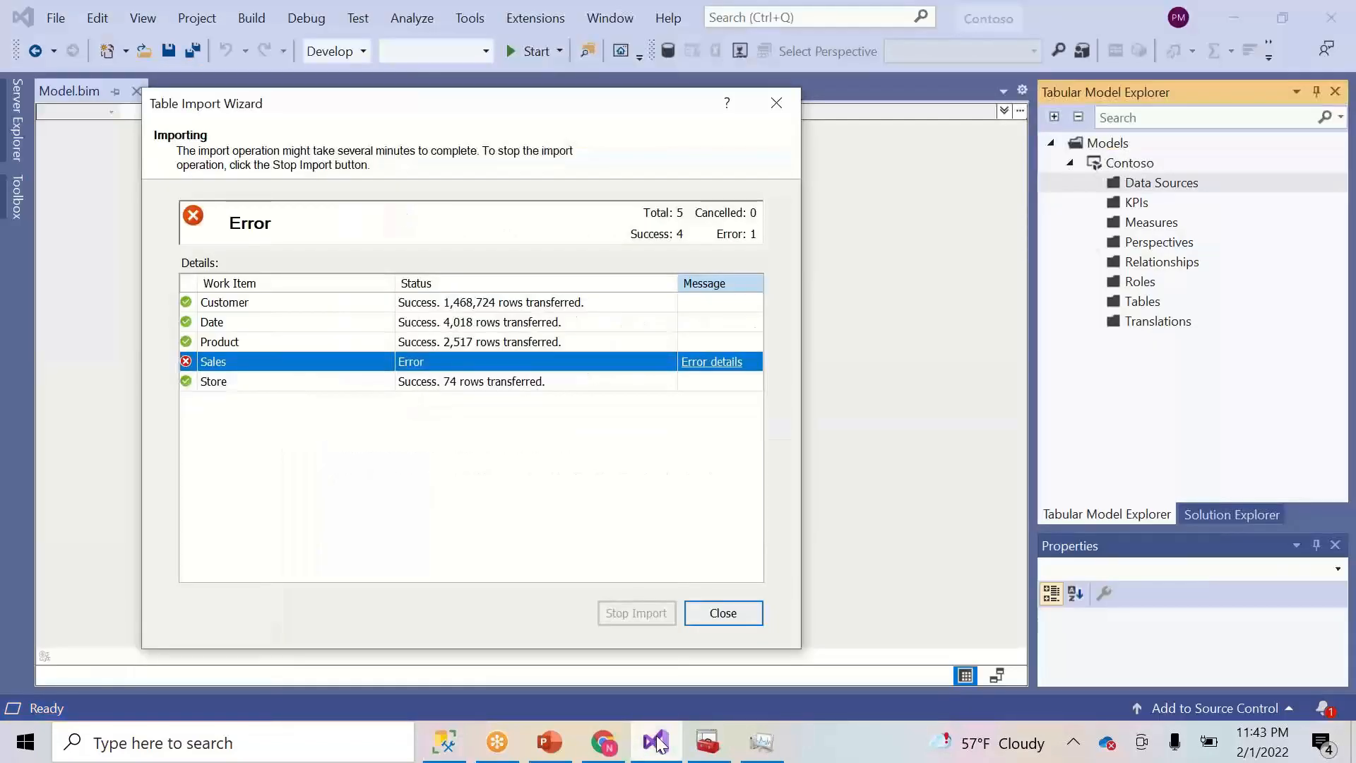
# - Check memory use in Task Manager and close the Table Import Wizard
pyautogui.click(765, 748)
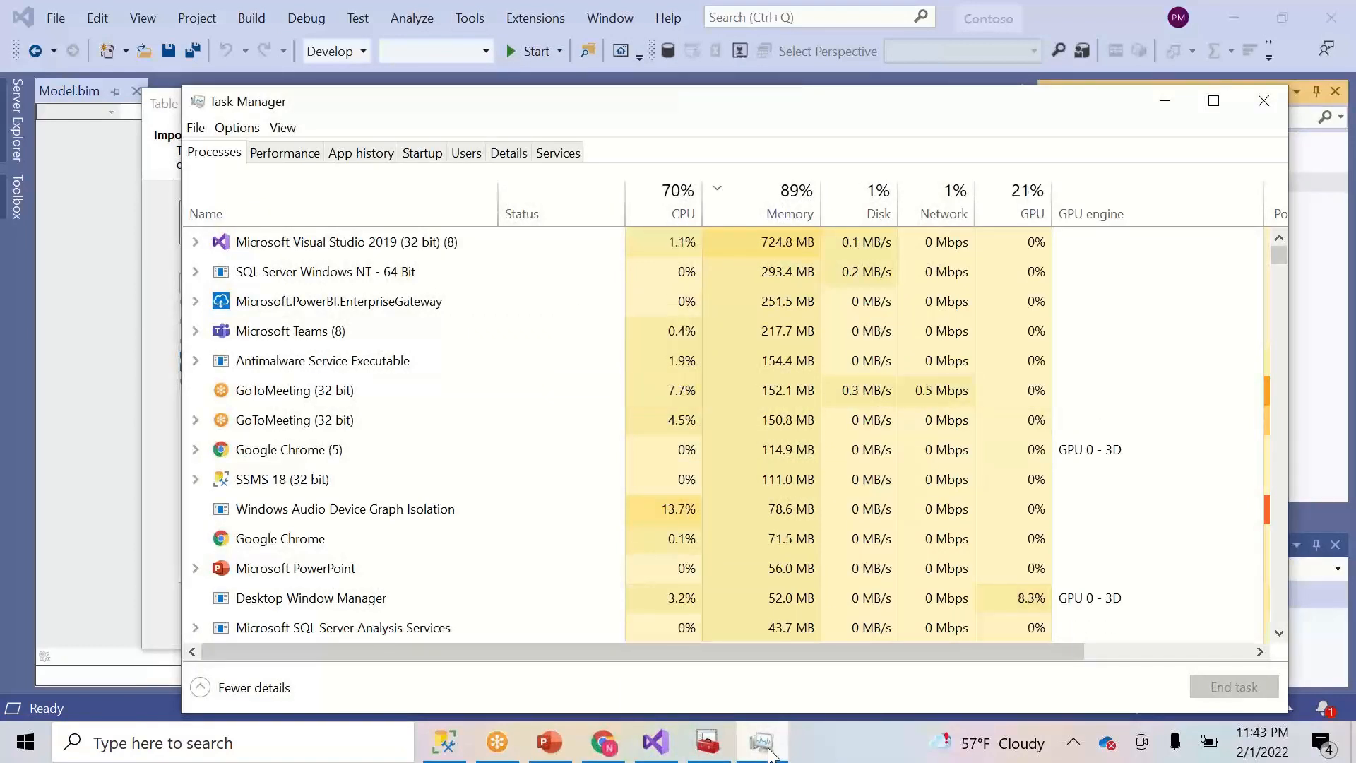
pyautogui.click(767, 750)
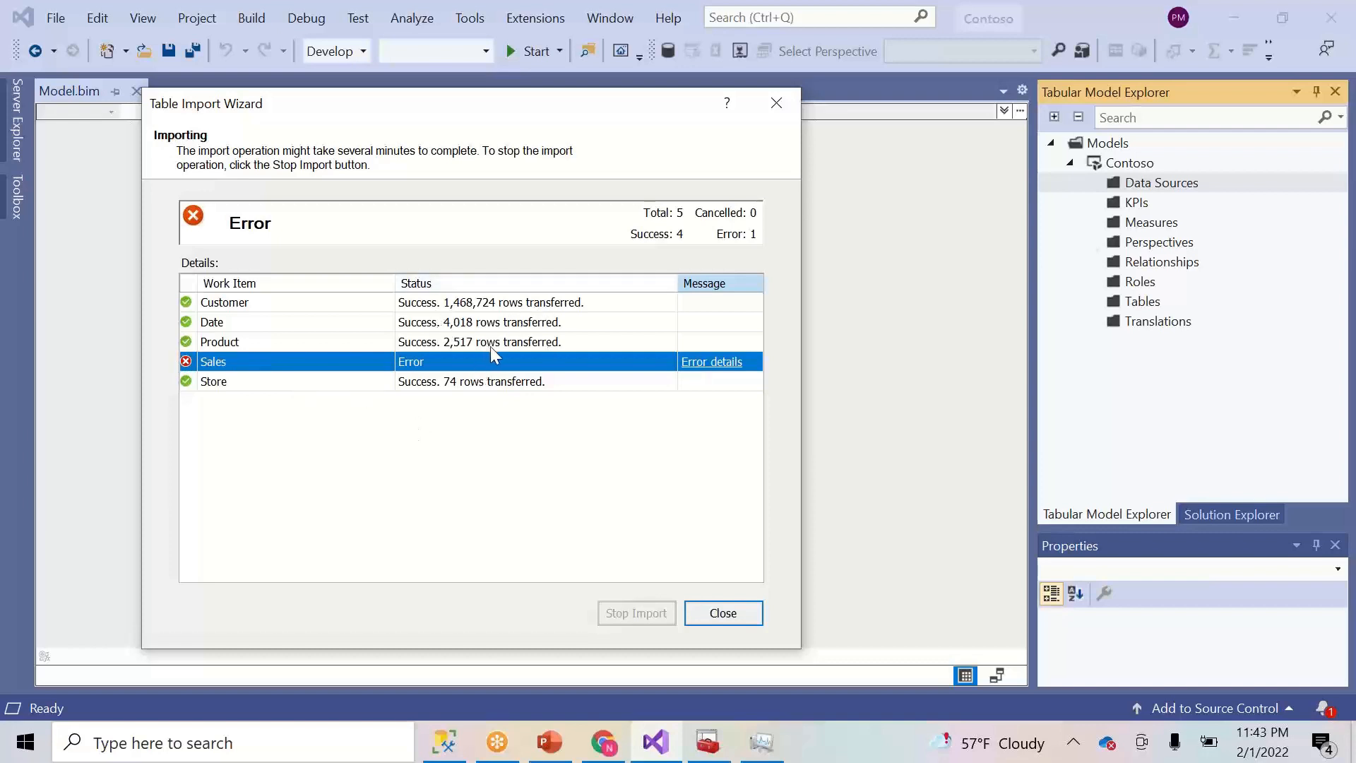
pyautogui.click(730, 615)
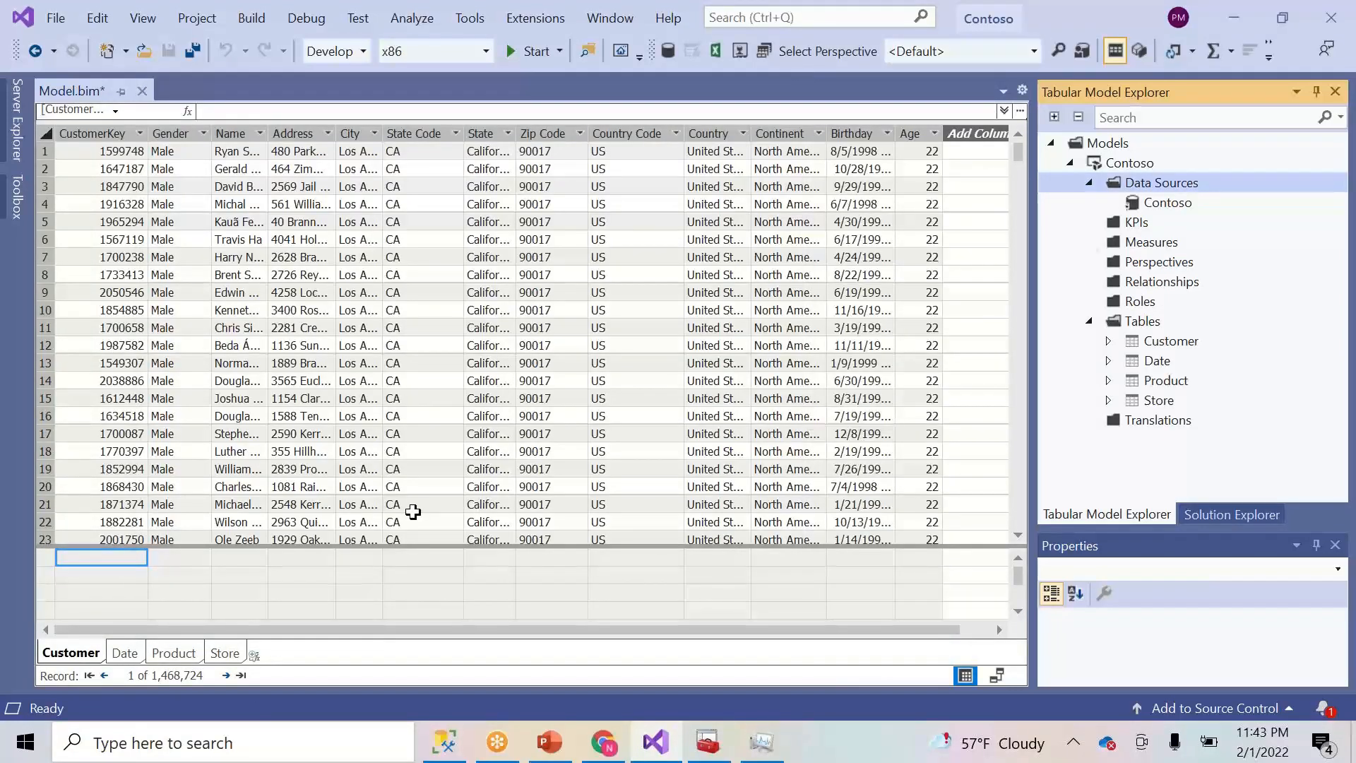
# - Review the imported Date, Product and Store tables in the model
pyautogui.click(124, 653)
pyautogui.click(174, 653)
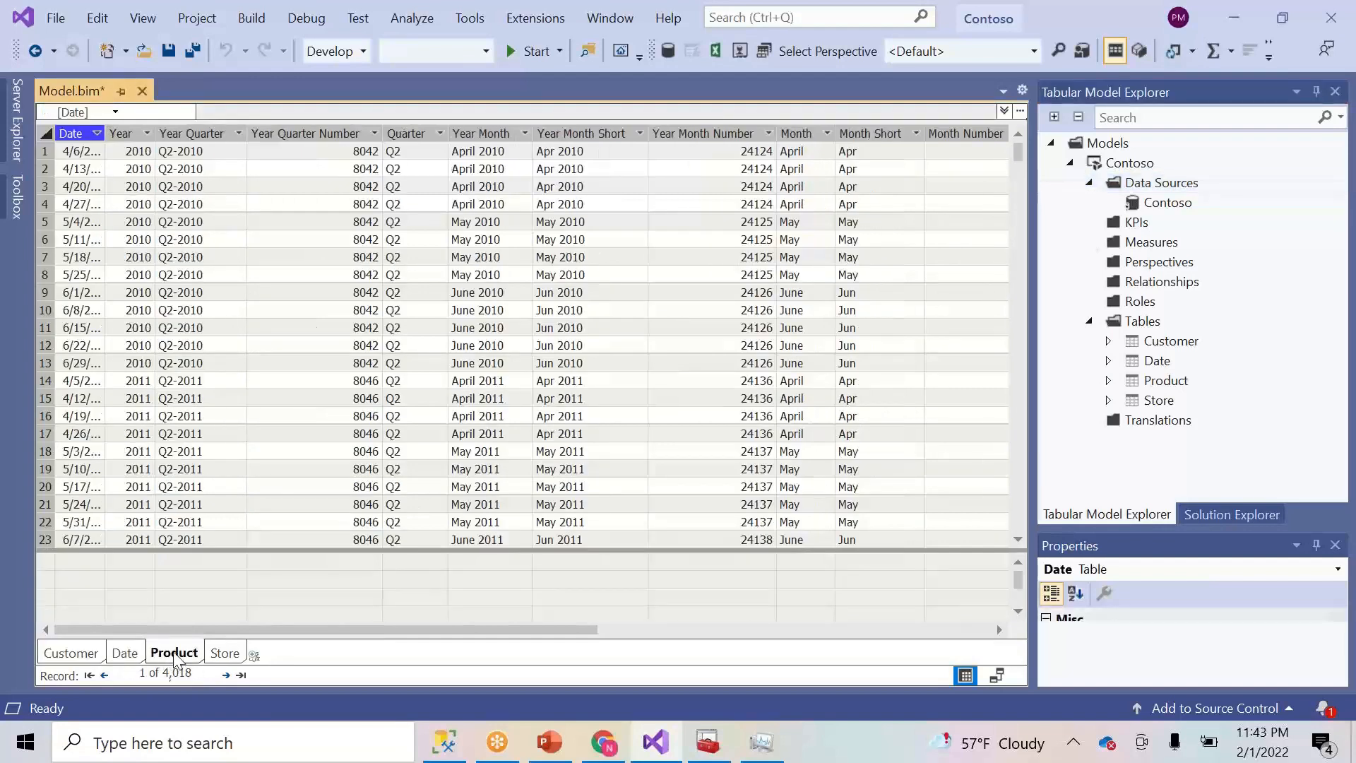
pyautogui.click(223, 652)
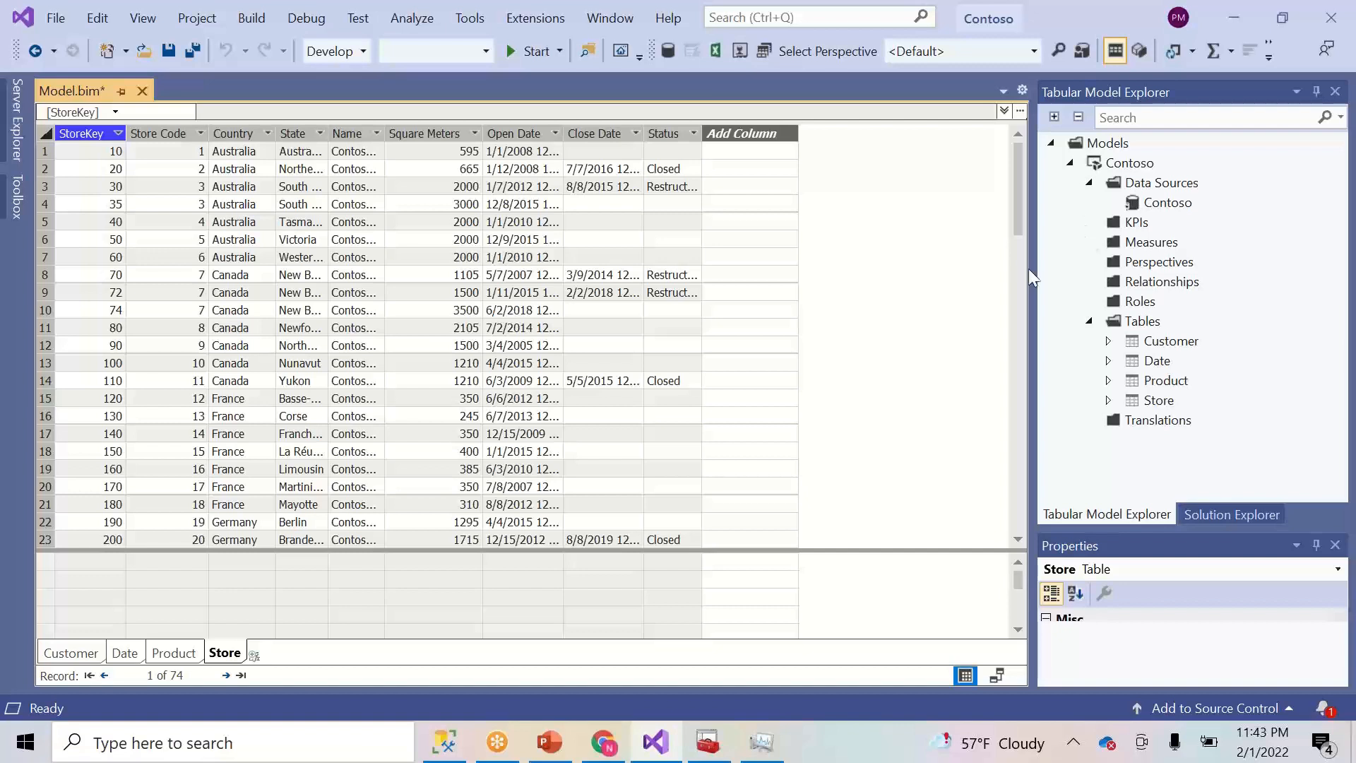
pyautogui.click(451, 750)
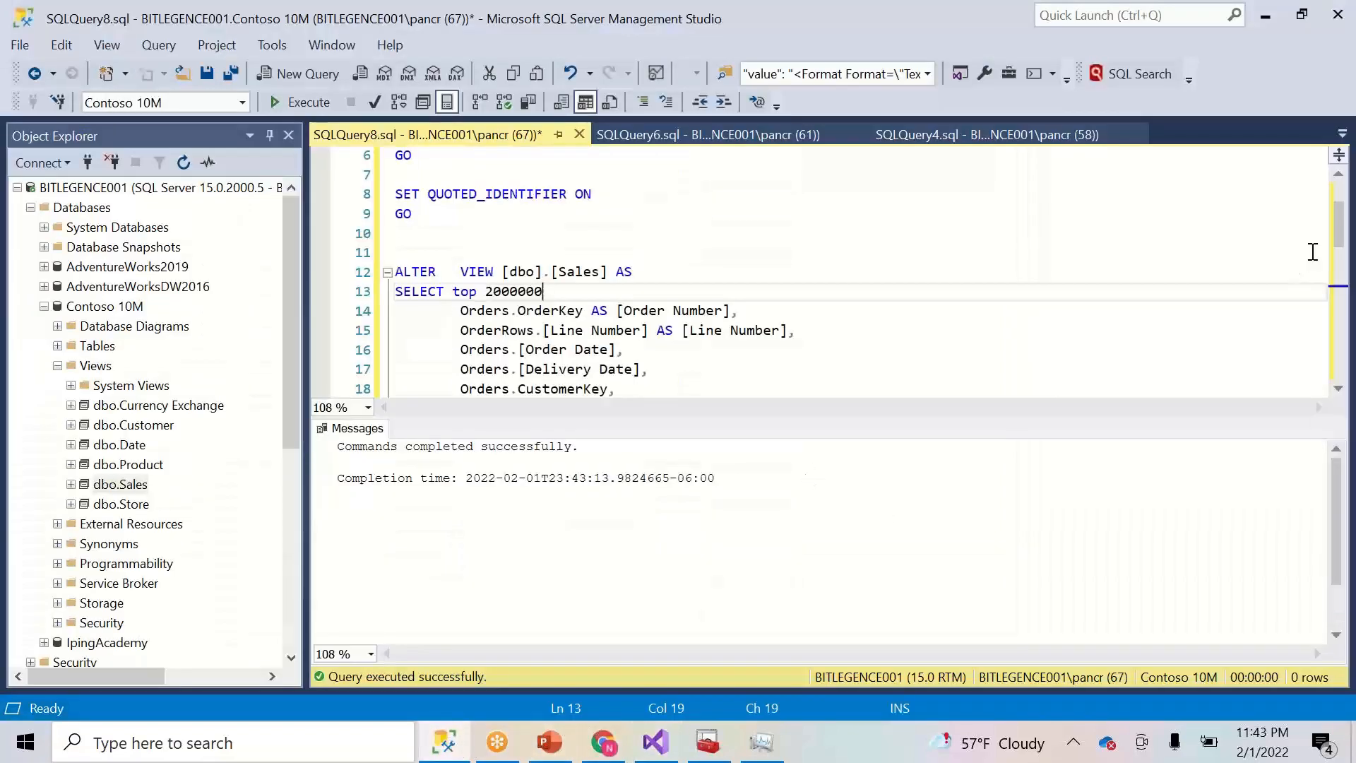
# - Below the view script, write Select distinct [Order Date] FROM dbo,Sales using the copied column name
pyautogui.moveTo(1337, 235); pyautogui.dragTo(1333, 325)
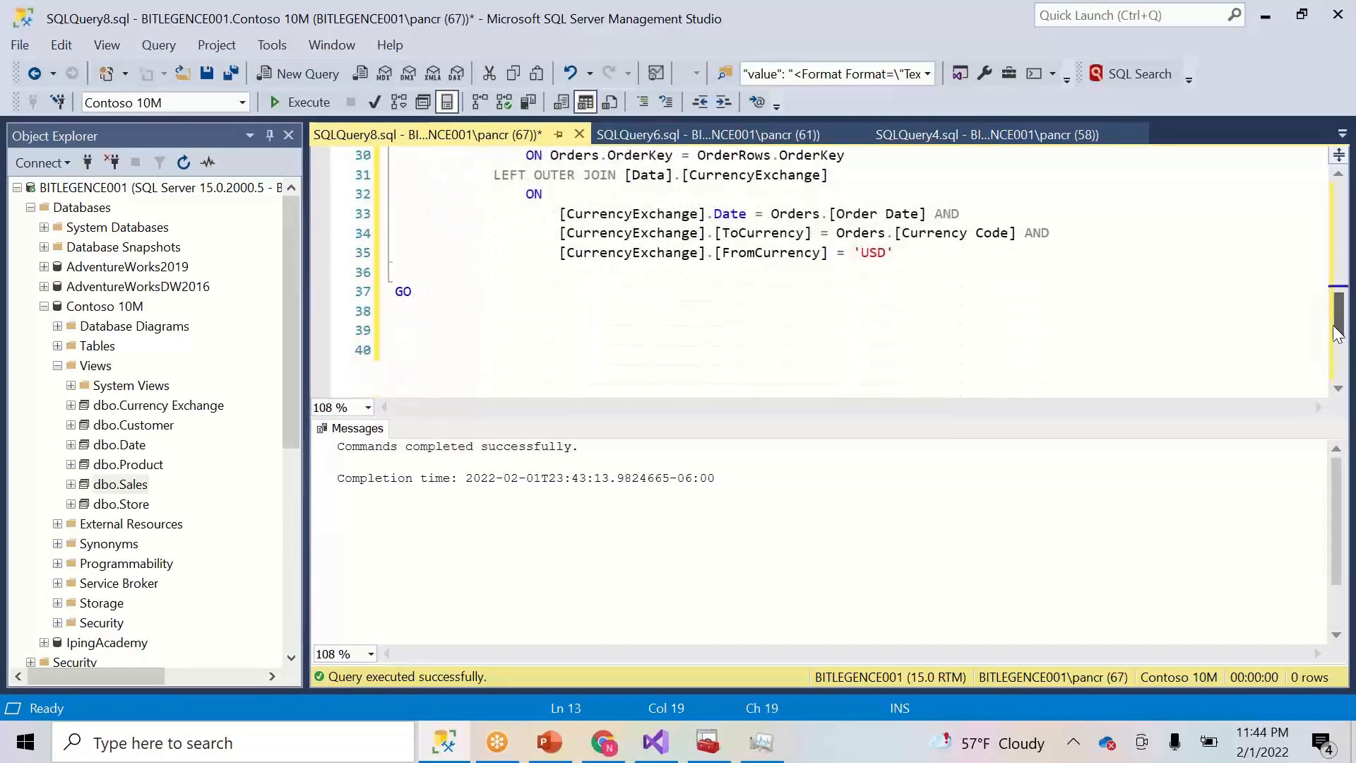
pyautogui.click(545, 360)
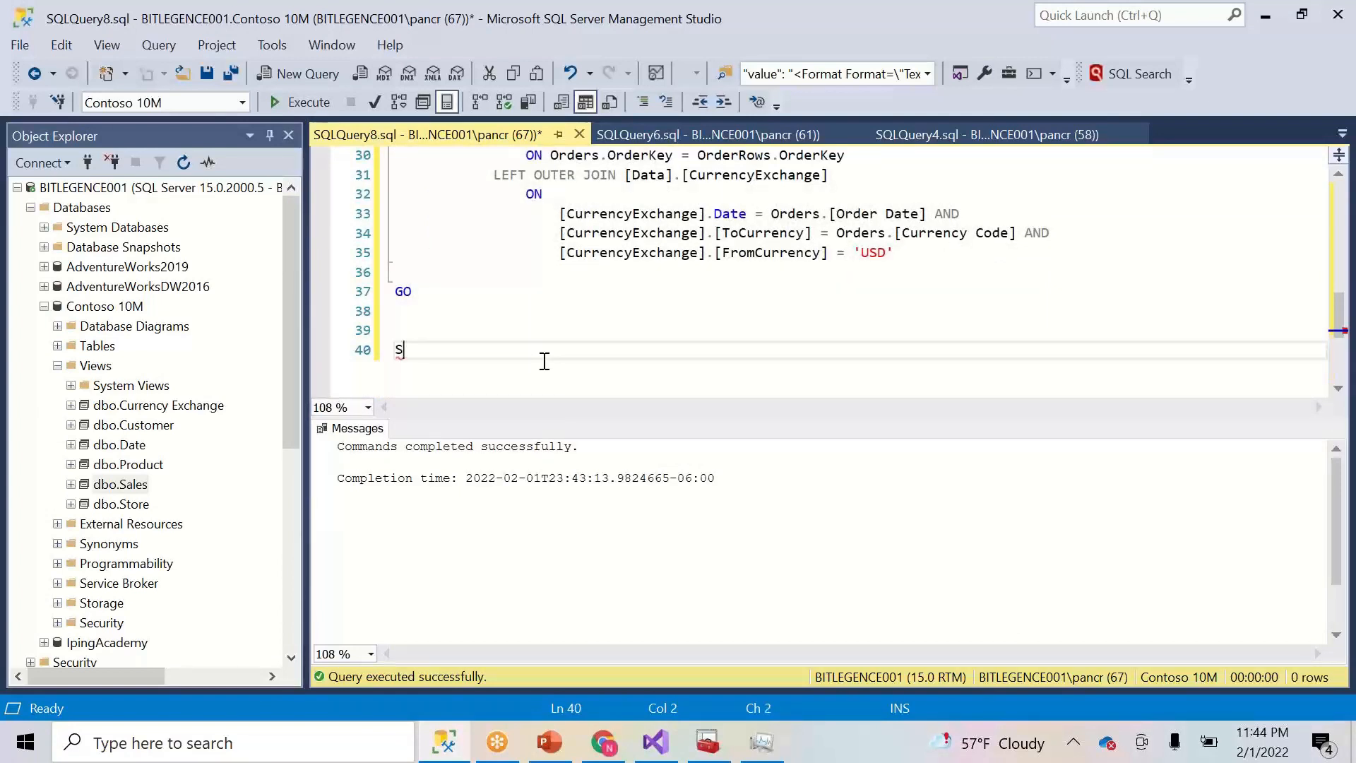
pyautogui.write('Select')
pyautogui.write('distinct')
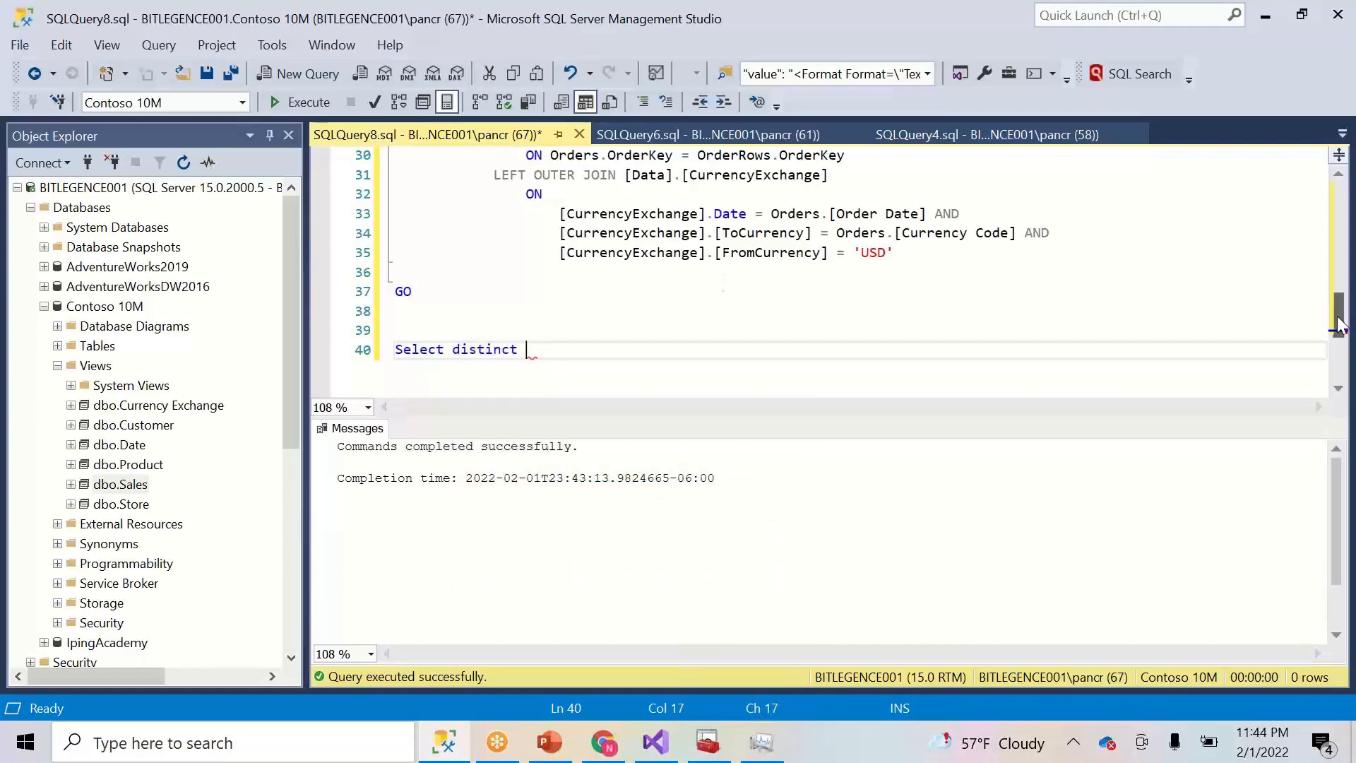
pyautogui.moveTo(1340, 325); pyautogui.dragTo(1340, 262)
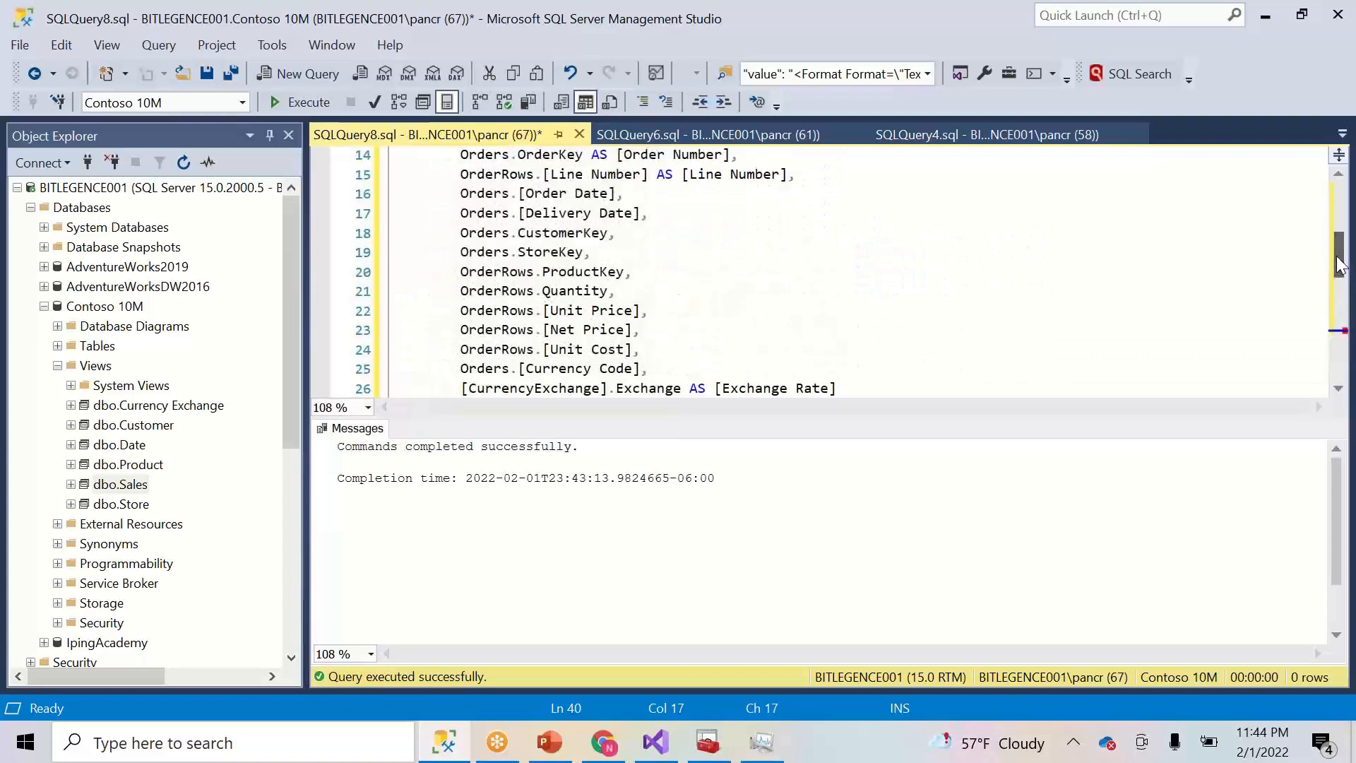
pyautogui.moveTo(614, 194)
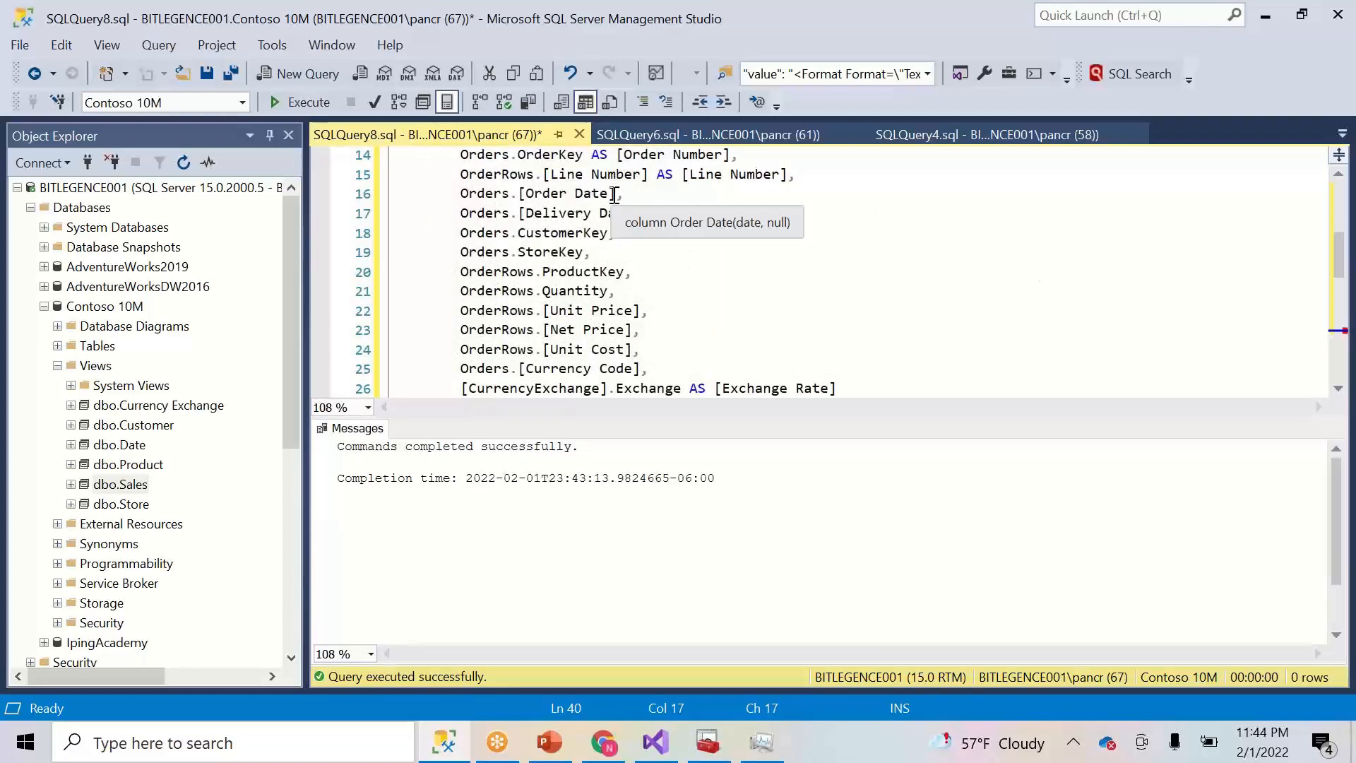
pyautogui.moveTo(614, 194); pyautogui.dragTo(519, 201)
pyautogui.hotkey('ctrl', 'c')
pyautogui.moveTo(519, 202)
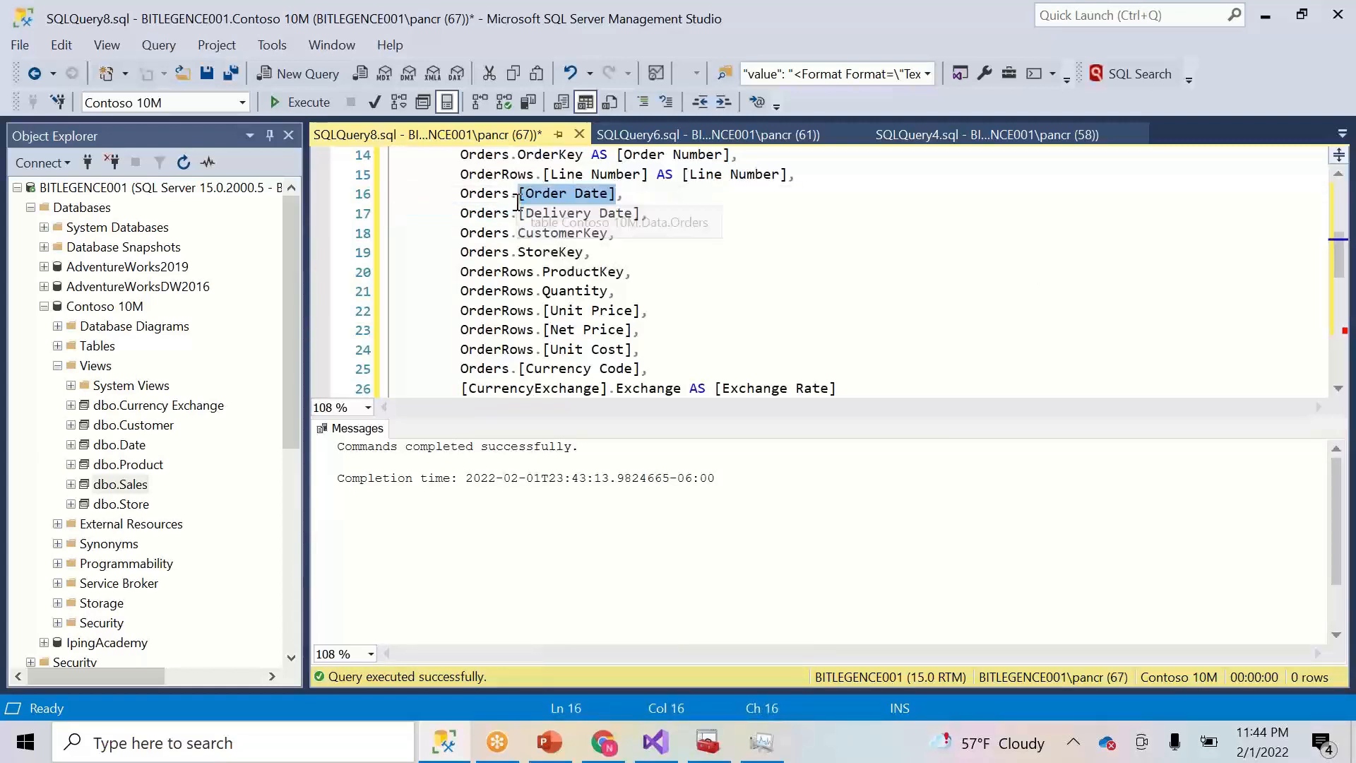
pyautogui.hotkey('ctrl', 'End')
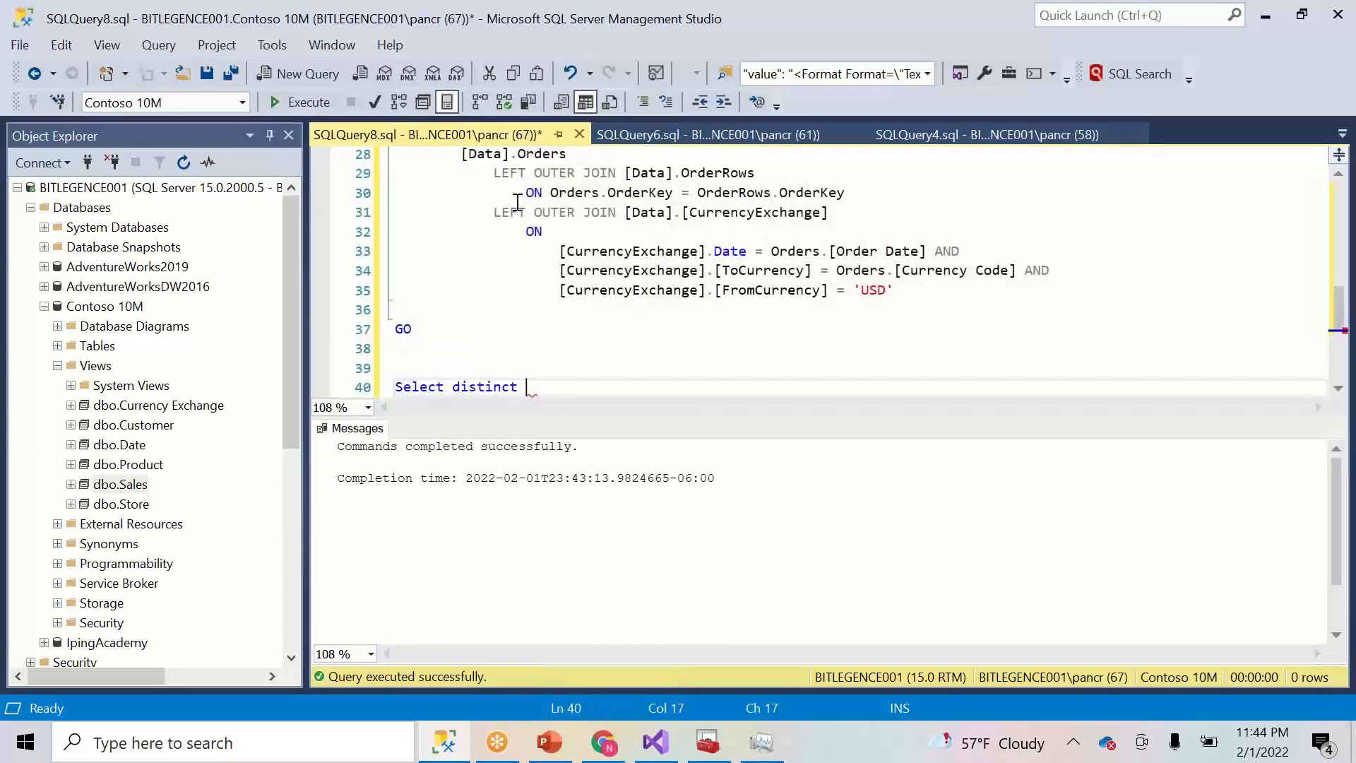
pyautogui.hotkey('ctrl', 'v')
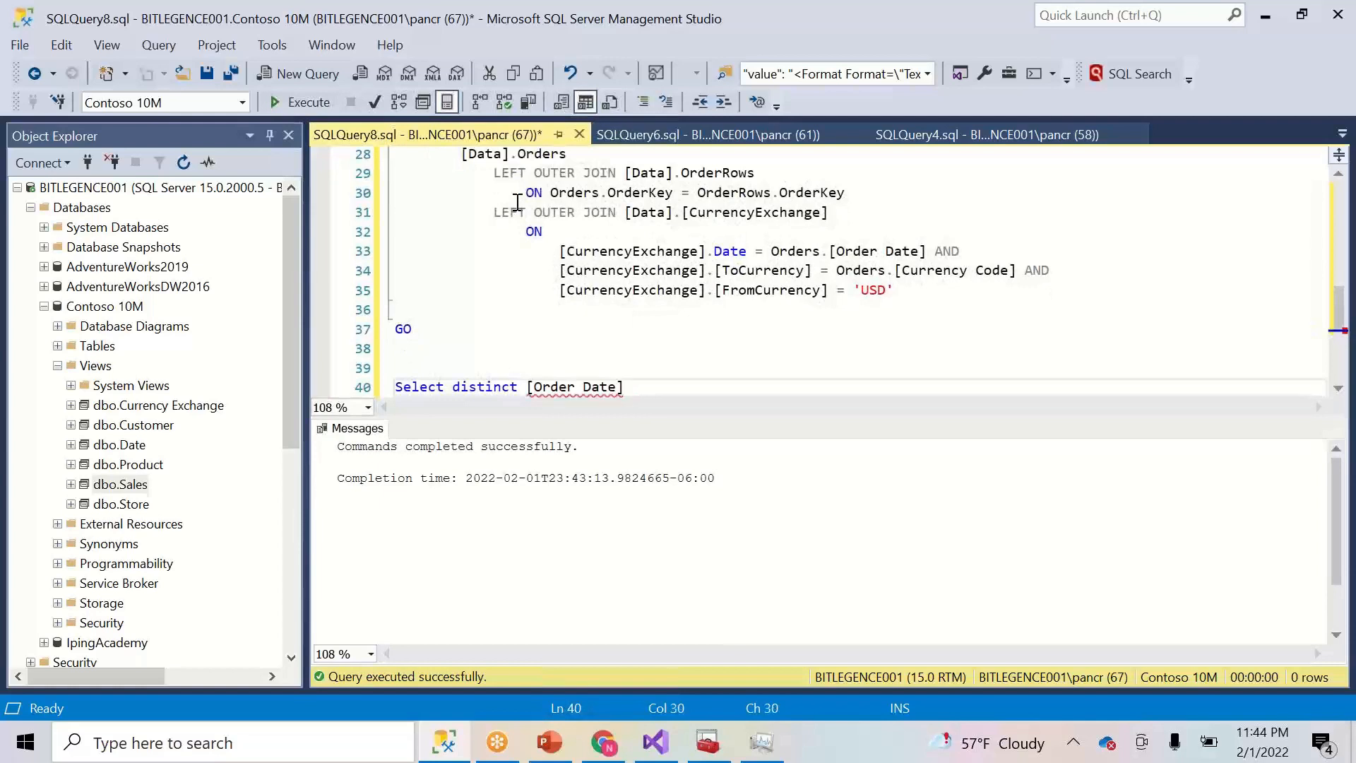
pyautogui.write('FROM dbo,sa')
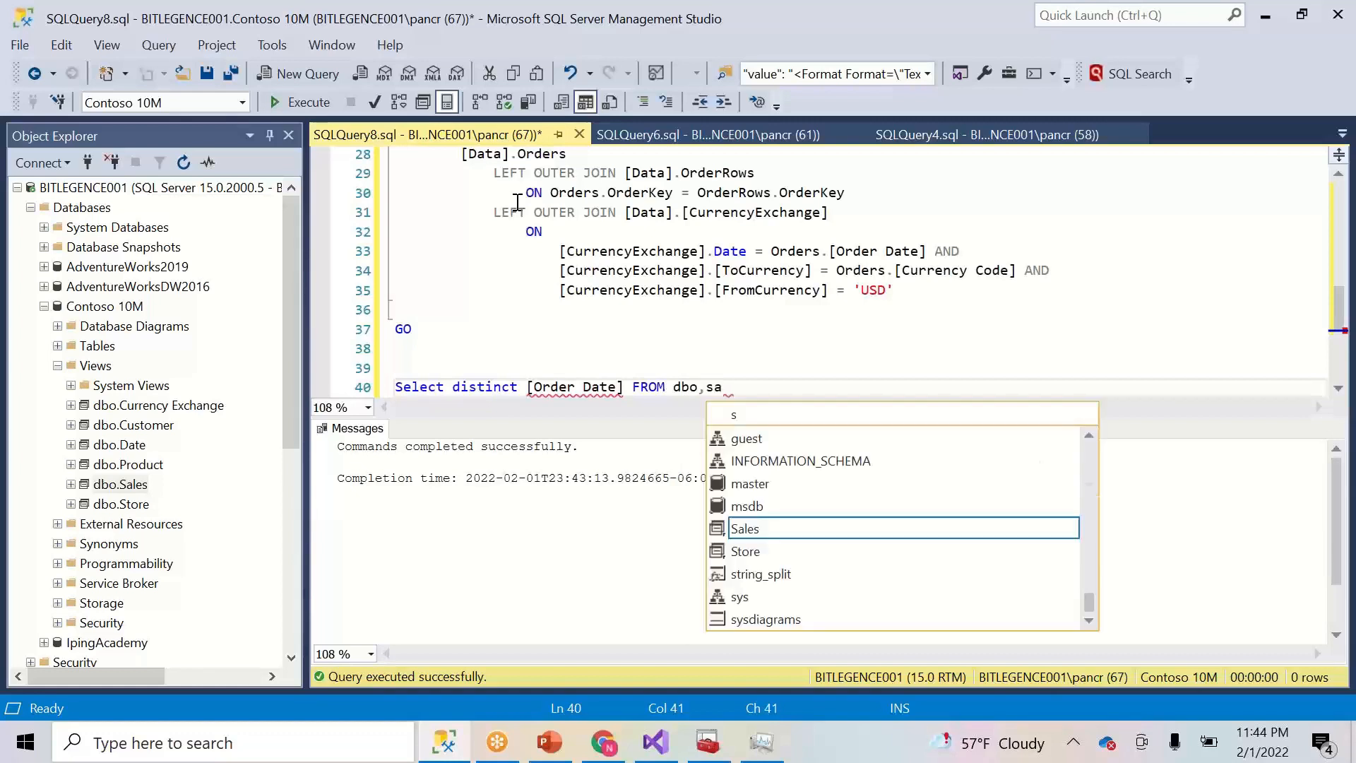
pyautogui.press('Tab')
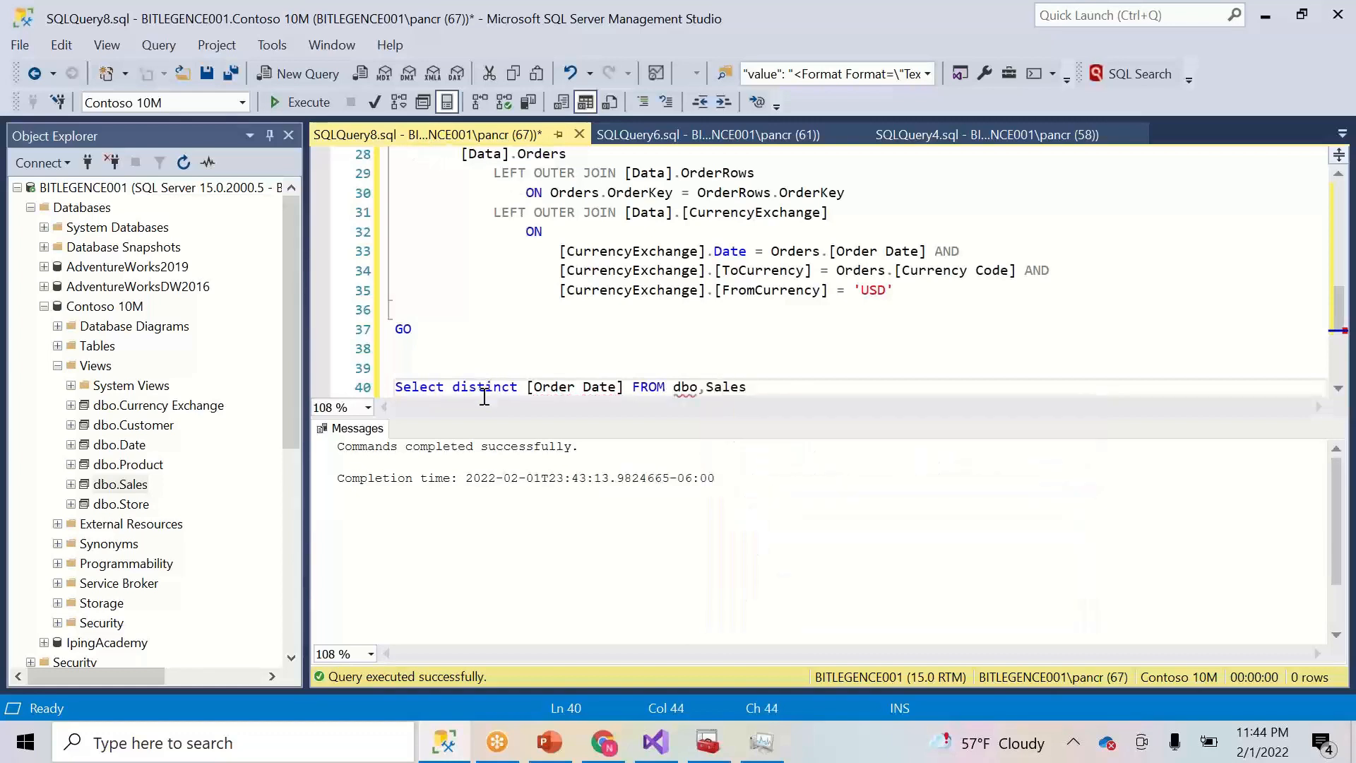
# - Correct dbo,Sales to dbo.Sales and run the query, returning 3,279 distinct dates
pyautogui.keyDown('shift'); pyautogui.click(442, 365); pyautogui.keyUp('shift')
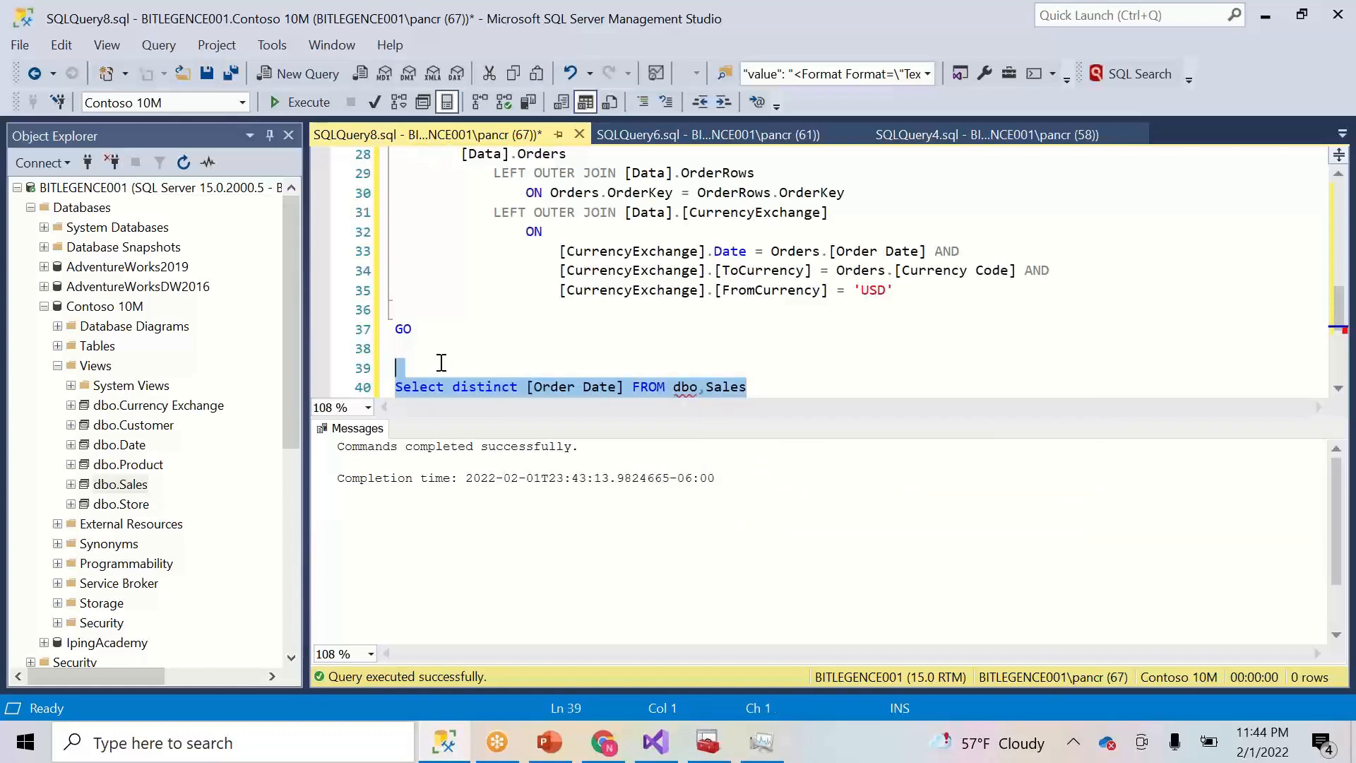
pyautogui.click(309, 102)
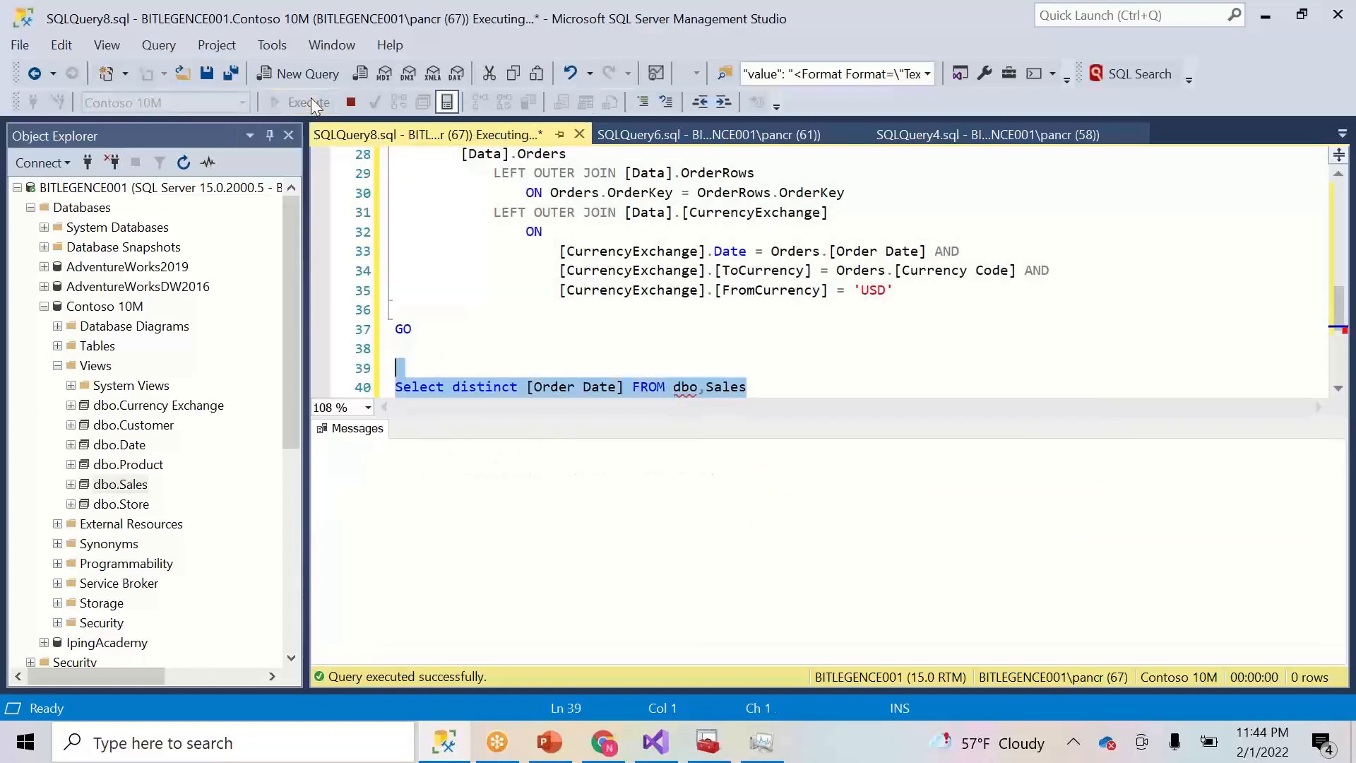
pyautogui.click(649, 393)
pyautogui.press('Delete')
pyautogui.write('.')
pyautogui.press('Escape')
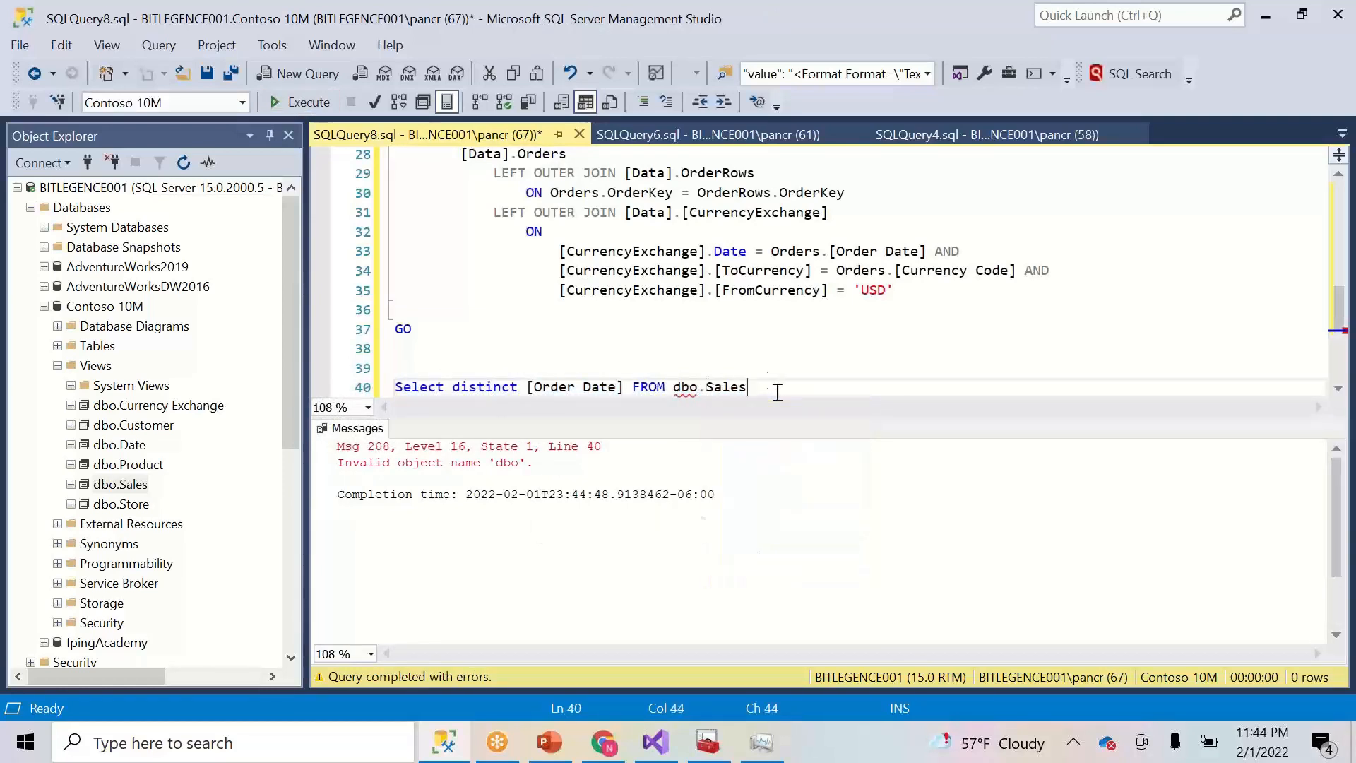
pyautogui.moveTo(770, 393); pyautogui.dragTo(770, 367)
pyautogui.click(298, 102)
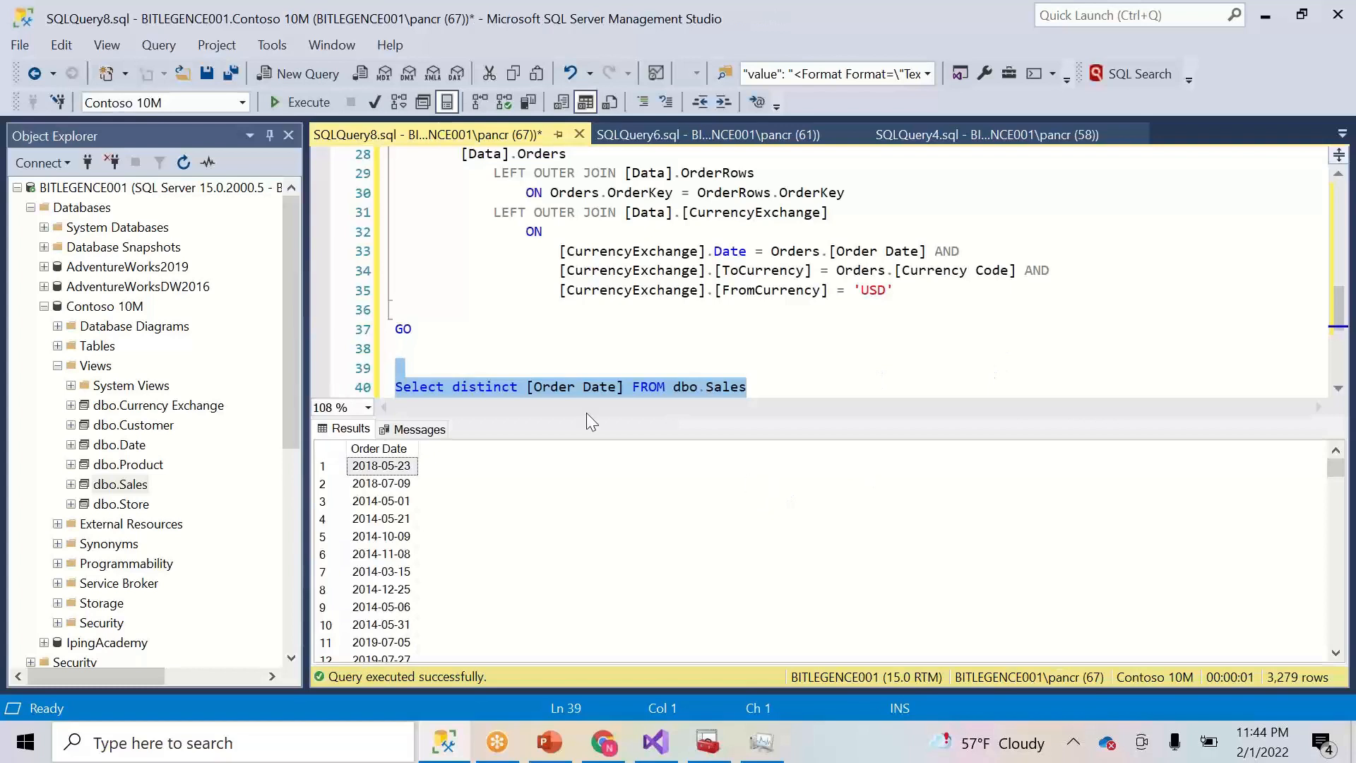
pyautogui.click(775, 396)
# - Add 'order by 1' to the distinct-dates query and run it to see the earliest date, 2010-05-18
pyautogui.press('Return')
pyautogui.write('order by ')
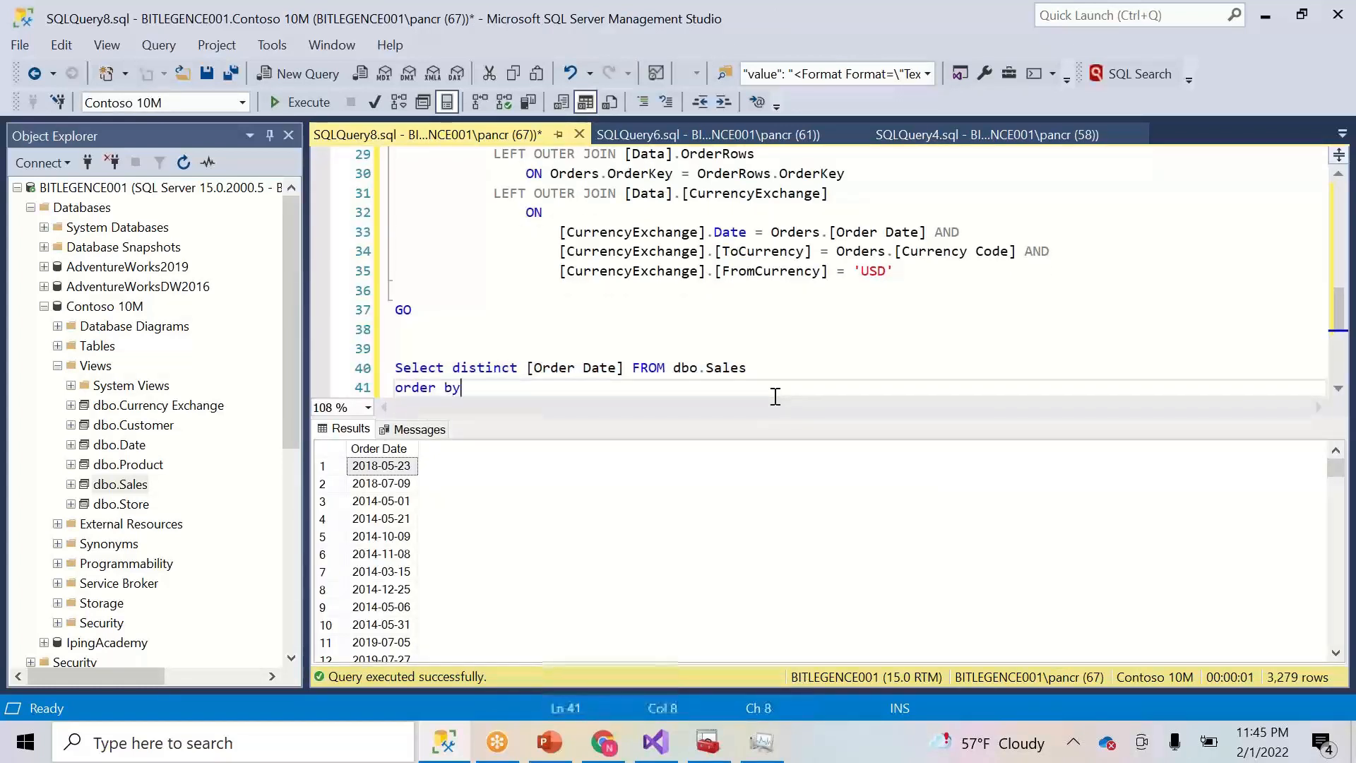
pyautogui.write('1')
pyautogui.moveTo(552, 389); pyautogui.dragTo(524, 349)
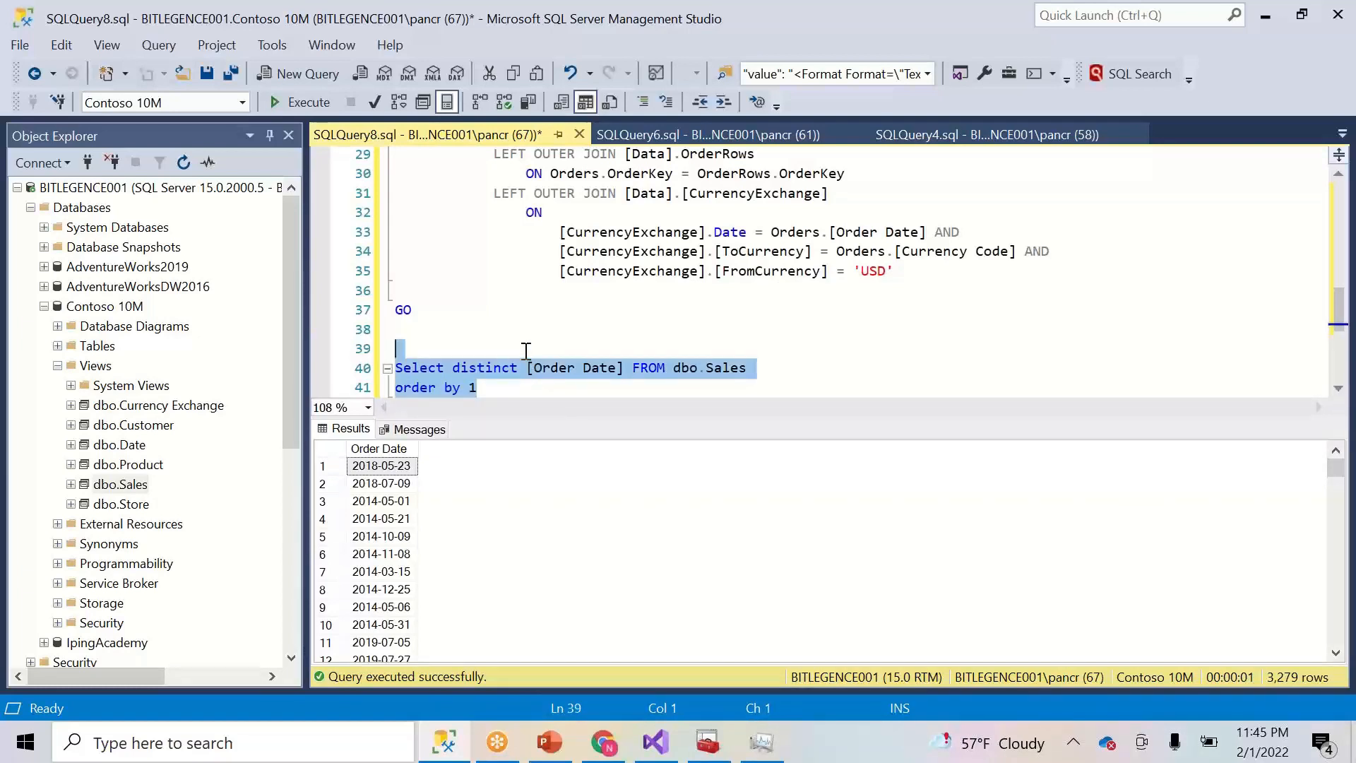
pyautogui.click(307, 103)
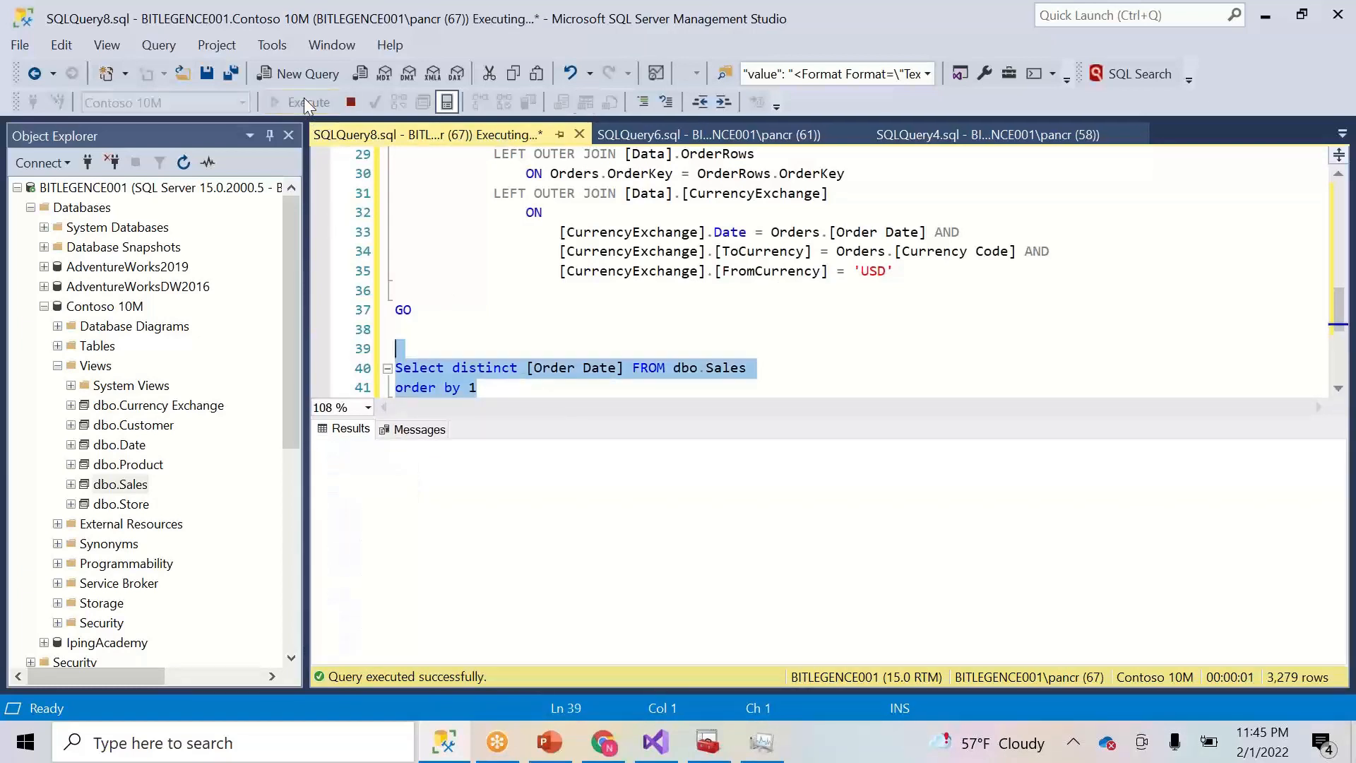
# - Change the sort to 'order by 1 desc' and rerun to see the latest date, 2020-03-03
pyautogui.click(489, 391)
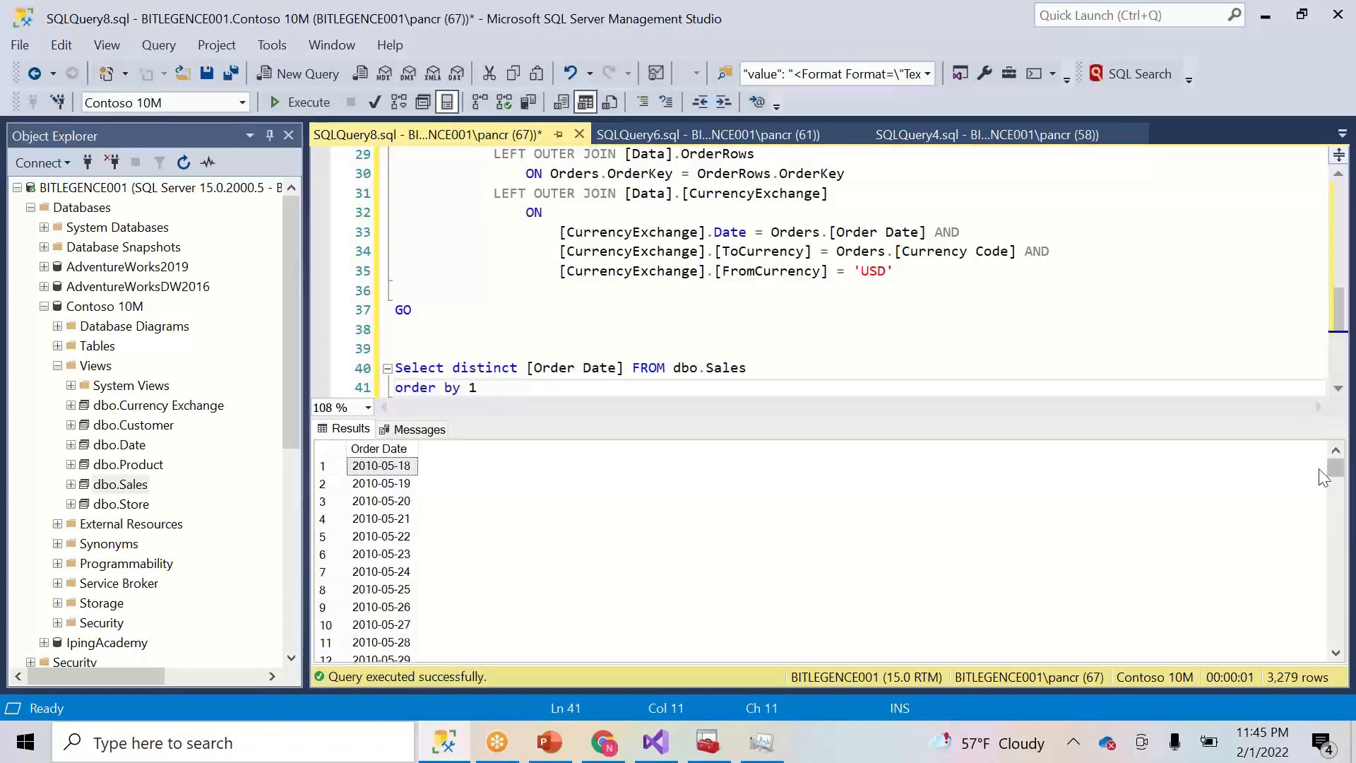
pyautogui.write('desc')
pyautogui.moveTo(690, 387); pyautogui.dragTo(679, 344)
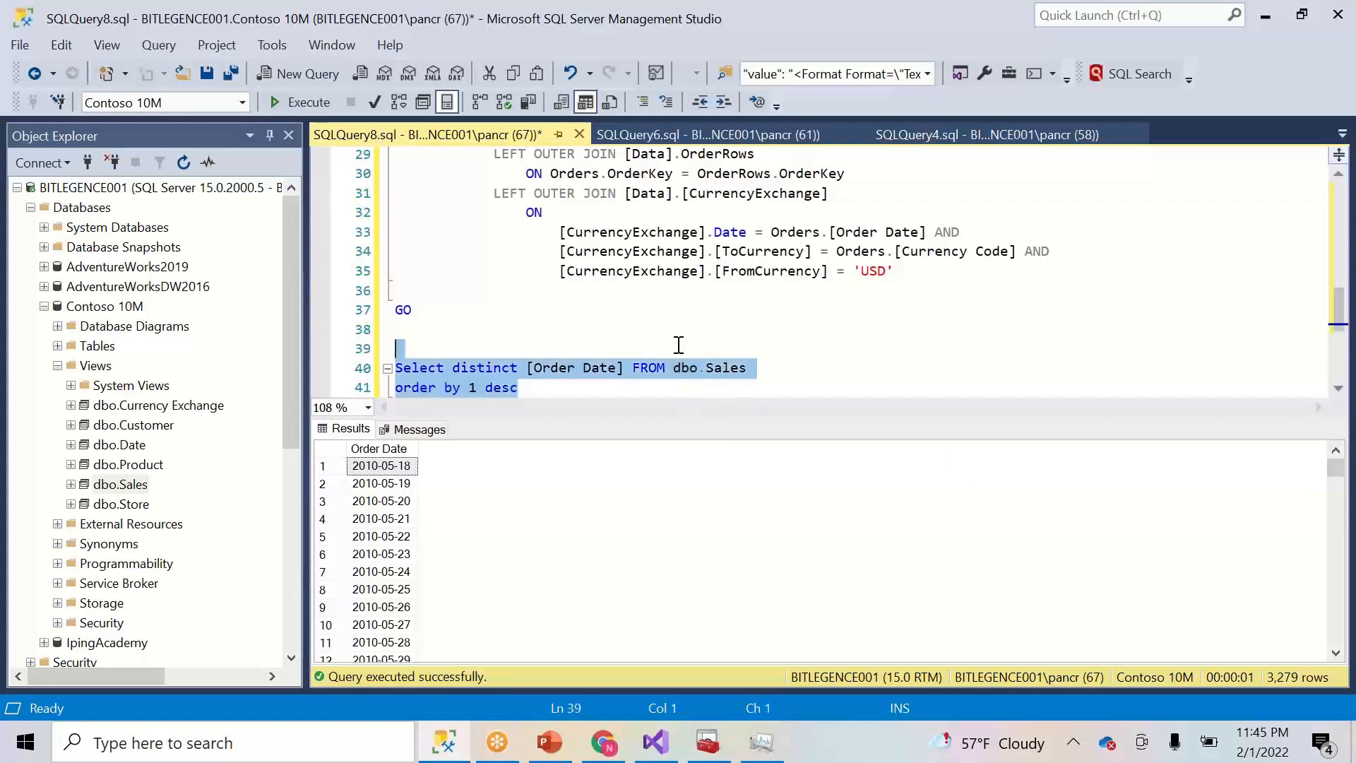
pyautogui.click(305, 103)
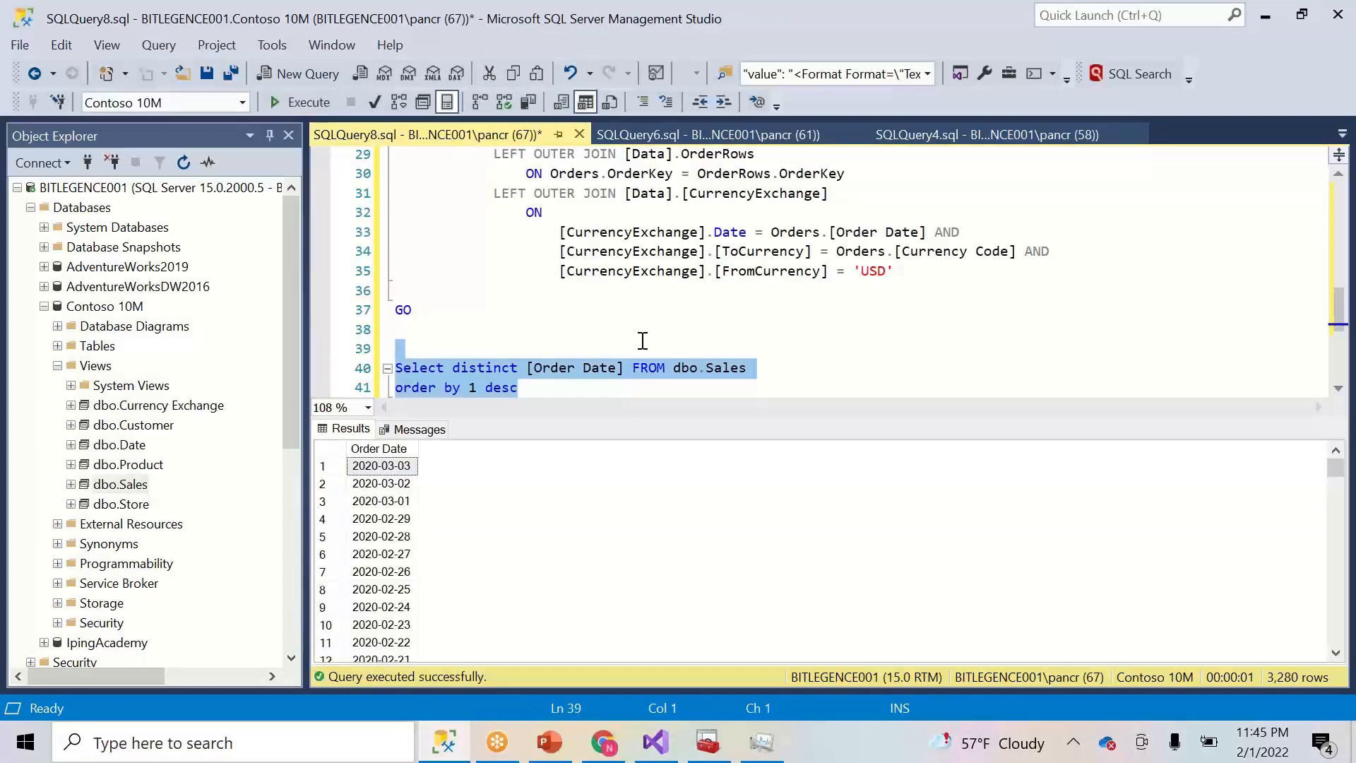
# - Scroll through the 3,280 descending dates, then delete the test query lines
pyautogui.moveTo(1336, 468)
pyautogui.mouseDown()
pyautogui.moveTo(1335, 512)
pyautogui.moveTo(1331, 464)
pyautogui.mouseUp()
pyautogui.click(1336, 654)
pyautogui.click(1336, 654)
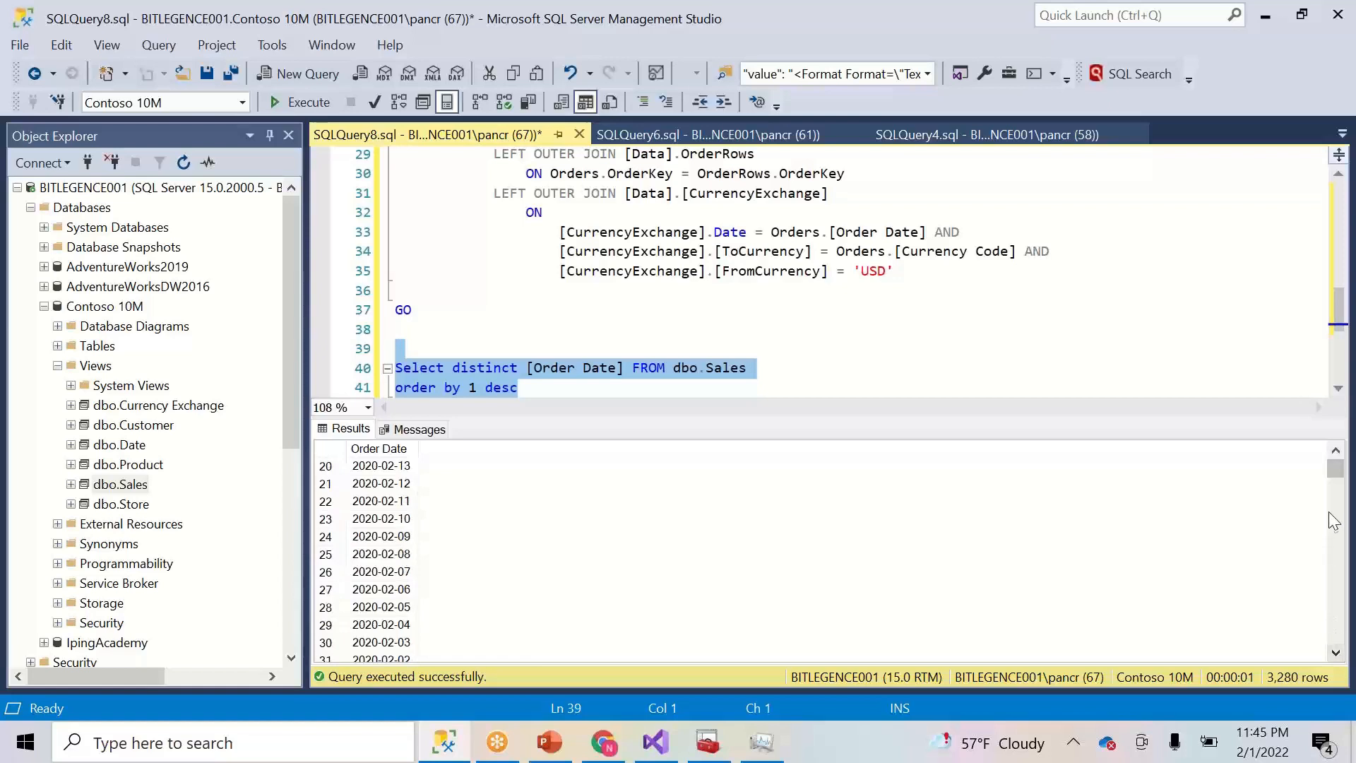
pyautogui.moveTo(1332, 468)
pyautogui.mouseDown()
pyautogui.moveTo(1336, 495)
pyautogui.moveTo(1337, 478)
pyautogui.mouseUp()
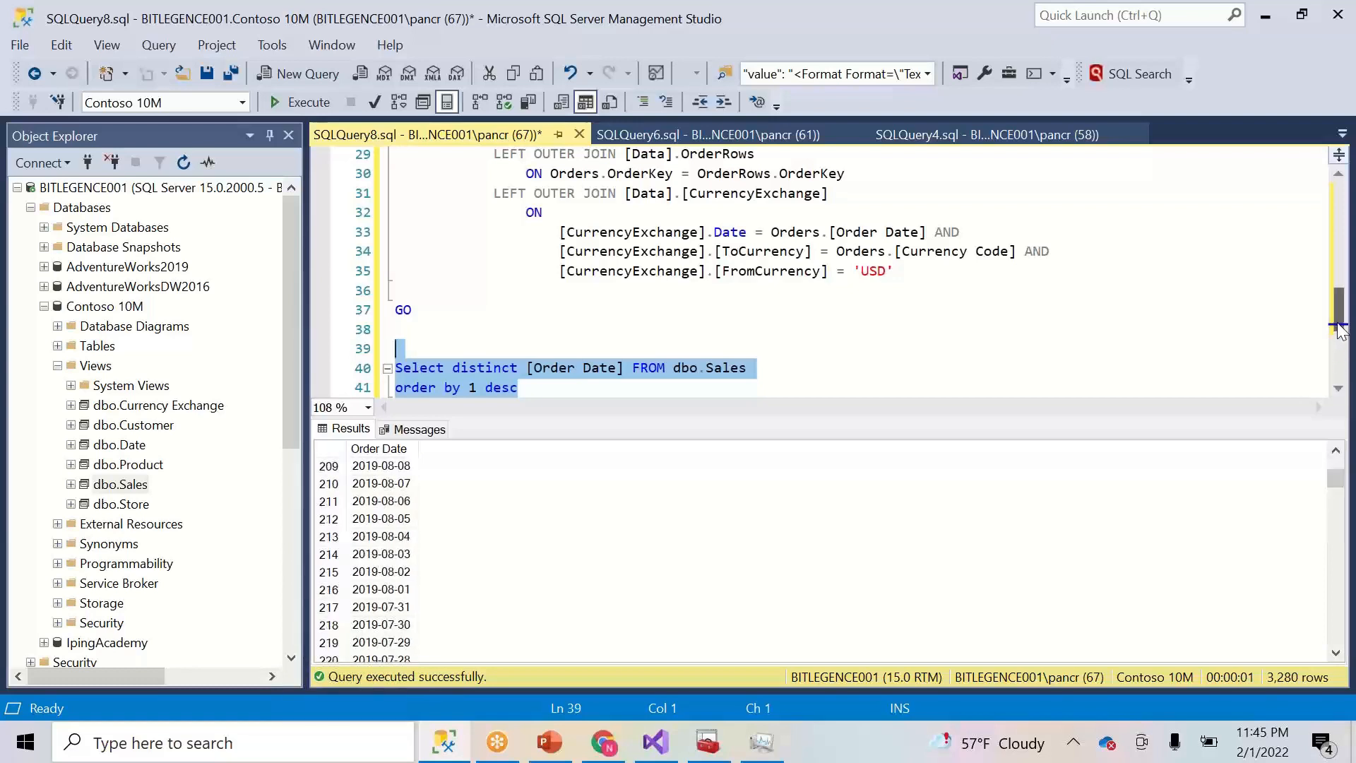
pyautogui.press('Delete')
pyautogui.moveTo(1331, 324); pyautogui.dragTo(1290, 319)
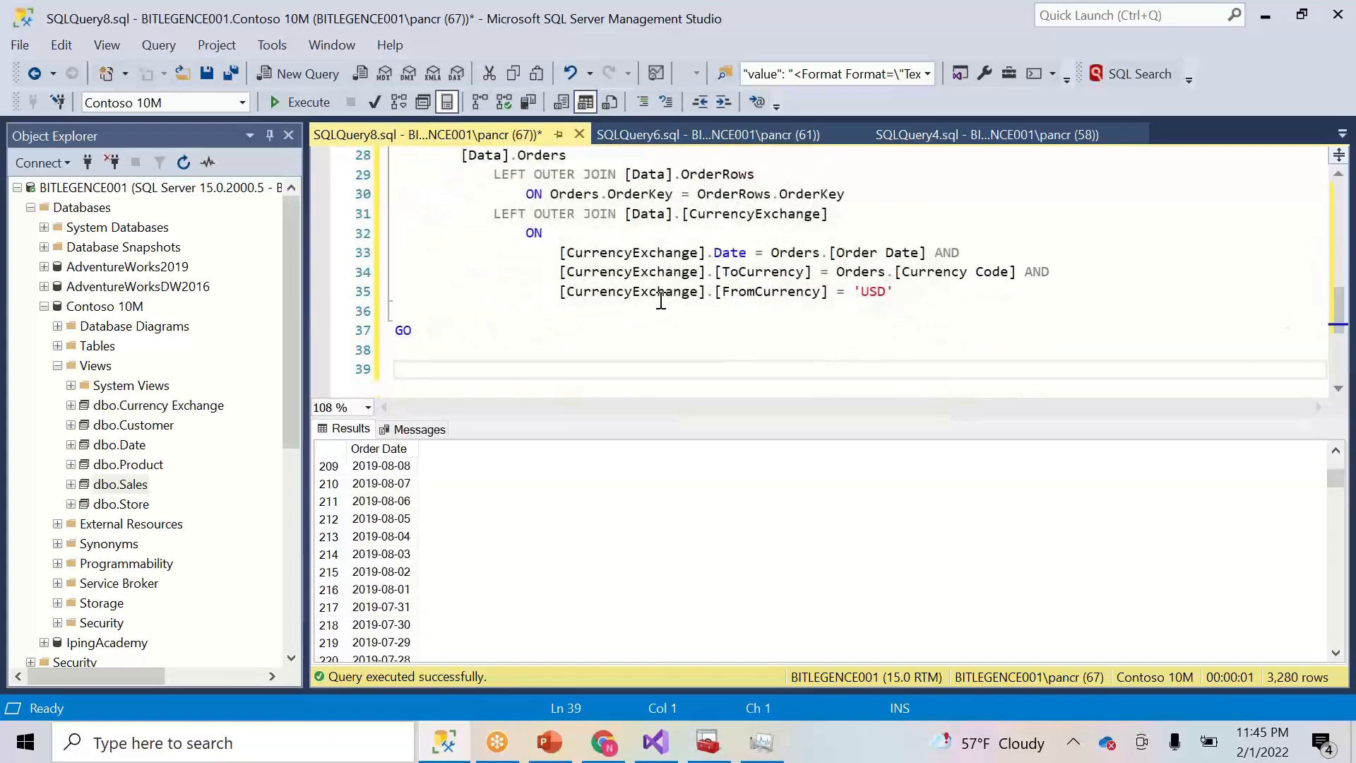
# - Write 'WHERE Data.Date' on the blank line after the joins, fixing the WGERE typo
pyautogui.click(551, 313)
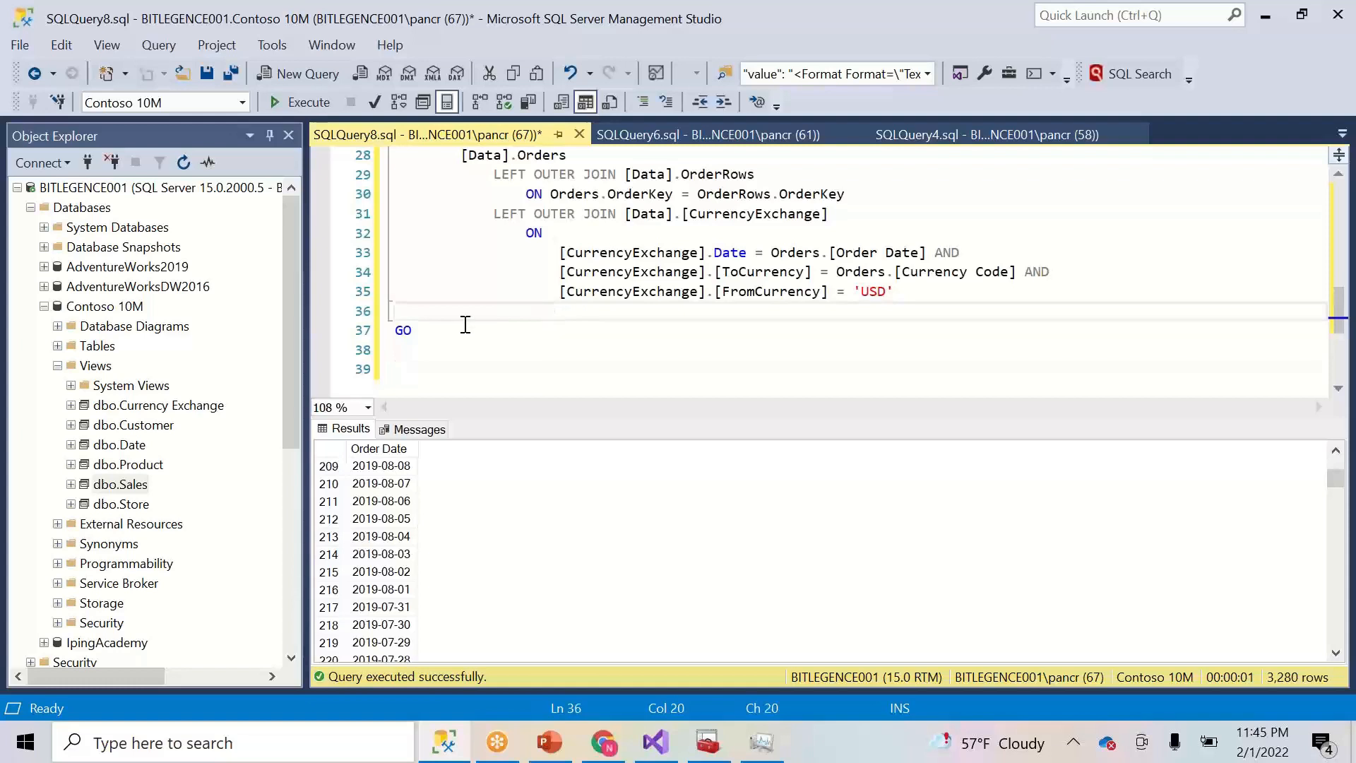
pyautogui.click(435, 313)
pyautogui.write('WGERE')
pyautogui.doubleClick(445, 312)
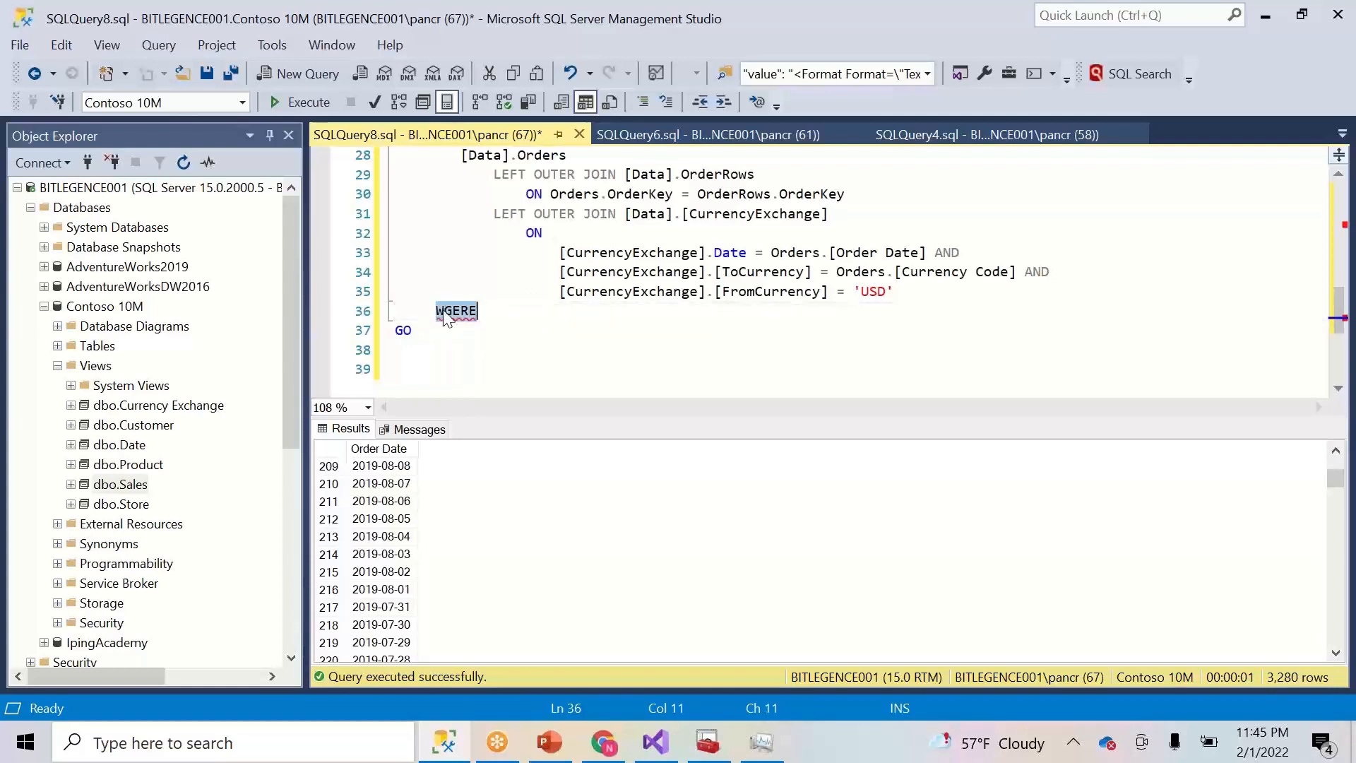
pyautogui.write('WHERE')
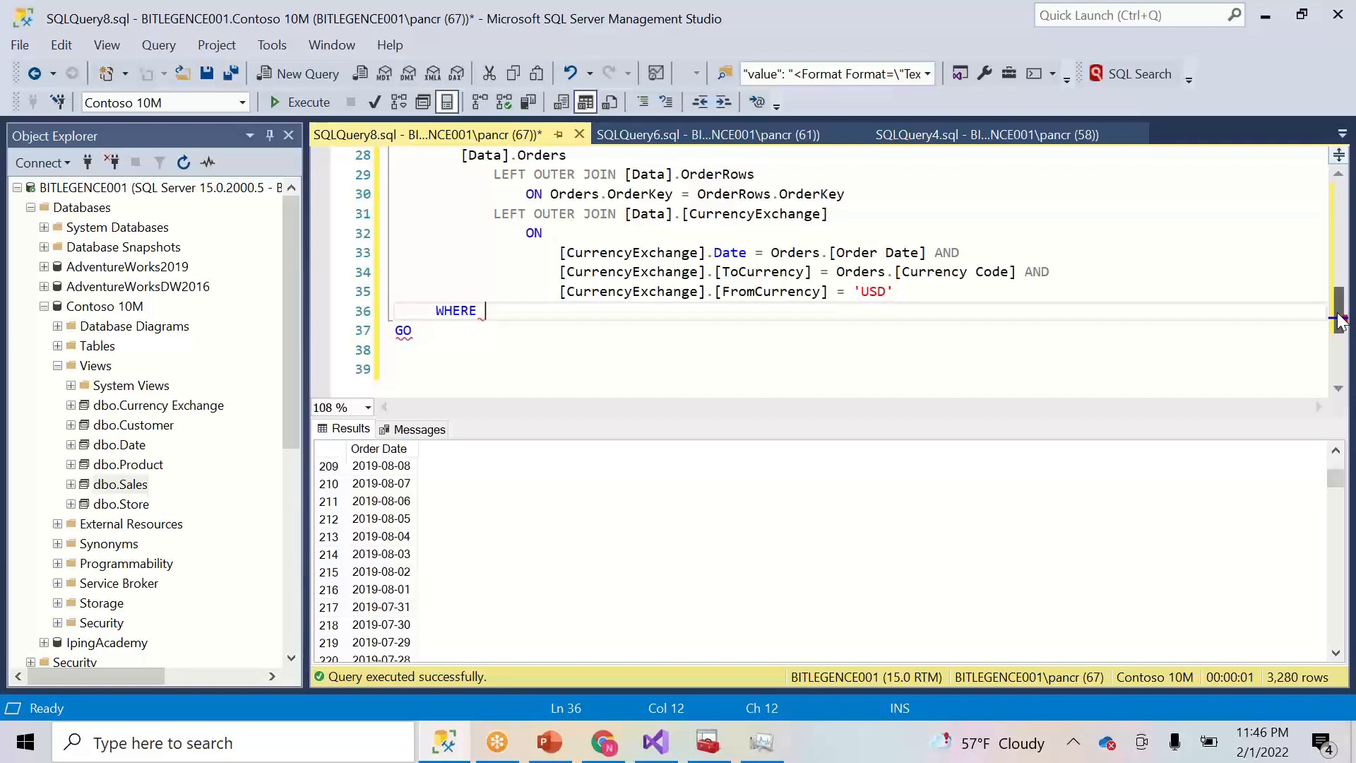
pyautogui.write('data')
pyautogui.press('Tab')
pyautogui.write('.da')
pyautogui.press('Tab')
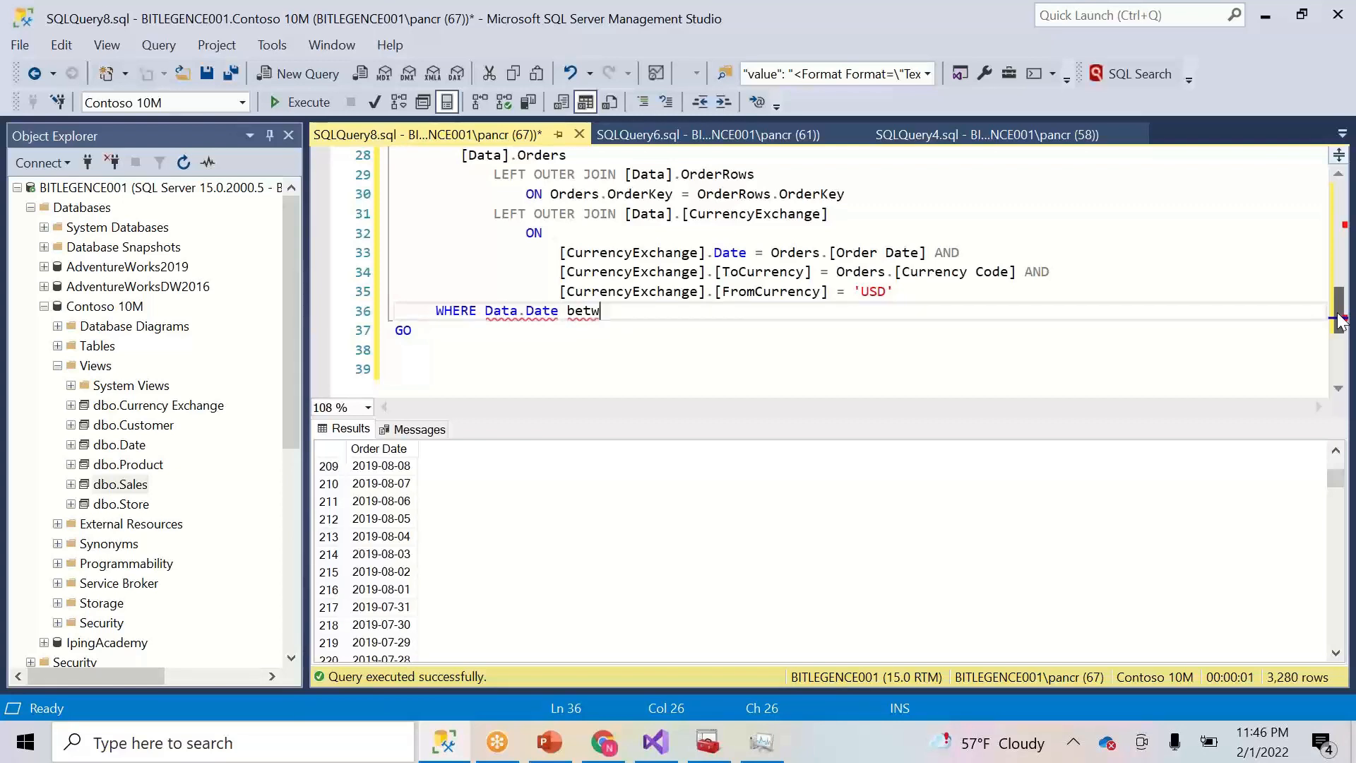
# - Add the filter WHERE YEAR(Data.Date) IN (2019,2020) on line 36
pyautogui.write('en')
pyautogui.press('BackSpace')
pyautogui.press('BackSpace')
pyautogui.press('BackSpace')
pyautogui.press('BackSpace')
pyautogui.press('BackSpace')
pyautogui.press('BackSpace')
pyautogui.press('BackSpace')
pyautogui.press('BackSpace')
pyautogui.press('BackSpace')
pyautogui.press('BackSpace')
pyautogui.press('BackSpace')
pyautogui.press('BackSpace')
pyautogui.press('BackSpace')
pyautogui.press('BackSpace')
pyautogui.press('BackSpace')
pyautogui.press('BackSpace')
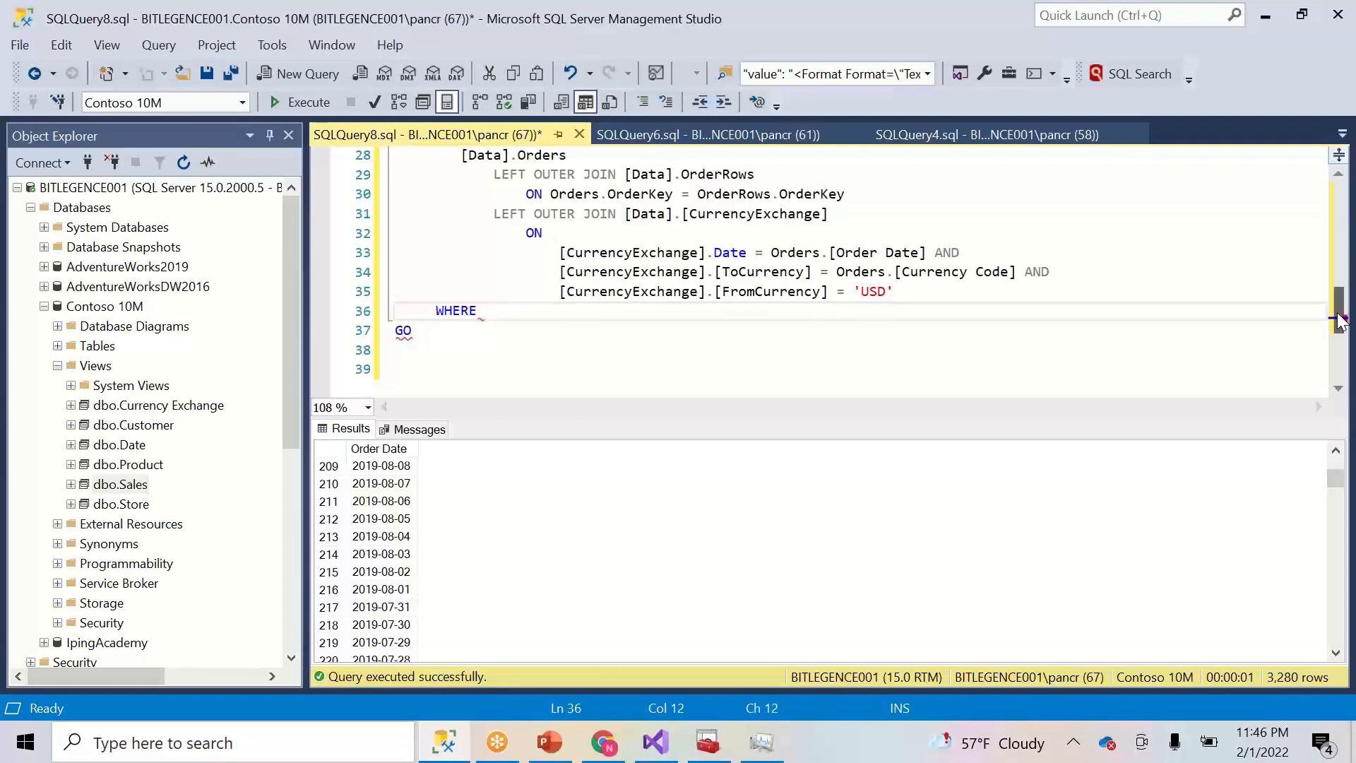
pyautogui.write('Year')
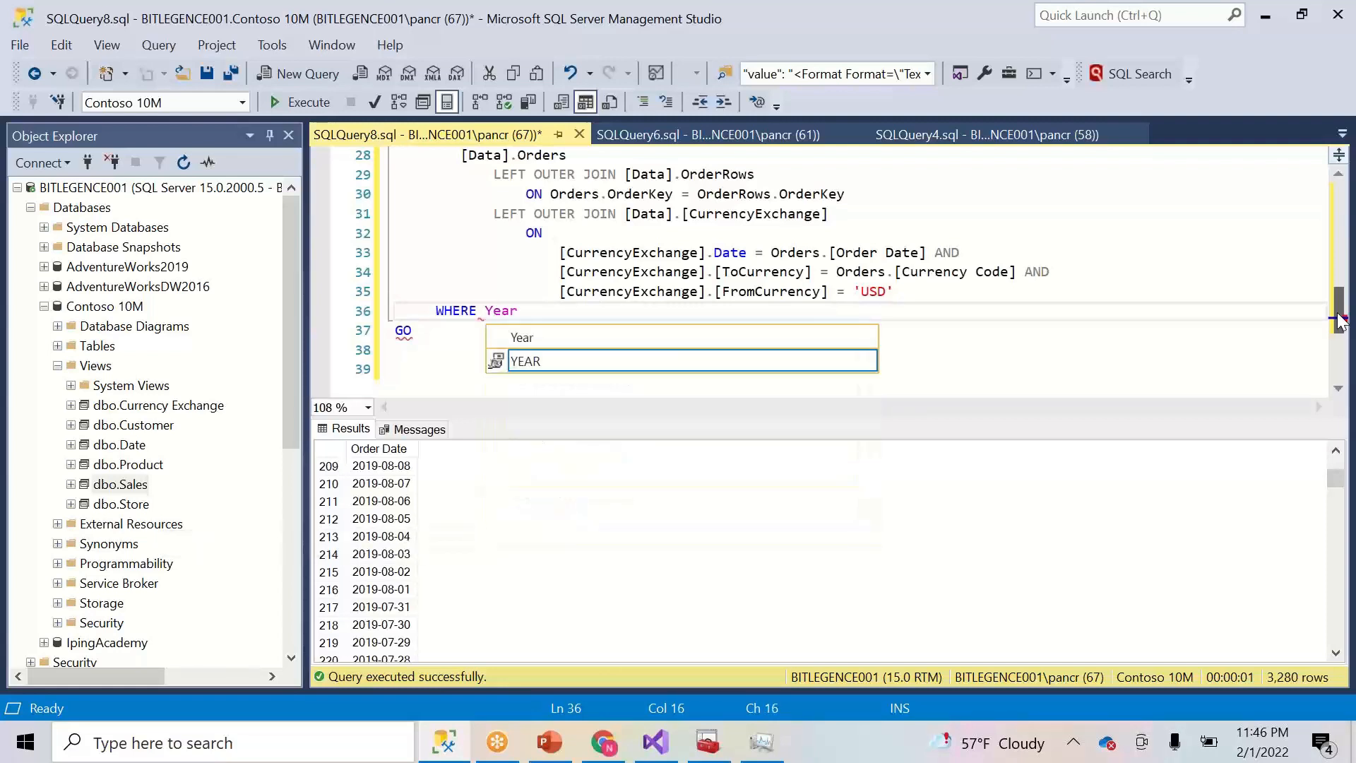
pyautogui.press('Tab')
pyautogui.write('(')
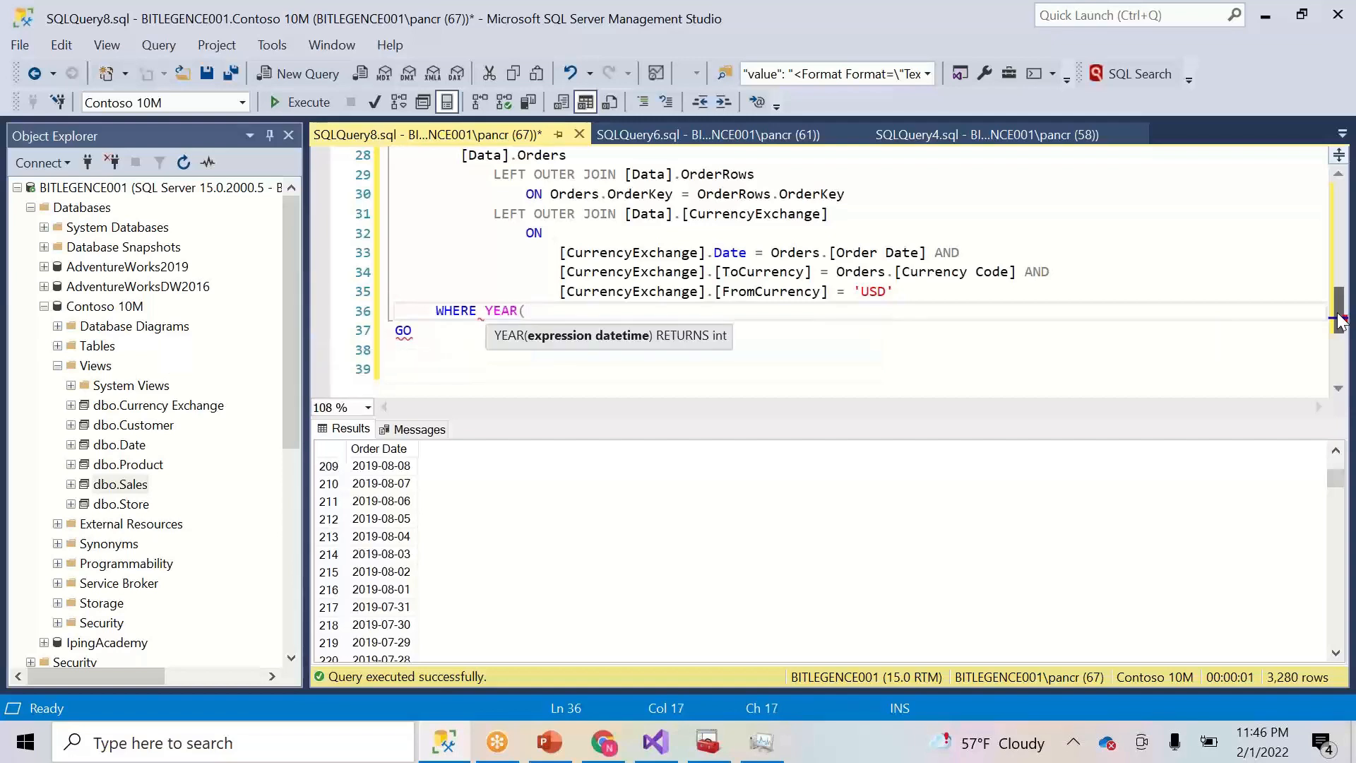
pyautogui.write('Data.Date) ')
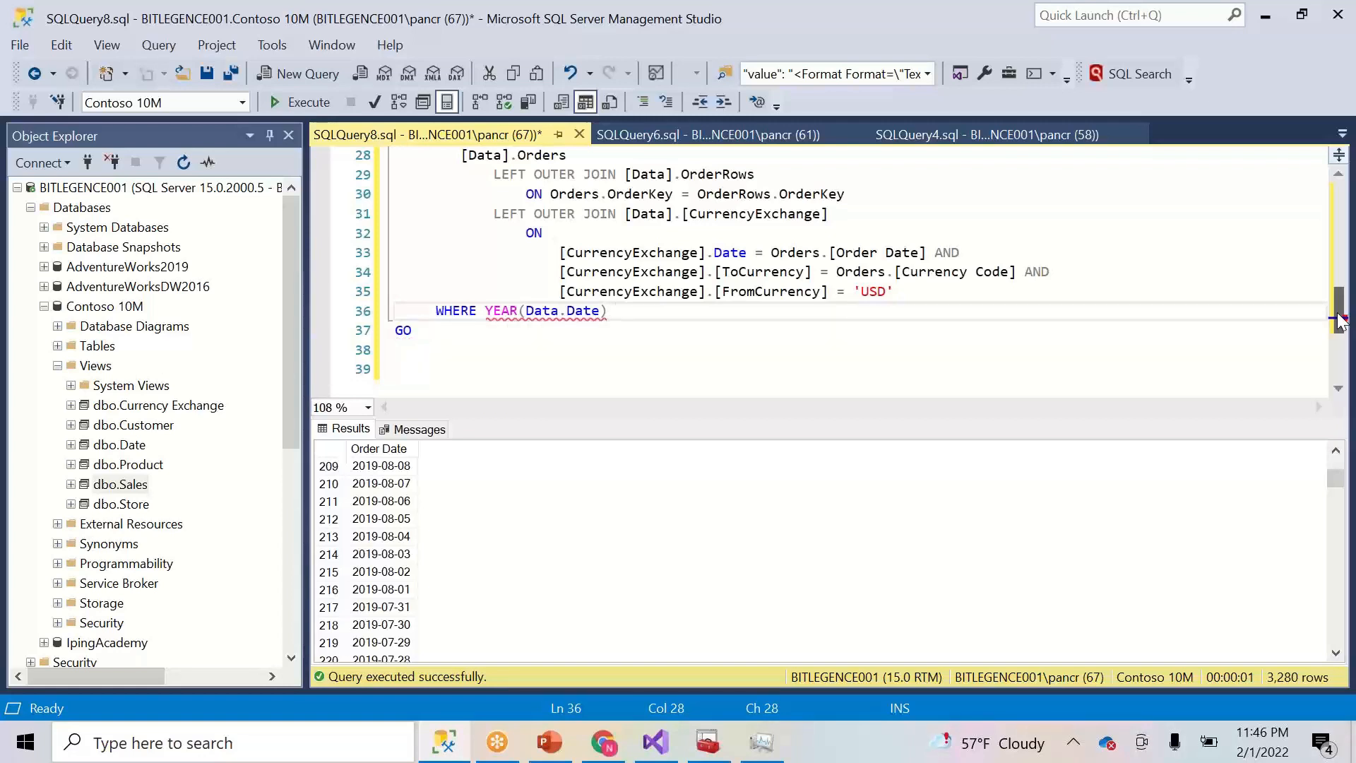
pyautogui.write('IN (2019,20')
pyautogui.write('2019,202')
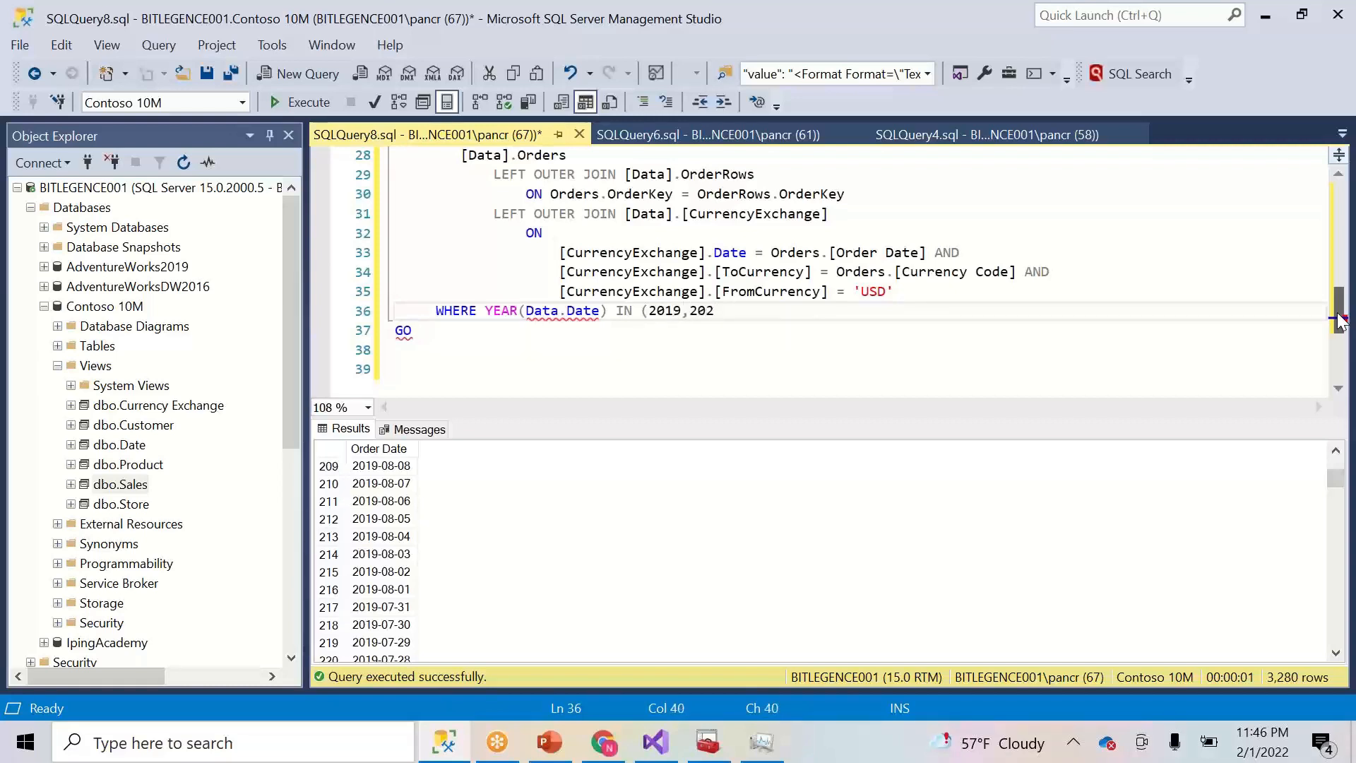
pyautogui.write('0)')
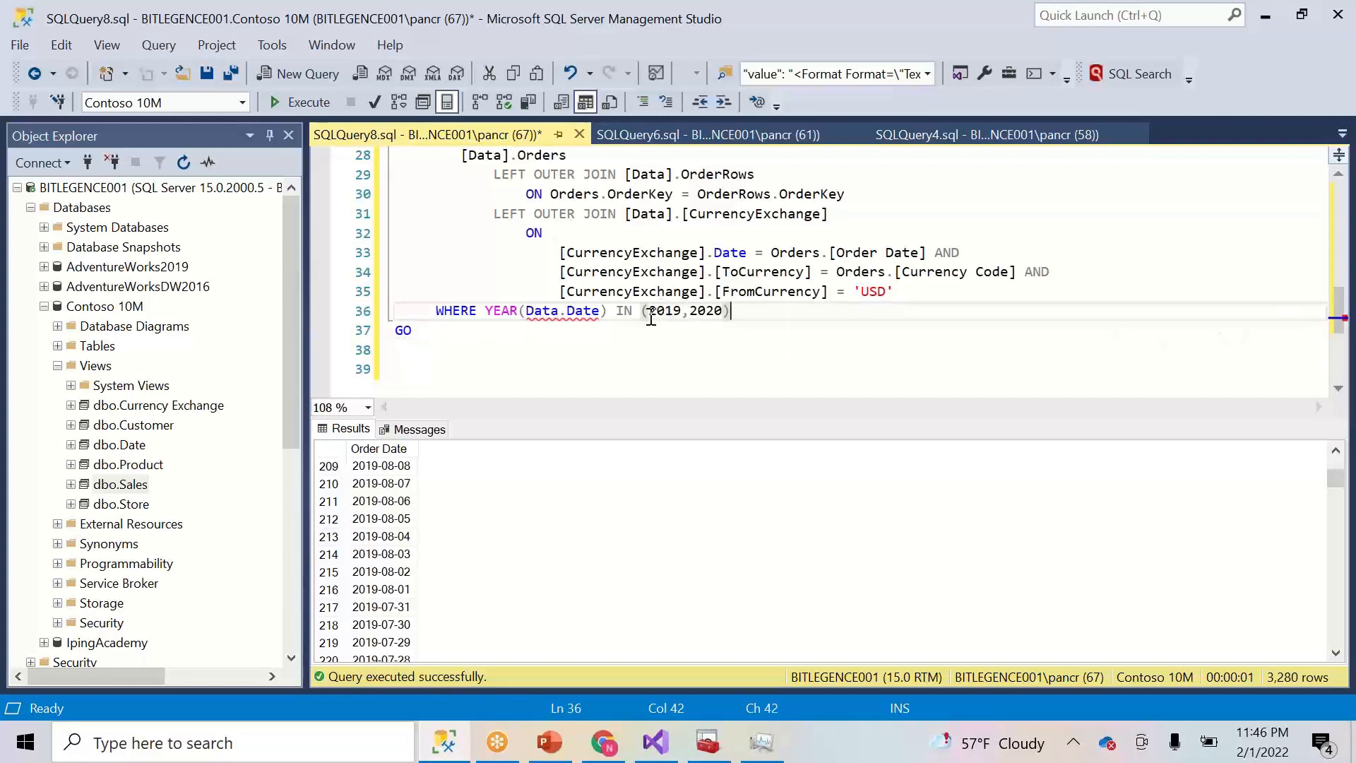
# - Put brackets around Date in the filter to make Data.[Date]
pyautogui.click(565, 311)
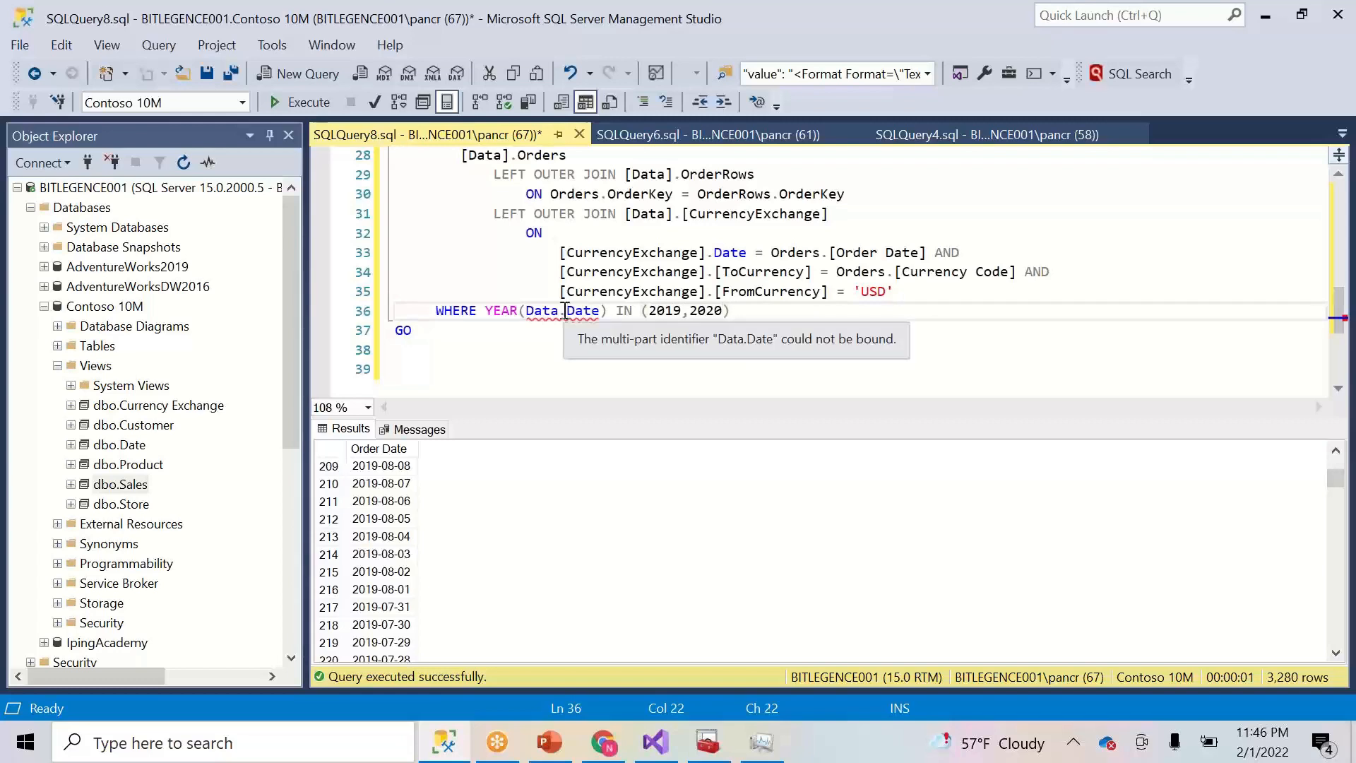
pyautogui.write('[')
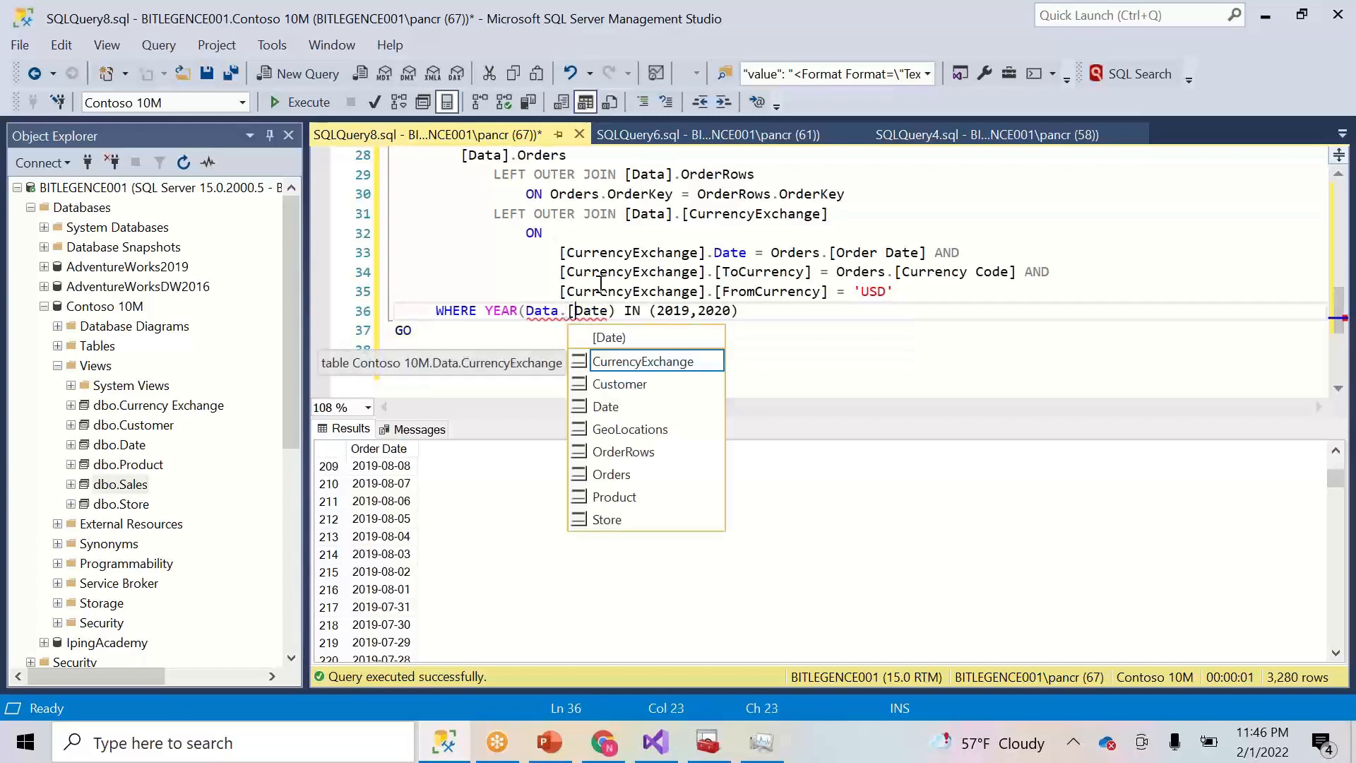
pyautogui.click(614, 279)
pyautogui.click(609, 312)
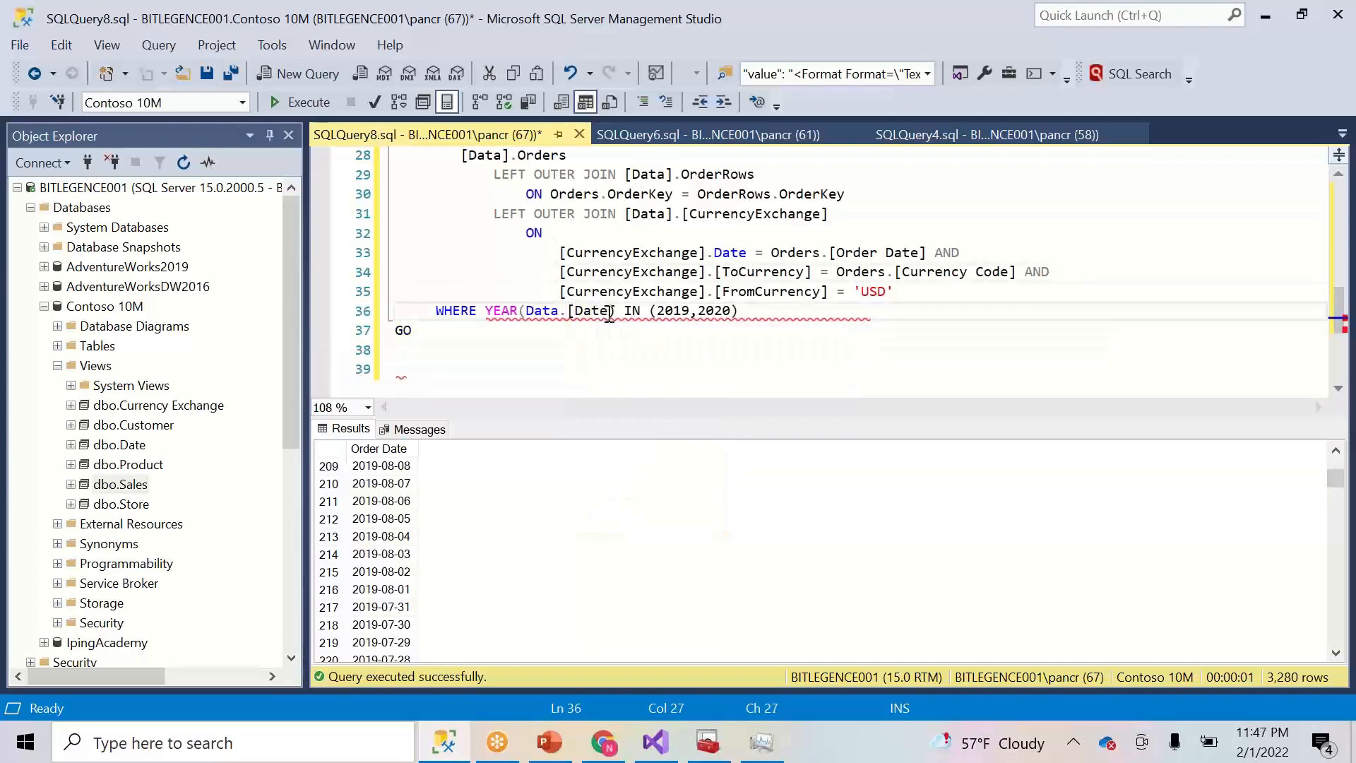
pyautogui.write(']')
pyautogui.click(682, 250)
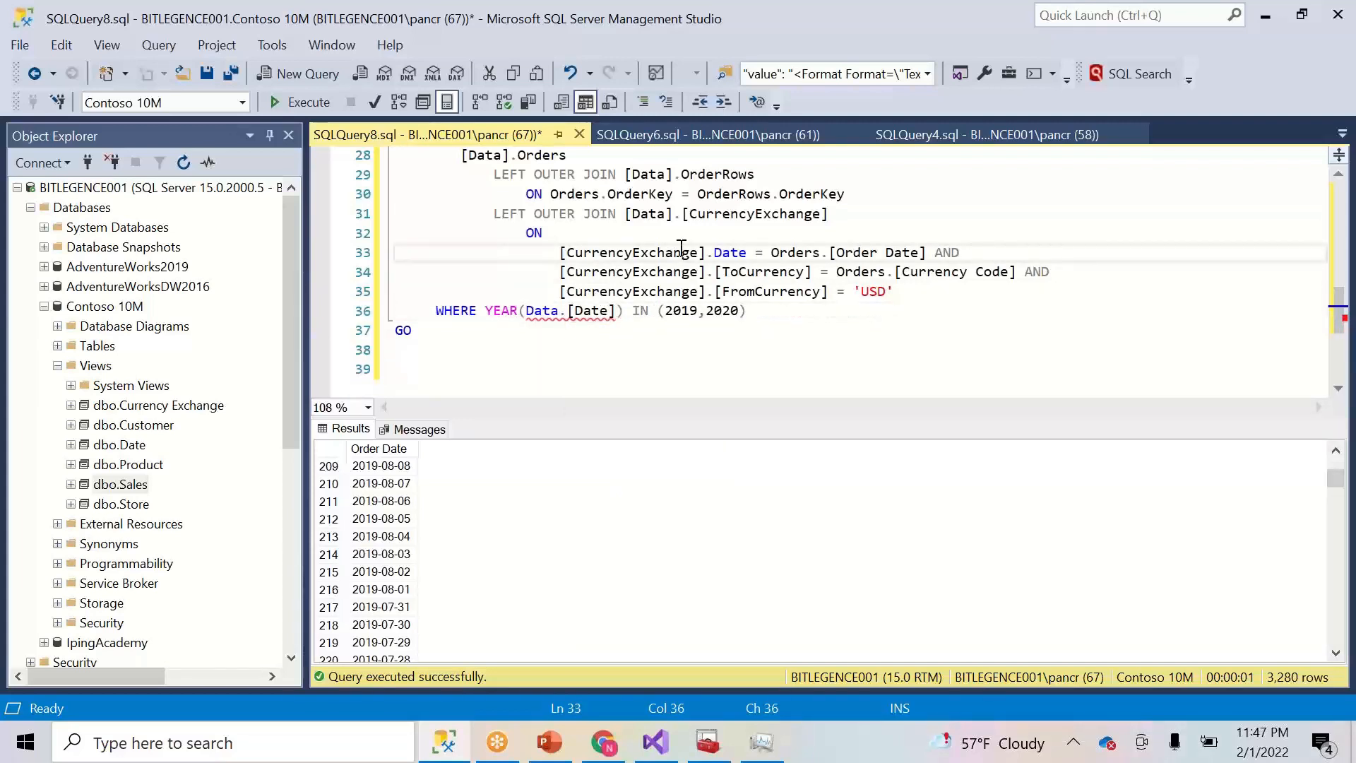
# - Bracket Data as [Data].[Date] and select the ALTER VIEW script
pyautogui.moveTo(547, 319)
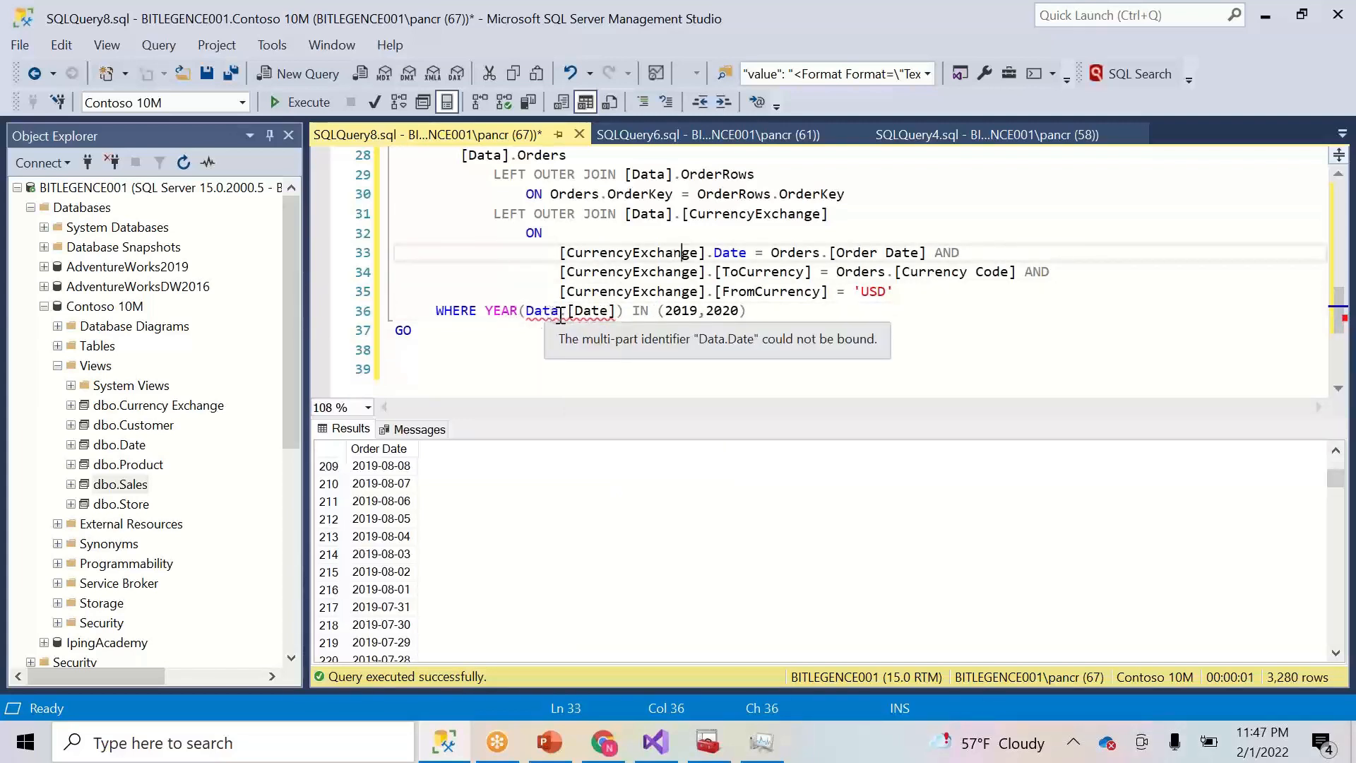
pyautogui.click(560, 312)
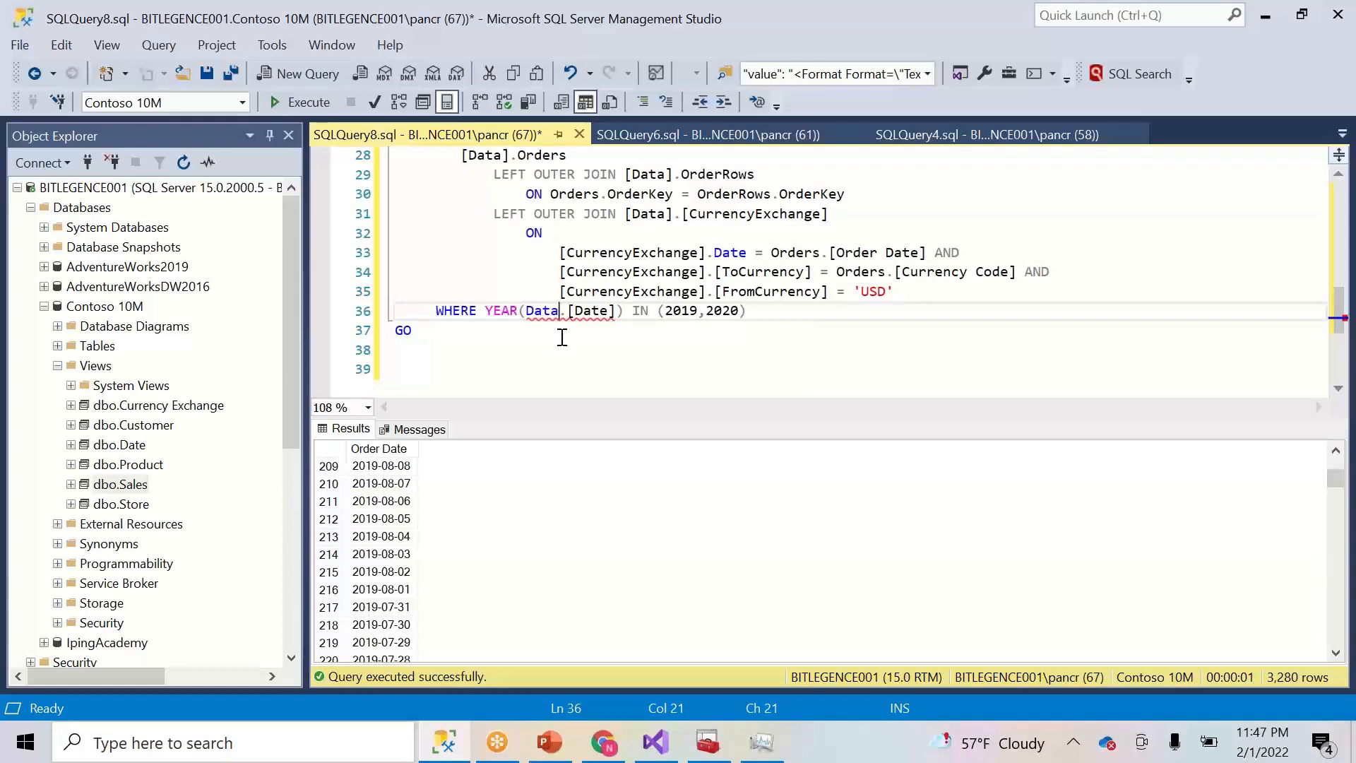
pyautogui.write(']')
pyautogui.click(527, 313)
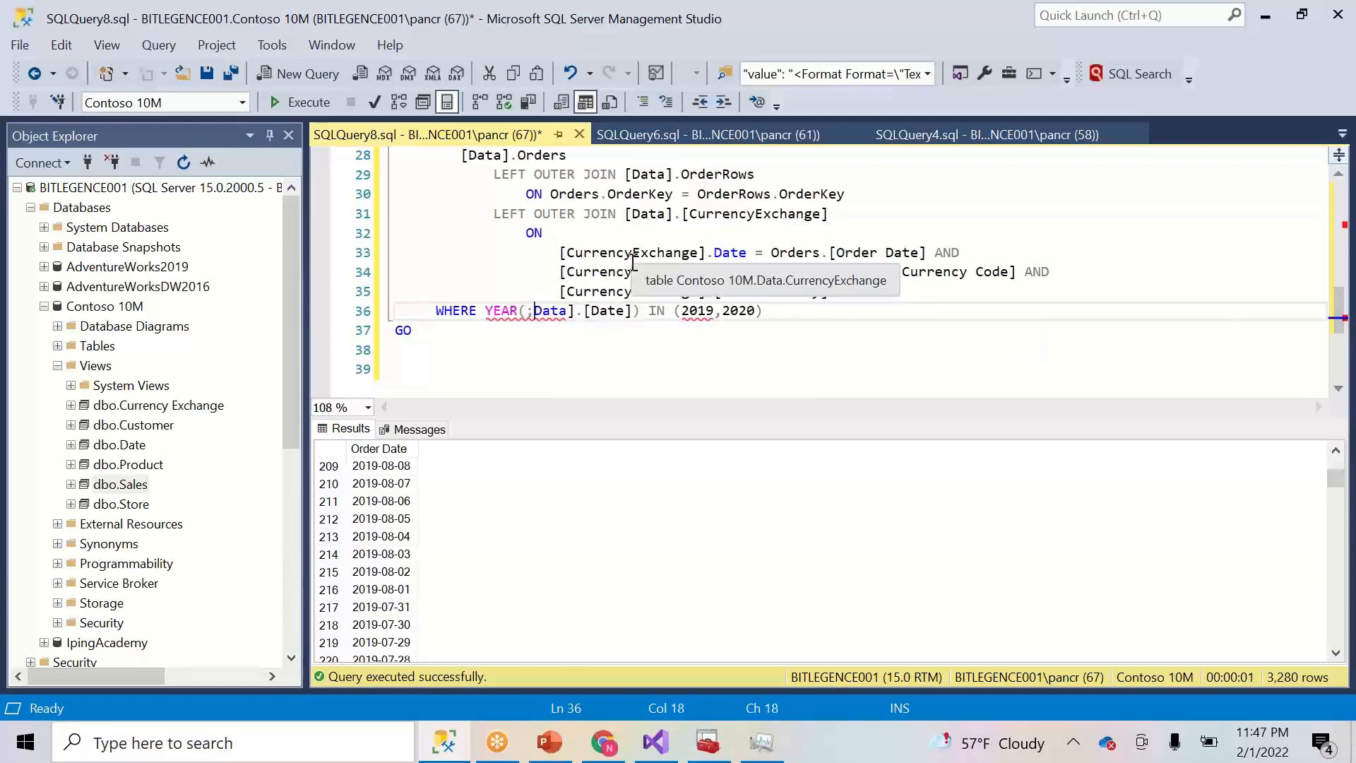
pyautogui.write('[')
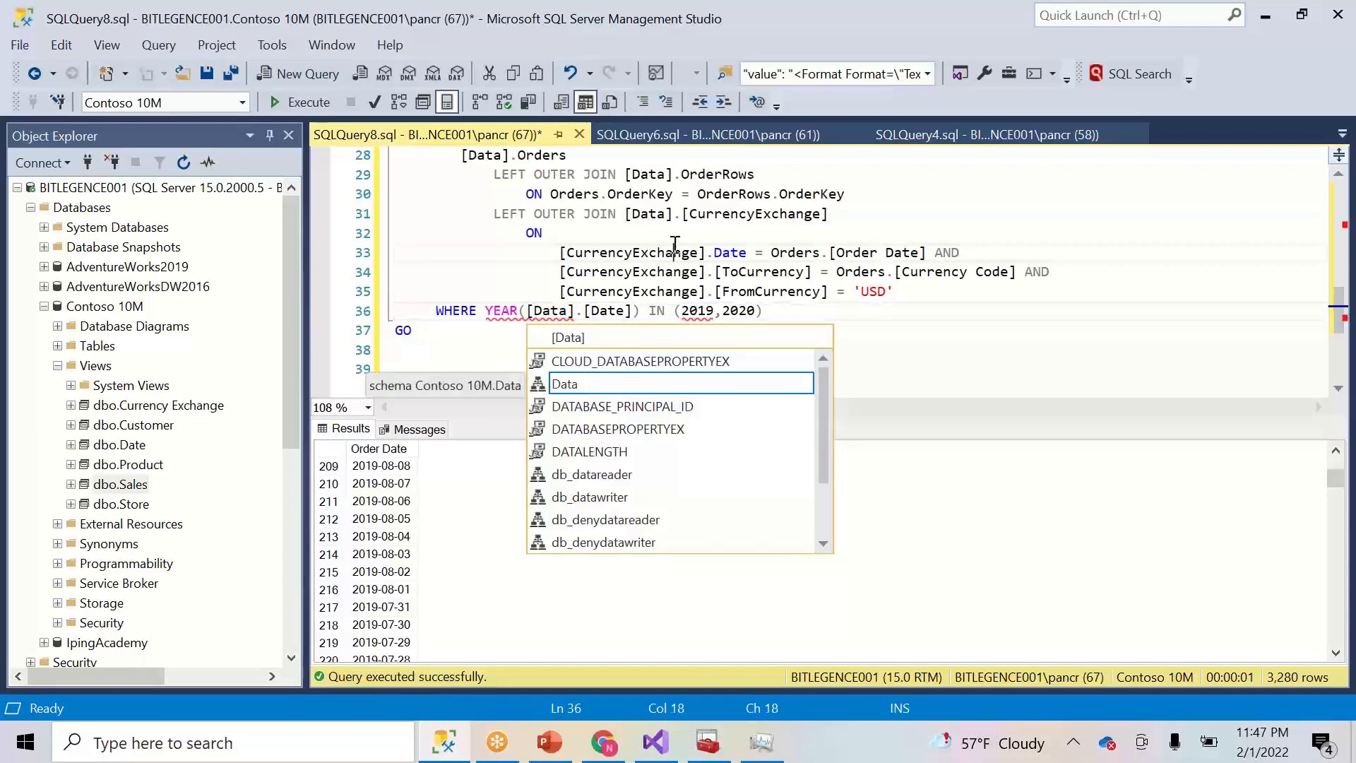
pyautogui.click(674, 249)
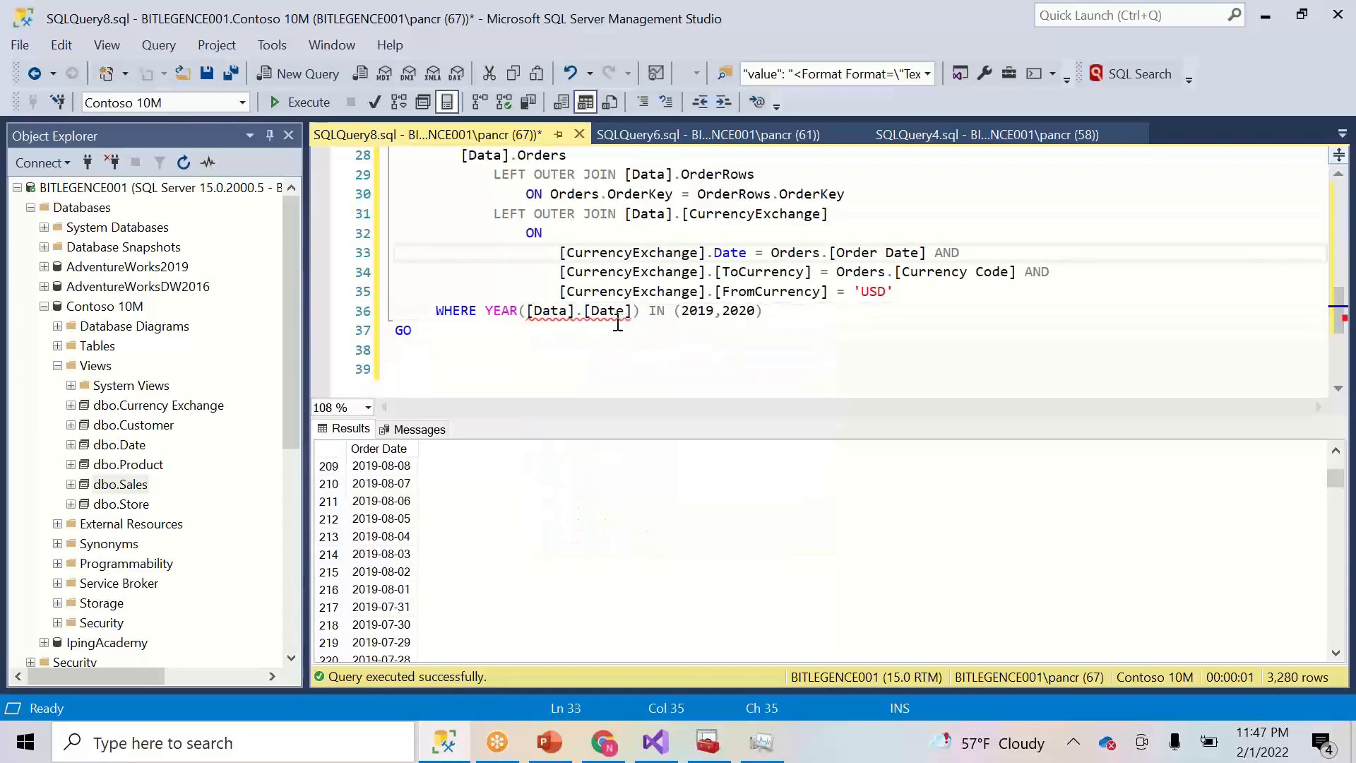
pyautogui.click(595, 320)
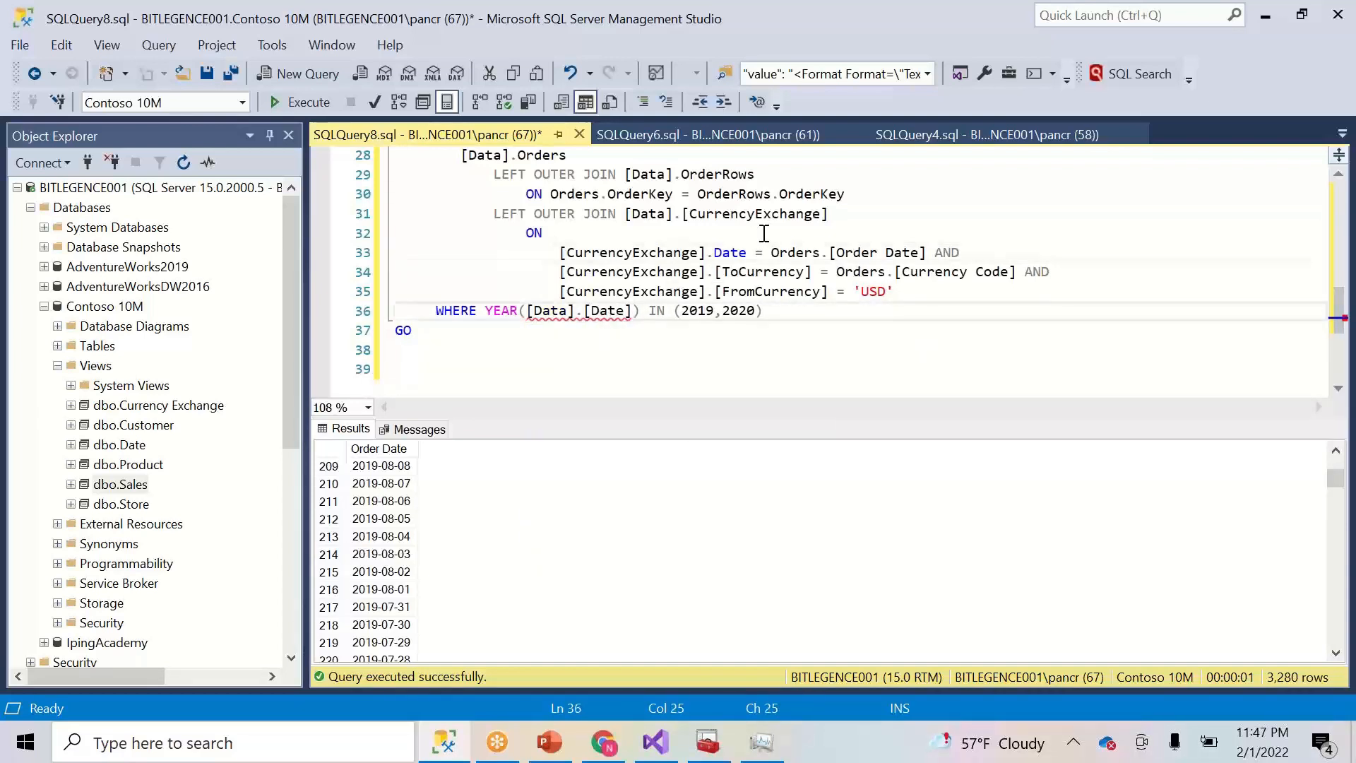
pyautogui.moveTo(1345, 316)
pyautogui.mouseDown()
pyautogui.moveTo(1344, 211)
pyautogui.moveTo(1345, 326)
pyautogui.mouseUp()
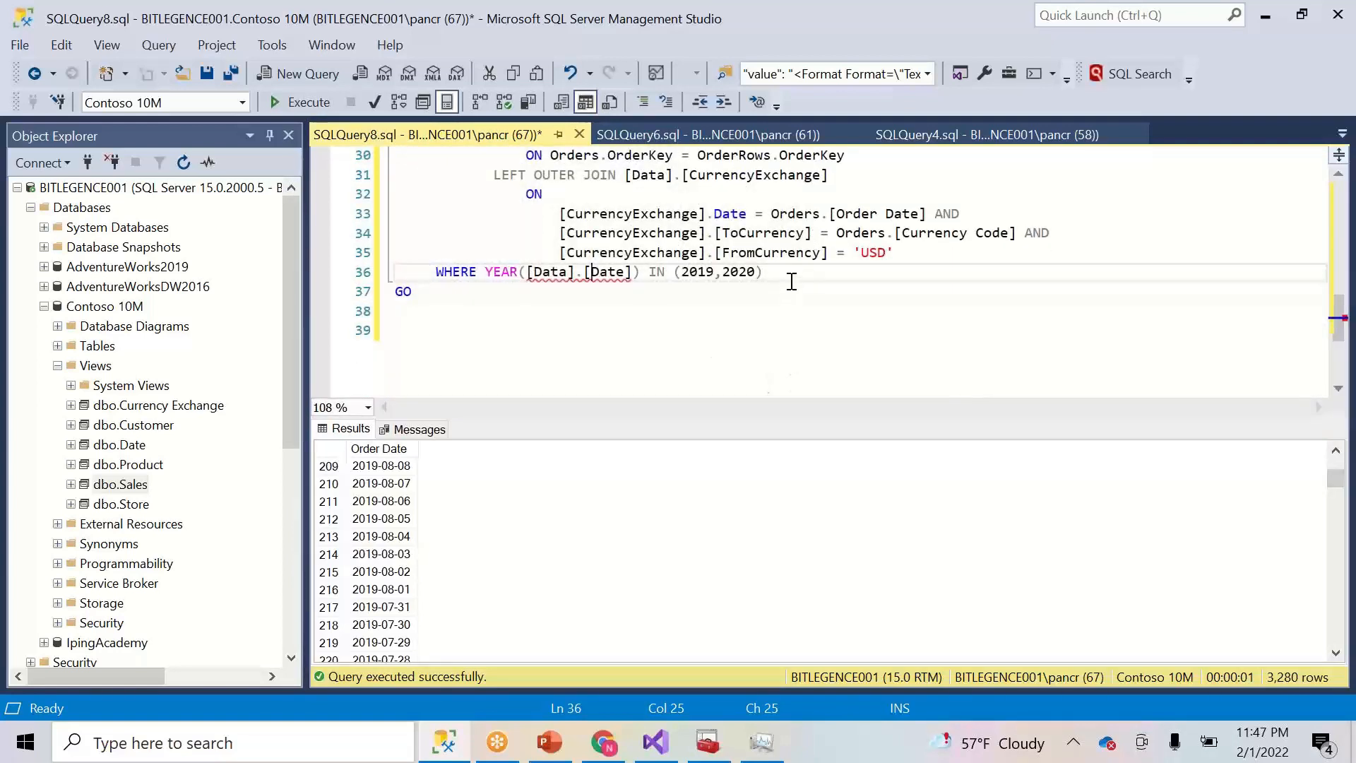
pyautogui.moveTo(791, 275); pyautogui.dragTo(396, 181)
# - Execute the altered Sales view script, which fails to bind Data.Date
pyautogui.click(287, 101)
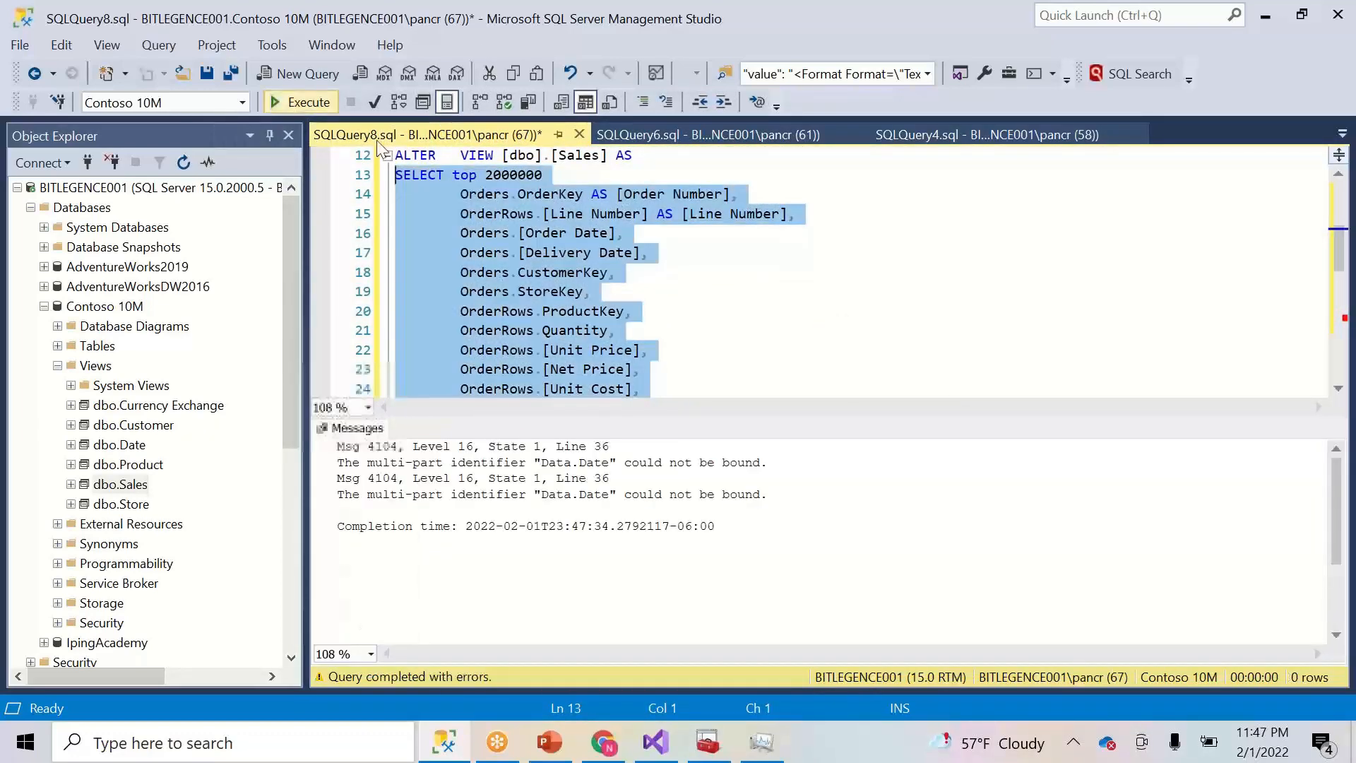
pyautogui.click(642, 384)
pyautogui.press('Down')
pyautogui.press('Down')
pyautogui.press('Down')
pyautogui.press('Down')
pyautogui.press('Down')
pyautogui.press('Down')
pyautogui.press('Down')
pyautogui.press('Down')
pyautogui.press('Down')
pyautogui.press('Down')
pyautogui.press('Down')
pyautogui.press('Down')
pyautogui.press('Down')
pyautogui.press('Down')
pyautogui.press('Down')
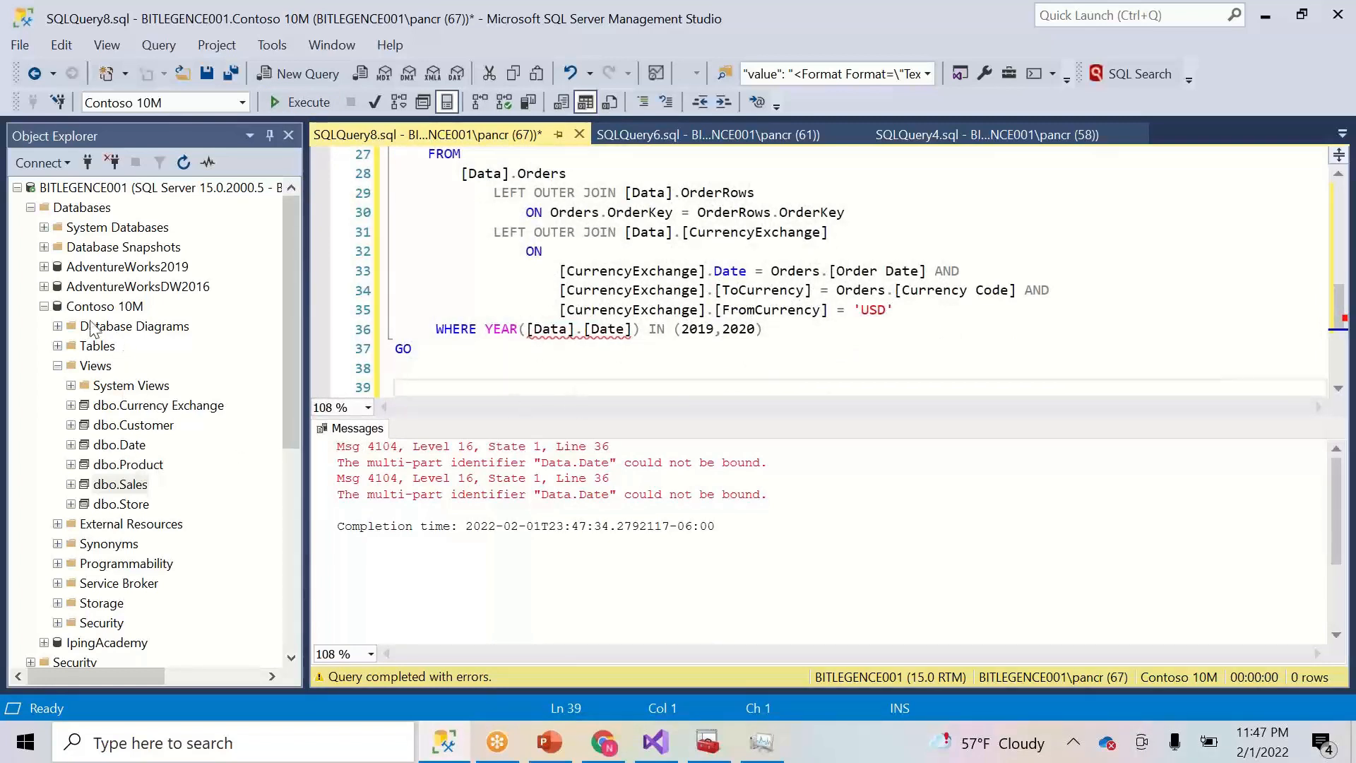
# - Expand Tables, drag Data.Date into the year filter, and delete the duplicate reference
pyautogui.click(57, 345)
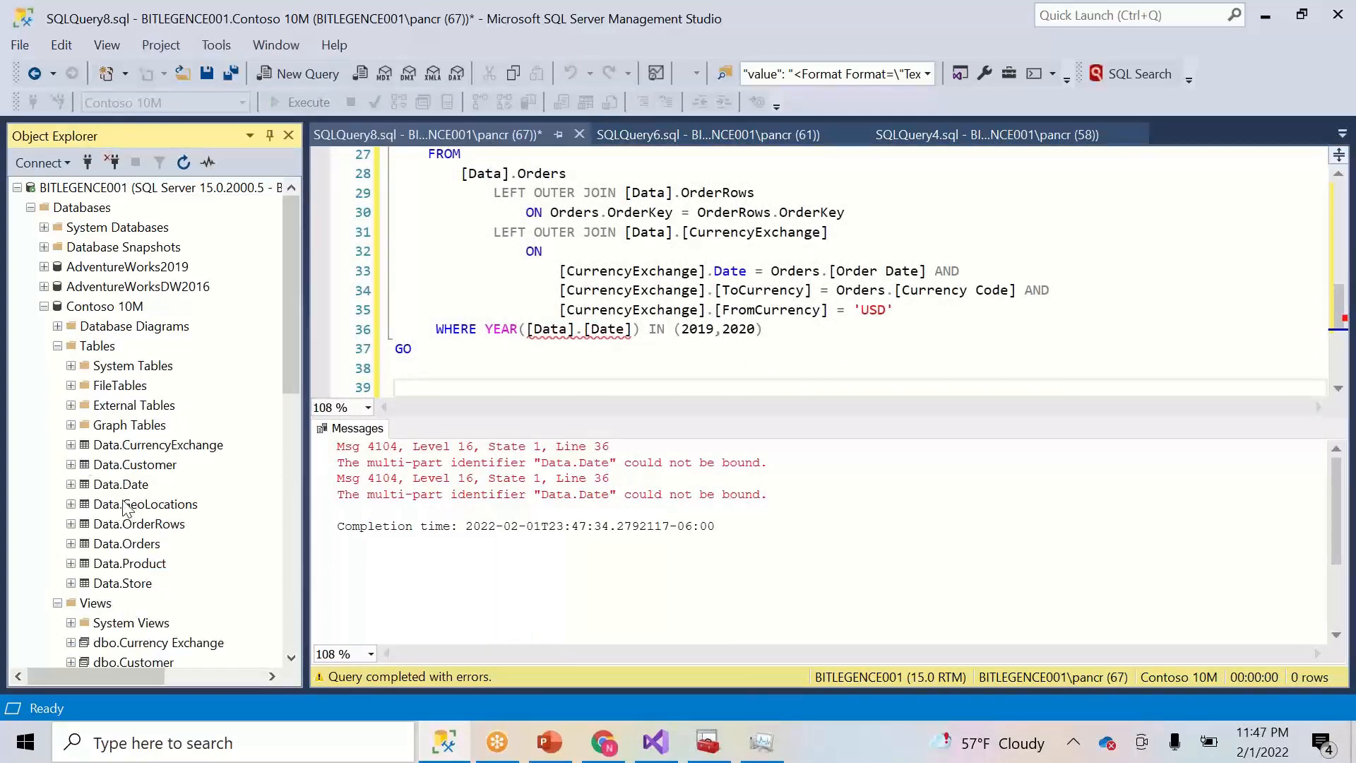
pyautogui.moveTo(128, 488); pyautogui.dragTo(527, 332)
pyautogui.click(741, 332)
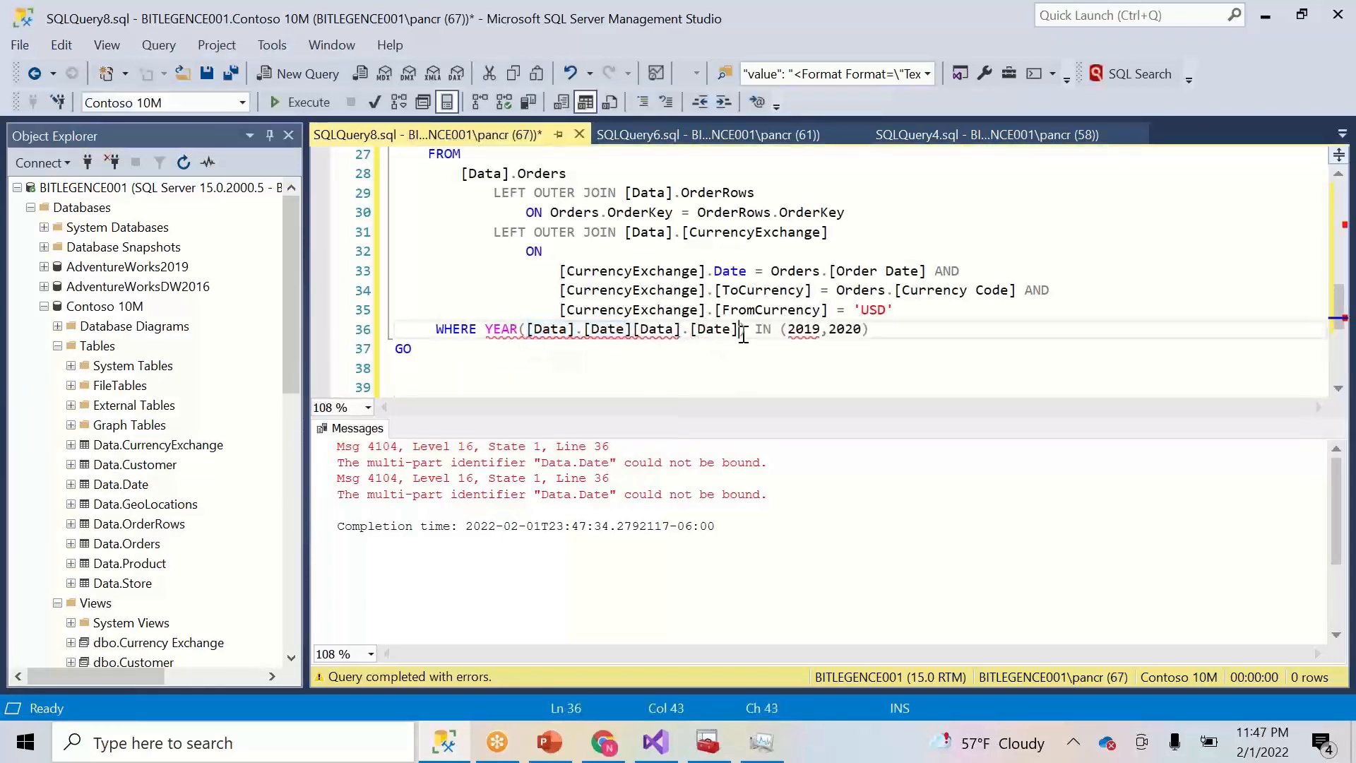
pyautogui.press('BackSpace')
pyautogui.press('BackSpace')
pyautogui.press('BackSpace')
pyautogui.press('BackSpace')
pyautogui.press('BackSpace')
pyautogui.press('BackSpace')
pyautogui.press('BackSpace')
pyautogui.press('BackSpace')
pyautogui.press('BackSpace')
pyautogui.press('BackSpace')
pyautogui.press('BackSpace')
pyautogui.press('BackSpace')
pyautogui.press('BackSpace')
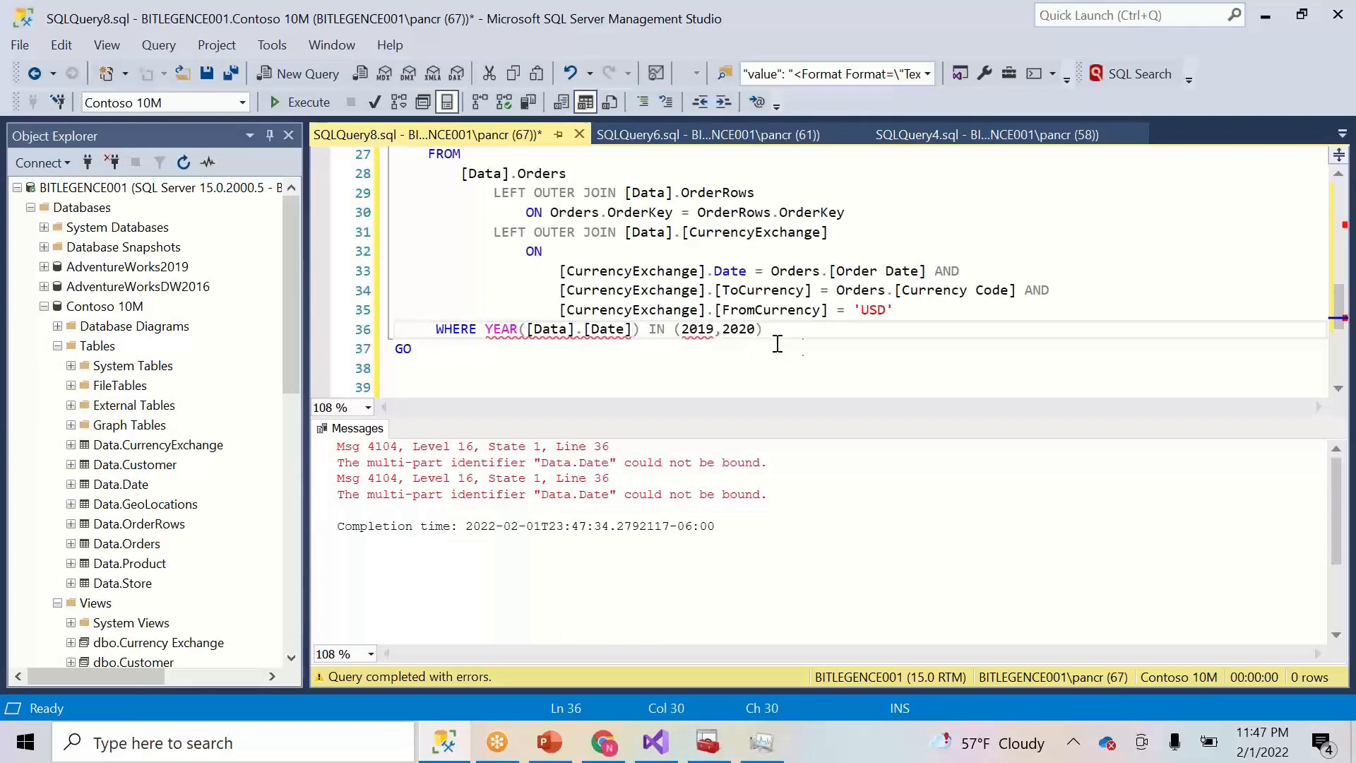
pyautogui.click(833, 332)
pyautogui.moveTo(831, 334); pyautogui.dragTo(616, 368)
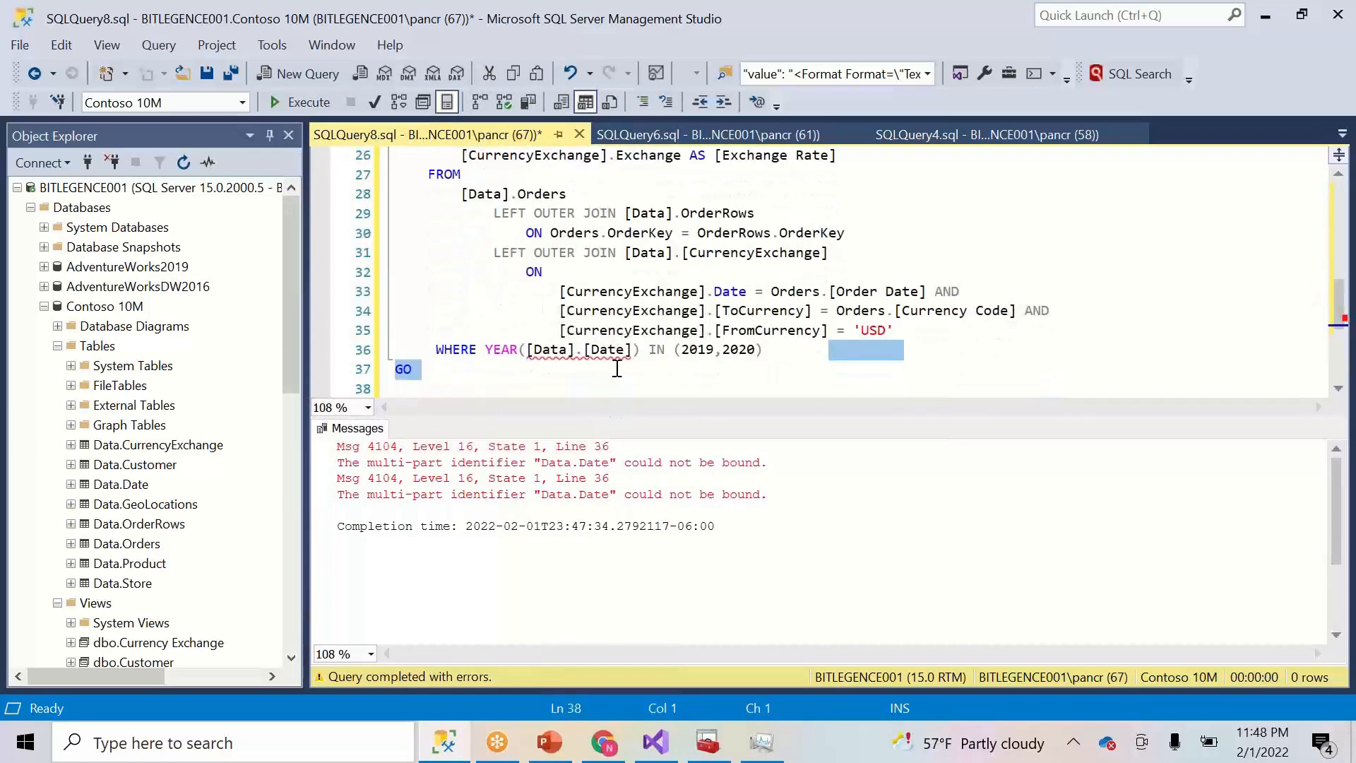
# - Strip the brackets to leave Data.[Date], then select Orders.[Order Date] on line 33
pyautogui.click(578, 351)
pyautogui.press('BackSpace')
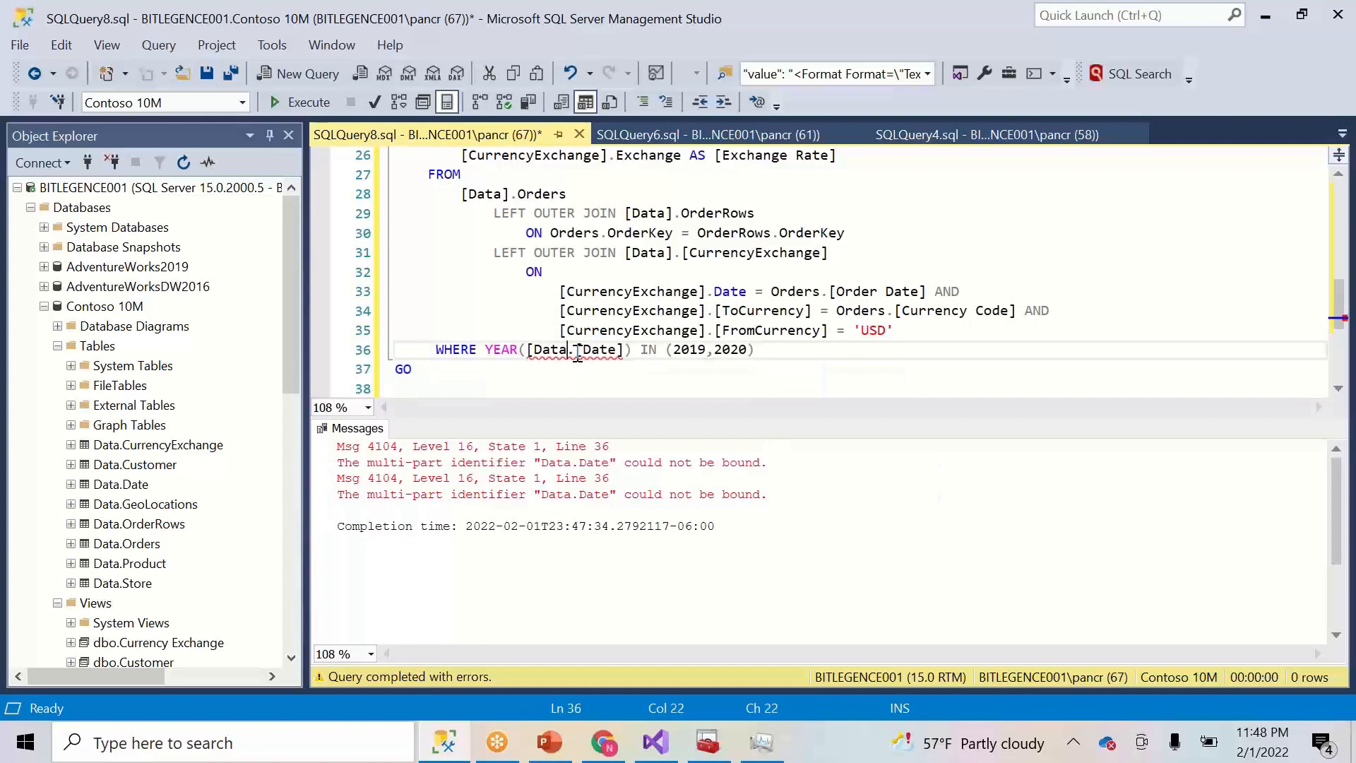
pyautogui.click(537, 351)
pyautogui.press('BackSpace')
pyautogui.click(613, 351)
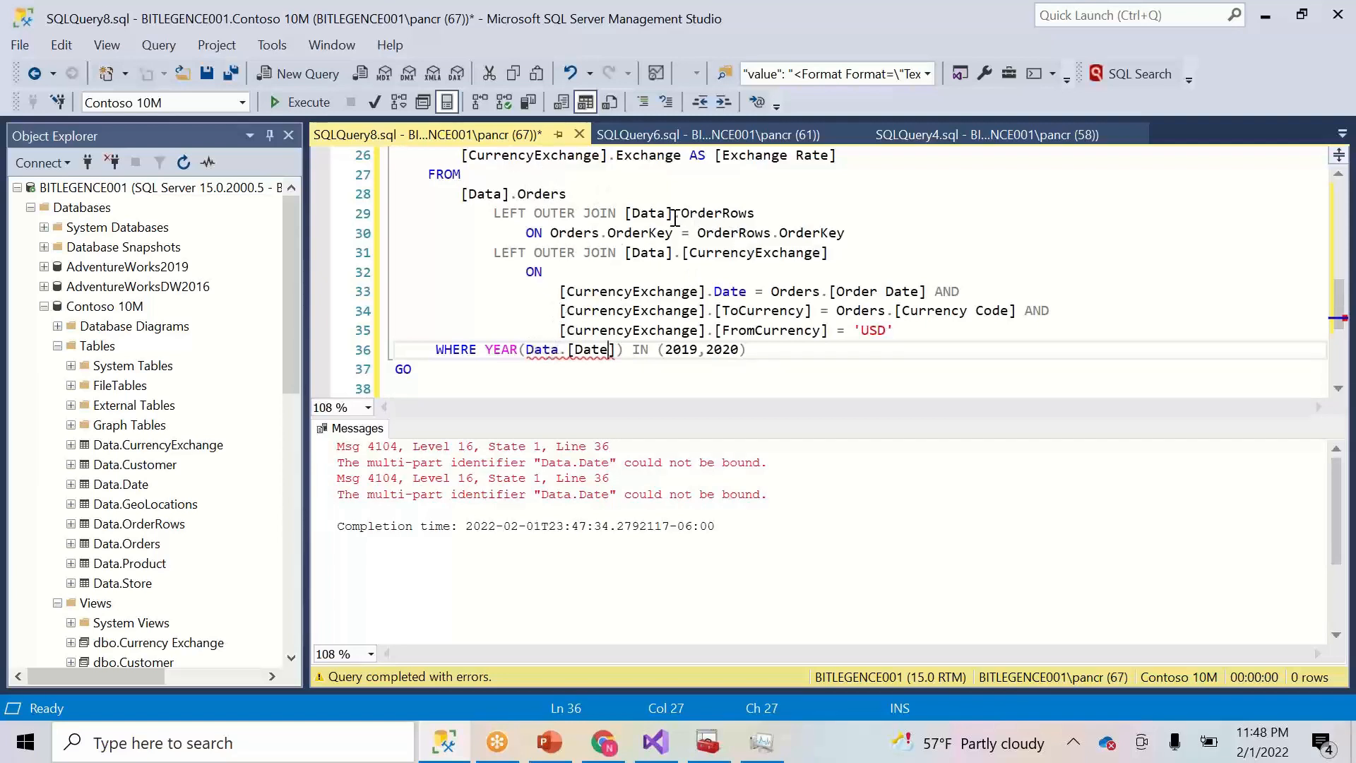
pyautogui.moveTo(927, 291); pyautogui.dragTo(775, 297)
pyautogui.hotkey('ctrl', 'c')
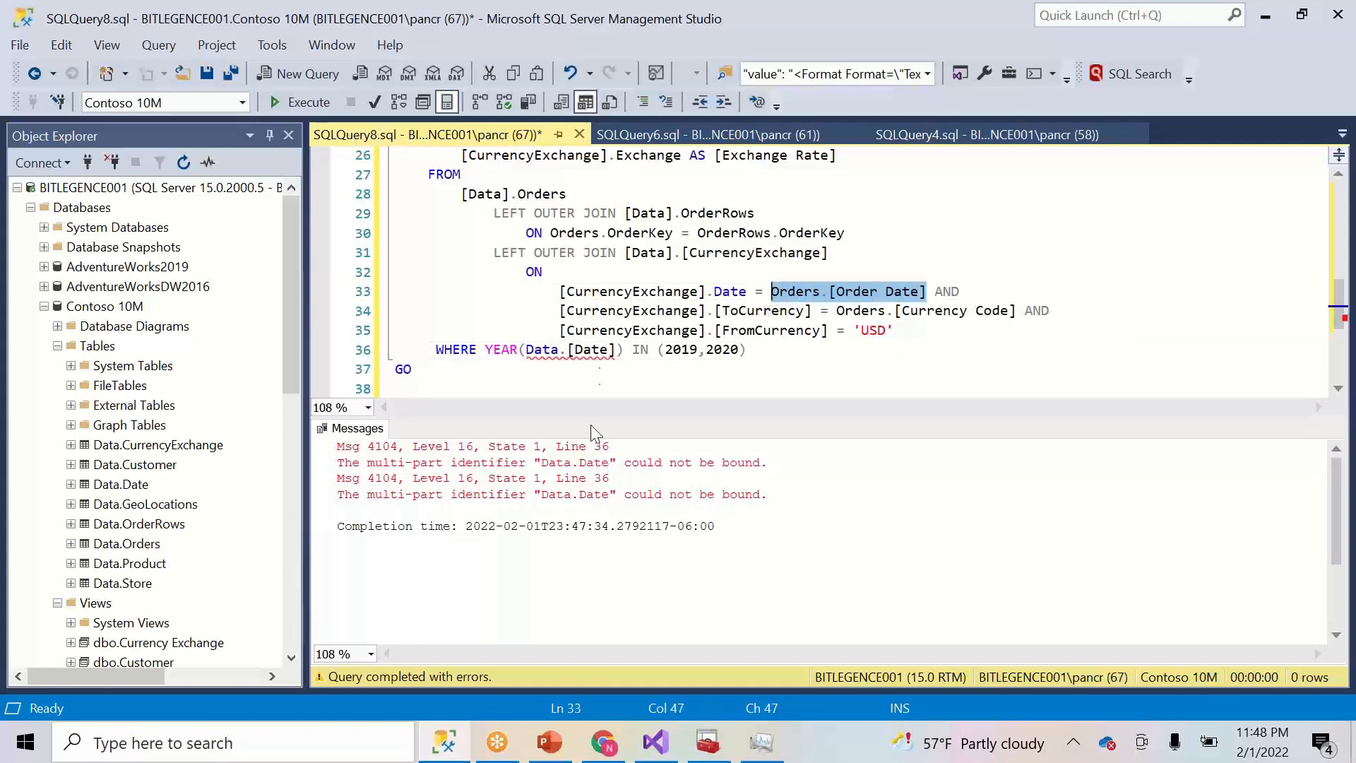
# - Replace Data.[Date] in the year filter with Orders.[Order Date]
pyautogui.click(621, 351)
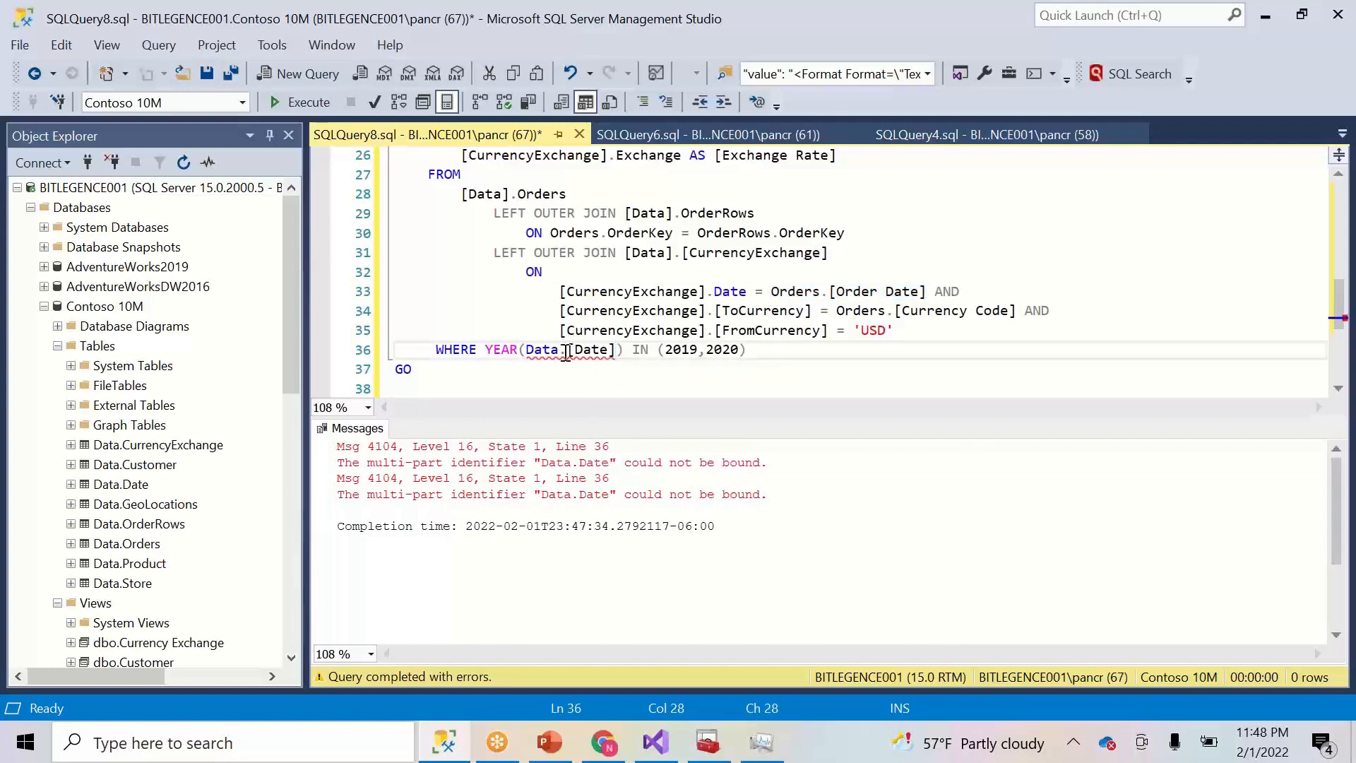
pyautogui.moveTo(524, 351); pyautogui.dragTo(618, 357)
pyautogui.hotkey('ctrl', 'v')
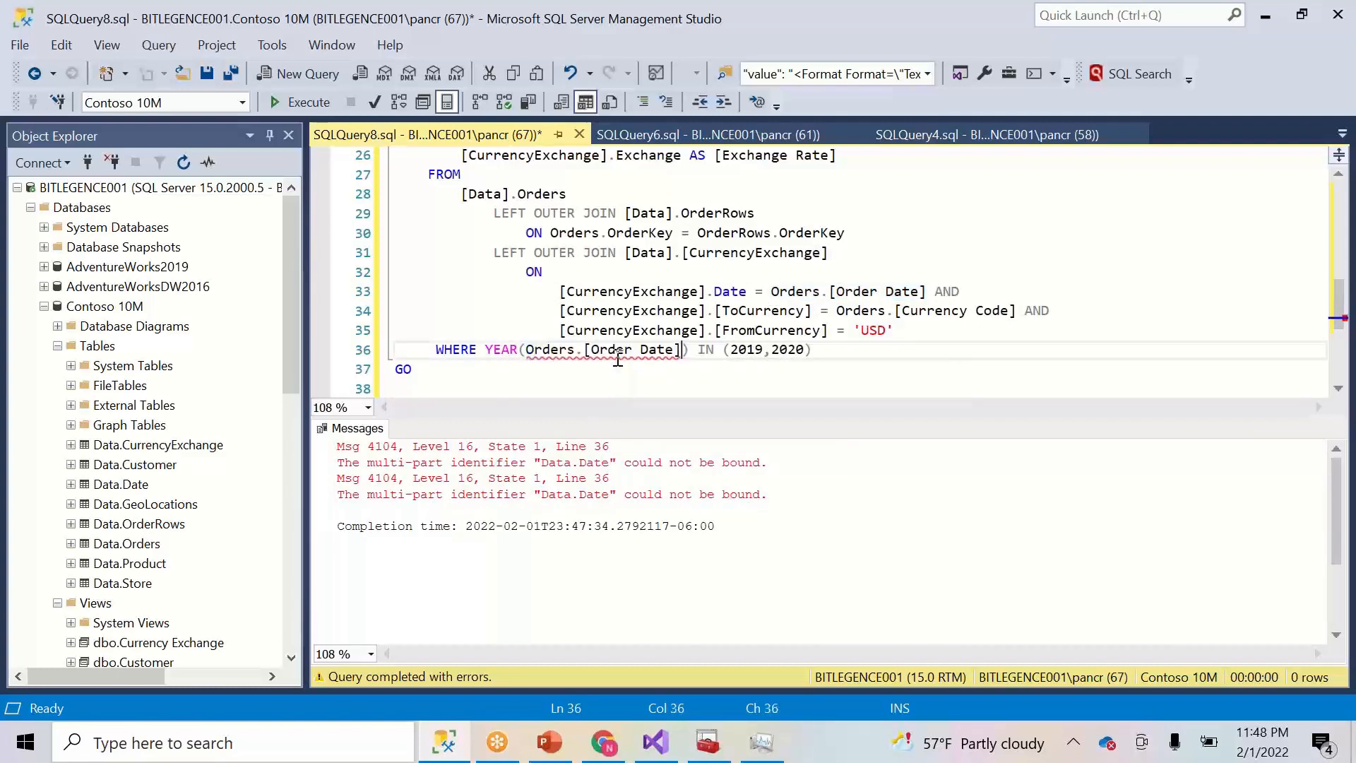
# - Delete the top 2000000 row limit from the SELECT on line 13
pyautogui.click(863, 363)
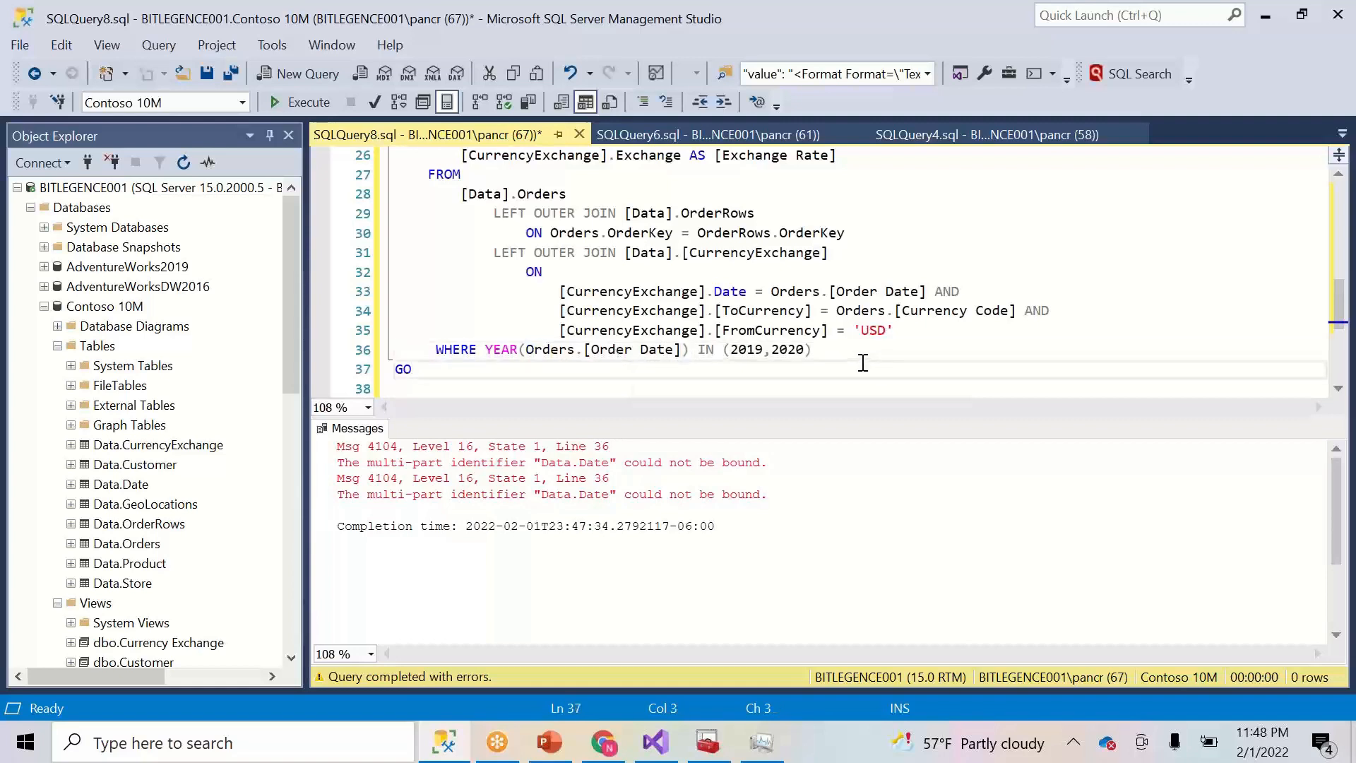
pyautogui.hotkey('ctrl', 'a')
pyautogui.scroll(8, 636, 248)
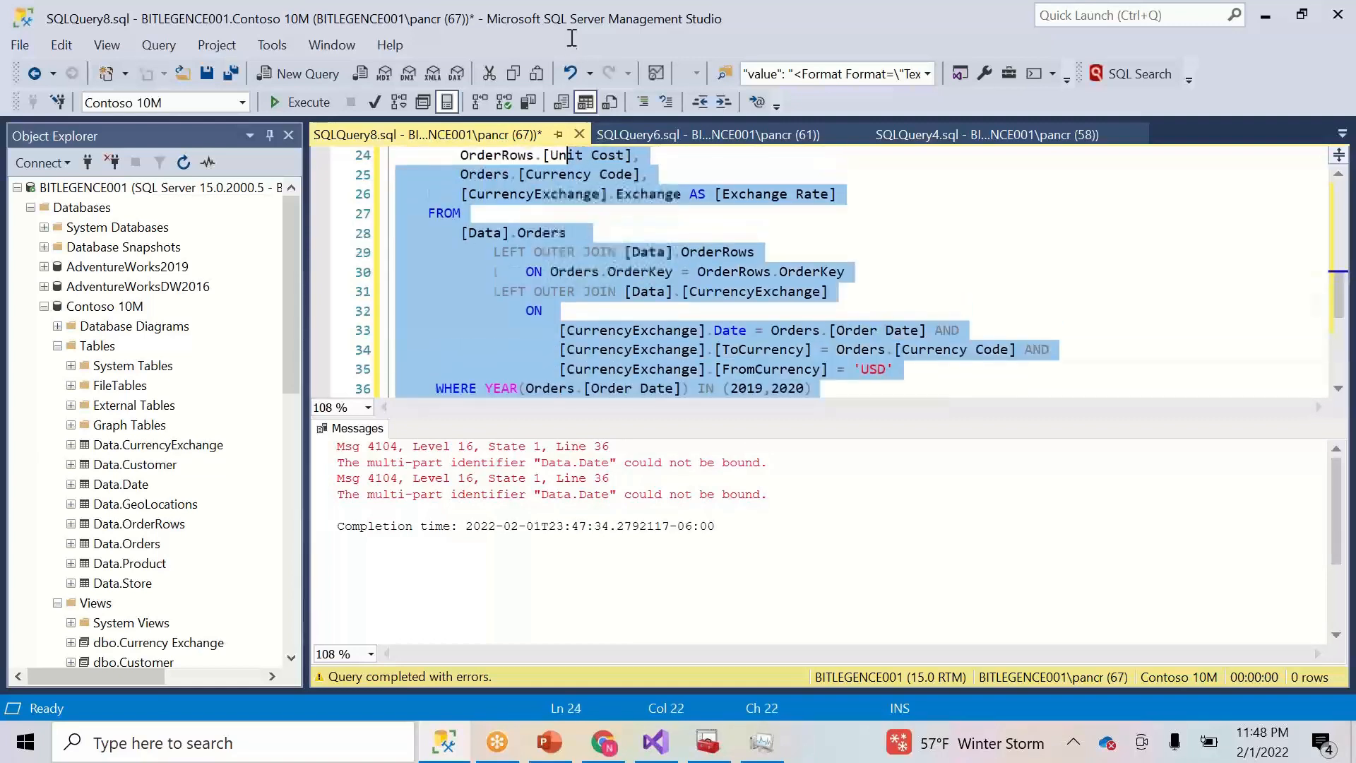
pyautogui.moveTo(573, 38); pyautogui.dragTo(404, 388)
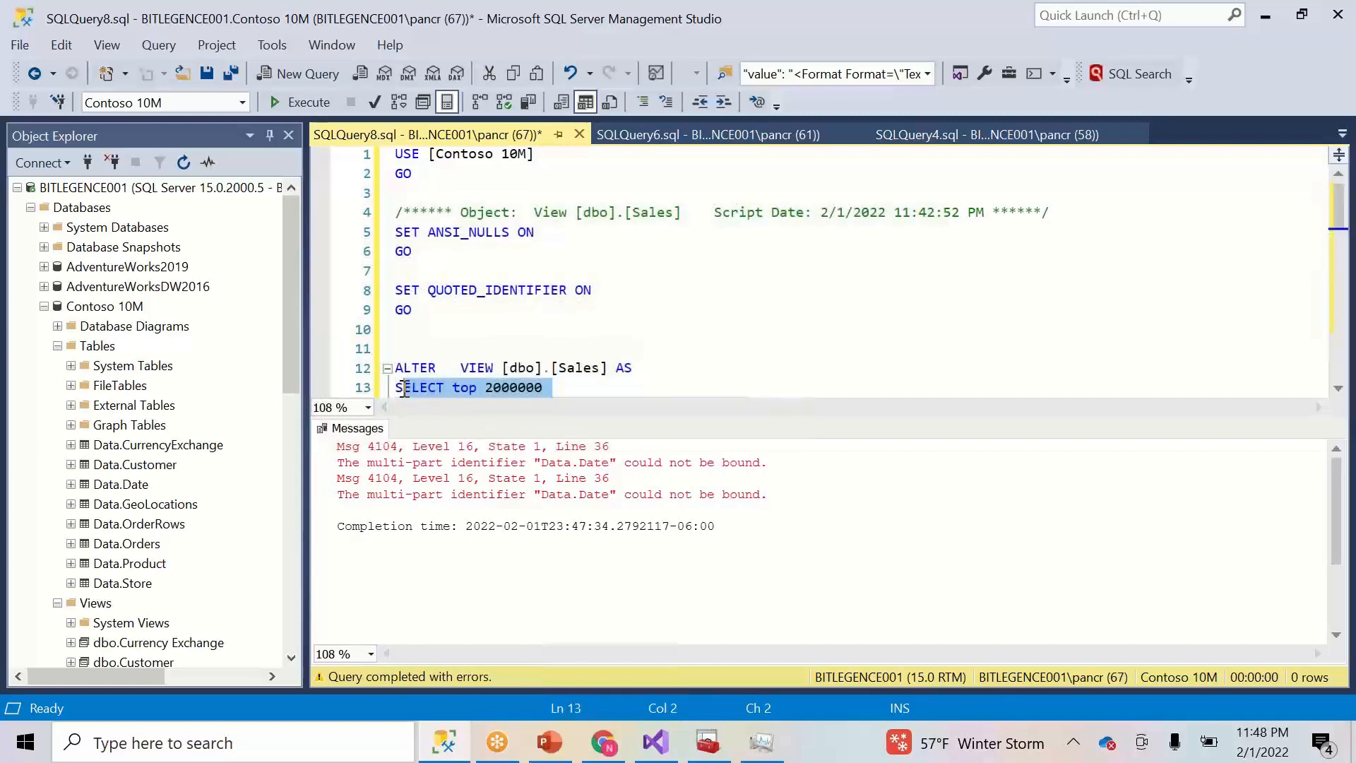
pyautogui.click(452, 389)
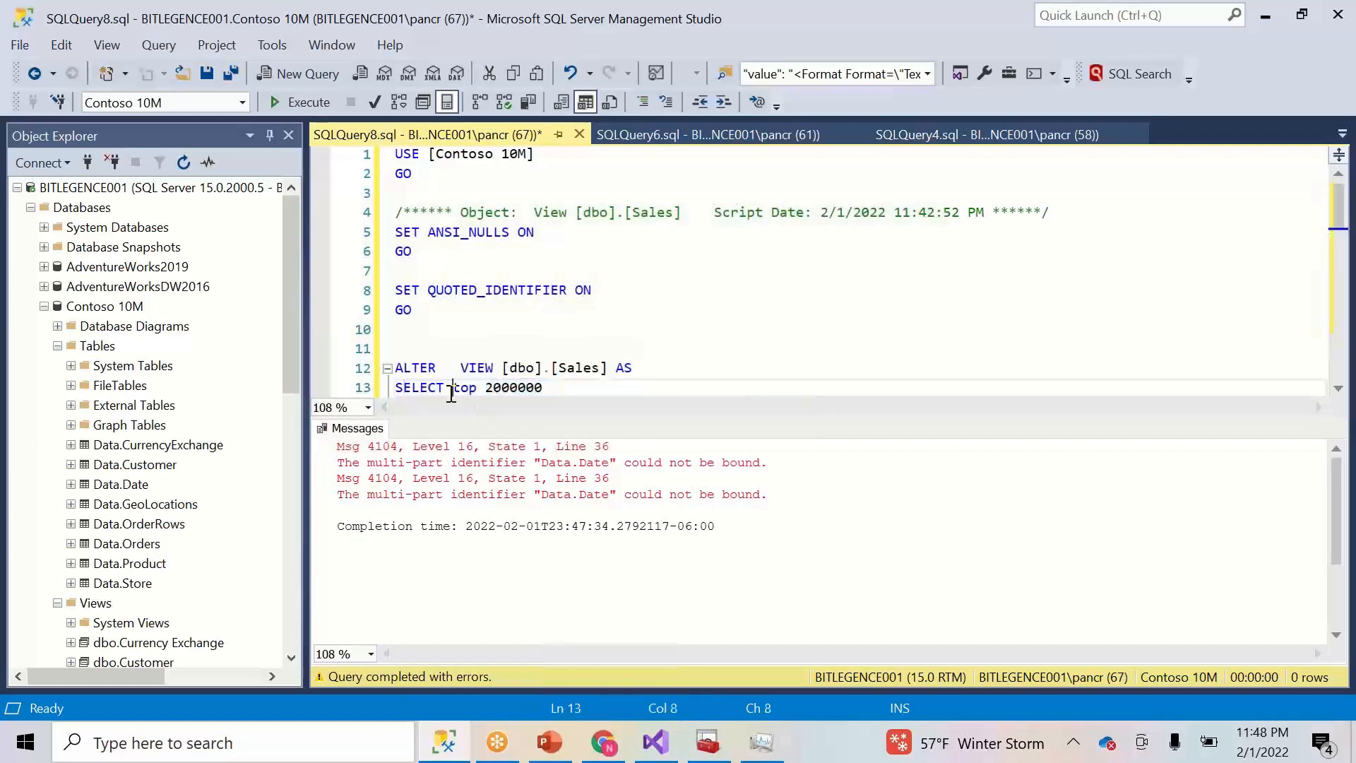
pyautogui.keyDown('shift'); pyautogui.click(565, 387); pyautogui.keyUp('shift')
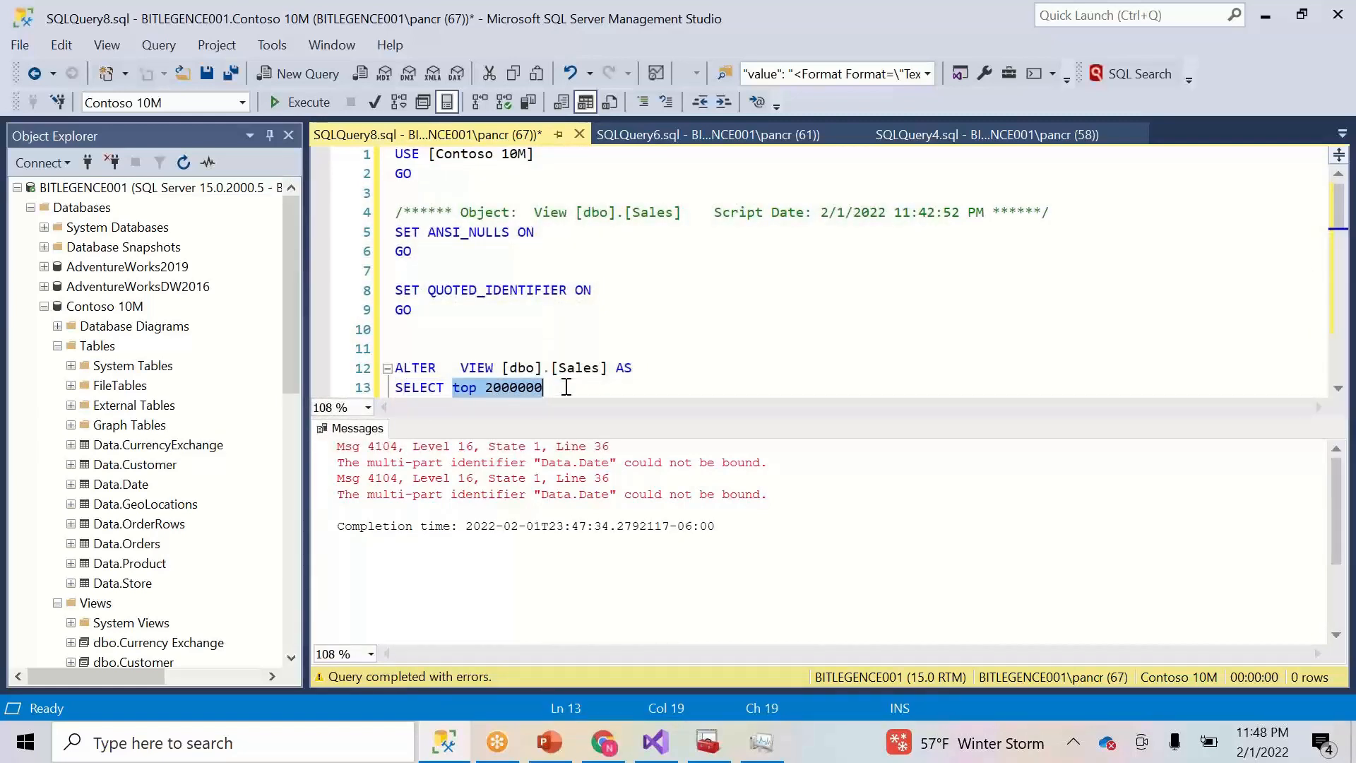
pyautogui.press('Delete')
# - Select the SELECT statement through line 36 and run it
pyautogui.click(396, 388)
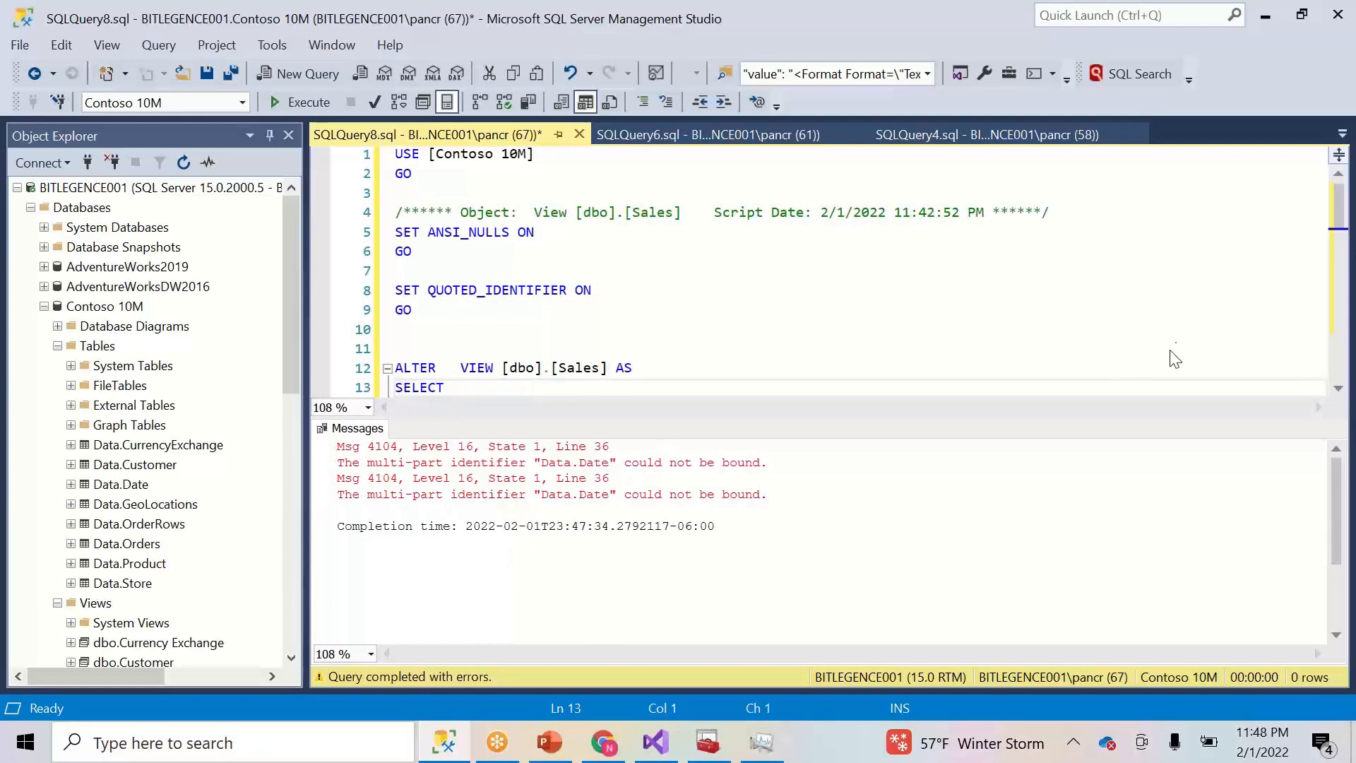
pyautogui.scroll(-9, 1324, 313)
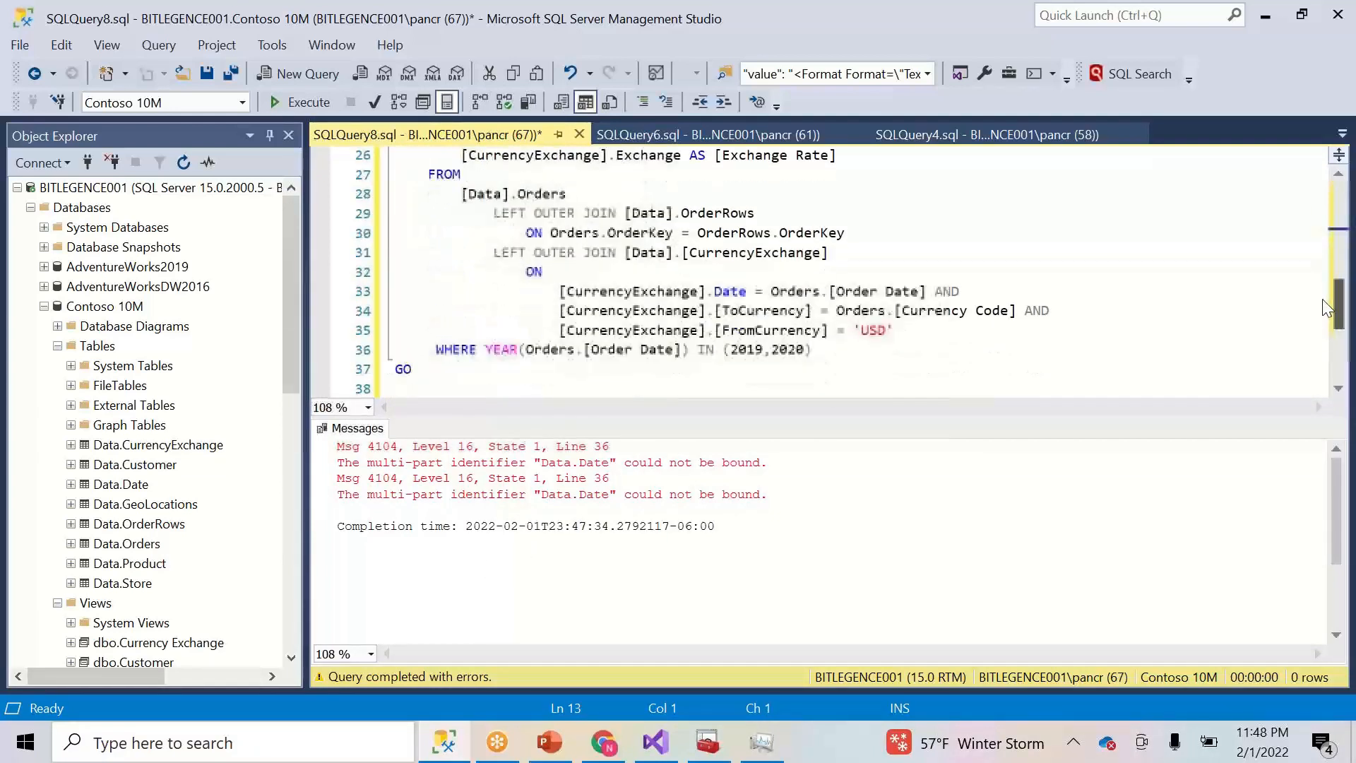
pyautogui.moveTo(873, 300); pyautogui.dragTo(382, 362)
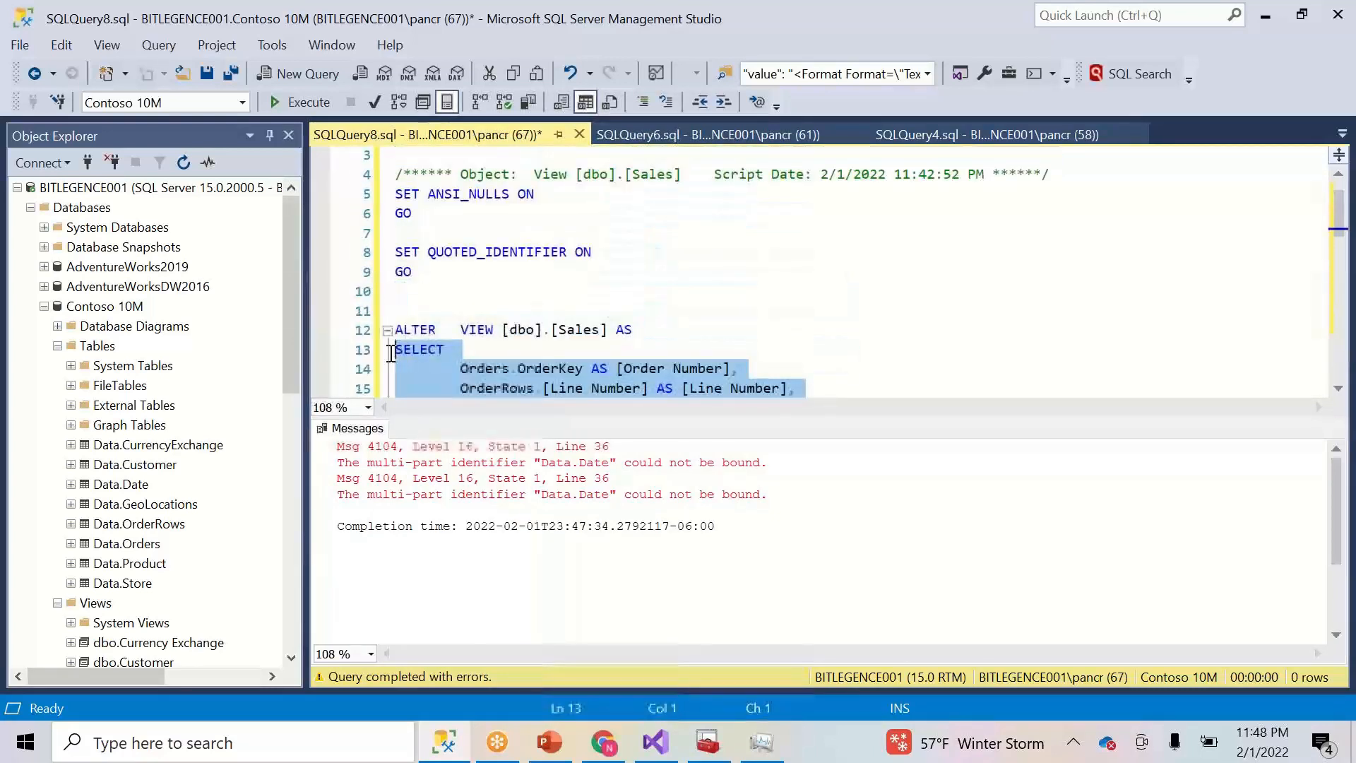
pyautogui.click(303, 102)
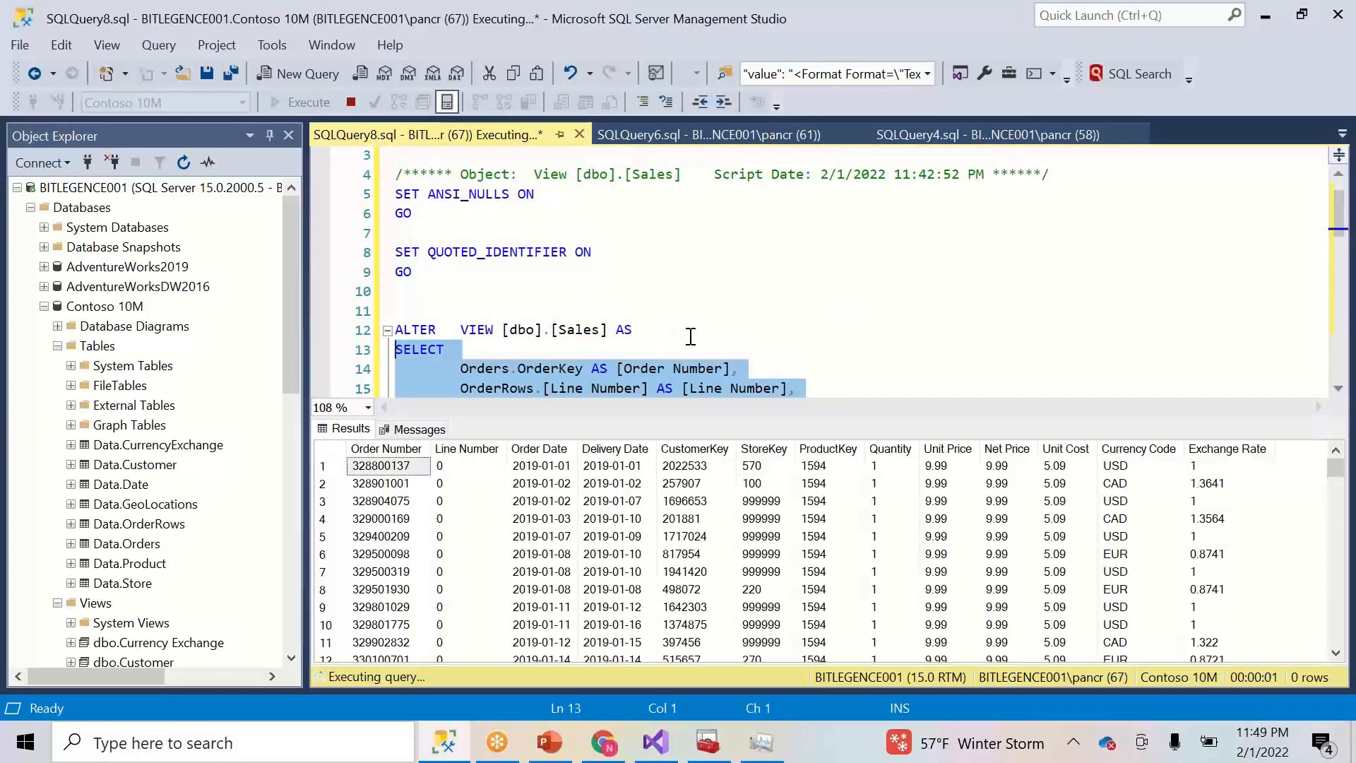
# - Scroll the results, select the Sales view script, and start a new query window
pyautogui.moveTo(1336, 472); pyautogui.dragTo(1341, 650)
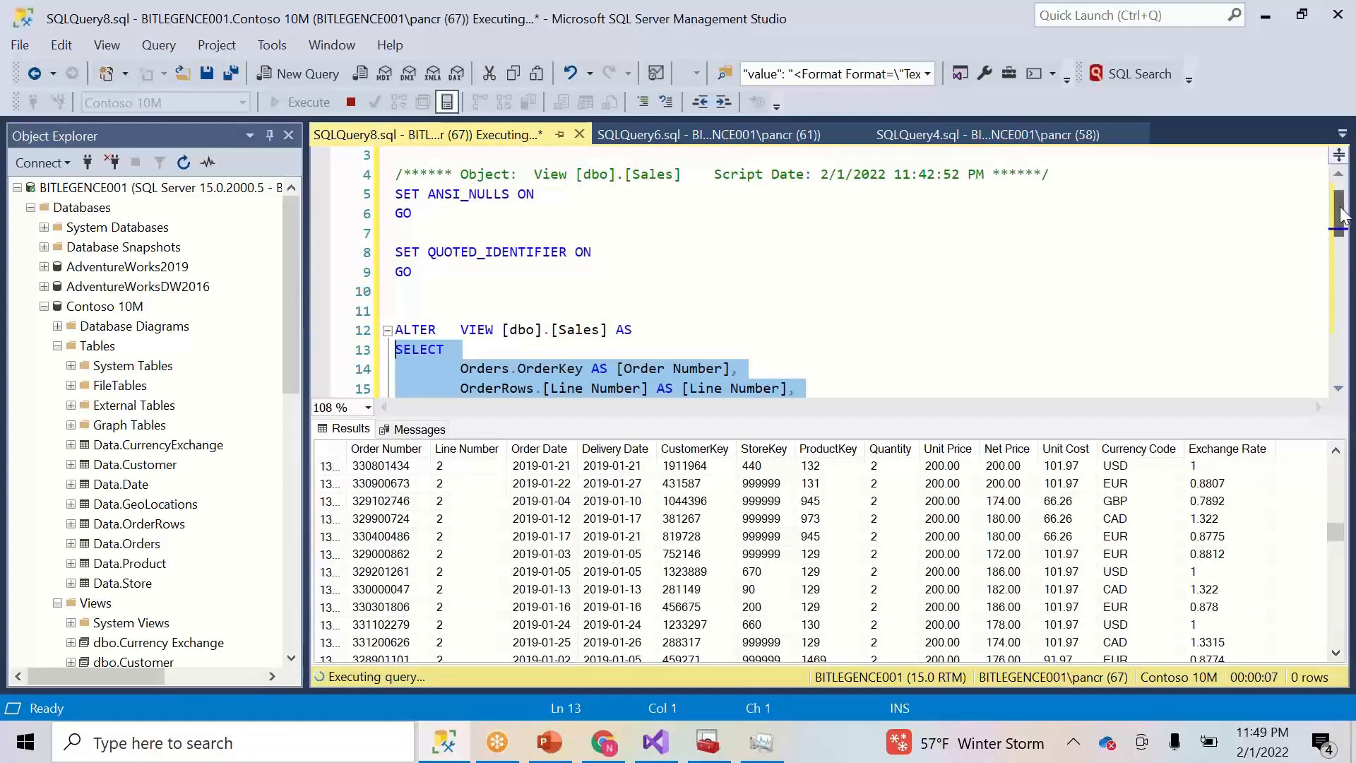
pyautogui.moveTo(467, 313); pyautogui.dragTo(906, 221)
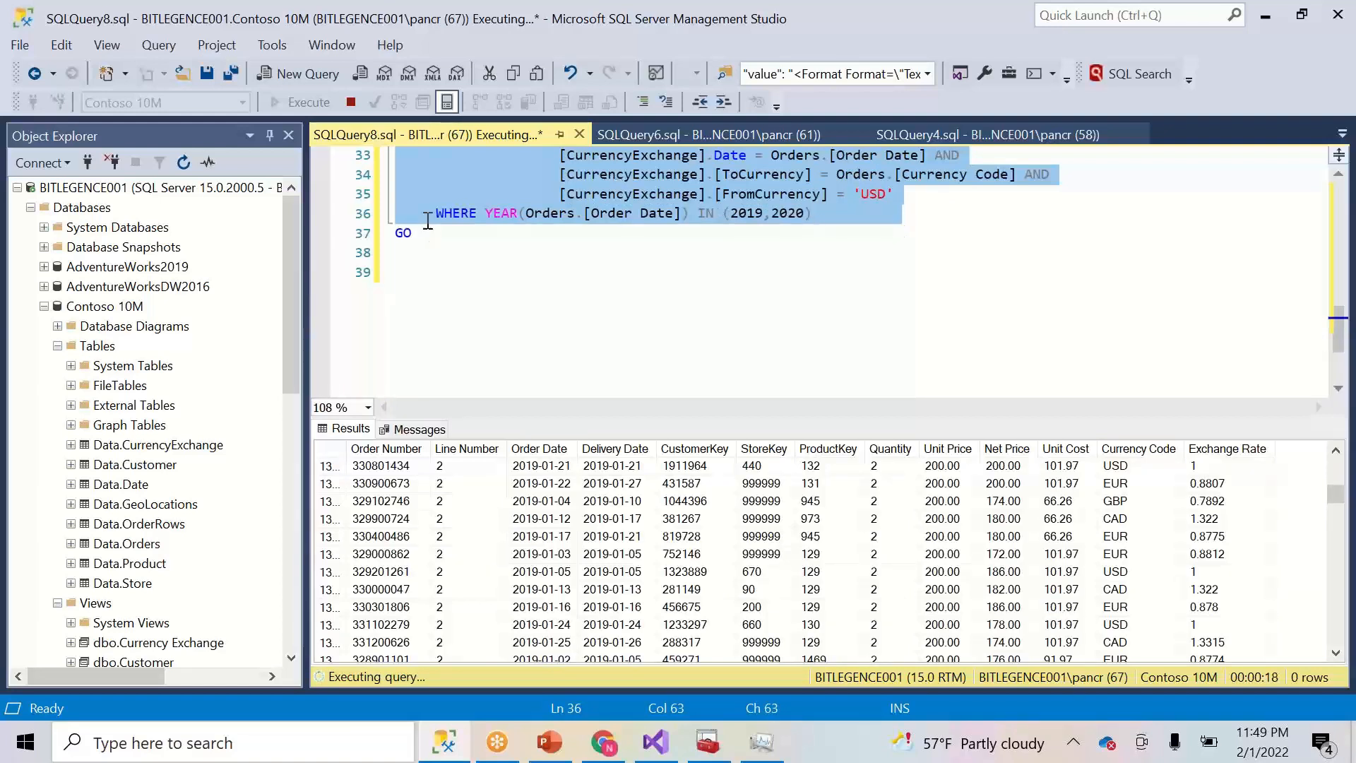
pyautogui.click(302, 74)
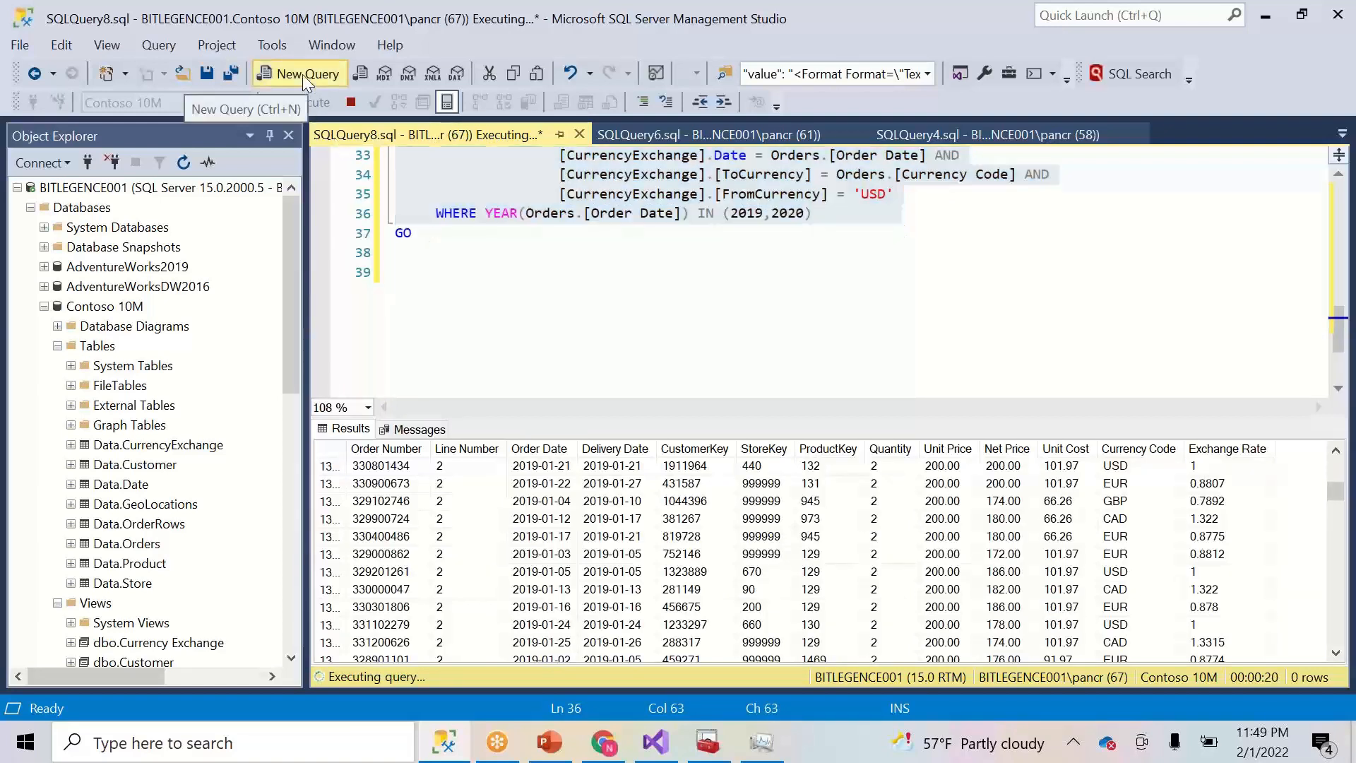
# - Paste the script and rename the view to Sales_20172018
pyautogui.hotkey('ctrl', 'v')
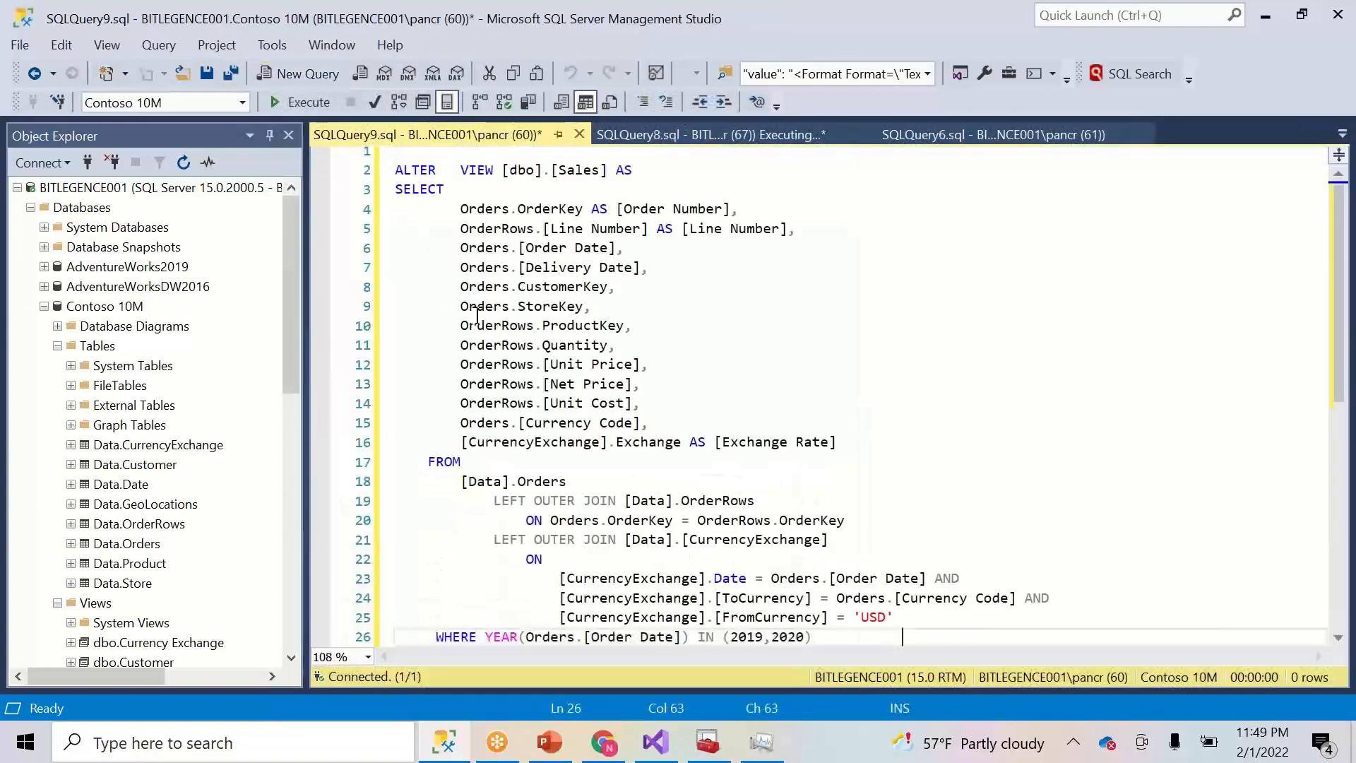
pyautogui.click(602, 177)
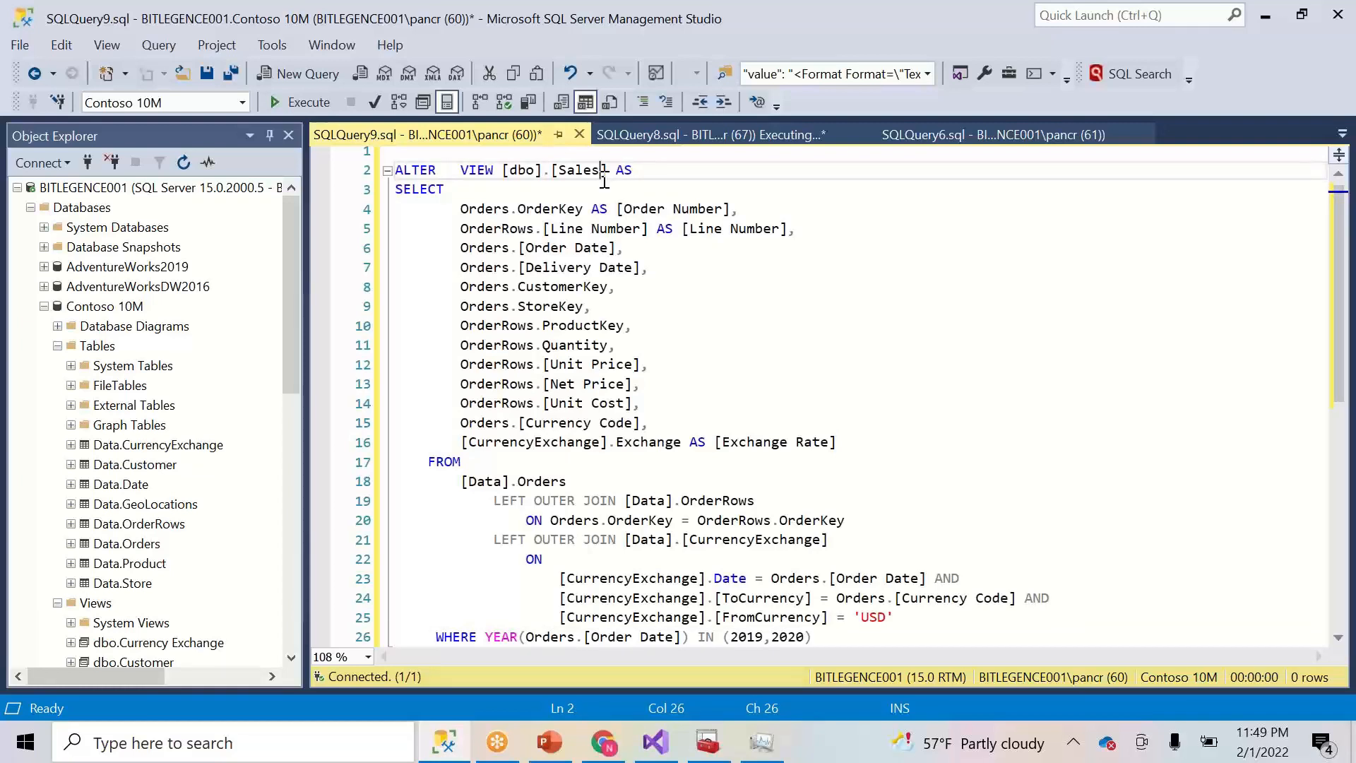
pyautogui.write('_')
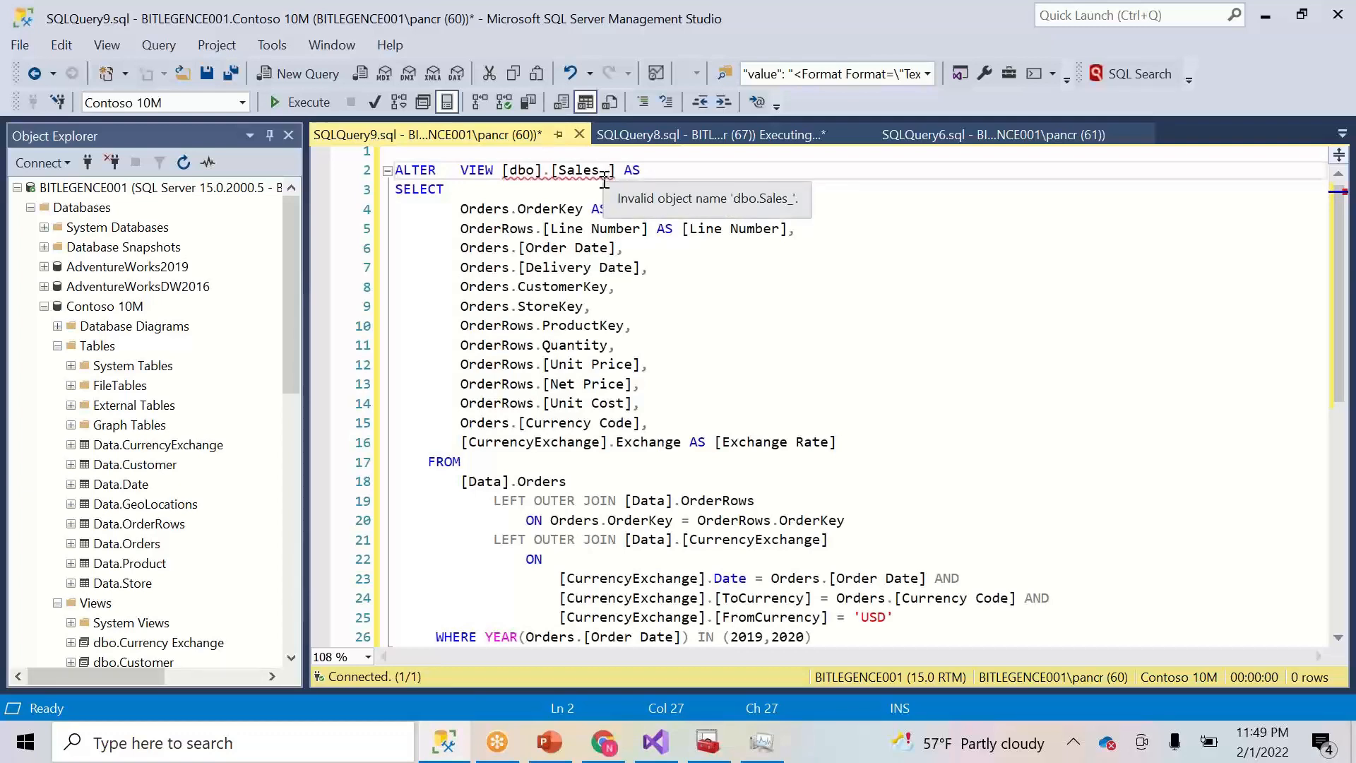
pyautogui.write('20')
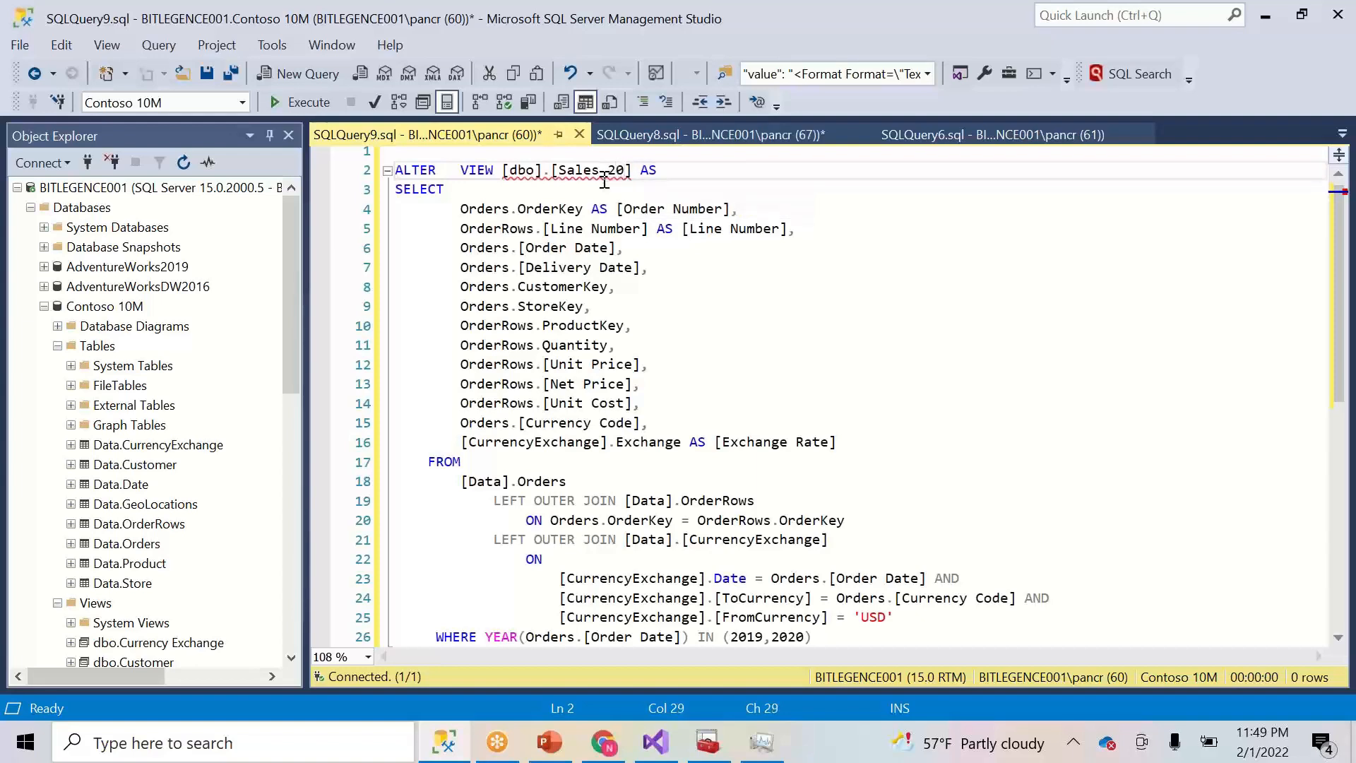
pyautogui.write('172018')
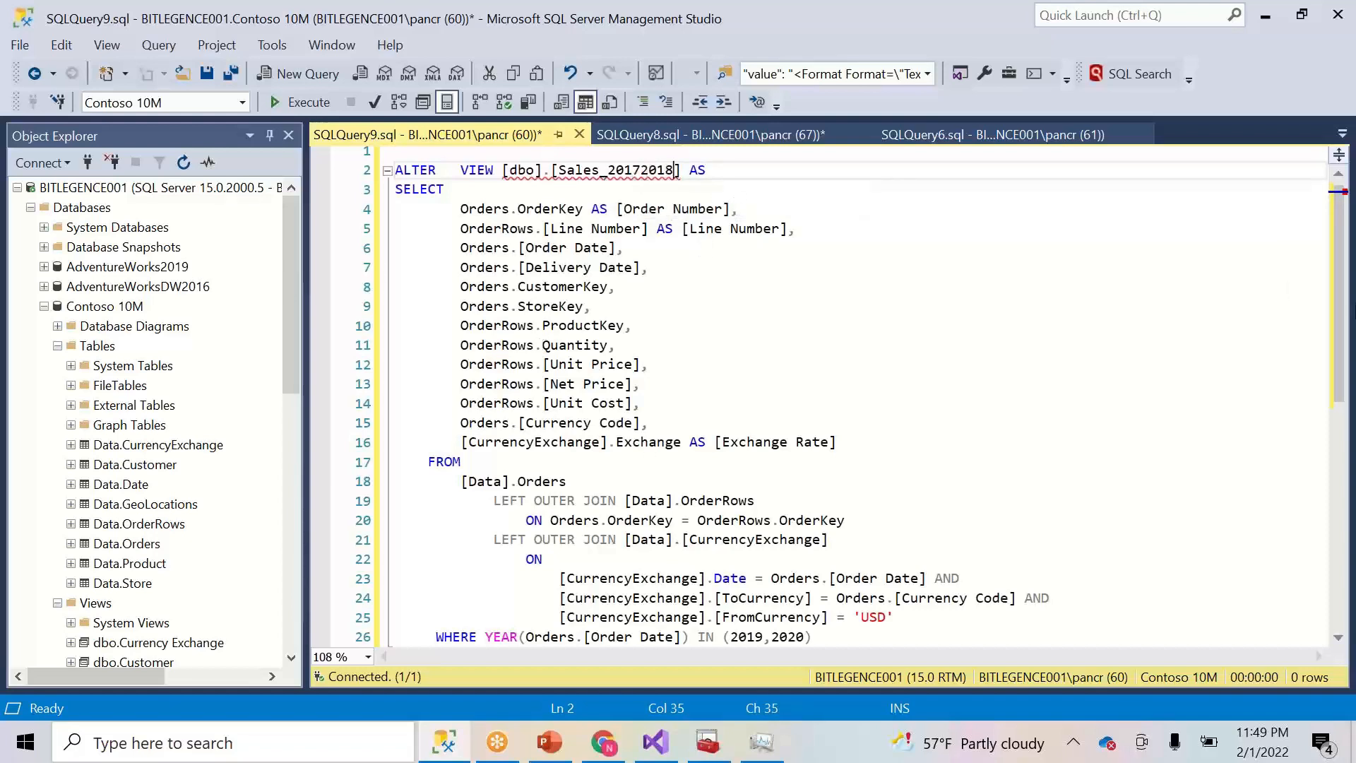
# - Change the WHERE years from 2019,2020 to 2017,2018
pyautogui.scroll(-4, 1342, 318)
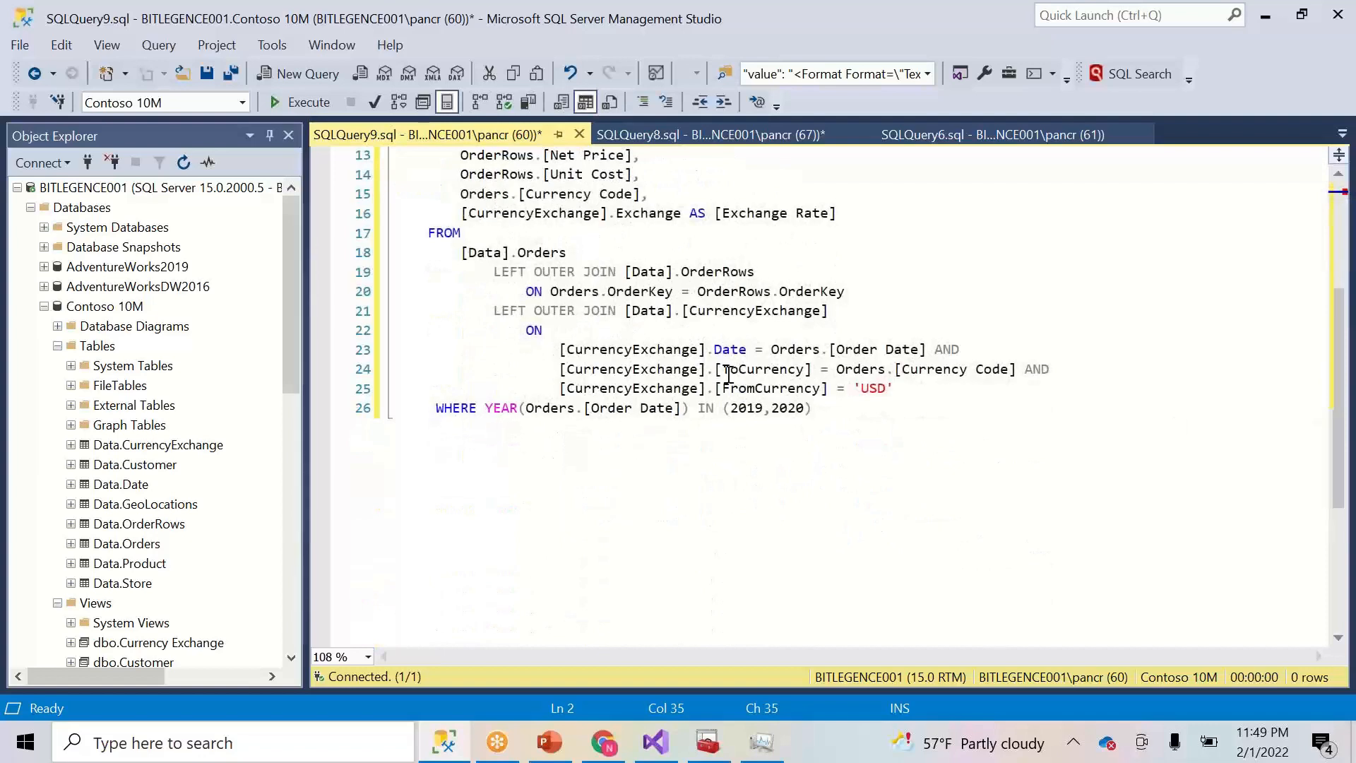
pyautogui.click(754, 409)
pyautogui.press('Delete')
pyautogui.write('7')
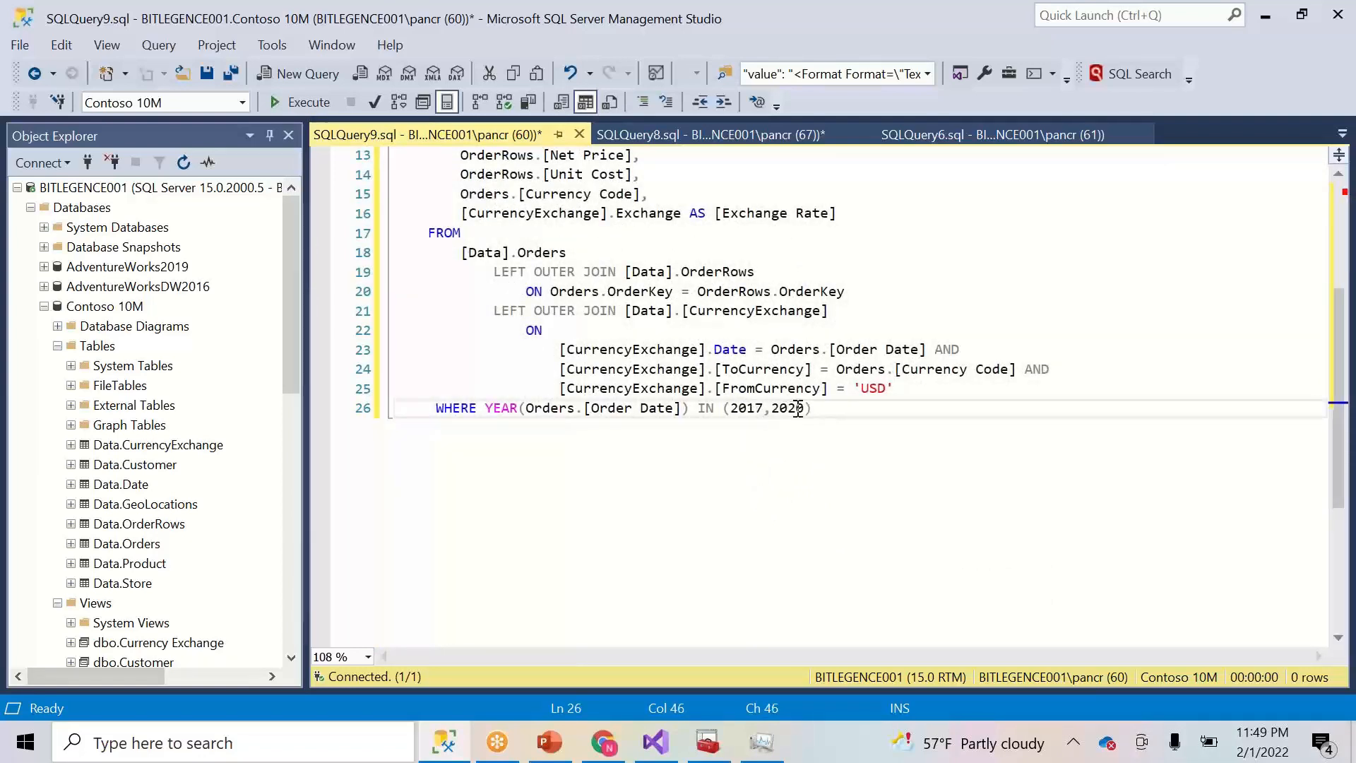
pyautogui.click(804, 409)
pyautogui.press('BackSpace')
pyautogui.press('BackSpace')
pyautogui.write('18')
# - Replace ALTER with CREATE and execute the script
pyautogui.click(915, 416)
pyautogui.moveTo(865, 410); pyautogui.dragTo(475, 114)
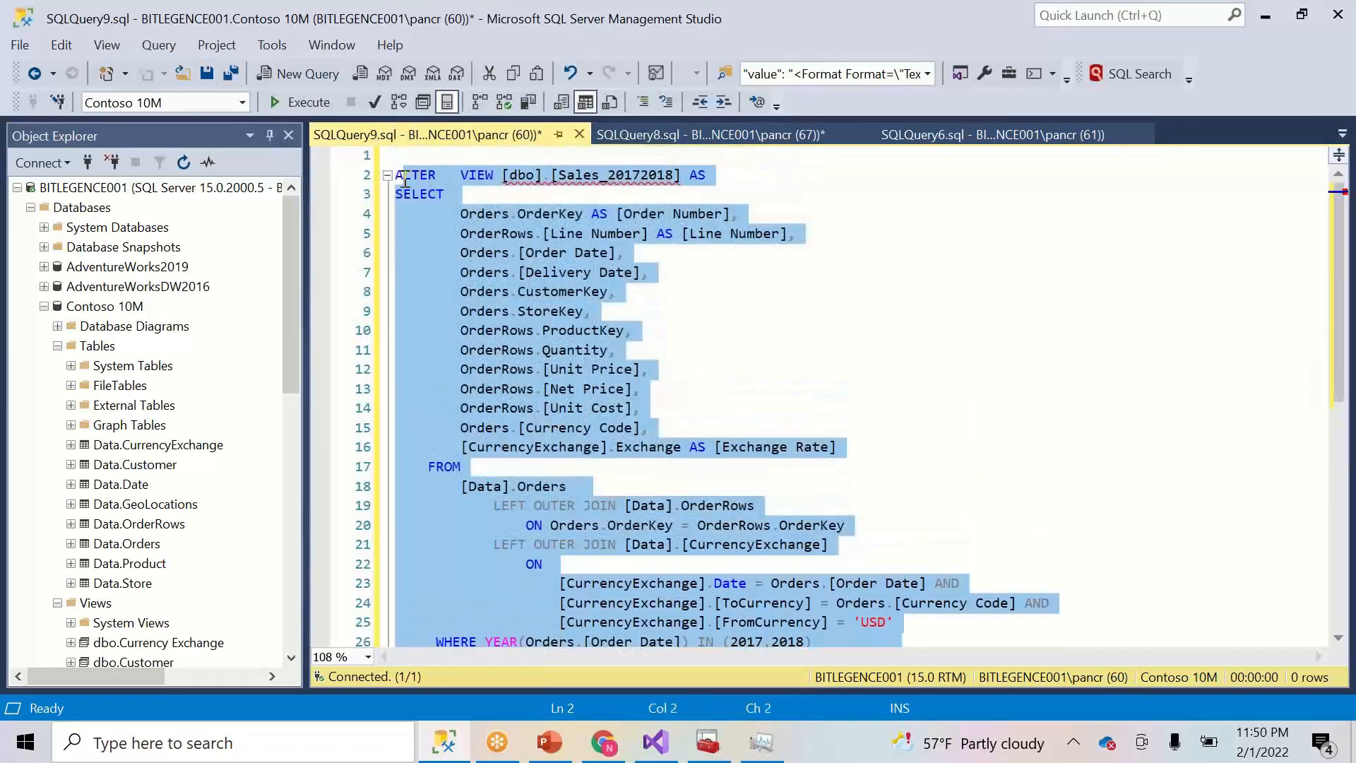
pyautogui.doubleClick(405, 176)
pyautogui.write('CREATE')
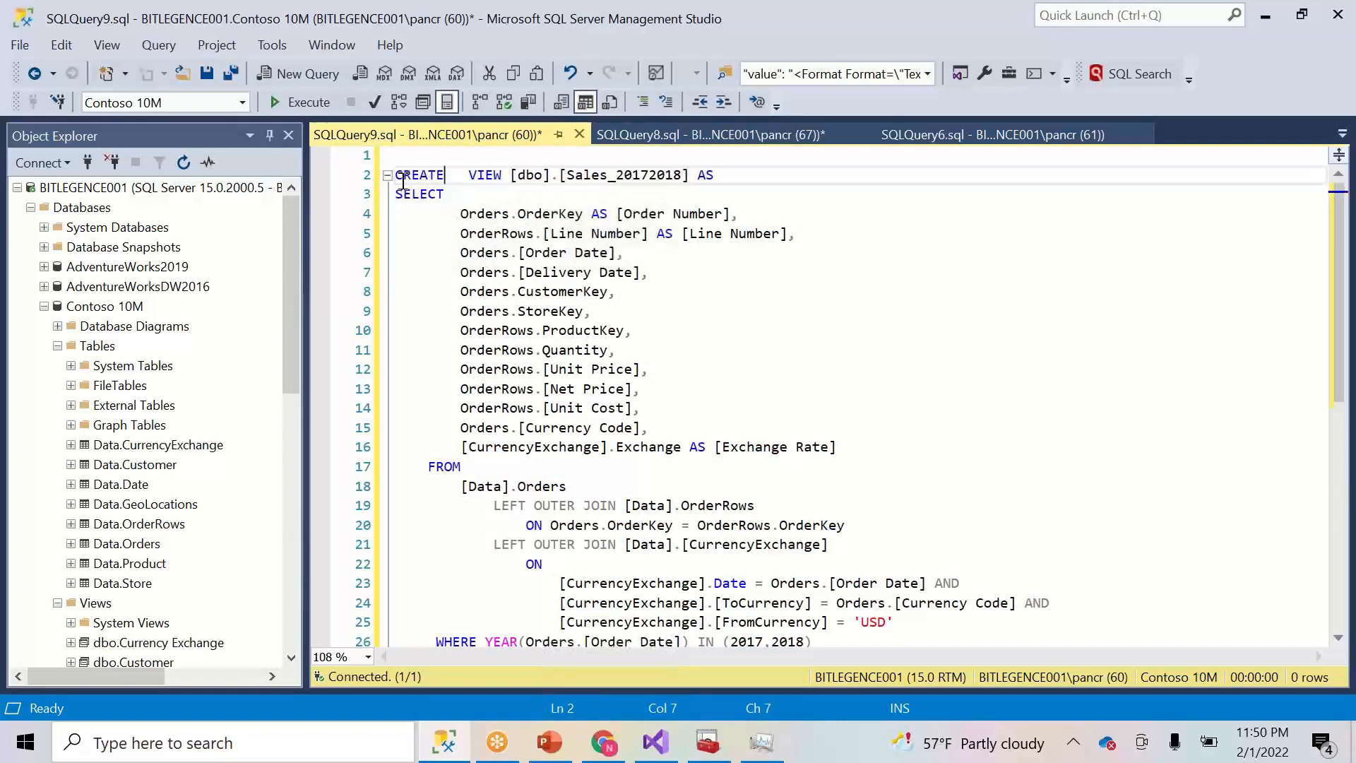
pyautogui.moveTo(400, 182); pyautogui.dragTo(1008, 589)
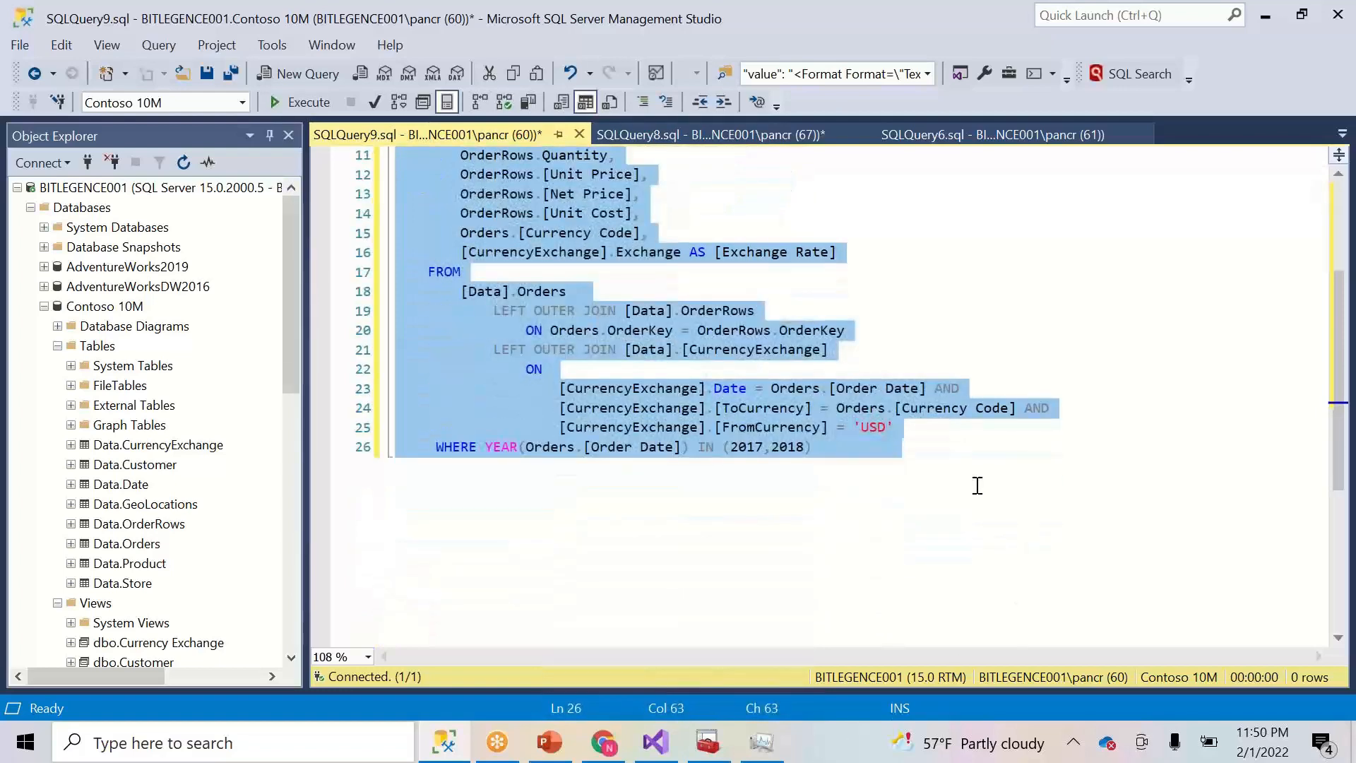
pyautogui.click(919, 489)
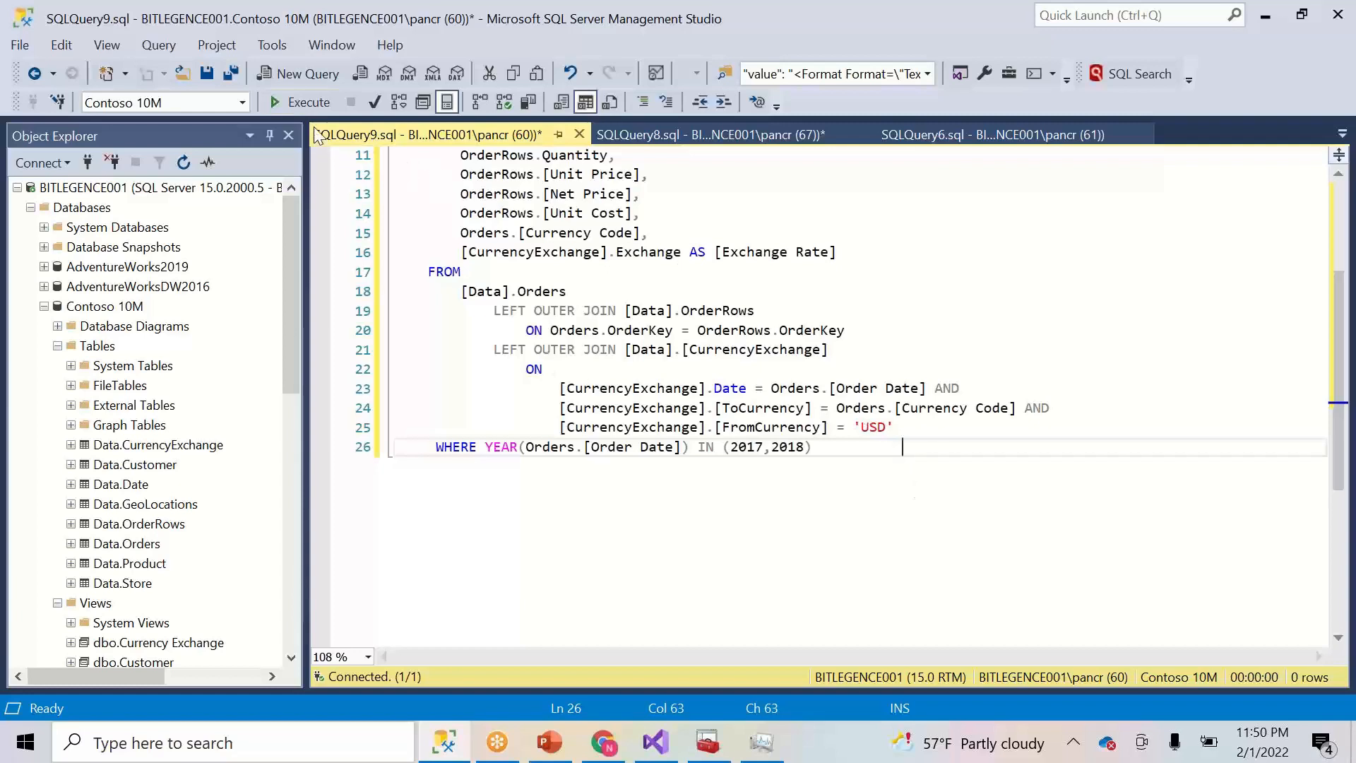
pyautogui.click(304, 102)
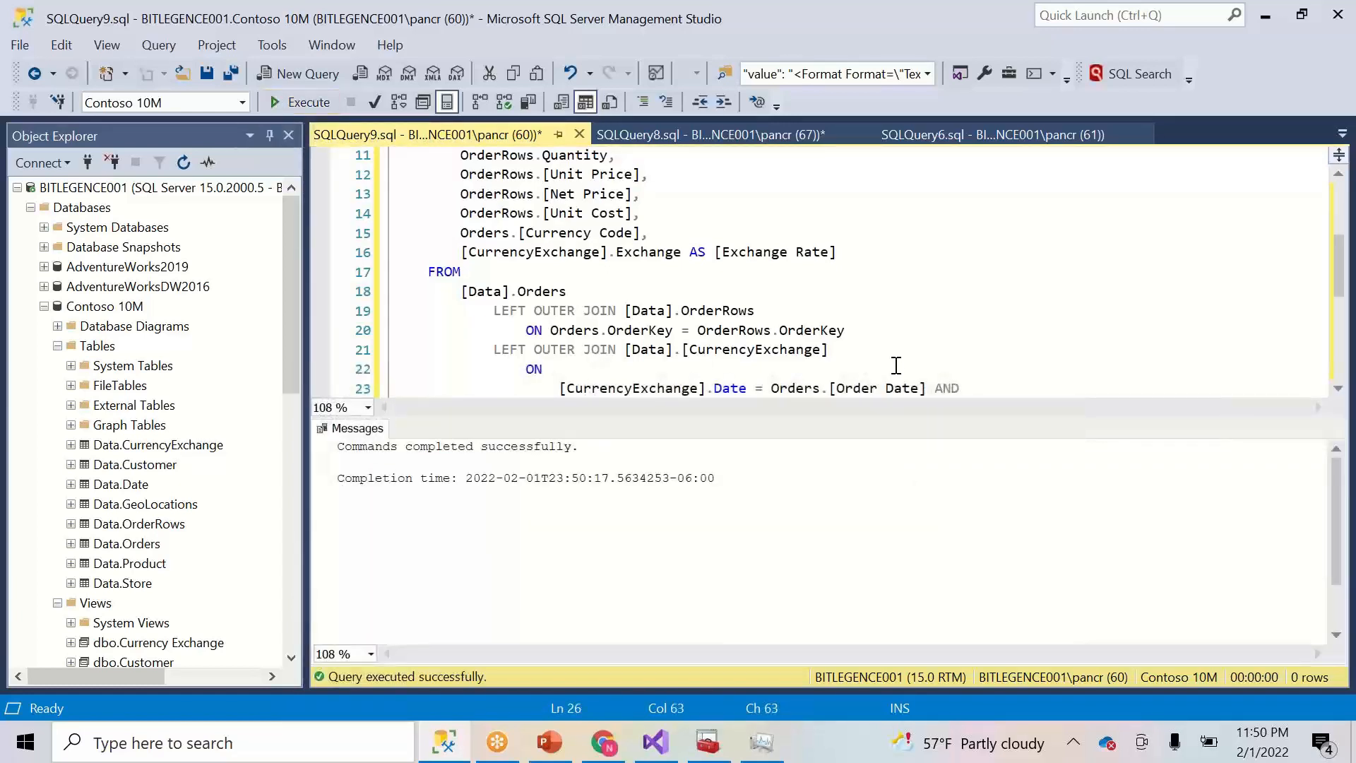
# - Rename the view to Sales_20152016
pyautogui.moveTo(1340, 274); pyautogui.dragTo(1340, 225)
pyautogui.click(648, 182)
pyautogui.press('BackSpace')
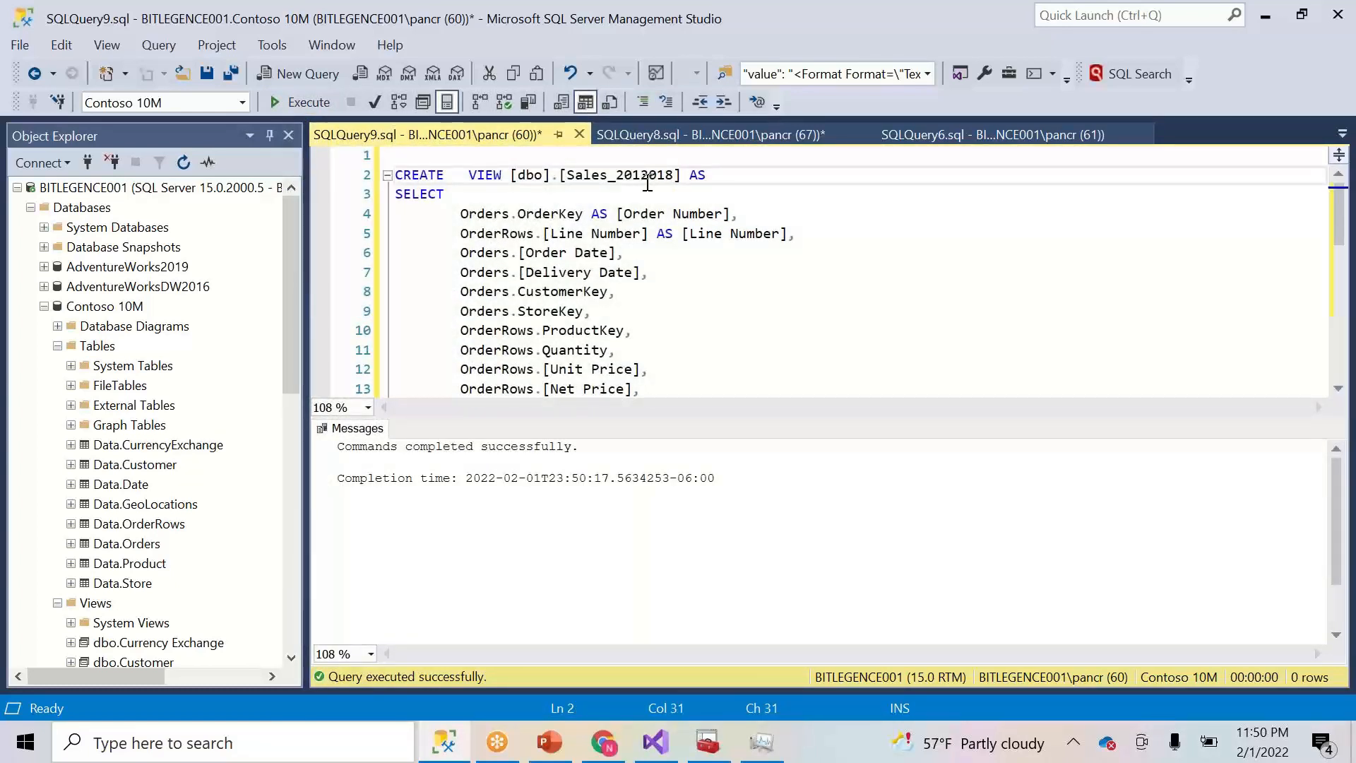
pyautogui.write('6')
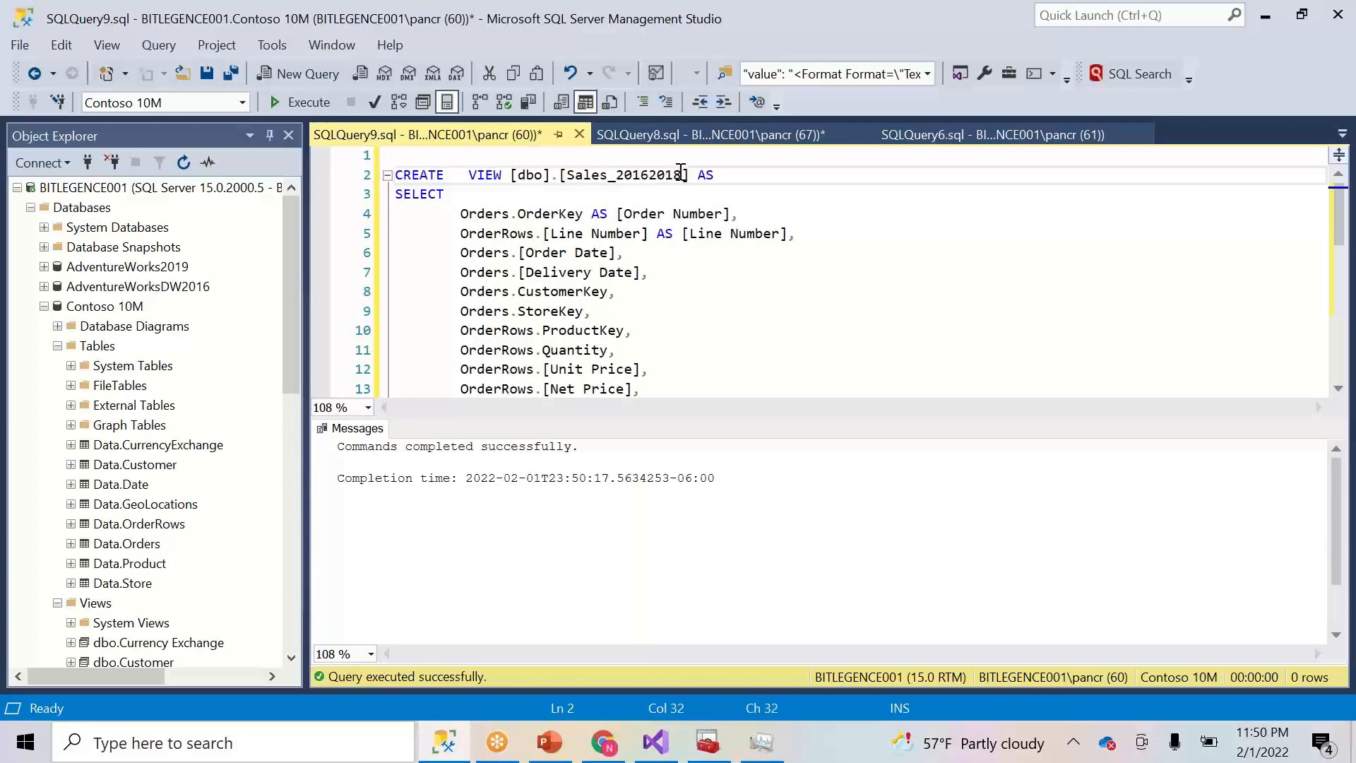
pyautogui.press('BackSpace')
pyautogui.write('5')
pyautogui.press('BackSpace')
pyautogui.write('6')
pyautogui.press('Down')
pyautogui.press('Down')
pyautogui.press('Down')
pyautogui.press('Down')
pyautogui.press('Down')
pyautogui.press('Down')
pyautogui.press('Down')
pyautogui.press('Down')
pyautogui.press('Down')
pyautogui.press('Down')
pyautogui.press('Down')
pyautogui.press('Down')
pyautogui.press('Down')
pyautogui.press('Down')
pyautogui.press('Down')
pyautogui.press('Down')
pyautogui.press('Down')
pyautogui.press('Down')
pyautogui.press('Down')
pyautogui.press('Down')
pyautogui.press('Down')
pyautogui.press('Down')
pyautogui.press('Down')
pyautogui.press('Down')
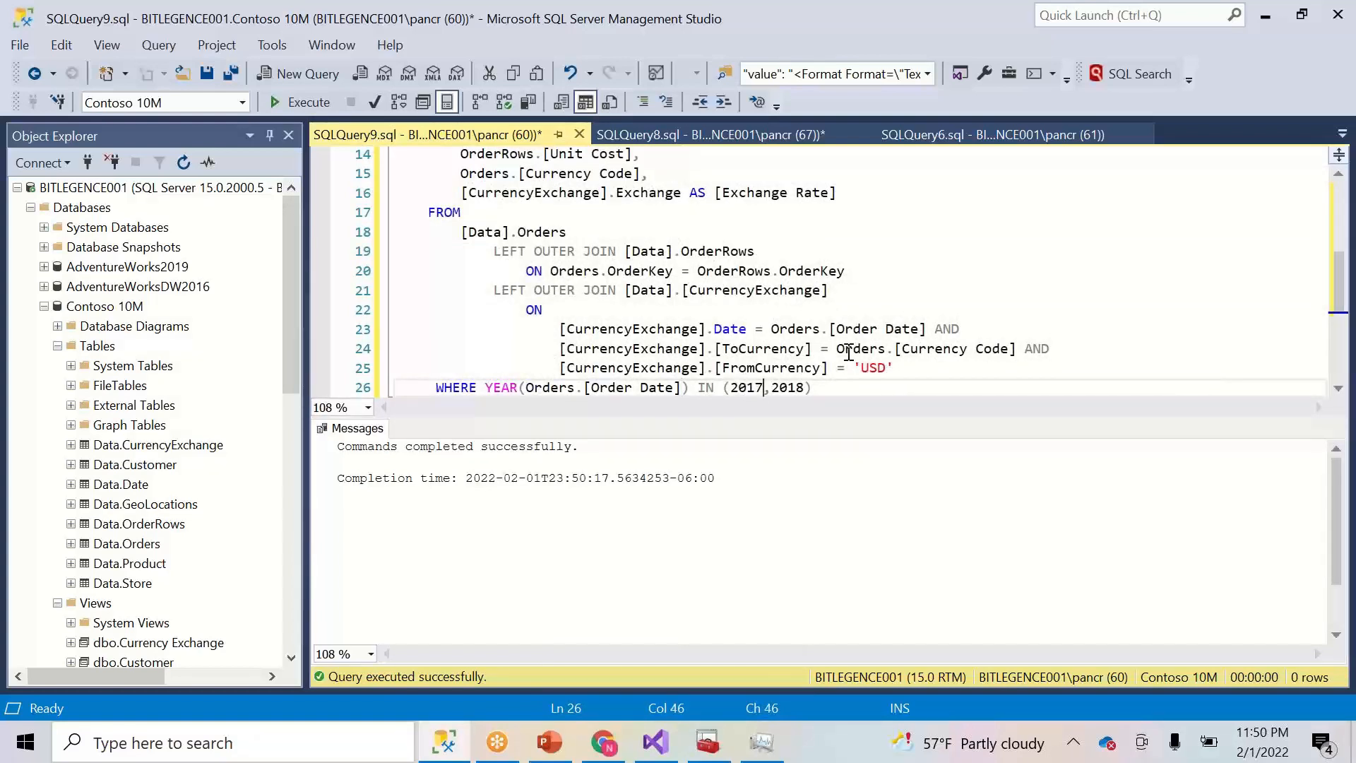
# - Check the earlier query's results and row count, then return to the new script
pyautogui.moveTo(1340, 279); pyautogui.dragTo(1334, 235)
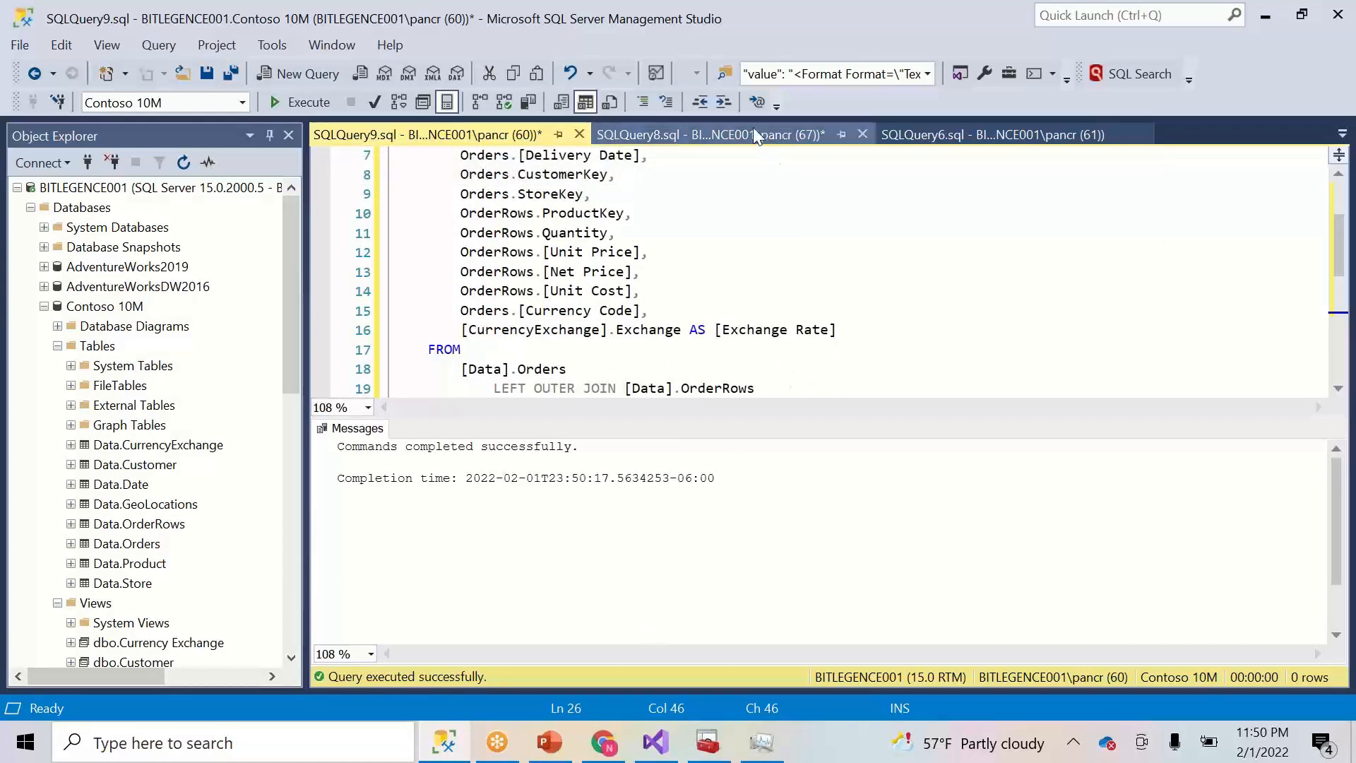
pyautogui.click(753, 129)
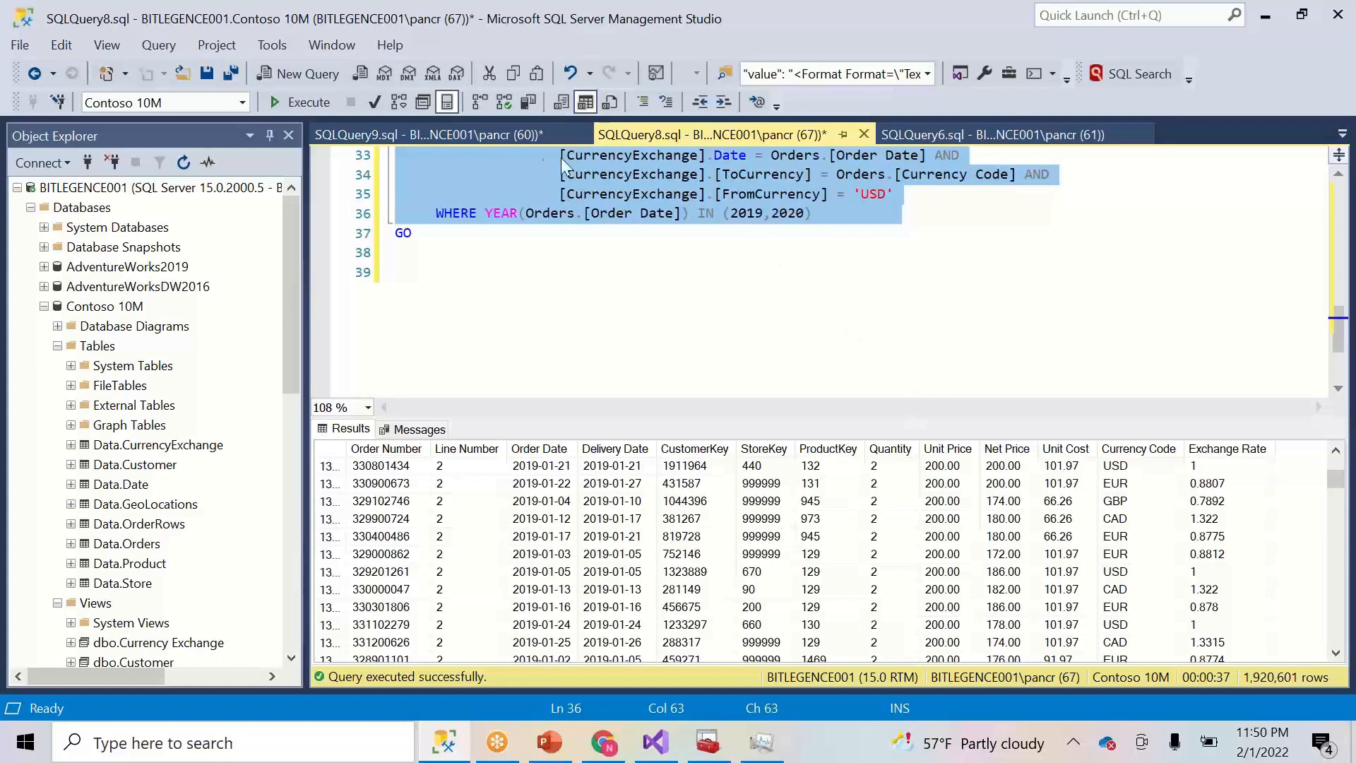
pyautogui.click(502, 133)
pyautogui.click(675, 243)
pyautogui.scroll(2, 674, 248)
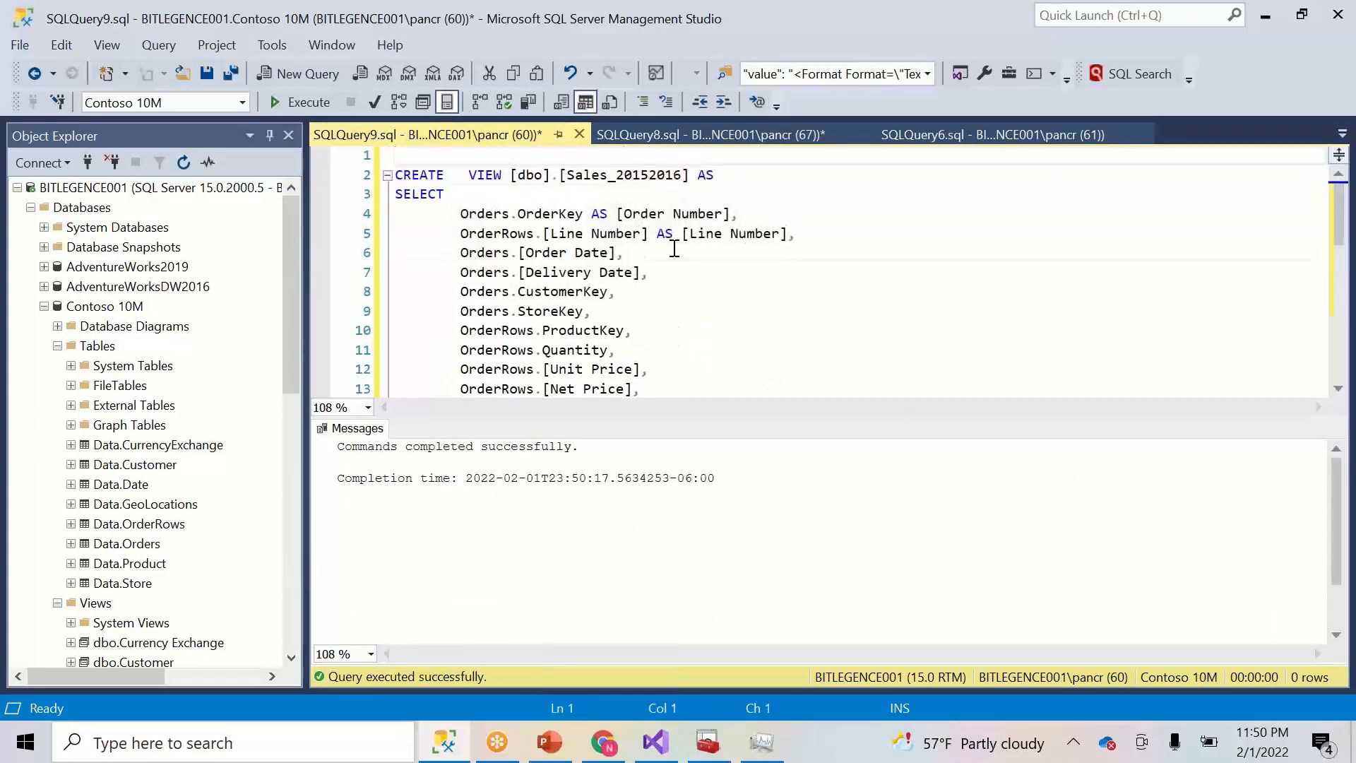
pyautogui.press('Down')
pyautogui.press('Down')
pyautogui.press('Down')
pyautogui.press('Down')
pyautogui.press('Down')
pyautogui.press('Down')
pyautogui.press('Down')
pyautogui.press('Down')
pyautogui.press('Down')
pyautogui.press('Down')
pyautogui.press('Down')
pyautogui.press('Down')
pyautogui.press('Down')
pyautogui.press('Down')
pyautogui.press('Down')
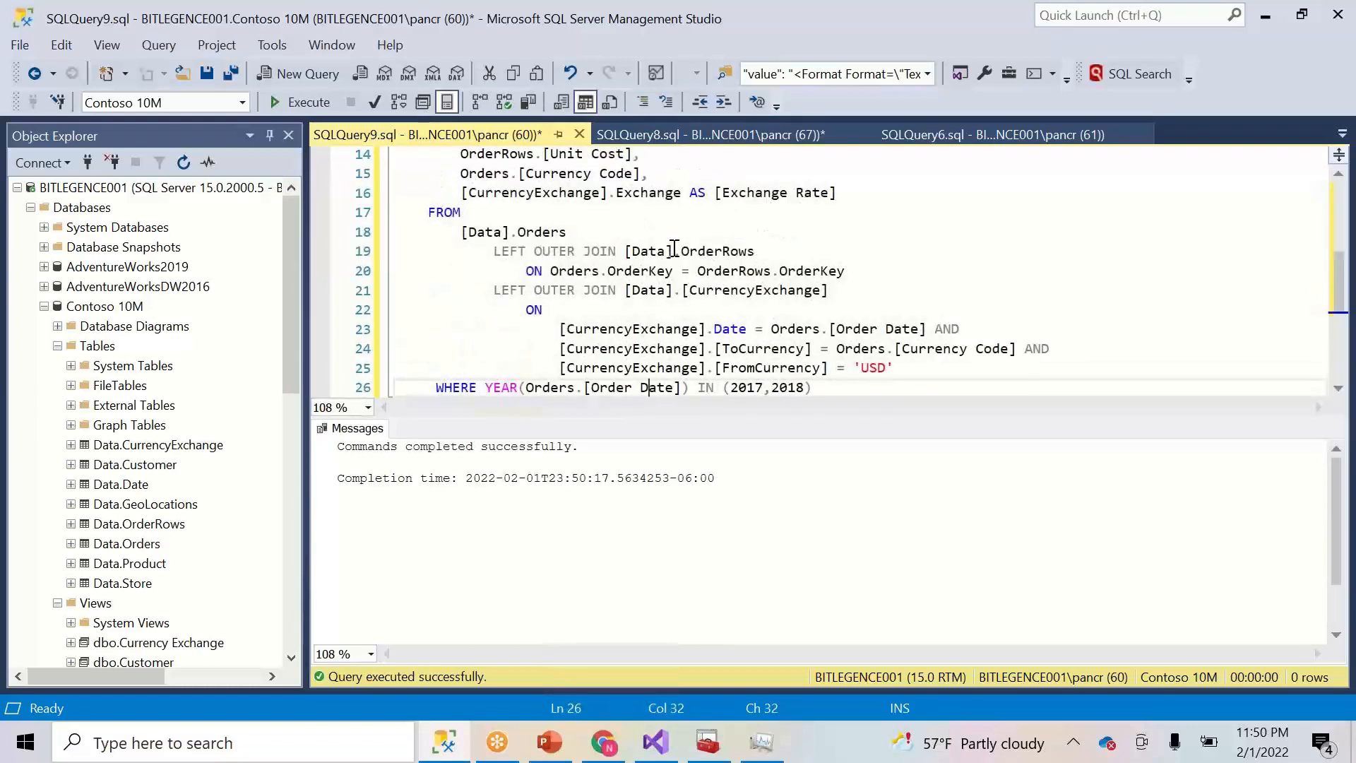
# - Change the WHERE years to 2015,2016 and execute the whole script
pyautogui.click(755, 389)
pyautogui.press('Delete')
pyautogui.write('5')
pyautogui.click(798, 392)
pyautogui.write('6')
pyautogui.moveTo(857, 386); pyautogui.dragTo(470, 151)
pyautogui.click(294, 108)
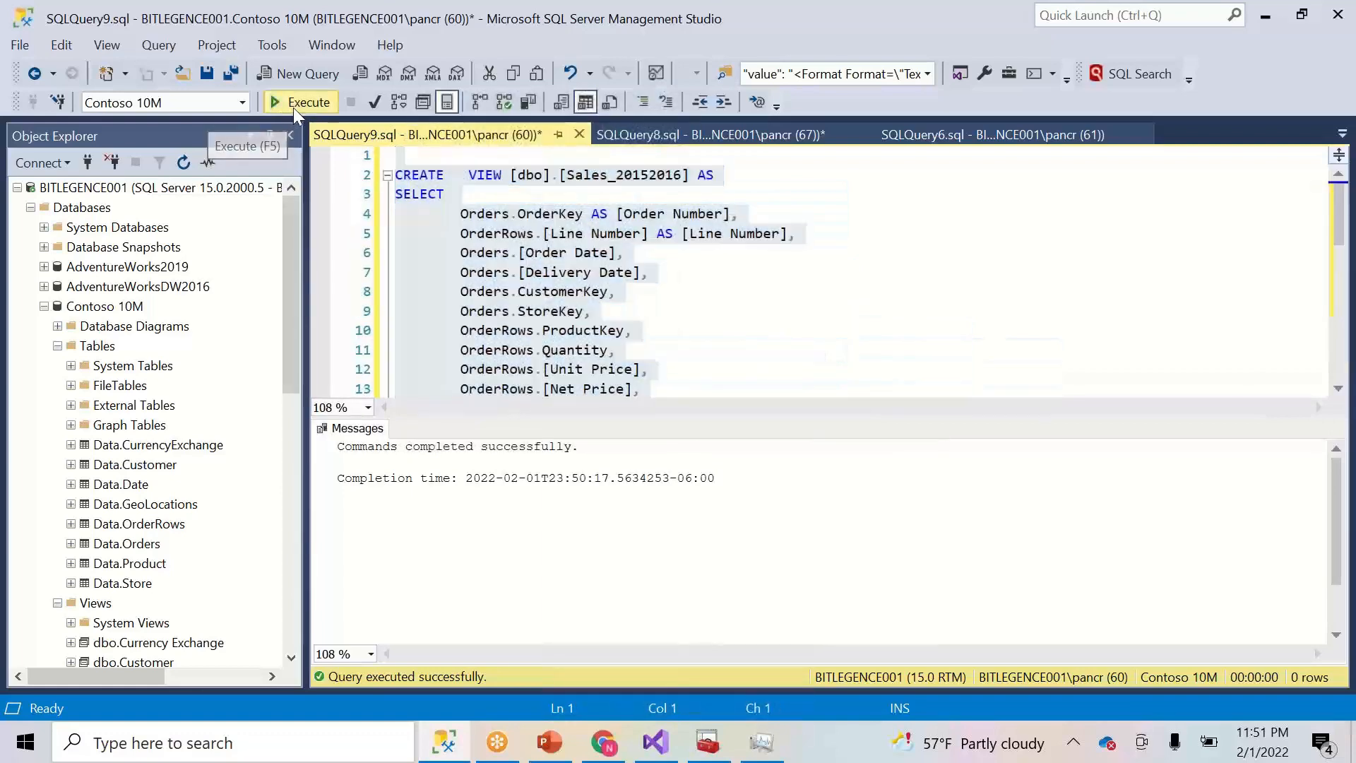
# - Rename the view to Sales_History
pyautogui.click(650, 175)
pyautogui.press('BackSpace')
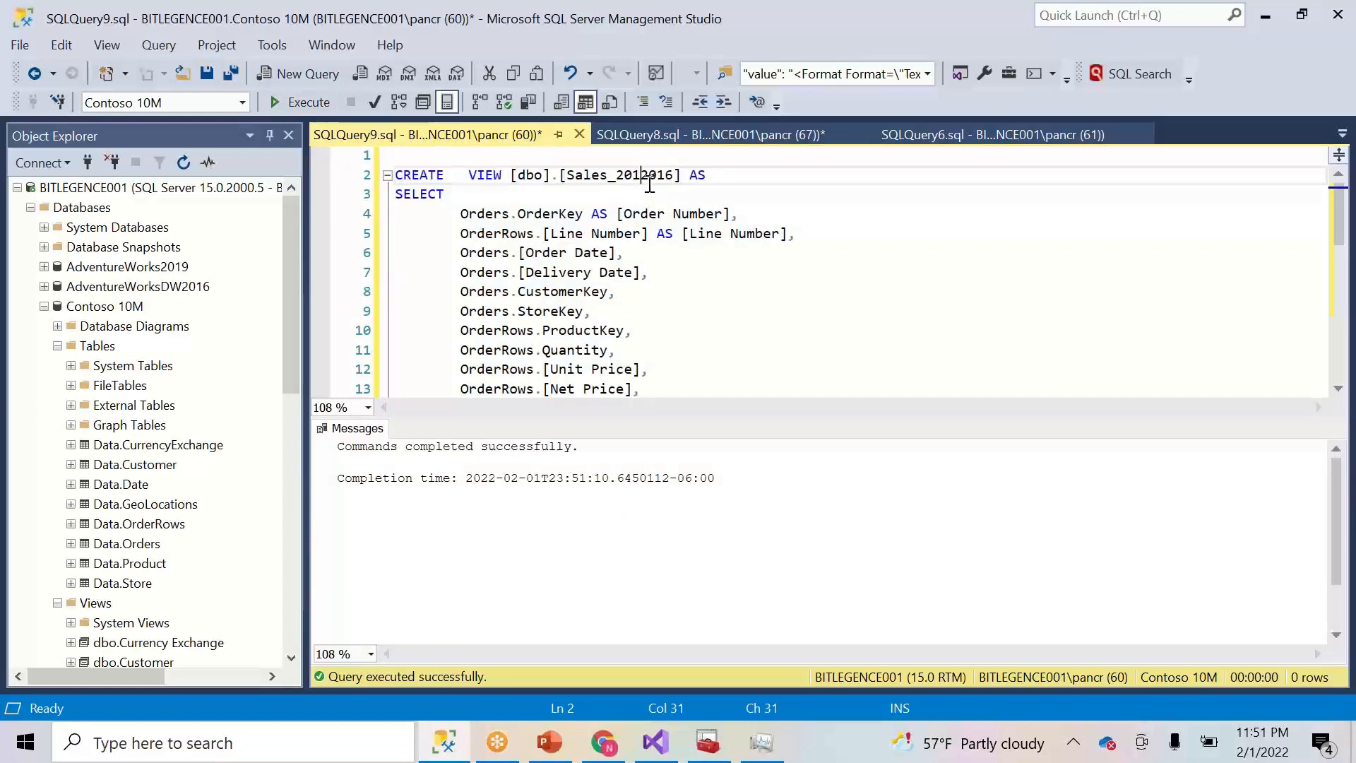
pyautogui.press('Left')
pyautogui.hotkey('shift', 'Right')
pyautogui.hotkey('shift', 'Right')
pyautogui.hotkey('shift', 'Right')
pyautogui.hotkey('shift', 'Right')
pyautogui.hotkey('shift', 'Right')
pyautogui.hotkey('shift', 'Right')
pyautogui.hotkey('shift', 'Right')
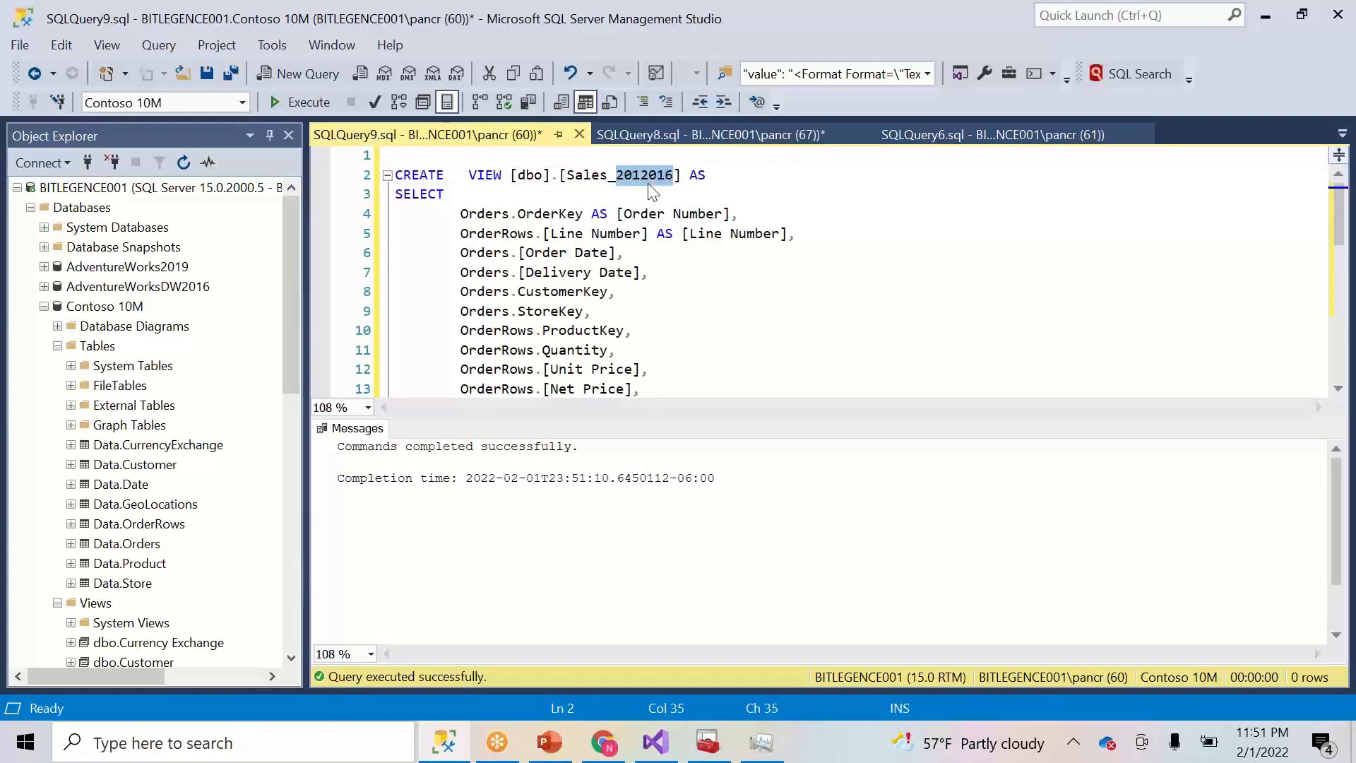
pyautogui.write('H')
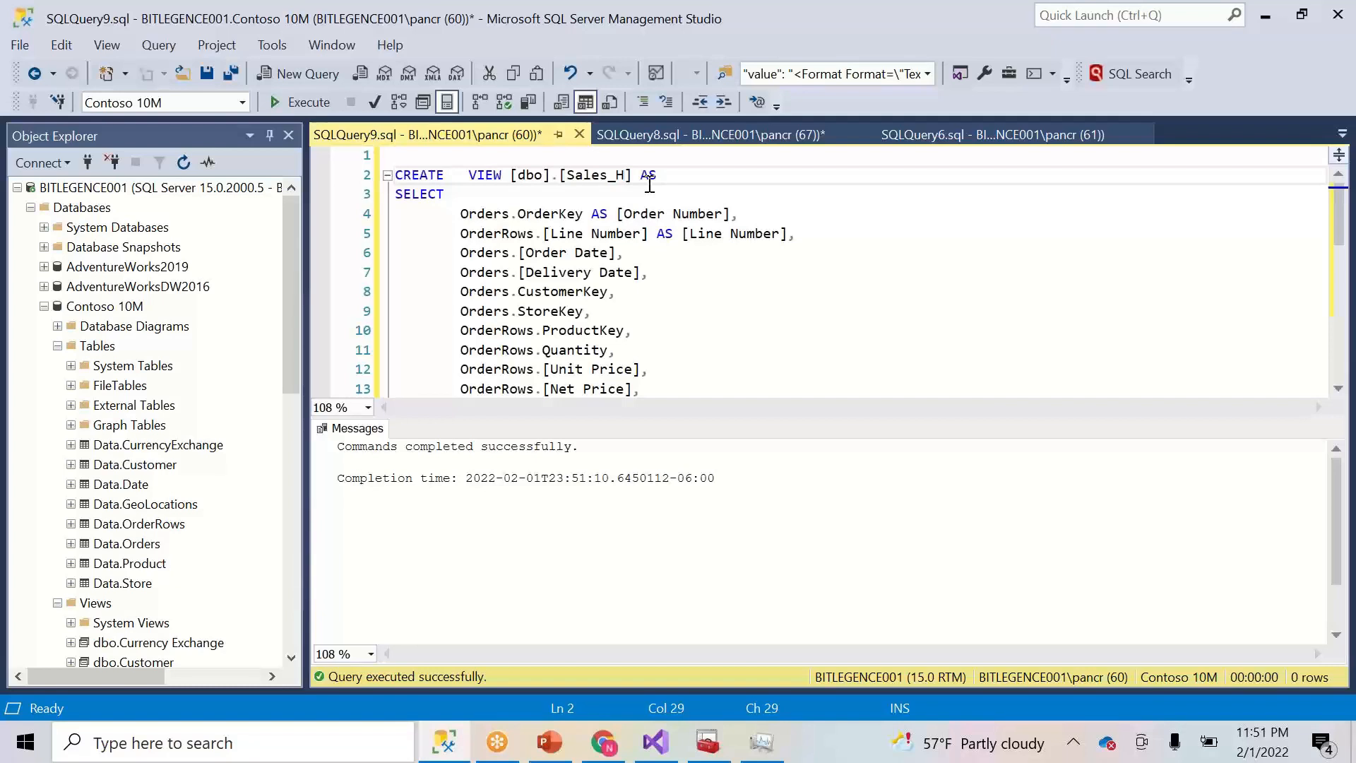
pyautogui.write('istory')
# - Change the year condition to < 2015 and run the script with F5
pyautogui.press('Down')
pyautogui.press('Down')
pyautogui.press('Down')
pyautogui.press('Down')
pyautogui.press('Down')
pyautogui.press('Down')
pyautogui.press('Down')
pyautogui.press('Down')
pyautogui.press('Down')
pyautogui.press('Down')
pyautogui.press('Down')
pyautogui.press('Down')
pyautogui.press('Down')
pyautogui.press('Down')
pyautogui.press('Down')
pyautogui.press('Down')
pyautogui.press('Down')
pyautogui.press('Down')
pyautogui.press('Down')
pyautogui.press('Down')
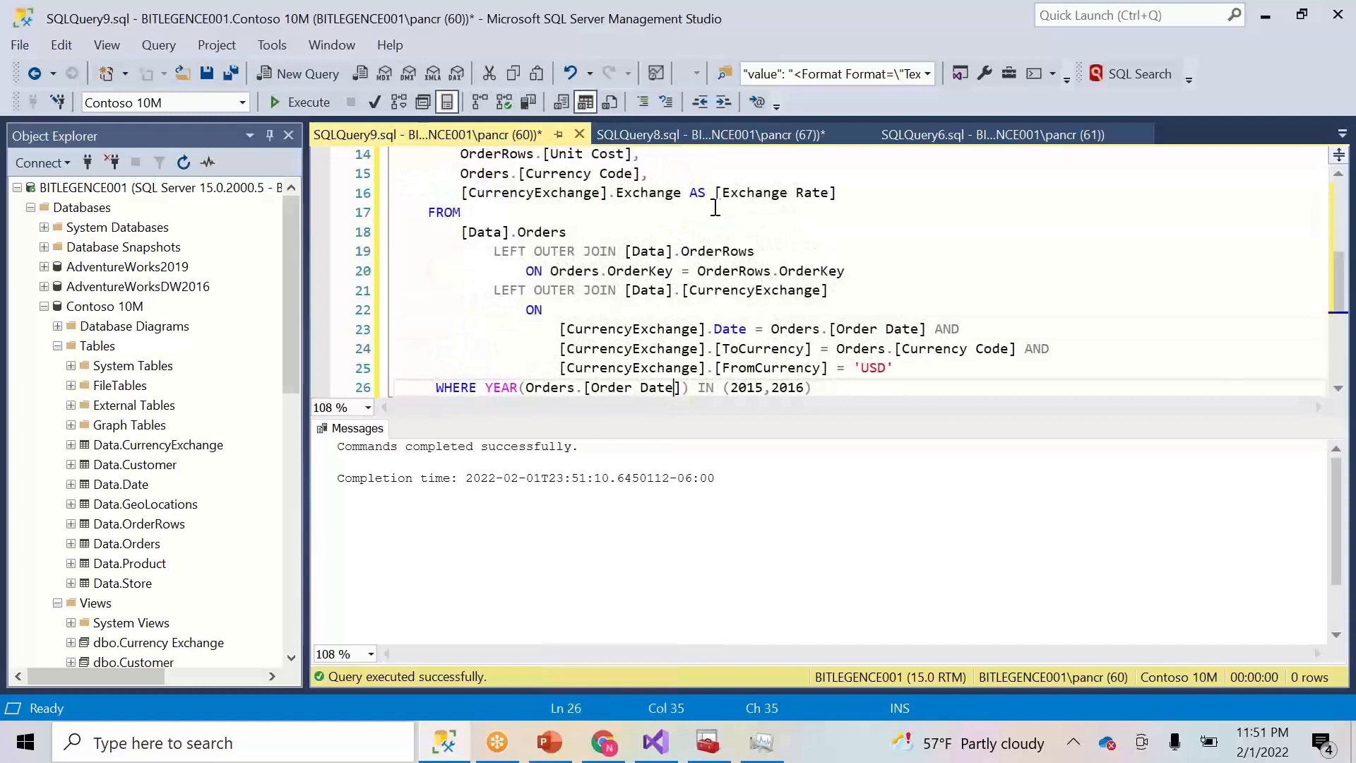
pyautogui.moveTo(701, 387); pyautogui.dragTo(816, 388)
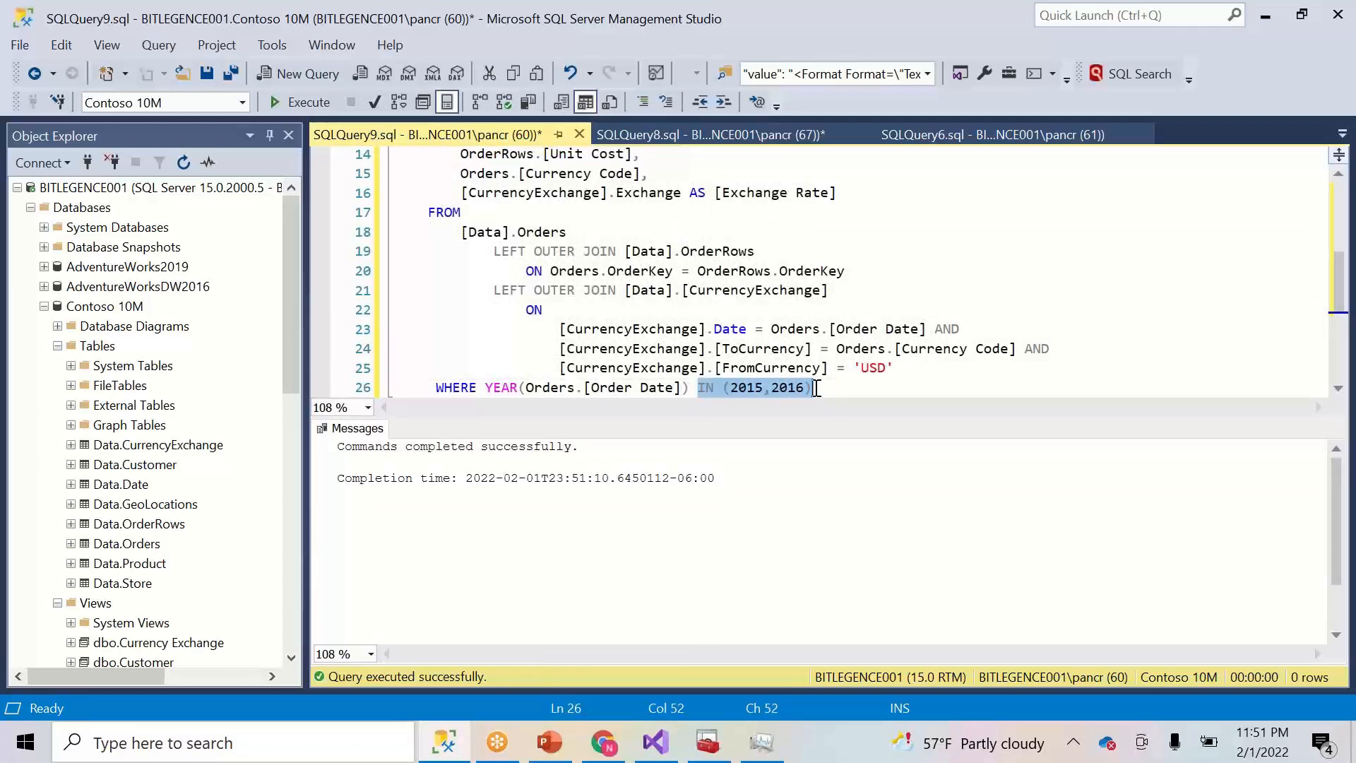
pyautogui.write('<20')
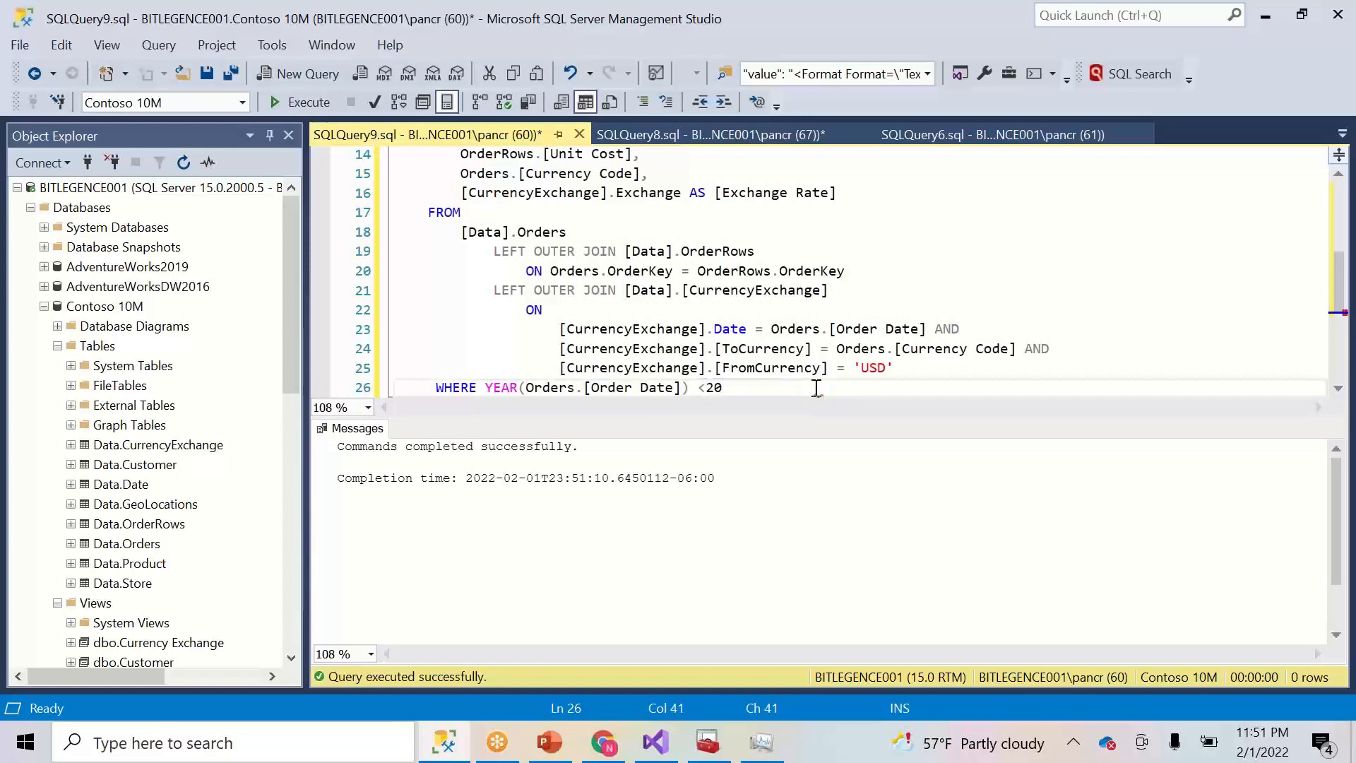
pyautogui.write('15')
pyautogui.moveTo(791, 387); pyautogui.dragTo(394, 175)
pyautogui.press('F5')
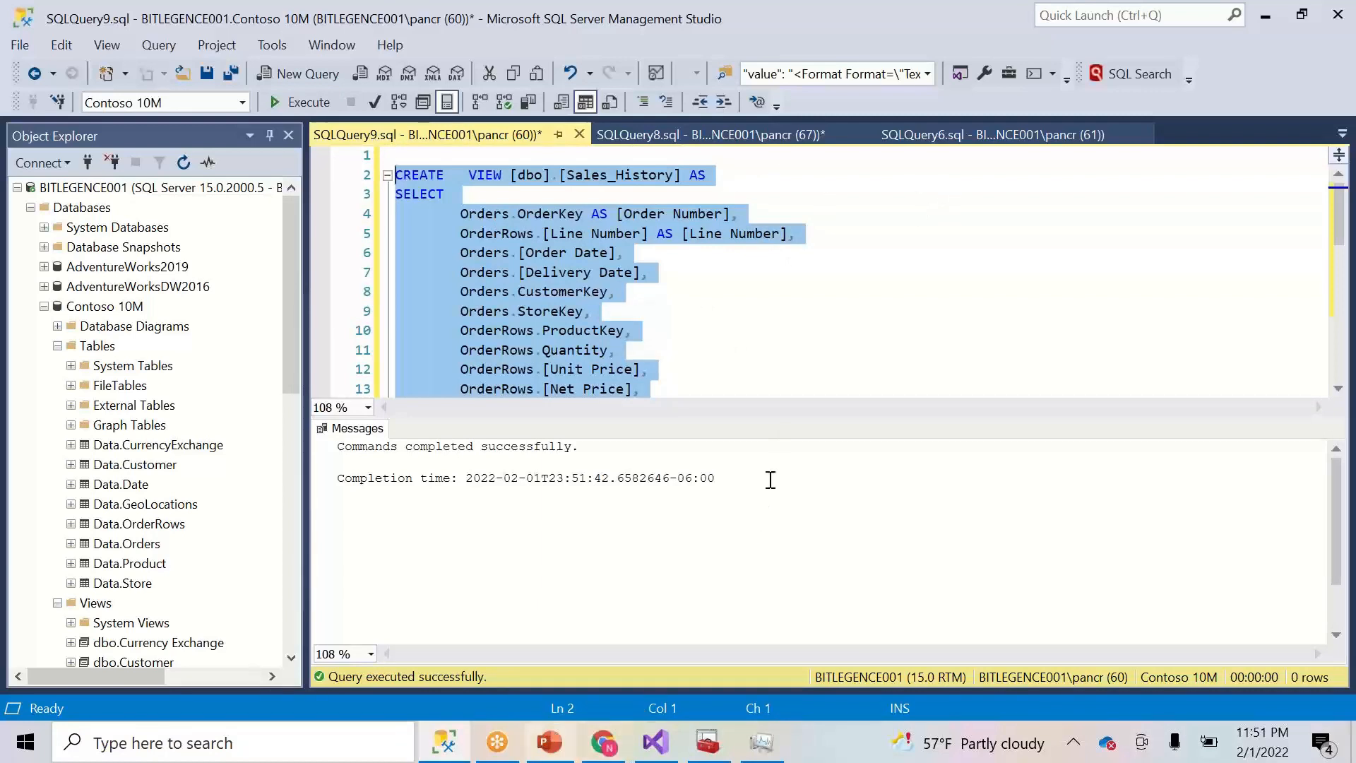
# - Glance at the SQLQuery6 and SQLQuery8 results, then switch to Visual Studio
pyautogui.click(976, 129)
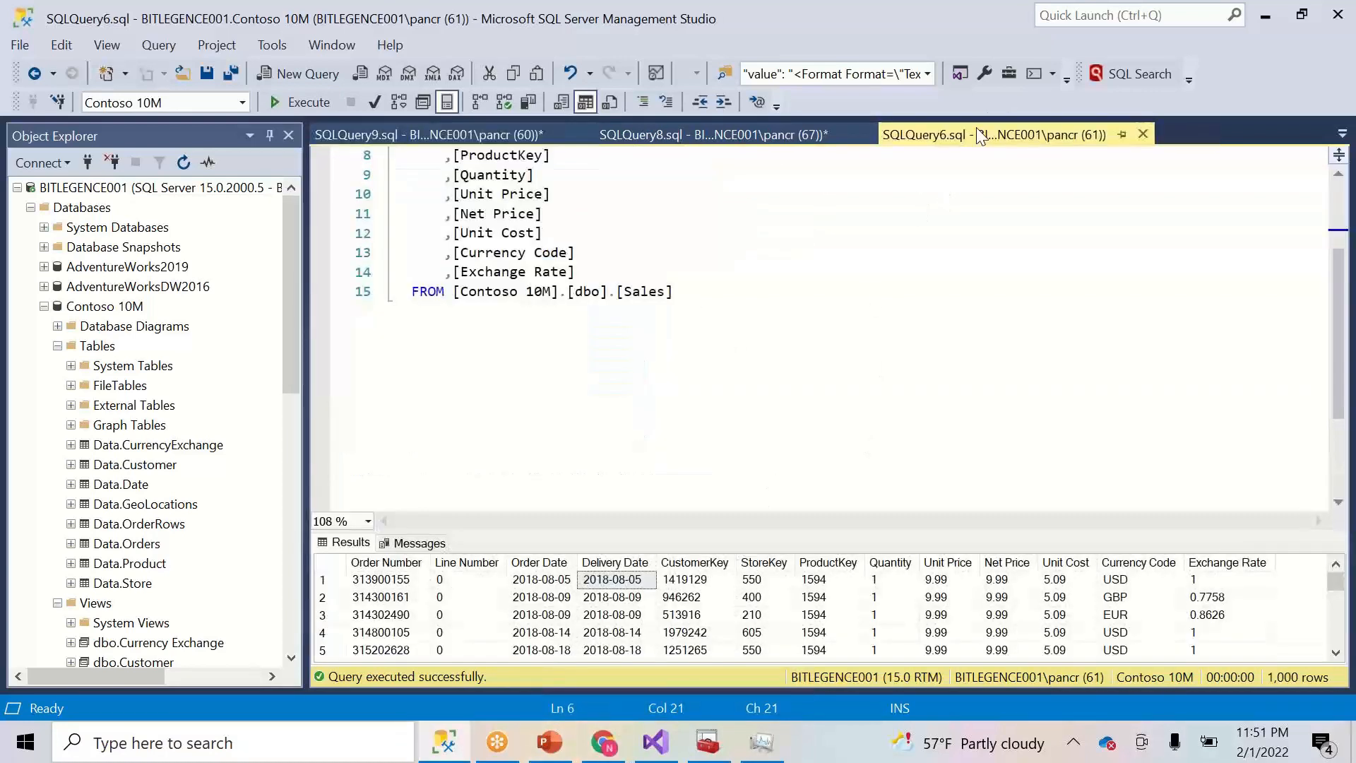
pyautogui.click(701, 132)
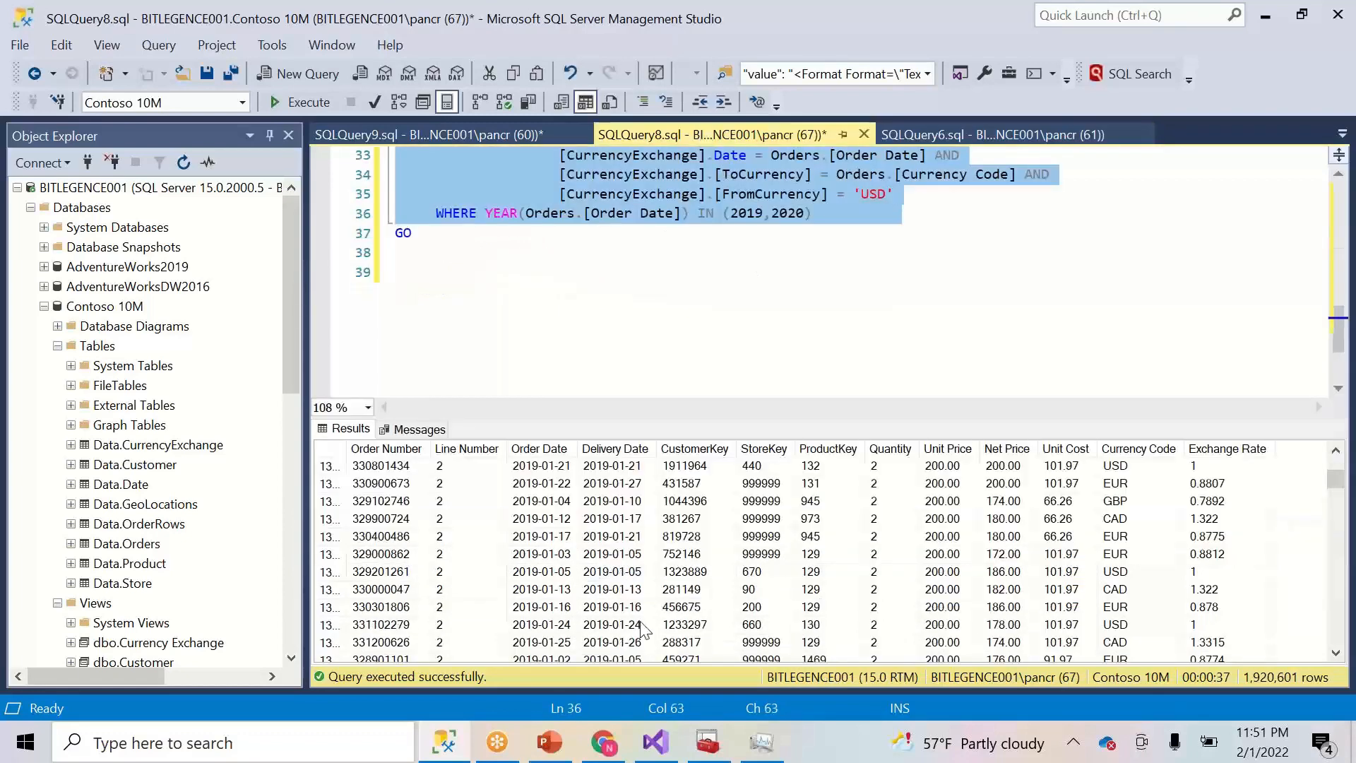
pyautogui.click(654, 742)
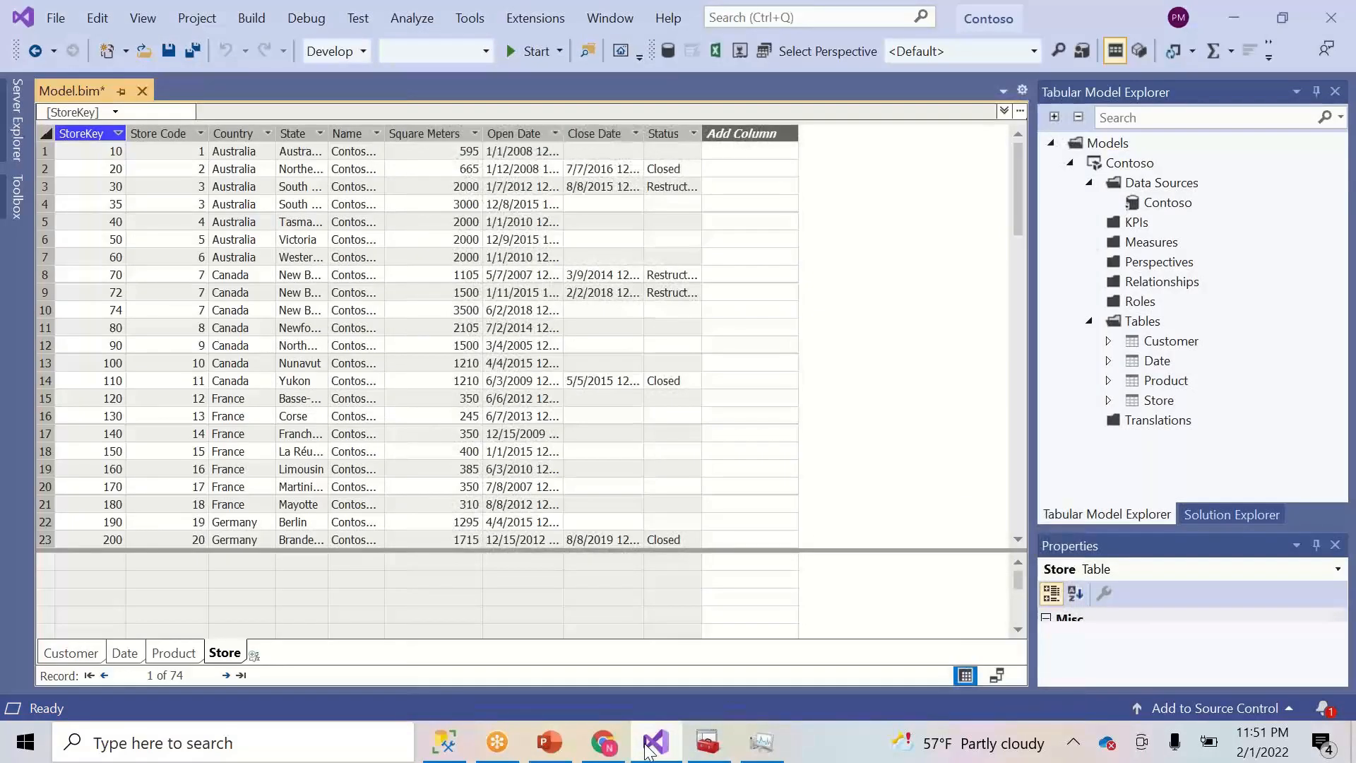
# - Import the Sales view via Import New Tables on the Contoso data source, loading 2,000,000 rows
pyautogui.rightClick(1167, 206)
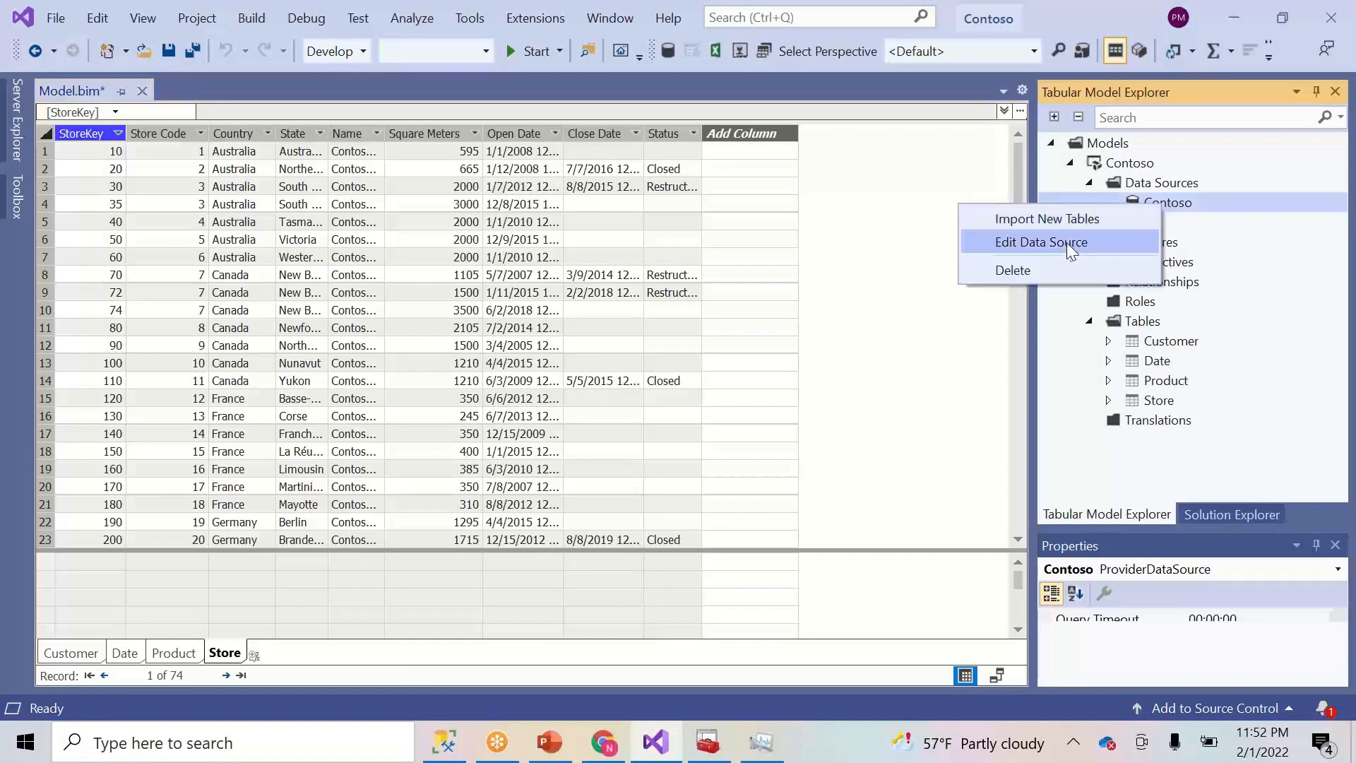
pyautogui.click(1057, 220)
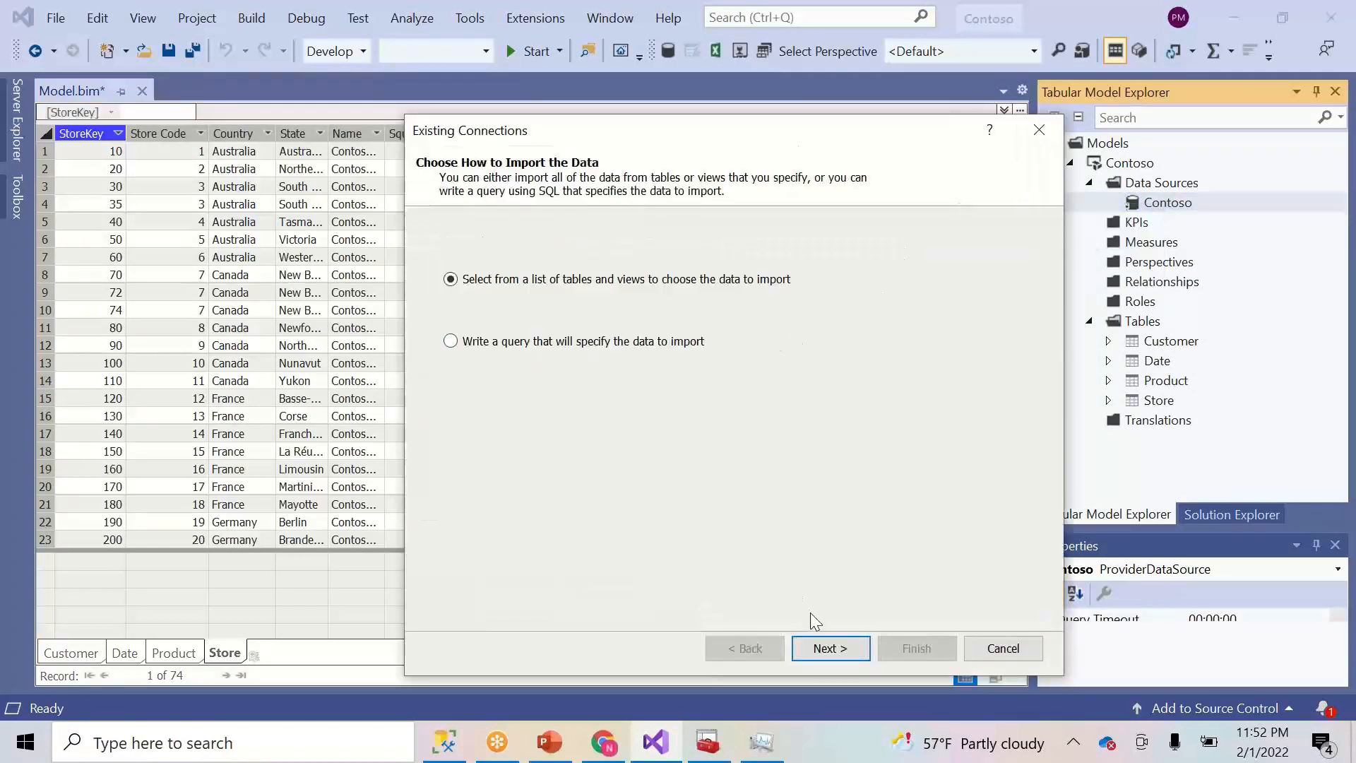
pyautogui.click(831, 649)
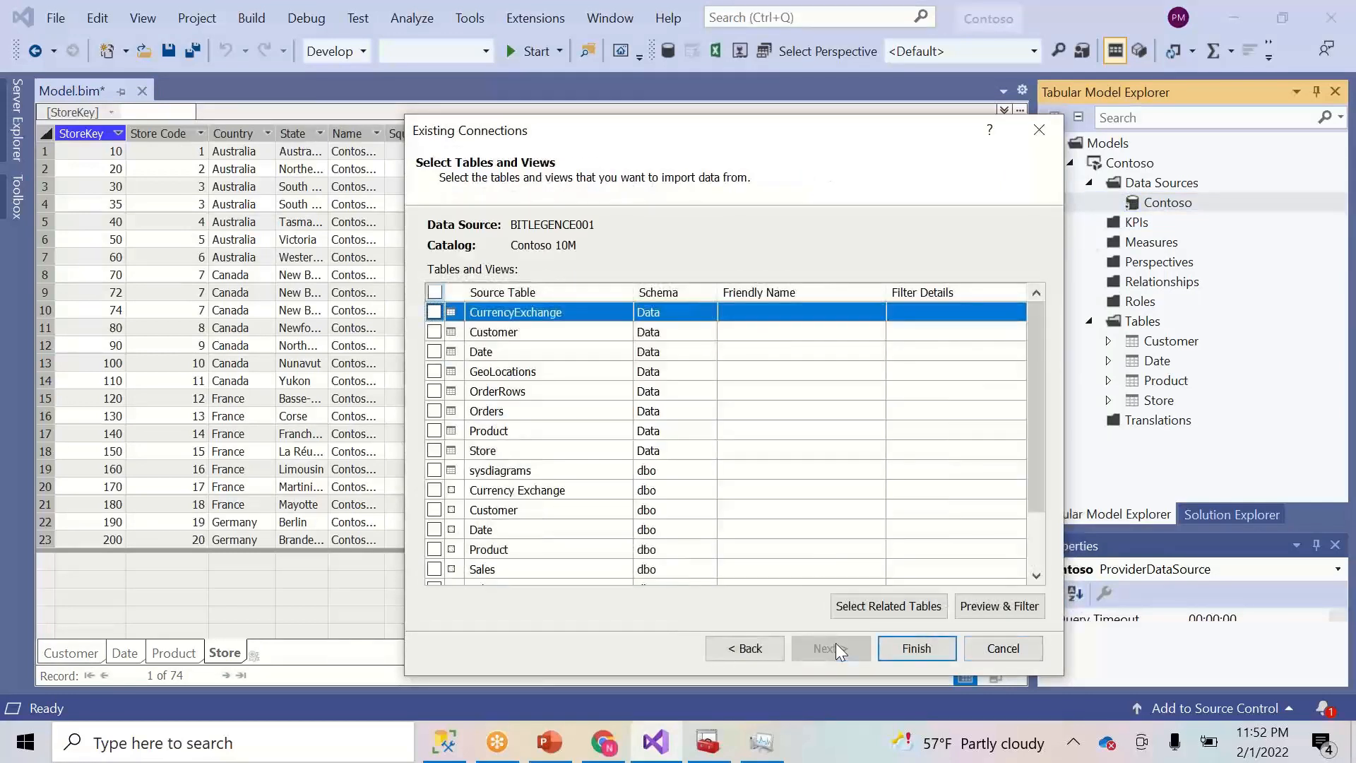
pyautogui.moveTo(1033, 463); pyautogui.dragTo(1032, 536)
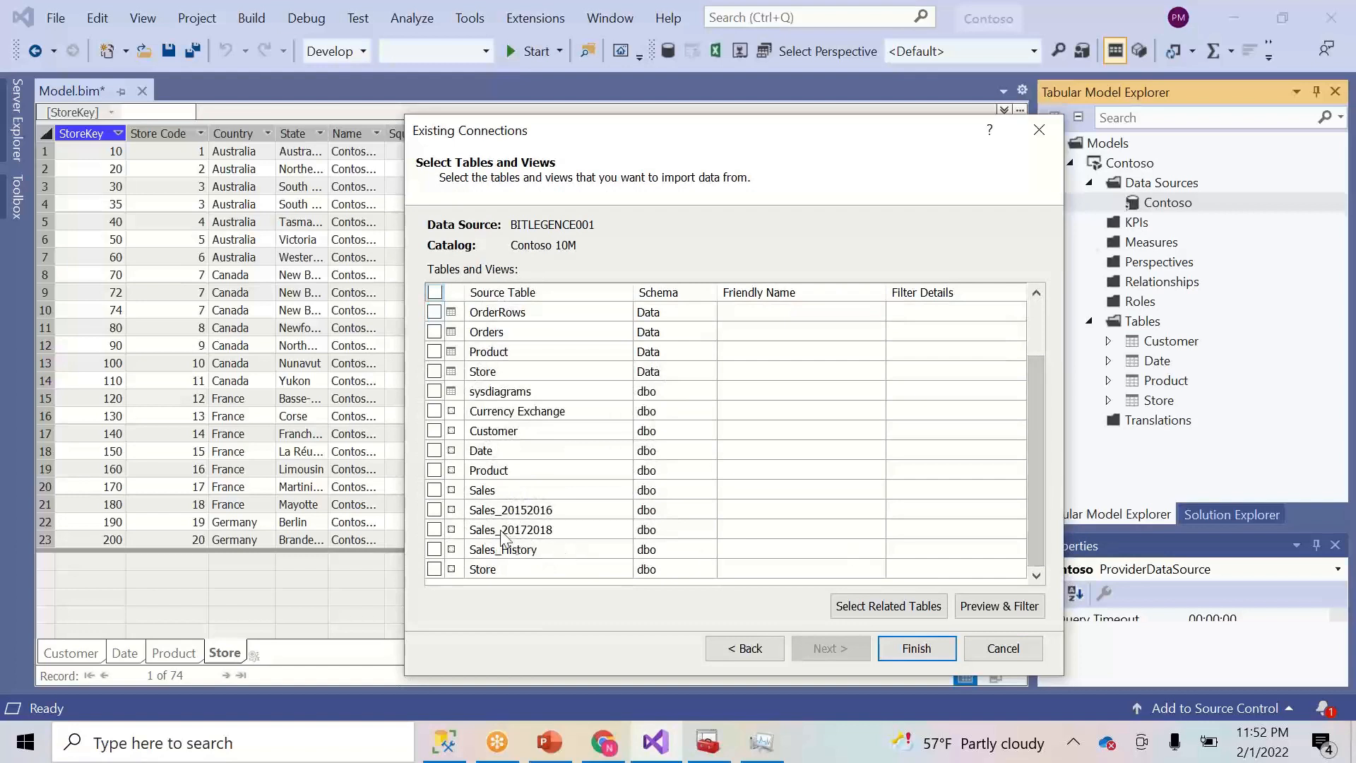
pyautogui.click(435, 490)
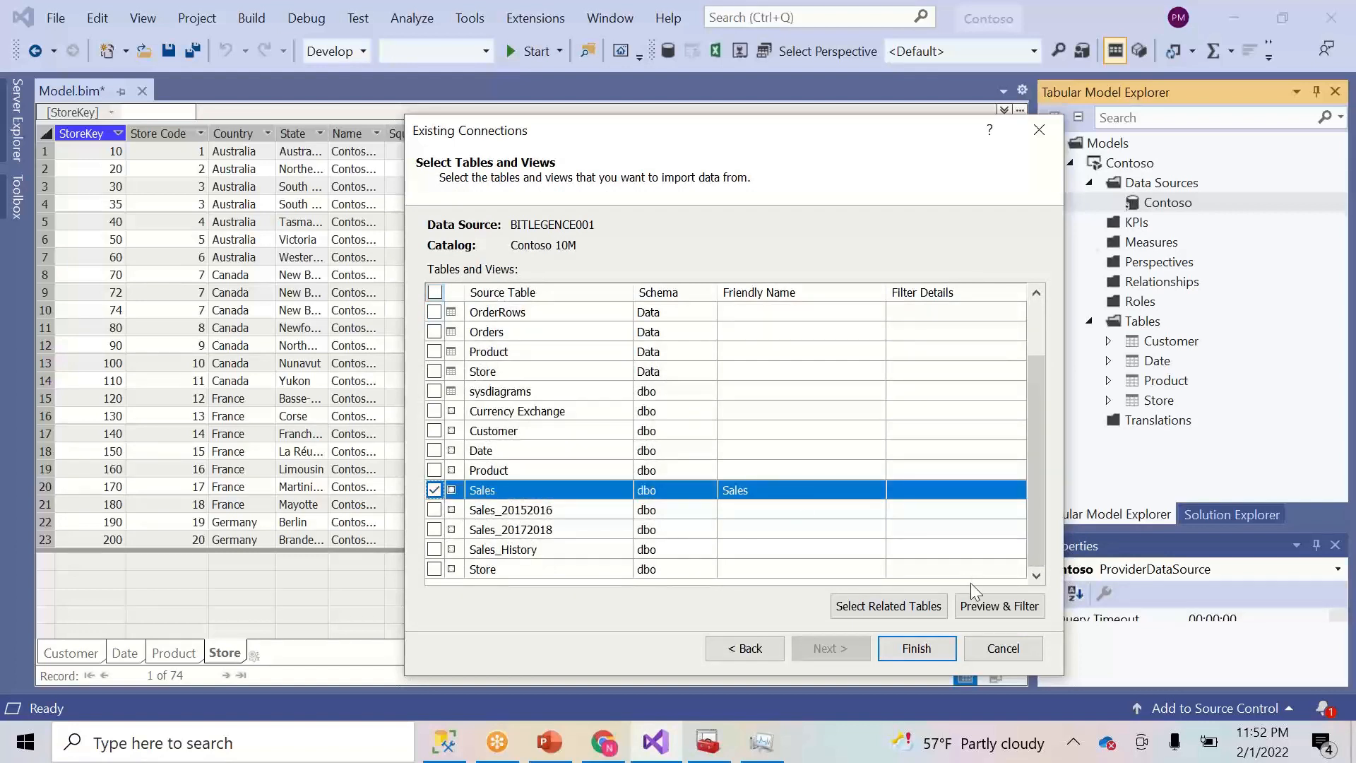
pyautogui.click(916, 649)
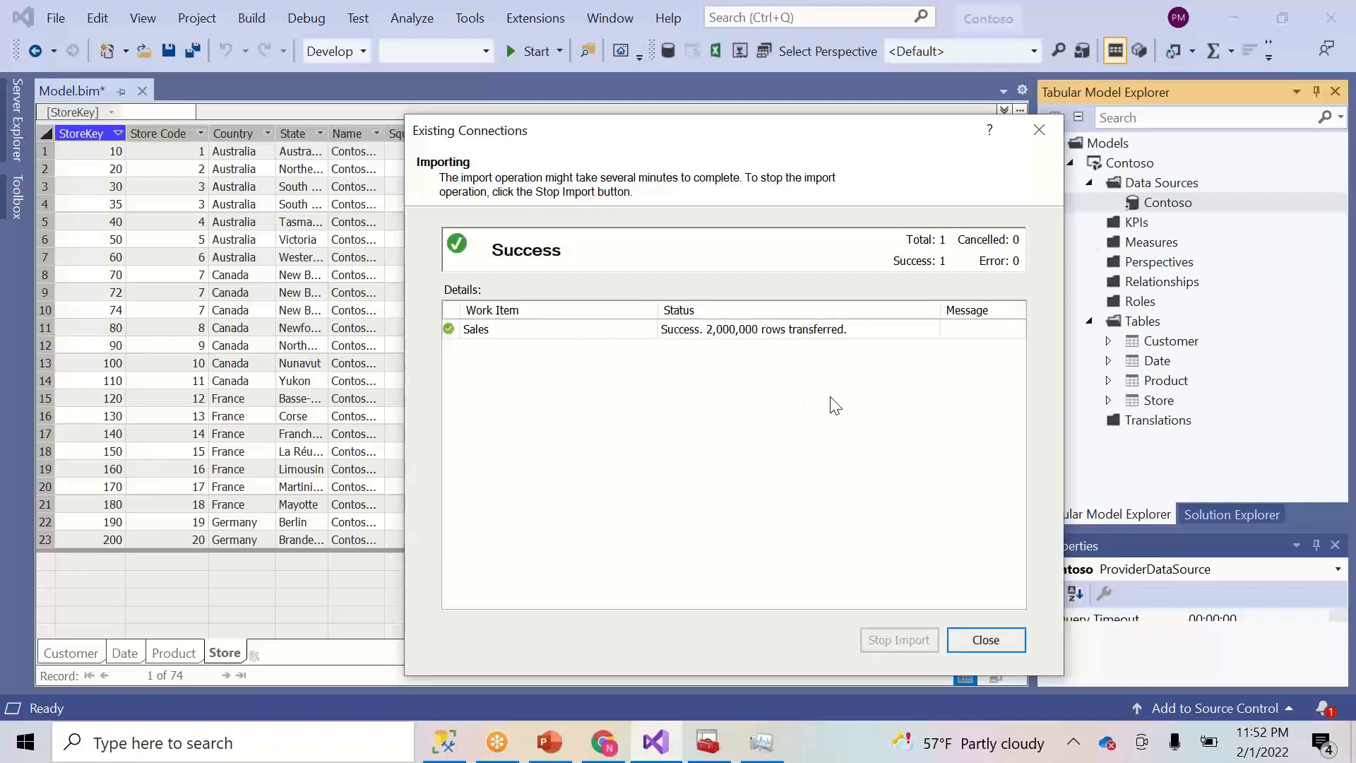
pyautogui.click(996, 642)
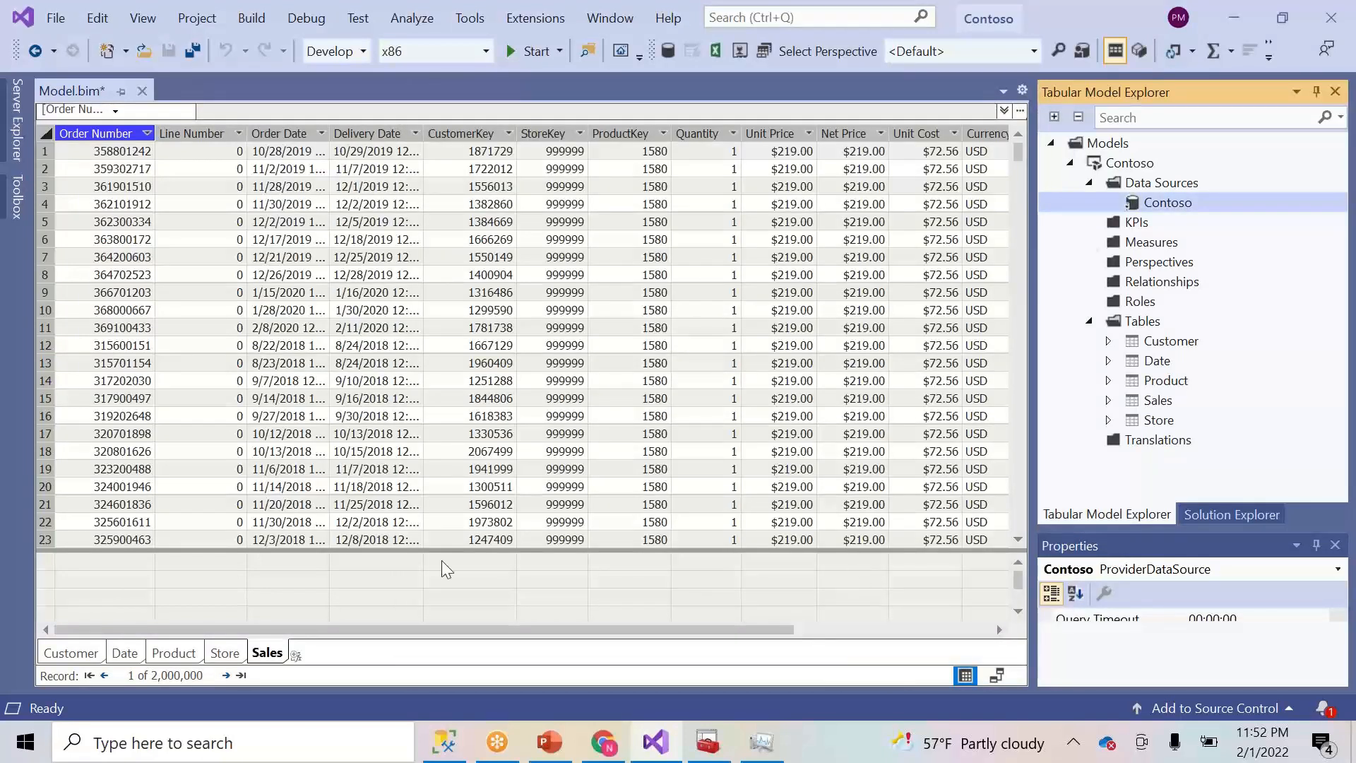
# - Switch the tabular model to Diagram View
pyautogui.moveTo(358, 630); pyautogui.dragTo(769, 613)
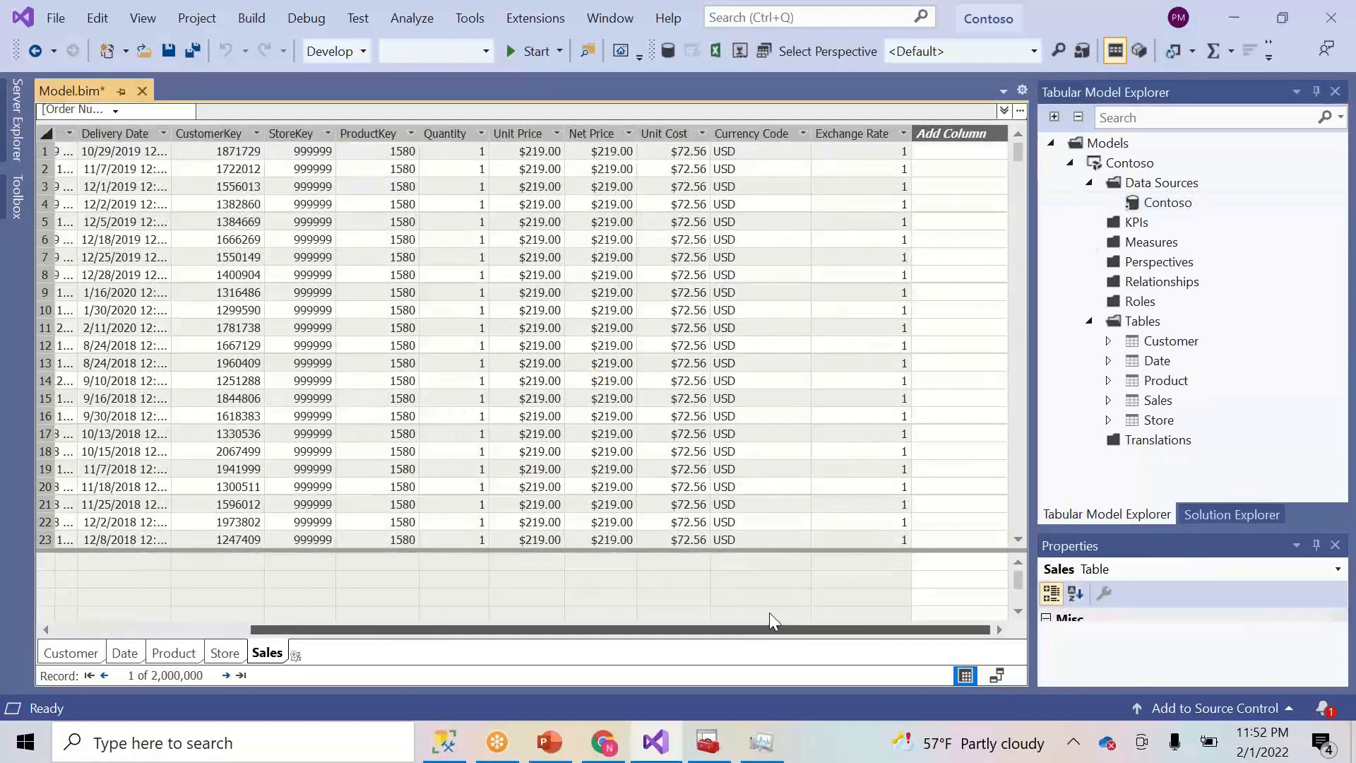
pyautogui.moveTo(479, 629); pyautogui.dragTo(330, 629)
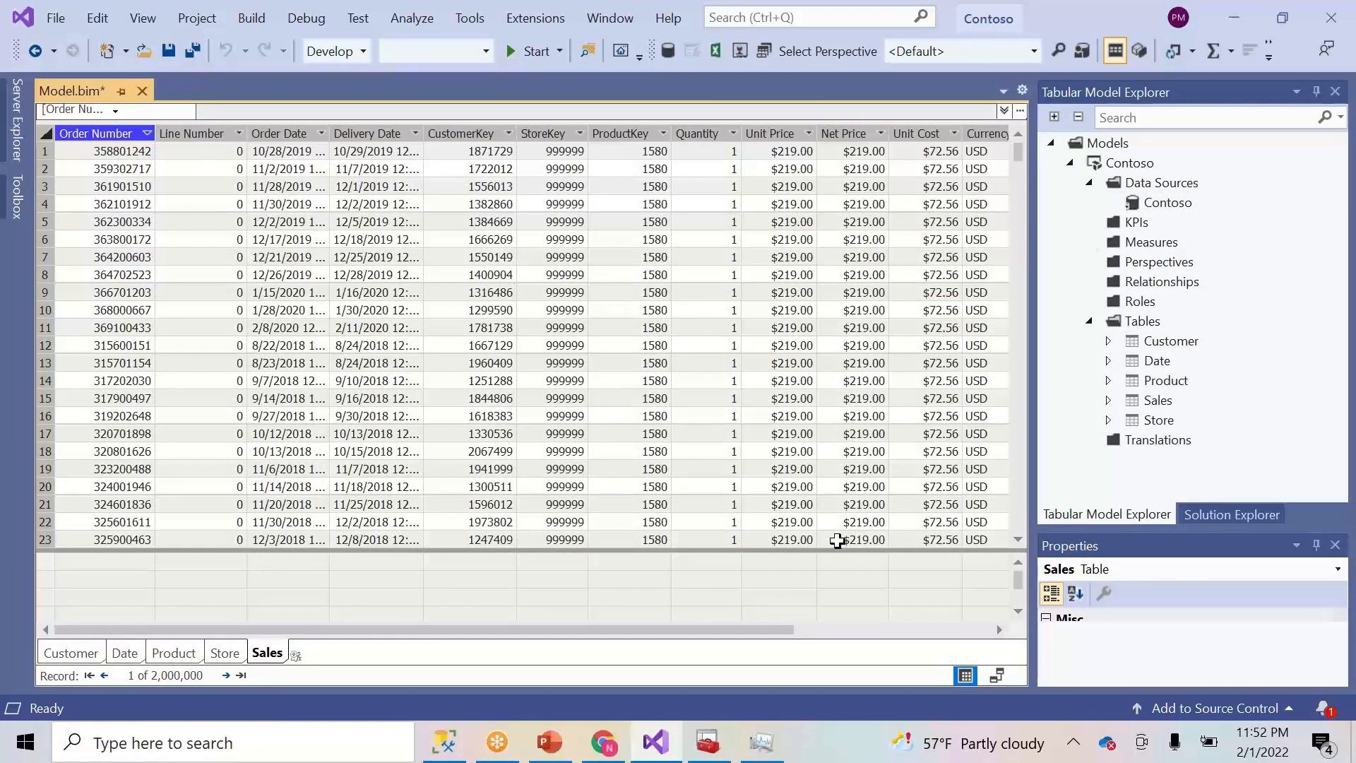
pyautogui.click(997, 677)
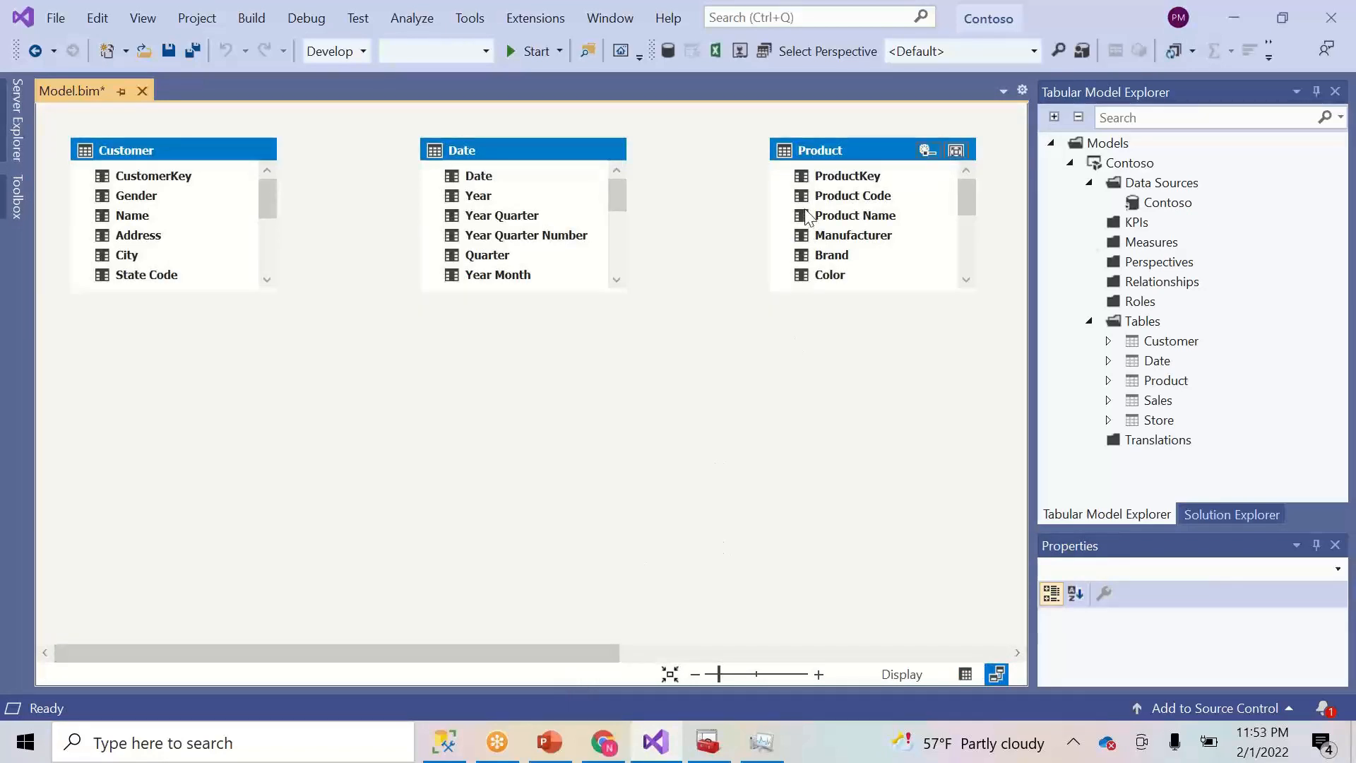
# - Move Product below Date, Store down-left, and Sales below Product
pyautogui.moveTo(784, 172); pyautogui.dragTo(301, 380)
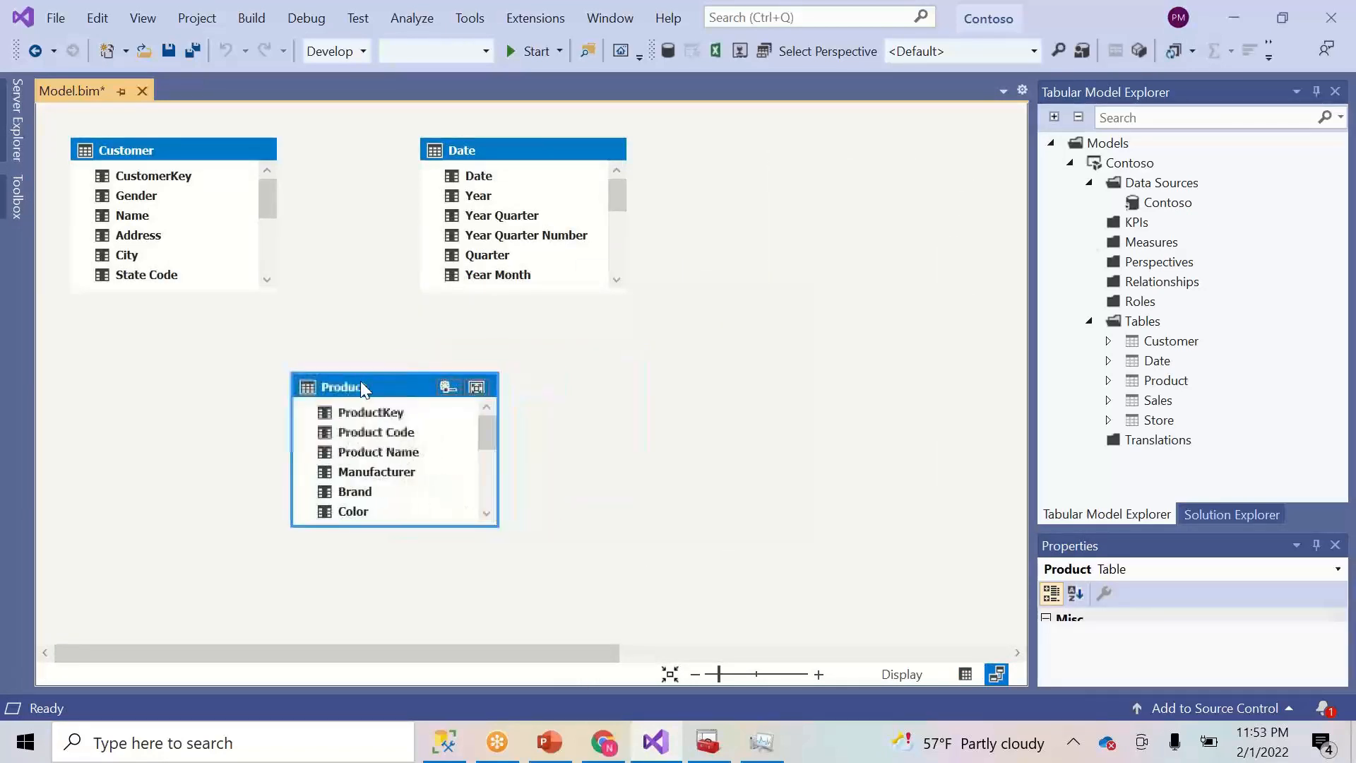
pyautogui.moveTo(417, 651); pyautogui.dragTo(765, 615)
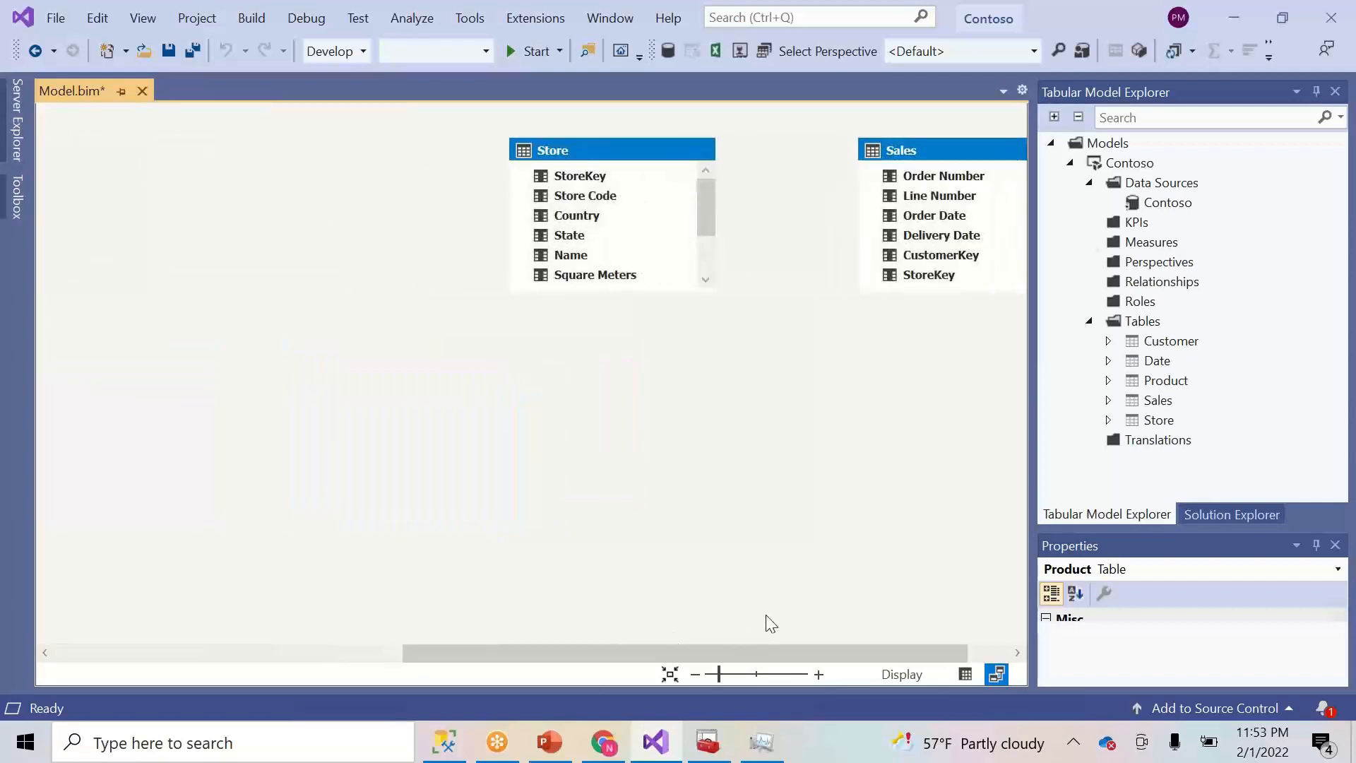
pyautogui.moveTo(623, 158); pyautogui.dragTo(255, 351)
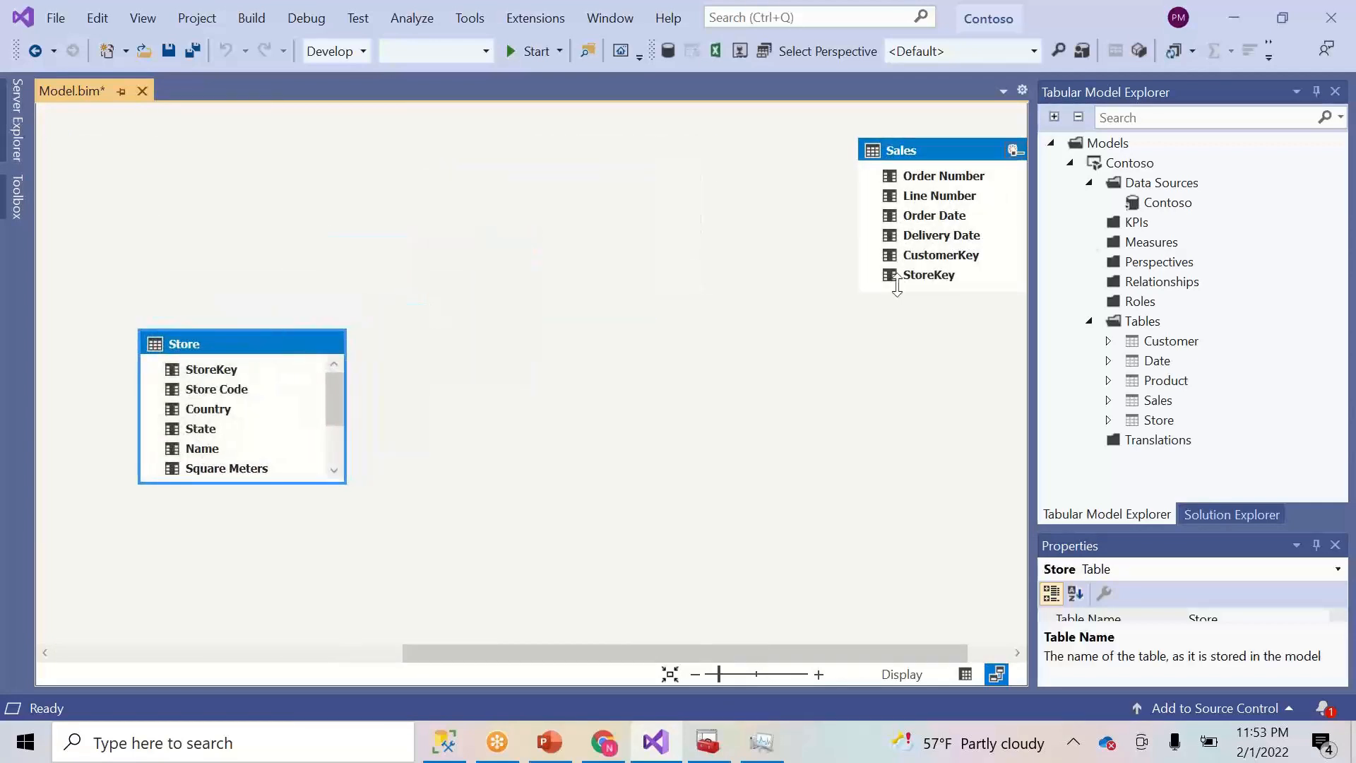
pyautogui.moveTo(862, 174); pyautogui.dragTo(216, 139)
pyautogui.moveTo(794, 341); pyautogui.dragTo(659, 438)
pyautogui.moveTo(852, 147); pyautogui.dragTo(472, 490)
# - Centre Sales among Product and Date, and relate Sales StoreKey to Store StoreKey
pyautogui.moveTo(380, 387); pyautogui.dragTo(434, 336)
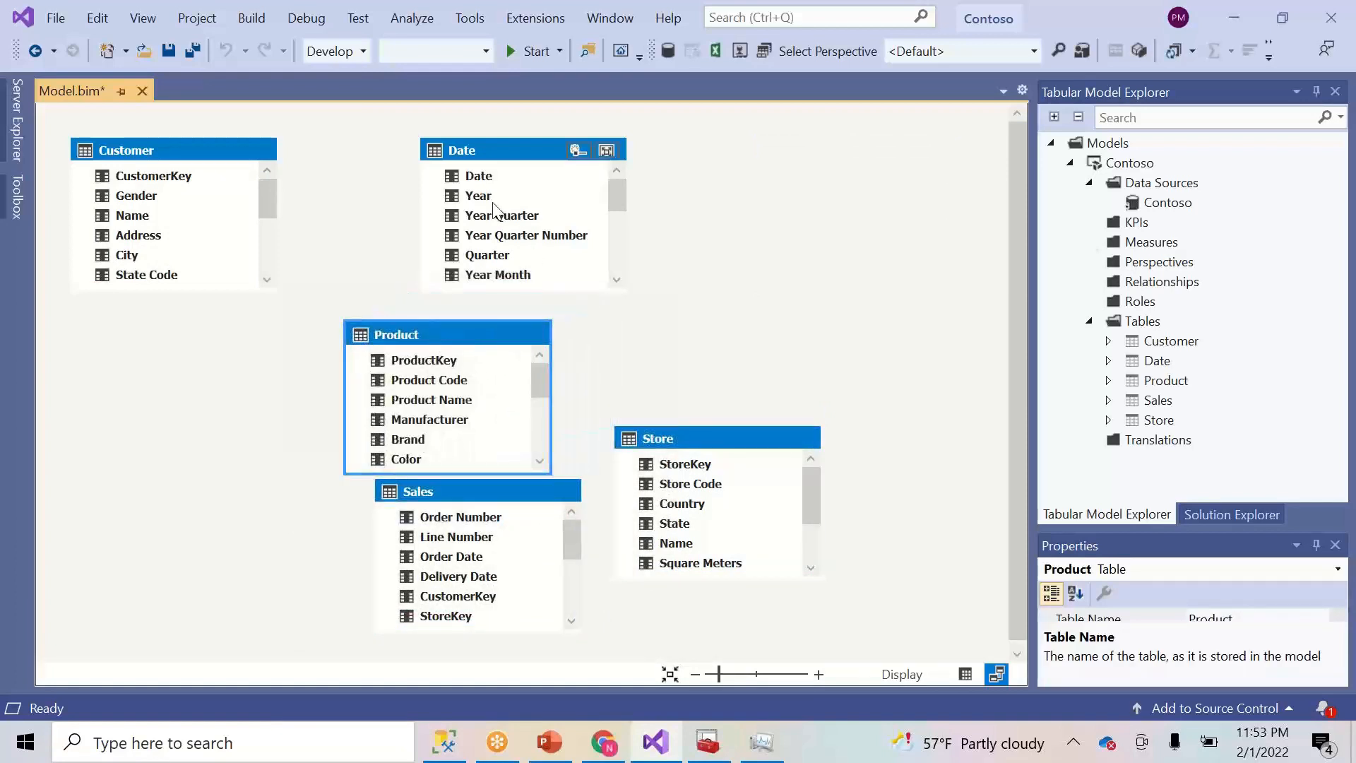
pyautogui.moveTo(538, 150); pyautogui.dragTo(791, 116)
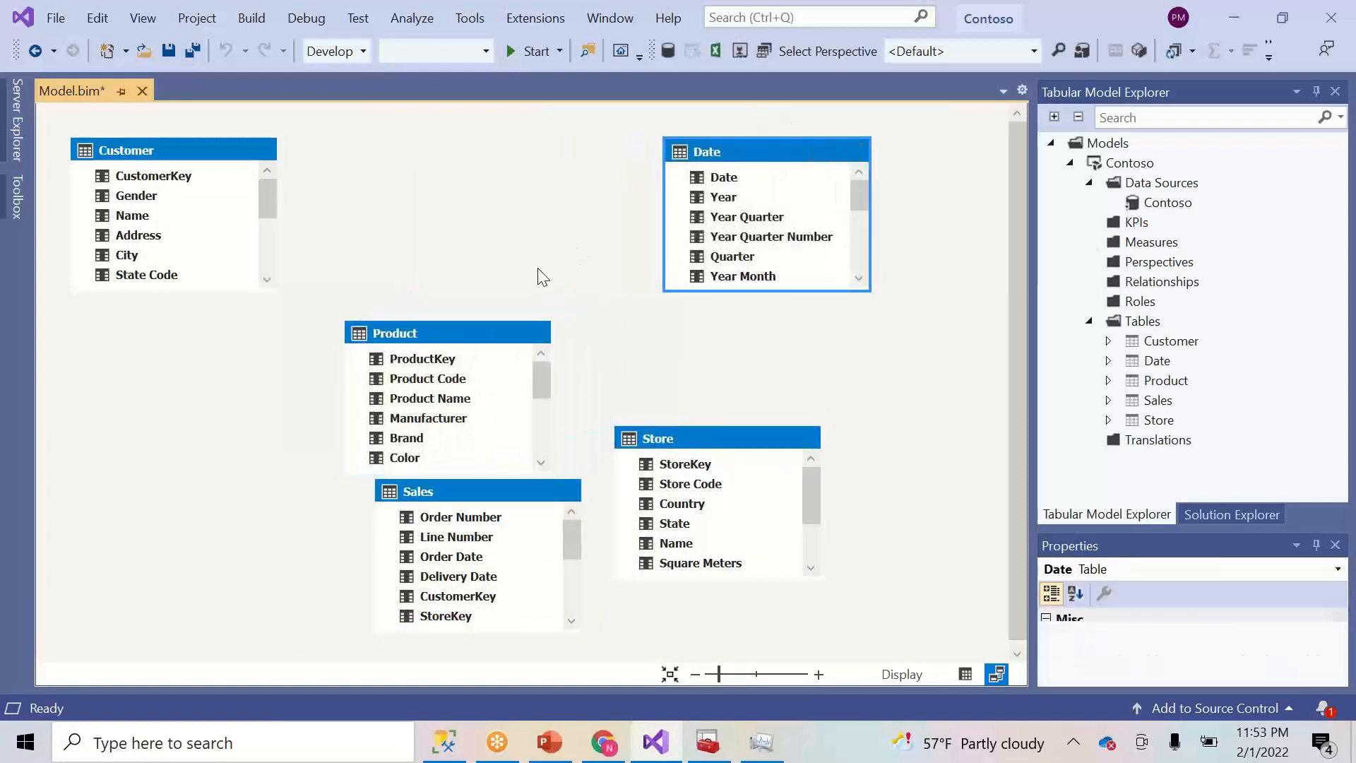
pyautogui.moveTo(468, 325); pyautogui.dragTo(495, 185)
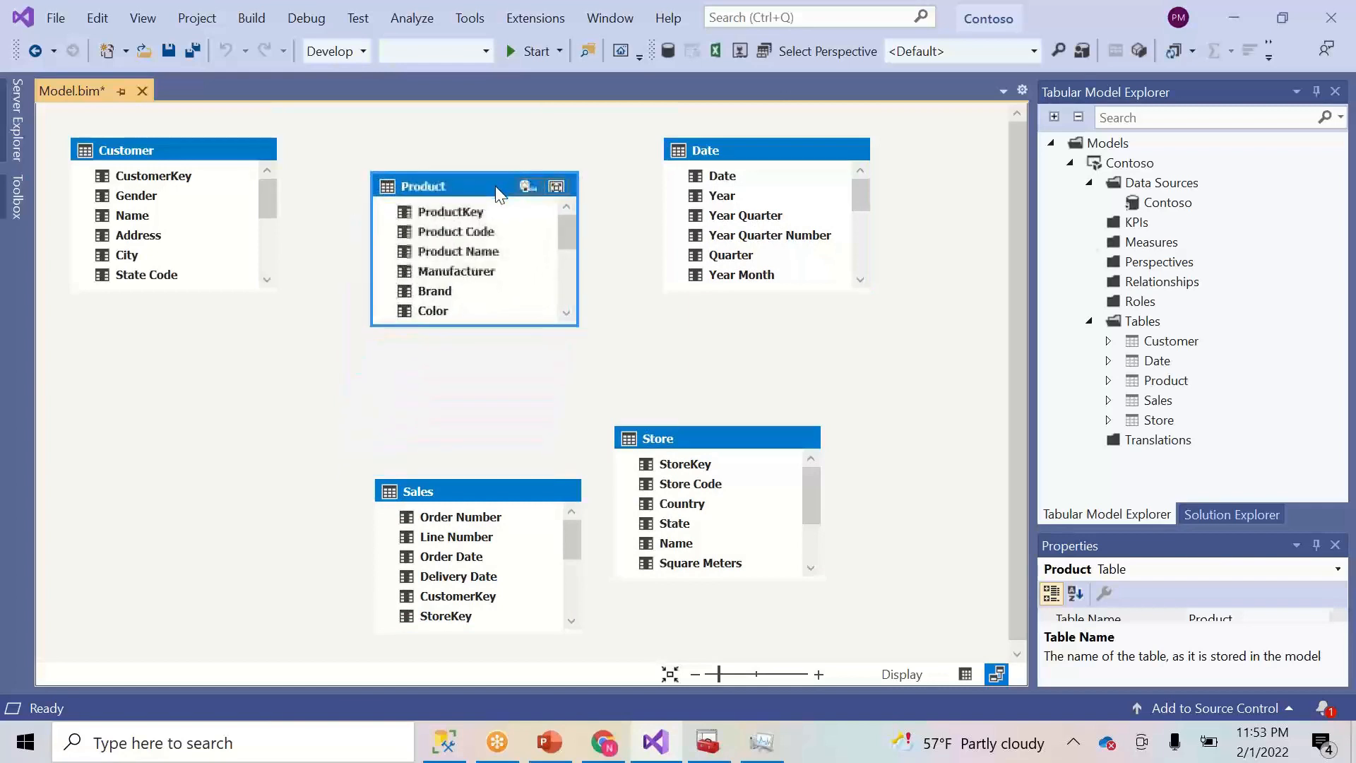
pyautogui.moveTo(472, 489); pyautogui.dragTo(445, 354)
pyautogui.moveTo(443, 177); pyautogui.dragTo(176, 469)
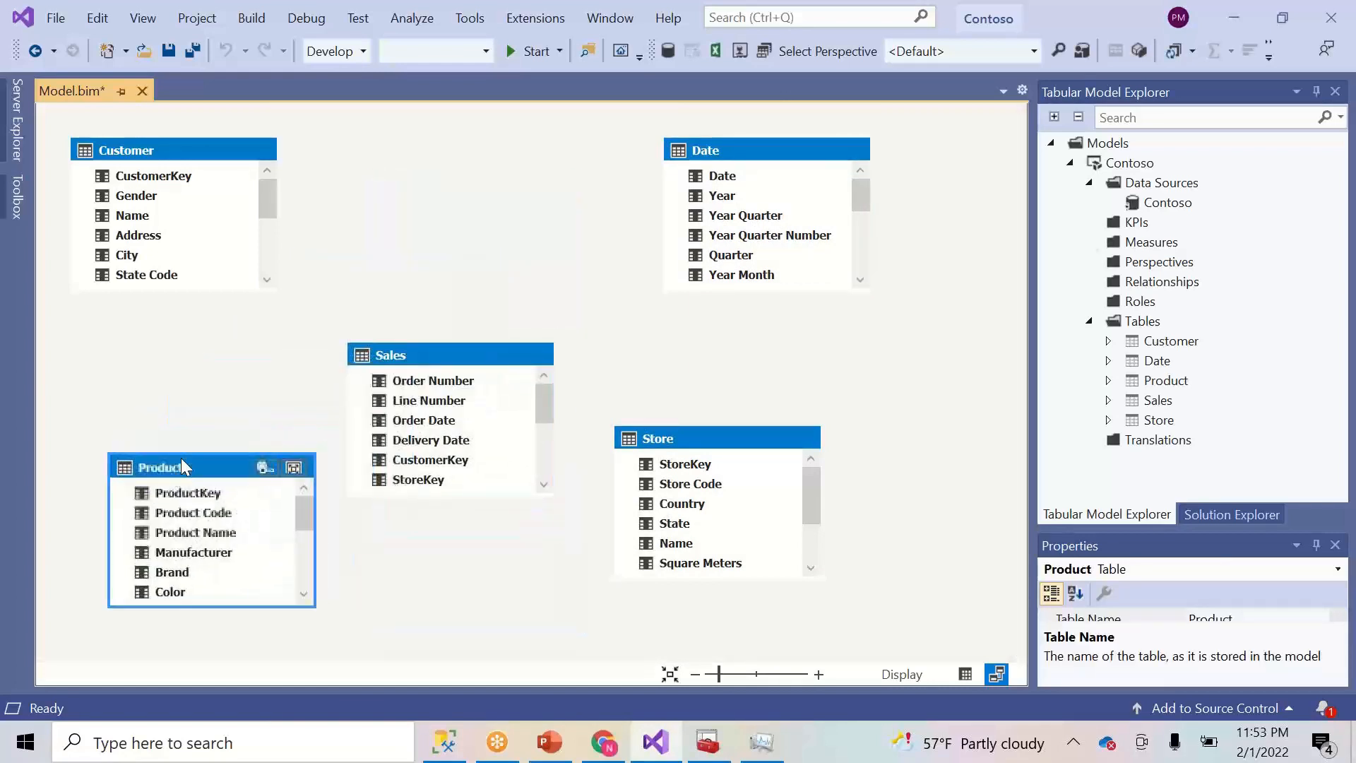
pyautogui.moveTo(393, 363); pyautogui.dragTo(435, 240)
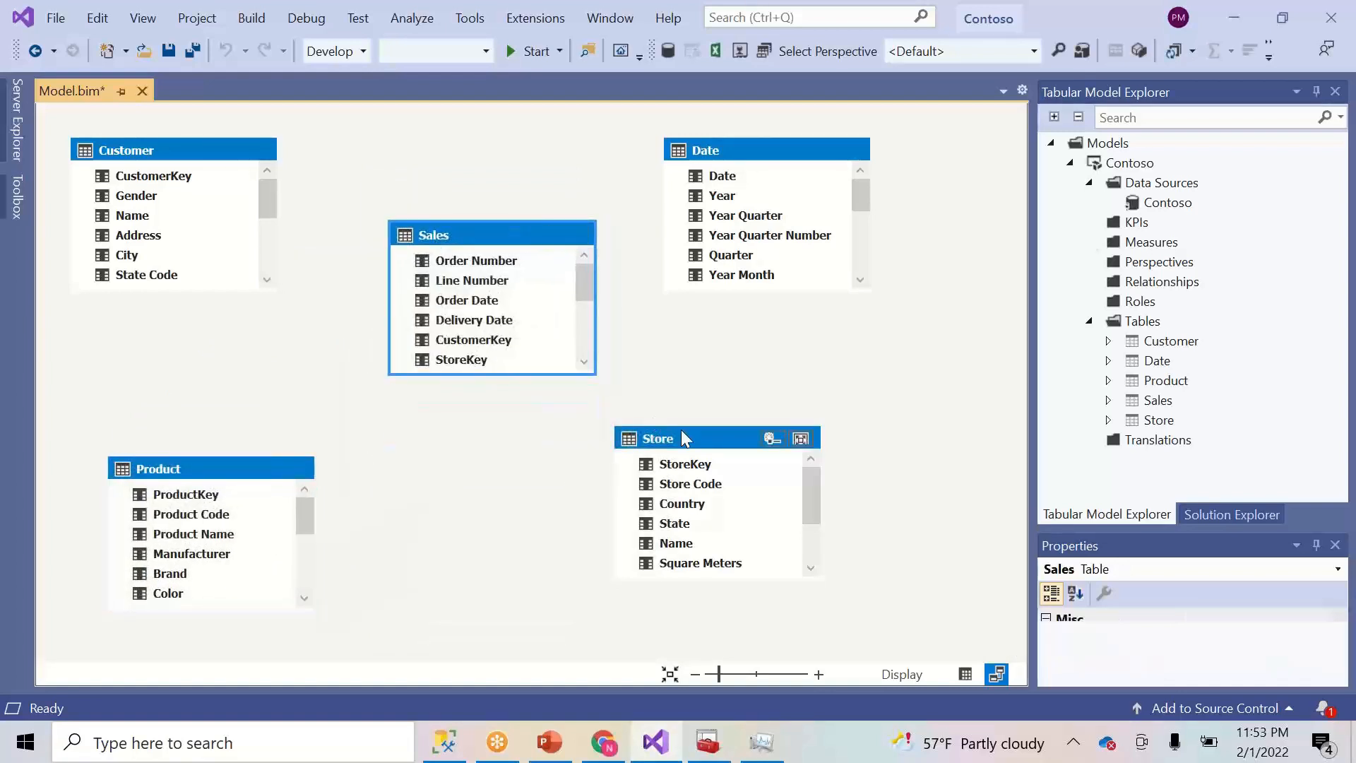
pyautogui.moveTo(459, 359); pyautogui.dragTo(686, 466)
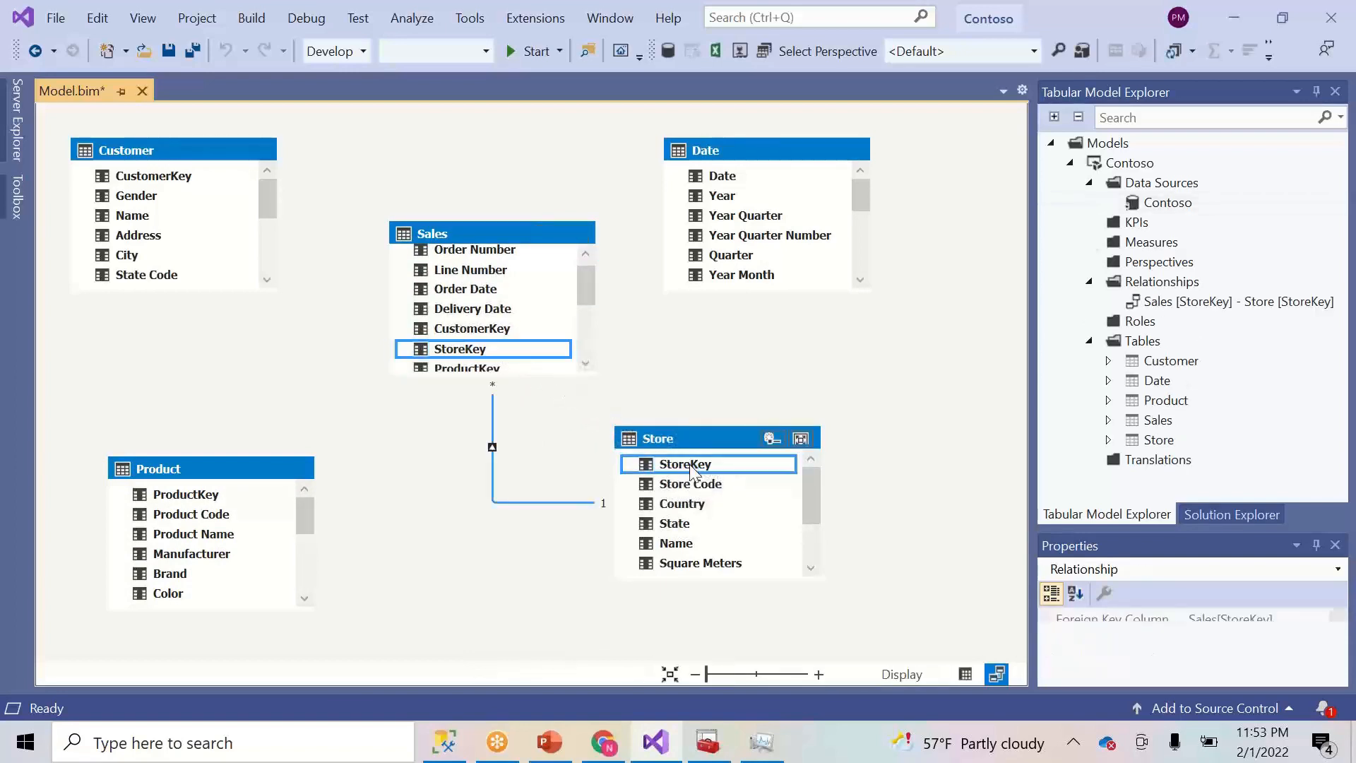
# - Inspect the Sales–Store relationship details and close them unchanged
pyautogui.doubleClick(500, 501)
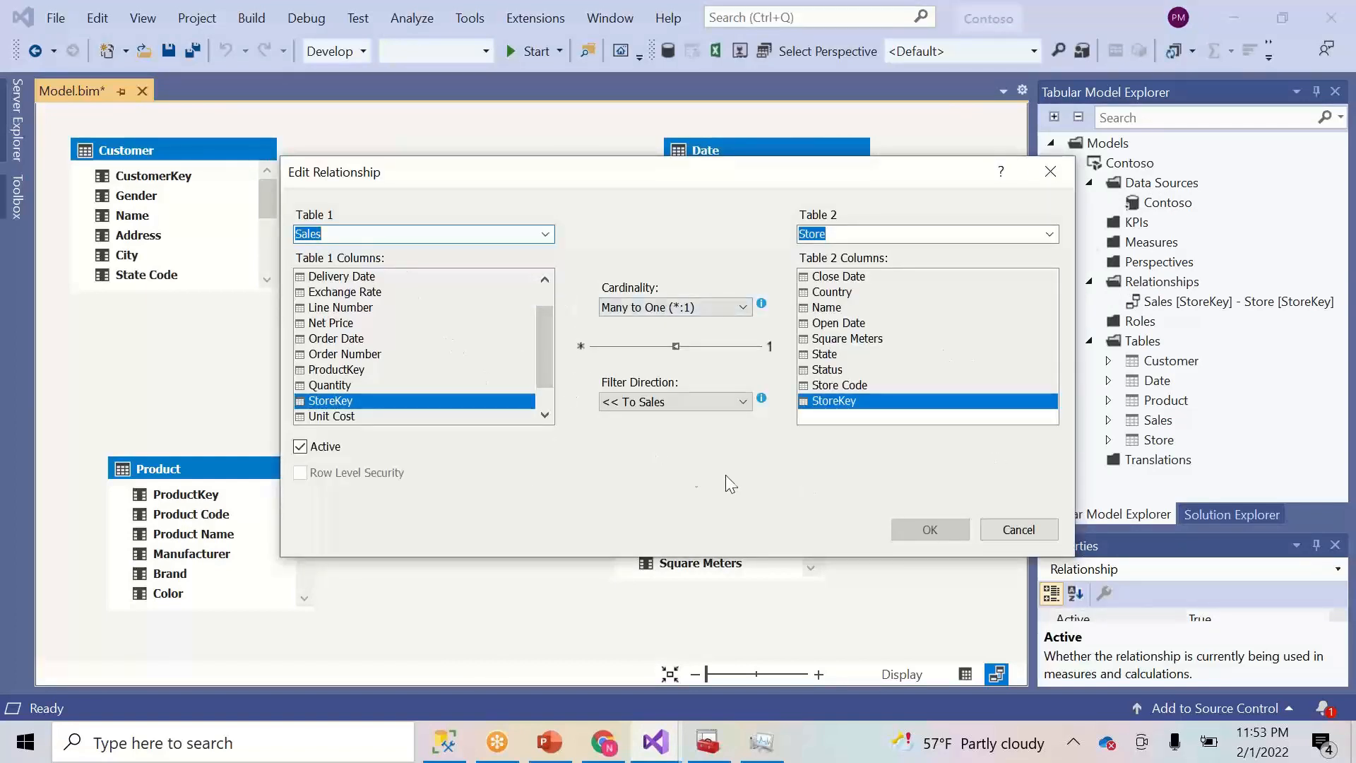
pyautogui.click(1020, 533)
pyautogui.click(215, 494)
# - Relate Product and Customer to Sales by key, and Sales[Order Date] to Date[Date]
pyautogui.moveTo(215, 494); pyautogui.dragTo(491, 281)
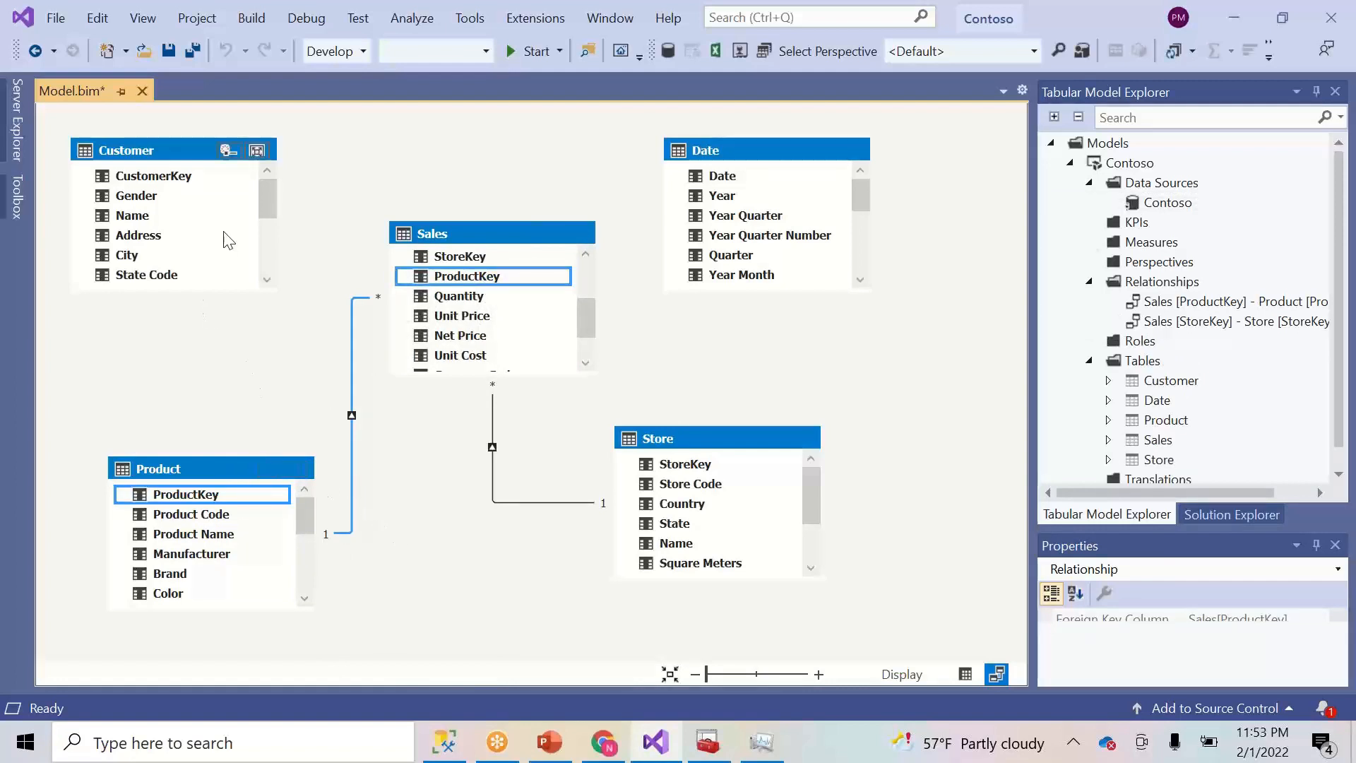
pyautogui.moveTo(177, 177); pyautogui.dragTo(478, 309)
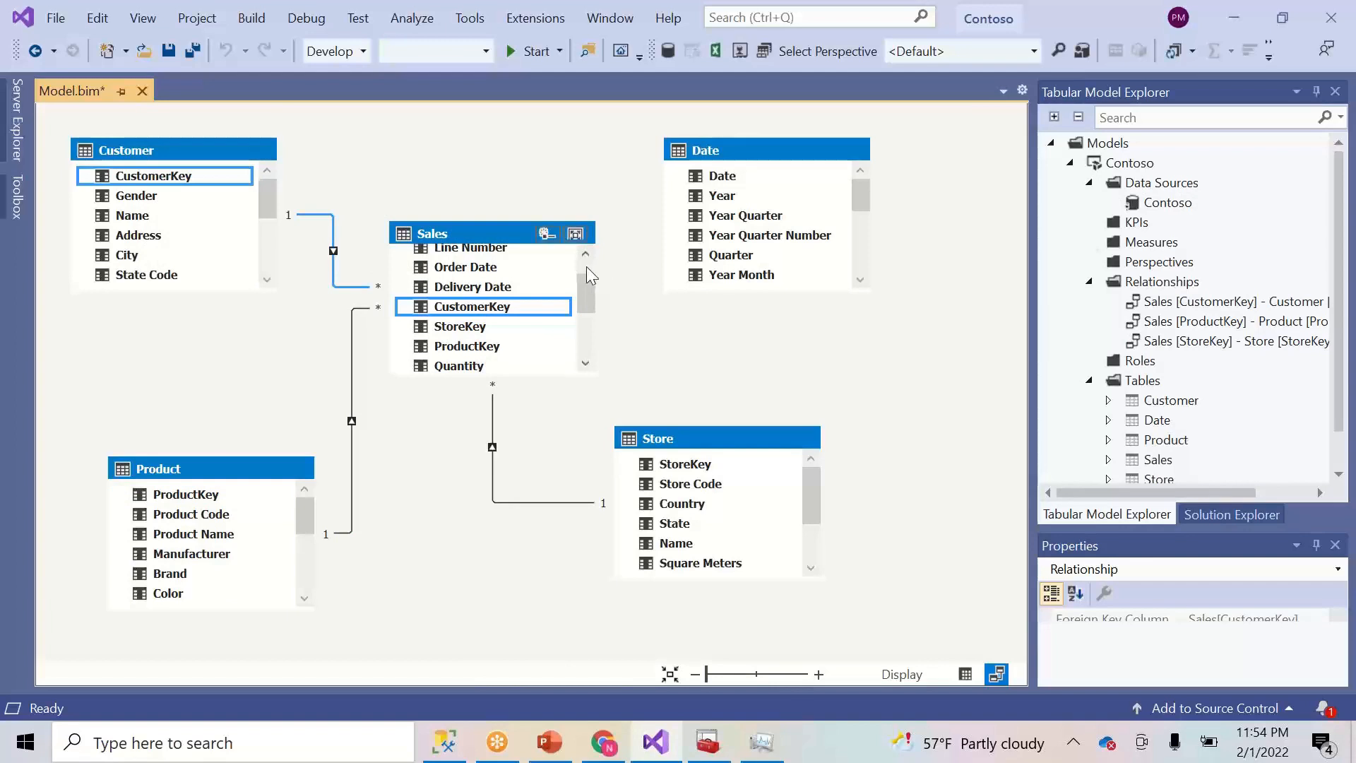
pyautogui.scroll(1, 587, 266)
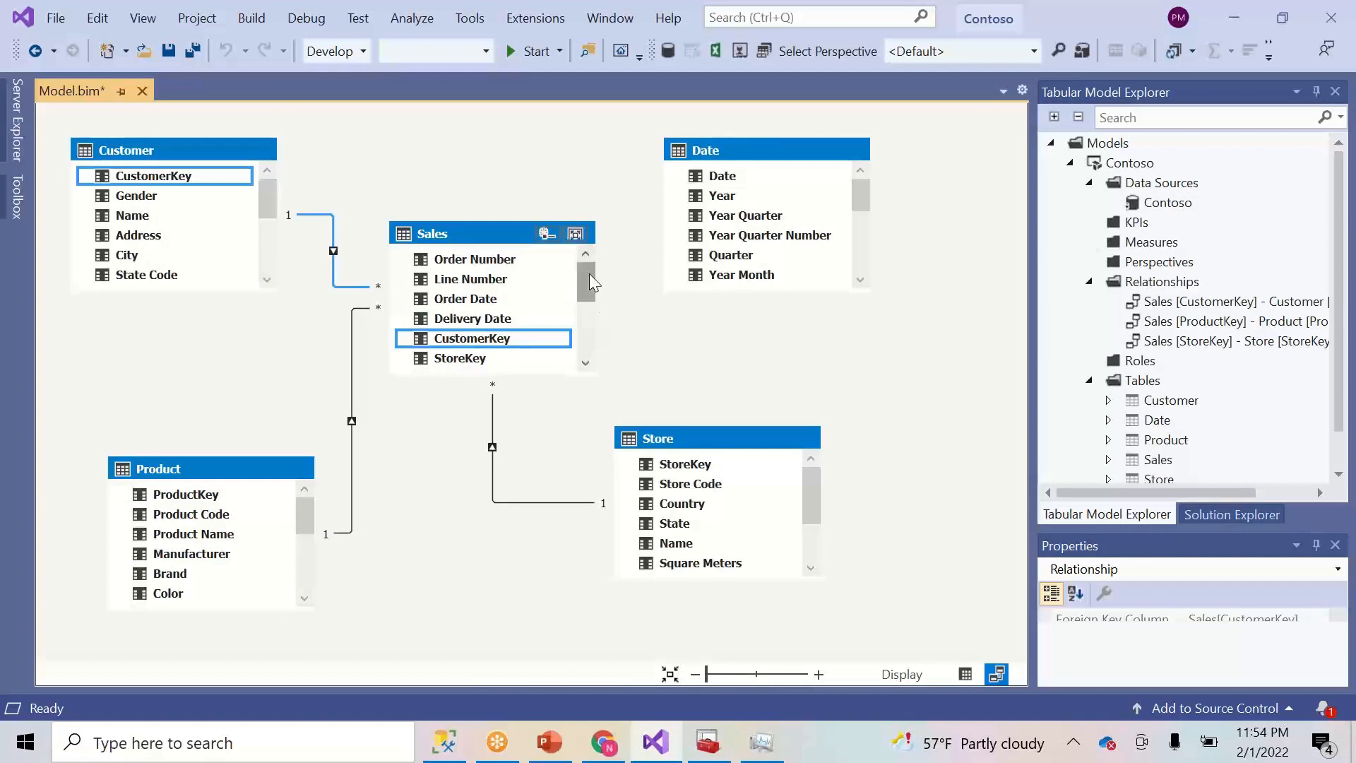
pyautogui.moveTo(494, 301); pyautogui.dragTo(742, 185)
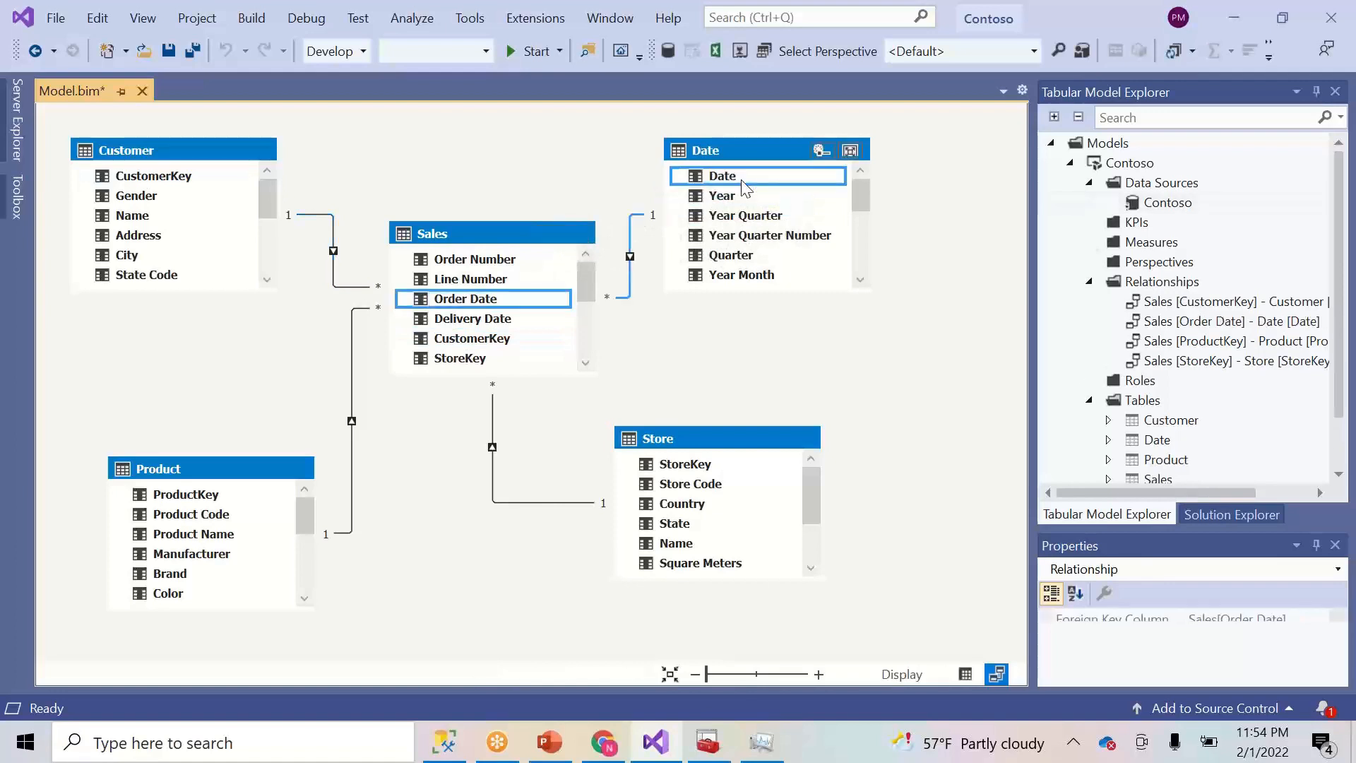
# - Link Sales[Delivery Date] to Date[Date]; activation is refused, so leave it inactive
pyautogui.click(508, 320)
pyautogui.moveTo(507, 320); pyautogui.dragTo(728, 173)
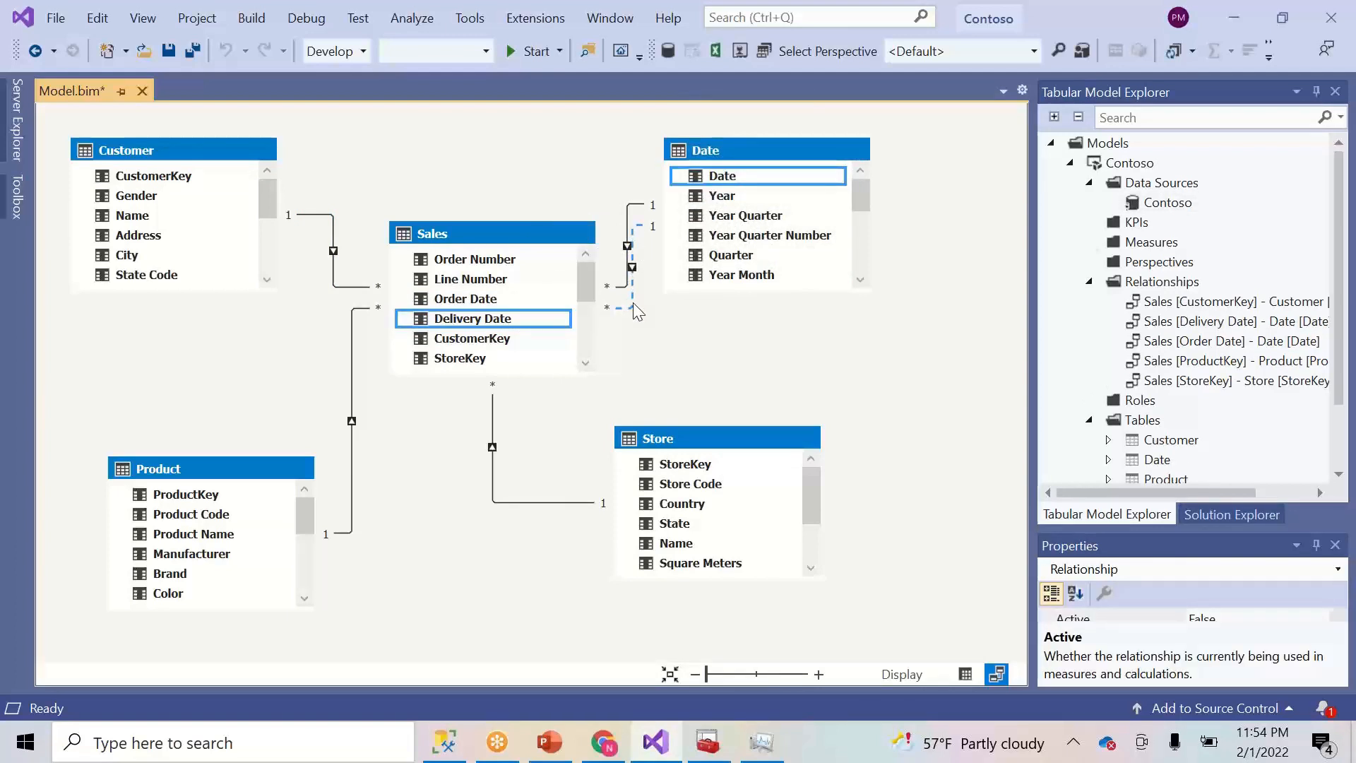
pyautogui.doubleClick(633, 299)
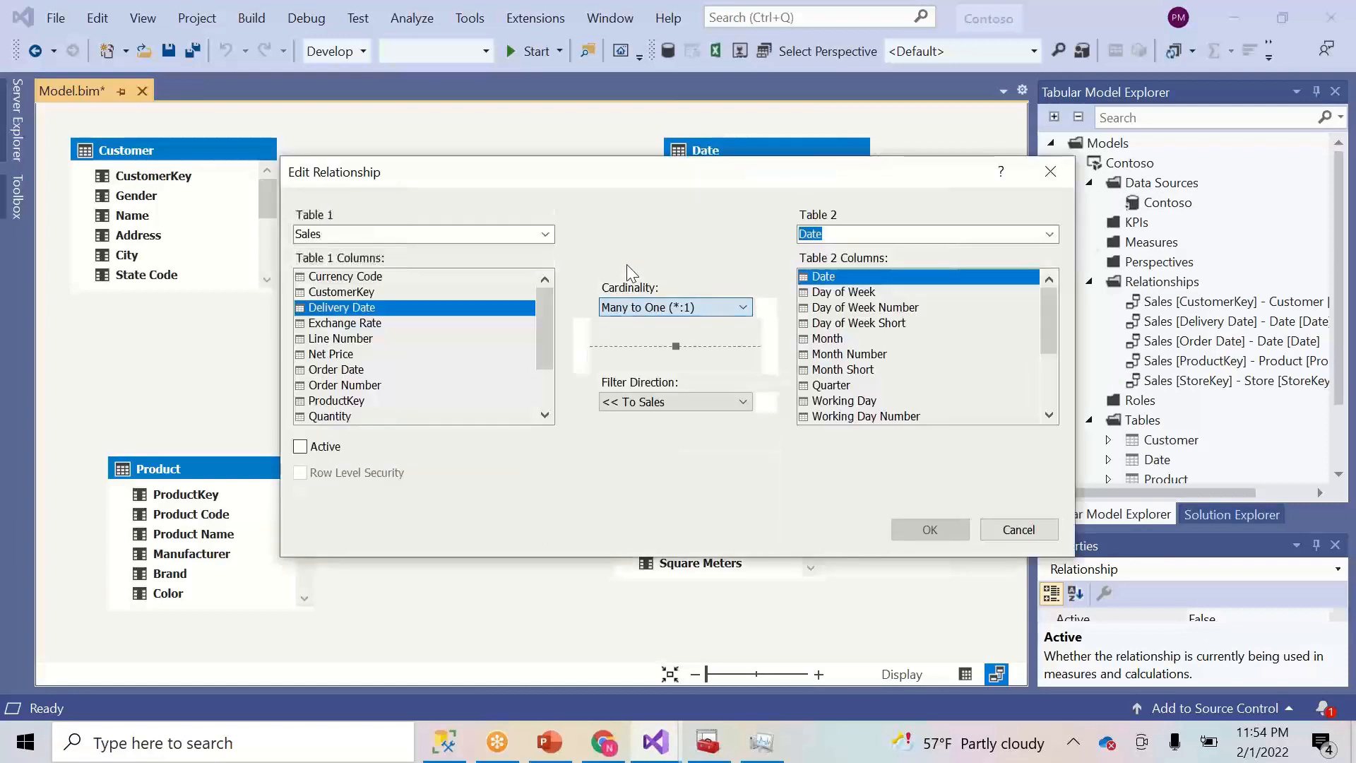
pyautogui.click(299, 447)
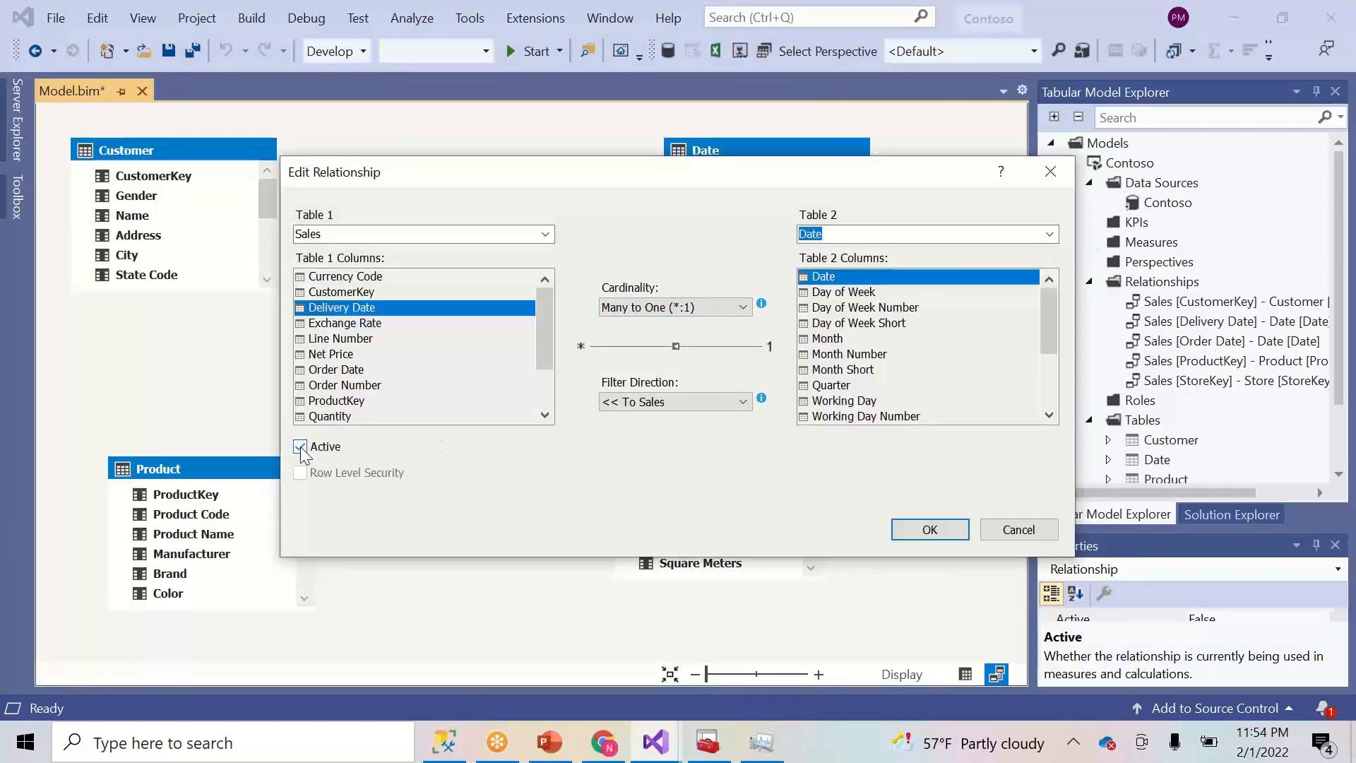
pyautogui.click(929, 530)
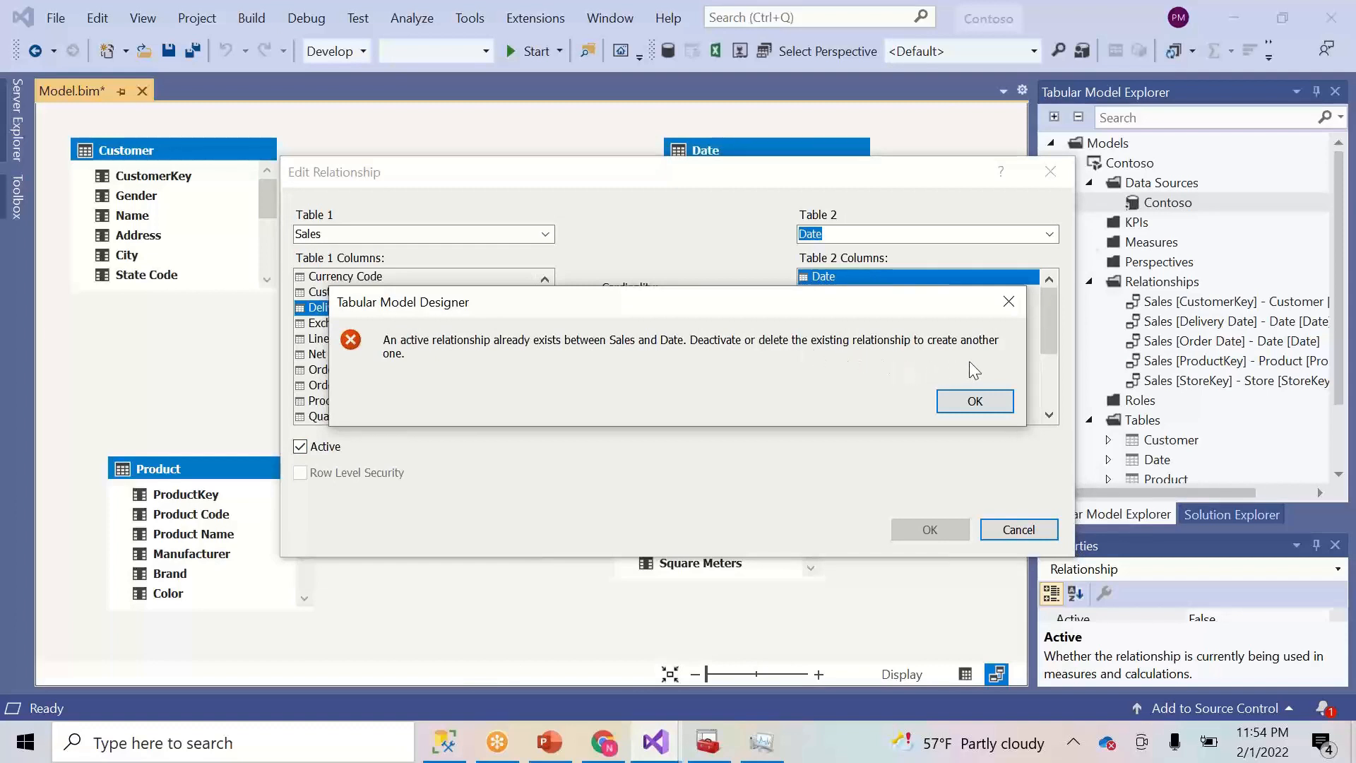
pyautogui.click(998, 390)
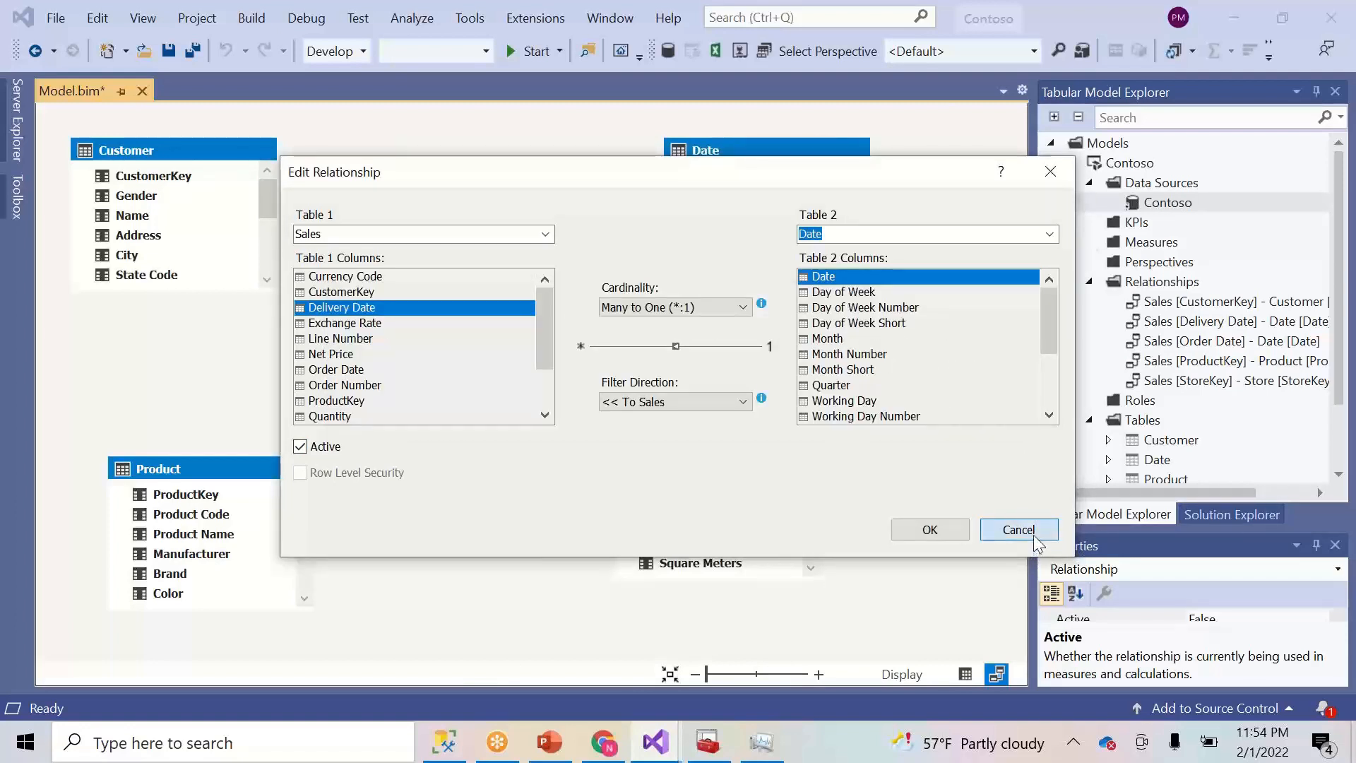
pyautogui.click(1030, 535)
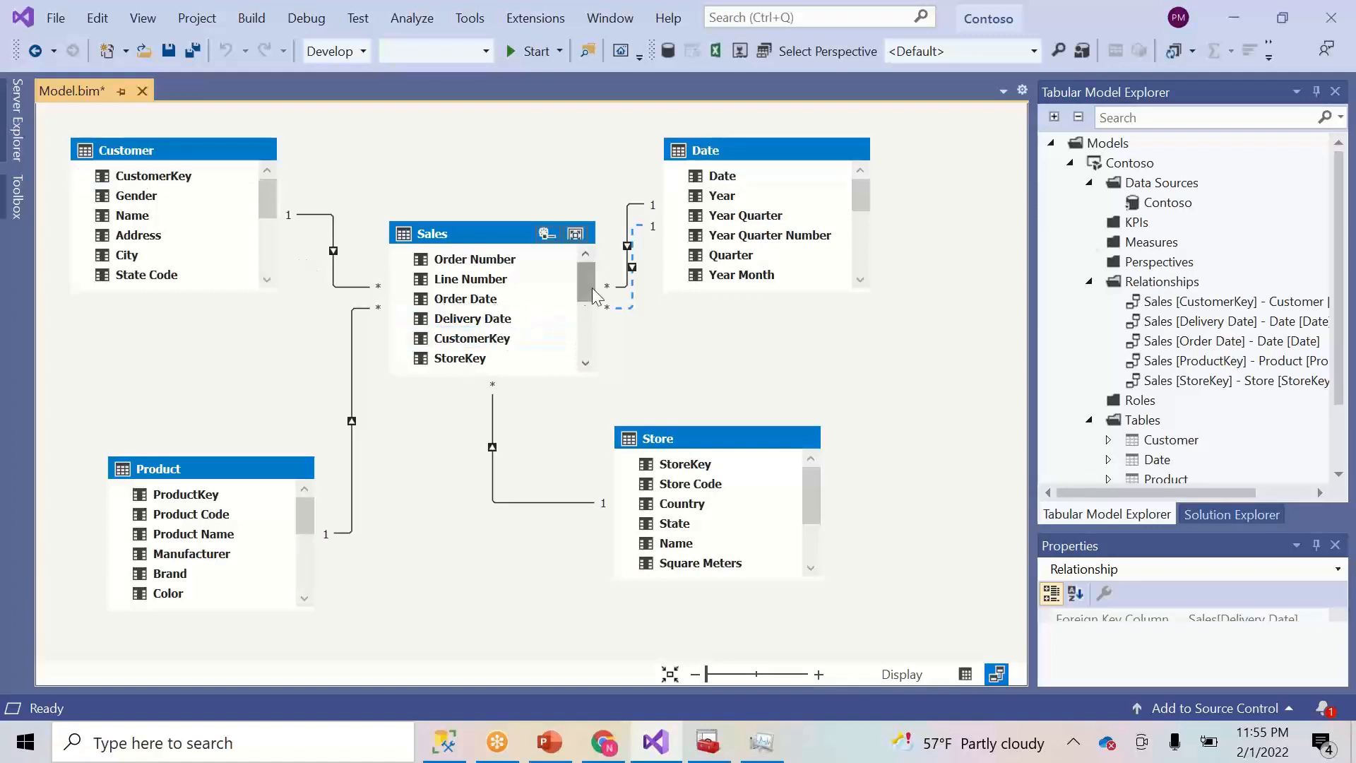
# - Save Model.bim with the new inactive Delivery Date relationship
pyautogui.moveTo(586, 295); pyautogui.dragTo(586, 349)
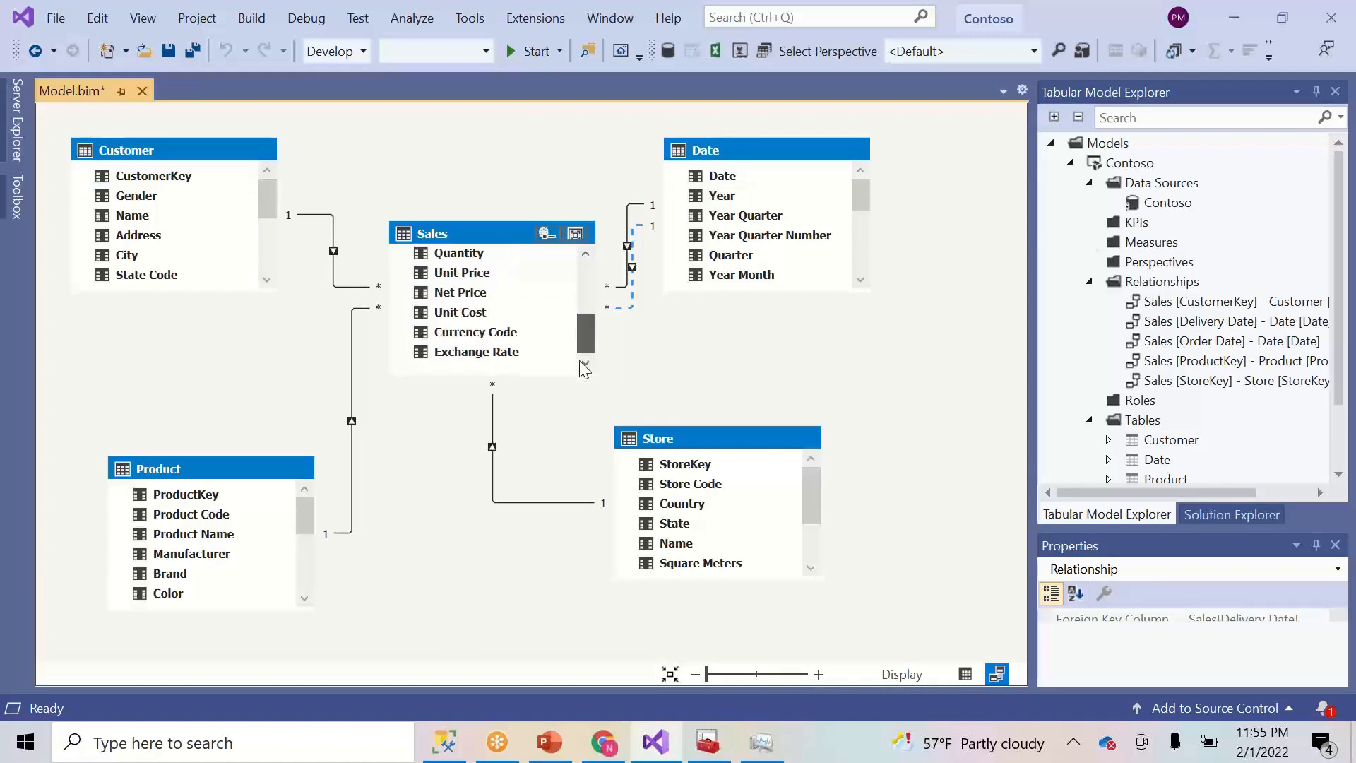
pyautogui.click(587, 305)
pyautogui.moveTo(588, 305); pyautogui.dragTo(578, 277)
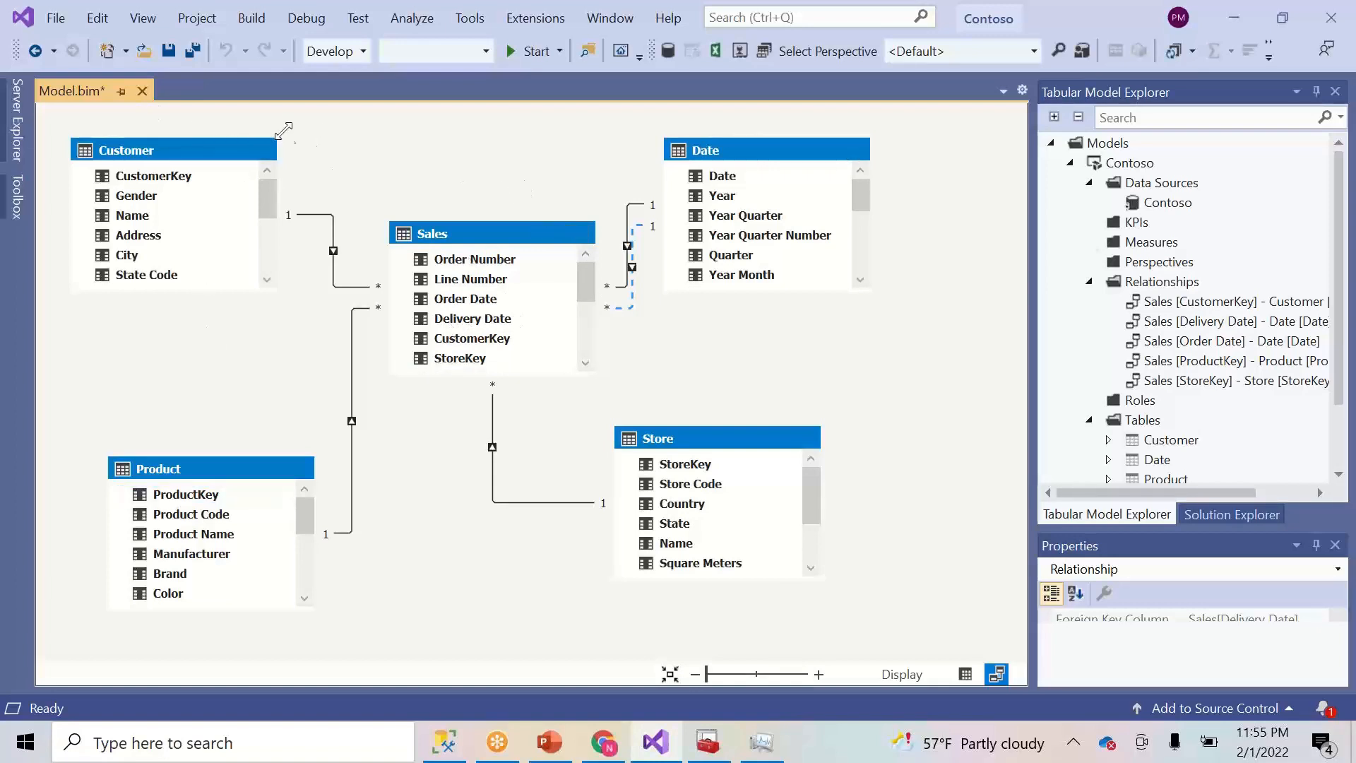
pyautogui.click(173, 57)
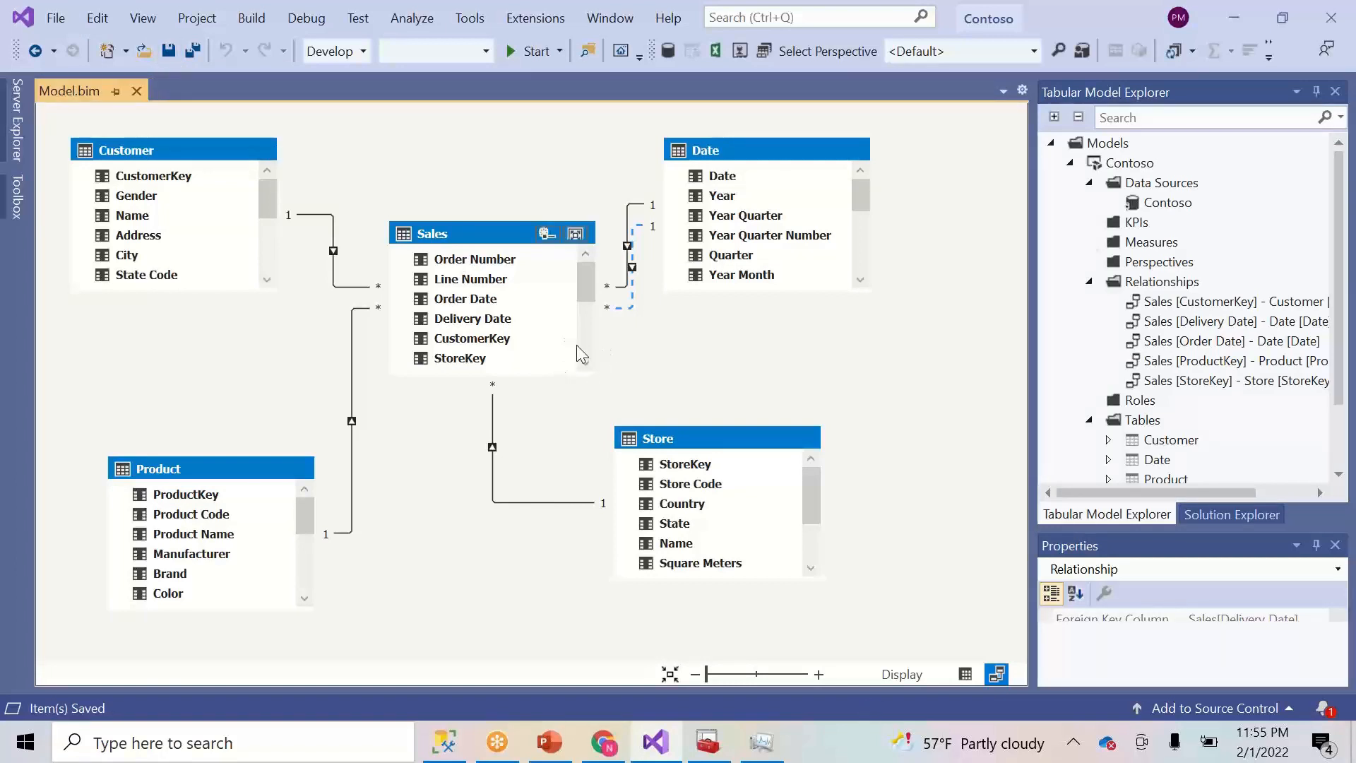
pyautogui.moveTo(587, 273)
pyautogui.mouseDown()
pyautogui.moveTo(580, 312)
pyautogui.moveTo(582, 257)
pyautogui.mouseUp()
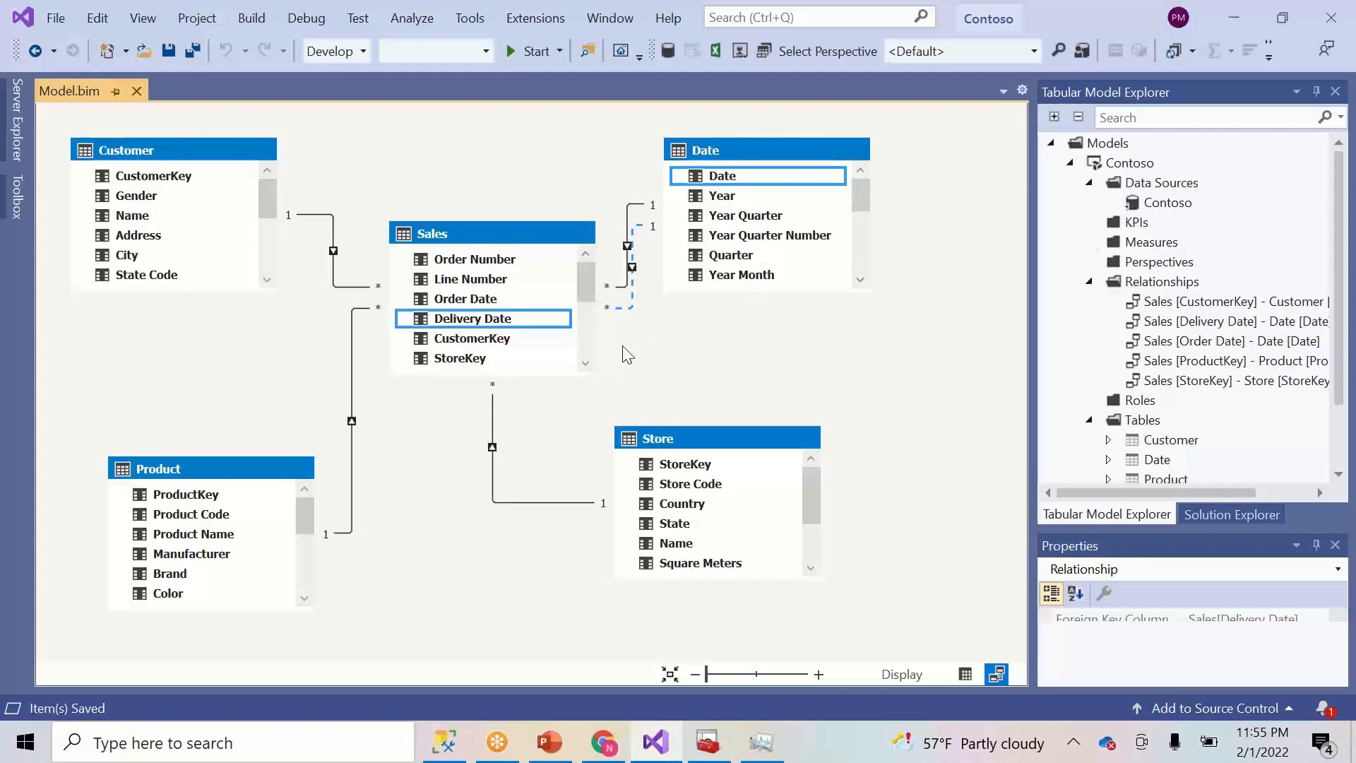
# - Hide the Sales StoreKey and ProductKey columns from client tools
pyautogui.click(488, 358)
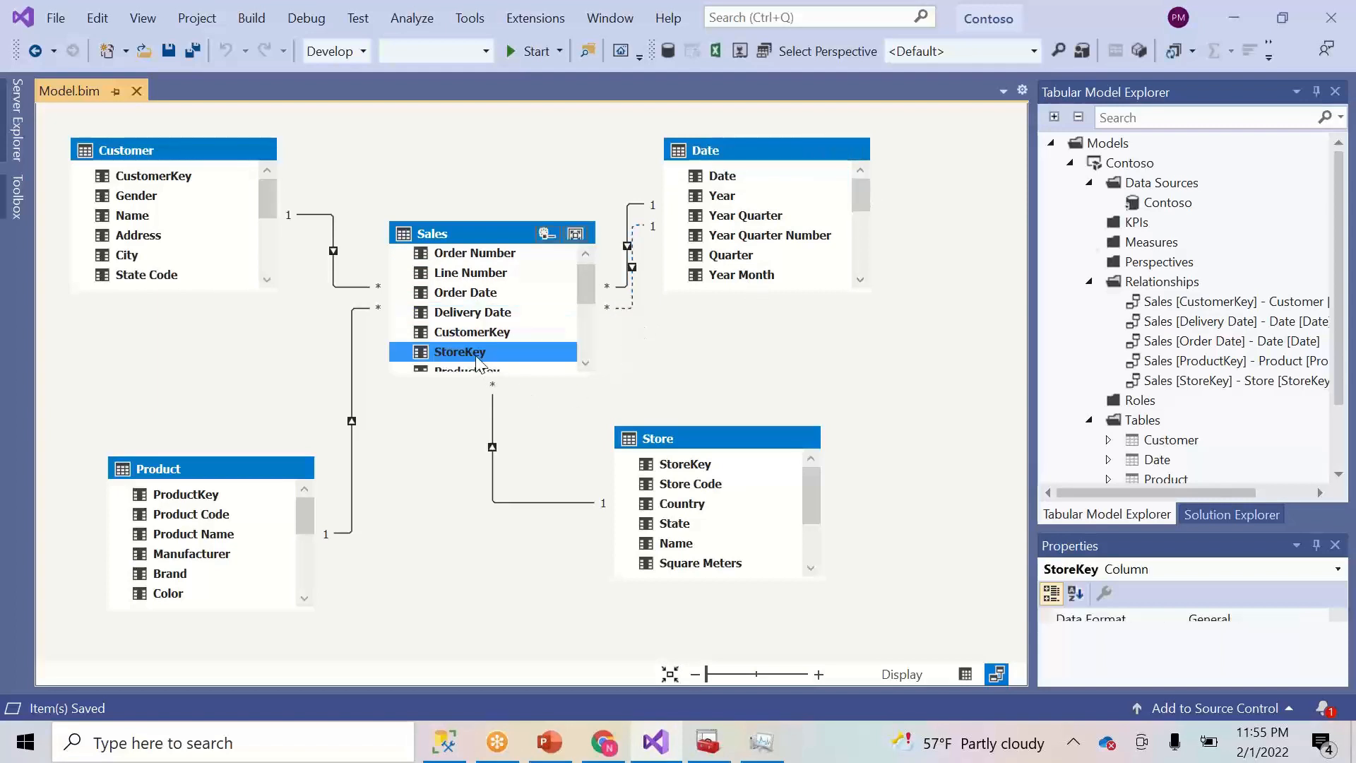
pyautogui.rightClick(475, 357)
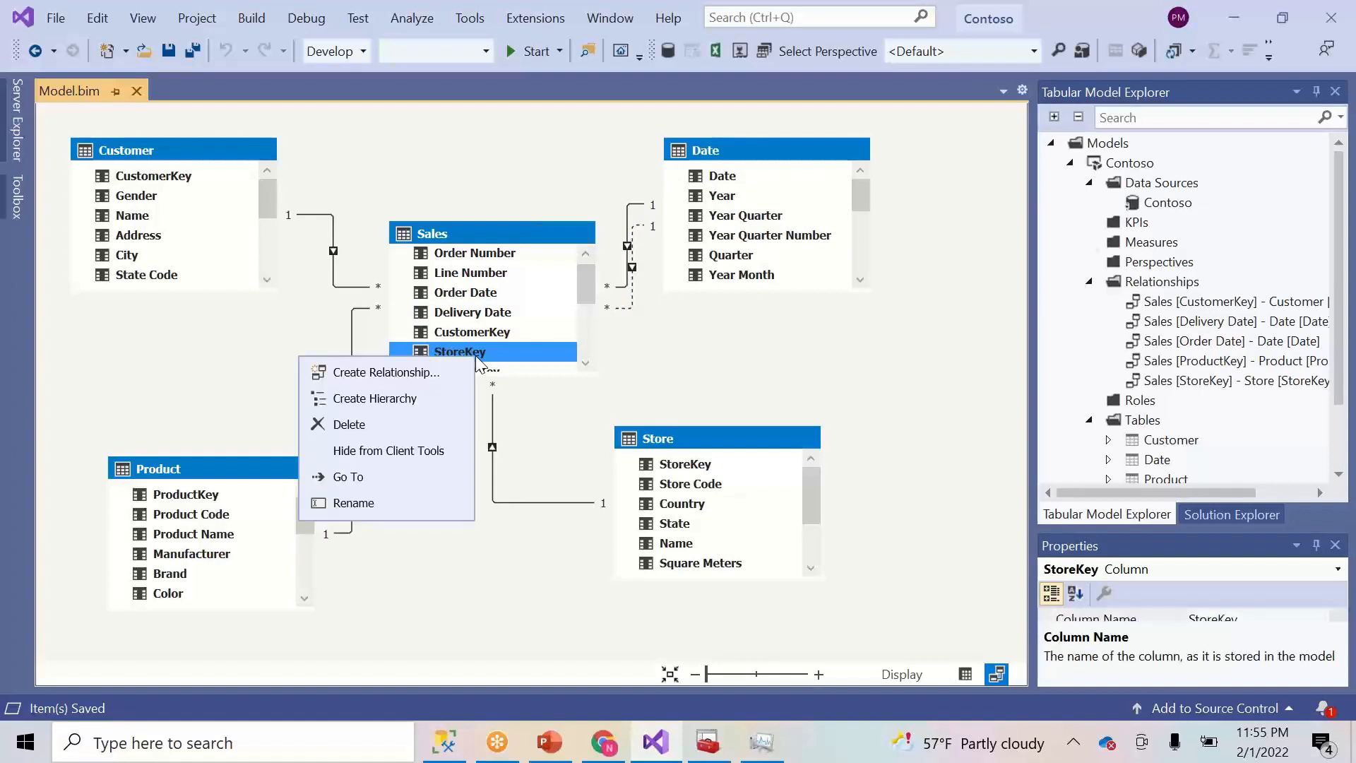
pyautogui.click(380, 453)
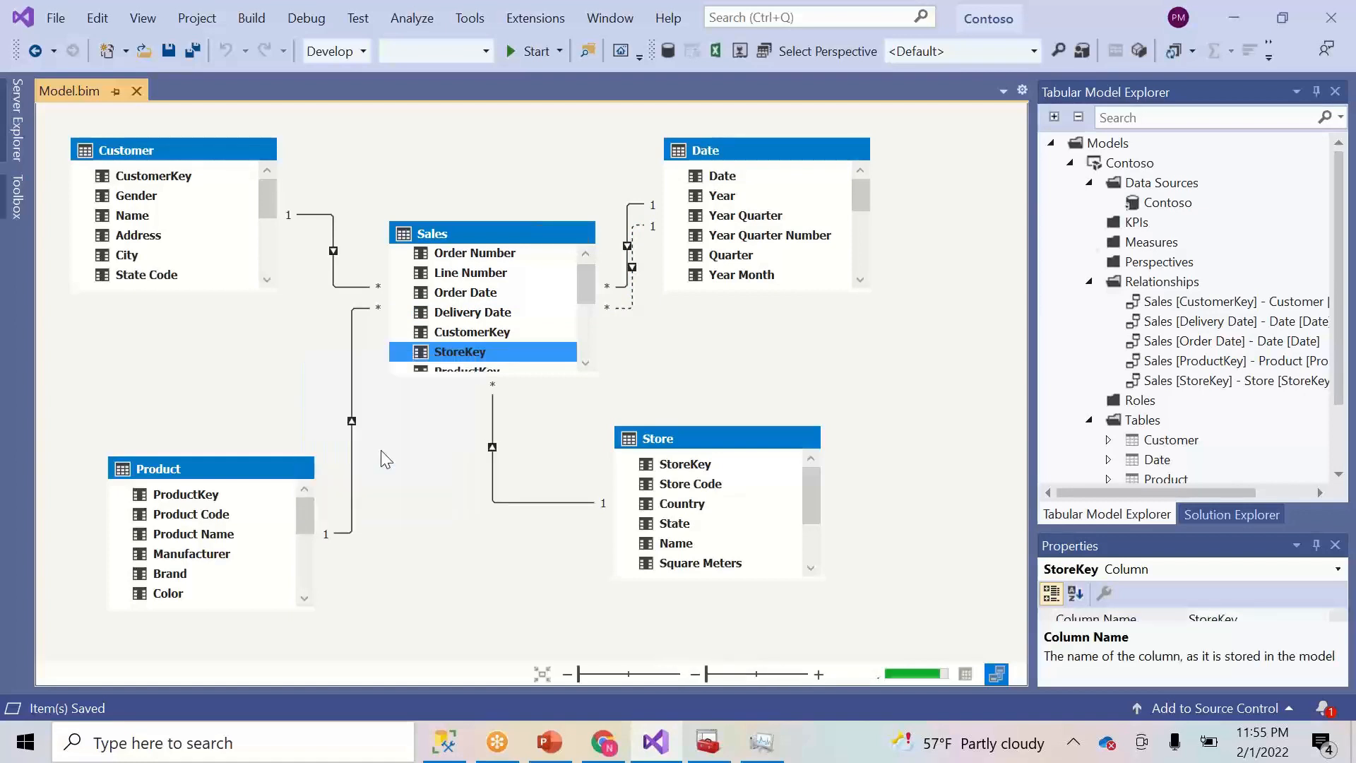
pyautogui.click(586, 332)
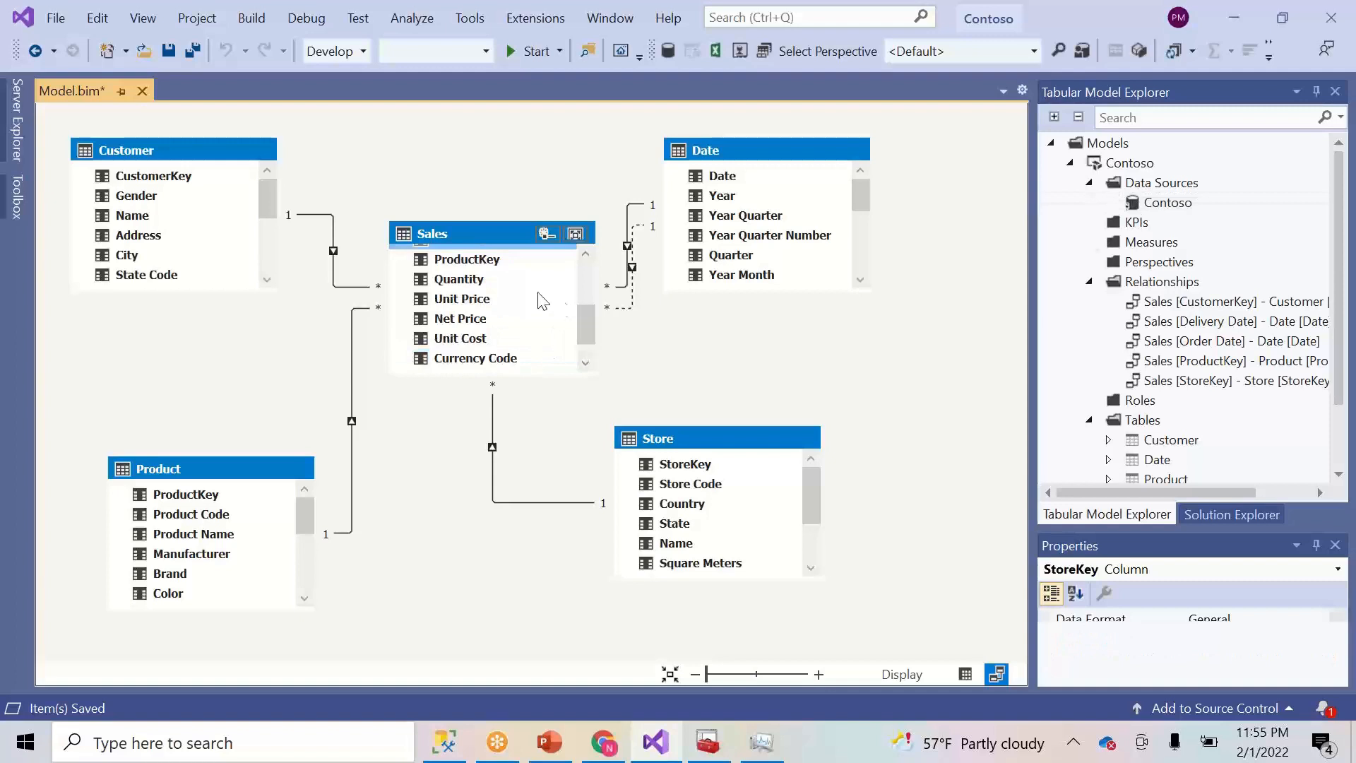
pyautogui.click(487, 261)
pyautogui.rightClick(486, 260)
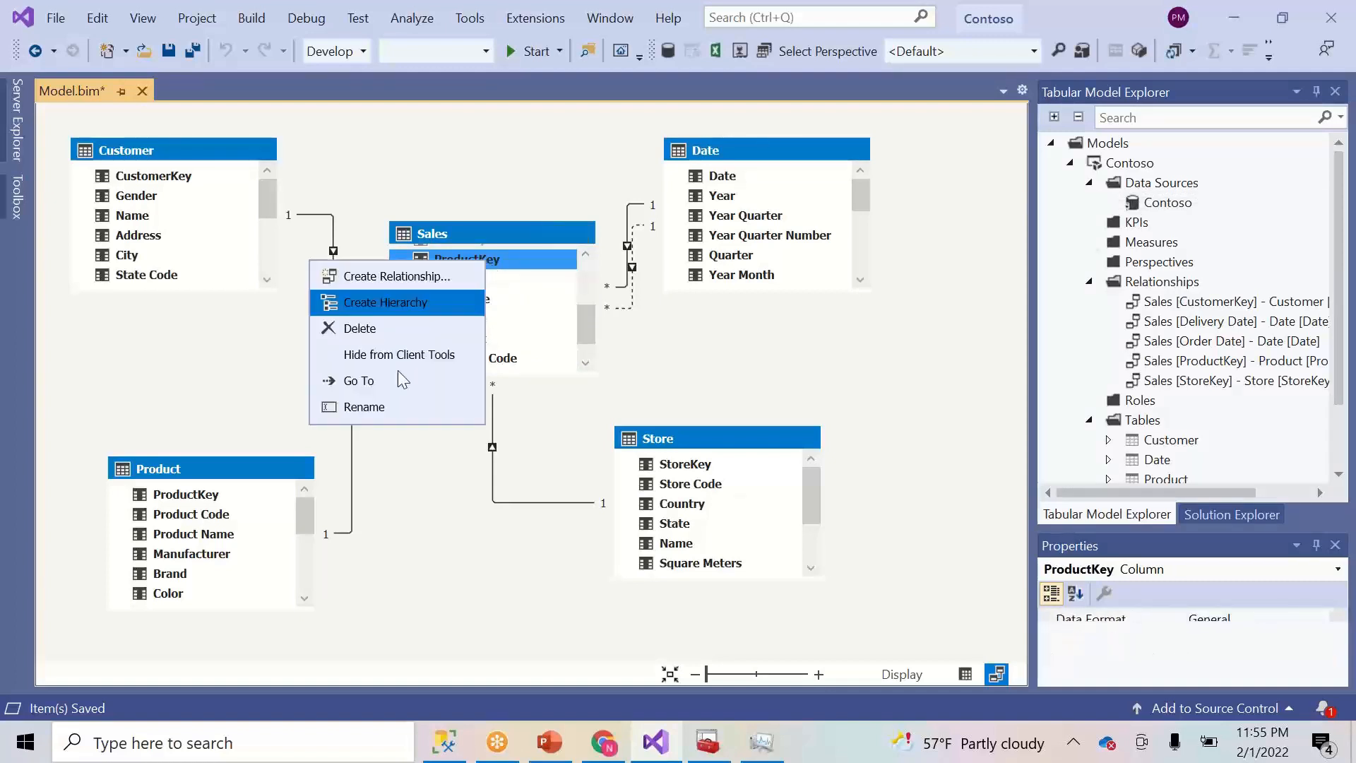
pyautogui.click(357, 356)
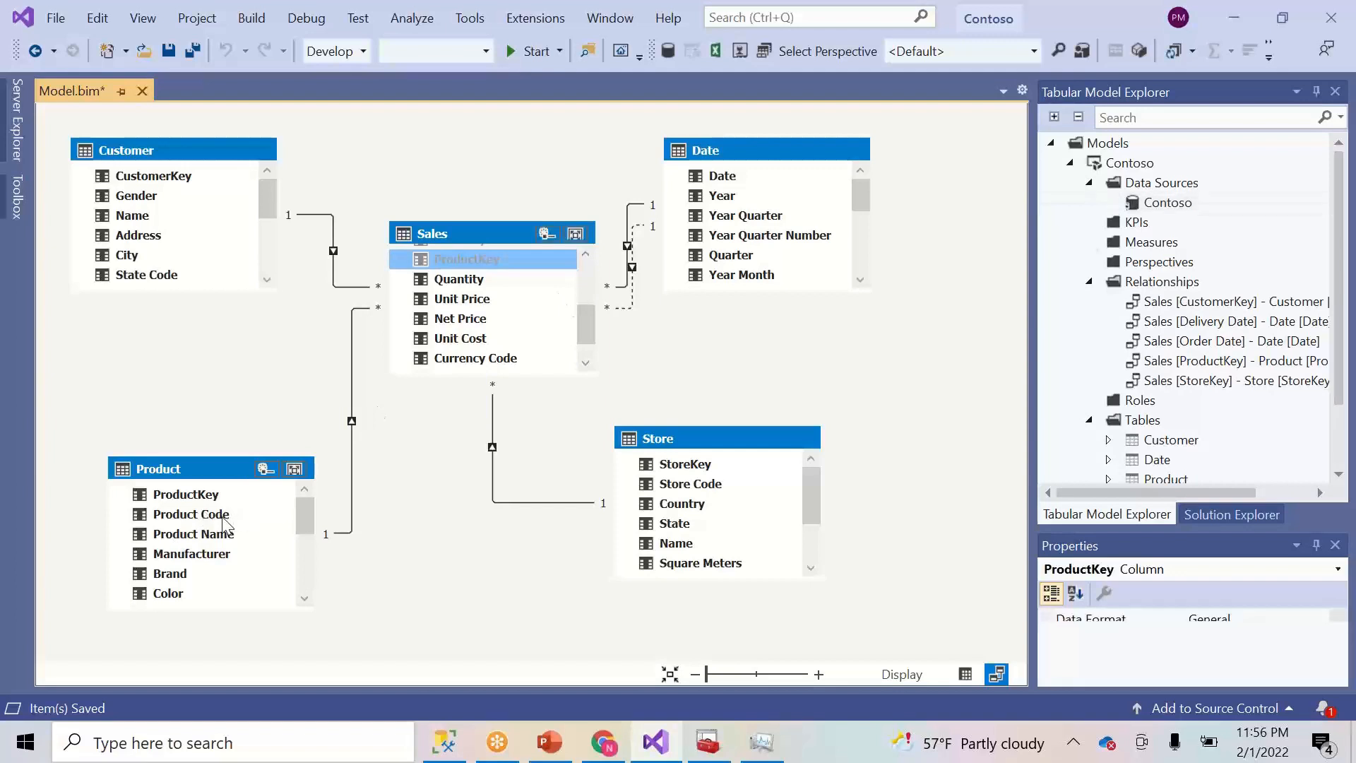
# - Hide Product's ProductKey and Customer's CustomerKey from client tools
pyautogui.click(209, 498)
pyautogui.rightClick(207, 495)
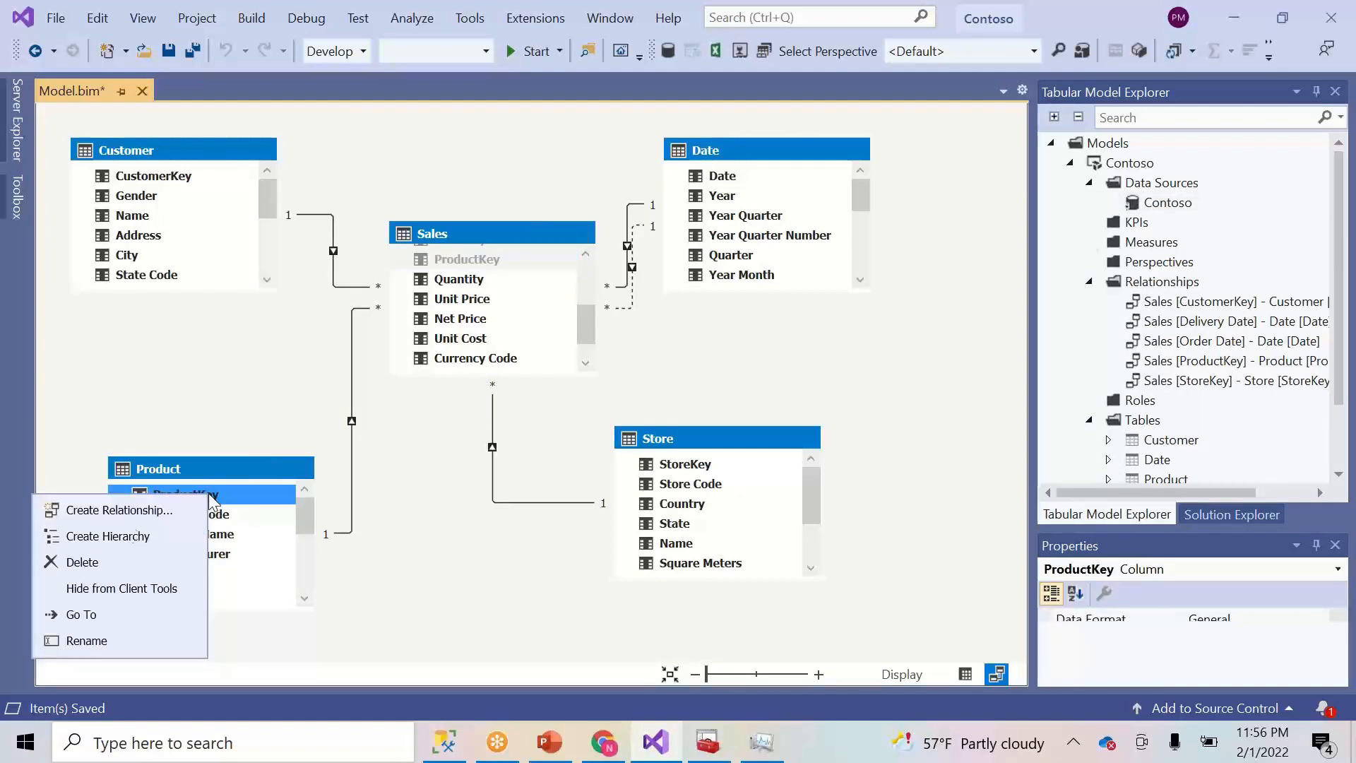
pyautogui.click(68, 592)
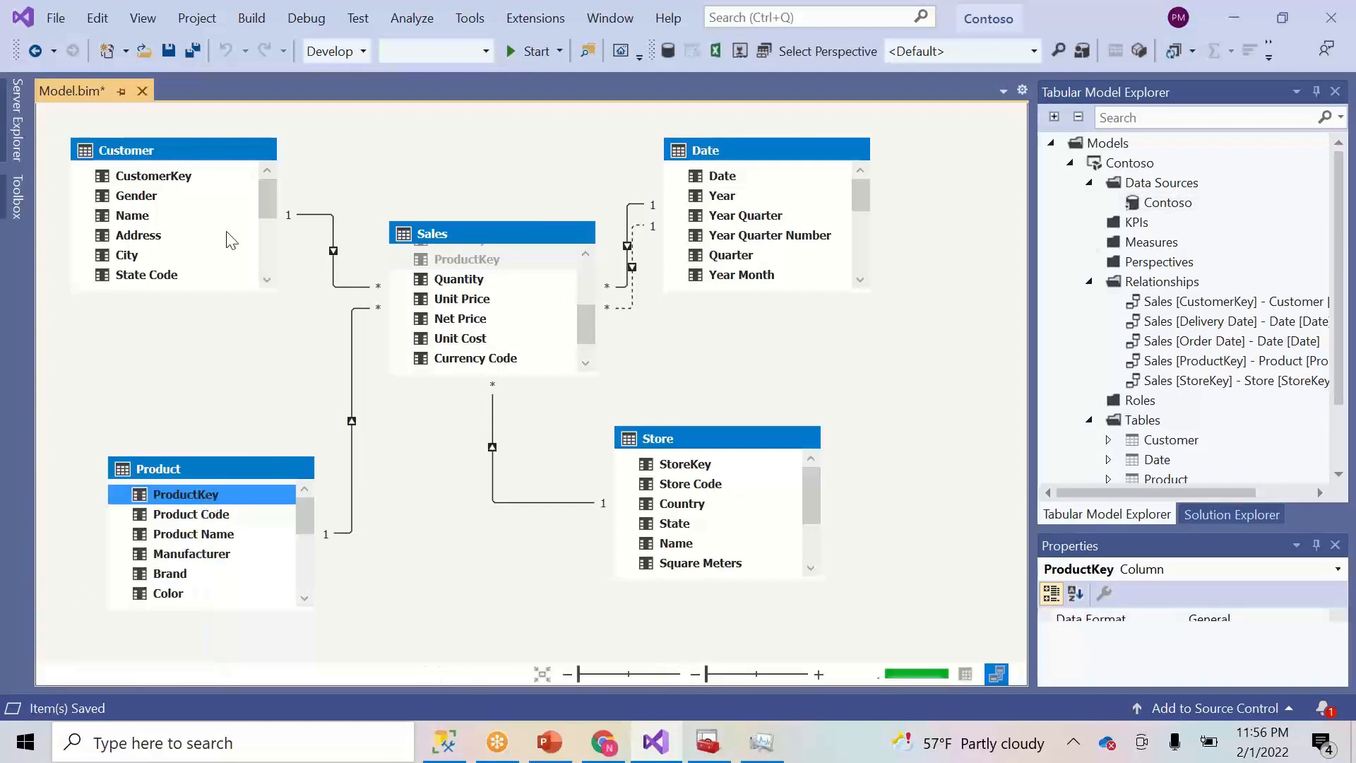
pyautogui.click(151, 177)
pyautogui.rightClick(151, 177)
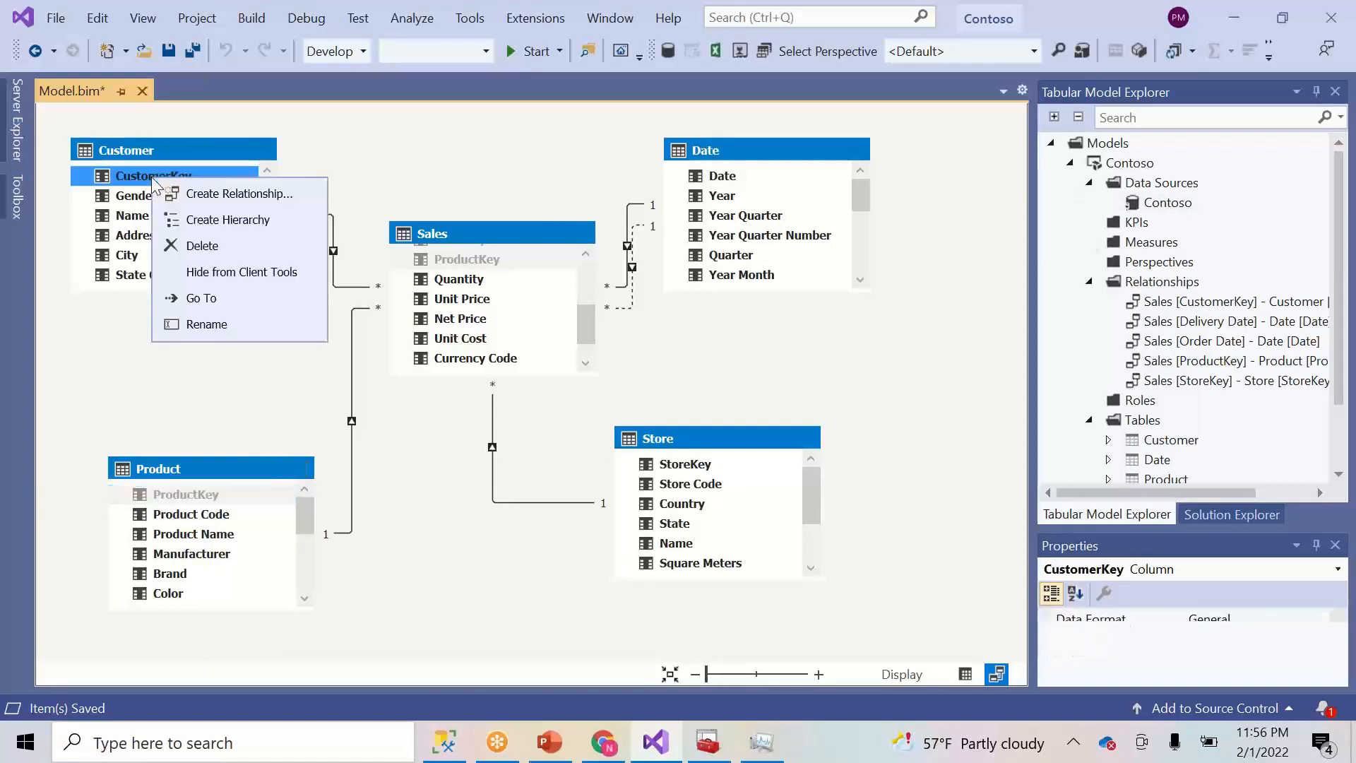
pyautogui.click(240, 273)
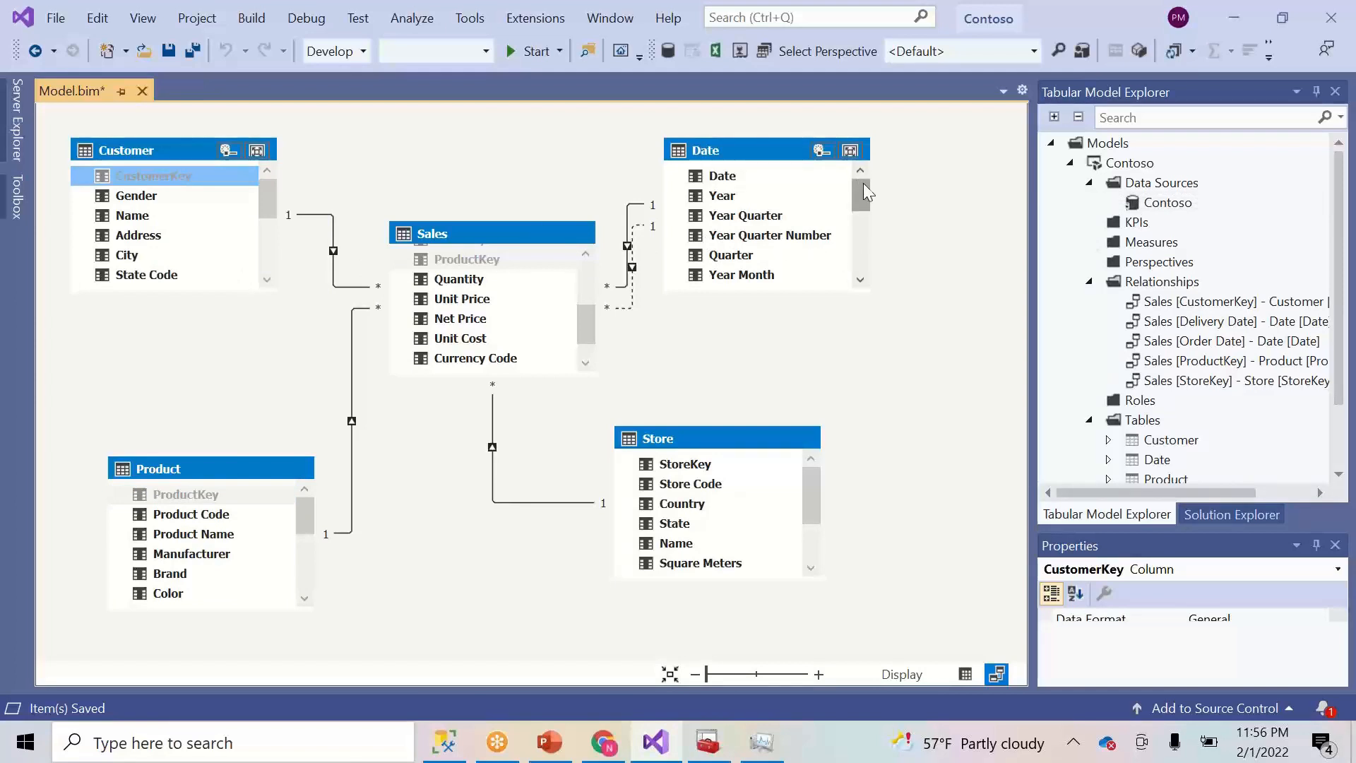
# - Hide the Sales Order Date column from client tools
pyautogui.click(586, 364)
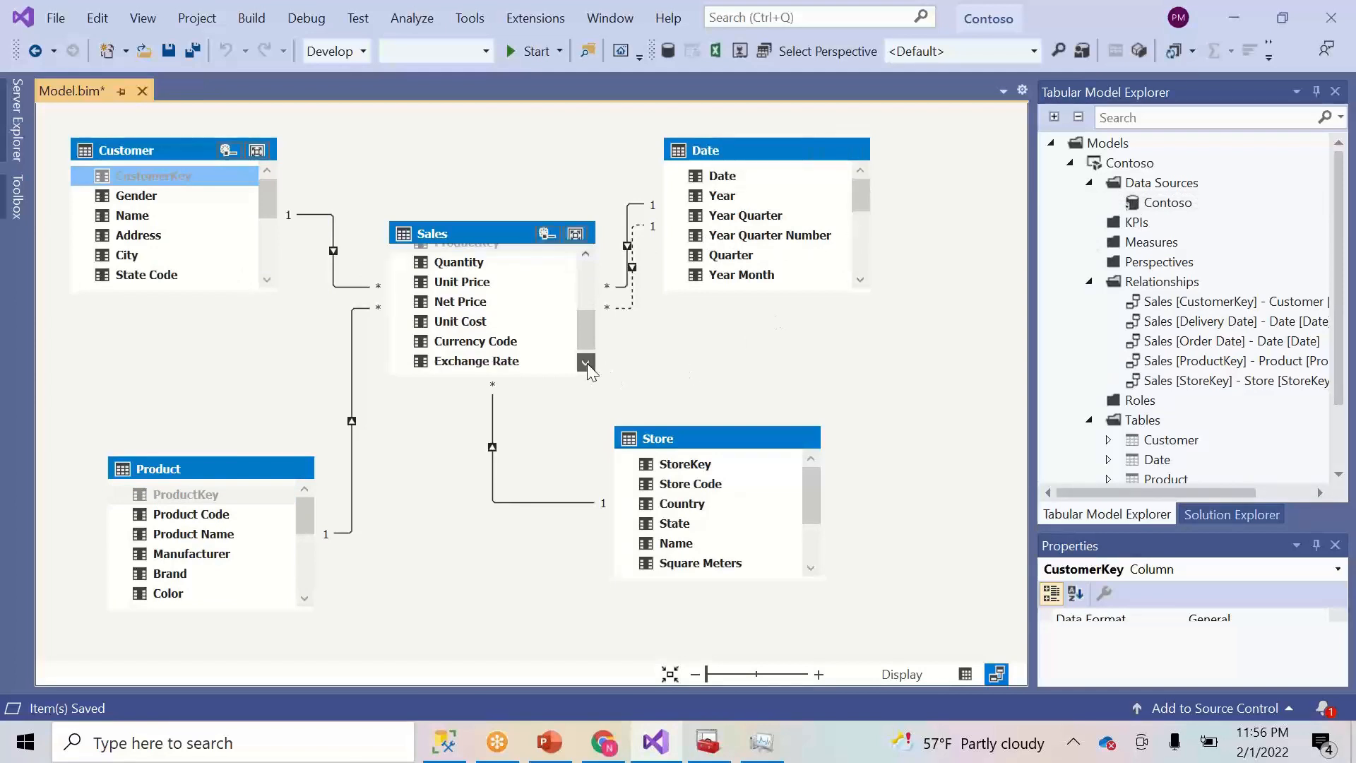
pyautogui.click(585, 364)
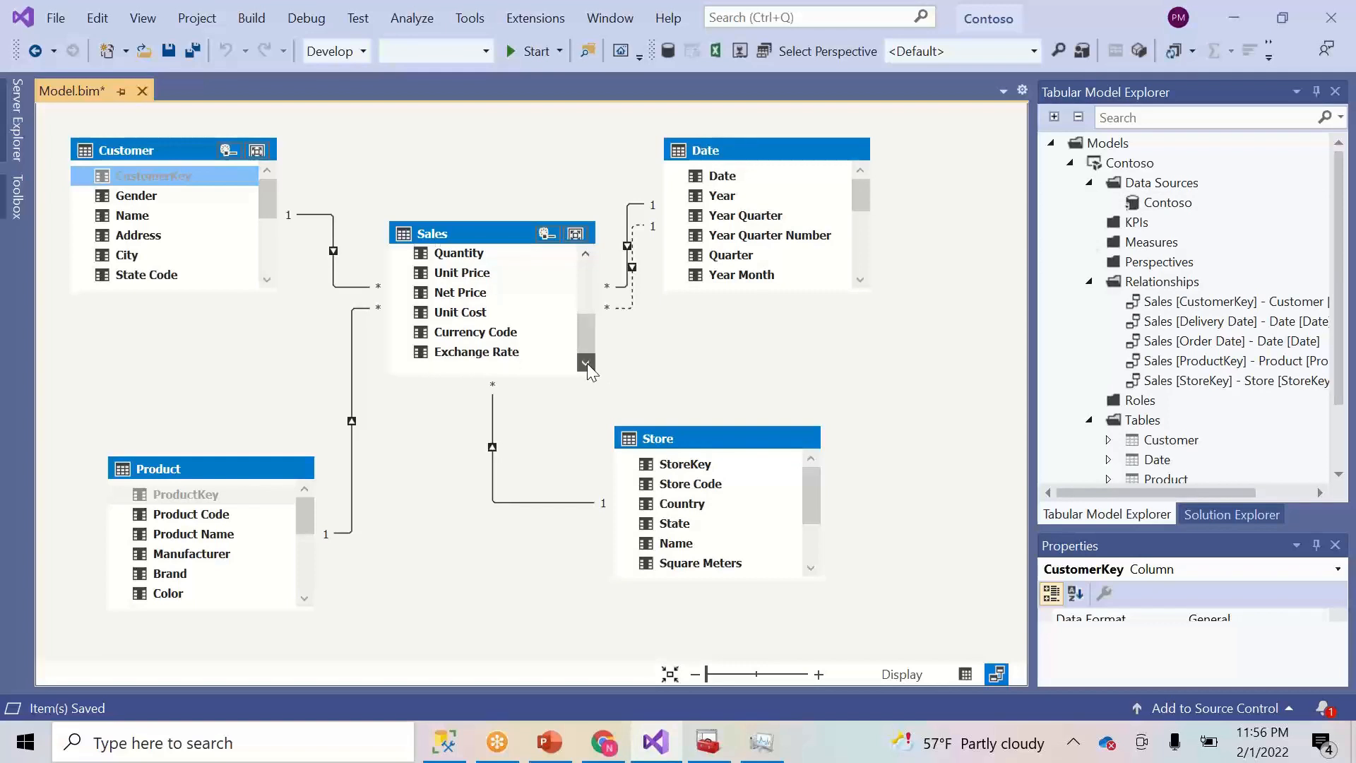
pyautogui.click(585, 254)
pyautogui.click(585, 254)
pyautogui.click(585, 254)
pyautogui.click(585, 255)
pyautogui.click(585, 255)
pyautogui.click(585, 254)
pyautogui.click(585, 254)
pyautogui.click(451, 272)
pyautogui.rightClick(451, 273)
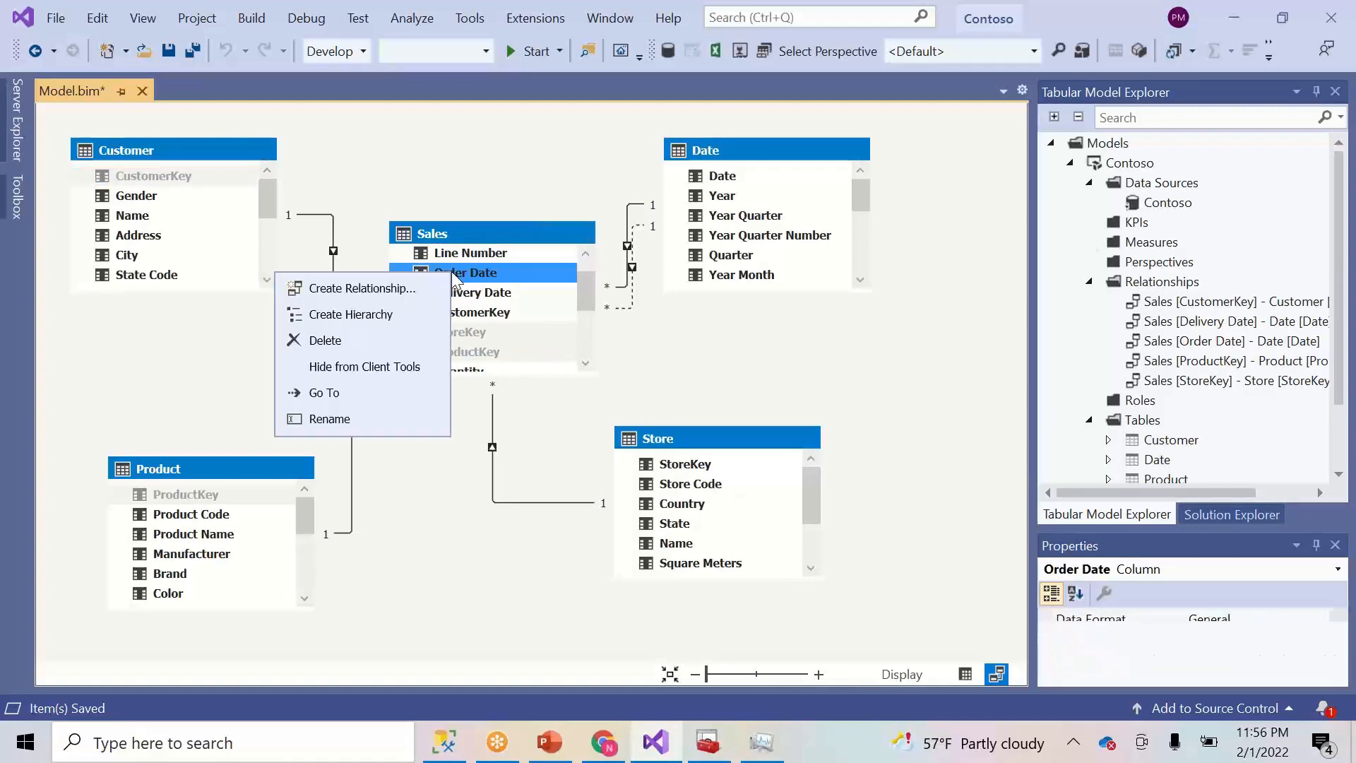
pyautogui.click(388, 371)
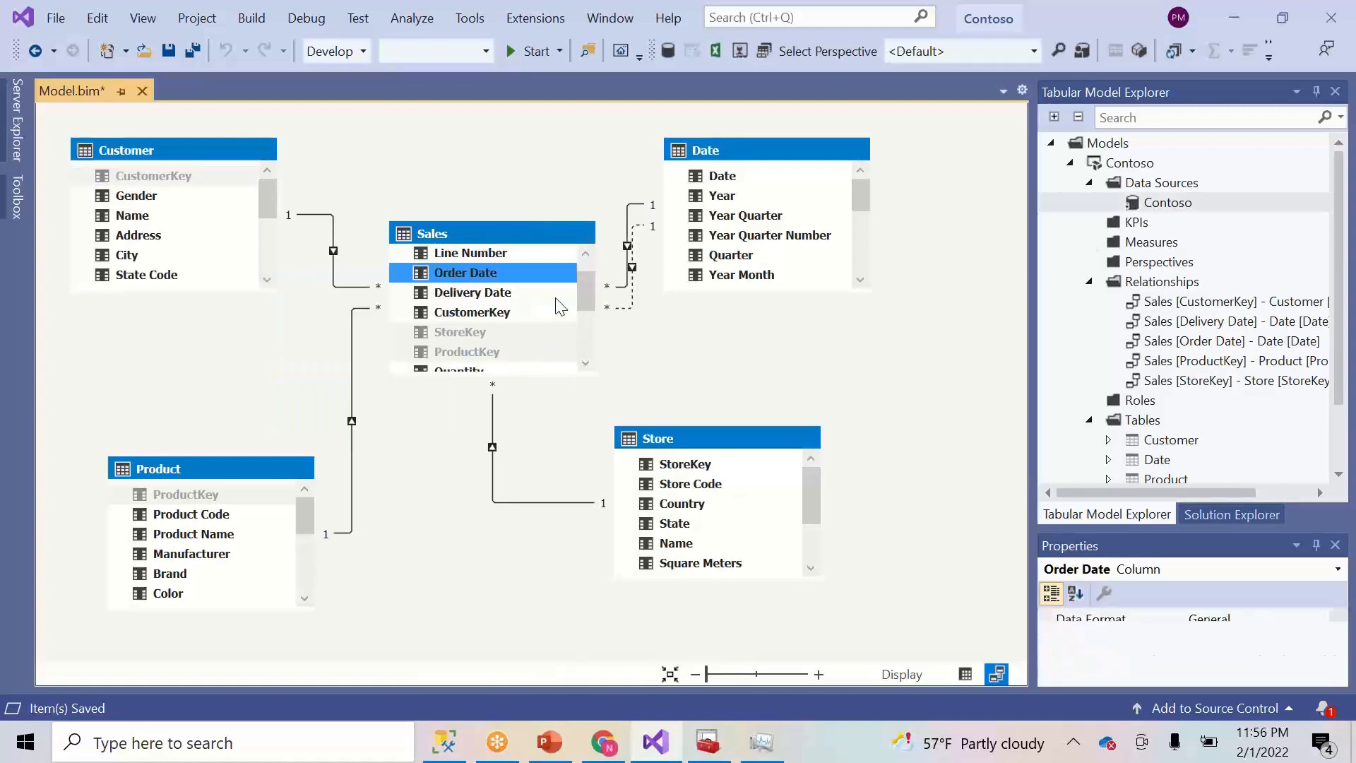
# - Hide Sales Delivery Date and CustomerKey from client tools, then show the data in Grid View
pyautogui.click(503, 293)
pyautogui.rightClick(503, 297)
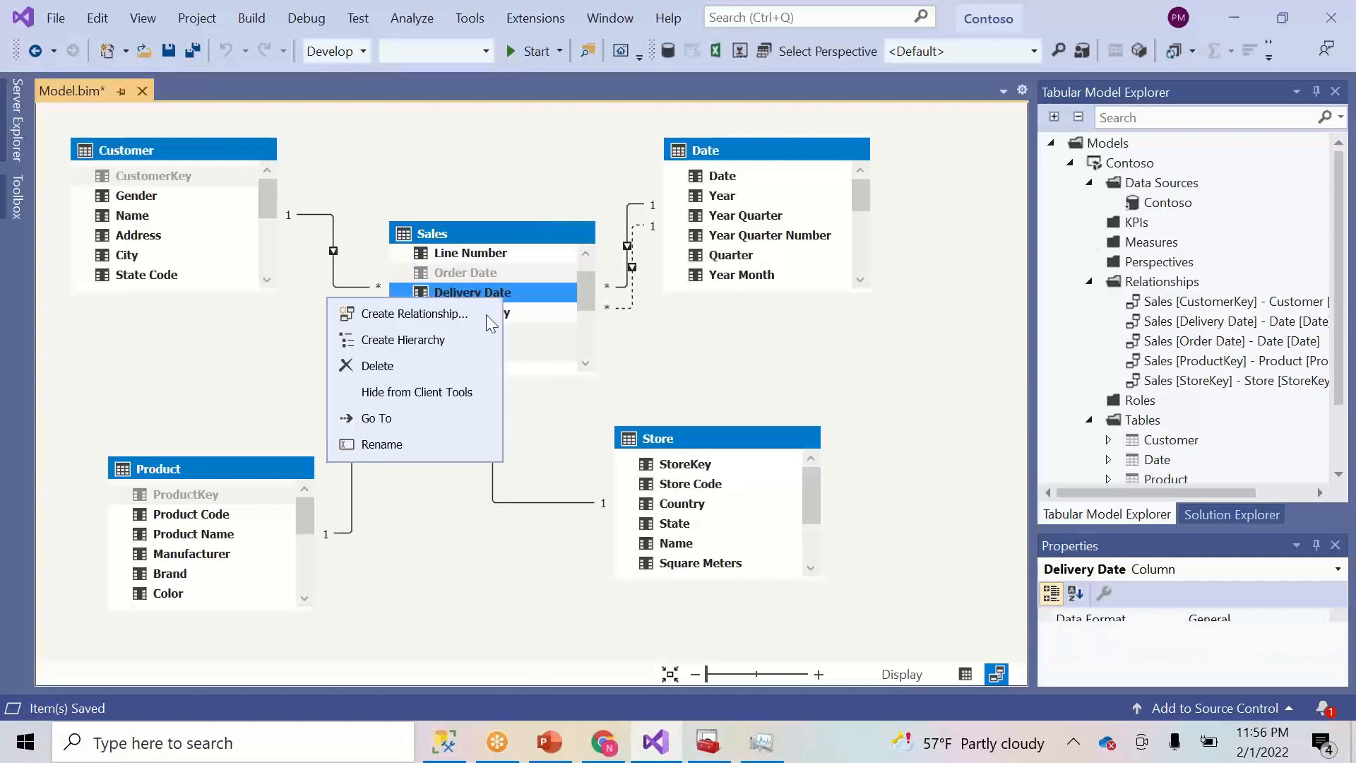
pyautogui.click(405, 393)
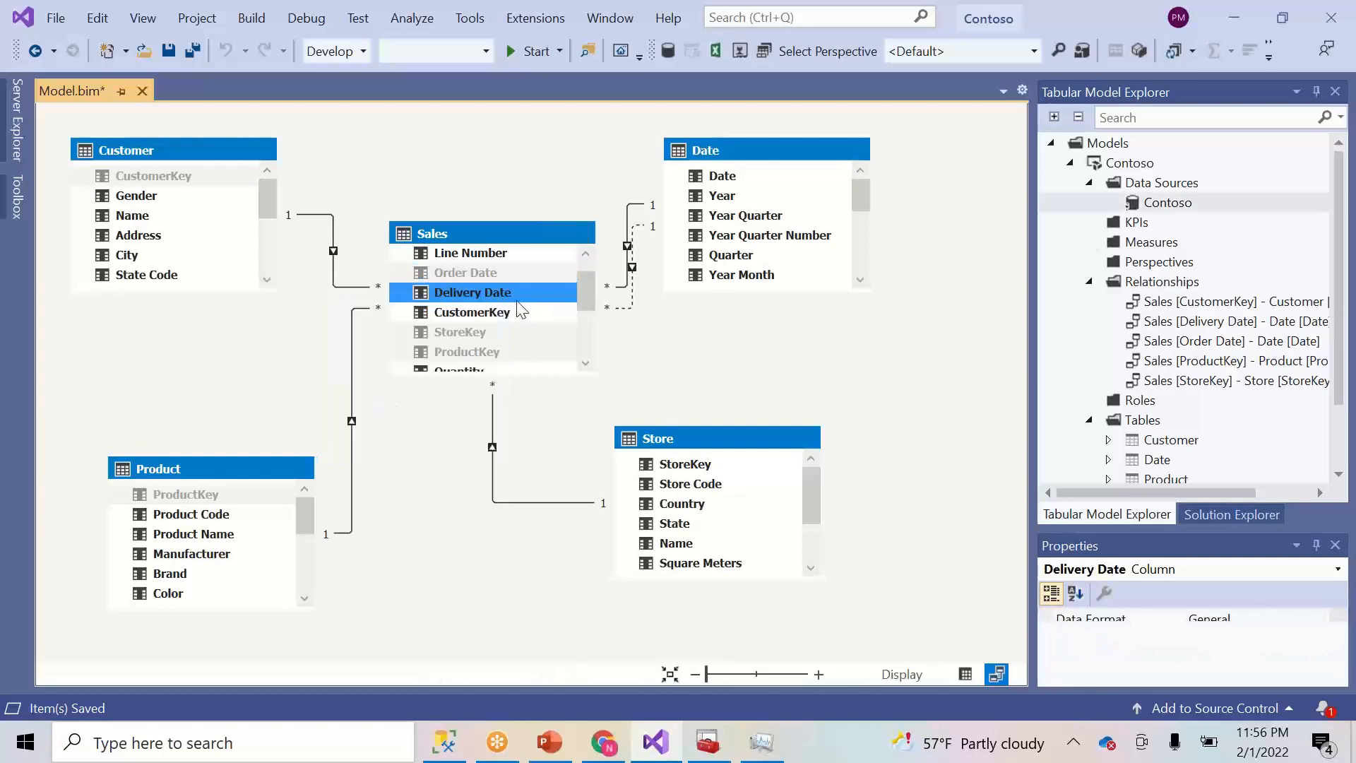
pyautogui.click(504, 313)
pyautogui.rightClick(502, 311)
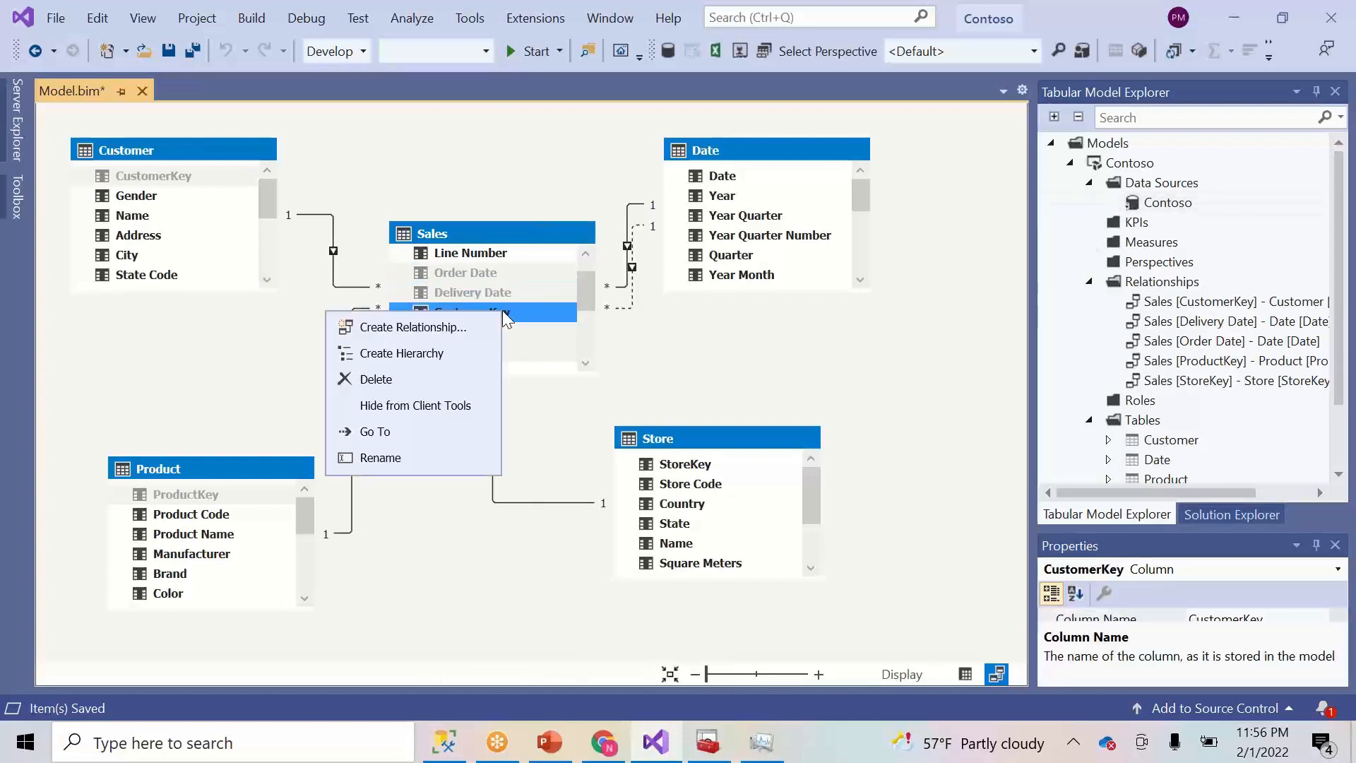
pyautogui.click(408, 405)
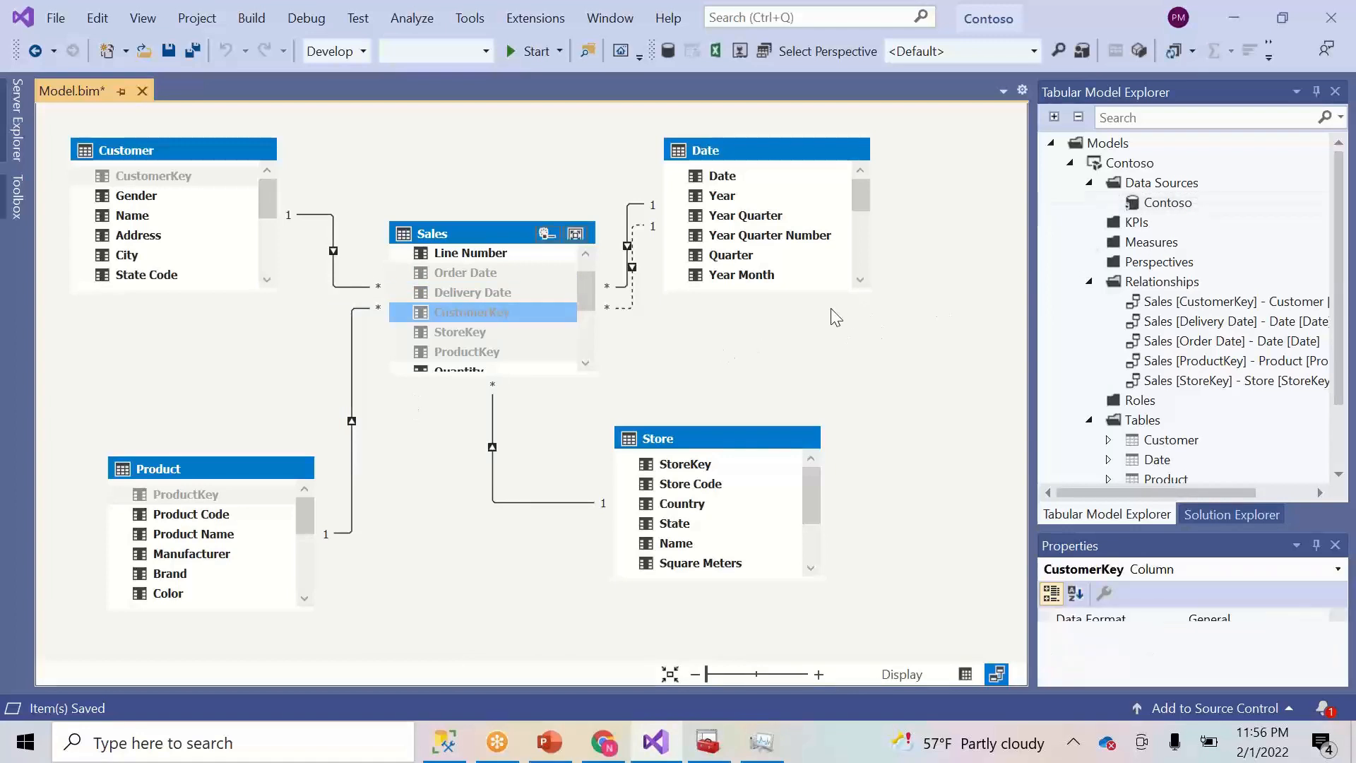
pyautogui.moveTo(1191, 531); pyautogui.dragTo(1185, 453)
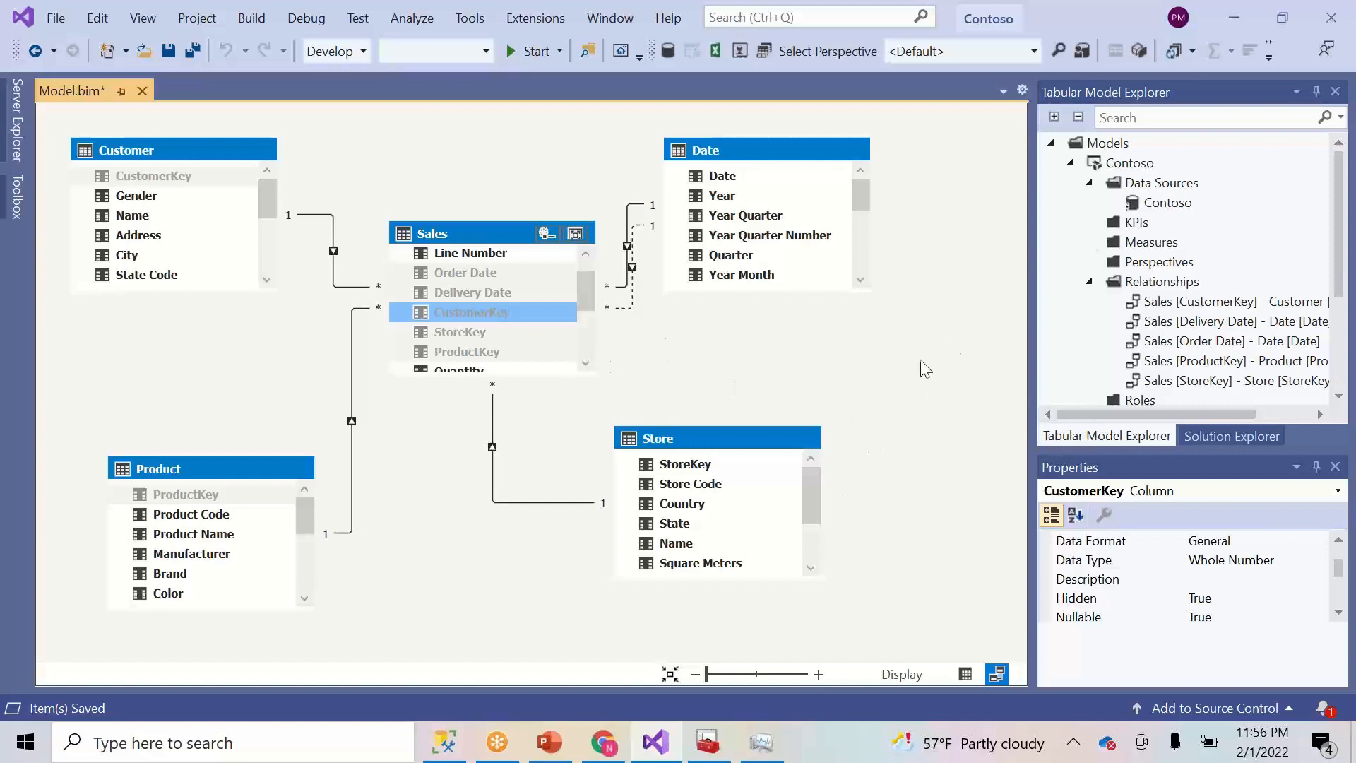
pyautogui.click(965, 676)
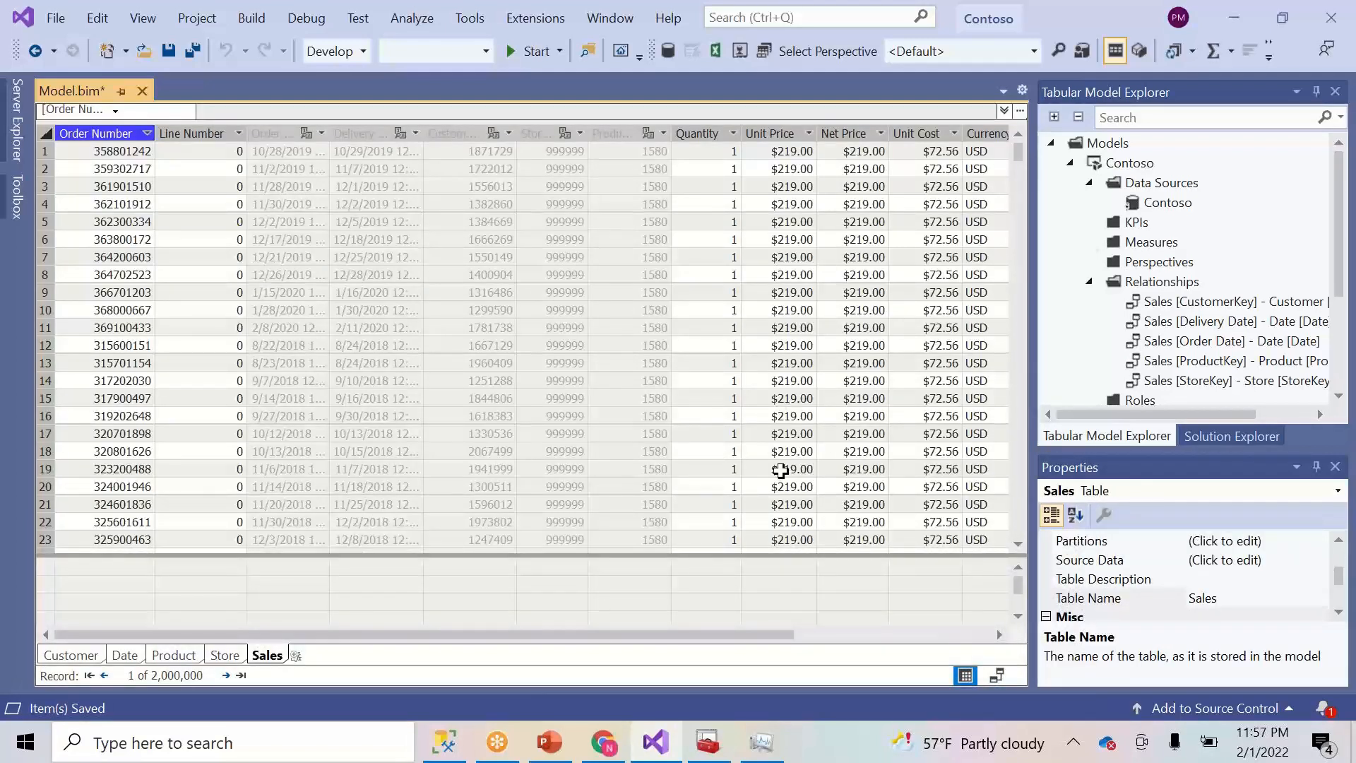
# - Create a SUM([Unit Price]) measure under Unit Price and rename it Price
pyautogui.click(786, 569)
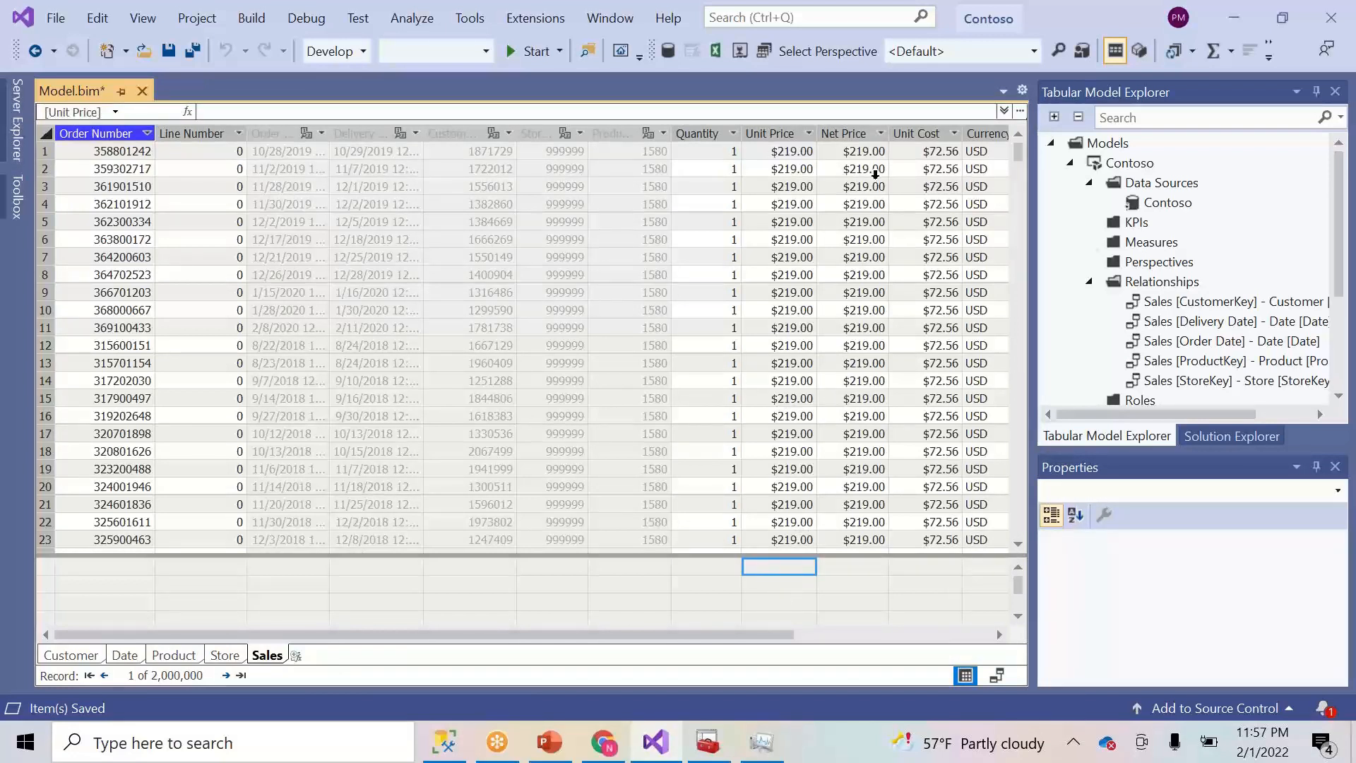
pyautogui.click(927, 72)
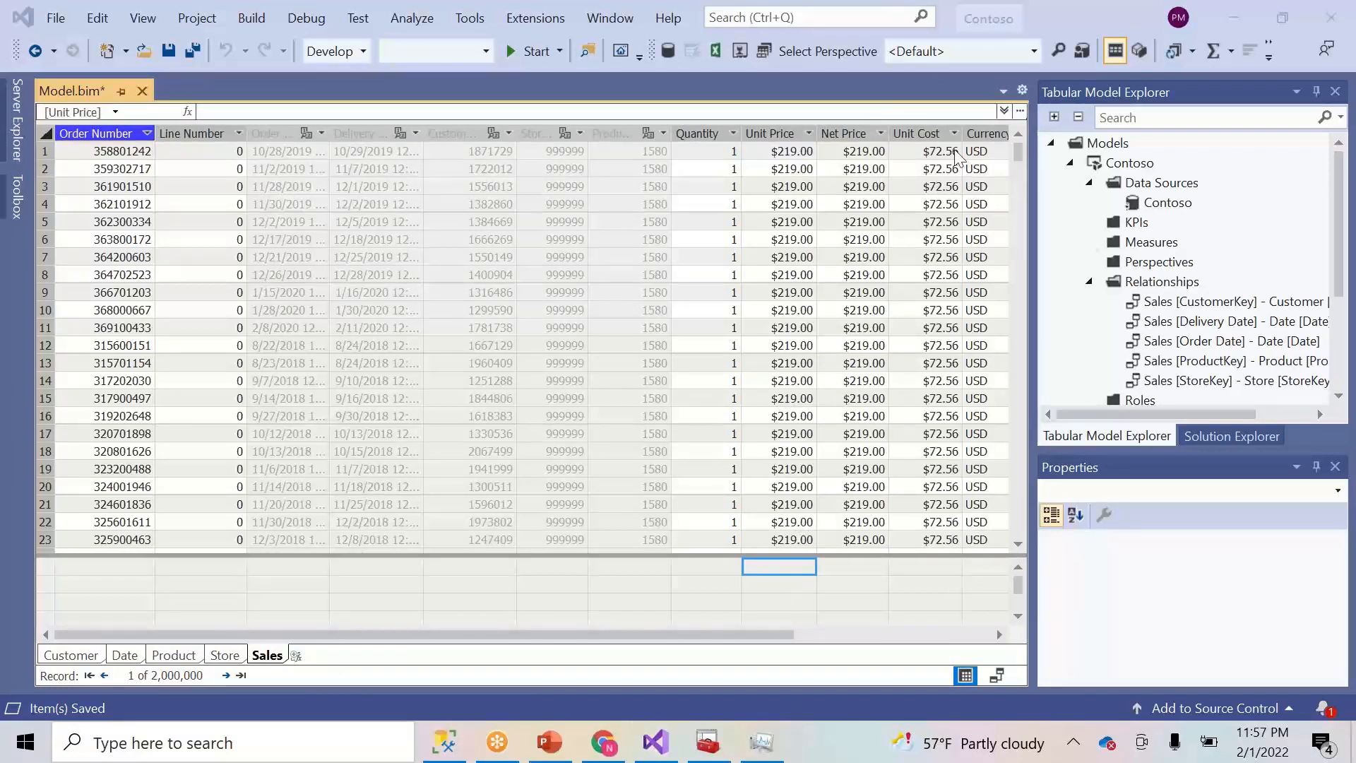
pyautogui.click(1212, 52)
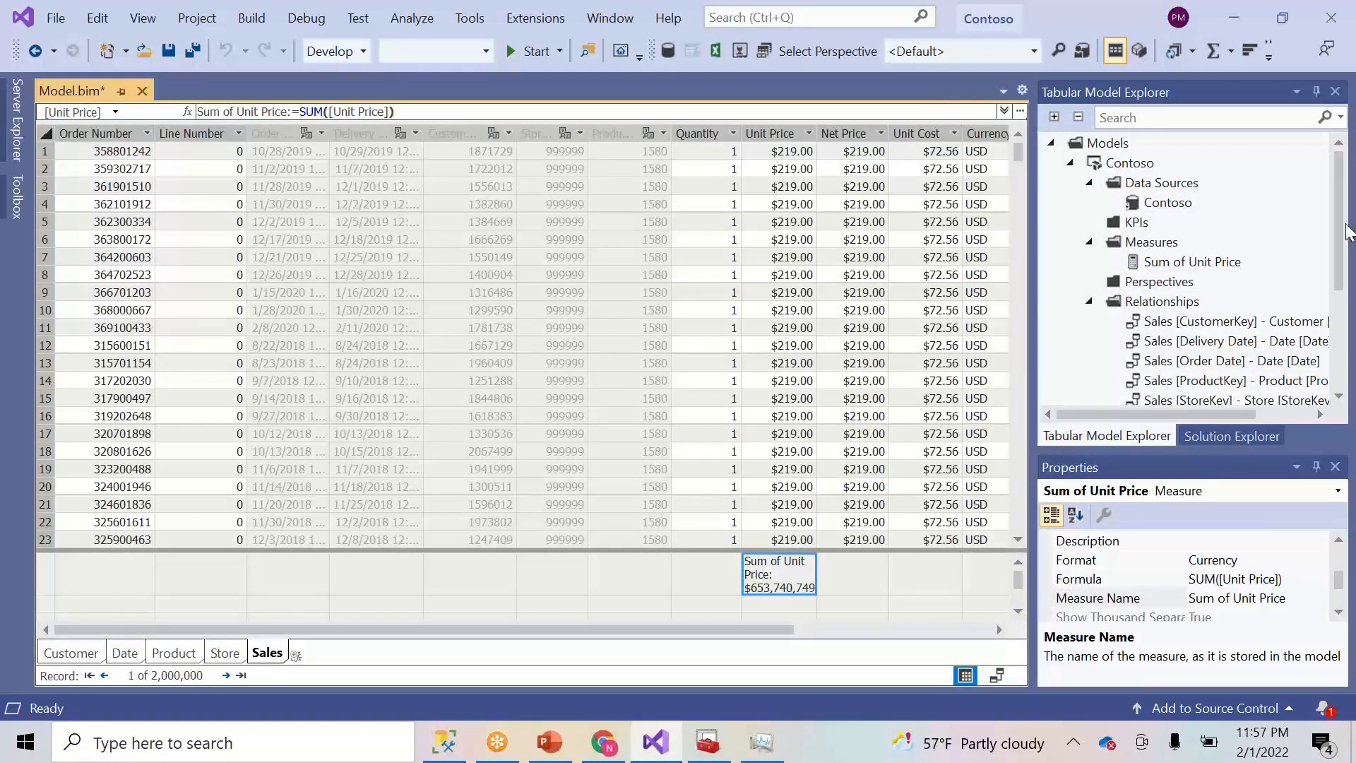
pyautogui.click(1342, 562)
pyautogui.moveTo(1342, 561); pyautogui.dragTo(1341, 586)
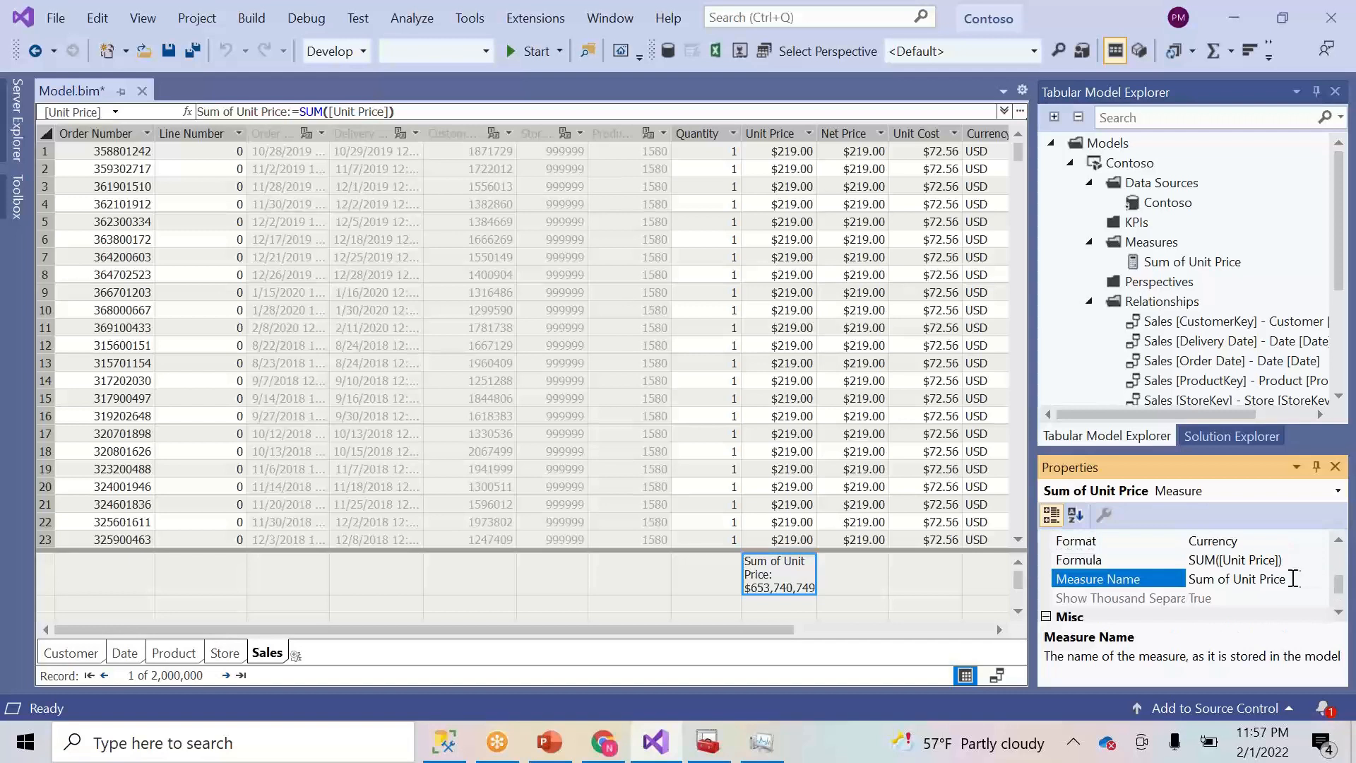
pyautogui.click(1237, 587)
pyautogui.moveTo(1288, 585); pyautogui.dragTo(1191, 592)
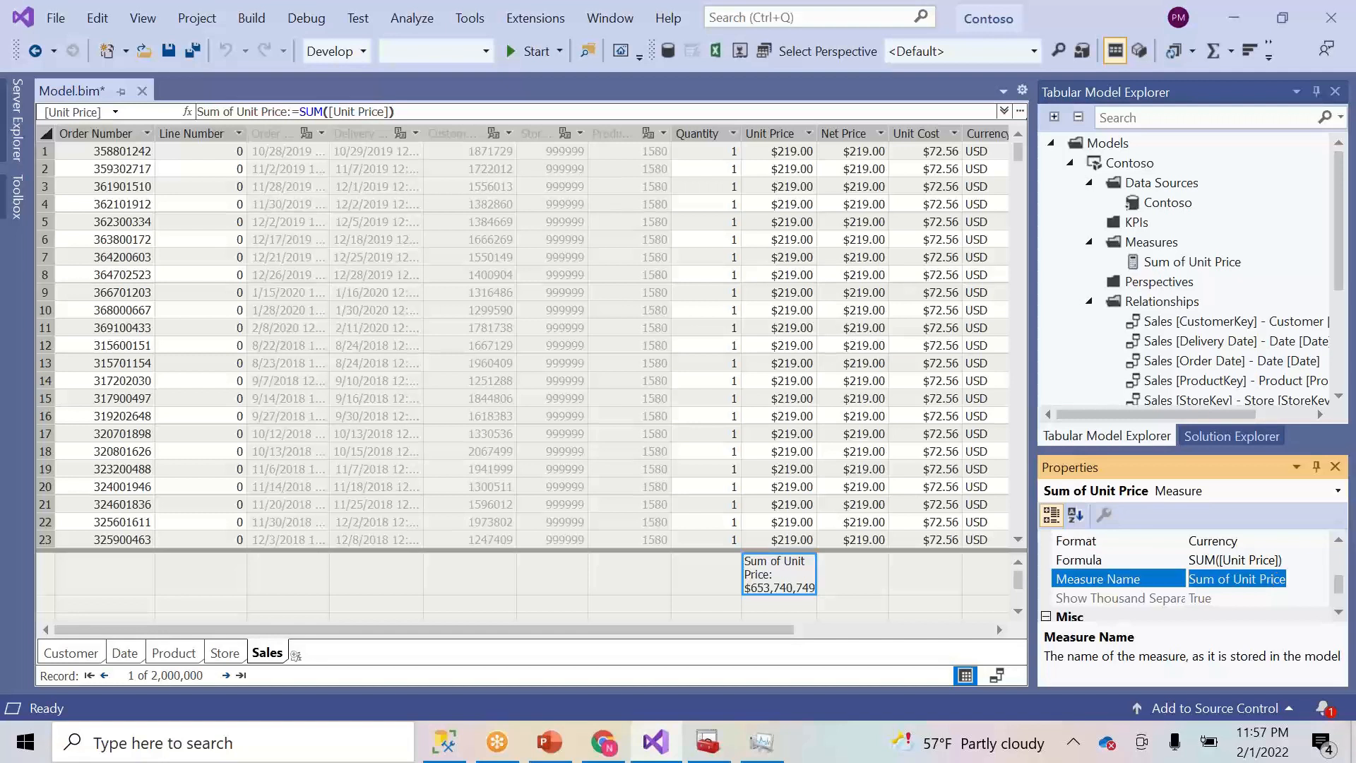
pyautogui.write('P')
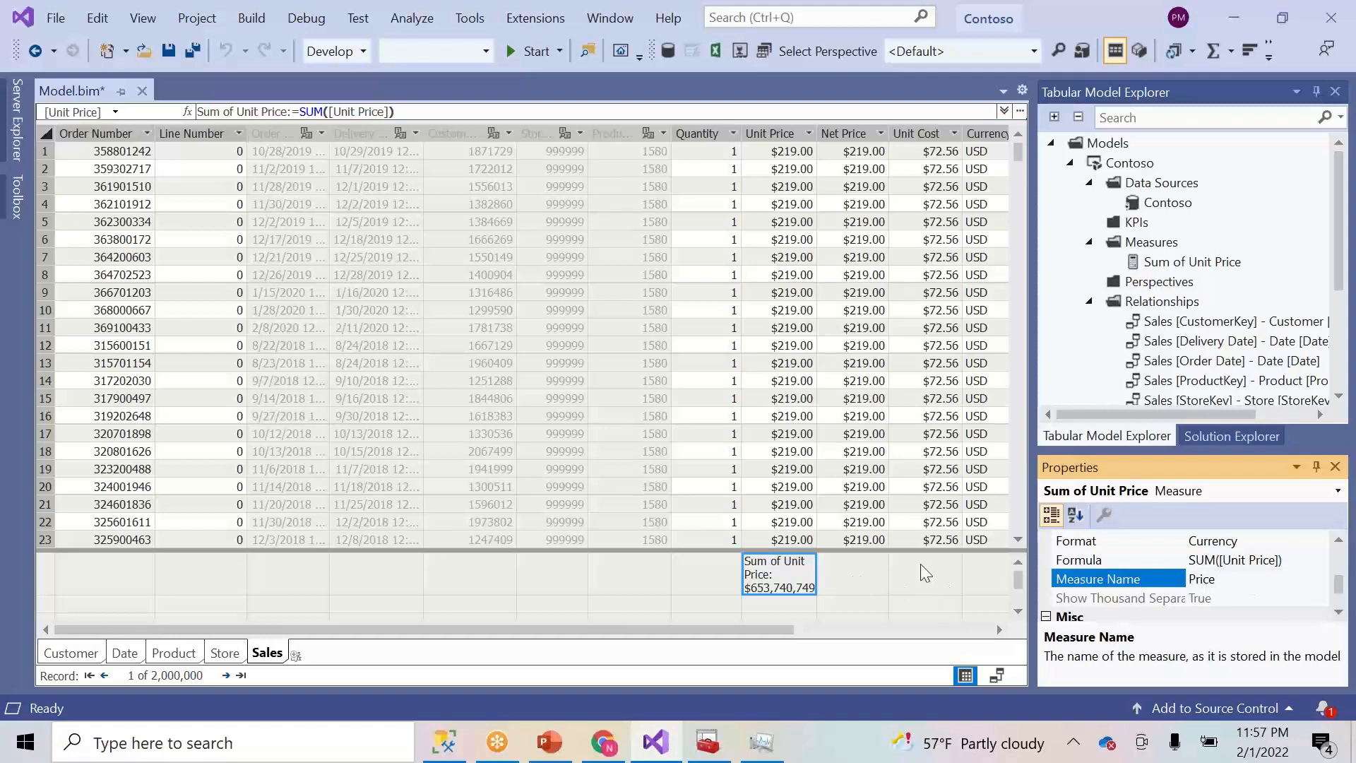
pyautogui.press('Return')
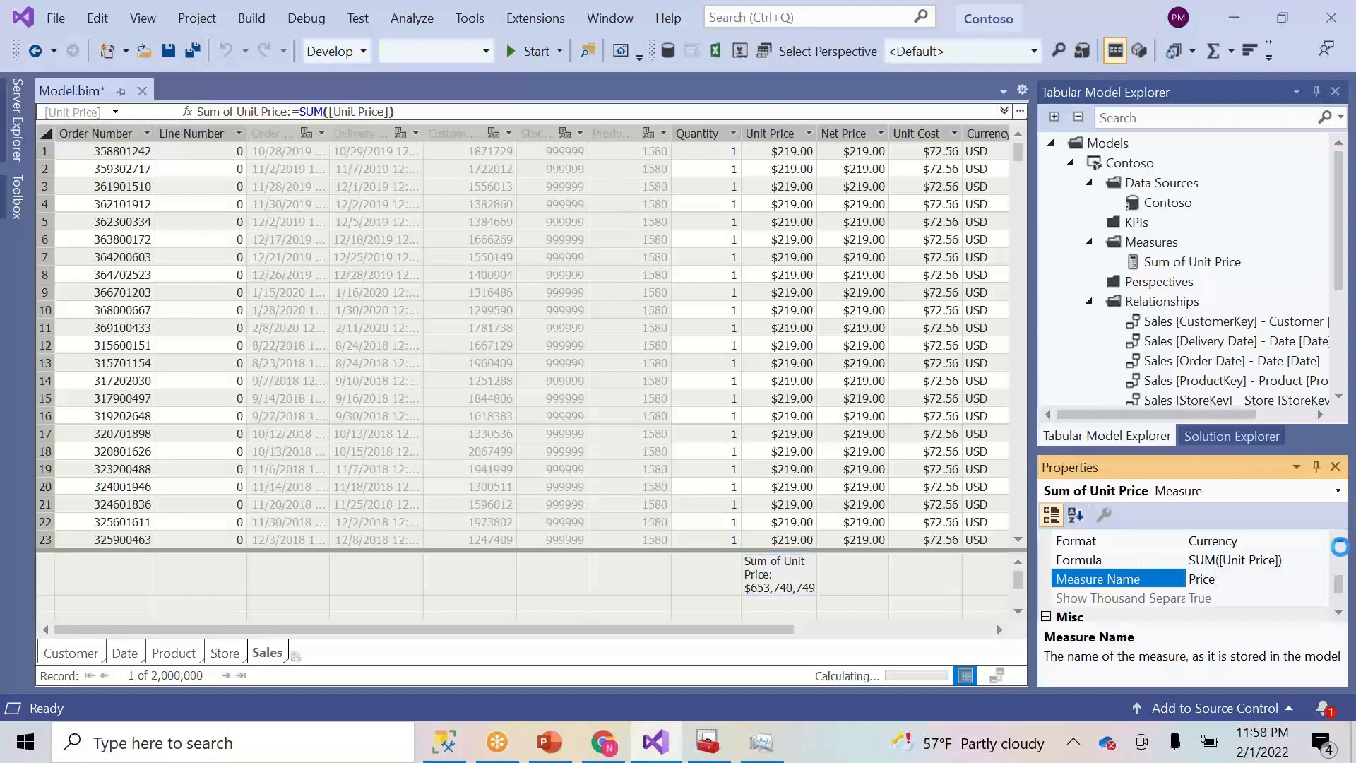
# - Set the Price measure's display folder to Sales\Amt
pyautogui.click(763, 574)
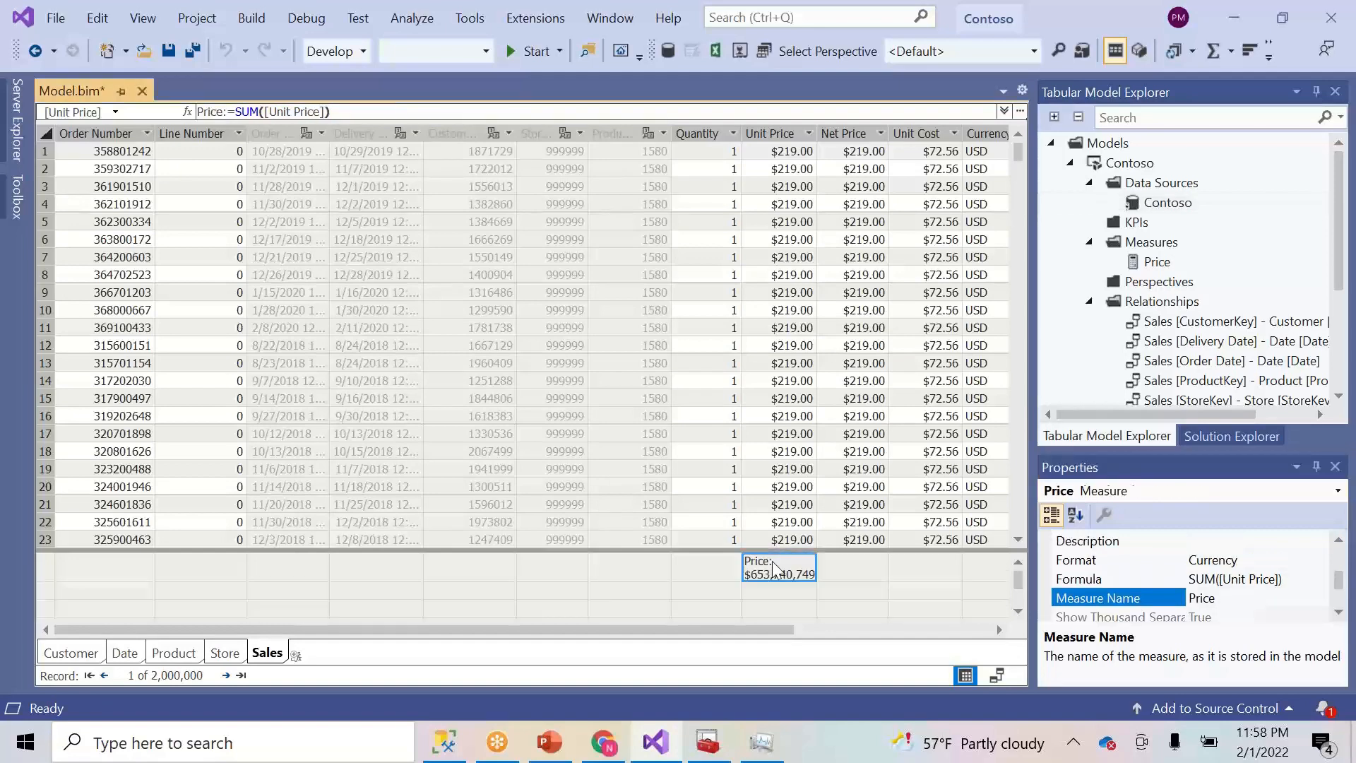
pyautogui.moveTo(1342, 580); pyautogui.dragTo(1342, 560)
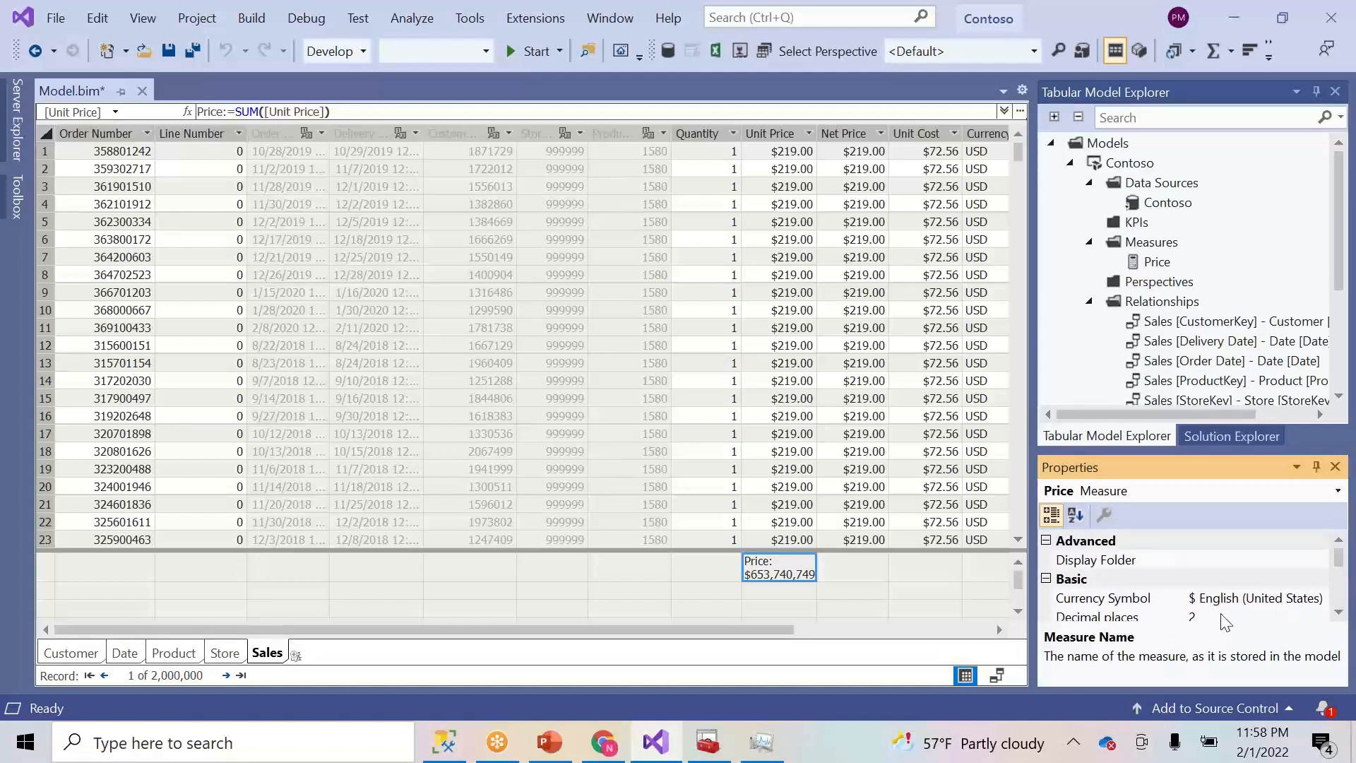
pyautogui.click(1174, 562)
pyautogui.click(1198, 567)
pyautogui.write('Sales\\')
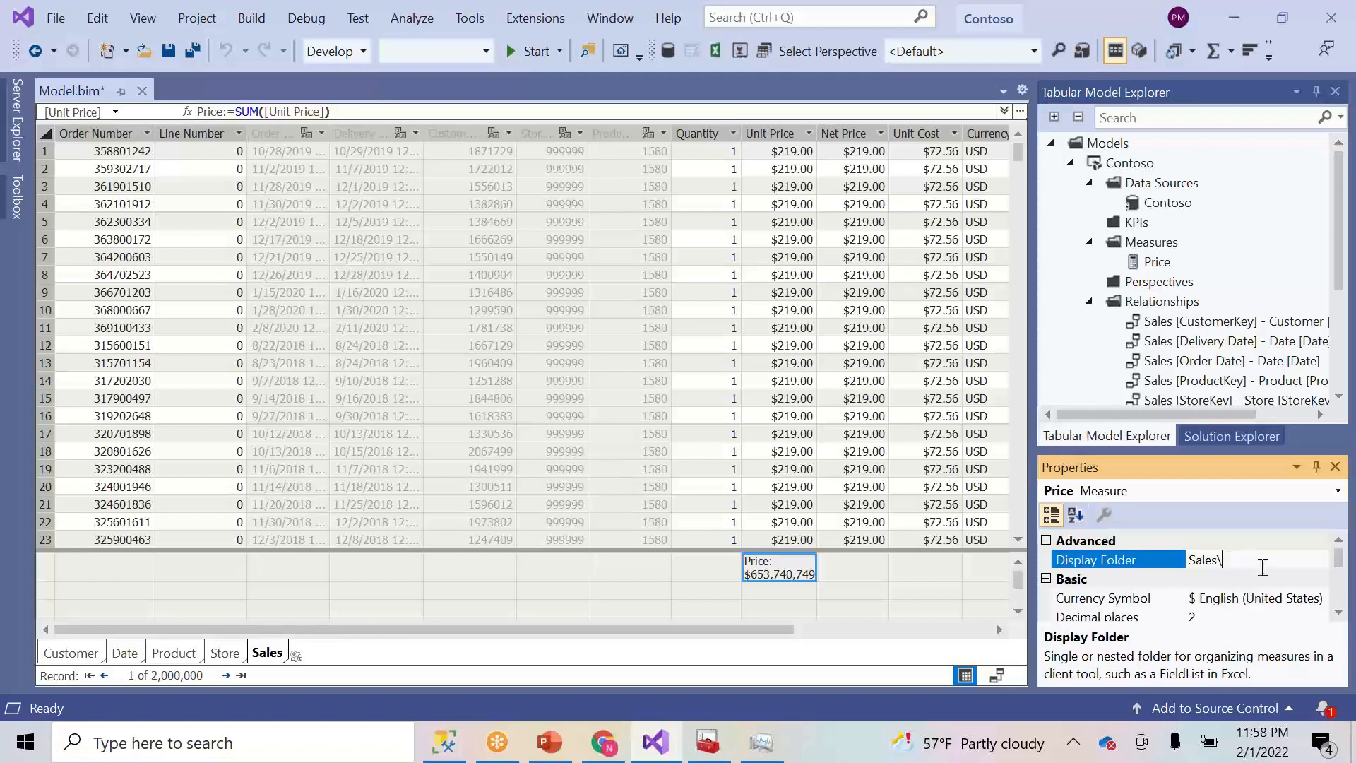
pyautogui.write('Amt')
pyautogui.click(690, 565)
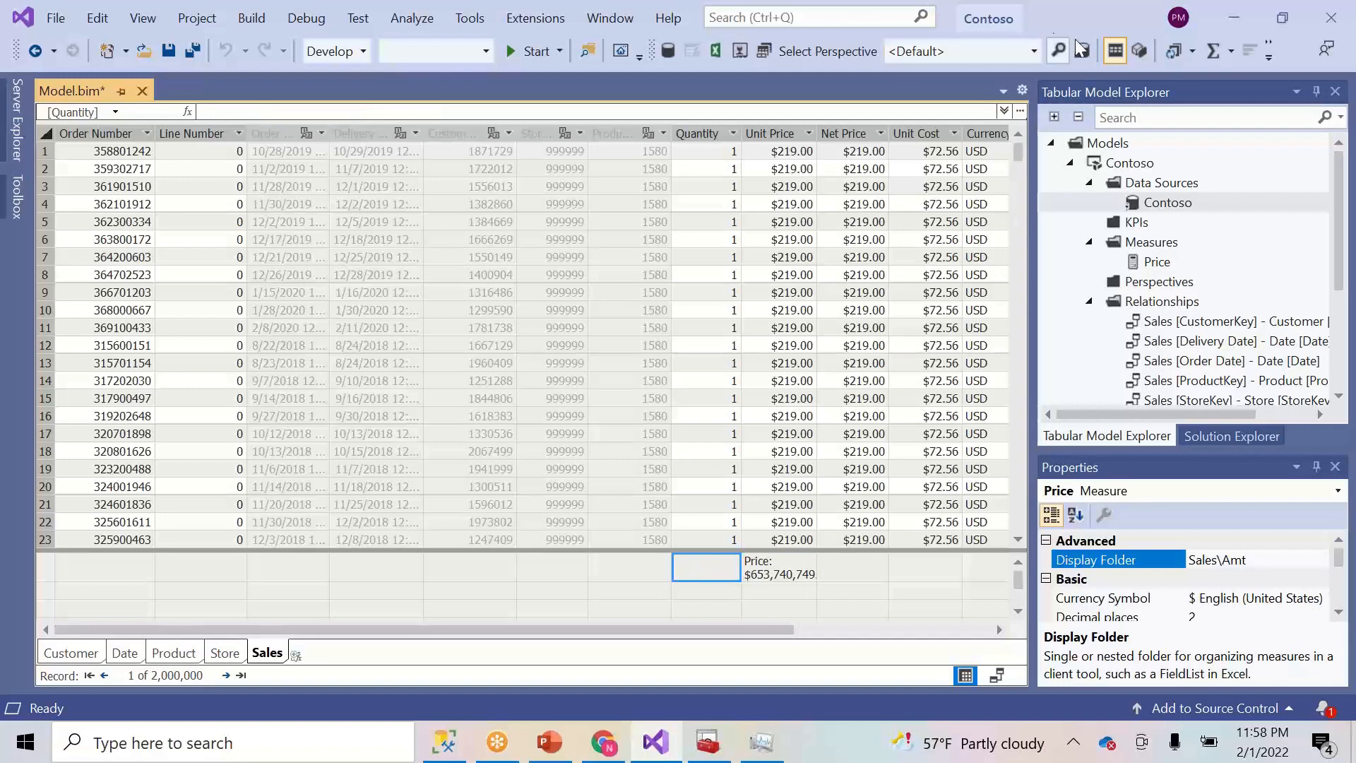
# - Create a SUM([Quantity]) measure and rename it Qty Sold
pyautogui.click(1212, 57)
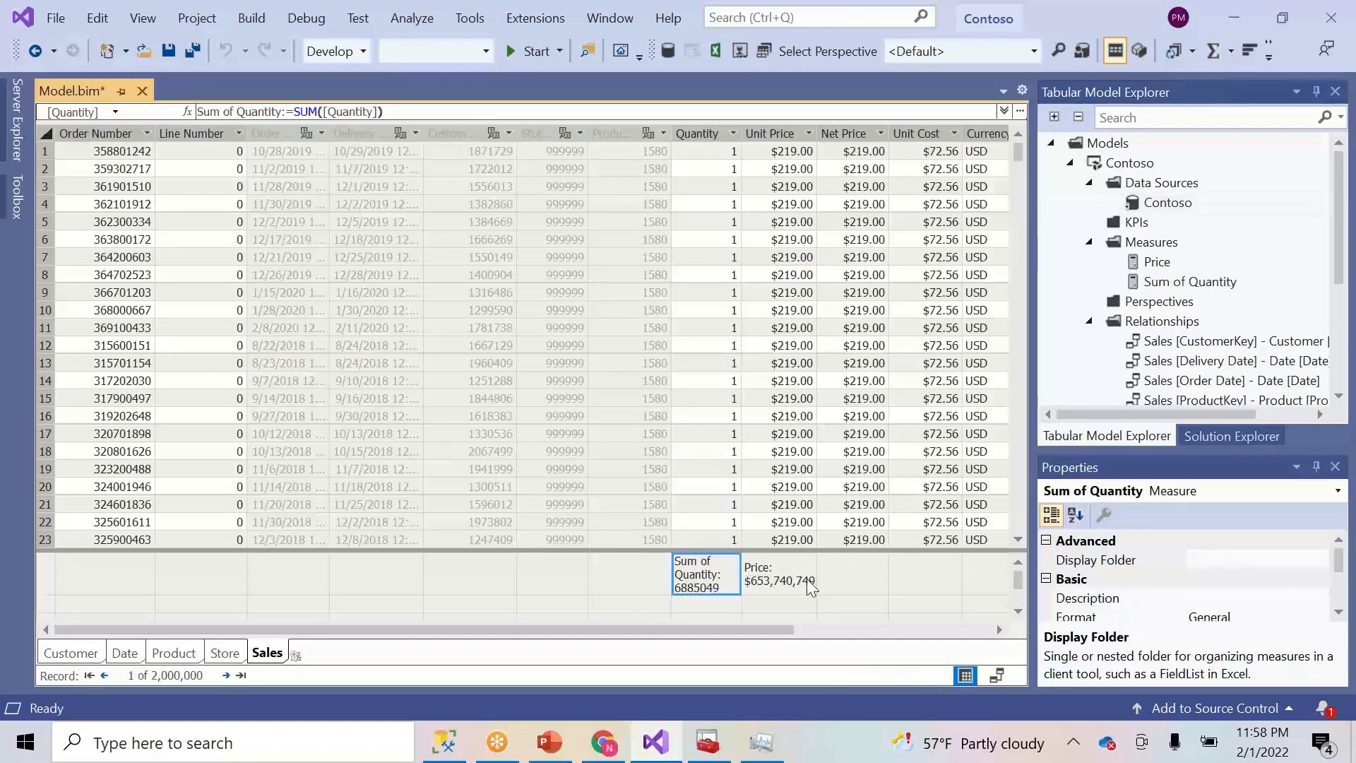
pyautogui.click(1339, 613)
pyautogui.click(1338, 613)
pyautogui.click(1339, 614)
pyautogui.click(1339, 613)
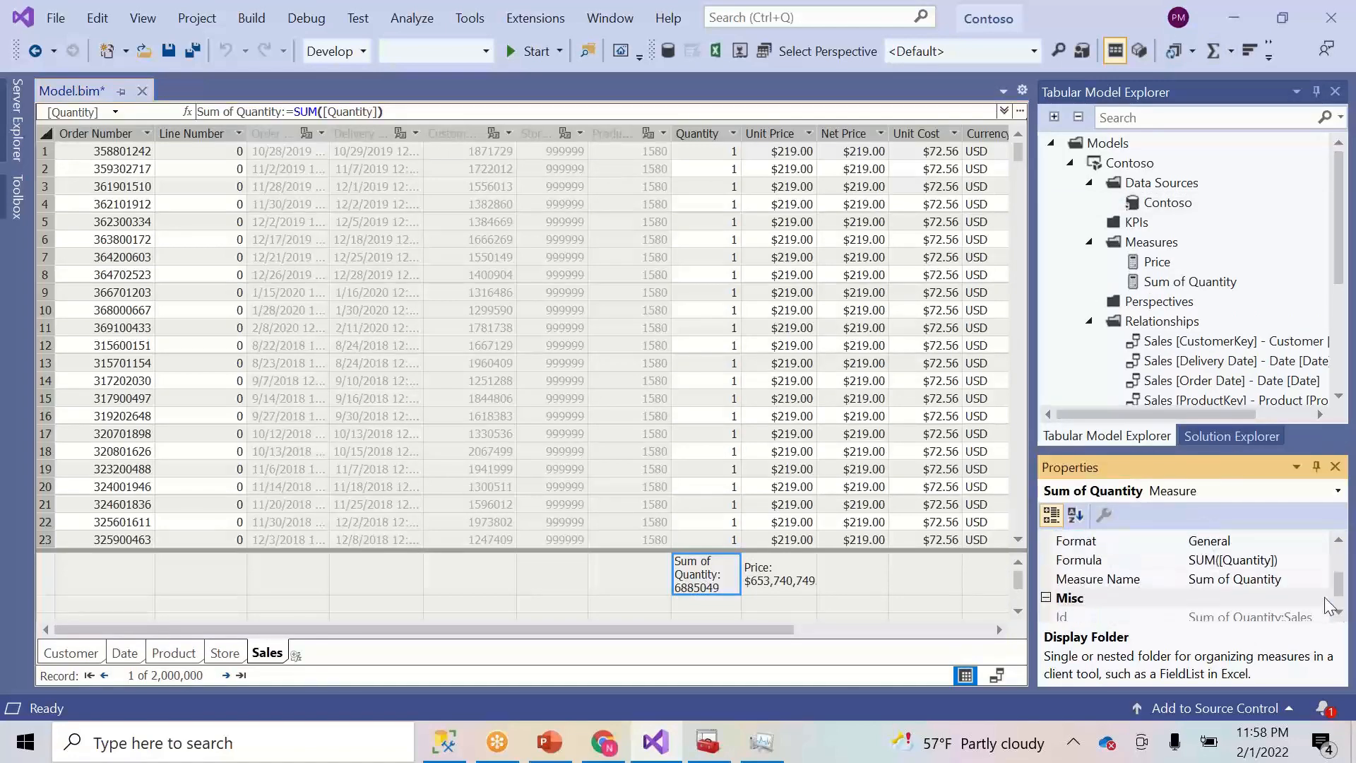
pyautogui.click(1237, 580)
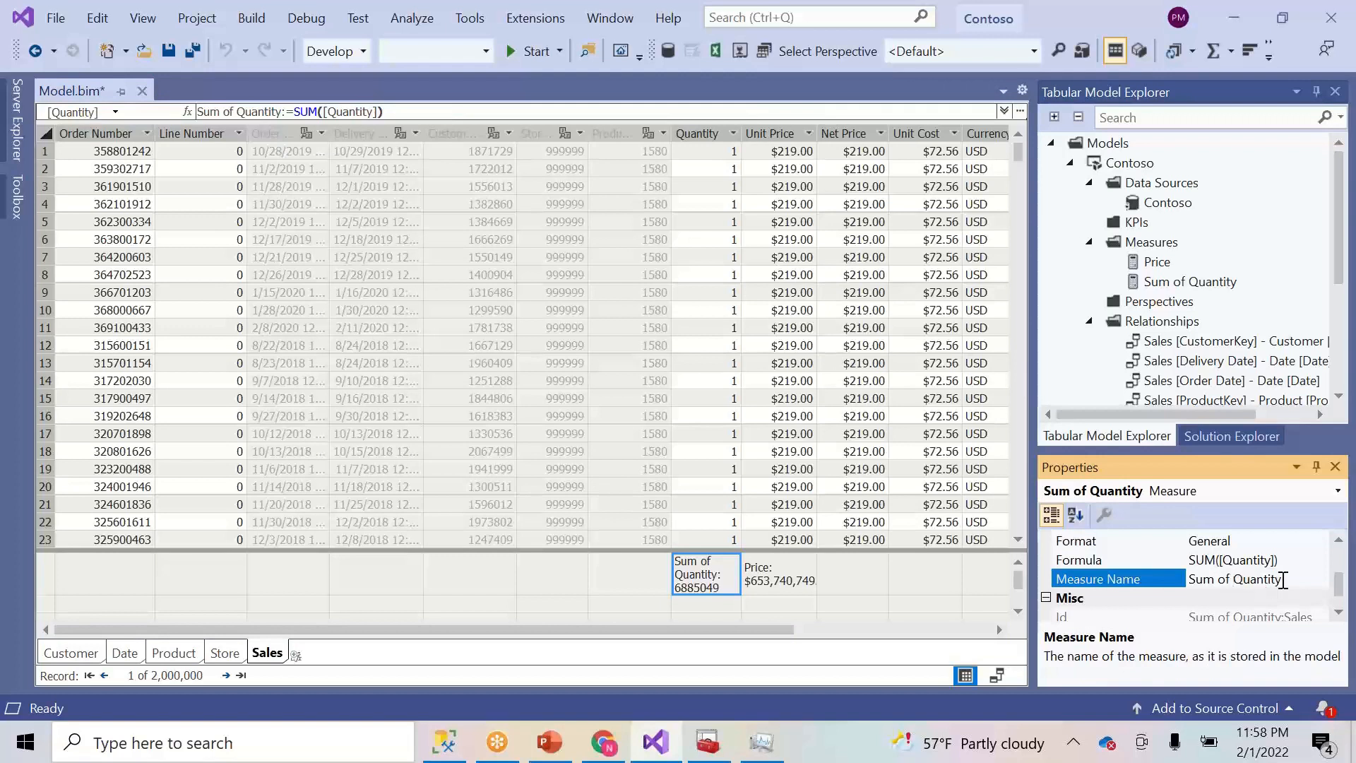
pyautogui.press('BackSpace')
pyautogui.press('BackSpace')
pyautogui.press('BackSpace')
pyautogui.press('BackSpace')
pyautogui.press('BackSpace')
pyautogui.press('BackSpace')
pyautogui.press('BackSpace')
pyautogui.write('tySold')
pyautogui.click(1210, 579)
pyautogui.click(1343, 587)
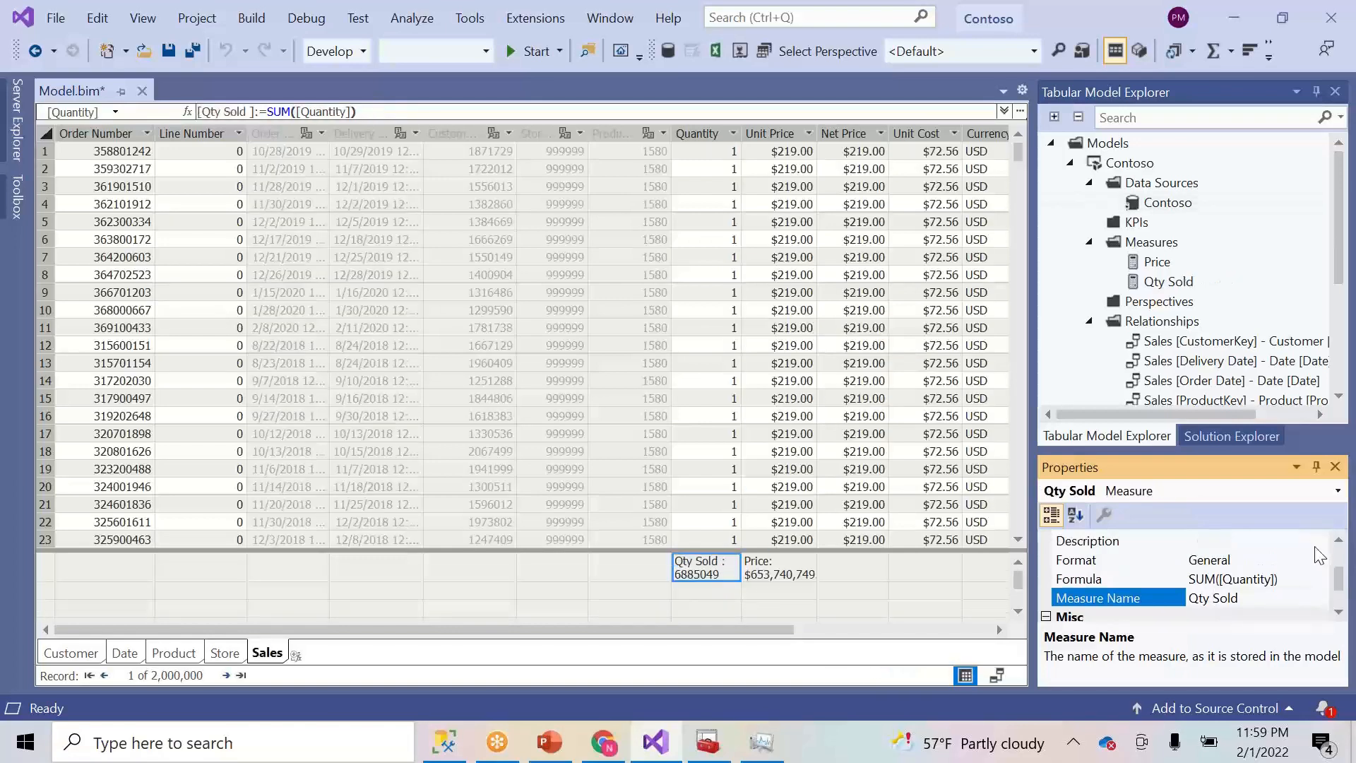
# - Format Qty Sold as Whole Number with Show Thousand Separator set to True
pyautogui.click(1320, 560)
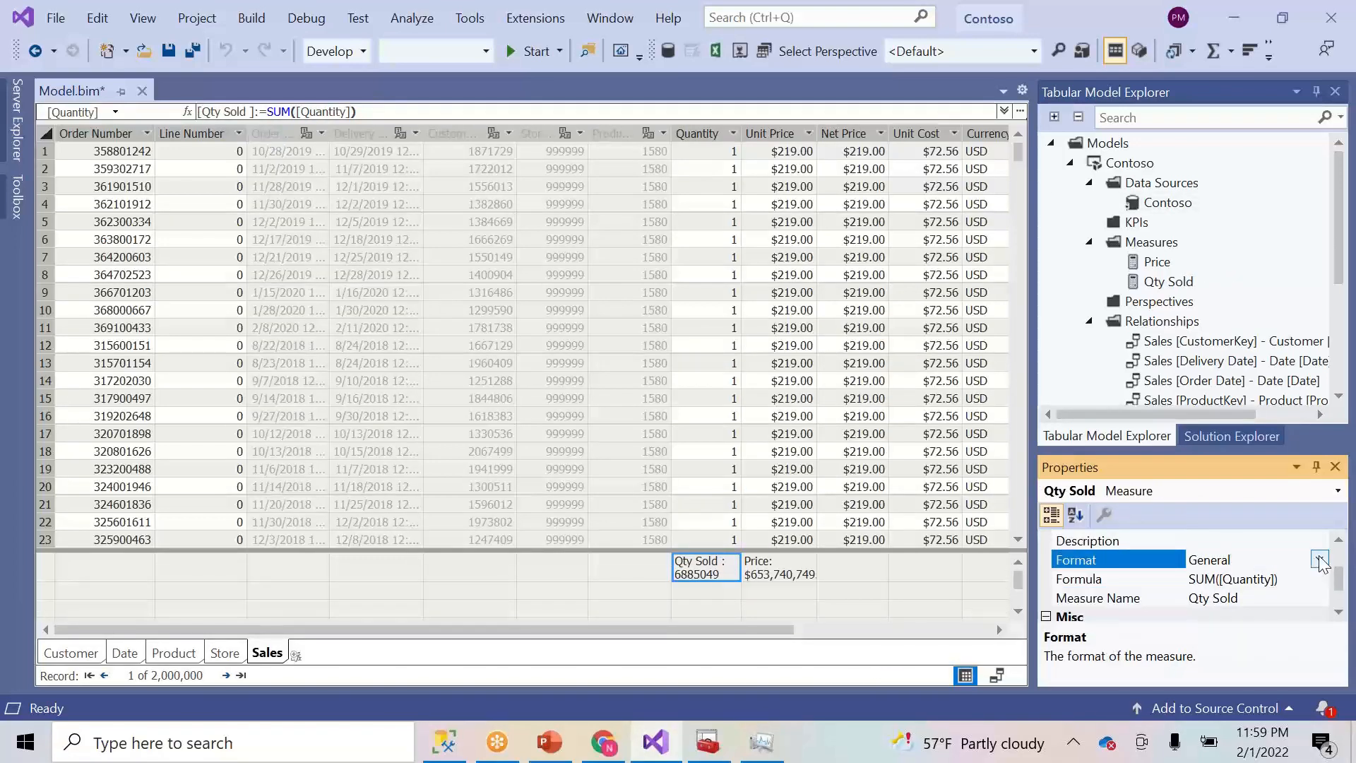
pyautogui.click(1319, 560)
pyautogui.click(1225, 424)
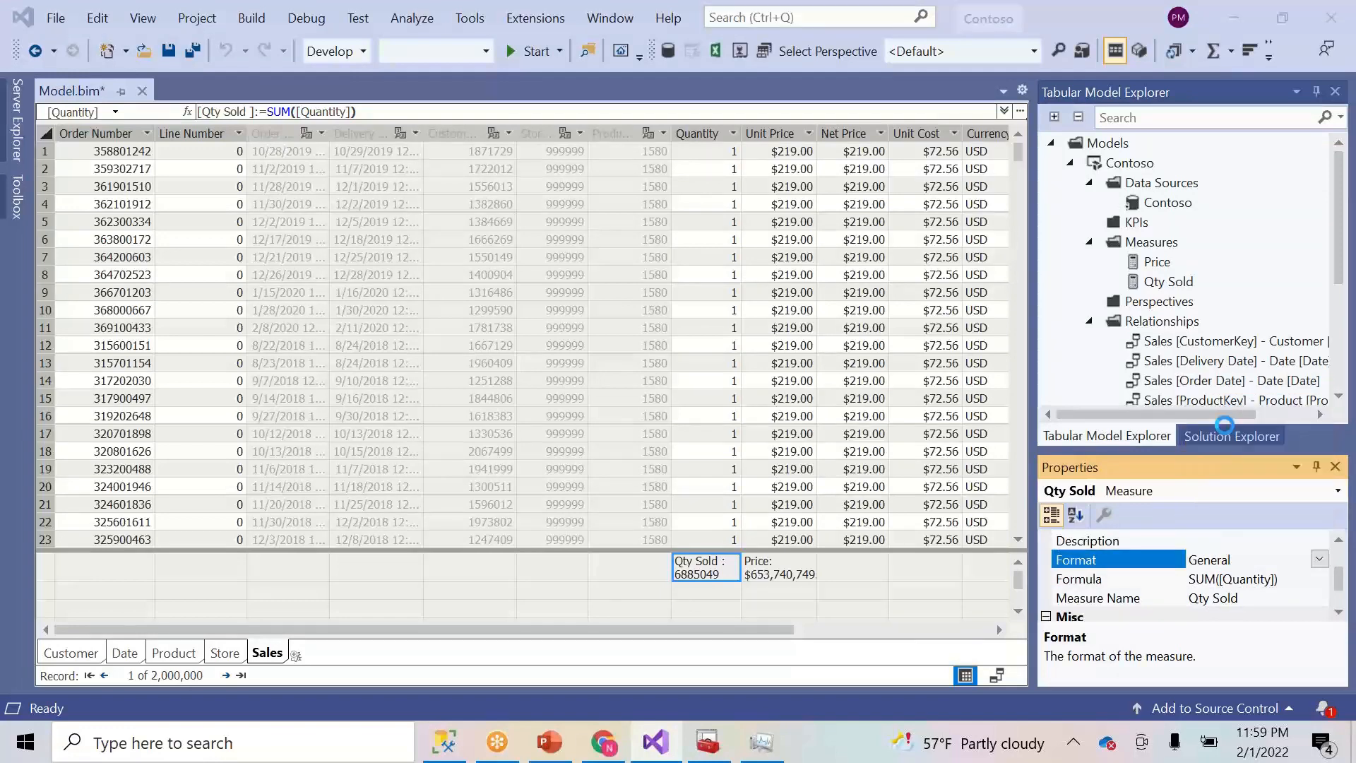
pyautogui.click(1339, 611)
pyautogui.click(1308, 600)
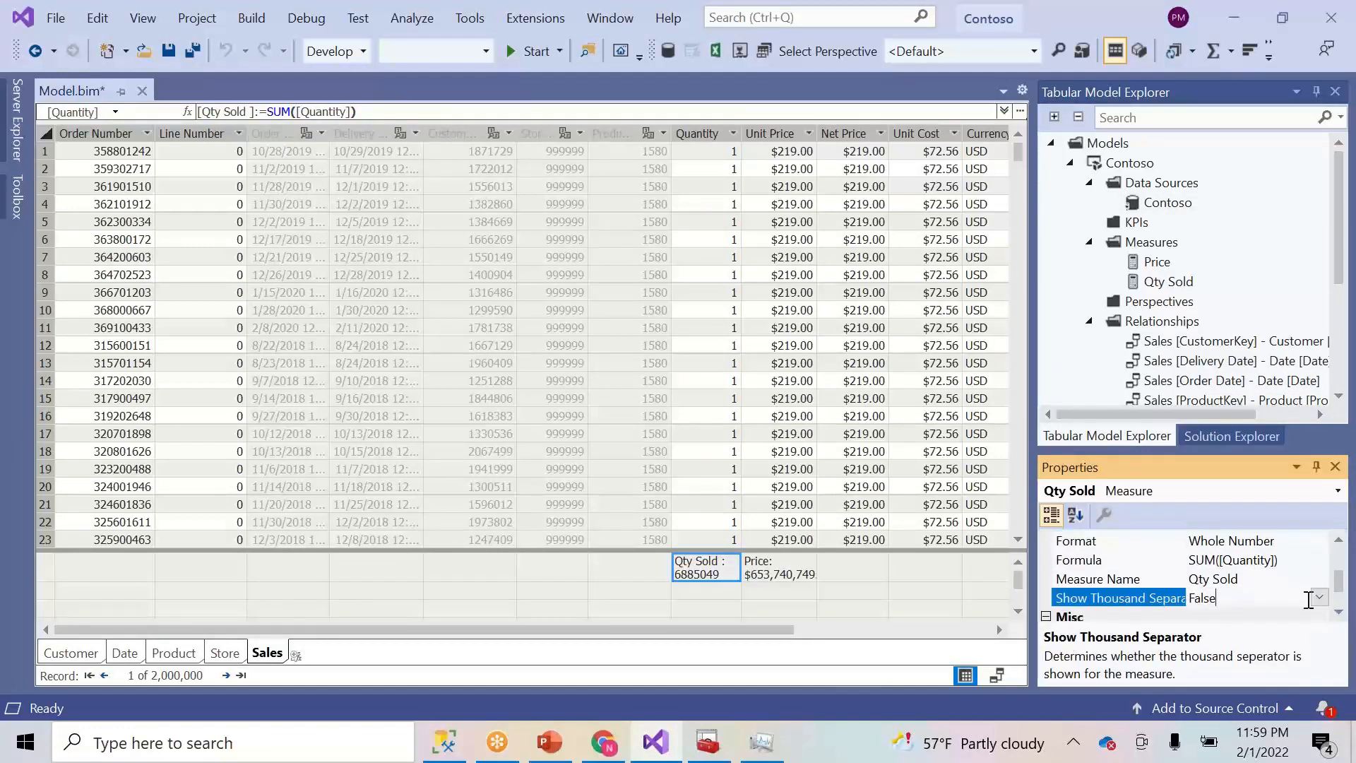
pyautogui.click(1319, 597)
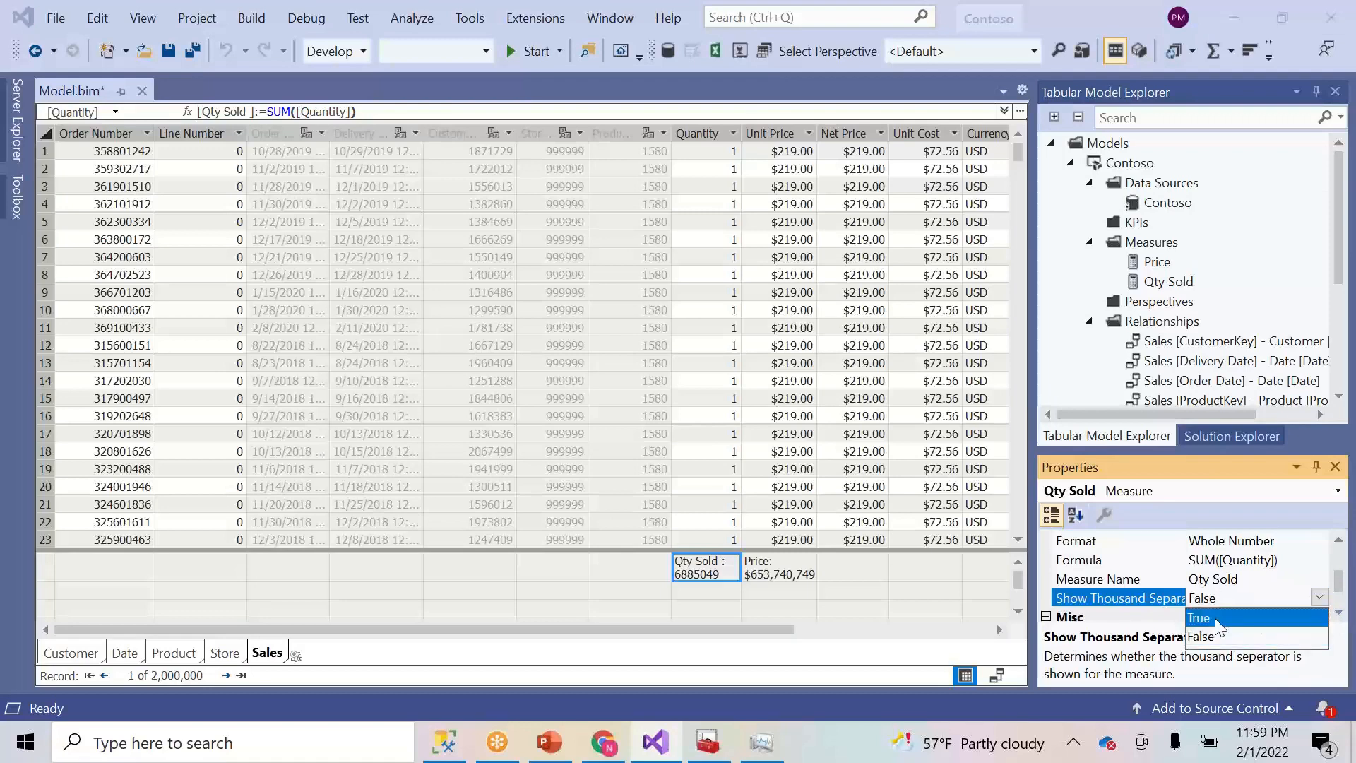
pyautogui.click(1217, 622)
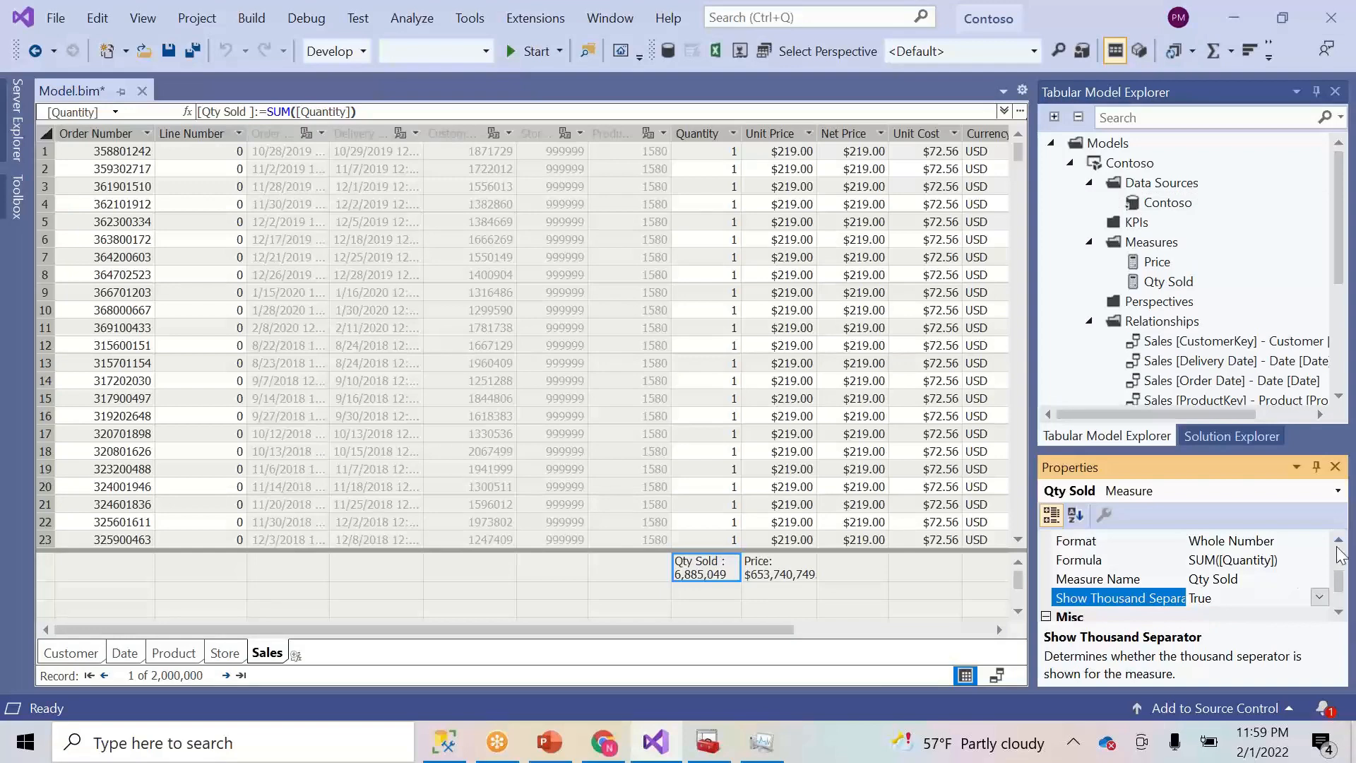
# - File Qty Sold under the Sales\Unit display folder
pyautogui.scroll(3, 1341, 550)
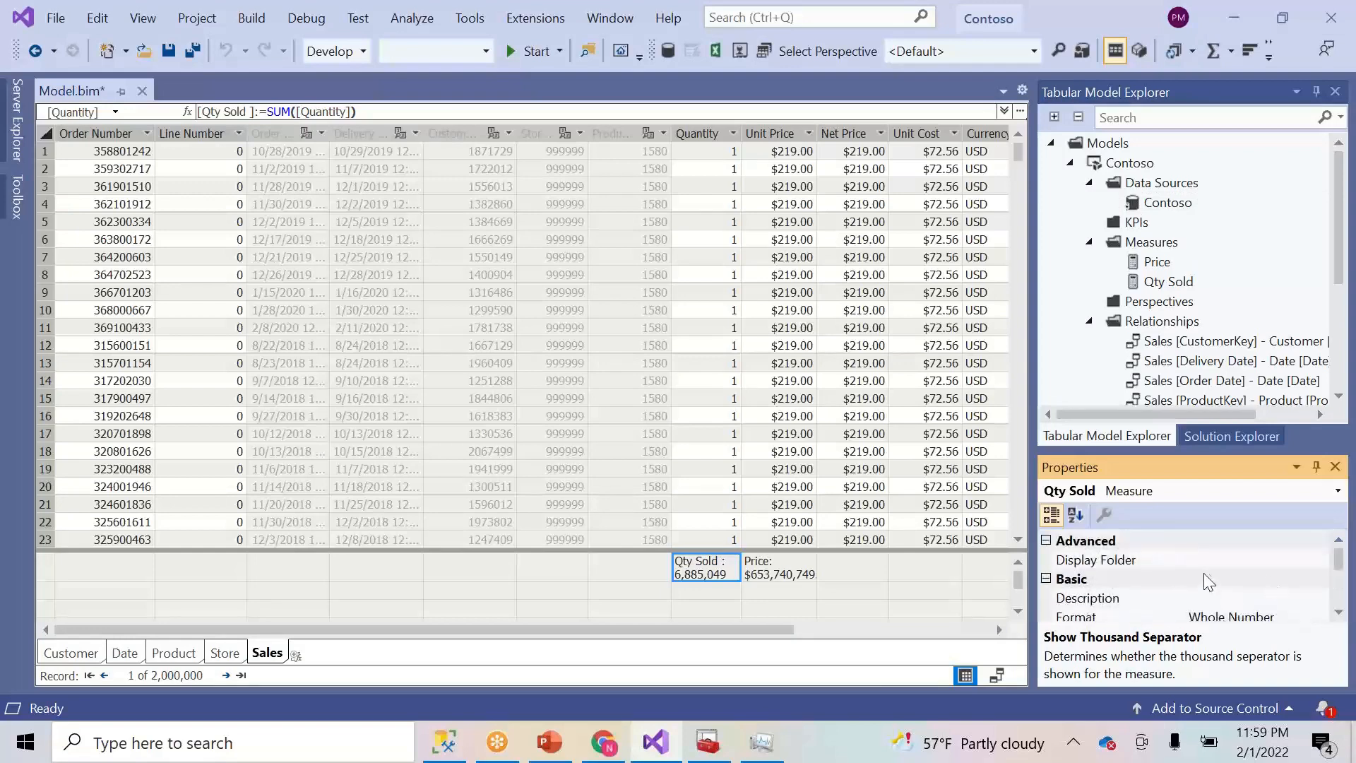
pyautogui.click(1206, 566)
pyautogui.write('Sales\\Unit')
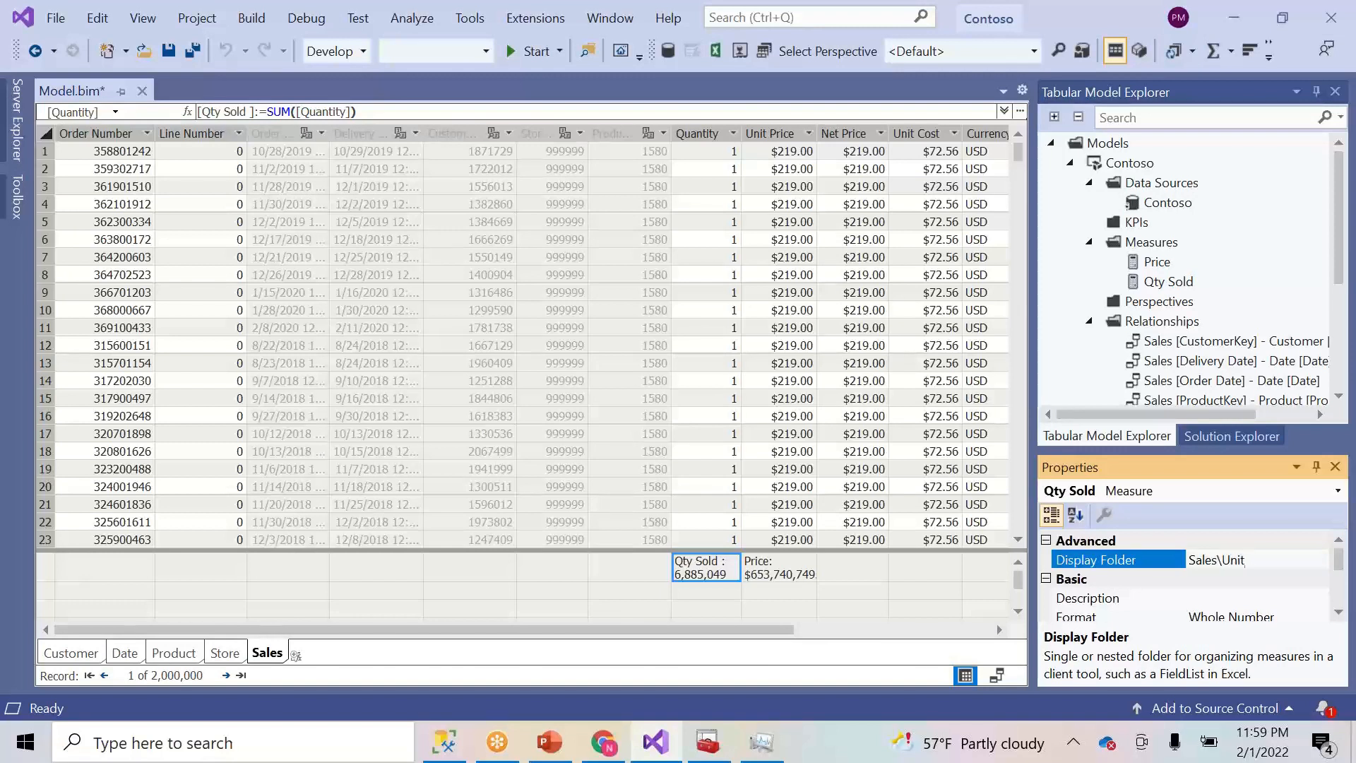
pyautogui.click(861, 563)
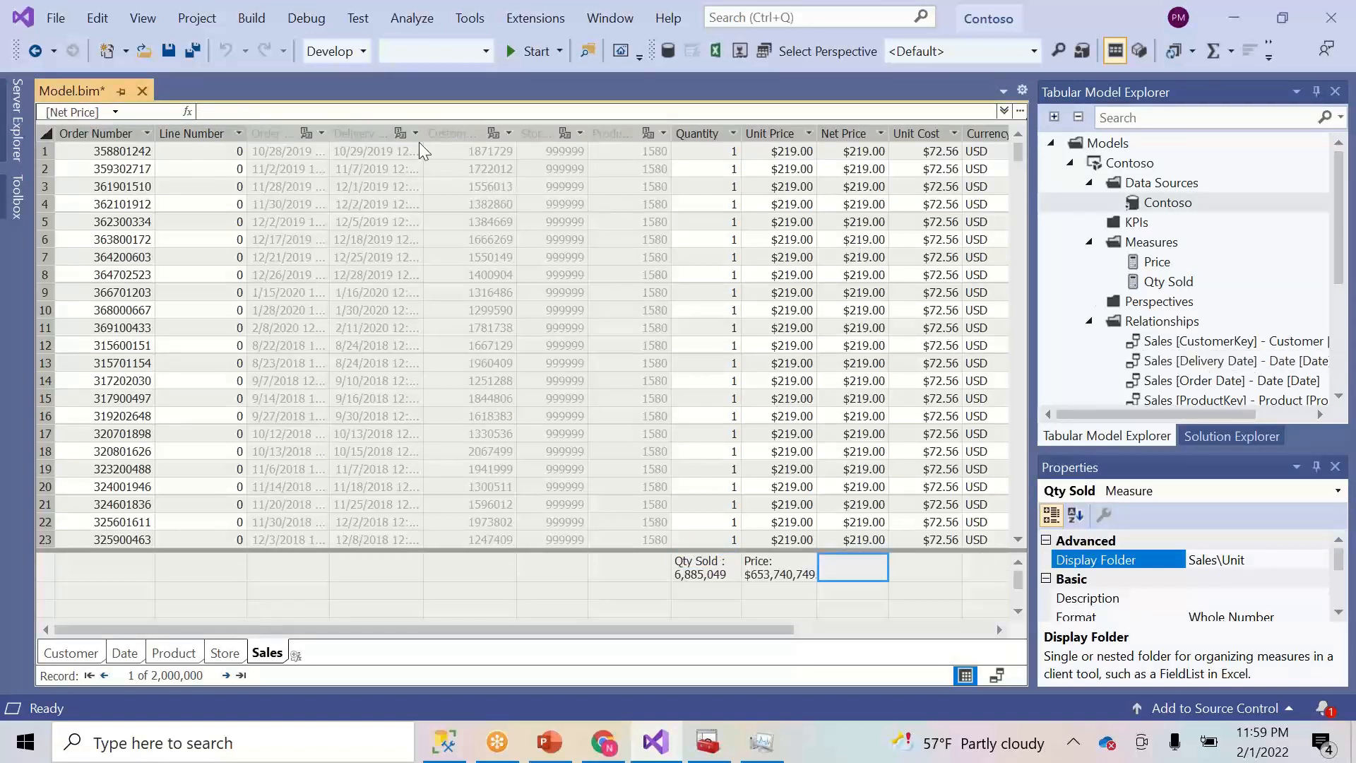
# - Create a SUM([Net Price]) measure and rename it Net Sales Price
pyautogui.click(1212, 59)
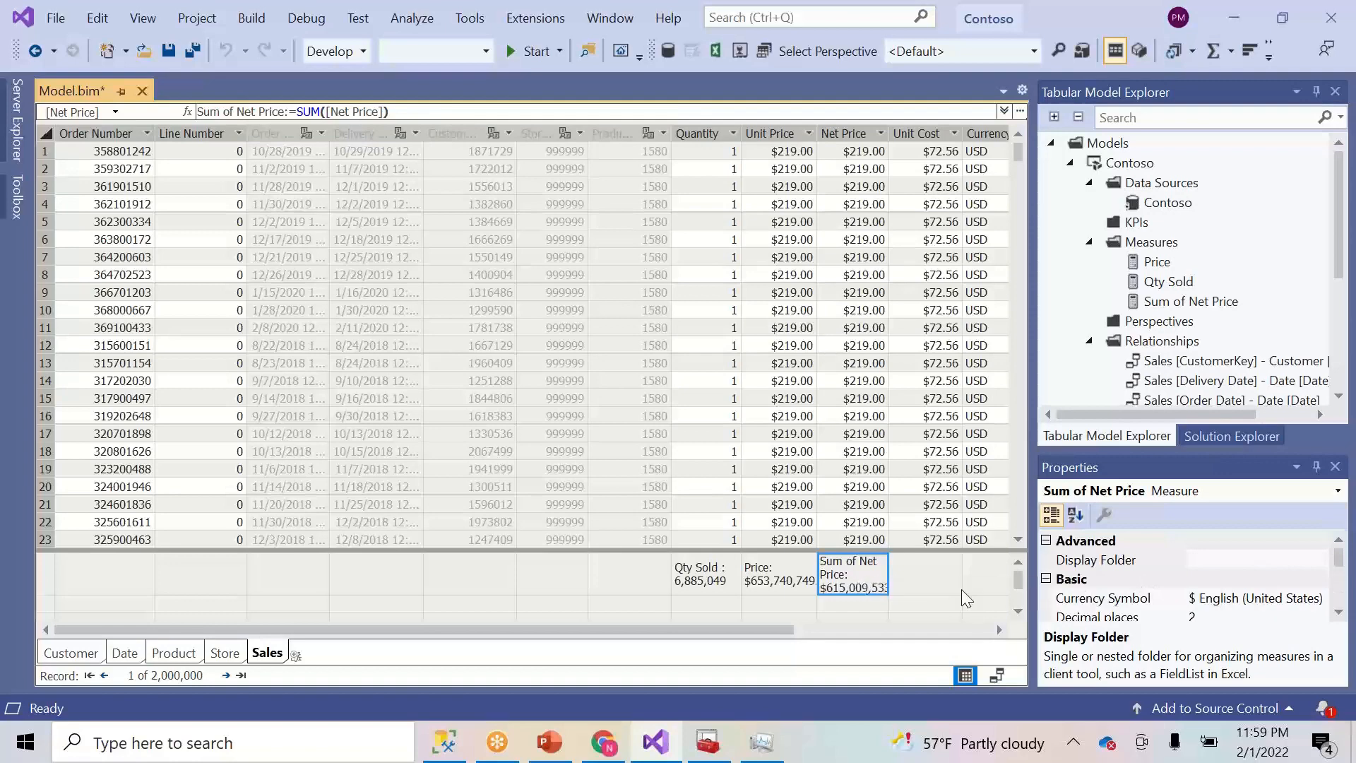
pyautogui.click(1340, 613)
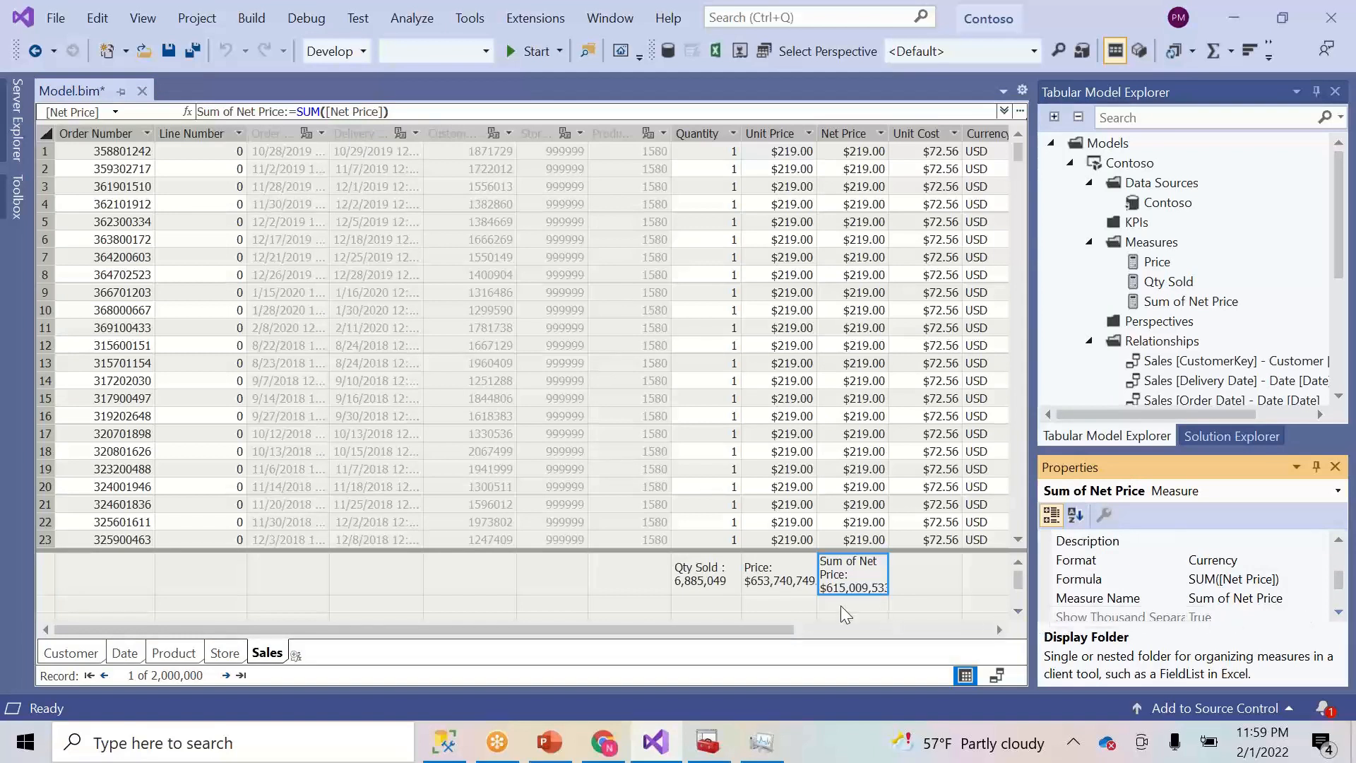
pyautogui.click(1236, 600)
pyautogui.press('BackSpace')
pyautogui.press('BackSpace')
pyautogui.press('BackSpace')
pyautogui.press('BackSpace')
pyautogui.press('BackSpace')
pyautogui.press('BackSpace')
pyautogui.press('BackSpace')
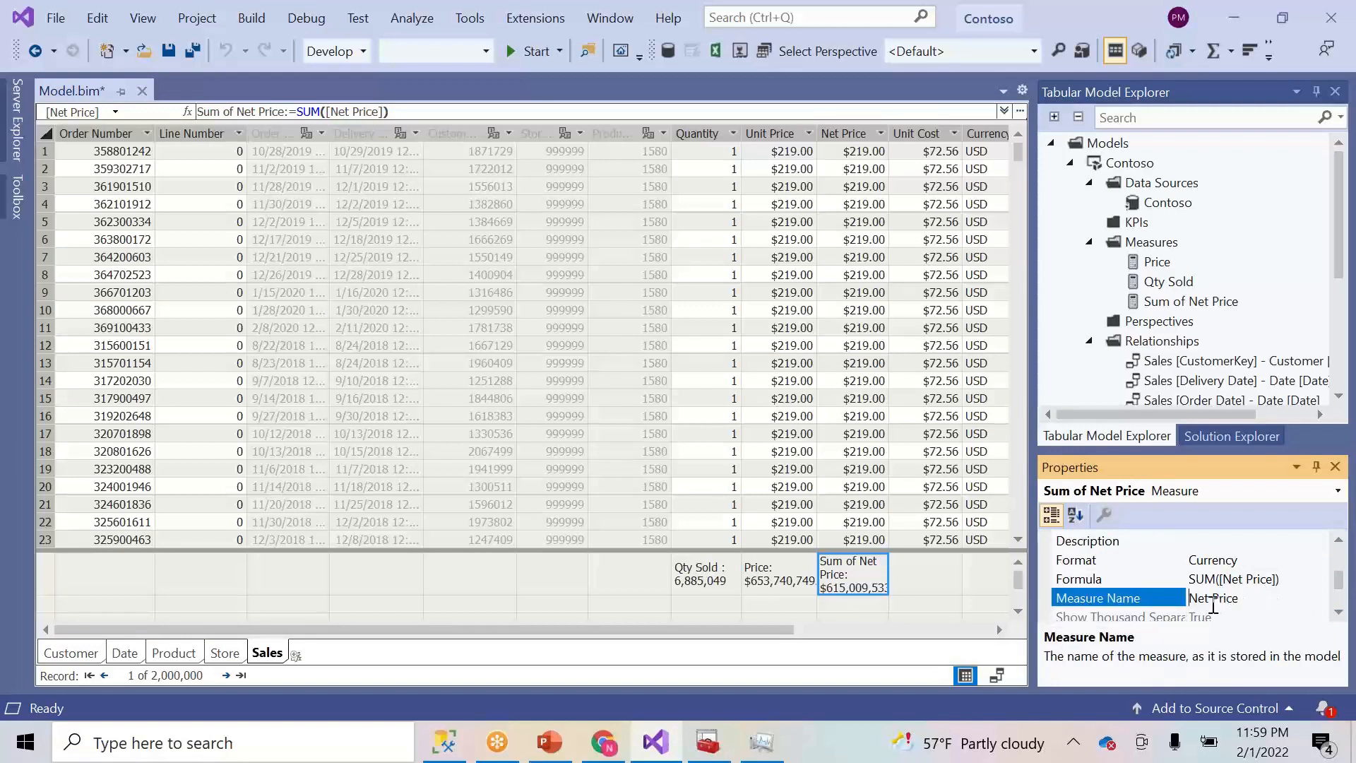
pyautogui.click(1213, 600)
pyautogui.write('Sales')
pyautogui.click(771, 576)
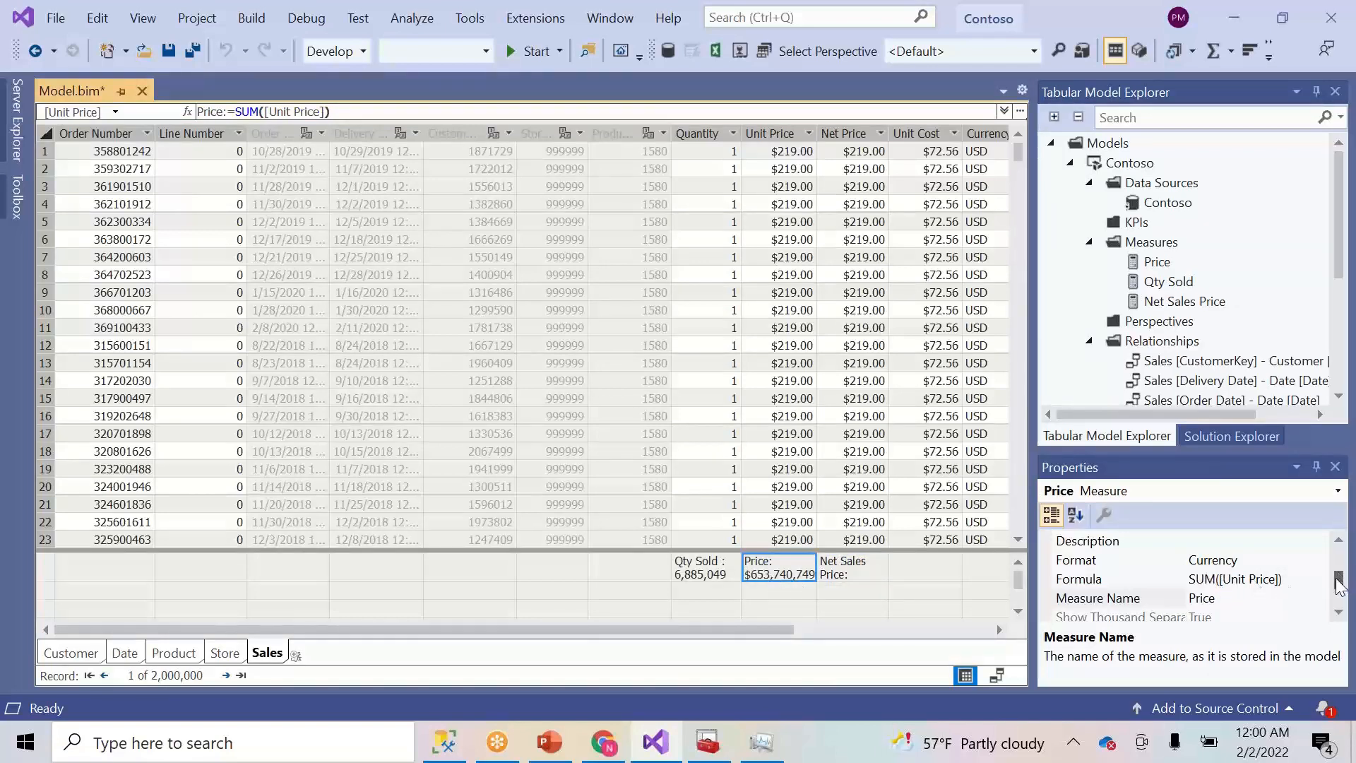
# - Rename the Price measure to Unit Sales Price
pyautogui.click(1193, 603)
pyautogui.write('Sales')
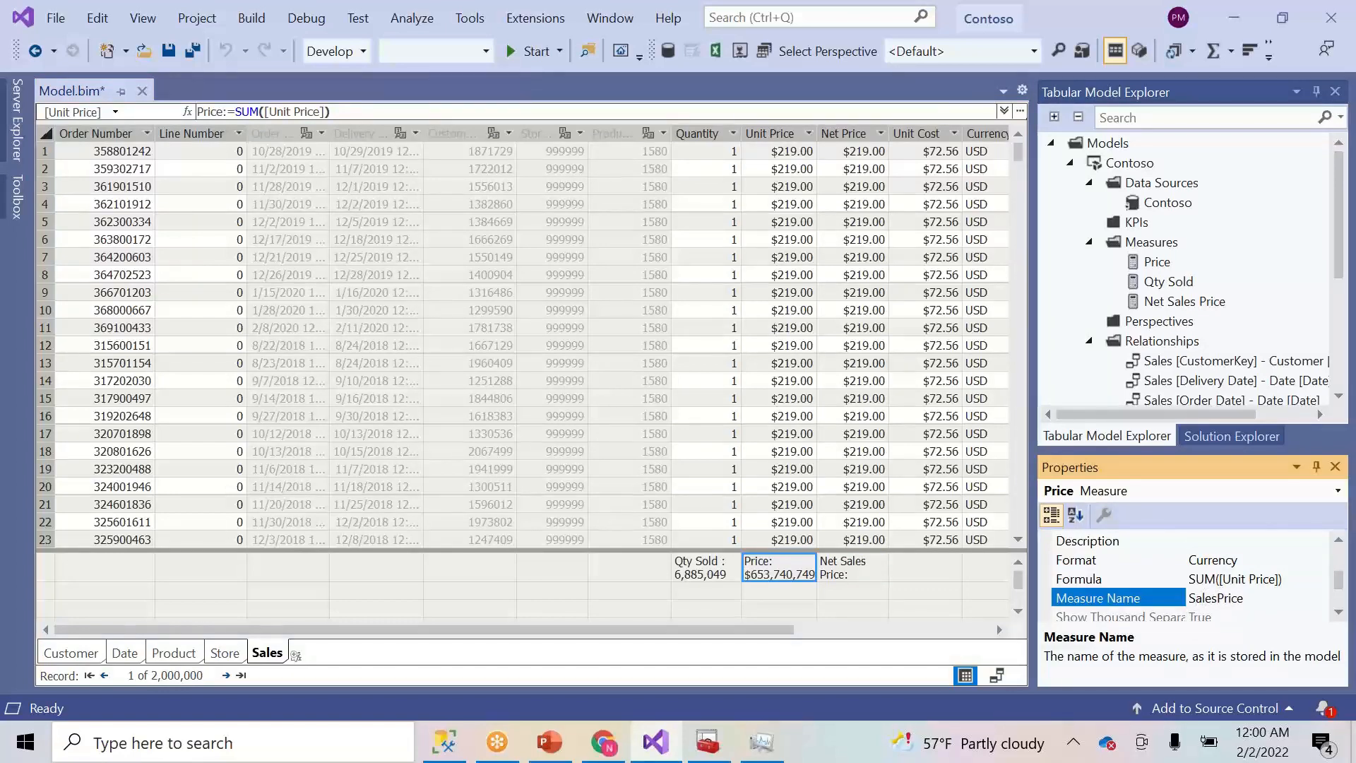
pyautogui.press('BackSpace')
pyautogui.press('BackSpace')
pyautogui.press('BackSpace')
pyautogui.press('BackSpace')
pyautogui.press('BackSpace')
pyautogui.write('Unit Sales')
pyautogui.click(899, 570)
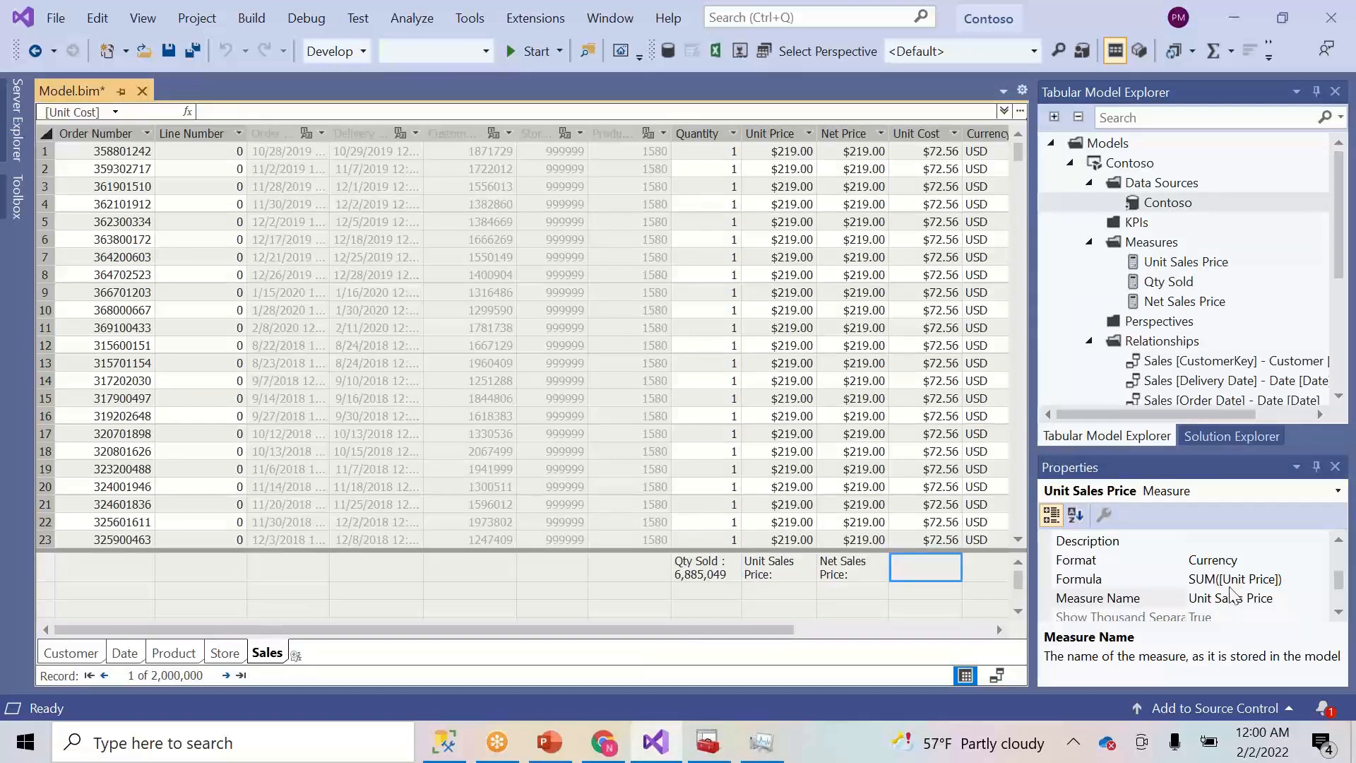
pyautogui.click(876, 578)
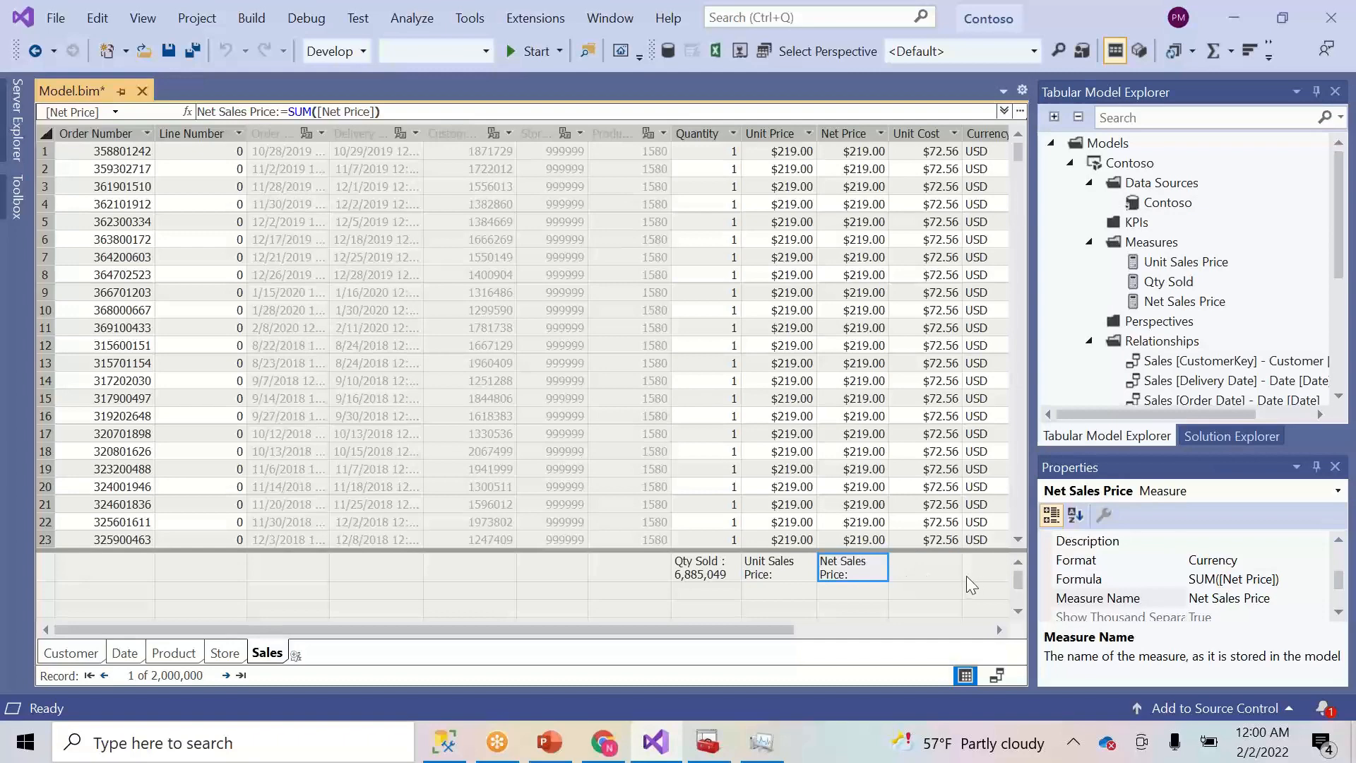
pyautogui.click(943, 575)
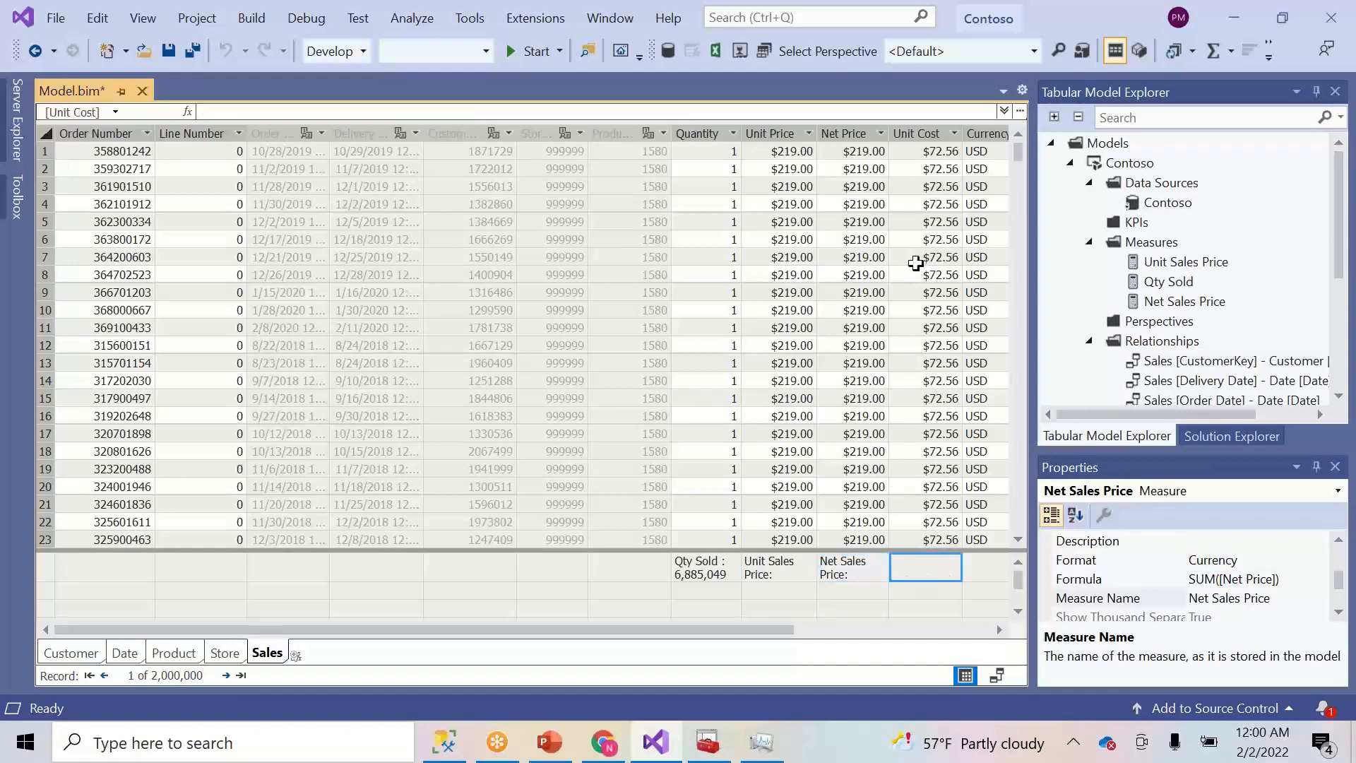
# - Create a SUM([Unit Cost]) measure and rename it Cost
pyautogui.click(1206, 54)
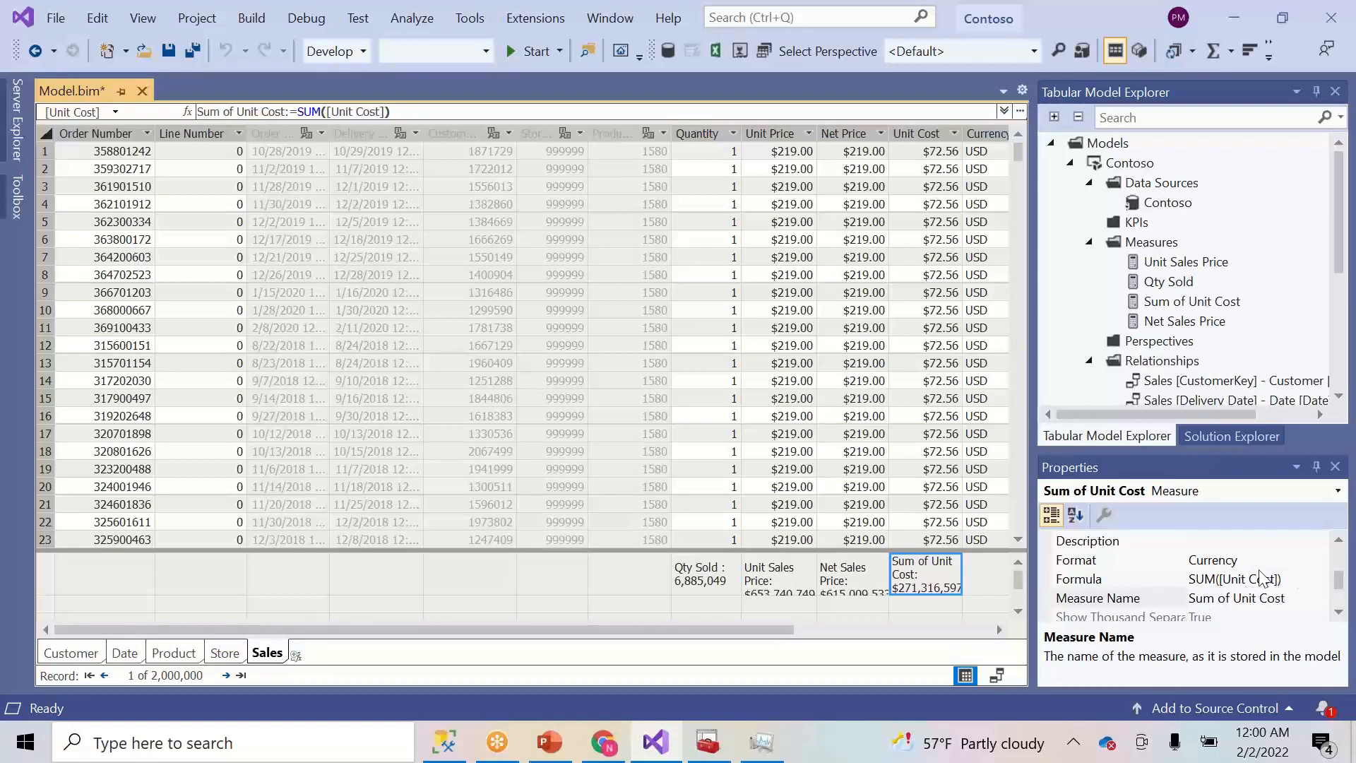
pyautogui.click(1339, 541)
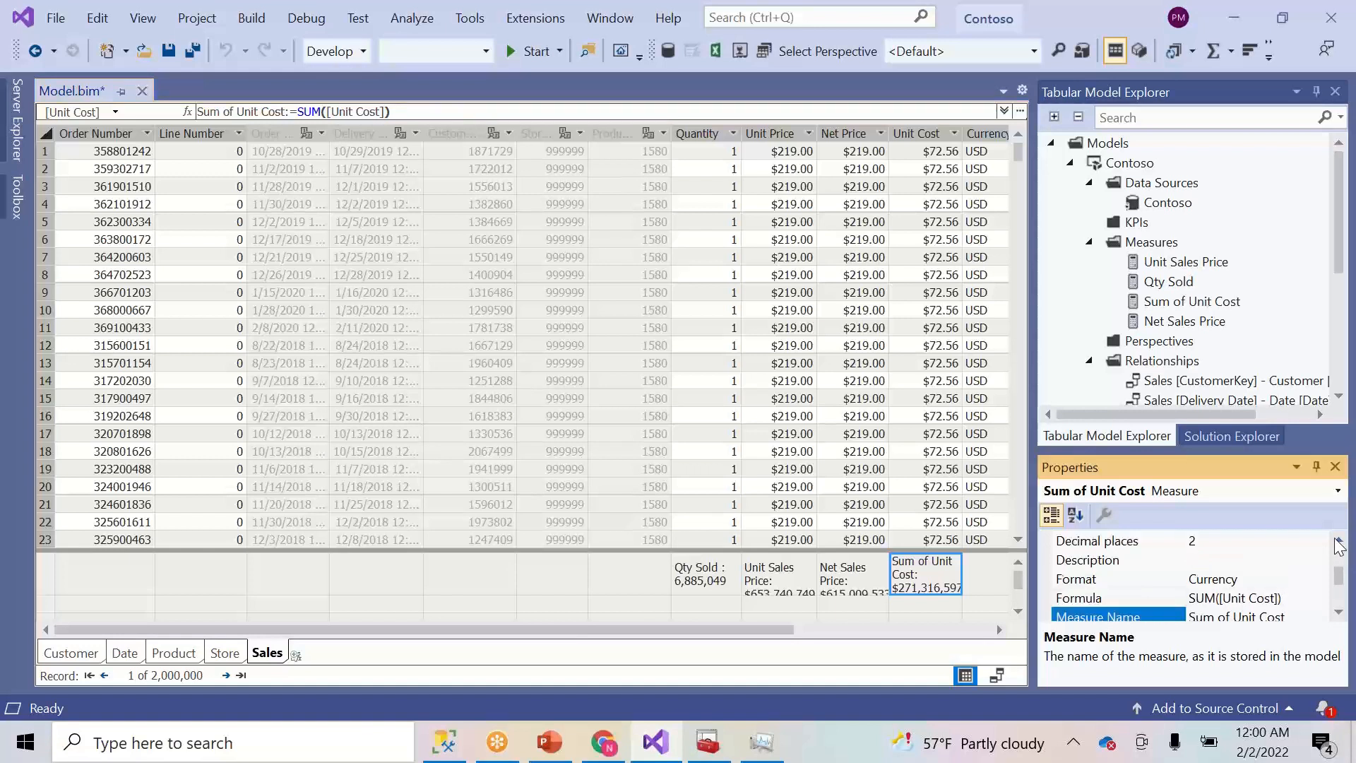
pyautogui.click(1339, 541)
pyautogui.click(1338, 612)
pyautogui.click(1338, 612)
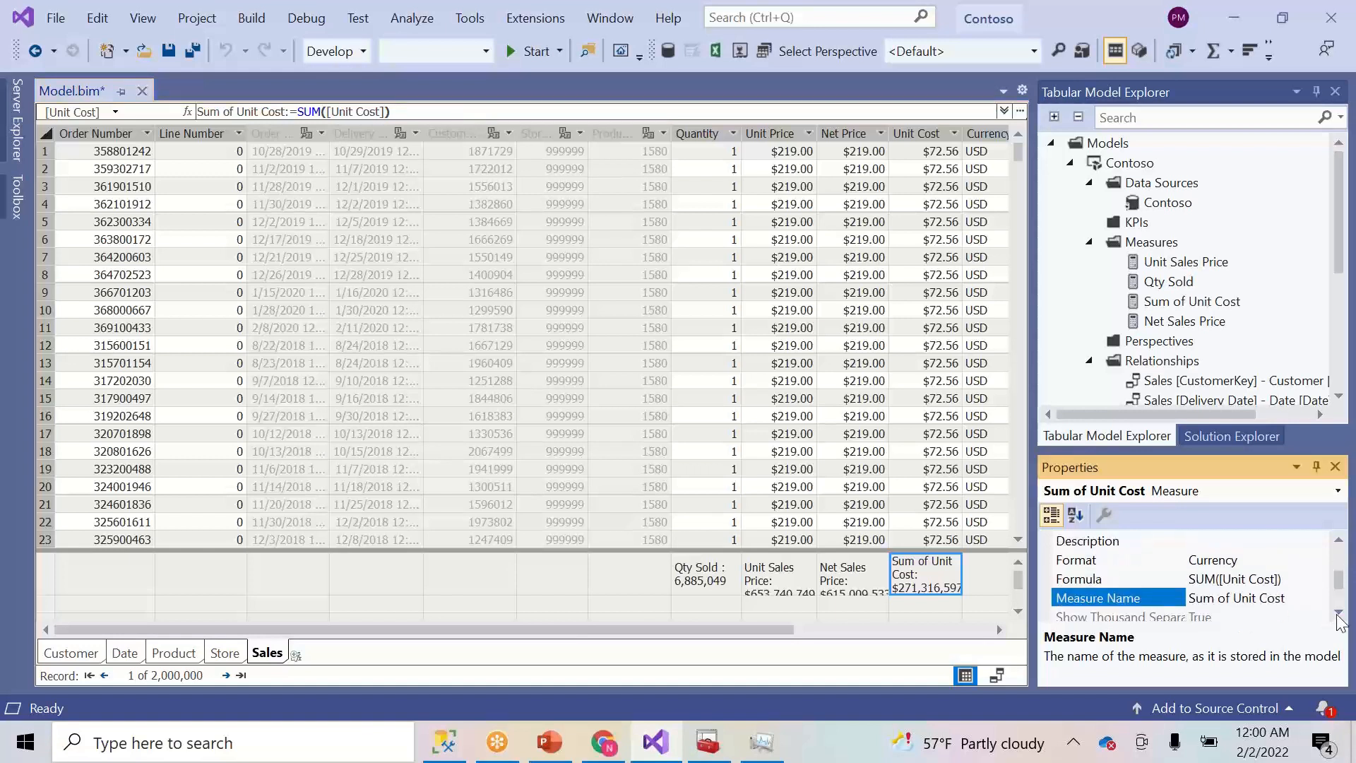
pyautogui.click(1338, 612)
pyautogui.moveTo(1258, 579); pyautogui.dragTo(1187, 579)
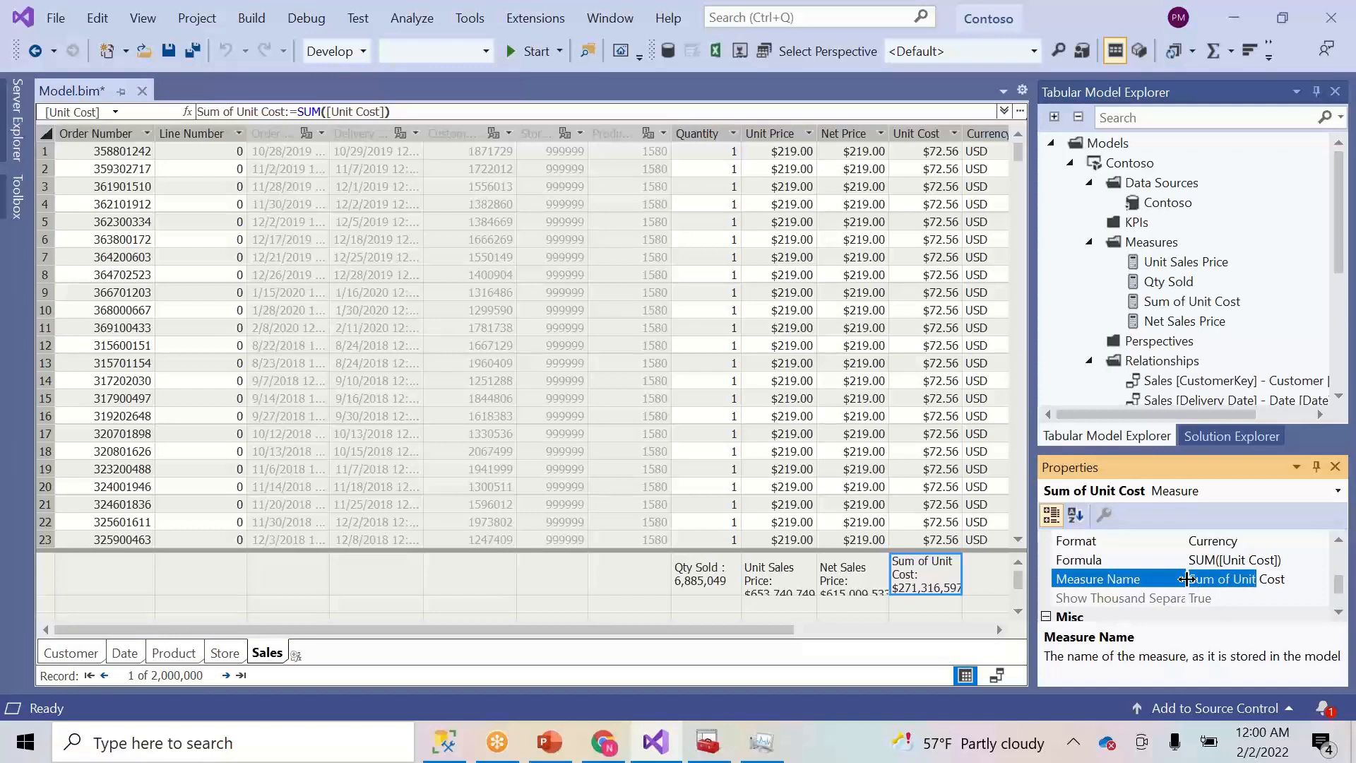
pyautogui.press('BackSpace')
pyautogui.press('Delete')
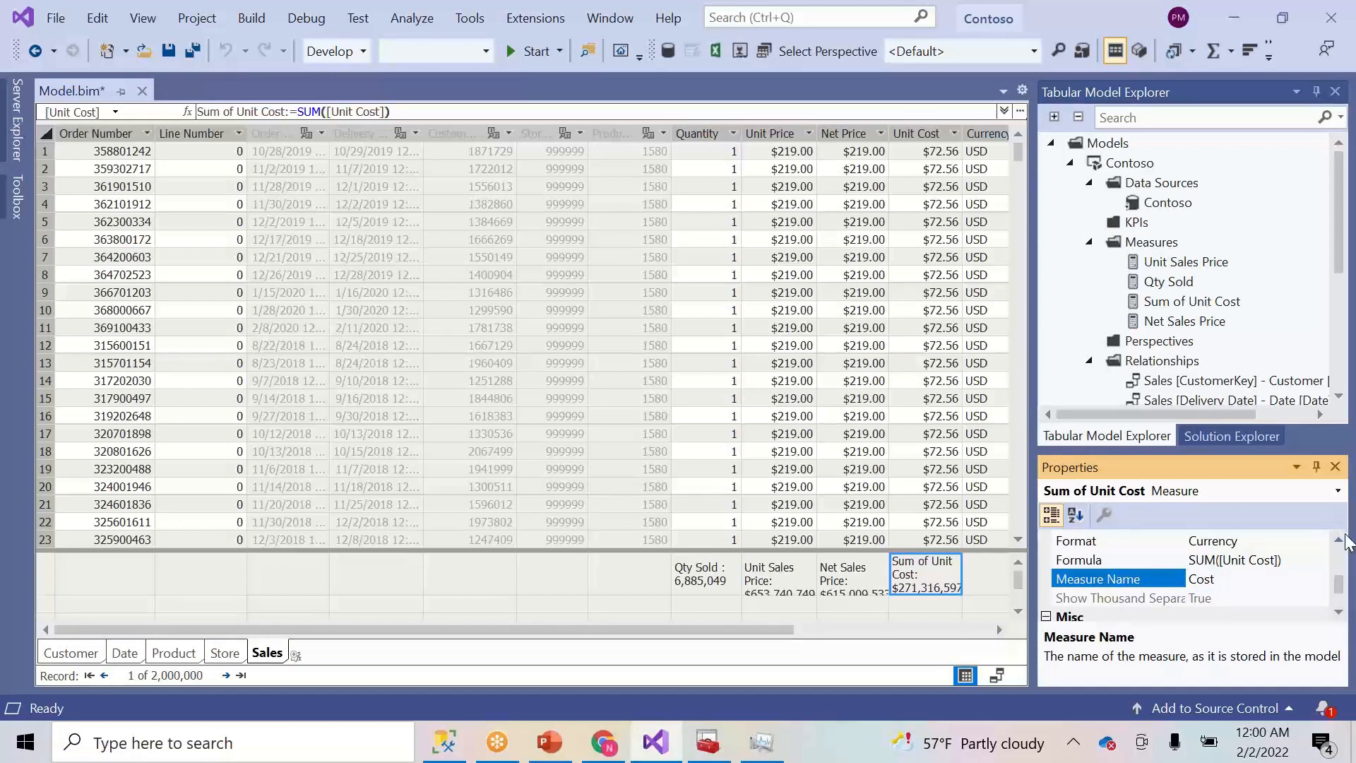
pyautogui.click(1340, 541)
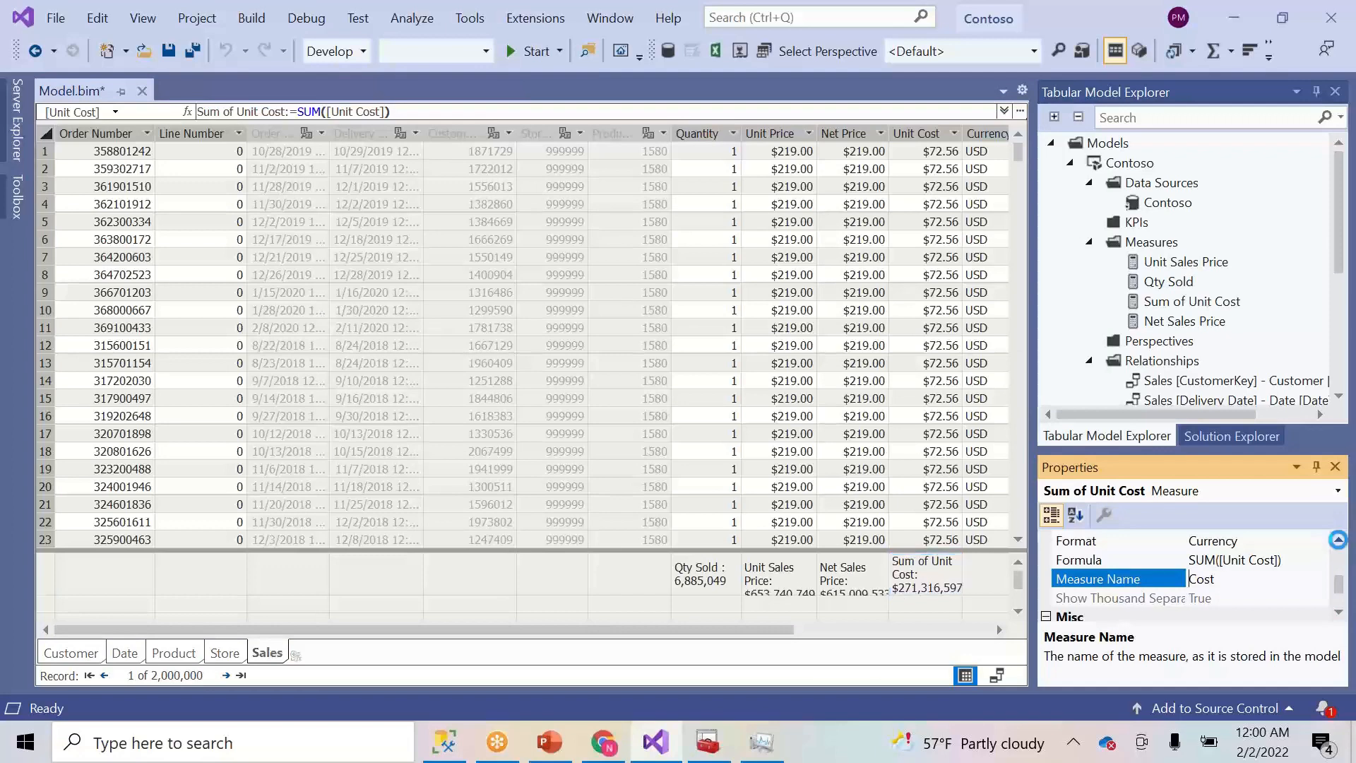
pyautogui.click(1339, 542)
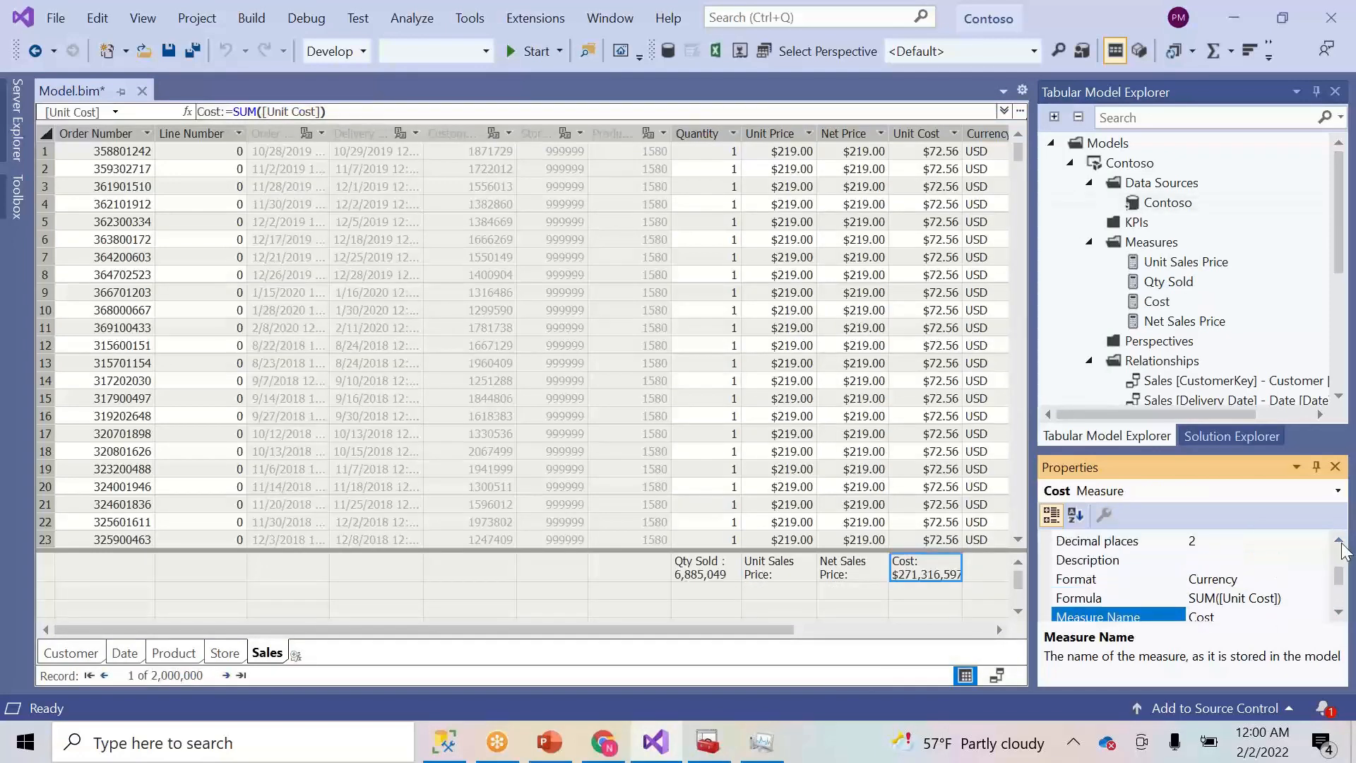
pyautogui.click(1340, 542)
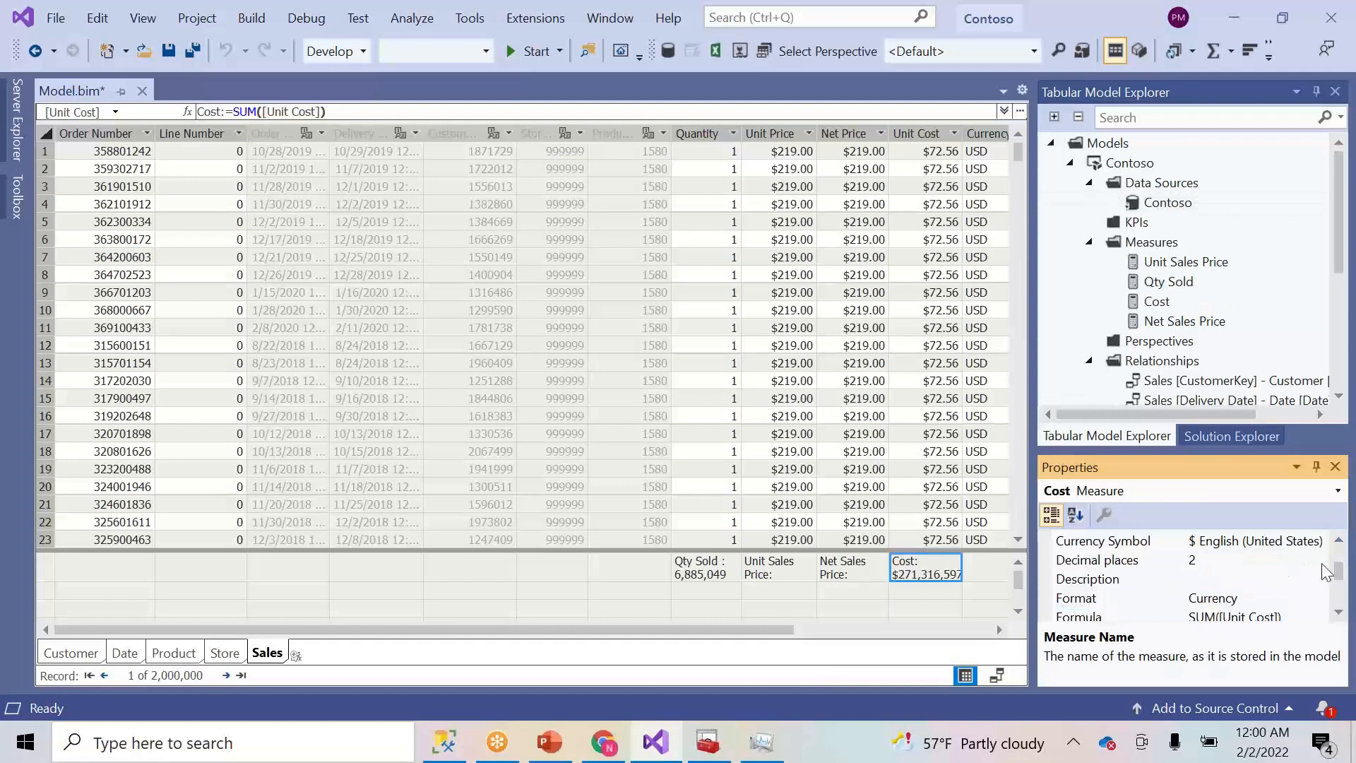
# - Set the Cost measure's display folder to Sales\Cost
pyautogui.scroll(1, 1314, 561)
pyautogui.click(1277, 559)
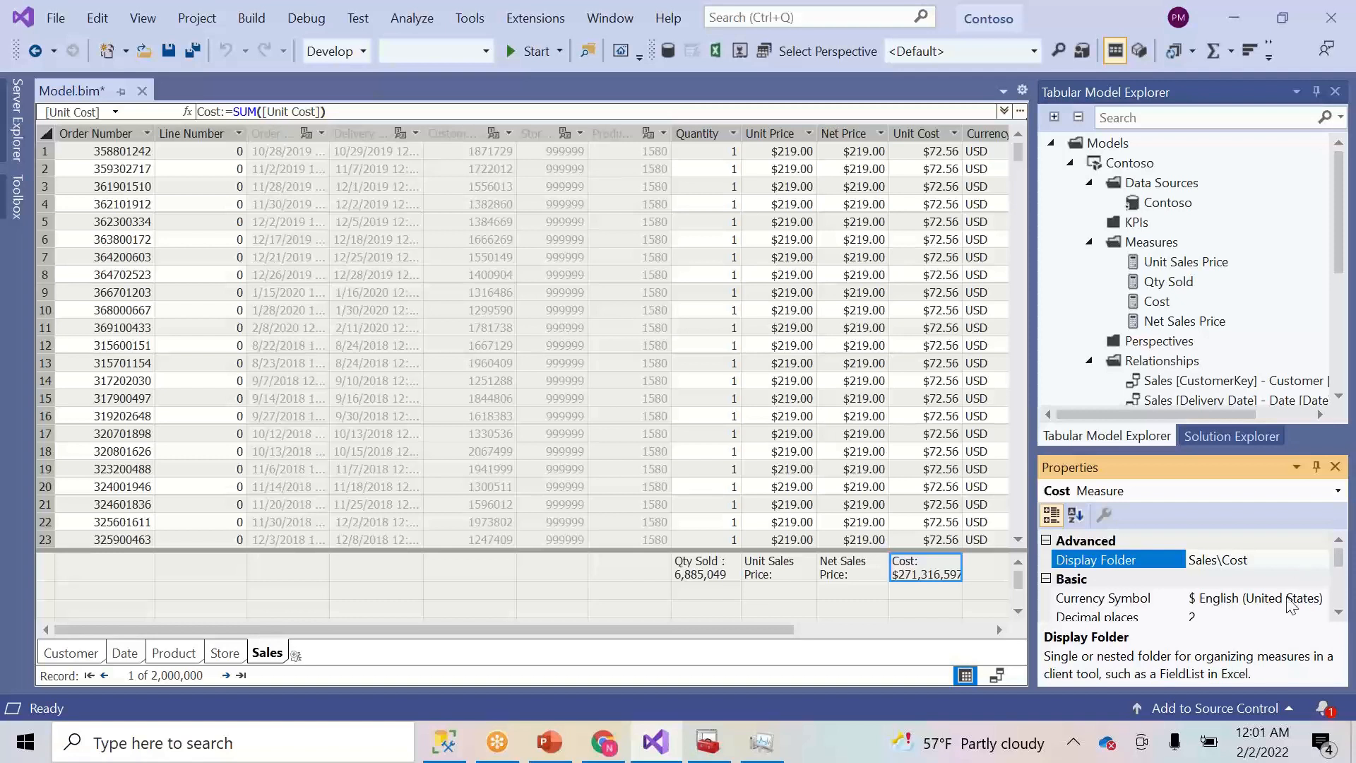
pyautogui.click(872, 576)
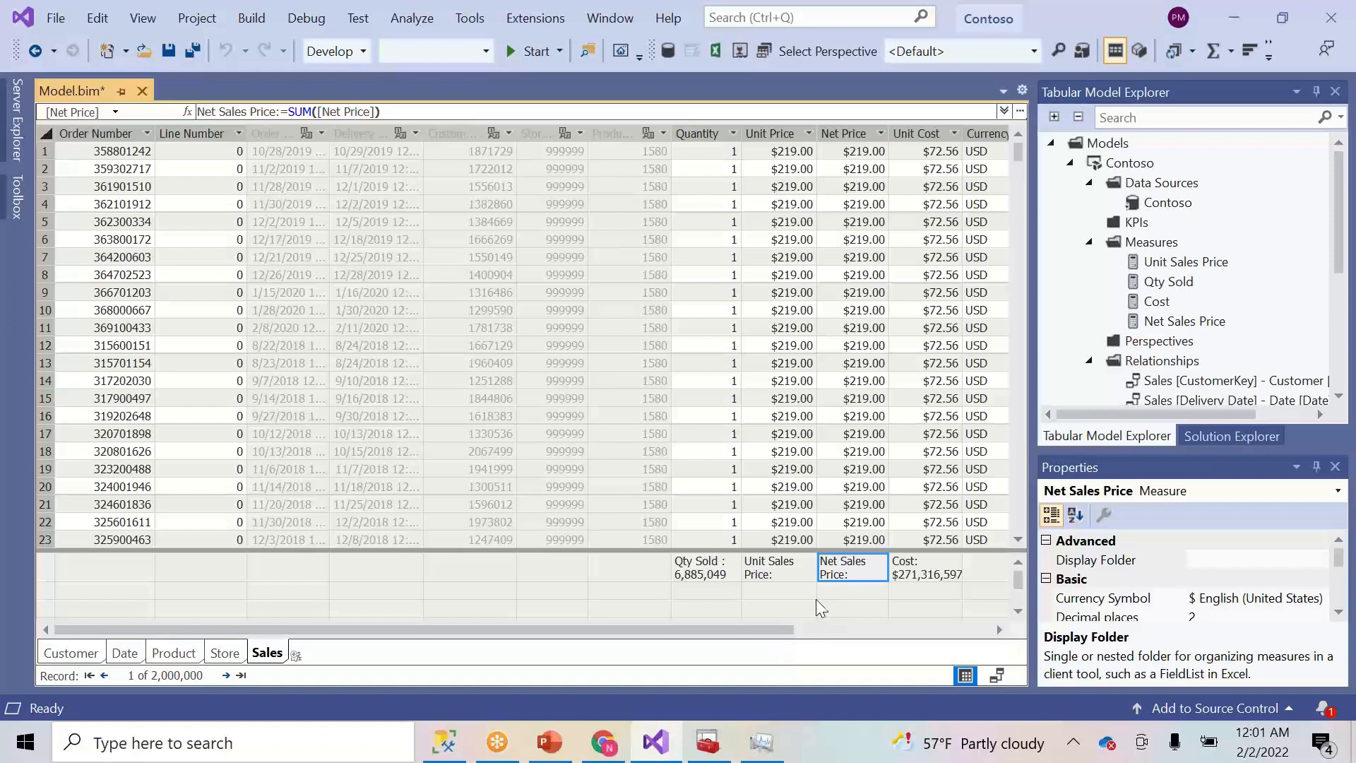
pyautogui.click(727, 592)
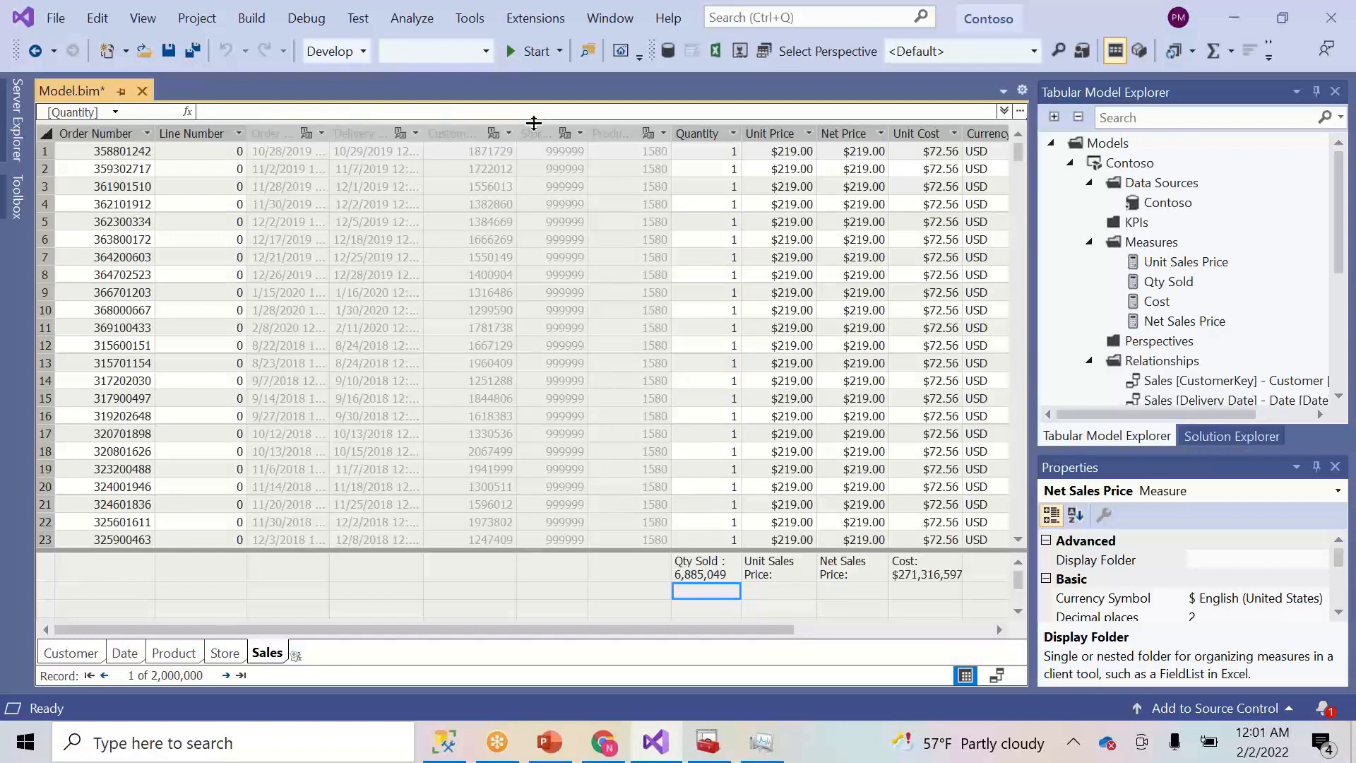
# - Enter Margin:=[Net Sales Price]-[Cost] in the formula bar under Qty Sold
pyautogui.moveTo(535, 124); pyautogui.dragTo(527, 175)
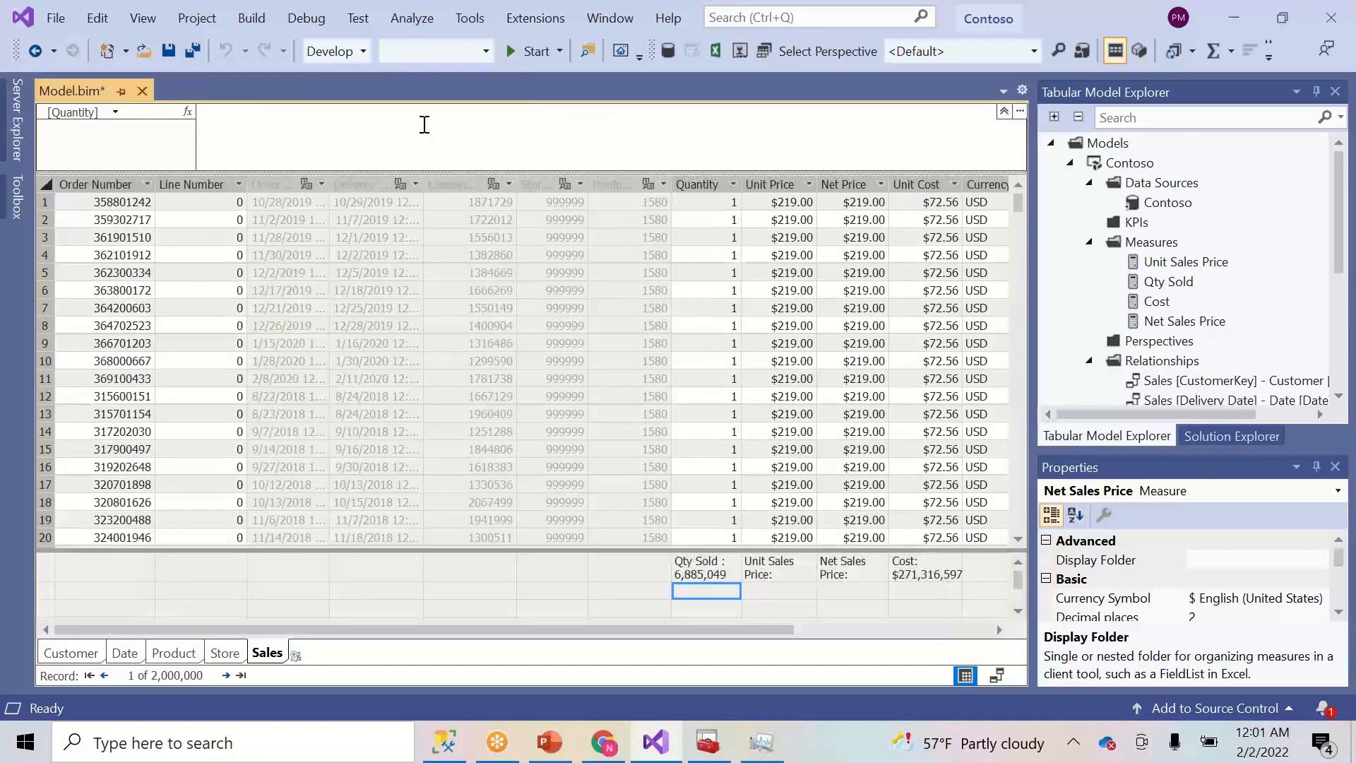
pyautogui.click(424, 124)
pyautogui.write('Margin:')
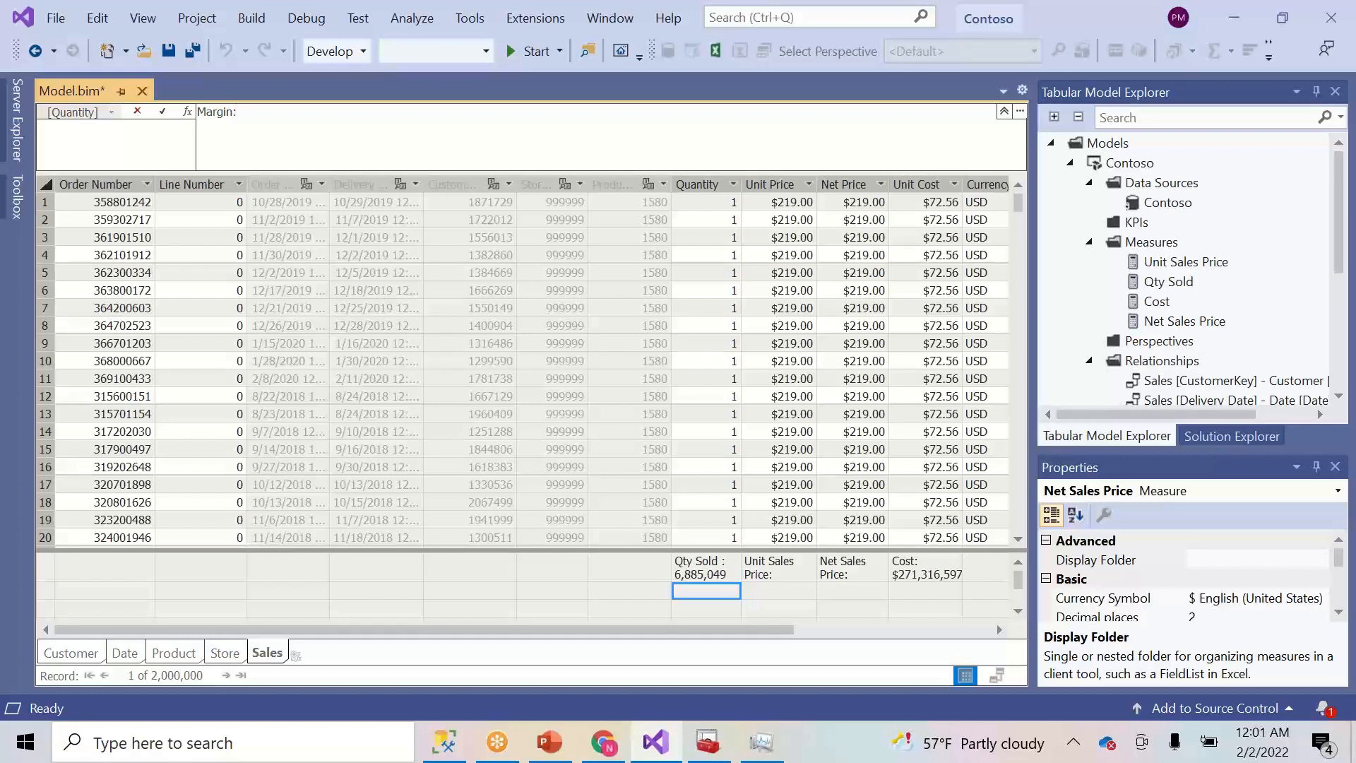
pyautogui.write('=')
pyautogui.moveTo(840, 575)
pyautogui.moveTo(905, 581)
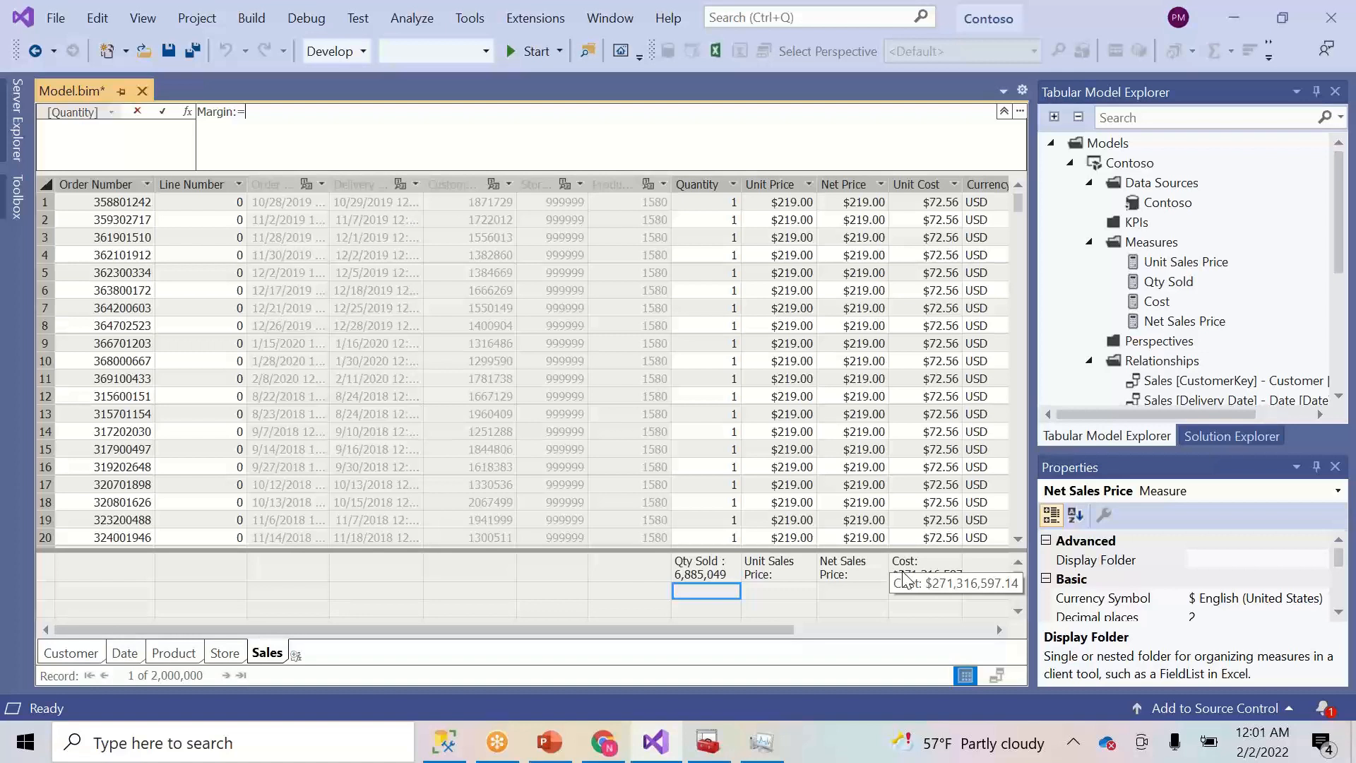
pyautogui.write('Net')
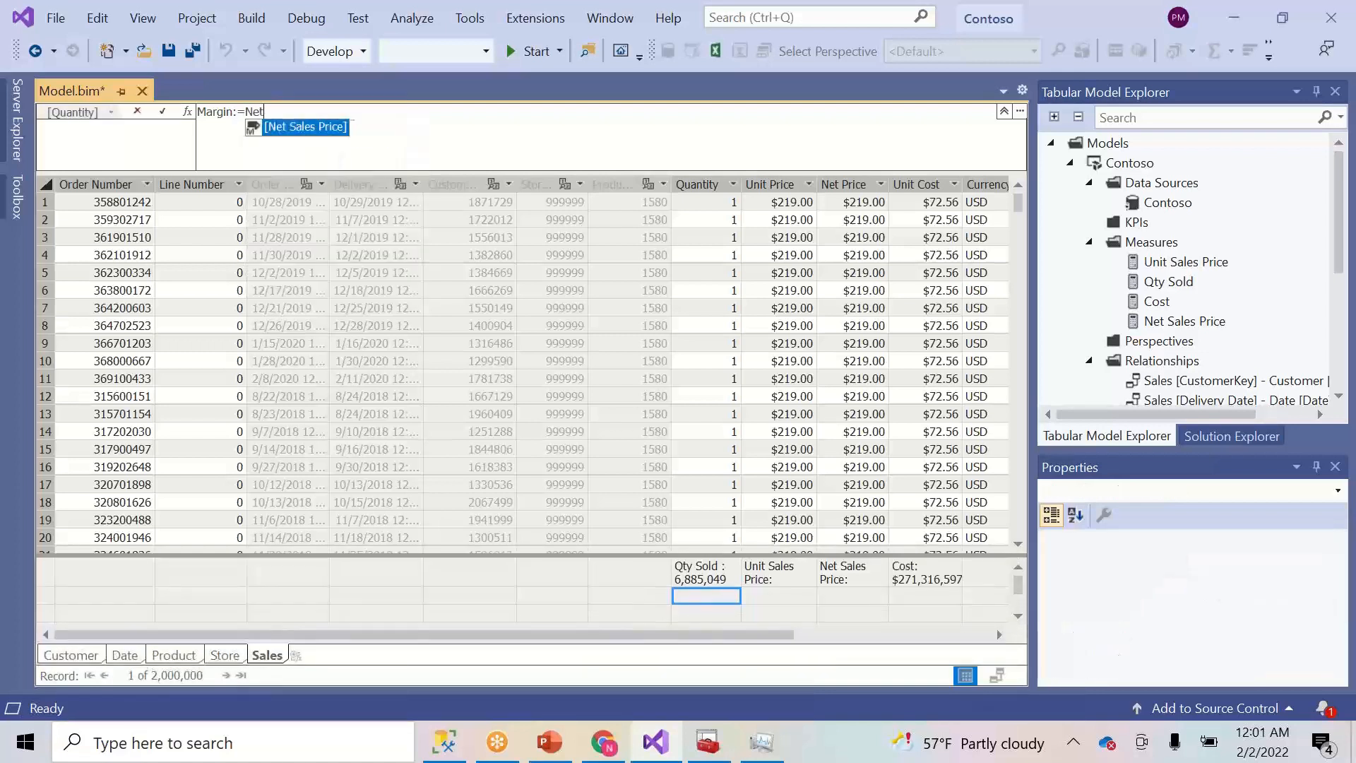
pyautogui.press('Tab')
pyautogui.write('-')
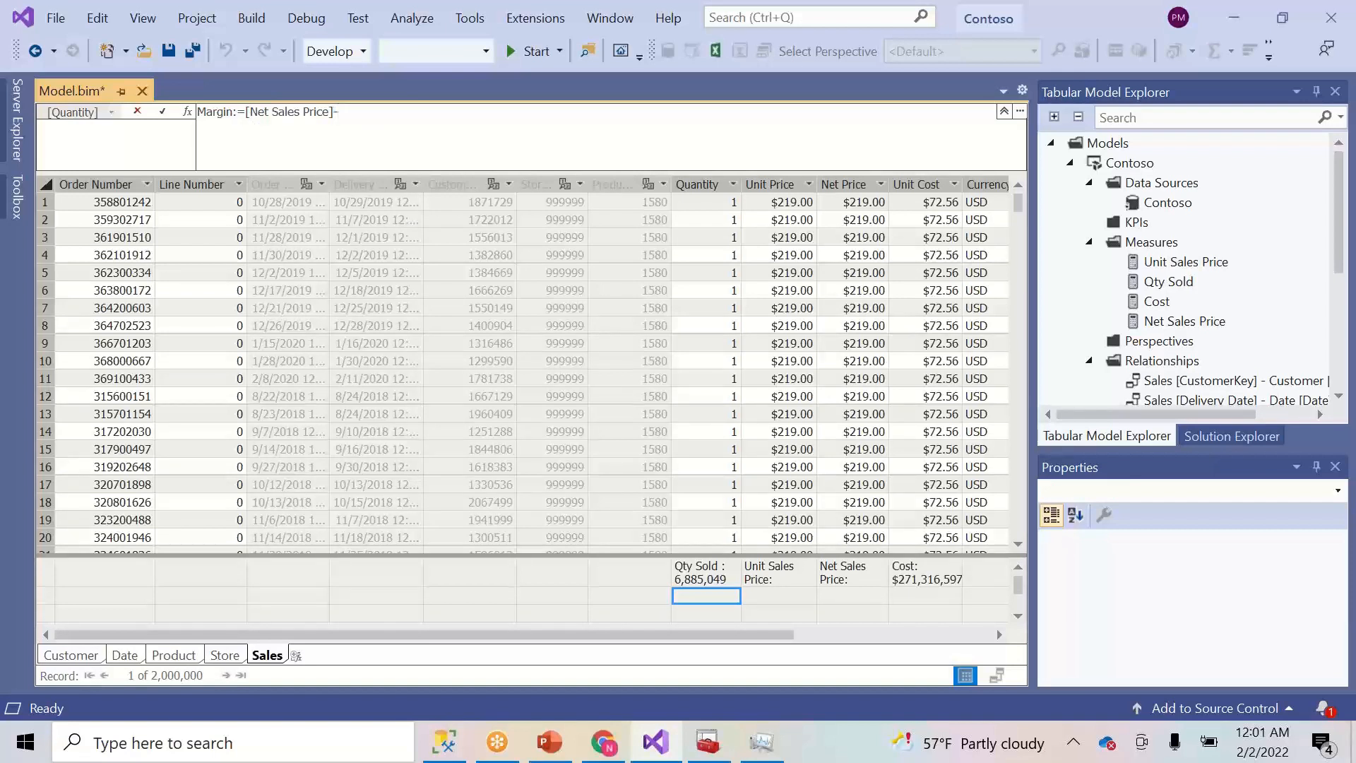
pyautogui.write('[C')
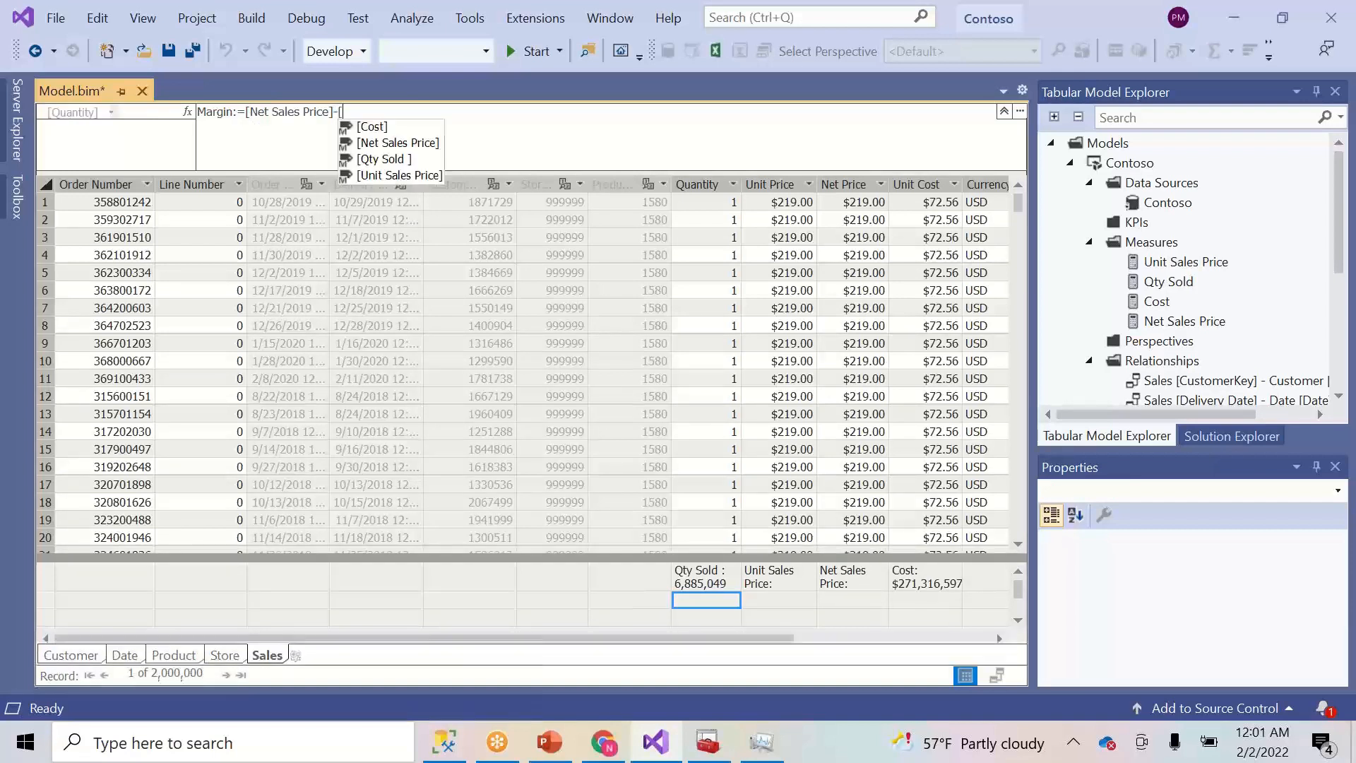
pyautogui.press('Tab')
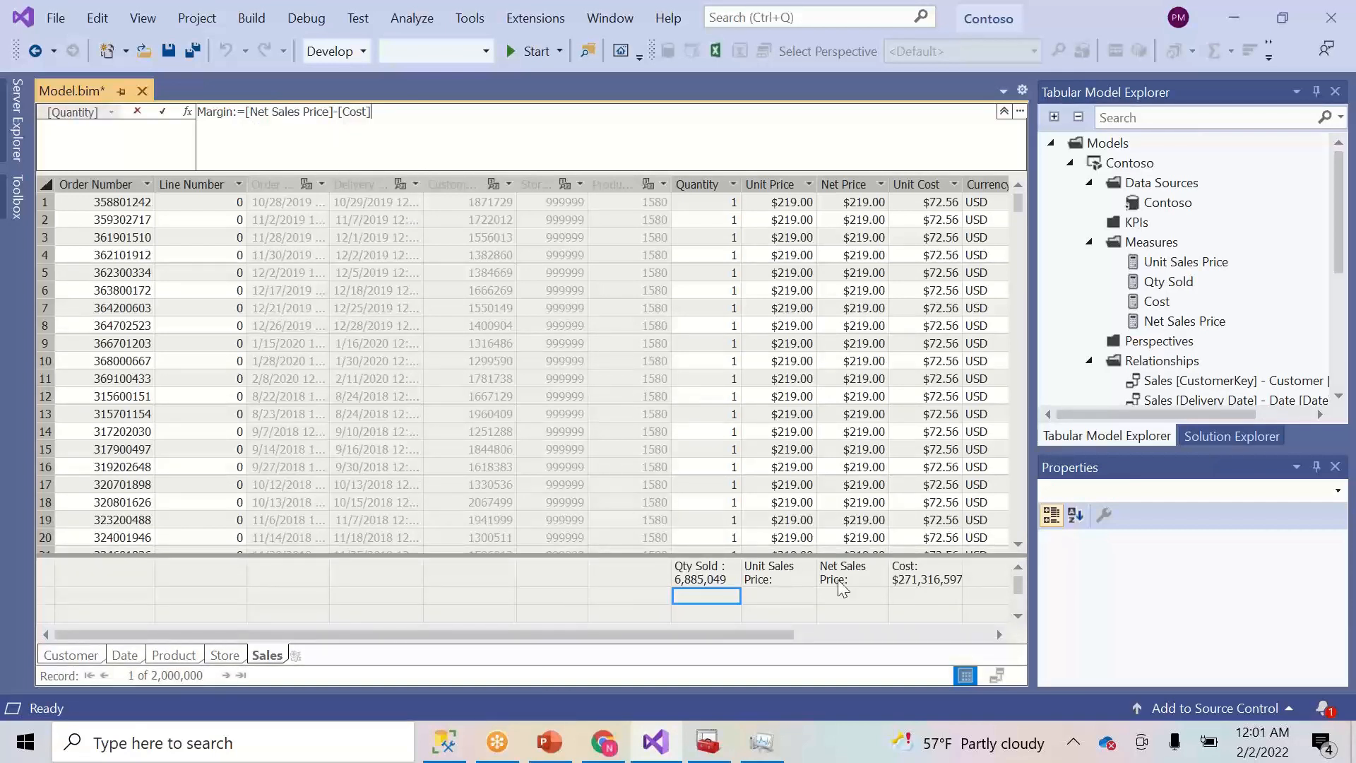
pyautogui.click(162, 112)
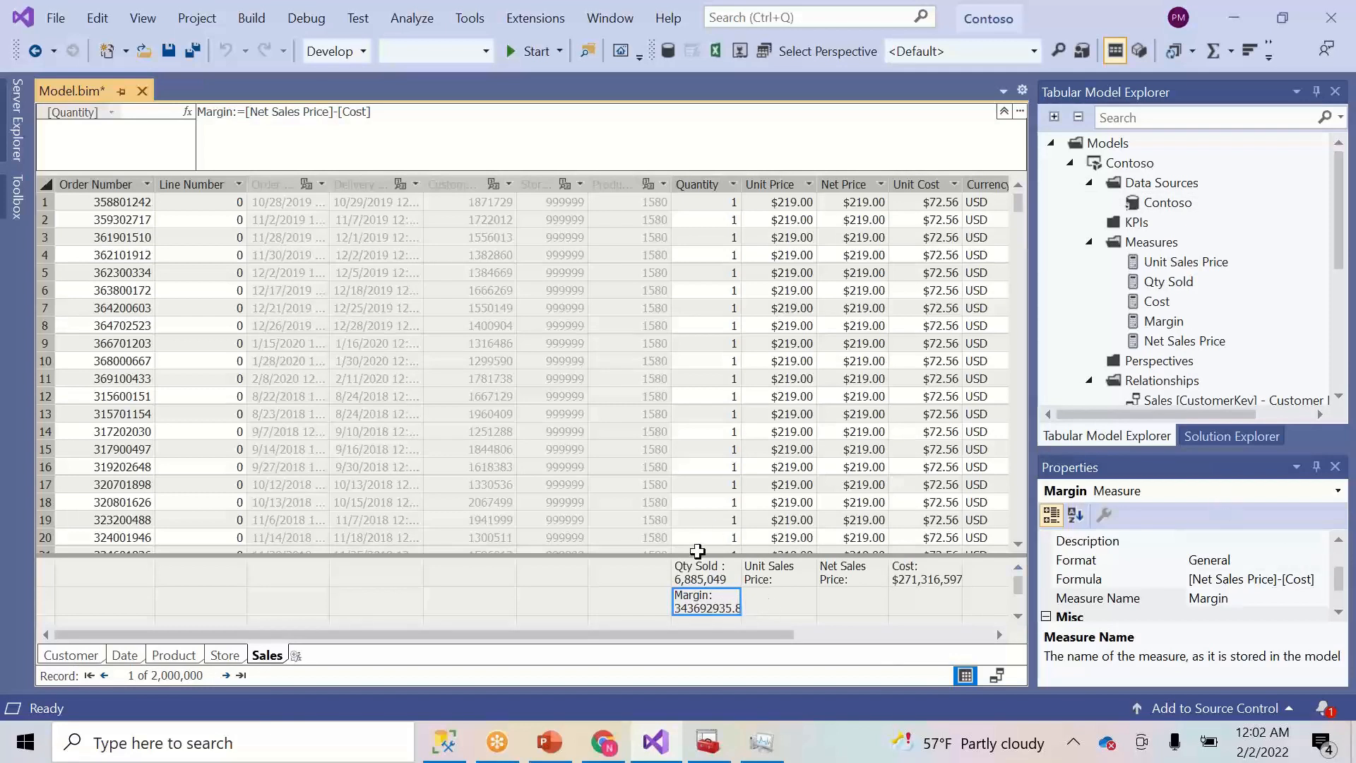
# - Set the display folder of the Margin and Cost measures to Sales\Amt
pyautogui.click(768, 581)
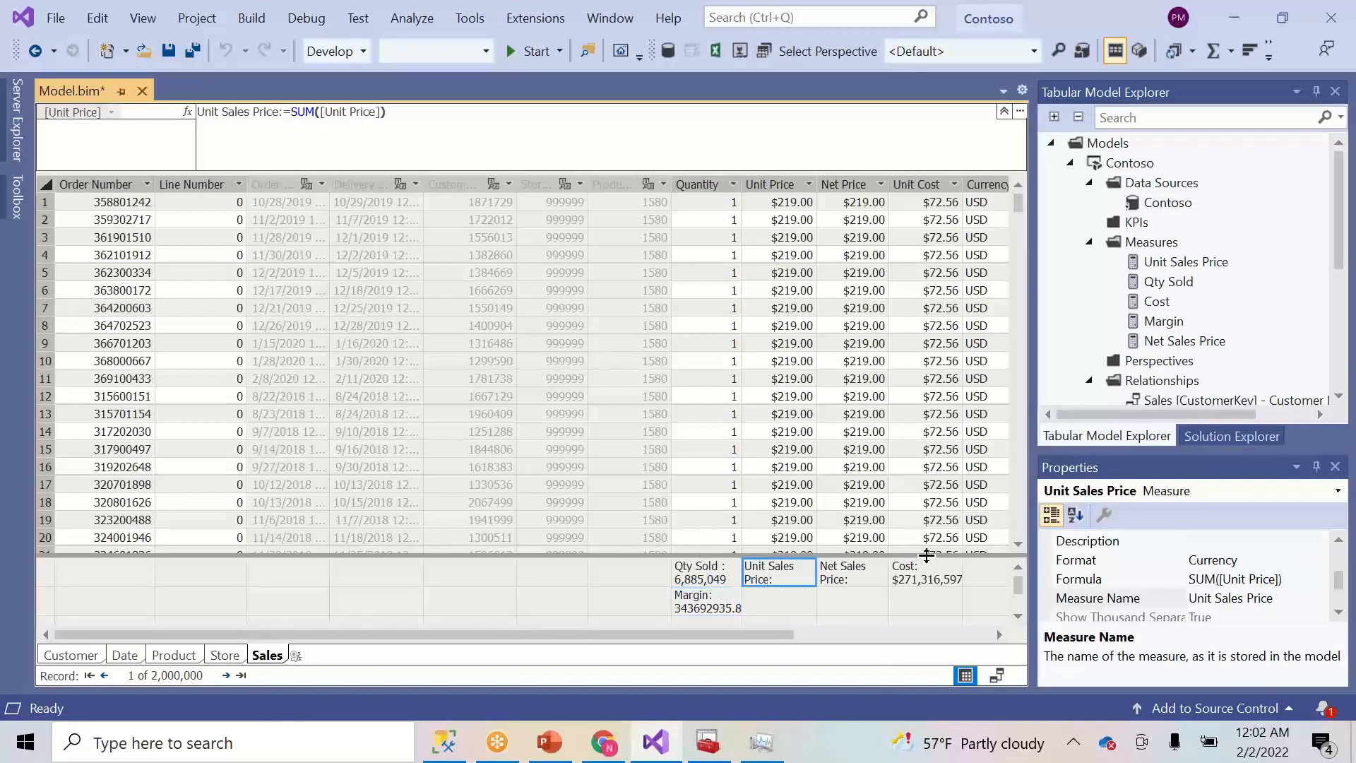
pyautogui.click(713, 608)
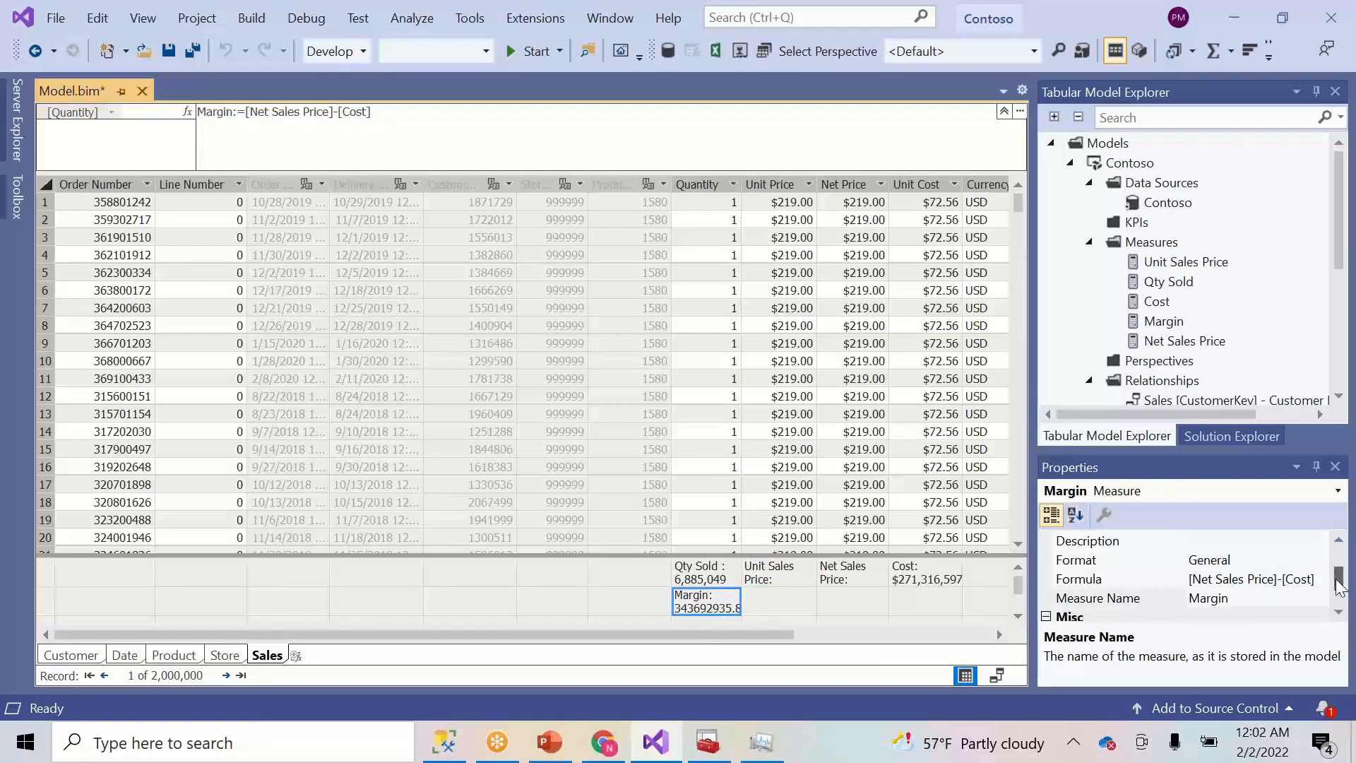
pyautogui.moveTo(1341, 578); pyautogui.dragTo(1349, 543)
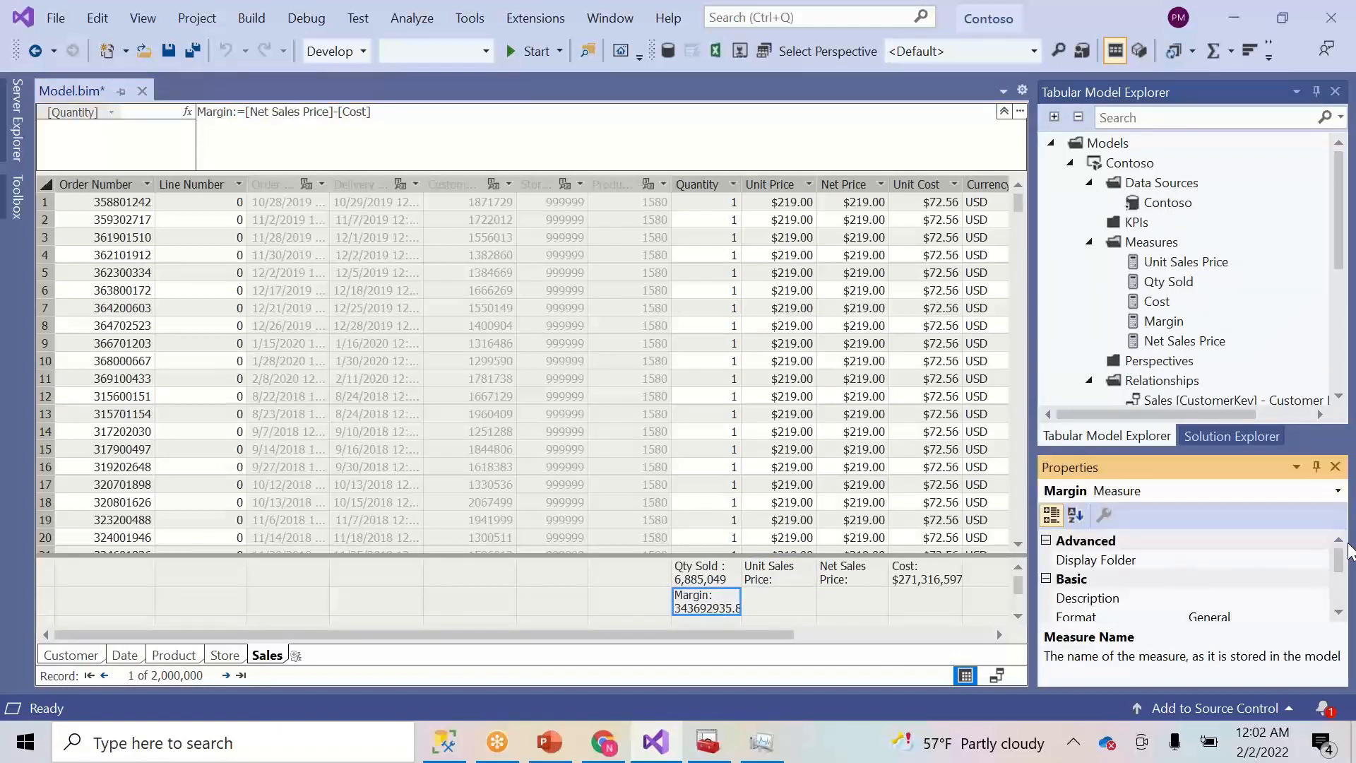
pyautogui.click(1225, 562)
pyautogui.write('Sales\\Amt')
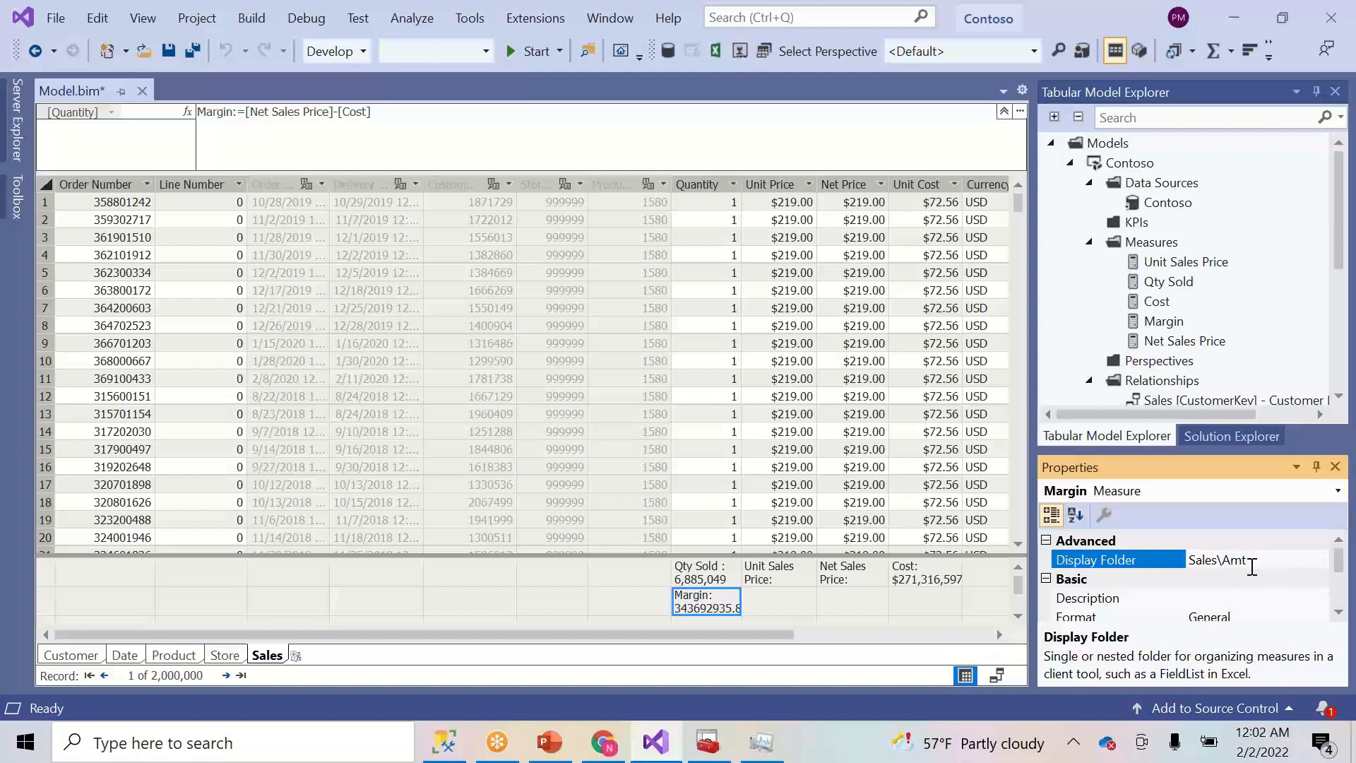
pyautogui.click(916, 579)
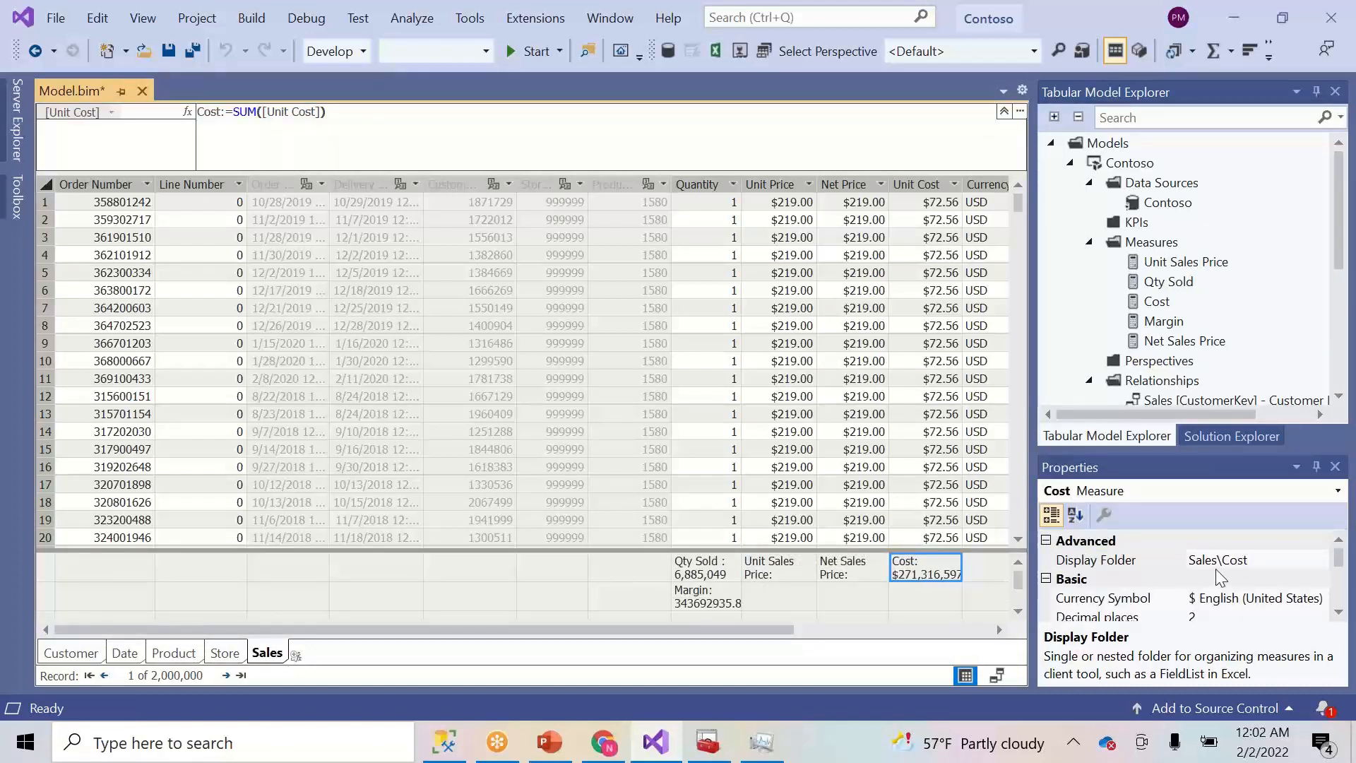
pyautogui.click(1270, 560)
pyautogui.write('Sales\\Am')
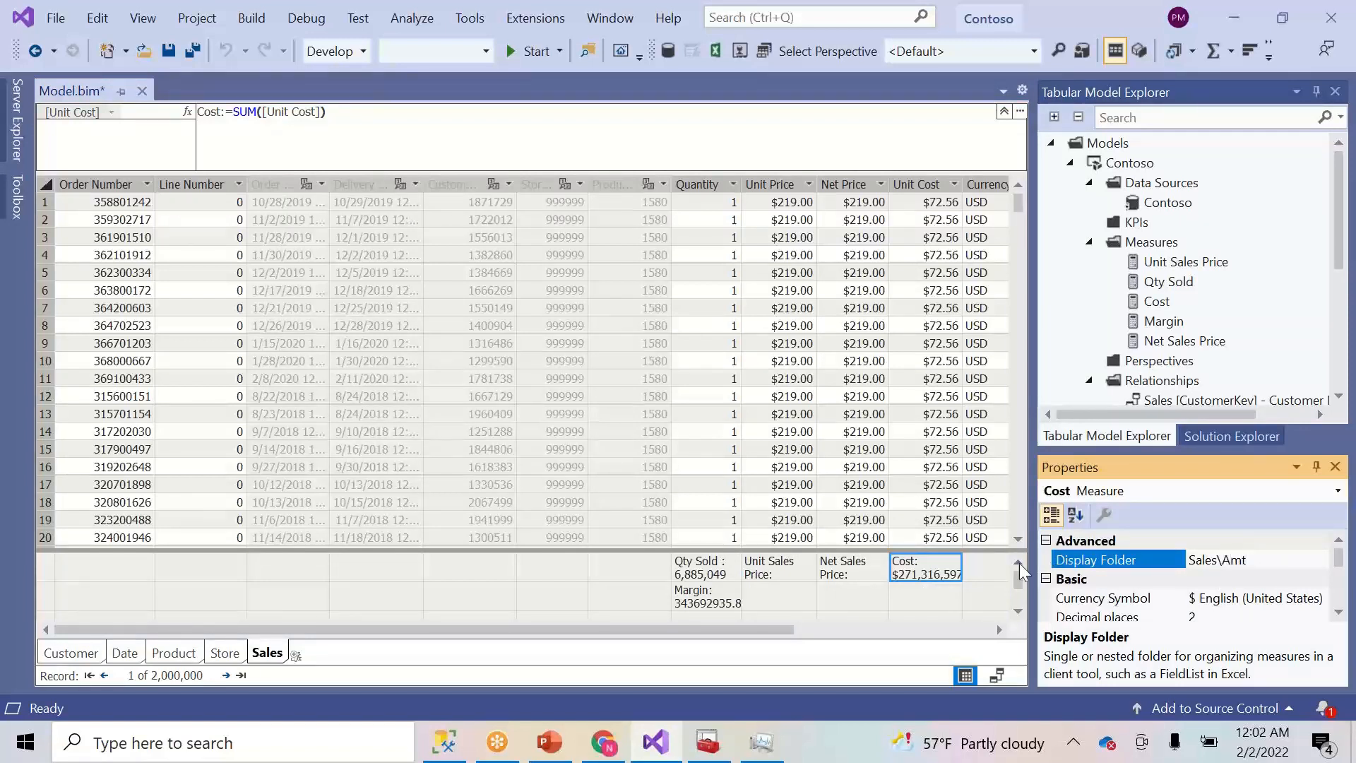
pyautogui.click(809, 590)
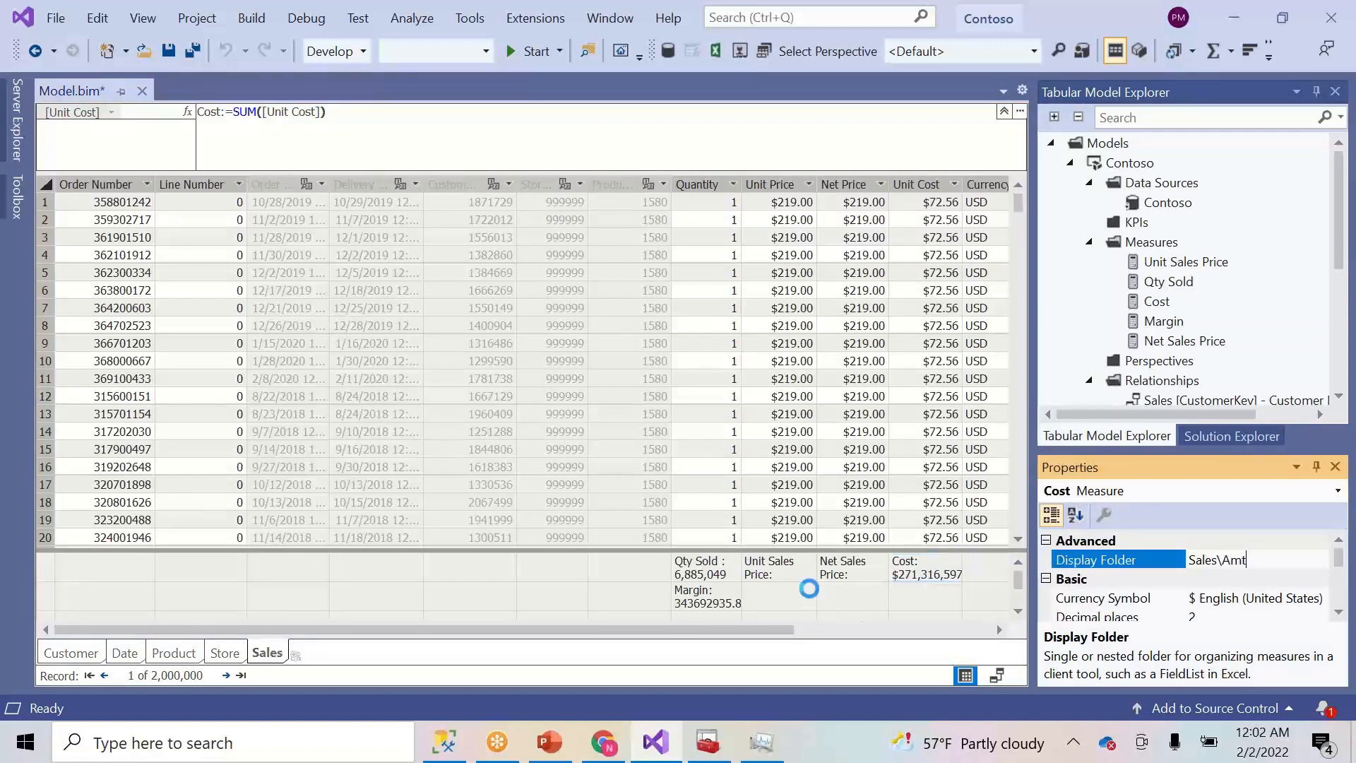
# - Rename the Margin measure to Sales Margin
pyautogui.click(712, 599)
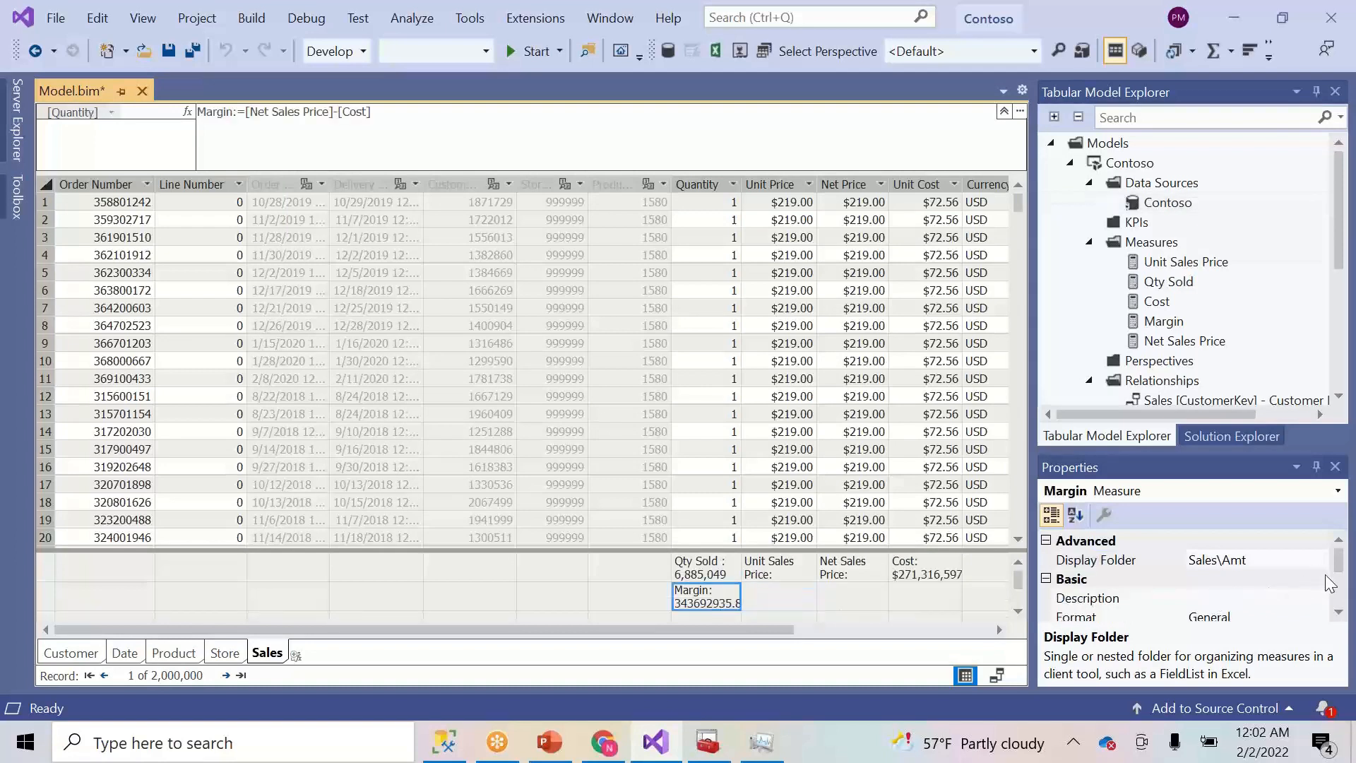
pyautogui.moveTo(1342, 563); pyautogui.dragTo(1340, 585)
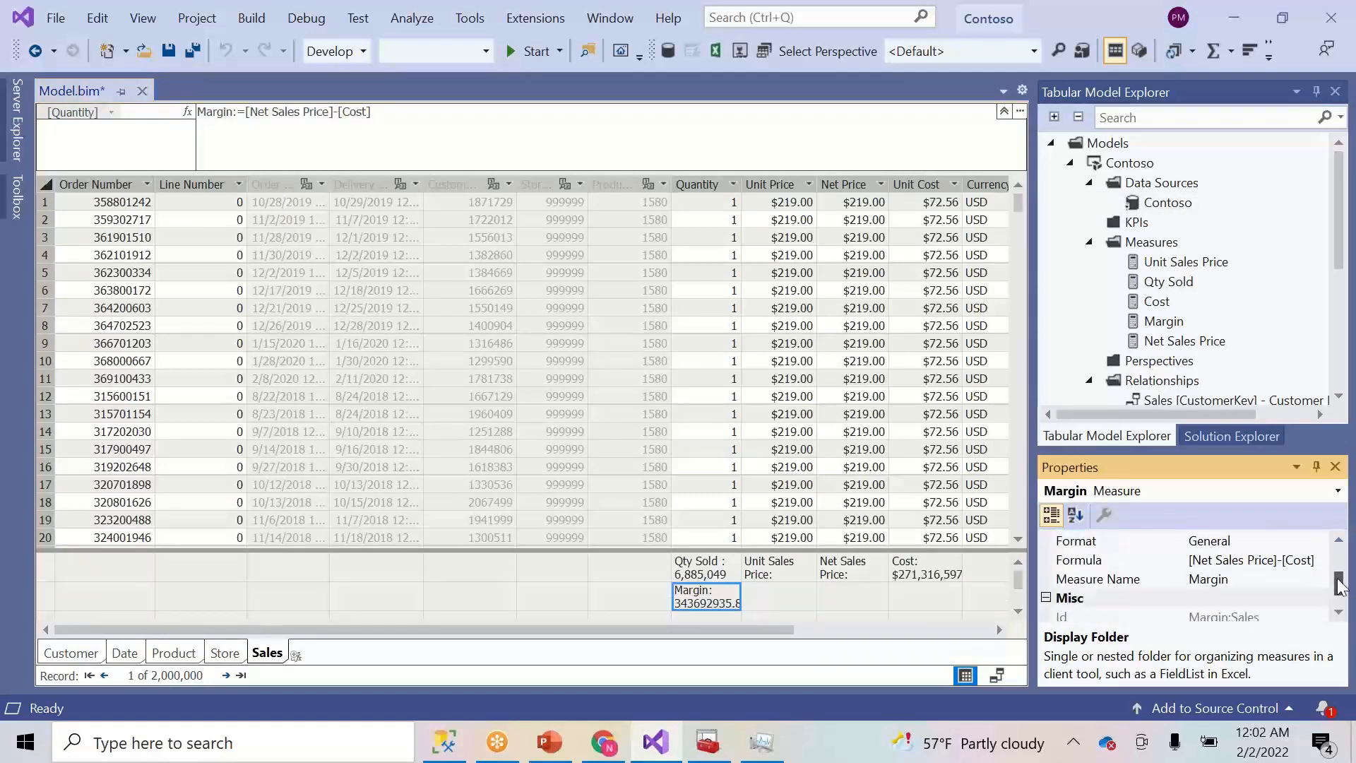
pyautogui.click(1193, 583)
pyautogui.write('Sales')
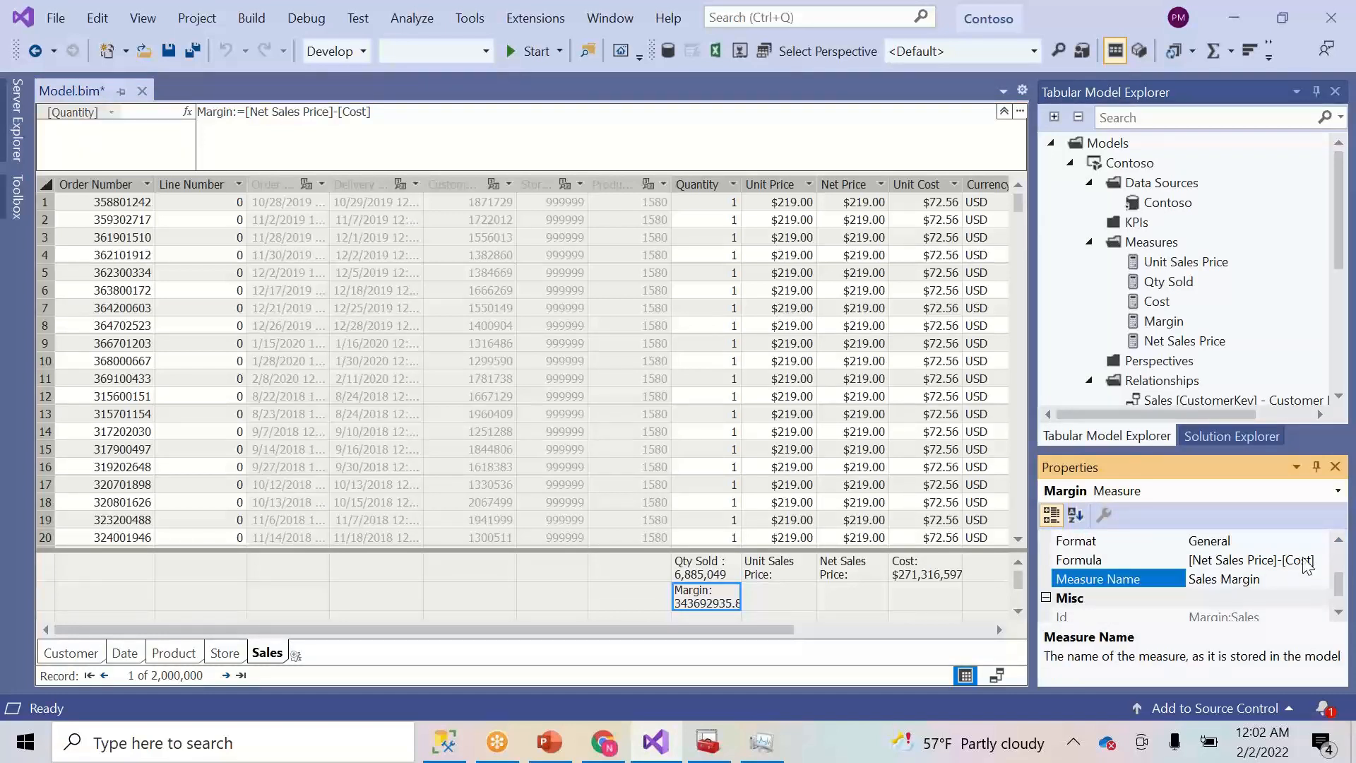
pyautogui.press('Return')
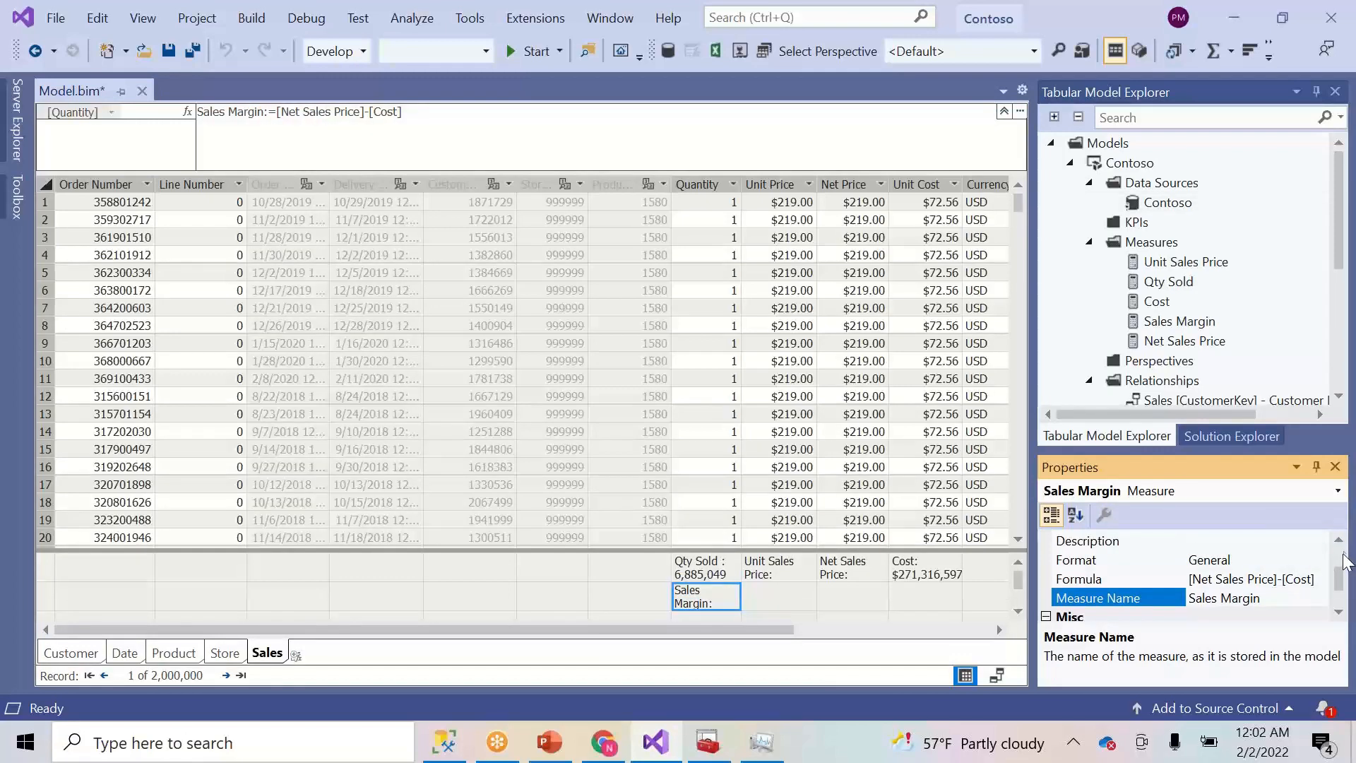
# - After briefly trying Currency, set Sales Margin to Whole Number with thousand separators on
pyautogui.scroll(1, 1340, 565)
pyautogui.scroll(-1, 1339, 569)
pyautogui.click(1318, 560)
pyautogui.click(1319, 560)
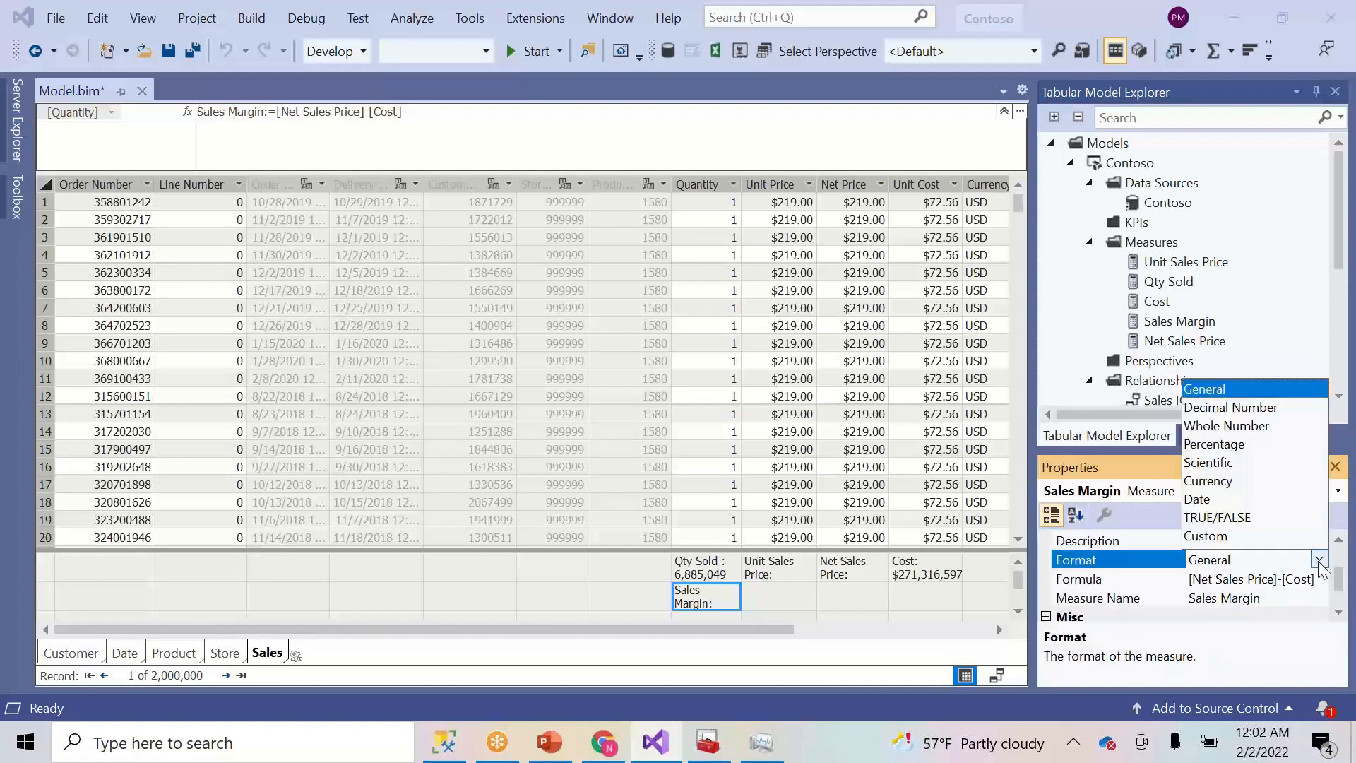
pyautogui.click(1224, 482)
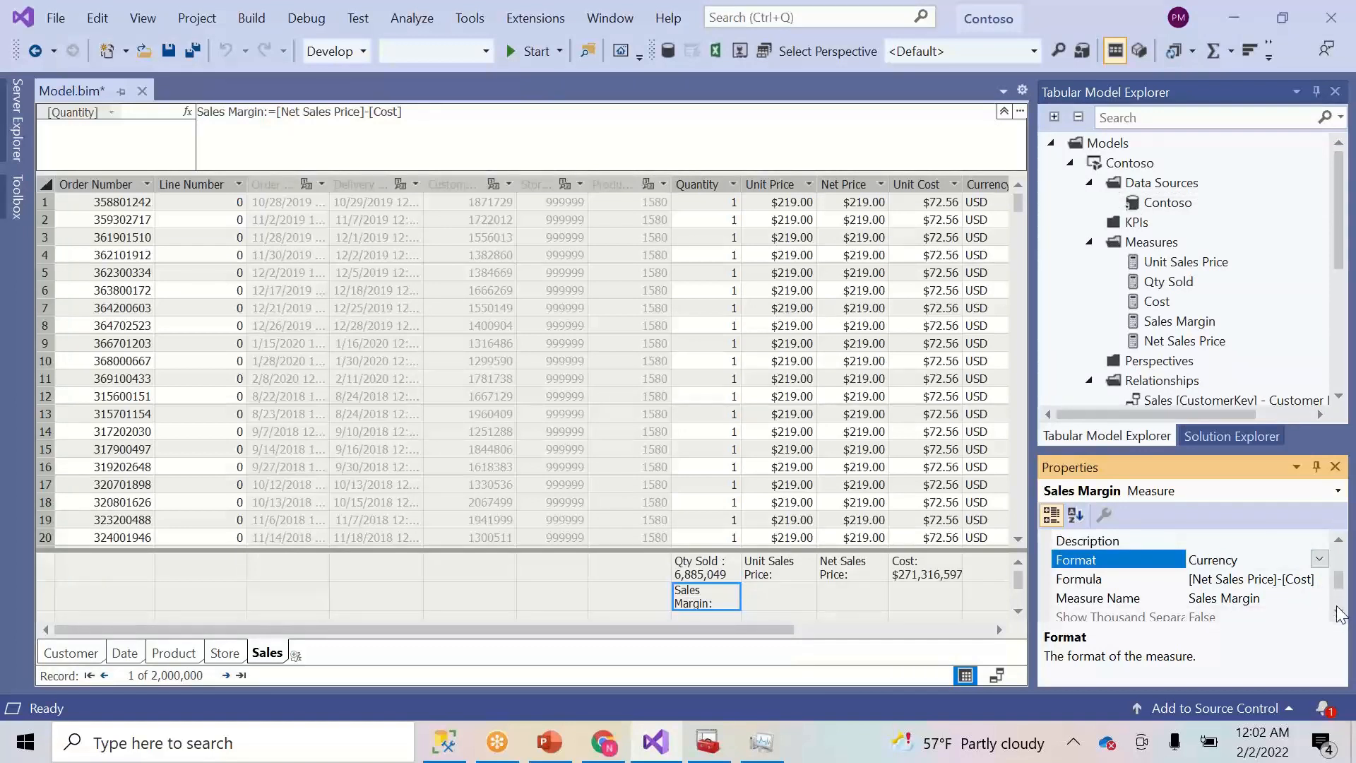
pyautogui.scroll(-1, 1342, 611)
pyautogui.click(1295, 559)
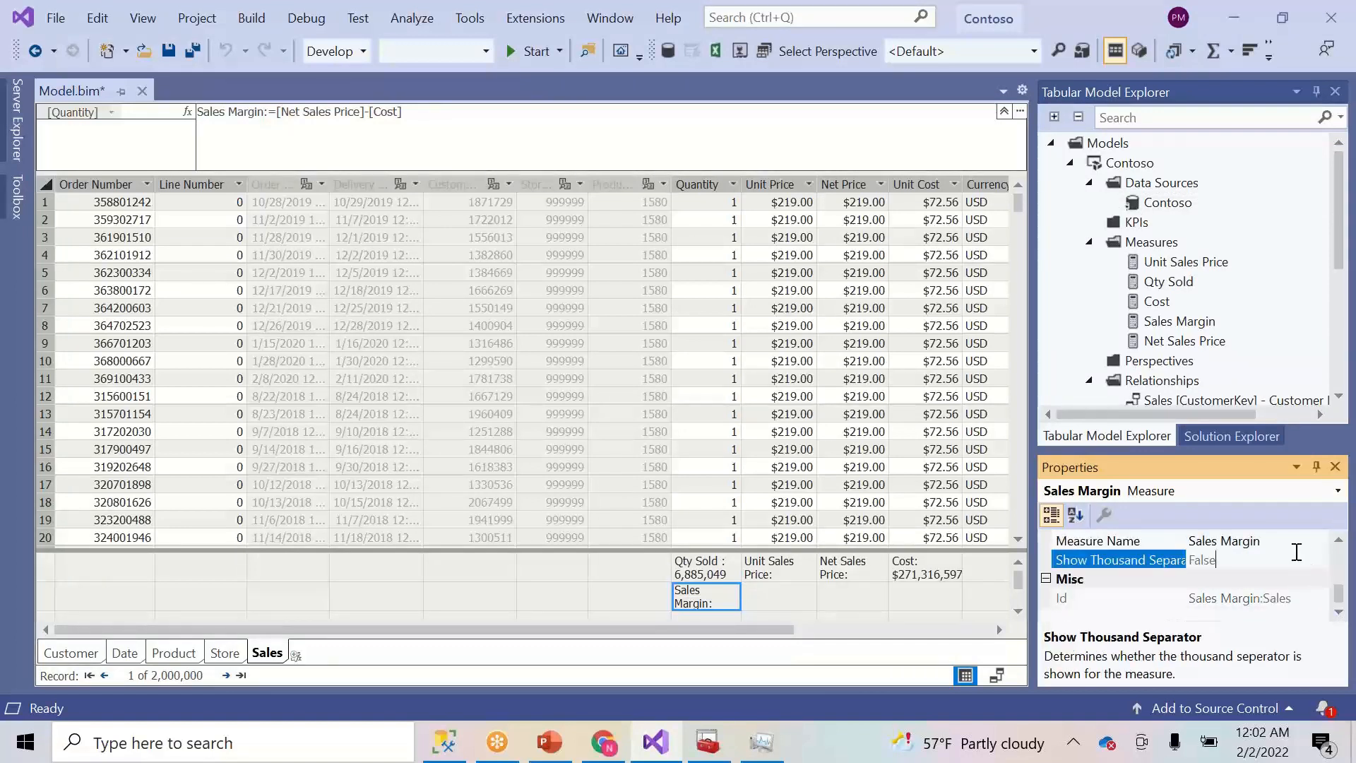
pyautogui.click(1339, 542)
pyautogui.click(1339, 542)
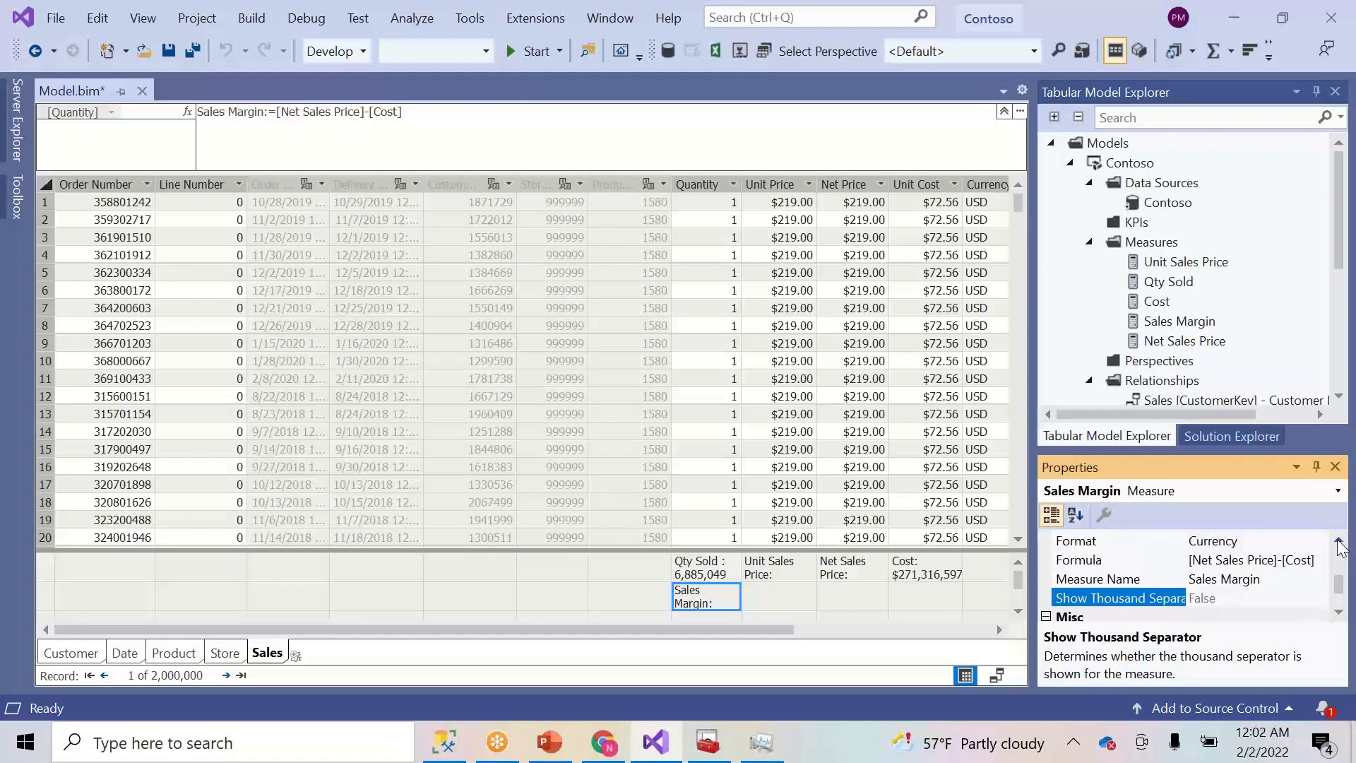
pyautogui.click(1319, 542)
pyautogui.click(1319, 542)
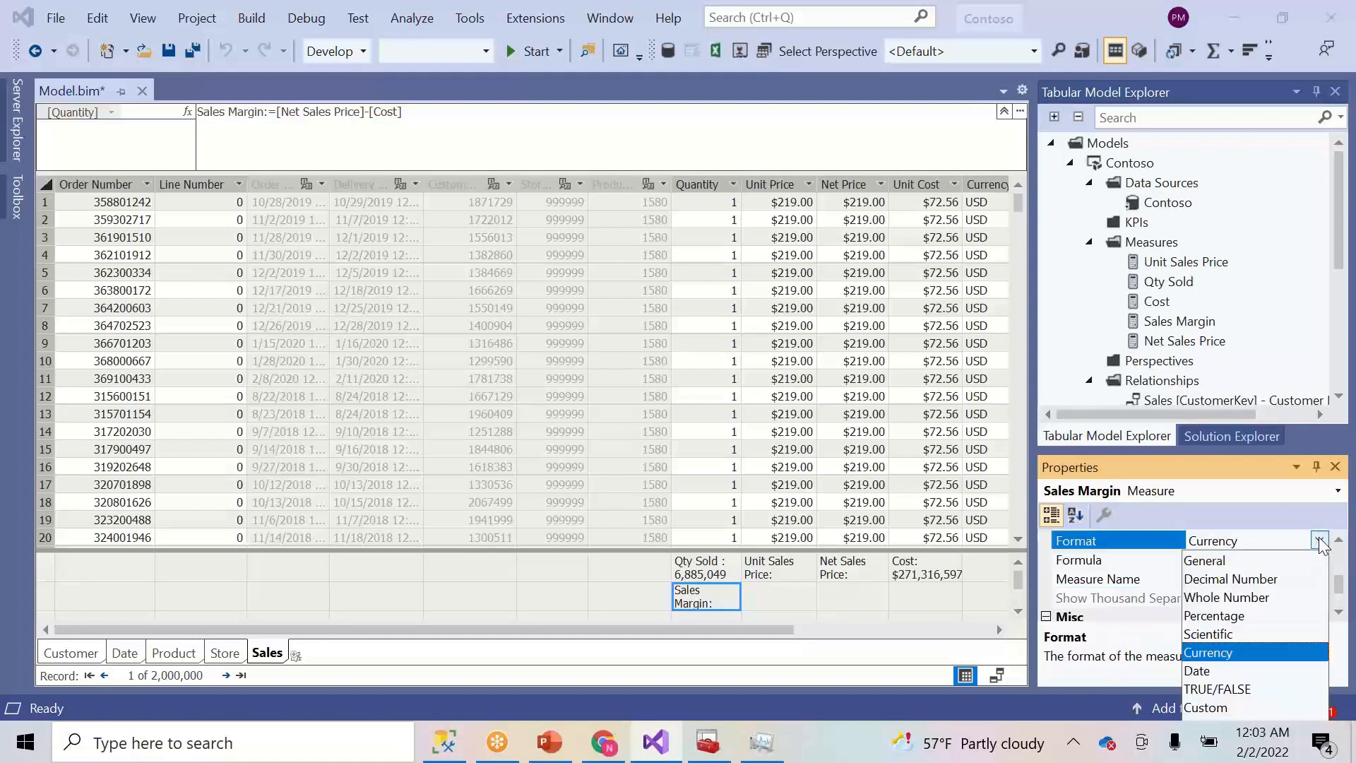
pyautogui.click(1216, 601)
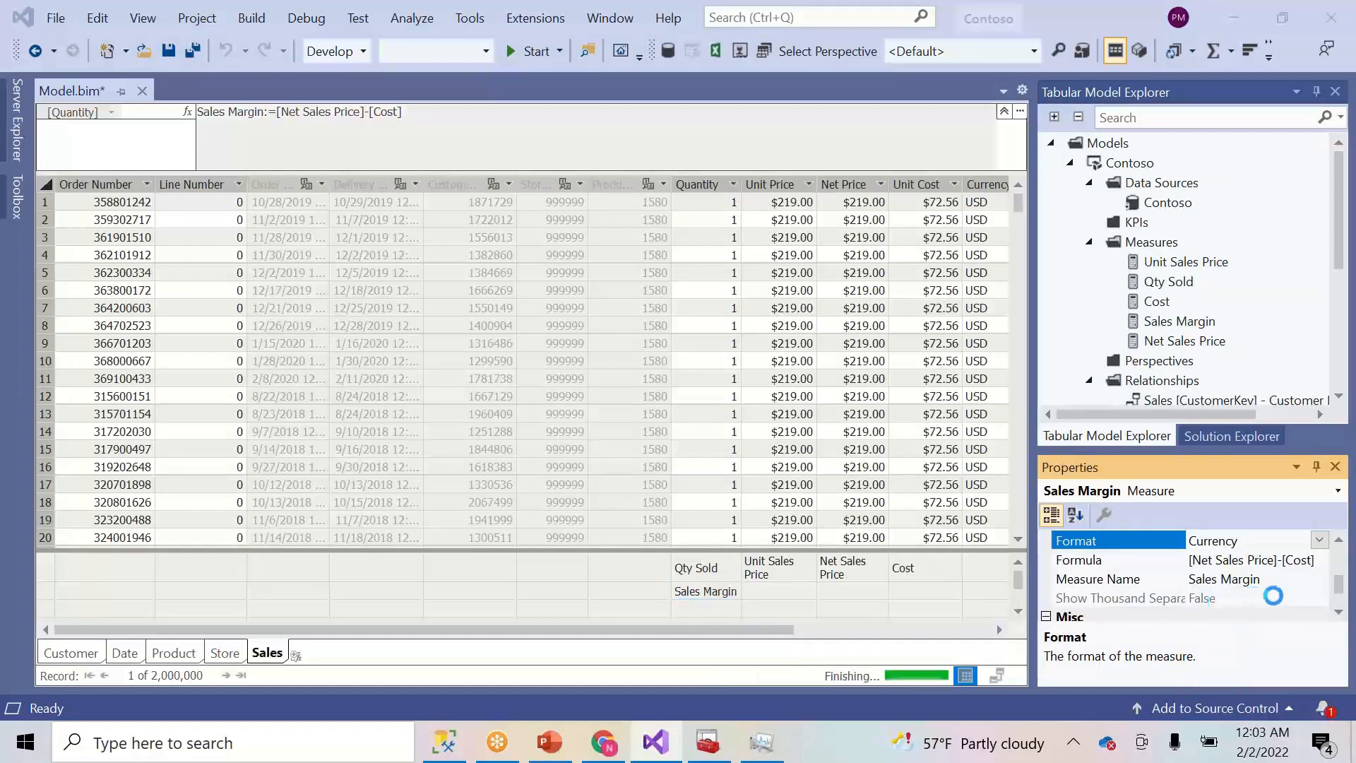
pyautogui.click(1305, 597)
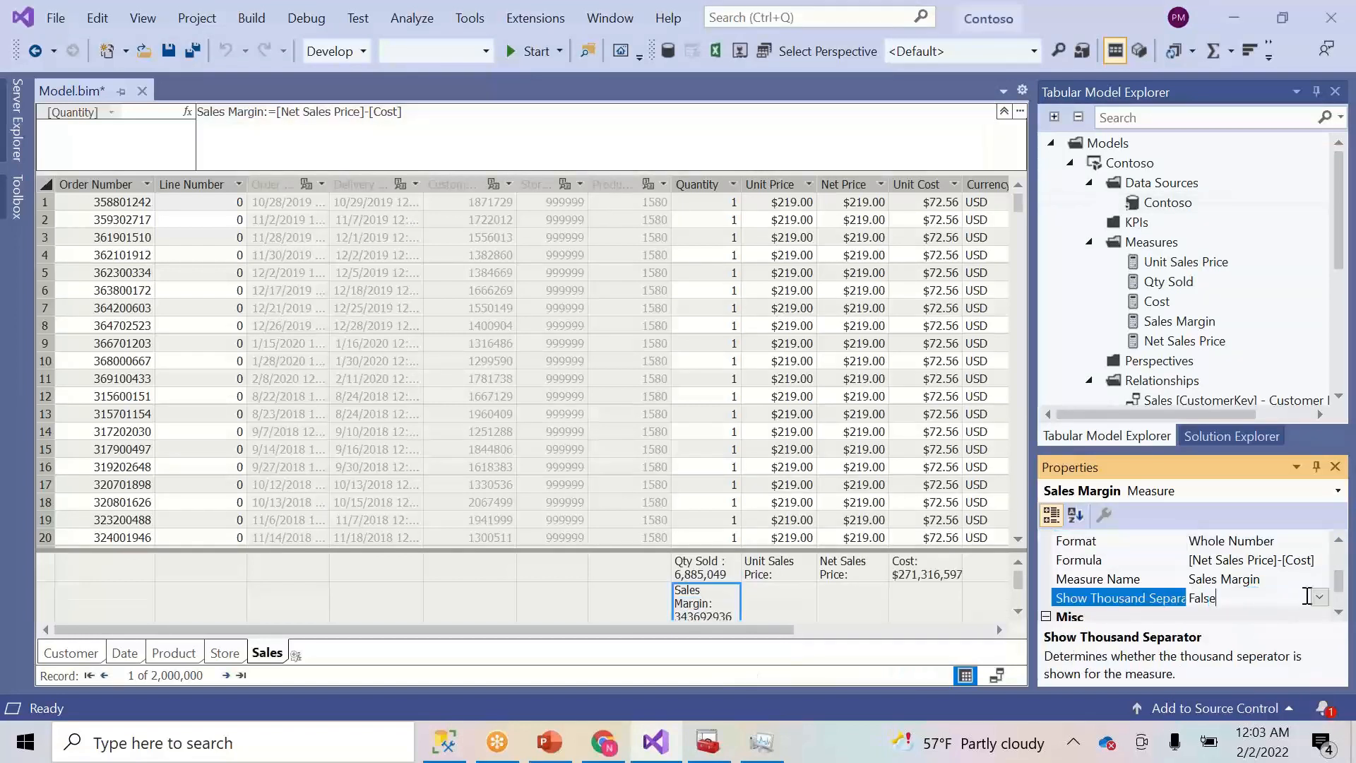
pyautogui.click(1319, 598)
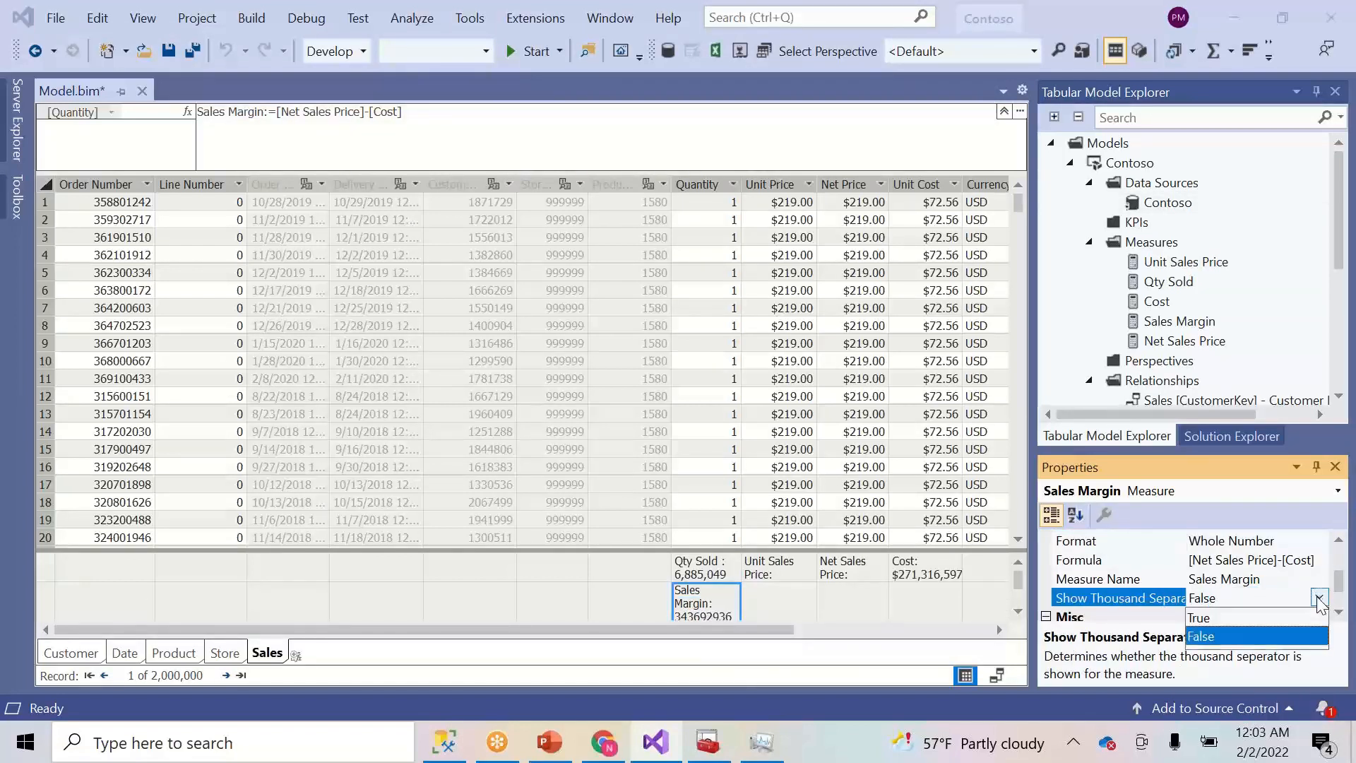
pyautogui.click(1219, 618)
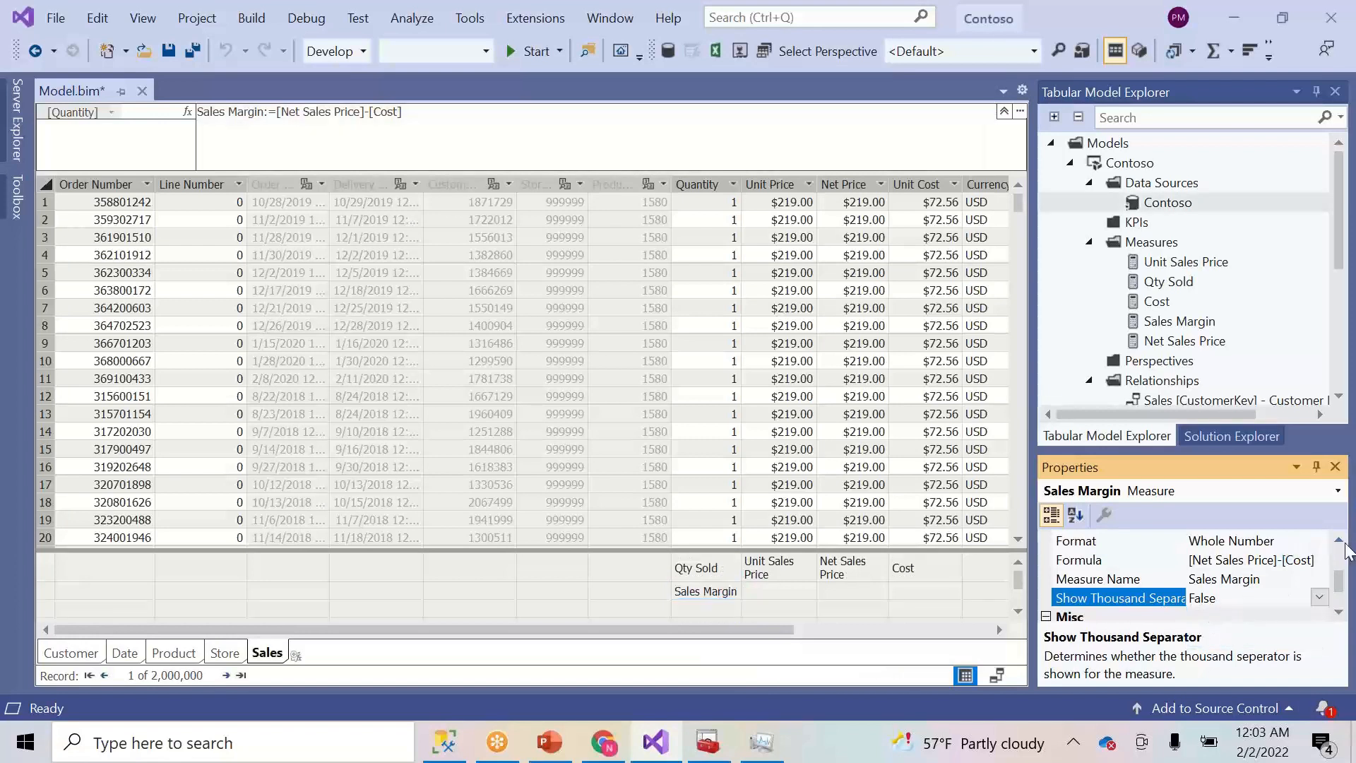
# - Switch Sales Margin back to Currency, then reapply Whole Number with thousand separators set to True
pyautogui.click(1322, 544)
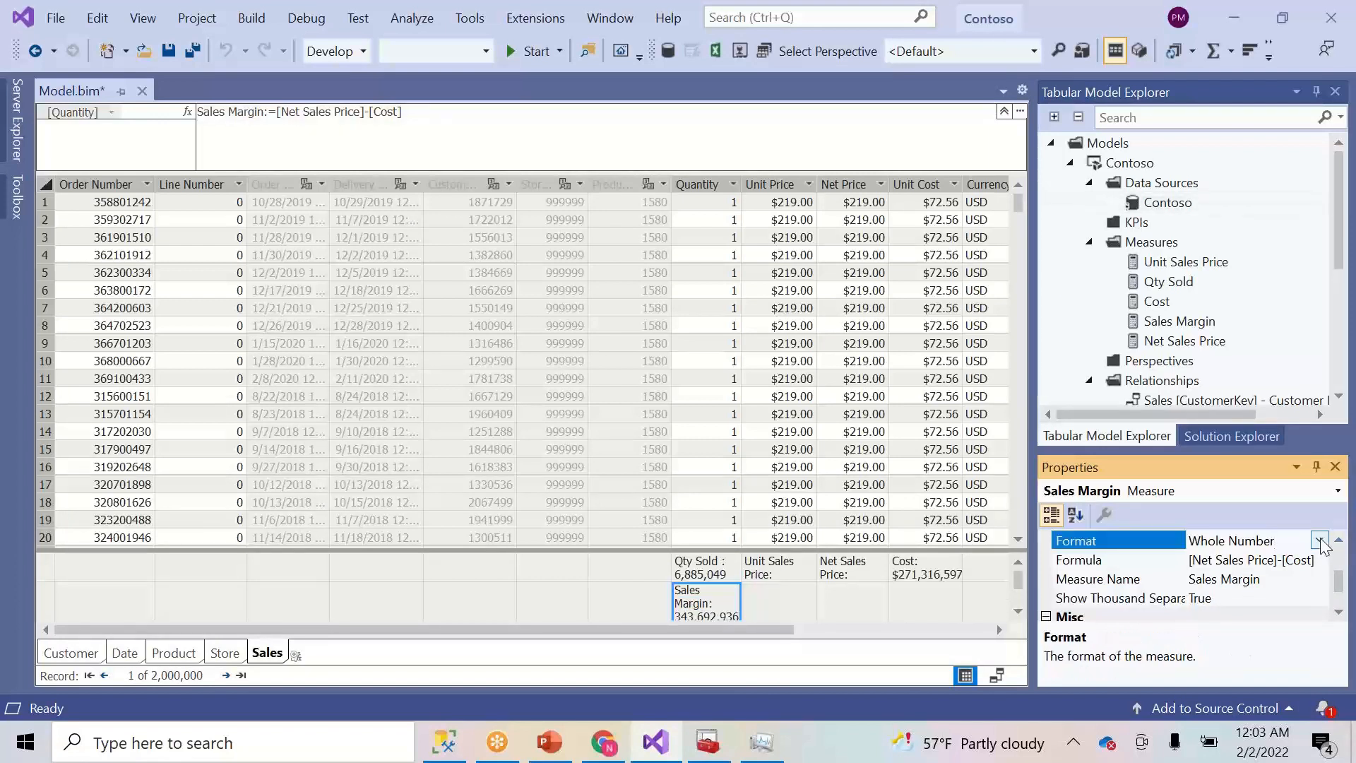
pyautogui.click(1319, 540)
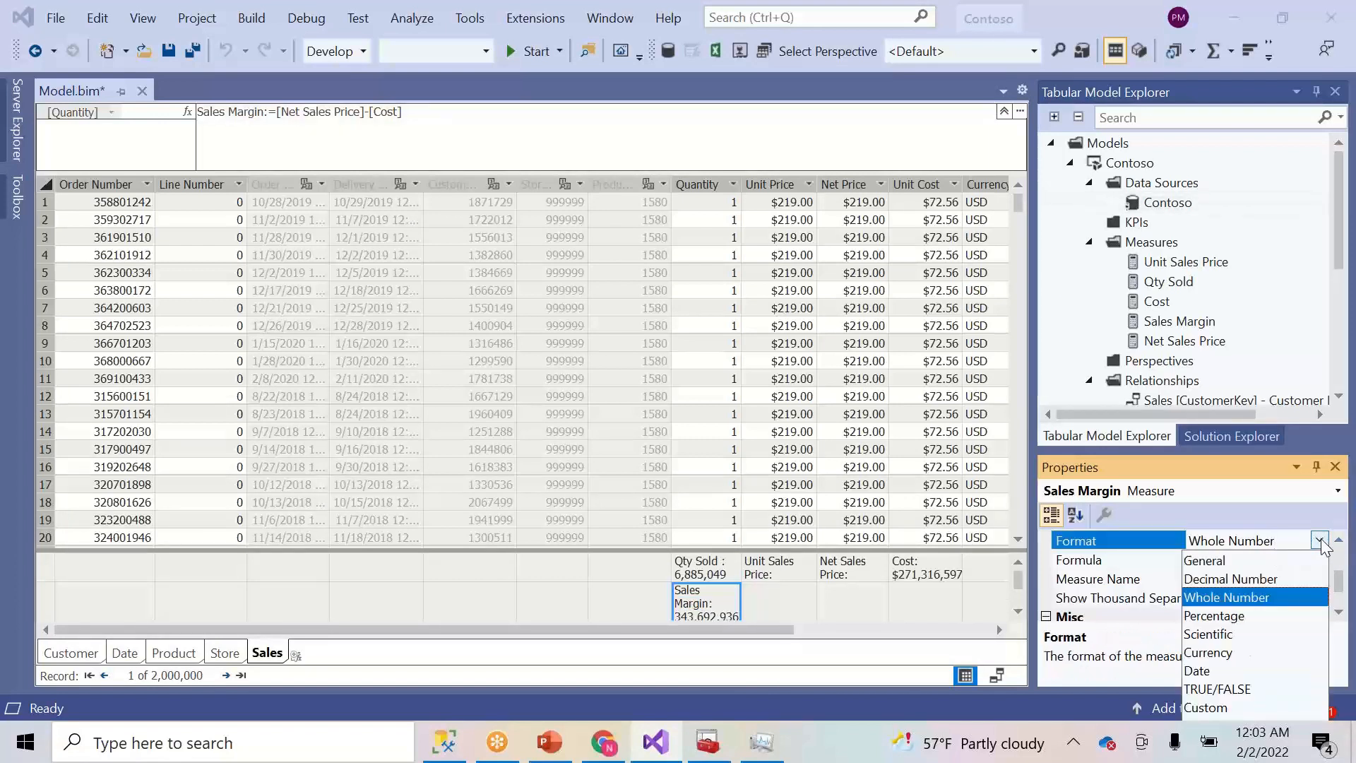
pyautogui.click(1227, 652)
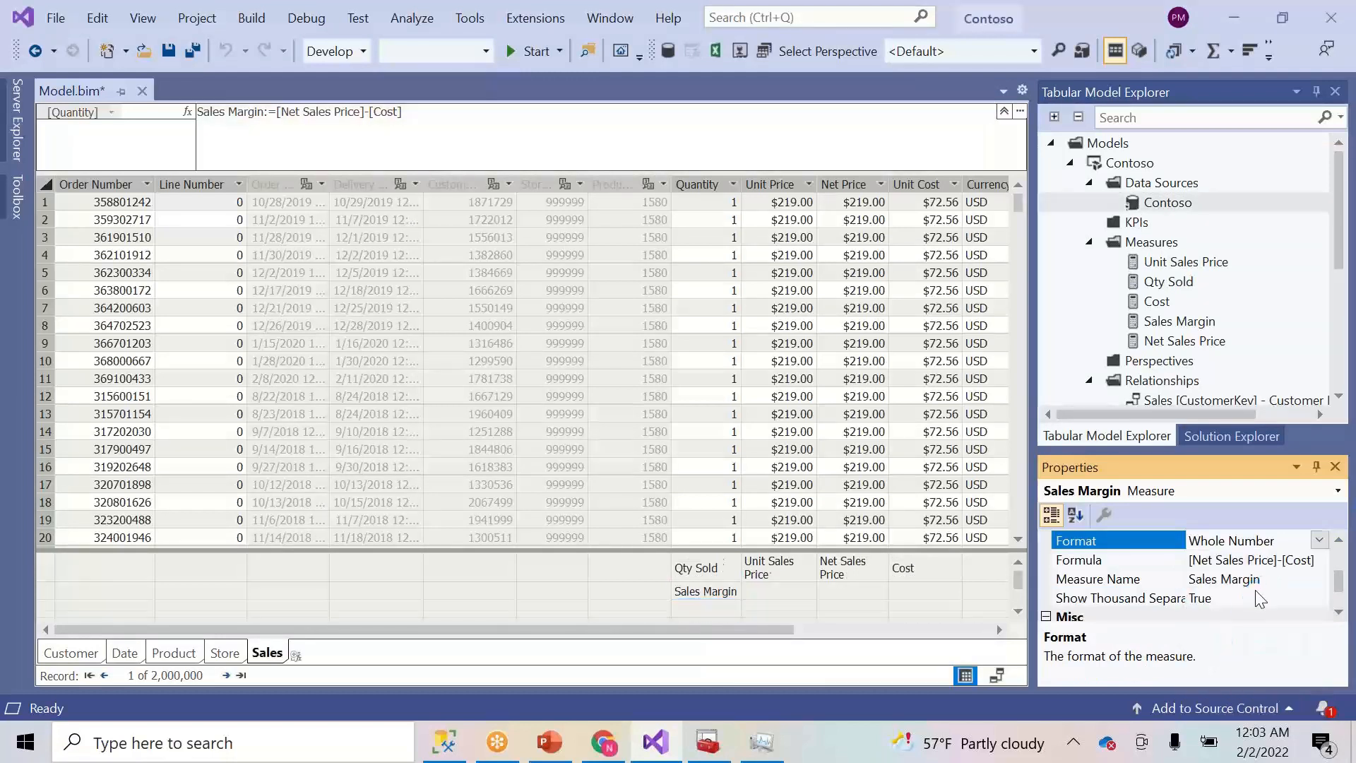
pyautogui.click(1339, 539)
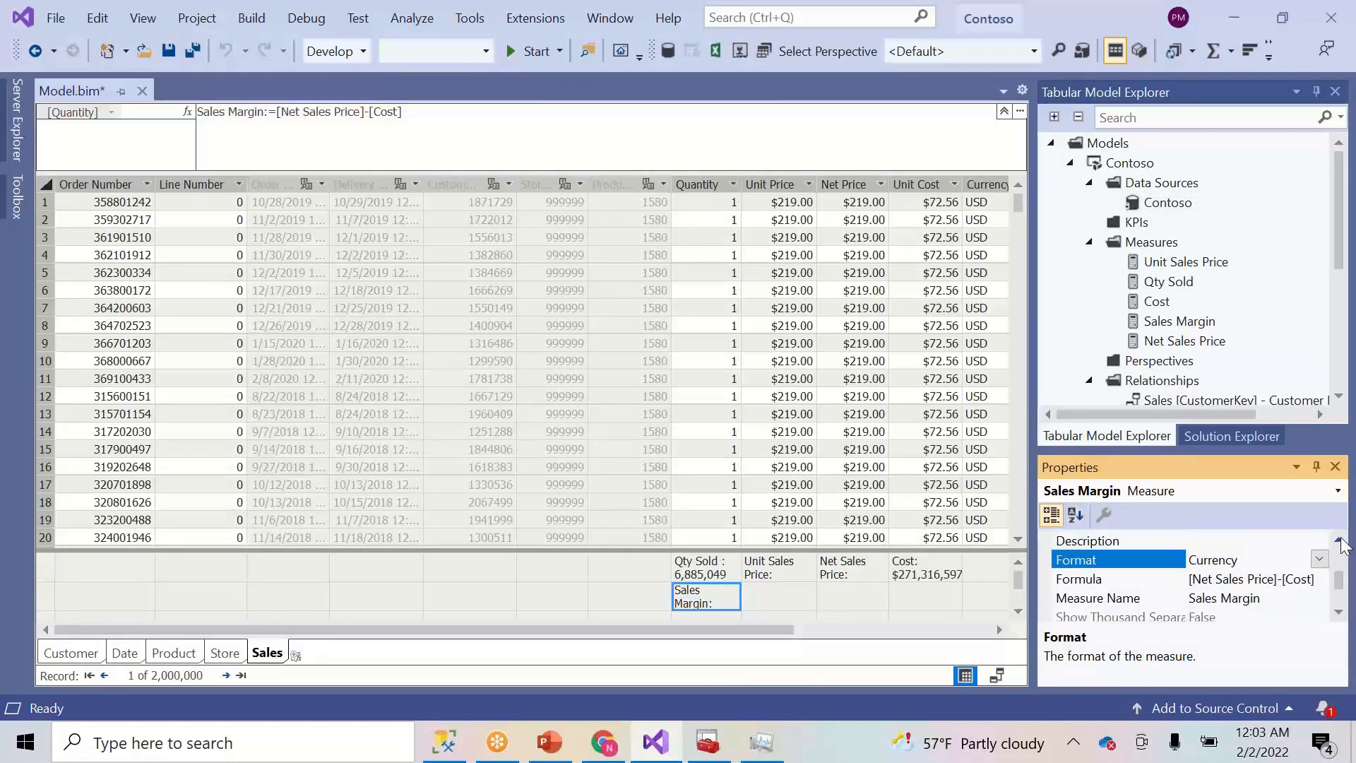
pyautogui.click(1319, 560)
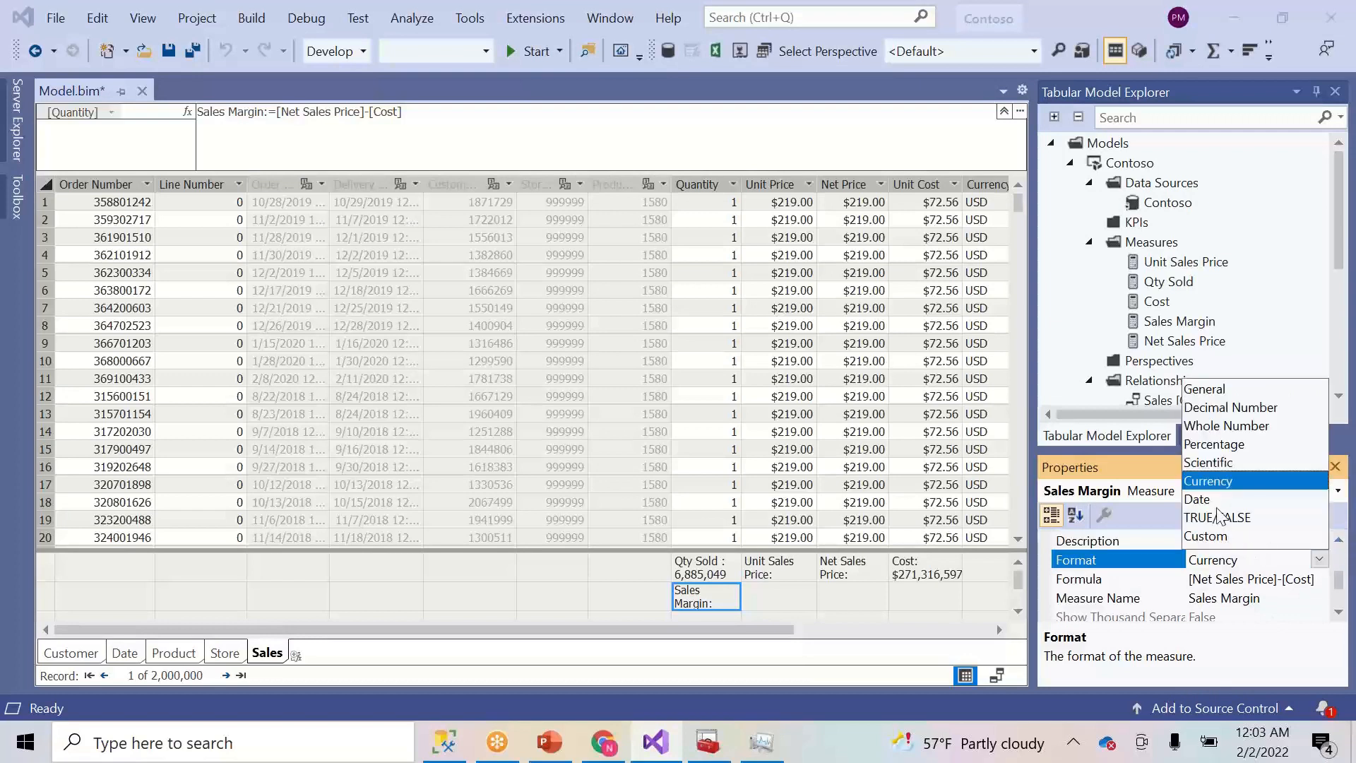
pyautogui.click(1229, 429)
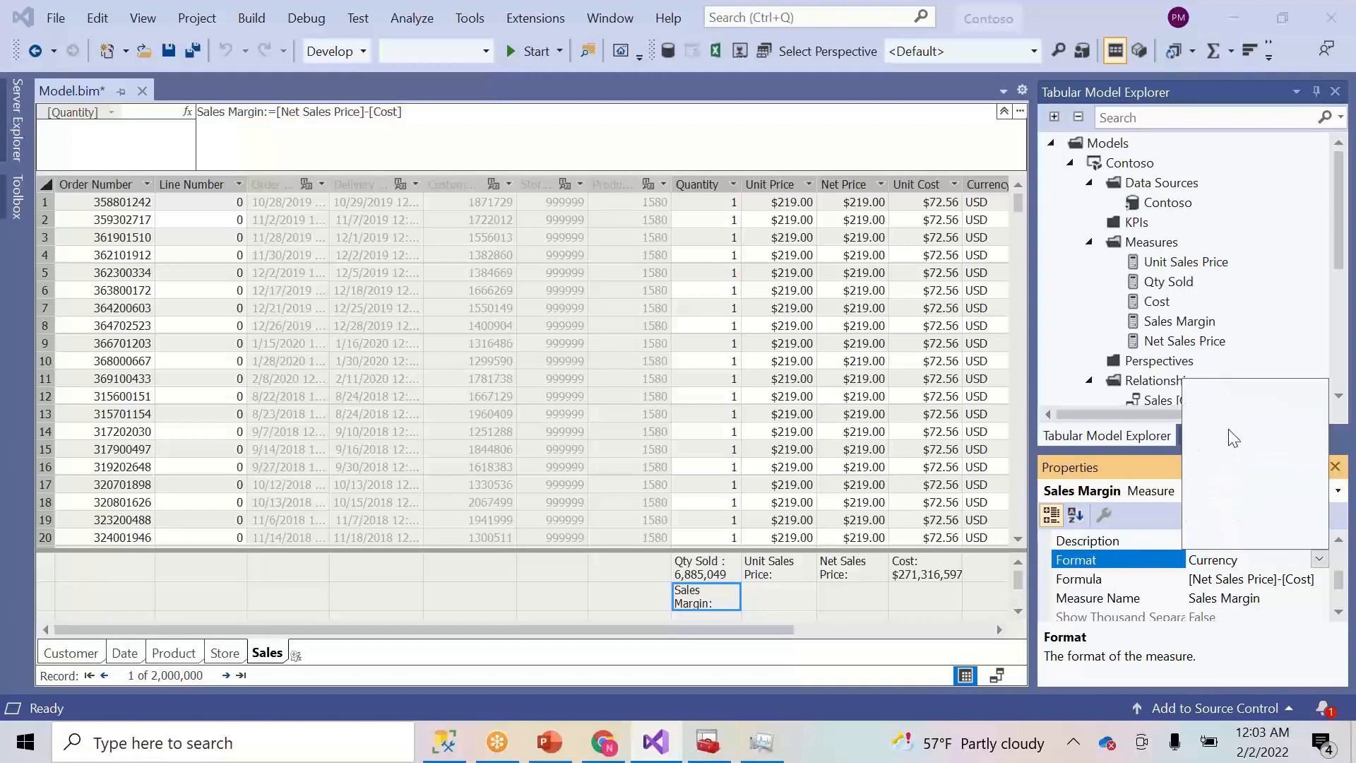
pyautogui.click(1313, 619)
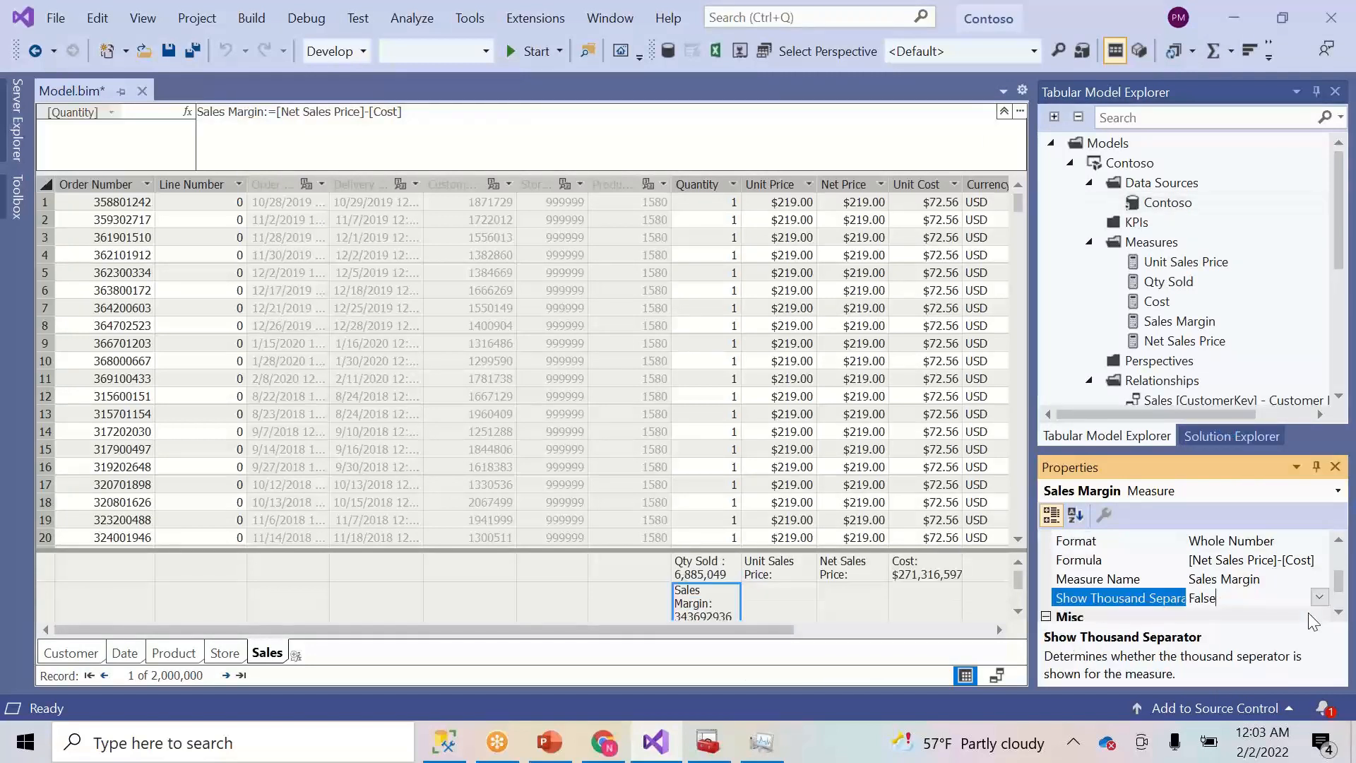
pyautogui.click(1323, 601)
pyautogui.click(1268, 632)
pyautogui.click(1339, 542)
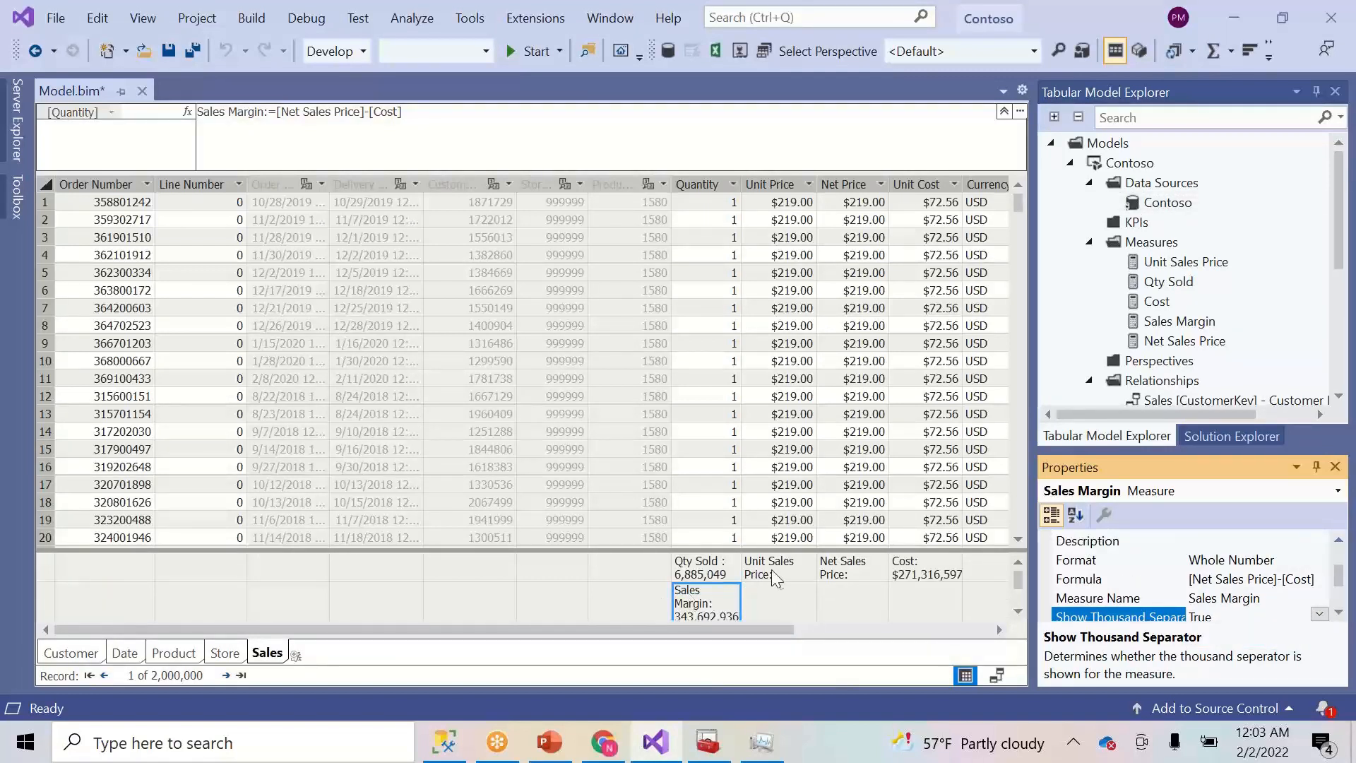
# - Select the Unit Sales Price measure and its Format property
pyautogui.click(791, 570)
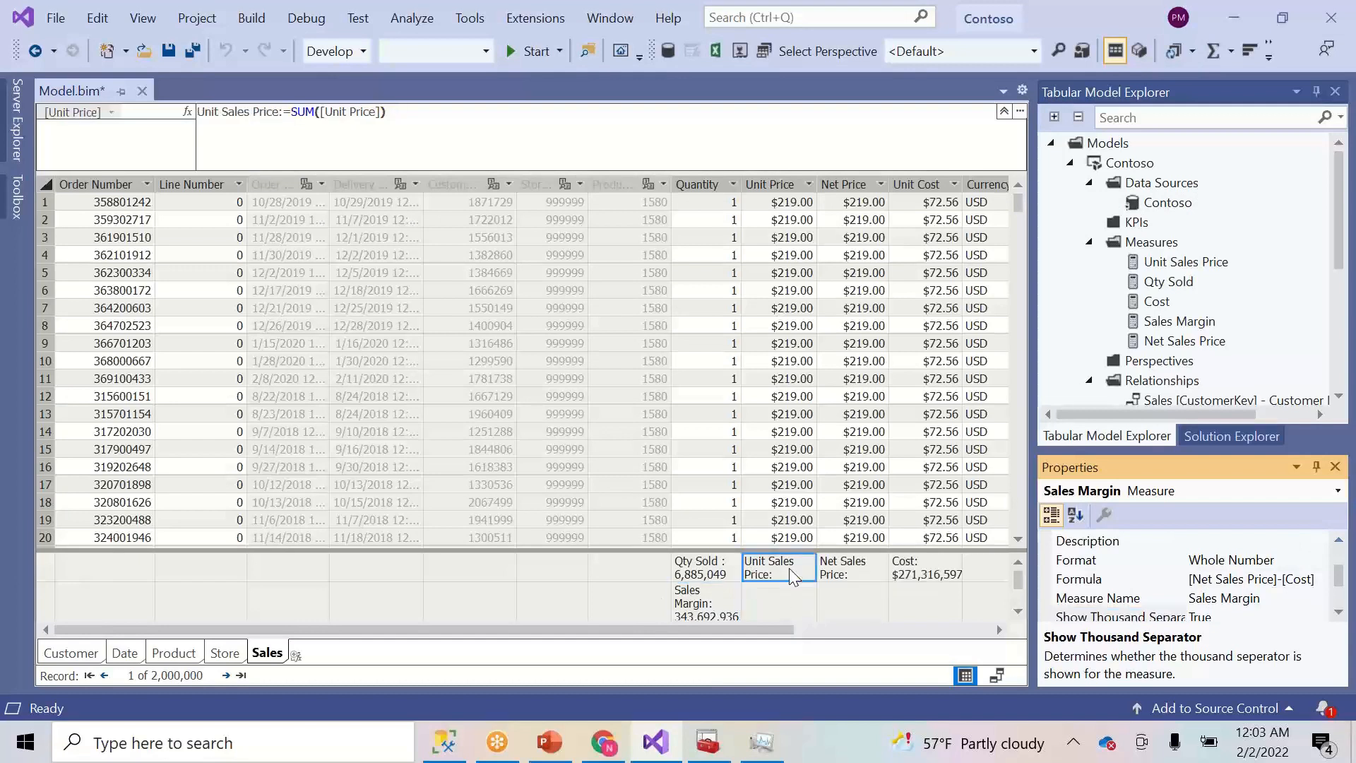
pyautogui.click(1338, 542)
pyautogui.click(1321, 563)
# - Format Unit Sales Price and Net Sales Price as Whole Number
pyautogui.click(1318, 559)
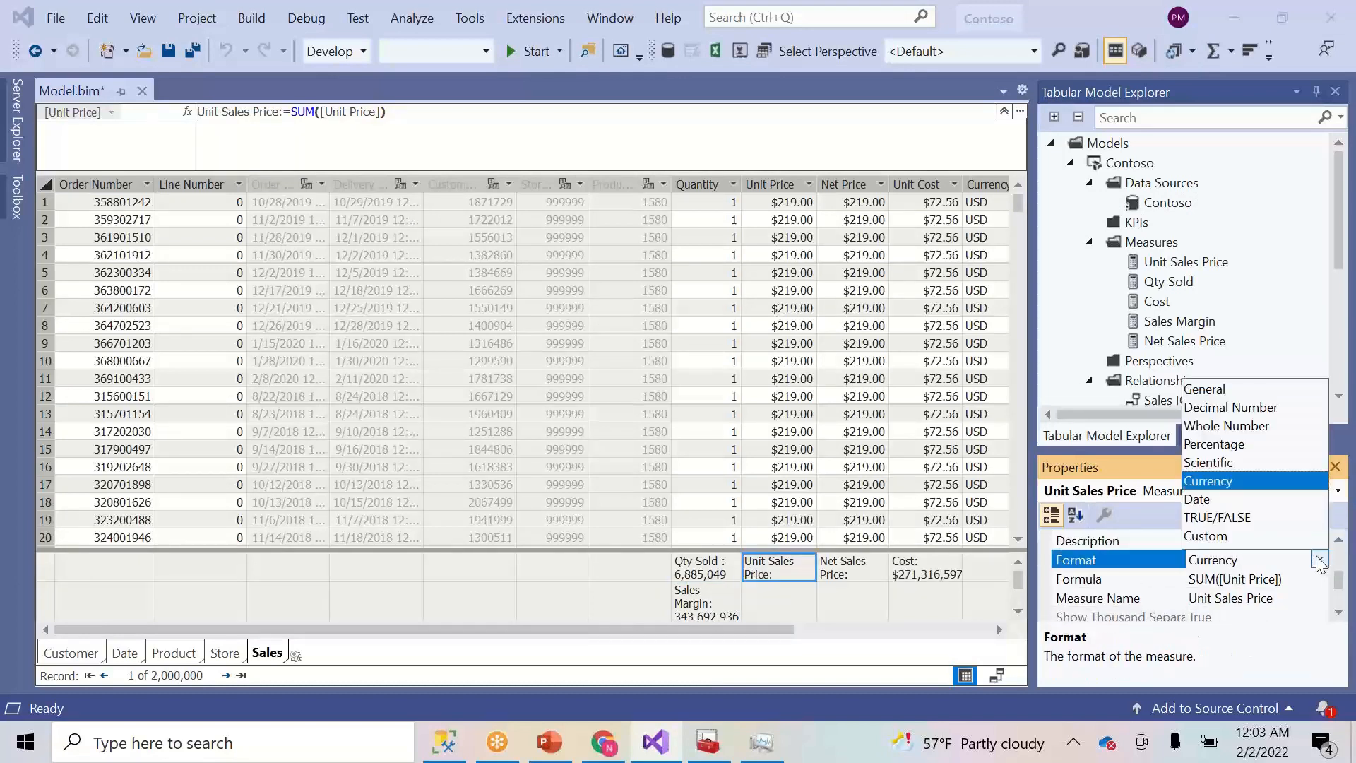
pyautogui.click(1209, 426)
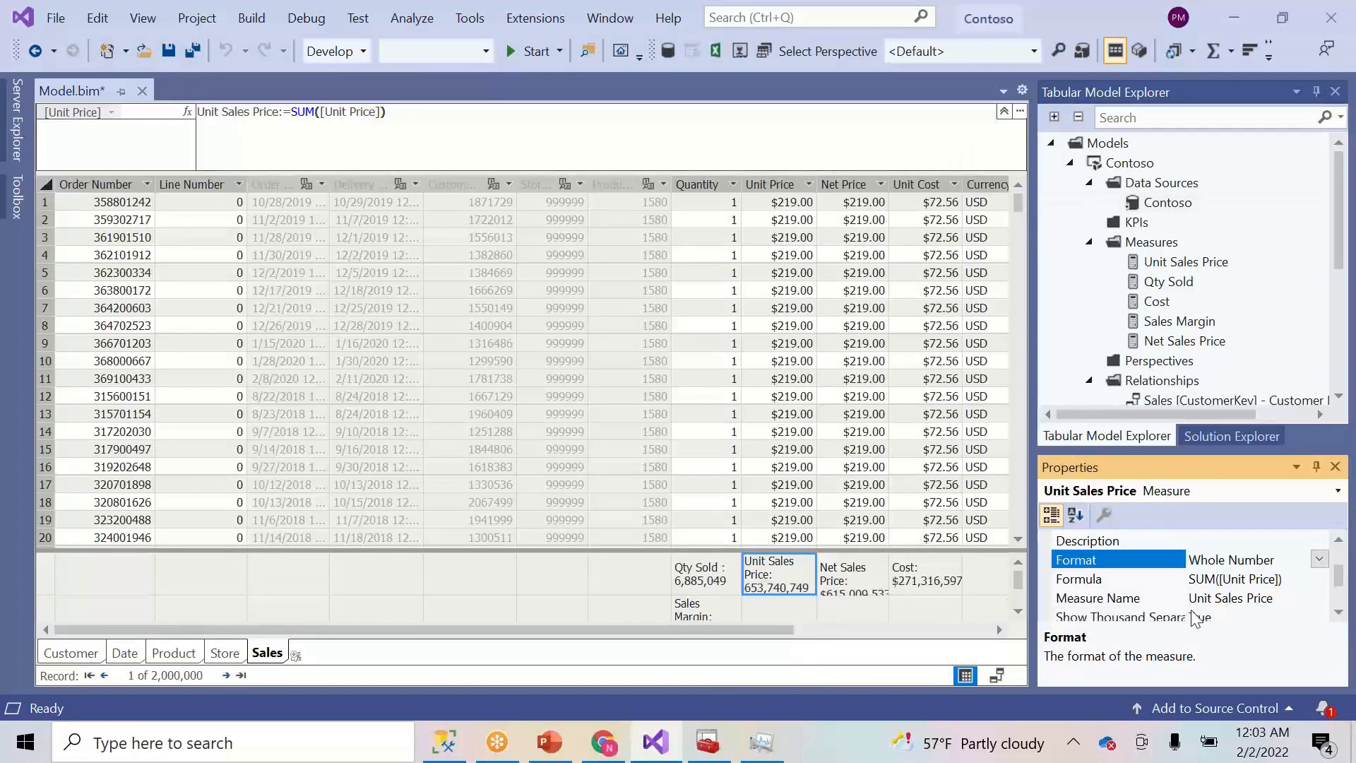
pyautogui.click(868, 578)
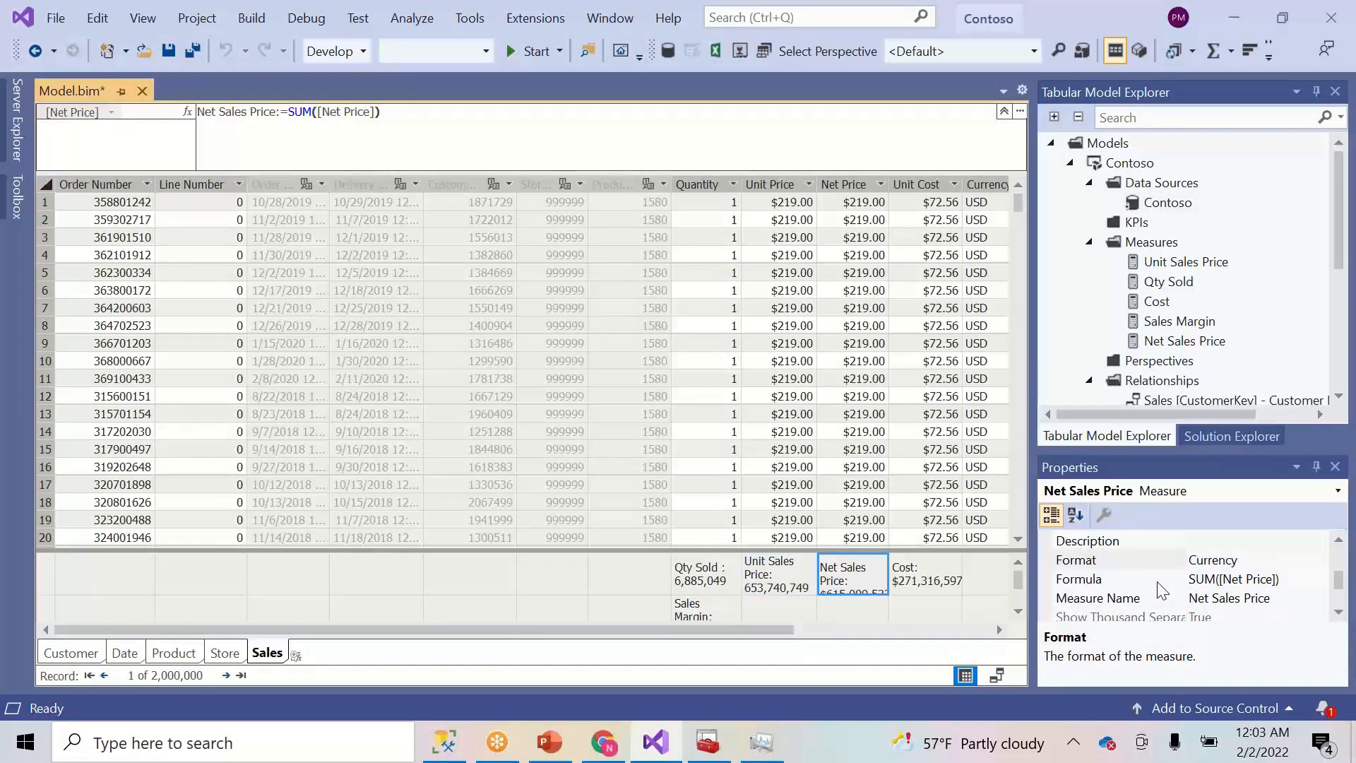
pyautogui.click(1320, 561)
pyautogui.click(1319, 559)
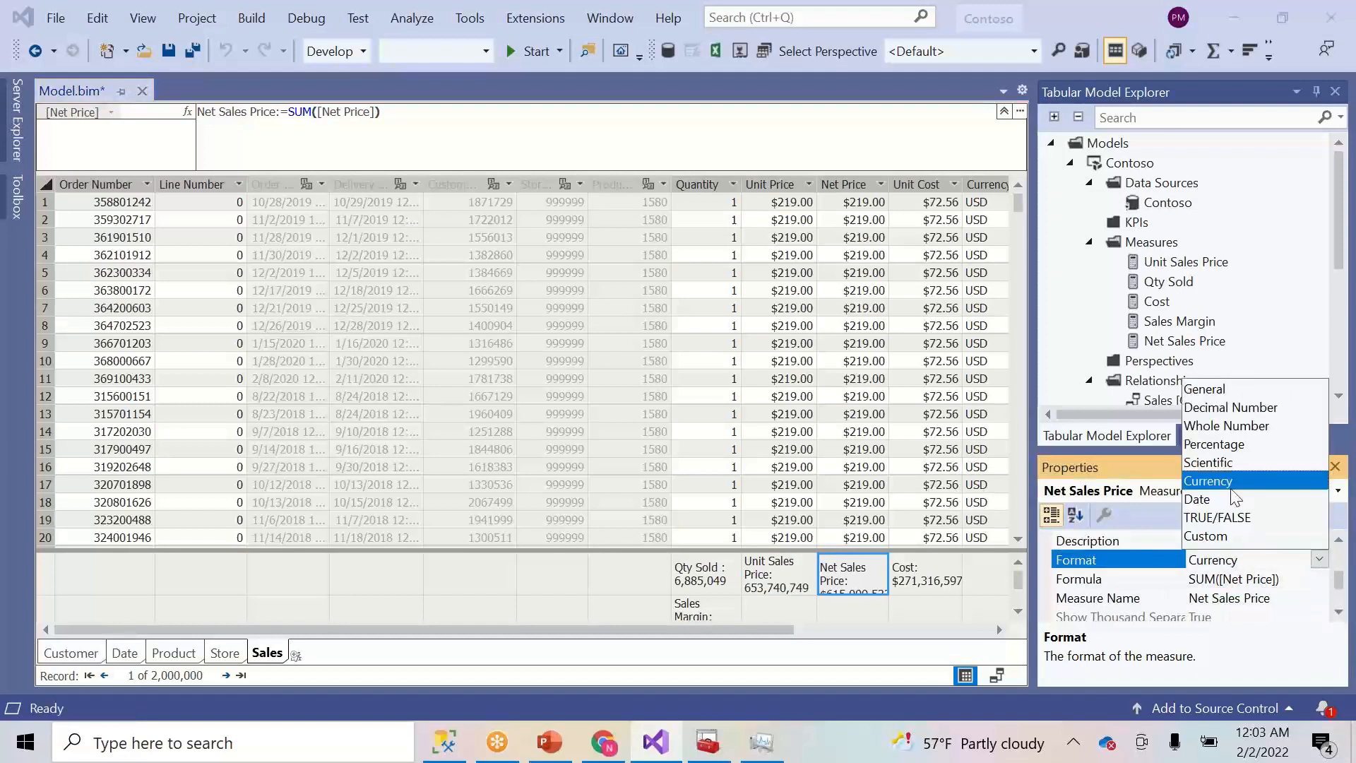
pyautogui.click(1224, 429)
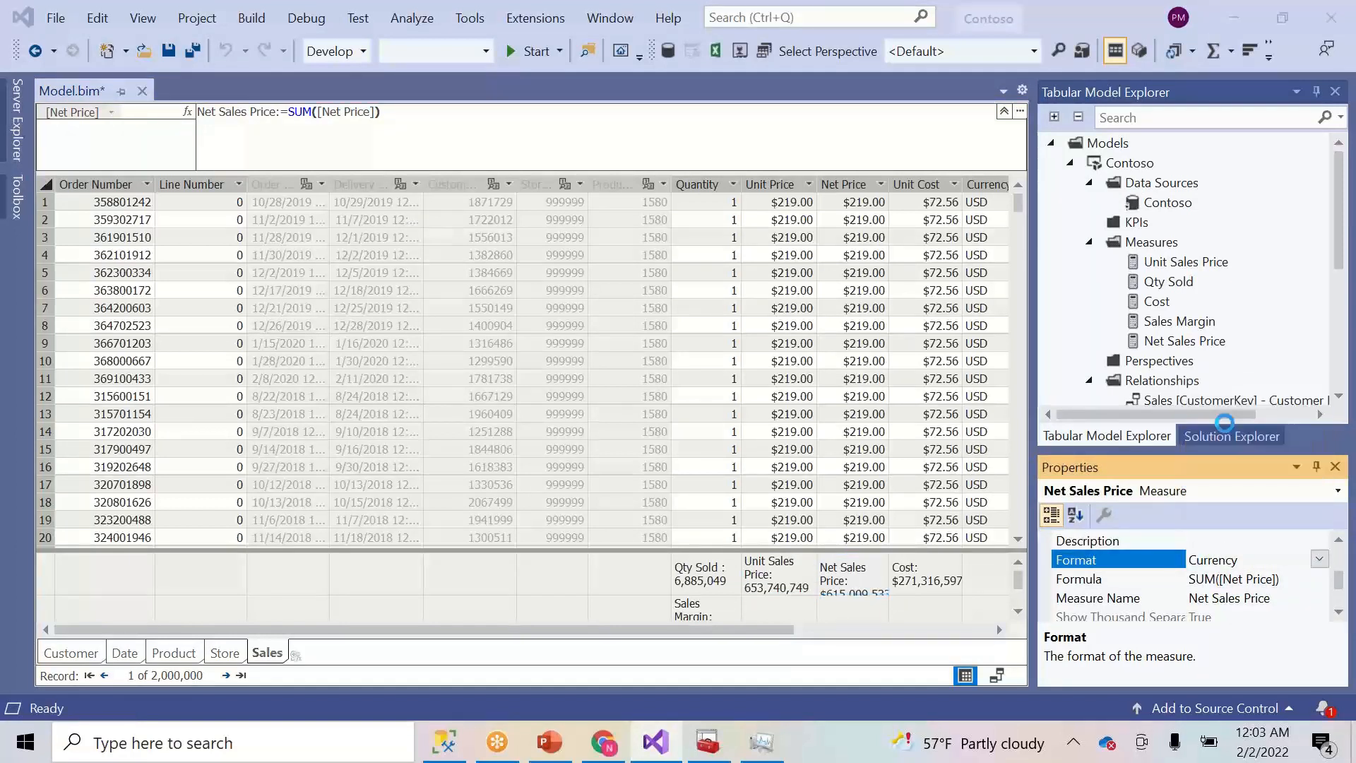
# - Format the Cost measure as Whole Number, so it reads 271,316,597
pyautogui.click(929, 578)
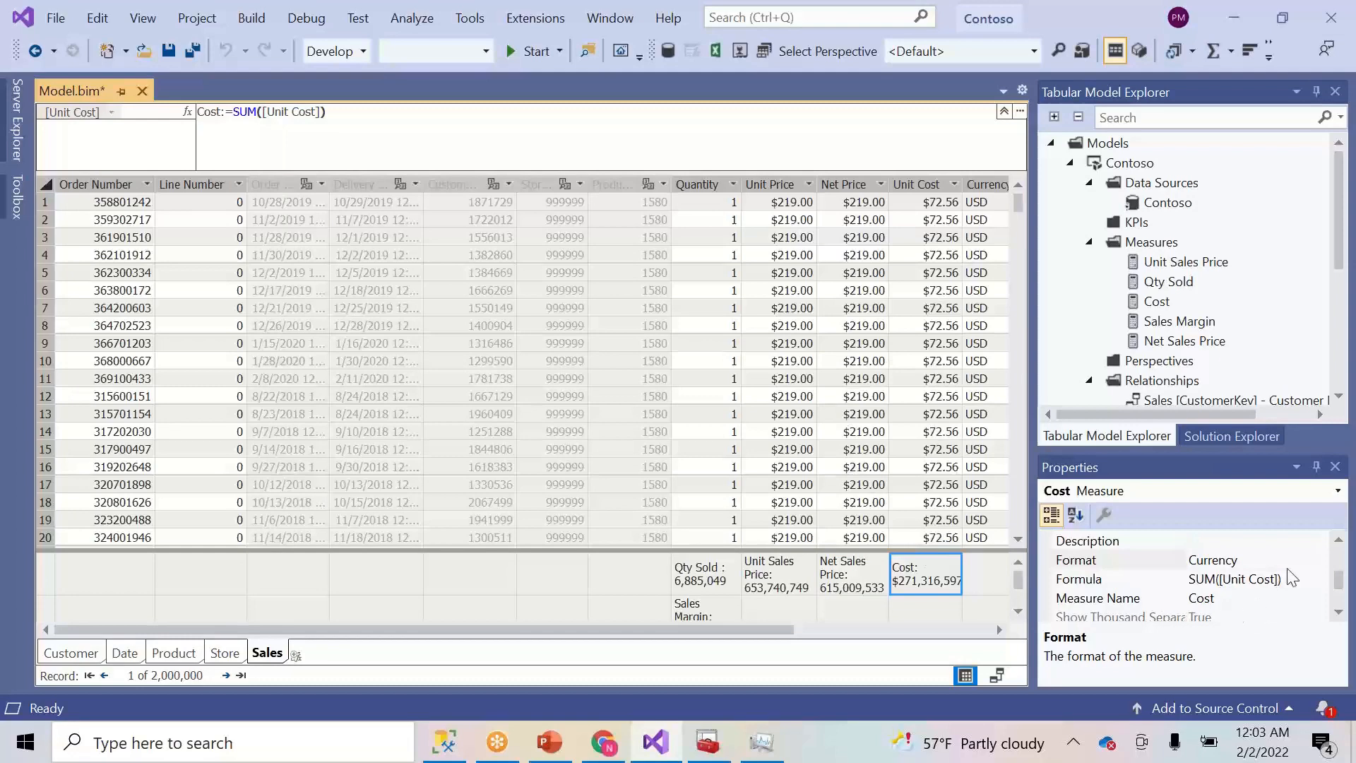
pyautogui.click(1001, 631)
pyautogui.click(1001, 631)
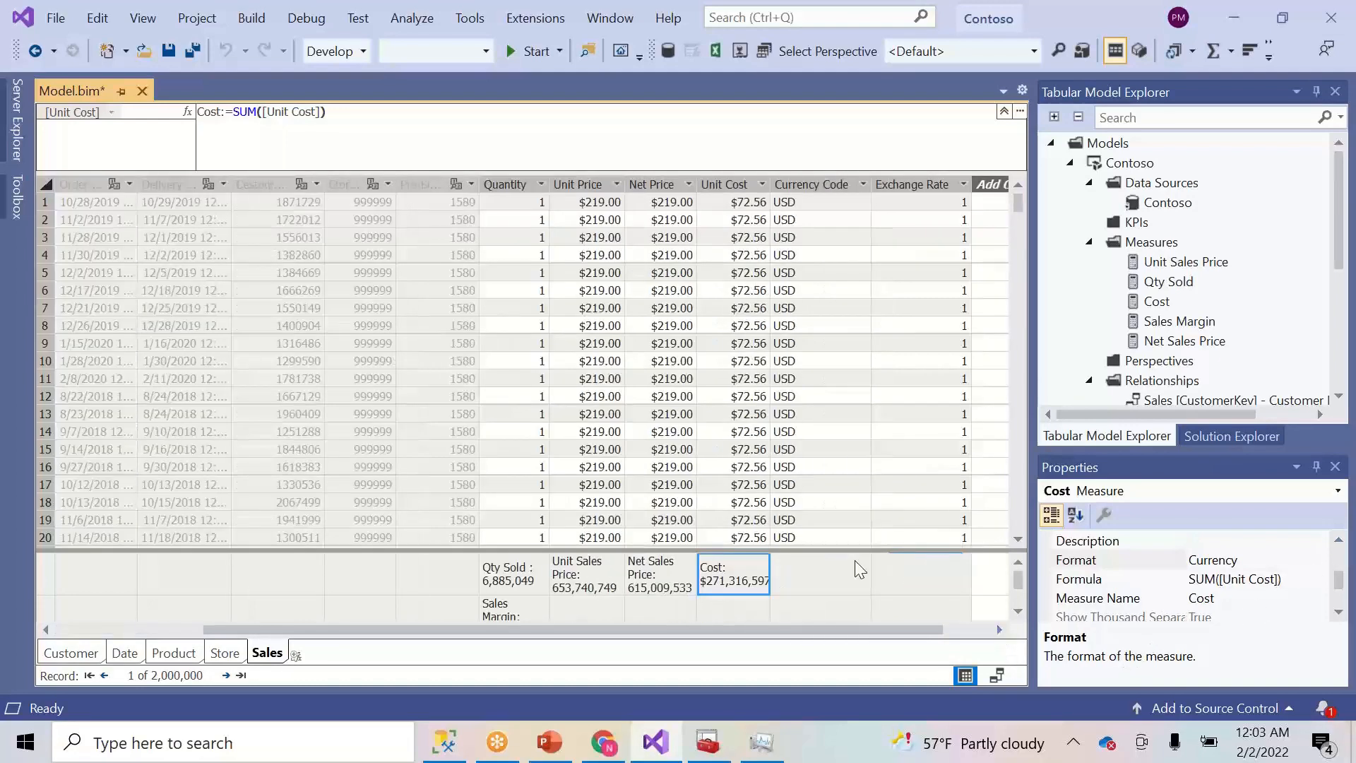
pyautogui.click(1321, 559)
pyautogui.click(1319, 559)
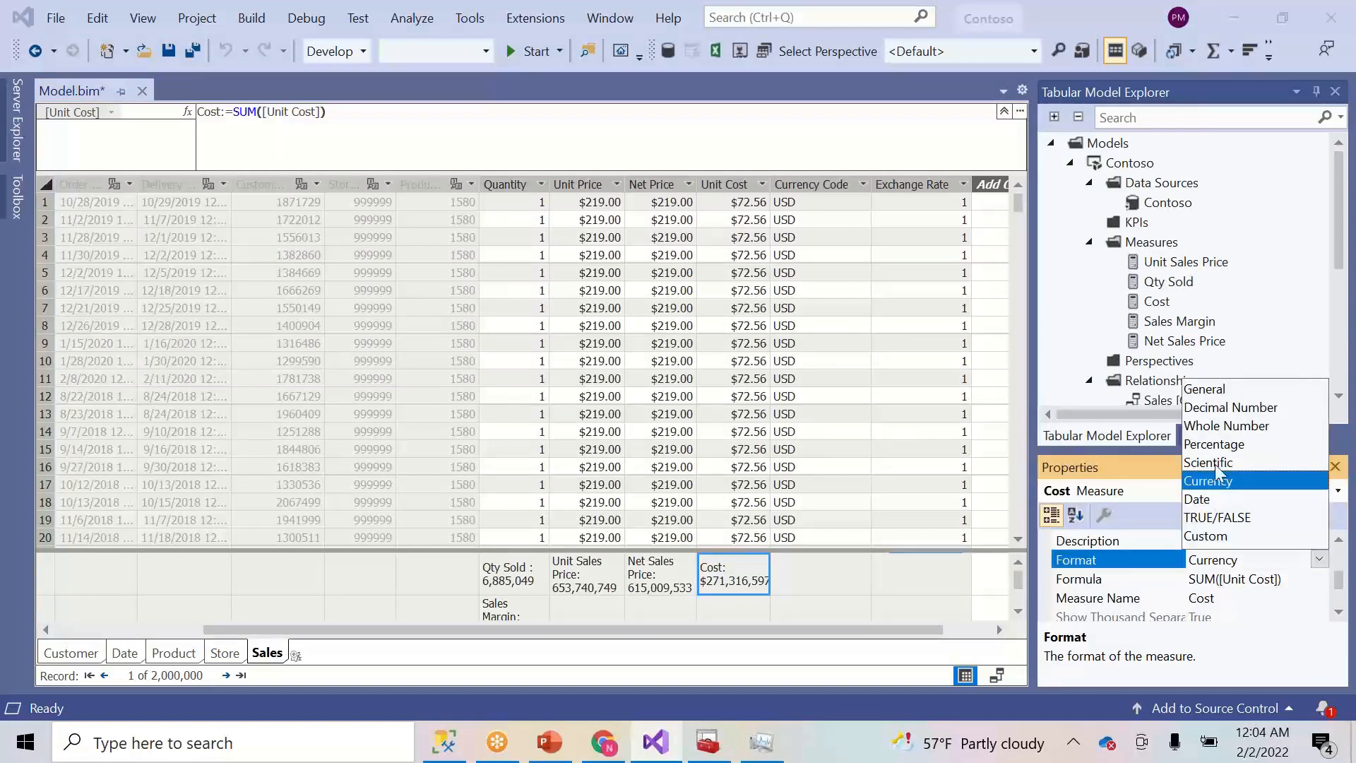
pyautogui.click(1225, 426)
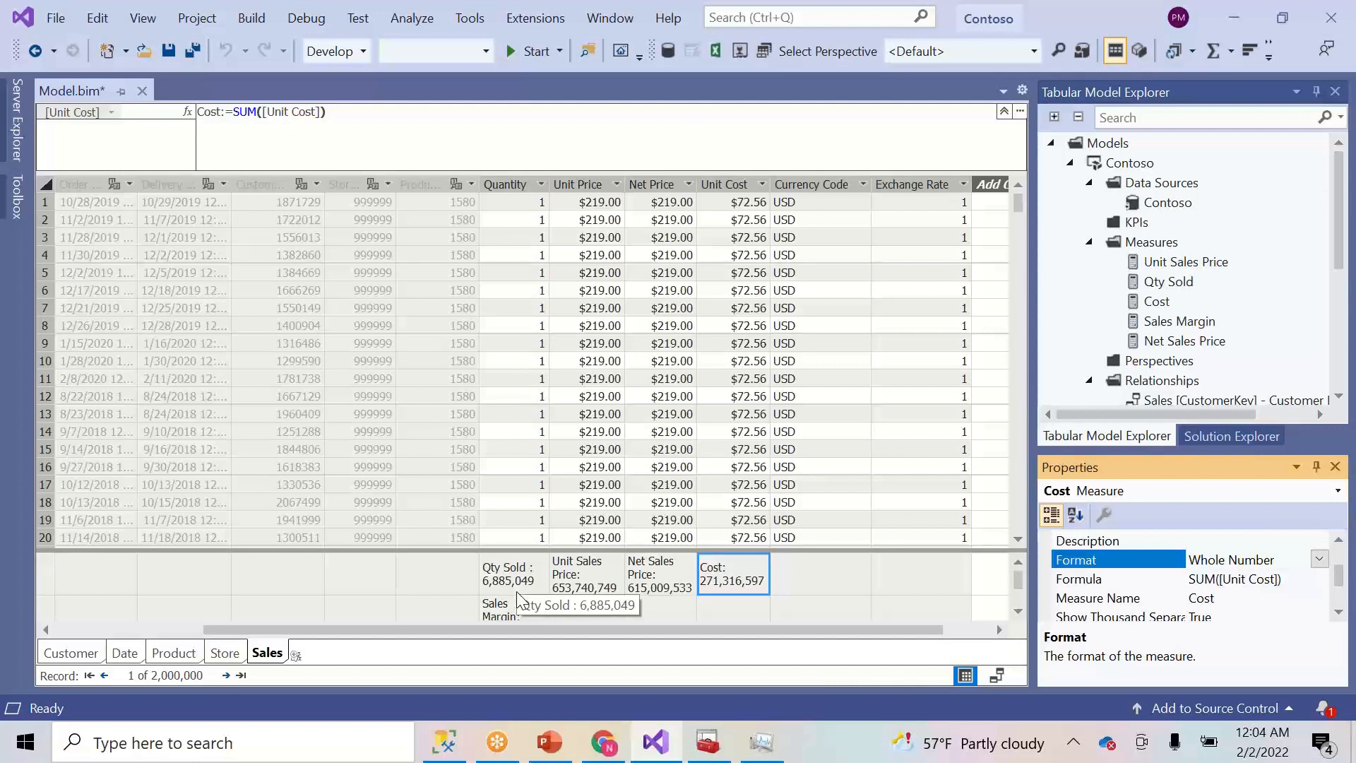
pyautogui.click(1016, 607)
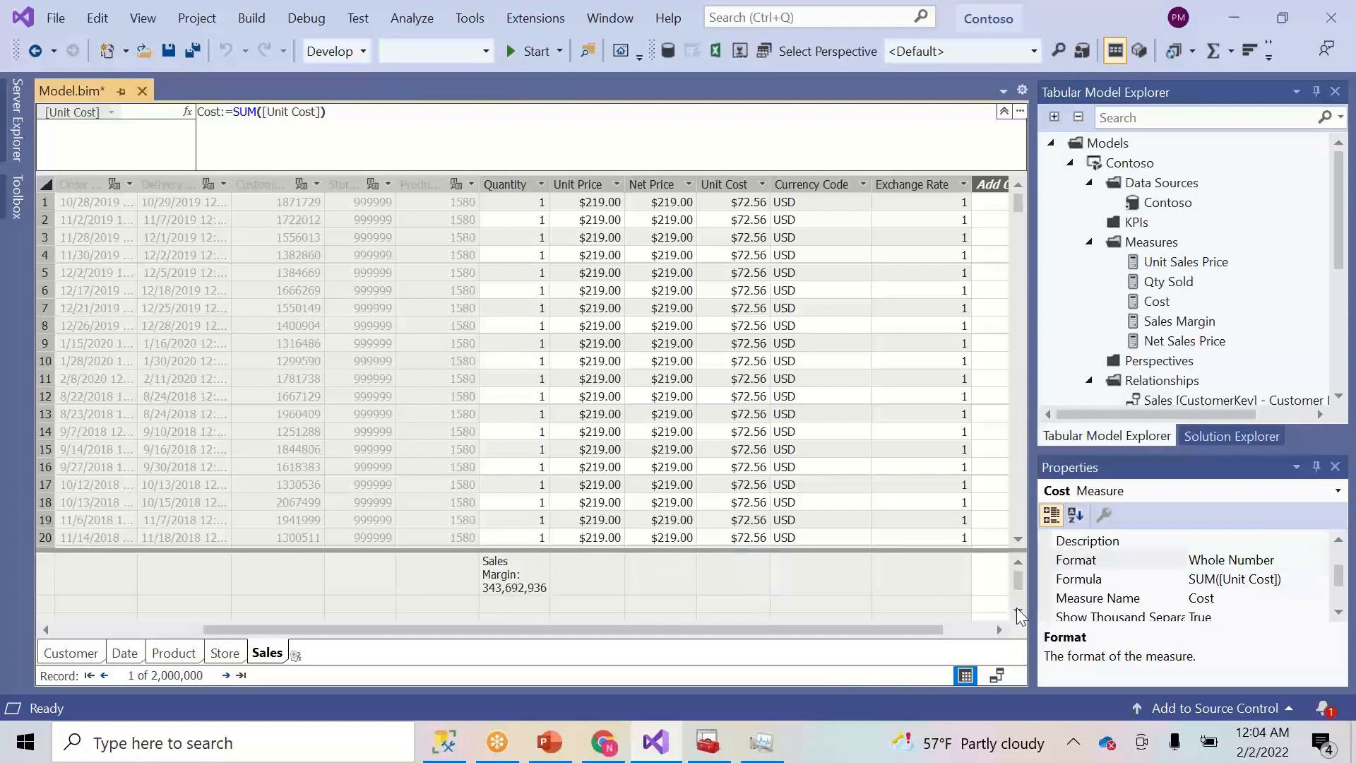
pyautogui.click(1018, 562)
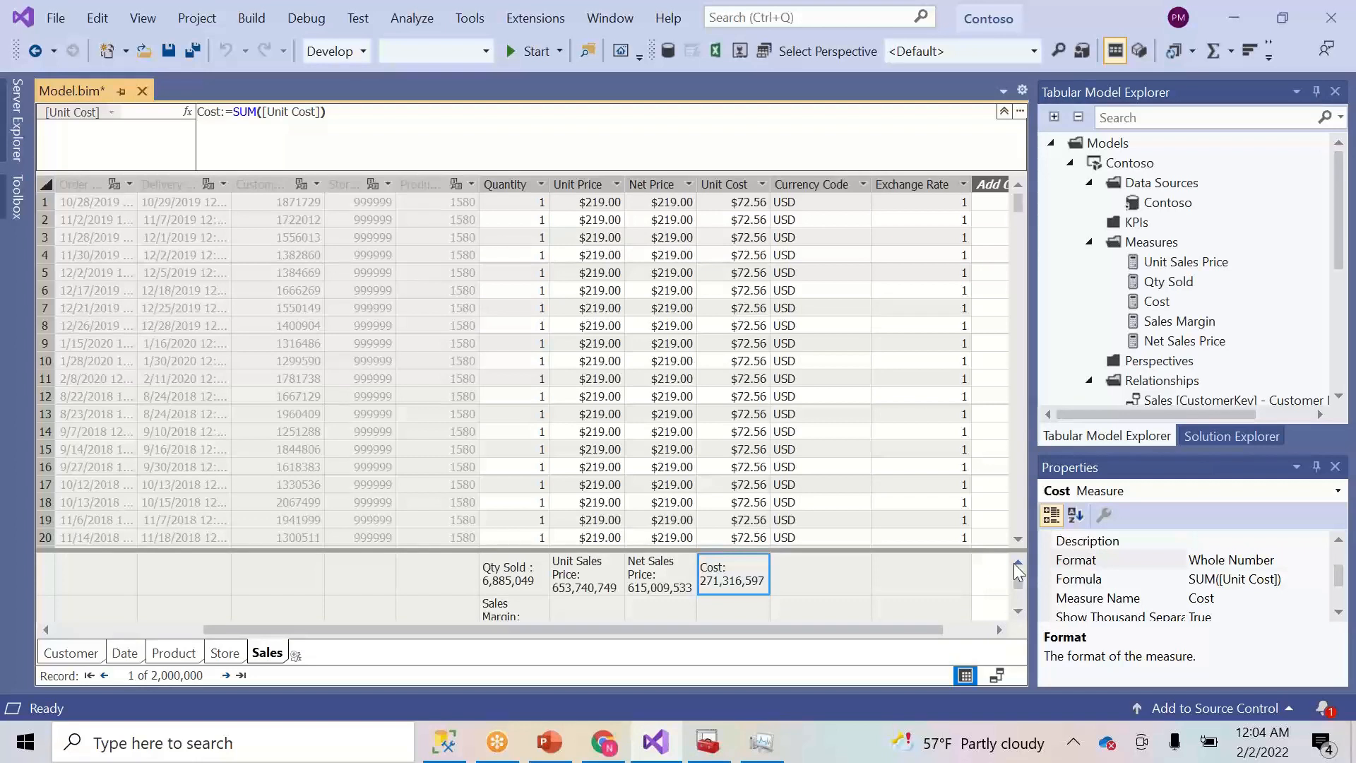
# - In the empty cell under Unit Sales Price, start a measure named Delivery Unit Sales
pyautogui.click(584, 612)
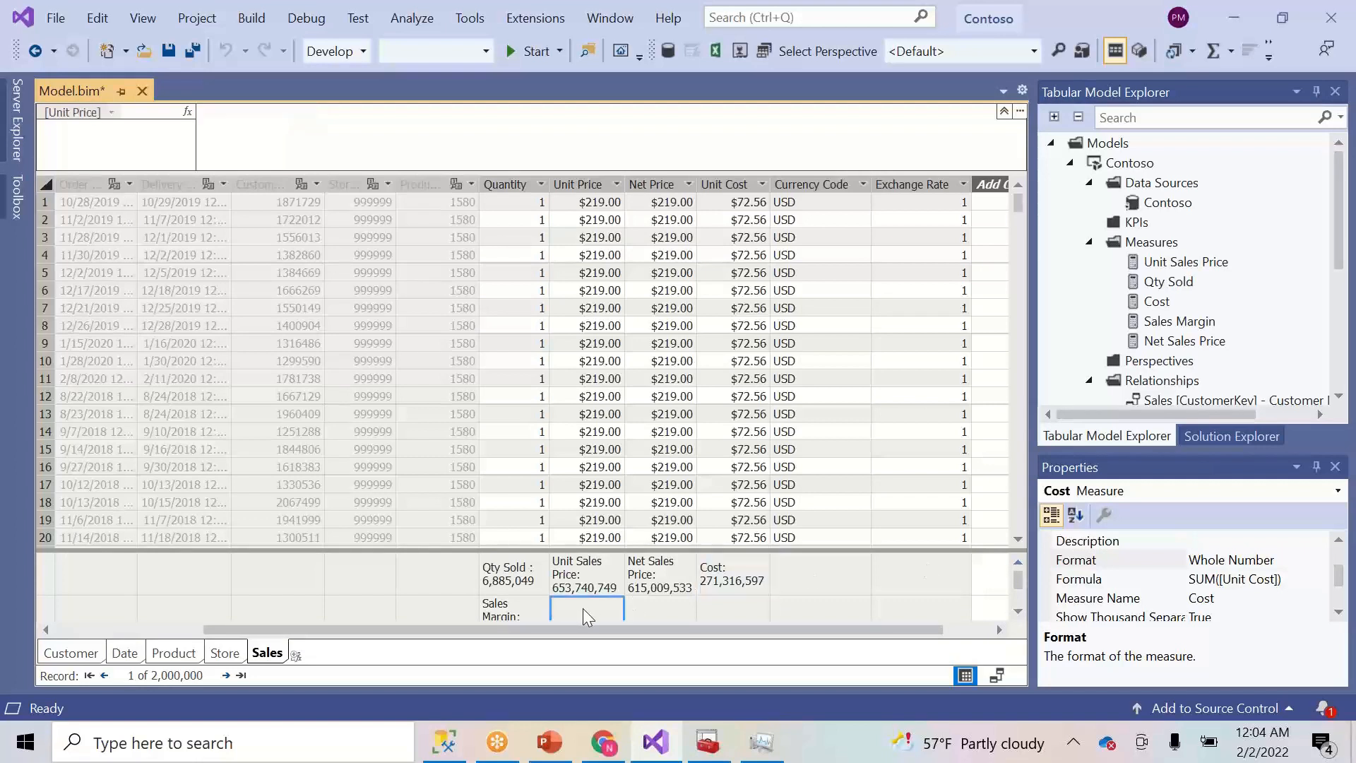
pyautogui.click(651, 581)
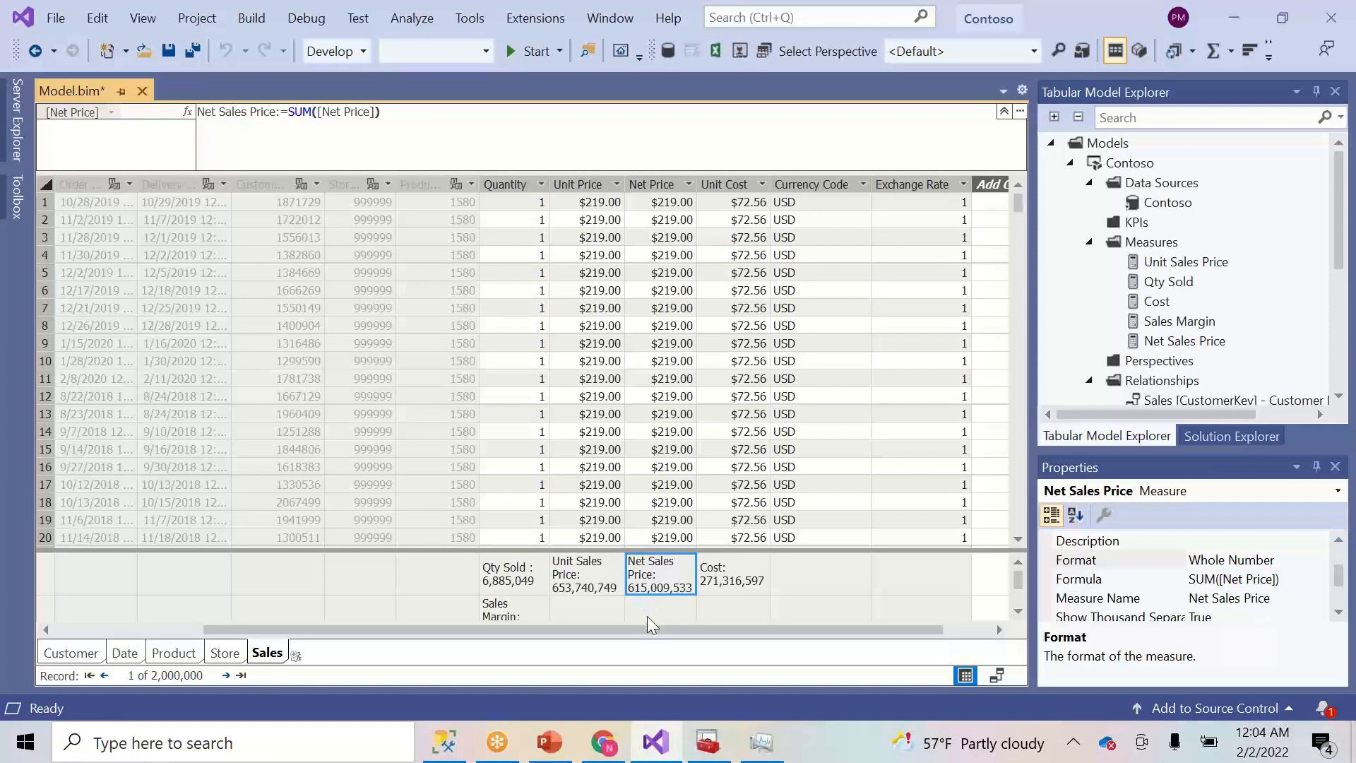
pyautogui.click(651, 611)
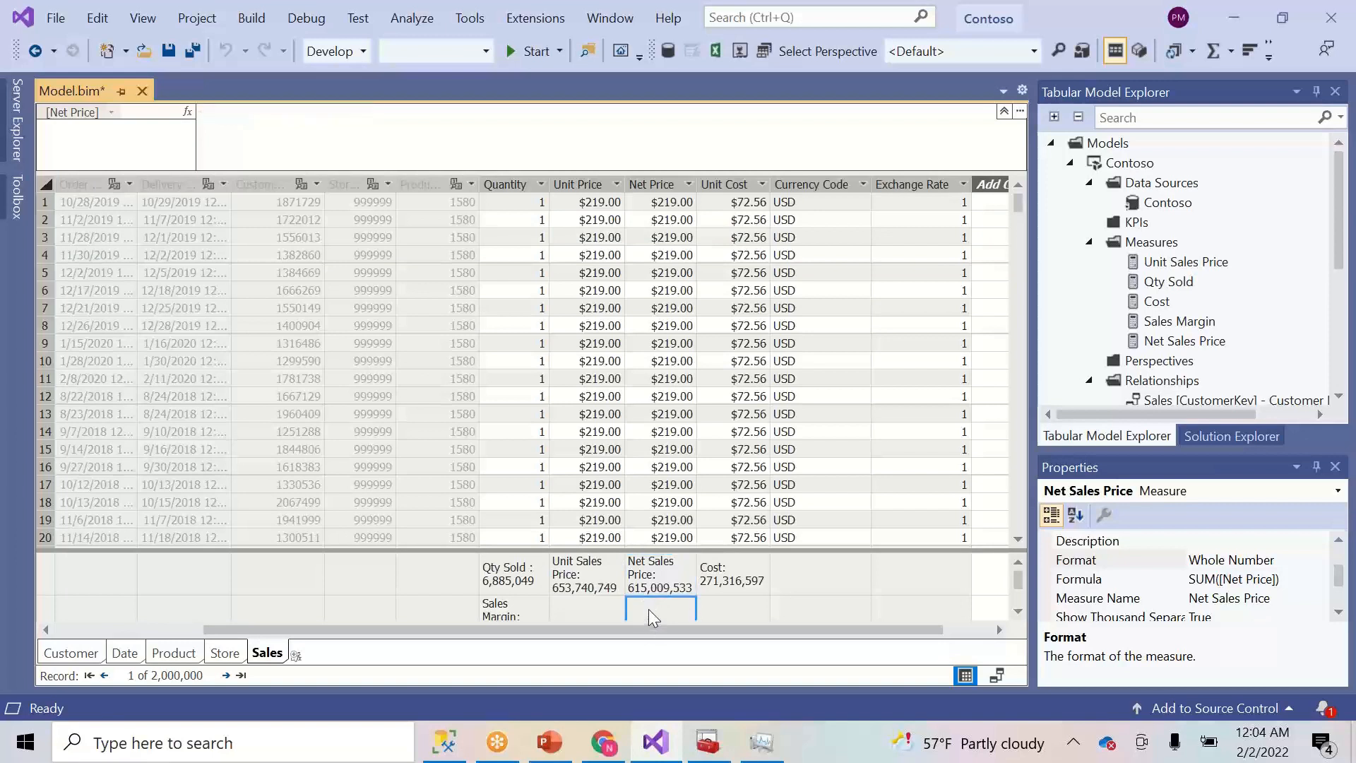
pyautogui.click(525, 119)
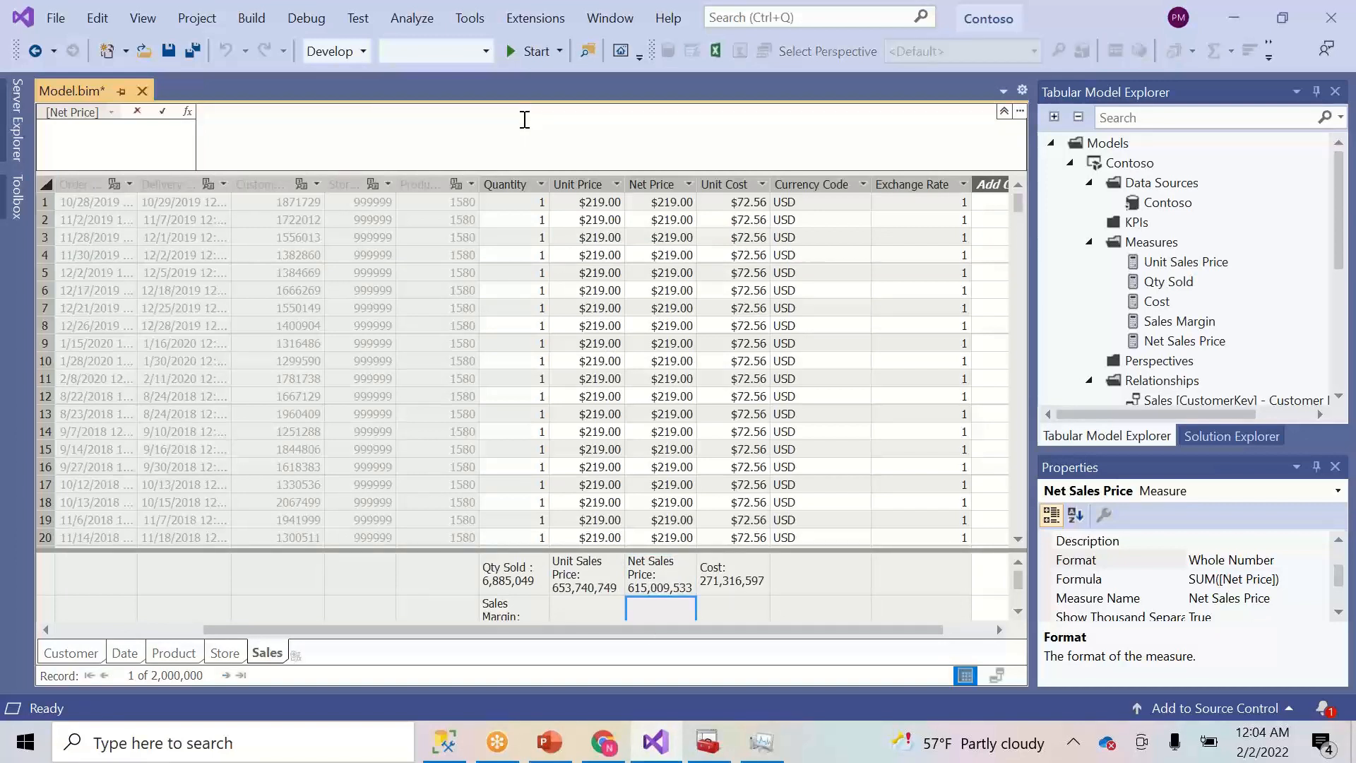
pyautogui.click(570, 612)
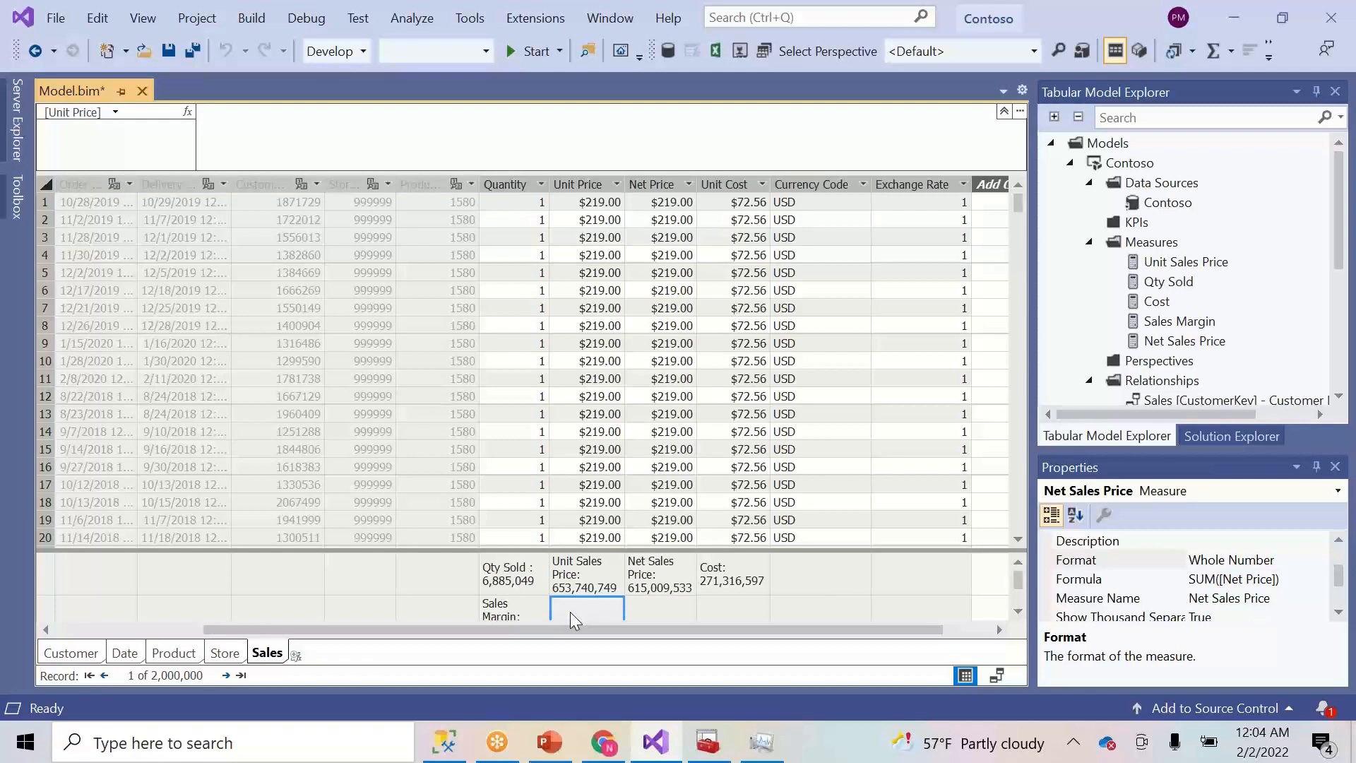
pyautogui.click(433, 129)
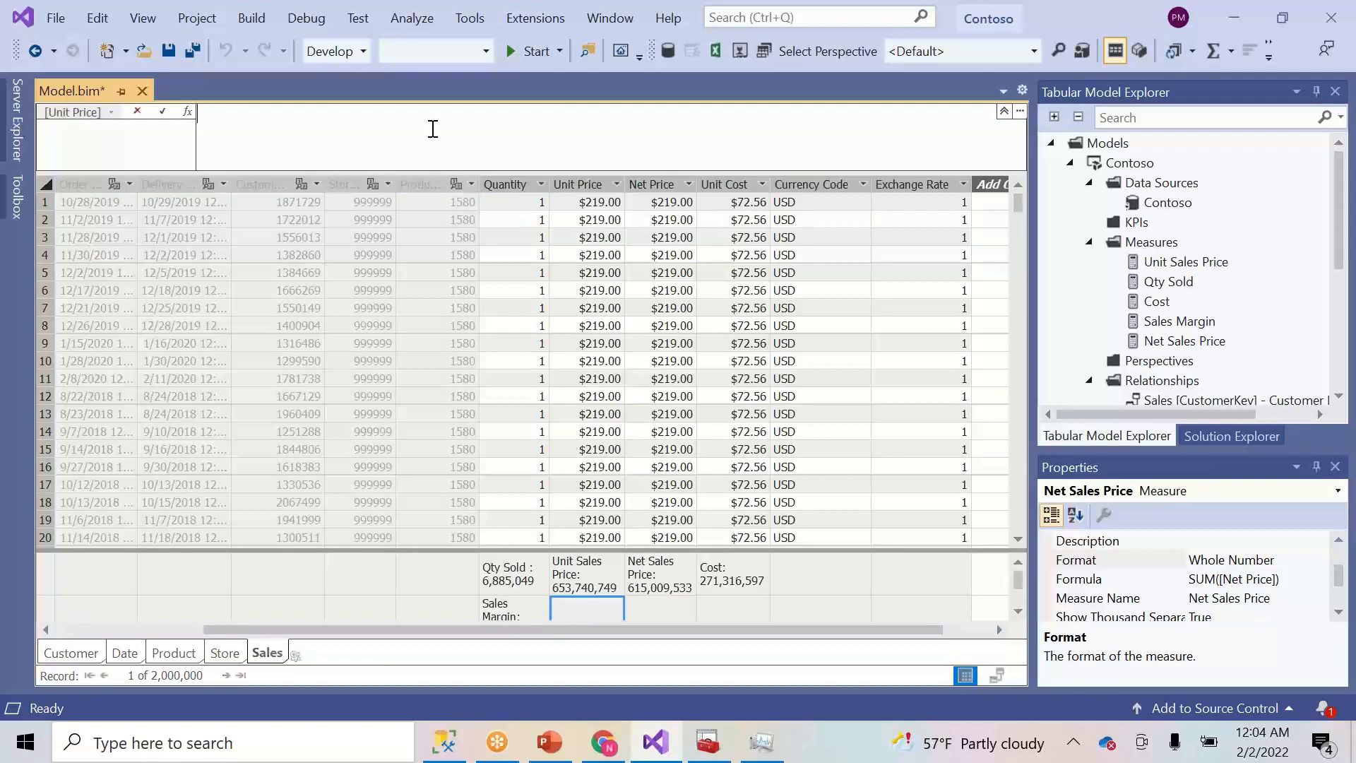
pyautogui.write('Deliver')
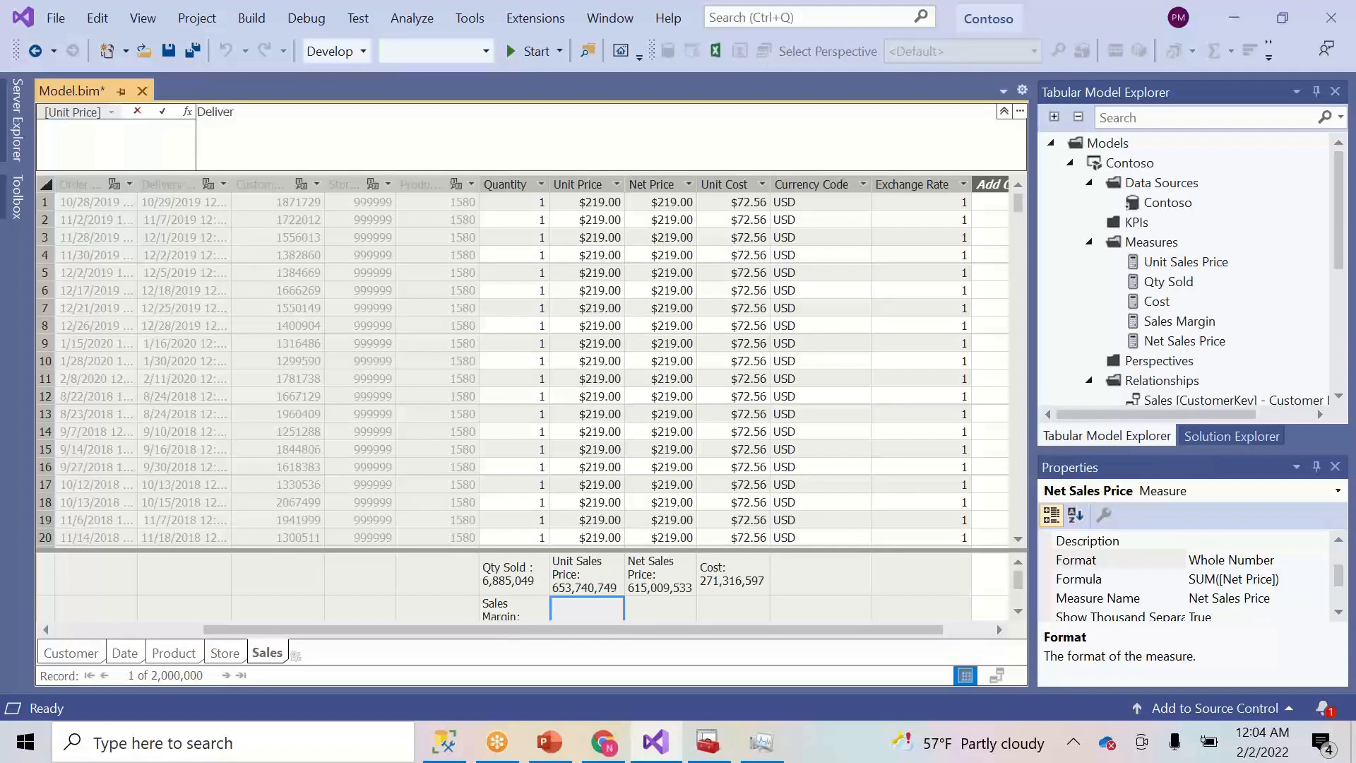
pyautogui.write('y Sa')
pyautogui.press('BackSpace')
pyautogui.write('Unit Sales=Ca')
# - Write =CALCULATE(SUM(Sales[Unit Price]) using IntelliSense, then begin the USERELATIONSHIP argument
pyautogui.press('BackSpace')
pyautogui.write('=C')
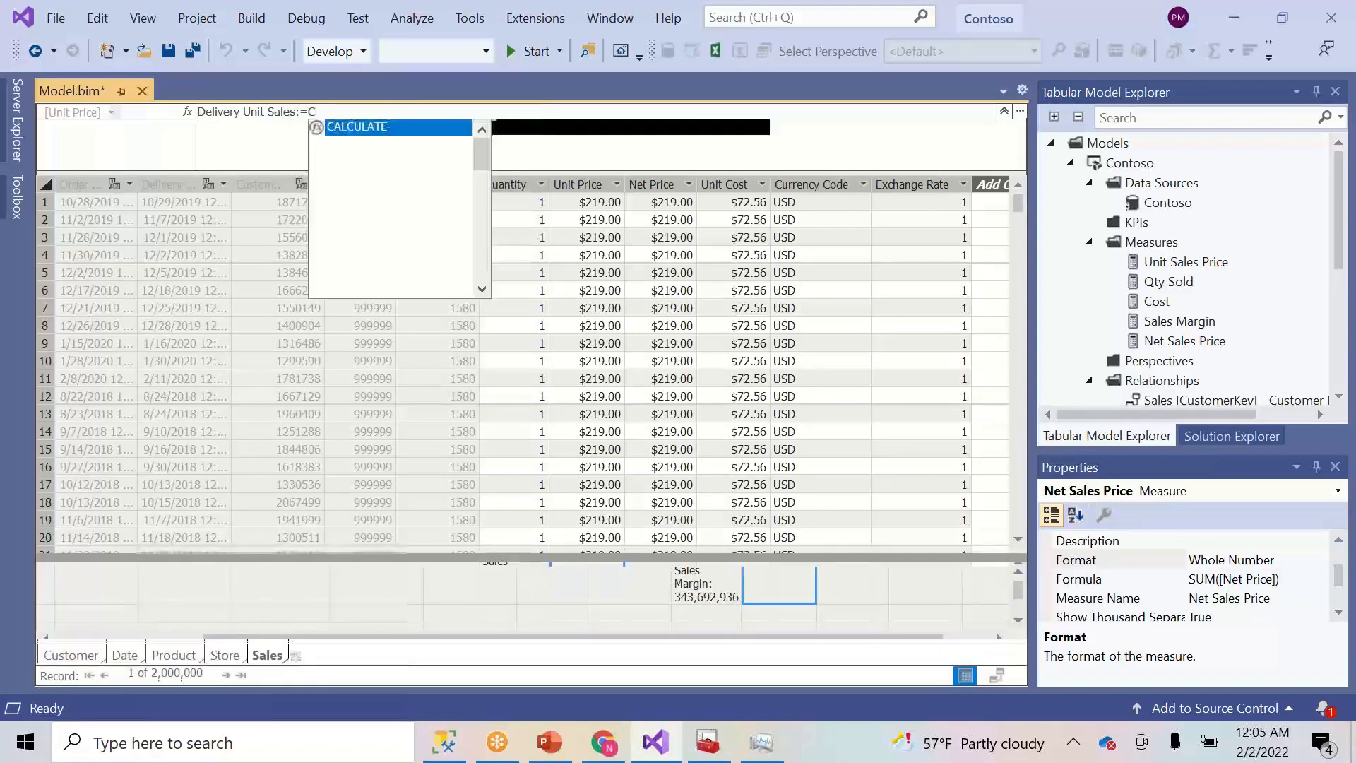
pyautogui.press('Tab')
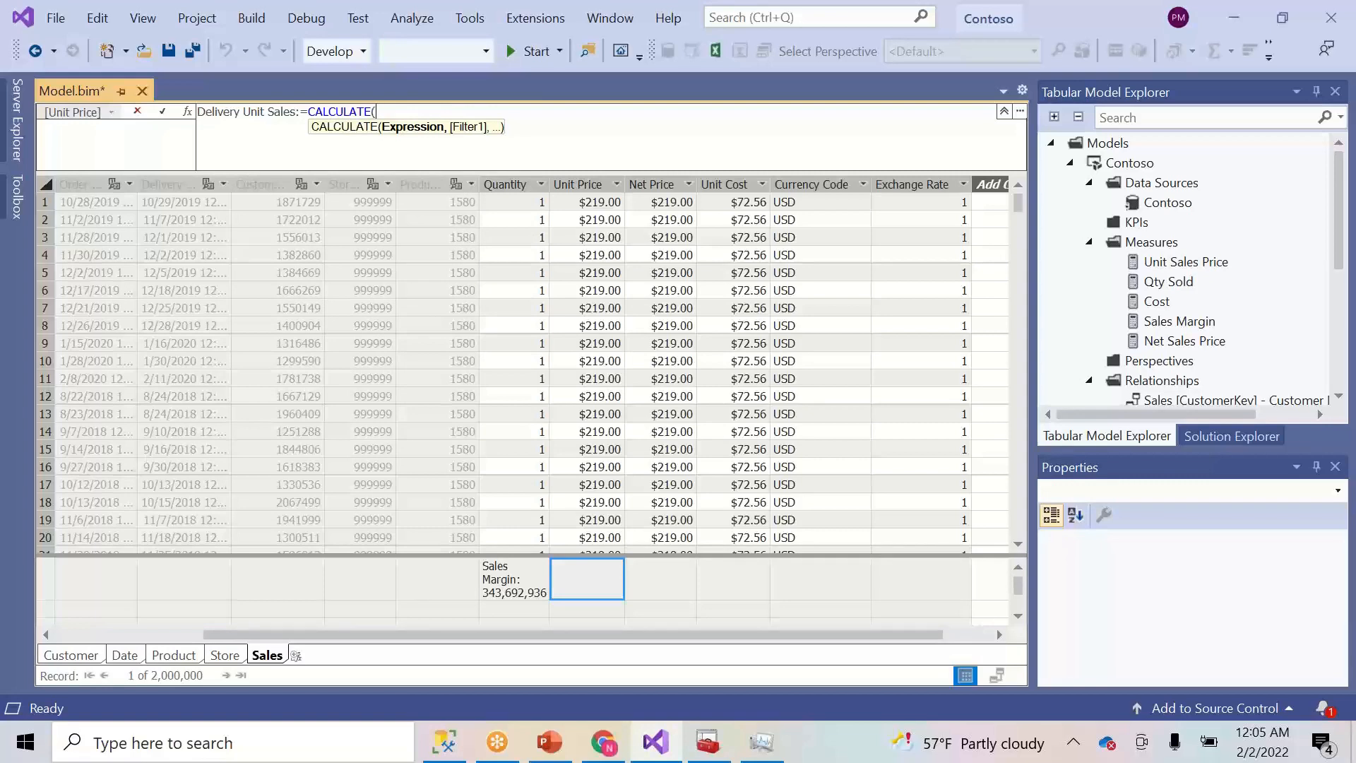
pyautogui.write('SUM(')
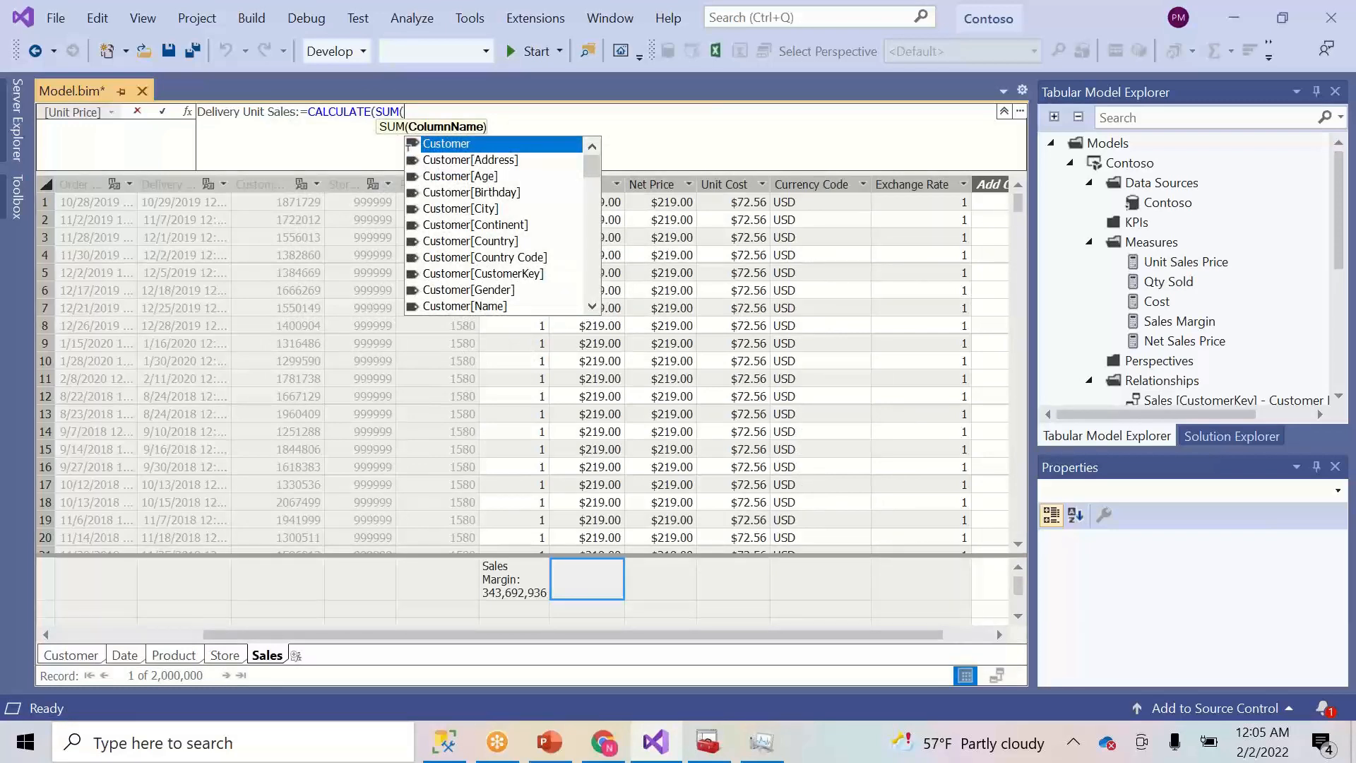
pyautogui.write('uni')
pyautogui.press('Down')
pyautogui.press('Down')
pyautogui.press('Down')
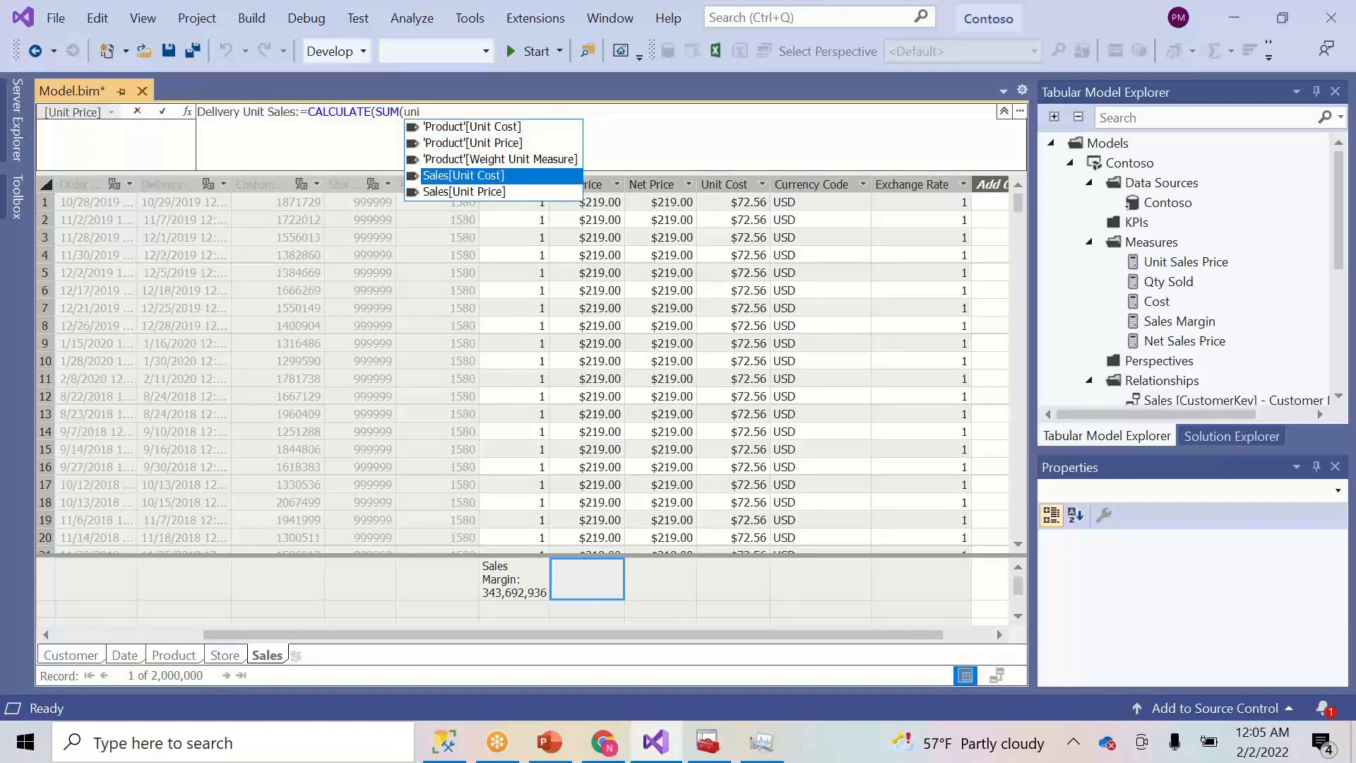
pyautogui.press('Down')
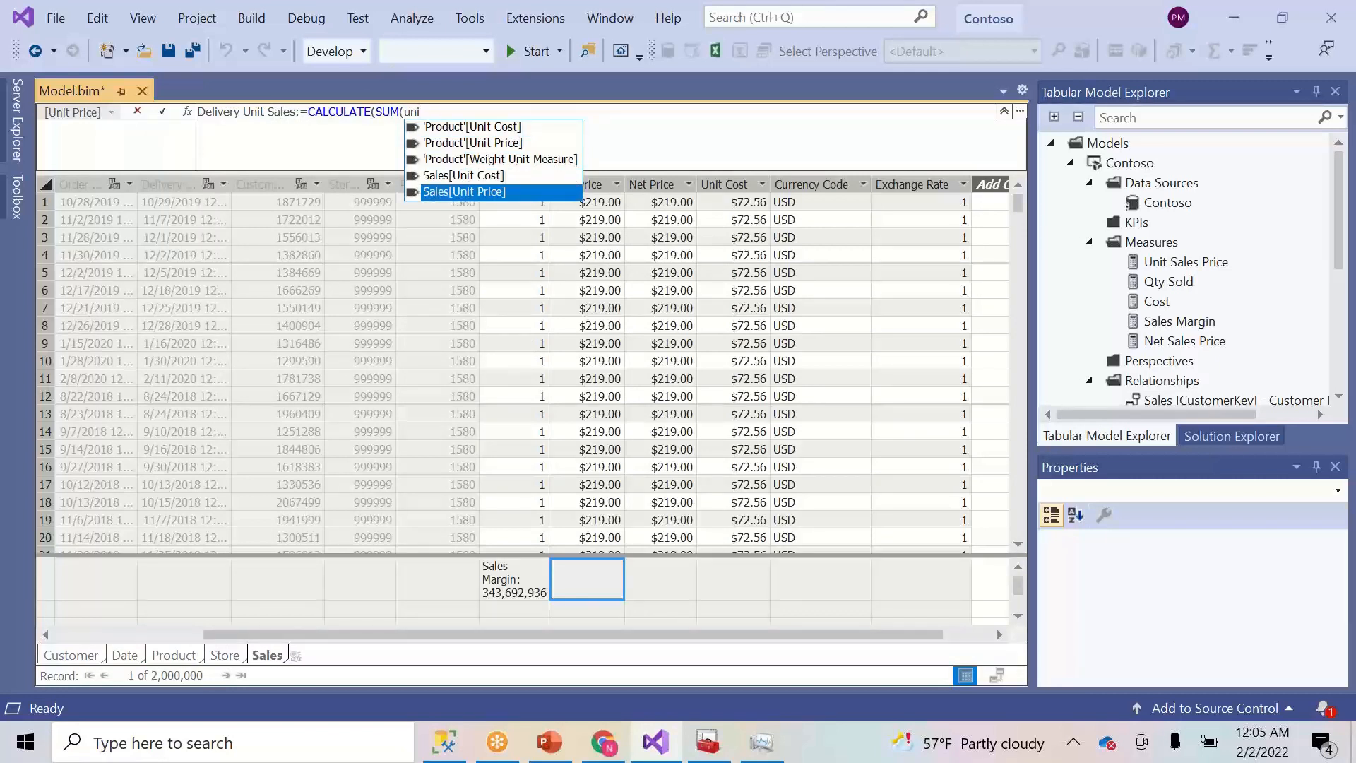
pyautogui.press('Tab')
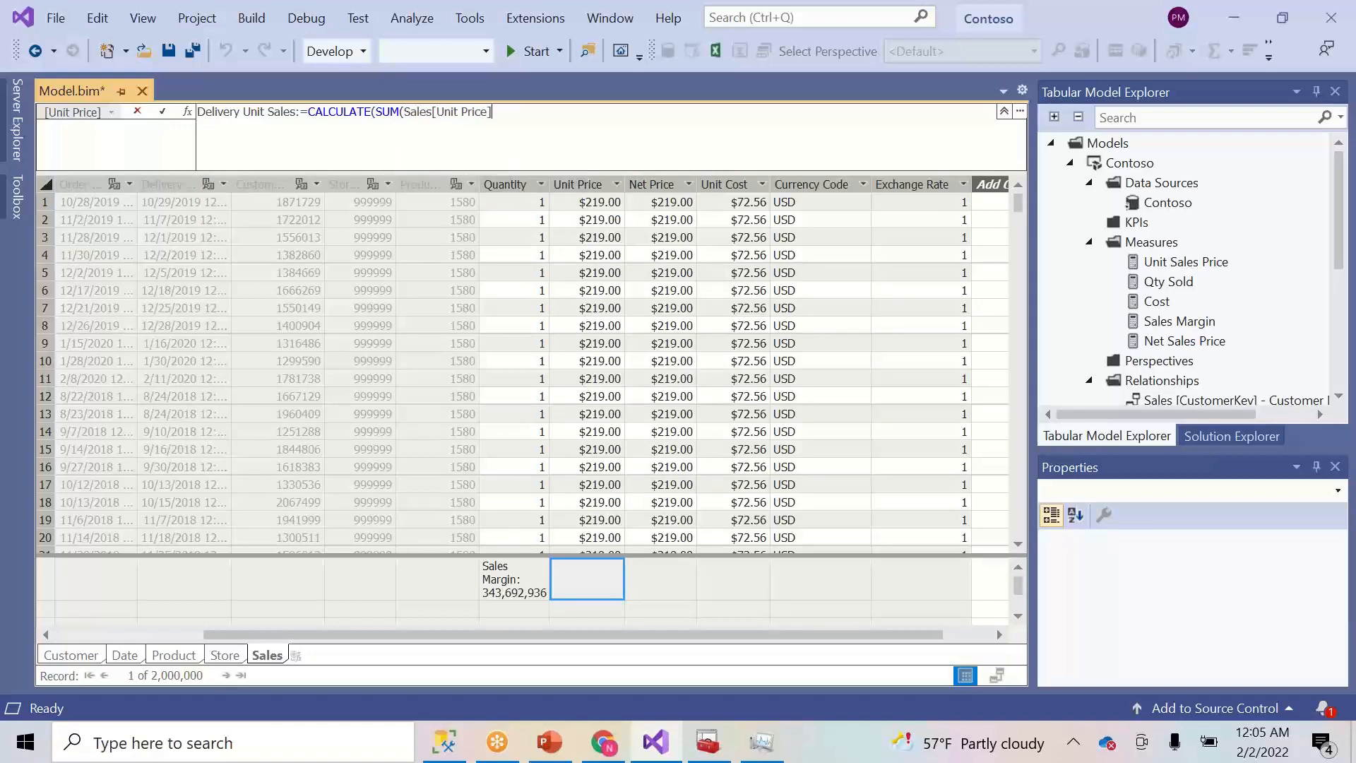
pyautogui.write(')')
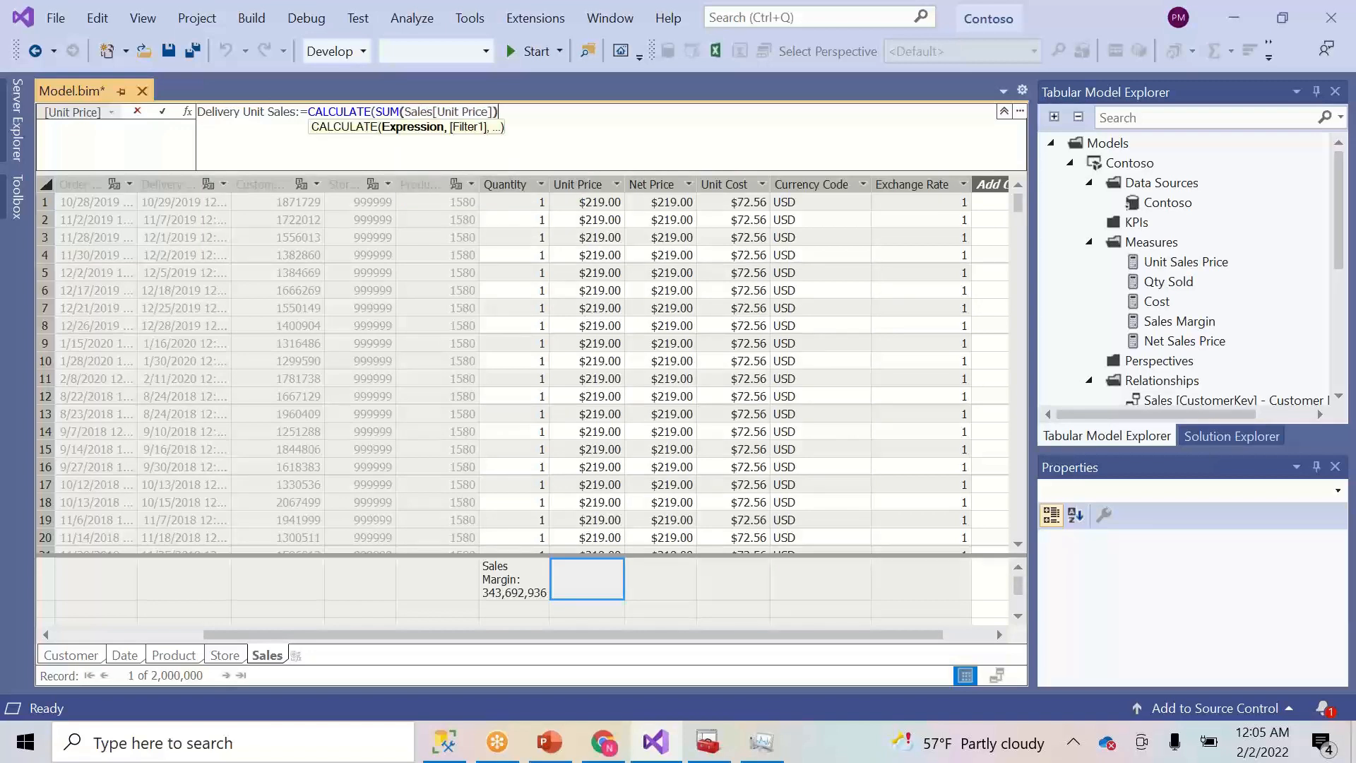
pyautogui.write(',user')
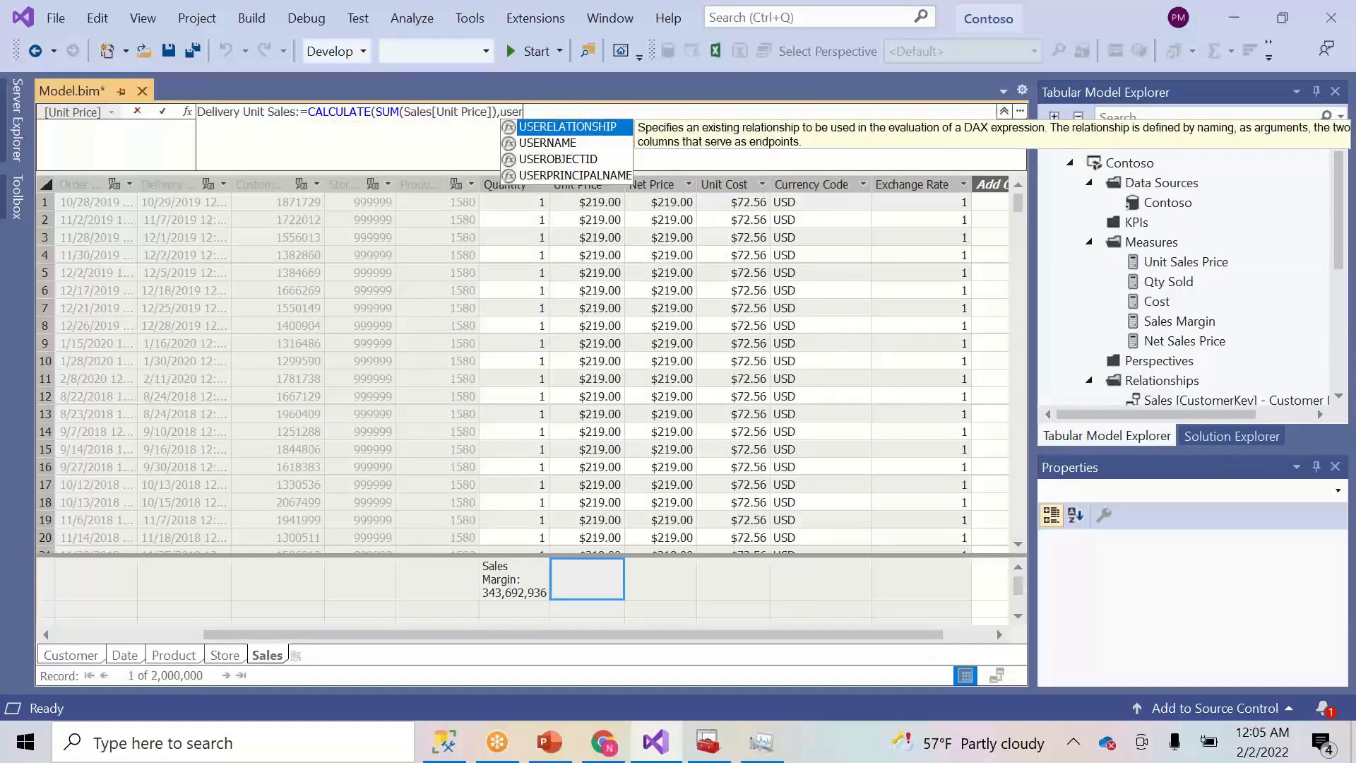
# - Complete the formula with USERELATIONSHIP('Date'[Date],Sales[Delivery Date]) and the closing parentheses
pyautogui.press('Tab')
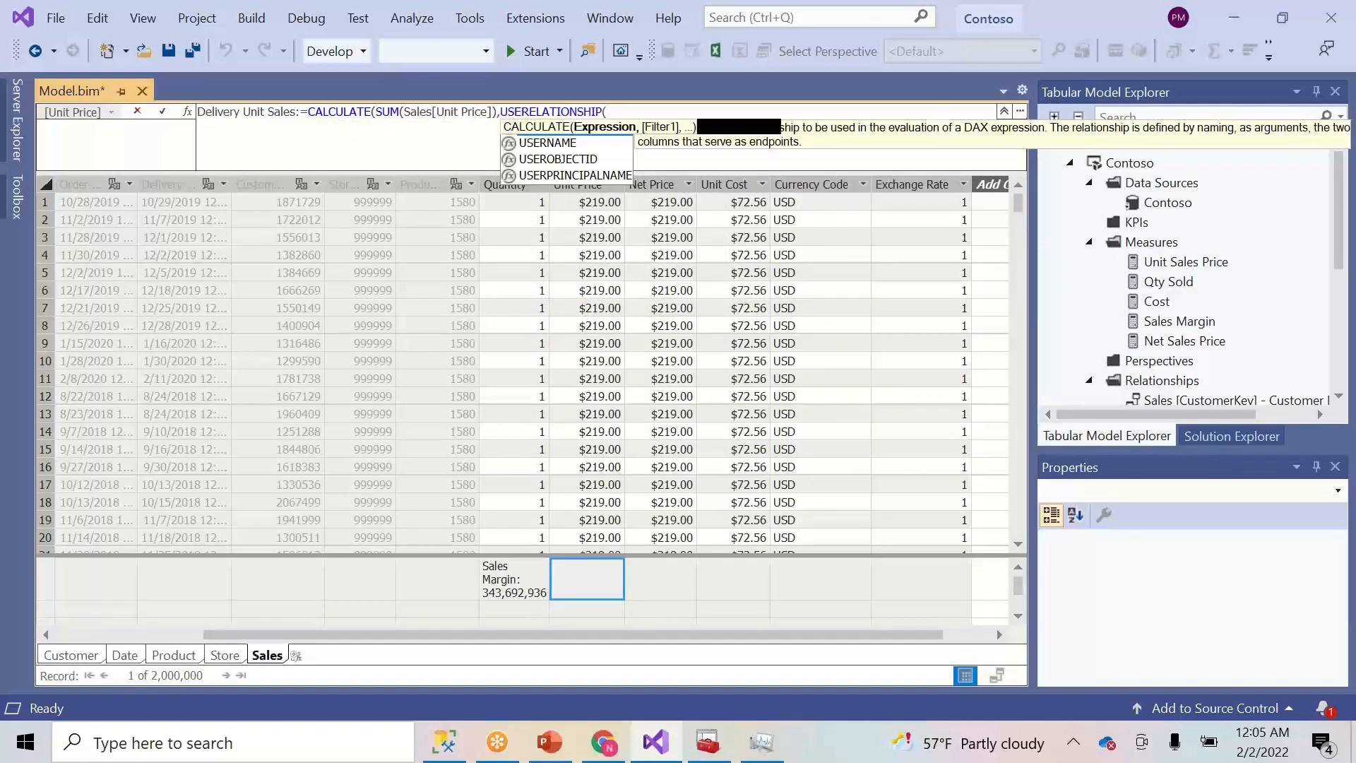
pyautogui.write('(')
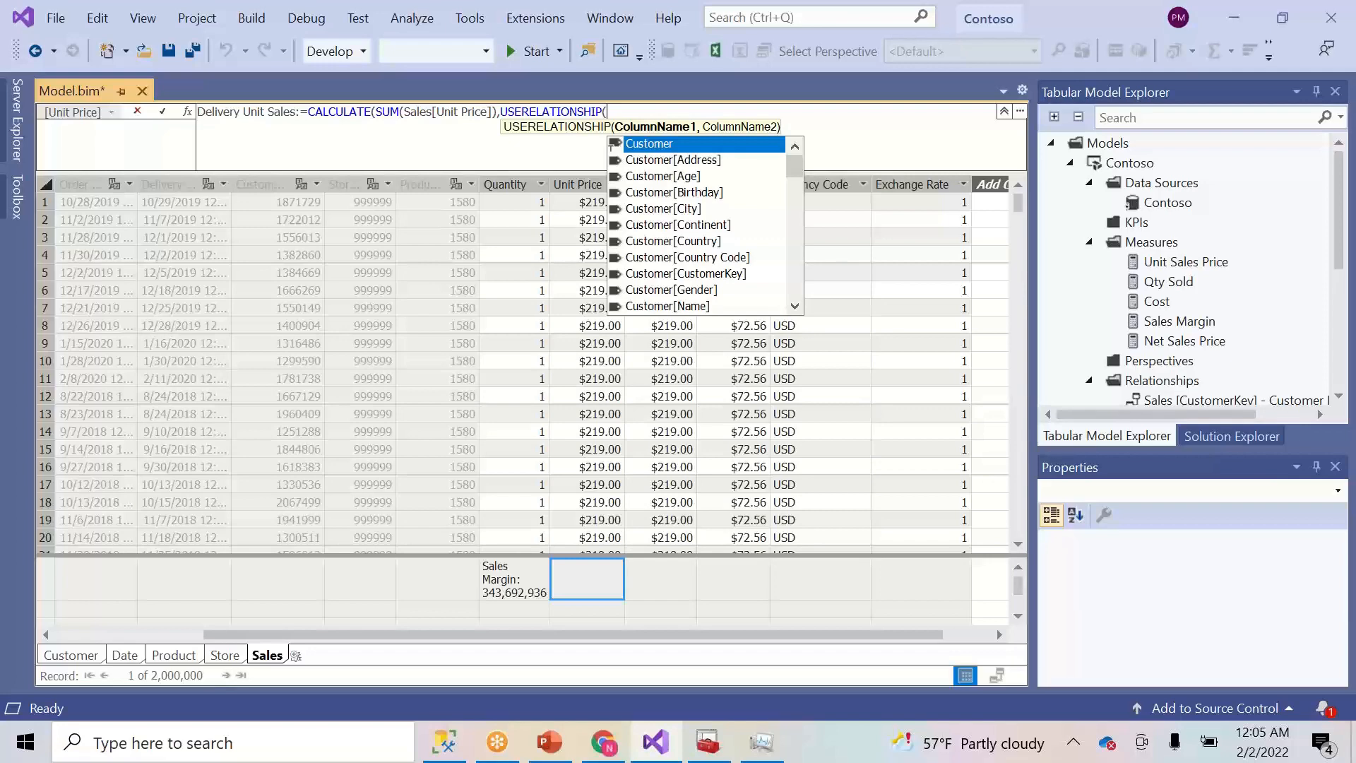
pyautogui.write('dat')
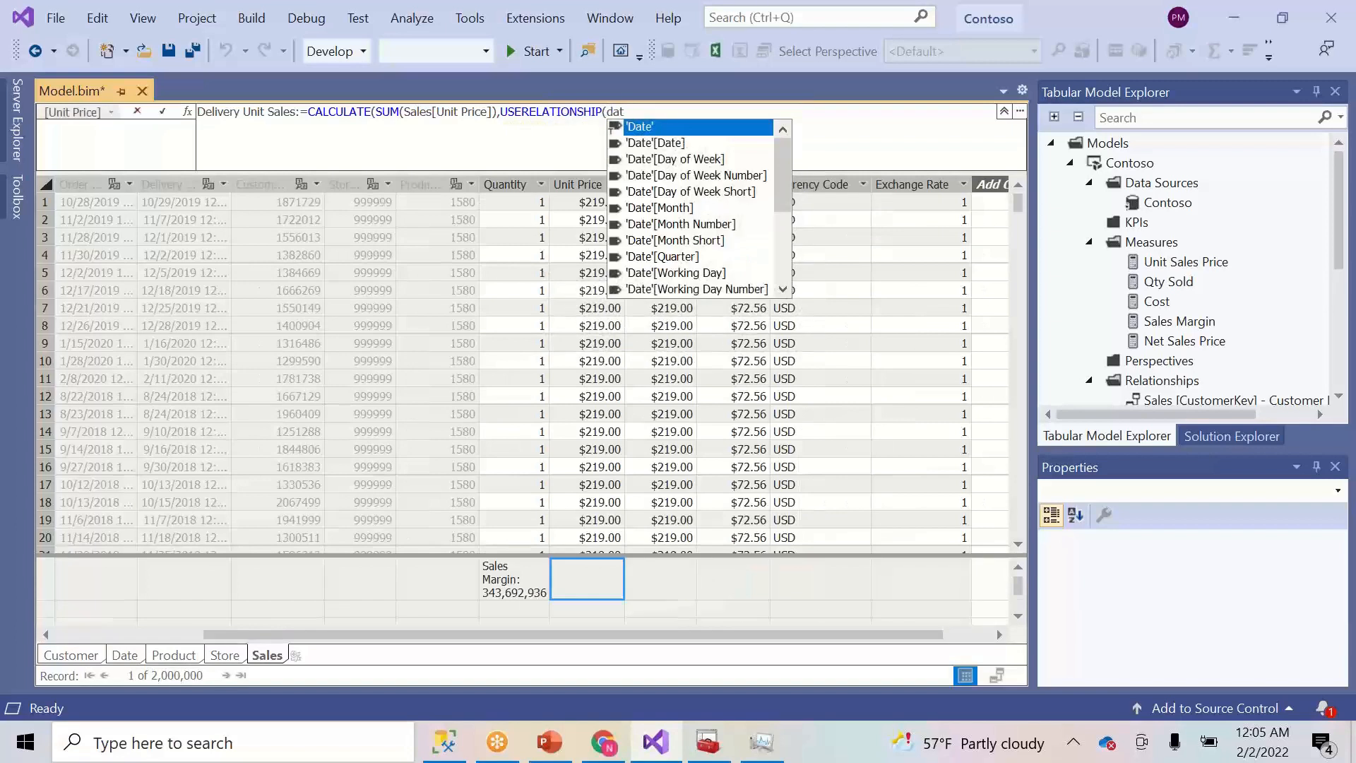
pyautogui.press('Down')
pyautogui.press('Tab')
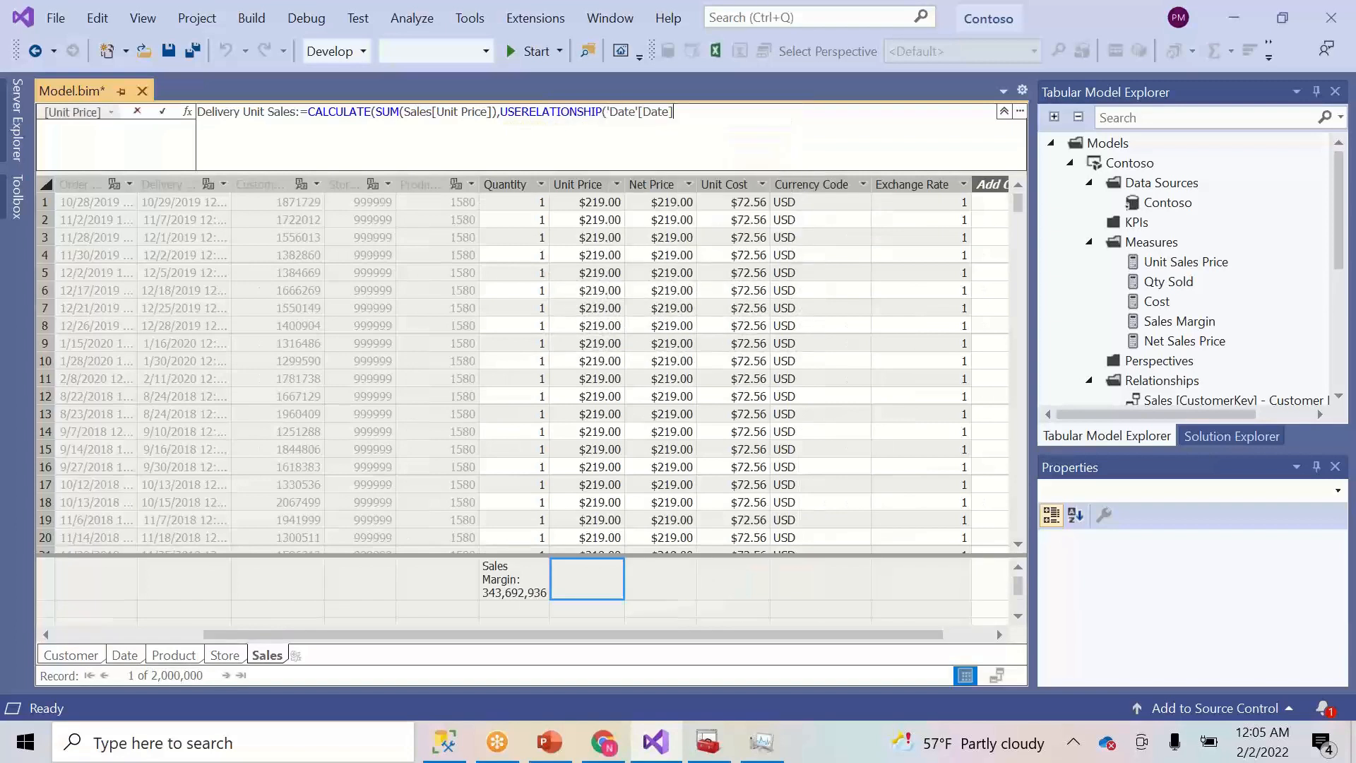
pyautogui.write(',')
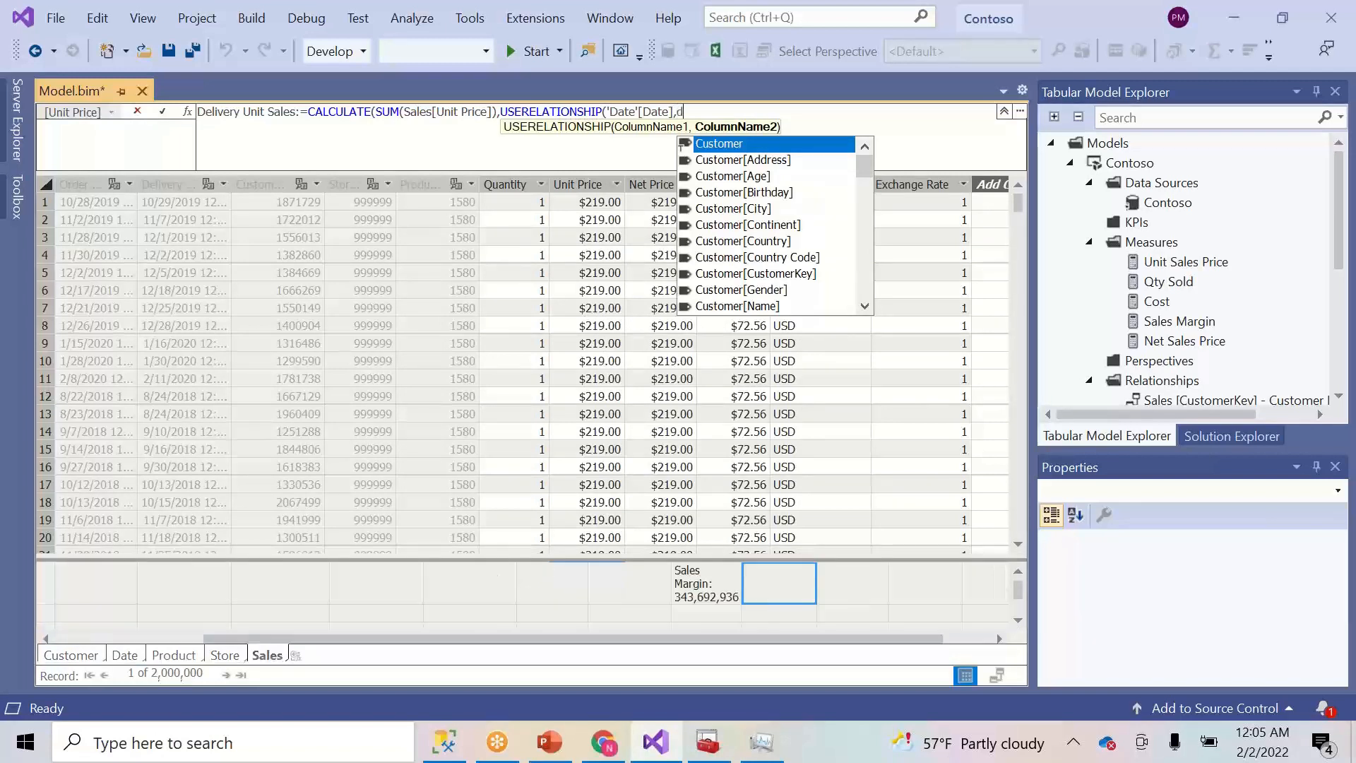
pyautogui.write('Sales[Delivery Date]')
pyautogui.press('Tab')
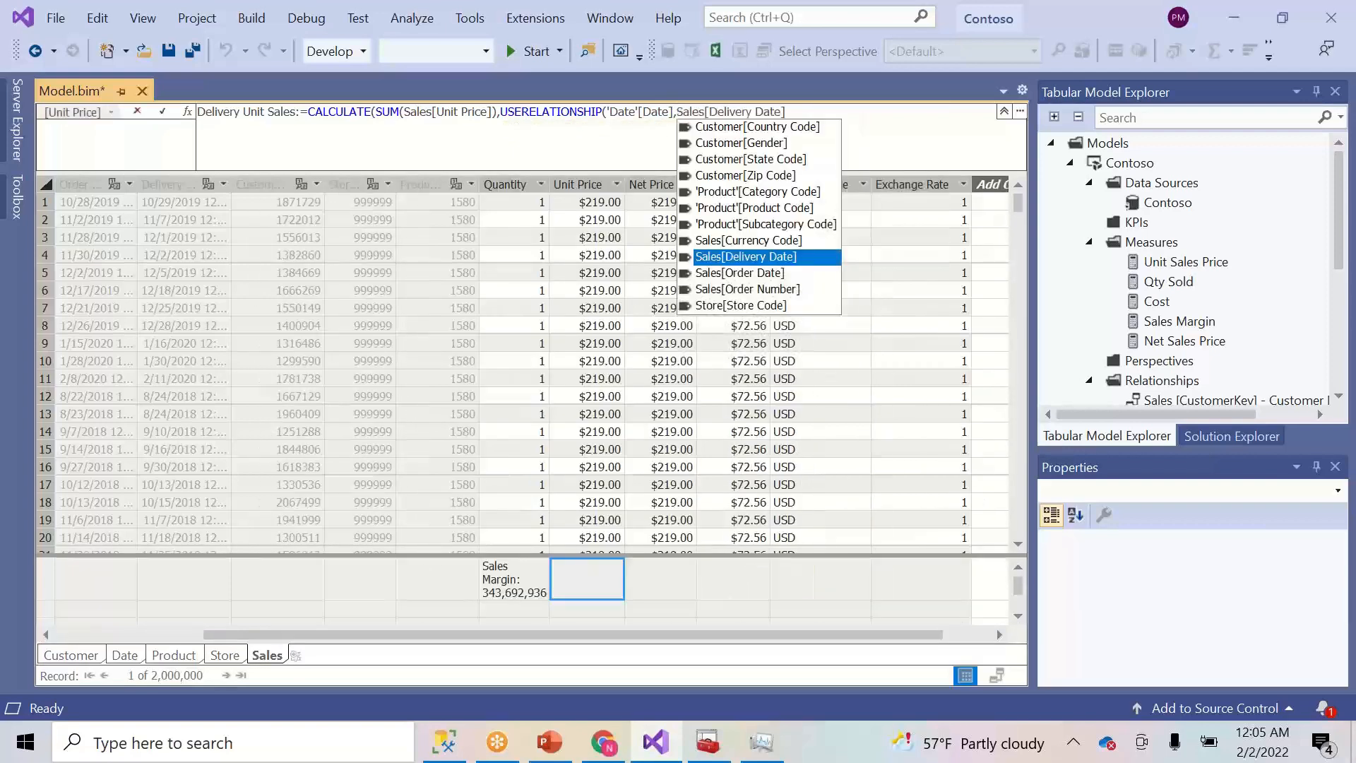
pyautogui.press('Tab')
pyautogui.write('))')
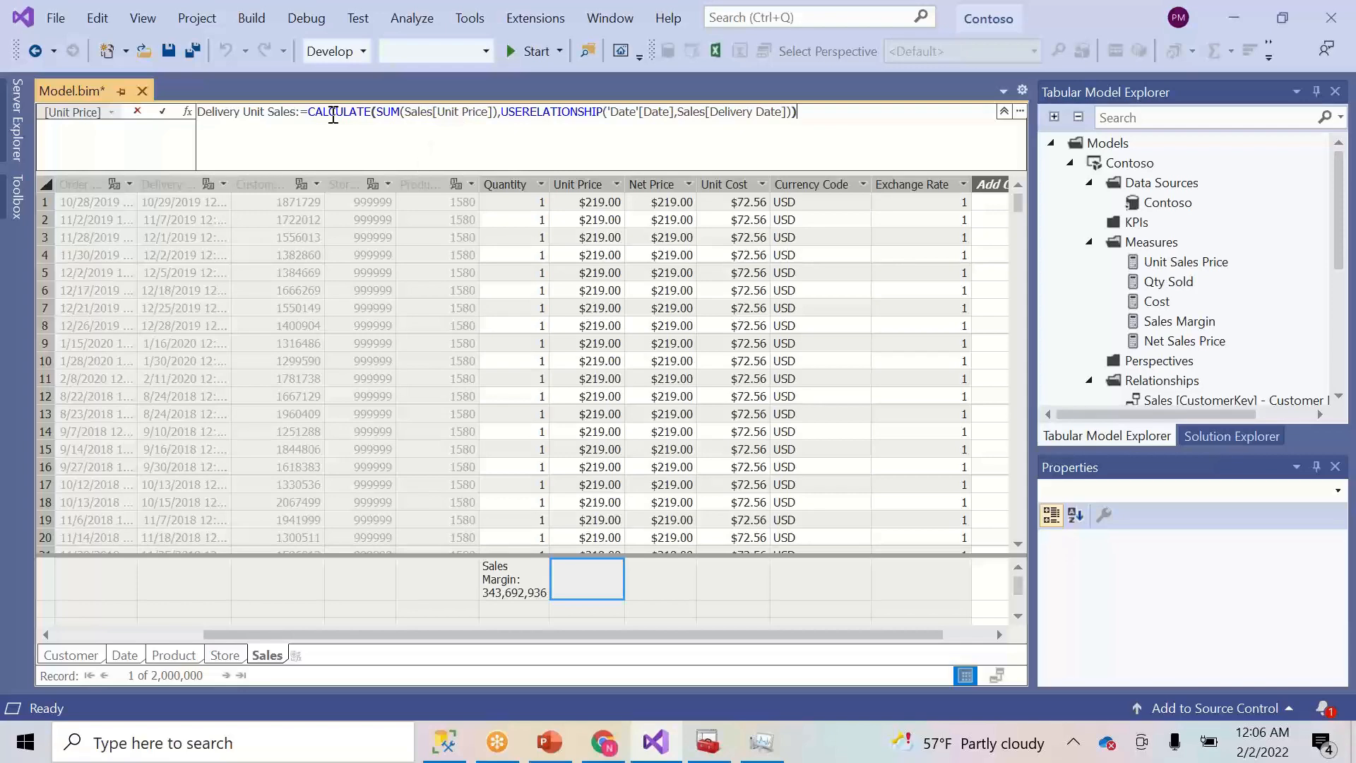
# - Commit Delivery Unit Sales and check its total of 653740749.05 in the measure grid
pyautogui.click(164, 112)
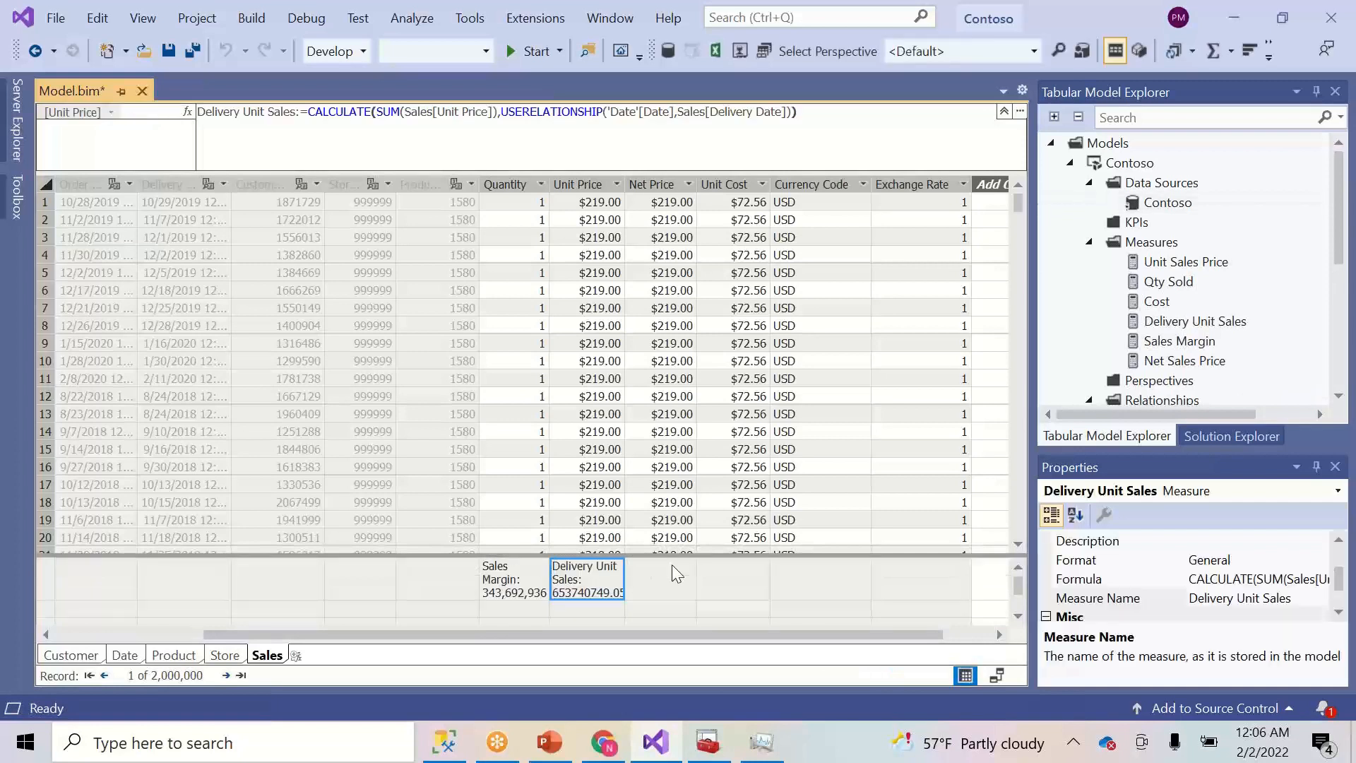
pyautogui.click(1017, 567)
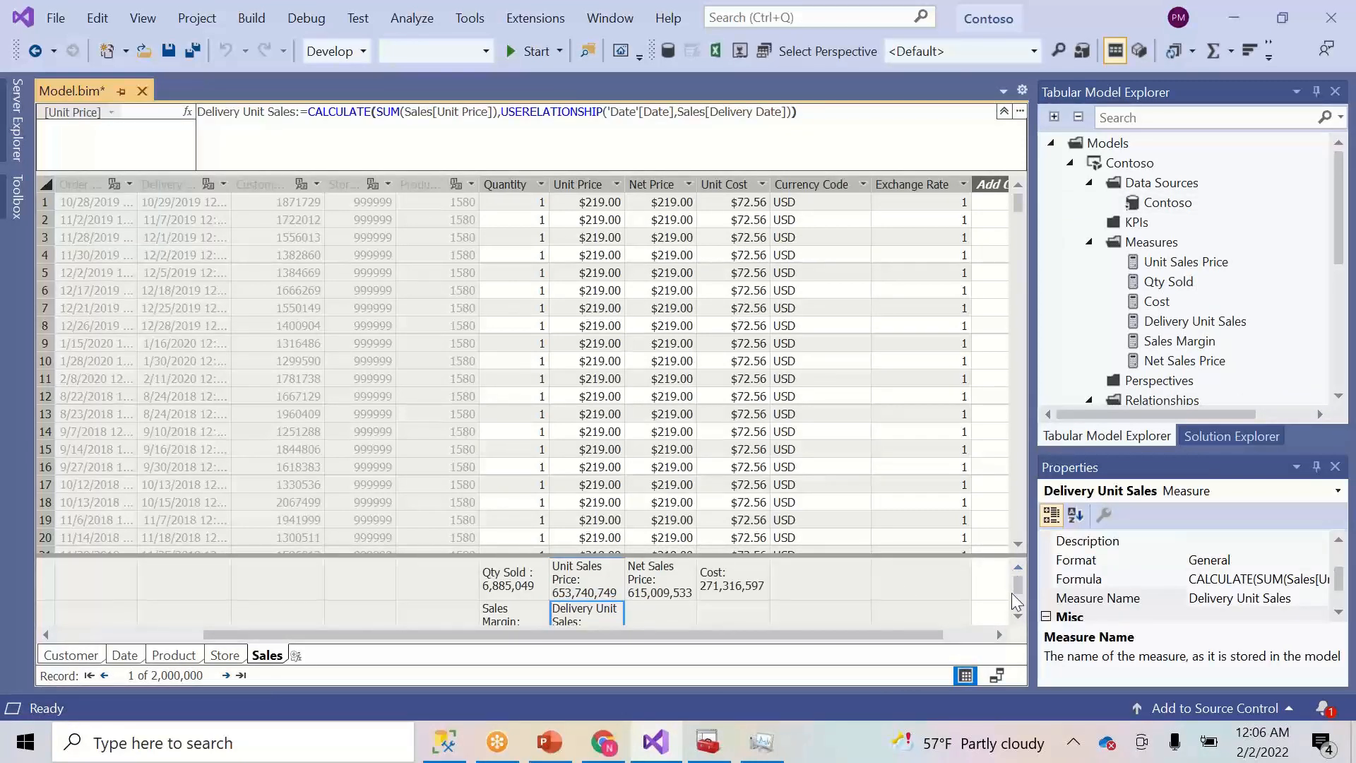
pyautogui.click(1018, 616)
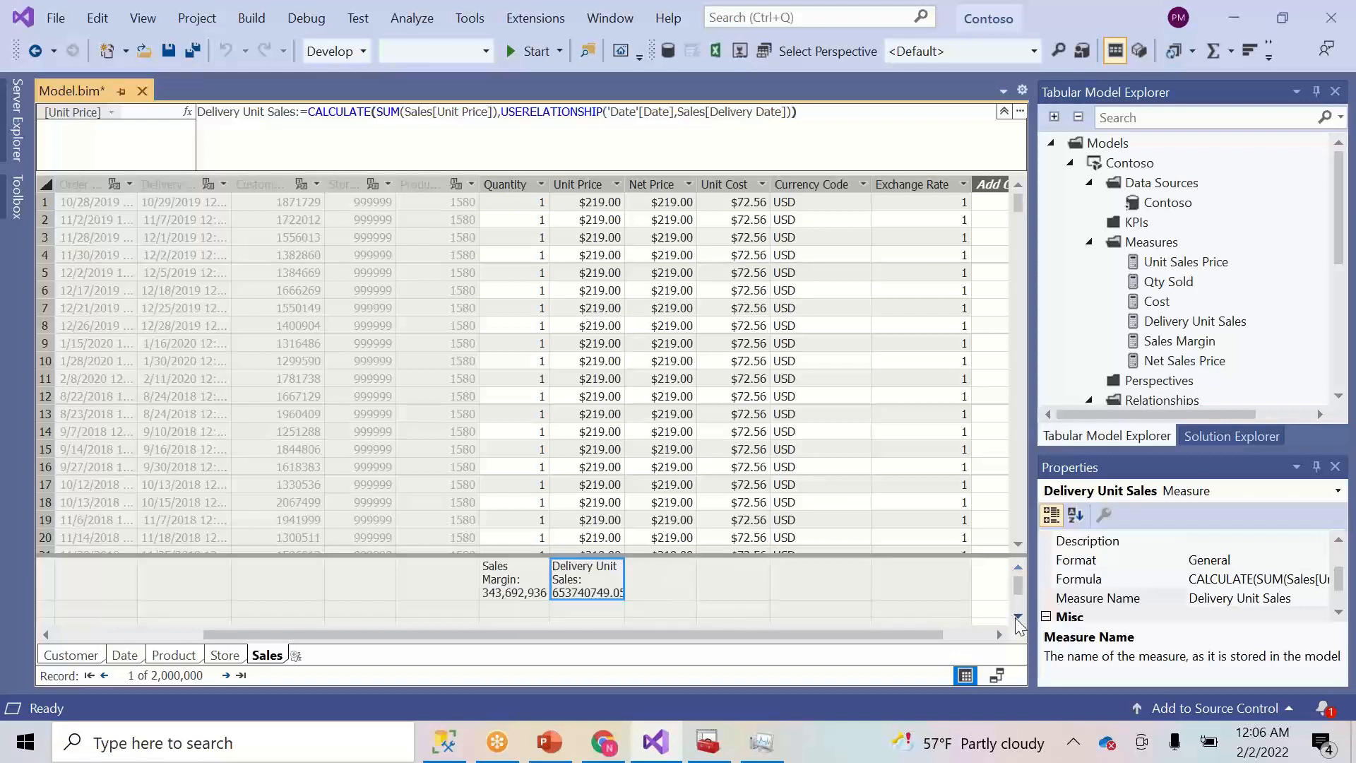
pyautogui.click(1017, 566)
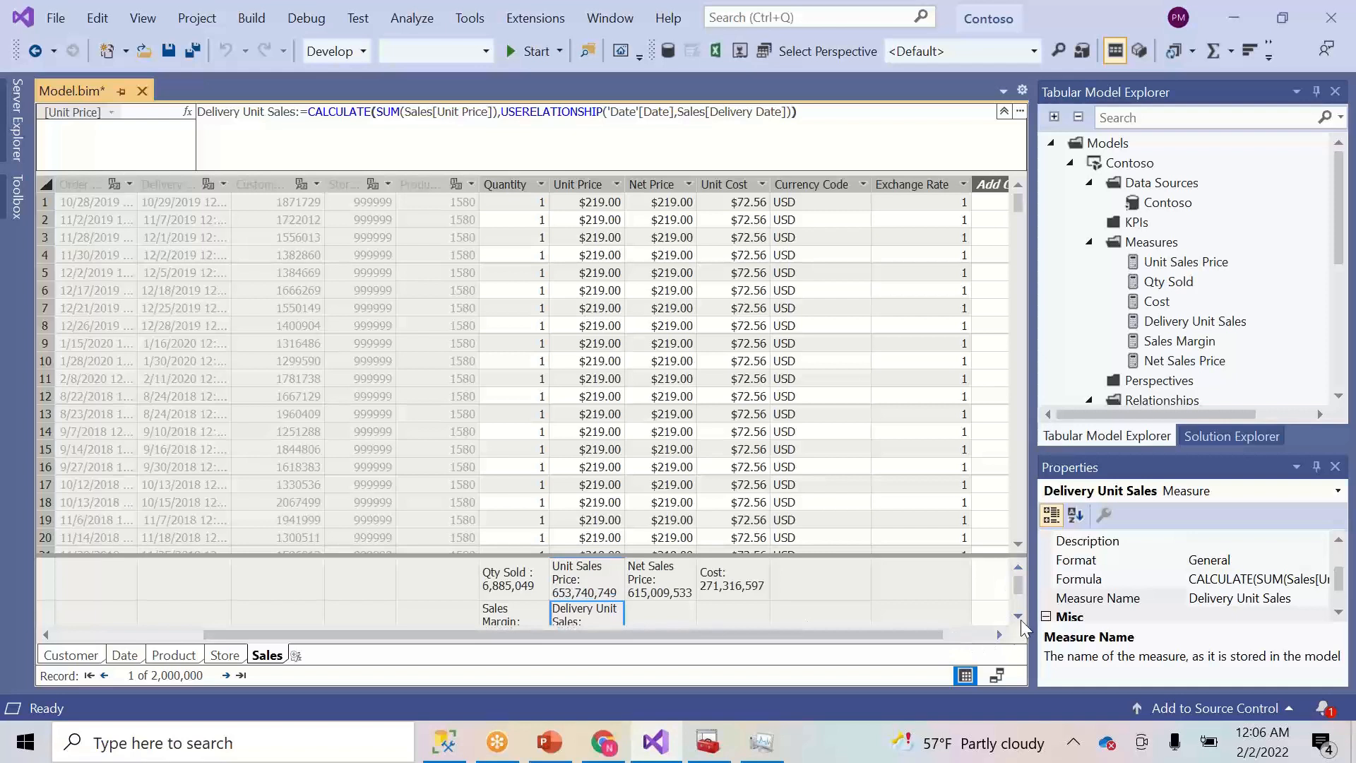
pyautogui.click(1018, 616)
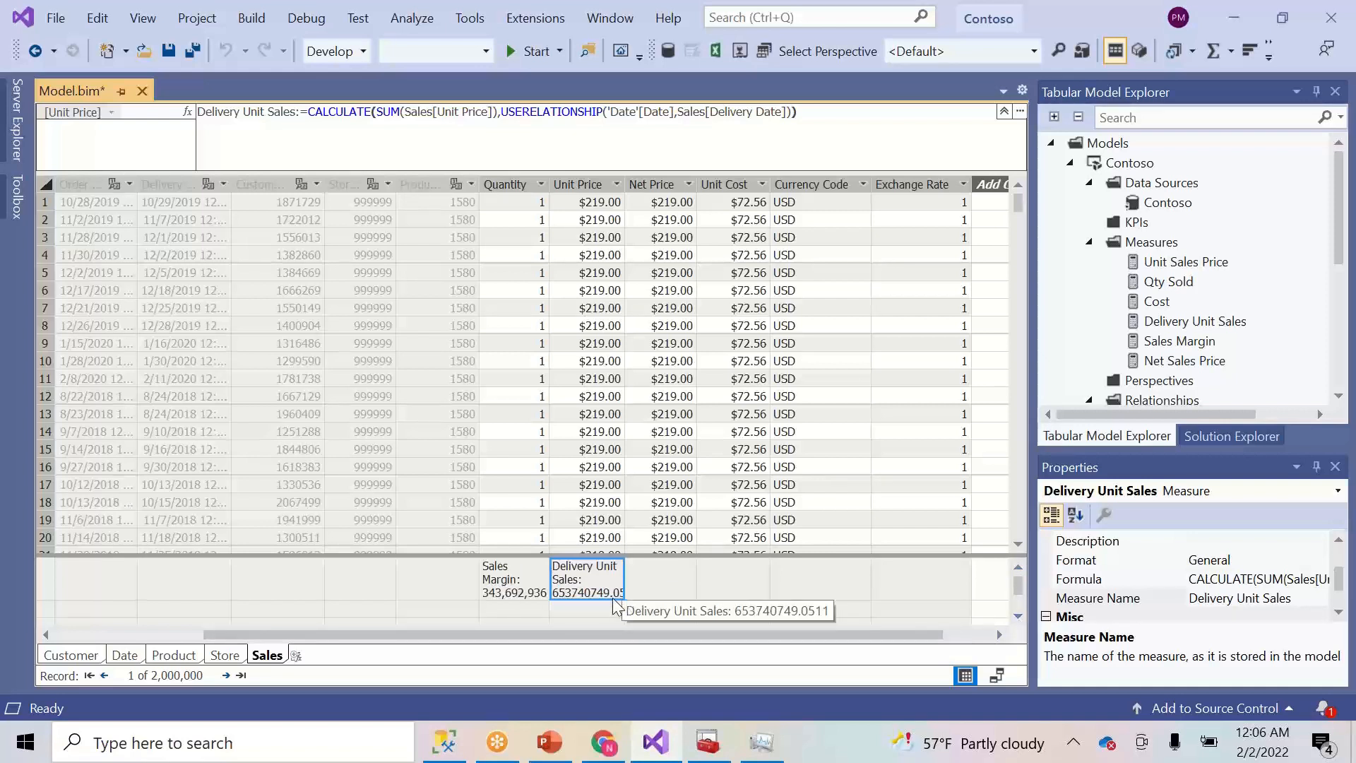
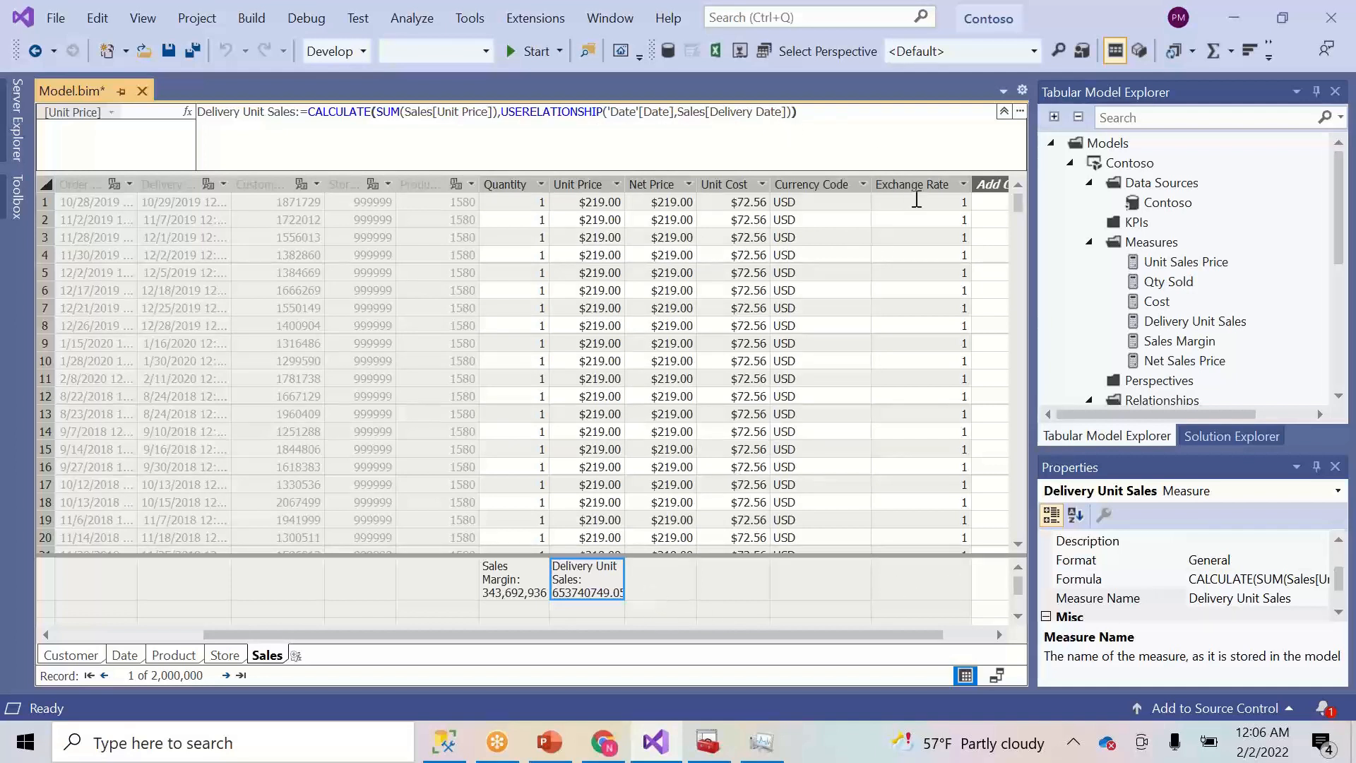
# - Copy the Delivery Unit Sales formula and paste it into a new empty measure cell
pyautogui.moveTo(869, 128); pyautogui.dragTo(173, 136)
pyautogui.hotkey('ctrl', 'c')
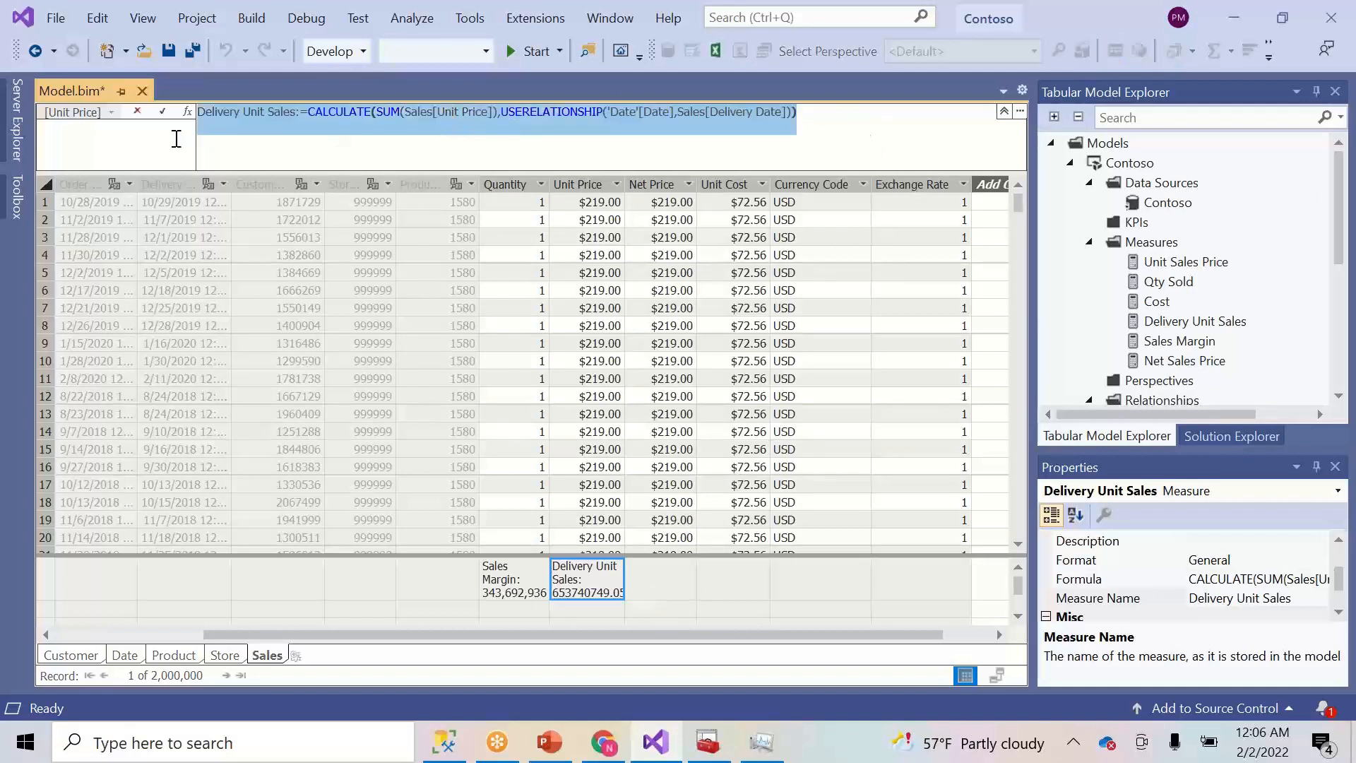
pyautogui.click(671, 587)
pyautogui.click(375, 111)
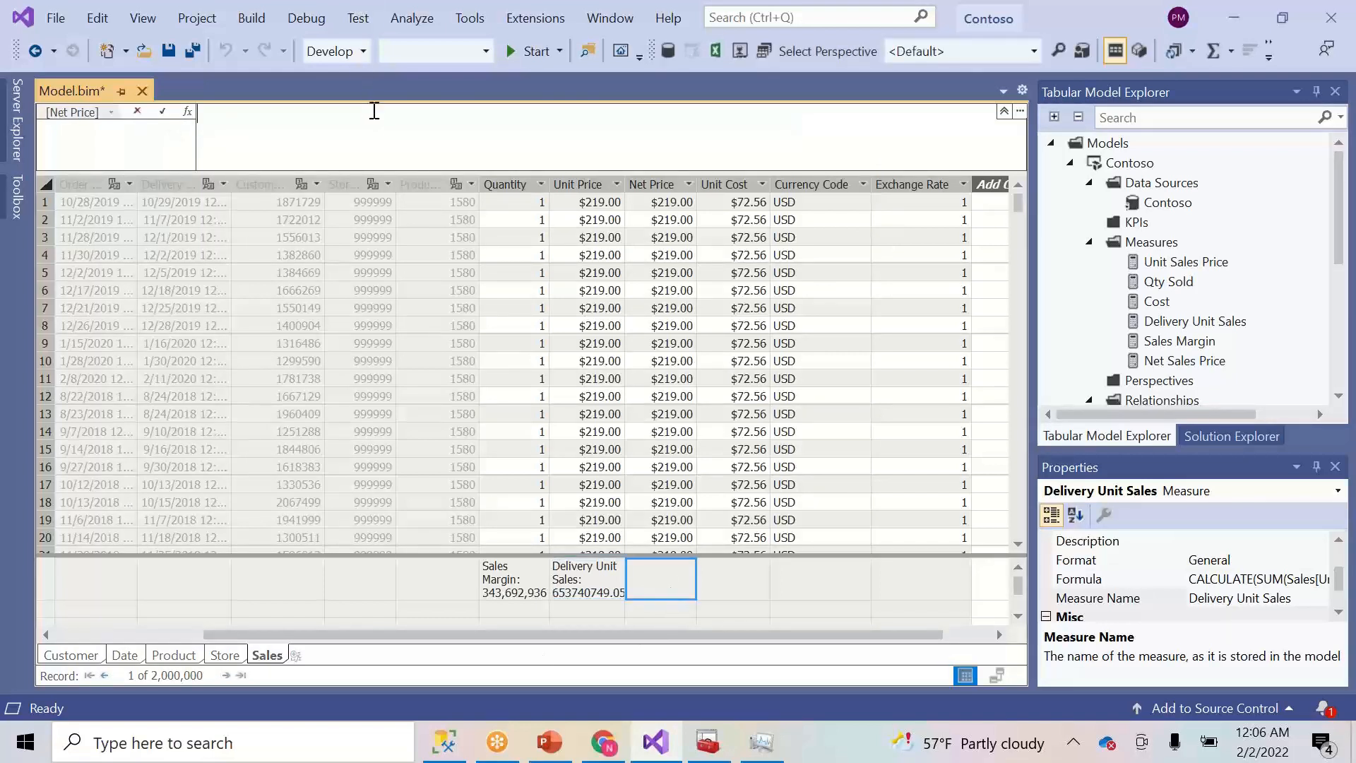
pyautogui.hotkey('ctrl', 'v')
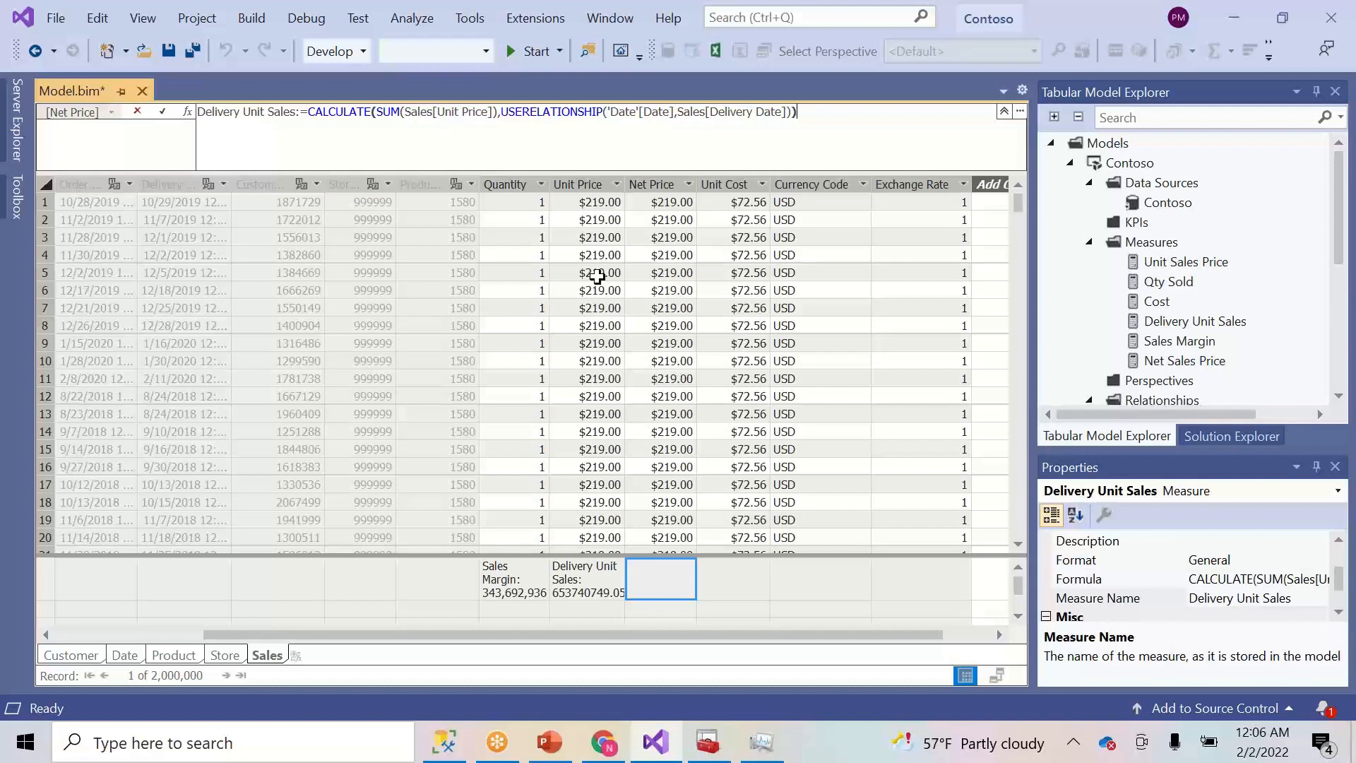
# - Change the summed column from Sales[Unit Price] to Sales[Net Price]
pyautogui.click(437, 113)
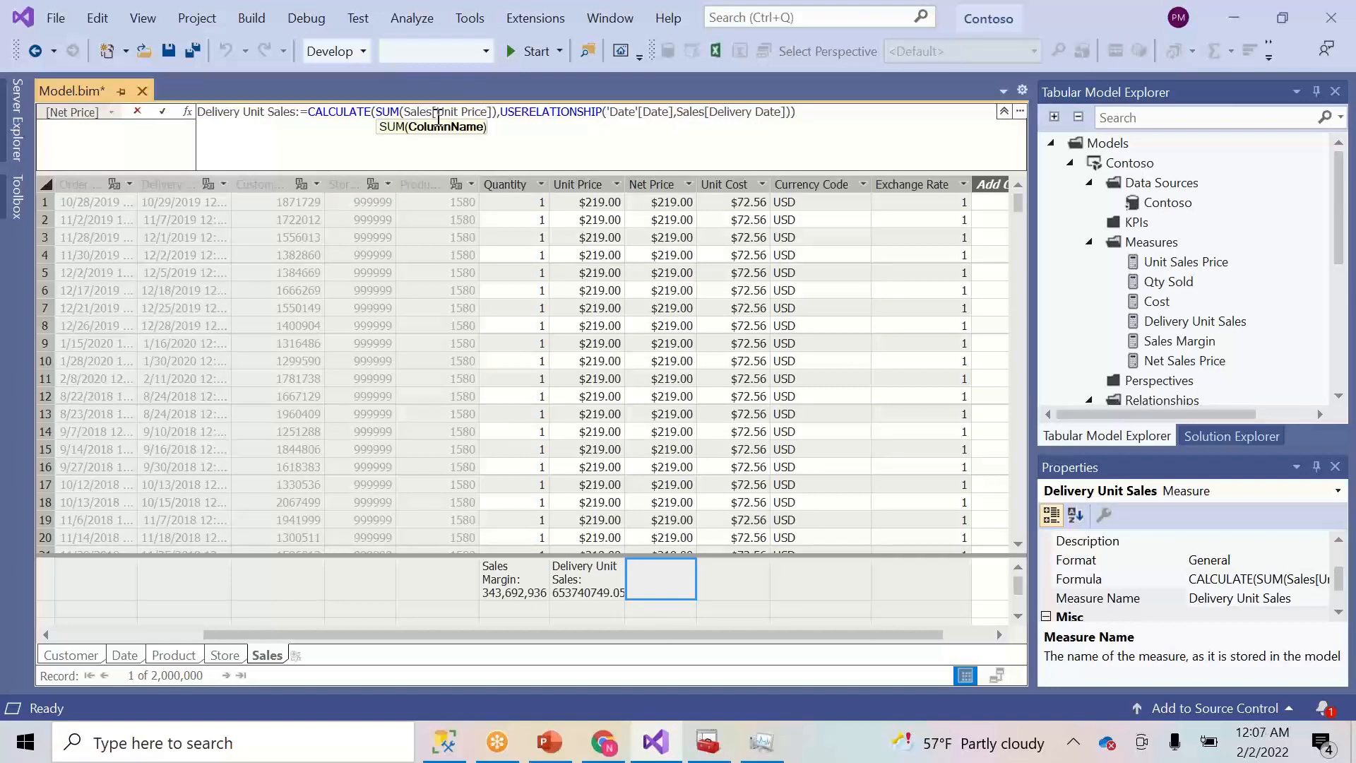
pyautogui.write('Net')
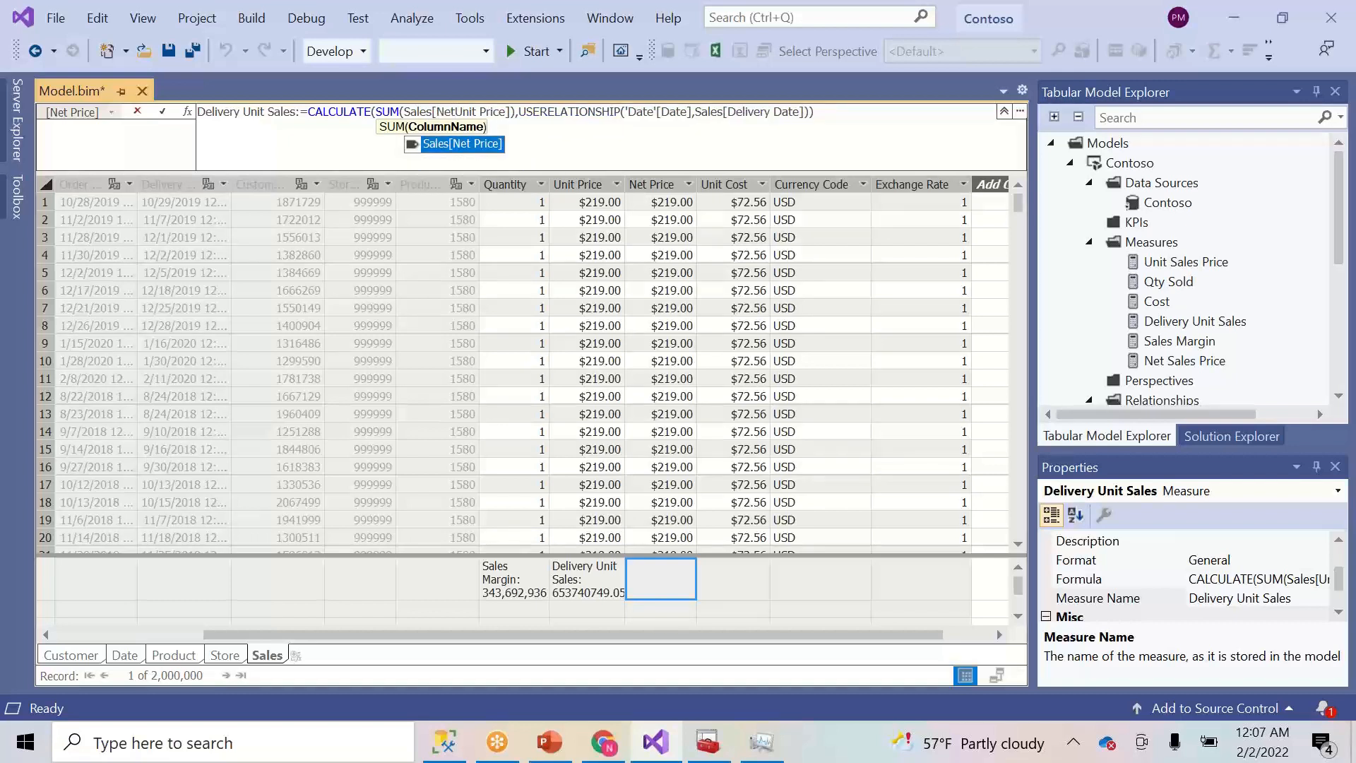
pyautogui.press('Delete')
pyautogui.press('Delete')
pyautogui.press('Delete')
pyautogui.press('Delete')
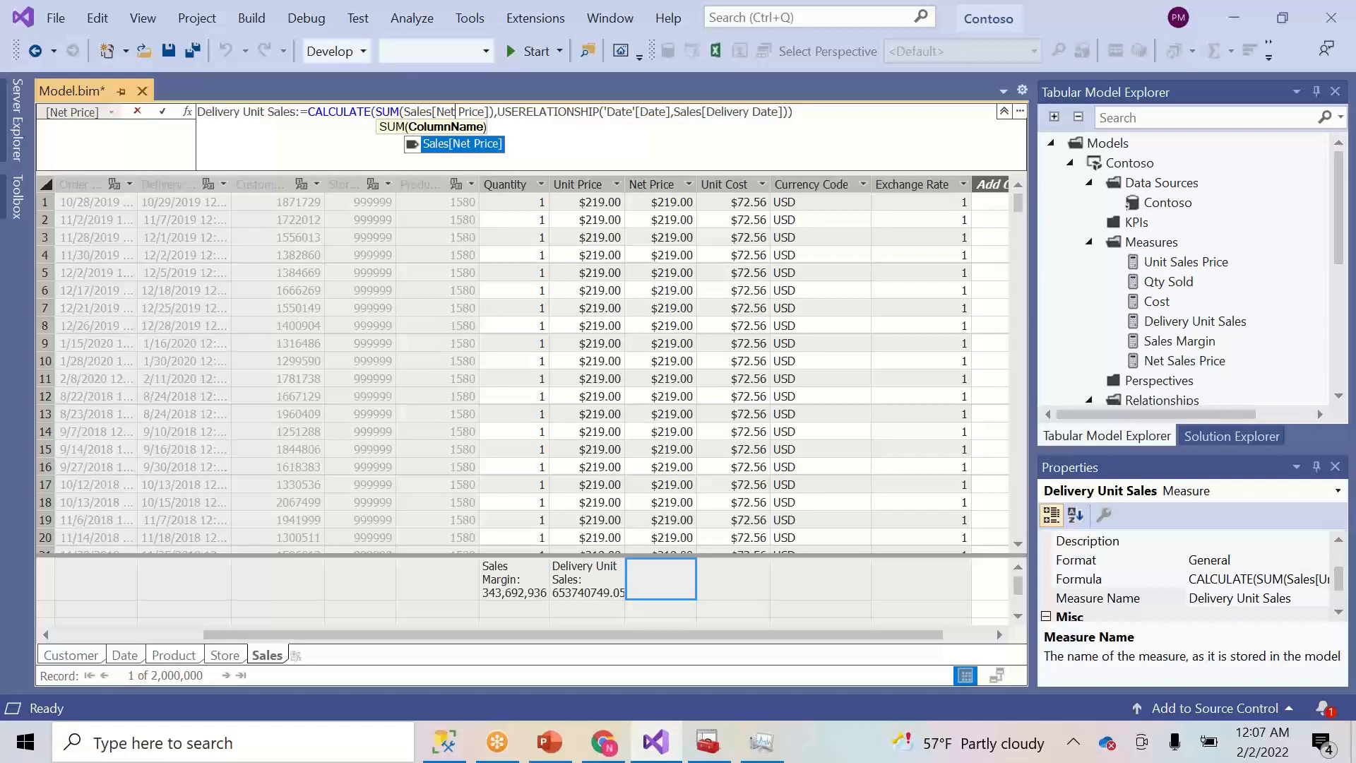
pyautogui.click(621, 133)
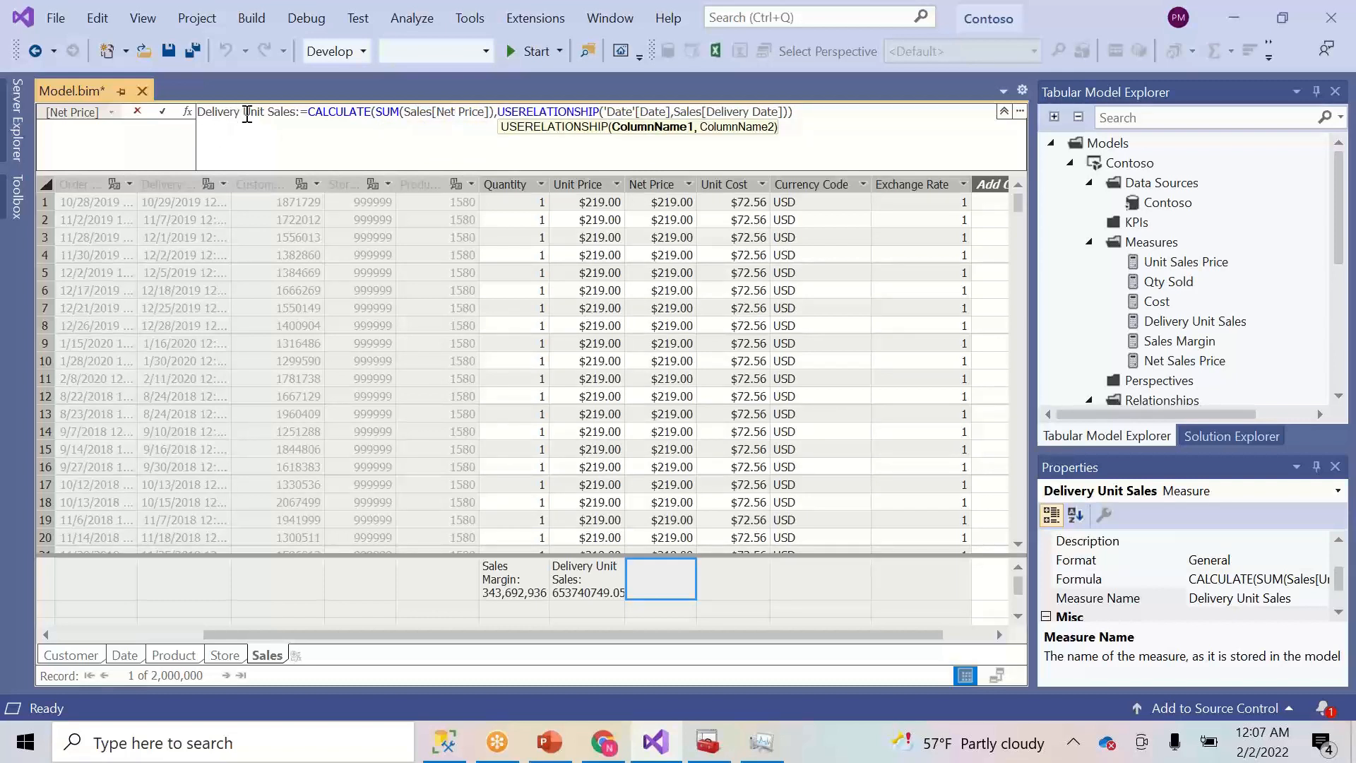
# - Rename the measure to Delivery Net Price and commit it
pyautogui.moveTo(243, 113); pyautogui.dragTo(296, 113)
pyautogui.write('Net ')
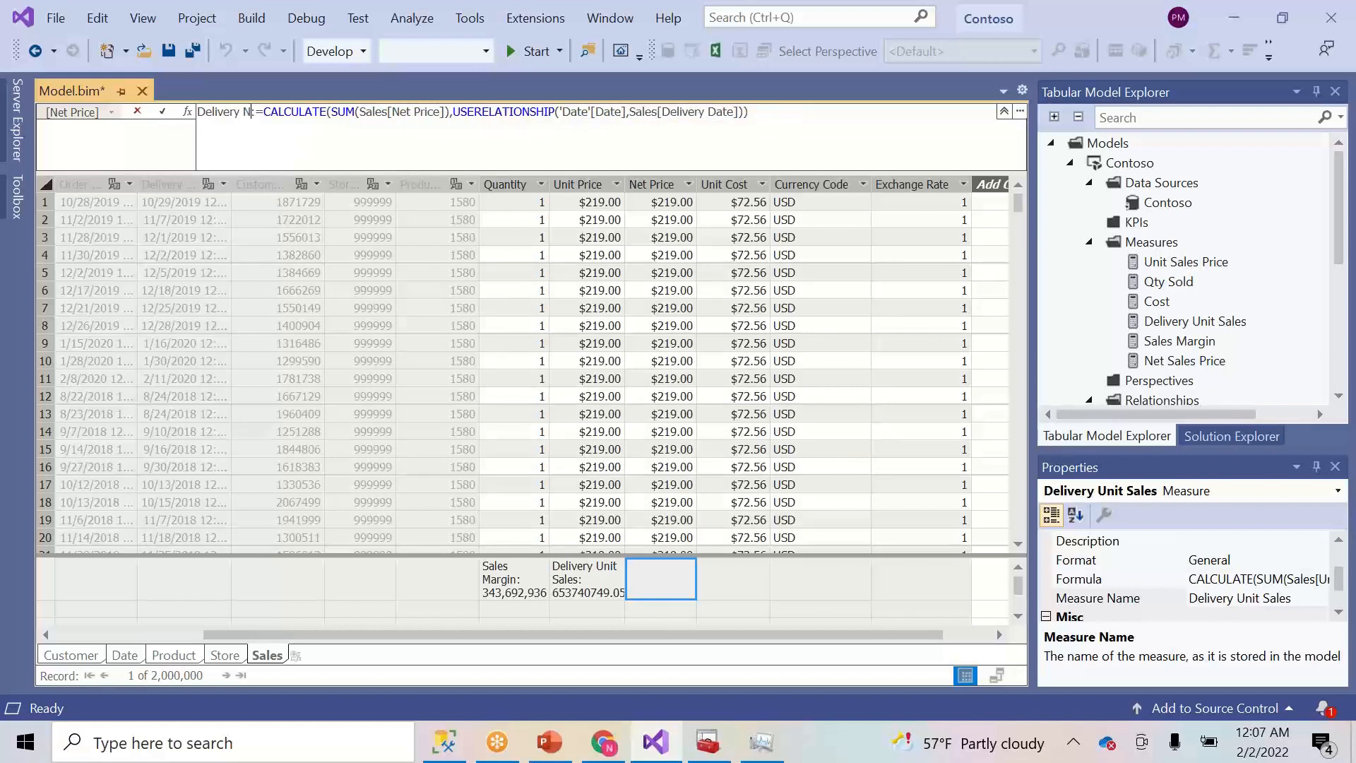
pyautogui.write('Price')
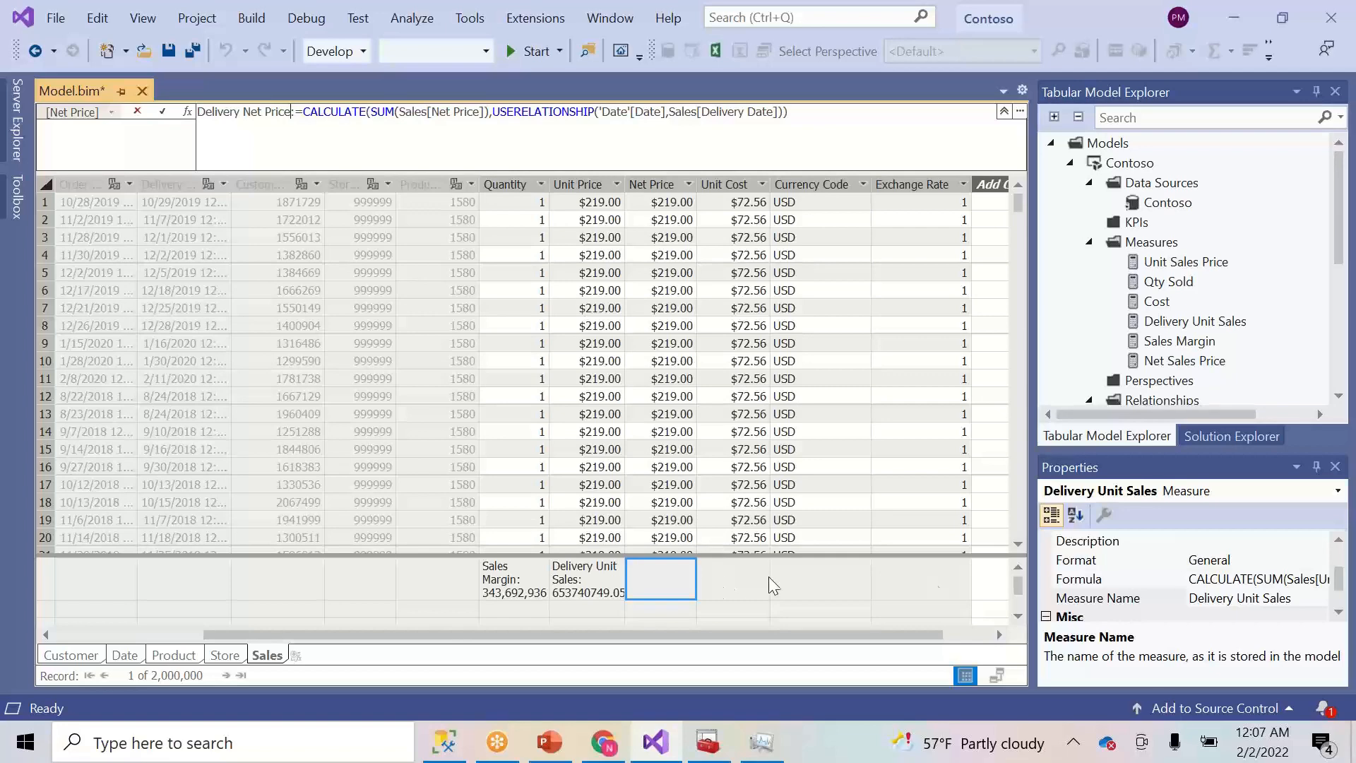
pyautogui.click(1018, 567)
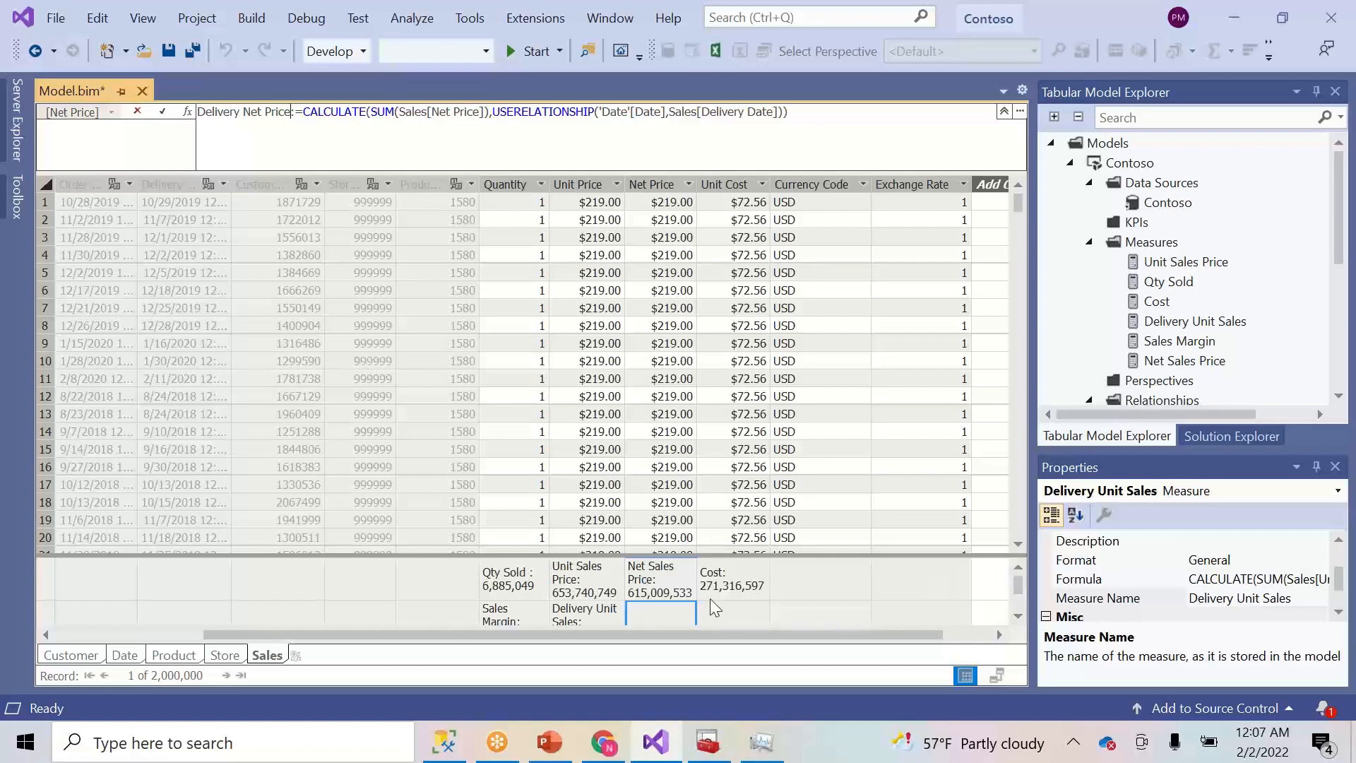
pyautogui.press('Return')
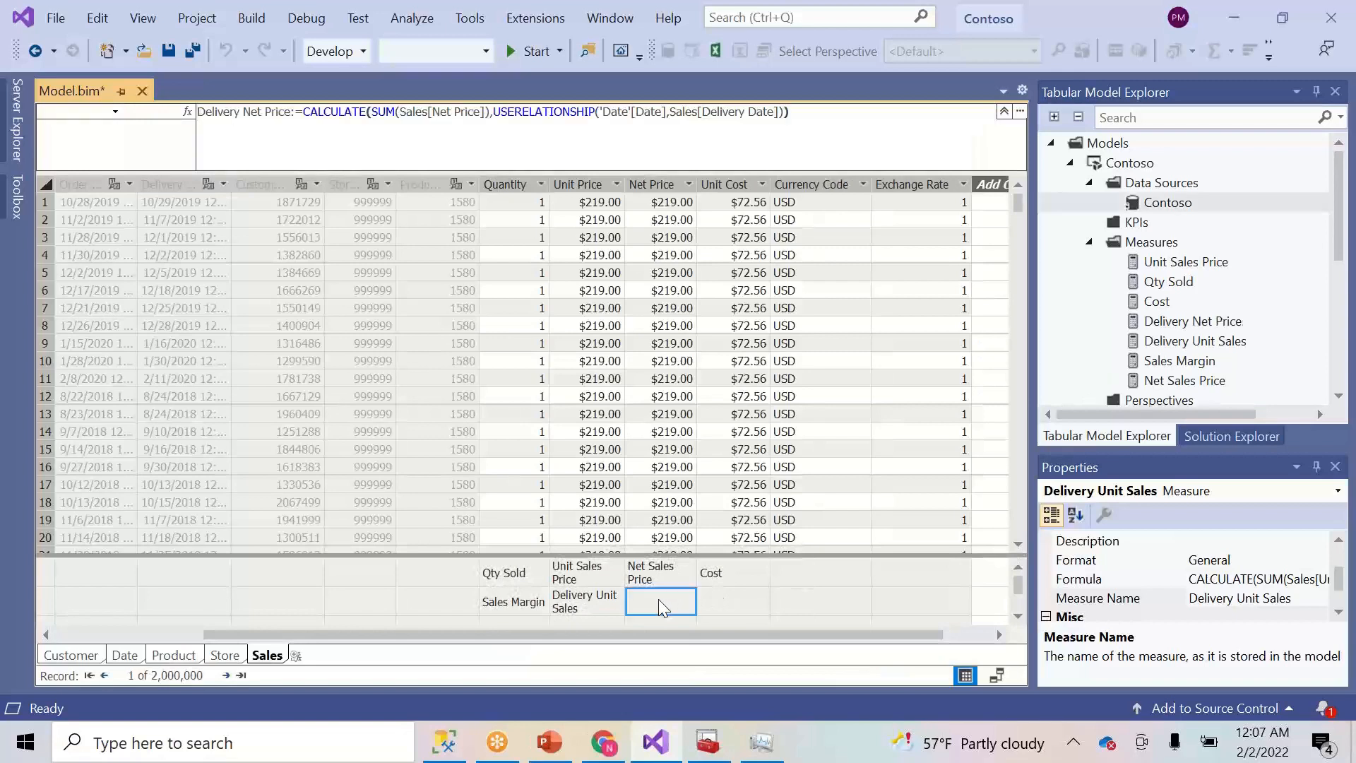
# - Format Delivery Net Price as Whole Number with Show Thousand Separator set to True
pyautogui.click(667, 597)
pyautogui.click(739, 609)
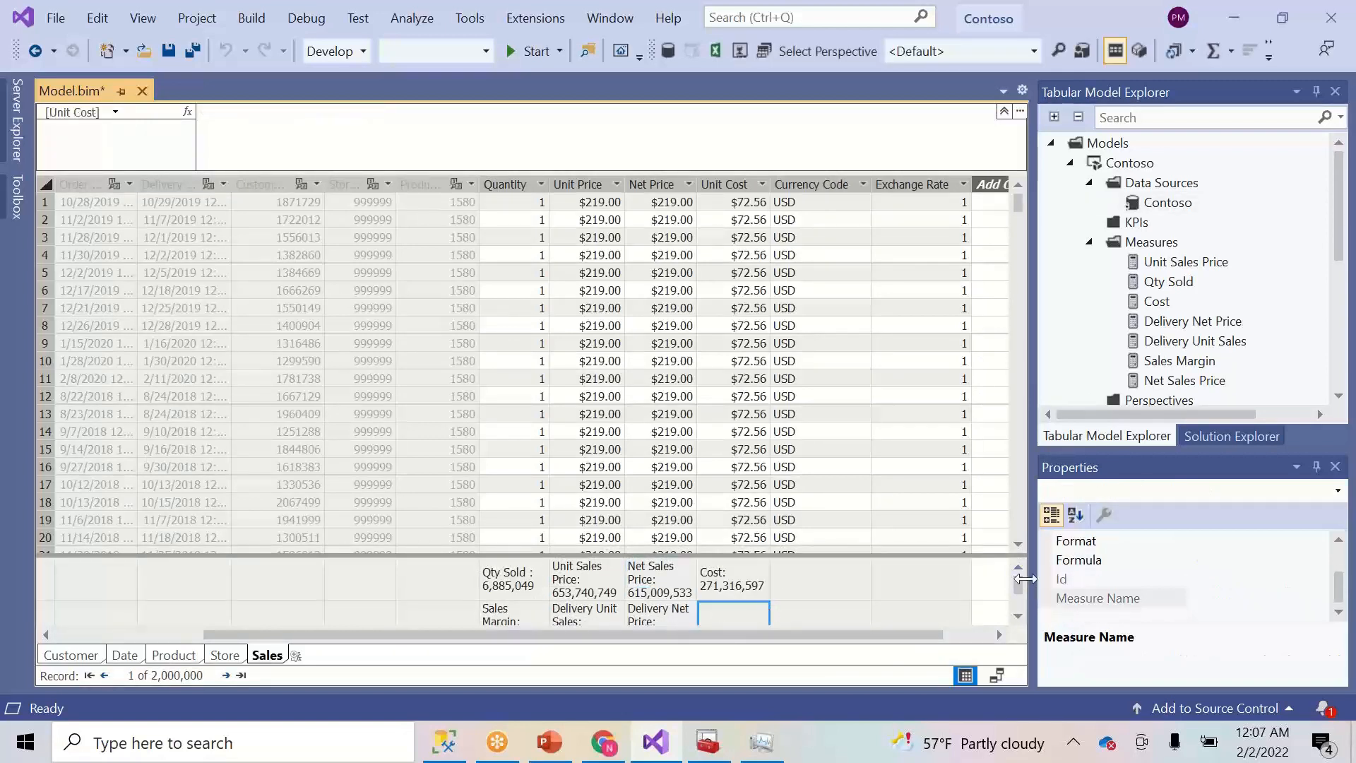
pyautogui.click(1018, 616)
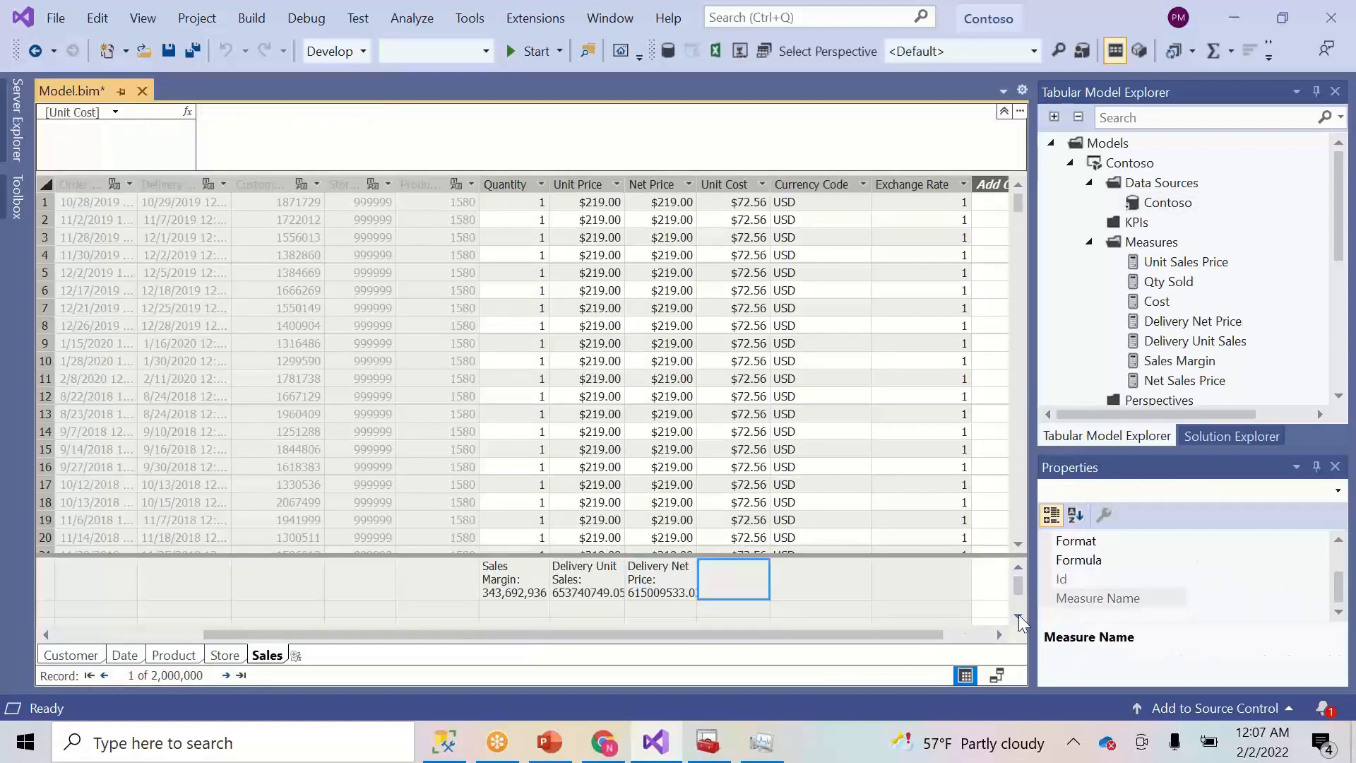
pyautogui.click(674, 587)
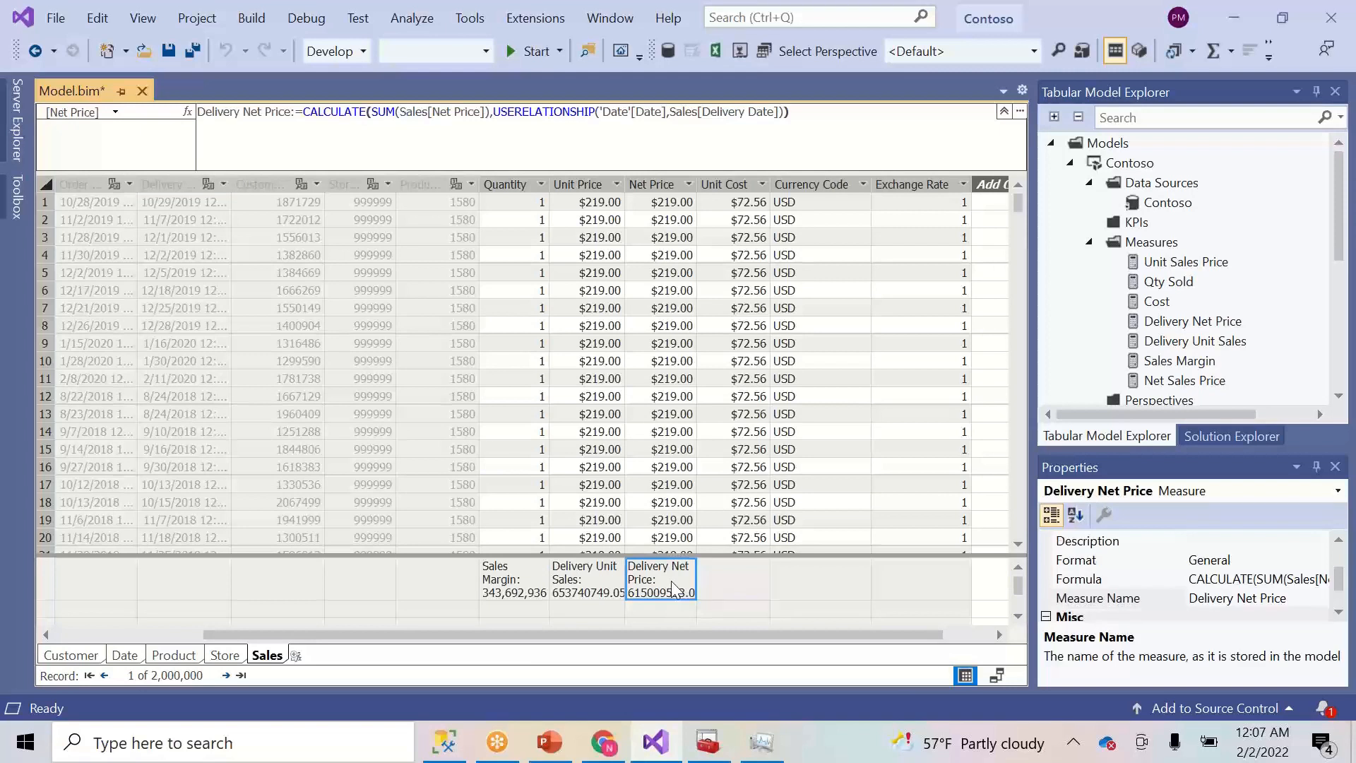
pyautogui.click(1340, 612)
pyautogui.click(1339, 539)
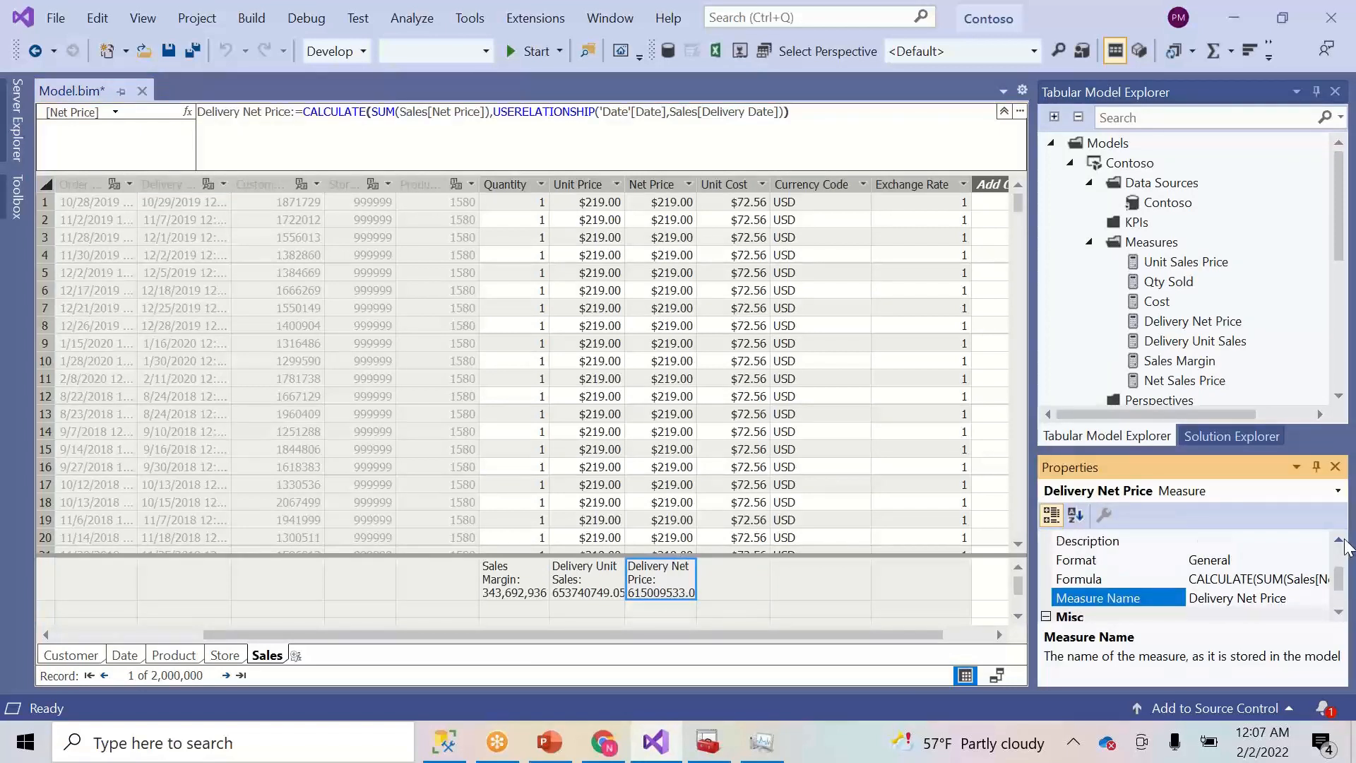
pyautogui.click(1327, 558)
pyautogui.click(1319, 559)
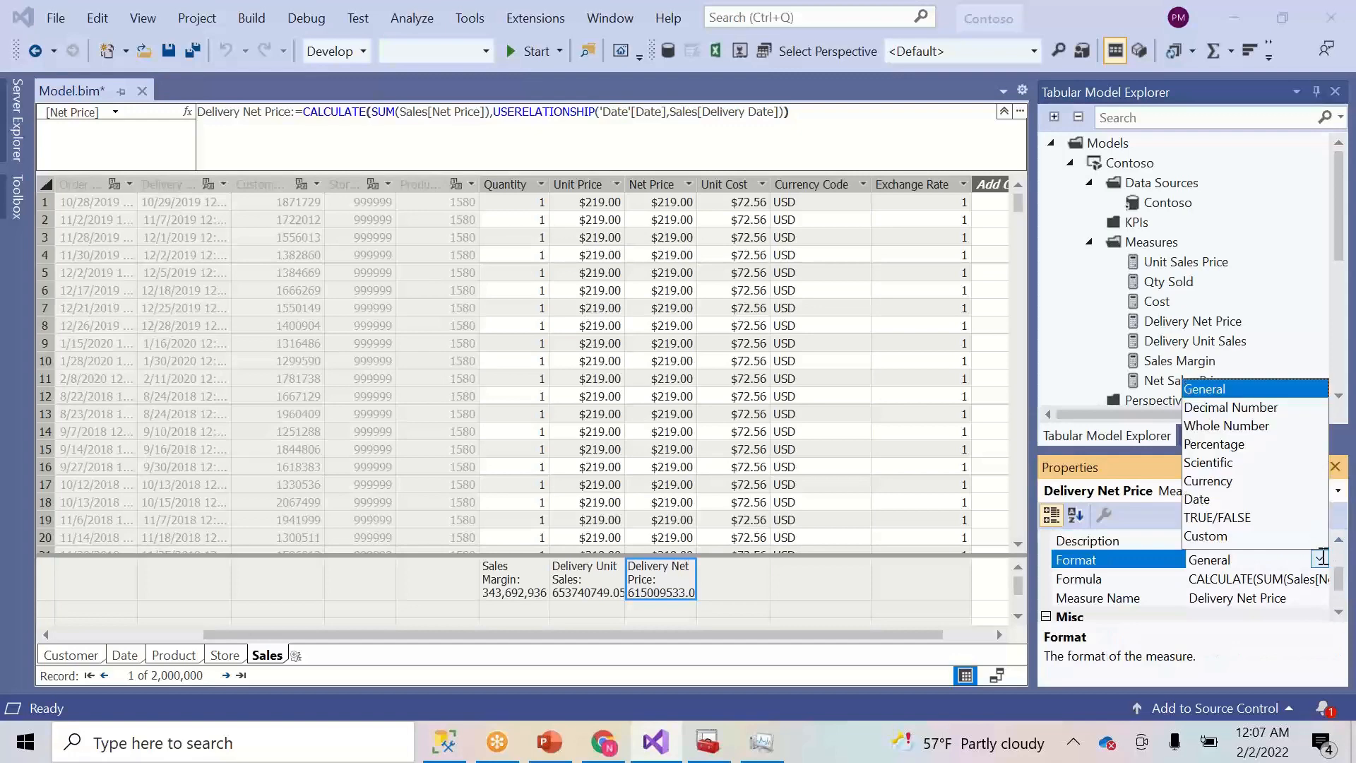
pyautogui.click(1209, 427)
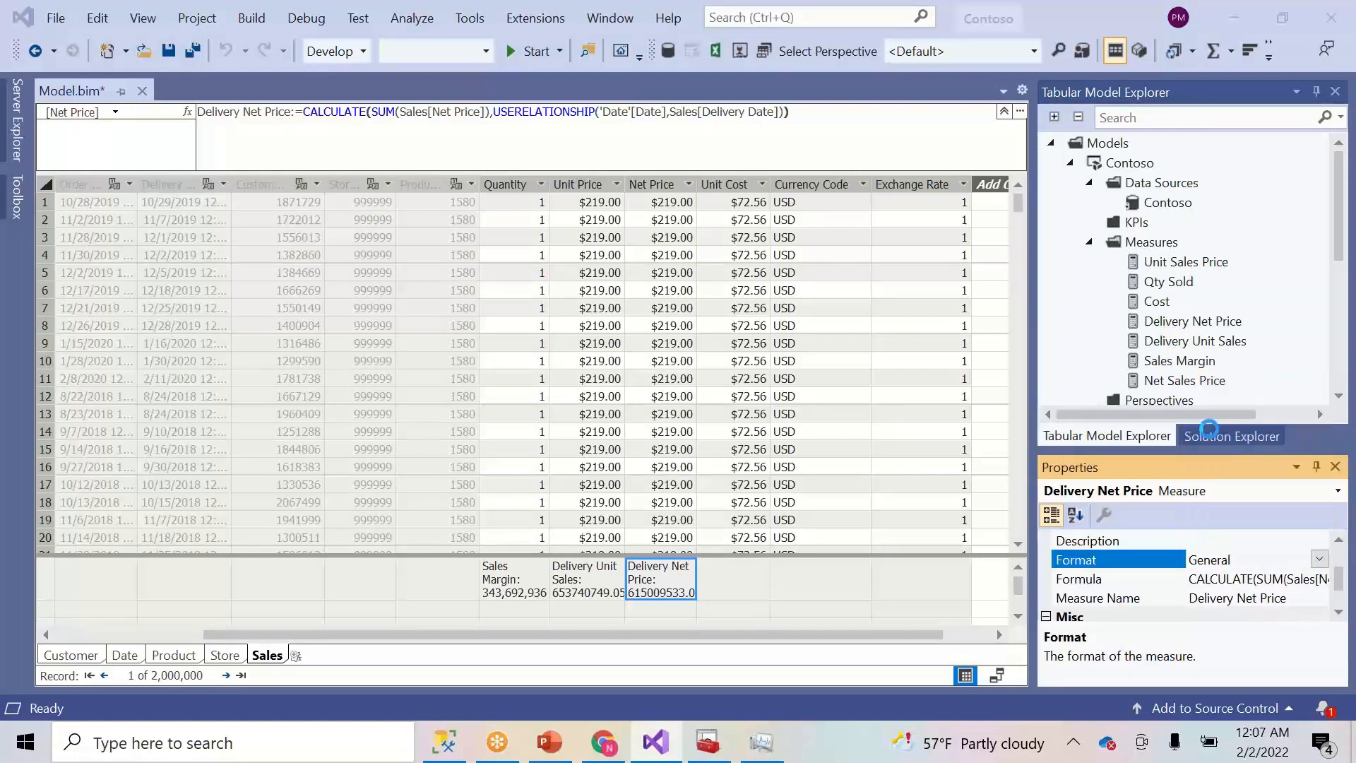
pyautogui.click(1339, 613)
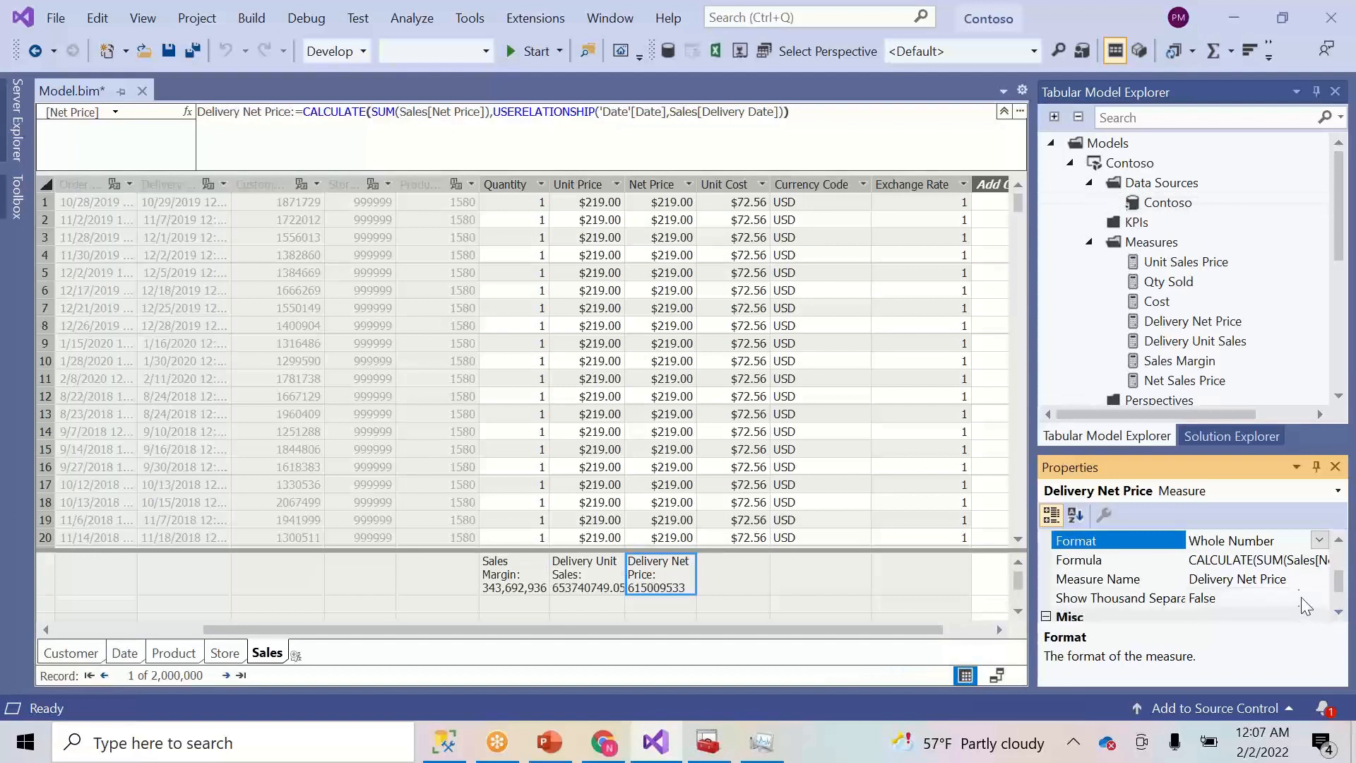
pyautogui.click(1319, 599)
pyautogui.click(1320, 599)
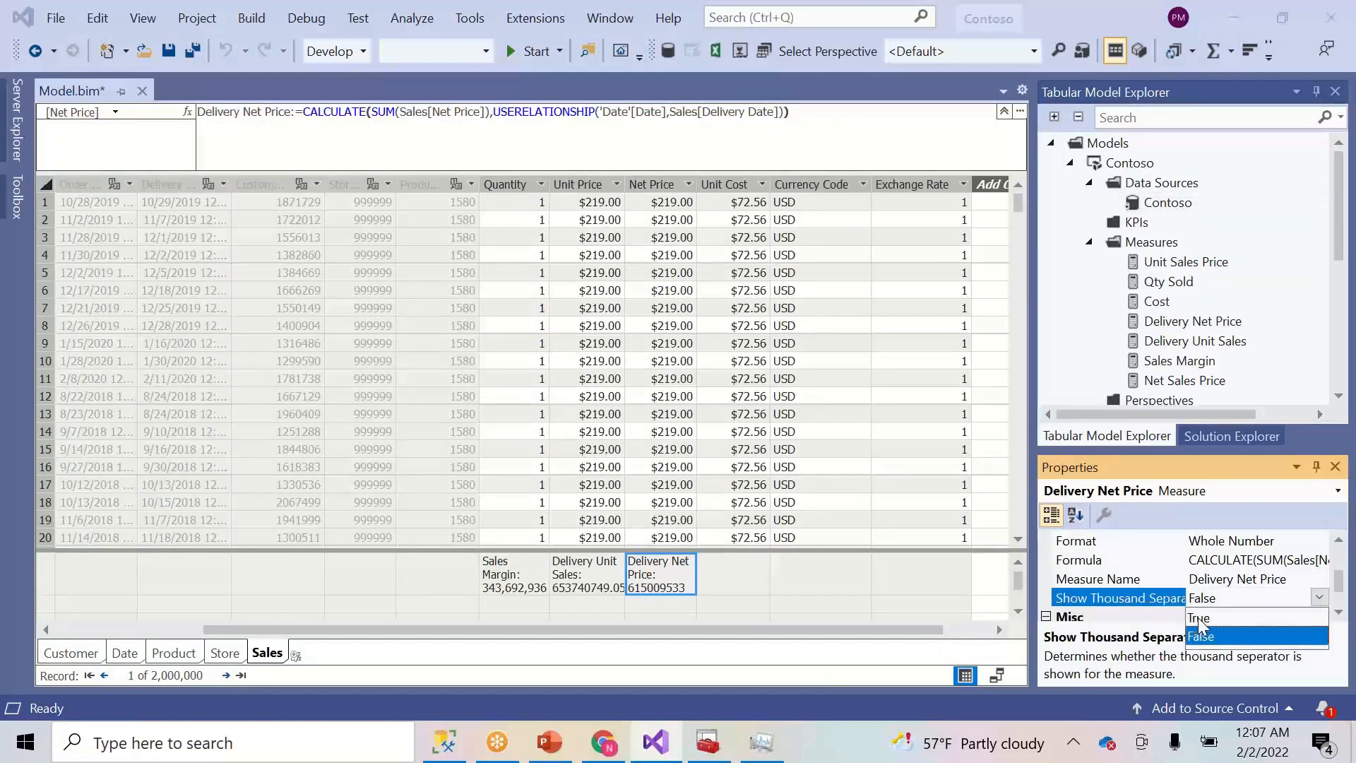
pyautogui.click(1198, 618)
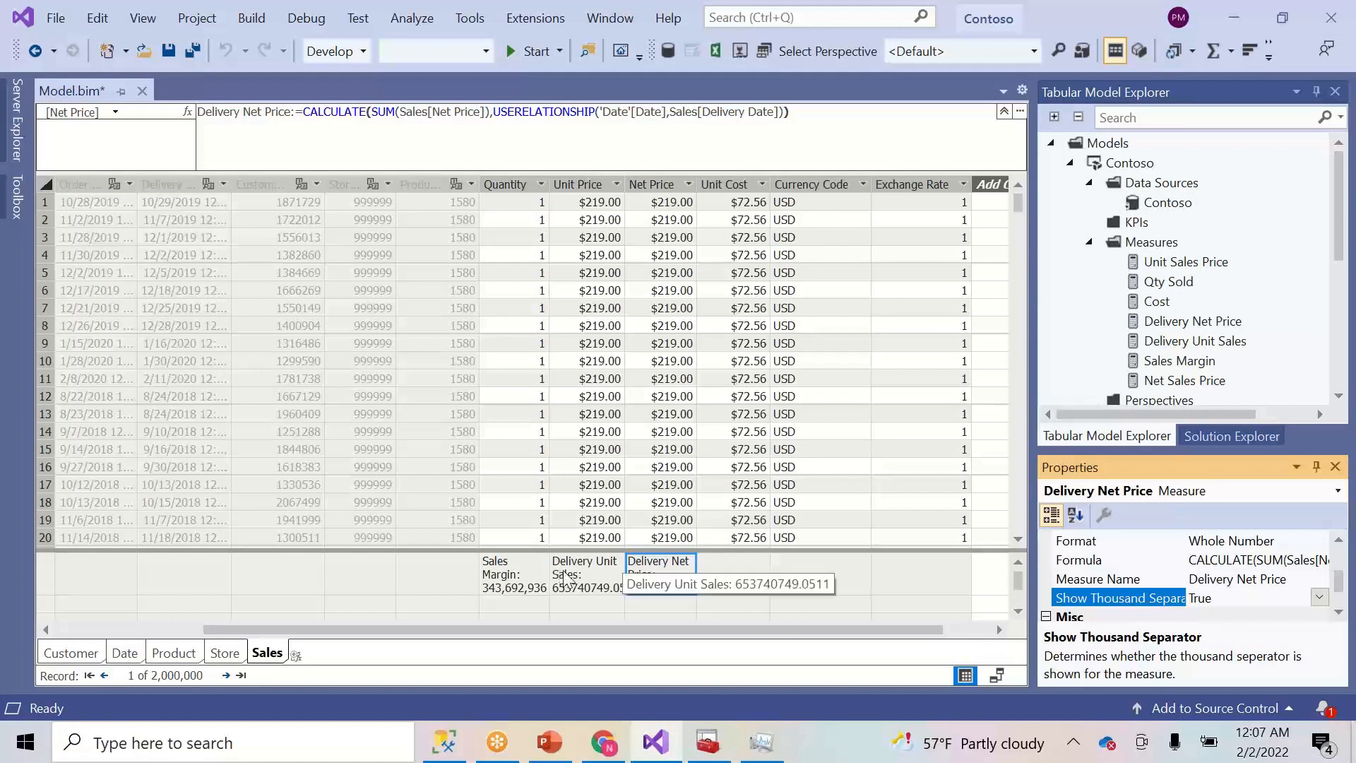
# - Format Delivery Unit Sales as Whole Number with thousand separators, showing 653,740,749
pyautogui.click(588, 586)
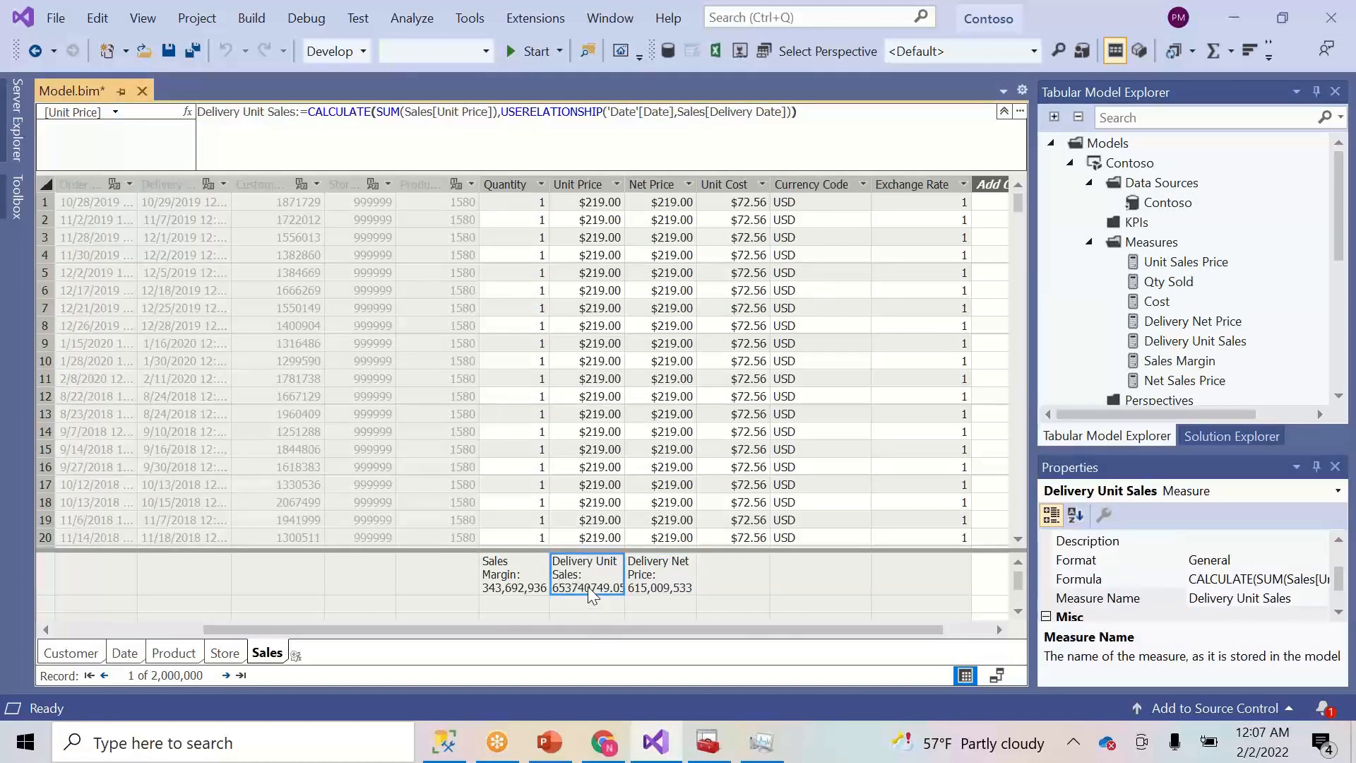
pyautogui.click(1317, 559)
pyautogui.click(1320, 560)
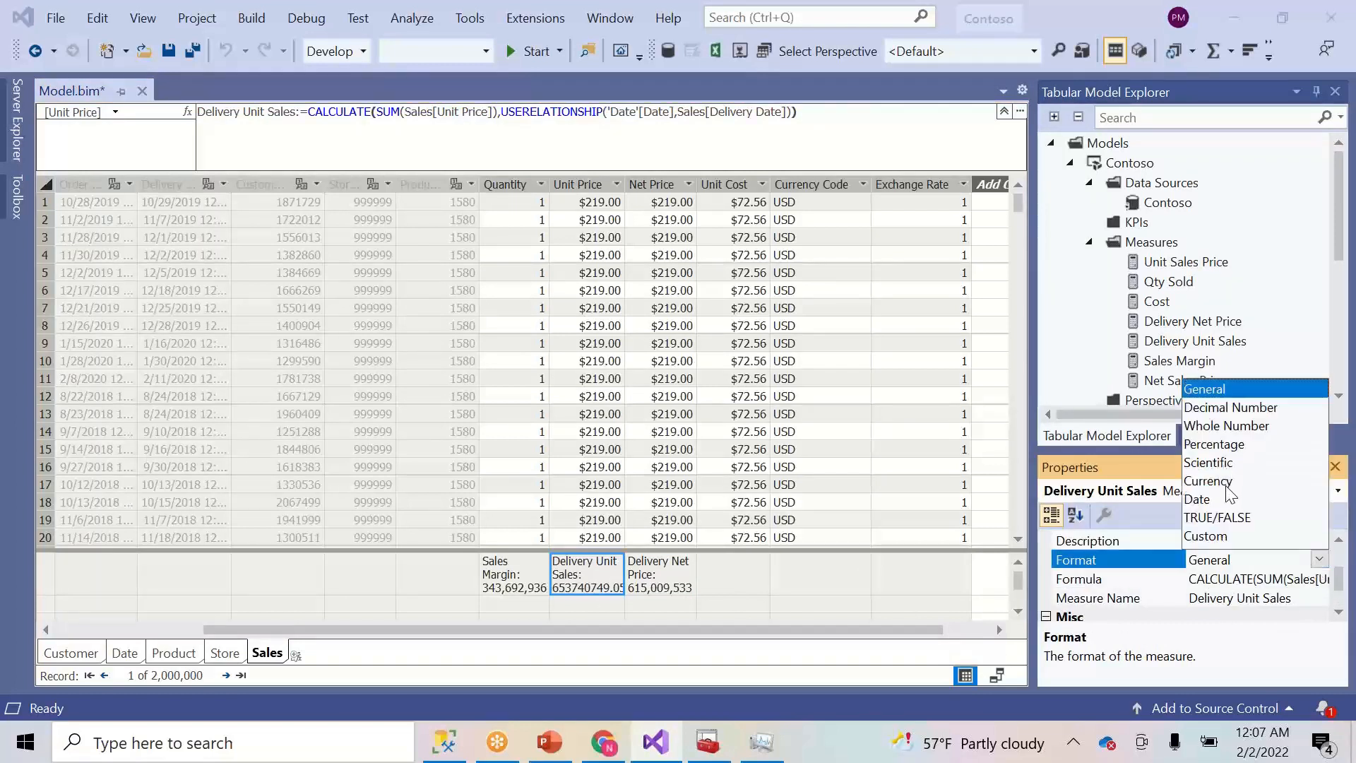
pyautogui.click(1236, 562)
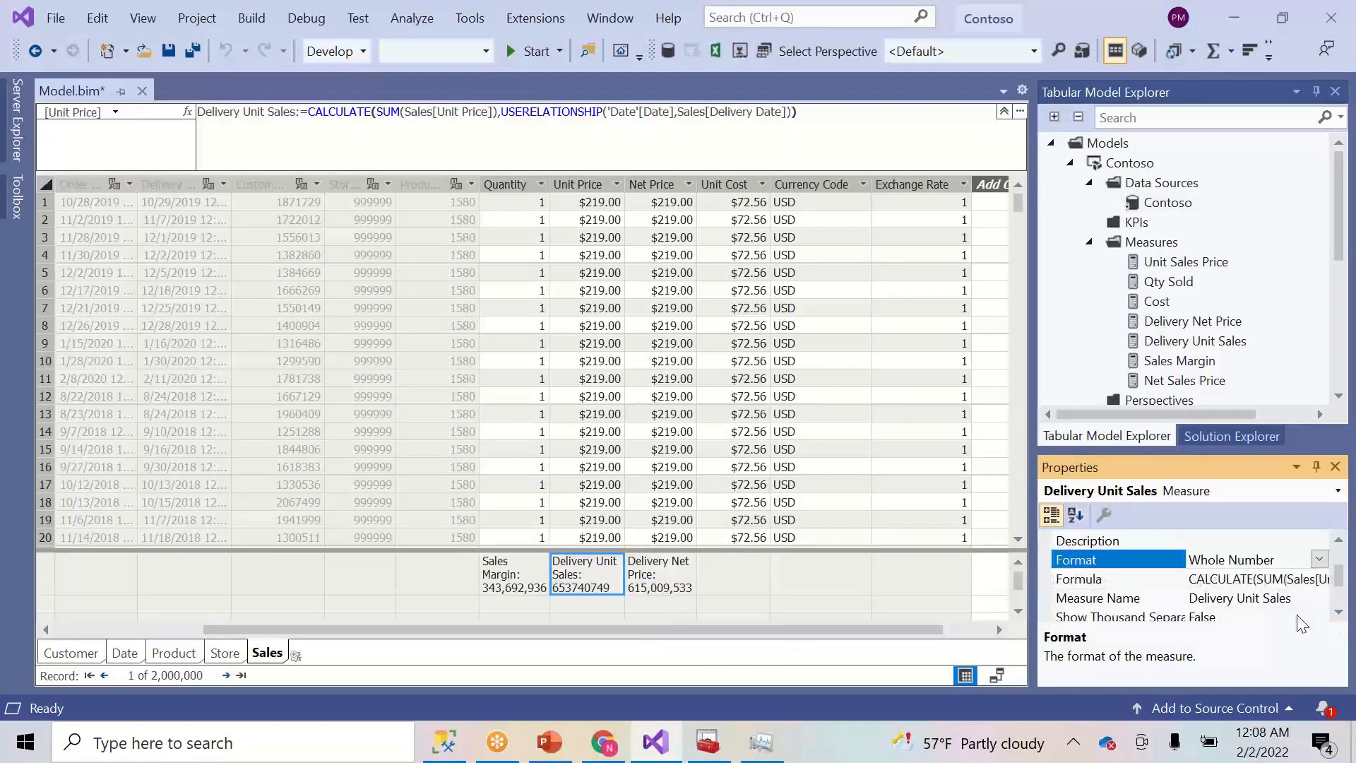
pyautogui.click(1304, 618)
pyautogui.click(1319, 598)
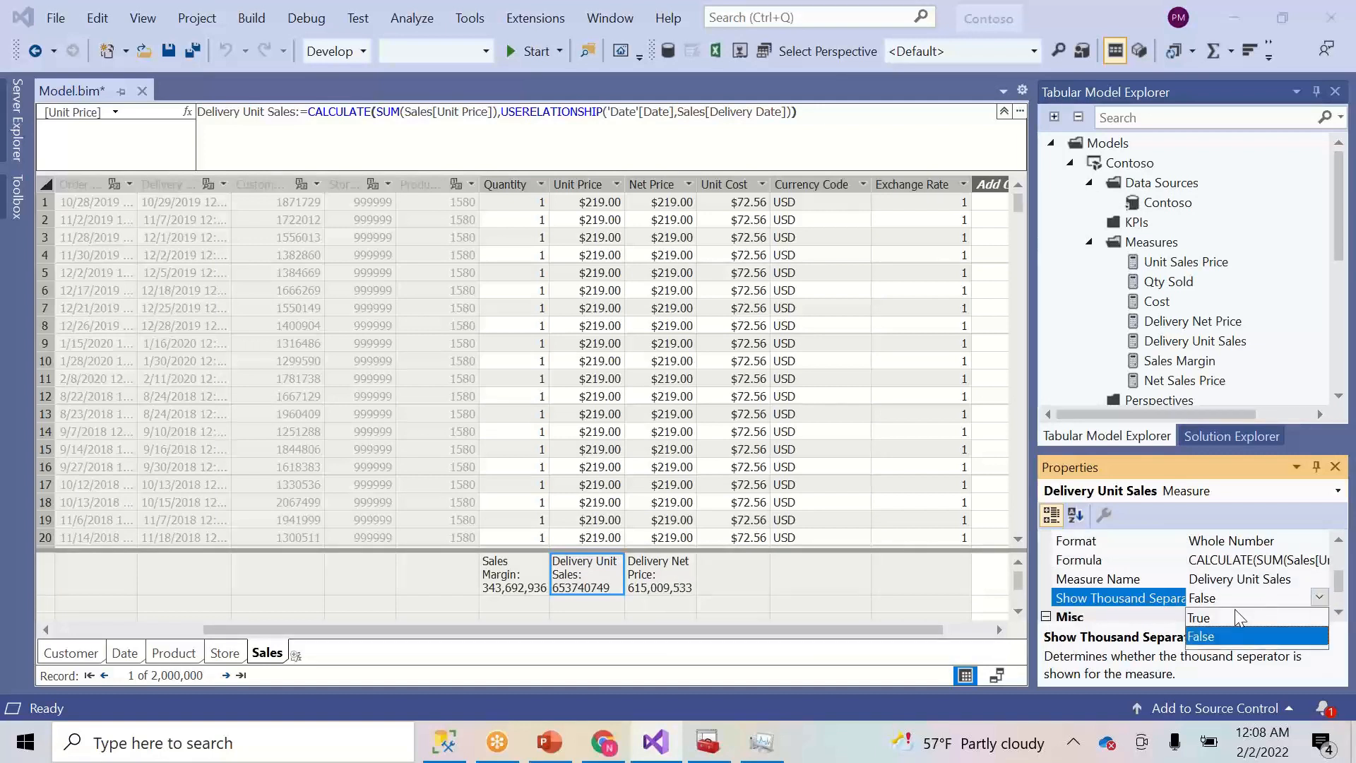
pyautogui.click(1215, 618)
pyautogui.click(739, 578)
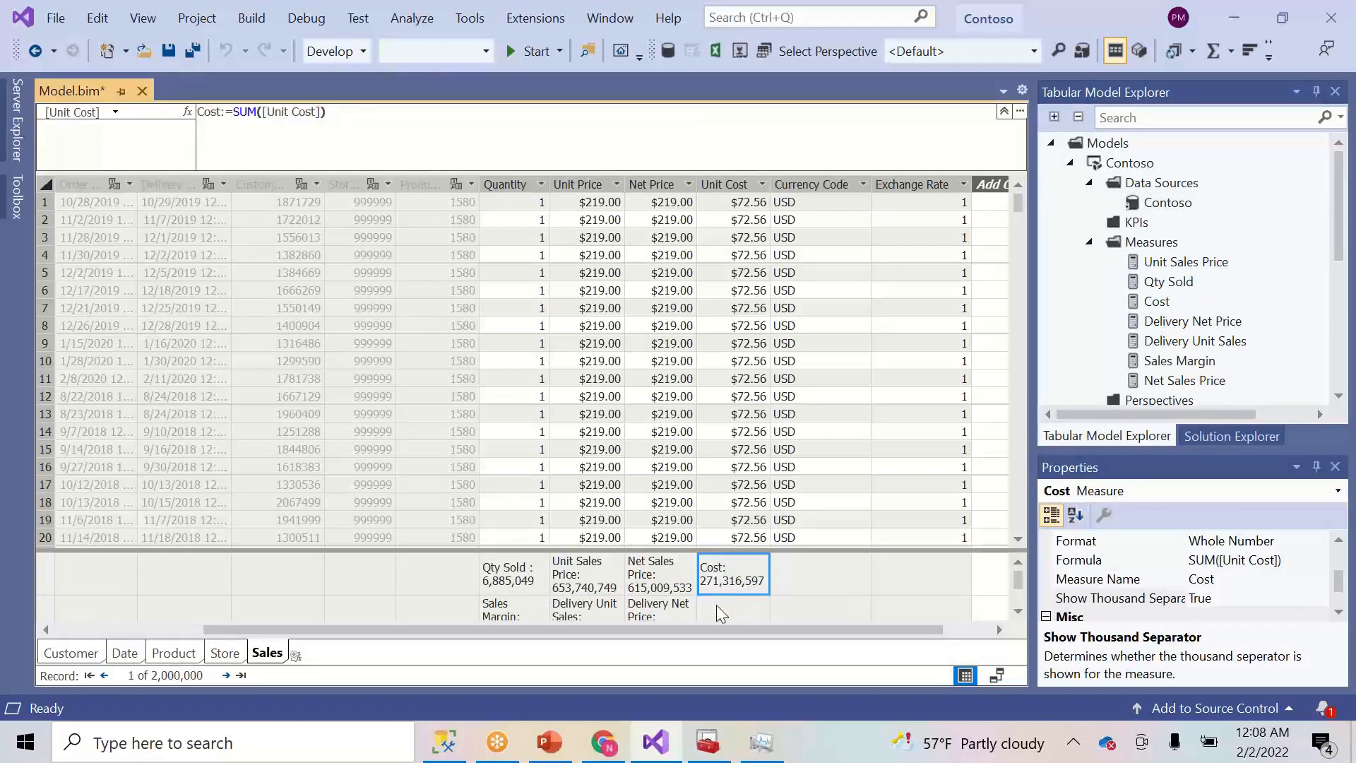
pyautogui.click(716, 605)
# - Paste the delivery formula into a new measure and change the summed column to Sales[Unit Cost]
pyautogui.click(488, 148)
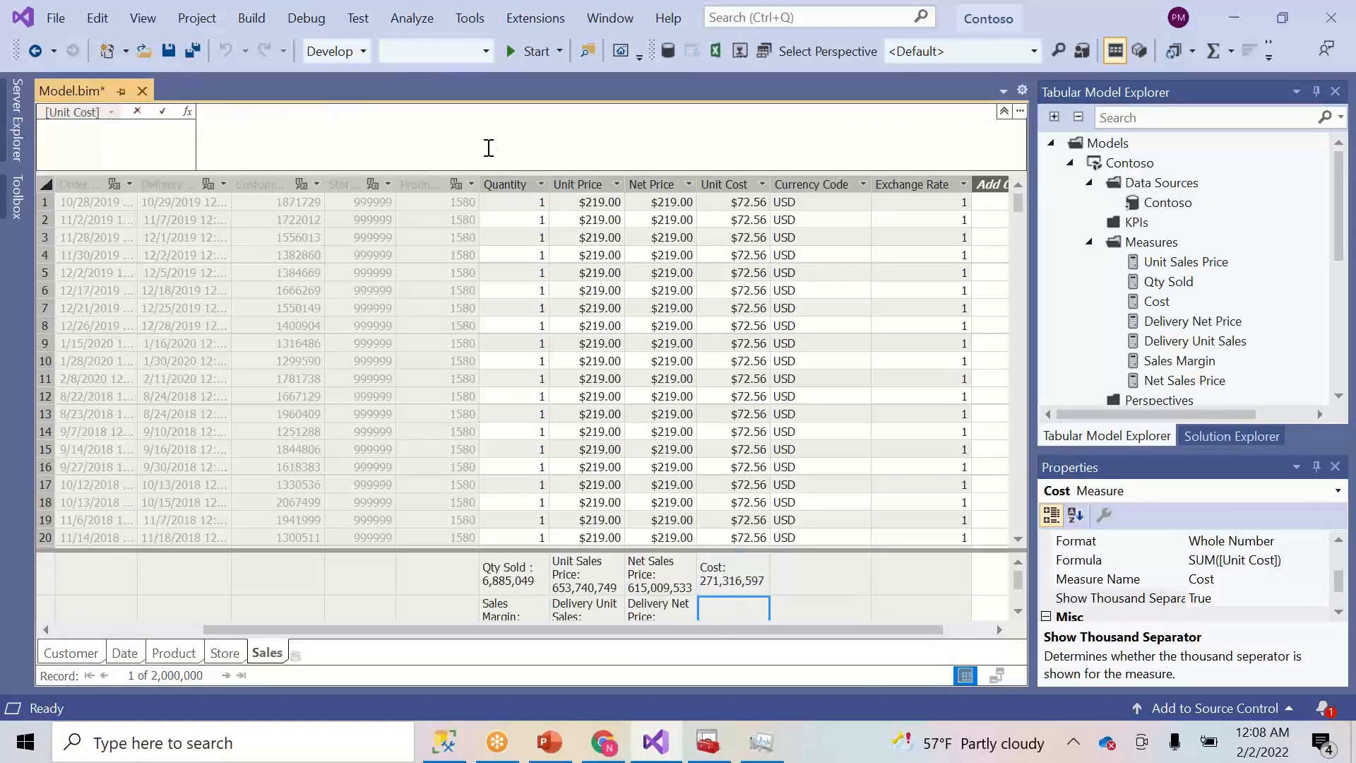
pyautogui.write("Delivery Unit Sales:=CALCULATE(SUM(Sales[Unit Price]),USERELATIONSHIP('Date'[Date],Sales[Delivery Date]))")
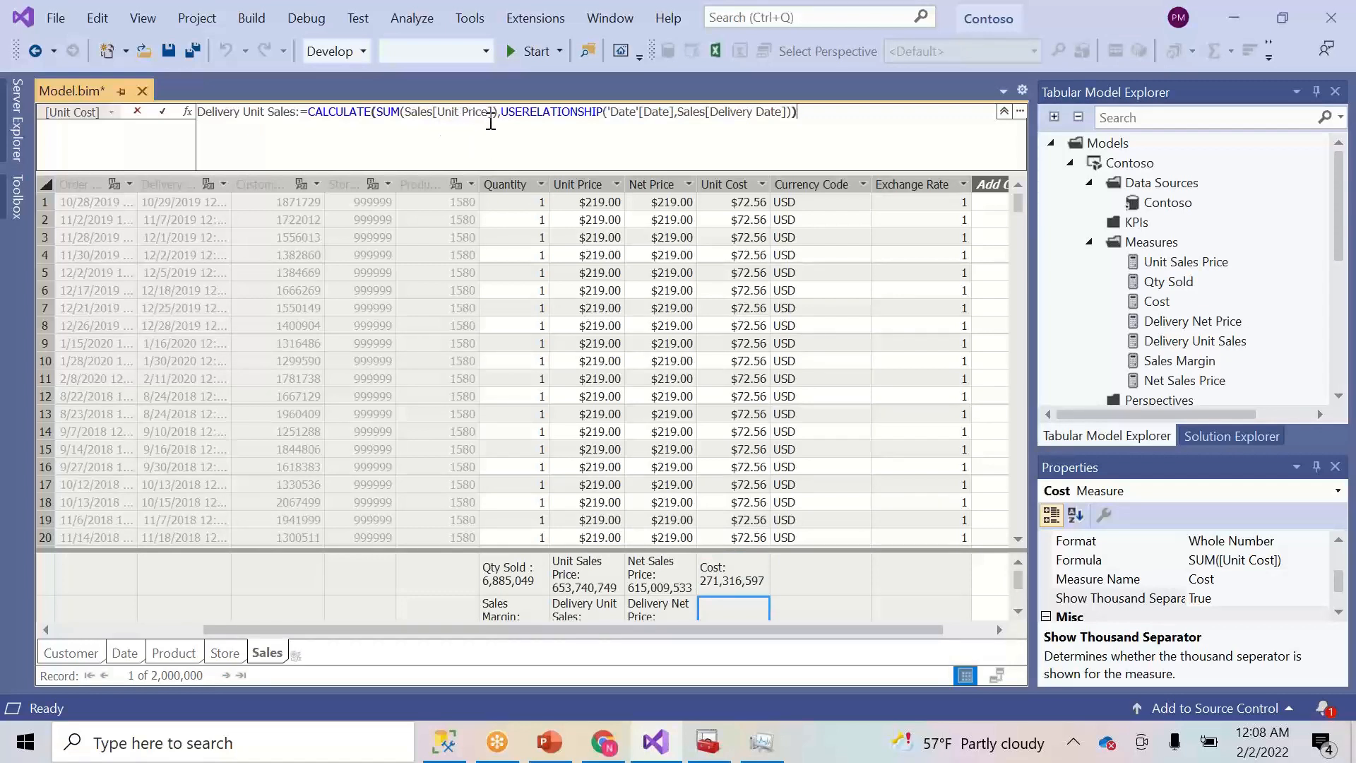
pyautogui.click(454, 111)
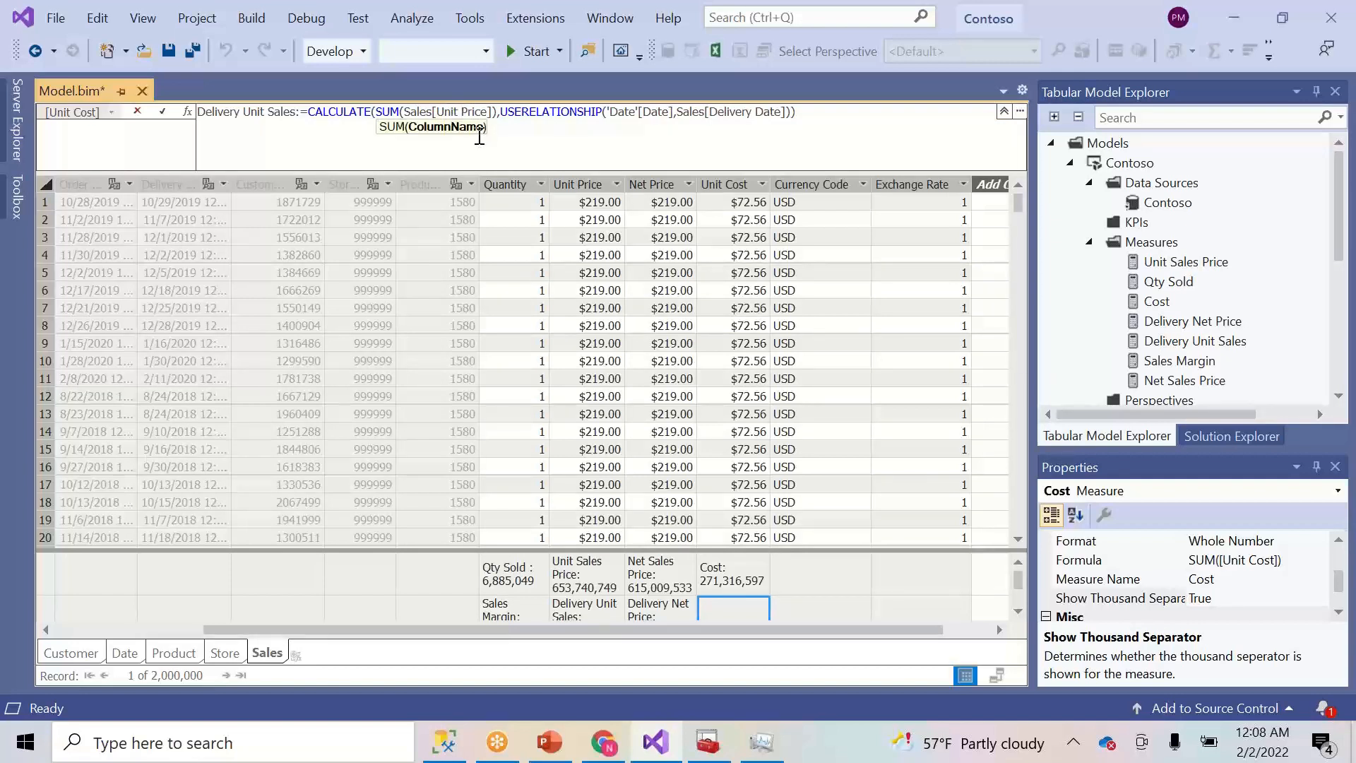
pyautogui.press('Delete')
pyautogui.press('Delete')
pyautogui.press('Delete')
pyautogui.press('Delete')
pyautogui.press('Delete')
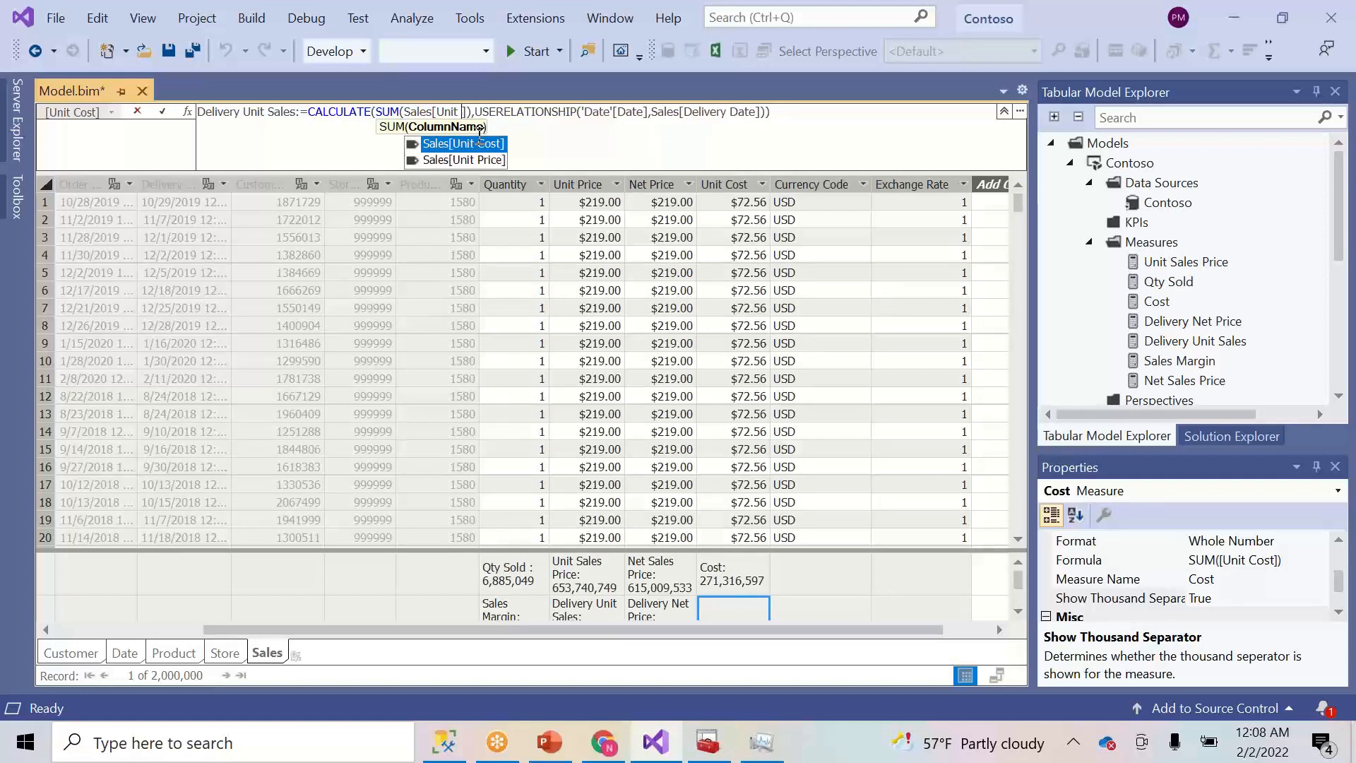
pyautogui.write('Cost')
pyautogui.press('Tab')
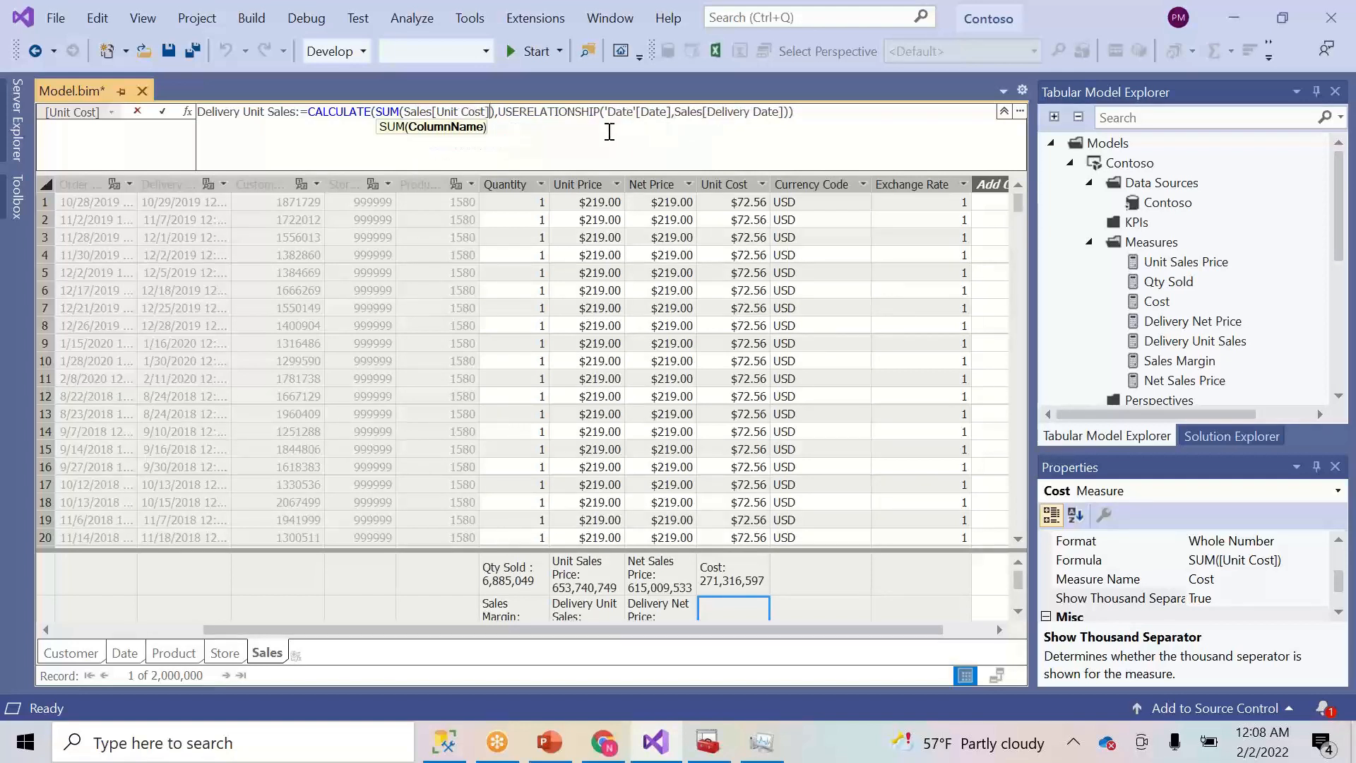
# - Rename the new measure to Delivery Date Sales Cost
pyautogui.doubleClick(223, 112)
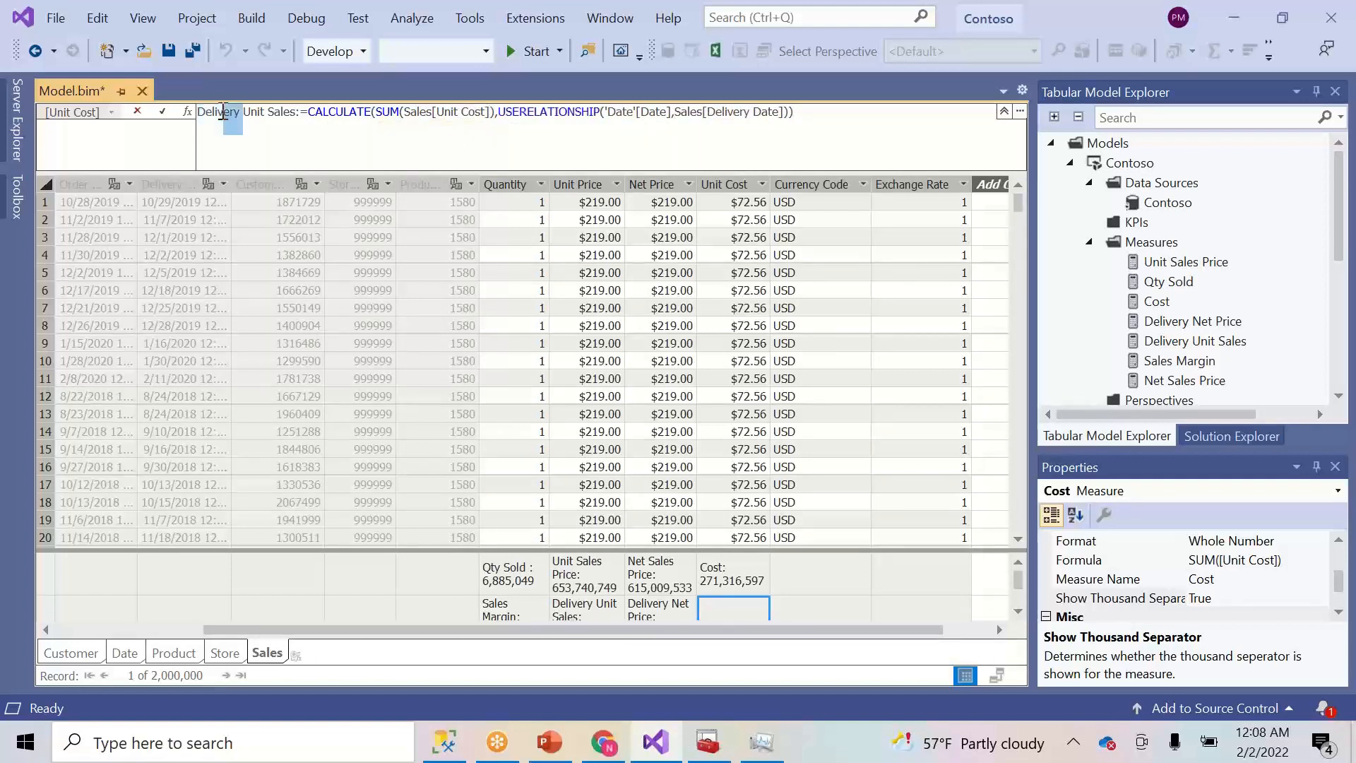
pyautogui.press('Right')
pyautogui.press('Right')
pyautogui.press('Right')
pyautogui.hotkey('shift', 'Right')
pyautogui.click(244, 113)
pyautogui.write('Date')
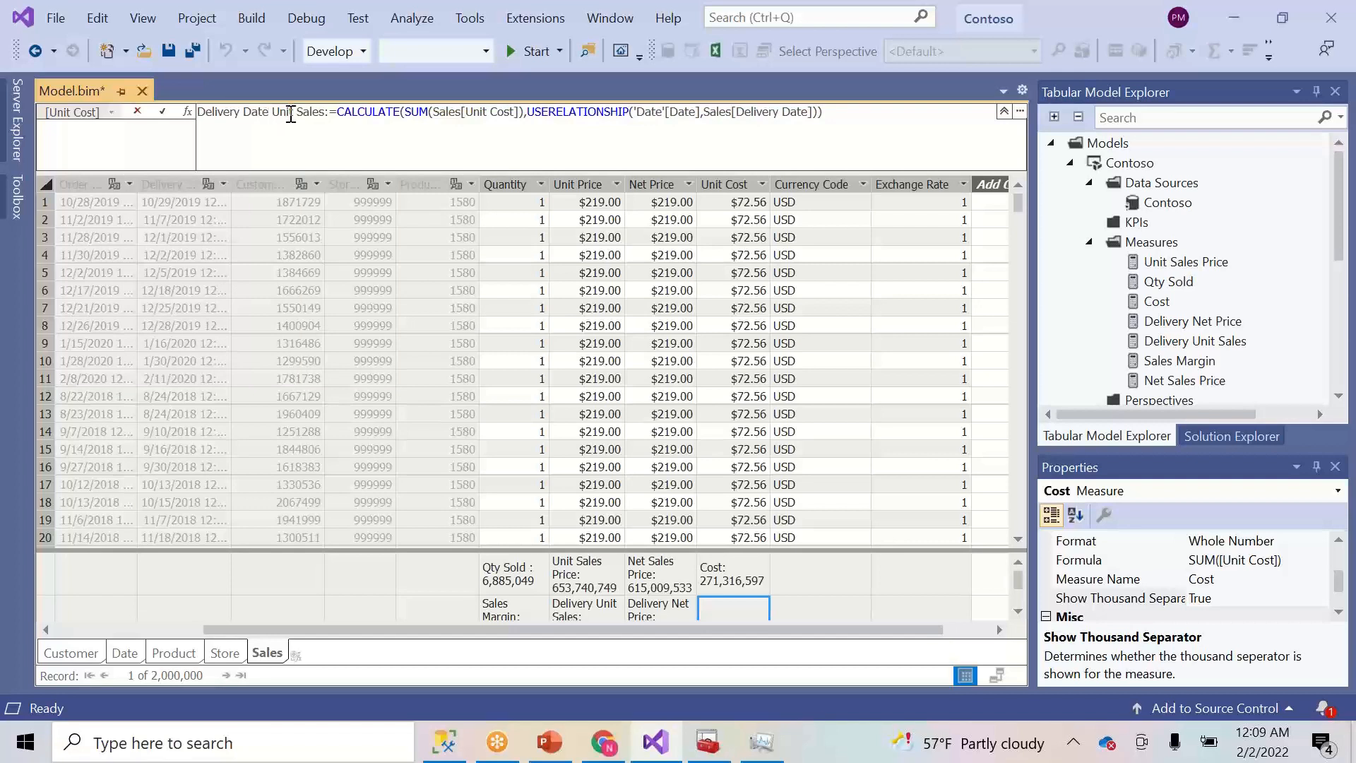
pyautogui.press('Delete')
pyautogui.press('Delete')
pyautogui.press('Delete')
pyautogui.press('Delete')
pyautogui.press('Delete')
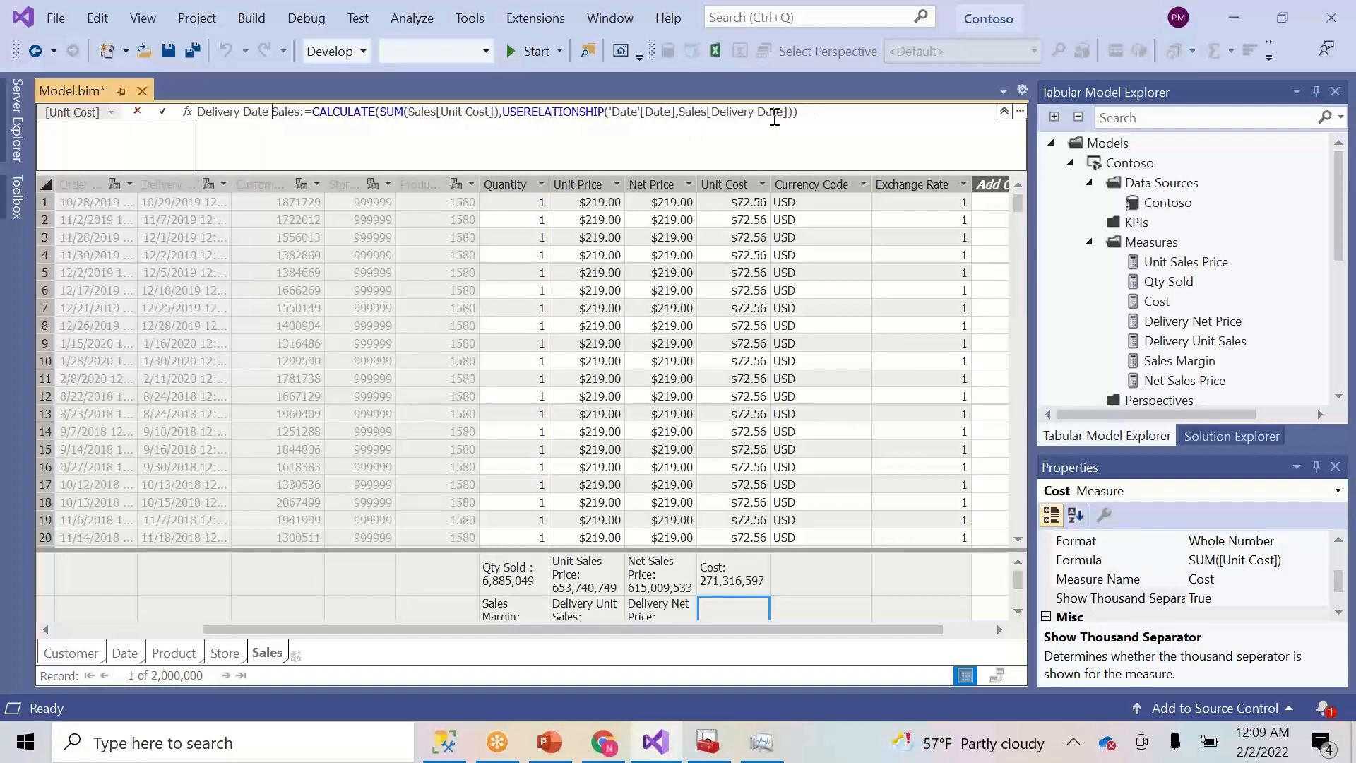
pyautogui.click(842, 119)
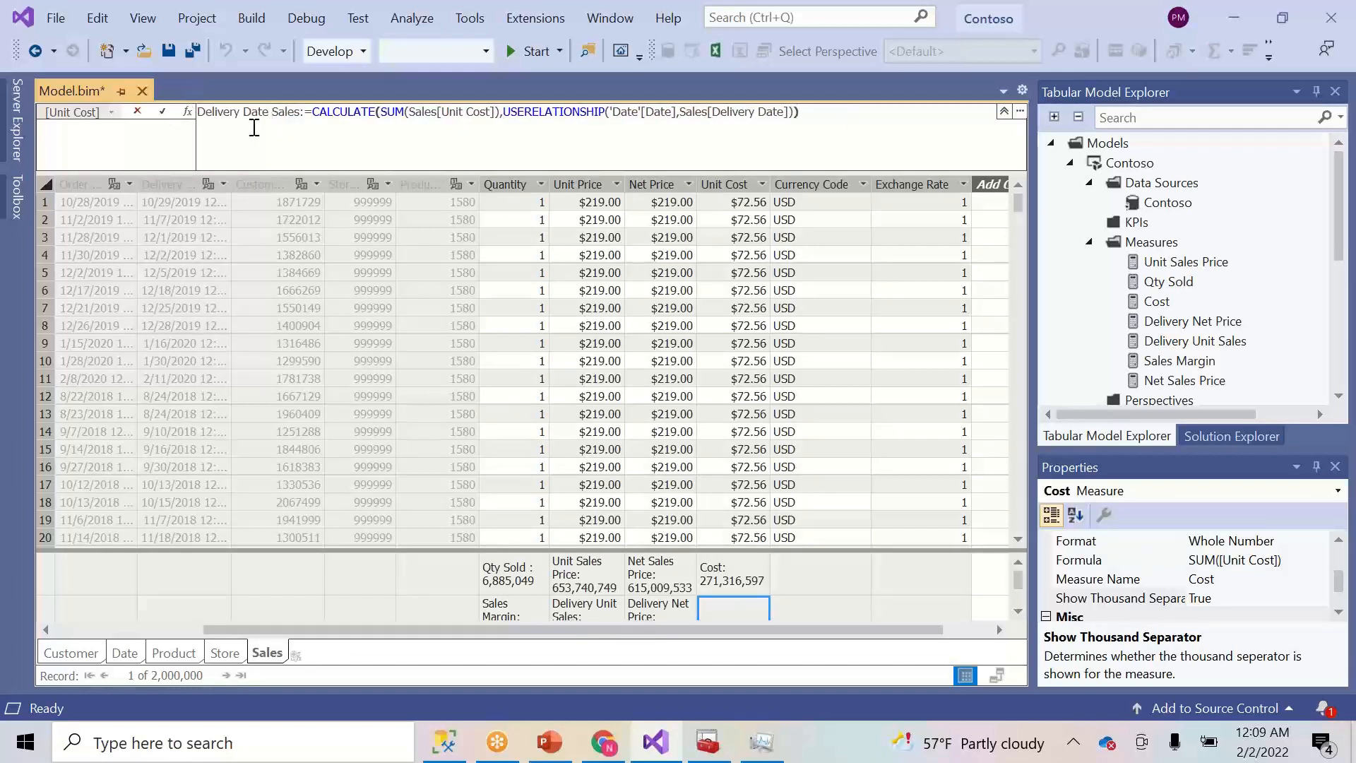
pyautogui.click(300, 116)
pyautogui.write(':')
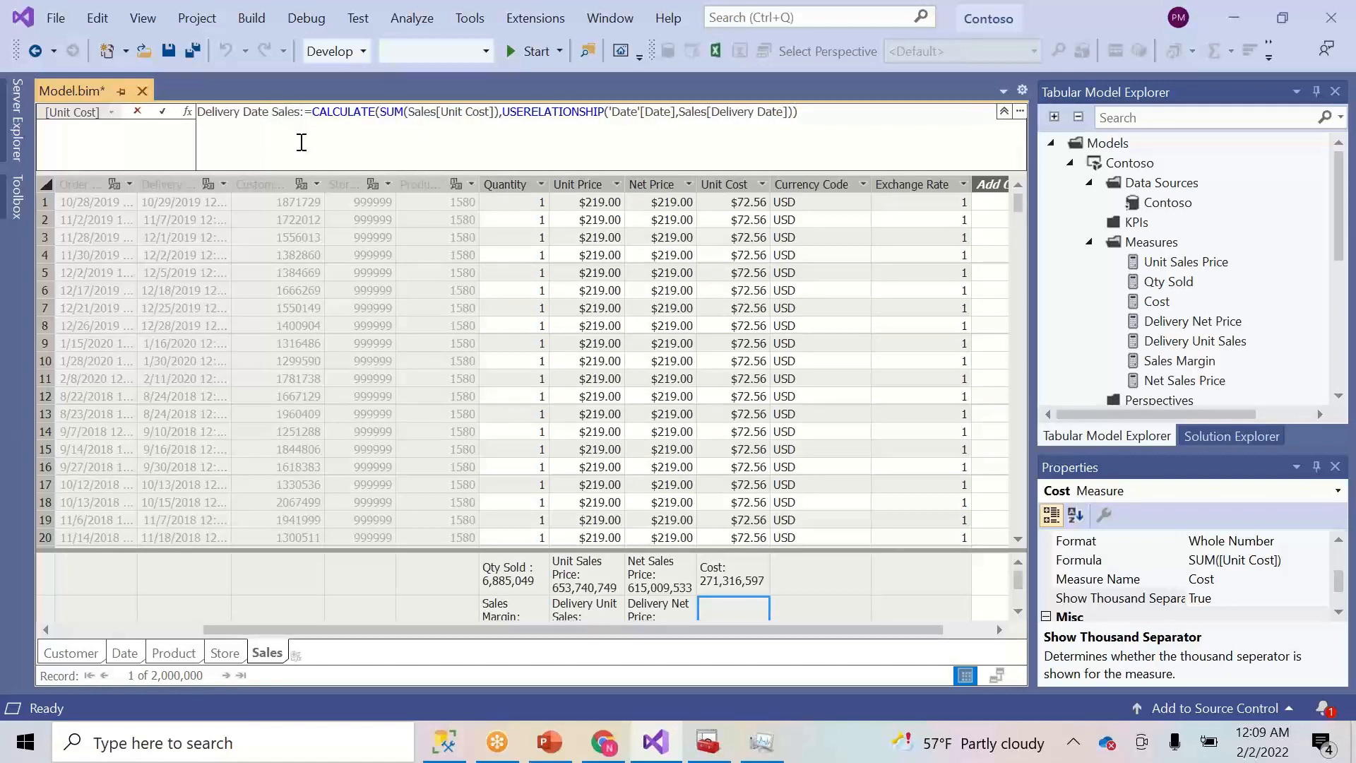
pyautogui.write(' Cost')
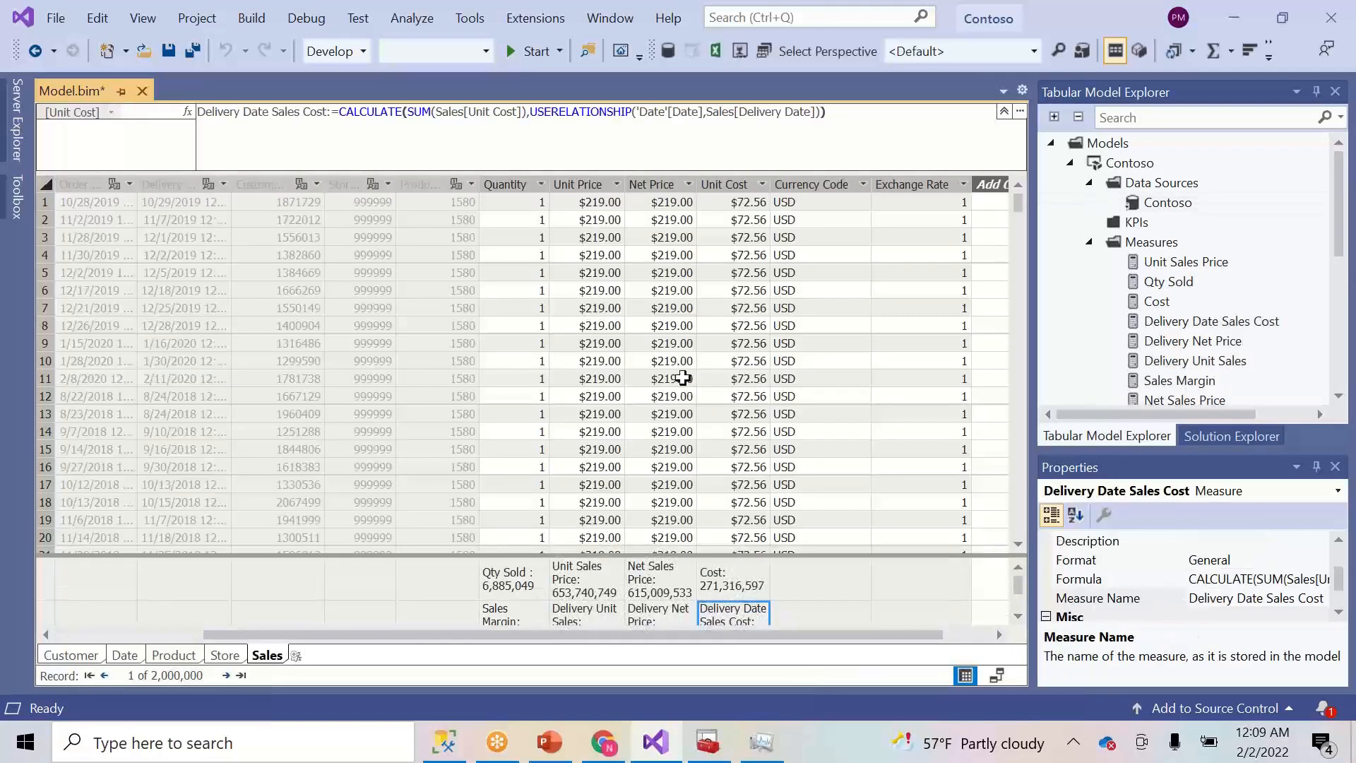
# - Rename the Cost measure to Sales Cost in its Properties
pyautogui.click(751, 587)
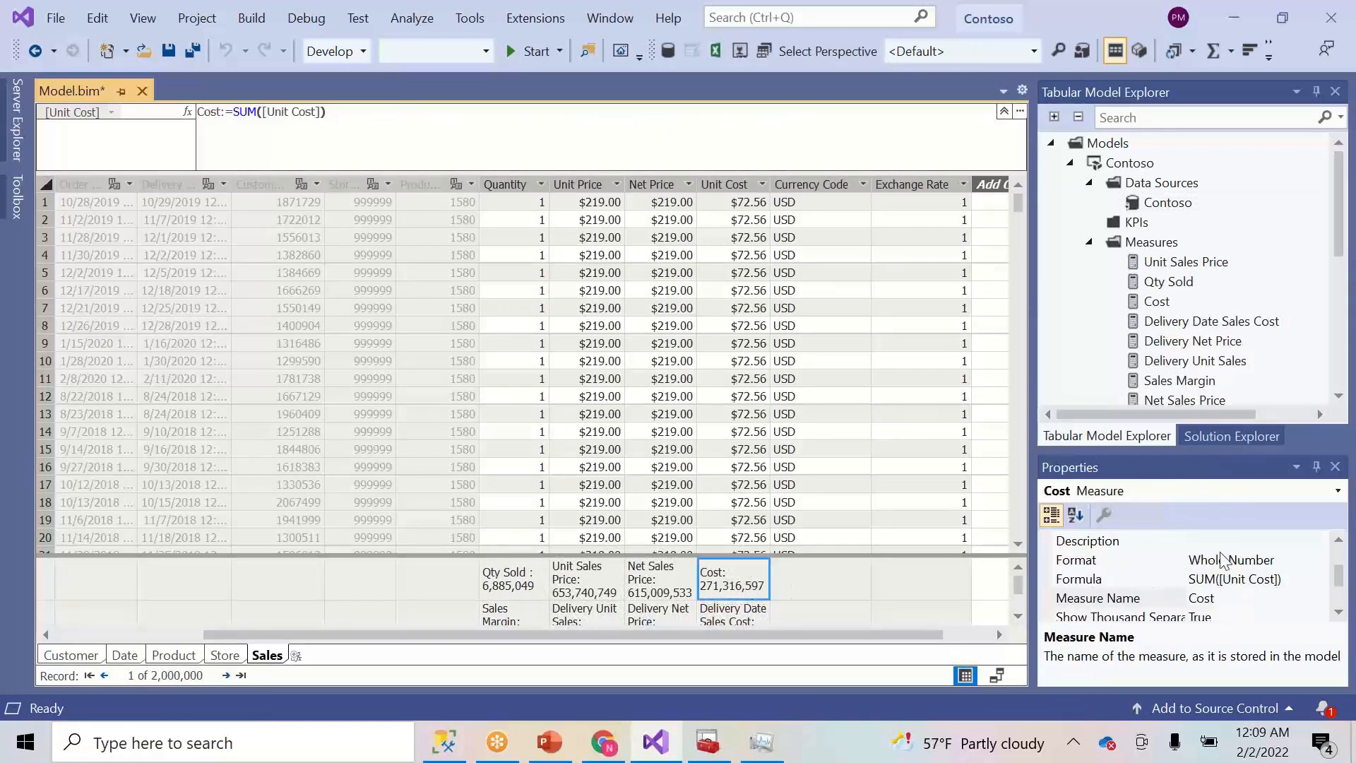
pyautogui.click(1191, 599)
pyautogui.write('Sales')
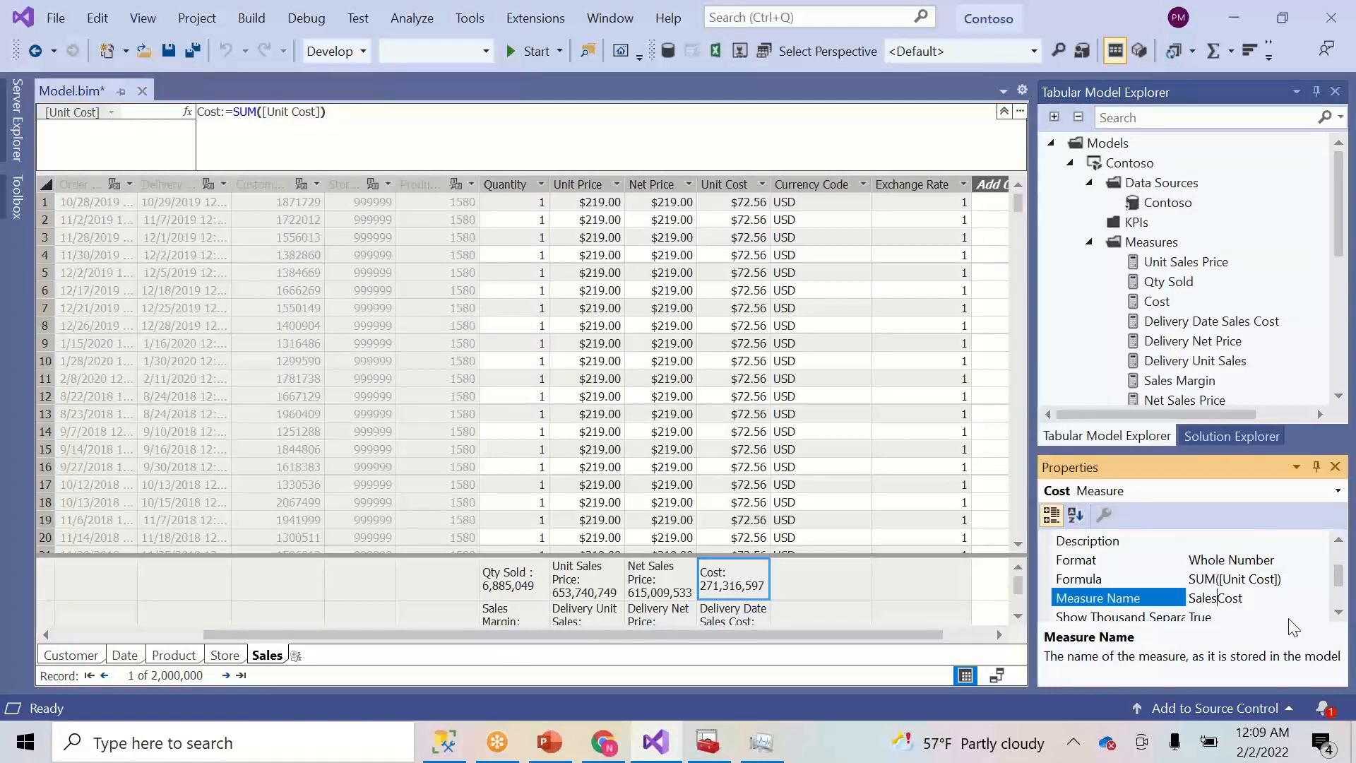
pyautogui.press('Return')
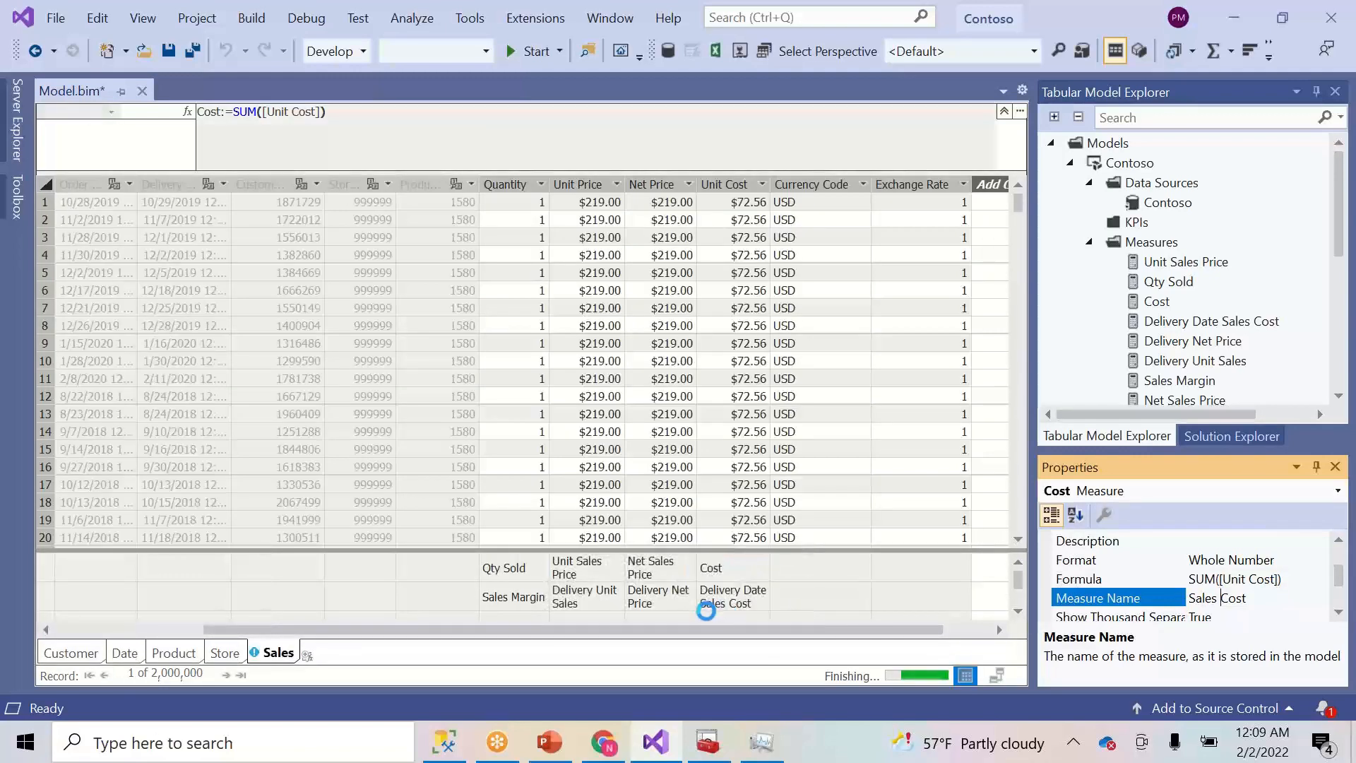
# - Update Sales Margin to [Net Sales Price]-[Sales Cost], clearing the #ERROR to 343,692,936
pyautogui.click(498, 605)
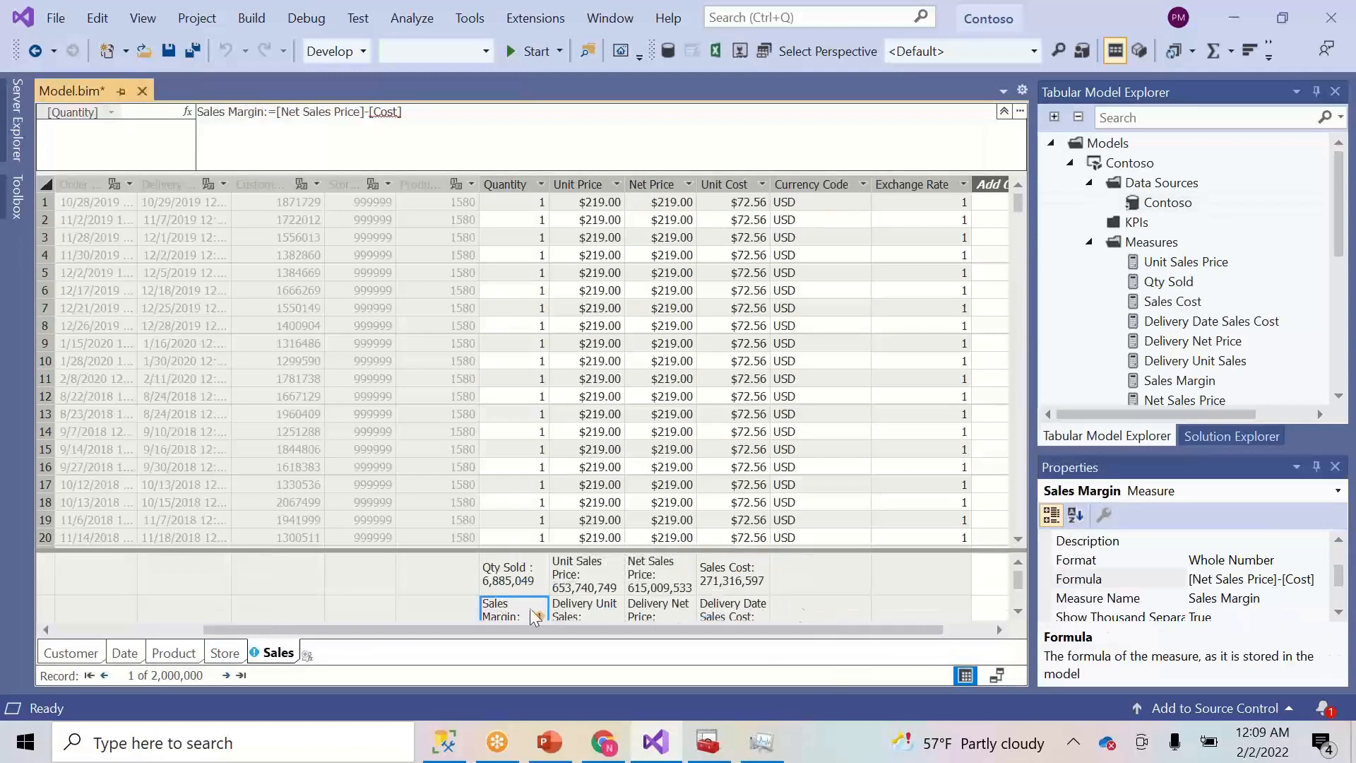
pyautogui.click(1019, 612)
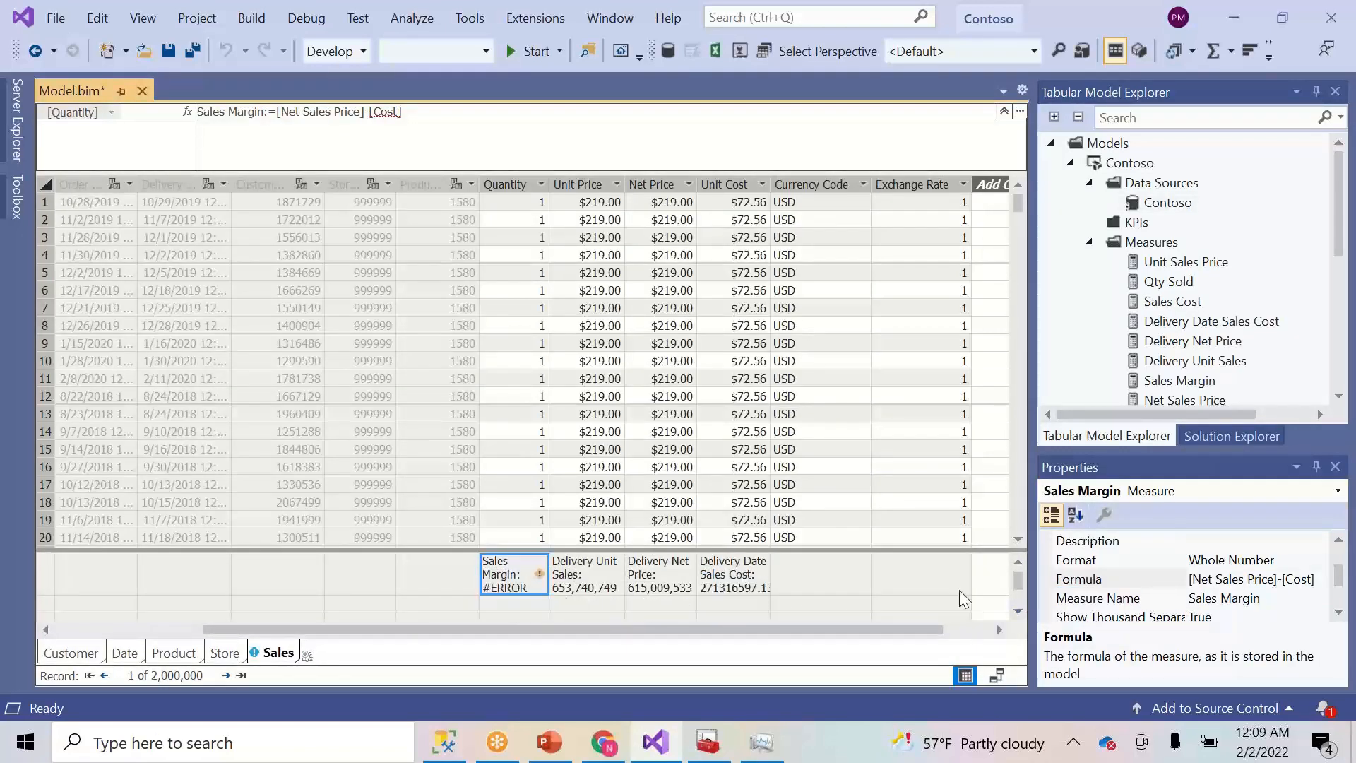
pyautogui.click(386, 125)
pyautogui.write('Sales')
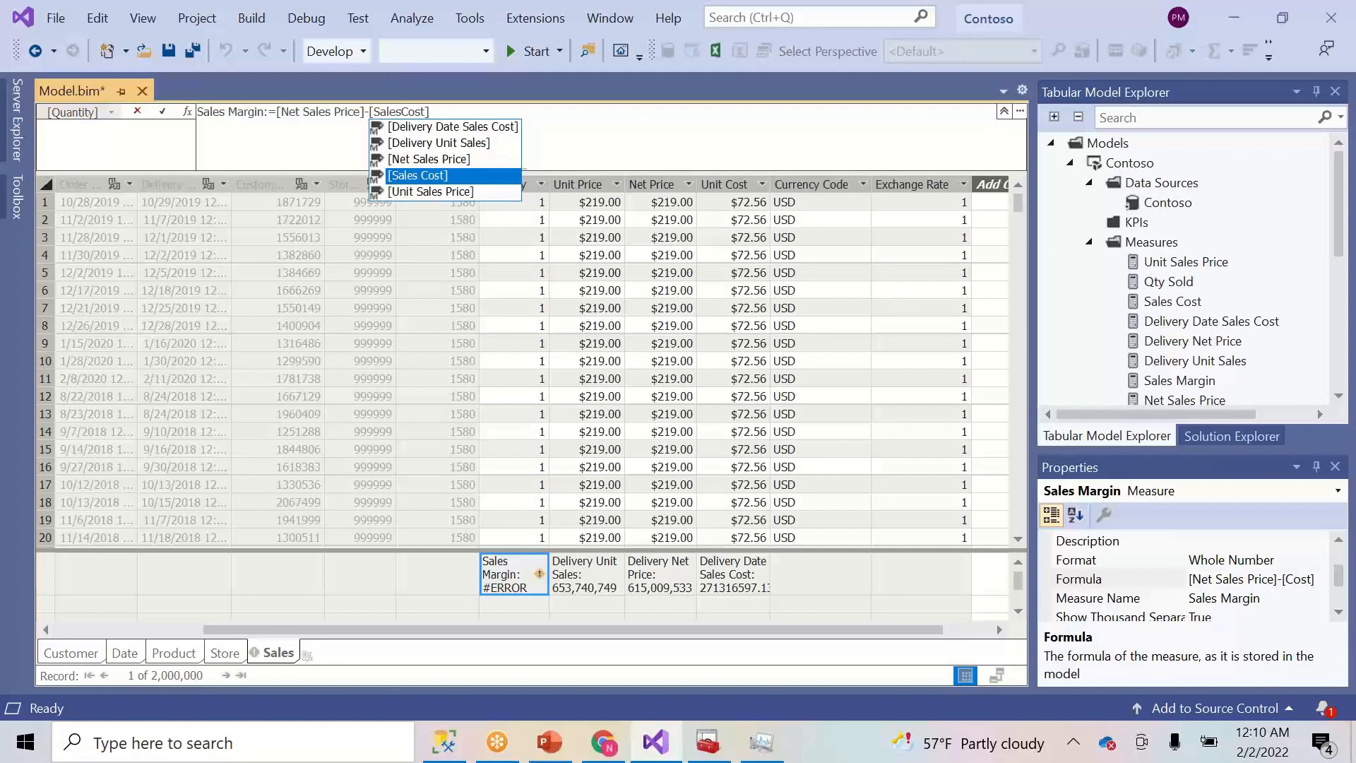
pyautogui.click(534, 117)
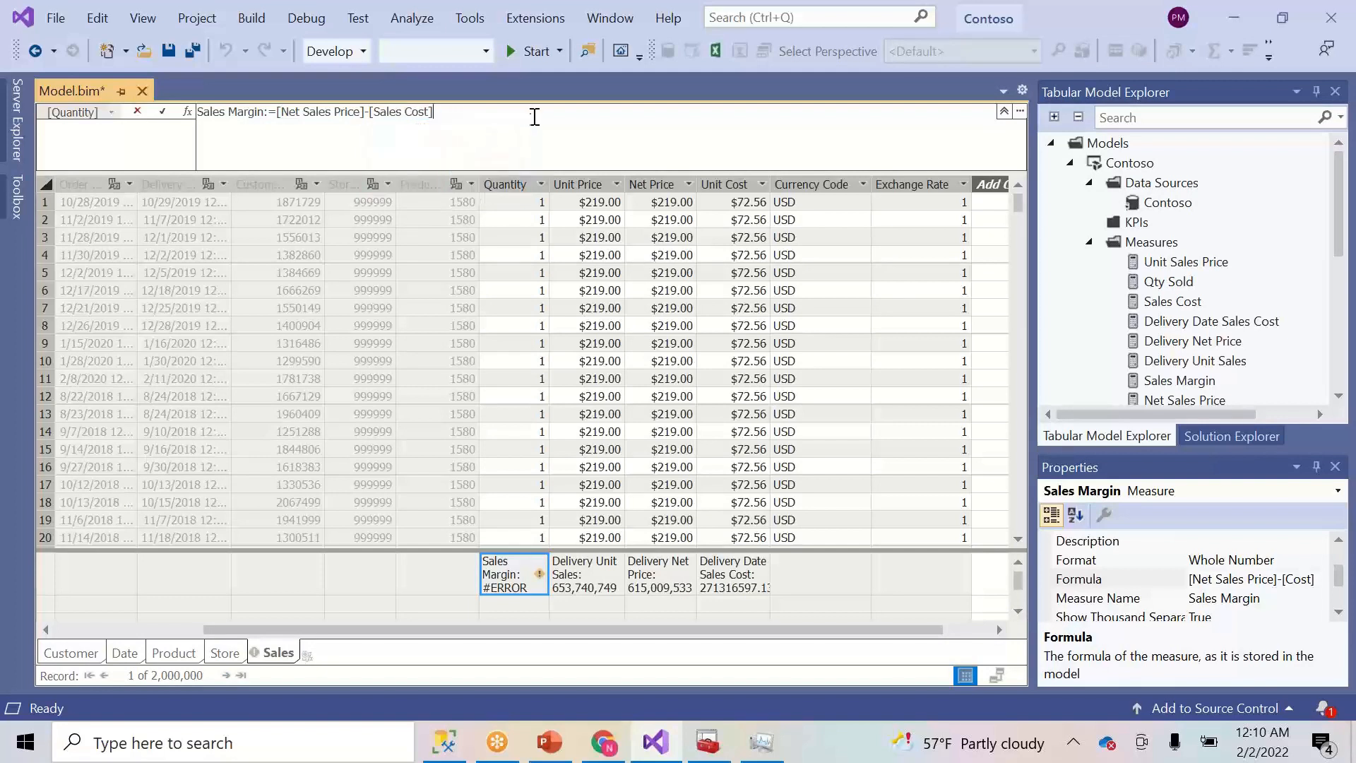
pyautogui.click(517, 604)
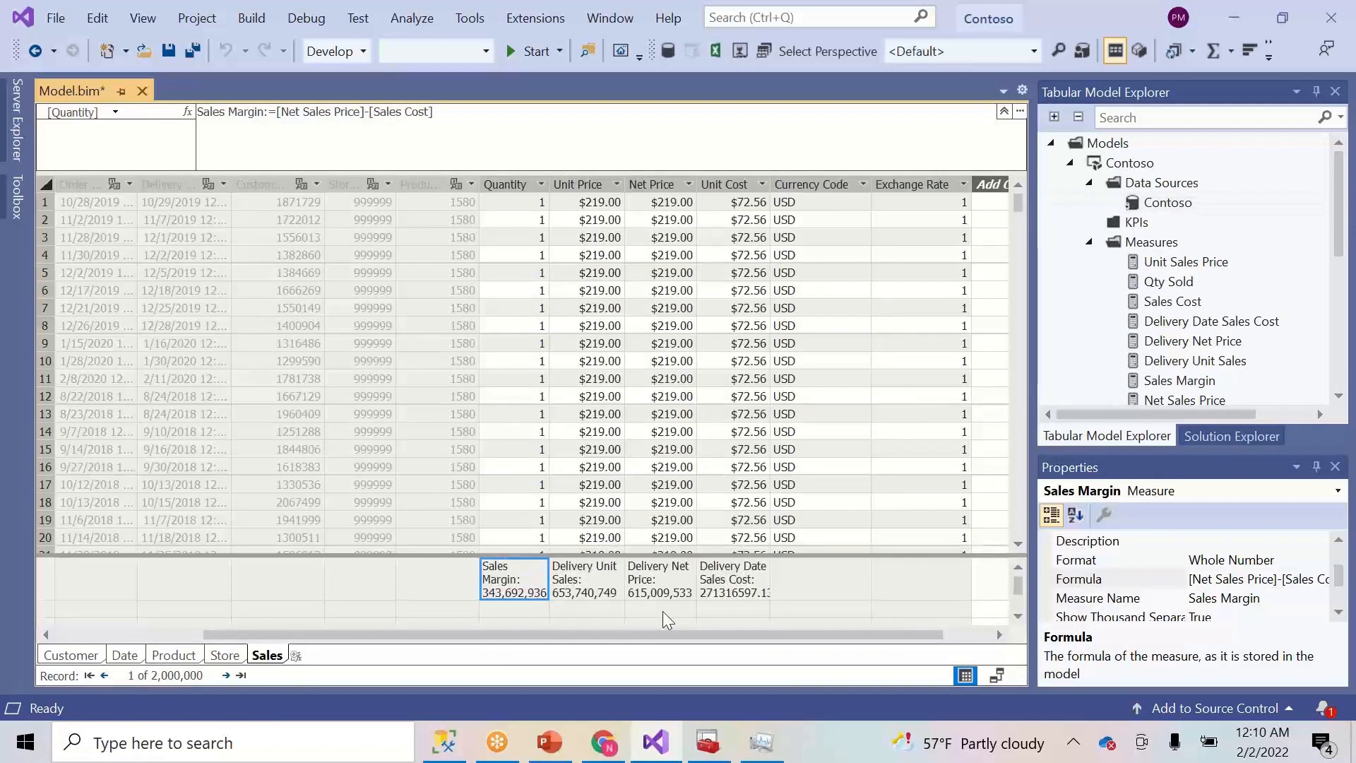
pyautogui.click(1018, 616)
pyautogui.click(1018, 567)
pyautogui.click(1018, 567)
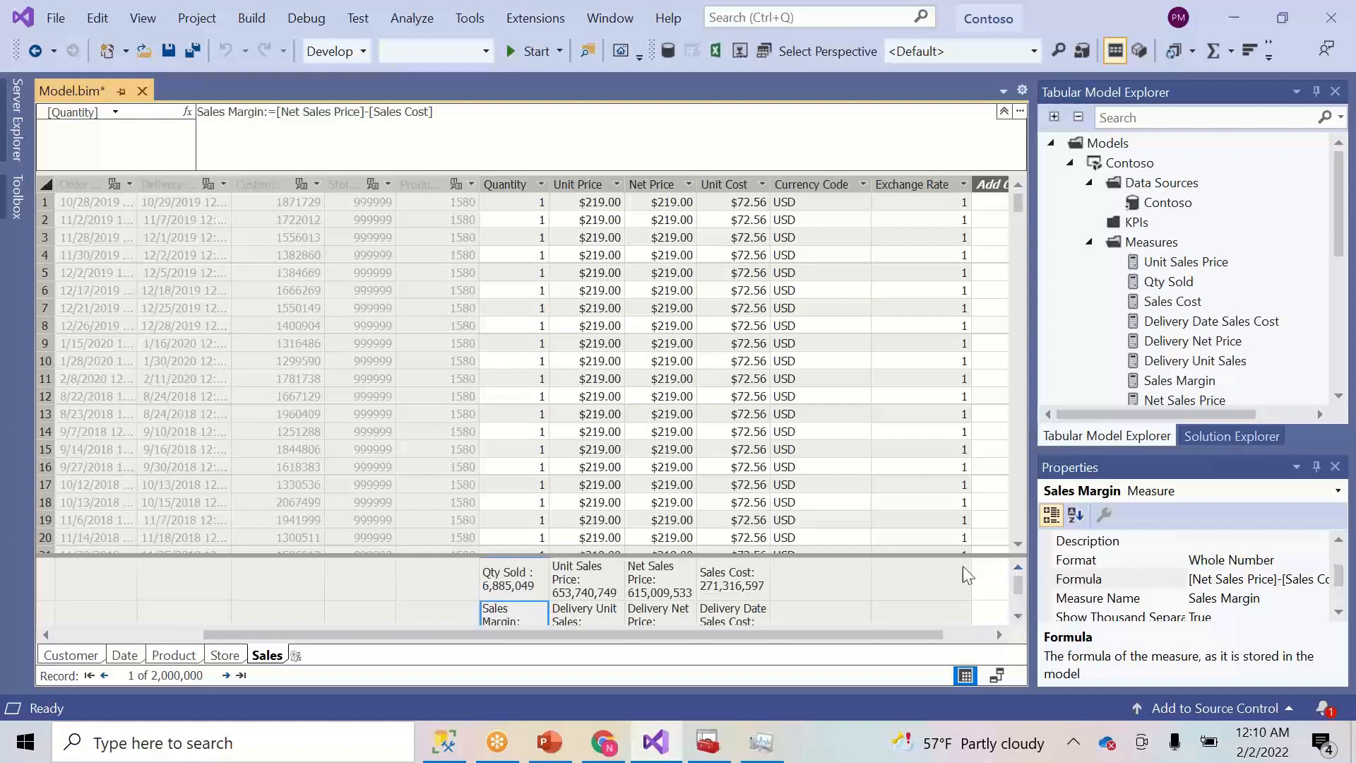
pyautogui.click(801, 617)
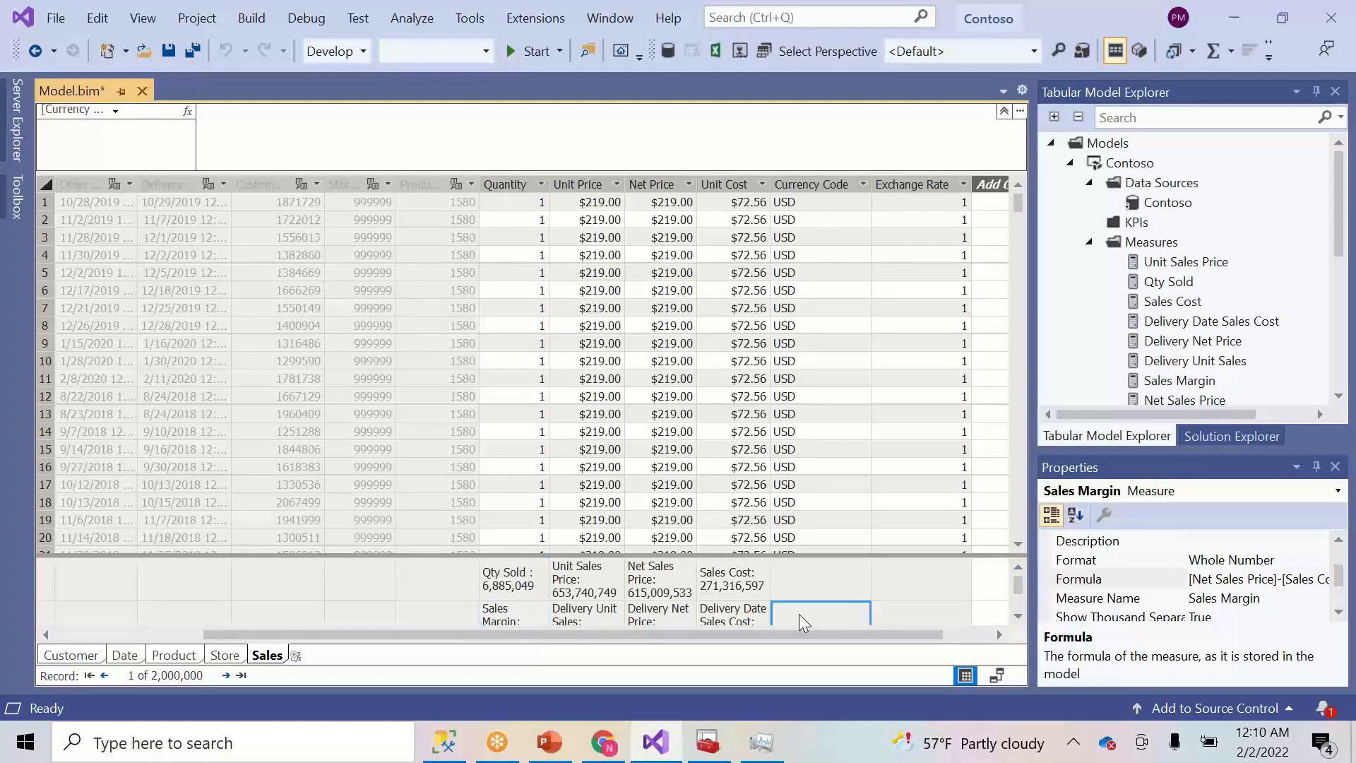
# - Enter Delivery Sales Margin:=[Delivery Net Price]-[Delivery Date Sales Cost] with IntelliSense and commit it
pyautogui.click(668, 111)
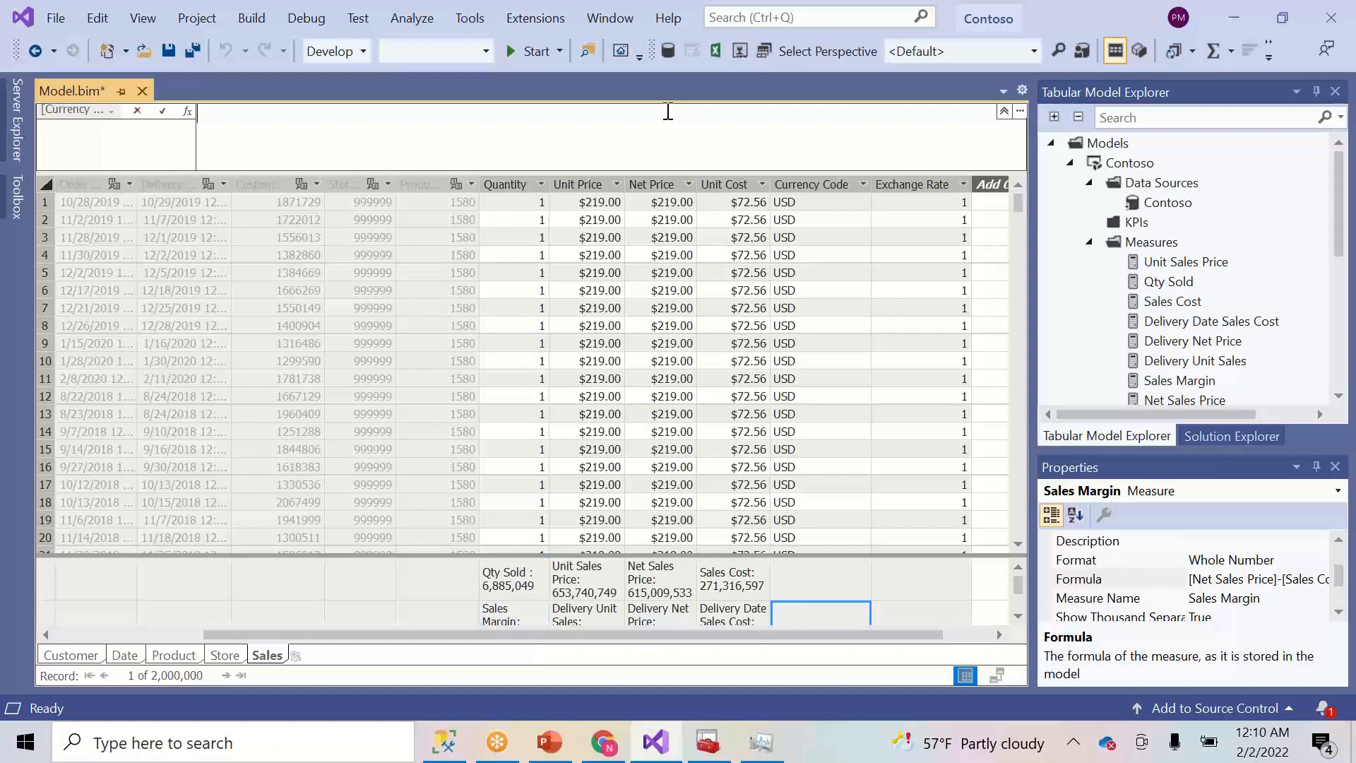
pyautogui.write('Deliver')
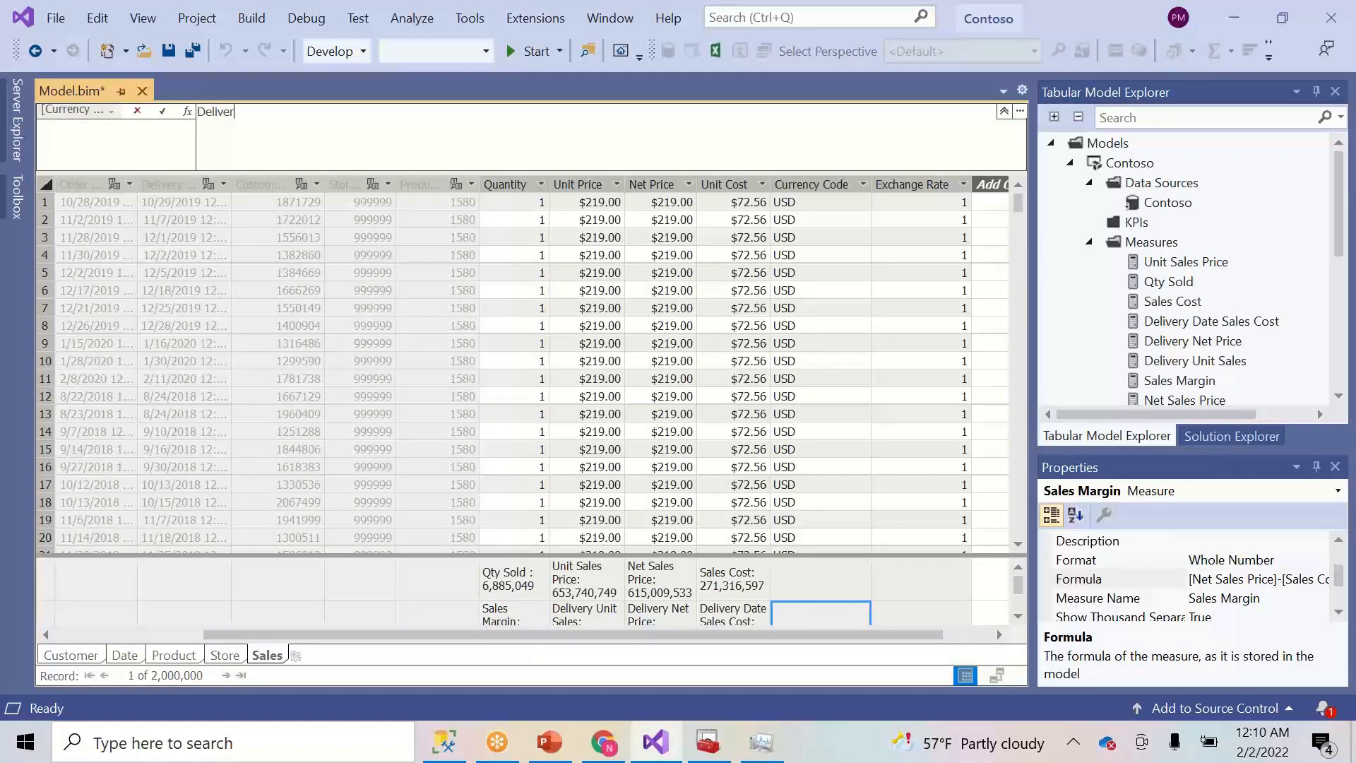
pyautogui.write('y Sales Margin:=')
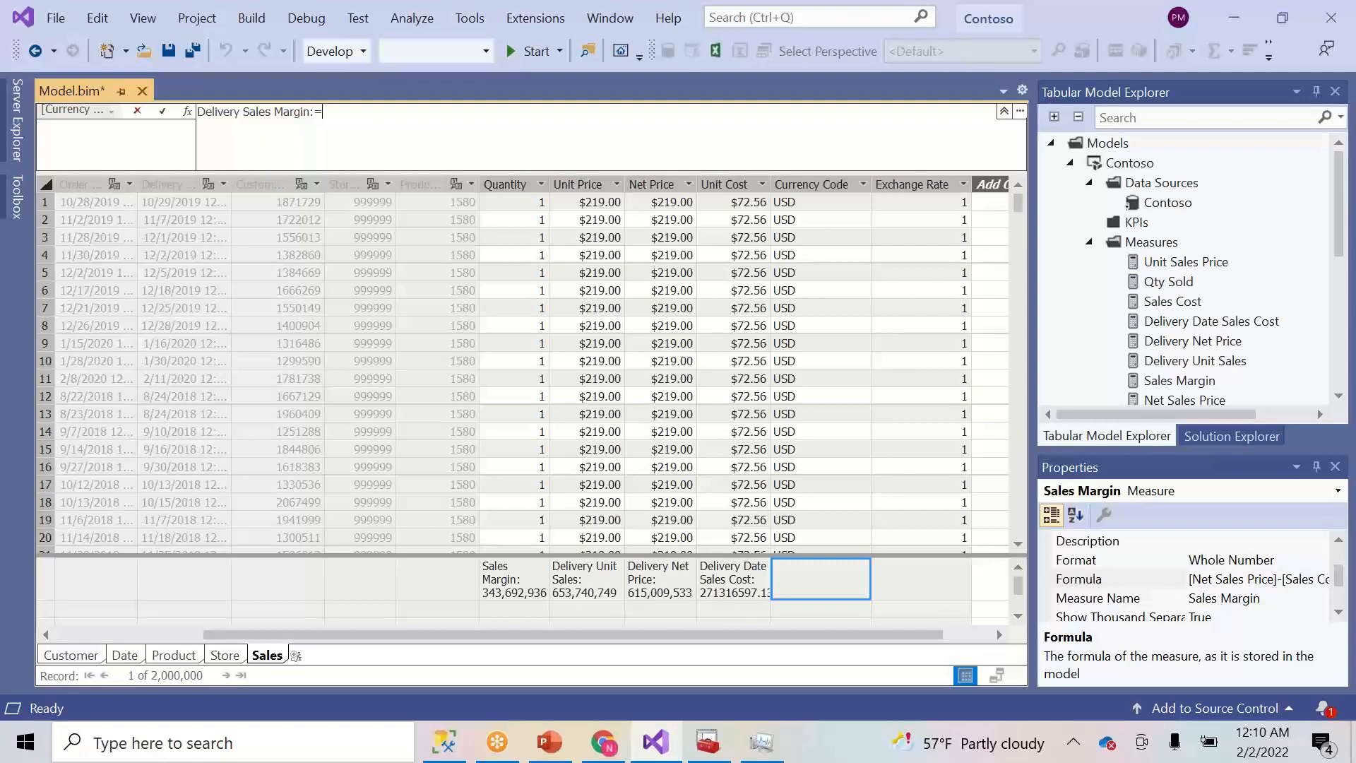
pyautogui.write('[del')
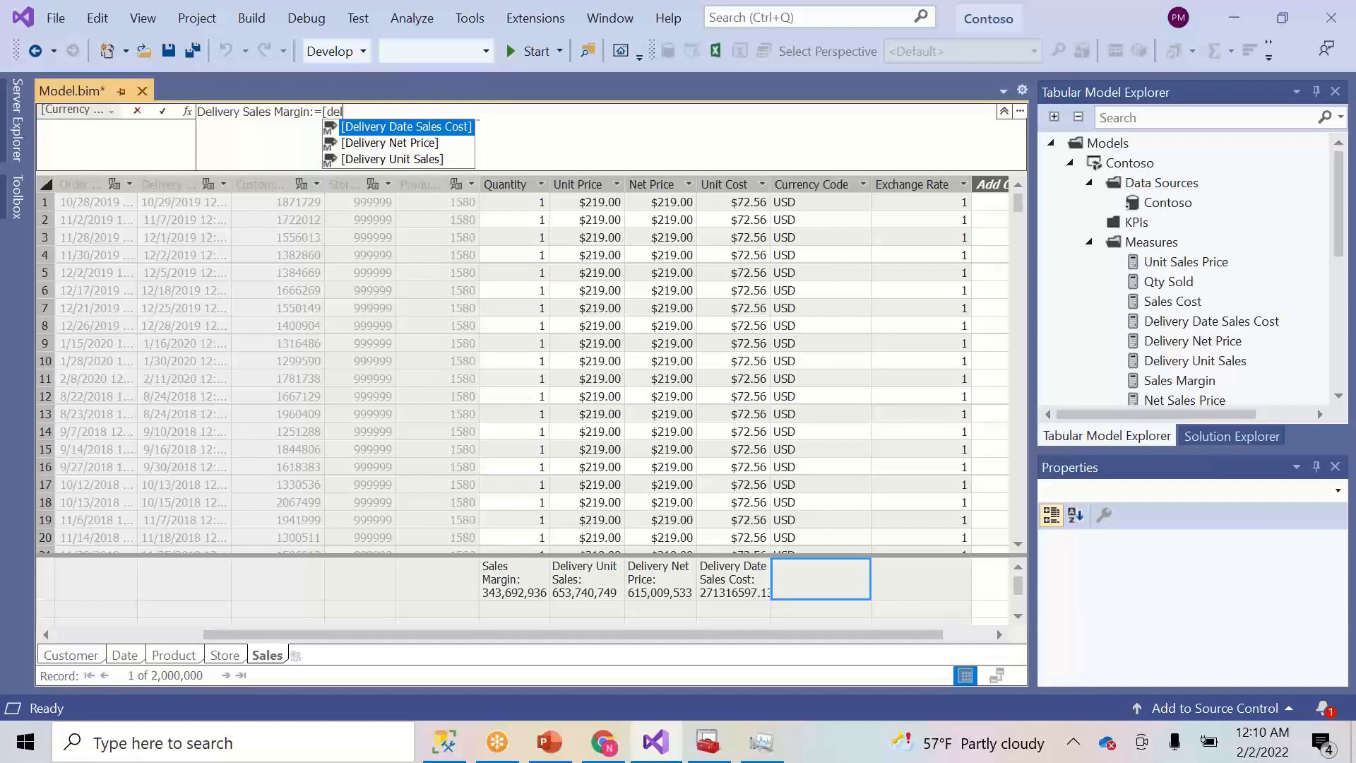
pyautogui.press('Down')
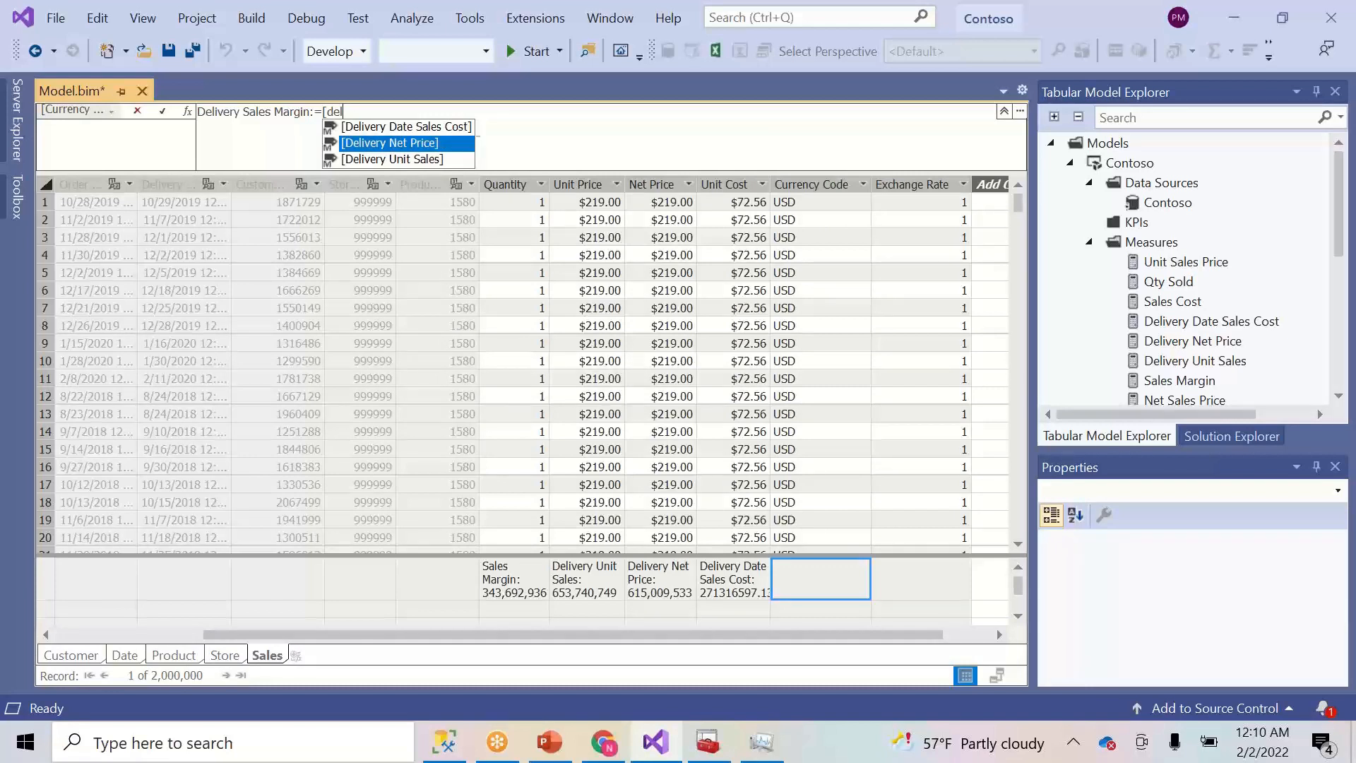
pyautogui.press('Tab')
pyautogui.write('-')
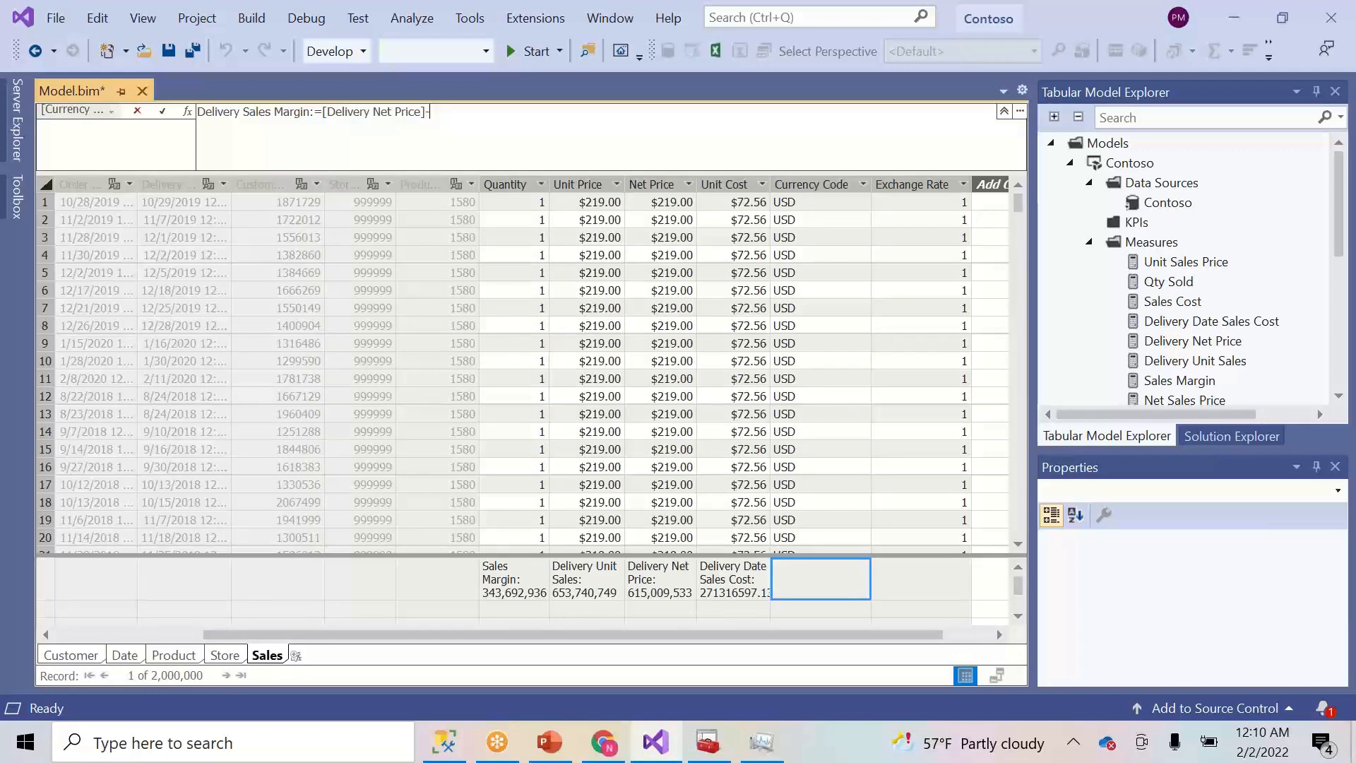
pyautogui.write('[de')
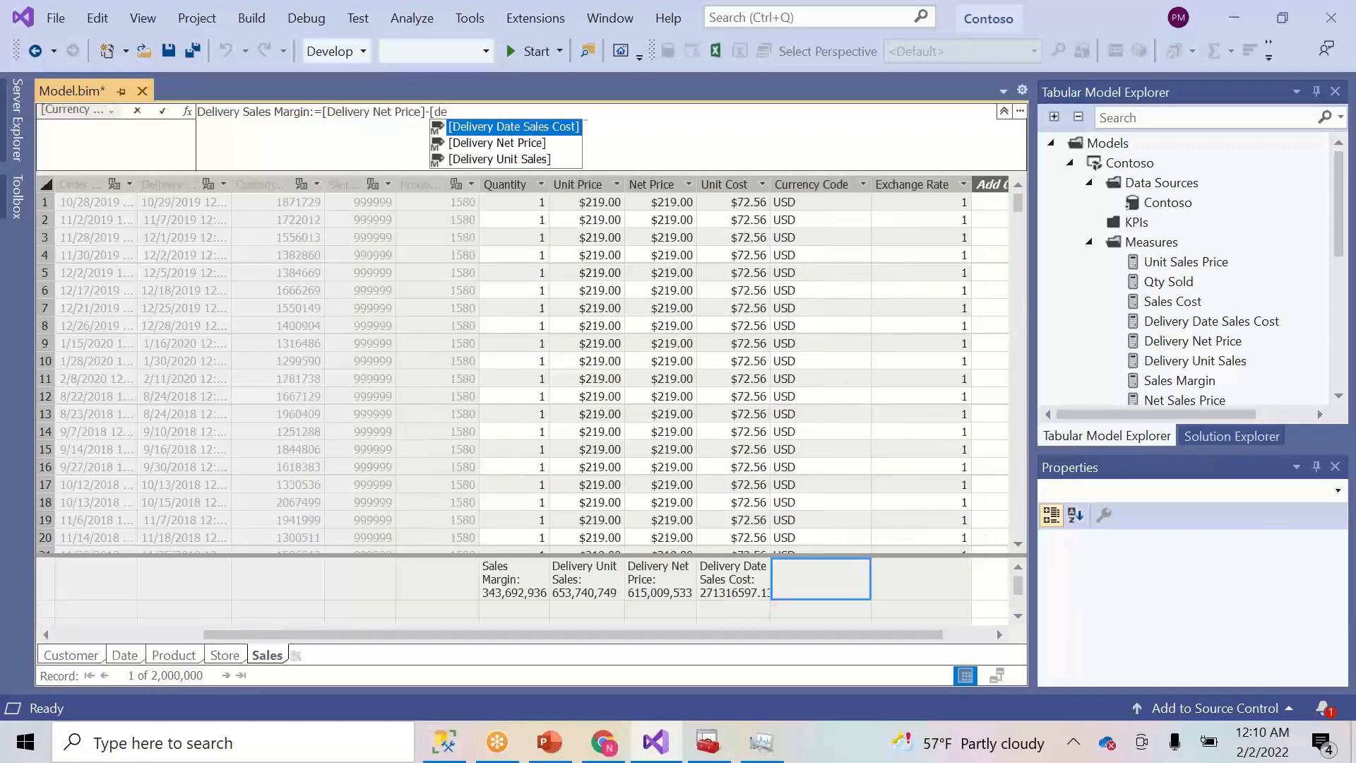
pyautogui.press('Tab')
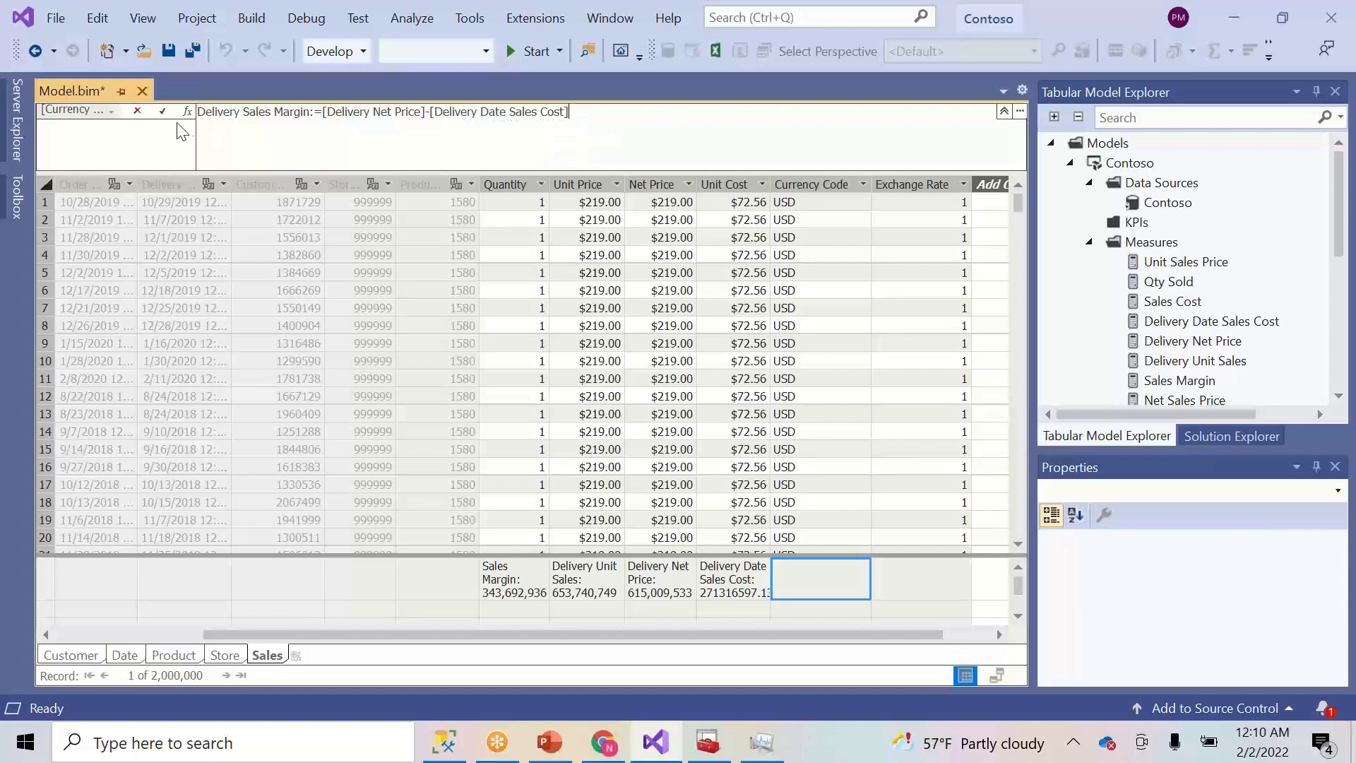
pyautogui.click(162, 111)
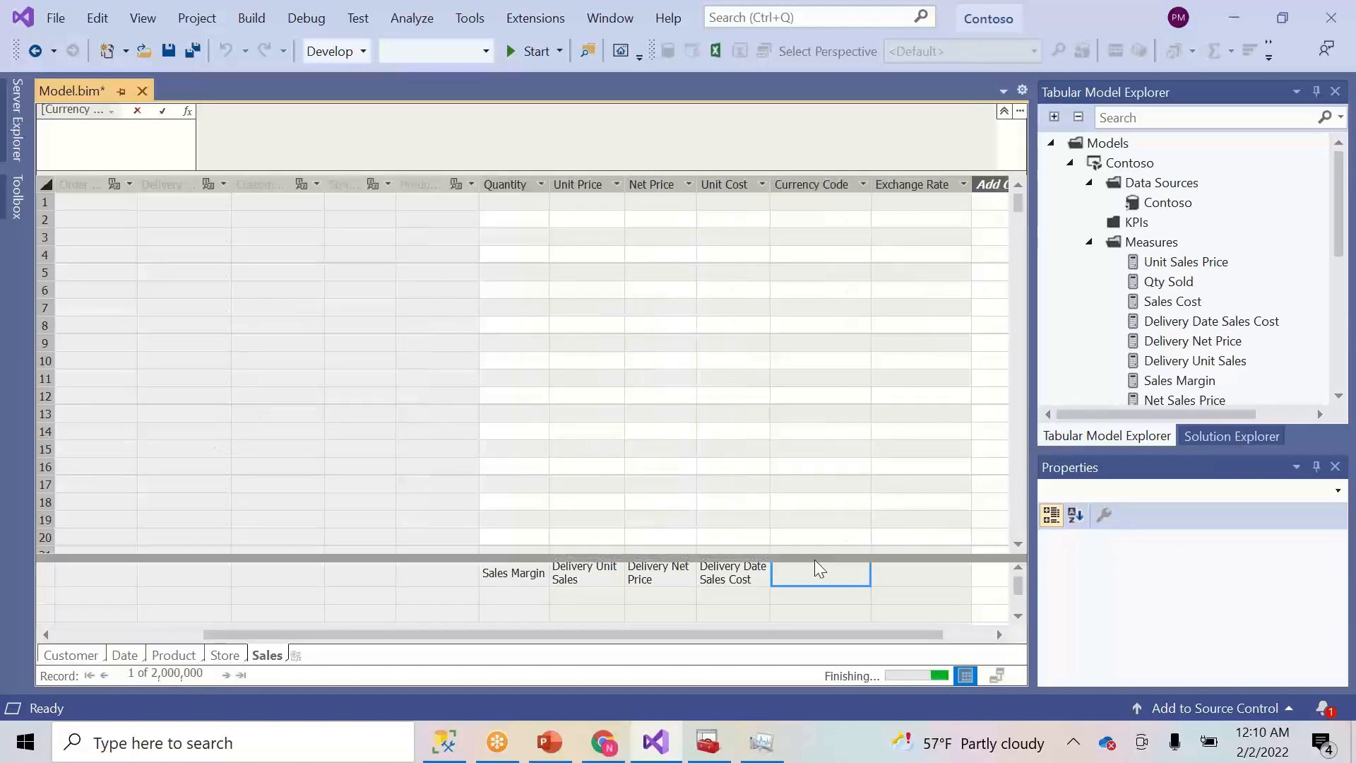
pyautogui.click(814, 597)
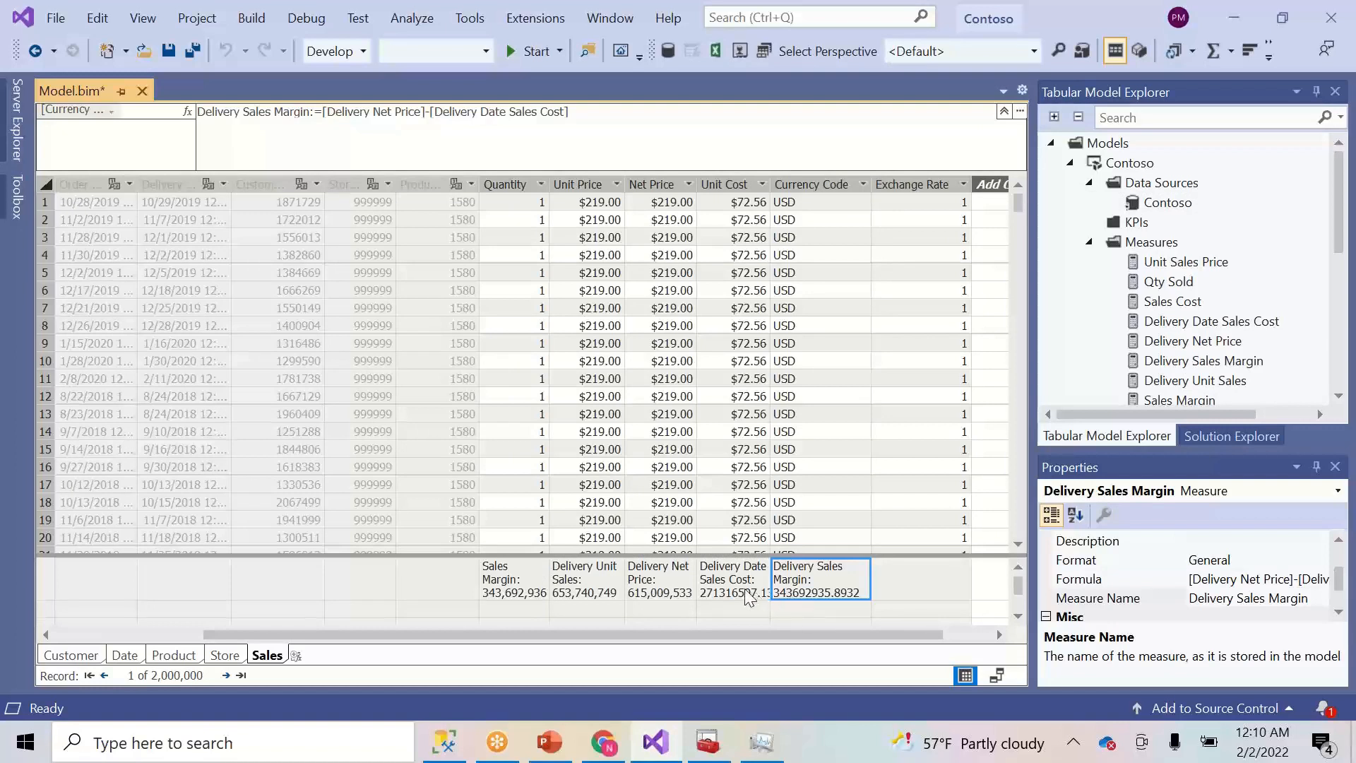
# - Format Delivery Date Sales Cost as Whole Number with thousand separators
pyautogui.click(750, 599)
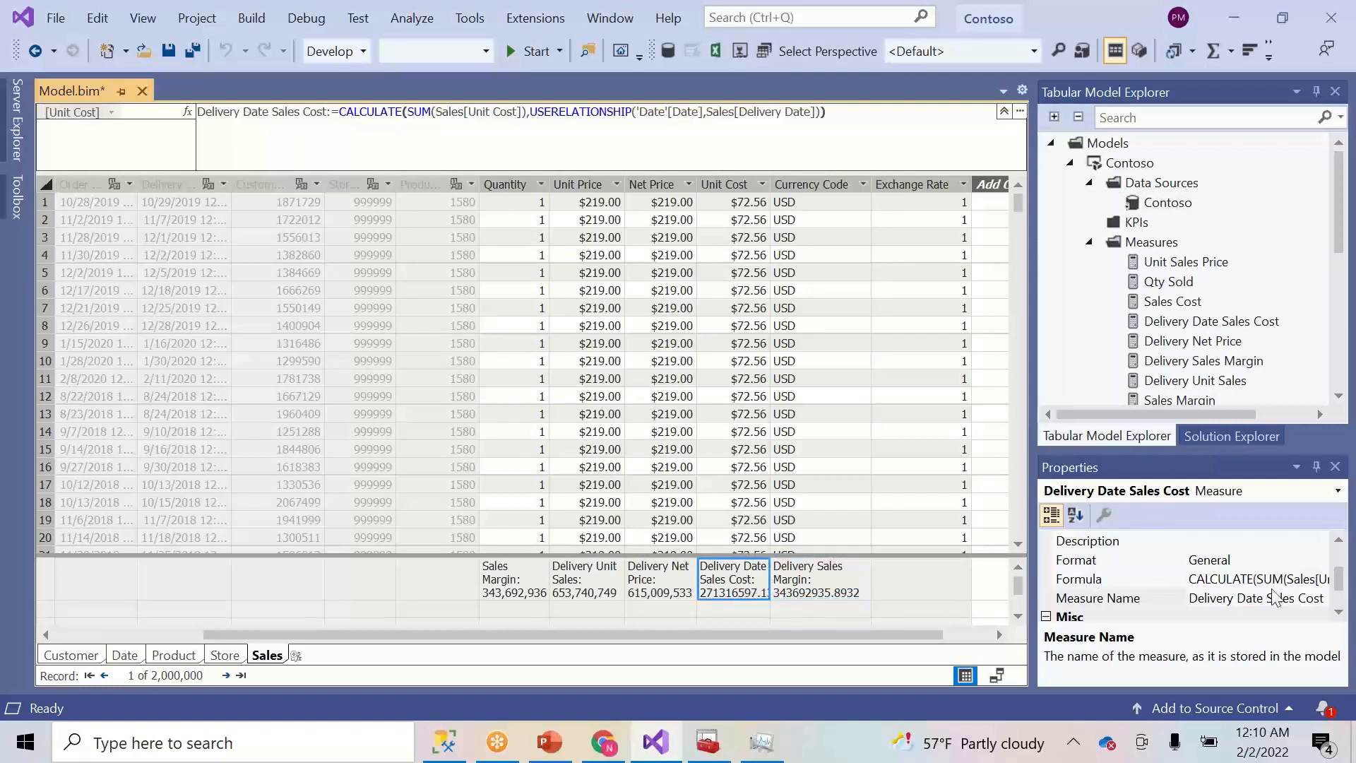
pyautogui.click(1318, 561)
pyautogui.click(1318, 561)
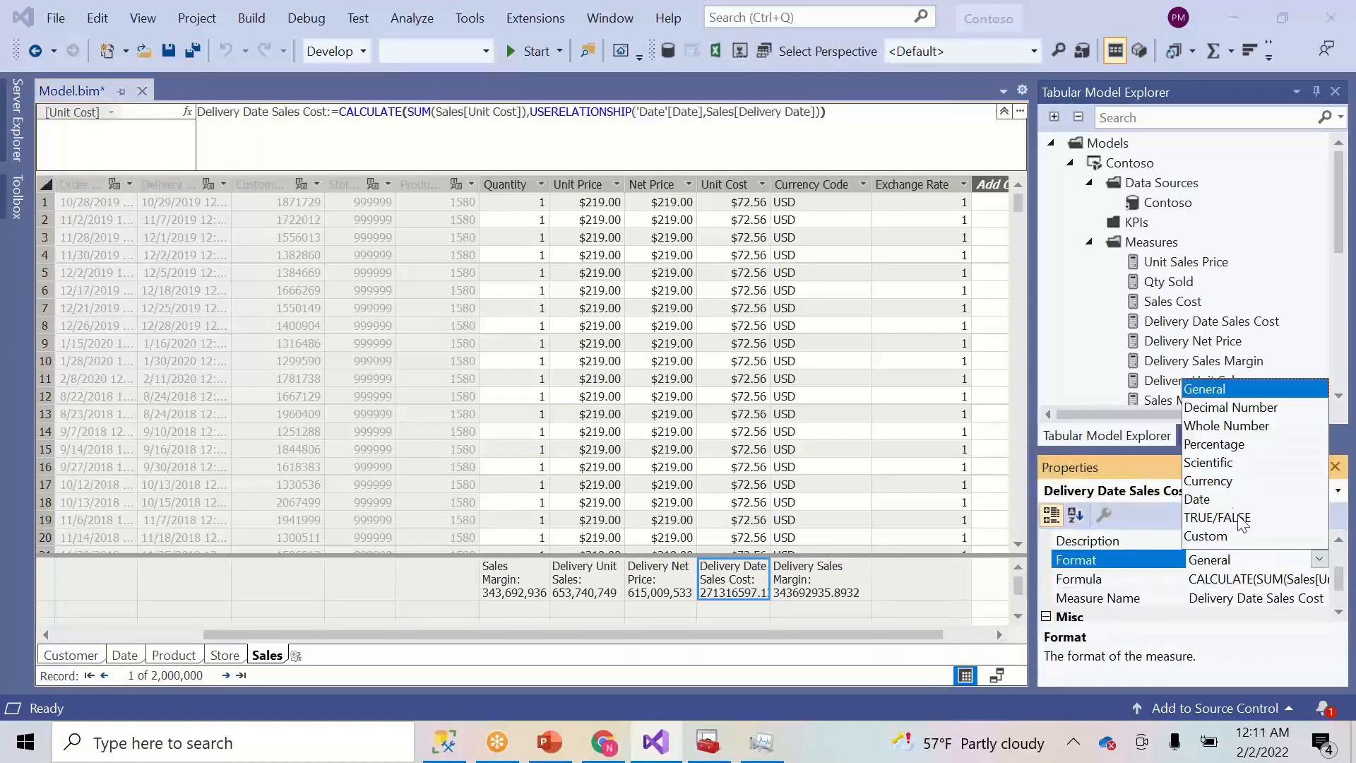
pyautogui.click(1210, 427)
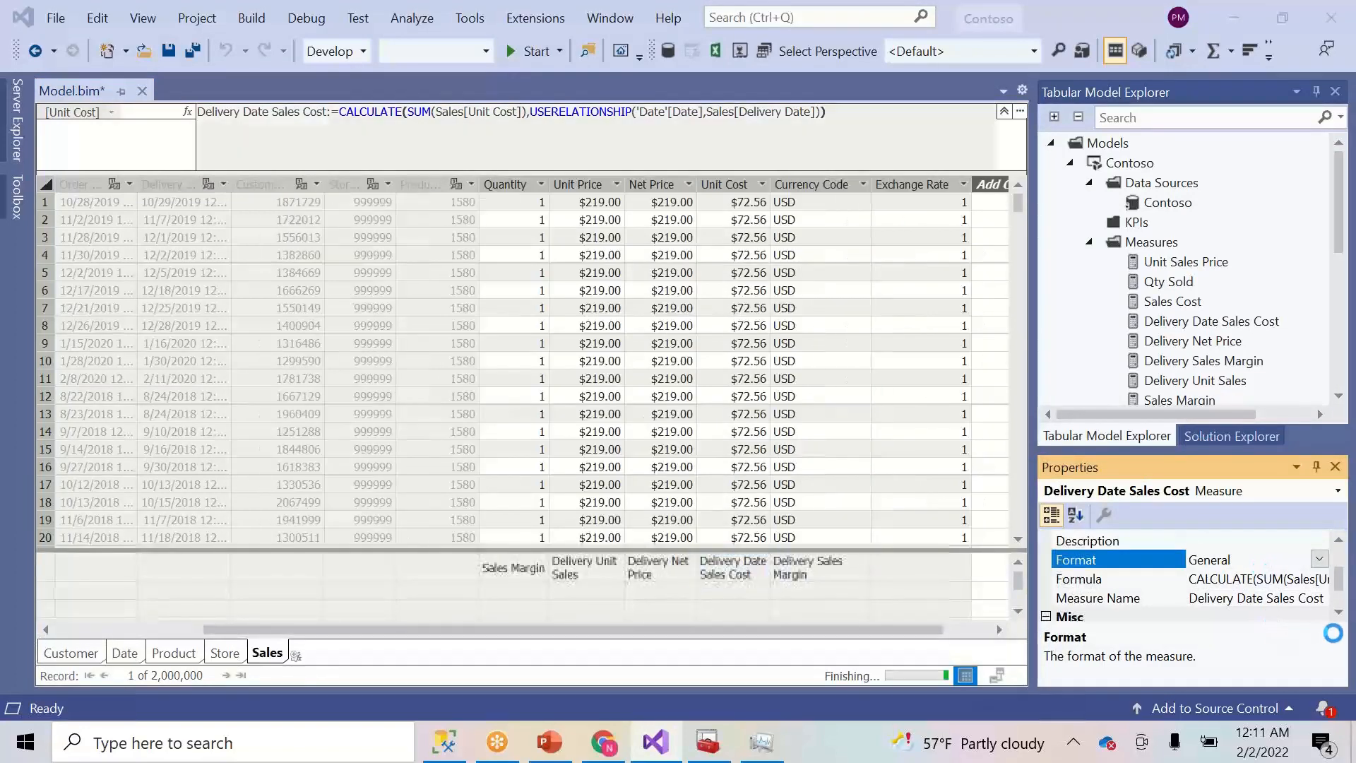
pyautogui.click(1340, 613)
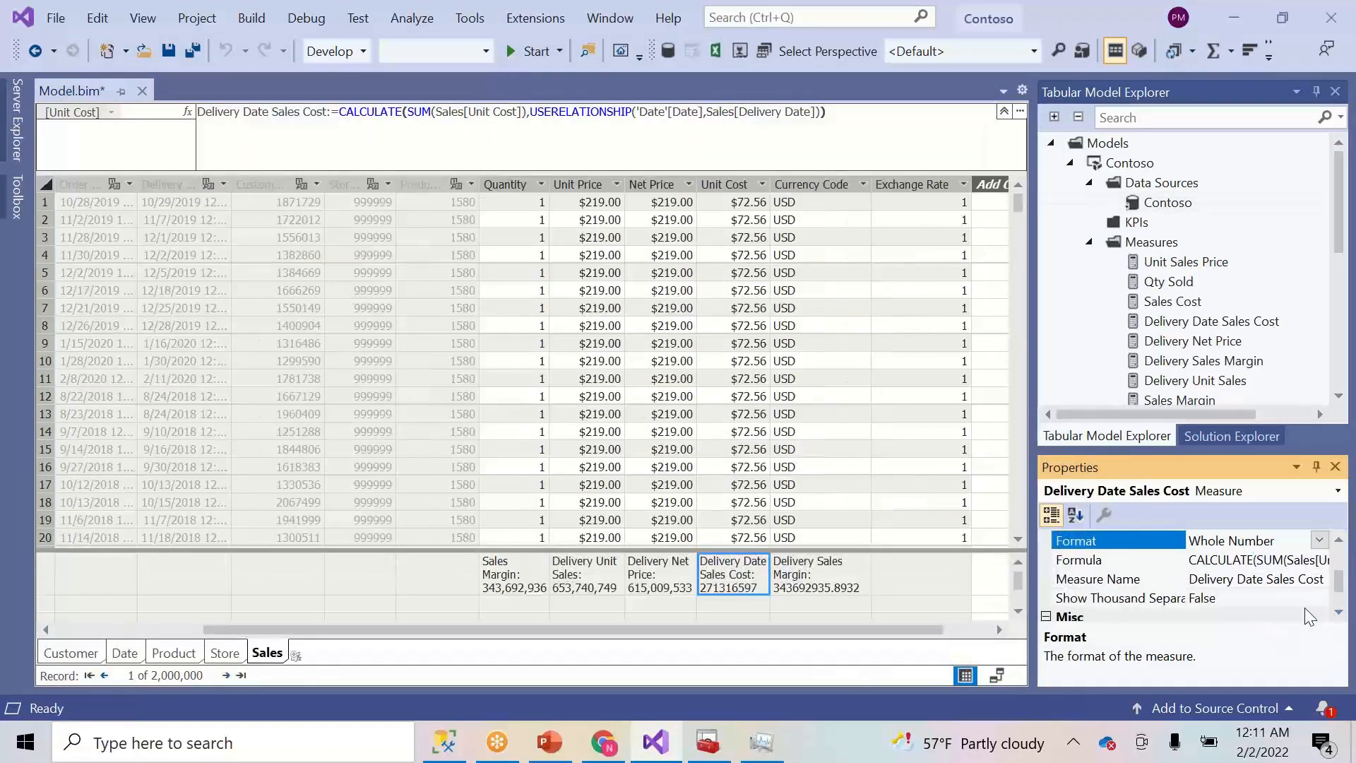
pyautogui.click(1306, 604)
pyautogui.click(1319, 598)
pyautogui.click(1201, 631)
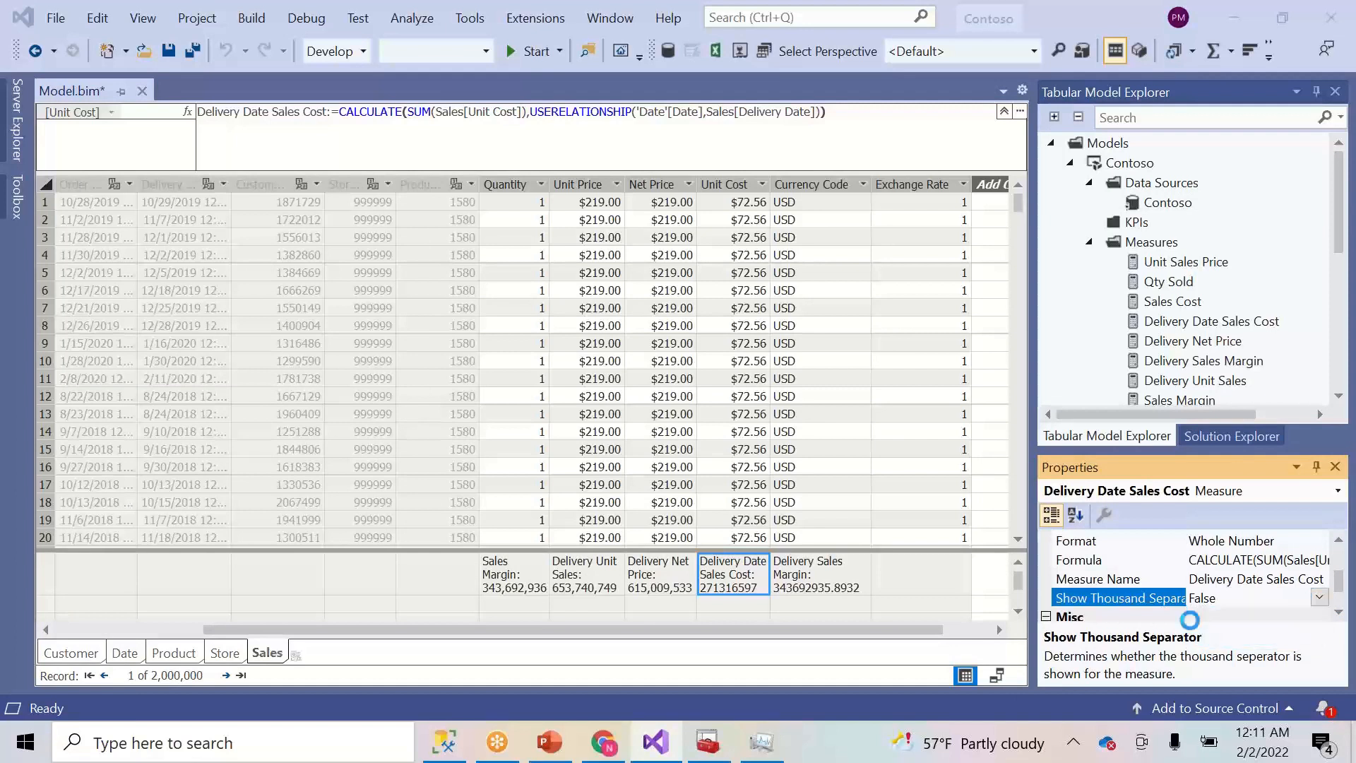
# - Format Delivery Sales Margin as Whole Number with thousand separators, showing 343,692,936
pyautogui.click(835, 577)
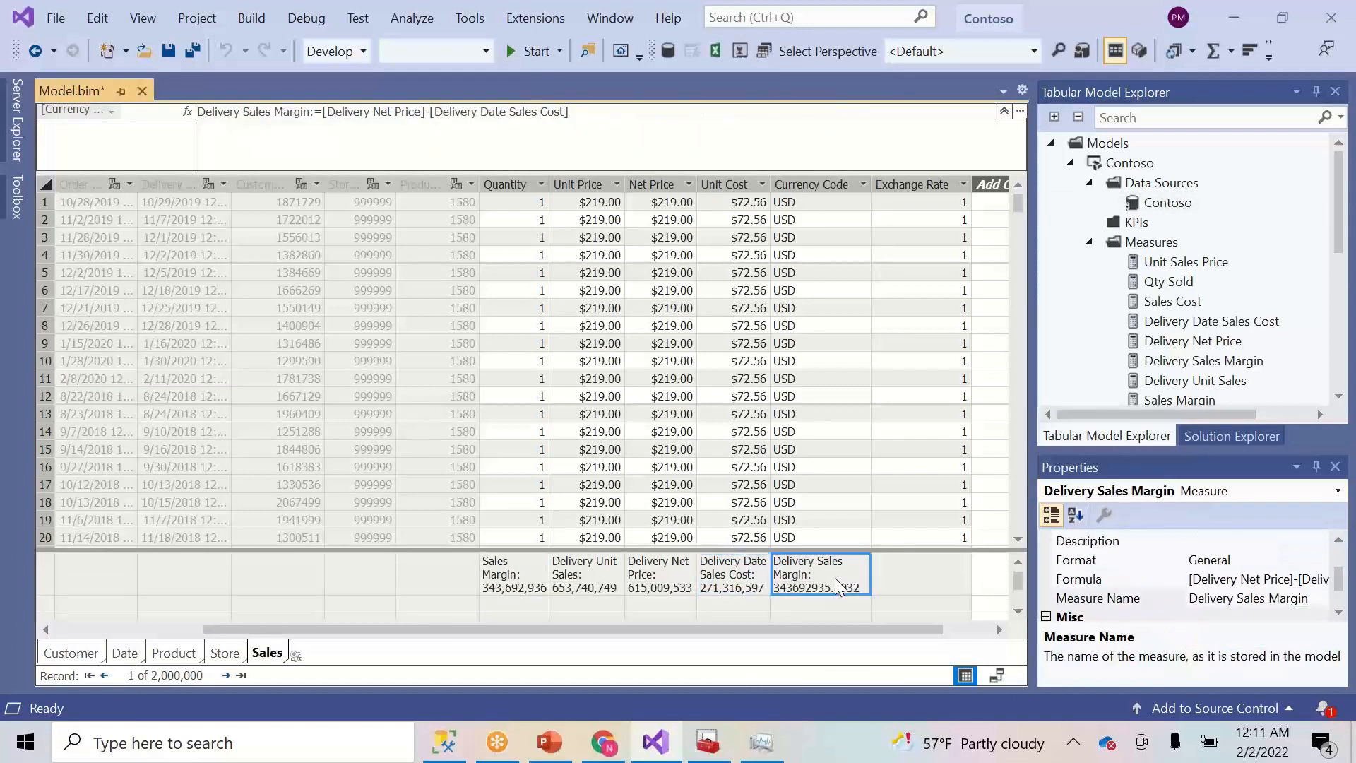
pyautogui.click(1339, 611)
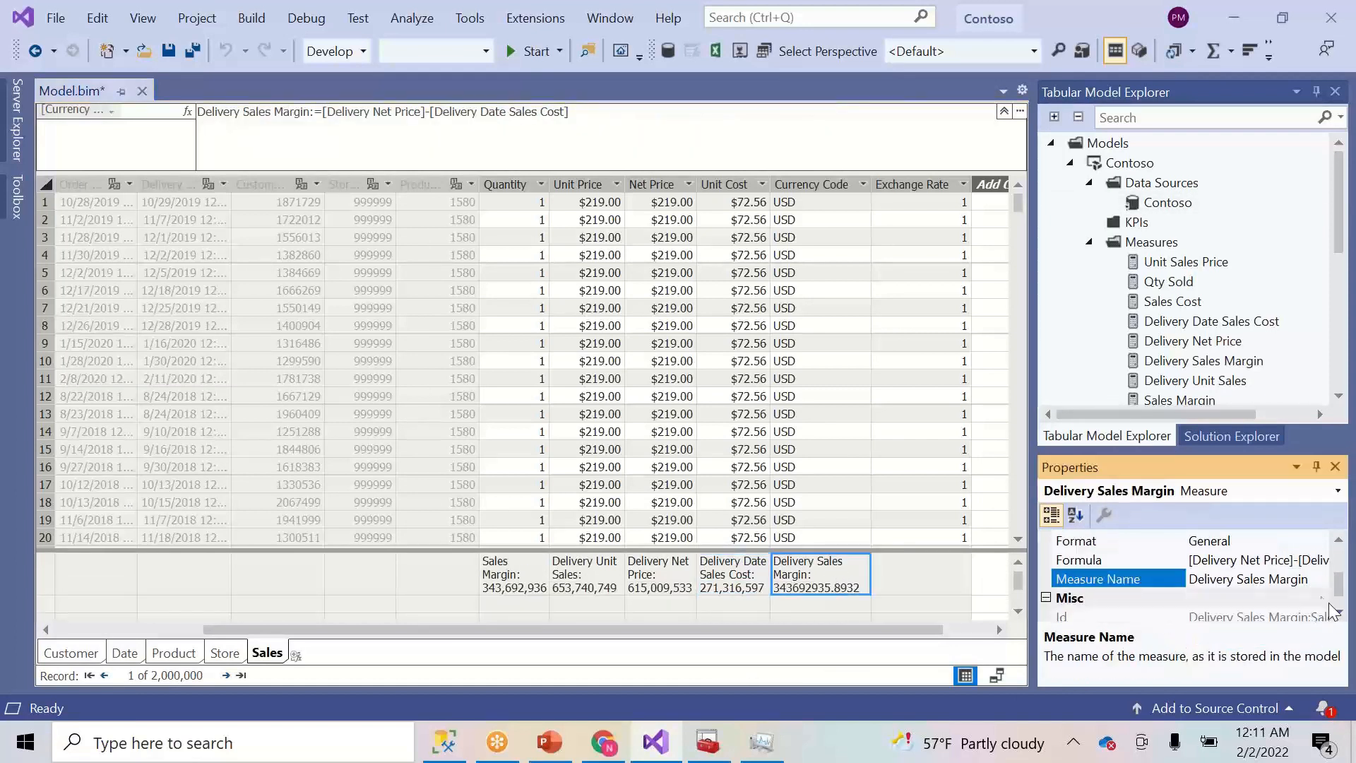
pyautogui.click(1306, 541)
pyautogui.click(1318, 542)
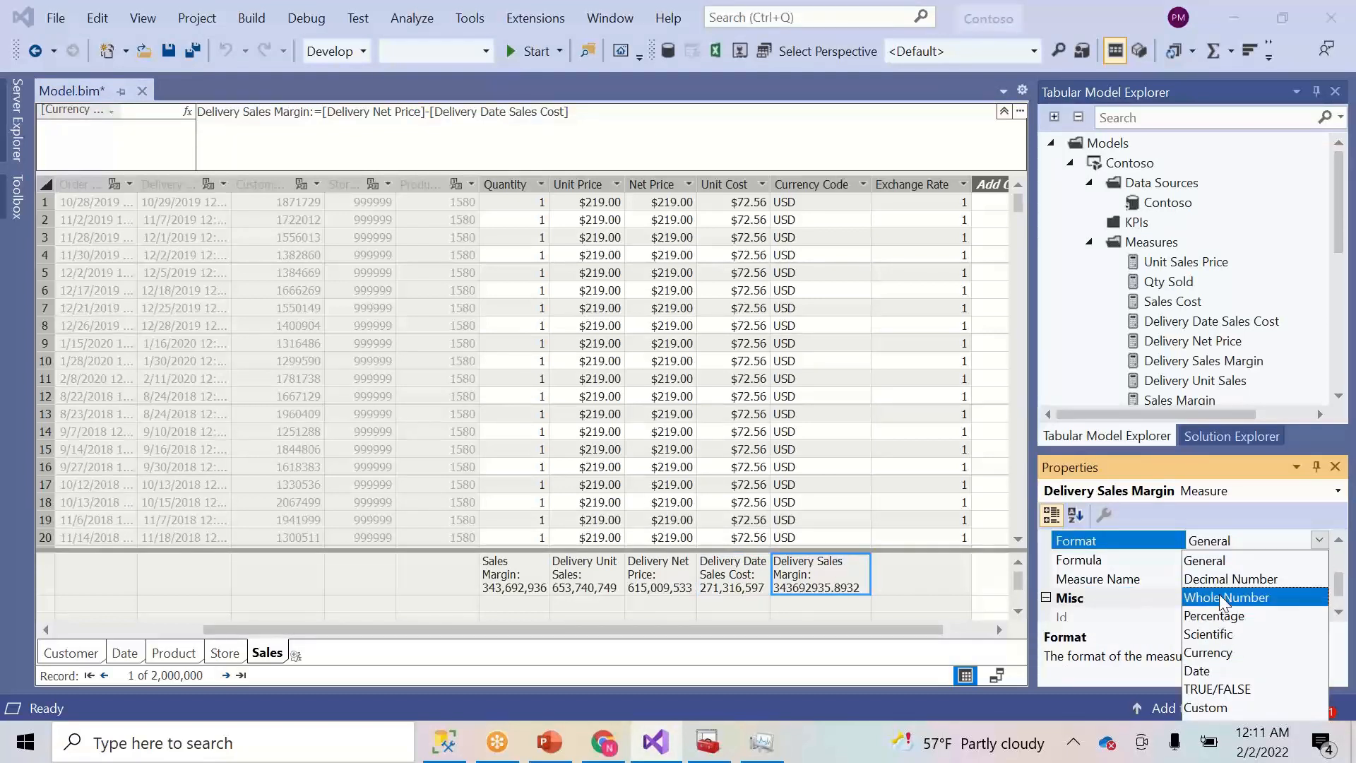
pyautogui.click(1226, 596)
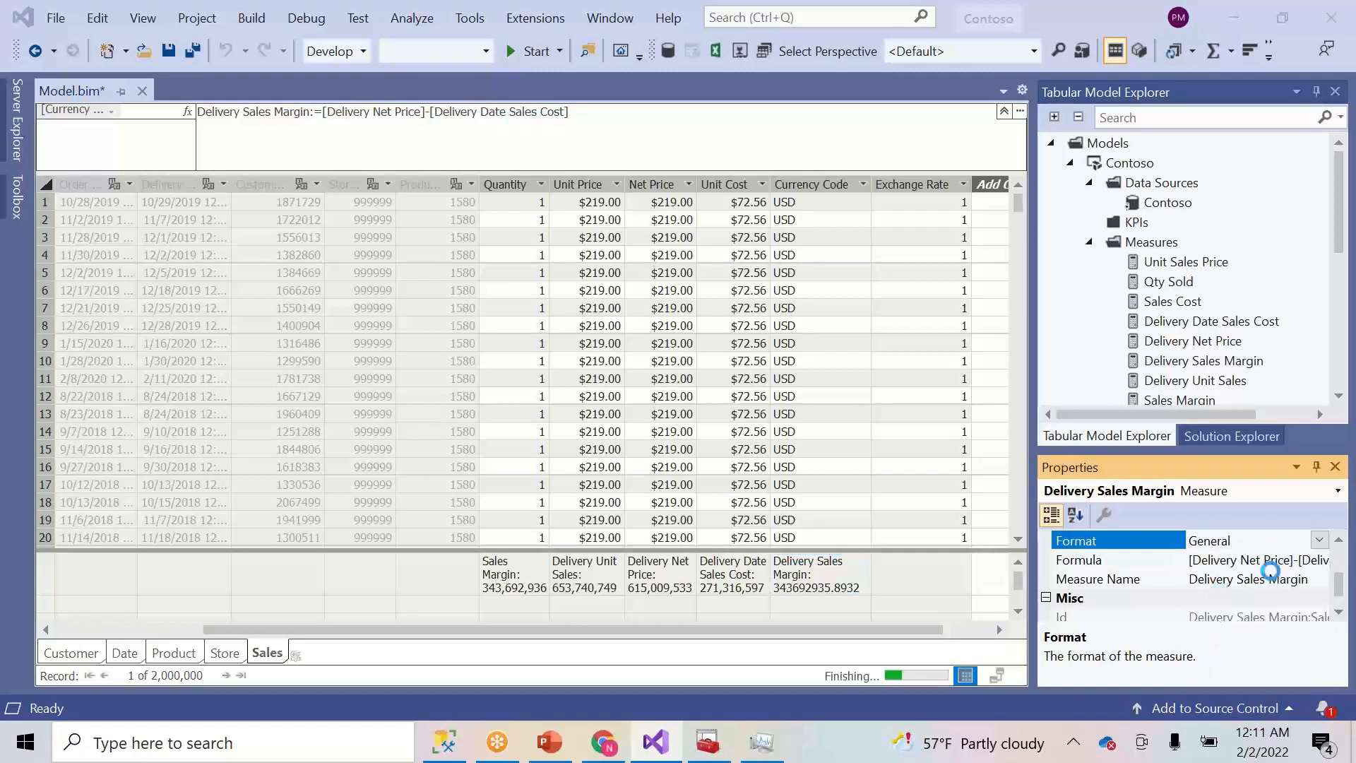
pyautogui.click(1320, 602)
pyautogui.click(1318, 598)
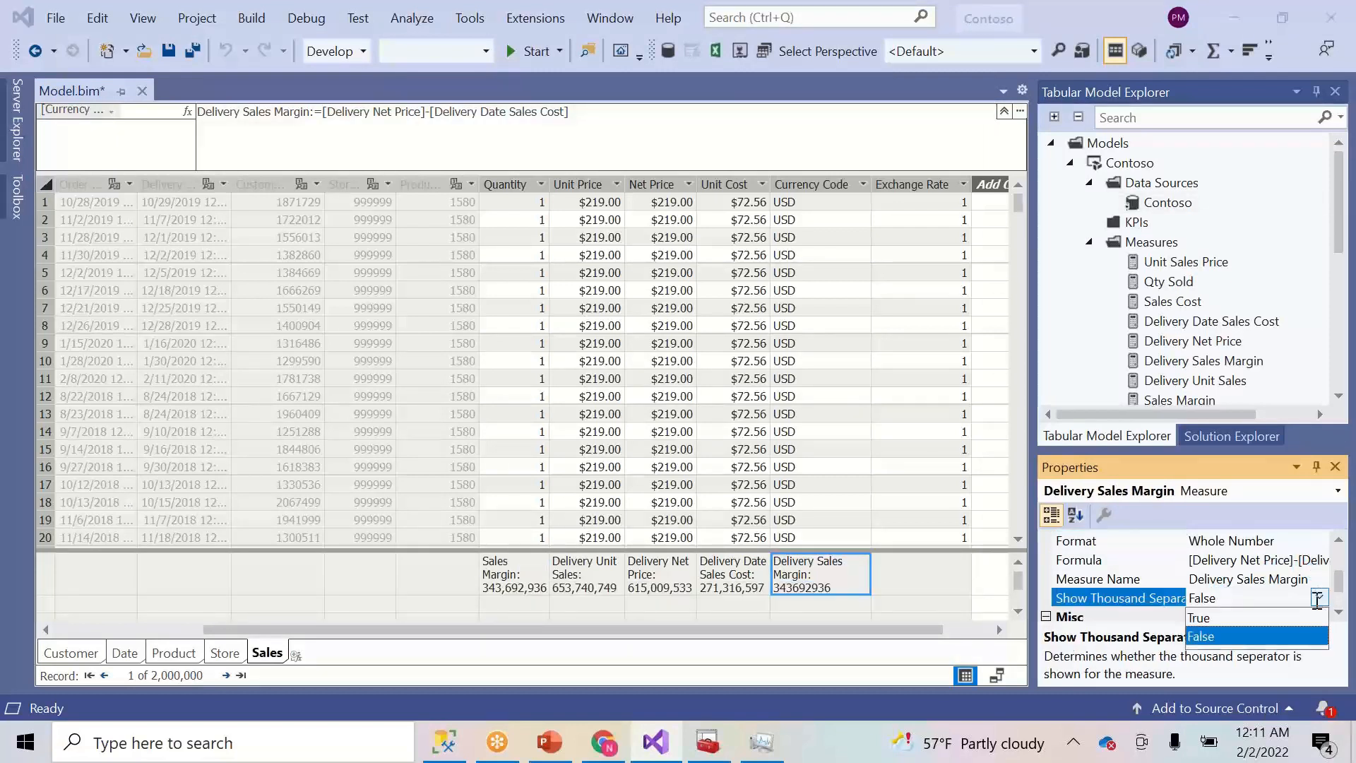
pyautogui.click(1205, 628)
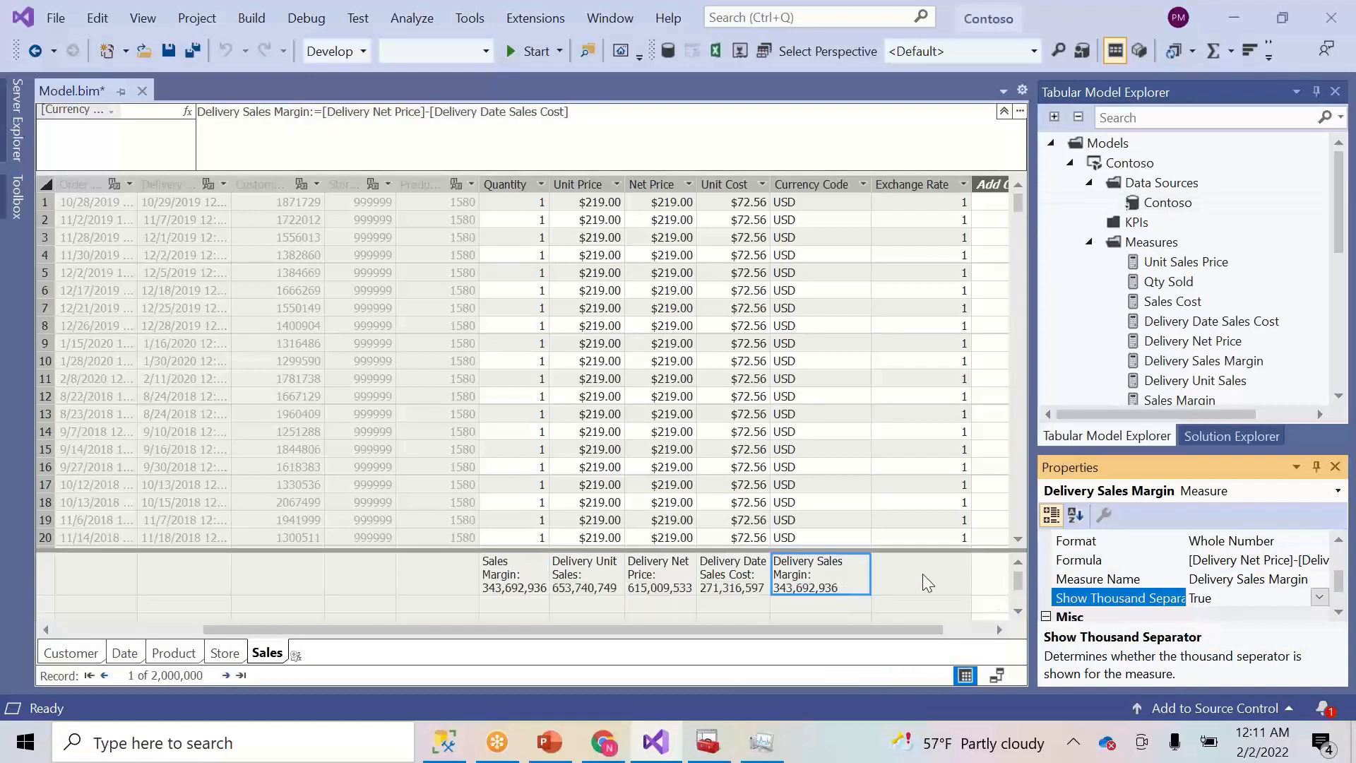
# - Set Delivery Sales Margin's Display Folder to Sales\Delivery\Amt and copy the path
pyautogui.moveTo(1340, 578); pyautogui.dragTo(1342, 558)
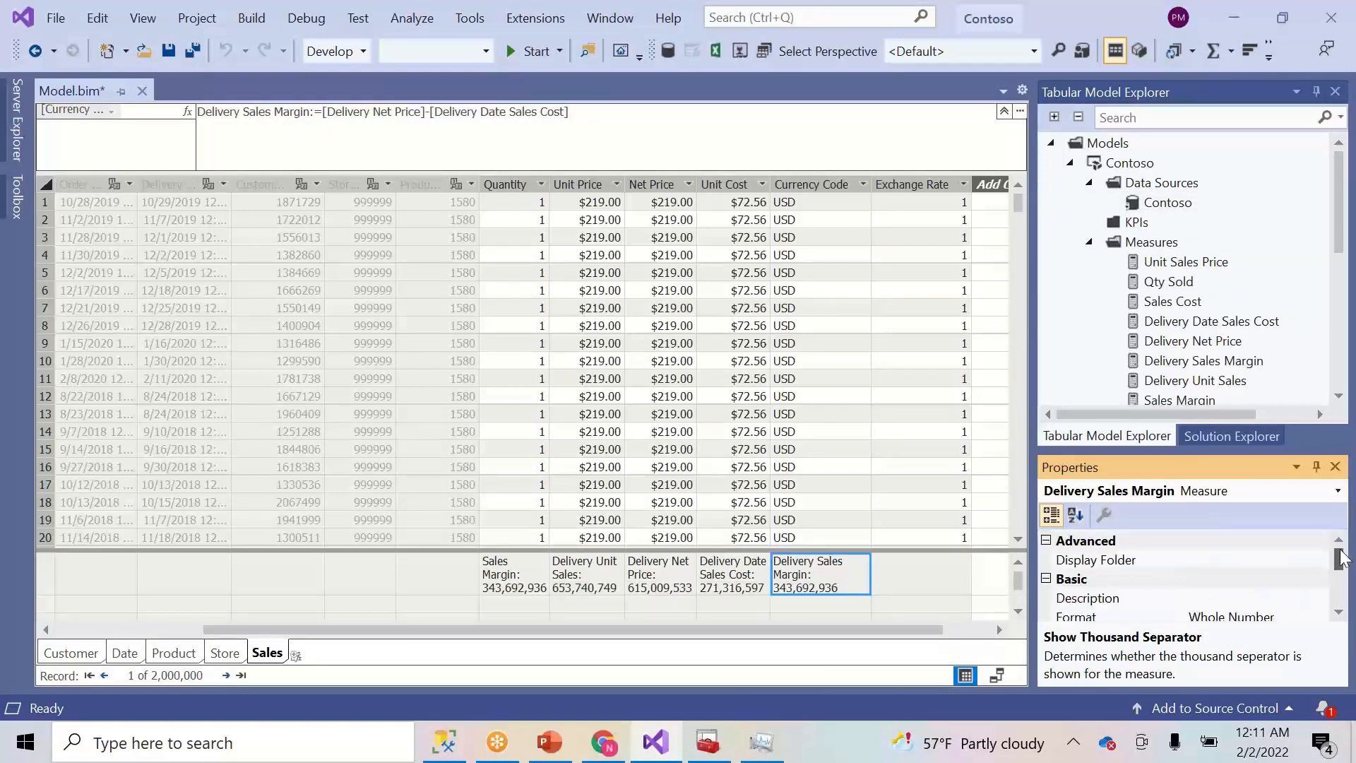
pyautogui.click(1233, 561)
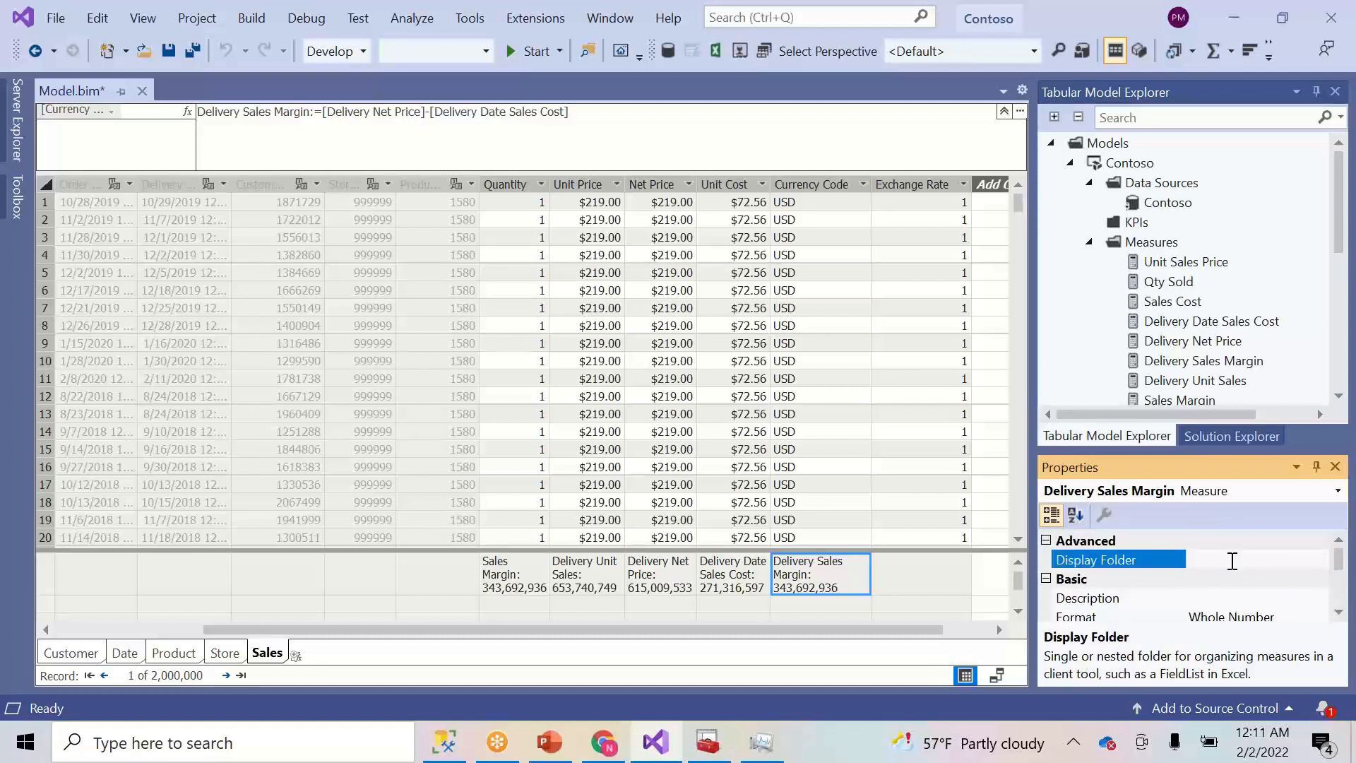
pyautogui.write('Sales')
pyautogui.write('\\Deliver')
pyautogui.write('y')
pyautogui.write('Margin')
pyautogui.press('BackSpace')
pyautogui.press('BackSpace')
pyautogui.press('BackSpace')
pyautogui.press('BackSpace')
pyautogui.press('BackSpace')
pyautogui.press('BackSpace')
pyautogui.write('Am')
pyautogui.click(1131, 552)
pyautogui.hotkey('ctrl', 'c')
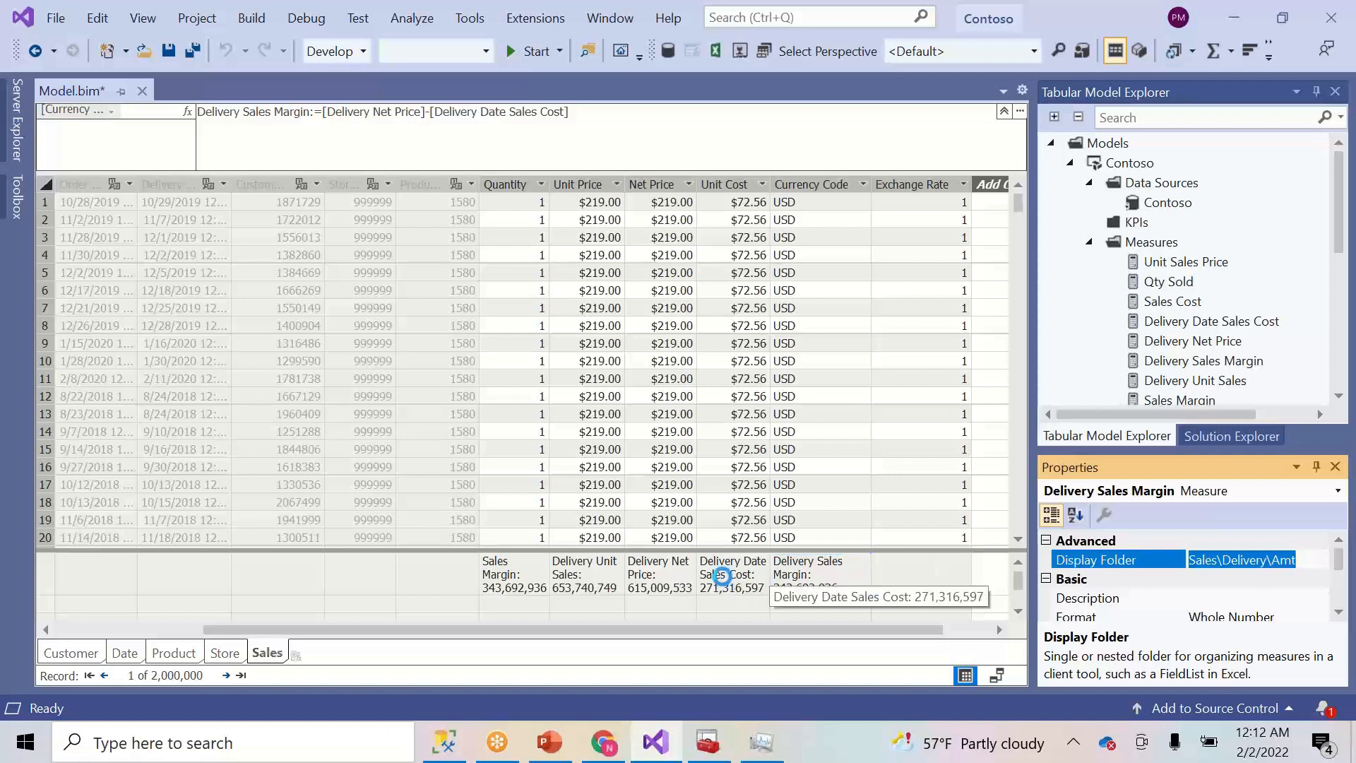
# - Give Delivery Date Sales Cost and Delivery Net Price the Sales\Delivery\Amt display folder
pyautogui.click(724, 578)
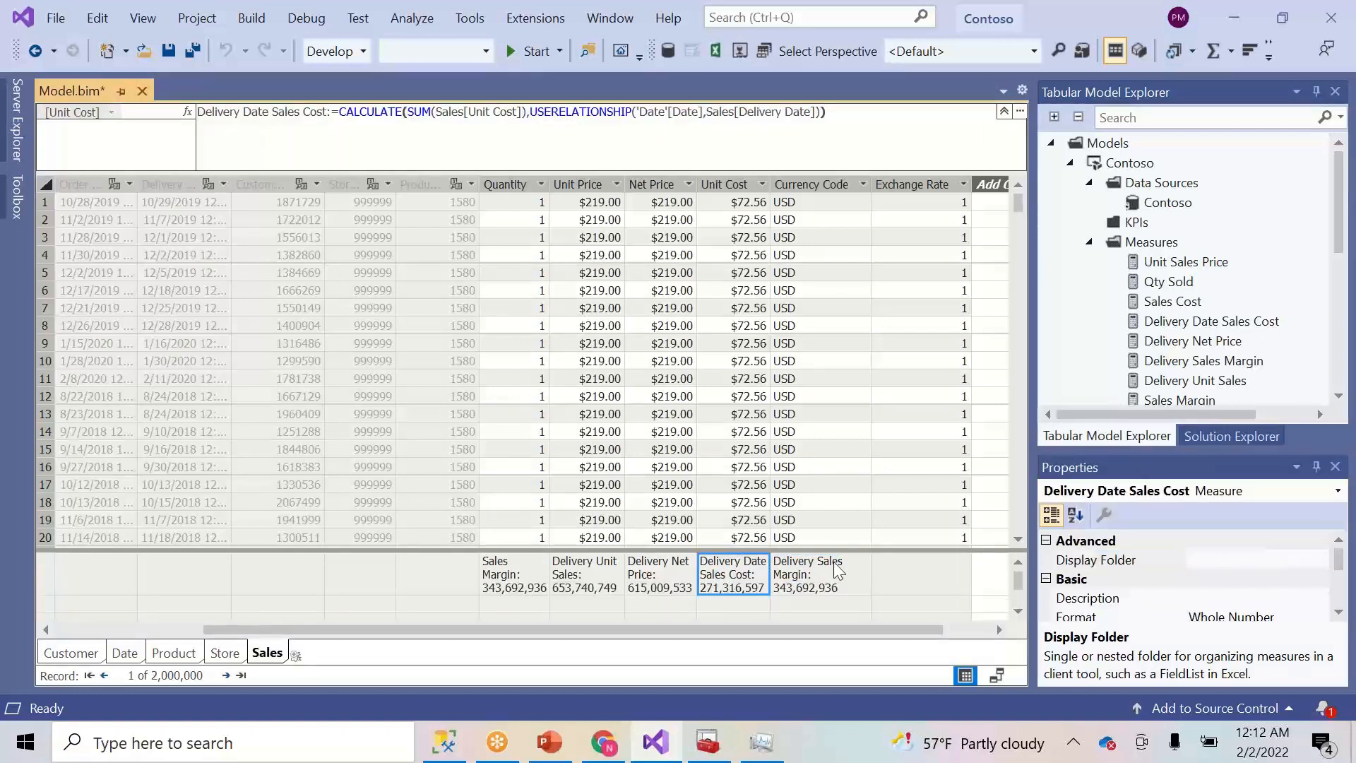
pyautogui.click(1225, 563)
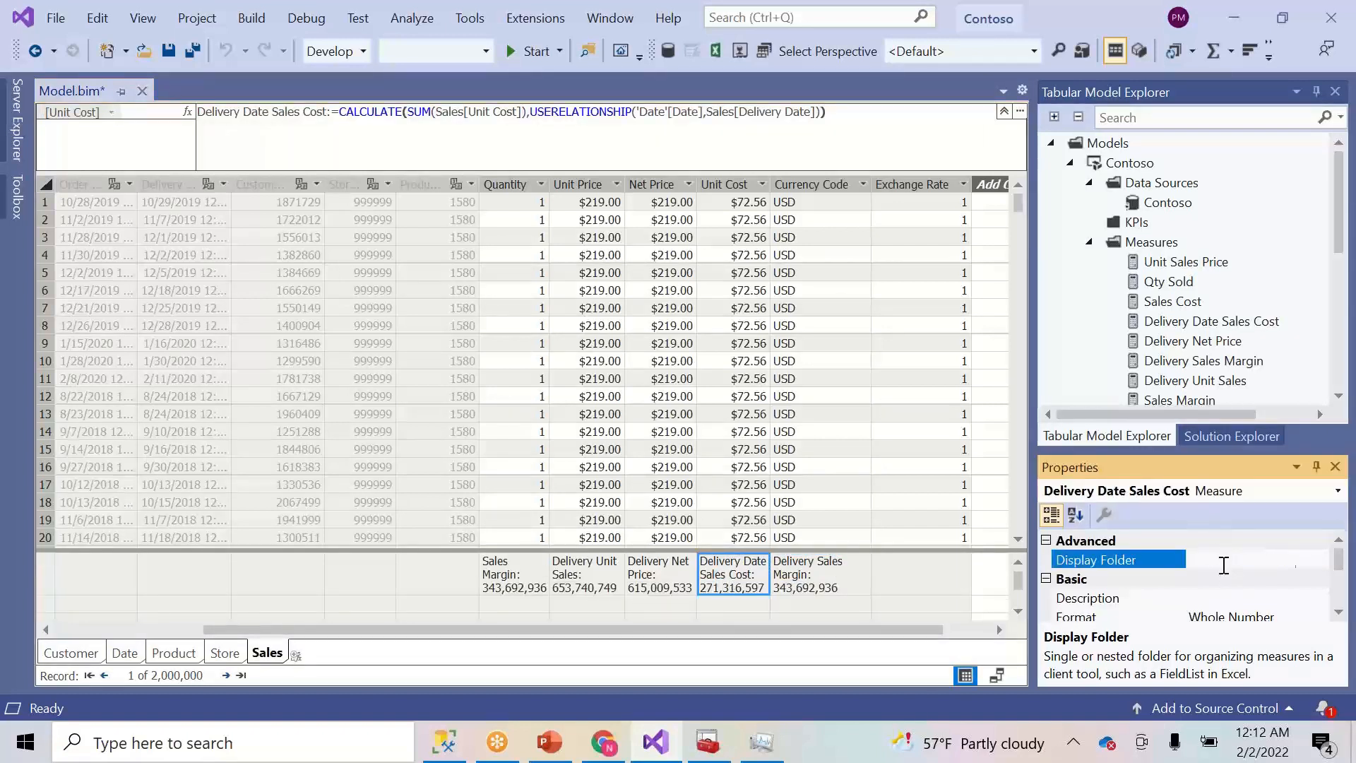
pyautogui.hotkey('ctrl', 'v')
pyautogui.click(648, 580)
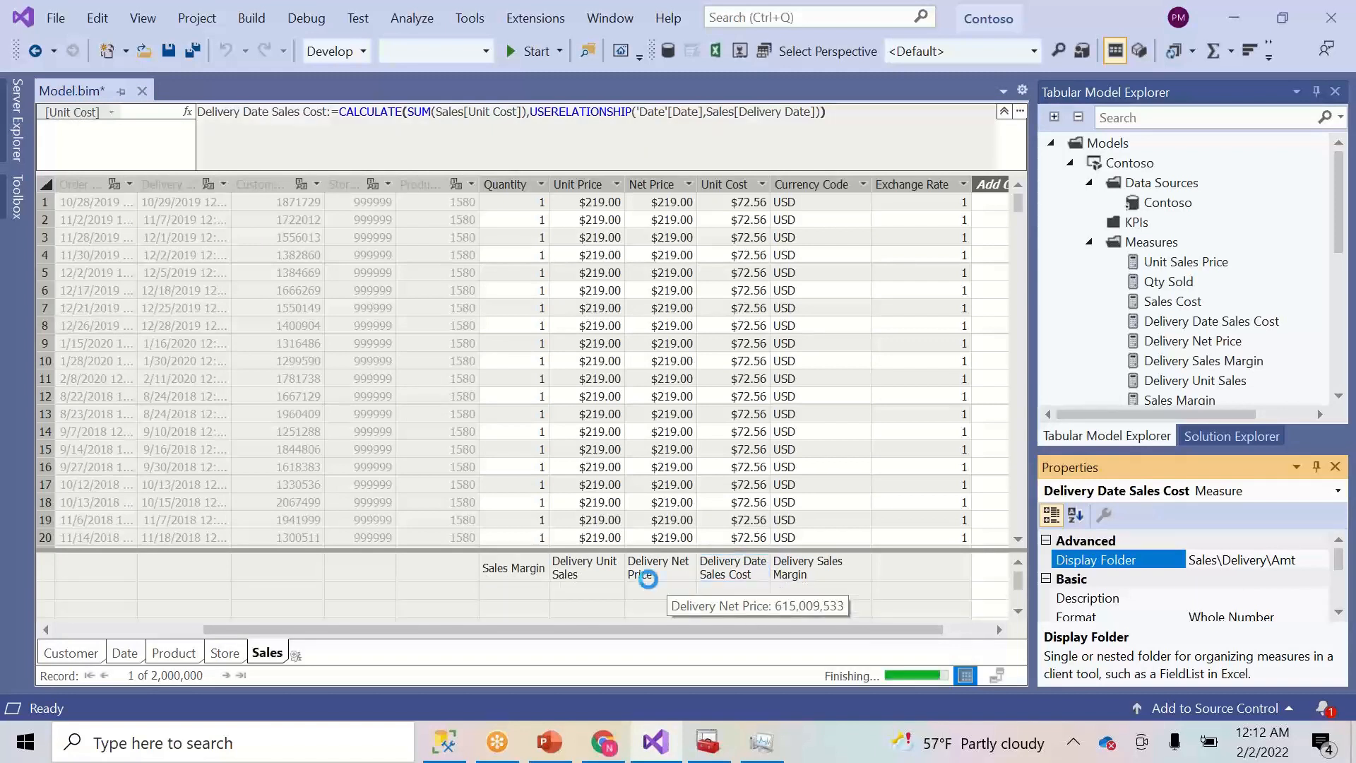
pyautogui.click(1229, 561)
pyautogui.hotkey('ctrl', 'v')
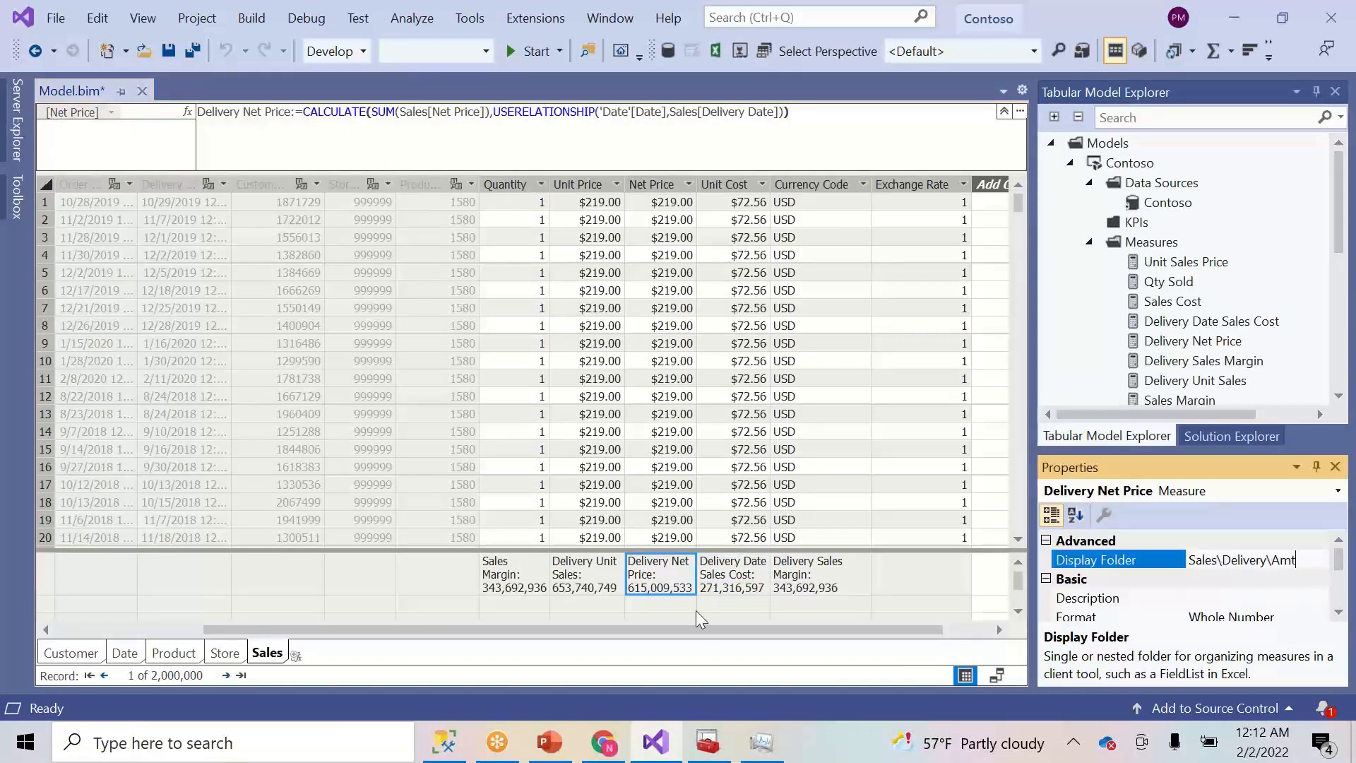
# - Set Delivery Unit Sales' Display Folder to Sales\Delivery\Unit
pyautogui.click(586, 575)
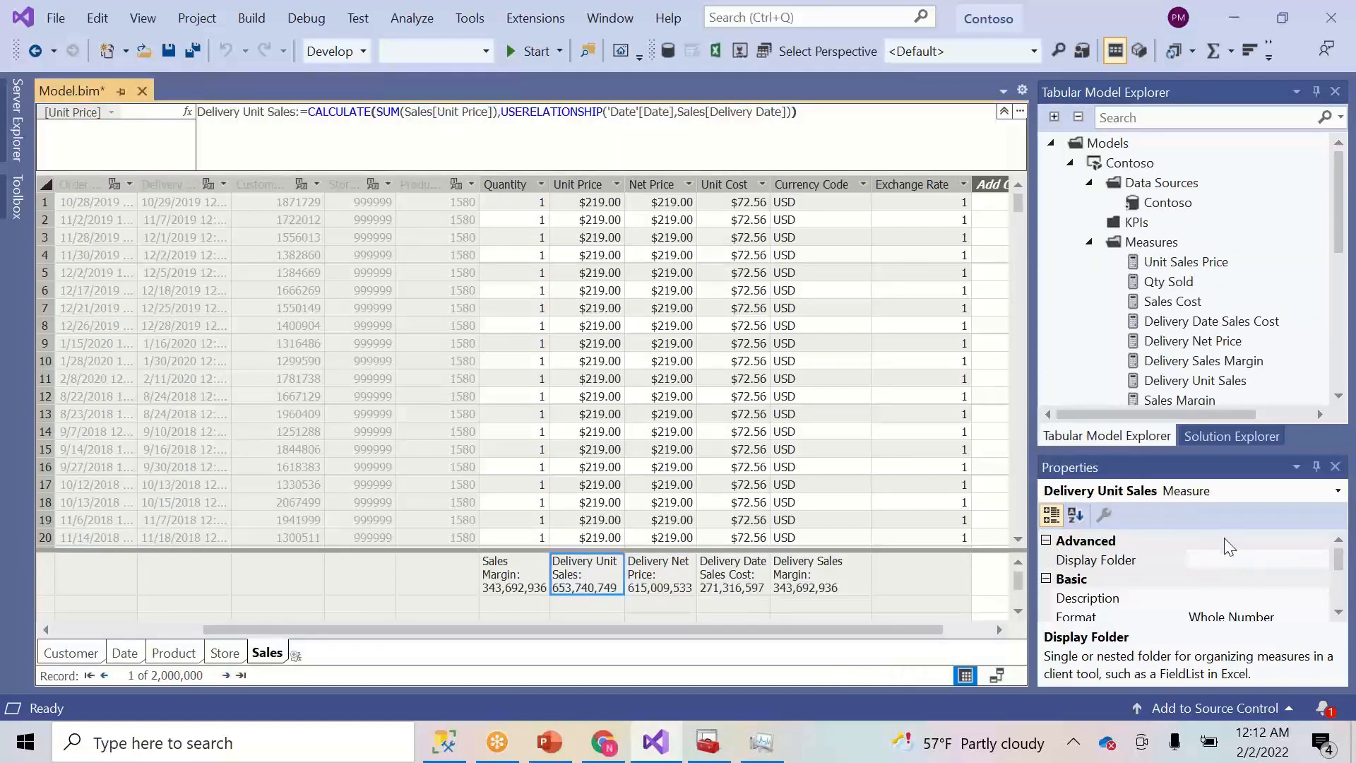
pyautogui.click(1227, 564)
pyautogui.hotkey('ctrl', 'v')
pyautogui.press('BackSpace')
pyautogui.press('BackSpace')
pyautogui.press('BackSpace')
pyautogui.write('Unit')
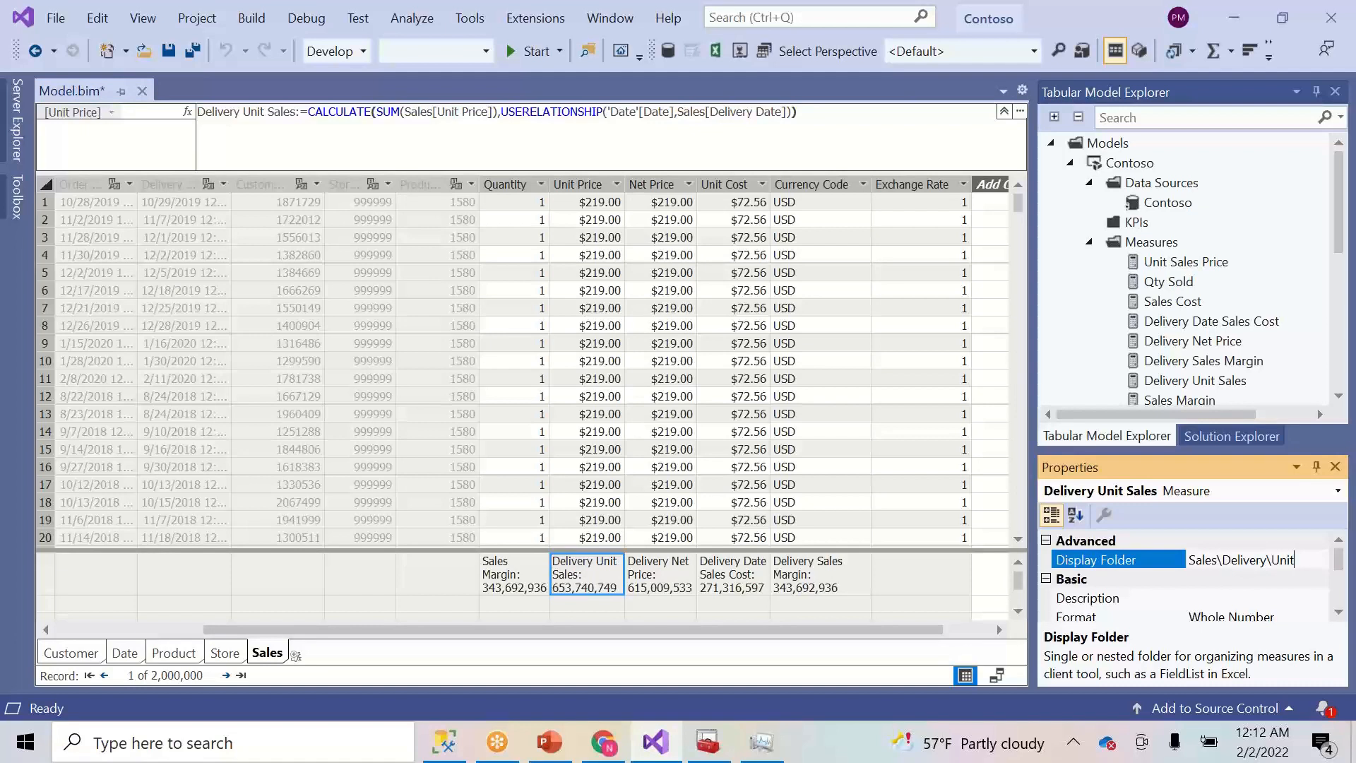
pyautogui.click(1241, 602)
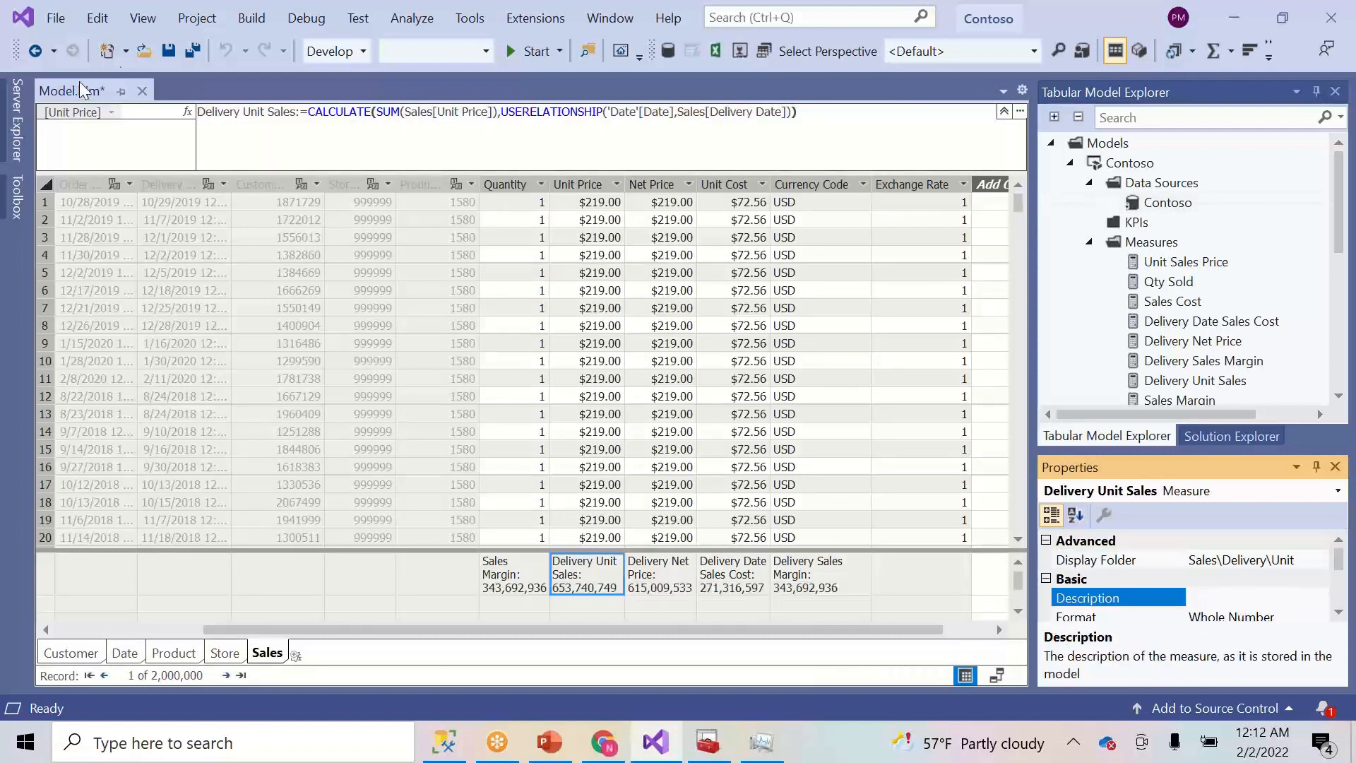
# - Save the model and refresh the Measures list in Tabular Model Explorer
pyautogui.click(169, 52)
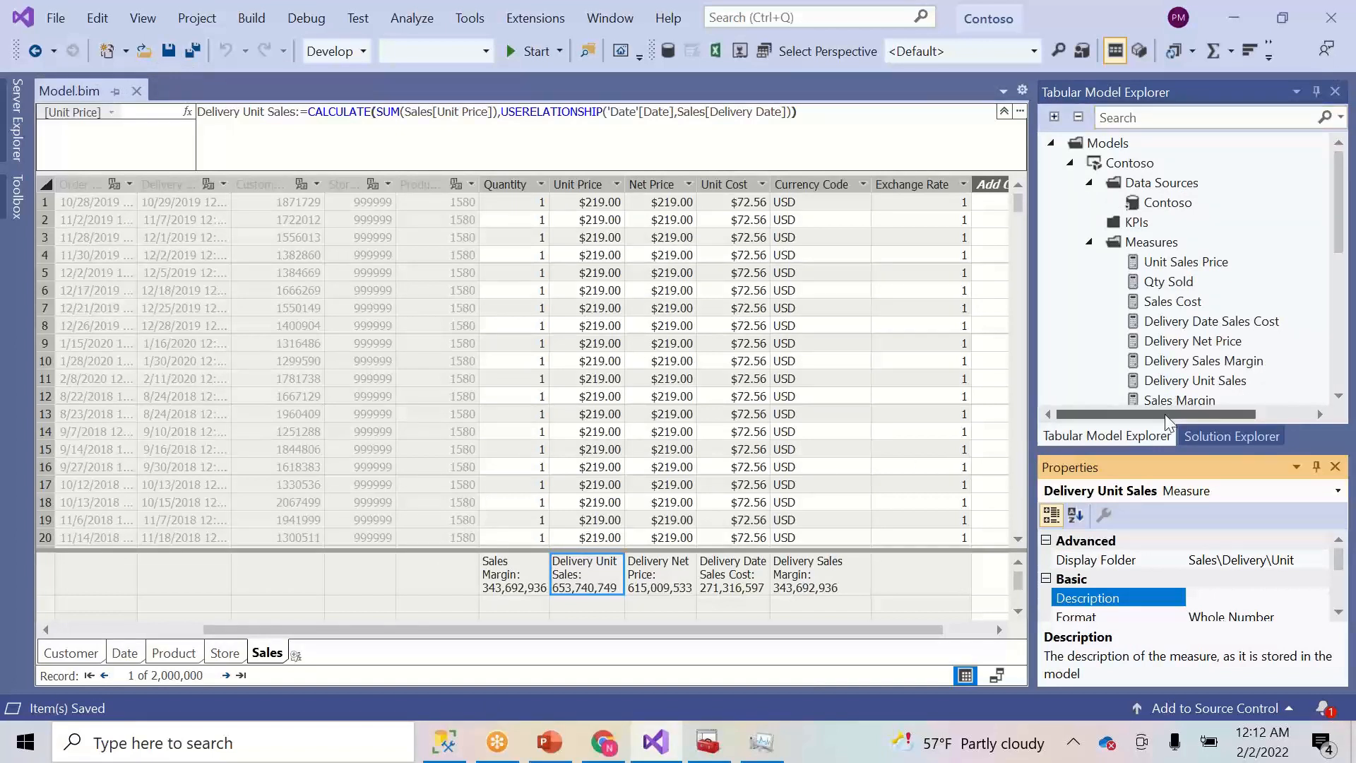
pyautogui.click(1090, 242)
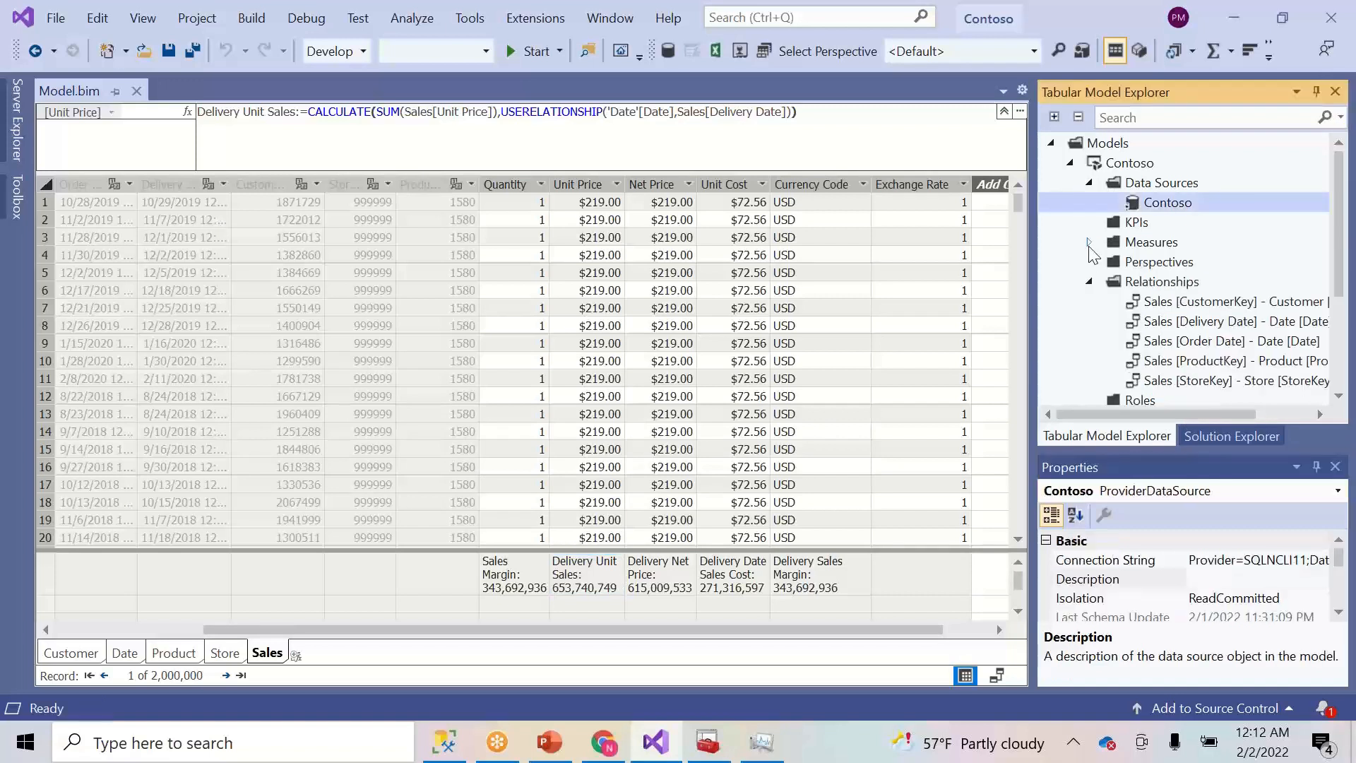
pyautogui.click(1090, 243)
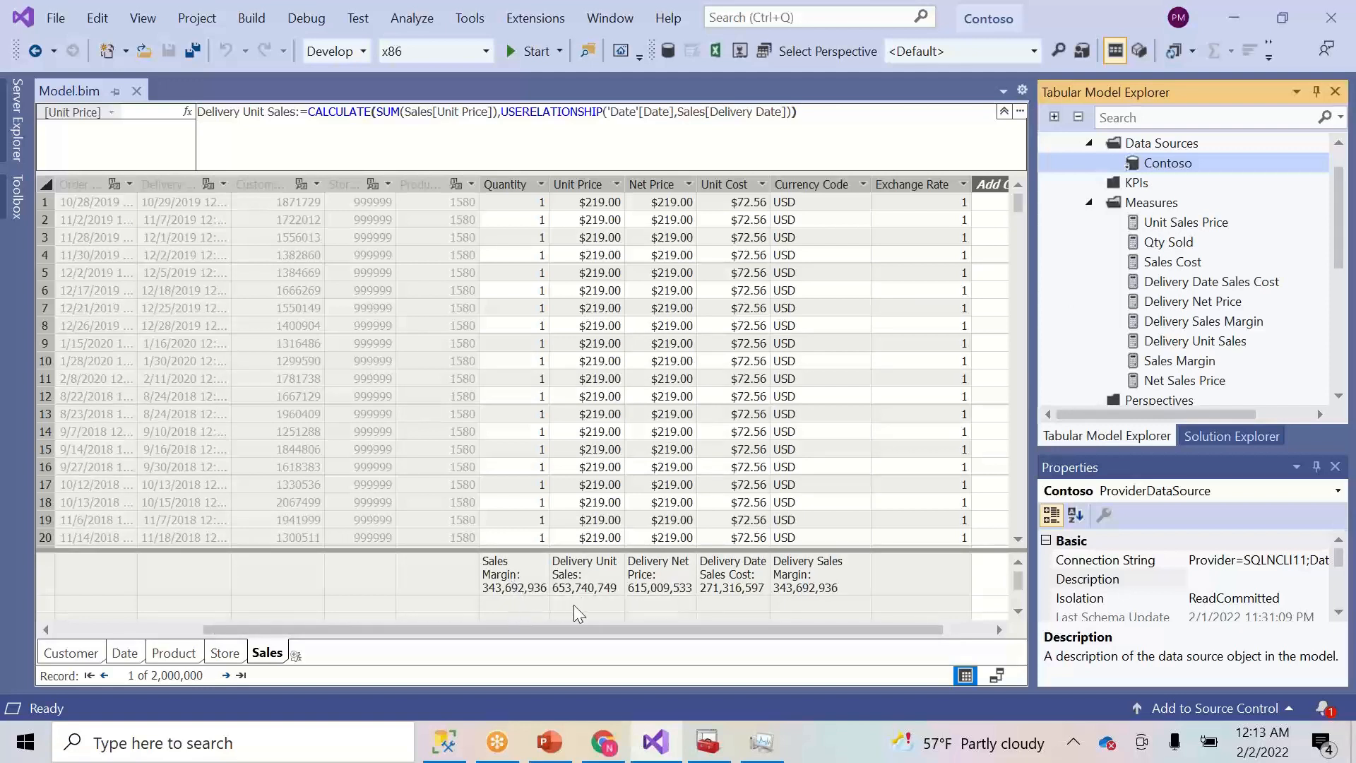
# - Confirm Sales Margin is filed under display folder Sales\Amt, still totalling 343,692,936
pyautogui.click(527, 604)
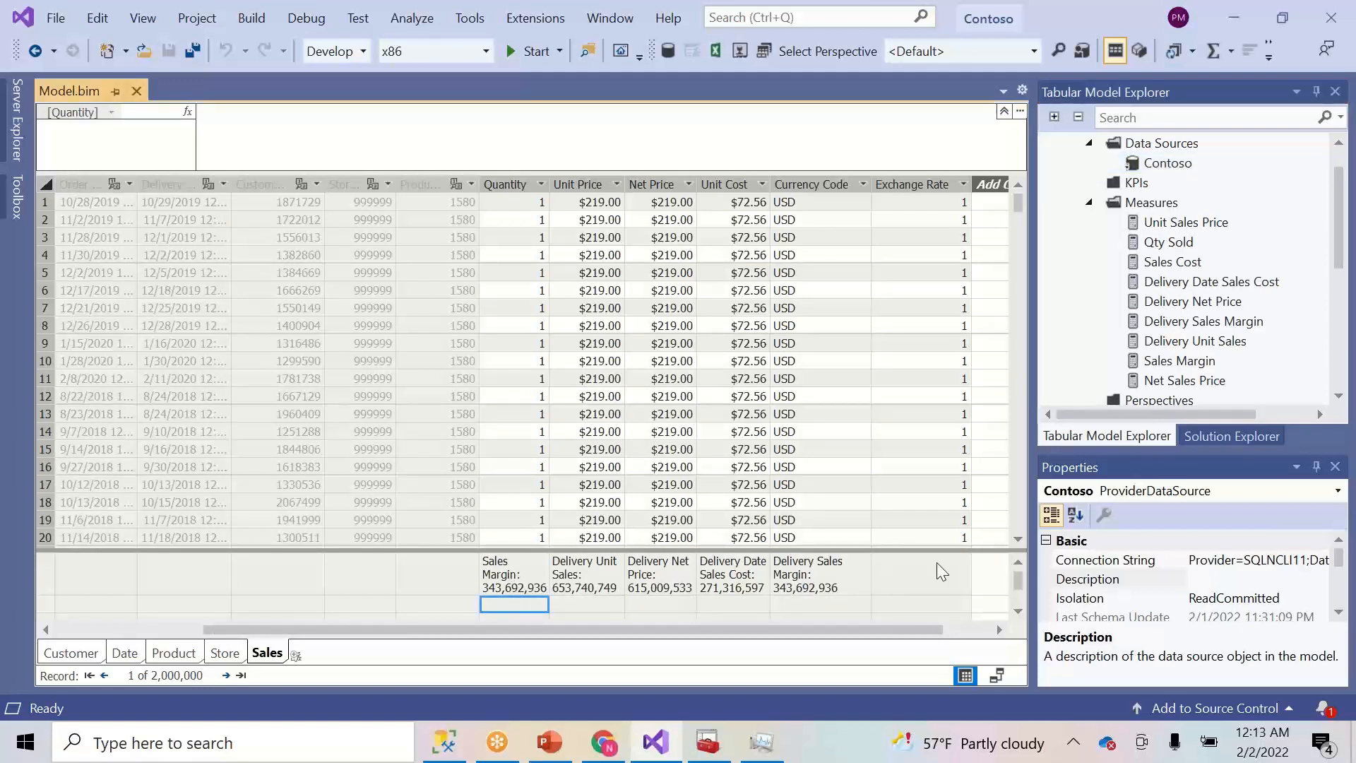
pyautogui.click(1018, 611)
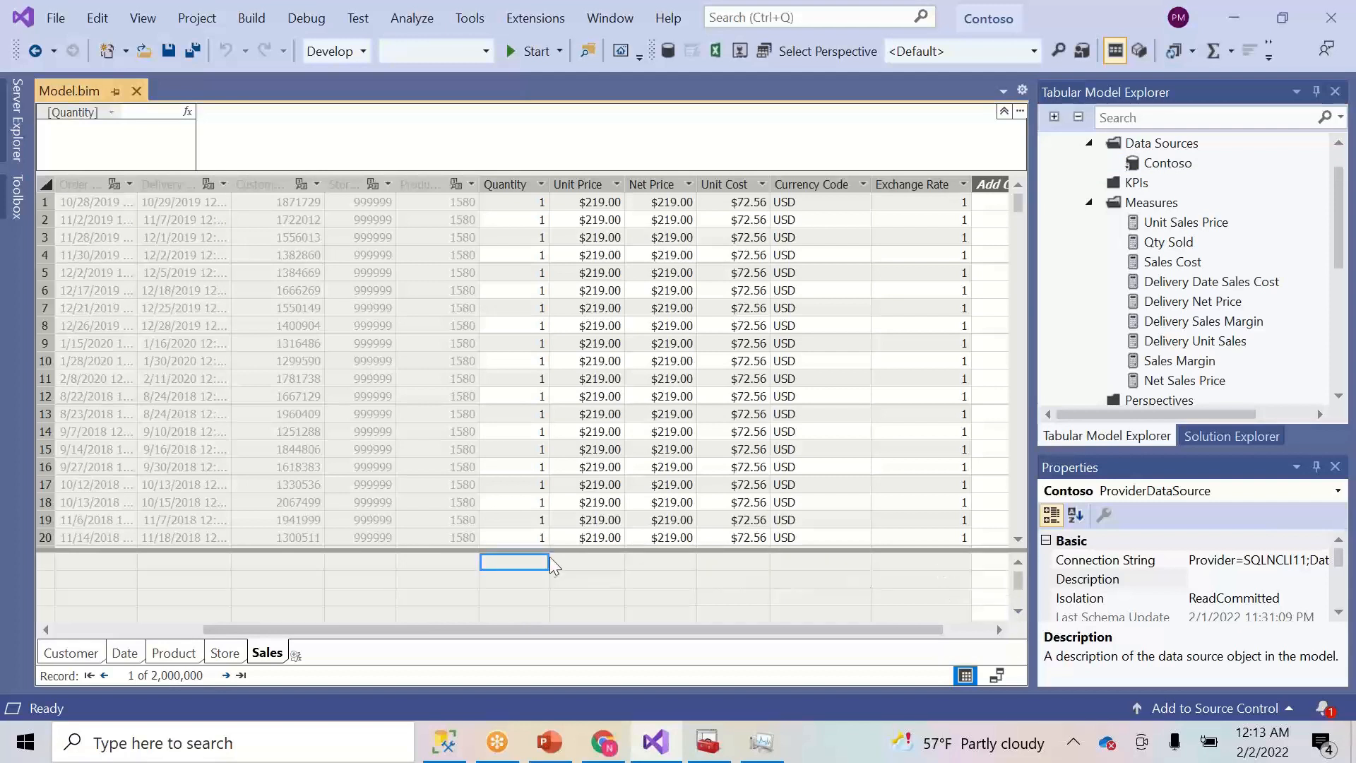
pyautogui.click(1018, 563)
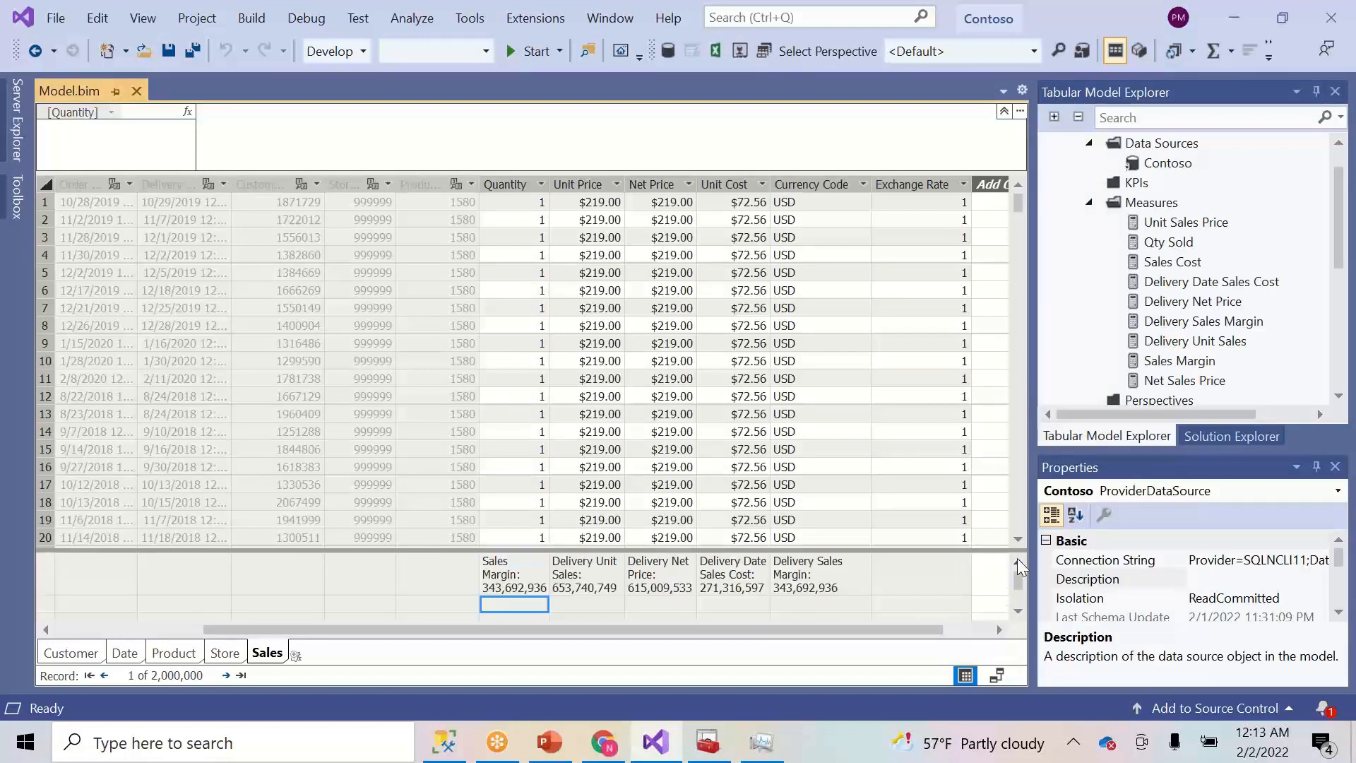
pyautogui.click(516, 570)
pyautogui.moveTo(542, 630)
pyautogui.mouseDown()
pyautogui.moveTo(516, 600)
pyautogui.moveTo(589, 613)
pyautogui.moveTo(558, 613)
pyautogui.mouseUp()
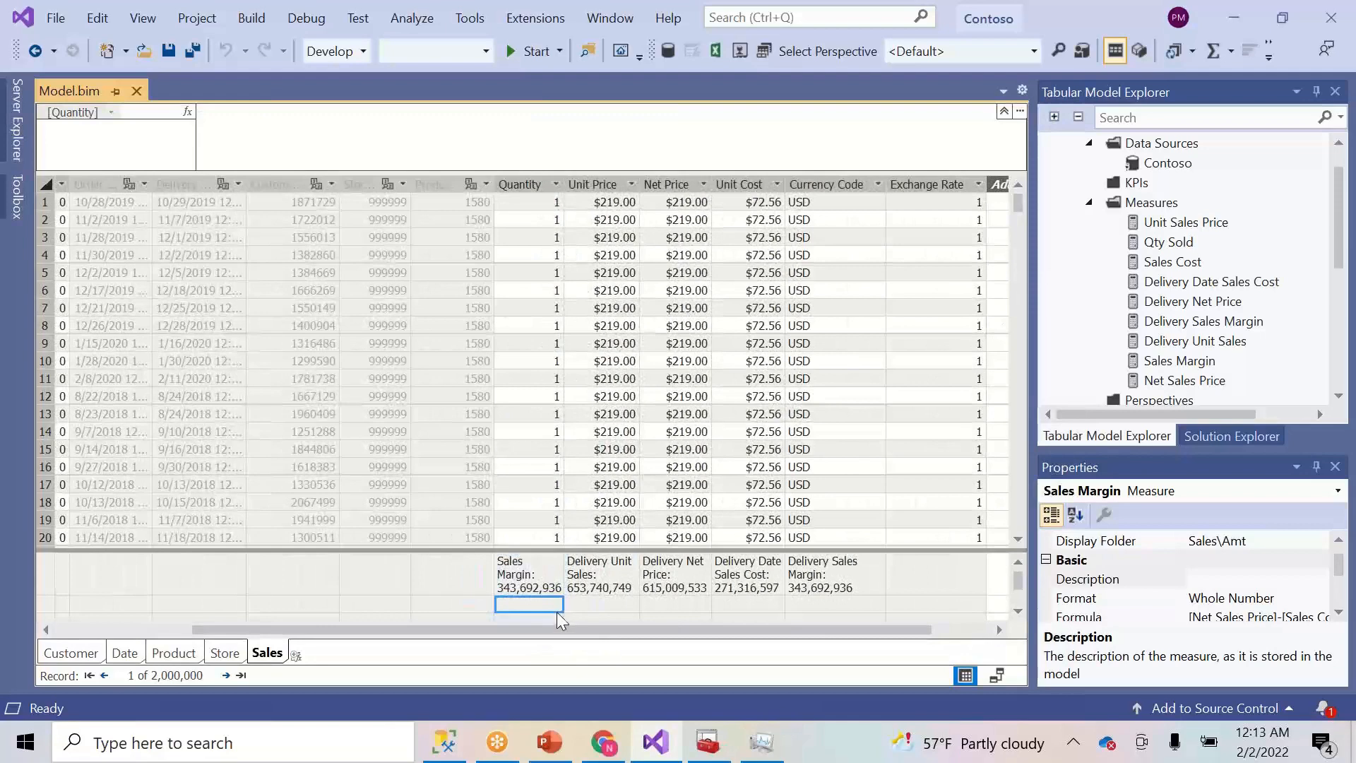
# - Start a Sales Margin Pct measure as DIVIDE([Sales Margin],[Sales Cost]) using IntelliSense
pyautogui.click(481, 118)
pyautogui.write('Sales Marg')
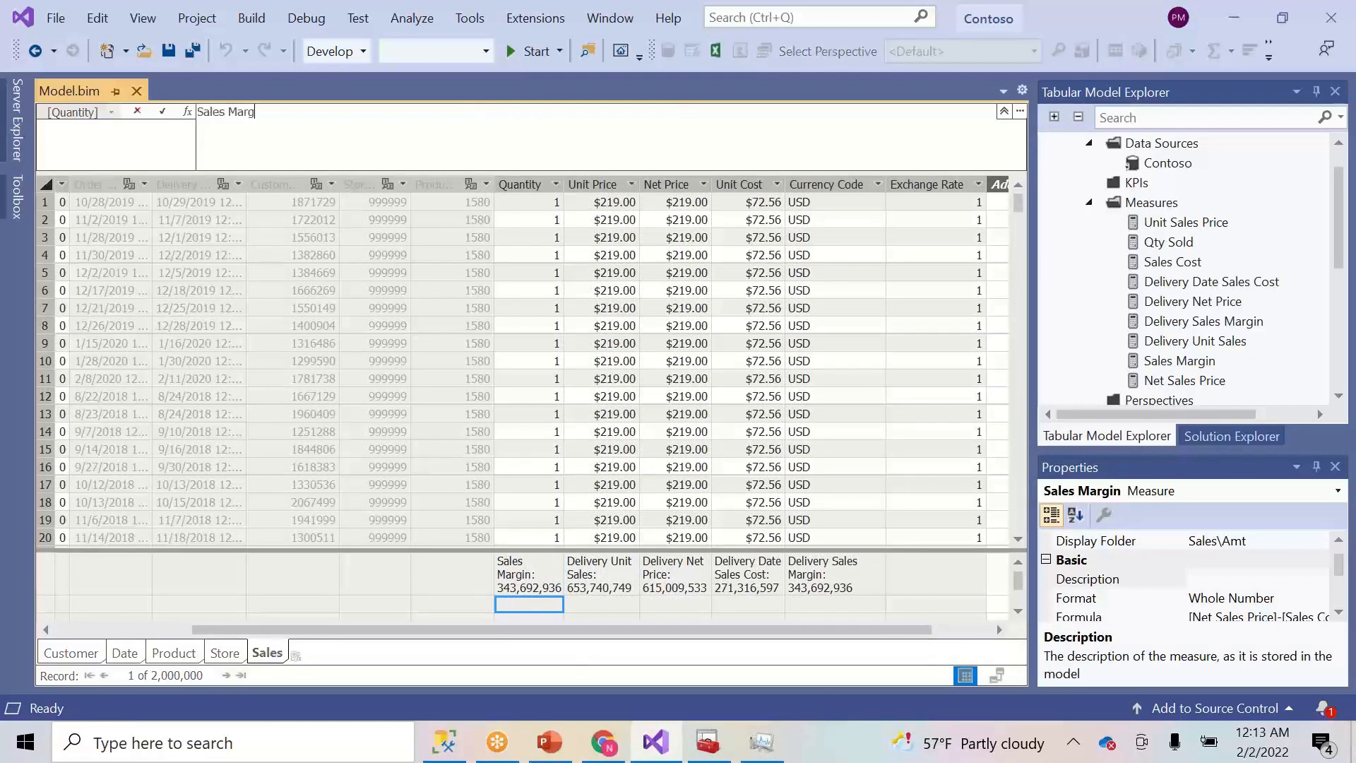
pyautogui.write('in Pct:=')
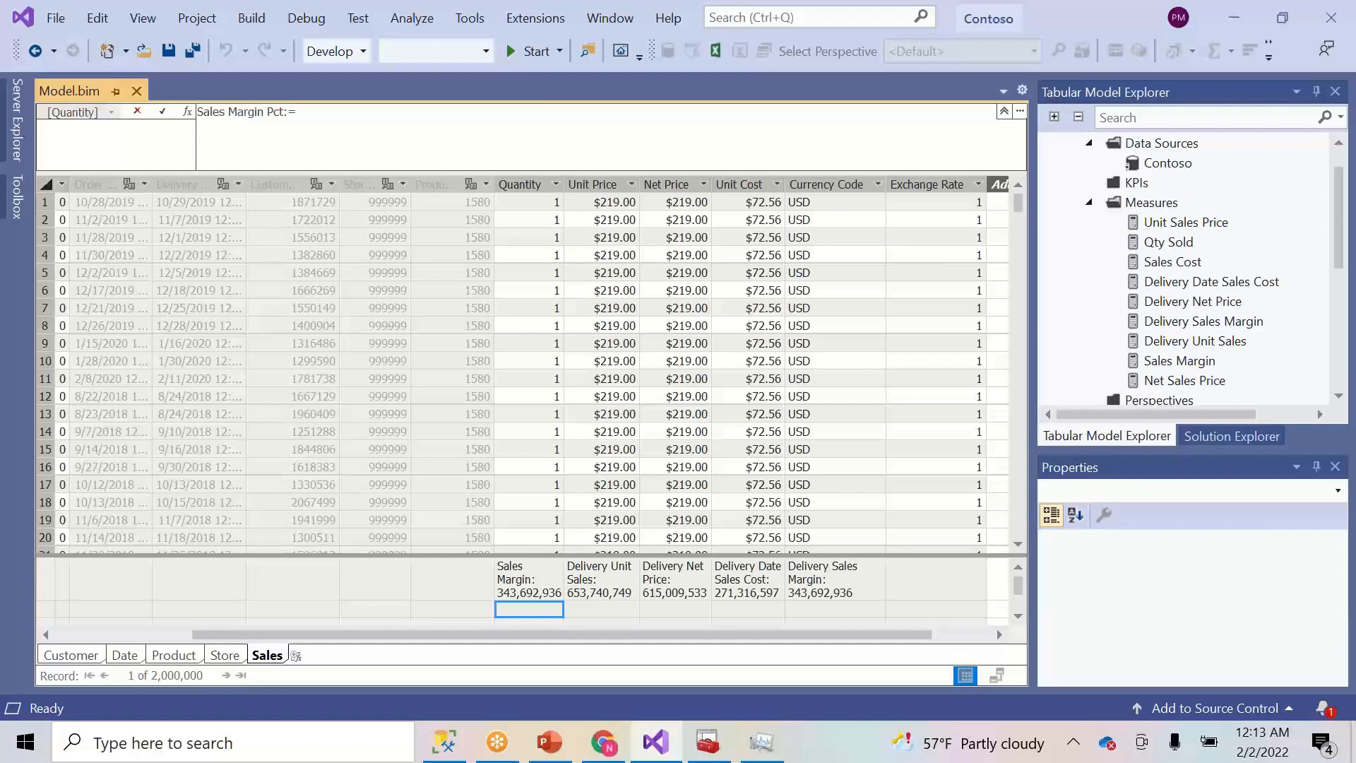
pyautogui.write('DIVIDE(')
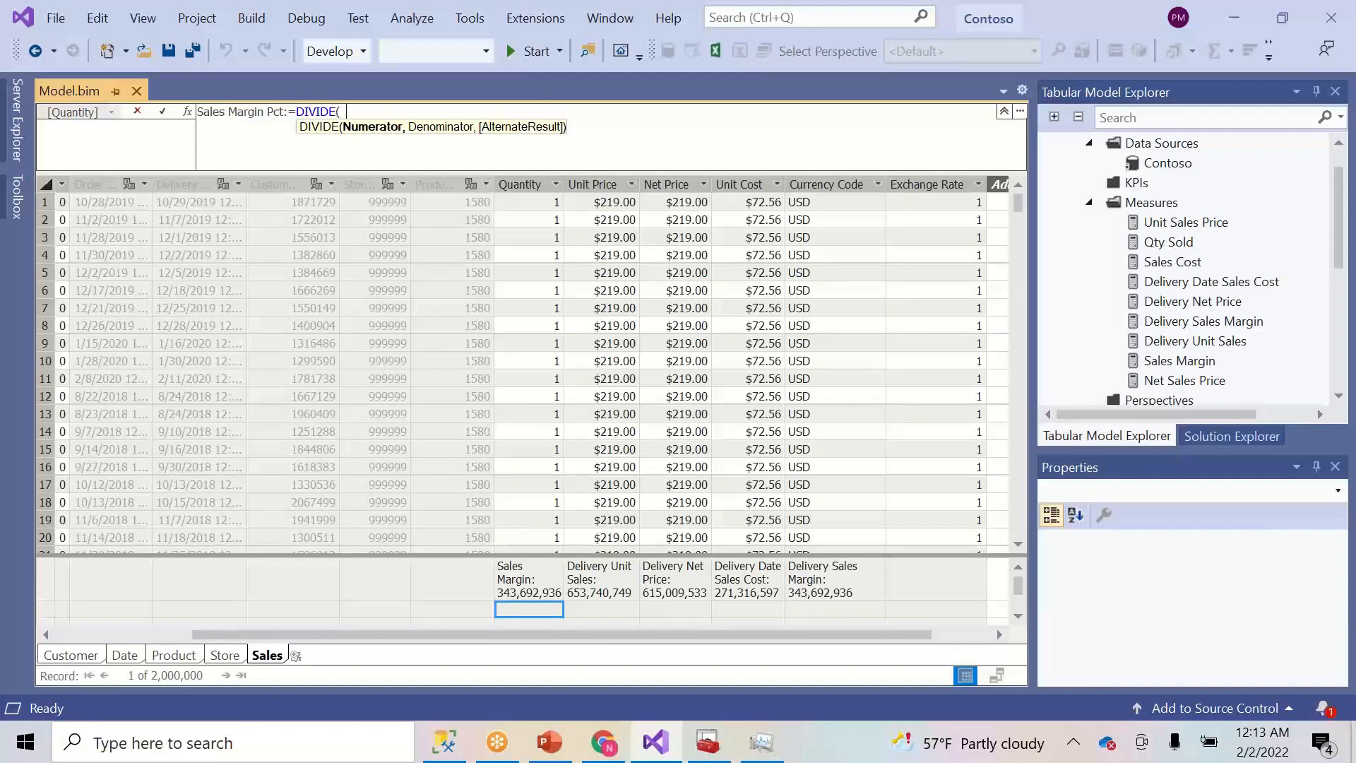
pyautogui.write('sla')
pyautogui.press('BackSpace')
pyautogui.press('BackSpace')
pyautogui.press('BackSpace')
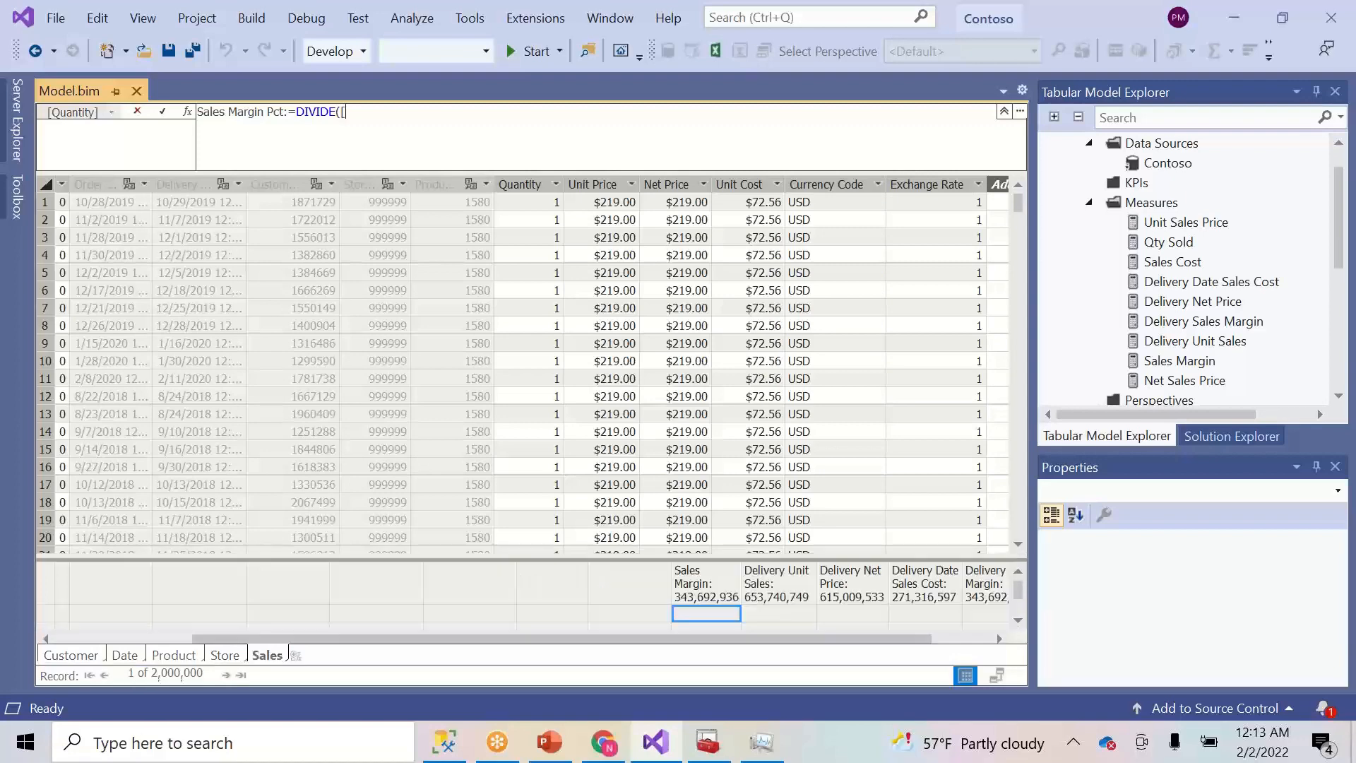
pyautogui.write('[sl')
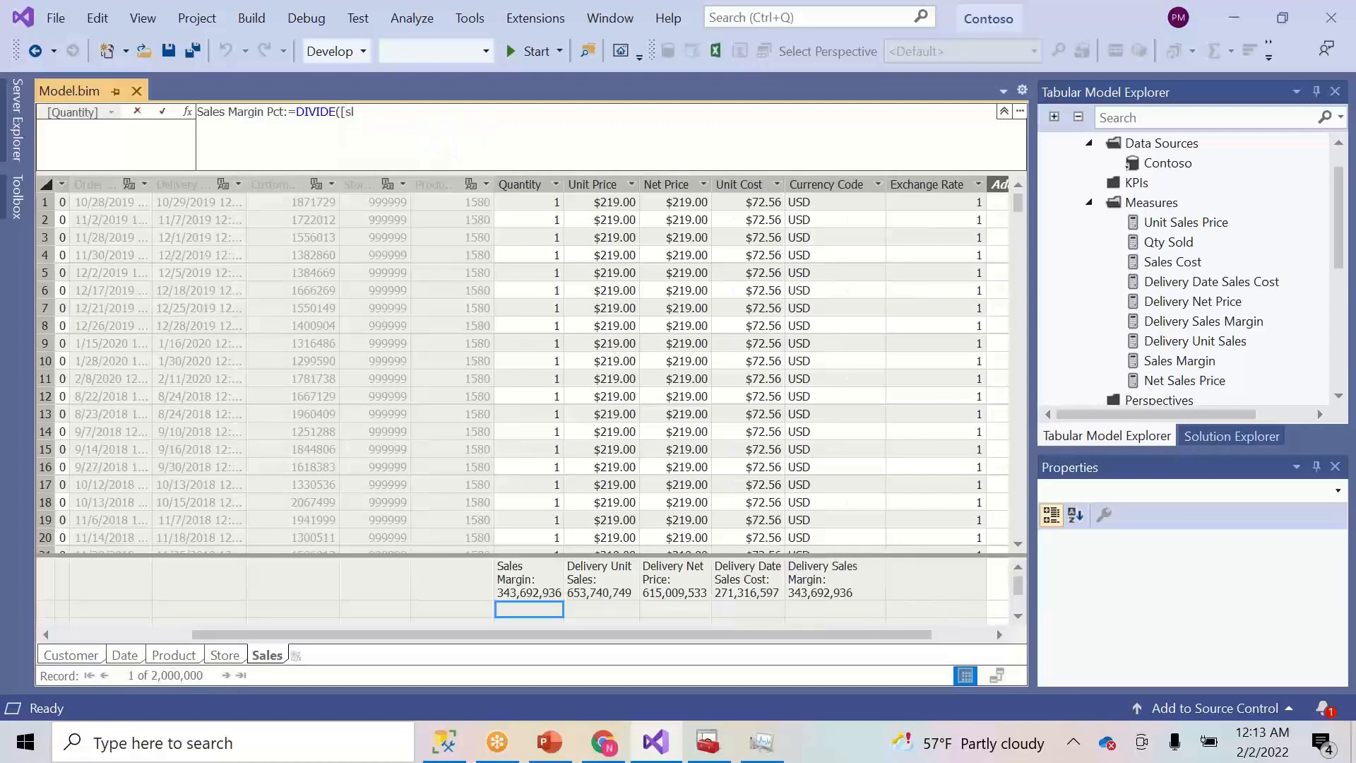
pyautogui.press('BackSpace')
pyautogui.press('Down')
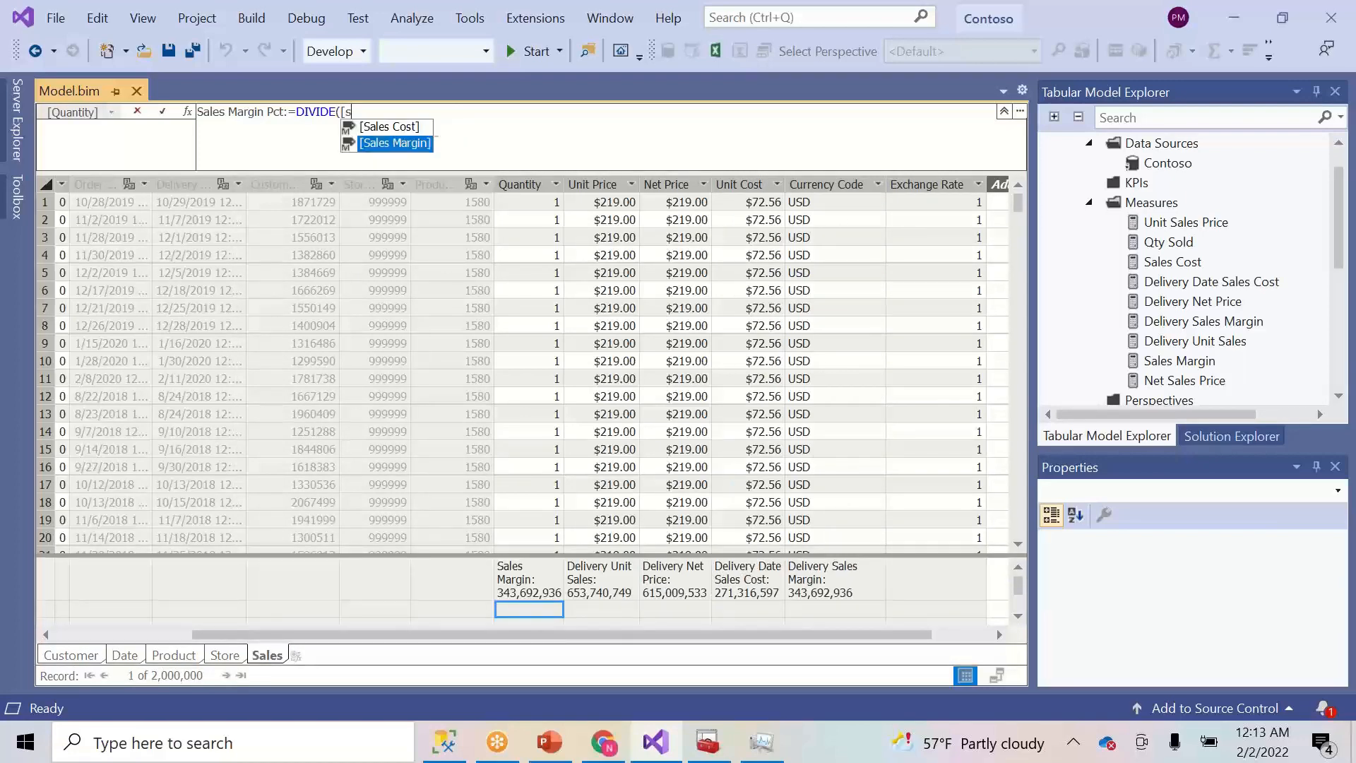
pyautogui.press('Tab')
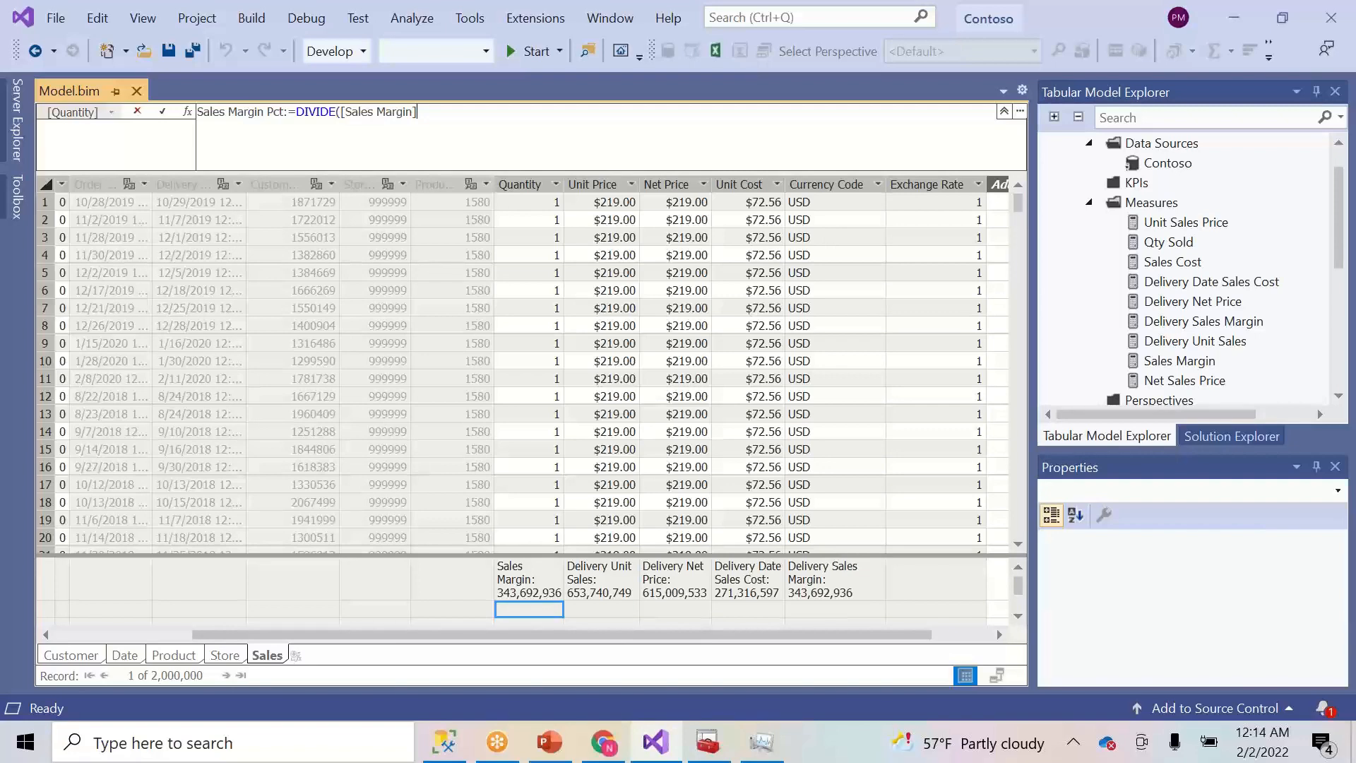
pyautogui.write(',')
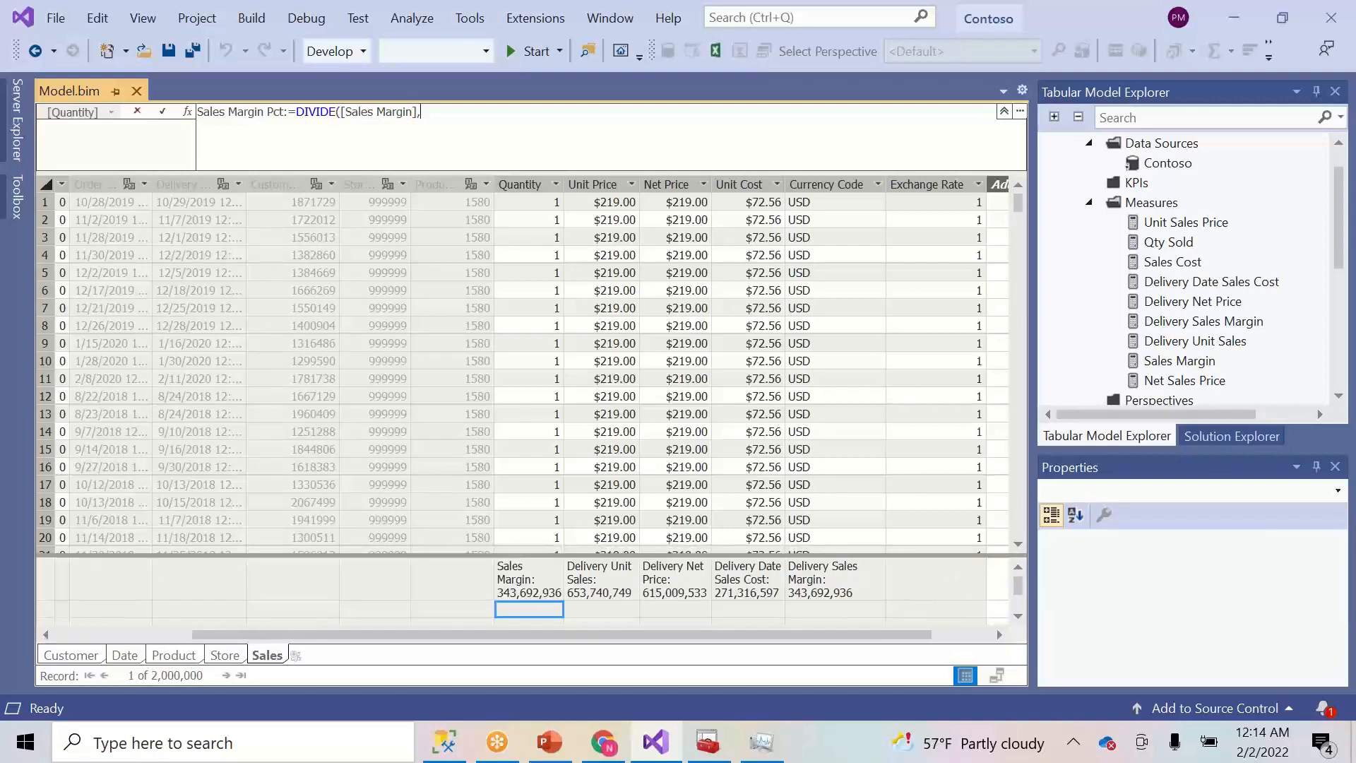
pyautogui.write('[Sales Cost])')
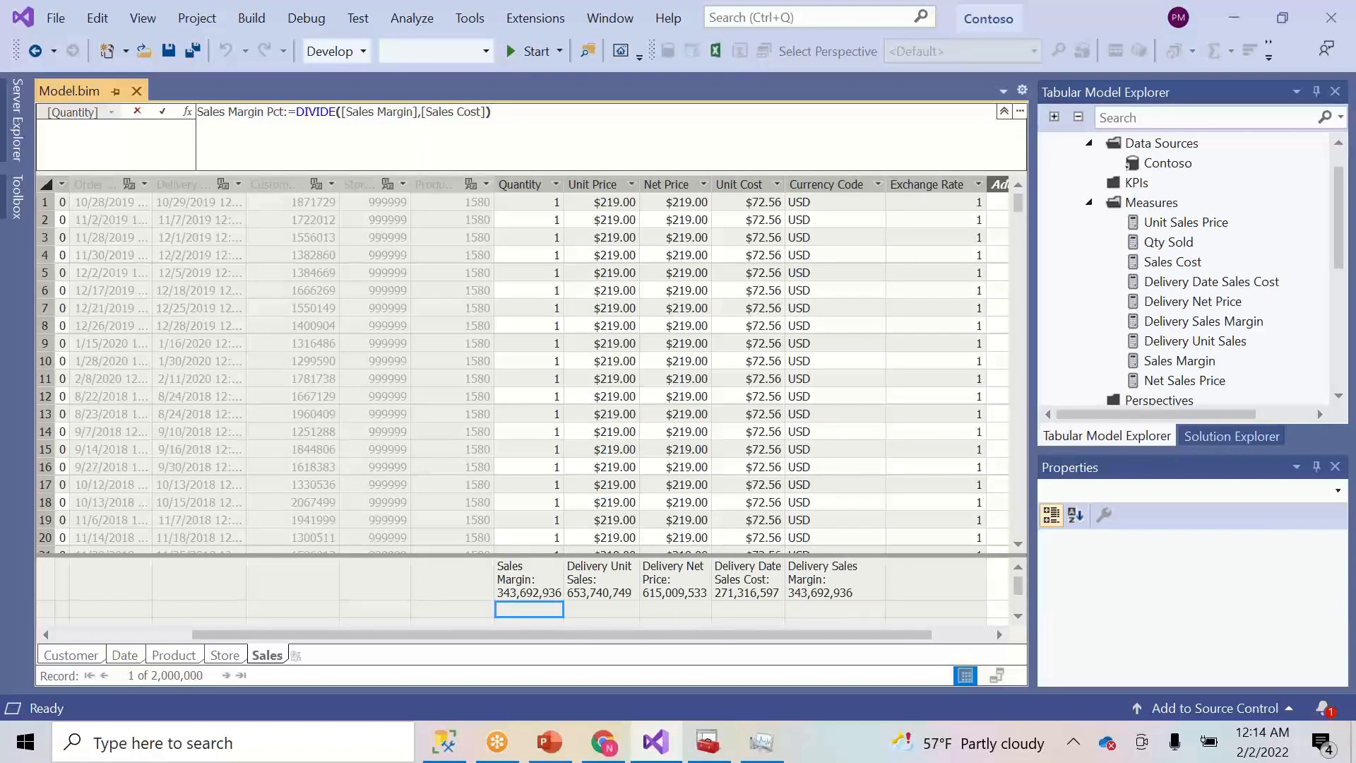
# - Add 0 as the alternate result, copy the formula, and commit Sales Margin Pct
pyautogui.press('BackSpace')
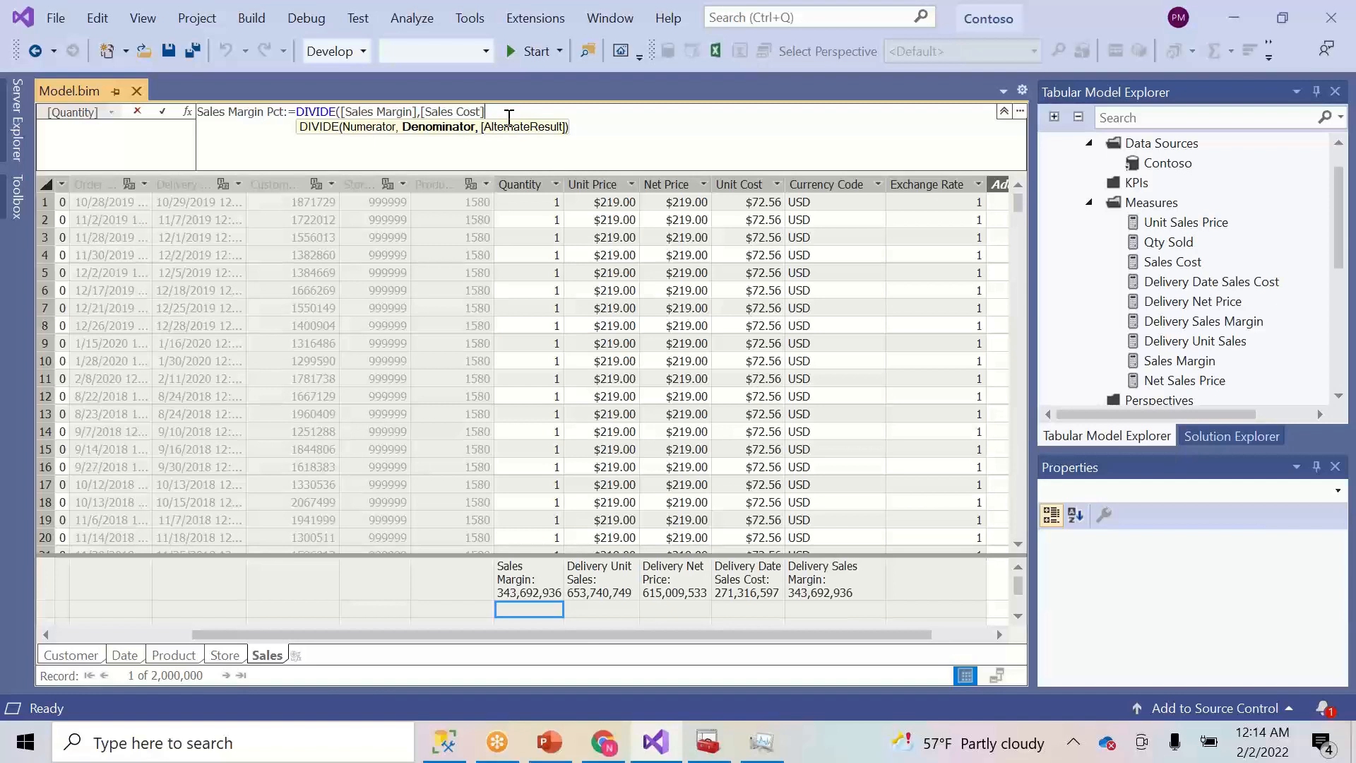
pyautogui.write(',0')
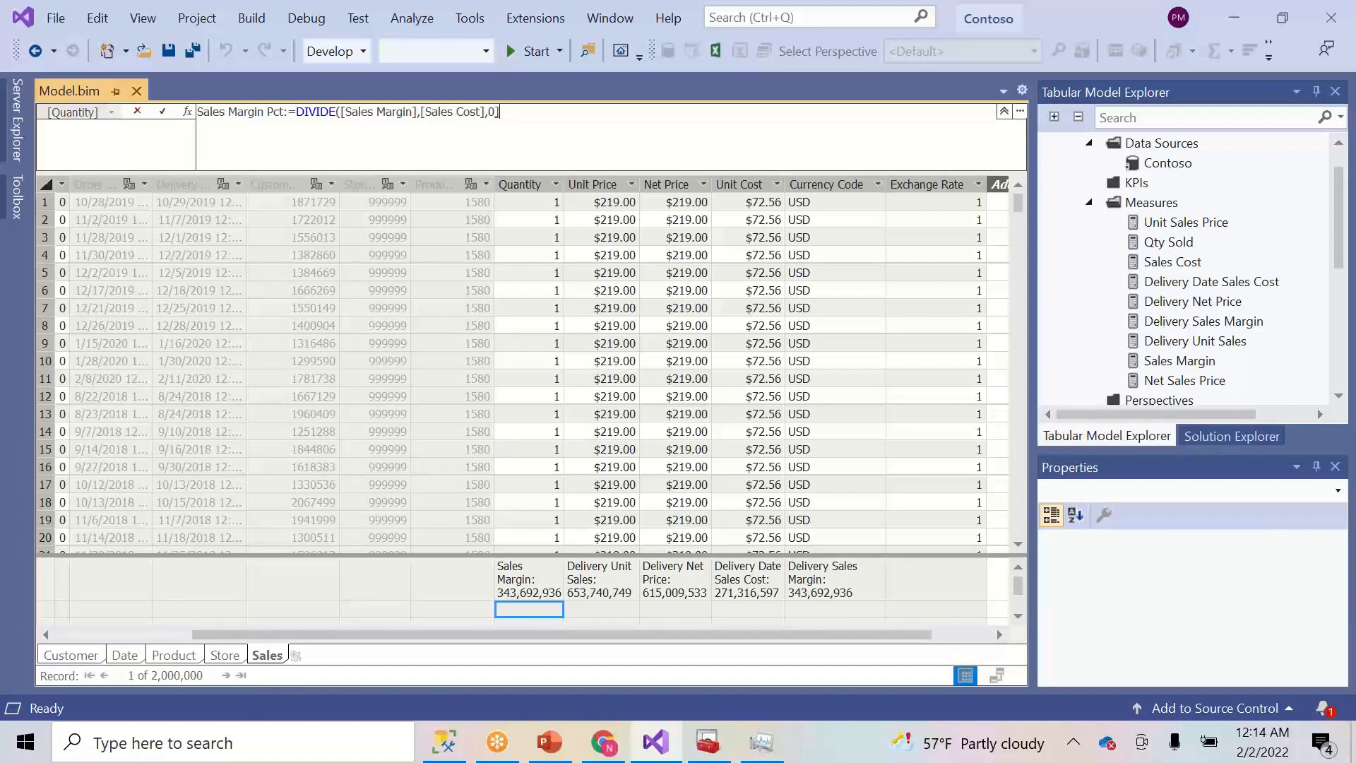
pyautogui.press('BackSpace')
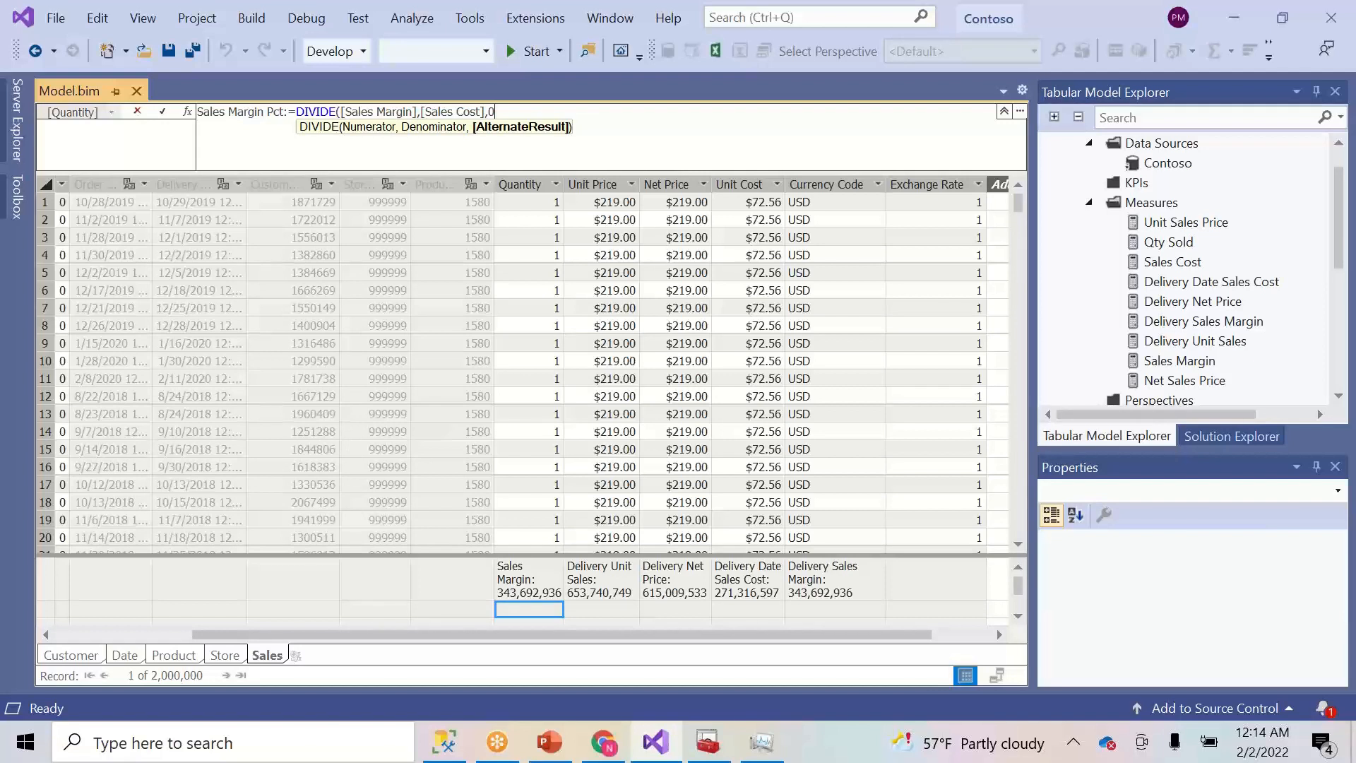
pyautogui.write(')')
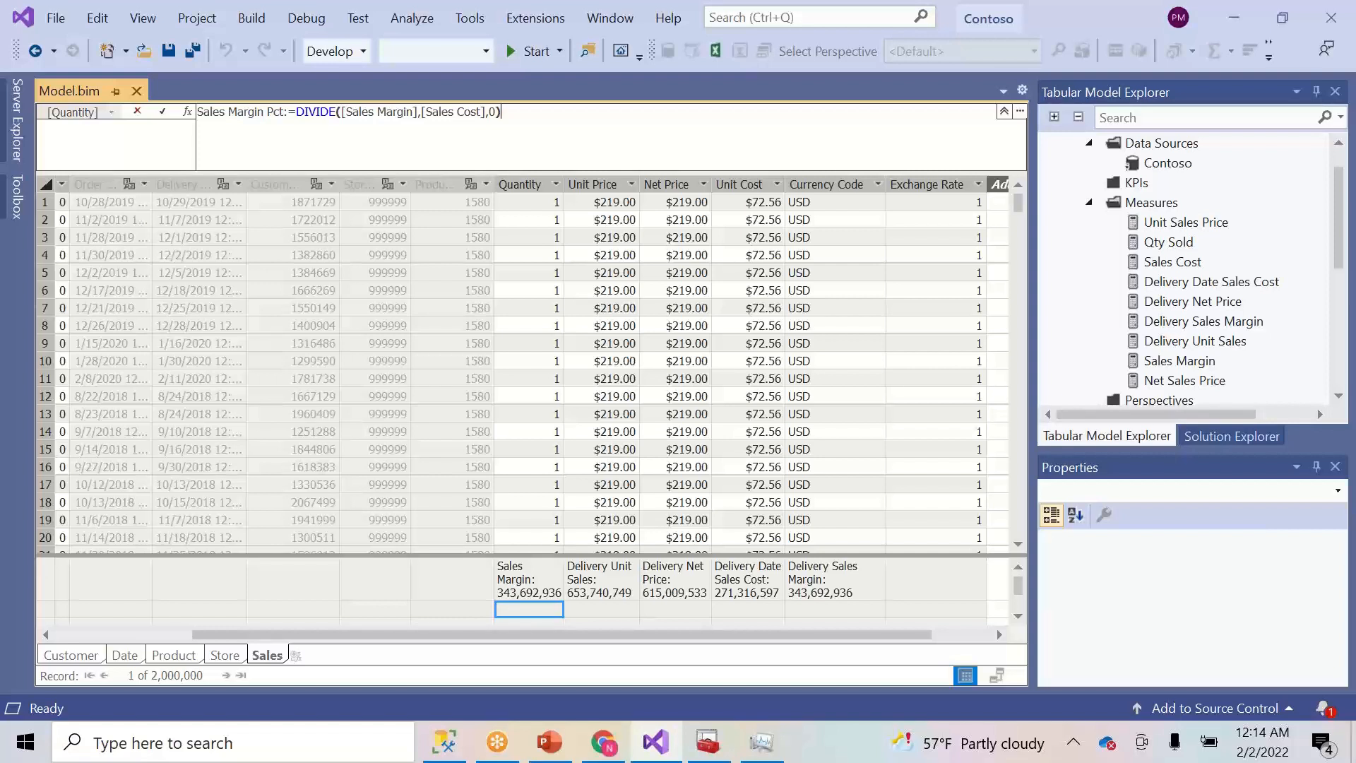
pyautogui.moveTo(505, 115); pyautogui.dragTo(183, 130)
pyautogui.hotkey('ctrl', 'c')
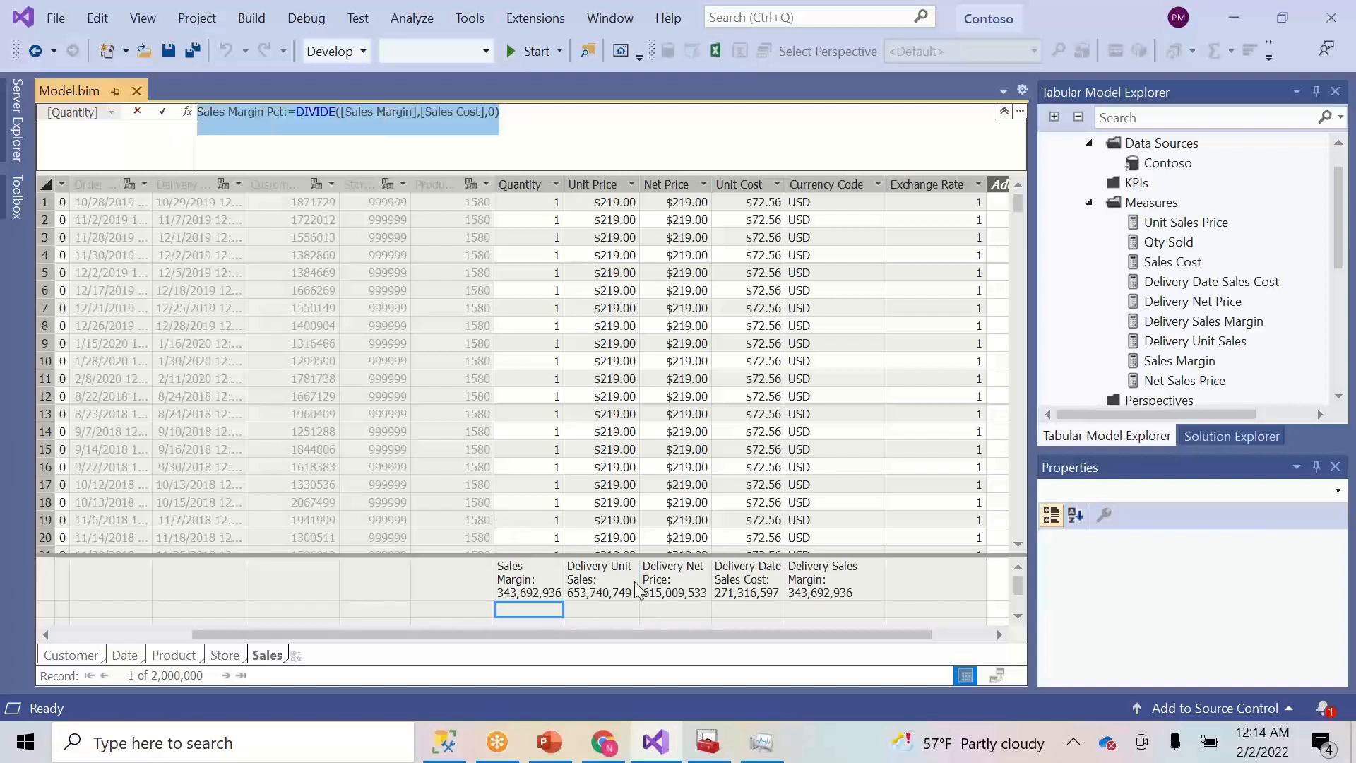
pyautogui.click(608, 611)
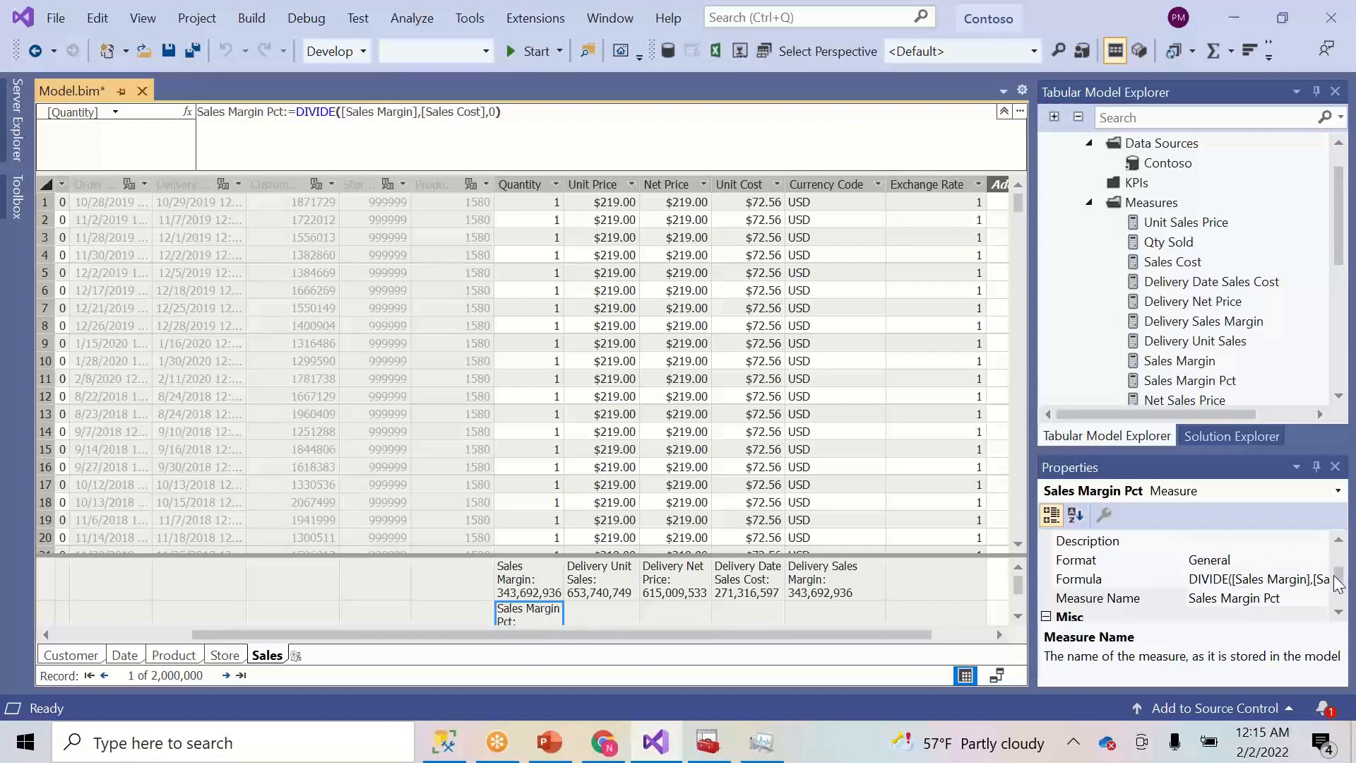
# - Set Sales Margin Pct's Format to Percentage with 2 decimal places
pyautogui.click(1339, 541)
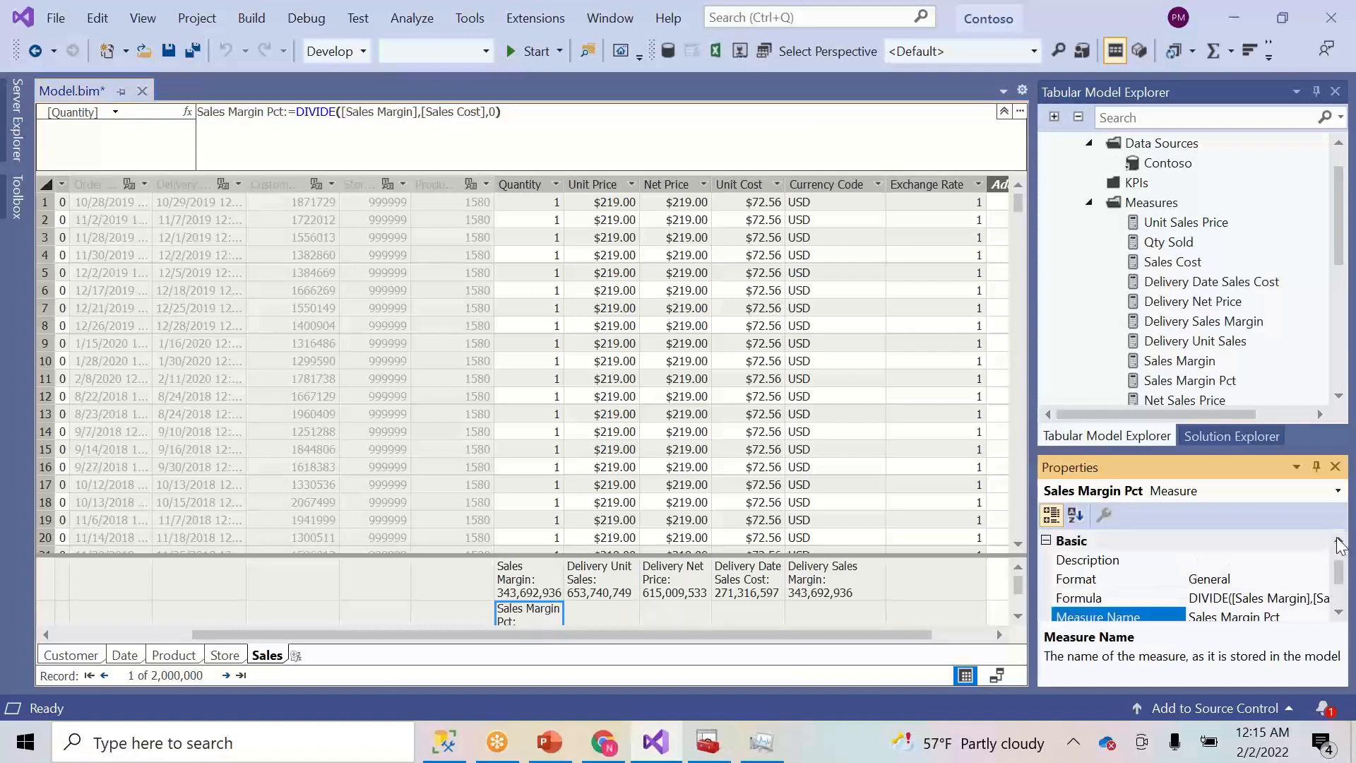
pyautogui.click(1300, 579)
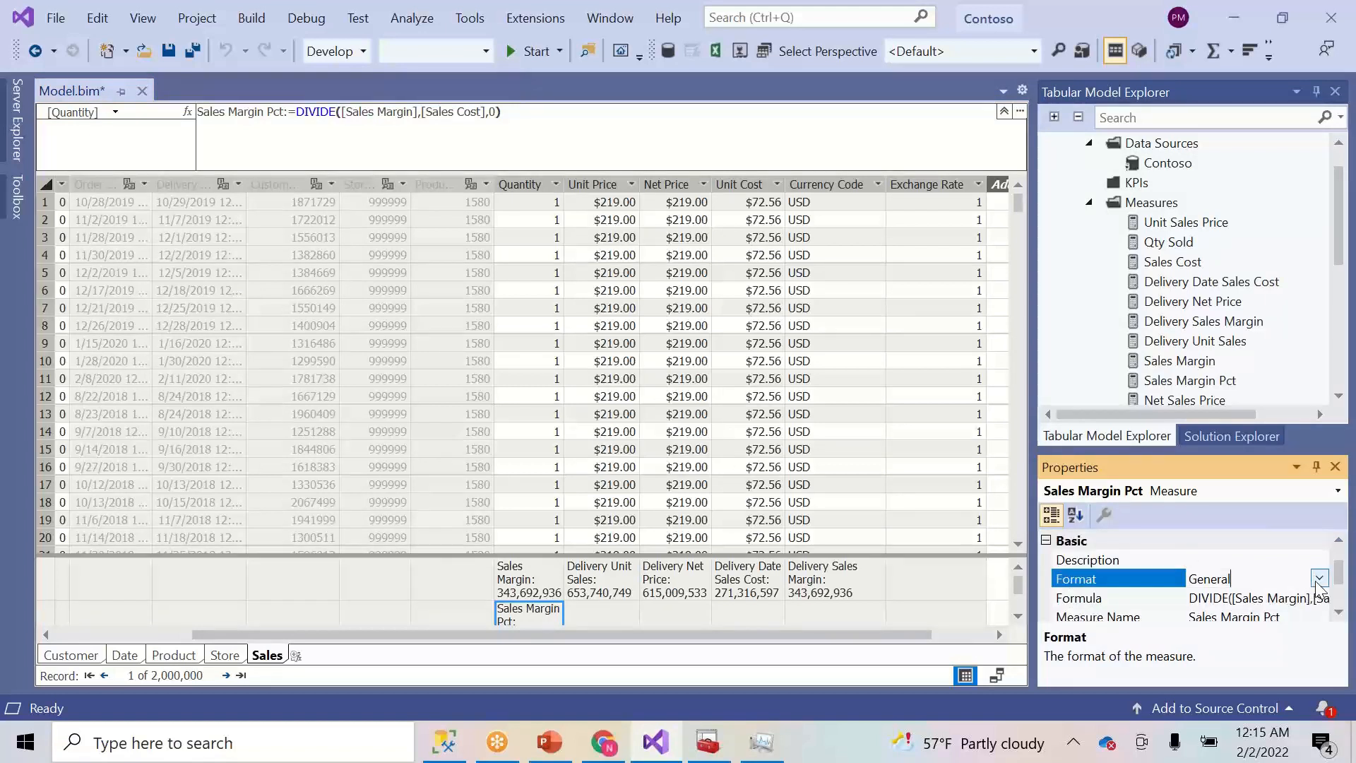
pyautogui.click(1318, 580)
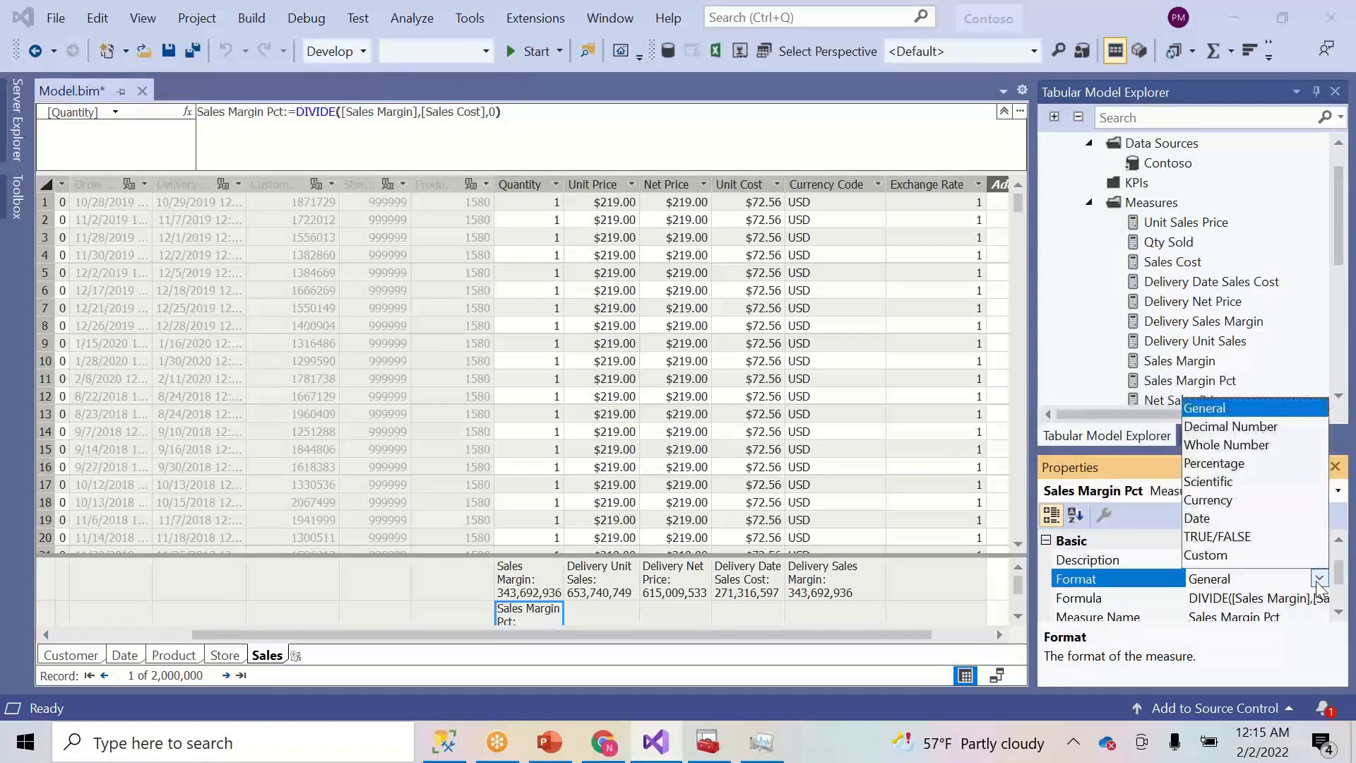
pyautogui.click(1212, 463)
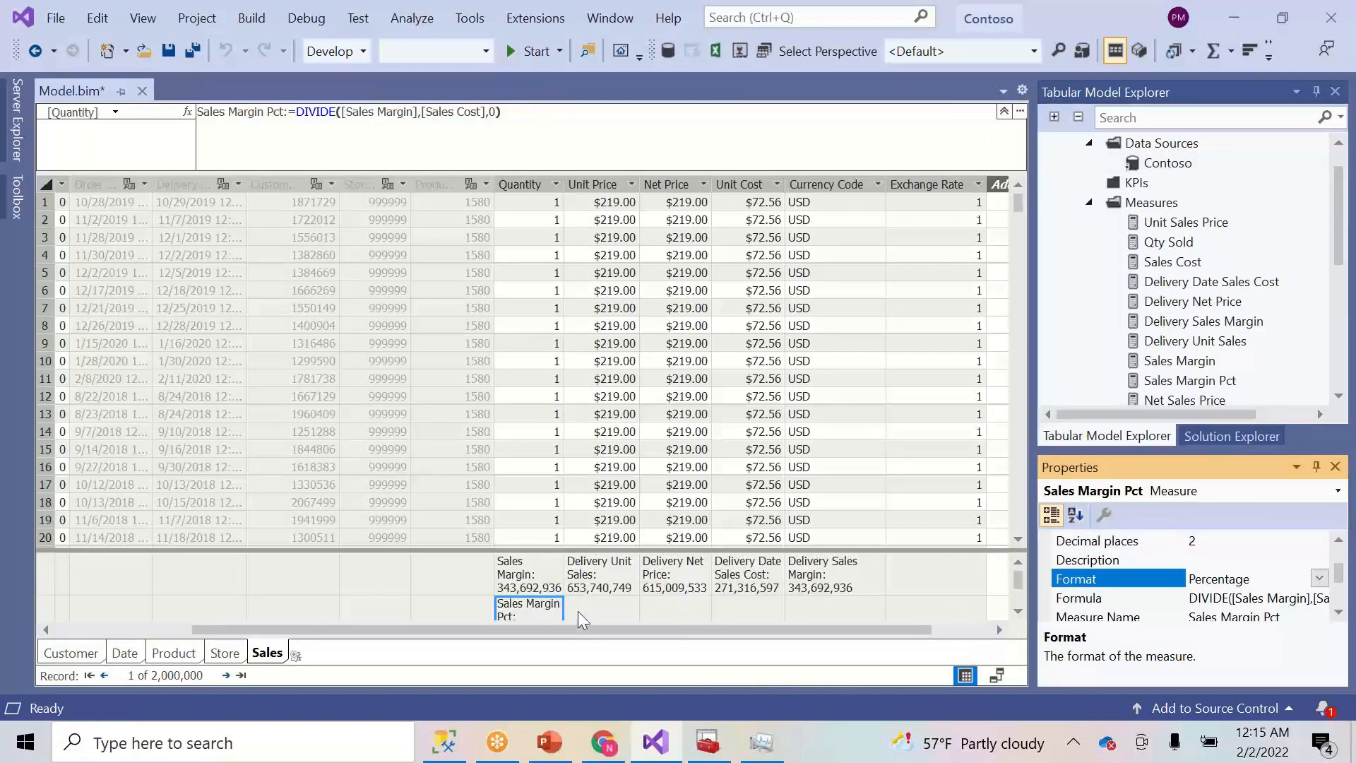
pyautogui.click(596, 607)
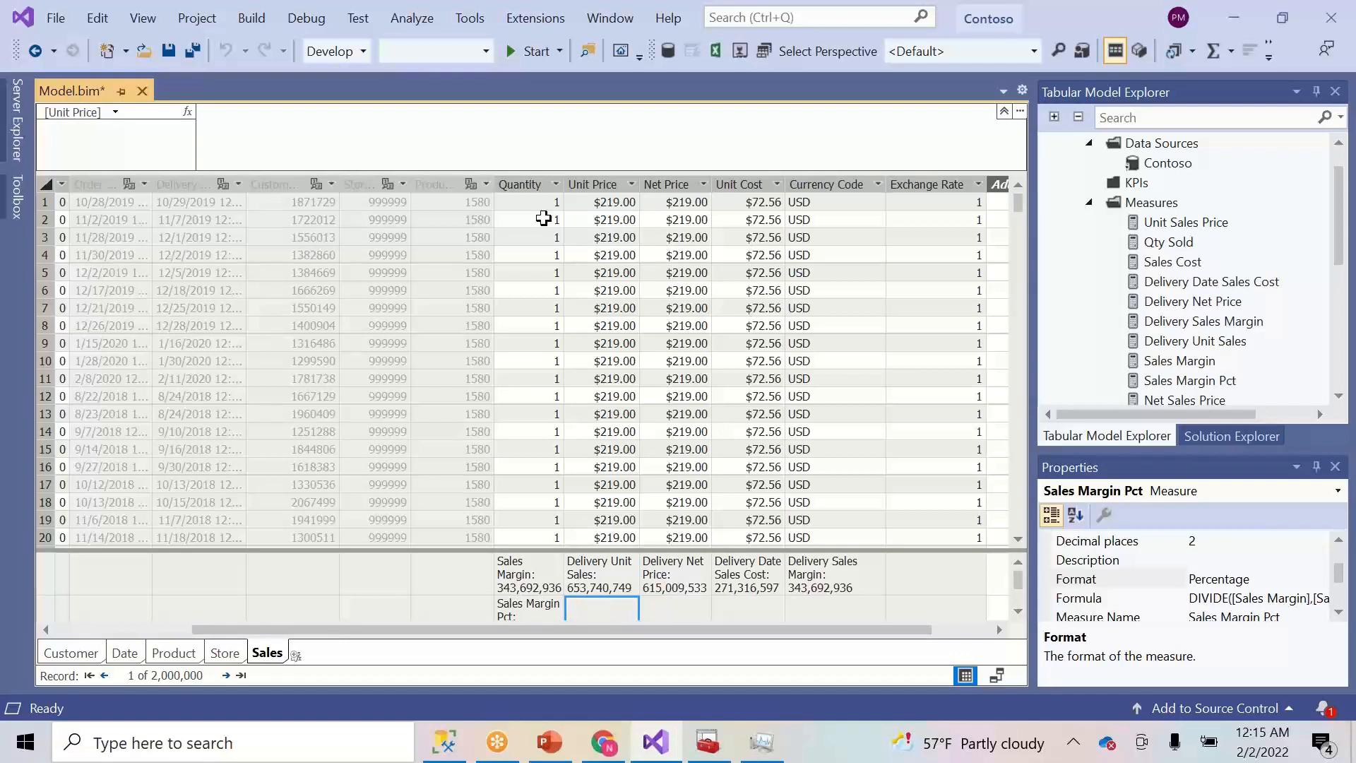
pyautogui.click(504, 151)
# - Paste the Sales Margin Pct formula and rename the measure Delivery Sales Margin Pct
pyautogui.hotkey('ctrl', 'v')
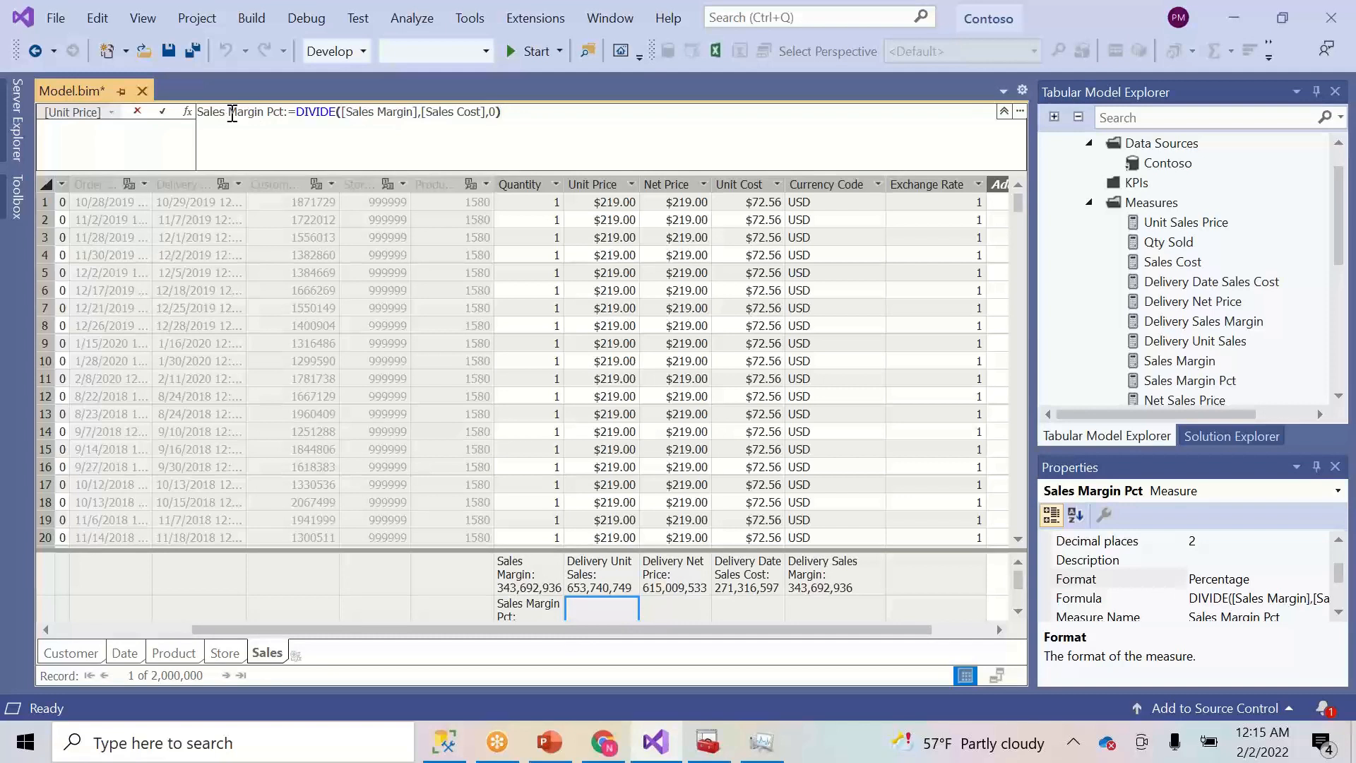
pyautogui.click(201, 116)
pyautogui.write('Delivery')
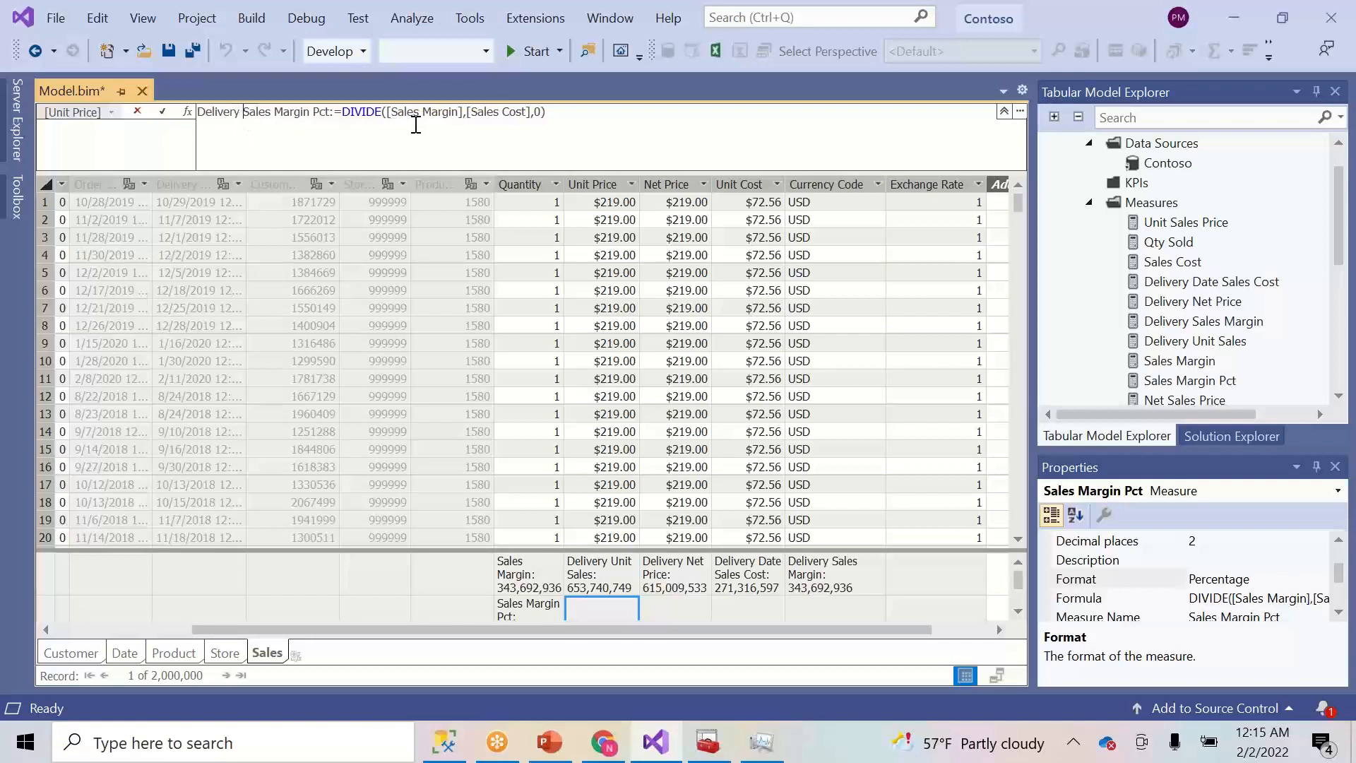
# - Change the formula to DIVIDE([Delivery Sales Margin],[Delivery Date Sales Cost],0) and commit it
pyautogui.doubleClick(394, 113)
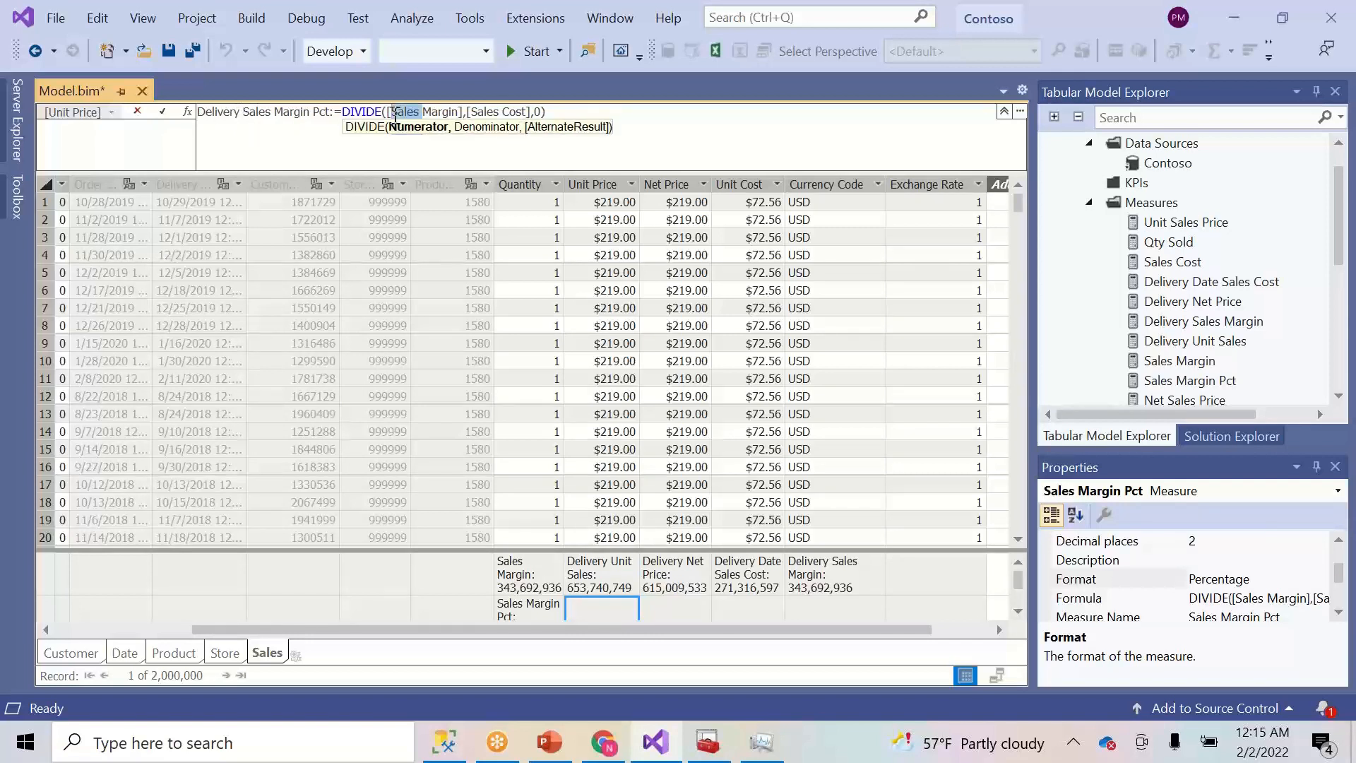
pyautogui.write('De')
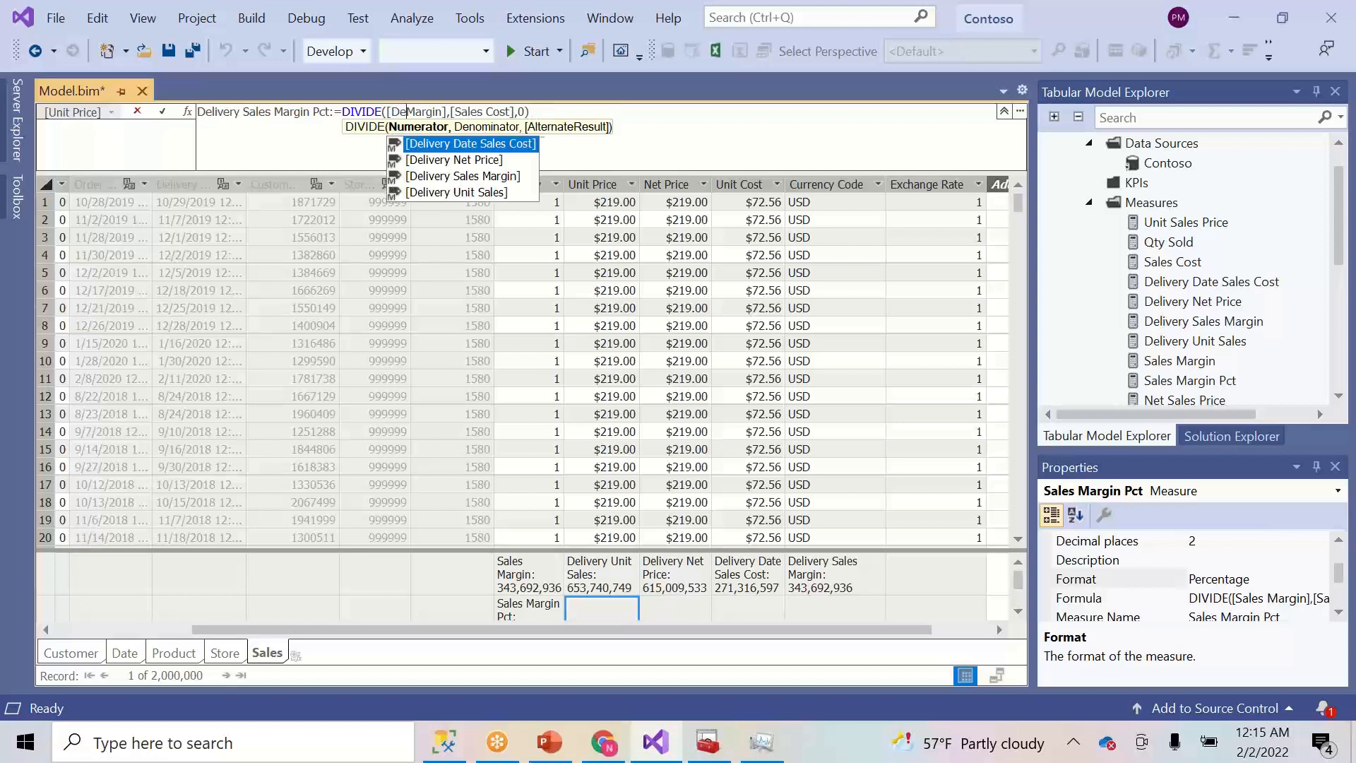
pyautogui.press('Down')
pyautogui.press('Down')
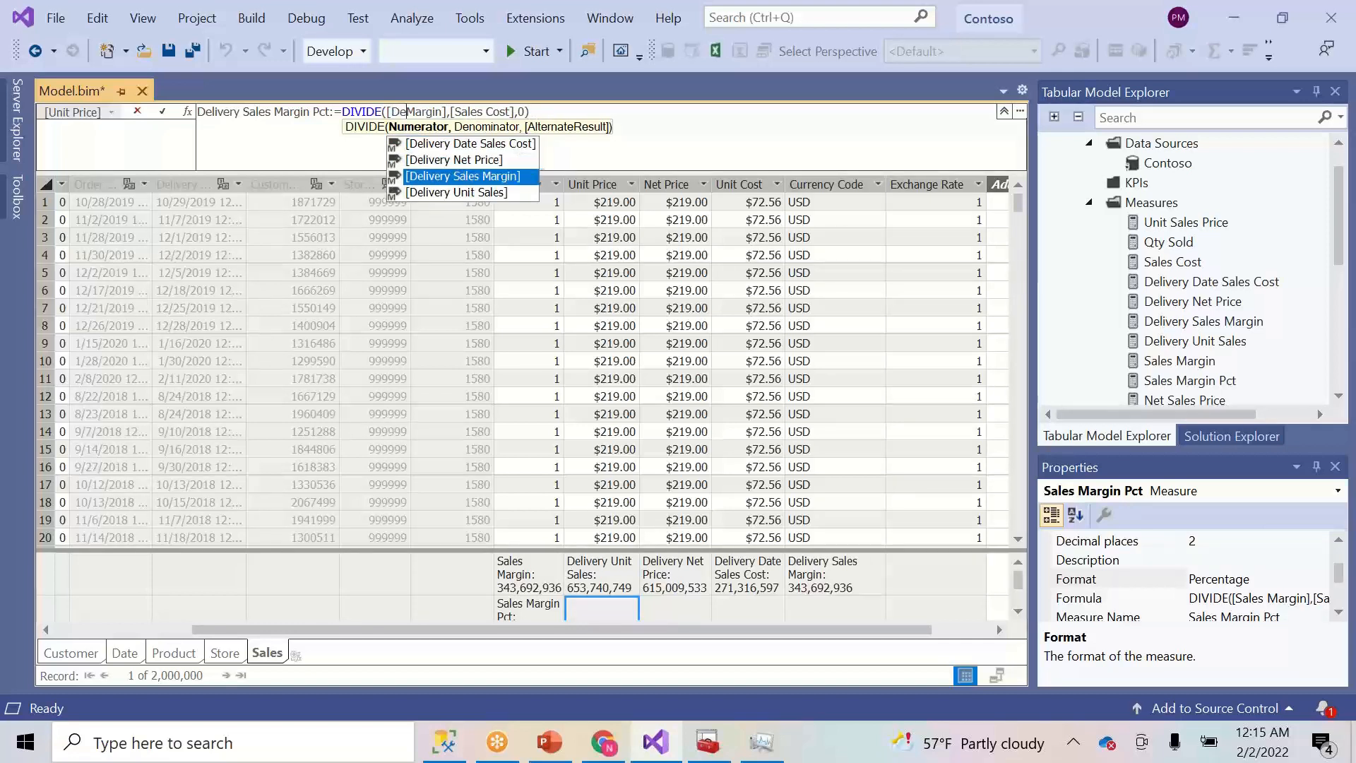
pyautogui.press('Tab')
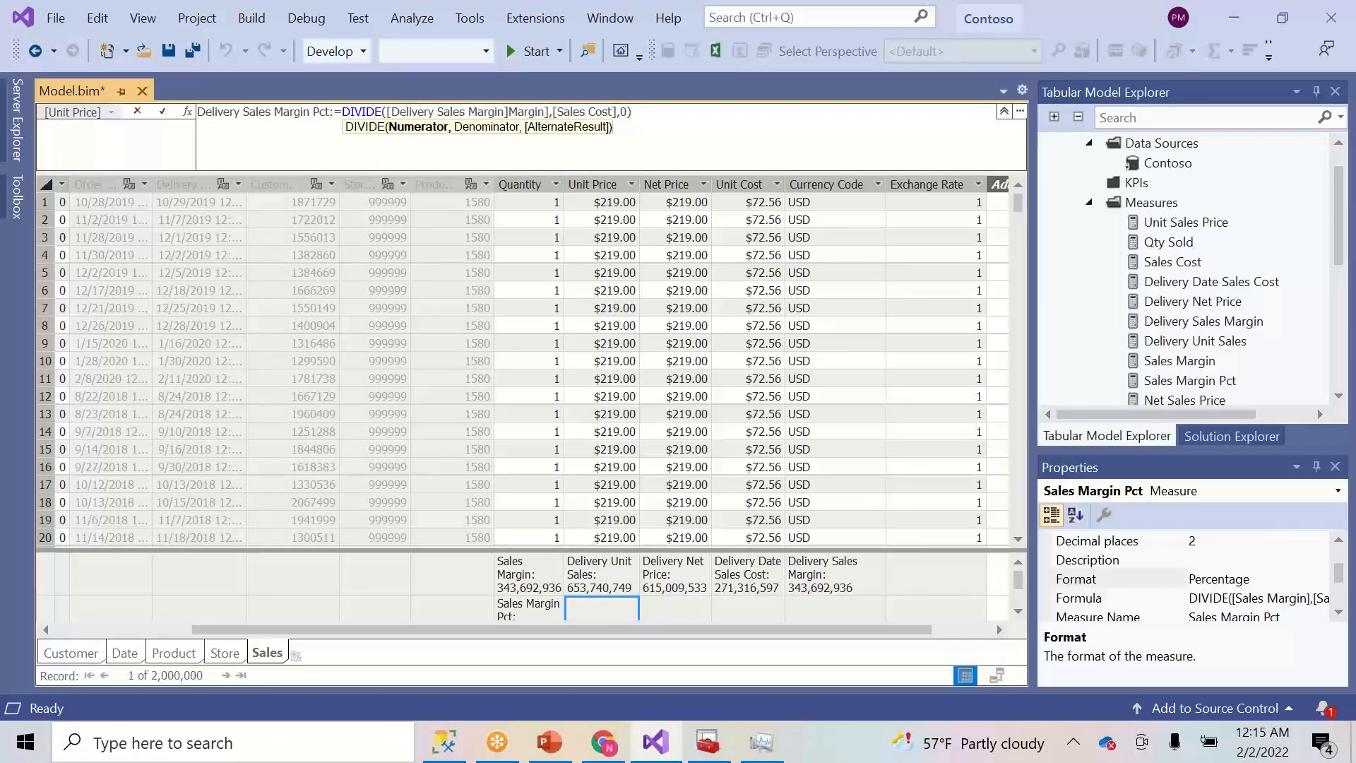
pyautogui.press('Return')
pyautogui.press('Delete')
pyautogui.press('Delete')
pyautogui.press('Delete')
pyautogui.press('Delete')
pyautogui.press('Delete')
pyautogui.press('Delete')
pyautogui.press('Delete')
pyautogui.press('Delete')
pyautogui.press('Delete')
pyautogui.press('Delete')
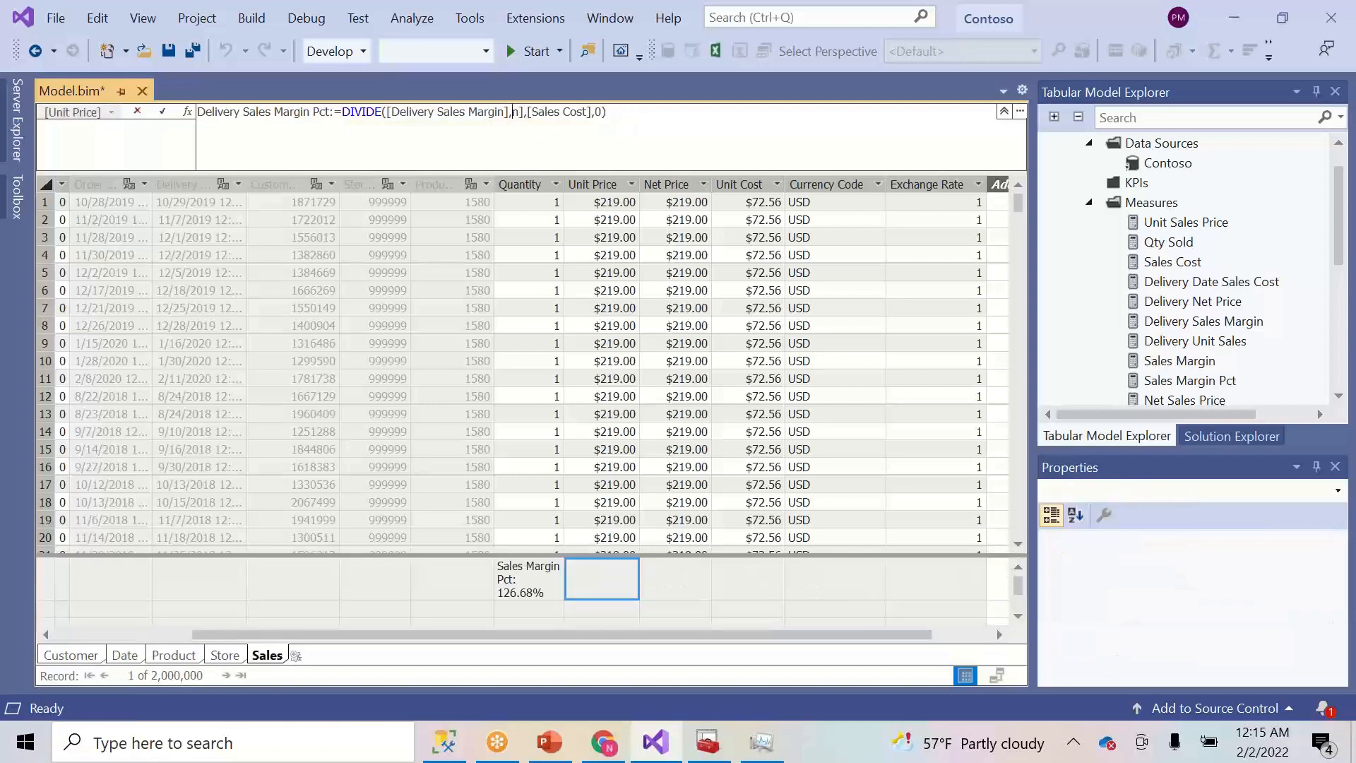
pyautogui.press('Delete')
pyautogui.press('Delete')
pyautogui.press('Delete')
pyautogui.press('Delete')
pyautogui.press('Delete')
pyautogui.press('Delete')
pyautogui.press('Delete')
pyautogui.press('Delete')
pyautogui.press('Delete')
pyautogui.press('Delete')
pyautogui.write('[de')
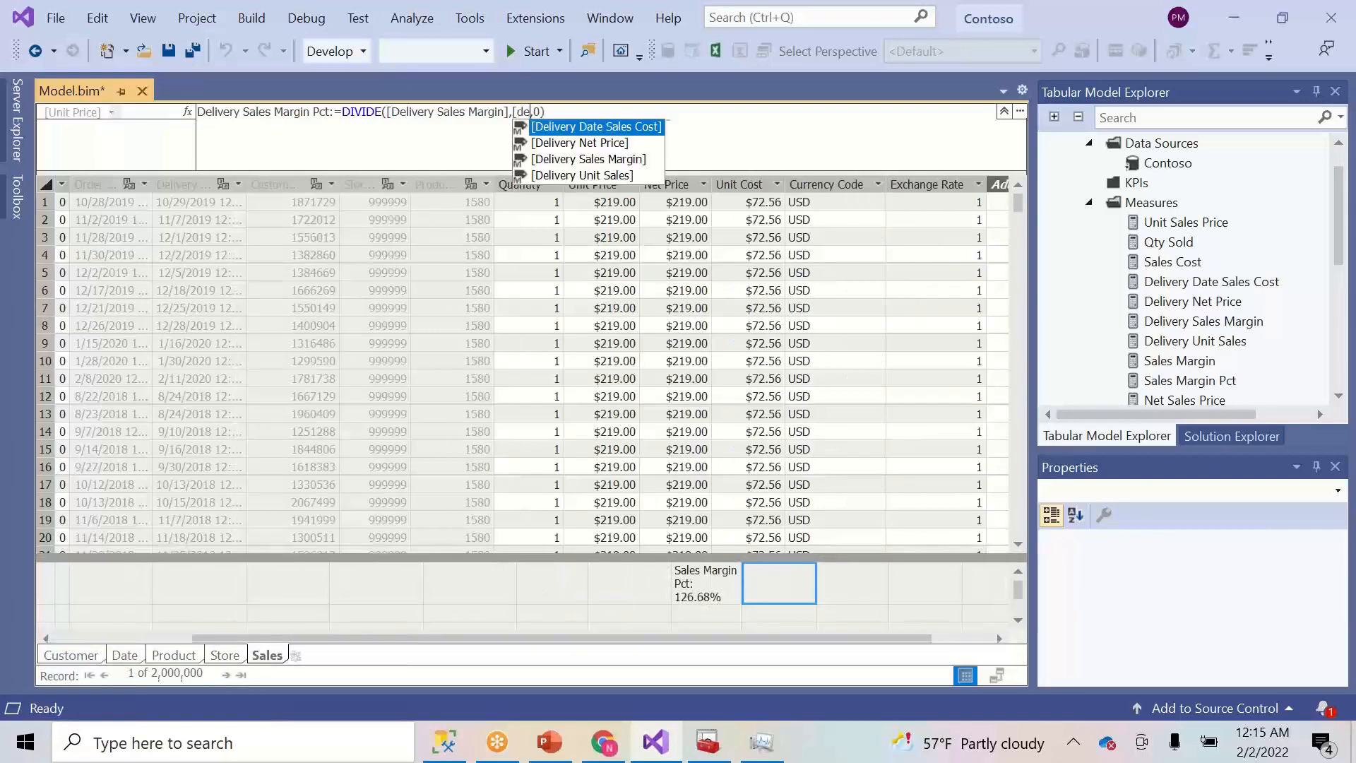
pyautogui.press('Tab')
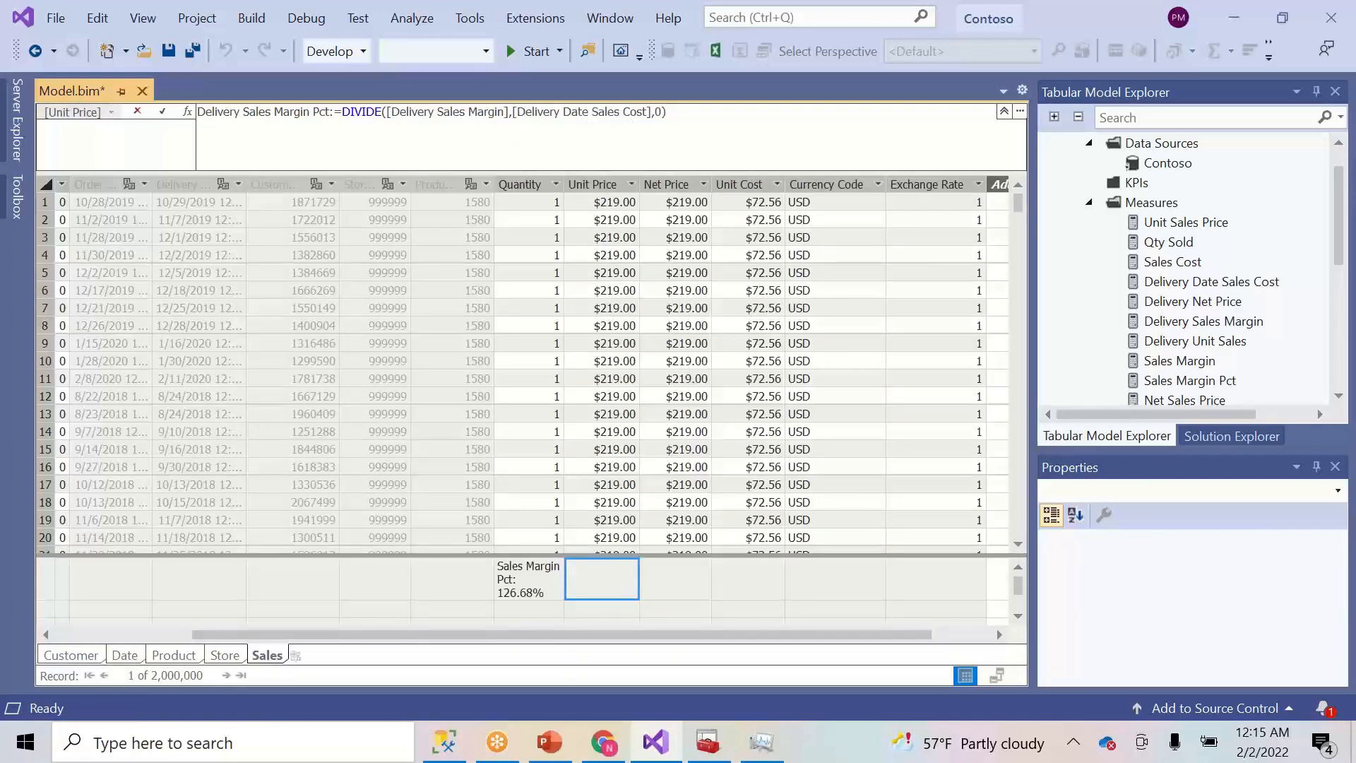
pyautogui.click(162, 111)
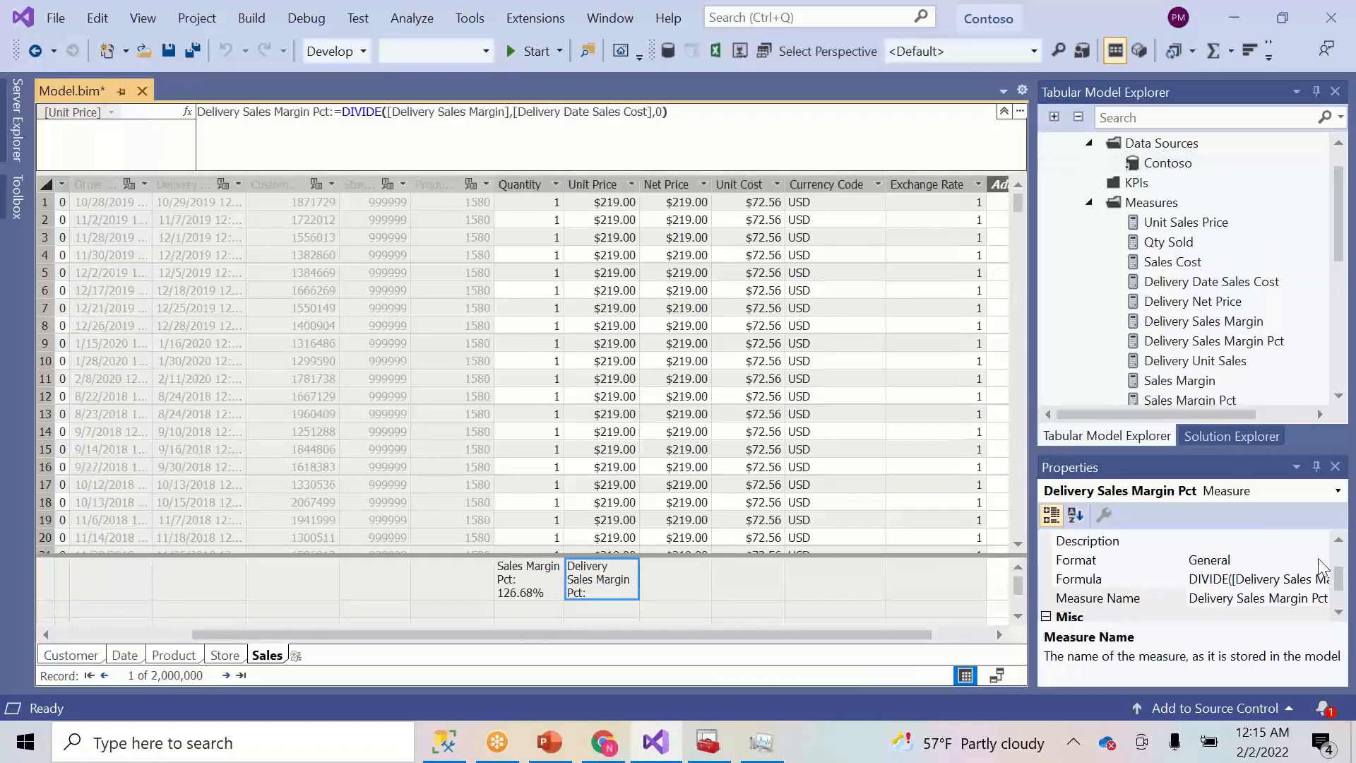
# - Format Delivery Sales Margin Pct as Percentage so it shows 126.68%
pyautogui.click(1314, 561)
pyautogui.click(1319, 560)
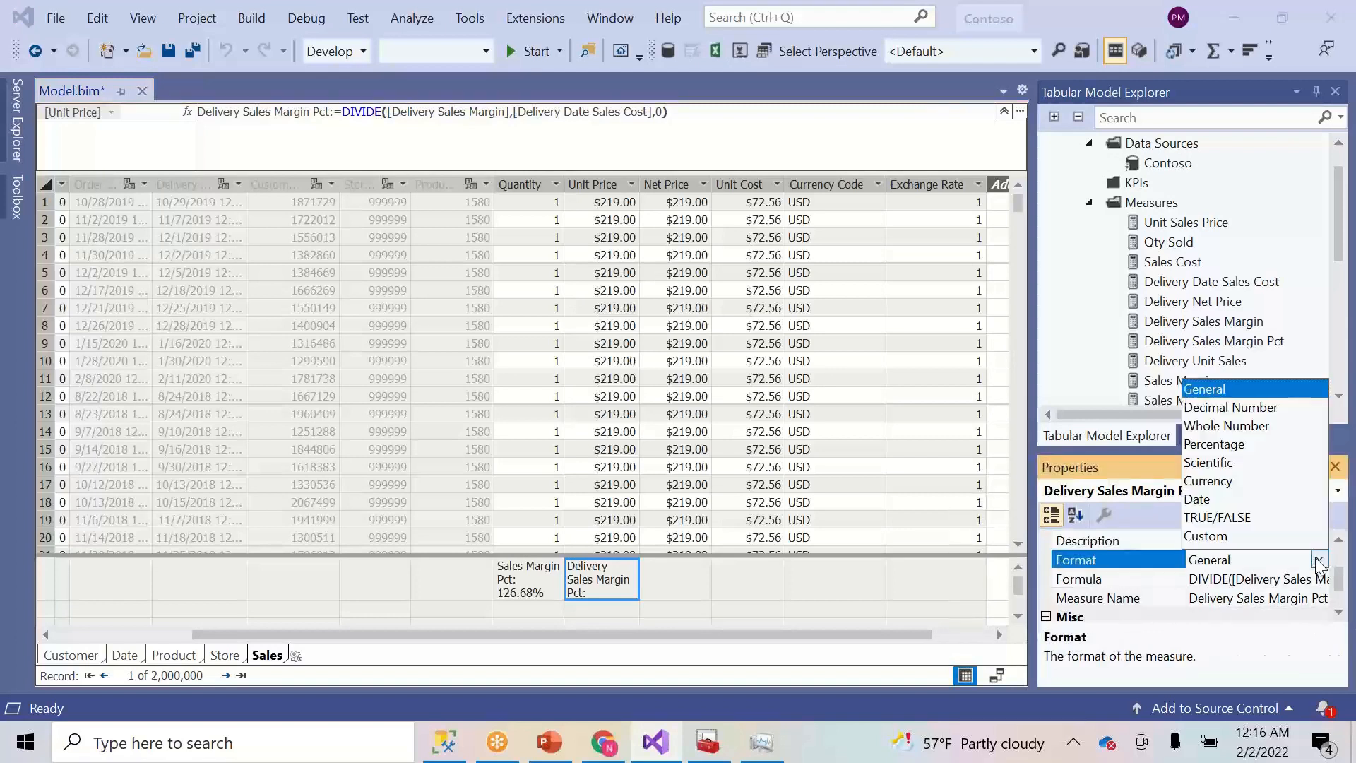
pyautogui.click(1216, 444)
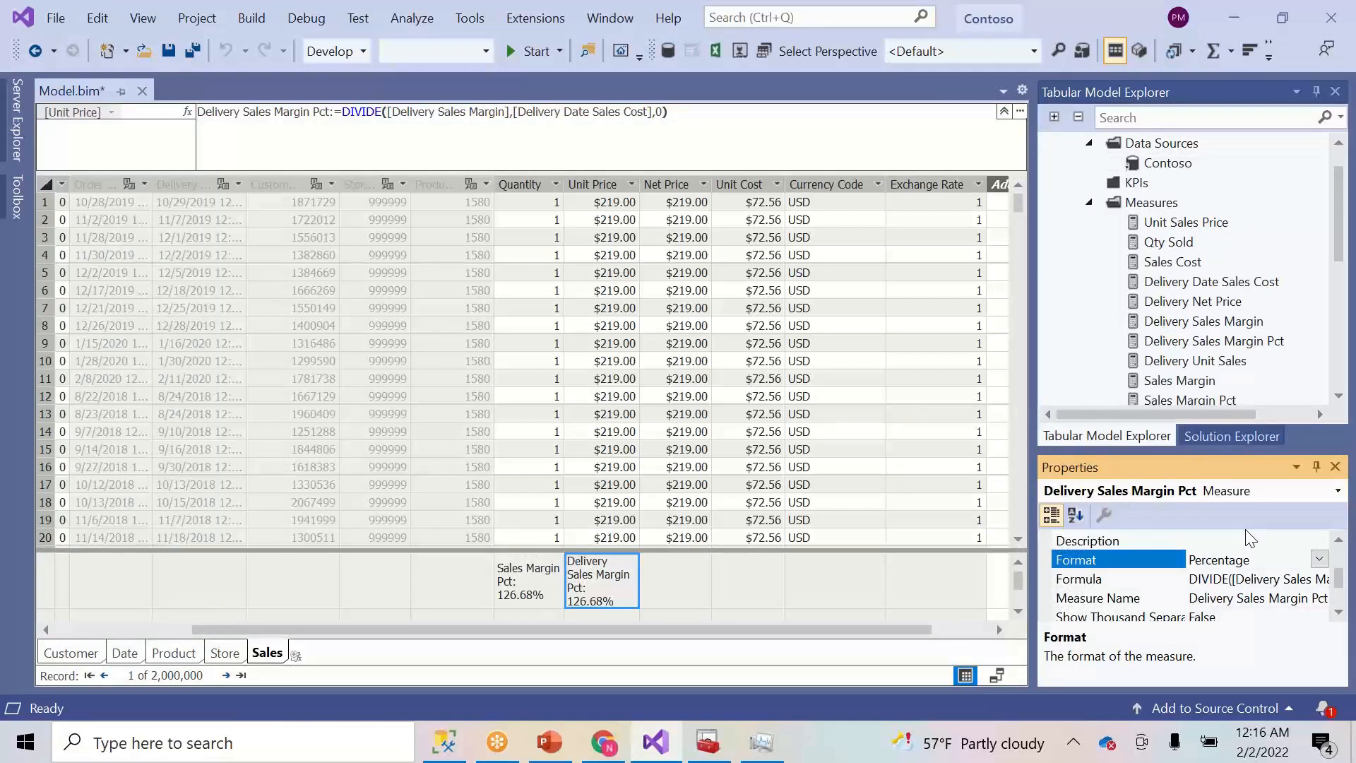
pyautogui.click(1340, 540)
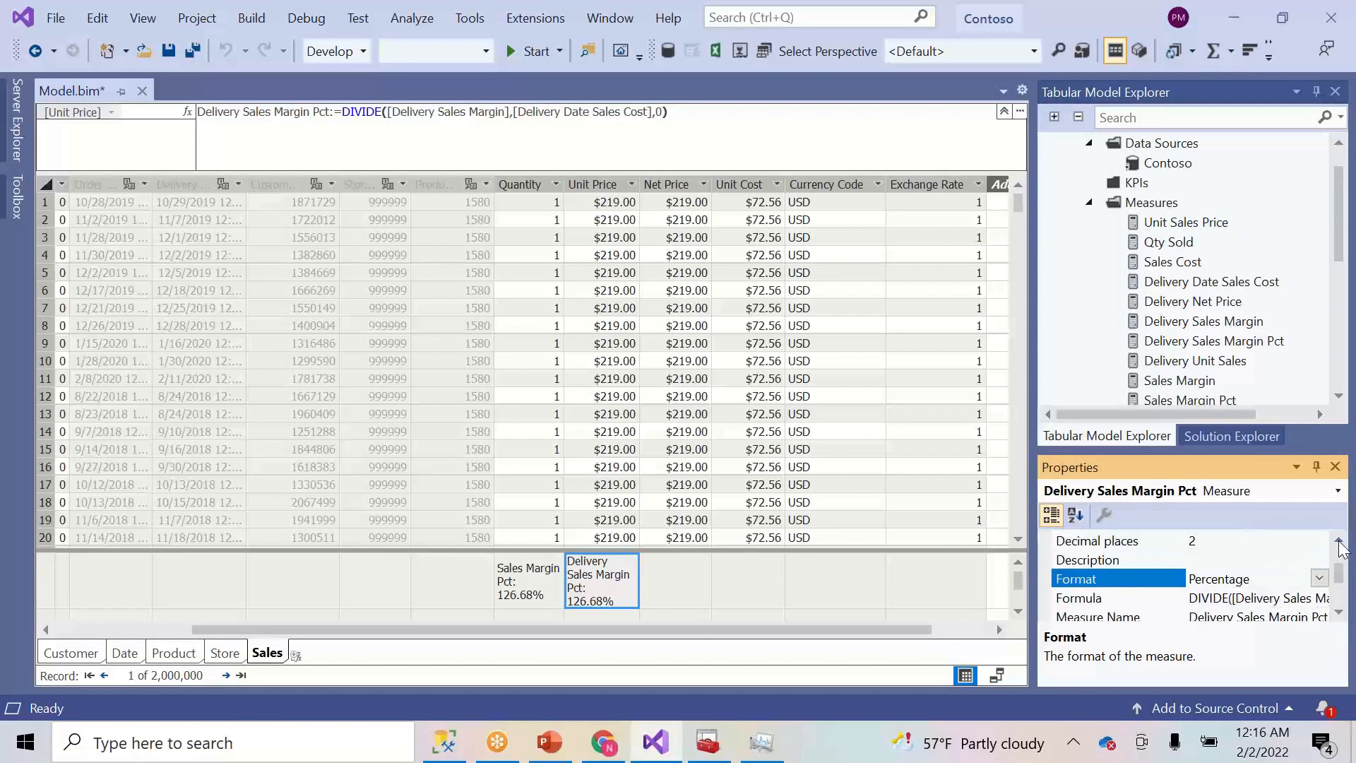
pyautogui.click(1340, 540)
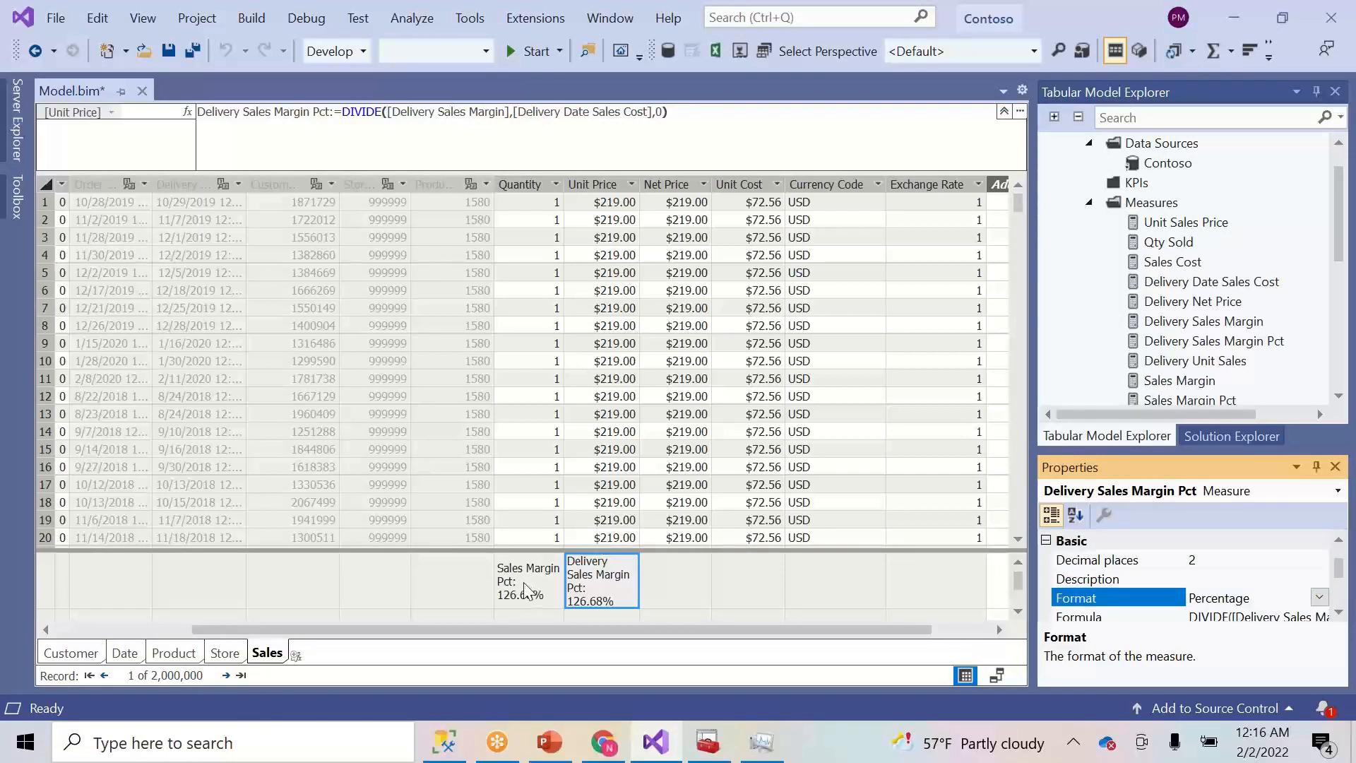
pyautogui.click(527, 590)
# - Set the Sales Margin Pct display folder to Sales\Percent
pyautogui.click(1339, 540)
pyautogui.click(1339, 540)
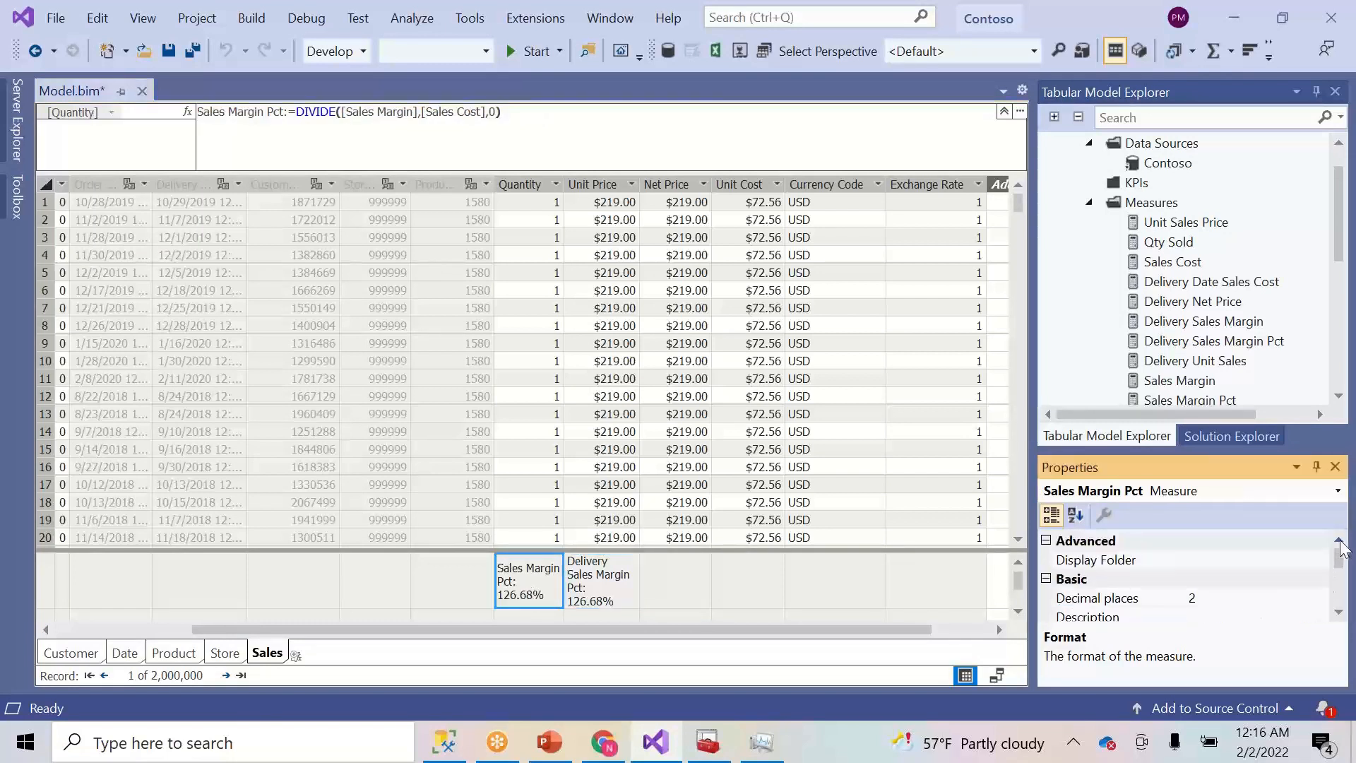
pyautogui.click(1203, 559)
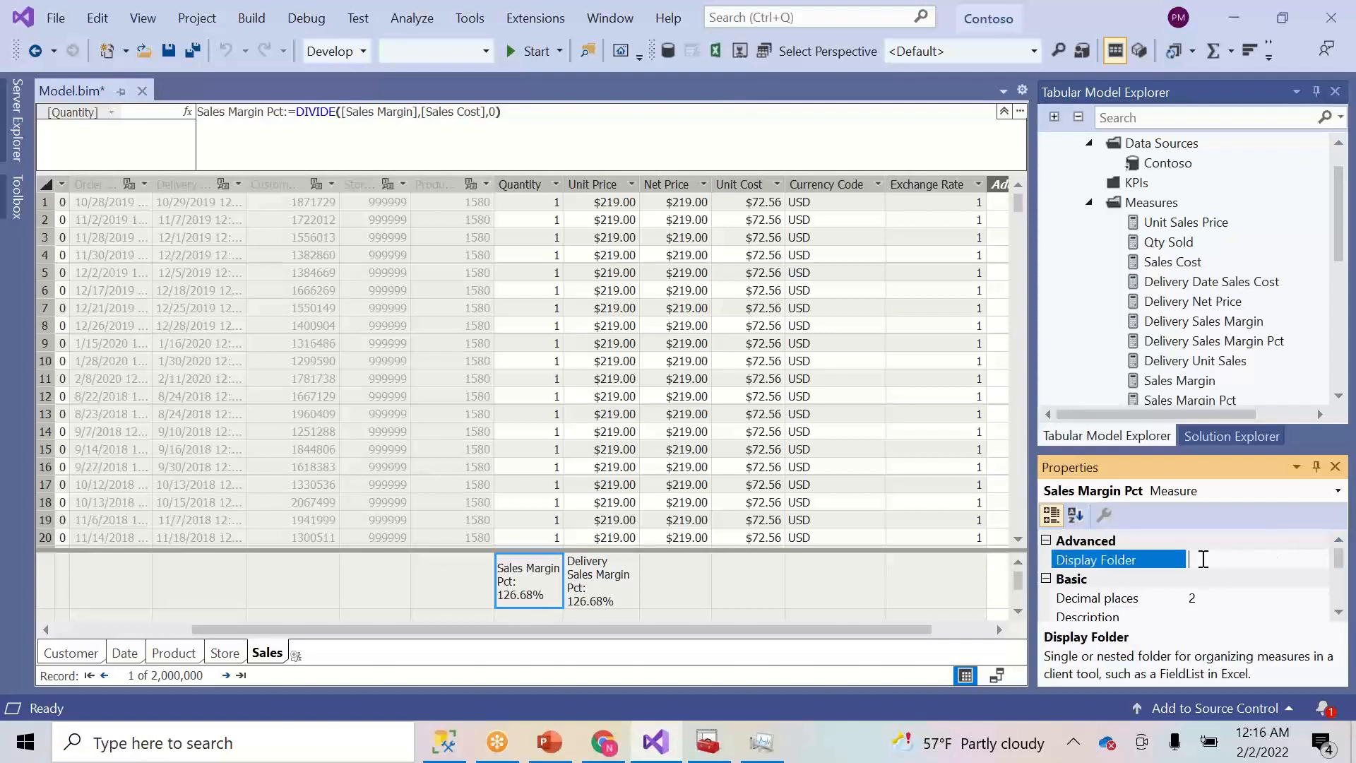
pyautogui.write('Sales\\Percent')
# - File Delivery Sales Margin Pct under Sales\Delivery\Percent, save the model, and launch Analyze in Excel
pyautogui.click(609, 588)
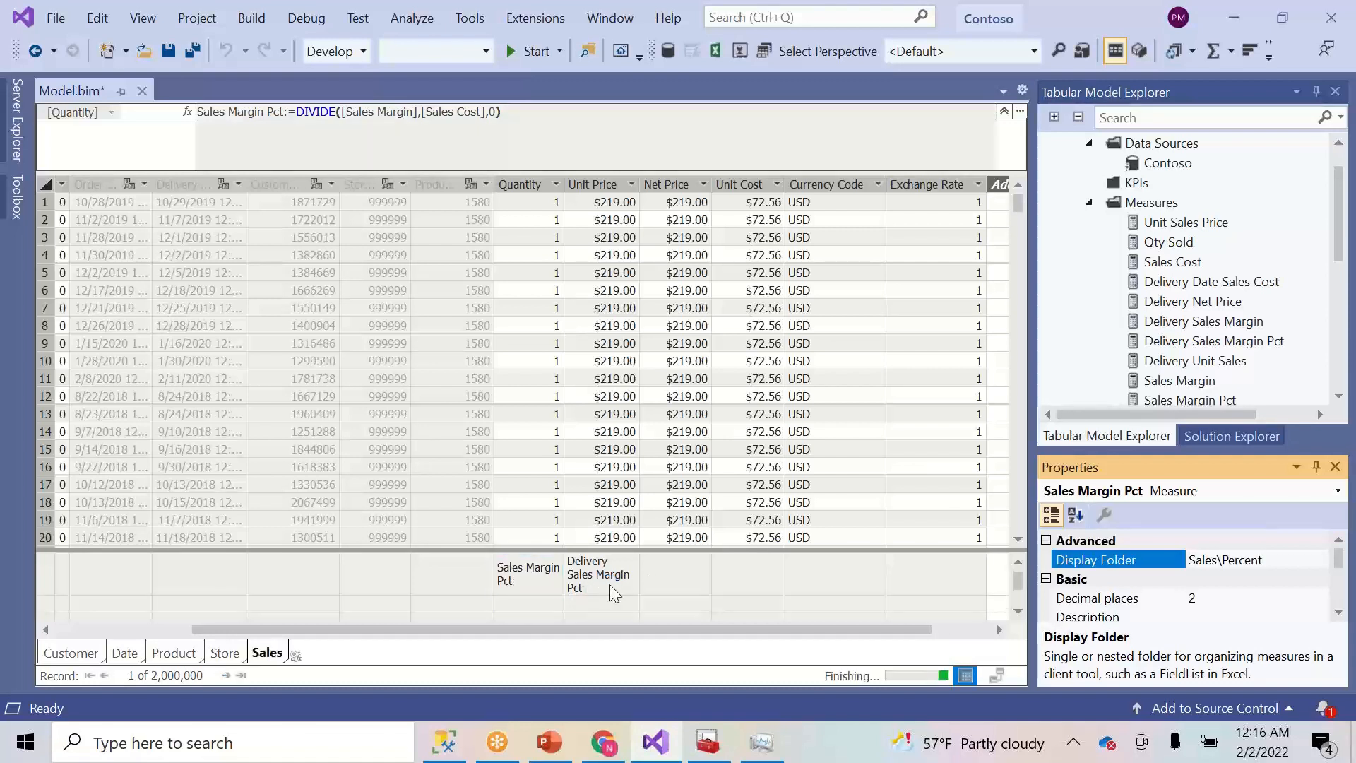
pyautogui.click(1247, 560)
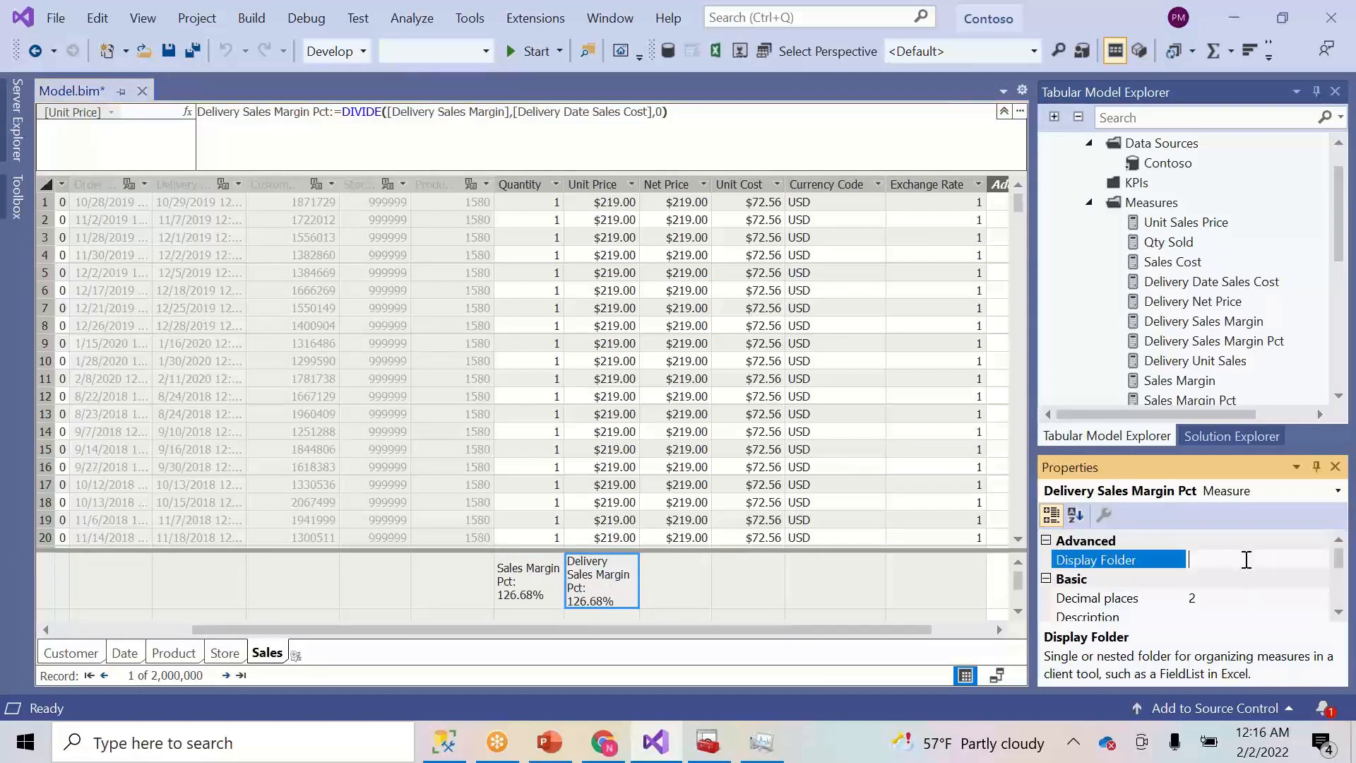
pyautogui.write('Sales\\Delivery\\Percent')
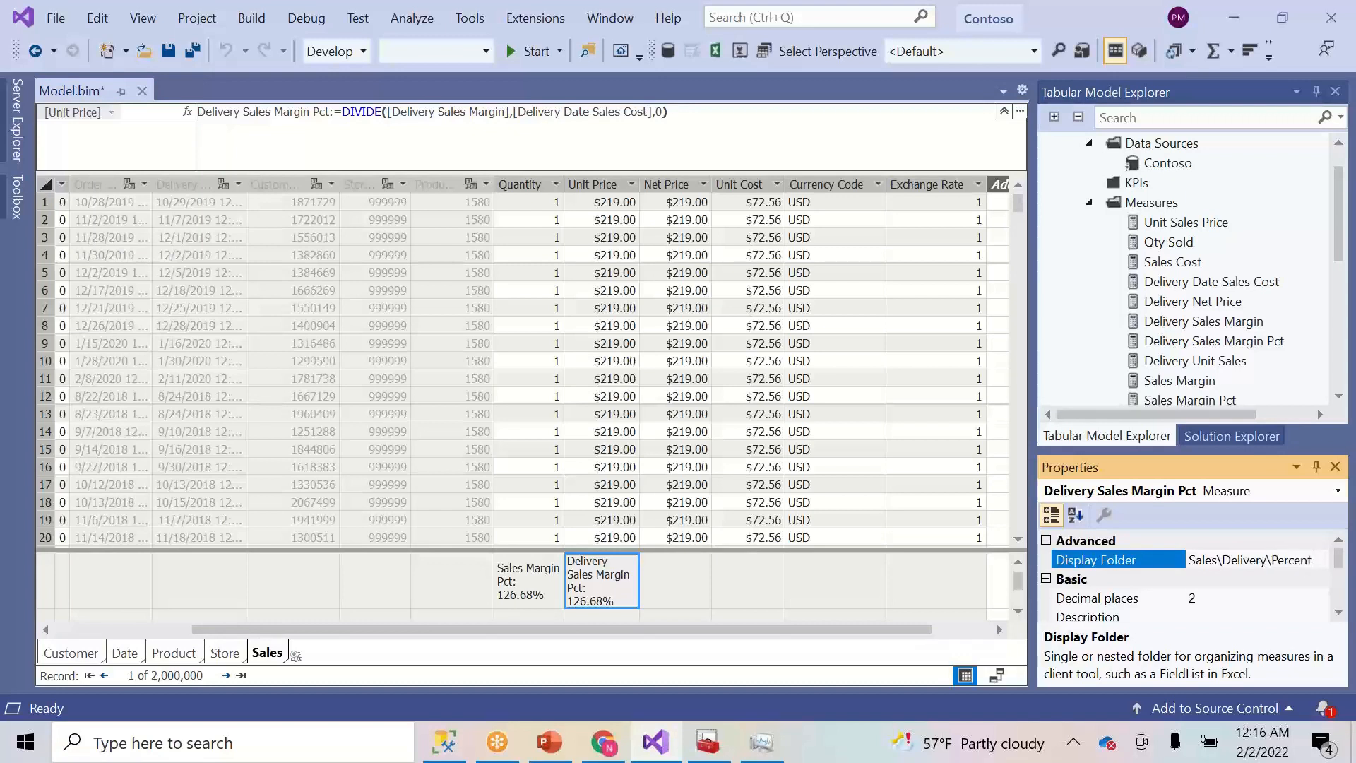
pyautogui.click(726, 516)
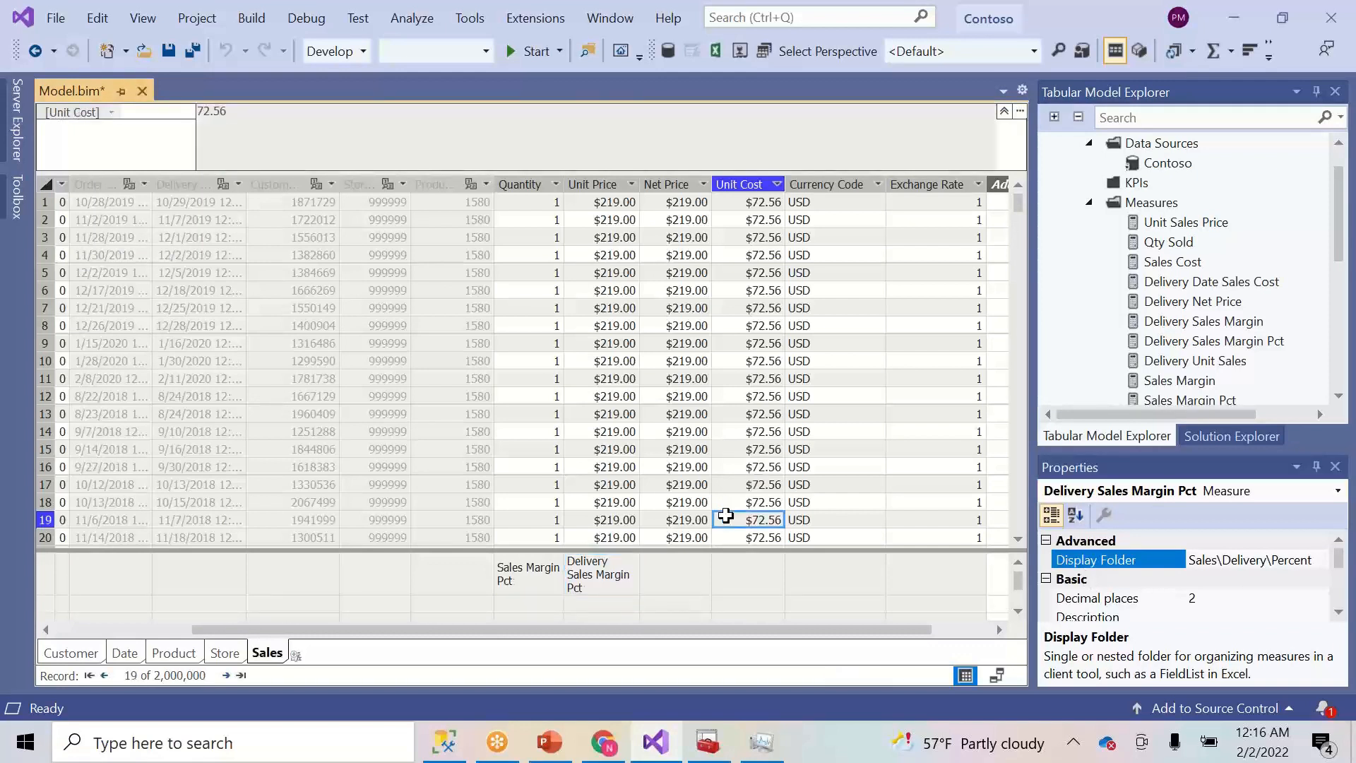
pyautogui.click(691, 517)
pyautogui.click(167, 52)
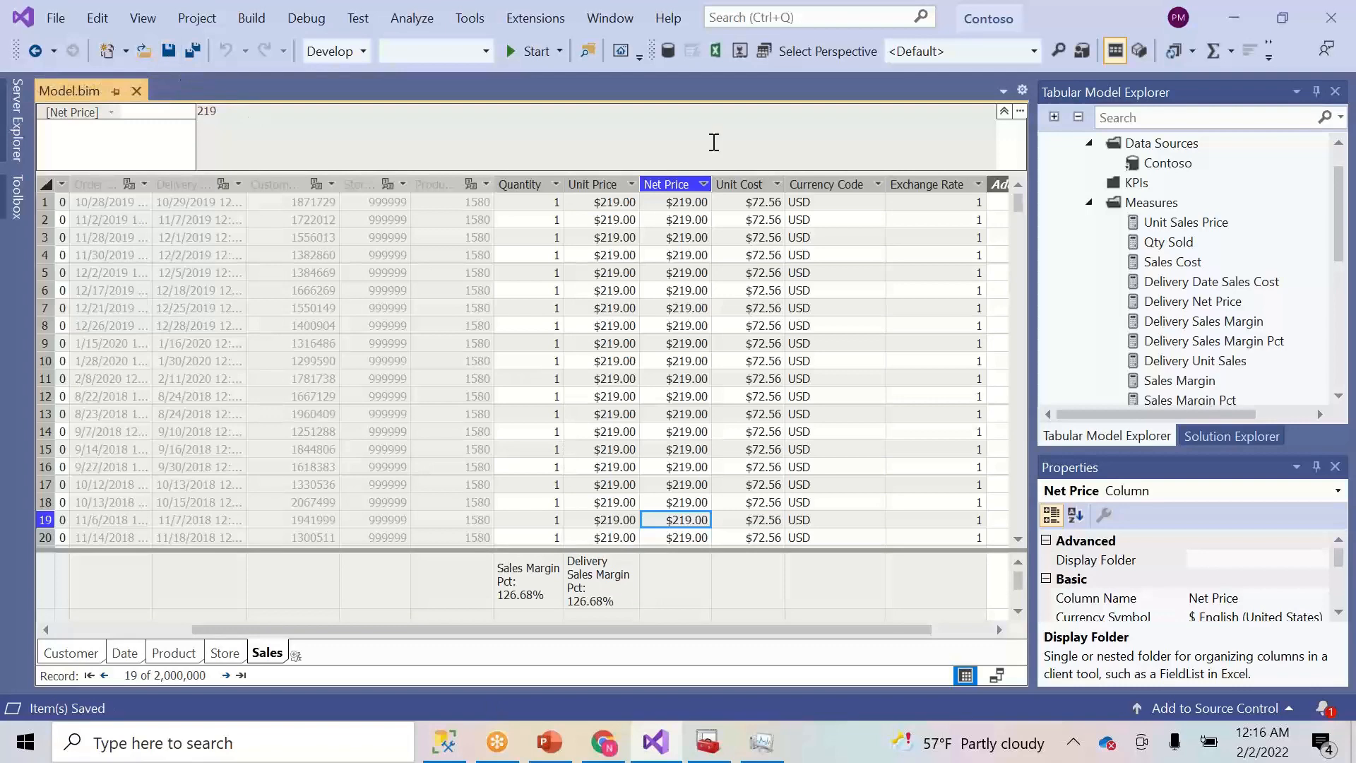
pyautogui.click(716, 51)
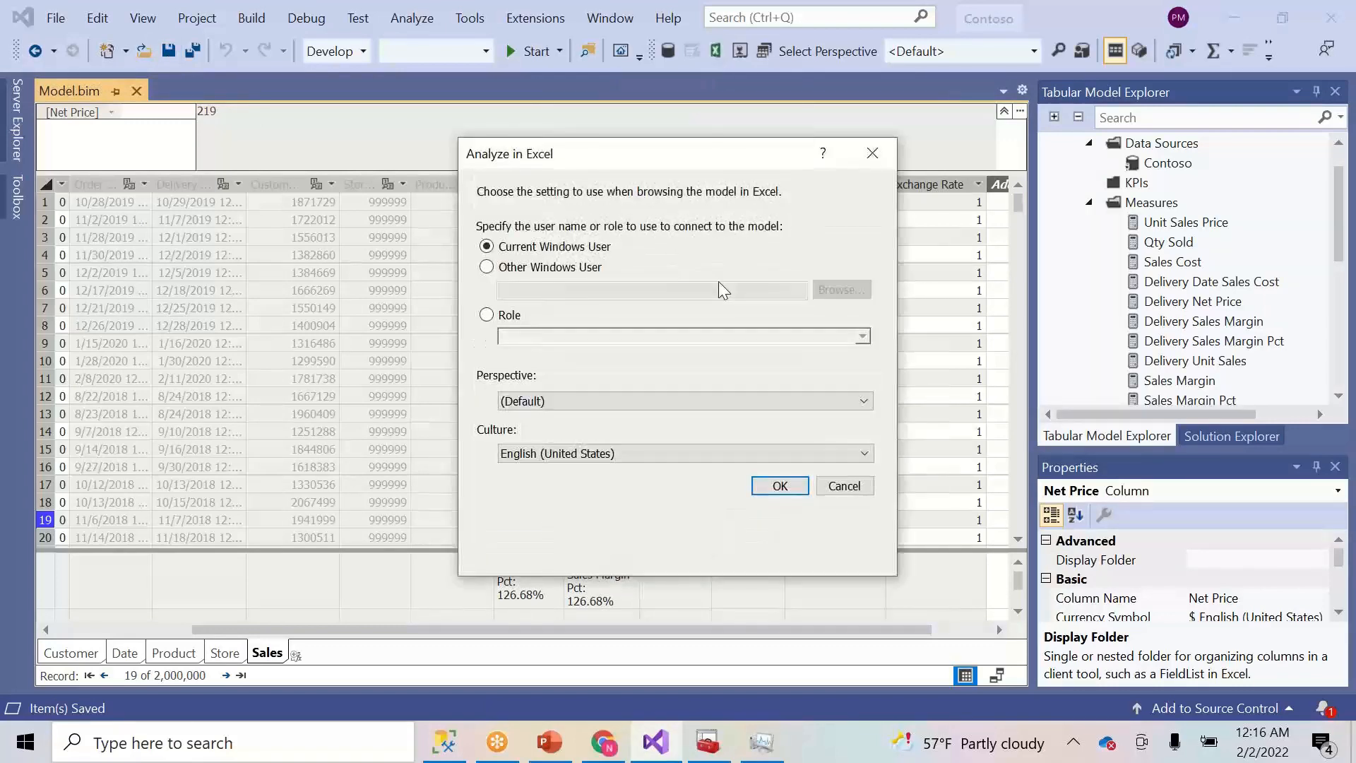
# - Connect as Current Windows User with the (Default) perspective to open an Excel pivot table
pyautogui.click(780, 486)
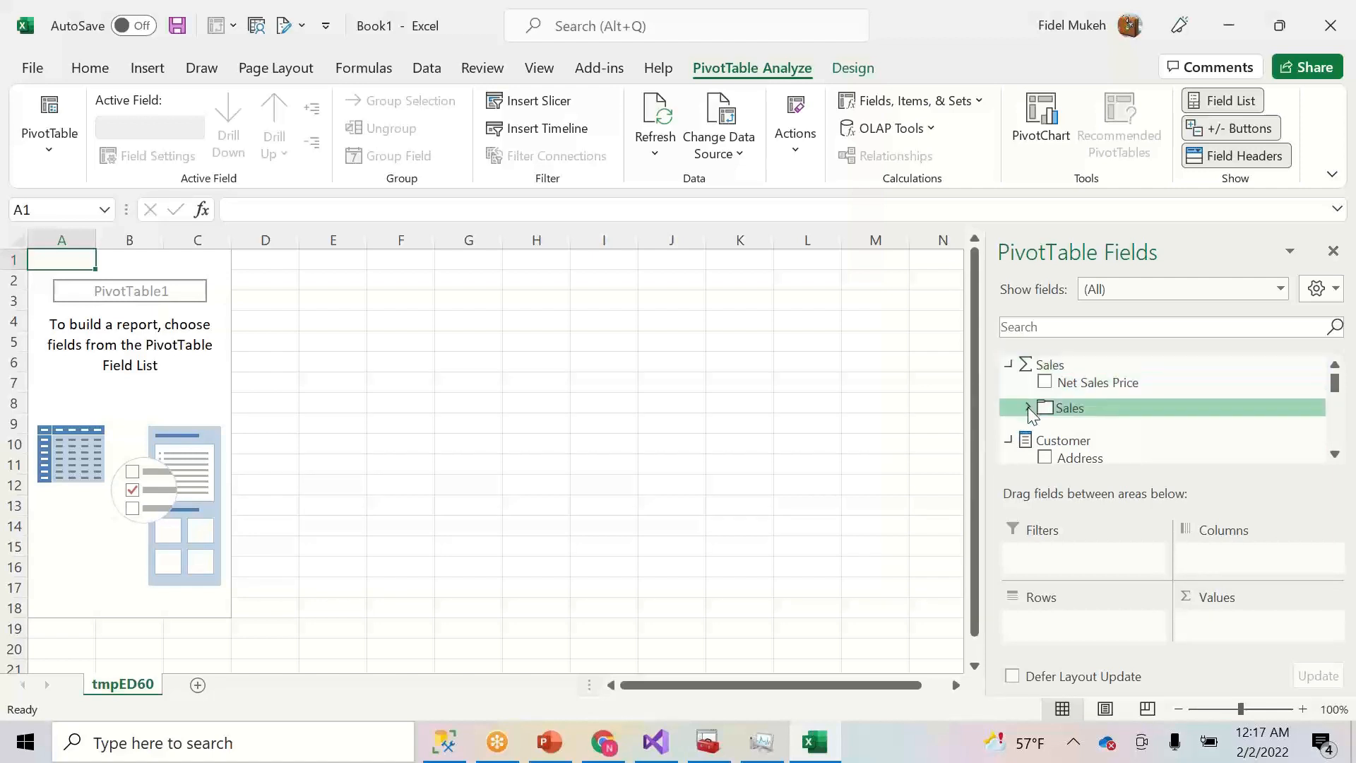
# - Collapse and re-expand the Sales measure folder in the PivotTable Fields list
pyautogui.click(1027, 407)
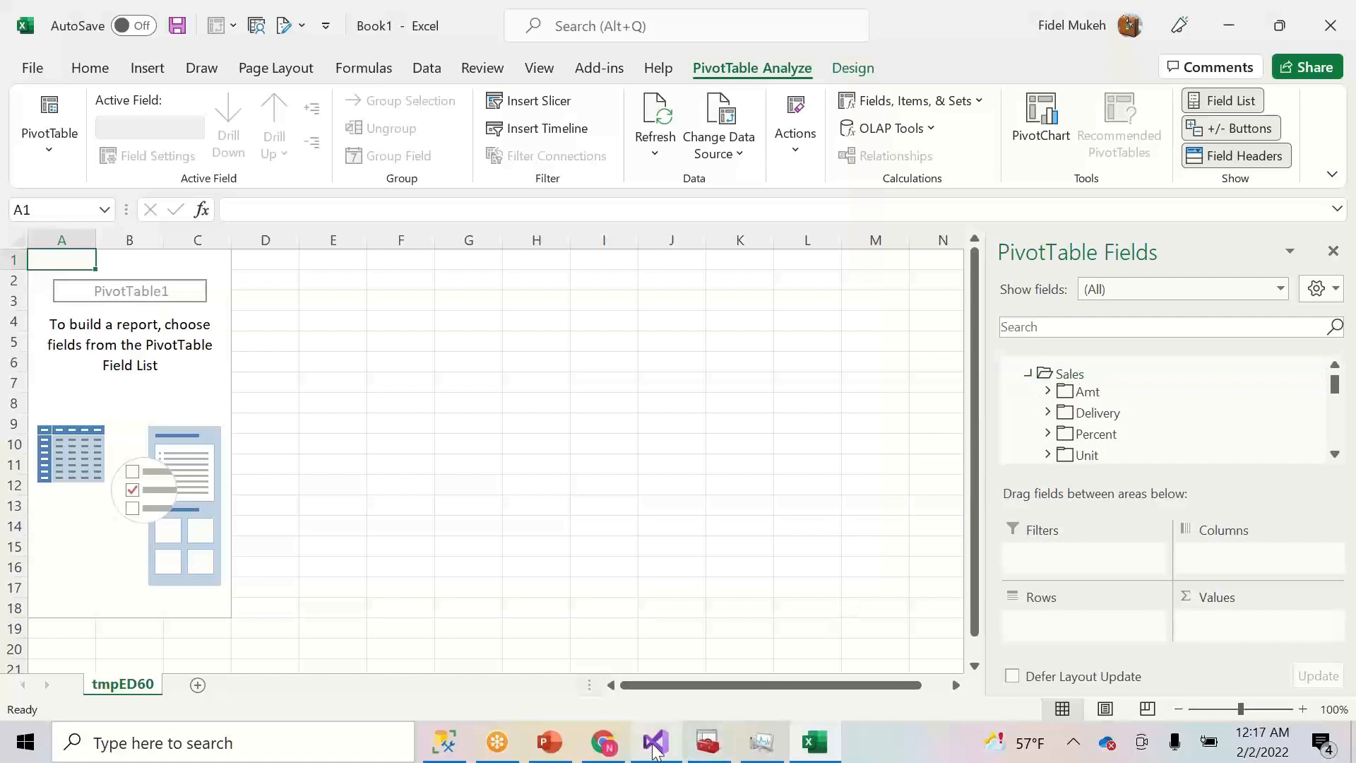
pyautogui.click(1026, 374)
pyautogui.click(1026, 375)
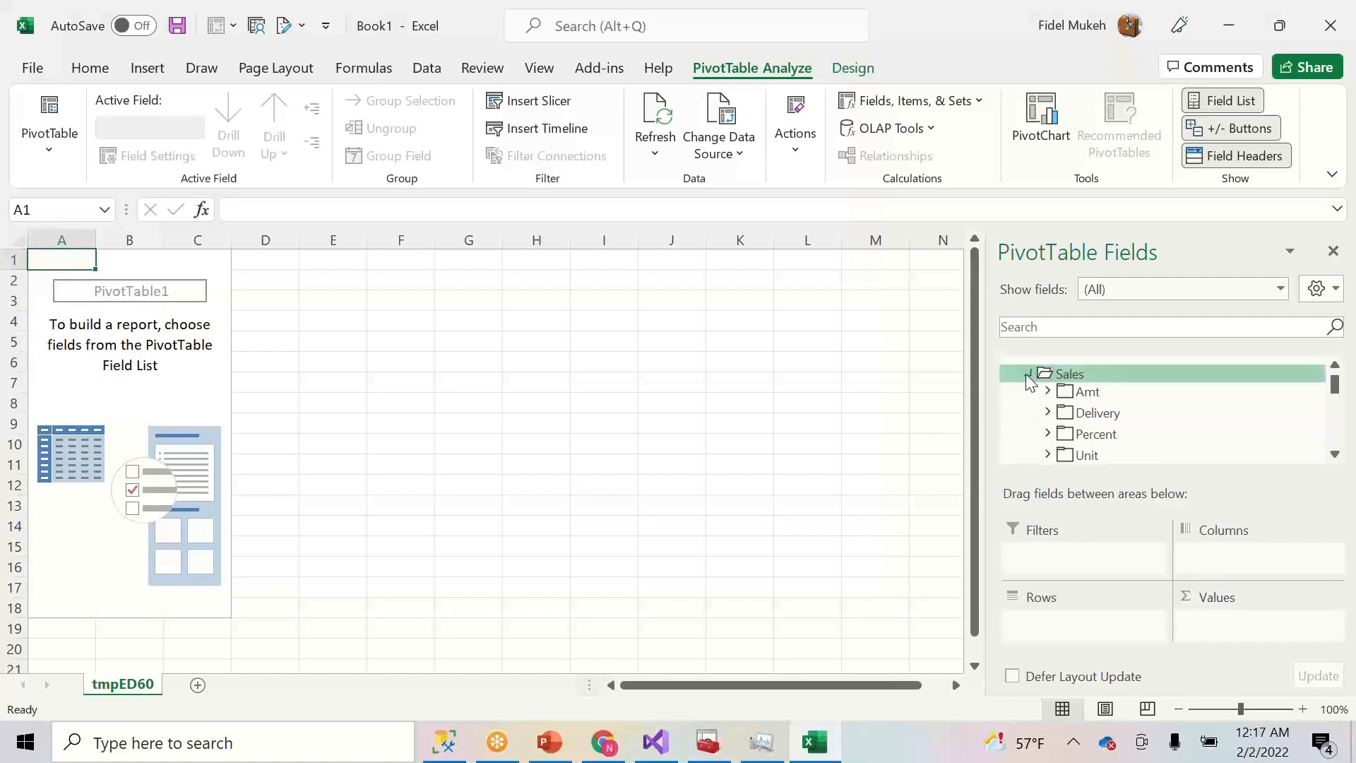
# - Return to Visual Studio and select the Delivery Sales Margin Pct measure
pyautogui.click(1317, 31)
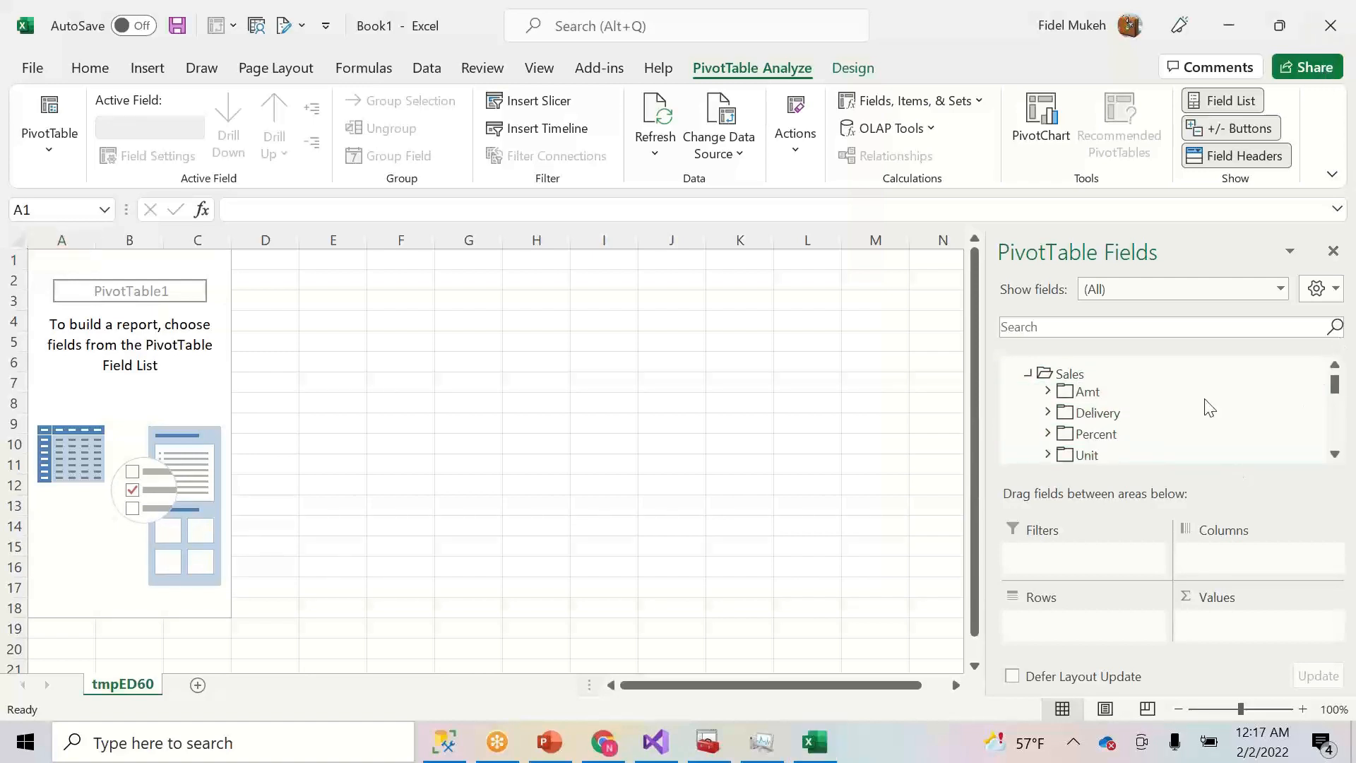
pyautogui.click(1335, 455)
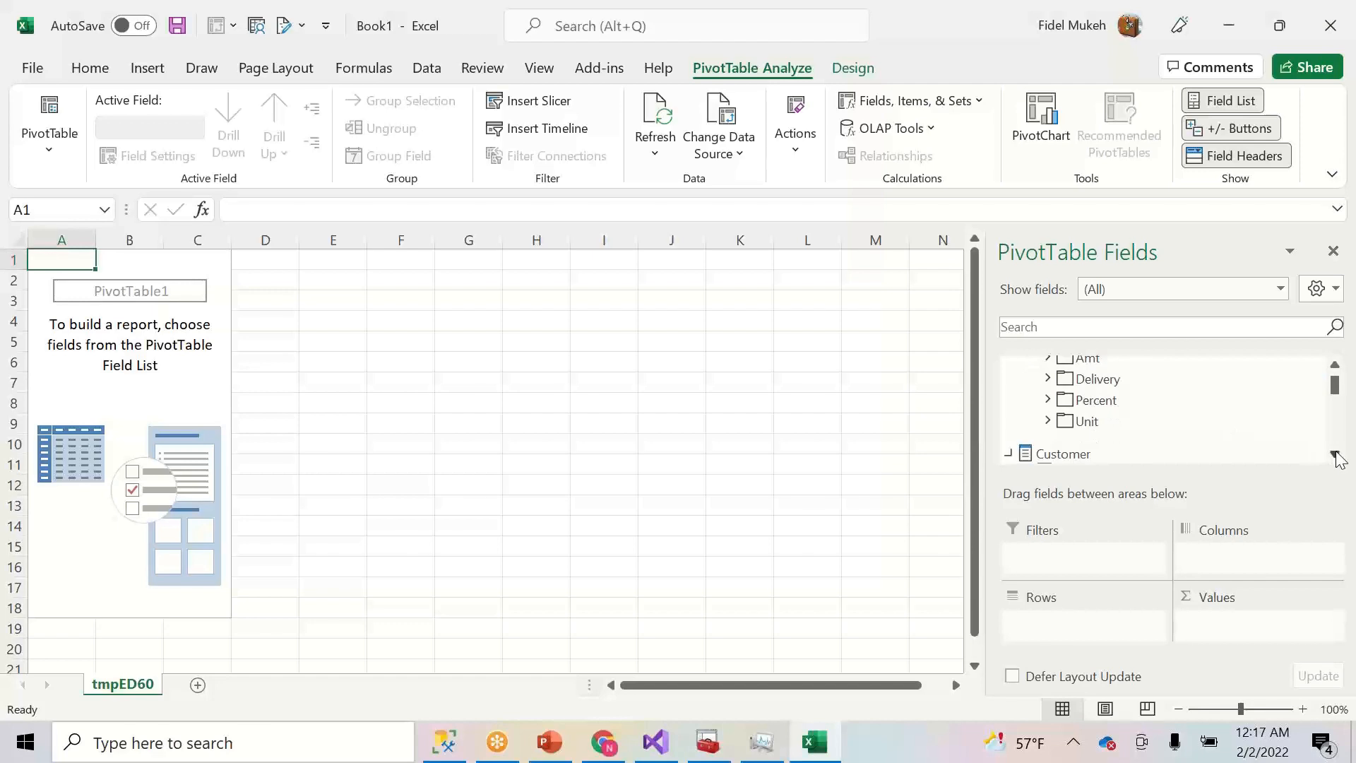
pyautogui.click(1336, 365)
pyautogui.click(1335, 365)
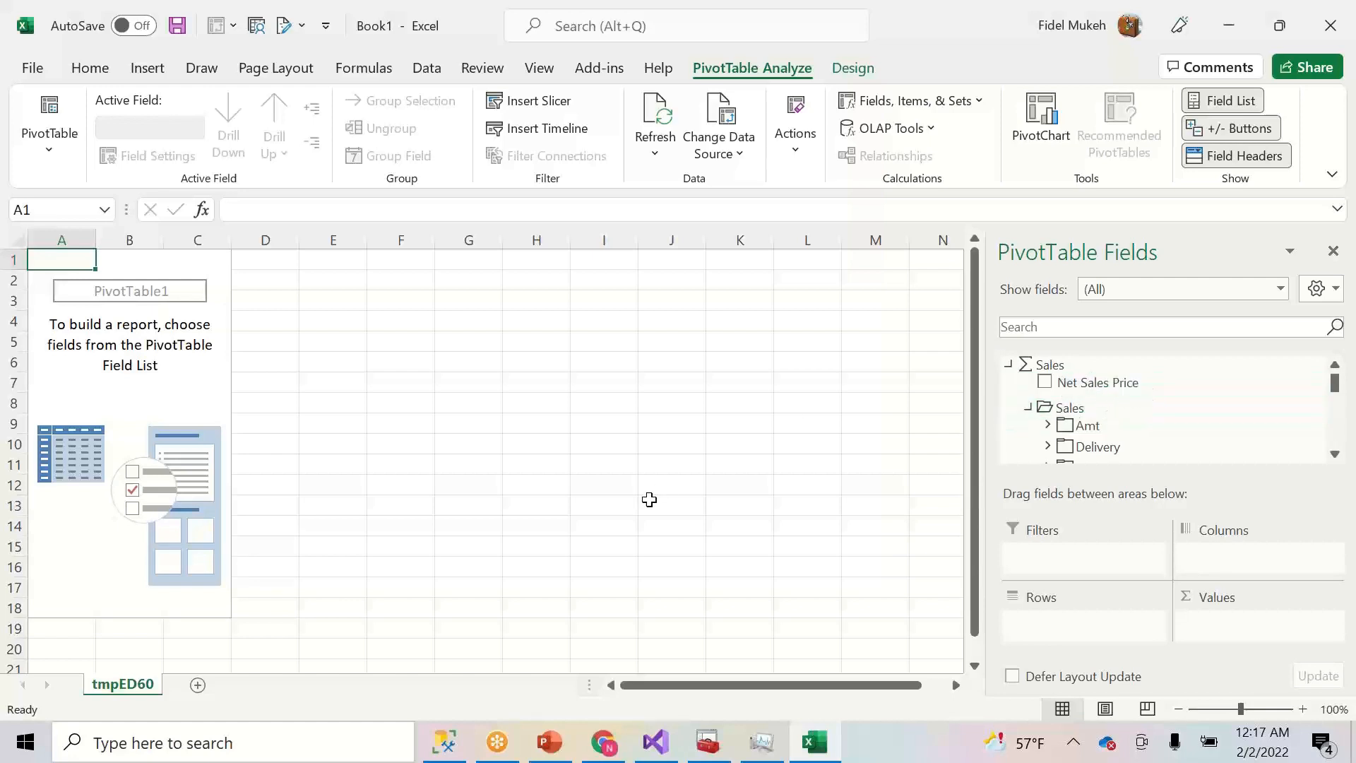
pyautogui.click(658, 743)
pyautogui.click(604, 579)
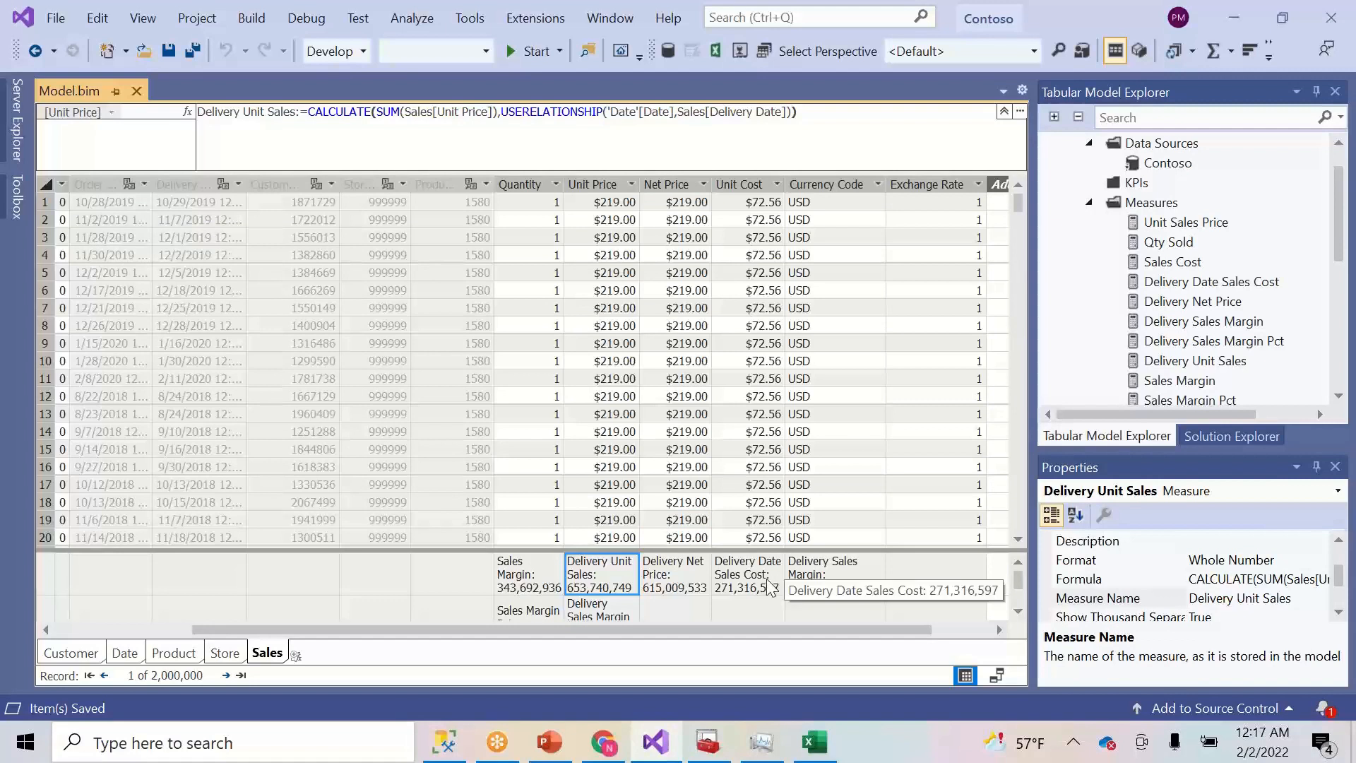
# - Set the Net Sales Price display folder to Sales\Amt and save the model
pyautogui.click(679, 577)
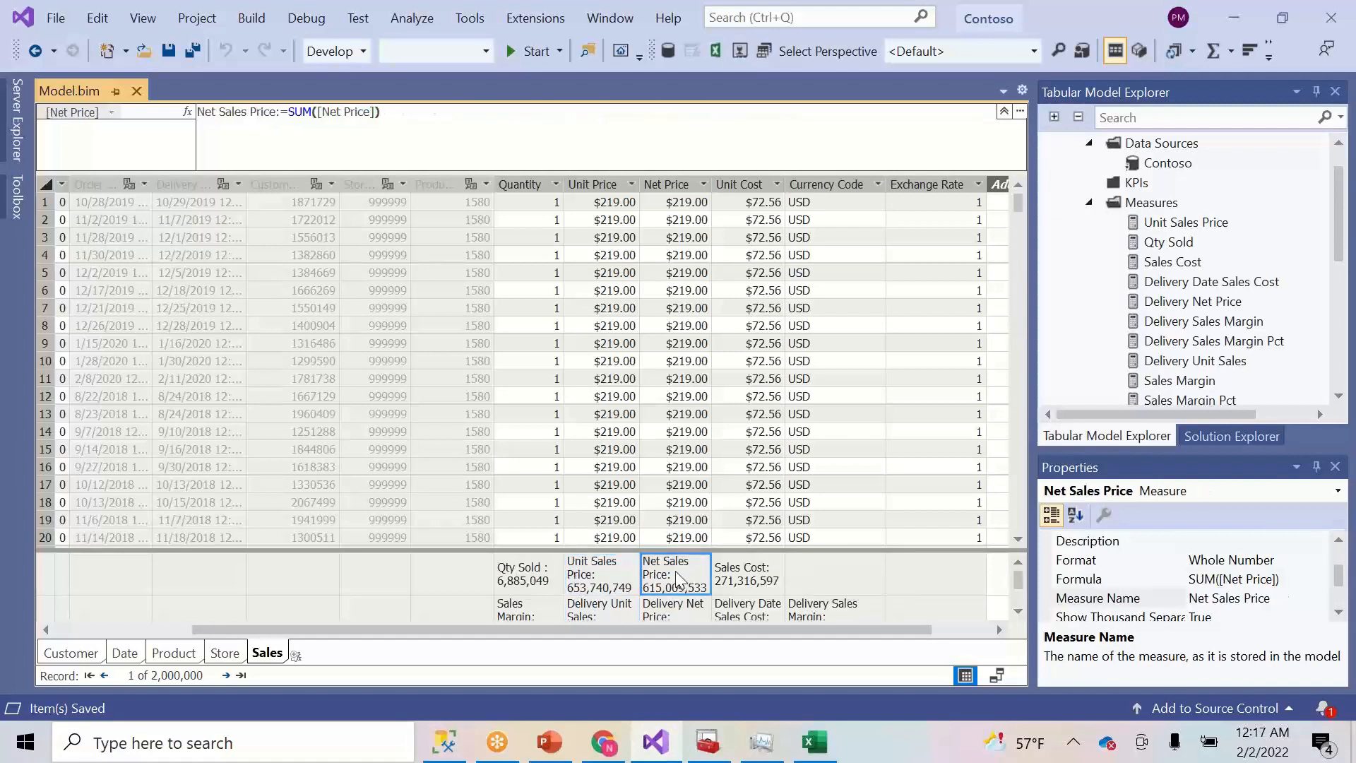
pyautogui.click(1338, 540)
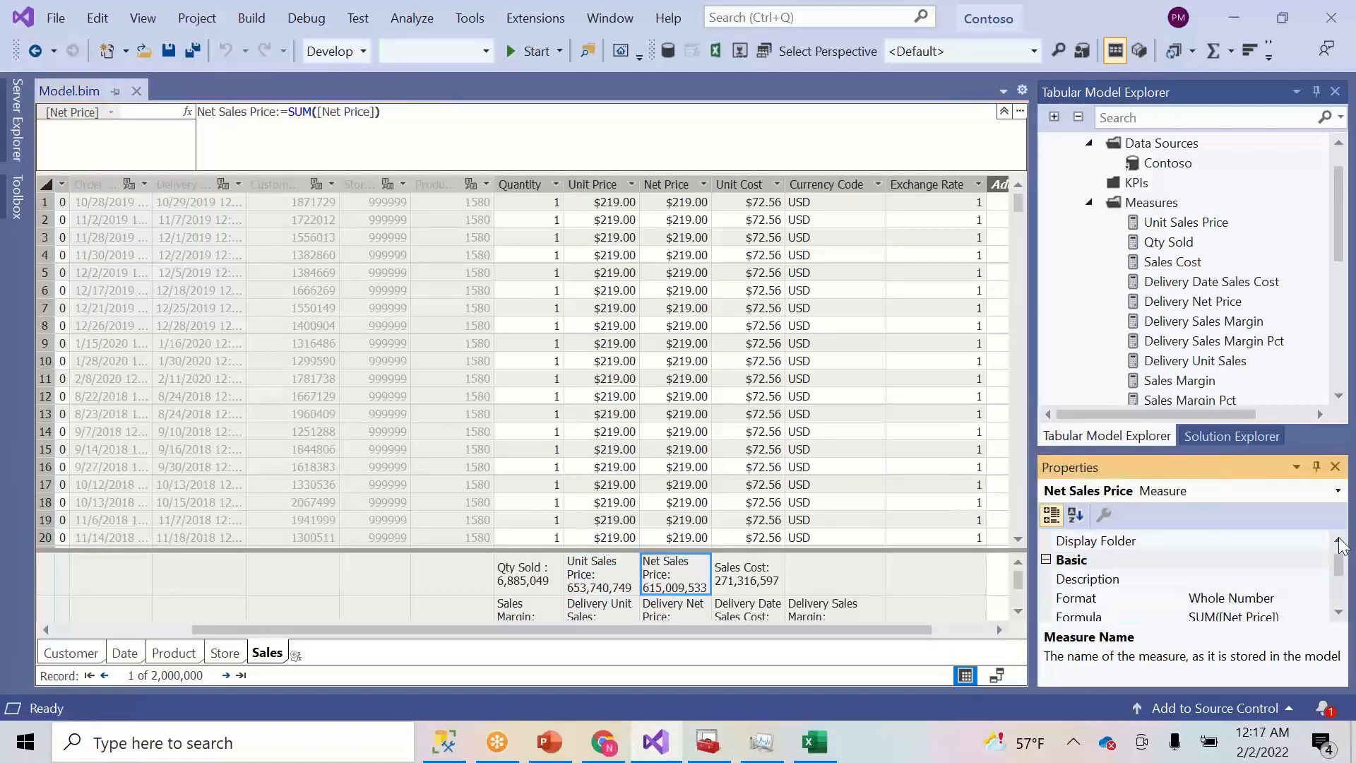
pyautogui.click(1225, 540)
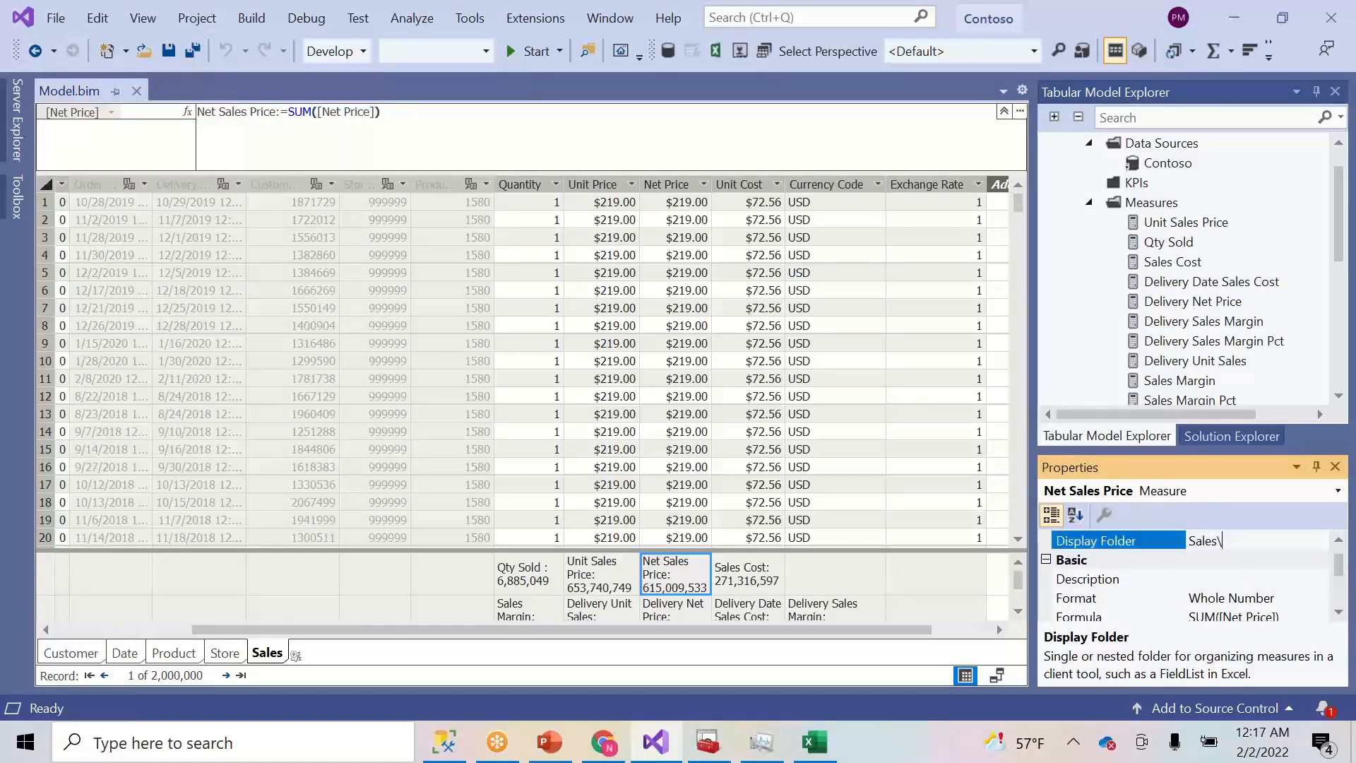
pyautogui.click(1257, 584)
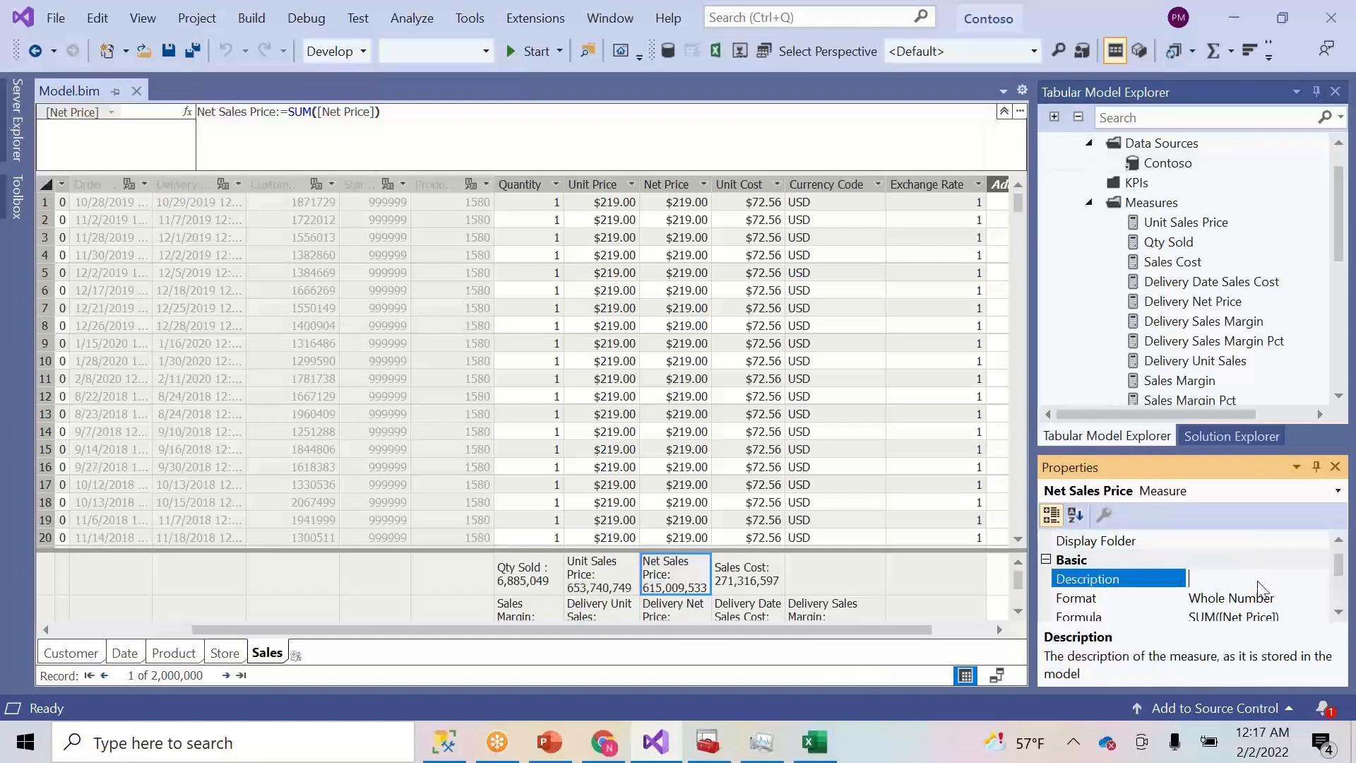
pyautogui.click(171, 51)
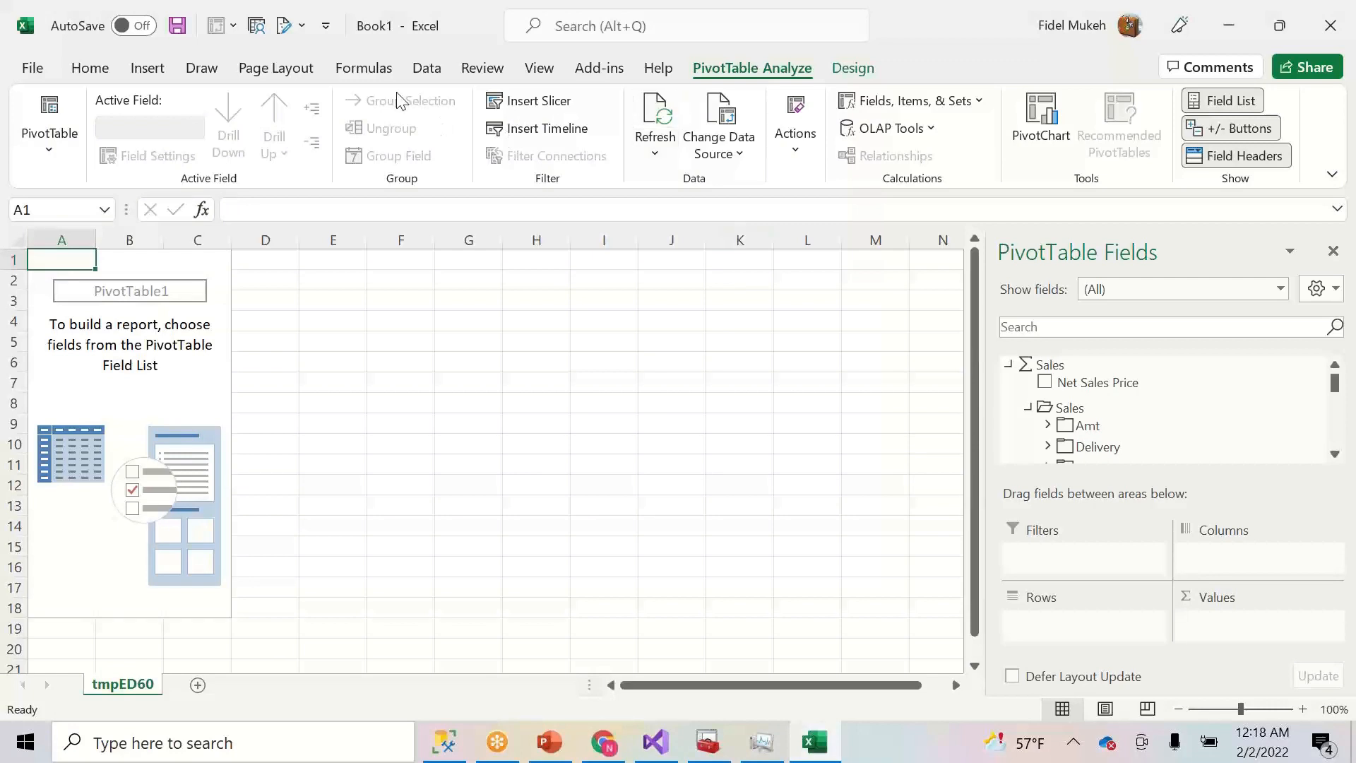
# - Refresh All data, then add Net Sales Price from Sales > Amt to the pivot values
pyautogui.click(426, 70)
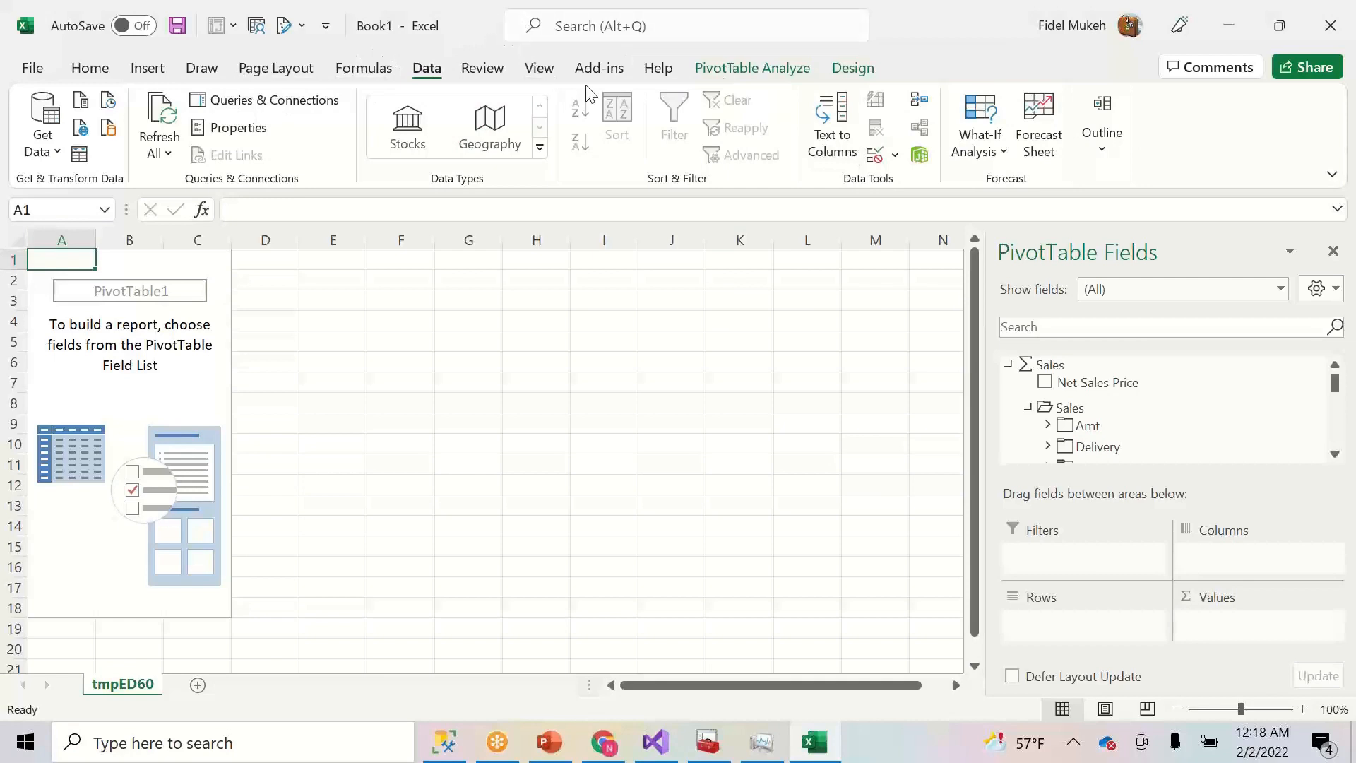
pyautogui.click(164, 108)
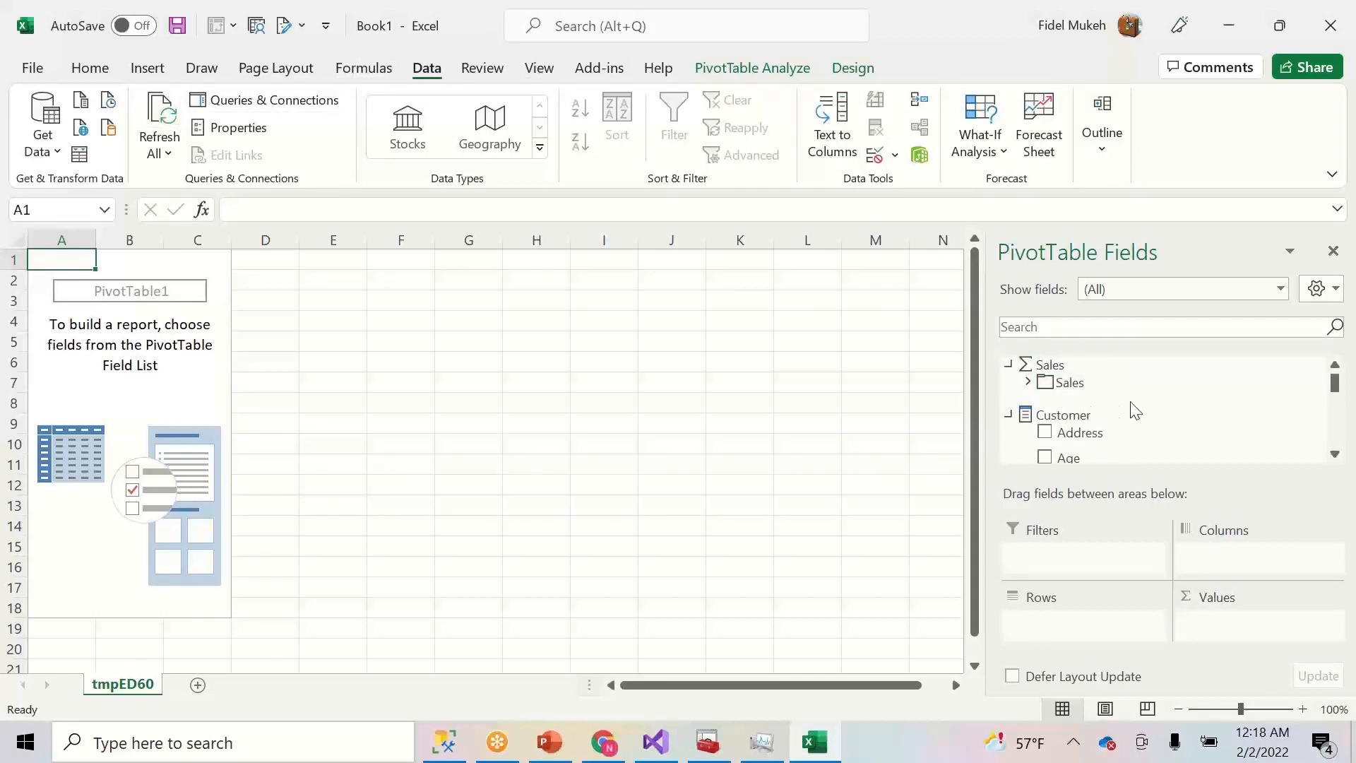
pyautogui.click(1029, 383)
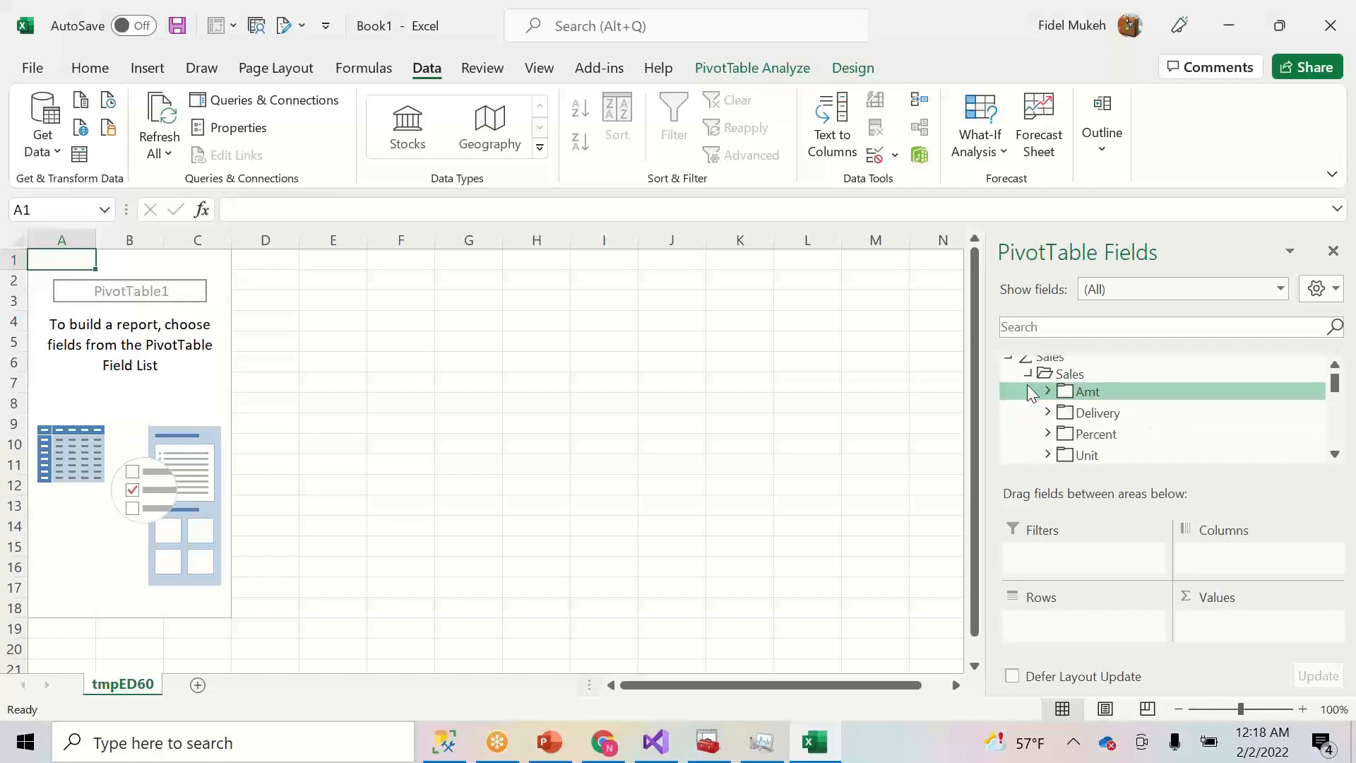
pyautogui.click(1047, 391)
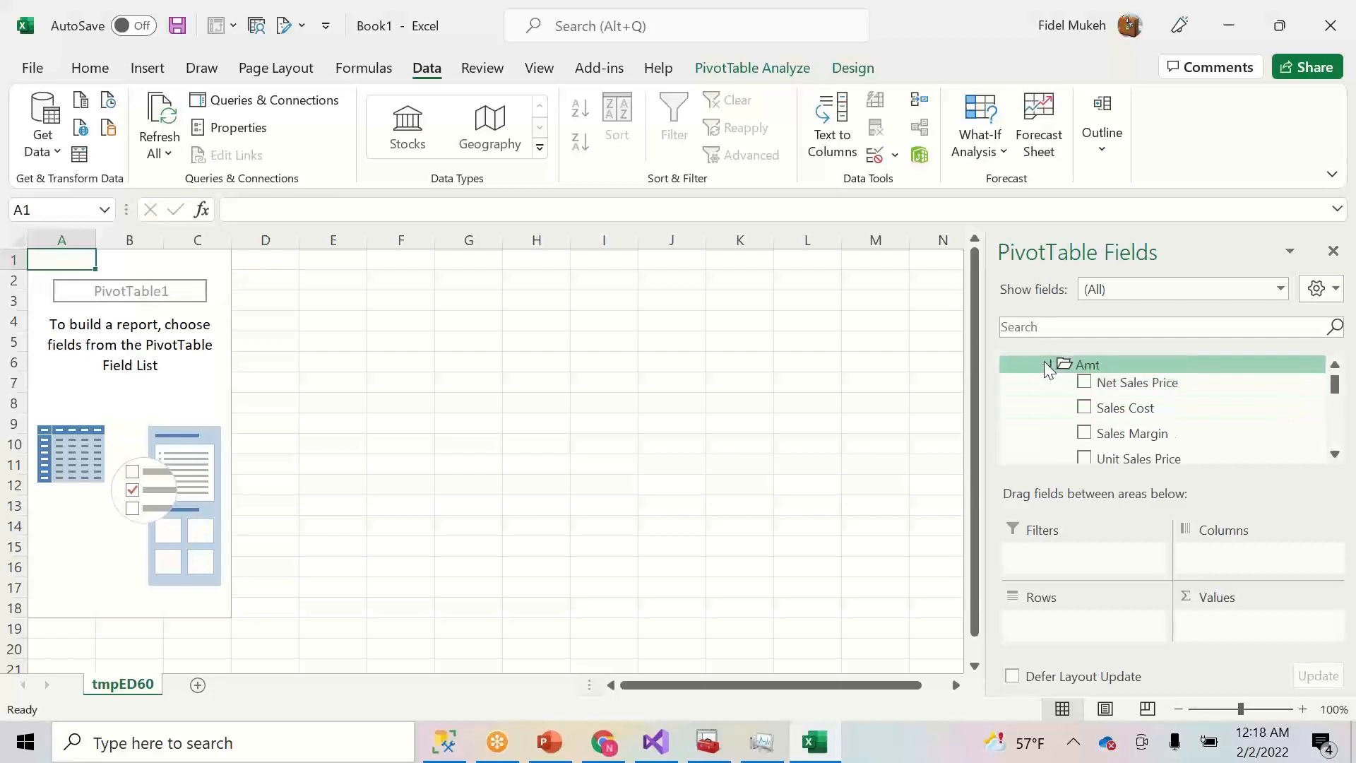
pyautogui.click(1048, 364)
pyautogui.click(1049, 364)
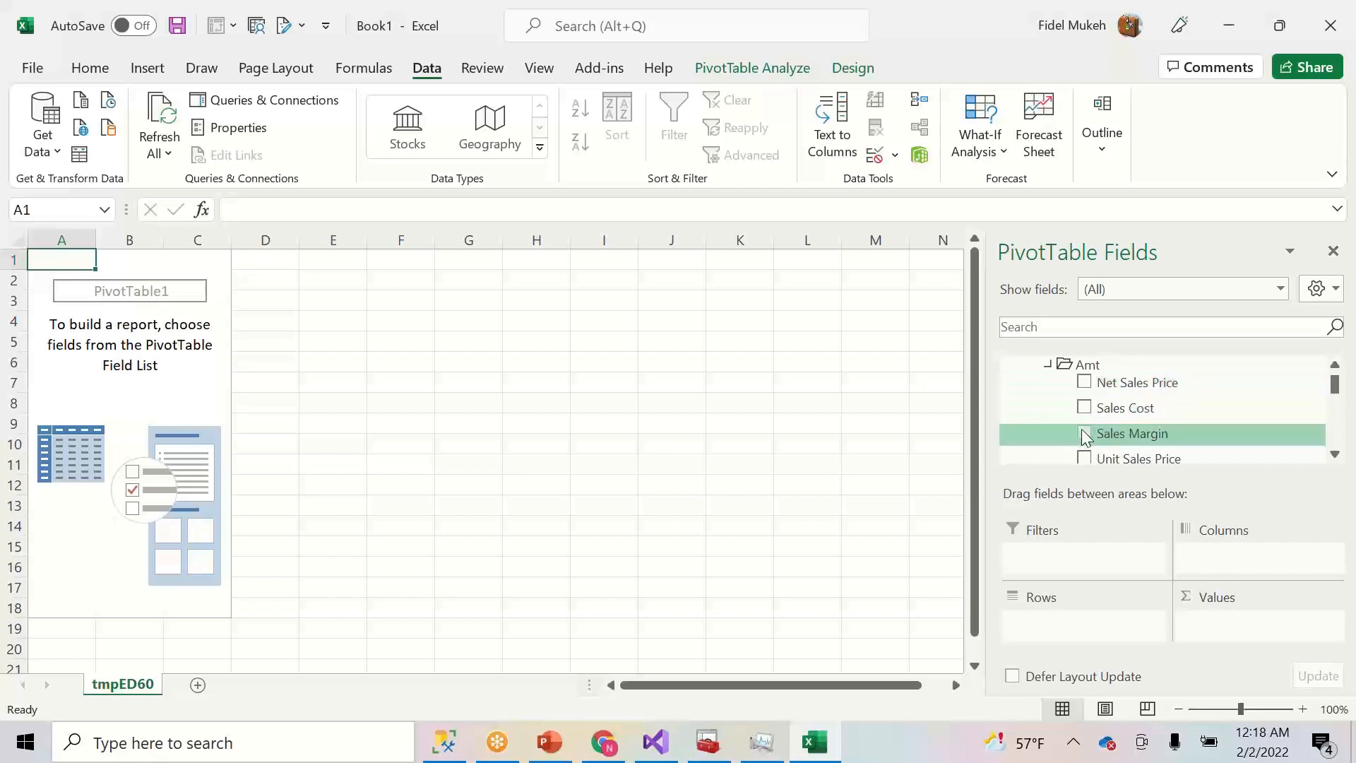
pyautogui.click(1087, 388)
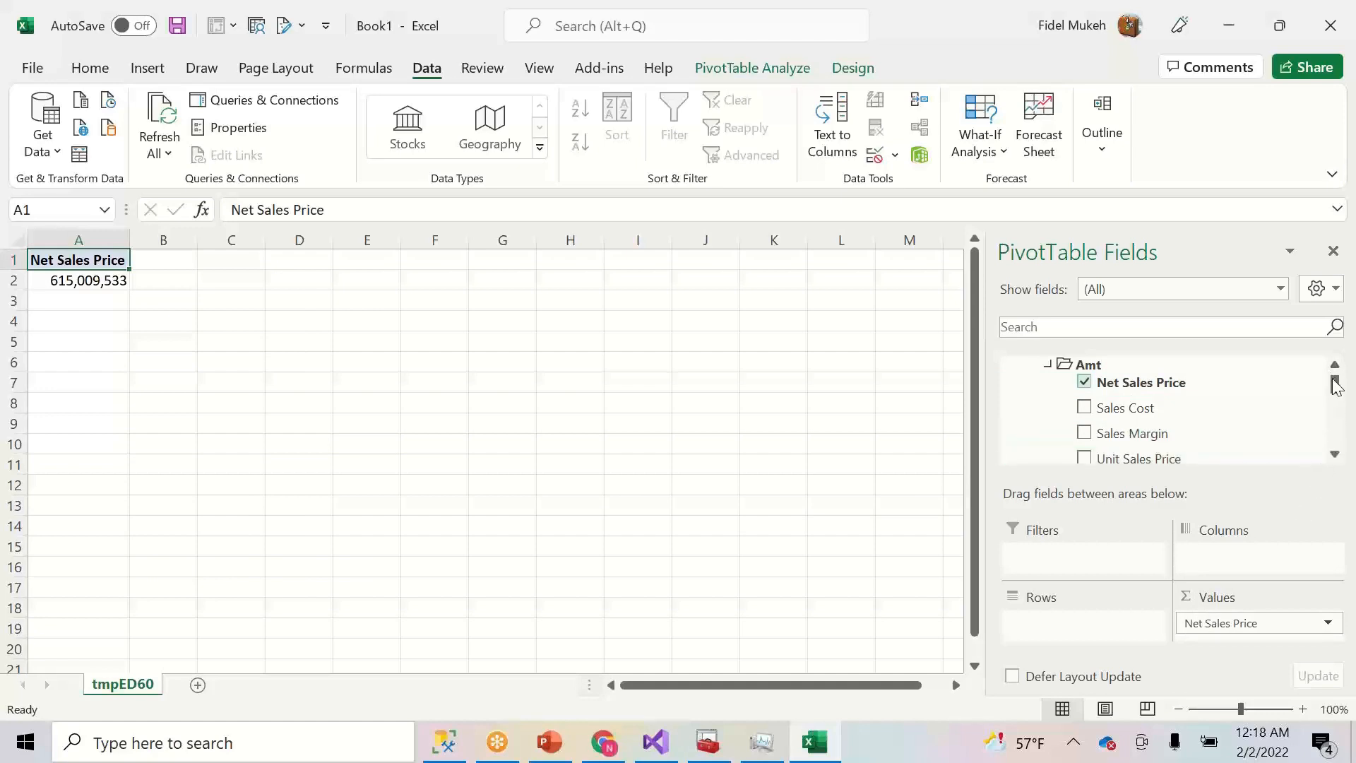
# - Collapse all field-list groups and put Date's Year Month on the pivot rows
pyautogui.moveTo(1337, 390)
pyautogui.mouseDown()
pyautogui.moveTo(1337, 442)
pyautogui.moveTo(1337, 384)
pyautogui.mouseUp()
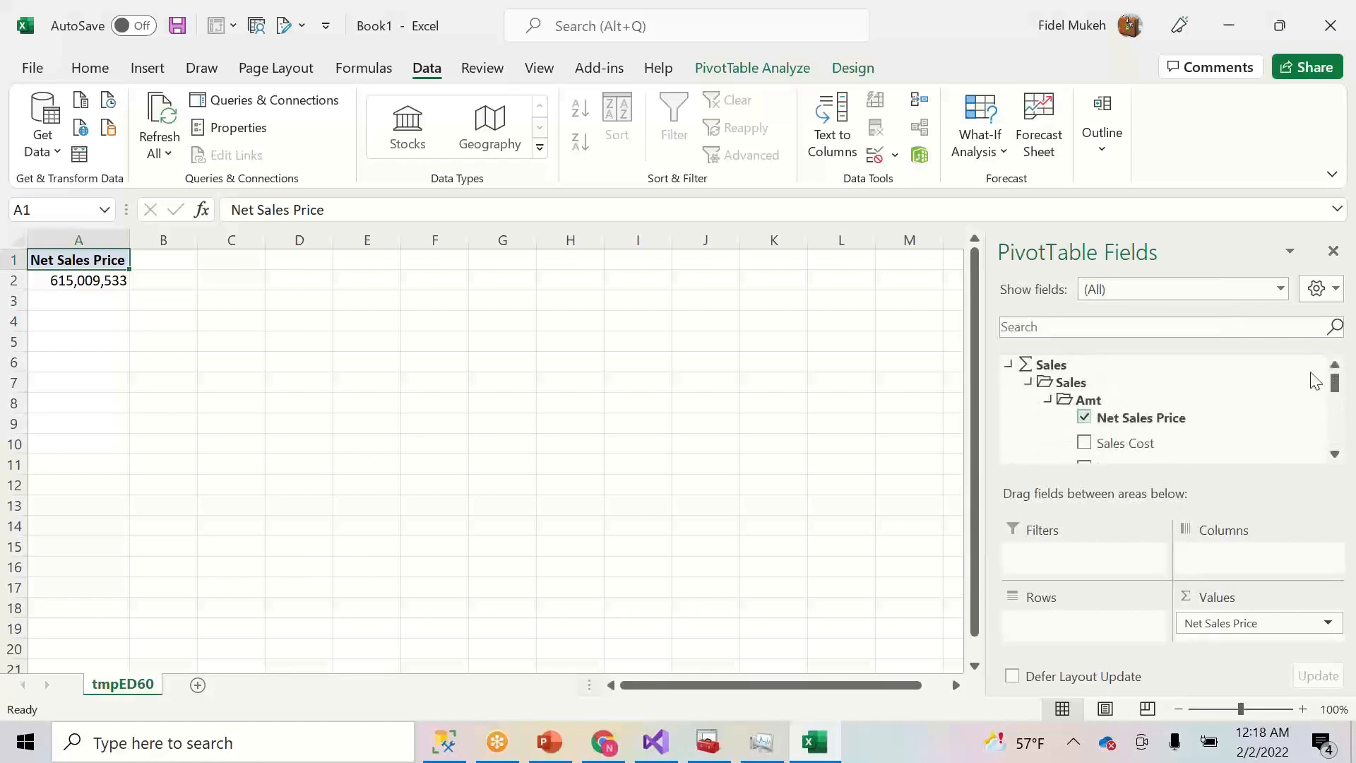
pyautogui.click(1239, 327)
pyautogui.click(1328, 290)
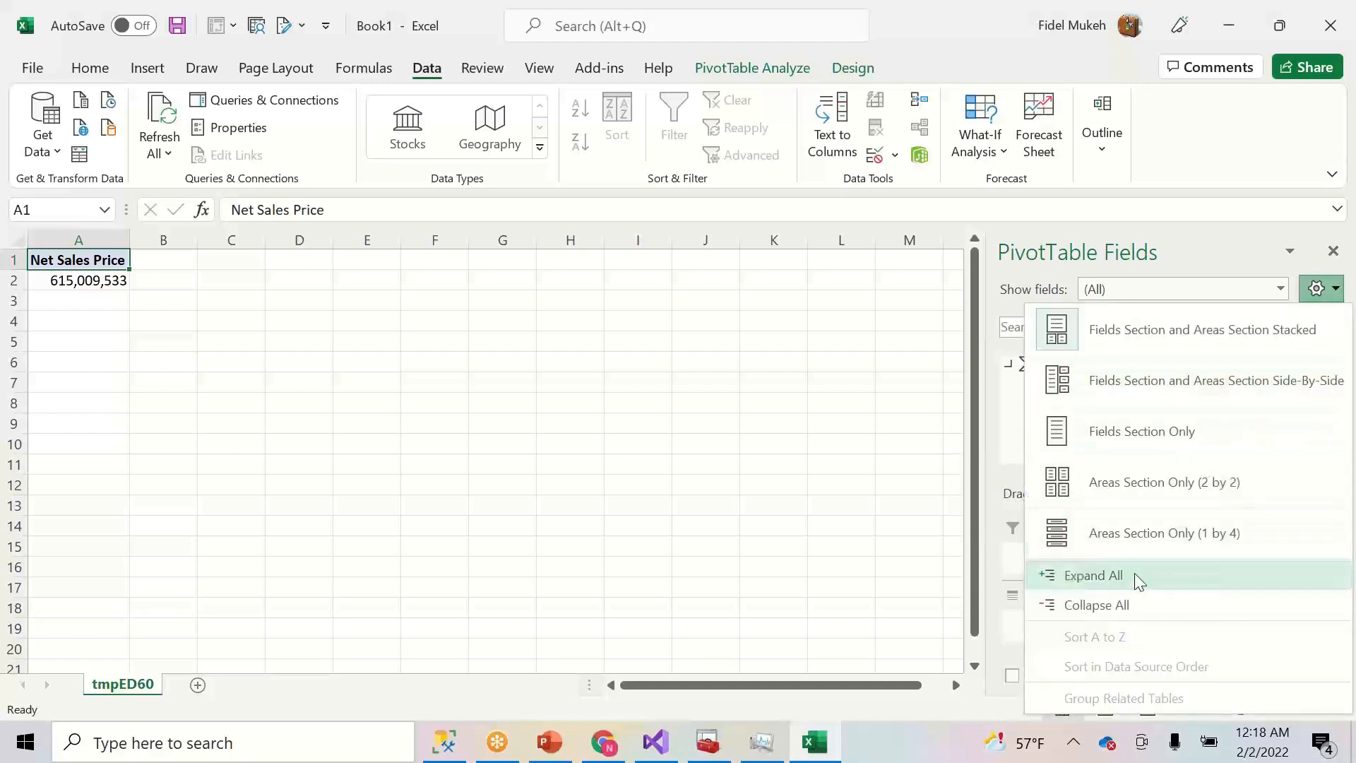
pyautogui.click(1119, 608)
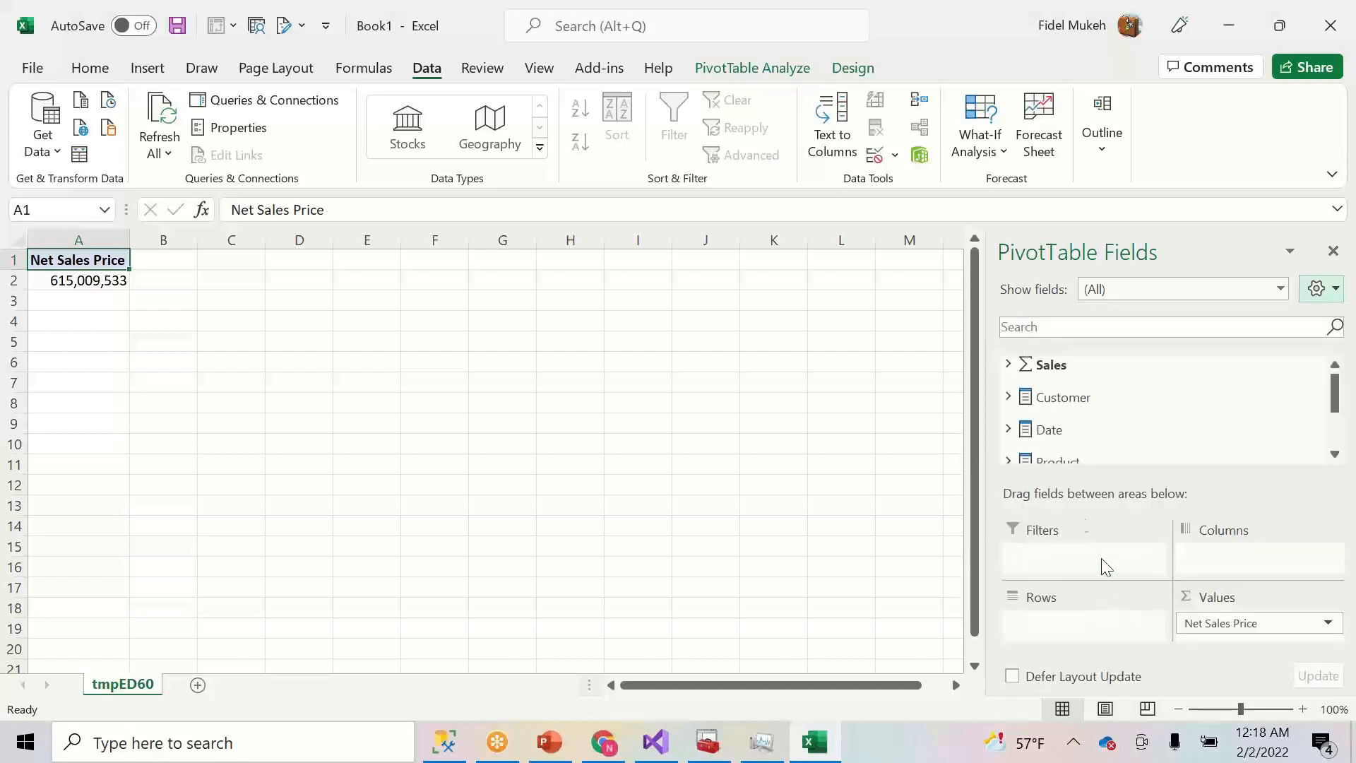
pyautogui.click(1012, 432)
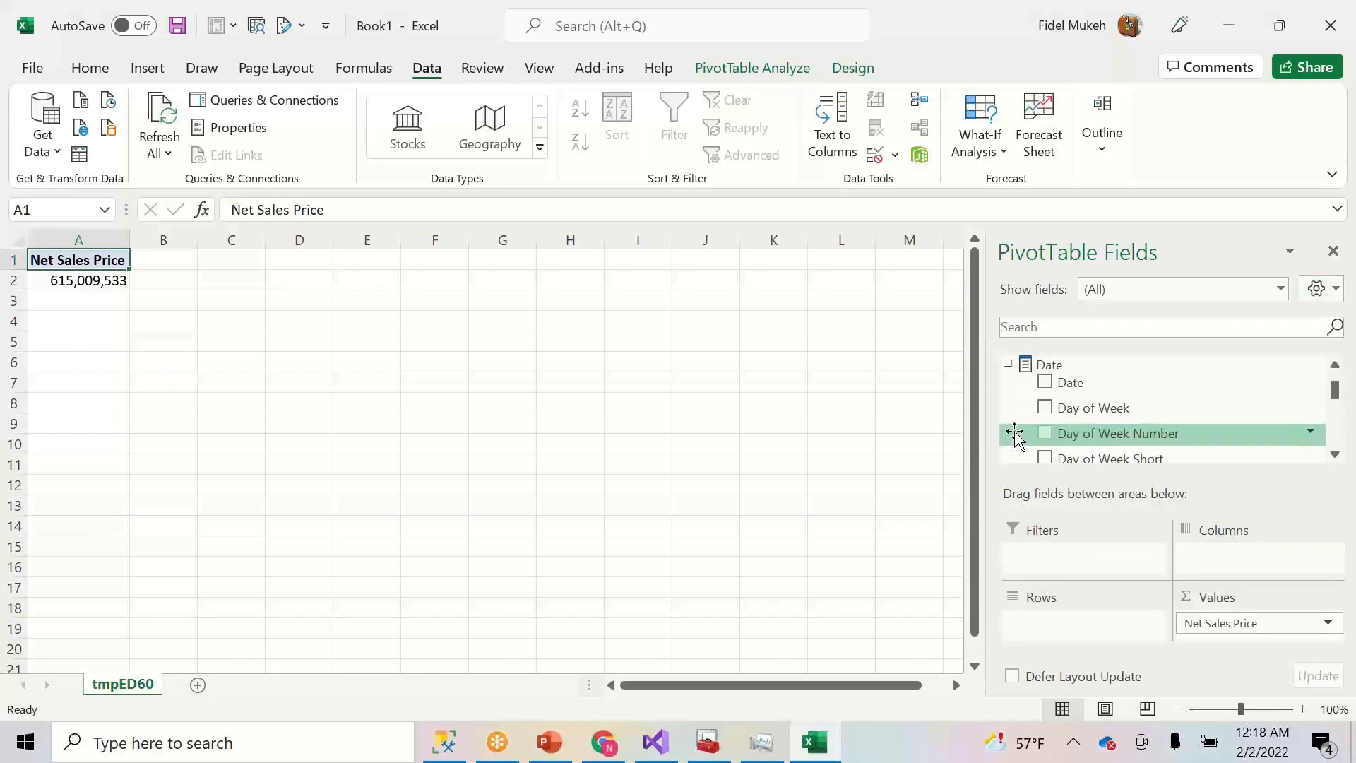
pyautogui.click(1335, 456)
pyautogui.click(1335, 455)
pyautogui.click(1335, 456)
pyautogui.click(1335, 455)
pyautogui.click(1335, 456)
pyautogui.click(1336, 456)
pyautogui.click(1335, 455)
pyautogui.click(1335, 455)
pyautogui.click(1335, 456)
pyautogui.click(1335, 455)
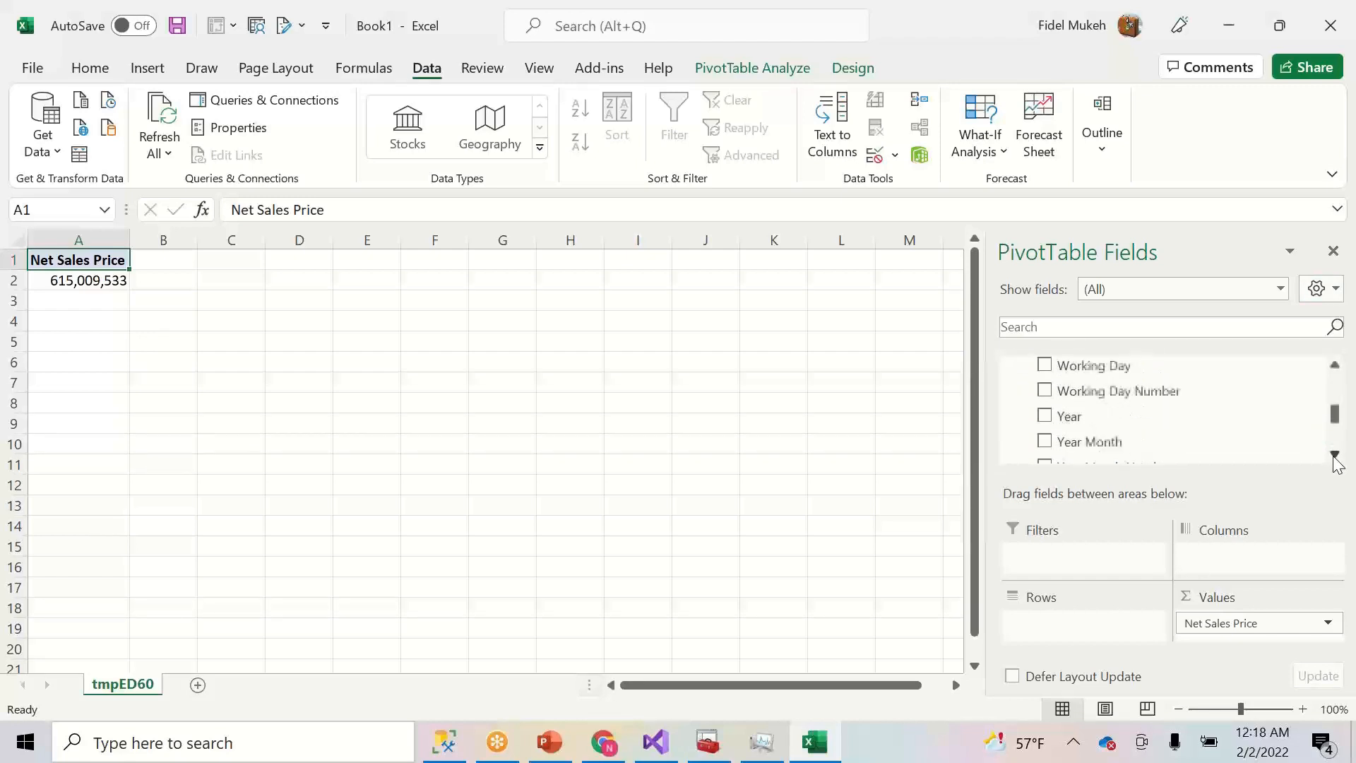
pyautogui.click(1334, 456)
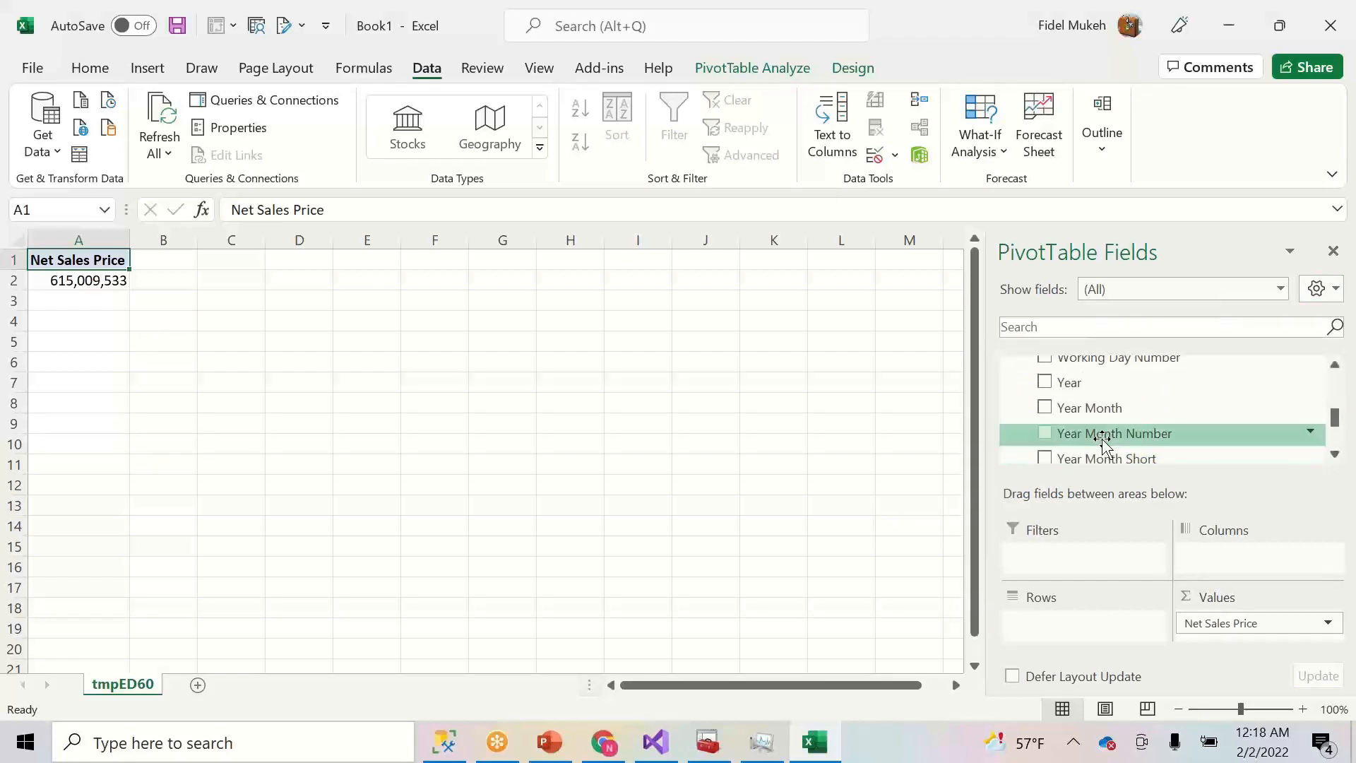
pyautogui.click(1043, 409)
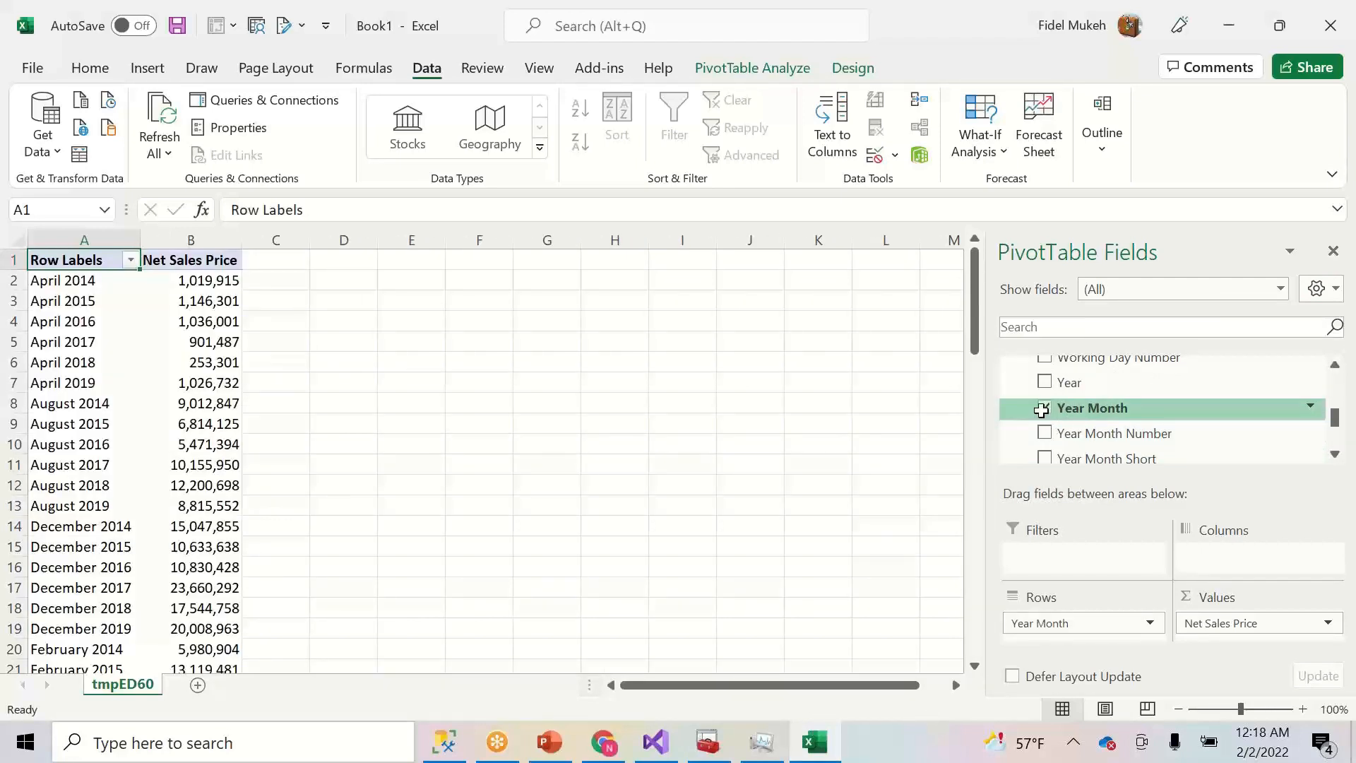
# - Collapse the Date table fields in the PivotTable field list
pyautogui.moveTo(973, 336); pyautogui.dragTo(971, 298)
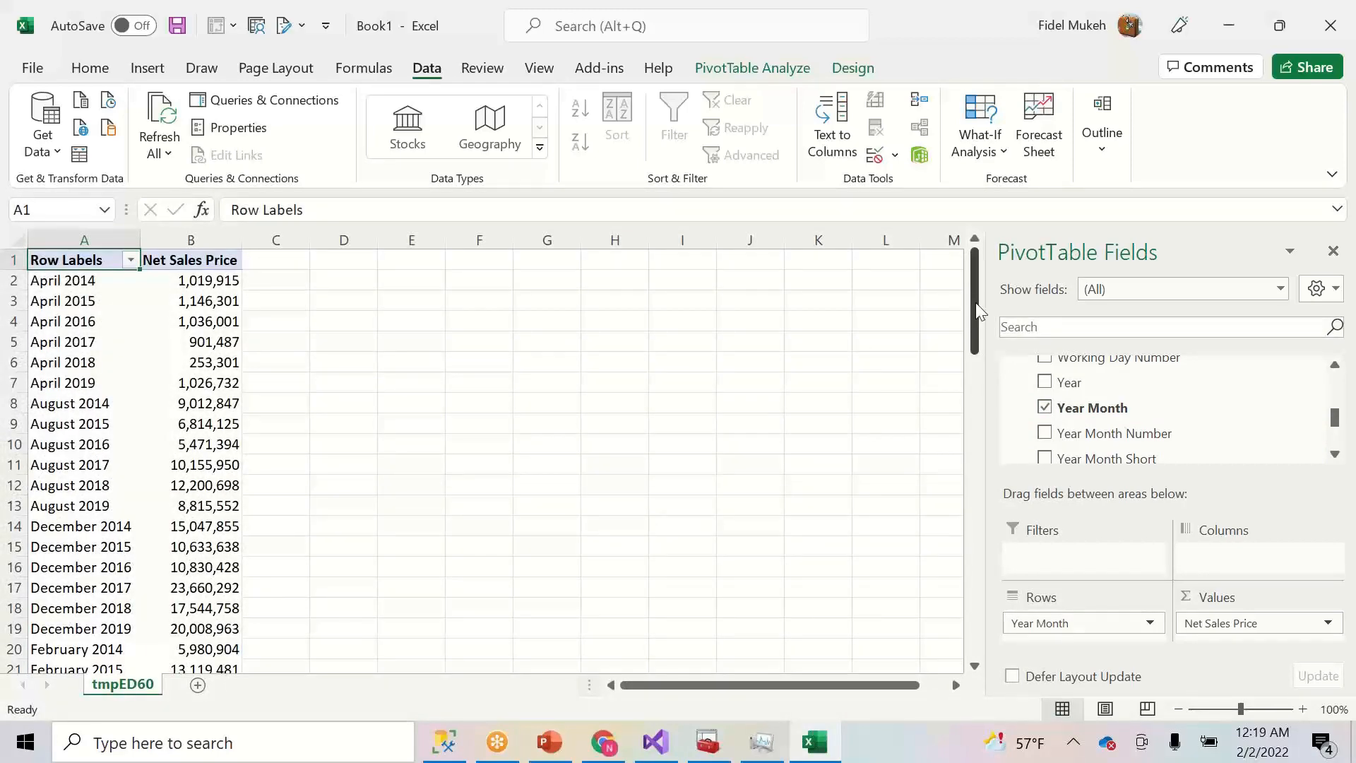
pyautogui.moveTo(975, 311); pyautogui.dragTo(968, 278)
pyautogui.moveTo(1338, 420); pyautogui.dragTo(1339, 383)
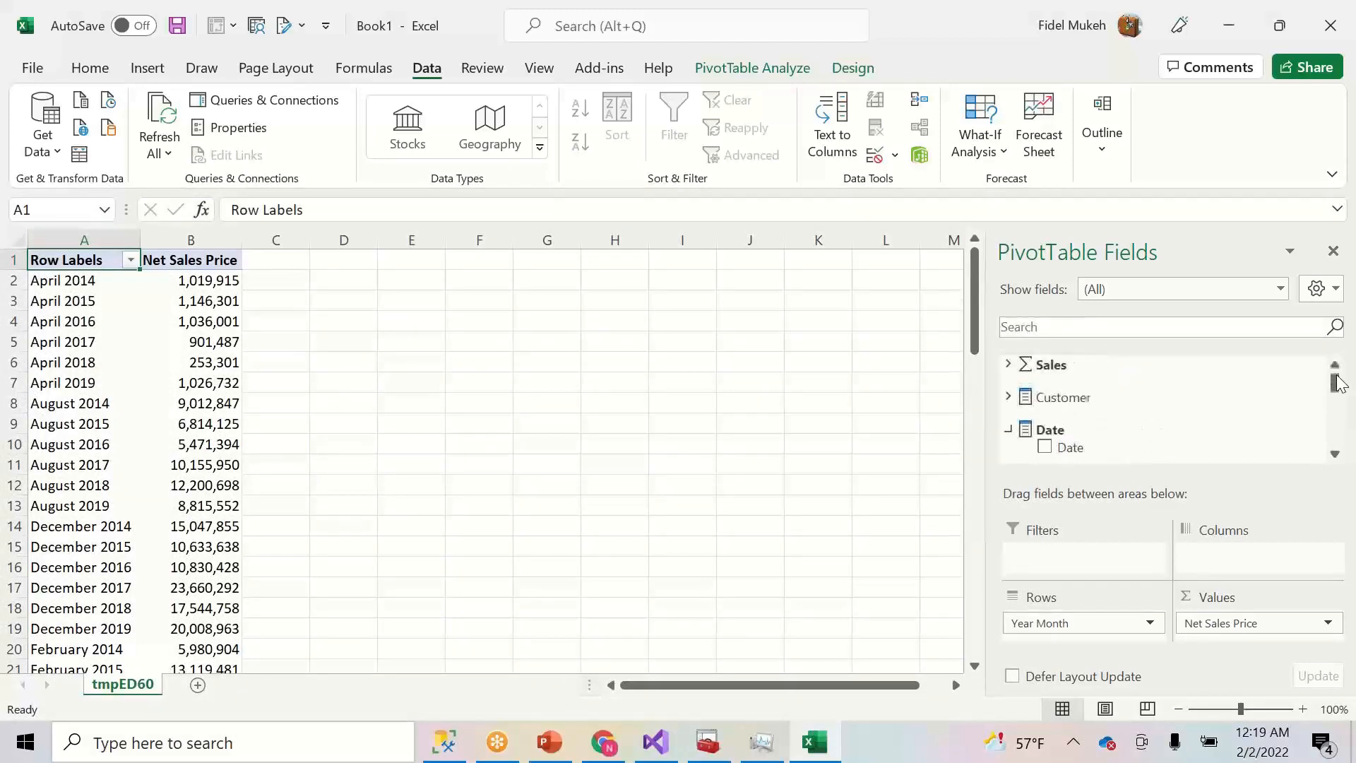
pyautogui.click(1008, 429)
pyautogui.click(1335, 454)
pyautogui.click(1335, 455)
pyautogui.click(1335, 454)
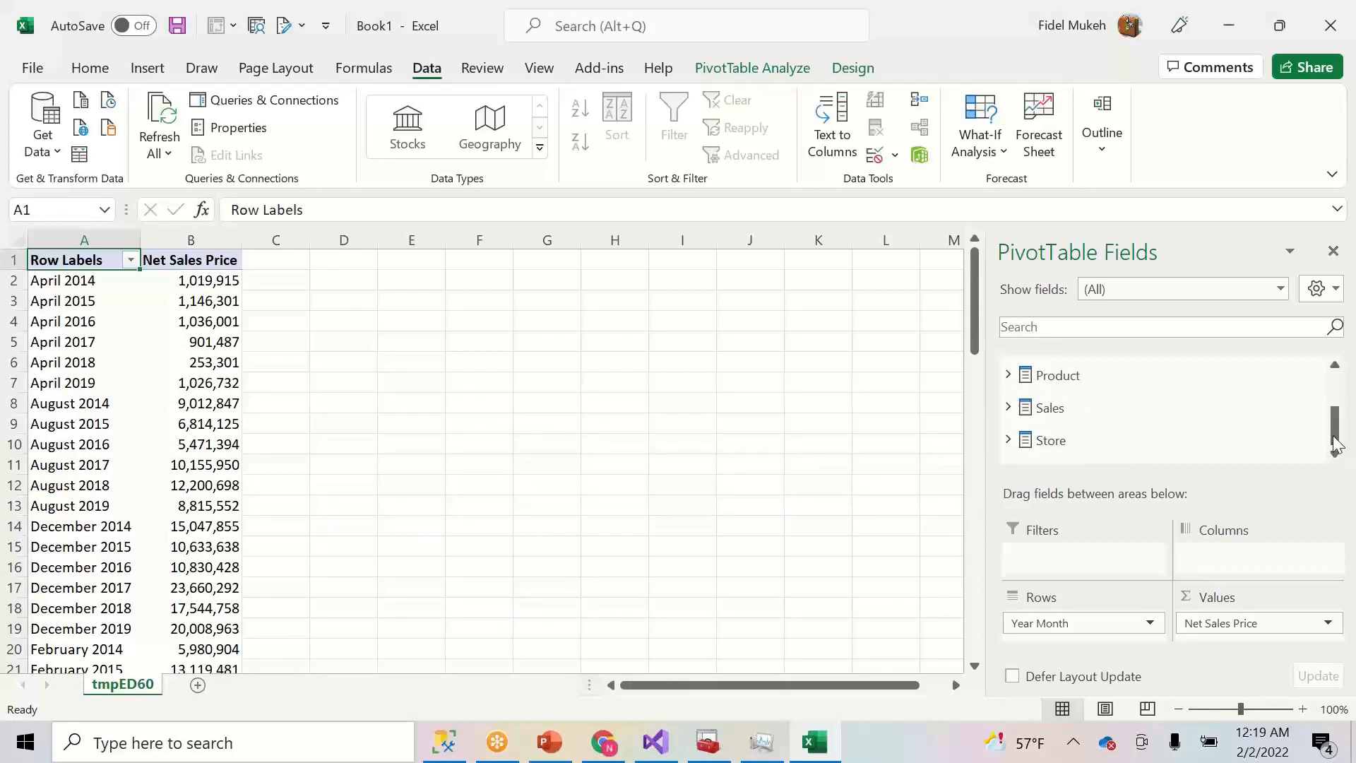
pyautogui.moveTo(1337, 438); pyautogui.dragTo(1337, 391)
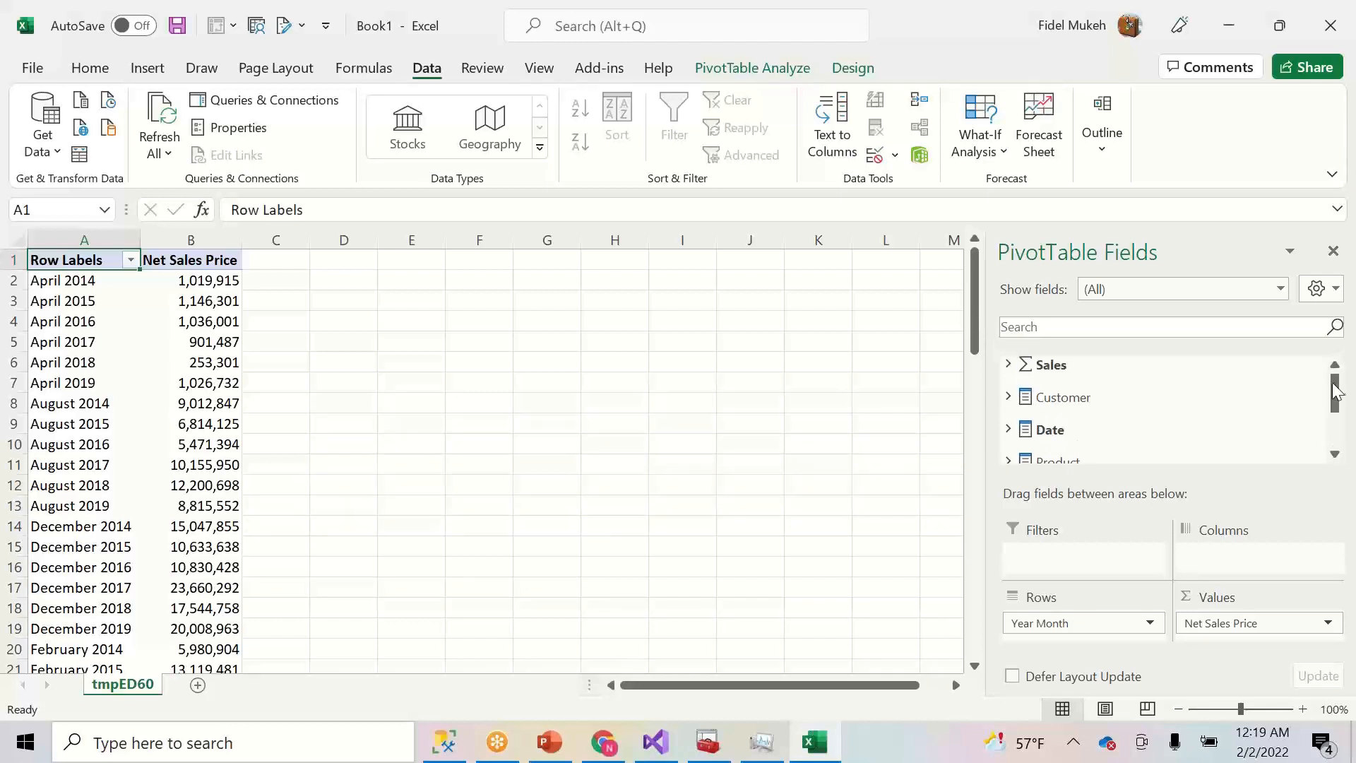
# - Expand Sales > Sales > Delivery > Amt and add Delivery Net Price to the values
pyautogui.click(1012, 366)
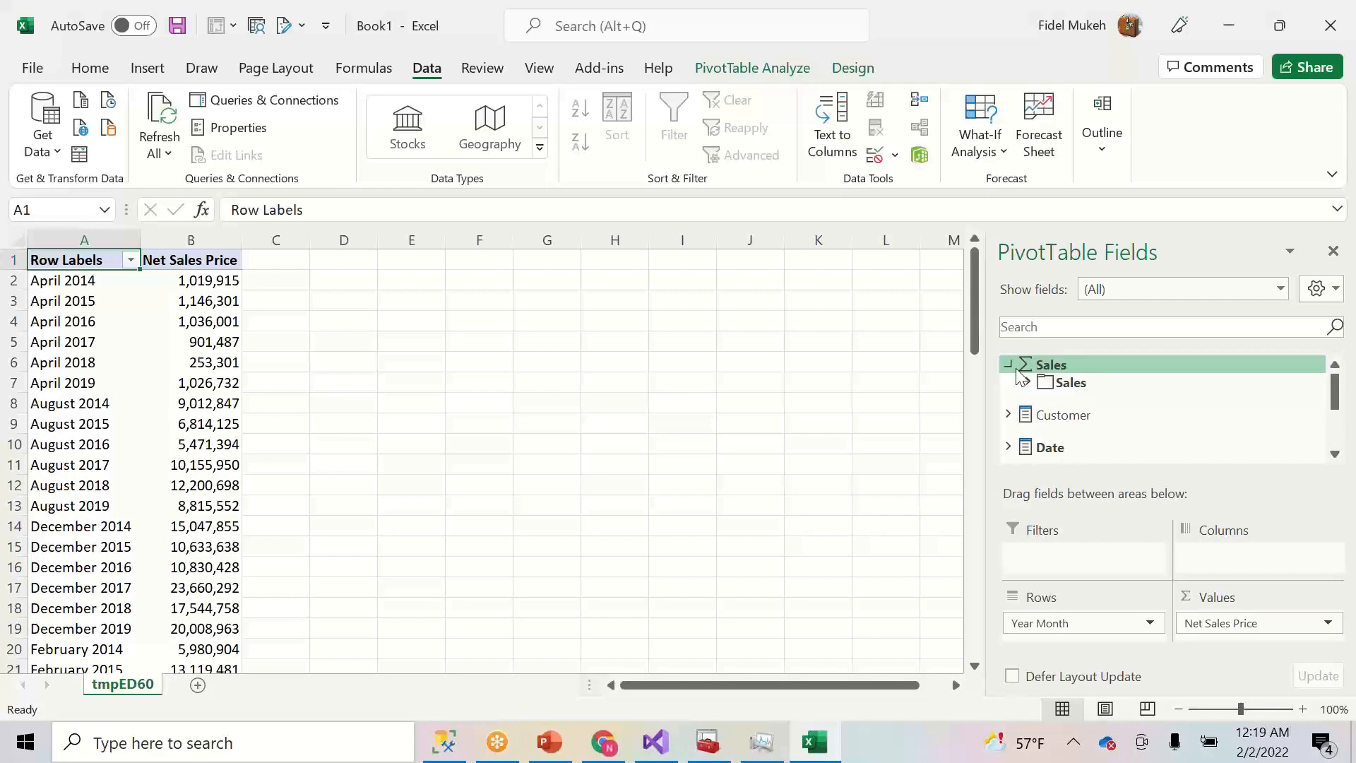
pyautogui.click(1027, 383)
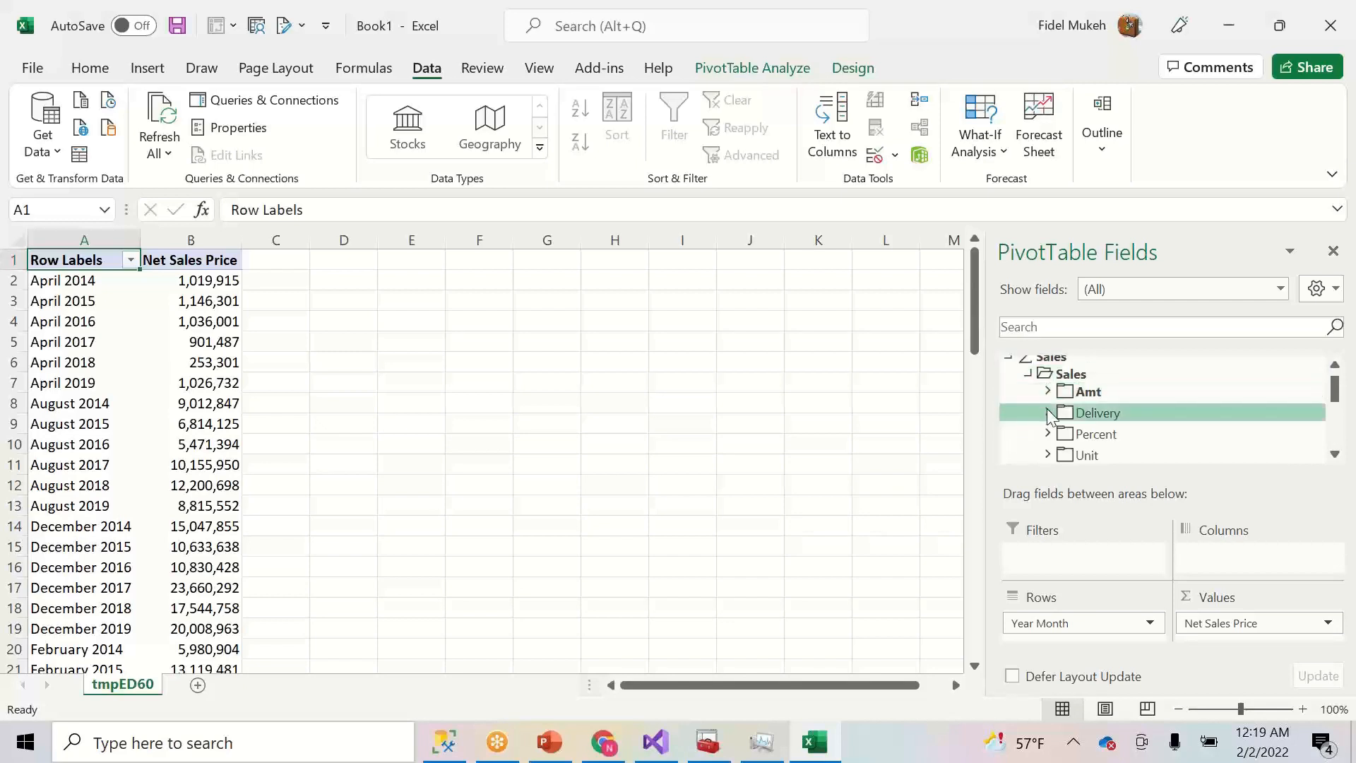
pyautogui.click(1049, 410)
pyautogui.click(1068, 415)
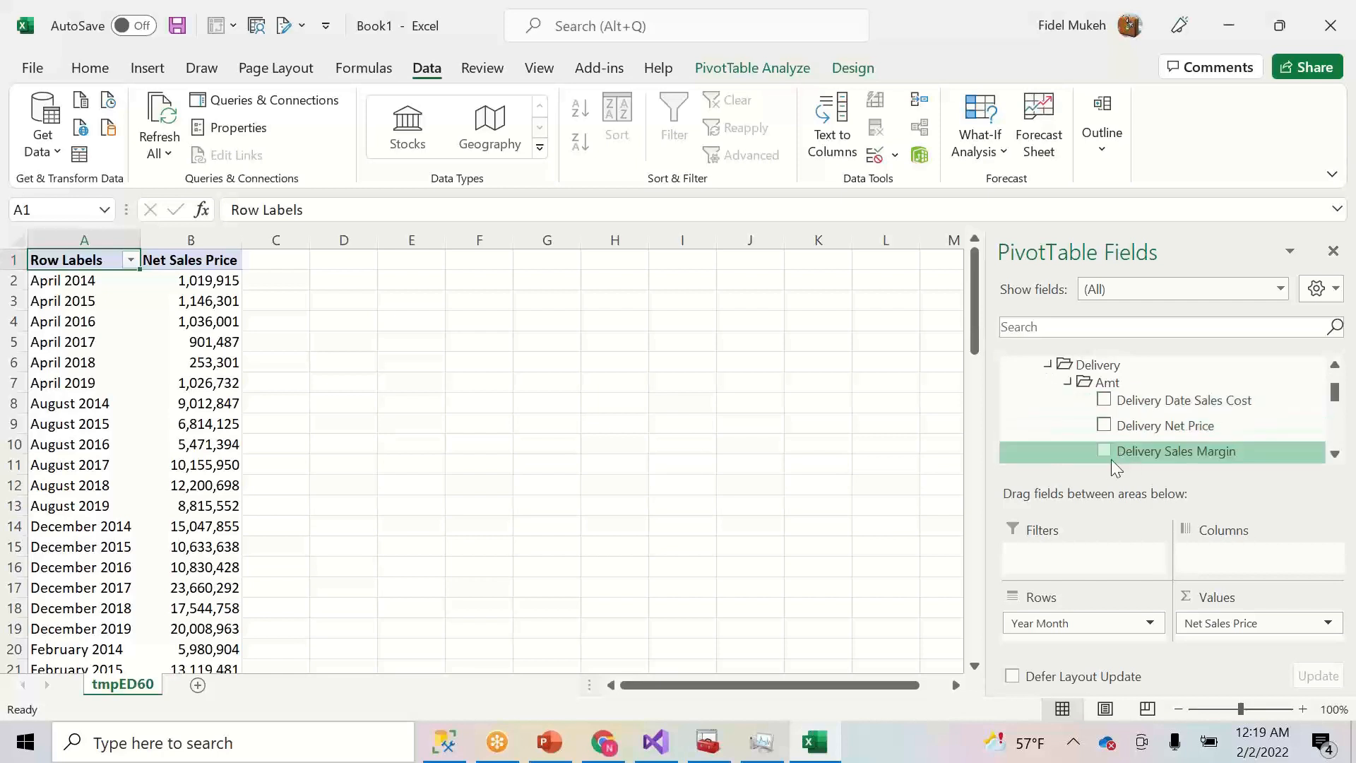
pyautogui.click(1105, 426)
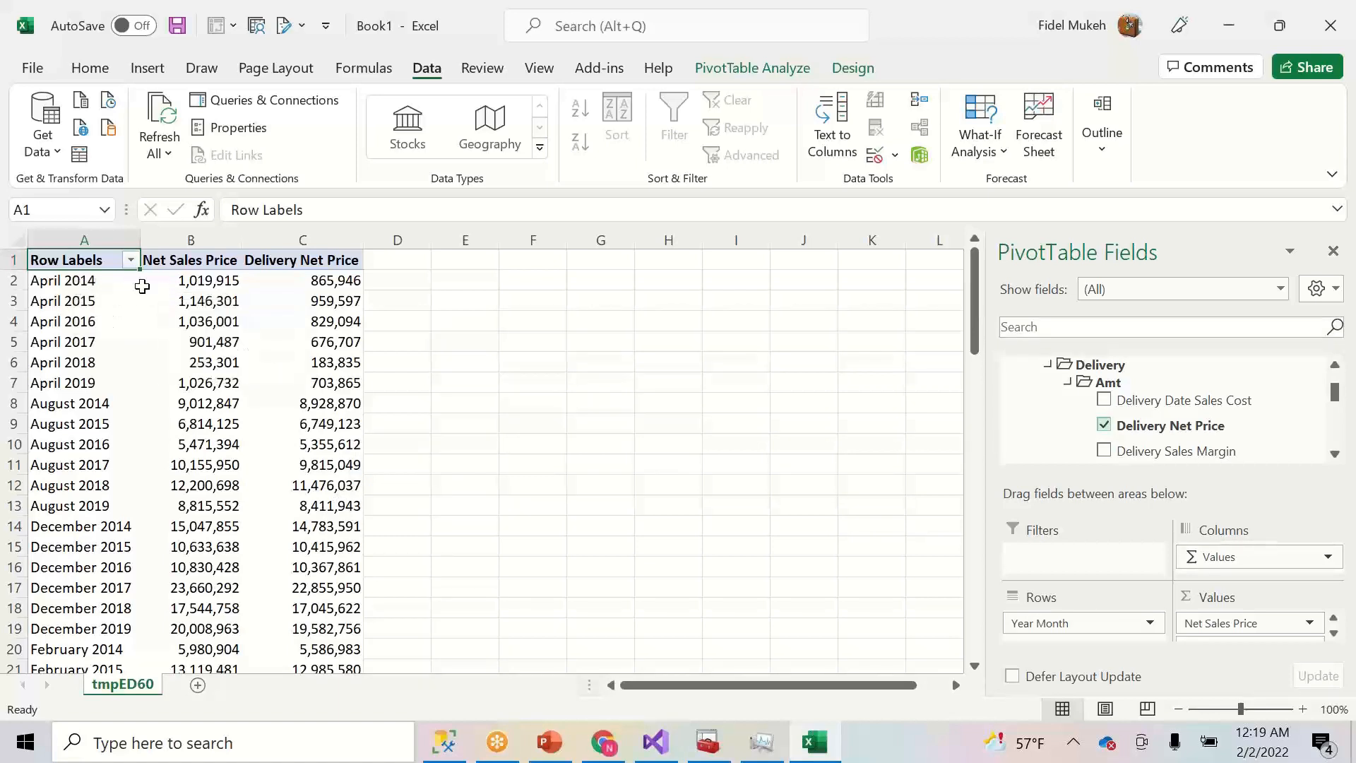
# - Check April 2014's exact Net Sales Price and Delivery Net Price in B2 and C2, then return to Visual Studio
pyautogui.click(212, 282)
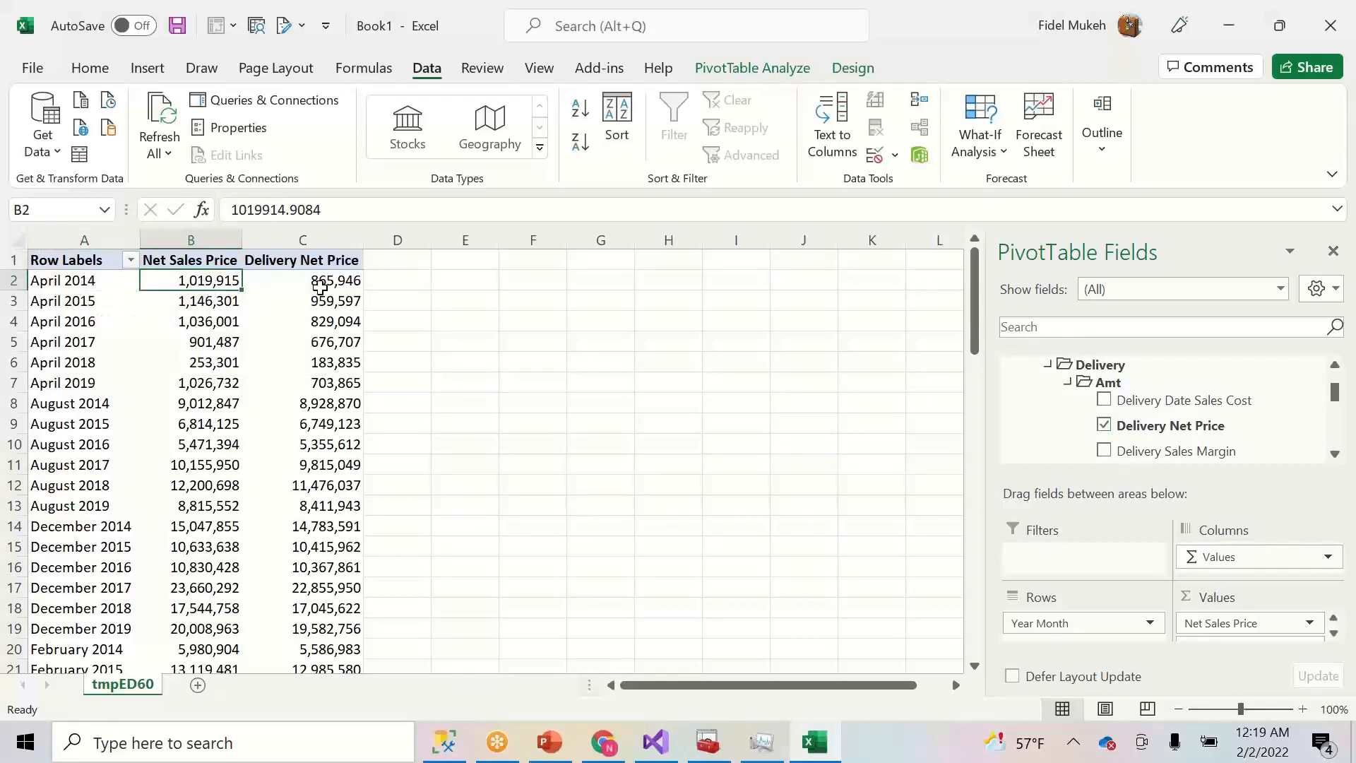
pyautogui.click(83, 282)
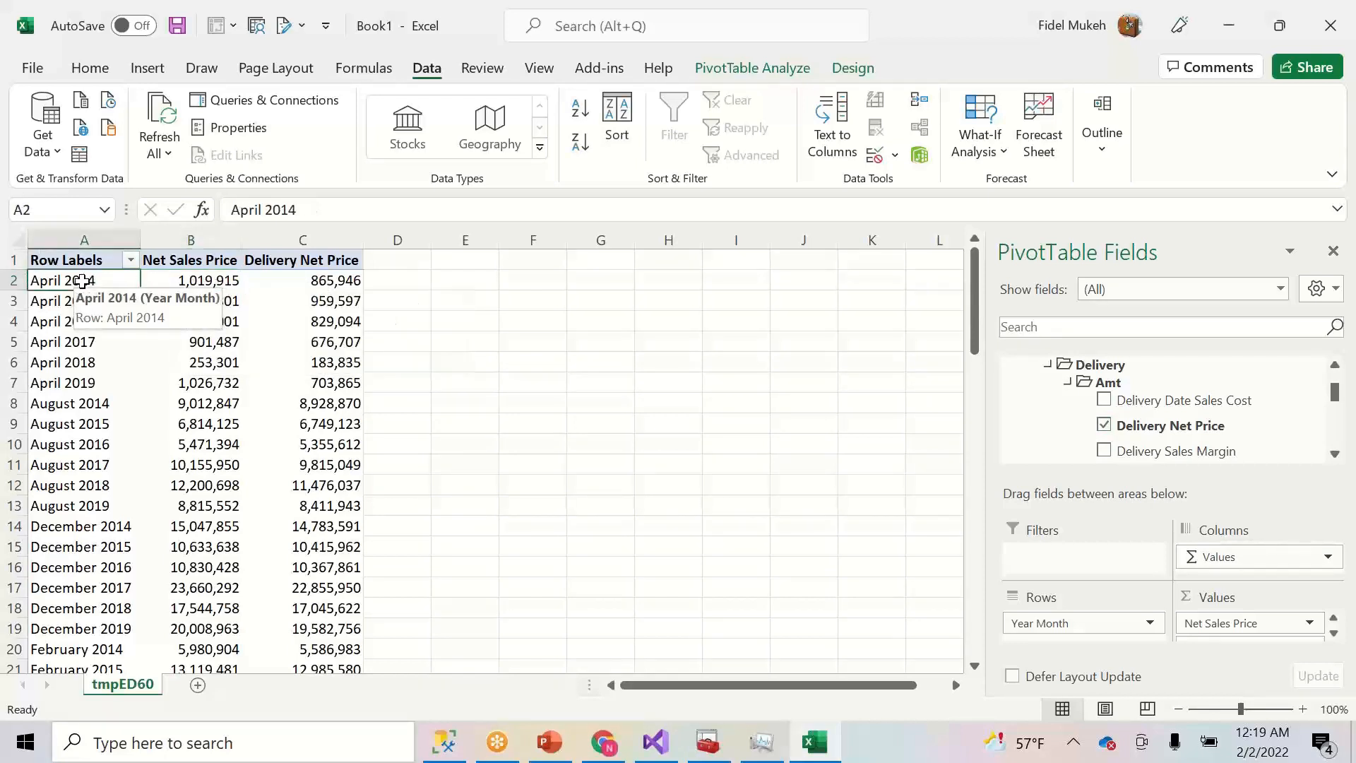
pyautogui.click(199, 288)
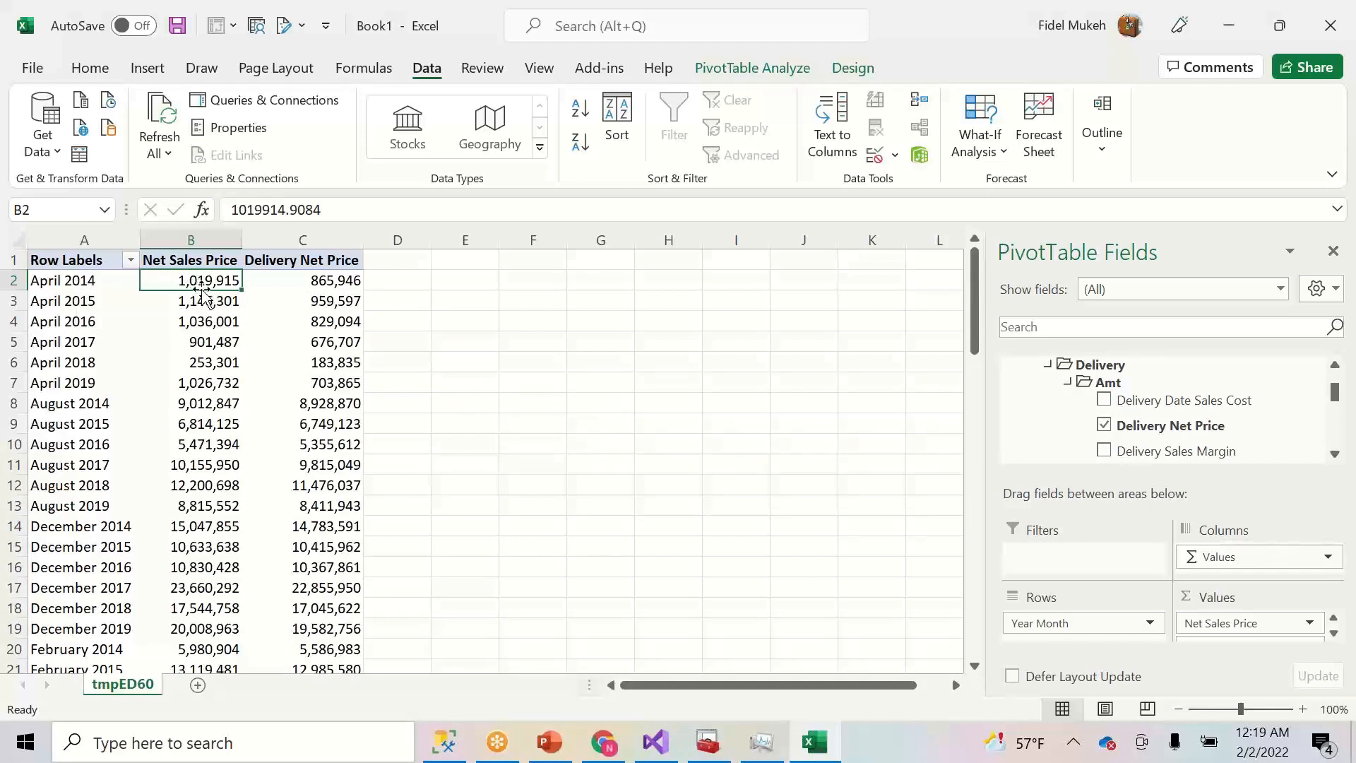
pyautogui.click(295, 284)
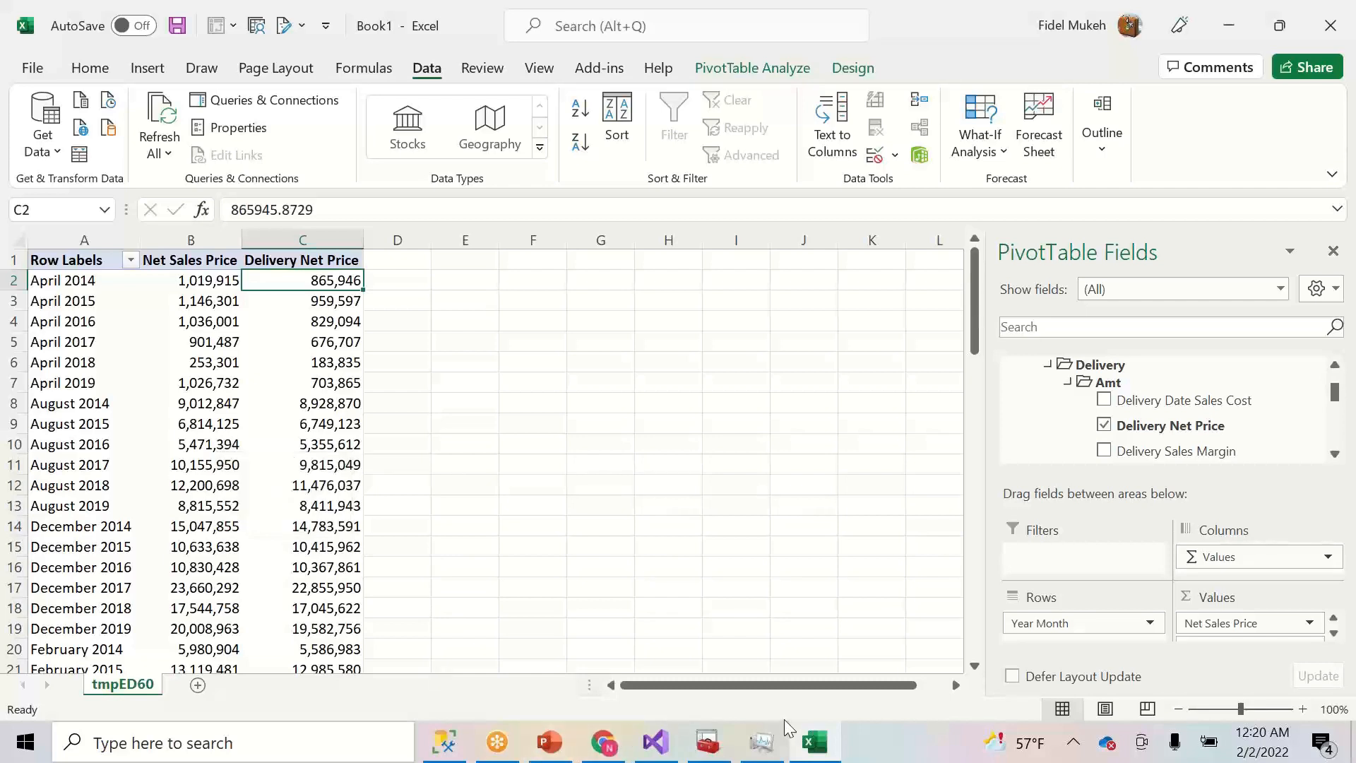
pyautogui.click(652, 743)
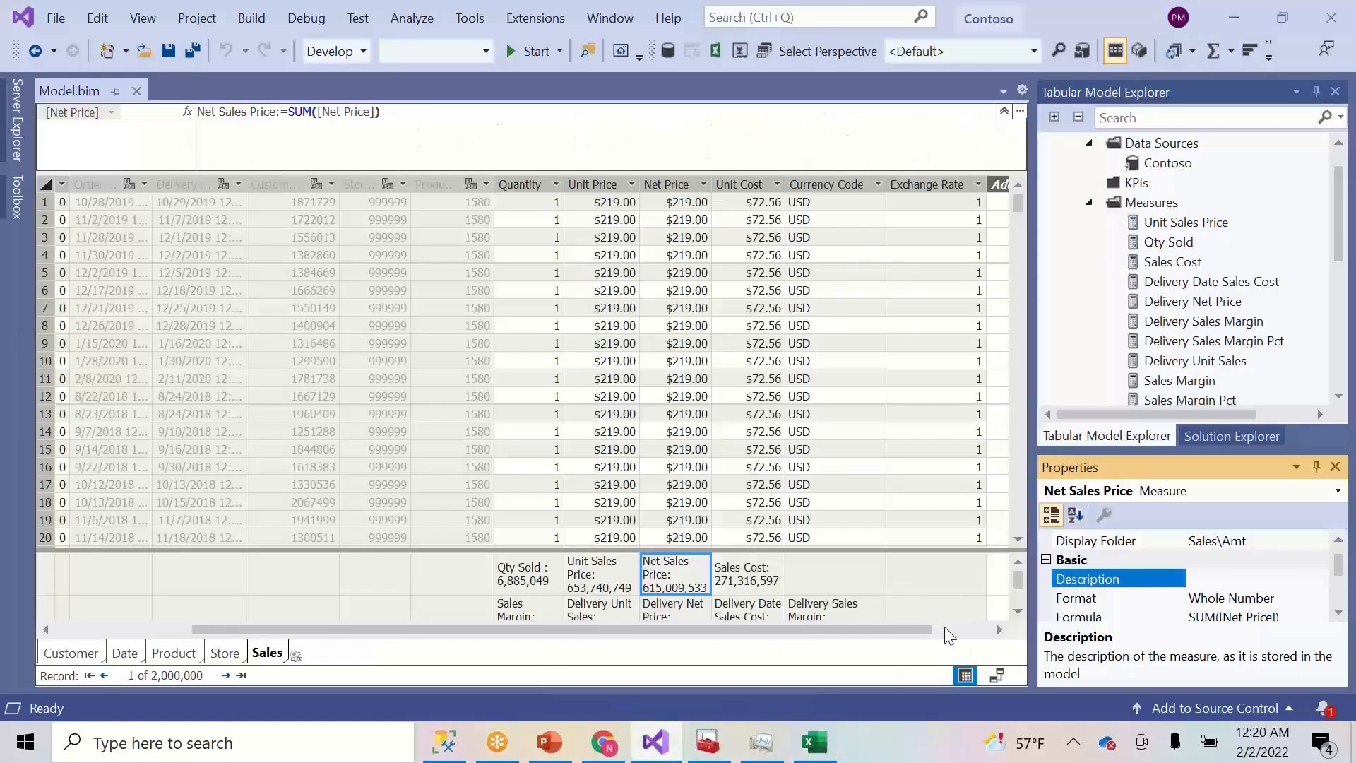
# - Save the model and open the Contoso project's Properties from Solution Explorer
pyautogui.click(943, 626)
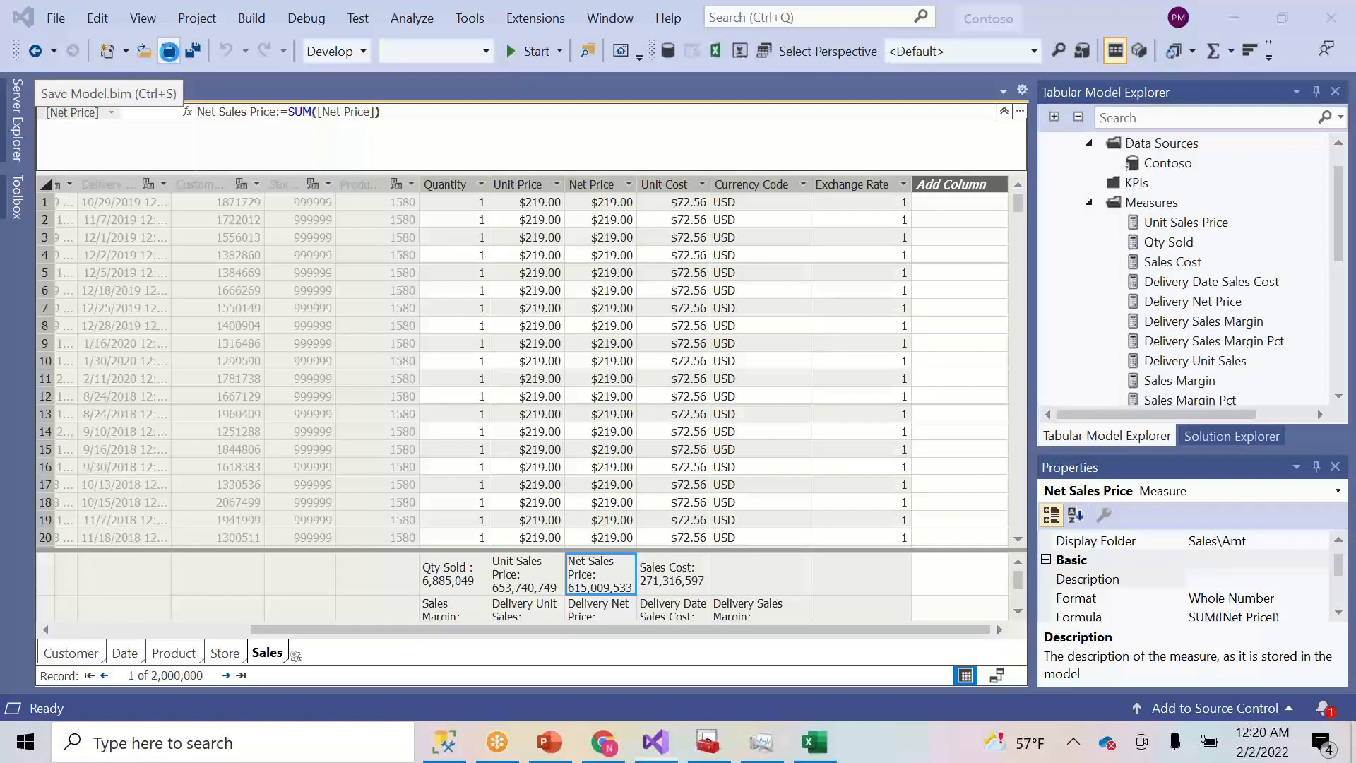
pyautogui.click(169, 51)
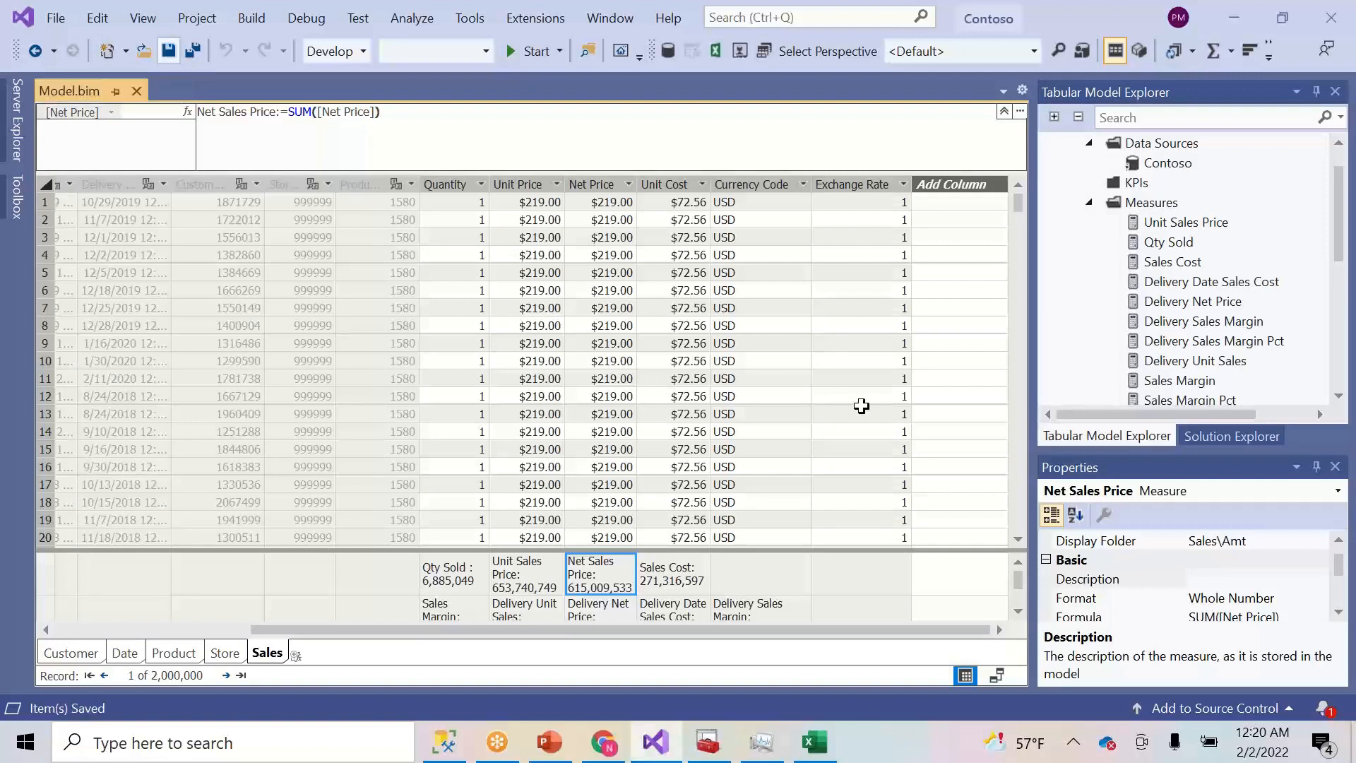
pyautogui.click(1200, 440)
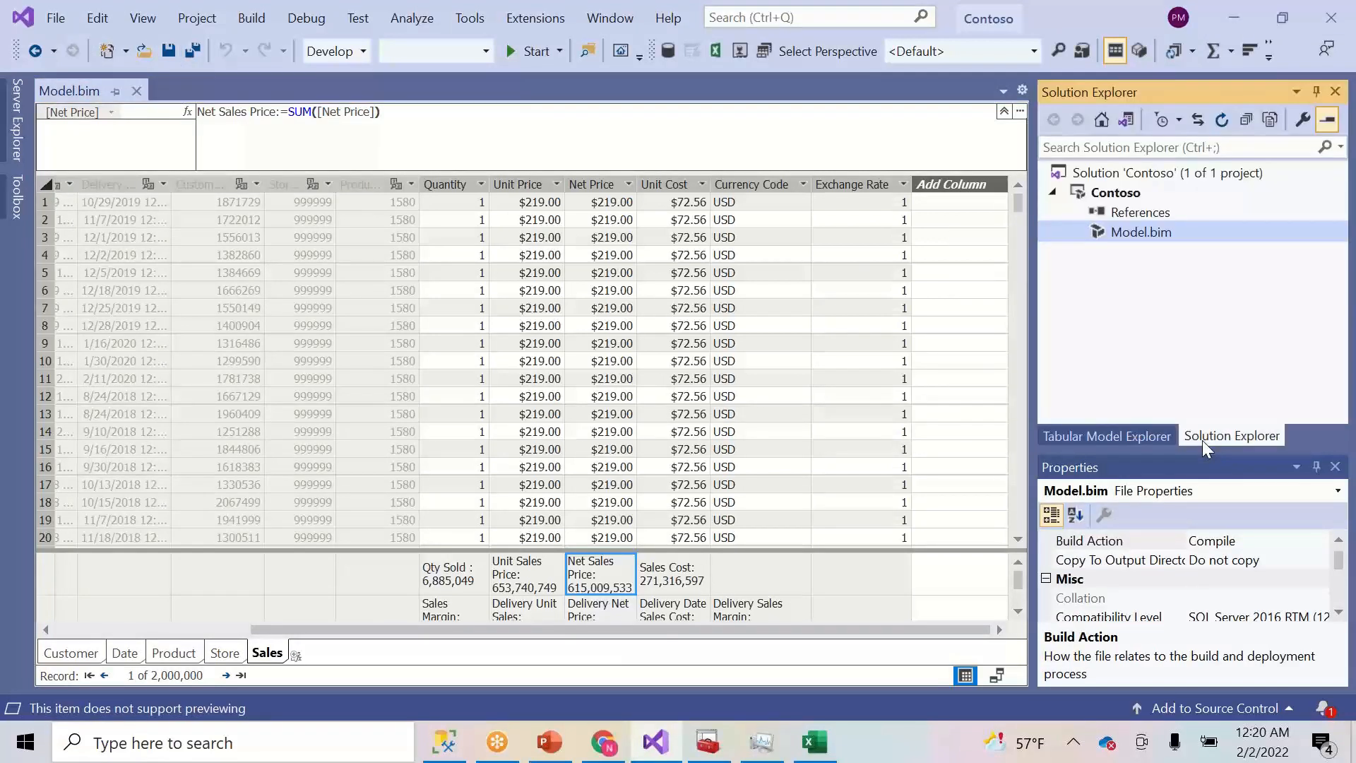
pyautogui.rightClick(1116, 195)
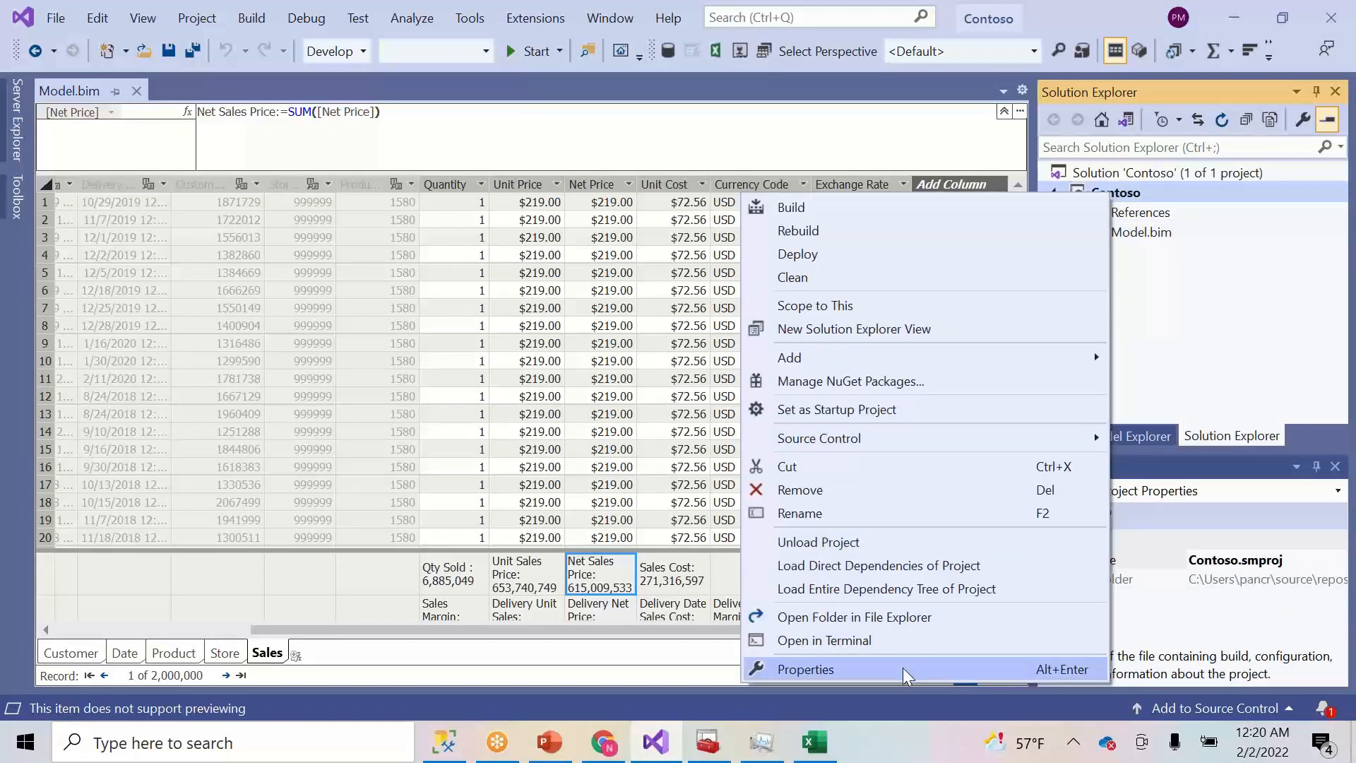
pyautogui.click(903, 668)
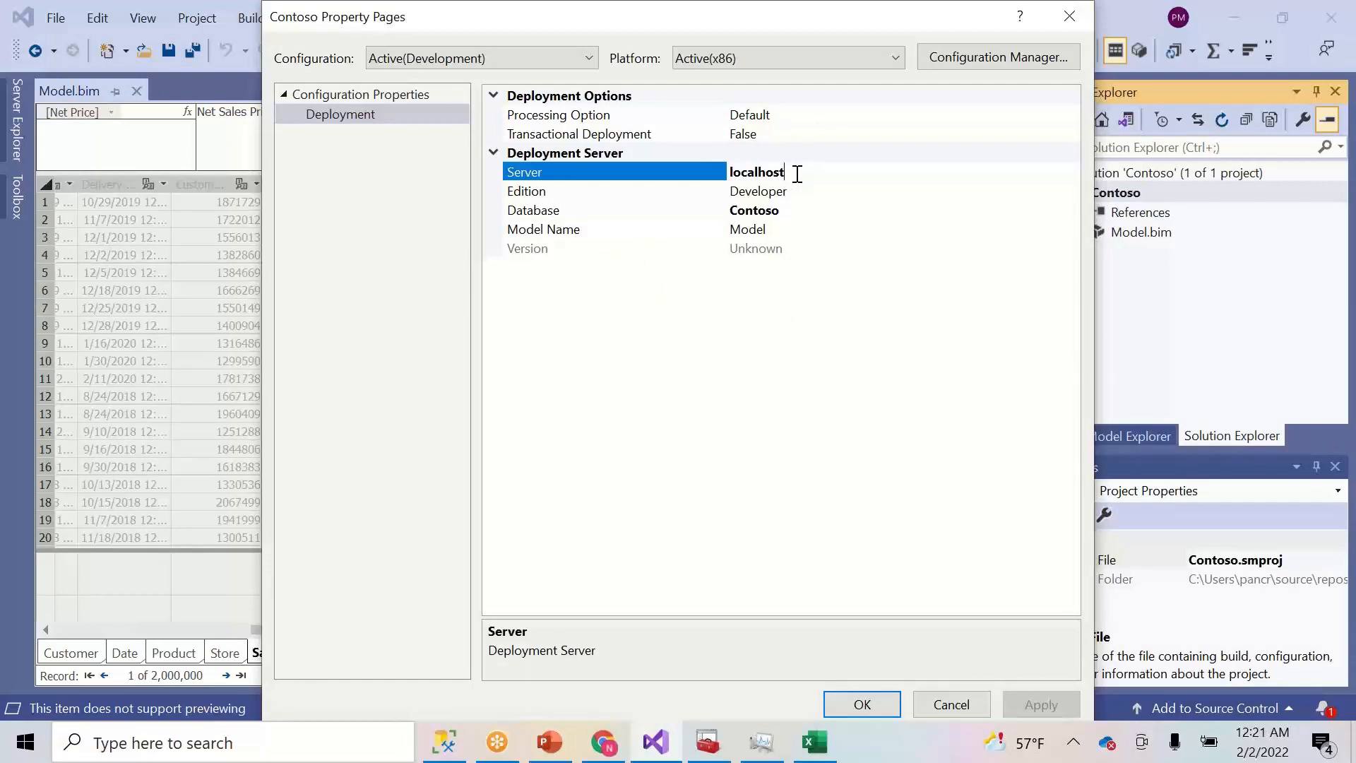
# - Confirm the deployment targets server localhost and database Contoso, with processing left at Default
pyautogui.click(809, 215)
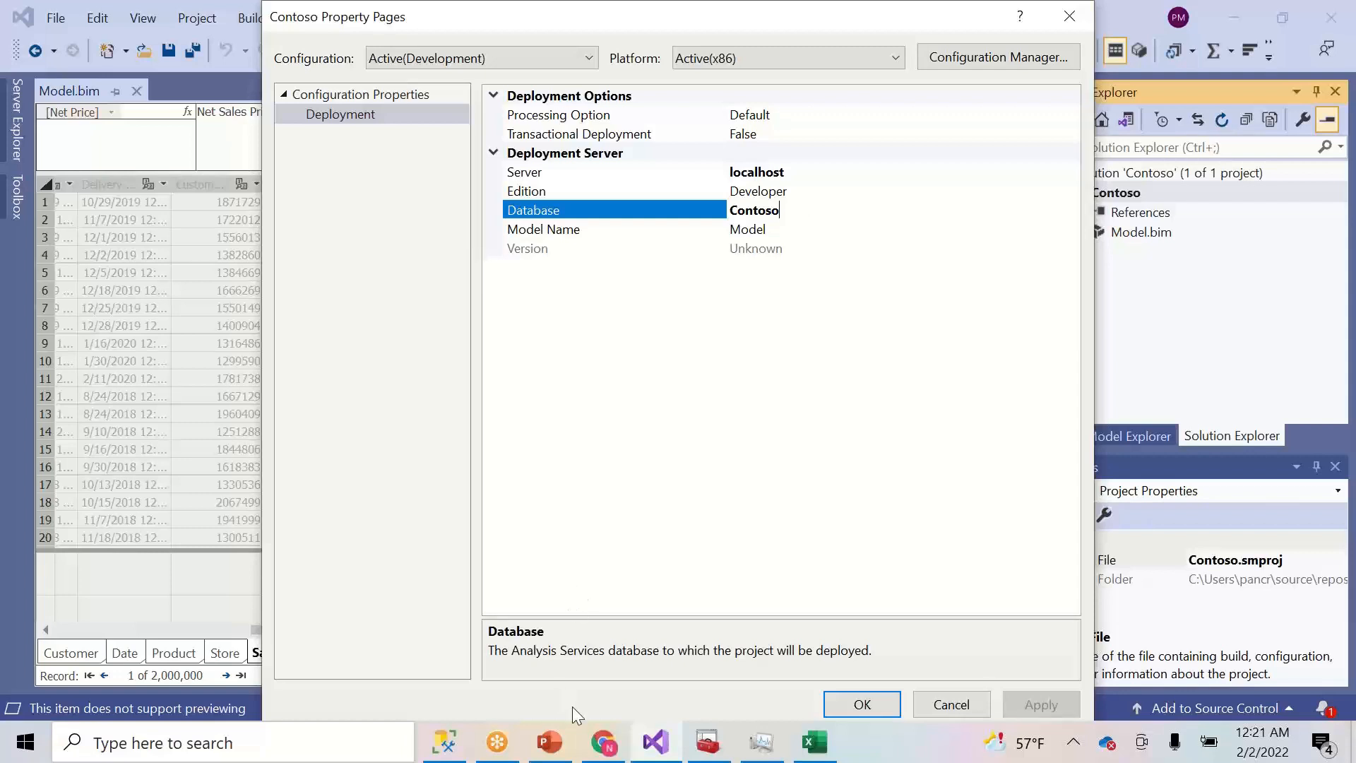
pyautogui.click(794, 229)
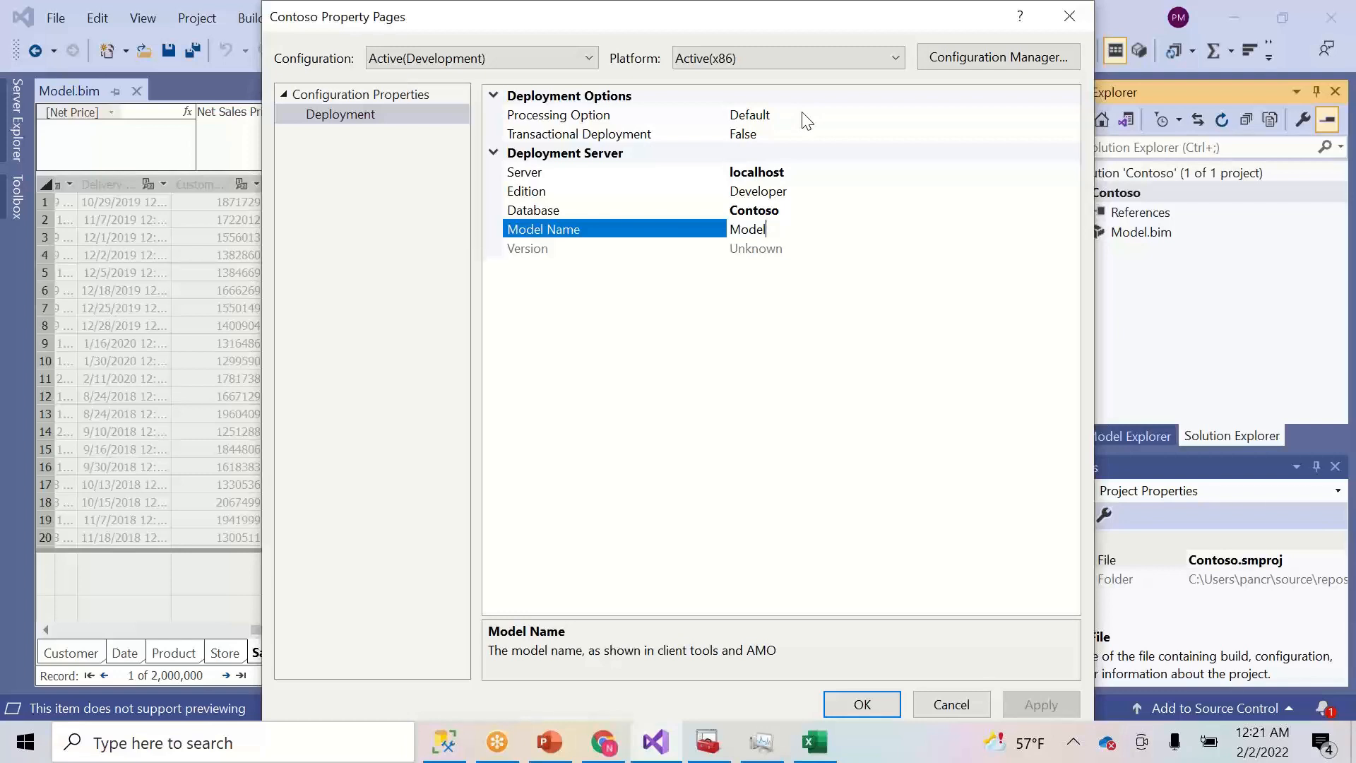
pyautogui.click(807, 118)
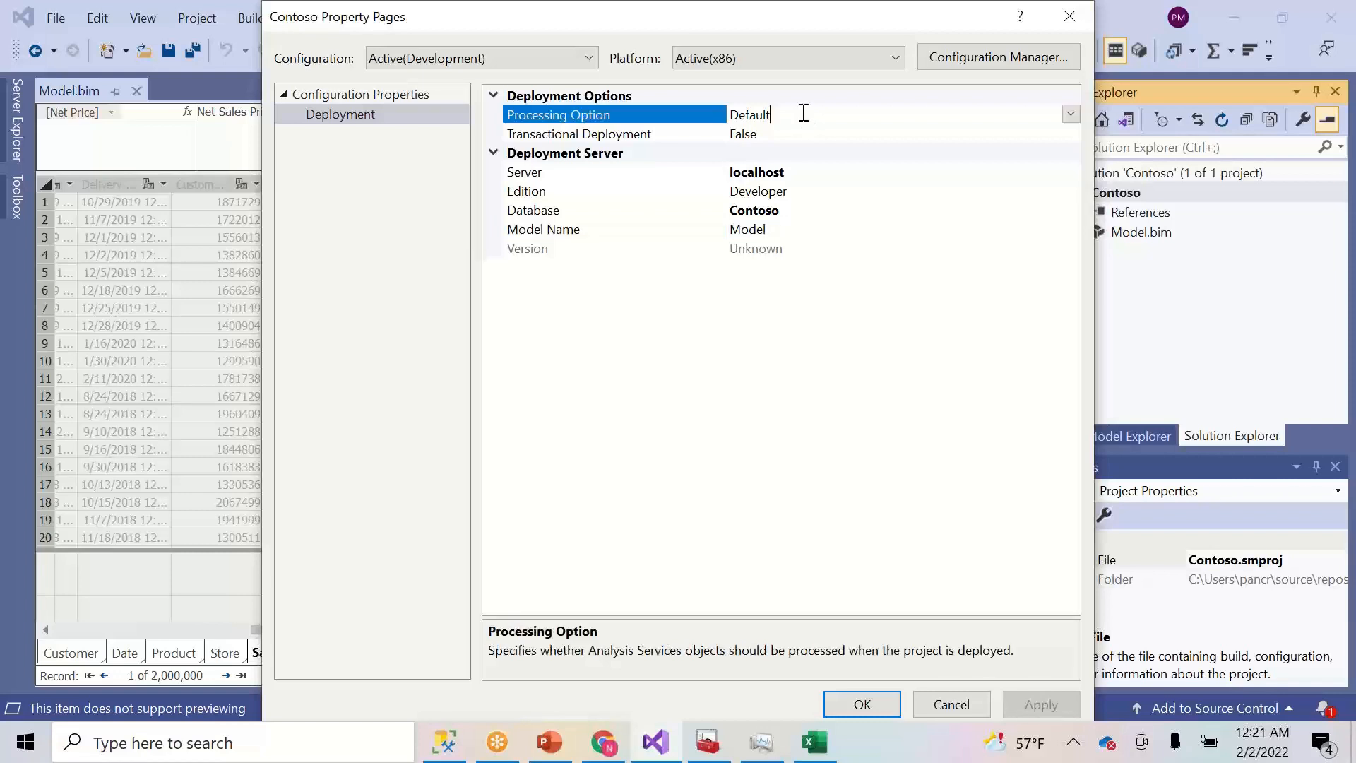
pyautogui.click(1071, 115)
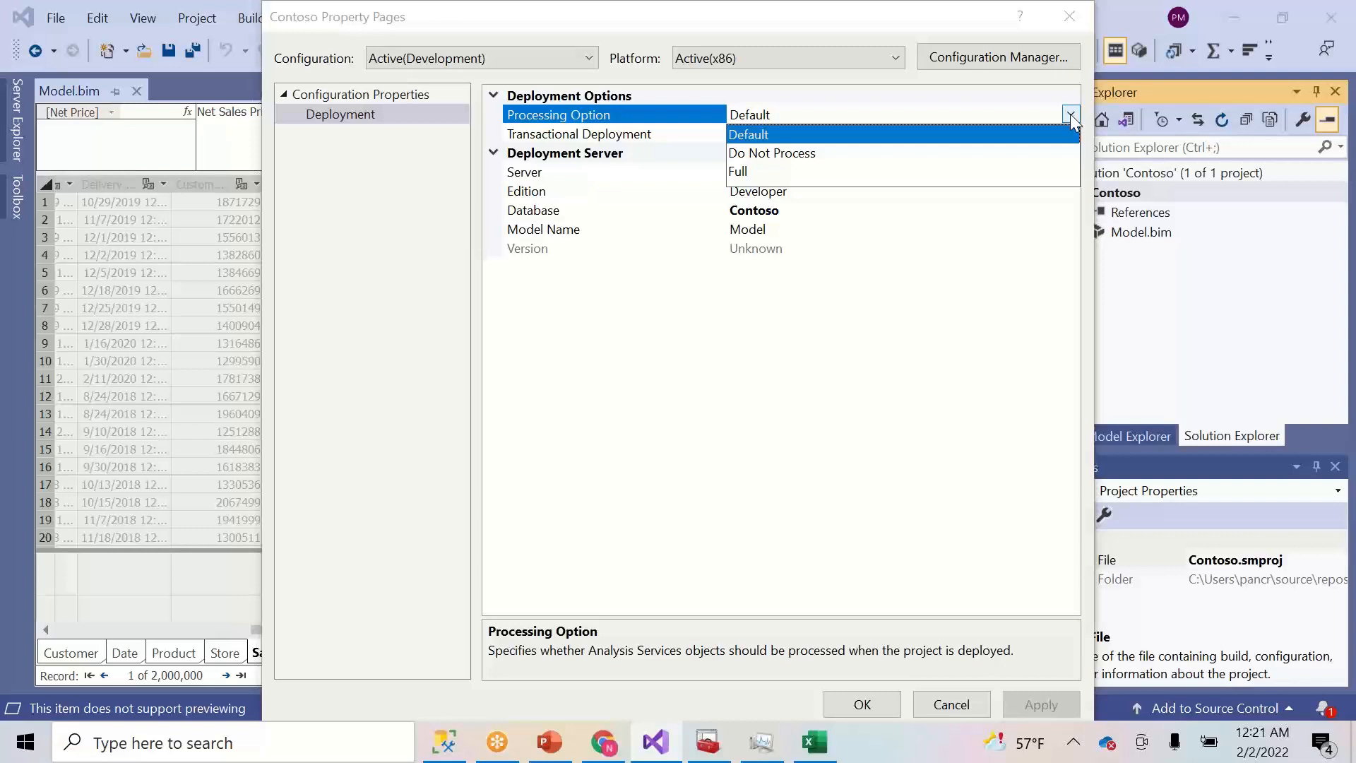
pyautogui.click(1070, 117)
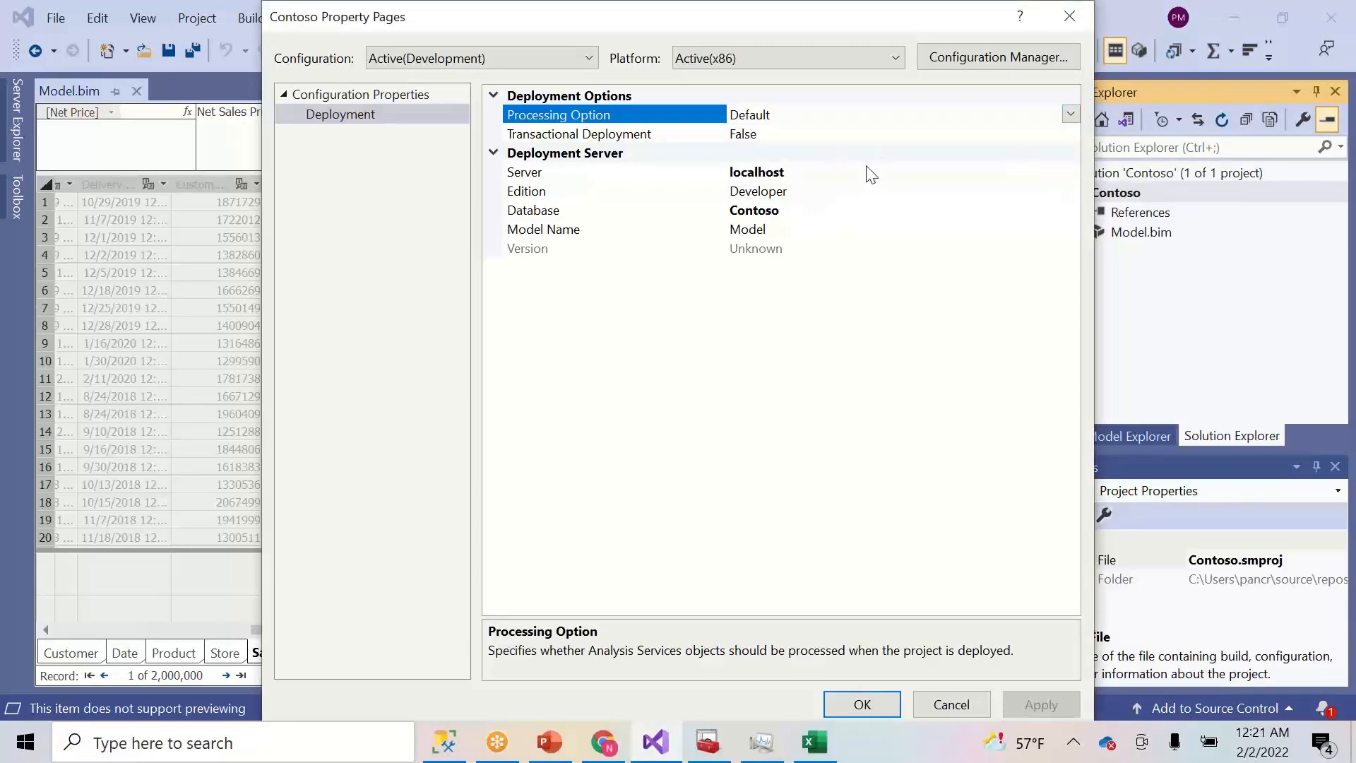
pyautogui.click(848, 171)
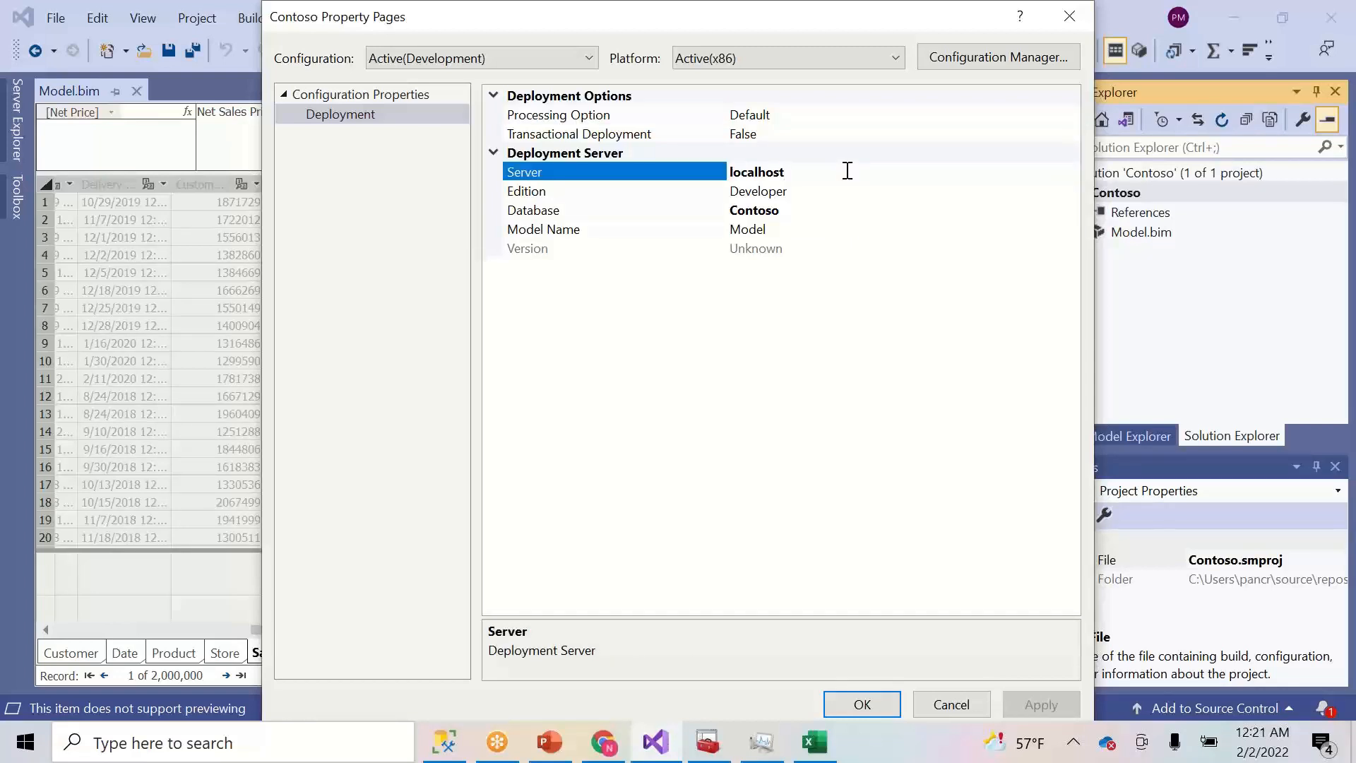
pyautogui.moveTo(782, 172); pyautogui.dragTo(703, 172)
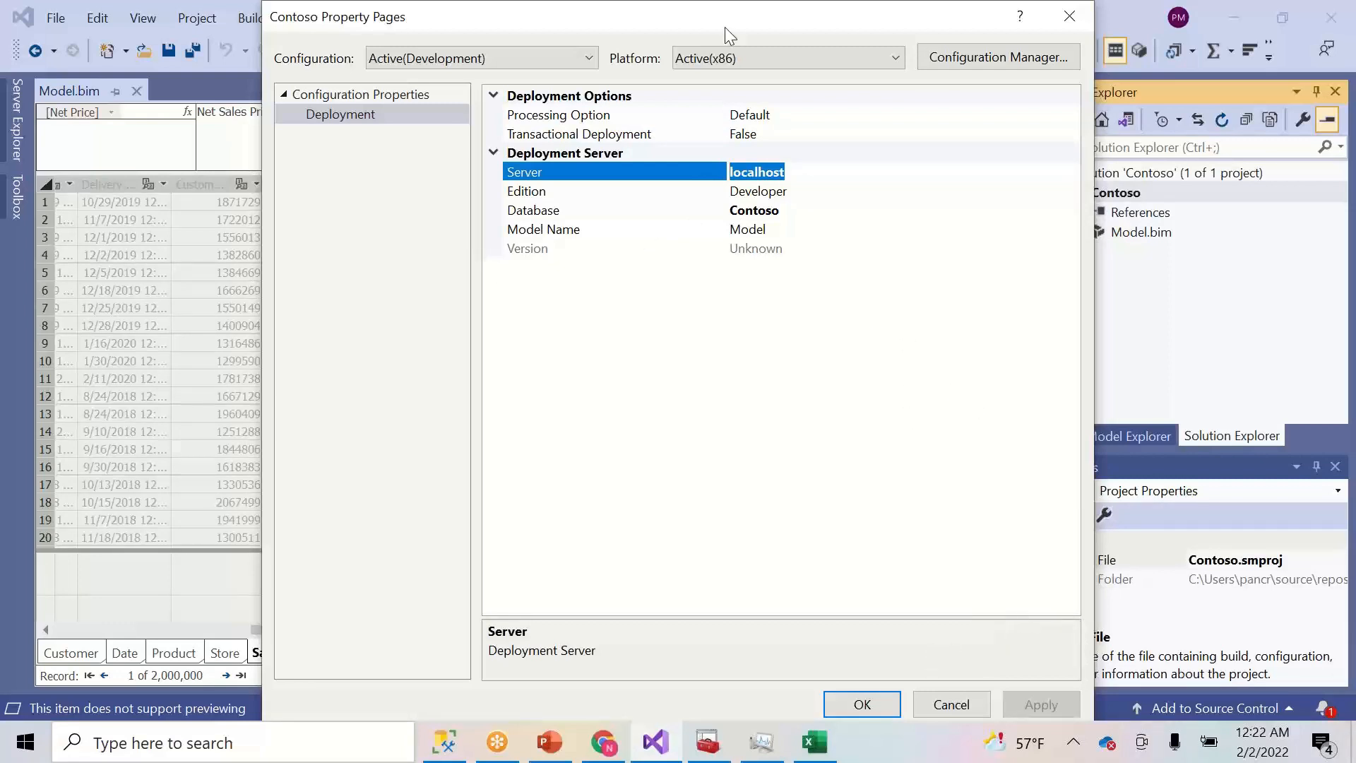
pyautogui.moveTo(719, 23); pyautogui.dragTo(576, 11)
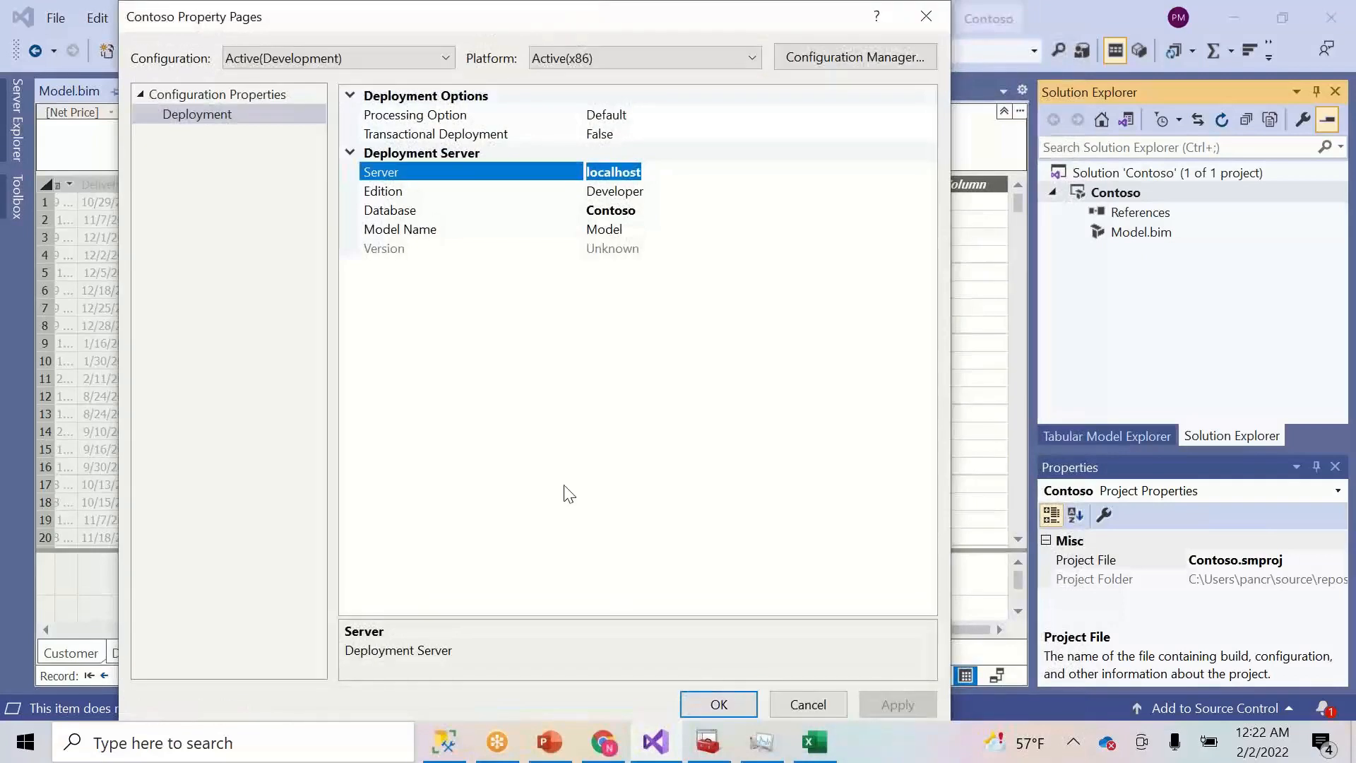
pyautogui.click(738, 702)
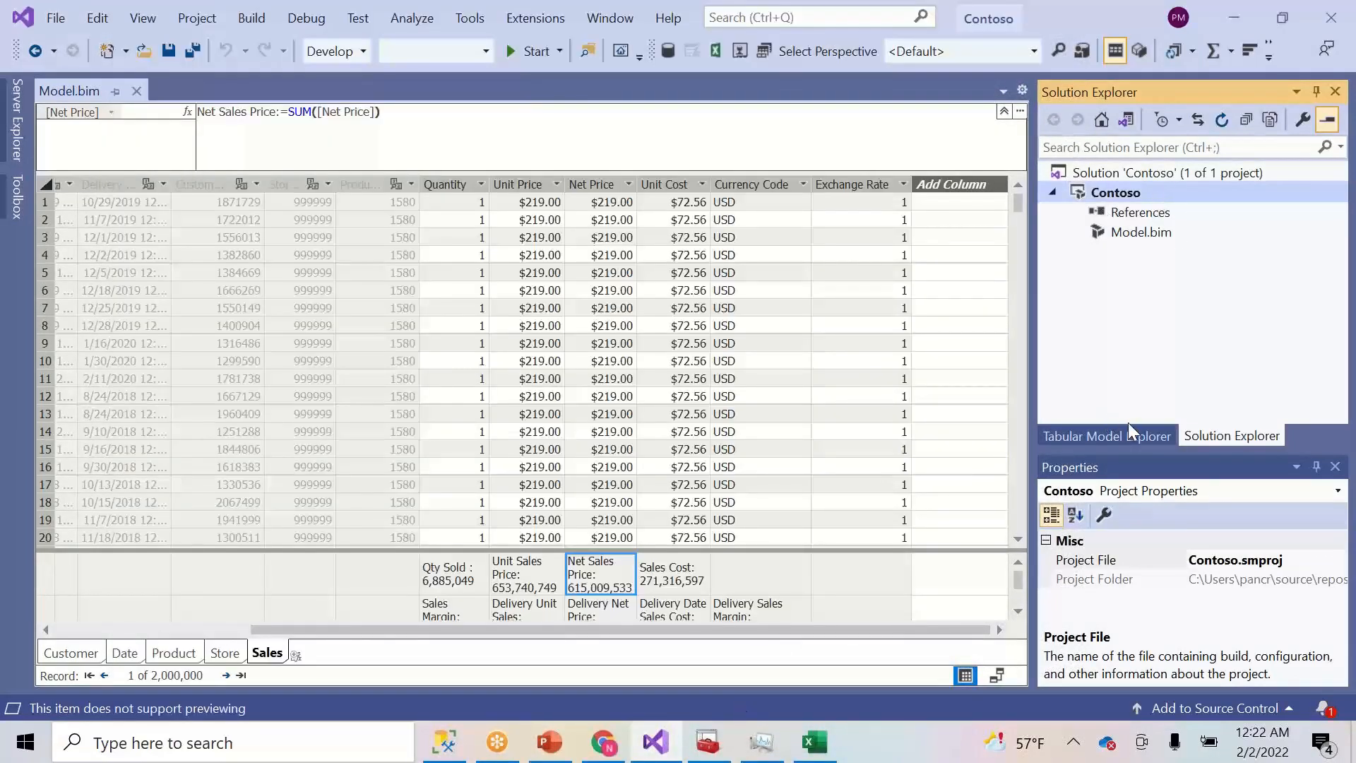
# - Switch to SQL Server Management Studio and bring up the database server's actions
pyautogui.rightClick(1137, 192)
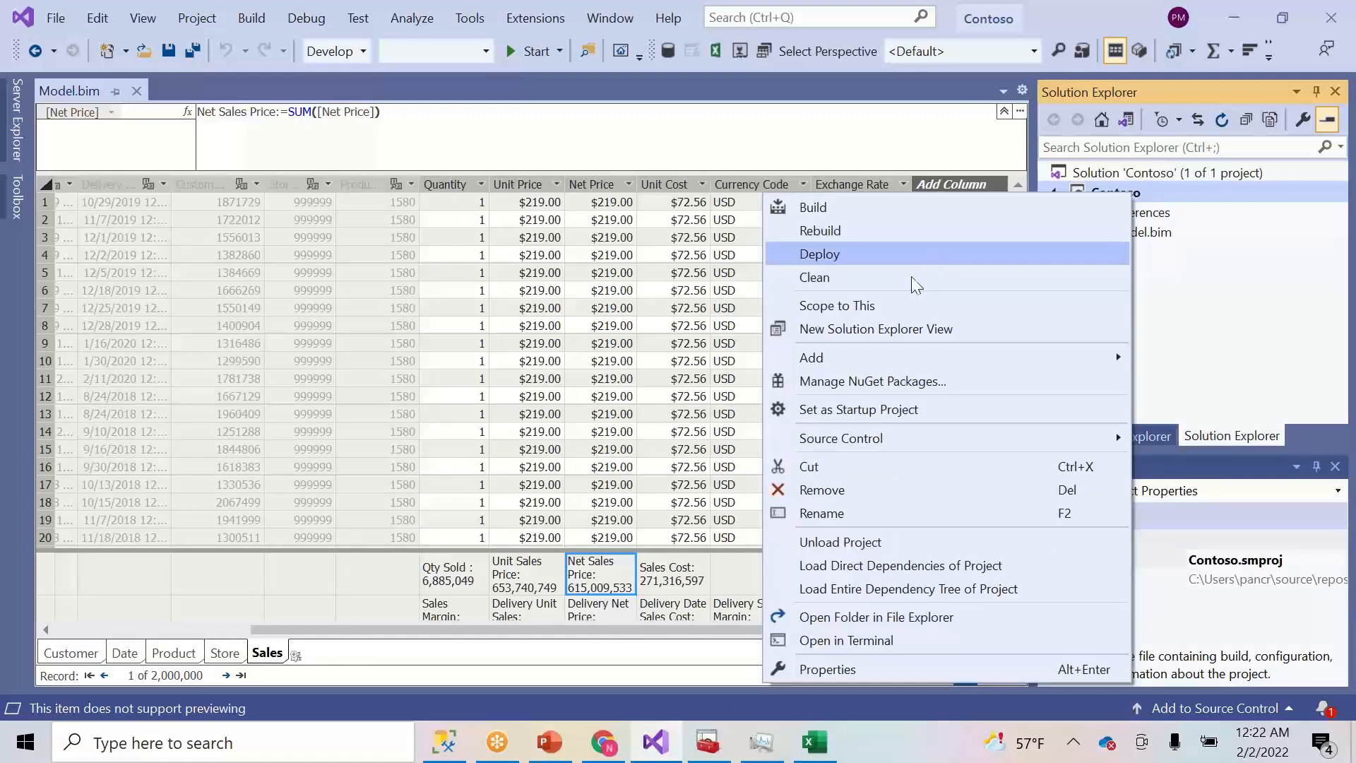
pyautogui.click(458, 755)
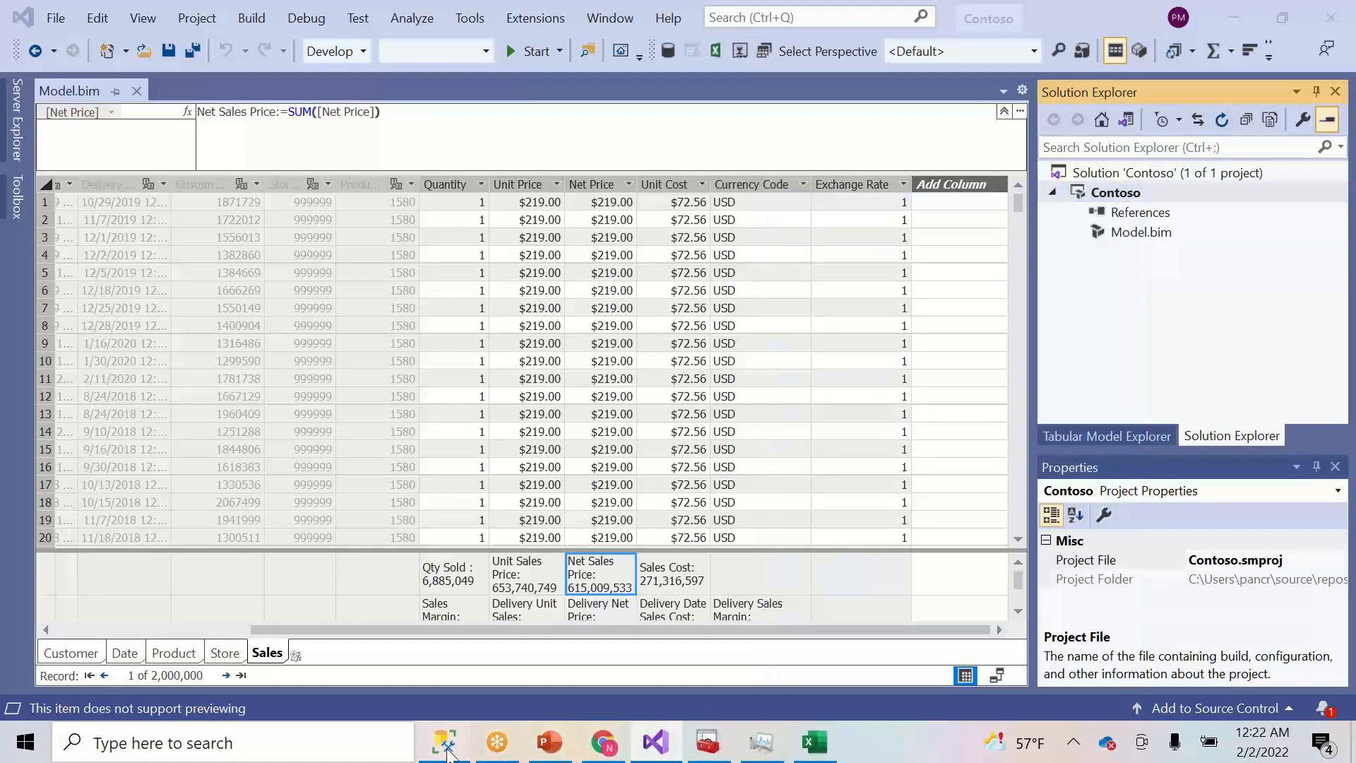
pyautogui.rightClick(112, 190)
# - Connect to the local server with Analysis Services as the server type
pyautogui.press('Escape')
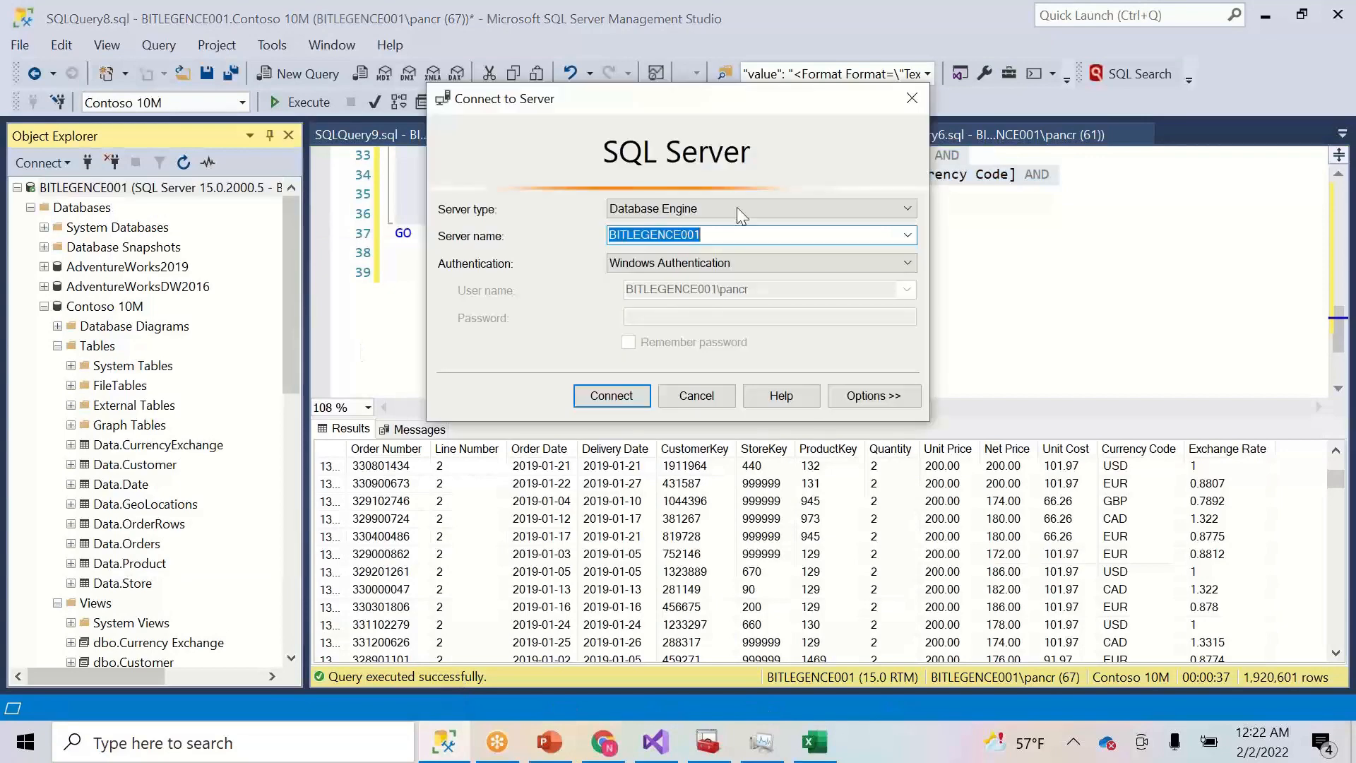
pyautogui.click(782, 208)
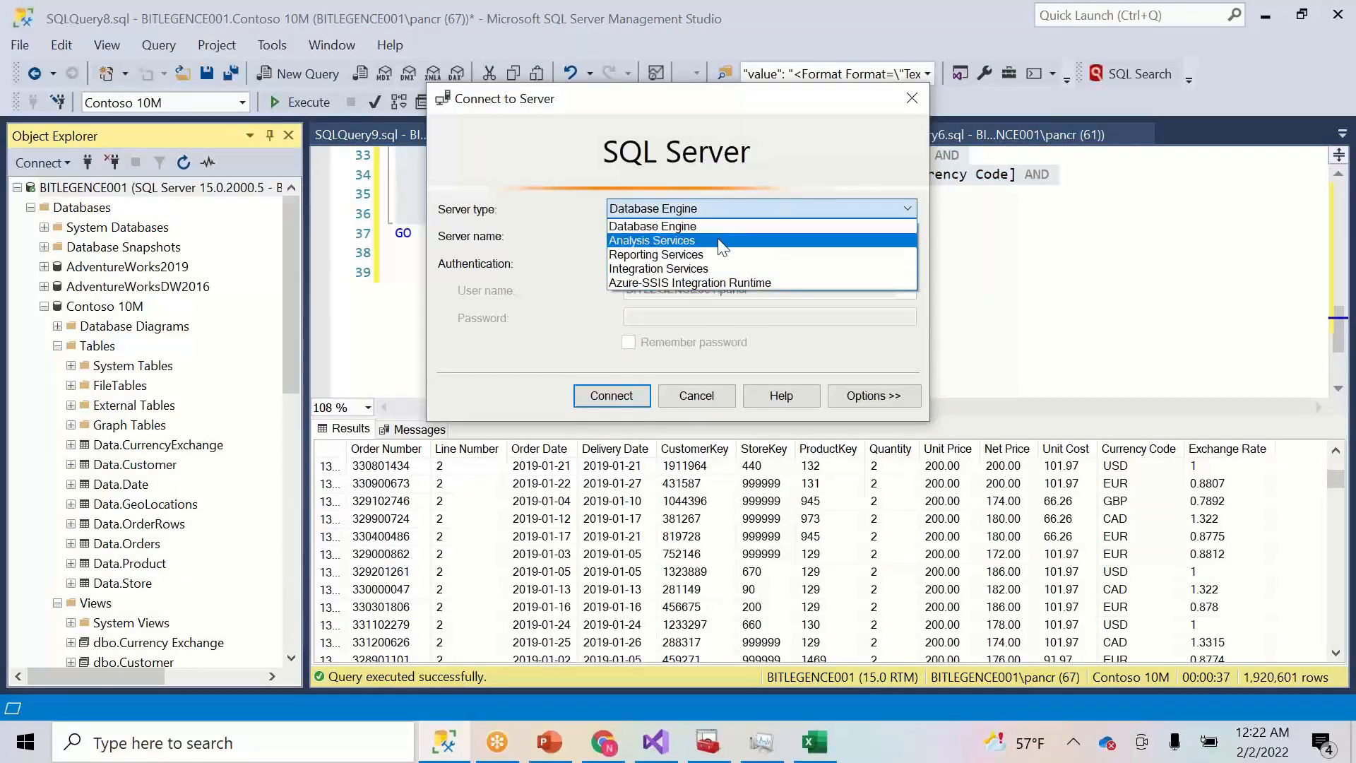
pyautogui.click(718, 240)
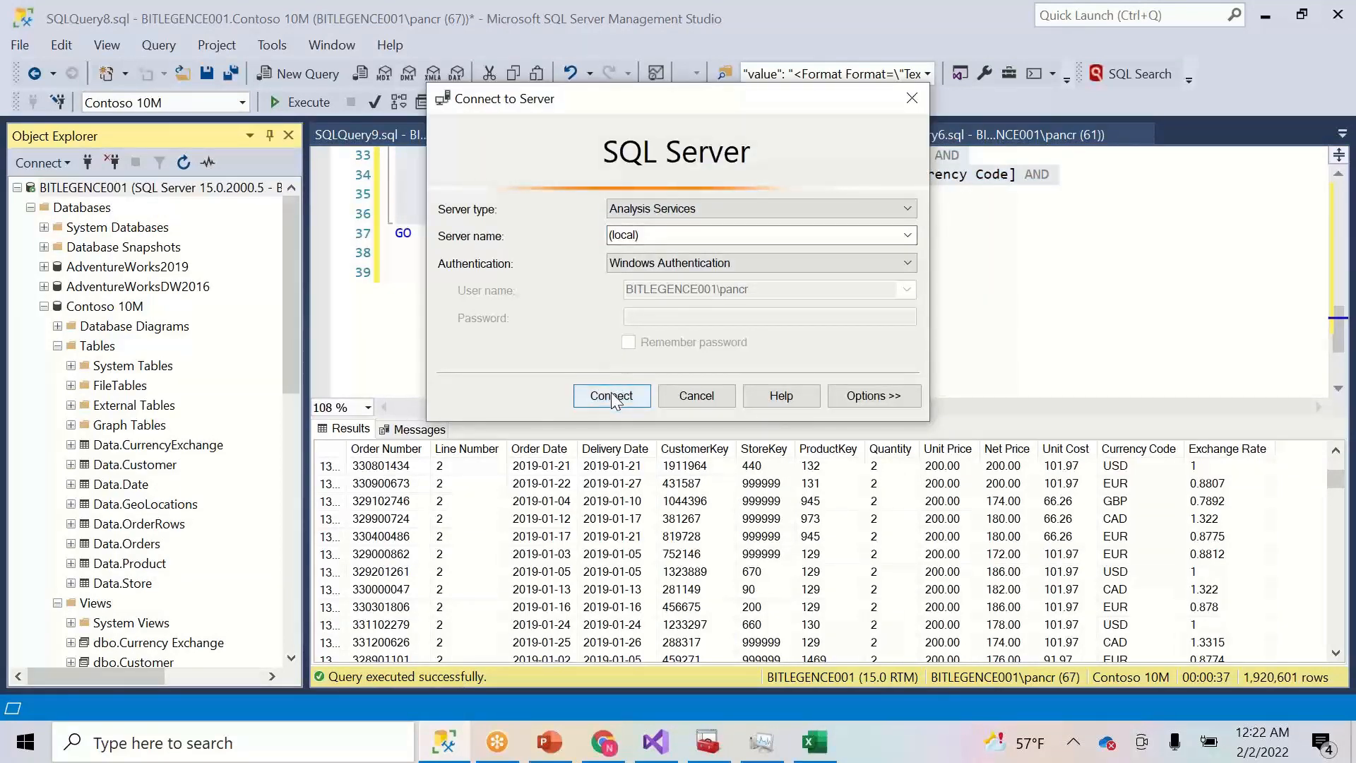
pyautogui.click(612, 396)
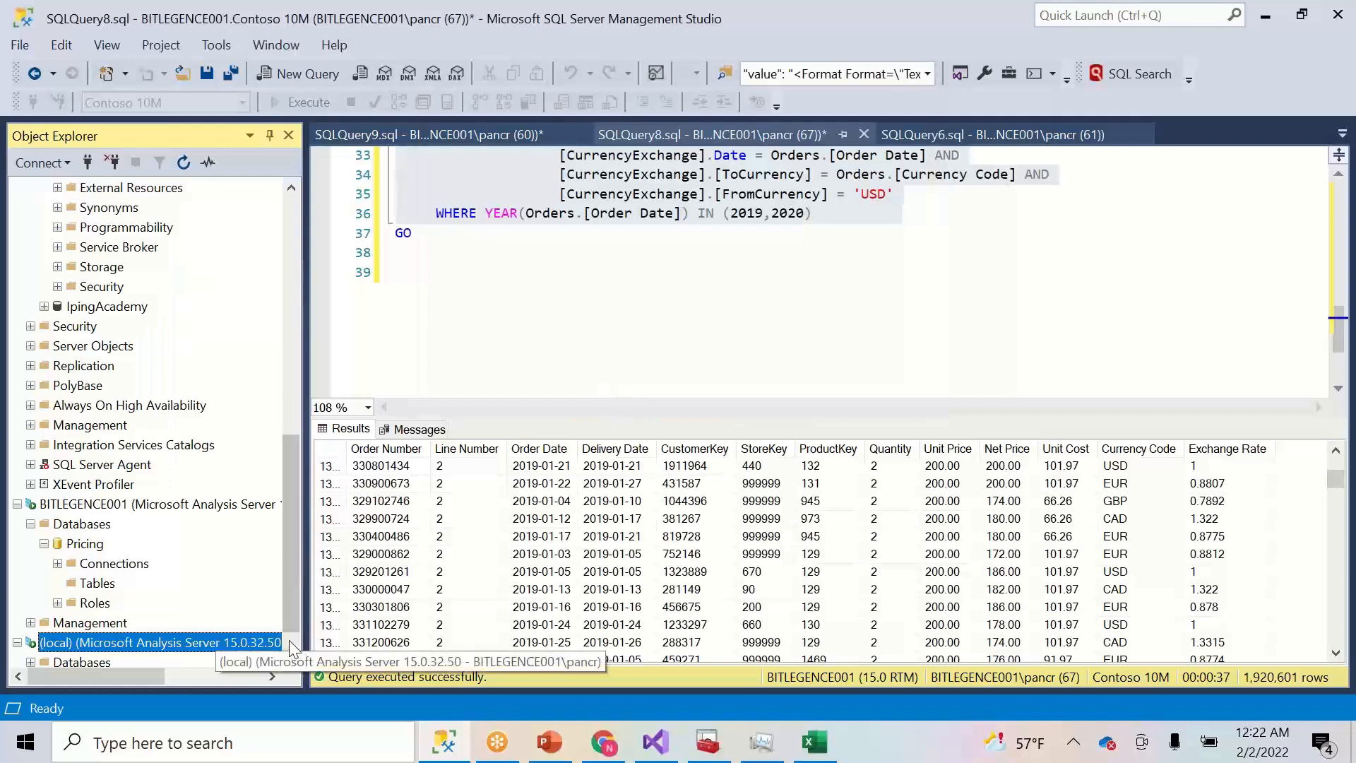
# - Expand Databases to confirm only Pricing exists, then return to Visual Studio
pyautogui.scroll(-1, 290, 640)
pyautogui.click(31, 623)
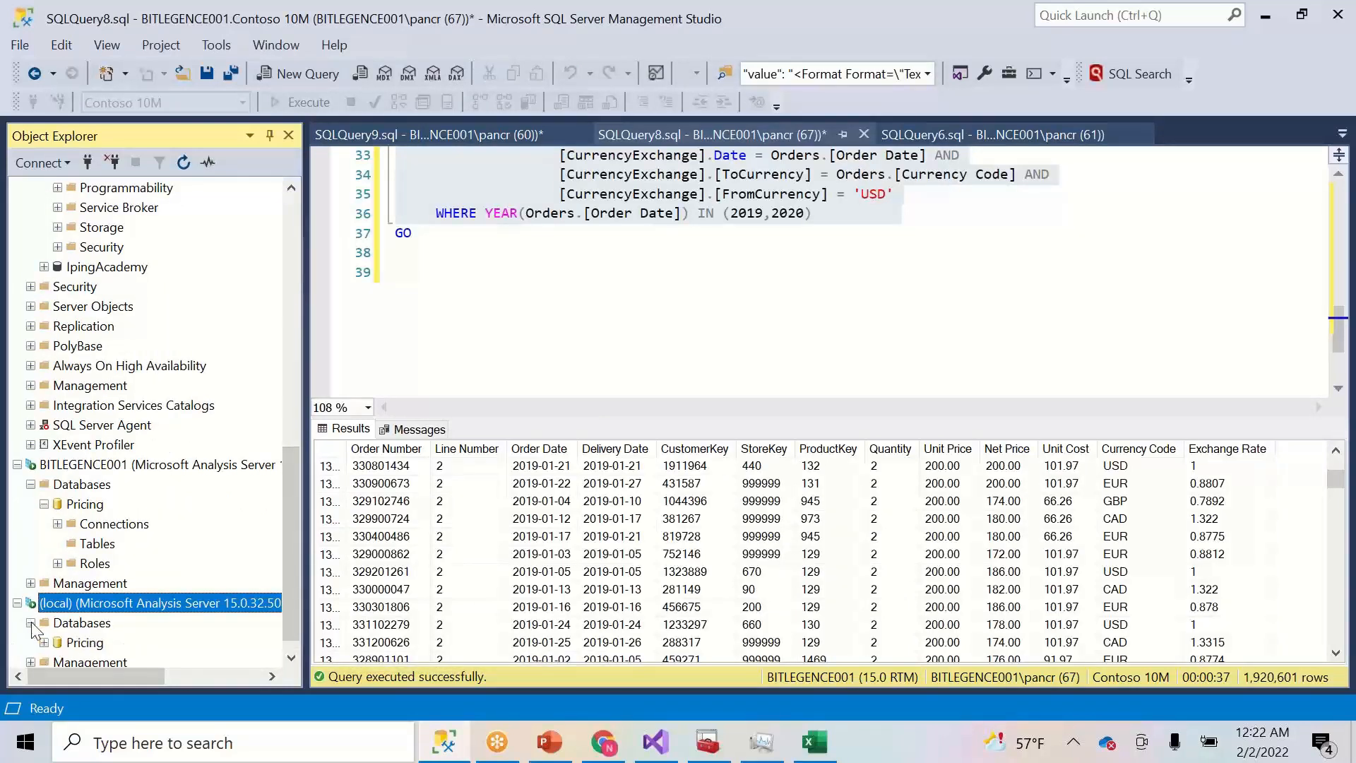
pyautogui.click(45, 643)
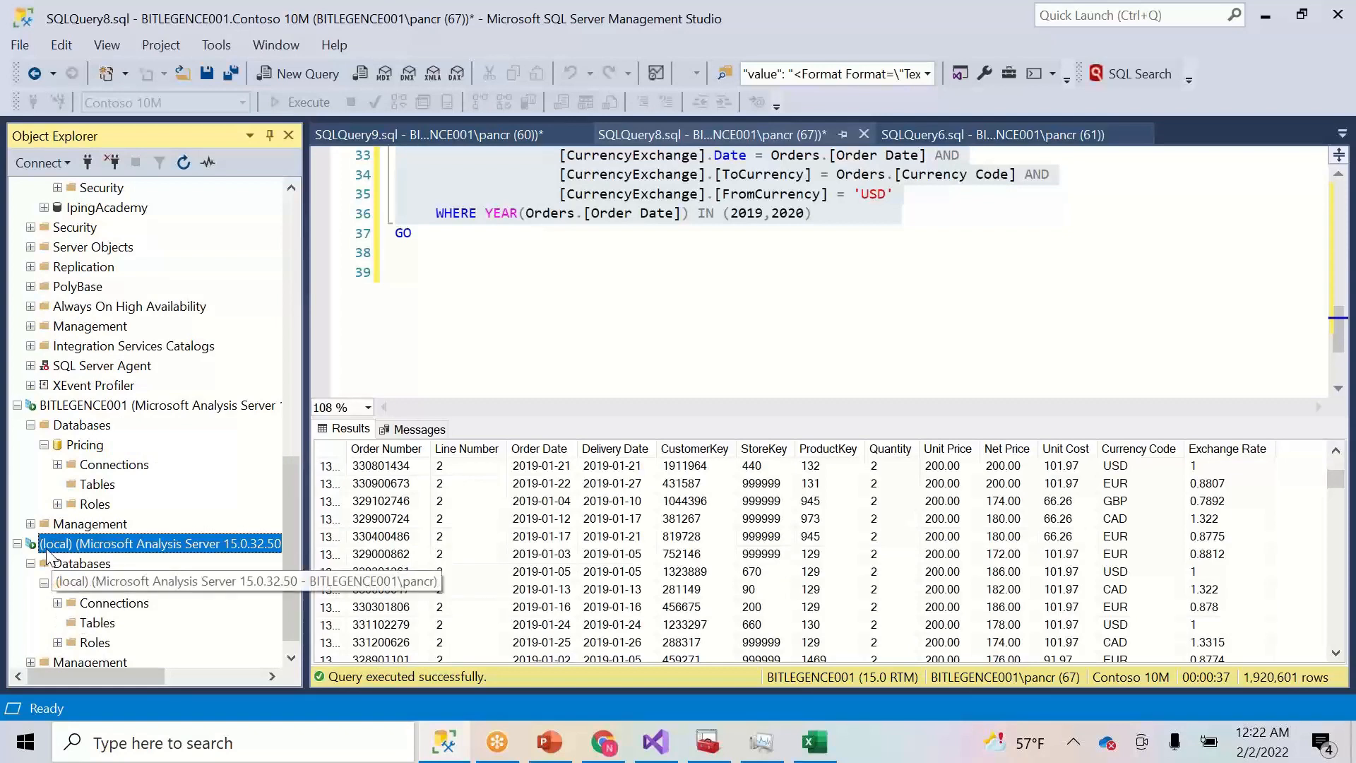
pyautogui.click(43, 583)
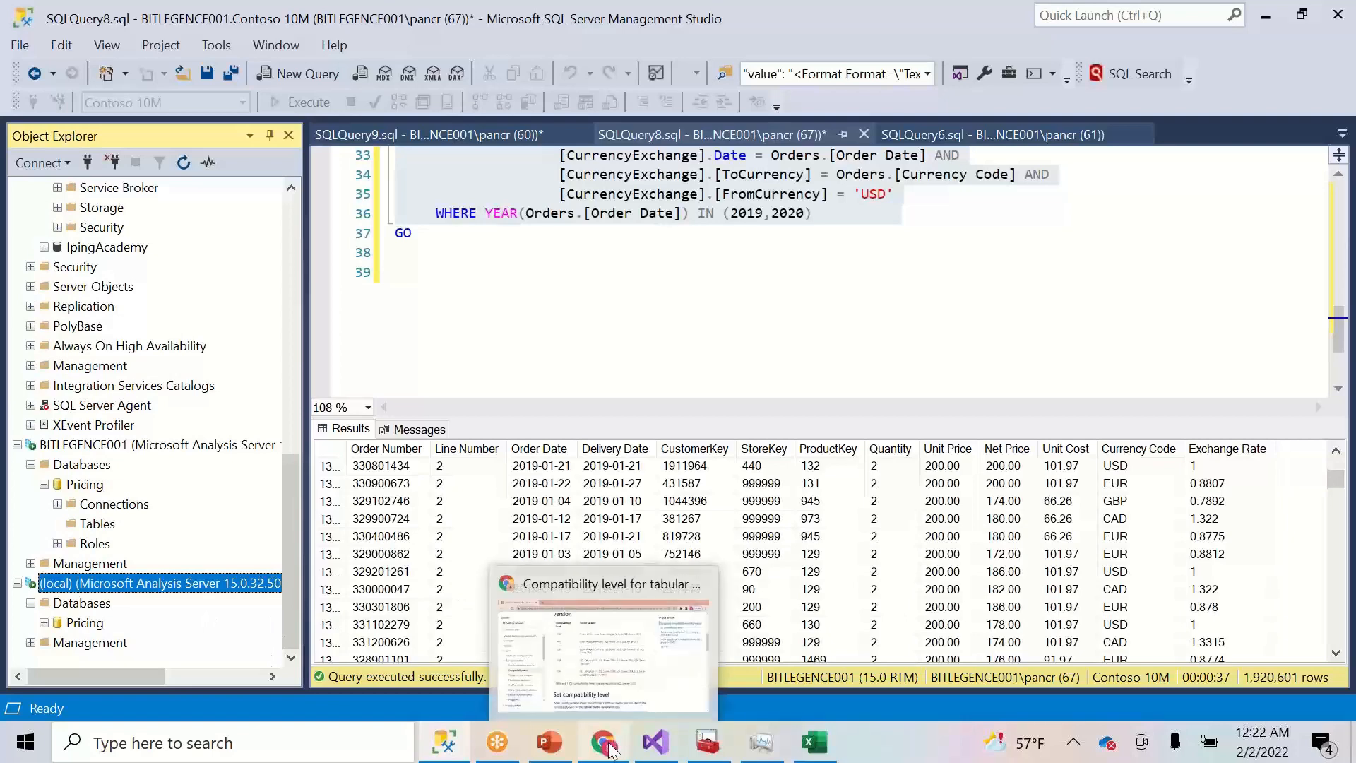
pyautogui.moveTo(445, 742)
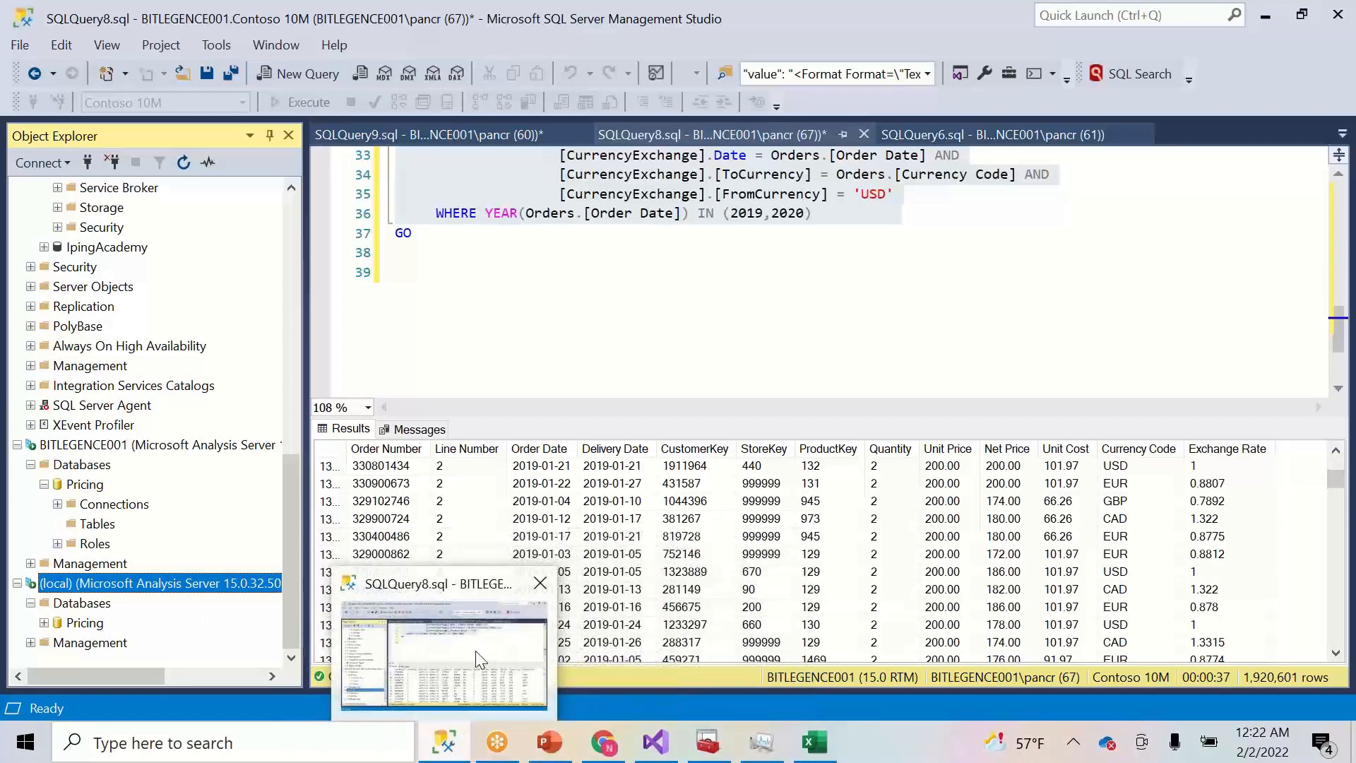
pyautogui.click(665, 746)
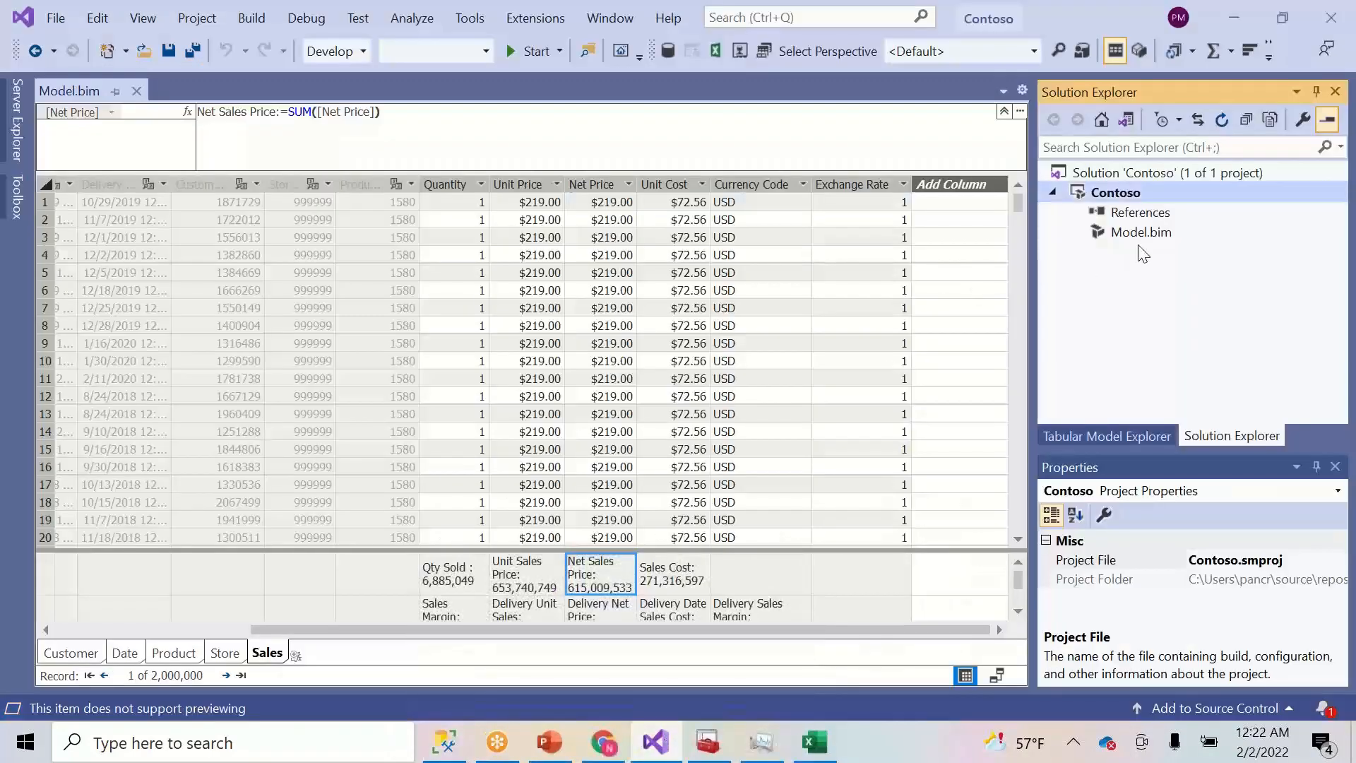
# - Deploy Contoso, decline deploying without a compatibility upgrade, then select Model.bim
pyautogui.rightClick(1133, 195)
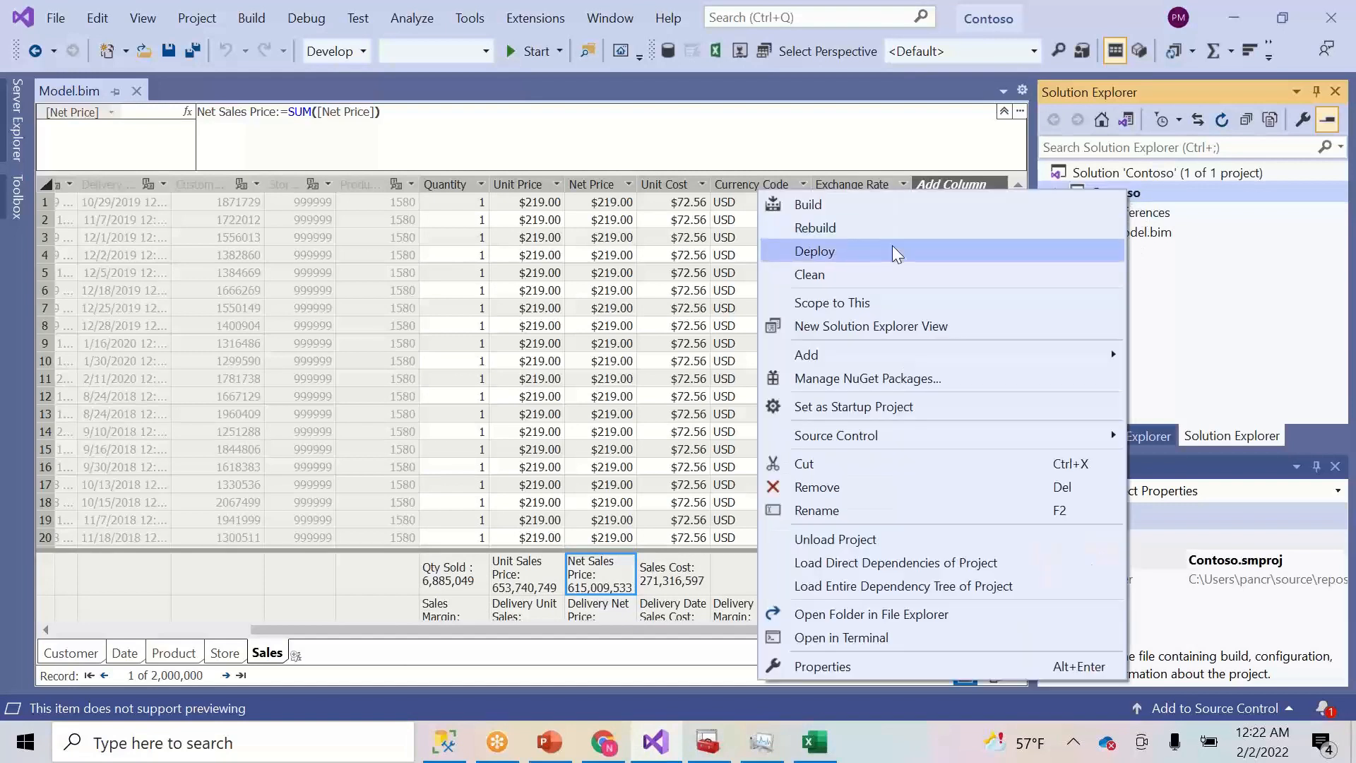
pyautogui.click(867, 250)
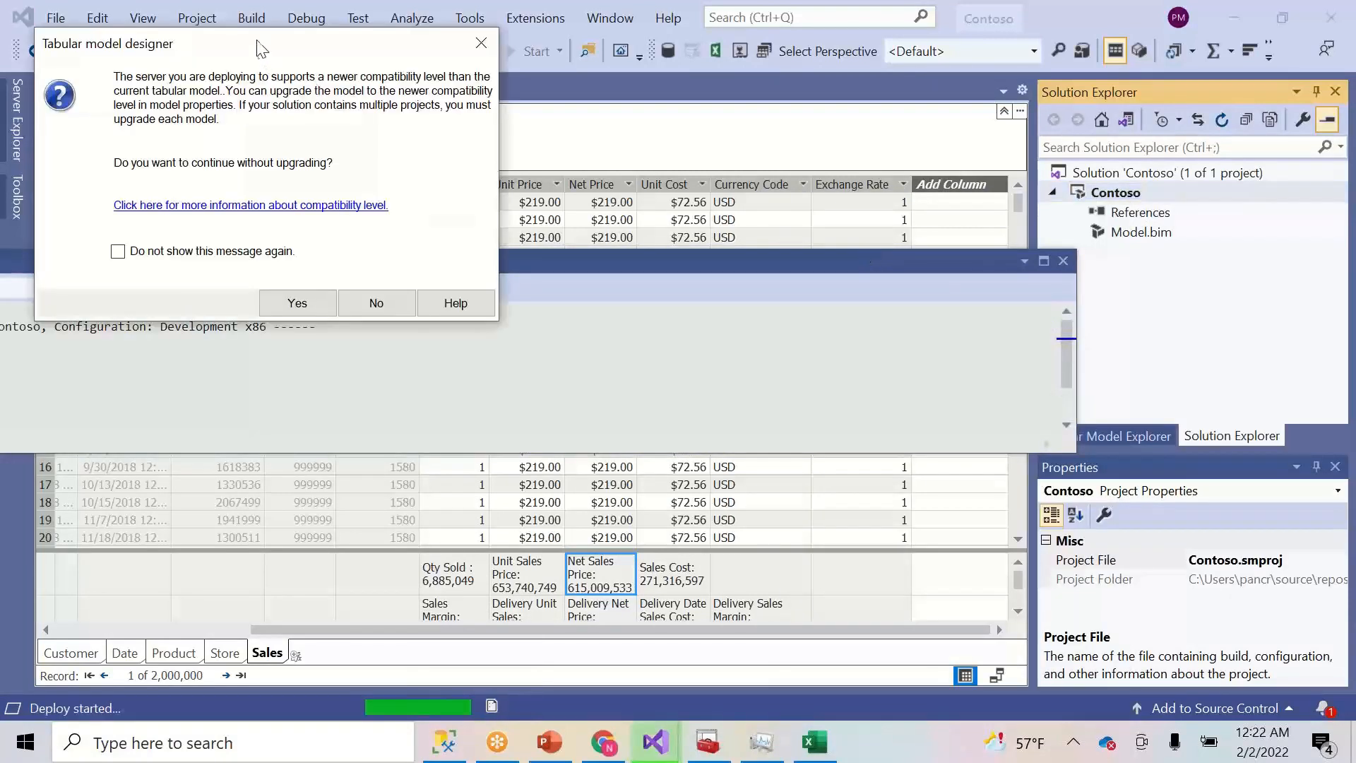
pyautogui.moveTo(257, 48); pyautogui.dragTo(531, 55)
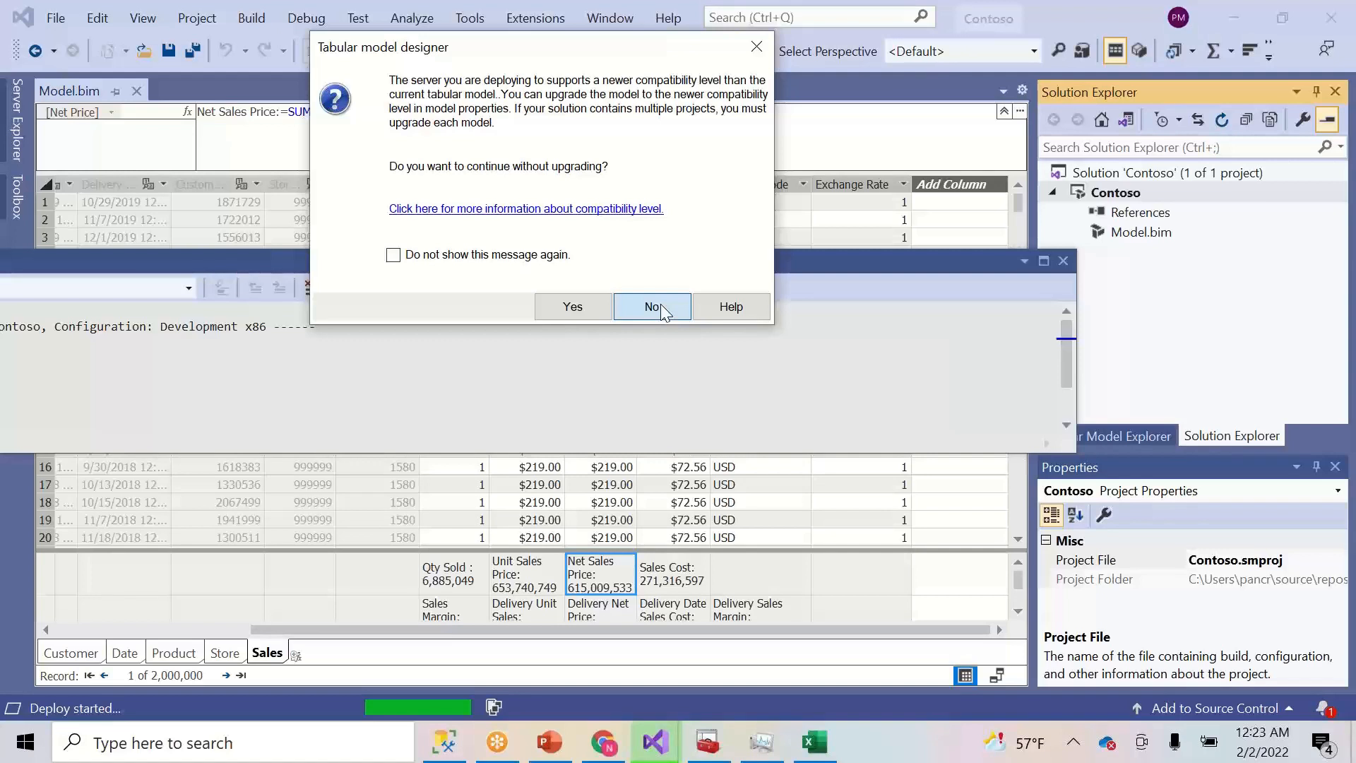
pyautogui.click(660, 305)
pyautogui.click(1141, 232)
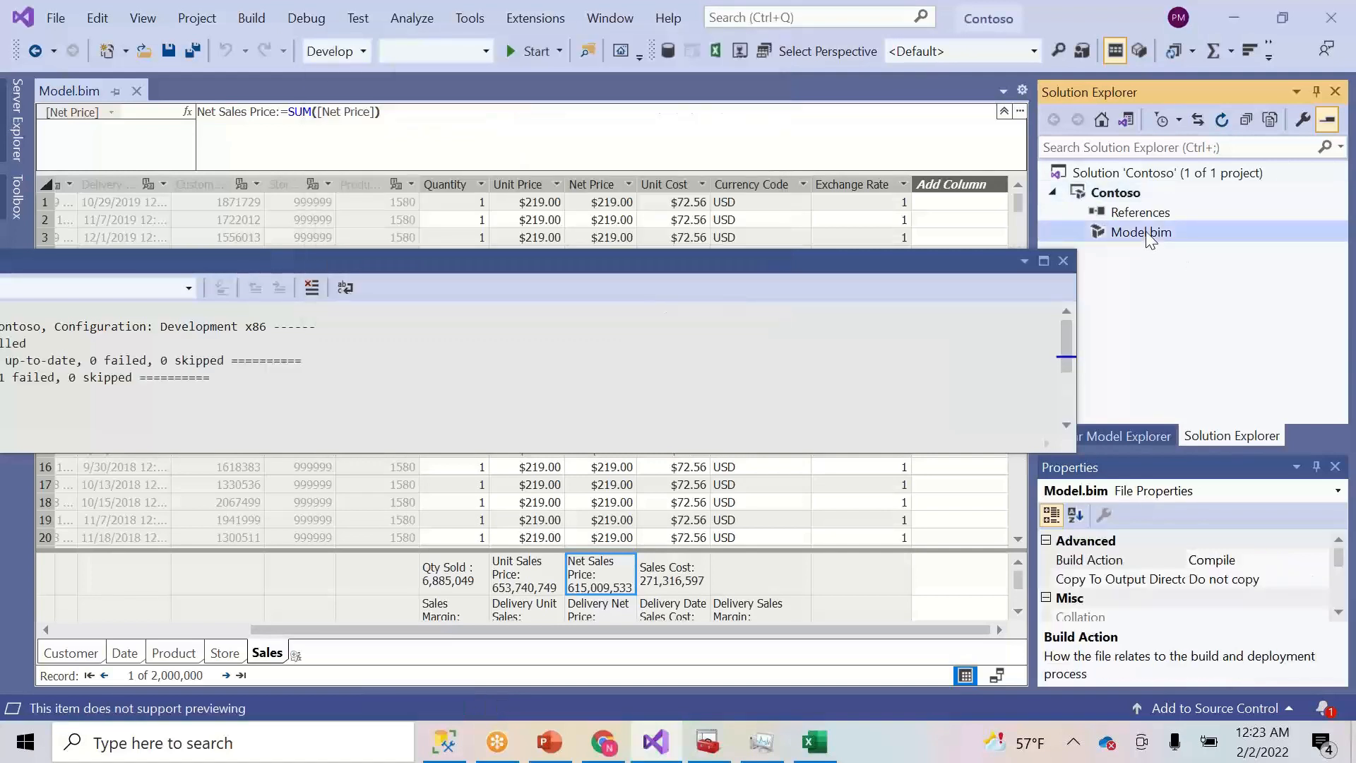
pyautogui.click(1340, 551)
# - Browse the Contoso project properties and its data source in Tabular Model Explorer
pyautogui.click(1116, 194)
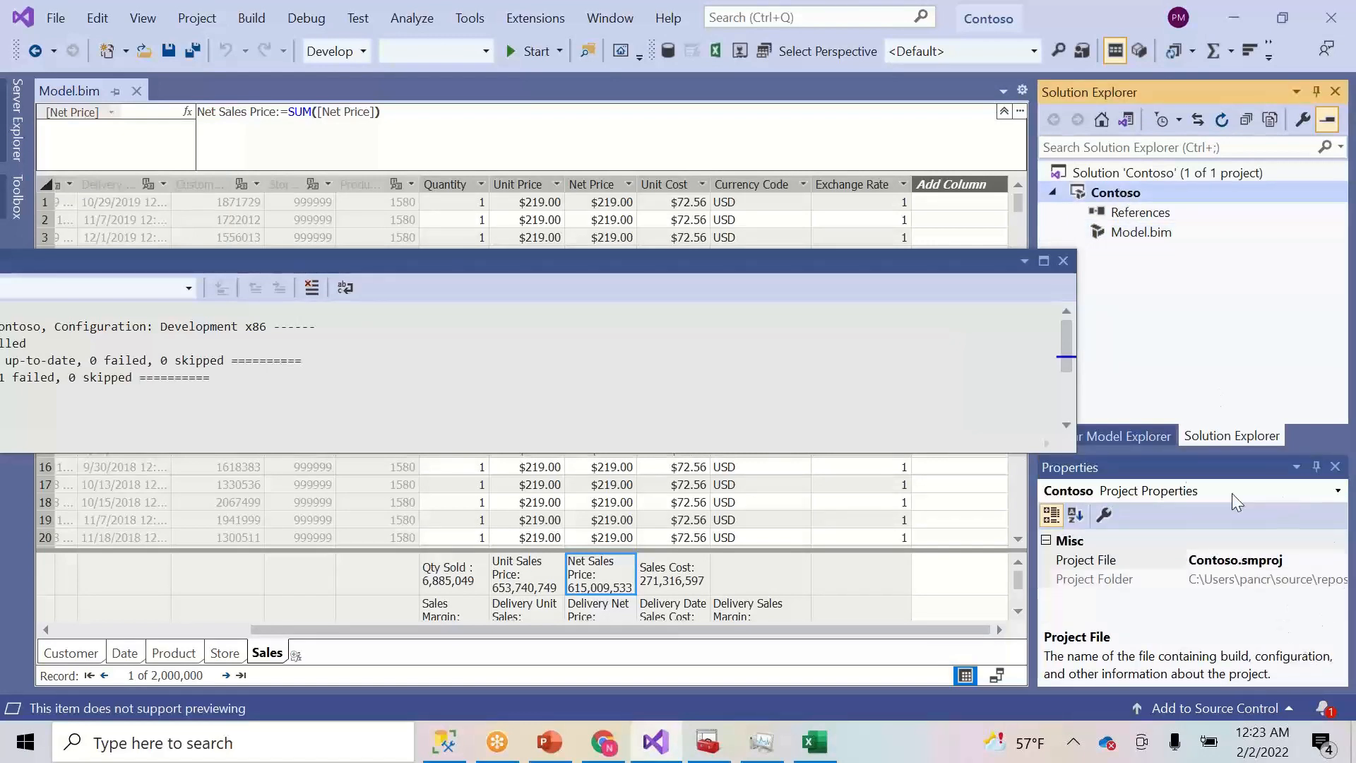
pyautogui.click(1128, 437)
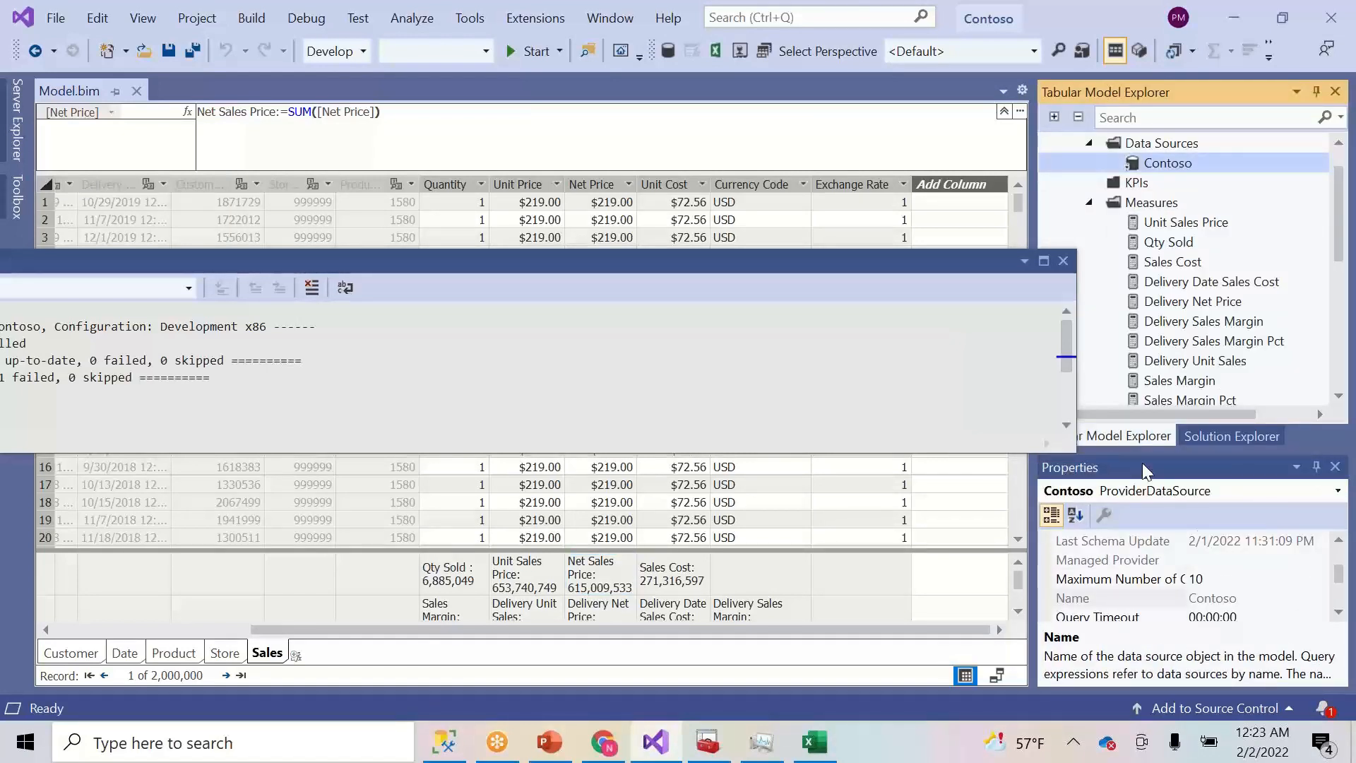
pyautogui.click(1338, 561)
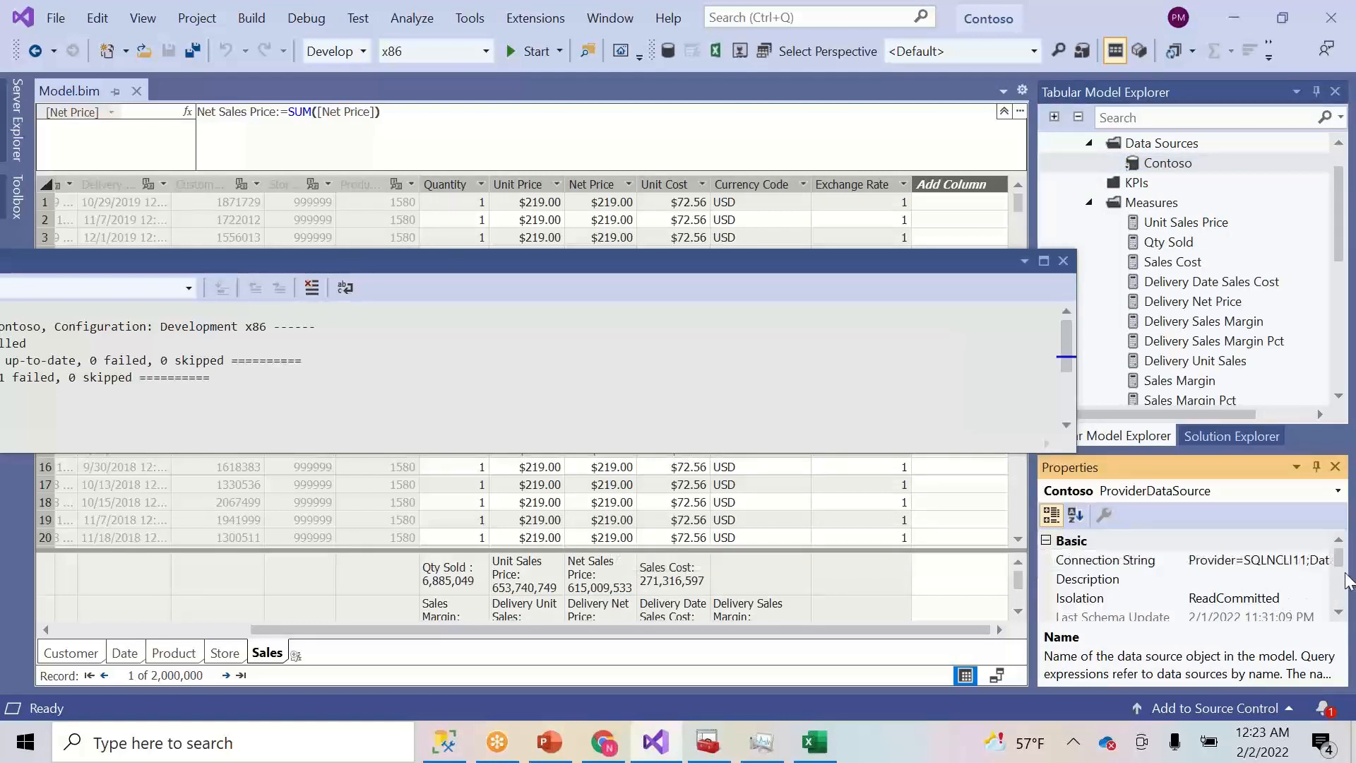
pyautogui.click(1167, 163)
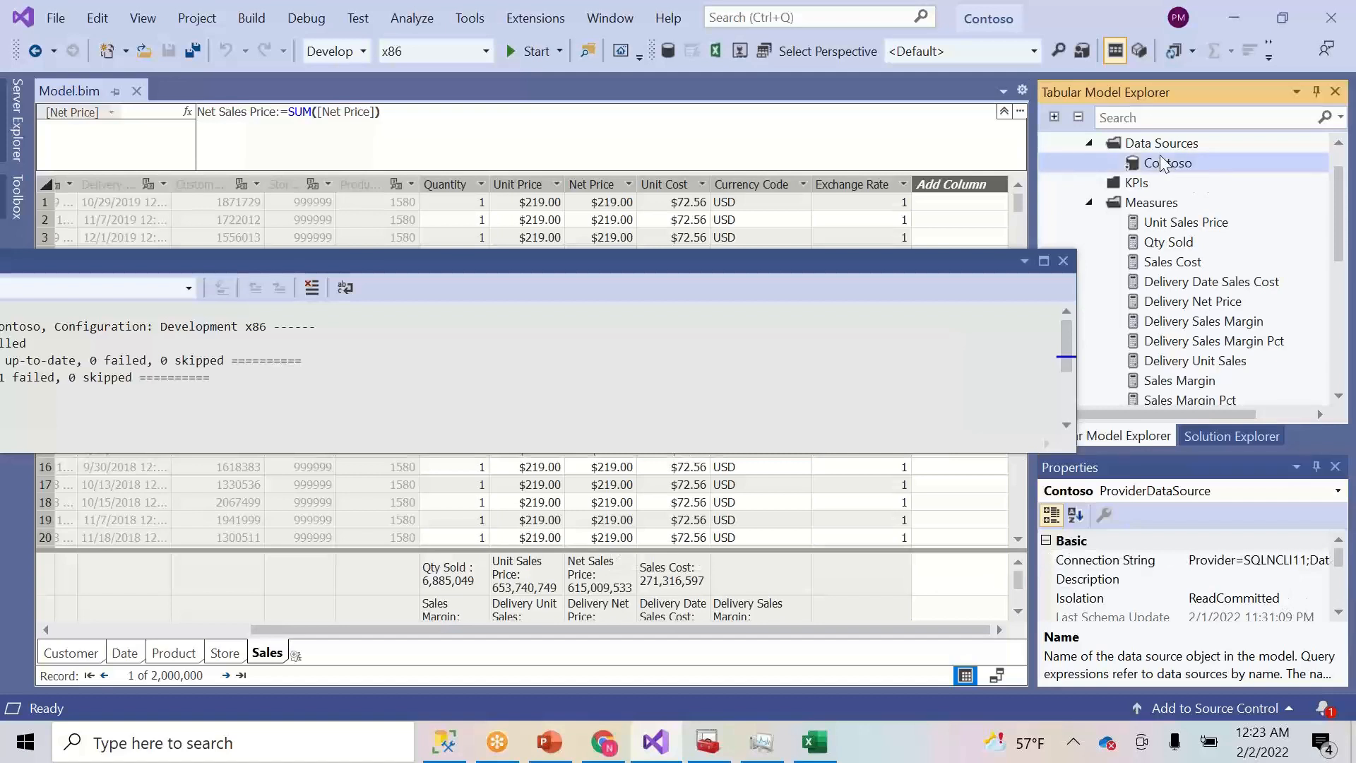
pyautogui.scroll(1, 1321, 296)
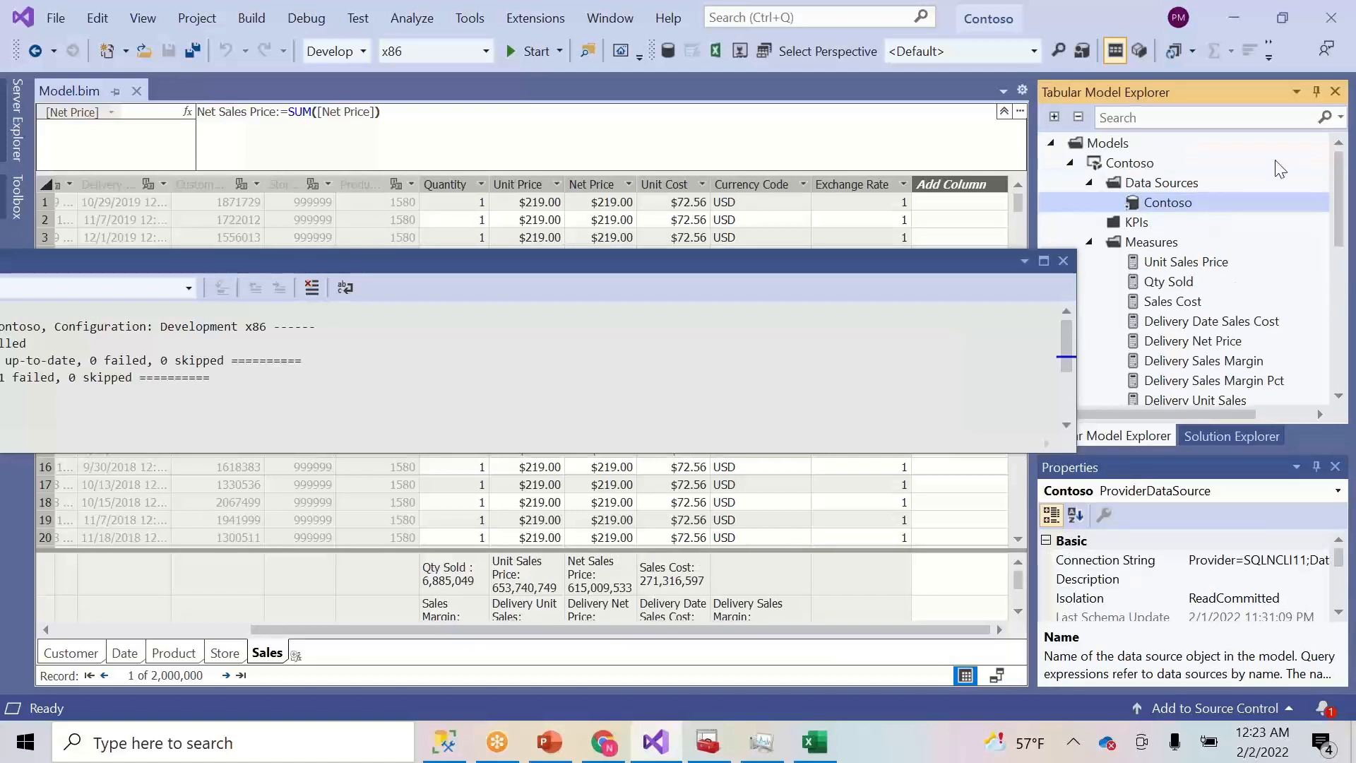
pyautogui.click(1139, 167)
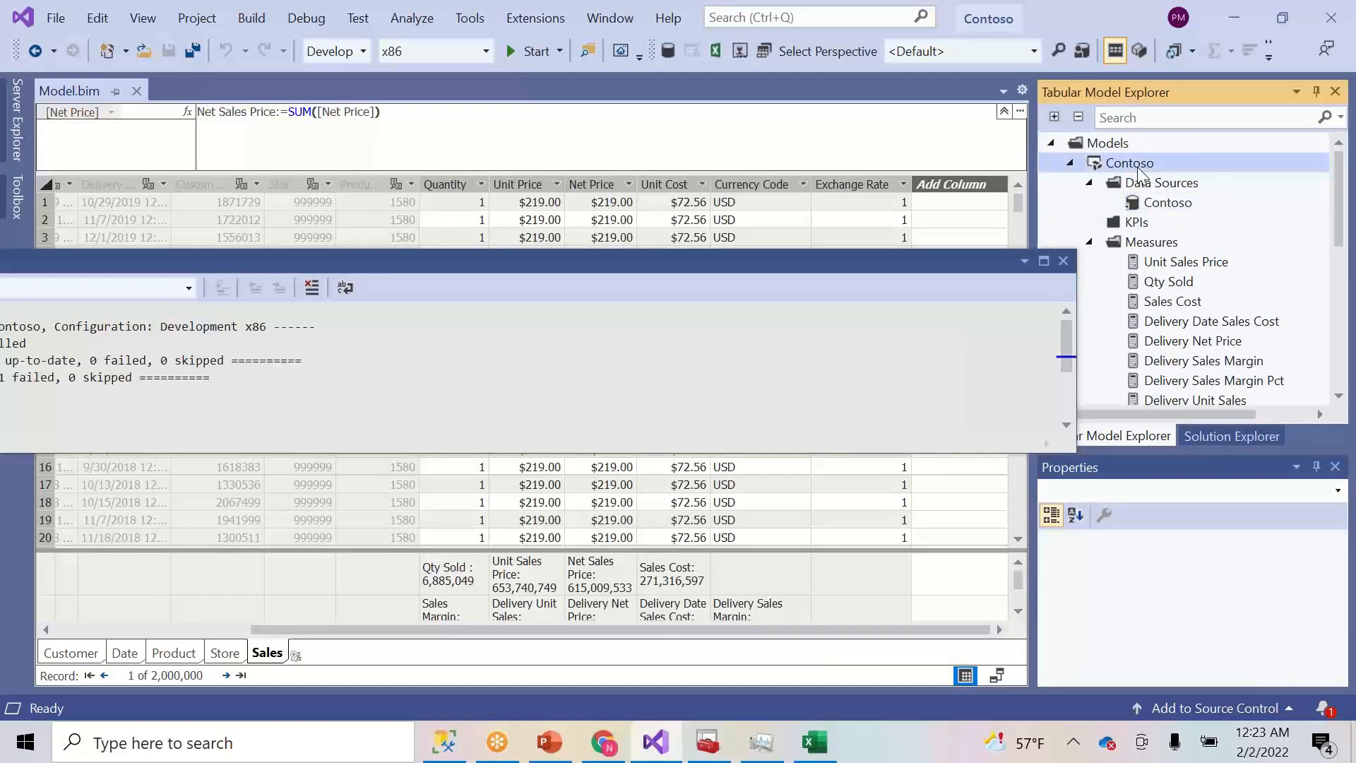
pyautogui.click(1112, 142)
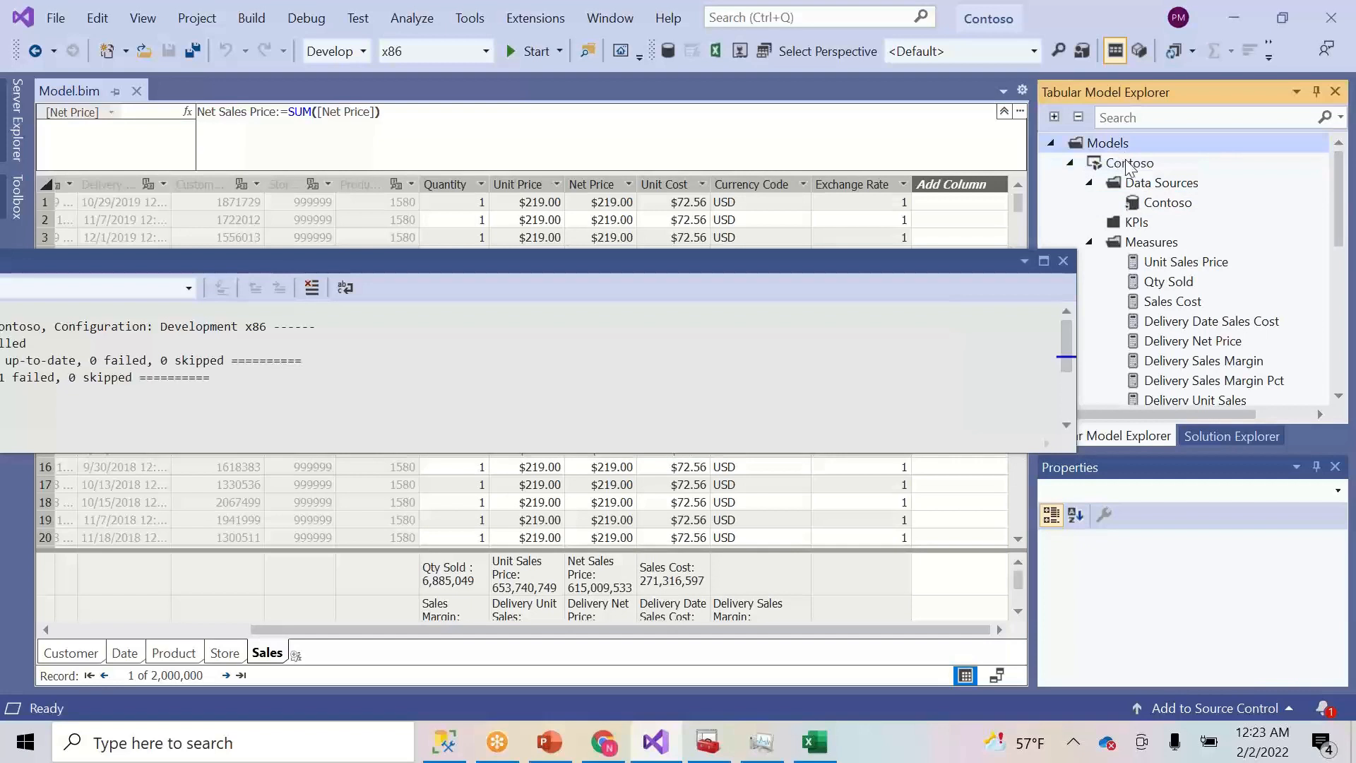
pyautogui.click(1157, 185)
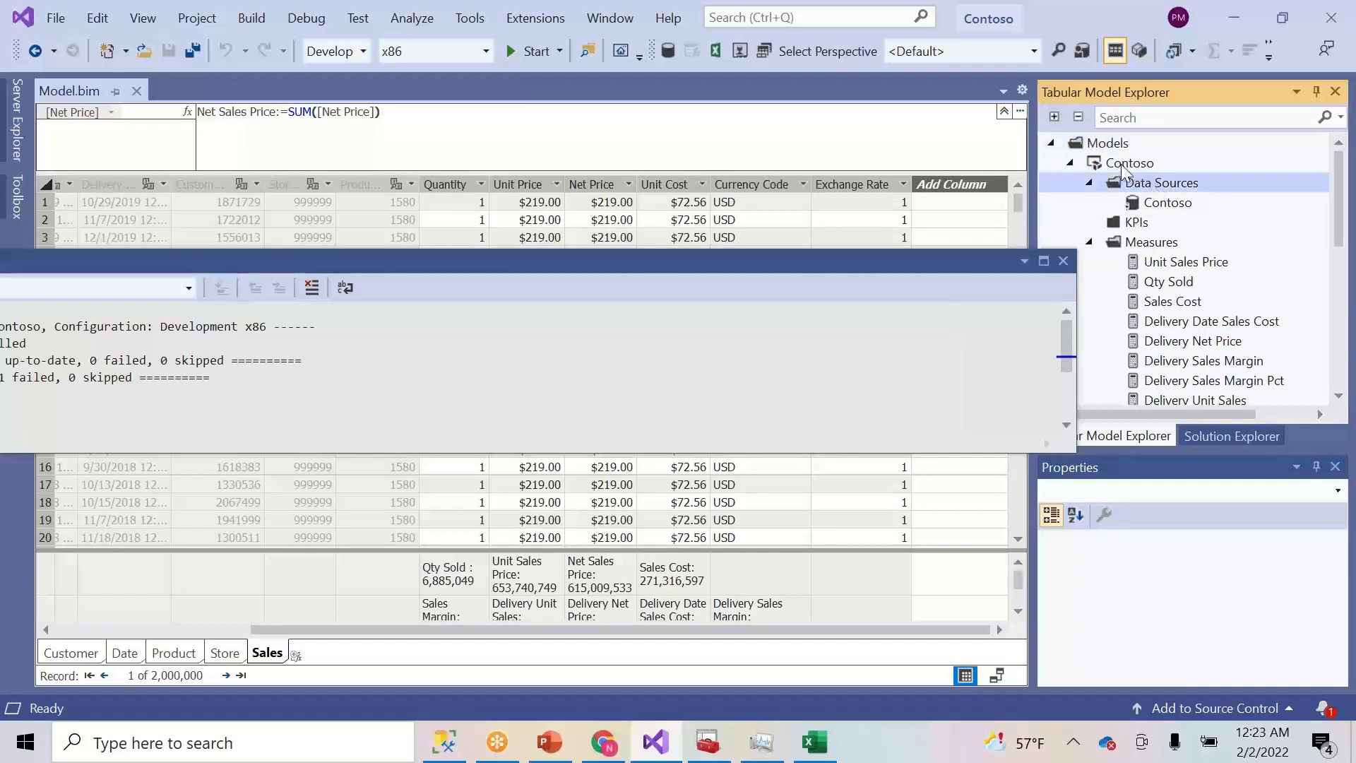
pyautogui.click(1123, 164)
pyautogui.click(1162, 206)
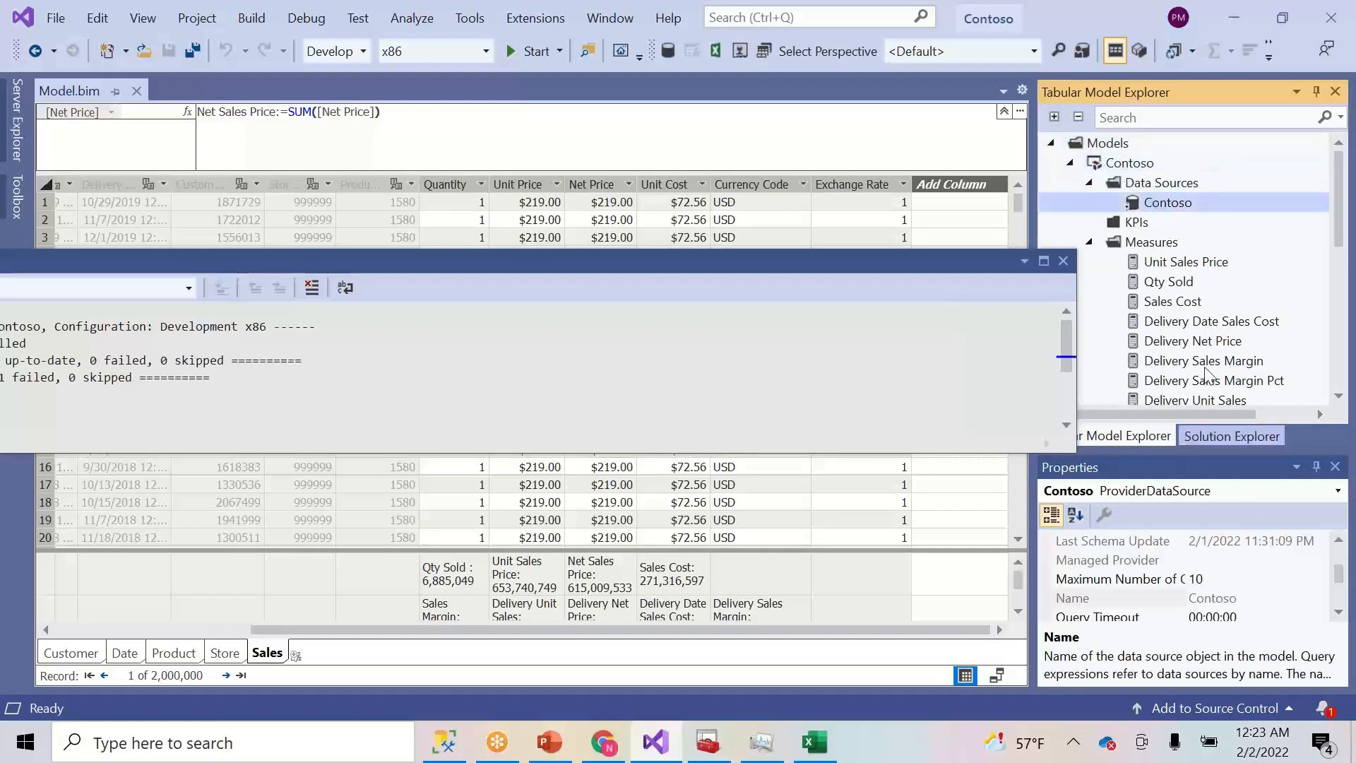
# - Review the solution properties, then find Model.bim's Compatibility Level, SQL Server 2016 RTM (1200)
pyautogui.click(1208, 439)
pyautogui.click(1126, 173)
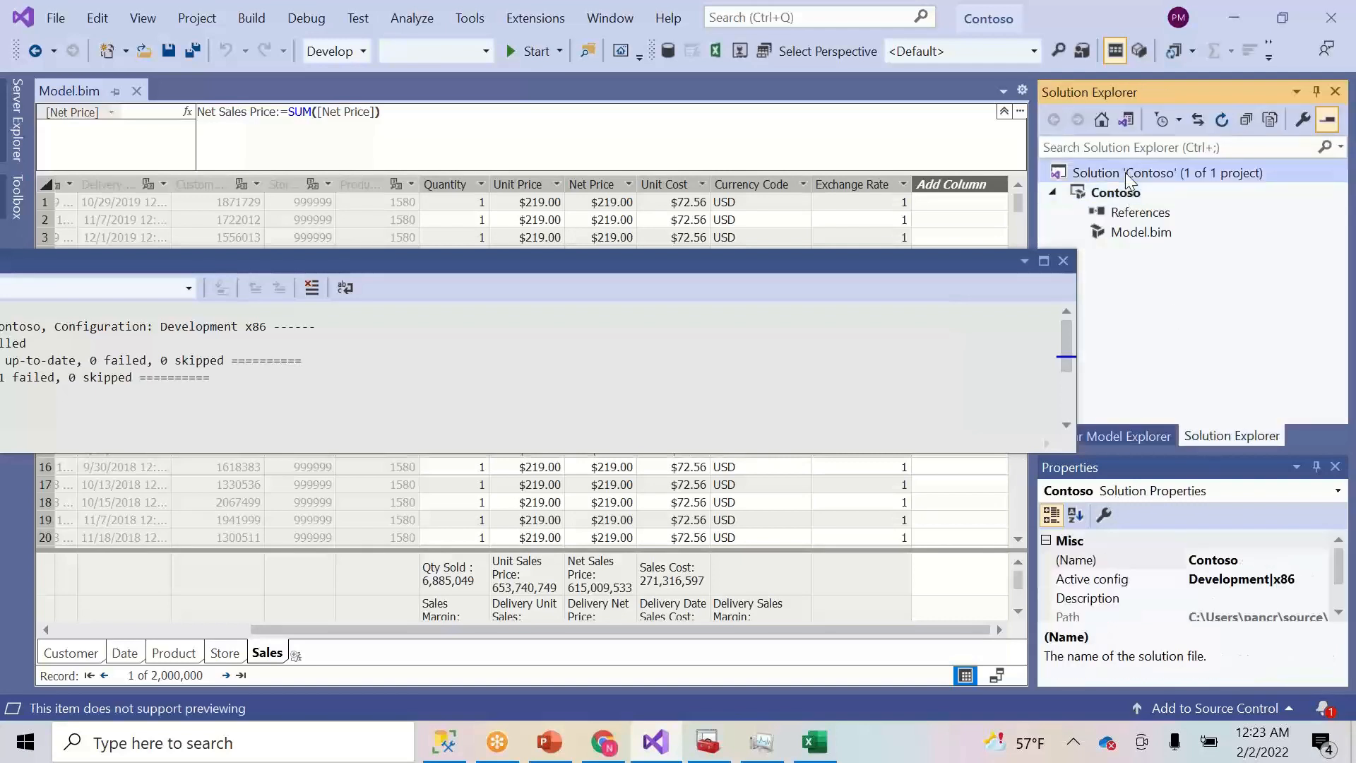
pyautogui.moveTo(1342, 580); pyautogui.dragTo(1342, 609)
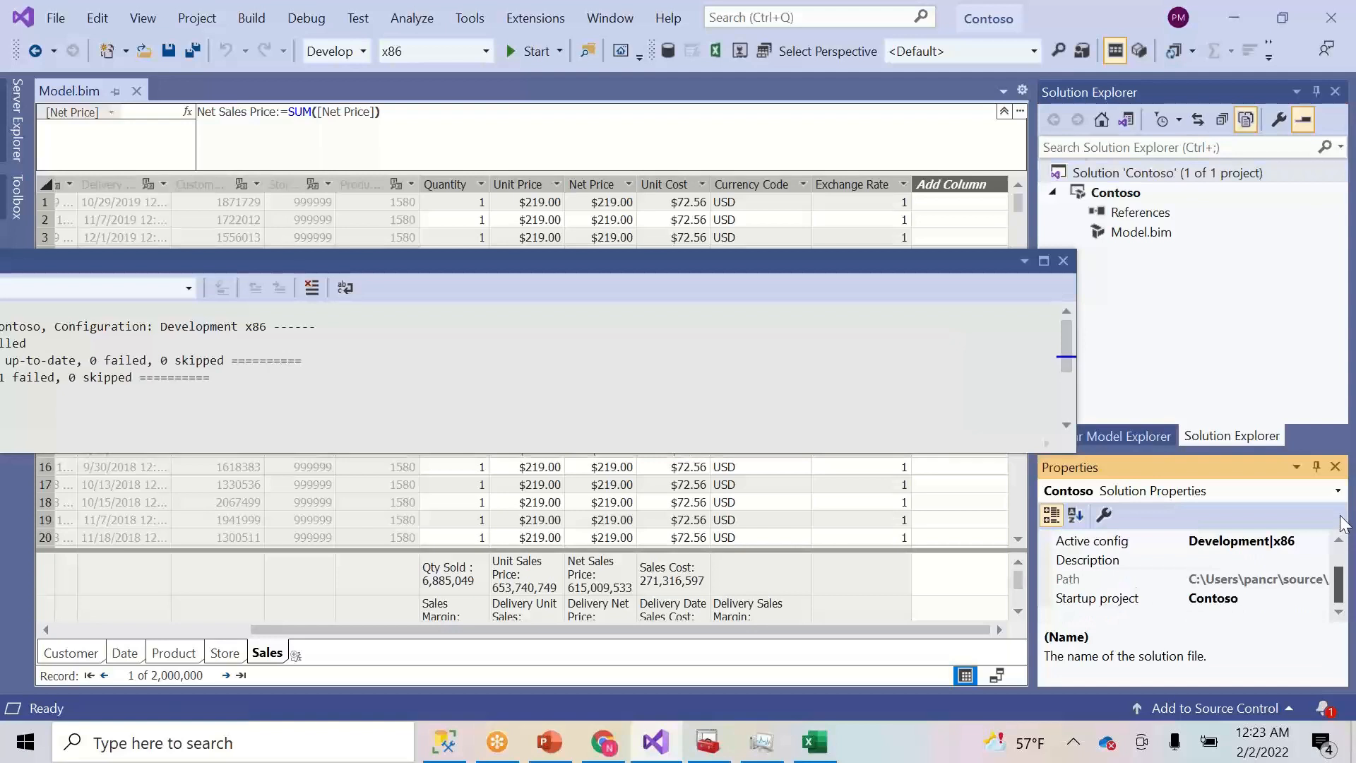
pyautogui.click(1155, 232)
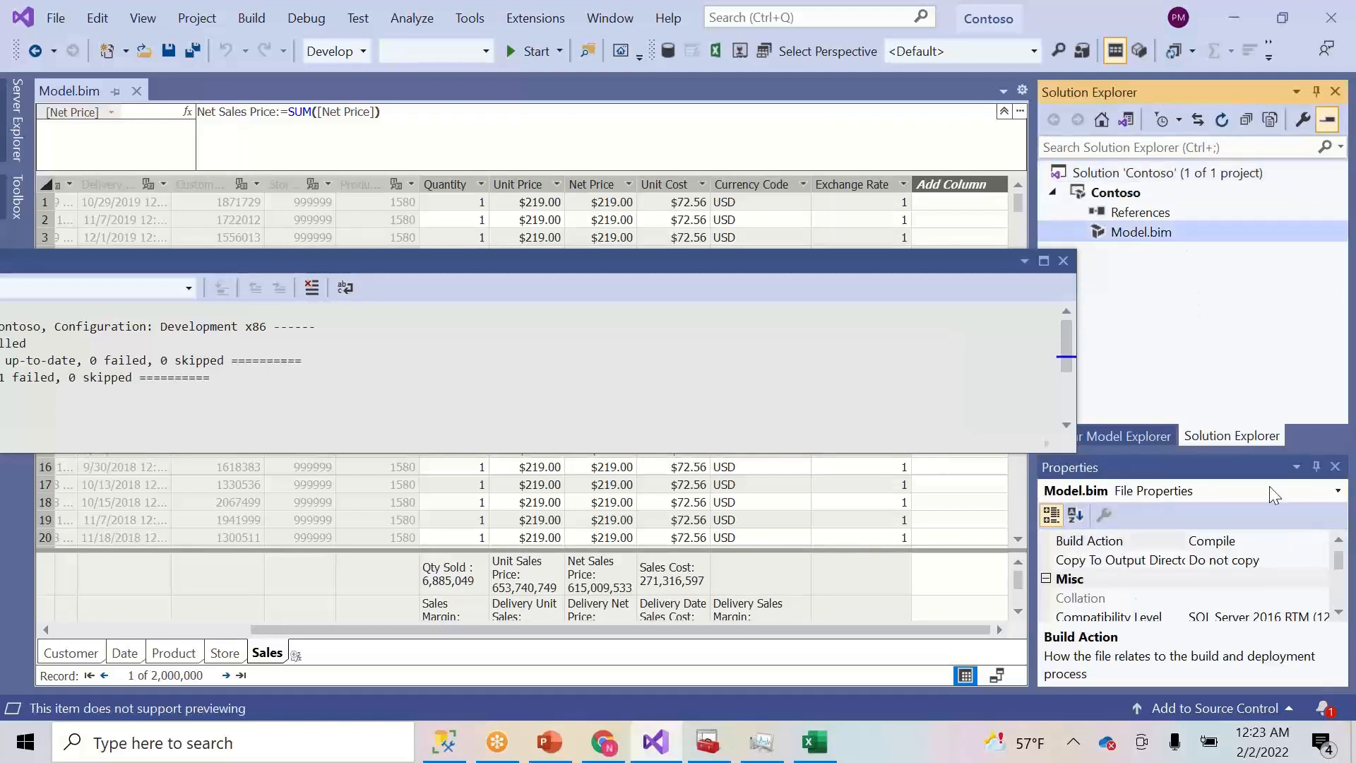
pyautogui.click(1339, 613)
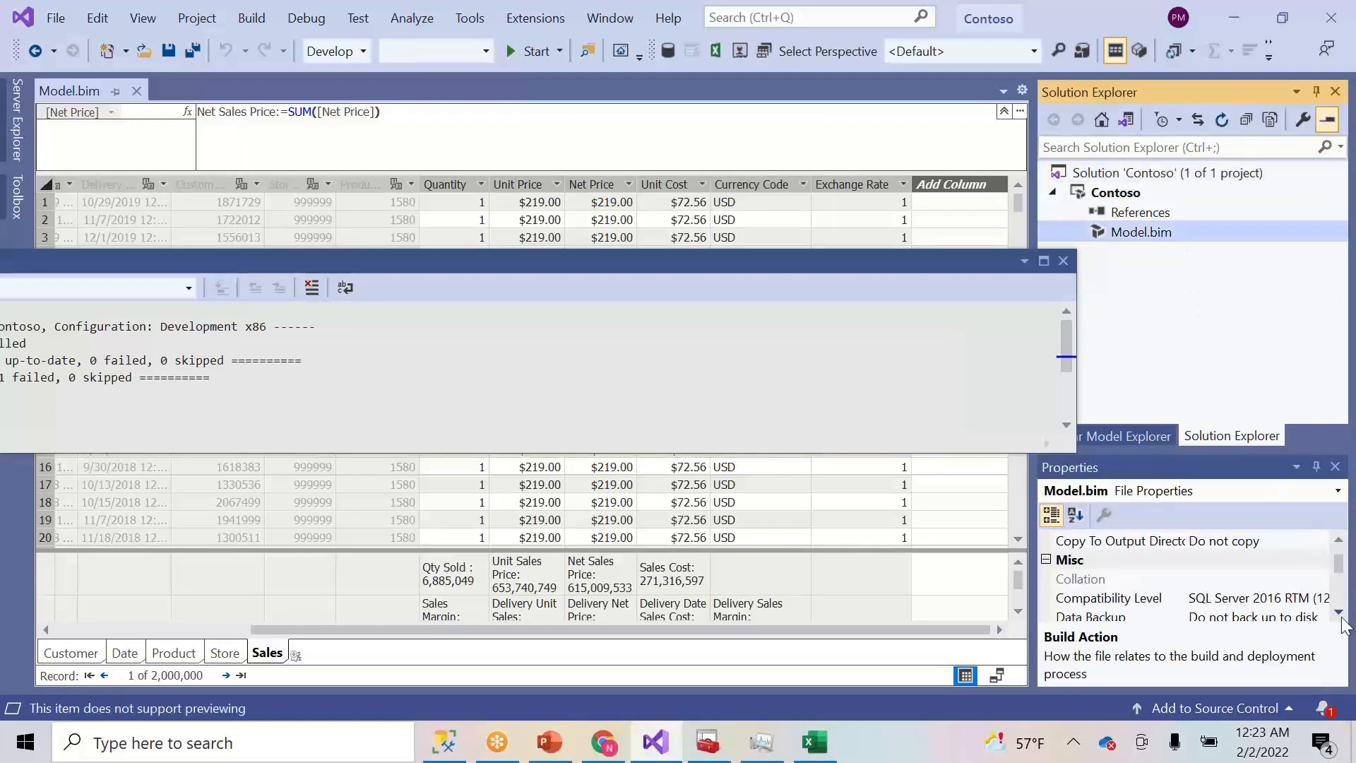
pyautogui.click(1340, 615)
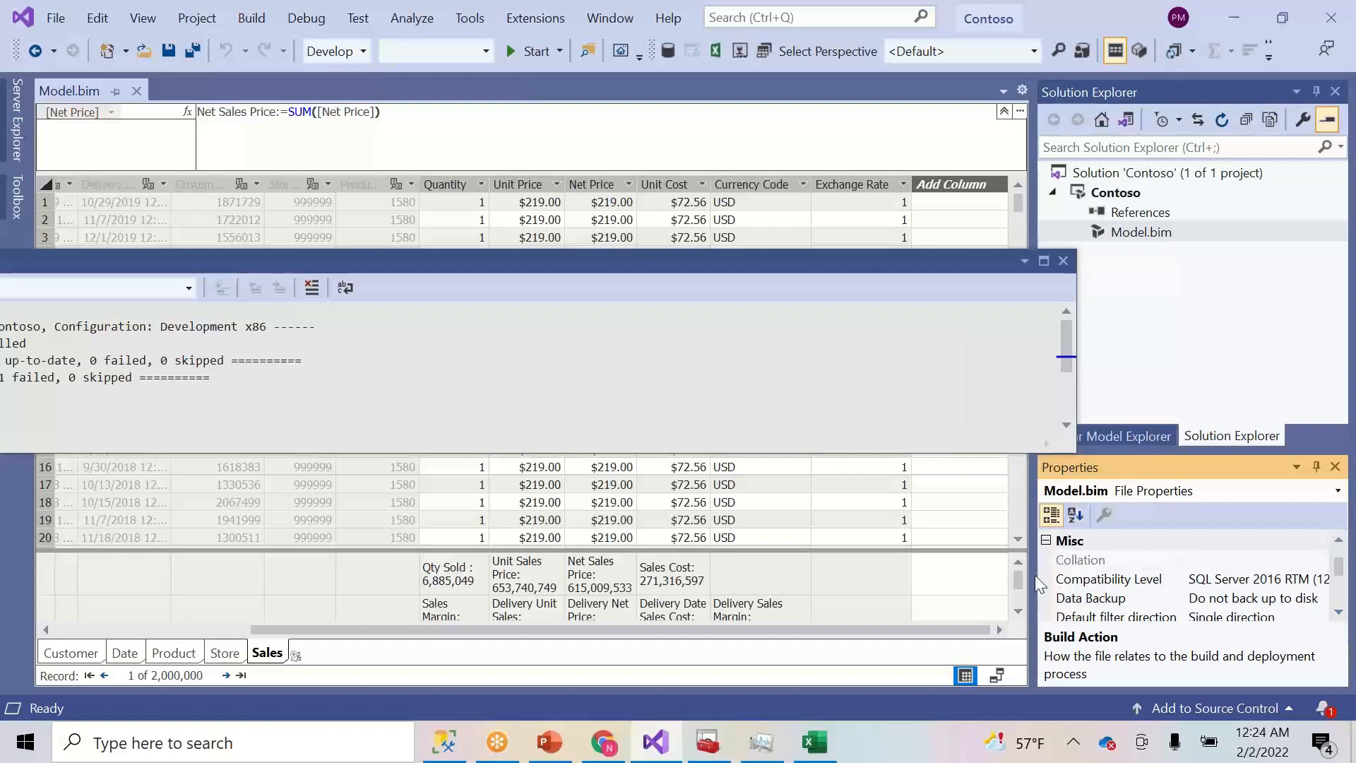
pyautogui.moveTo(1035, 578); pyautogui.dragTo(906, 575)
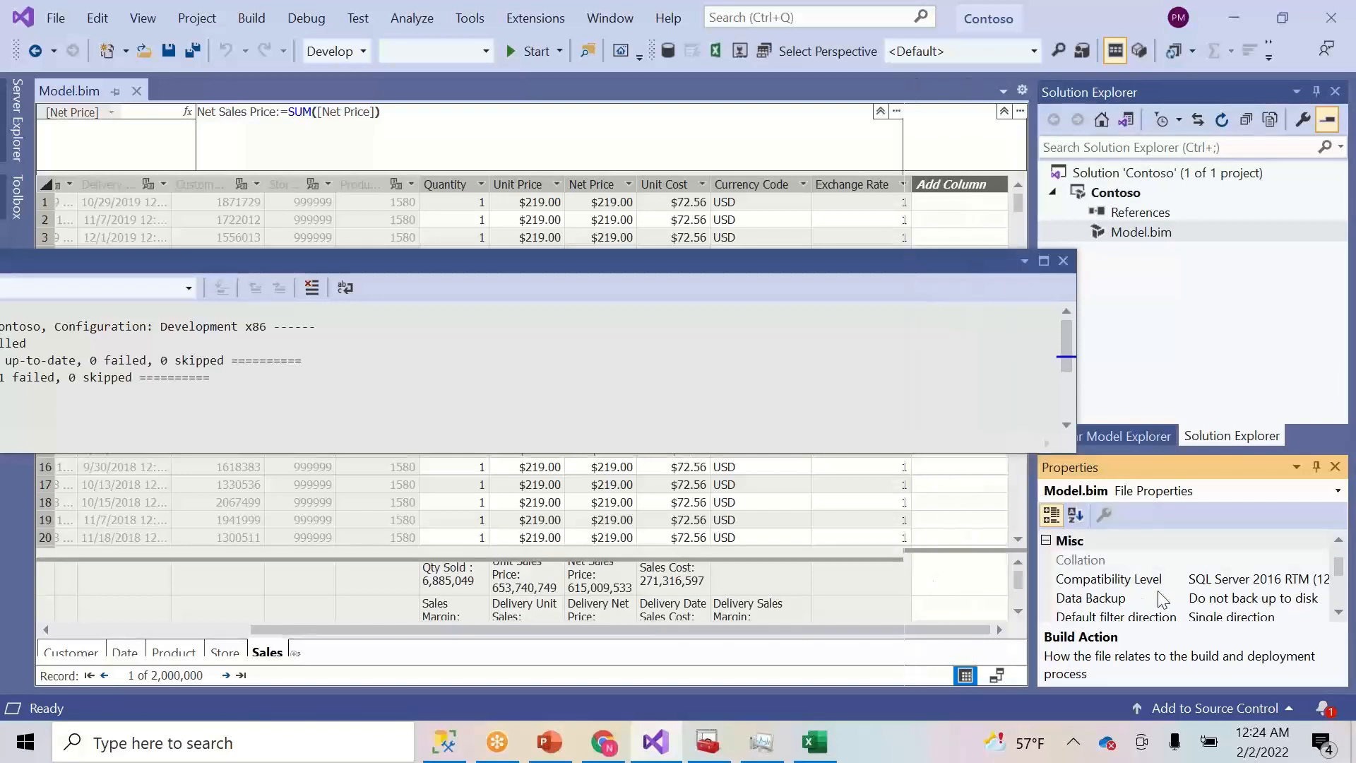
pyautogui.click(1243, 579)
# - Try Compatibility Level 1103, then 1100, dismiss both downgrade warnings, and close the build output
pyautogui.click(1319, 578)
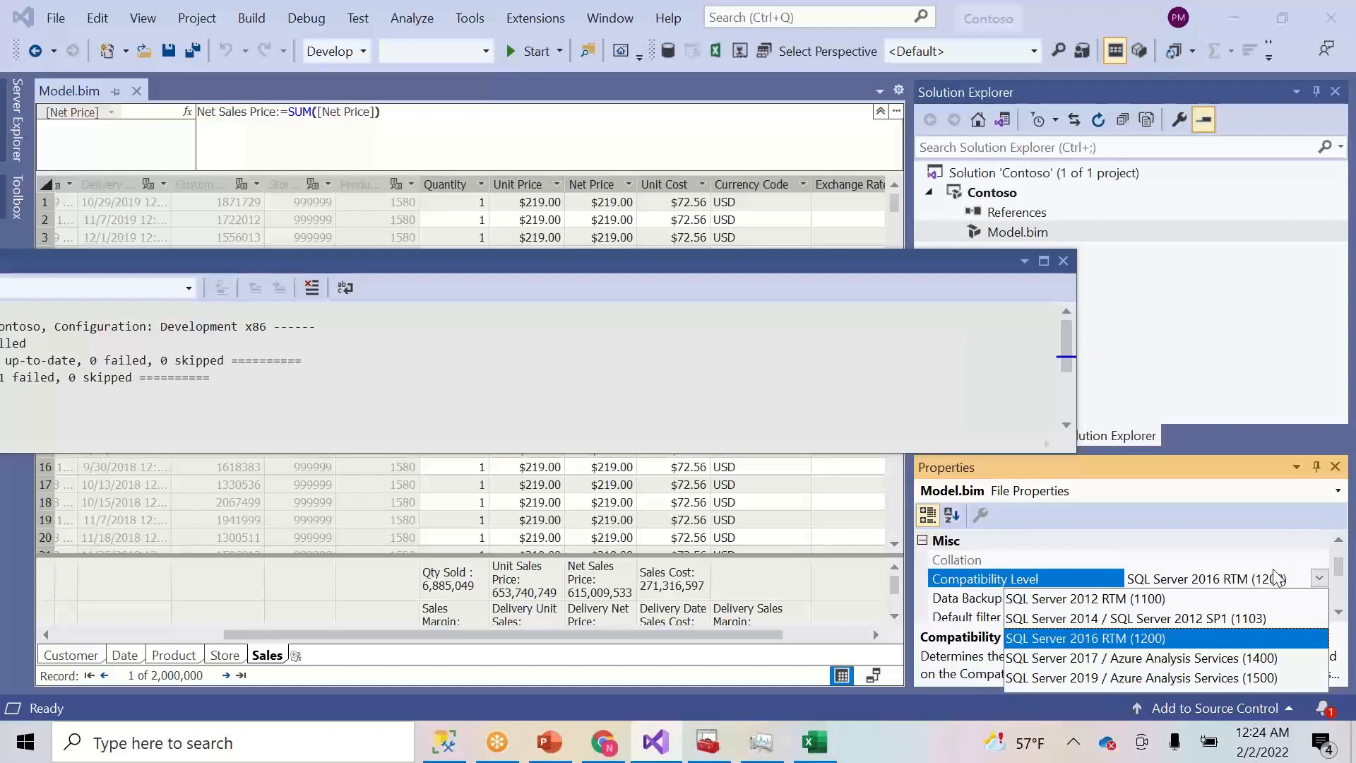
pyautogui.click(1255, 617)
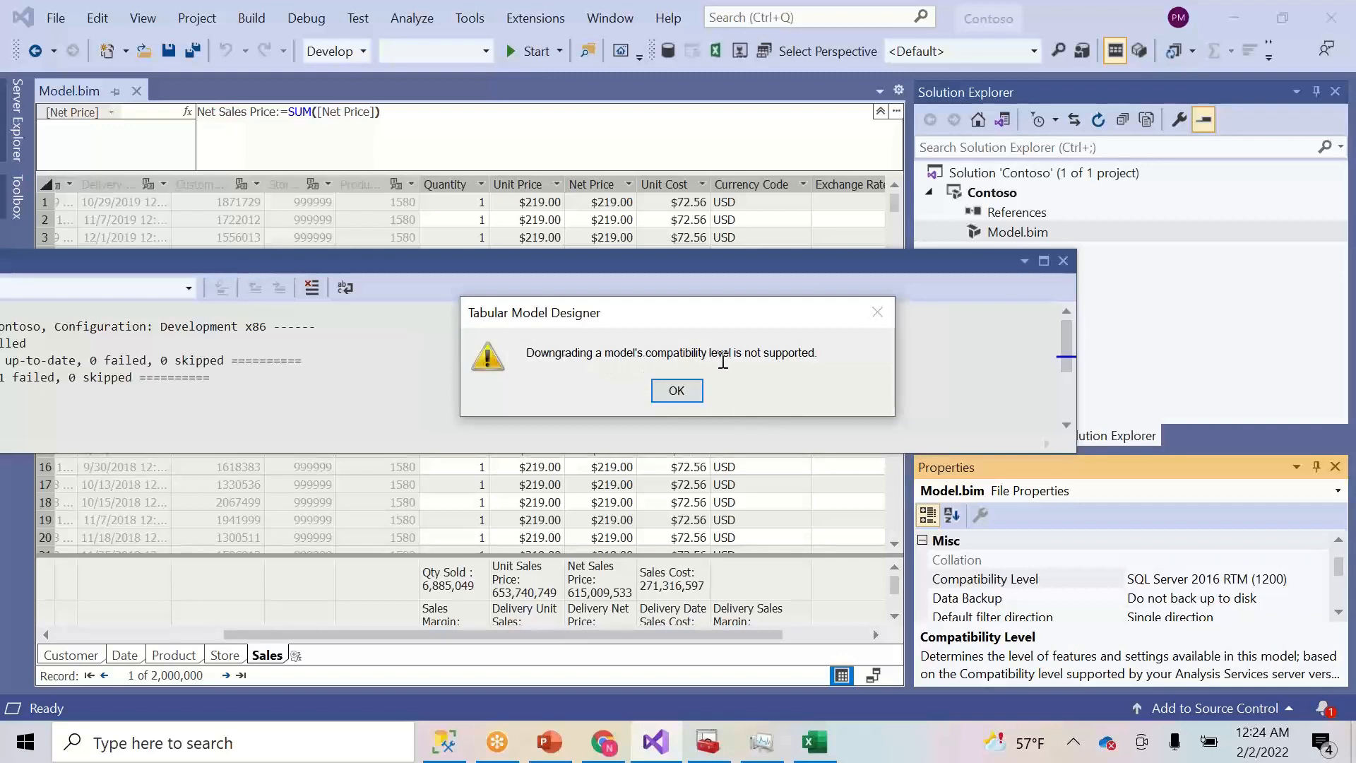
pyautogui.click(684, 393)
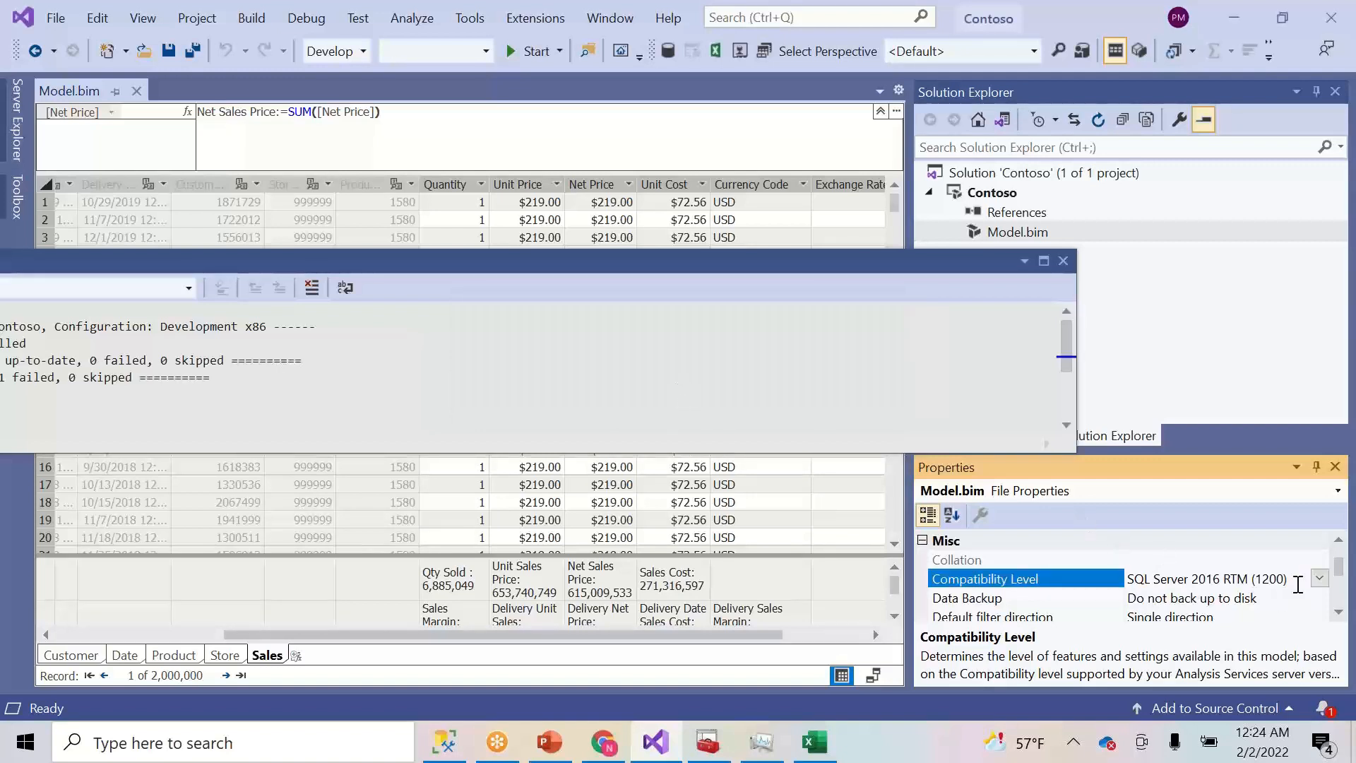
pyautogui.click(1320, 578)
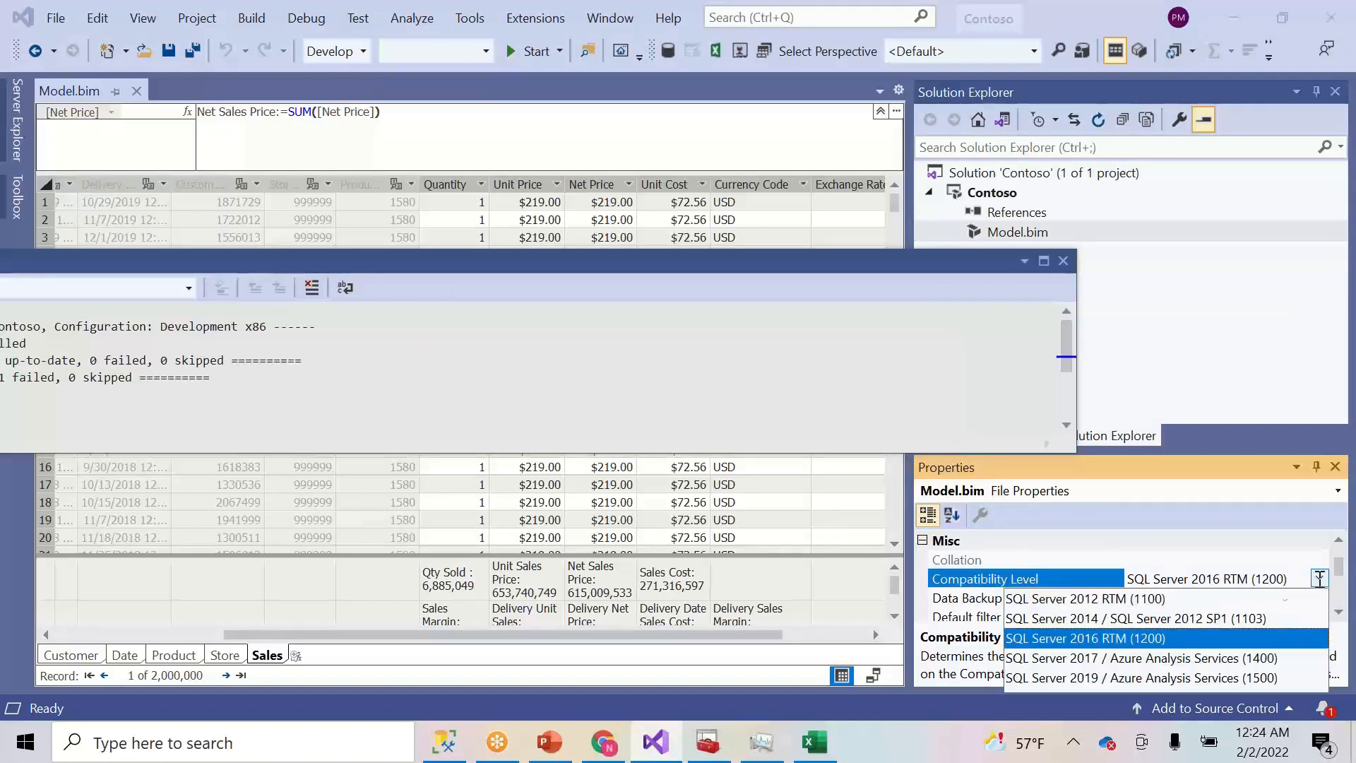
pyautogui.click(1130, 601)
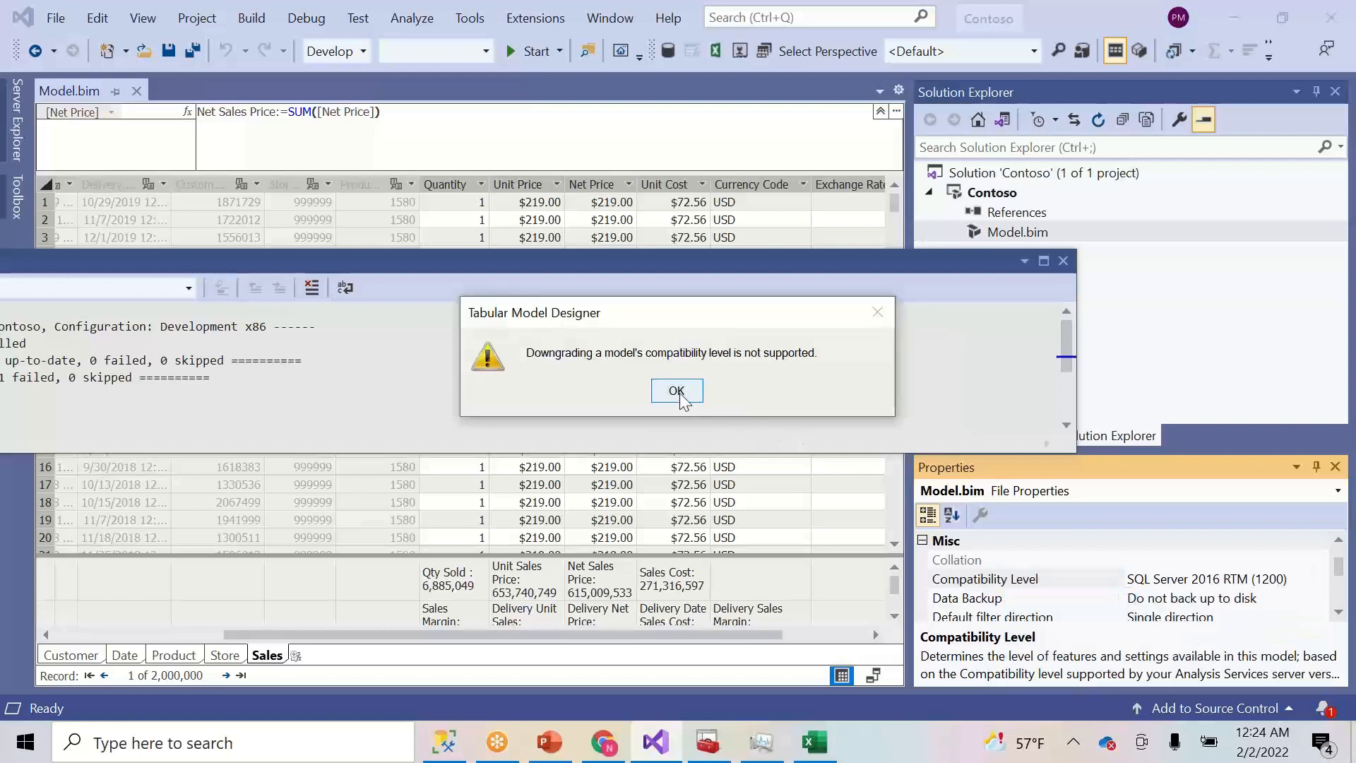
pyautogui.click(682, 389)
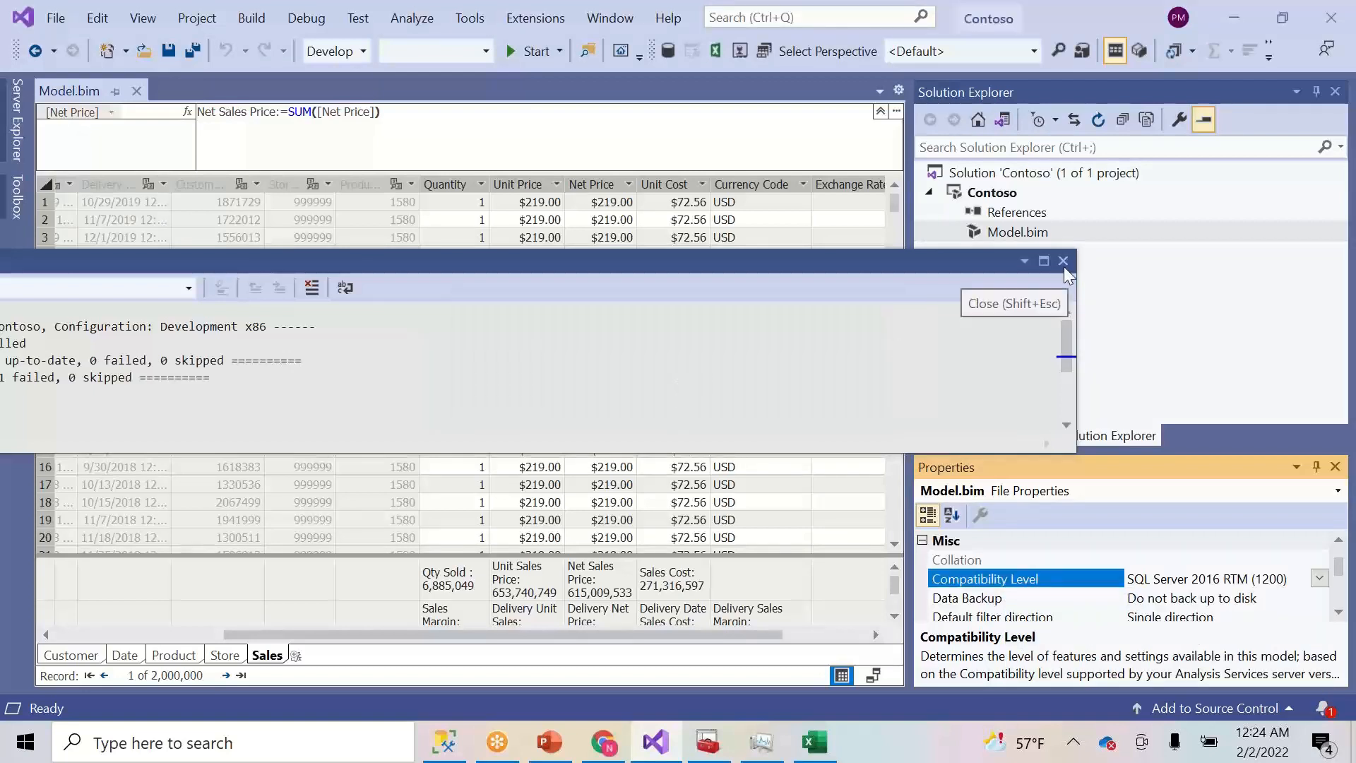
pyautogui.moveTo(854, 266); pyautogui.dragTo(1061, 276)
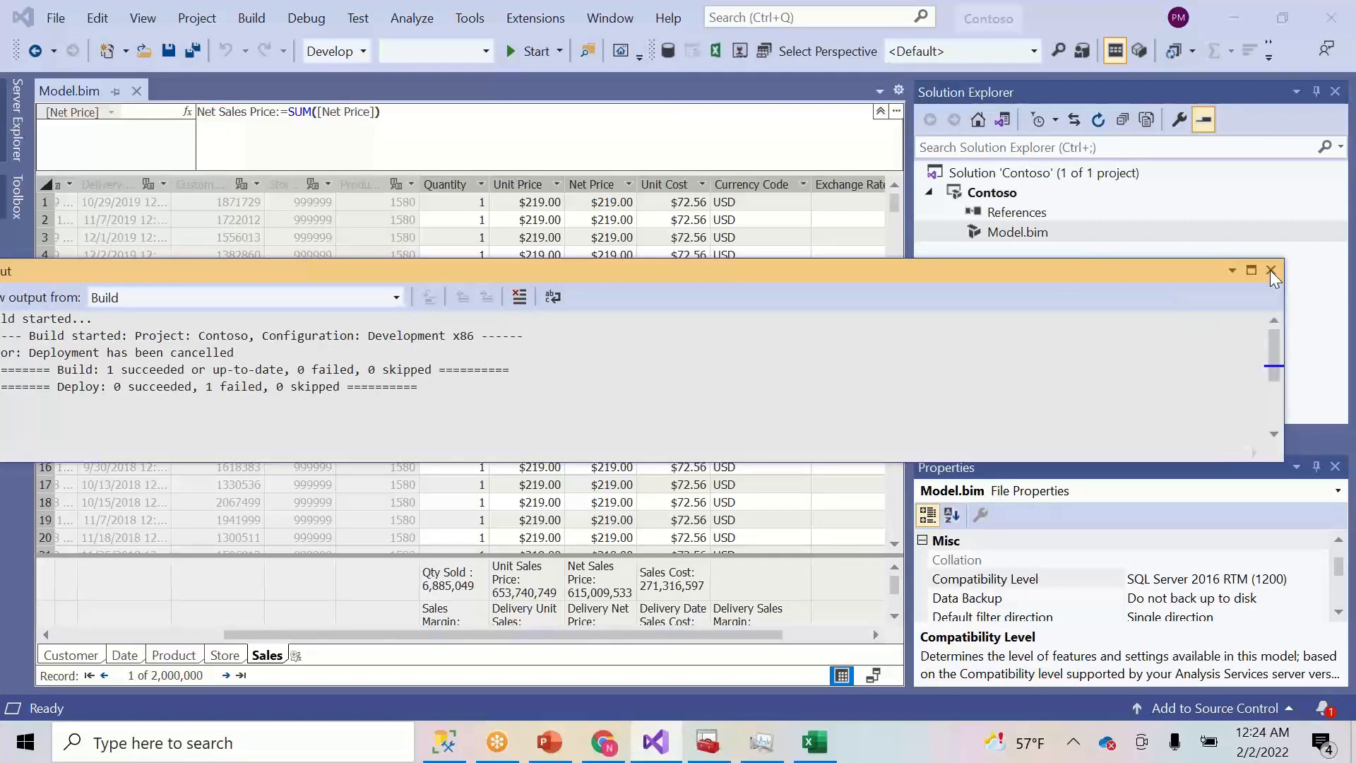
pyautogui.click(1271, 270)
# - Deploy the Contoso project, continuing without upgrading the model
pyautogui.click(1014, 193)
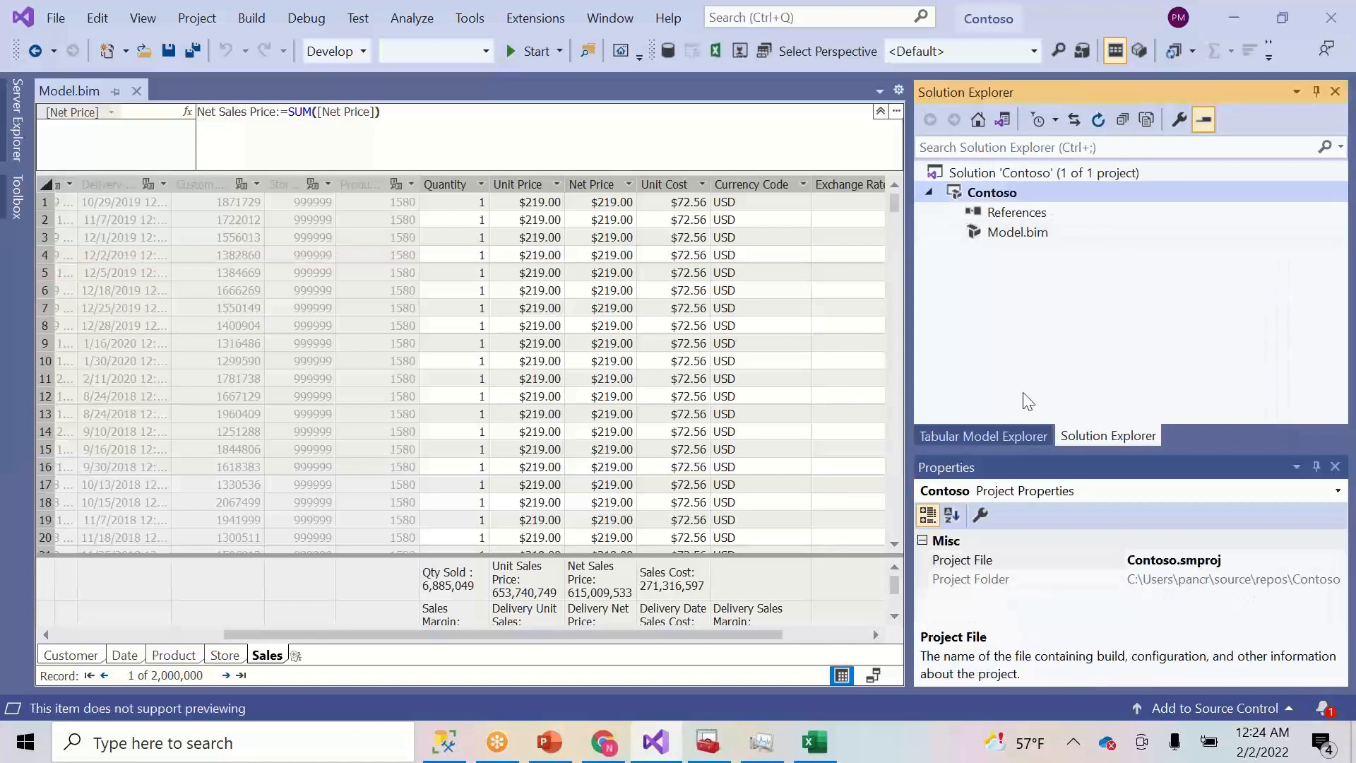
pyautogui.rightClick(1002, 198)
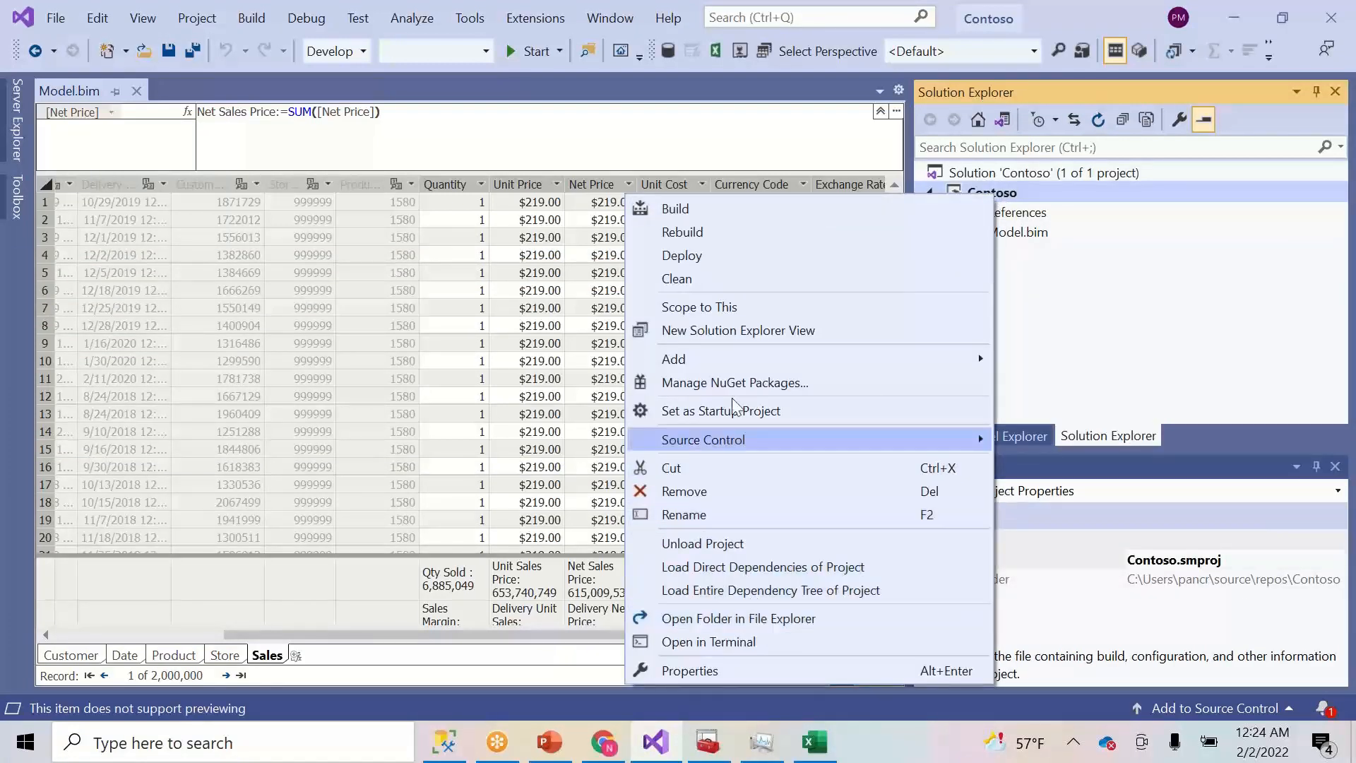
pyautogui.click(725, 256)
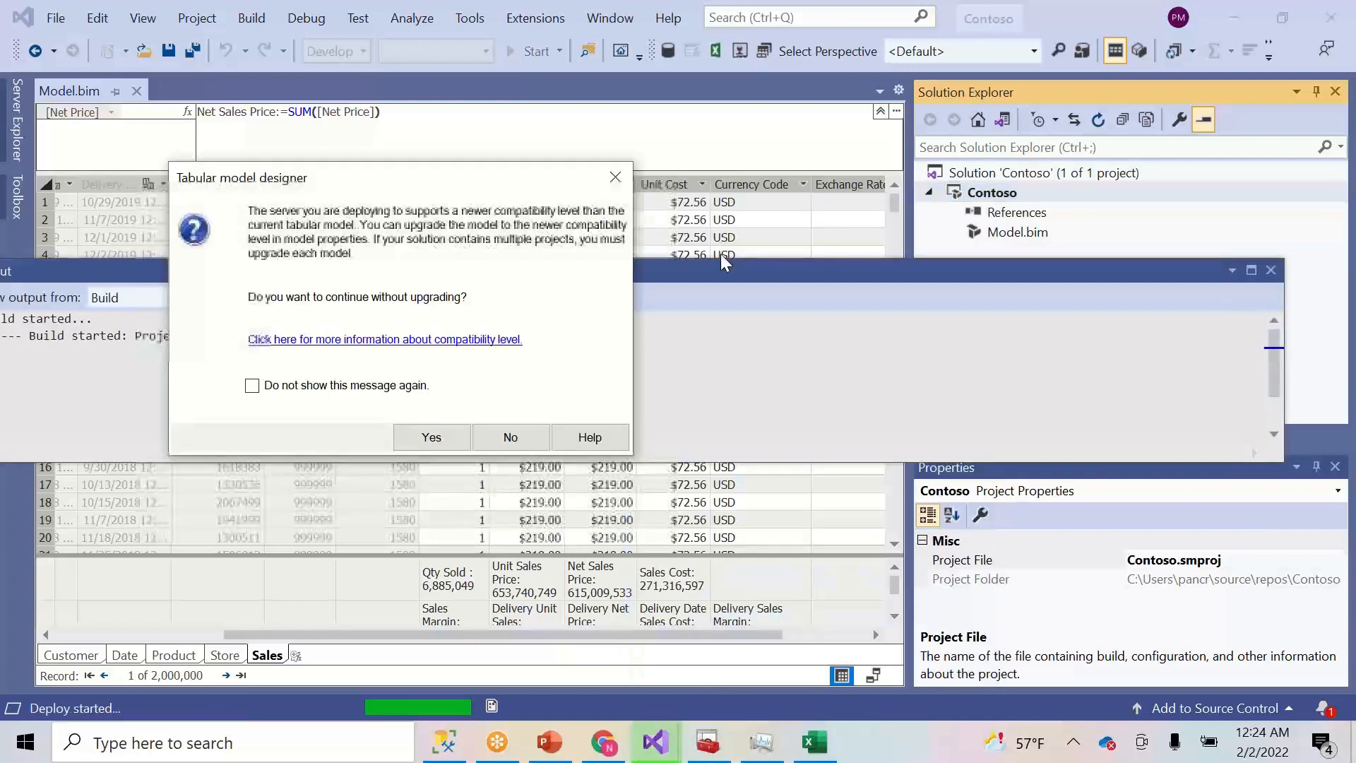
pyautogui.click(427, 441)
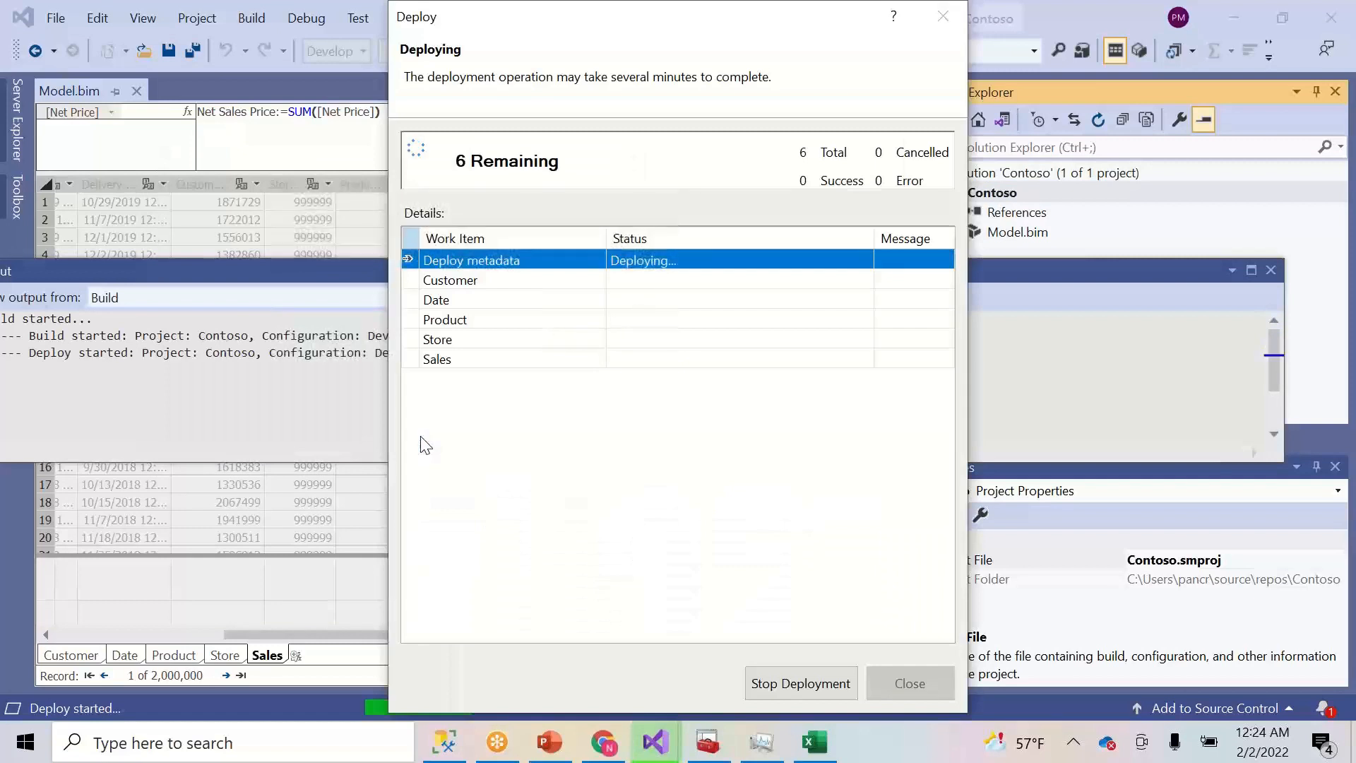
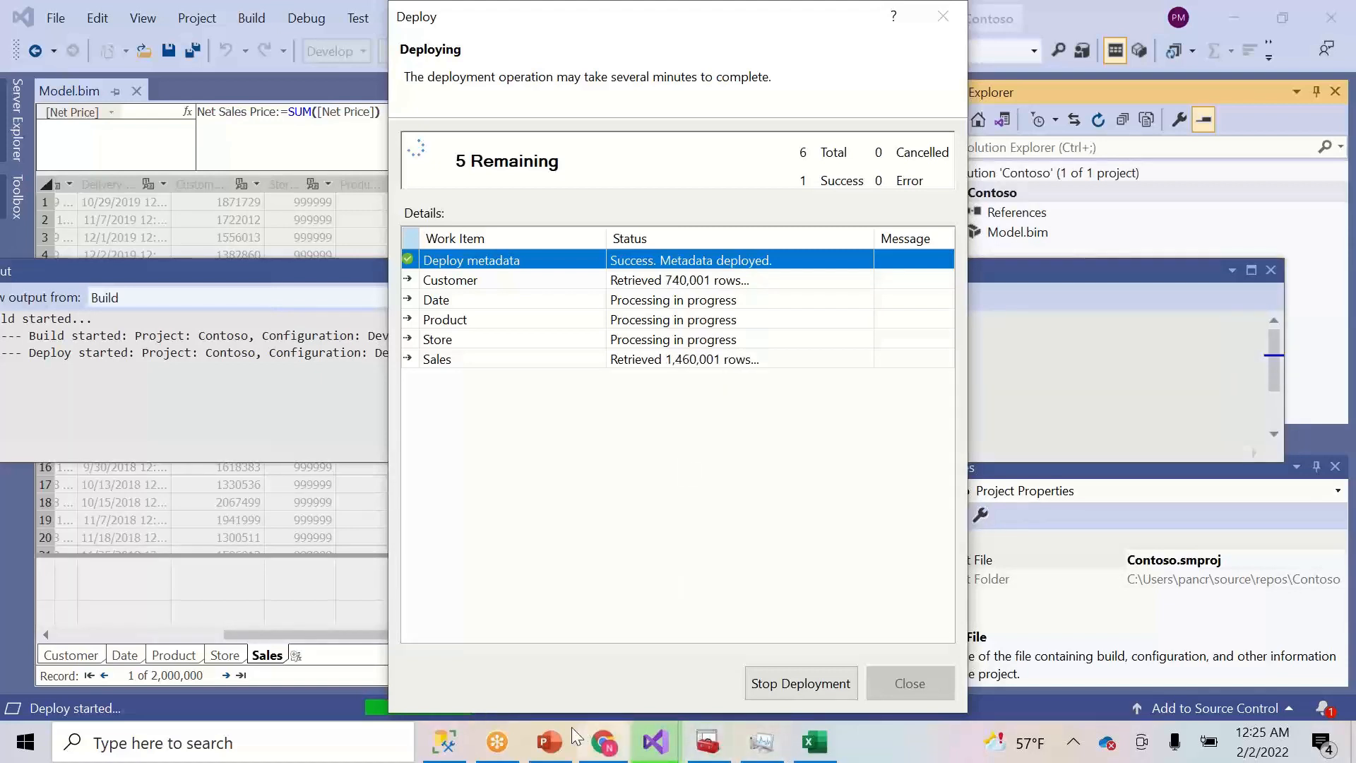
# - Bring SQL Server Management Studio to the front while the Contoso deployment keeps running
pyautogui.click(458, 754)
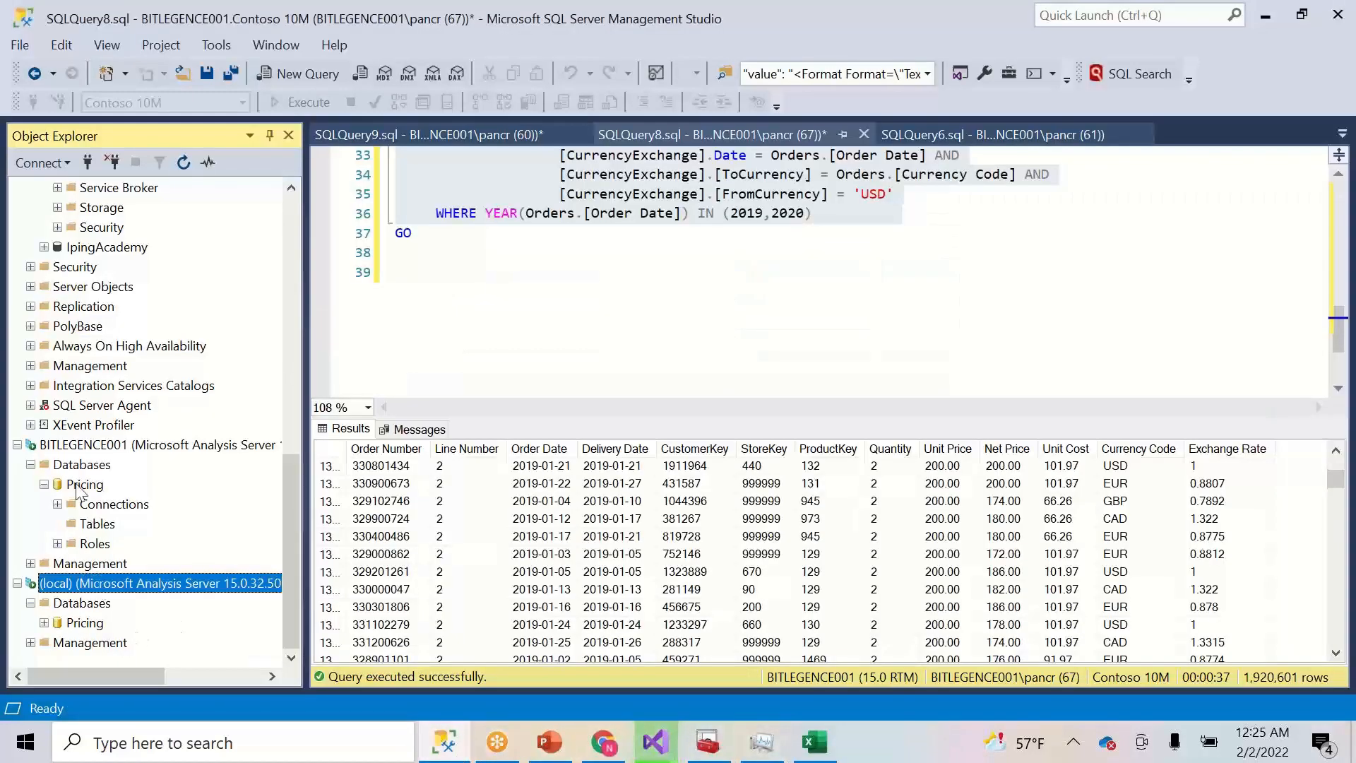
# - Refresh the local Analysis Server and expand Databases > Contoso > Tables
pyautogui.rightClick(113, 586)
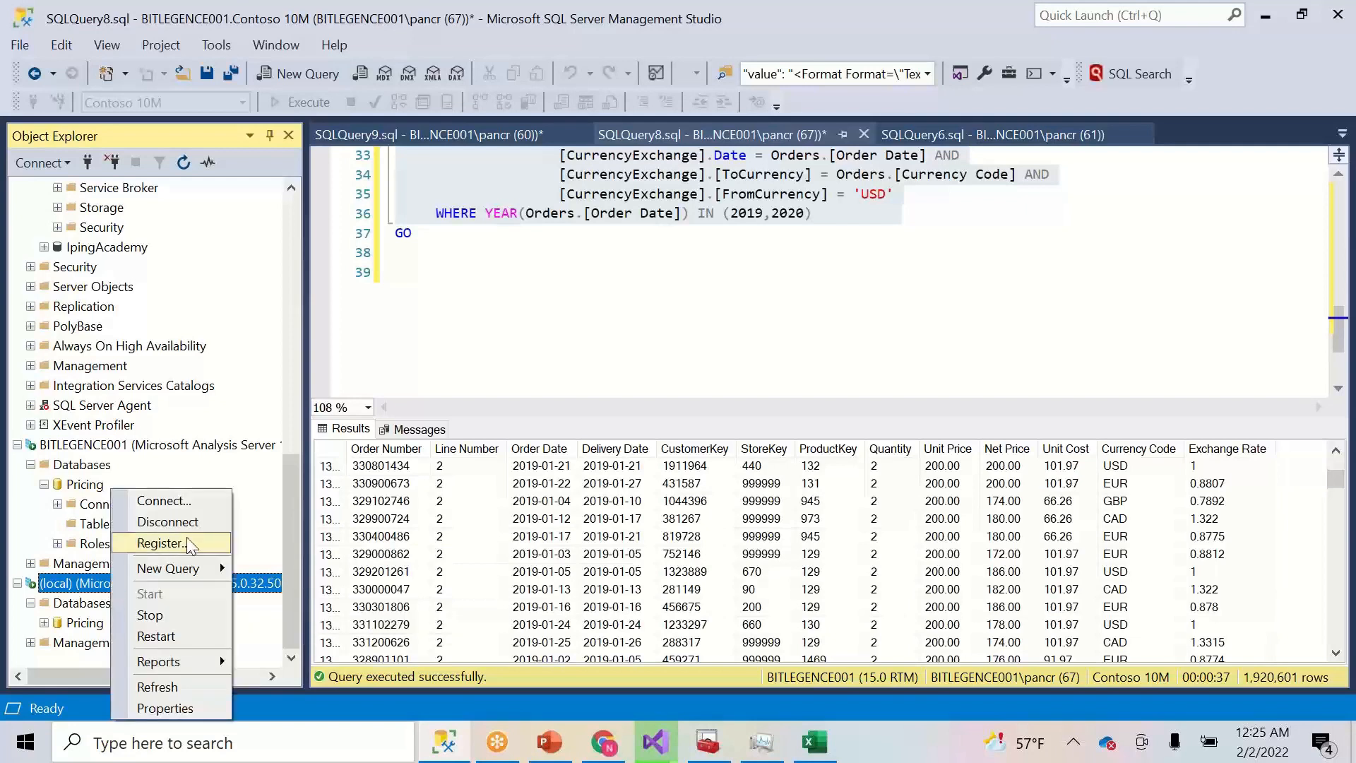
pyautogui.click(164, 685)
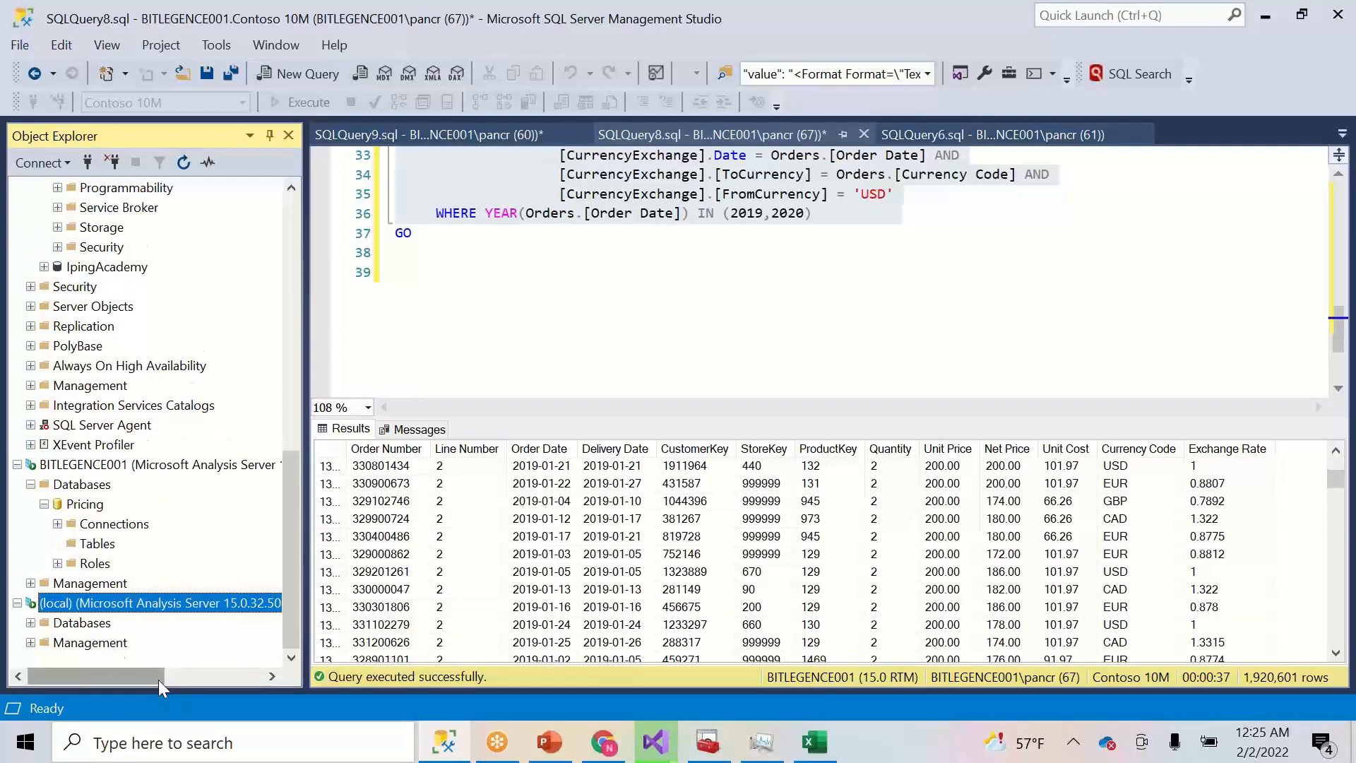
pyautogui.click(30, 622)
pyautogui.click(44, 623)
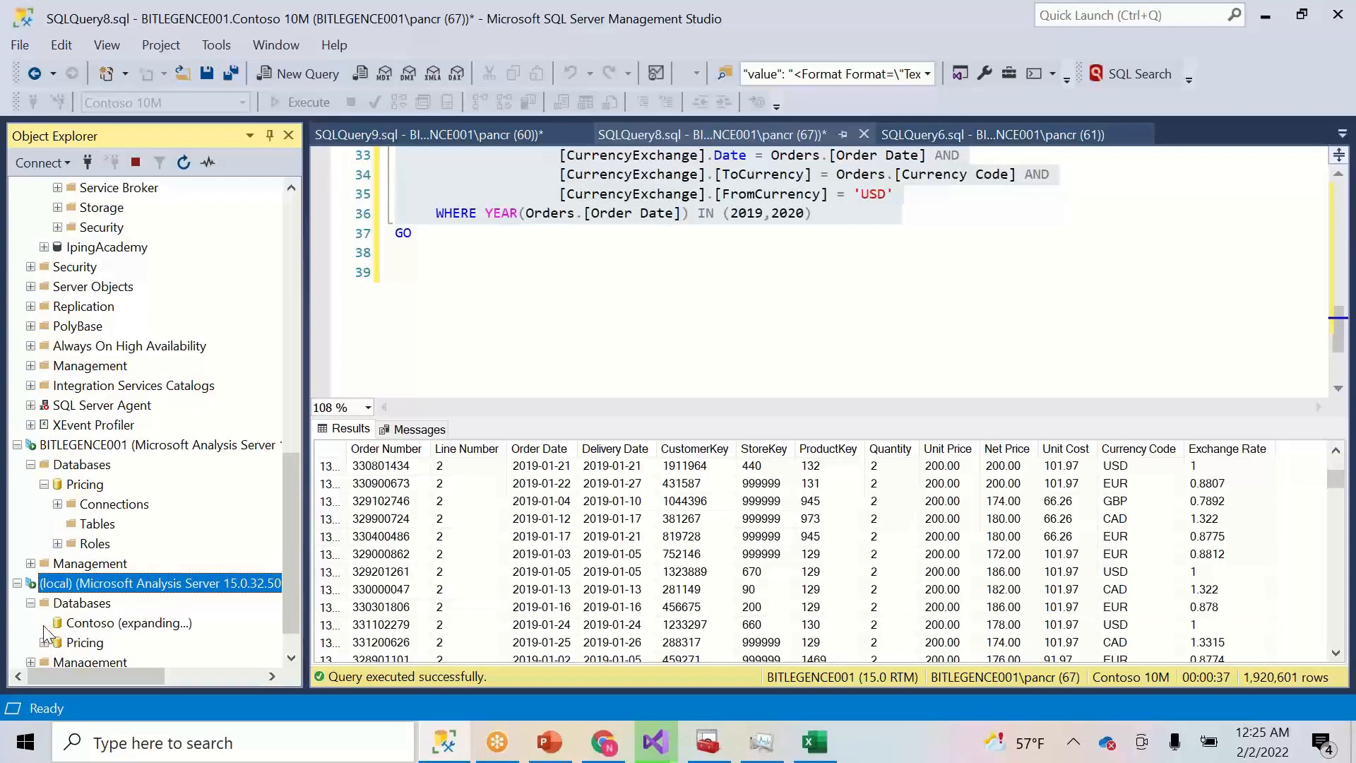
pyautogui.click(58, 622)
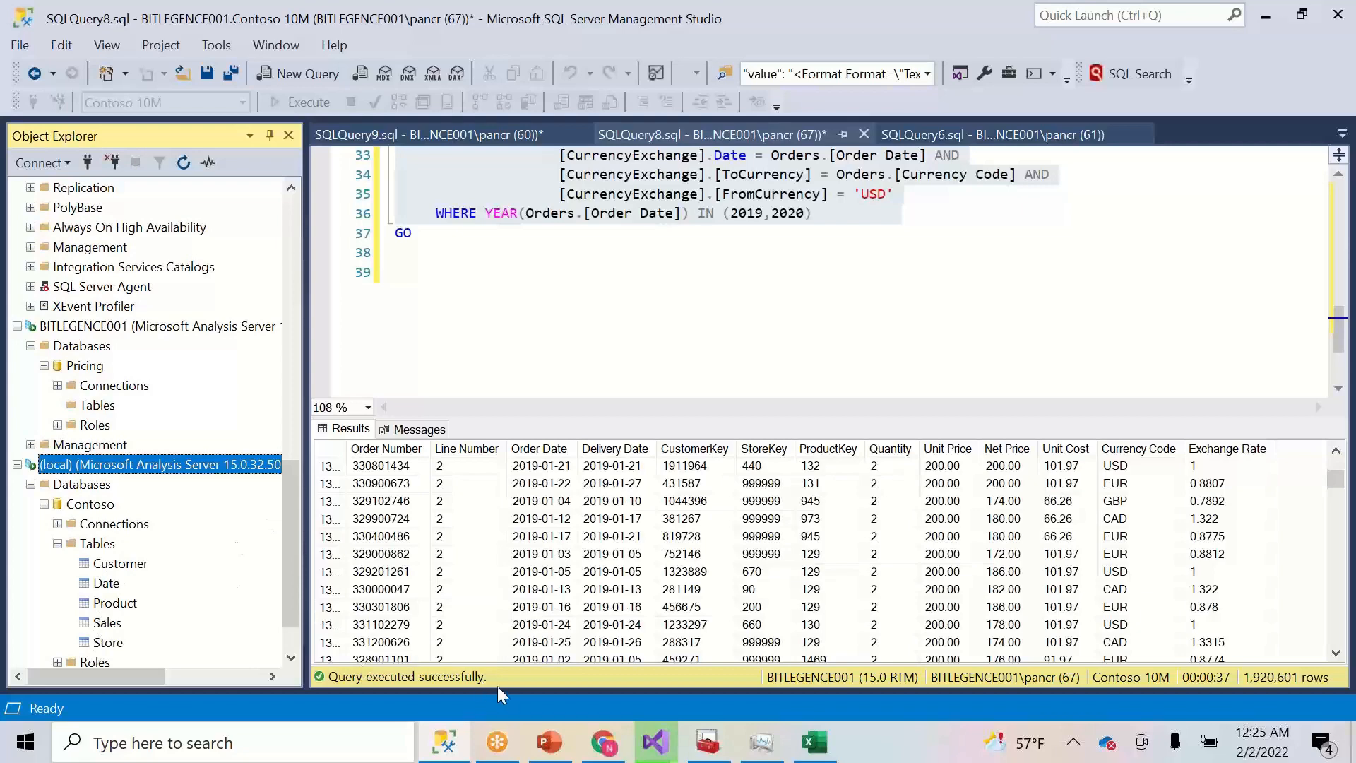
# - Check the Visual Studio deployment progress and close the finished deployment report
pyautogui.click(655, 742)
pyautogui.click(735, 664)
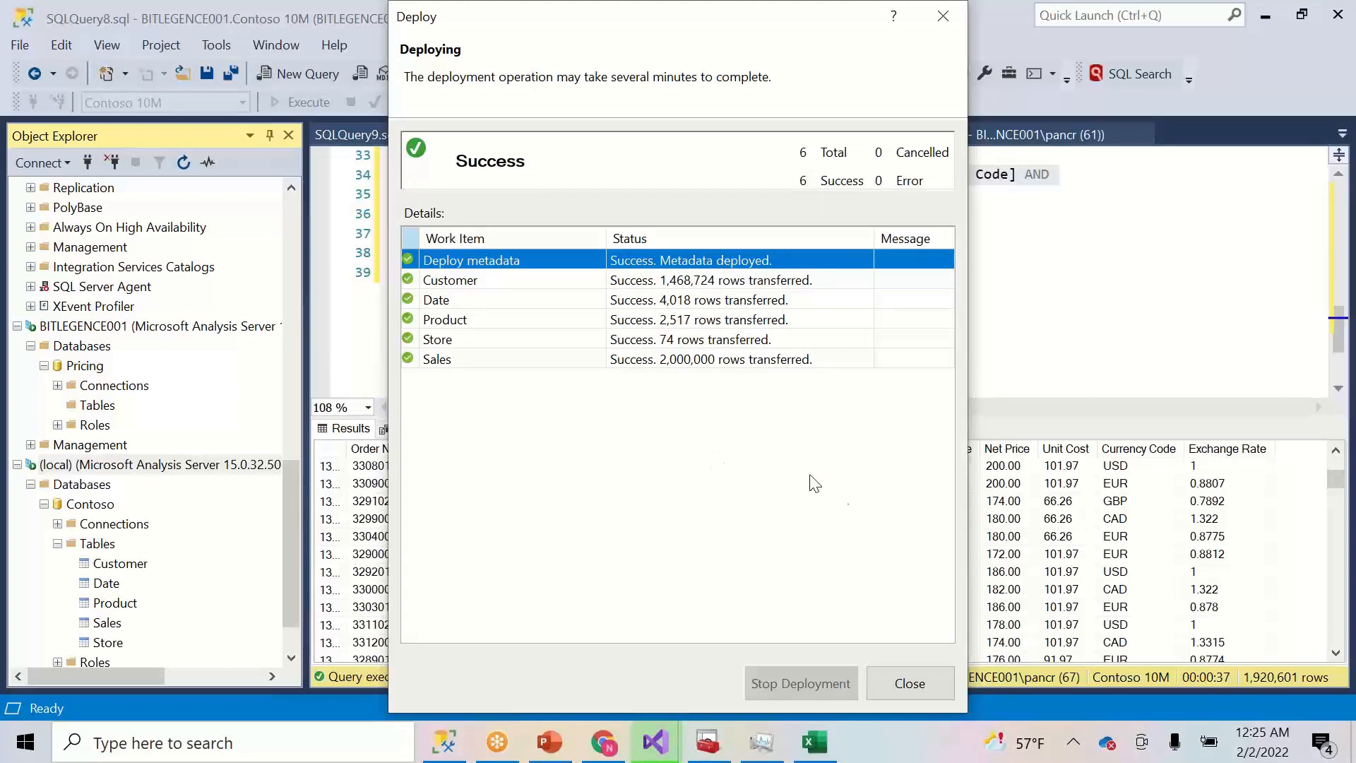
pyautogui.click(910, 683)
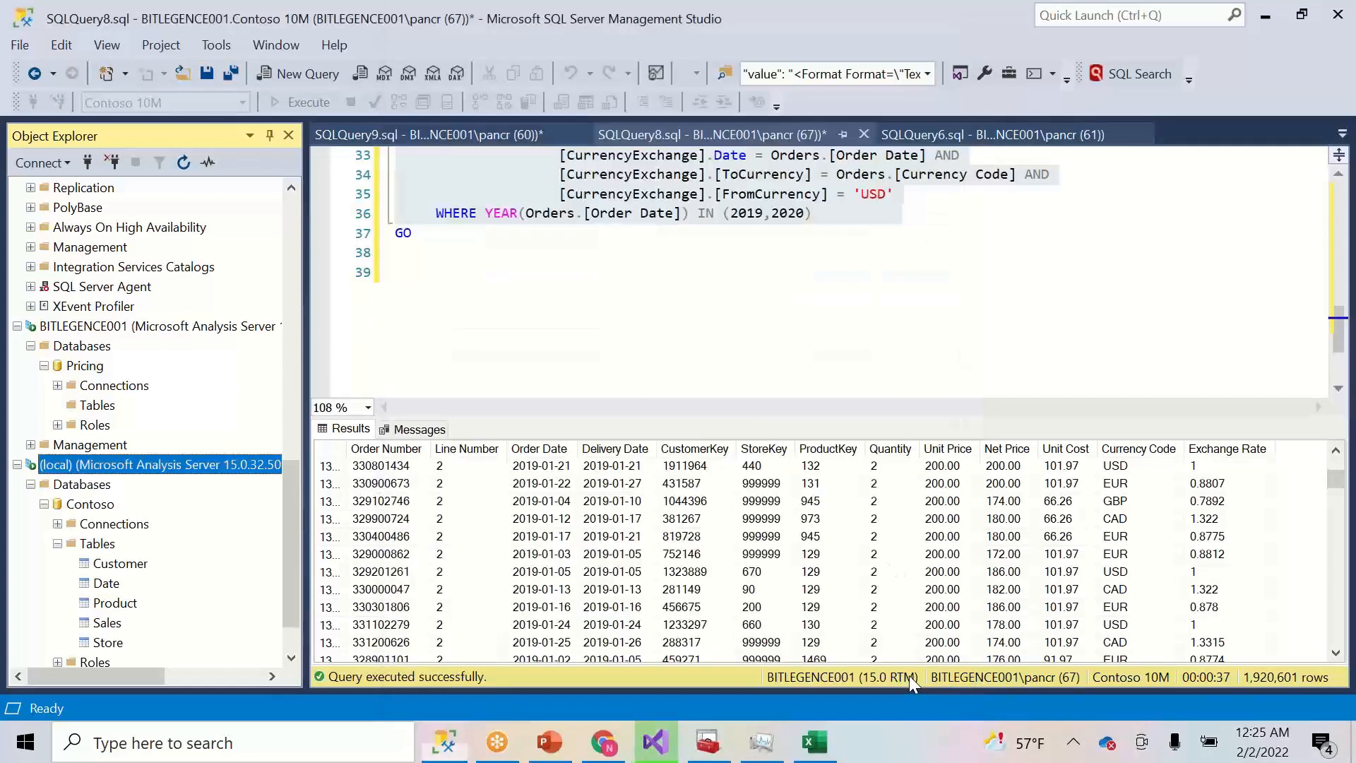
# - Refresh the server again and start a new DAX query against the Contoso database
pyautogui.rightClick(108, 469)
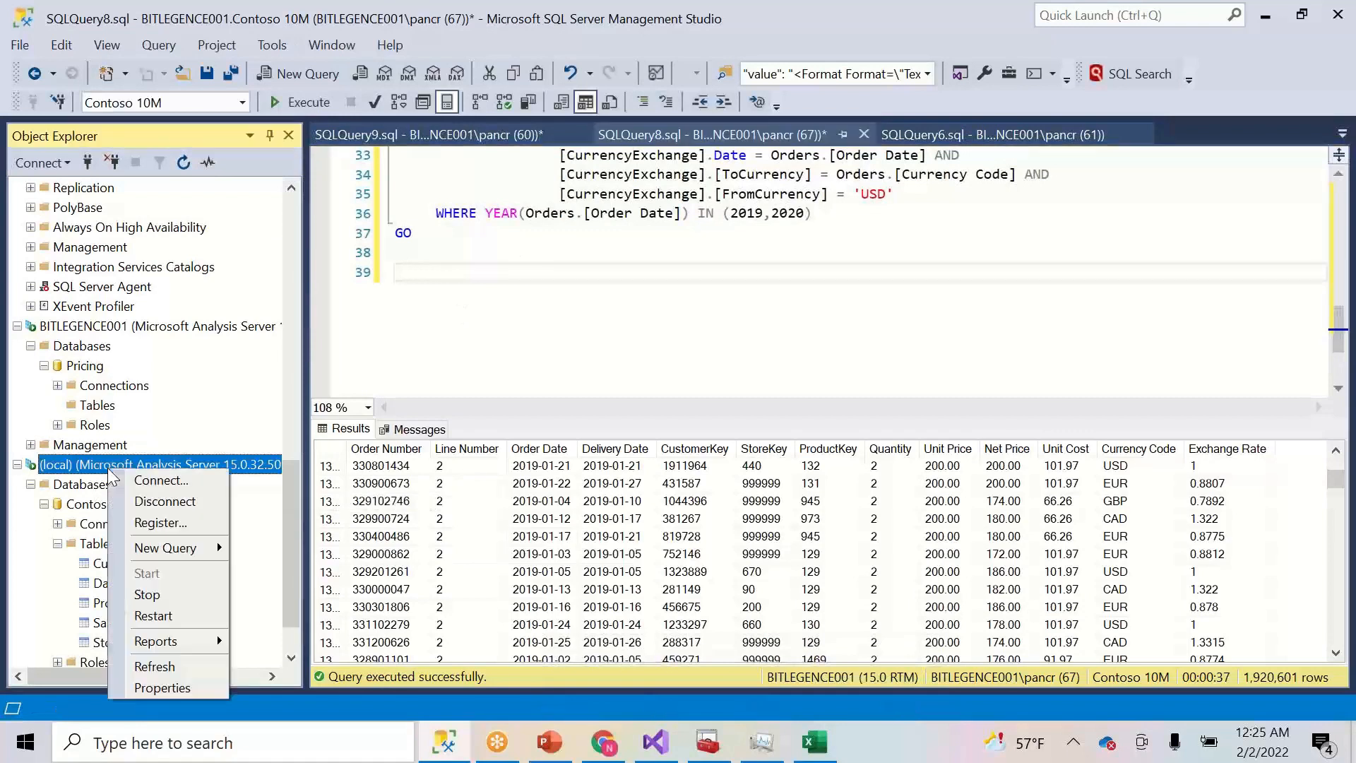
pyautogui.click(170, 666)
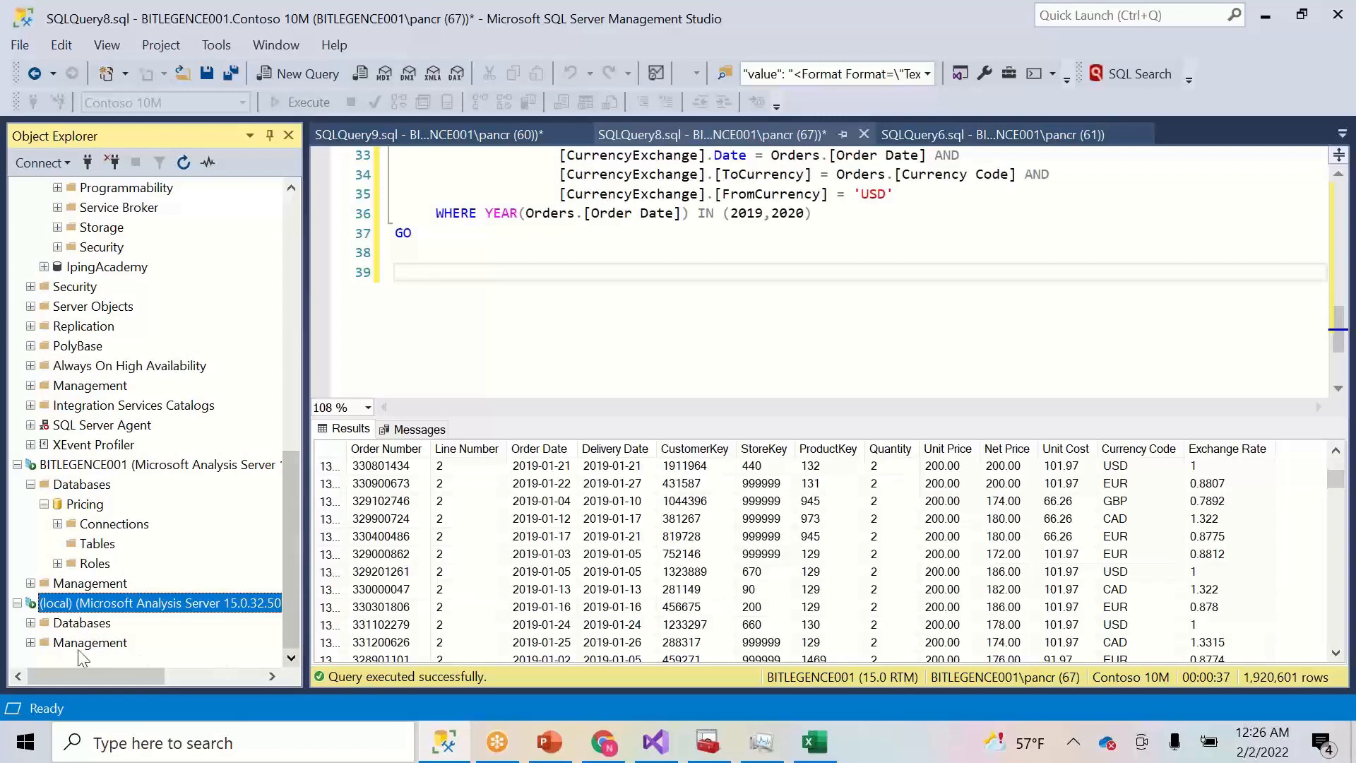
pyautogui.click(31, 623)
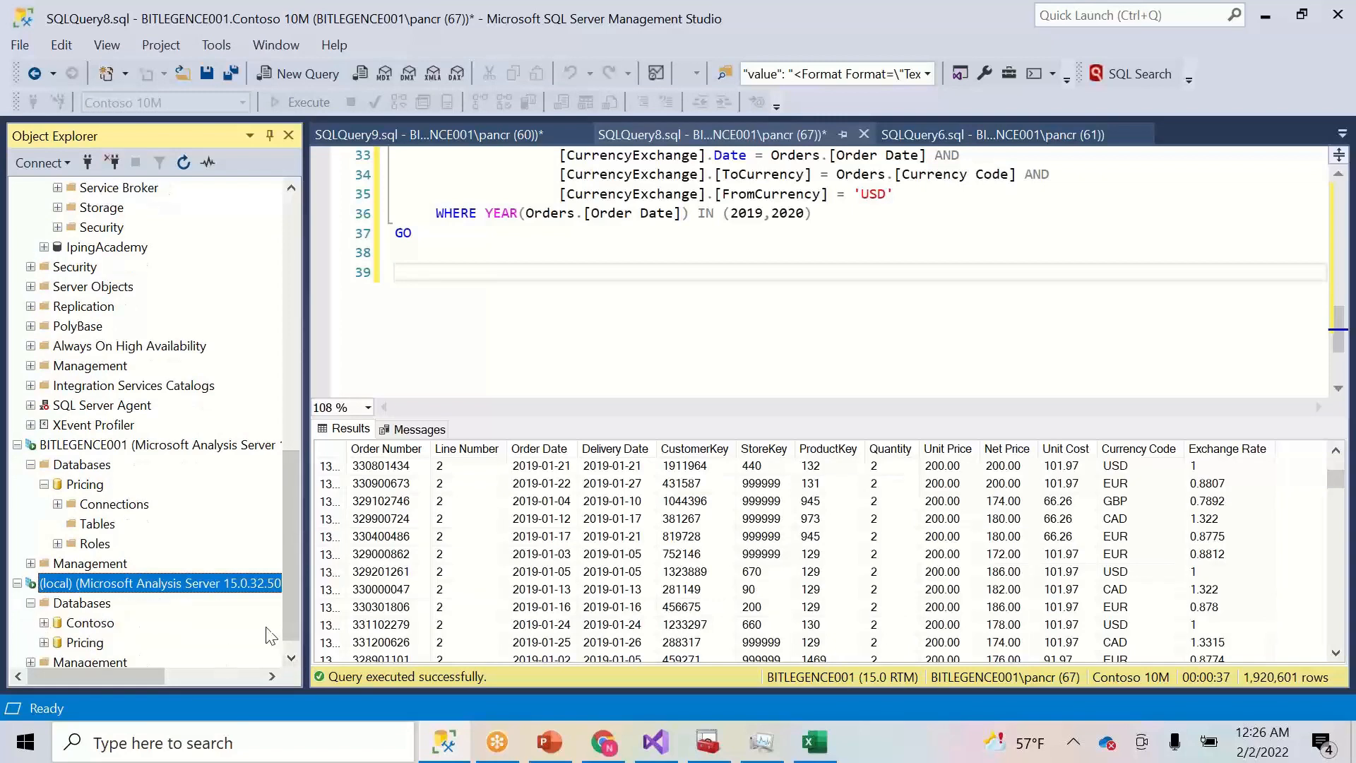
pyautogui.click(331, 624)
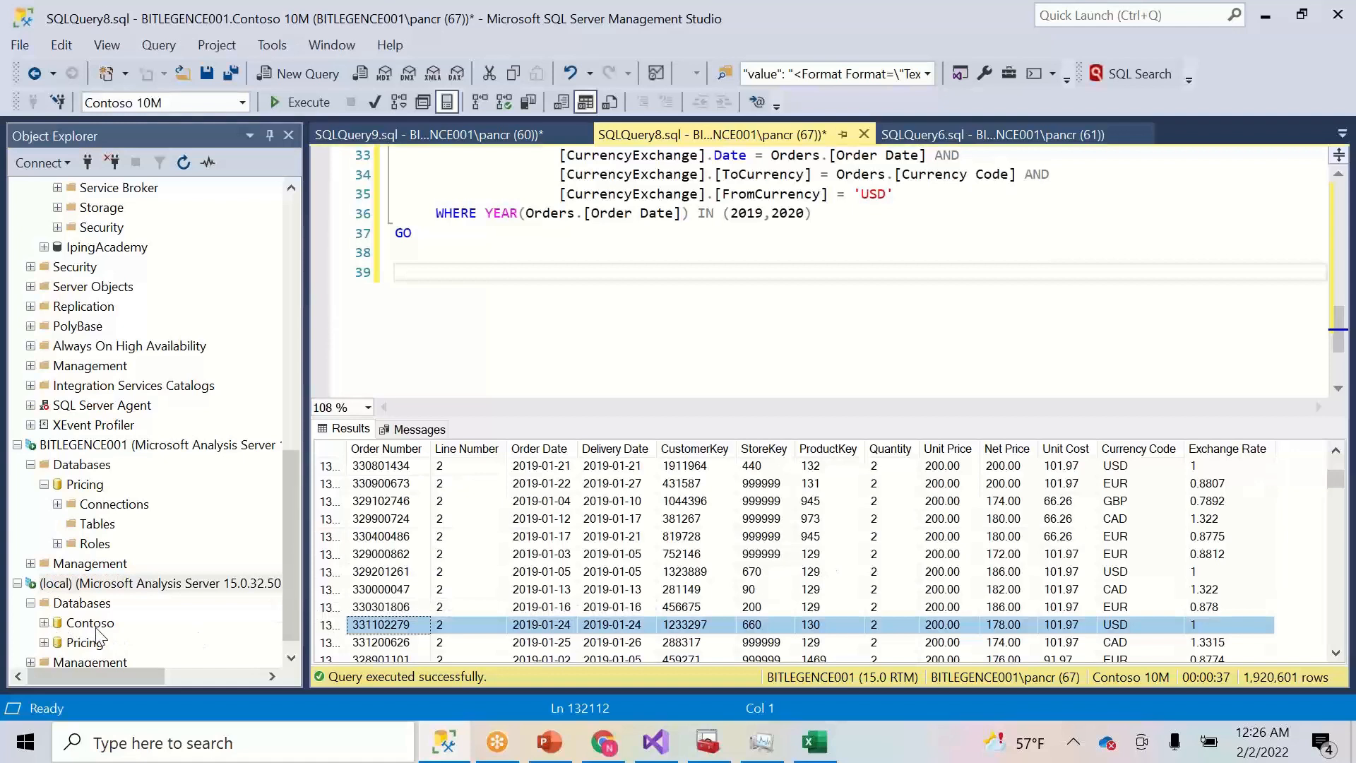
pyautogui.rightClick(95, 625)
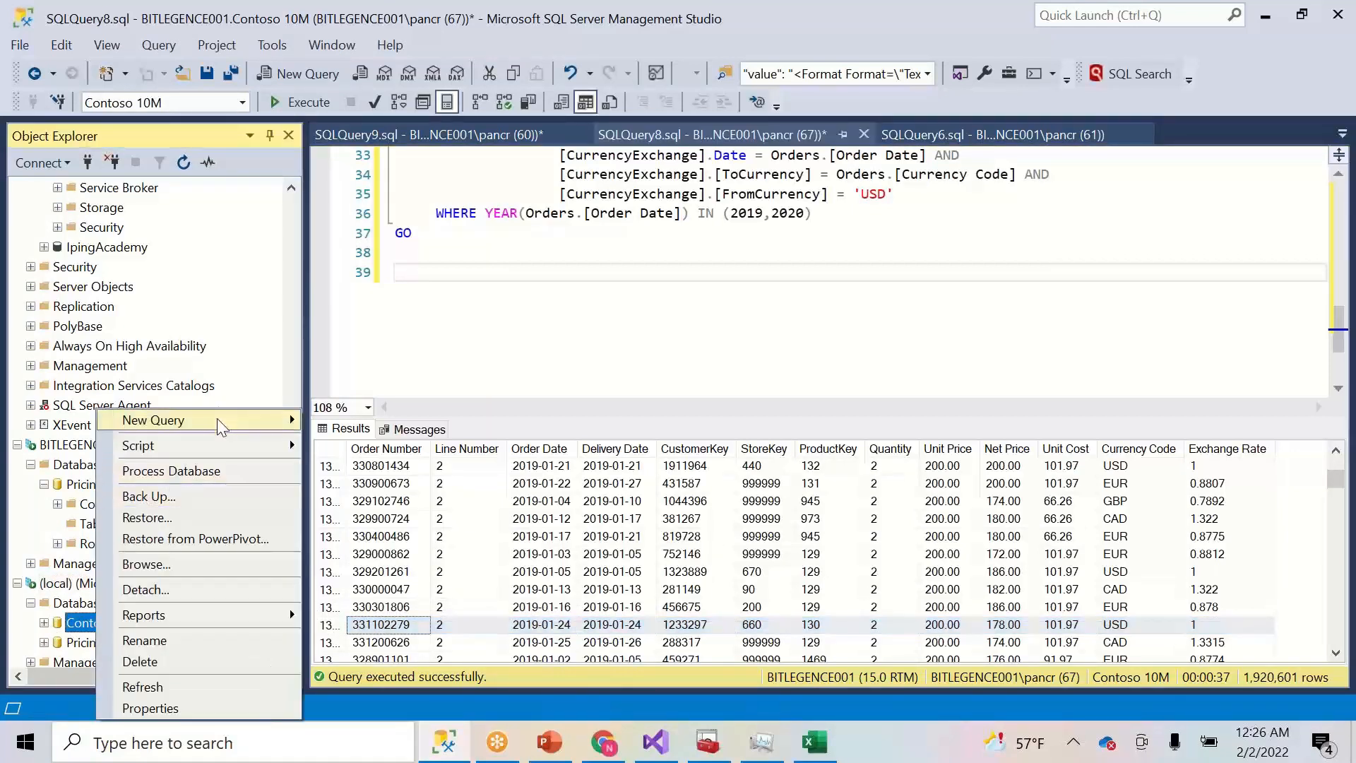
pyautogui.moveTo(218, 420)
pyautogui.click(374, 469)
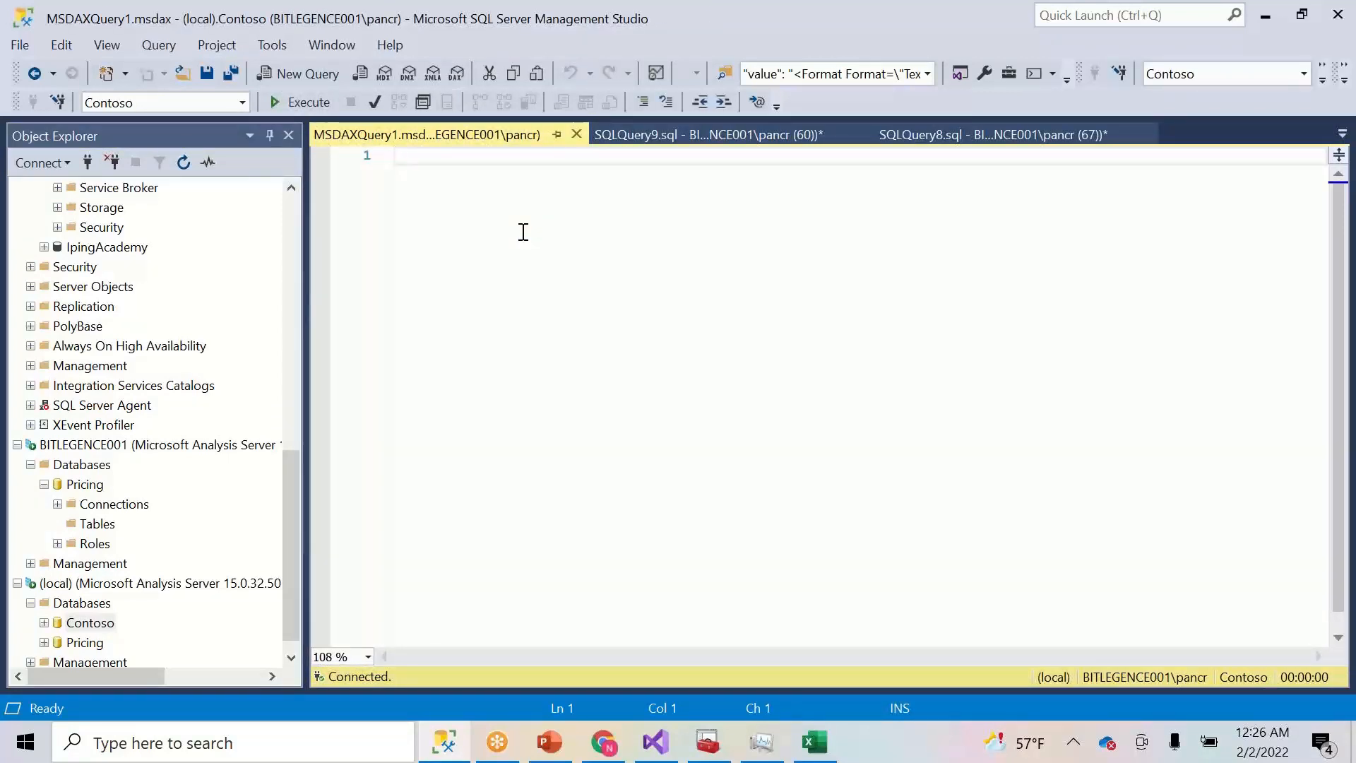
# - Run Evaluate TOPN(10,'Customer') for ten Customer rows, then begin replacing TOPN with a Sum( expression
pyautogui.write('Evalua')
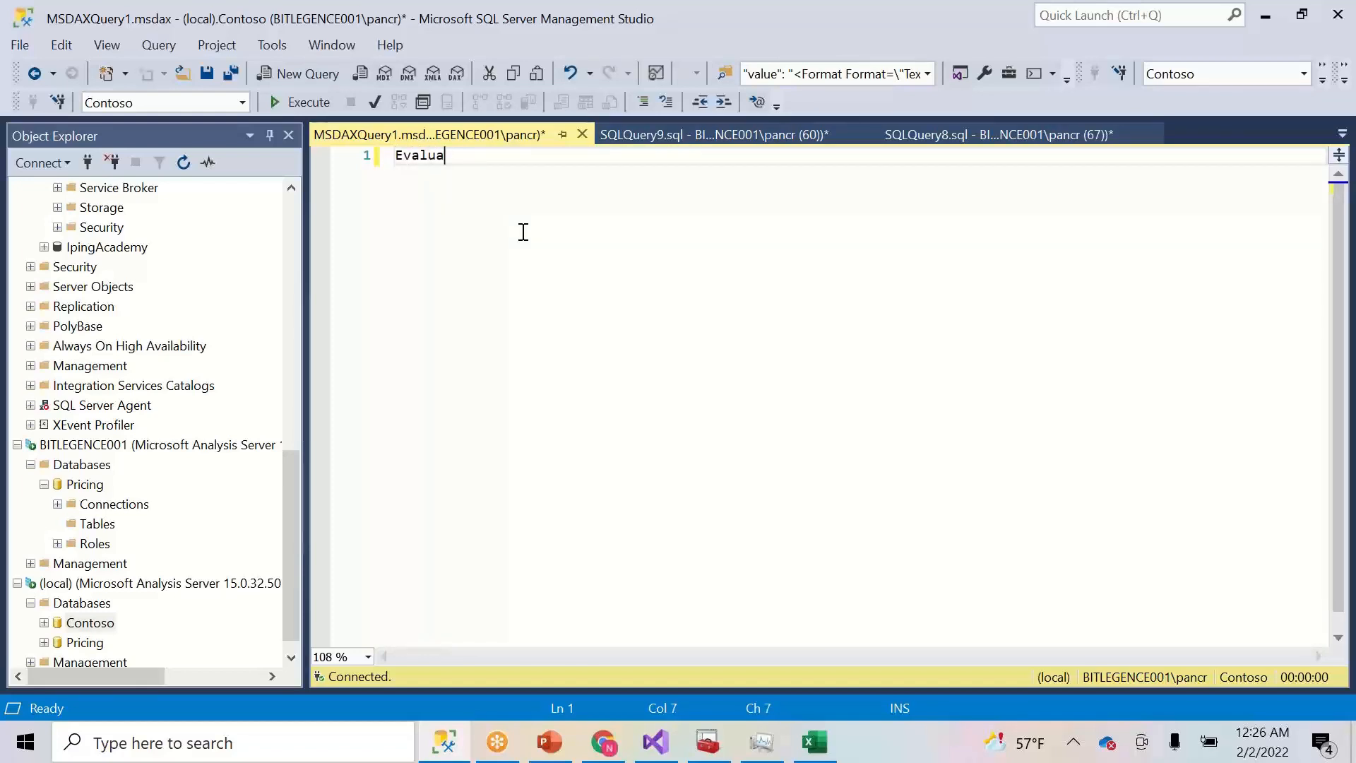
pyautogui.write('te TOPN(')
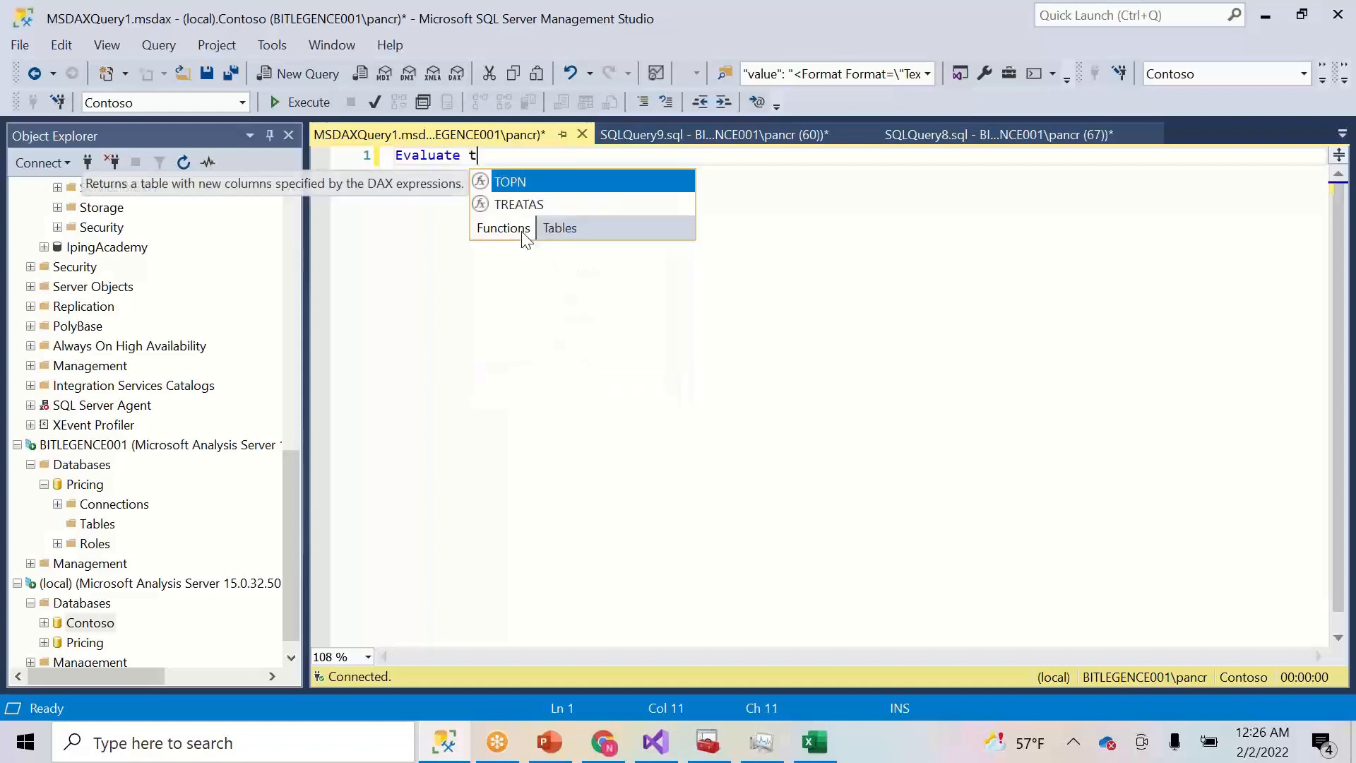
pyautogui.write('10')
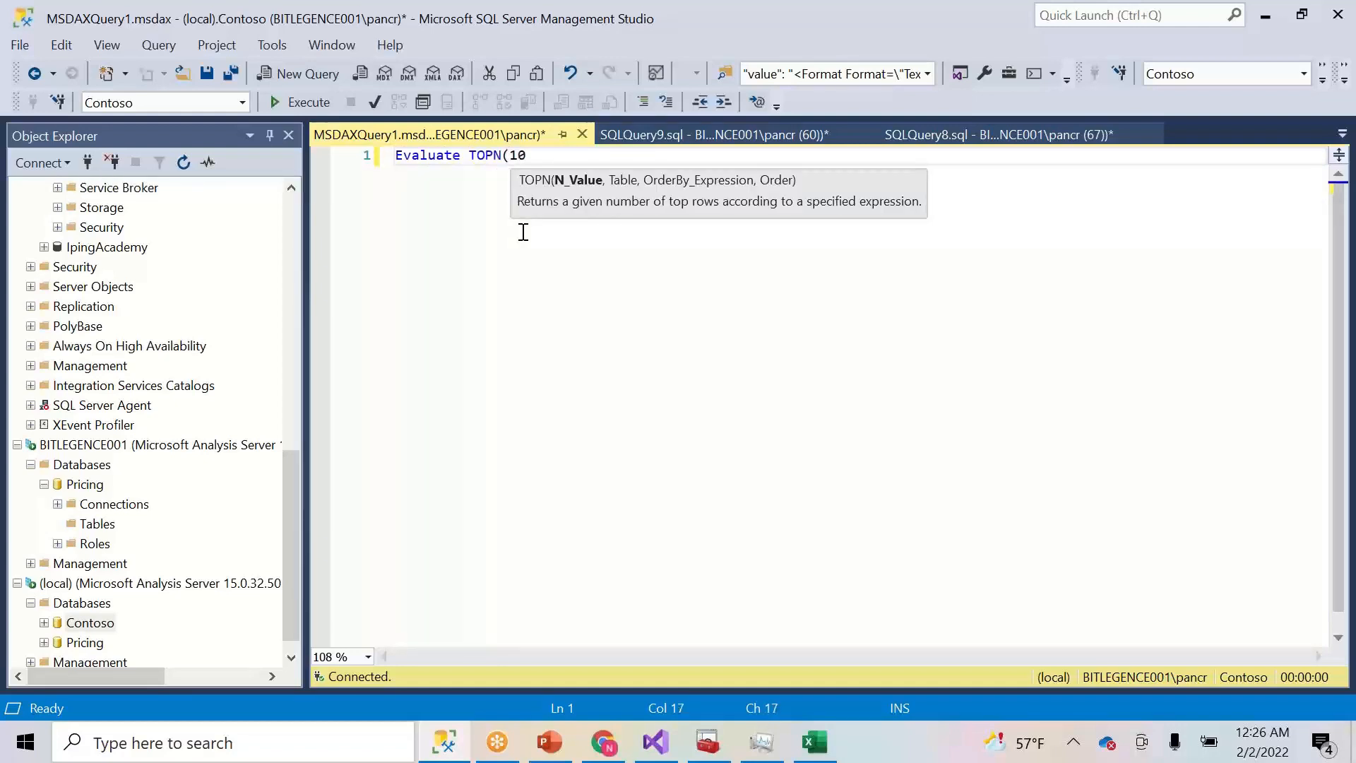
pyautogui.write(',')
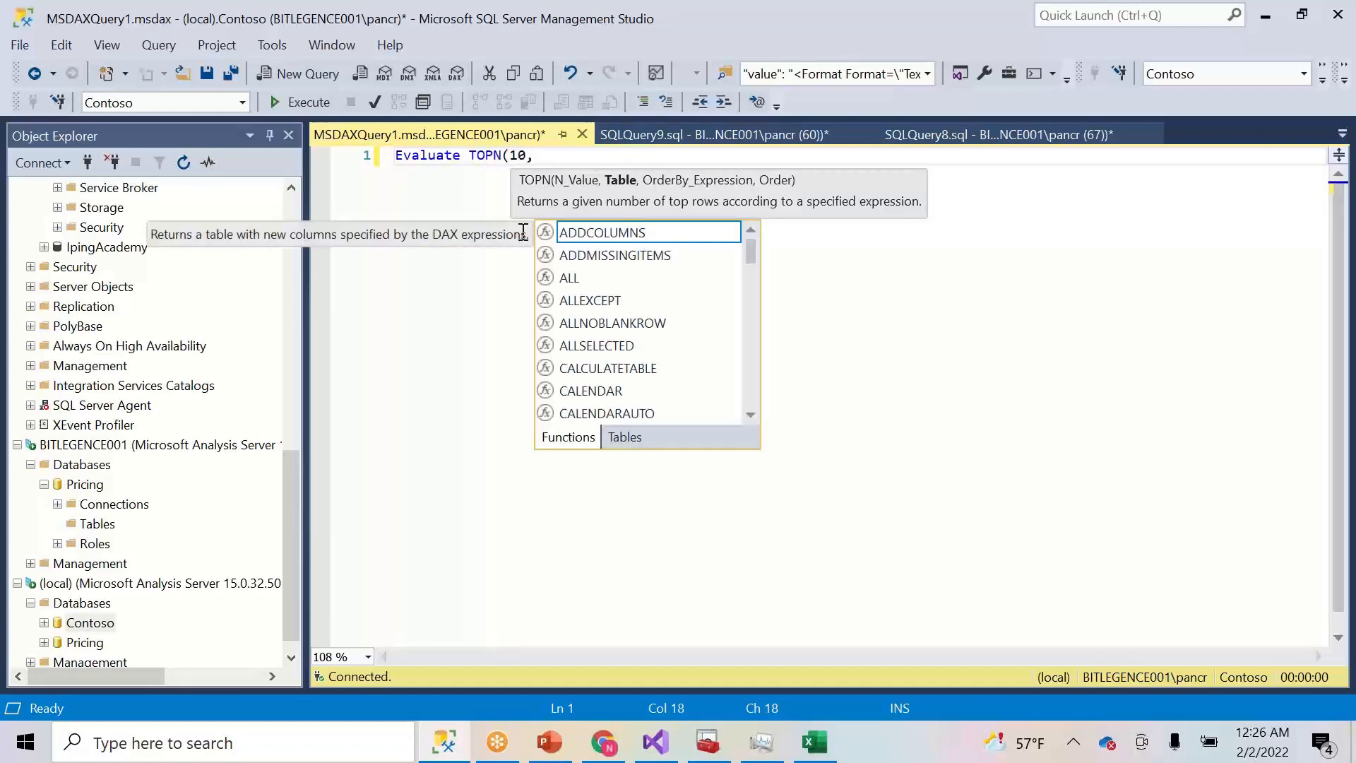
pyautogui.write("'Customer'")
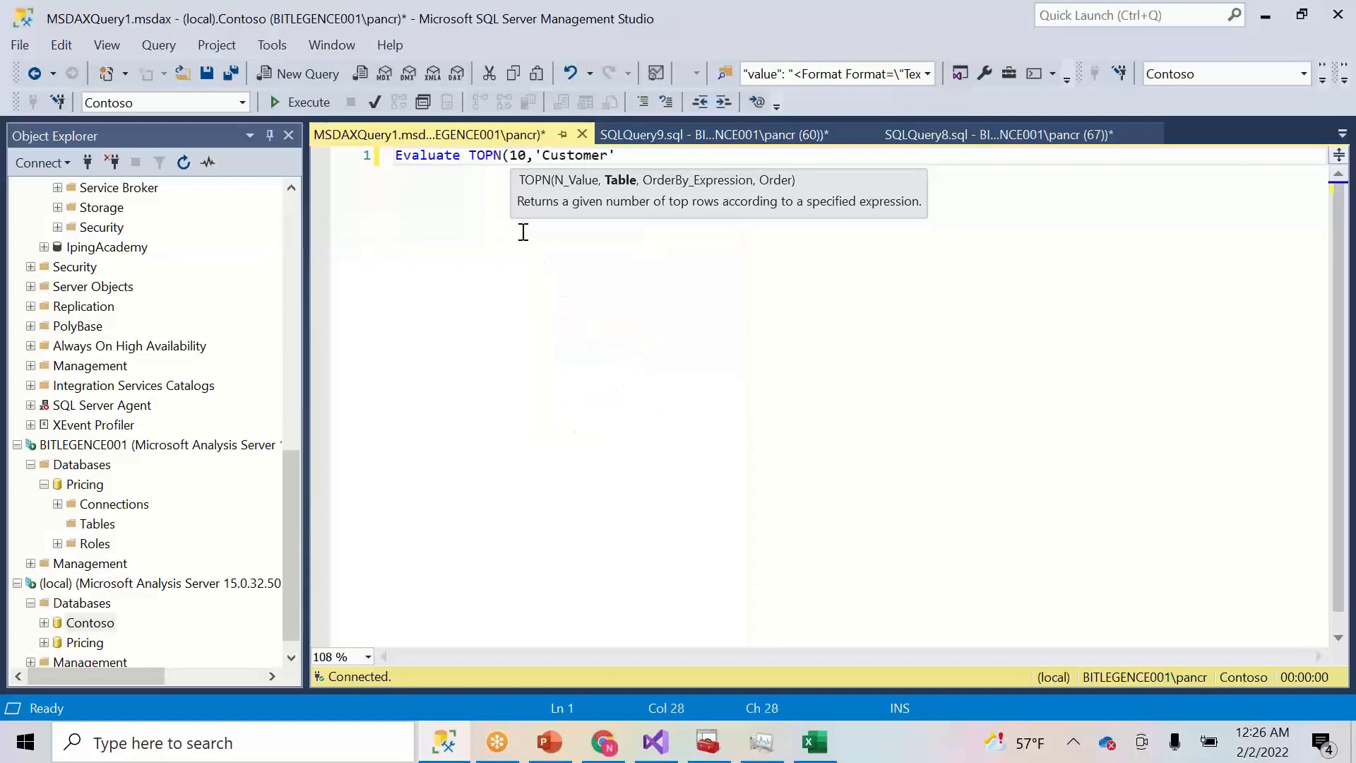
pyautogui.write(')')
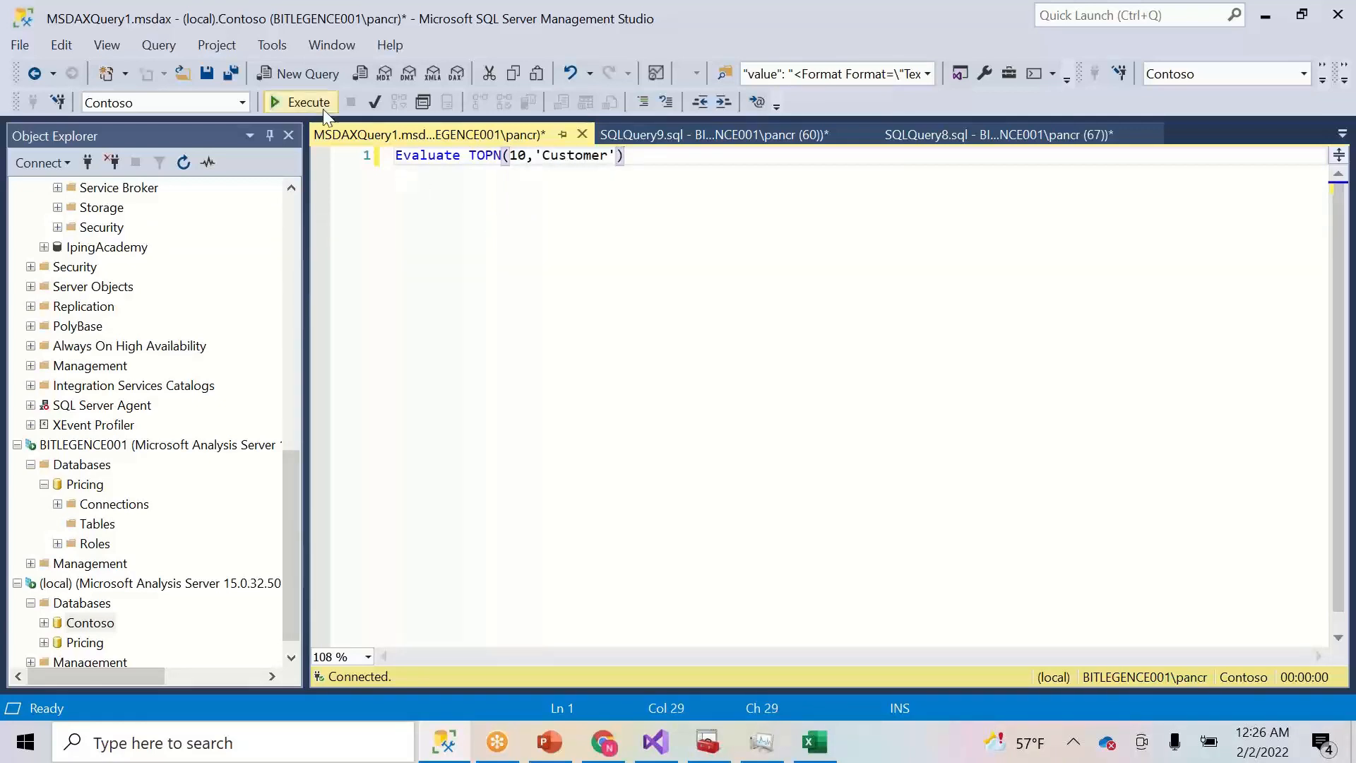
pyautogui.click(324, 106)
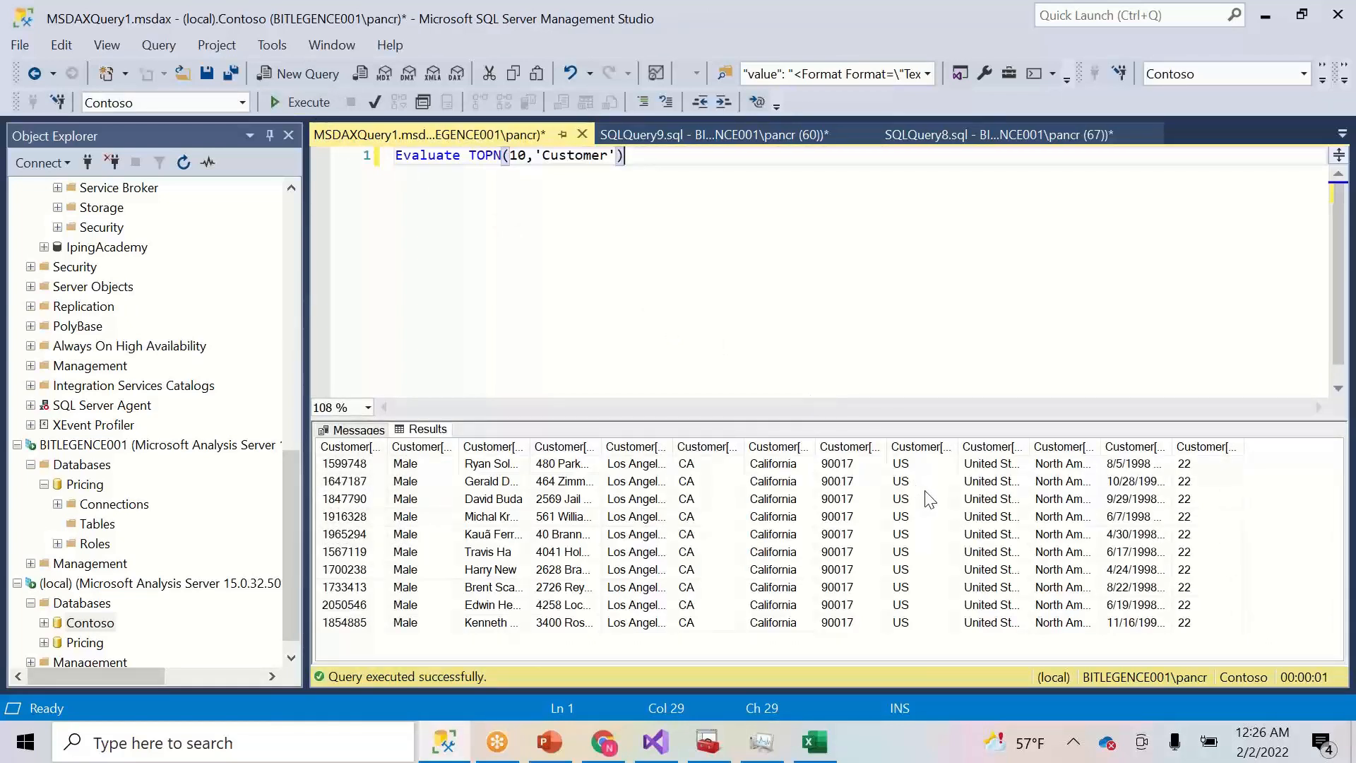
pyautogui.moveTo(625, 156); pyautogui.dragTo(472, 157)
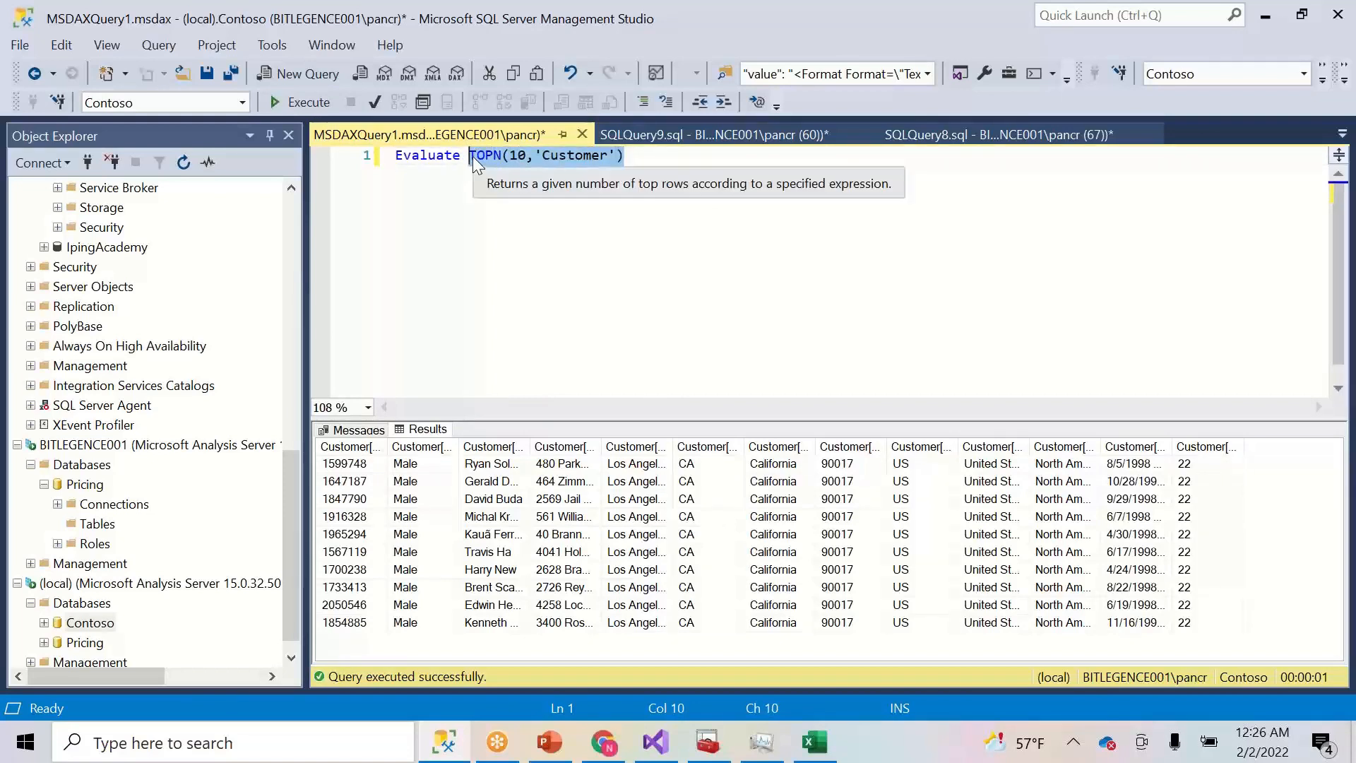
pyautogui.write('Sum(')
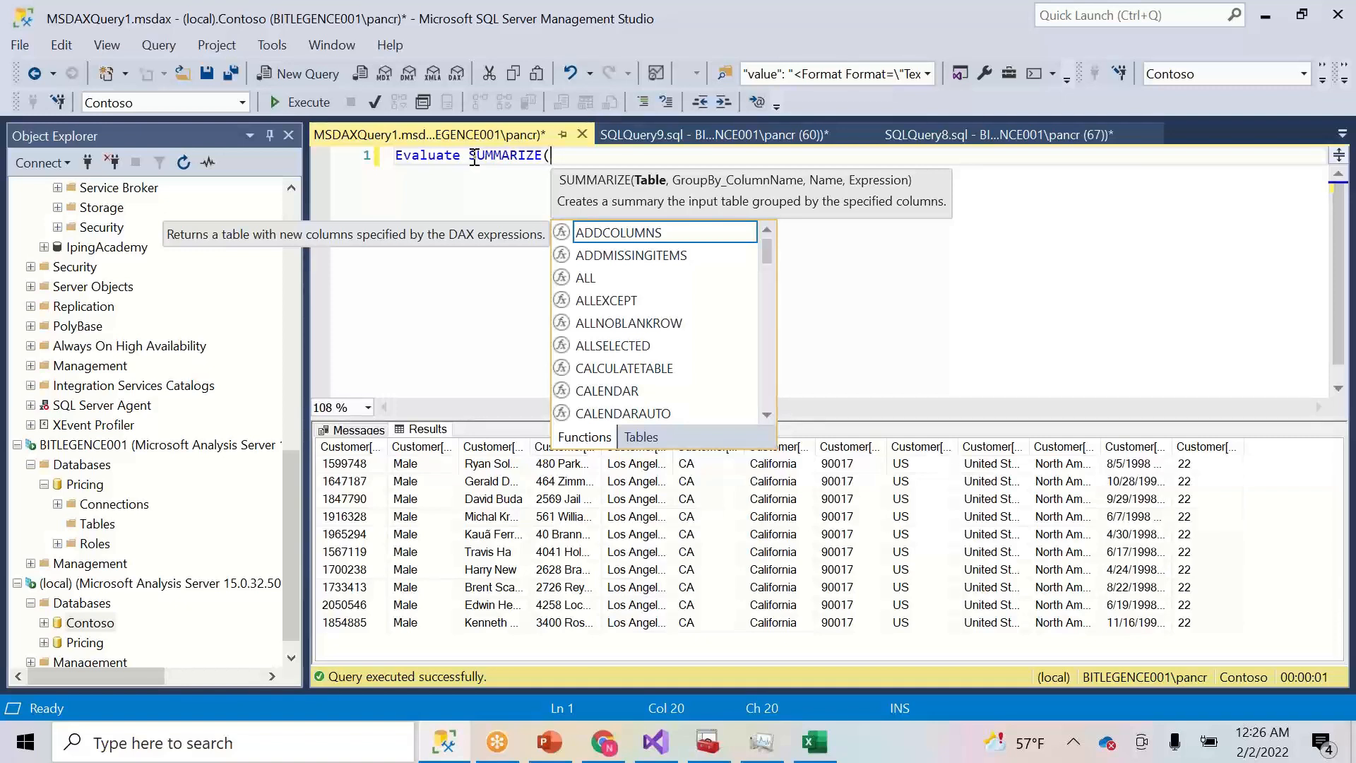
# - Group the SUMMARIZE query on 'Date' by the Year Quarter column, picked from IntelliSense
pyautogui.write("'Date'")
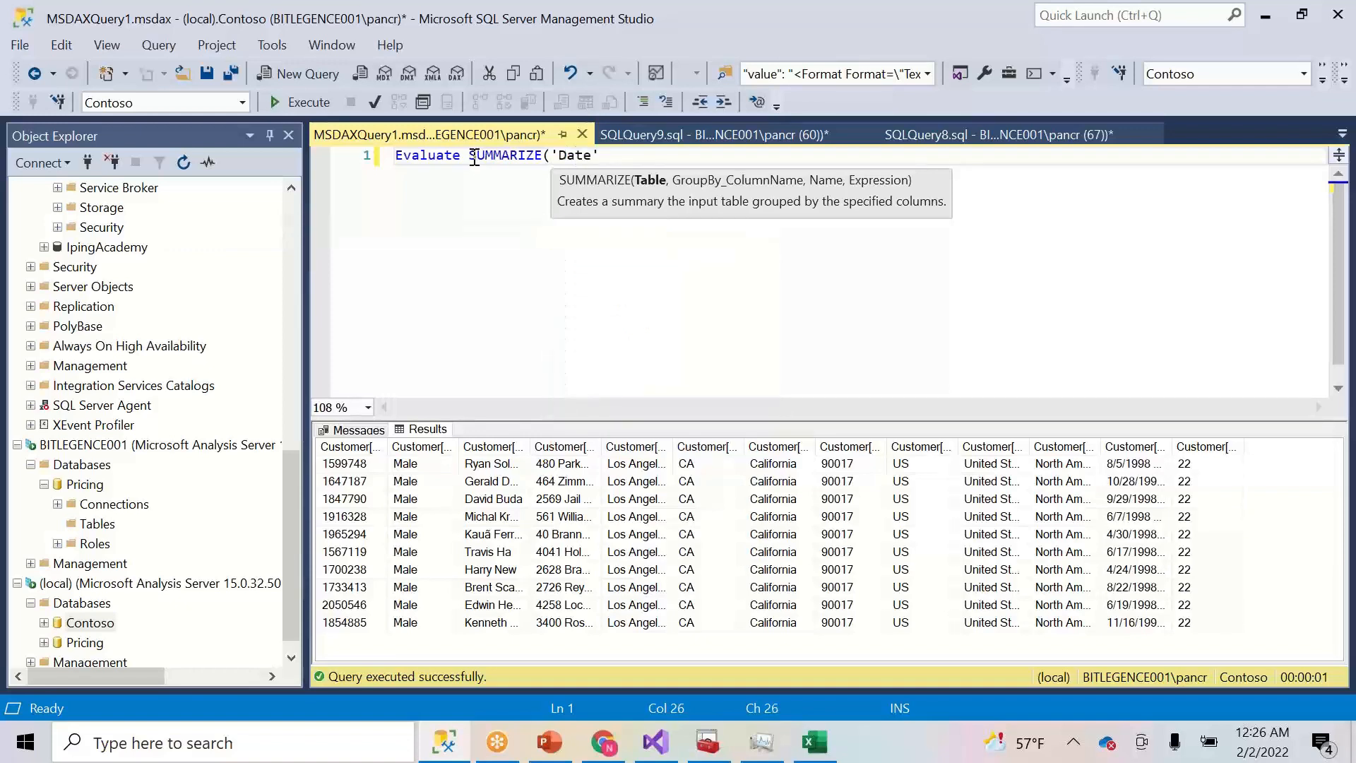
pyautogui.write(',')
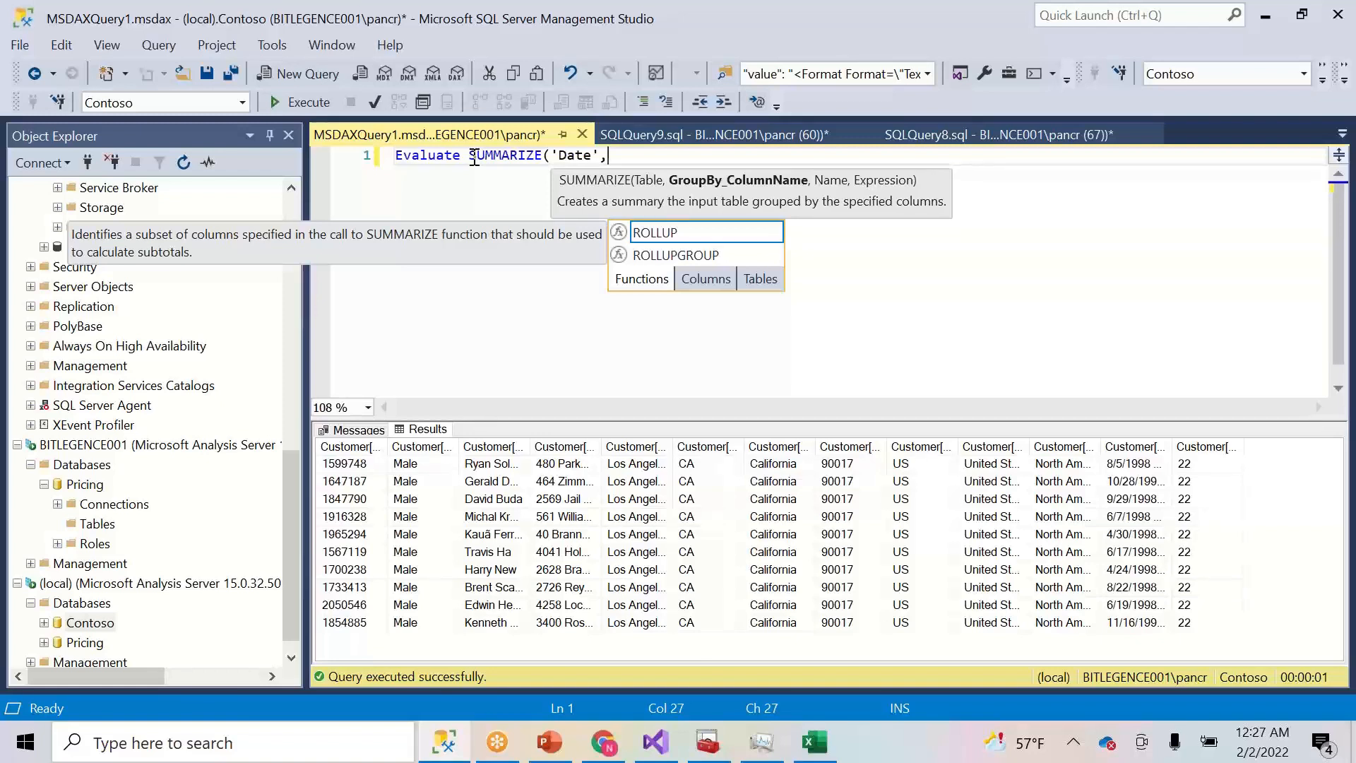
pyautogui.write("'y")
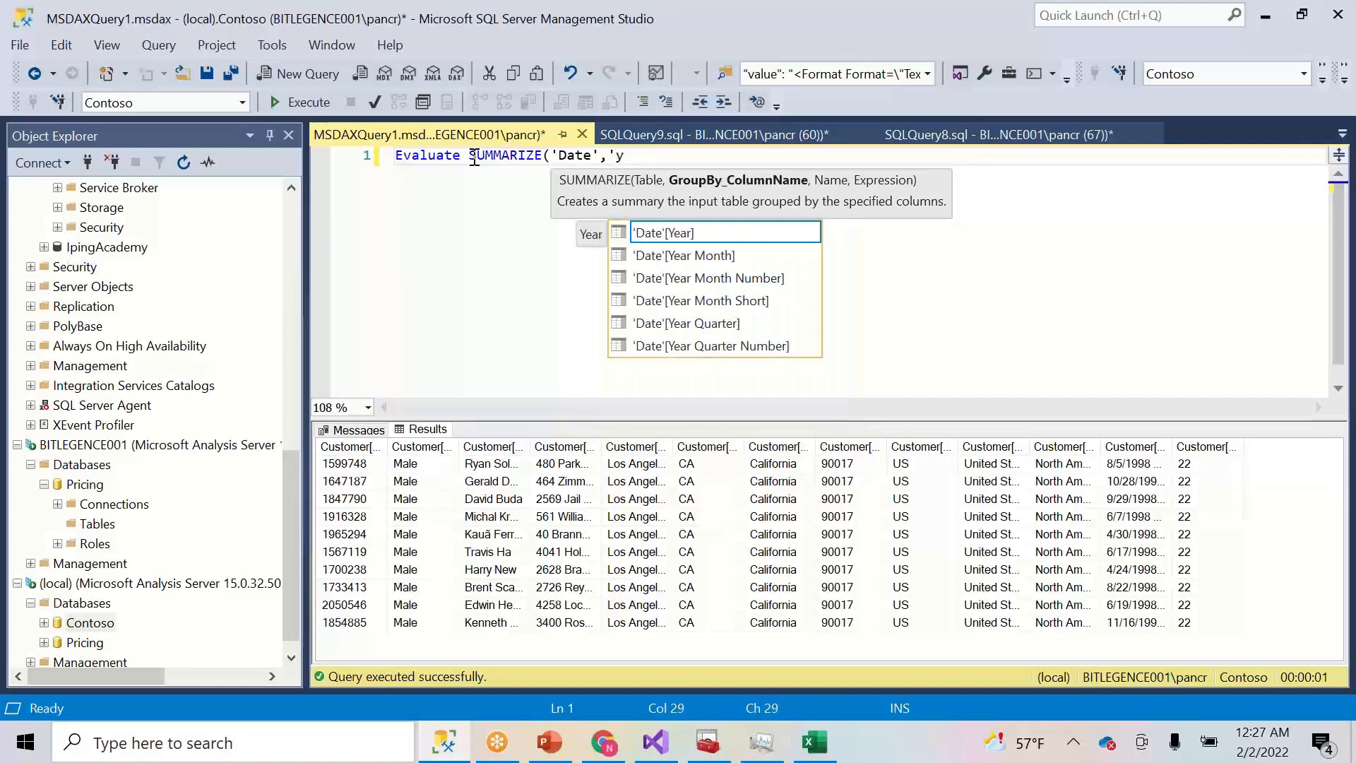
pyautogui.press('Down')
pyautogui.press('Up')
pyautogui.press('Down')
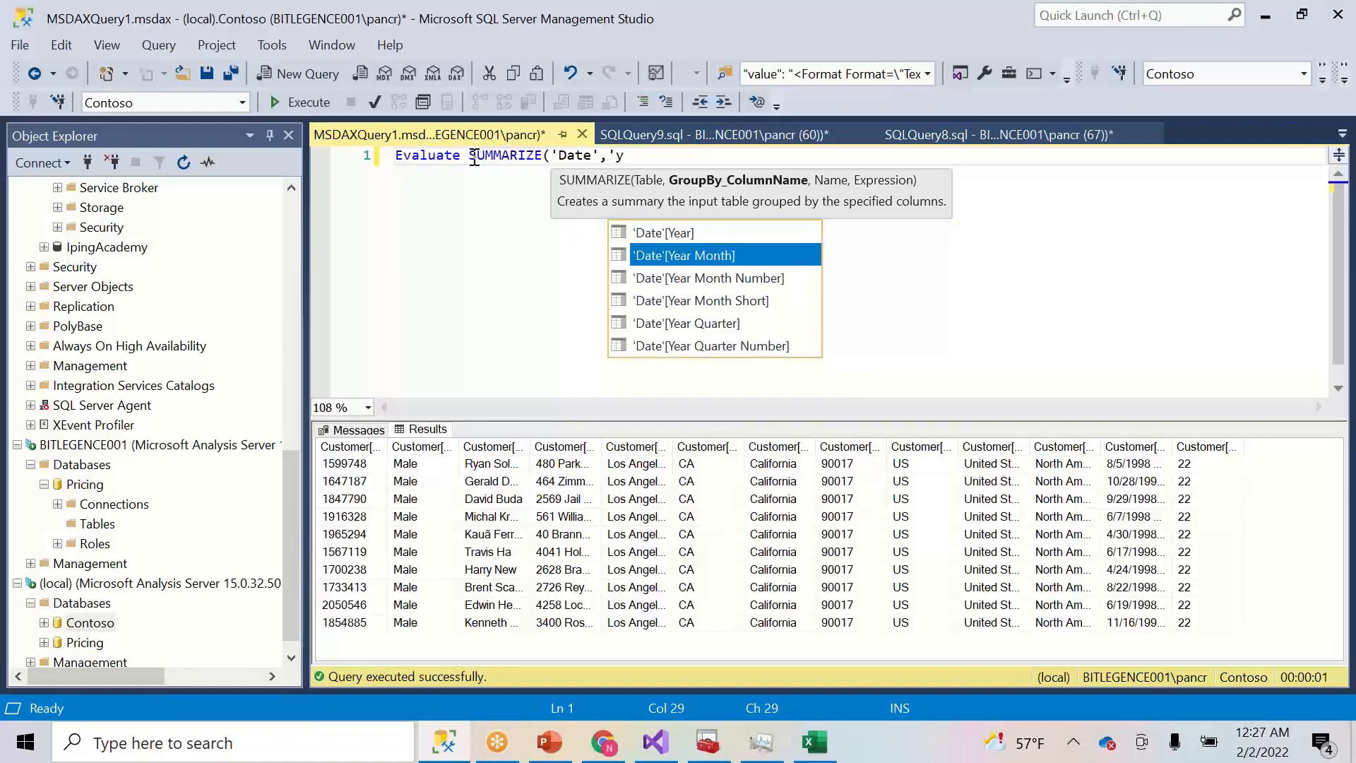
pyautogui.press('Down')
pyautogui.press('Down')
pyautogui.press('Down')
pyautogui.press('Down')
pyautogui.press('Up')
pyautogui.press('Down')
pyautogui.press('Up')
pyautogui.press('Tab')
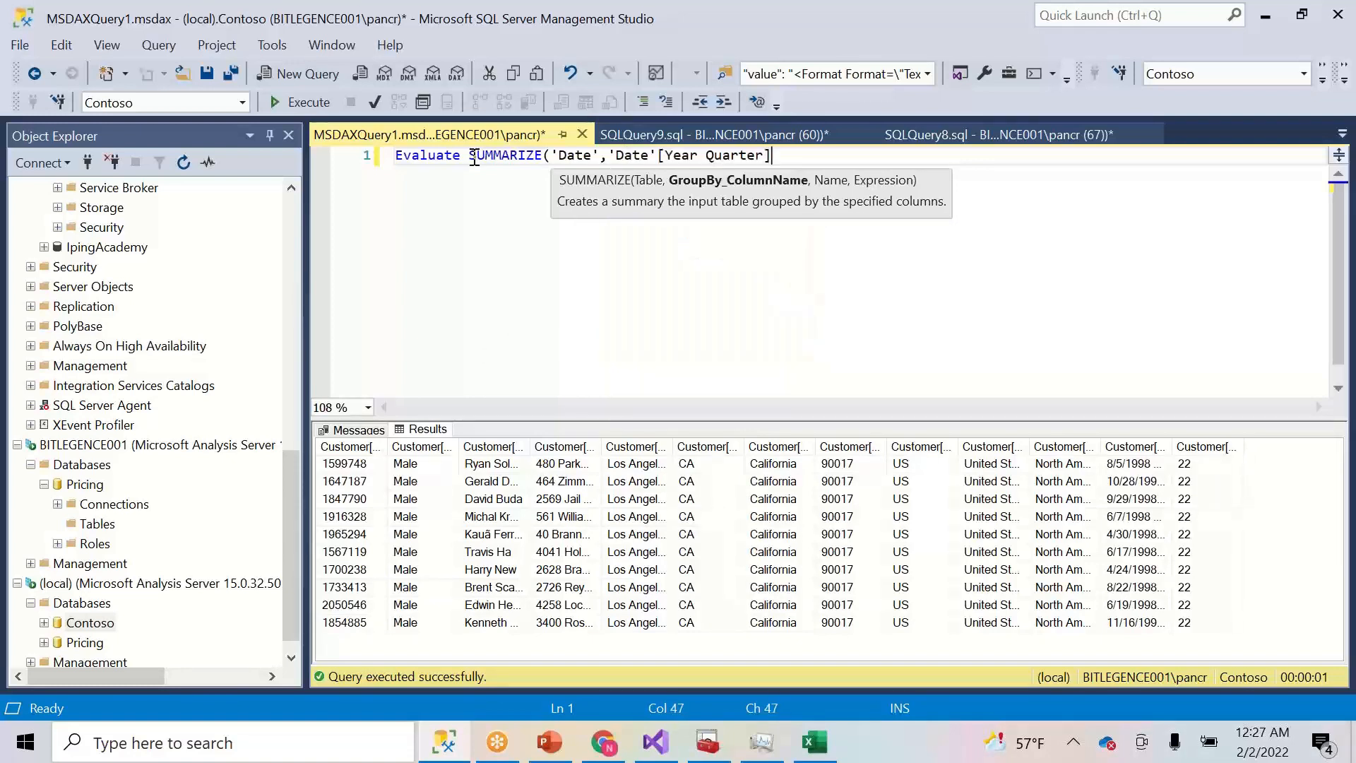
# - Add a "Net Sales" column using the [Sales Margin] measure and close the query
pyautogui.write(',')
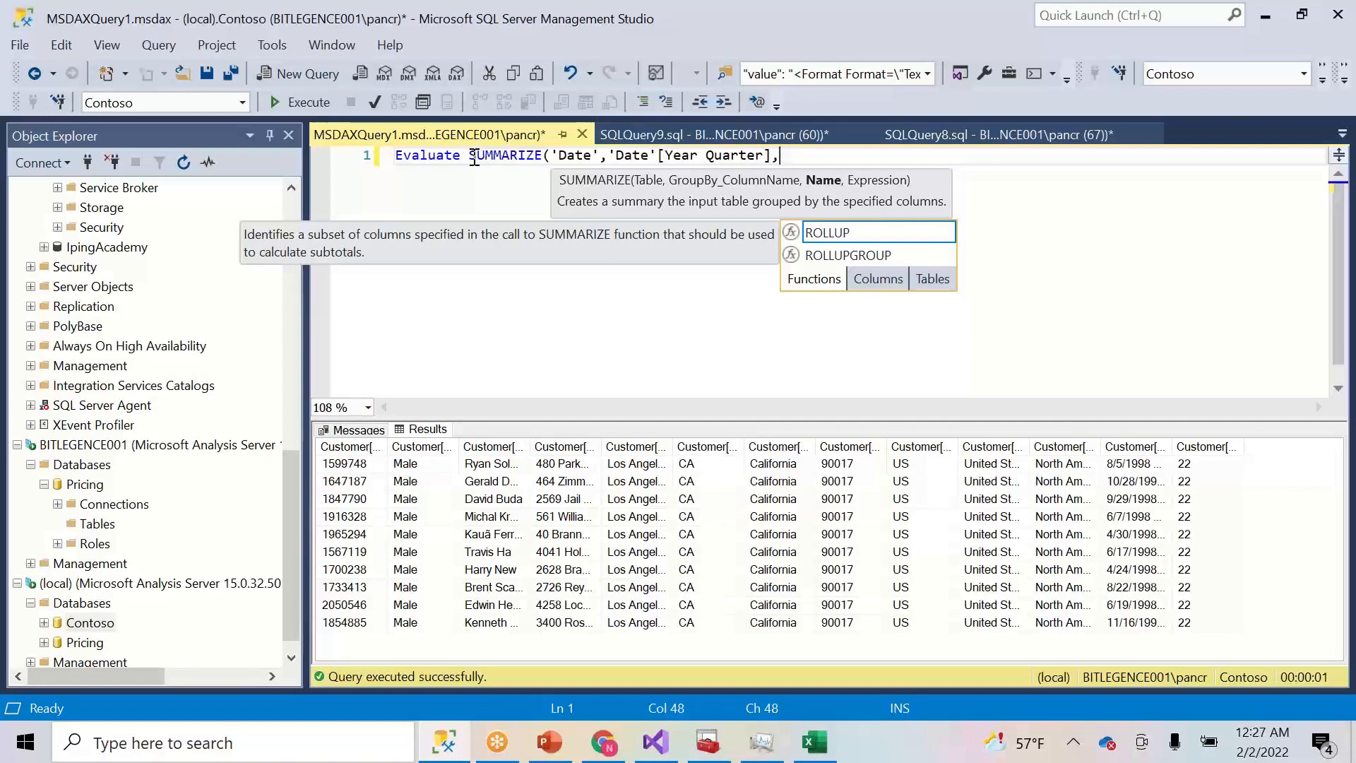
pyautogui.write('"')
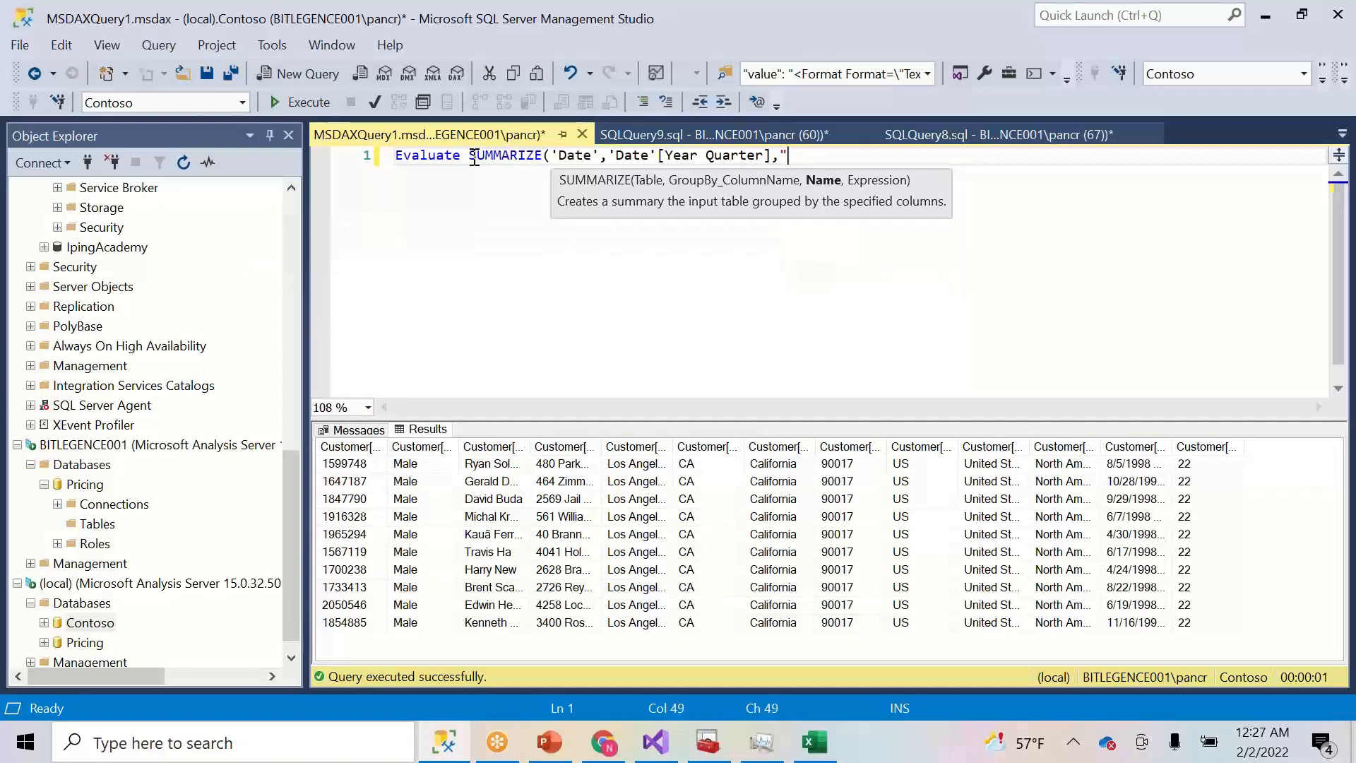
pyautogui.write('Net Sal')
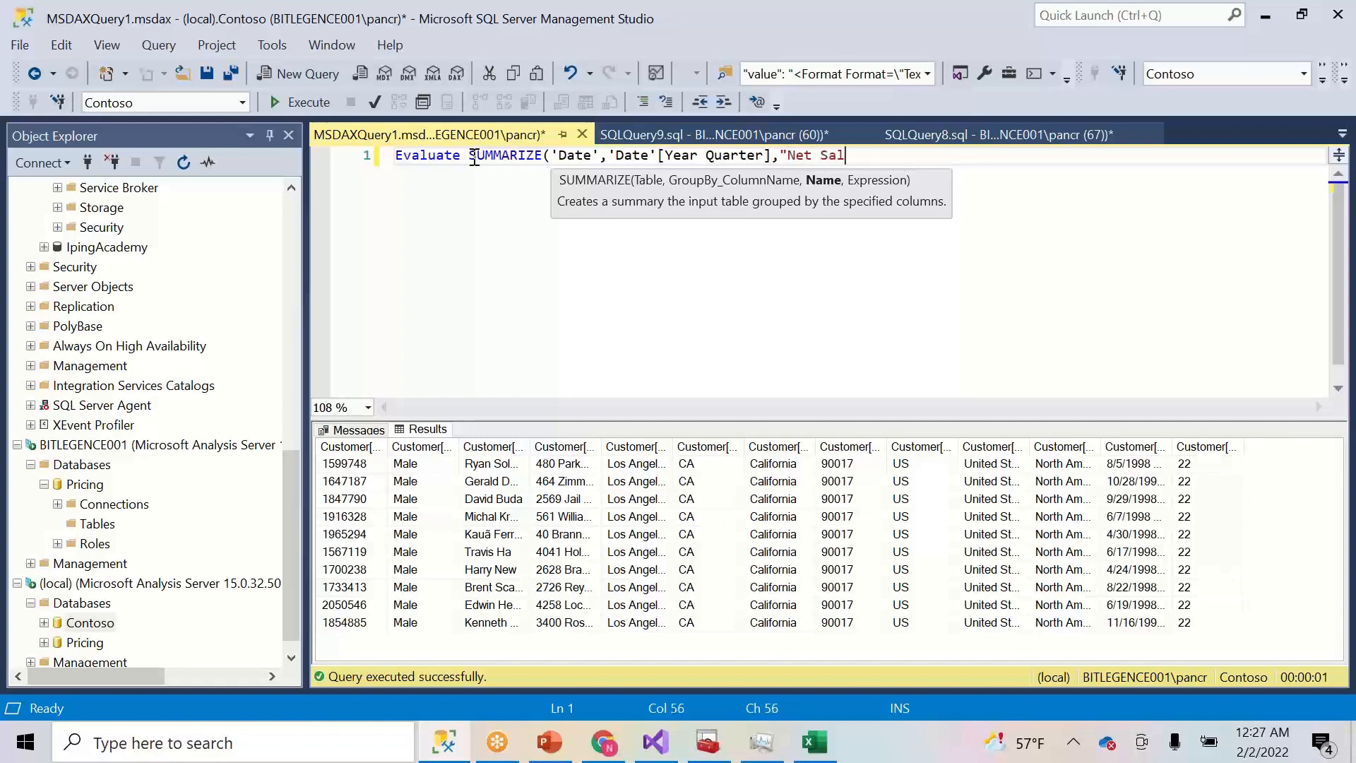
pyautogui.write('es",[')
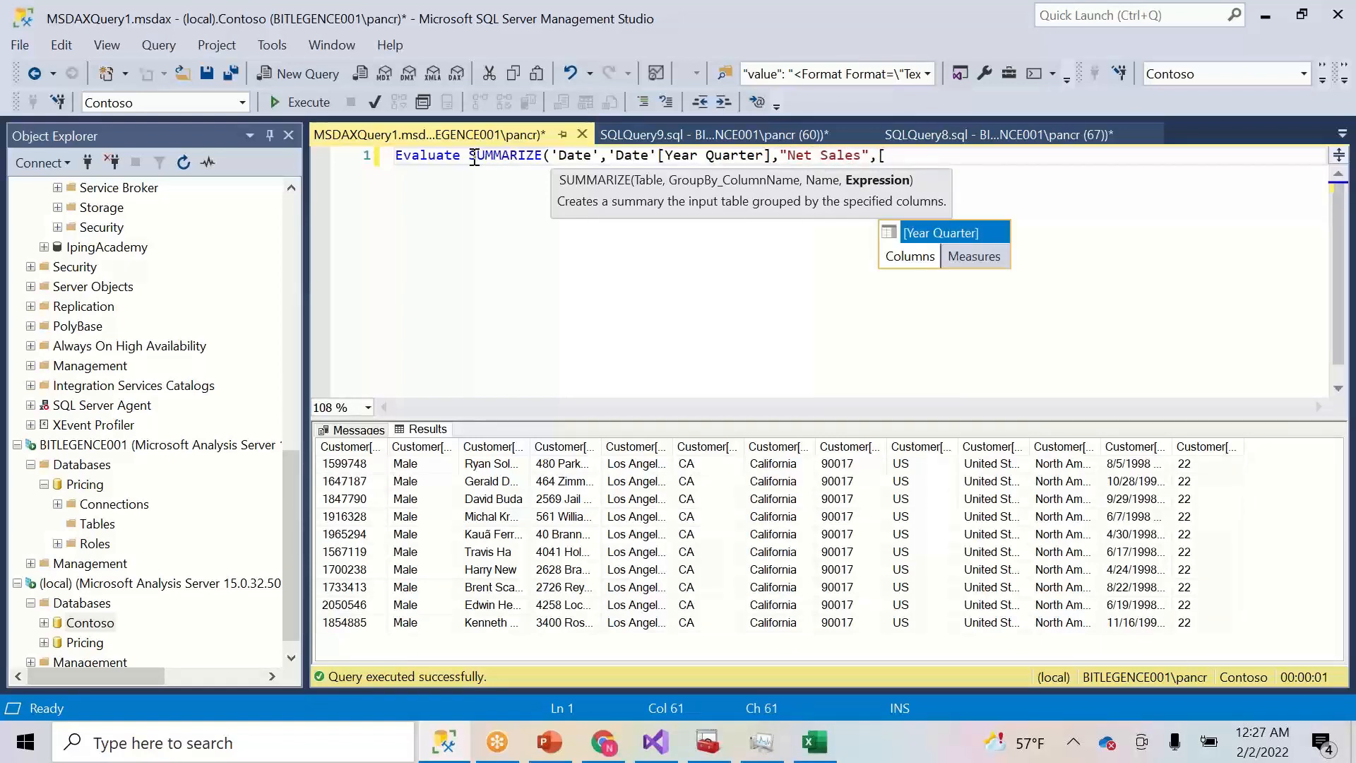
pyautogui.write('n')
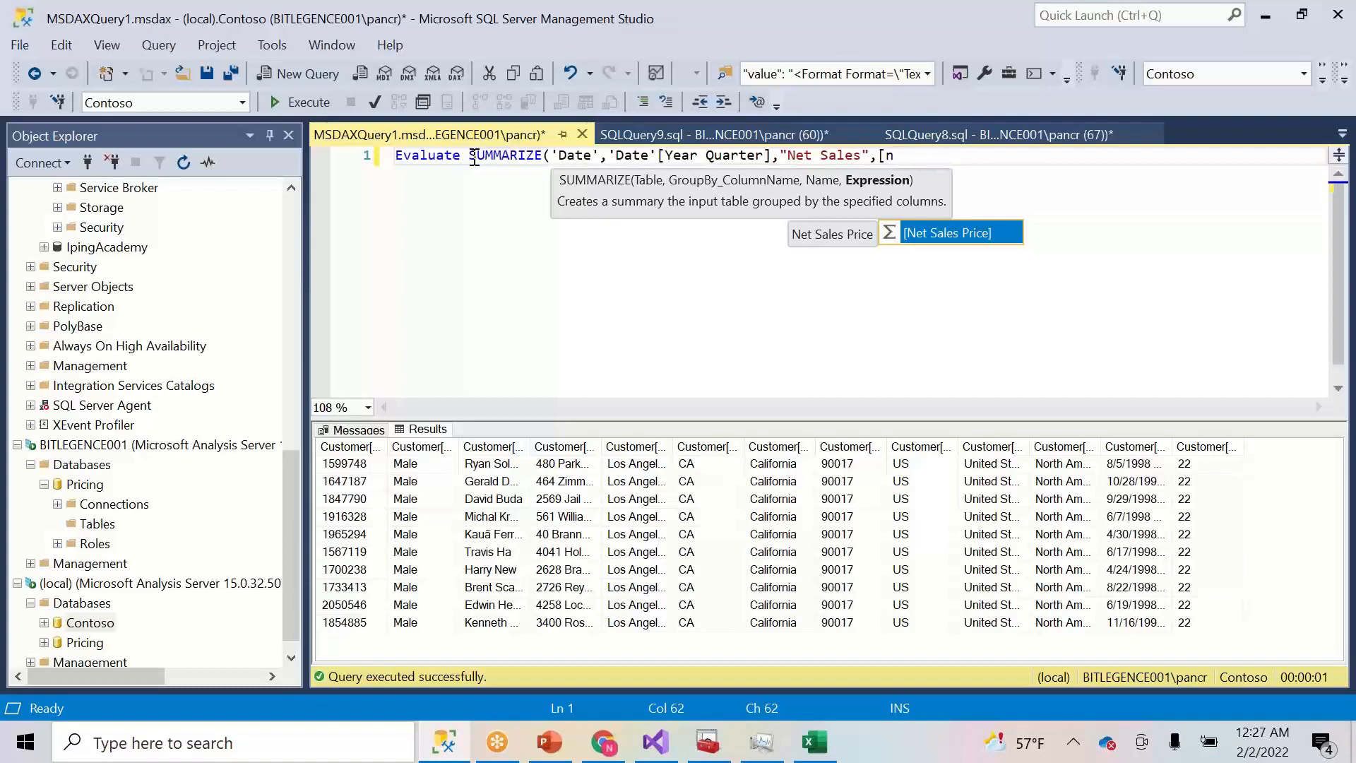
pyautogui.press('BackSpace')
pyautogui.write('sa')
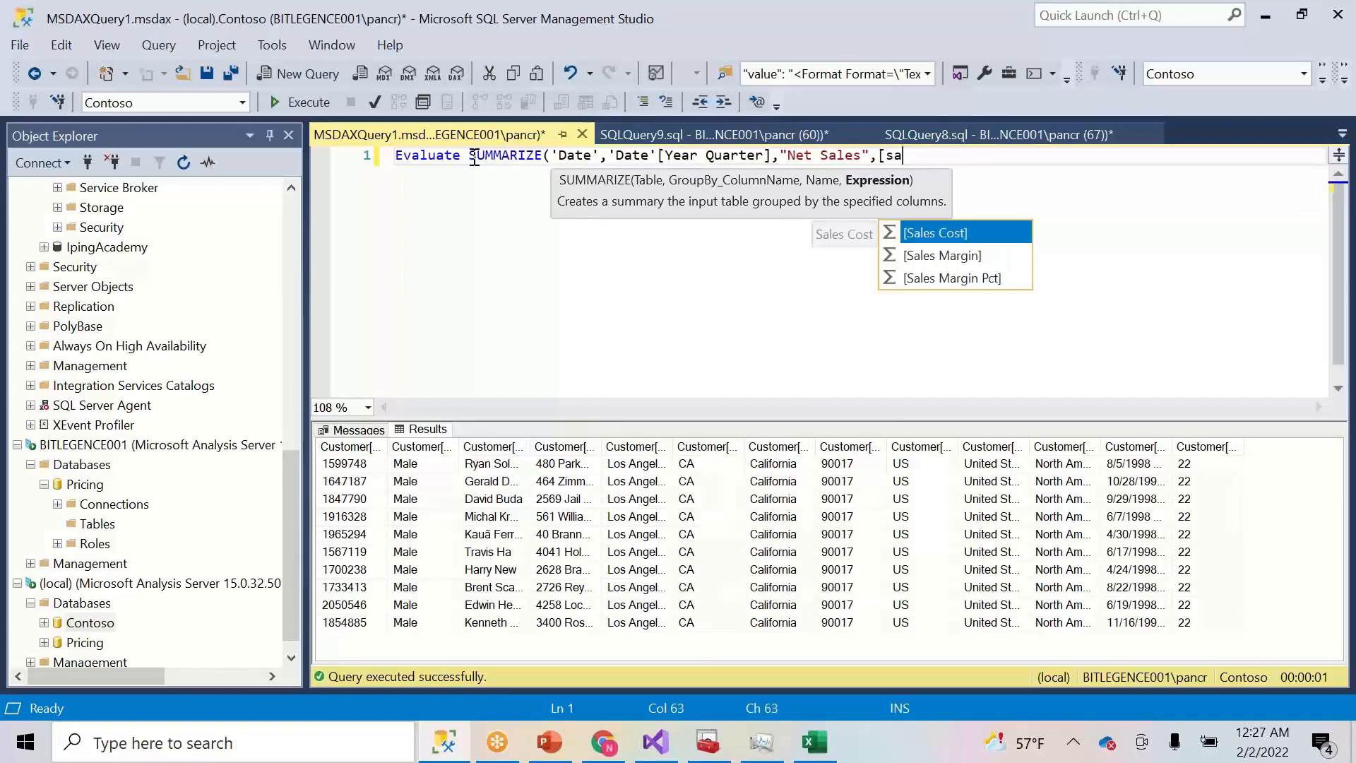
pyautogui.press('Down')
pyautogui.press('Down')
pyautogui.press('Up')
pyautogui.press('Tab')
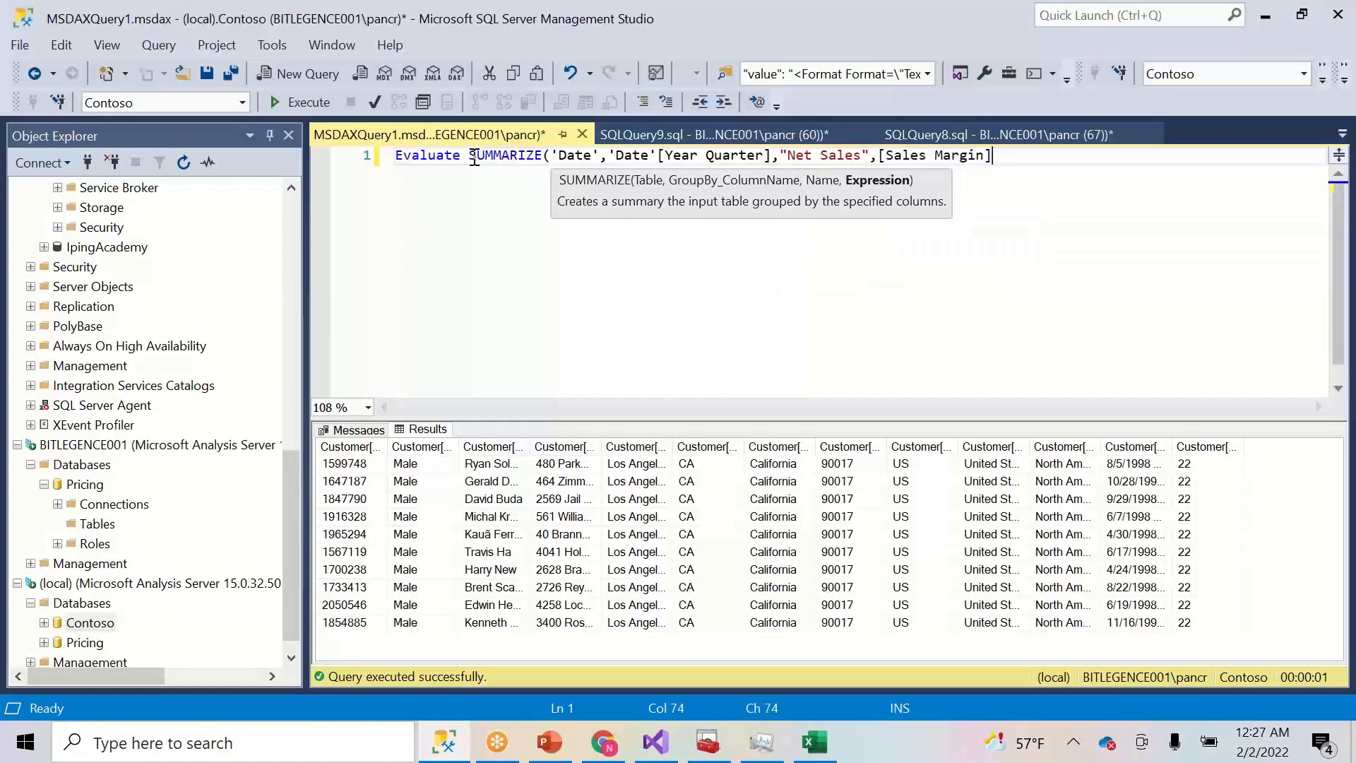
pyautogui.write(')')
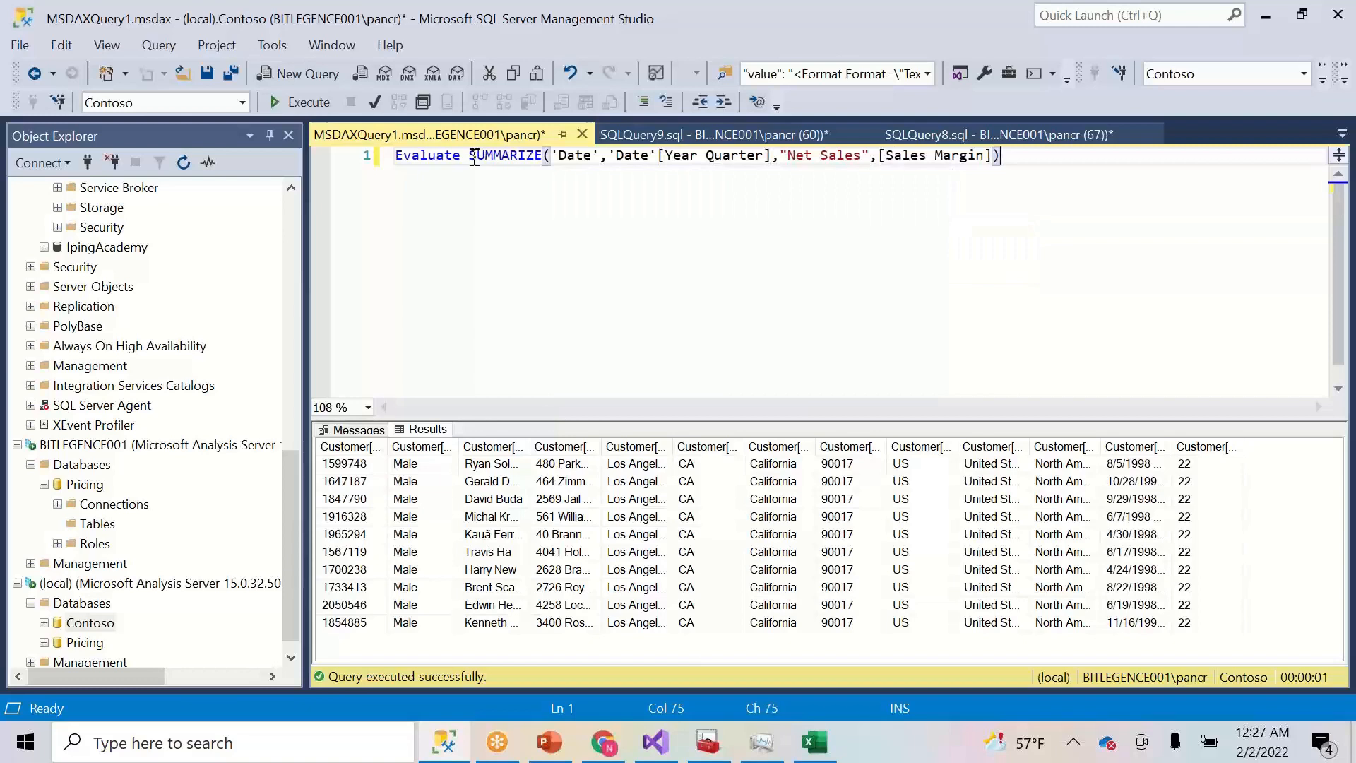
# - Execute the query and widen the Net Sales results column to show full values
pyautogui.click(305, 102)
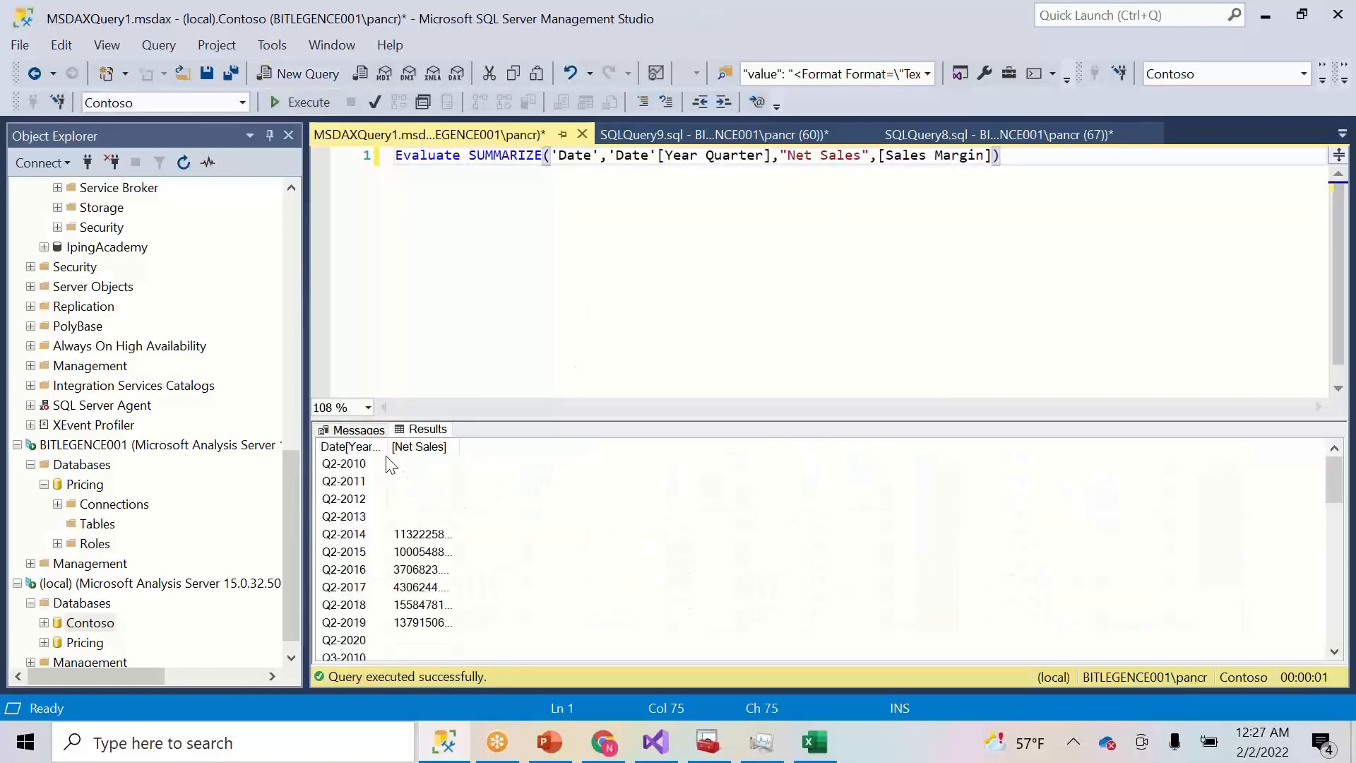
pyautogui.click(464, 446)
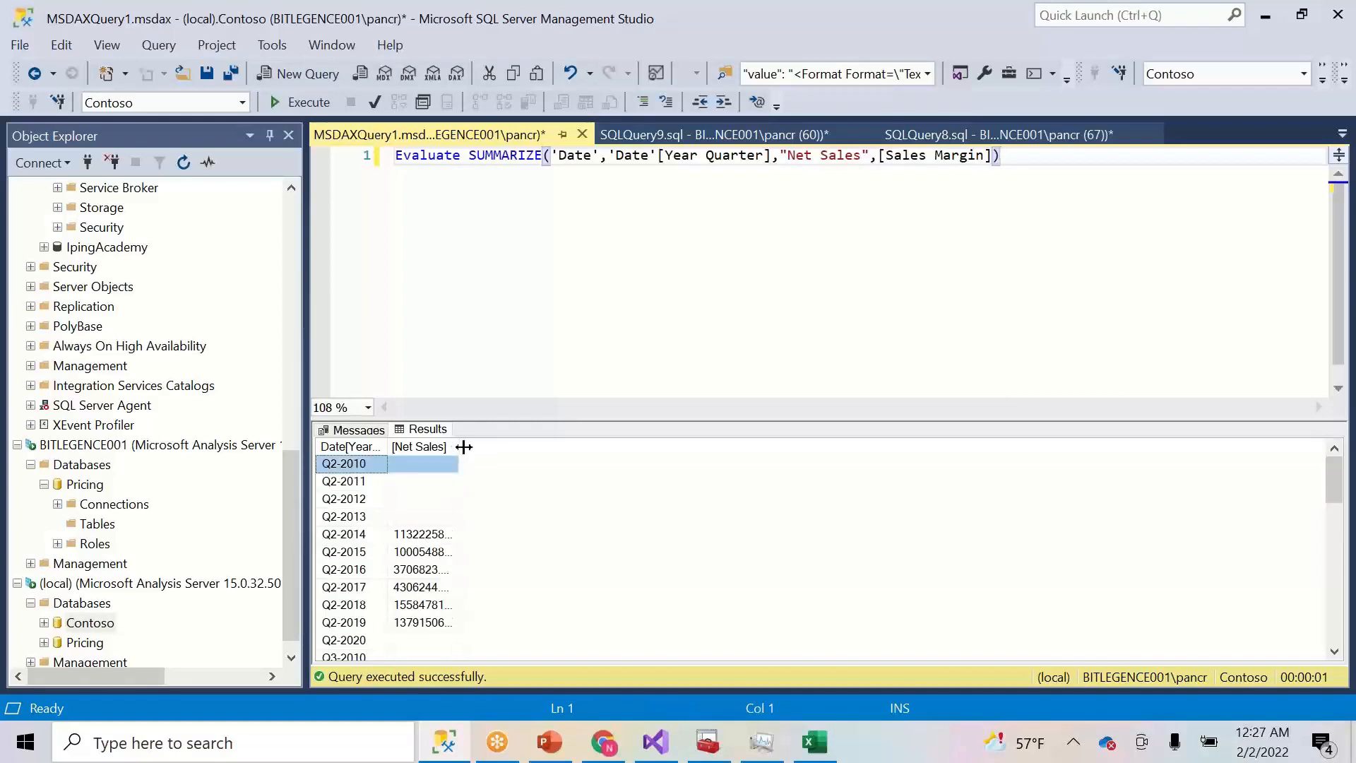
pyautogui.moveTo(463, 447); pyautogui.dragTo(510, 447)
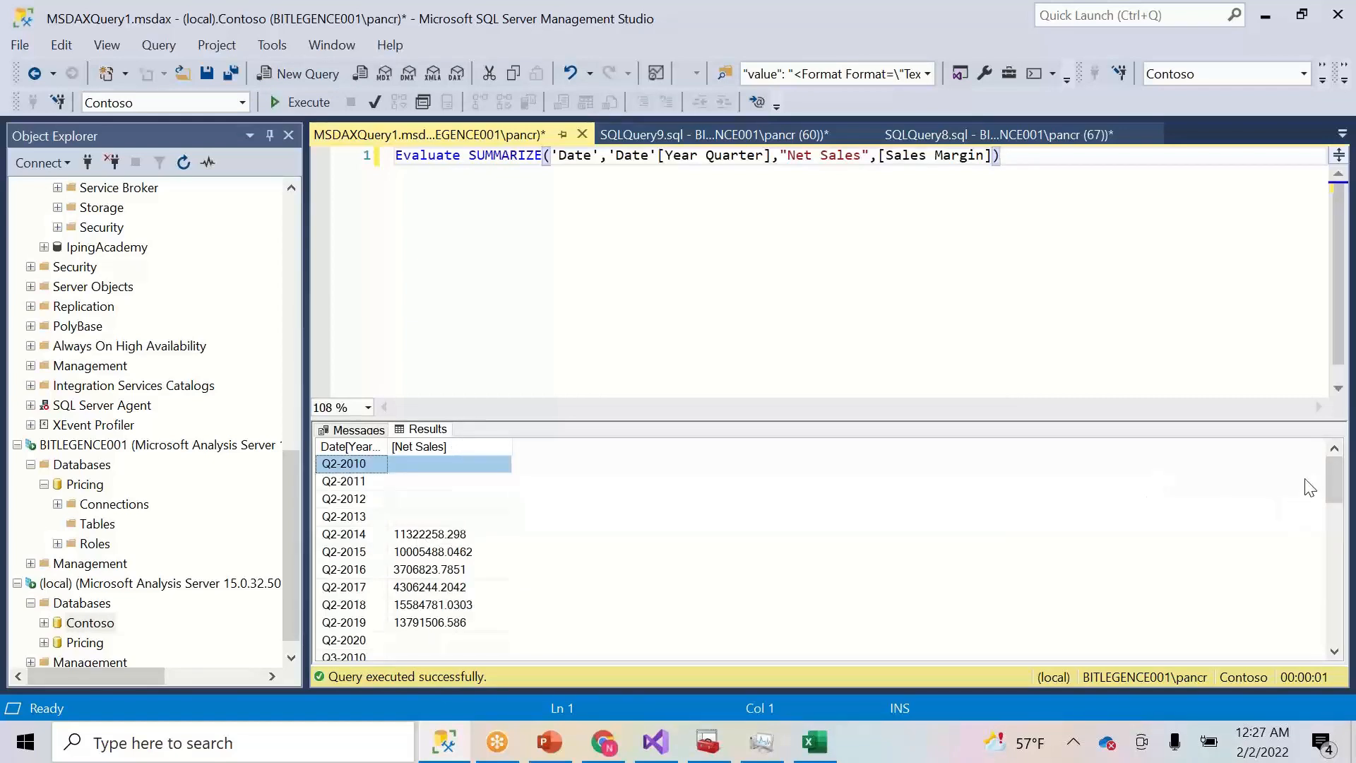
pyautogui.scroll(-1, 1337, 485)
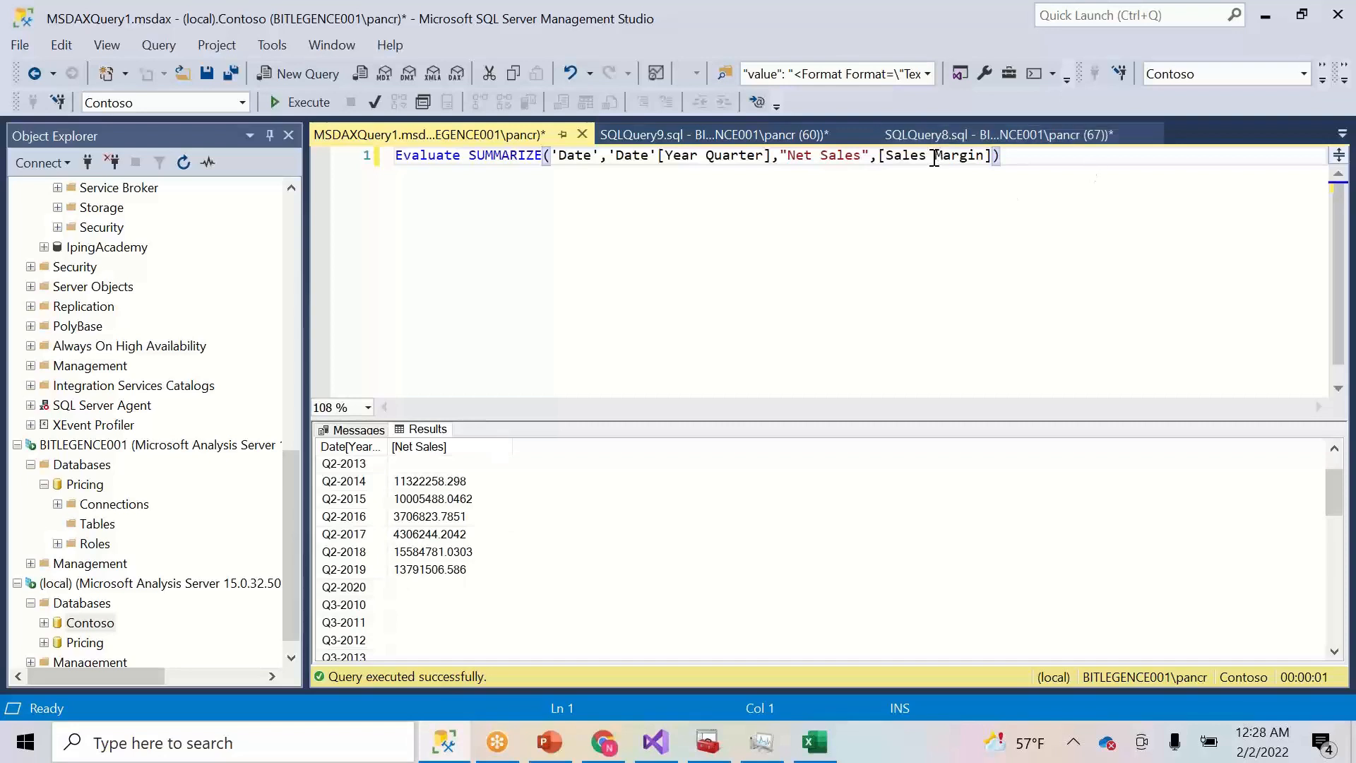
# - Swap [Sales Margin] for [Sales Cost], rerun the query, and widen the Net Sales column
pyautogui.moveTo(935, 162); pyautogui.dragTo(983, 170)
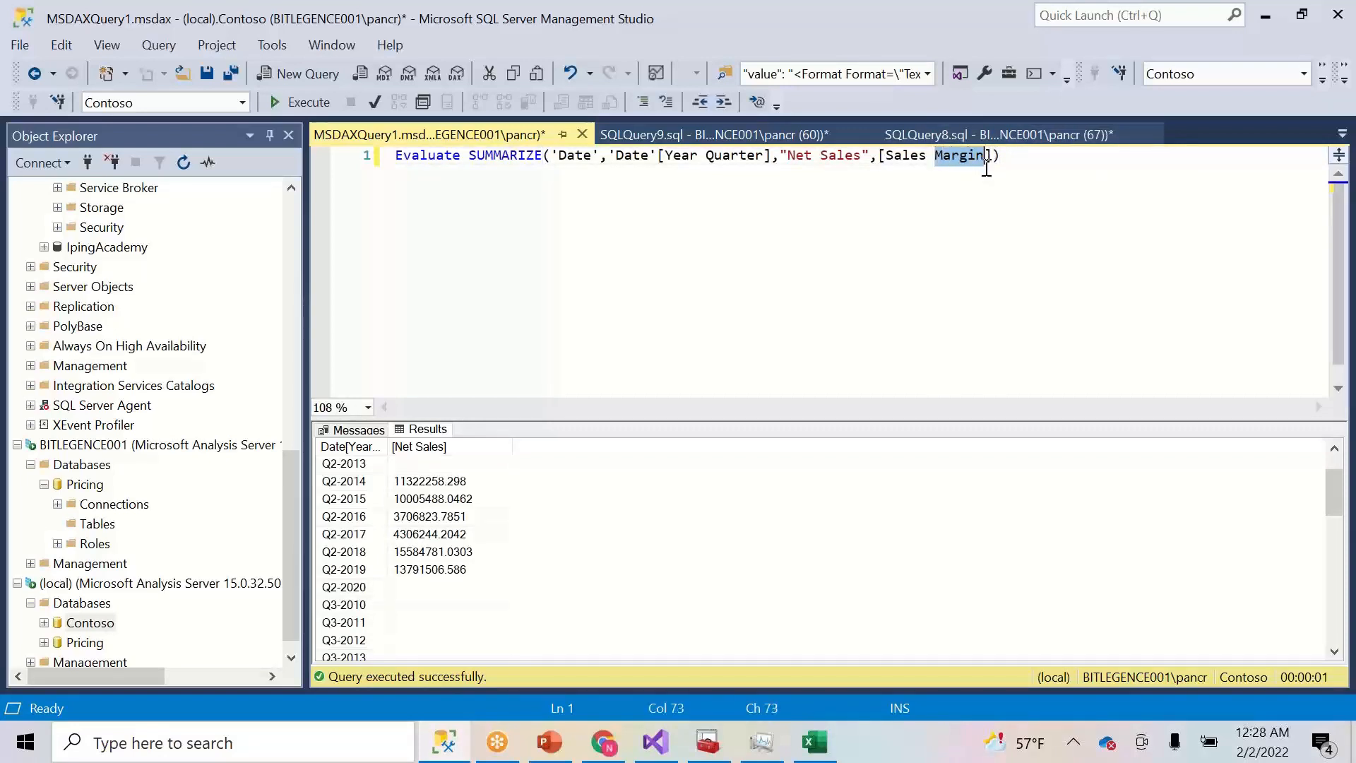
pyautogui.press('BackSpace')
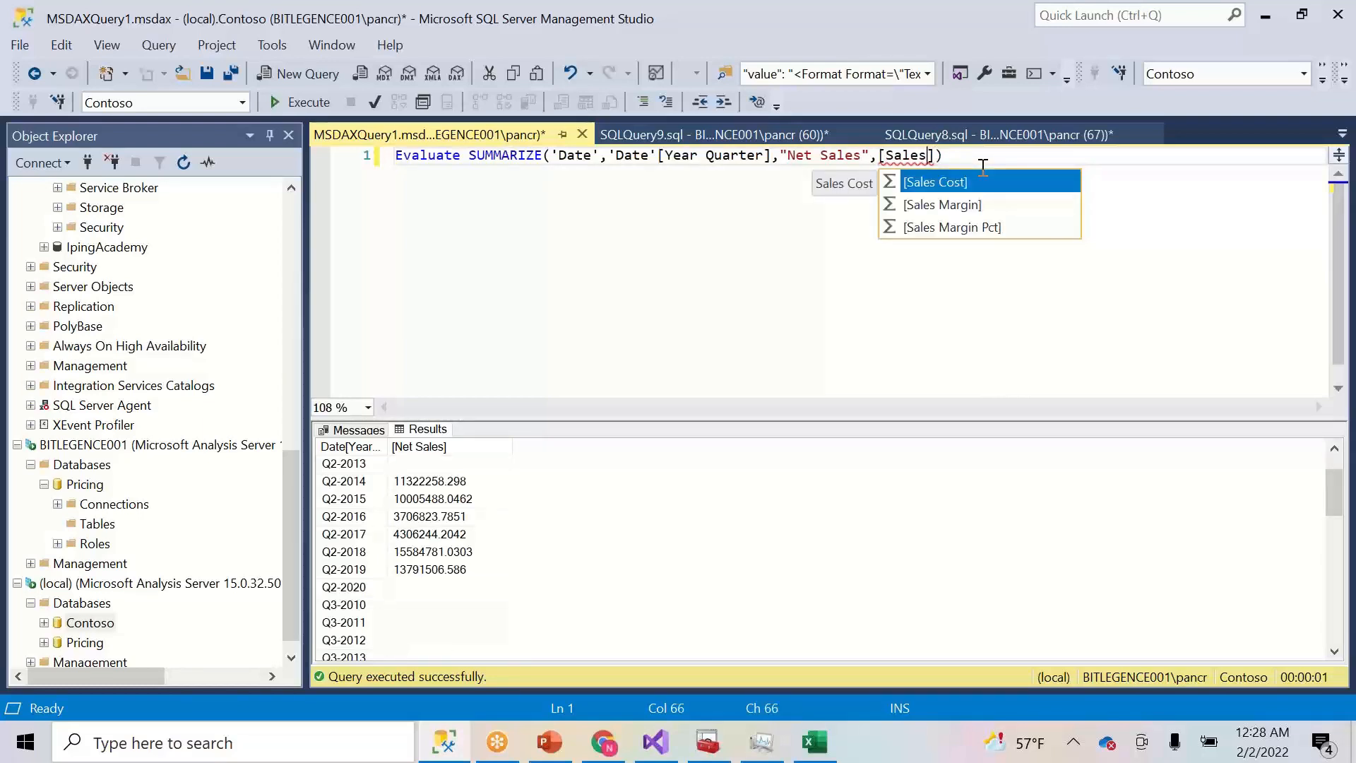
pyautogui.press('Tab')
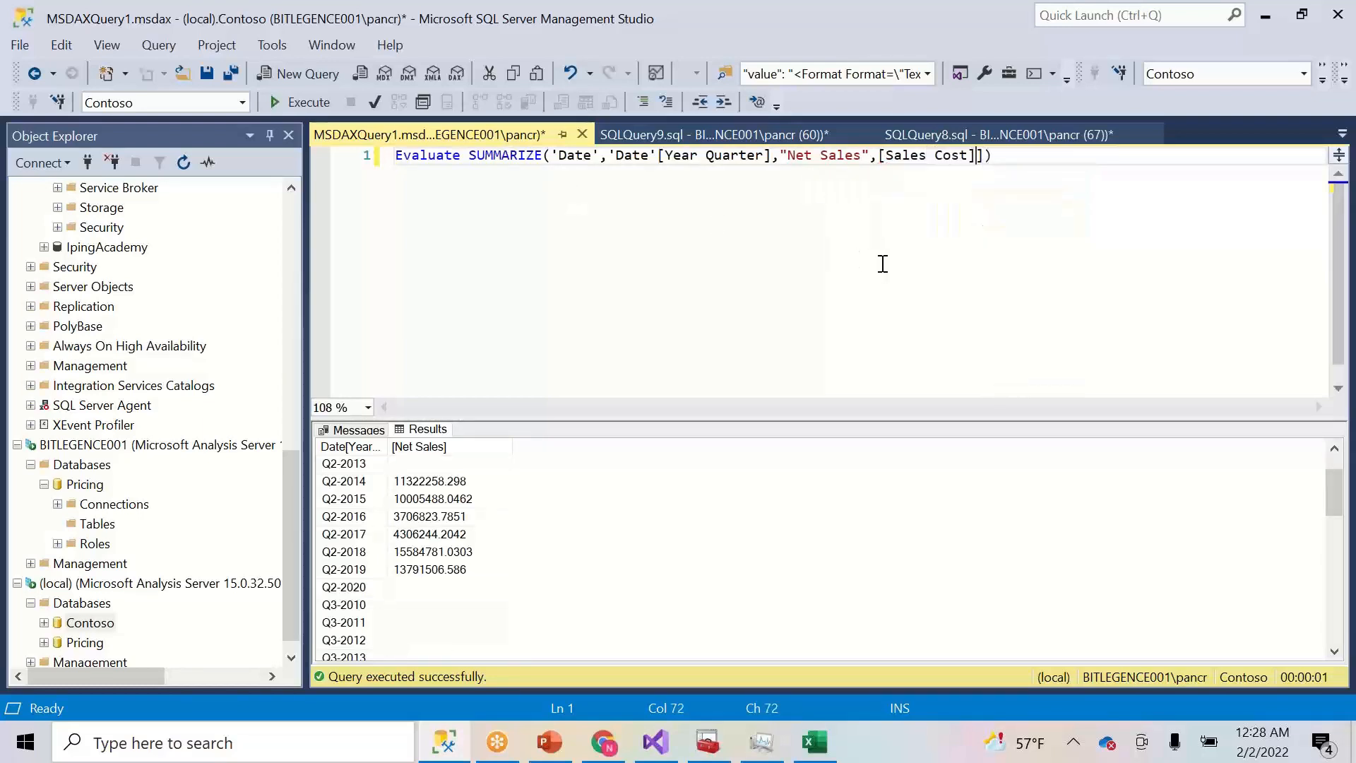
pyautogui.press('BackSpace')
pyautogui.click(294, 104)
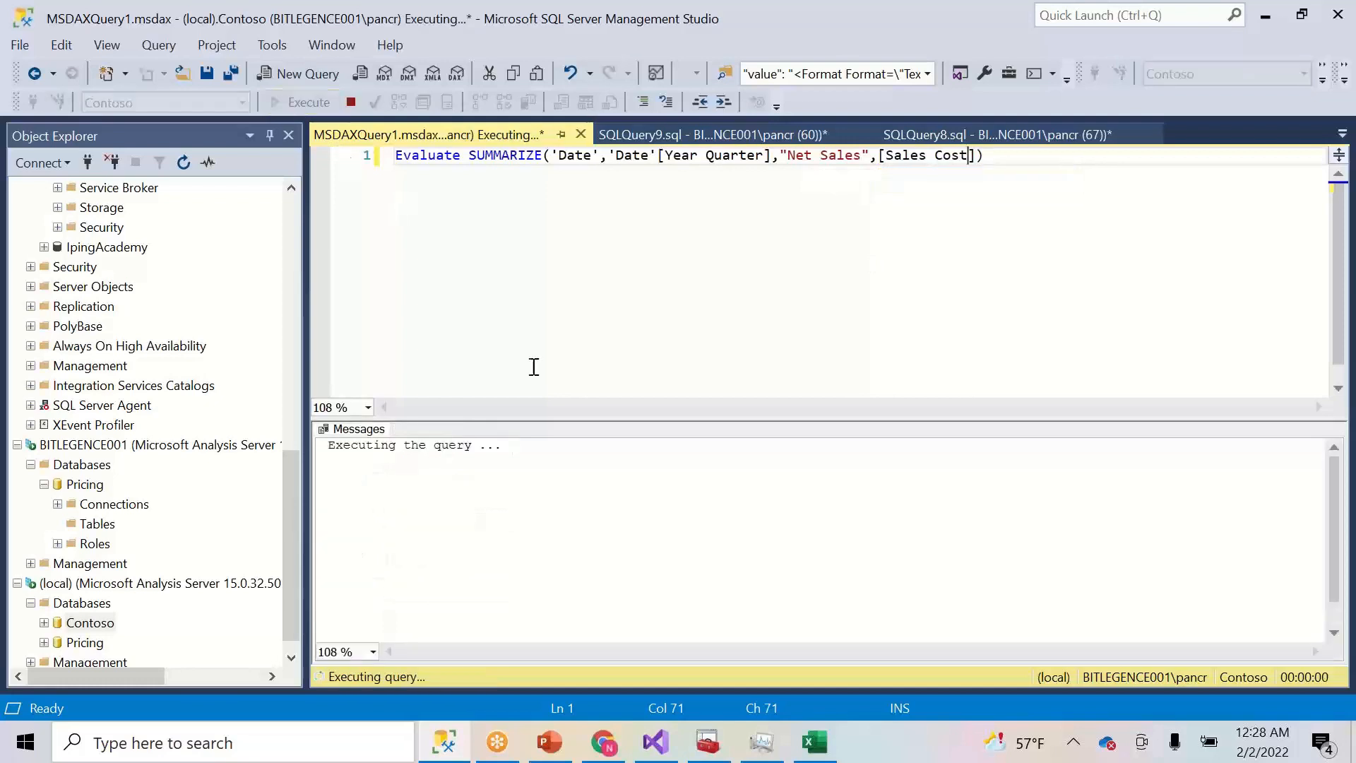
pyautogui.moveTo(458, 447); pyautogui.dragTo(513, 446)
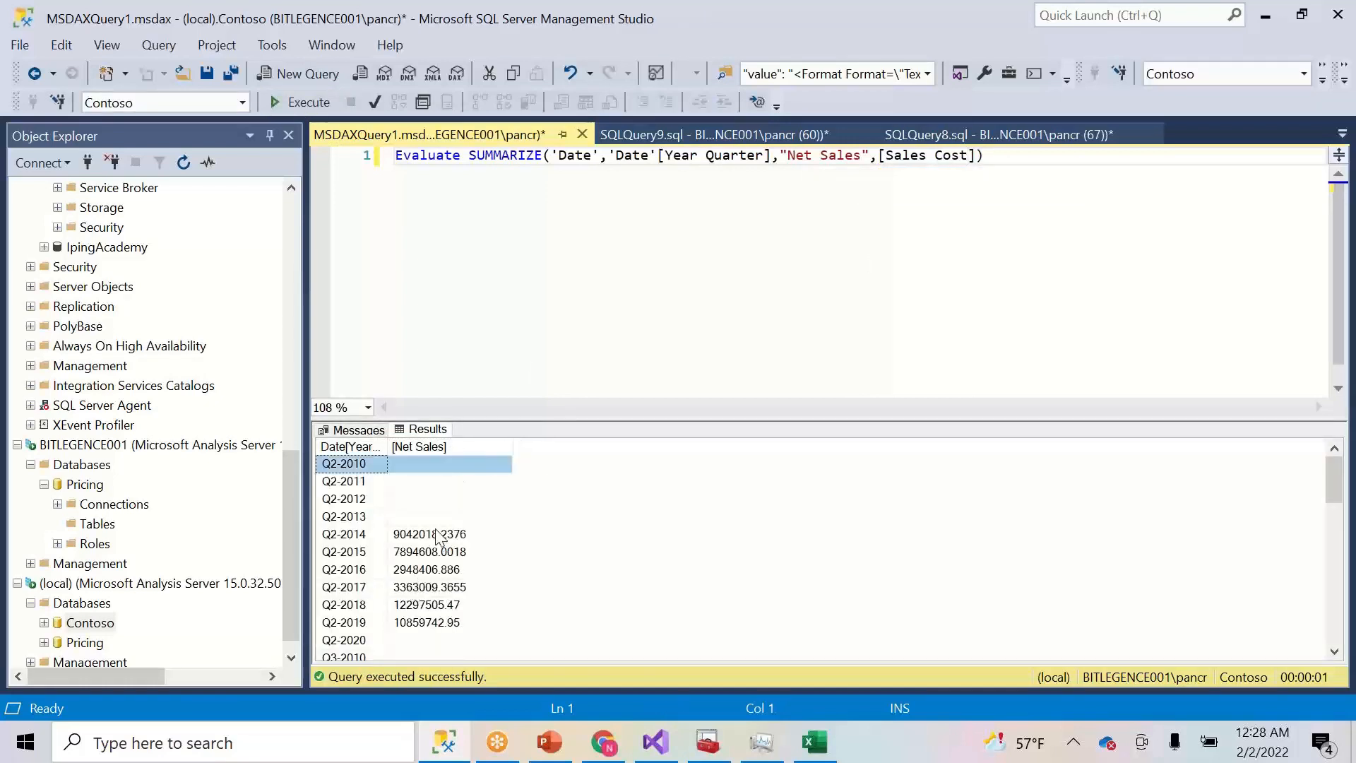
pyautogui.click(816, 741)
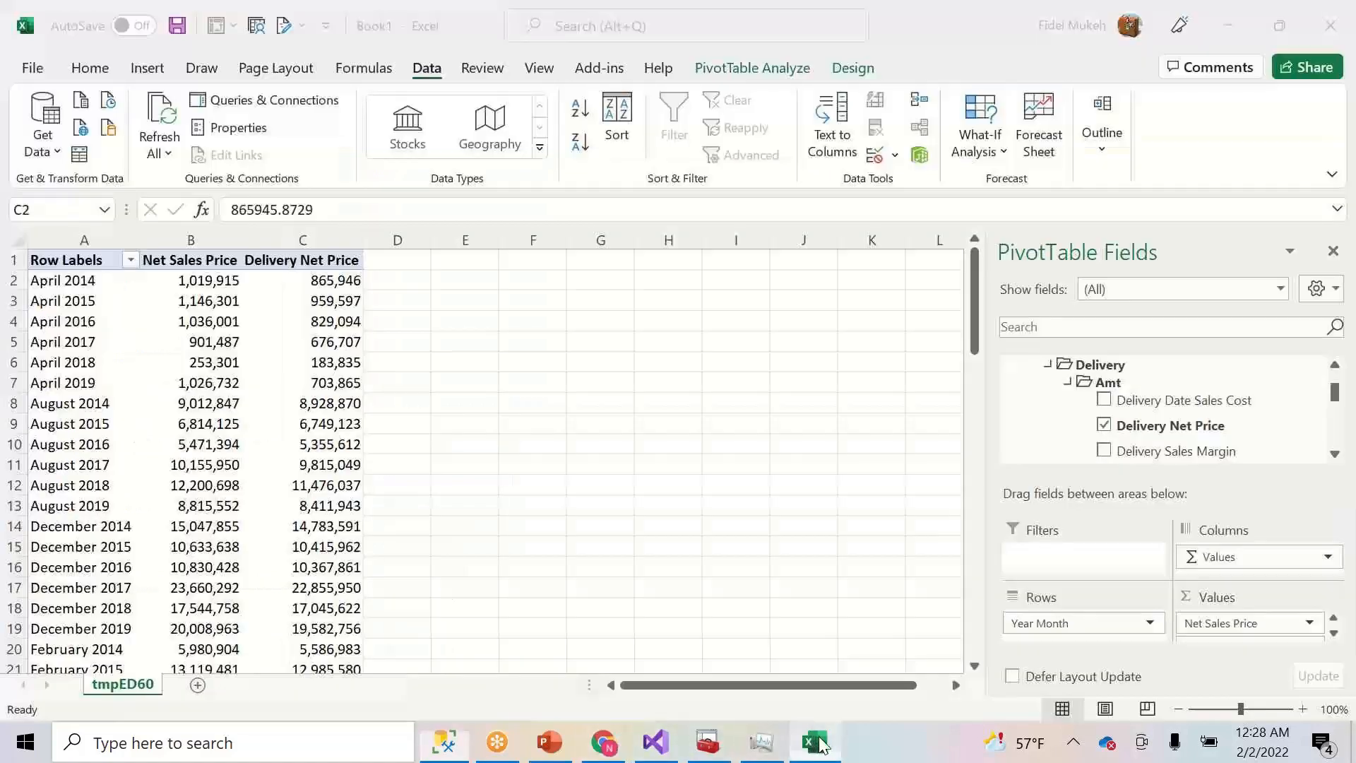
pyautogui.click(818, 742)
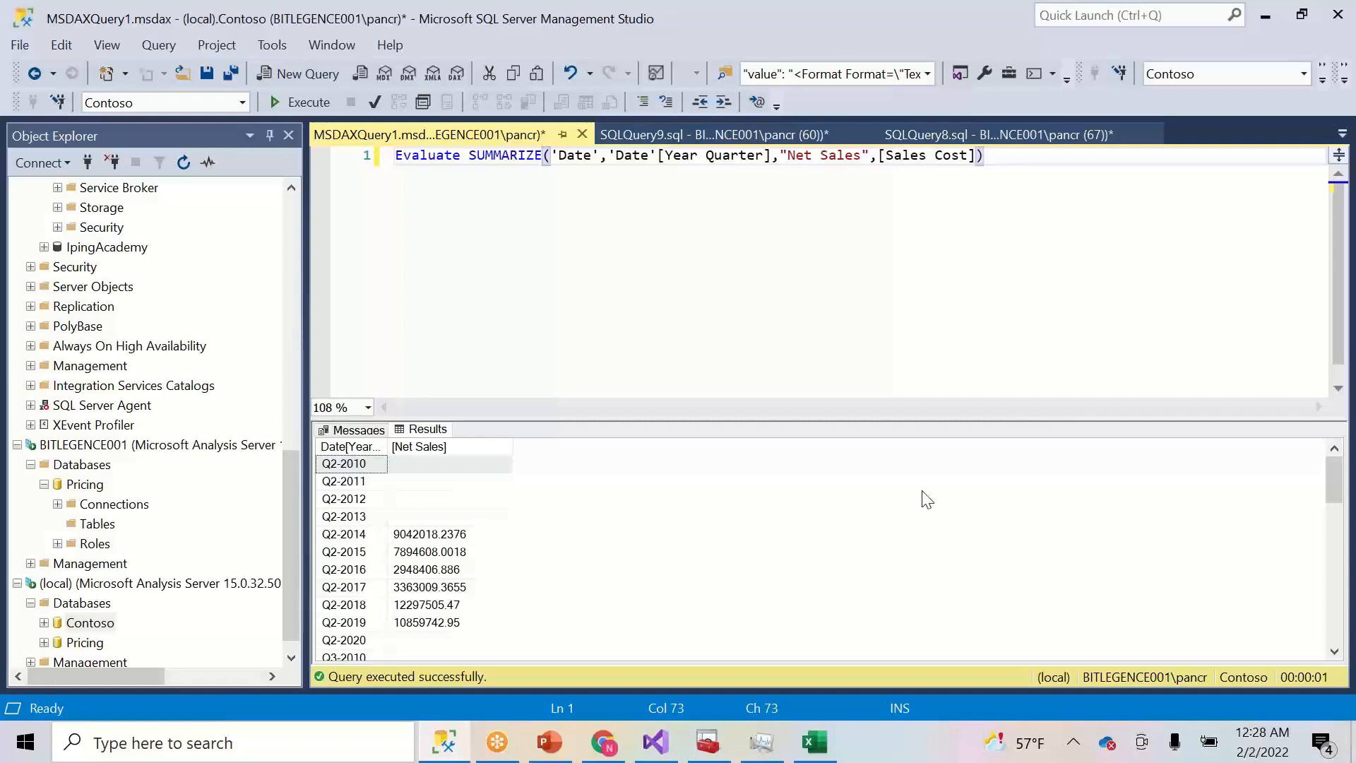
pyautogui.click(776, 331)
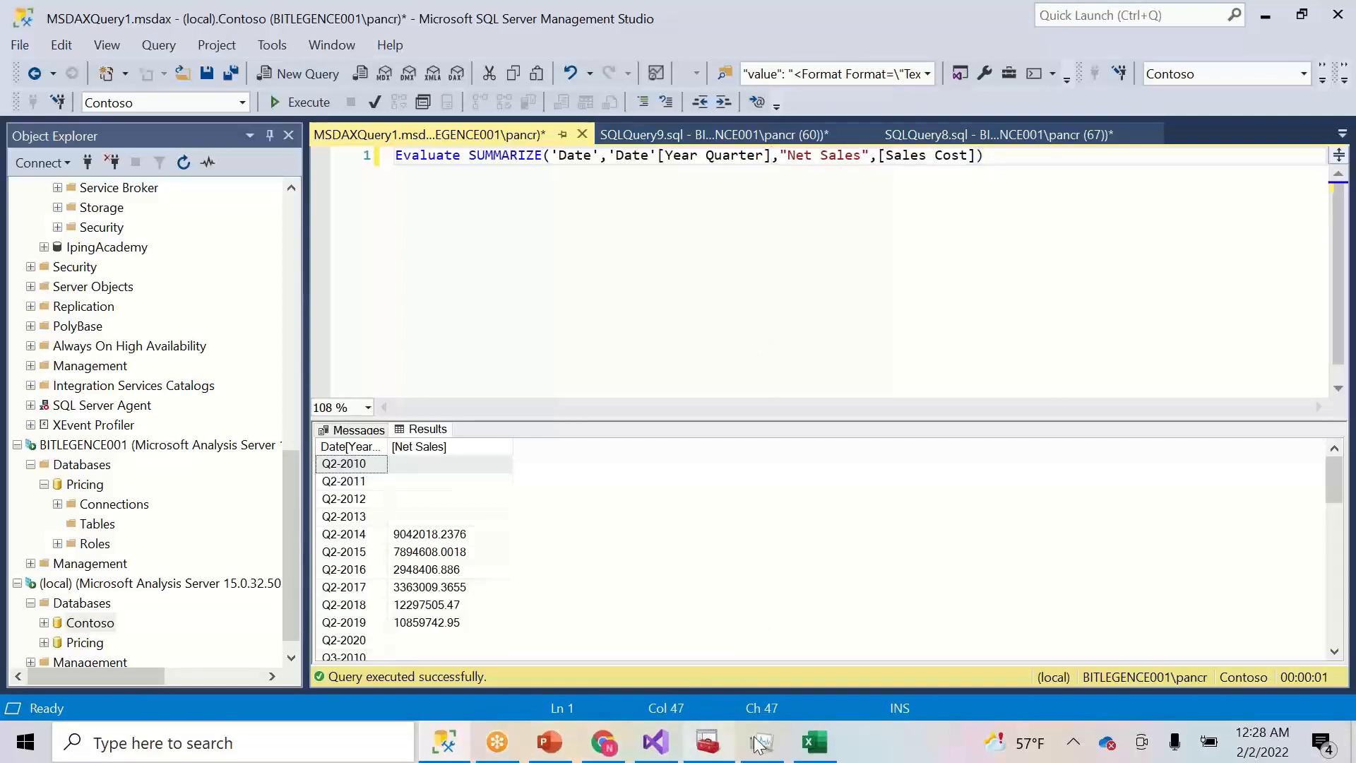
# - Highlight the 'Migrate the Model' bullet on PowerPoint slide 4, then return to the compatibility-level docs
pyautogui.click(549, 742)
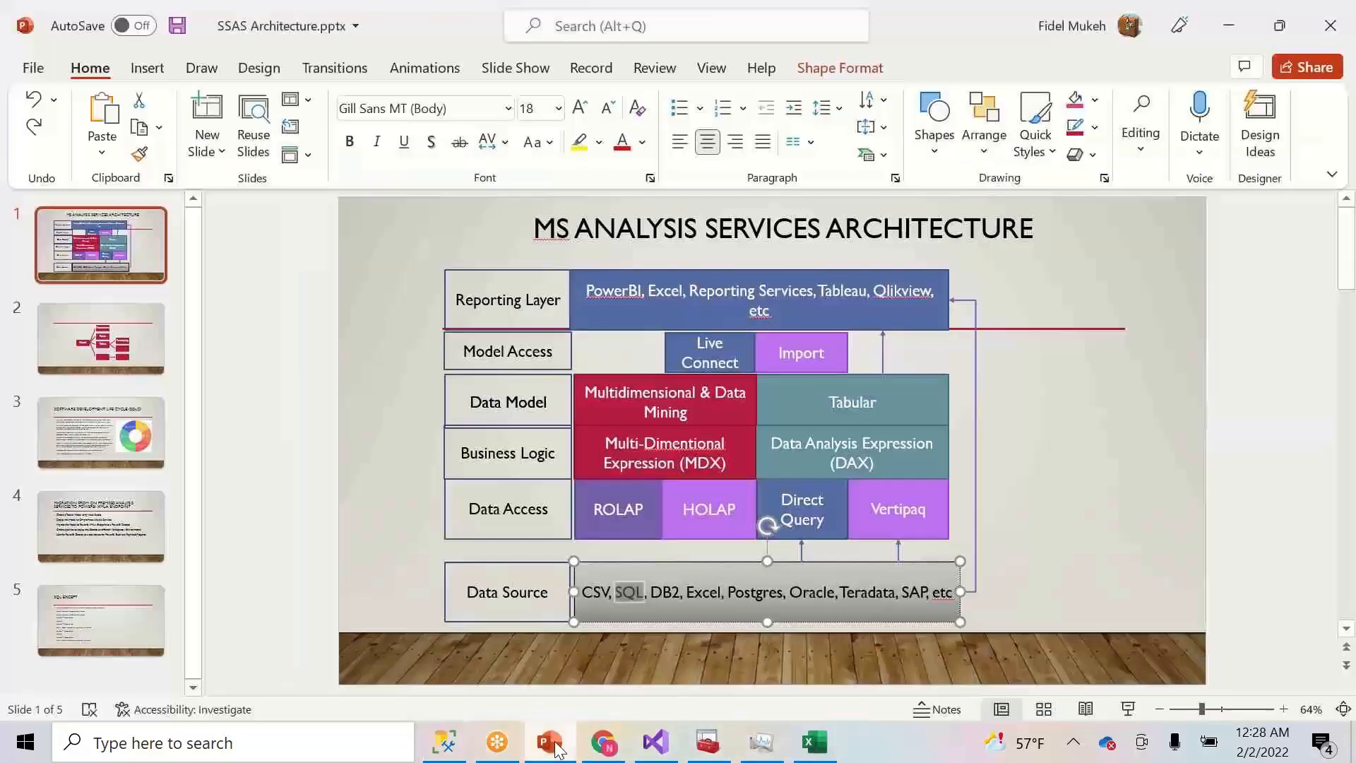
pyautogui.click(106, 521)
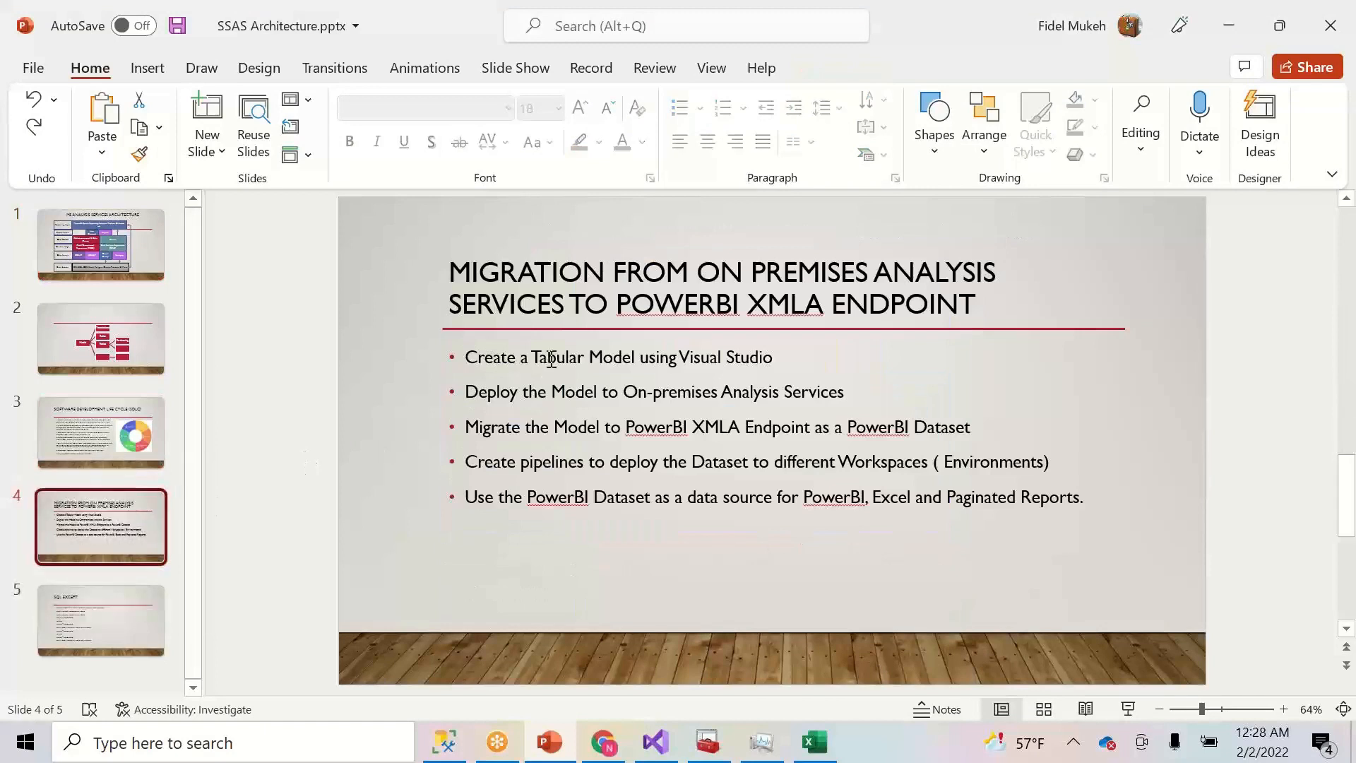
pyautogui.click(551, 356)
pyautogui.click(638, 393)
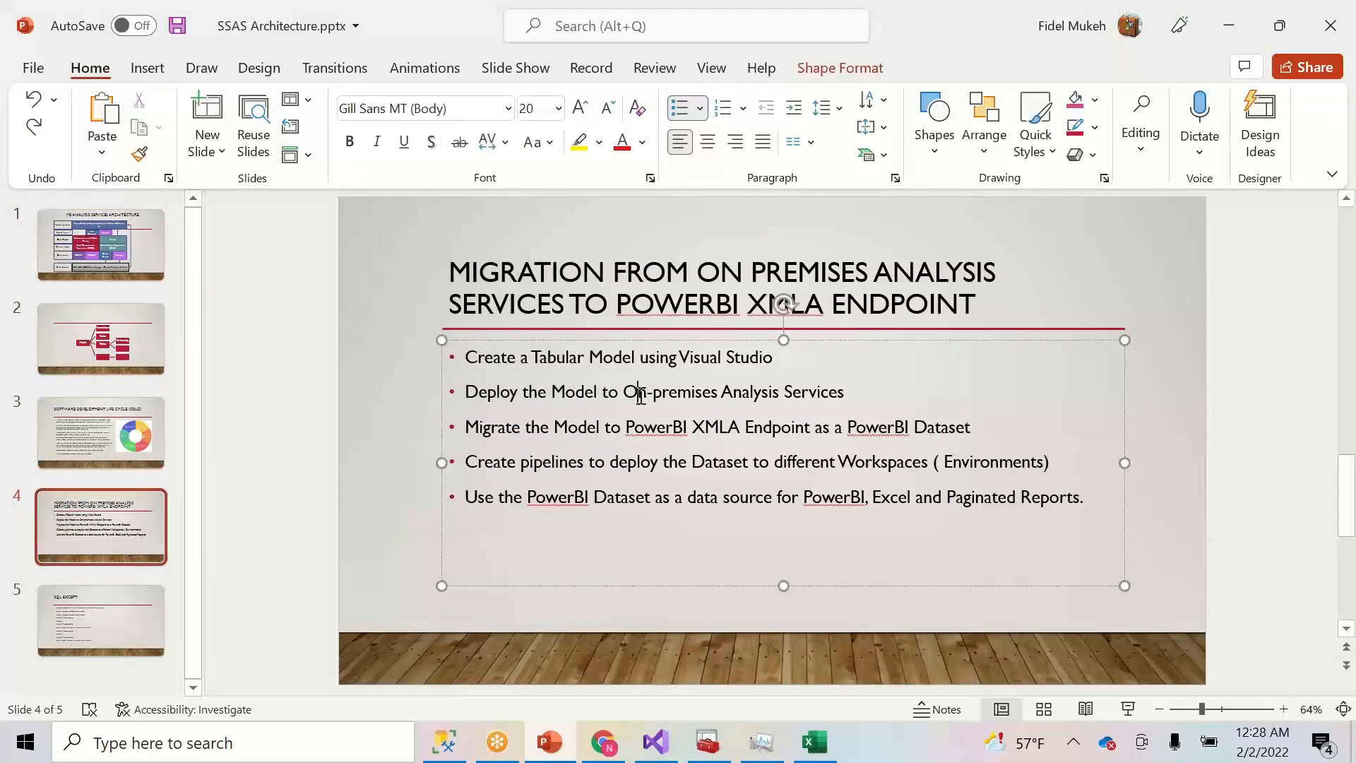
pyautogui.moveTo(980, 428); pyautogui.dragTo(464, 426)
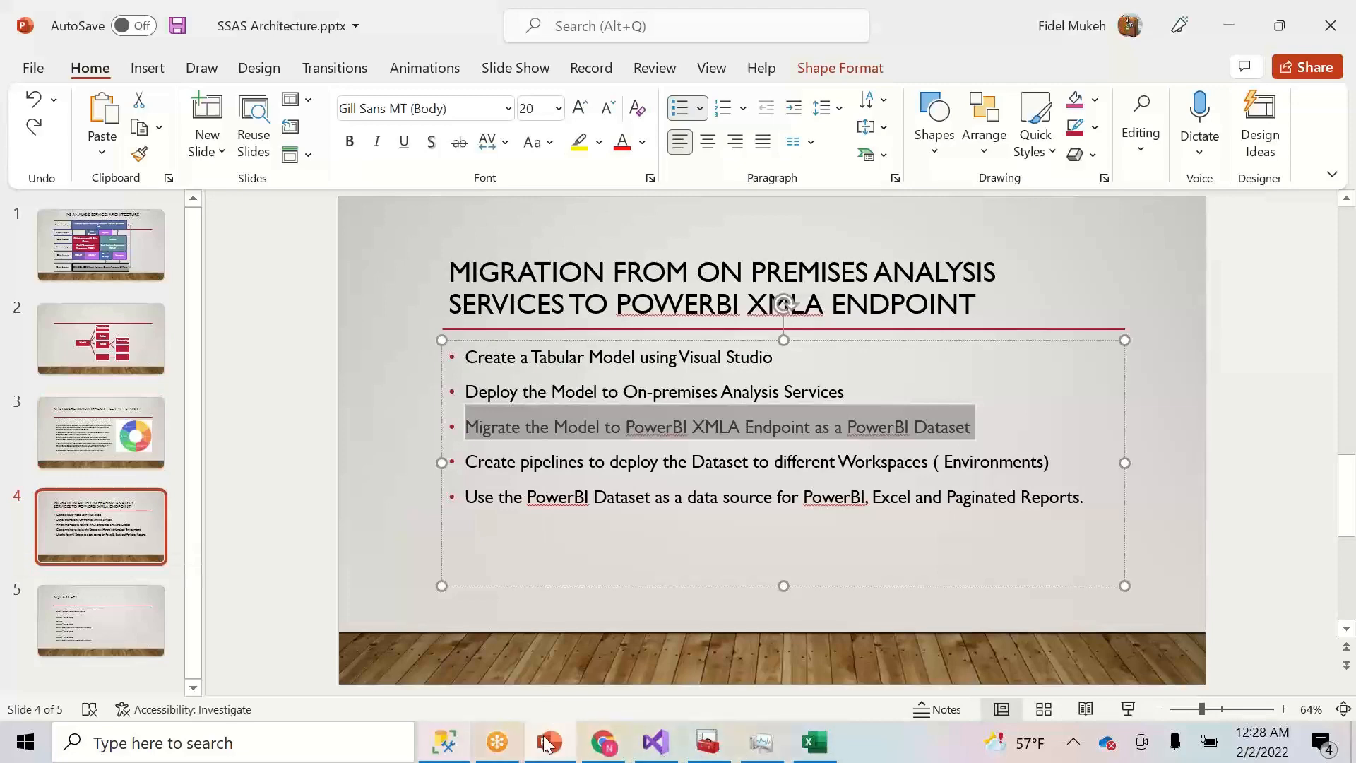
pyautogui.click(602, 746)
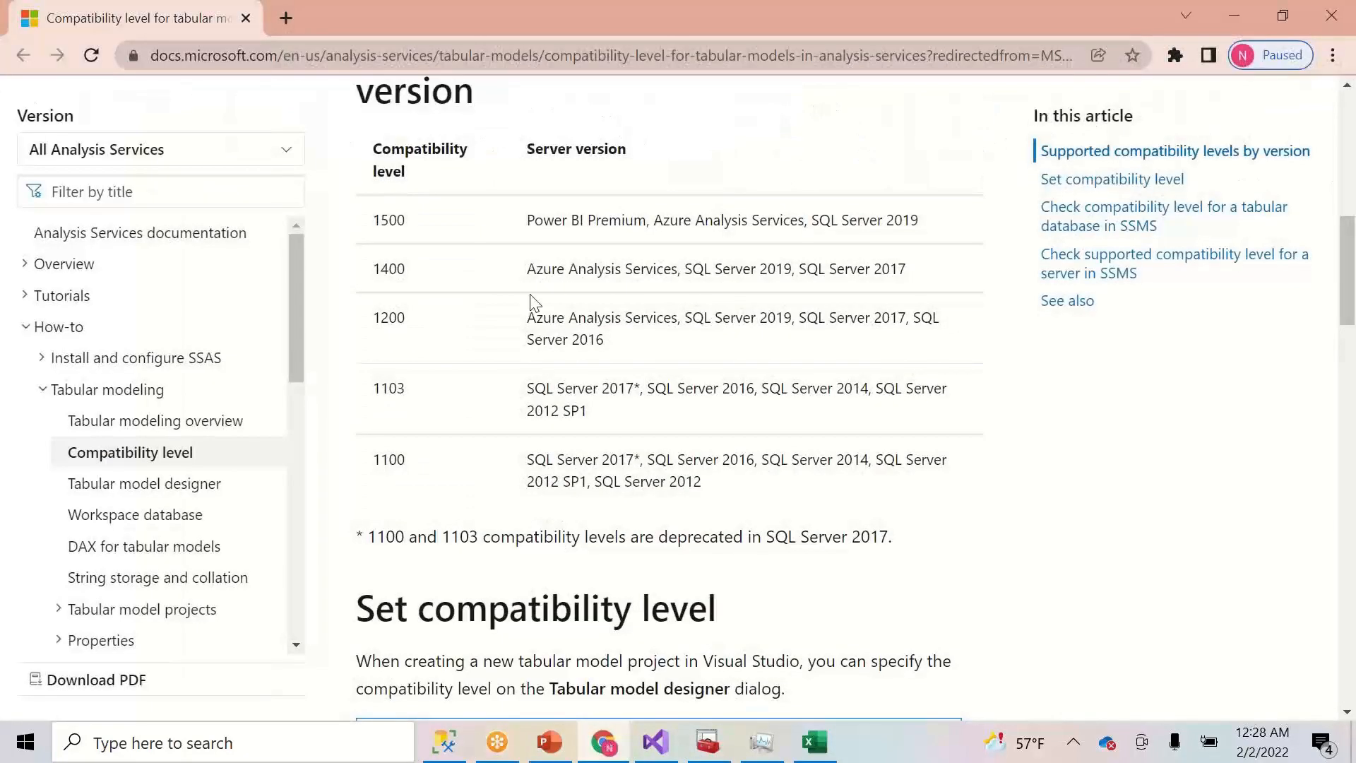
# - Highlight Power BI Premium in the 1500 compatibility-level row and open a new browser tab
pyautogui.moveTo(527, 220); pyautogui.dragTo(645, 234)
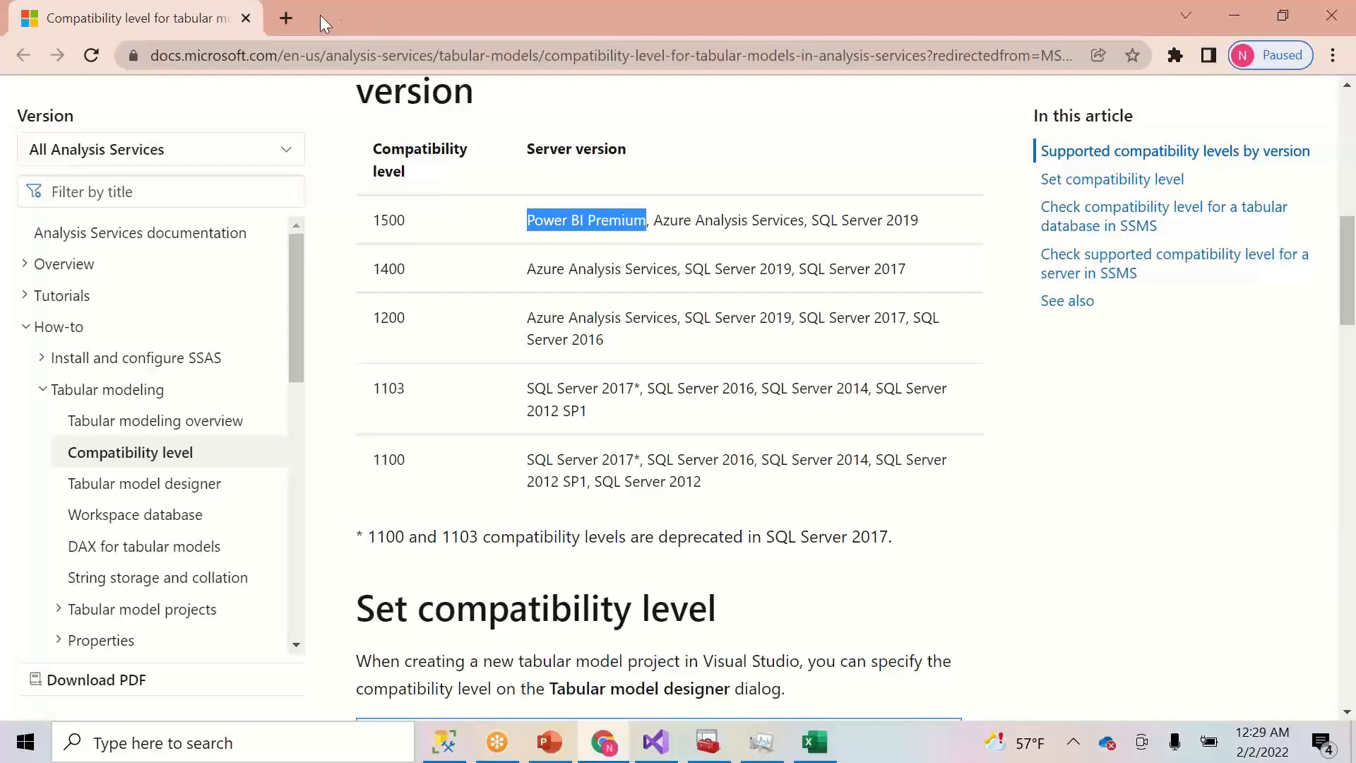
pyautogui.click(286, 17)
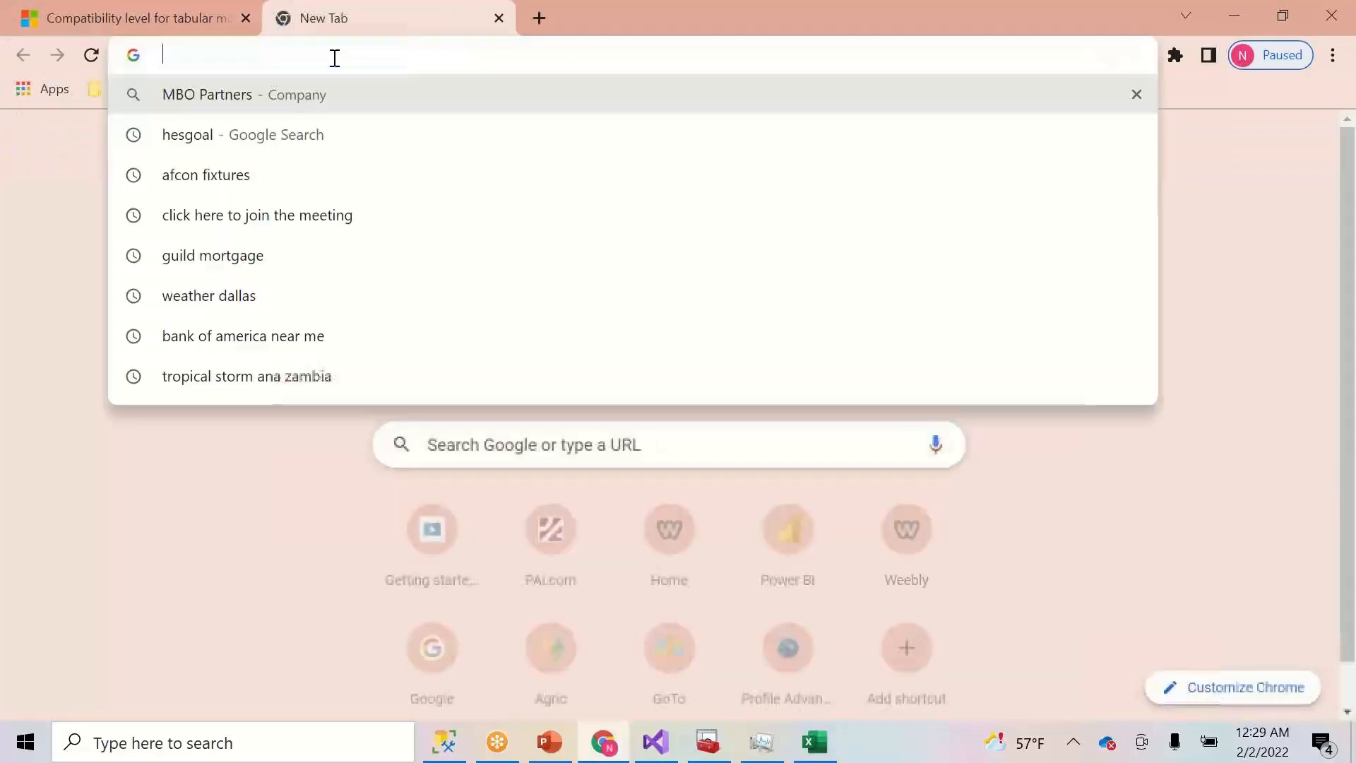
# - Go to powerbi.com and create a new workspace named Contoso DEV
pyautogui.write('powerbi.com')
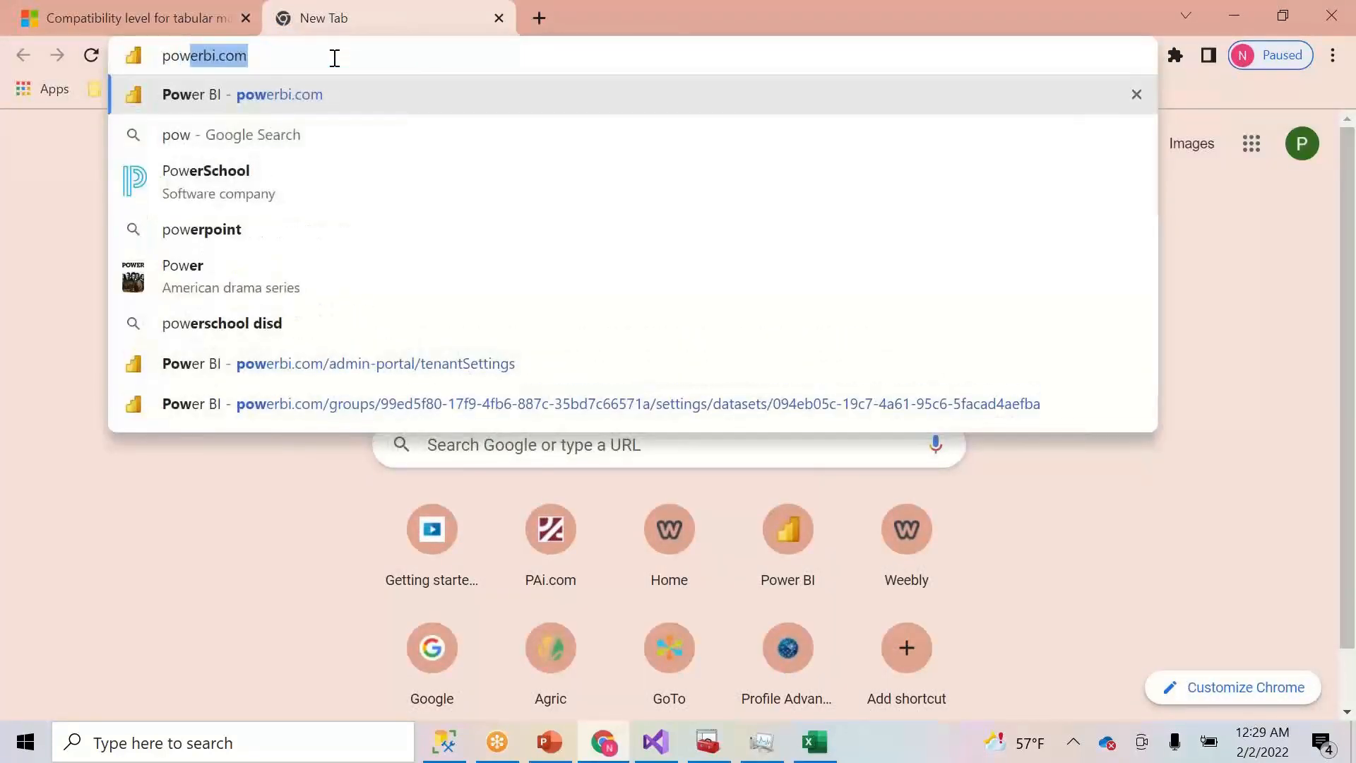
pyautogui.press('Return')
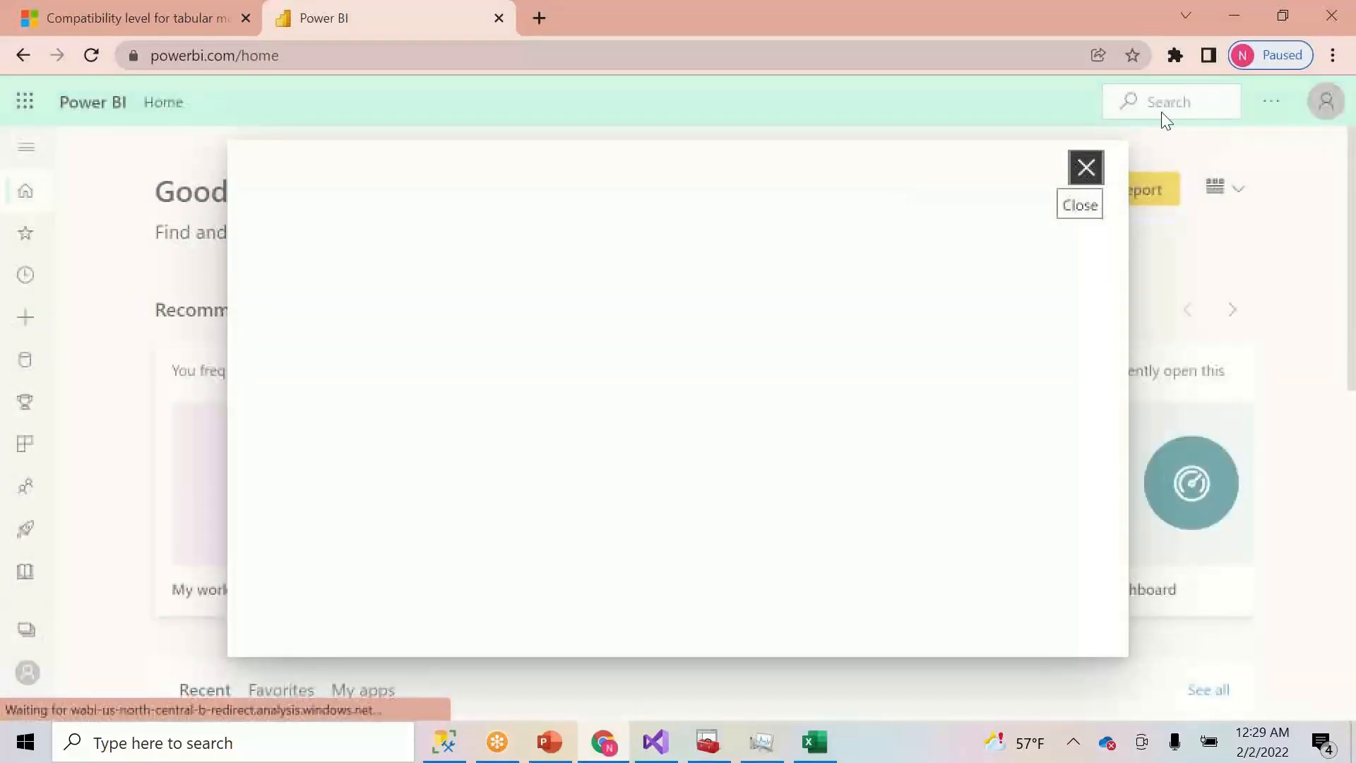
pyautogui.click(1085, 168)
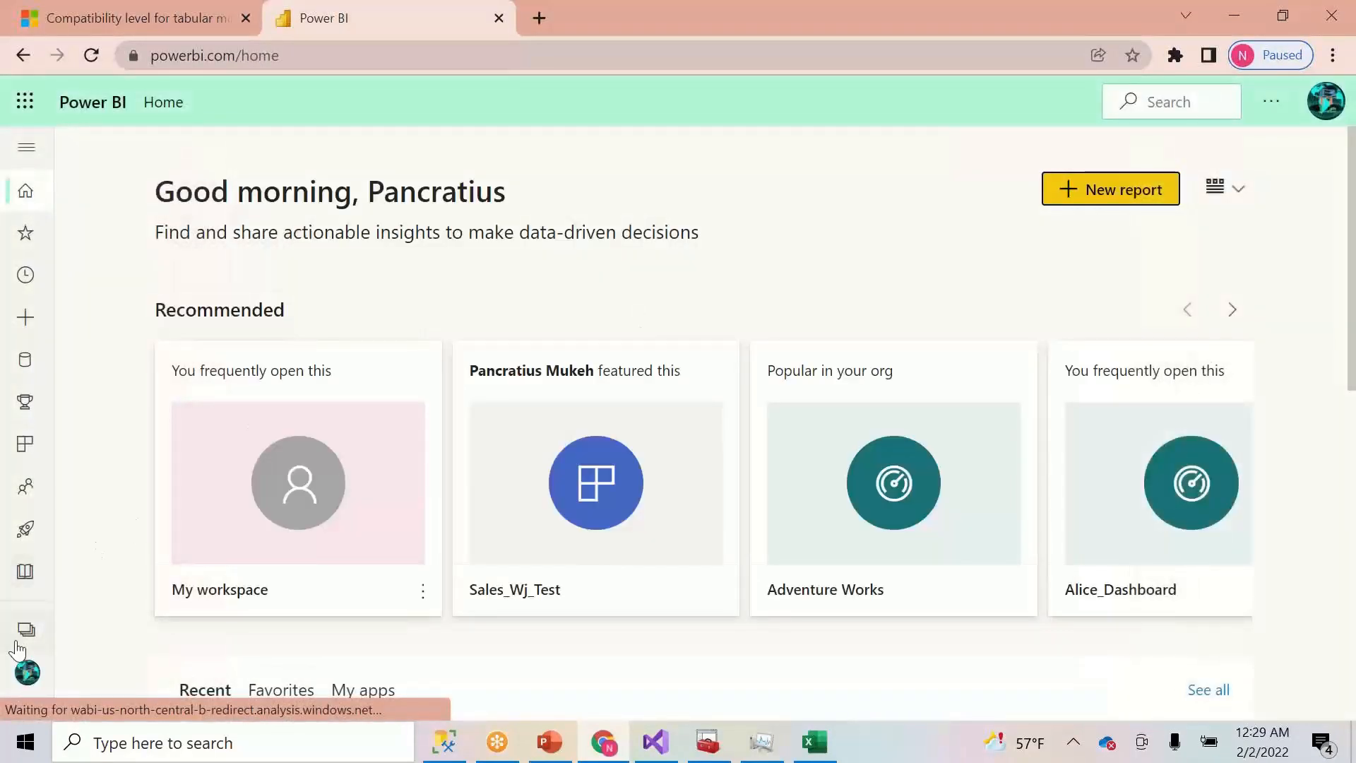
pyautogui.click(26, 632)
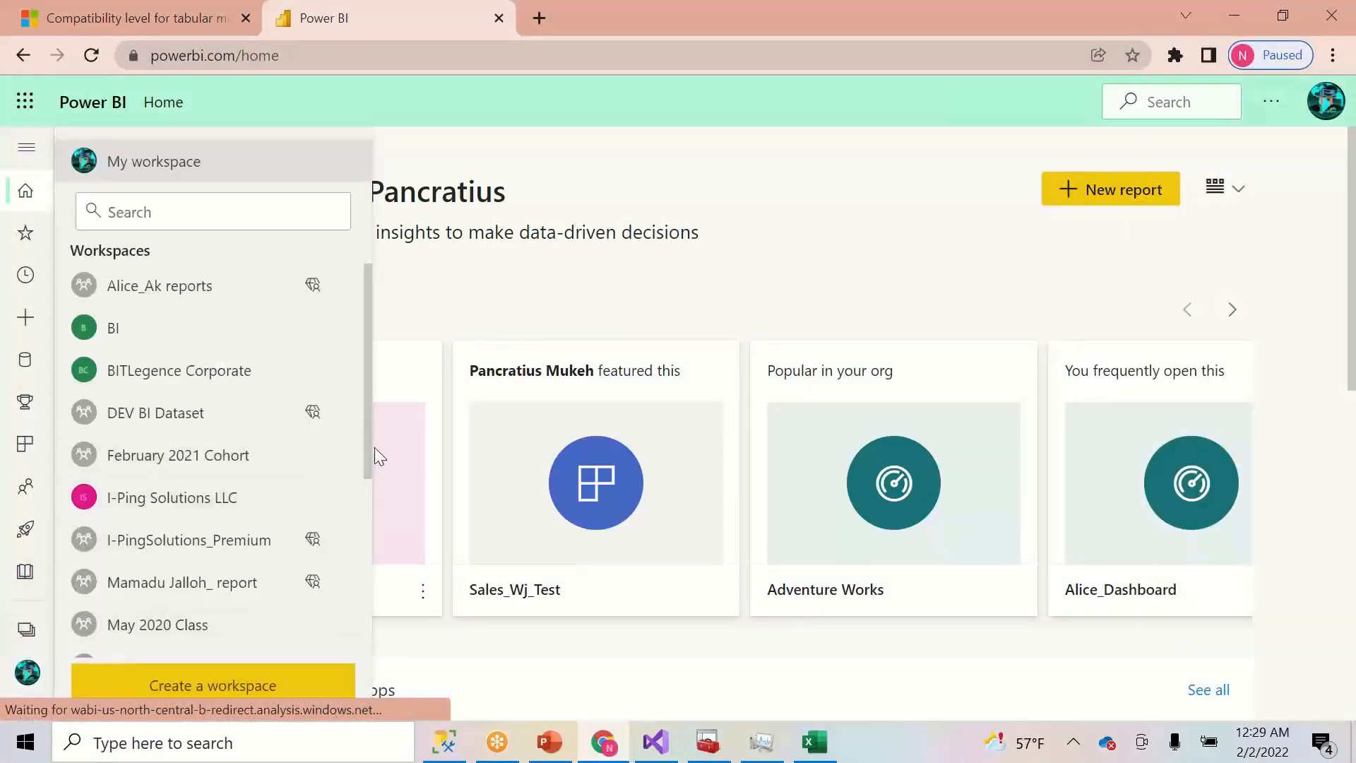
pyautogui.click(253, 684)
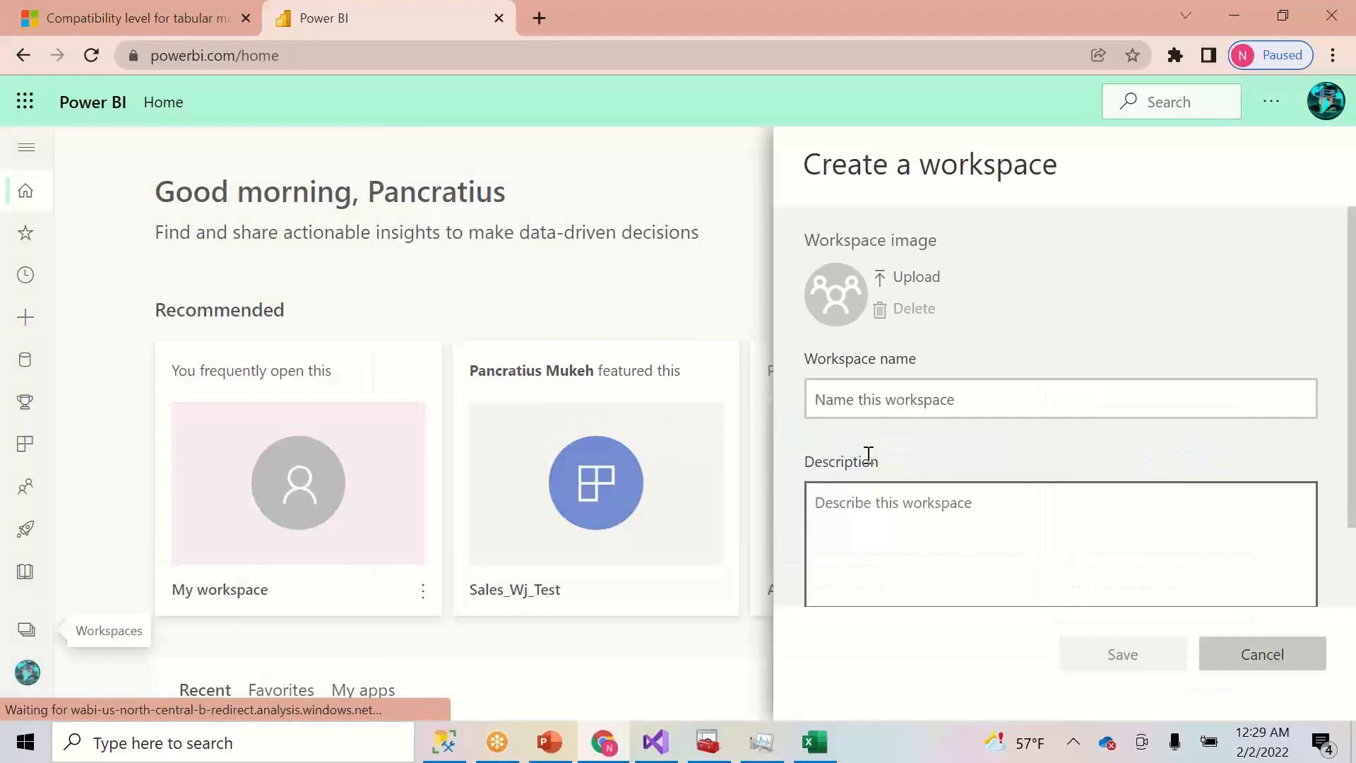
pyautogui.click(869, 412)
pyautogui.write('Contoso DEV')
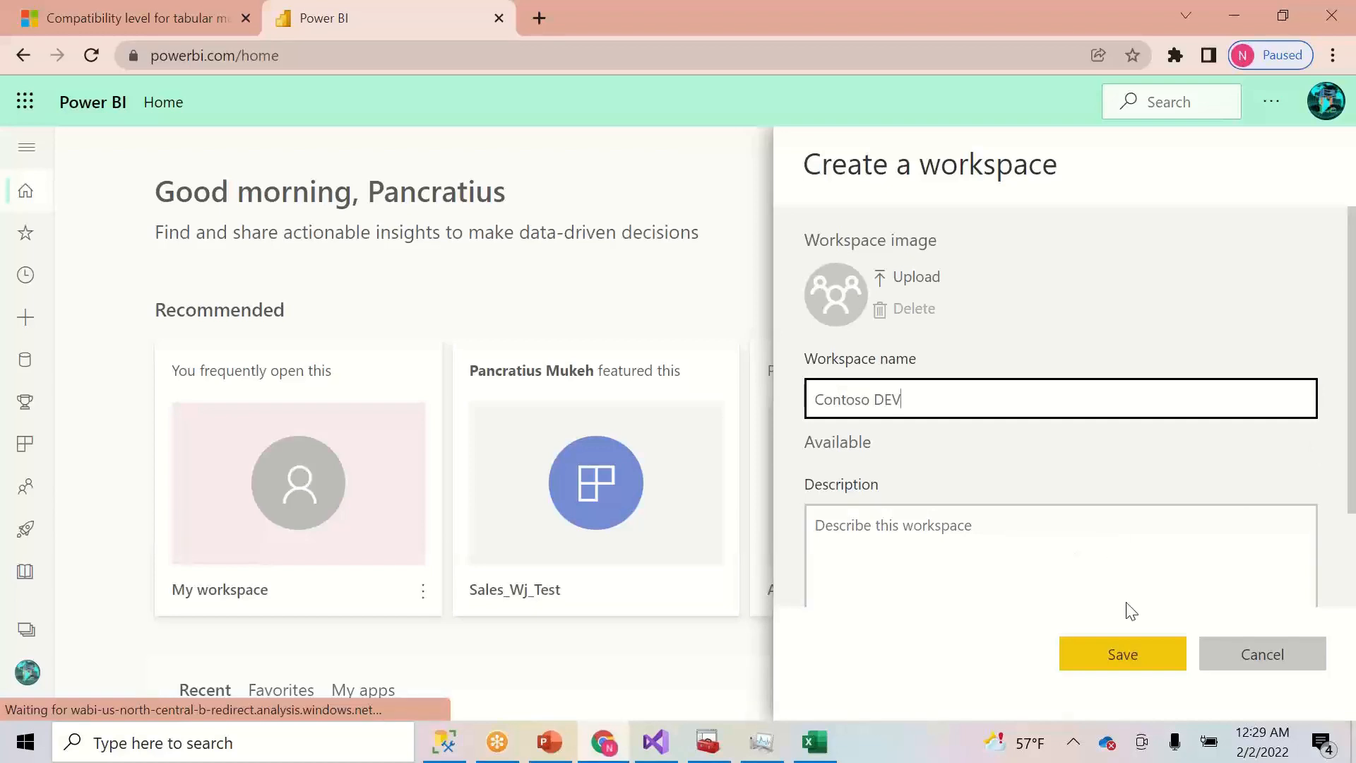
pyautogui.click(1118, 655)
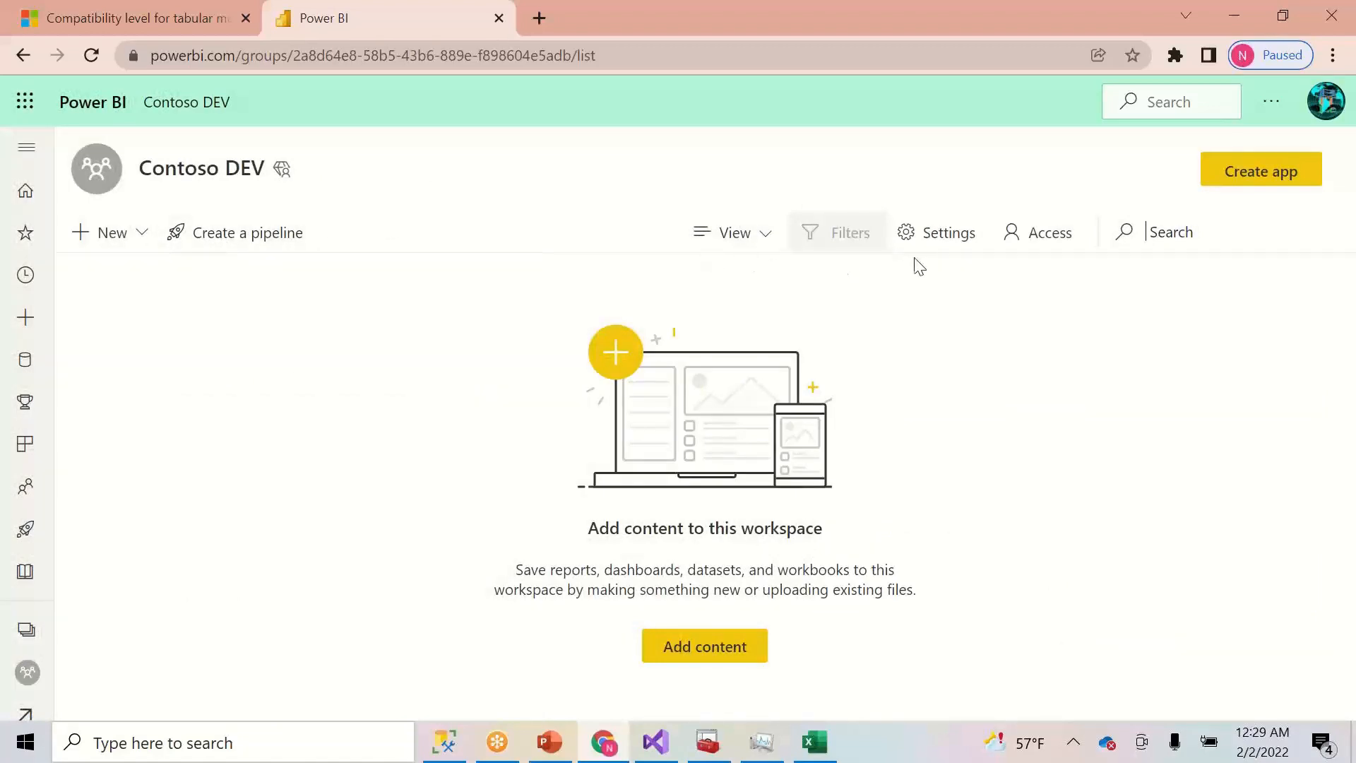
# - Switch the Contoso DEV workspace's licence mode to Premium per user
pyautogui.click(940, 234)
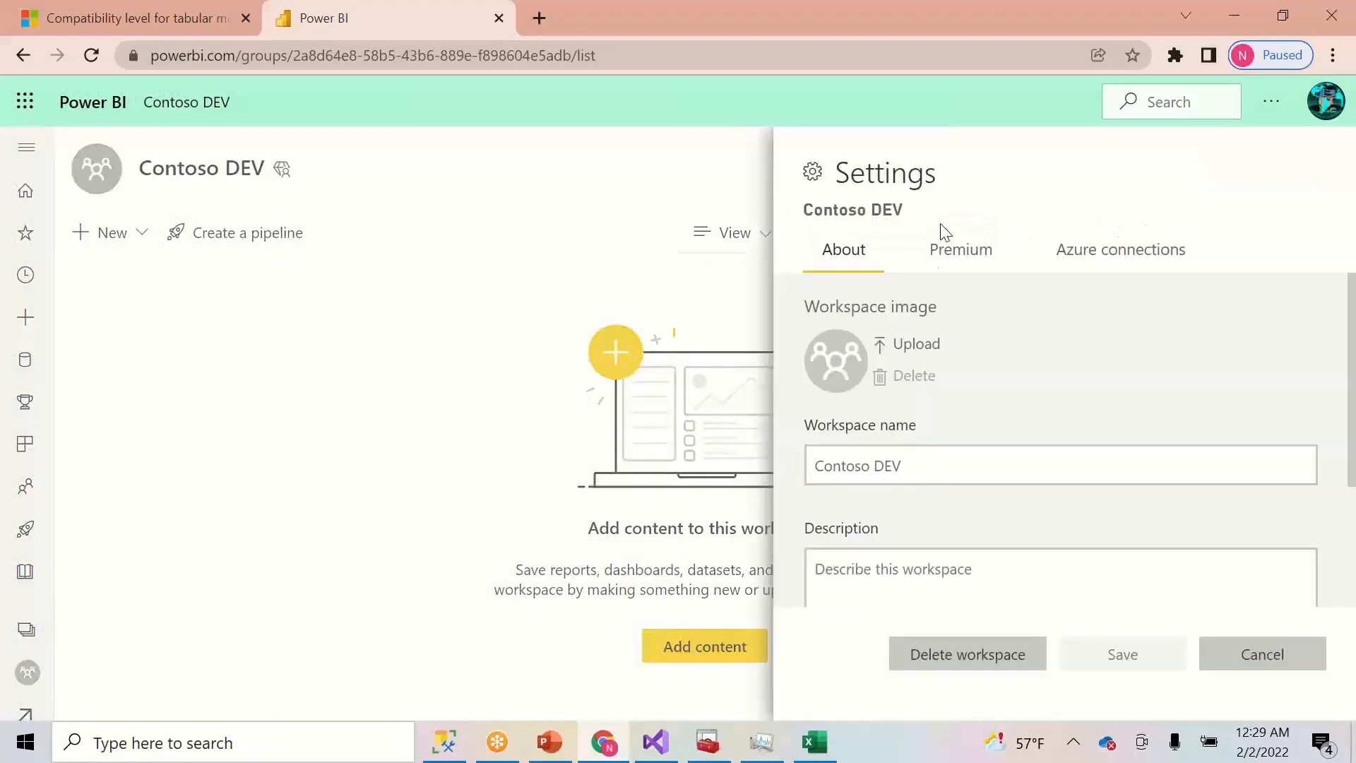
pyautogui.click(959, 253)
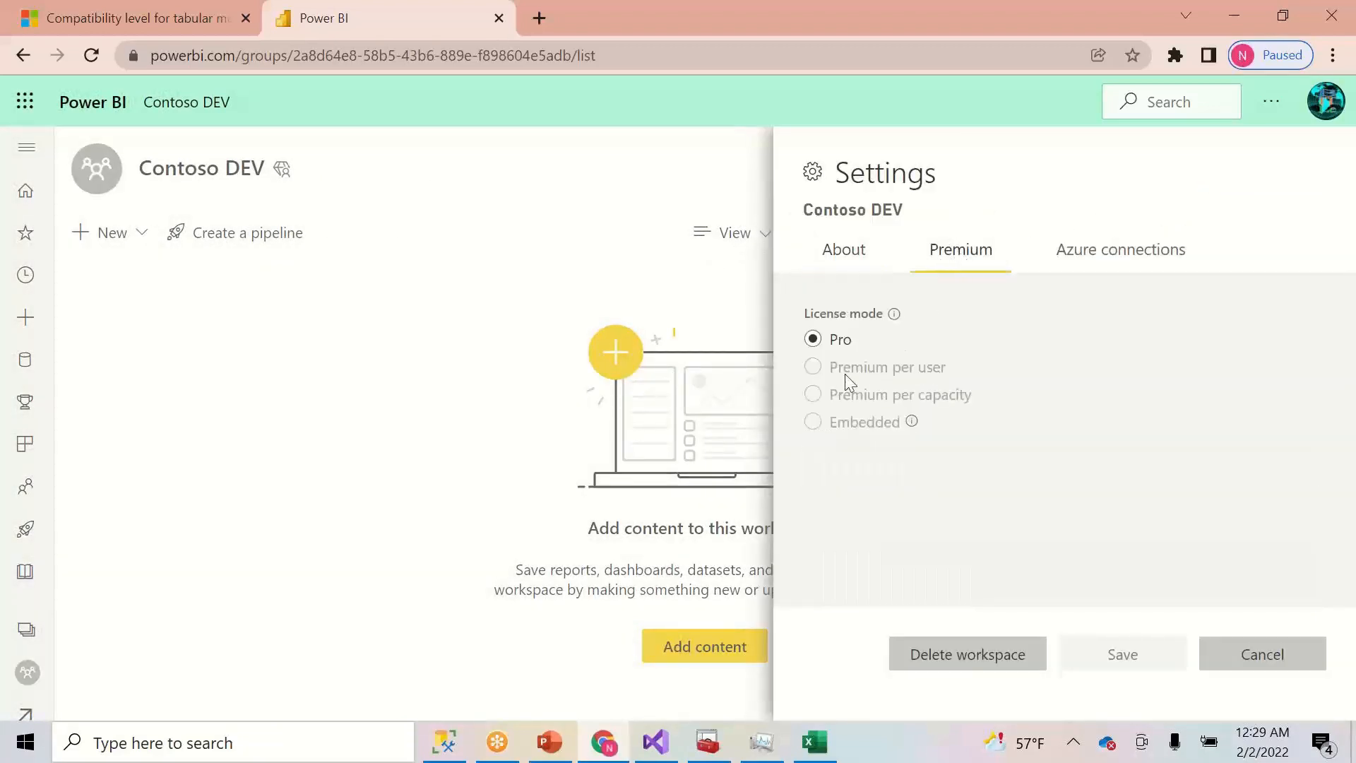
pyautogui.click(814, 366)
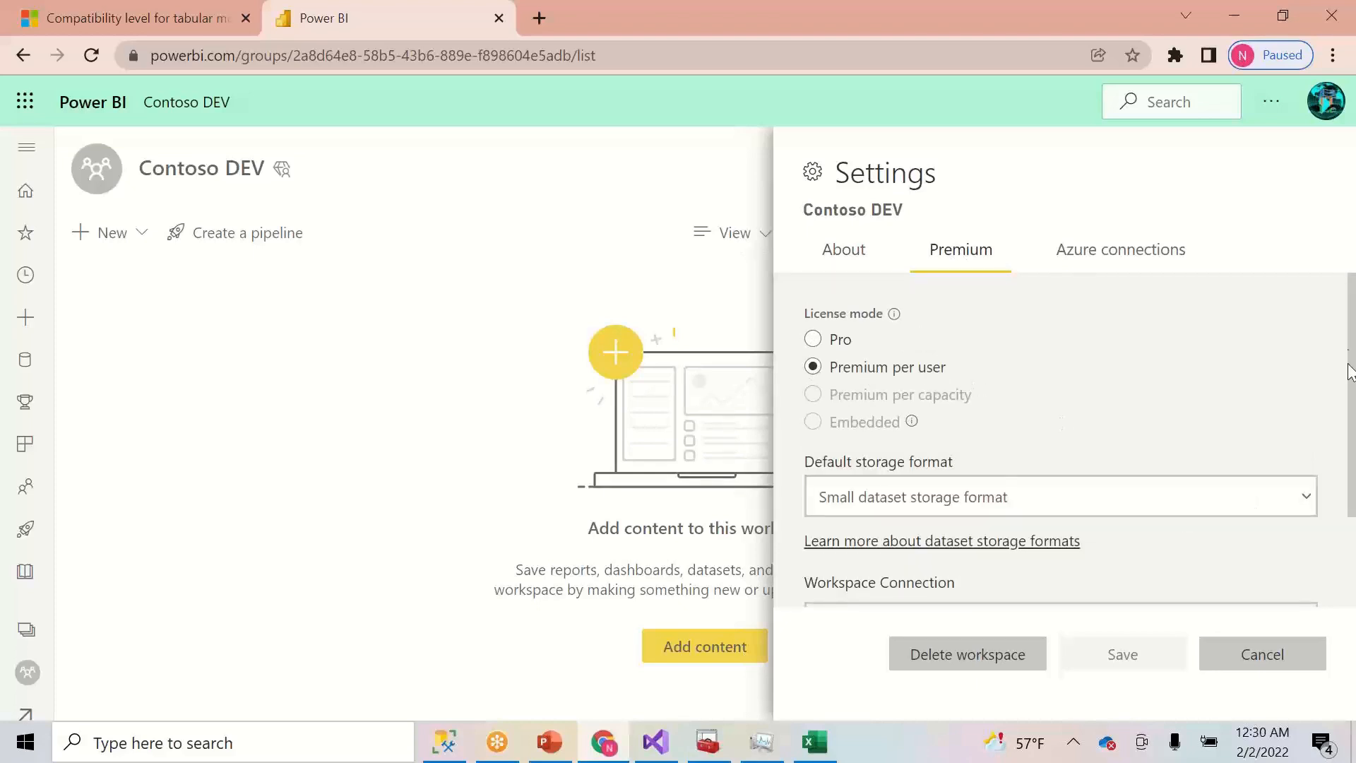
# - Copy the workspace connection address powerbi://api.powerbi.com/v1.0/myorg/Contoso%20DEV
pyautogui.scroll(-2, 1351, 357)
pyautogui.moveTo(1210, 494); pyautogui.dragTo(951, 492)
pyautogui.moveTo(832, 489); pyautogui.dragTo(808, 490)
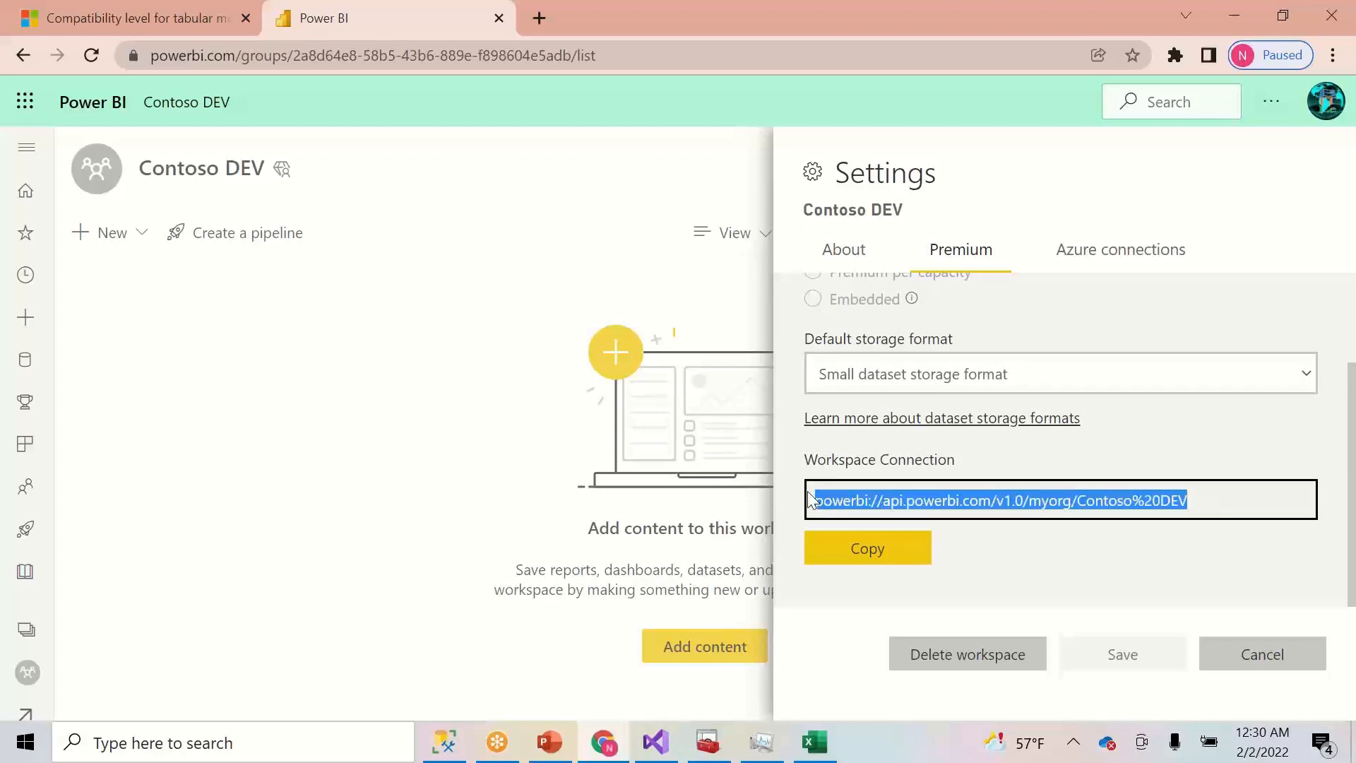
pyautogui.click(843, 557)
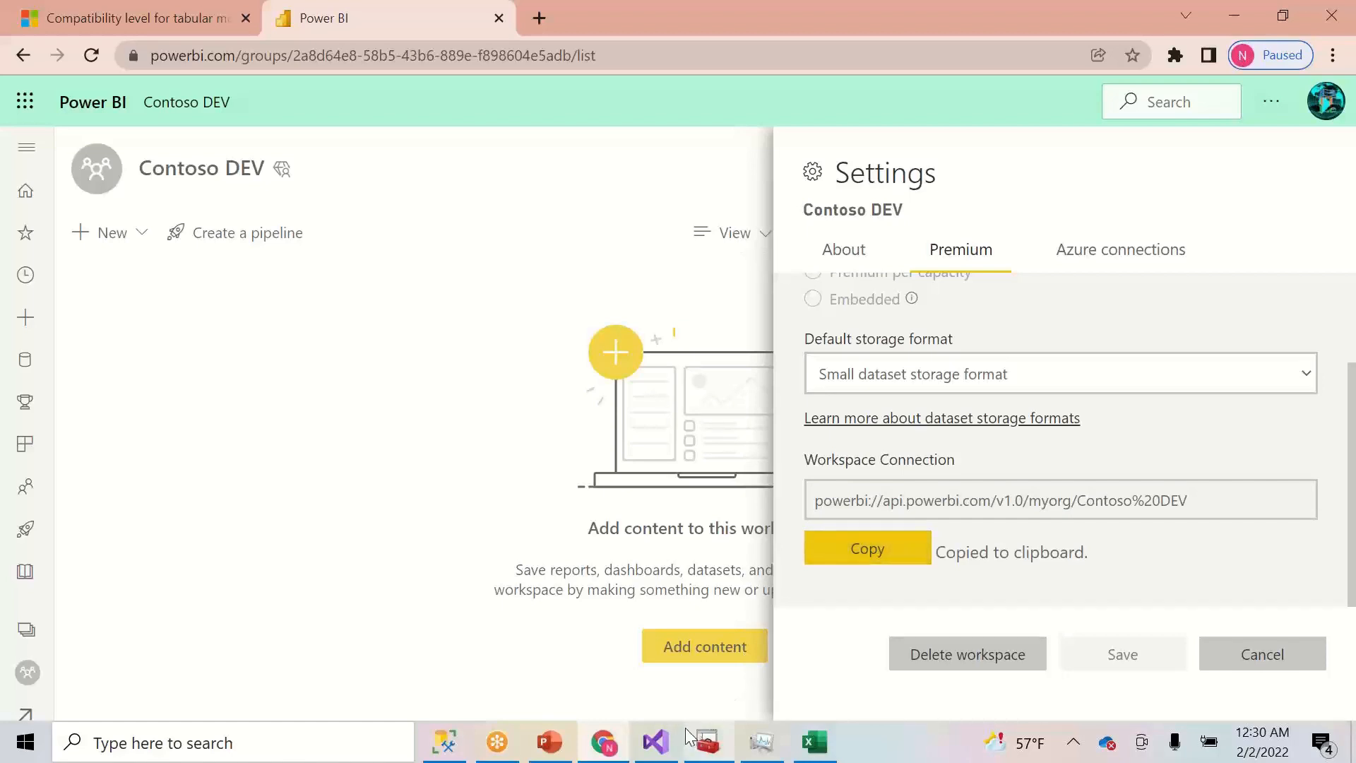
# - Return to Visual Studio and close the properties panel and the floating build output window
pyautogui.click(670, 745)
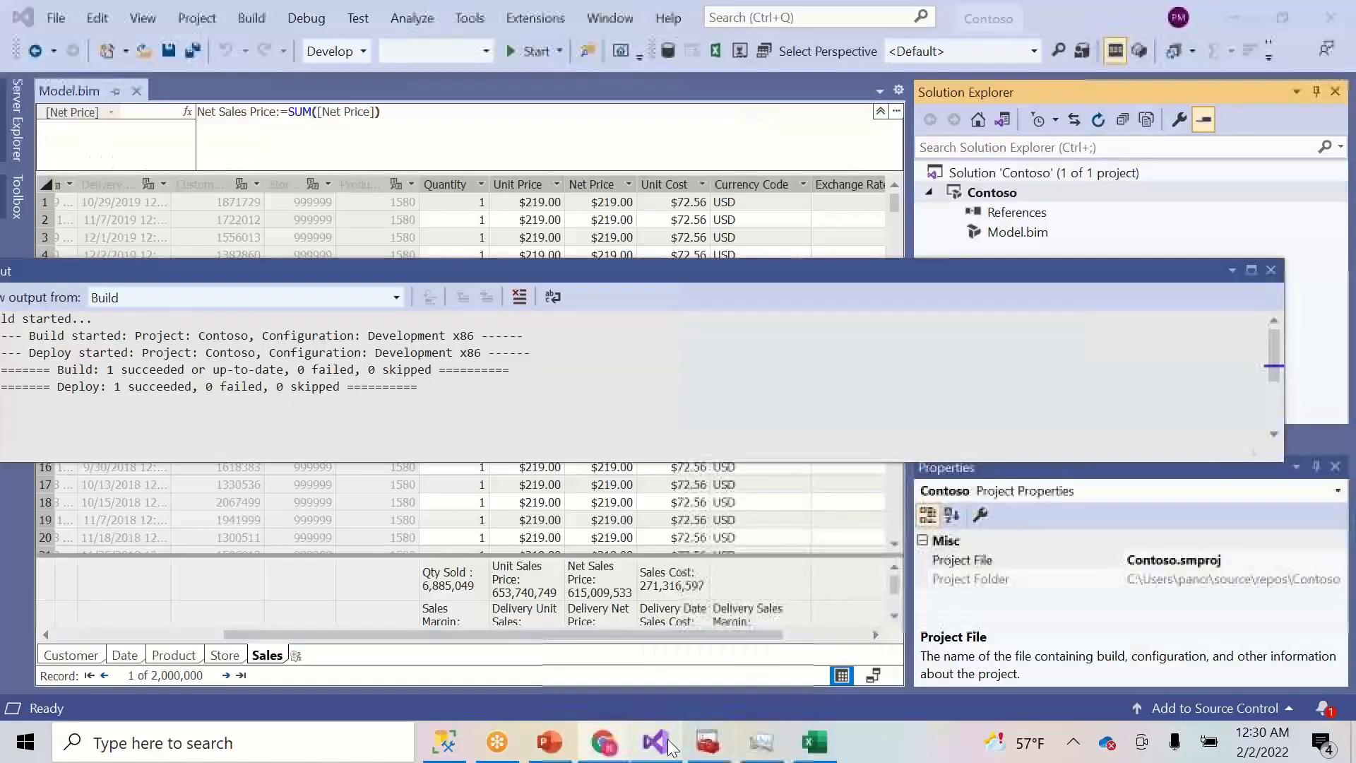
pyautogui.click(1335, 468)
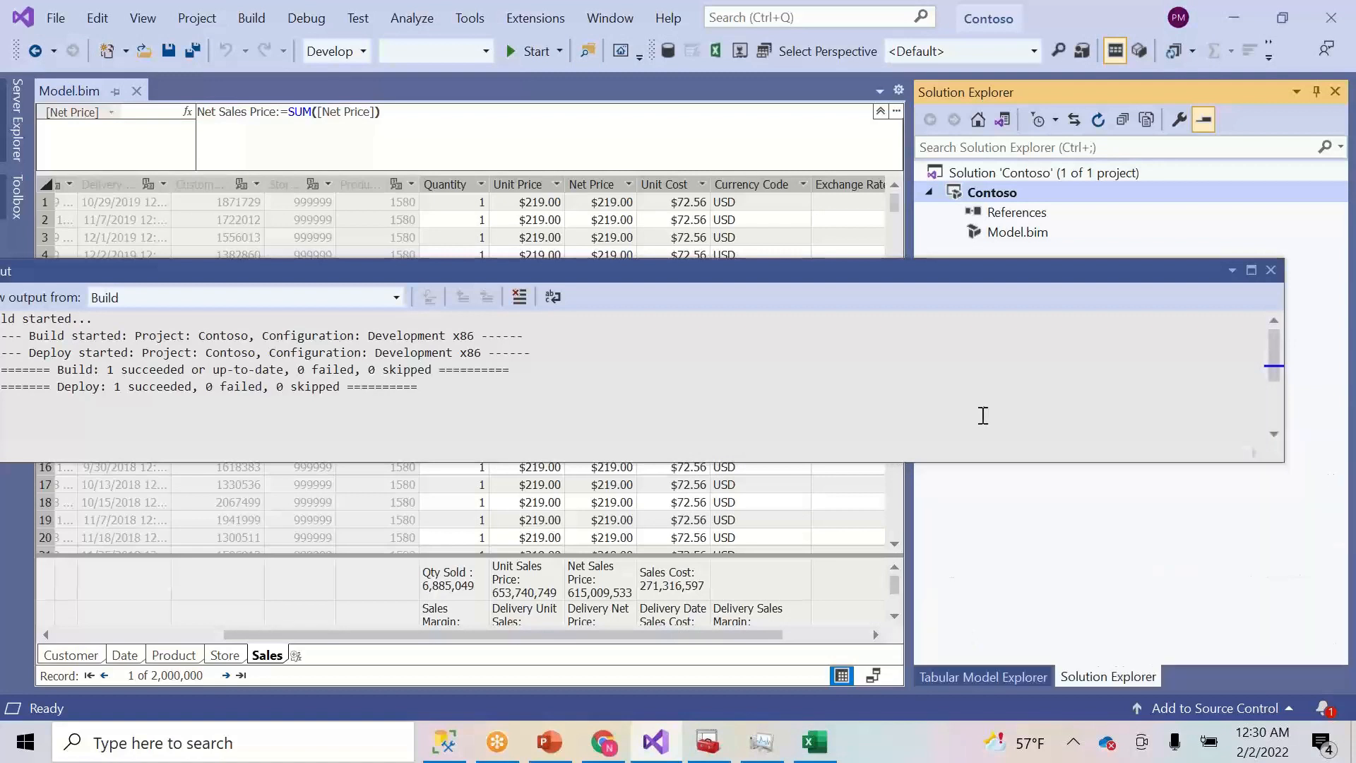
pyautogui.moveTo(1095, 273); pyautogui.dragTo(1091, 332)
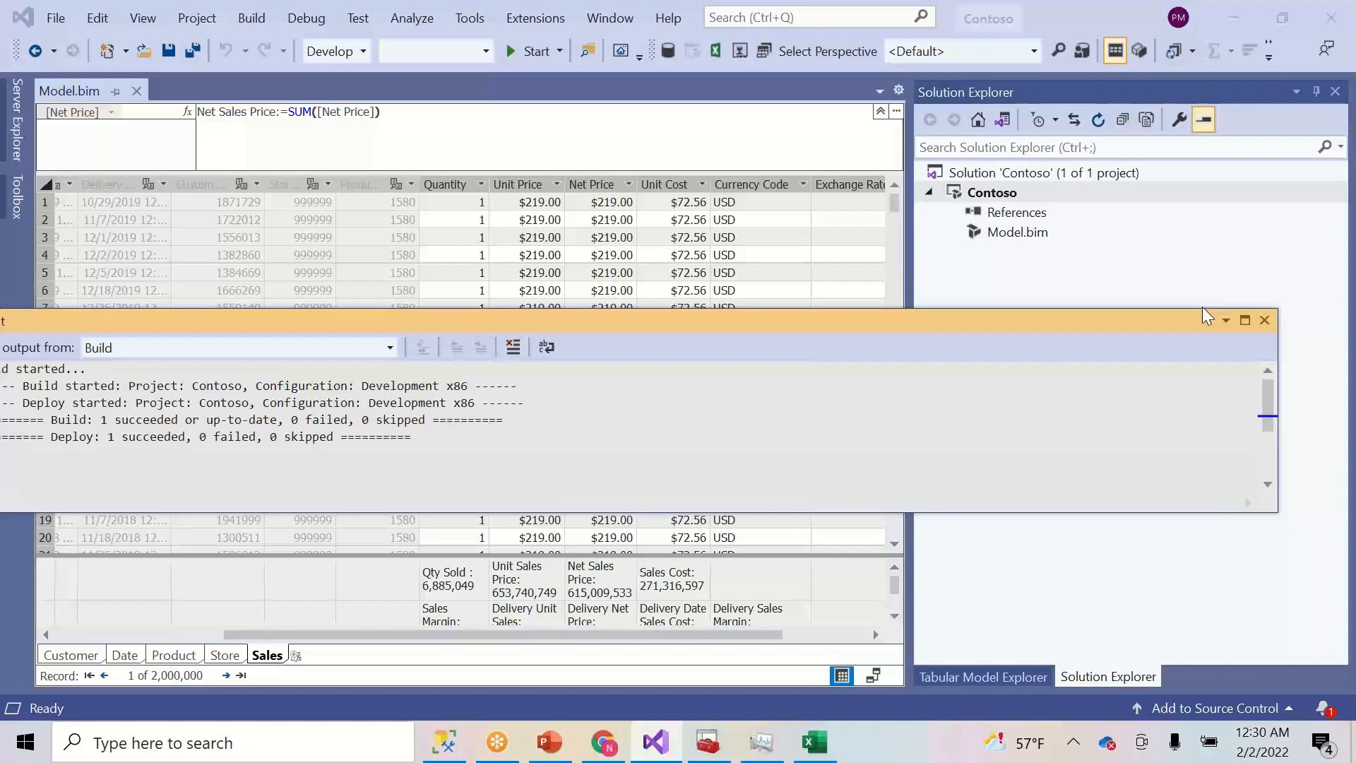
pyautogui.click(1264, 319)
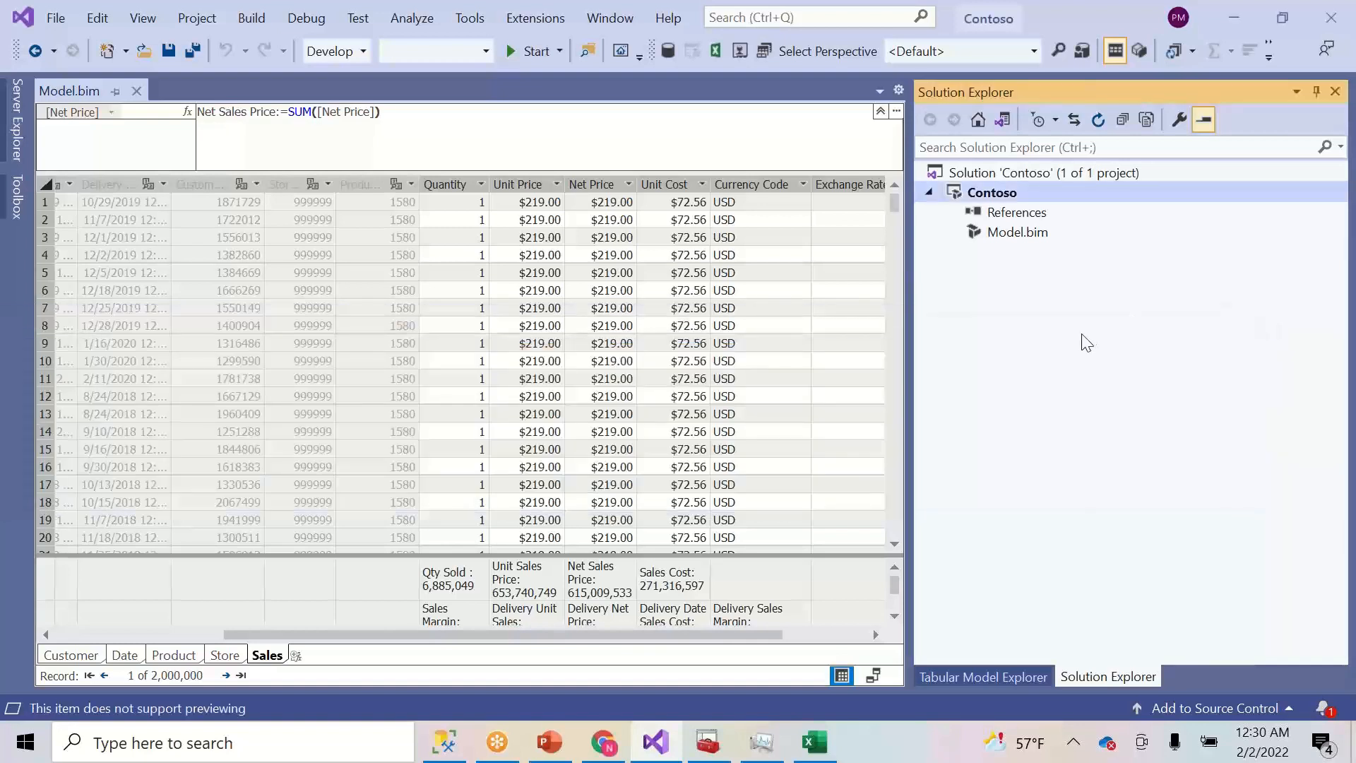
# - Reopen the Properties window from the View menu and show the Contoso solution's properties
pyautogui.rightClick(993, 201)
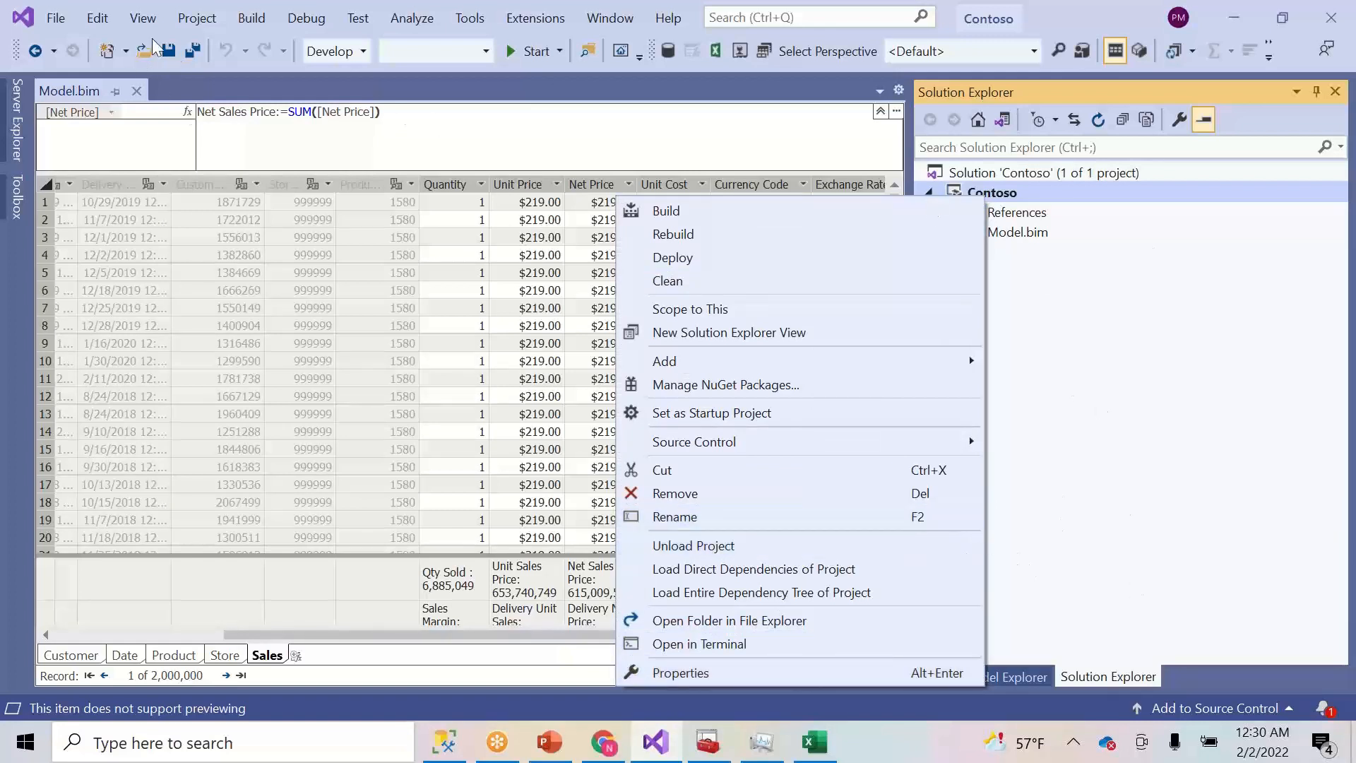
pyautogui.click(143, 18)
pyautogui.click(143, 18)
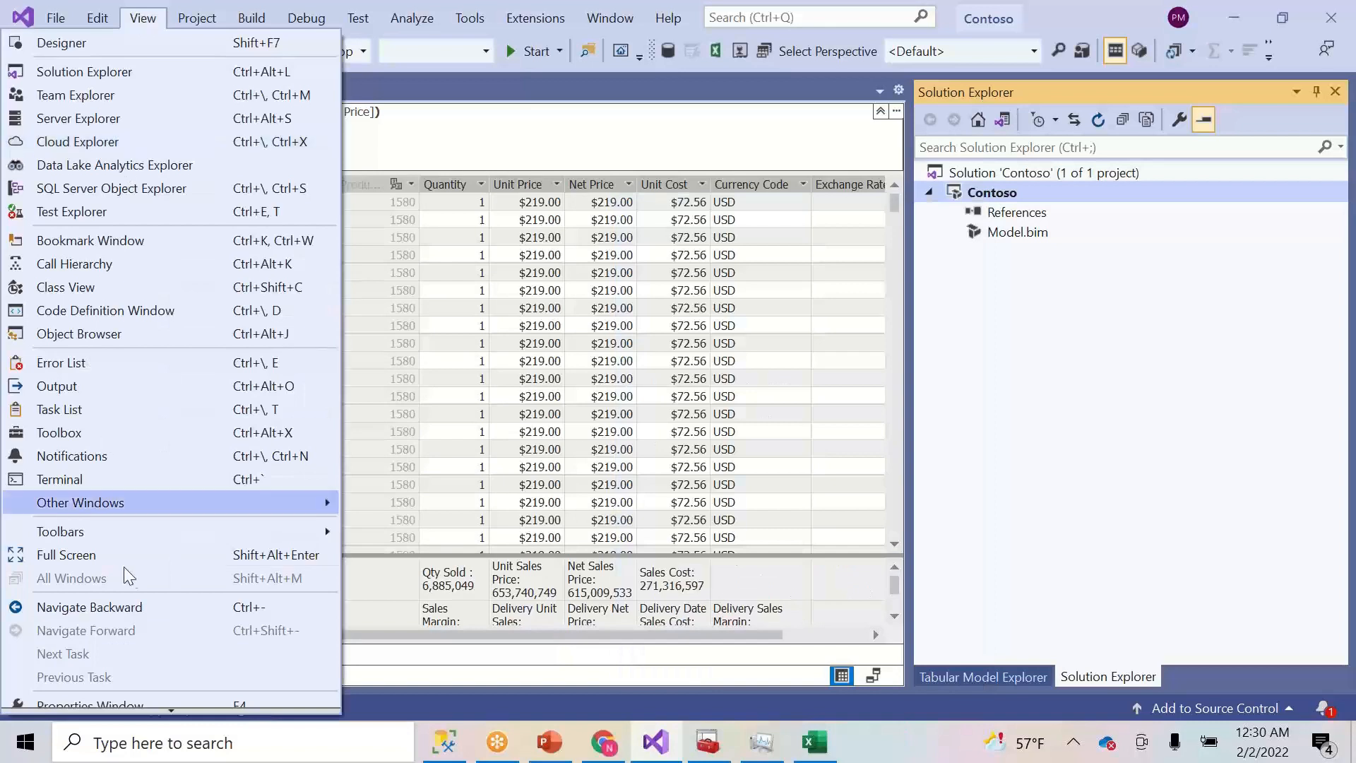
pyautogui.click(130, 698)
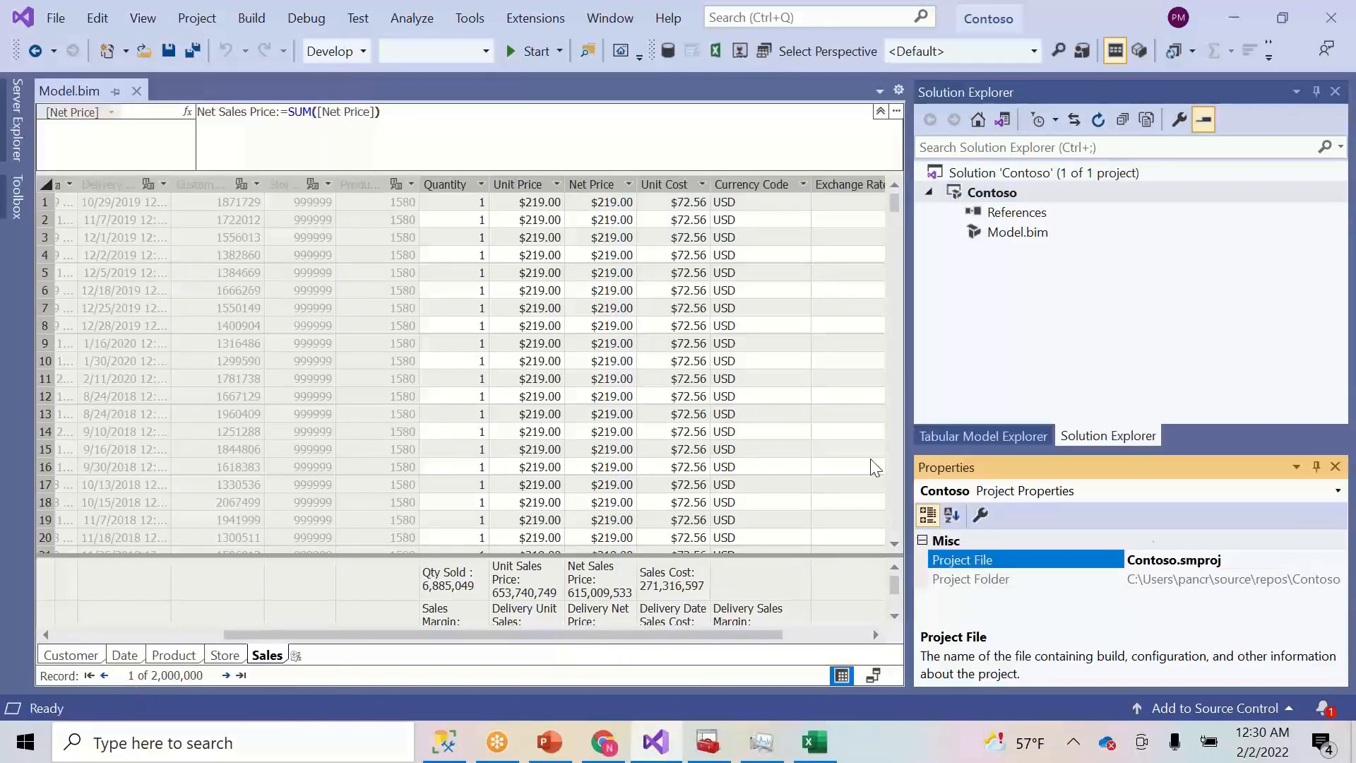
pyautogui.click(996, 167)
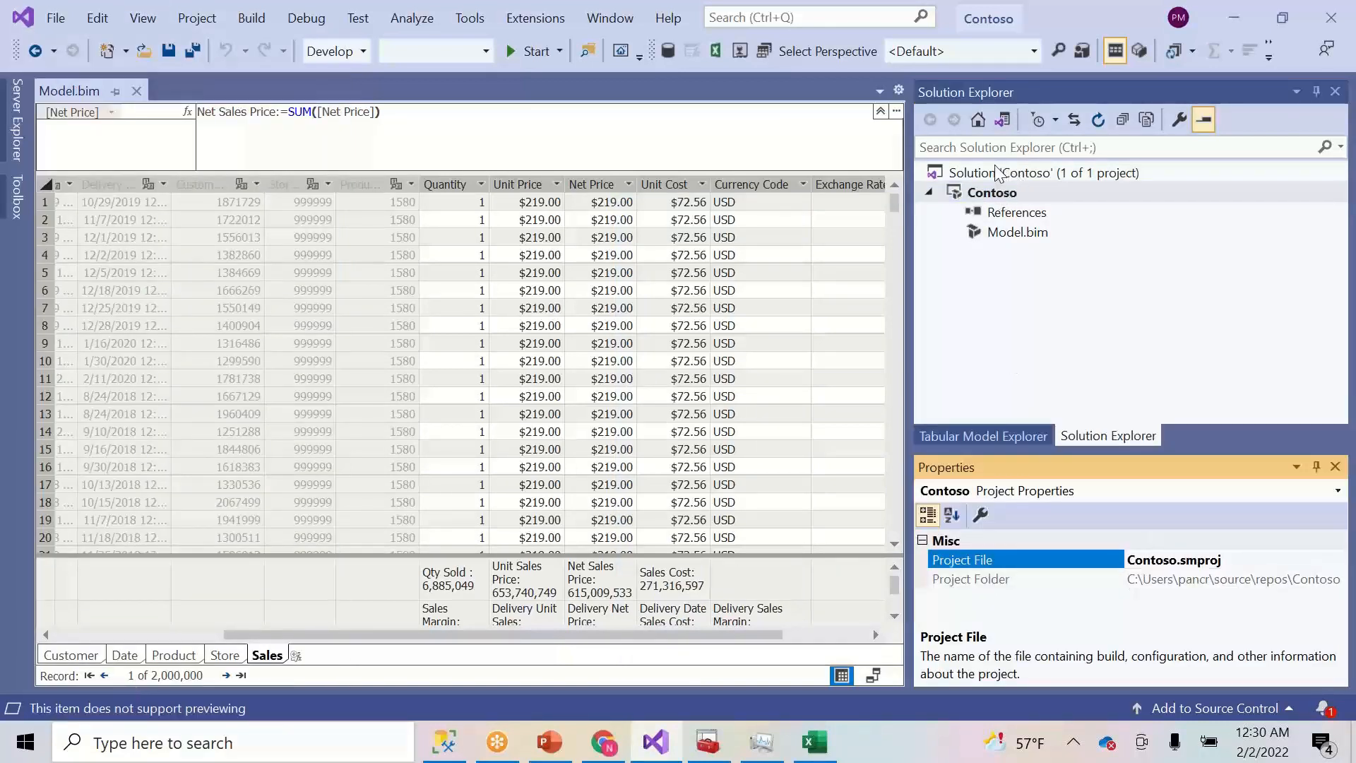
pyautogui.click(1340, 604)
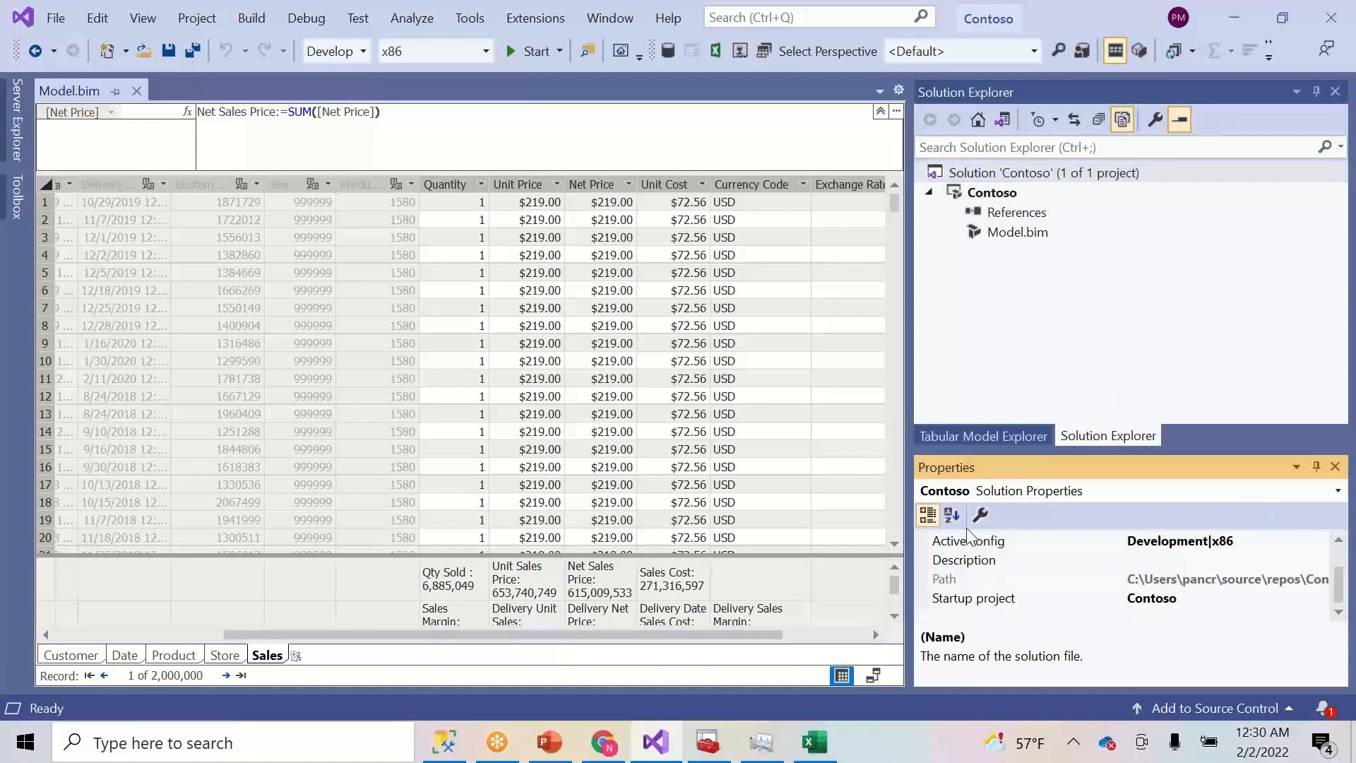
# - Inspect the Contoso model and data source, then show Model.bim's properties with compatibility level 1200
pyautogui.click(970, 436)
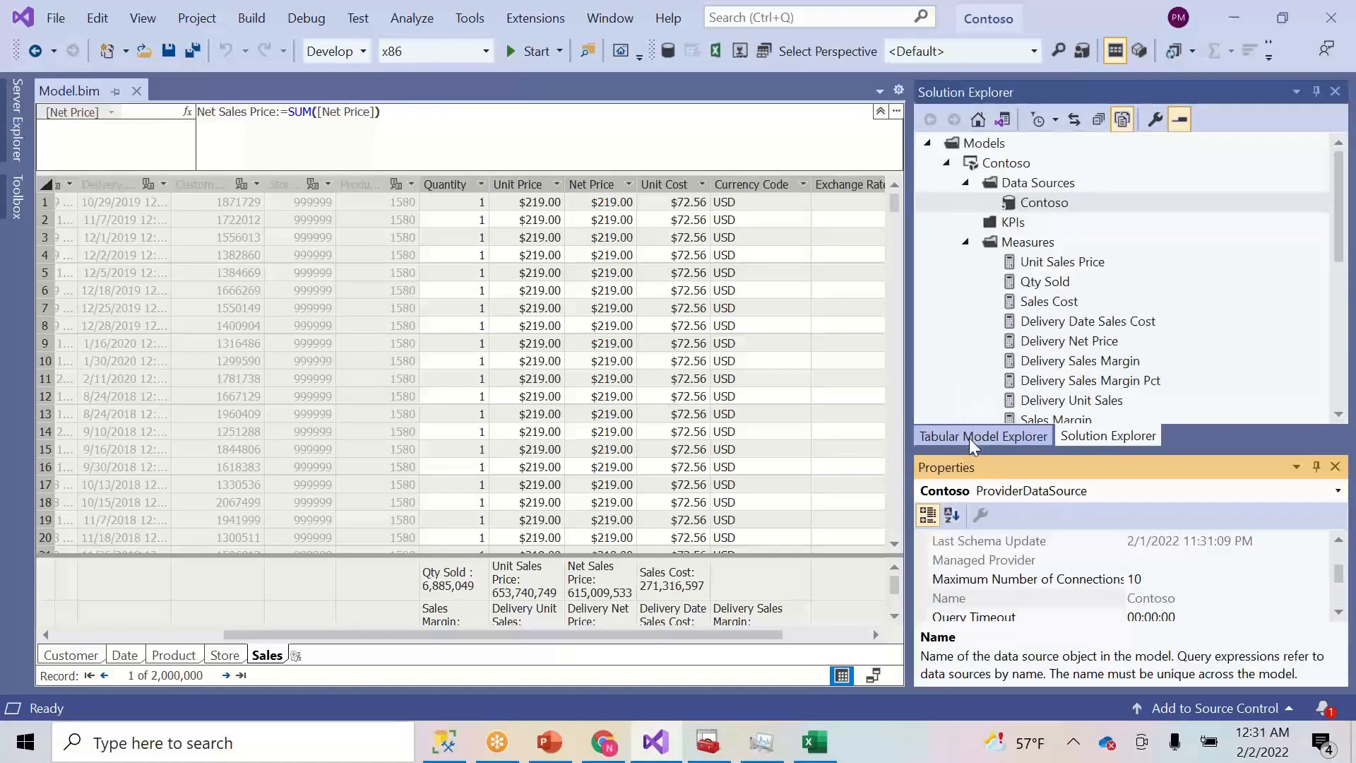
pyautogui.click(1009, 163)
pyautogui.click(1003, 148)
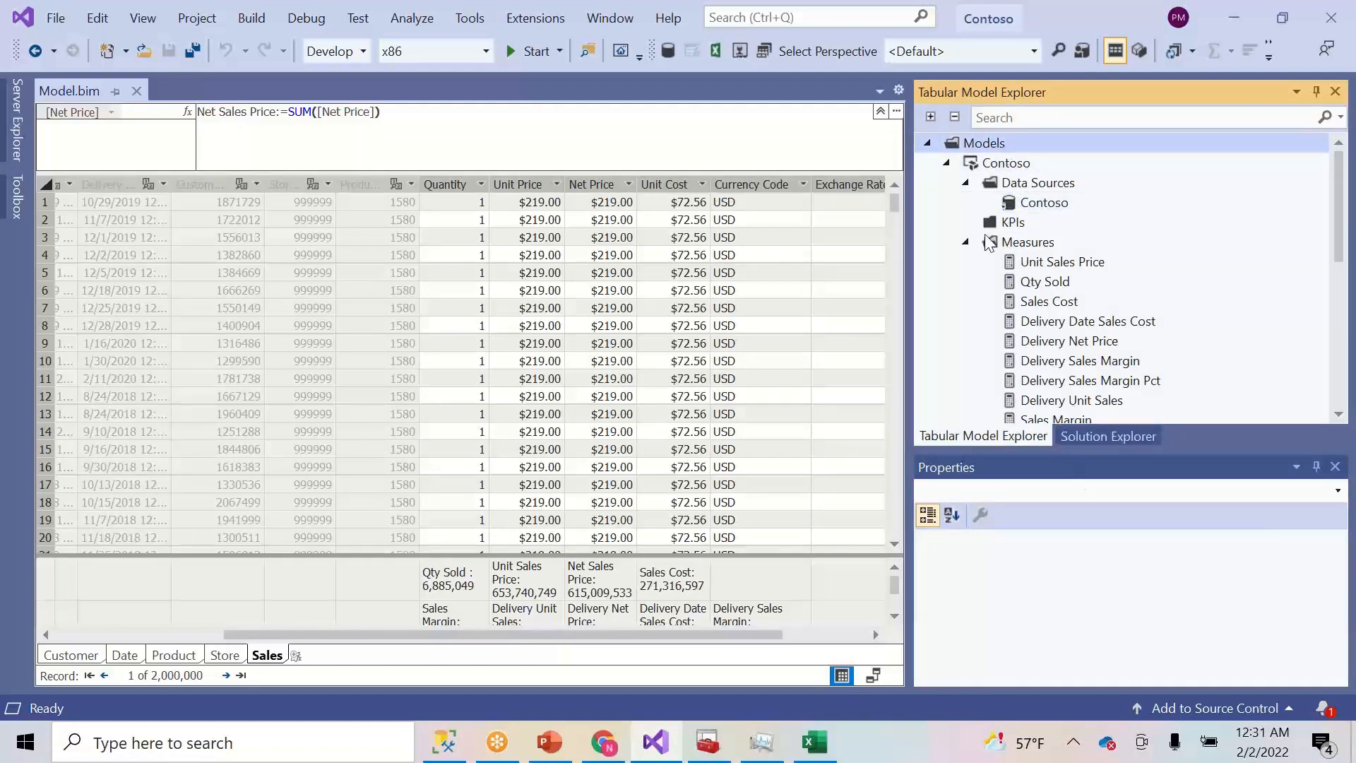
pyautogui.click(1053, 204)
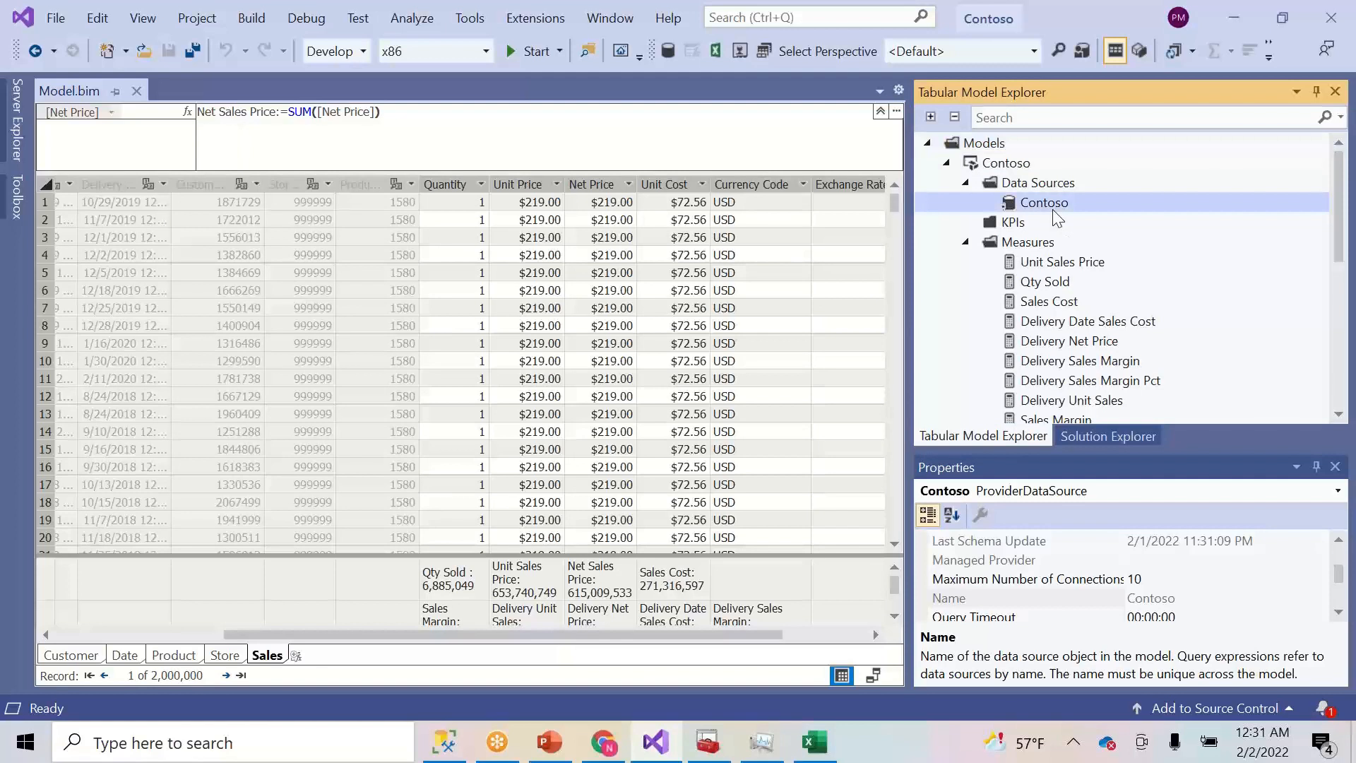
pyautogui.click(1097, 436)
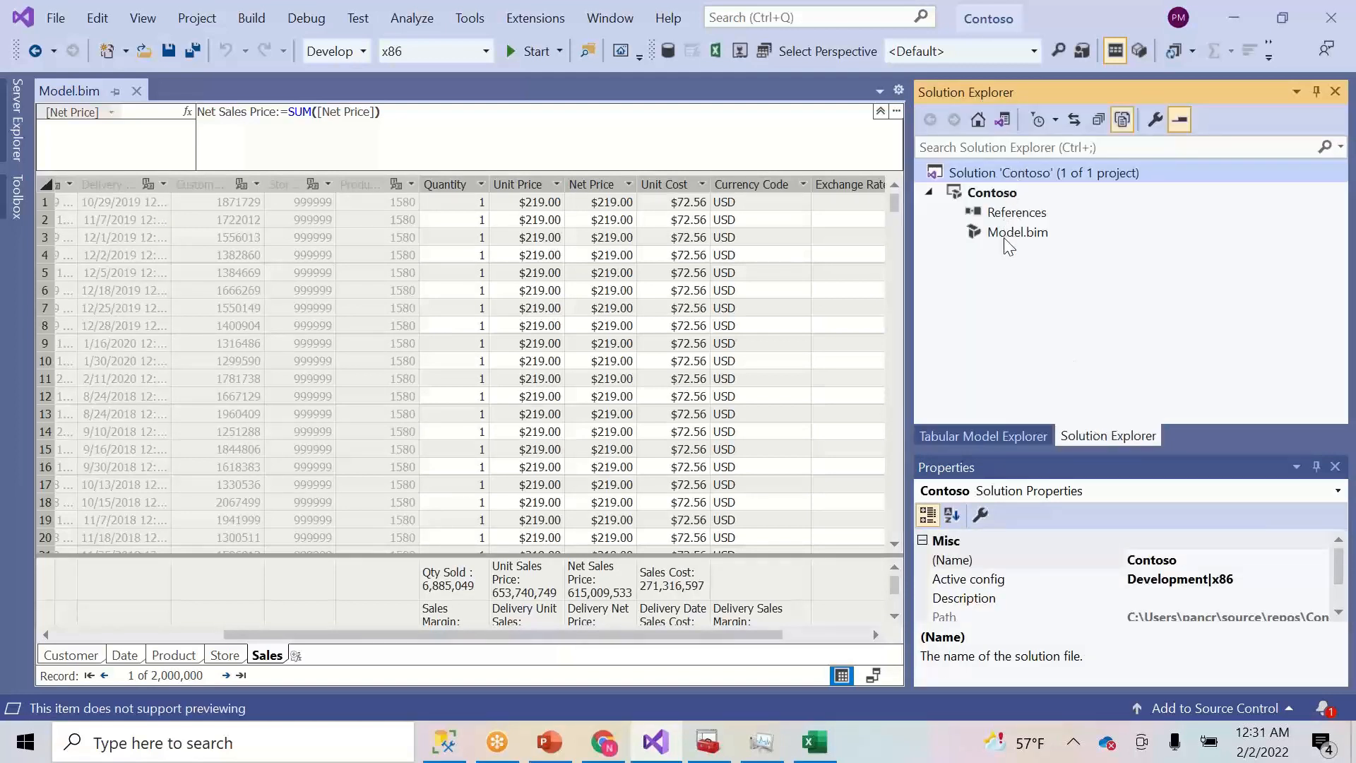
pyautogui.click(1338, 611)
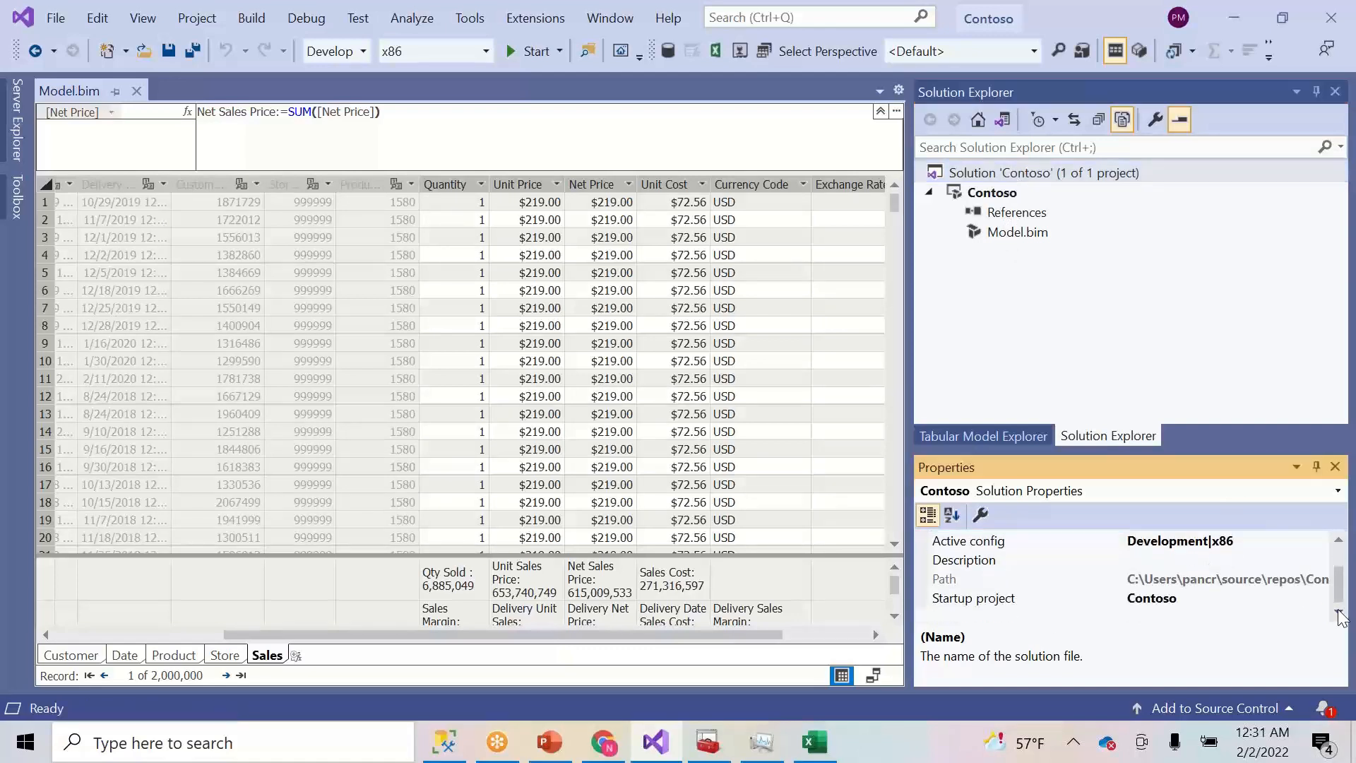
pyautogui.click(1015, 235)
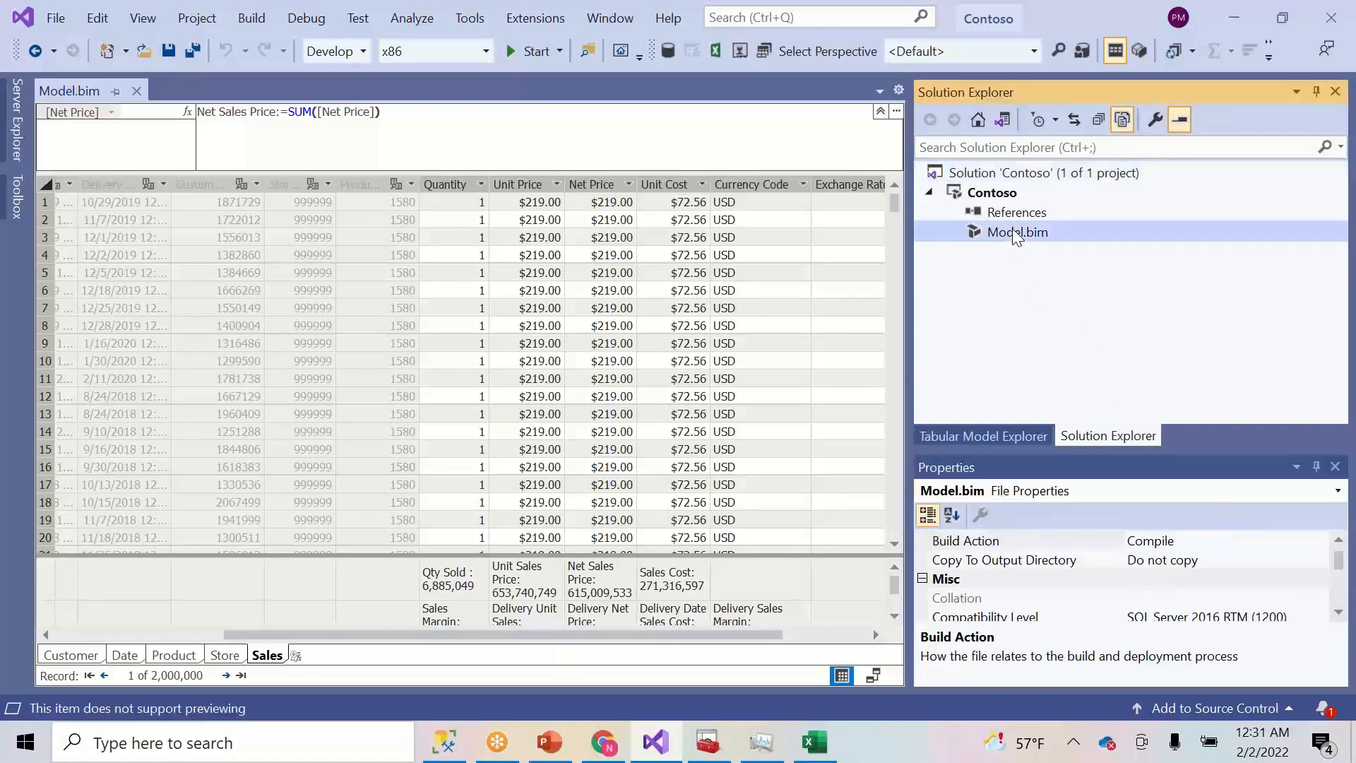
pyautogui.click(1338, 612)
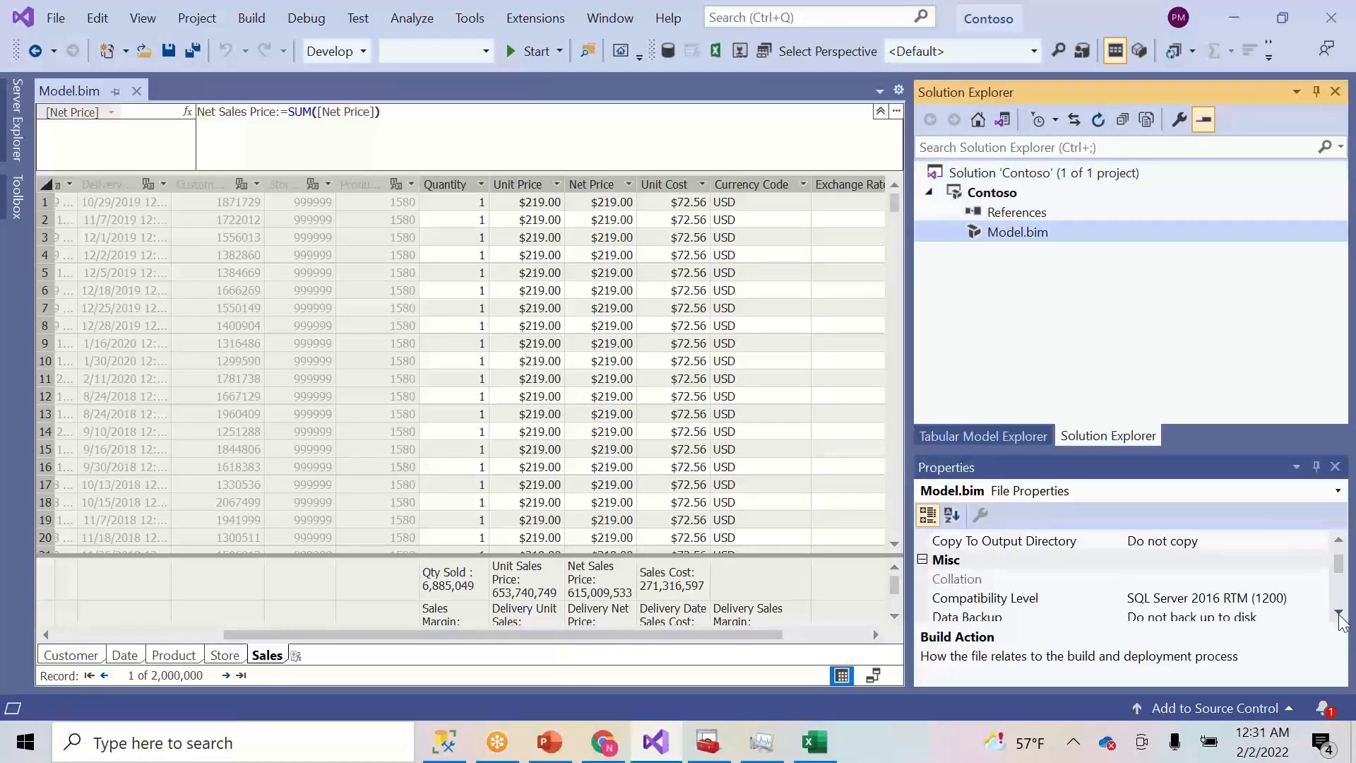
# - Raise the Contoso model's compatibility level to SQL Server 2017 / Azure Analysis Services (1400) and confirm the irreversible change
pyautogui.click(1319, 601)
pyautogui.click(1319, 599)
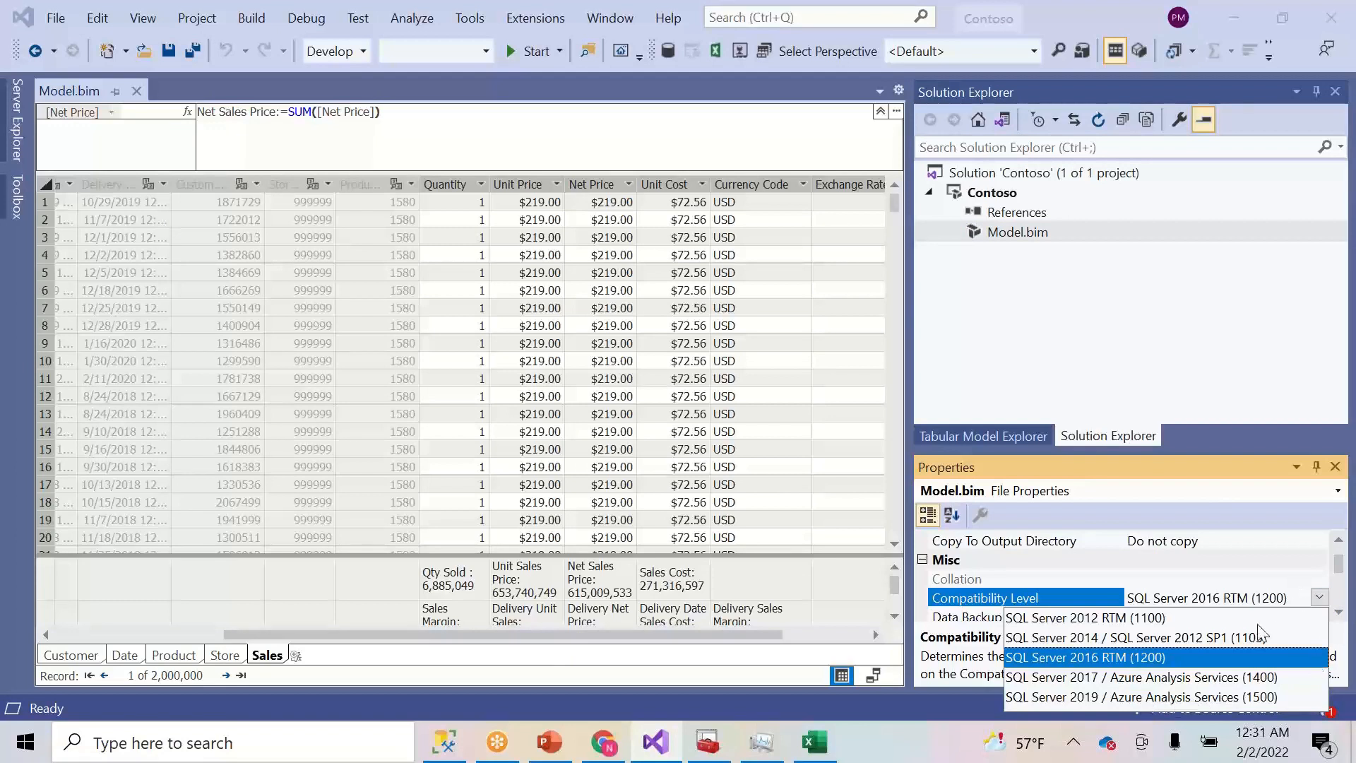
pyautogui.click(1236, 684)
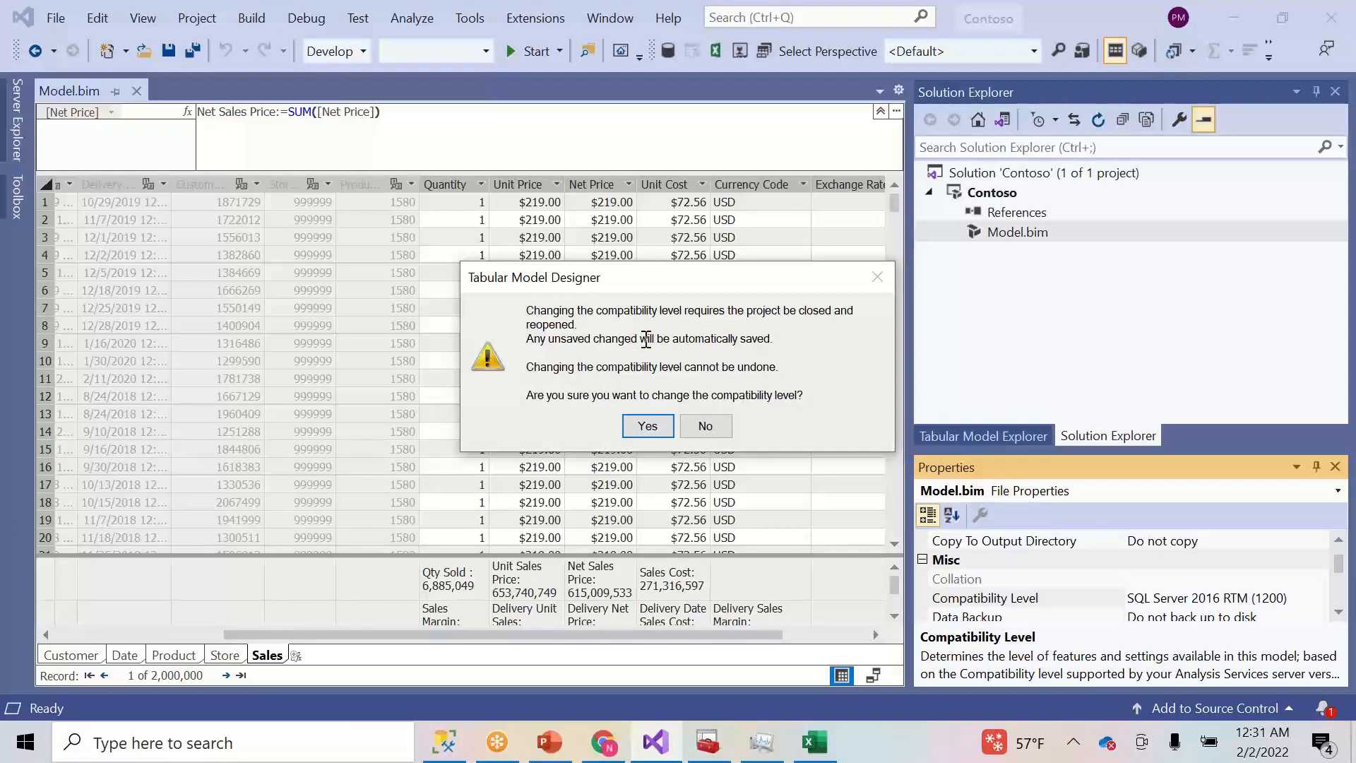
pyautogui.click(648, 427)
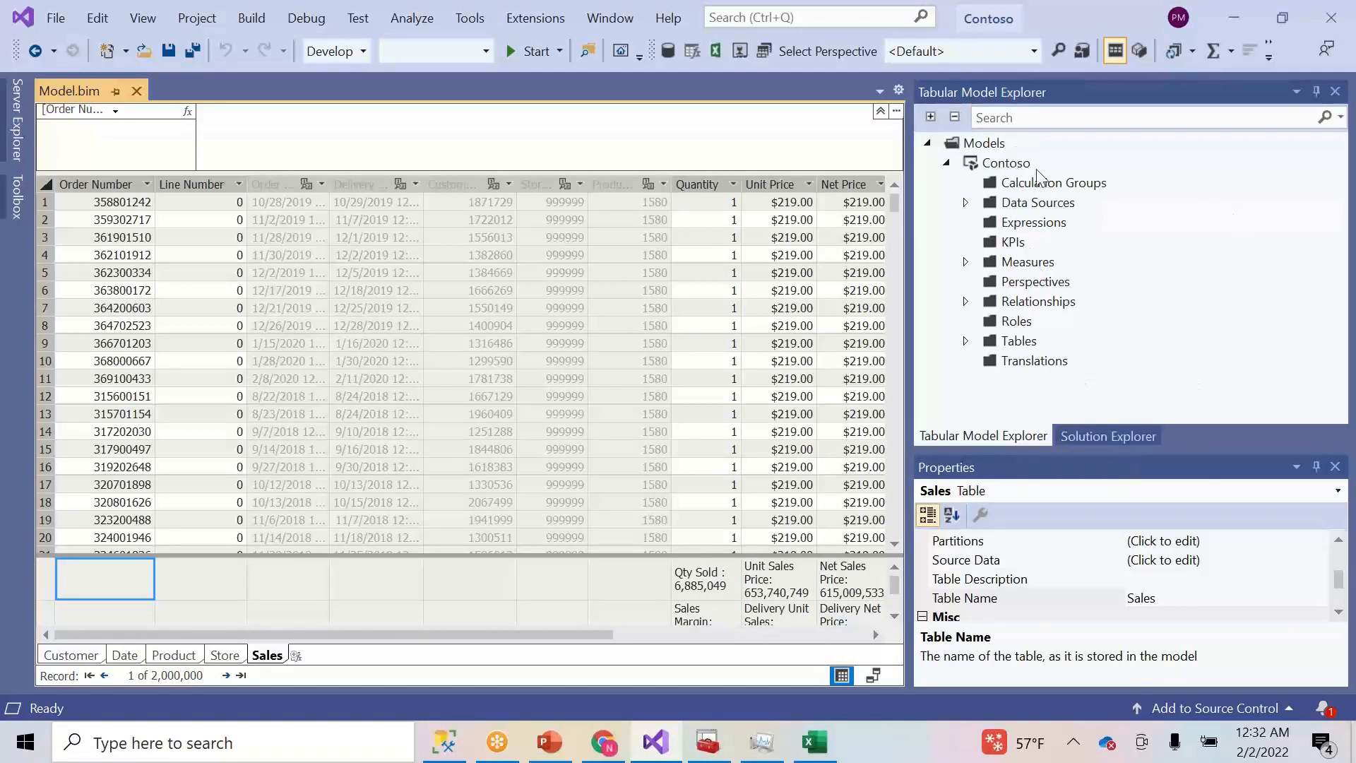
# - Browse the Contoso model's folders and Sales table ProductKey cells, then save the upgraded model
pyautogui.click(996, 143)
pyautogui.click(1004, 164)
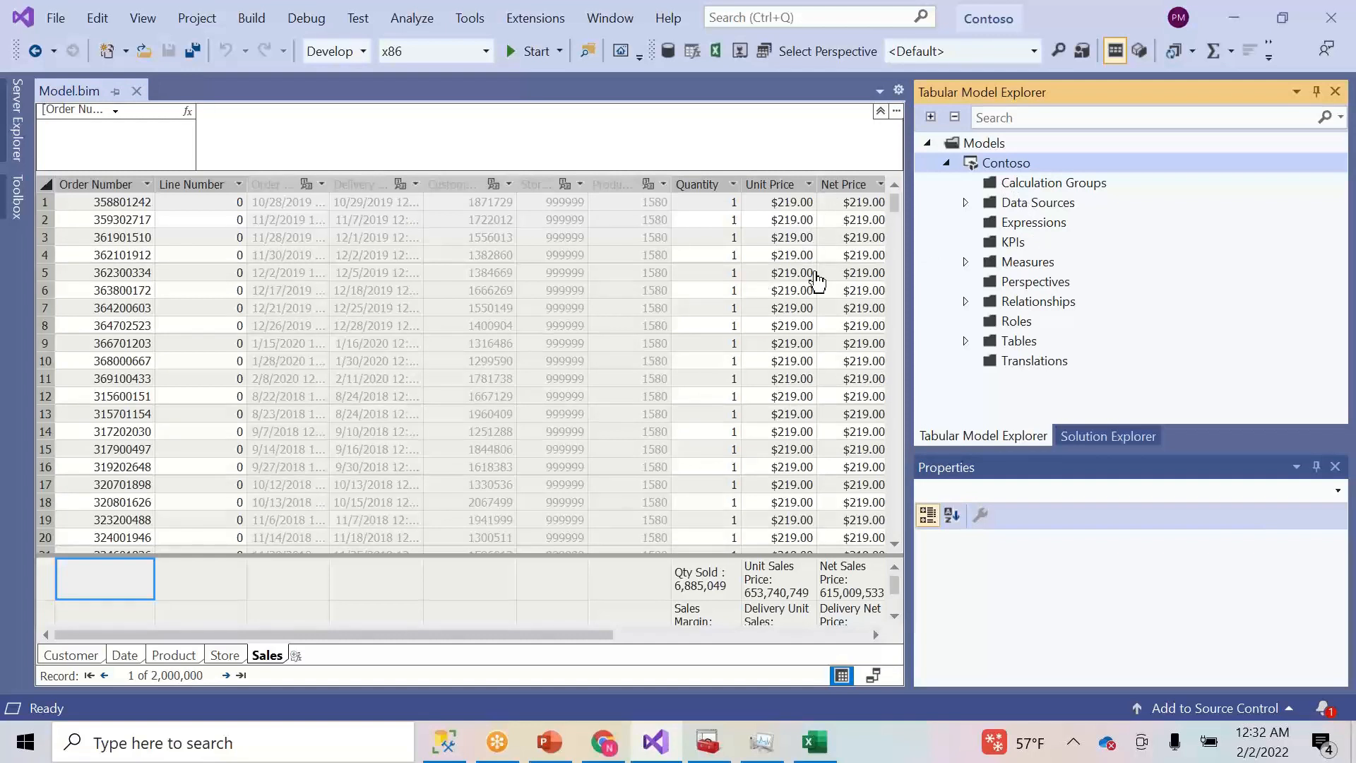
pyautogui.click(1022, 187)
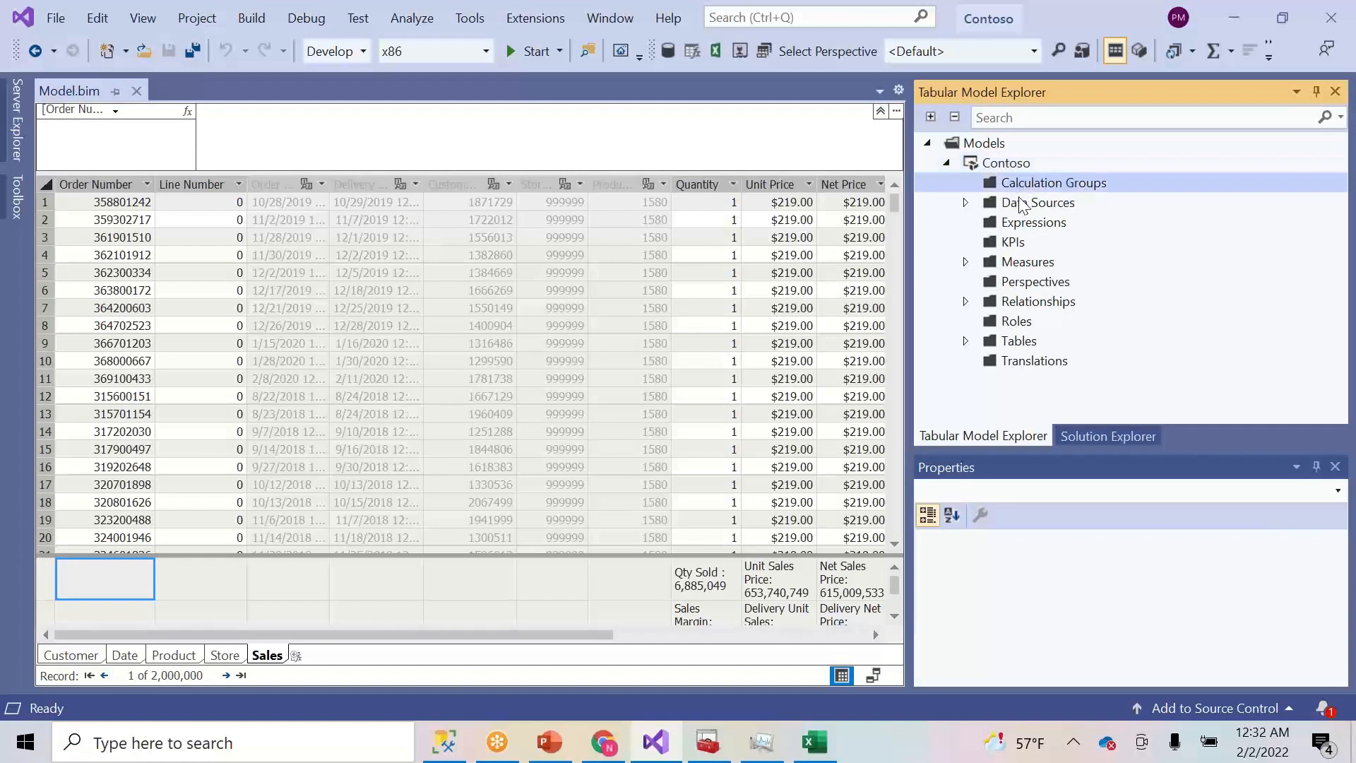
pyautogui.click(1025, 224)
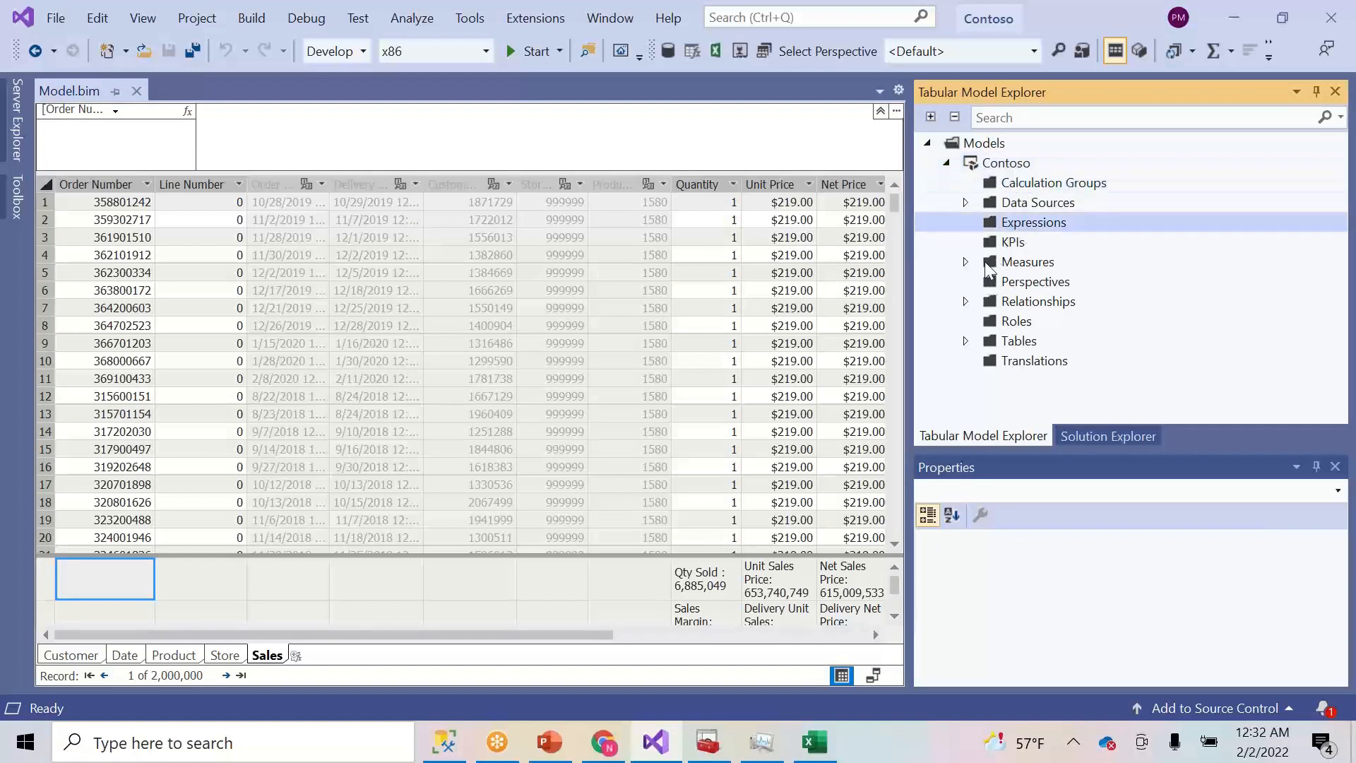
pyautogui.click(592, 311)
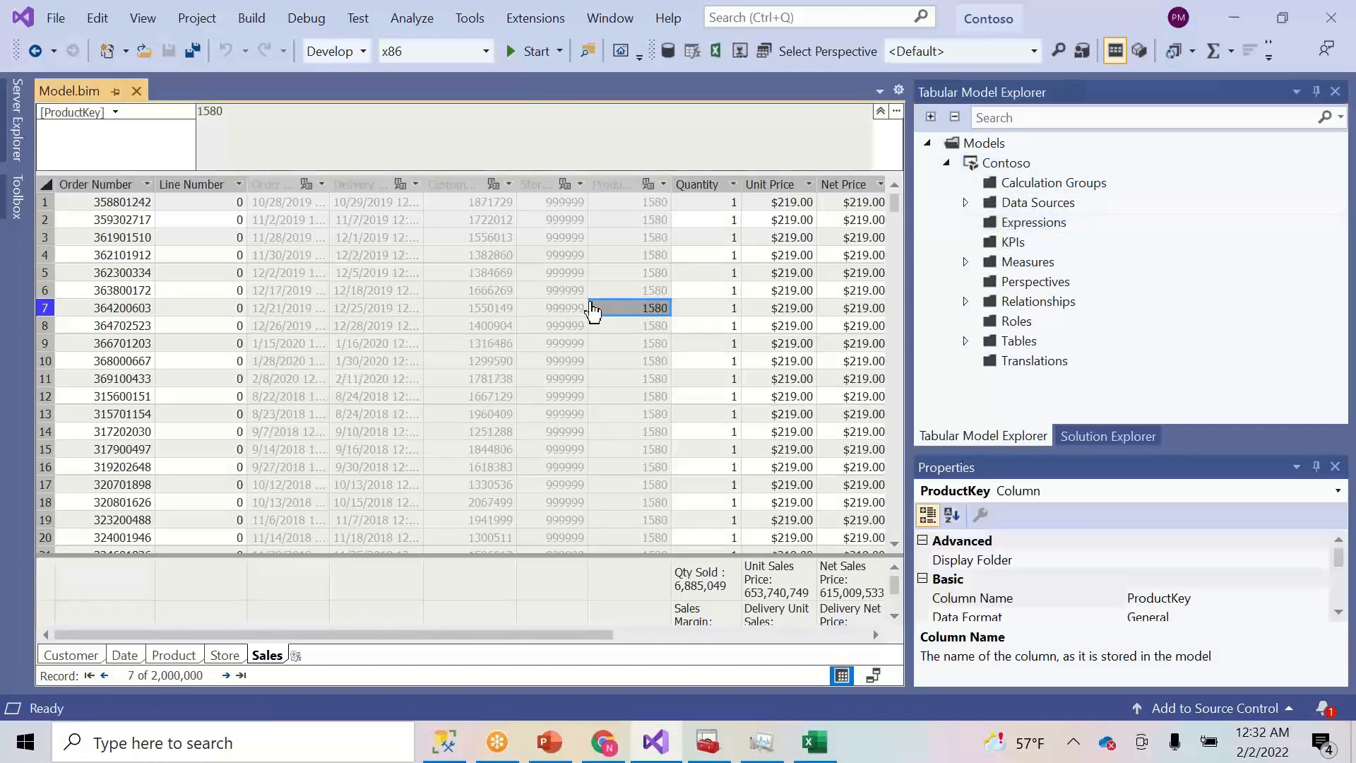
pyautogui.click(655, 275)
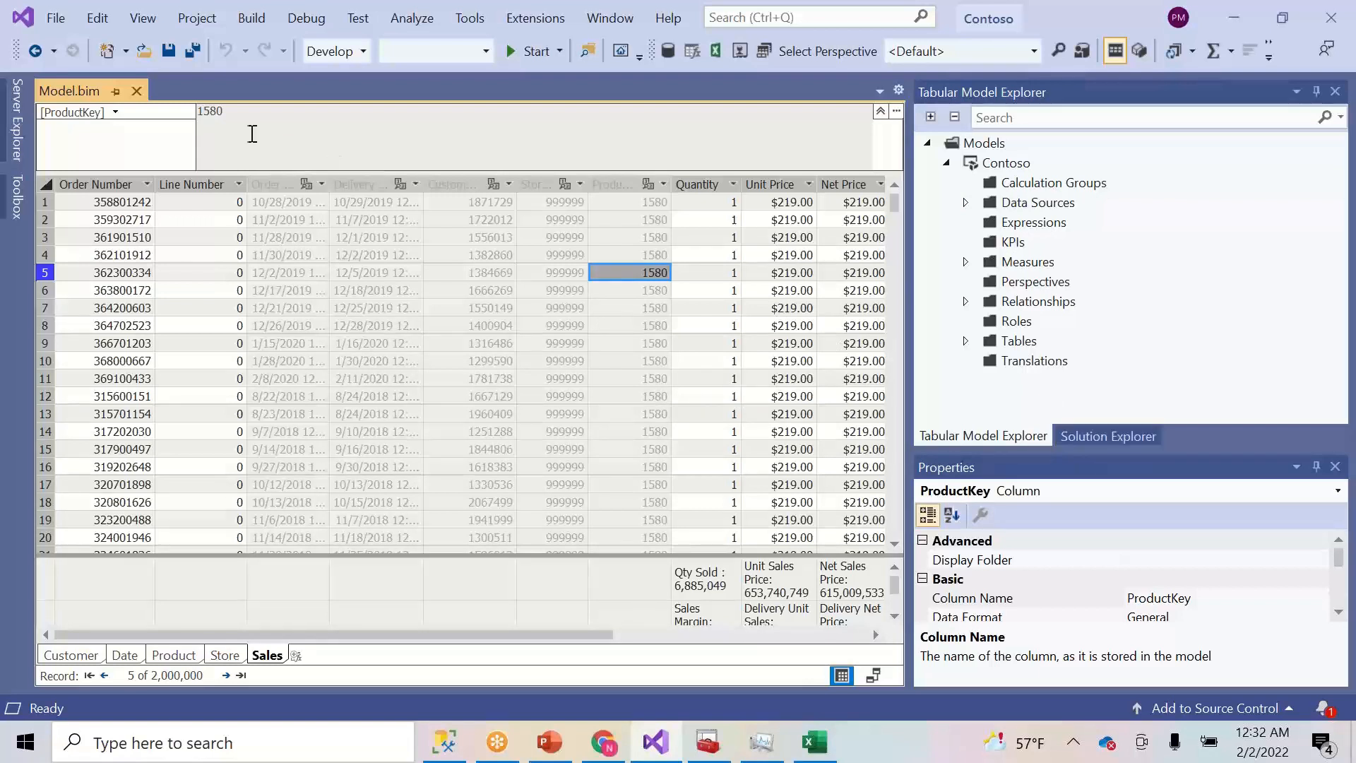
pyautogui.click(168, 51)
# - Open and close the Contoso solution's property pages, then select the Contoso project
pyautogui.click(1108, 436)
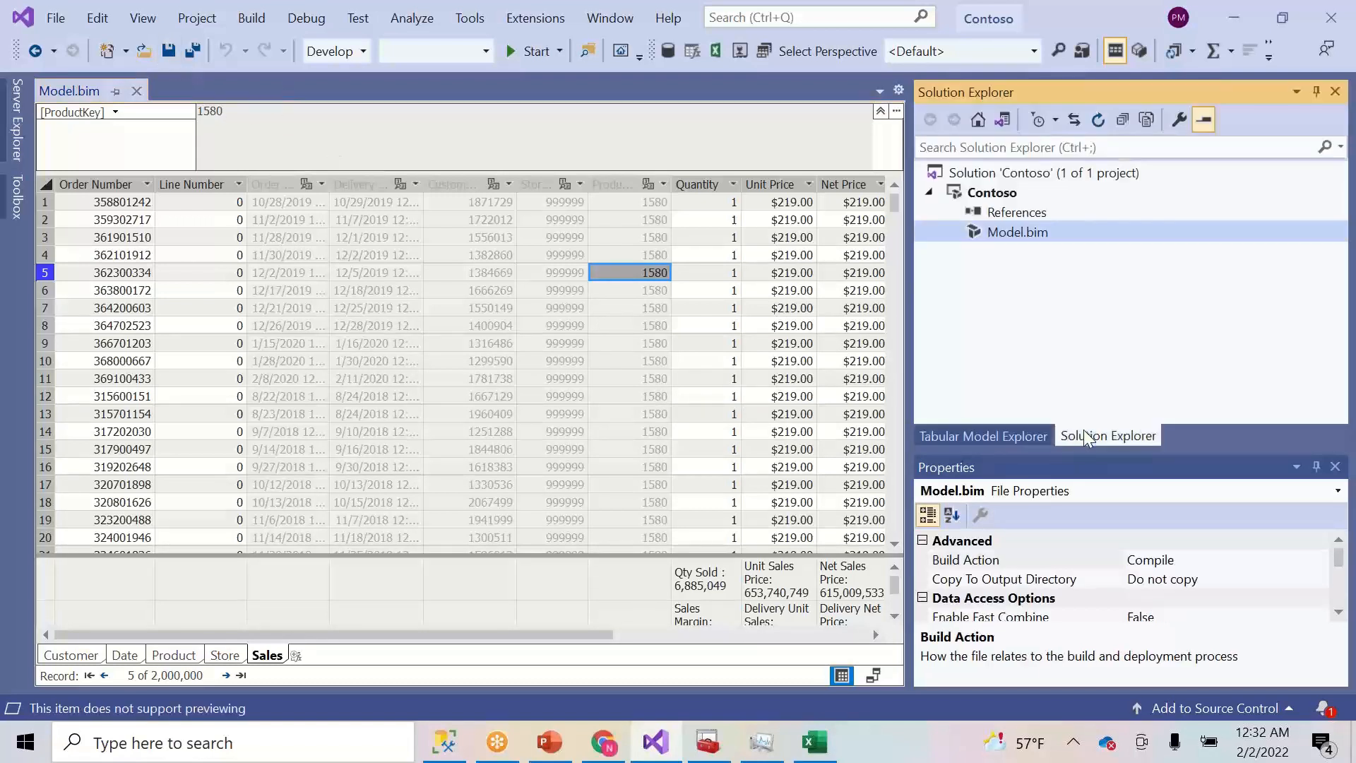
pyautogui.rightClick(1003, 175)
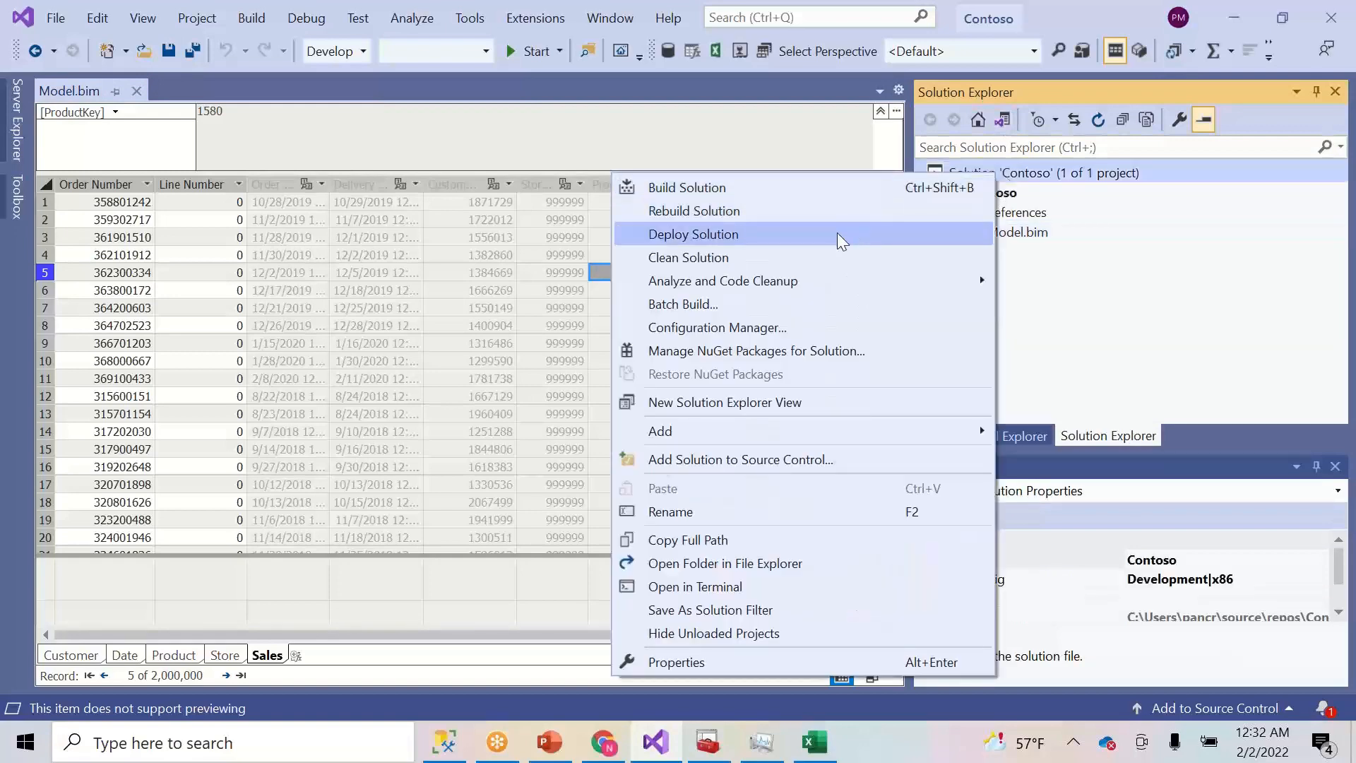
pyautogui.click(1033, 238)
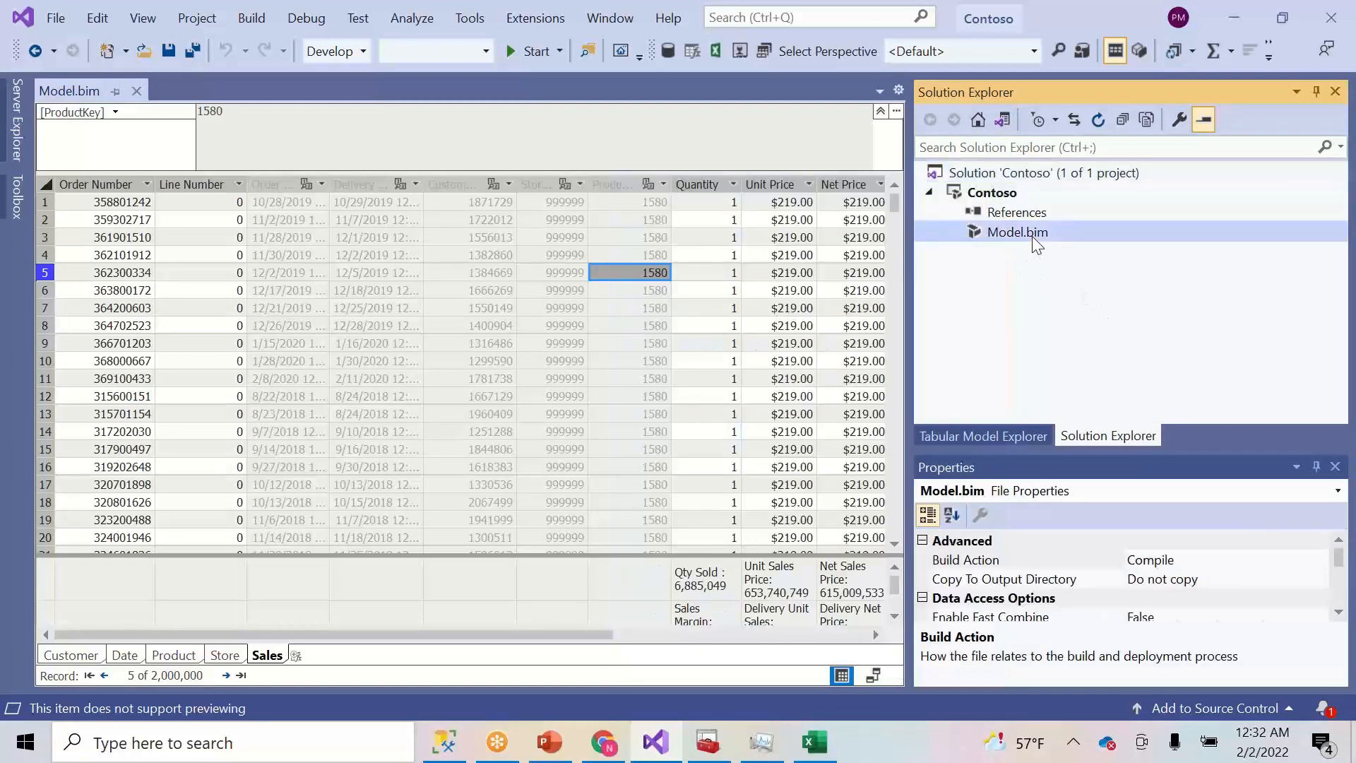
pyautogui.rightClick(1003, 175)
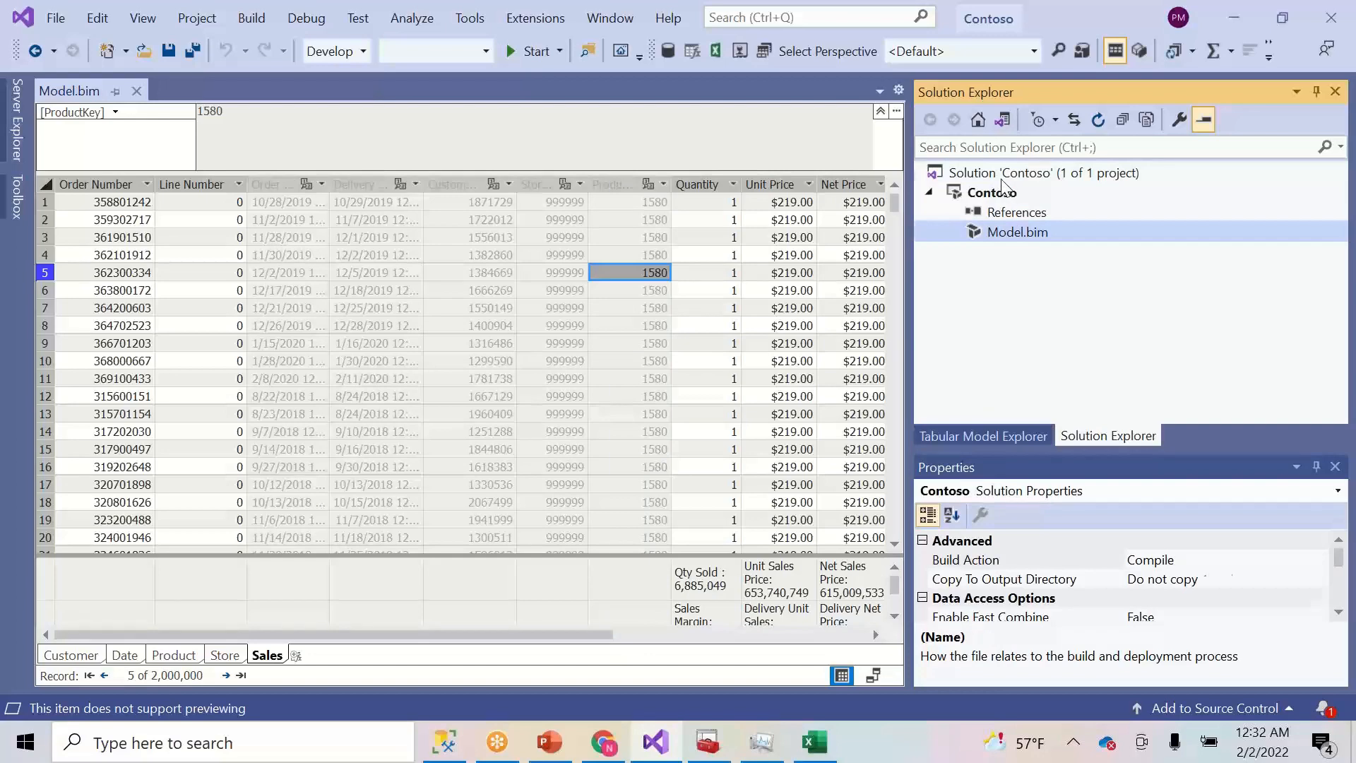
pyautogui.click(754, 671)
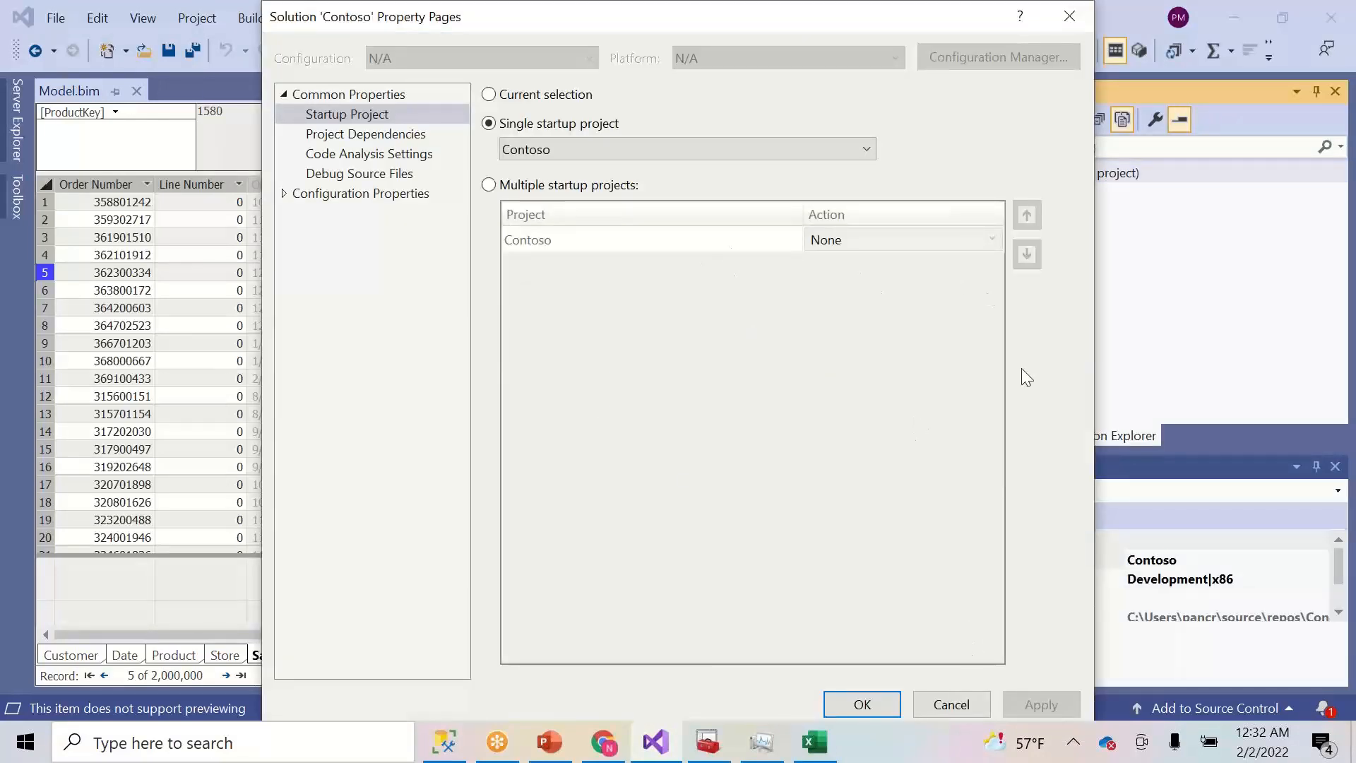
pyautogui.moveTo(720, 32); pyautogui.dragTo(562, 152)
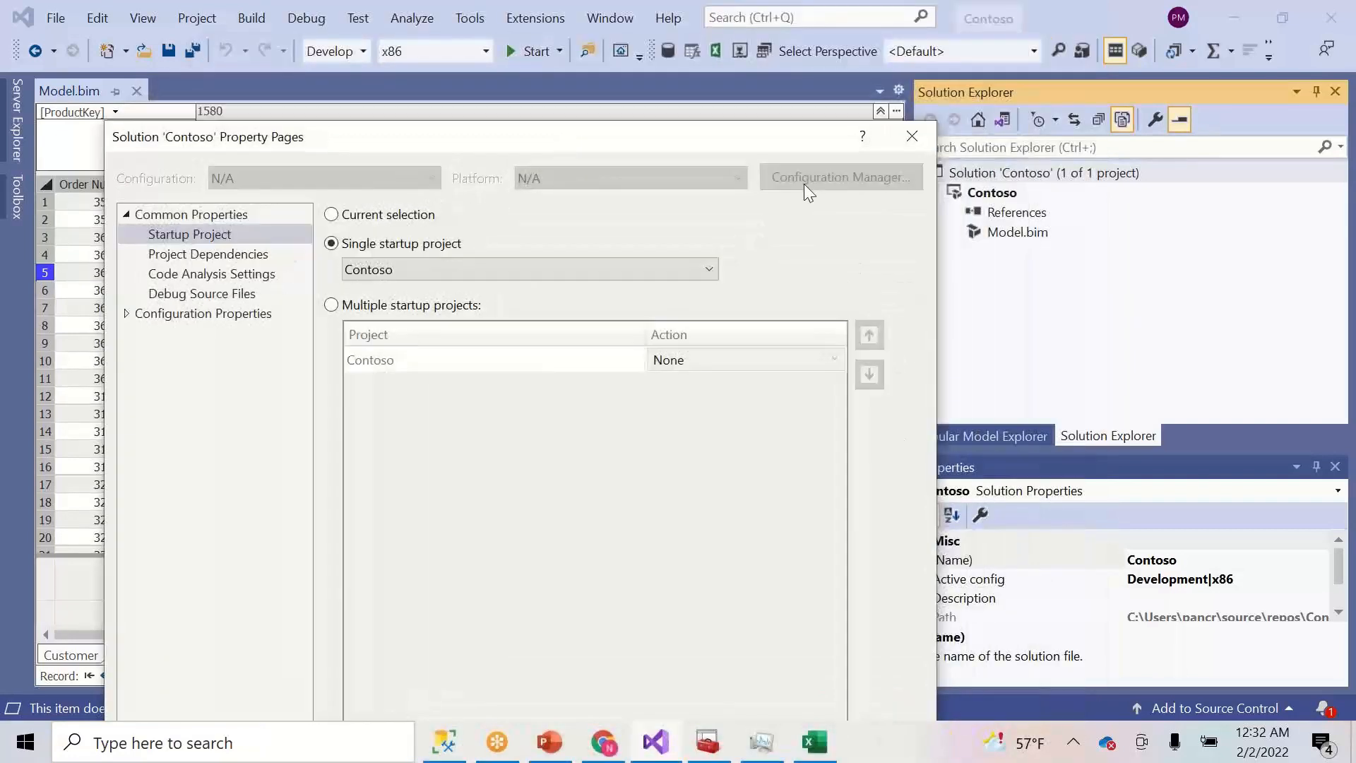
pyautogui.click(912, 137)
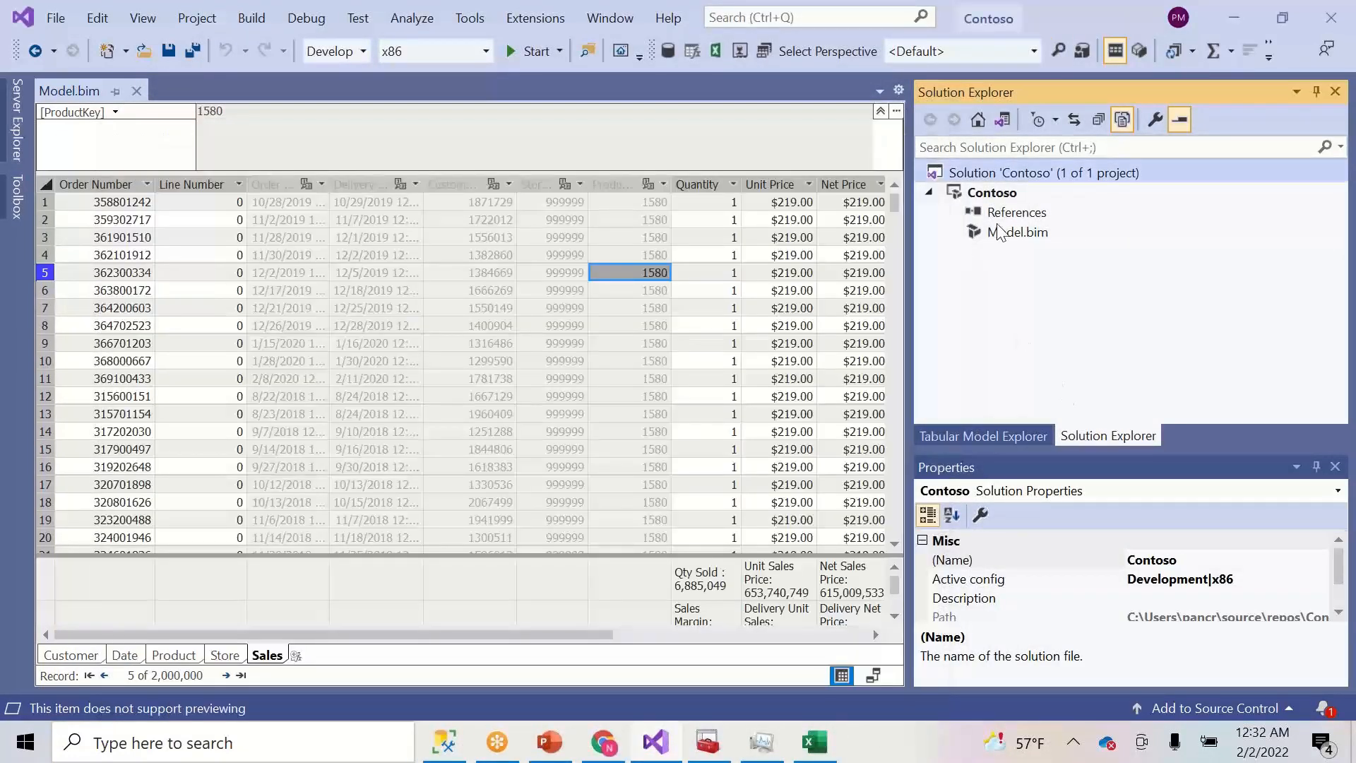
pyautogui.click(995, 196)
# - Set the Contoso project's Deployment Server to the Contoso DEV powerbi:// URL and database to ContosoTabular
pyautogui.rightClick(995, 196)
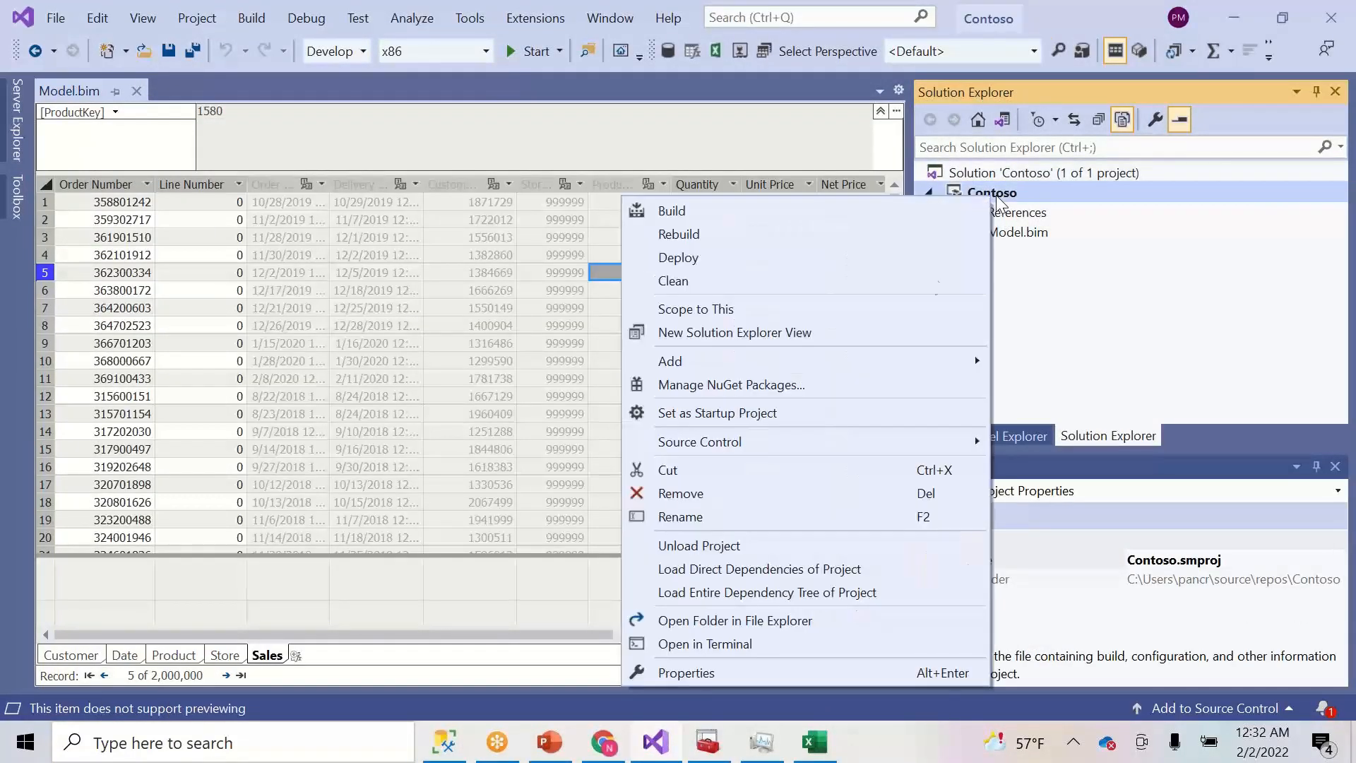
pyautogui.click(740, 677)
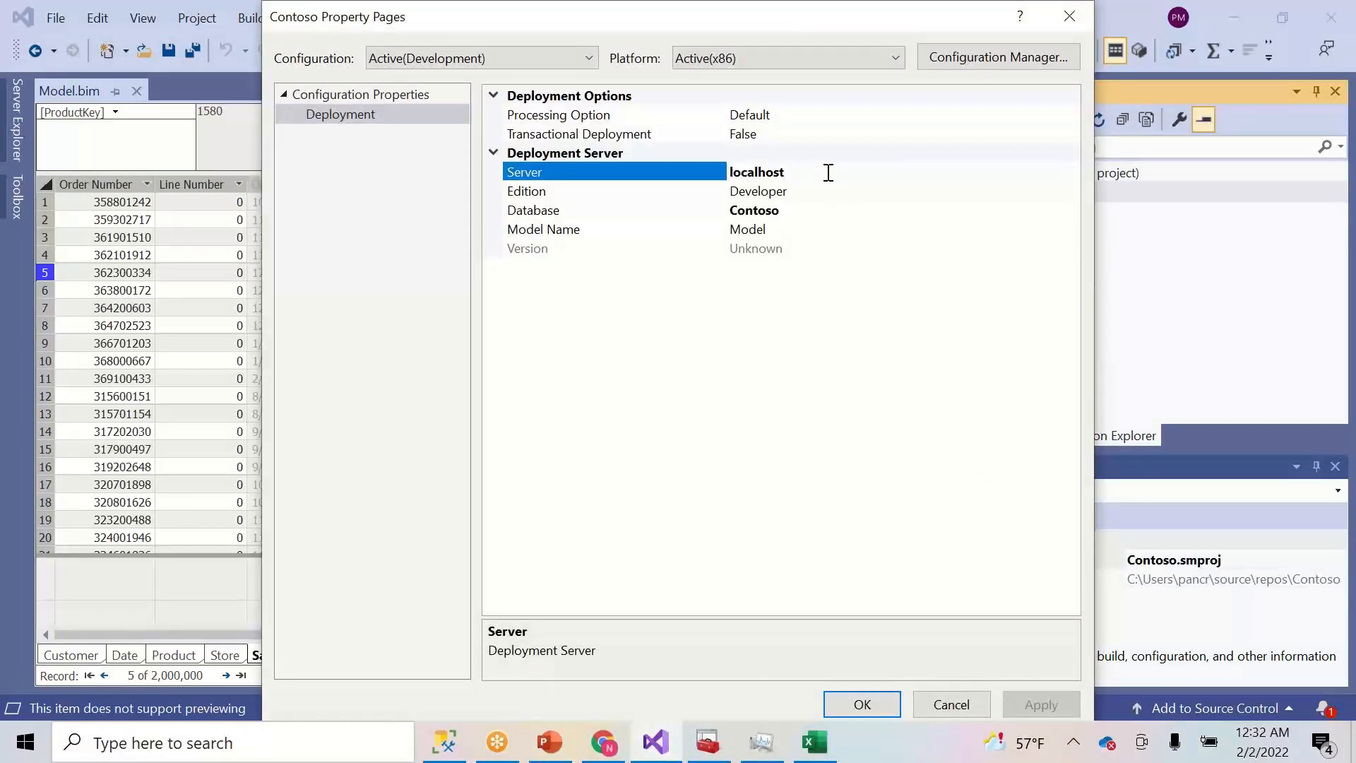
pyautogui.moveTo(828, 172); pyautogui.dragTo(728, 172)
pyautogui.write('powerbi://api.powerbi.com/v1.0/myorg/Contoso%20DEV')
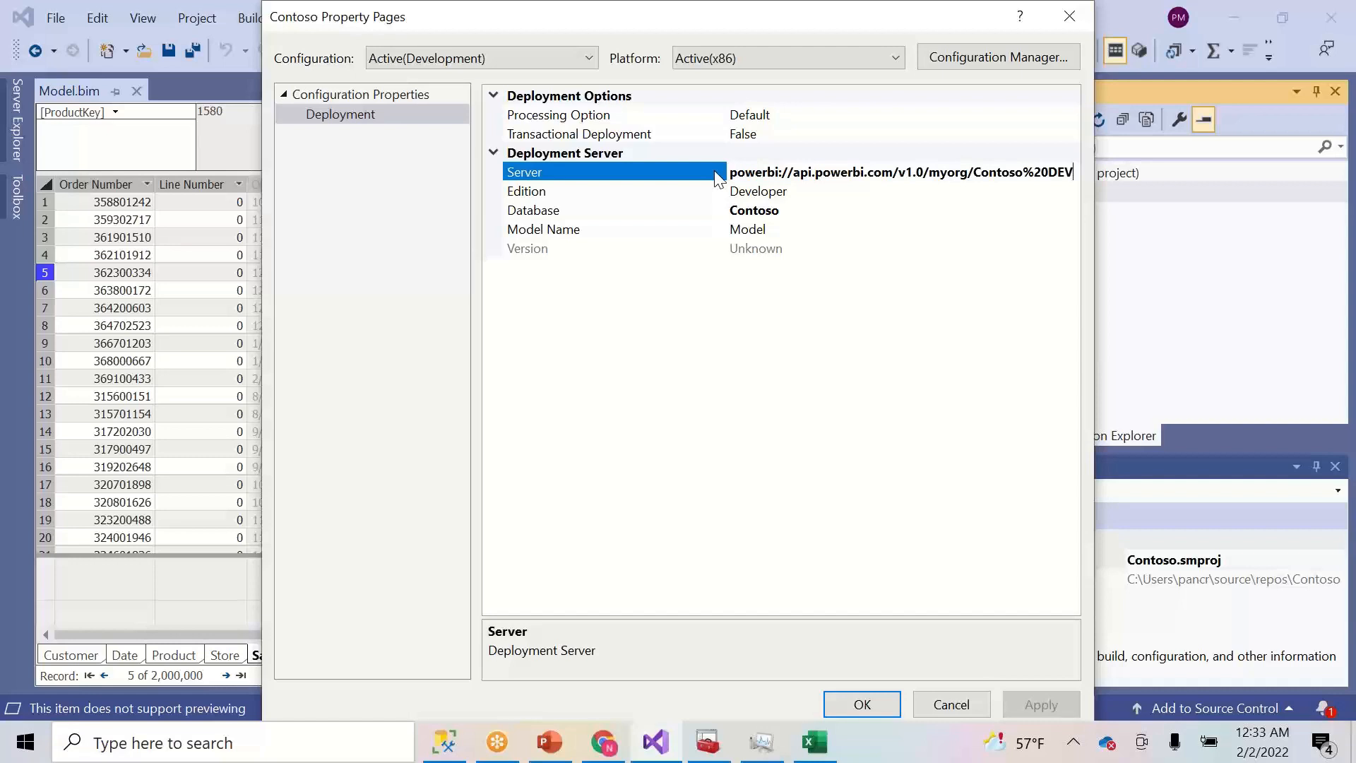
pyautogui.moveTo(591, 24); pyautogui.dragTo(516, 27)
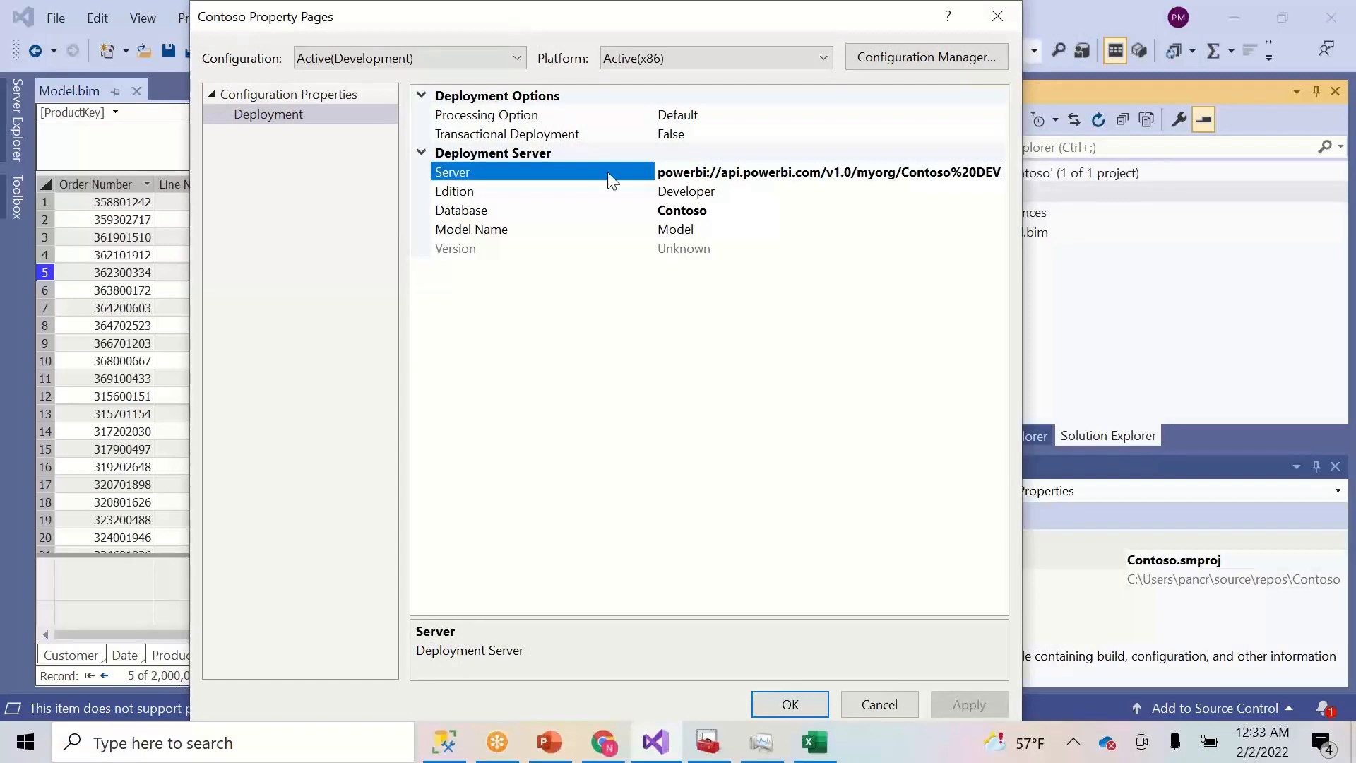
pyautogui.click(720, 212)
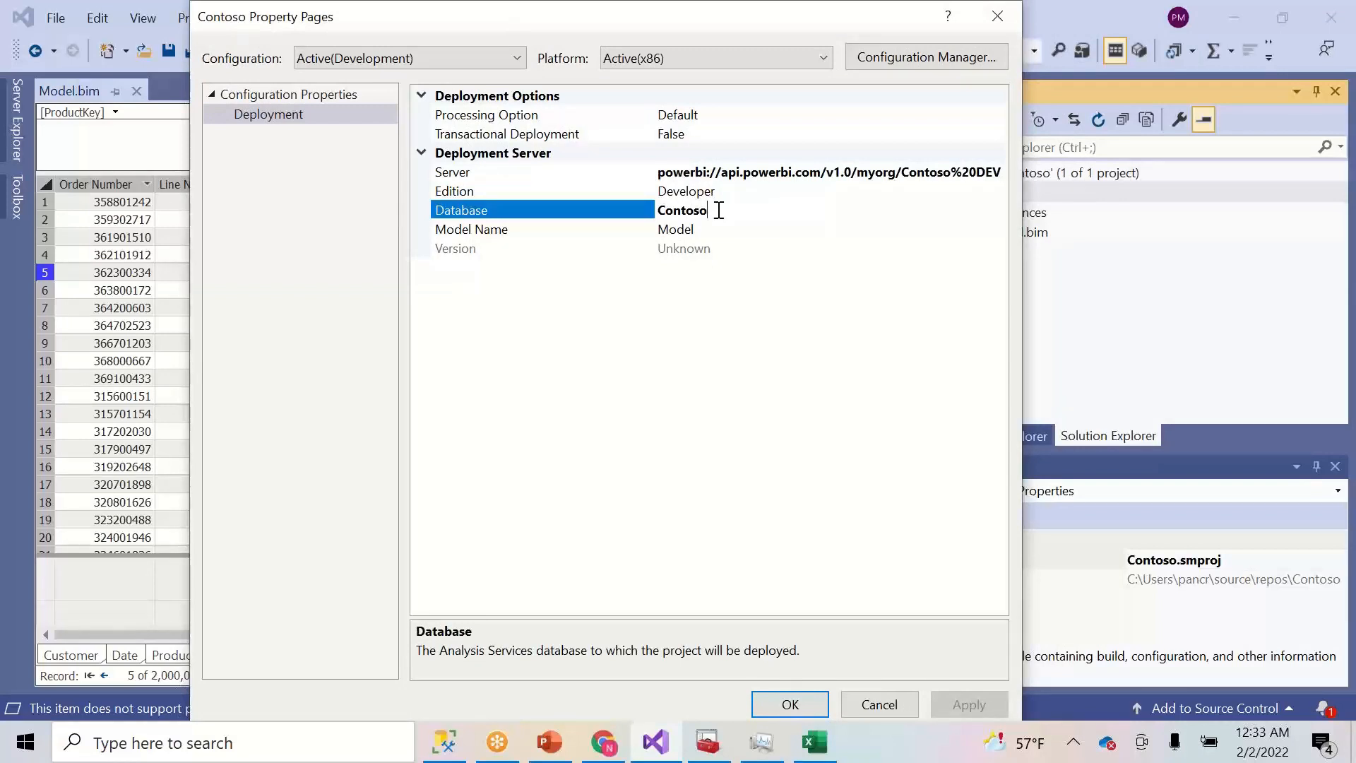
pyautogui.moveTo(667, 14); pyautogui.dragTo(611, 21)
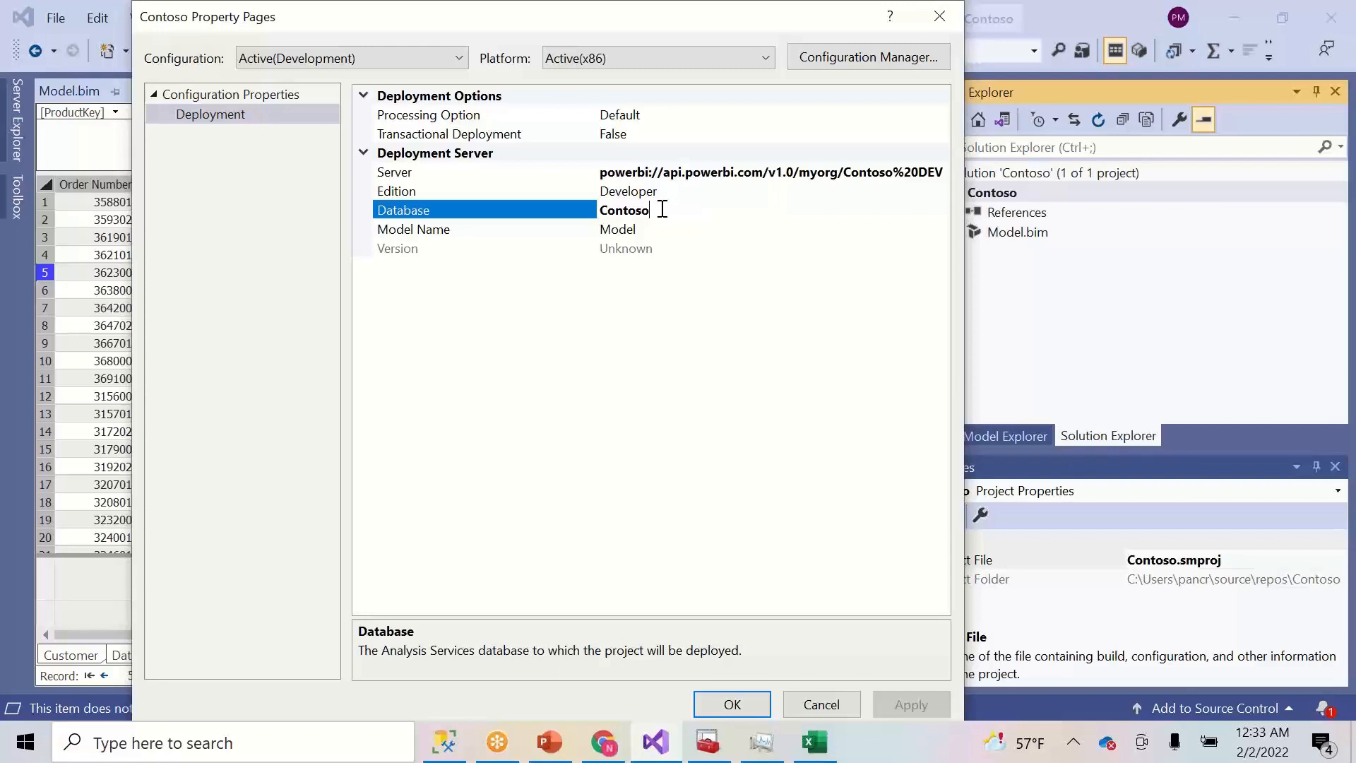
pyautogui.write('Tabular')
pyautogui.click(728, 704)
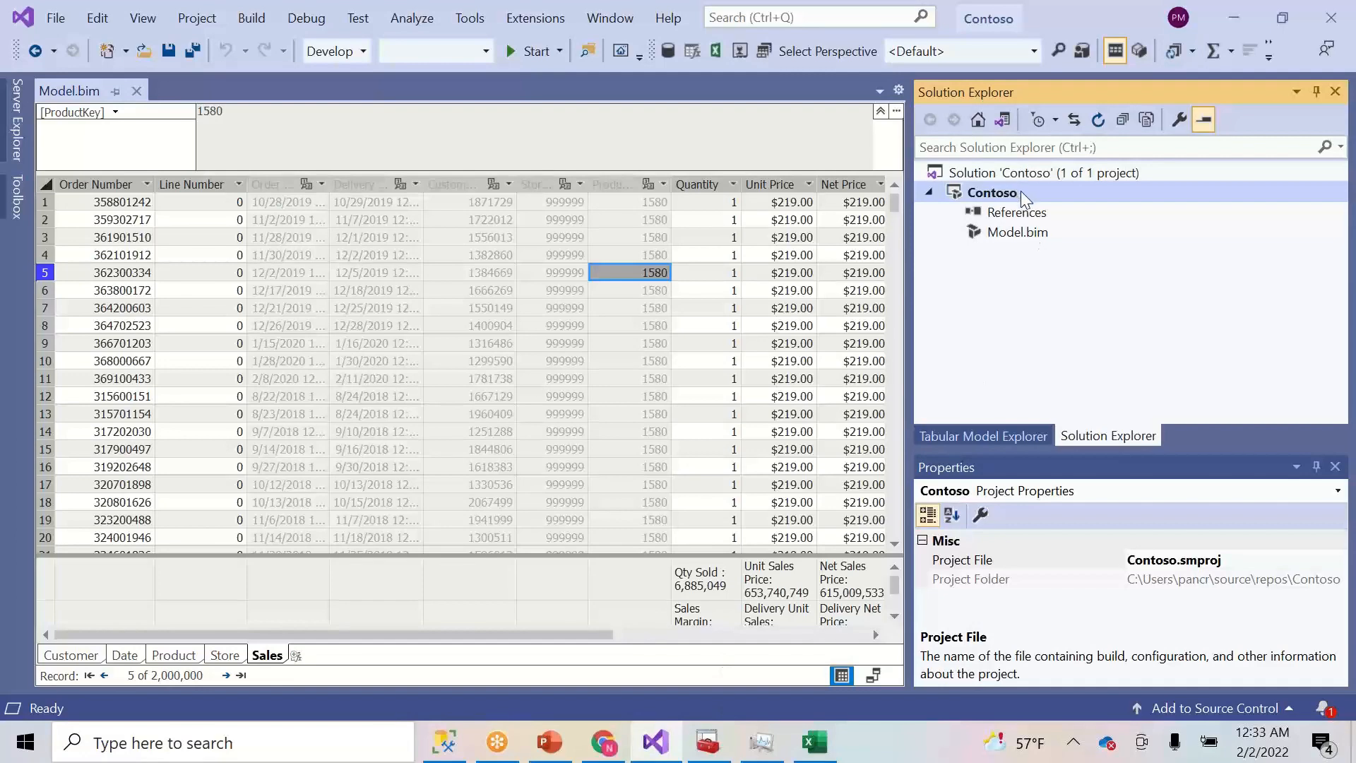
# - Start deploying the Contoso project and sign in with the Microsoft account's password
pyautogui.rightClick(1020, 194)
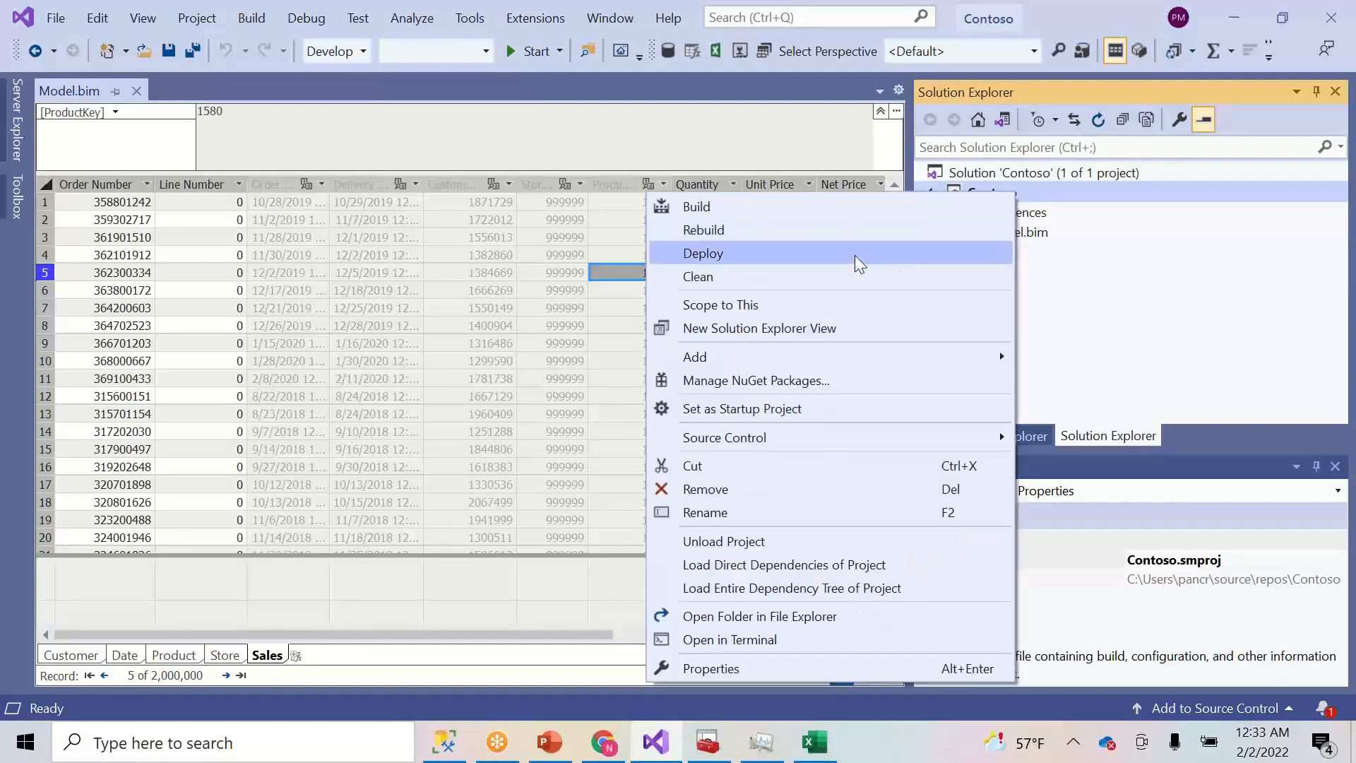
pyautogui.click(855, 256)
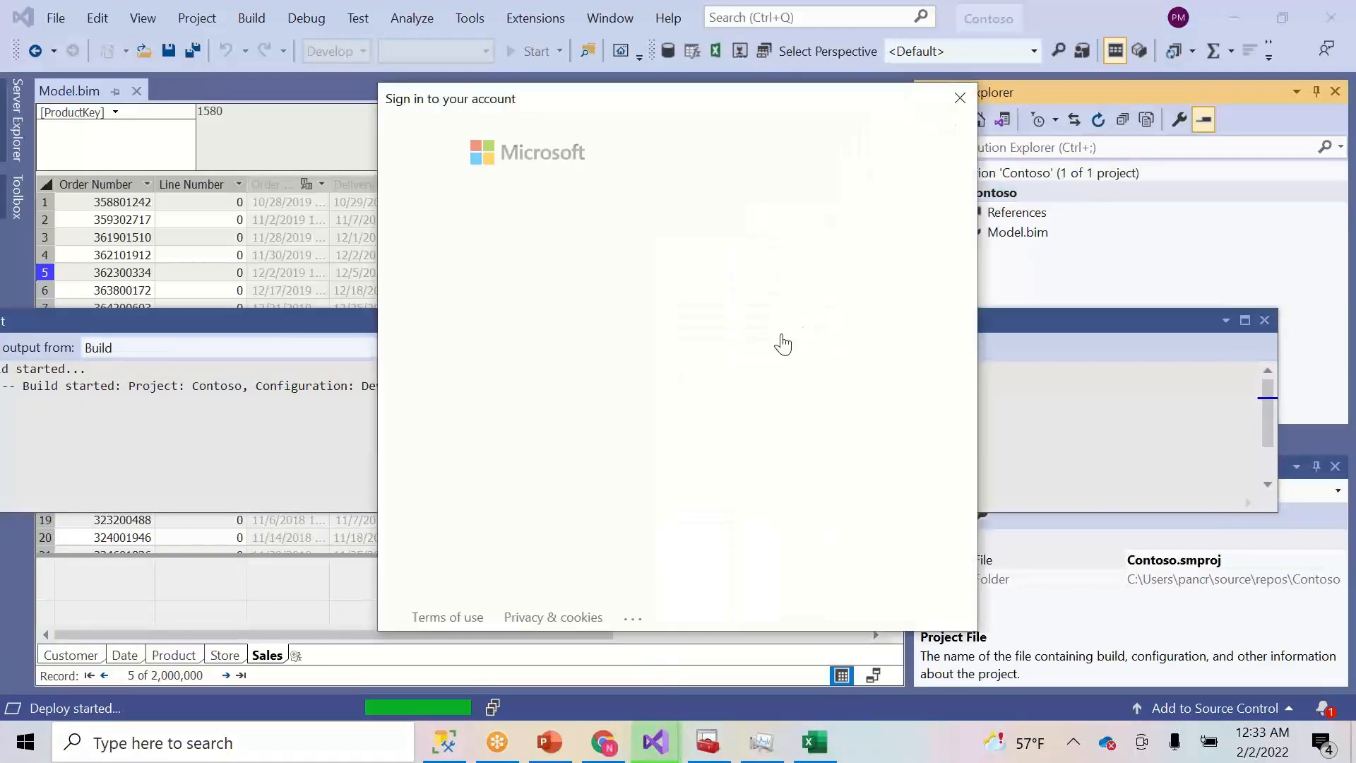
pyautogui.click(682, 356)
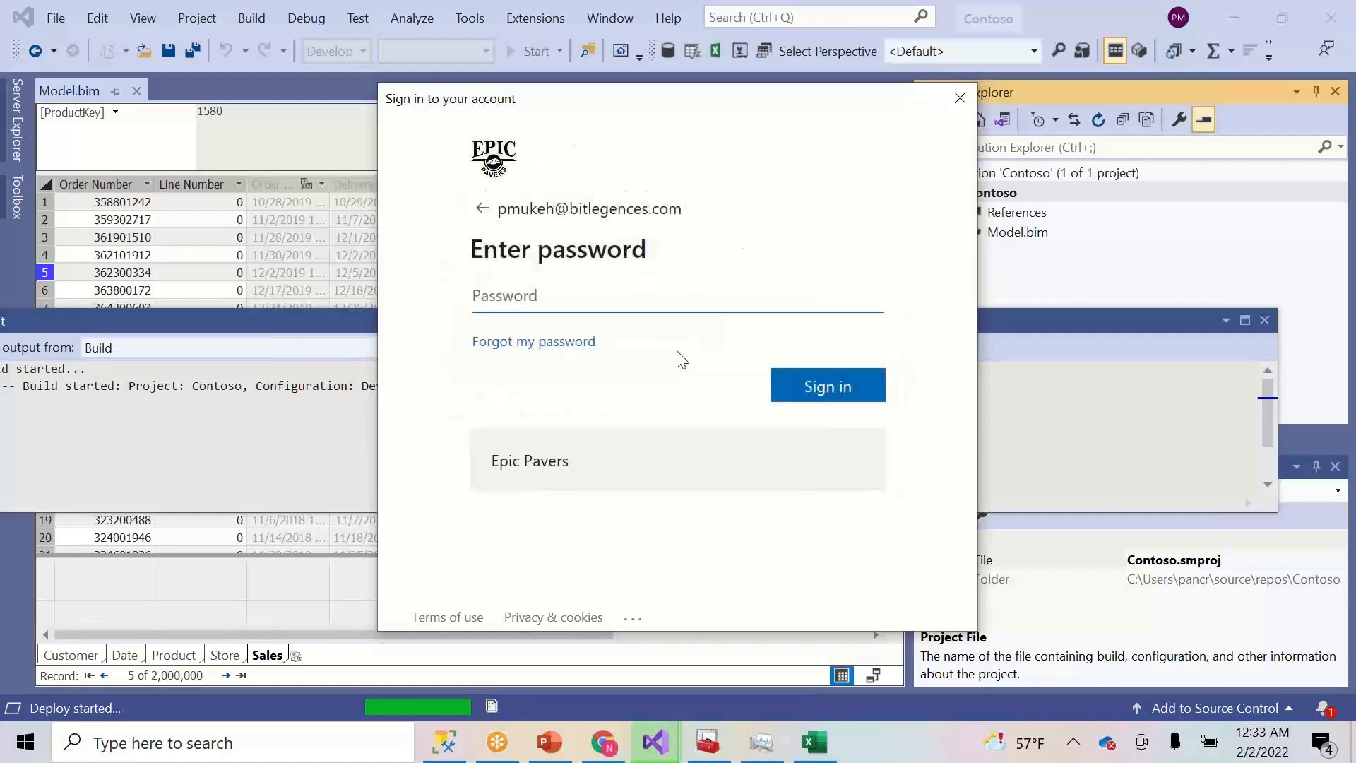
pyautogui.write('••••••••••••')
pyautogui.click(829, 396)
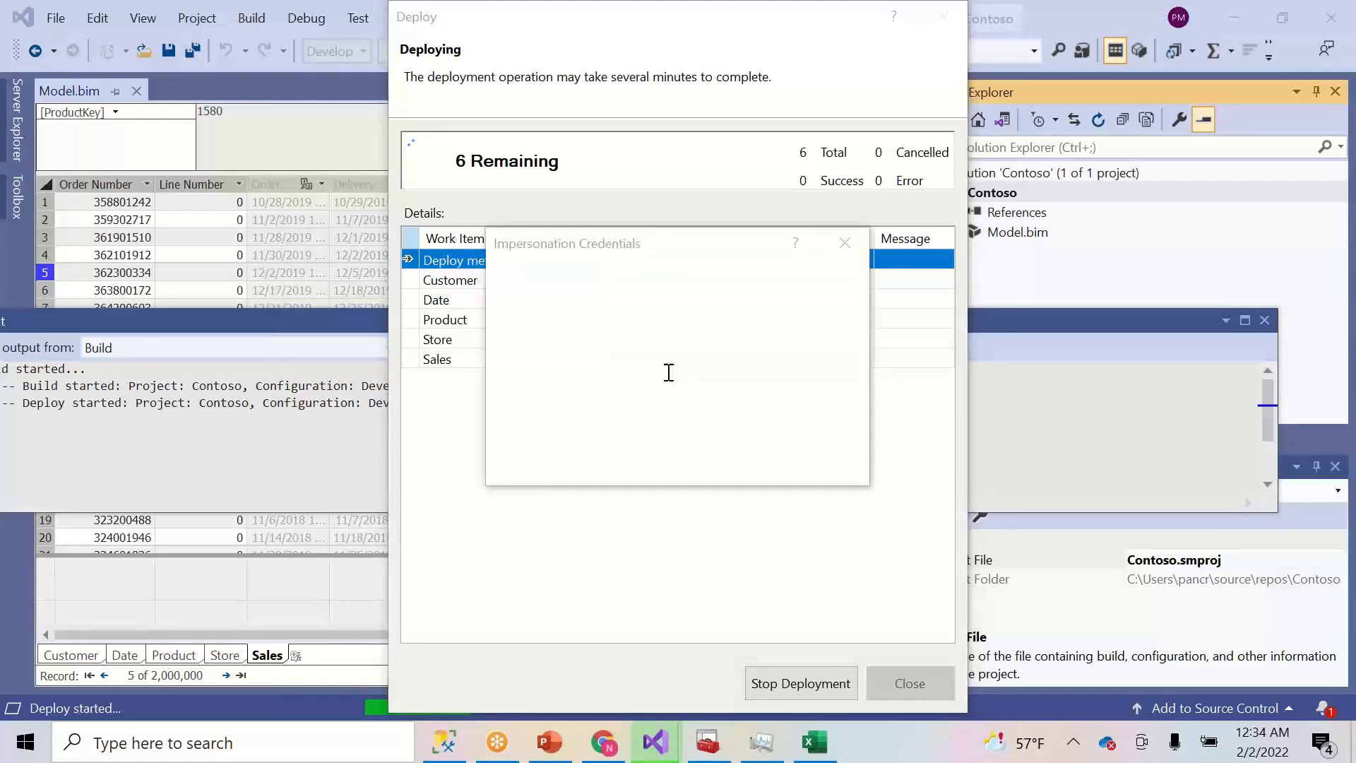
# - Enter the impersonation password and continue the deployment to Contoso DEV
pyautogui.click(669, 373)
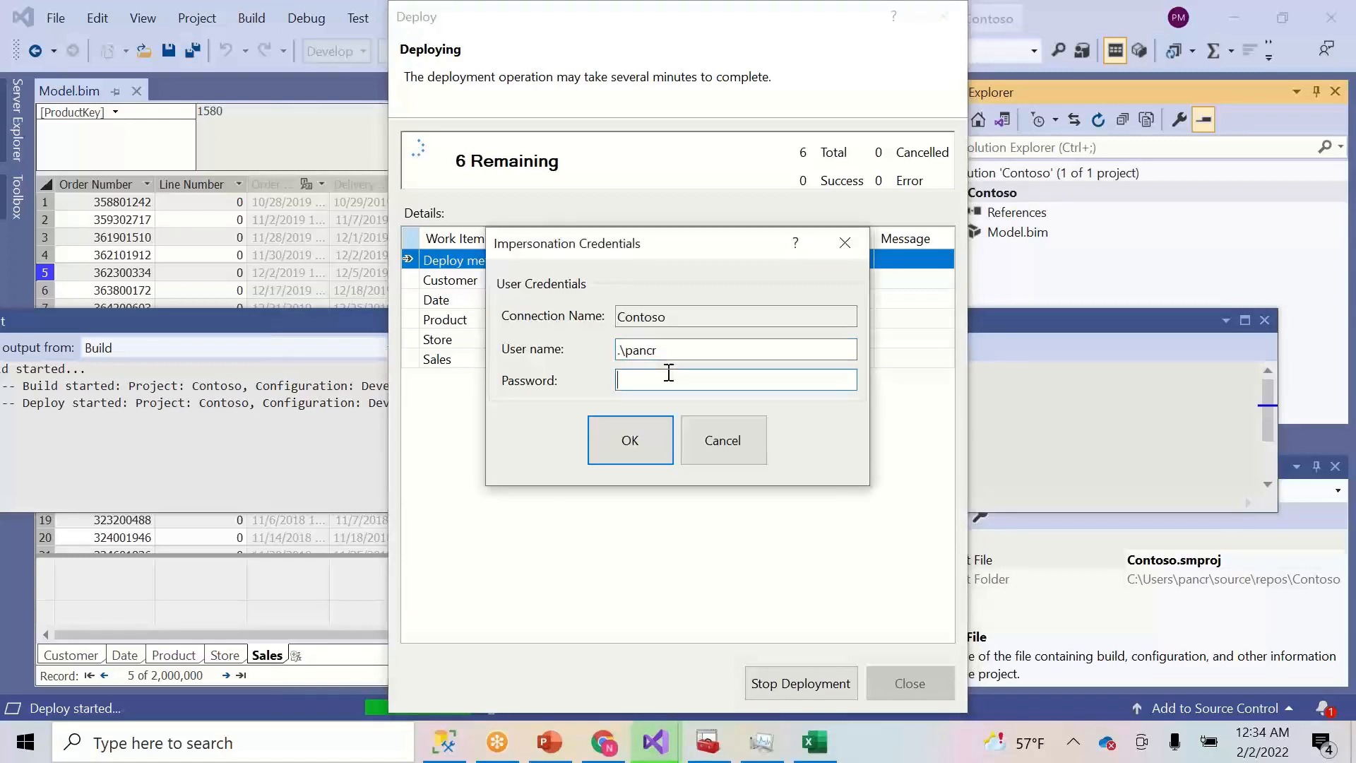
pyautogui.write('••••••••')
pyautogui.click(628, 452)
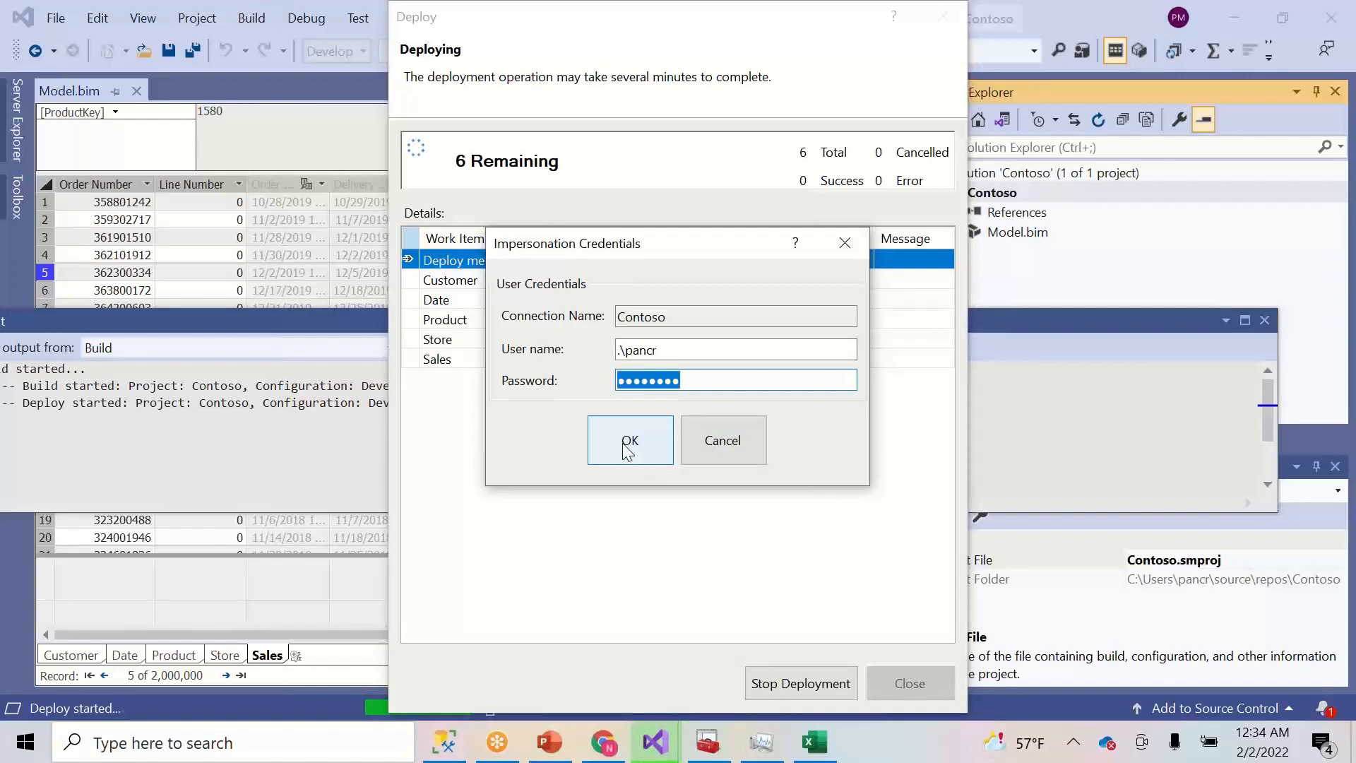
pyautogui.write('•••••••')
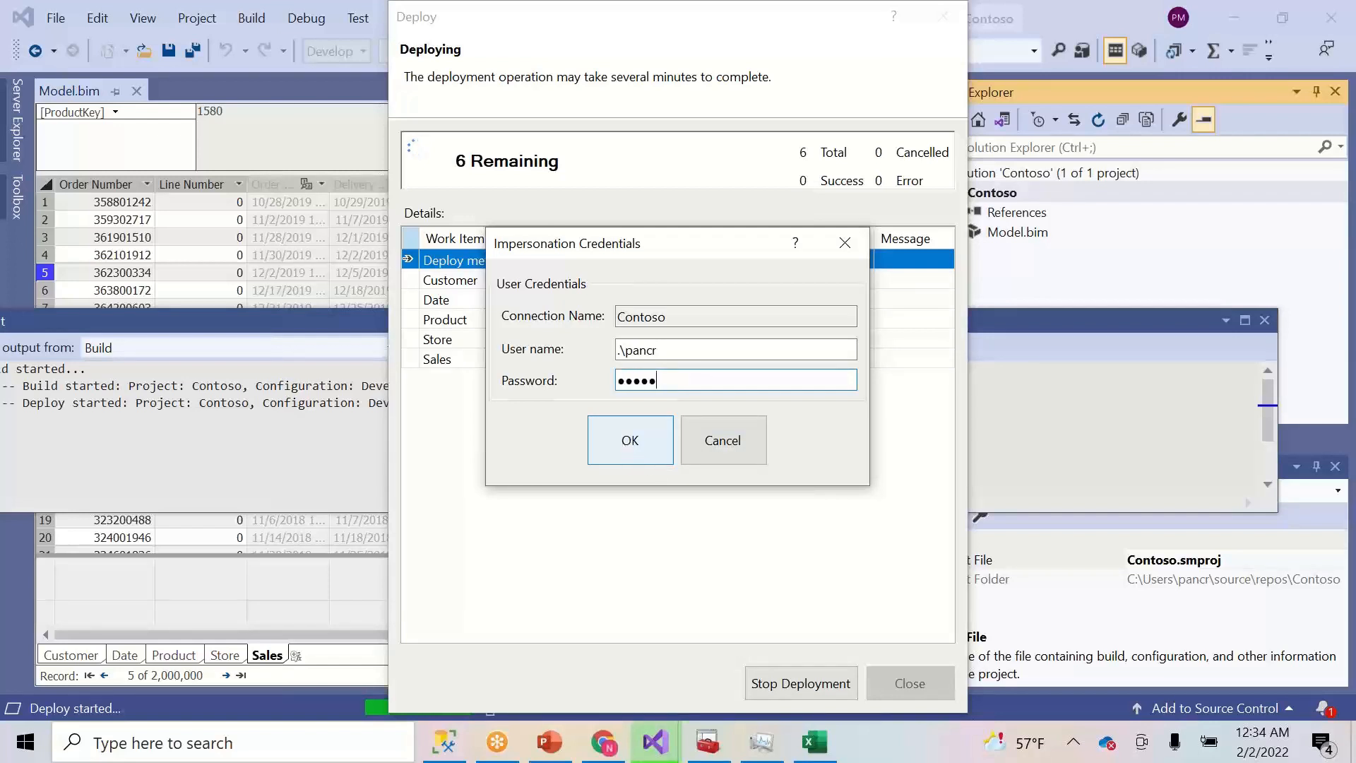
pyautogui.write('•')
pyautogui.click(638, 443)
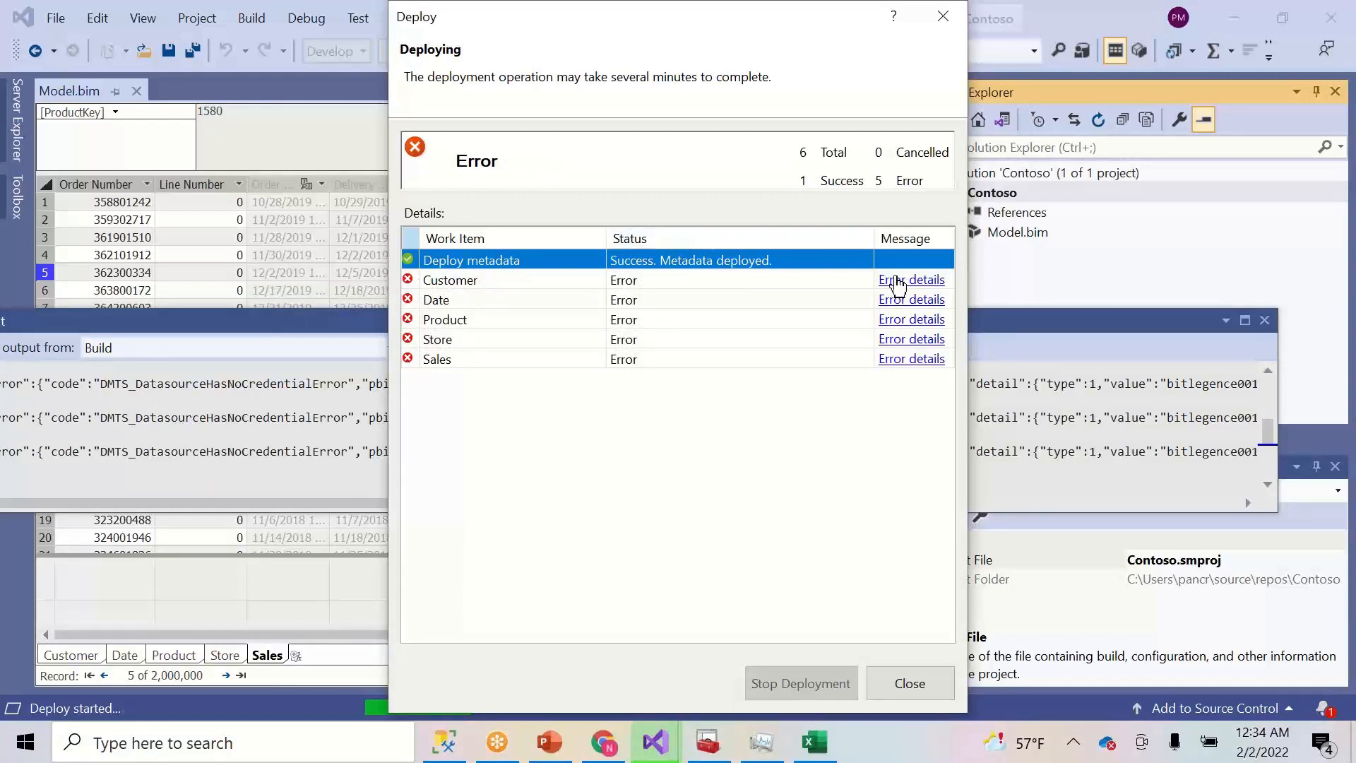
# - Read the Customer table's missing data-source credential error, close the deployment results, and return to SSMS
pyautogui.click(895, 283)
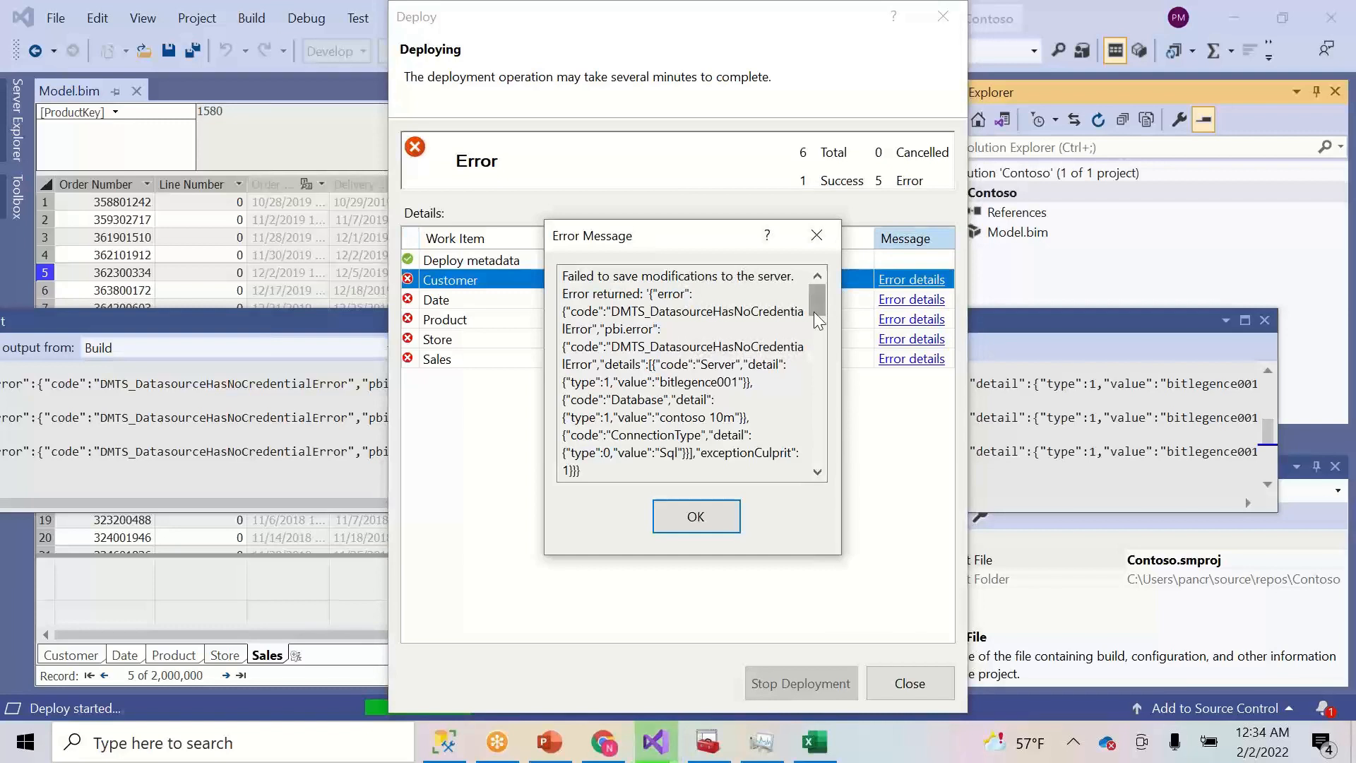
pyautogui.moveTo(841, 408); pyautogui.dragTo(1202, 426)
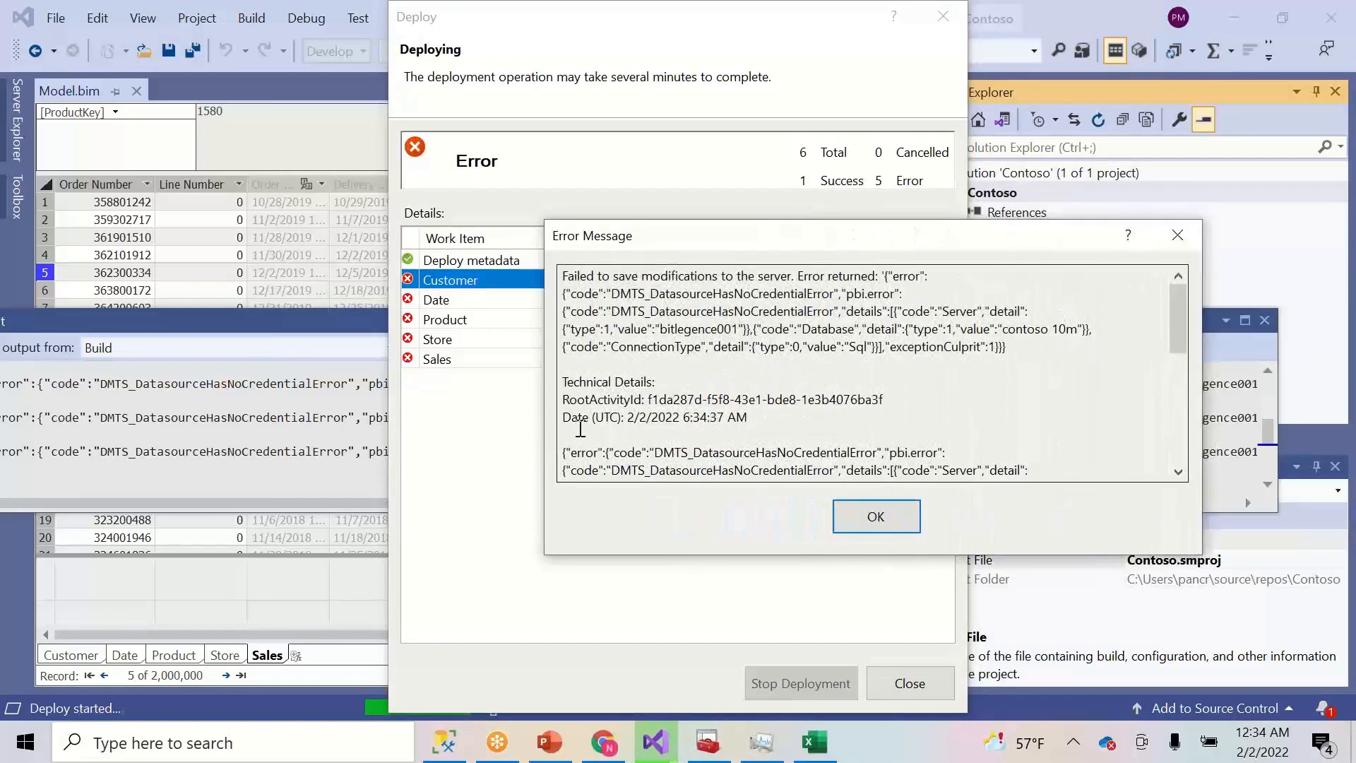
pyautogui.moveTo(546, 410); pyautogui.dragTo(229, 375)
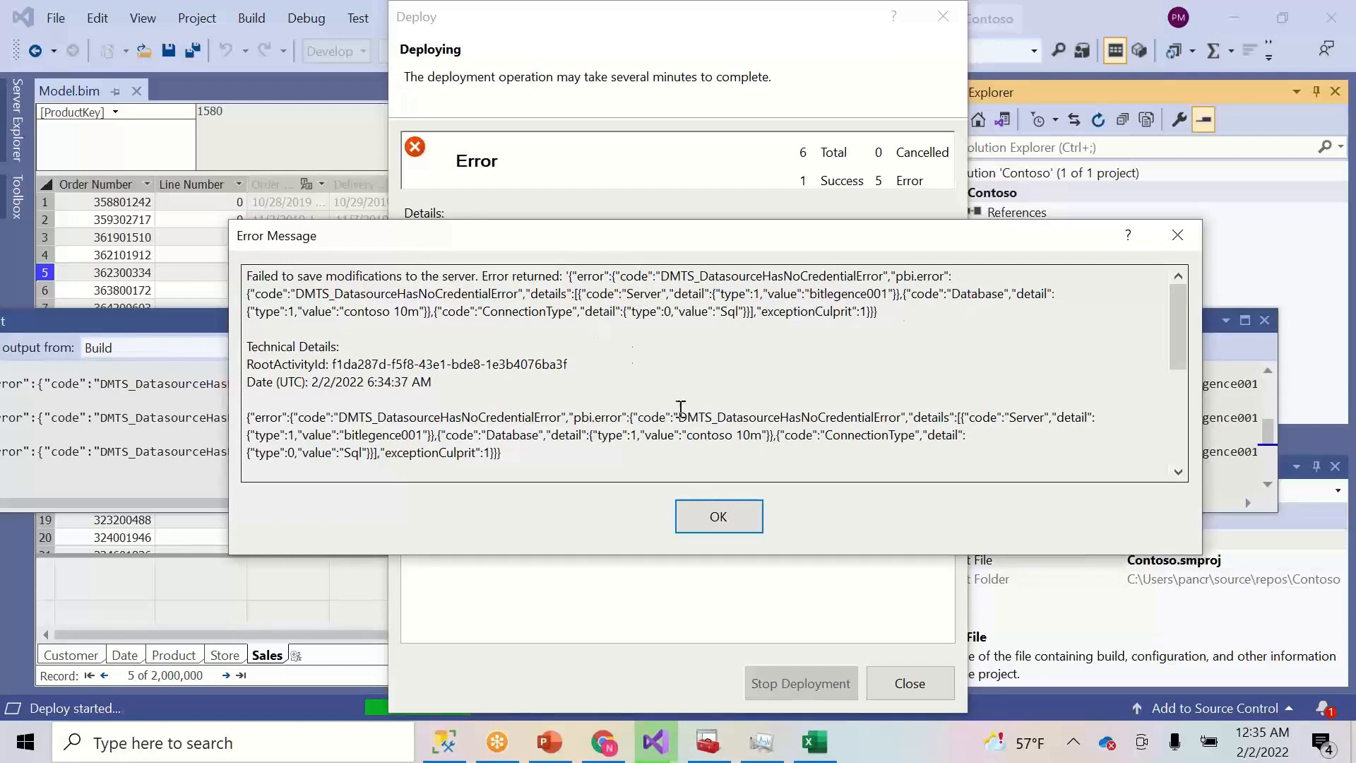
pyautogui.click(720, 518)
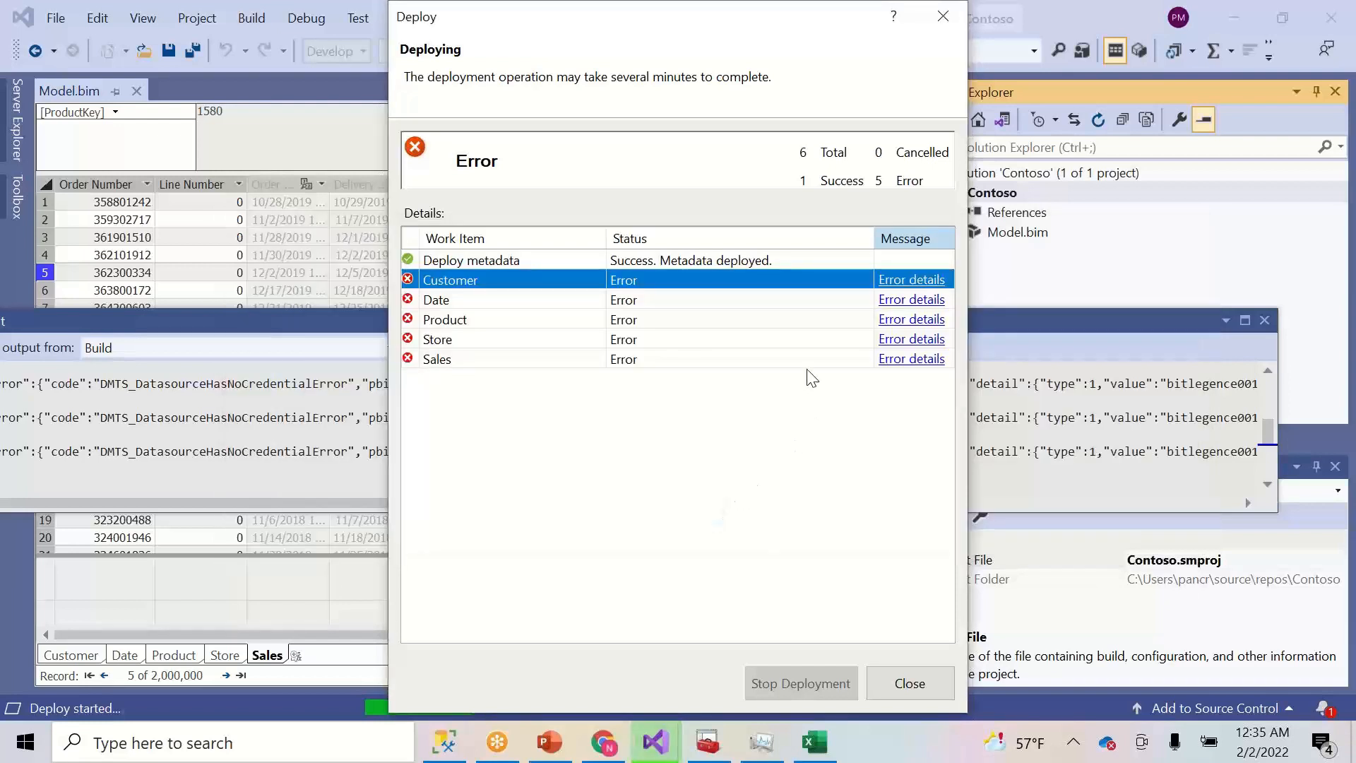
pyautogui.click(901, 674)
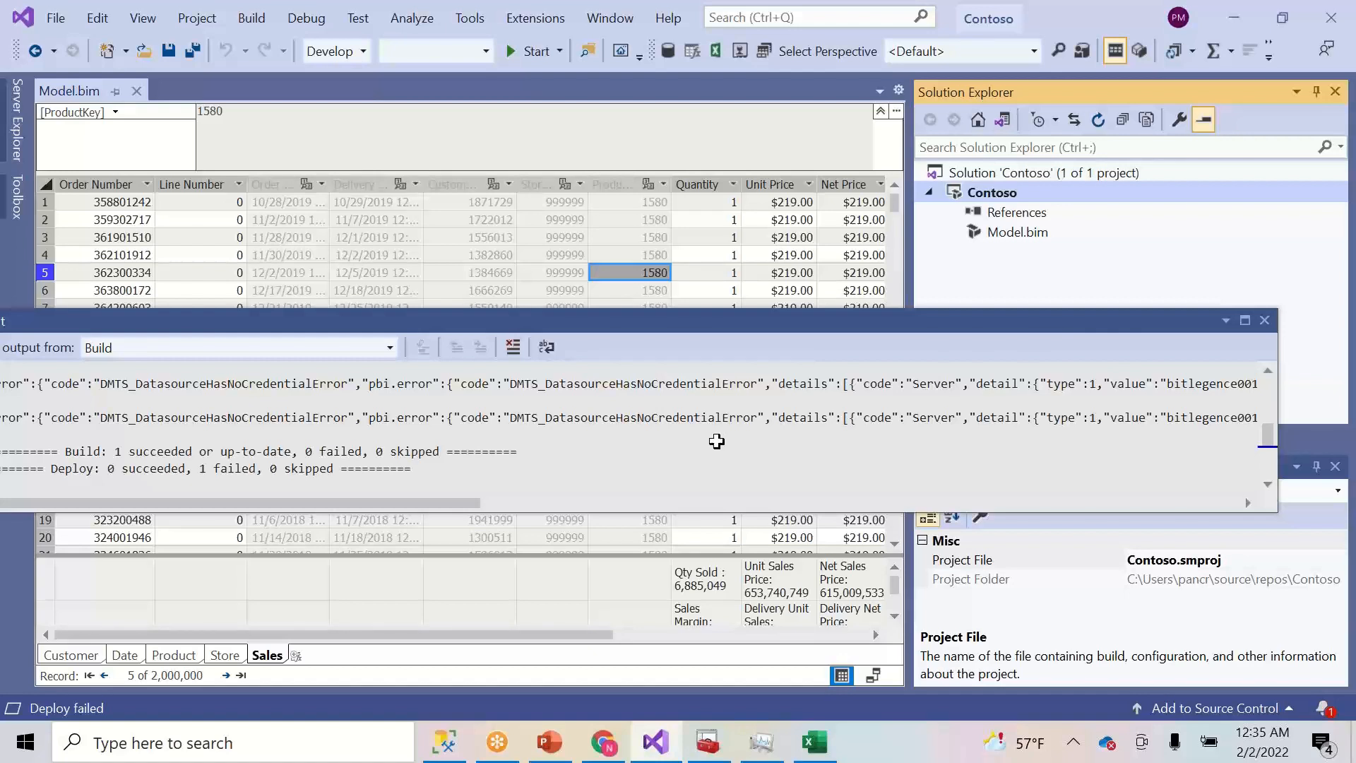
pyautogui.click(443, 744)
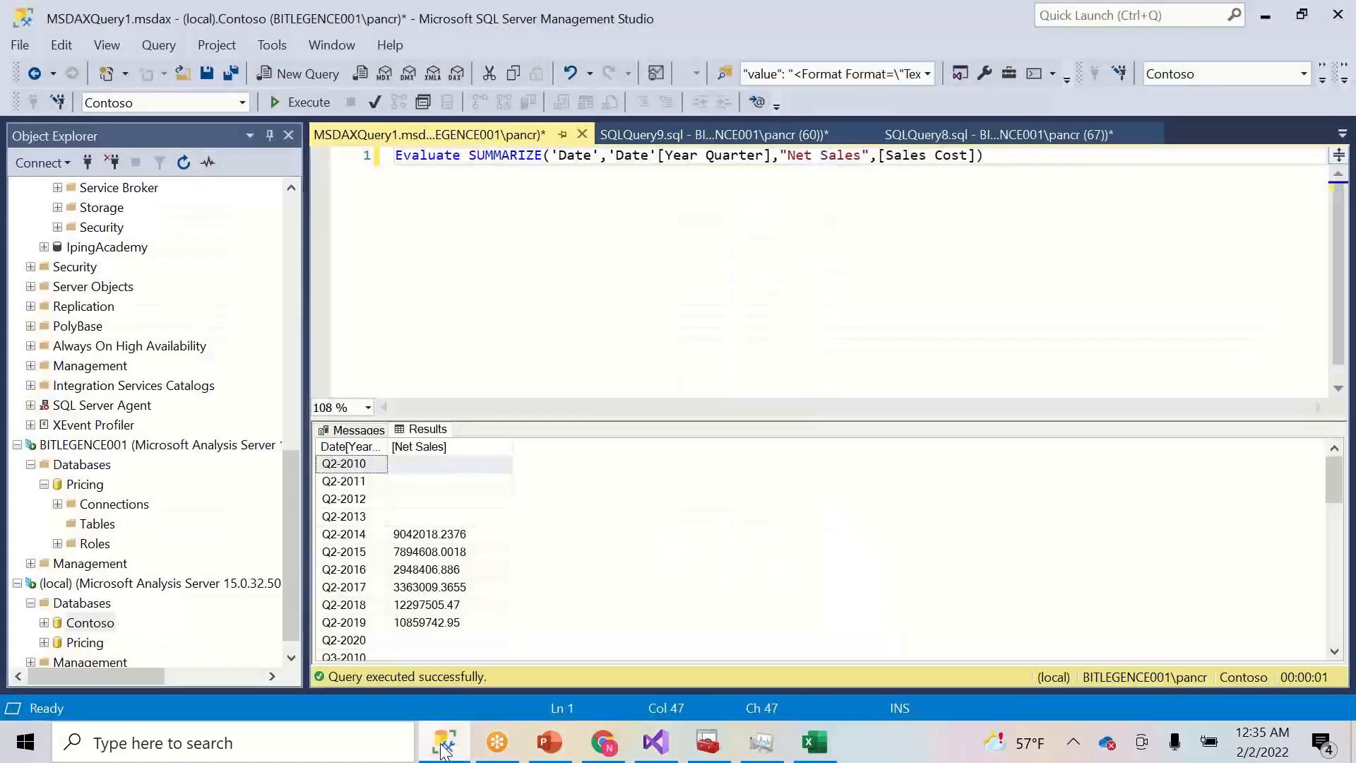
# - Connect to the Contoso DEV powerbi:// URL using Azure Active Directory - Universal with MFA and the account's user name
pyautogui.rightClick(128, 585)
pyautogui.click(177, 501)
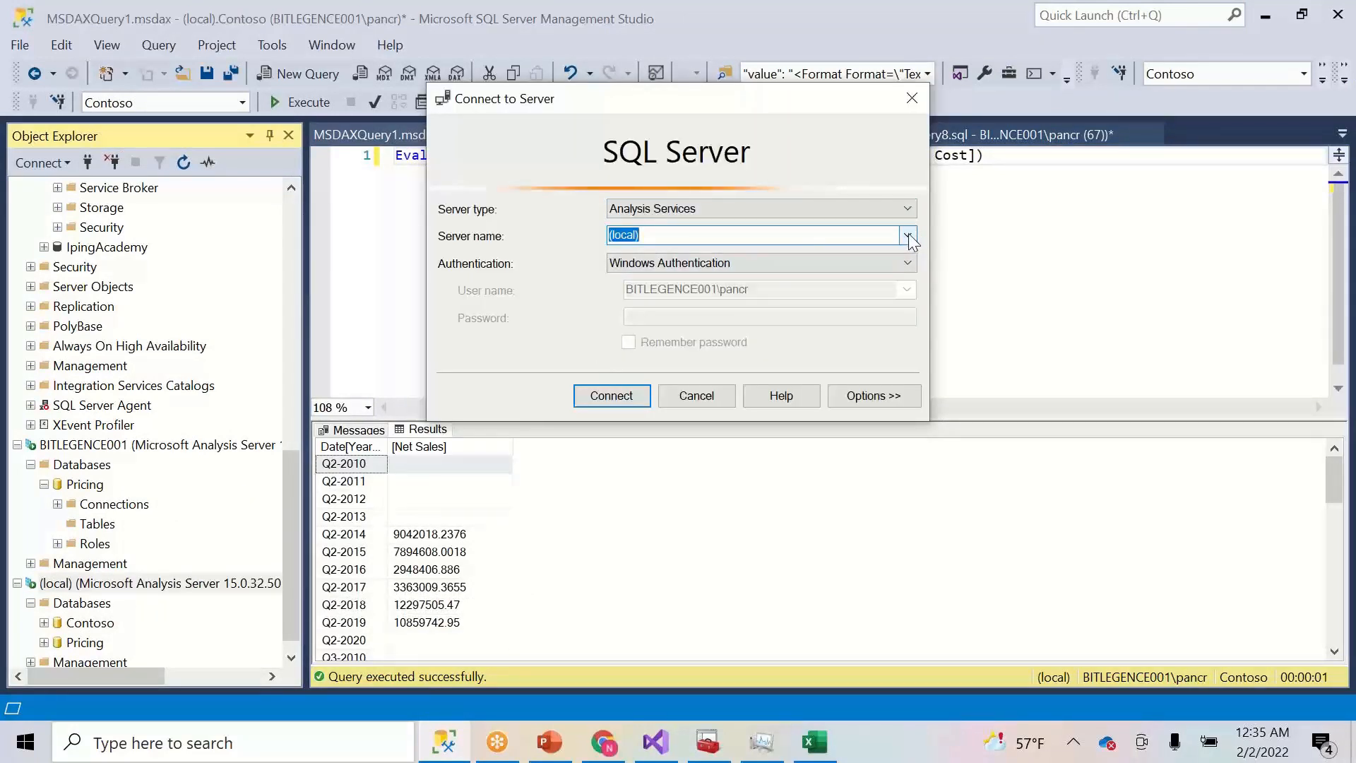
pyautogui.write('powerbi://api.powerbi.com/v1.0/myorg/Contoso%20DEV')
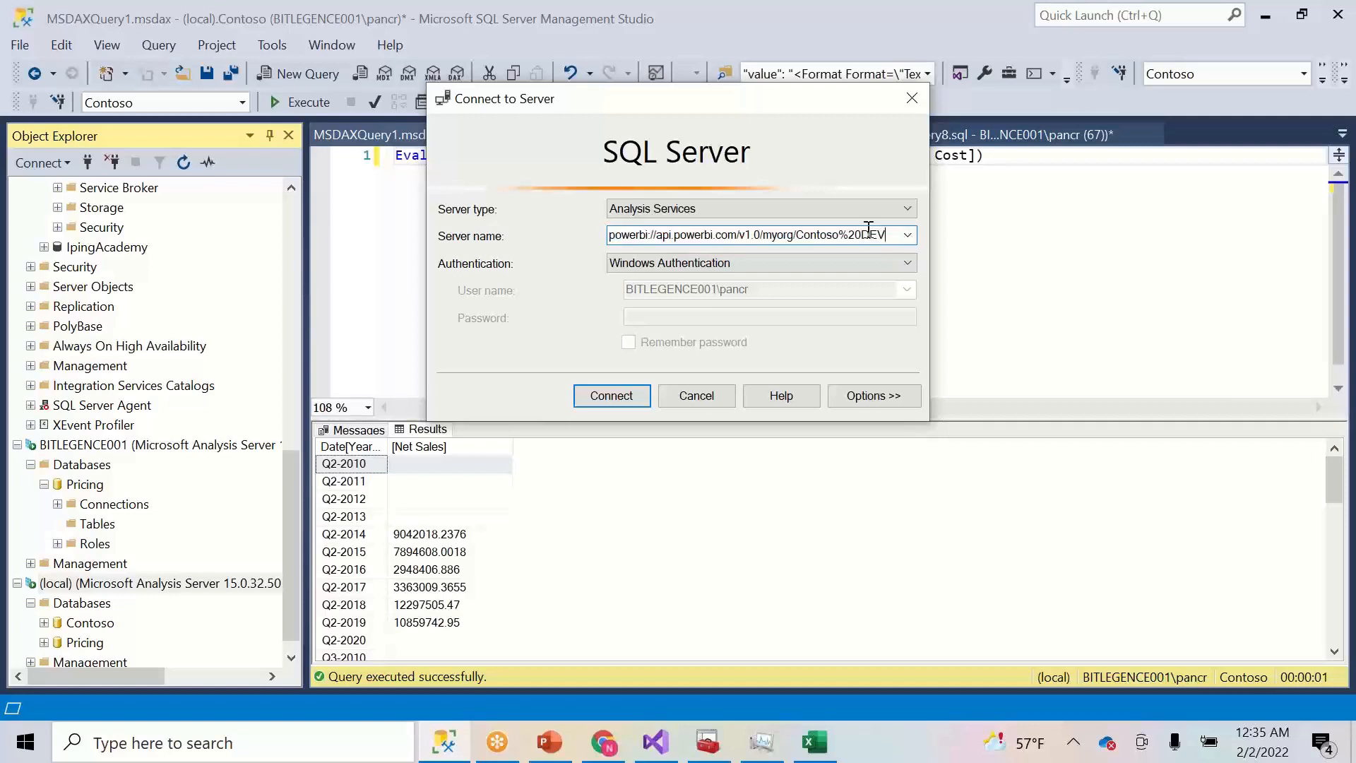
pyautogui.click(854, 267)
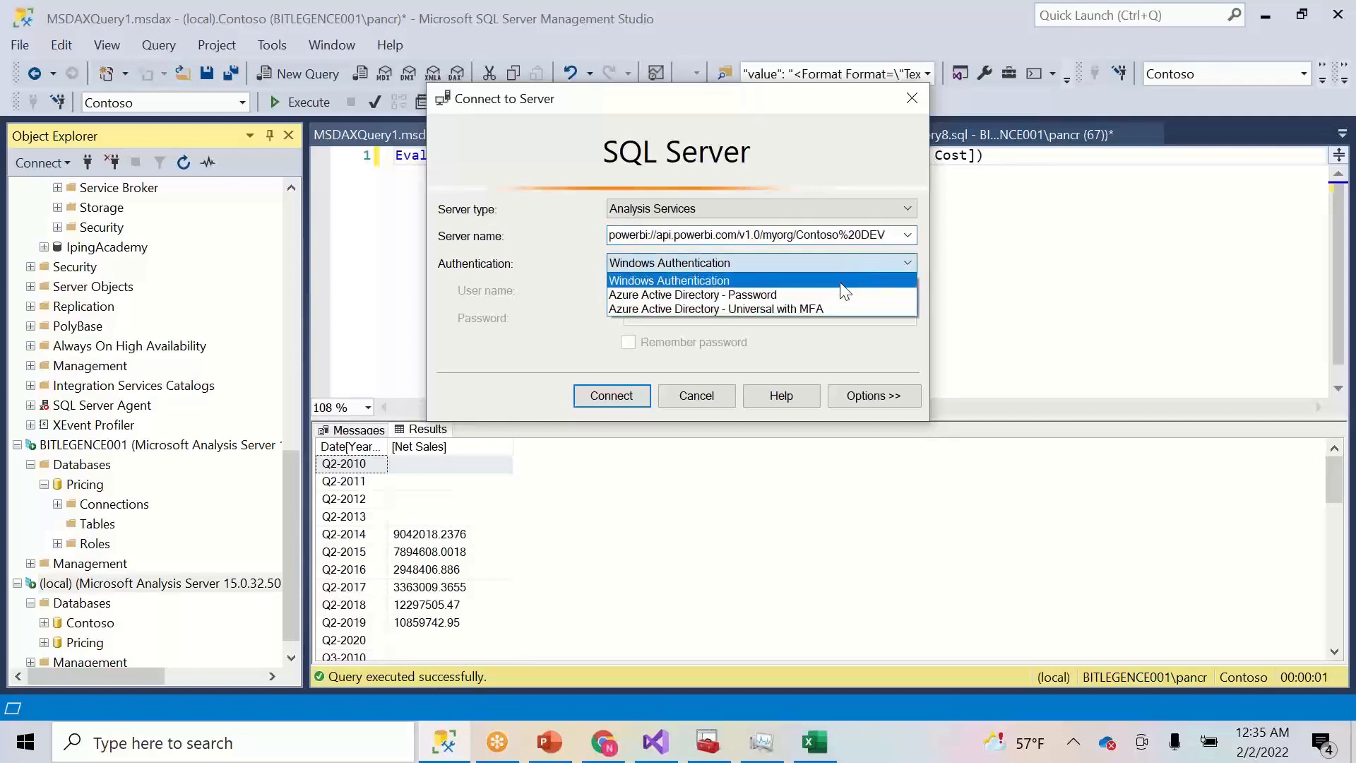
pyautogui.click(815, 308)
pyautogui.click(769, 298)
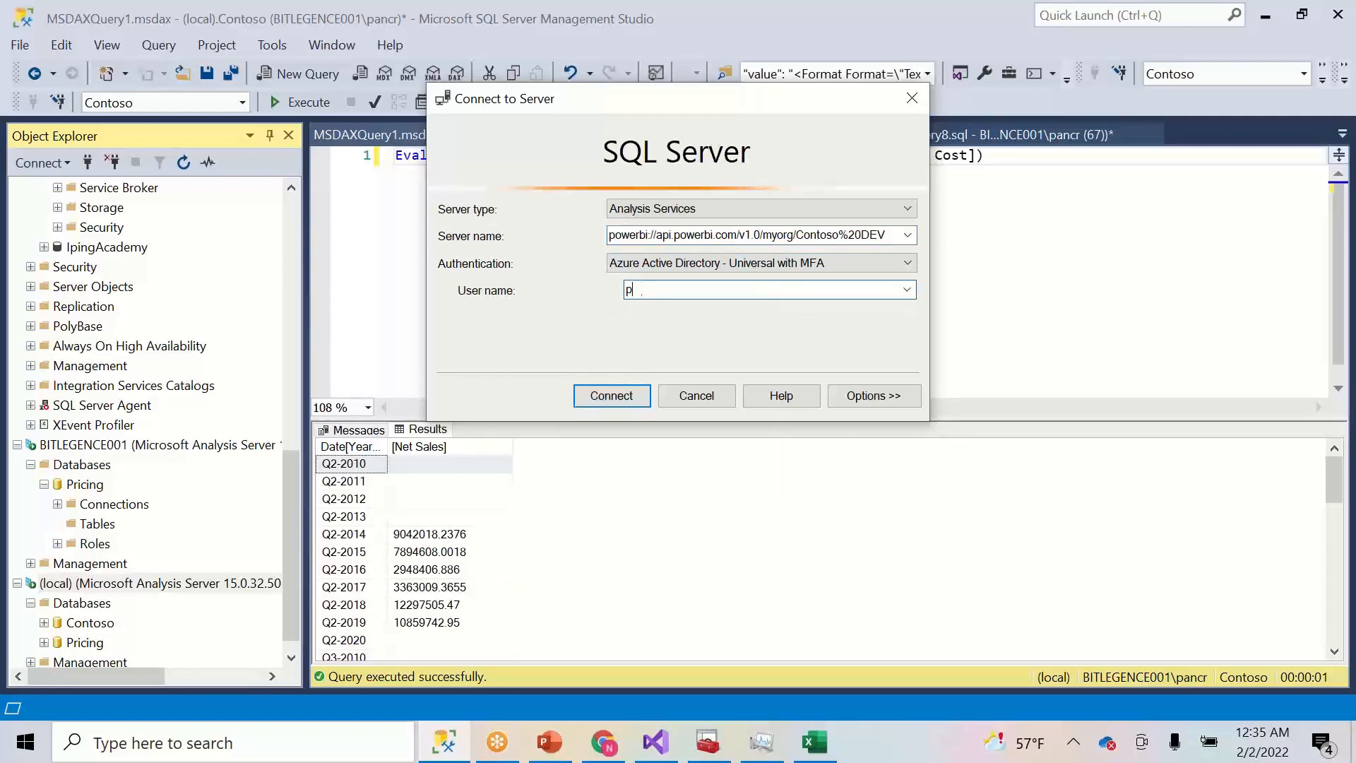
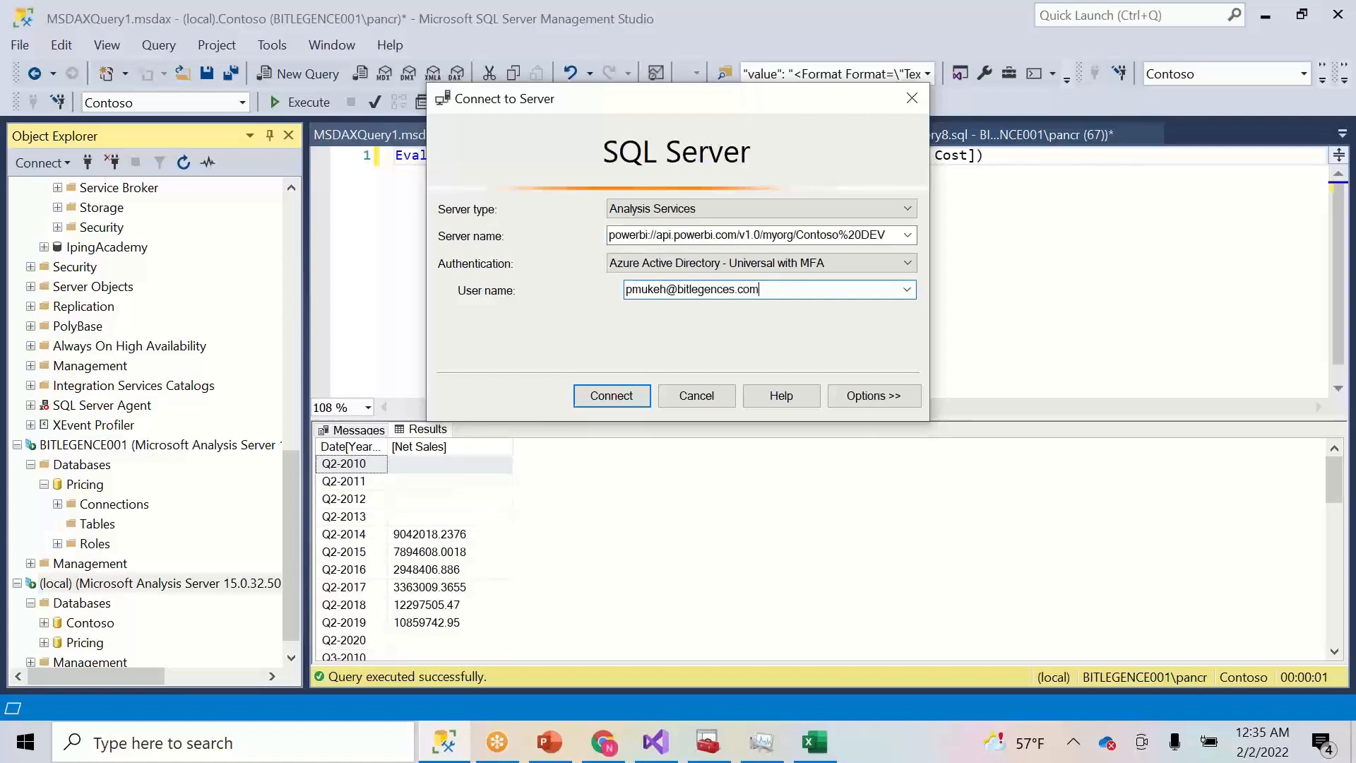
pyautogui.click(605, 396)
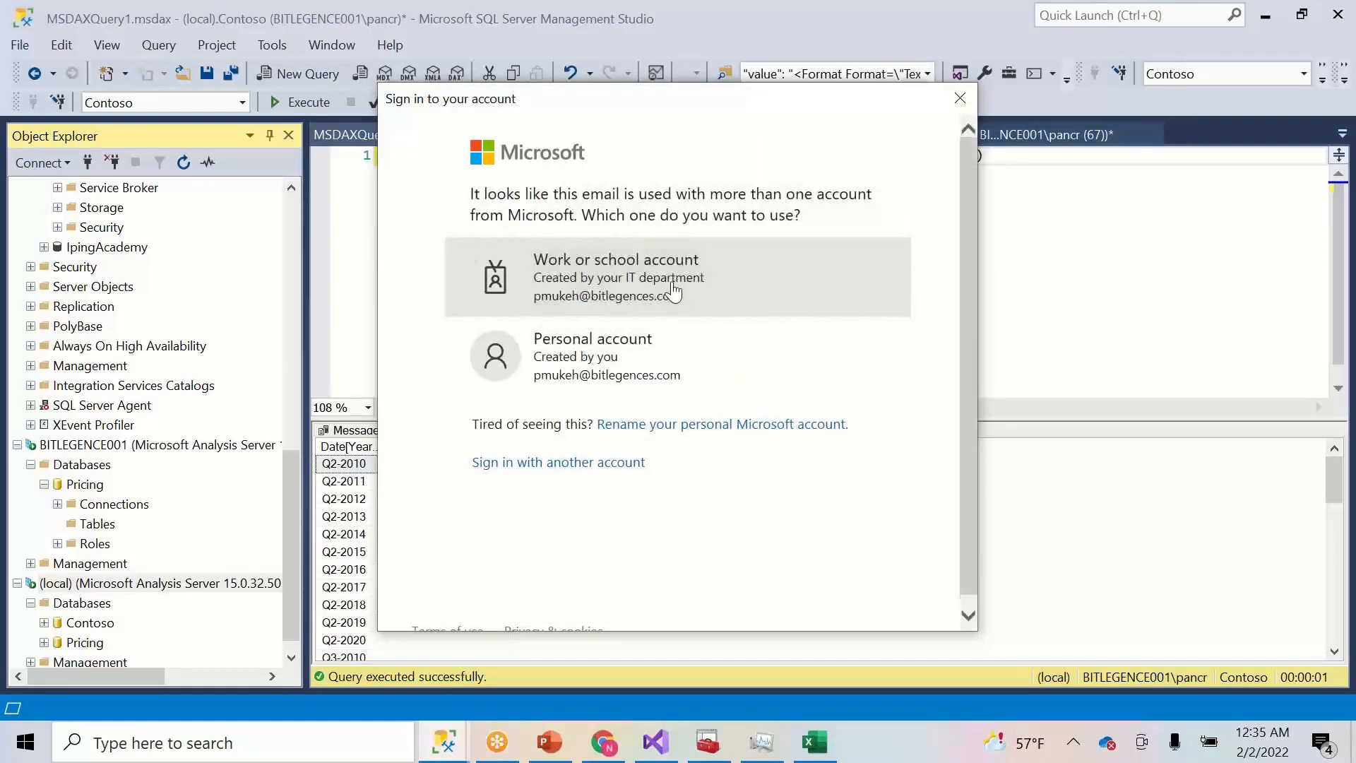
# - Sign in with the work or school account's password
pyautogui.click(673, 291)
pyautogui.write('••••••••••••')
pyautogui.click(814, 387)
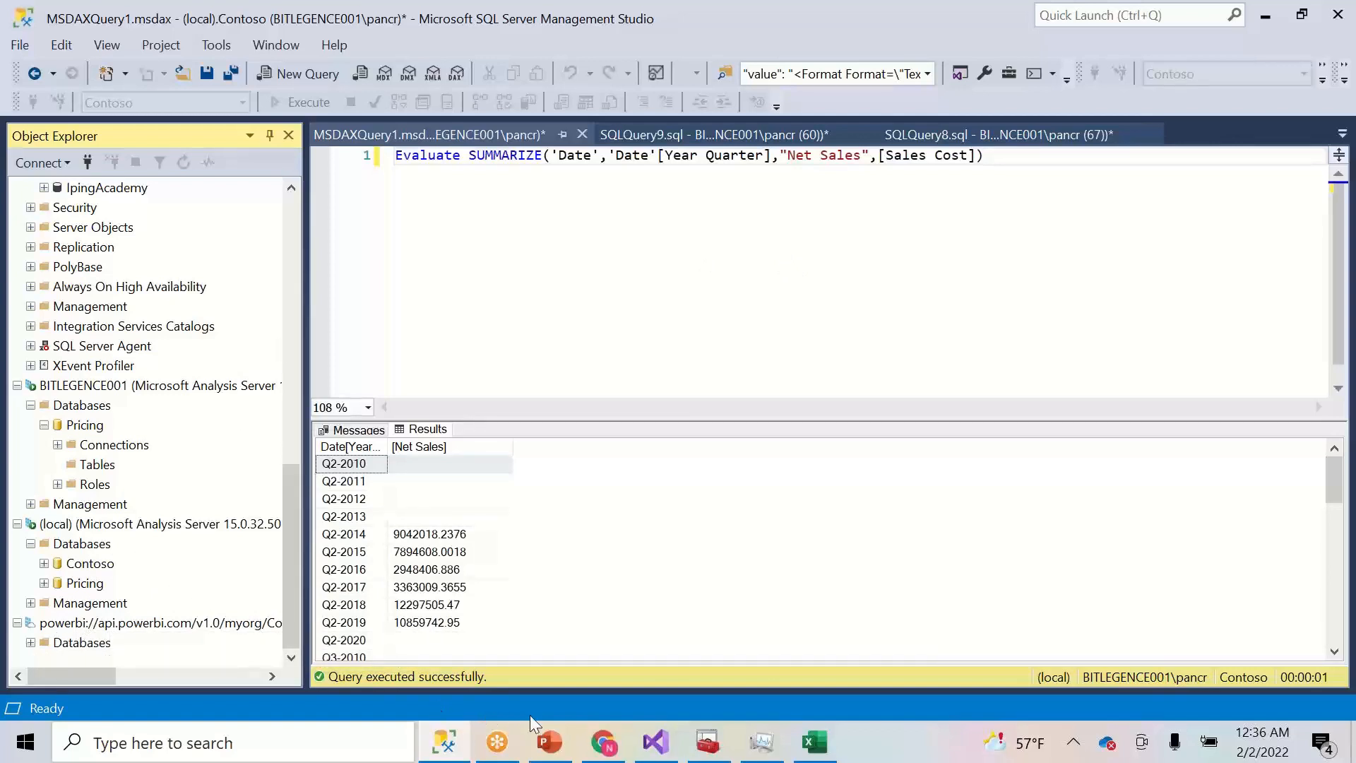
# - Confirm the ContosoTabular dataset appears in the Contoso DEV workspace, then return to SSMS
pyautogui.click(604, 744)
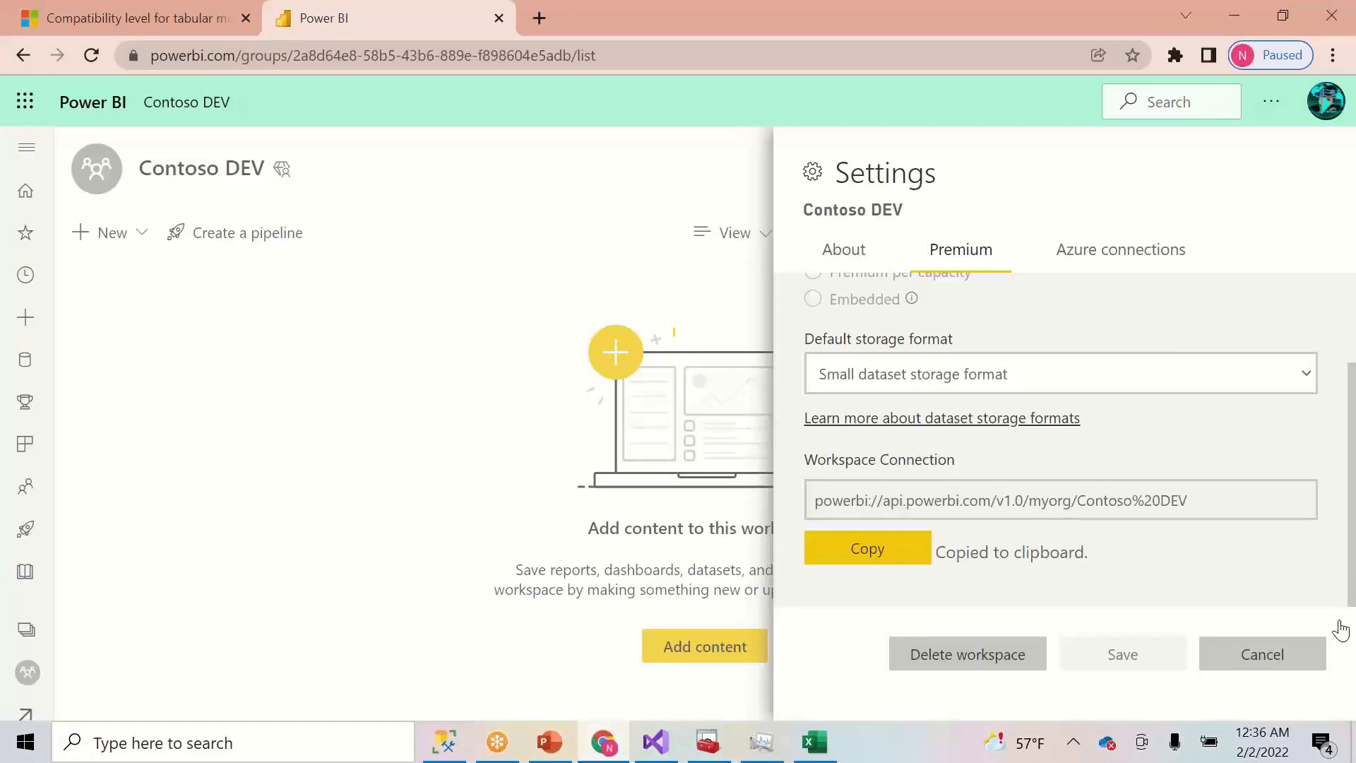
pyautogui.click(1292, 659)
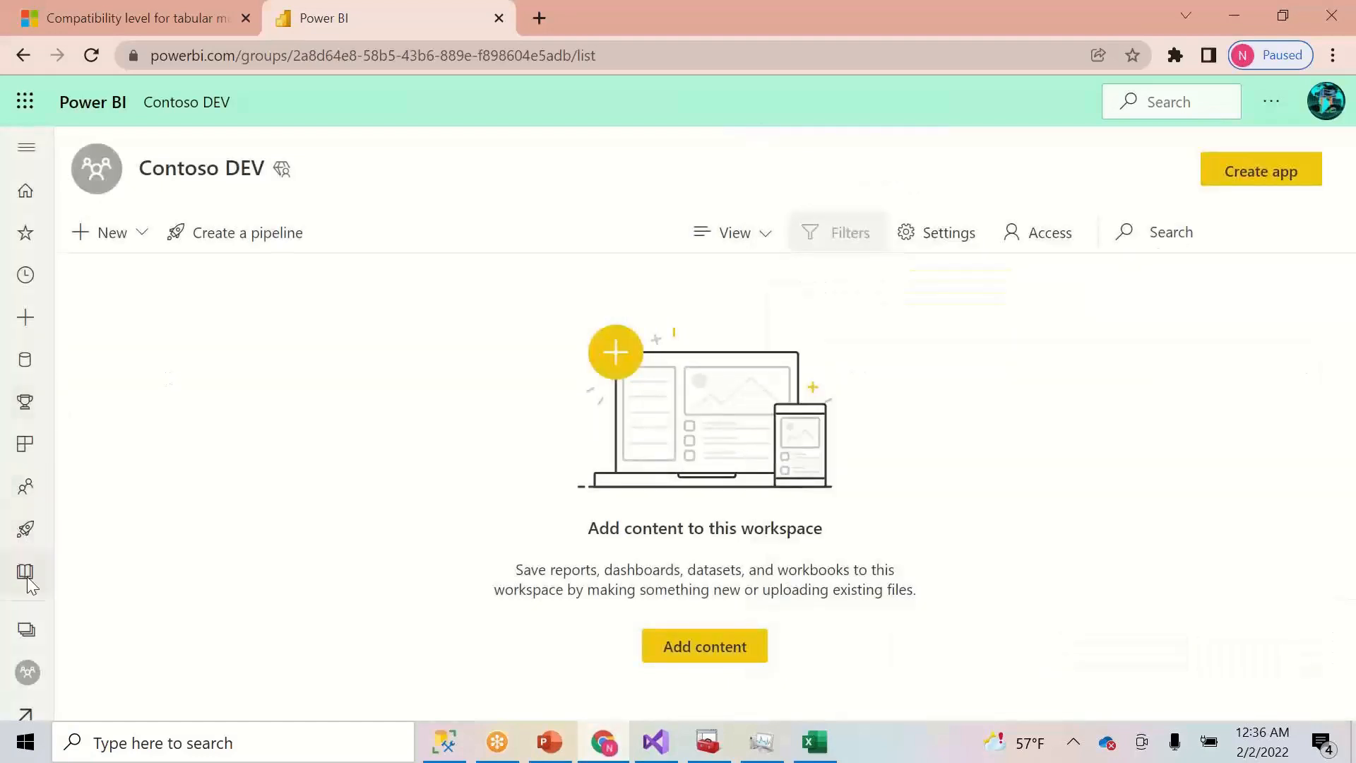
pyautogui.click(30, 631)
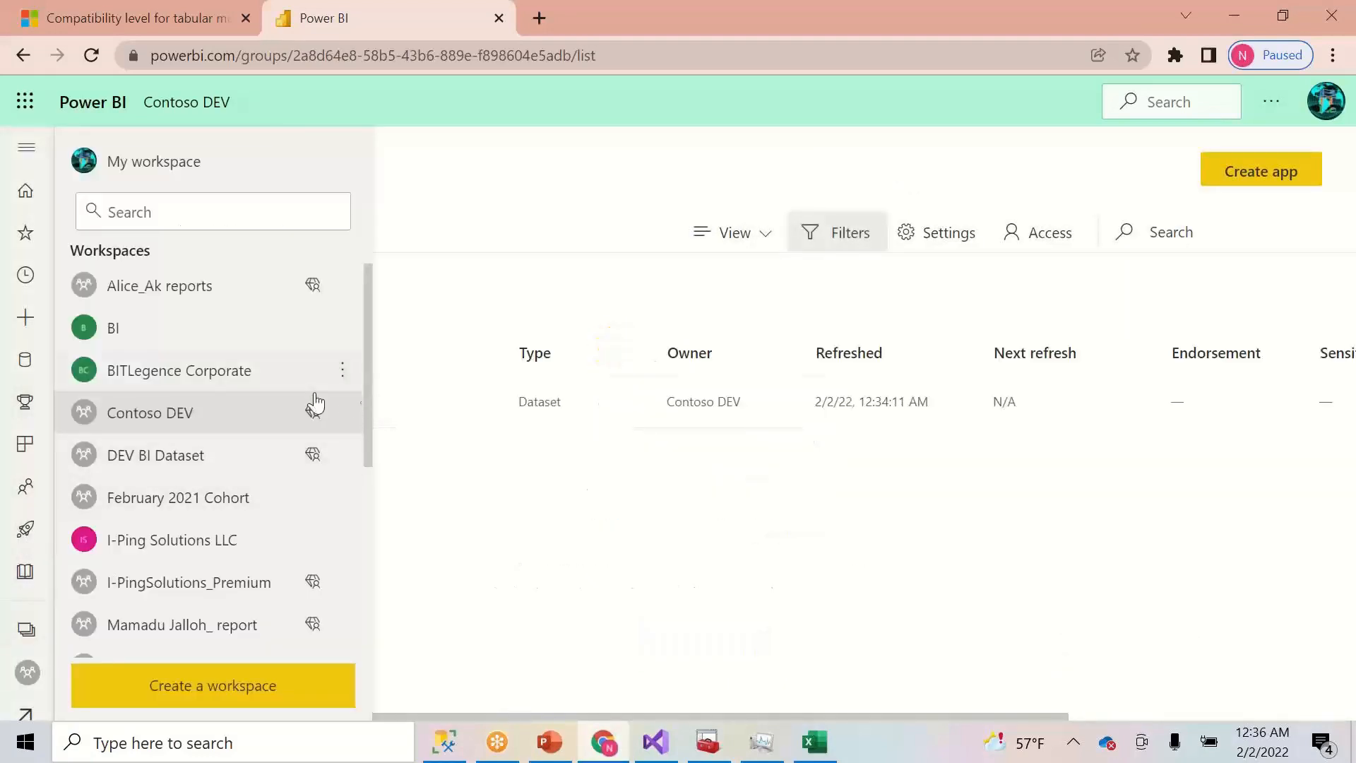
pyautogui.click(163, 413)
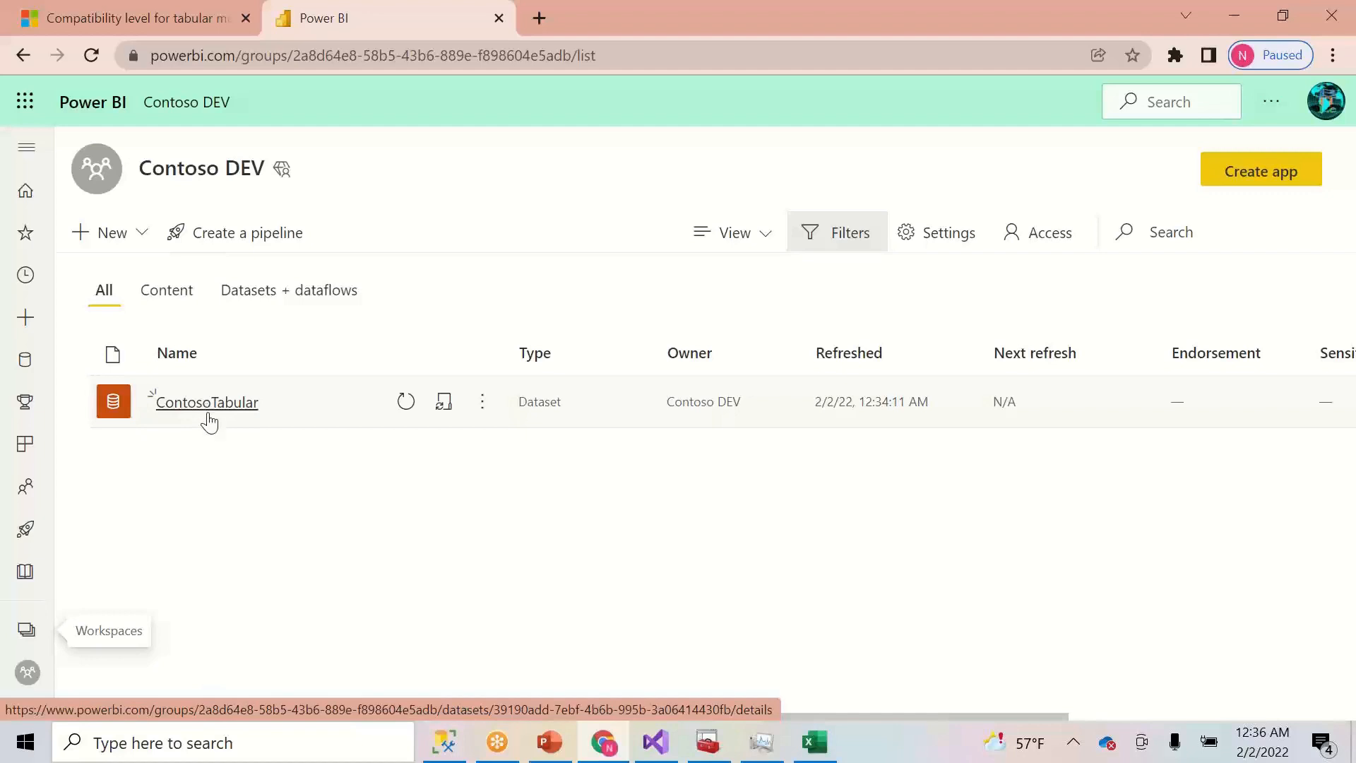
pyautogui.click(445, 742)
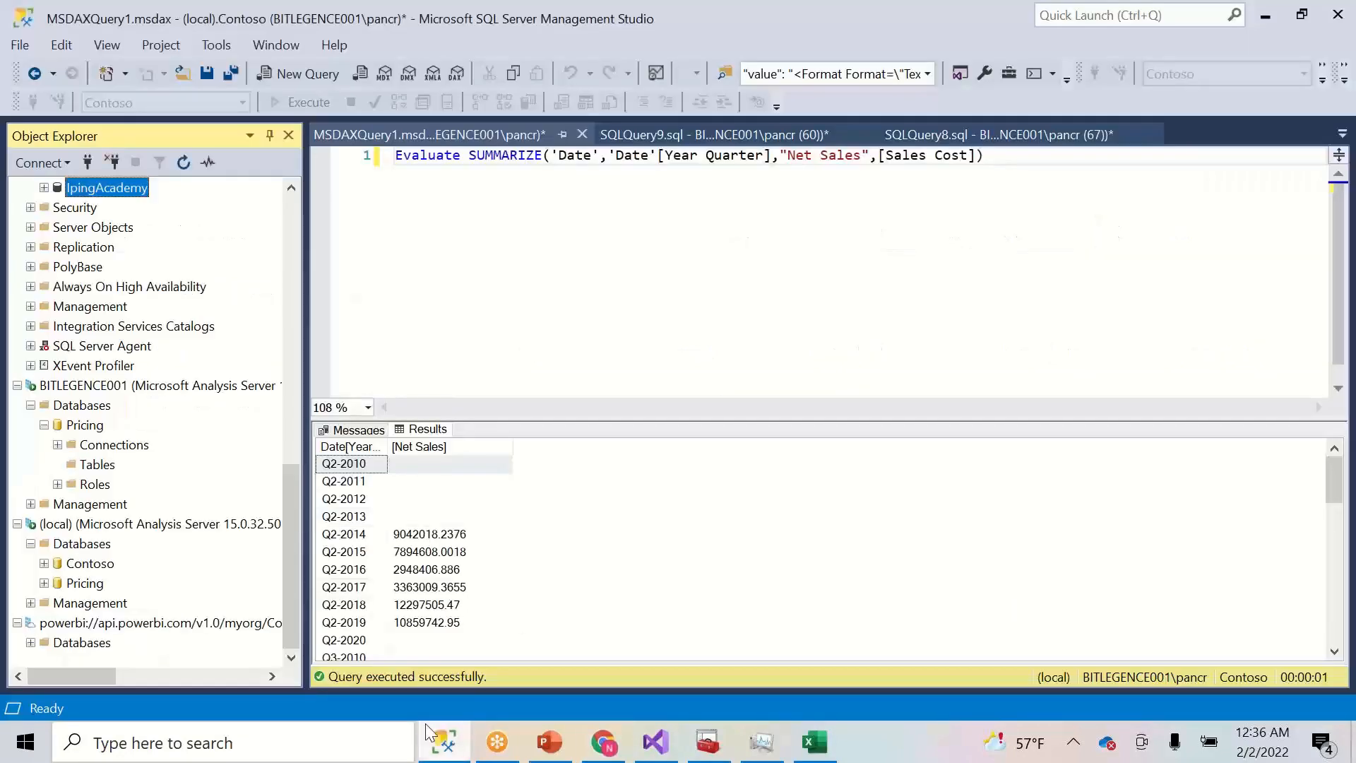
# - Expand Databases > ContosoTabular > Tables under the Power BI connection in Object Explorer
pyautogui.click(31, 643)
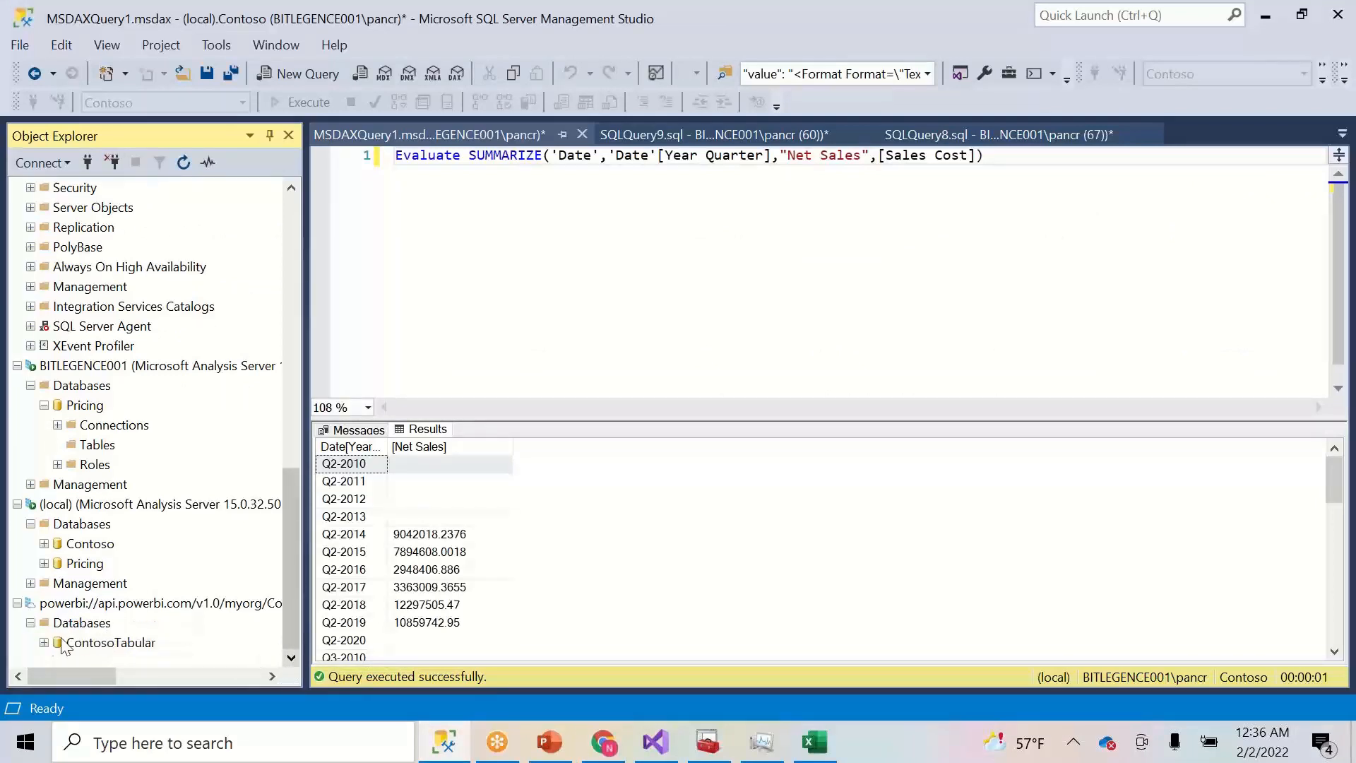
pyautogui.click(43, 642)
pyautogui.click(58, 622)
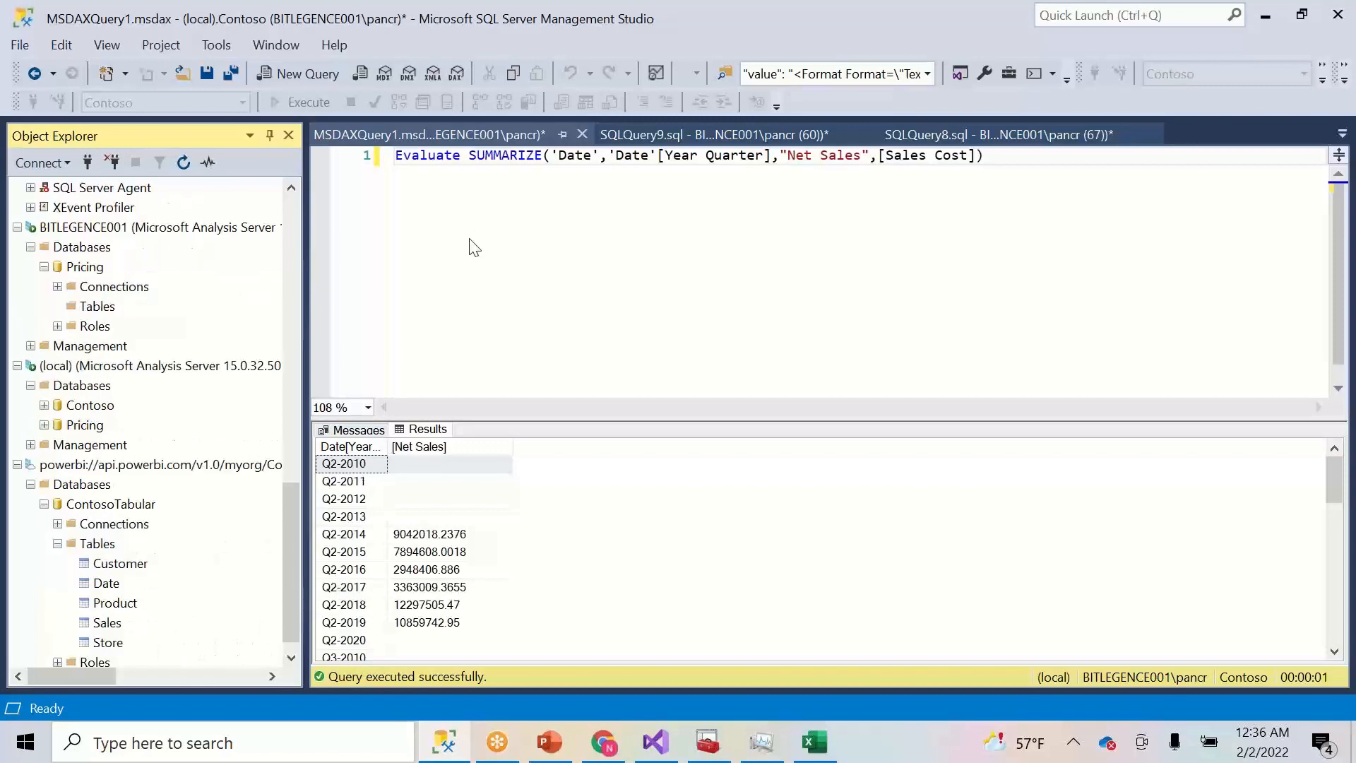
# - Select the entire SUMMARIZE DAX query on line 1
pyautogui.click(626, 175)
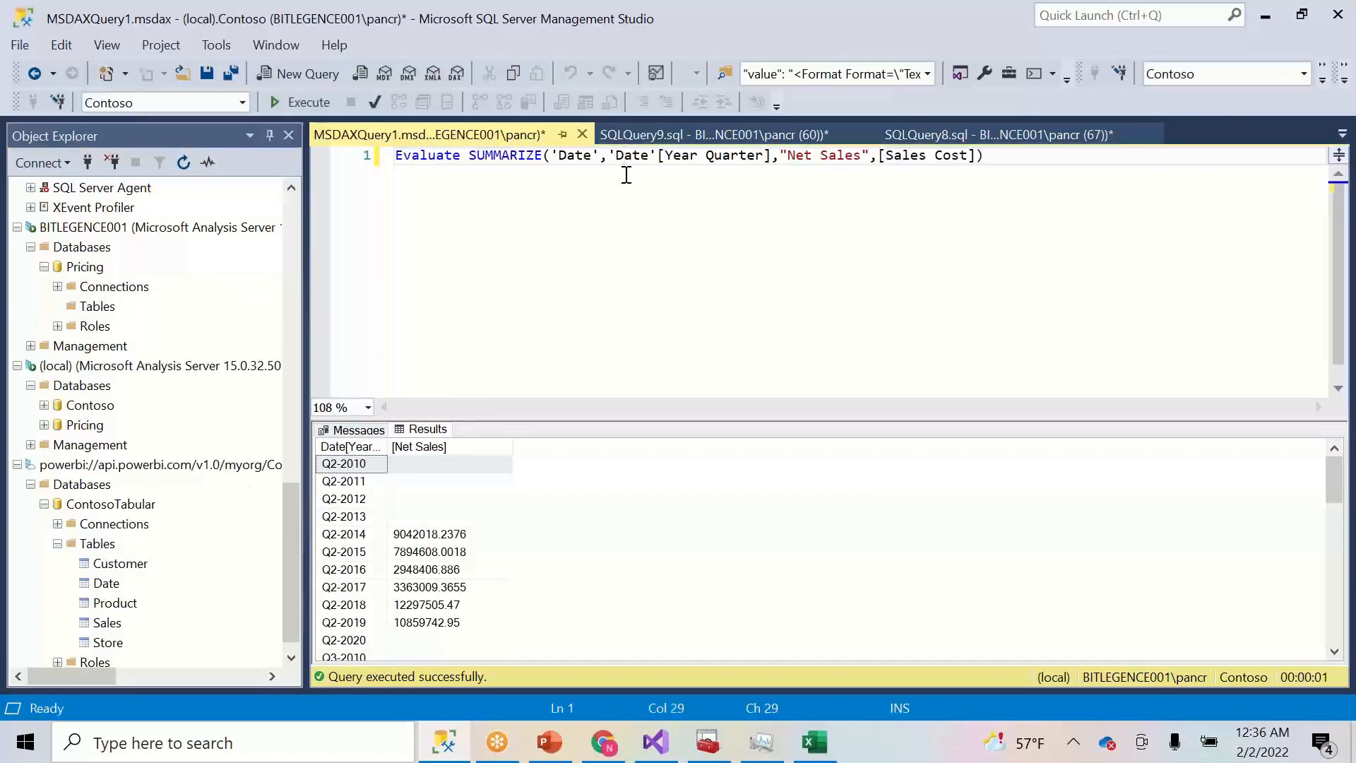
pyautogui.moveTo(1014, 156); pyautogui.dragTo(821, 156)
pyautogui.moveTo(641, 177); pyautogui.dragTo(363, 197)
pyautogui.hotkey('ctrl', 'c')
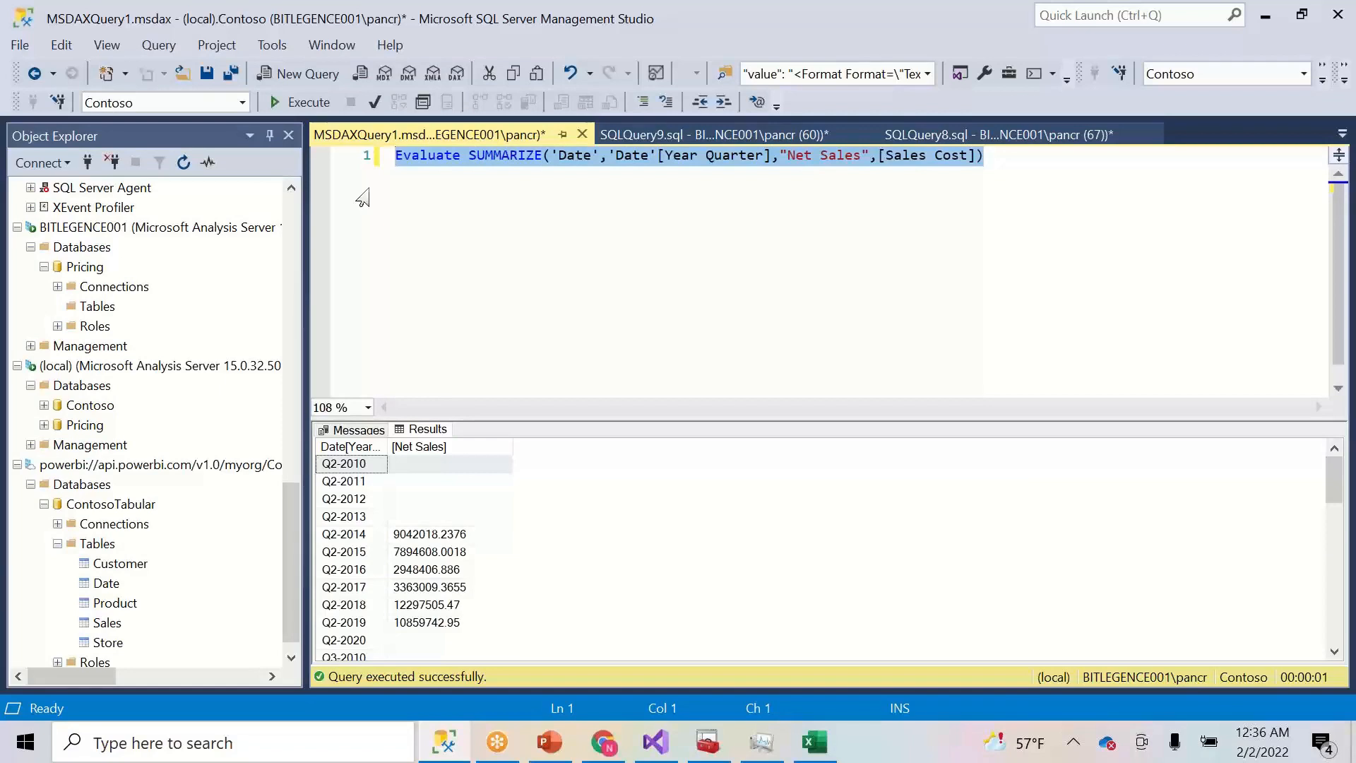
# - Run the pasted SUMMARIZE query in a new DAX query against the powerbi:// server, which fails on CurrentCatalog
pyautogui.rightClick(111, 468)
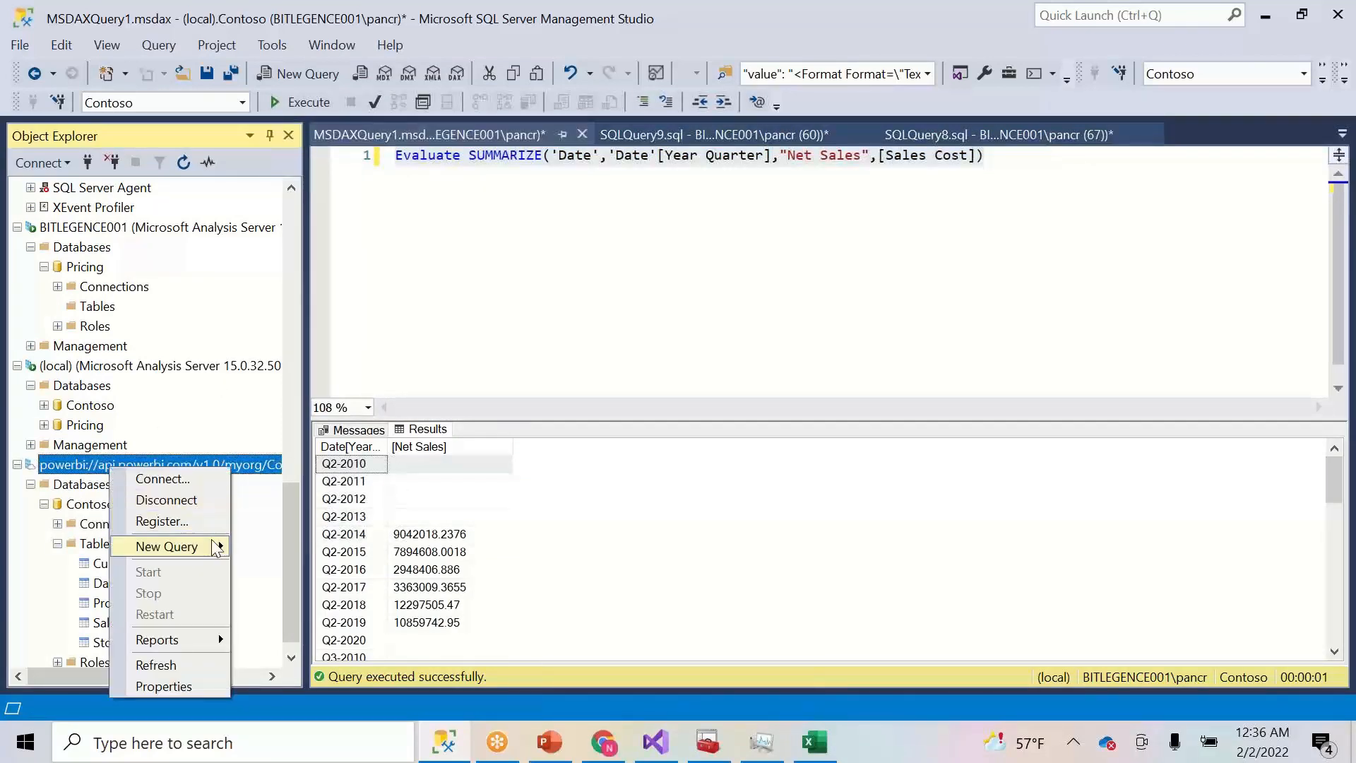
pyautogui.moveTo(206, 548)
pyautogui.click(279, 589)
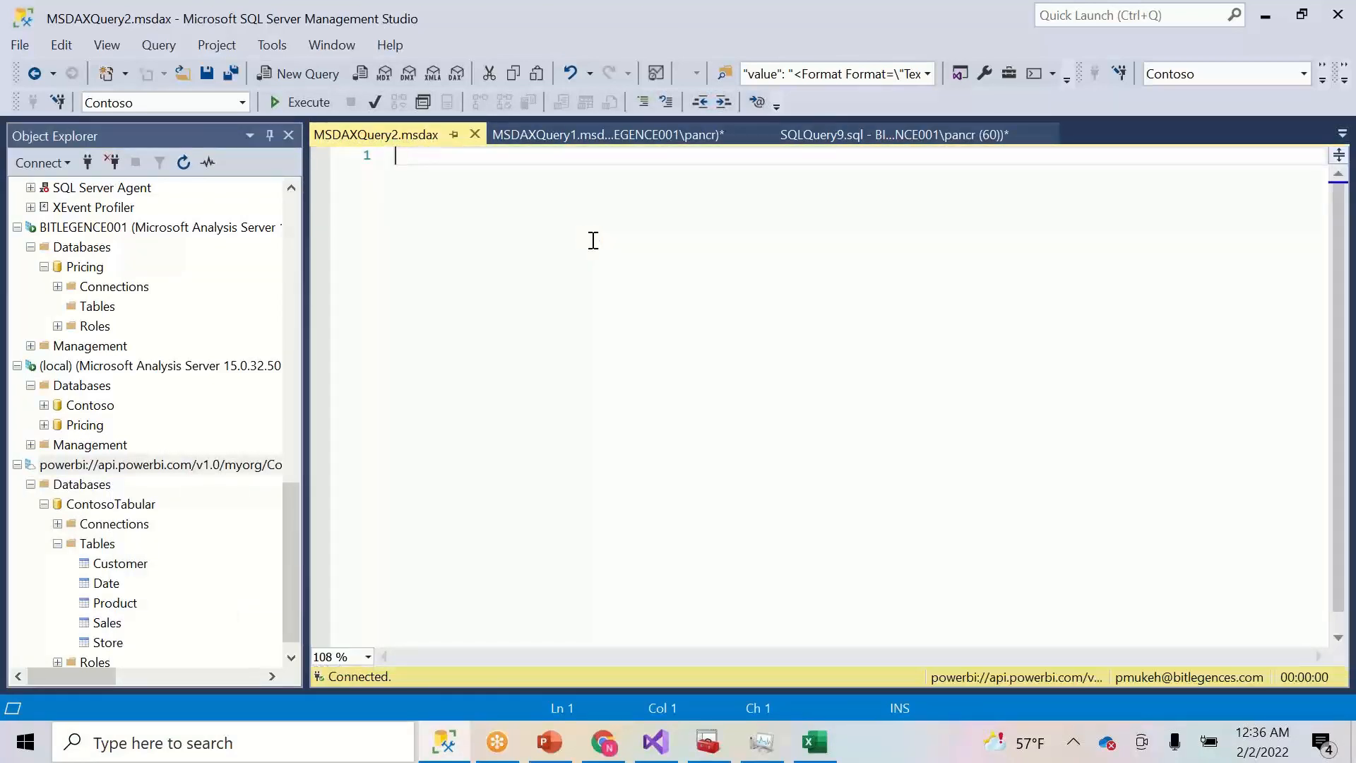
pyautogui.hotkey('ctrl', 'v')
pyautogui.click(593, 241)
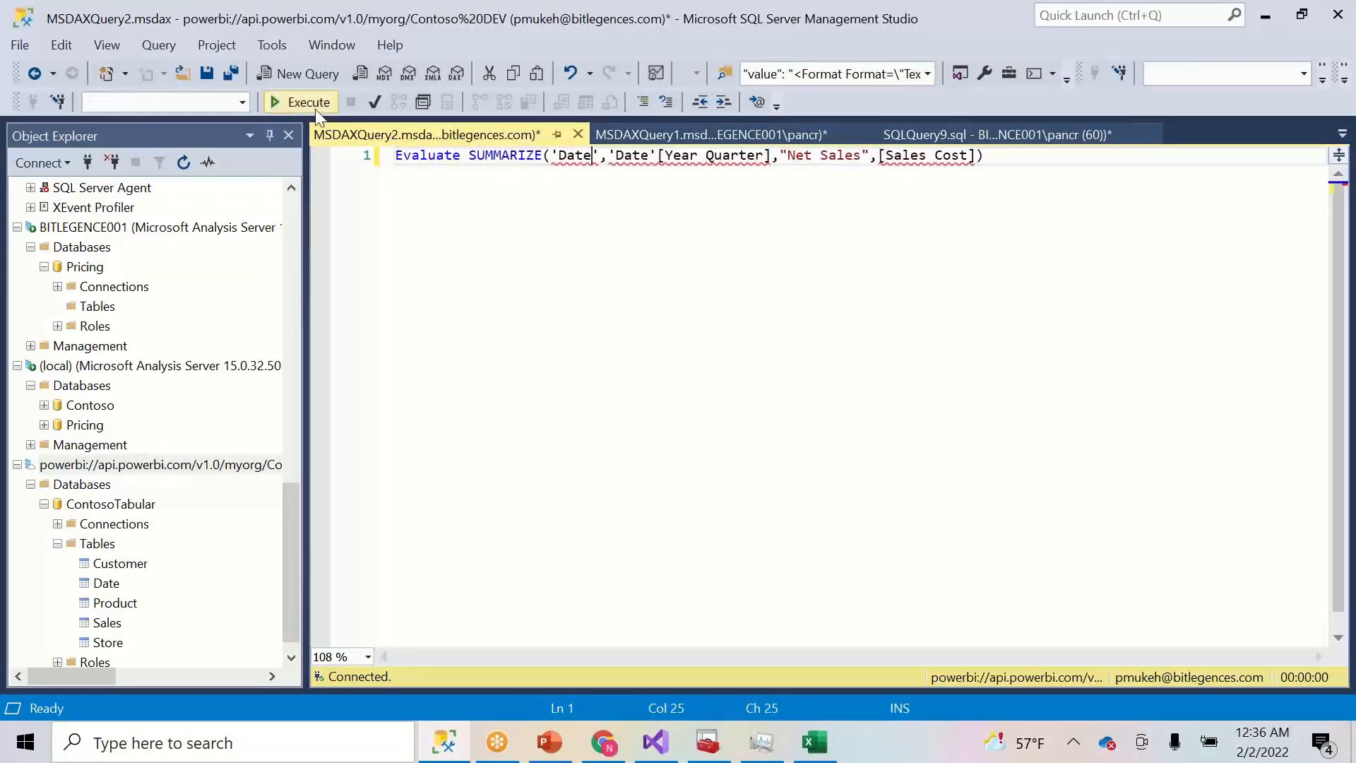
pyautogui.press('F5')
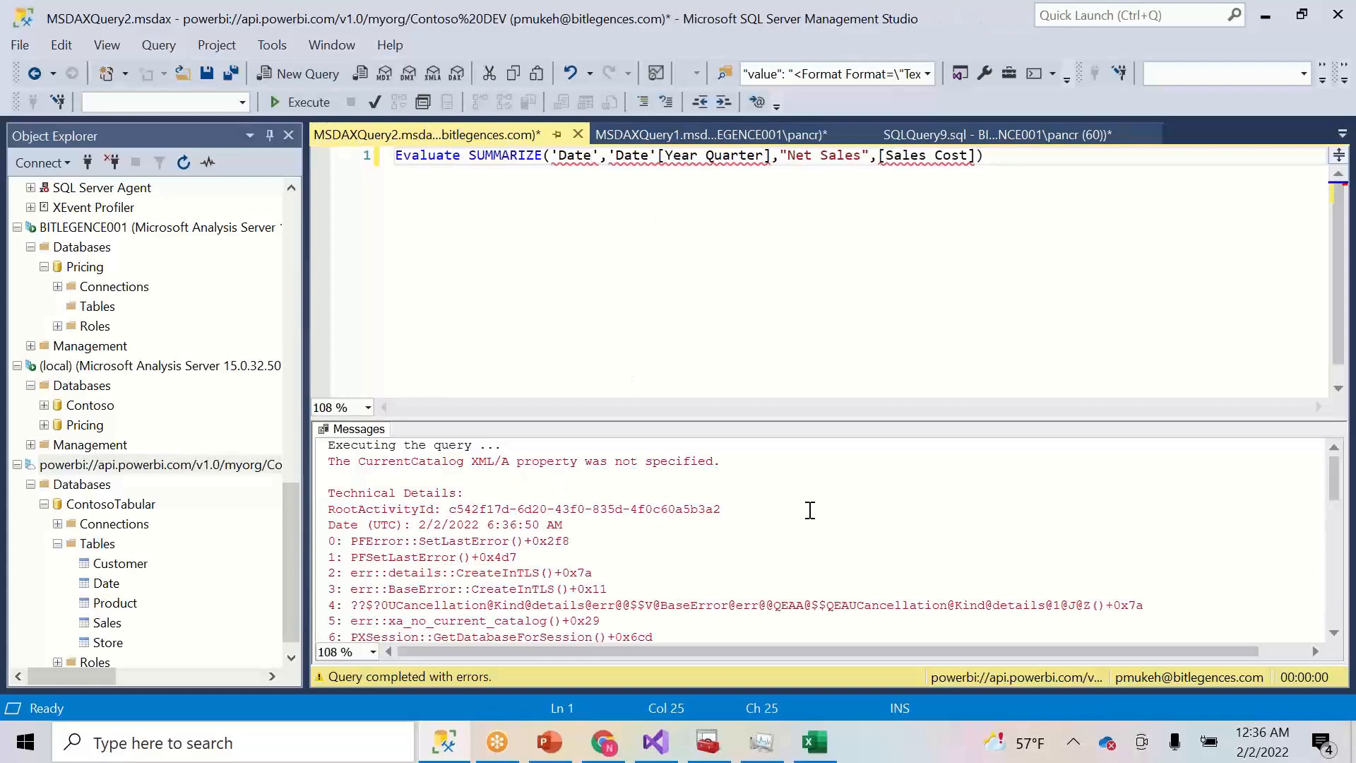
pyautogui.moveTo(1335, 481)
pyautogui.mouseDown()
pyautogui.moveTo(1335, 573)
pyautogui.moveTo(1334, 456)
pyautogui.mouseUp()
# - Open the ContosoTabular dataset's Gateway connection settings and the IPingSolutions gateway cluster settings
pyautogui.click(592, 742)
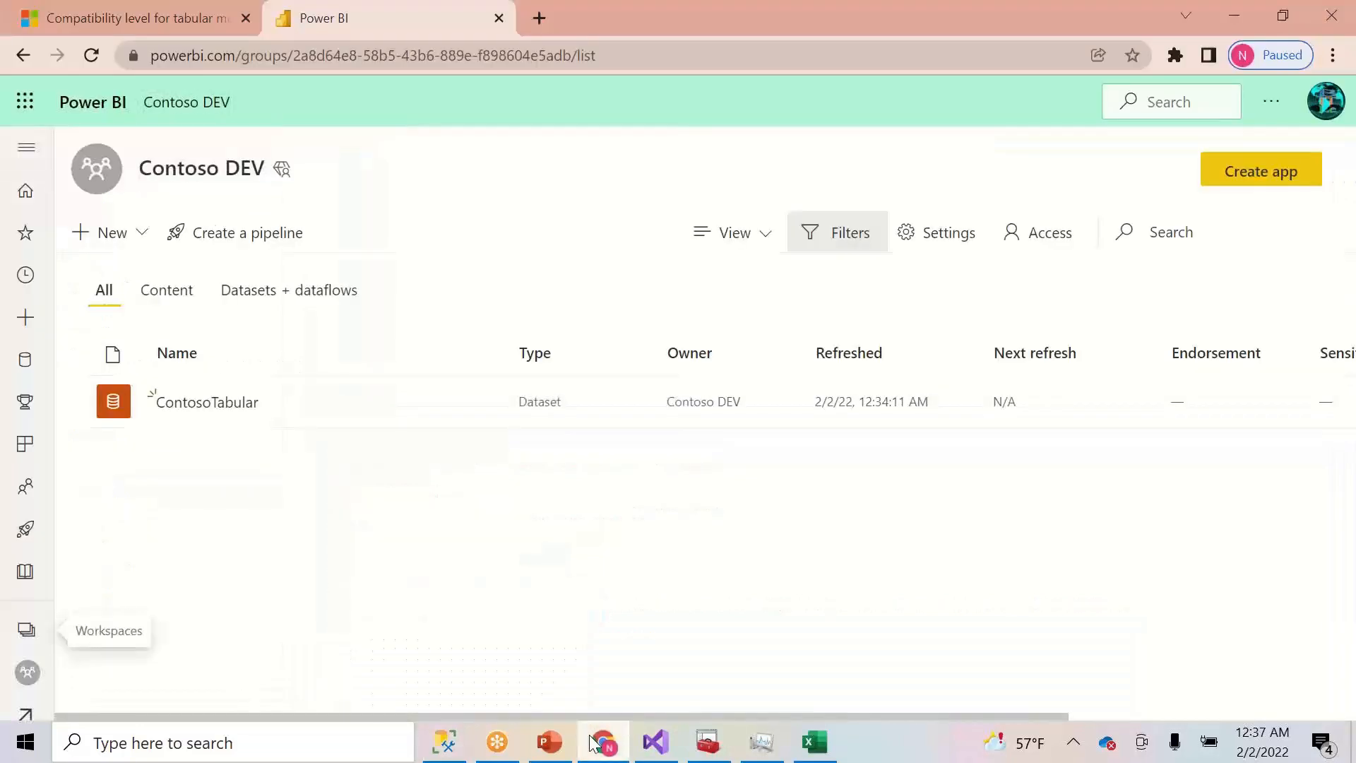
pyautogui.moveTo(539, 424)
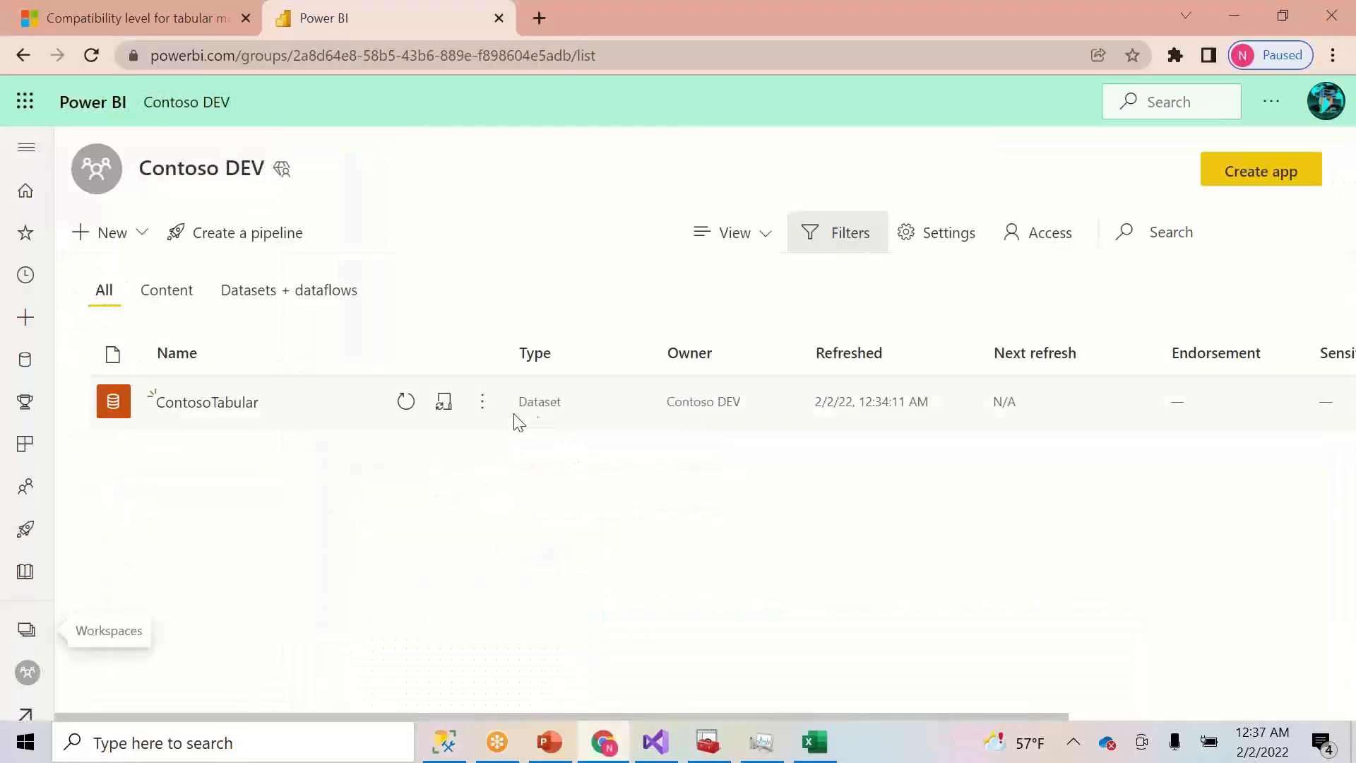
pyautogui.click(482, 406)
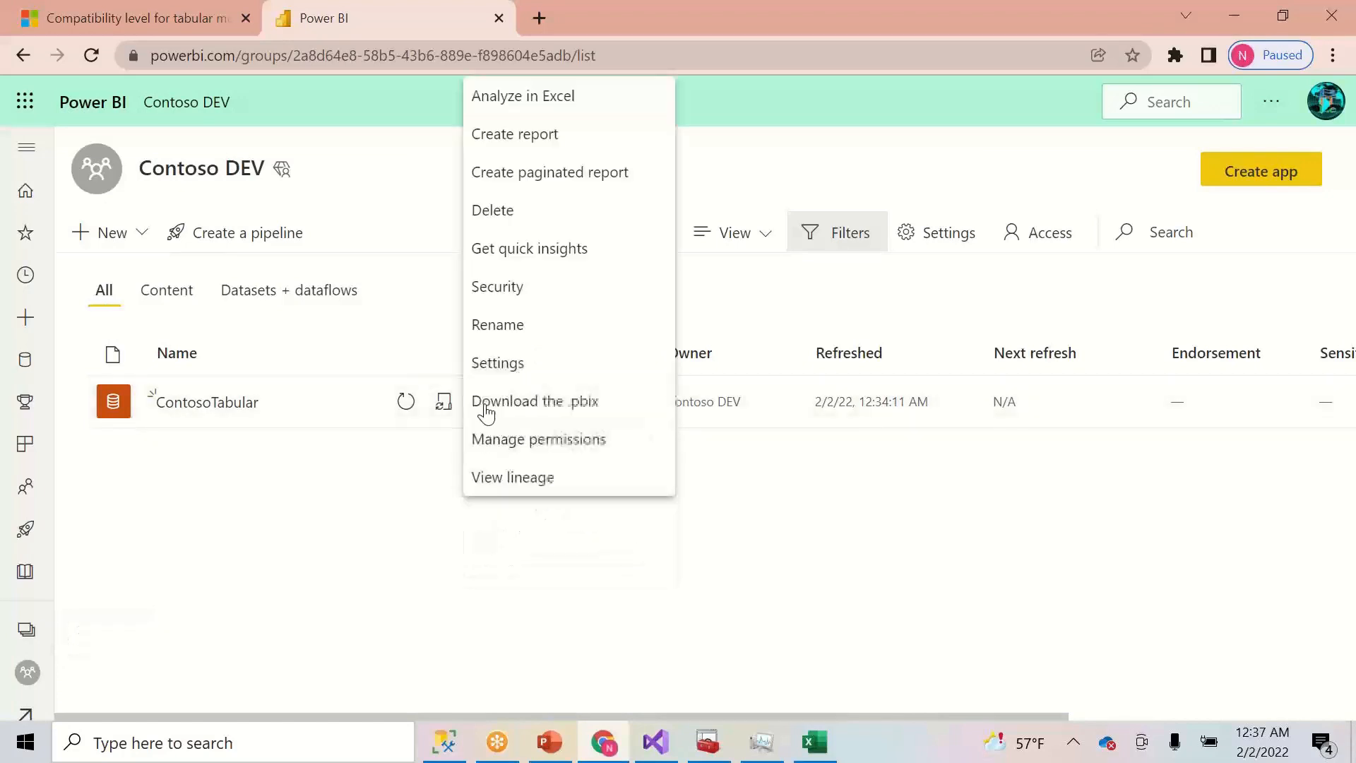
pyautogui.click(520, 372)
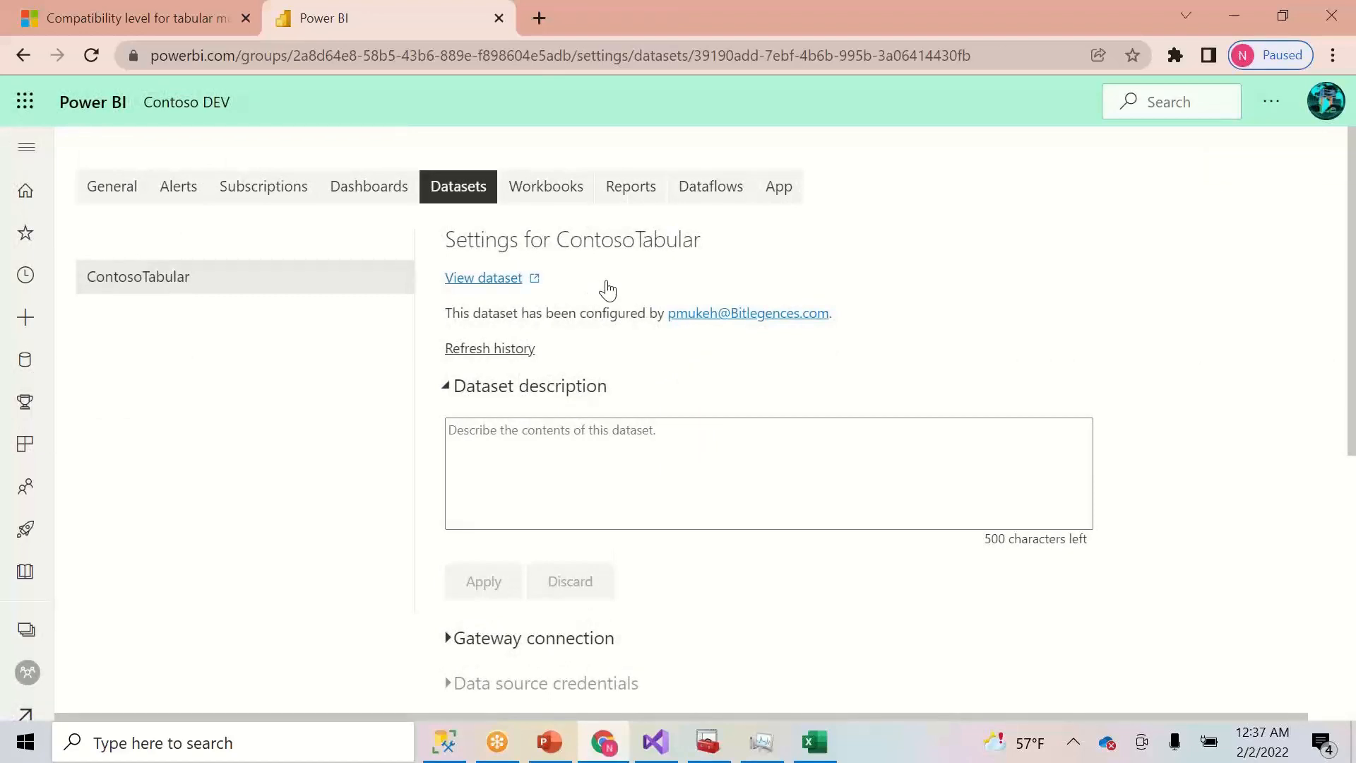
pyautogui.click(449, 642)
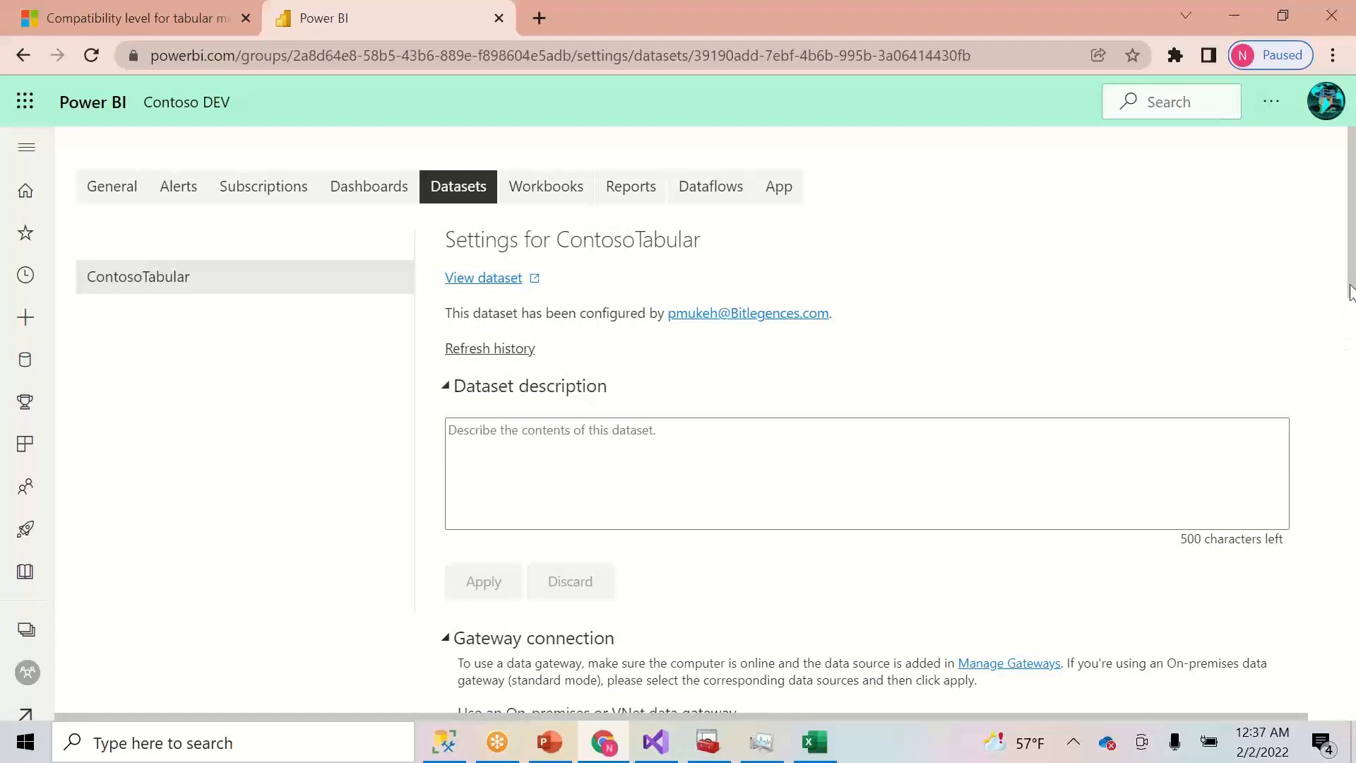
pyautogui.moveTo(1351, 289); pyautogui.dragTo(1349, 549)
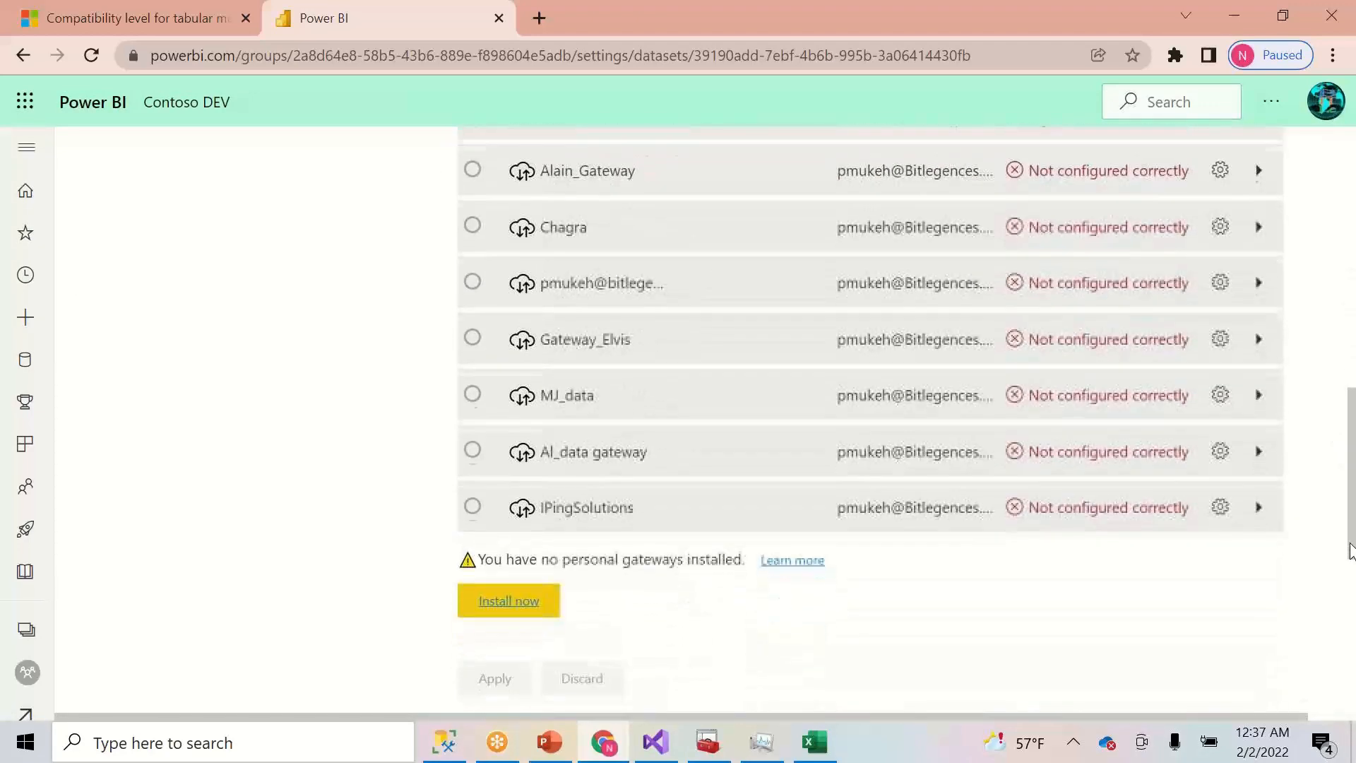
pyautogui.moveTo(1350, 484); pyautogui.dragTo(1335, 544)
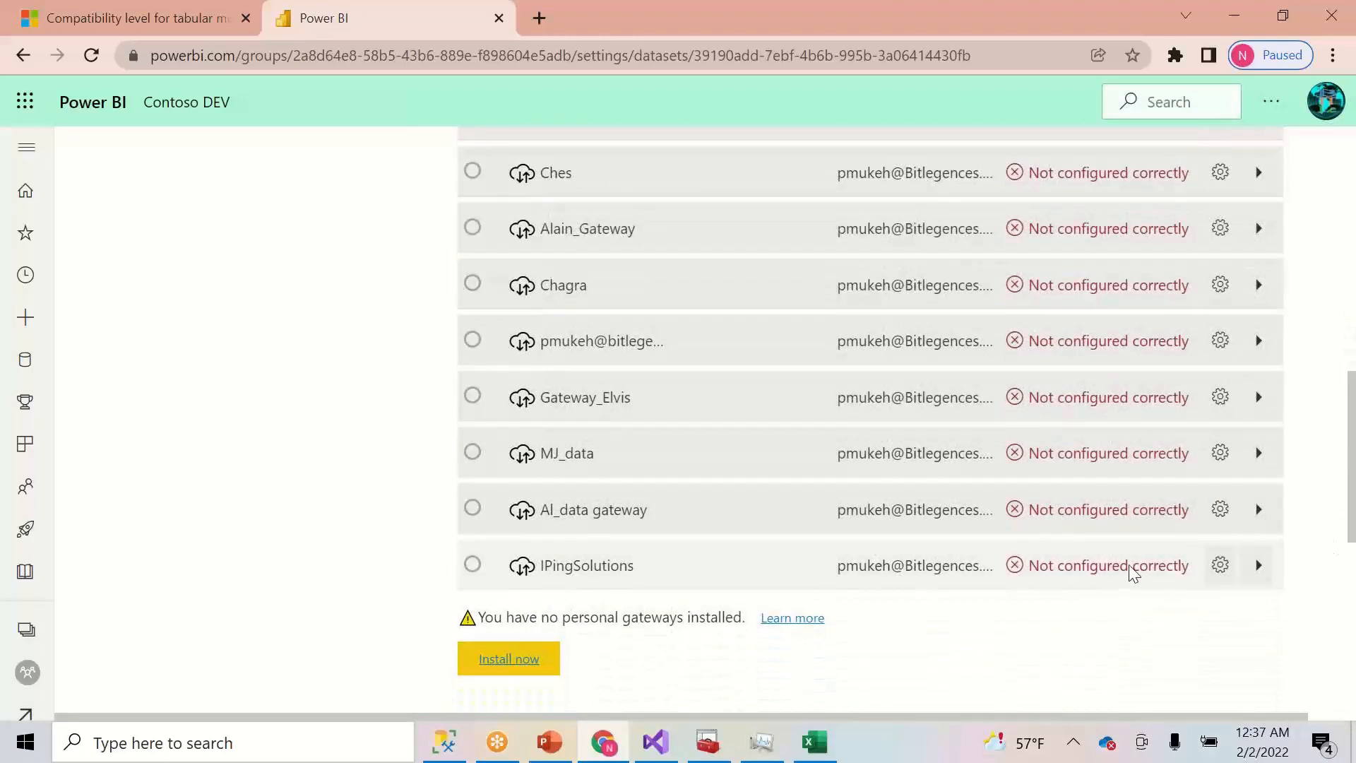
pyautogui.click(1221, 565)
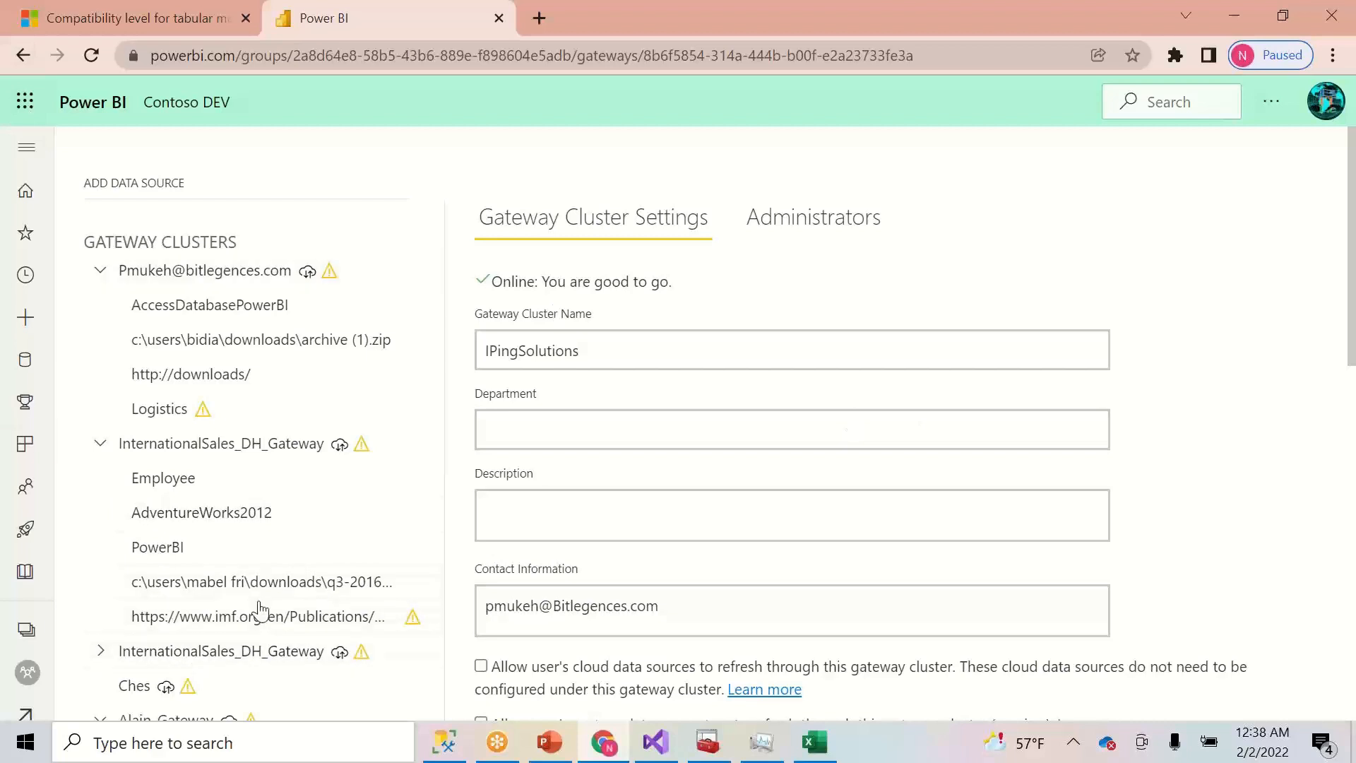
# - Go back to the Contoso DEV workspace and reopen the ContosoTabular dataset settings
pyautogui.click(26, 630)
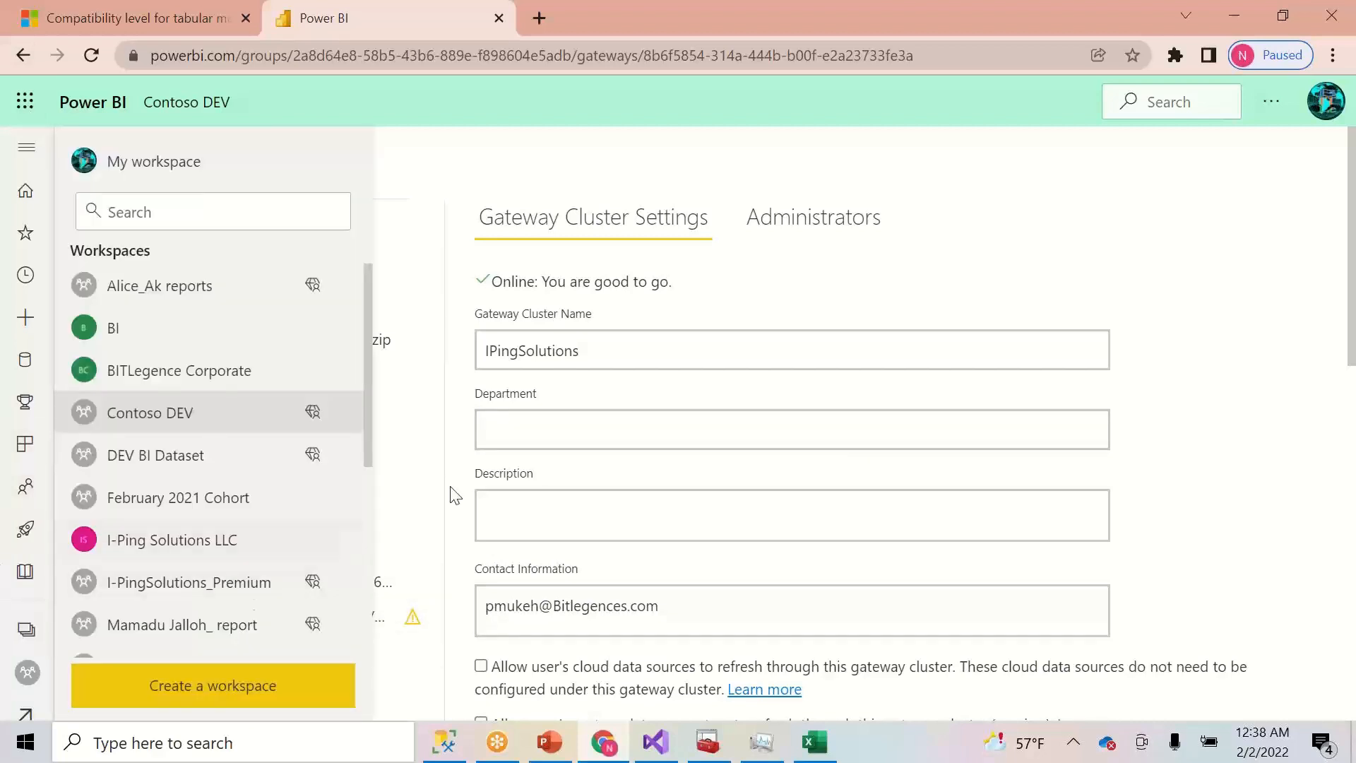
pyautogui.click(223, 416)
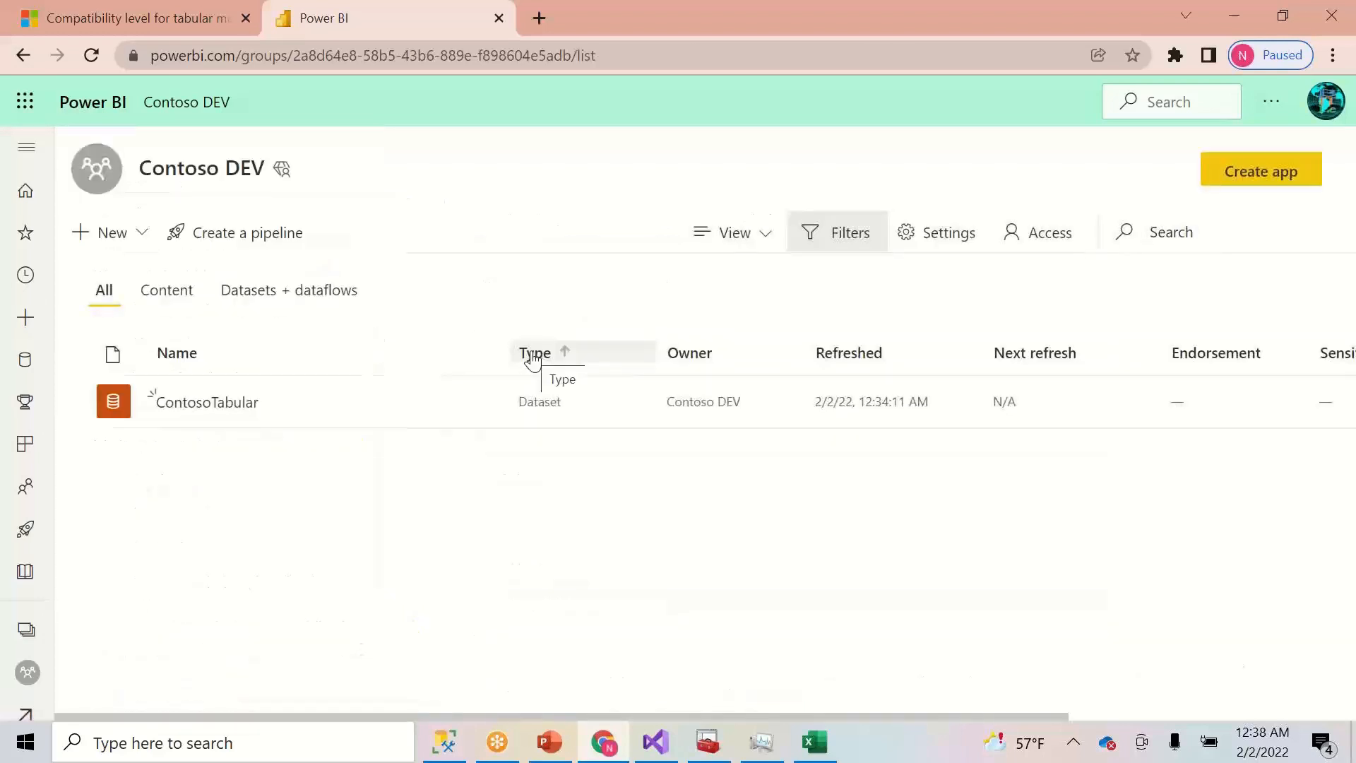
pyautogui.click(935, 249)
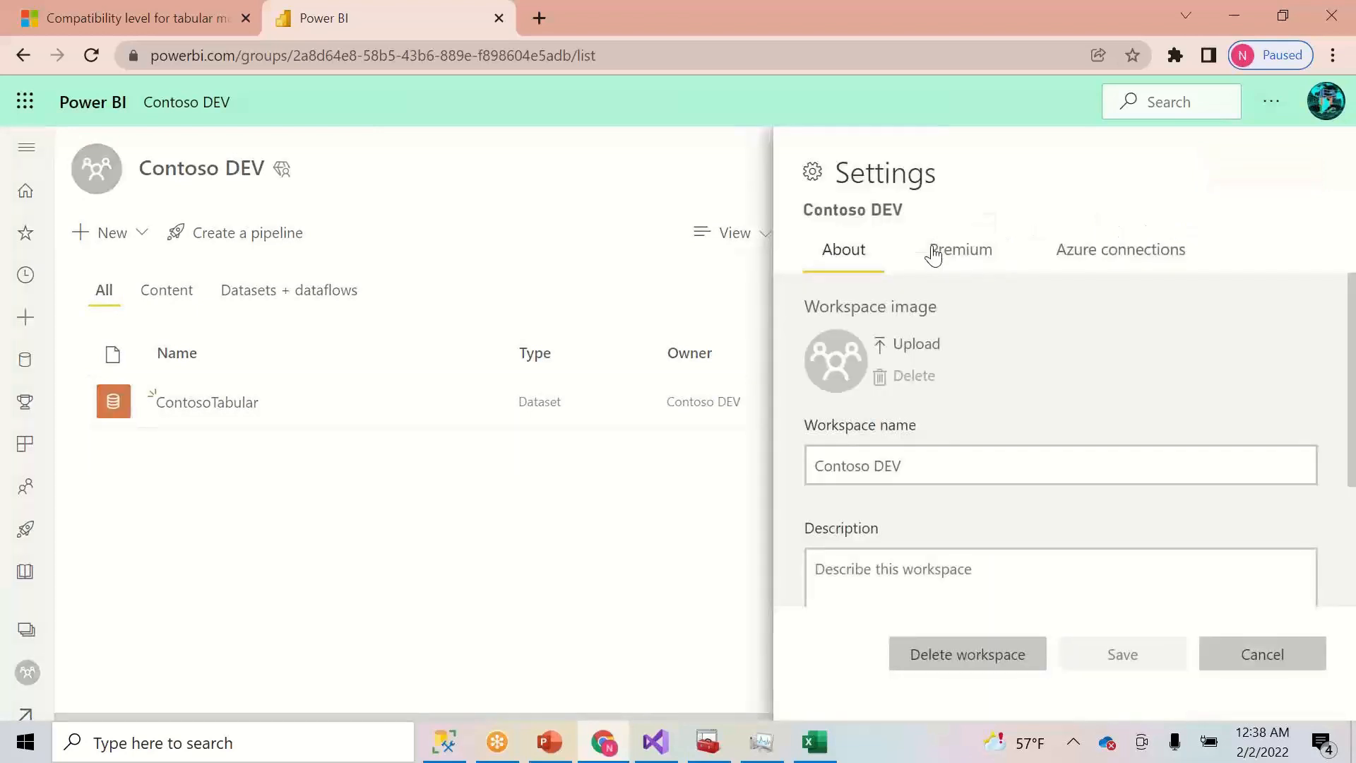
pyautogui.click(1238, 654)
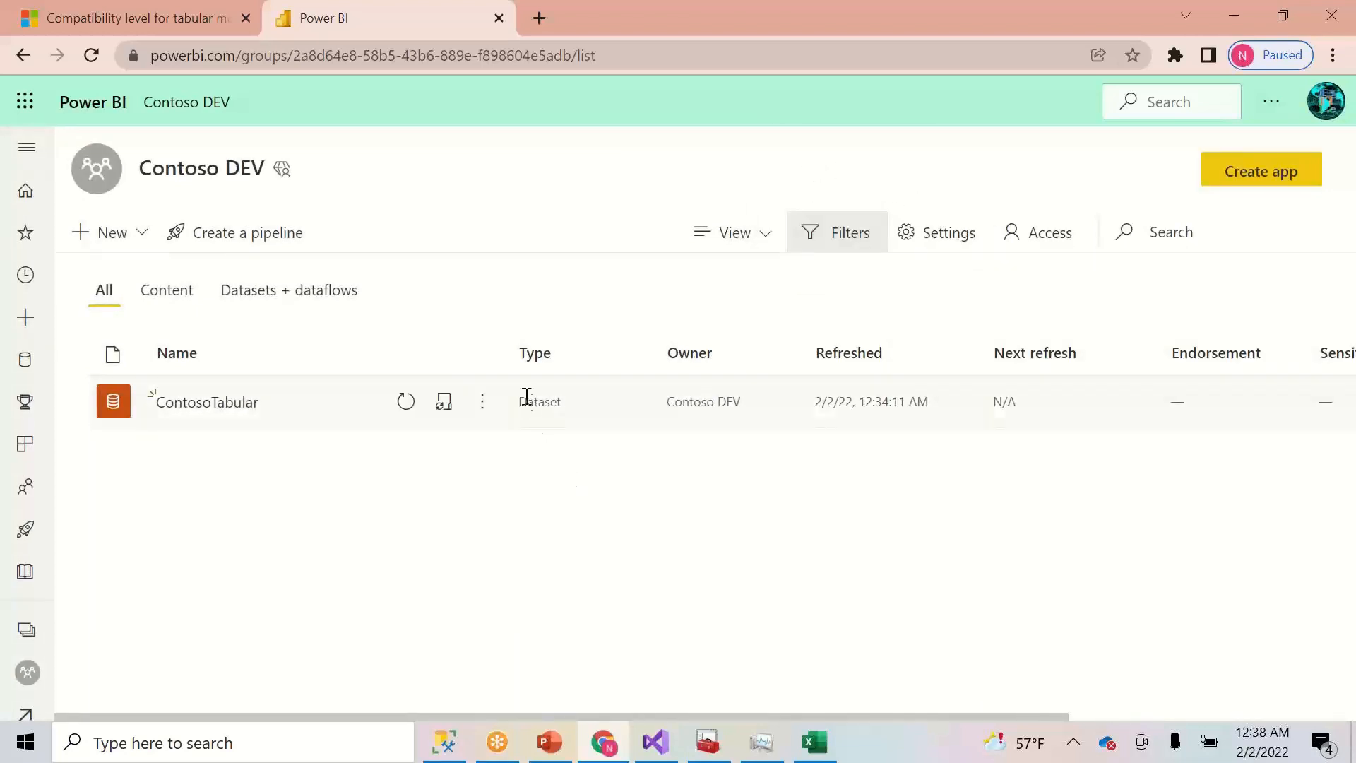
pyautogui.click(482, 400)
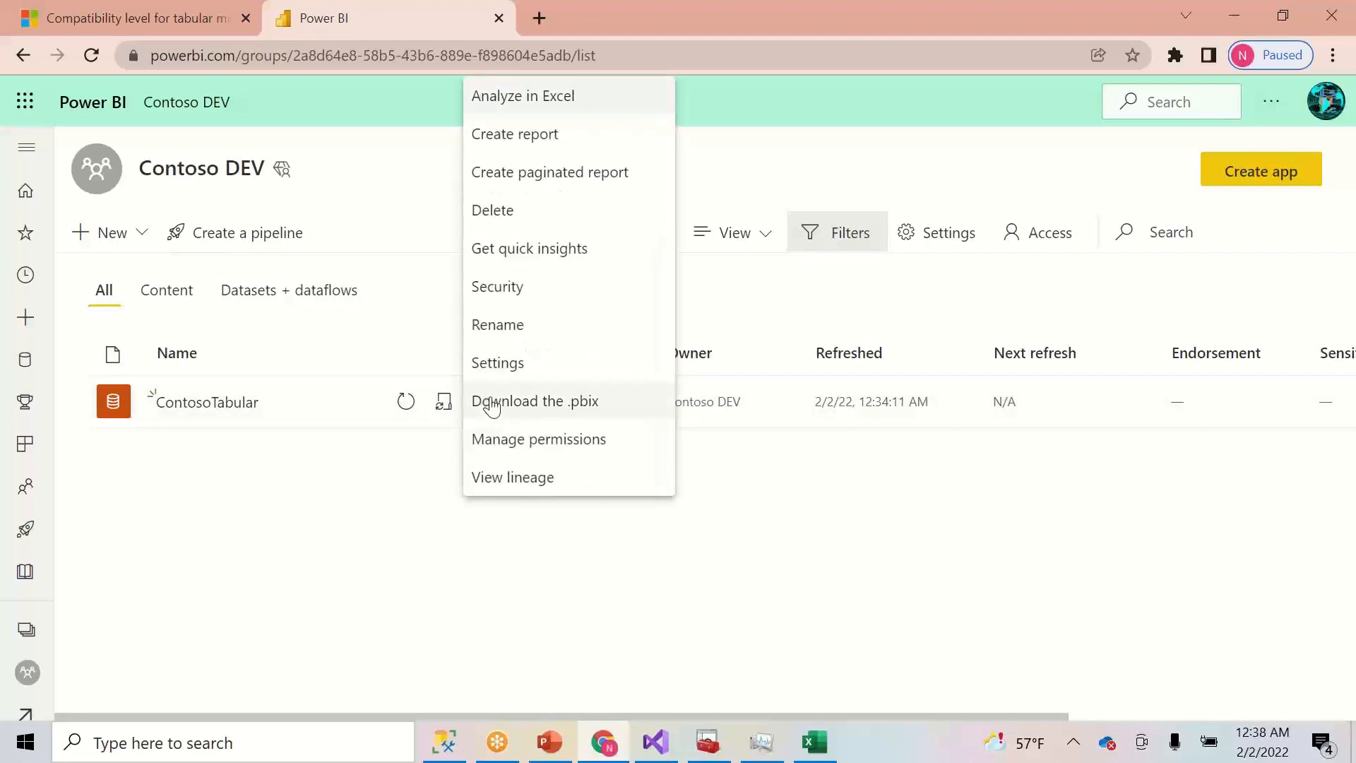
pyautogui.click(524, 364)
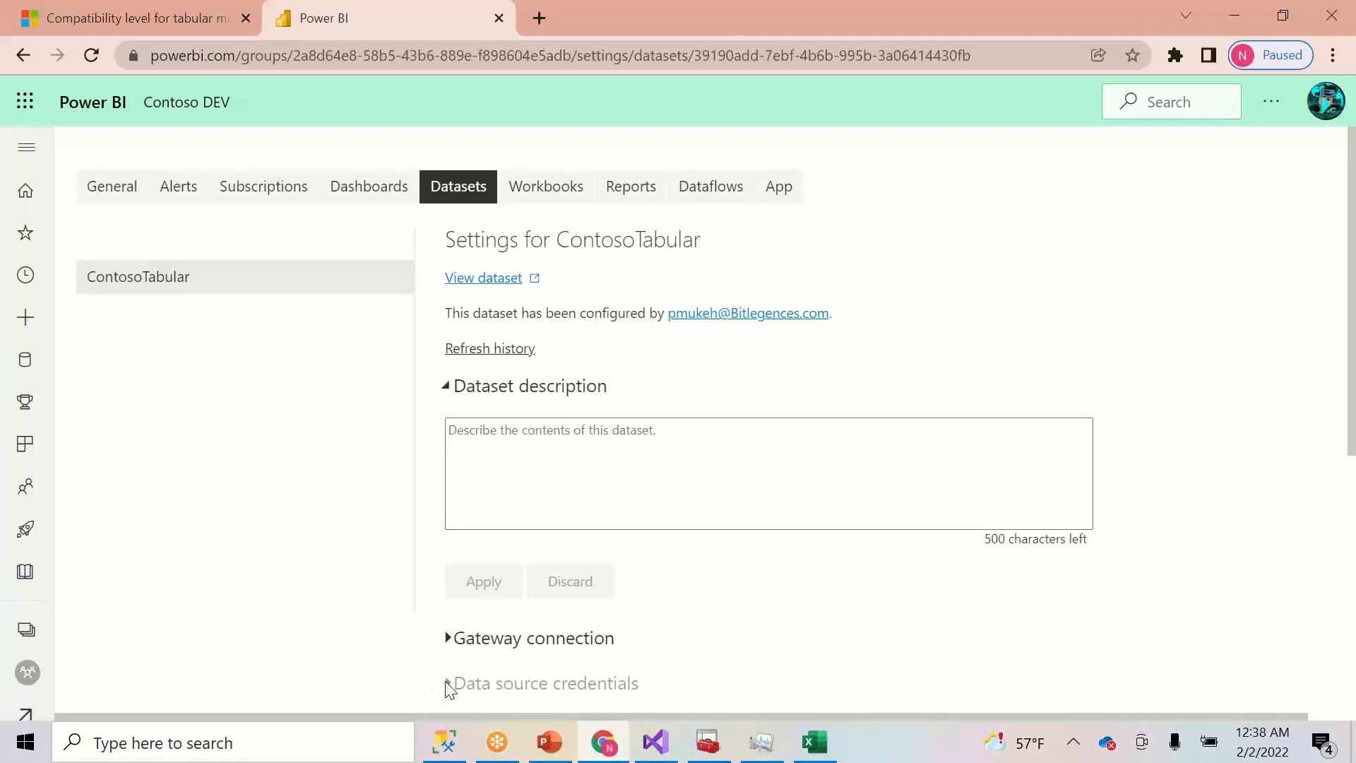
# - Under Gateway connection > IPingSolutions, add the BITLEGENCE001 / Contoso 10M SQL Server source to the gateway
pyautogui.click(450, 639)
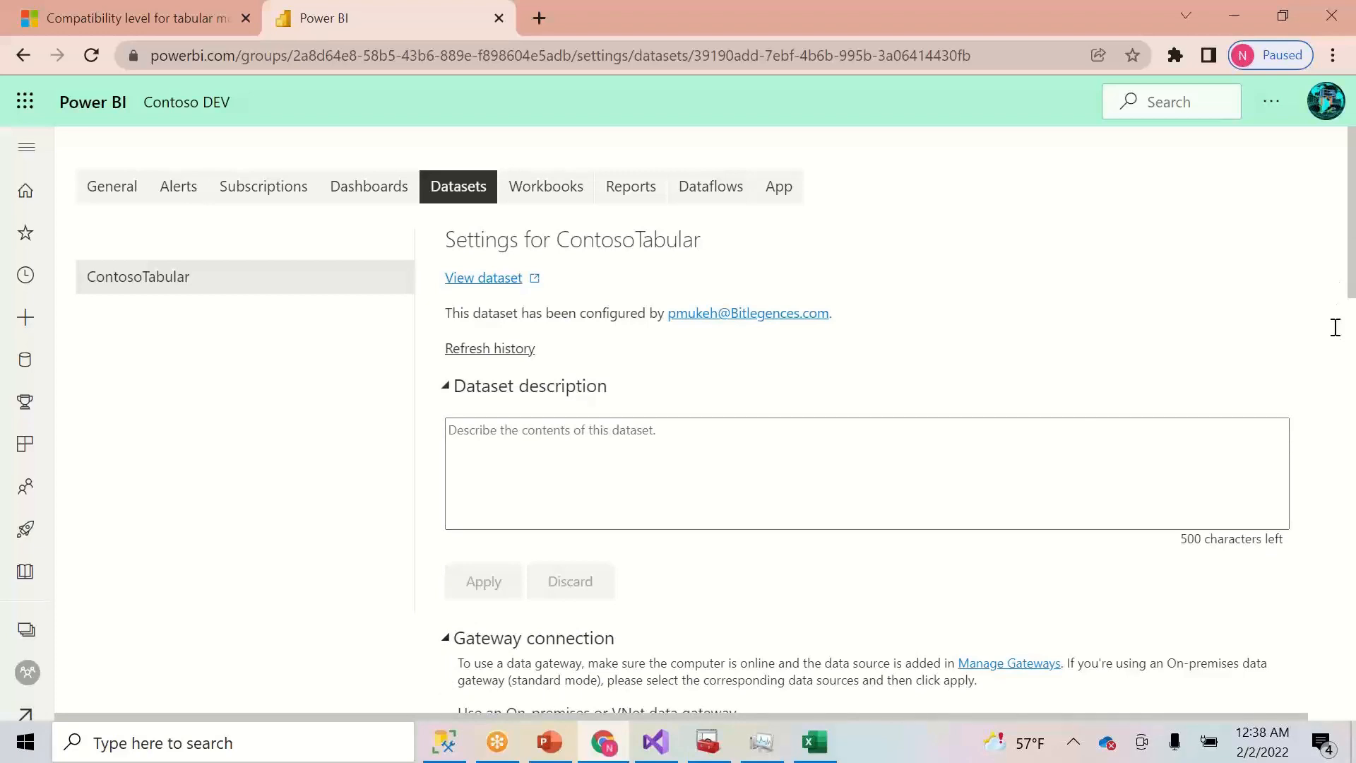
pyautogui.moveTo(1351, 237); pyautogui.dragTo(1335, 486)
pyautogui.click(1262, 503)
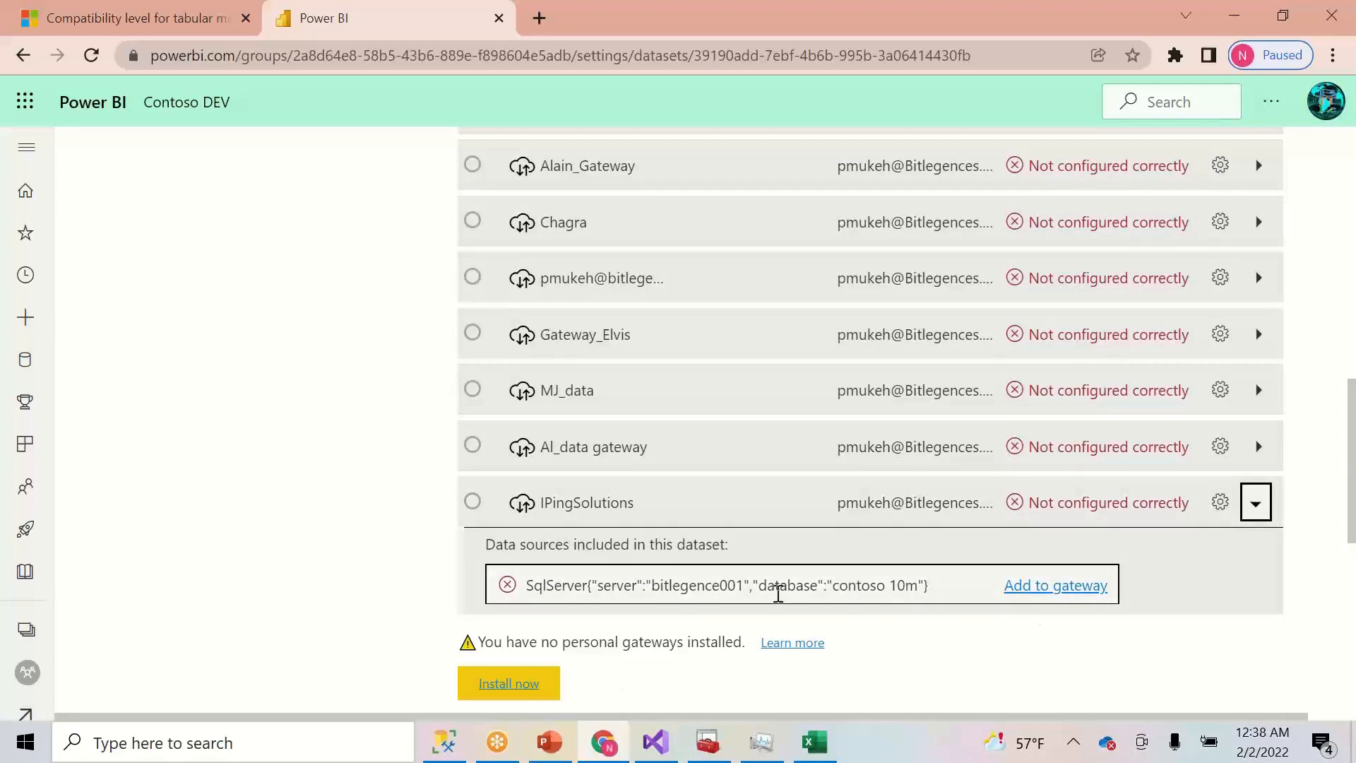
pyautogui.moveTo(653, 585); pyautogui.dragTo(929, 606)
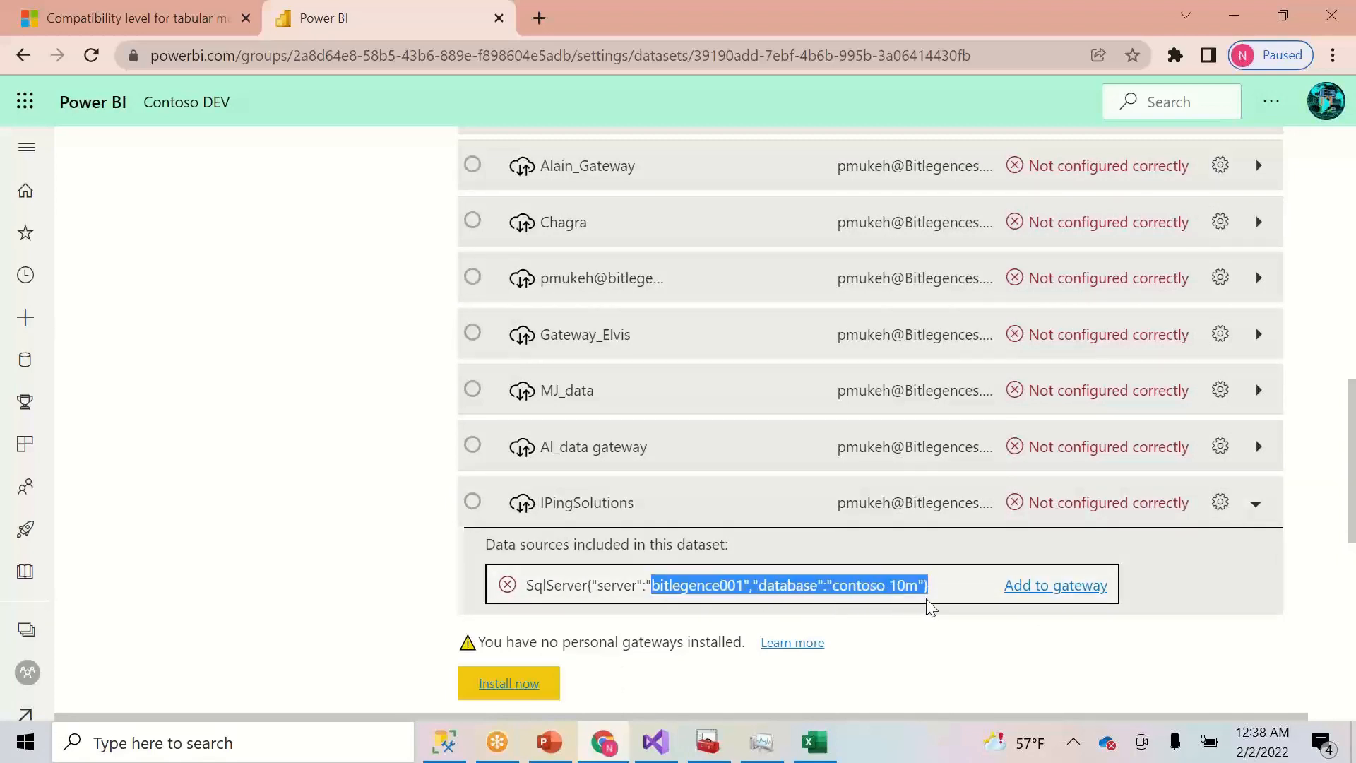
pyautogui.click(1065, 589)
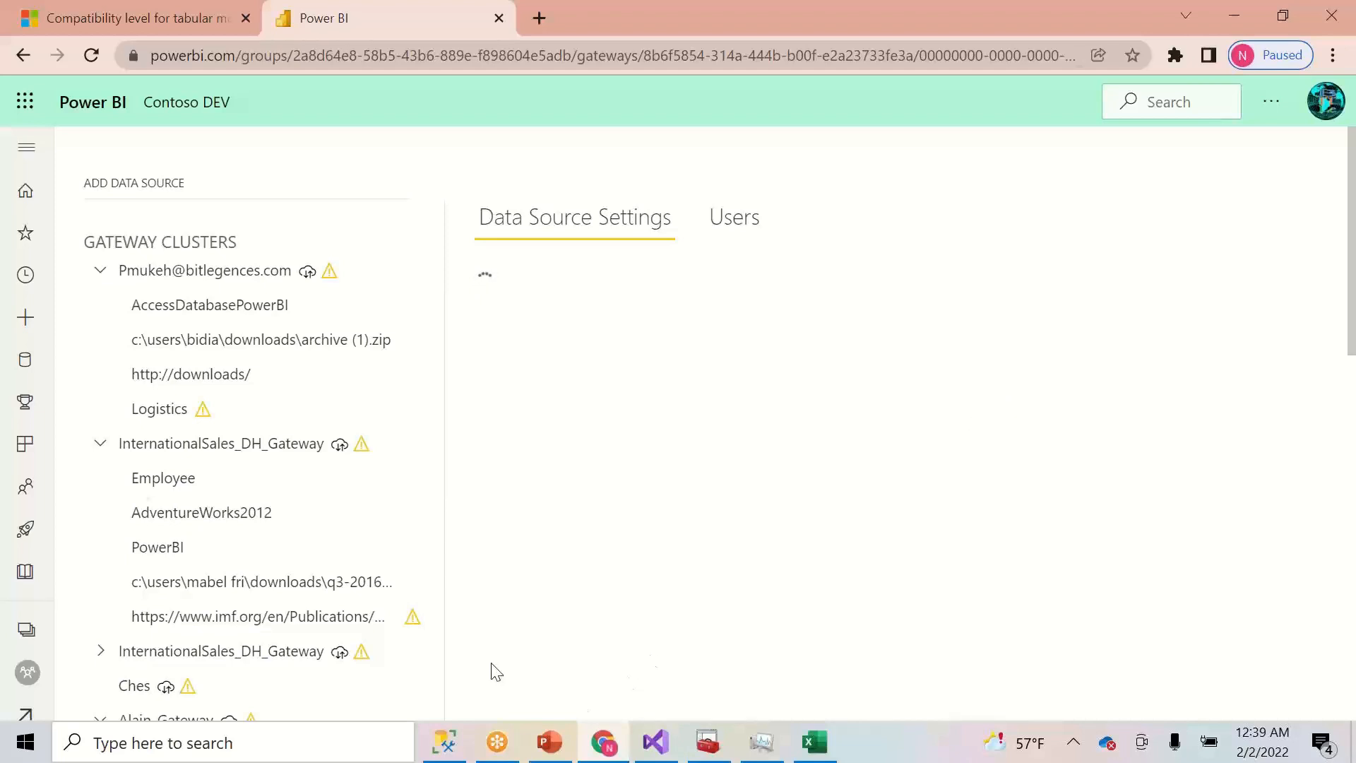
# - Name the new gateway data source 'Contoso'
pyautogui.click(209, 752)
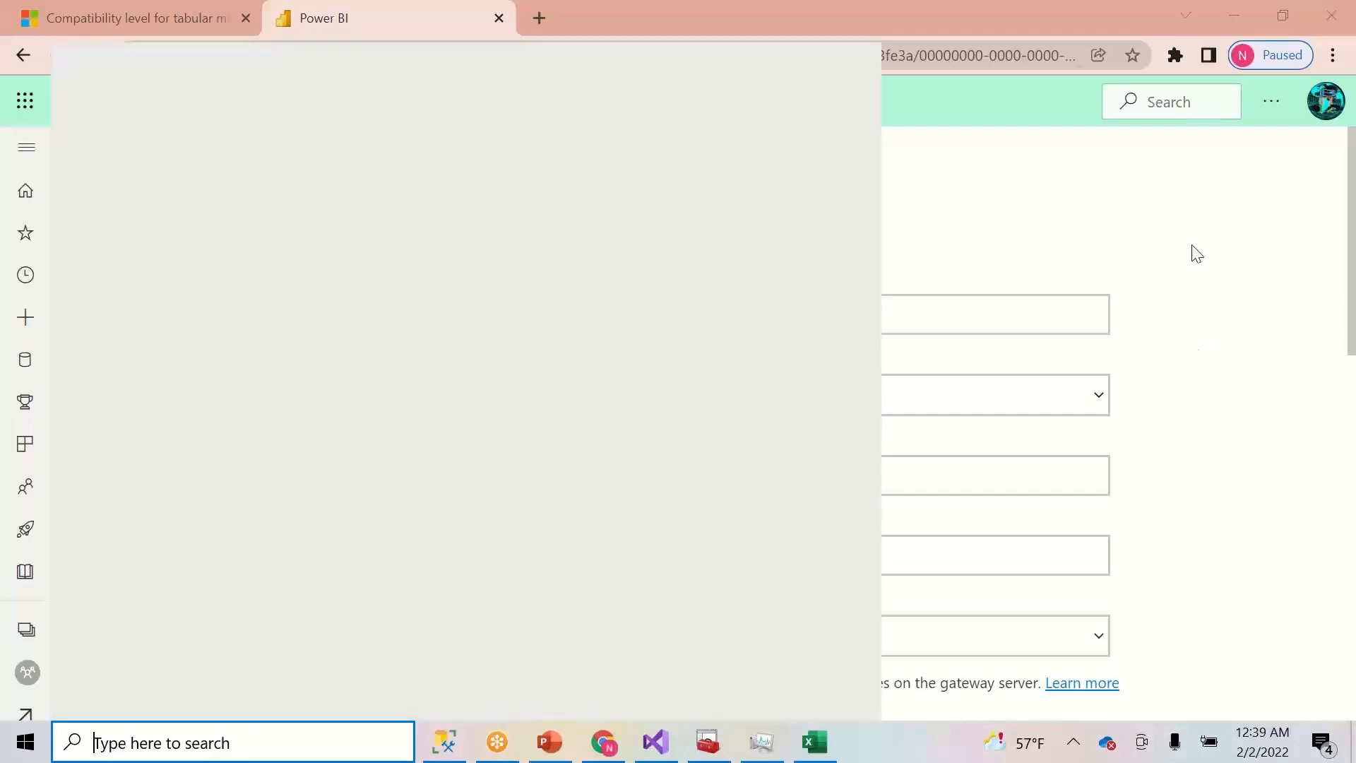
pyautogui.click(1193, 254)
pyautogui.tripleClick(693, 315)
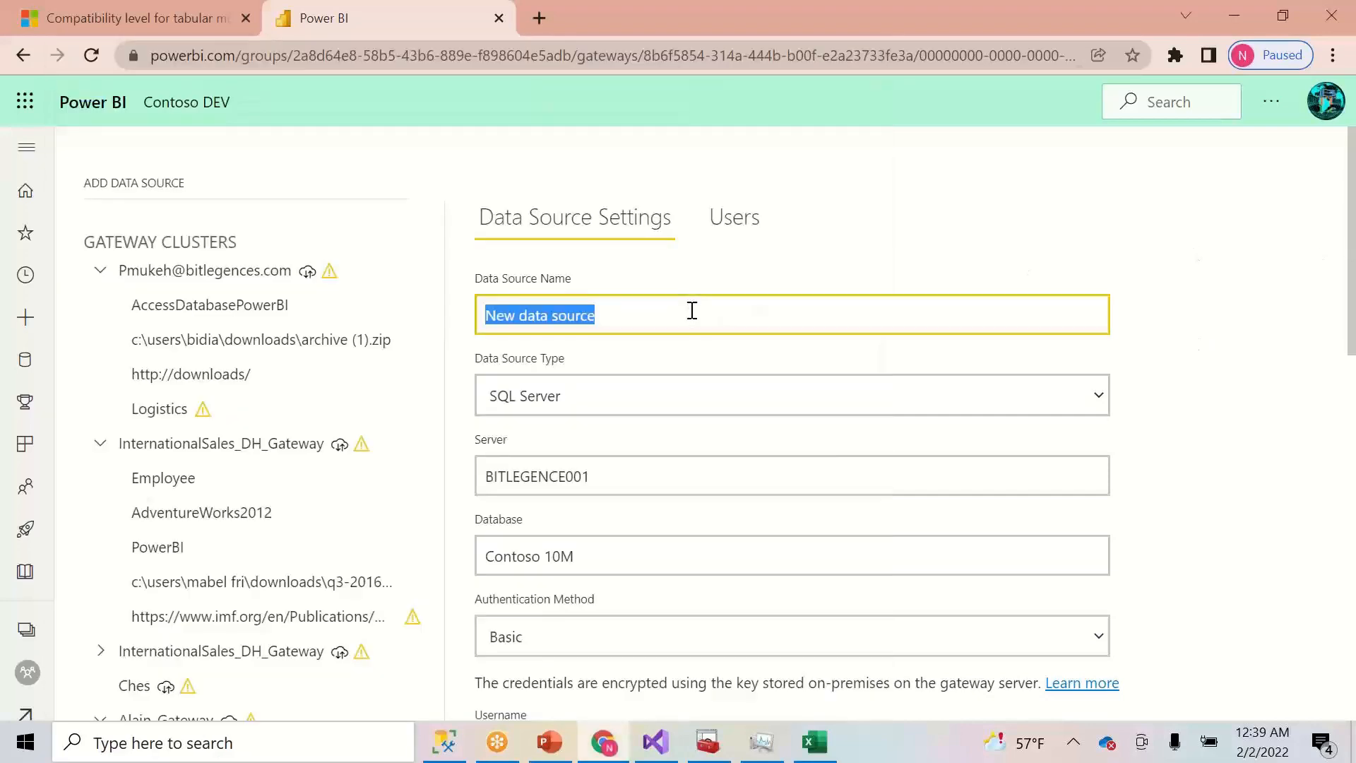
pyautogui.write('Con')
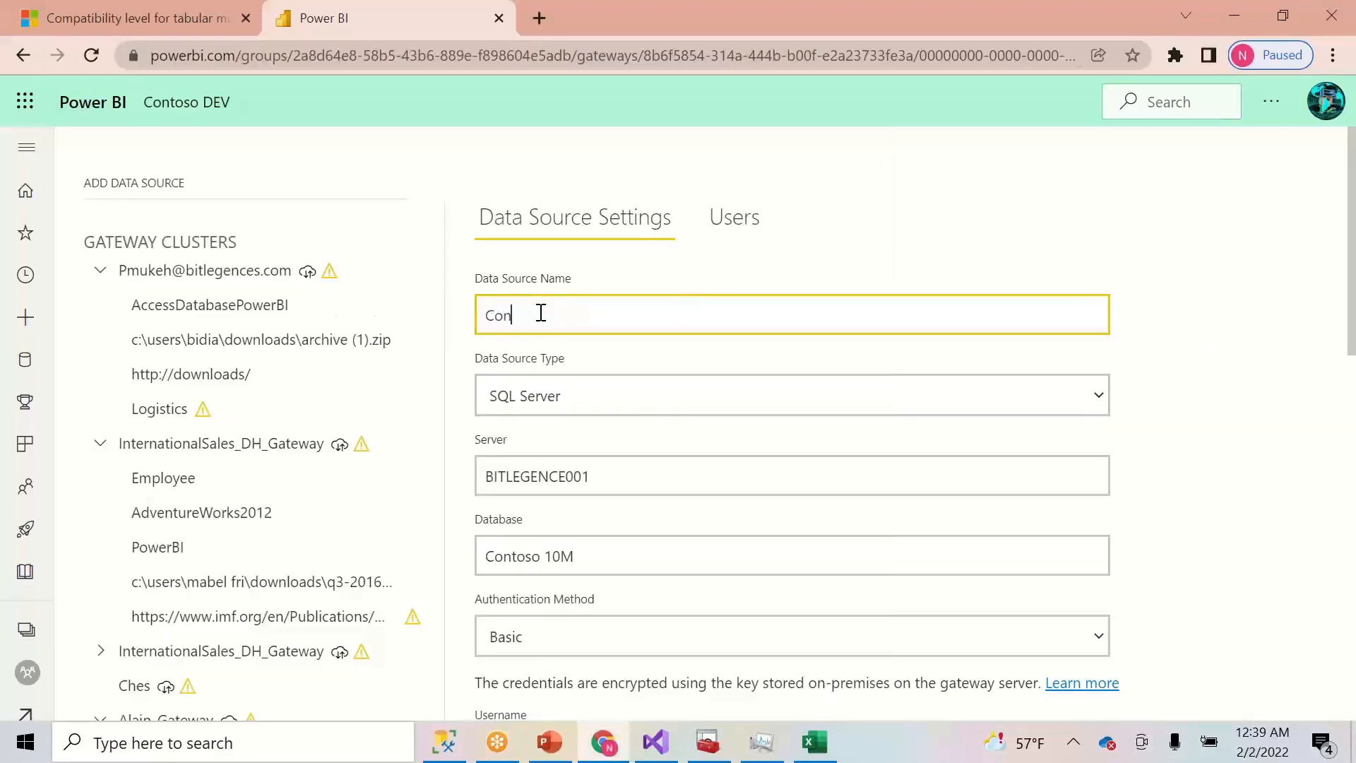
pyautogui.write('tosoDB')
pyautogui.press('BackSpace')
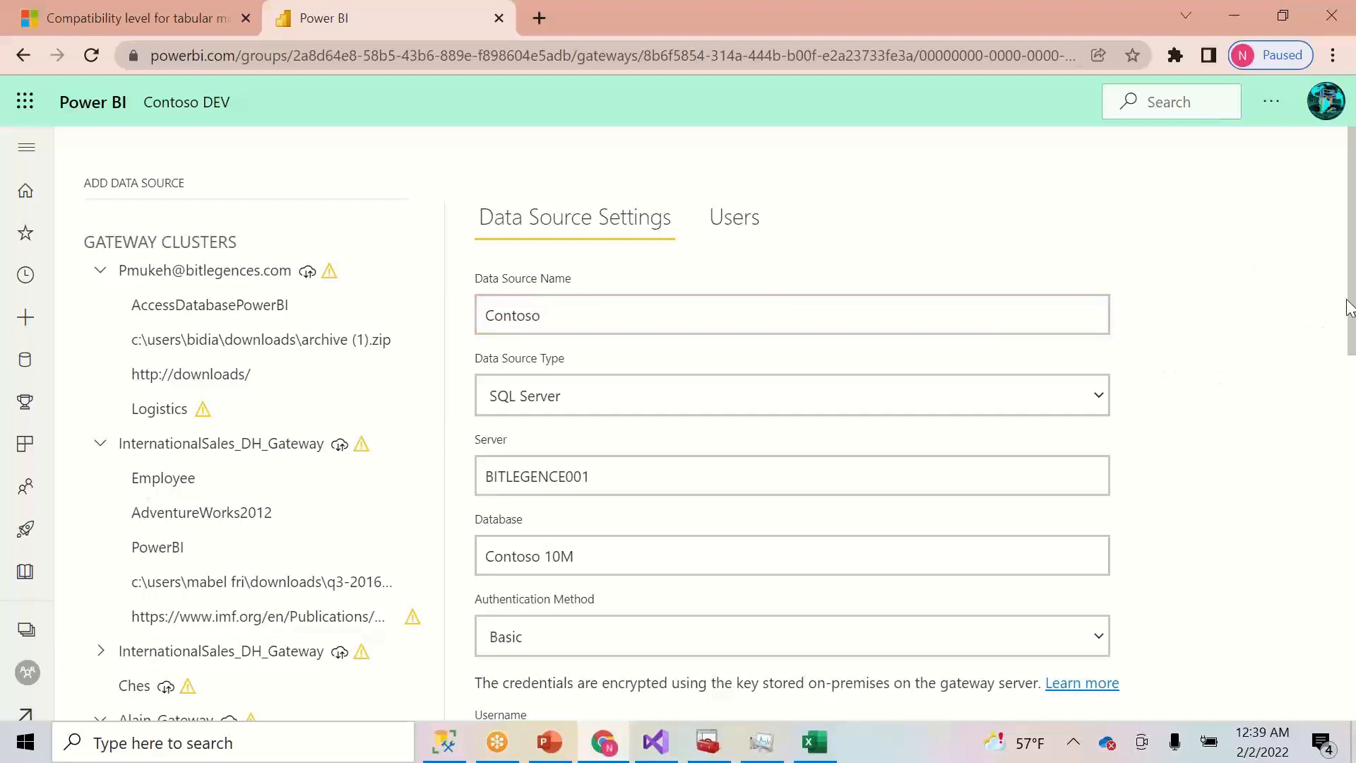
pyautogui.hotkey('ctrl', 'a')
# - Set Windows authentication with the account's username and password, skip the connection test, and add it
pyautogui.moveTo(1349, 318); pyautogui.dragTo(1328, 459)
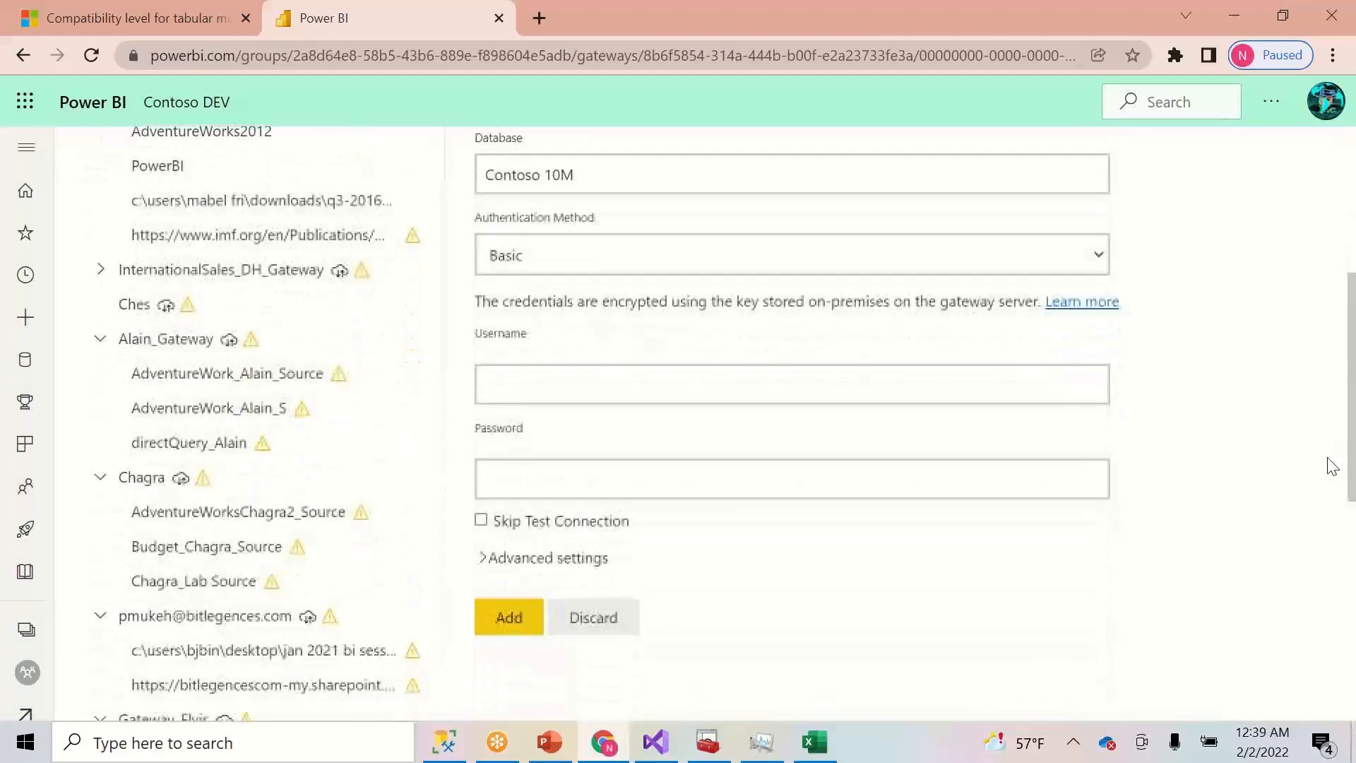
pyautogui.click(1099, 257)
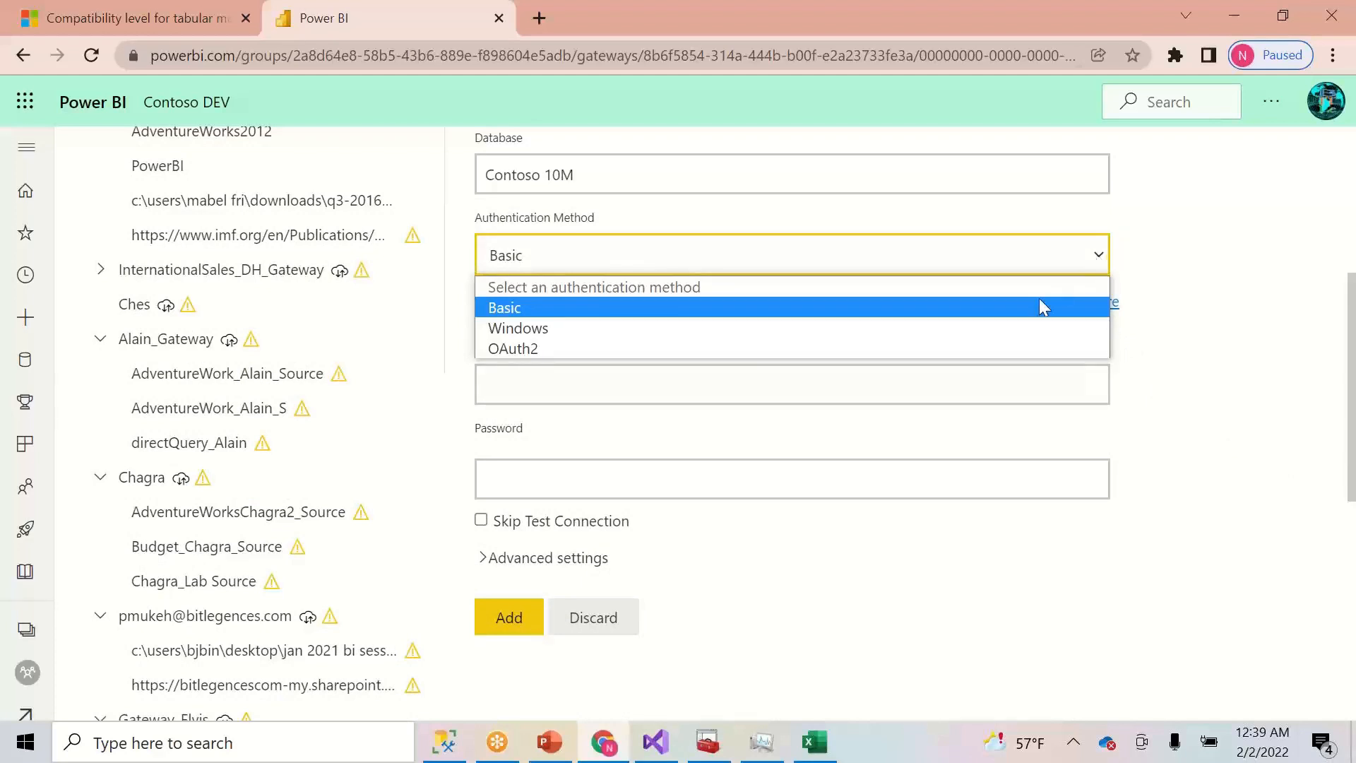
pyautogui.click(1007, 331)
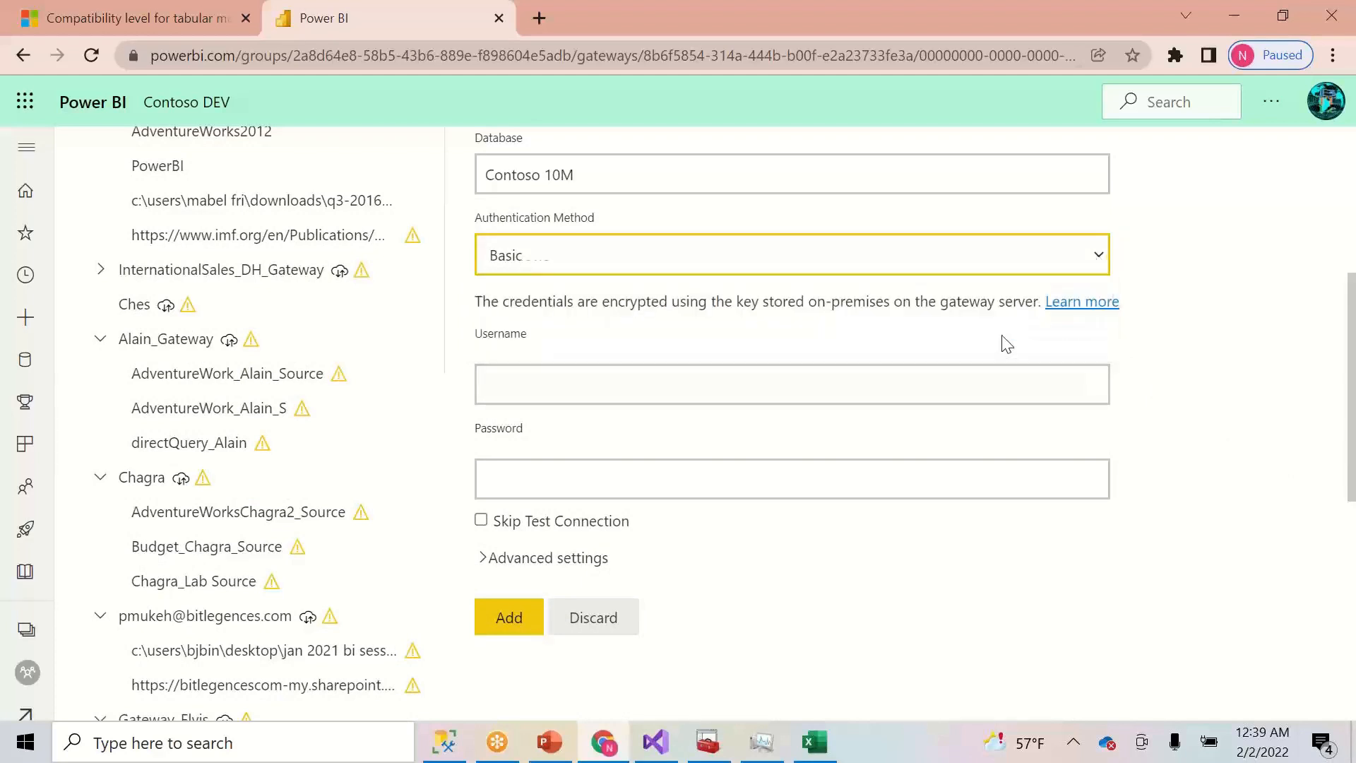
pyautogui.click(1004, 389)
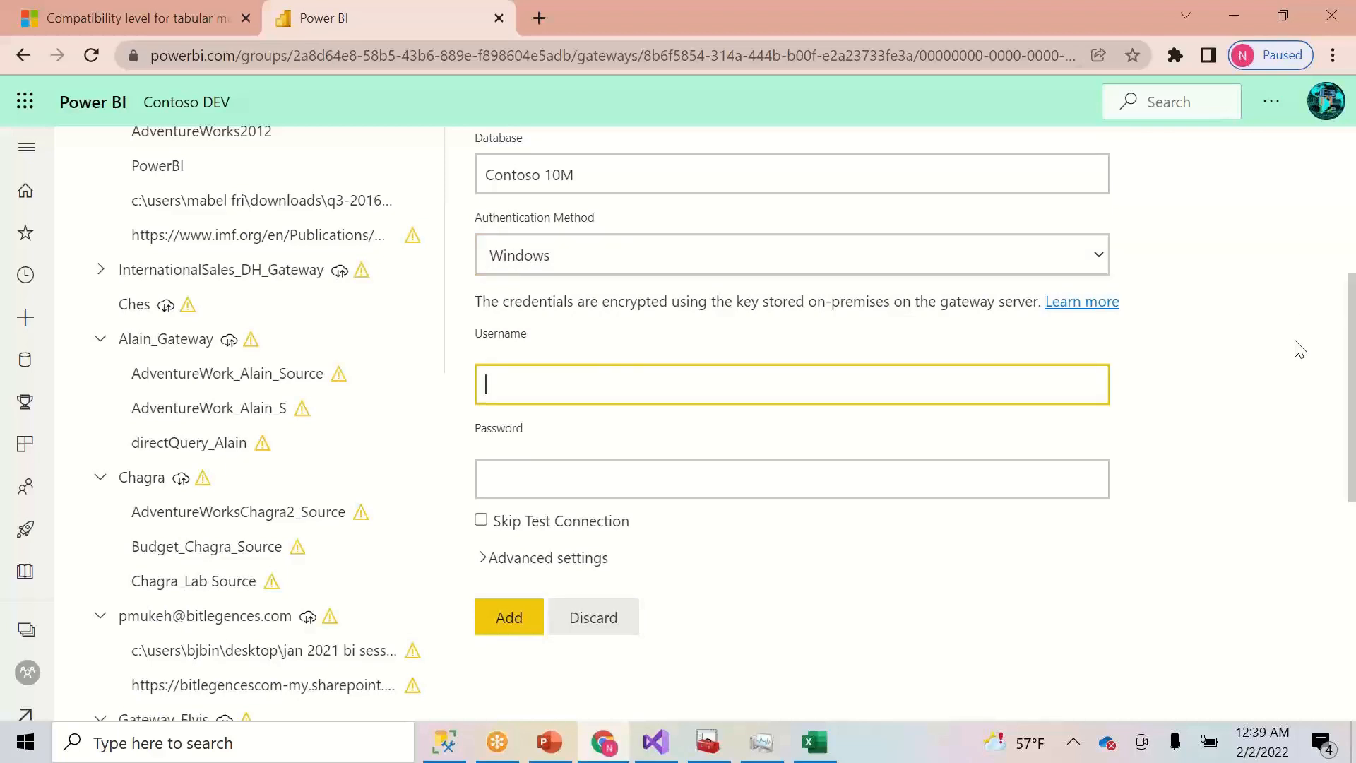
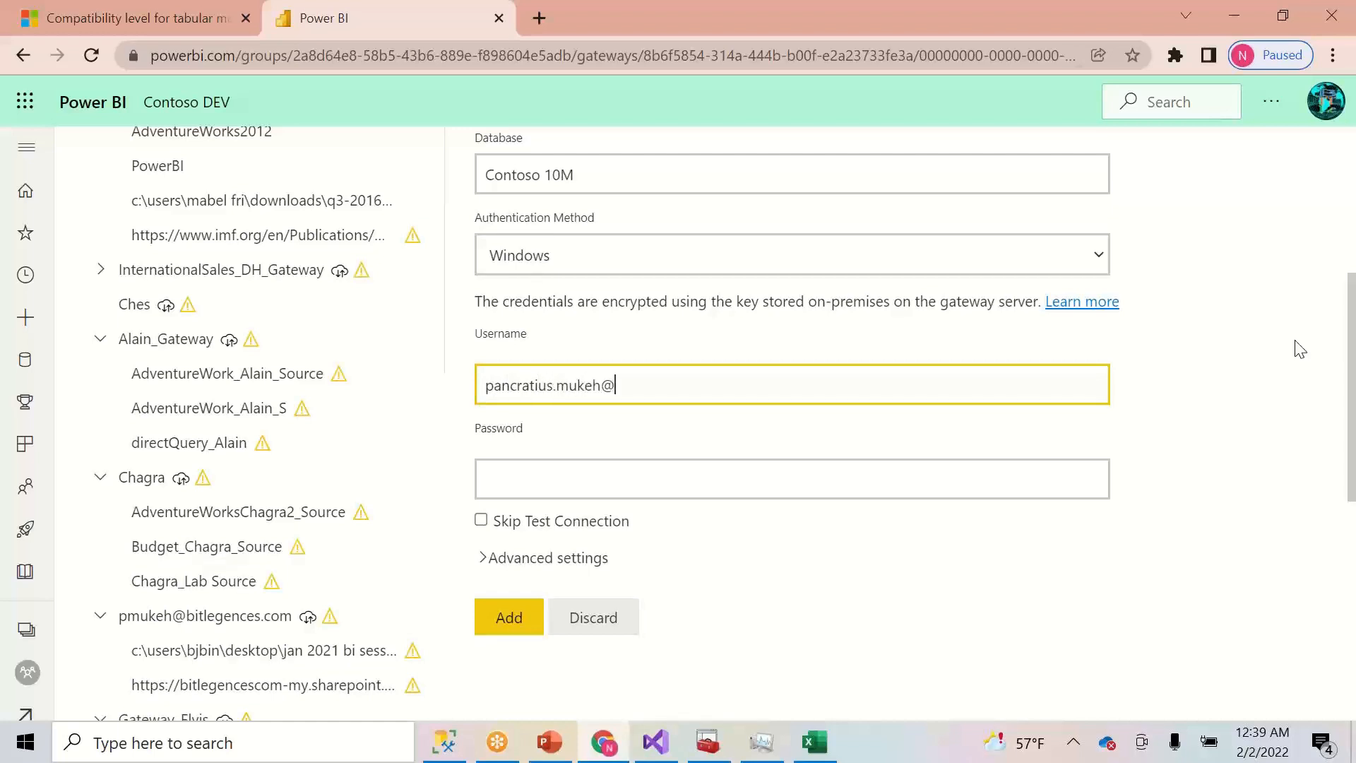
pyautogui.press('Tab')
pyautogui.write('••••••••')
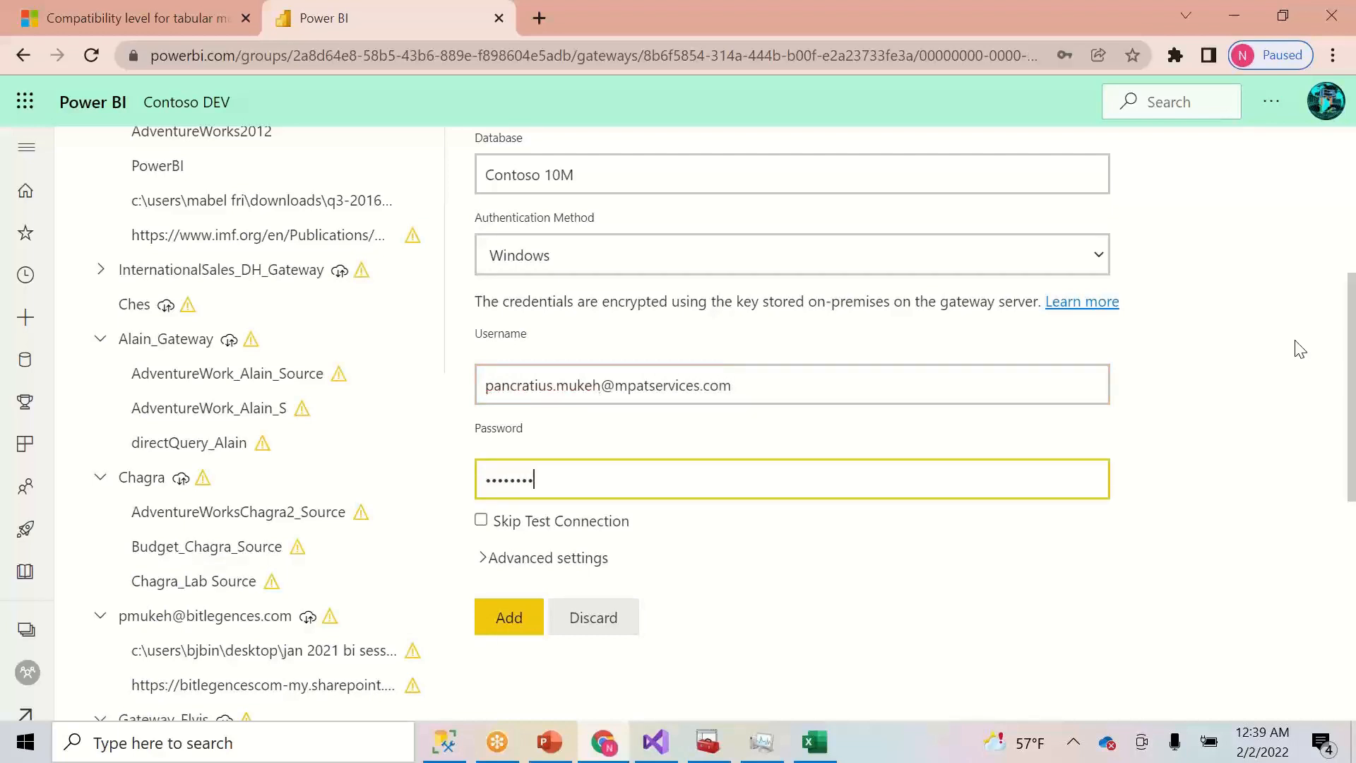
pyautogui.click(482, 522)
pyautogui.click(504, 617)
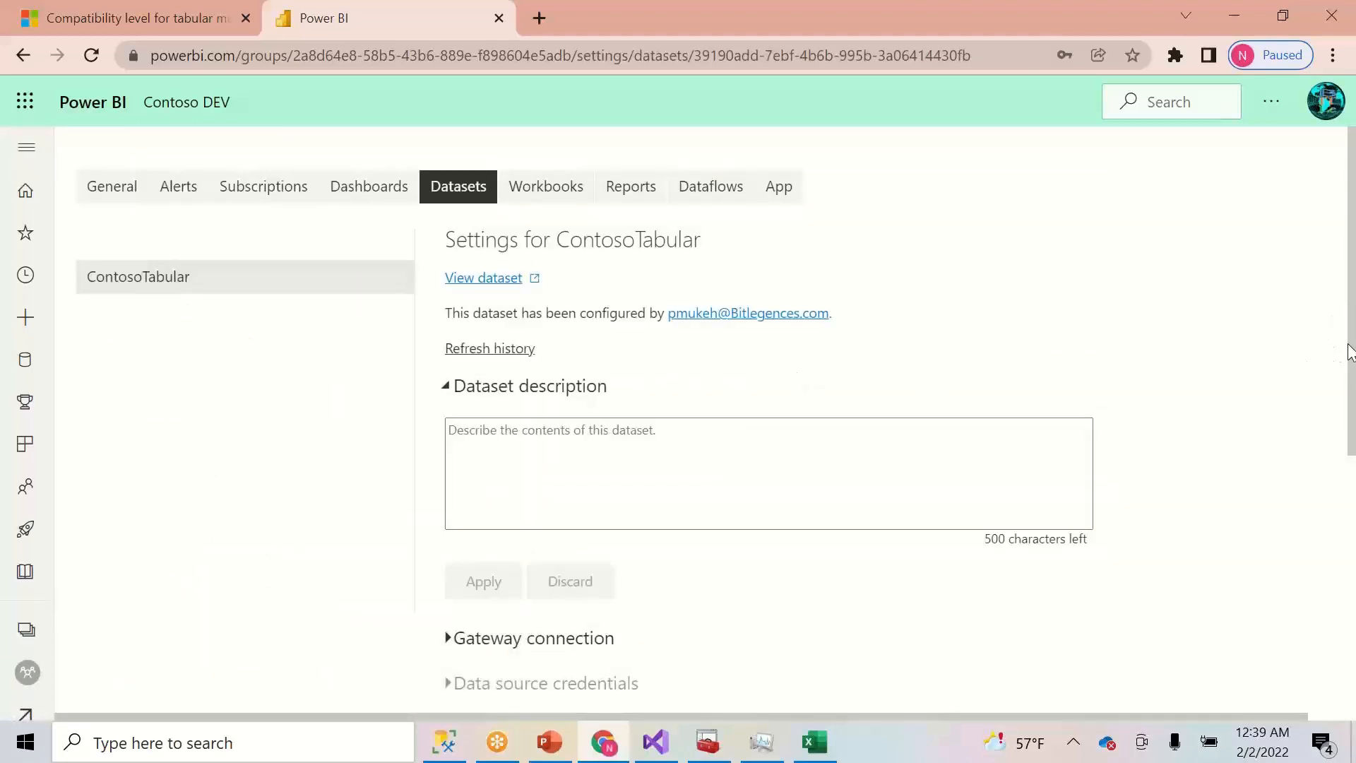
# - Map ContosoTabular's SQL Server source to Contoso on IPingSolutions and collapse Gateway connection
pyautogui.moveTo(1348, 415); pyautogui.dragTo(1344, 594)
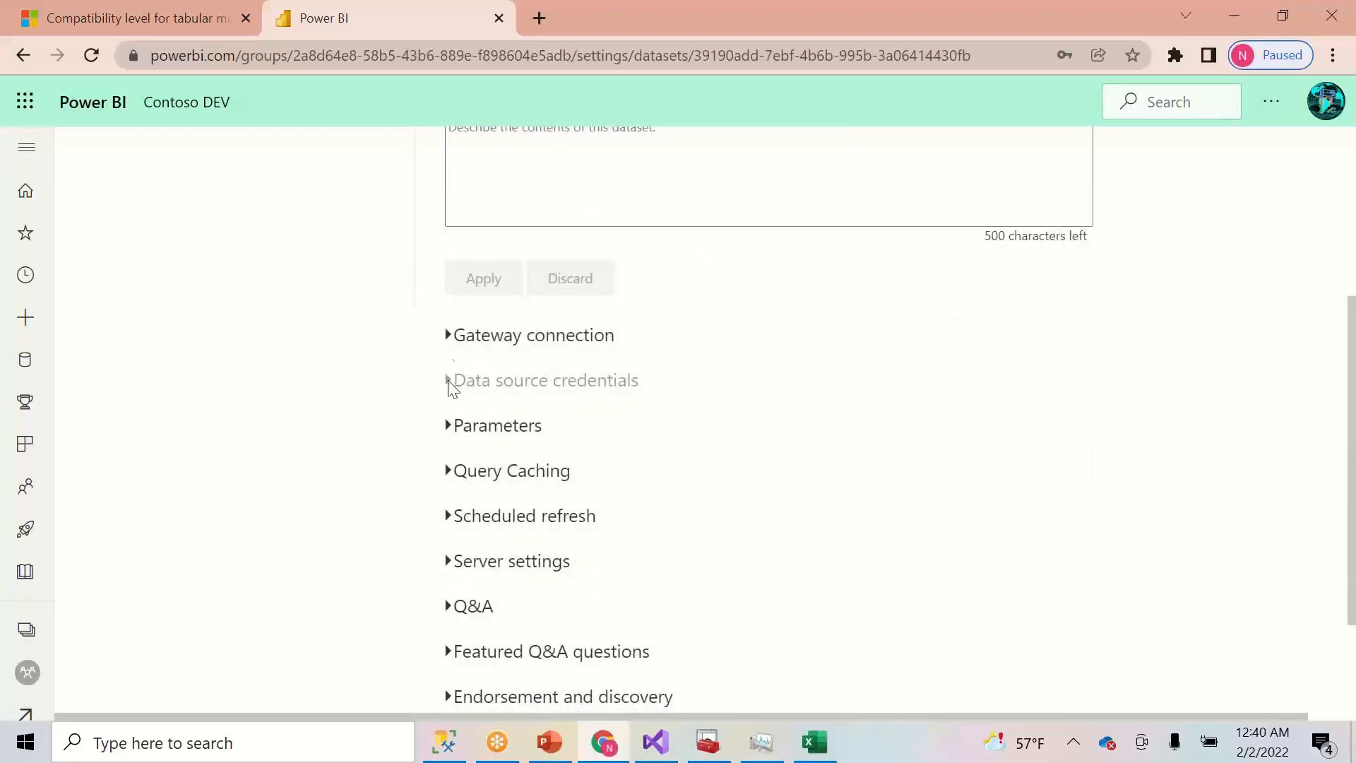
pyautogui.click(448, 335)
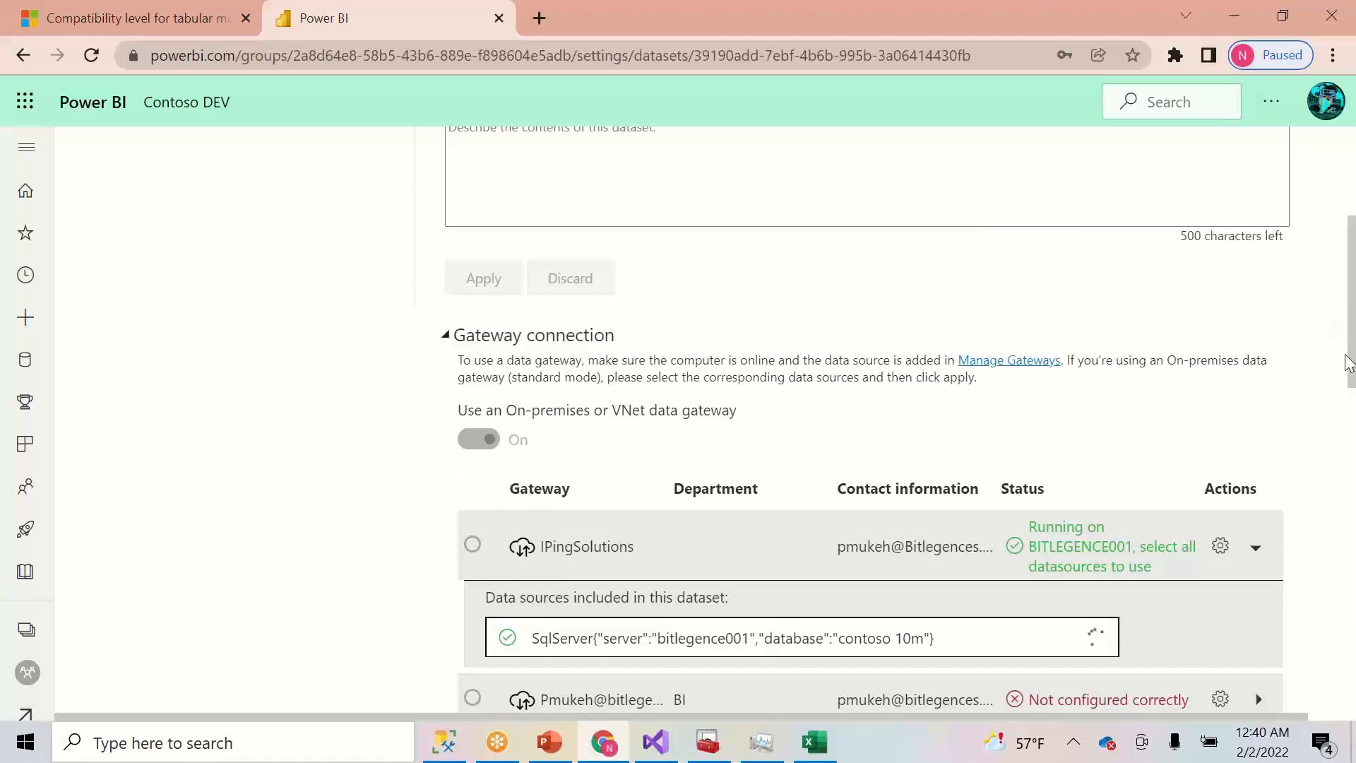
pyautogui.moveTo(1347, 336); pyautogui.dragTo(1344, 370)
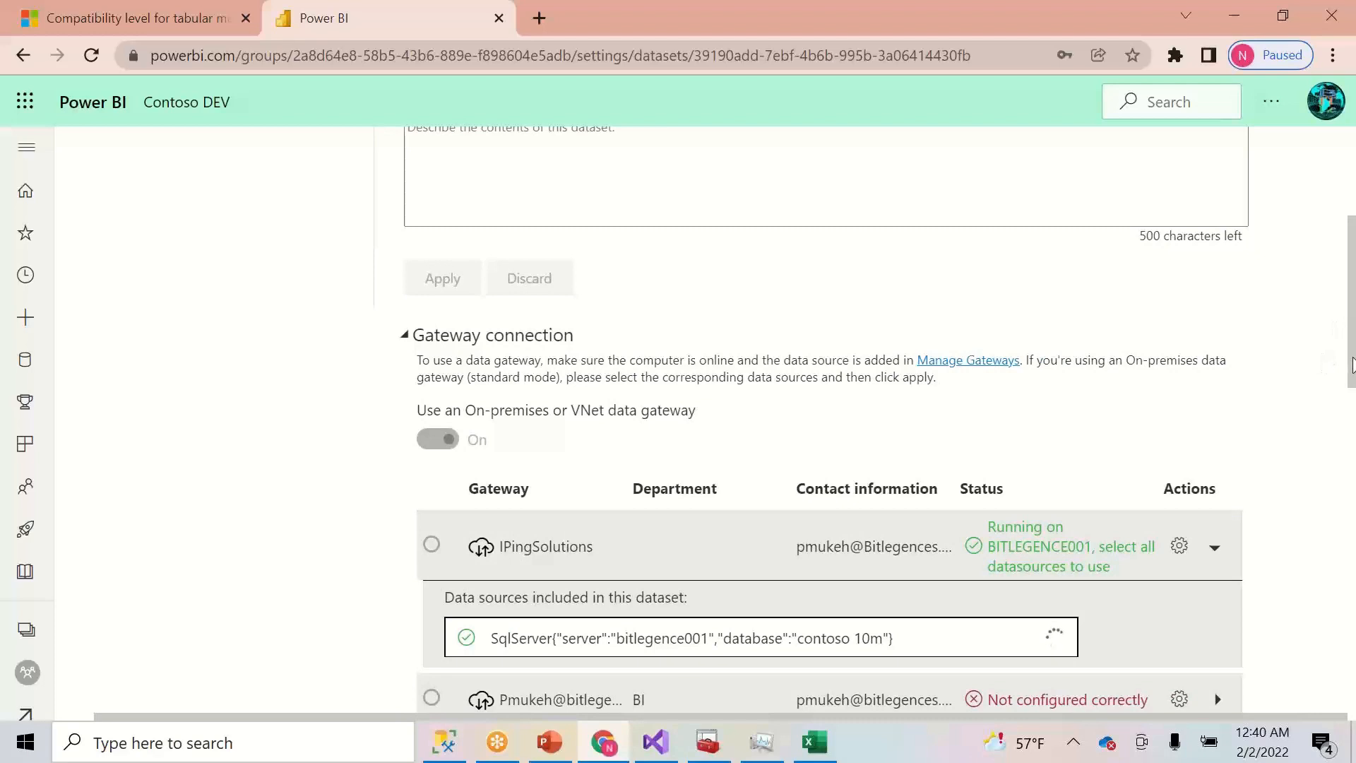
pyautogui.moveTo(1352, 363); pyautogui.dragTo(1350, 484)
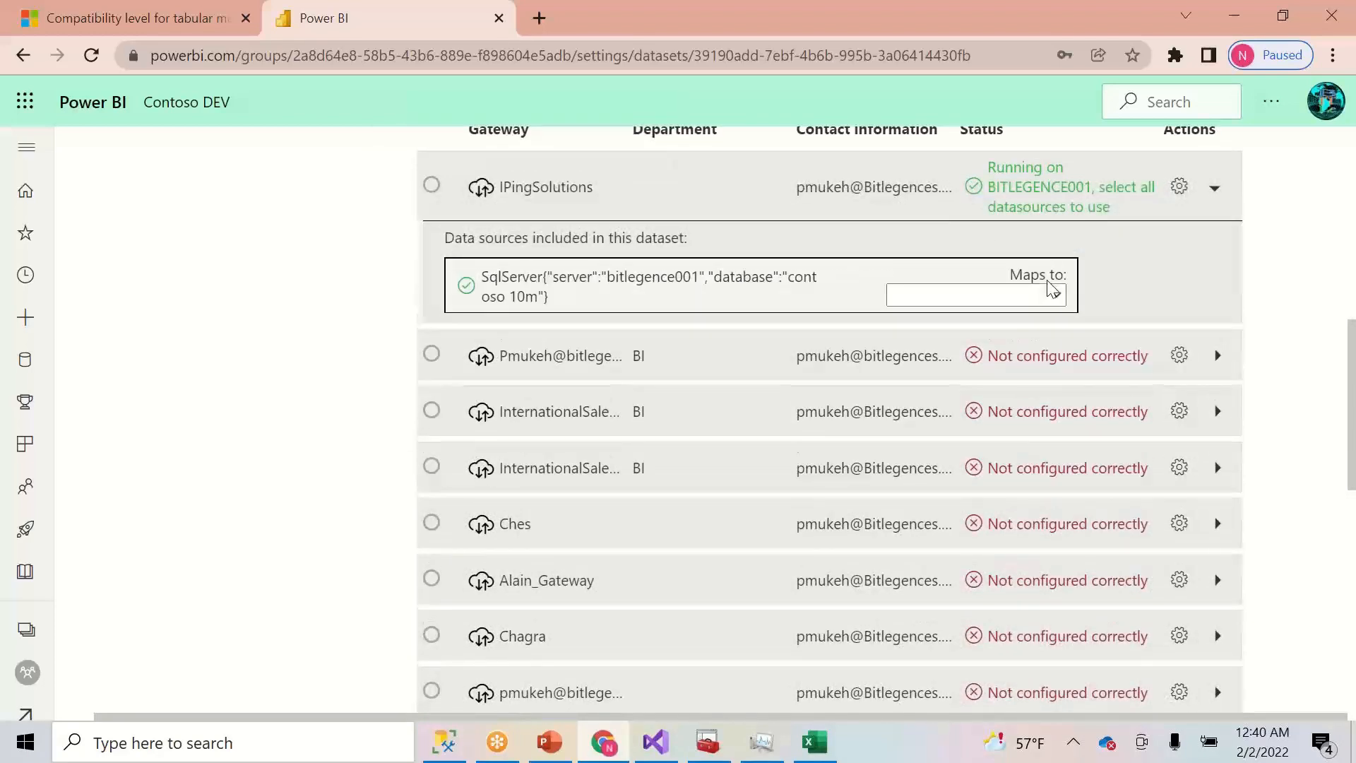
pyautogui.click(1026, 300)
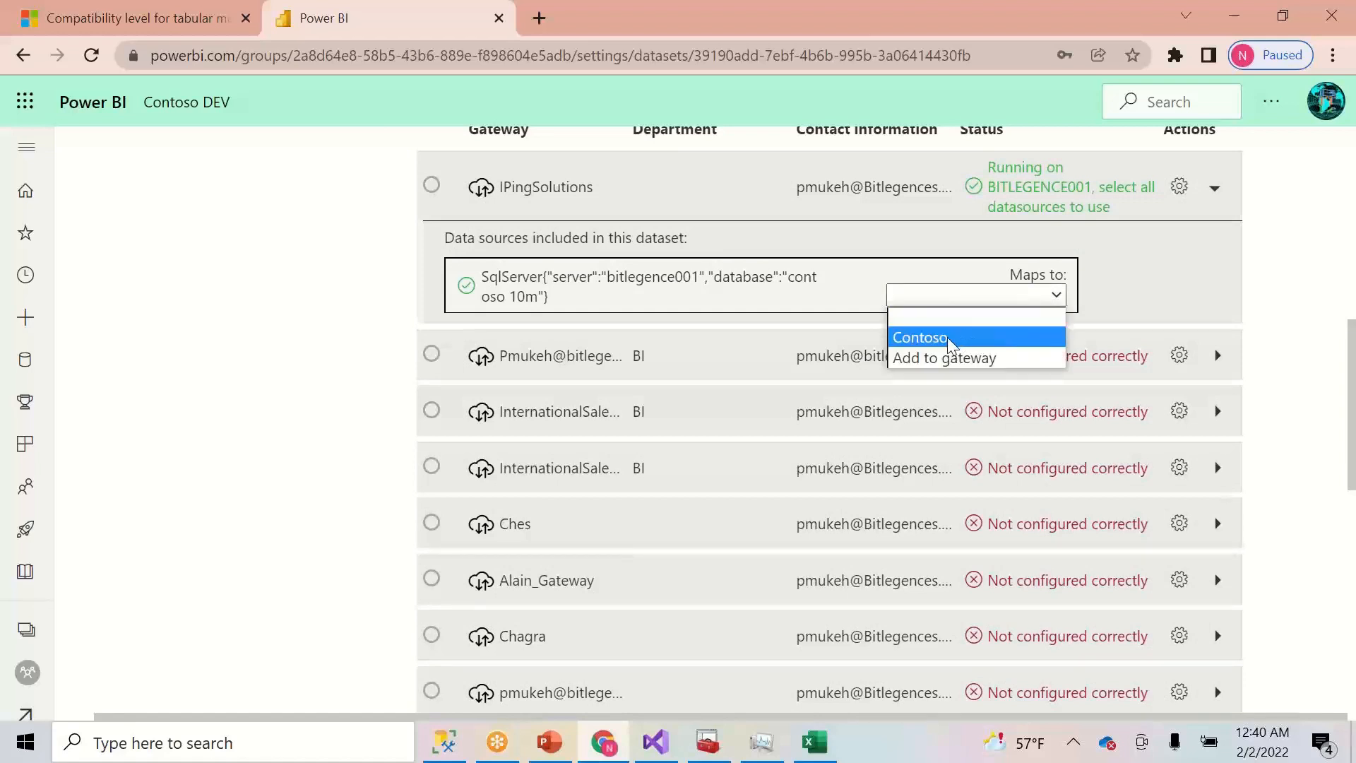
pyautogui.click(948, 337)
pyautogui.moveTo(1351, 332); pyautogui.dragTo(1350, 252)
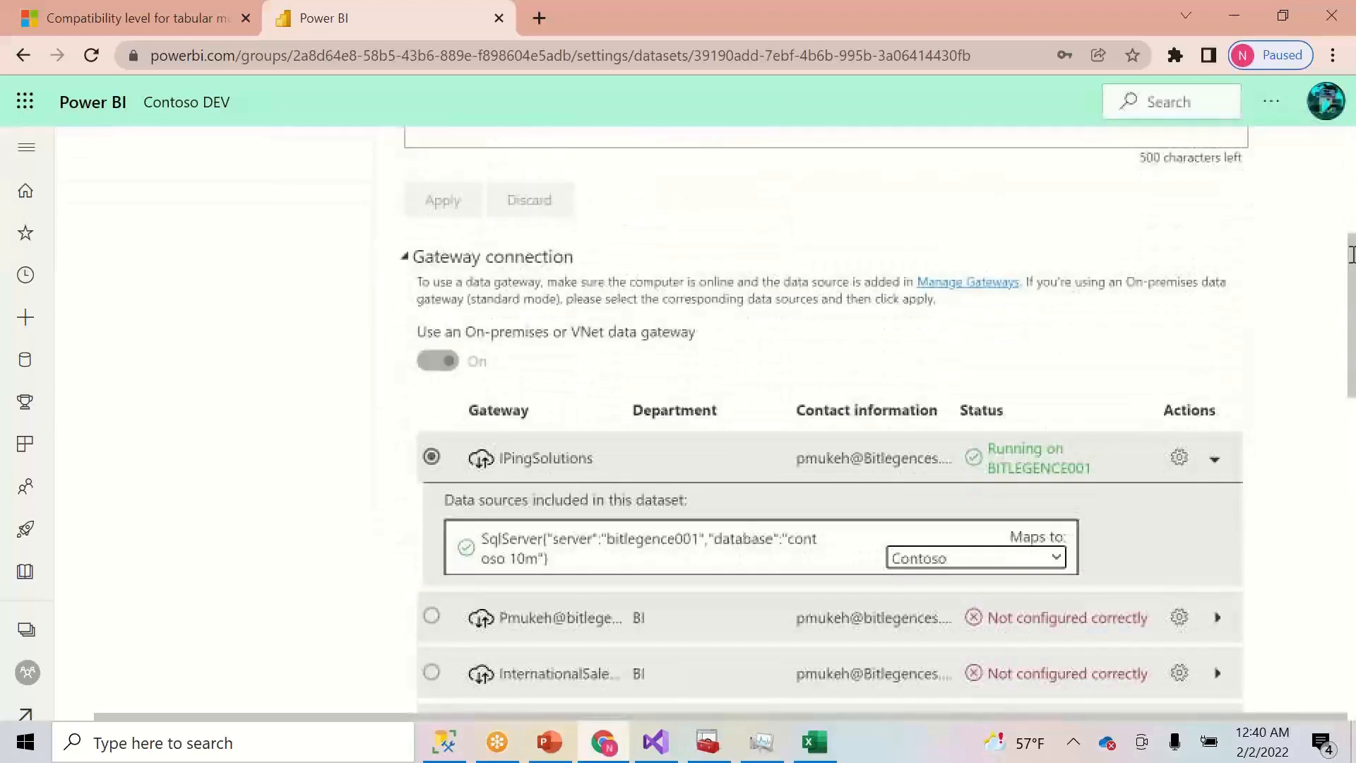
pyautogui.click(404, 259)
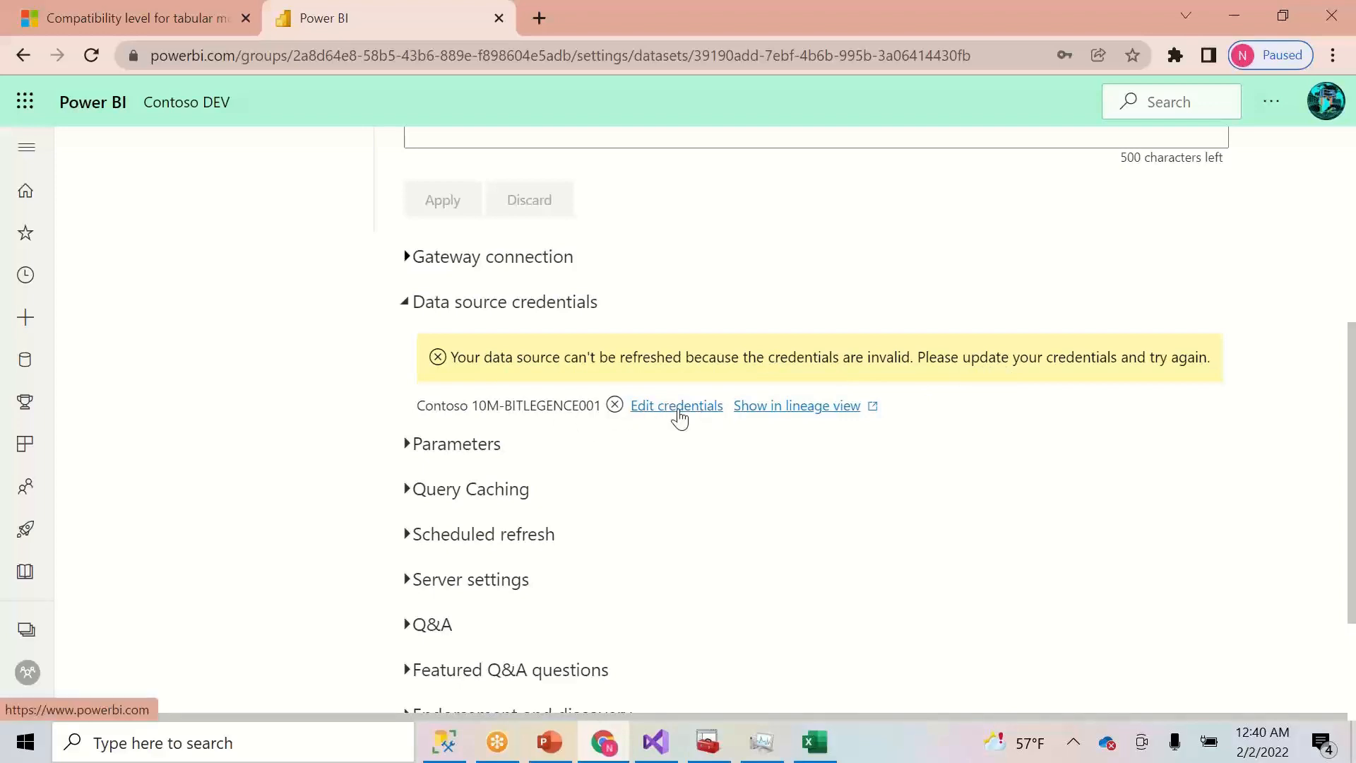
pyautogui.click(678, 407)
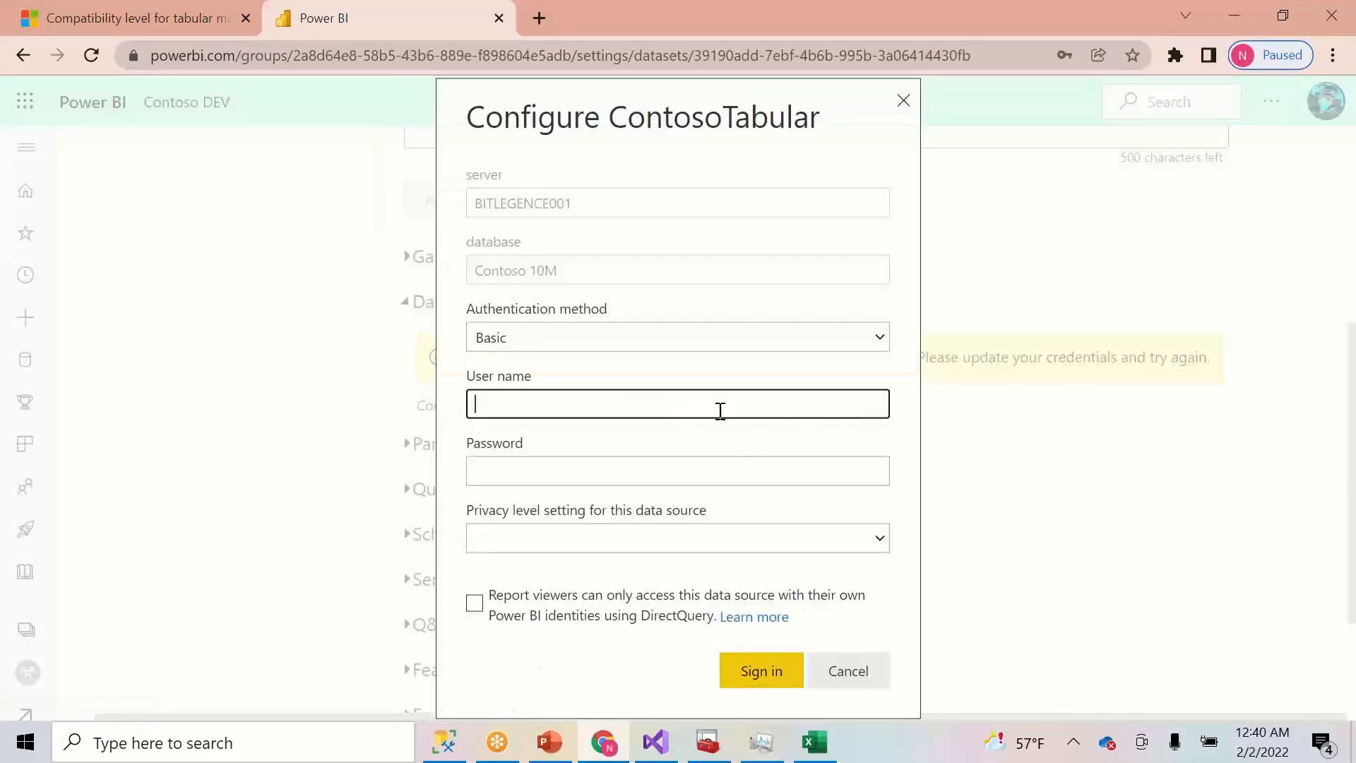
pyautogui.click(880, 338)
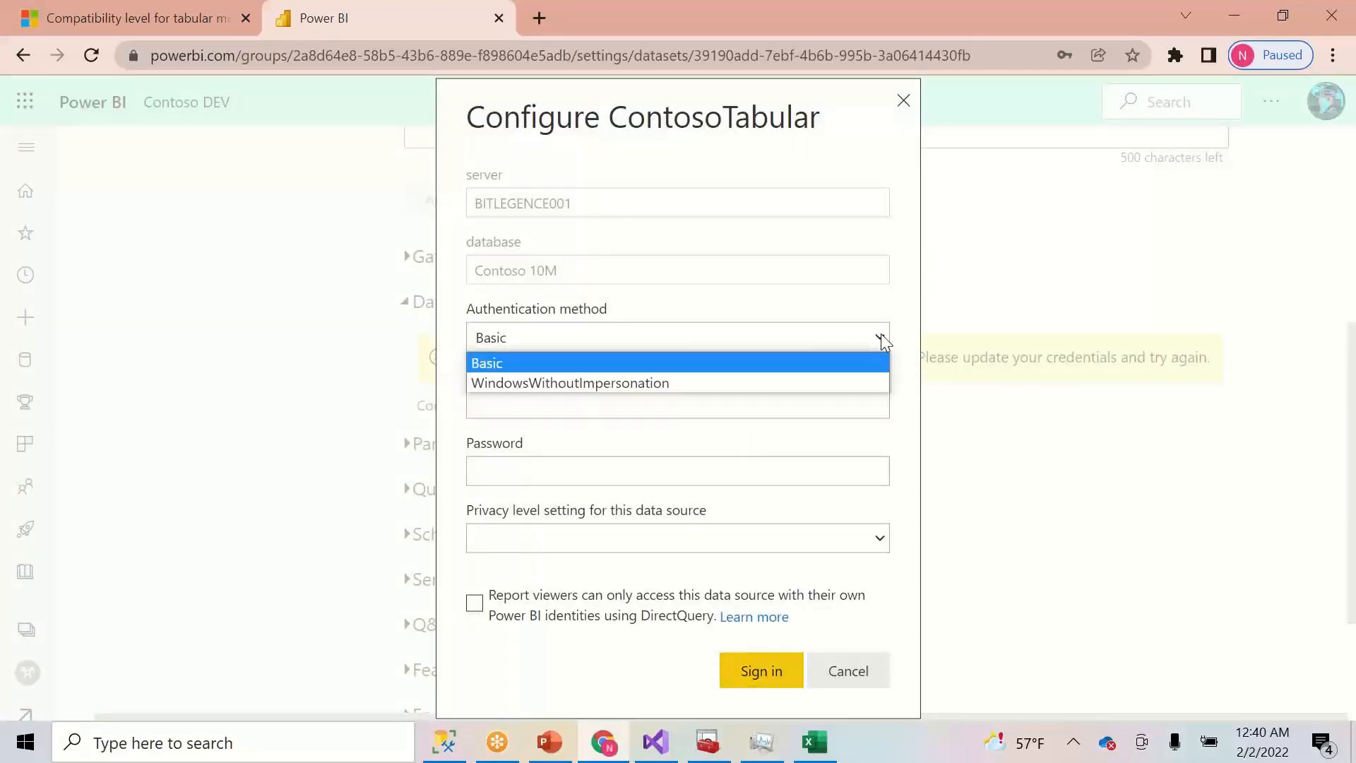
pyautogui.click(718, 384)
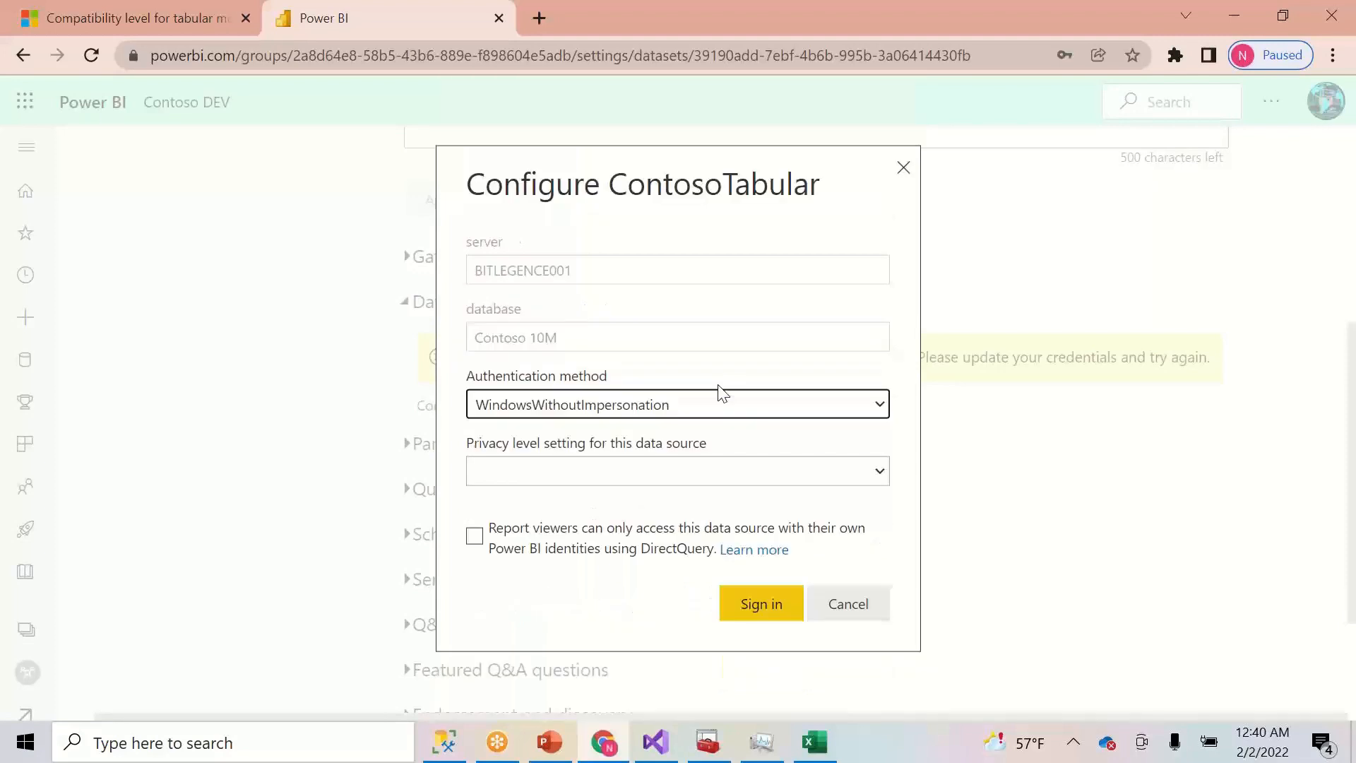
pyautogui.click(744, 410)
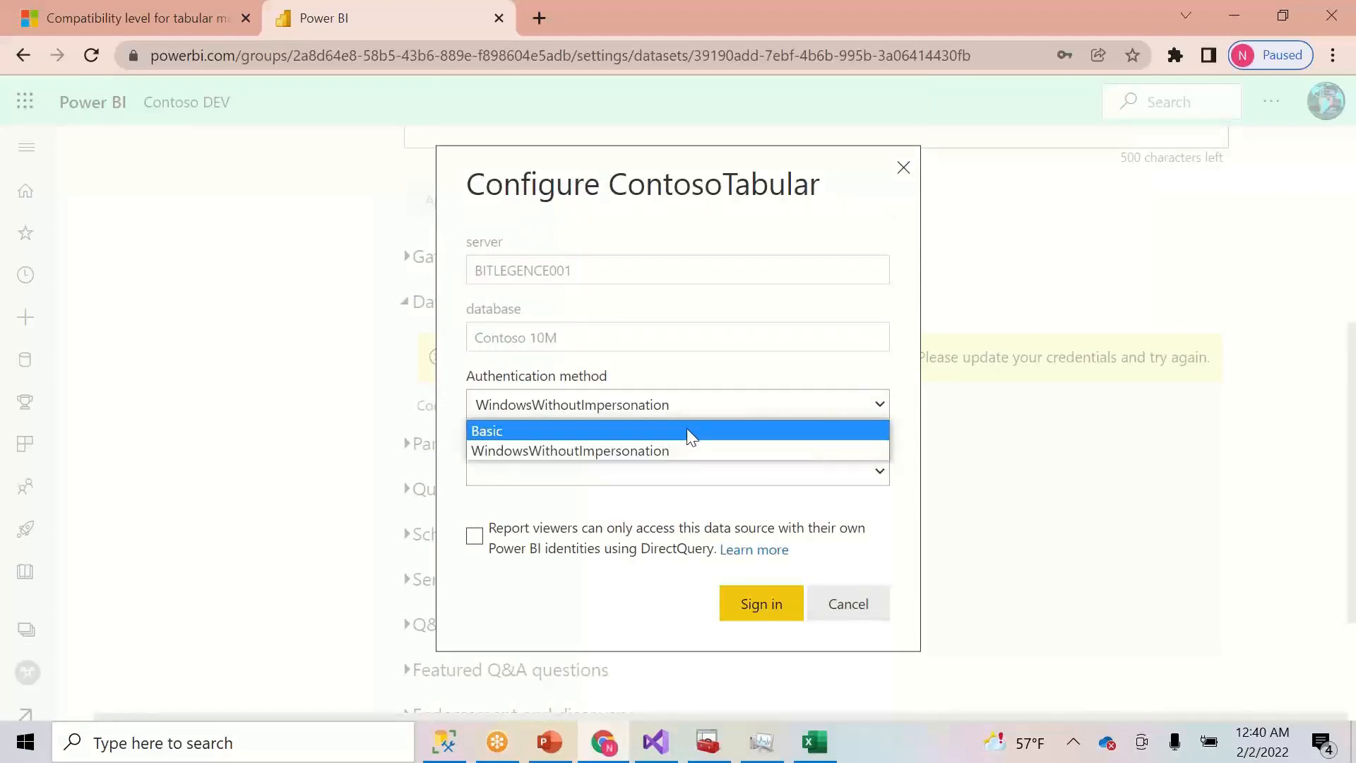
pyautogui.click(691, 451)
pyautogui.click(763, 609)
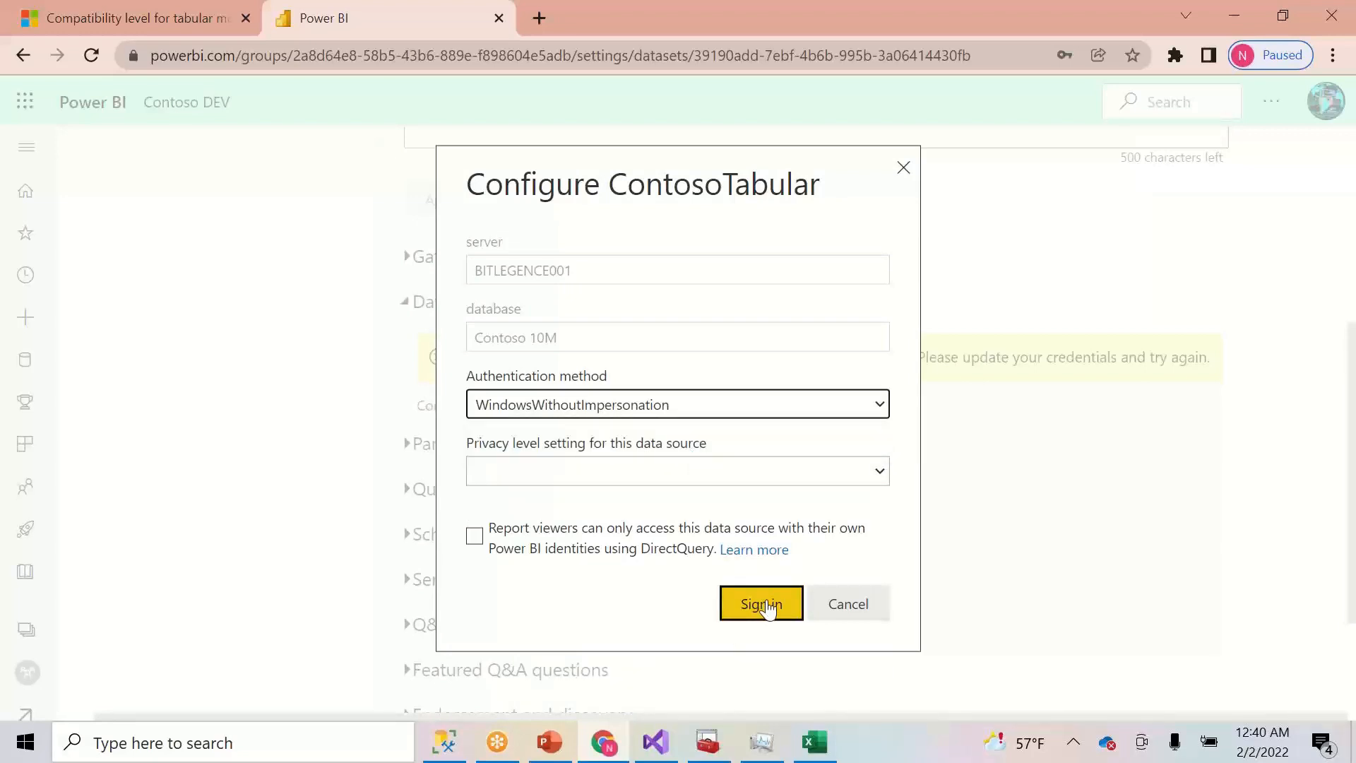
pyautogui.click(769, 609)
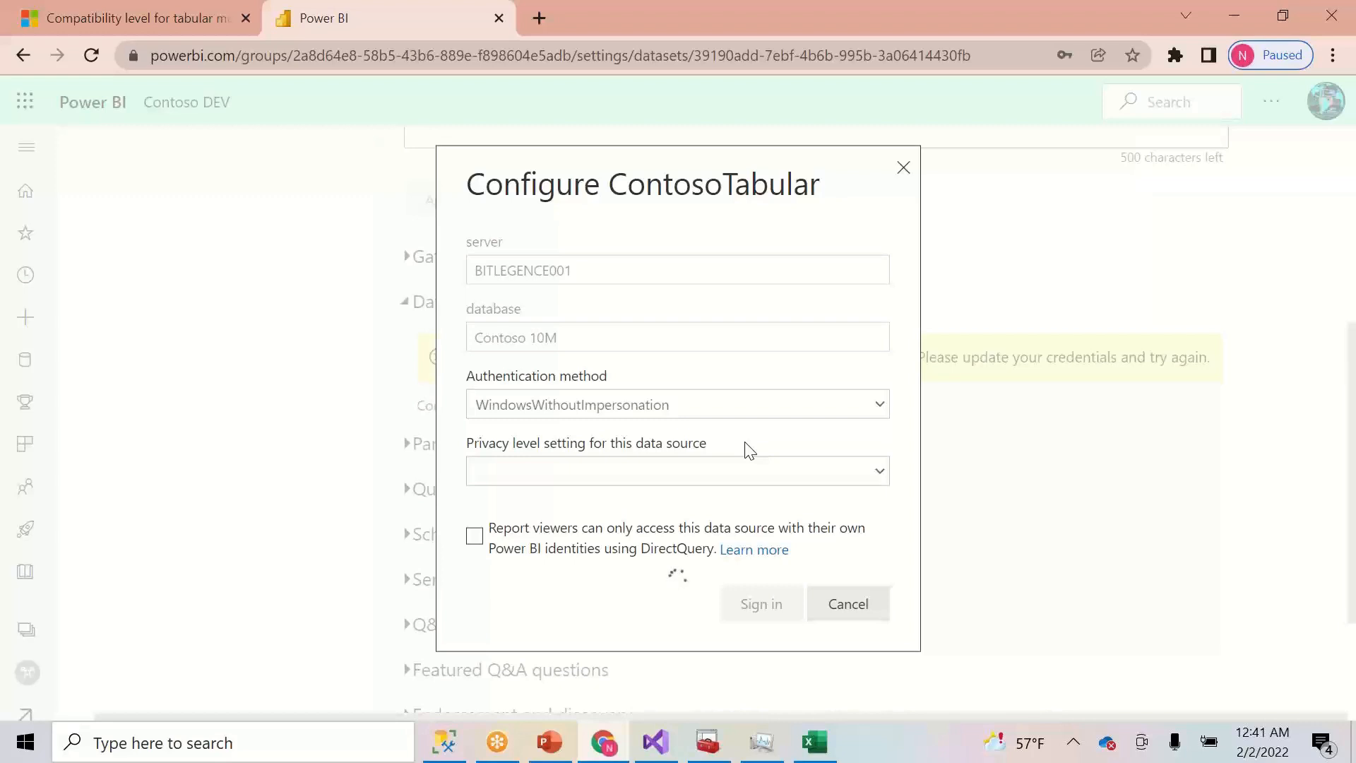
pyautogui.moveTo(721, 166); pyautogui.dragTo(642, 206)
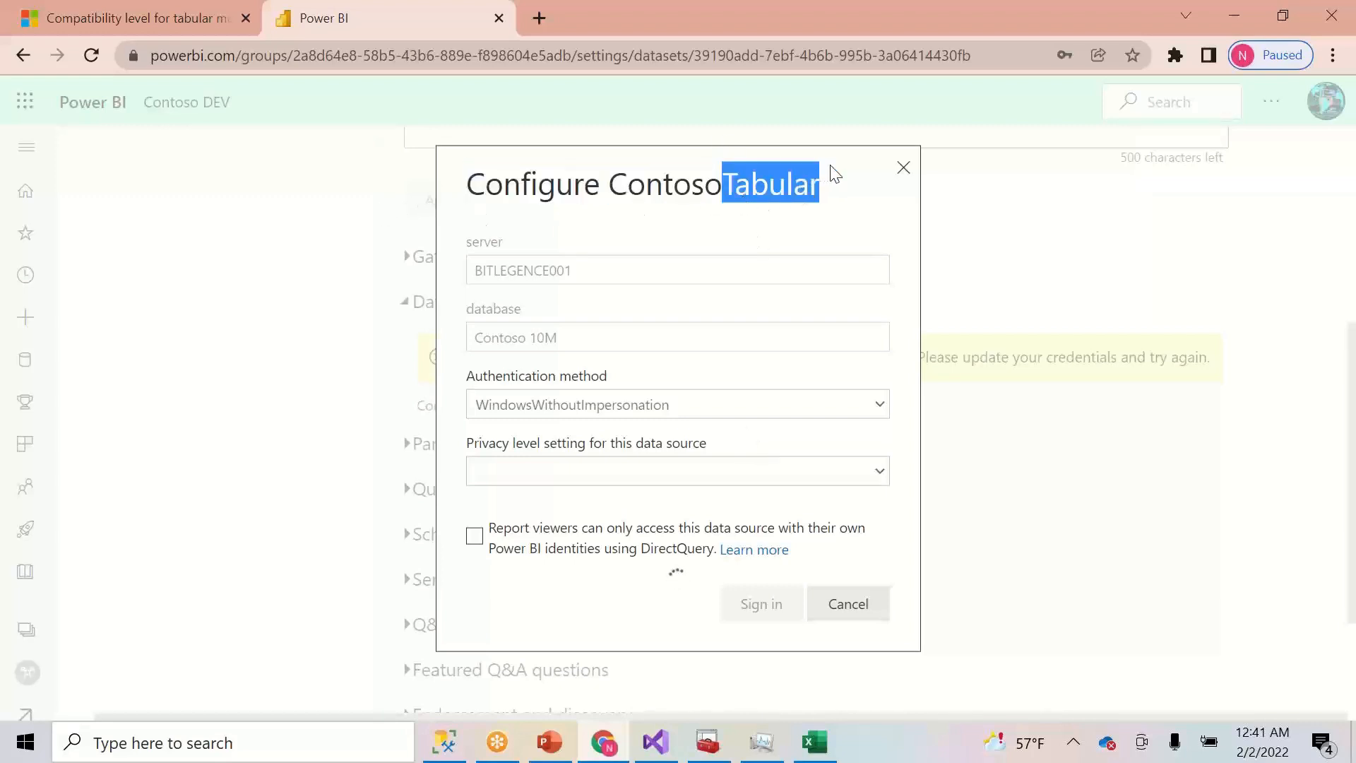
pyautogui.tripleClick(859, 172)
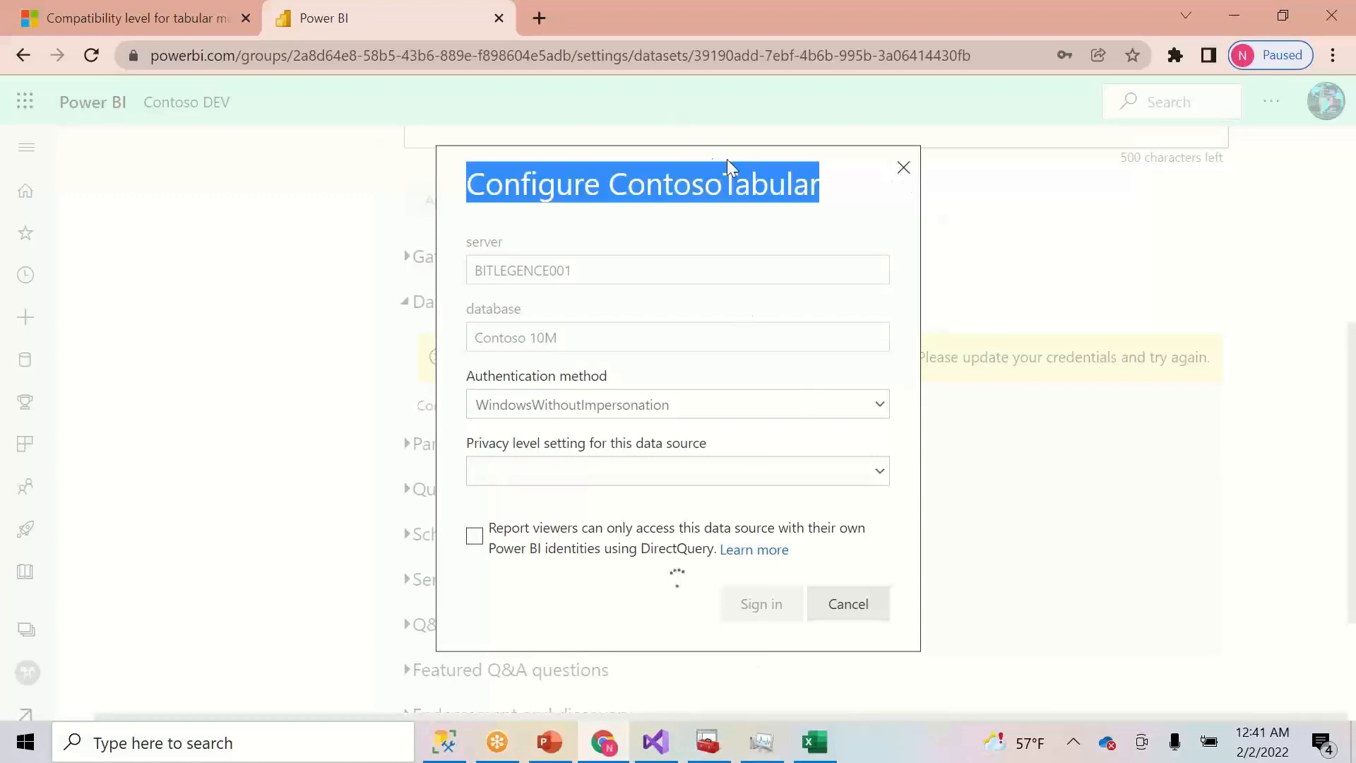
pyautogui.click(904, 171)
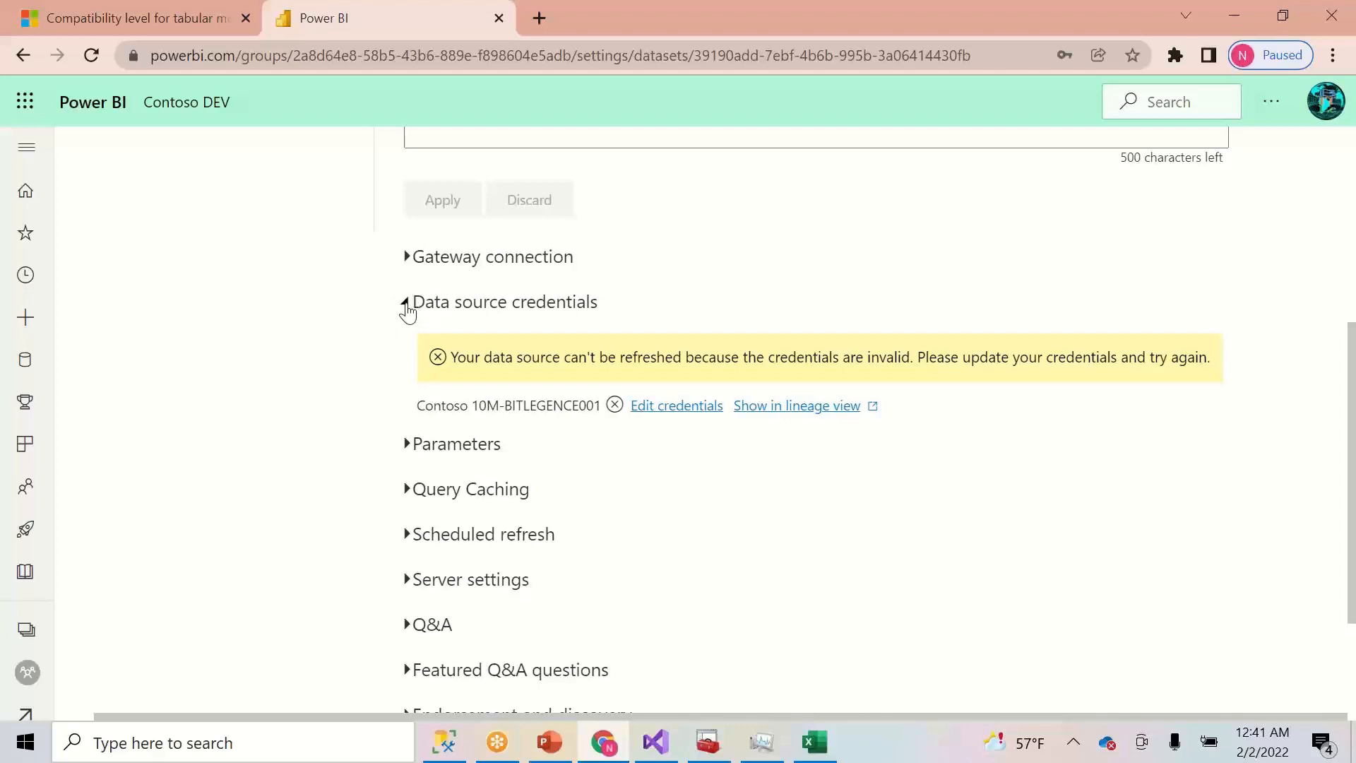
# - Reopen the credentials editor for the Contoso 10M data source
pyautogui.click(404, 445)
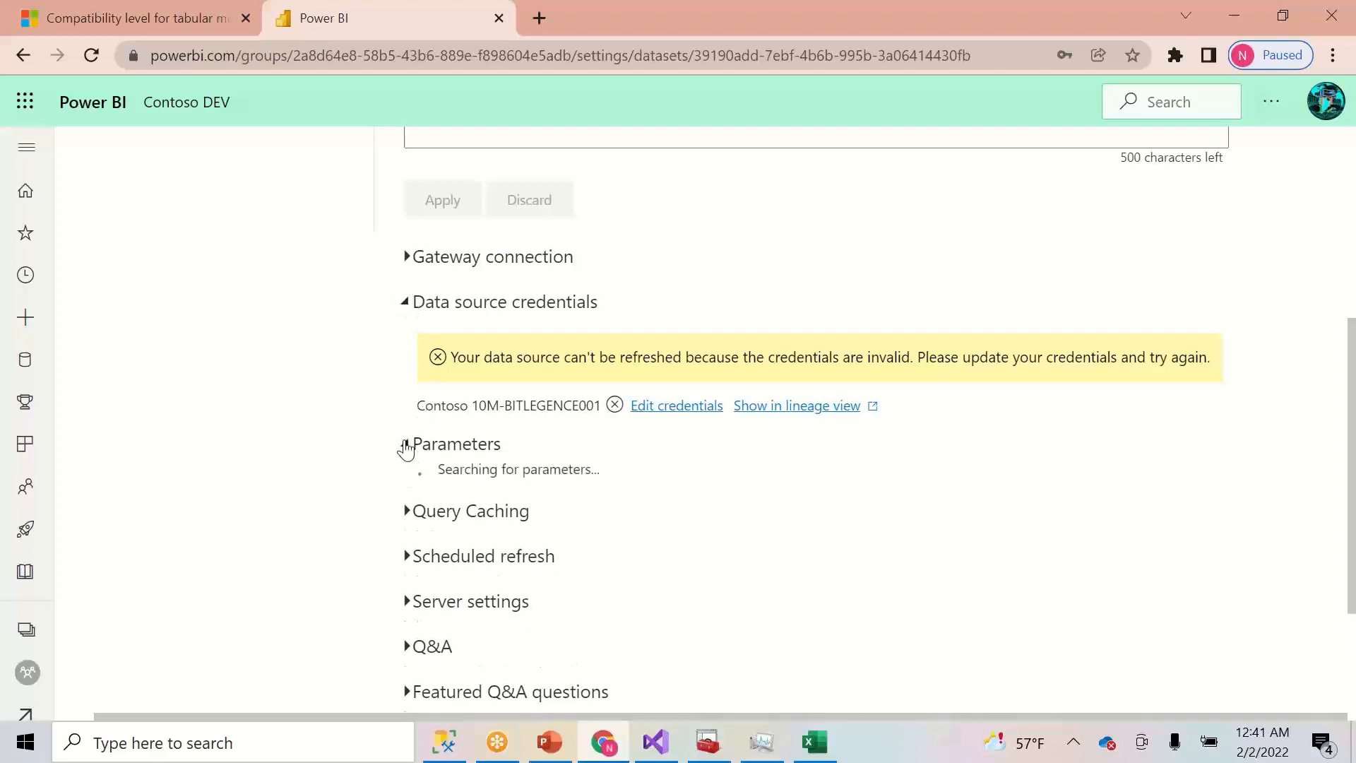
pyautogui.click(414, 449)
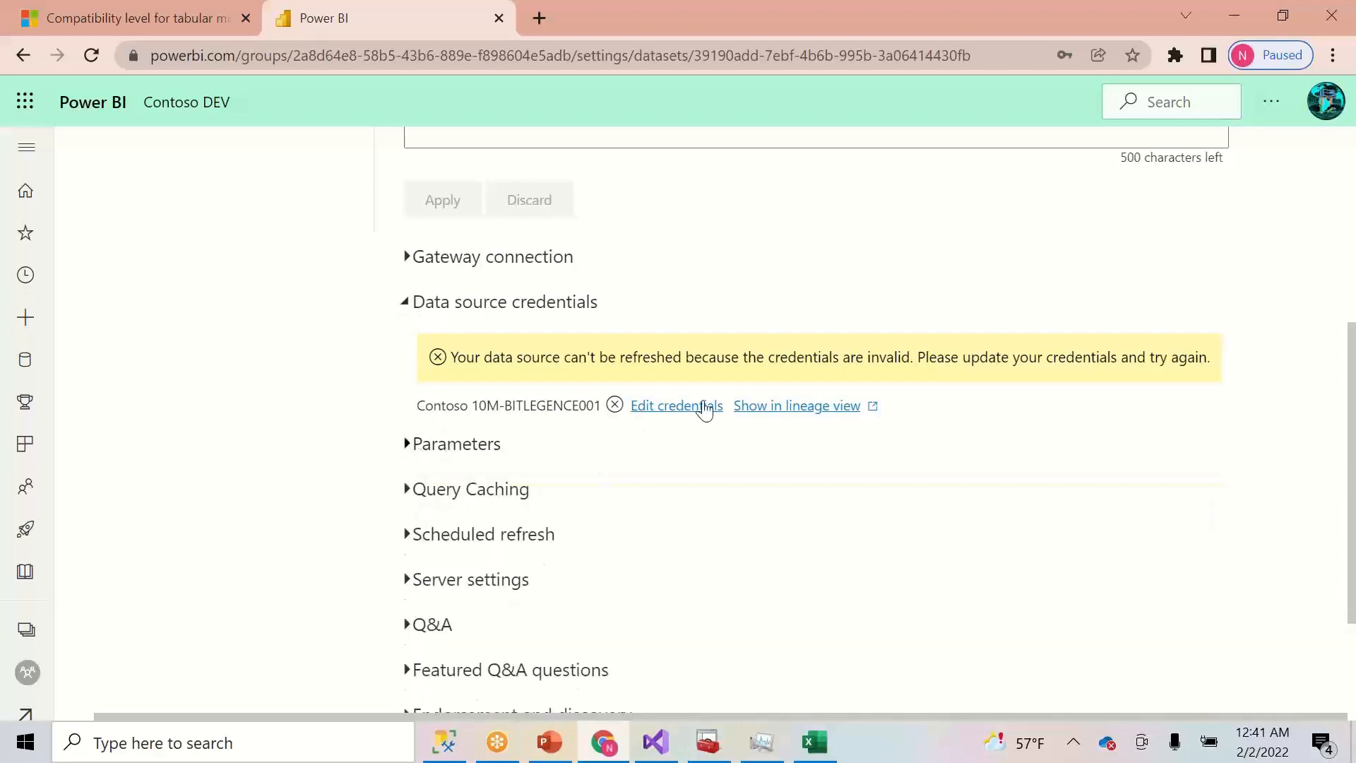
pyautogui.click(655, 407)
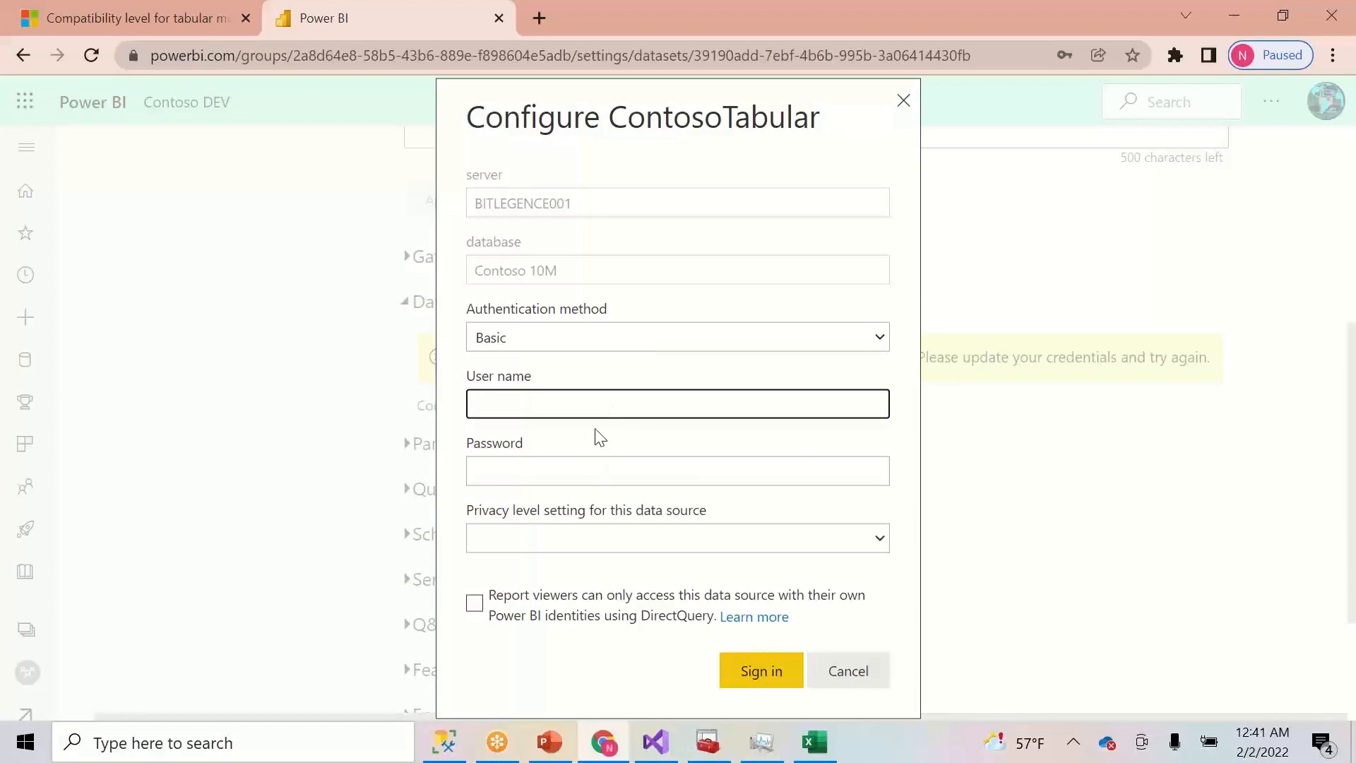
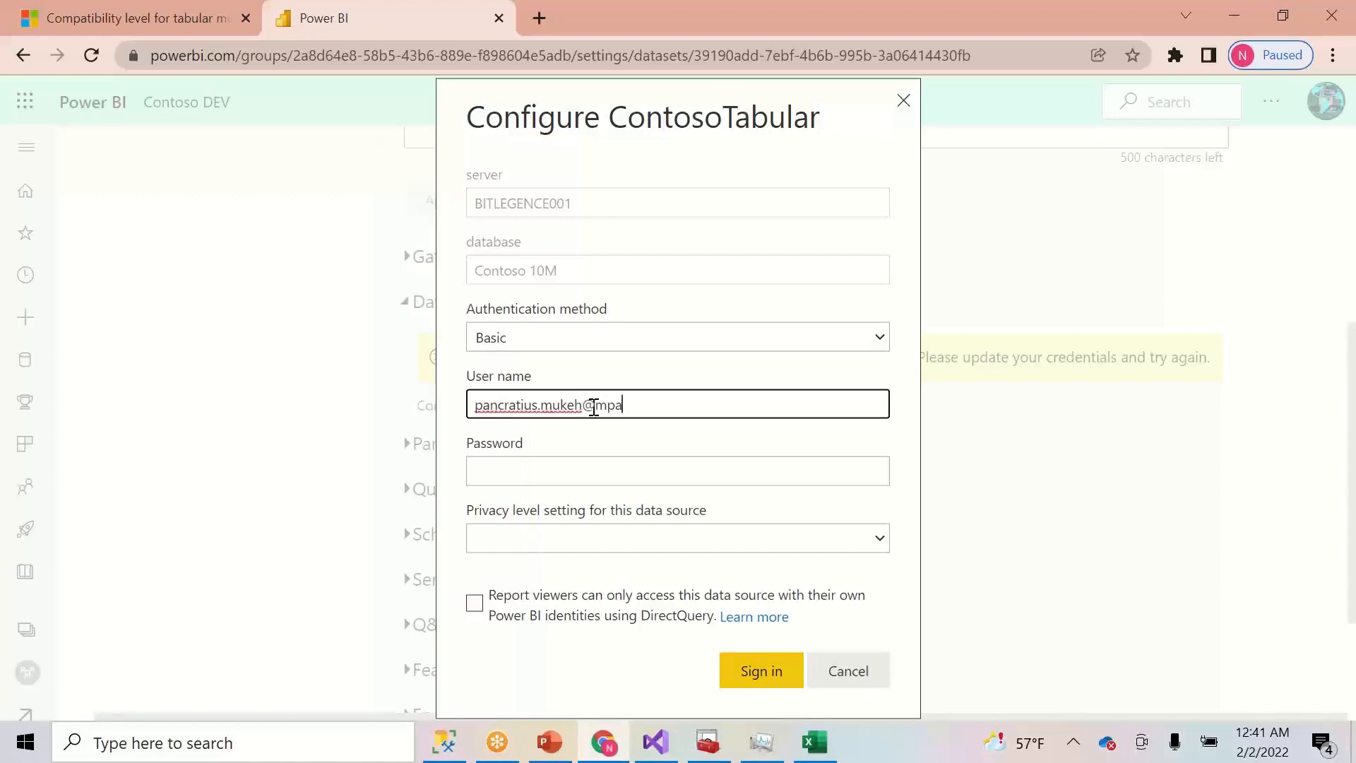
# - Sign in with Basic credentials using the account's user name and password, then return to SSMS
pyautogui.press('Tab')
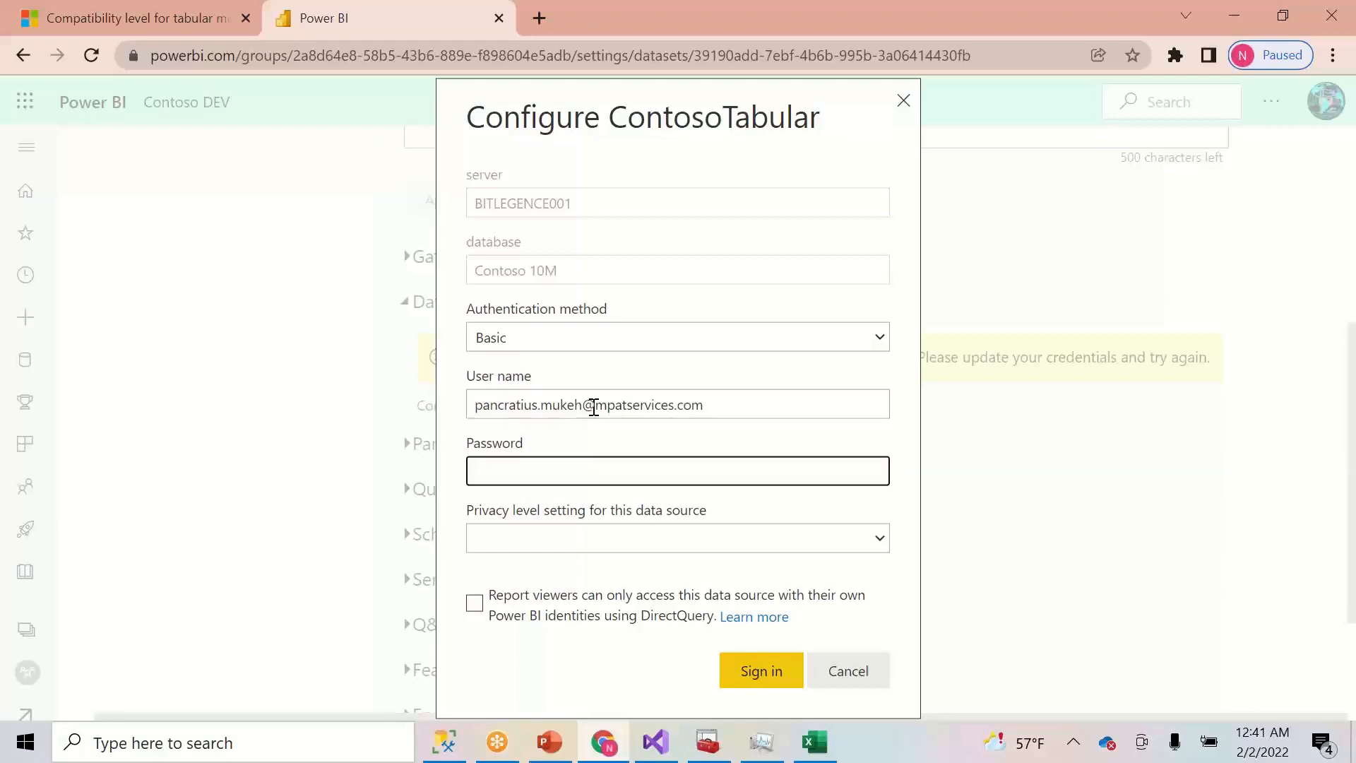
pyautogui.write('P')
pyautogui.click(758, 673)
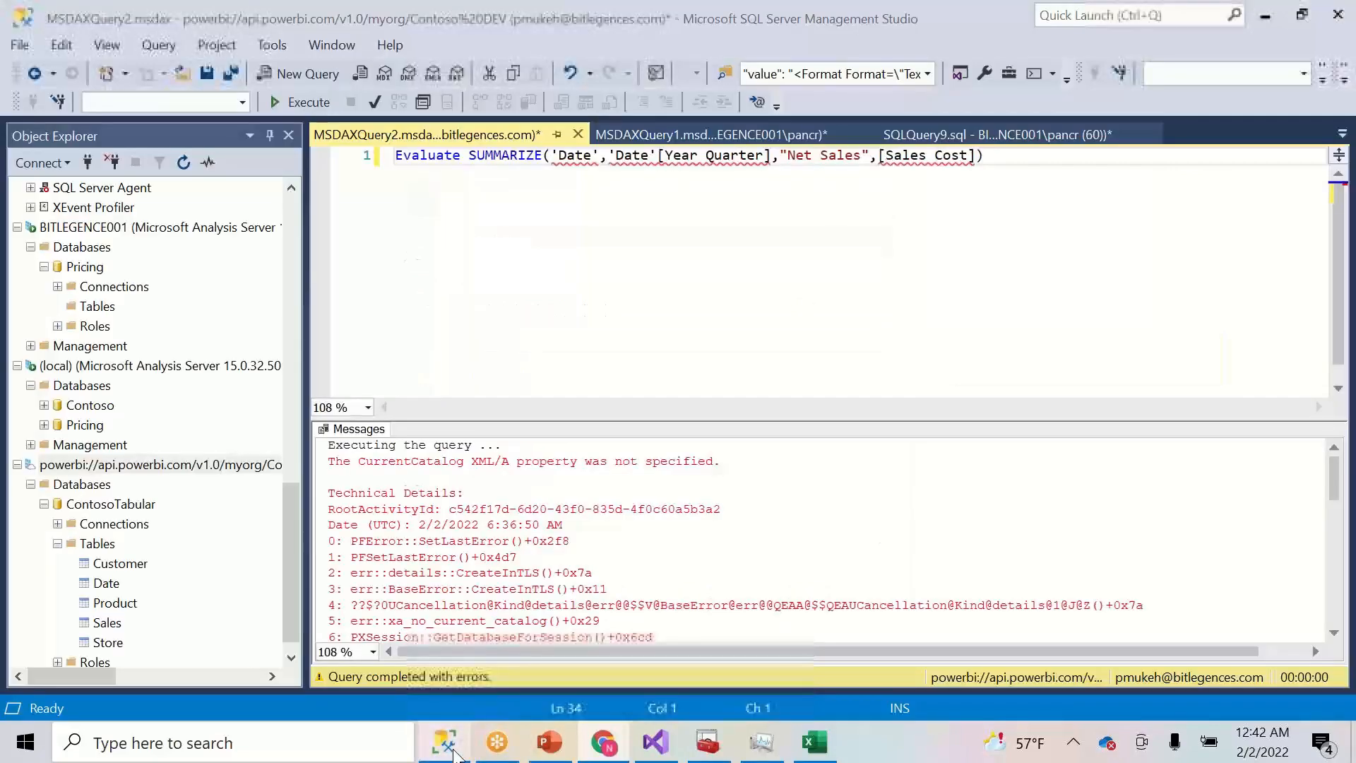
pyautogui.click(452, 752)
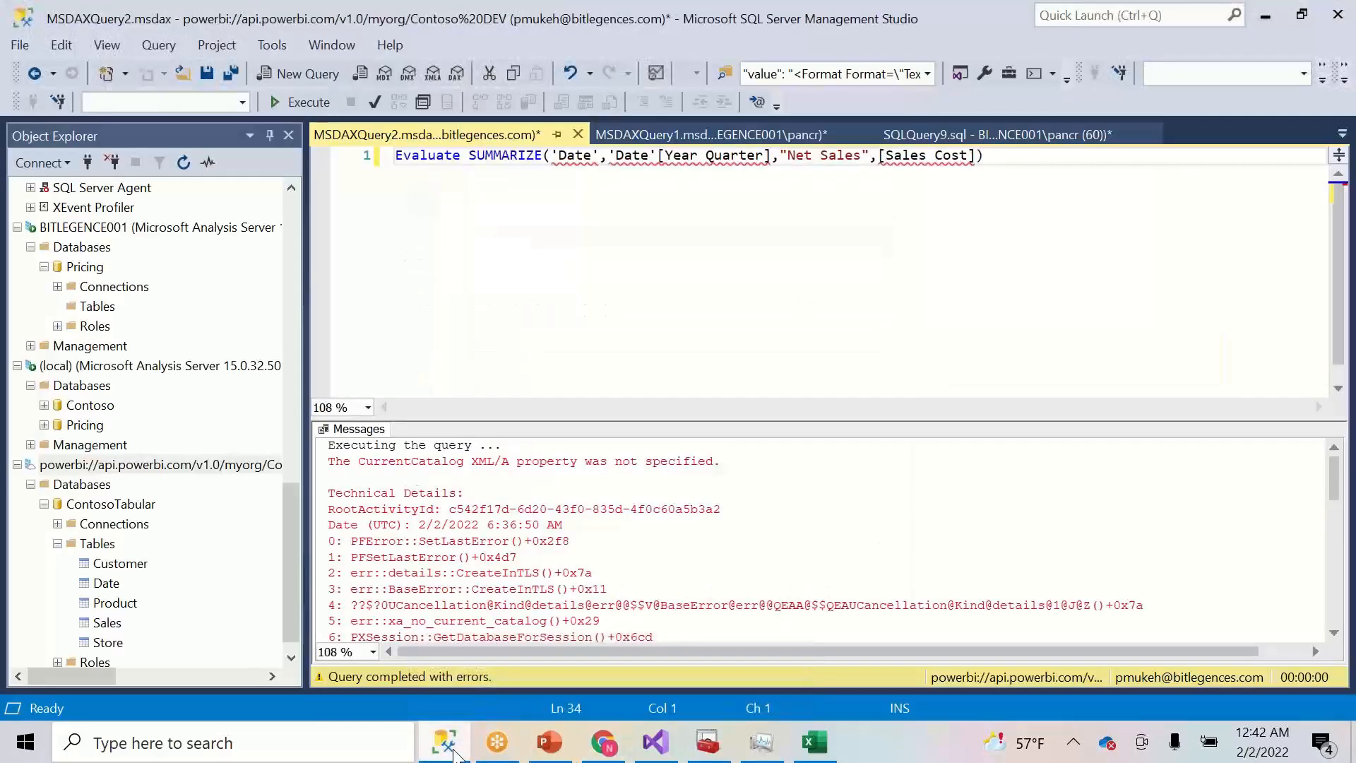
# - Review the DAX query's CurrentCatalog errors in SSMS, then switch to the Visual Studio model
pyautogui.click(445, 743)
pyautogui.click(445, 743)
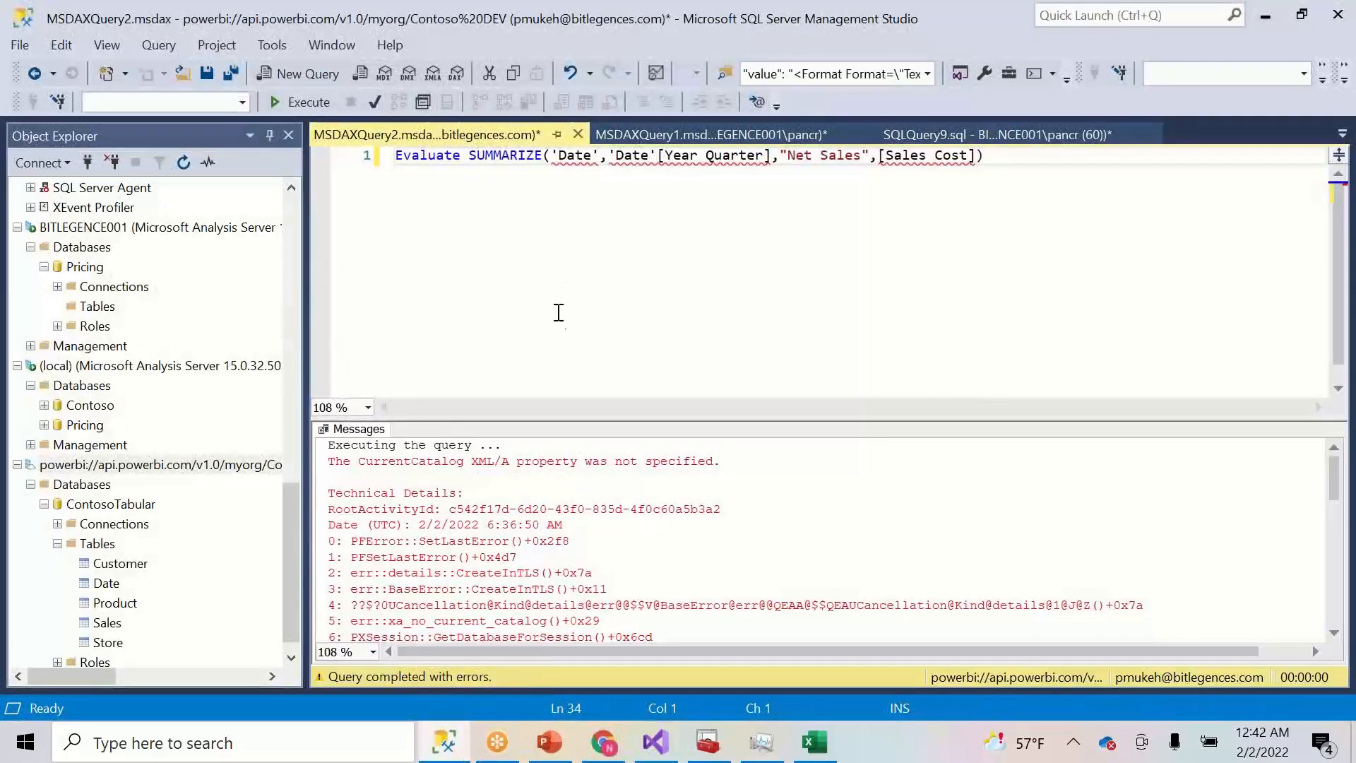
pyautogui.click(445, 743)
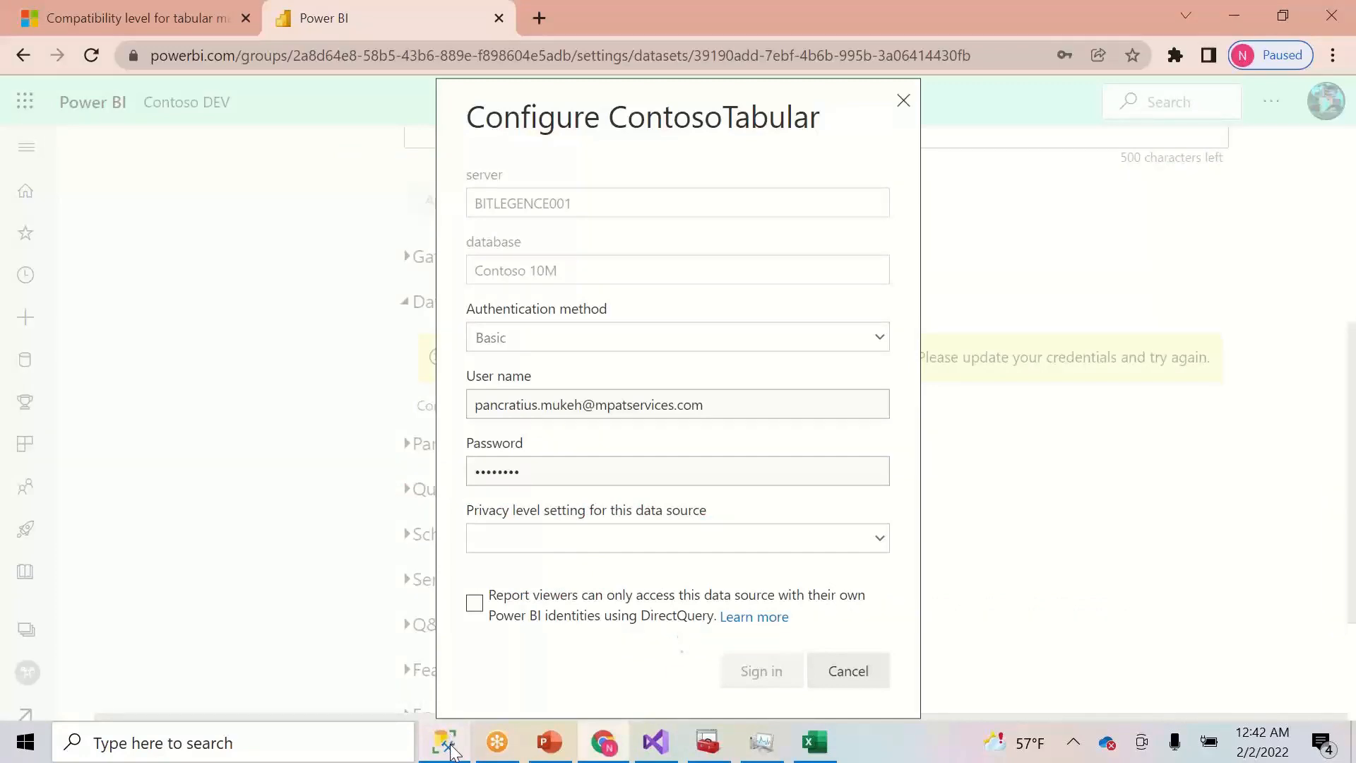
pyautogui.click(452, 750)
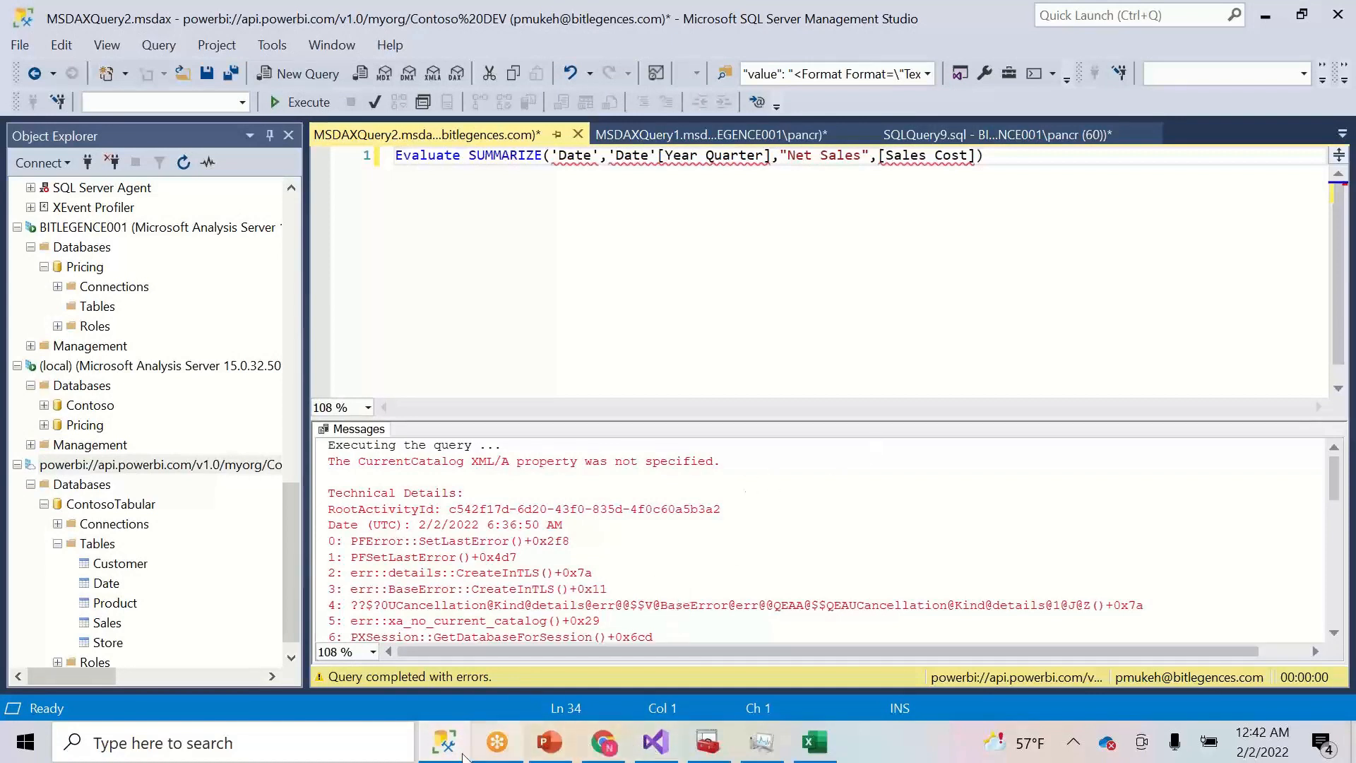
pyautogui.click(601, 754)
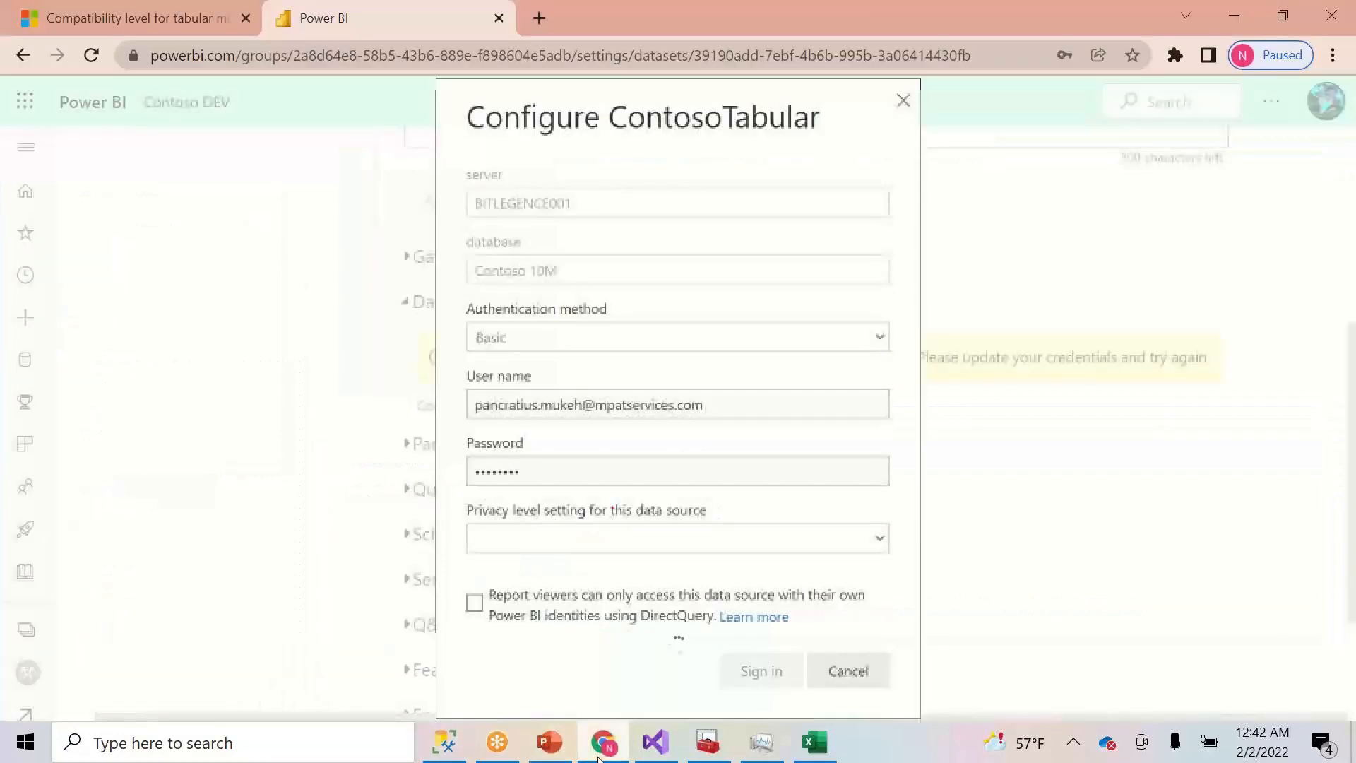
pyautogui.click(599, 756)
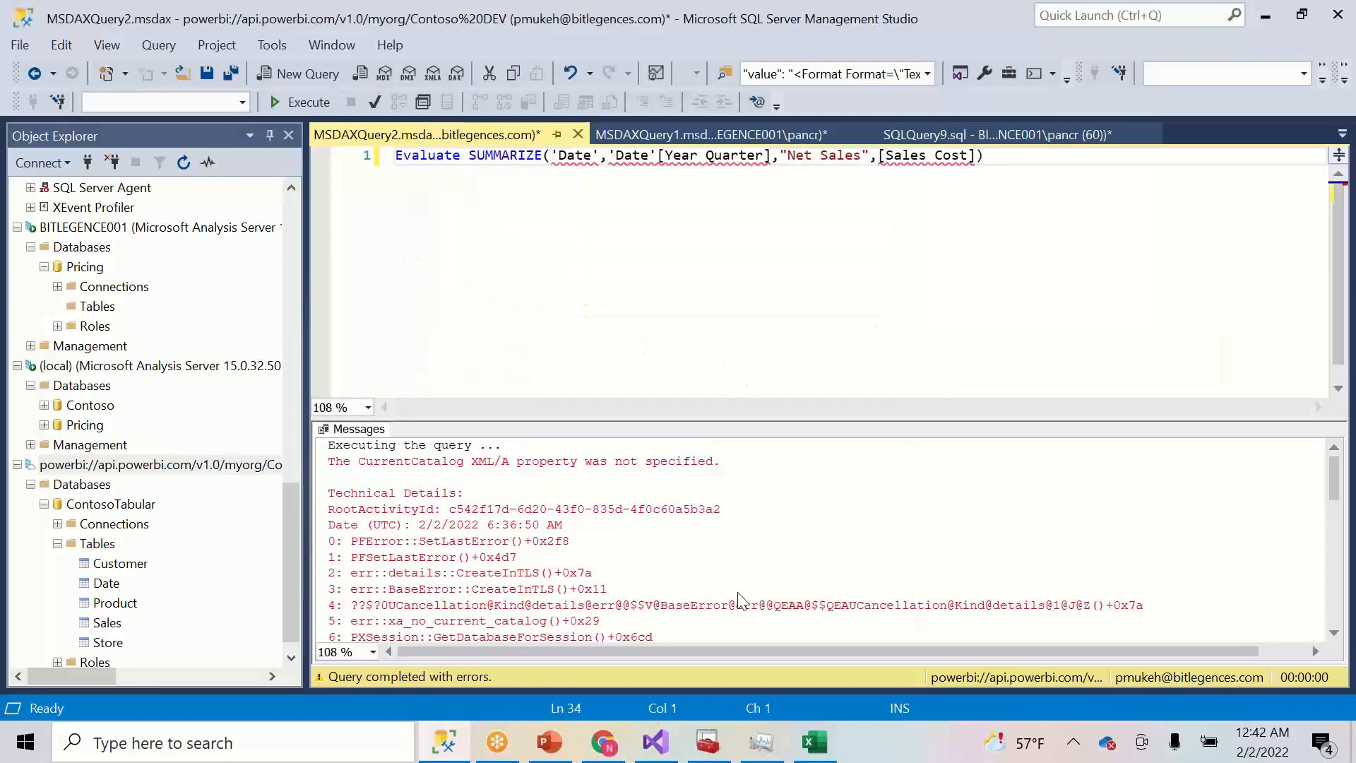
pyautogui.click(664, 752)
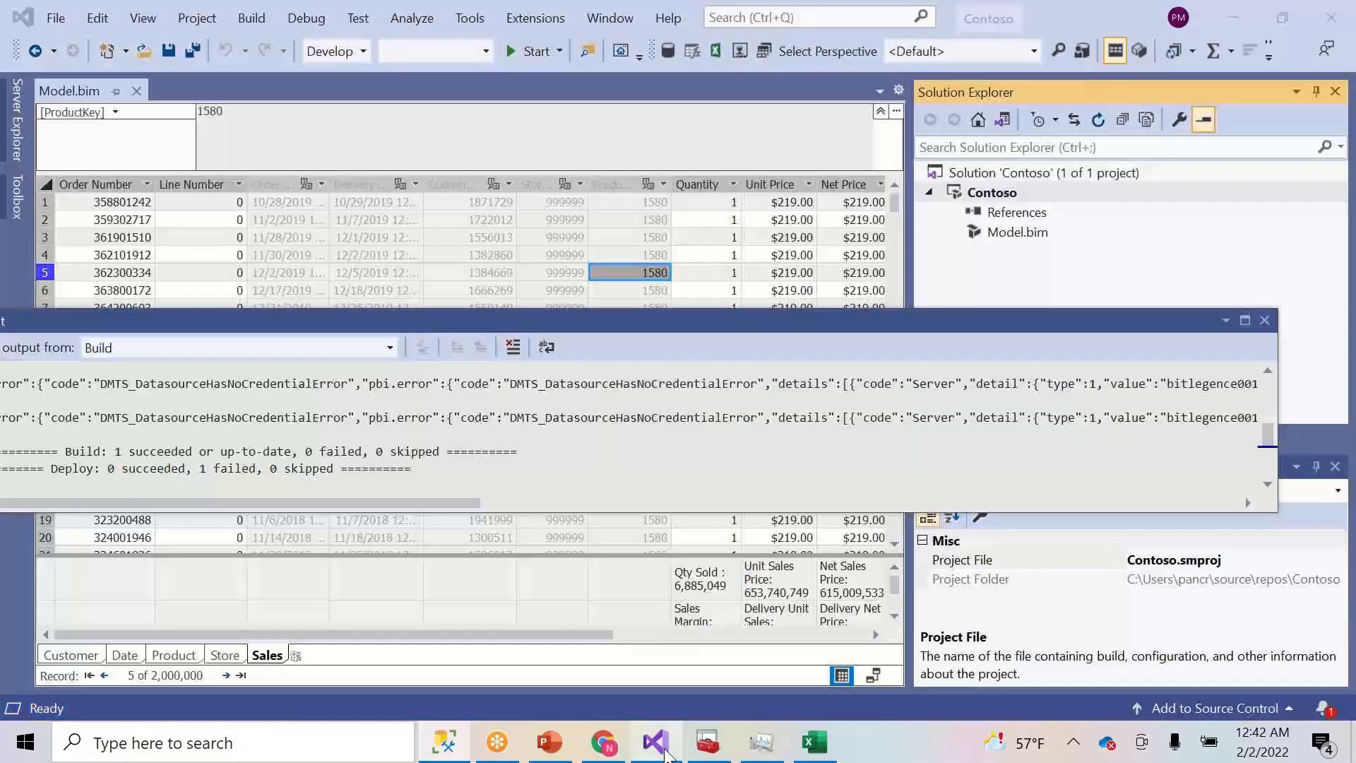
# - Check the Contoso project's Property Pages show deployment to Contoso DEV's ContosoTabular database
pyautogui.click(1265, 320)
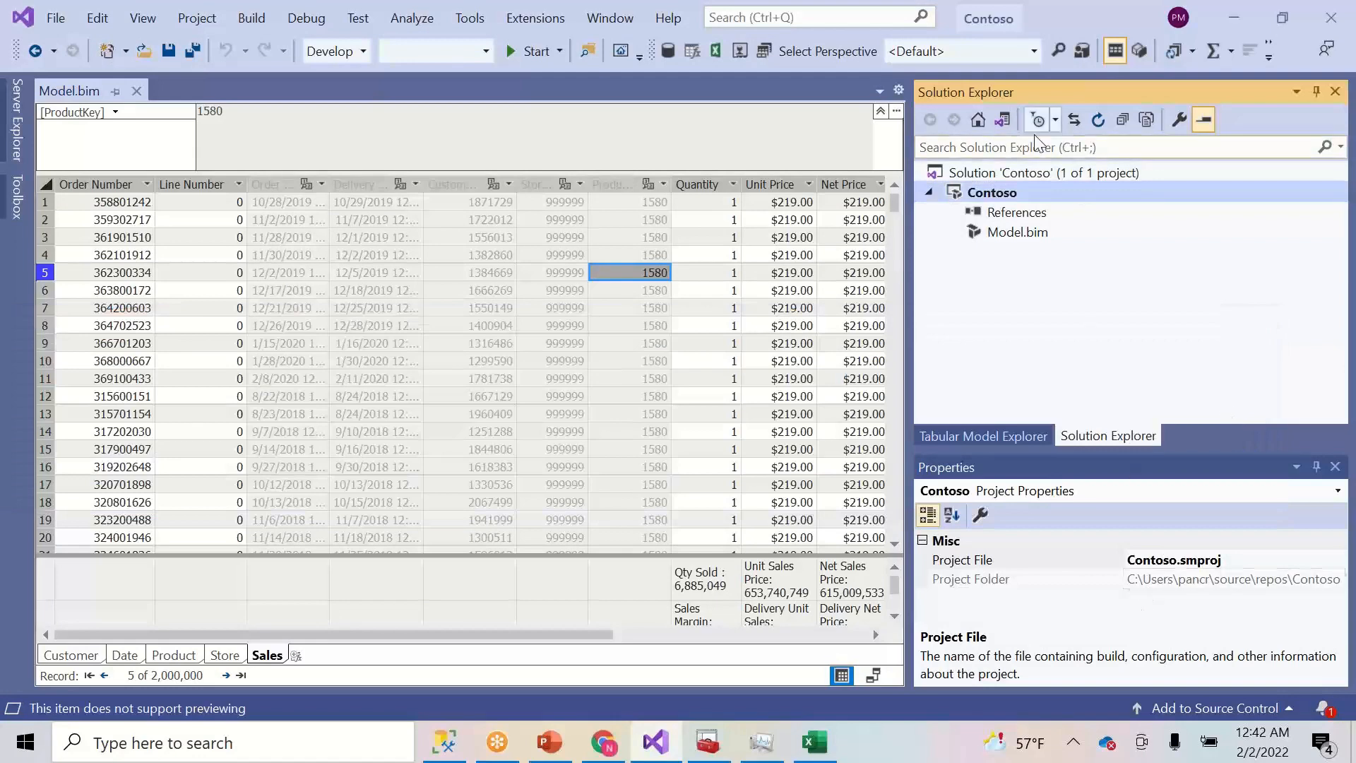
pyautogui.rightClick(1013, 192)
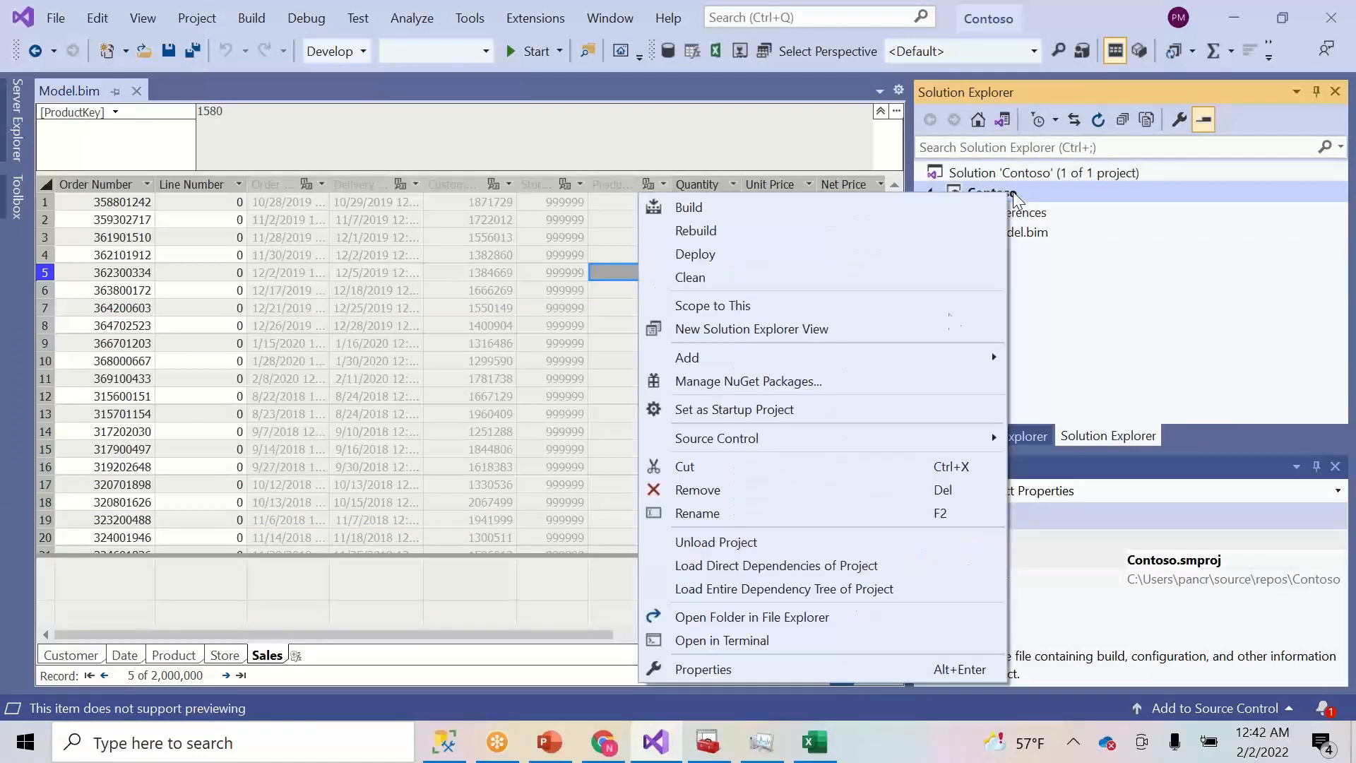
pyautogui.click(772, 660)
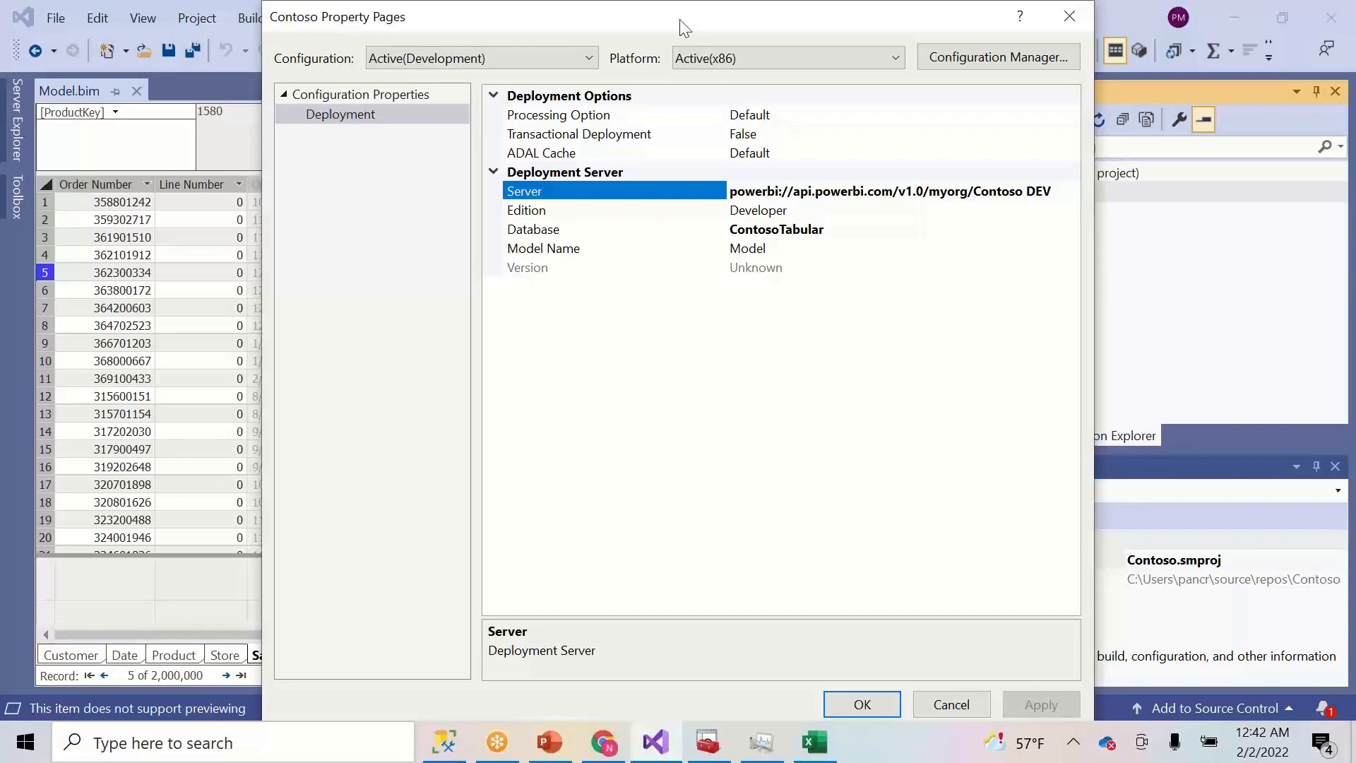
pyautogui.moveTo(645, 31); pyautogui.dragTo(545, 84)
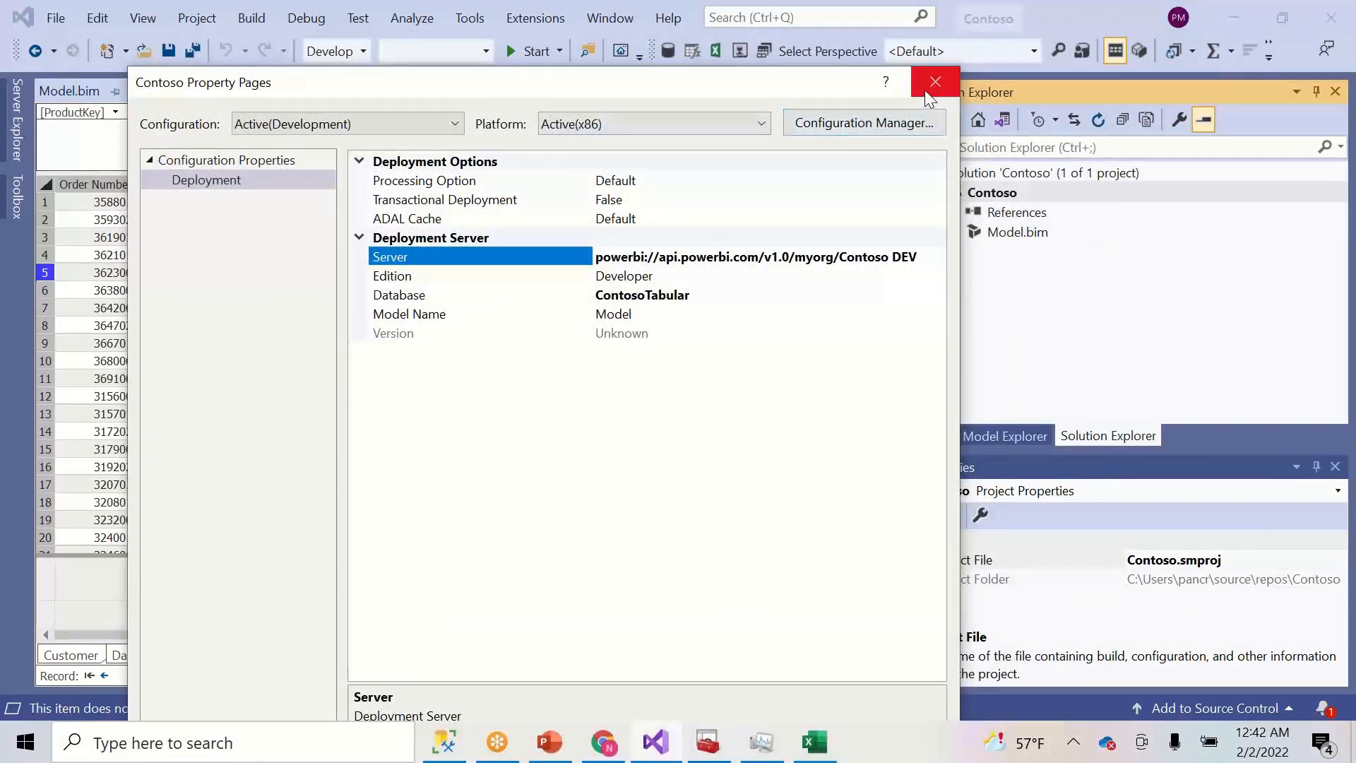
pyautogui.click(925, 91)
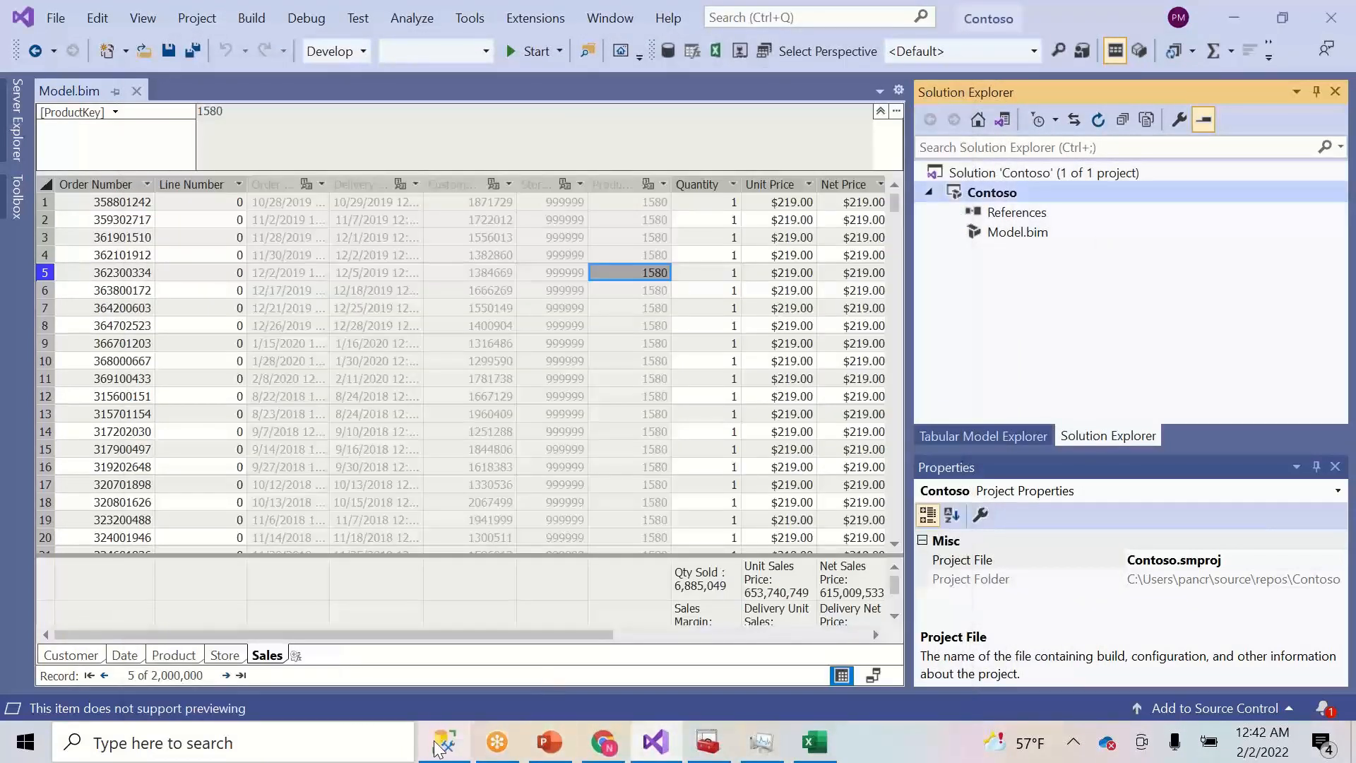
pyautogui.click(600, 746)
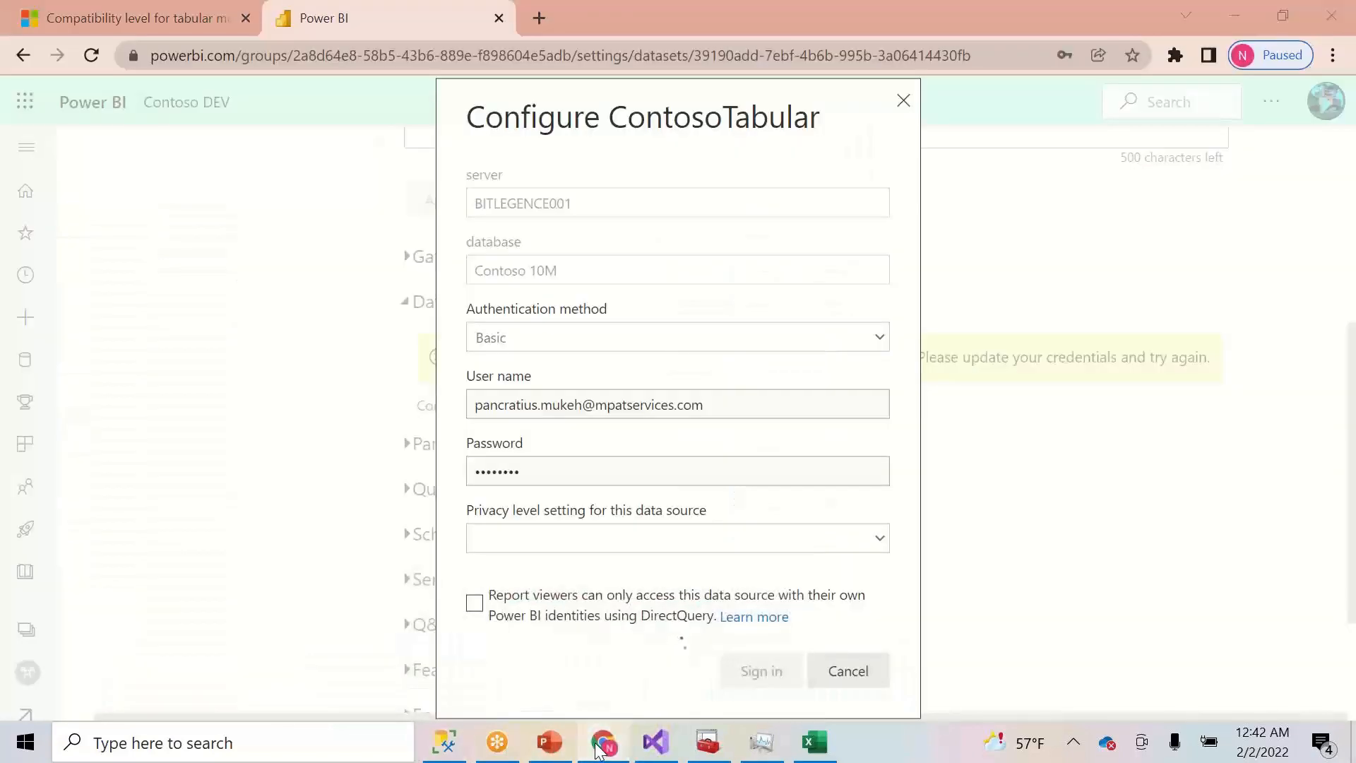
# - Highlight the ContosoTabular dataset name in the credentials dialog title
pyautogui.click(599, 747)
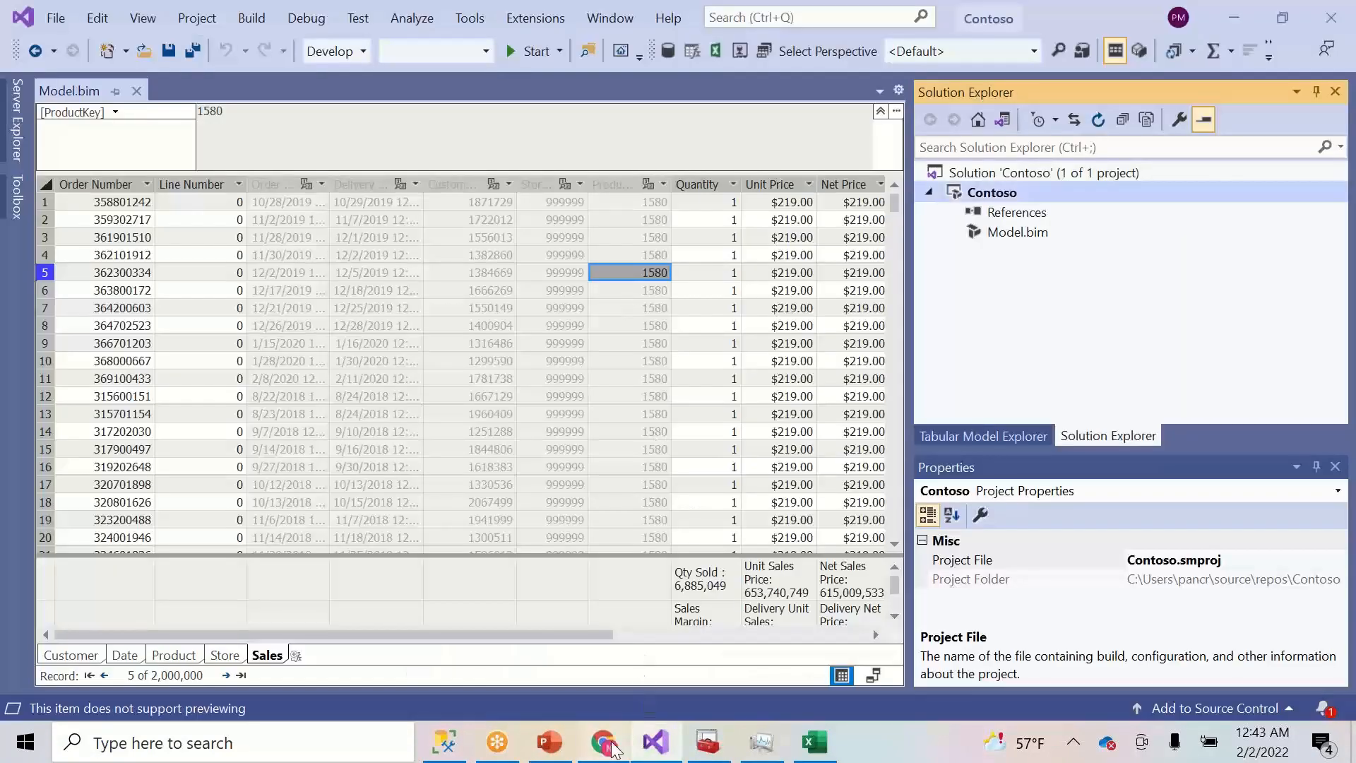
pyautogui.click(611, 747)
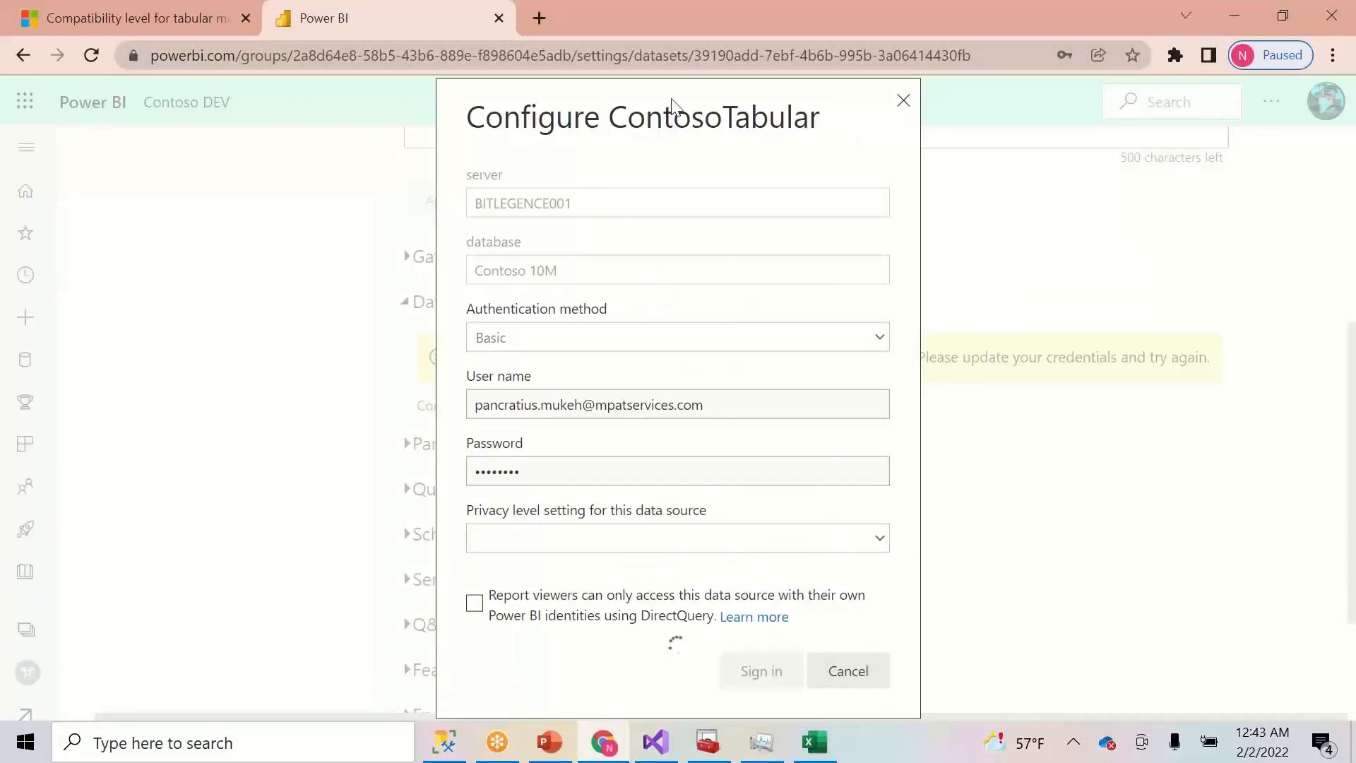
pyautogui.moveTo(672, 99); pyautogui.dragTo(1177, 425)
pyautogui.click(802, 84)
pyautogui.moveTo(803, 84); pyautogui.dragTo(772, 0)
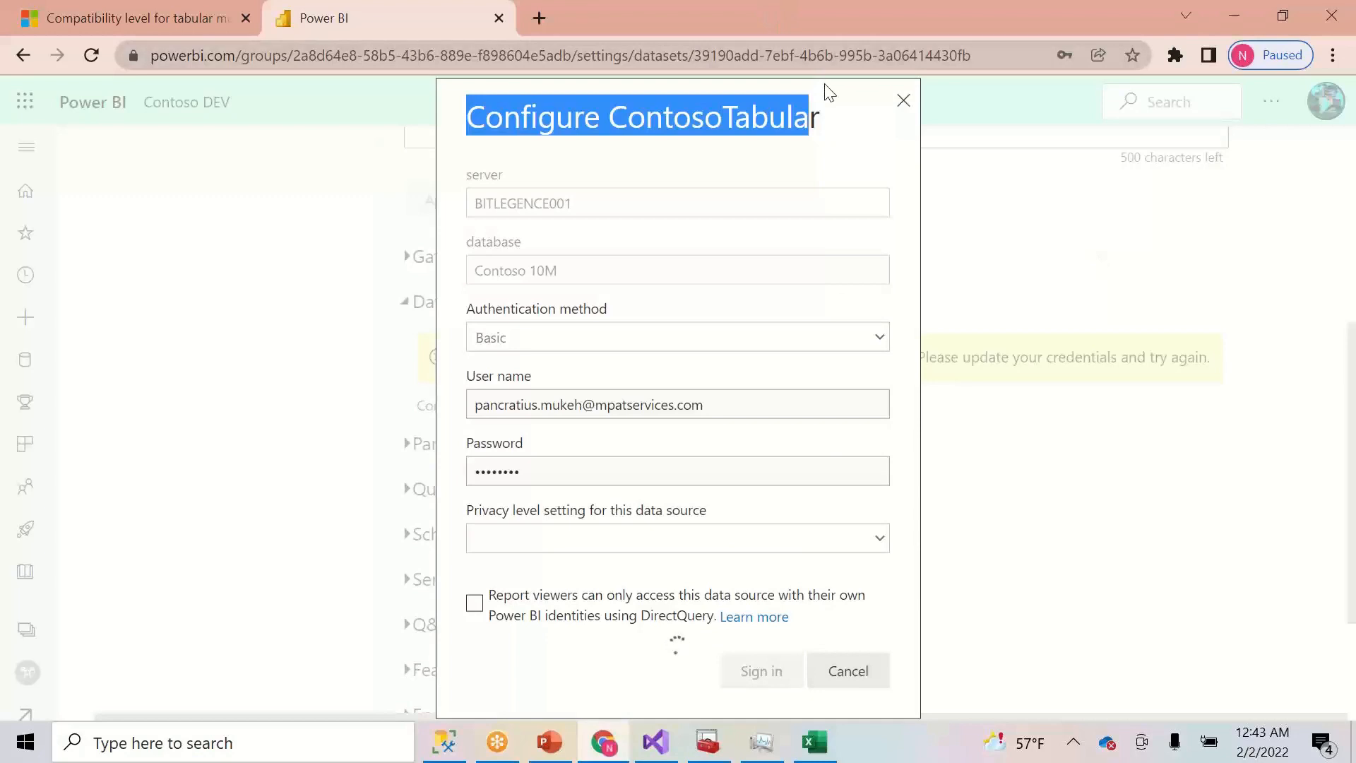
pyautogui.moveTo(830, 92); pyautogui.dragTo(486, 117)
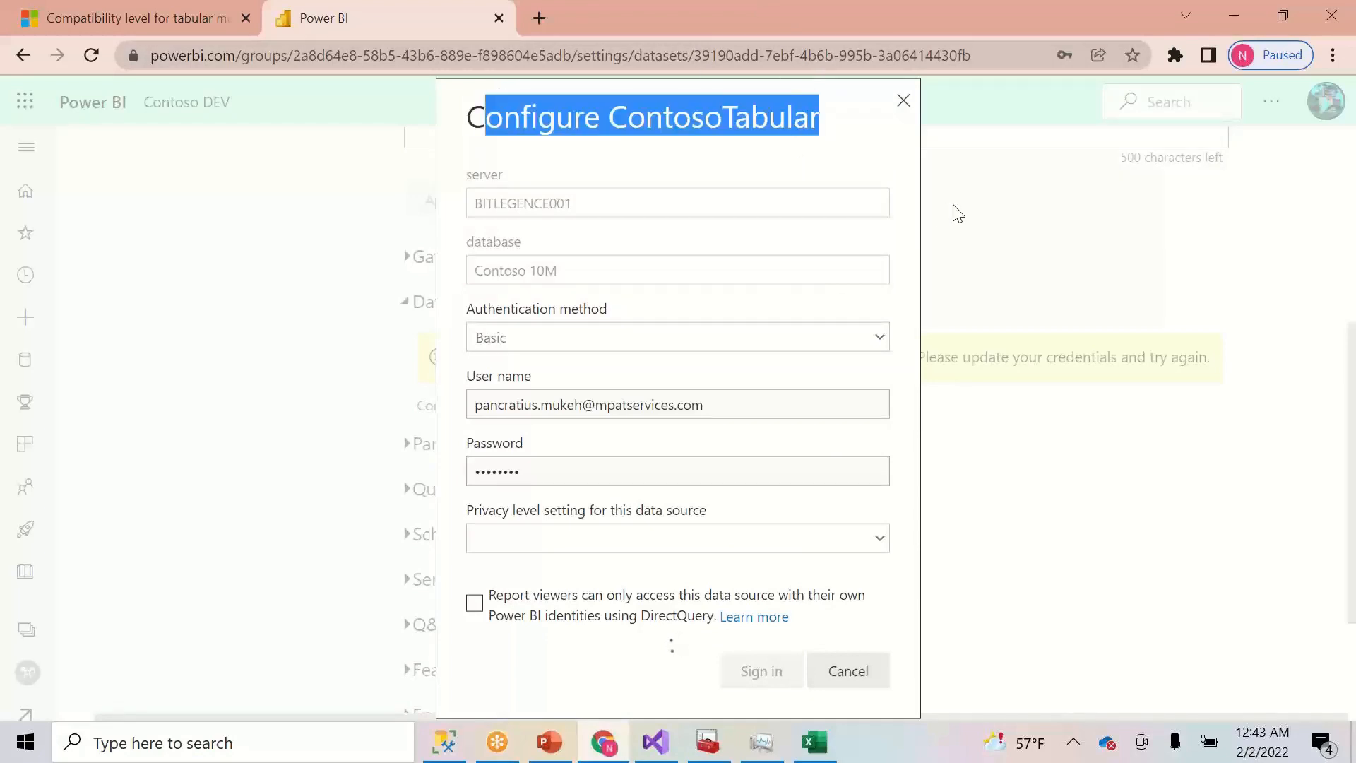
pyautogui.click(999, 225)
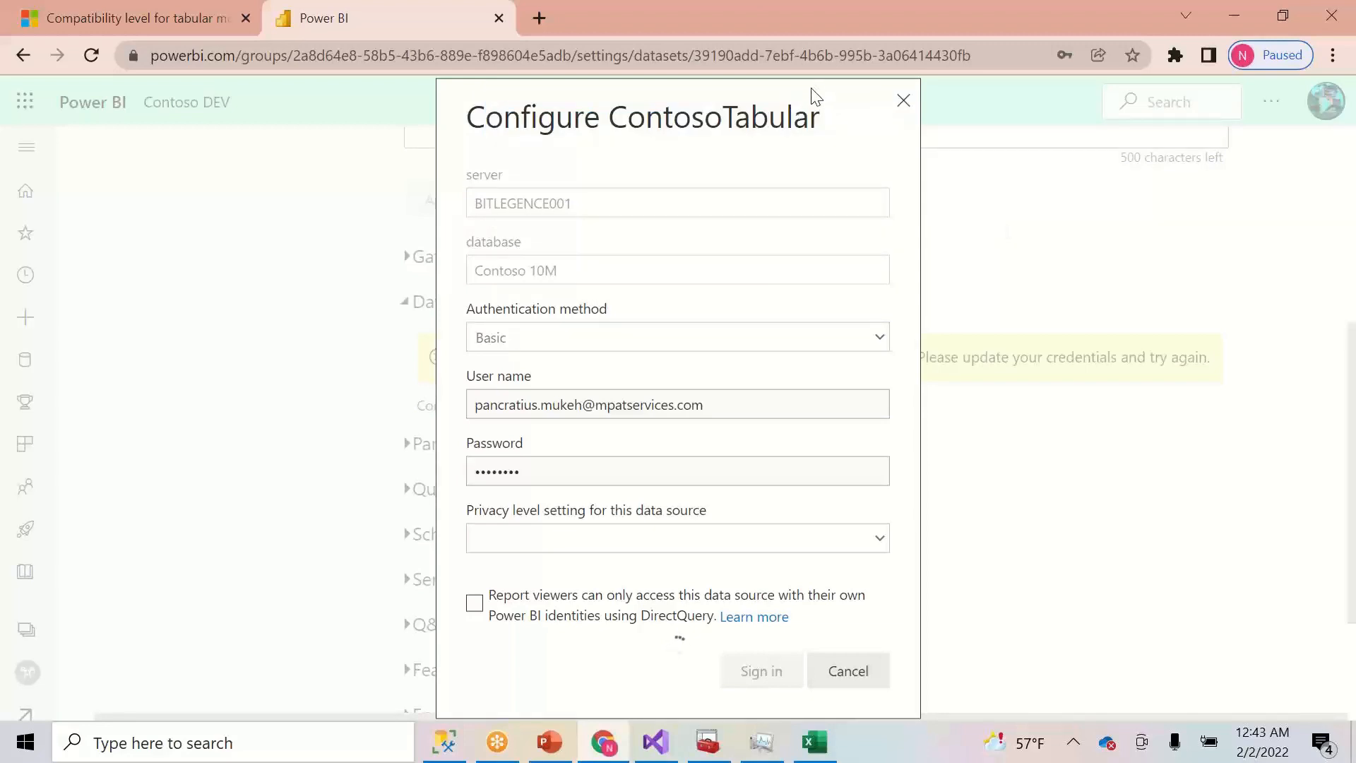
pyautogui.moveTo(809, 115); pyautogui.dragTo(712, 113)
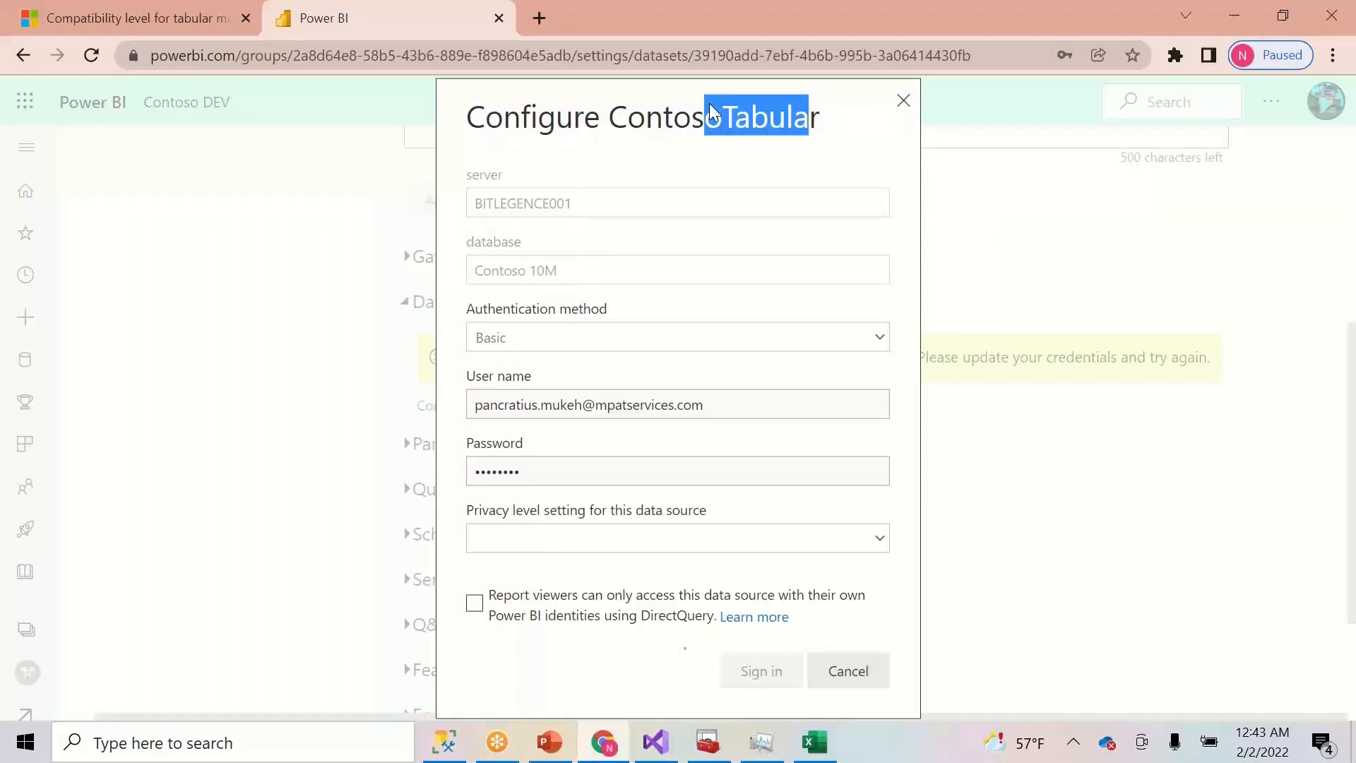
pyautogui.click(651, 98)
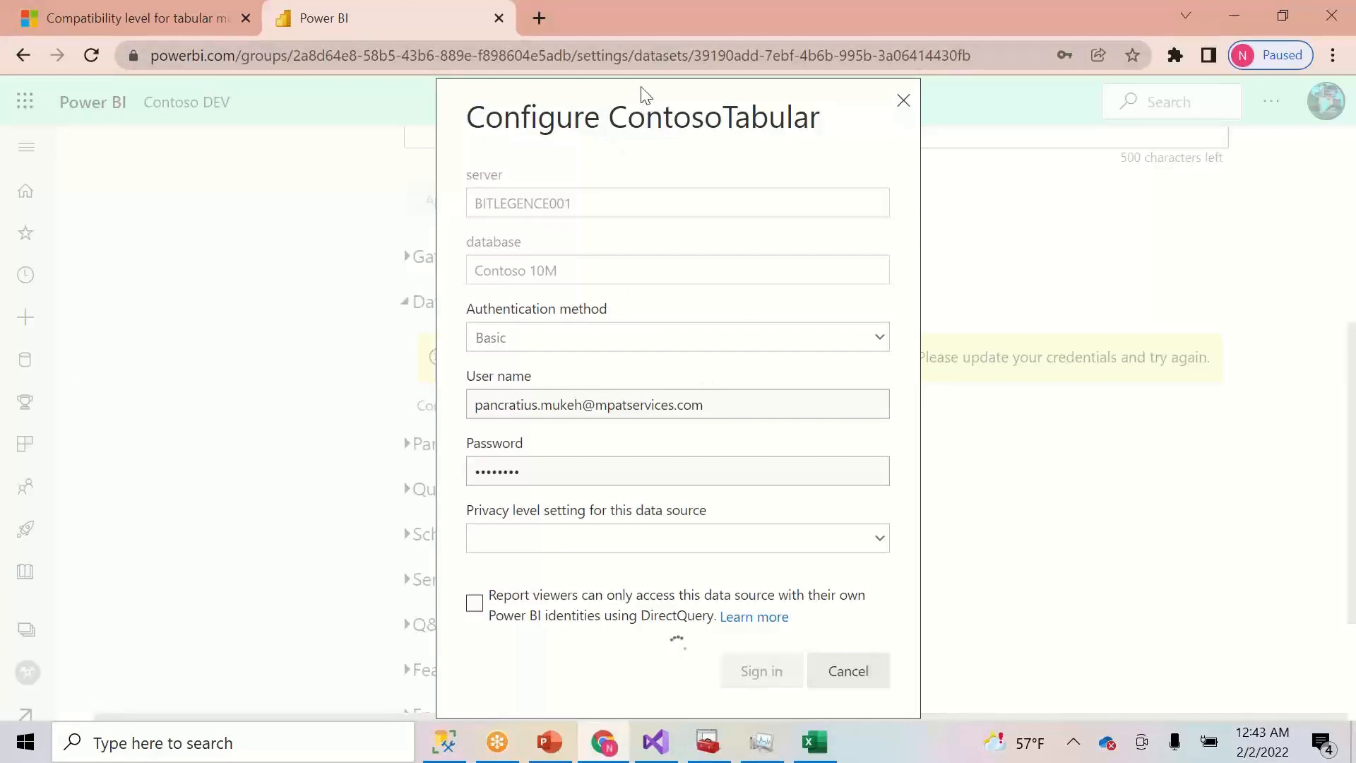
# - Highlight the dataset name with its server and the settings page address, then switch to Excel
pyautogui.moveTo(638, 117); pyautogui.dragTo(794, 273)
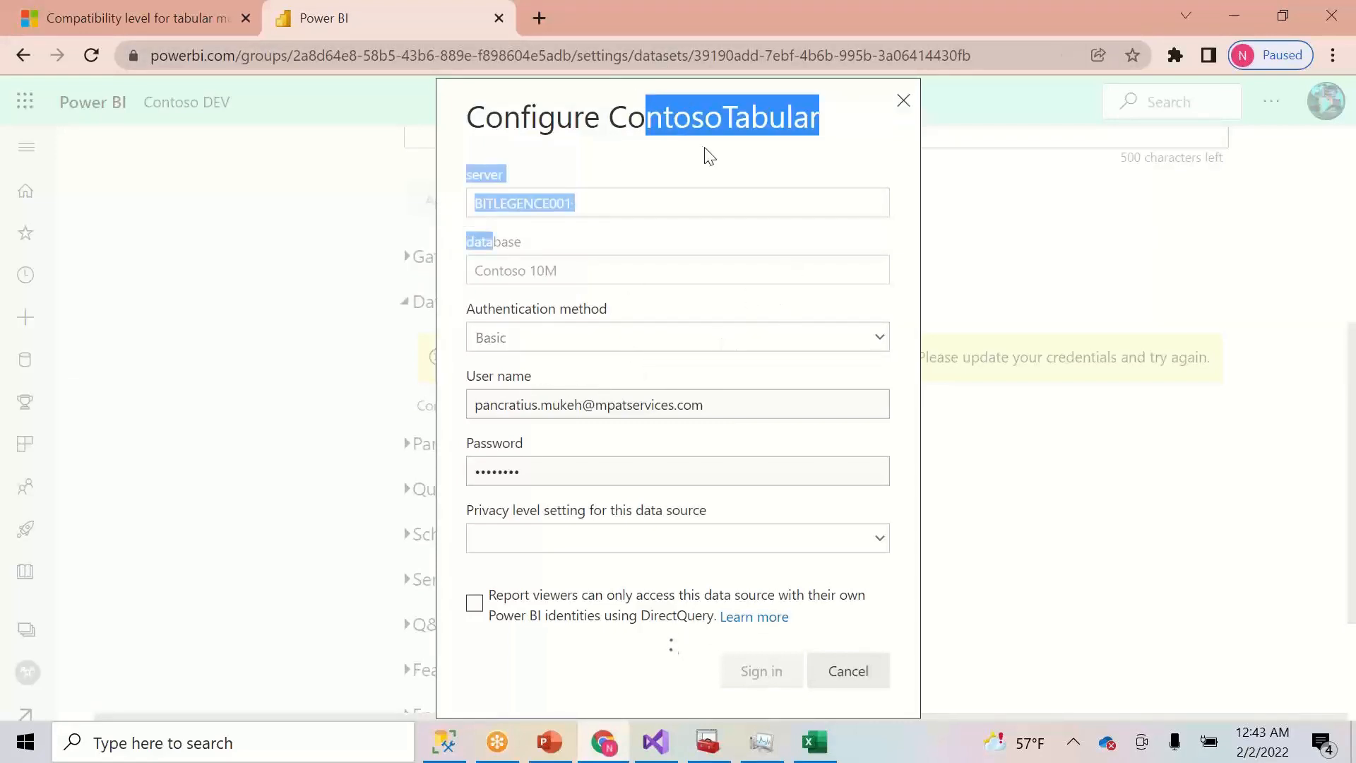
pyautogui.click(790, 83)
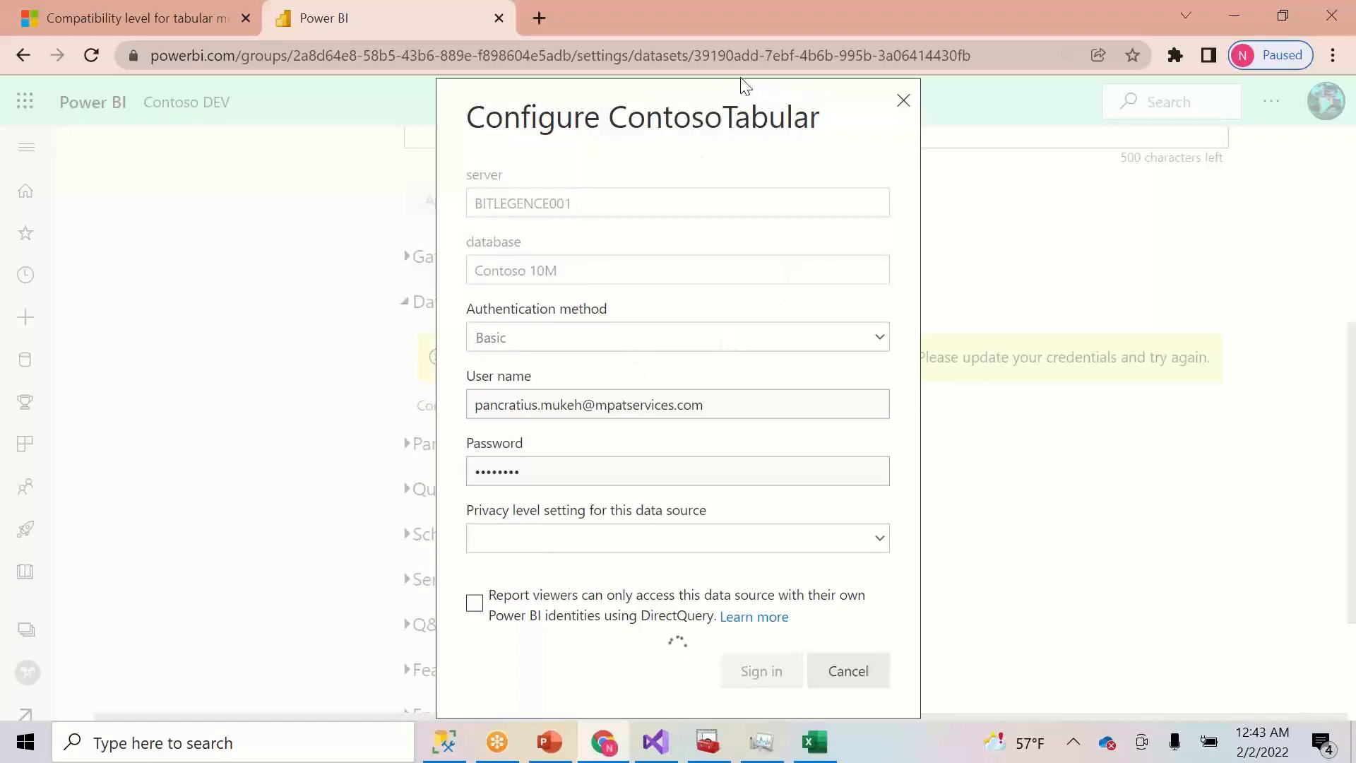
pyautogui.click(791, 56)
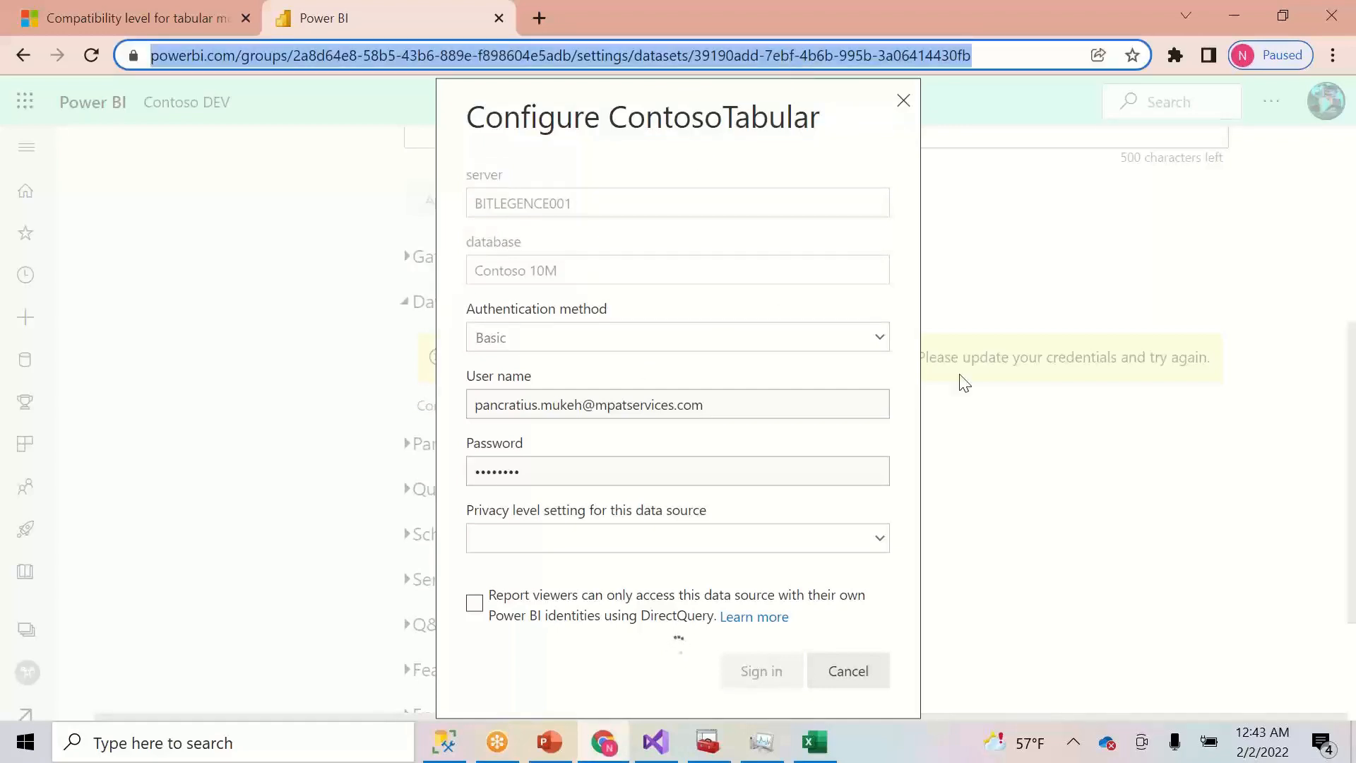
pyautogui.click(815, 745)
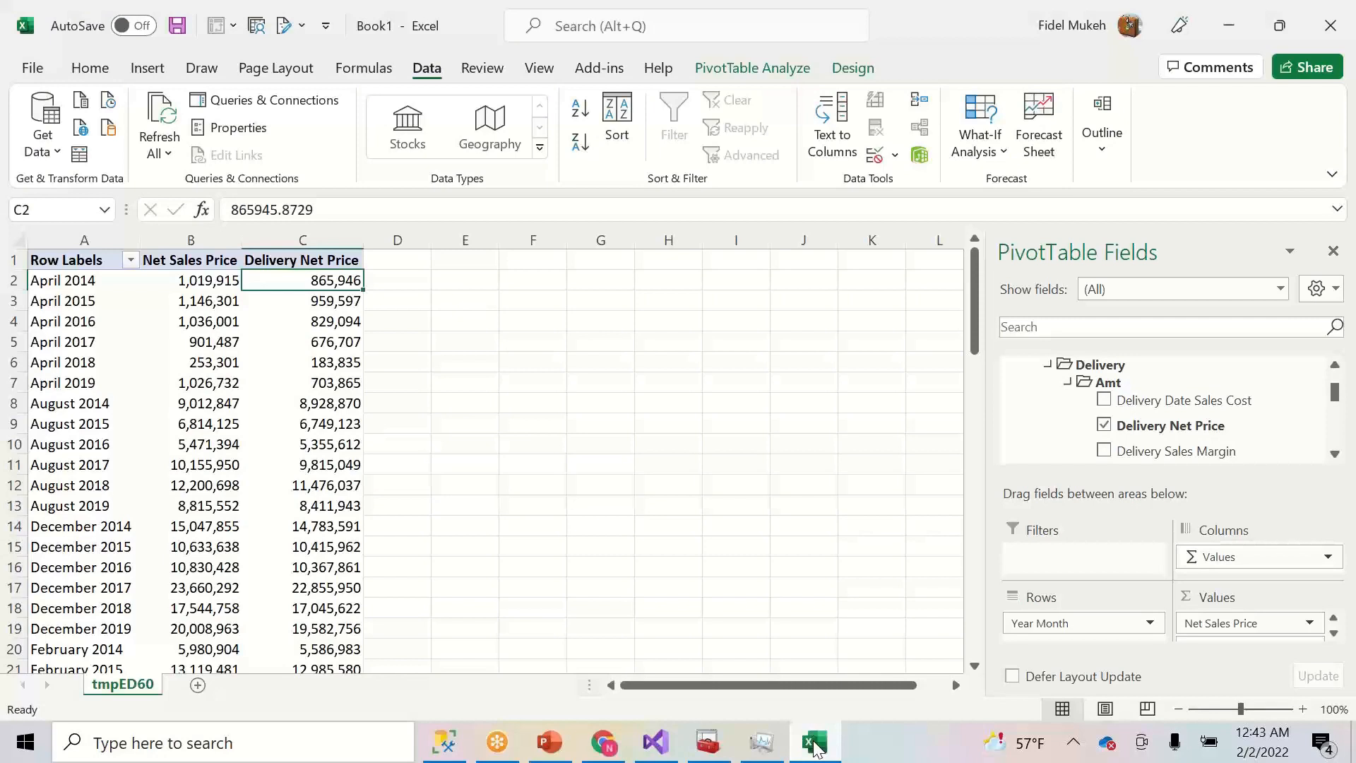
# - Inspect the values in cells C5 and C7 and reposition the Excel window on screen
pyautogui.click(342, 344)
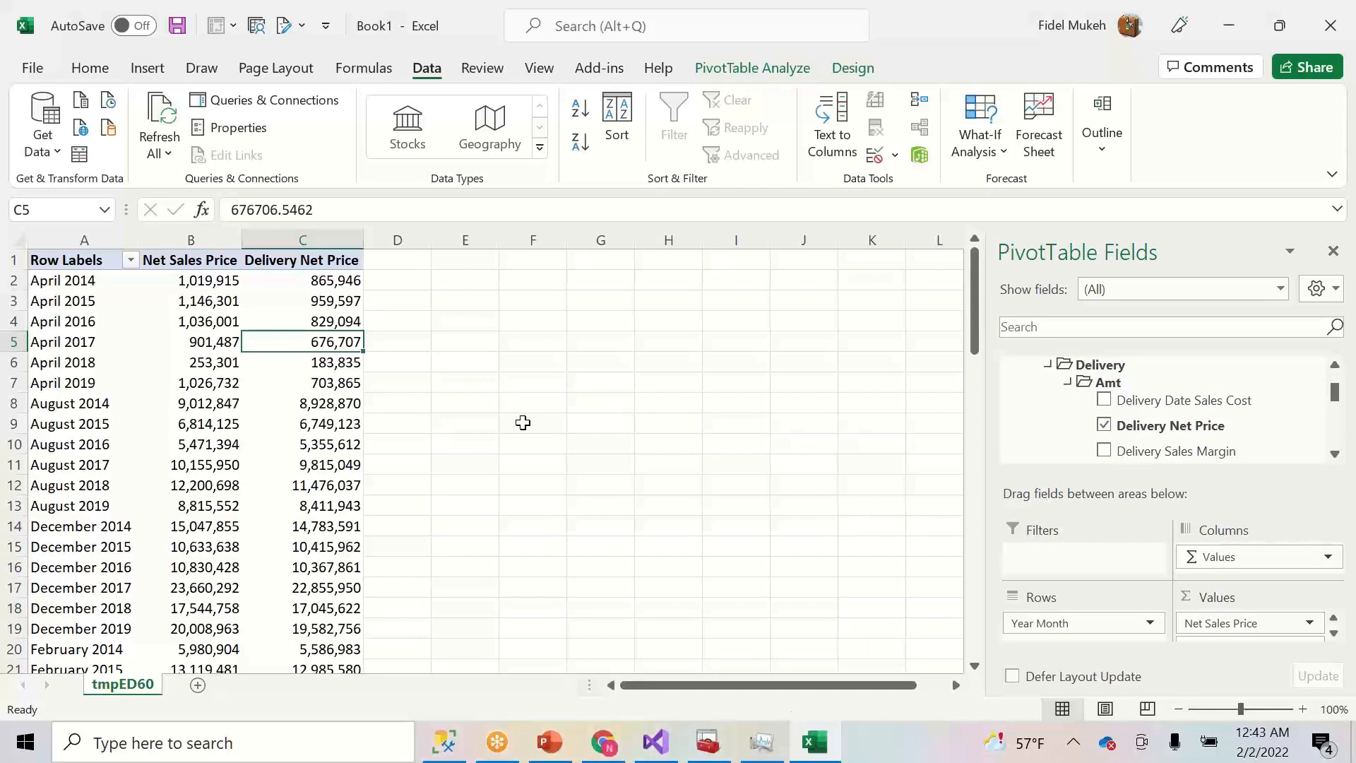
pyautogui.click(339, 386)
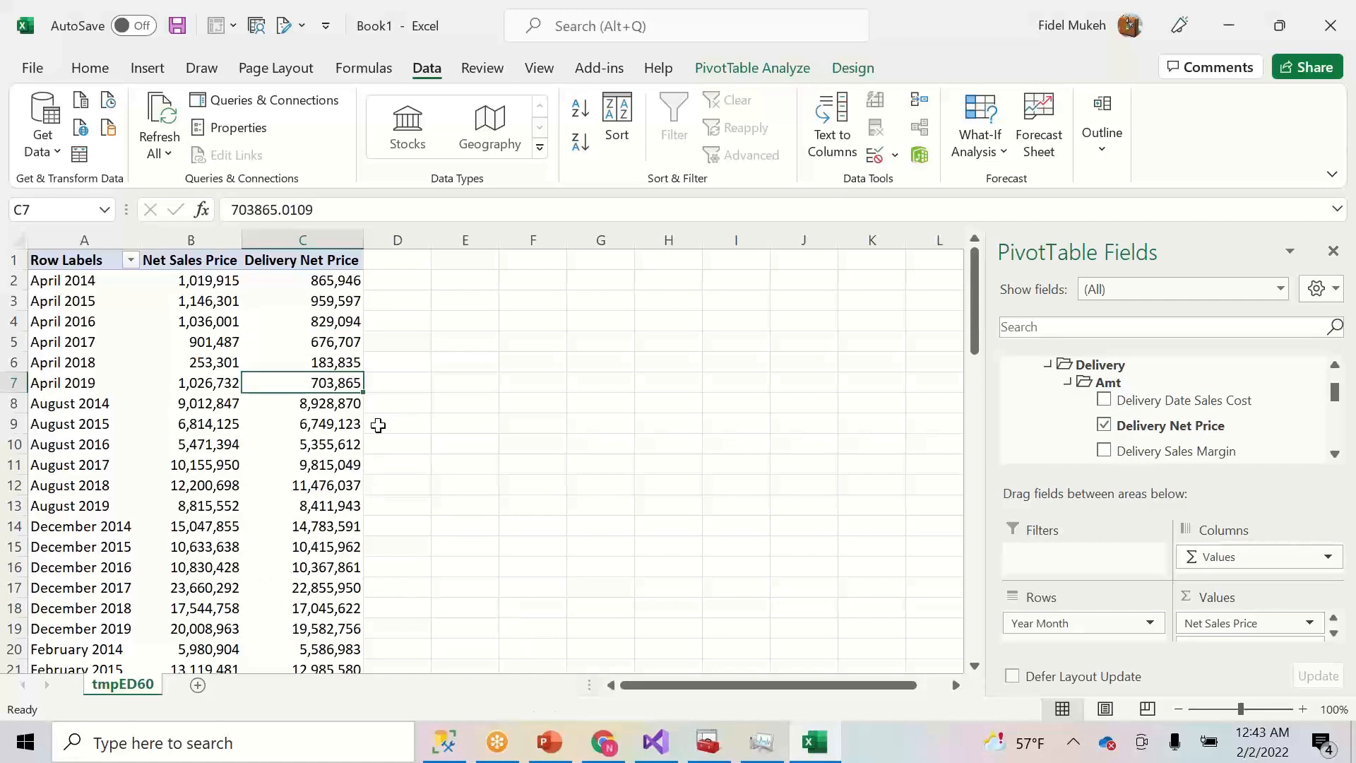
pyautogui.moveTo(486, 33); pyautogui.dragTo(438, 154)
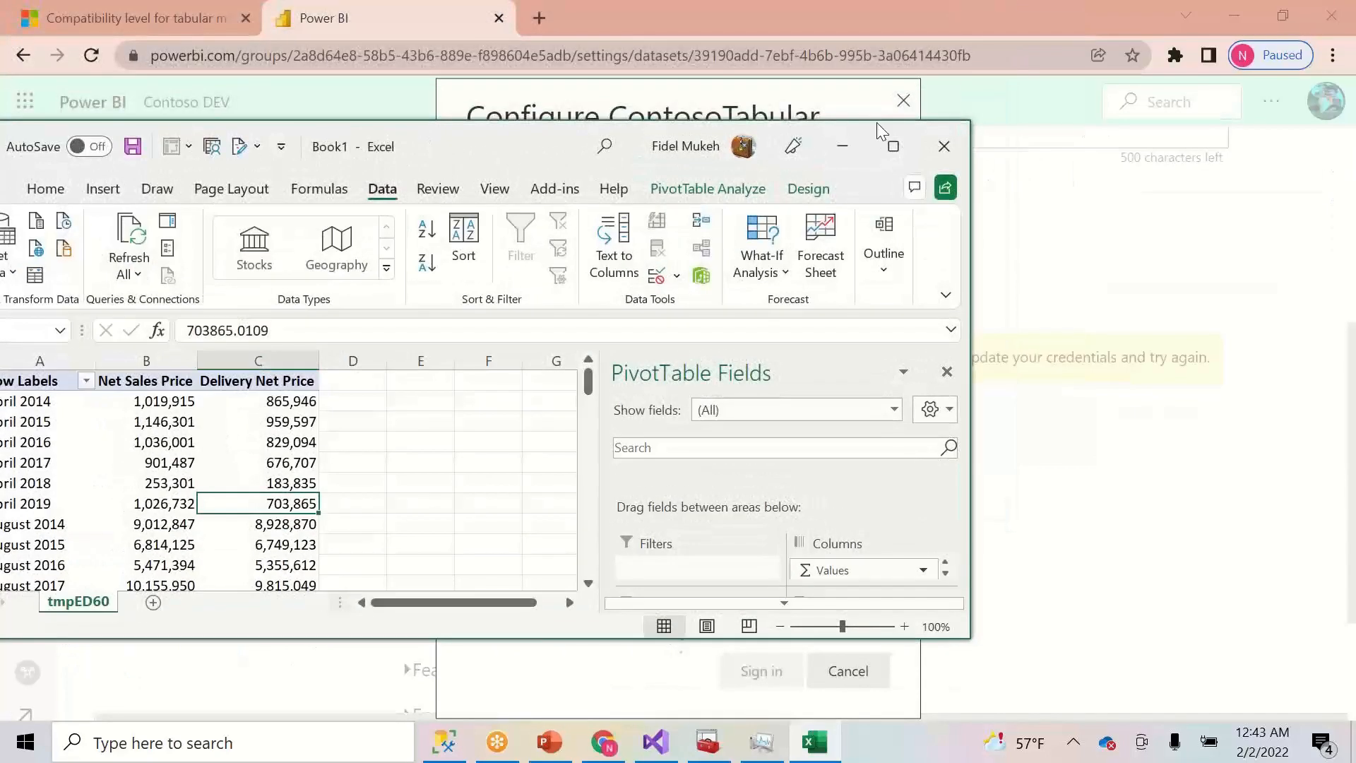
pyautogui.moveTo(516, 154); pyautogui.dragTo(802, 148)
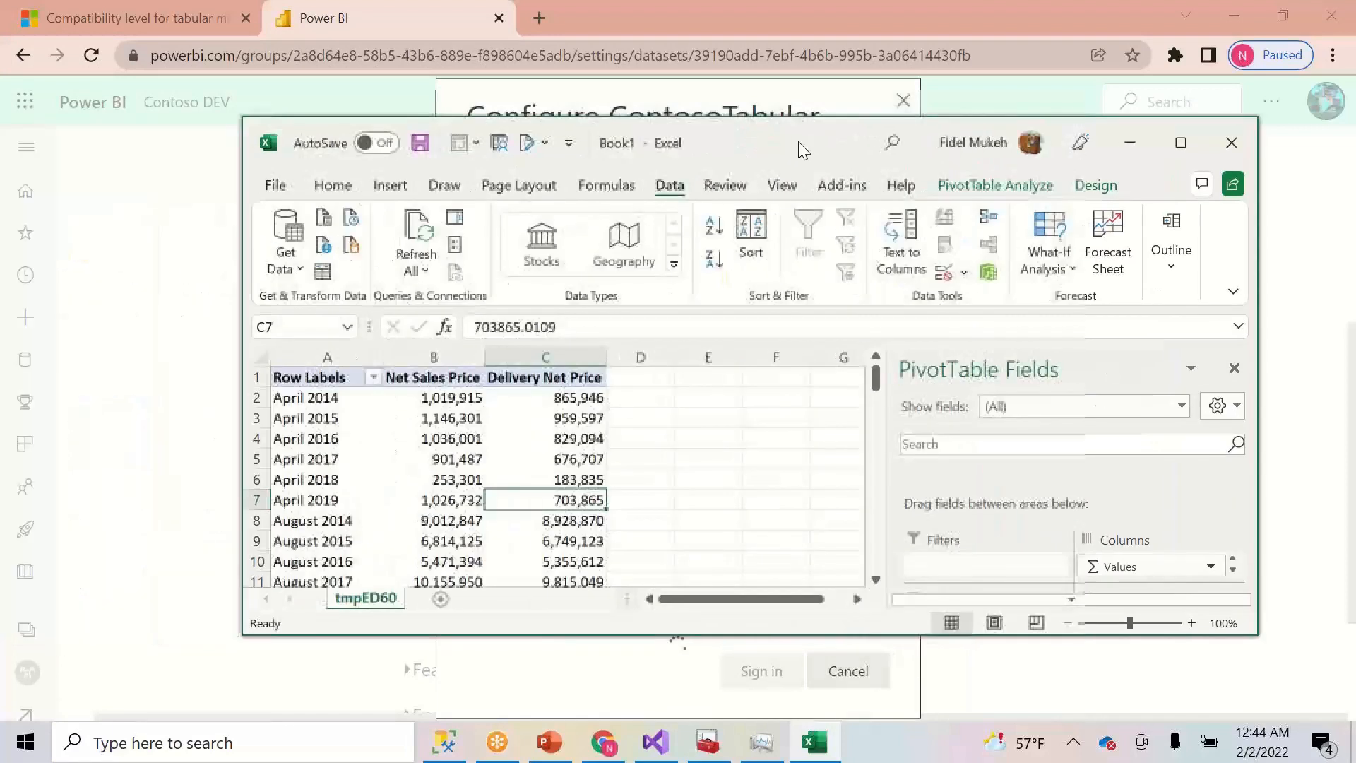
# - Close the Excel workbook without saving
pyautogui.click(1229, 143)
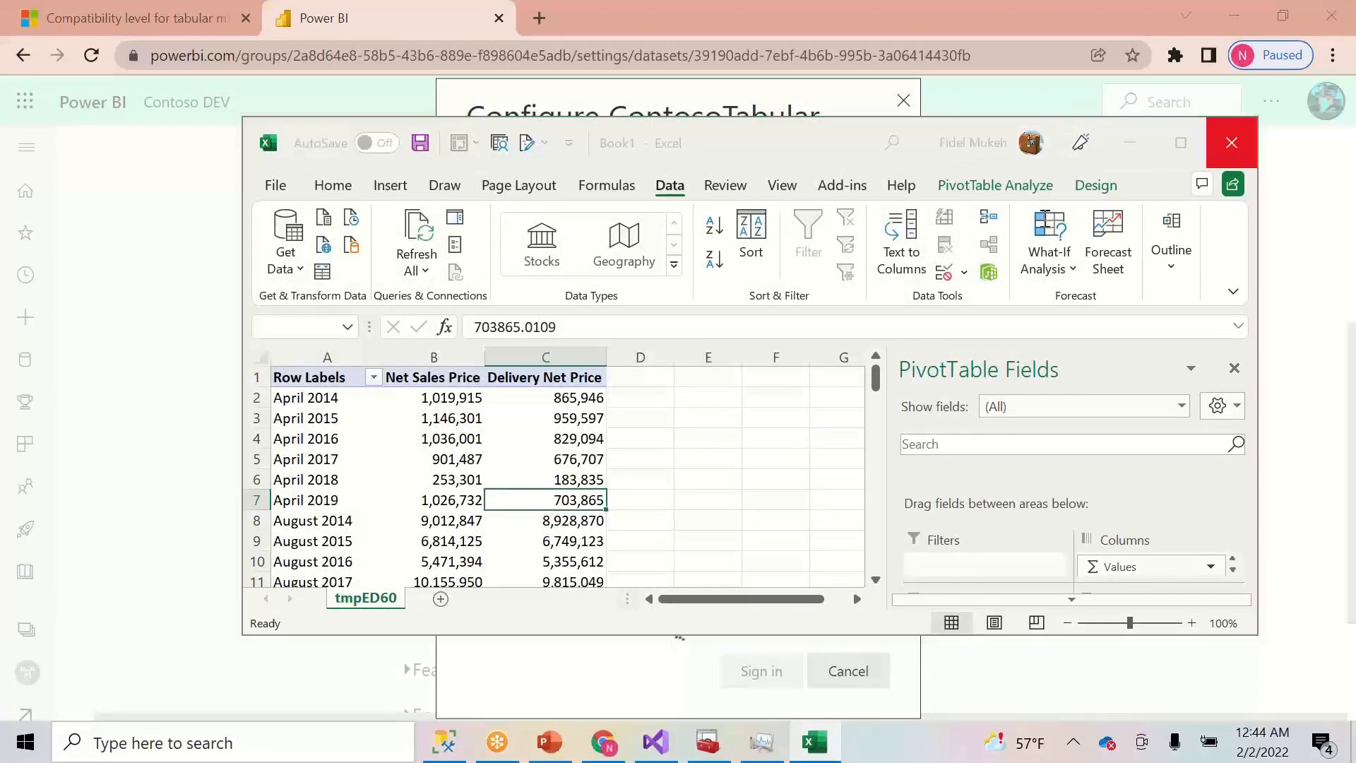
pyautogui.click(889, 501)
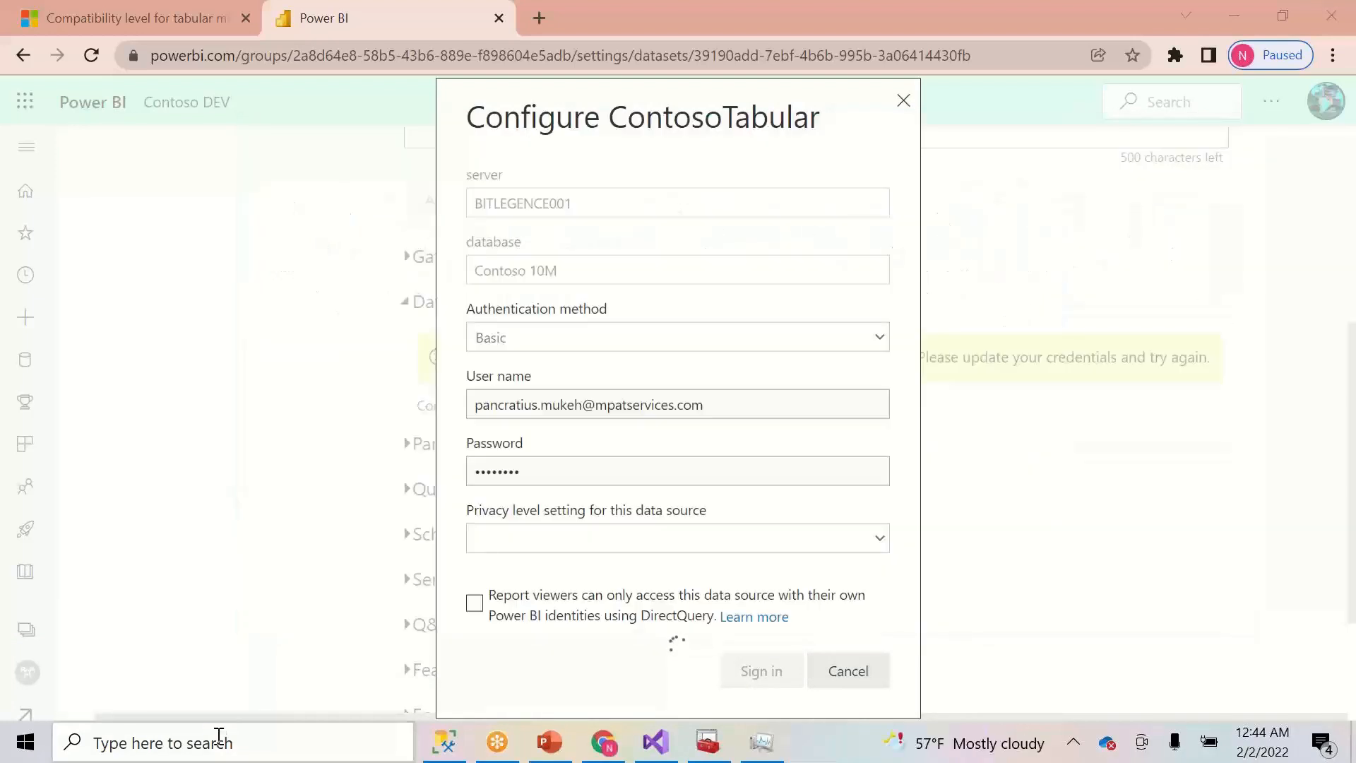
pyautogui.click(218, 738)
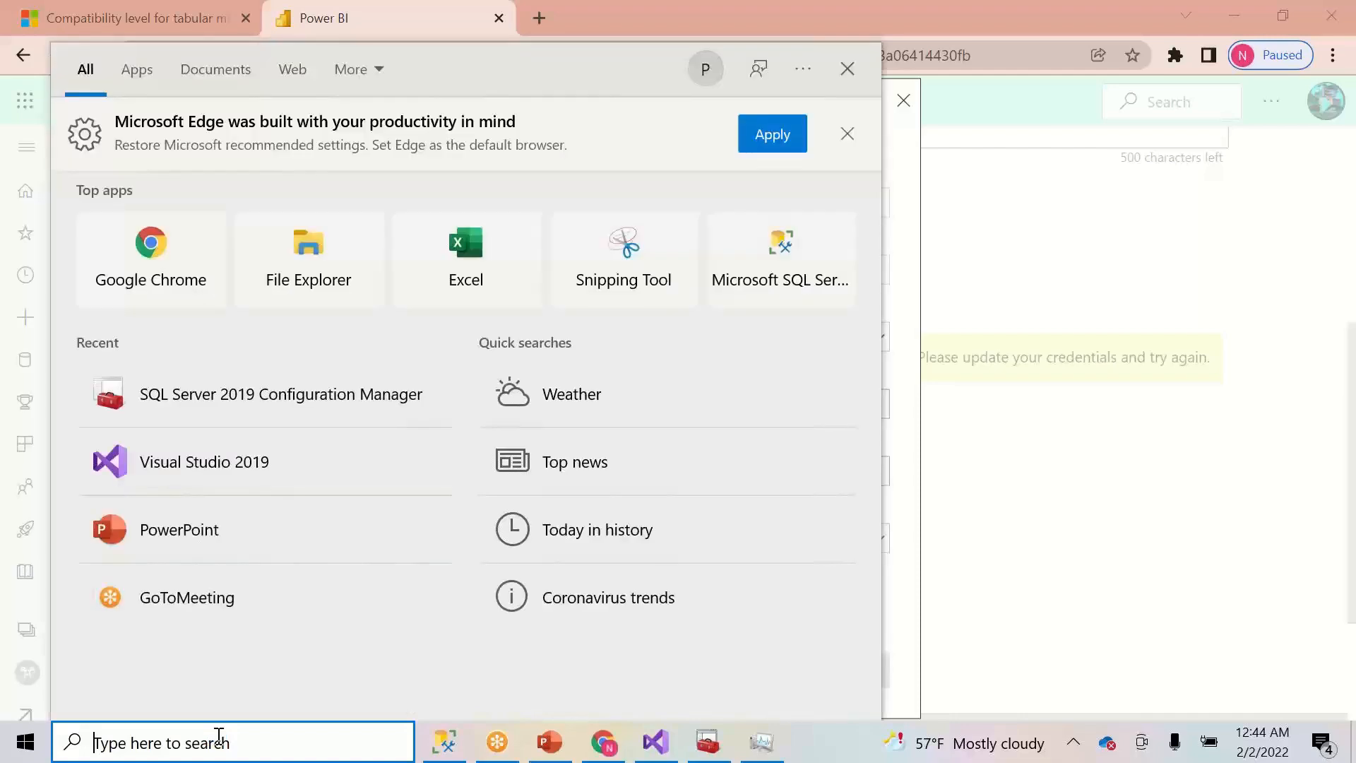
# - Search 'exc' and launch Excel from the best match
pyautogui.write('exc')
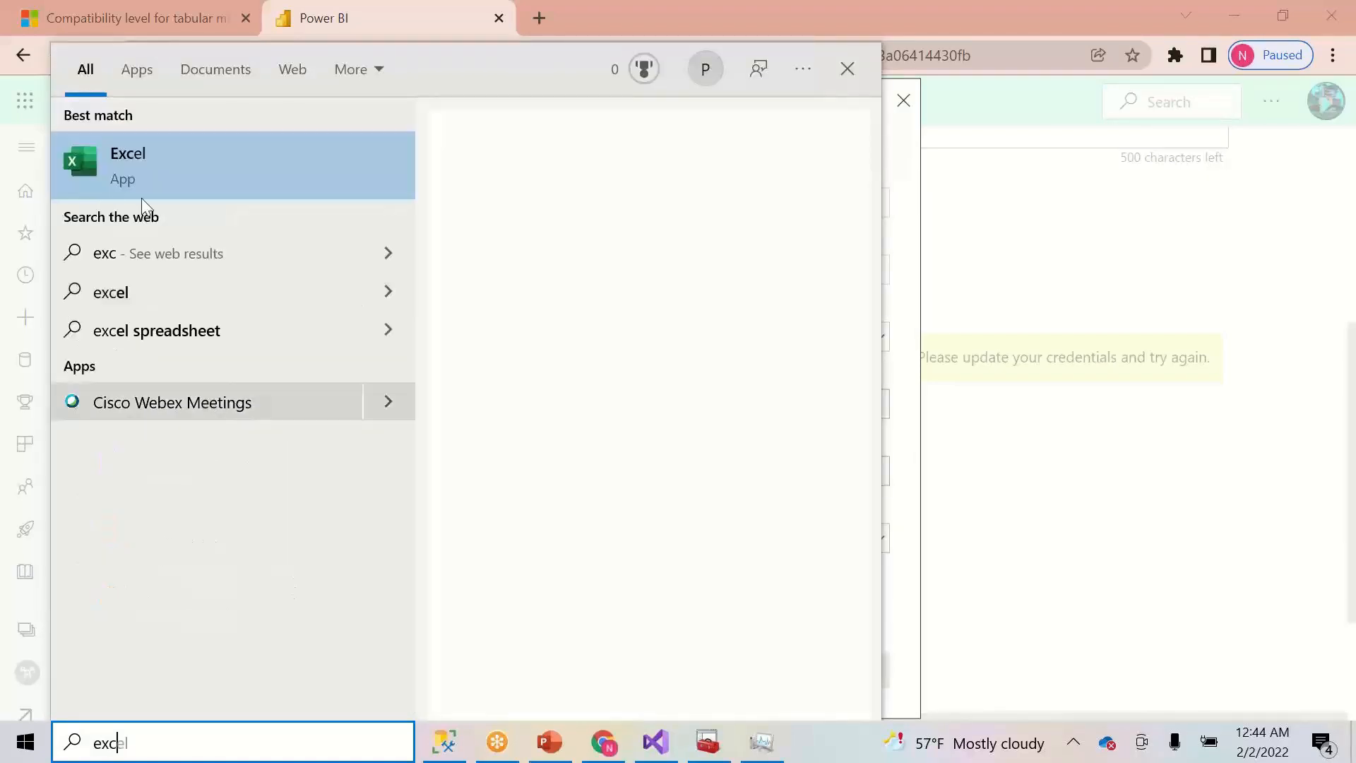
pyautogui.click(130, 174)
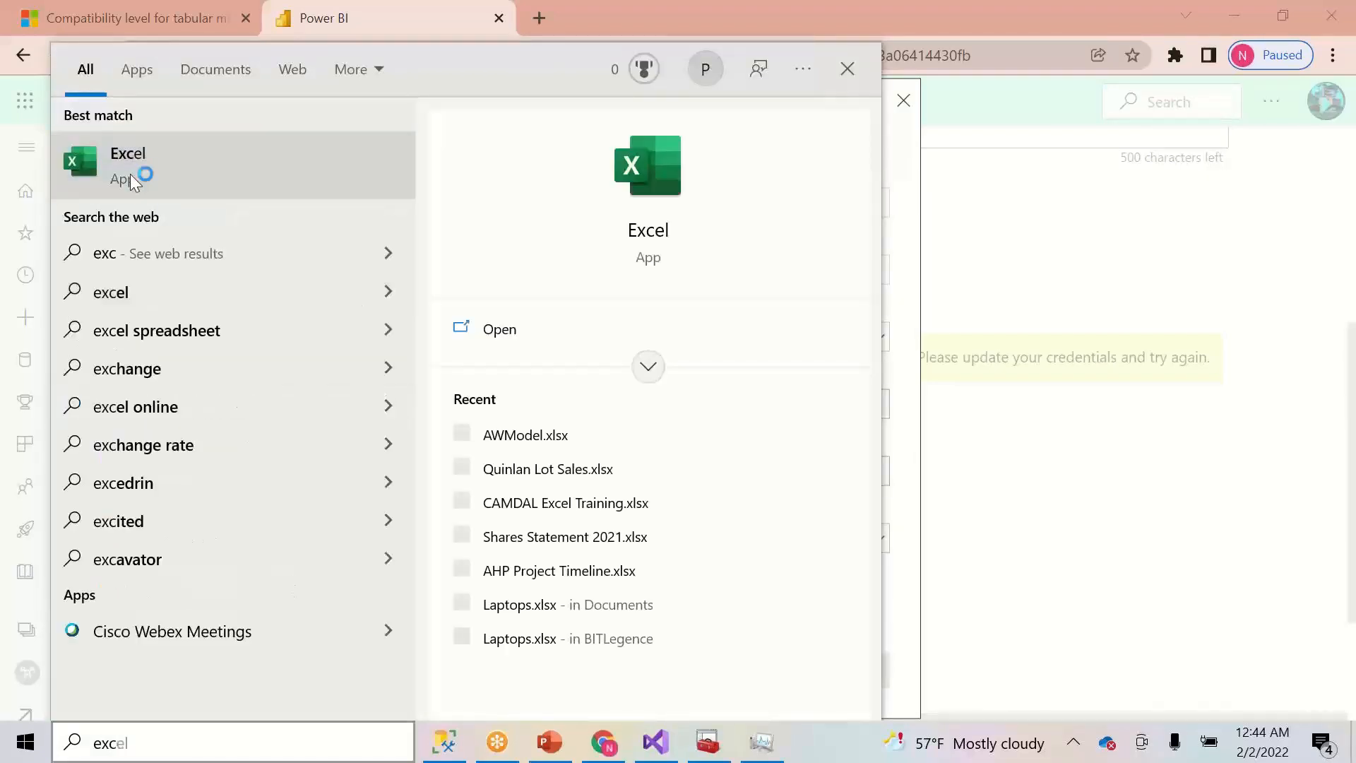
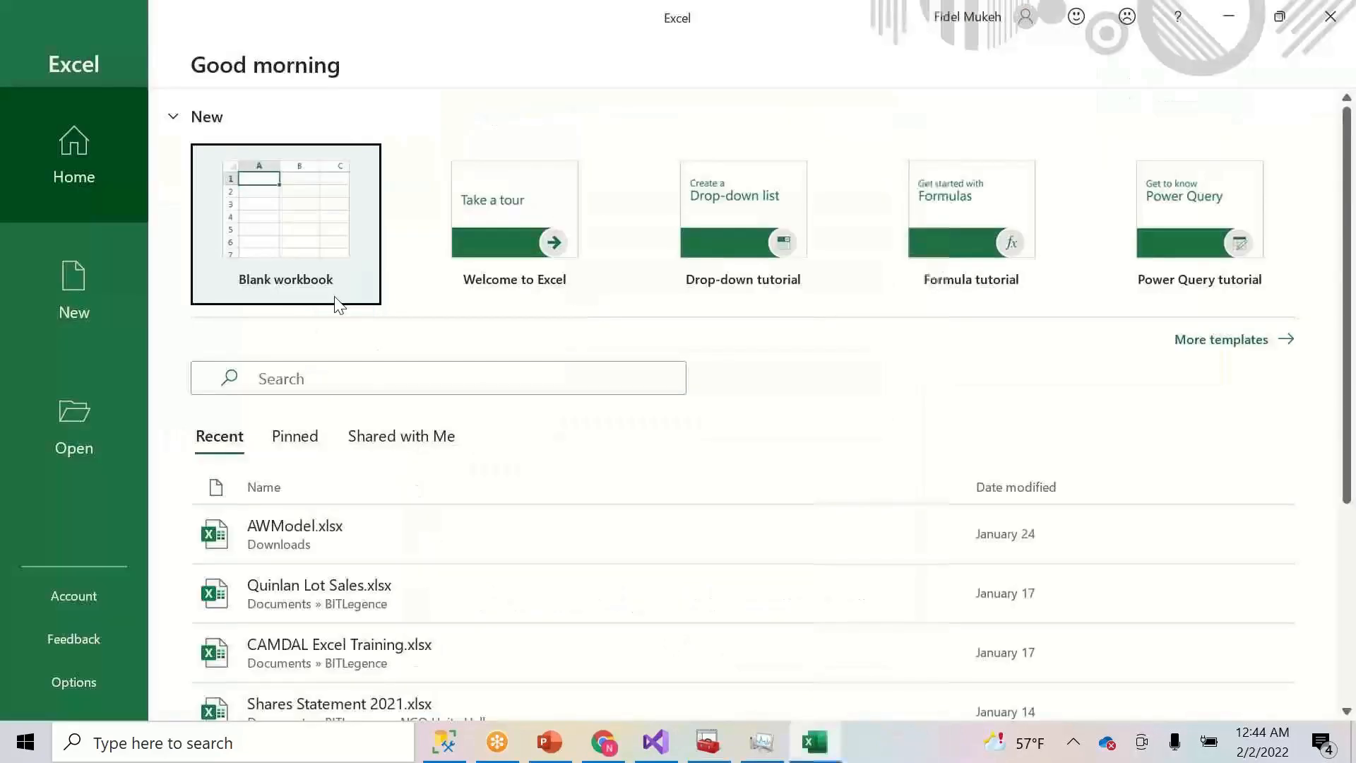
# - Create a blank workbook and start a Get Data connection from Analysis Services
pyautogui.click(301, 247)
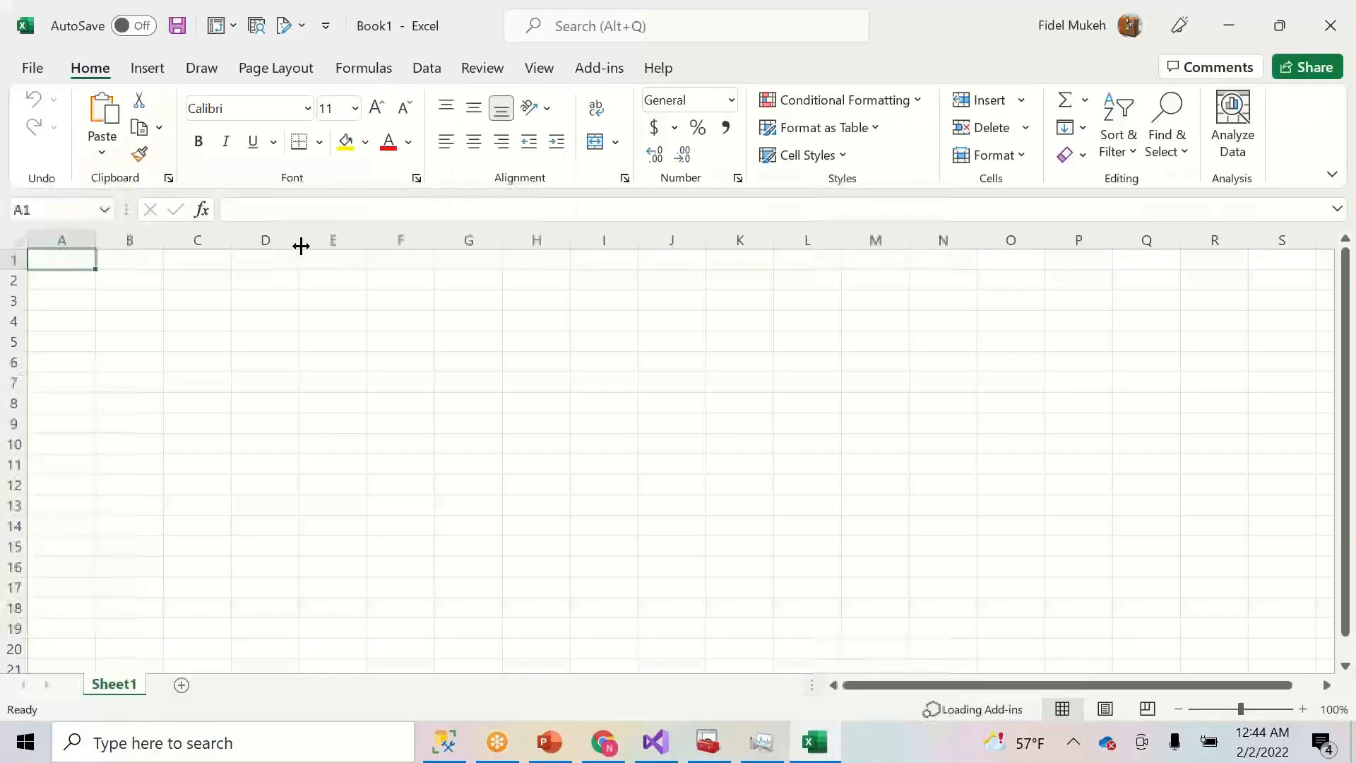
pyautogui.click(442, 76)
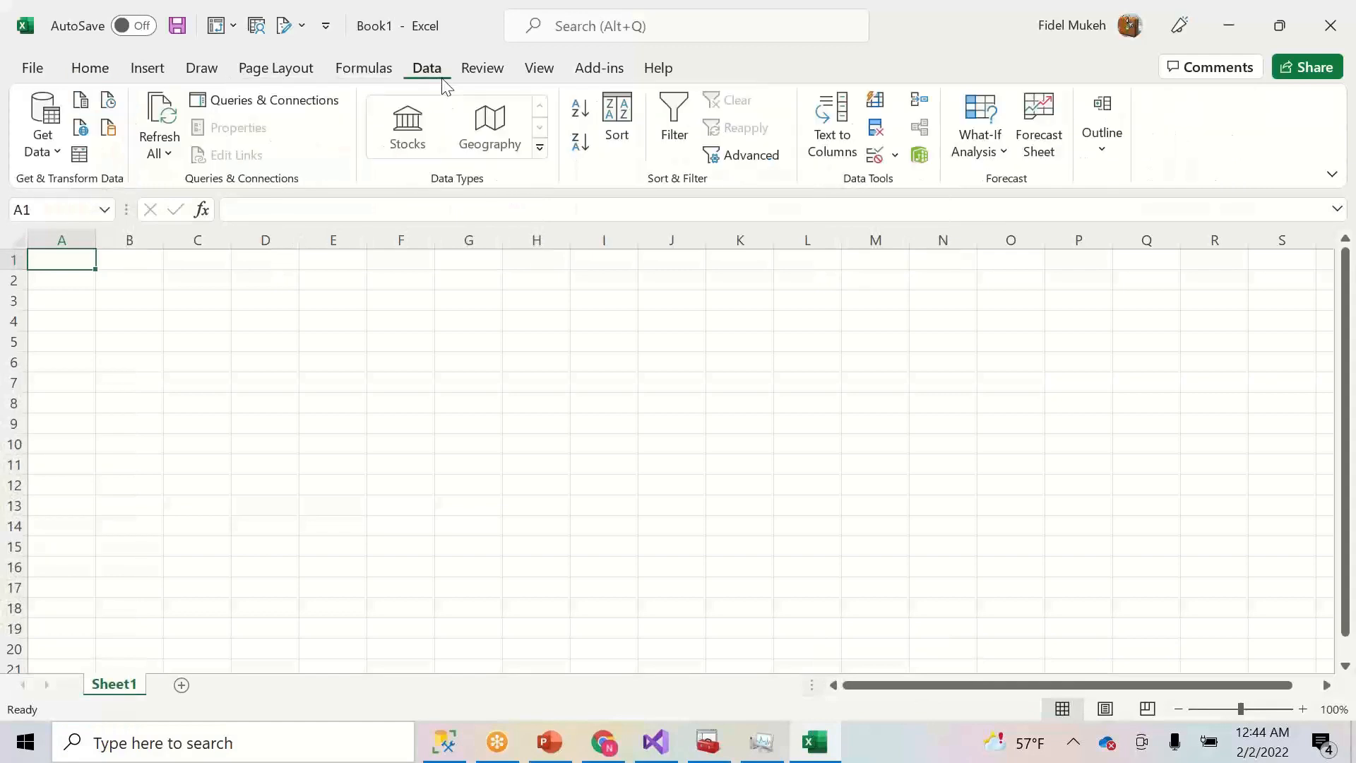
pyautogui.click(46, 141)
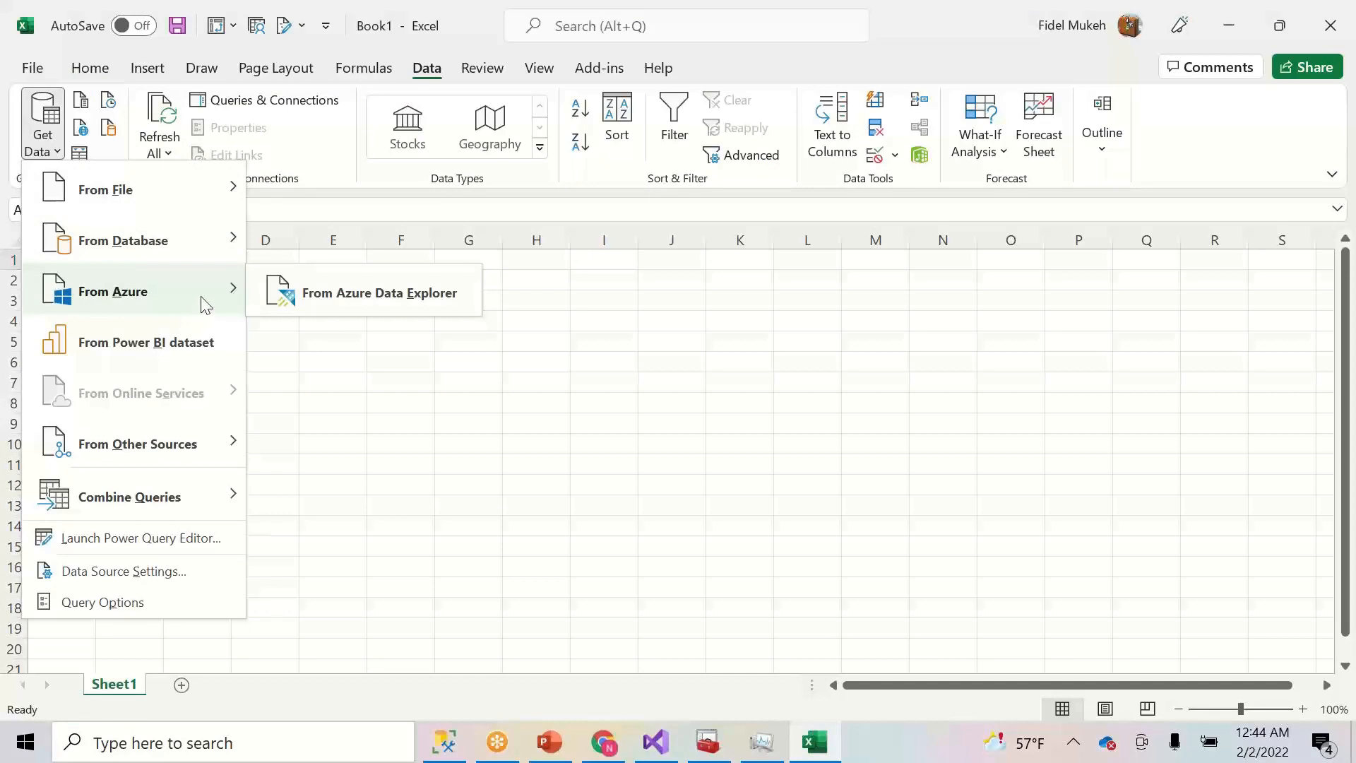
pyautogui.moveTo(176, 241)
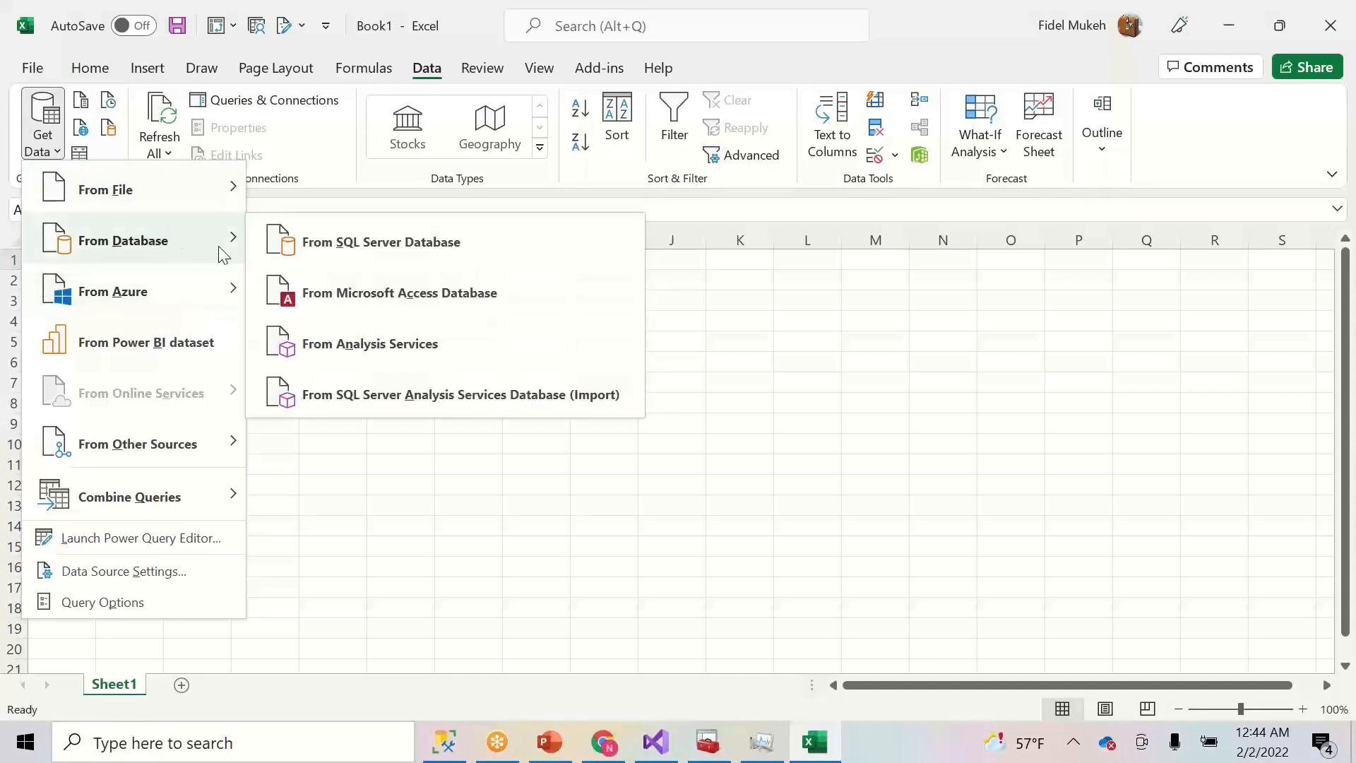
pyautogui.click(423, 344)
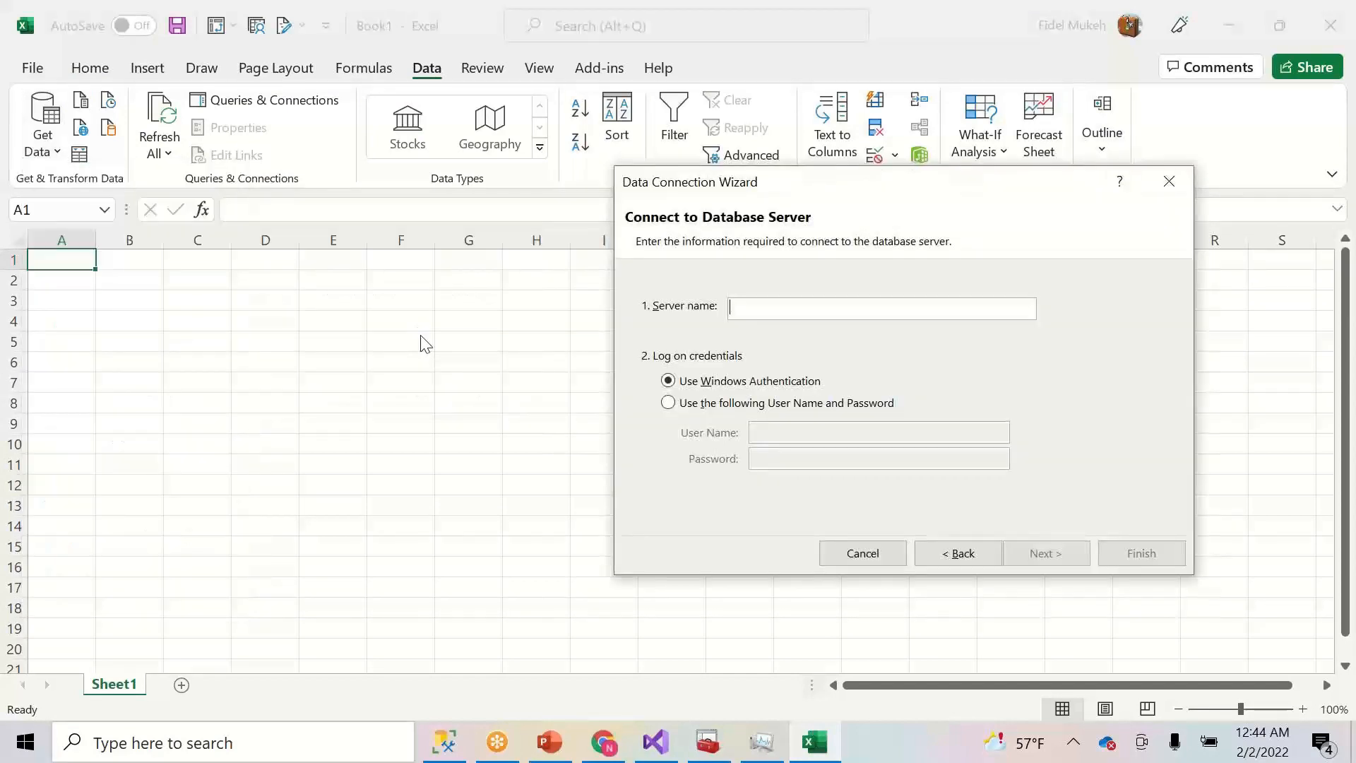
# - Connect to server localhost and choose the Contoso database's Model cube
pyautogui.write('localhost')
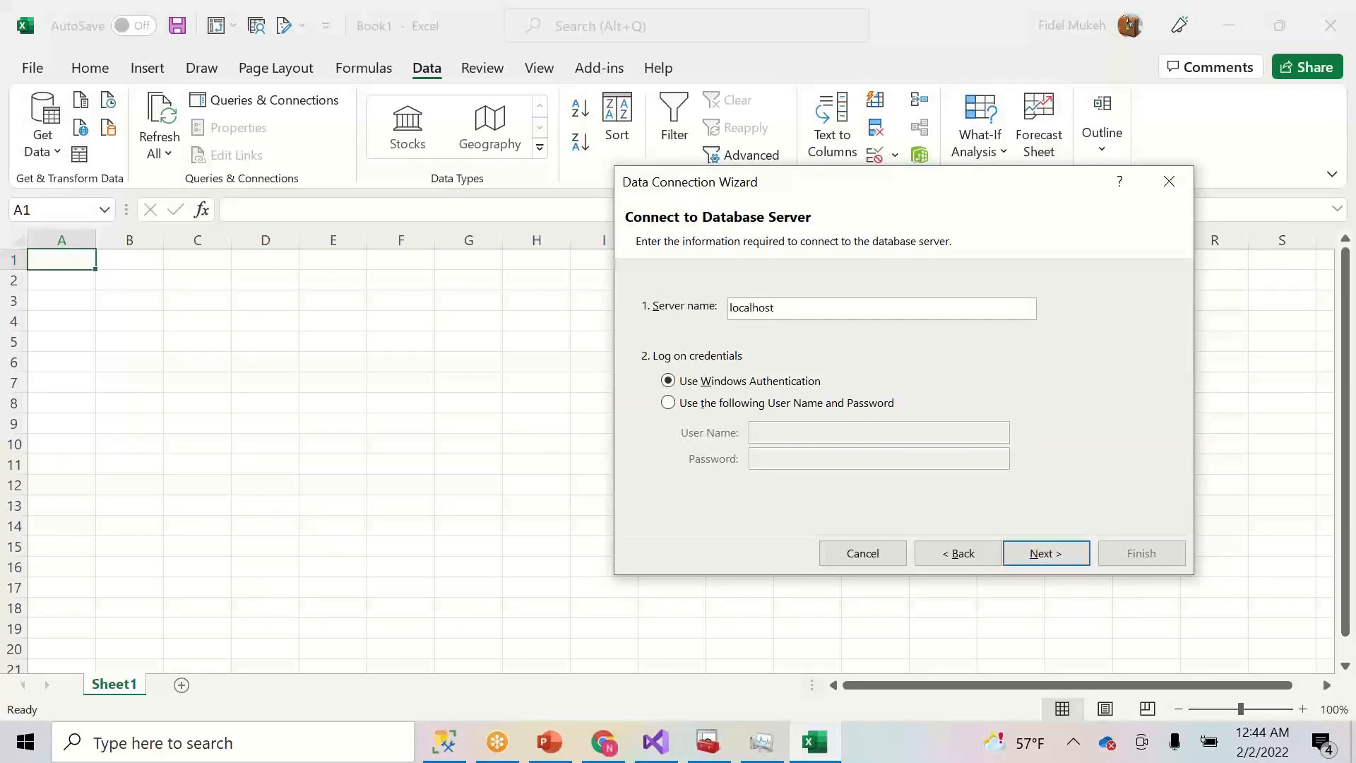
pyautogui.click(1020, 553)
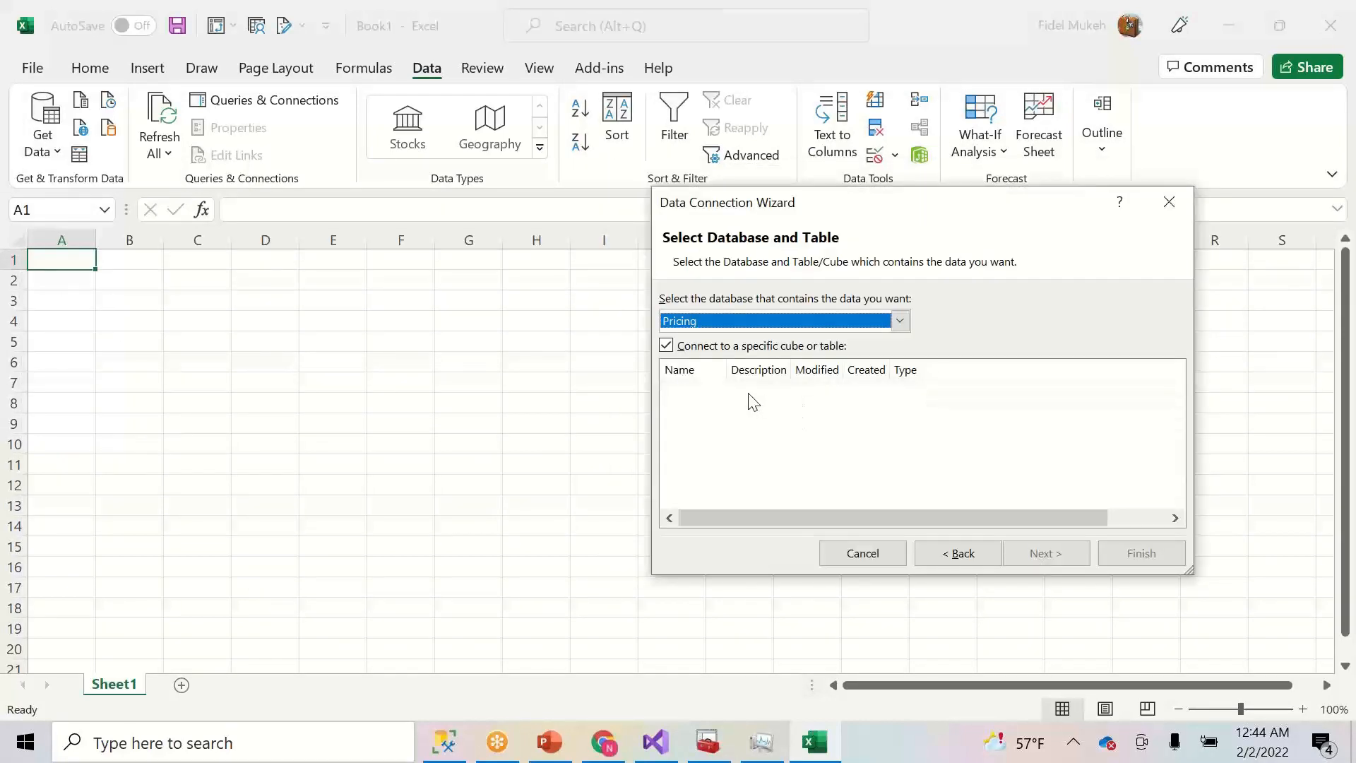
pyautogui.click(900, 321)
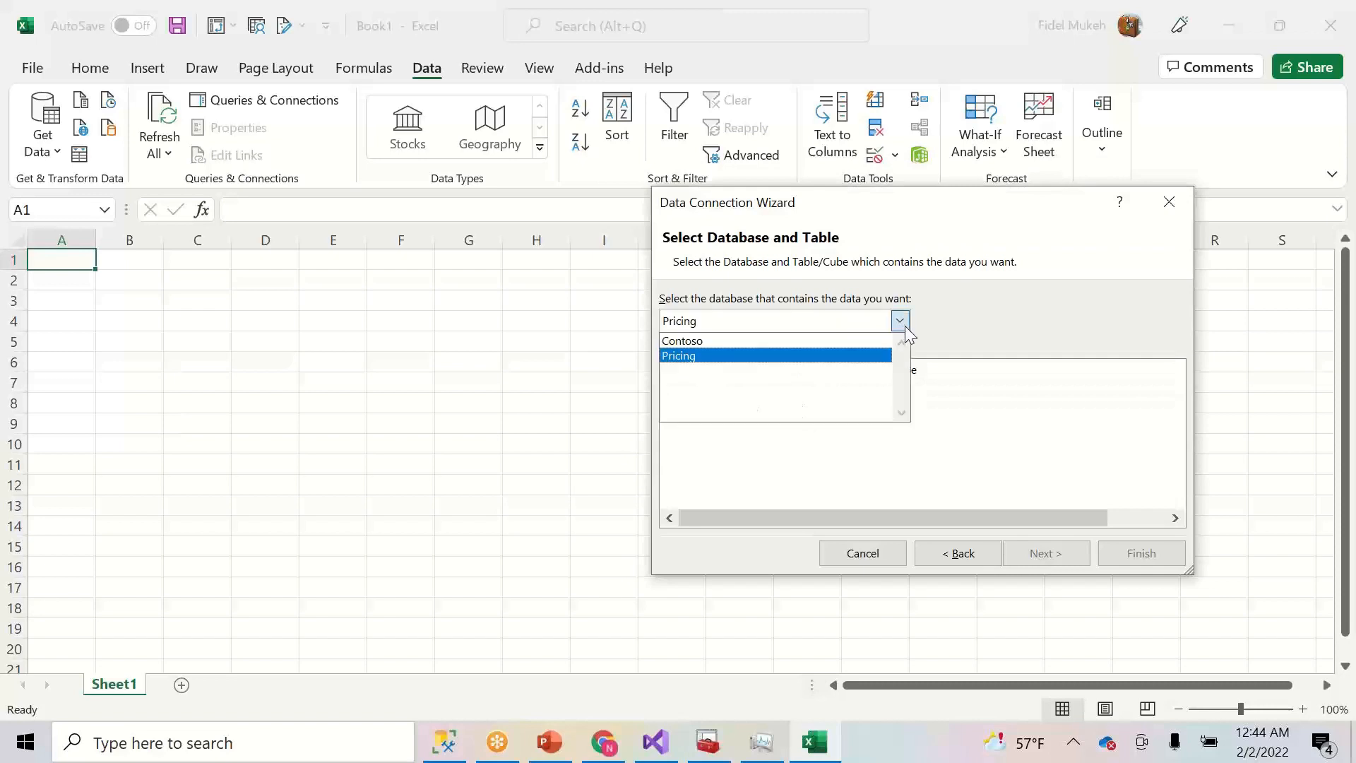
pyautogui.click(738, 341)
pyautogui.click(699, 389)
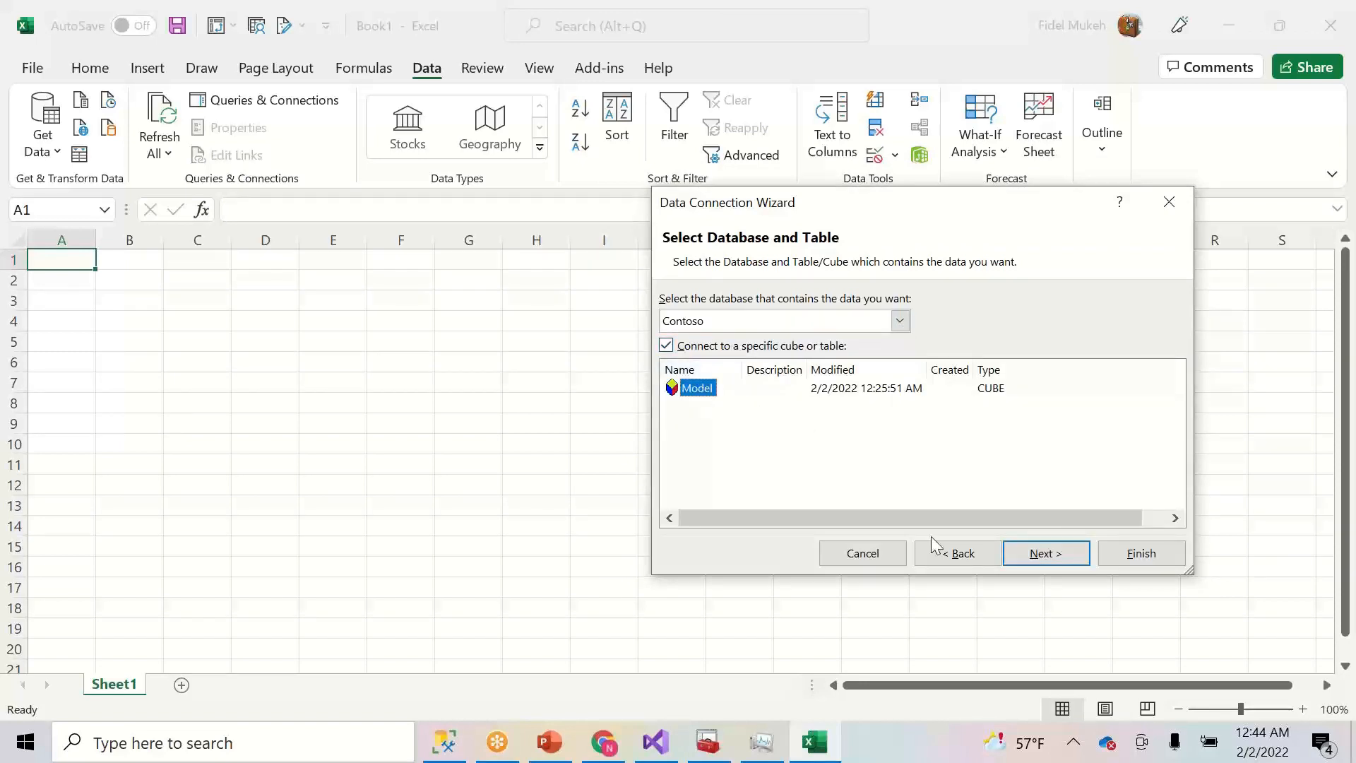
pyautogui.click(1039, 557)
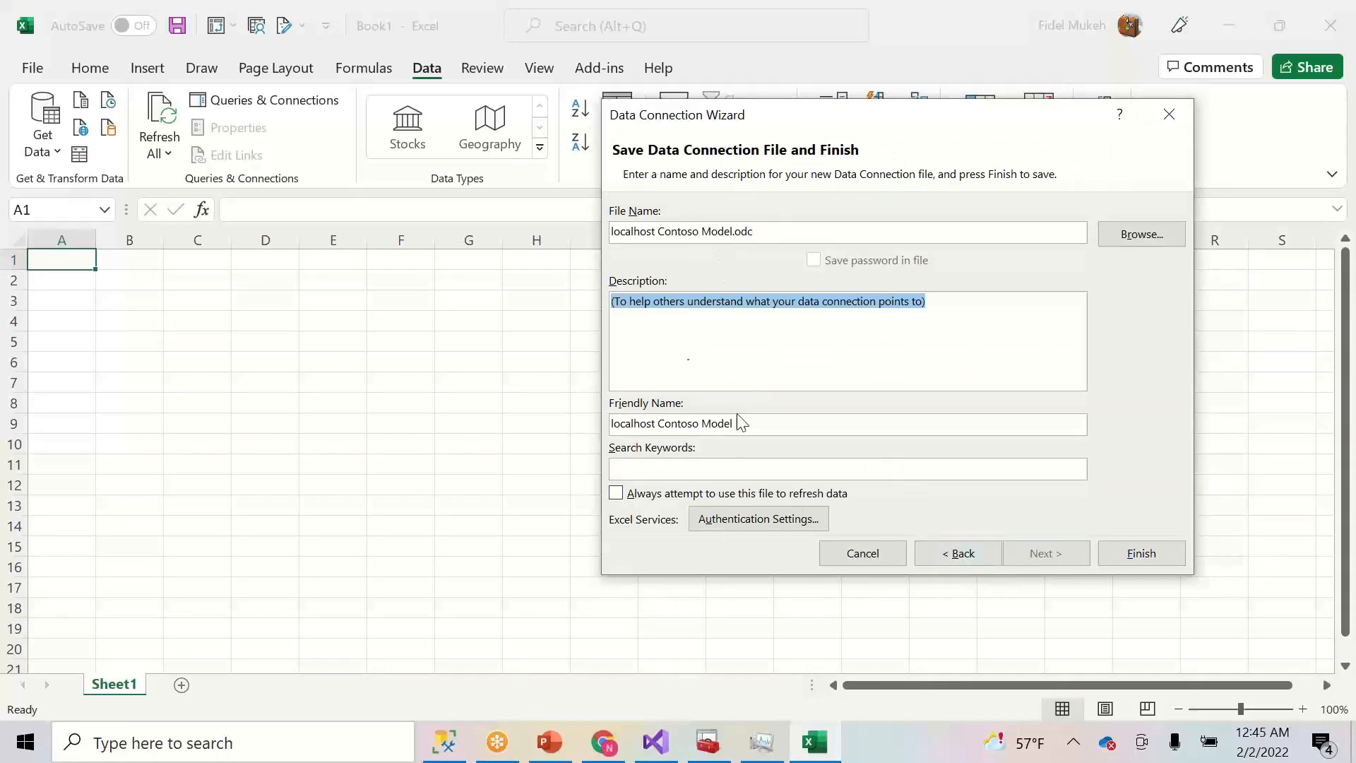
# - Name the connection 'Contoso On Prem', finish, and import it as a PivotTable Report
pyautogui.moveTo(766, 424); pyautogui.dragTo(521, 436)
pyautogui.write('Contoso On Prem')
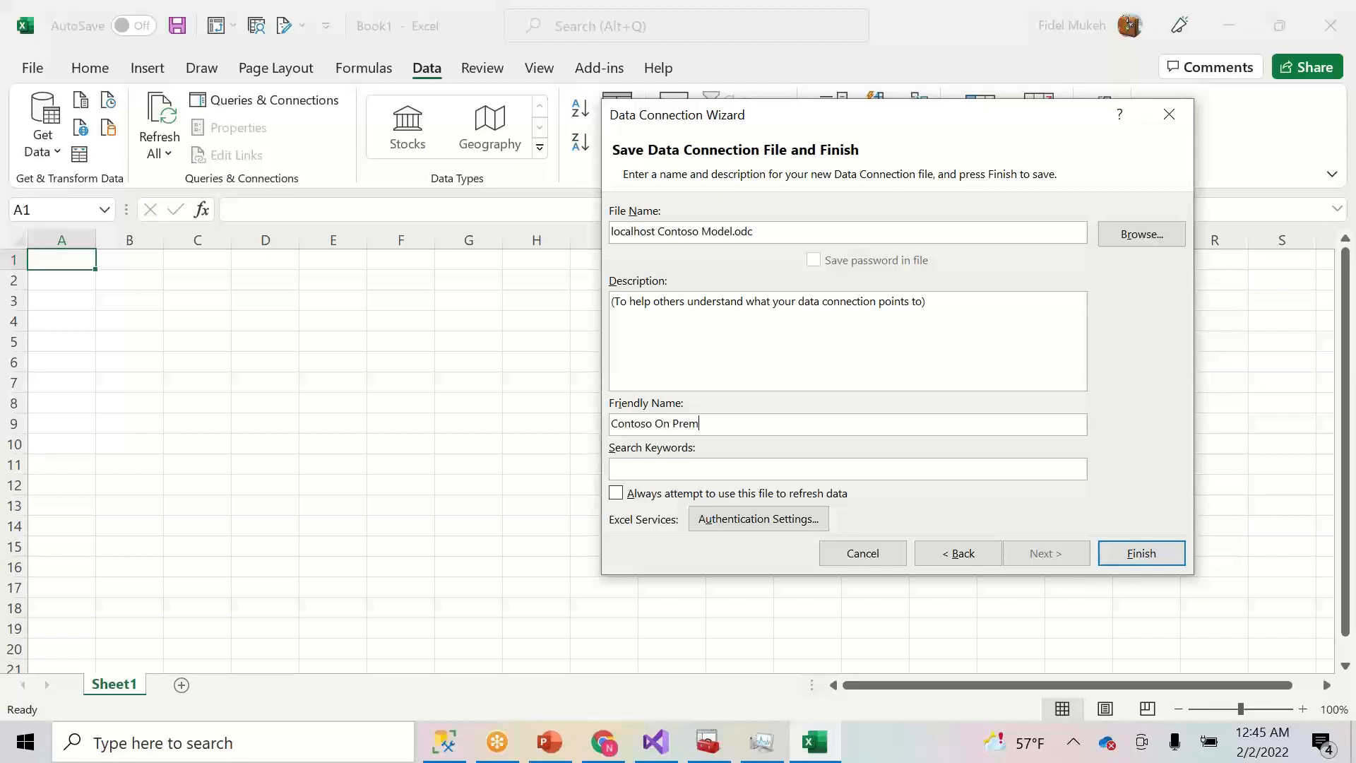
pyautogui.click(1122, 549)
pyautogui.click(921, 503)
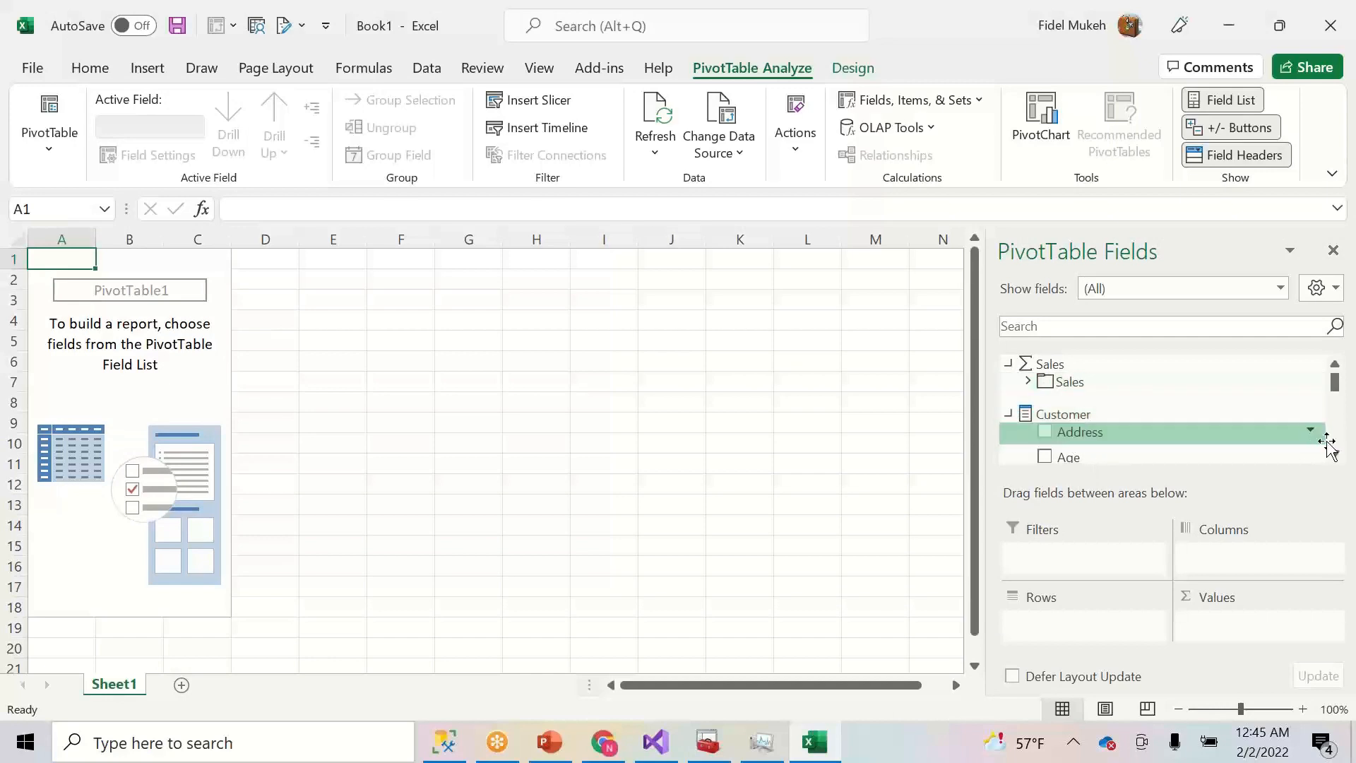
# - Add Age to the rows and Qty Sold from Sales > Unit to the values
pyautogui.click(1045, 458)
pyautogui.click(1008, 363)
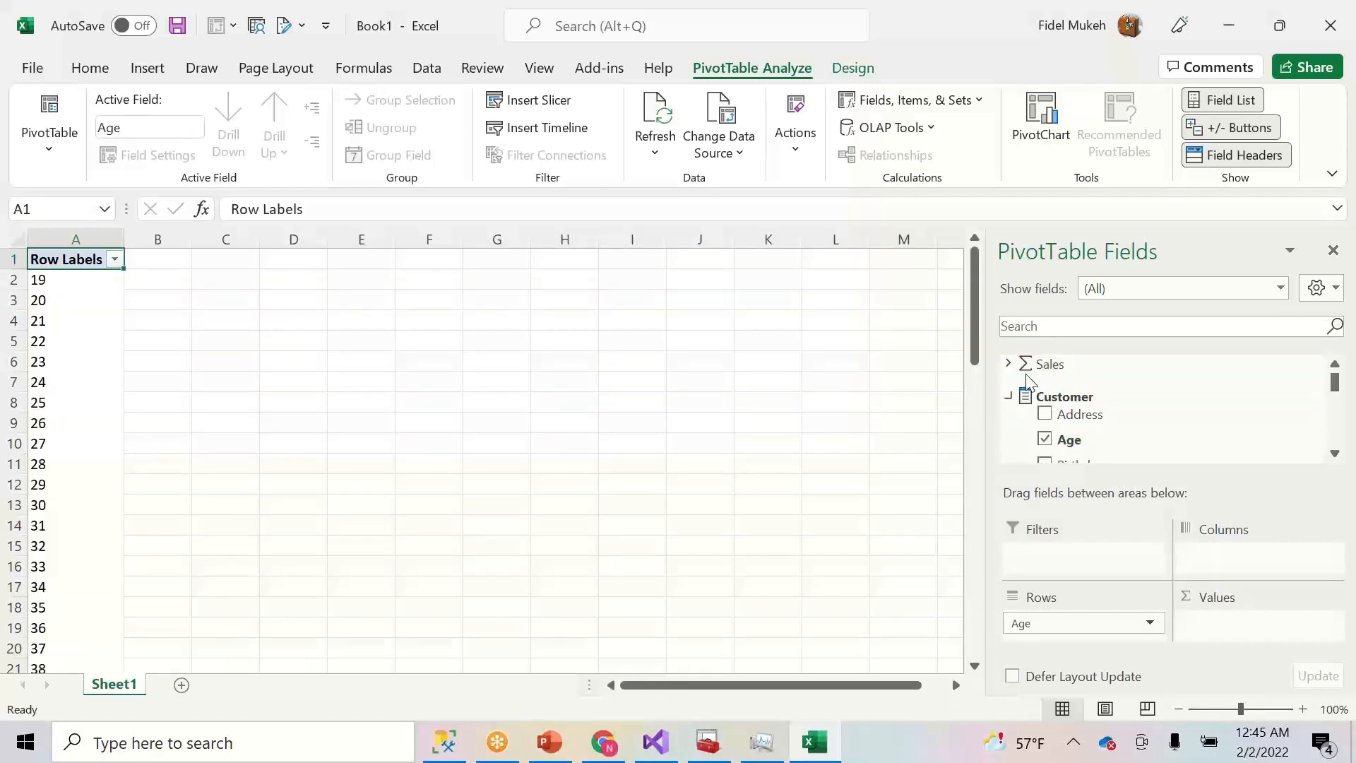
pyautogui.click(1009, 363)
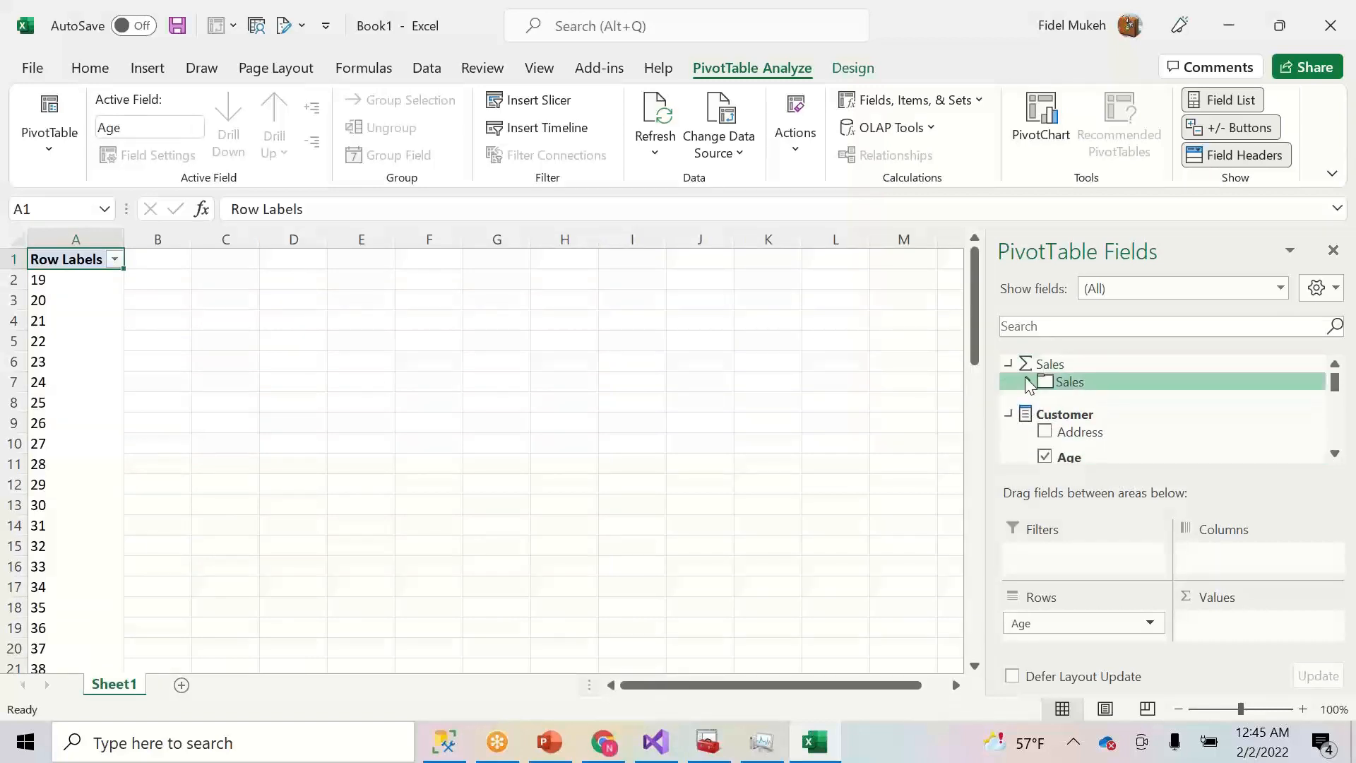
pyautogui.click(1028, 382)
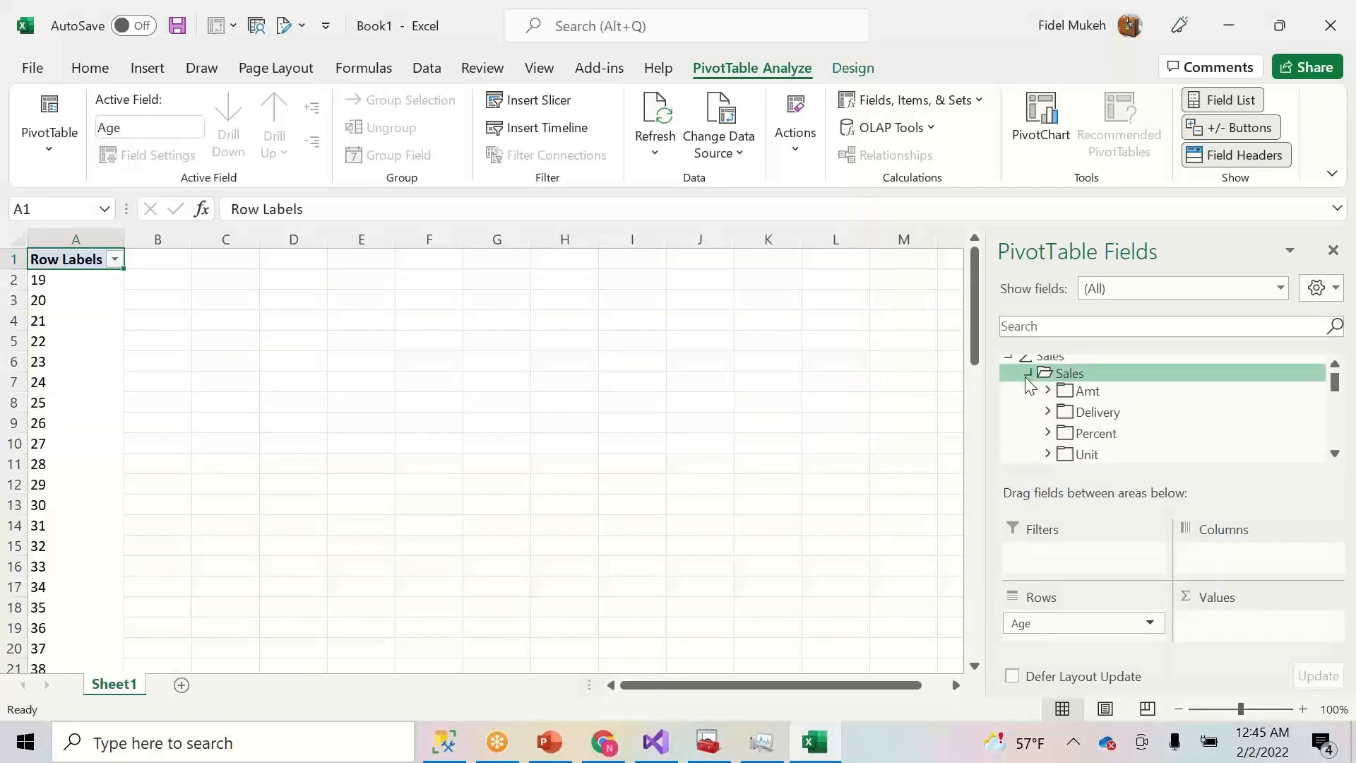
pyautogui.click(1049, 455)
pyautogui.click(1086, 452)
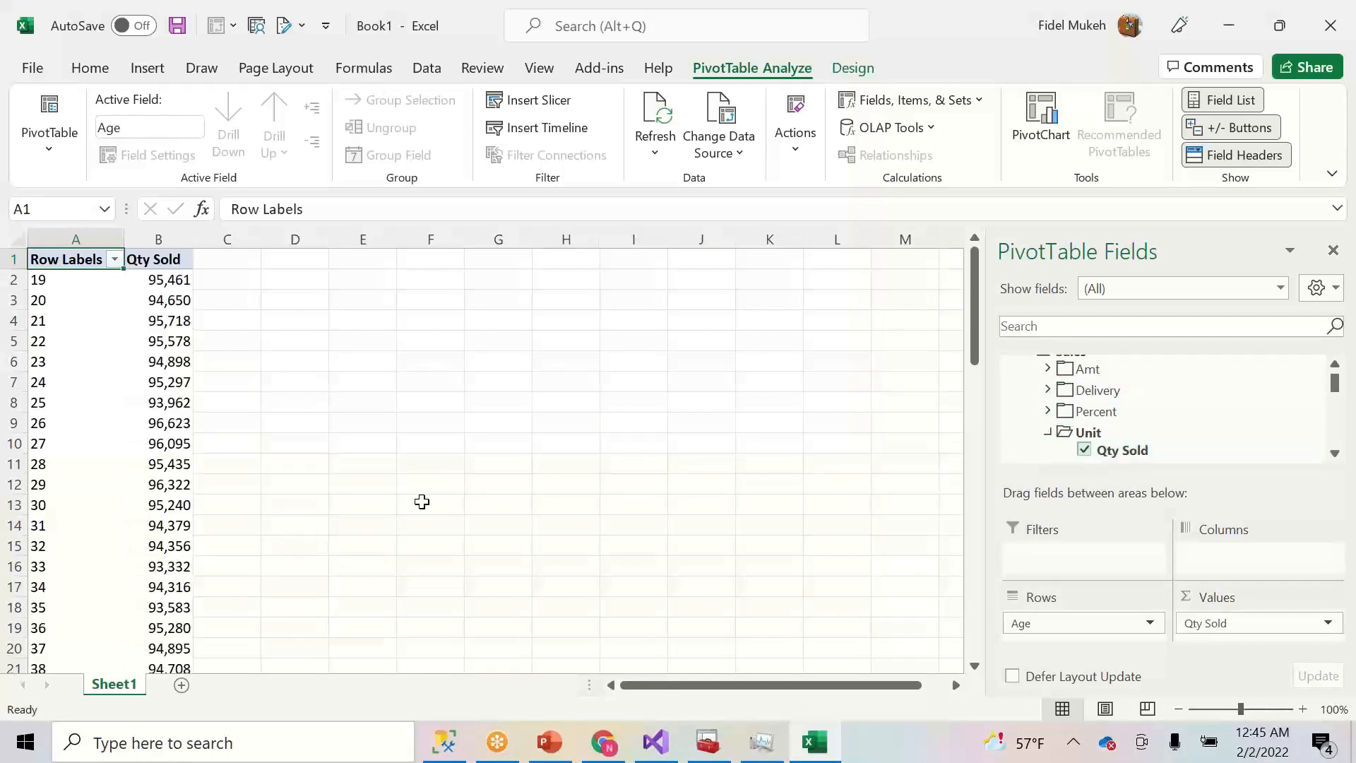
# - Put Country in the rows and remove Age, giving Qty Sold by country (6,363,753 total)
pyautogui.click(1335, 366)
pyautogui.click(1335, 365)
pyautogui.click(1337, 406)
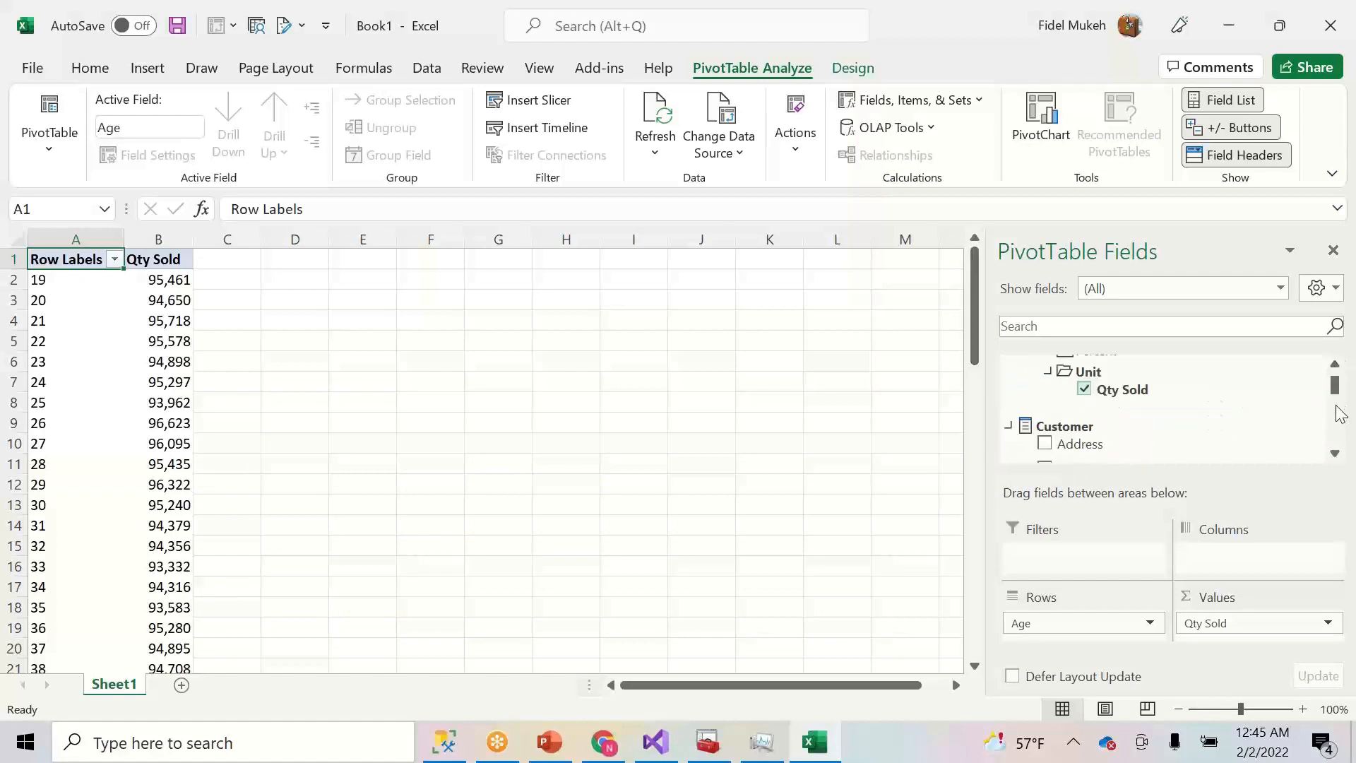
pyautogui.click(1341, 445)
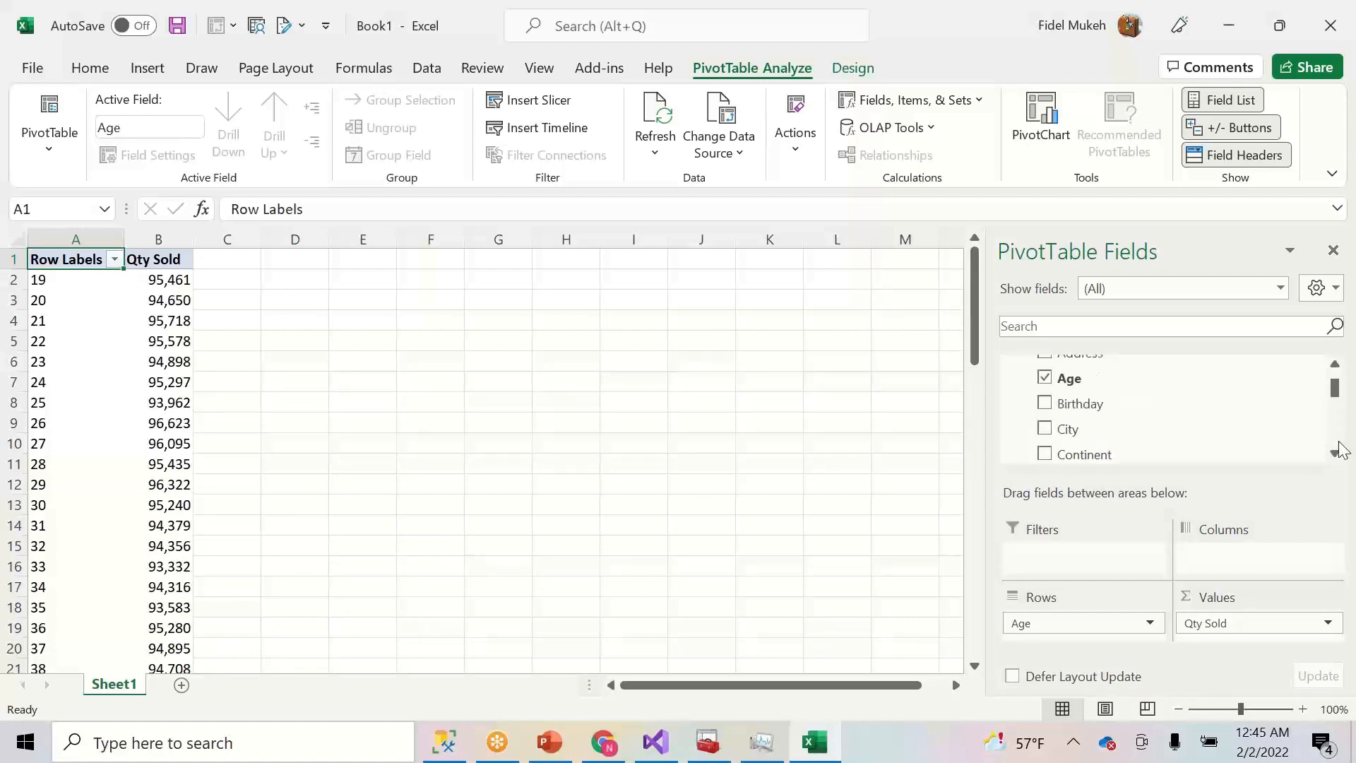
pyautogui.click(1340, 451)
pyautogui.click(1340, 452)
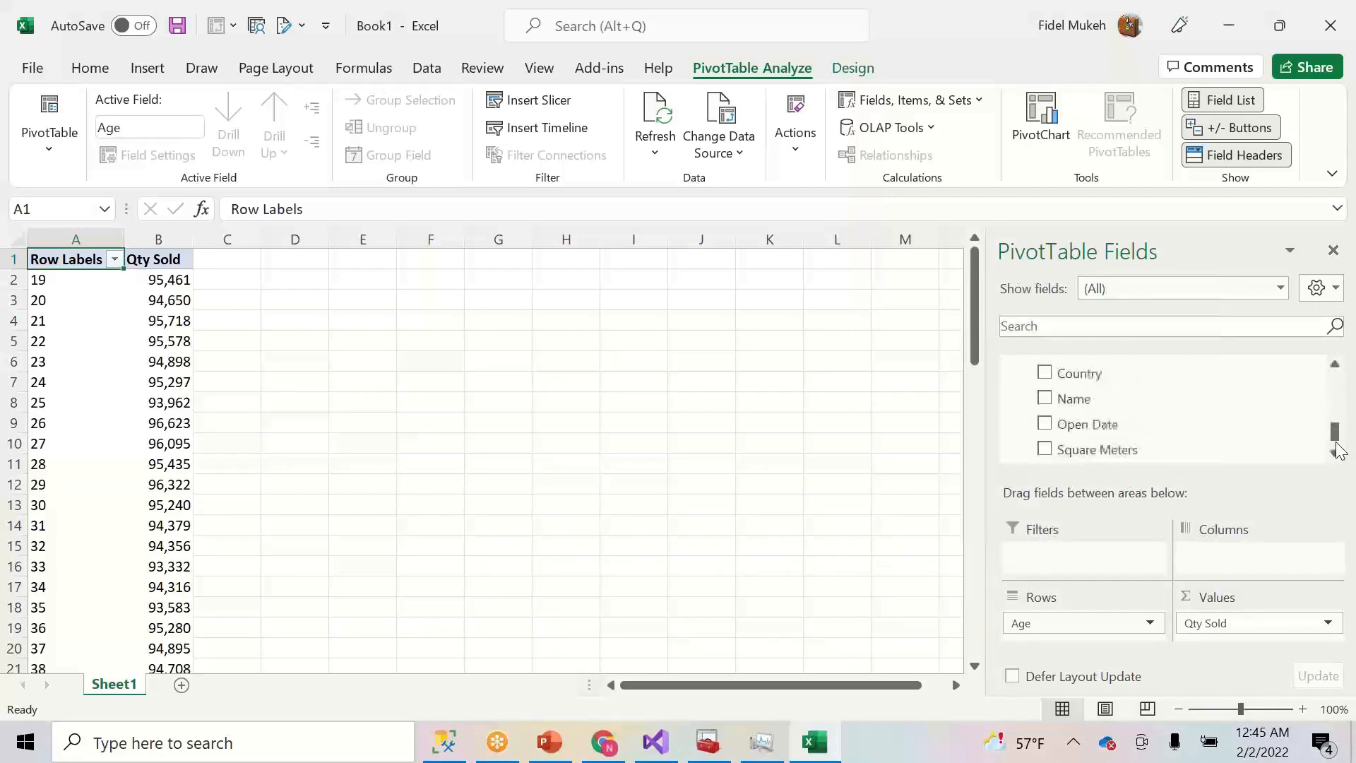
pyautogui.moveTo(1332, 430); pyautogui.dragTo(1331, 431)
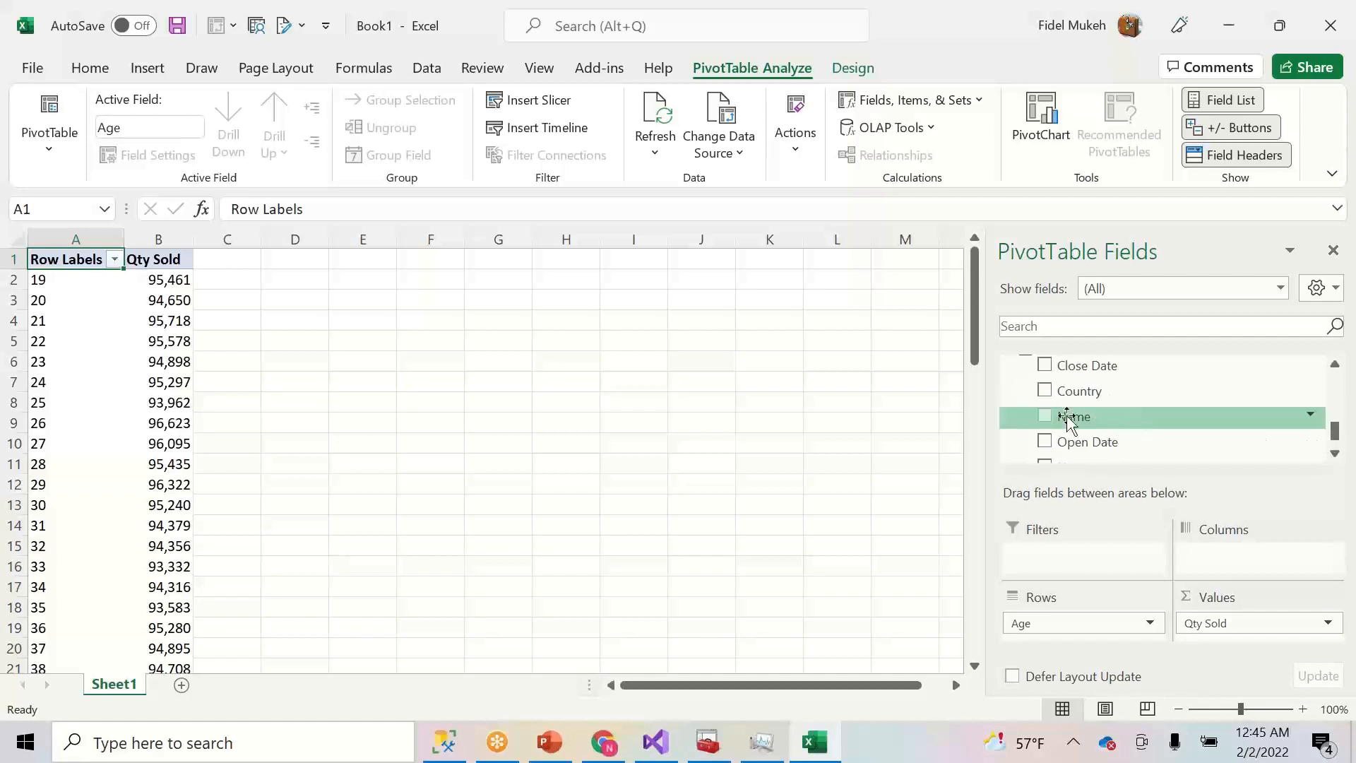
pyautogui.moveTo(1047, 393); pyautogui.dragTo(1028, 618)
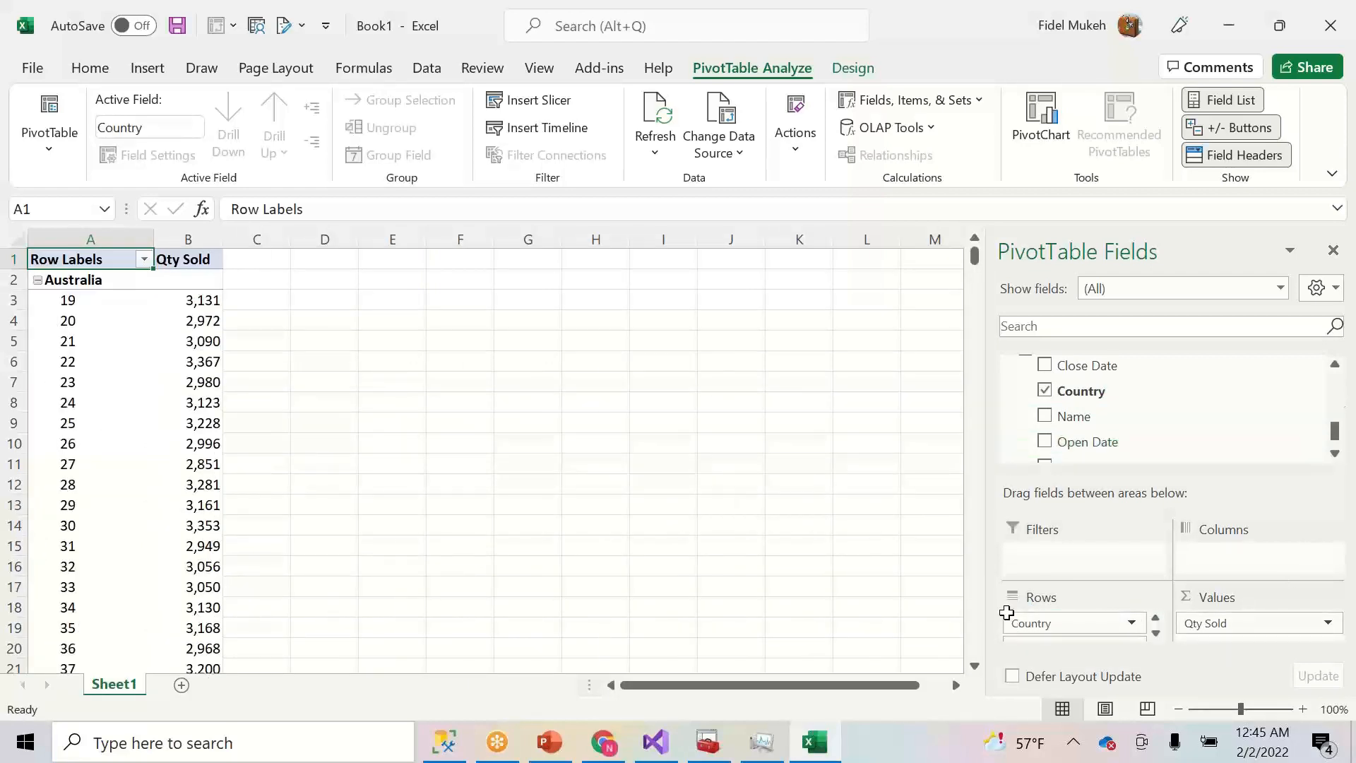
pyautogui.click(1156, 633)
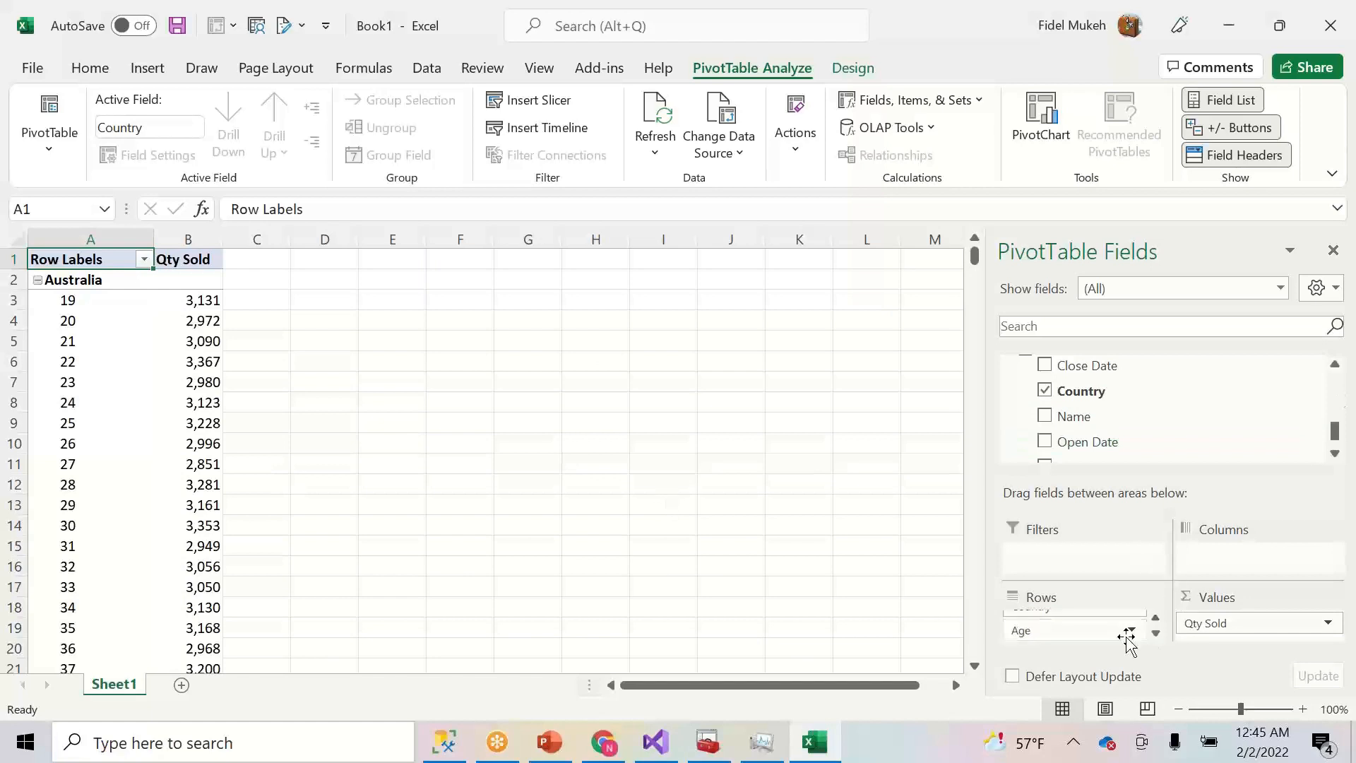
pyautogui.moveTo(1060, 630); pyautogui.dragTo(864, 635)
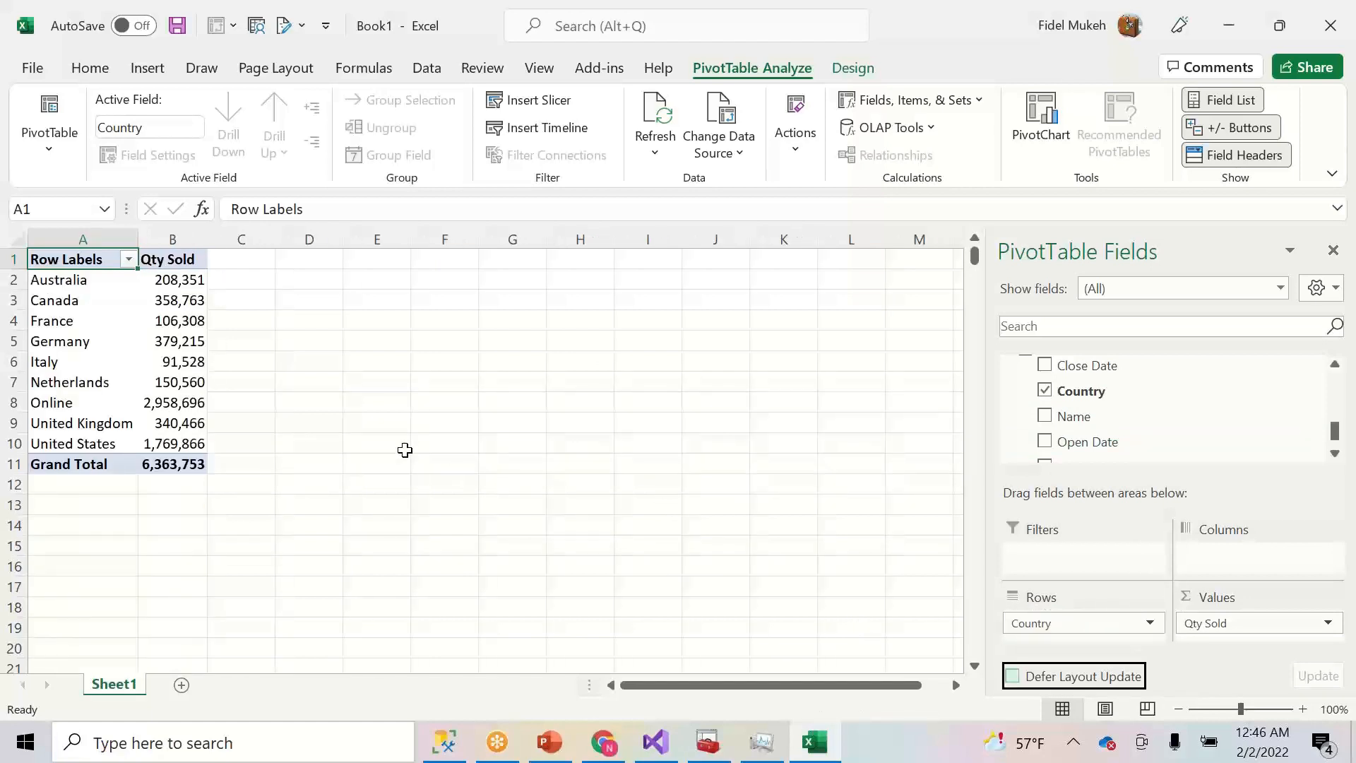
# - Add Net Sales Price from Sales > Amt beside Qty Sold, totaling 599,551,098
pyautogui.click(169, 324)
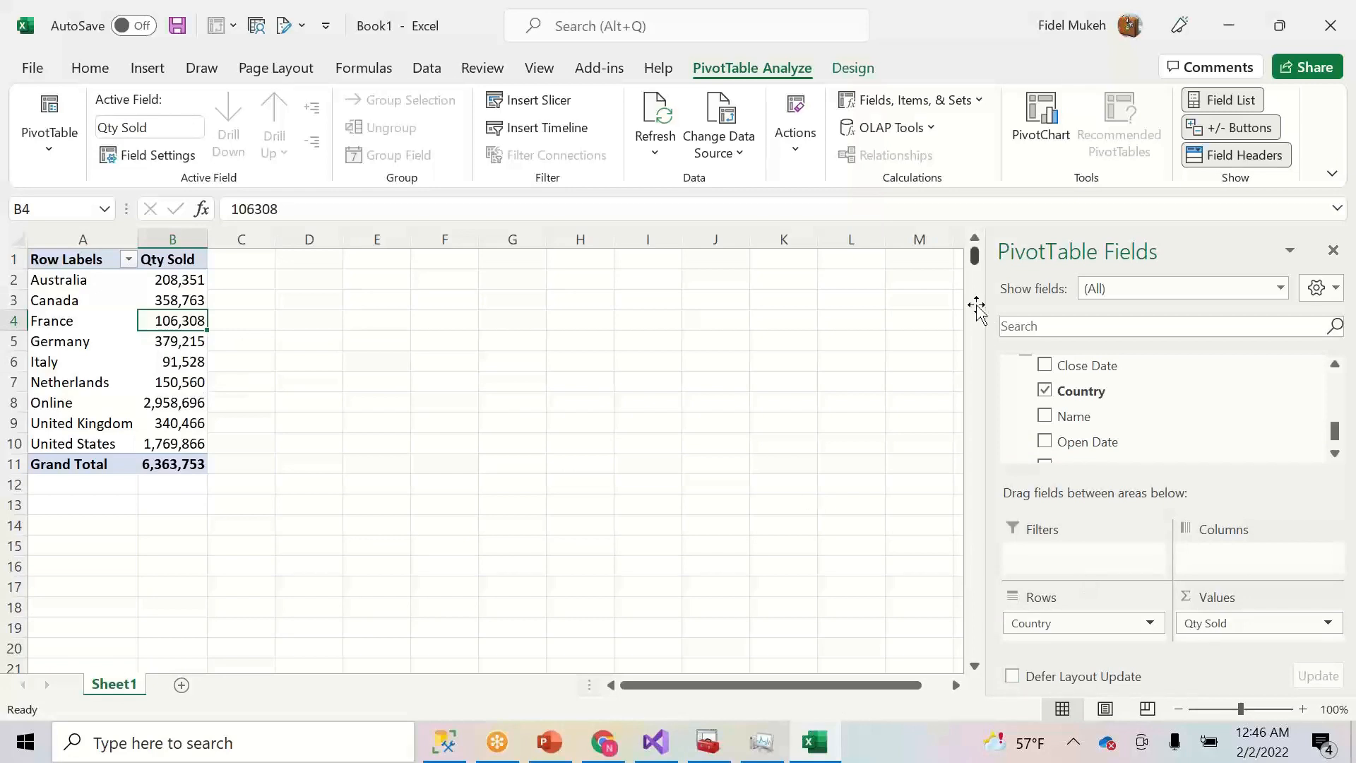
pyautogui.click(1335, 364)
pyautogui.click(1335, 364)
pyautogui.click(1335, 364)
pyautogui.scroll(15, 1335, 366)
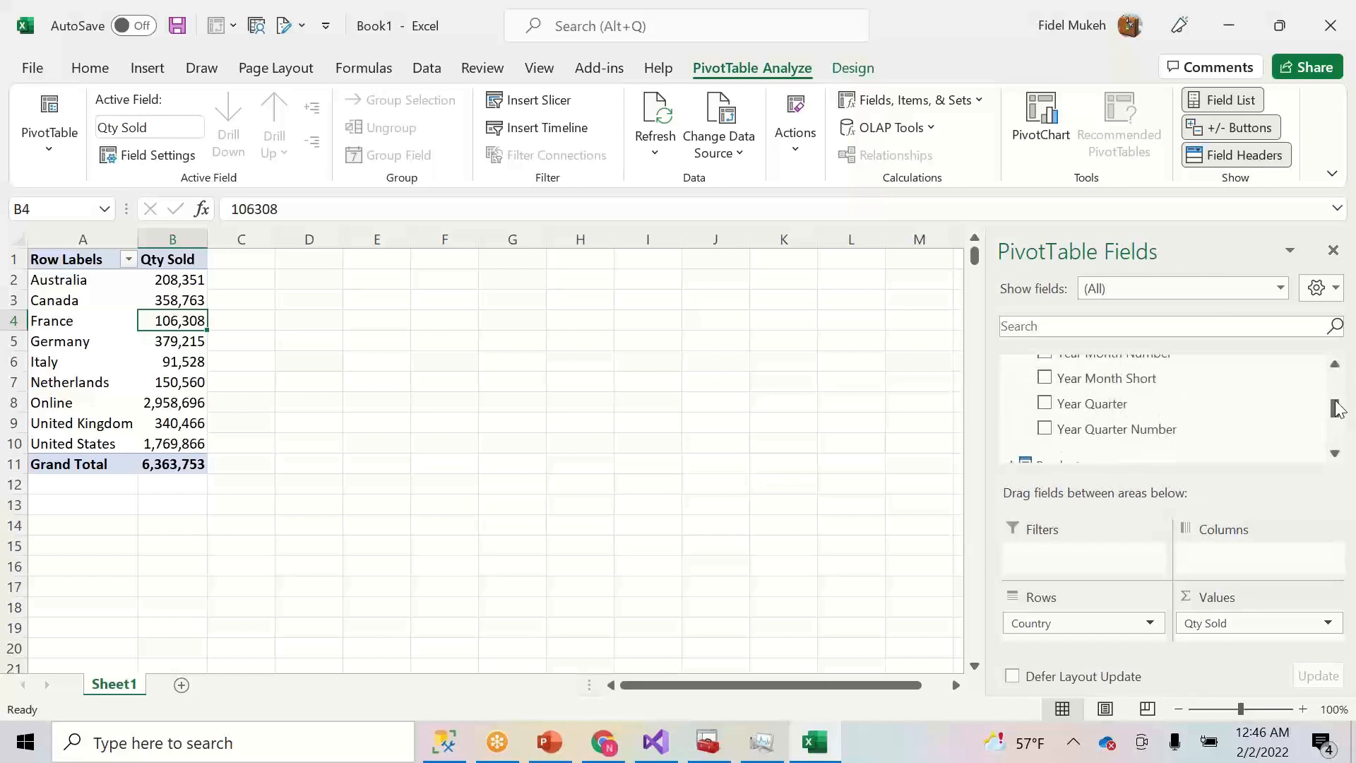
pyautogui.scroll(5, 1341, 391)
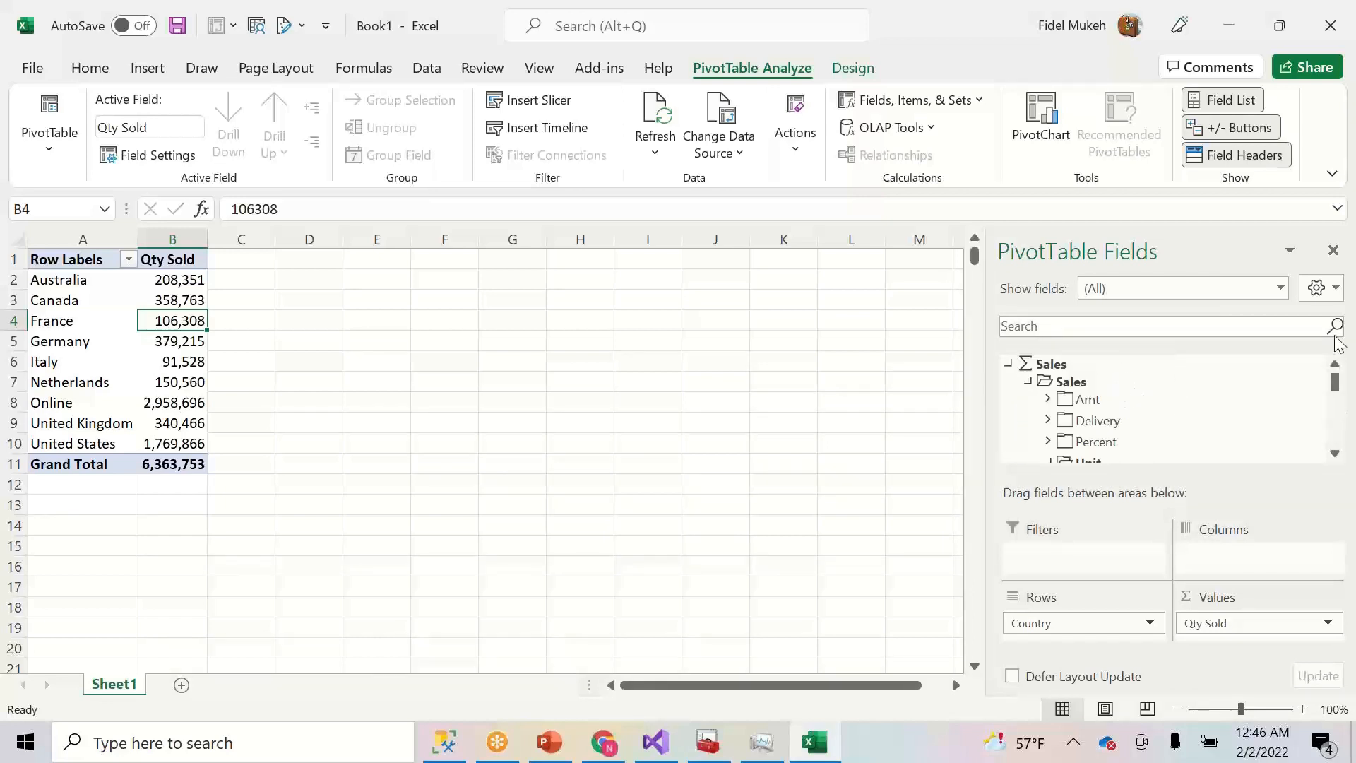
pyautogui.click(1048, 399)
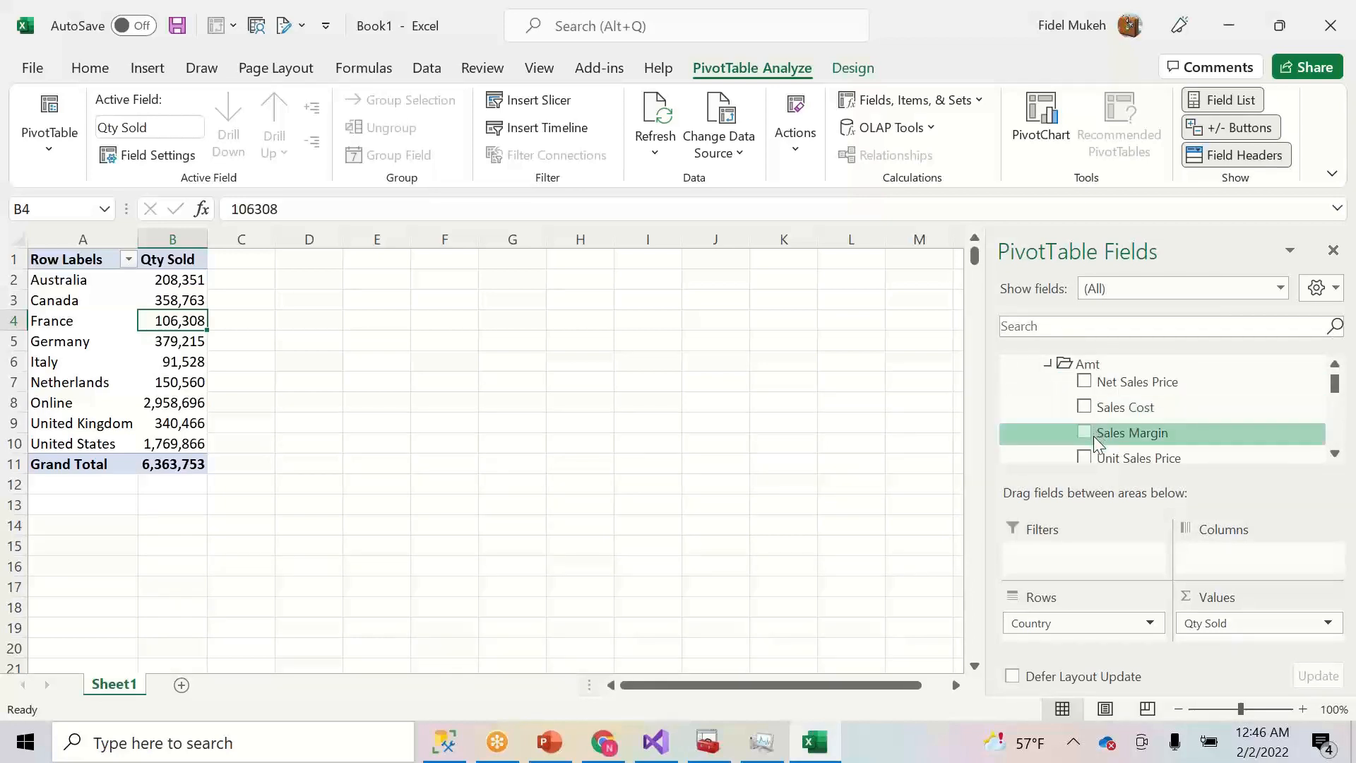
pyautogui.click(1085, 384)
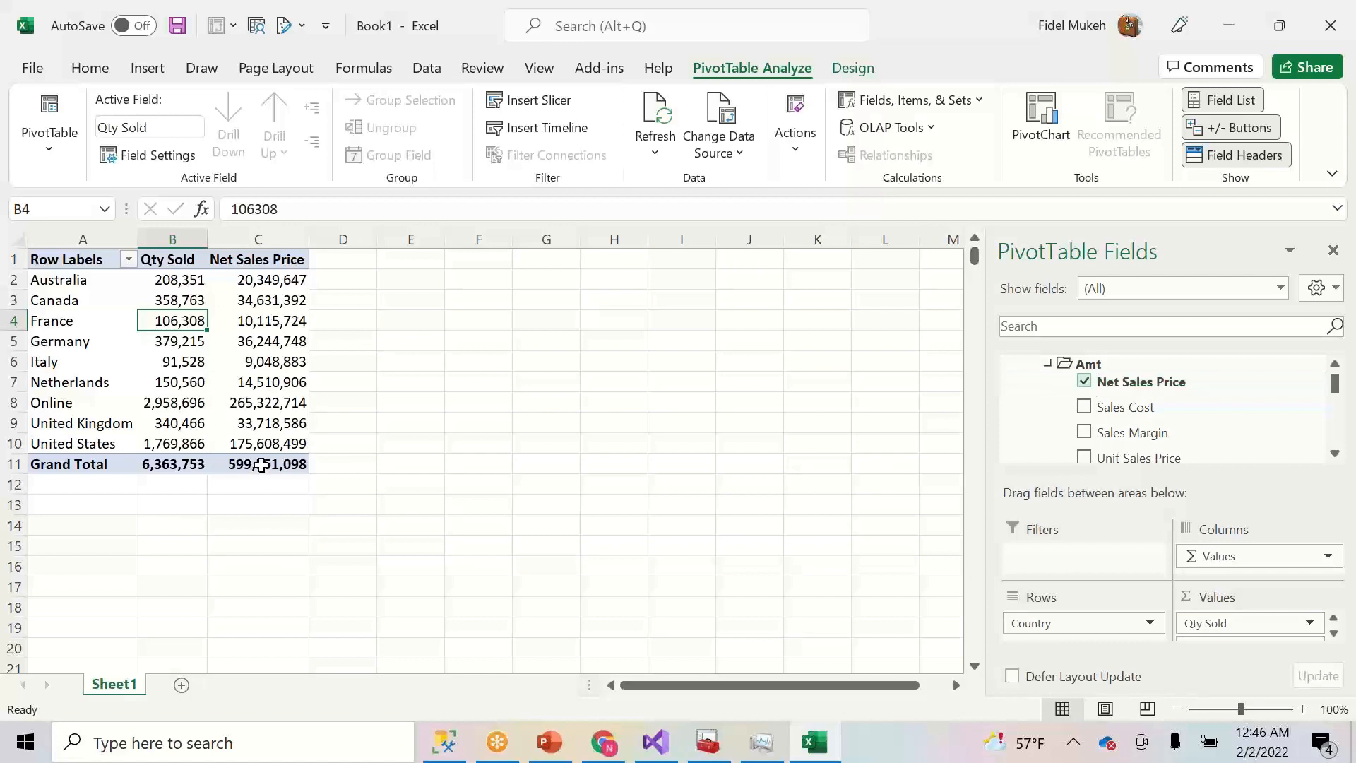
# - Select a pivot value cell and start a PivotChart from the PivotTable
pyautogui.moveTo(250, 401)
pyautogui.click(251, 359)
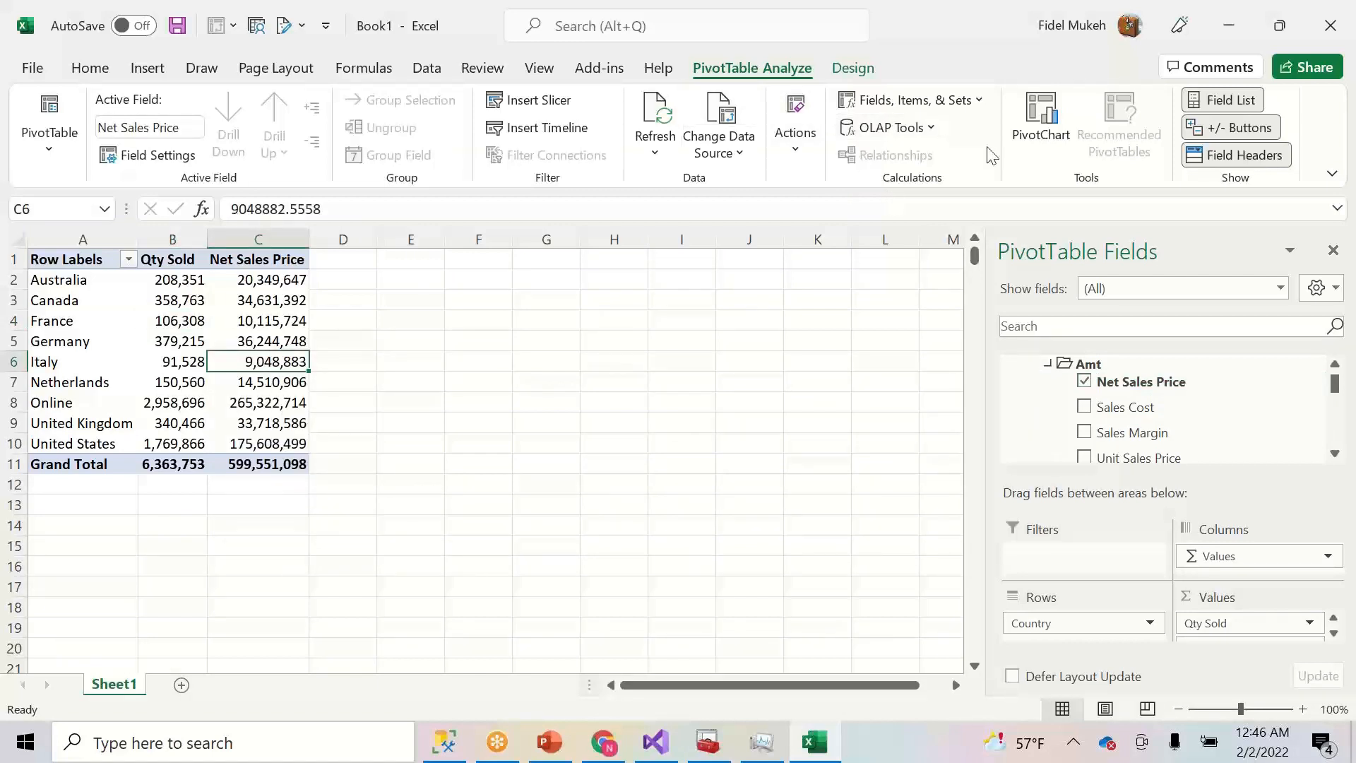
pyautogui.click(1042, 119)
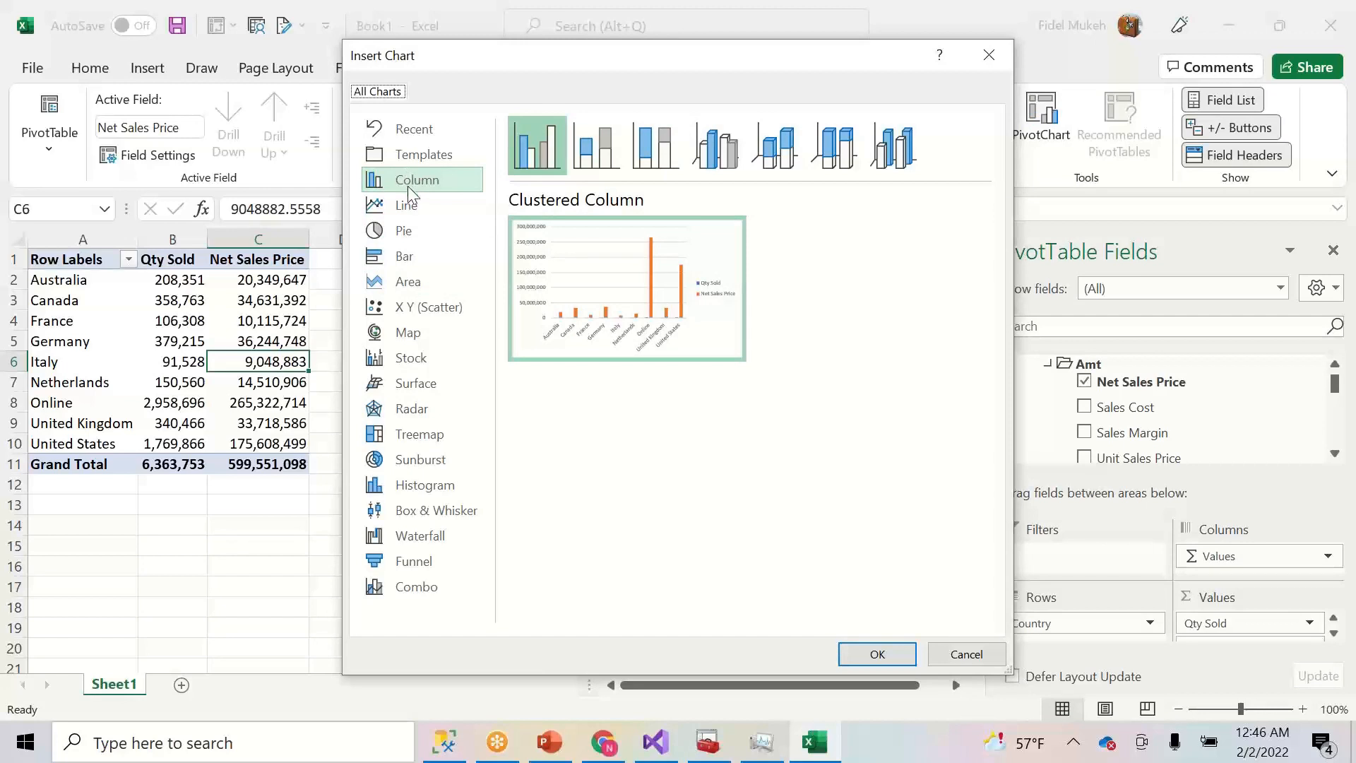
# - Insert a clustered column PivotChart, move it clear of the table, and show its elements list
pyautogui.click(397, 178)
pyautogui.click(876, 655)
pyautogui.moveTo(491, 347); pyautogui.dragTo(584, 293)
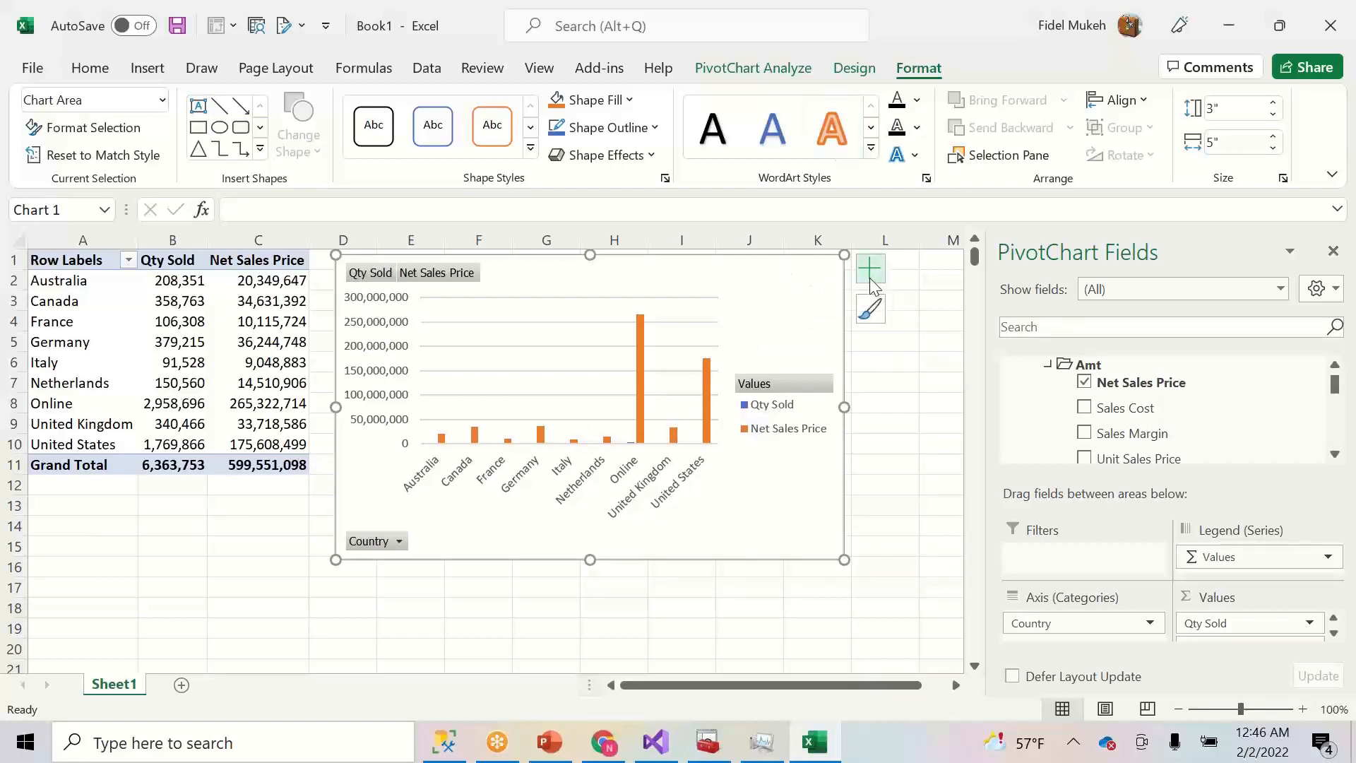
pyautogui.click(871, 308)
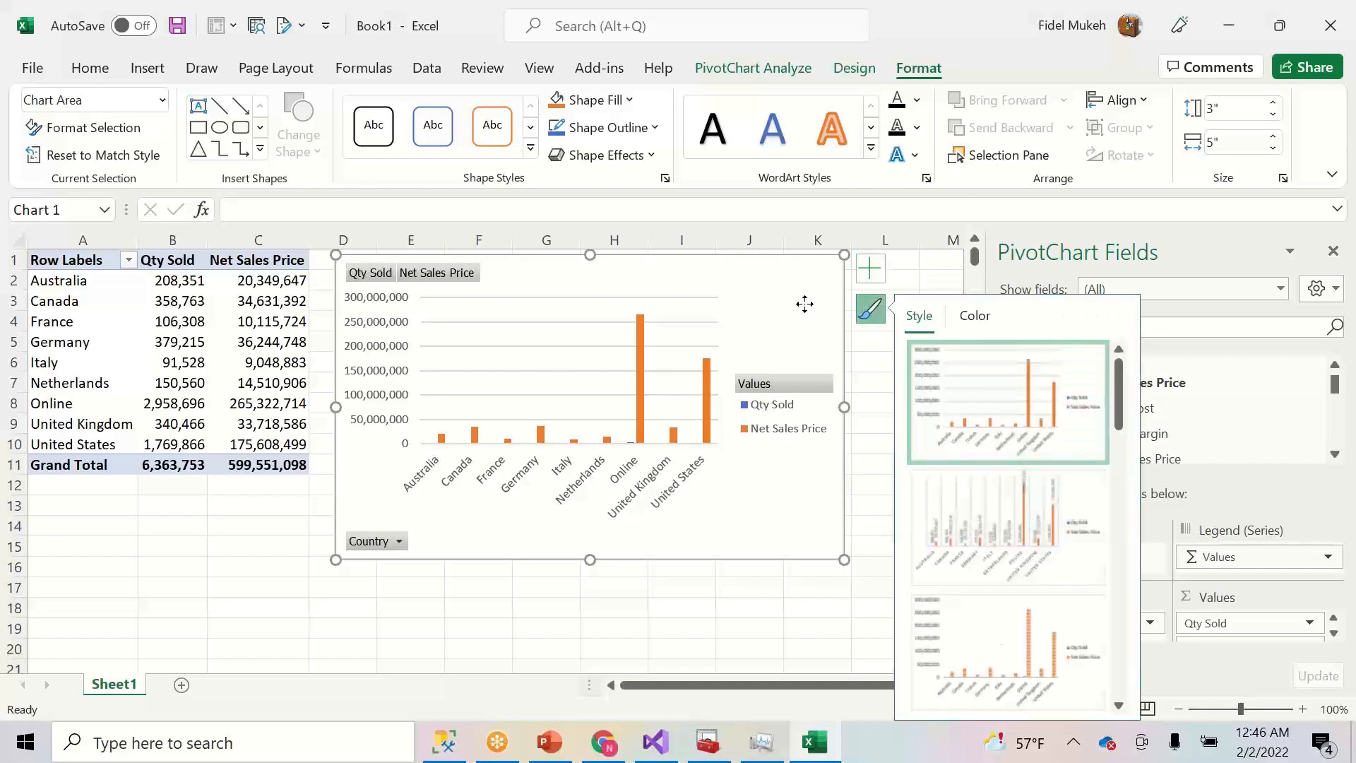
pyautogui.click(869, 268)
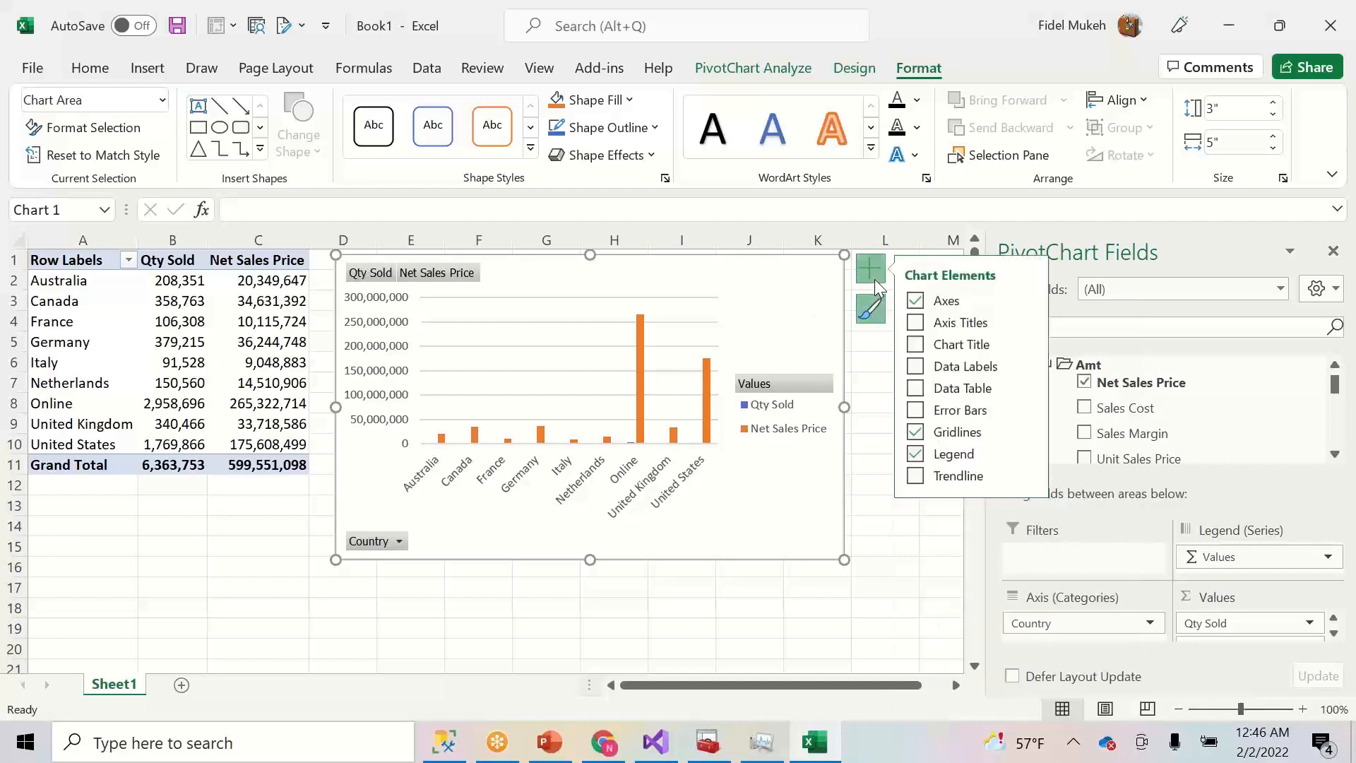
# - Make the chart a Combo: Net Sales Price clustered columns, Qty Sold plain line on secondary axis
pyautogui.rightClick(816, 311)
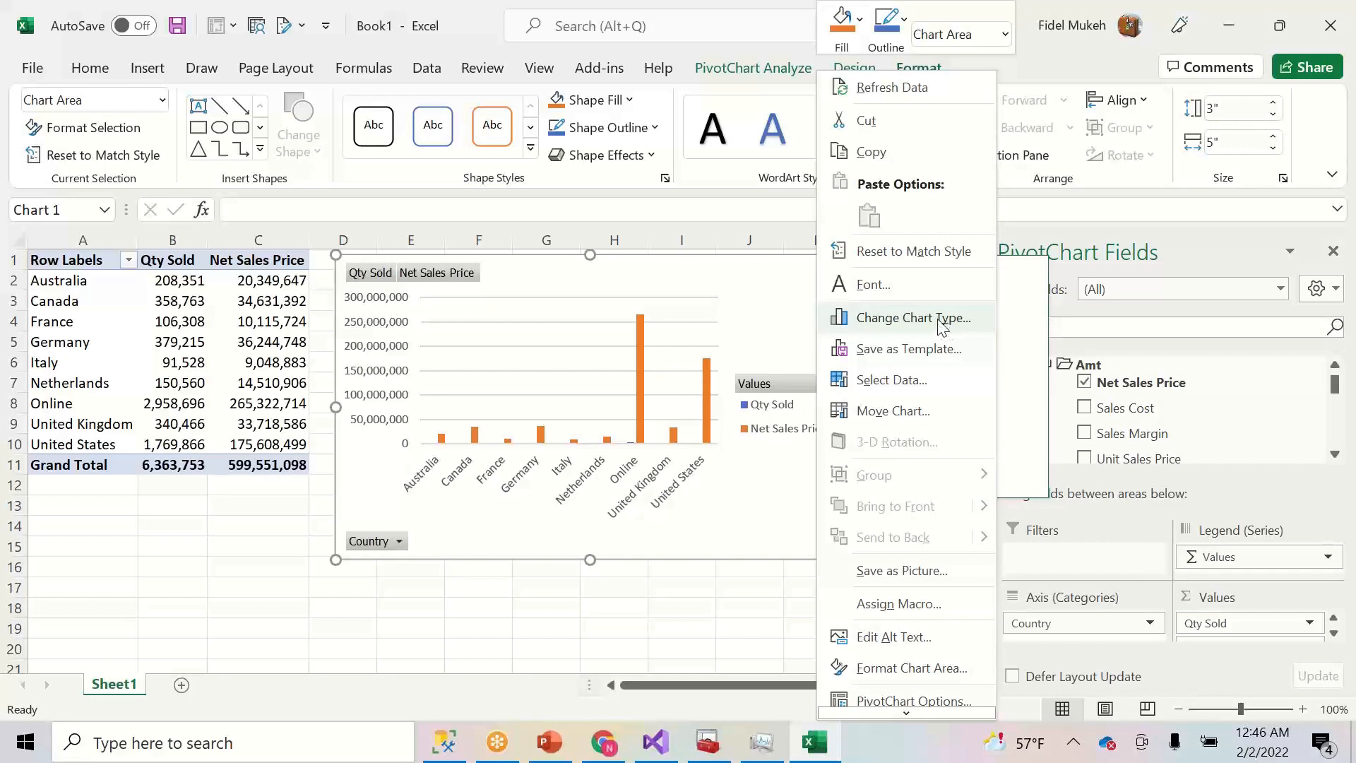
pyautogui.click(942, 326)
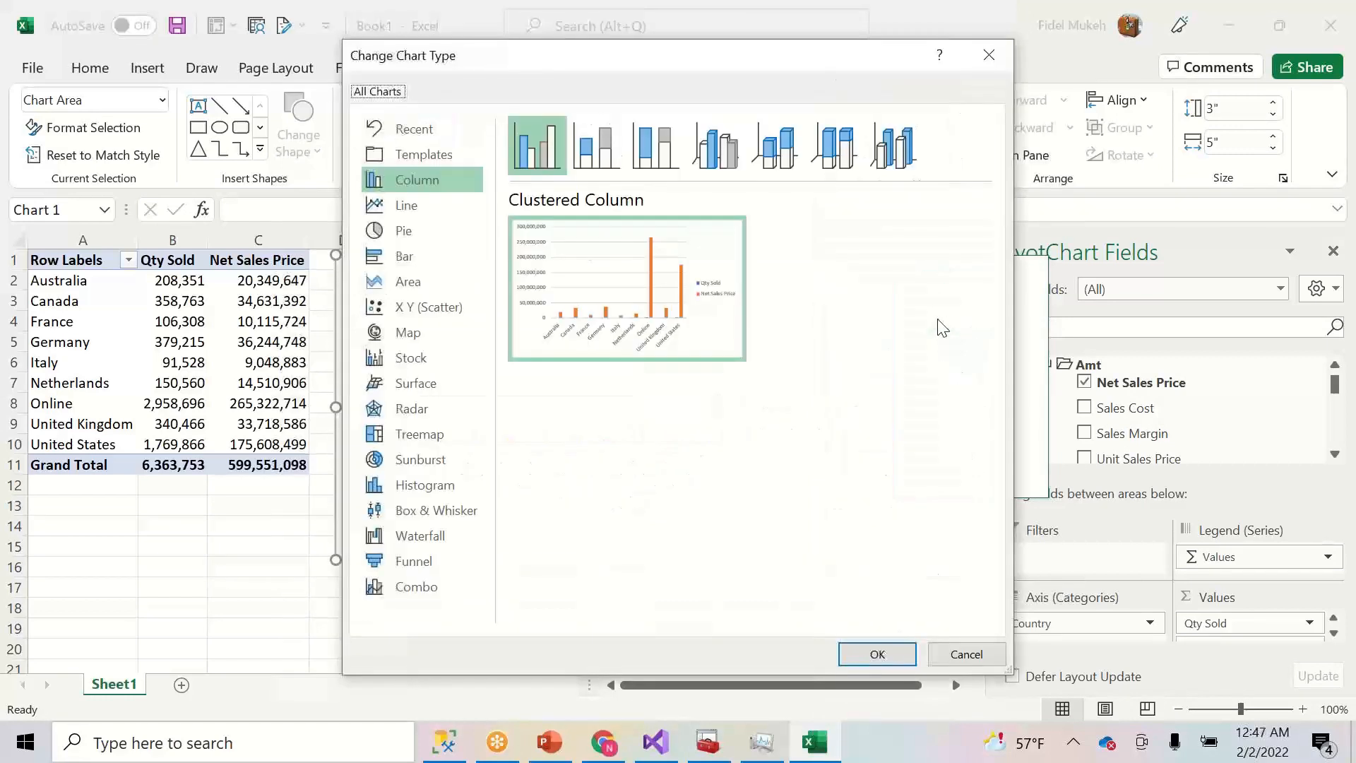
pyautogui.click(404, 592)
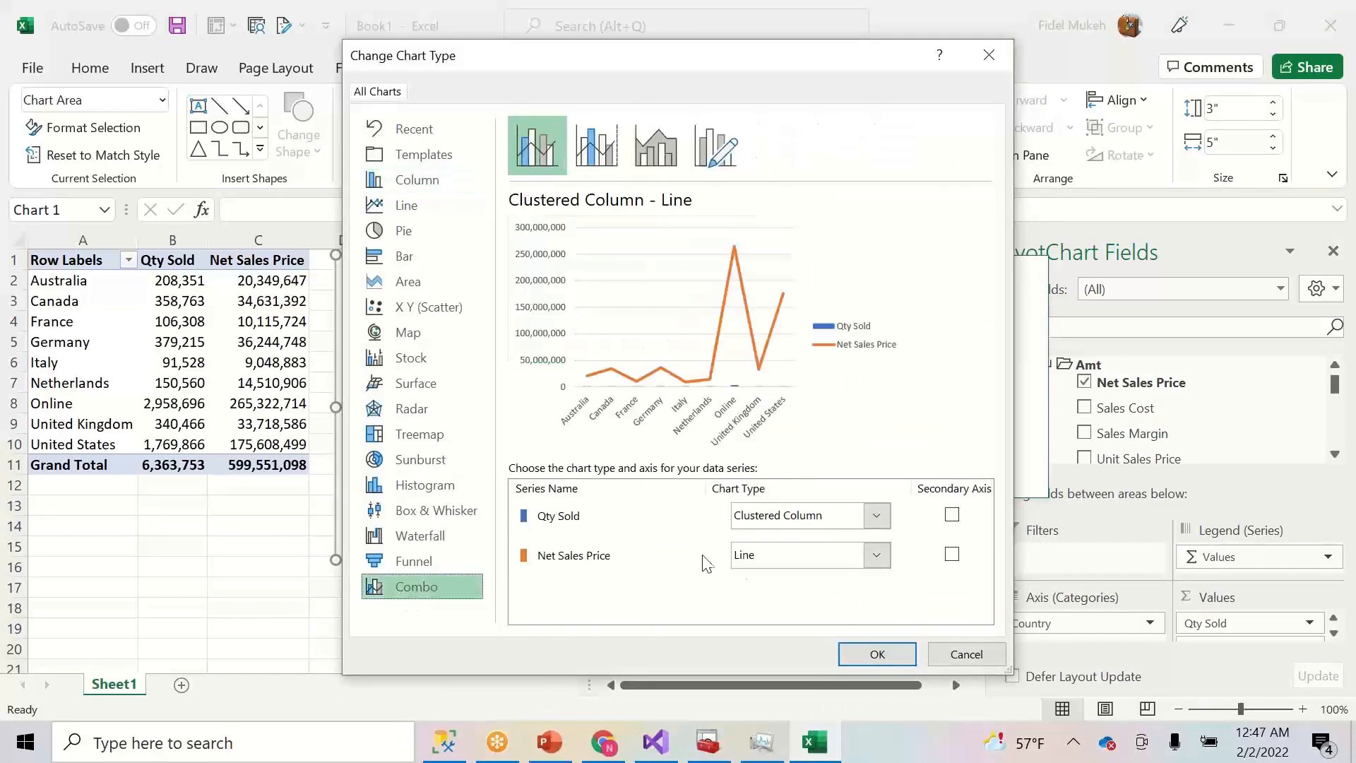
pyautogui.click(877, 517)
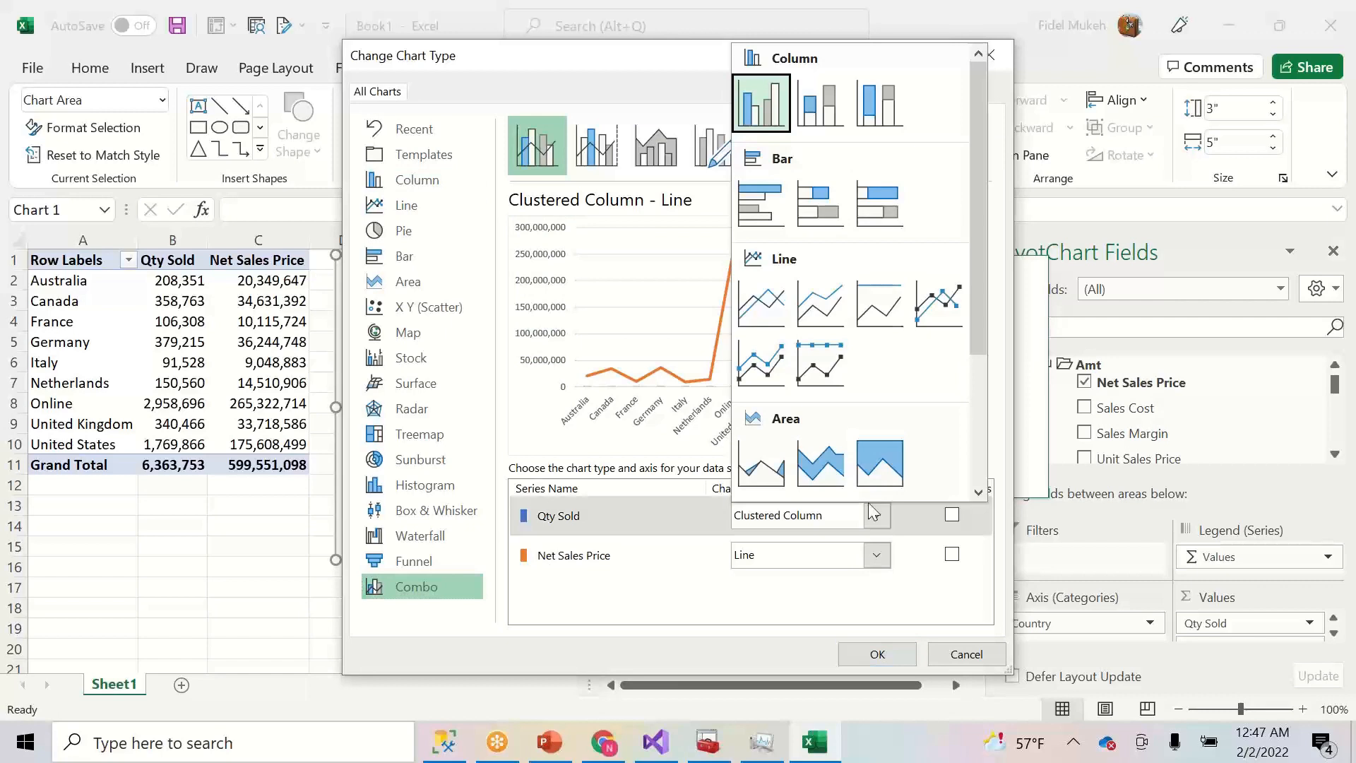
pyautogui.click(761, 364)
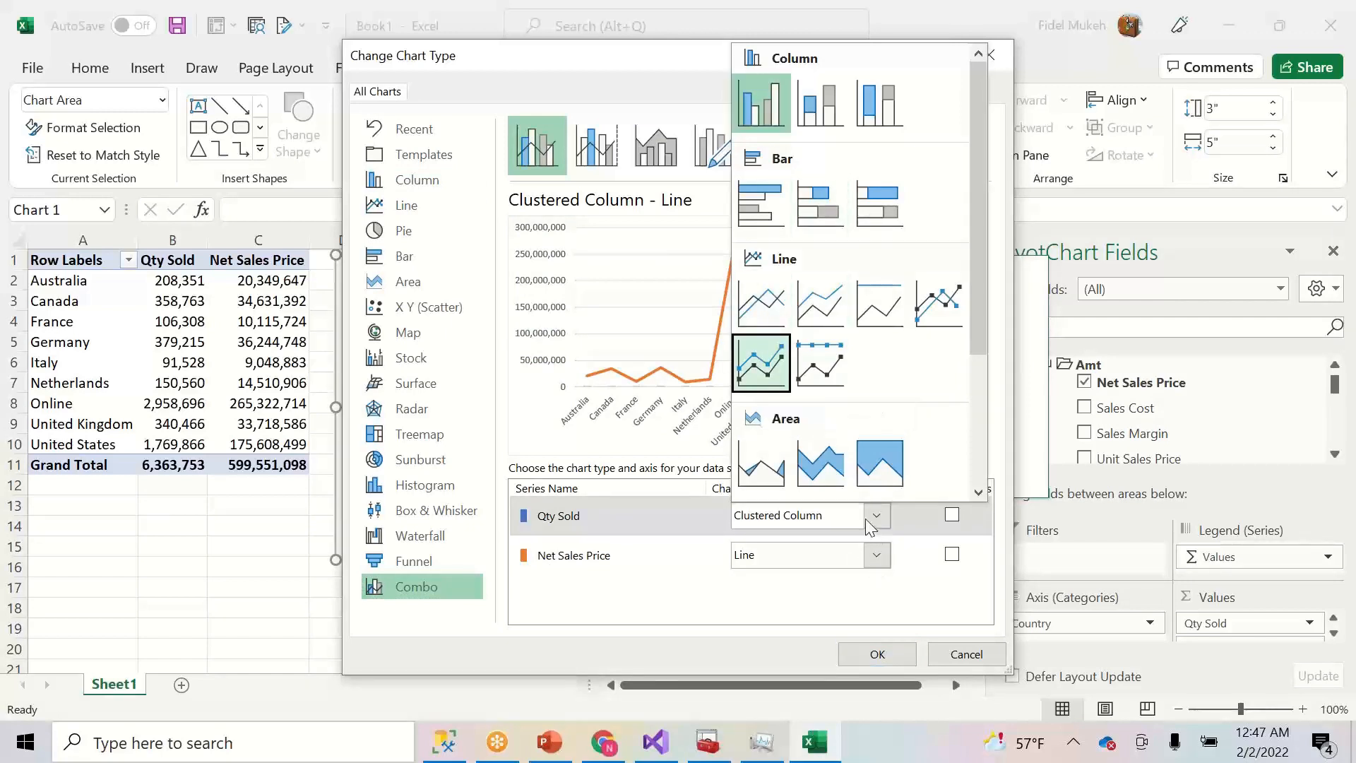
pyautogui.click(791, 520)
pyautogui.click(792, 521)
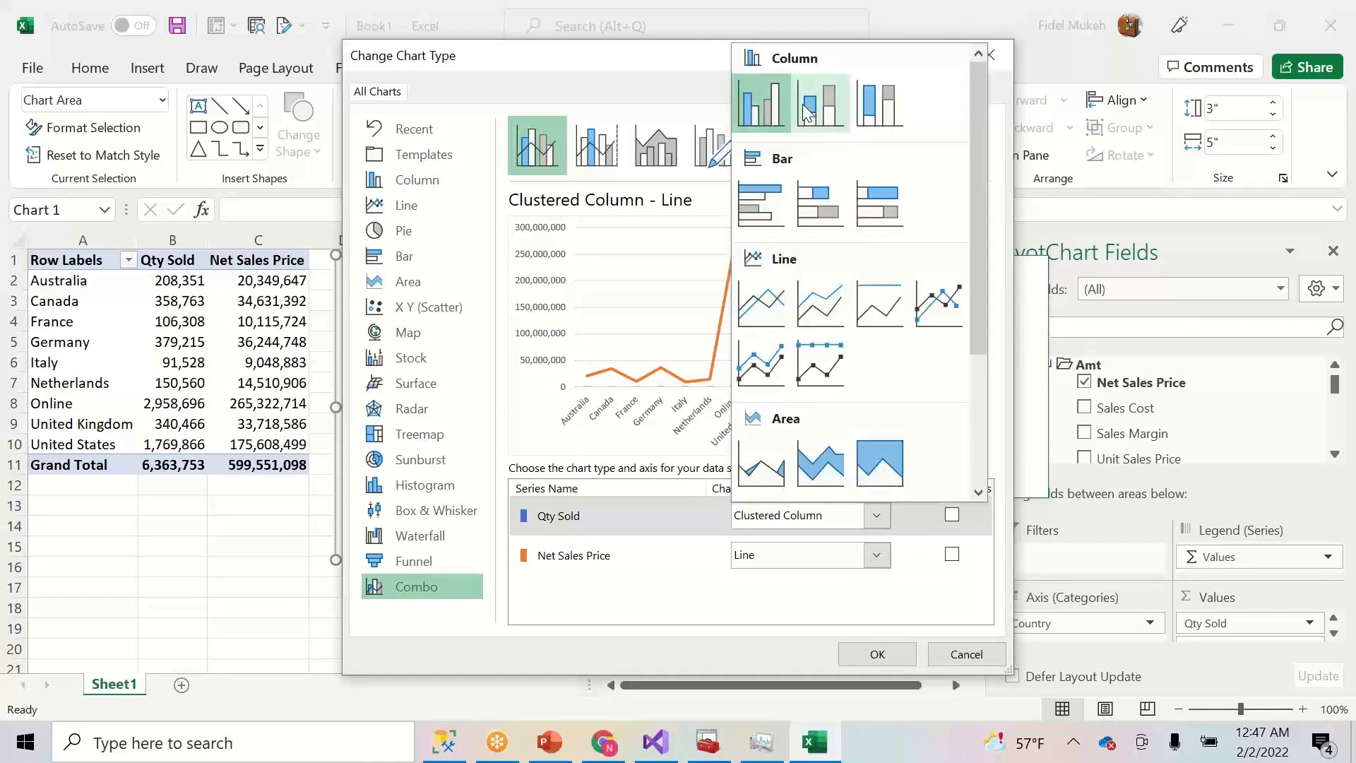
pyautogui.click(760, 302)
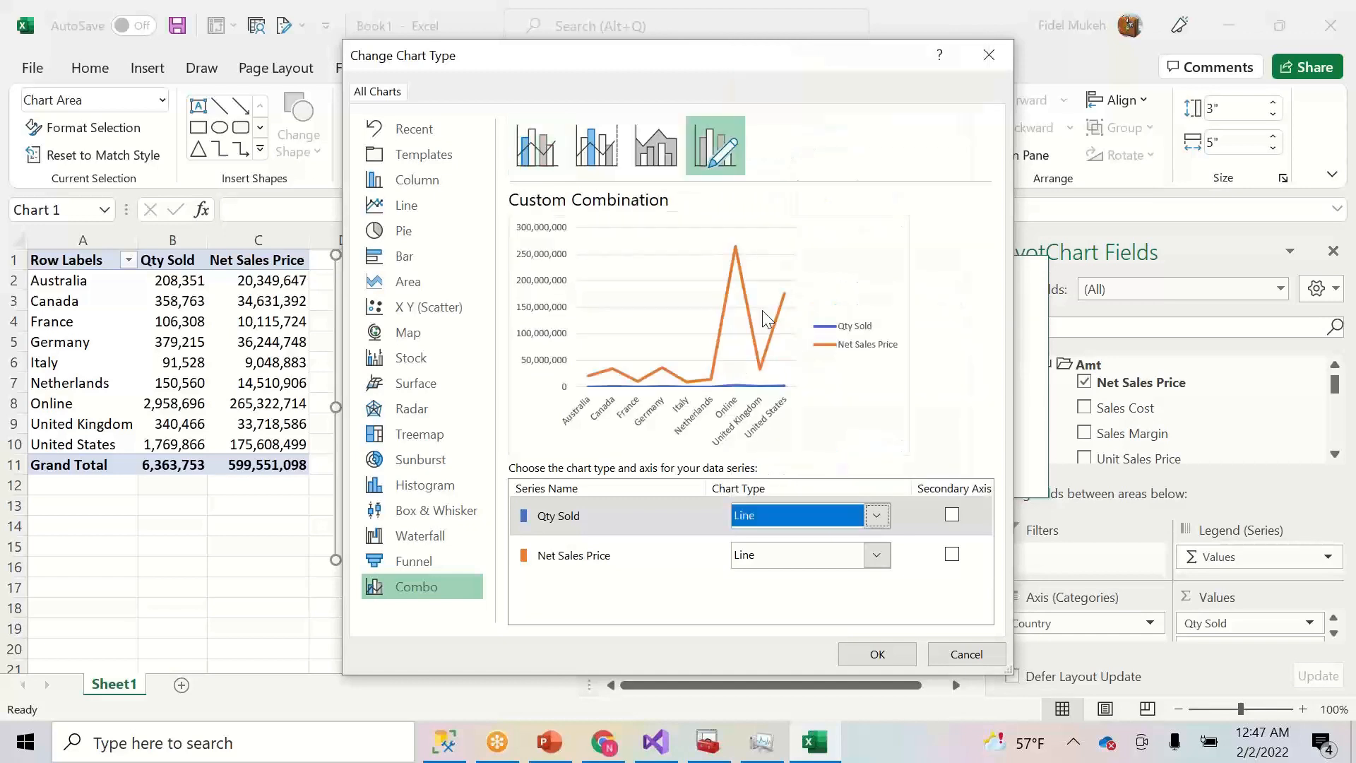
pyautogui.click(877, 555)
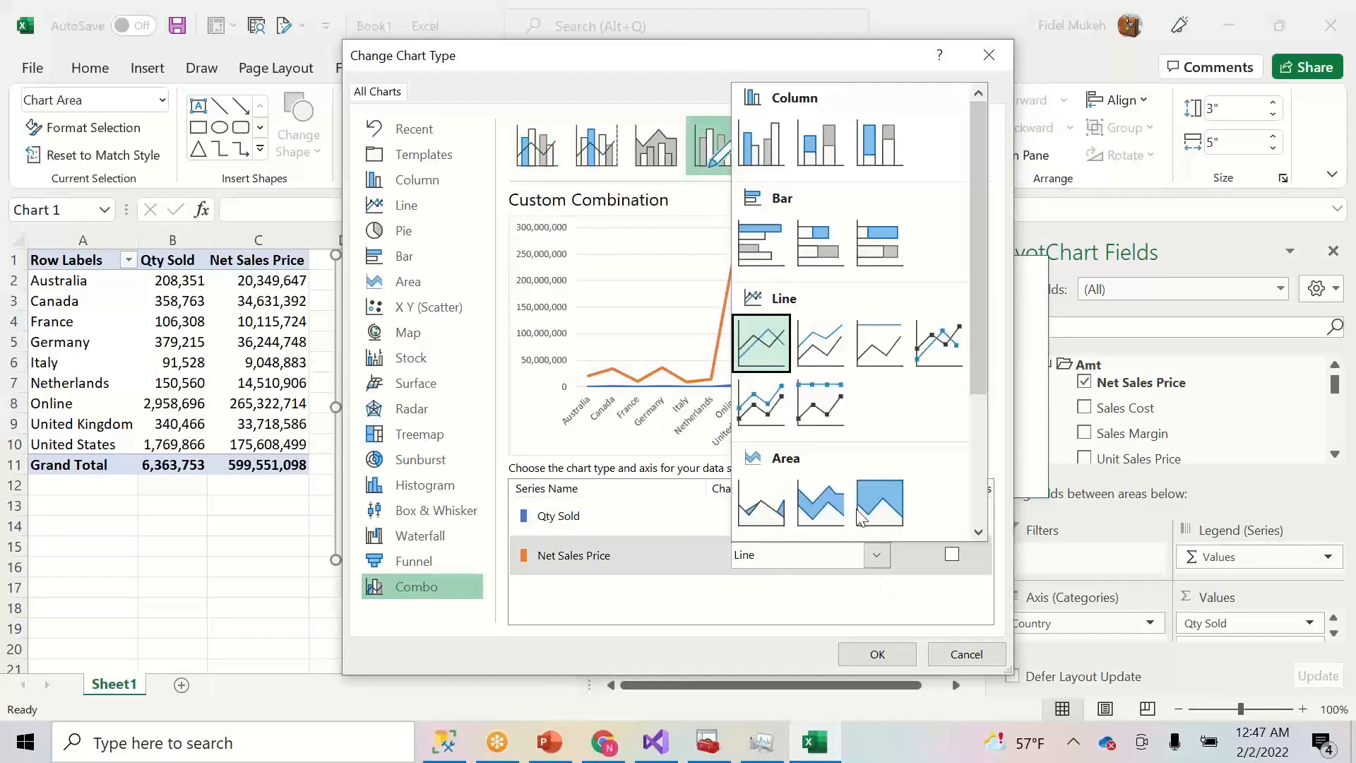
pyautogui.click(752, 151)
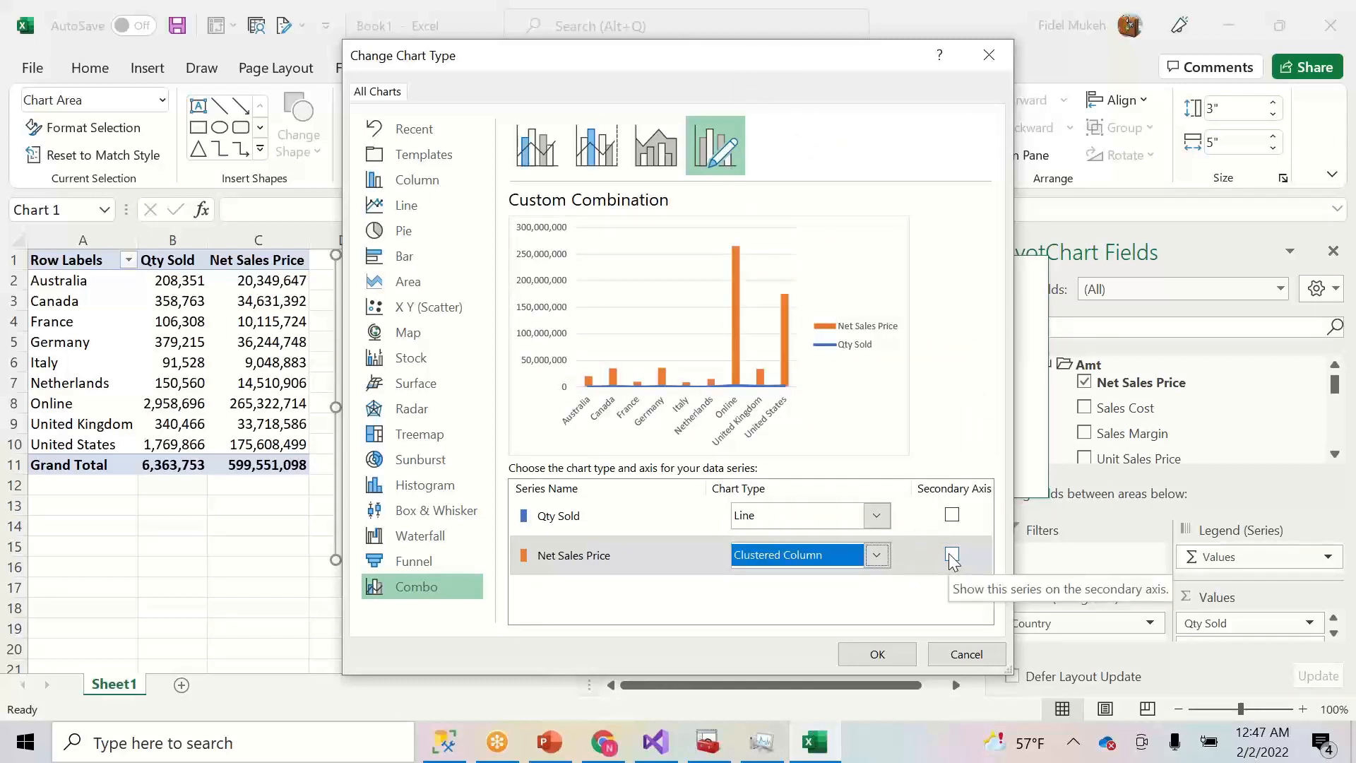
pyautogui.click(953, 515)
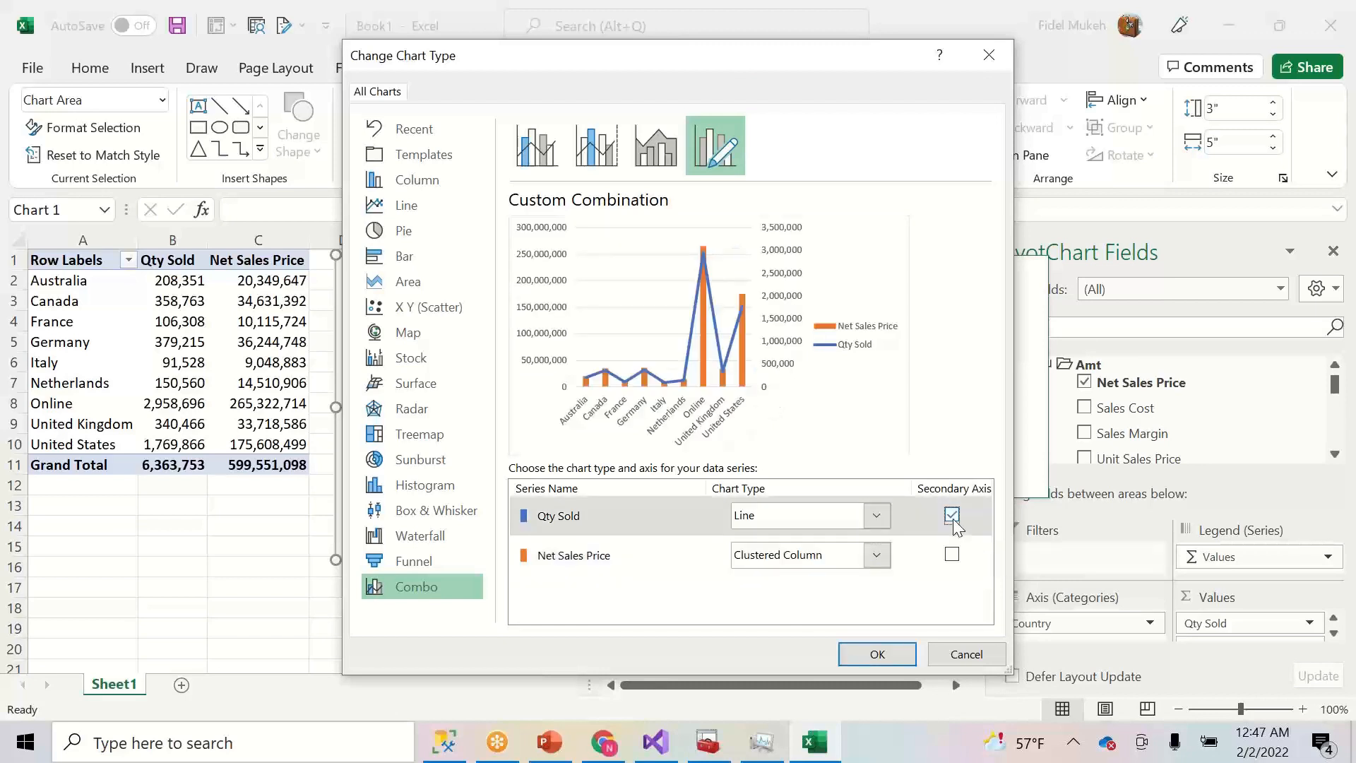
pyautogui.click(876, 654)
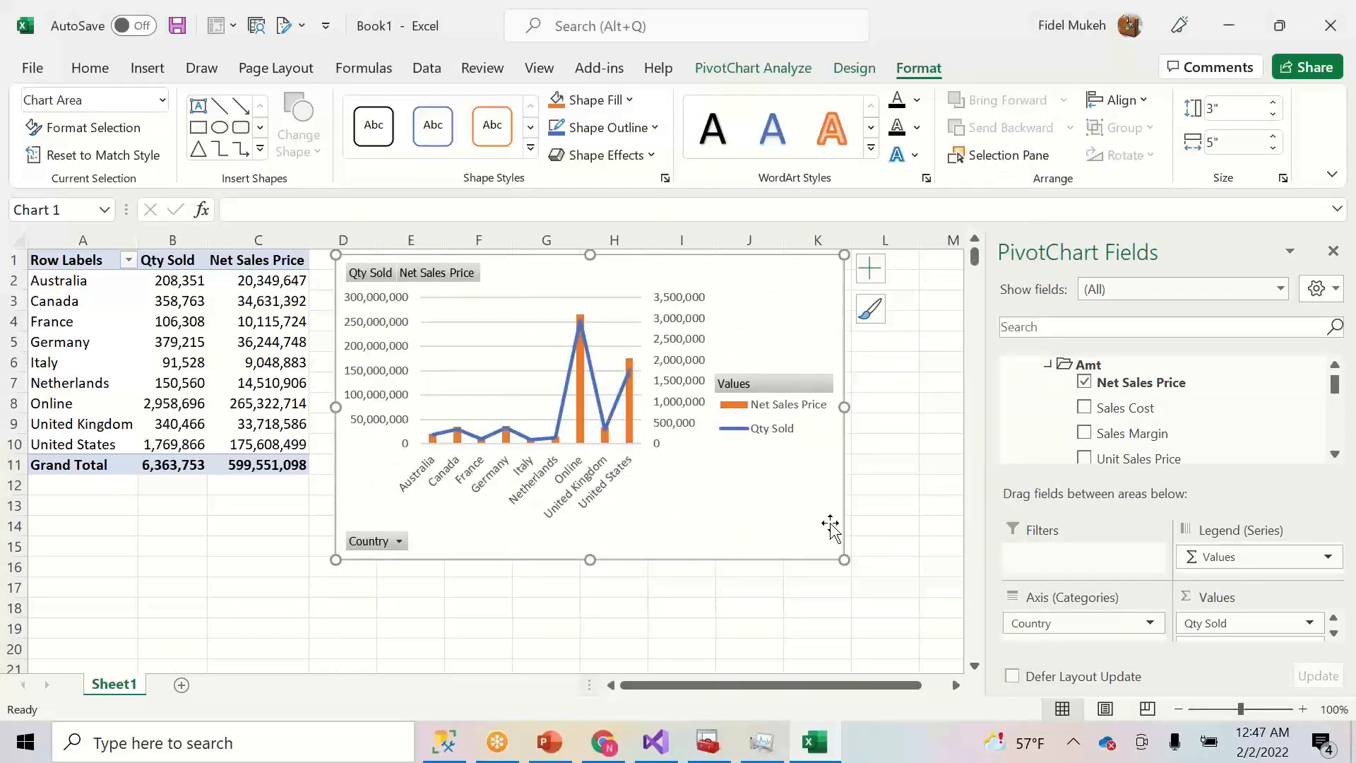
# - Resize the combo chart to about 2.65 by 5.07 inches, then reselect it
pyautogui.moveTo(844, 560); pyautogui.dragTo(894, 586)
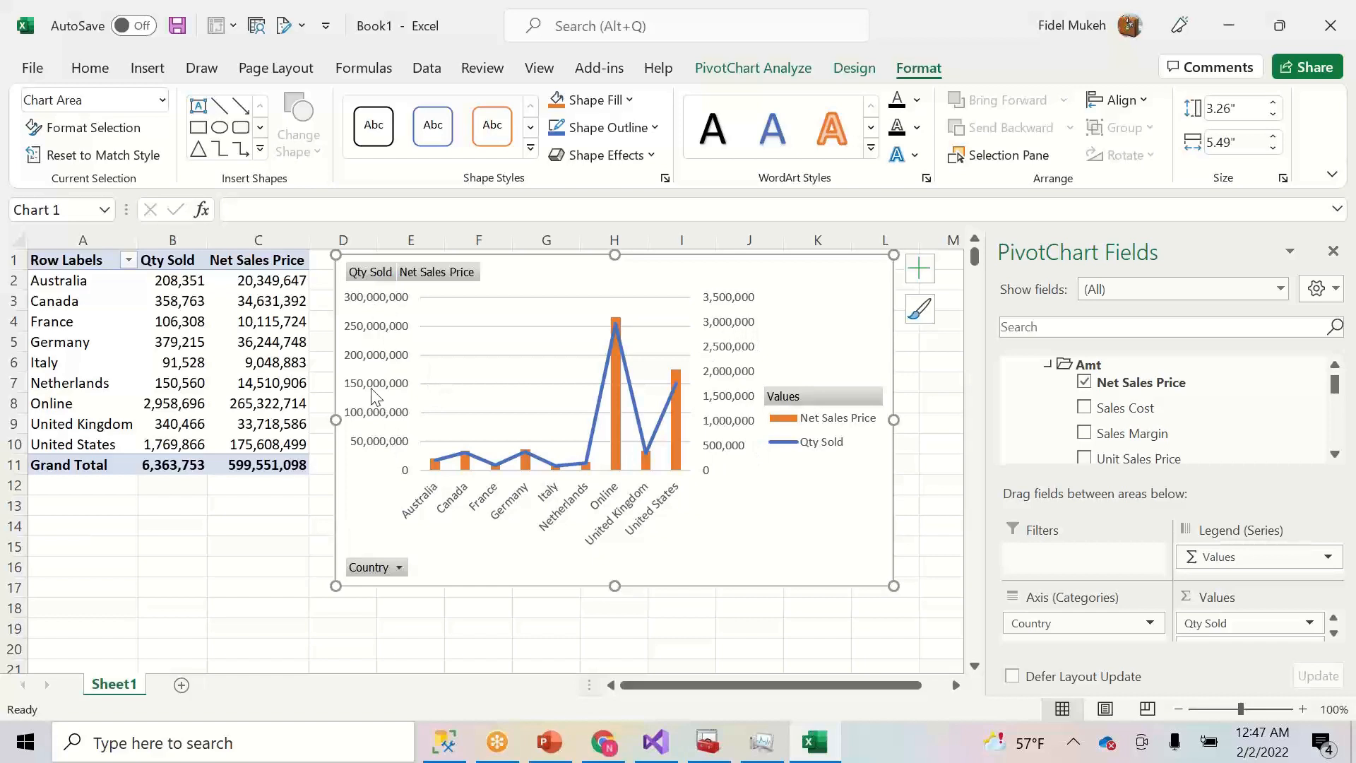
pyautogui.moveTo(660, 288); pyautogui.dragTo(660, 284)
pyautogui.moveTo(896, 580); pyautogui.dragTo(850, 519)
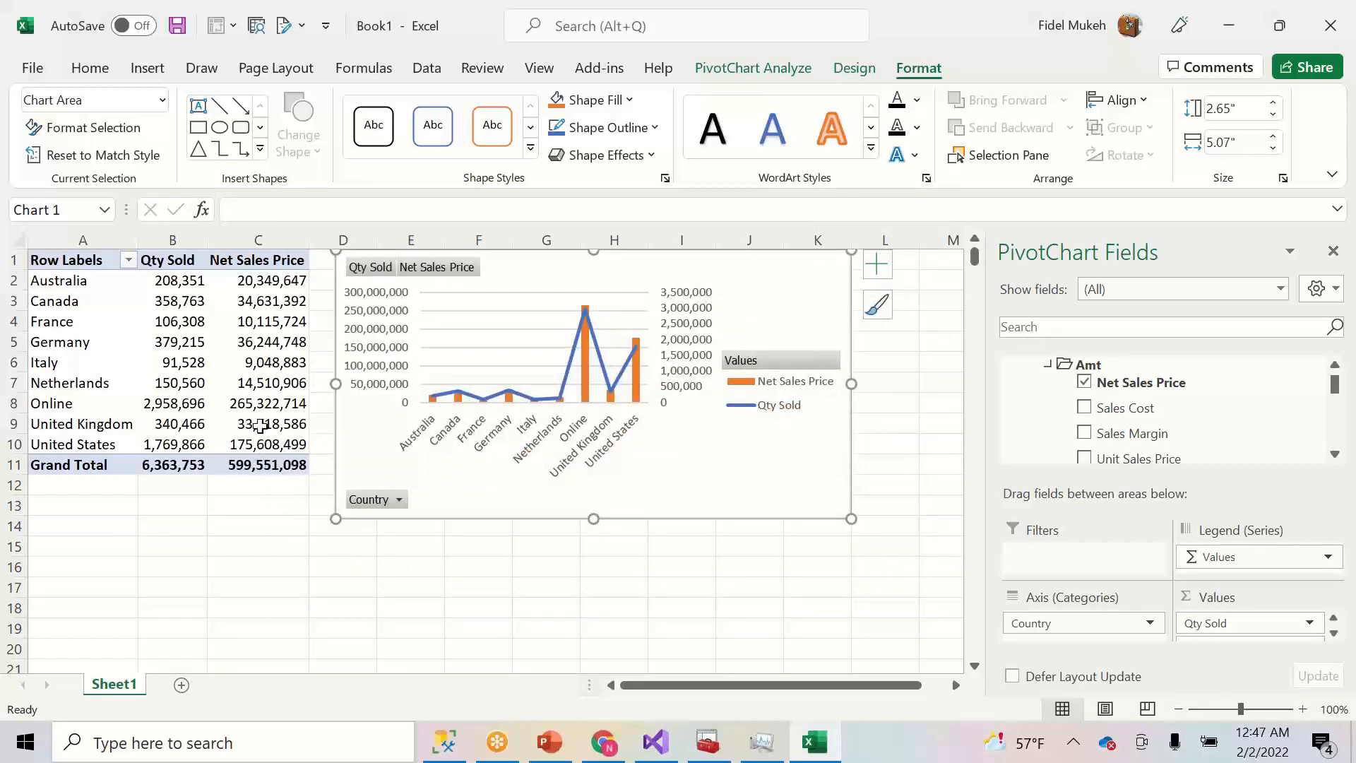
pyautogui.click(204, 532)
pyautogui.click(106, 524)
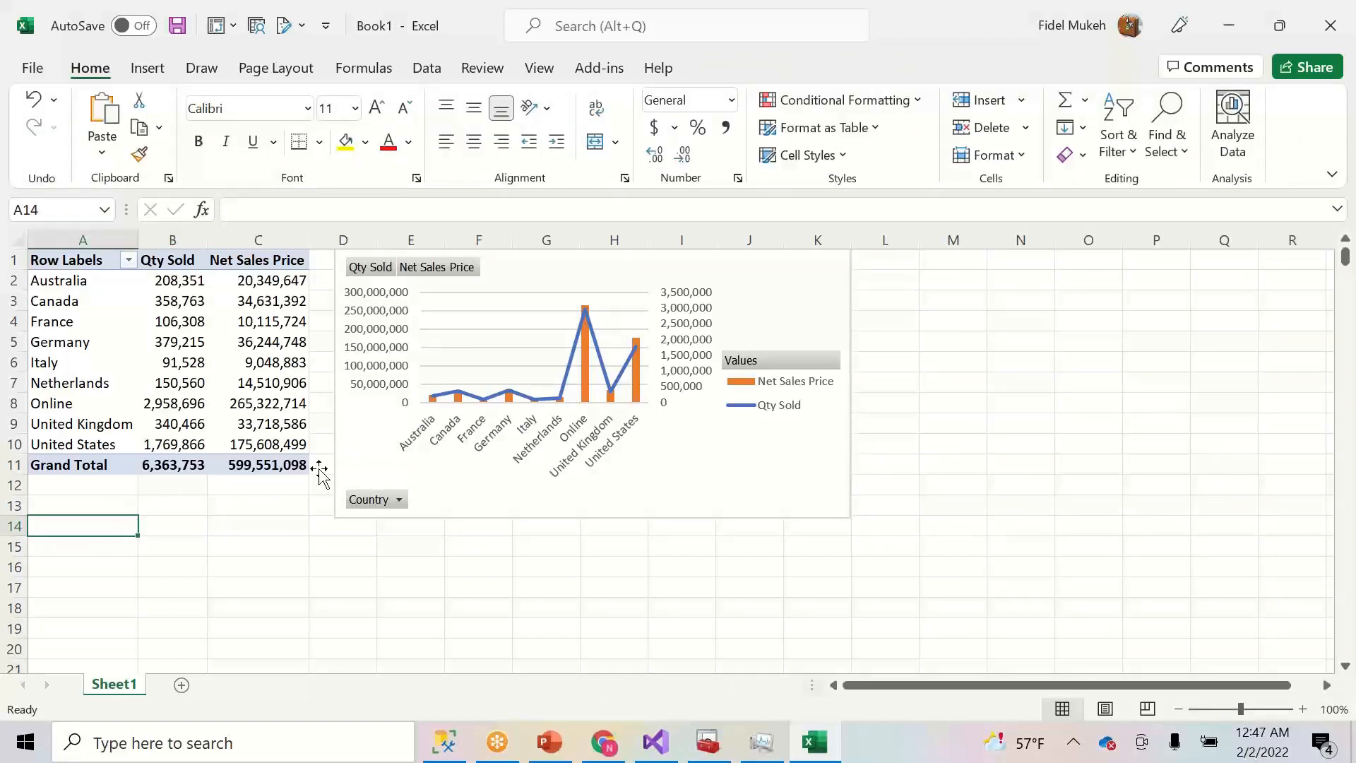
pyautogui.click(348, 463)
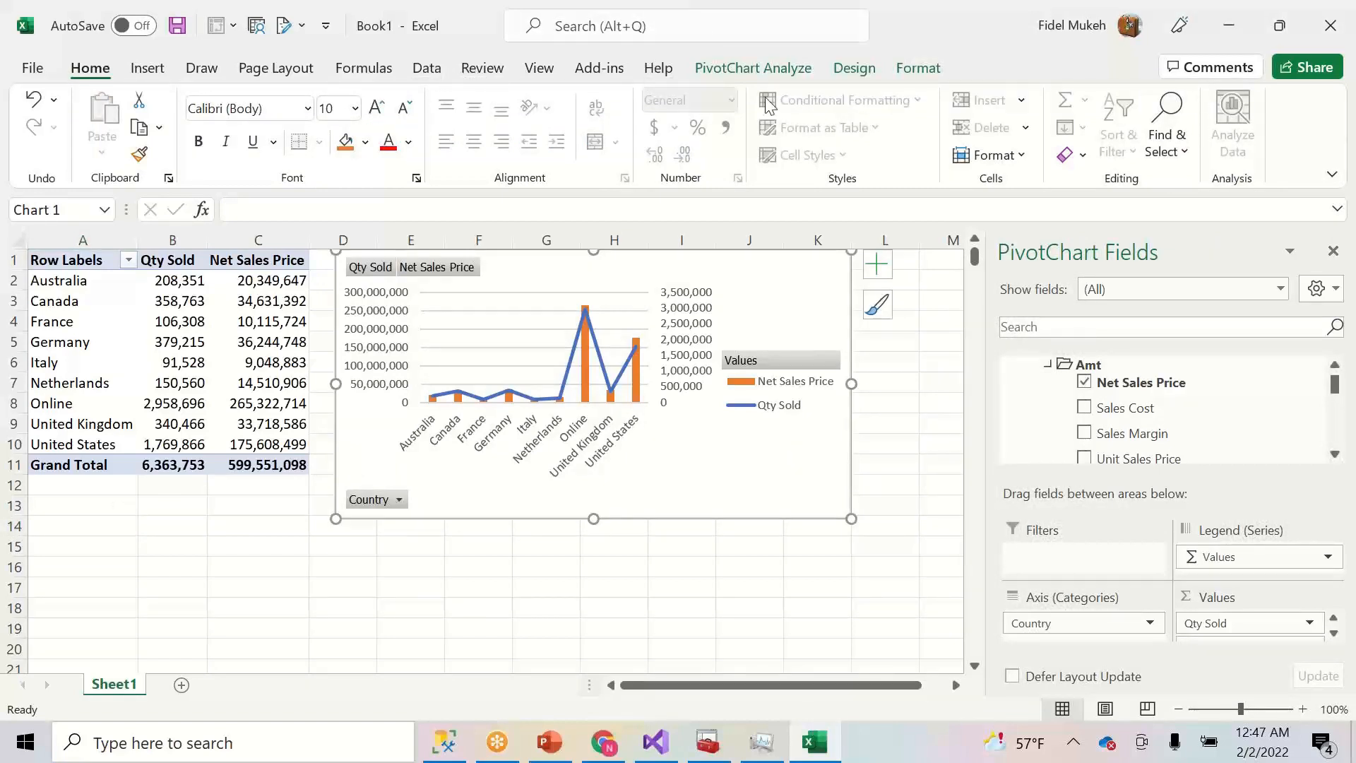
# - Insert a Year Month slicer from the Date table
pyautogui.click(796, 71)
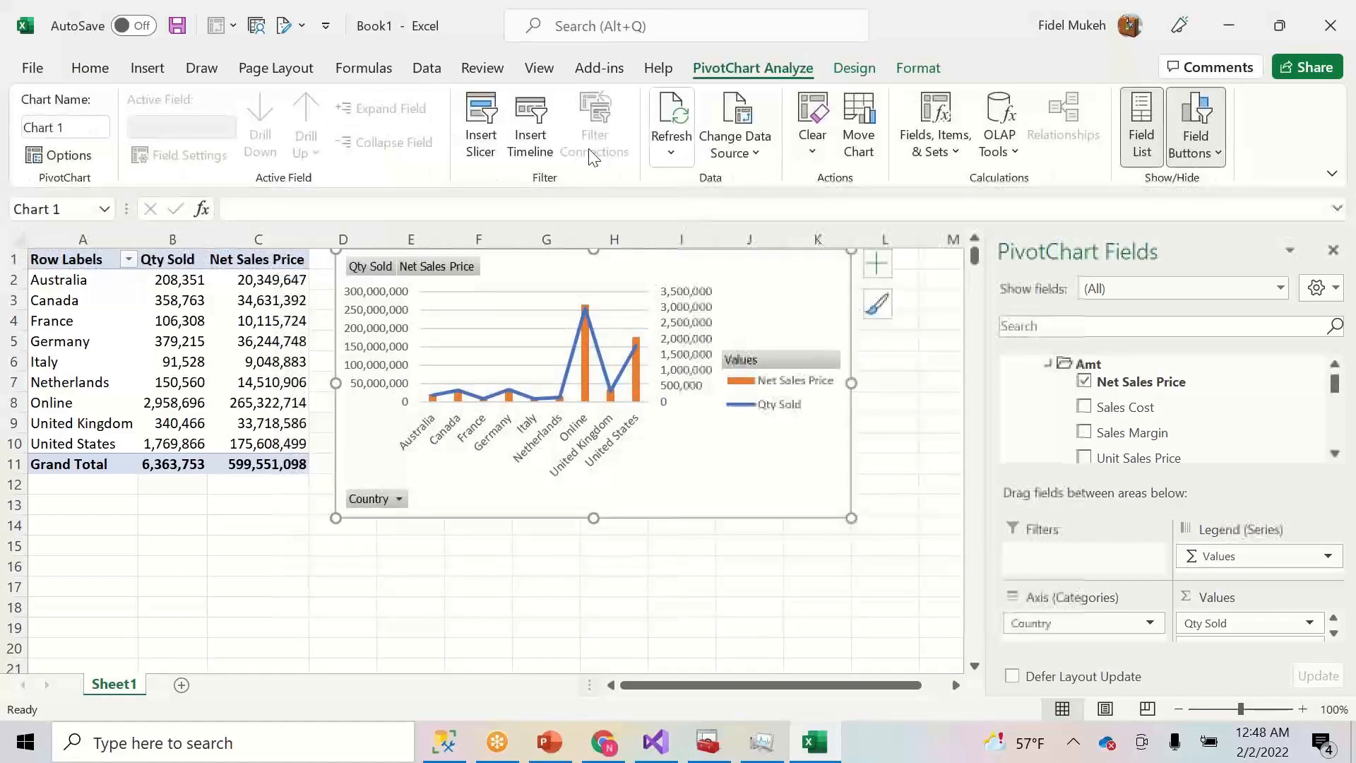
pyautogui.click(486, 149)
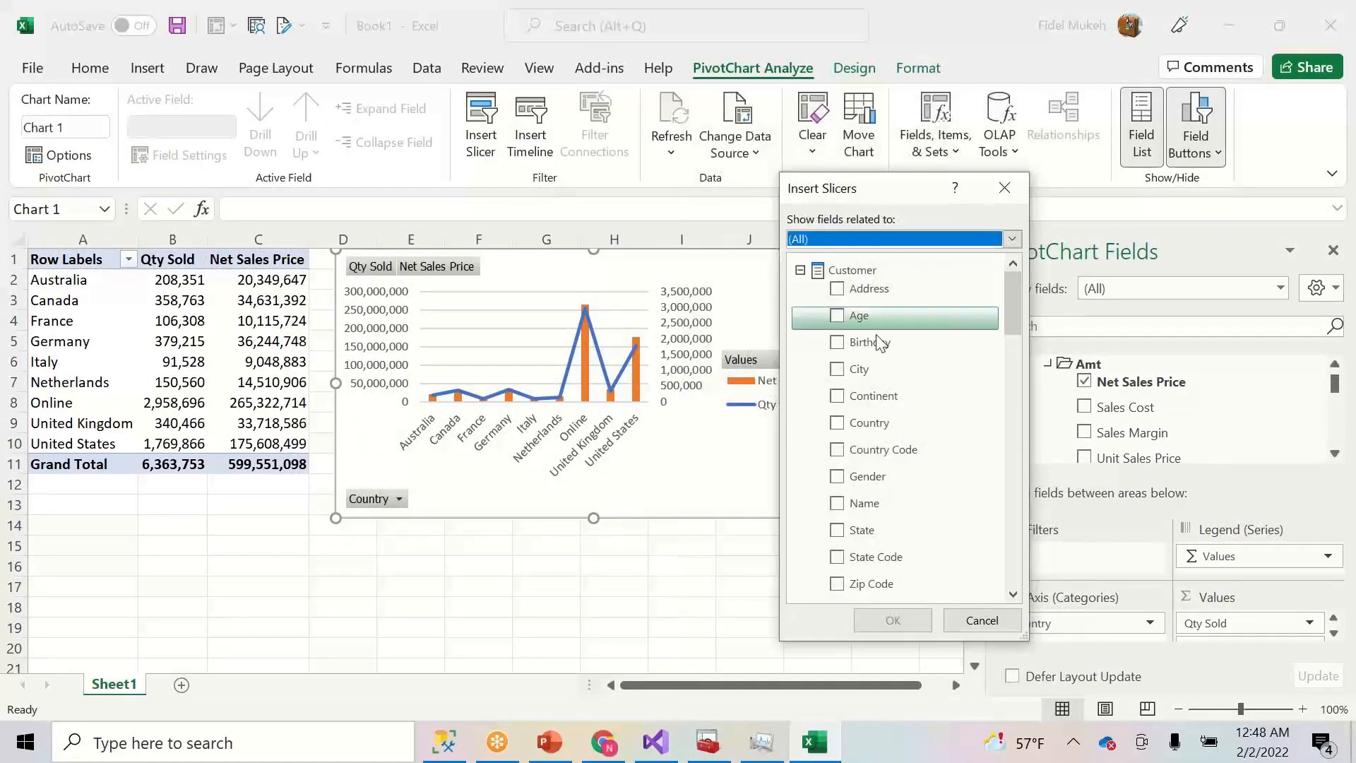
pyautogui.click(1013, 240)
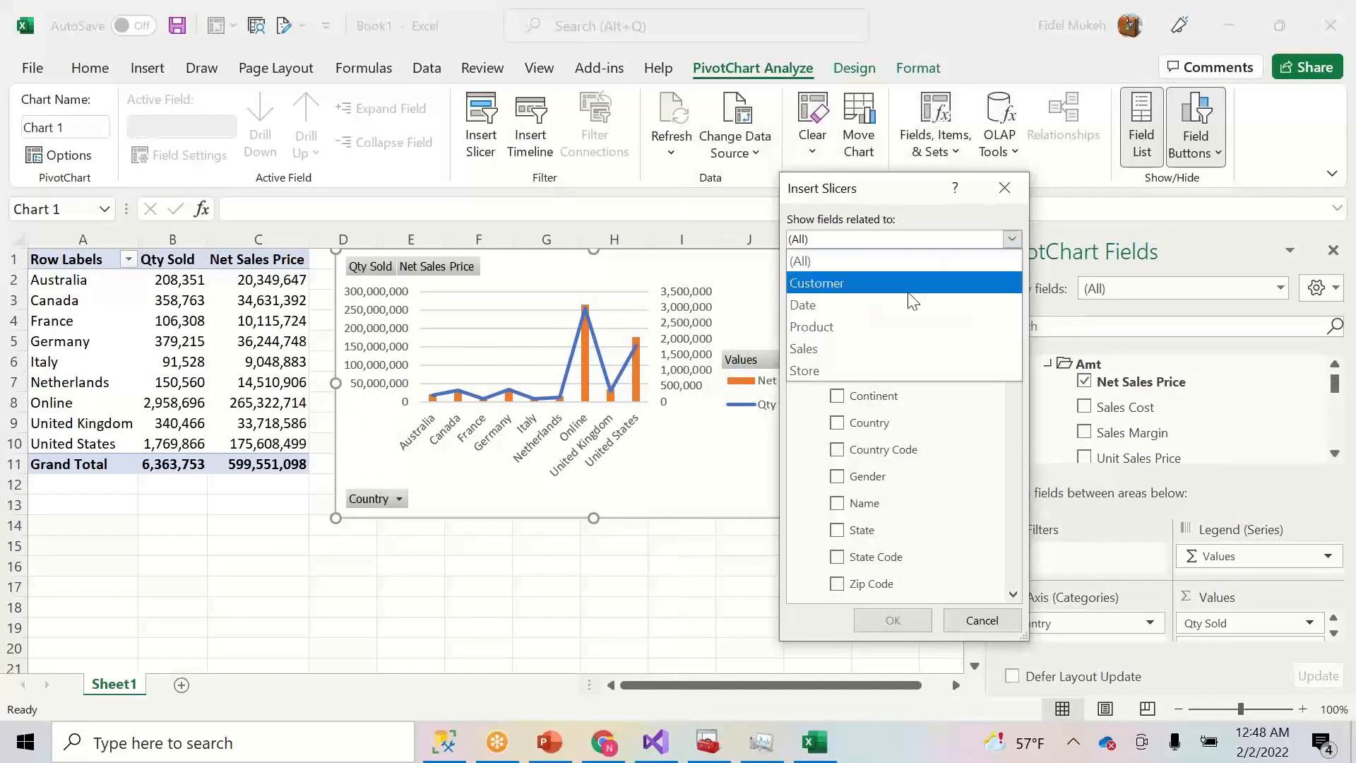
pyautogui.click(856, 304)
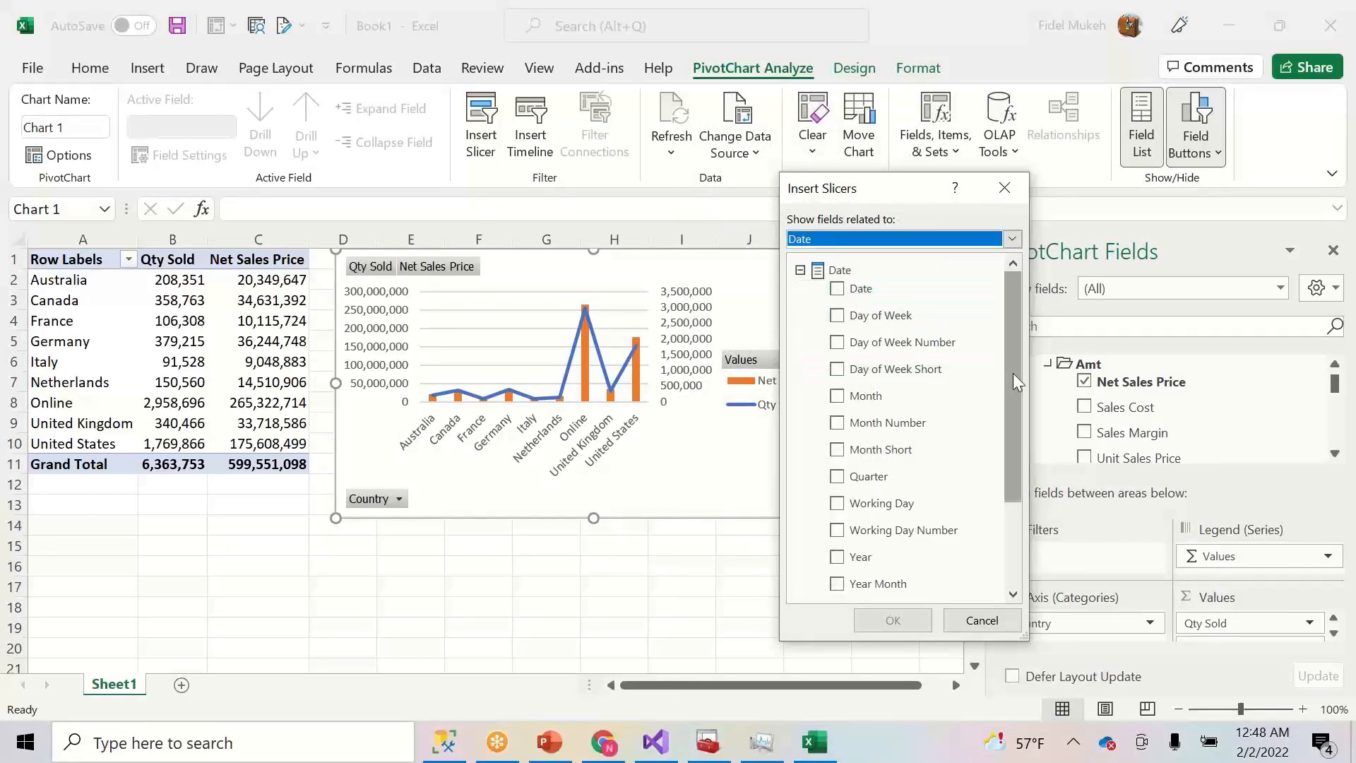
pyautogui.moveTo(1012, 390); pyautogui.dragTo(1008, 425)
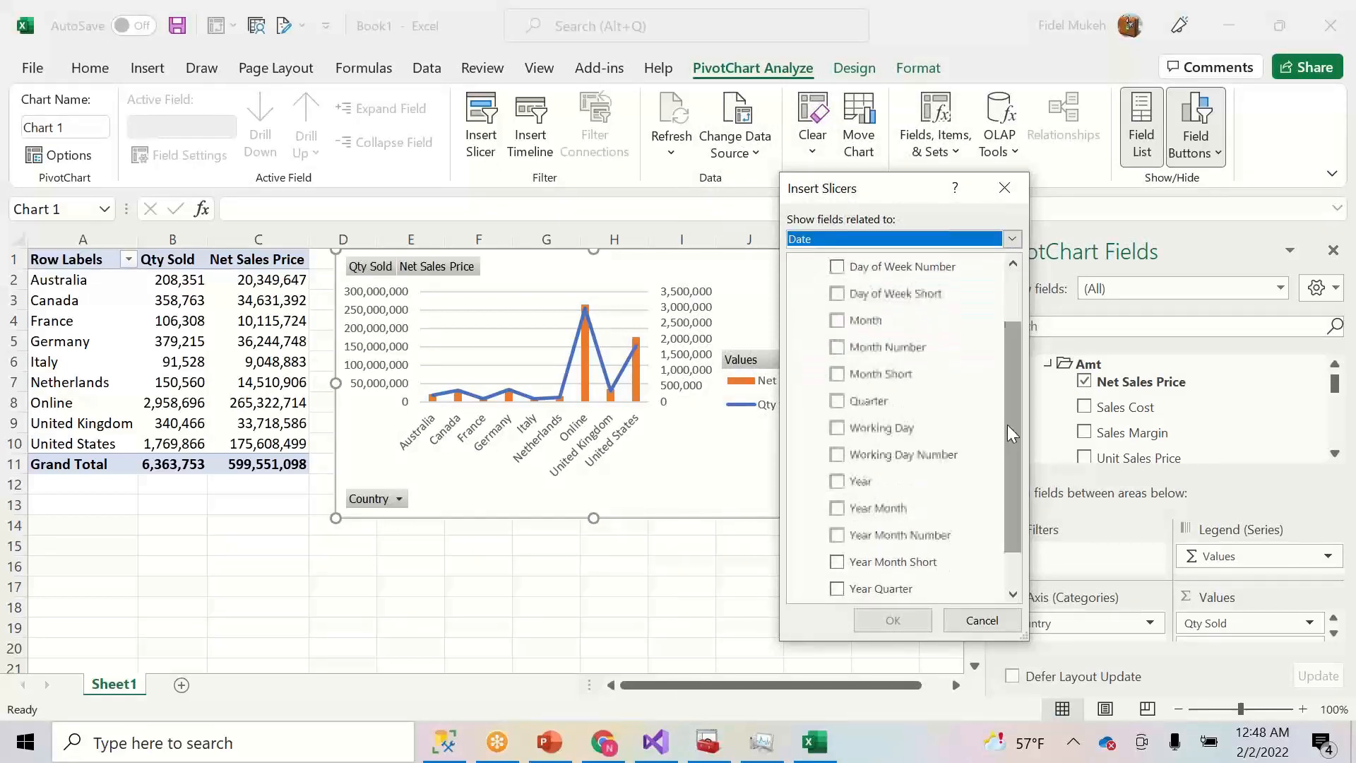
pyautogui.click(837, 510)
pyautogui.click(894, 618)
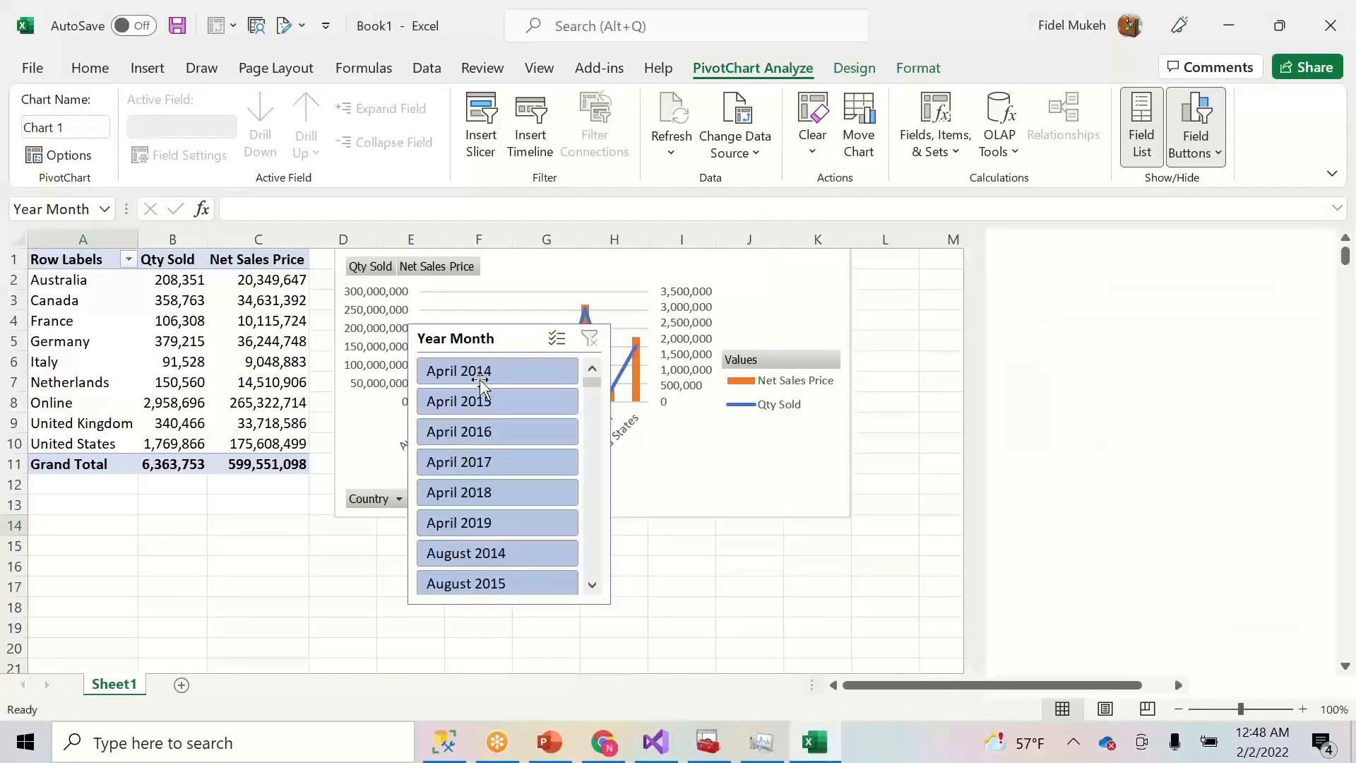
# - Lay the Year Month slicer out in several wider columns below the pivot table
pyautogui.moveTo(473, 349); pyautogui.dragTo(261, 461)
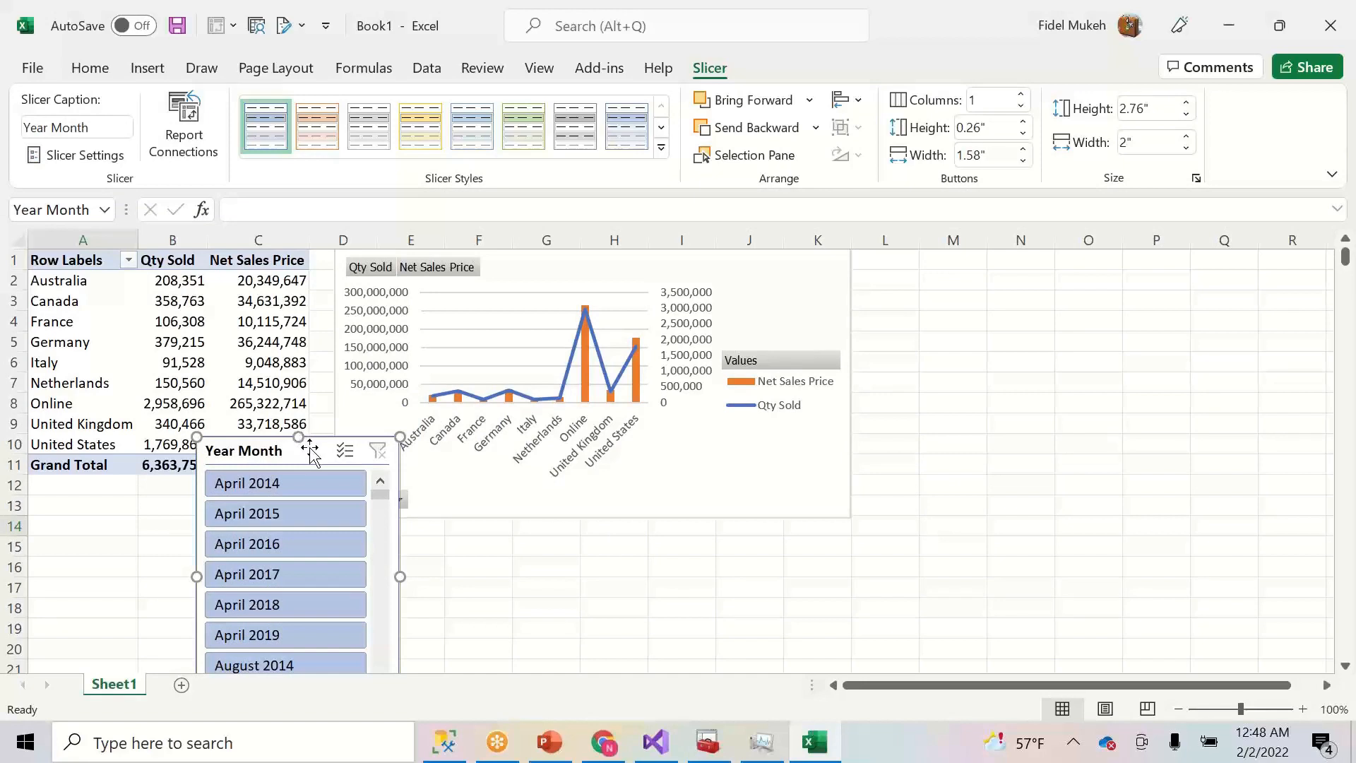
pyautogui.click(1021, 100)
pyautogui.click(1021, 100)
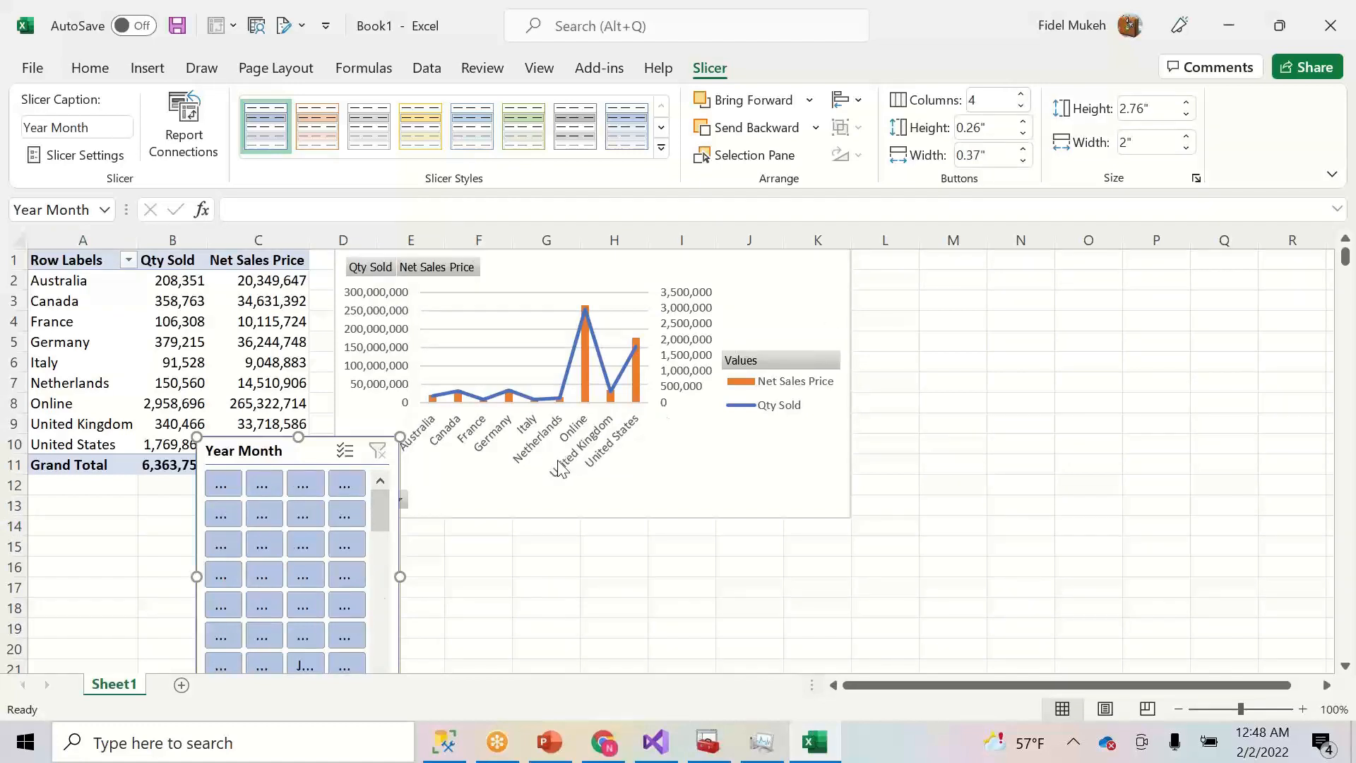
pyautogui.moveTo(400, 579); pyautogui.dragTo(680, 559)
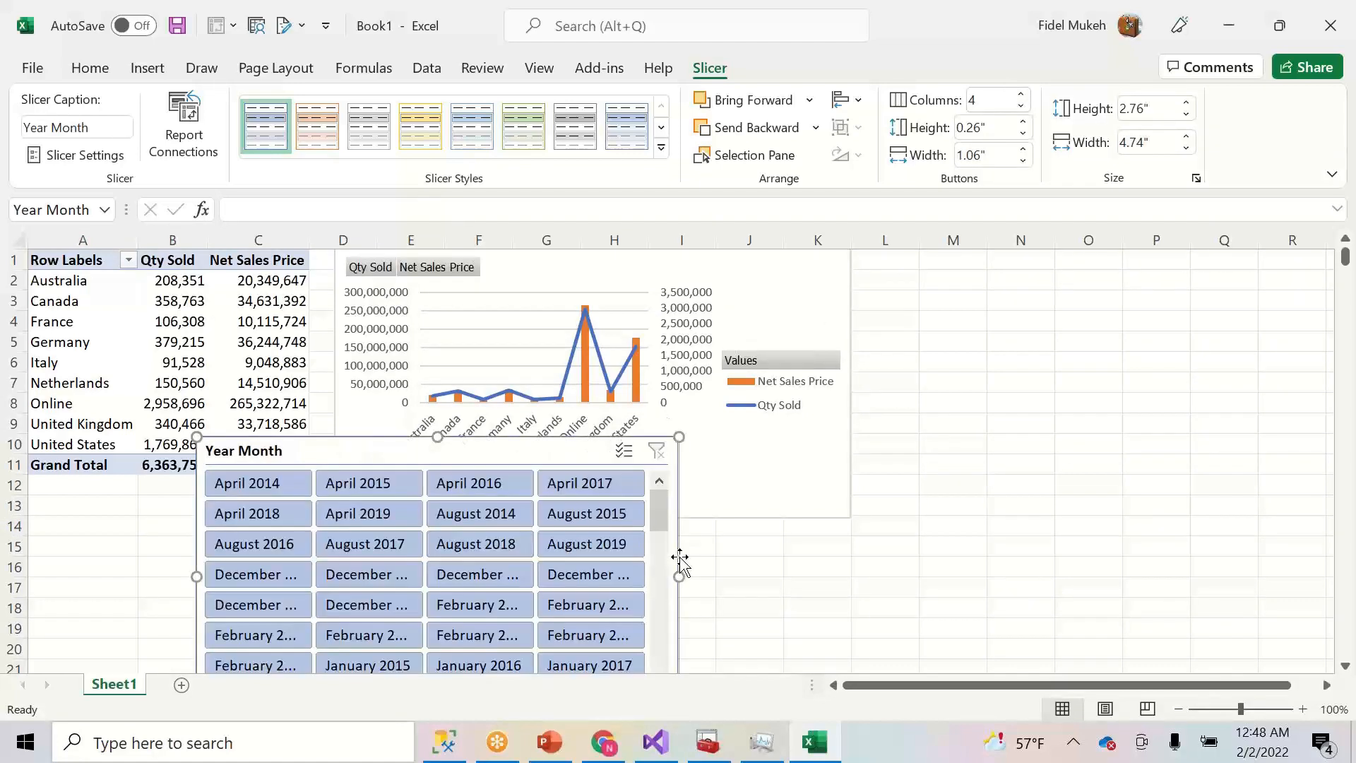
pyautogui.moveTo(508, 456); pyautogui.dragTo(273, 518)
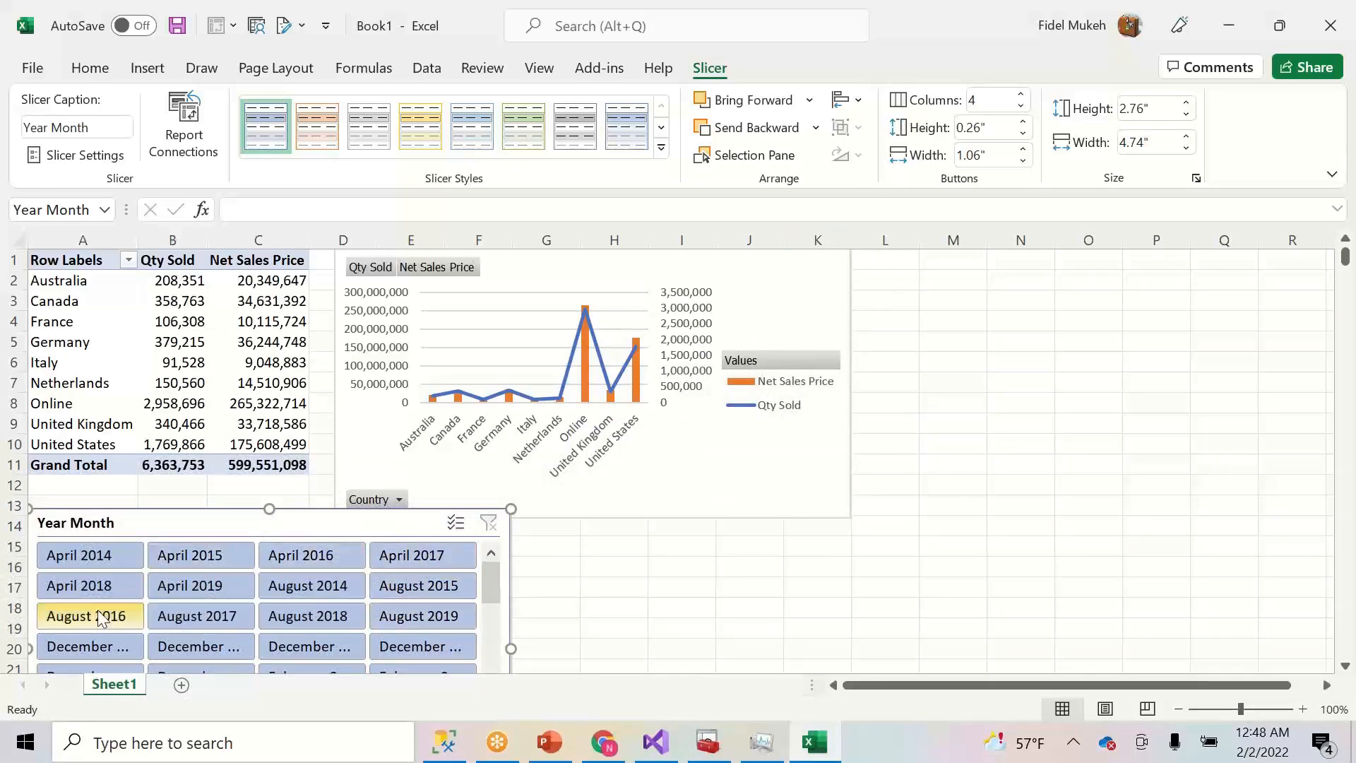
# - Try month filters (April 2018, August 2018, April 2016, August 2019), then delete the slicer
pyautogui.click(94, 590)
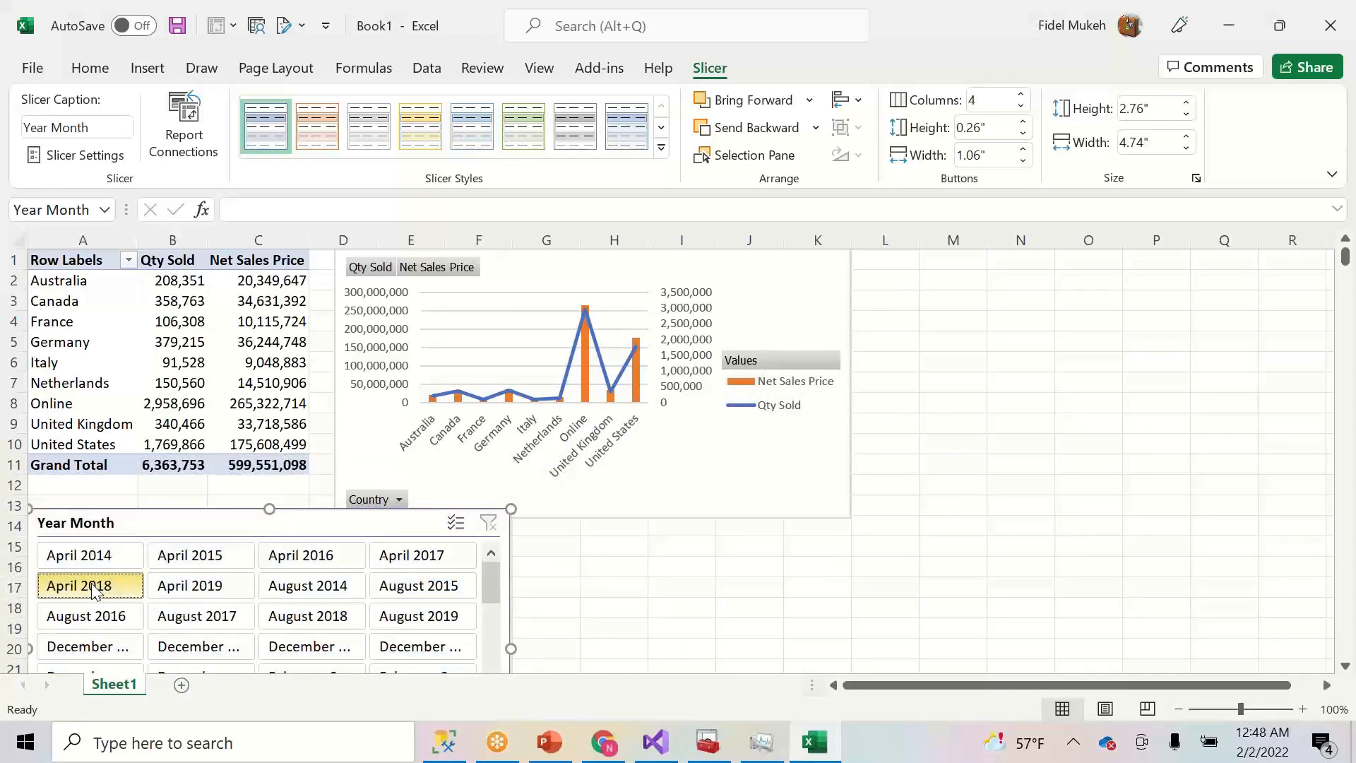
pyautogui.moveTo(107, 585); pyautogui.dragTo(183, 577)
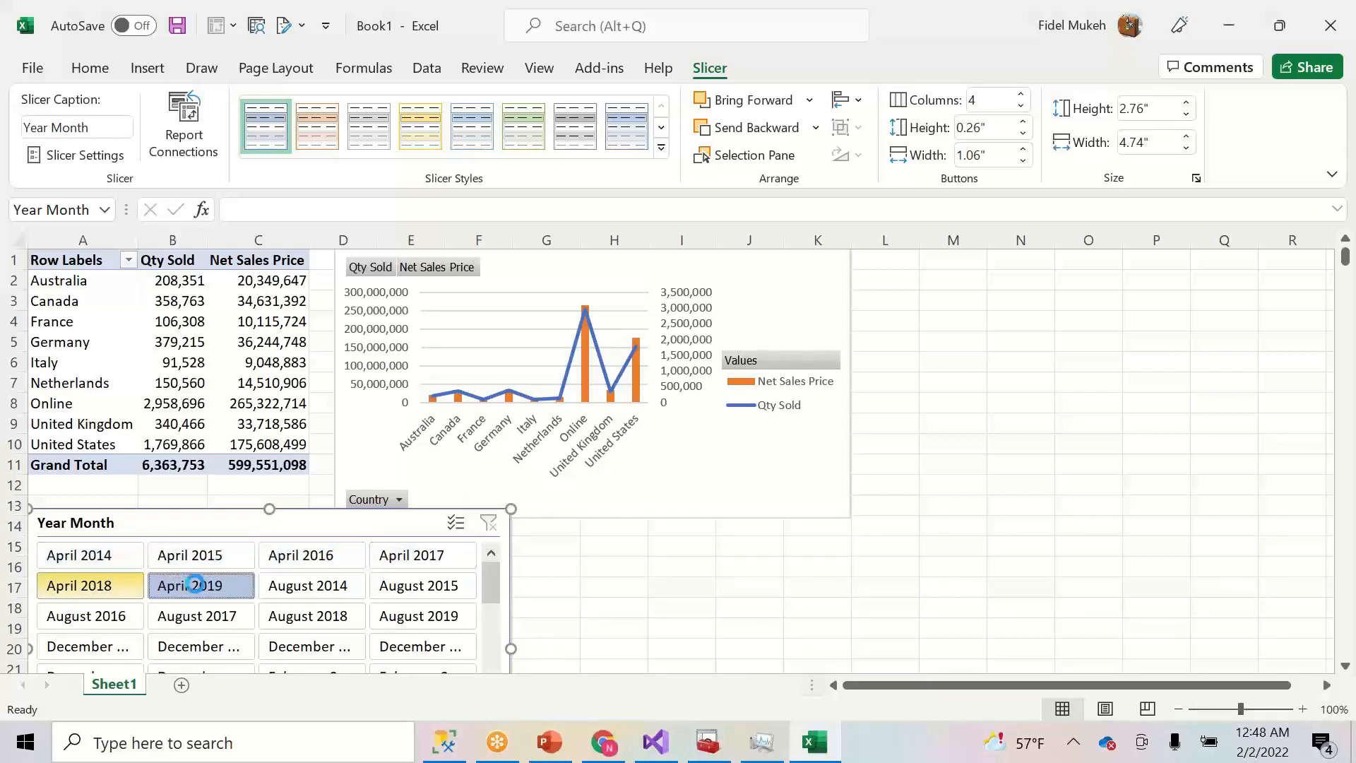
pyautogui.click(309, 617)
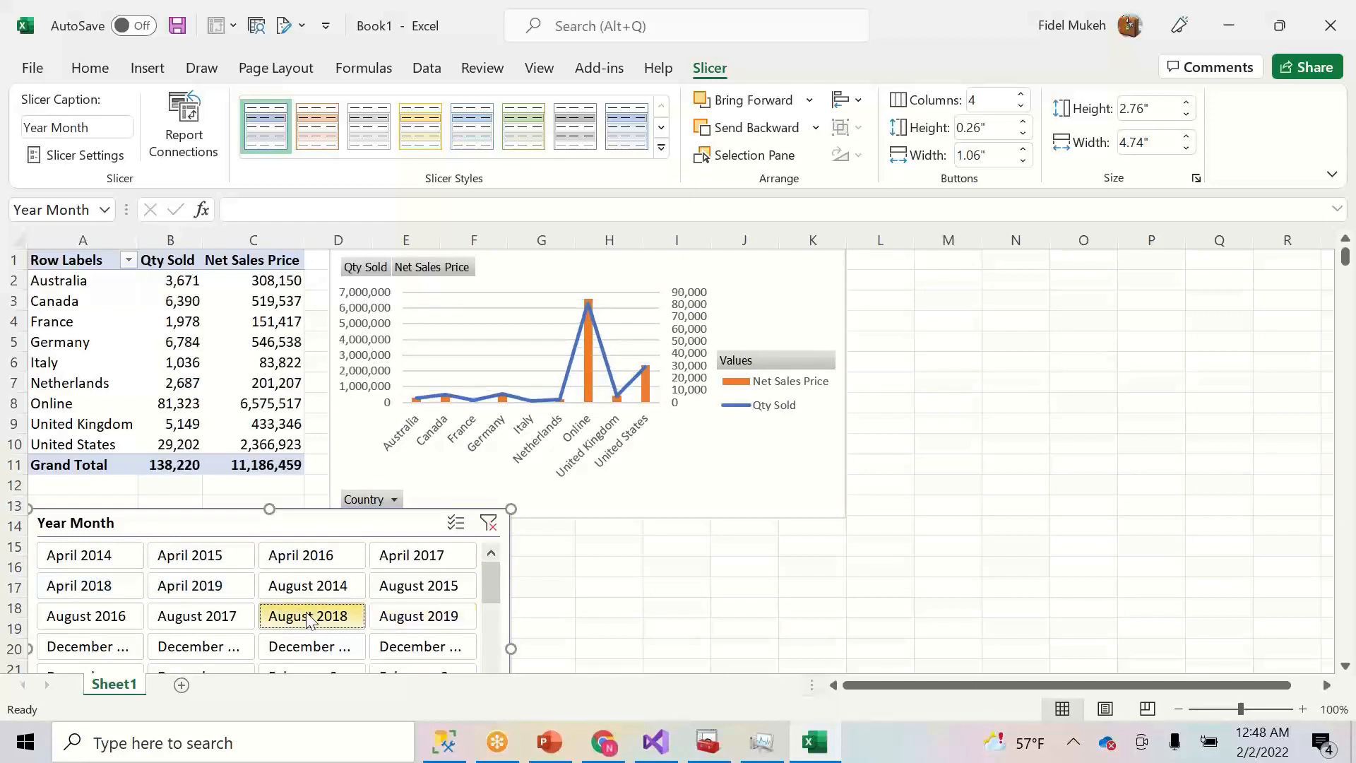
pyautogui.click(295, 560)
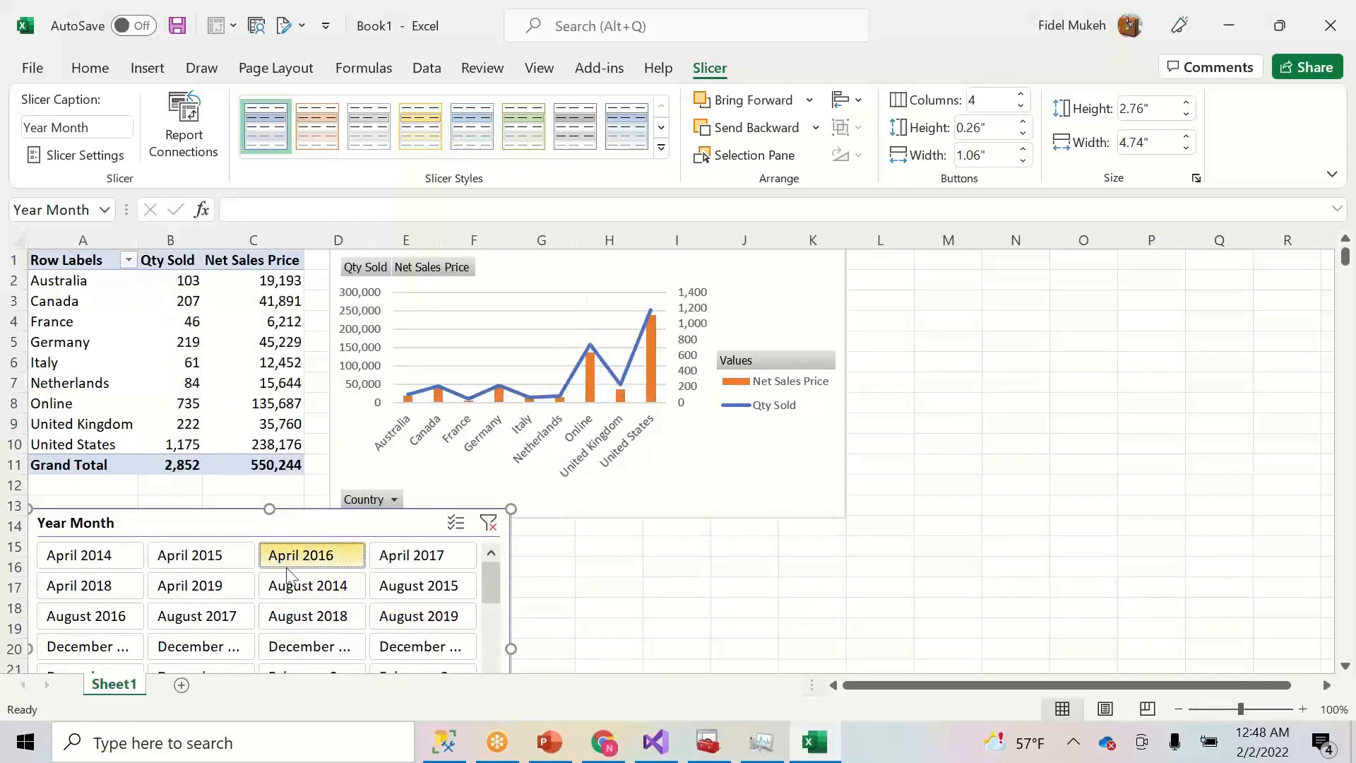
pyautogui.click(422, 618)
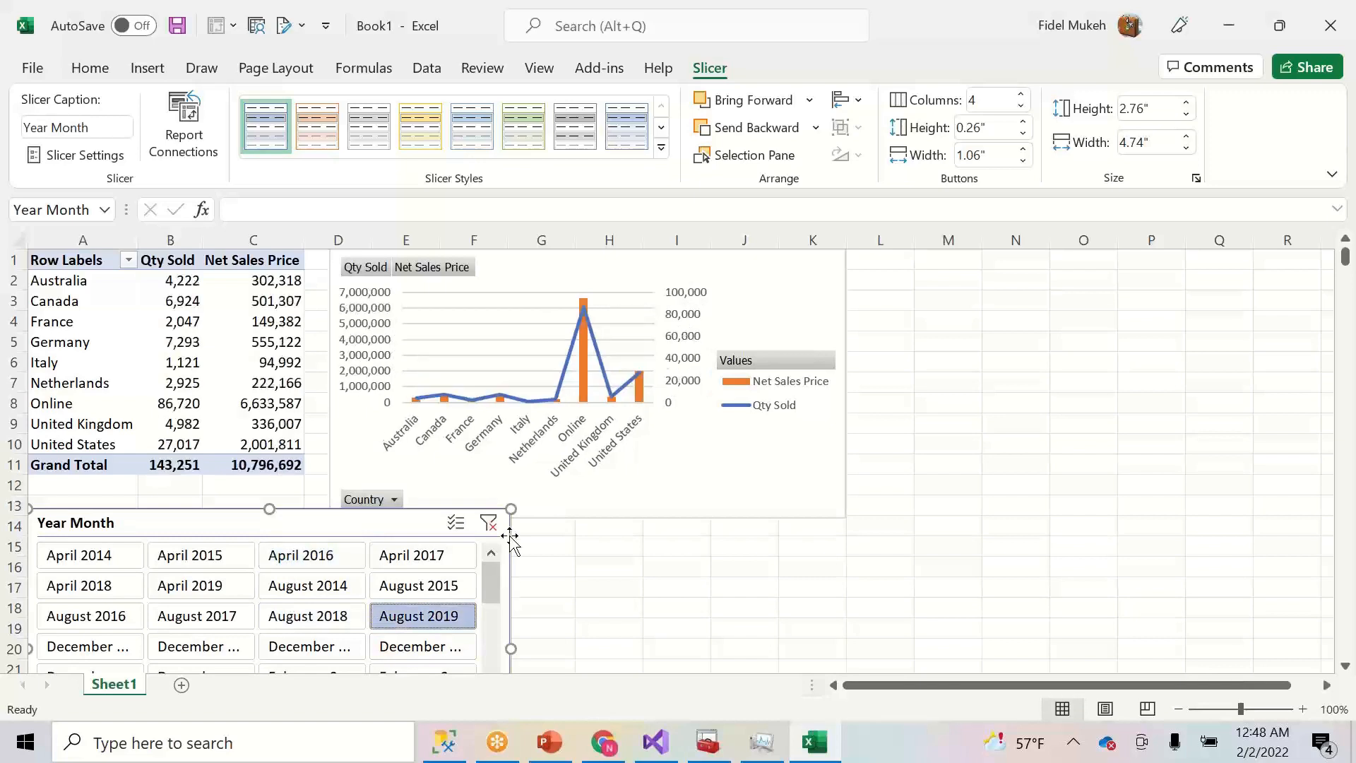
pyautogui.moveTo(487, 521); pyautogui.dragTo(323, 563)
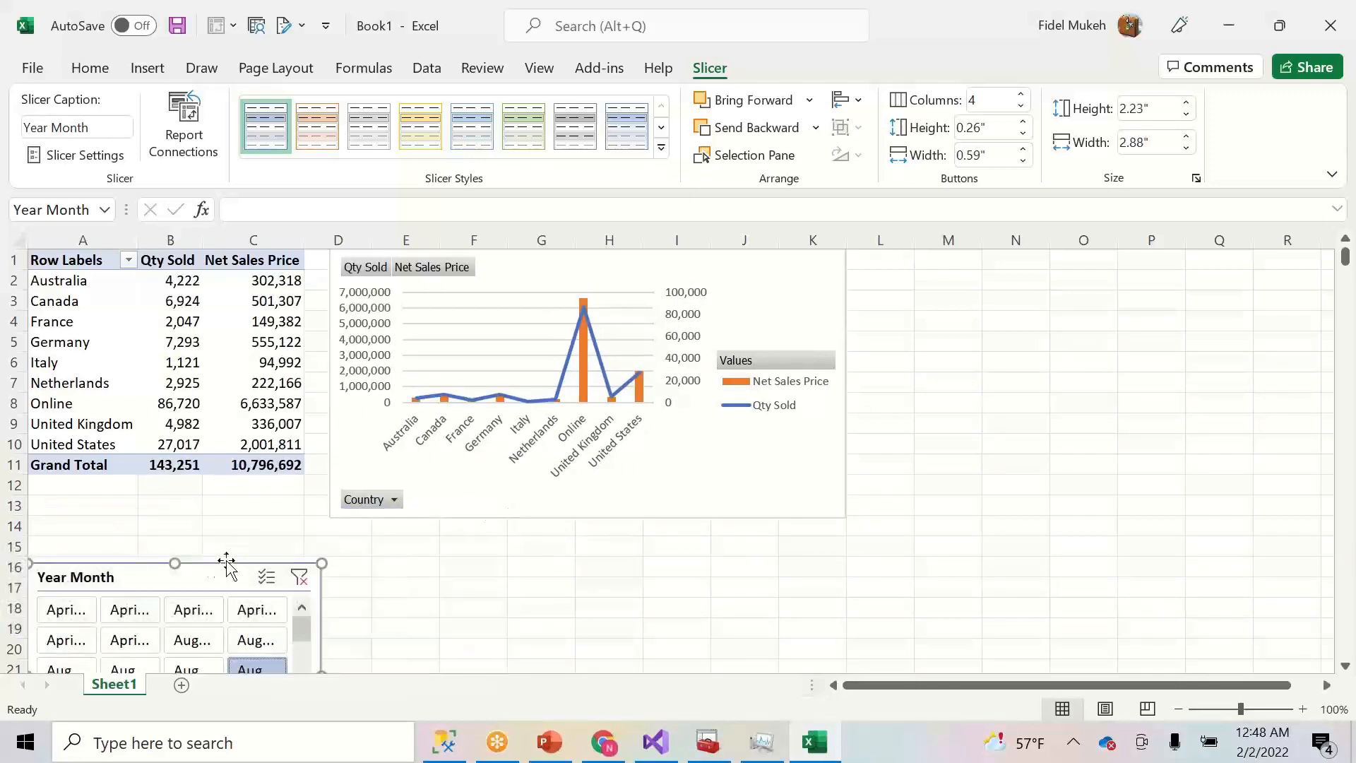
pyautogui.moveTo(190, 573); pyautogui.dragTo(183, 503)
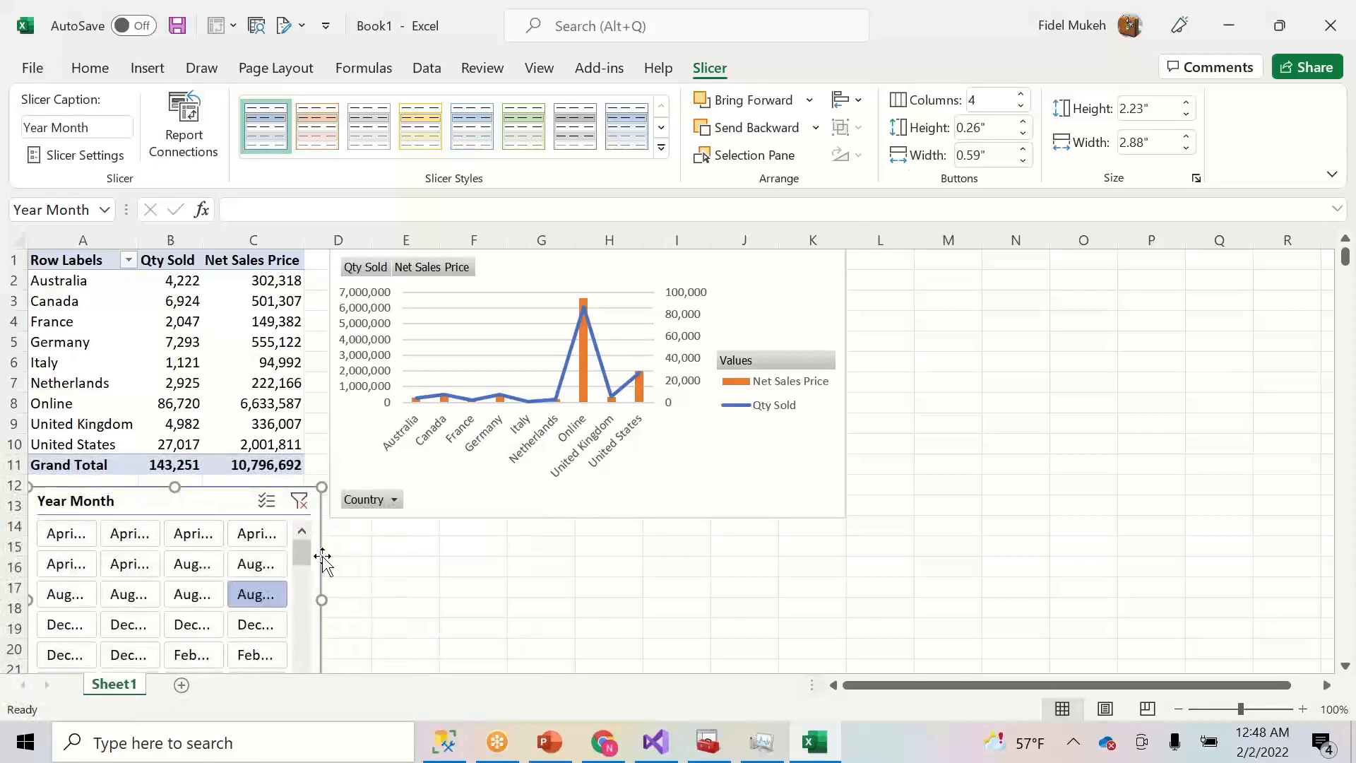
pyautogui.press('Delete')
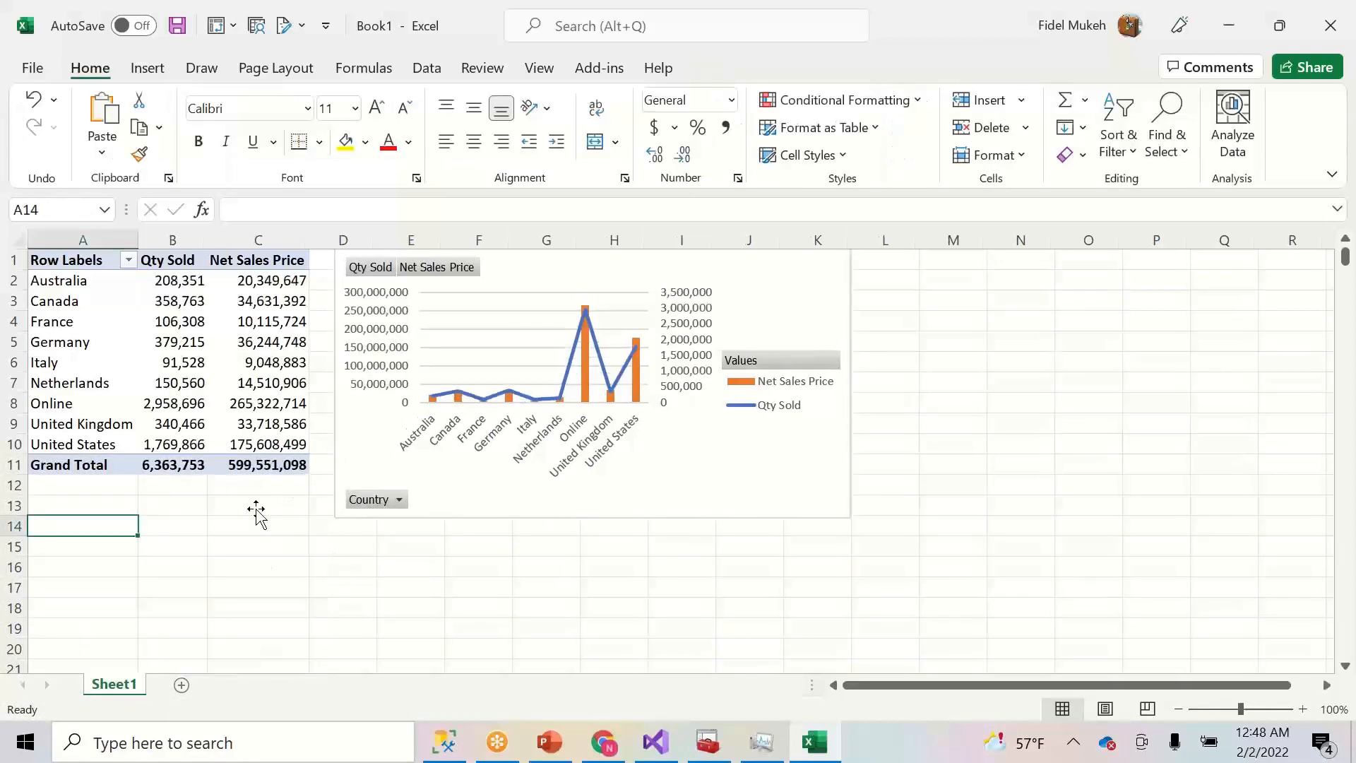
# - Insert Year and Year Quarter slicers from the Date table for the pivot chart
pyautogui.click(477, 327)
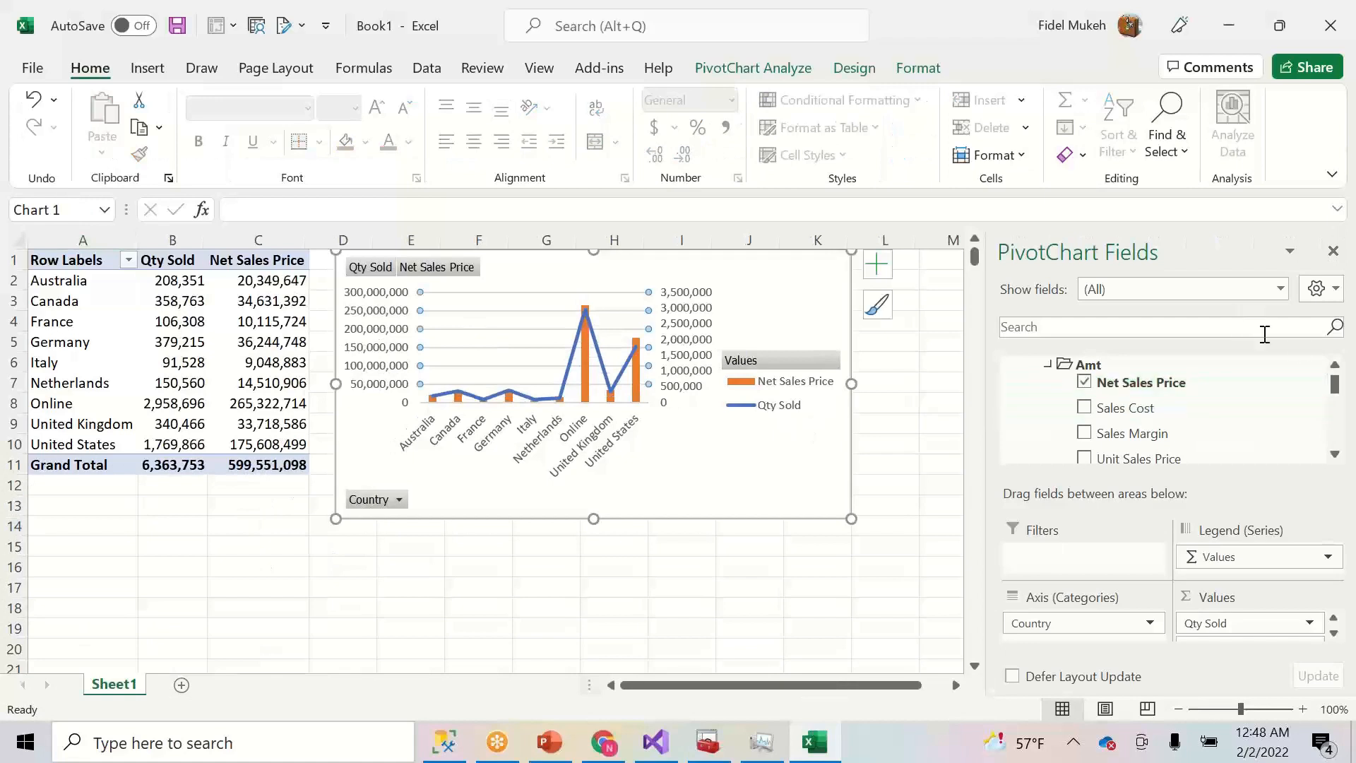
pyautogui.click(680, 466)
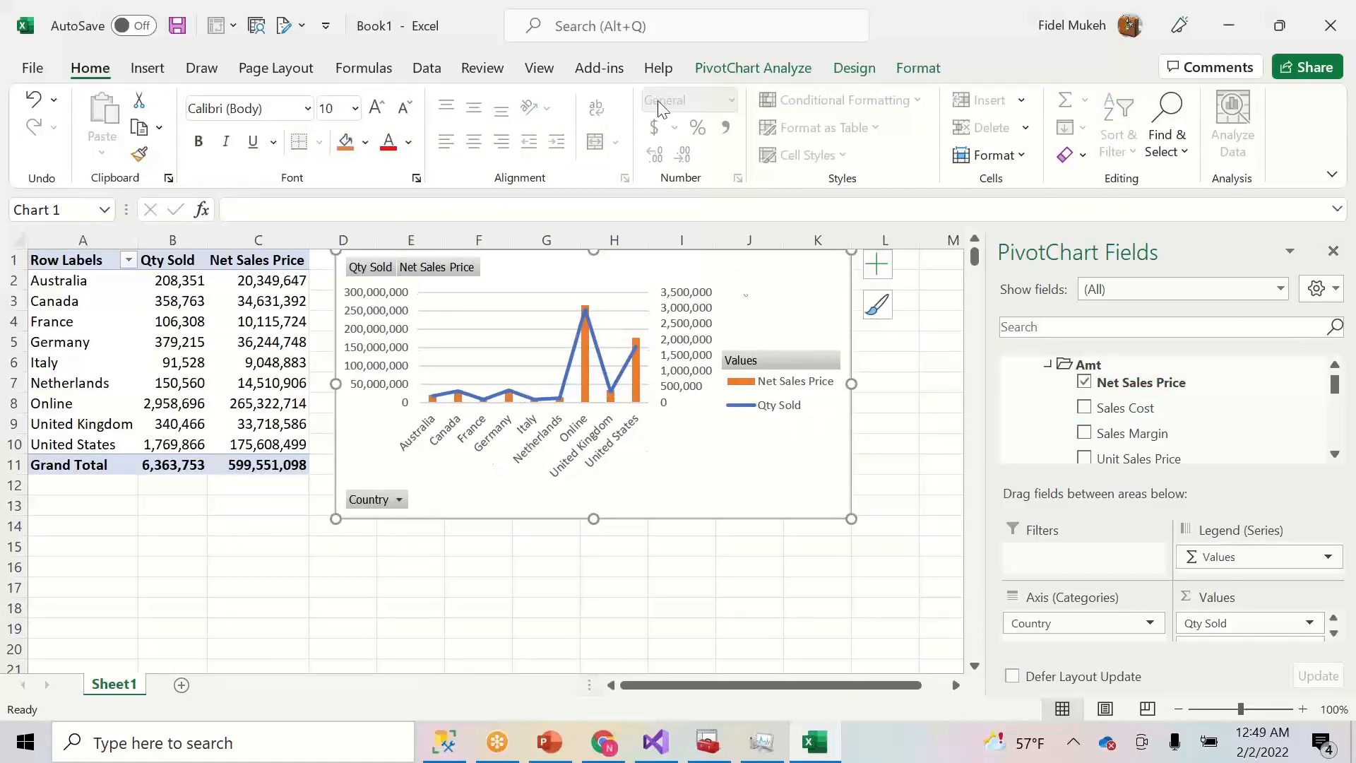
pyautogui.click(753, 68)
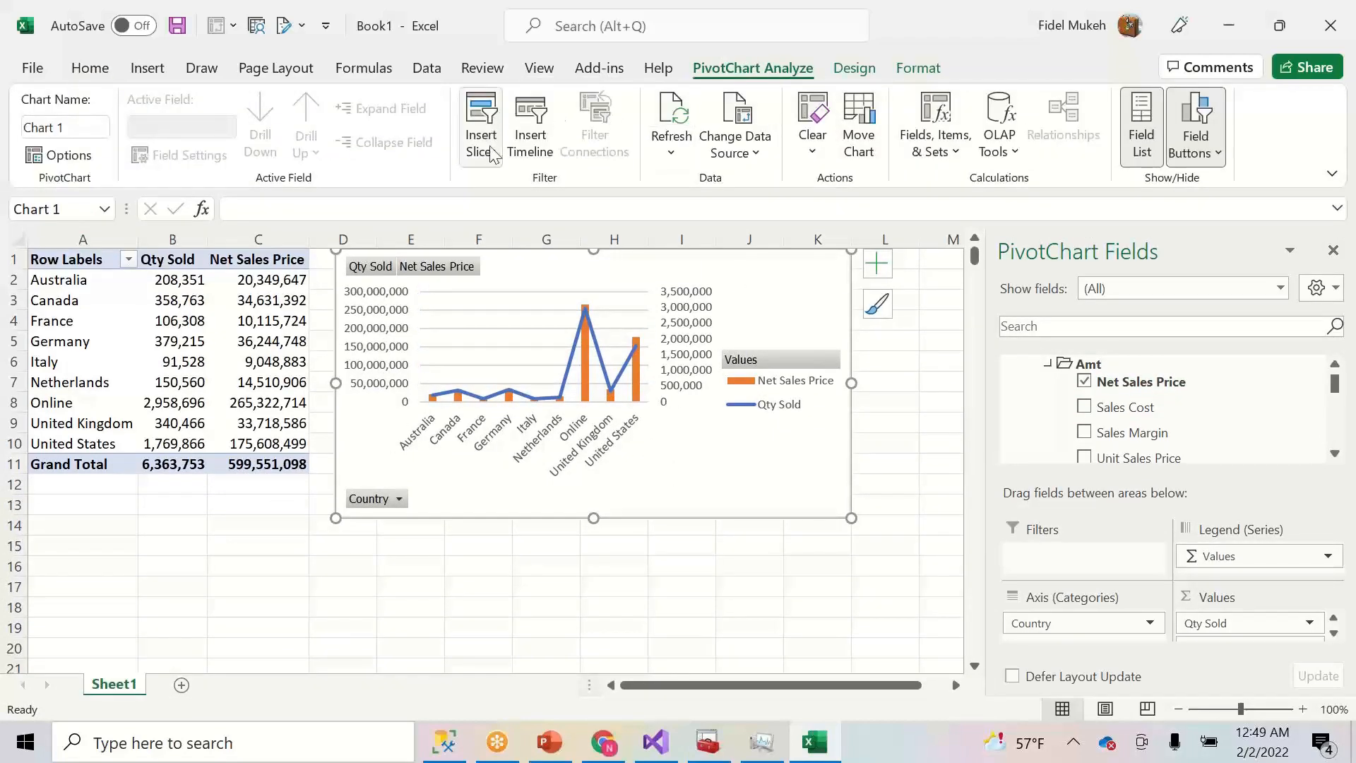
pyautogui.click(488, 164)
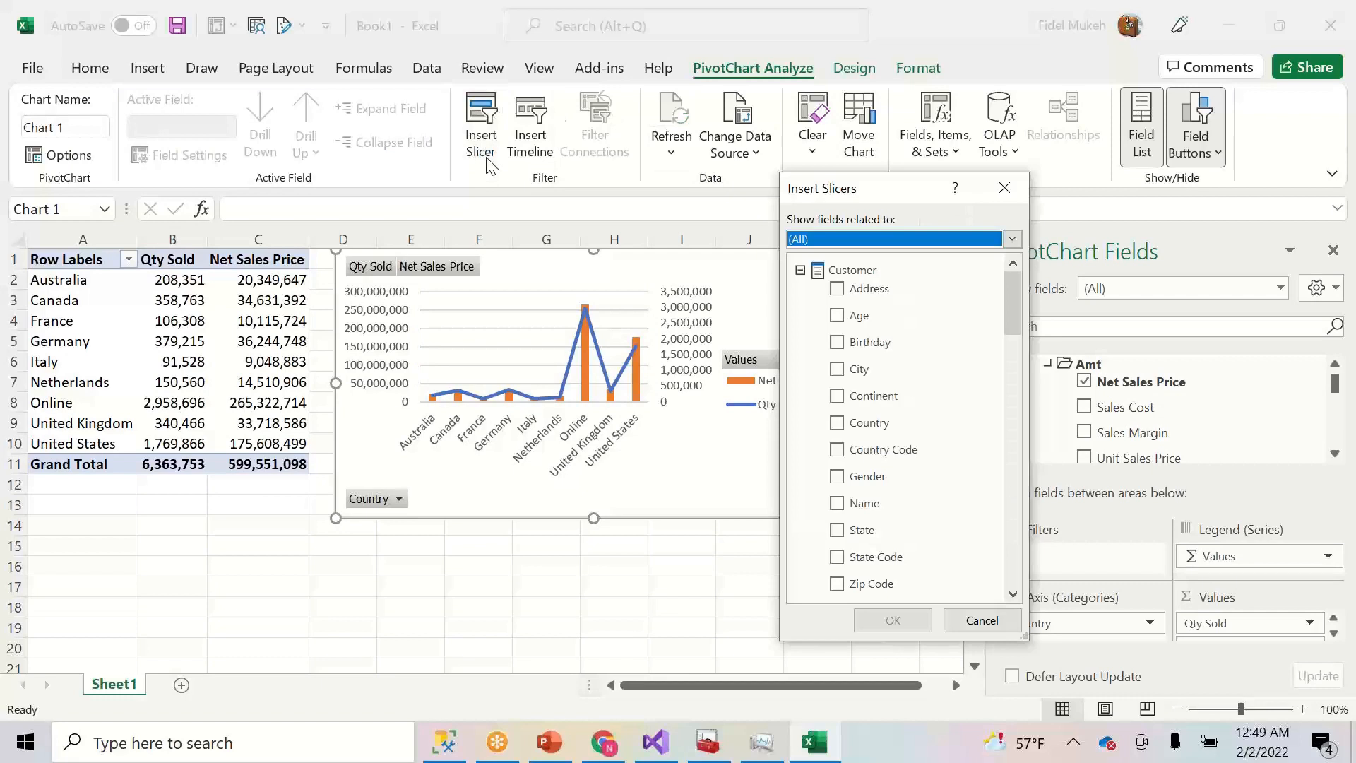
pyautogui.click(850, 240)
pyautogui.click(816, 310)
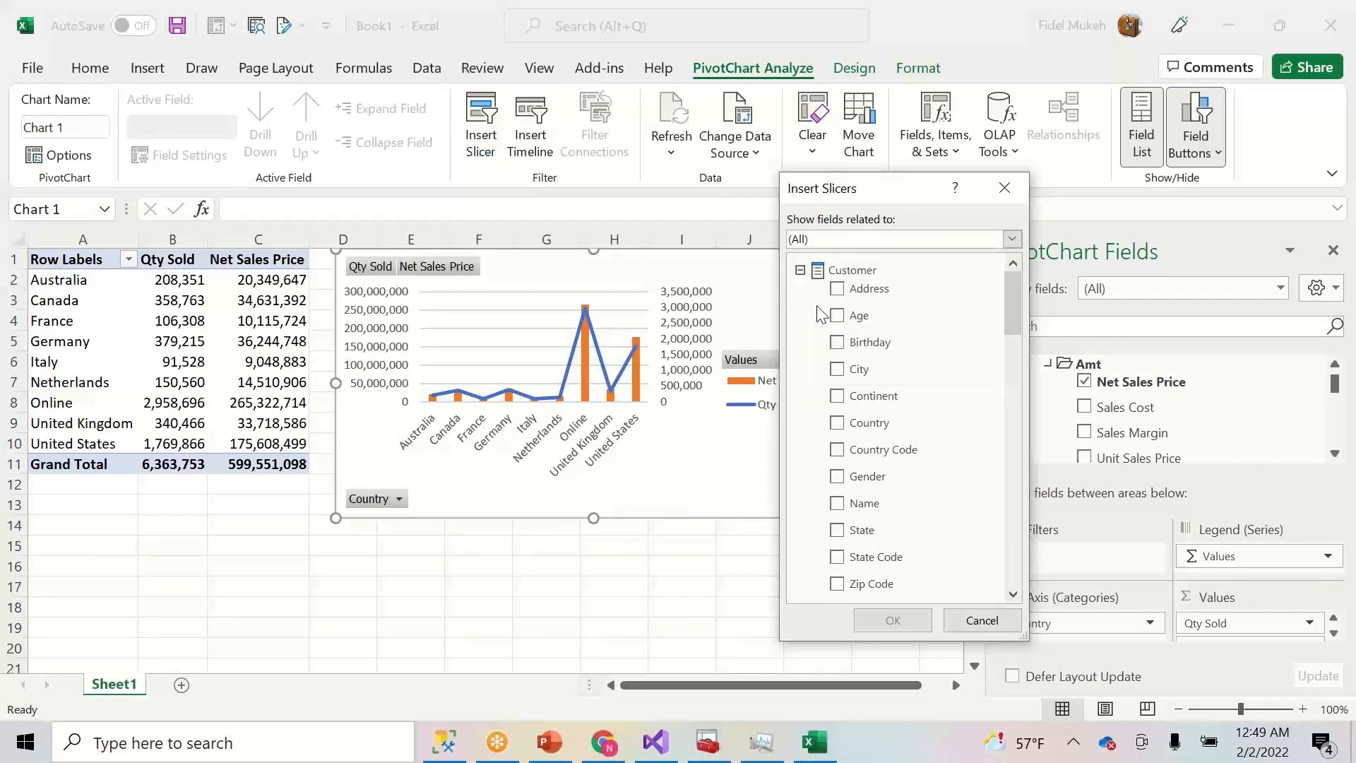
pyautogui.moveTo(1017, 325); pyautogui.dragTo(1018, 385)
pyautogui.click(841, 479)
pyautogui.moveTo(1009, 497); pyautogui.dragTo(1014, 540)
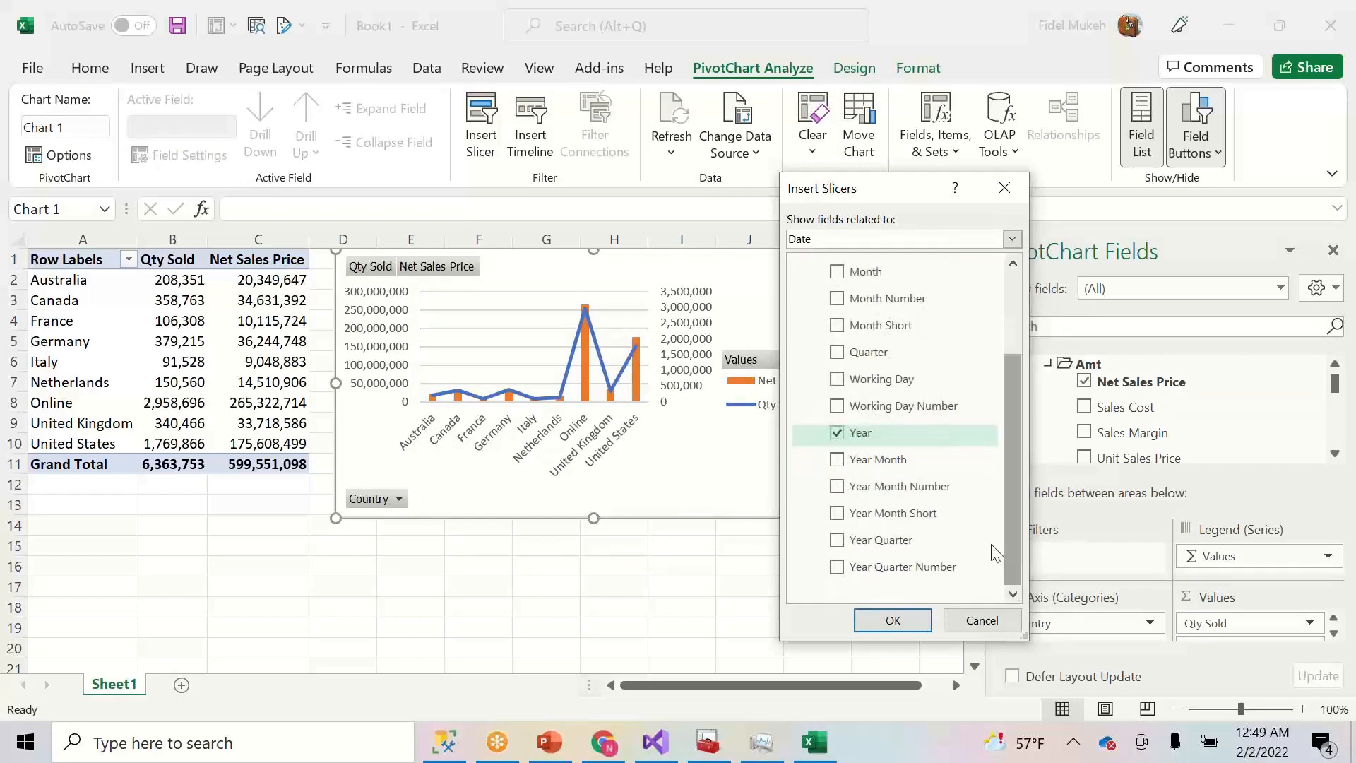
pyautogui.click(838, 543)
pyautogui.click(891, 620)
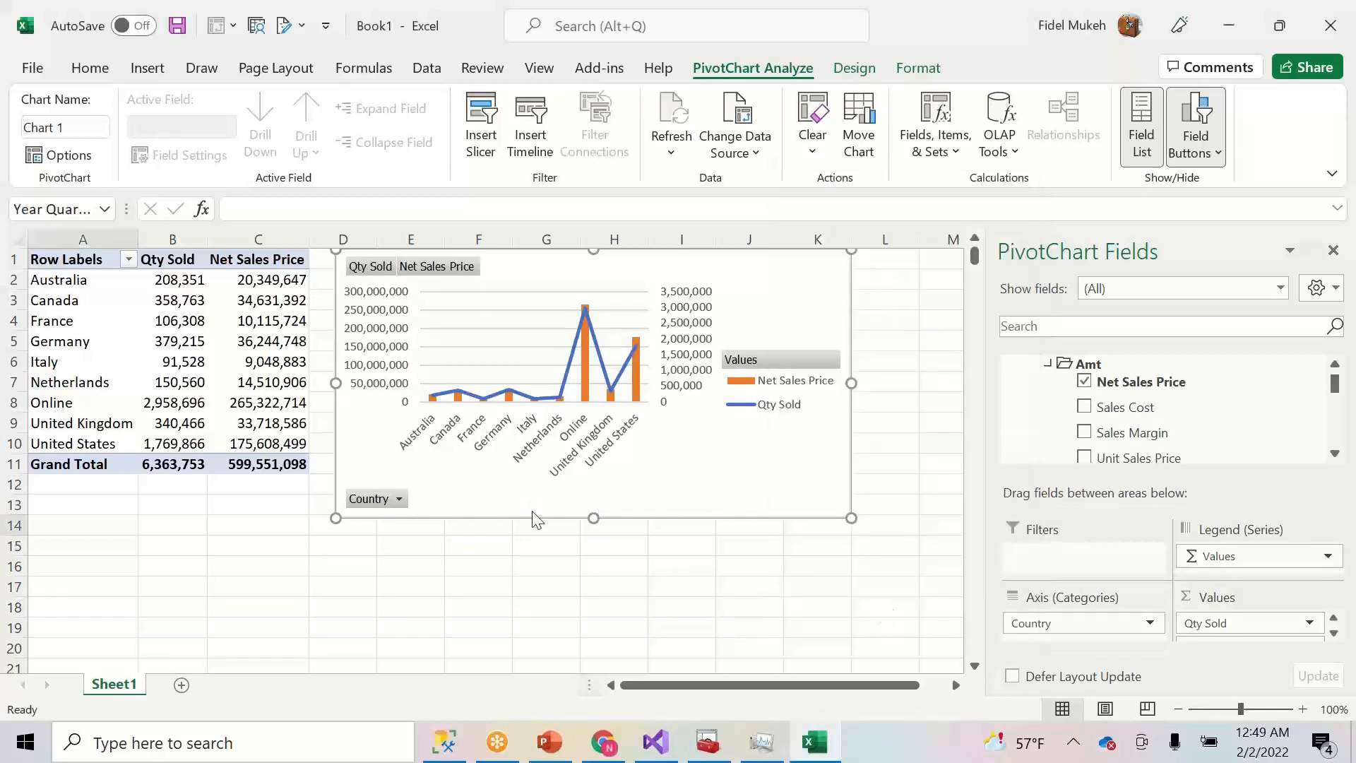
# - Place the Year slicer, set to 3 columns, right of the chart with Year Quarter below it
pyautogui.moveTo(417, 323); pyautogui.dragTo(901, 276)
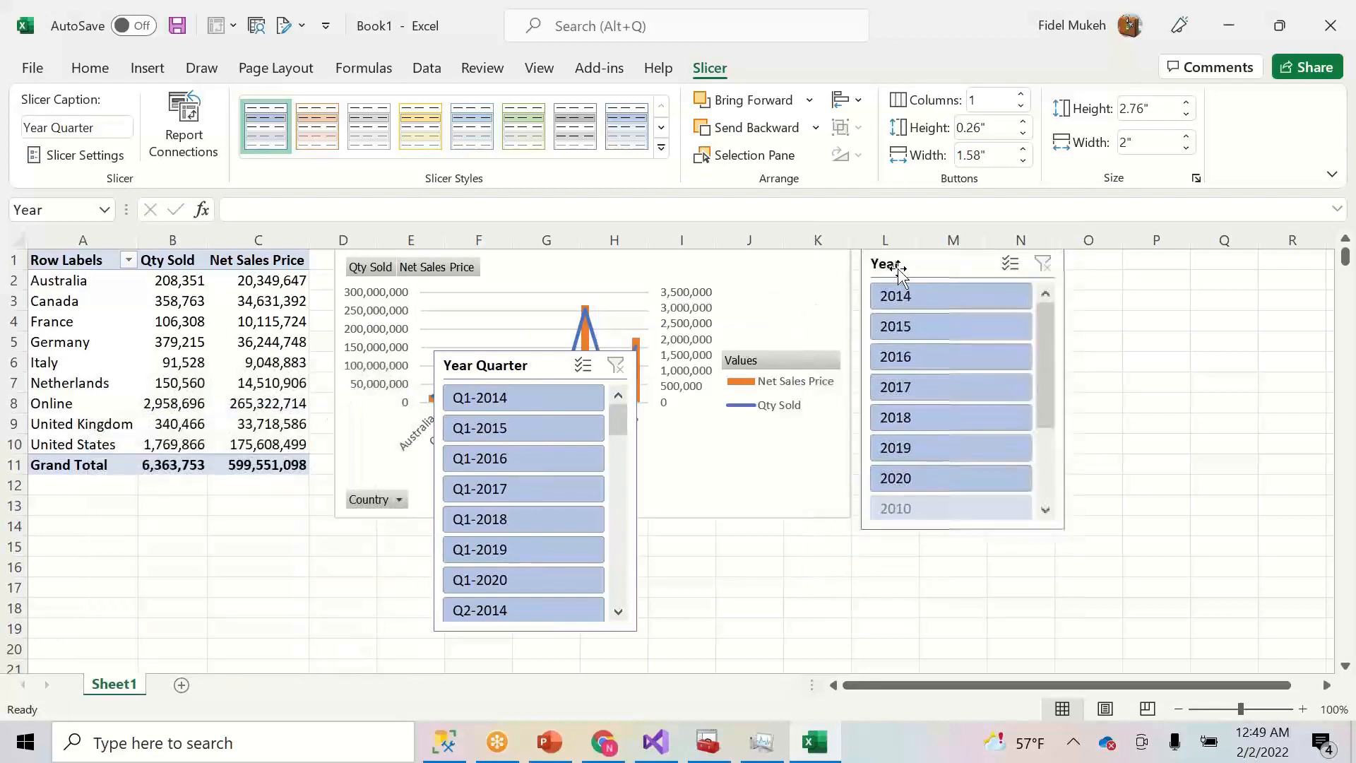
pyautogui.click(1023, 95)
pyautogui.click(1023, 95)
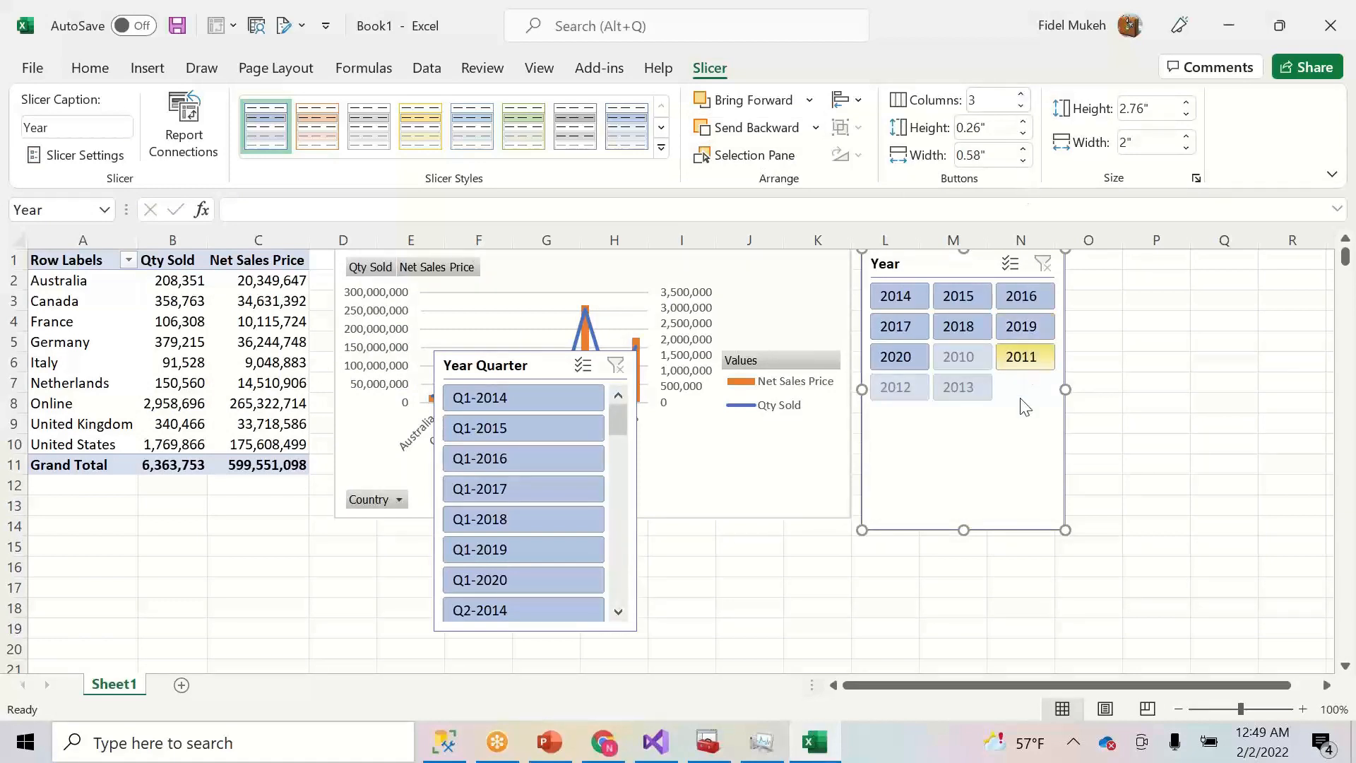
pyautogui.moveTo(961, 504); pyautogui.dragTo(960, 411)
pyautogui.moveTo(521, 369); pyautogui.dragTo(953, 432)
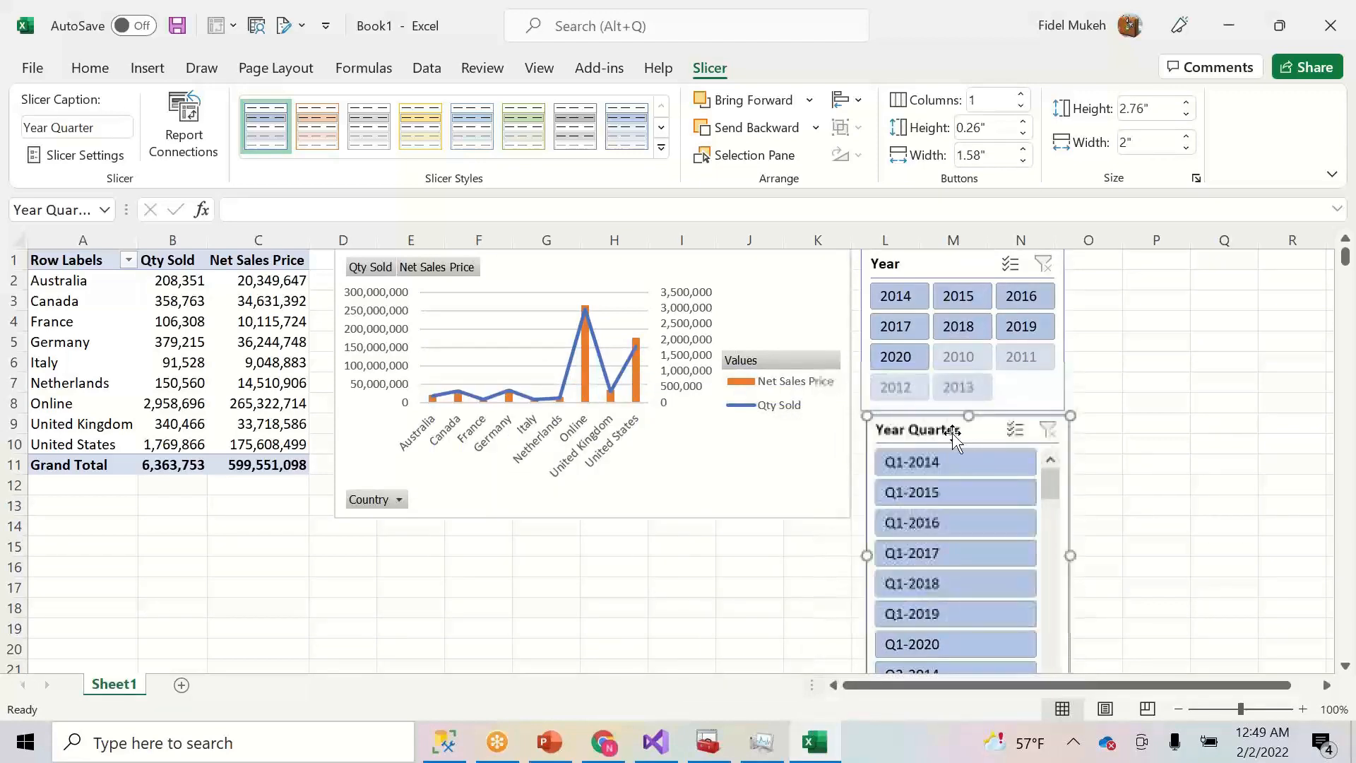
# - Filter to 2019 and then Q1-2019, after trying Q3 and Q2
pyautogui.click(1019, 328)
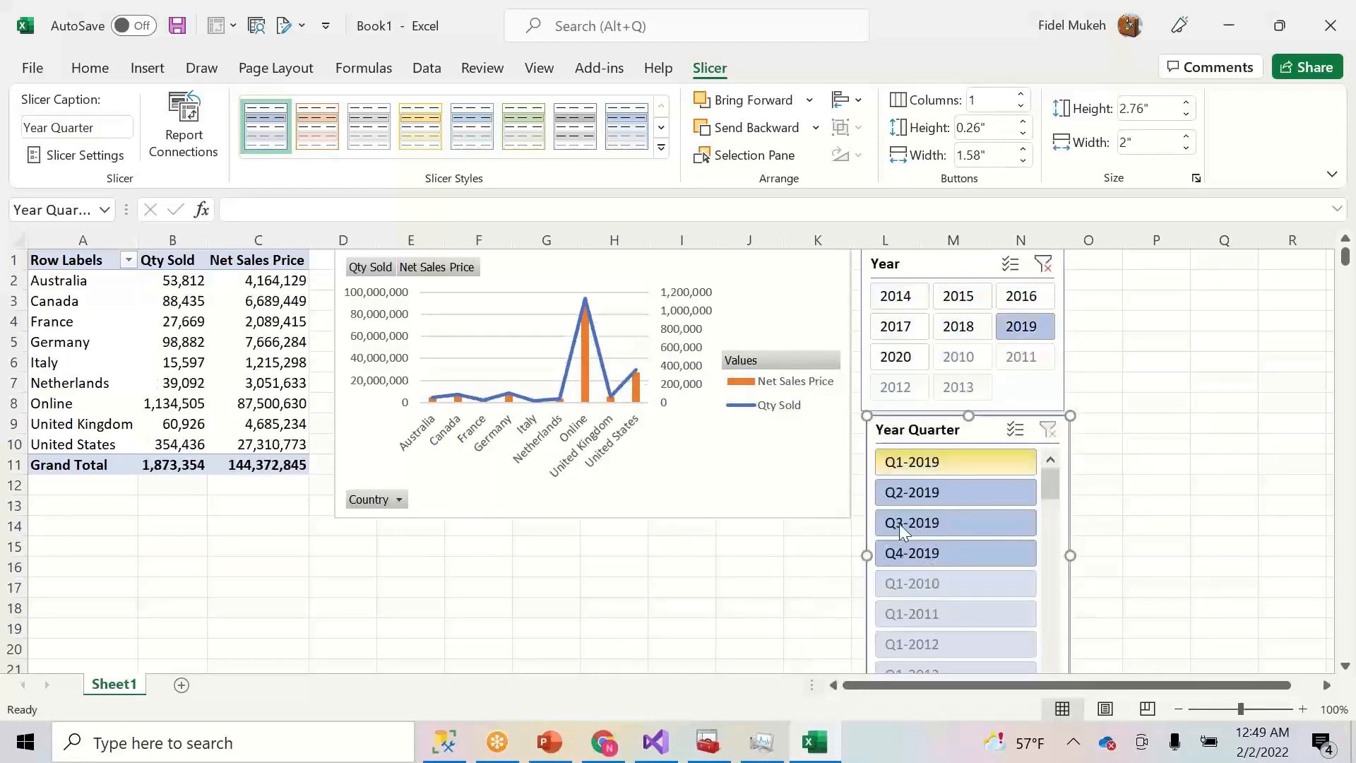
pyautogui.click(932, 523)
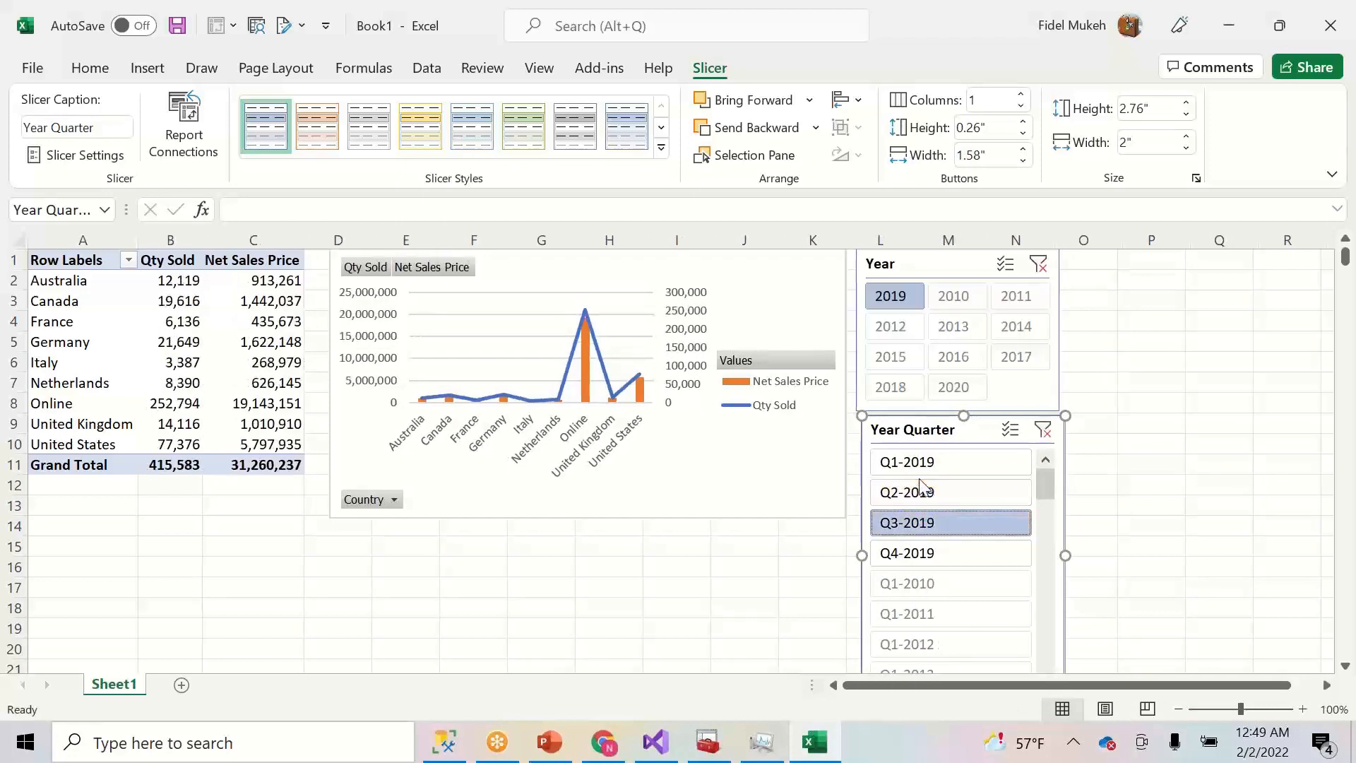
pyautogui.click(946, 488)
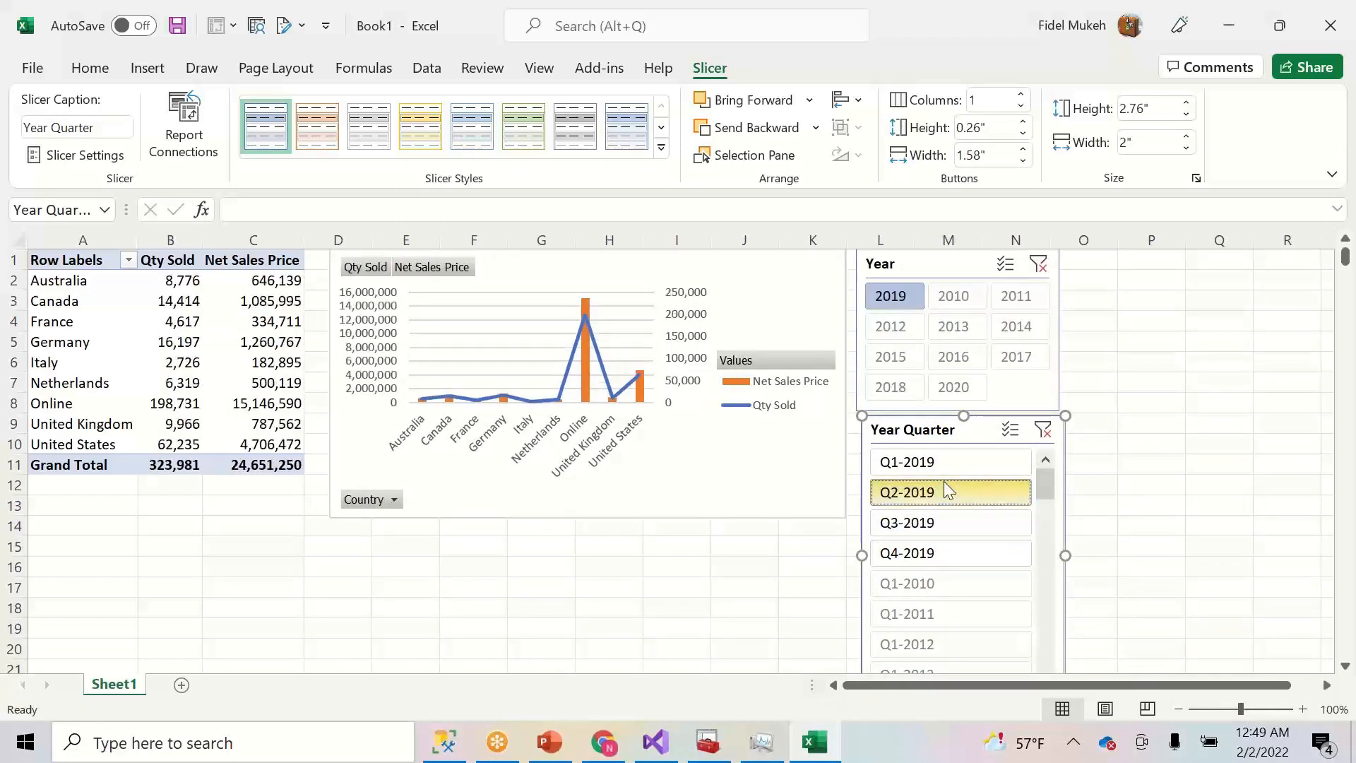
pyautogui.click(941, 466)
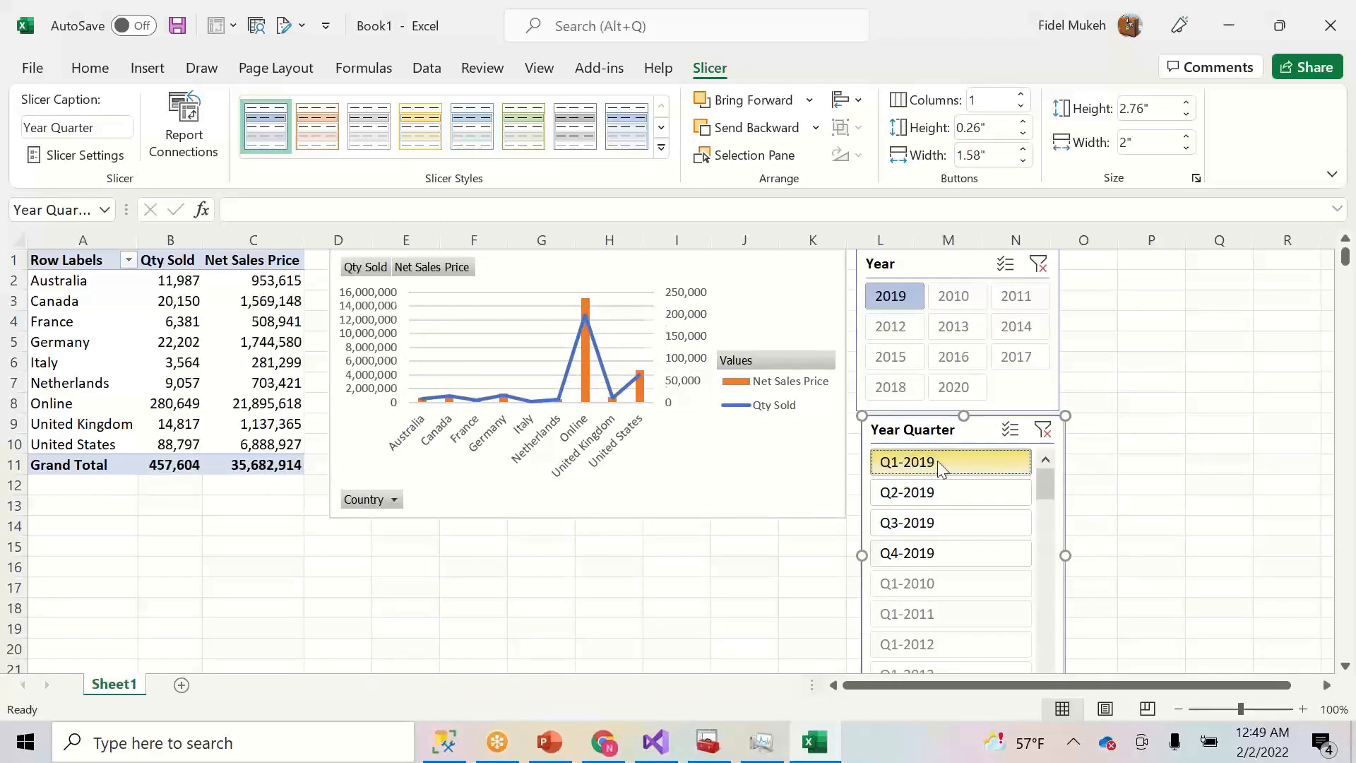
pyautogui.moveTo(964, 417)
pyautogui.mouseDown()
pyautogui.moveTo(963, 539)
pyautogui.moveTo(968, 421)
pyautogui.moveTo(957, 434)
pyautogui.mouseUp()
# - Dismiss the data source sign-in dialog and keep Contoso mapped in the gateway connection settings
pyautogui.click(606, 743)
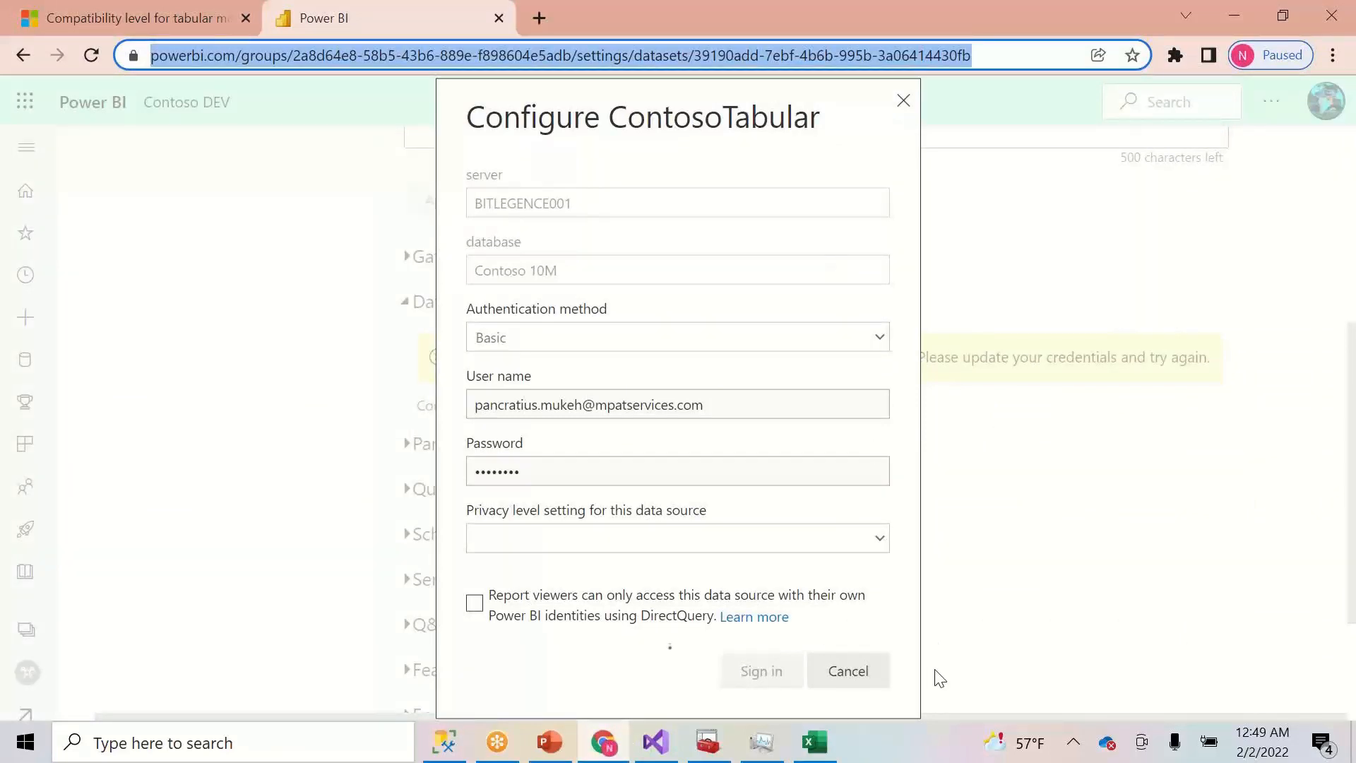
pyautogui.click(869, 671)
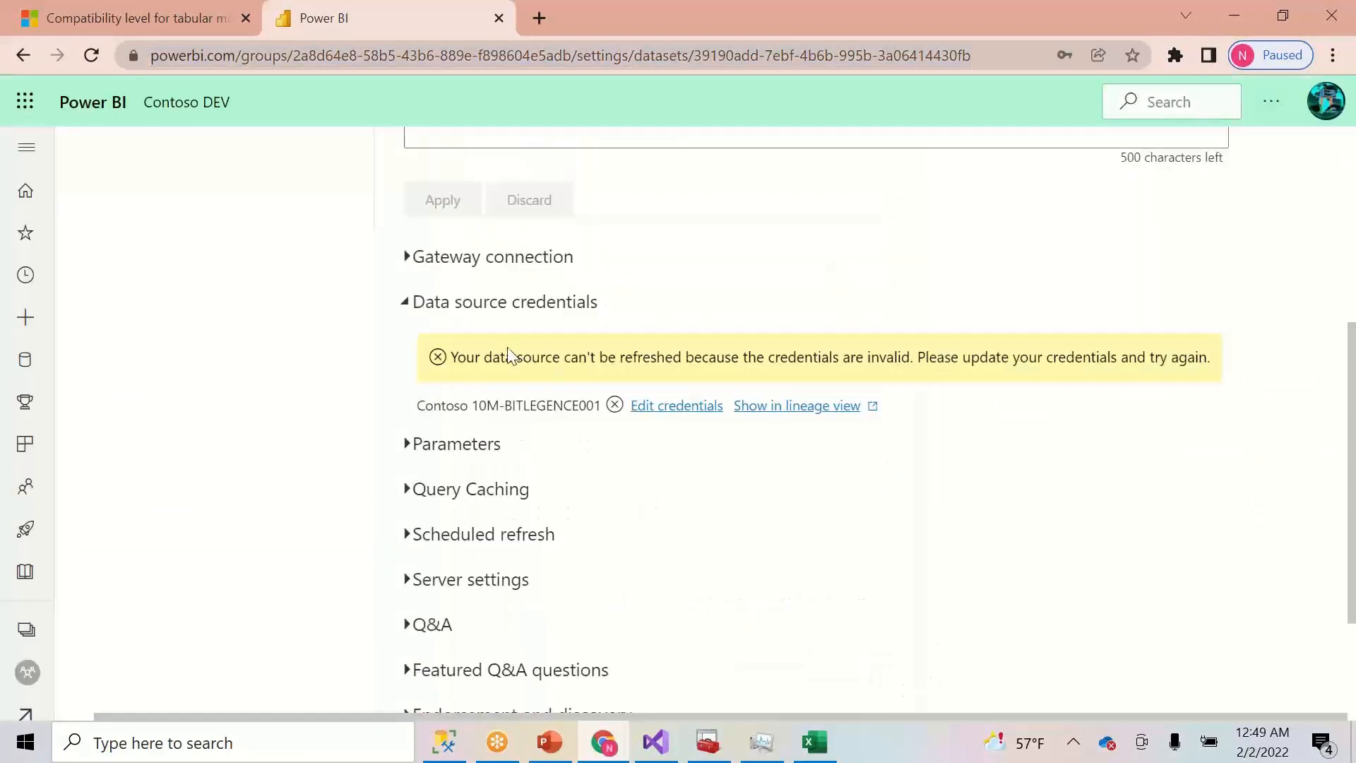
pyautogui.click(408, 262)
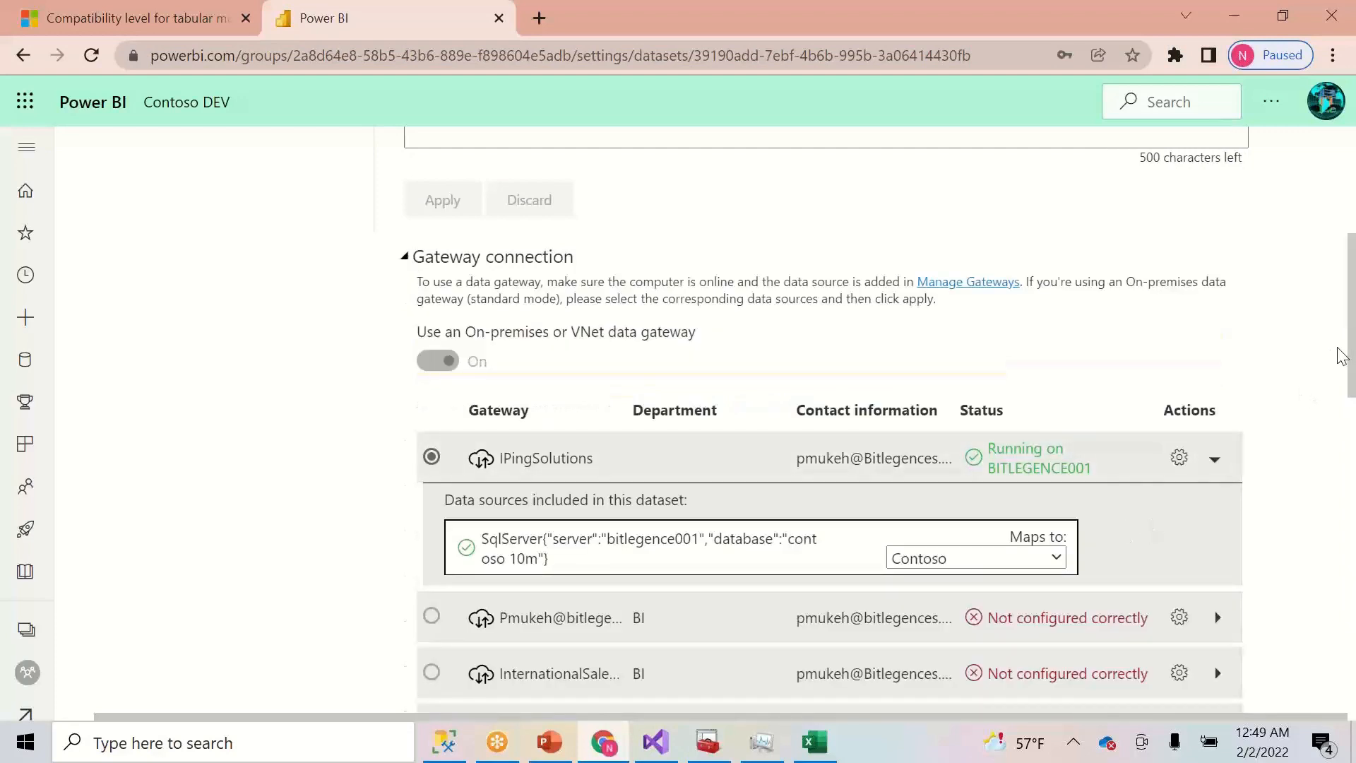
pyautogui.scroll(-3, 1306, 382)
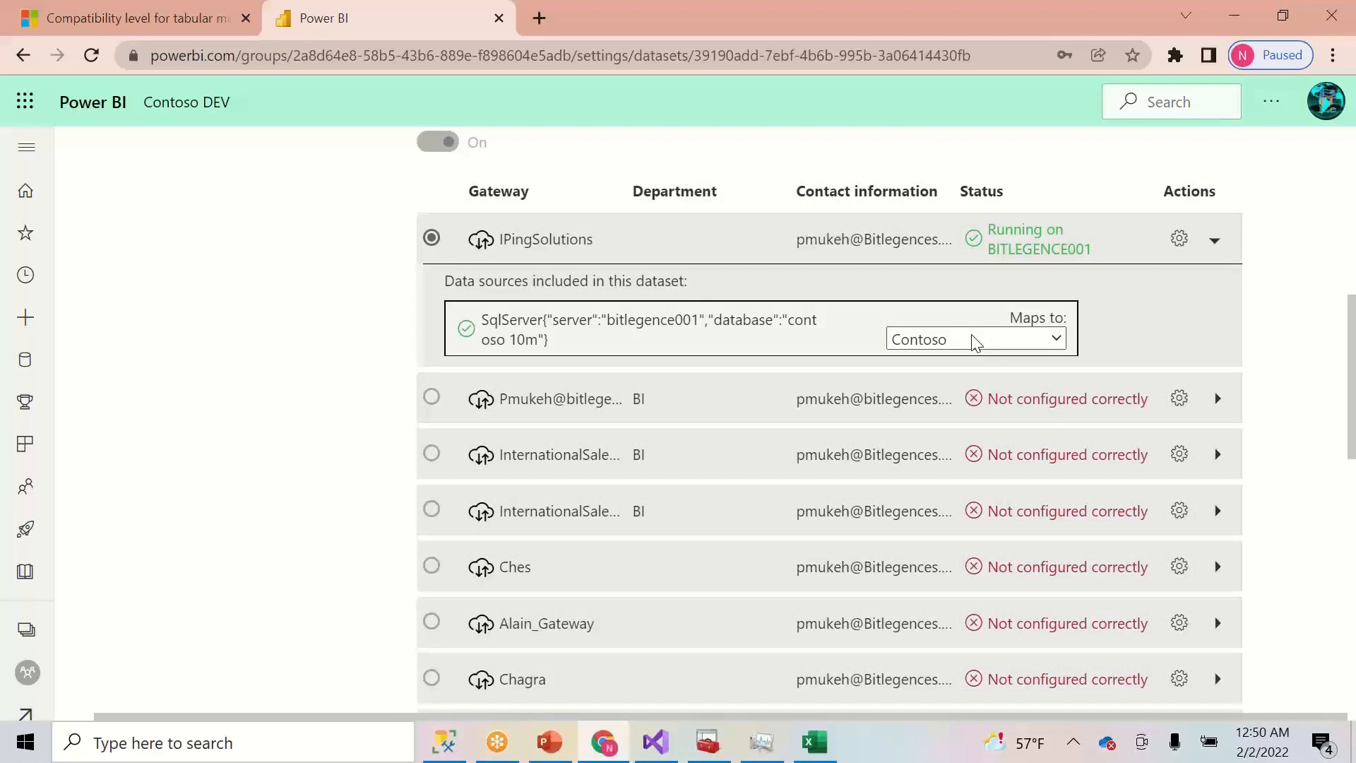
pyautogui.click(1034, 347)
pyautogui.click(1033, 344)
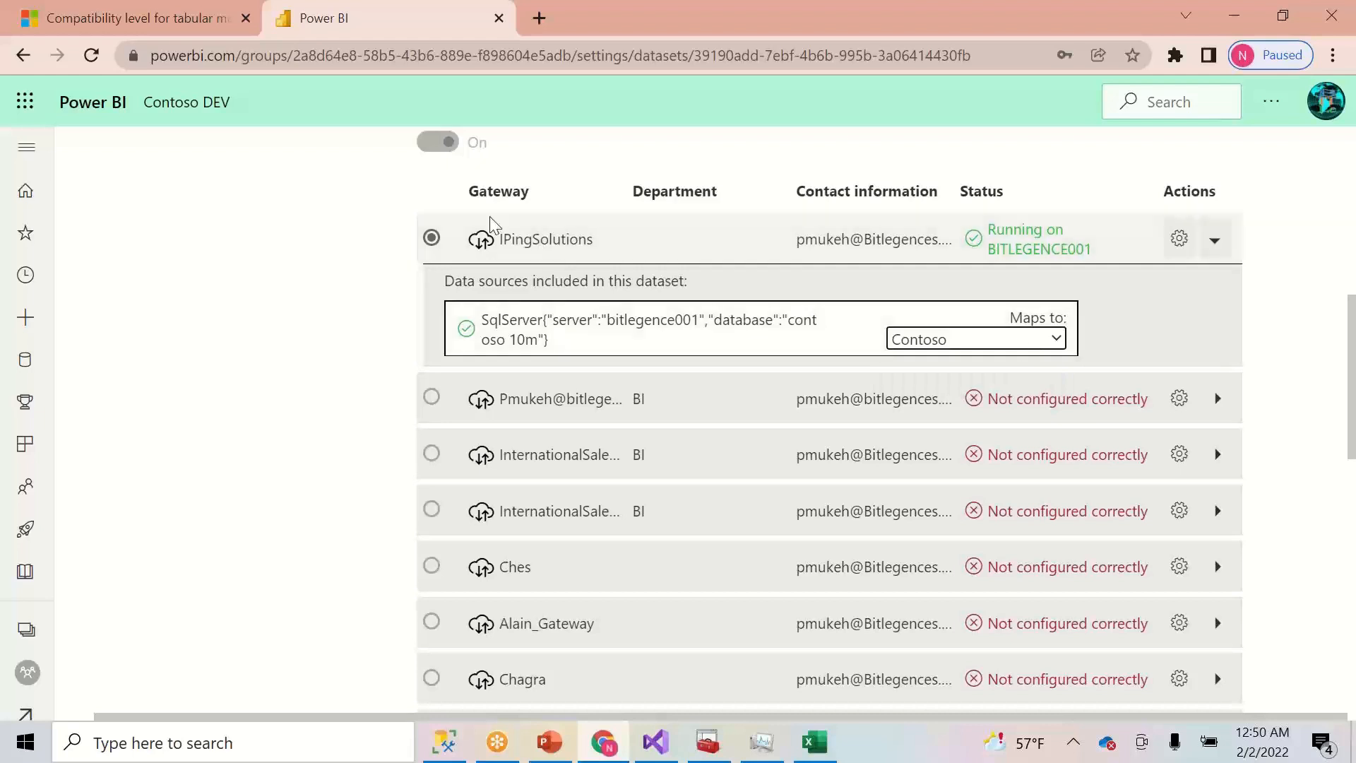
pyautogui.hscroll(-1, 496, 221)
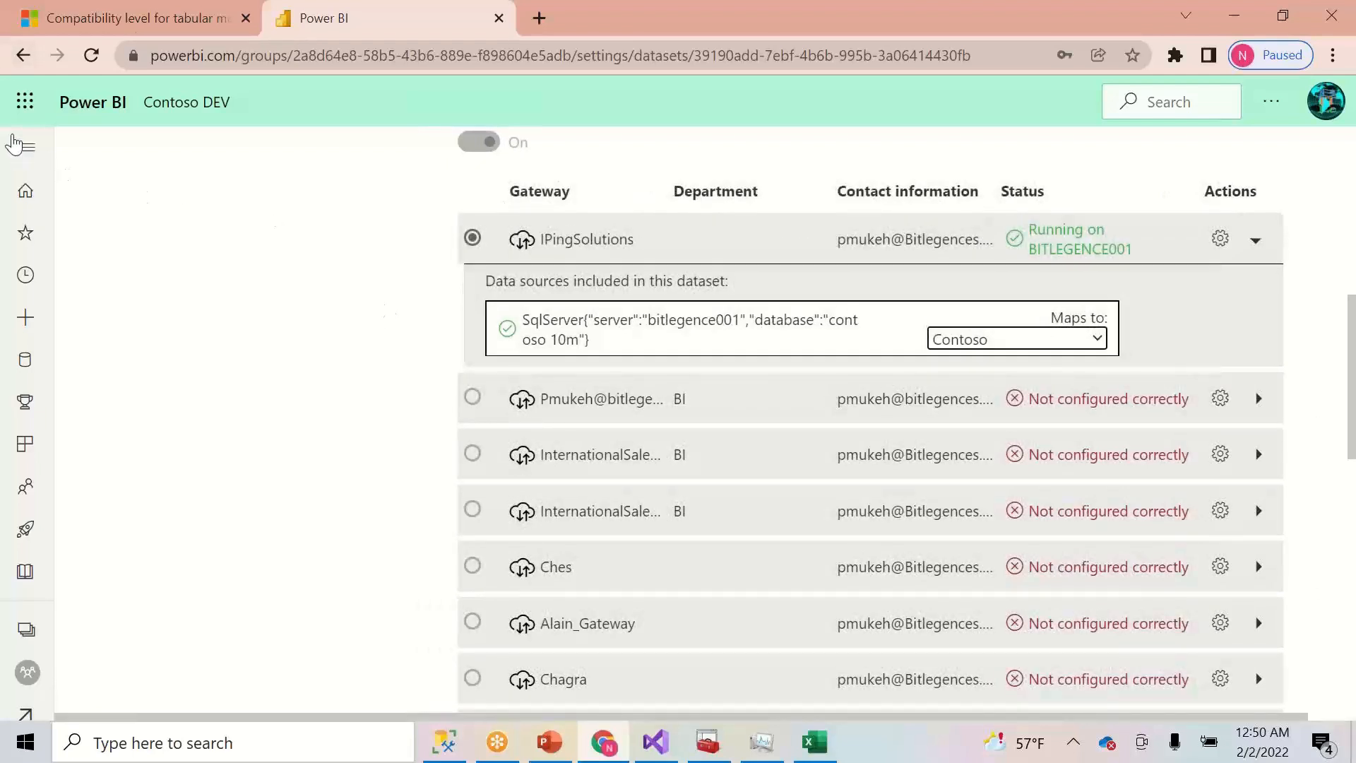
# - Open the ContosoTabular dataset settings in the Contoso DEV workspace
pyautogui.click(26, 629)
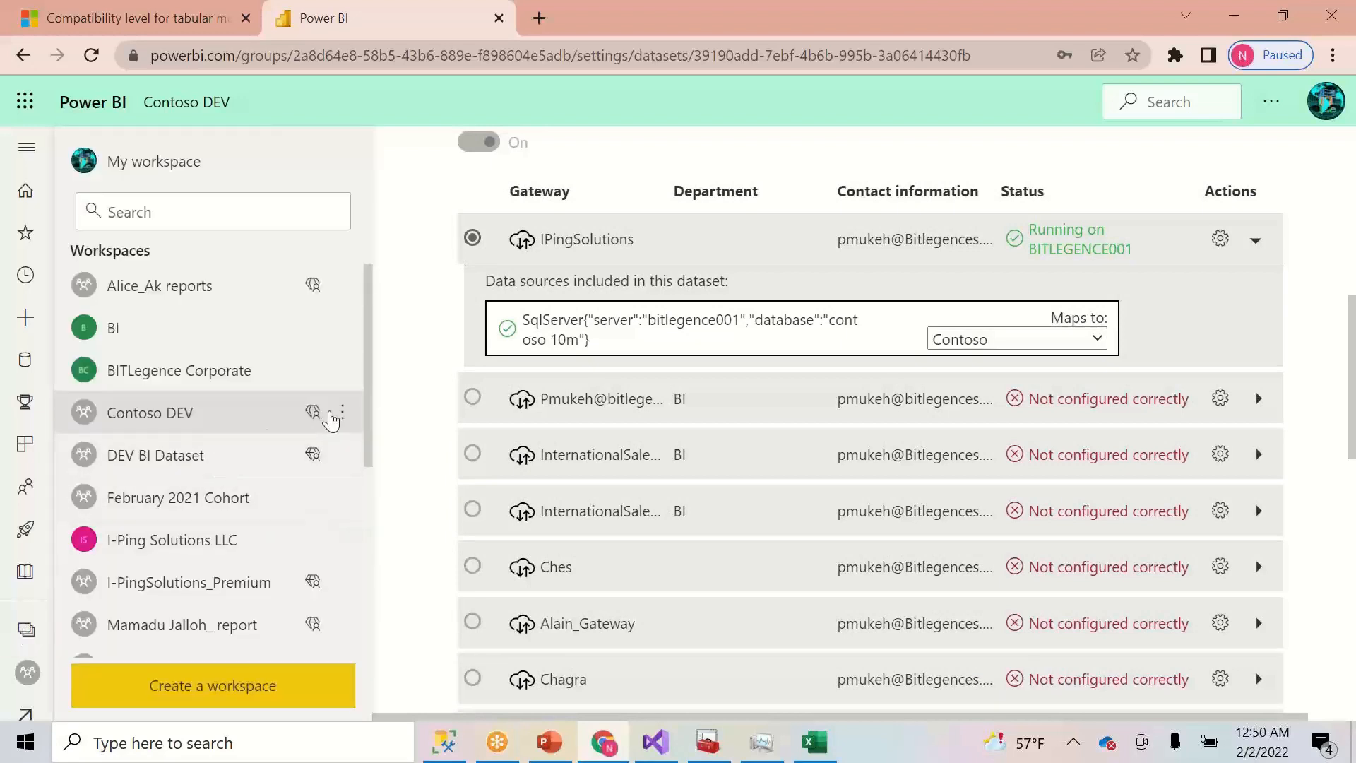
pyautogui.click(225, 422)
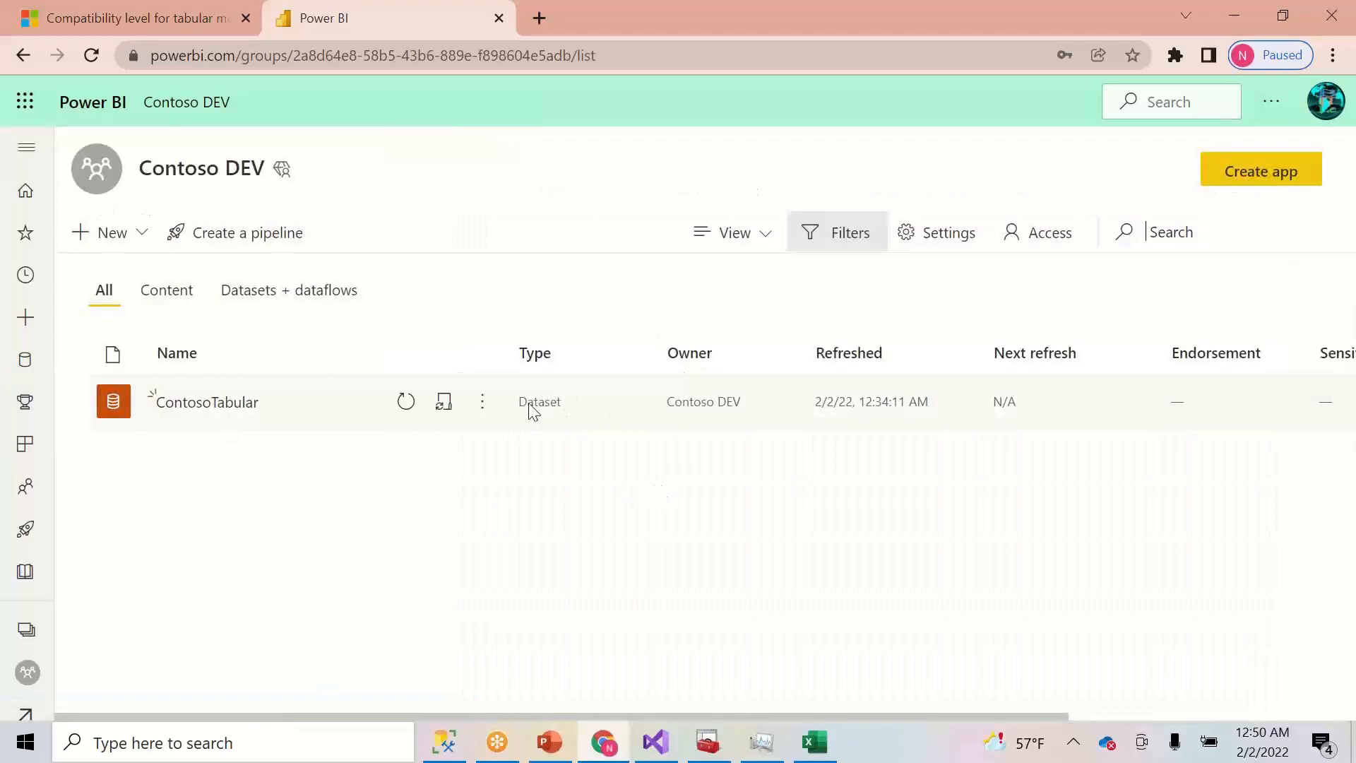
pyautogui.click(481, 402)
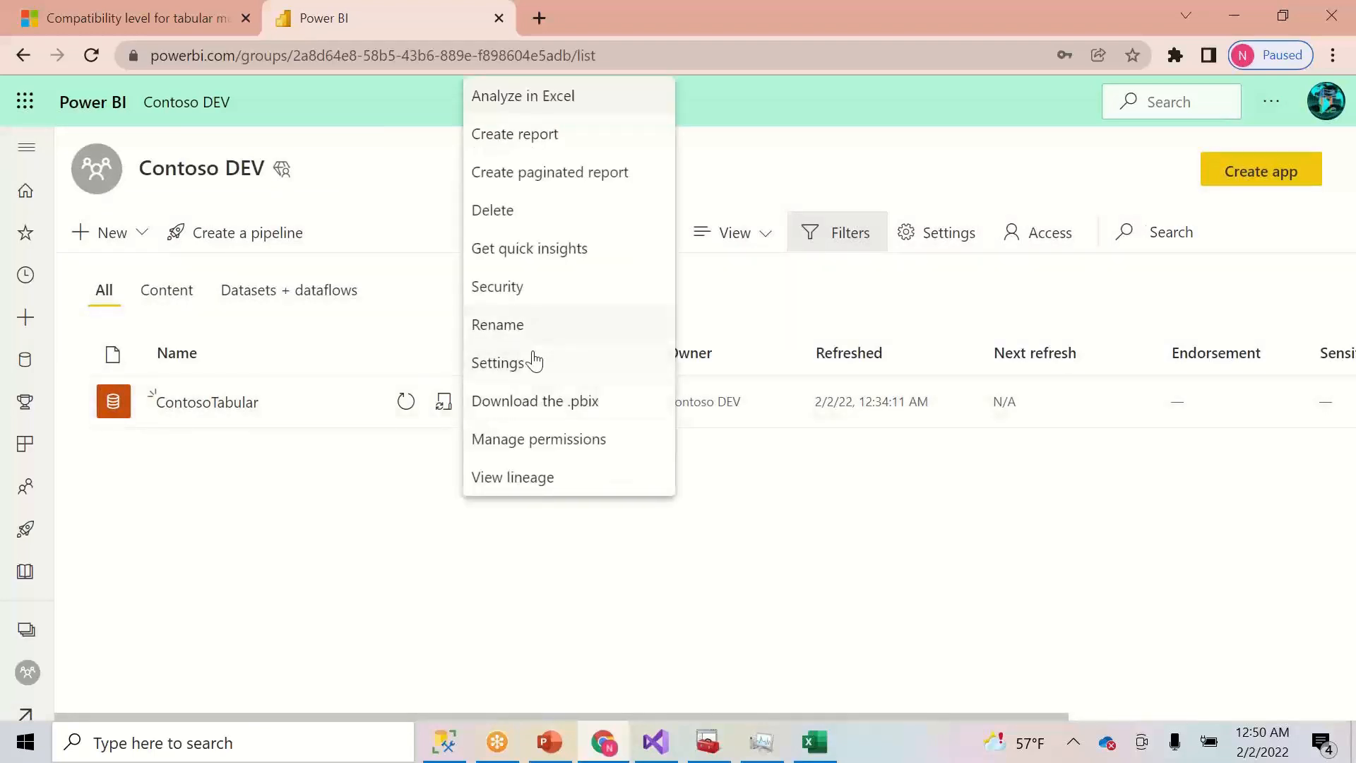
pyautogui.click(531, 365)
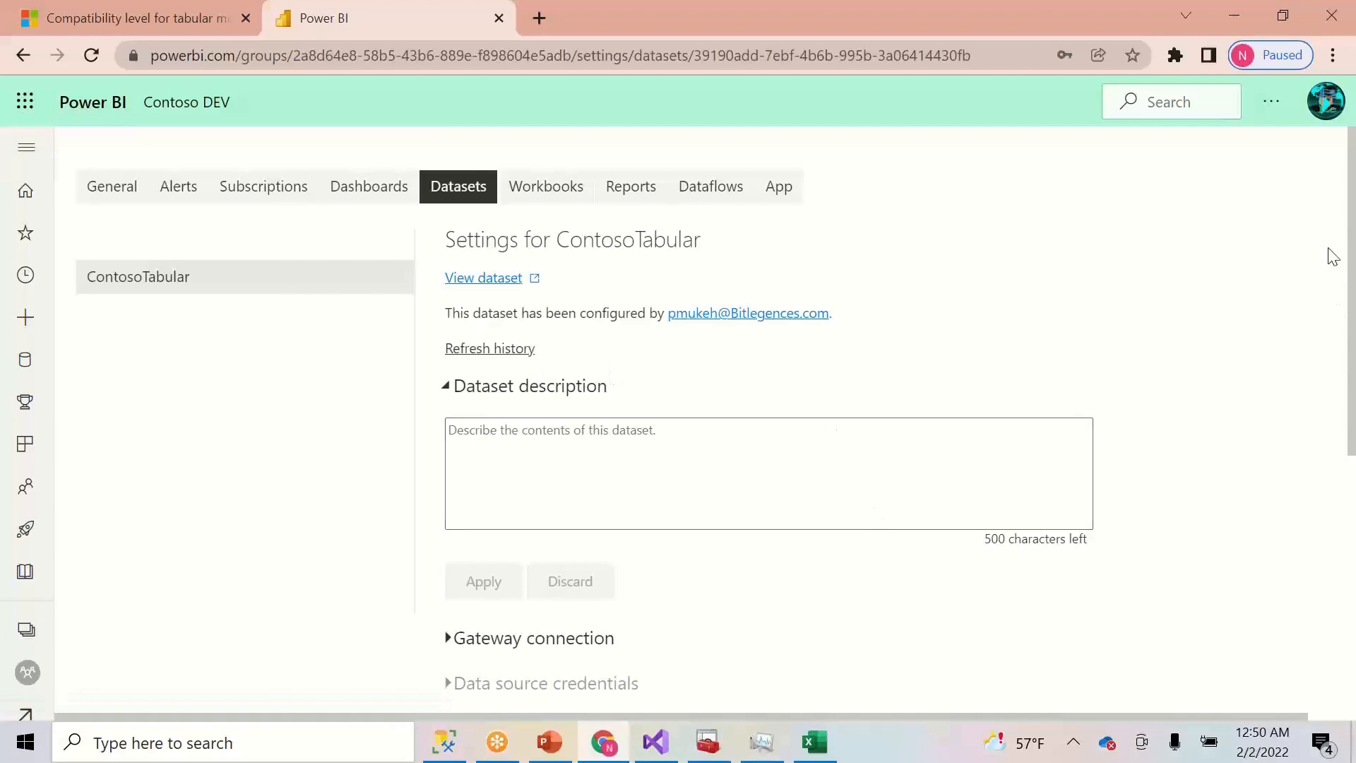
pyautogui.hscroll(1, 1347, 325)
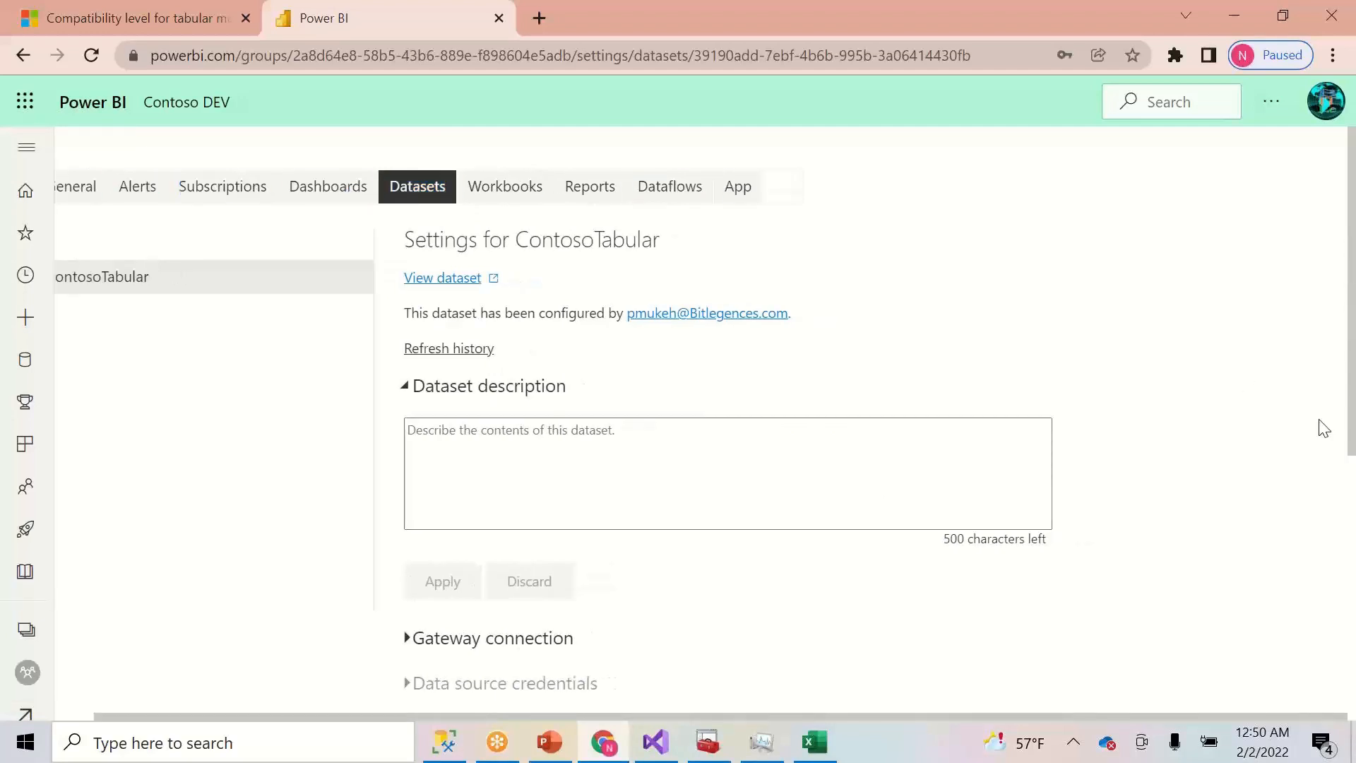
pyautogui.moveTo(1349, 321); pyautogui.dragTo(1335, 521)
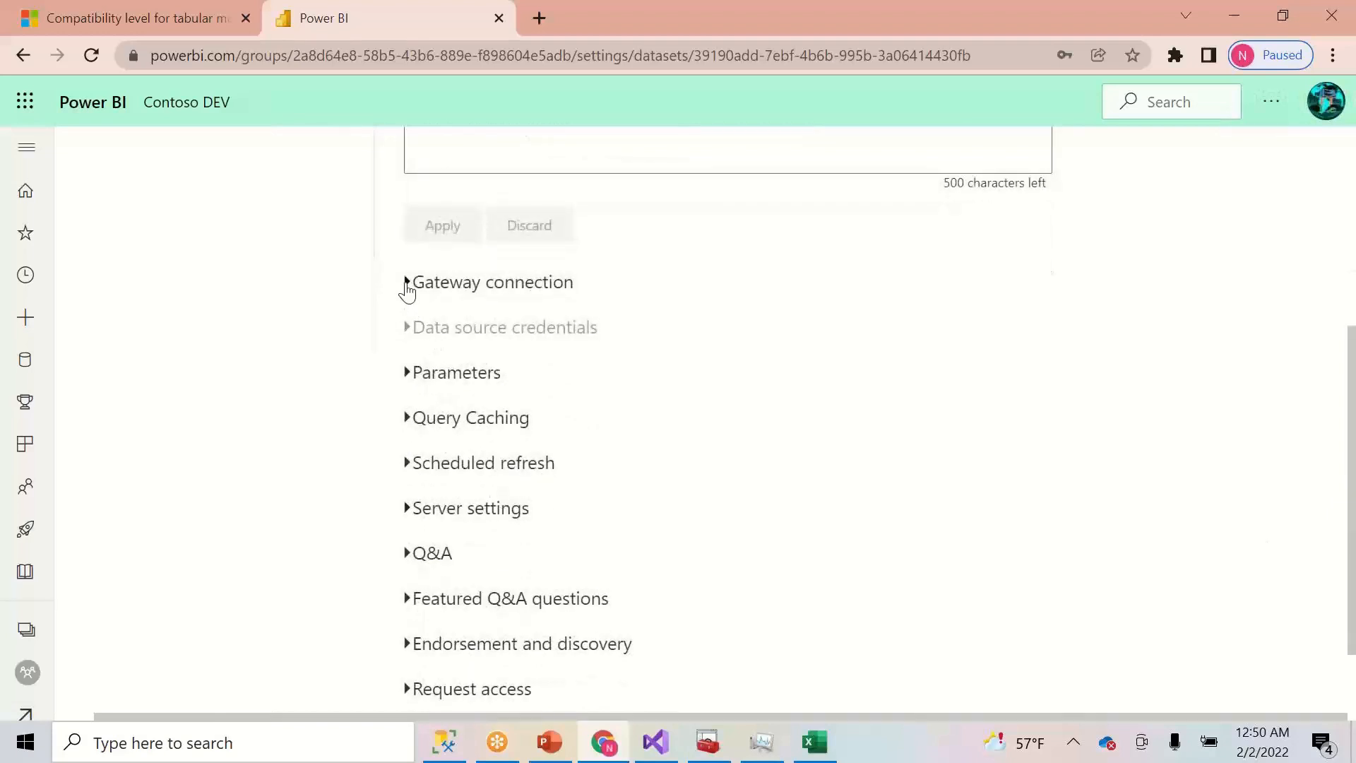
# - Map the ContosoTabular gateway data source to Contoso, apply it, and return to SSMS
pyautogui.click(407, 285)
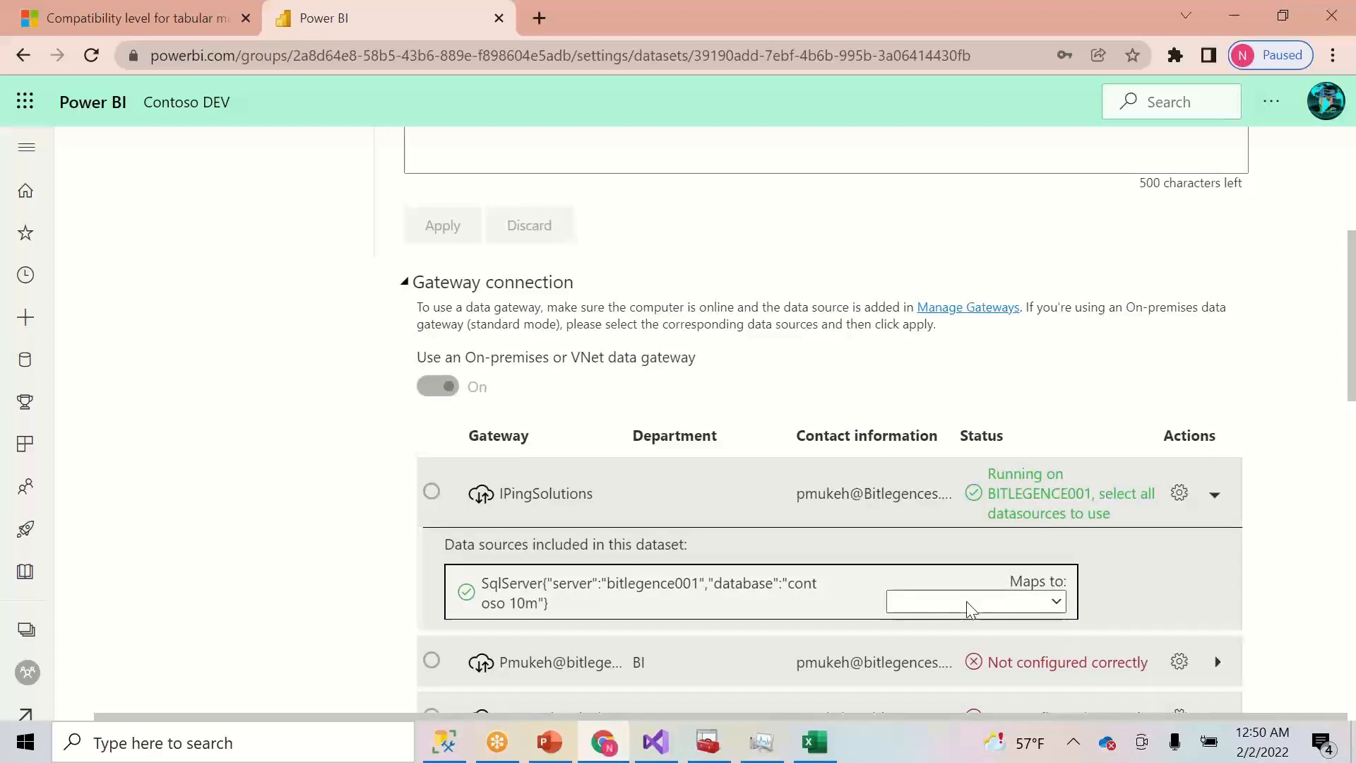
pyautogui.click(968, 605)
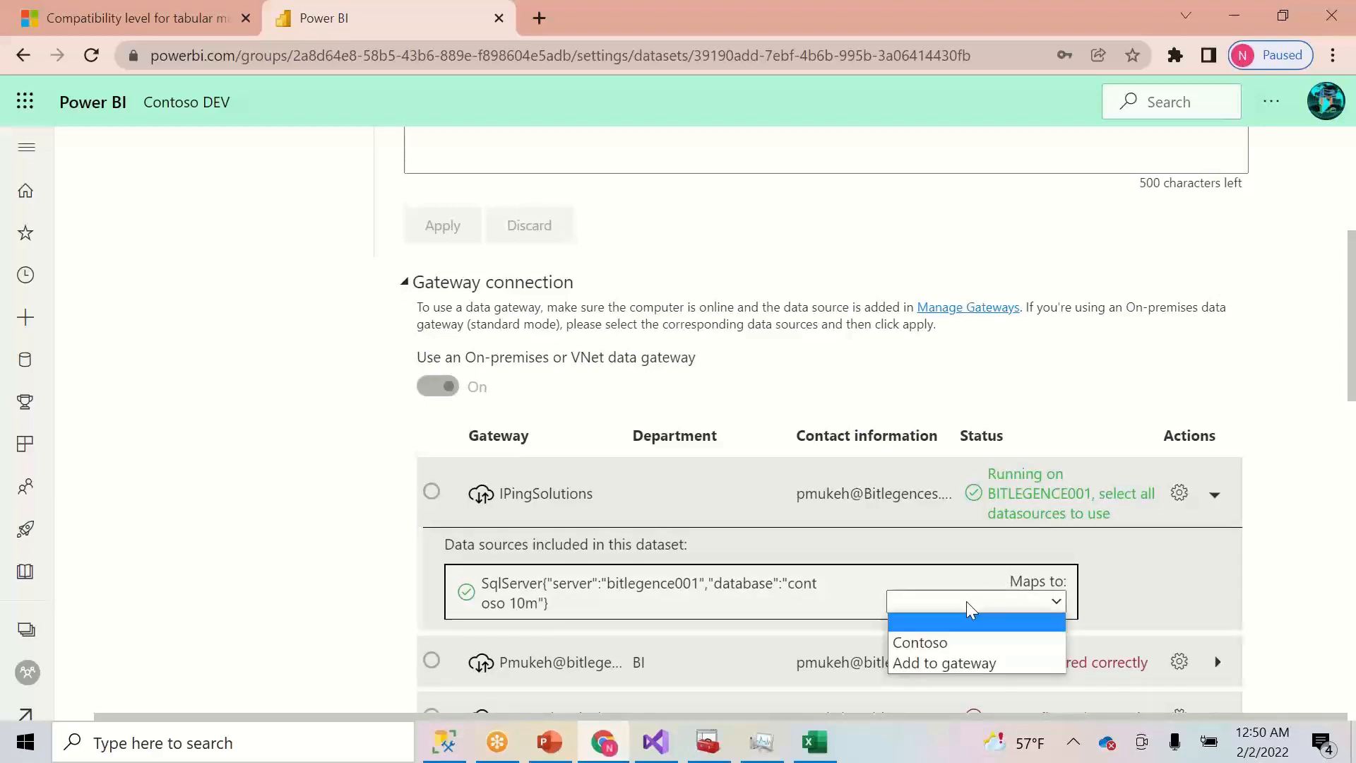
pyautogui.click(914, 642)
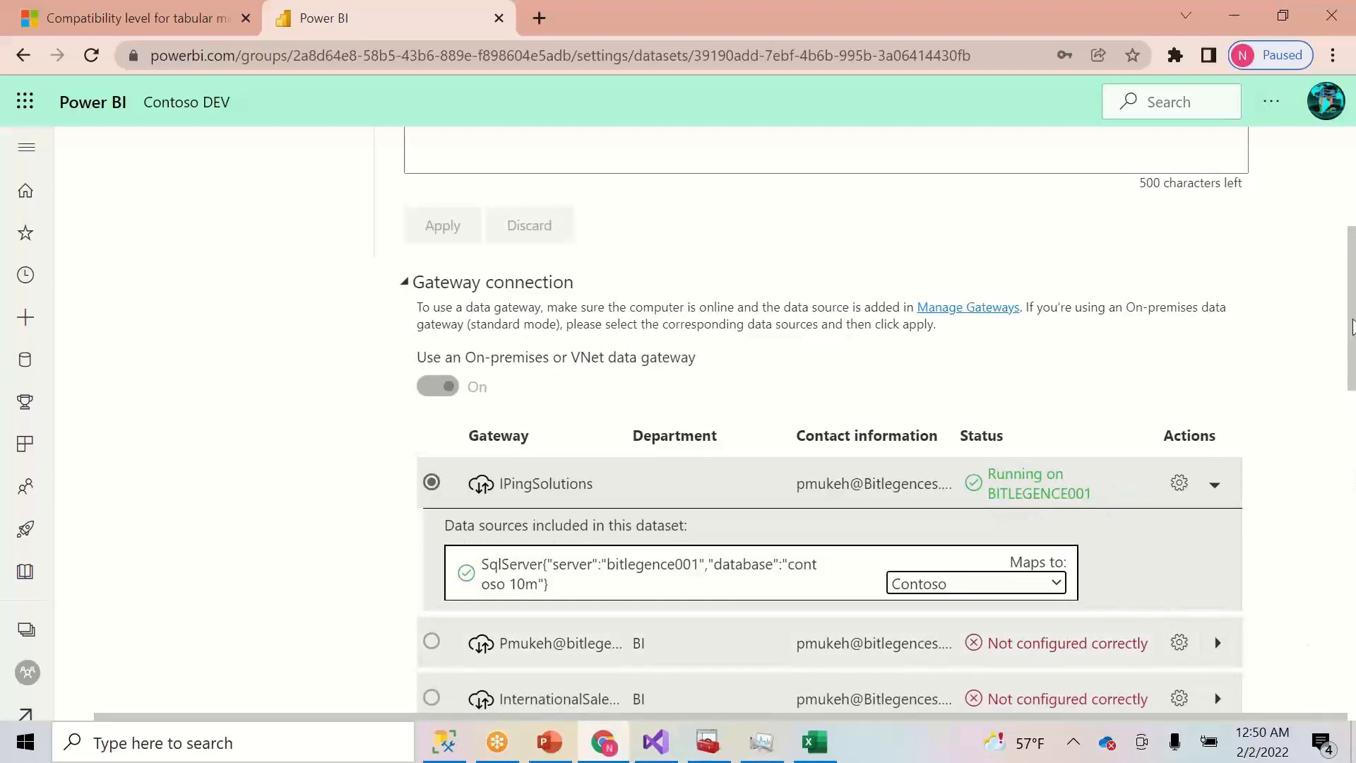
pyautogui.moveTo(1350, 337); pyautogui.dragTo(1325, 533)
pyautogui.click(452, 470)
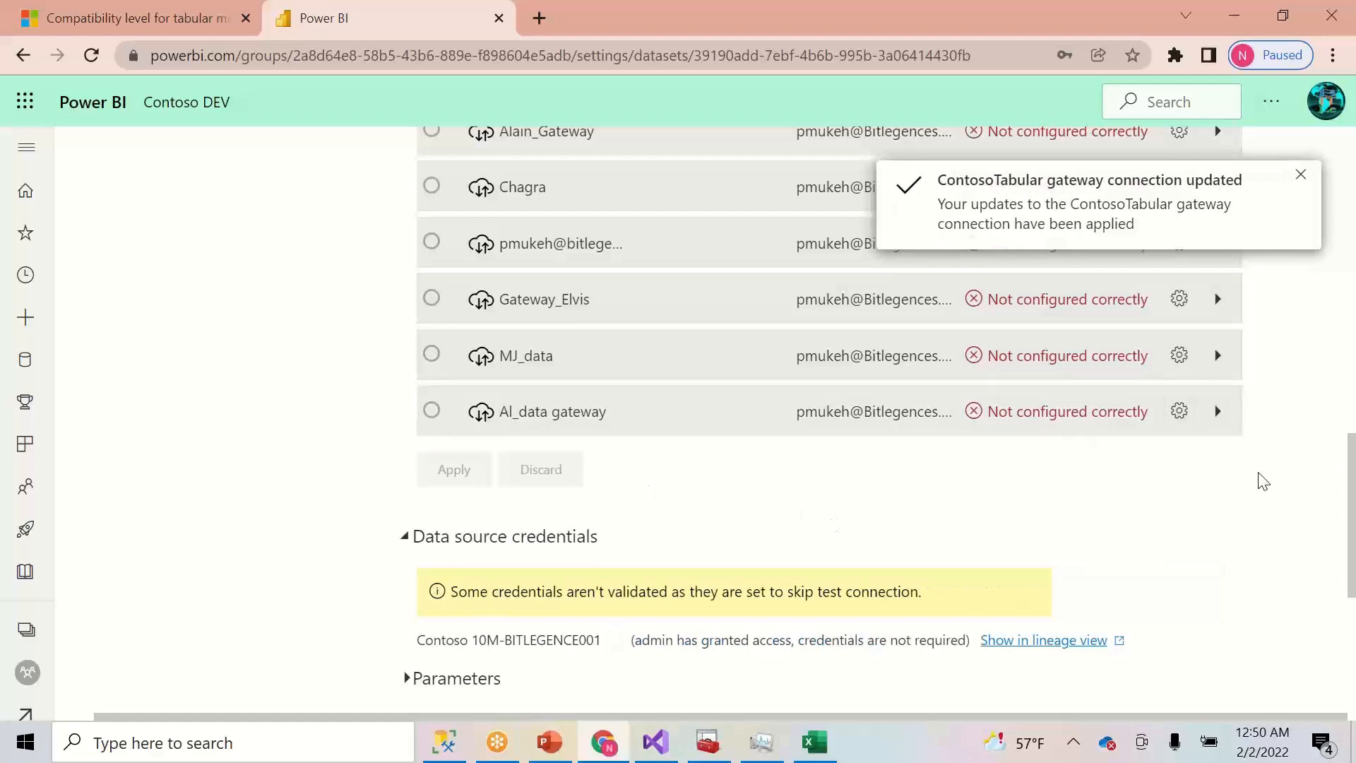
pyautogui.moveTo(1348, 523)
pyautogui.mouseDown()
pyautogui.moveTo(1342, 241)
pyautogui.moveTo(1335, 526)
pyautogui.mouseUp()
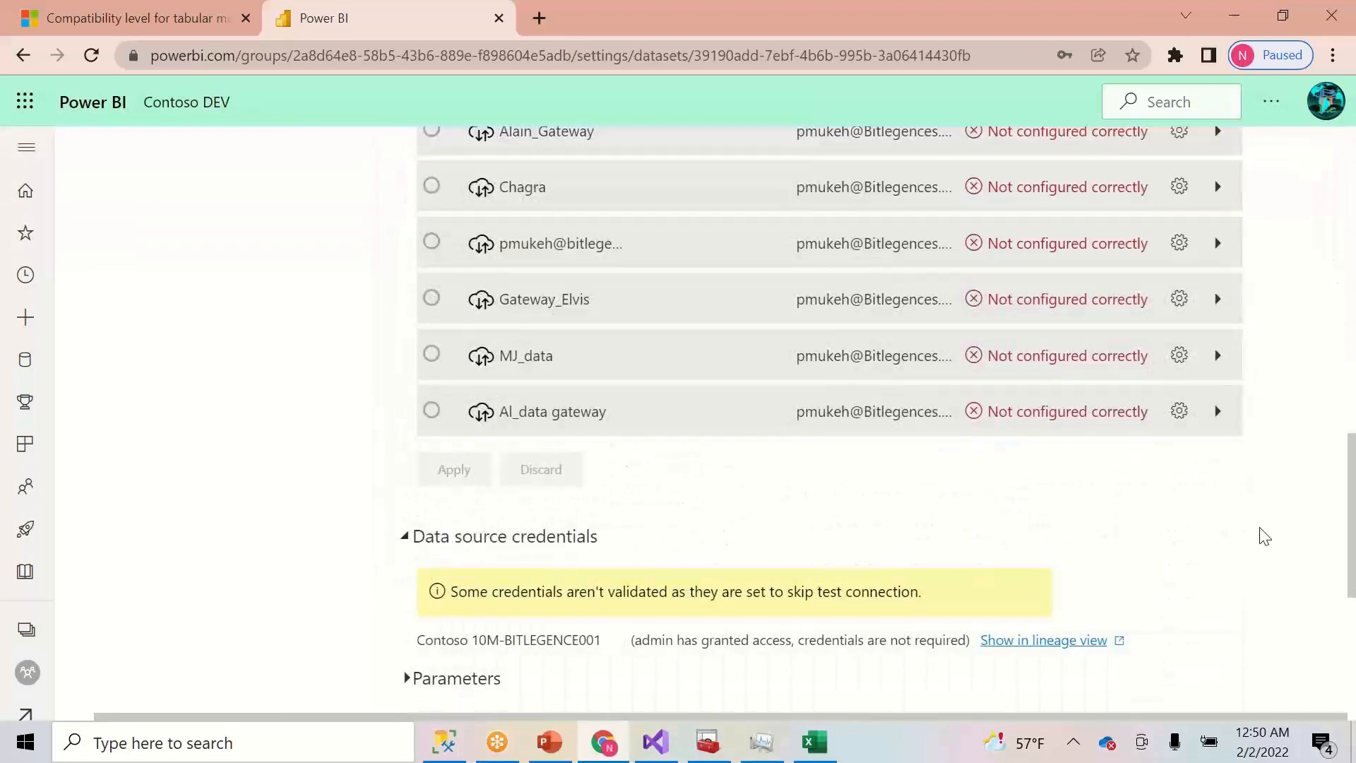
pyautogui.moveTo(1351, 495); pyautogui.dragTo(1350, 549)
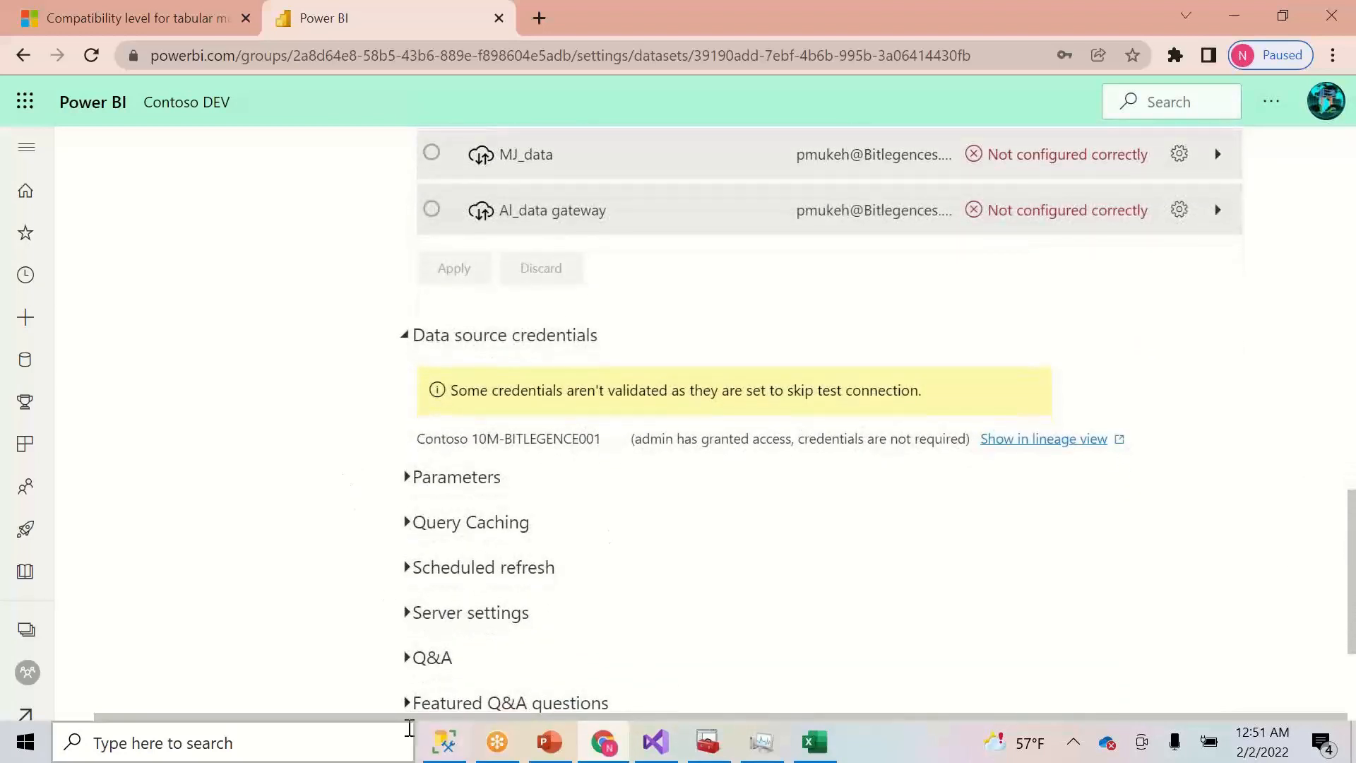
pyautogui.click(443, 745)
# - Rerun the DAX query, then disconnect and reconnect to the Power BI Contoso DEV workspace
pyautogui.click(548, 226)
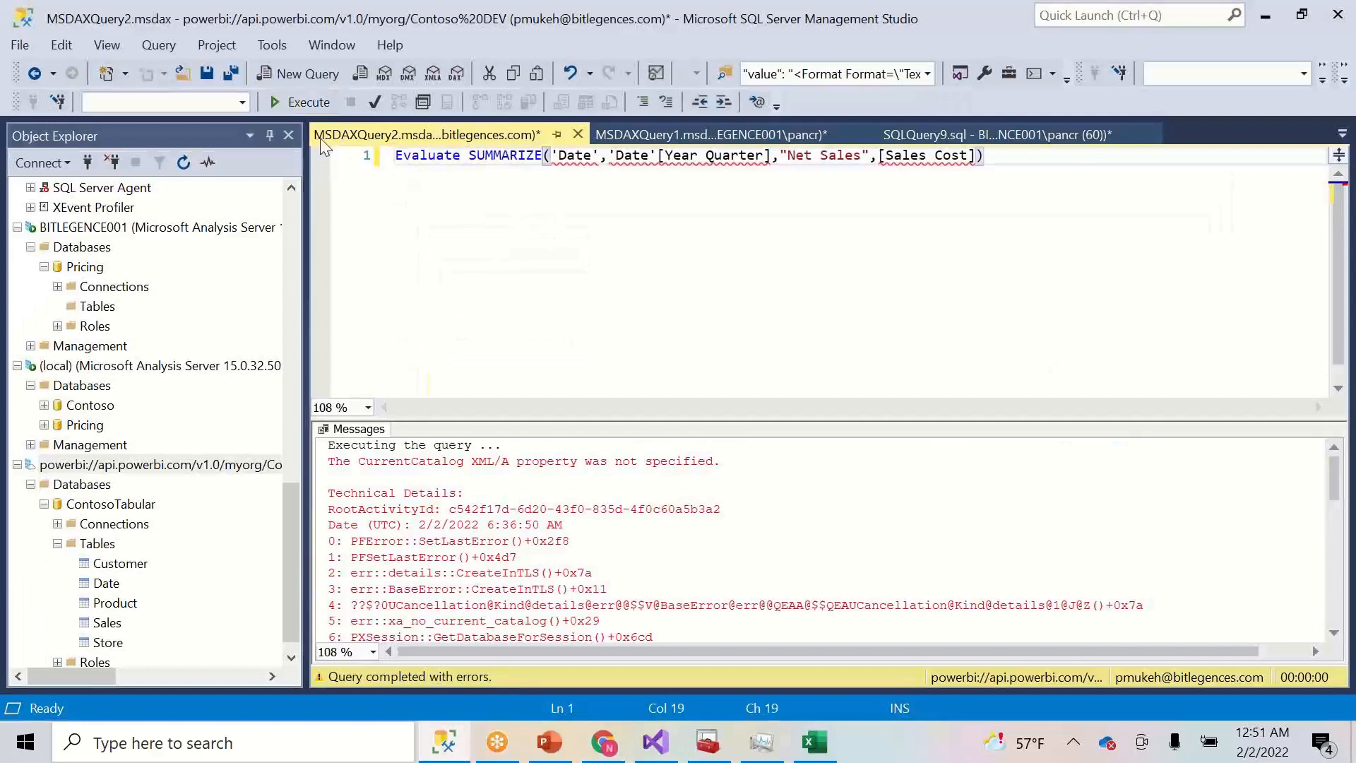
pyautogui.press('F5')
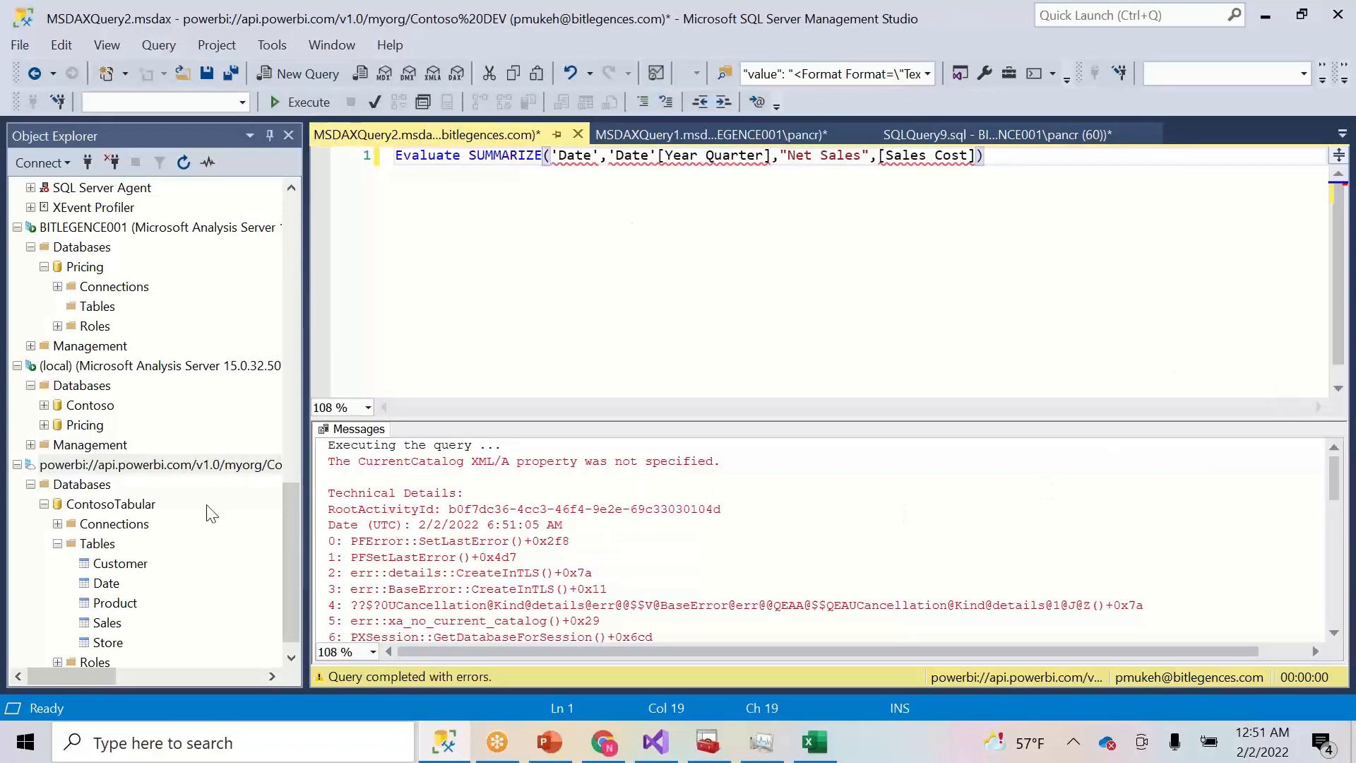
pyautogui.rightClick(146, 467)
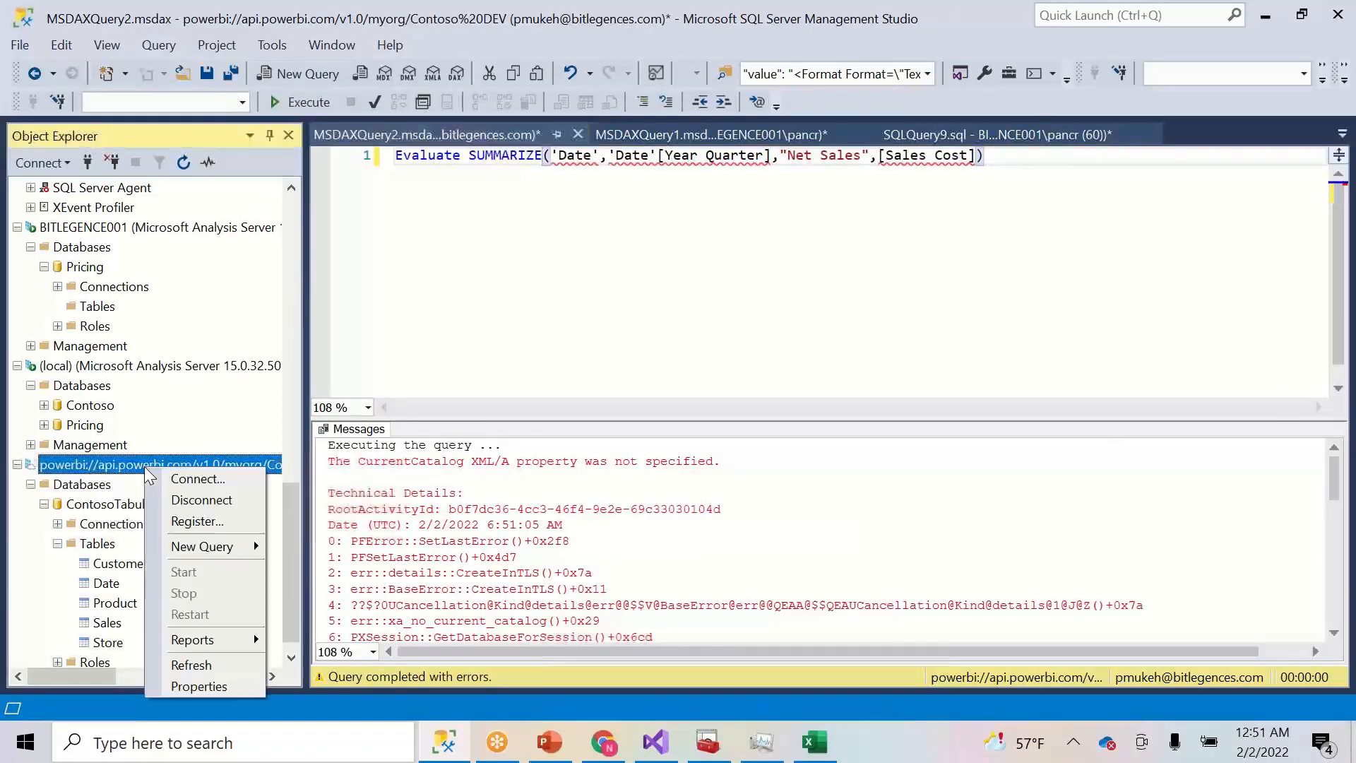
pyautogui.click(201, 499)
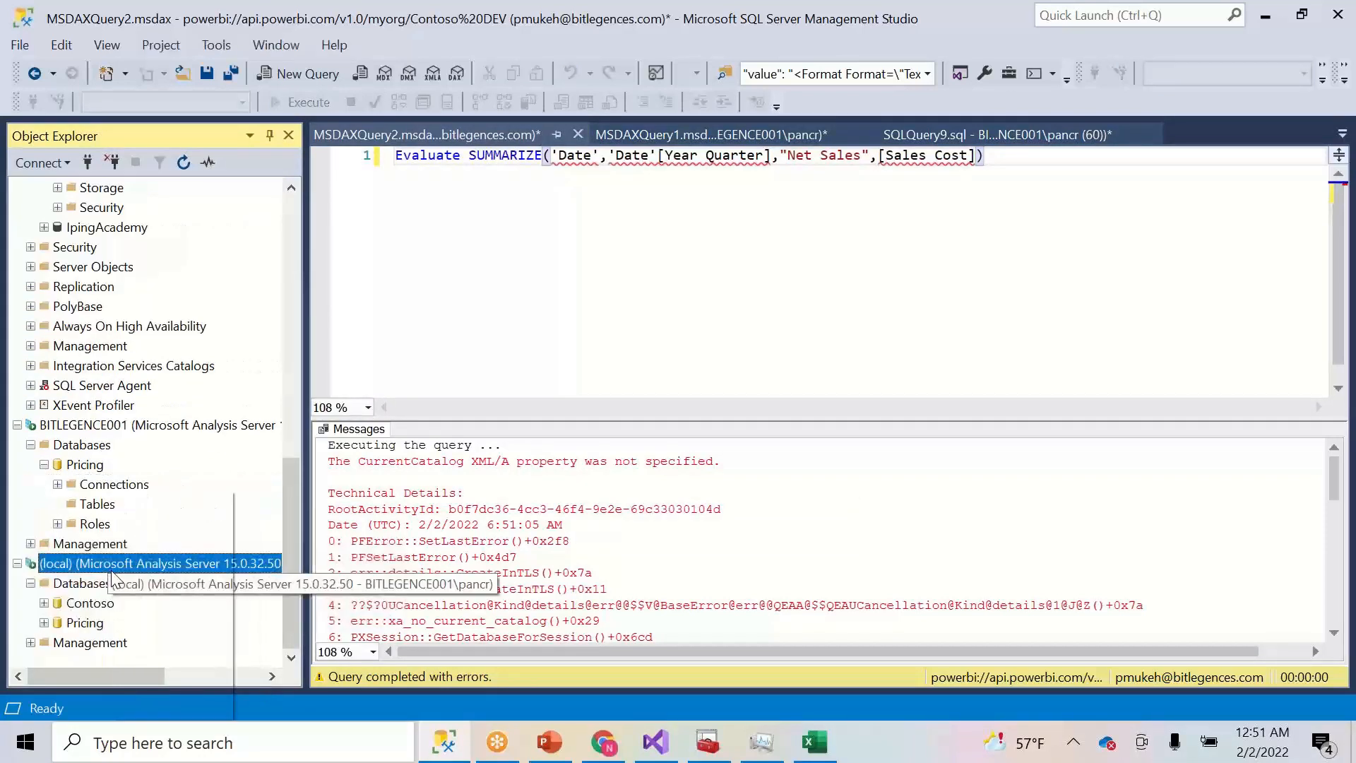
pyautogui.rightClick(111, 569)
pyautogui.click(194, 499)
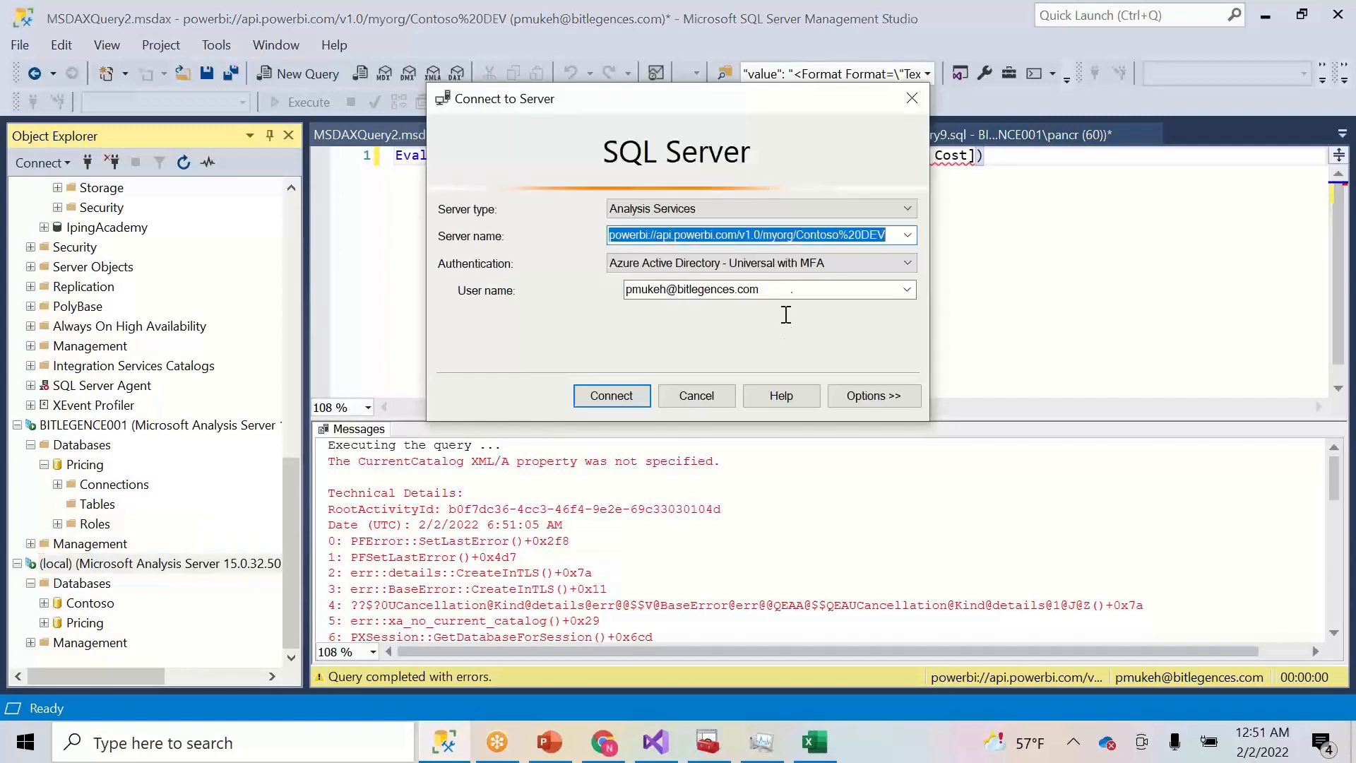
pyautogui.click(583, 394)
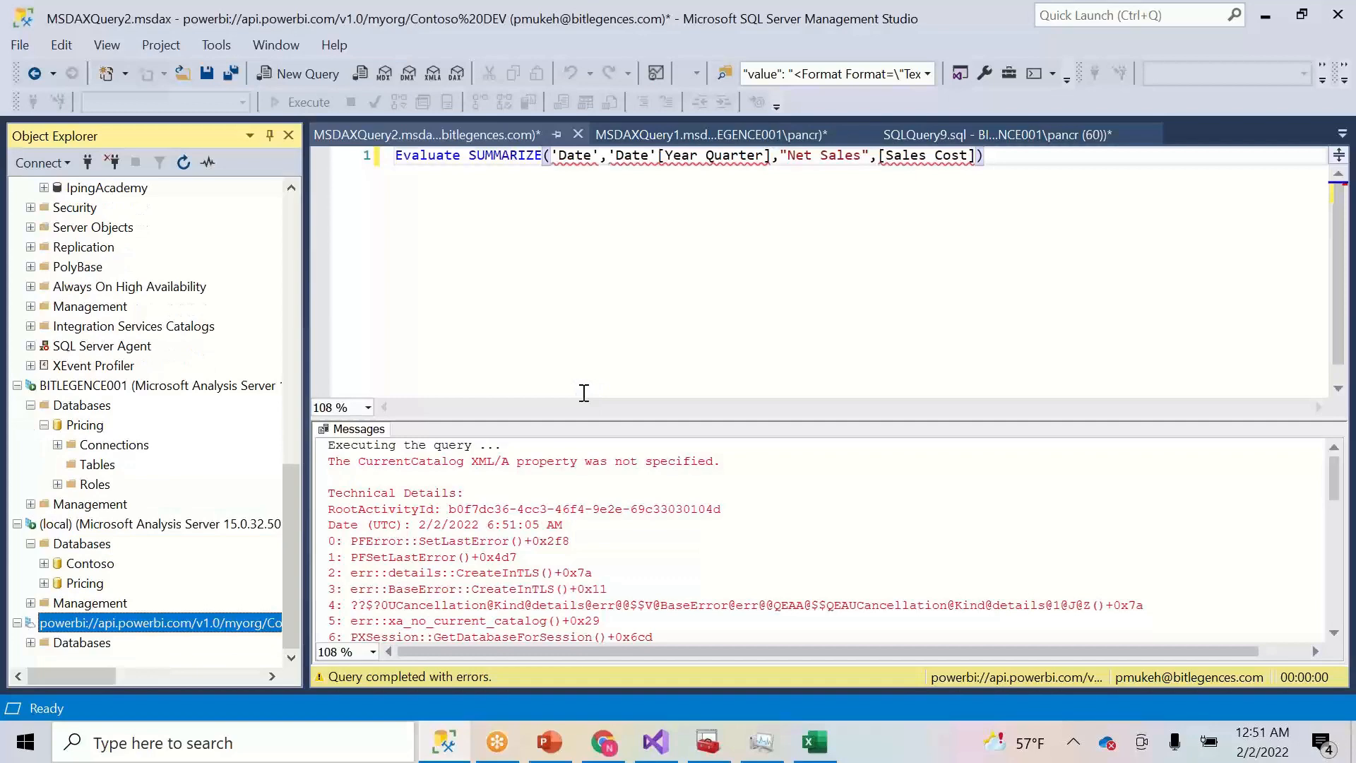
# - Deploy the Contoso project, entering the impersonation account password when prompted
pyautogui.click(654, 744)
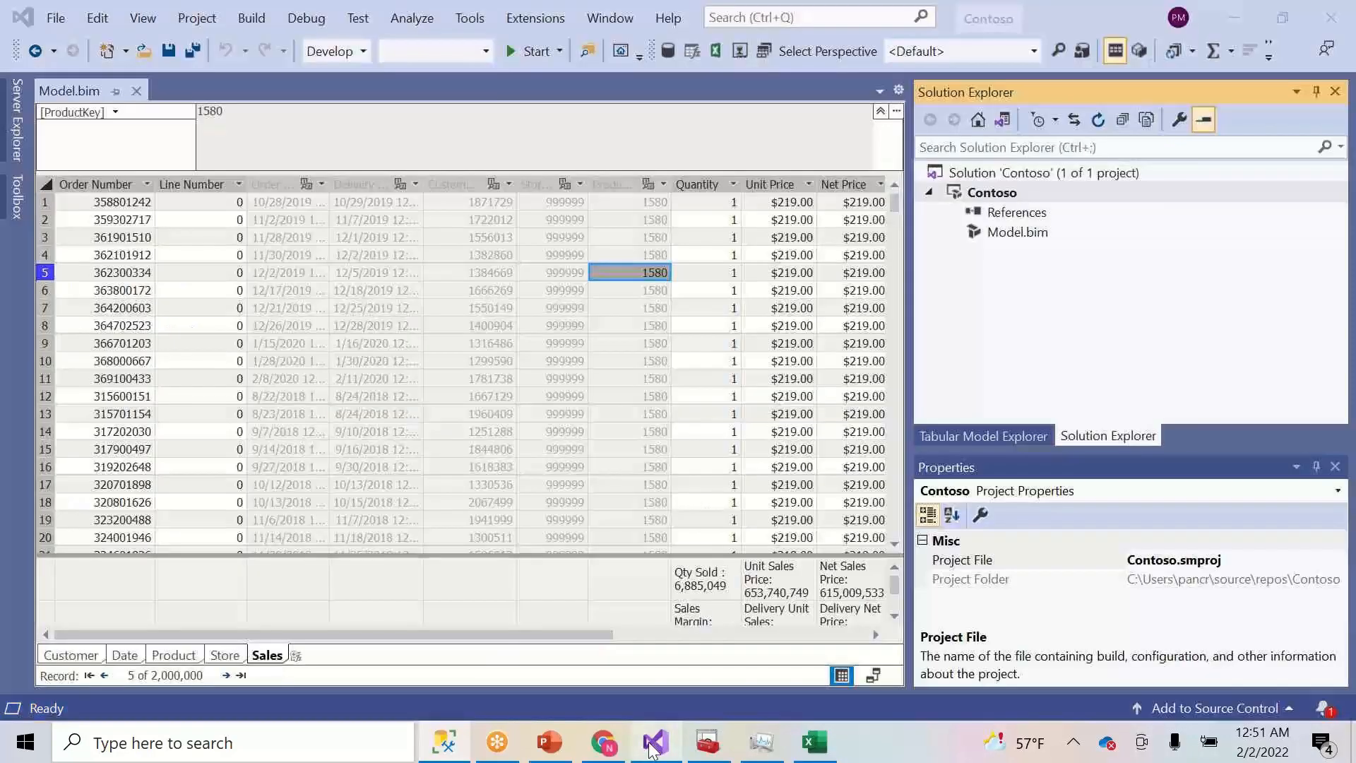
pyautogui.rightClick(1043, 195)
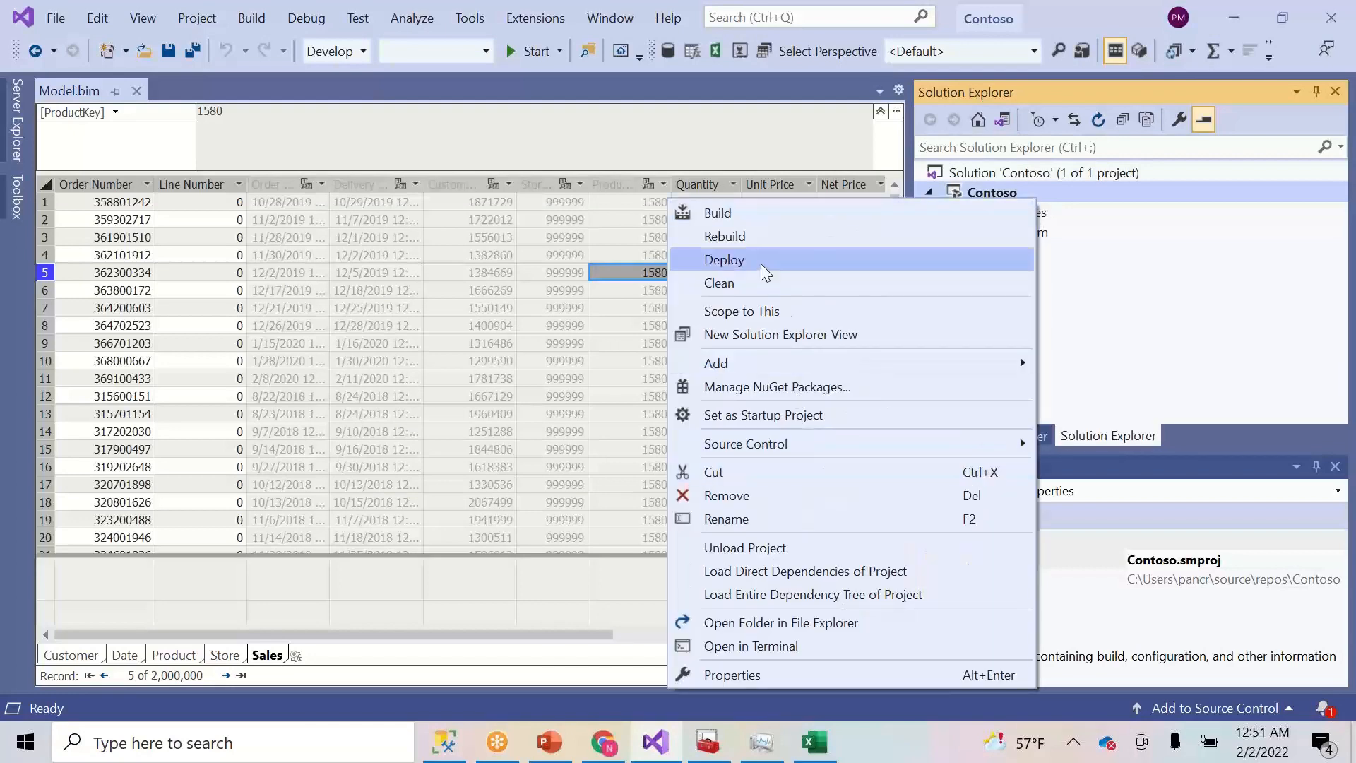
pyautogui.click(760, 264)
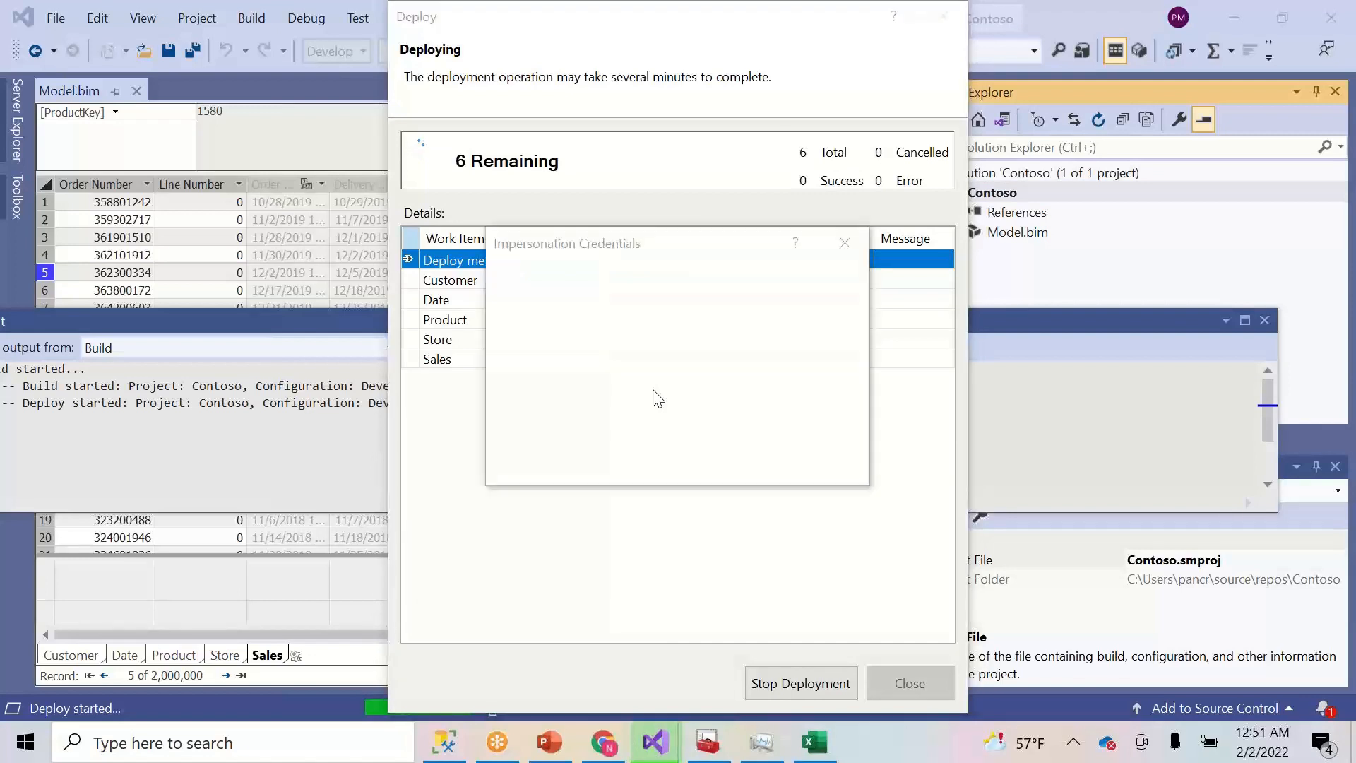
pyautogui.click(655, 381)
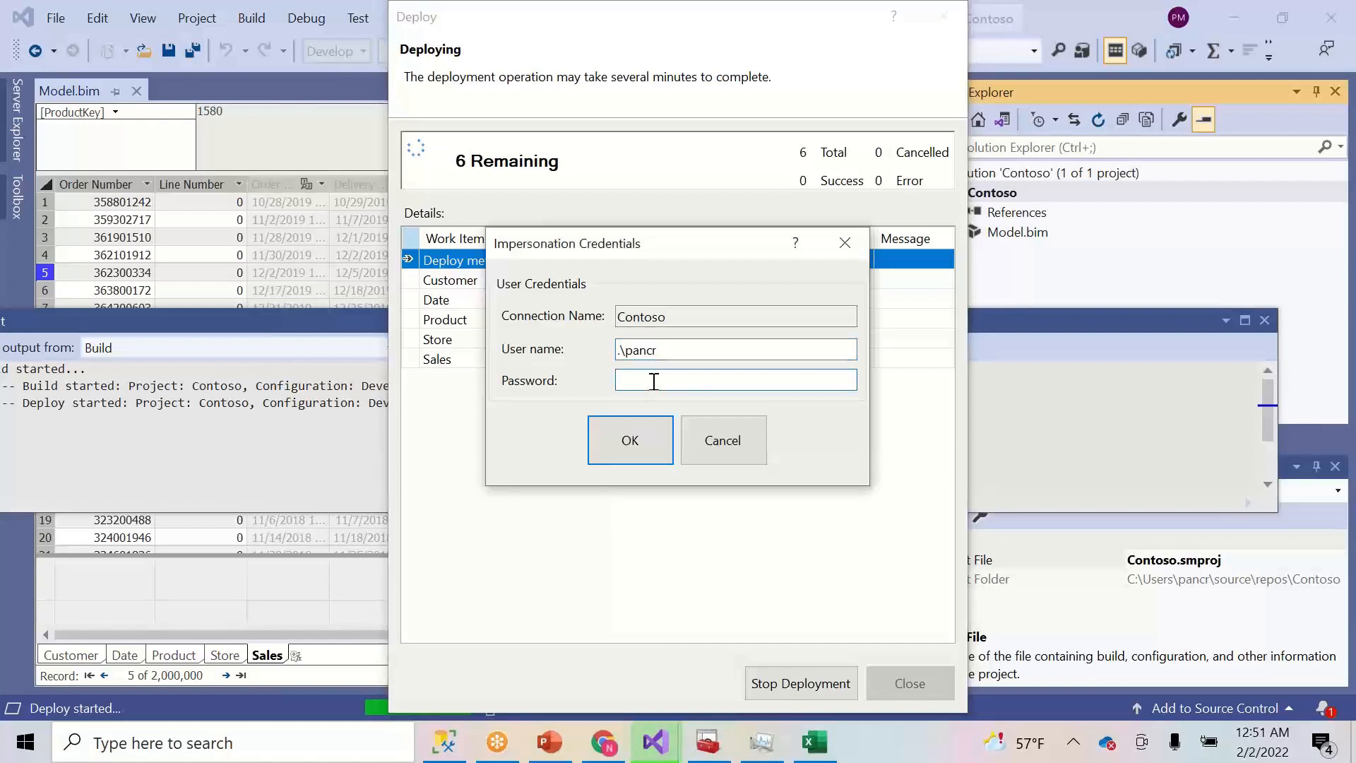
pyautogui.write('••••••••')
pyautogui.click(622, 459)
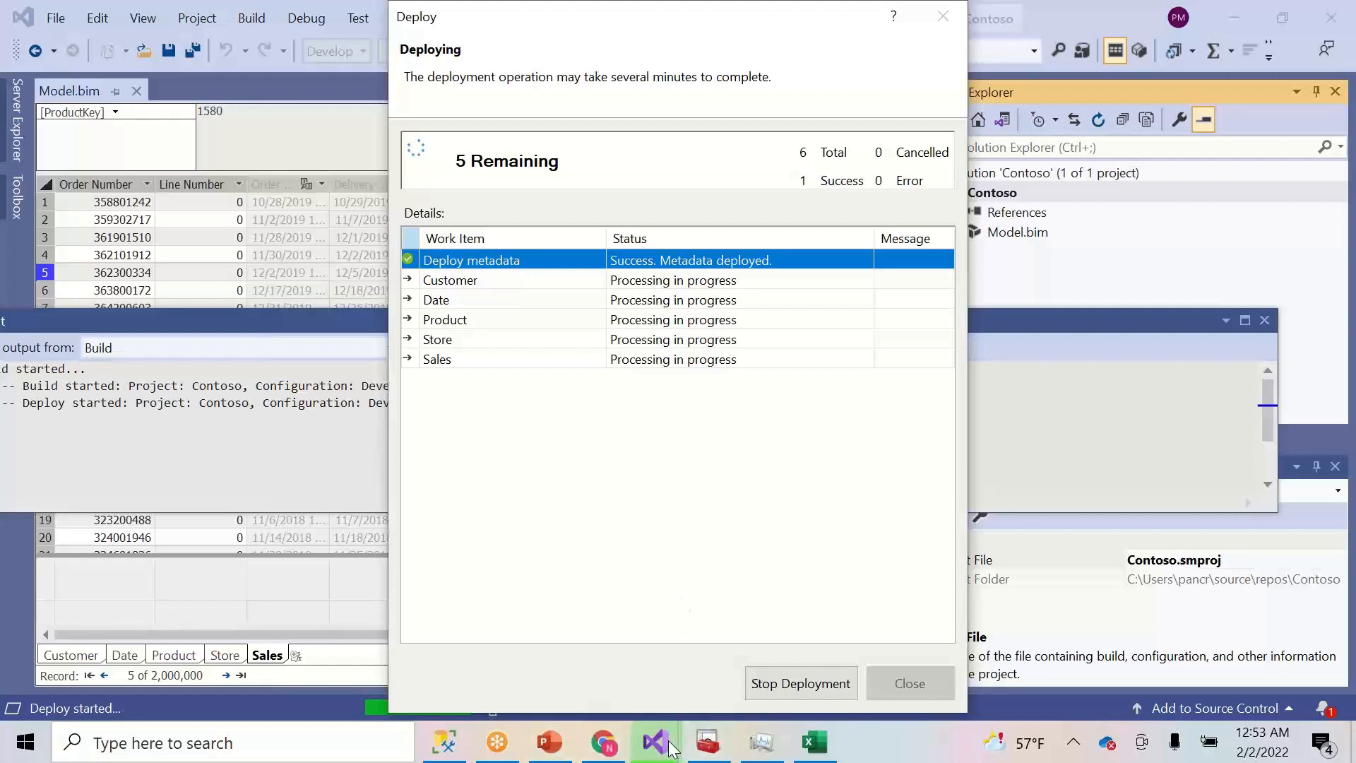
# - Expand the ContosoTabular database under the Power BI server in Object Explorer
pyautogui.click(448, 753)
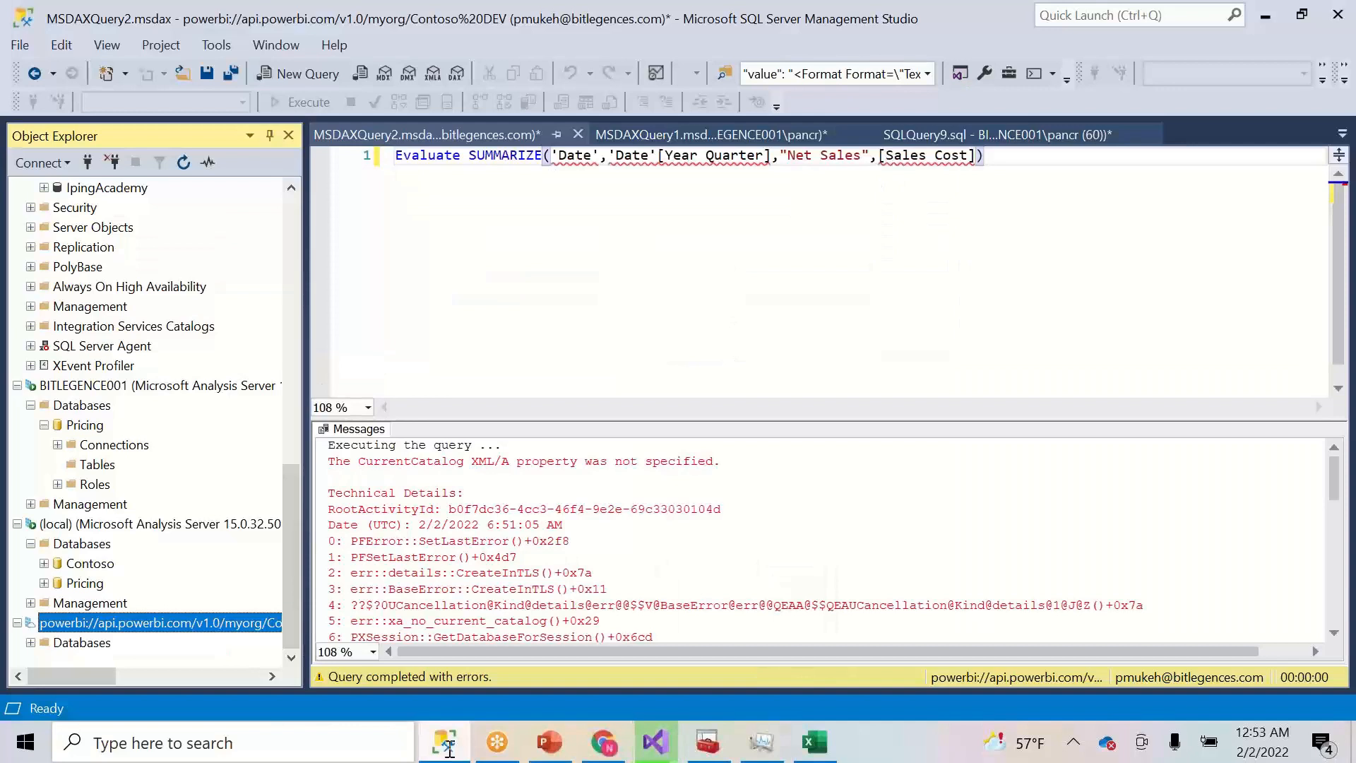
pyautogui.click(30, 643)
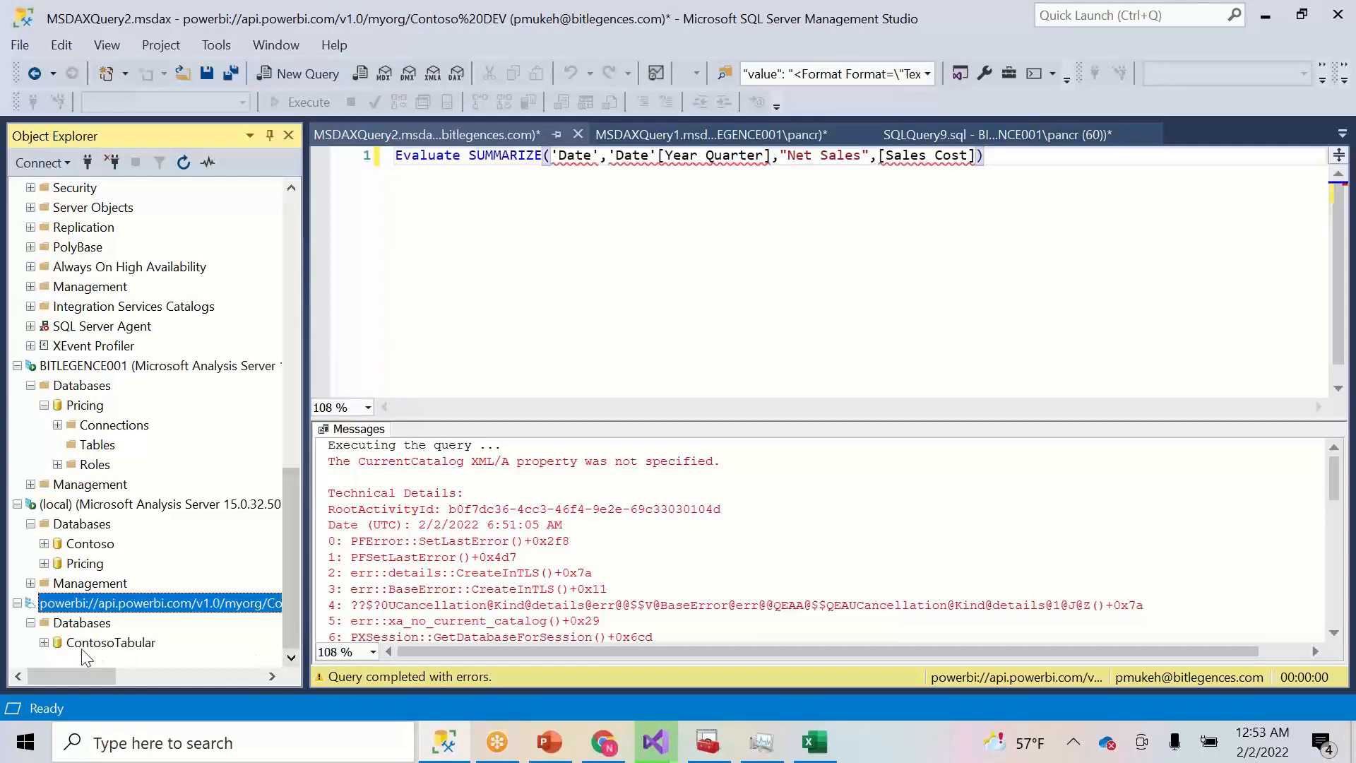
pyautogui.click(44, 643)
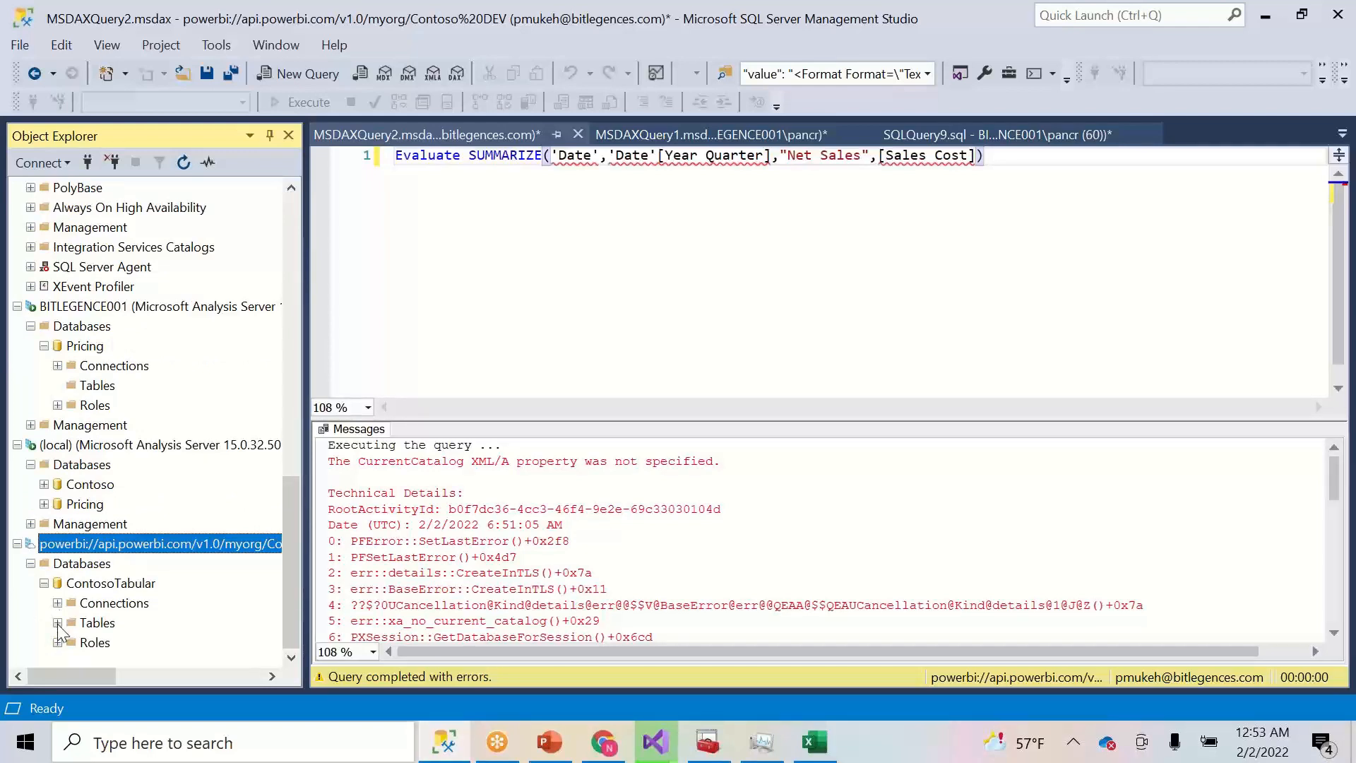
# - Run the pasted Net Sales by Year Quarter DAX query on ContosoTabular and read the error messages
pyautogui.rightClick(123, 583)
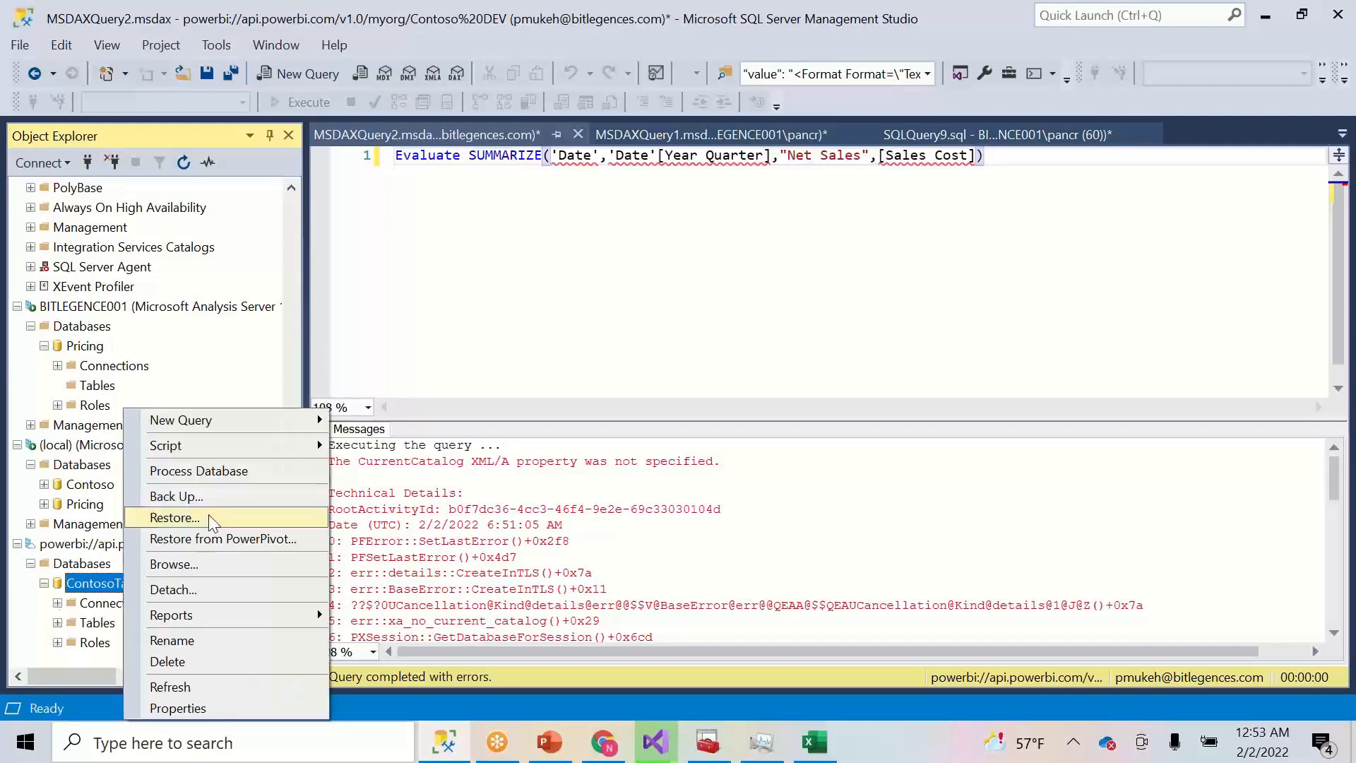
pyautogui.moveTo(223, 448)
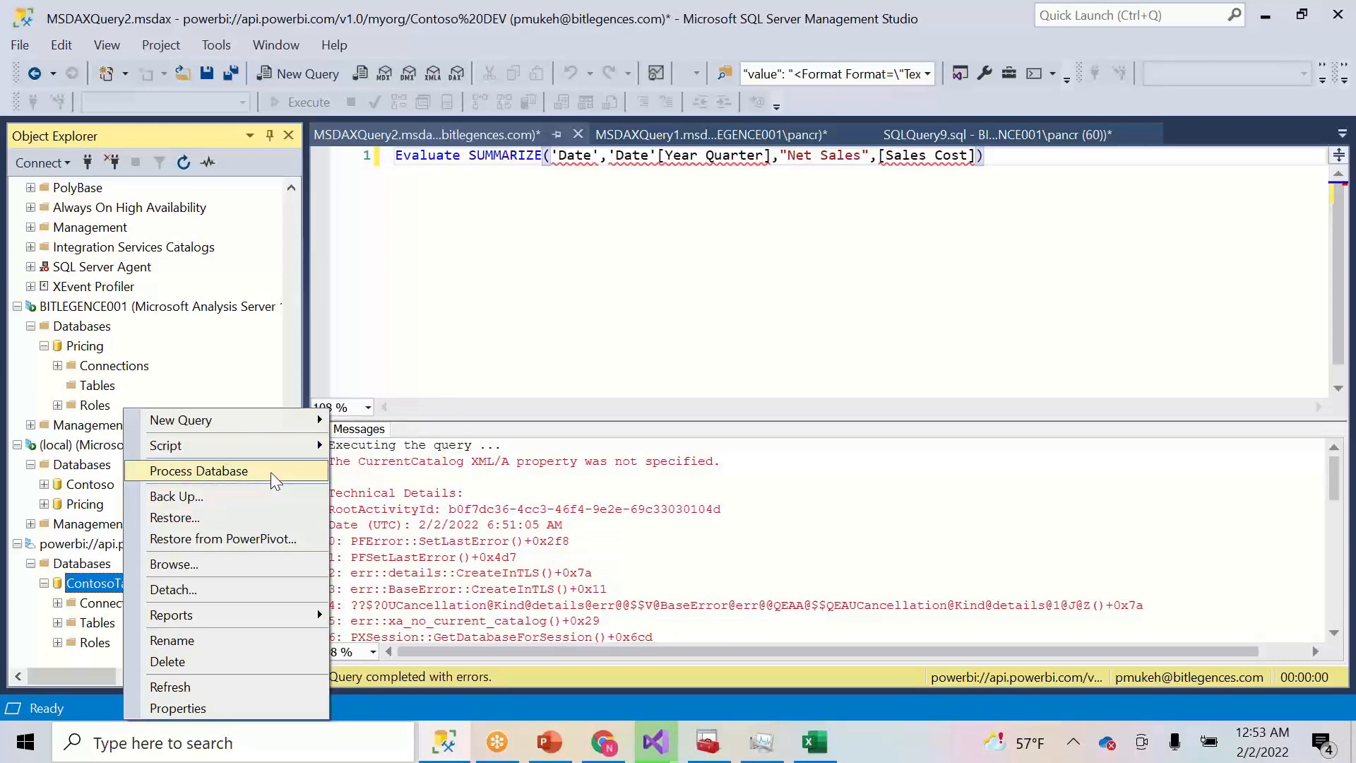
pyautogui.moveTo(298, 447)
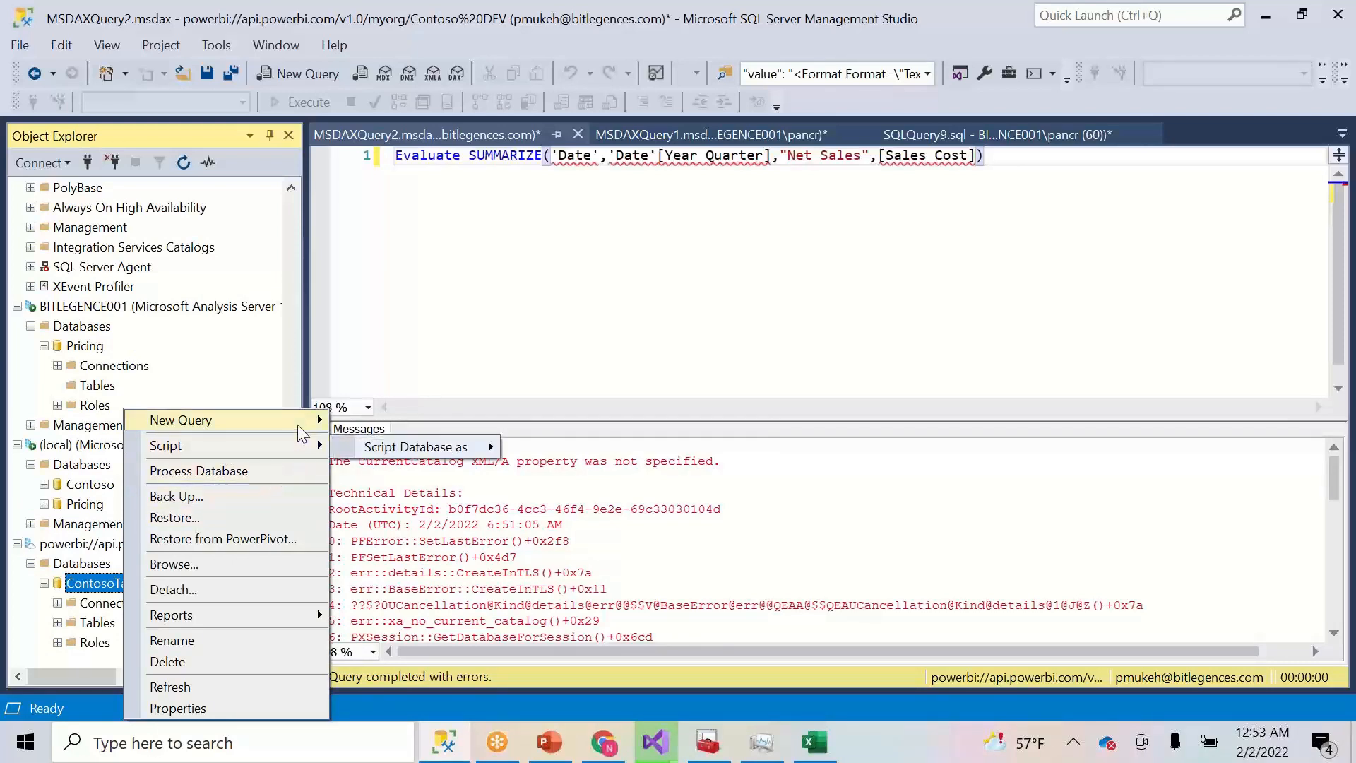
pyautogui.moveTo(311, 421)
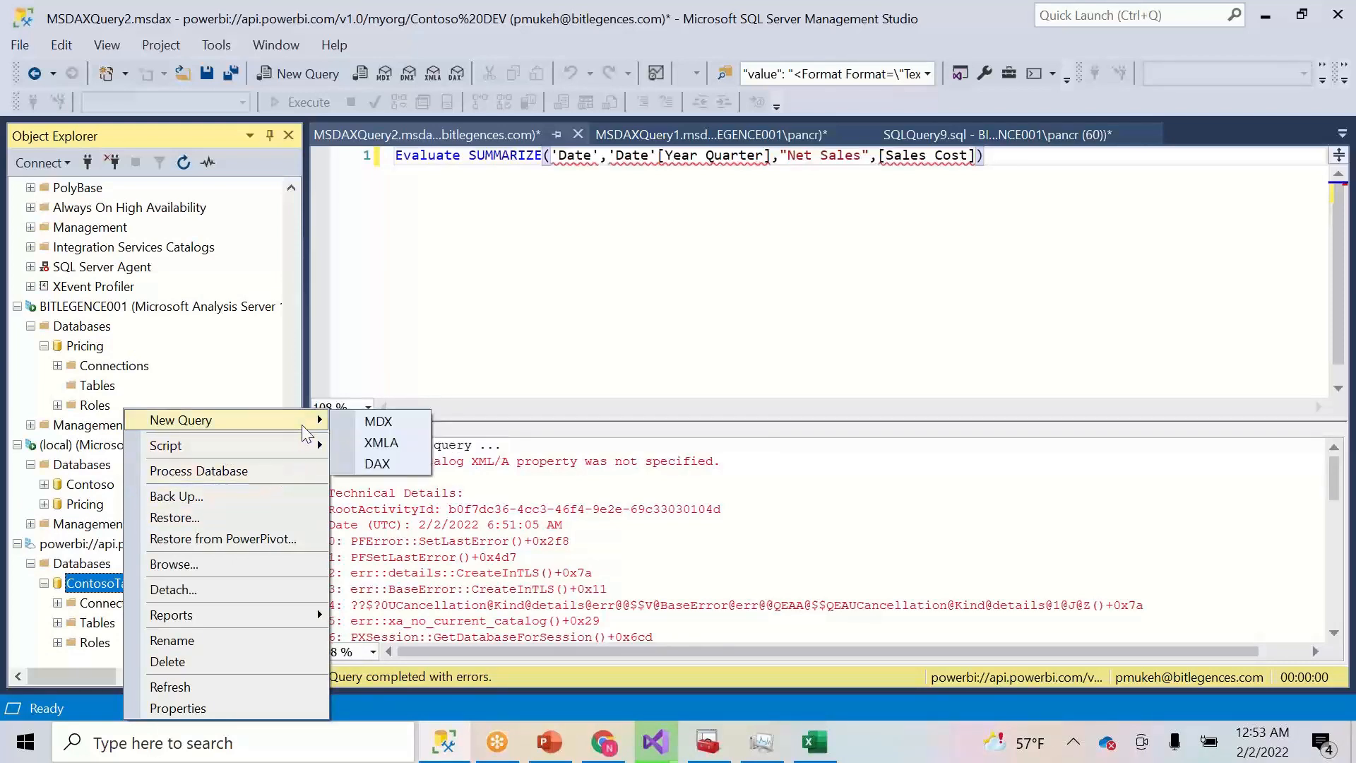
pyautogui.click(381, 466)
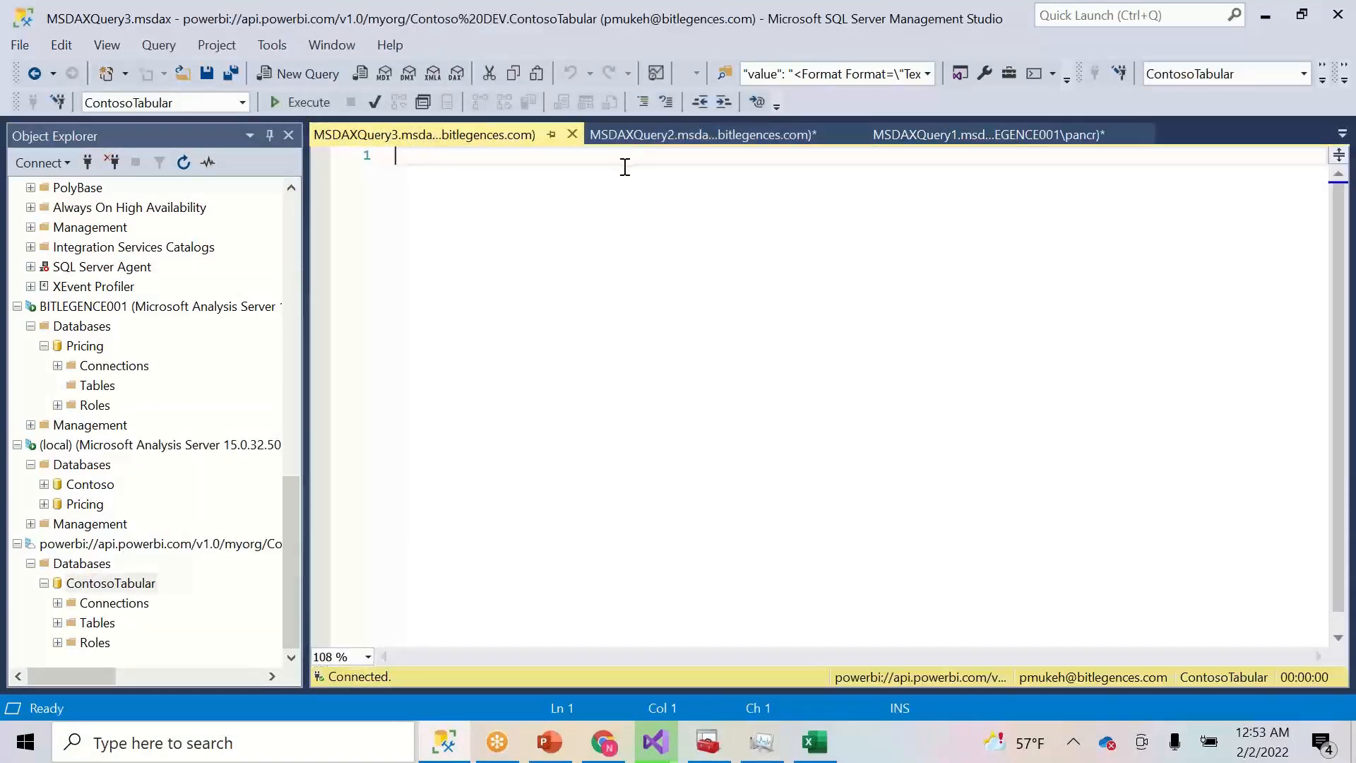
pyautogui.write('Evaluate SUMMARIZE(\'Date\',\'Date\'[Year Quarter],"Net Sales",[Sales Cost])')
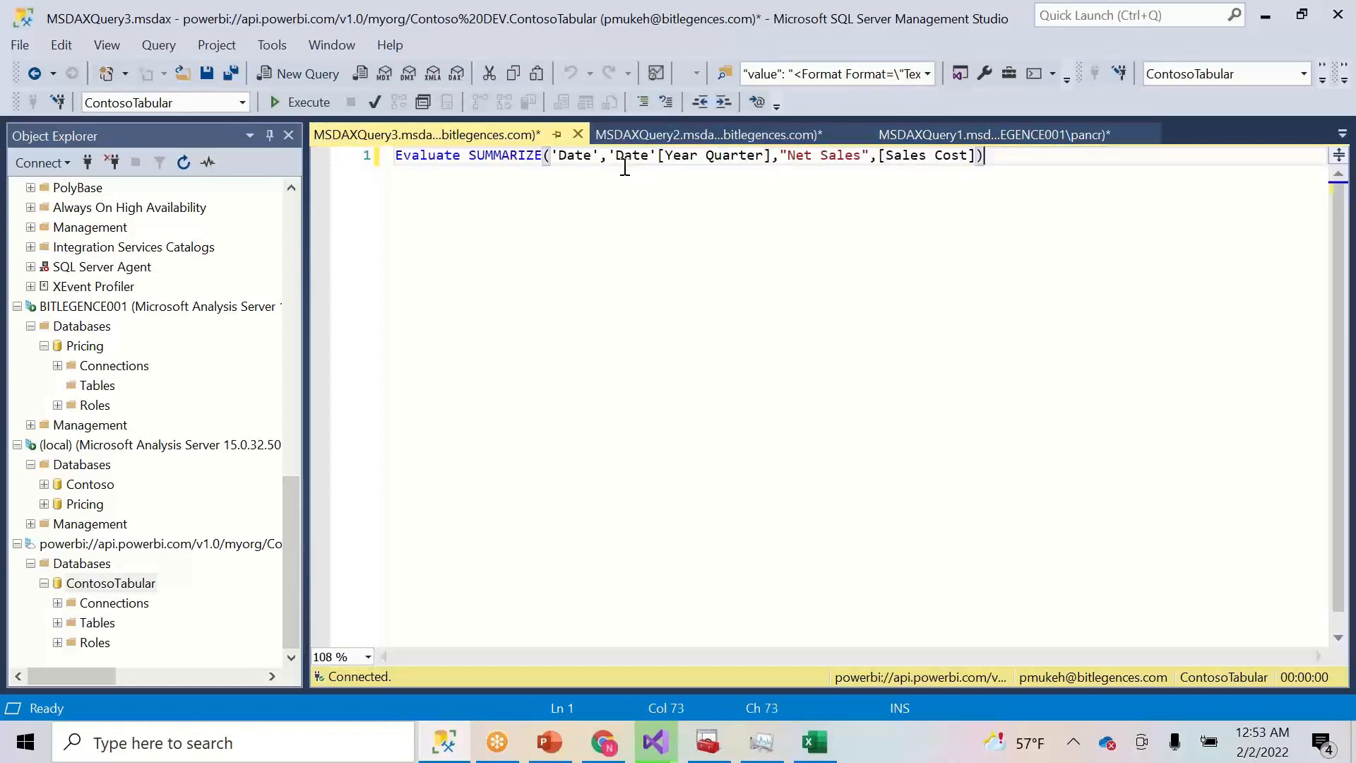
pyautogui.click(316, 103)
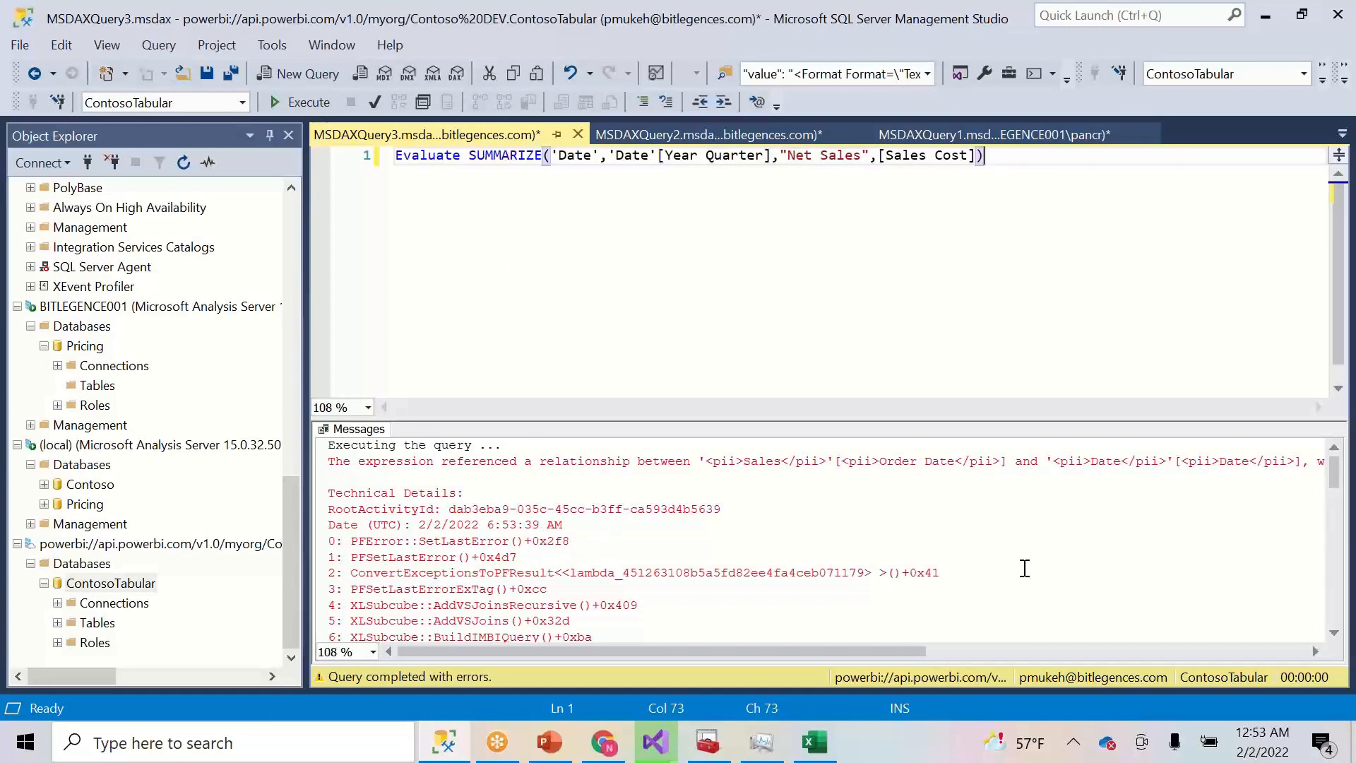
pyautogui.moveTo(859, 655); pyautogui.dragTo(800, 633)
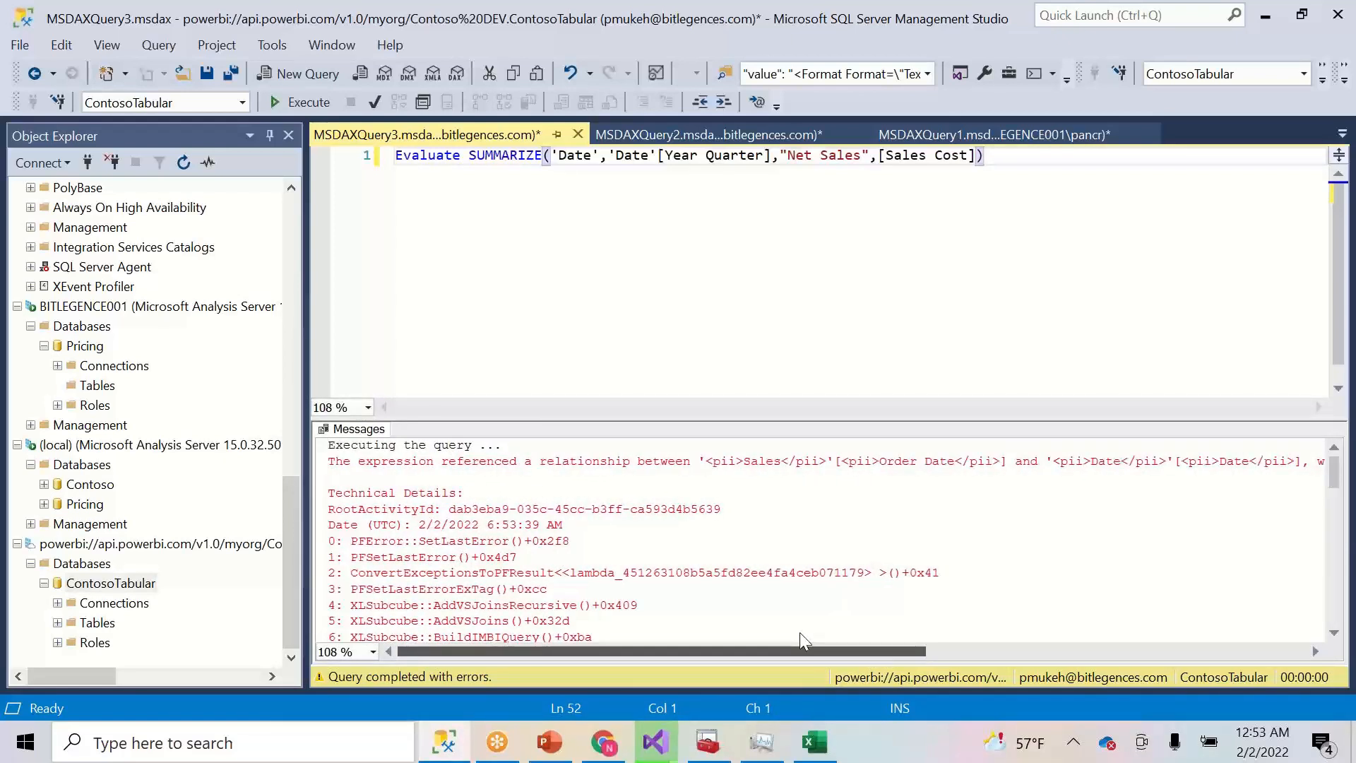
pyautogui.moveTo(850, 627); pyautogui.dragTo(1056, 650)
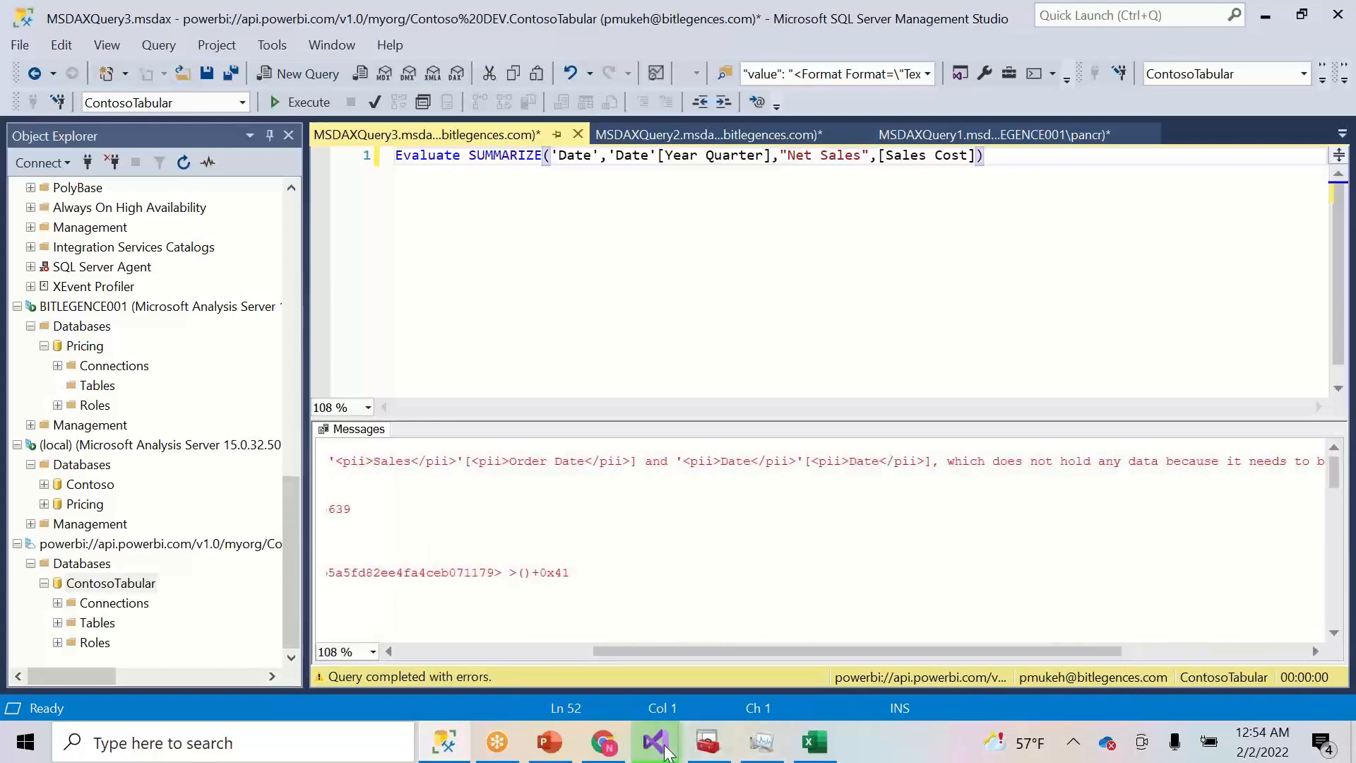
# - Stop the still-processing Contoso deployment from its progress window, then return to SSMS
pyautogui.moveTo(665, 747)
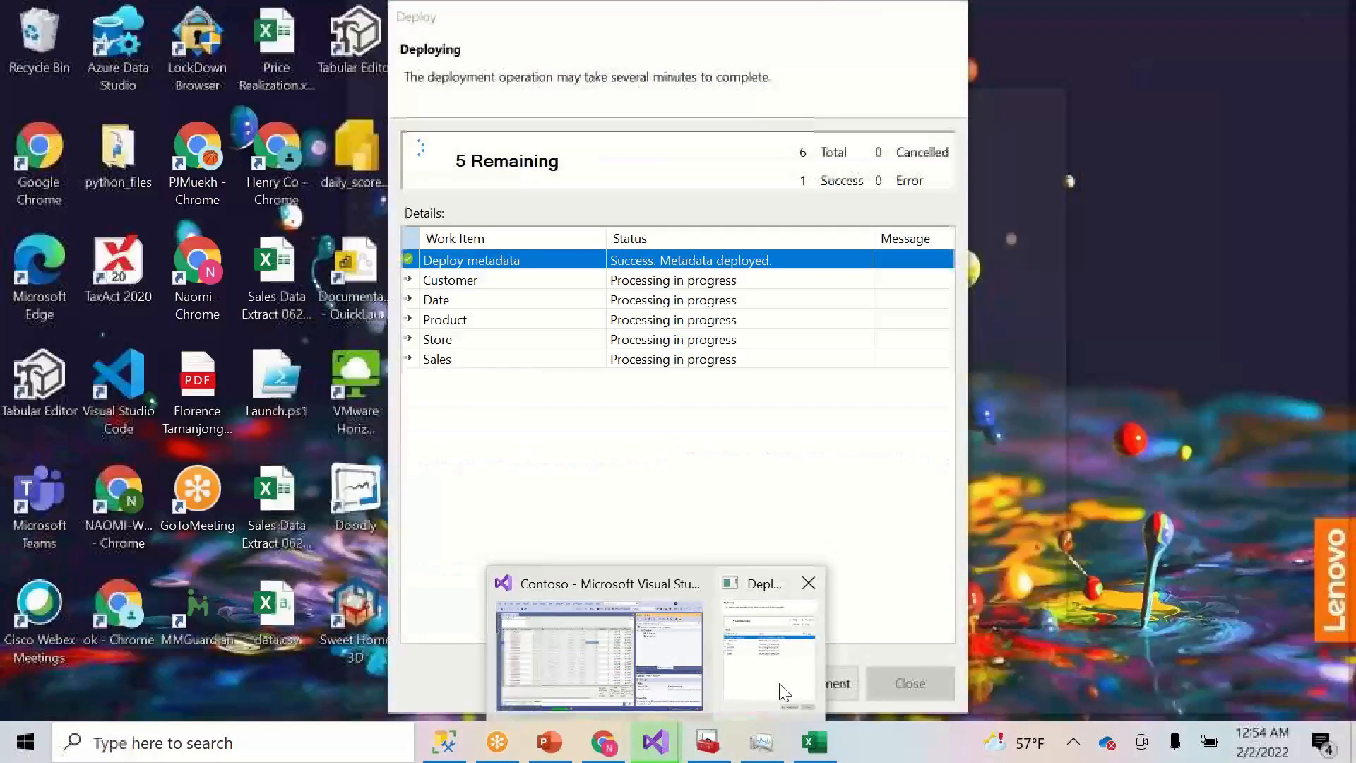
pyautogui.click(779, 687)
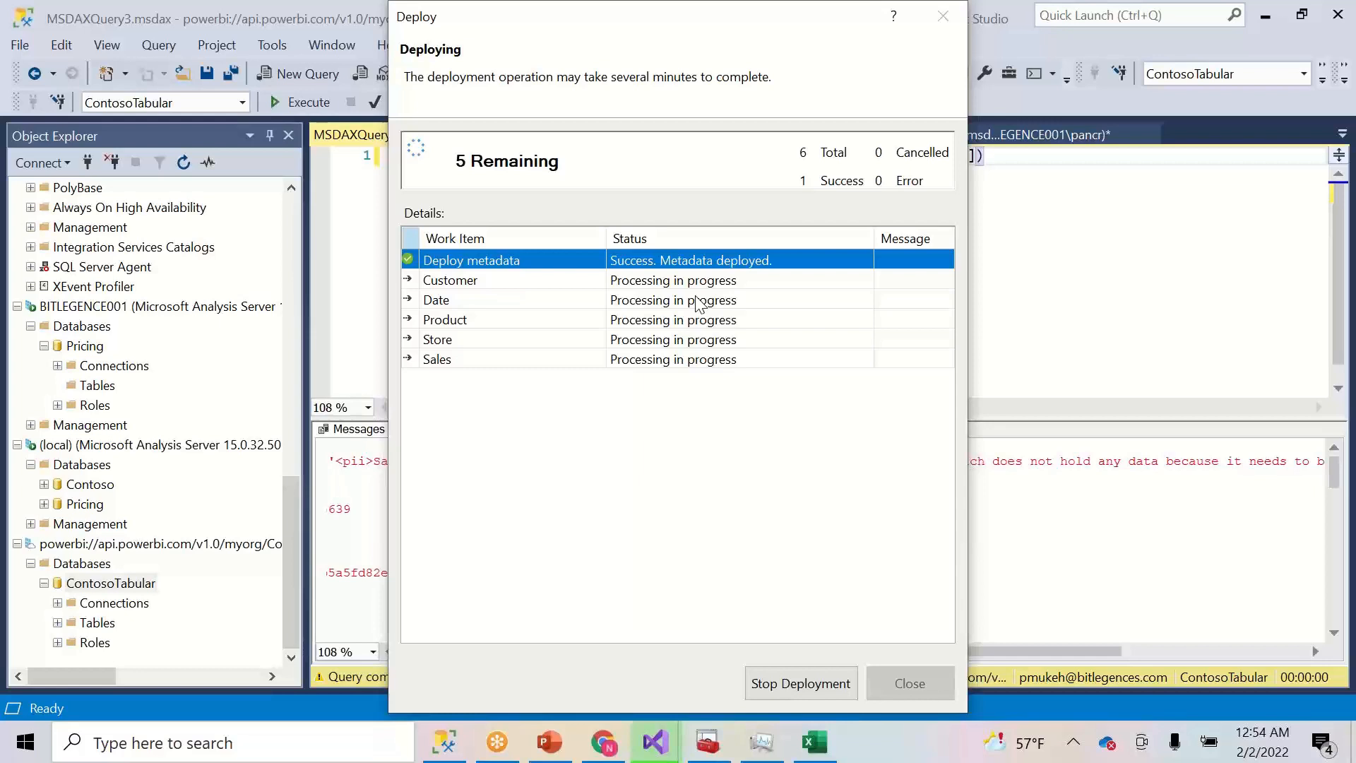
pyautogui.click(829, 684)
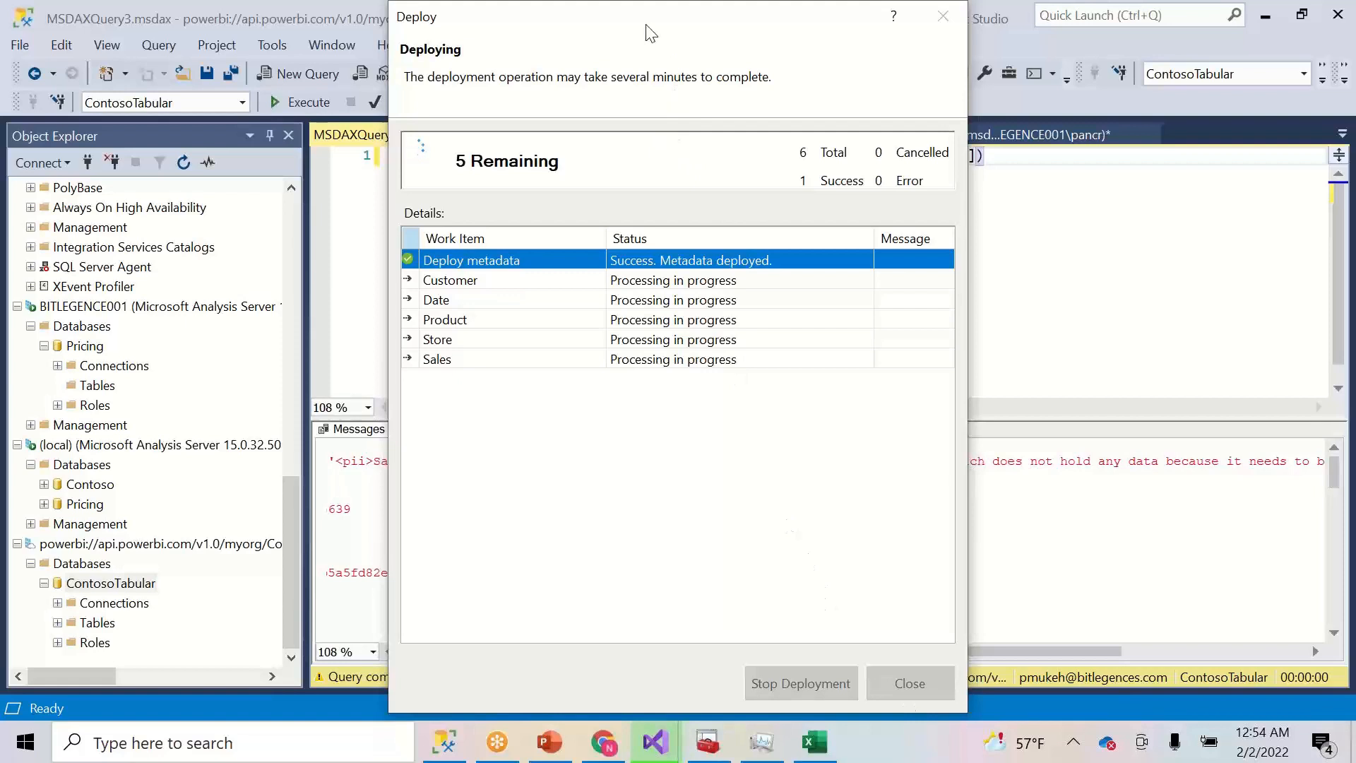
pyautogui.moveTo(651, 33); pyautogui.dragTo(521, 71)
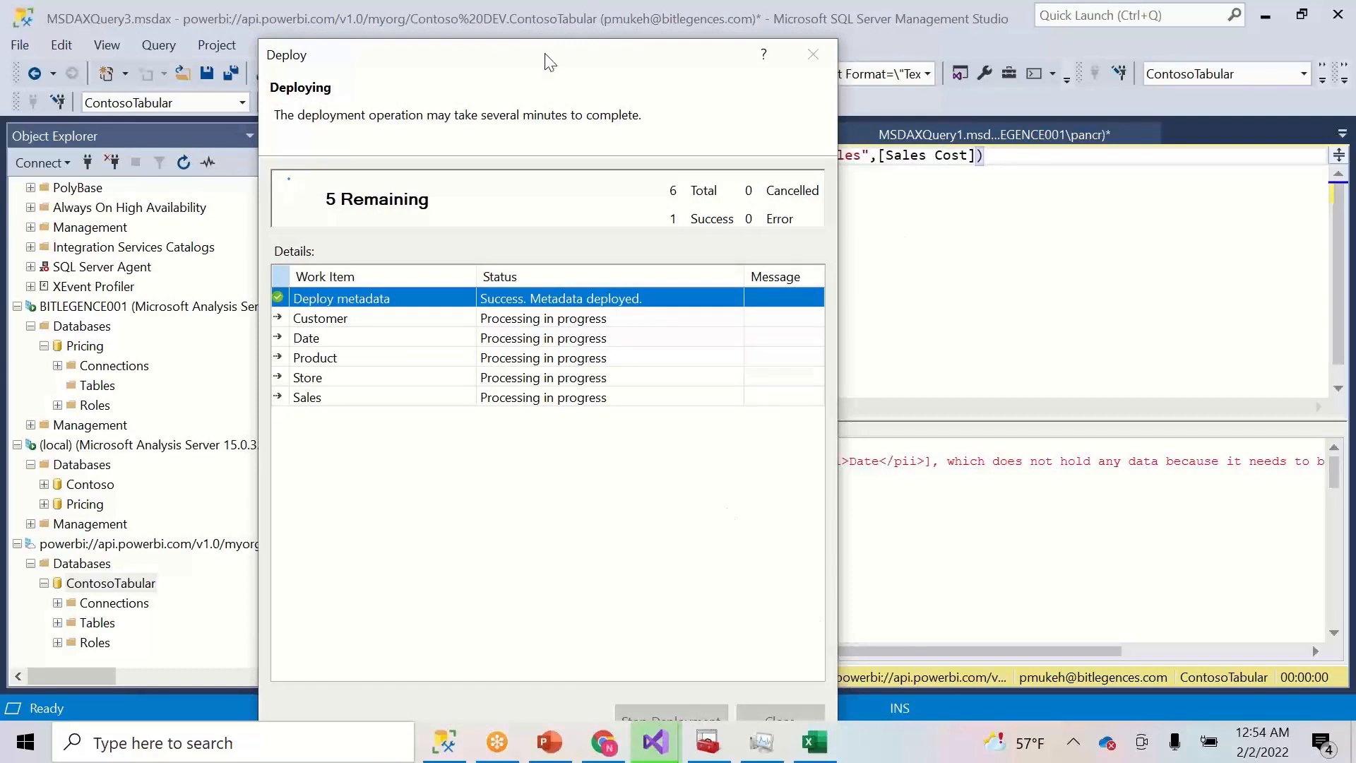
pyautogui.moveTo(549, 58); pyautogui.dragTo(576, 20)
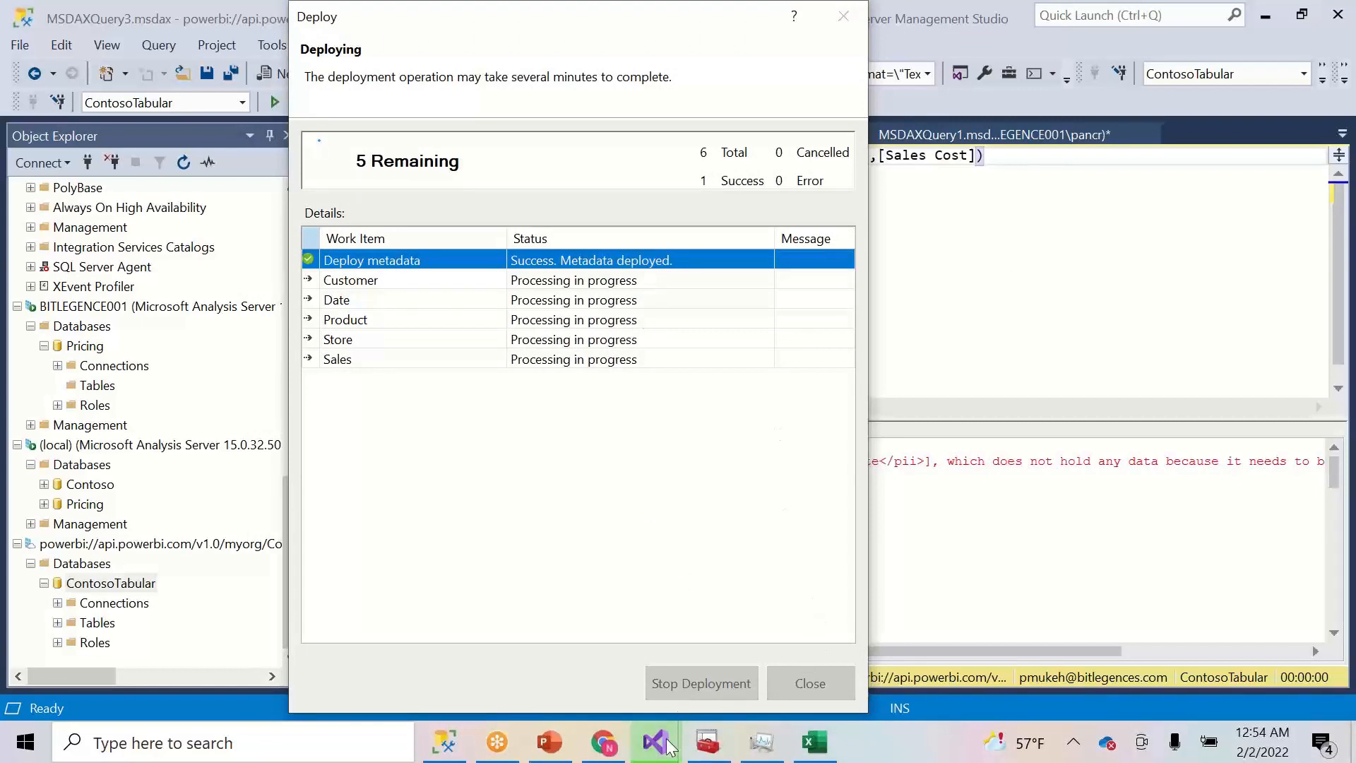
pyautogui.click(445, 745)
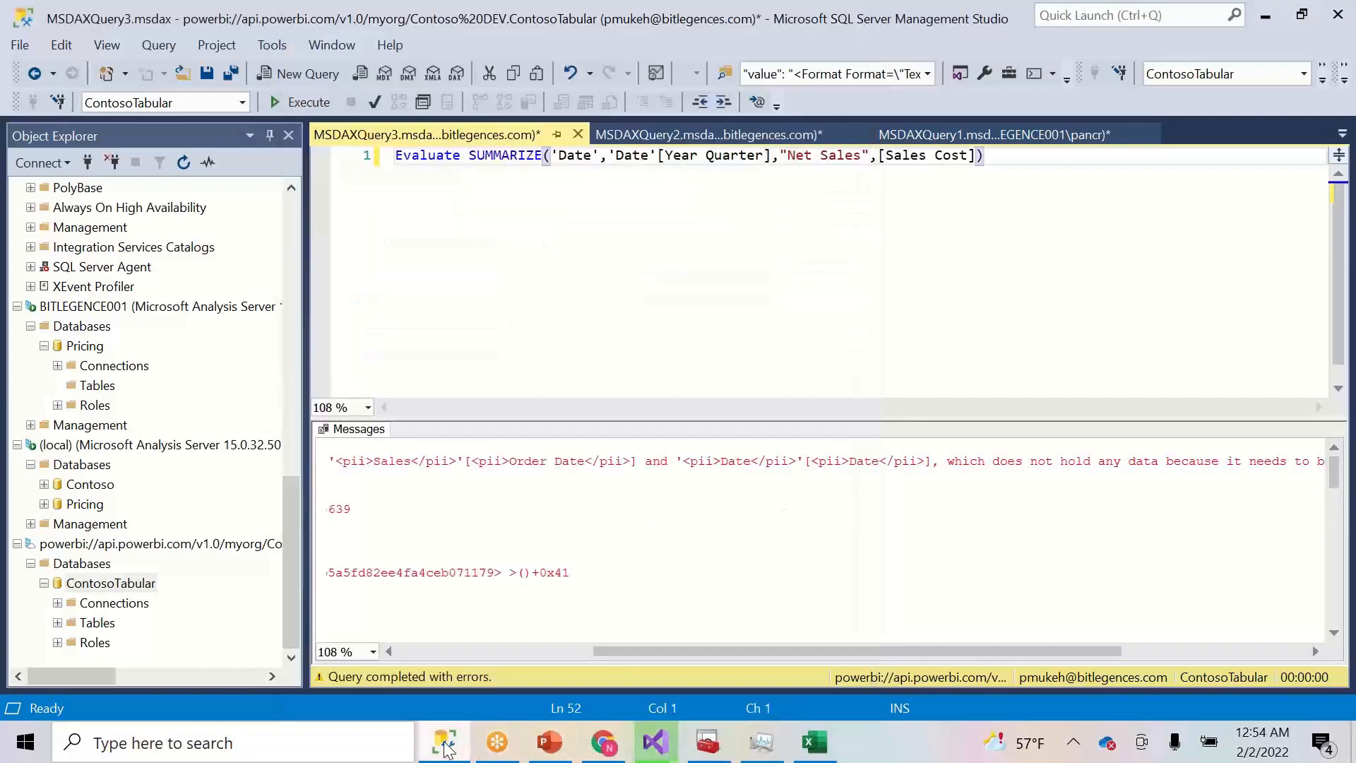
# - Script a Process Full of ContosoTabular to a new query window and execute it
pyautogui.rightClick(97, 585)
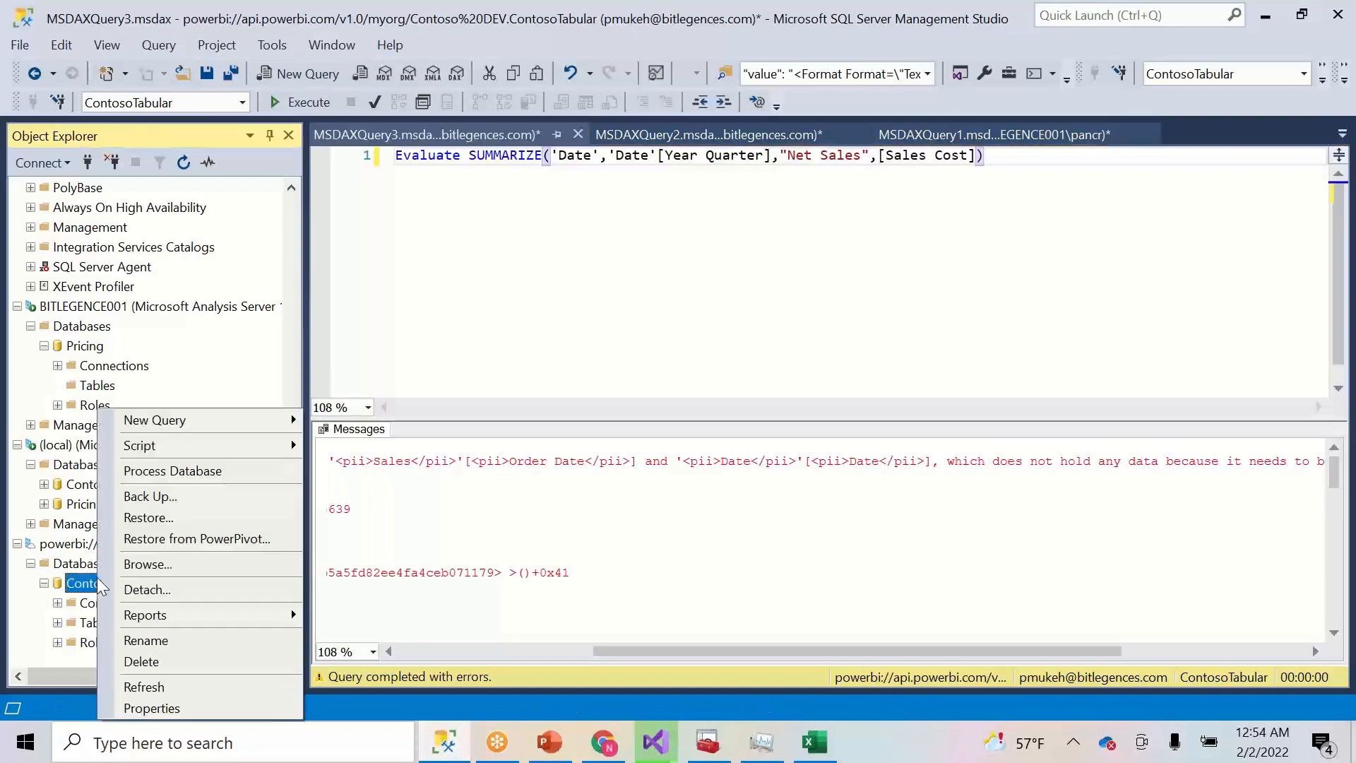
pyautogui.moveTo(251, 451)
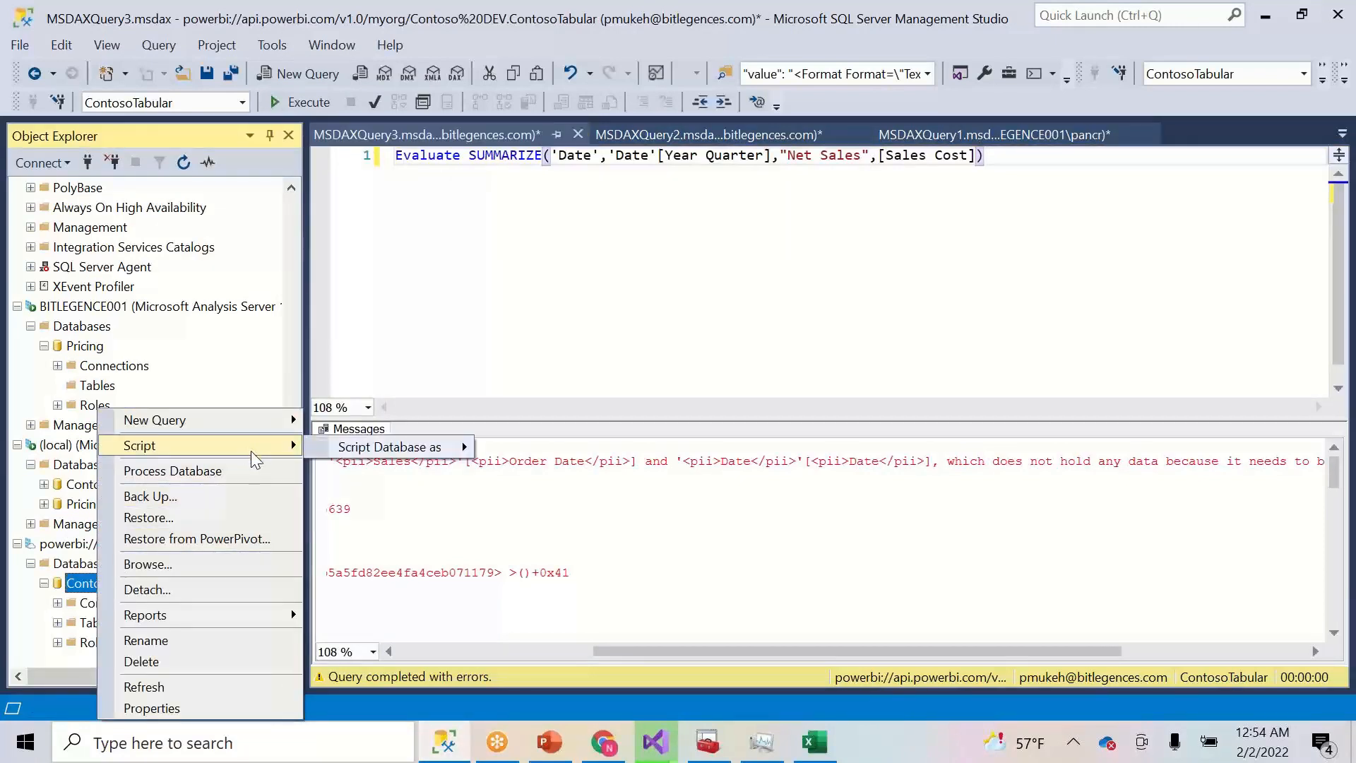
pyautogui.click(256, 470)
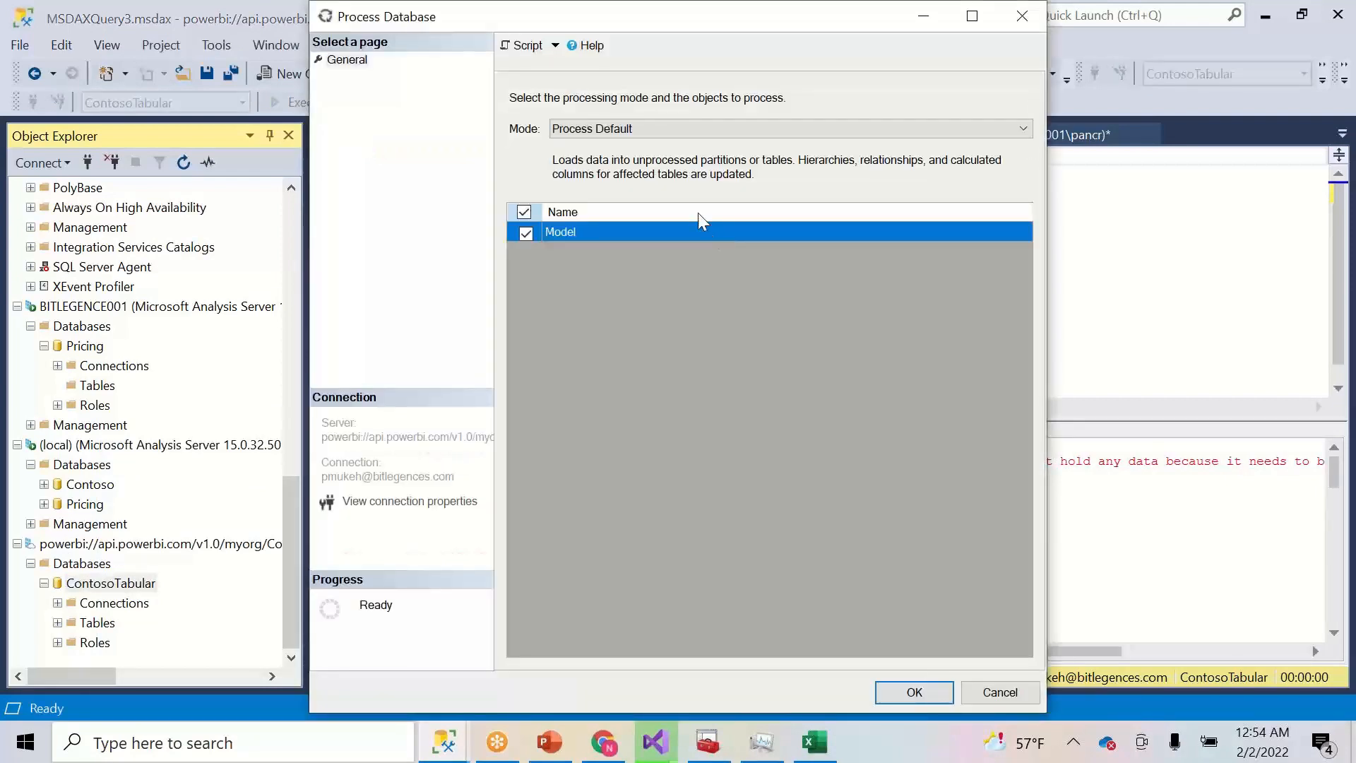
pyautogui.click(664, 126)
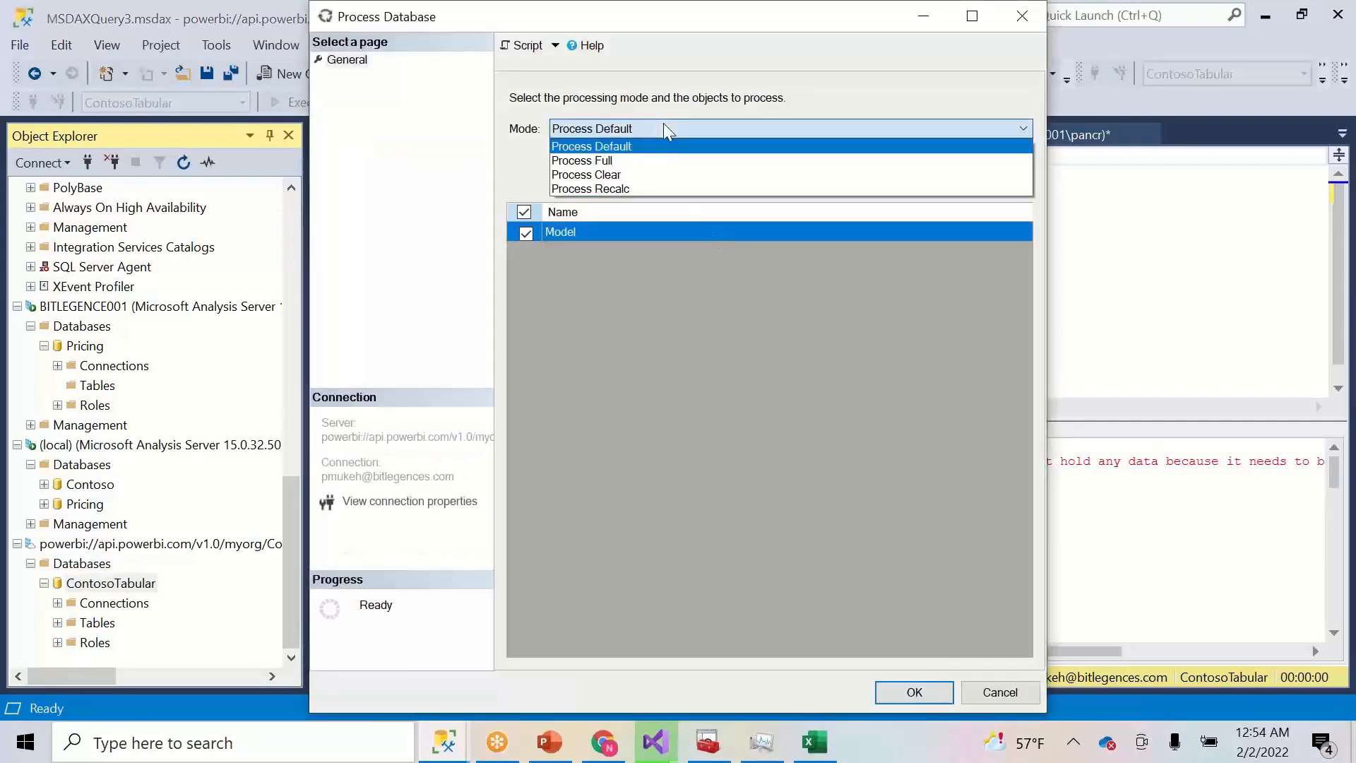
pyautogui.click(633, 160)
pyautogui.click(513, 53)
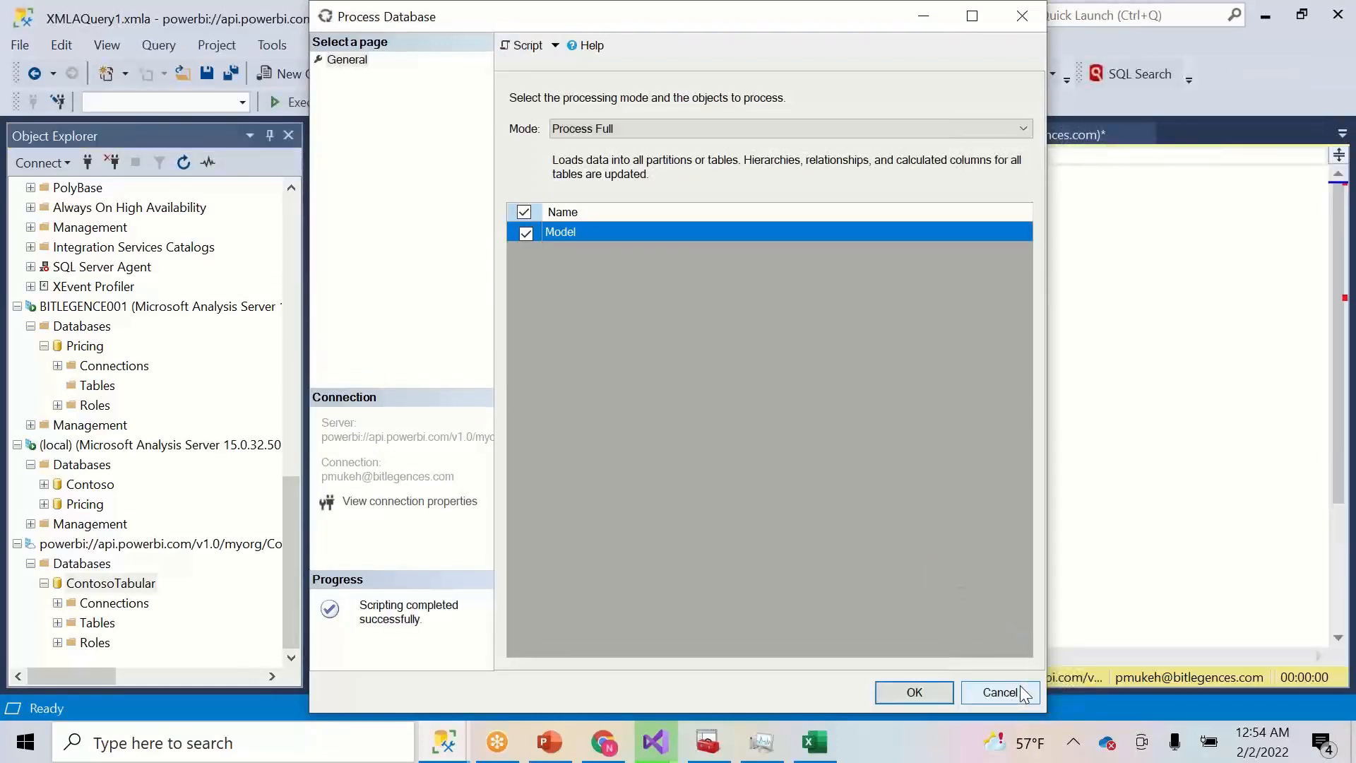
pyautogui.click(1001, 693)
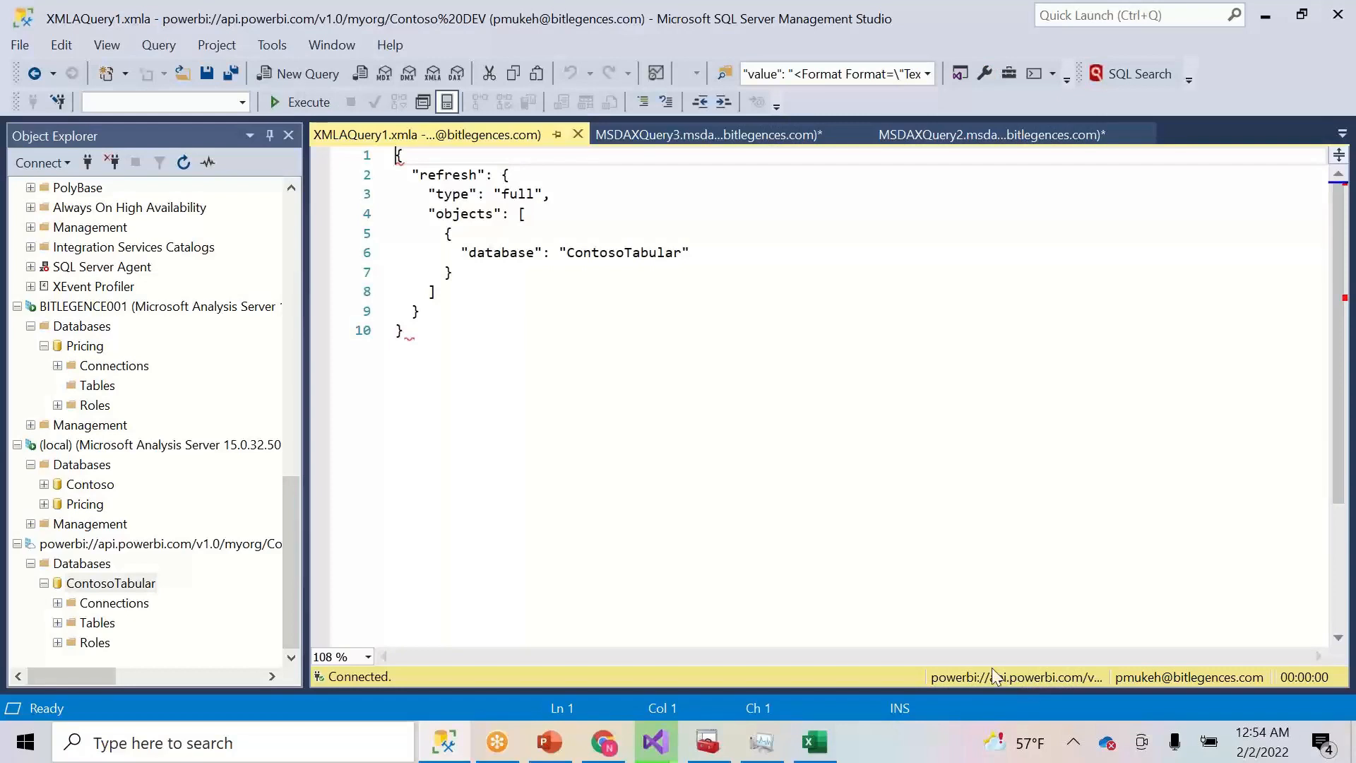
pyautogui.click(308, 104)
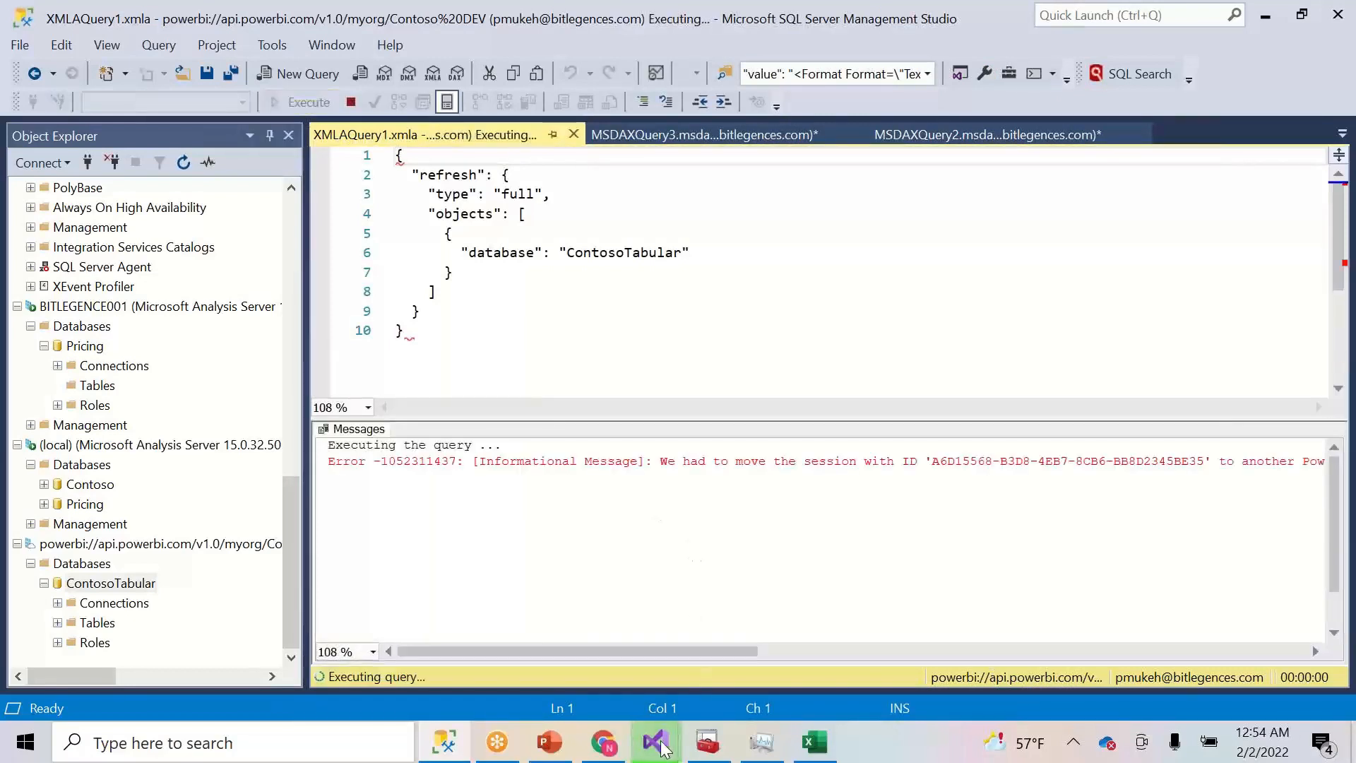
pyautogui.moveTo(663, 747)
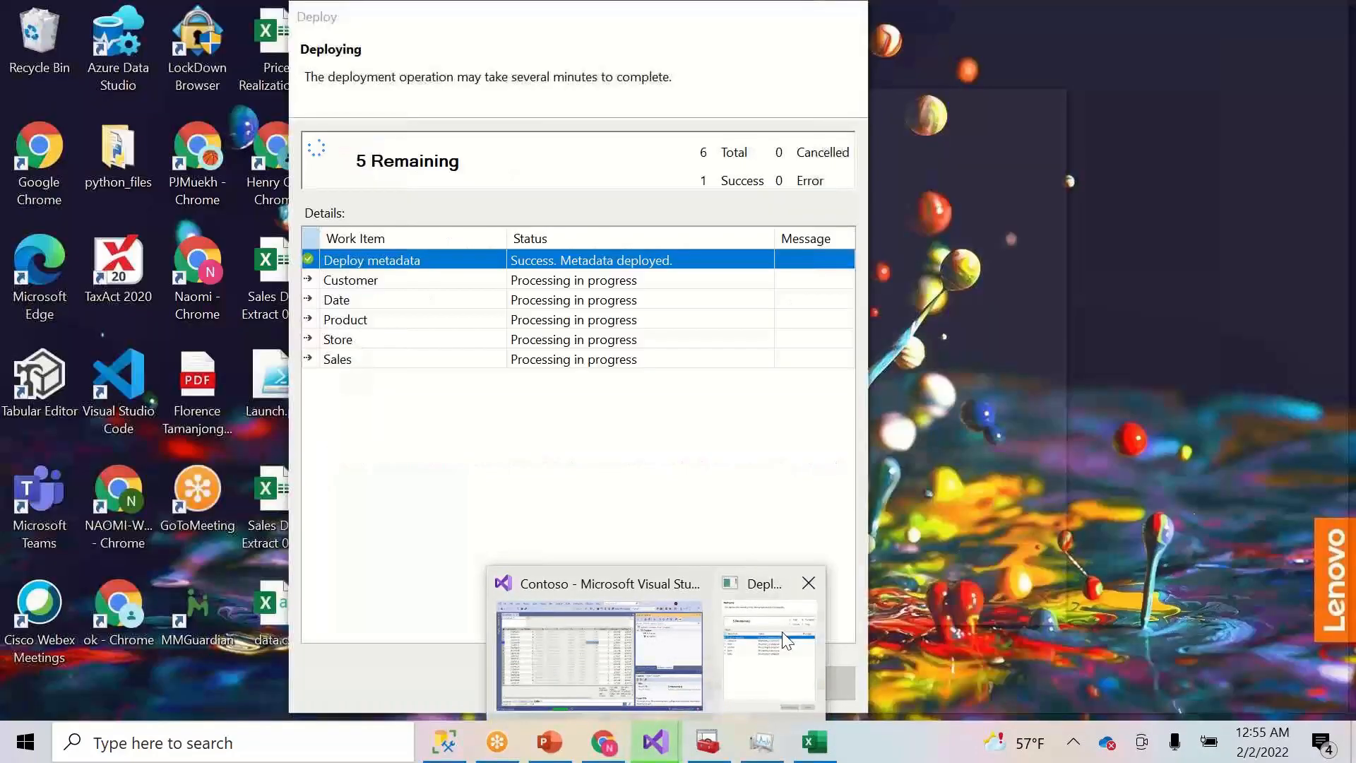
# - Check the Deploy window with Customer, Date, Product, Store and Sales still processing, alongside the running refresh
pyautogui.click(777, 634)
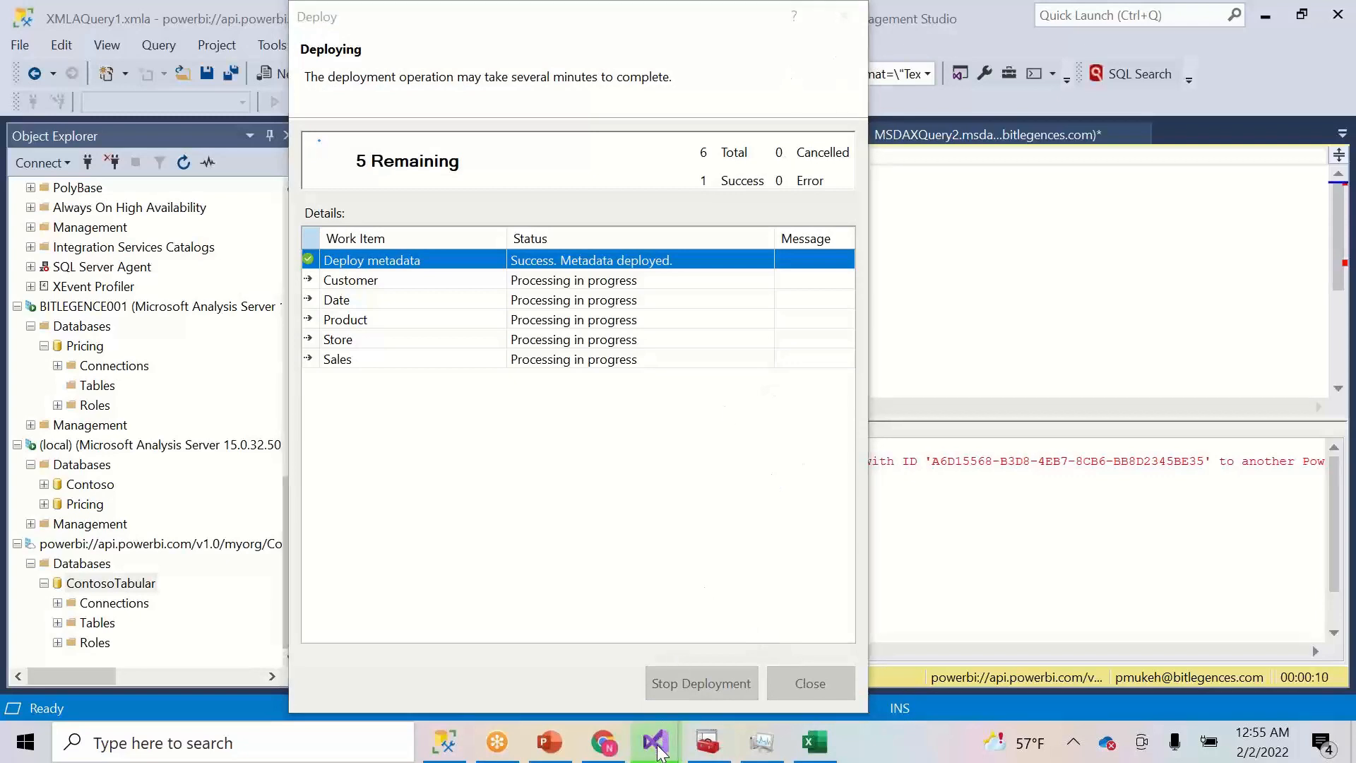
pyautogui.moveTo(659, 751)
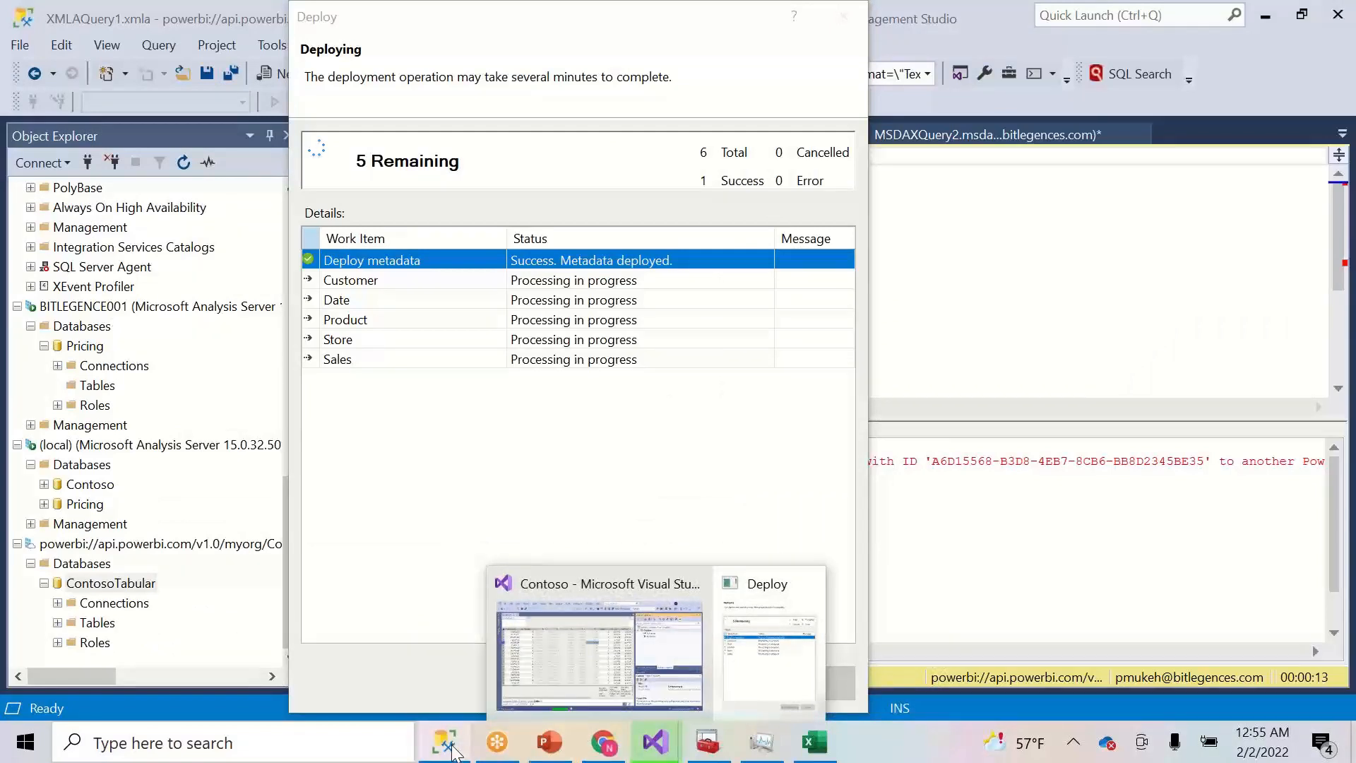
pyautogui.click(450, 748)
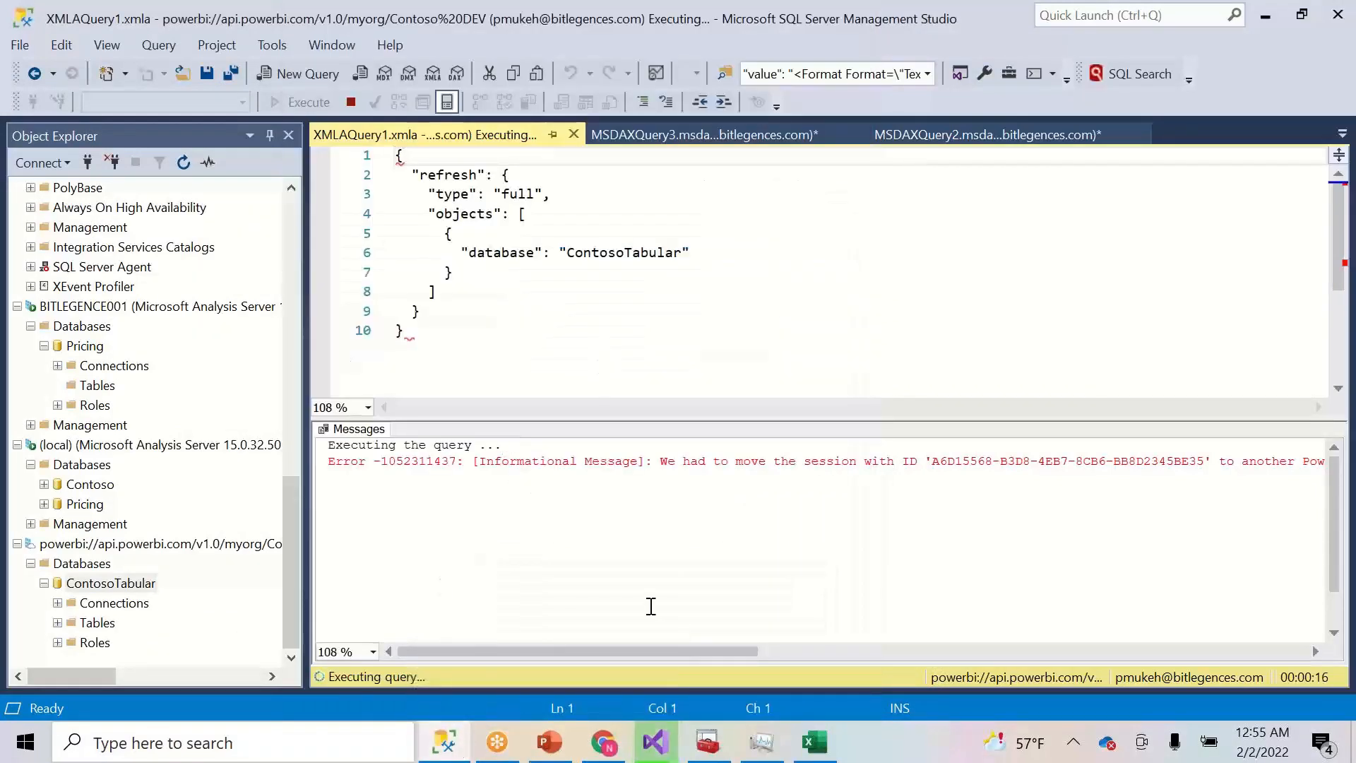
pyautogui.moveTo(627, 650); pyautogui.dragTo(695, 653)
pyautogui.moveTo(642, 745)
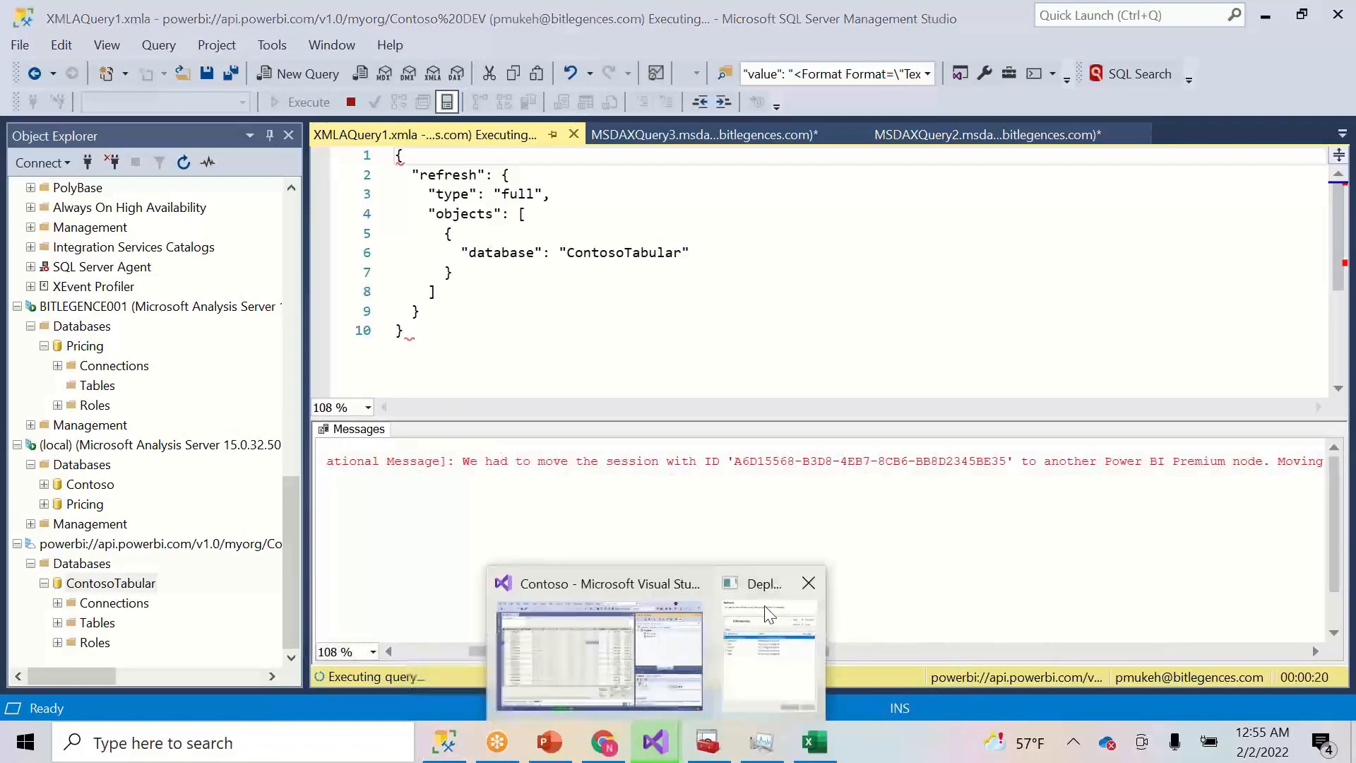
pyautogui.click(763, 606)
pyautogui.rightClick(902, 754)
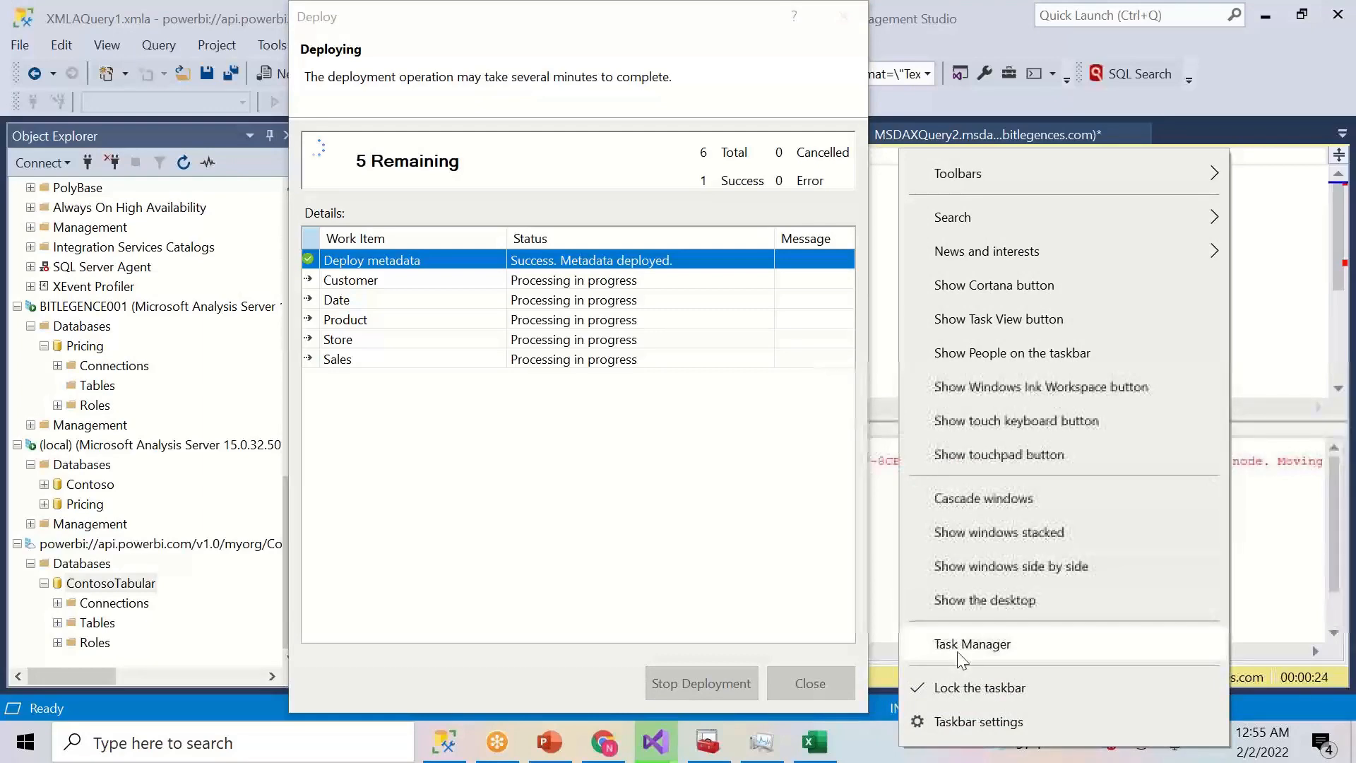
# - End the Visual Studio 2019 process in Task Manager and inspect the gateway and Analysis Services service entries
pyautogui.click(959, 644)
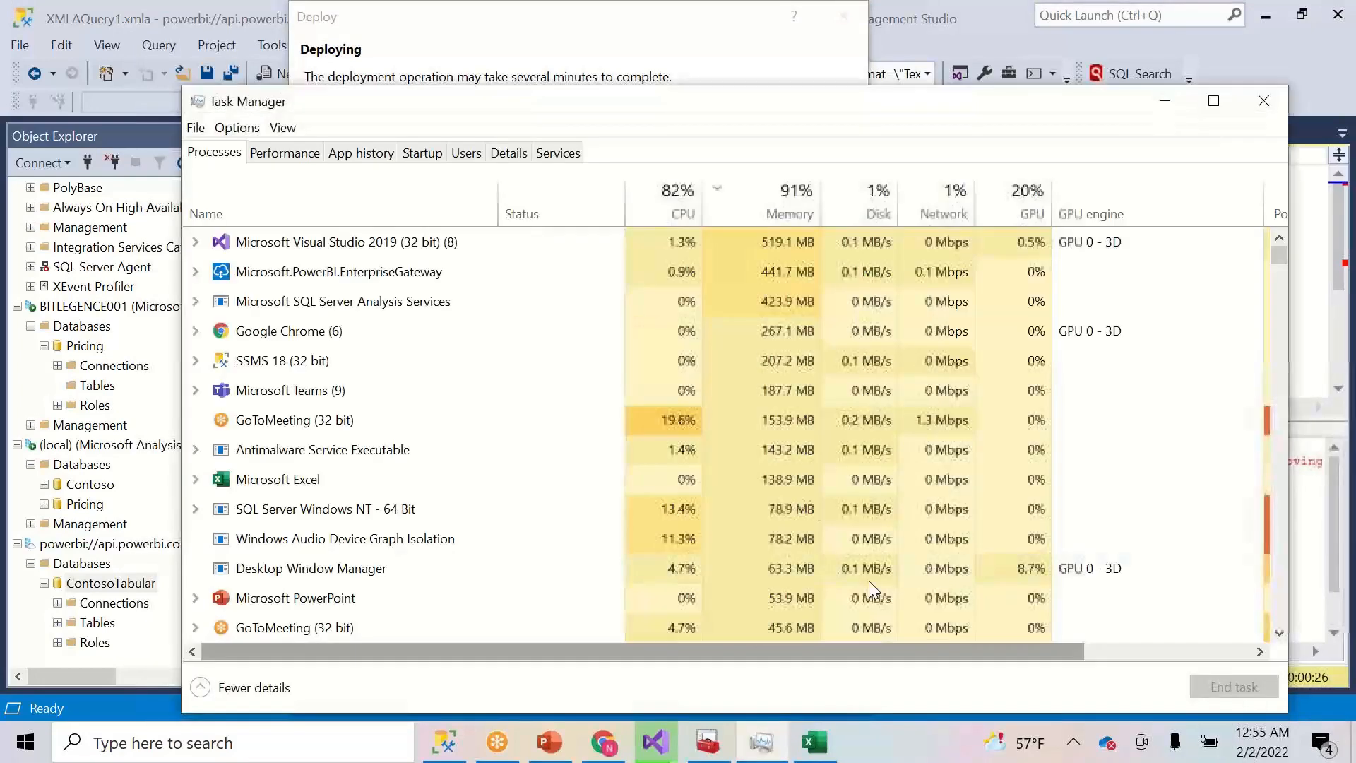
pyautogui.click(426, 247)
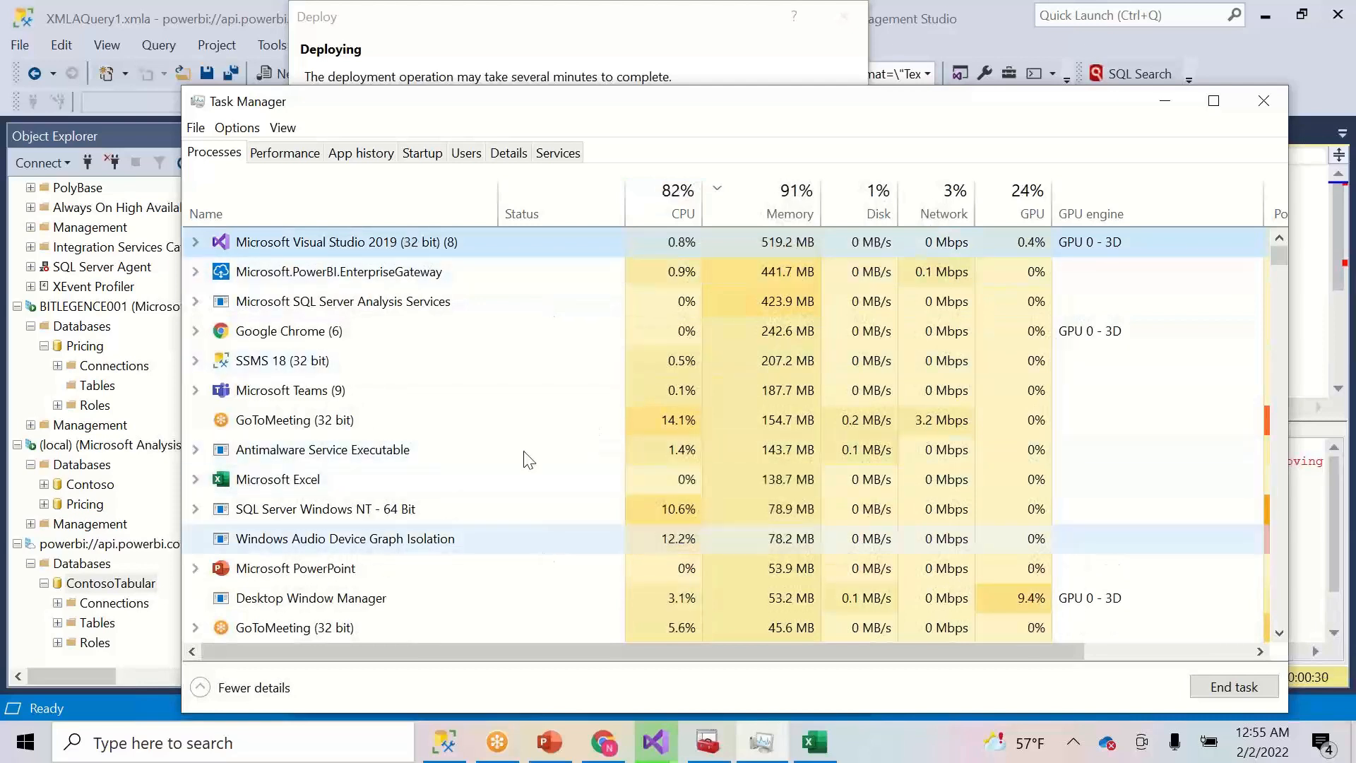
pyautogui.click(1218, 694)
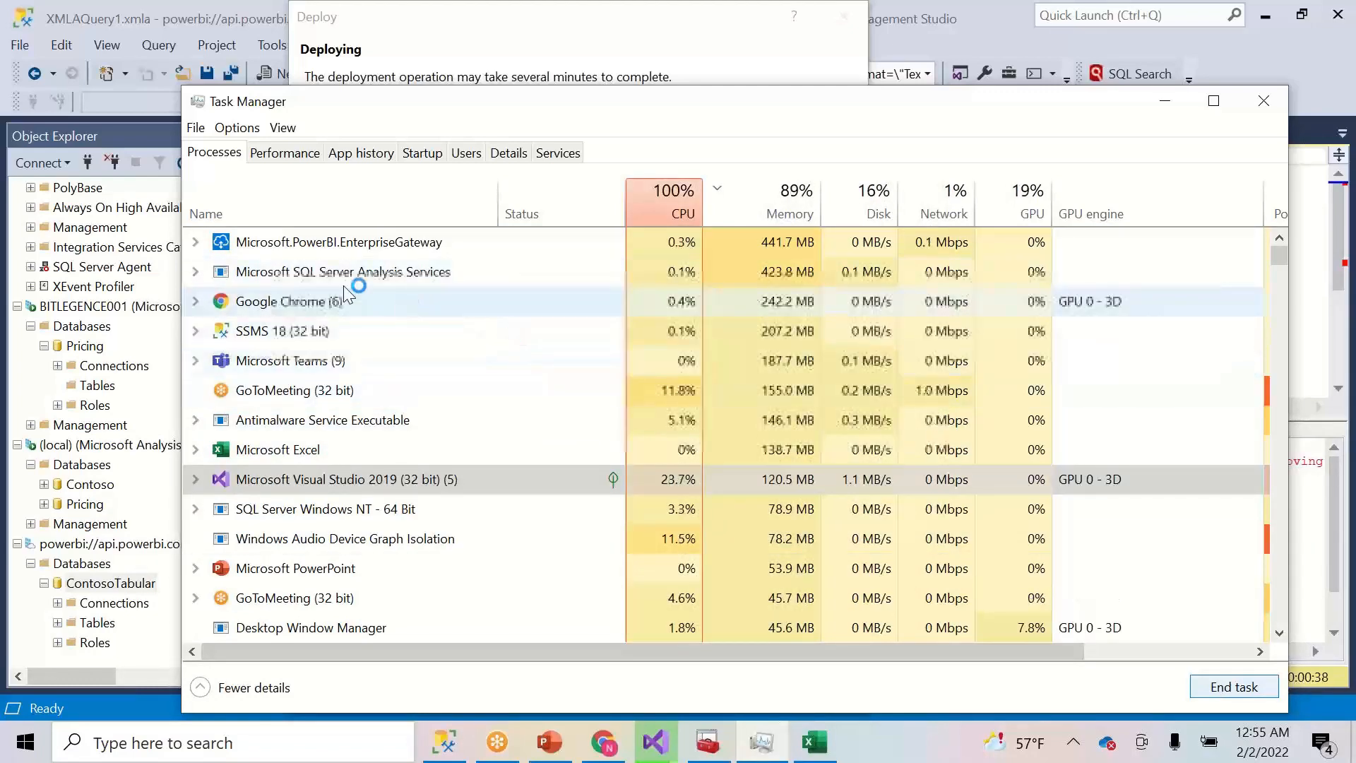
pyautogui.click(197, 238)
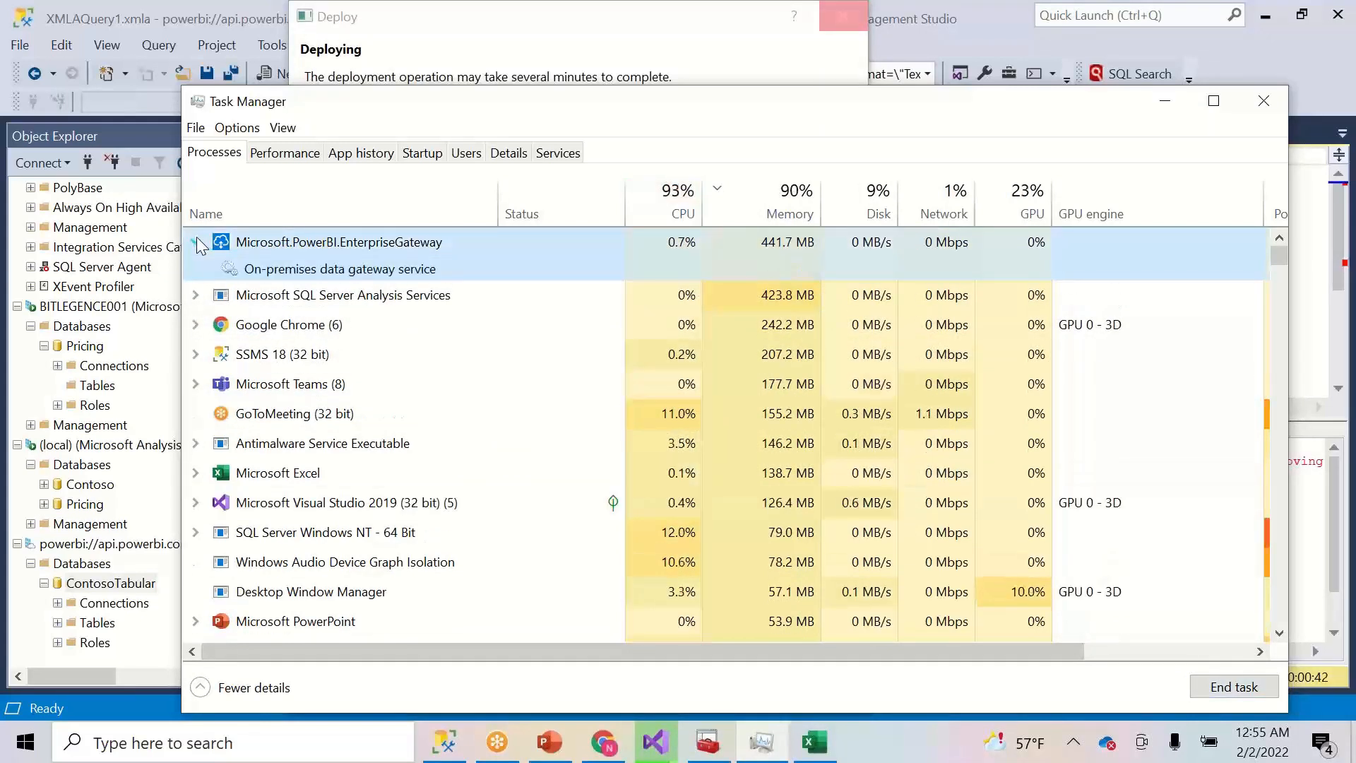
pyautogui.click(197, 240)
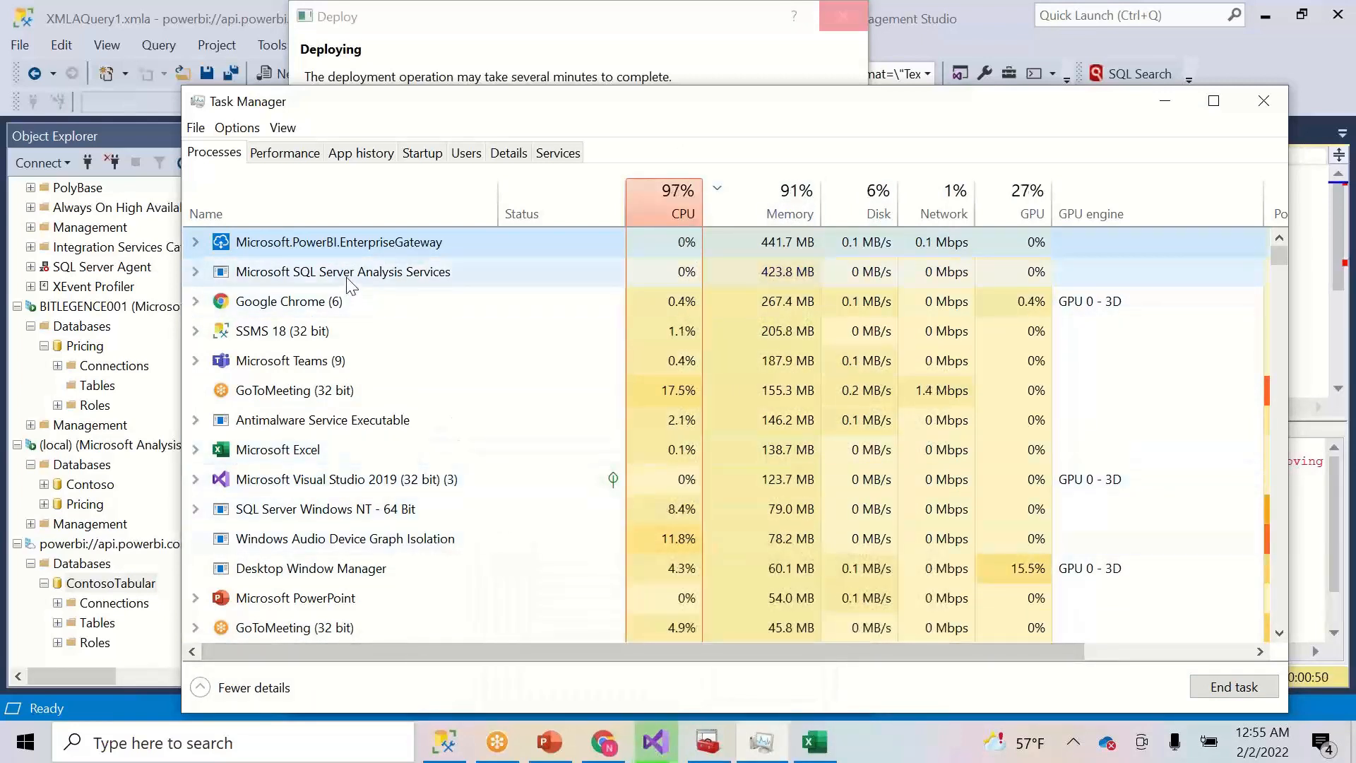
pyautogui.click(196, 272)
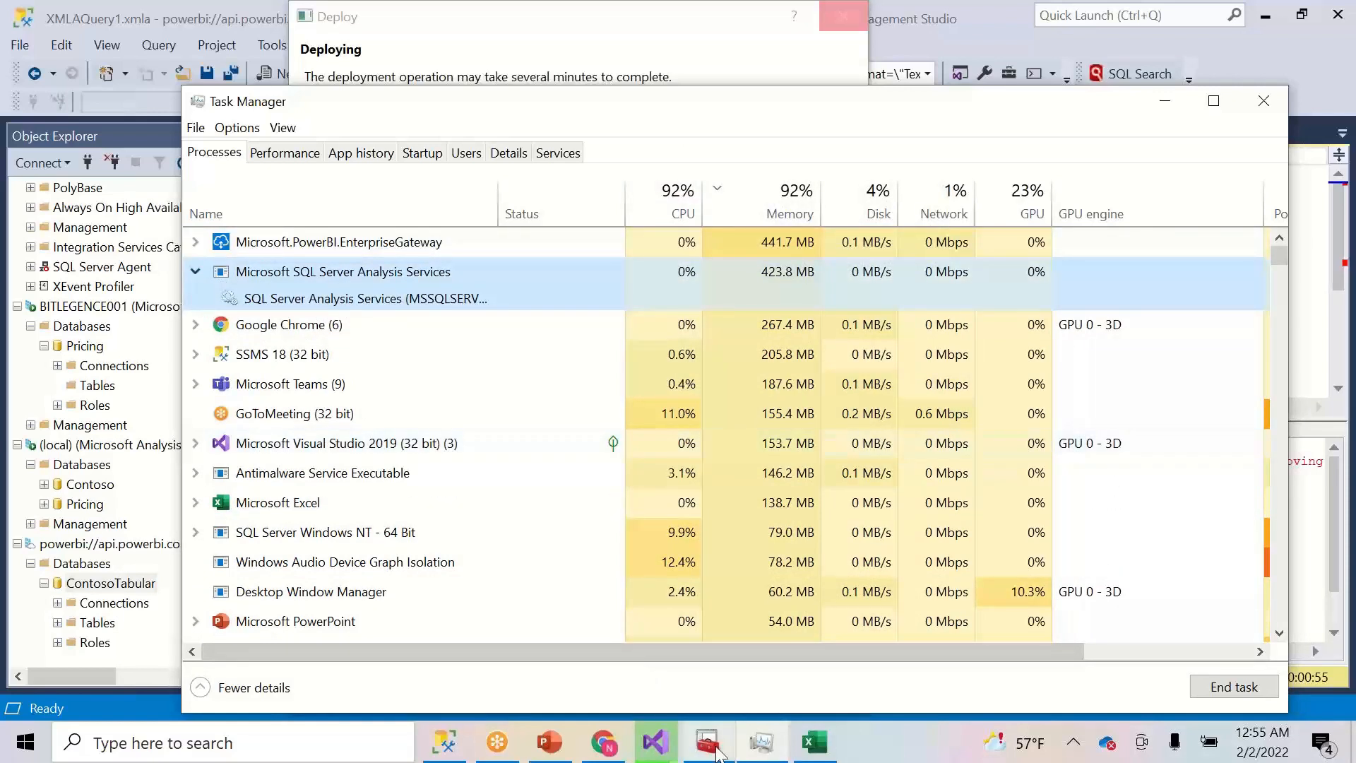
# - Confirm the Deploy window is still stuck and end Visual Studio 2019 again from Task Manager
pyautogui.click(661, 745)
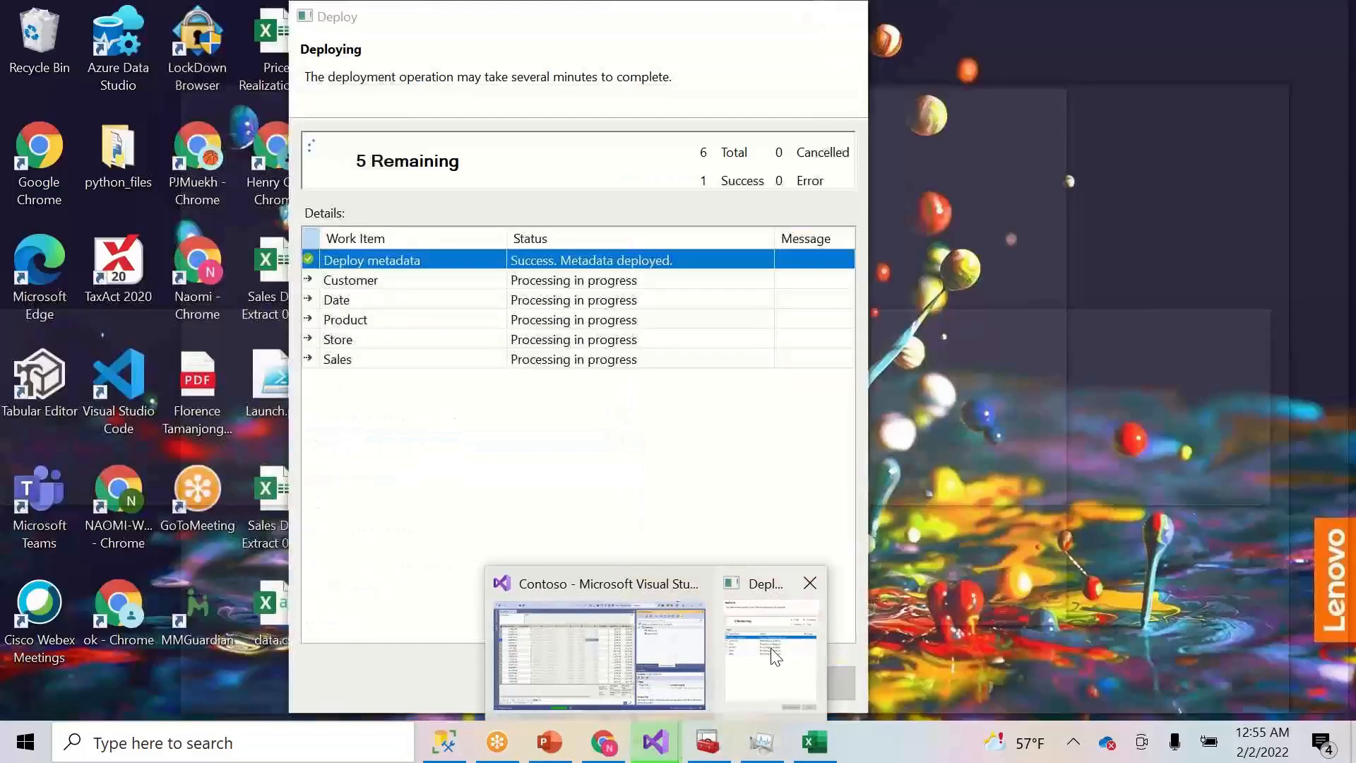
pyautogui.click(770, 647)
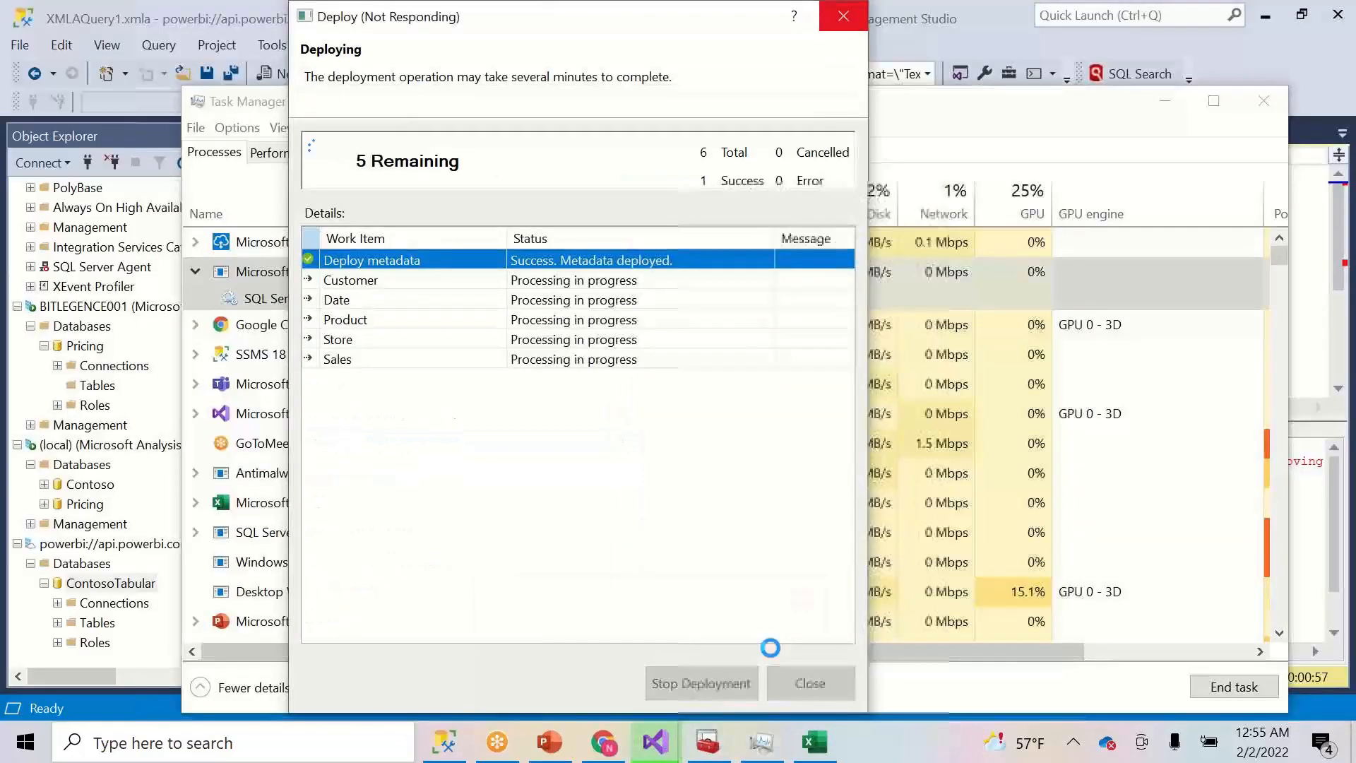
pyautogui.rightClick(912, 750)
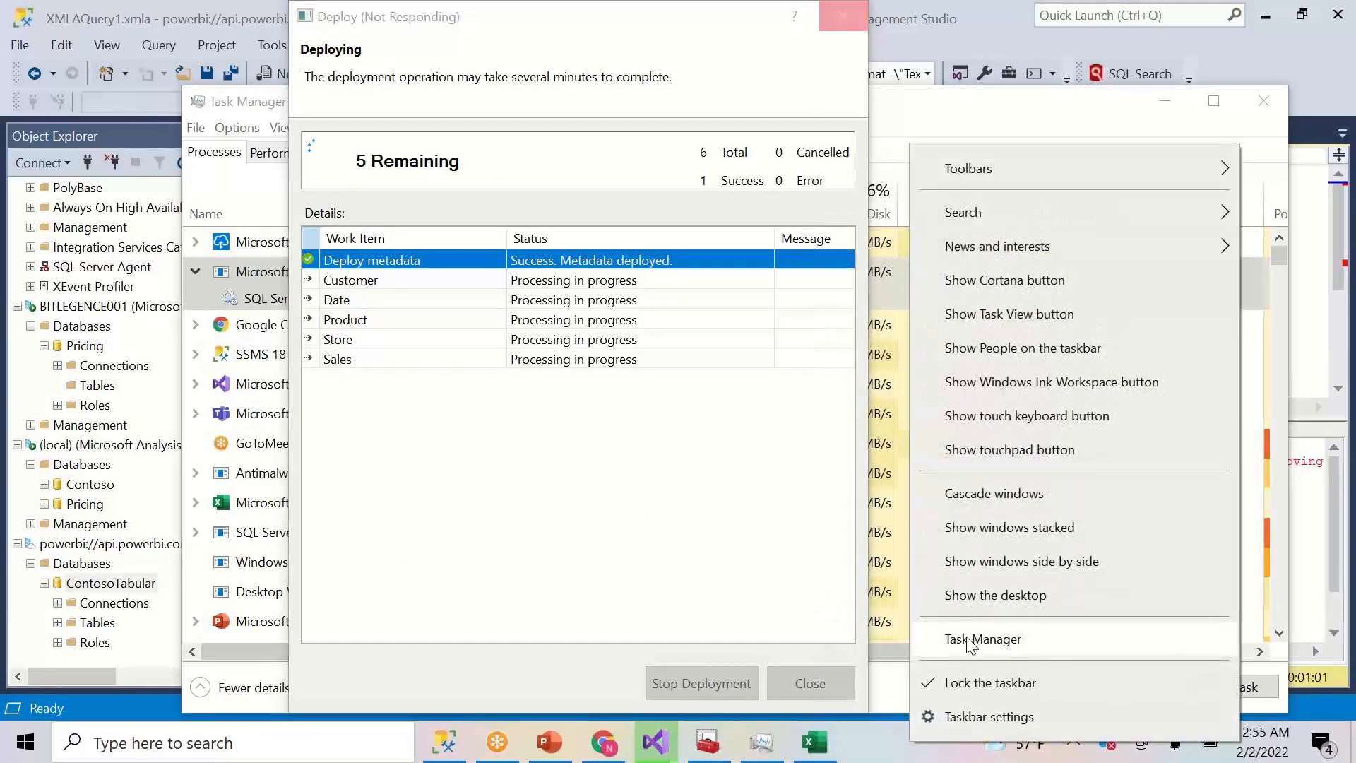
pyautogui.click(966, 638)
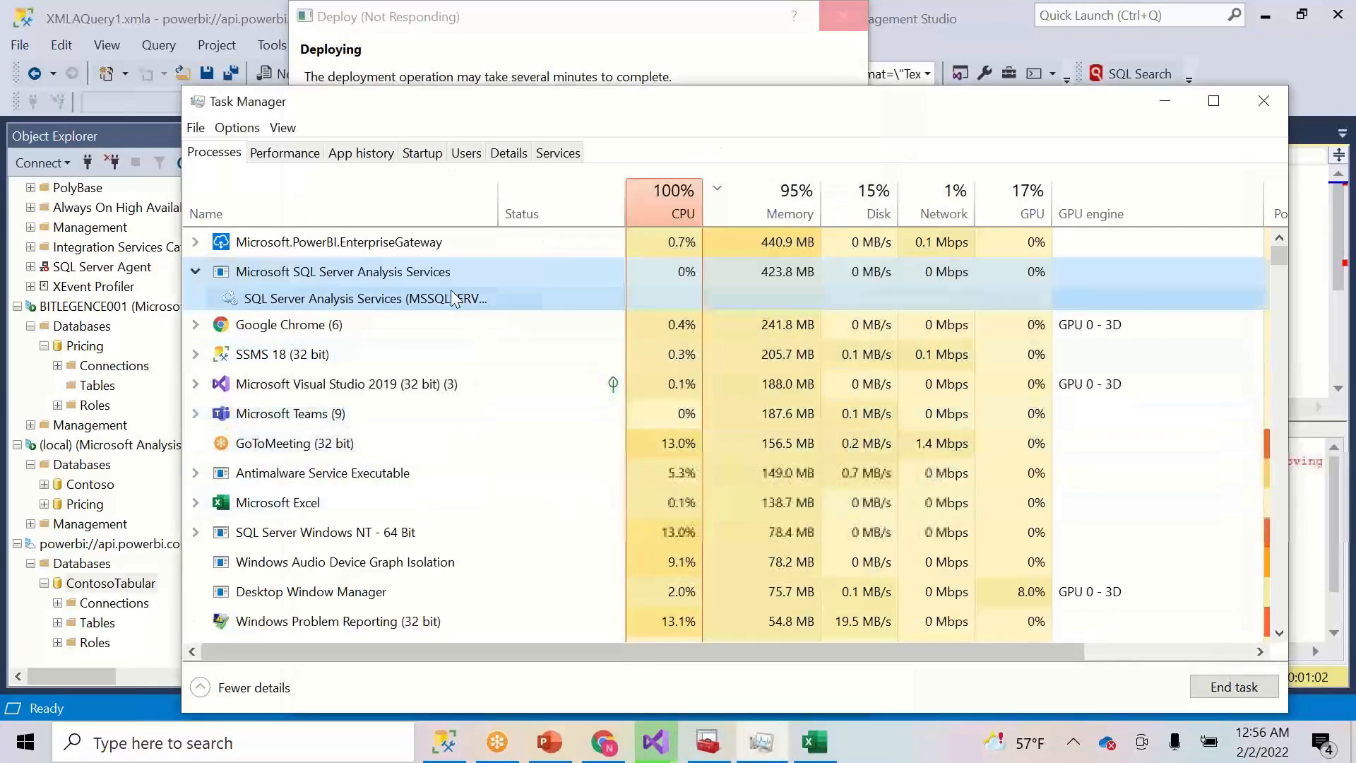
pyautogui.click(422, 383)
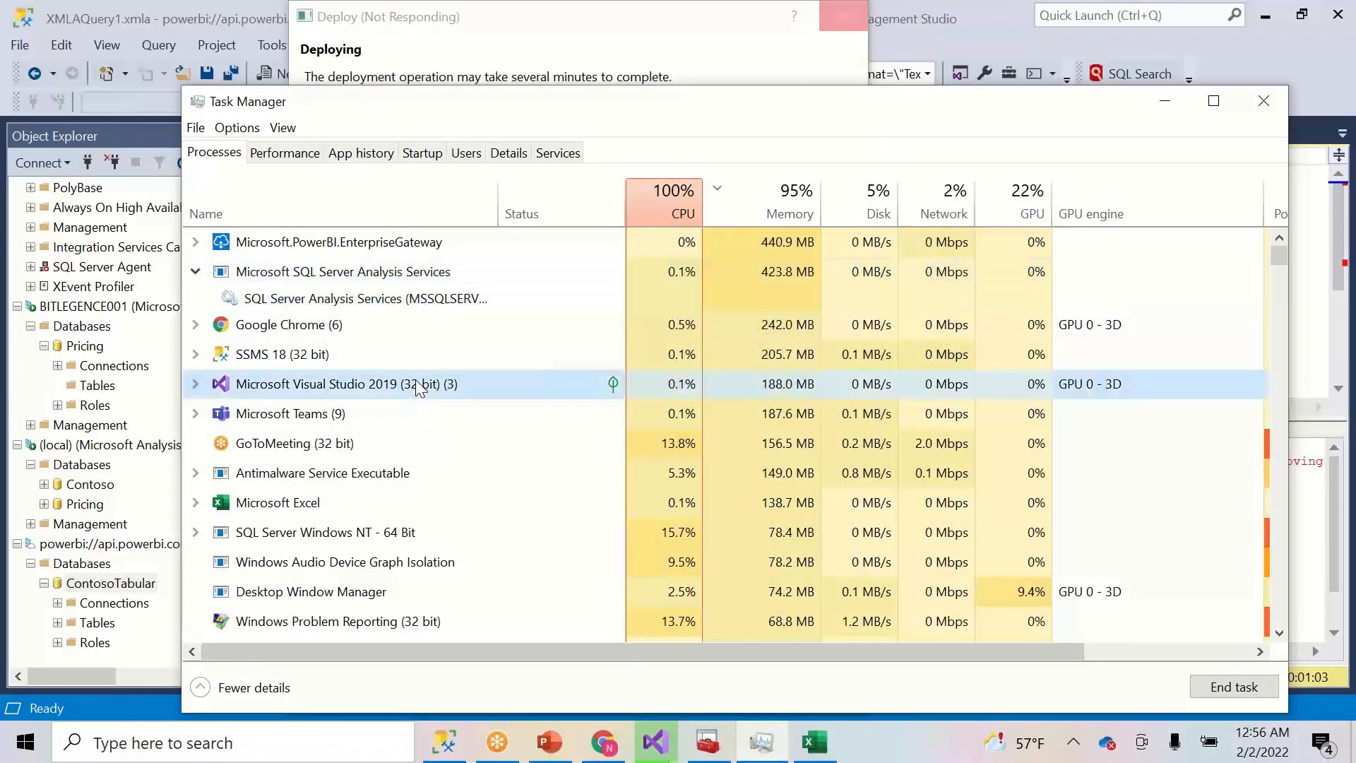
pyautogui.click(1215, 687)
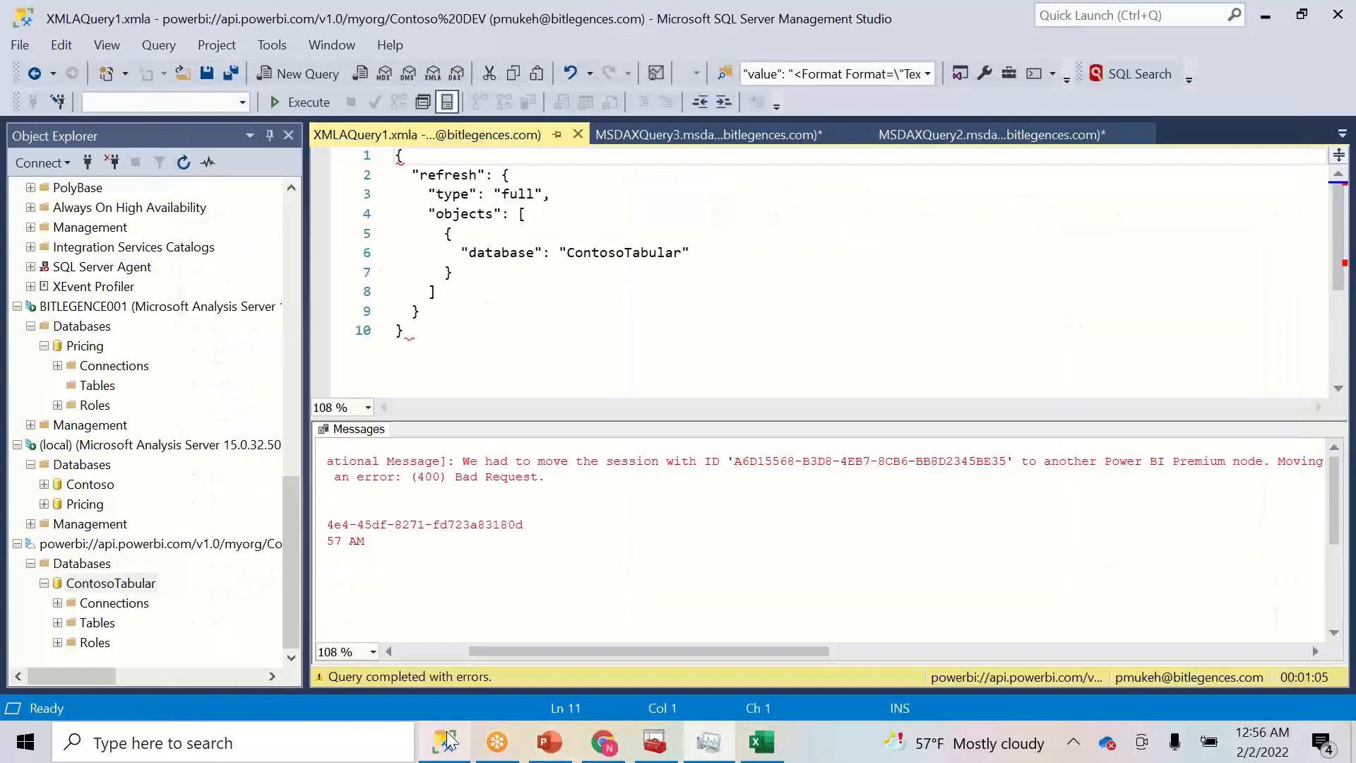
# - Read the 400 Bad Request error in Messages and rerun the full-refresh XMLA query
pyautogui.click(445, 742)
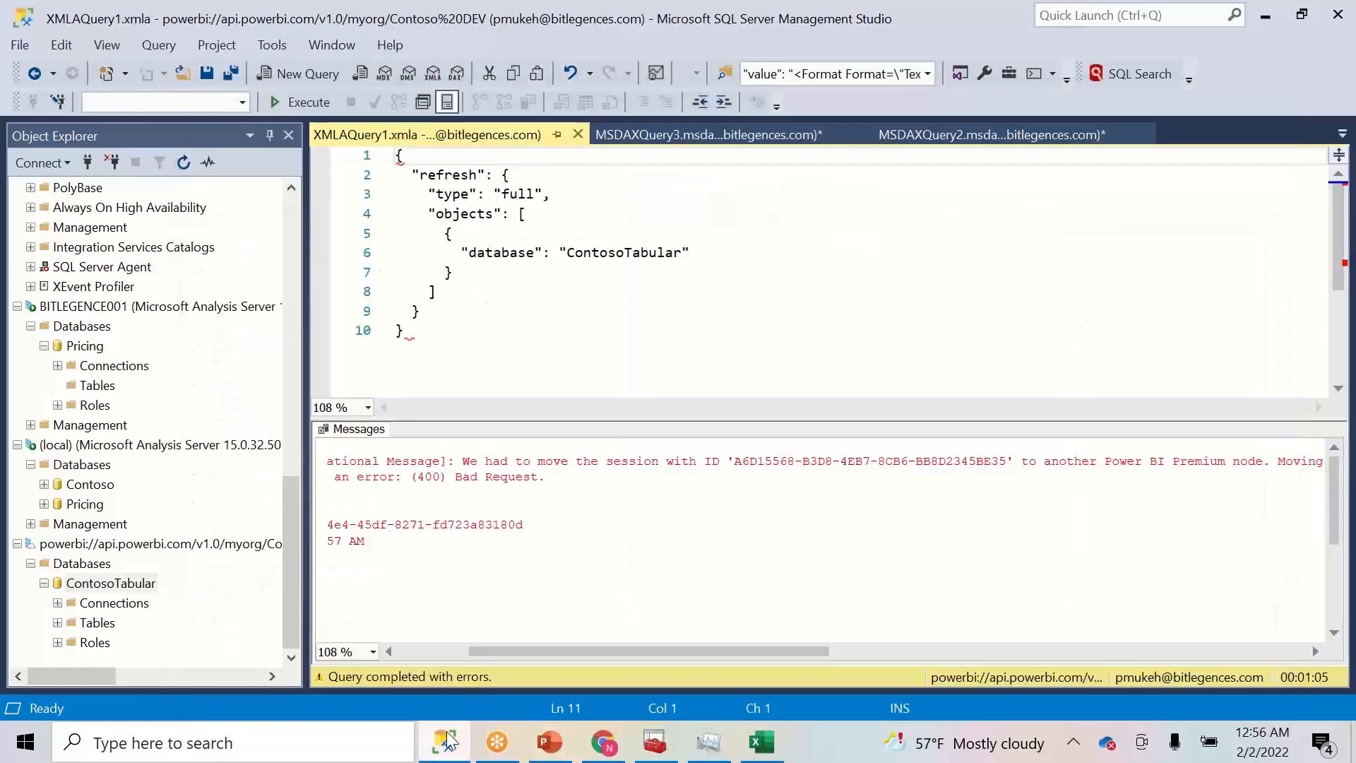
pyautogui.click(440, 648)
pyautogui.click(536, 330)
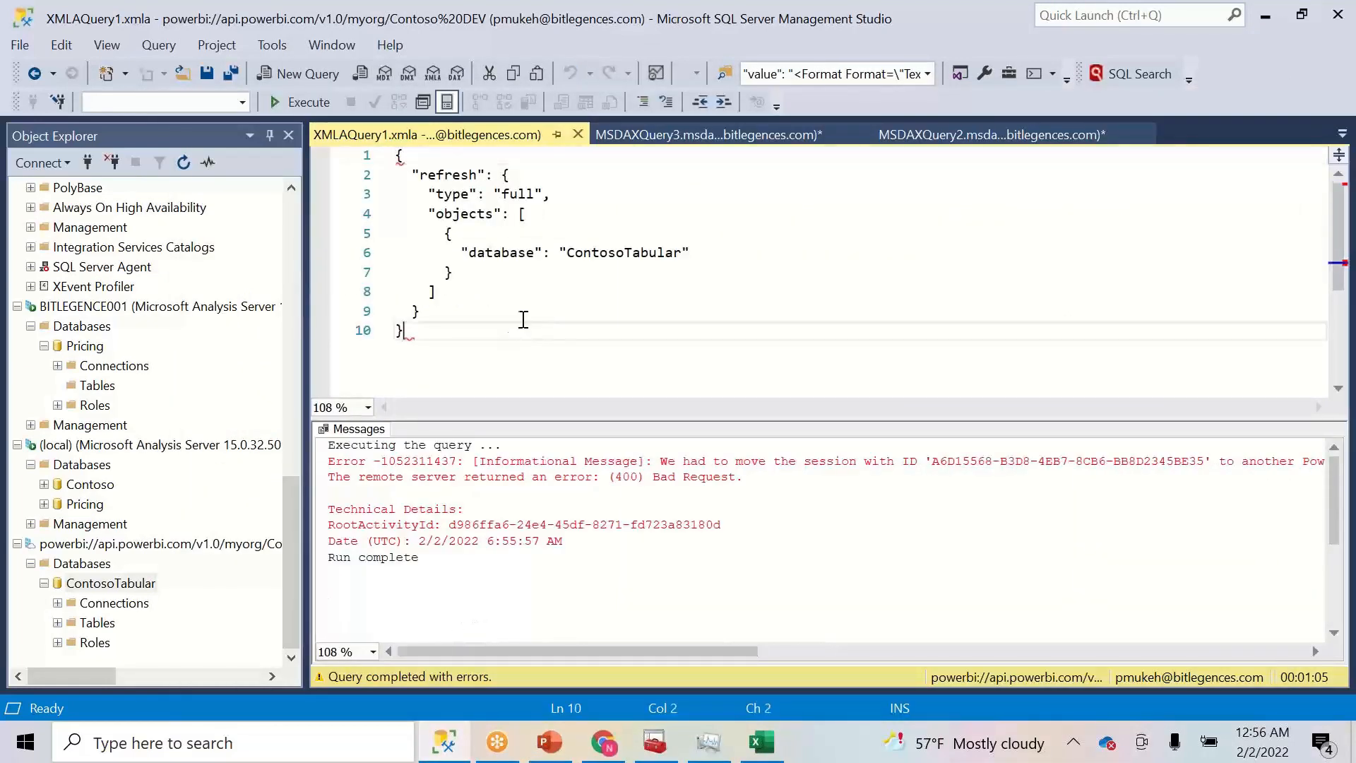
pyautogui.click(302, 100)
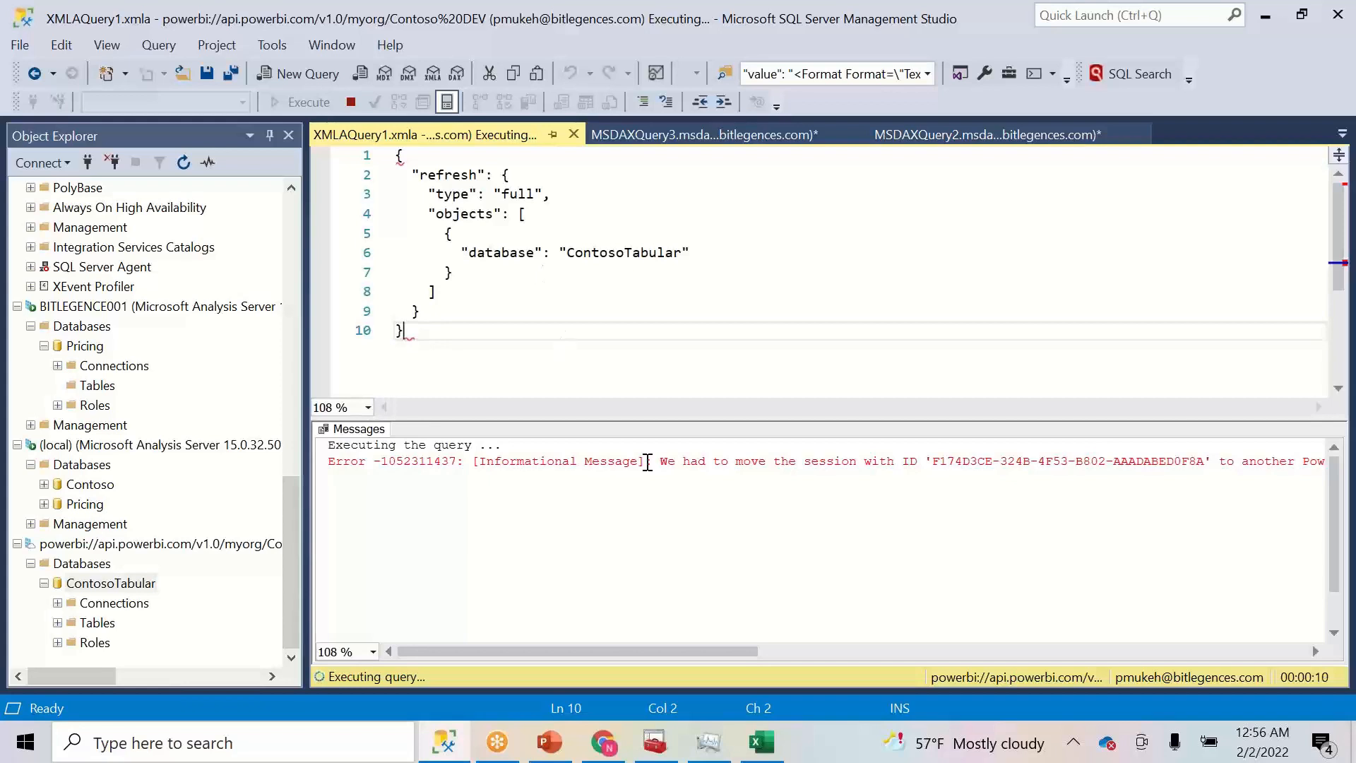
pyautogui.click(457, 743)
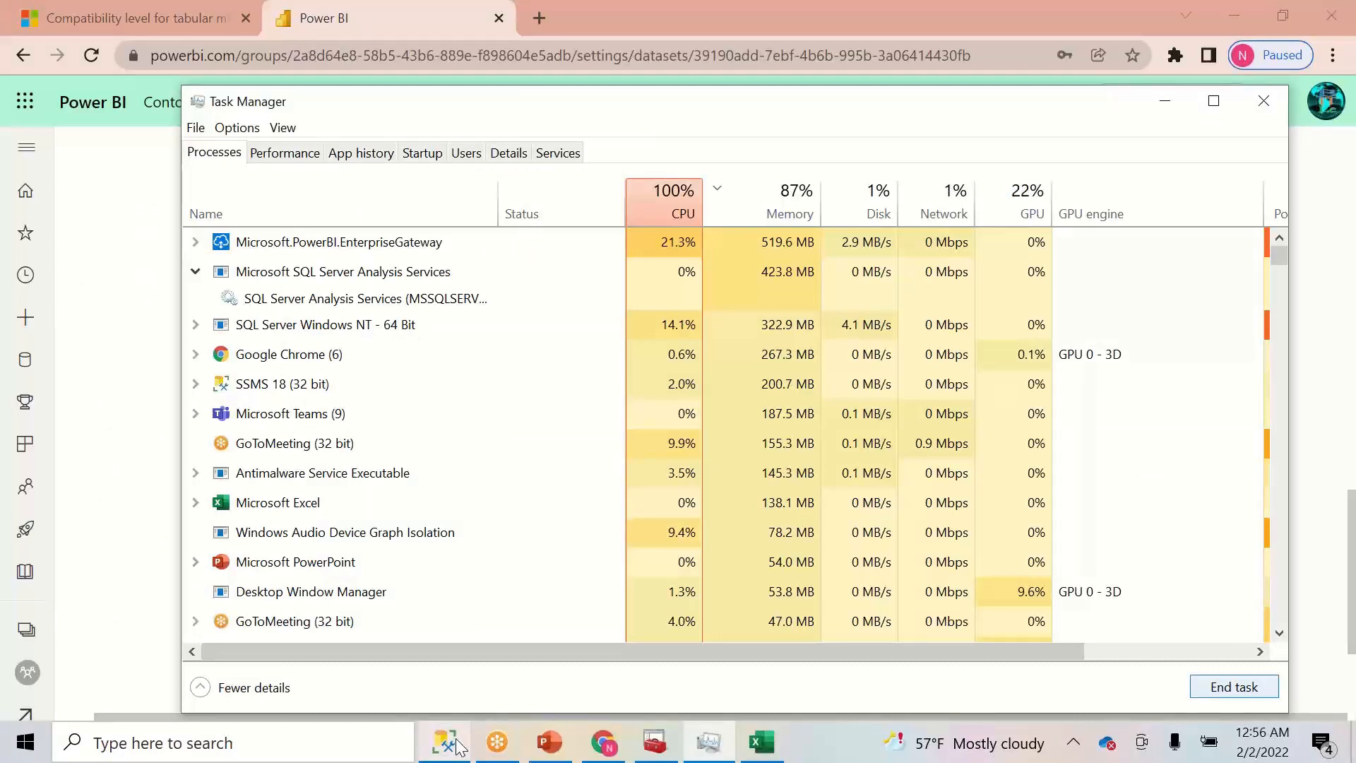
# - Check the Power BI gateway process's service entry, then return to the executing refresh query
pyautogui.click(391, 248)
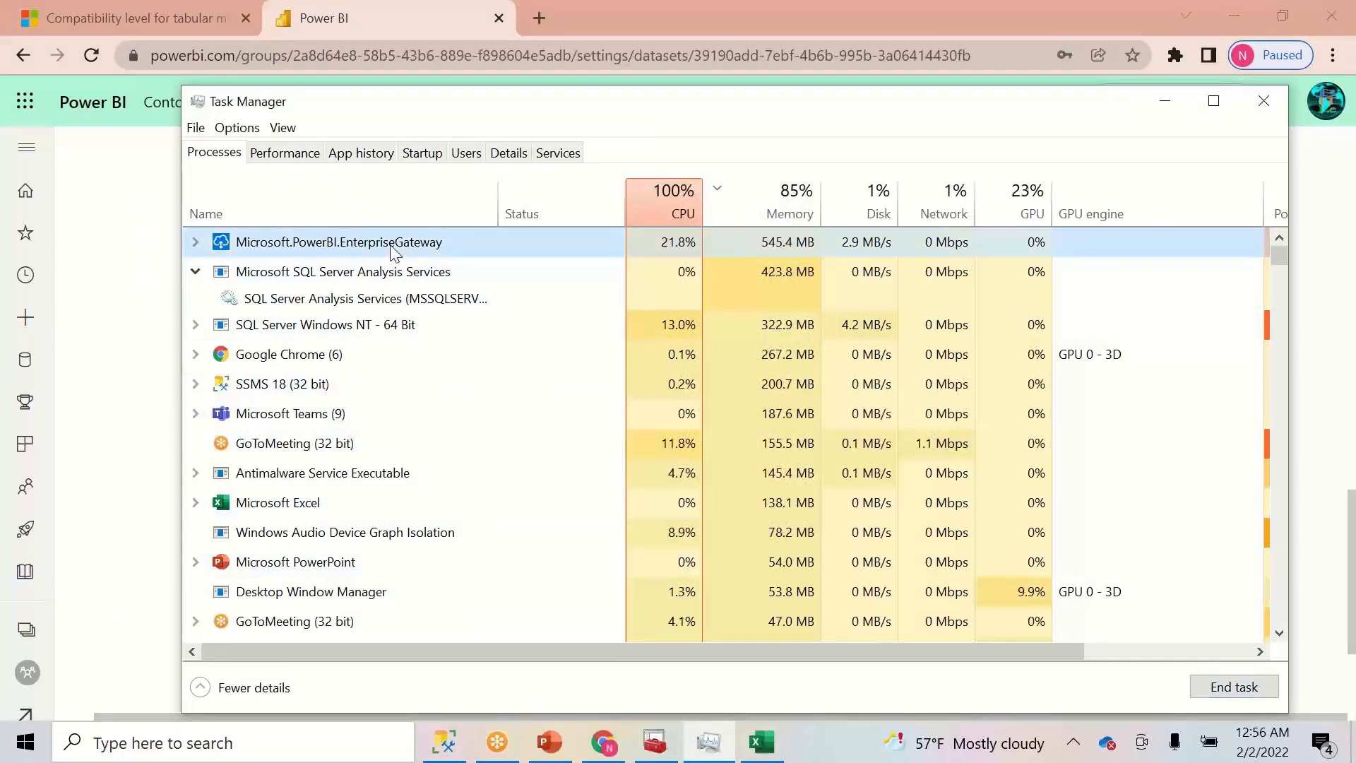
pyautogui.click(196, 243)
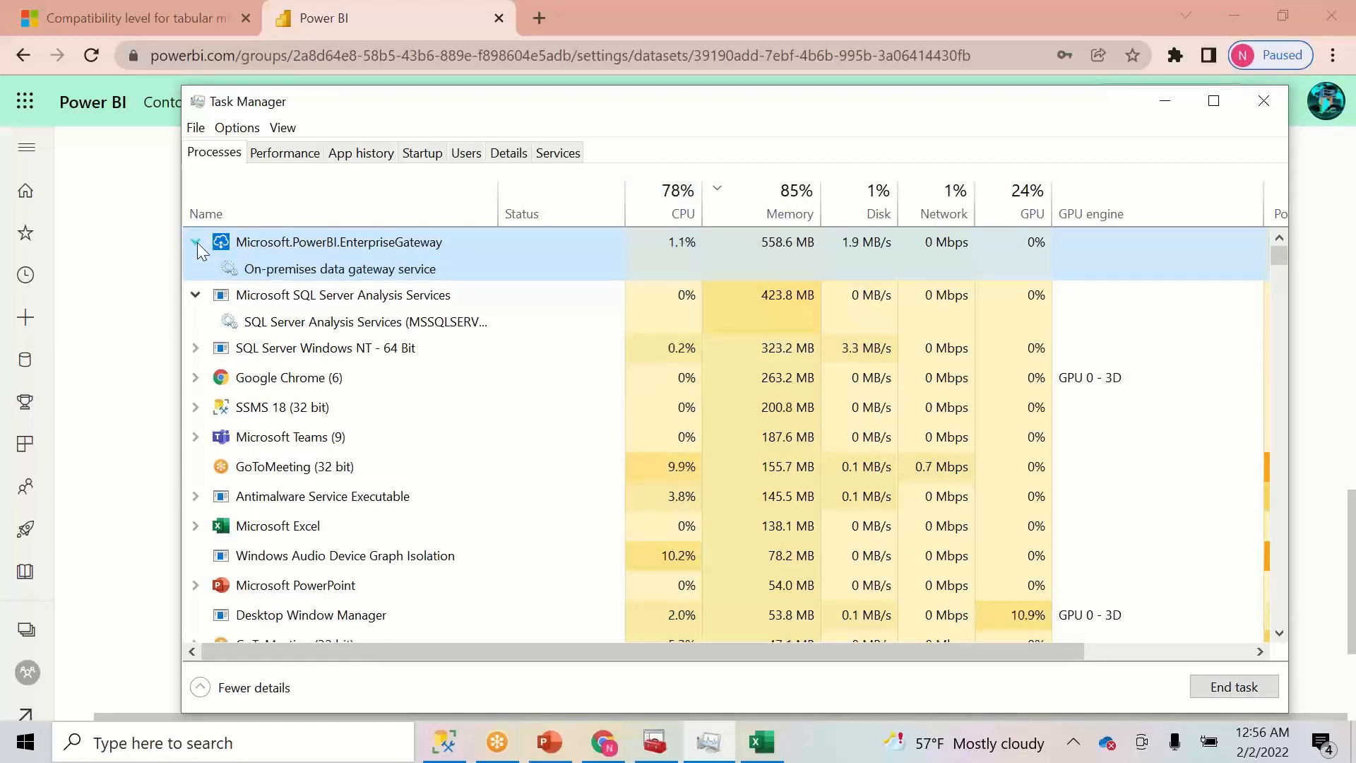
pyautogui.click(195, 243)
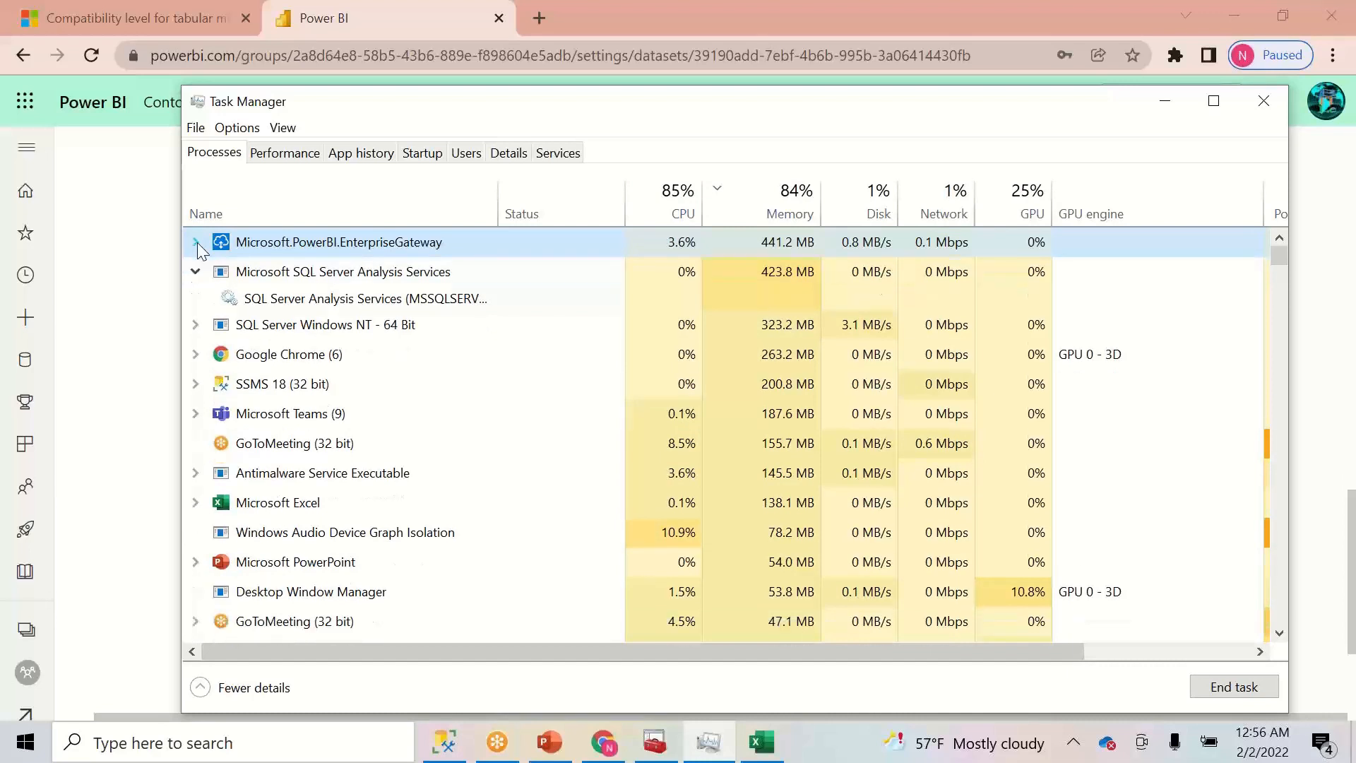
pyautogui.click(452, 751)
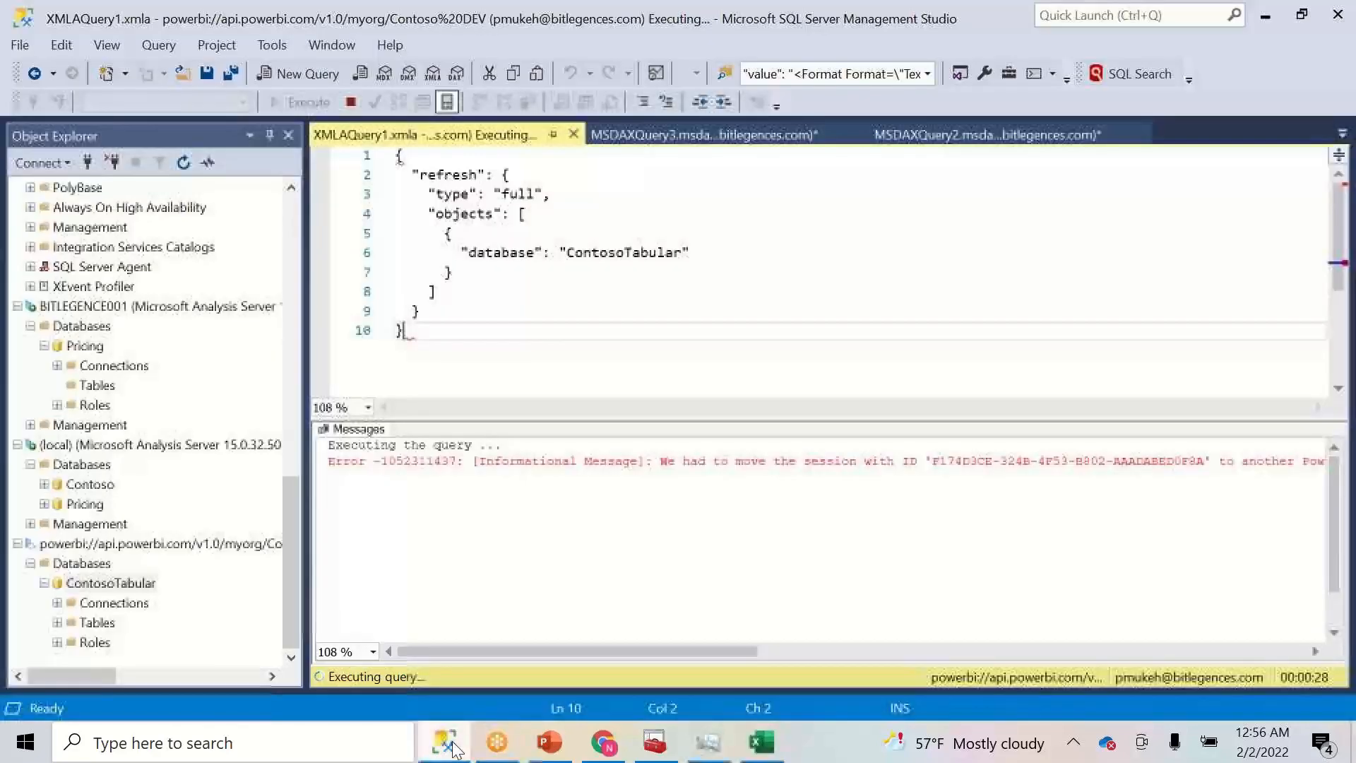
# - Review the Messages pane as the rerun completes after 1:06 with 400 Bad Request, session moved
pyautogui.click(1330, 622)
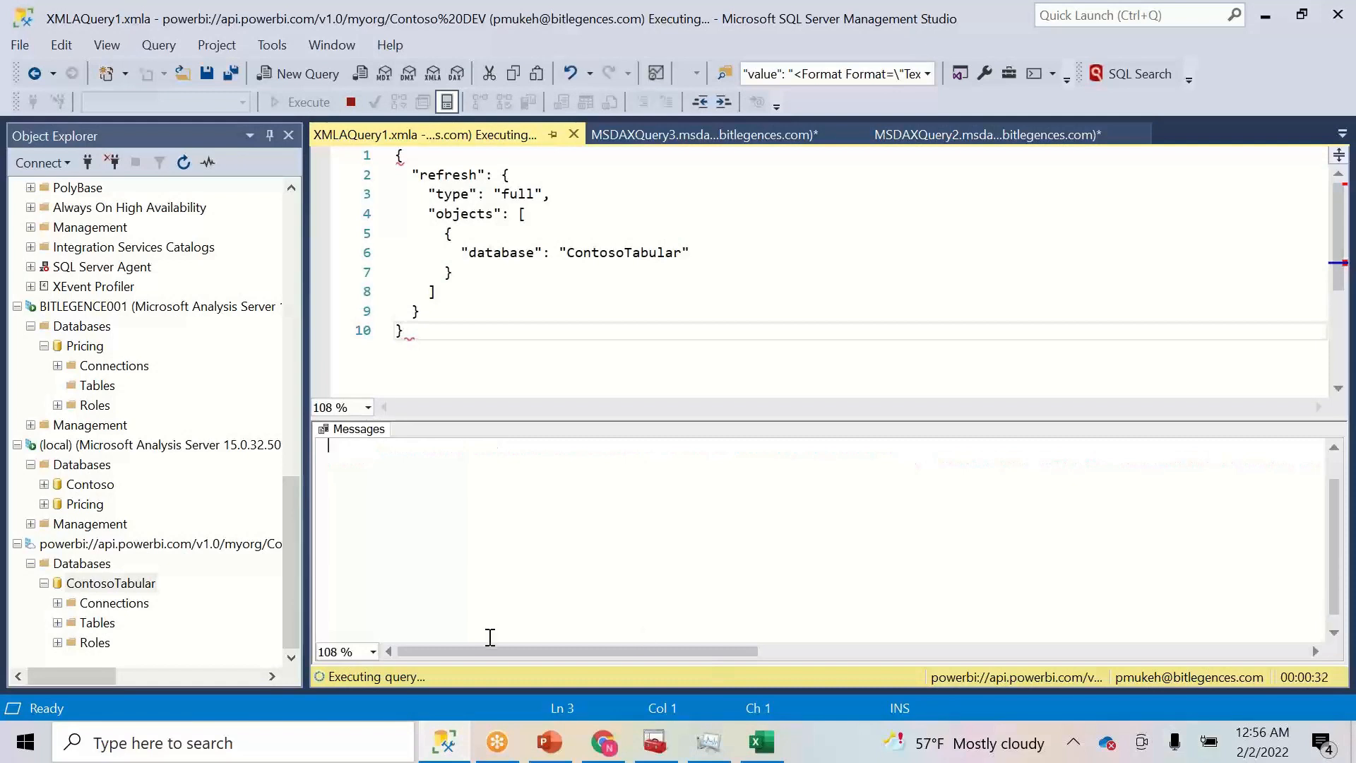
pyautogui.click(1335, 468)
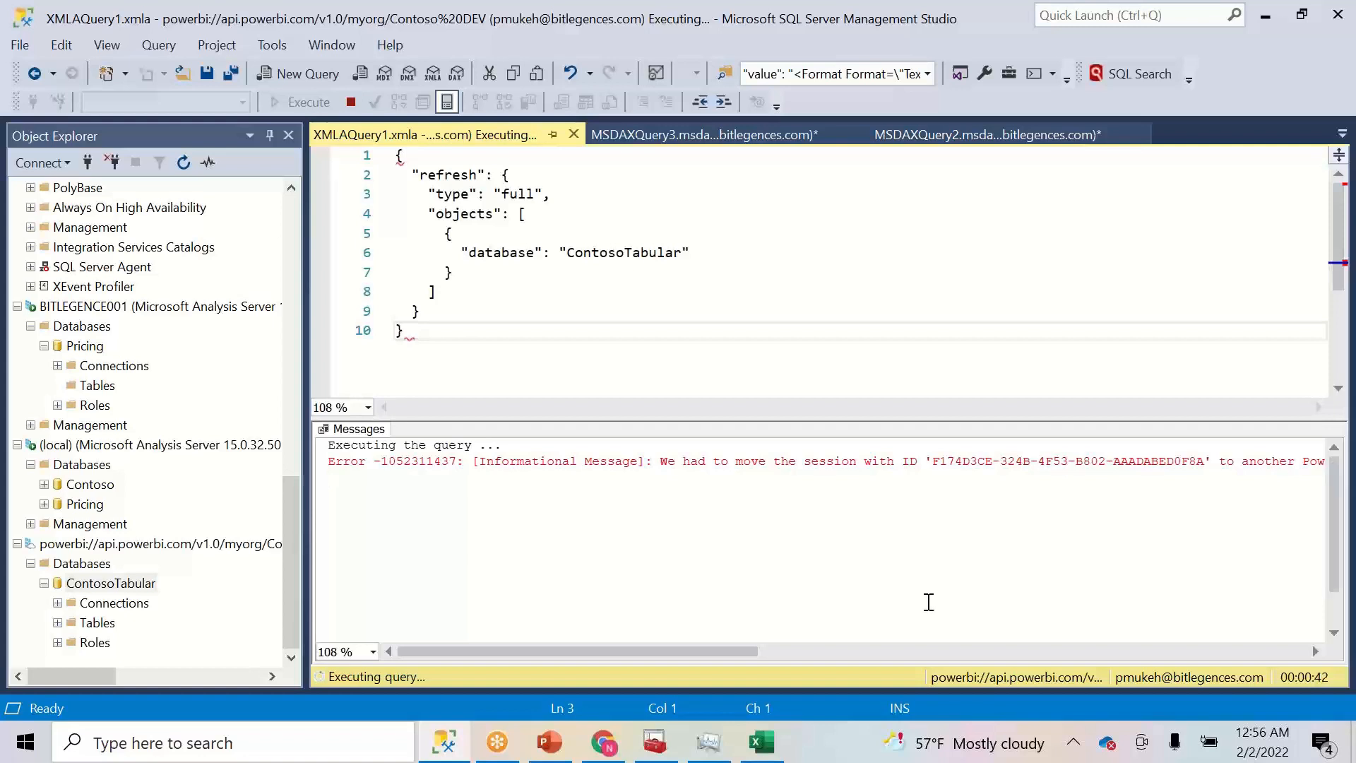
pyautogui.moveTo(730, 651); pyautogui.dragTo(645, 591)
pyautogui.click(534, 233)
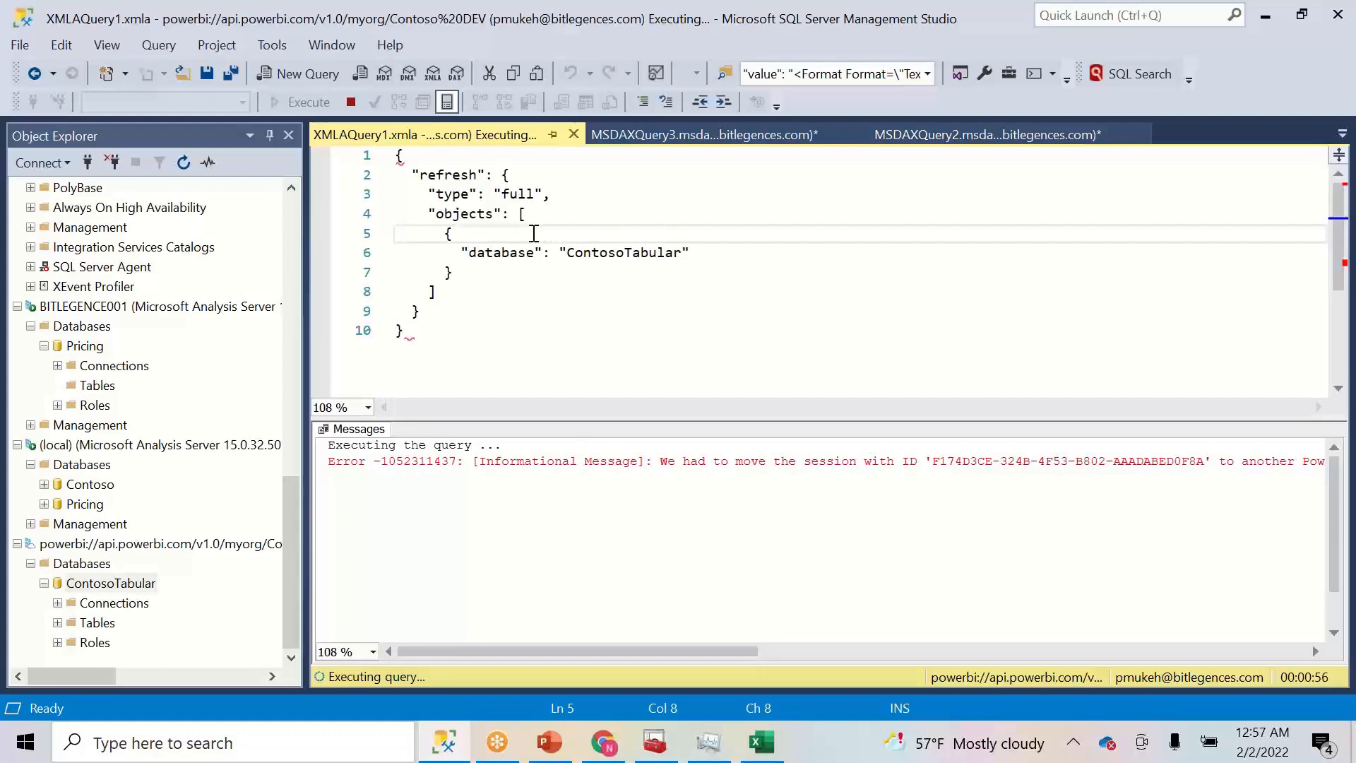
pyautogui.click(552, 193)
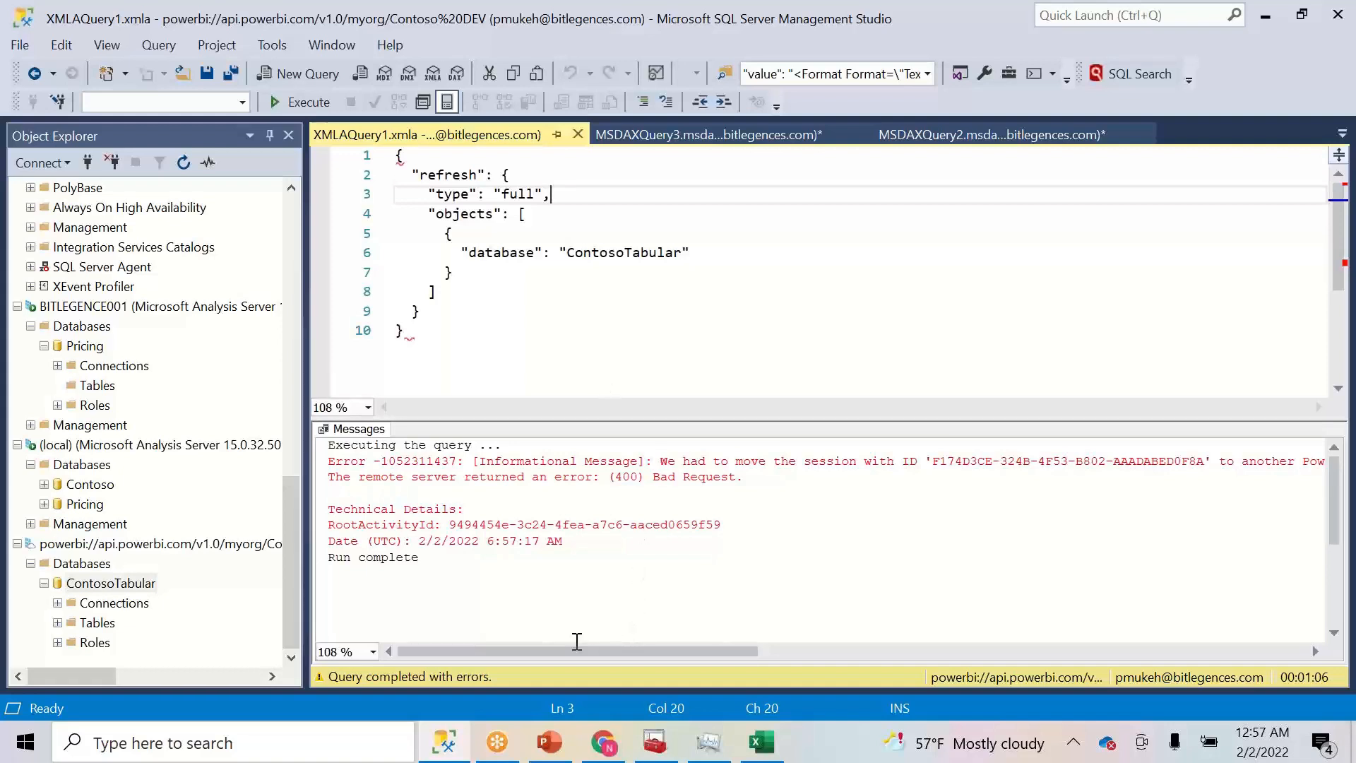
pyautogui.moveTo(572, 647); pyautogui.dragTo(422, 667)
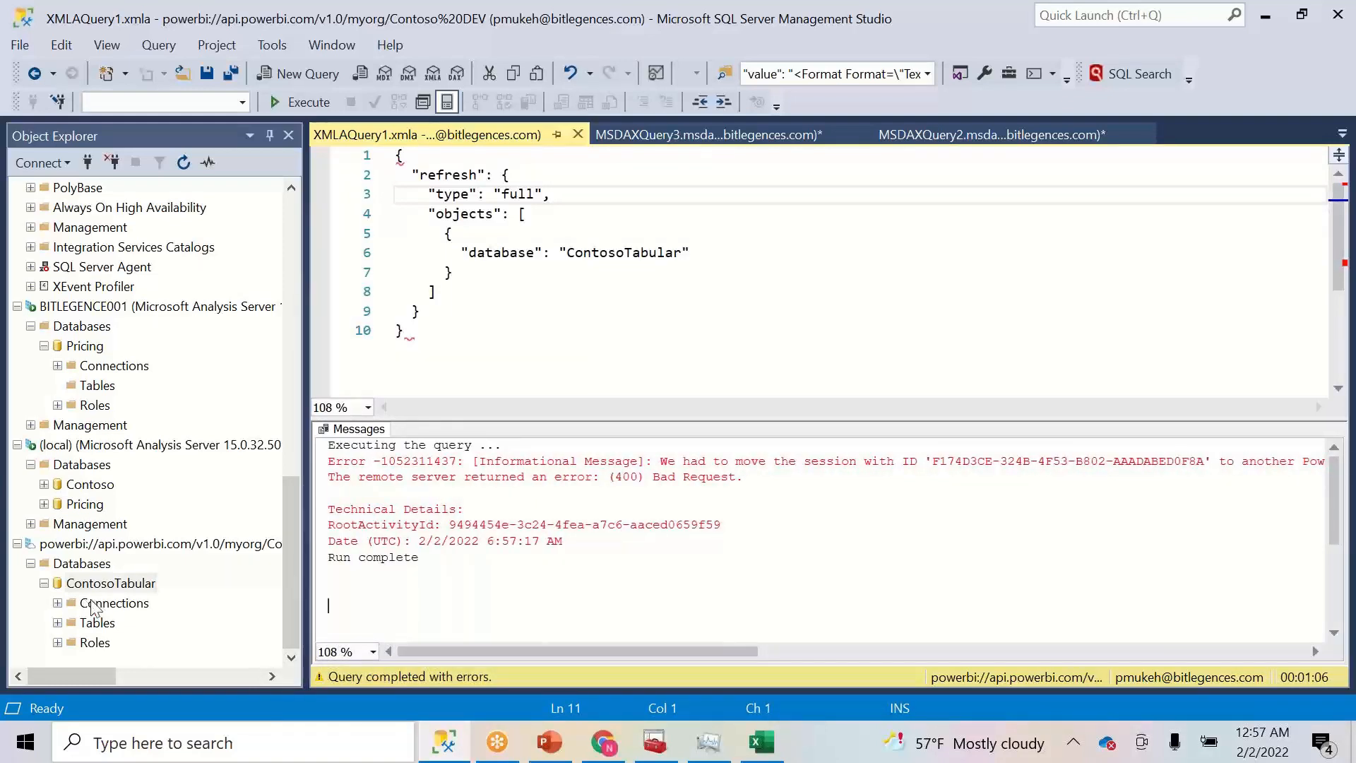
# - Script a Process Full refresh of the ContosoTabular Date table into a new XMLA query window
pyautogui.click(57, 622)
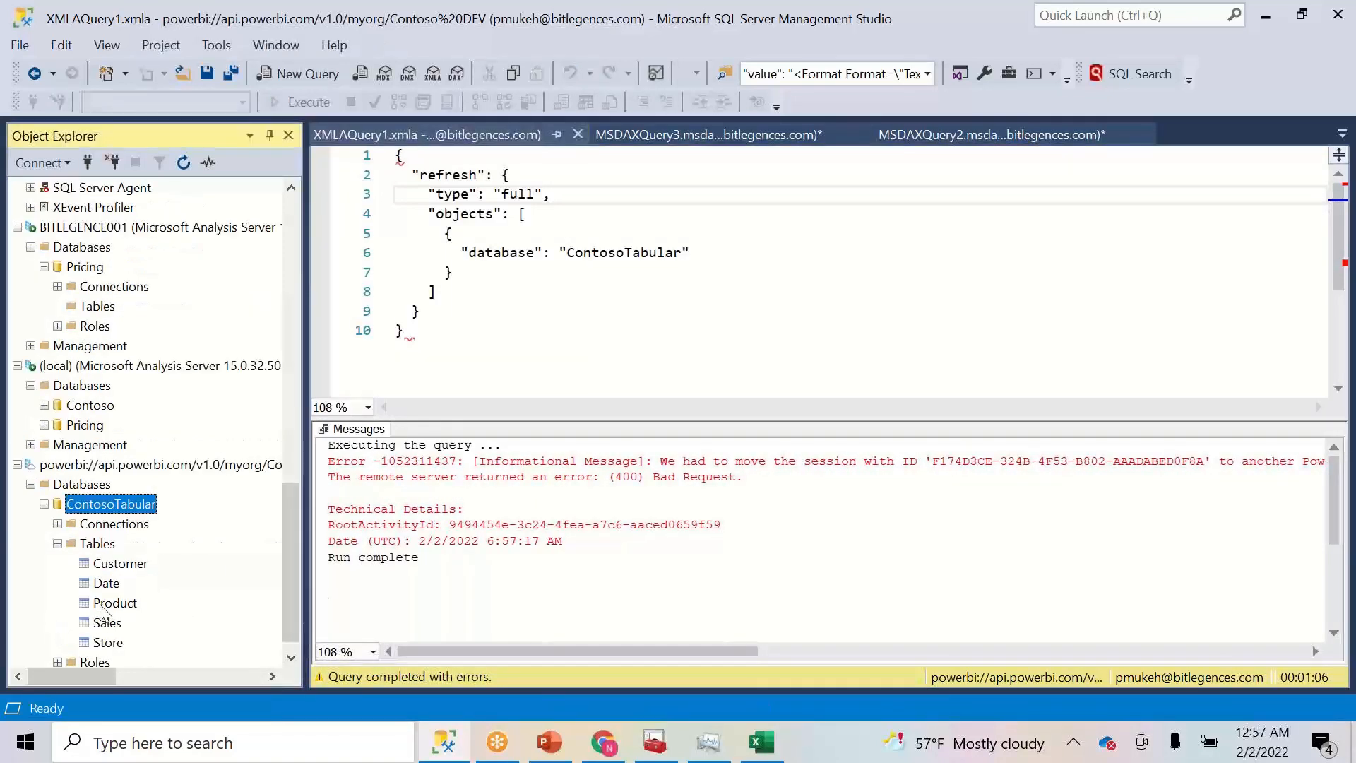
pyautogui.click(109, 586)
pyautogui.rightClick(111, 590)
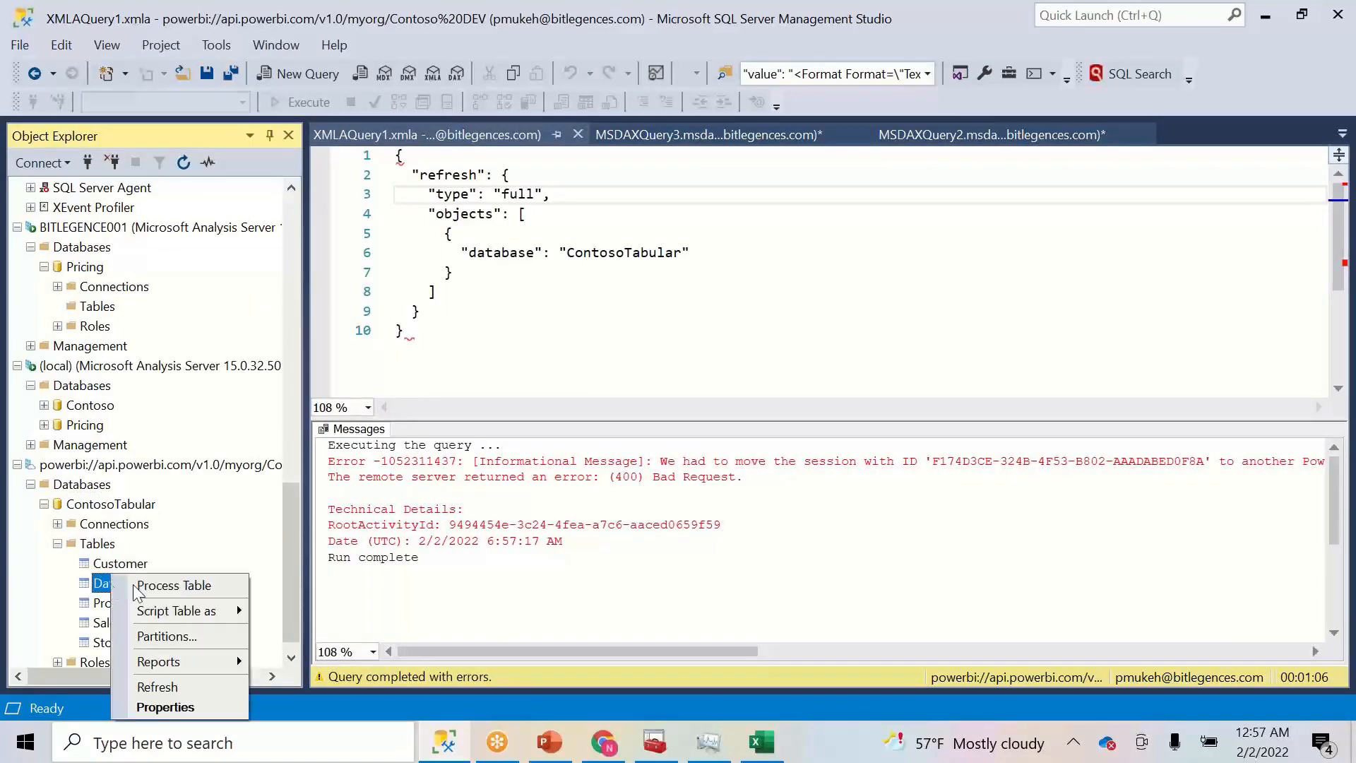
pyautogui.click(180, 592)
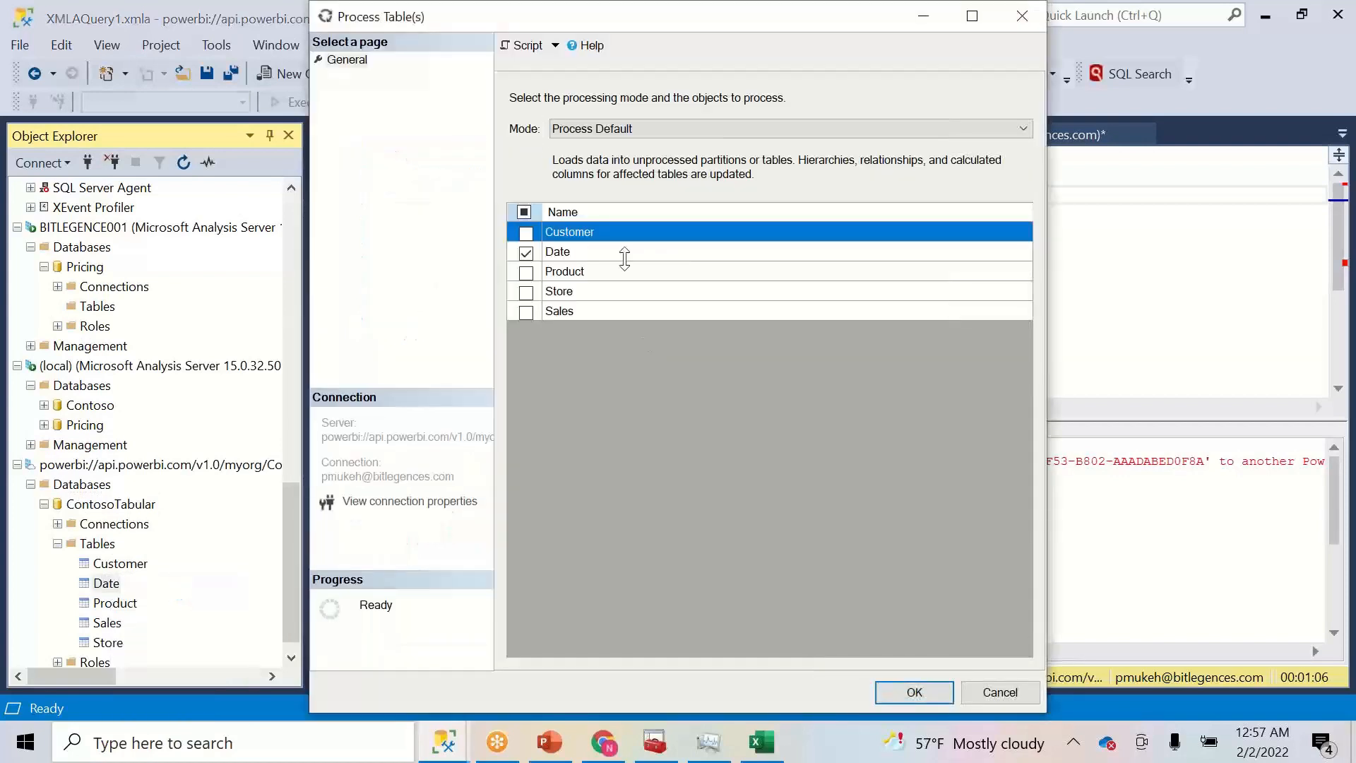
pyautogui.click(602, 132)
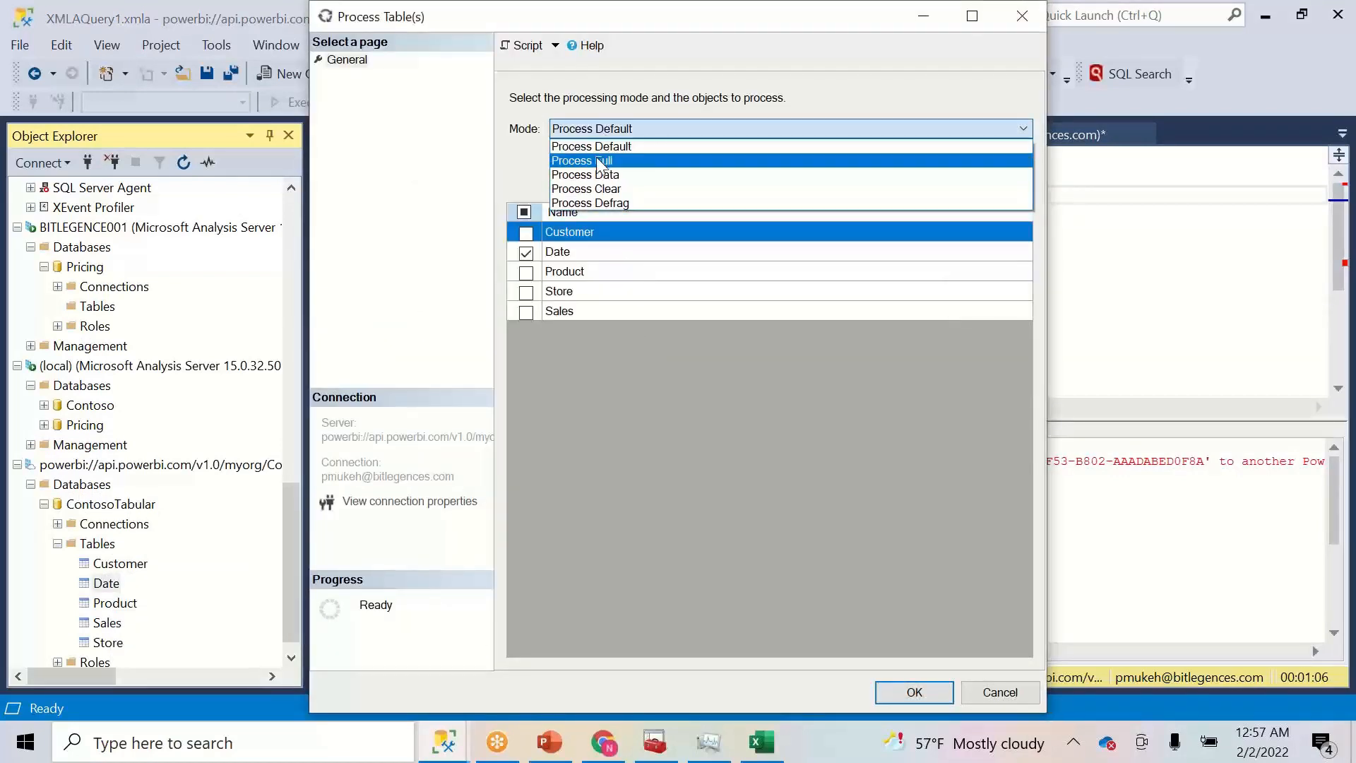
pyautogui.click(597, 157)
pyautogui.click(524, 48)
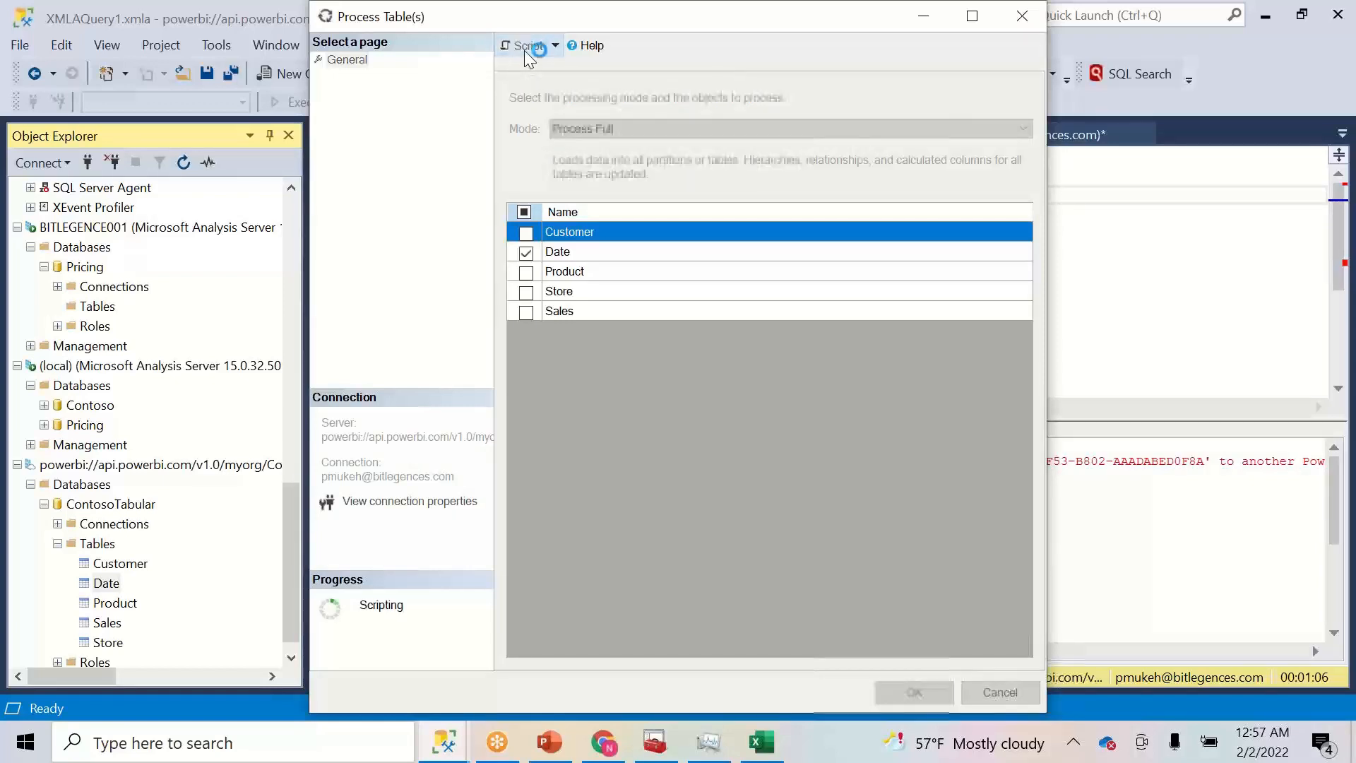
pyautogui.click(1001, 692)
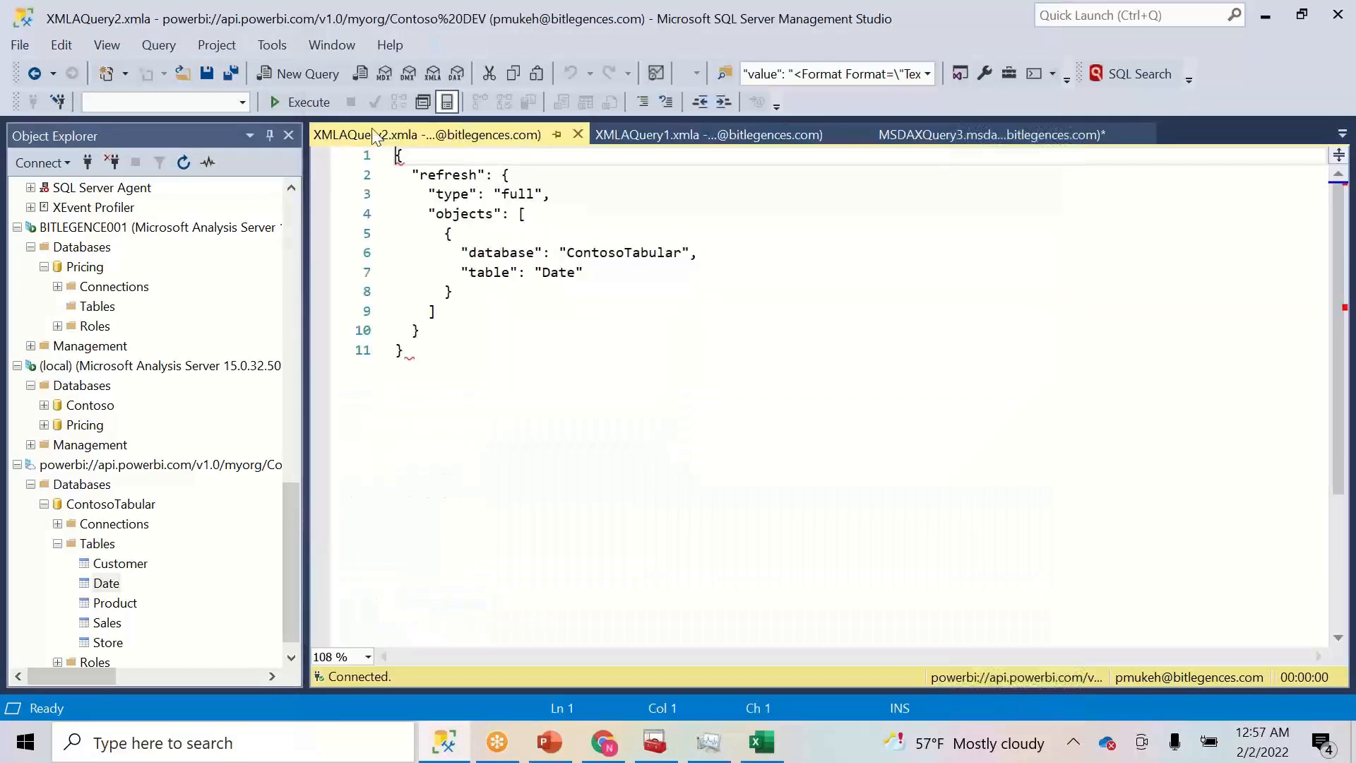
# - Run the Date table refresh script, checking Task Manager while it runs
pyautogui.click(309, 103)
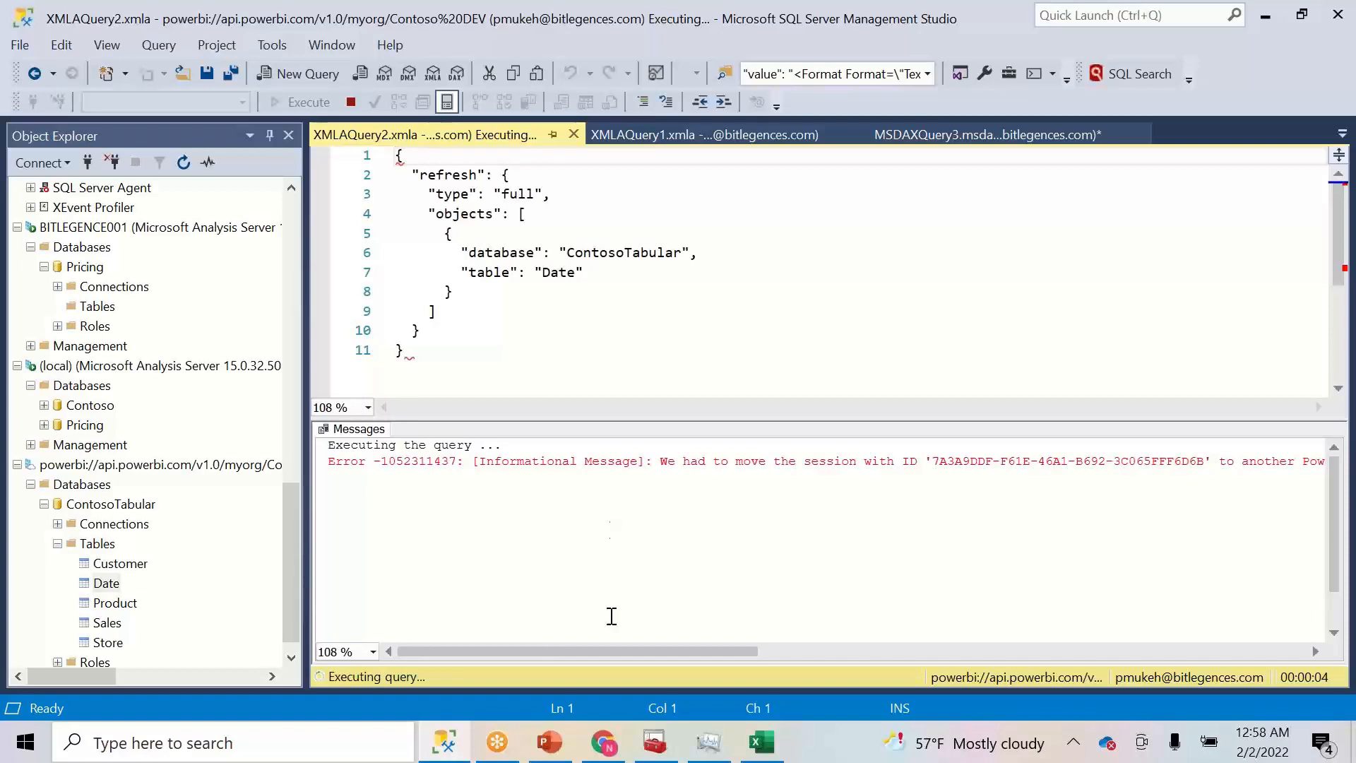
pyautogui.click(712, 753)
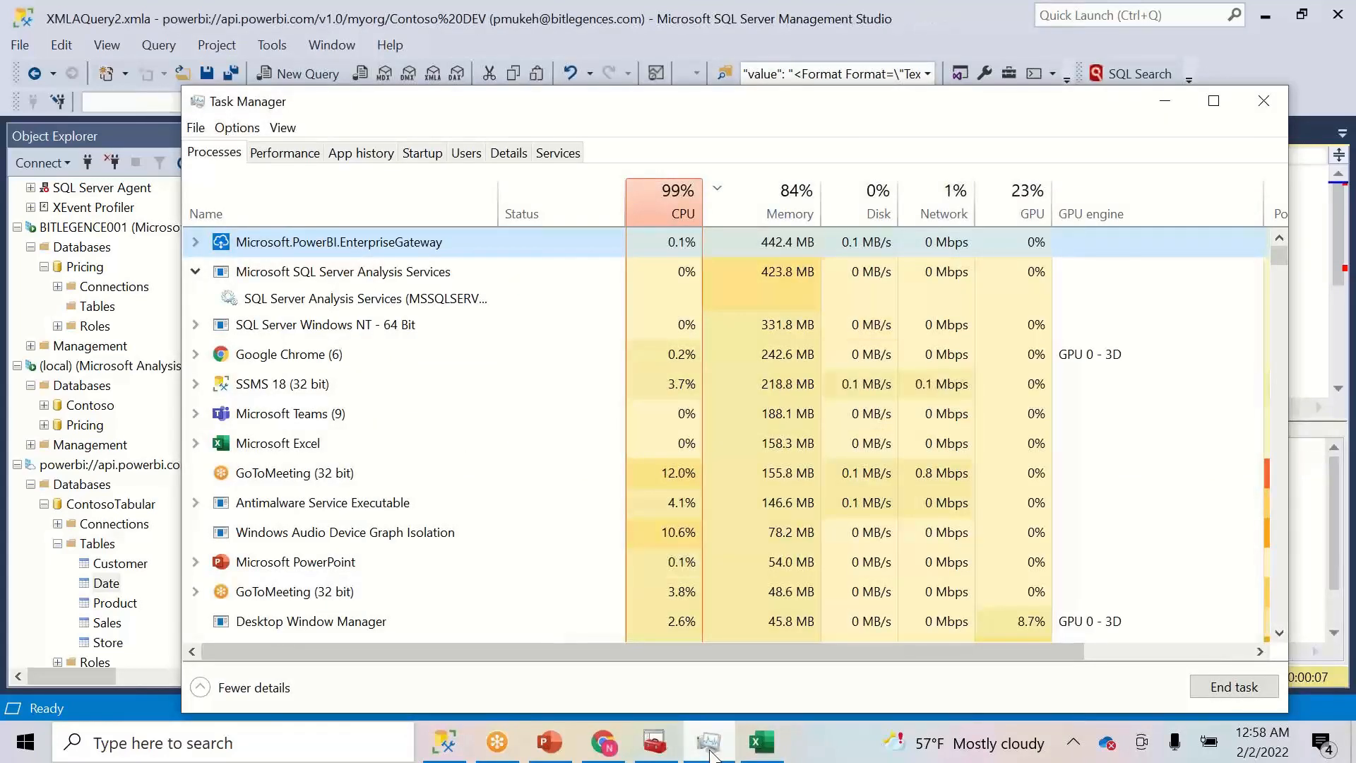
pyautogui.click(708, 741)
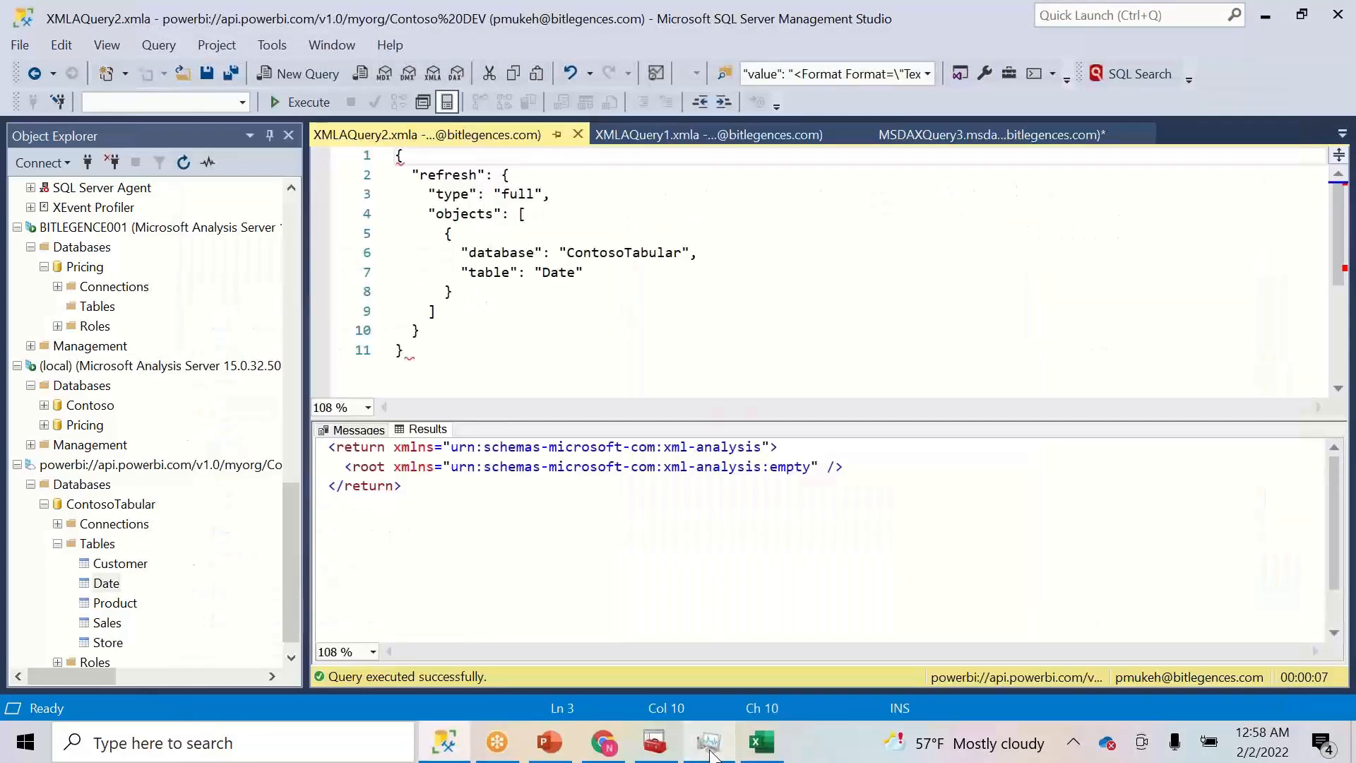
# - Retarget the refresh script to Customer and run it, then change the table name to Product
pyautogui.click(560, 272)
pyautogui.doubleClick(559, 272)
pyautogui.write('C')
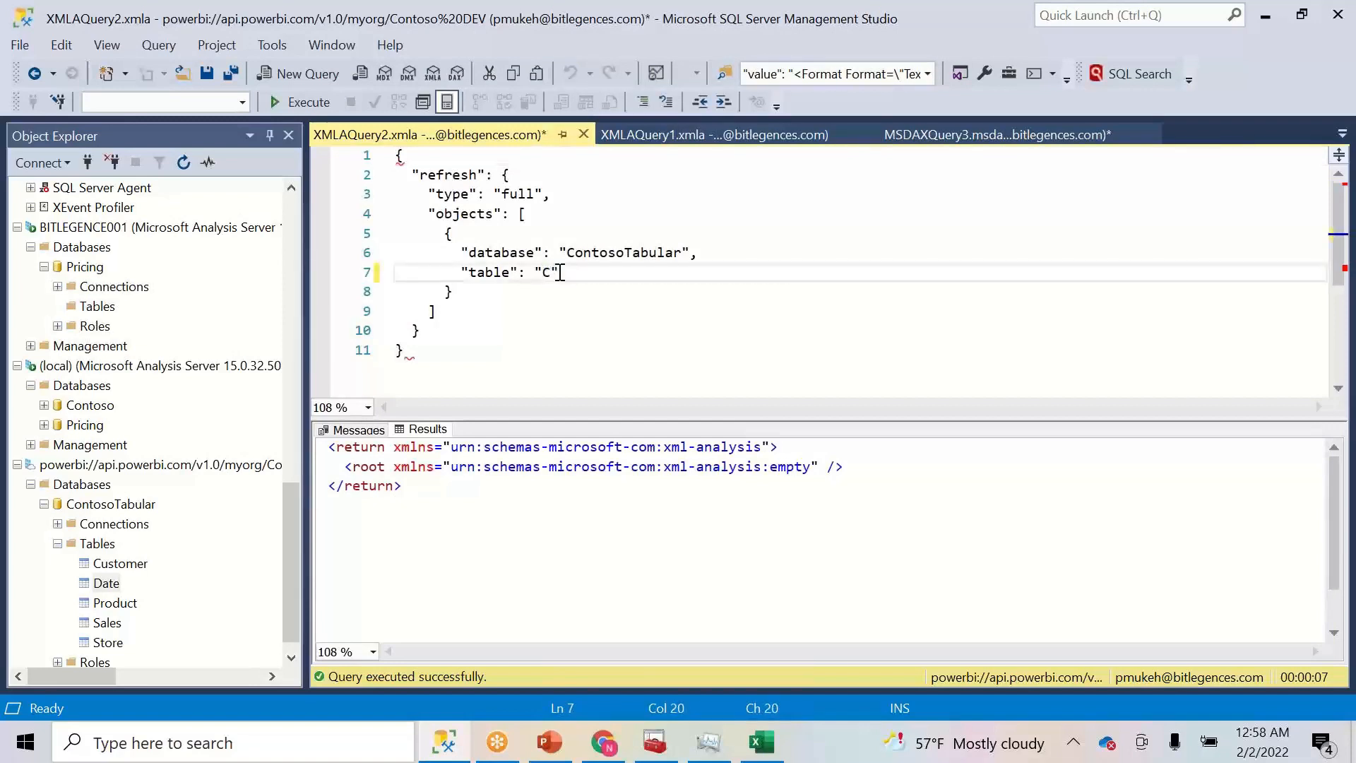
pyautogui.write('ustomer')
pyautogui.click(302, 102)
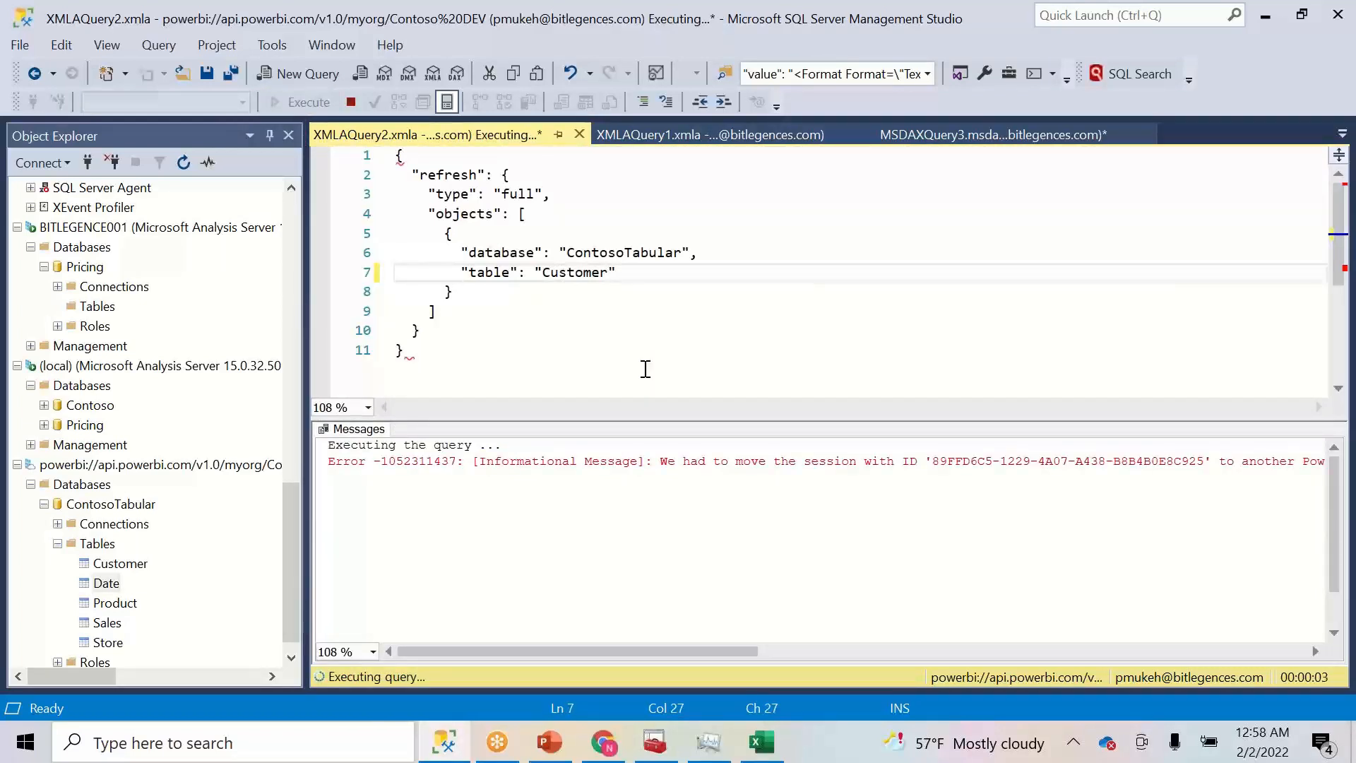
pyautogui.doubleClick(577, 273)
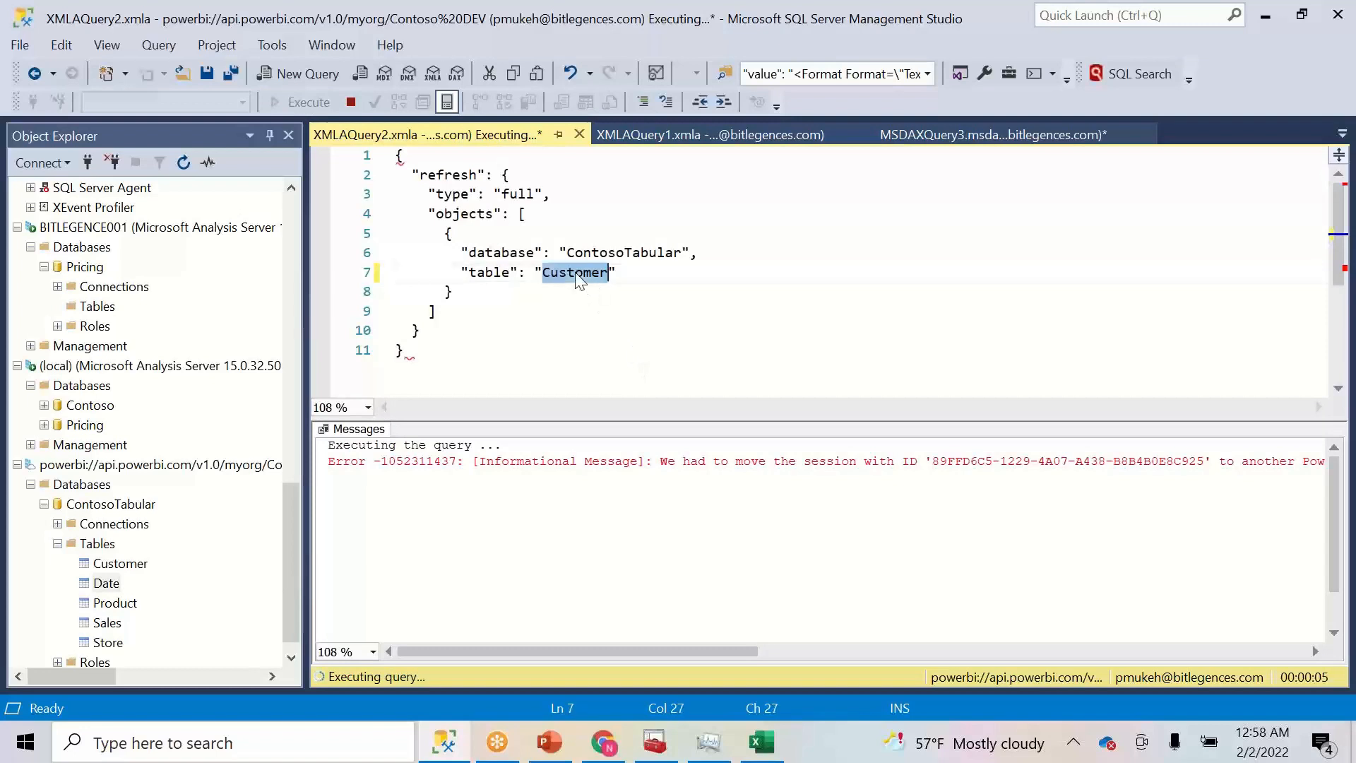
pyautogui.write('Product')
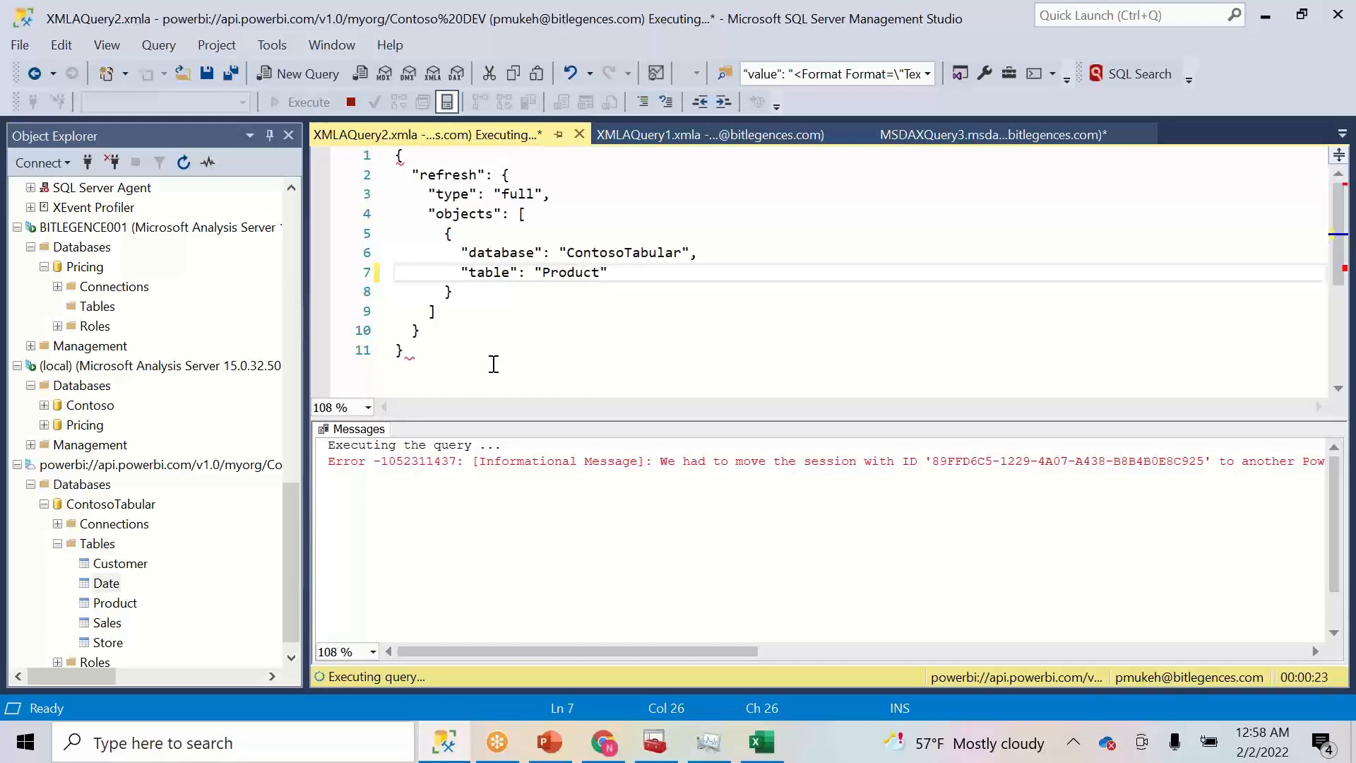
# - Select the gateway process and expand SQL Server Windows NT - 64 Bit to reveal MSSQLSERVER
pyautogui.click(715, 750)
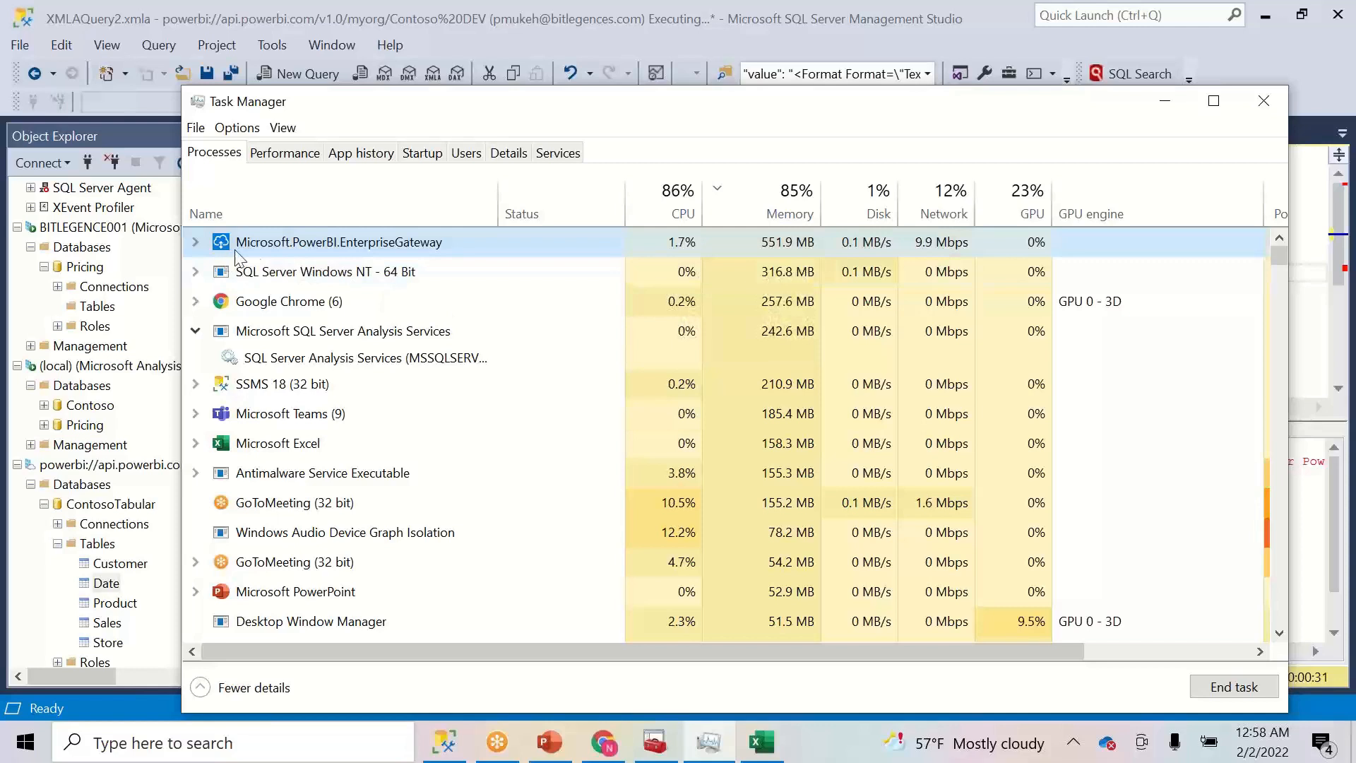
pyautogui.click(432, 249)
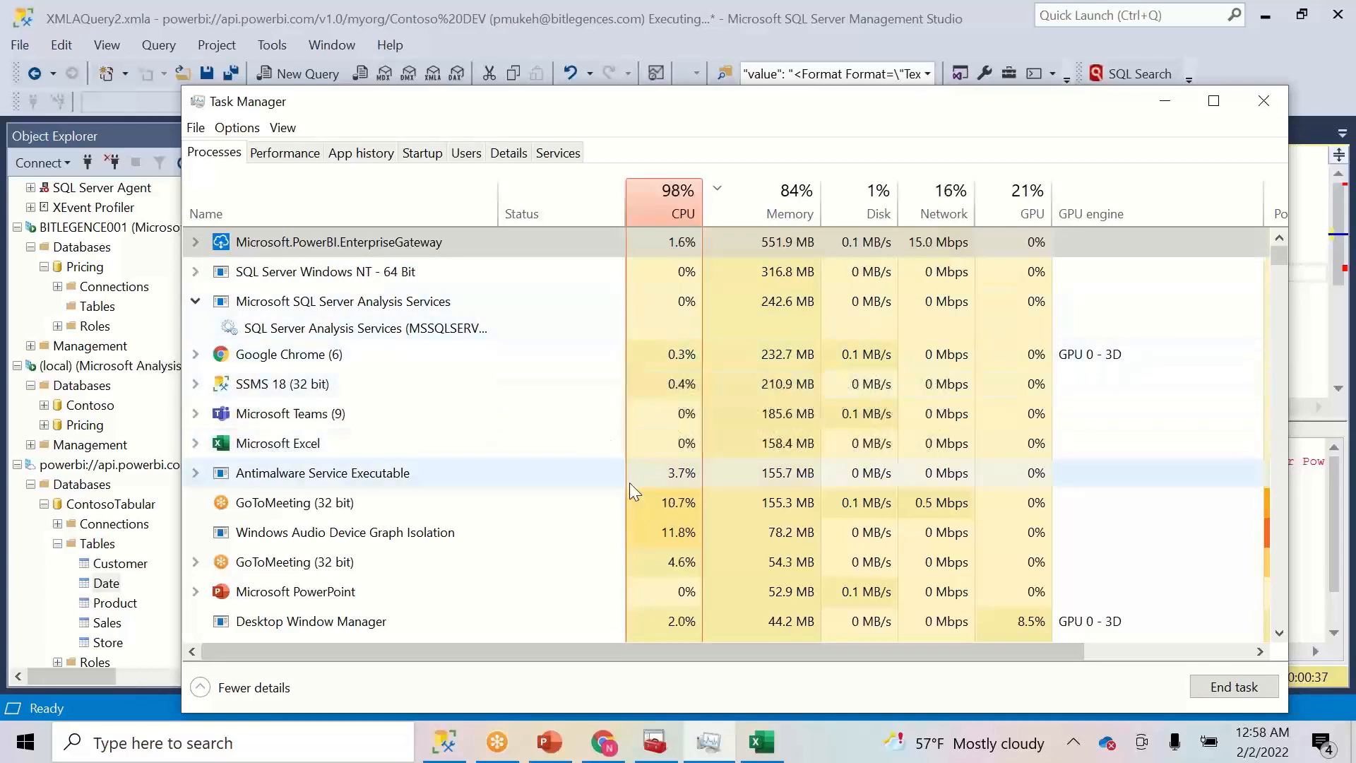
pyautogui.click(204, 272)
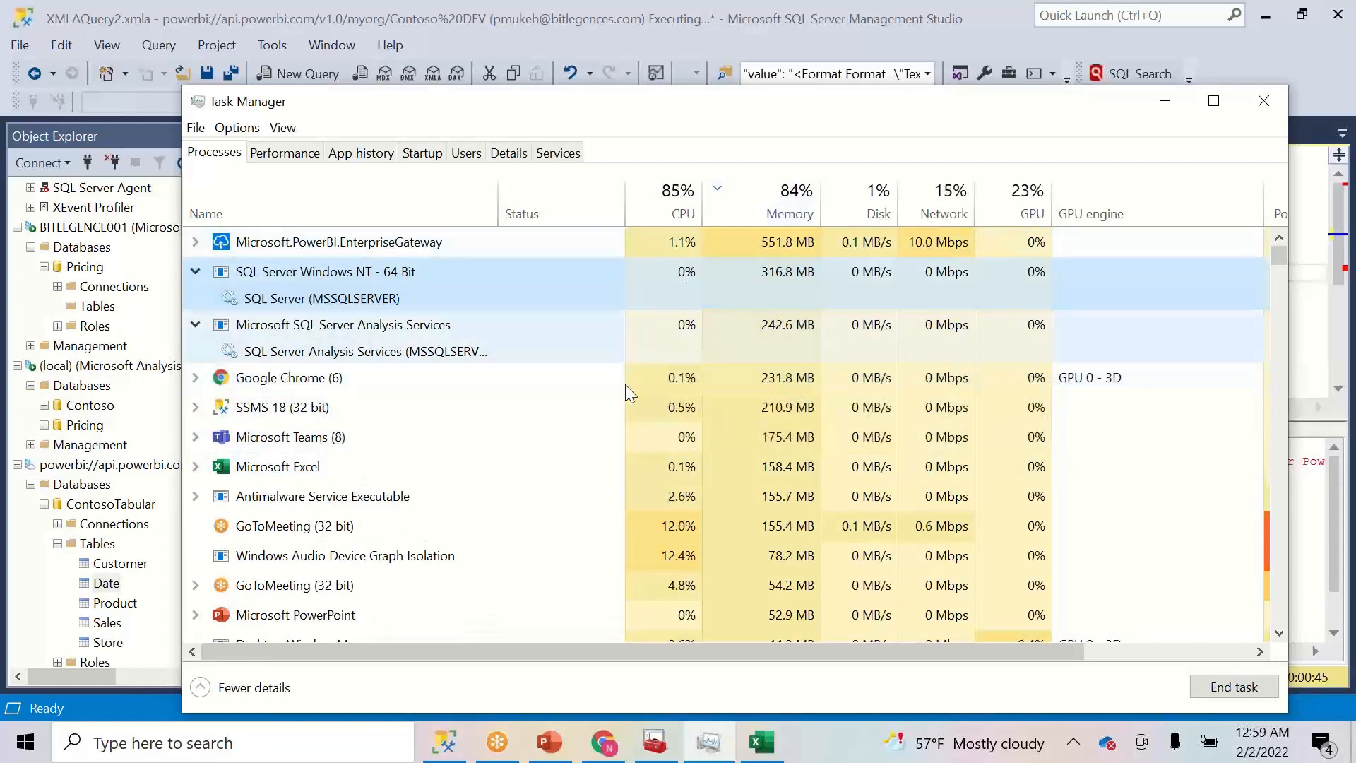
# - Check the running Product refresh and the Power BI dataset settings page, then return to SSMS
pyautogui.click(710, 751)
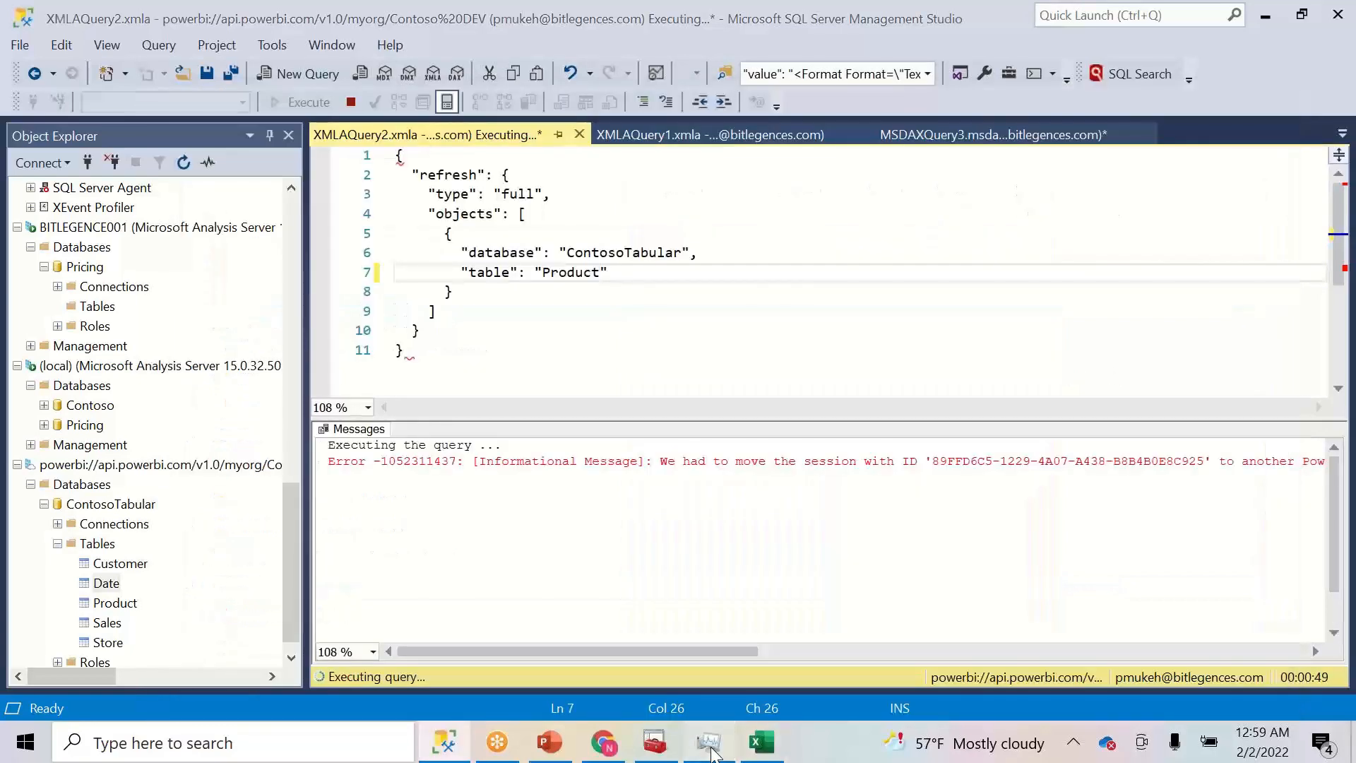
pyautogui.click(710, 750)
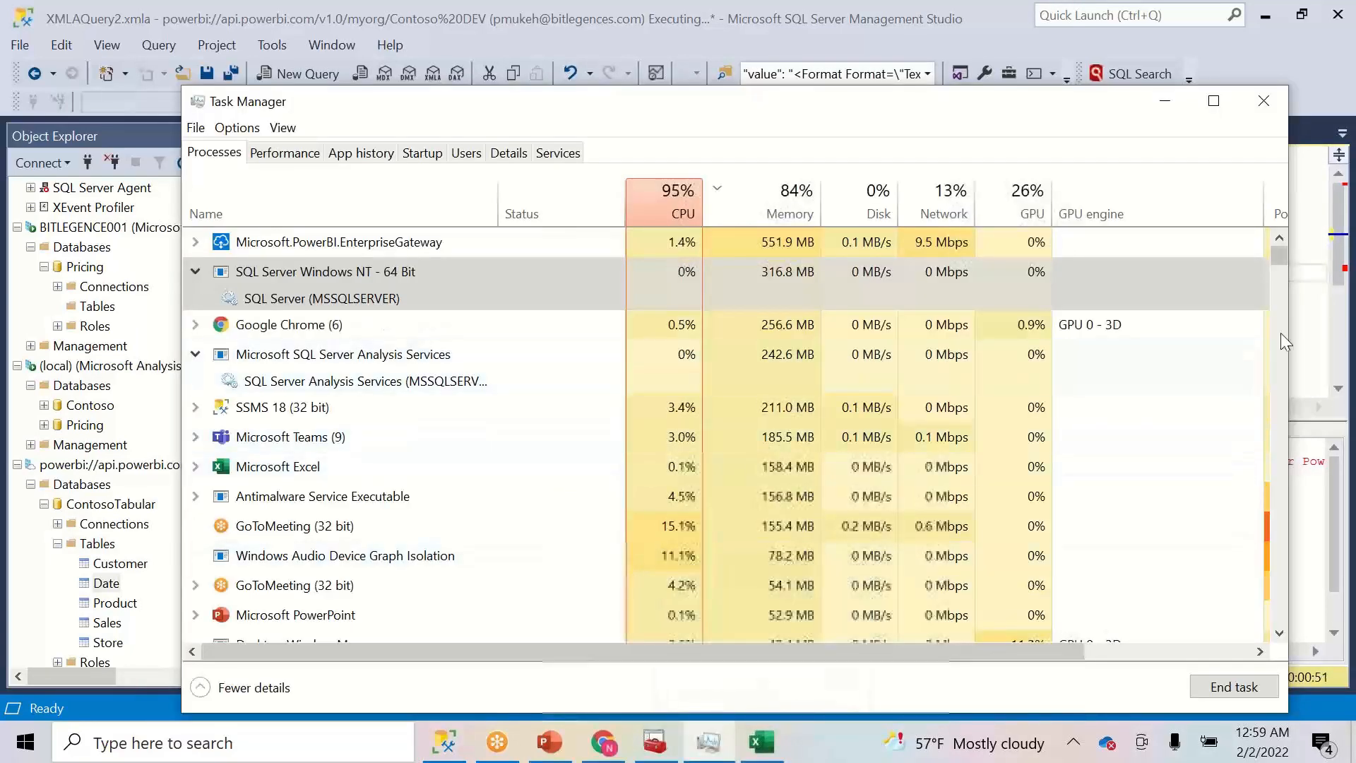
pyautogui.moveTo(1278, 259)
pyautogui.mouseDown()
pyautogui.moveTo(1267, 391)
pyautogui.moveTo(1287, 605)
pyautogui.moveTo(1271, 245)
pyautogui.mouseUp()
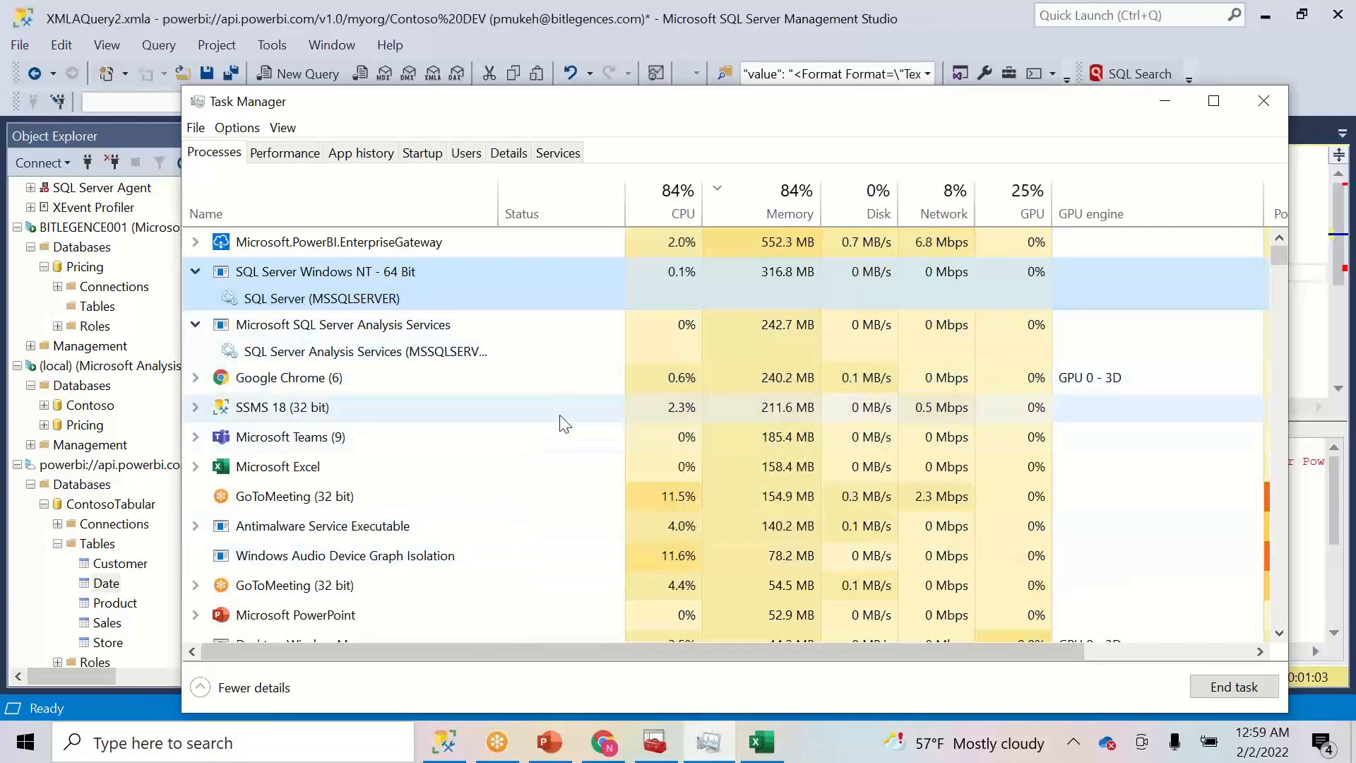
pyautogui.click(604, 747)
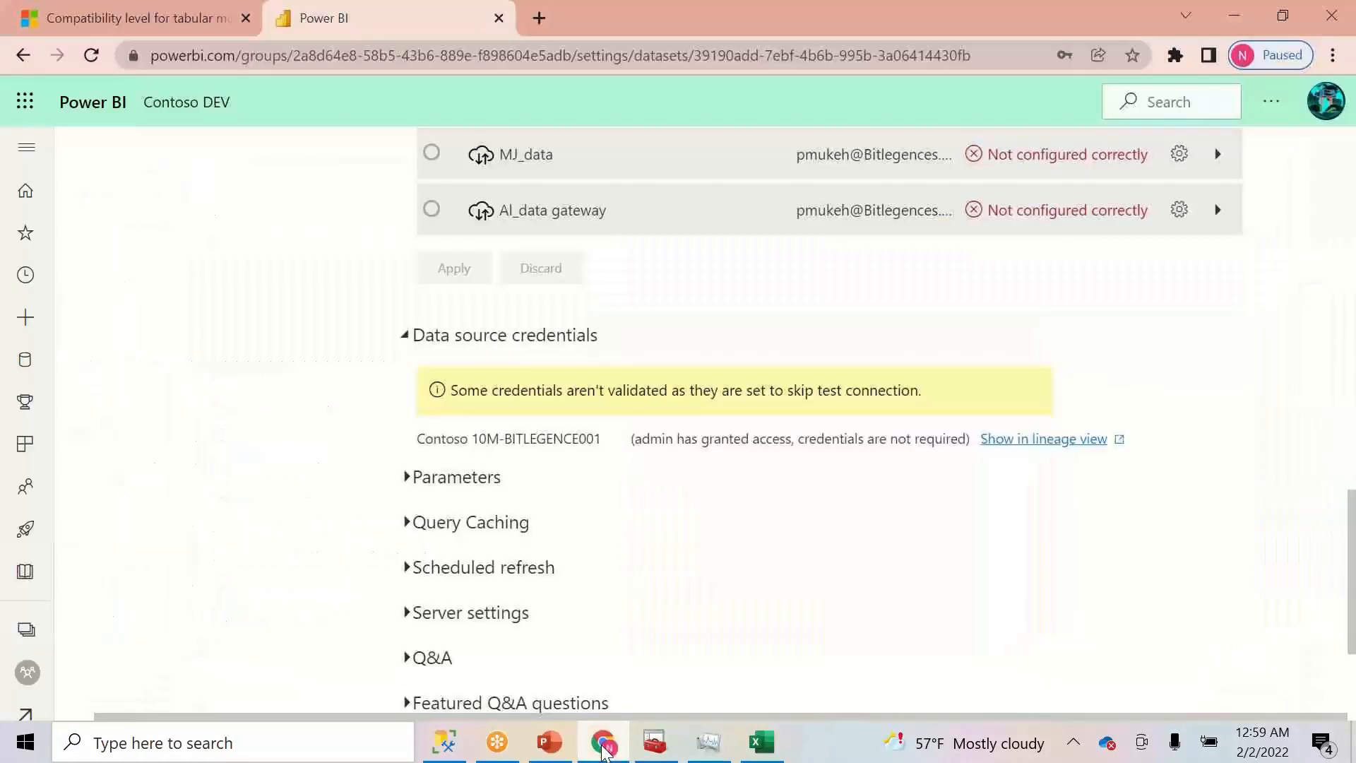
pyautogui.click(604, 747)
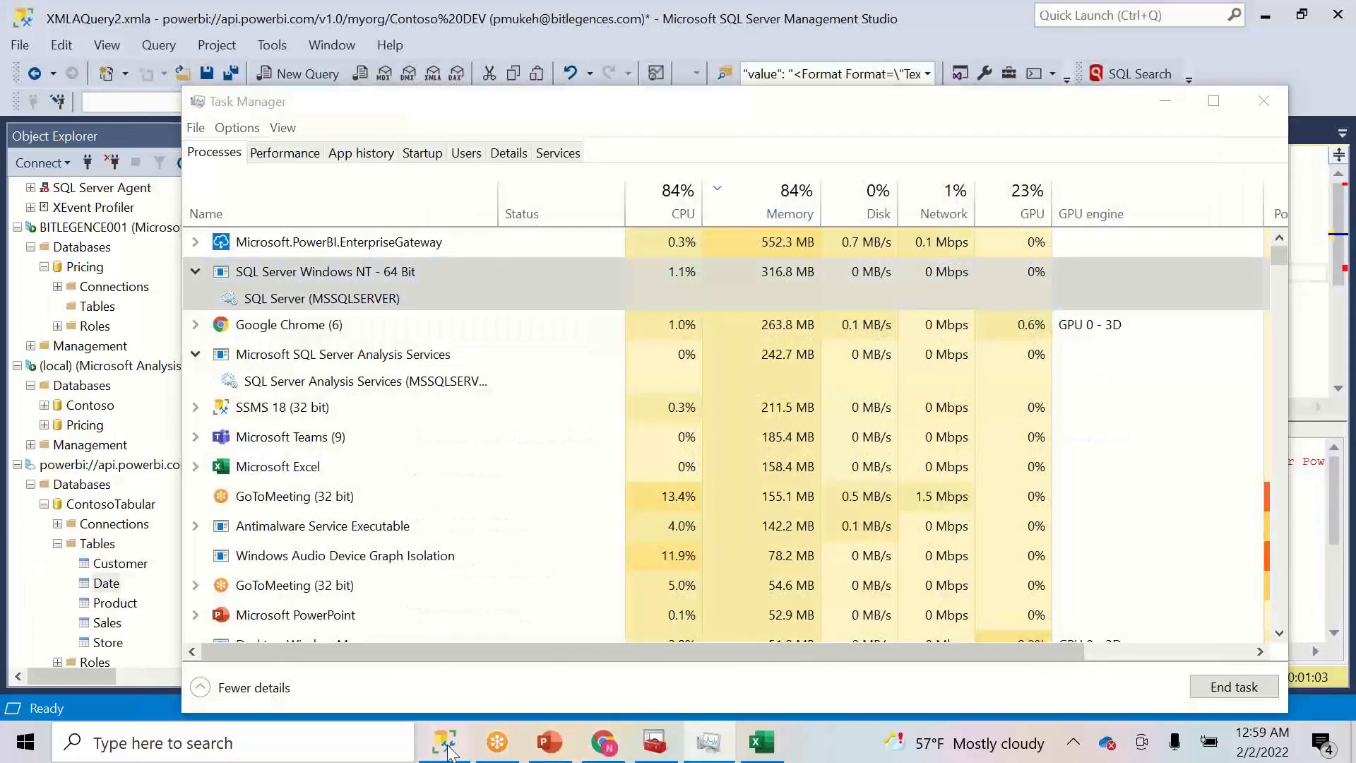
pyautogui.click(447, 748)
# - End the SQL Server Windows NT, Analysis Services and enterprise gateway processes, then return to SSMS
pyautogui.click(446, 747)
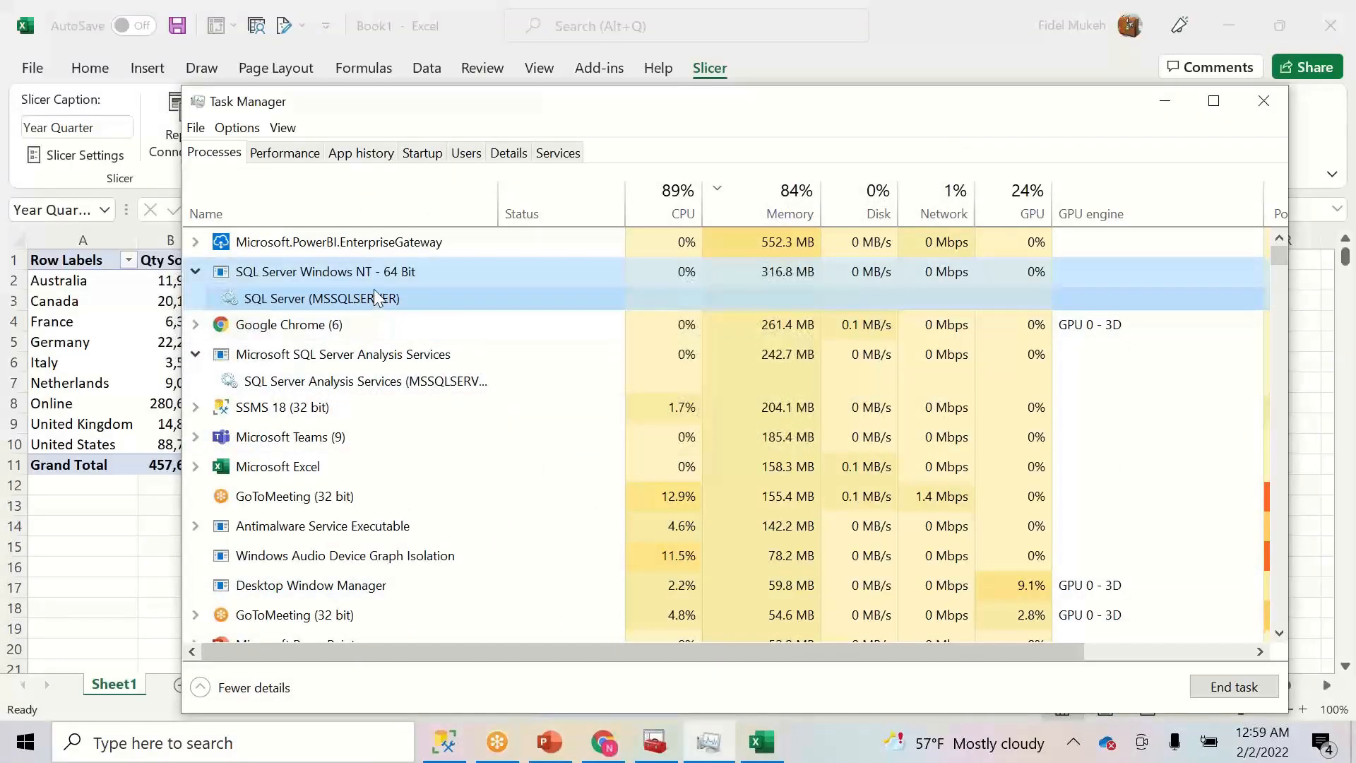
pyautogui.click(1225, 690)
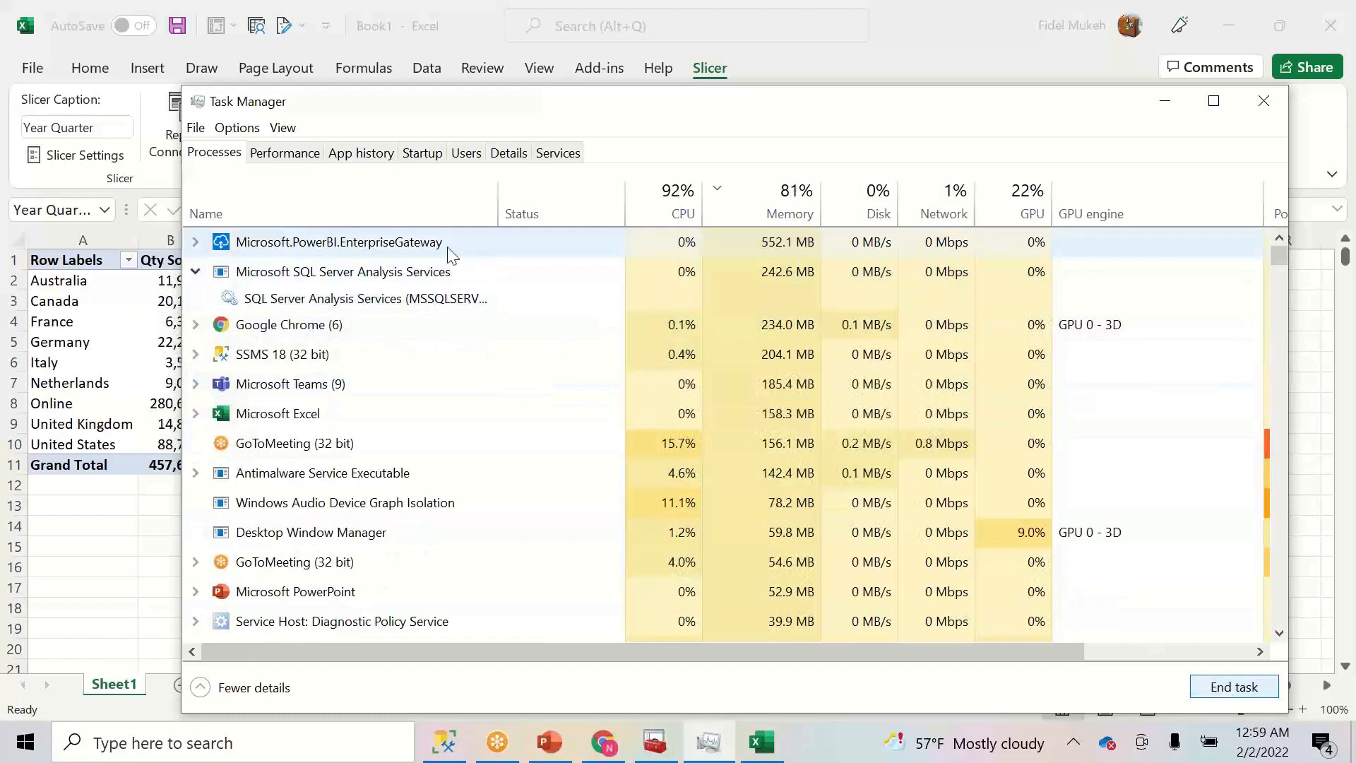
pyautogui.click(433, 272)
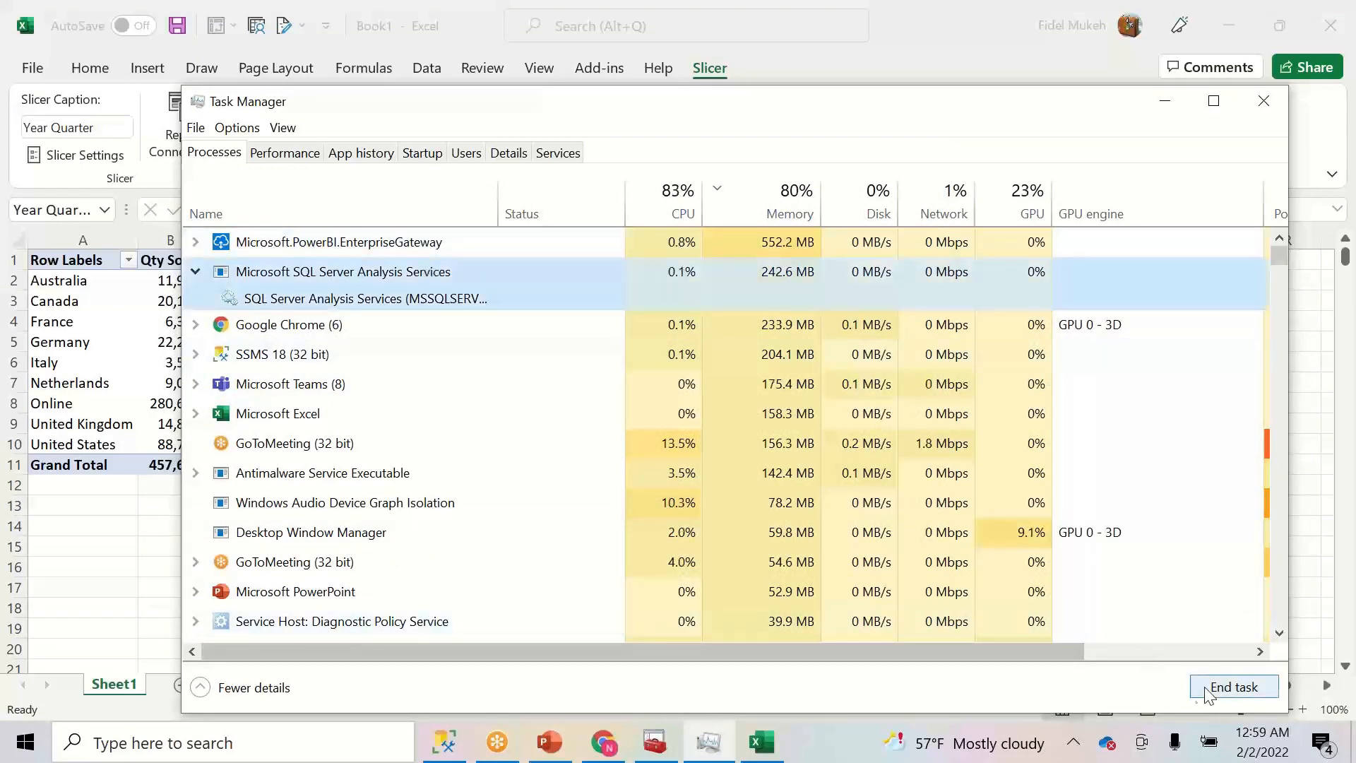
pyautogui.click(1234, 687)
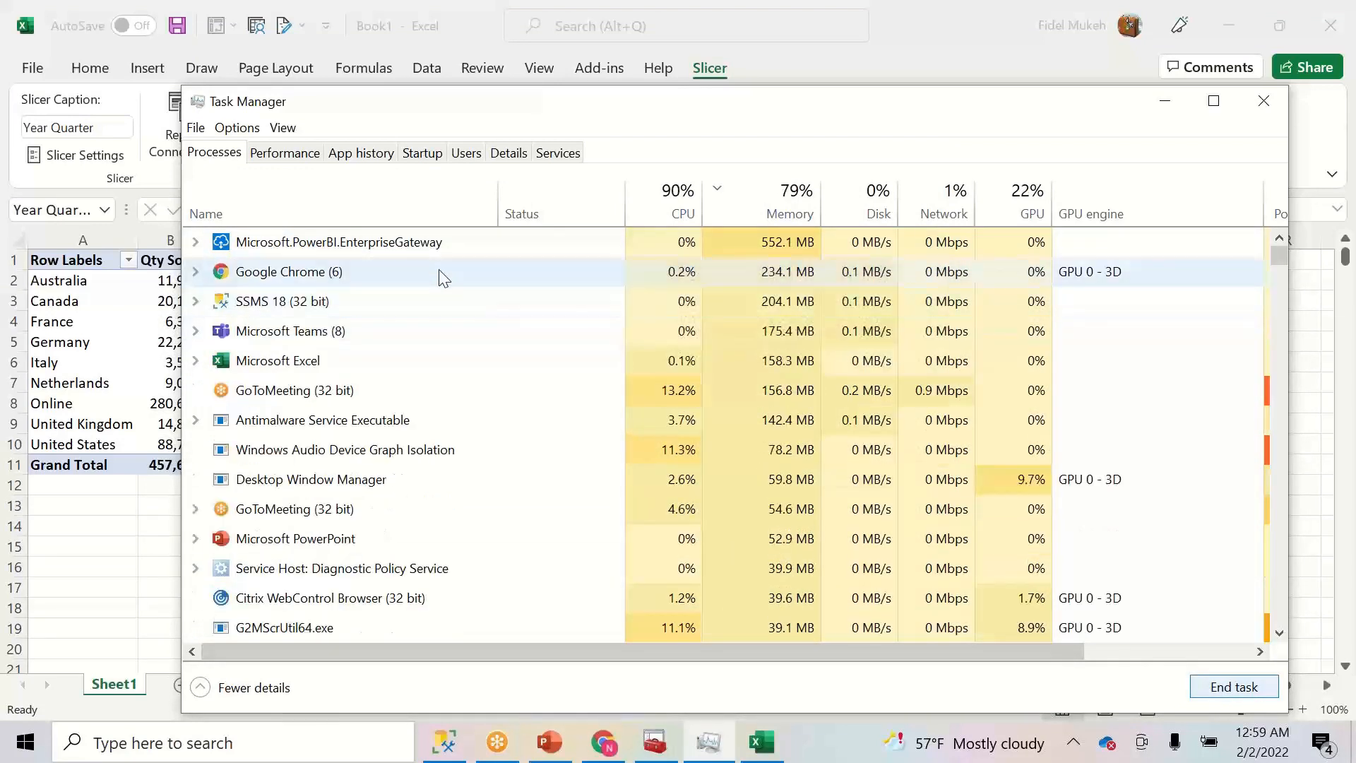
pyautogui.click(406, 251)
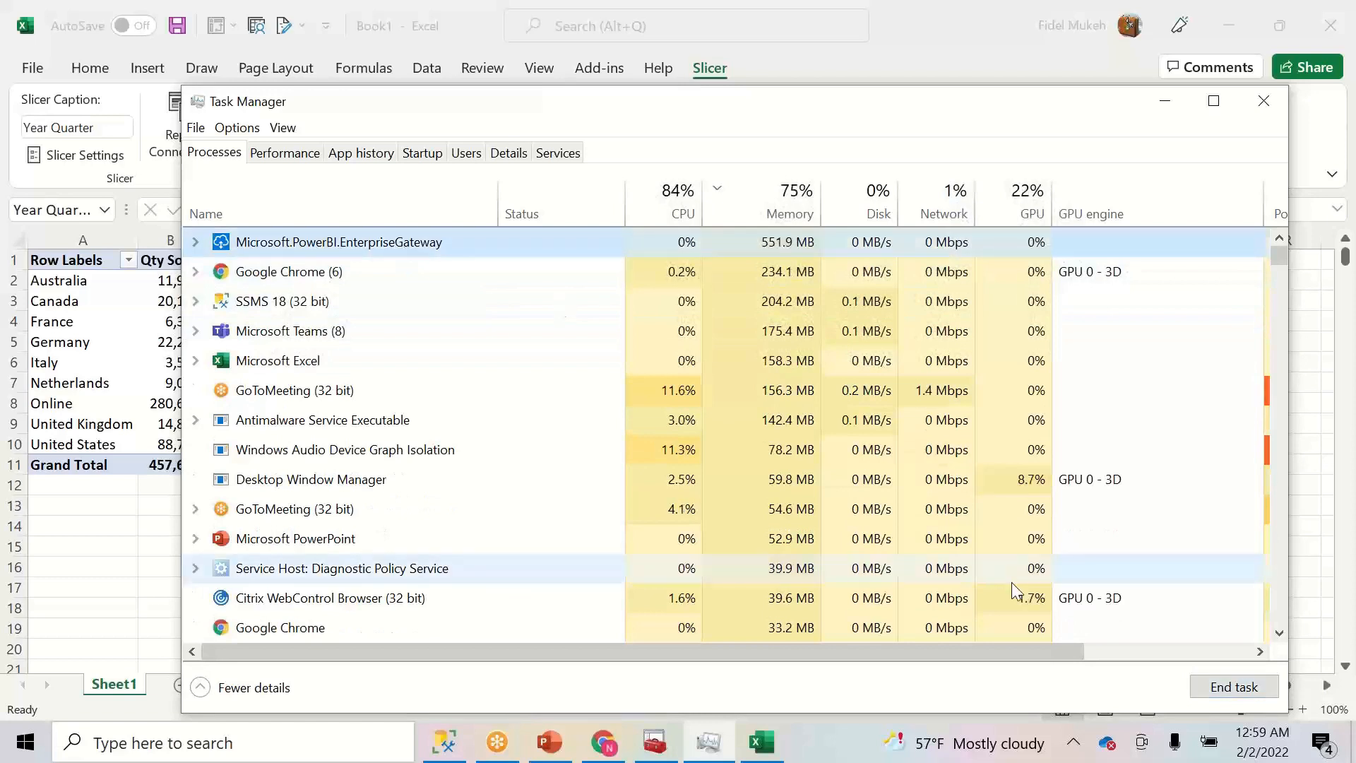
pyautogui.click(1215, 689)
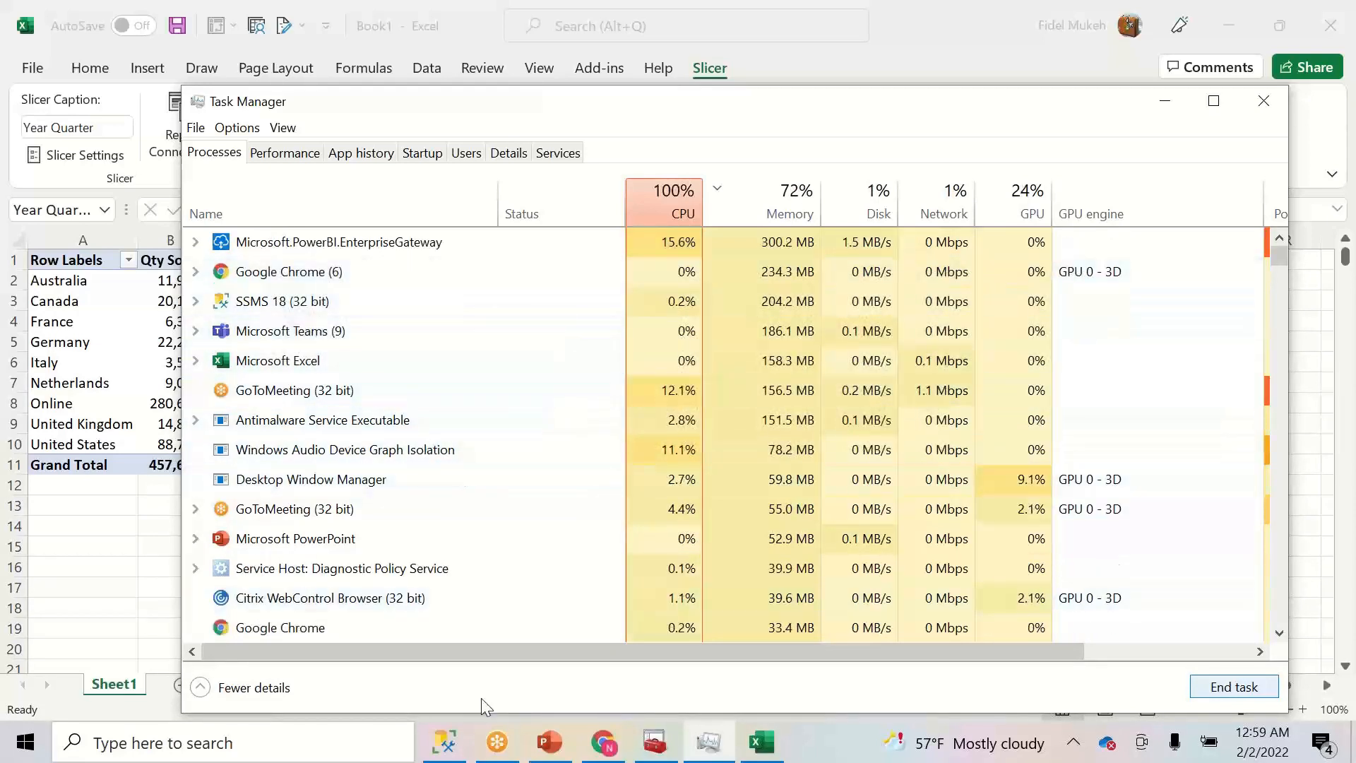
pyautogui.click(445, 741)
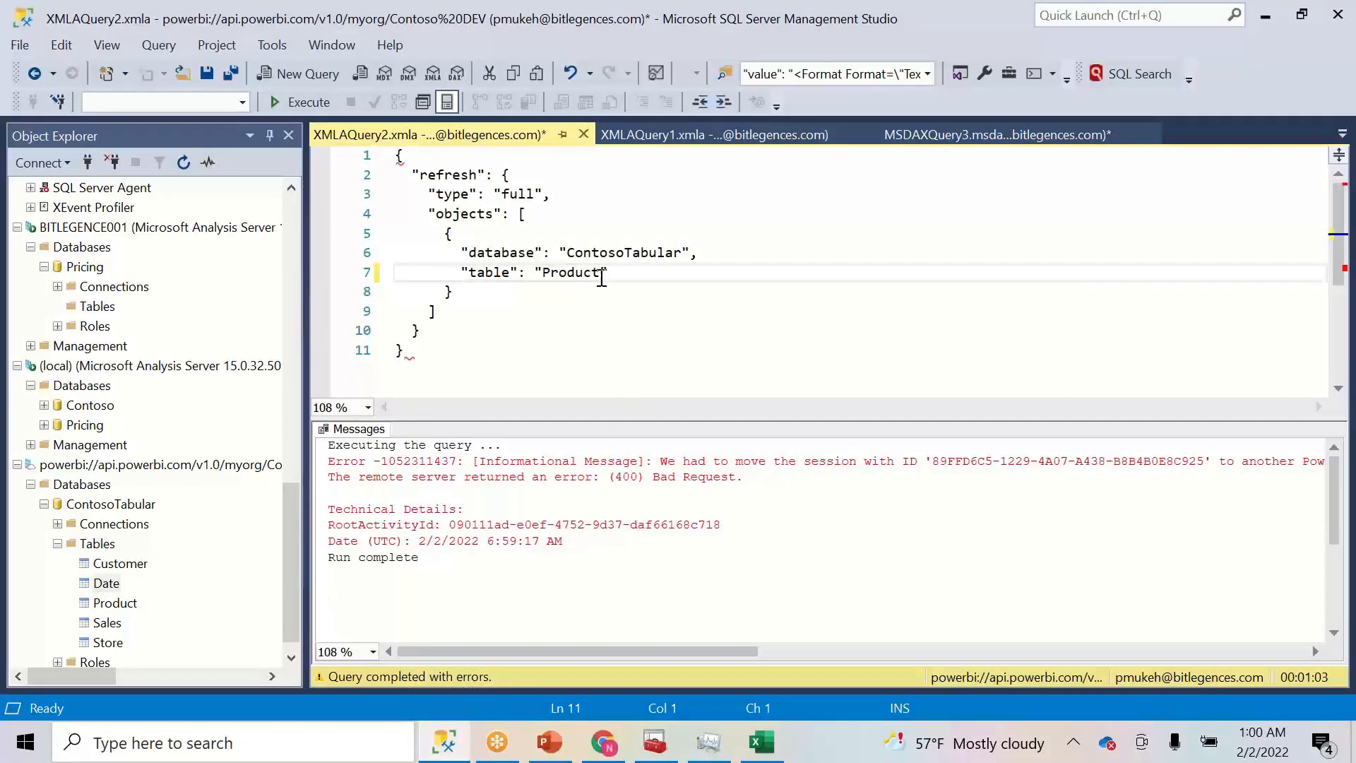
# - Rerun the Product table refresh, which fails with a gateway server unreachable error
pyautogui.click(310, 103)
pyautogui.click(673, 281)
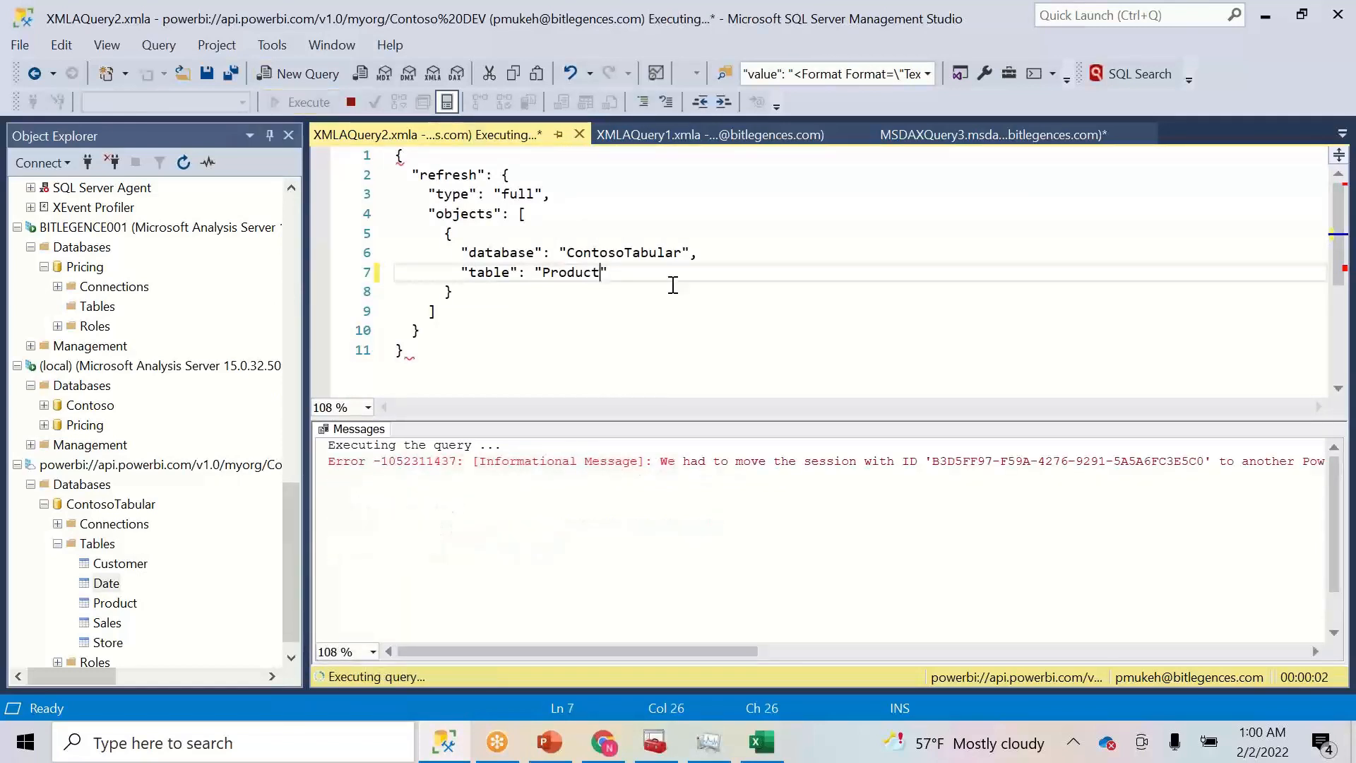
pyautogui.click(436, 749)
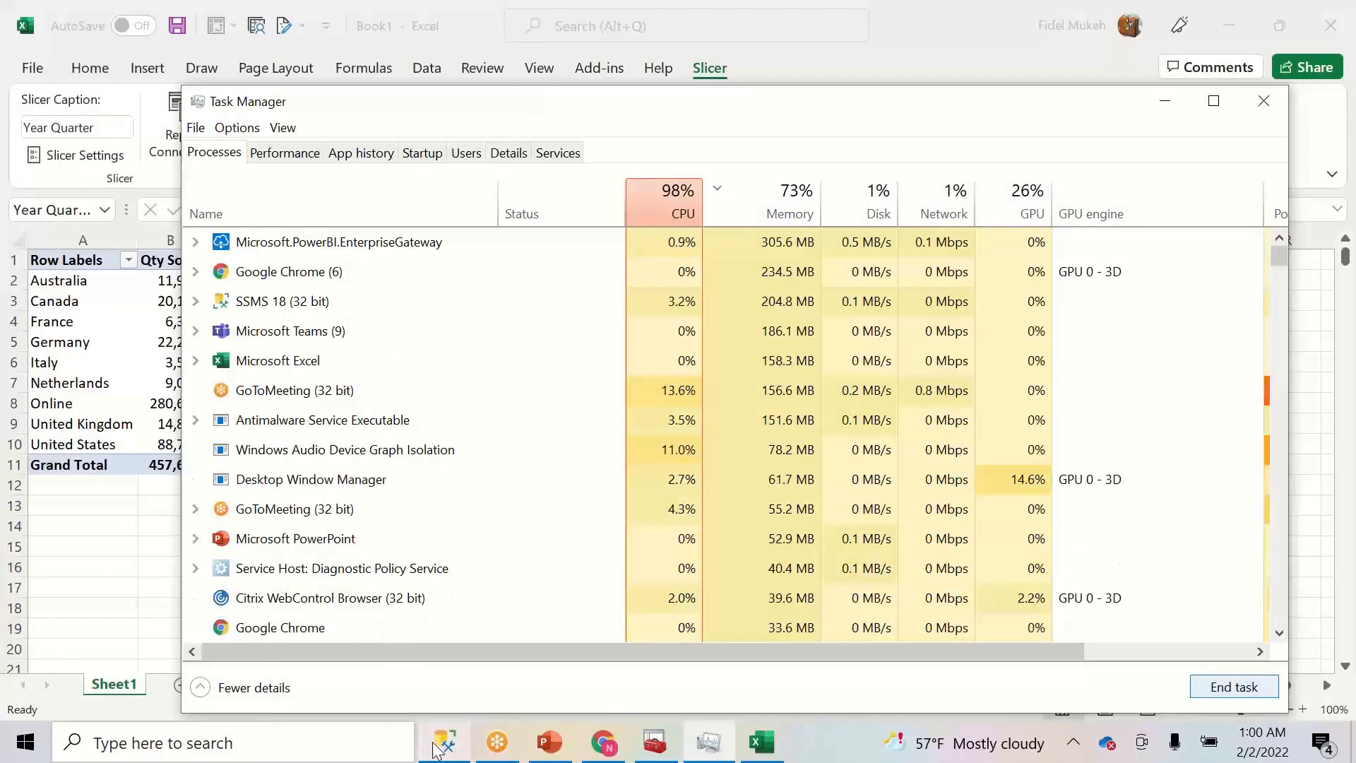
pyautogui.click(436, 749)
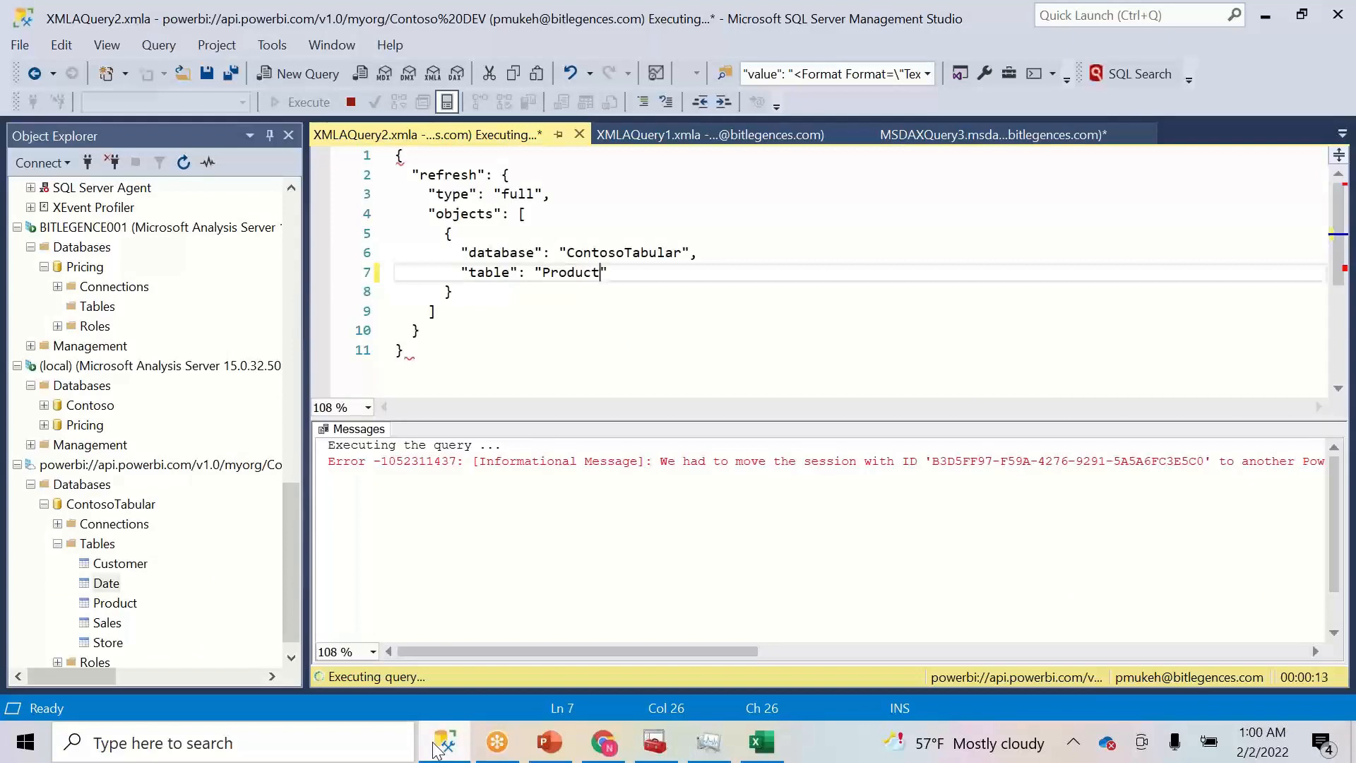
pyautogui.click(444, 749)
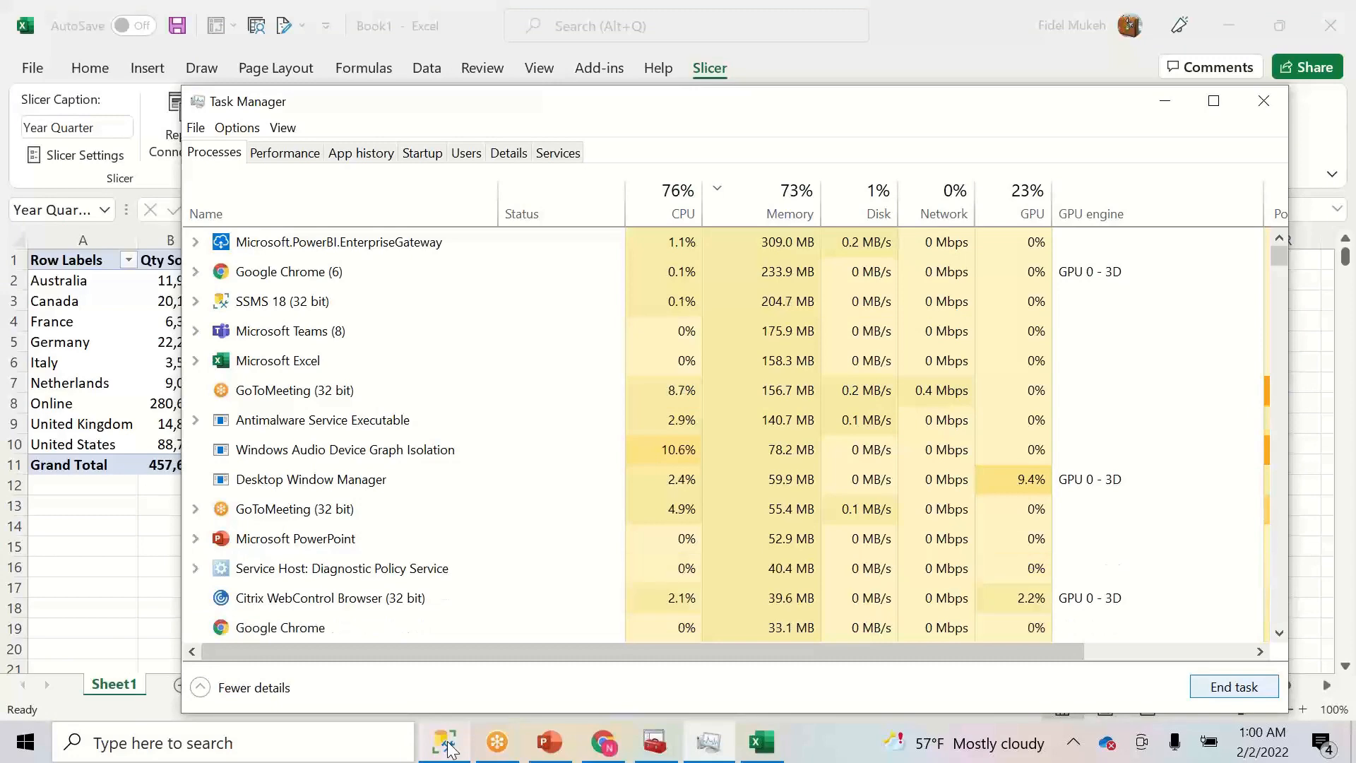
pyautogui.click(447, 747)
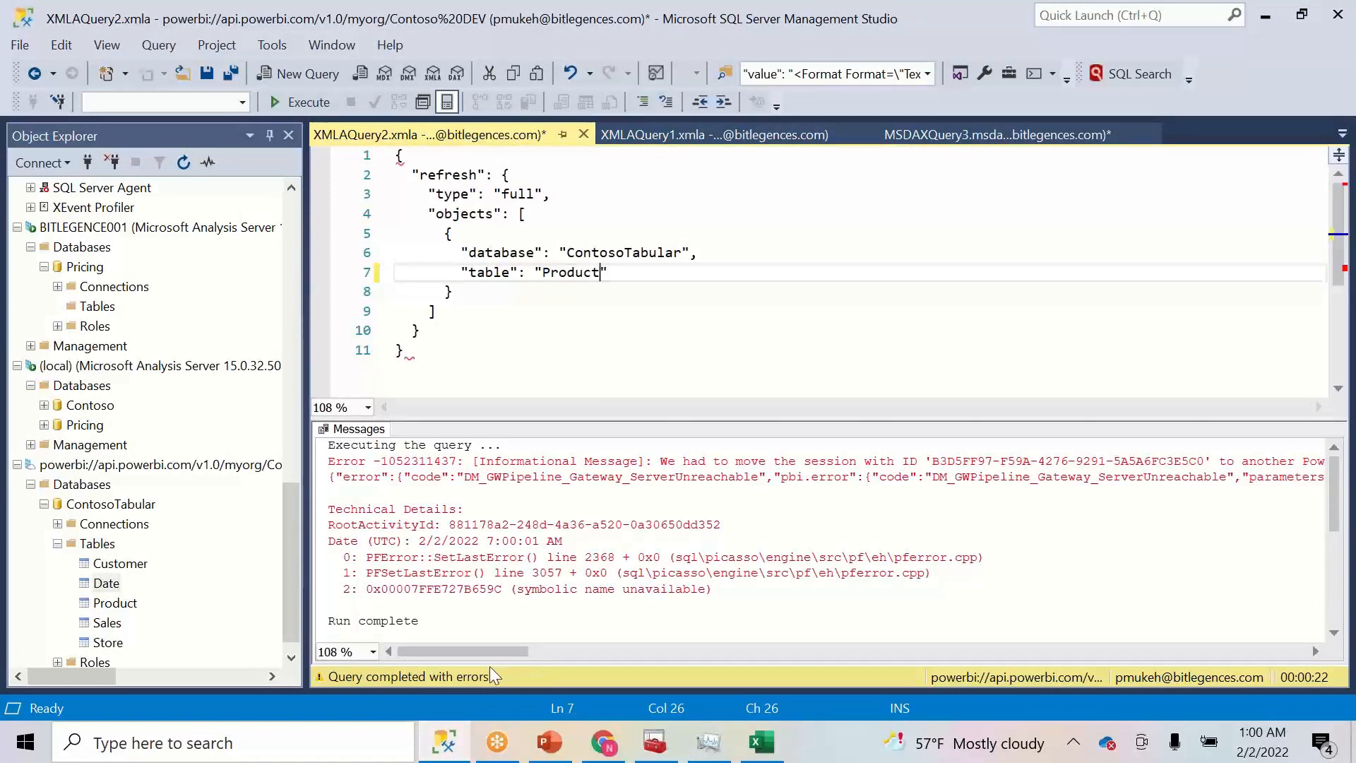
pyautogui.moveTo(489, 651); pyautogui.dragTo(400, 594)
pyautogui.click(356, 741)
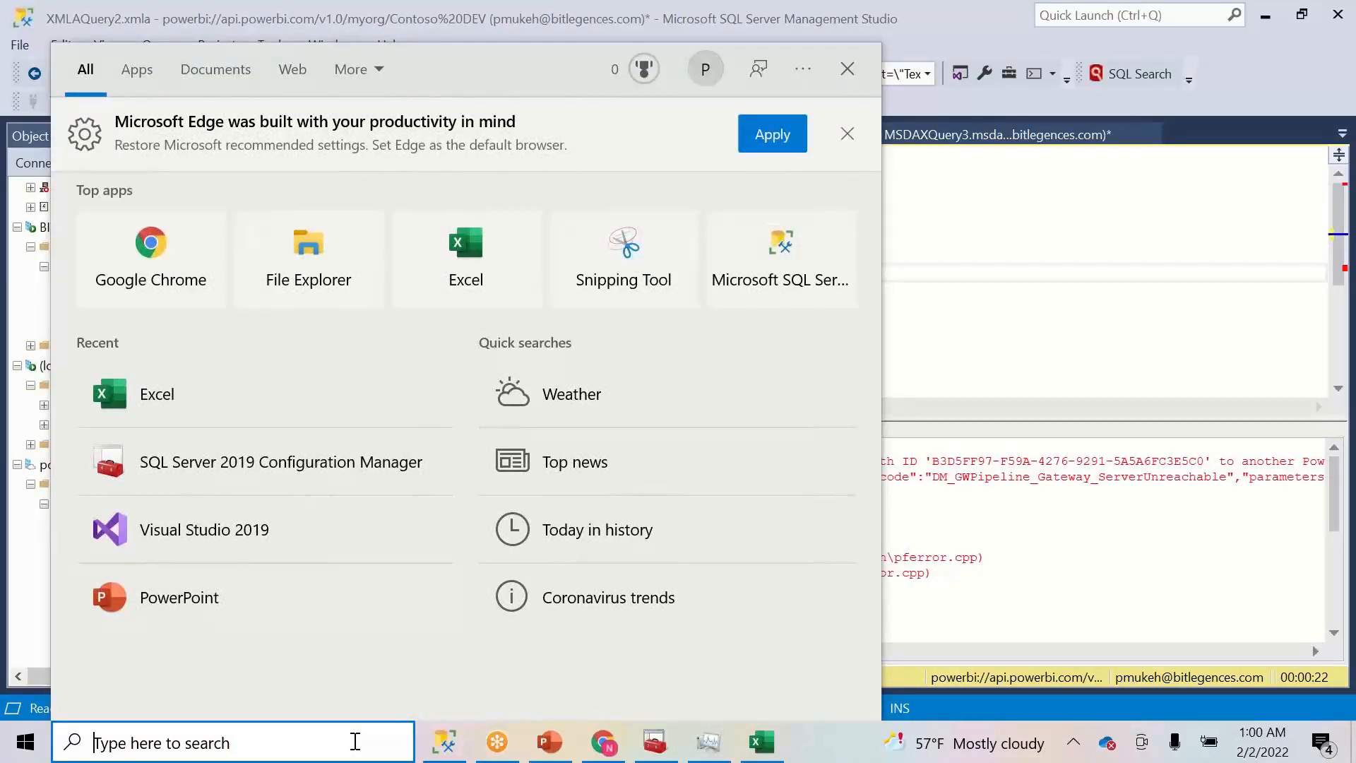
# - Search Windows for 'gate' and launch the On-premises data gateway app
pyautogui.write('gate')
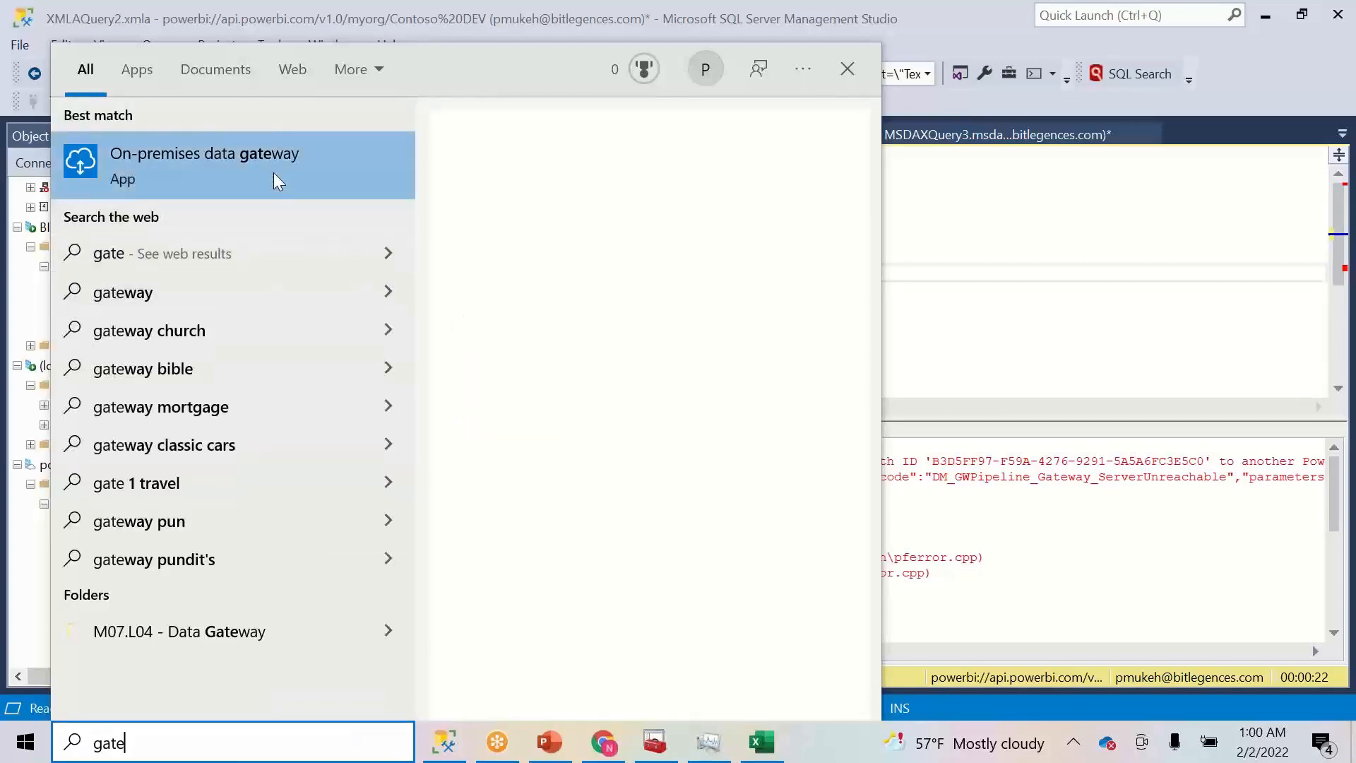
pyautogui.click(276, 178)
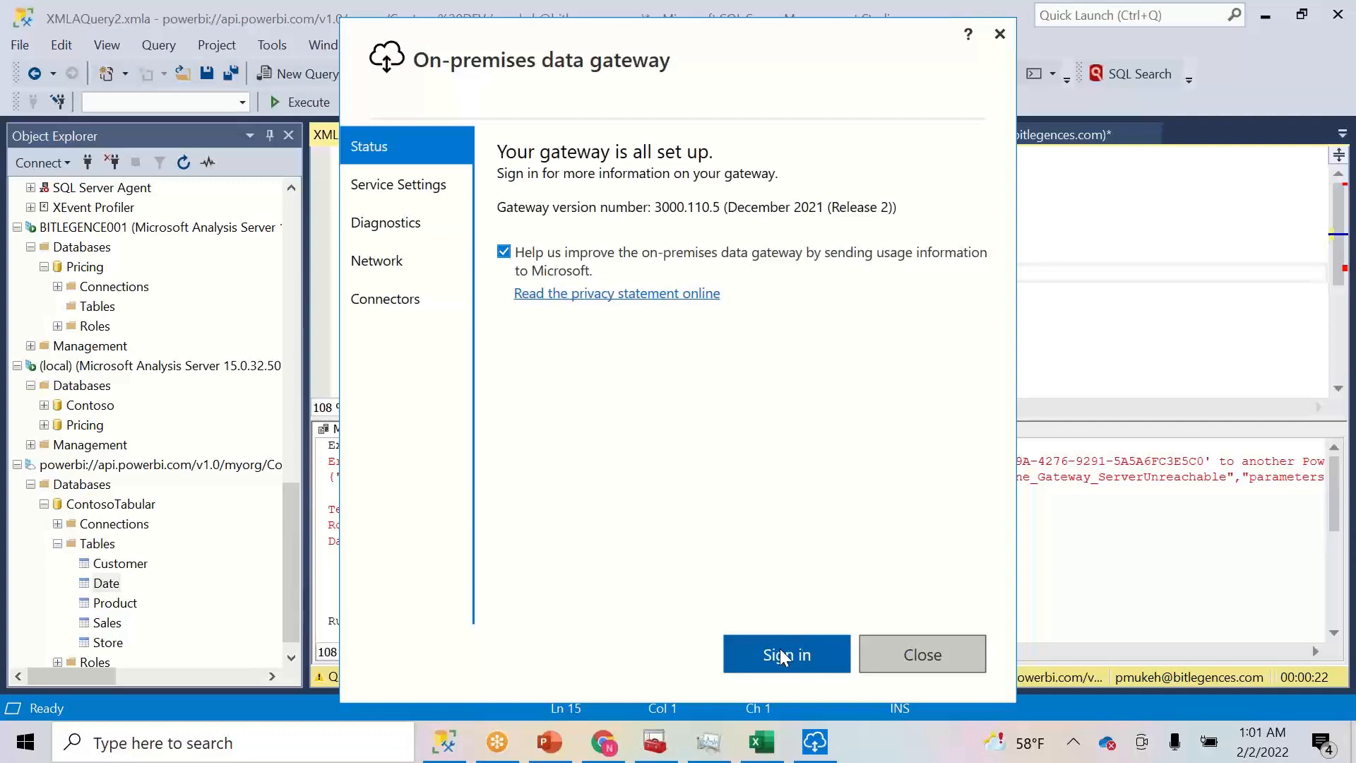
# - Sign in to the On-premises data gateway with the work account e-mail and password
pyautogui.click(780, 654)
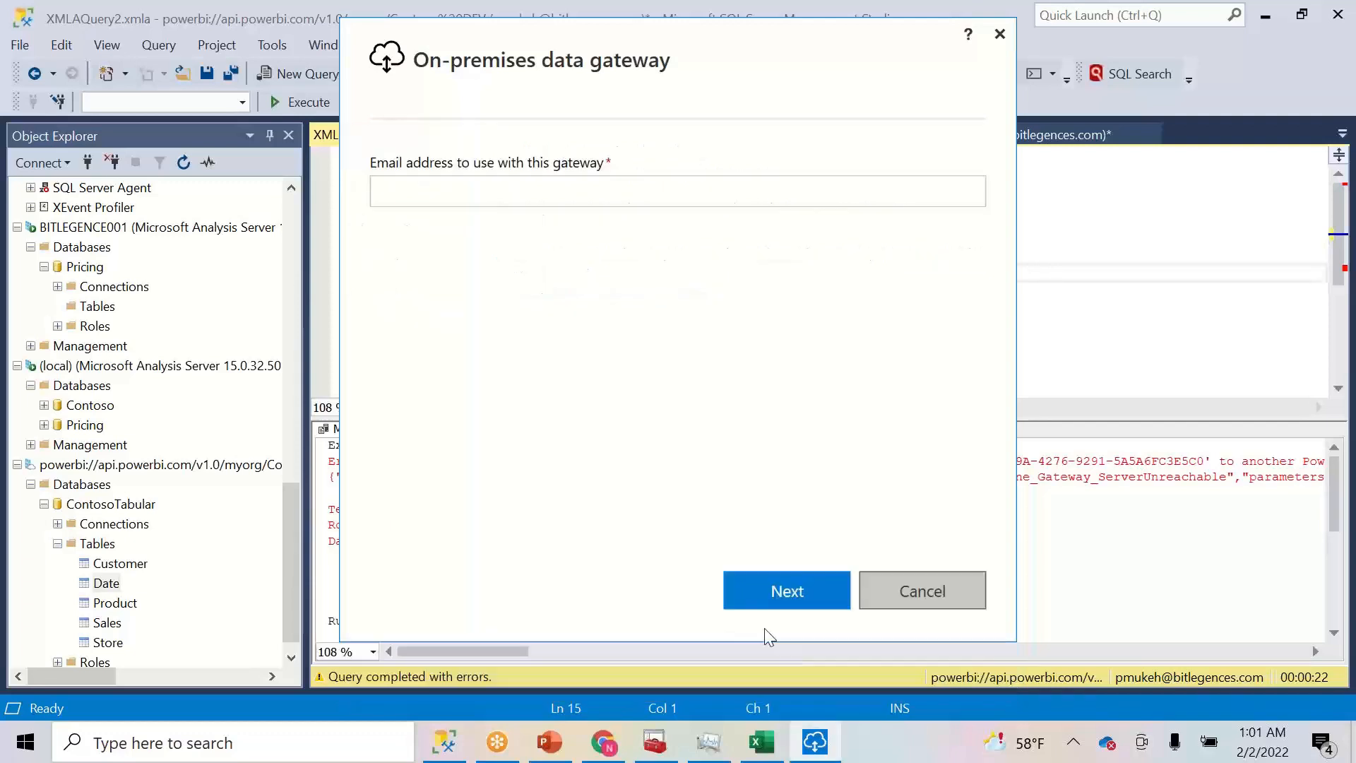
pyautogui.click(578, 203)
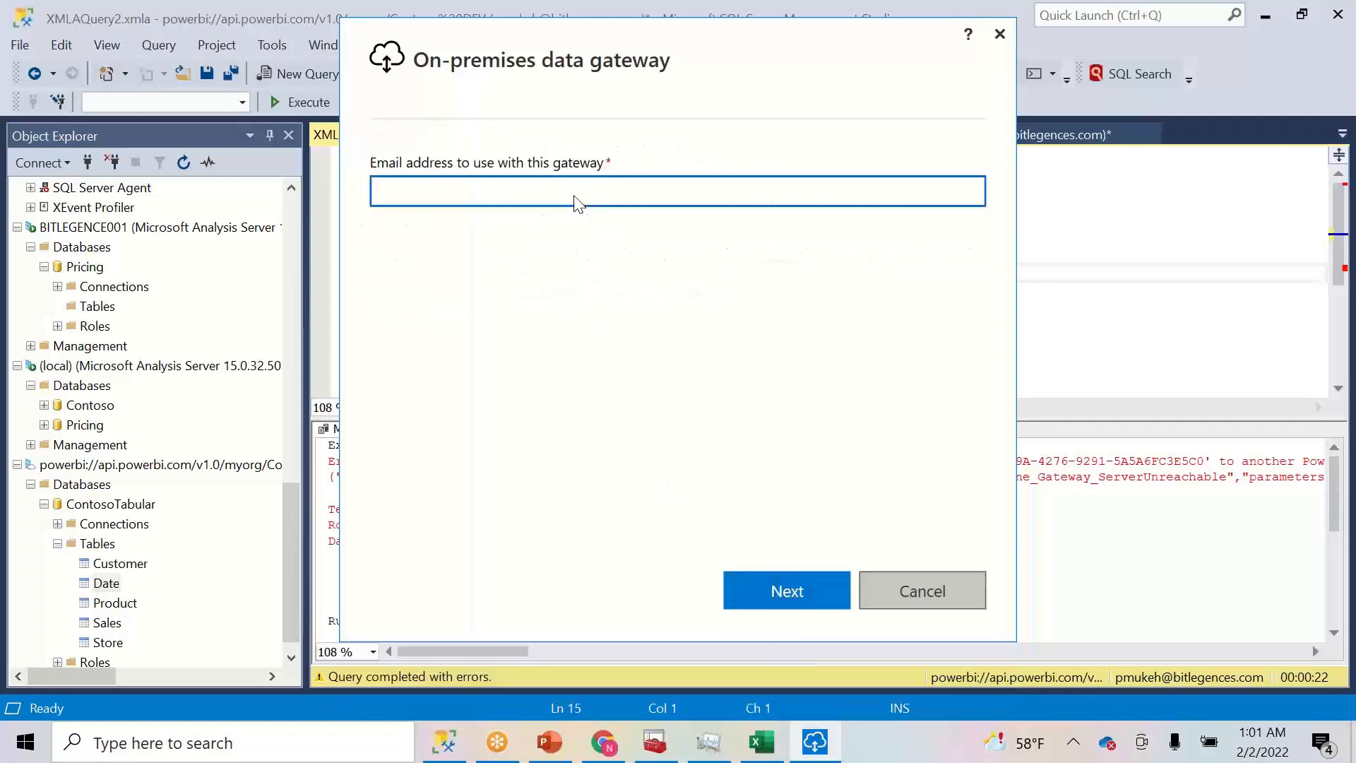
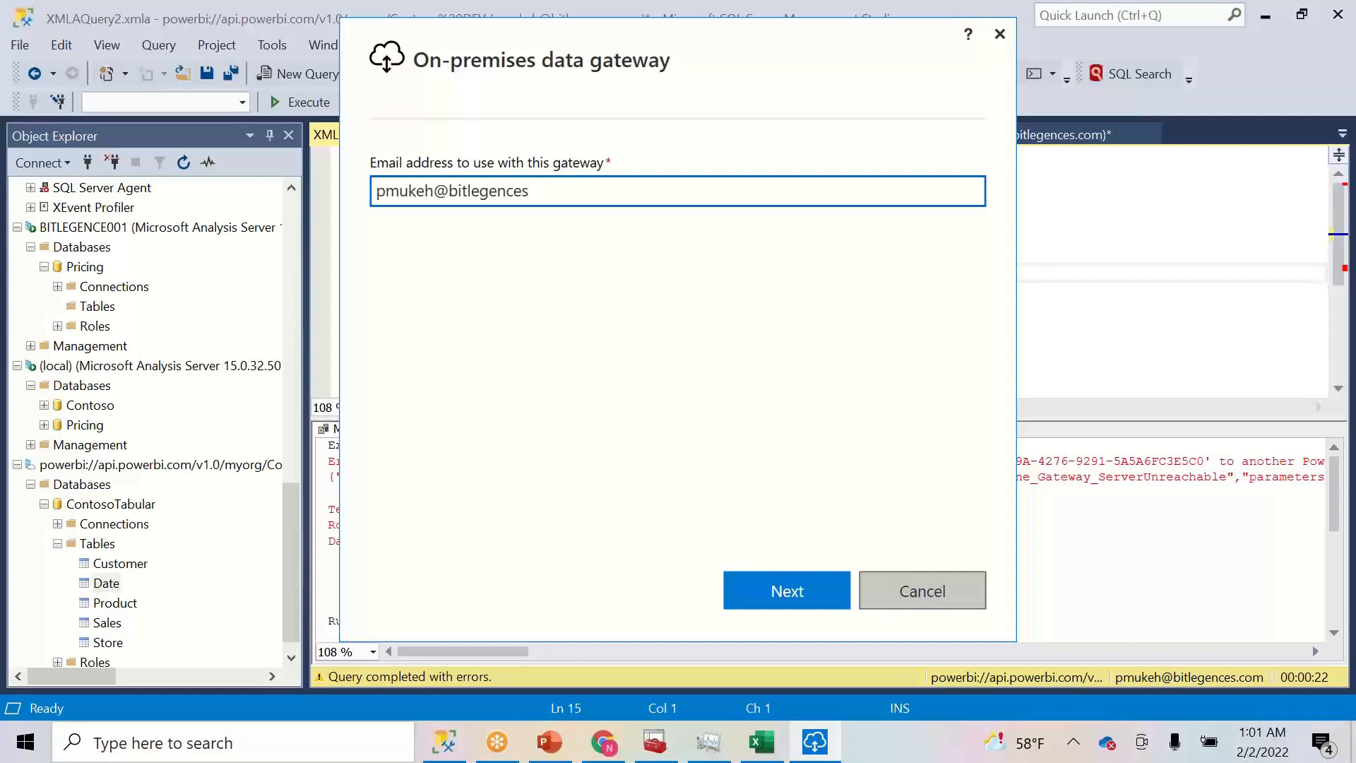
pyautogui.click(786, 592)
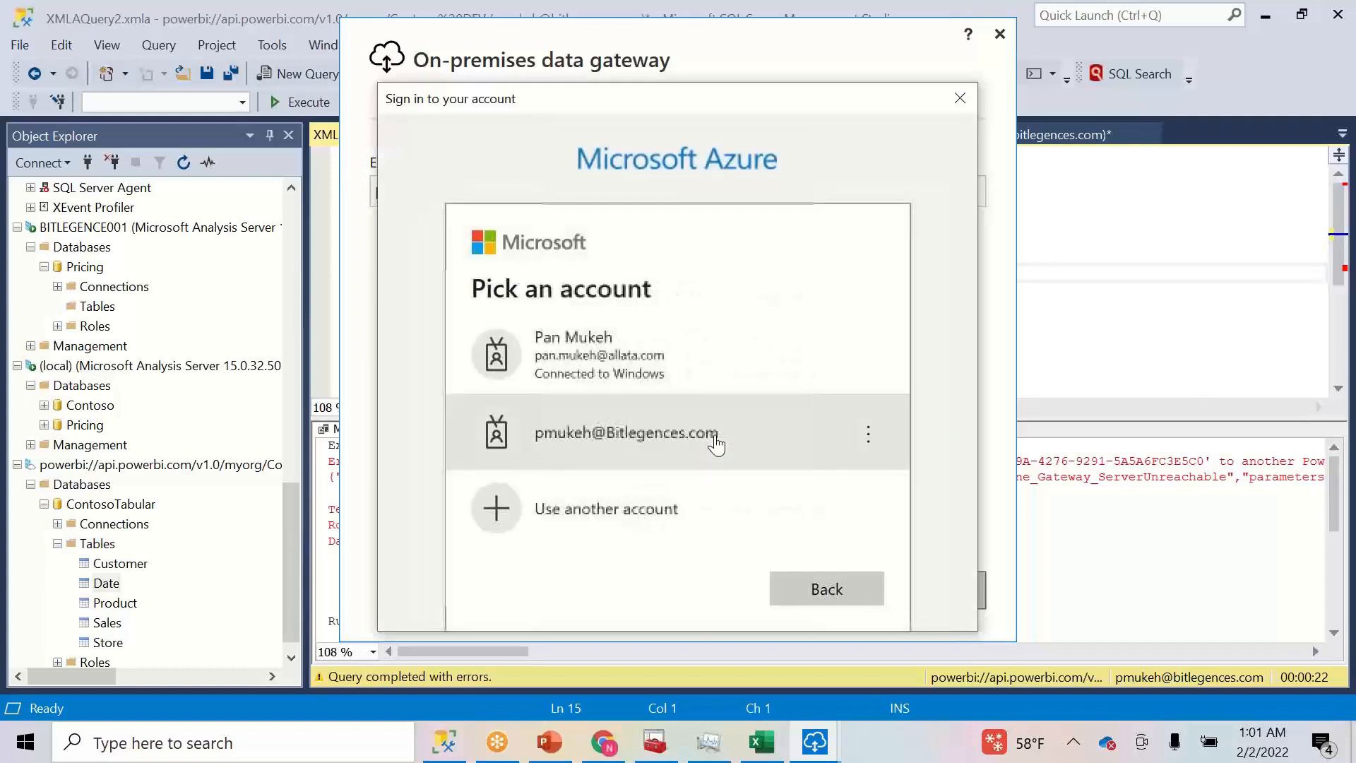
pyautogui.click(679, 435)
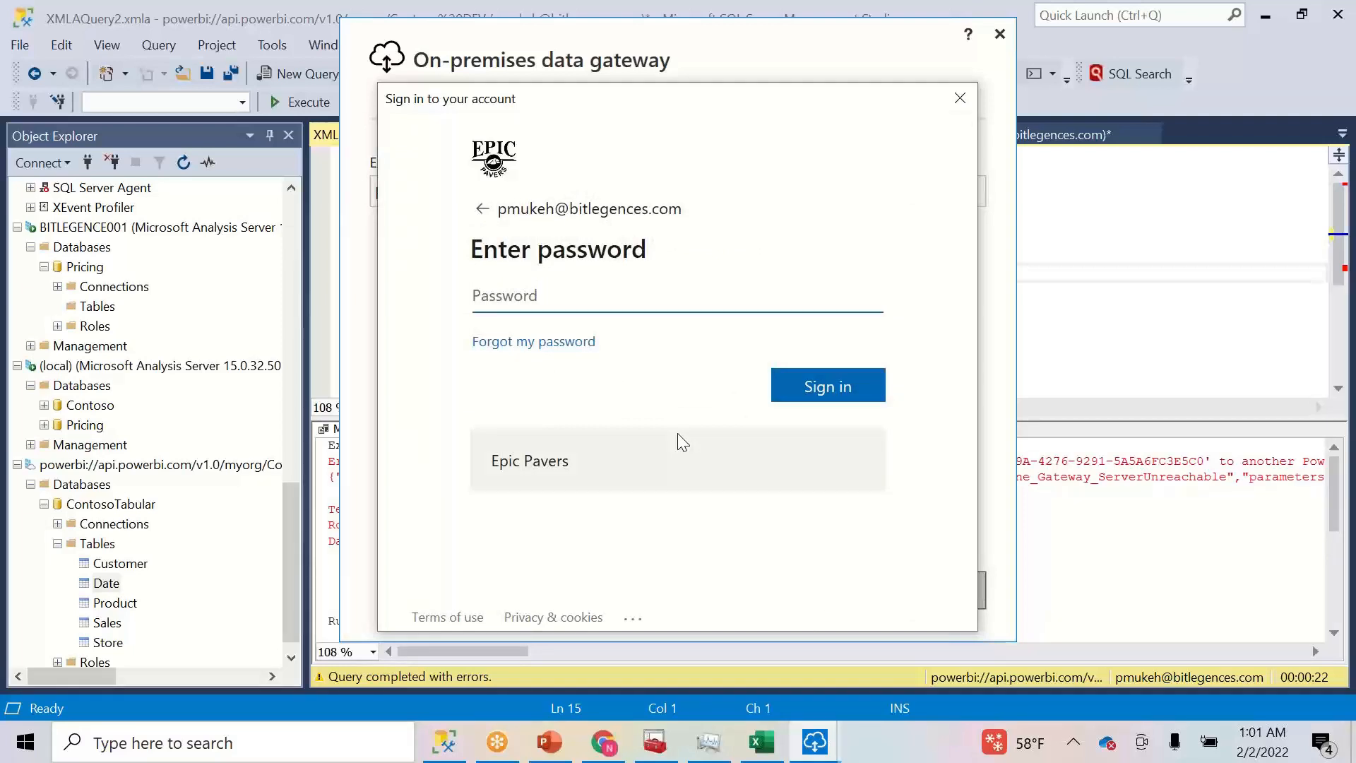
pyautogui.write('************')
pyautogui.click(829, 396)
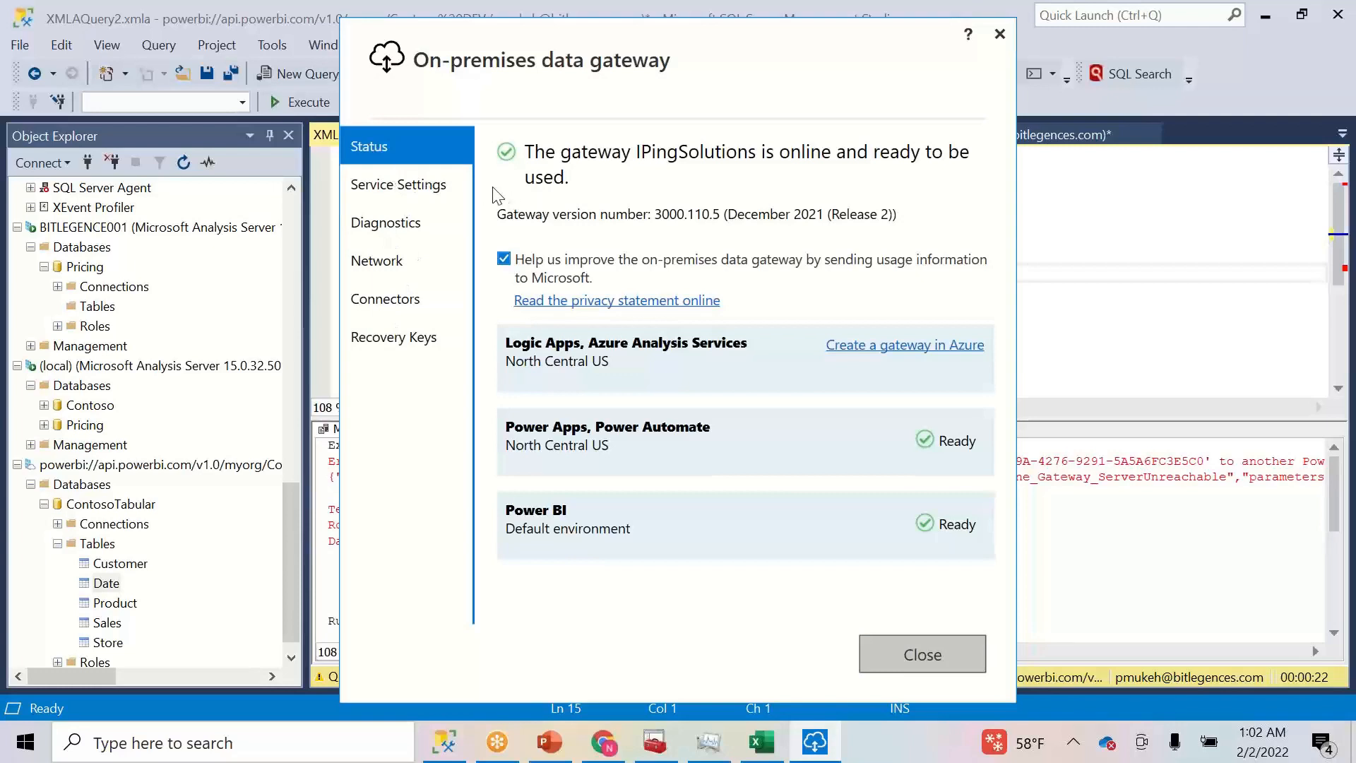
# - Restart the gateway from Service Settings, confirm the restart, then close the gateway window
pyautogui.click(414, 187)
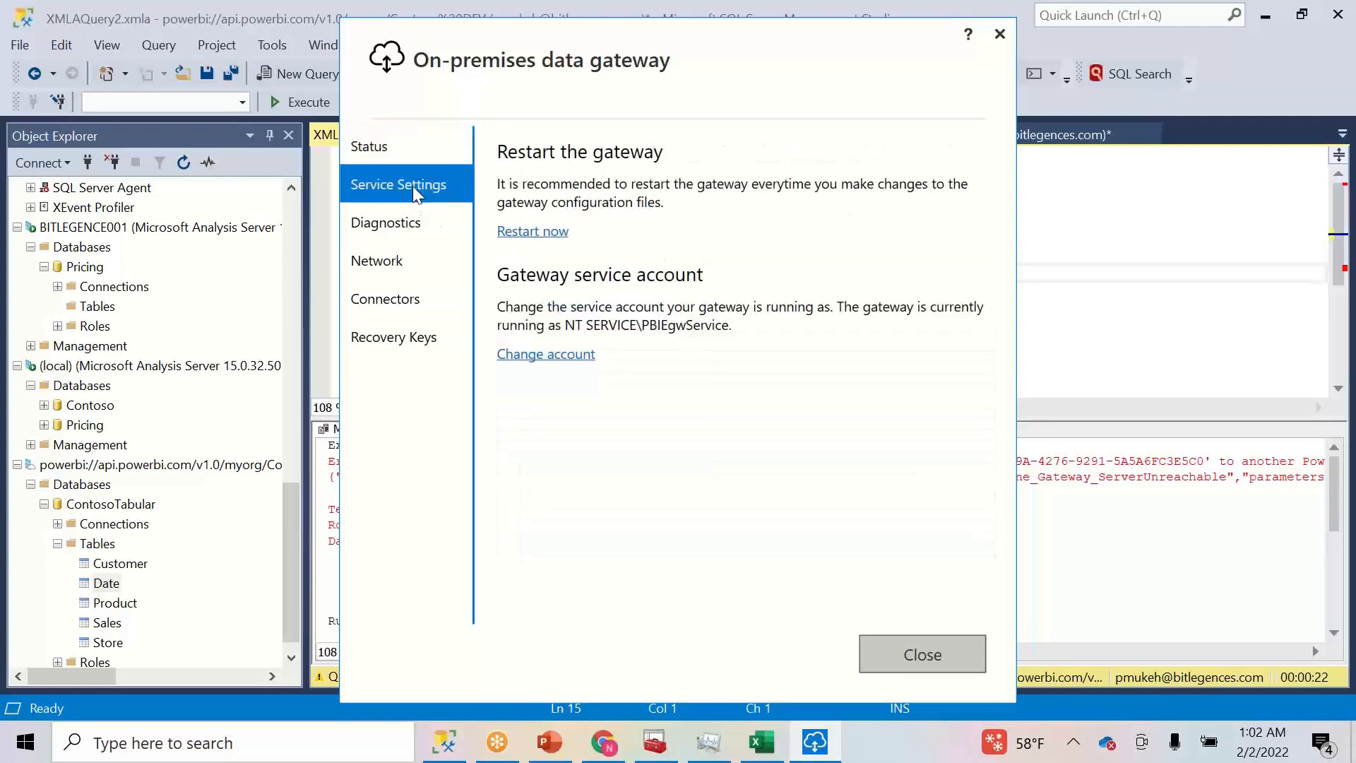
pyautogui.click(515, 233)
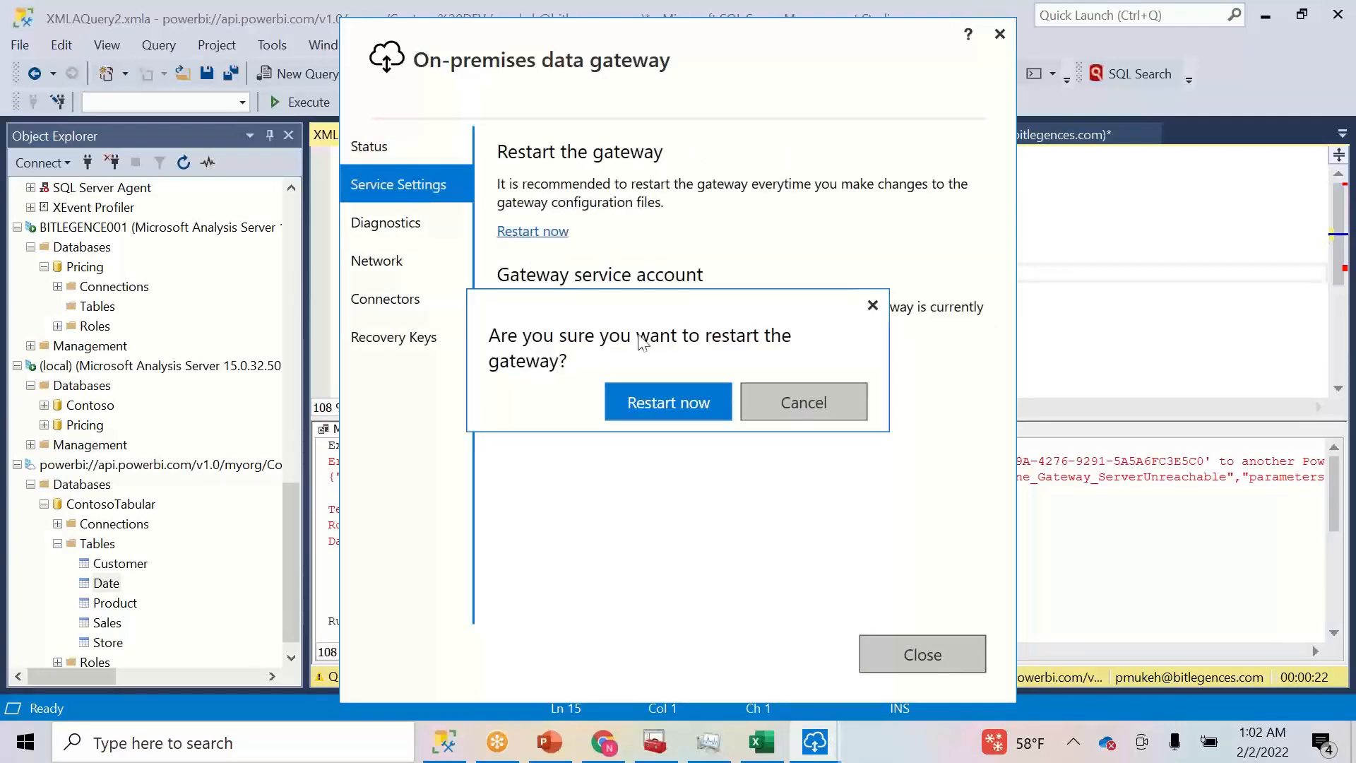
pyautogui.click(637, 401)
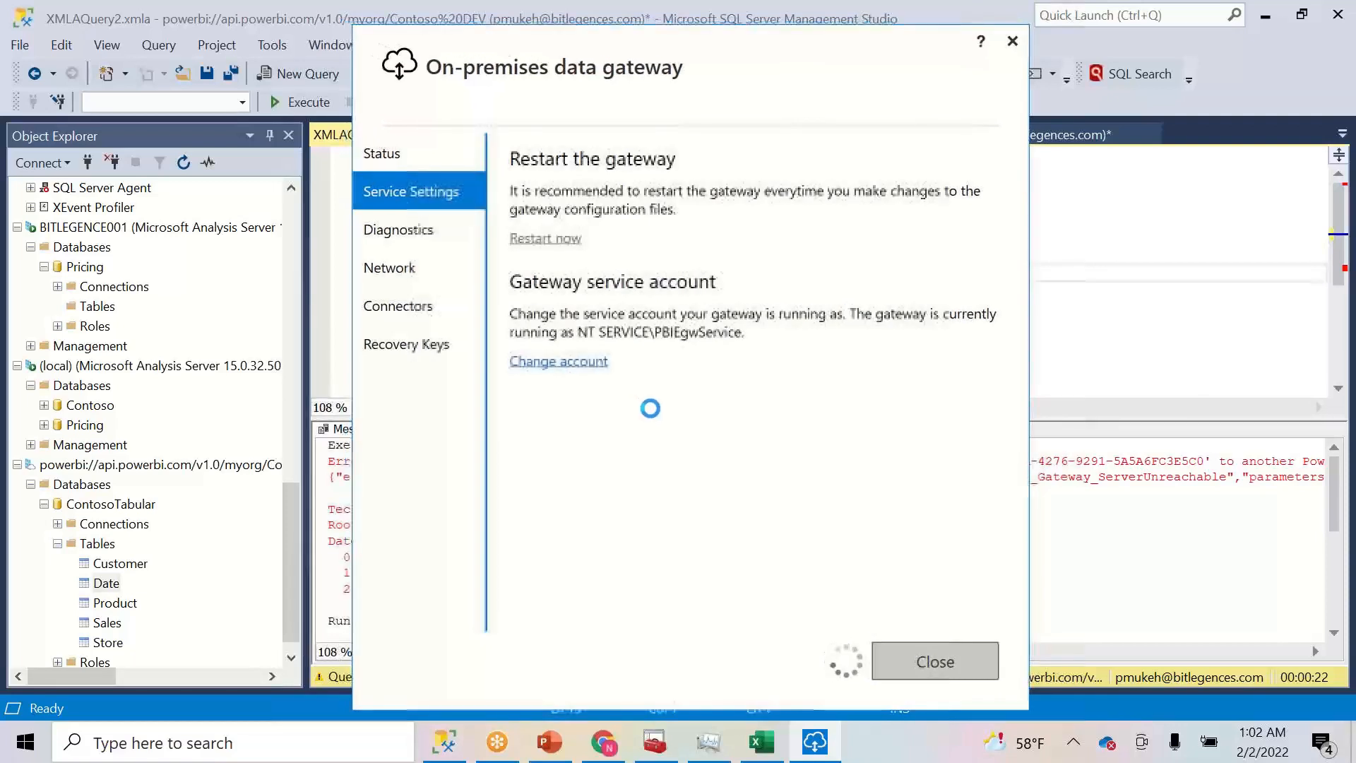
pyautogui.click(715, 743)
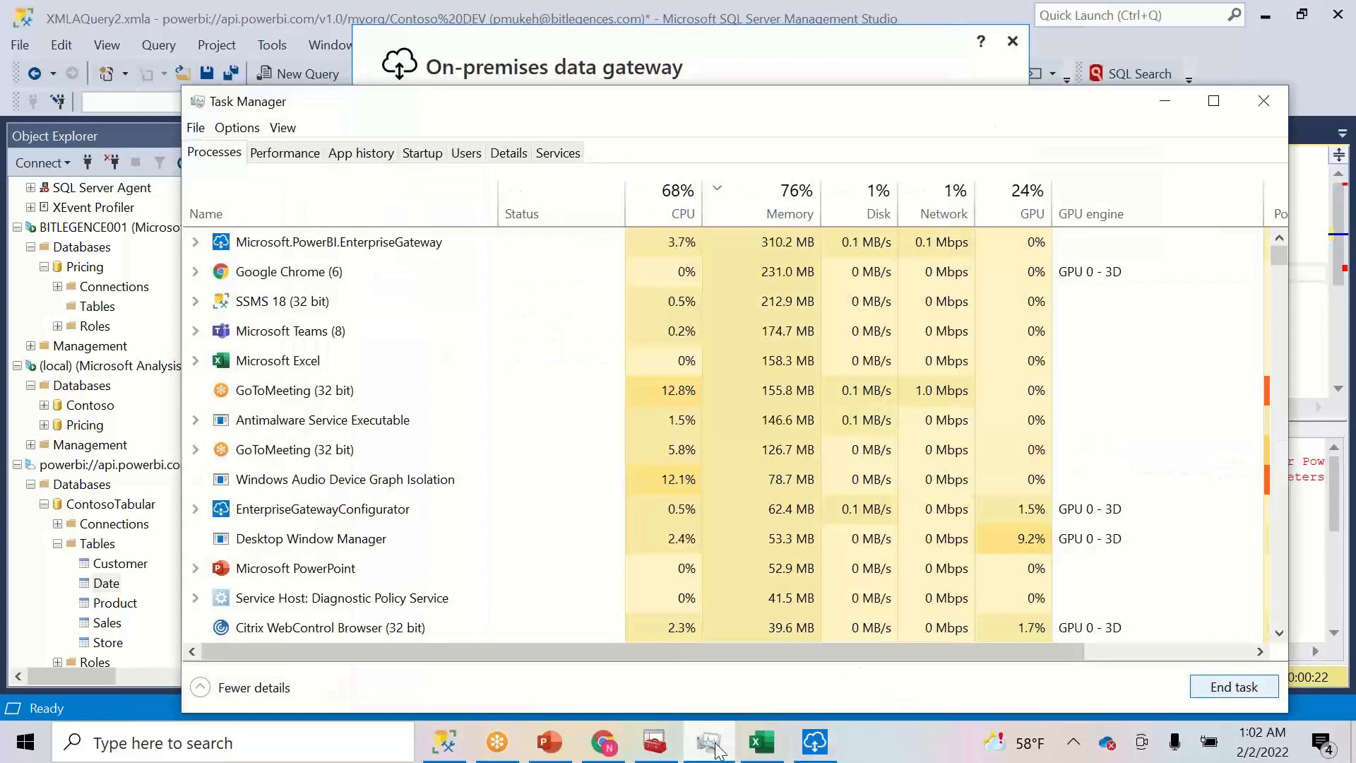
pyautogui.click(712, 743)
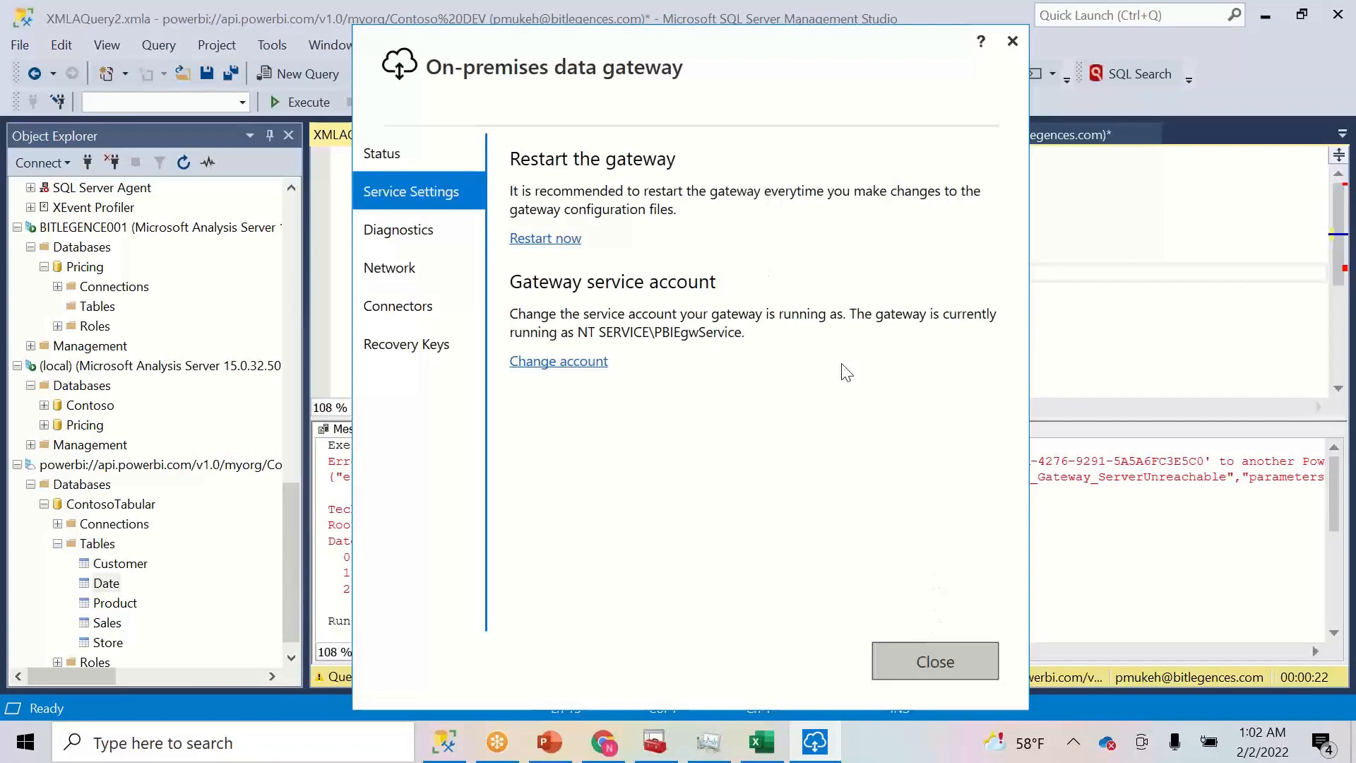
pyautogui.click(941, 659)
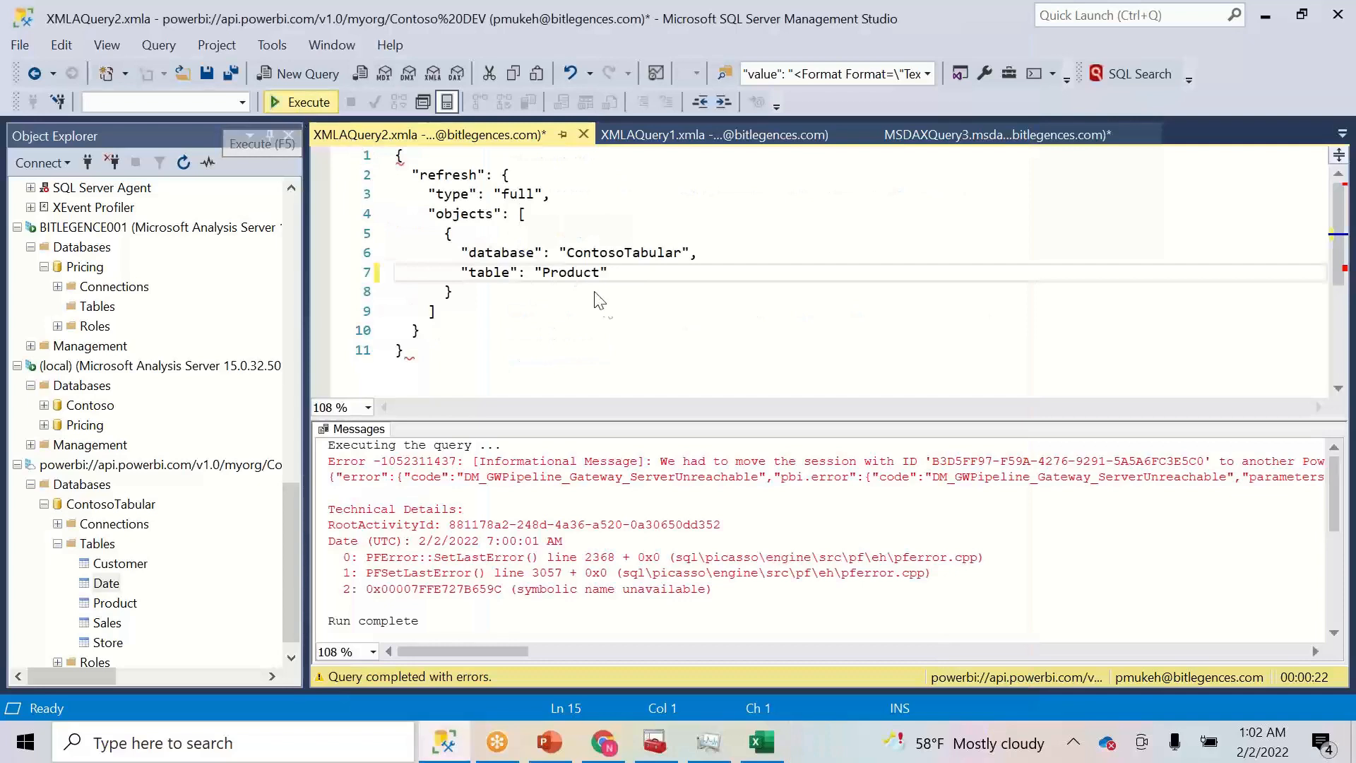
# - Rerun the Product refresh with F5, close XMLAQuery1, and execute the MSDAXQuery3 Net Sales query
pyautogui.press('F5')
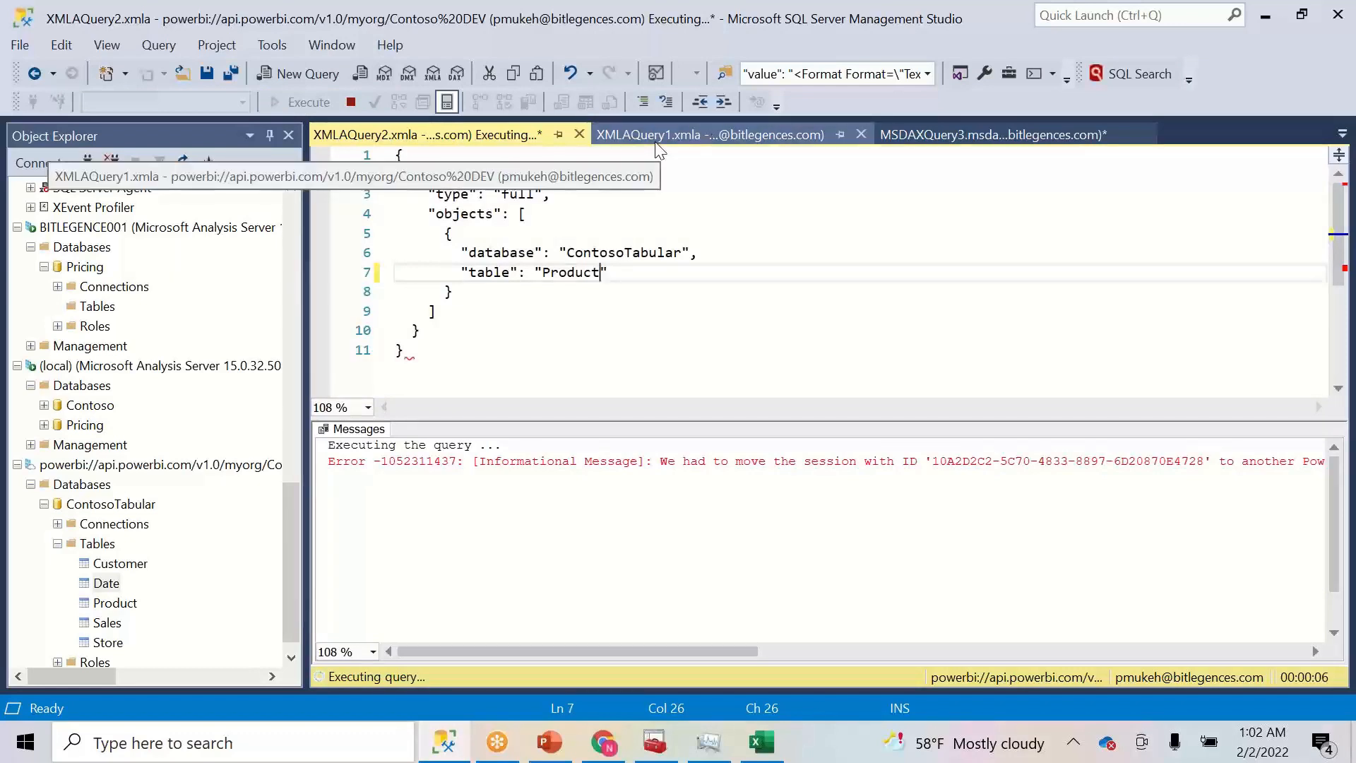
pyautogui.click(861, 134)
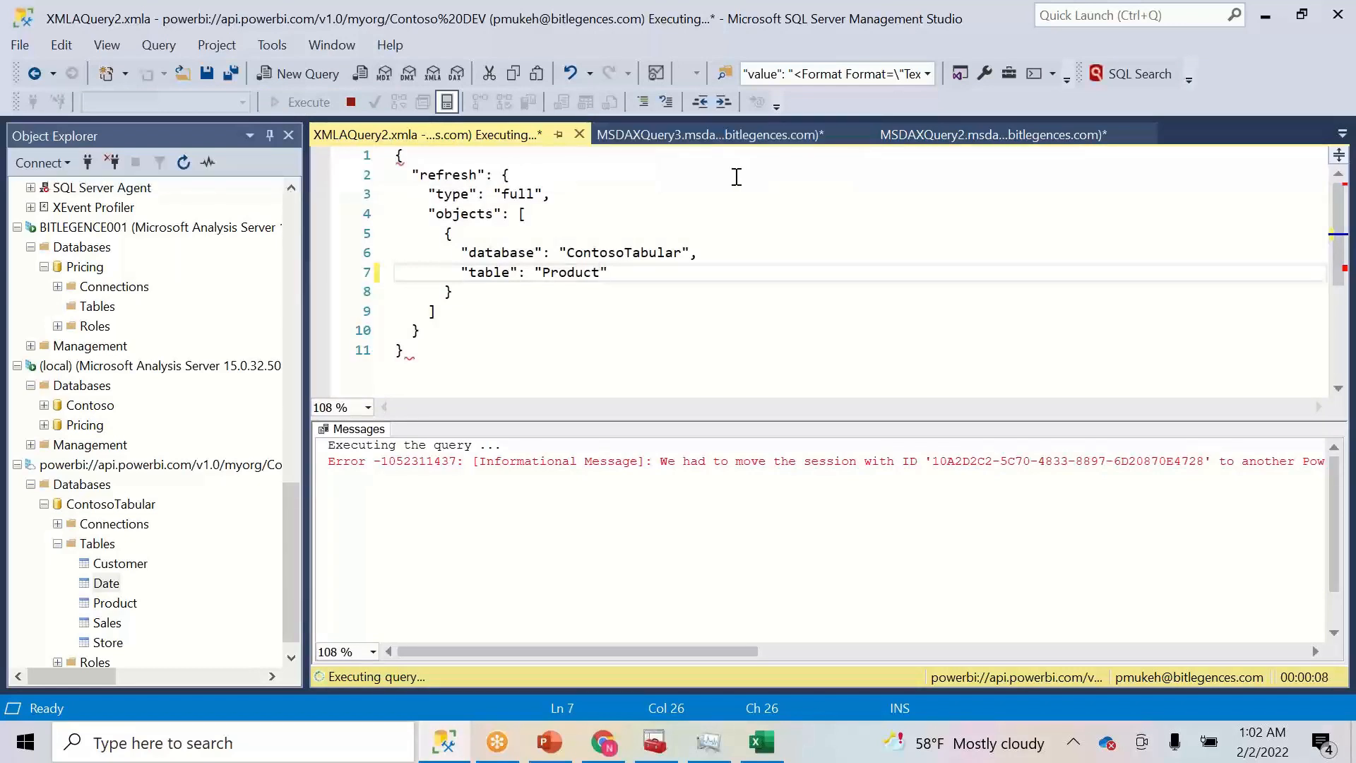
pyautogui.click(709, 132)
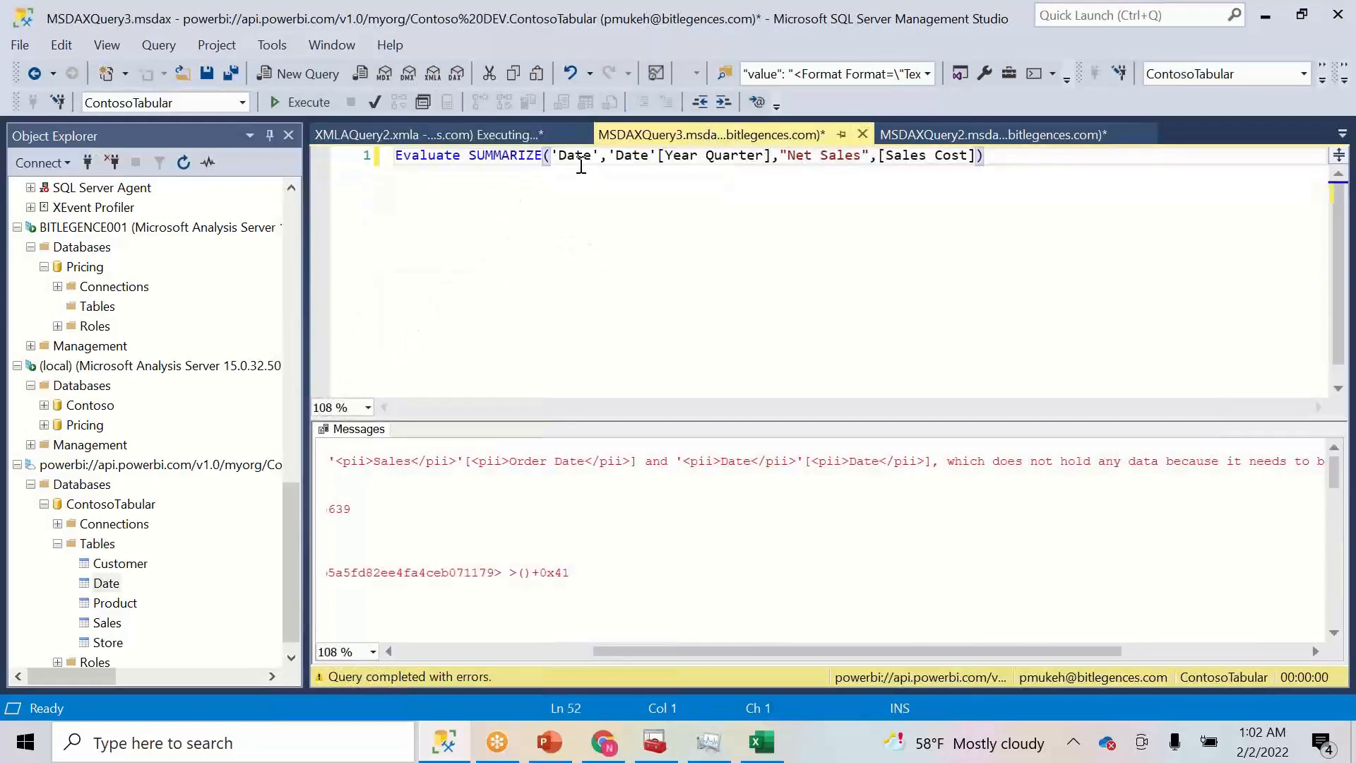
pyautogui.click(305, 105)
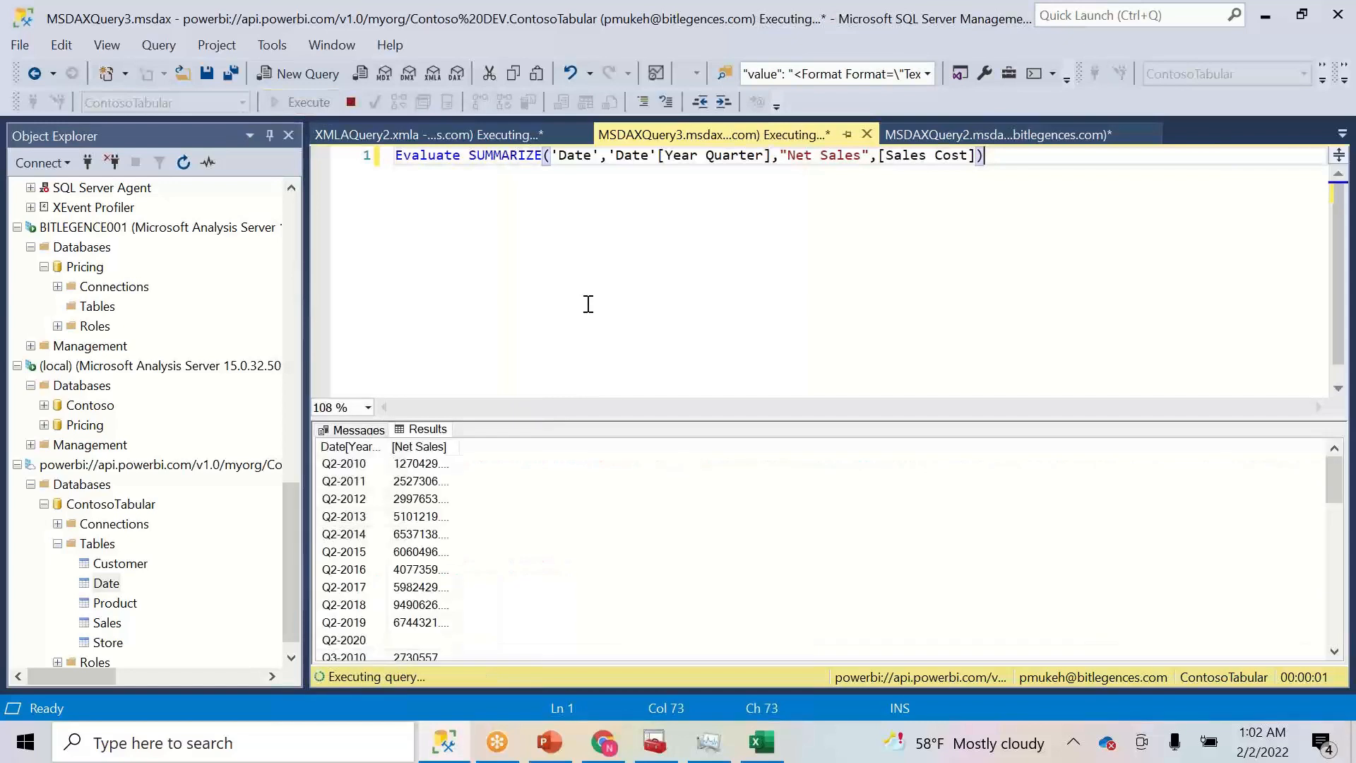
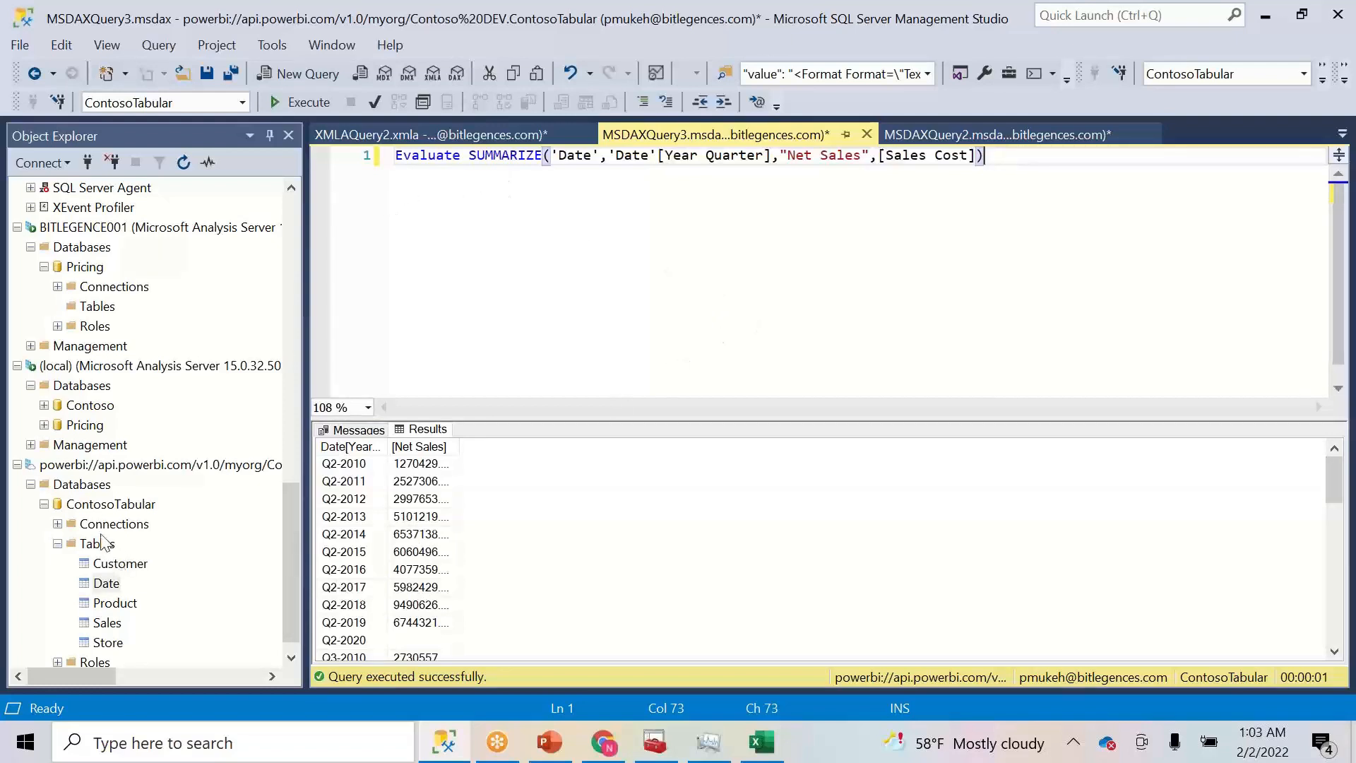
# - Add EVALUATE TOPN(10,Customer) to the DAX editor and run just that query
pyautogui.rightClick(91, 506)
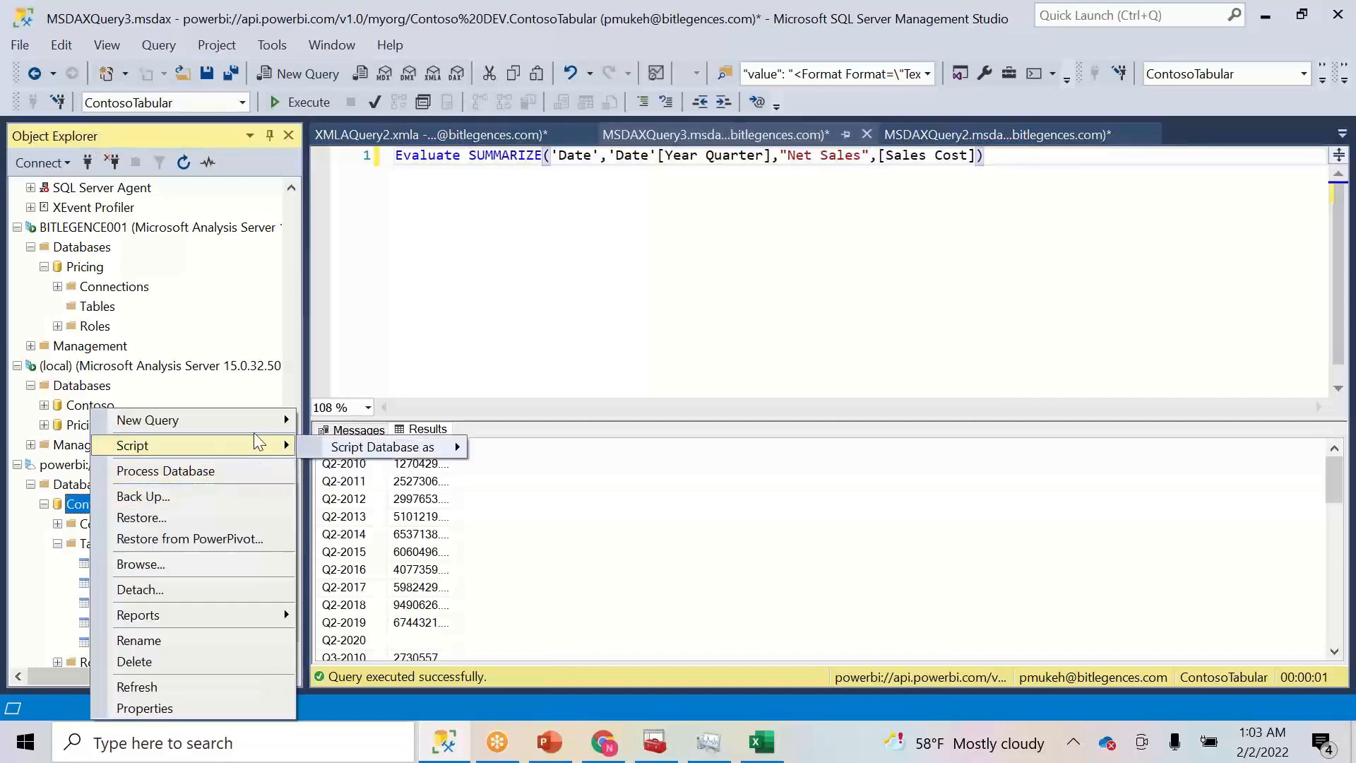
pyautogui.moveTo(253, 424)
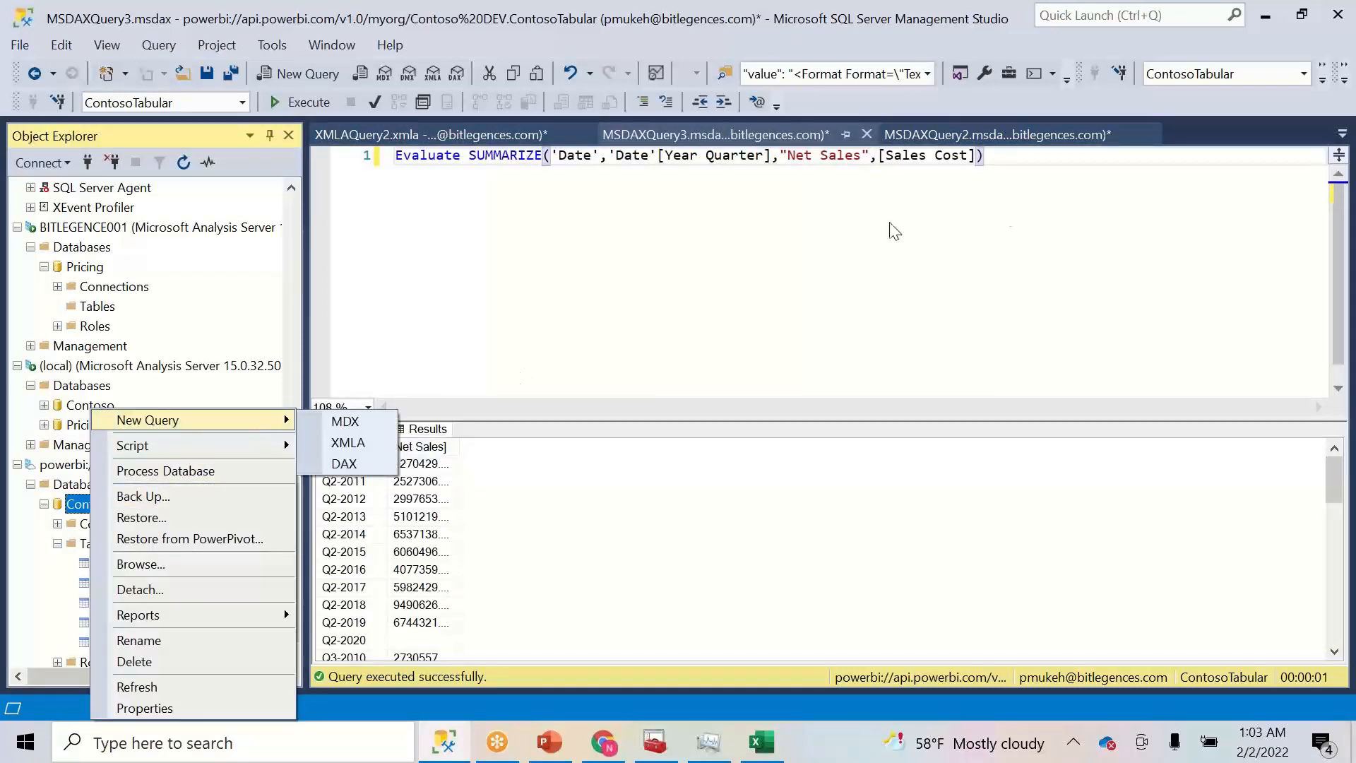
pyautogui.click(1032, 159)
pyautogui.press('Return')
pyautogui.press('Return')
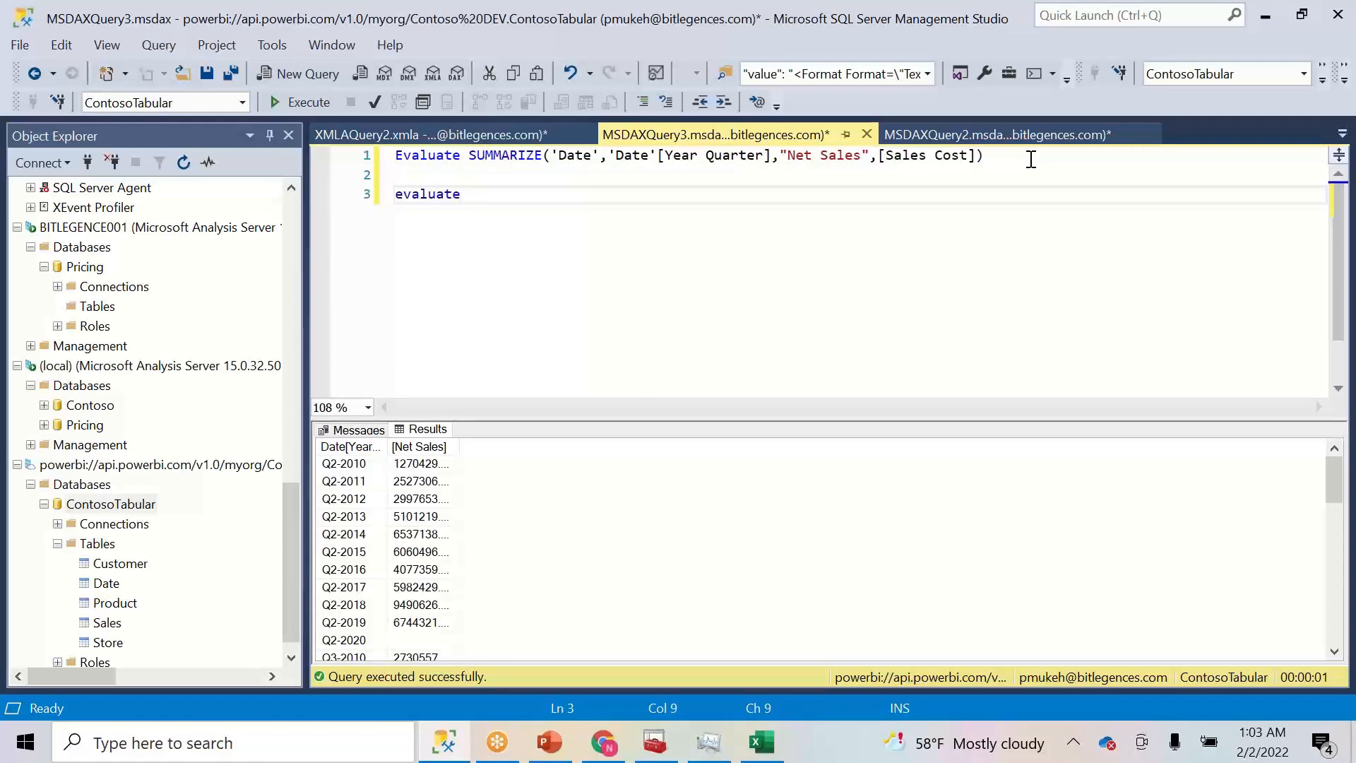
pyautogui.write('topn(10,cu')
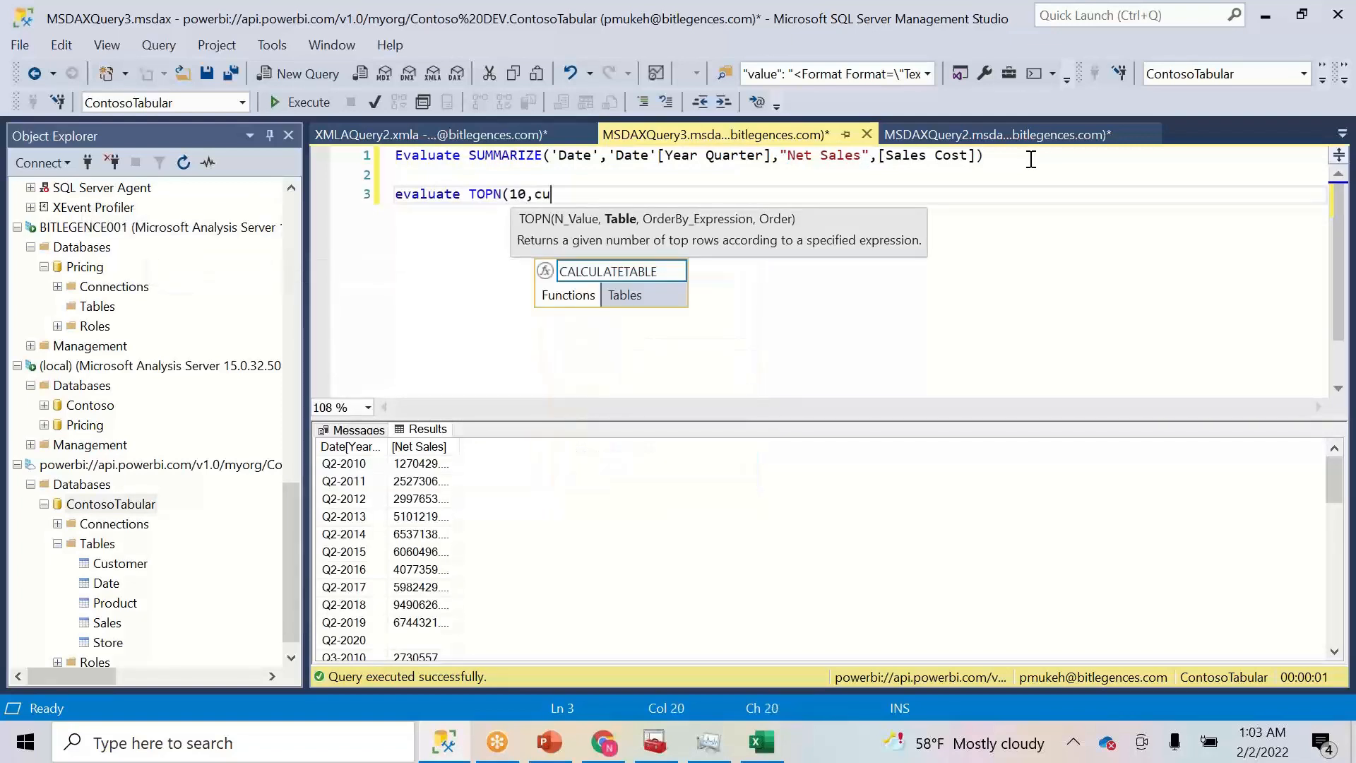
pyautogui.write('st')
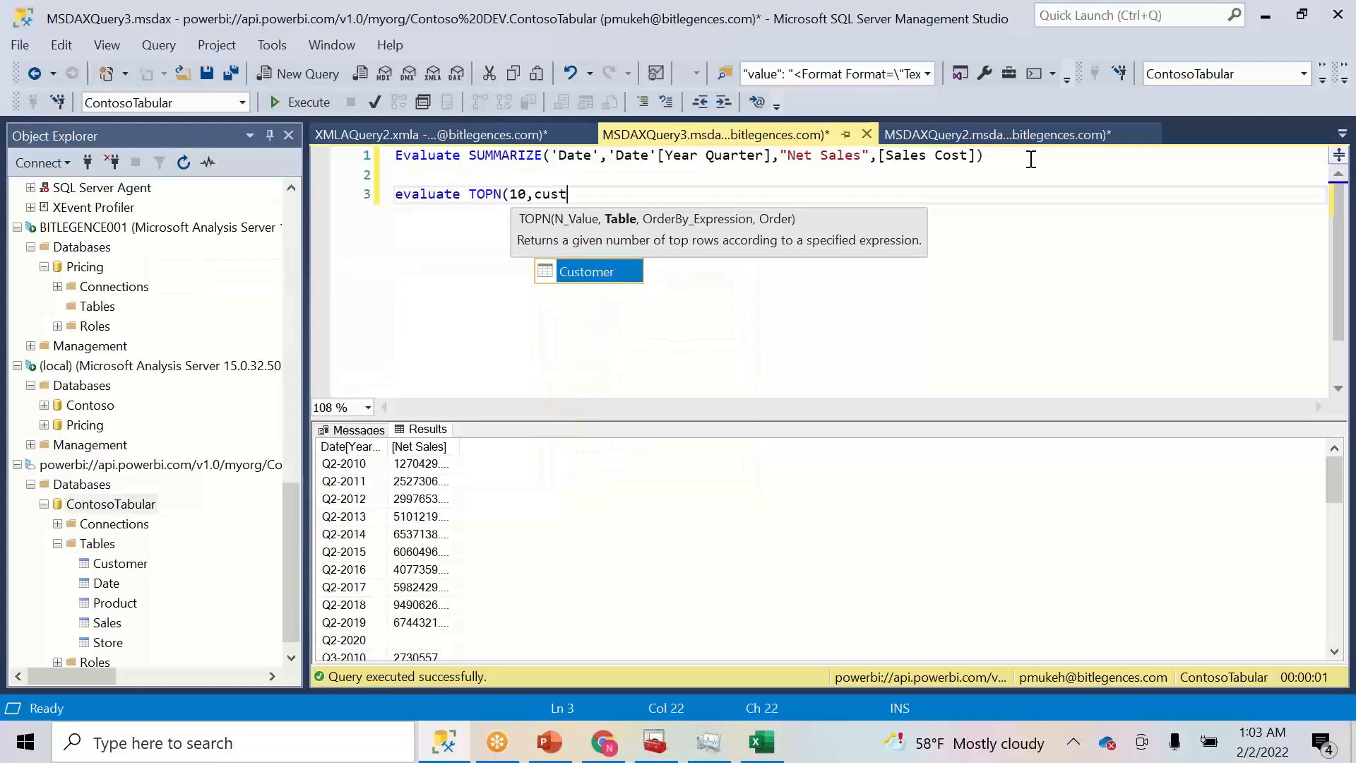
pyautogui.write('omer)')
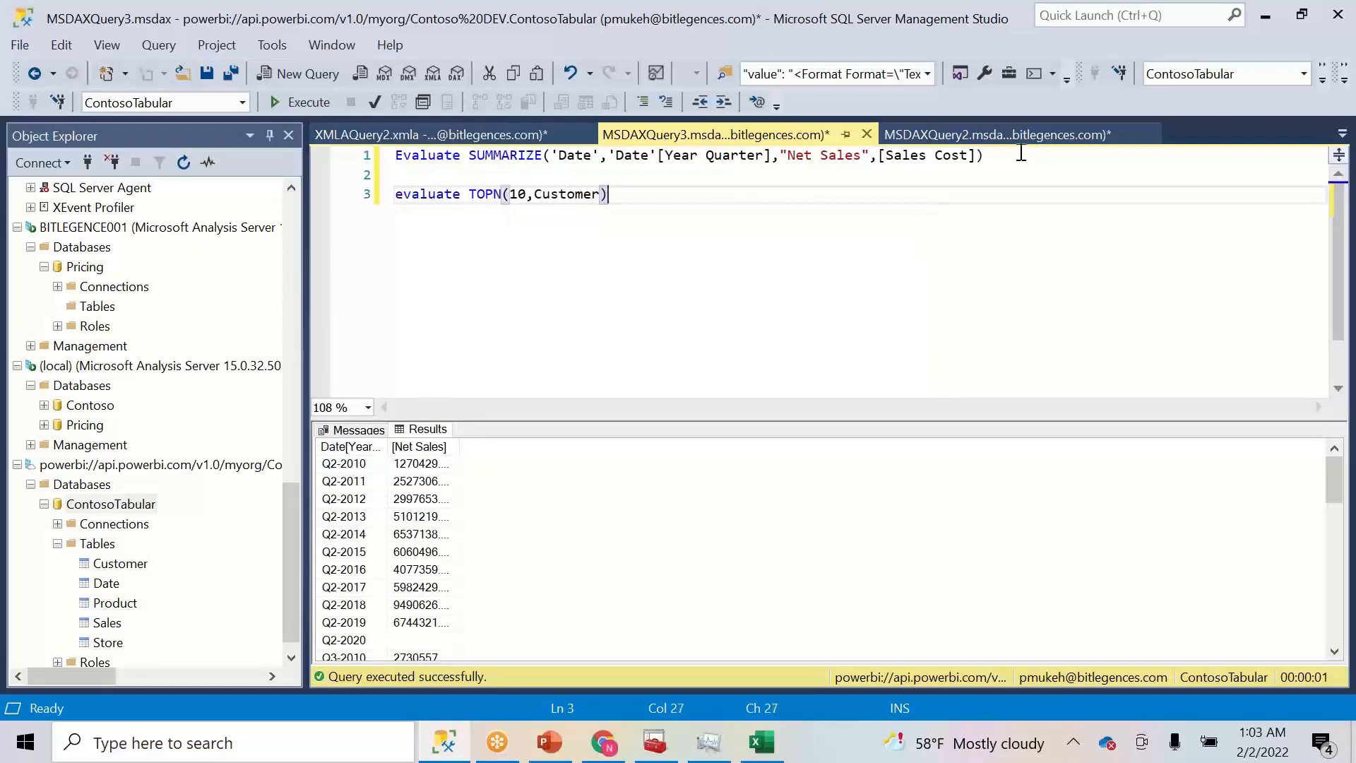
pyautogui.moveTo(729, 202); pyautogui.dragTo(394, 194)
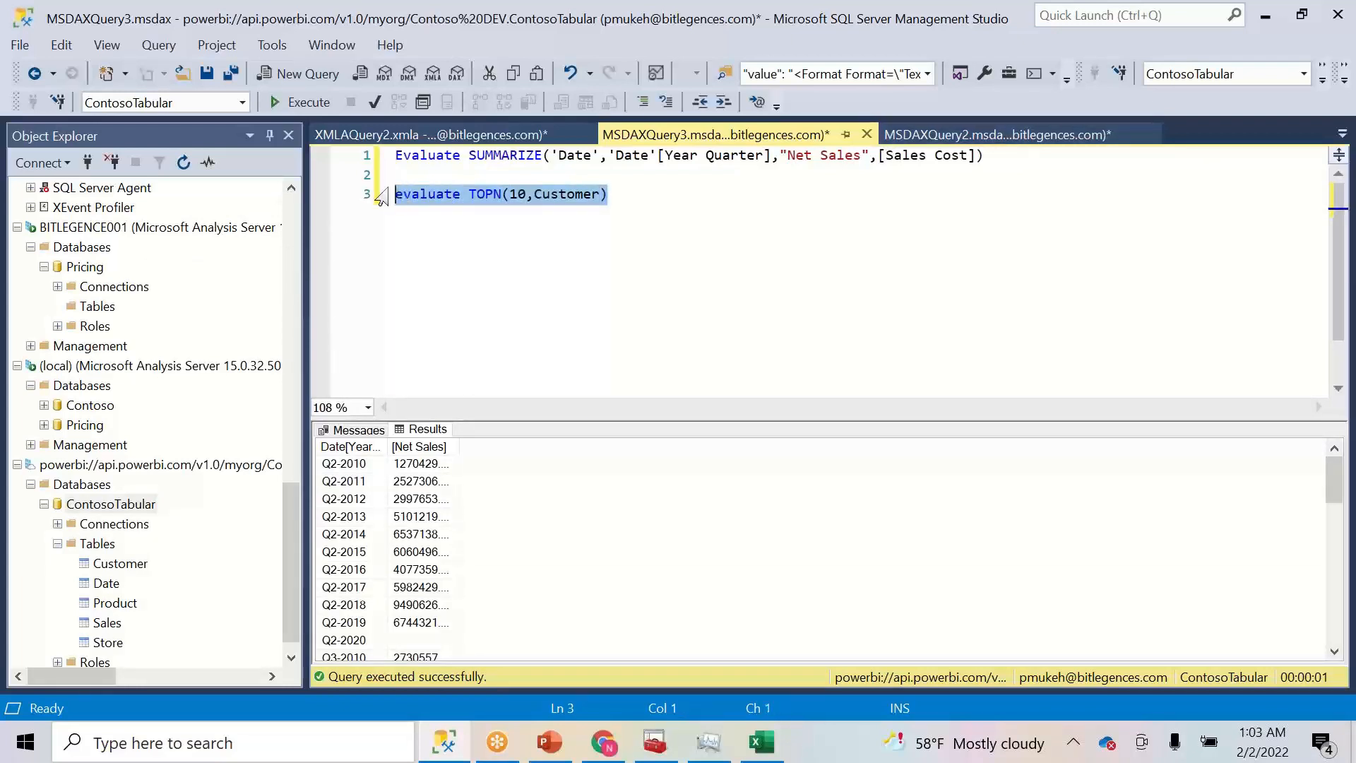
pyautogui.click(291, 99)
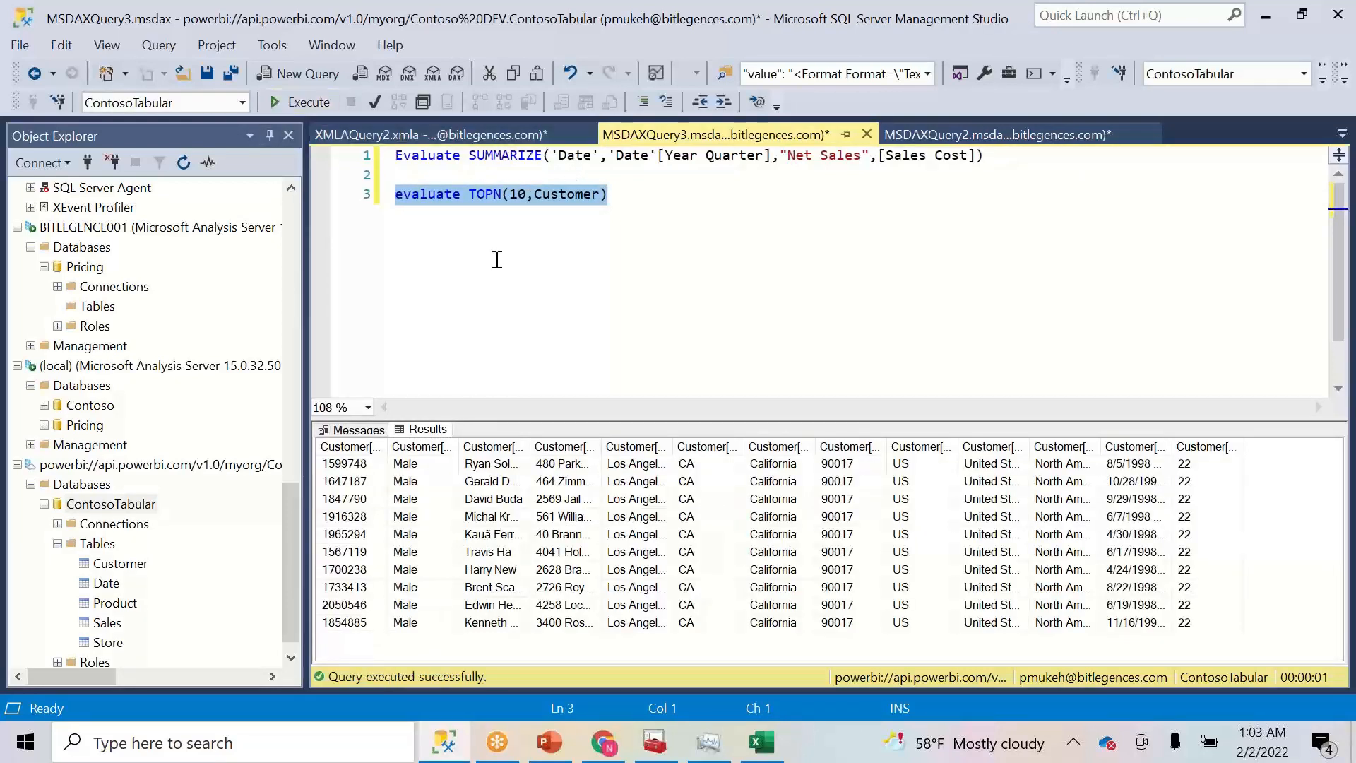
# - Bring Management Studio back and switch to the XMLAQuery2.xmla refresh script
pyautogui.click(481, 745)
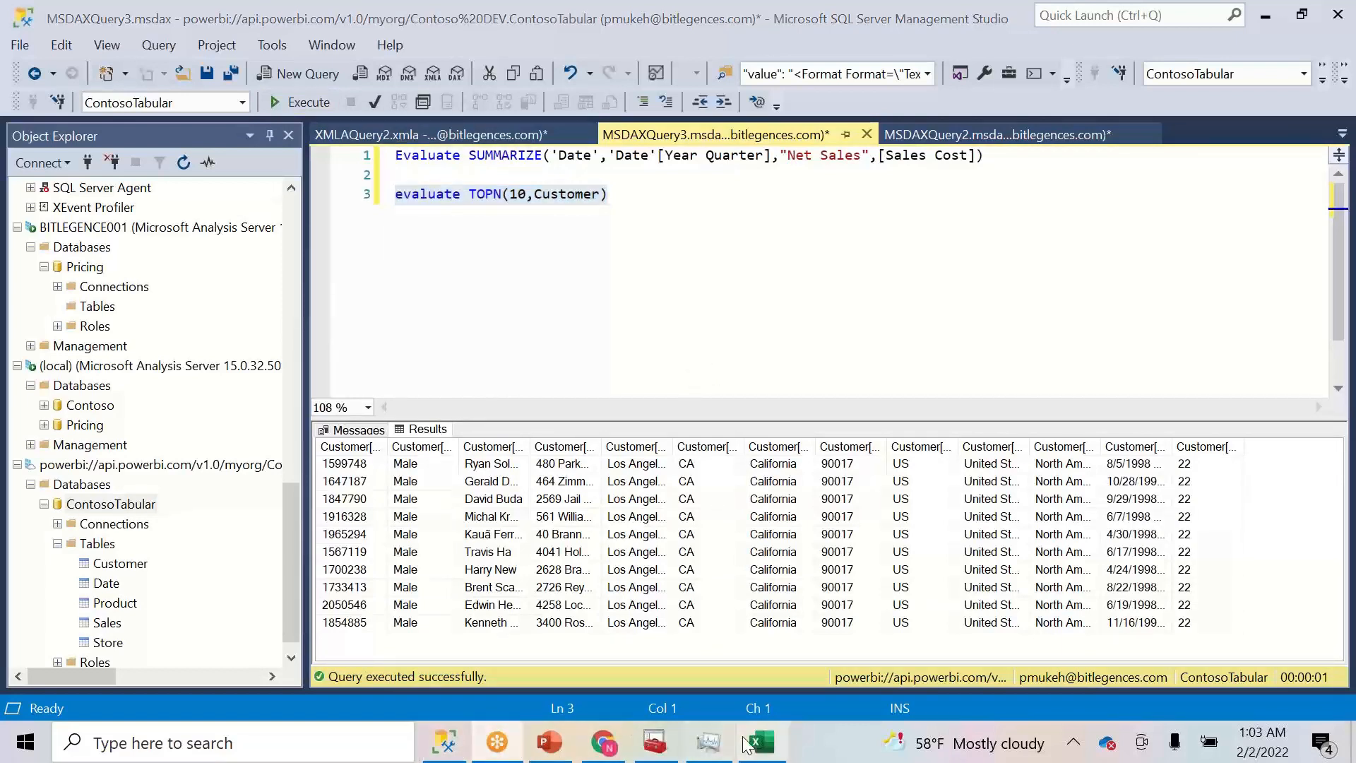
pyautogui.click(457, 752)
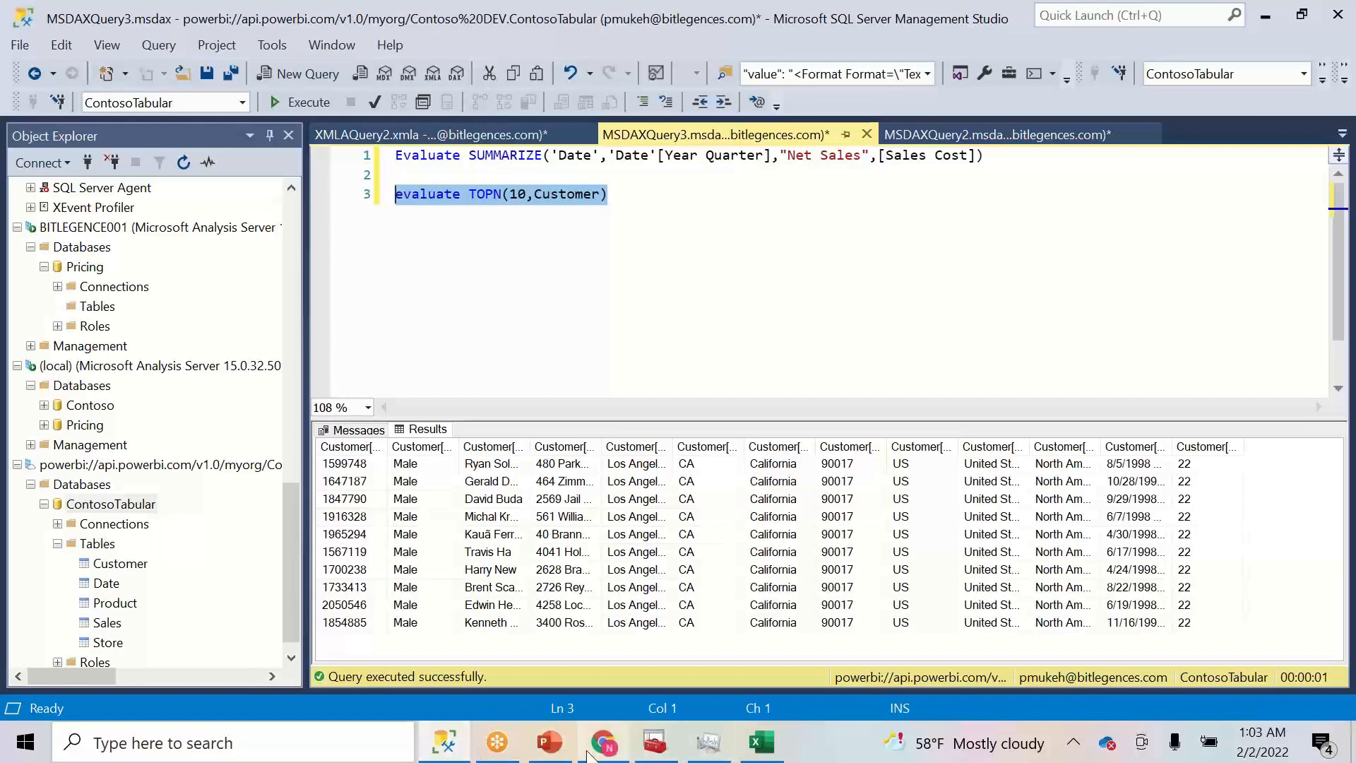
pyautogui.click(456, 136)
pyautogui.click(562, 340)
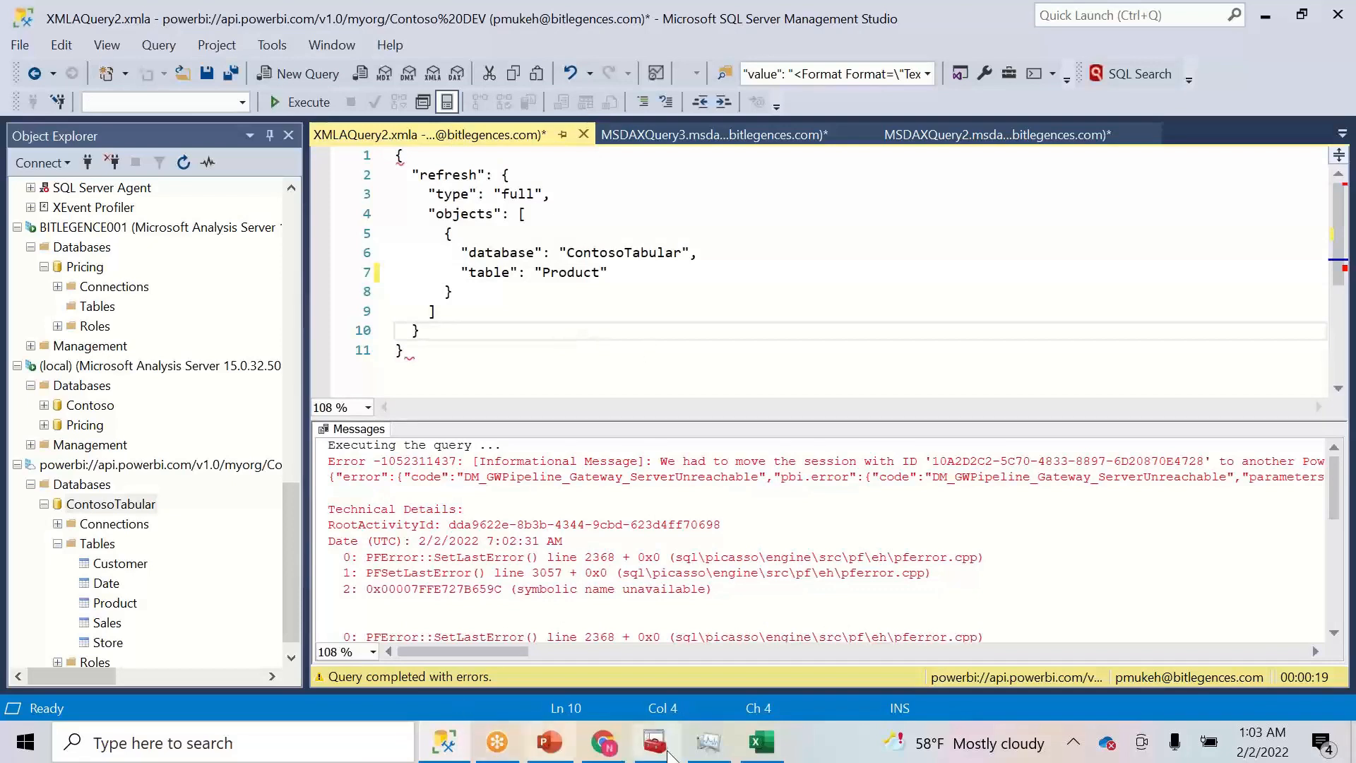
# - In ContosoTabular's Scheduled refresh settings, turn Keep your data up to date On
pyautogui.click(605, 748)
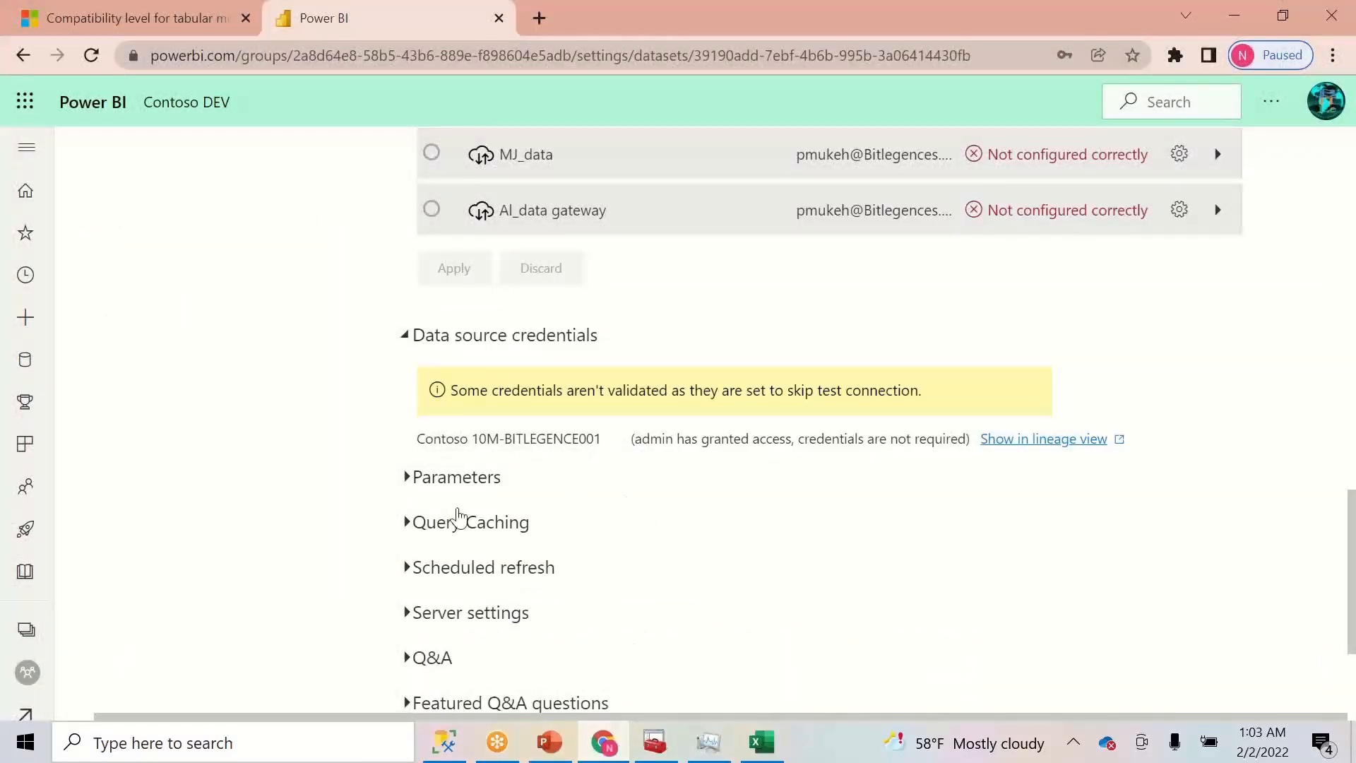
pyautogui.click(407, 574)
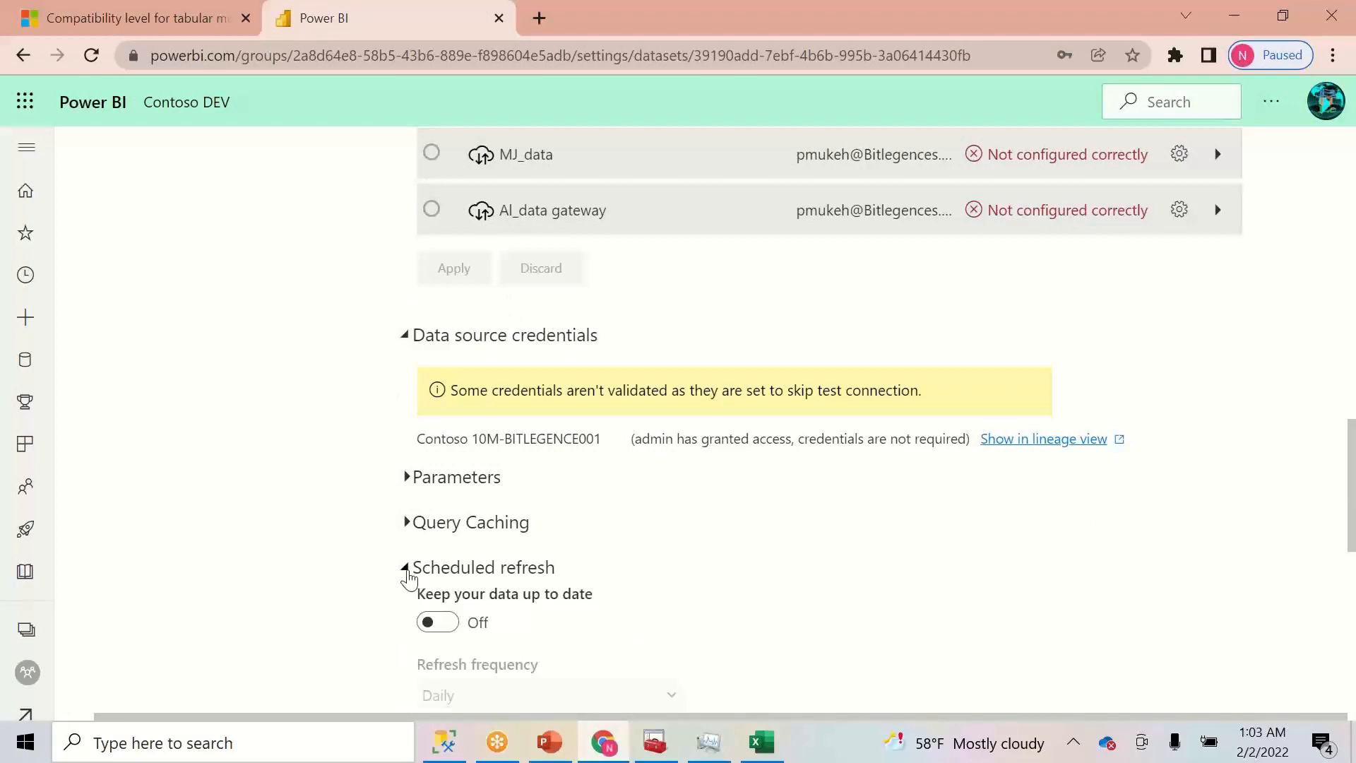
pyautogui.click(452, 624)
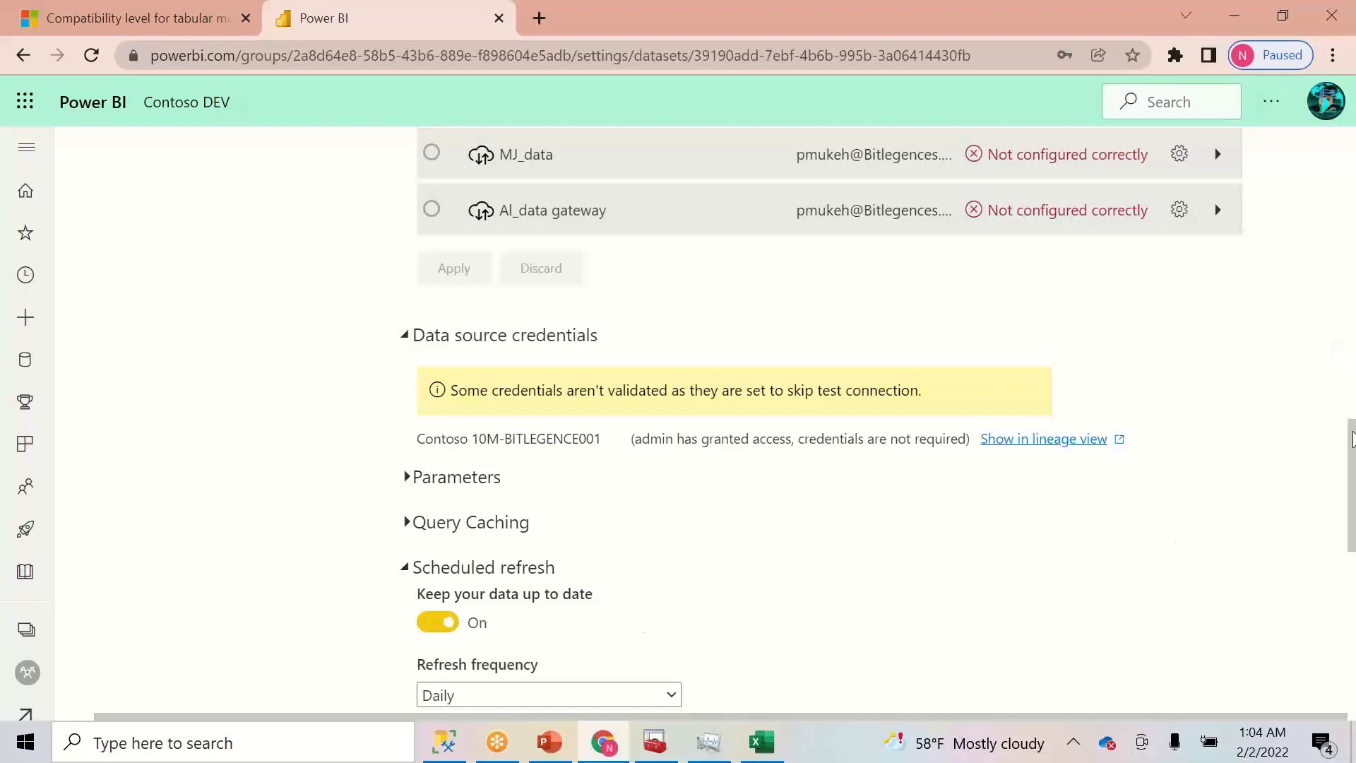
pyautogui.scroll(-5, 1350, 459)
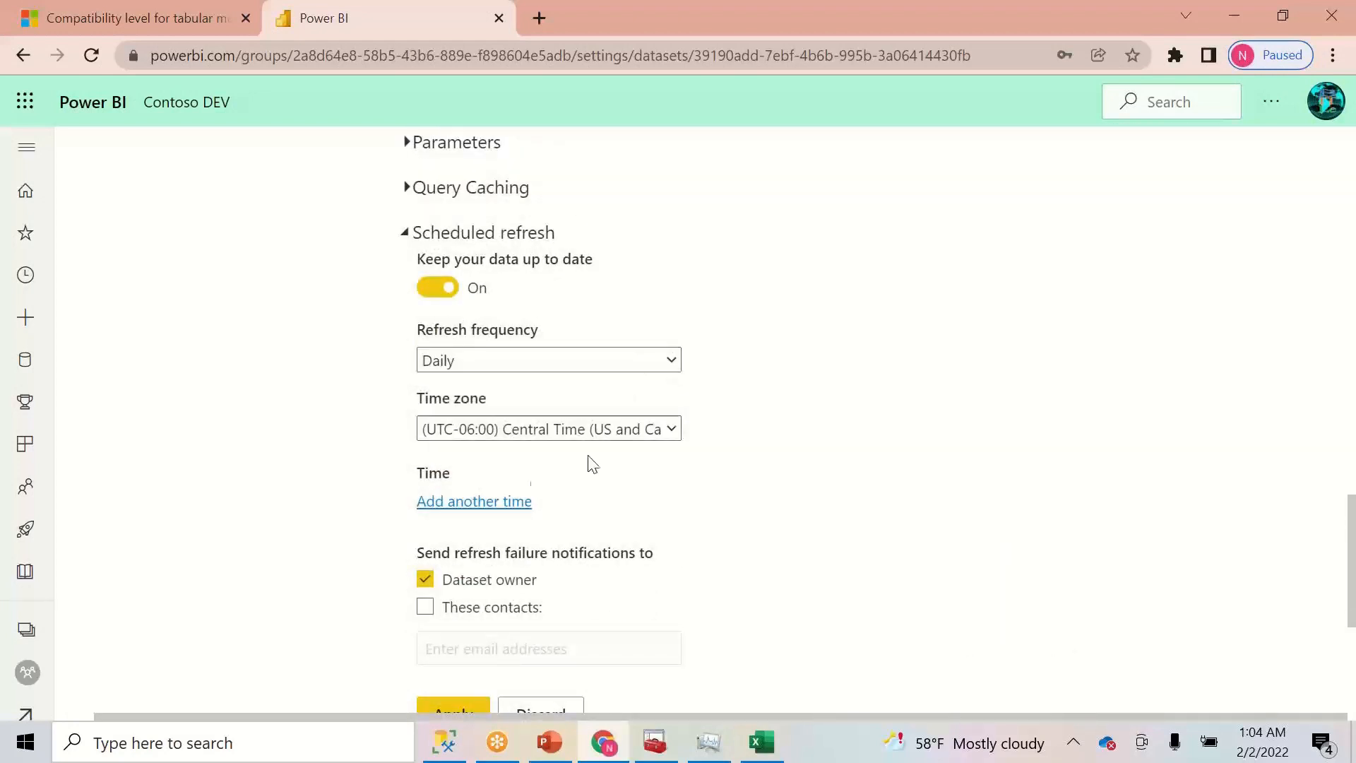
# - Add a refresh time of 11:00 AM to the schedule
pyautogui.click(476, 501)
pyautogui.click(459, 505)
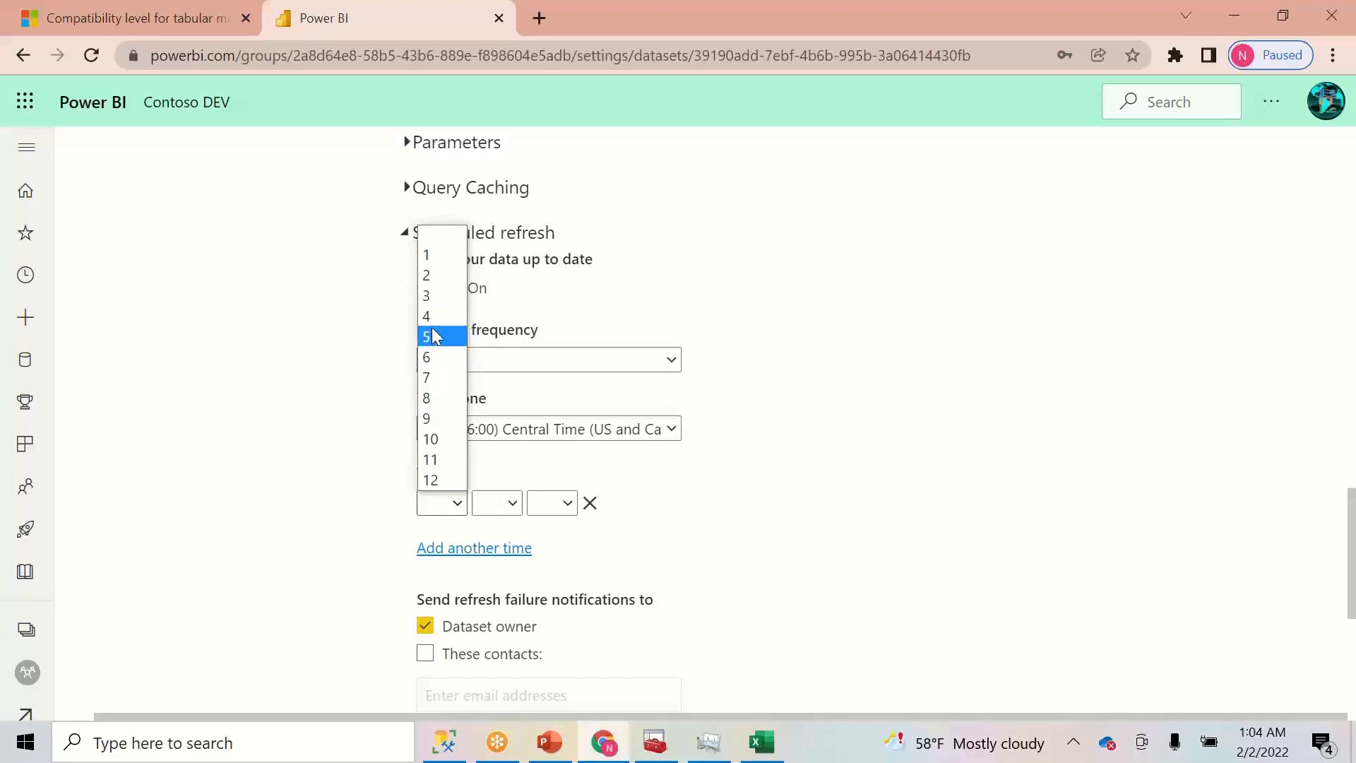
pyautogui.click(439, 382)
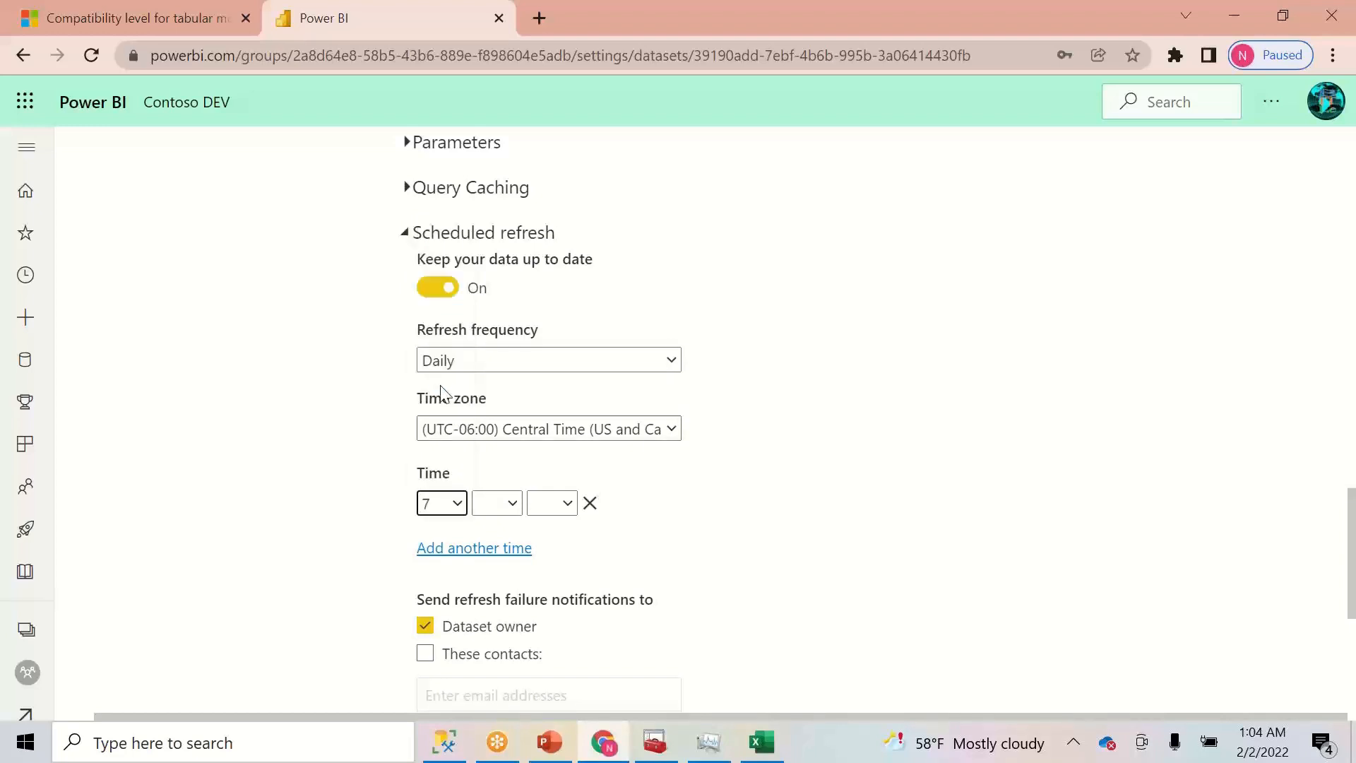
pyautogui.click(496, 513)
pyautogui.click(497, 545)
pyautogui.click(567, 506)
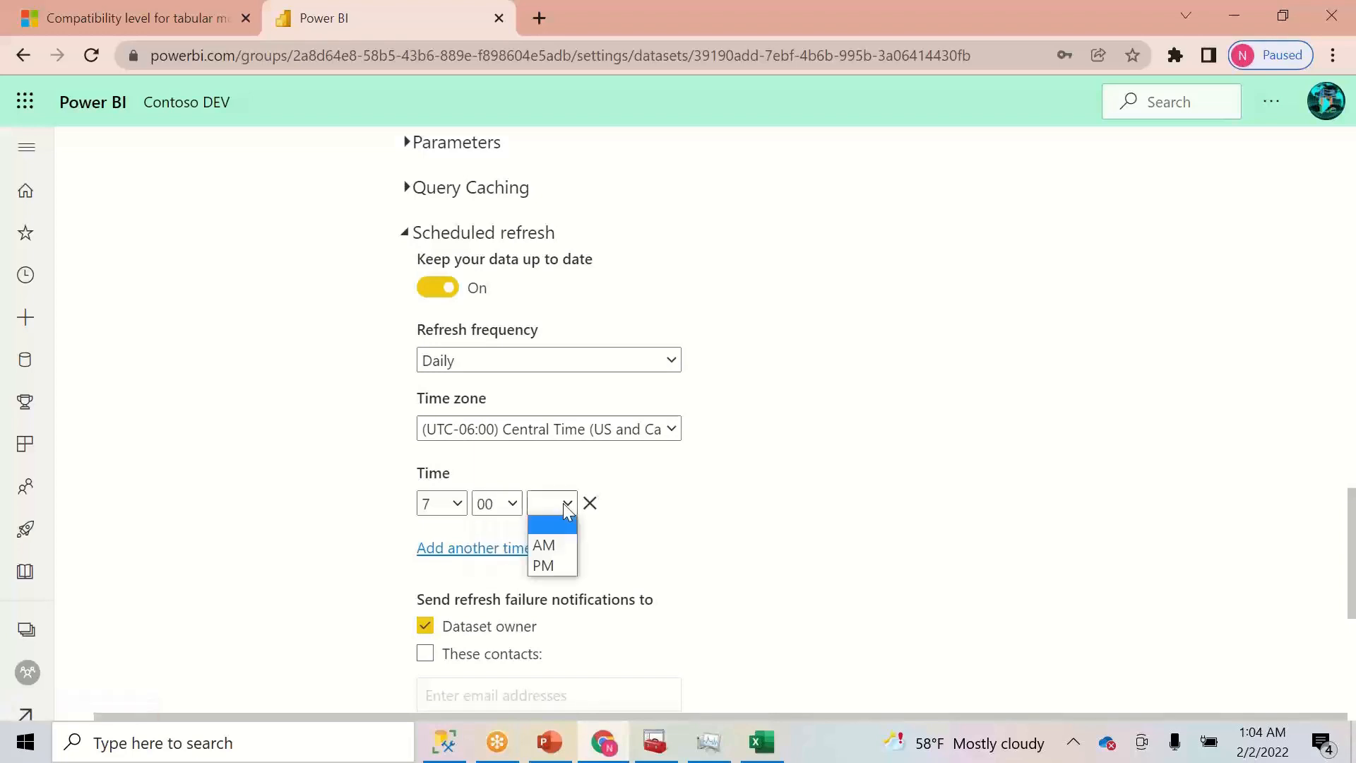
pyautogui.click(458, 506)
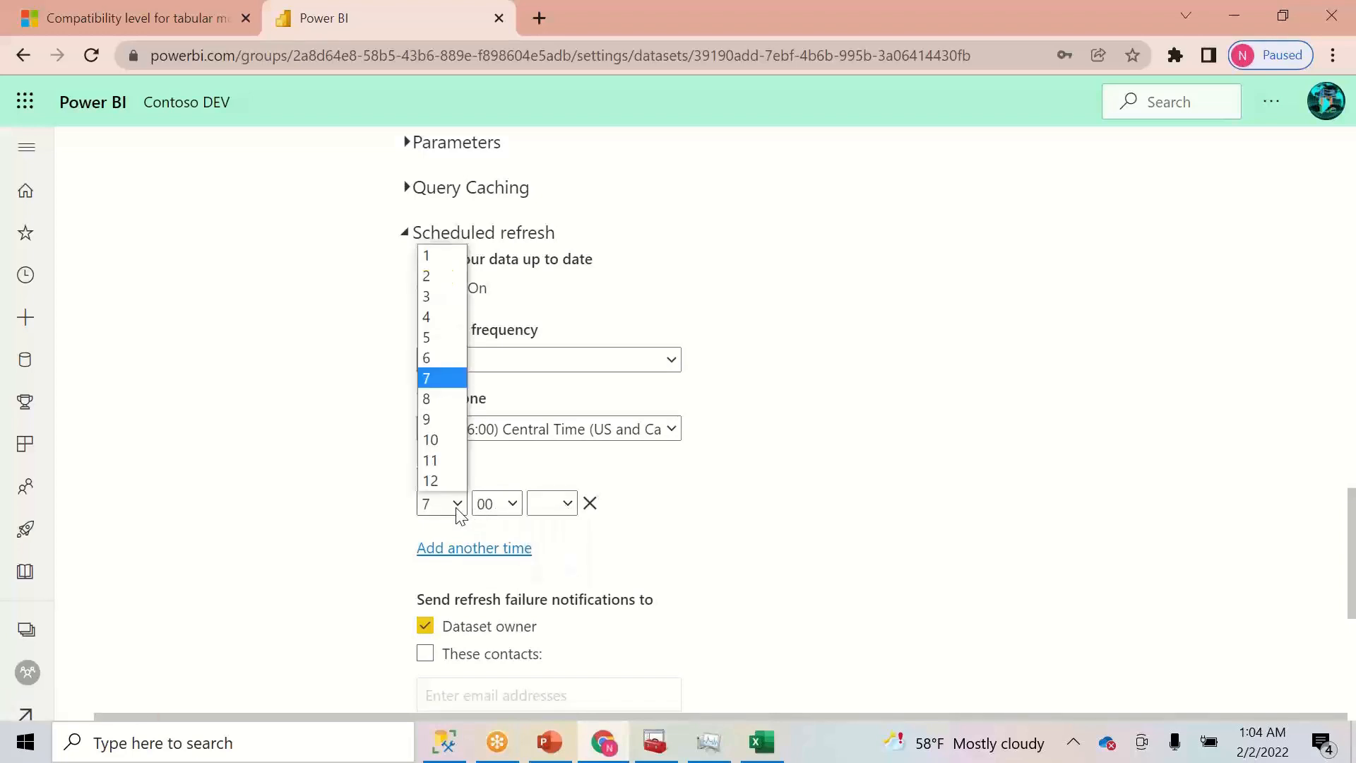
pyautogui.click(433, 459)
pyautogui.click(550, 506)
pyautogui.click(549, 544)
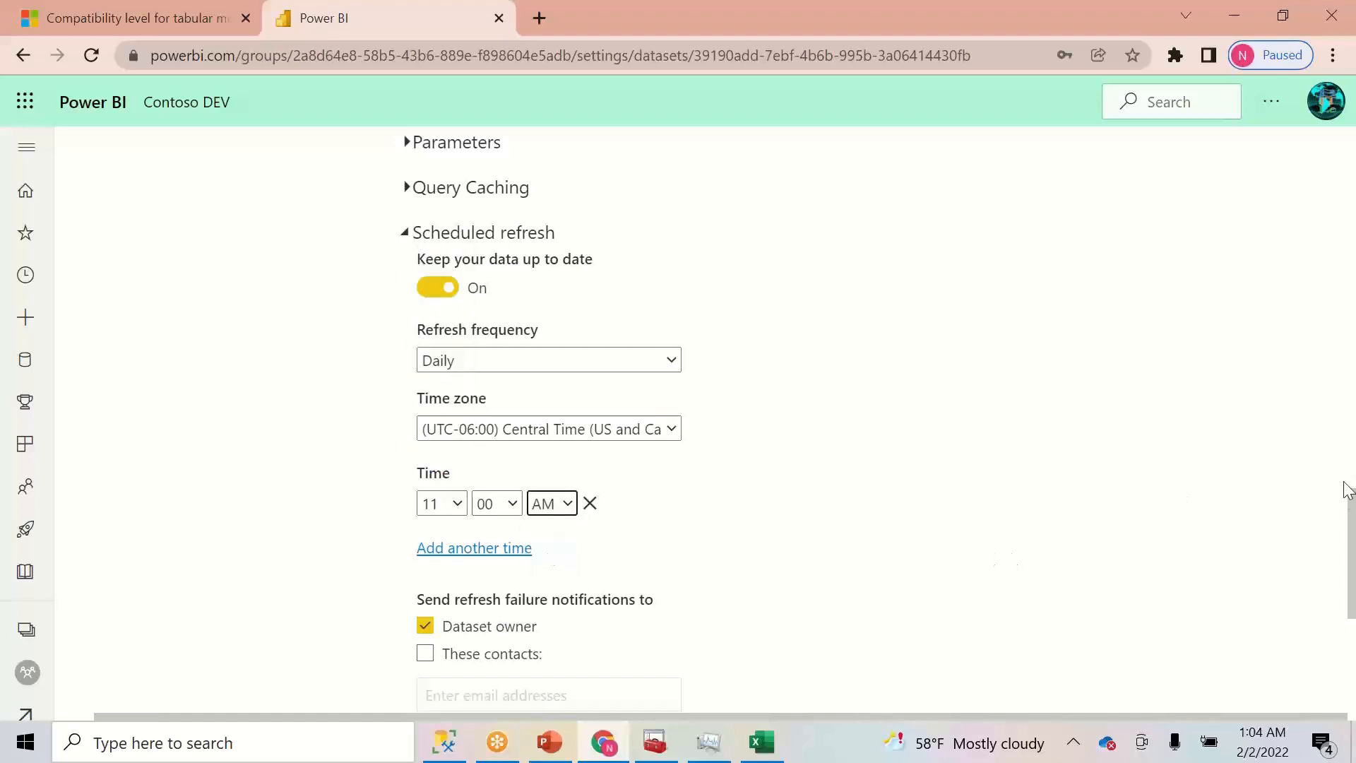
# - Apply the refresh schedule, dismiss the notification, and return to the XMLA script
pyautogui.scroll(-4, 1220, 578)
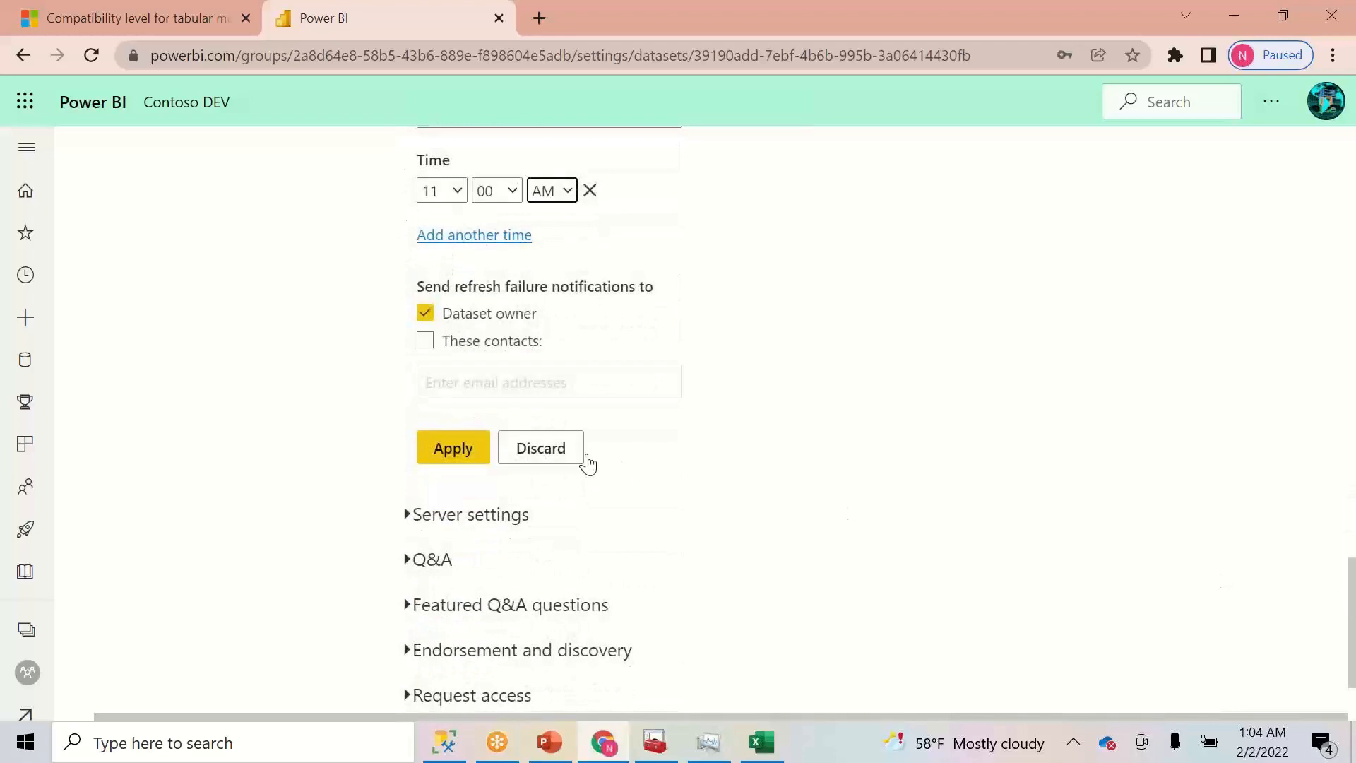
pyautogui.click(453, 448)
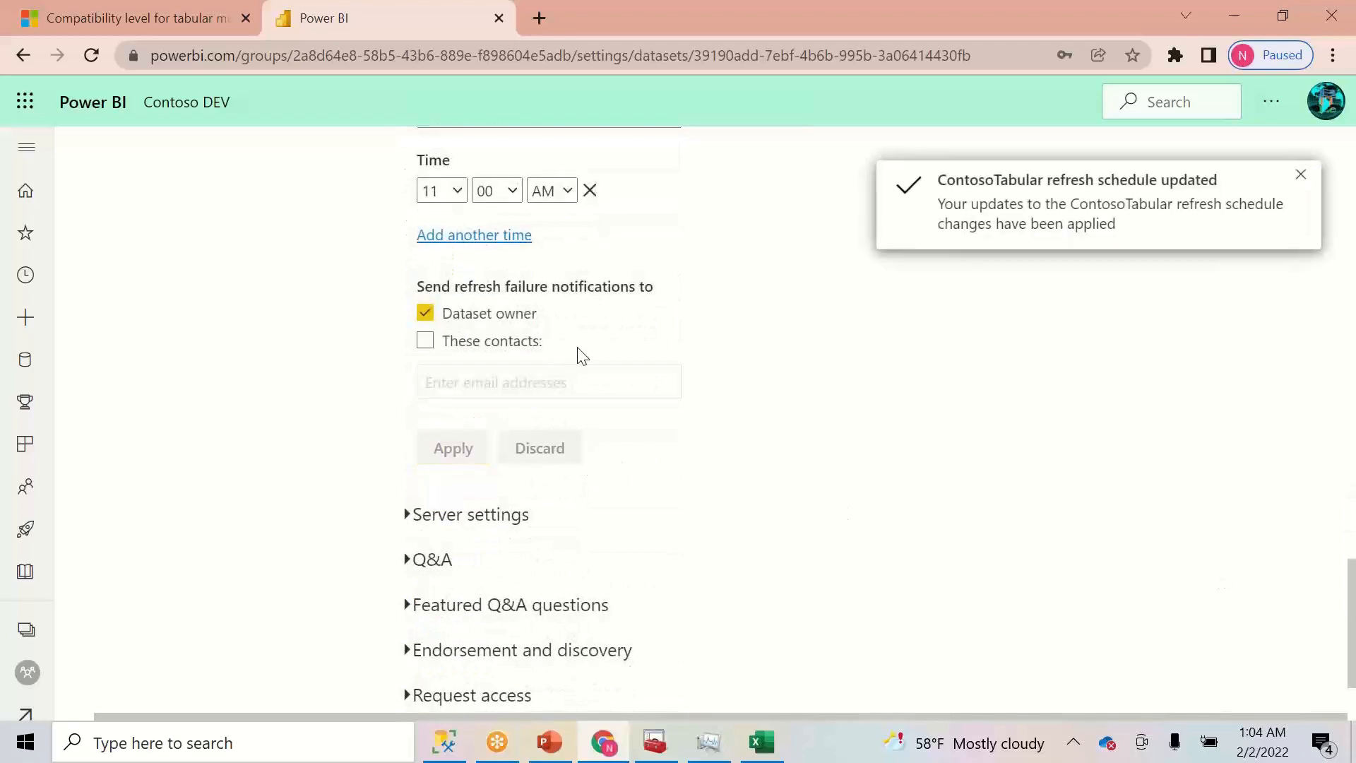
pyautogui.click(1301, 177)
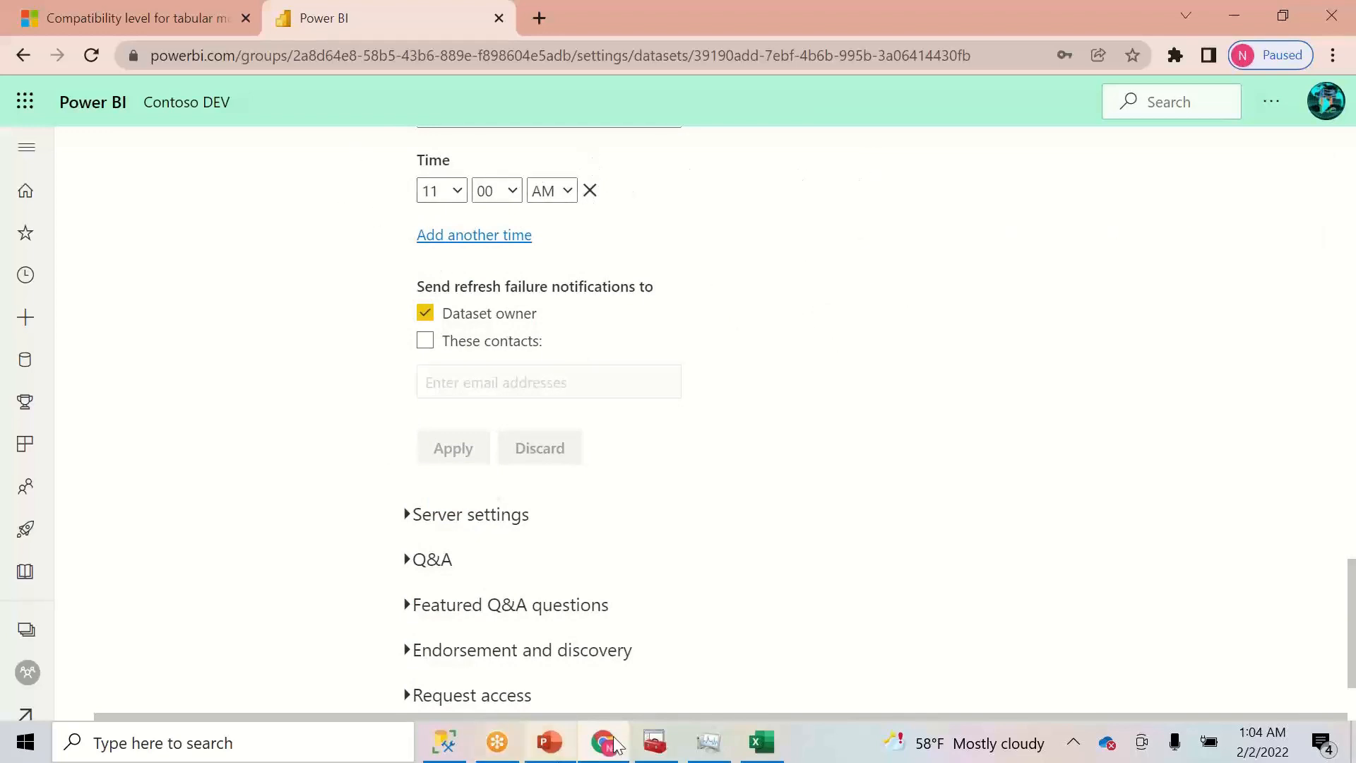
pyautogui.click(450, 753)
pyautogui.click(523, 364)
# - Close the XMLA refresh script and MSDAXQuery3 without saving changes
pyautogui.moveTo(539, 196); pyautogui.dragTo(633, 170)
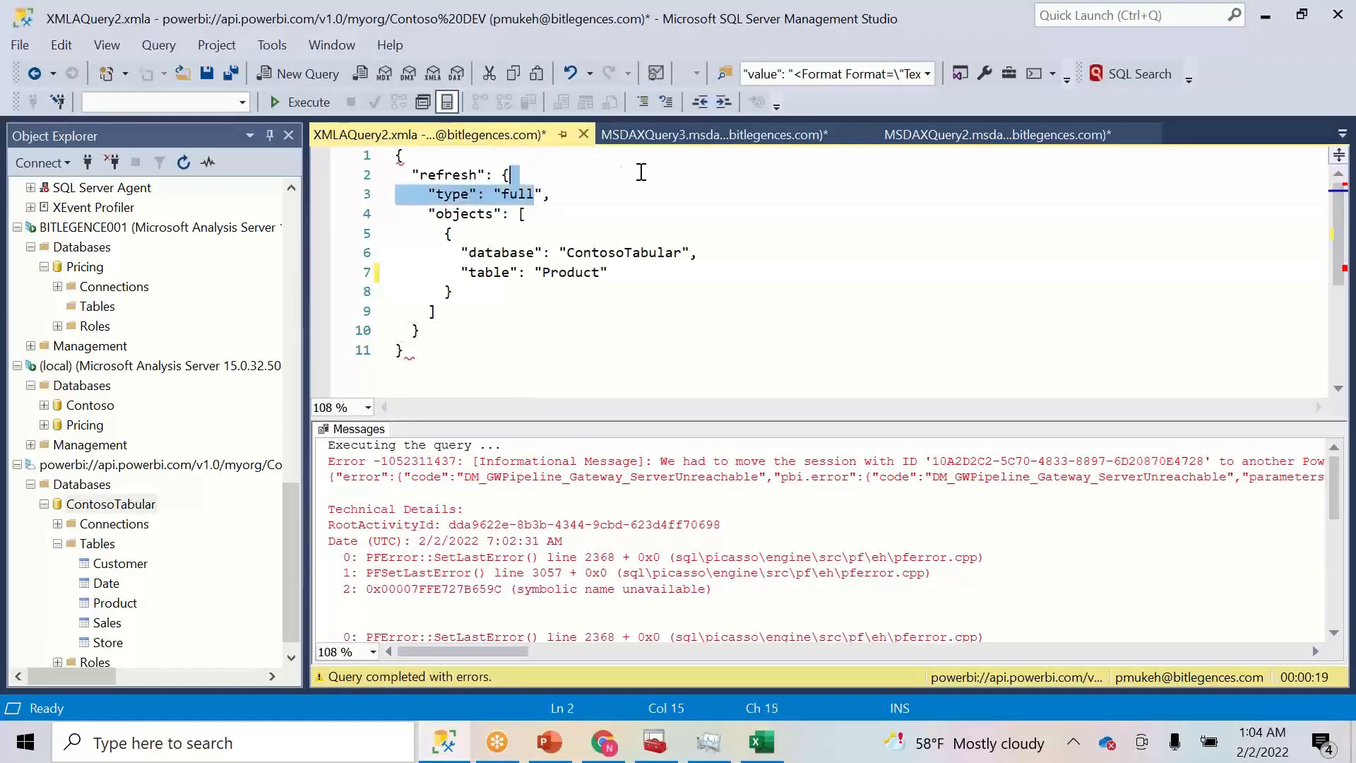
pyautogui.click(647, 175)
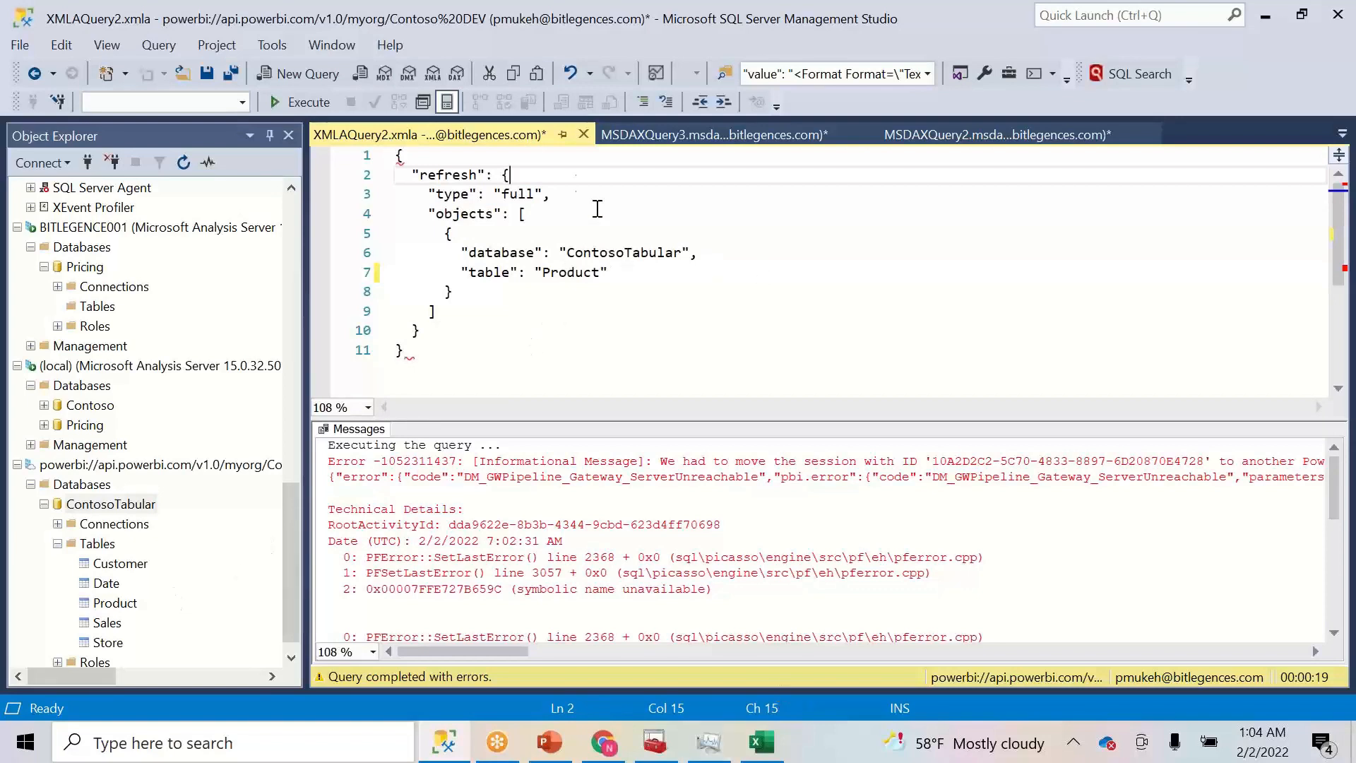
pyautogui.click(583, 135)
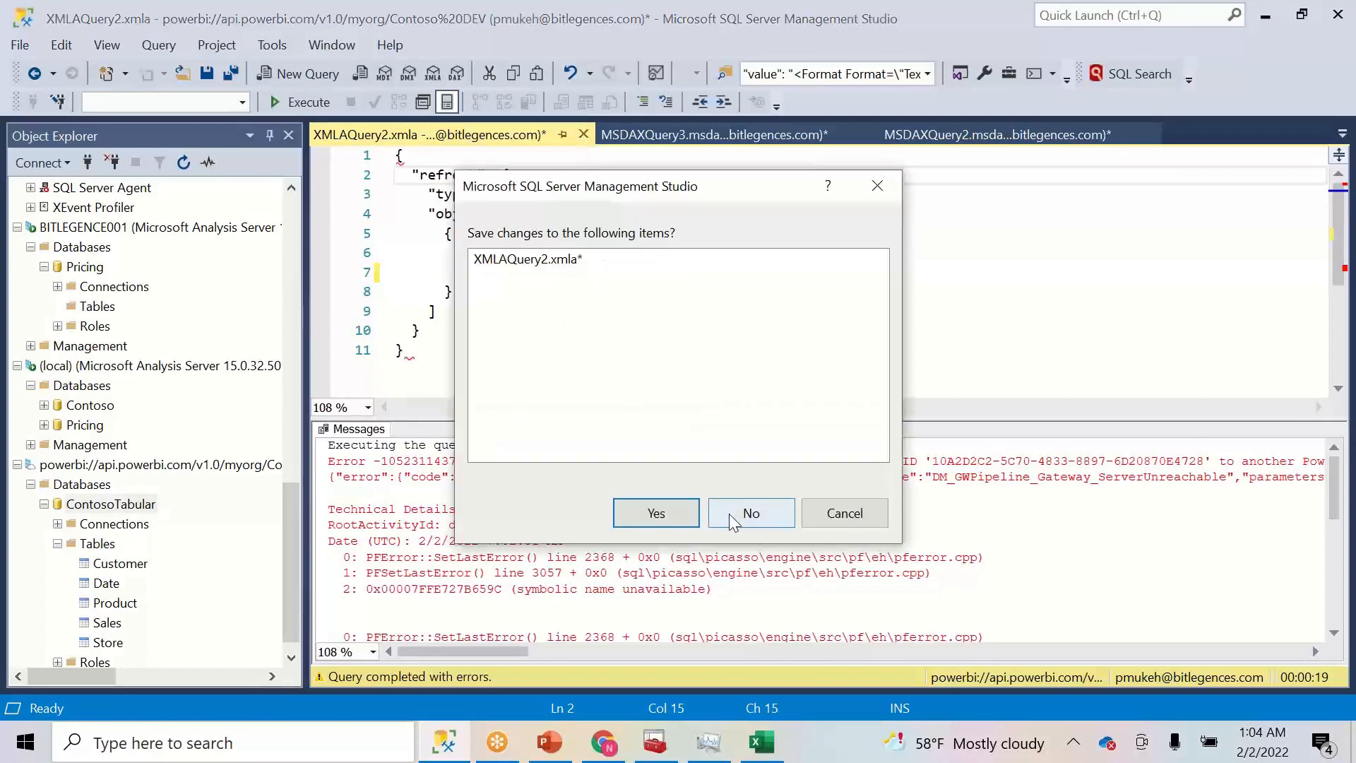
pyautogui.click(732, 515)
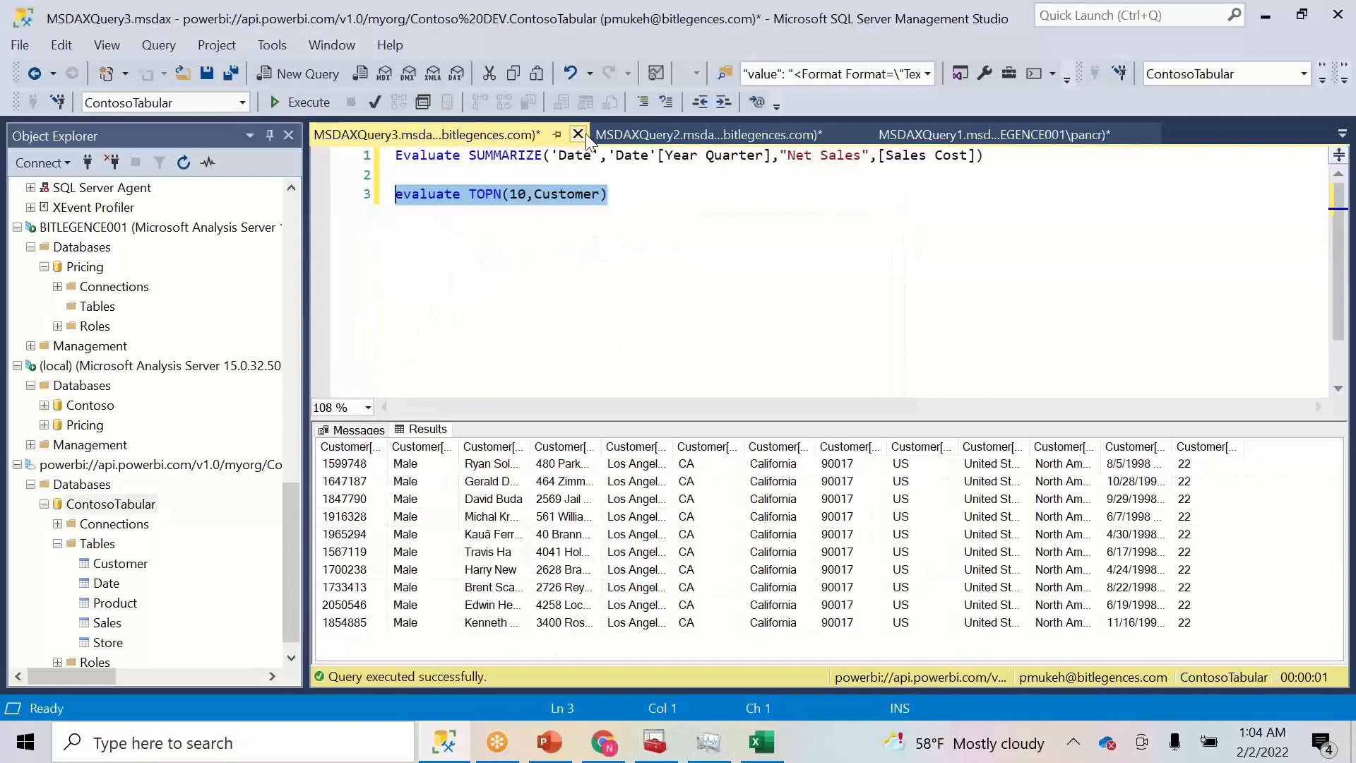
pyautogui.click(584, 134)
pyautogui.click(736, 512)
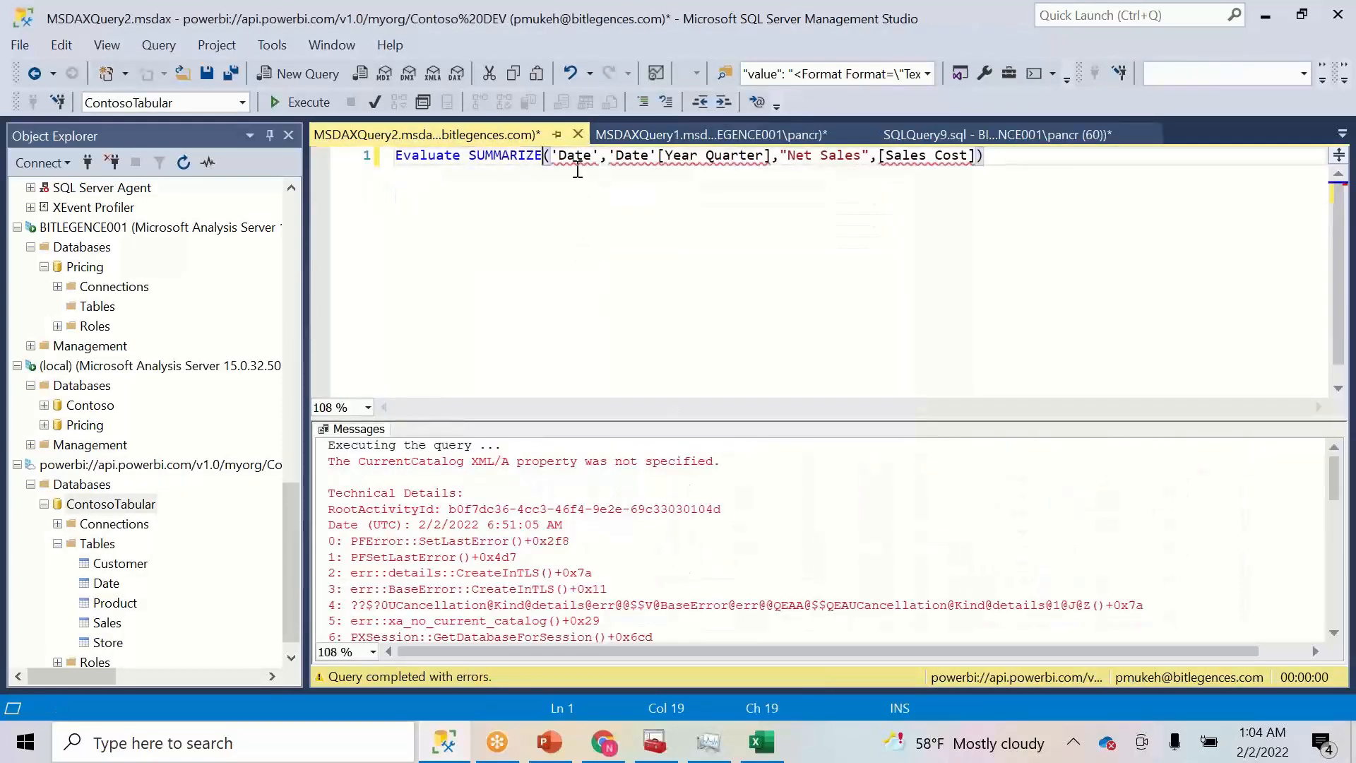
# - Close MSDAXQuery2 and MSDAXQuery1 without saving changes
pyautogui.click(577, 134)
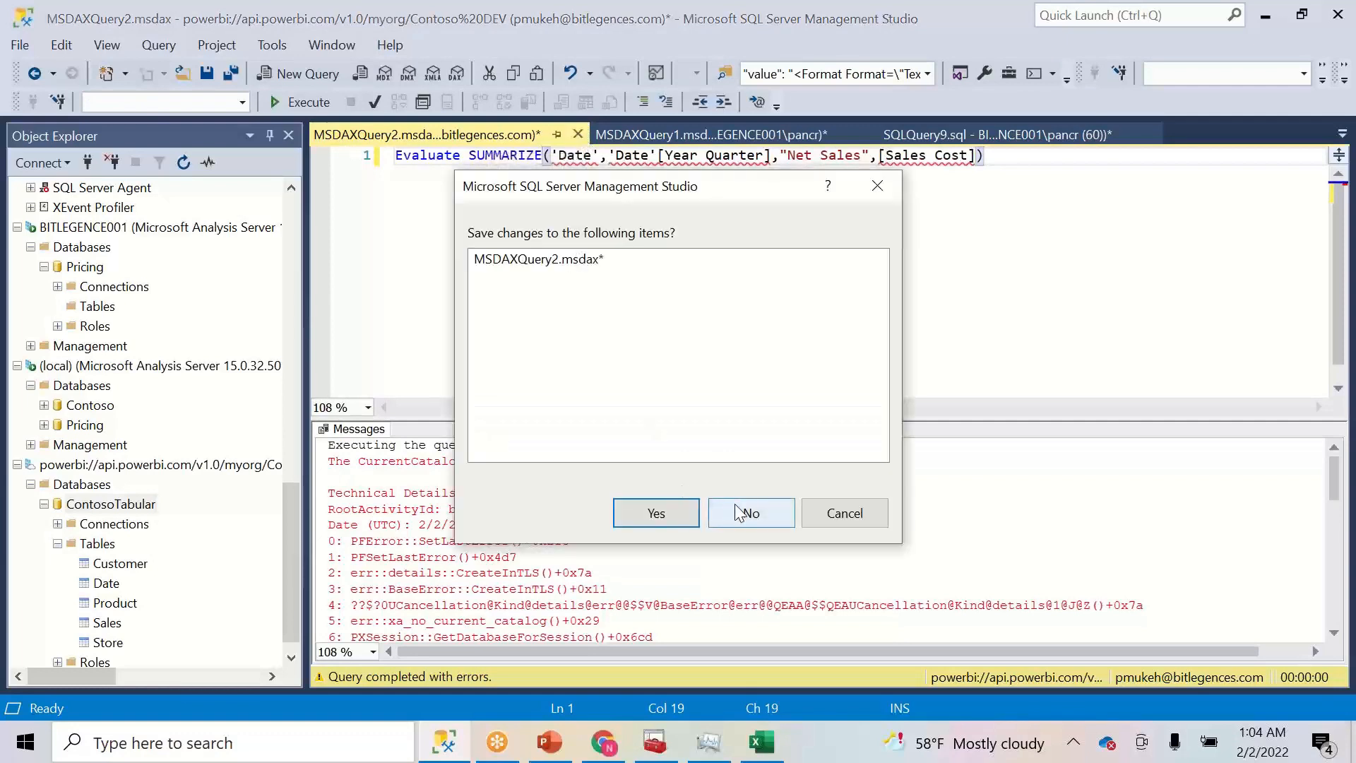
pyautogui.click(741, 512)
pyautogui.click(583, 131)
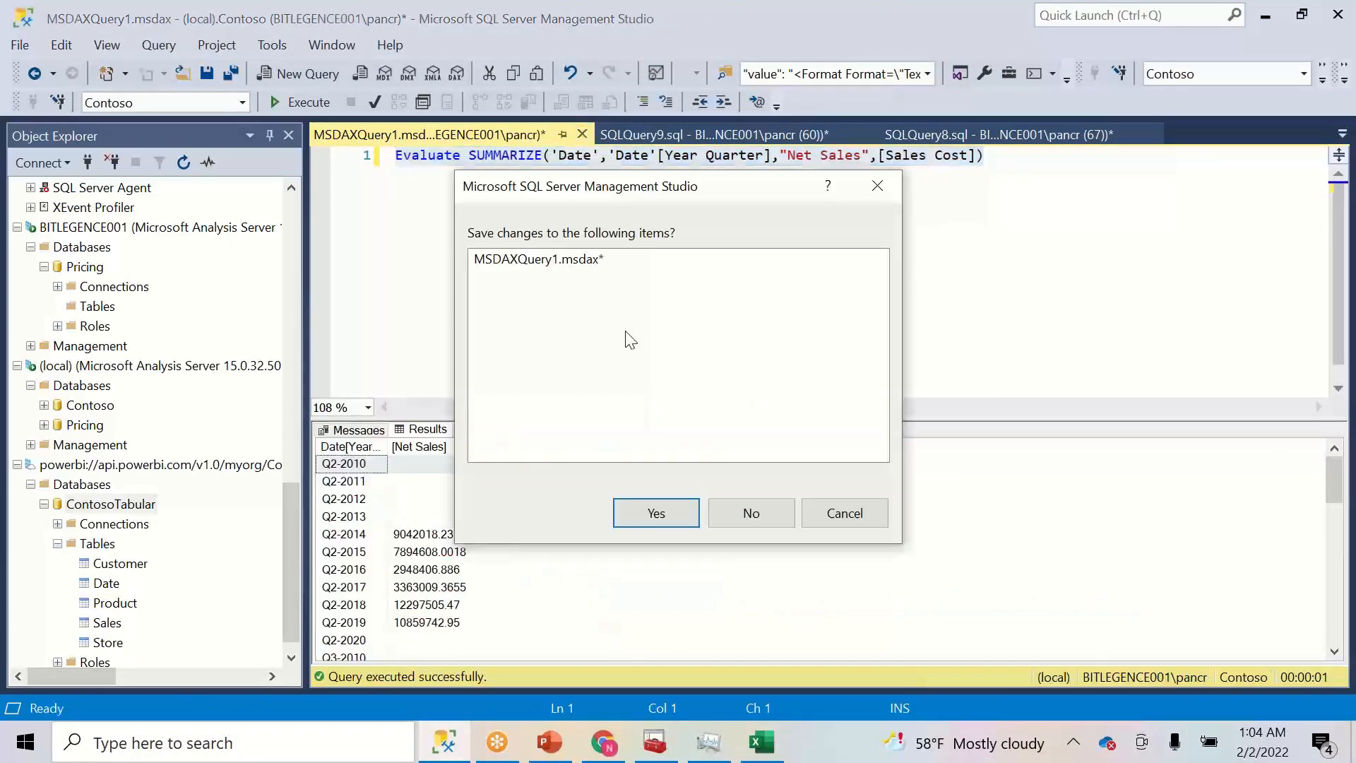
pyautogui.click(744, 514)
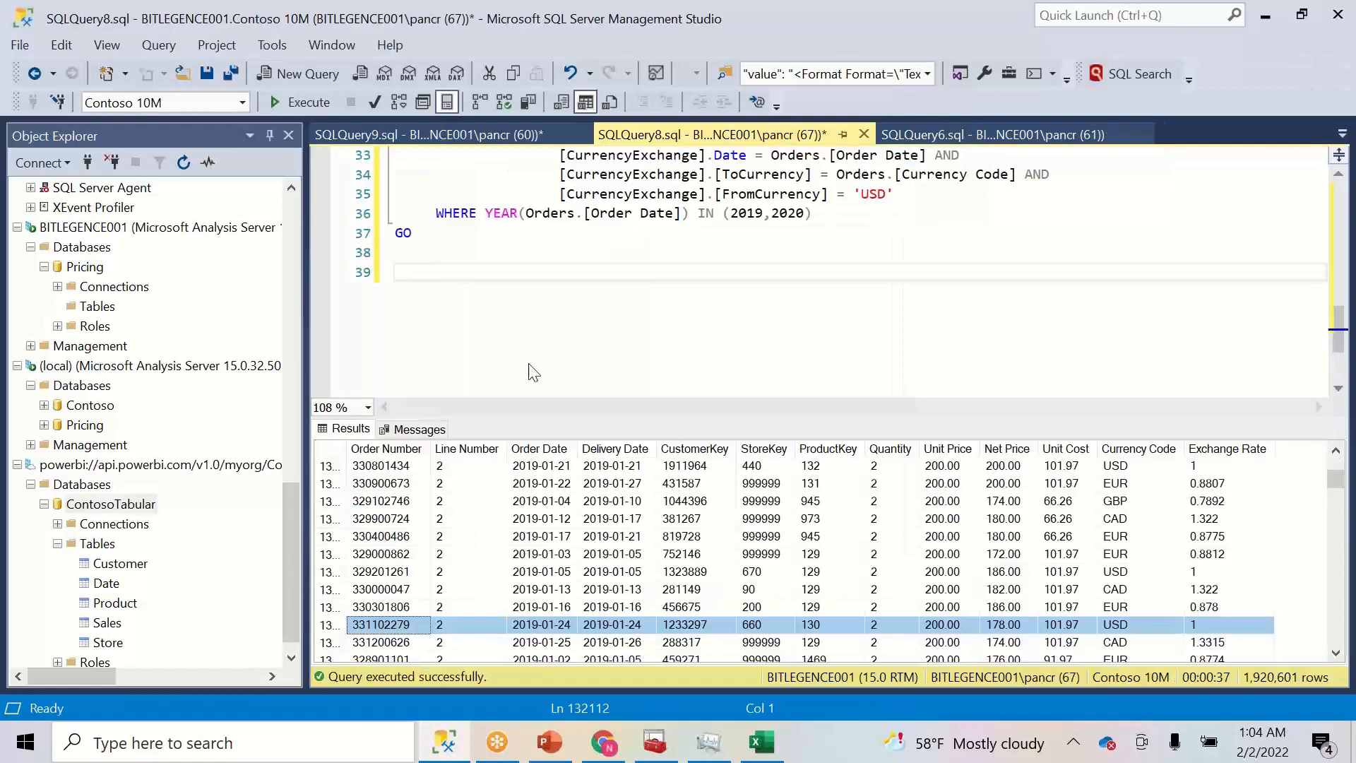
# - Start a new DAX query against the ContosoTabular database
pyautogui.rightClick(122, 569)
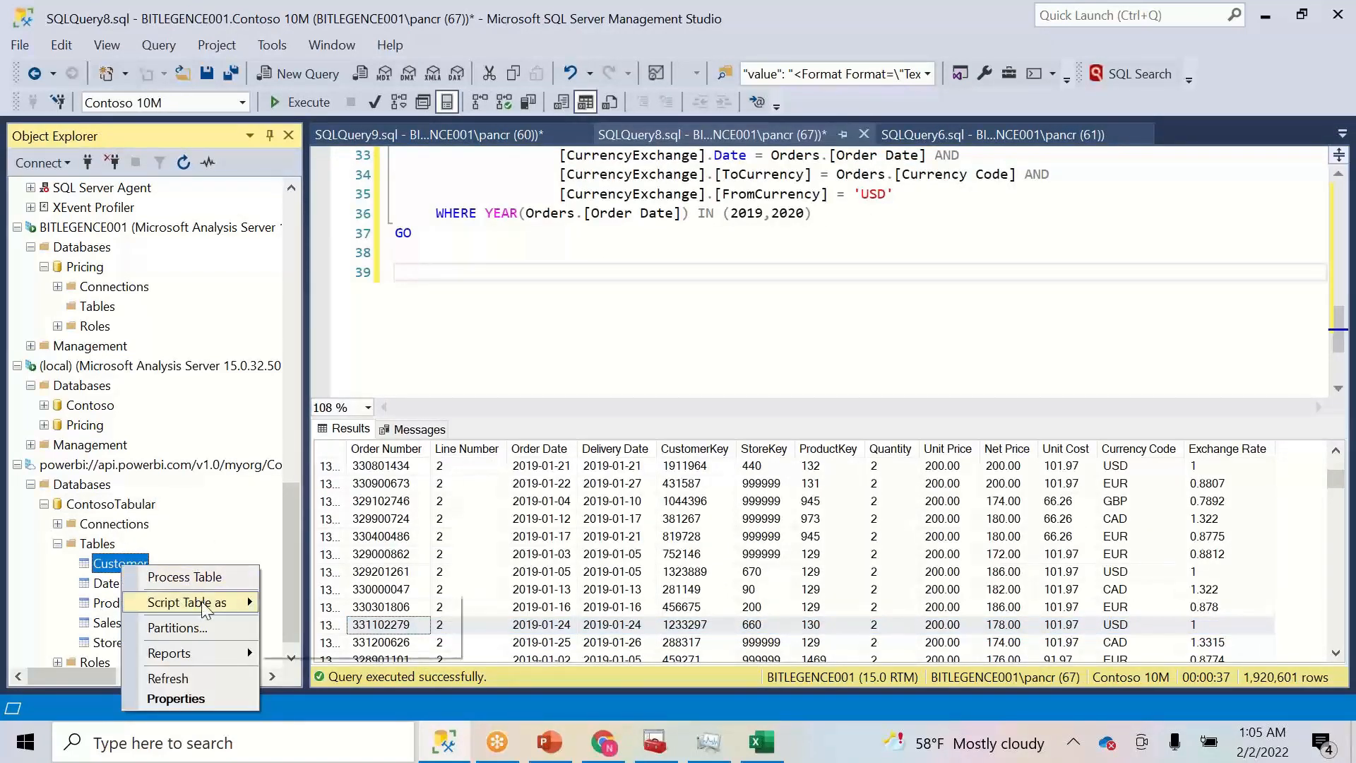
pyautogui.moveTo(205, 606)
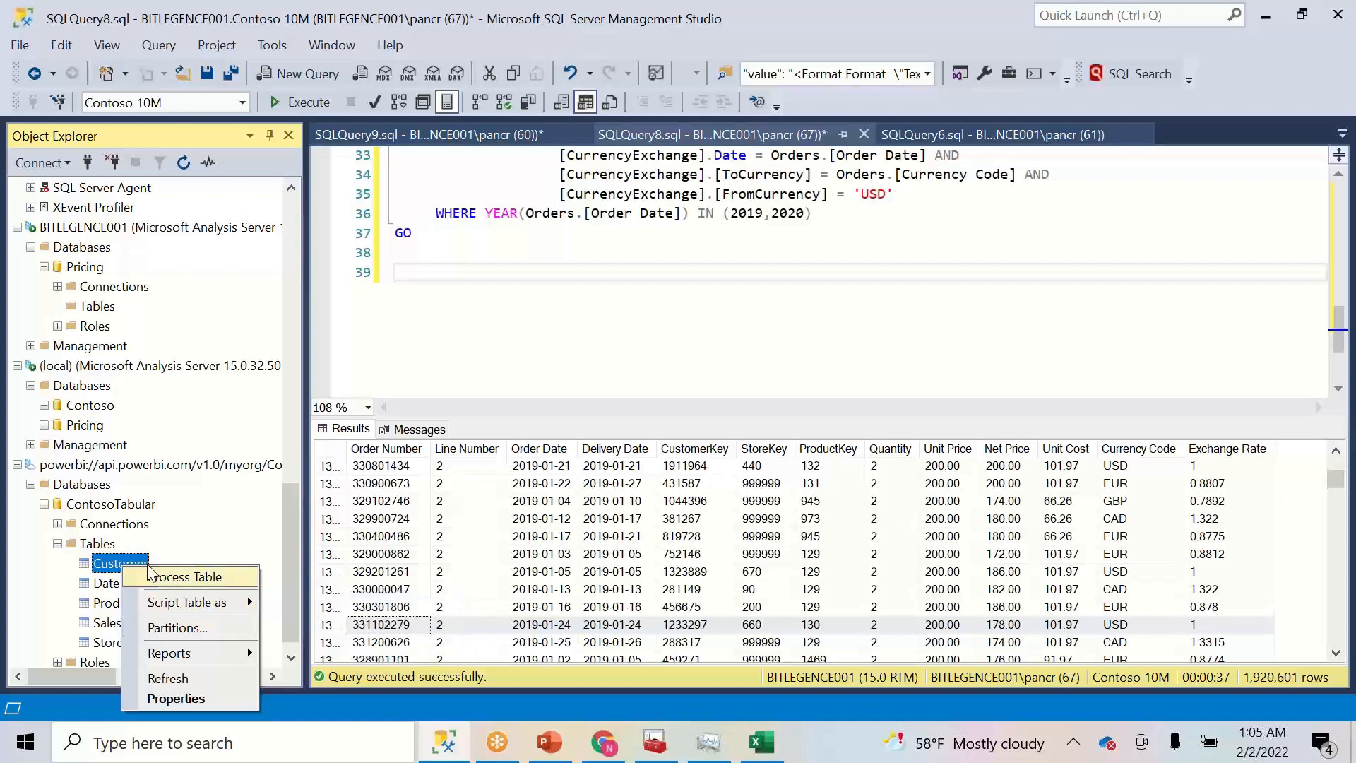
pyautogui.click(112, 466)
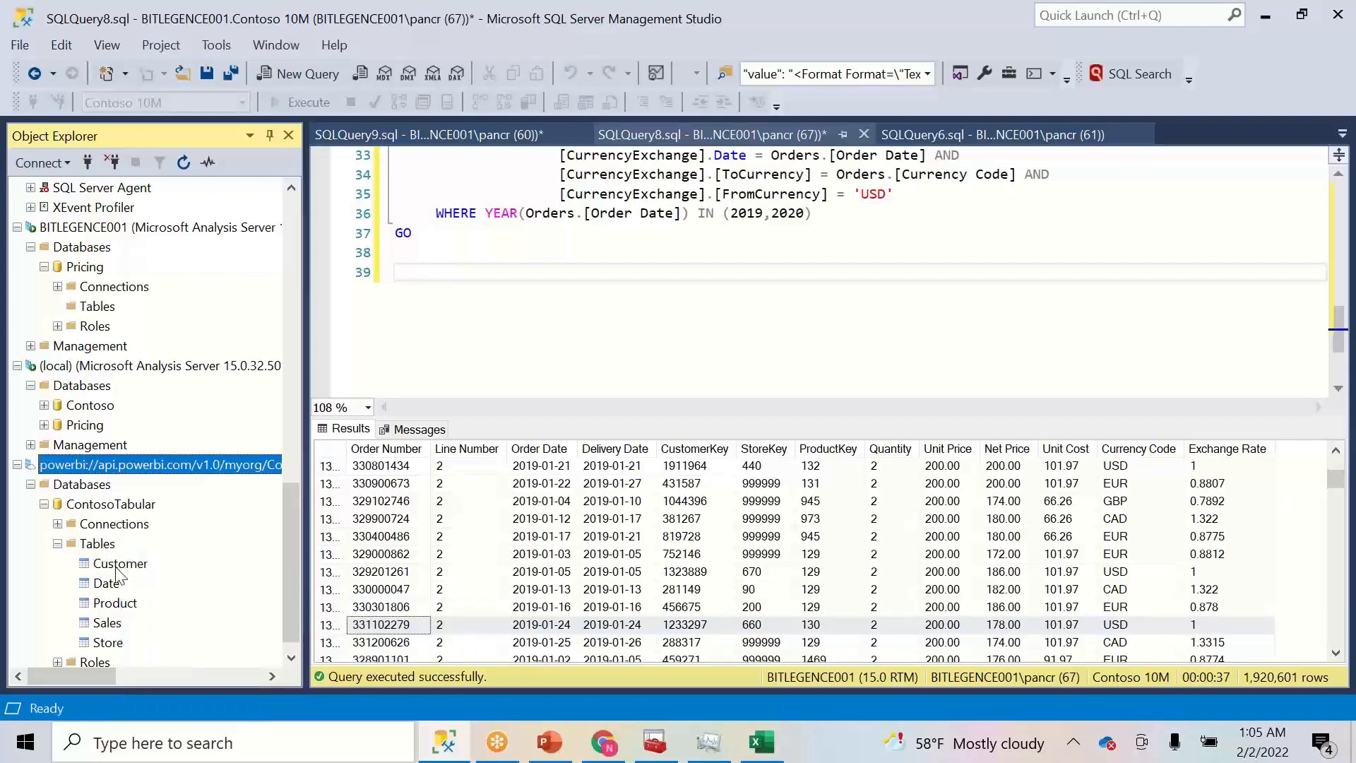
pyautogui.rightClick(103, 509)
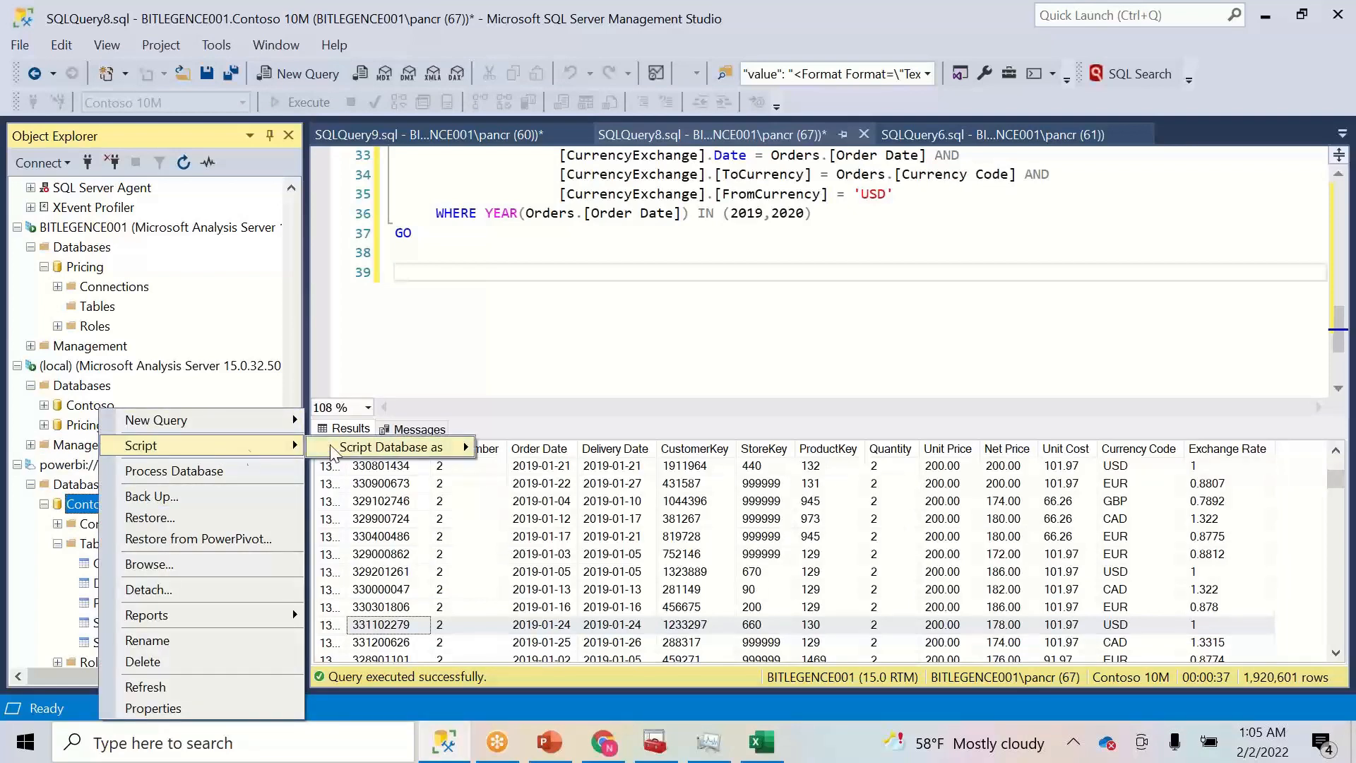
pyautogui.moveTo(250, 420)
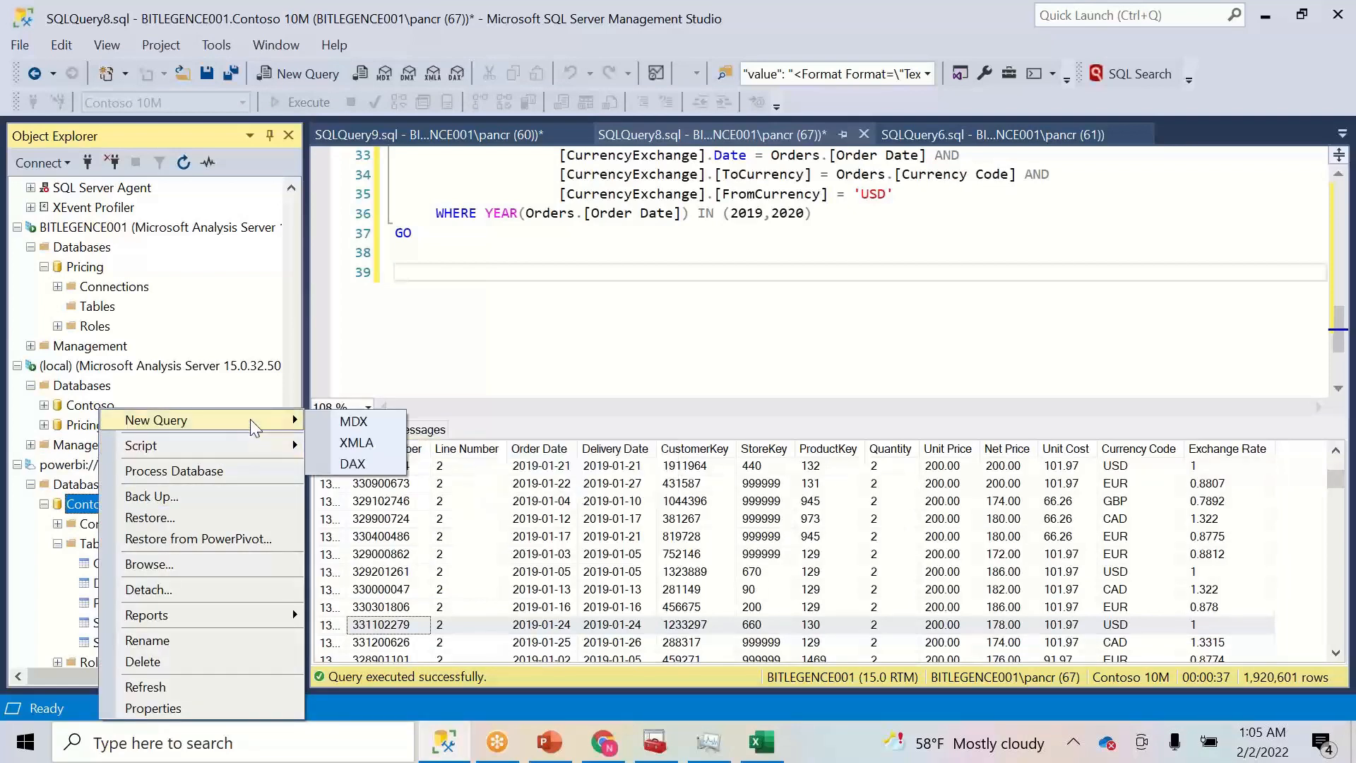
pyautogui.click(375, 469)
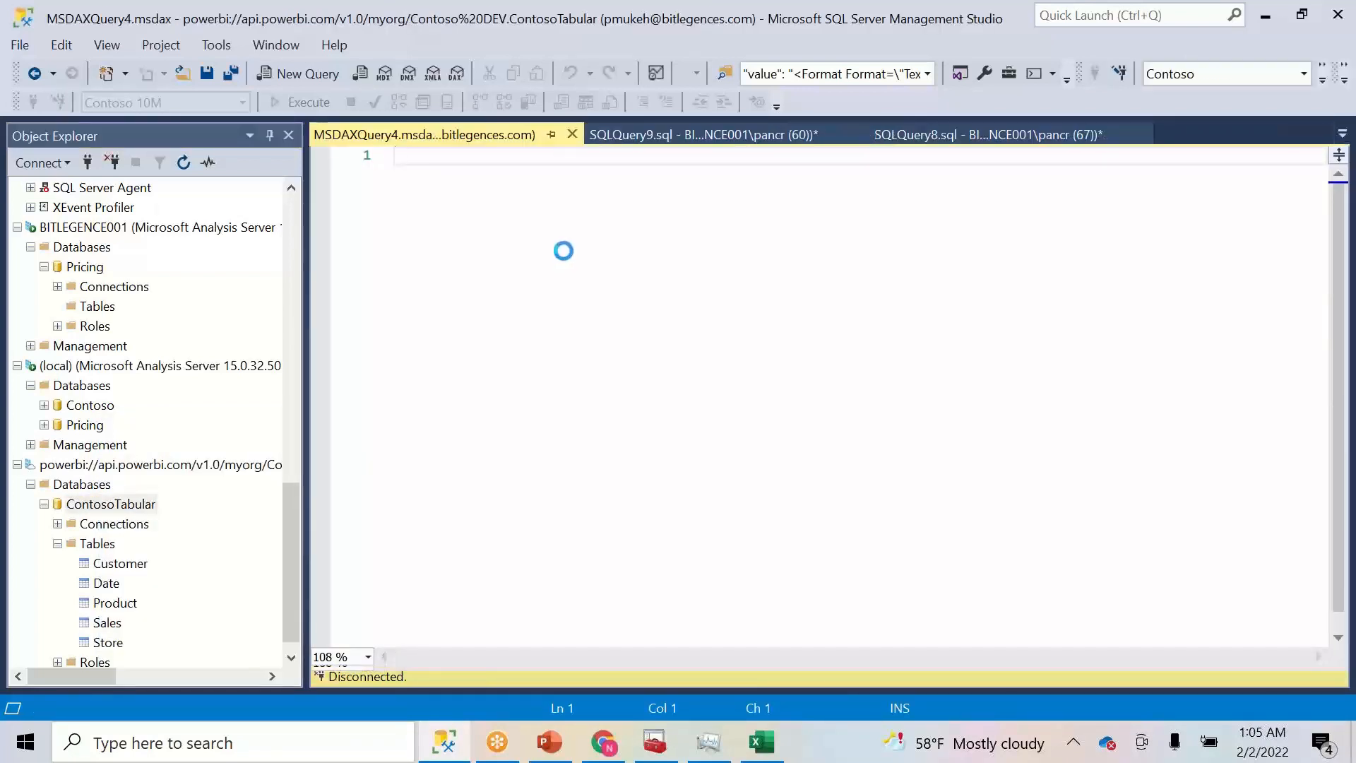
# - Write and run EVALUATE SUMMARIZE('Store',Store[Close Date],"Margin",[Delivery Sales Margin])
pyautogui.write('Evaluate ')
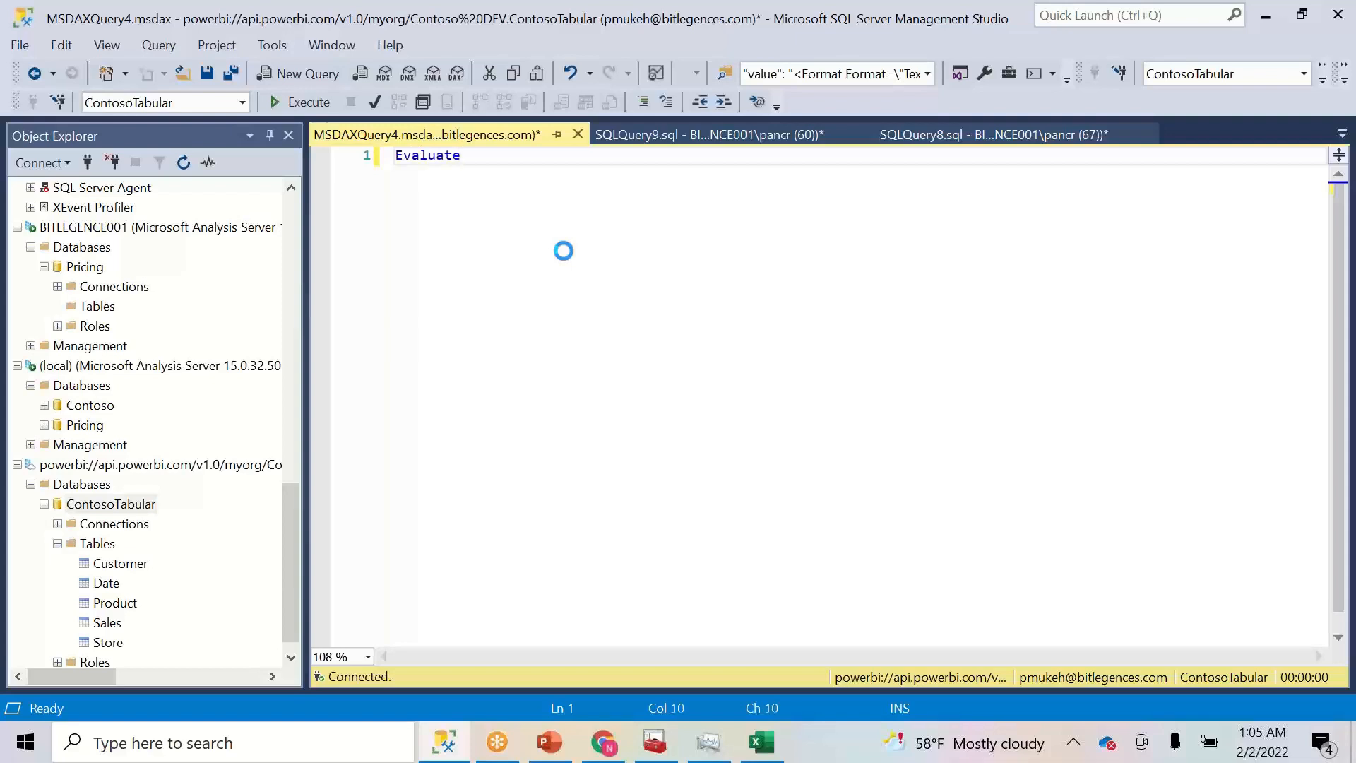
pyautogui.write('sum(')
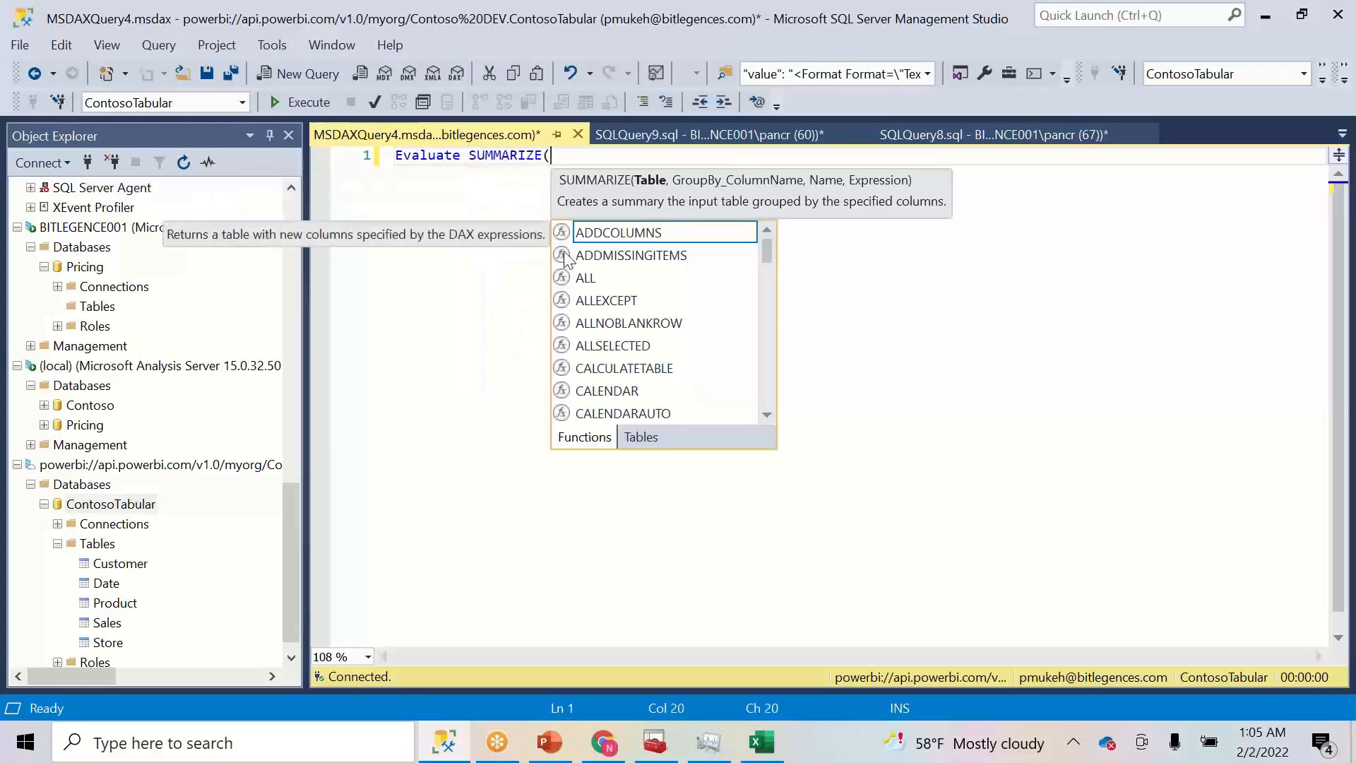
pyautogui.write("'s")
pyautogui.doubleClick(566, 256)
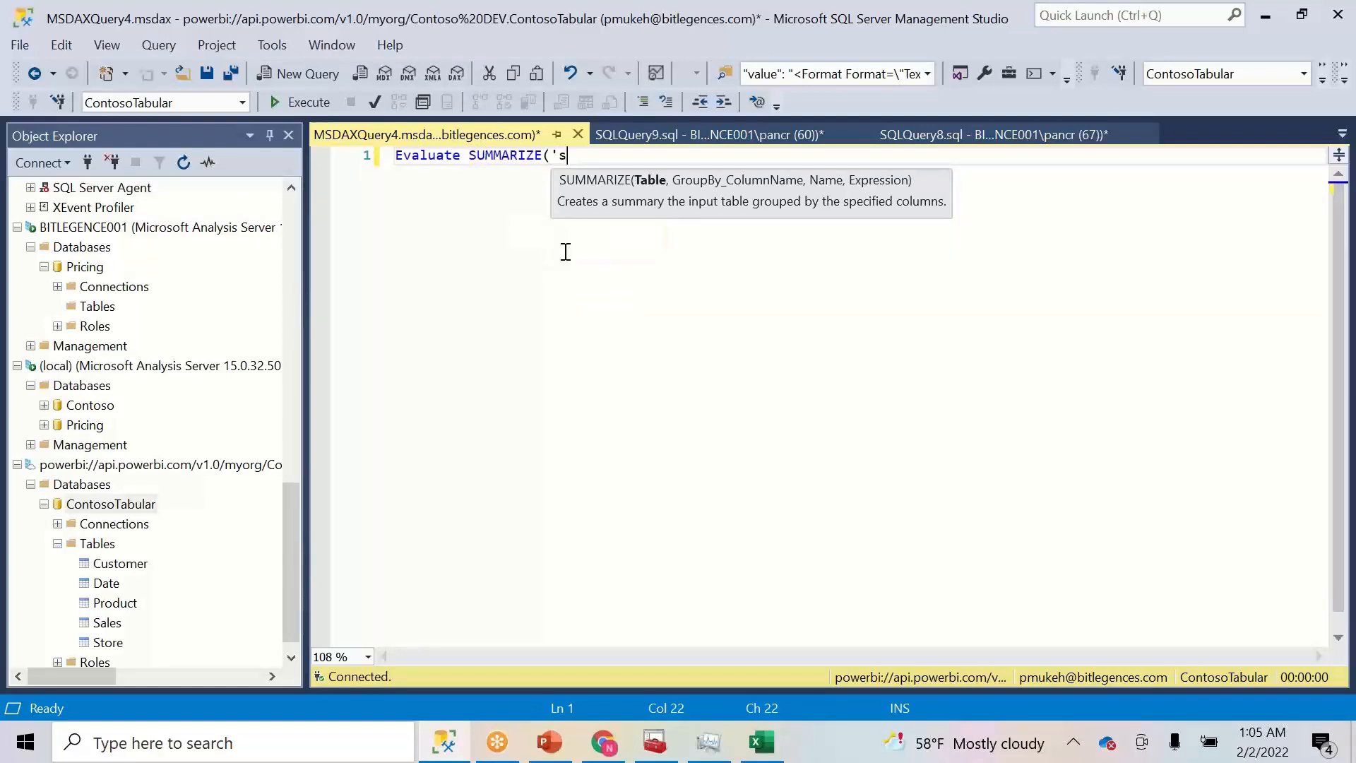
pyautogui.write(',')
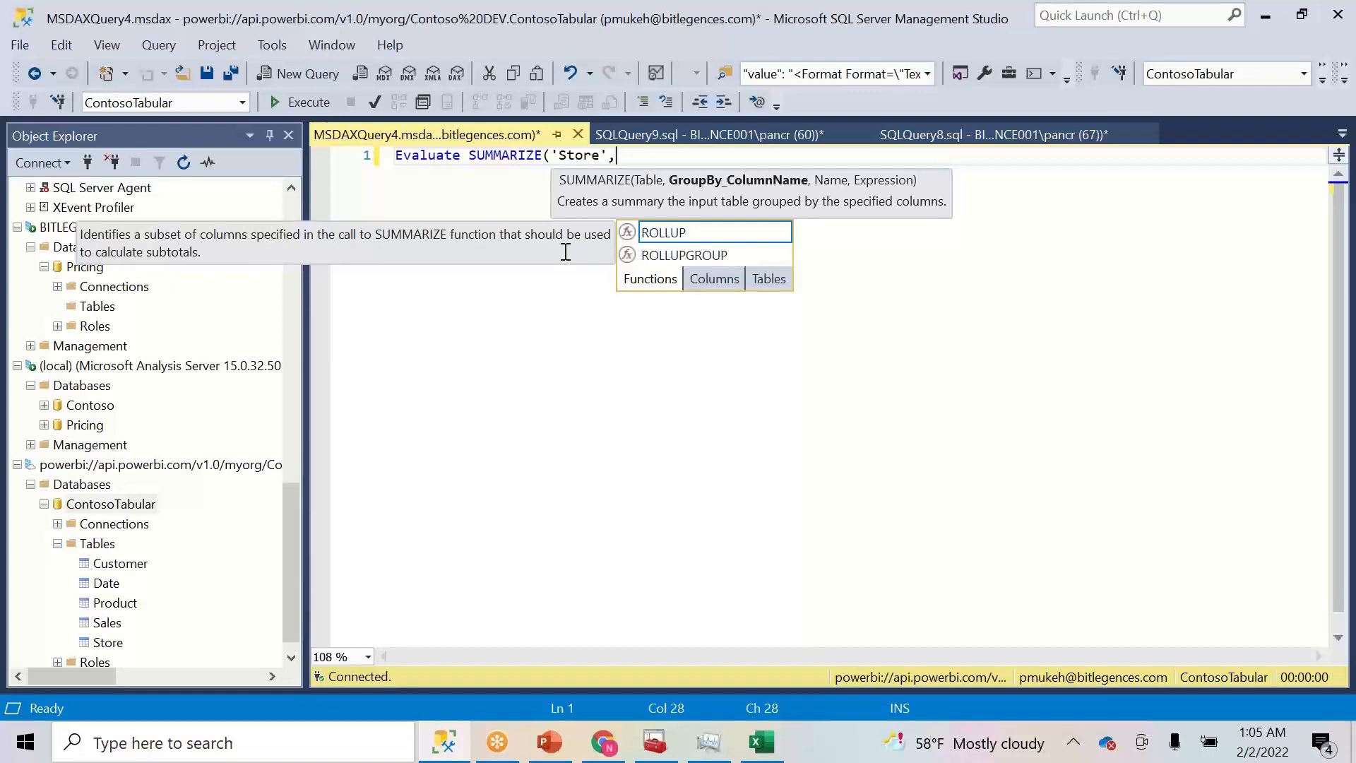
pyautogui.write('c')
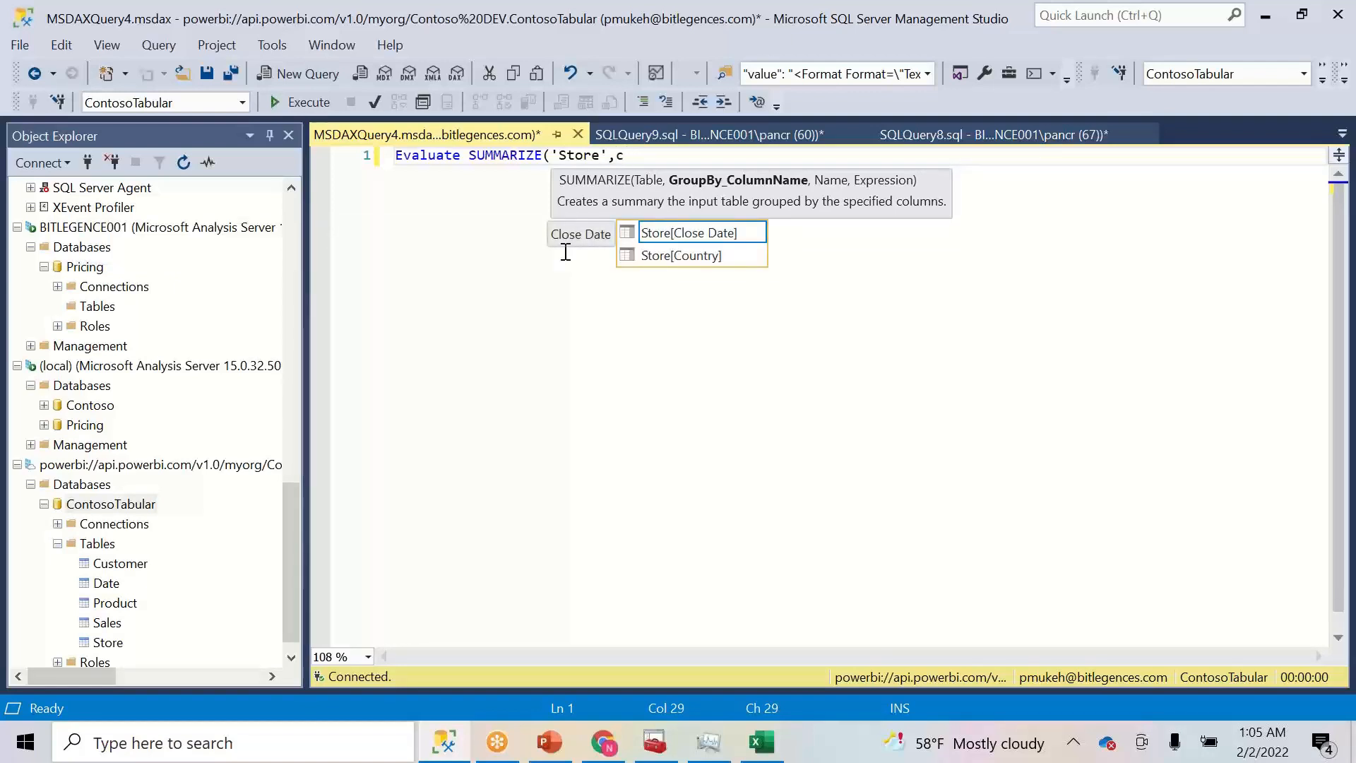
pyautogui.press('Tab')
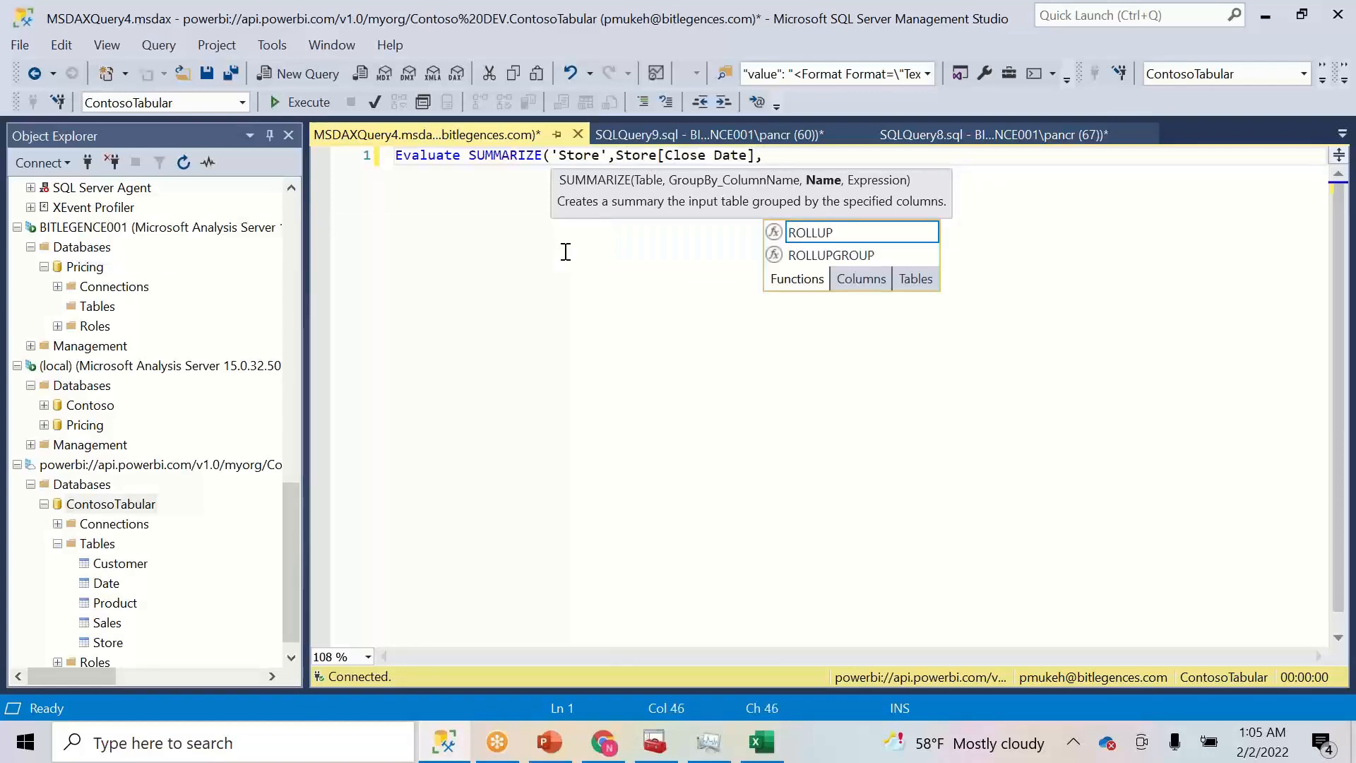
pyautogui.write('"Marg')
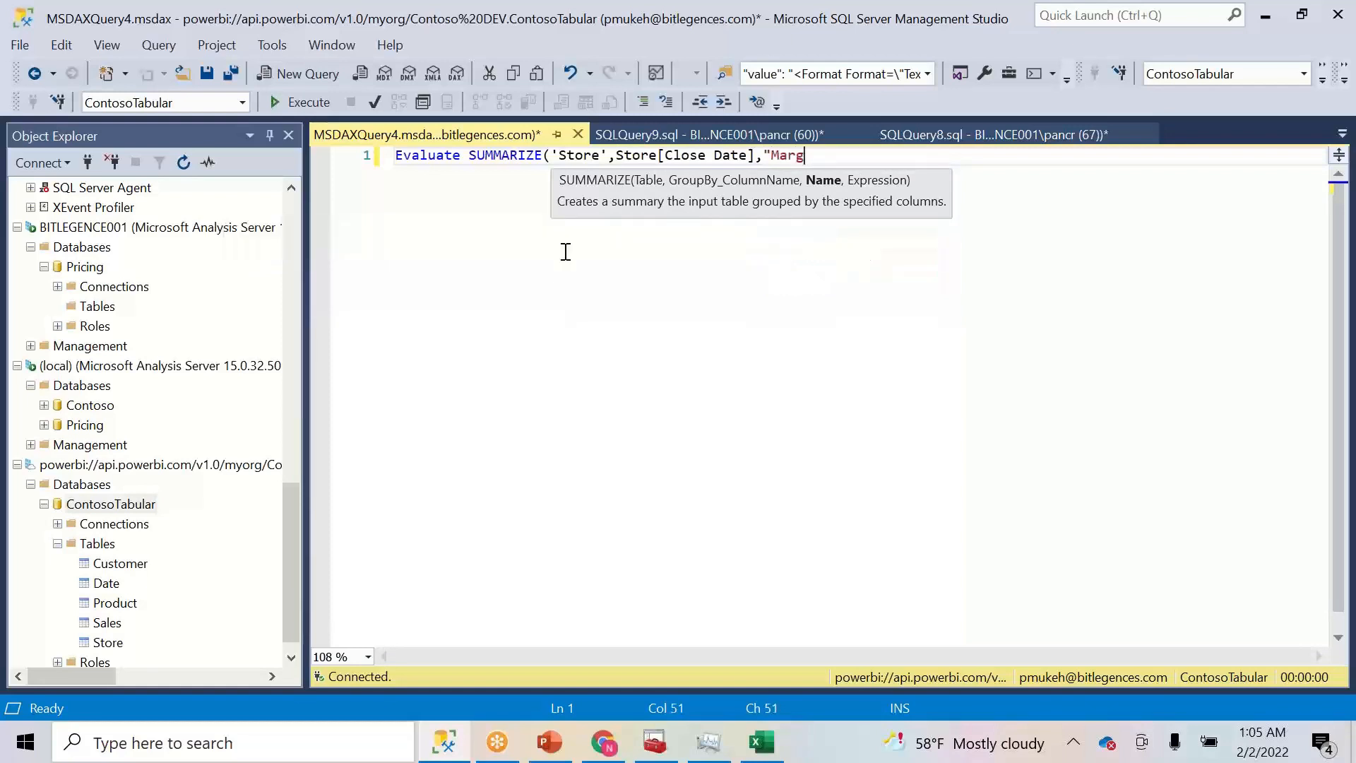
pyautogui.write('in",')
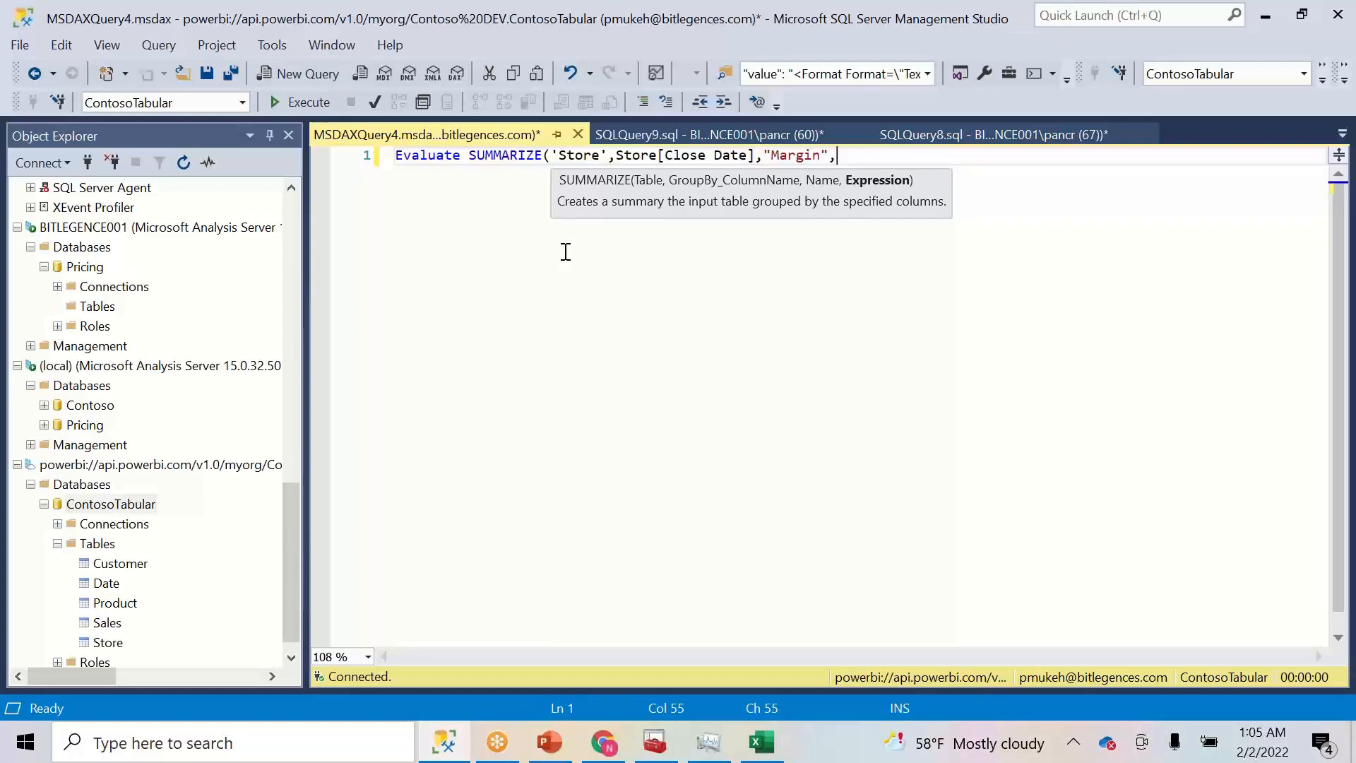
pyautogui.write('[')
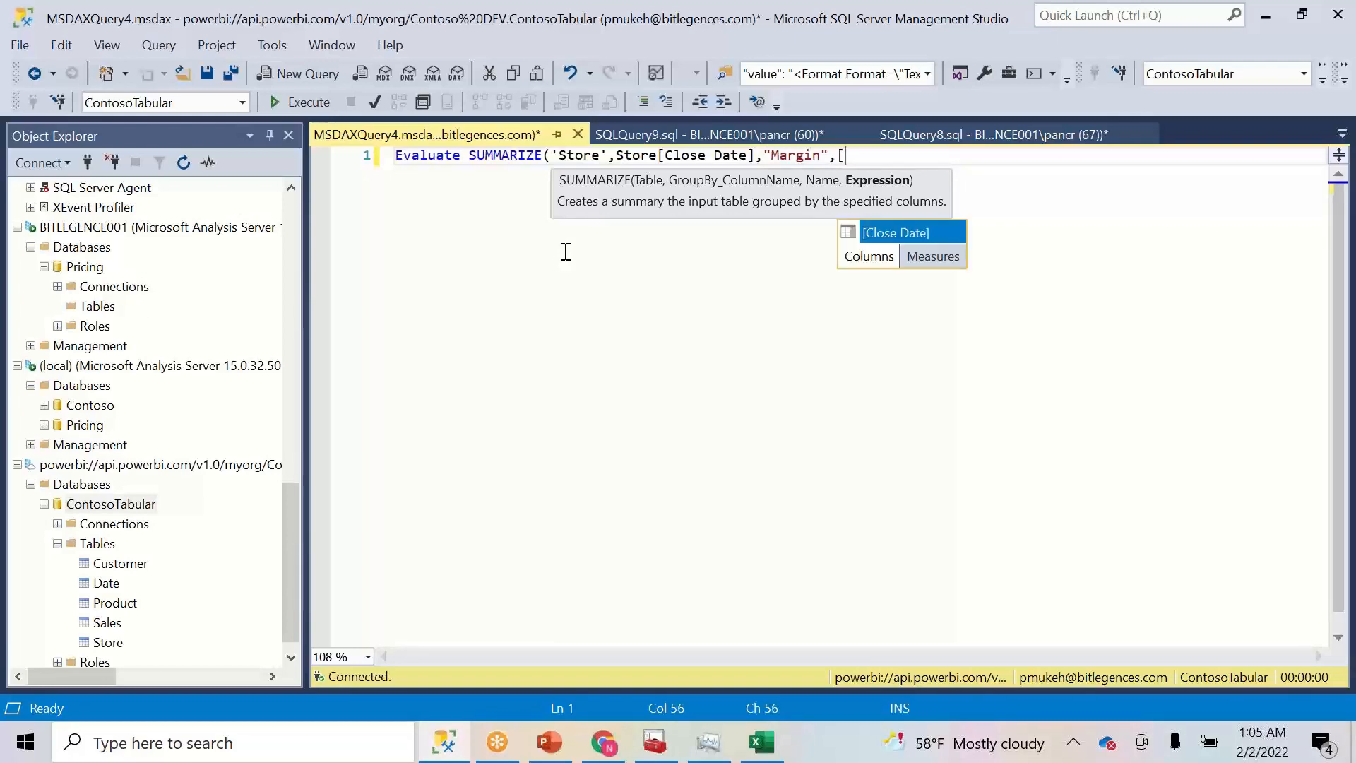
pyautogui.write('ma')
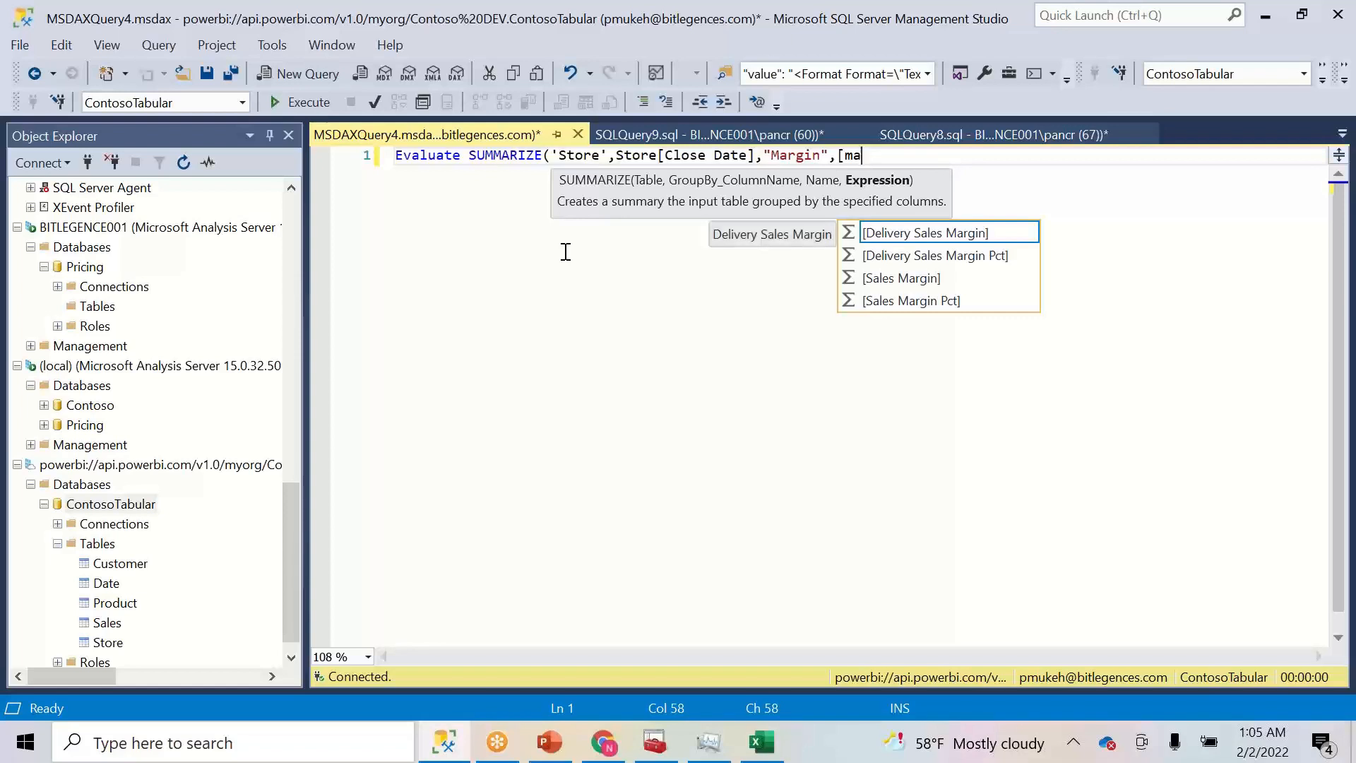
pyautogui.press('Tab')
pyautogui.write(')')
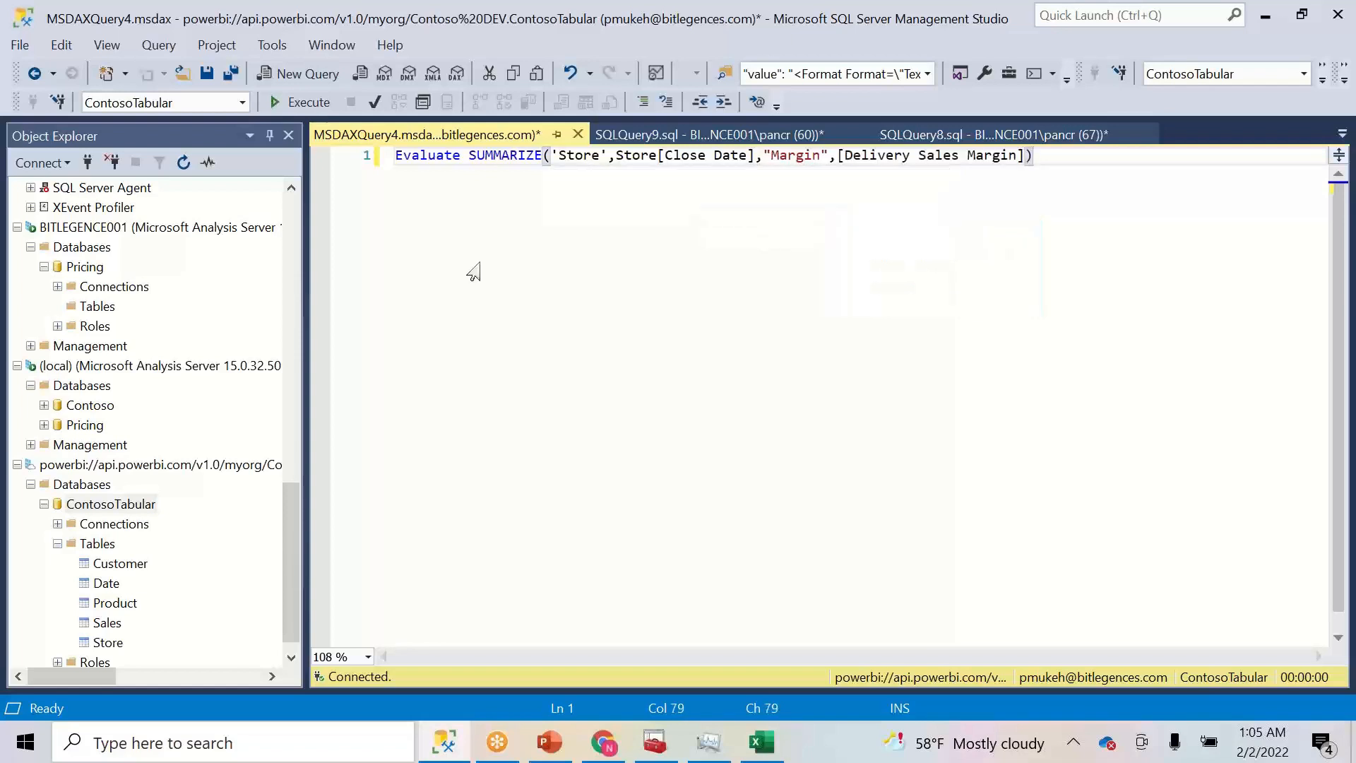
pyautogui.click(290, 104)
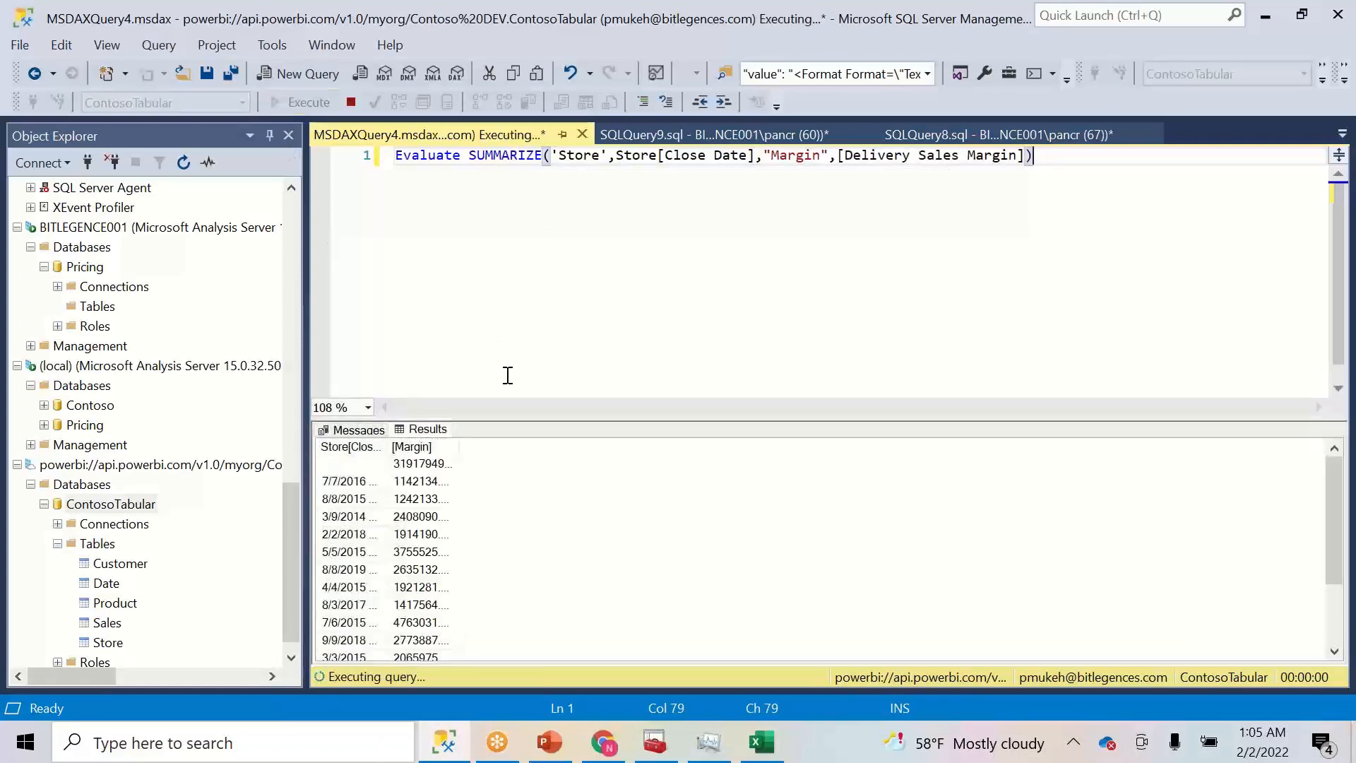
# - Replace Store[Close Date] with Store[Country] and rerun the margin query
pyautogui.doubleClick(386, 447)
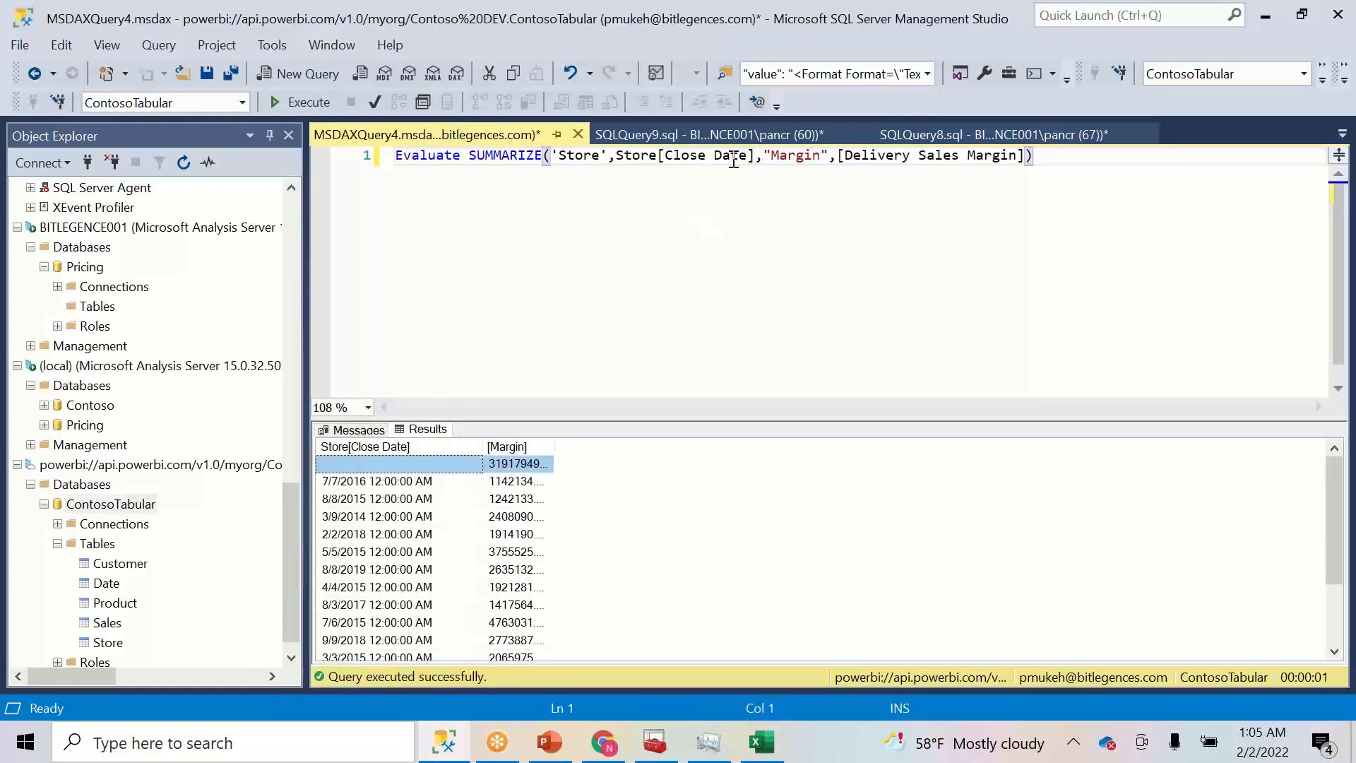
pyautogui.moveTo(749, 156); pyautogui.dragTo(668, 156)
pyautogui.press('BackSpace')
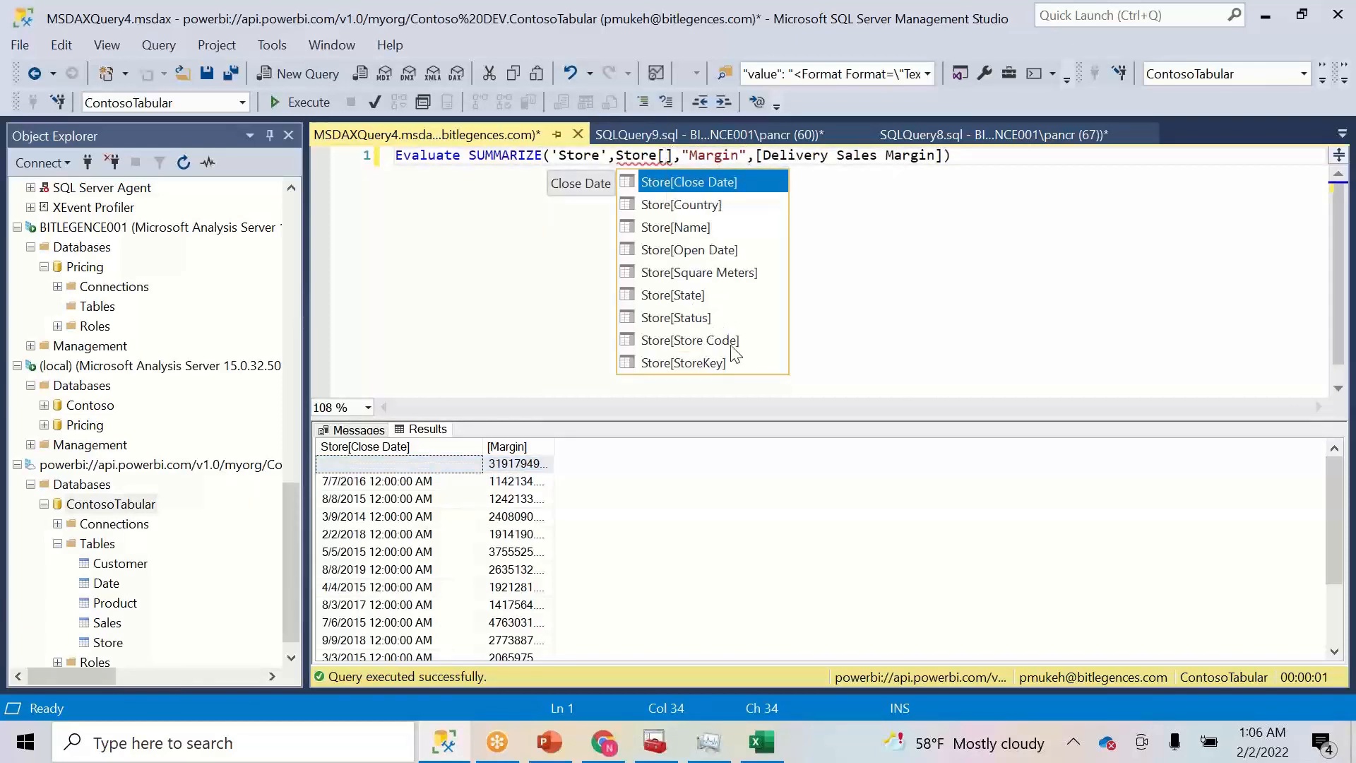
pyautogui.doubleClick(681, 207)
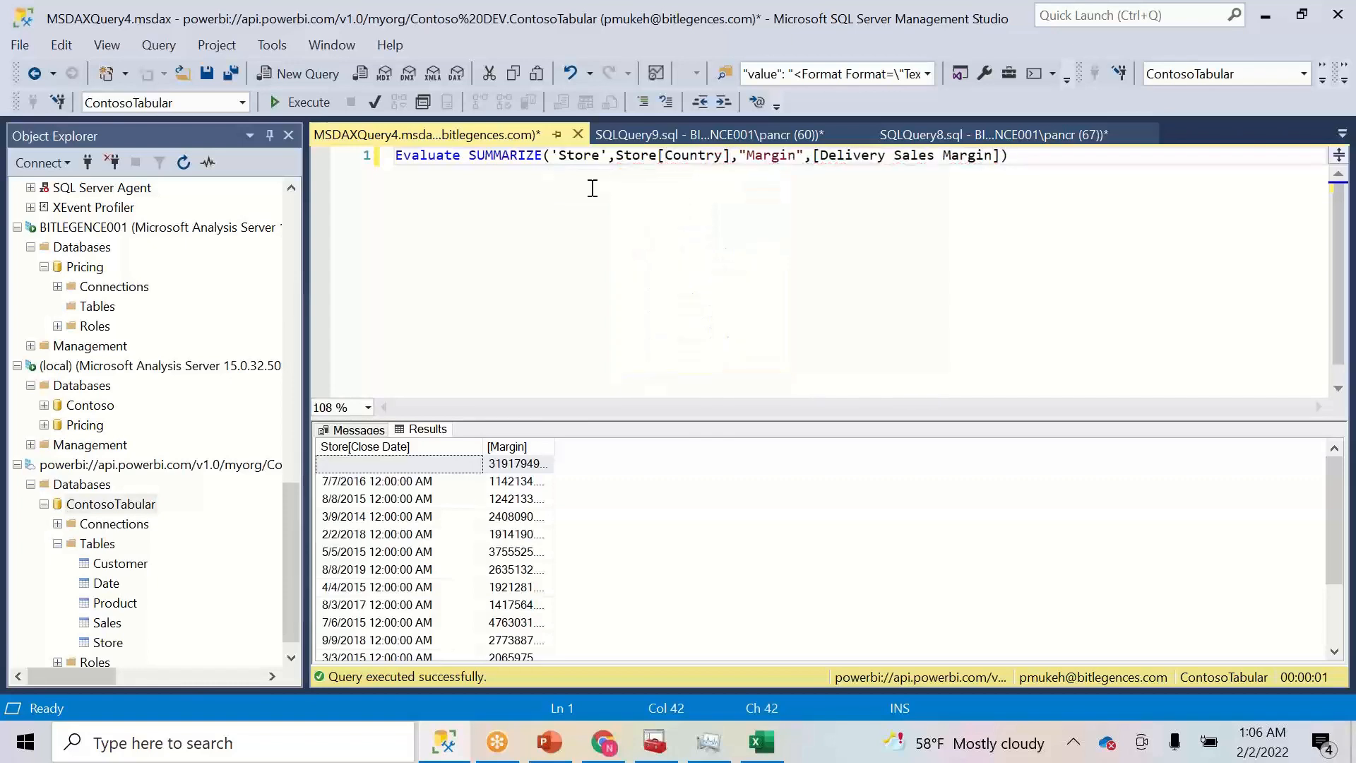
pyautogui.click(293, 103)
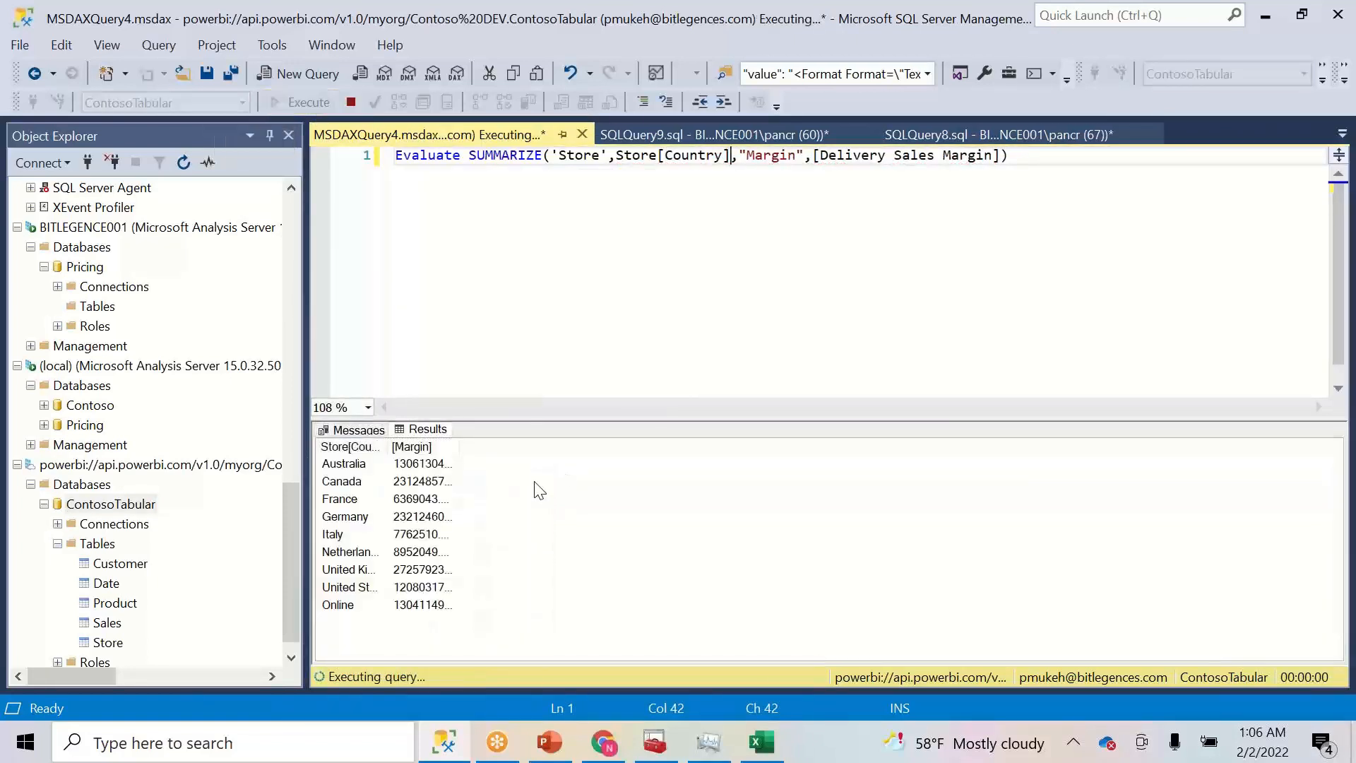
pyautogui.moveTo(399, 462); pyautogui.dragTo(445, 467)
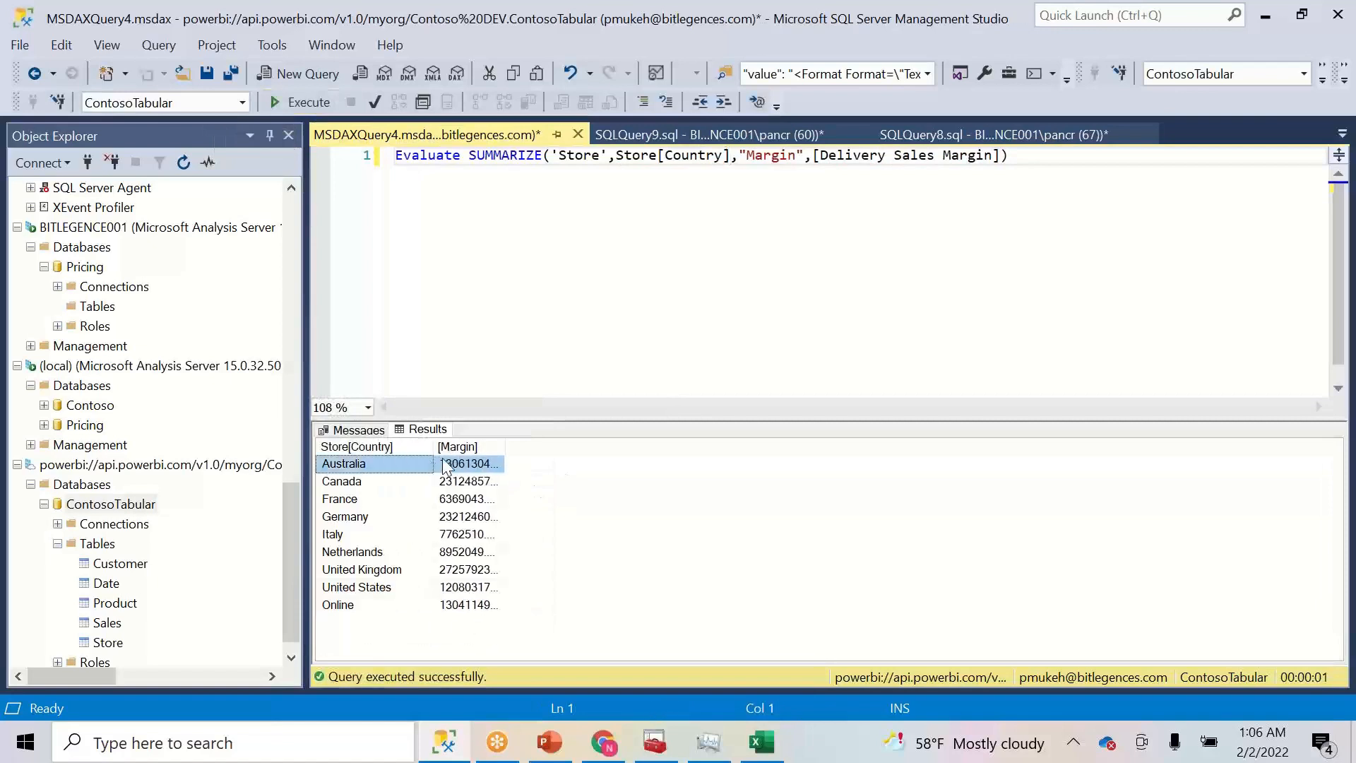
pyautogui.click(510, 253)
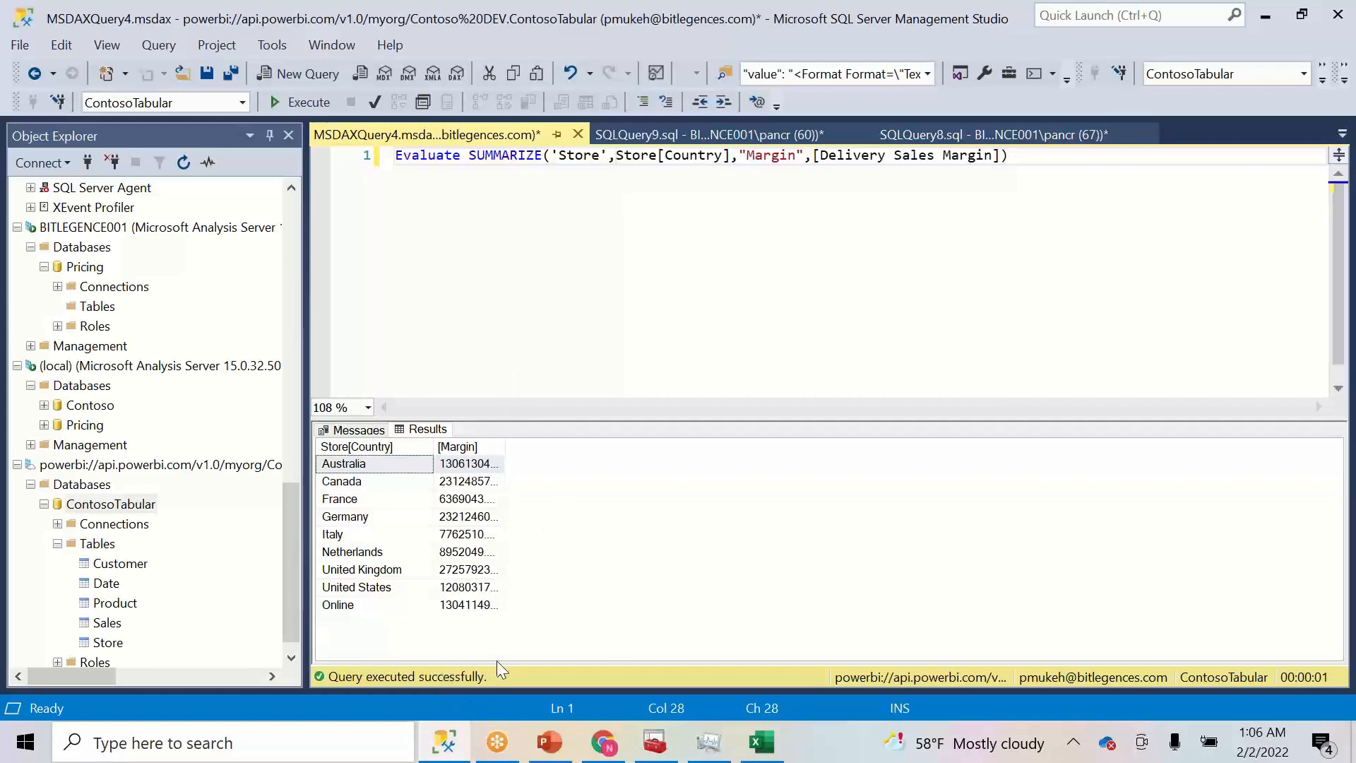
# - Return to the Book1 workbook by searching for Excel in Windows search
pyautogui.click(760, 742)
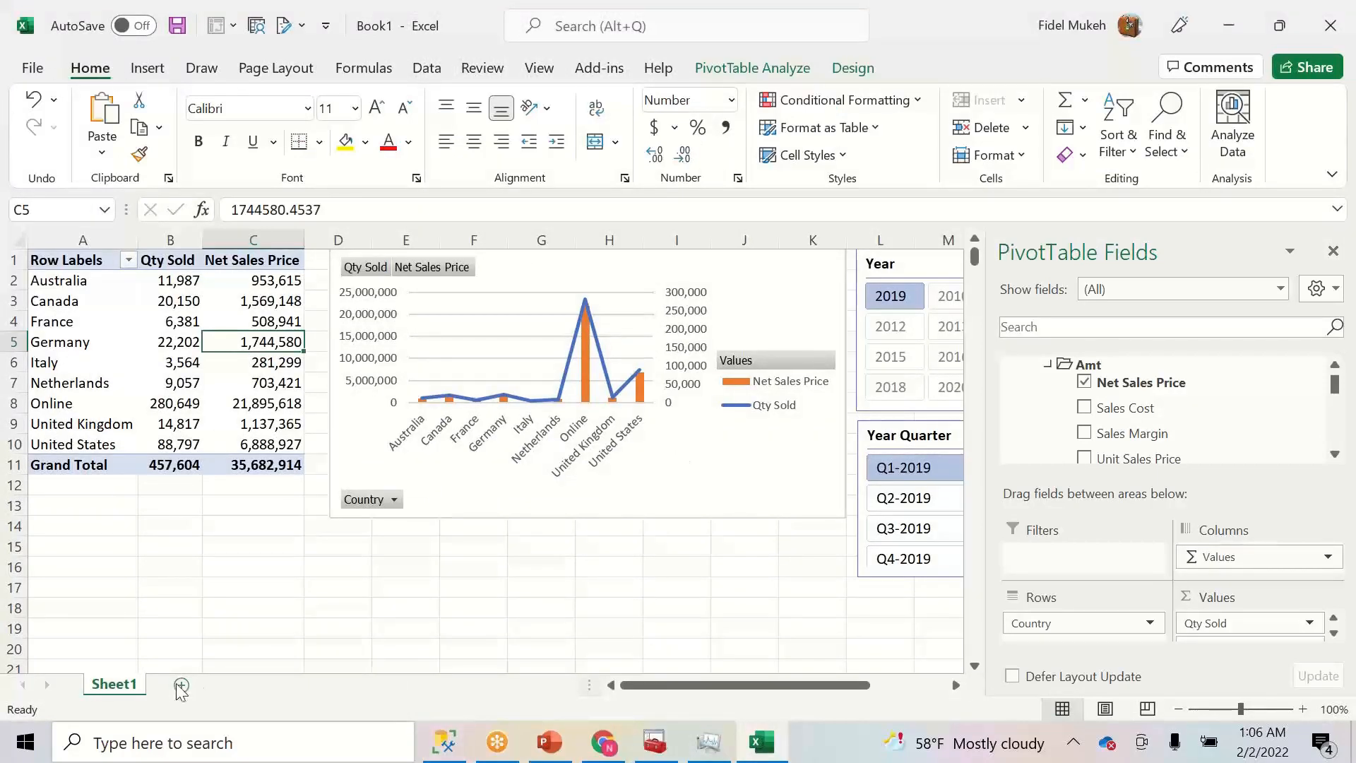
pyautogui.click(161, 744)
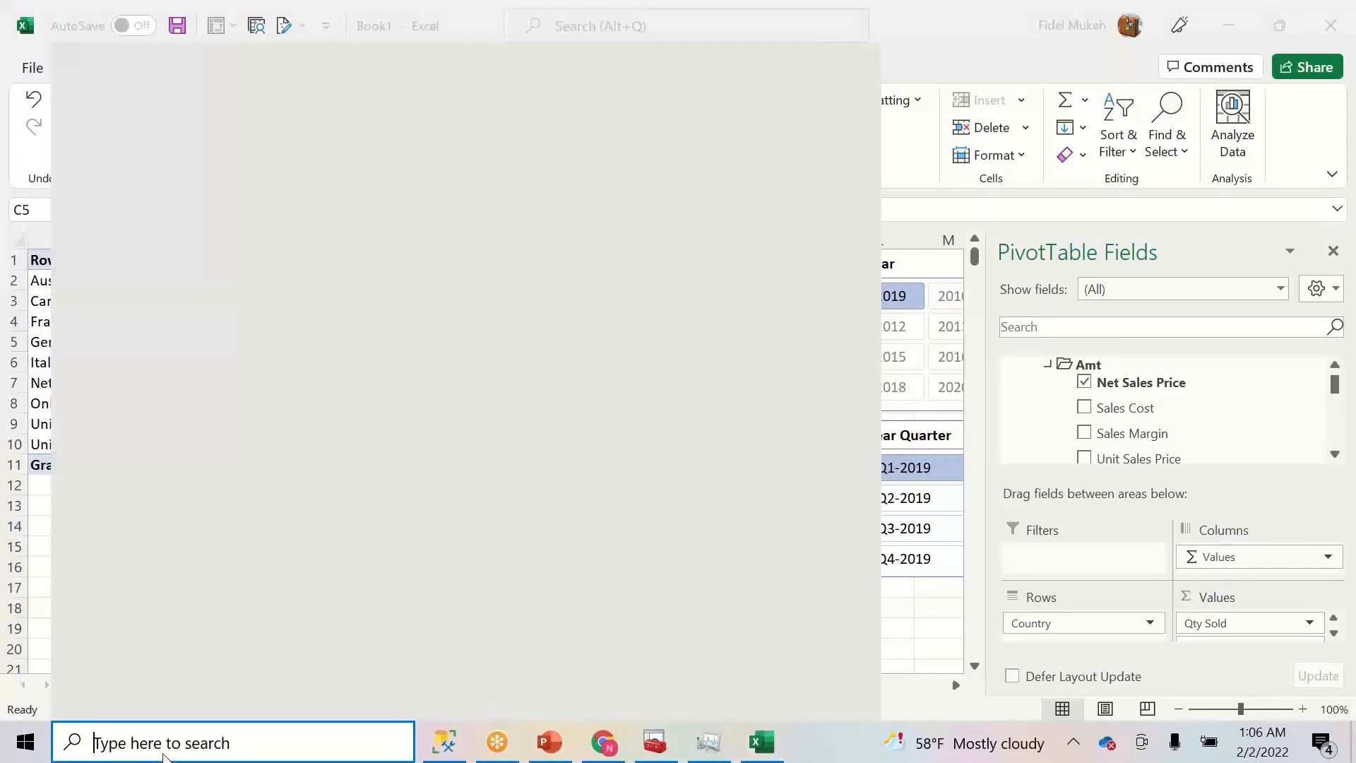
pyautogui.write('excel')
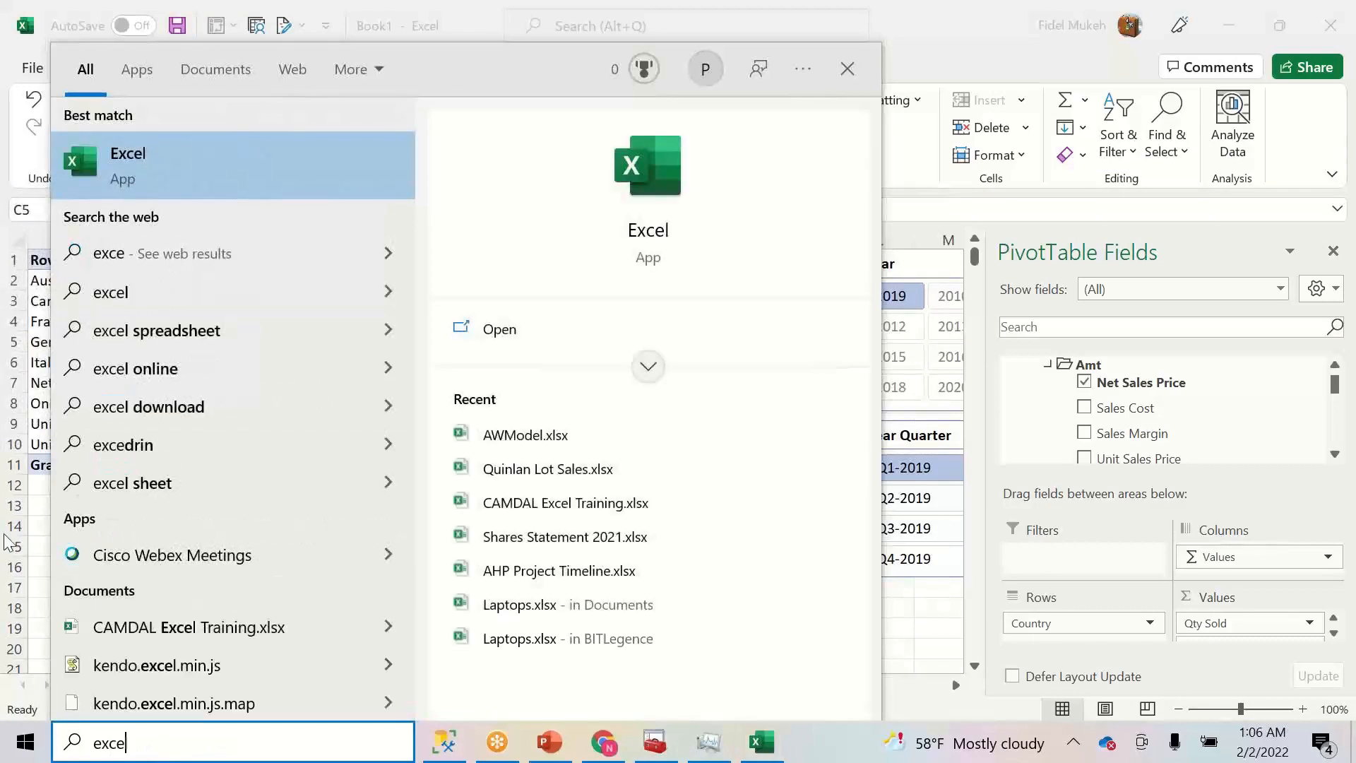
pyautogui.click(171, 177)
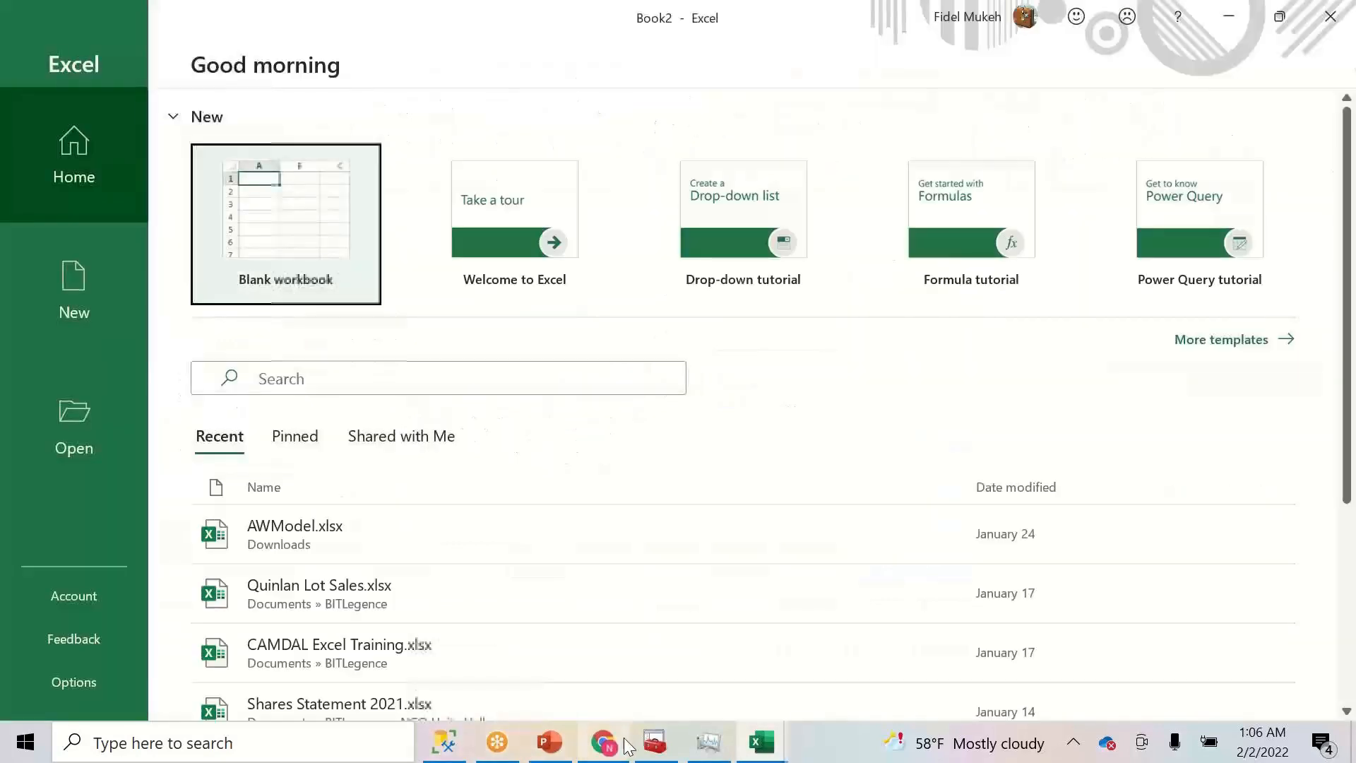
# - View the Contoso DEV workspace's datasets and dataflows, including ContosoTabular
pyautogui.click(622, 744)
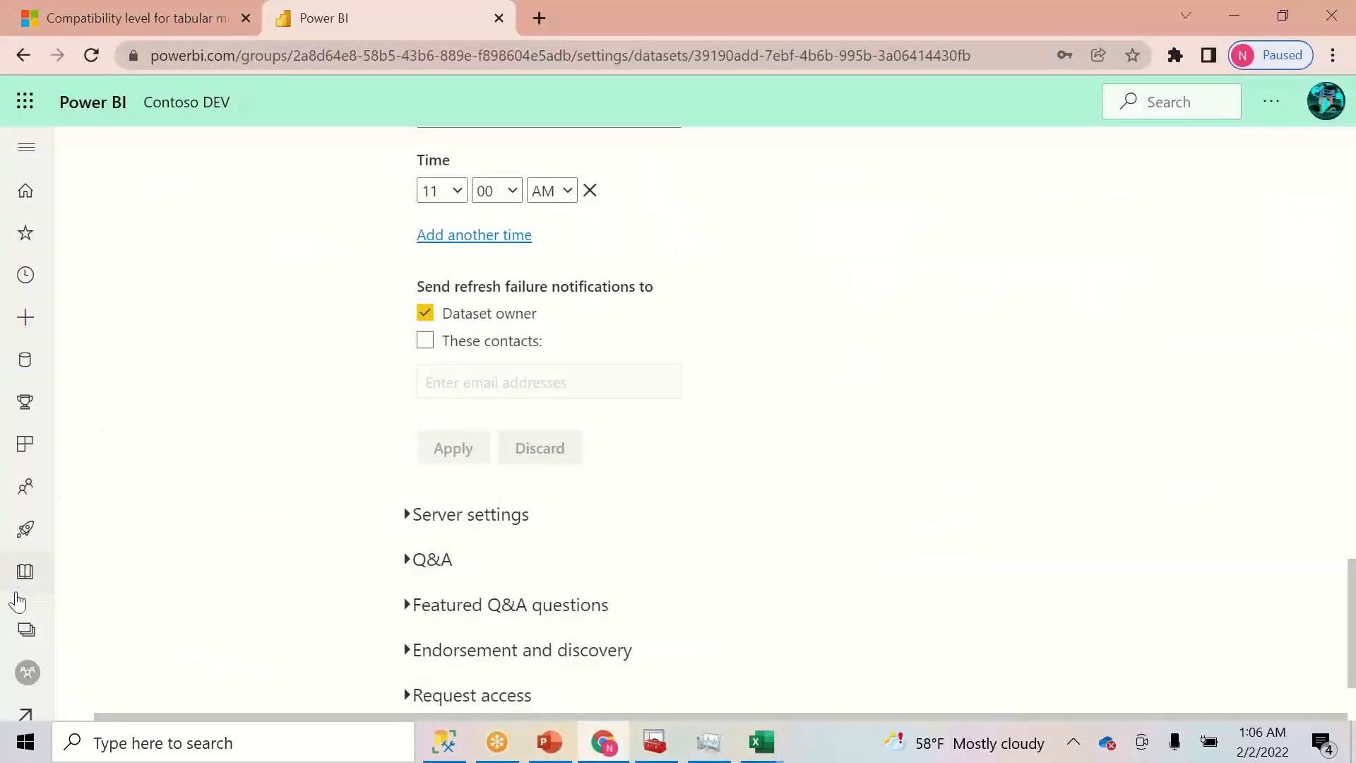
pyautogui.click(26, 620)
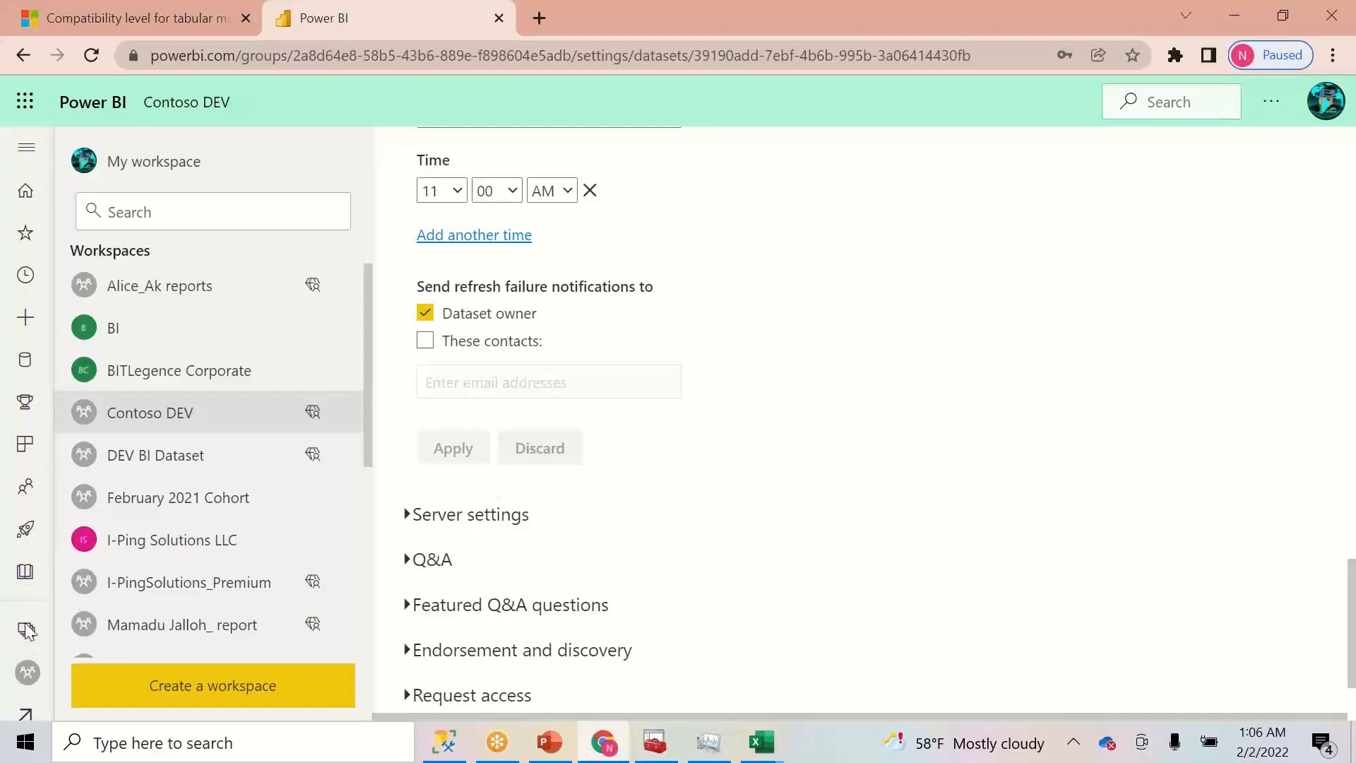
pyautogui.click(211, 426)
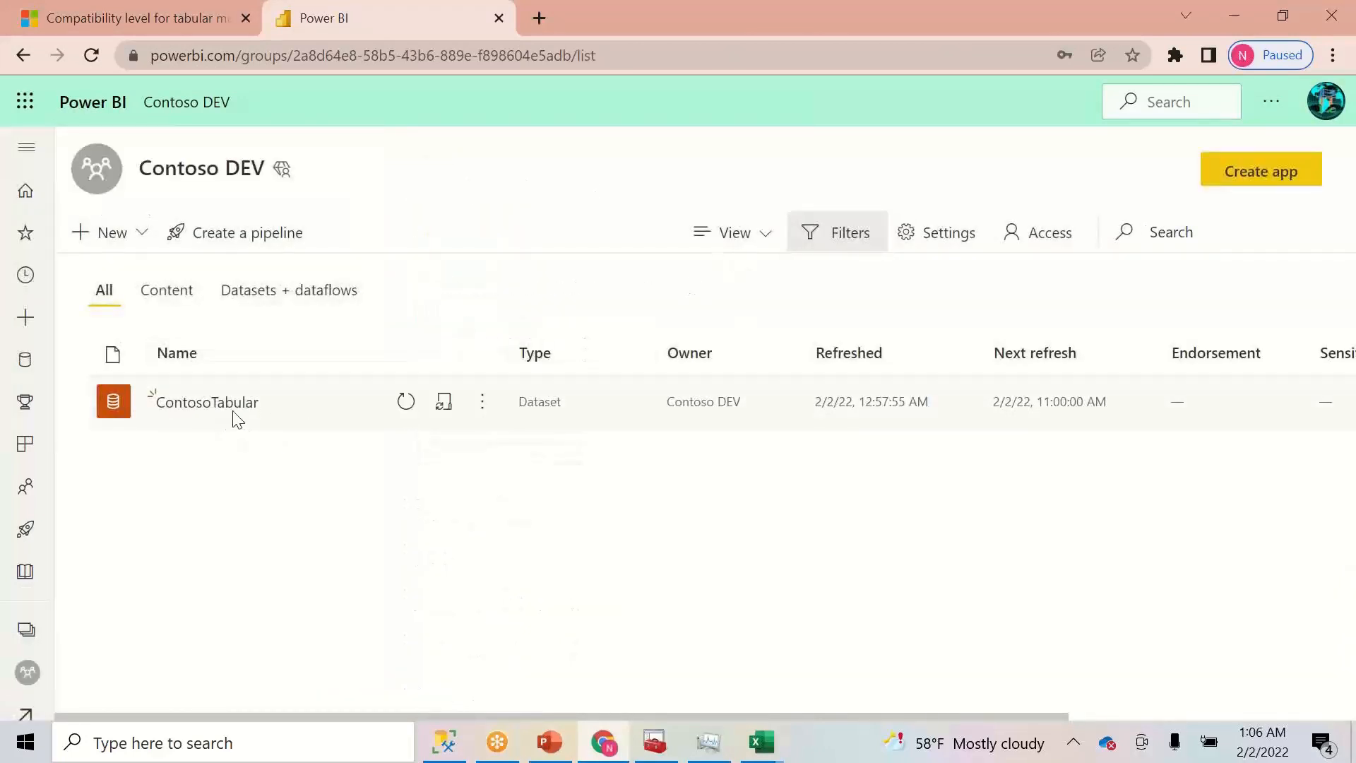
pyautogui.click(226, 295)
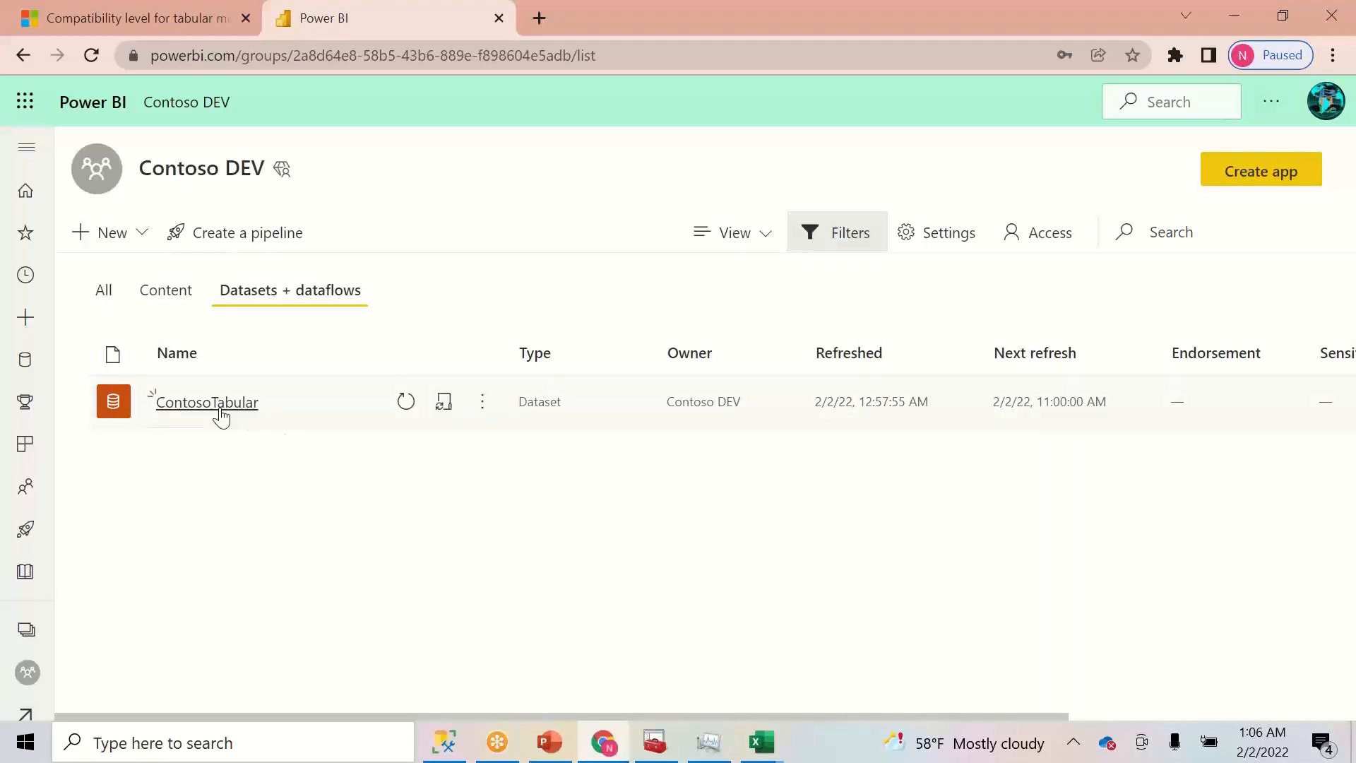
# - Create a new blank workbook from Excel Book2
pyautogui.moveTo(782, 746)
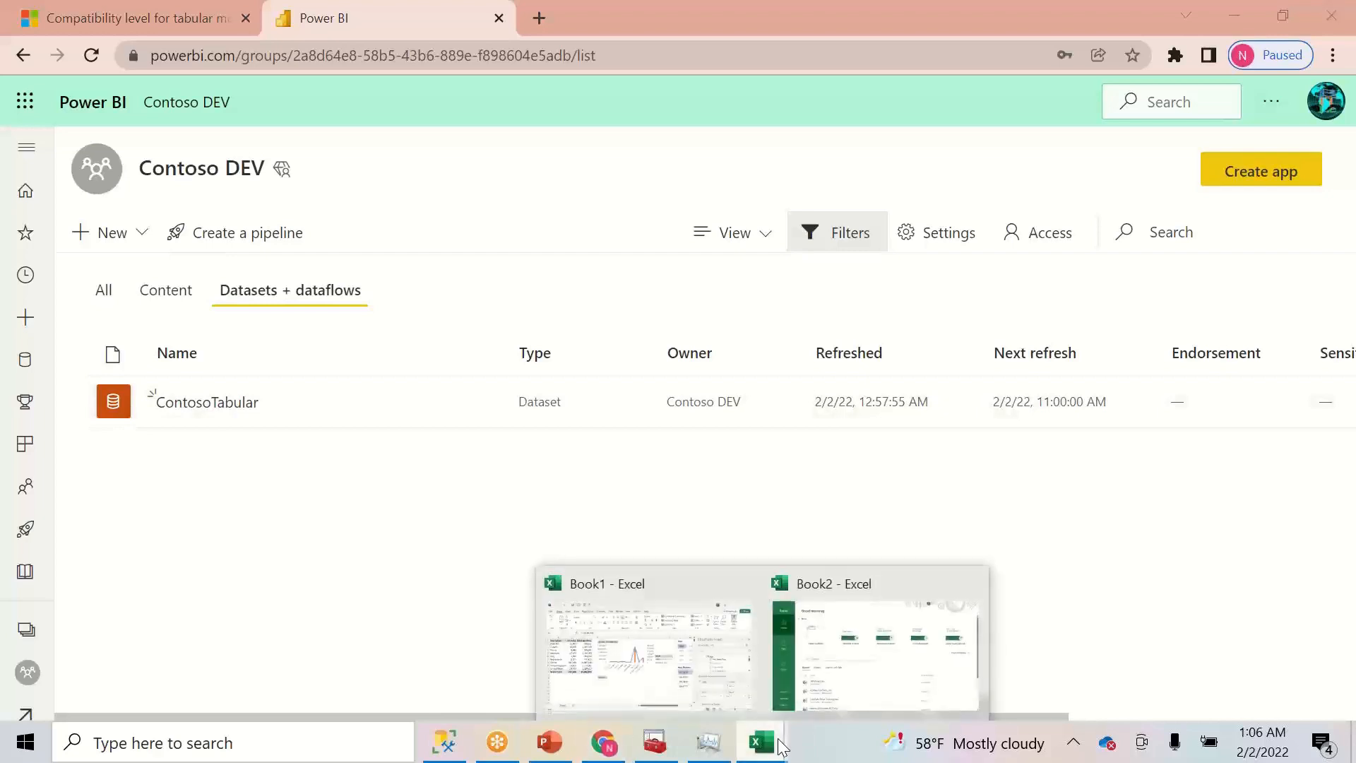
pyautogui.click(863, 657)
pyautogui.click(342, 248)
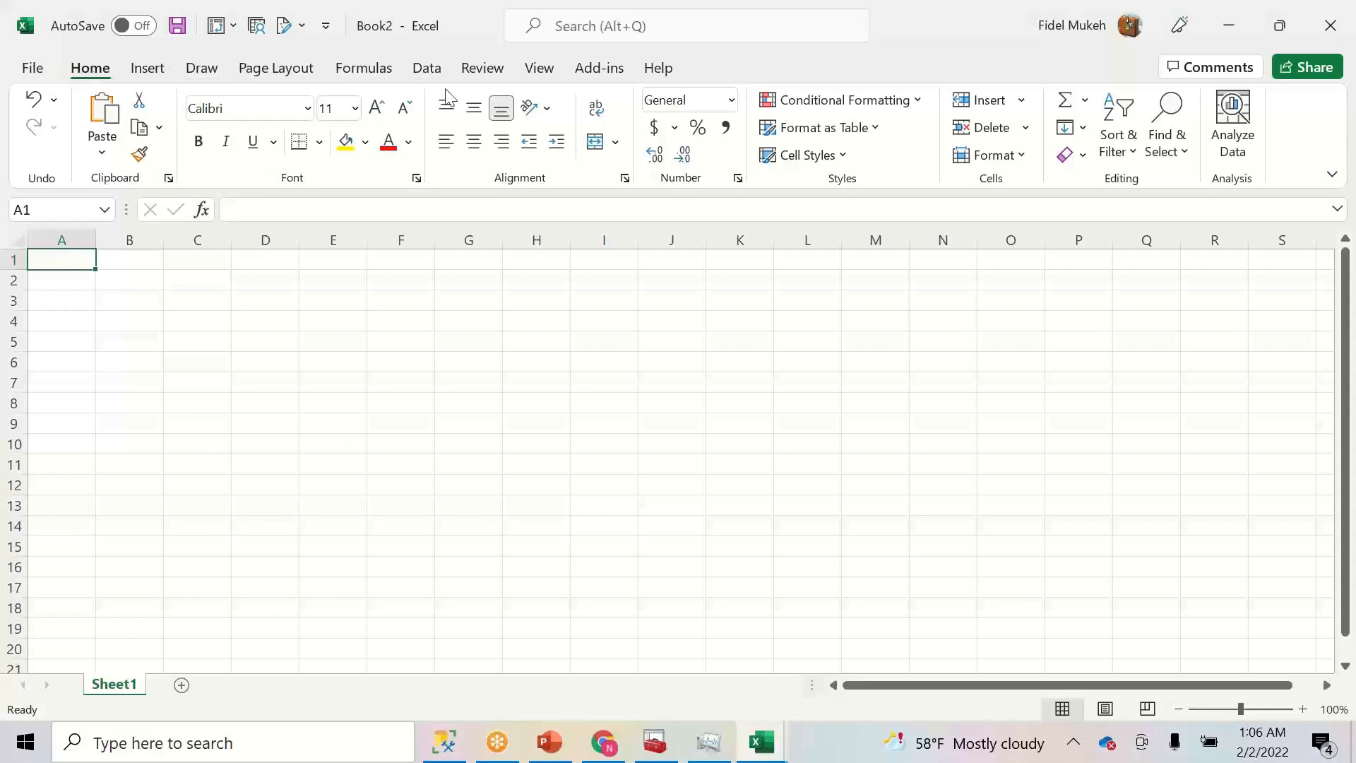
# - Open Data > Get Data > From Power BI dataset, then close and reopen the pane
pyautogui.click(427, 67)
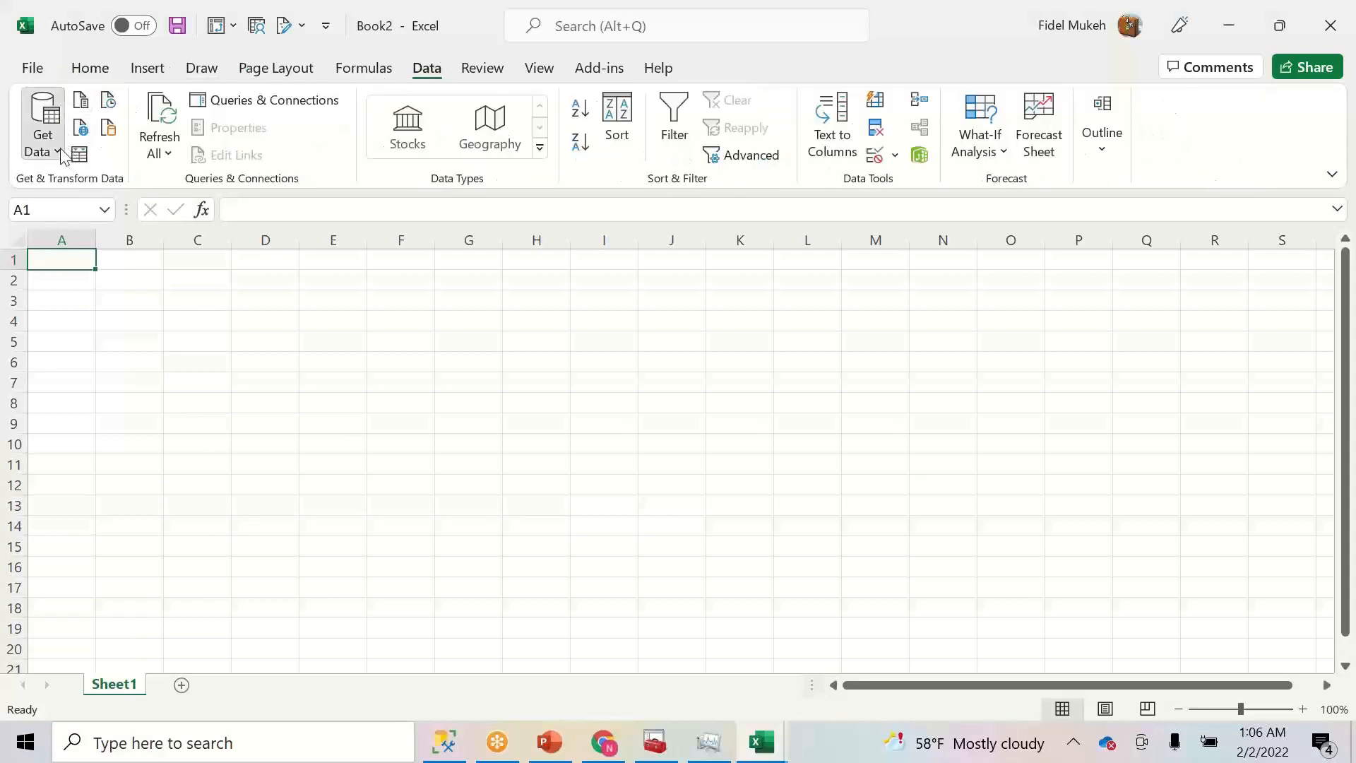
pyautogui.click(44, 134)
pyautogui.click(116, 345)
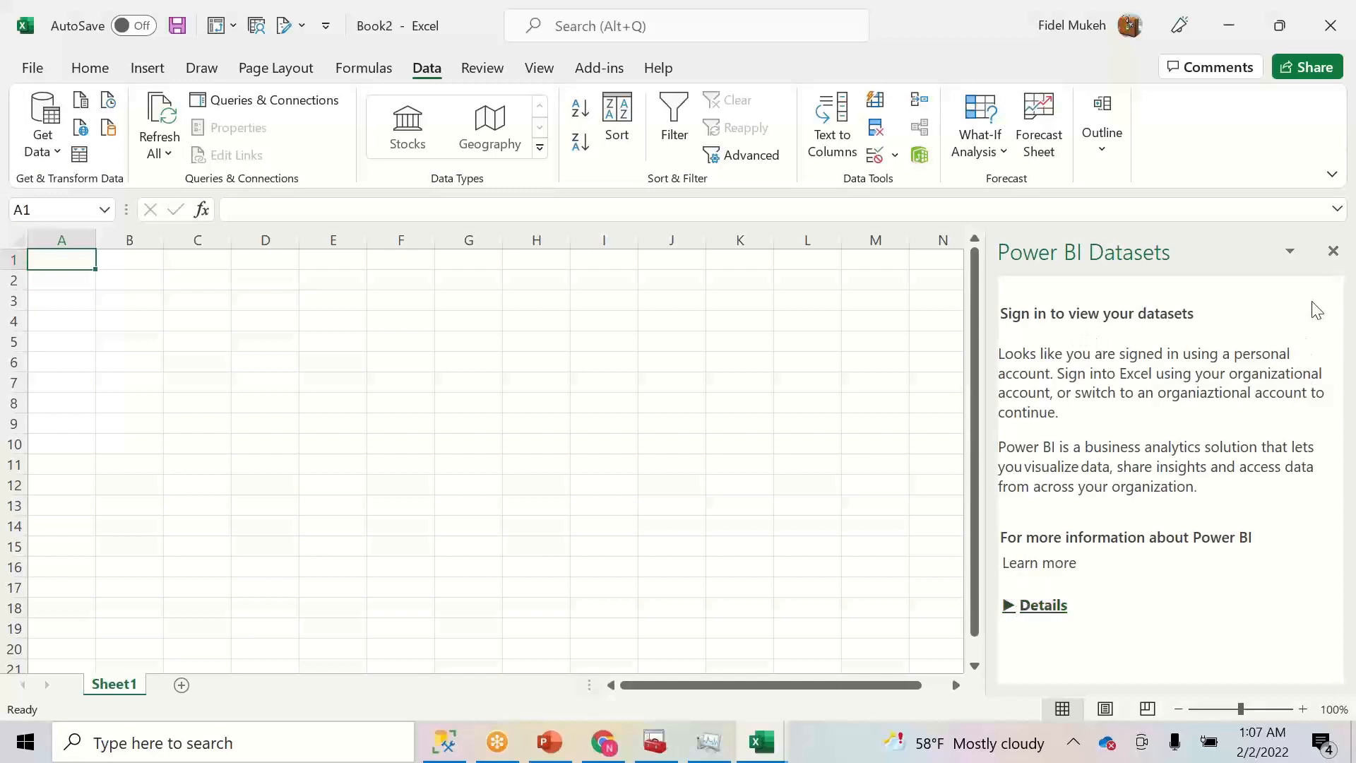
pyautogui.click(1333, 253)
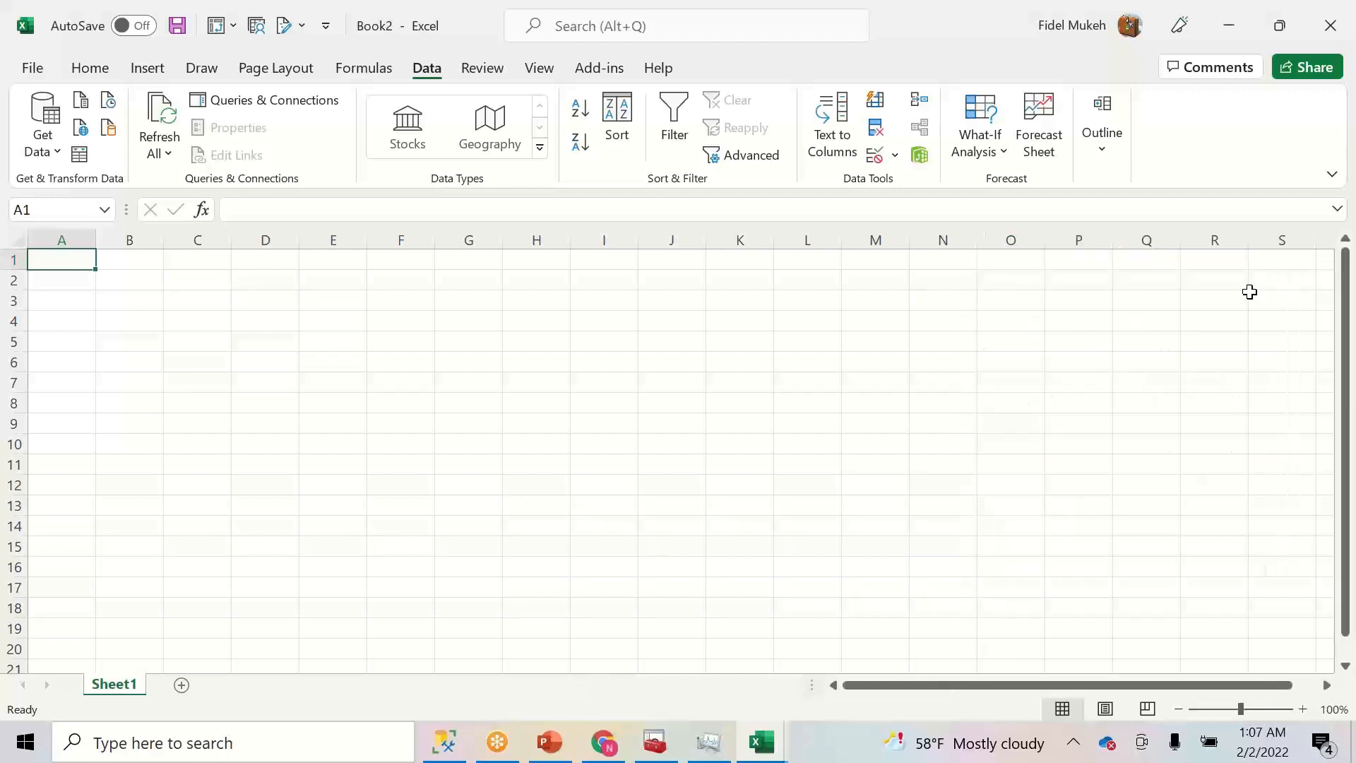
pyautogui.click(43, 131)
pyautogui.click(140, 343)
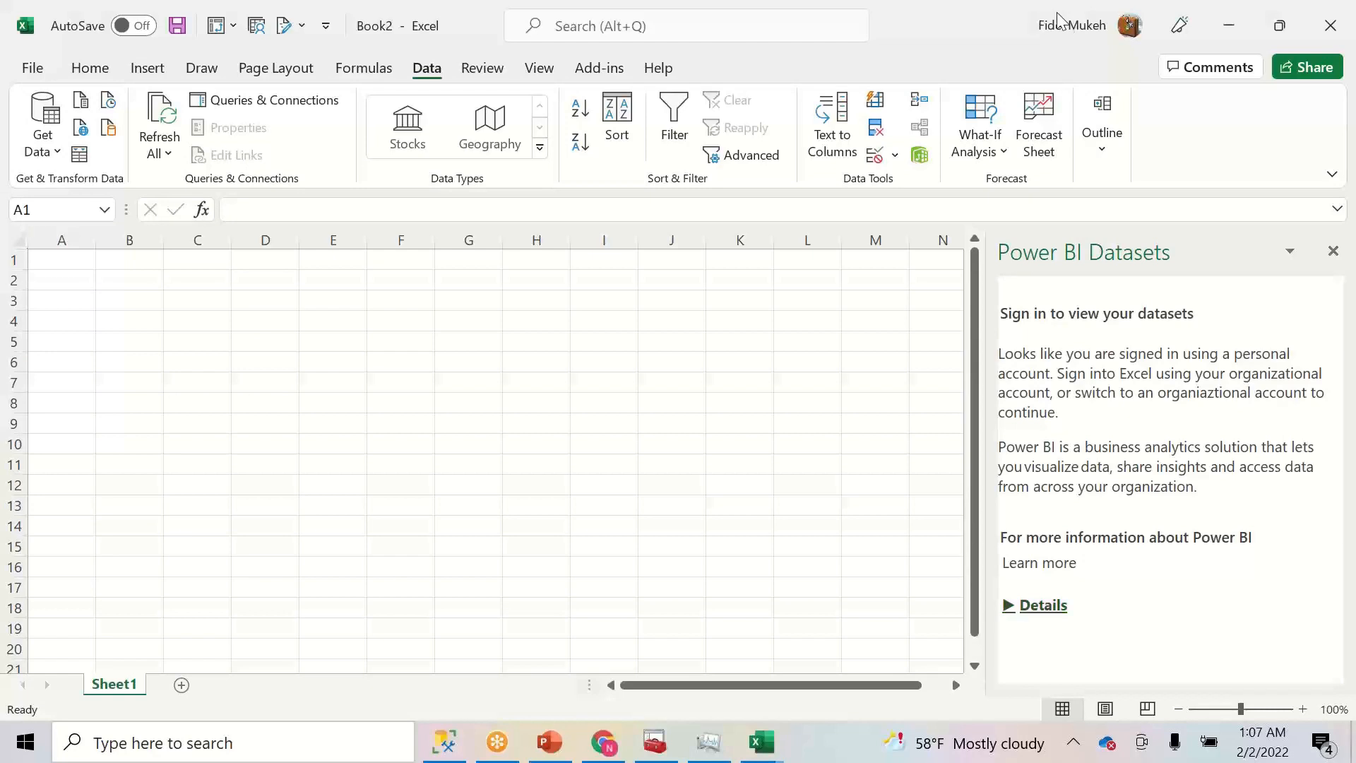
# - Sign in with a different account using the work e-mail and password as Work or school account
pyautogui.click(1129, 28)
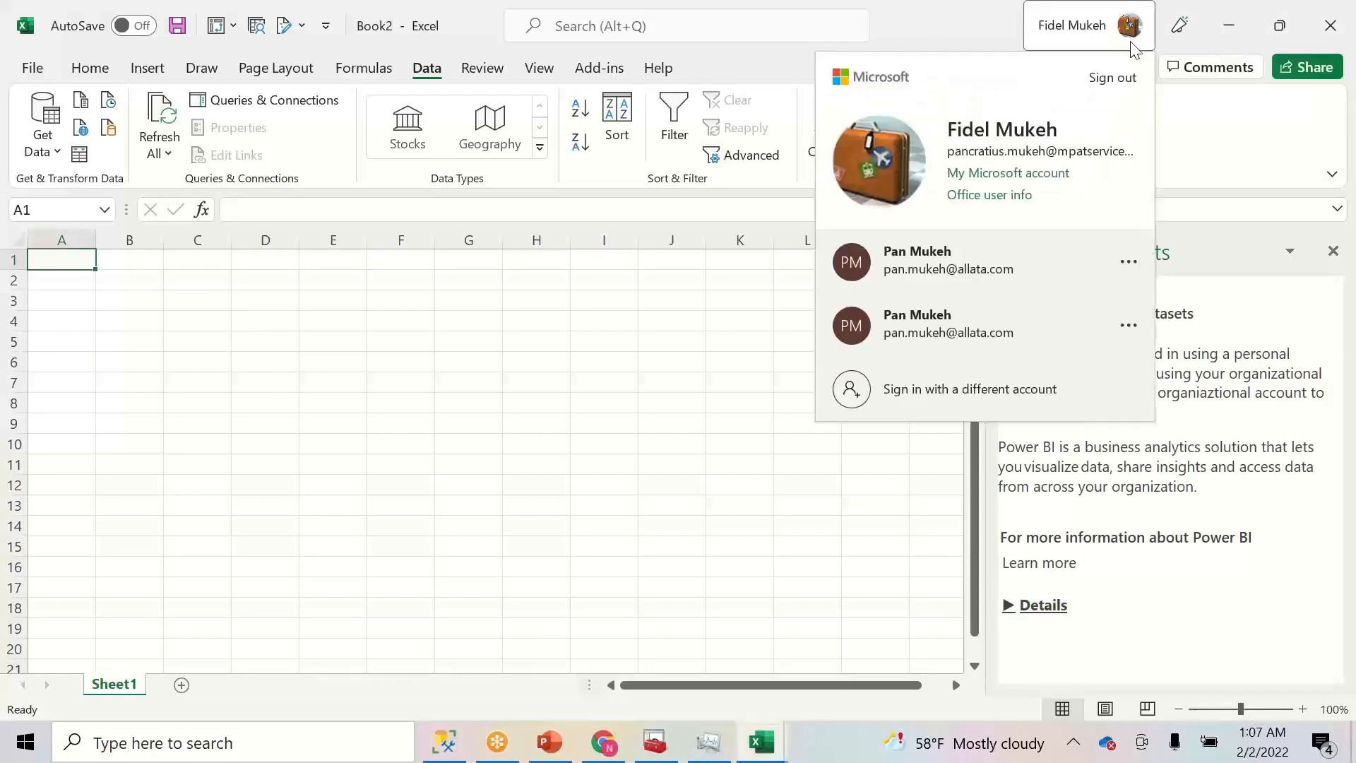
pyautogui.click(1015, 390)
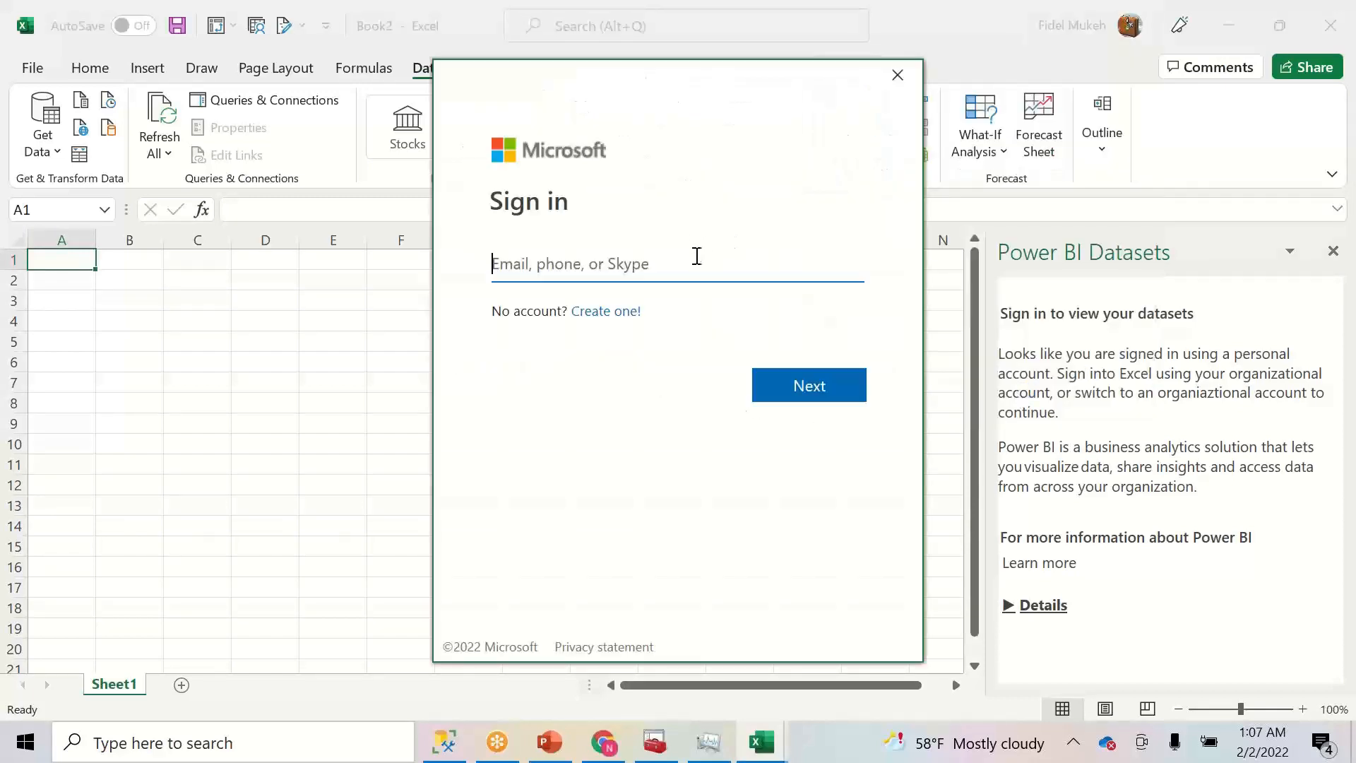
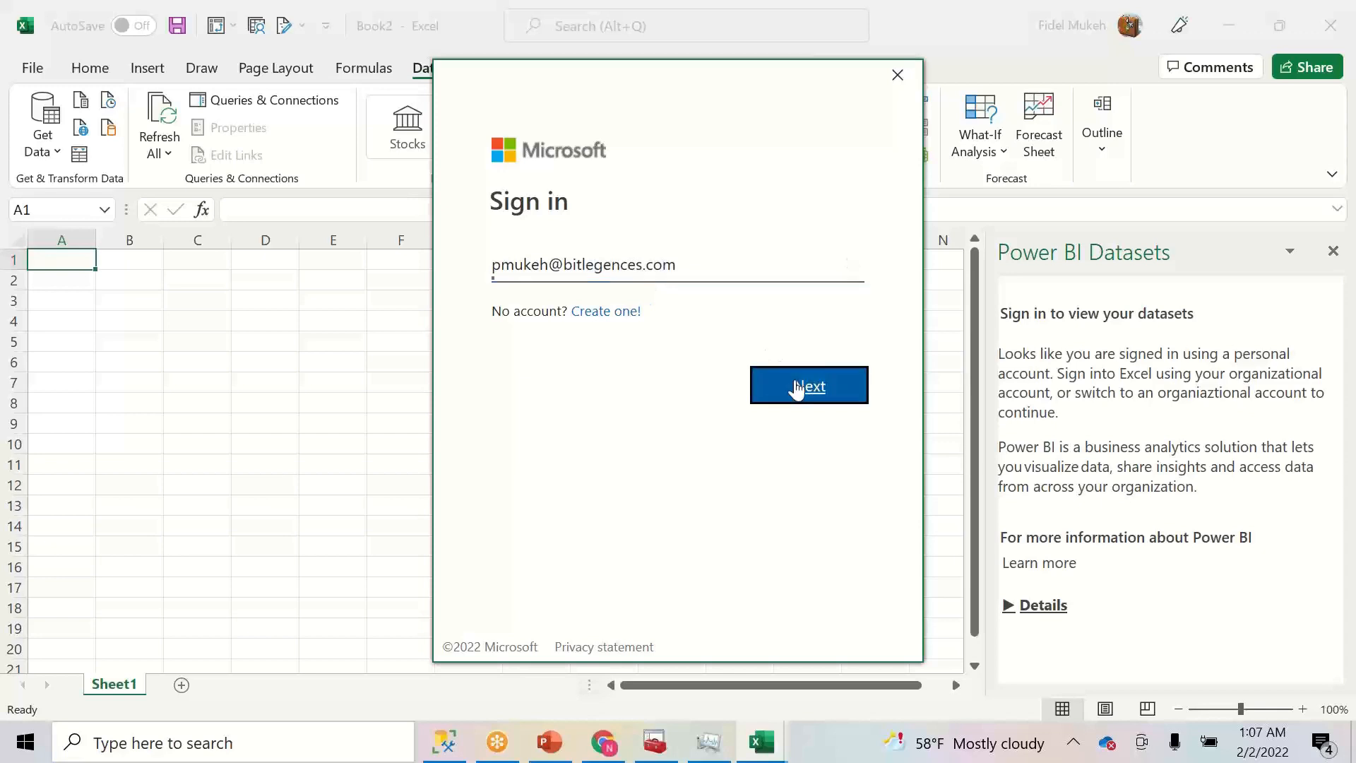
pyautogui.click(799, 388)
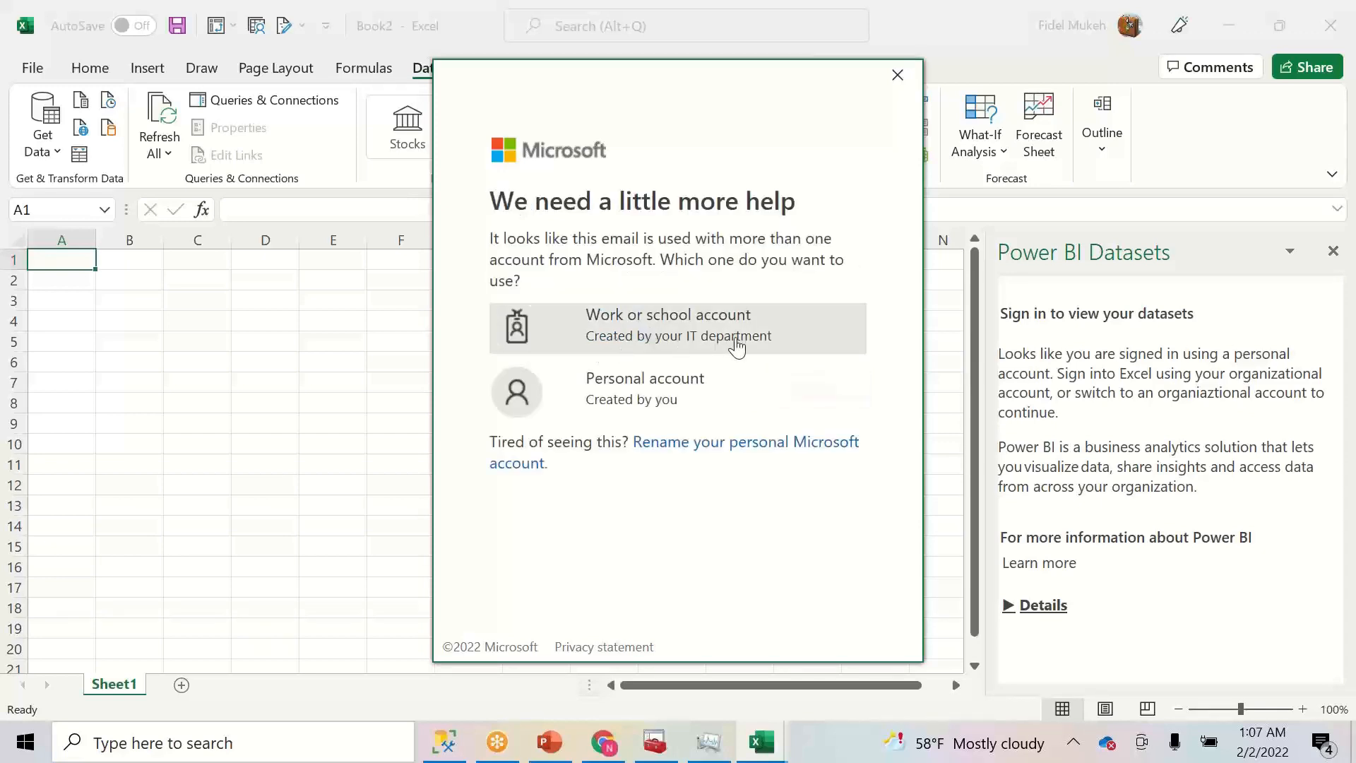
pyautogui.click(703, 338)
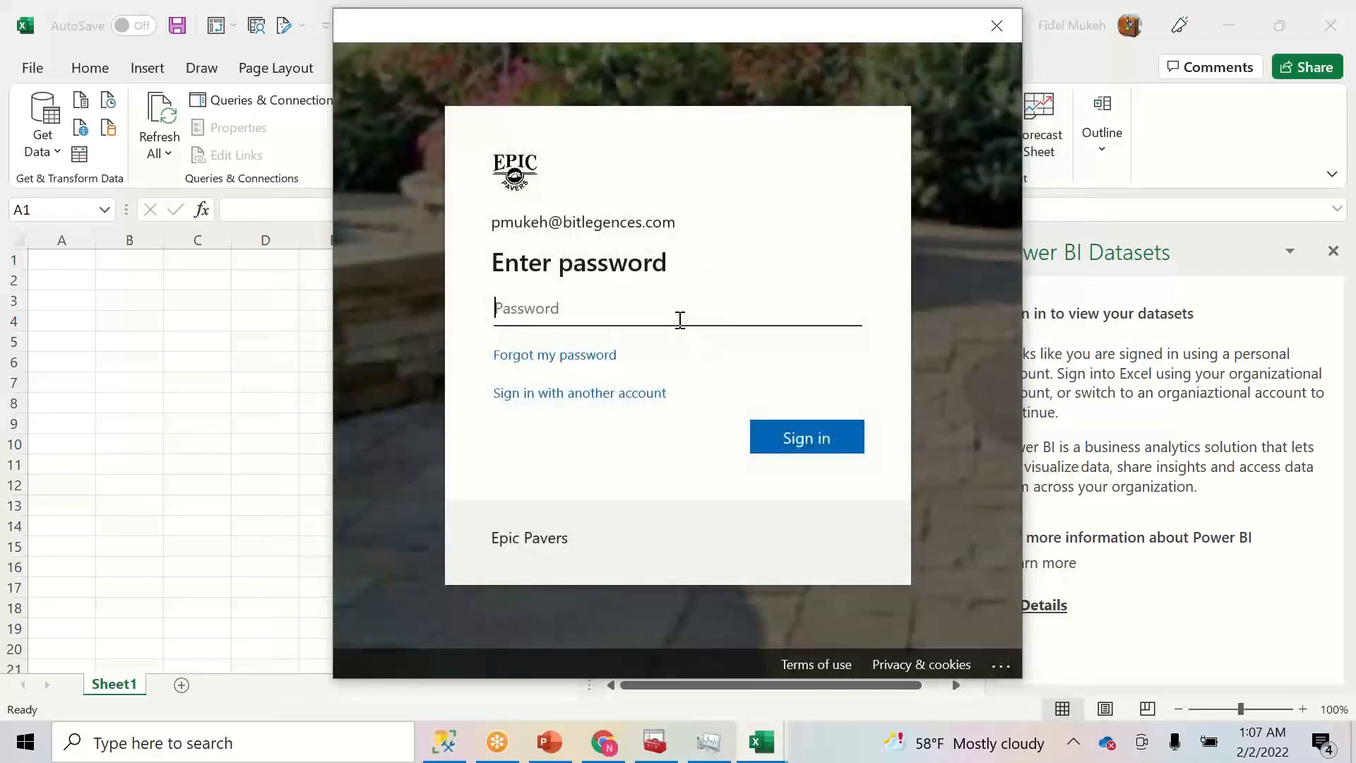
pyautogui.write('••••••')
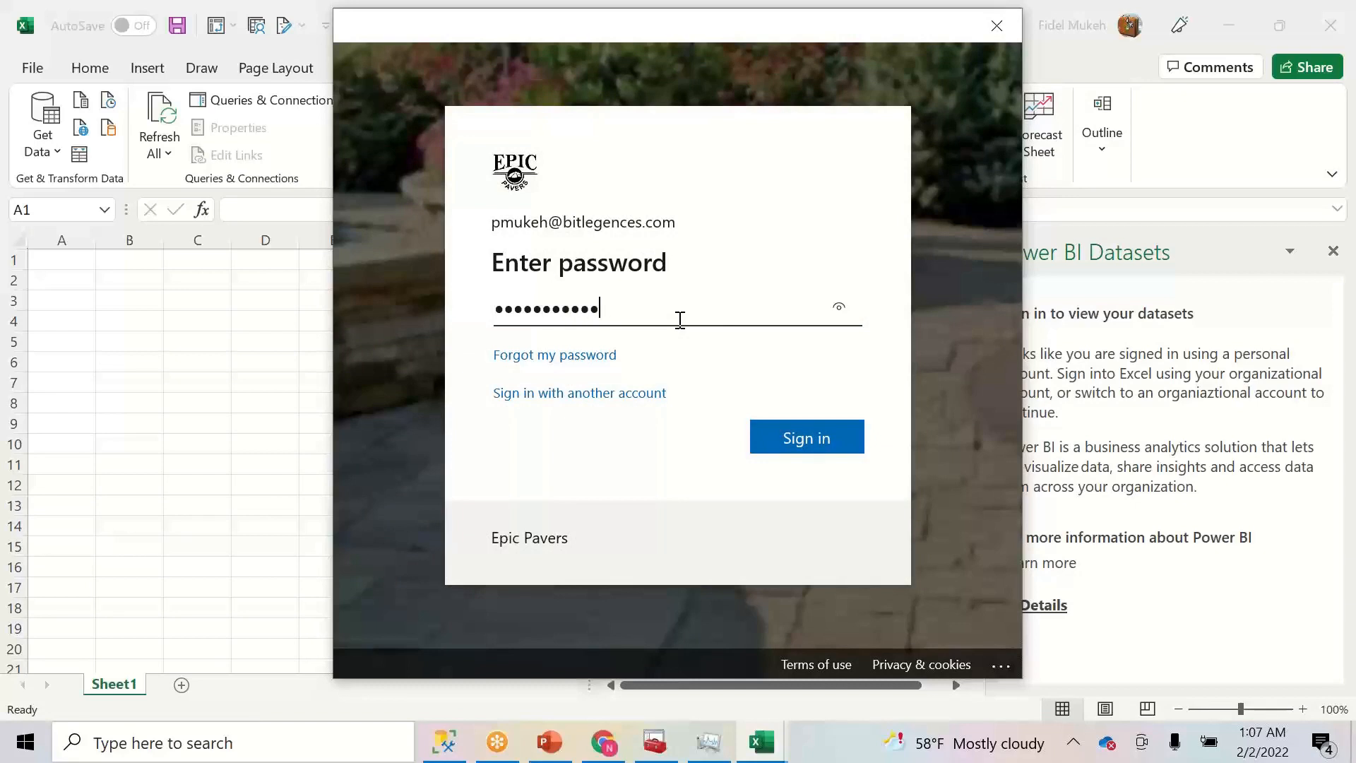
pyautogui.click(829, 438)
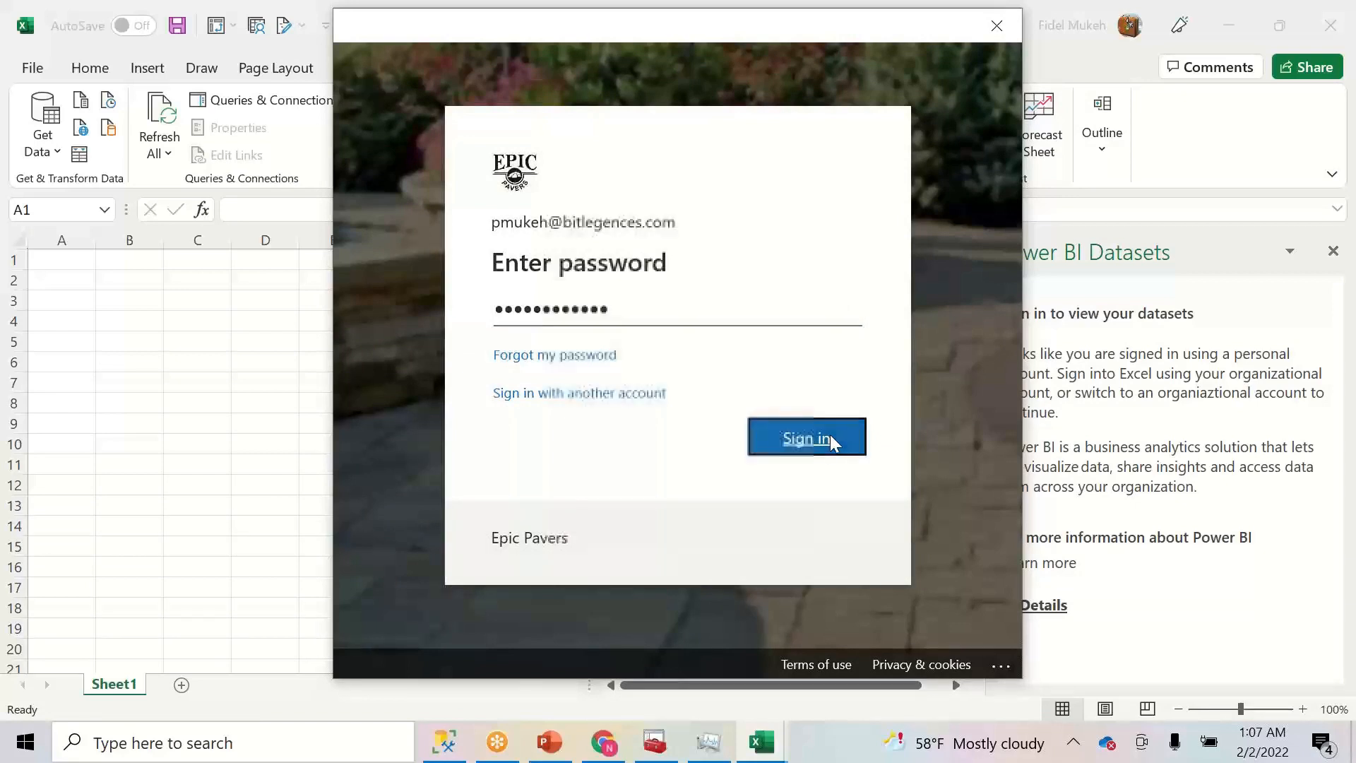
# - Decline device management, confirm staying signed in, and close the account-added confirmation
pyautogui.click(384, 240)
pyautogui.click(883, 610)
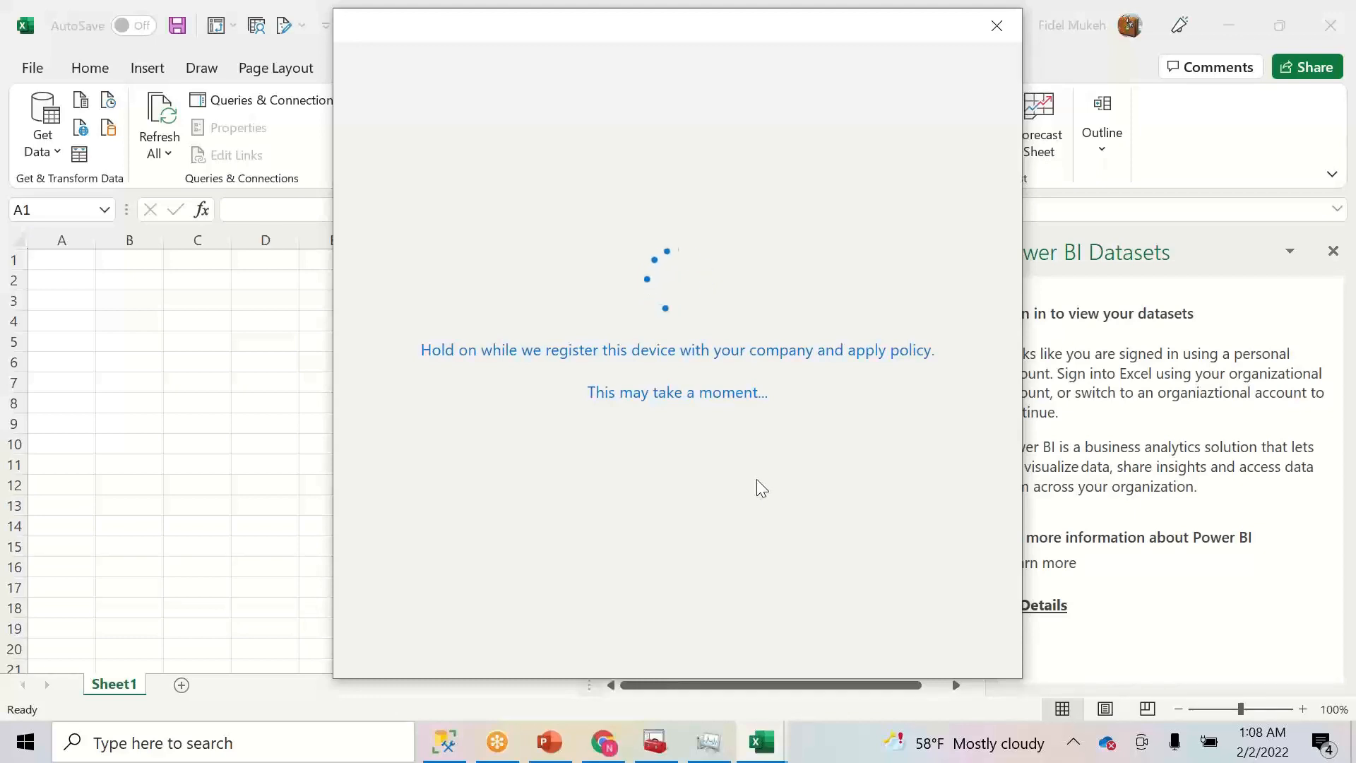
pyautogui.moveTo(414, 34); pyautogui.dragTo(262, 138)
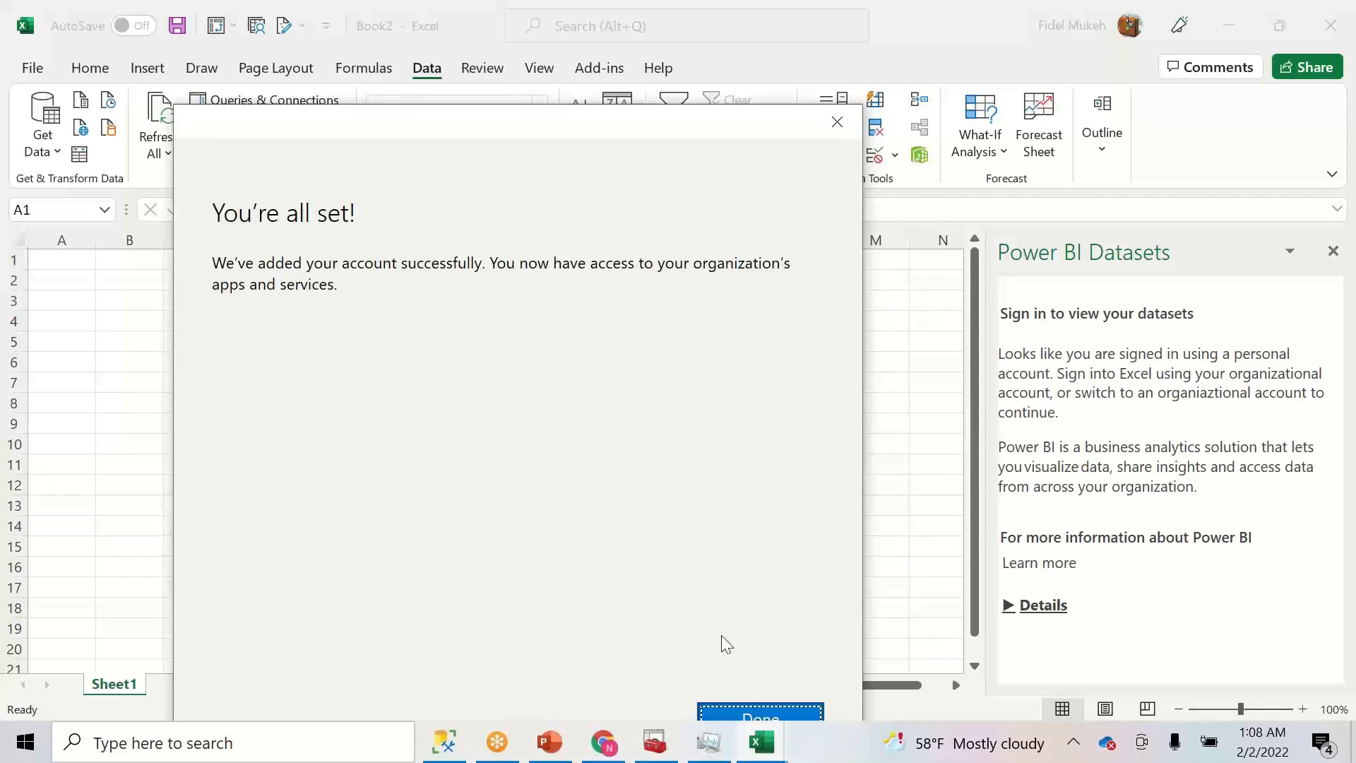
pyautogui.click(724, 715)
# - Close the outdated datasets pane and reopen Get Data > From Power BI dataset
pyautogui.click(1333, 254)
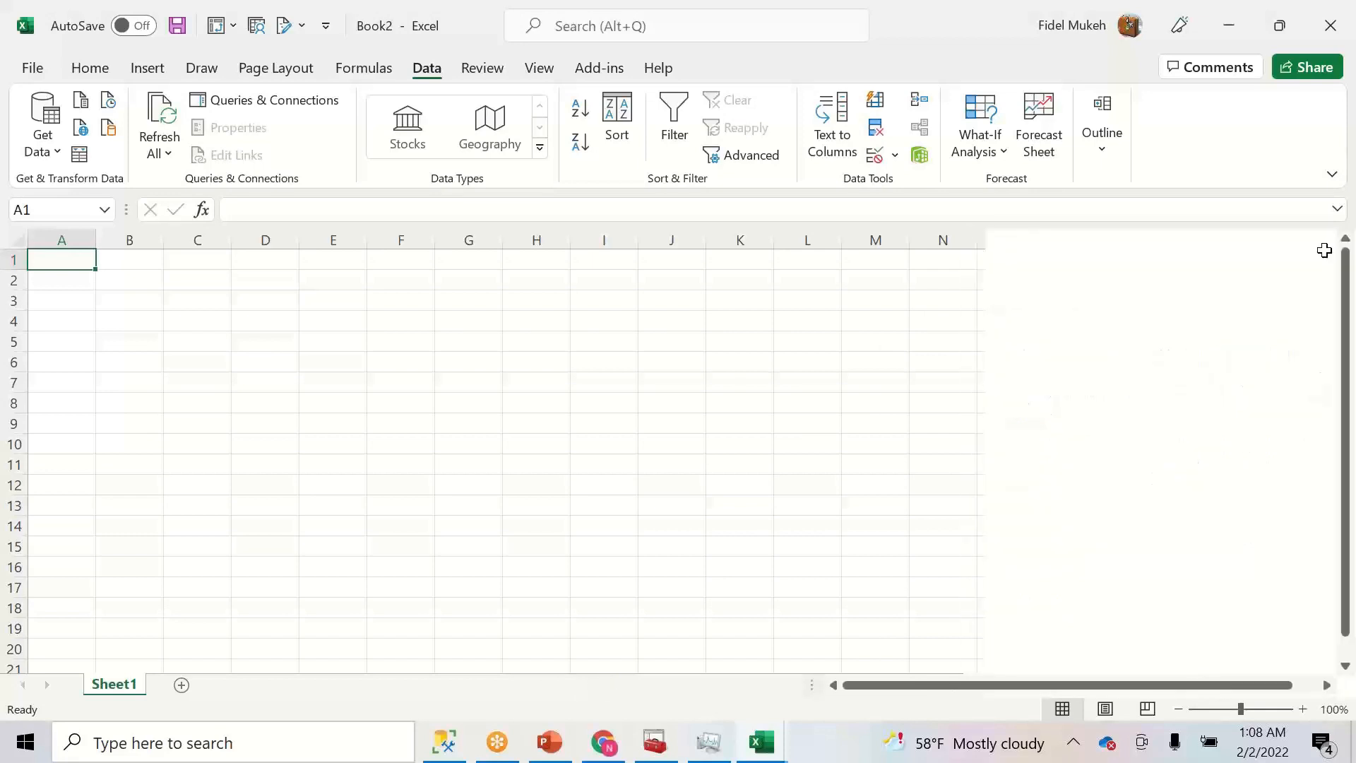
pyautogui.click(49, 156)
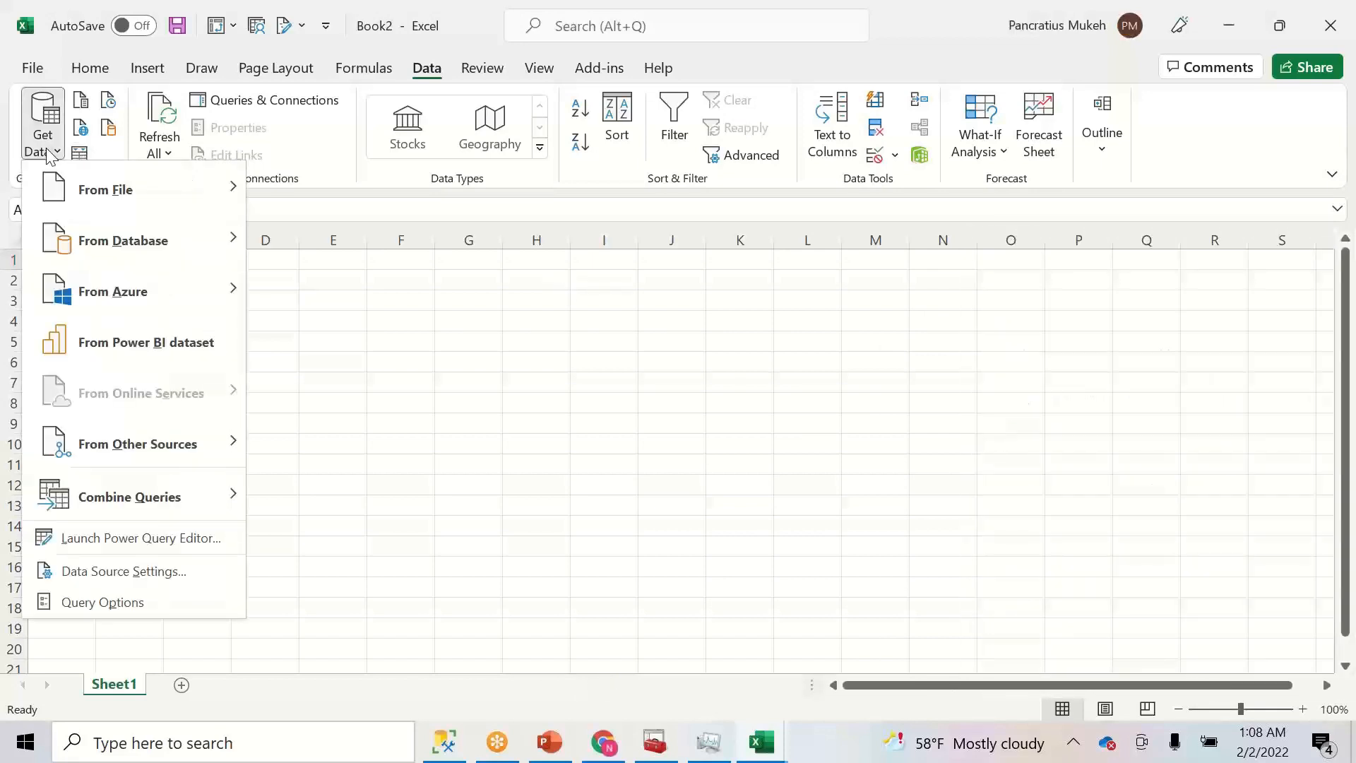
pyautogui.click(108, 340)
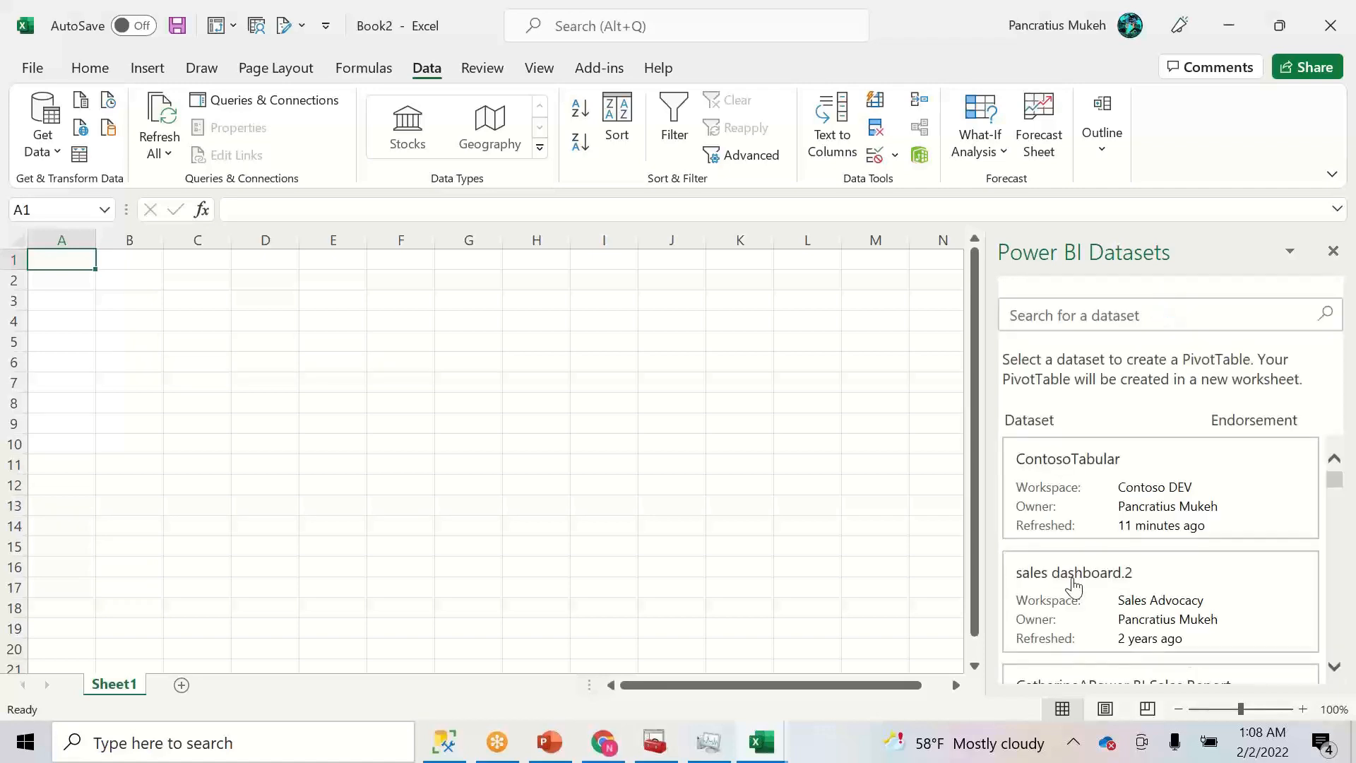
pyautogui.moveTo(1337, 488)
pyautogui.mouseDown()
pyautogui.moveTo(1337, 533)
pyautogui.moveTo(1332, 469)
pyautogui.mouseUp()
# - Pick ContosoTabular for a PivotTable and sign in with the work e-mail and password
pyautogui.click(1077, 499)
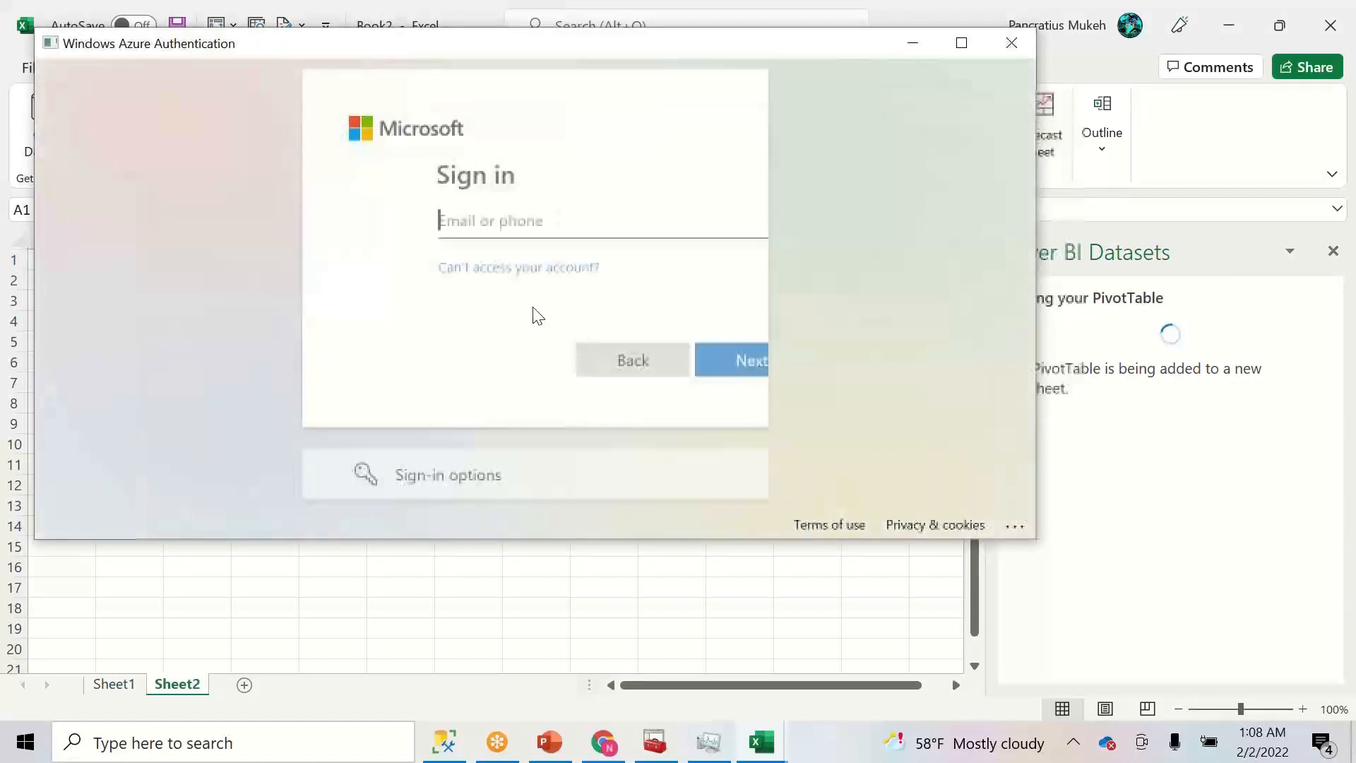
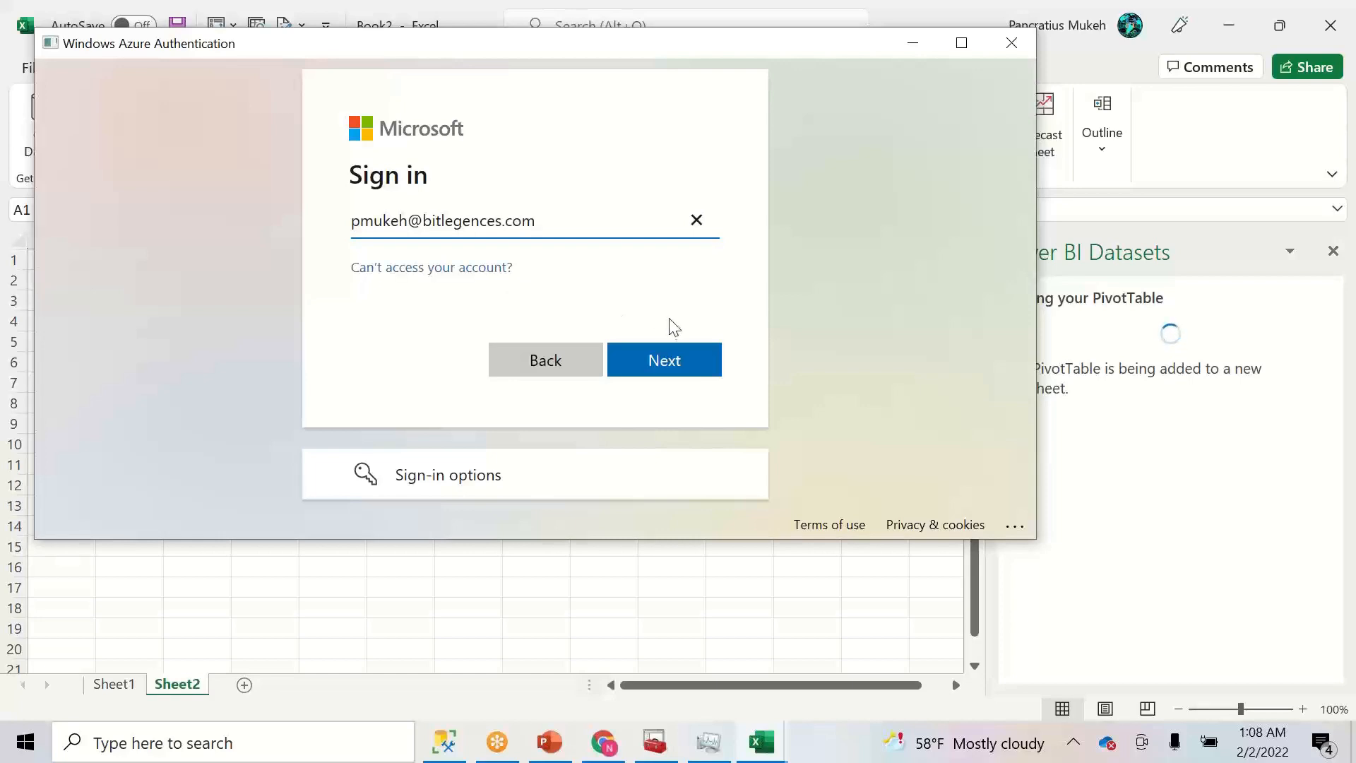
pyautogui.click(684, 357)
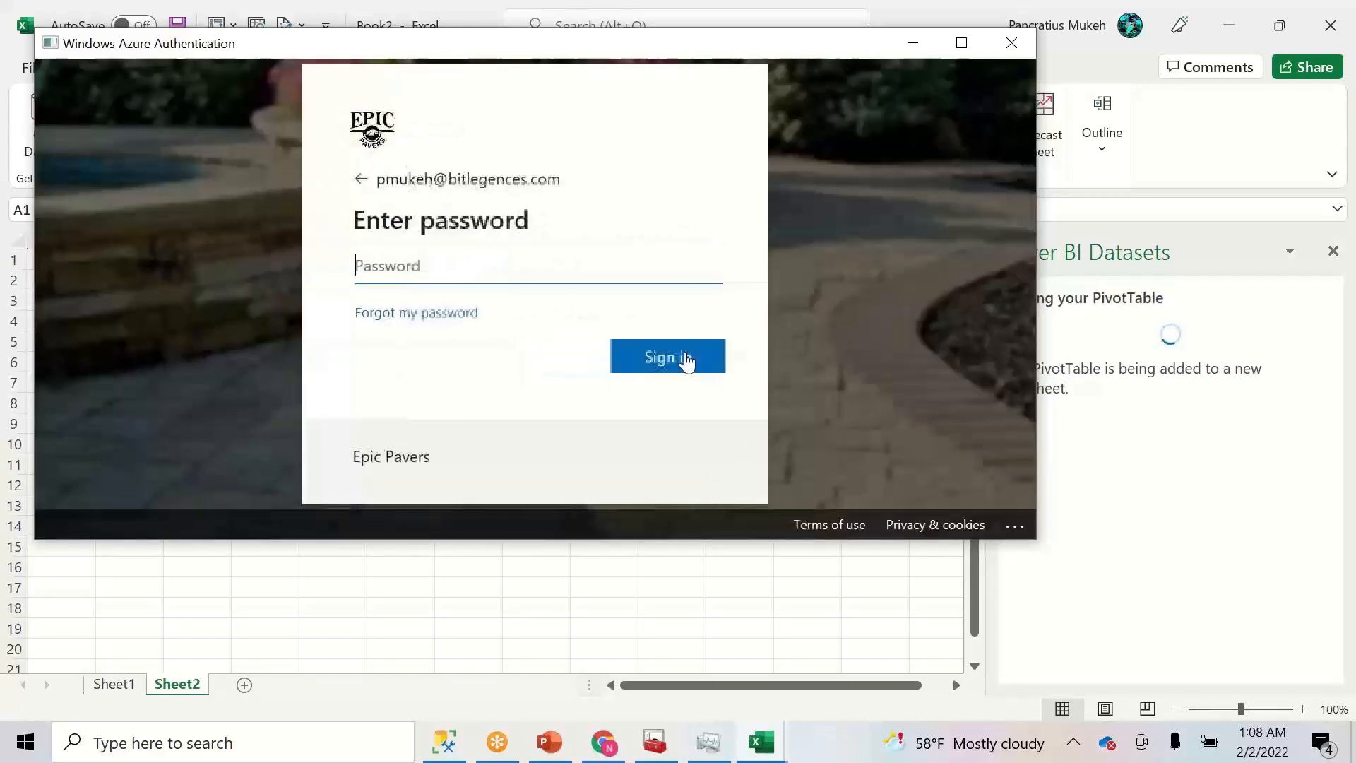
pyautogui.write('•')
pyautogui.click(686, 359)
pyautogui.write('•••••••')
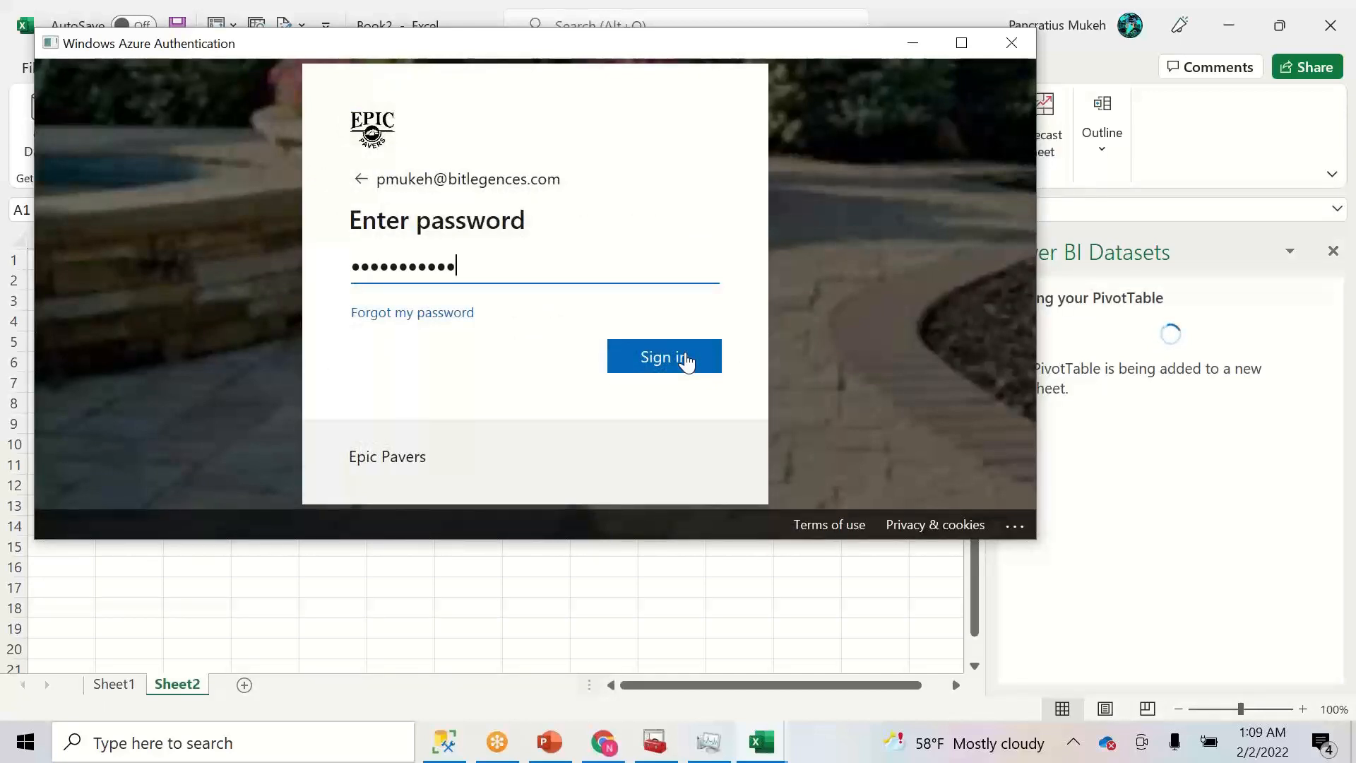
pyautogui.click(685, 355)
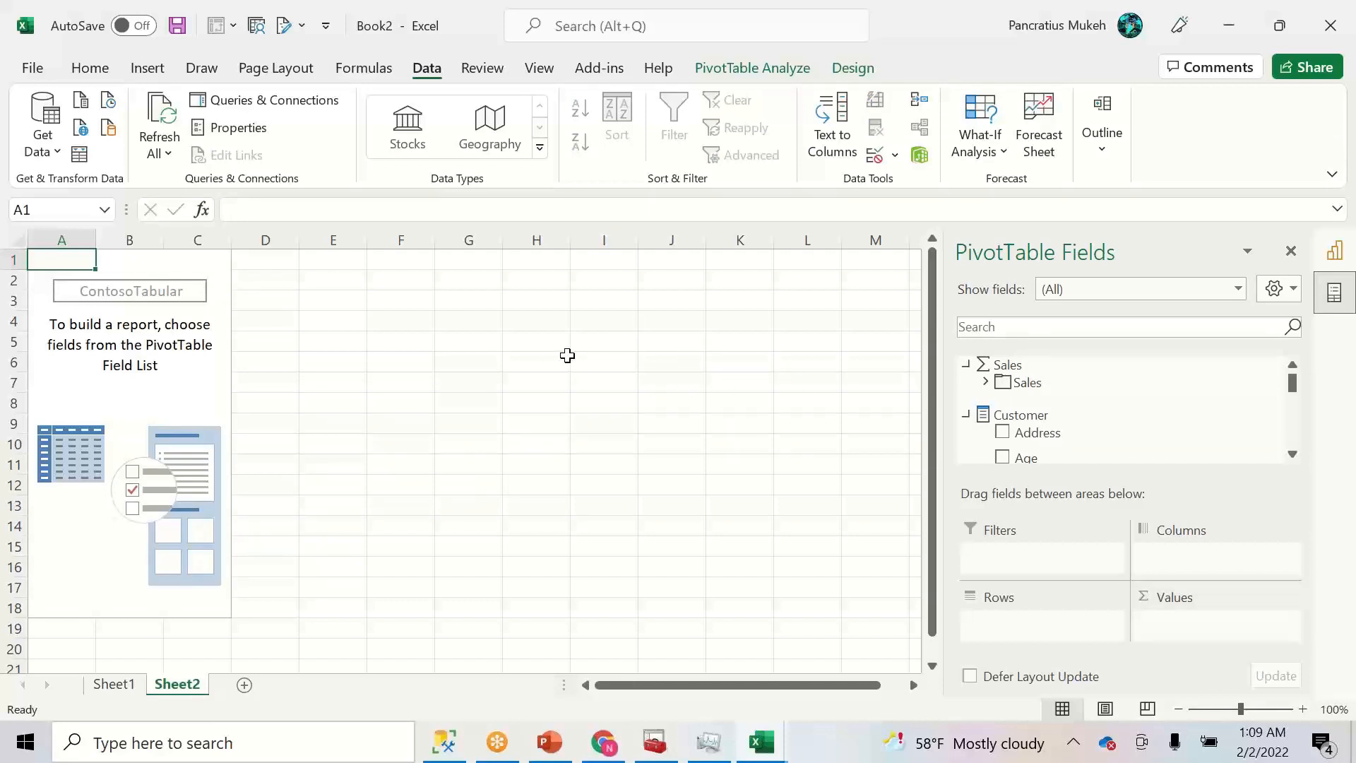
pyautogui.click(763, 750)
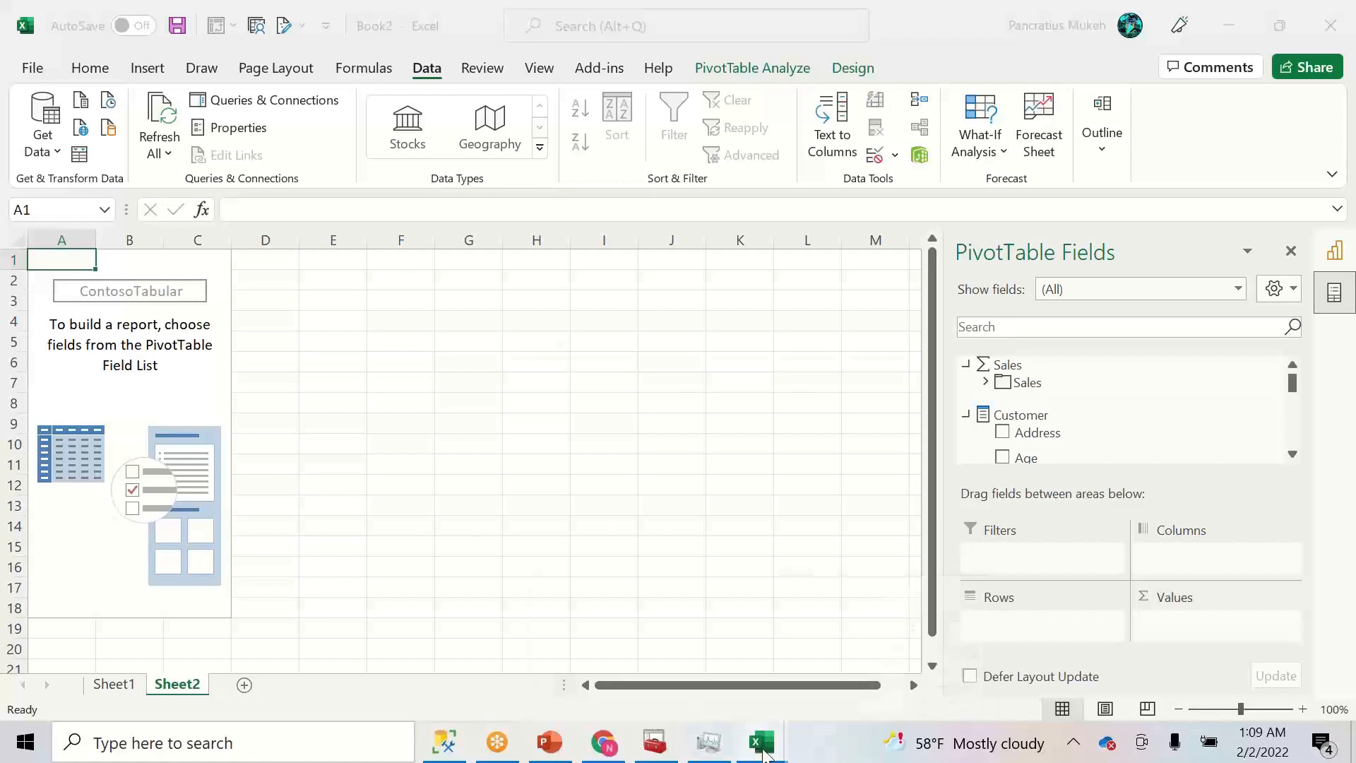
pyautogui.moveTo(668, 670)
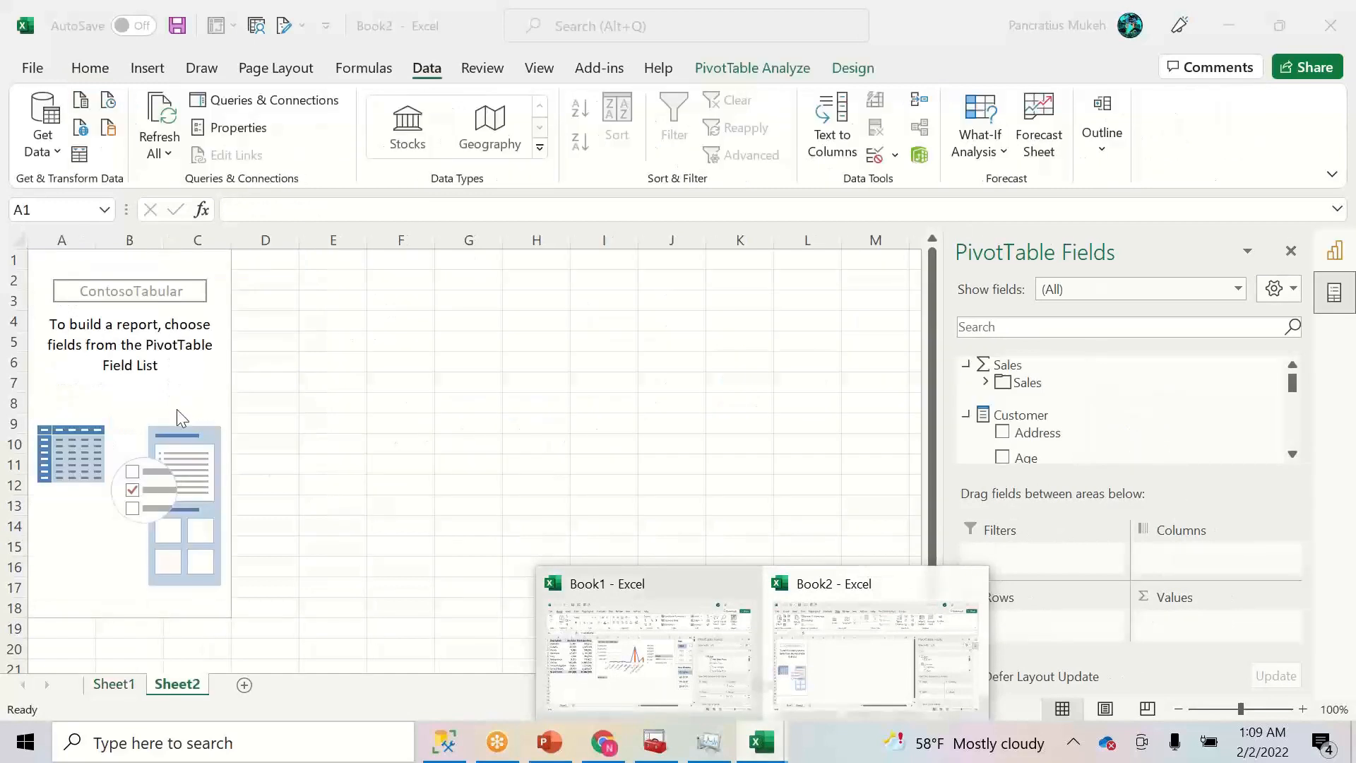
pyautogui.click(162, 365)
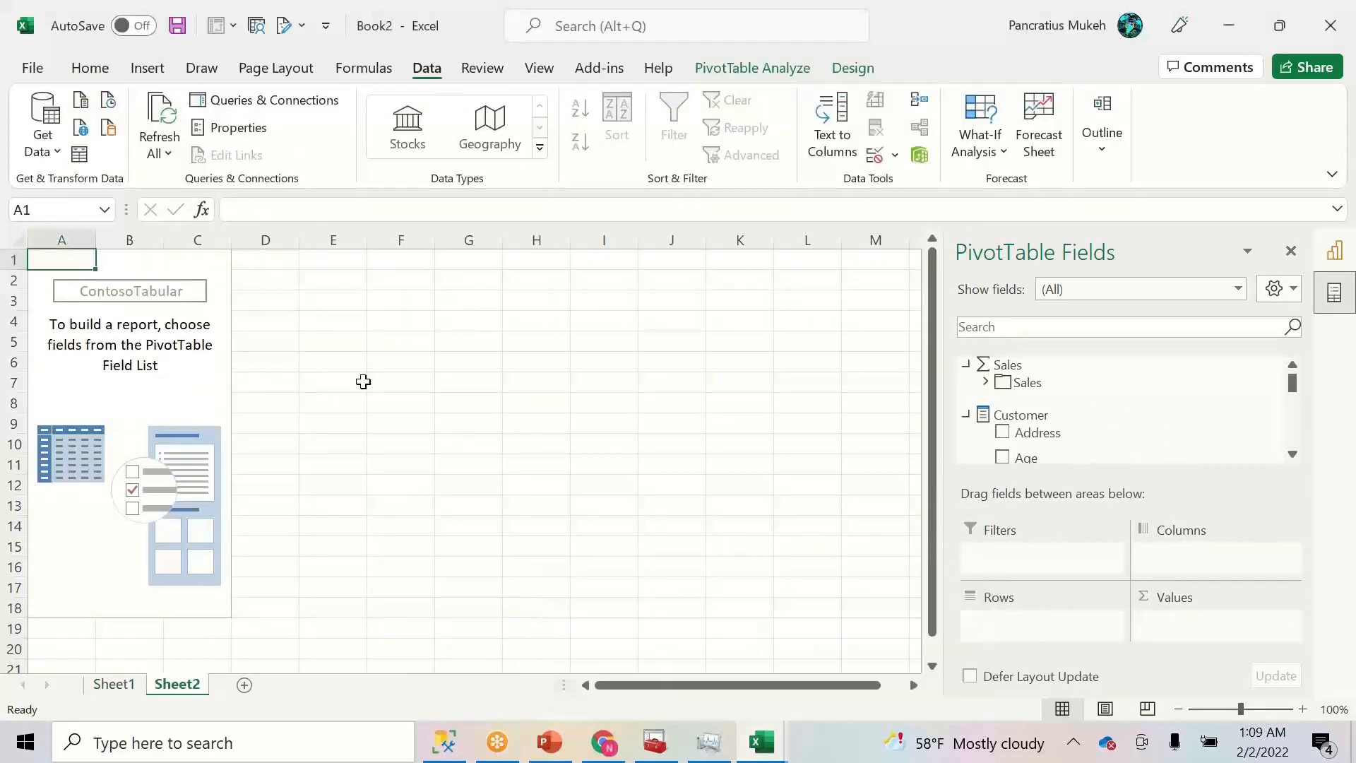
pyautogui.scroll(-3, 1287, 424)
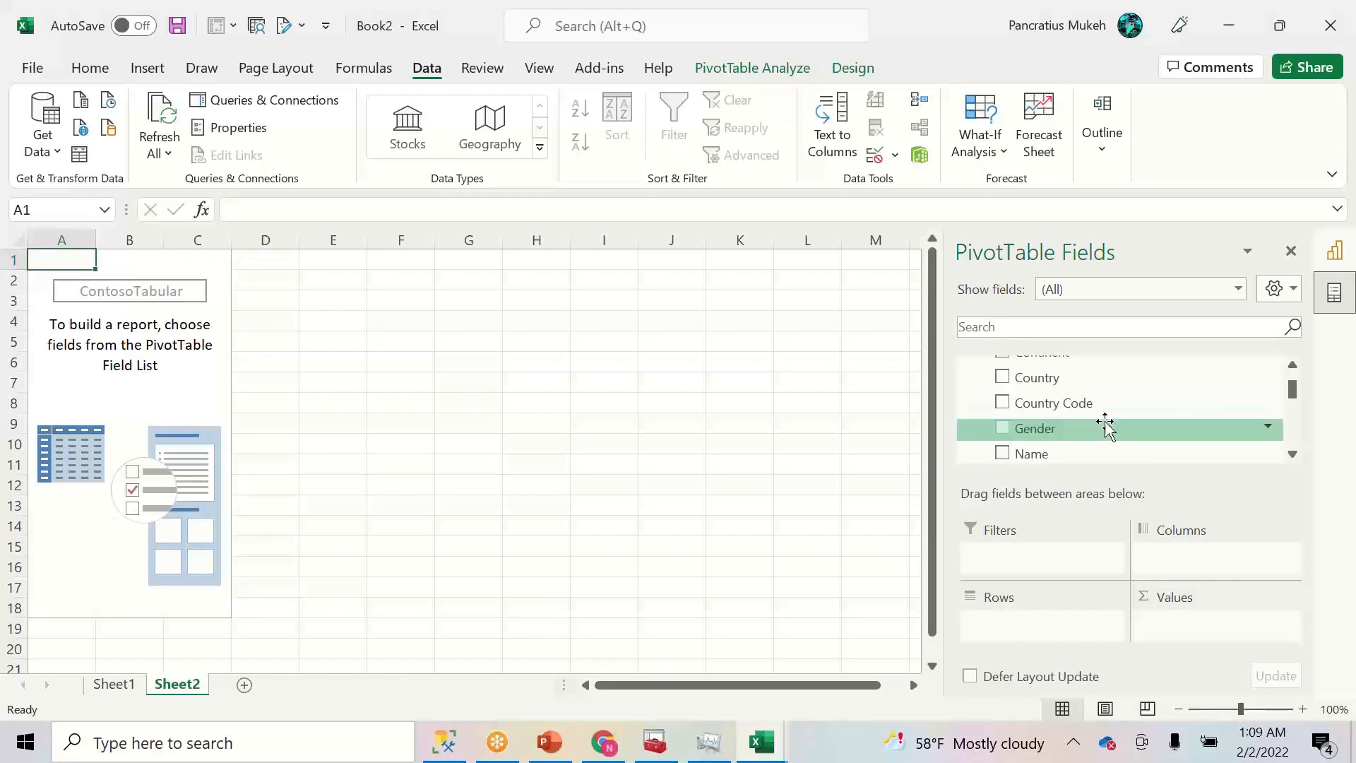
pyautogui.moveTo(1296, 397); pyautogui.dragTo(1298, 409)
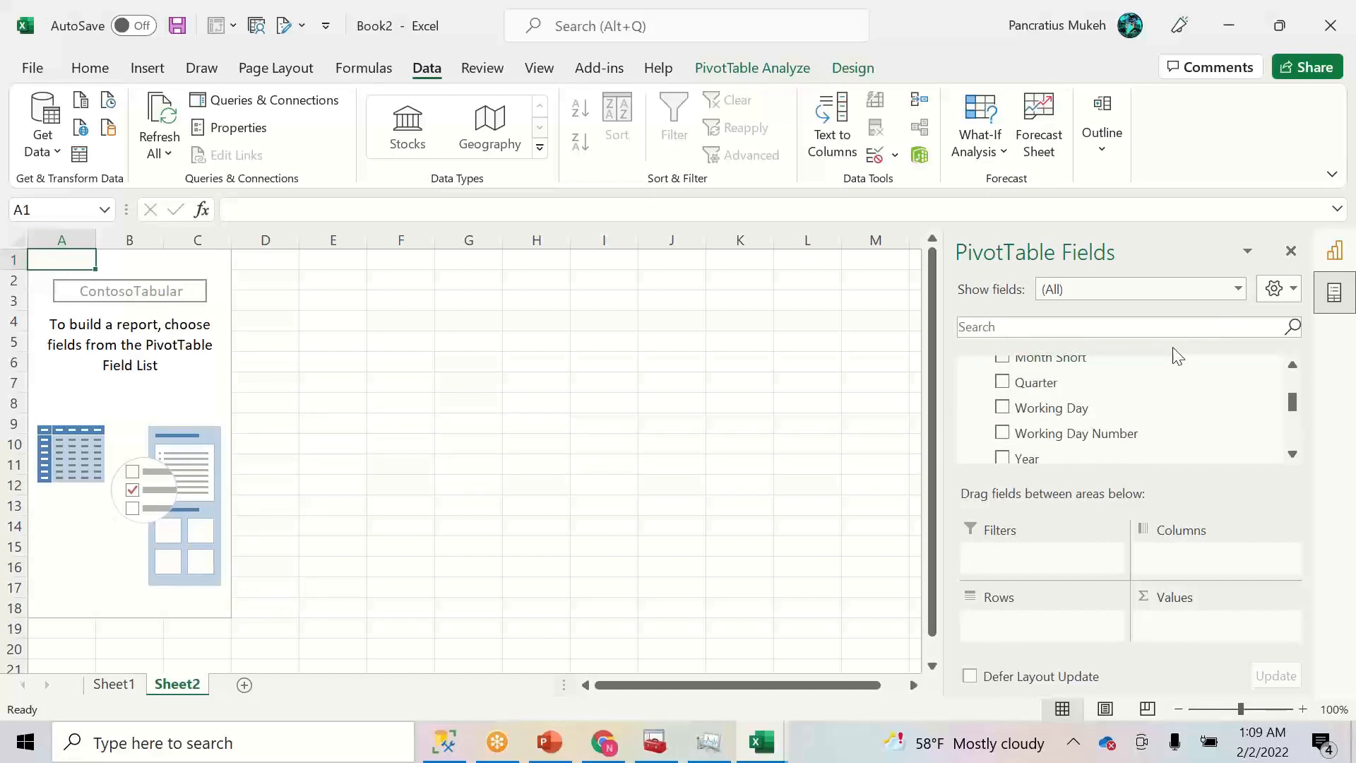
pyautogui.click(1174, 328)
pyautogui.click(182, 403)
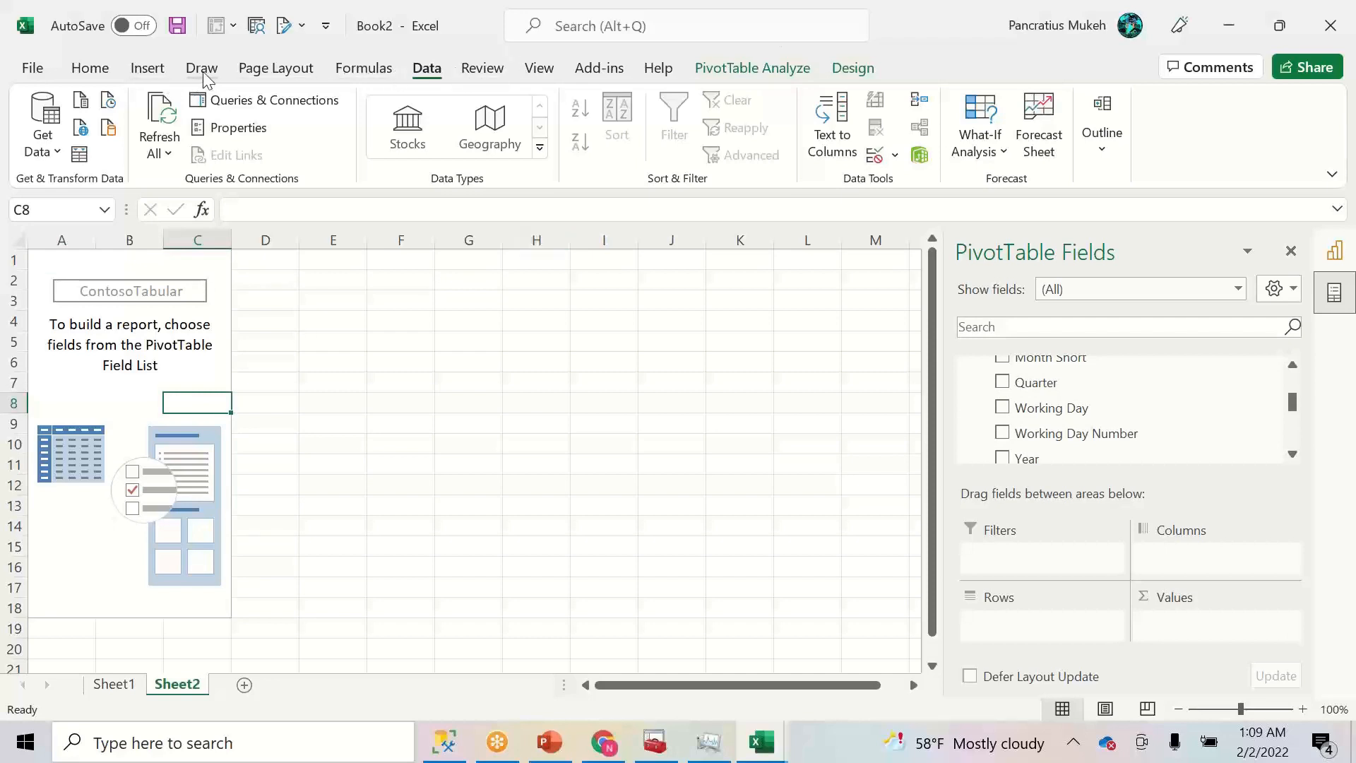
# - Try inserting a Filled Map chart and dismiss the warning that PivotTable data cannot be mapped
pyautogui.click(147, 68)
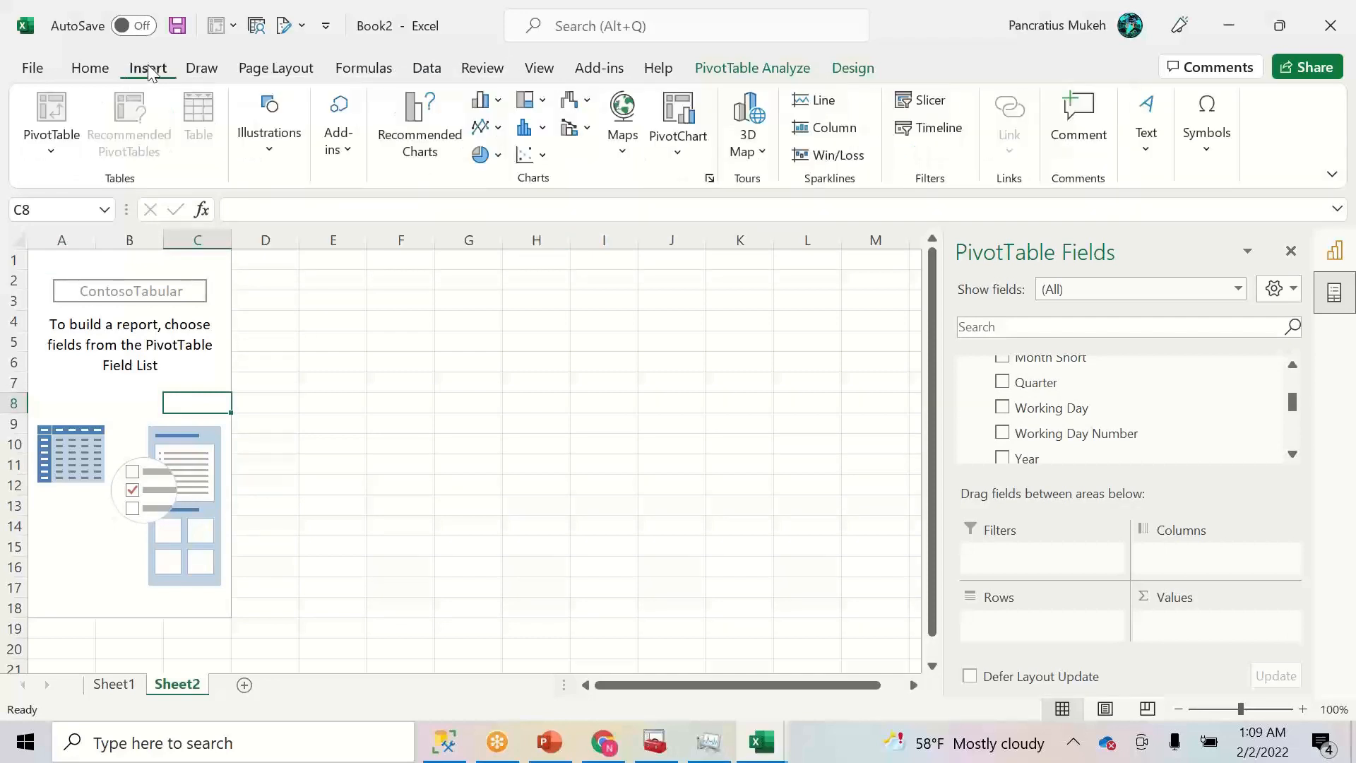
pyautogui.click(624, 152)
pyautogui.click(648, 230)
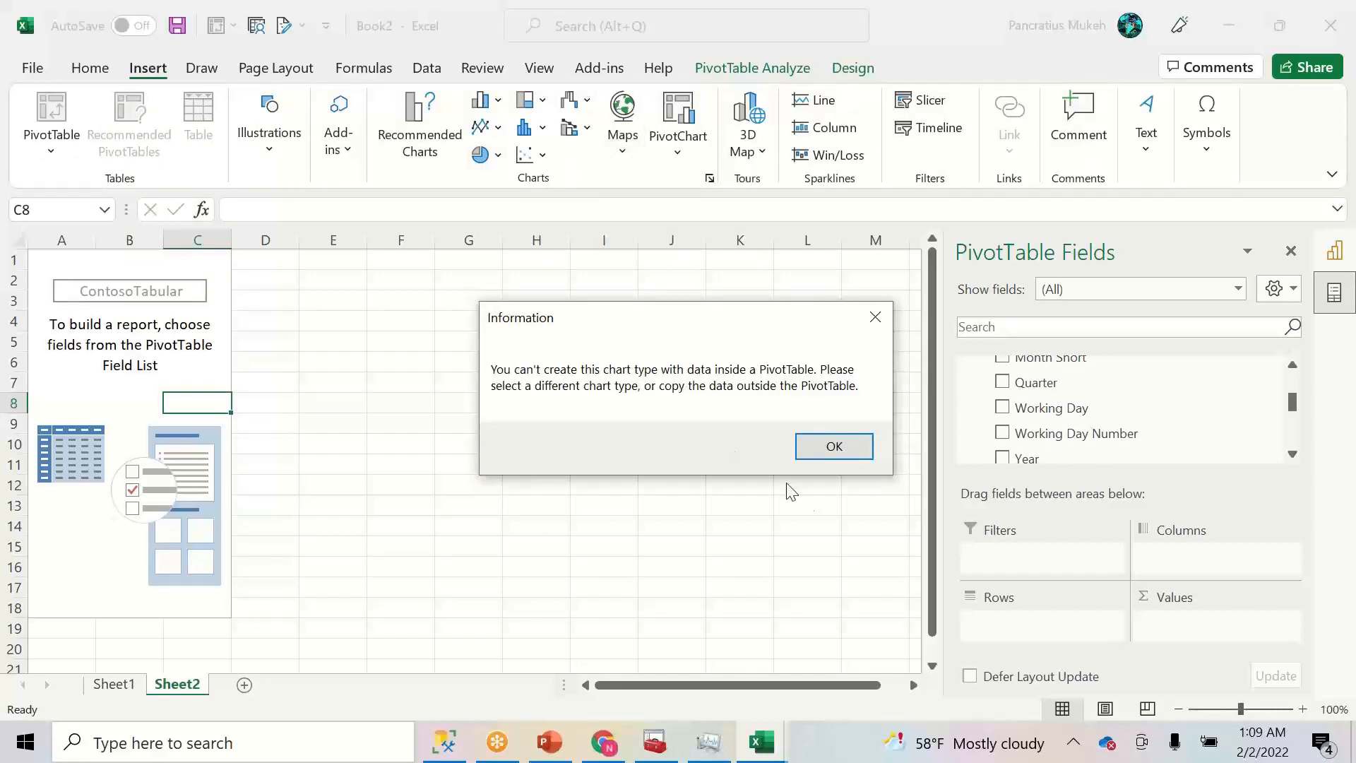
pyautogui.click(842, 445)
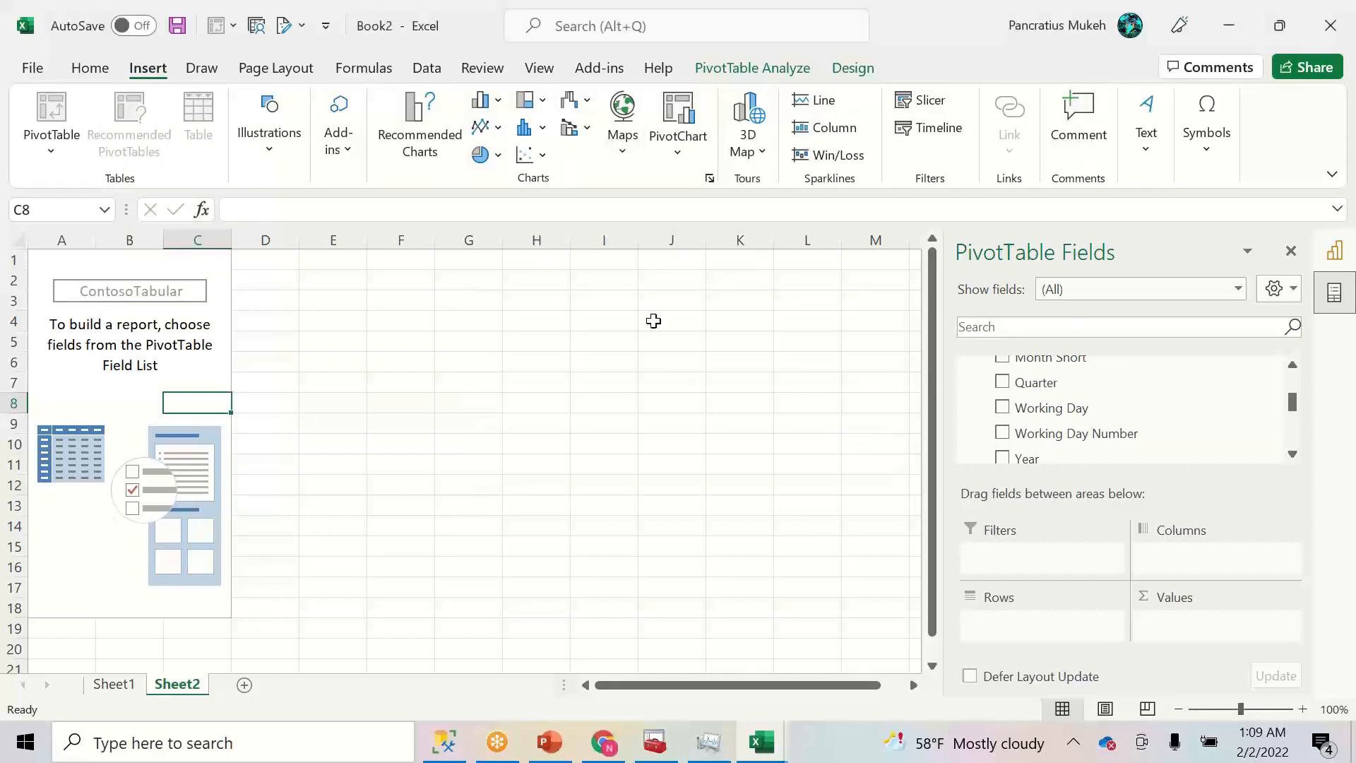
# - Insert an empty 3-D Pie PivotChart from the full chart-type list
pyautogui.click(623, 108)
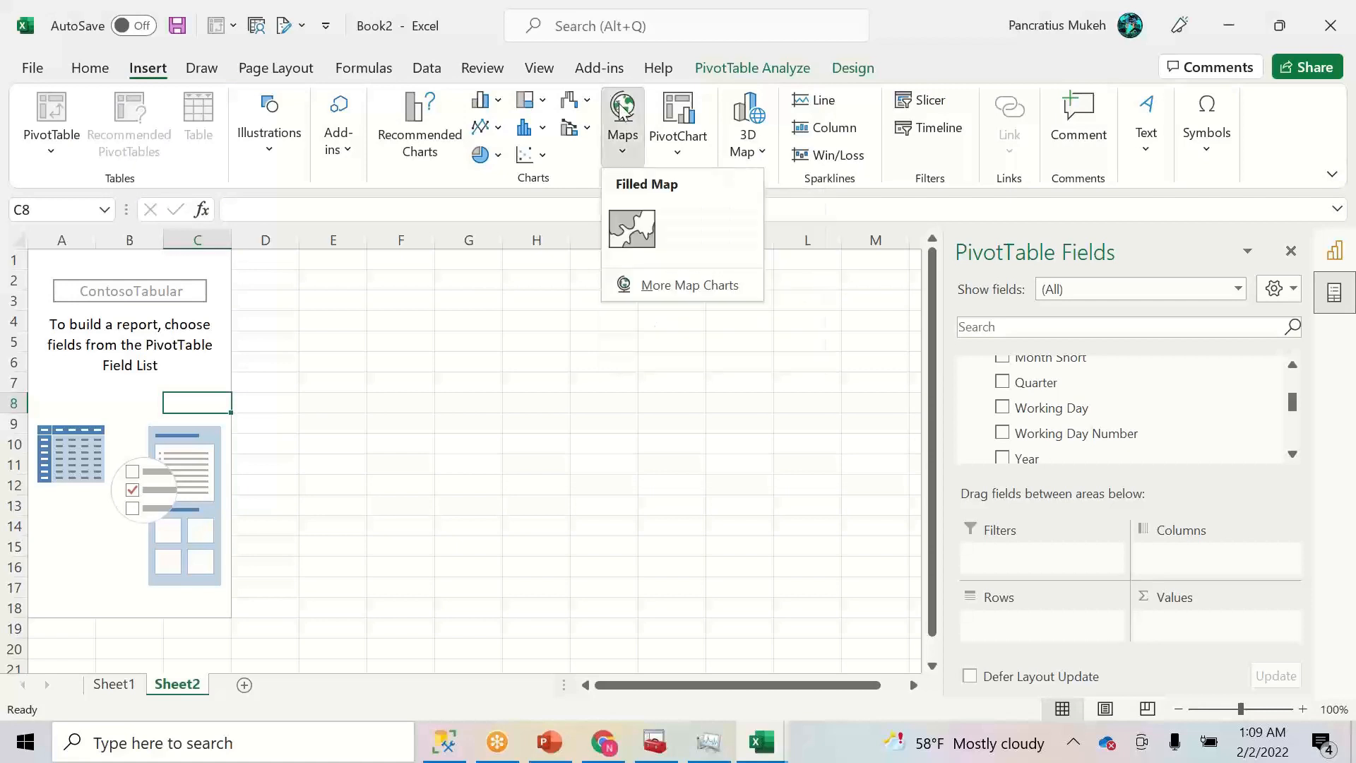
pyautogui.click(662, 288)
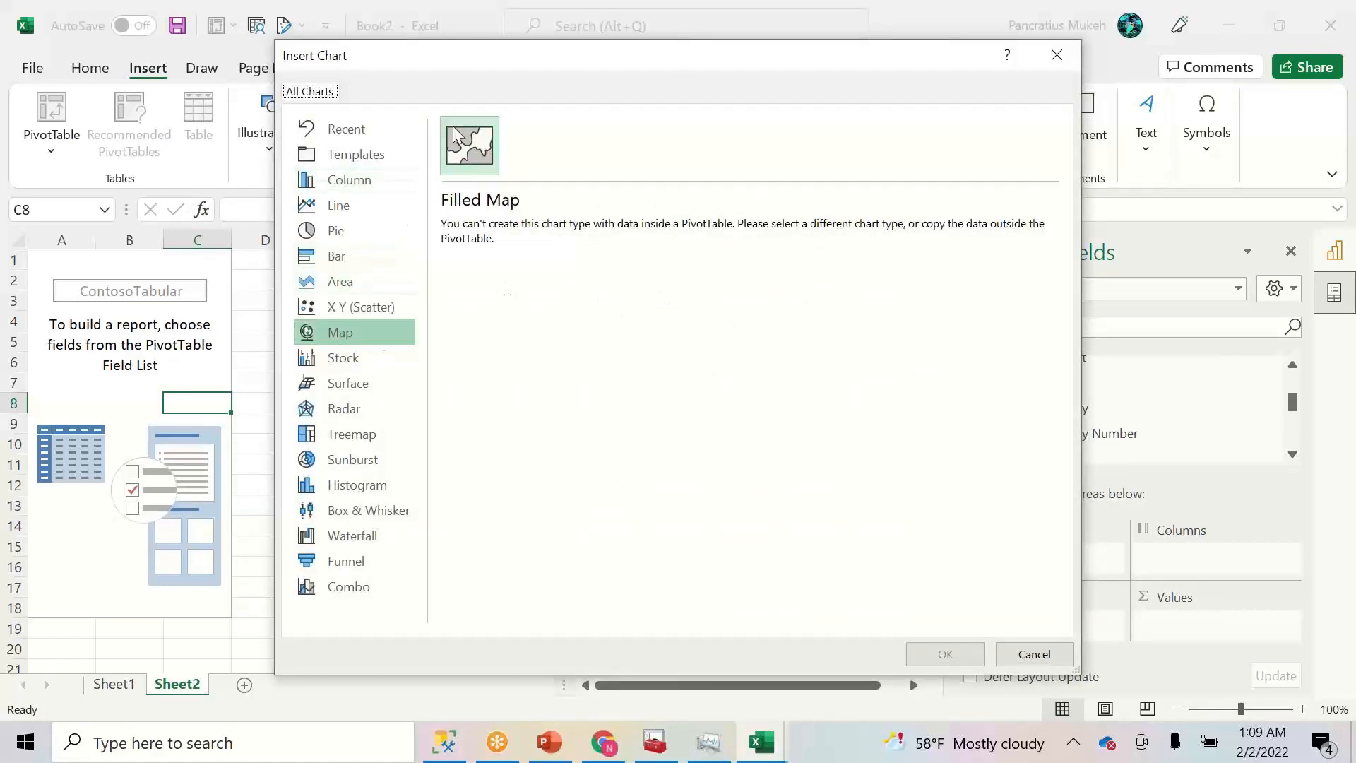
pyautogui.click(473, 154)
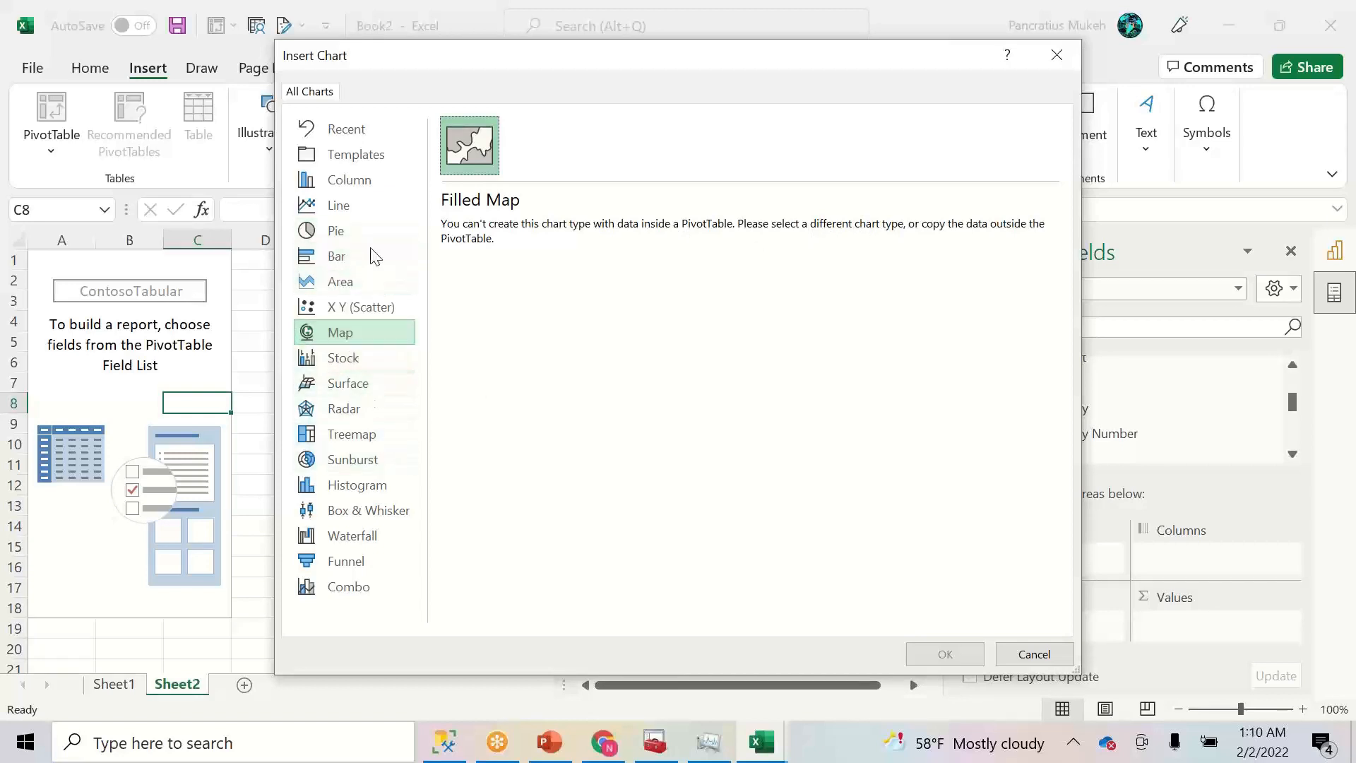
pyautogui.click(347, 233)
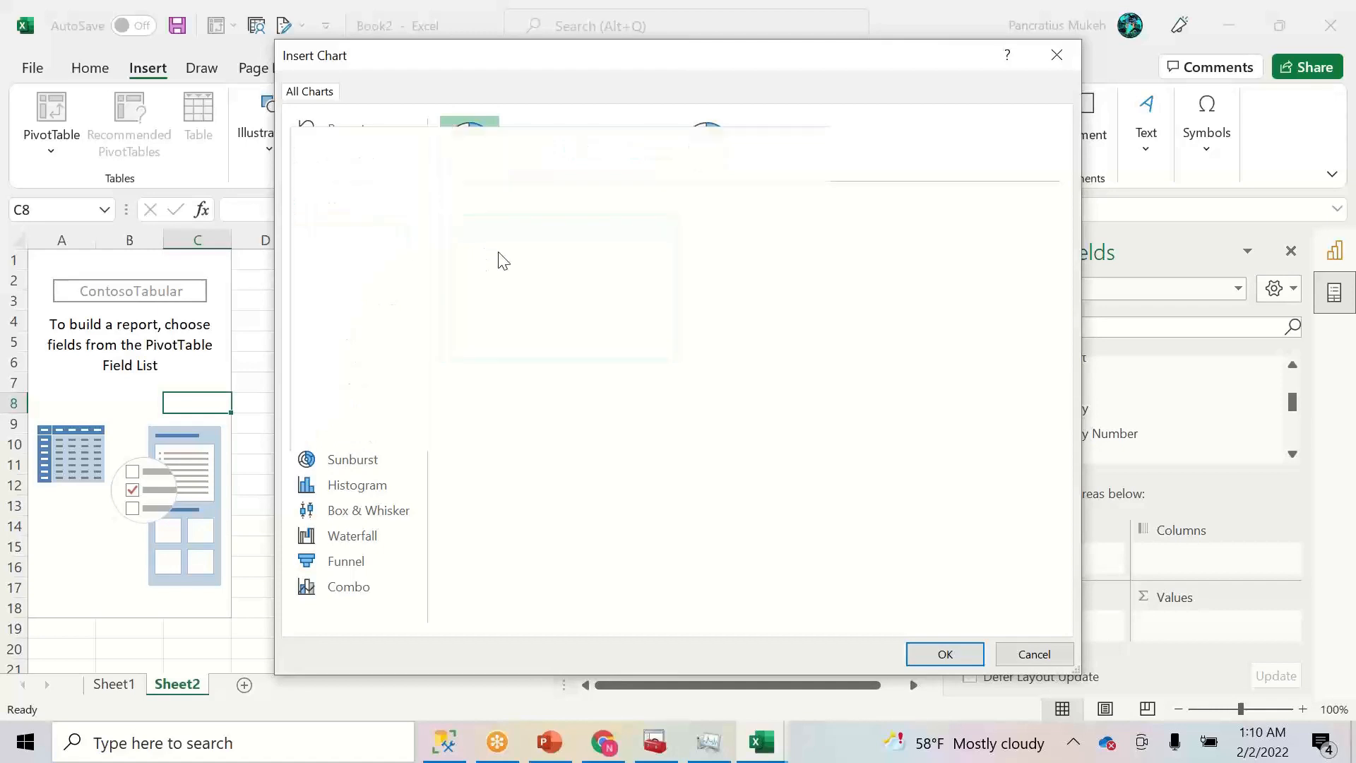
pyautogui.click(543, 158)
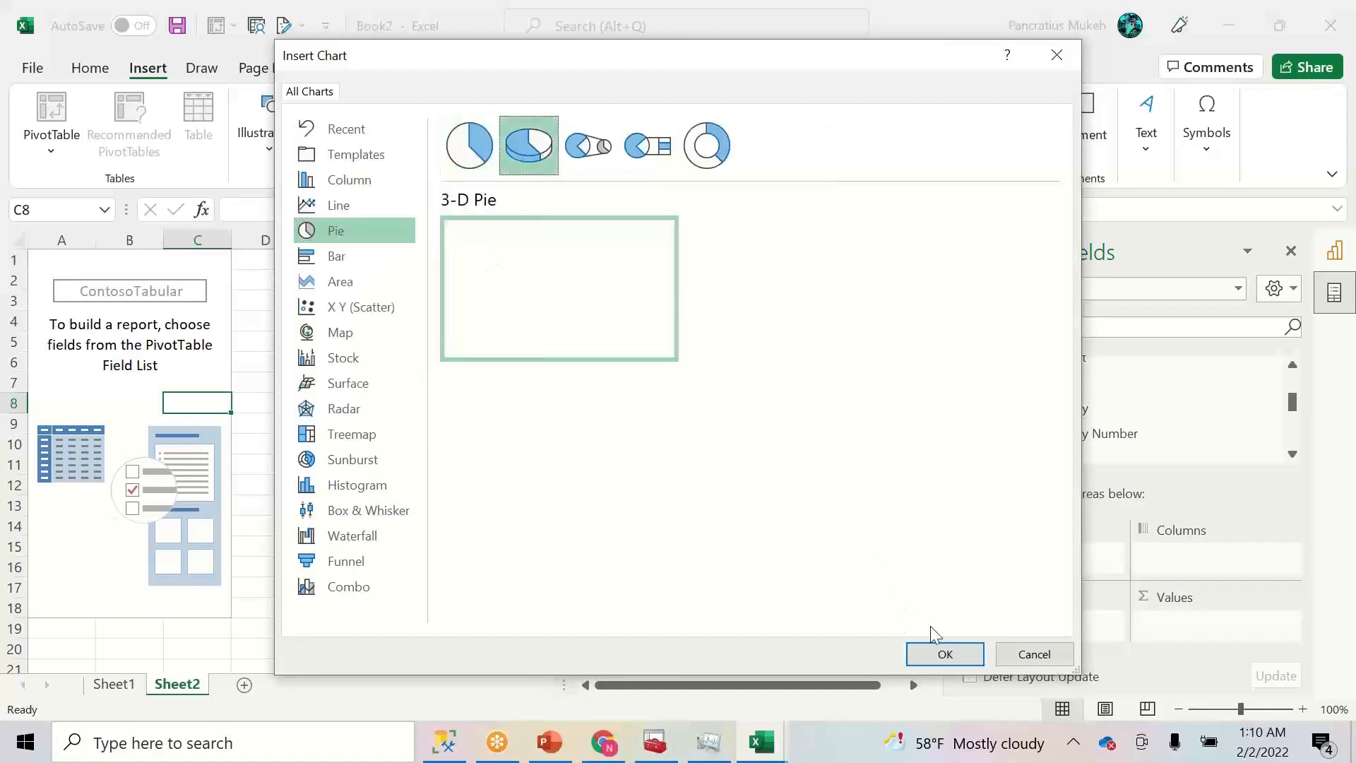
pyautogui.click(942, 651)
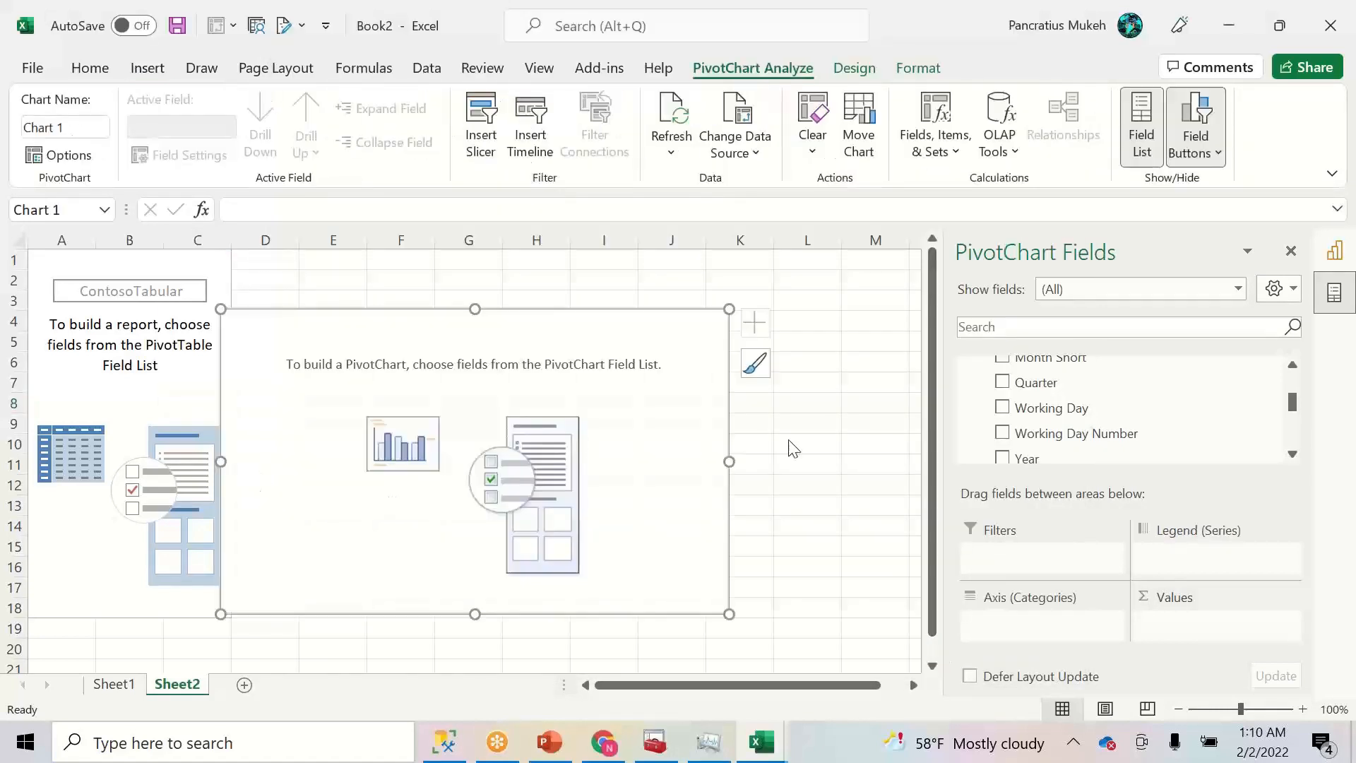
# - Add Net Sales Price from the Sales Amt measures as the pie's value
pyautogui.moveTo(1291, 389); pyautogui.dragTo(1290, 376)
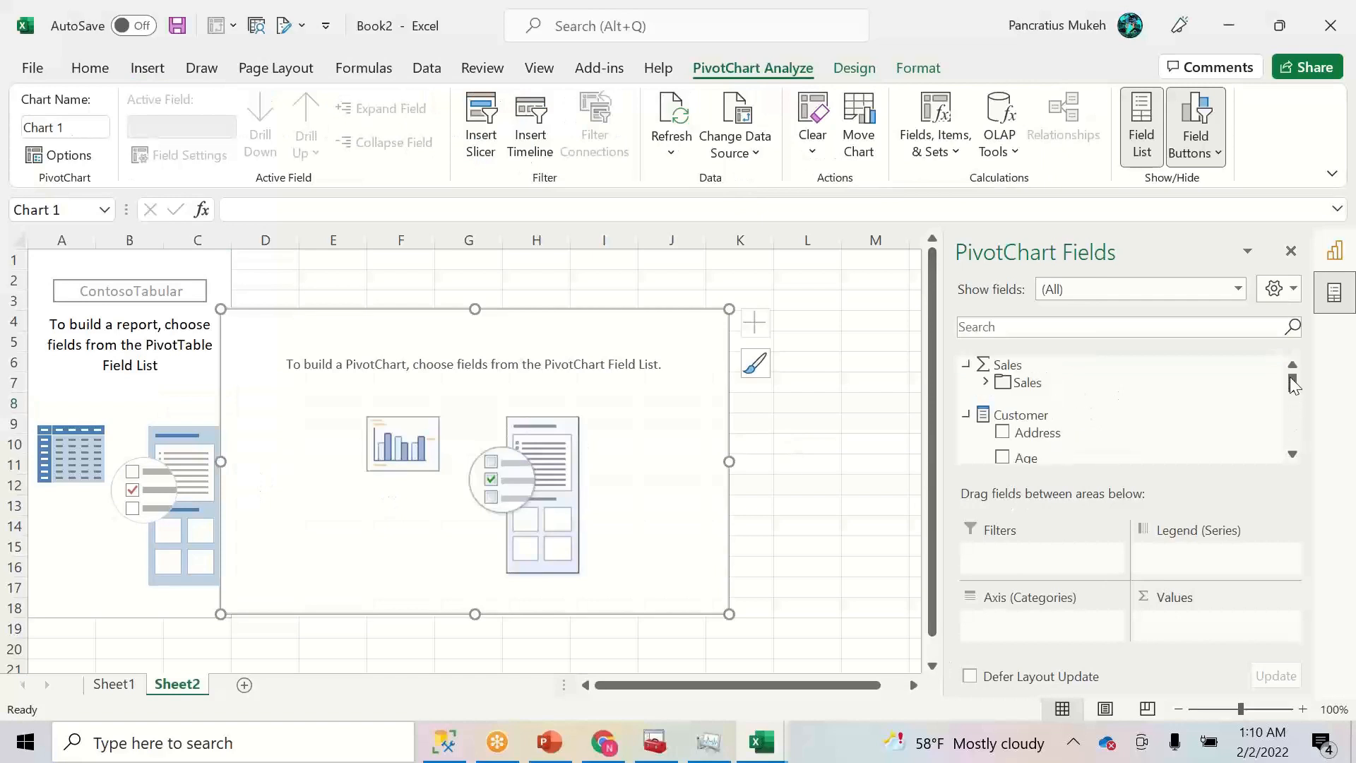
pyautogui.click(986, 382)
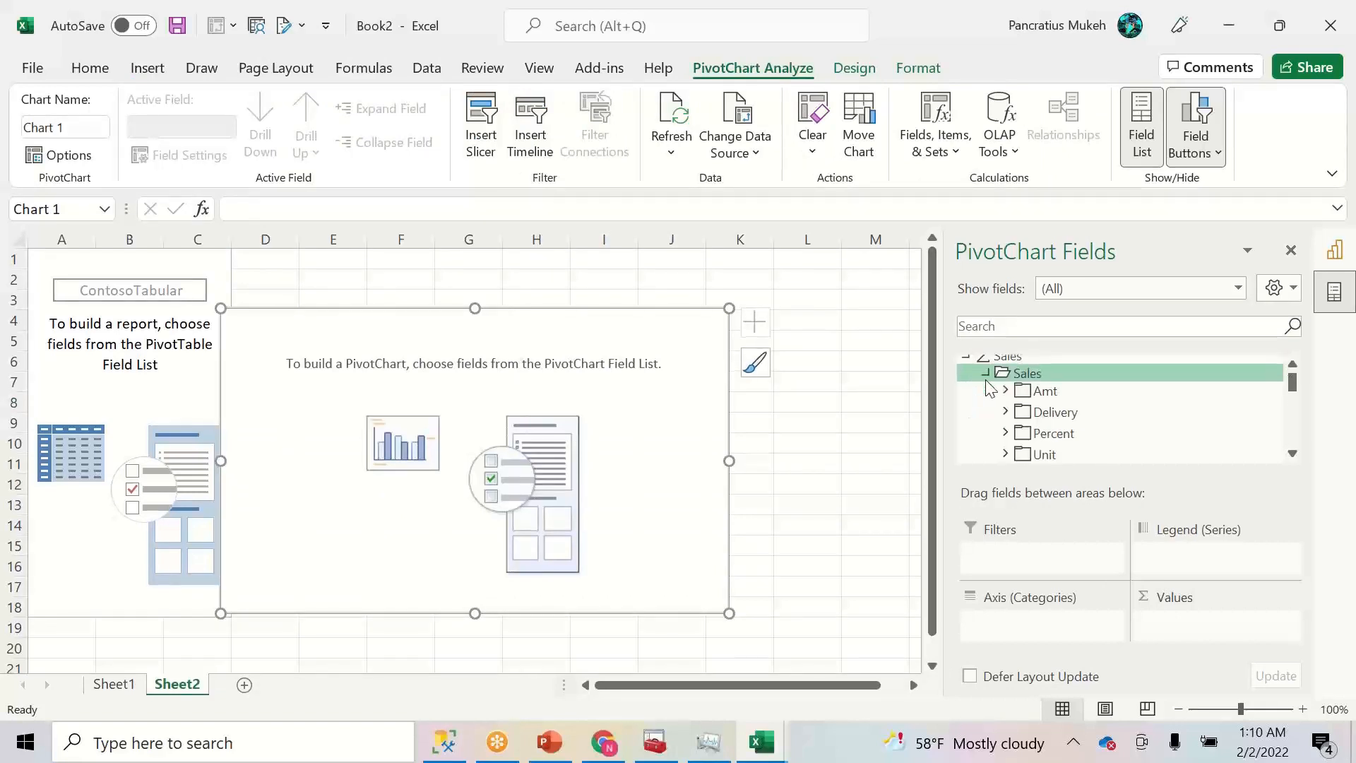
pyautogui.click(1004, 391)
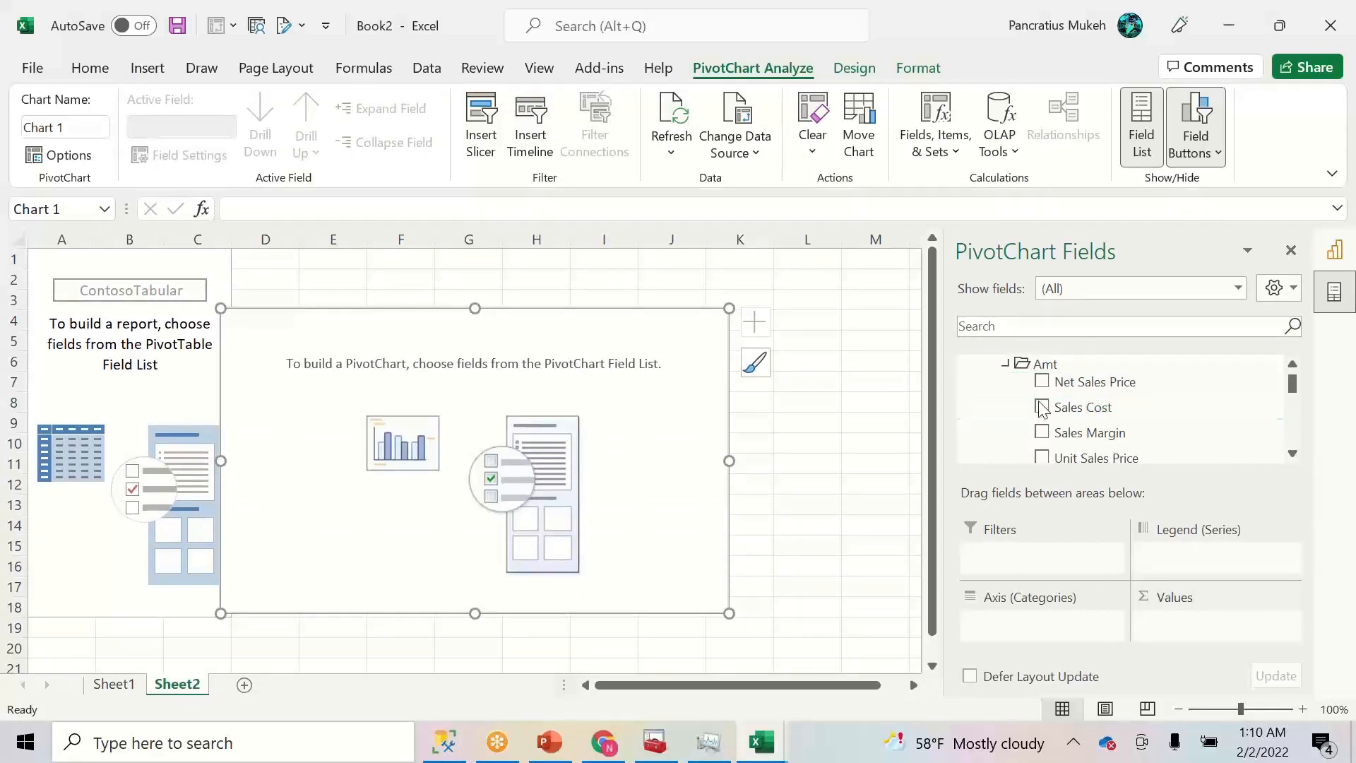
pyautogui.click(1042, 383)
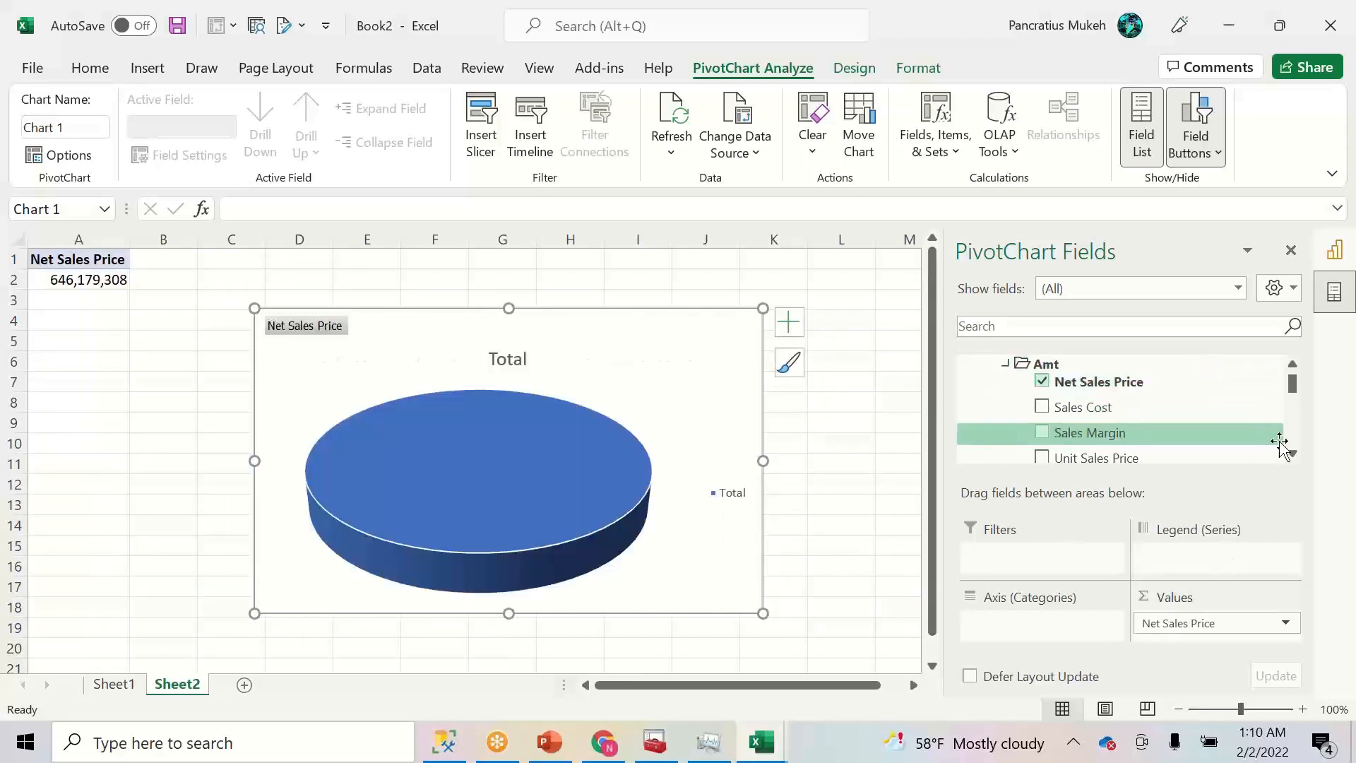
# - Break the pie chart down by product Category
pyautogui.scroll(-5, 1298, 452)
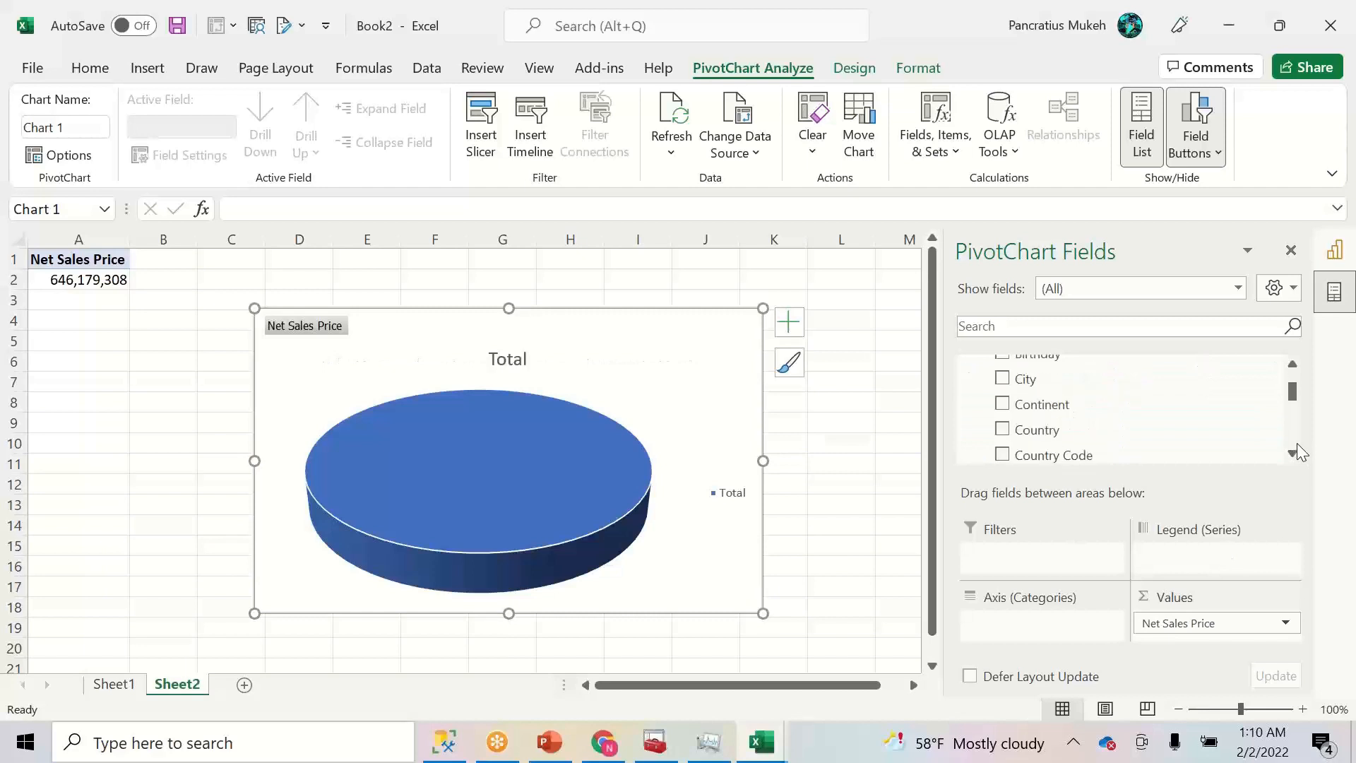
pyautogui.scroll(-10, 1298, 452)
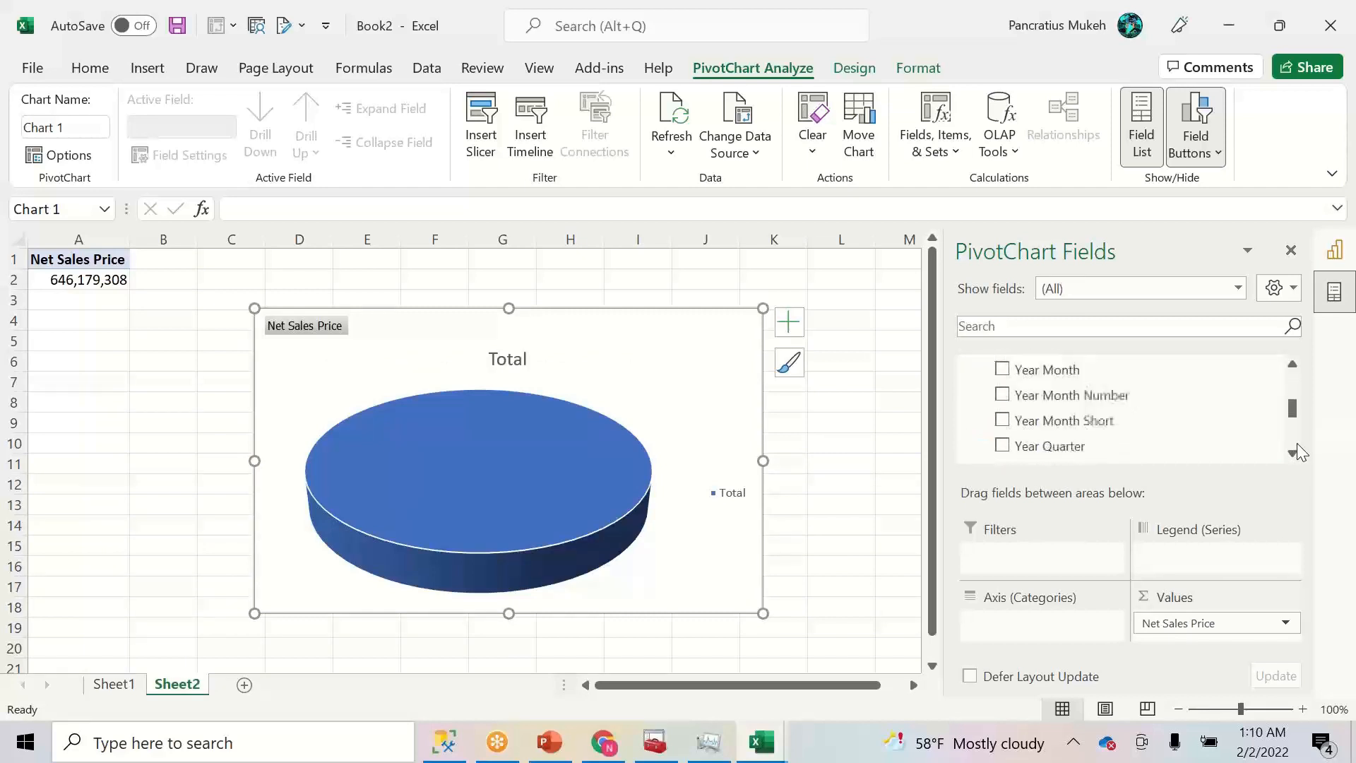
pyautogui.scroll(-3, 1297, 443)
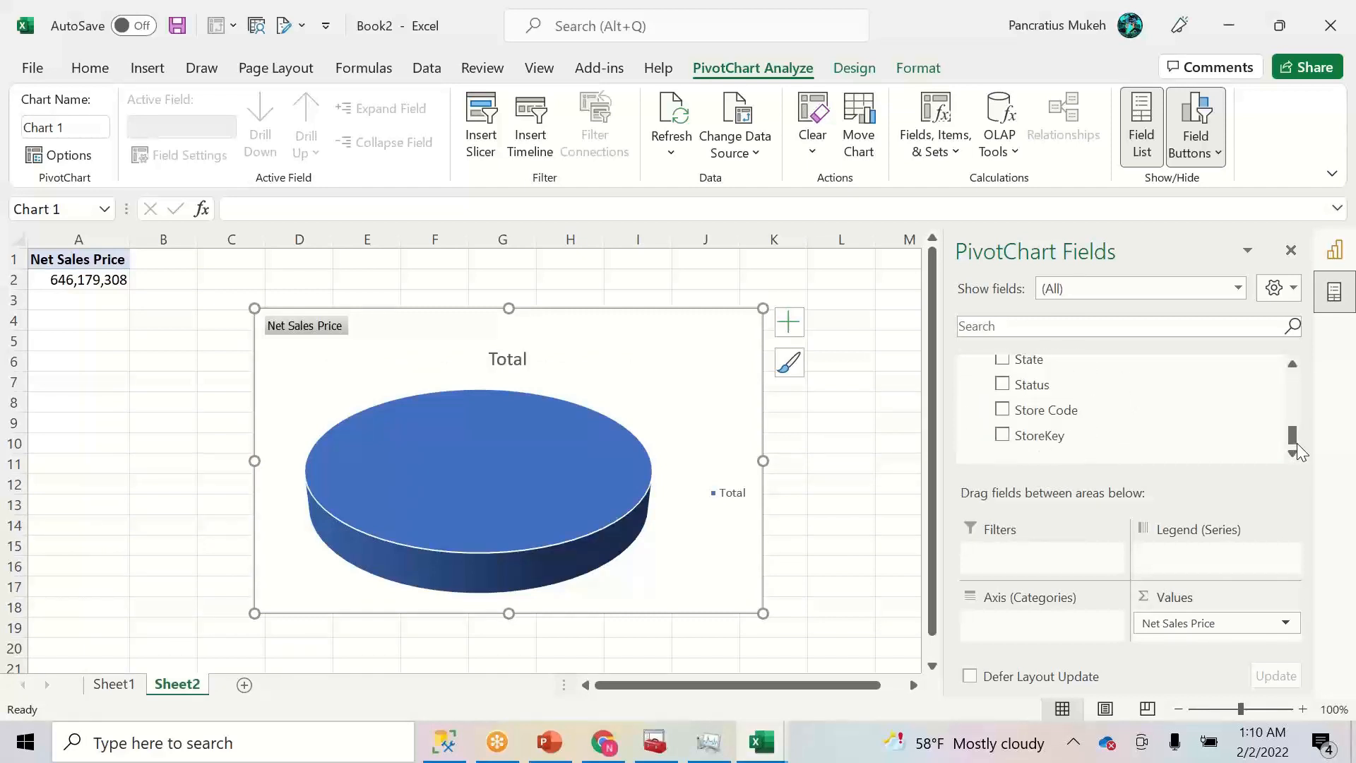
pyautogui.moveTo(1294, 431); pyautogui.dragTo(1292, 426)
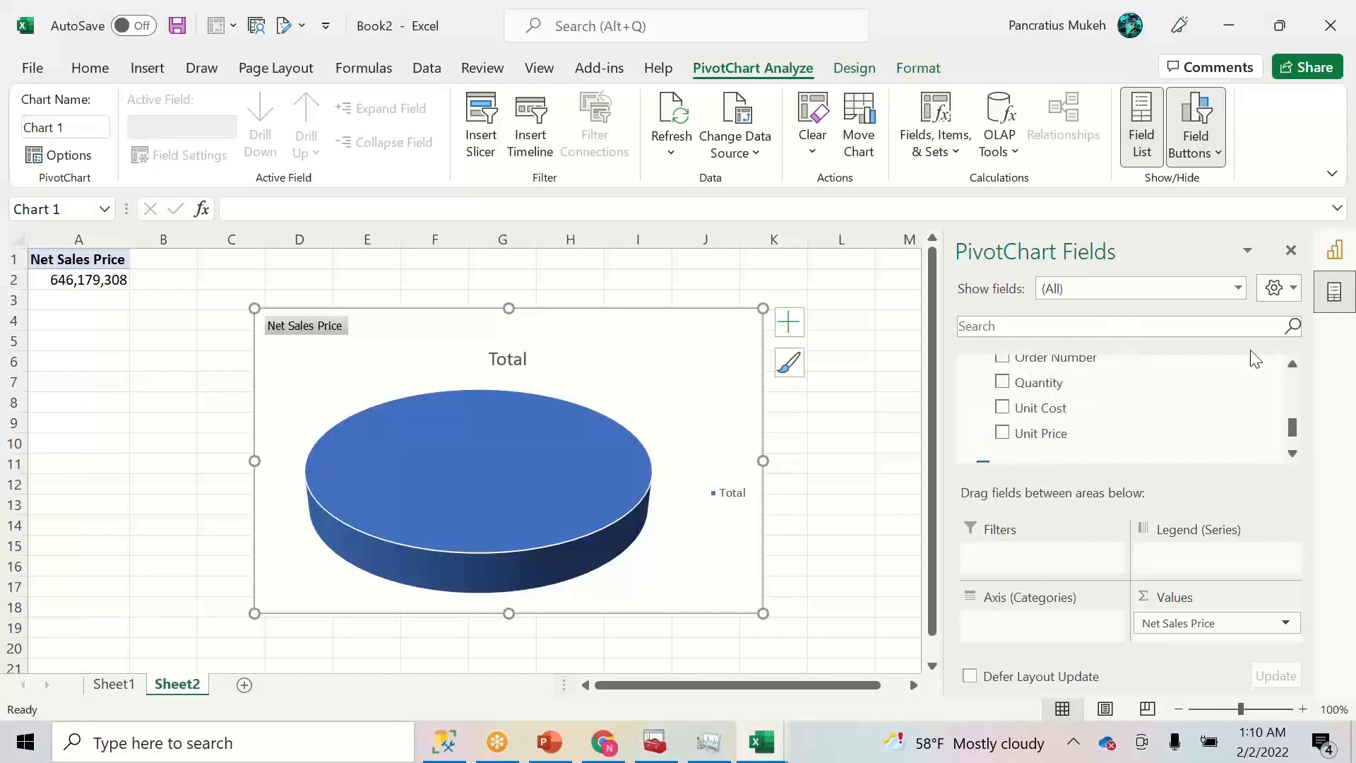
pyautogui.scroll(8, 1292, 392)
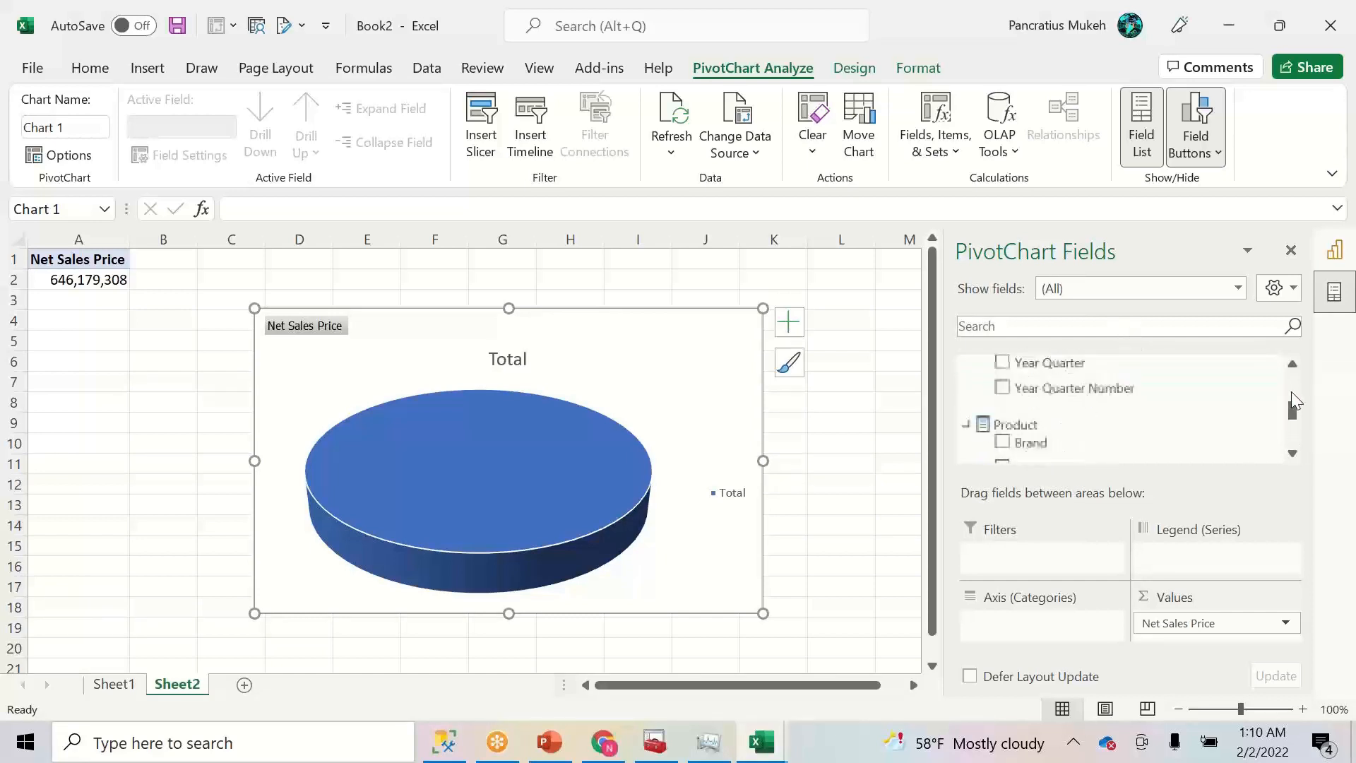
pyautogui.scroll(-3, 1294, 424)
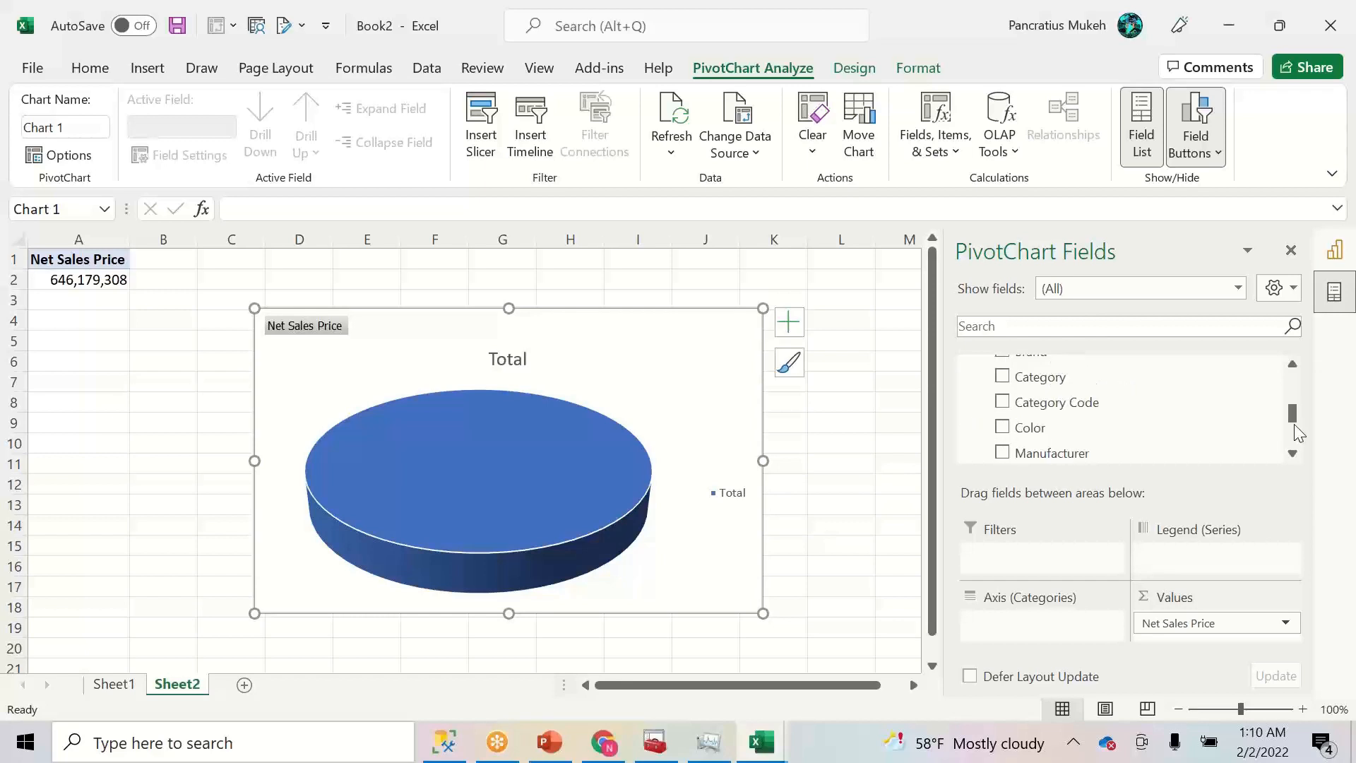
pyautogui.click(1002, 376)
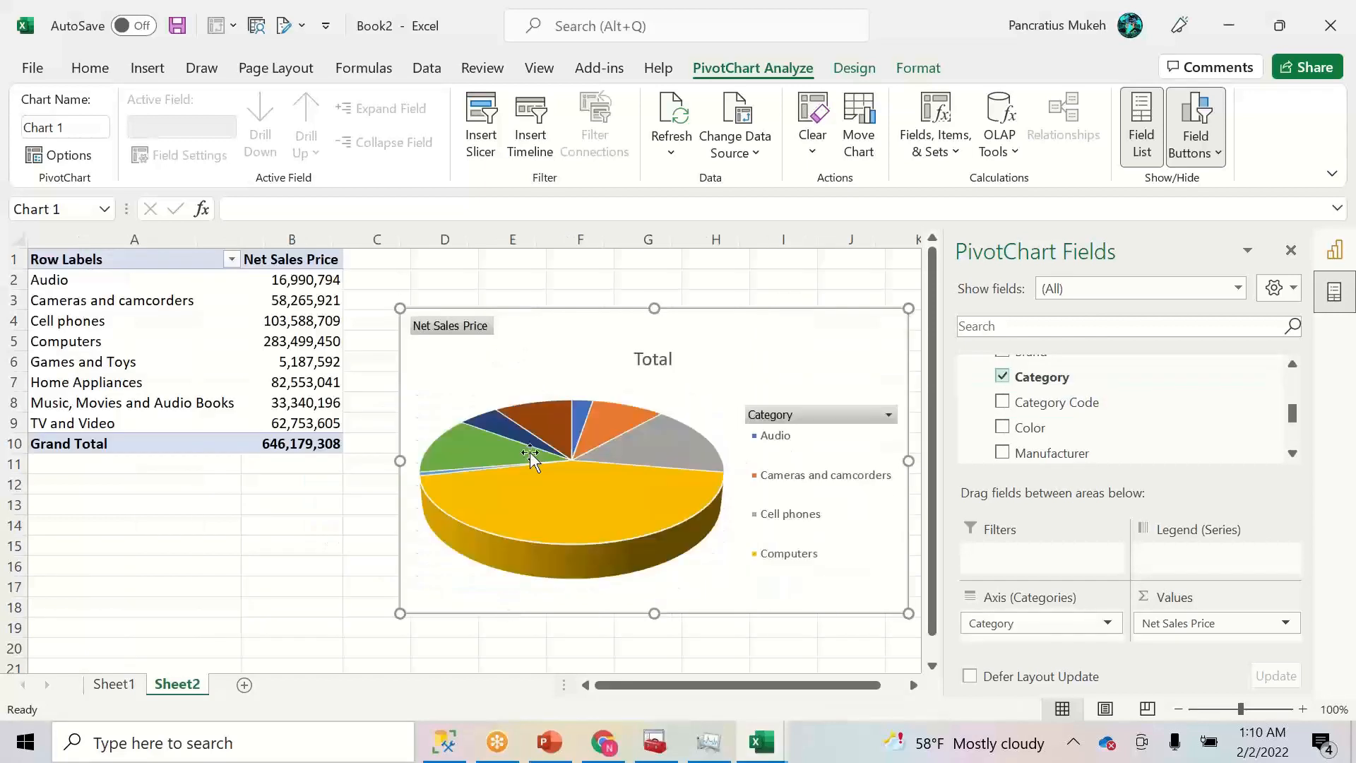
# - Move and shrink the chart beside the PivotTable, then switch to Management Studio
pyautogui.moveTo(627, 330); pyautogui.dragTo(581, 276)
pyautogui.moveTo(865, 561); pyautogui.dragTo(815, 527)
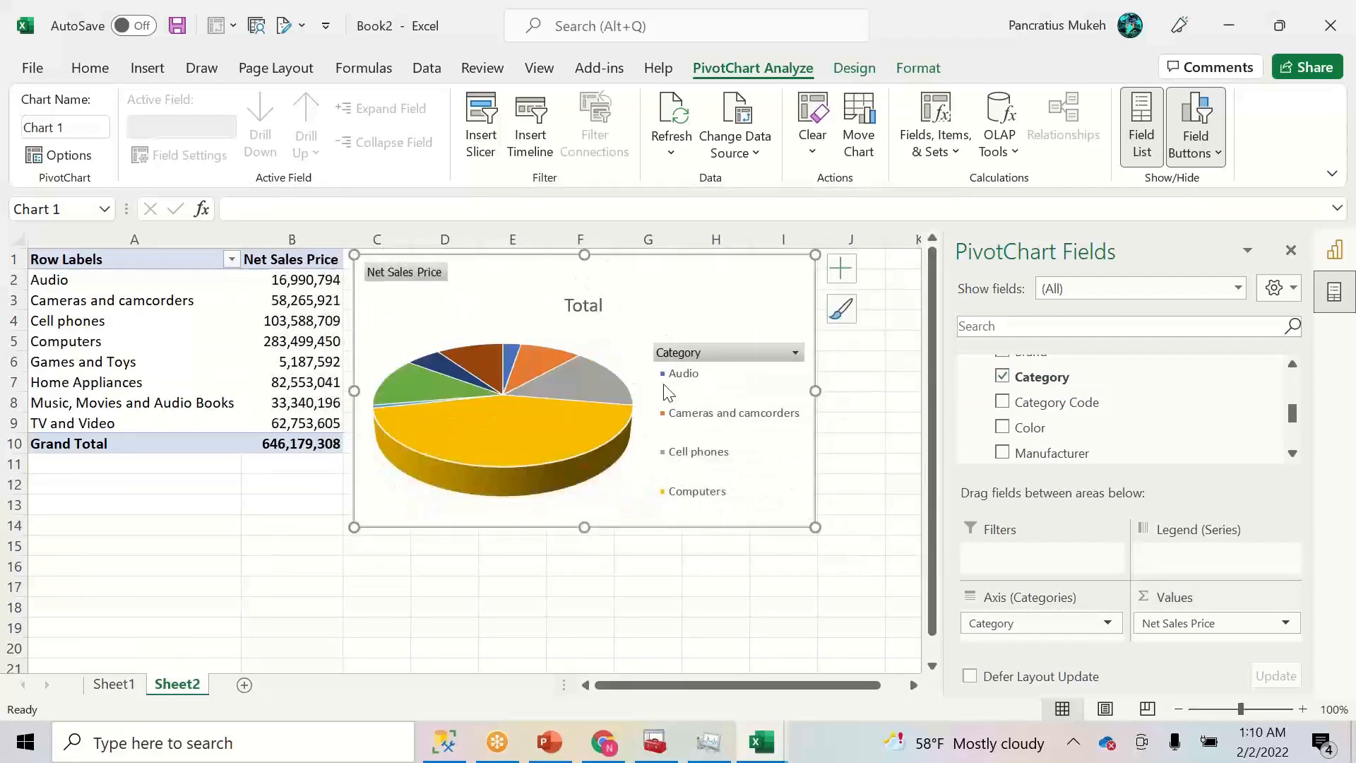
pyautogui.moveTo(668, 306); pyautogui.dragTo(673, 303)
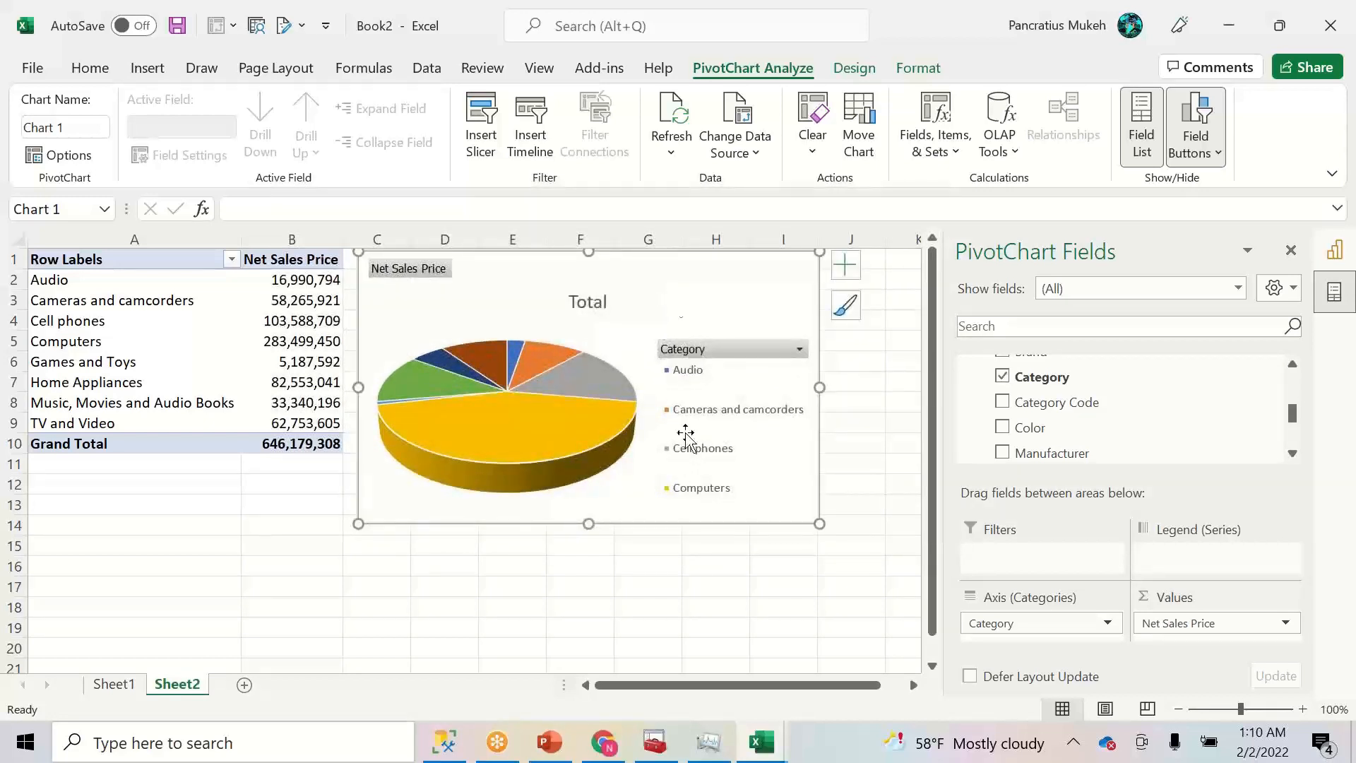
pyautogui.click(445, 742)
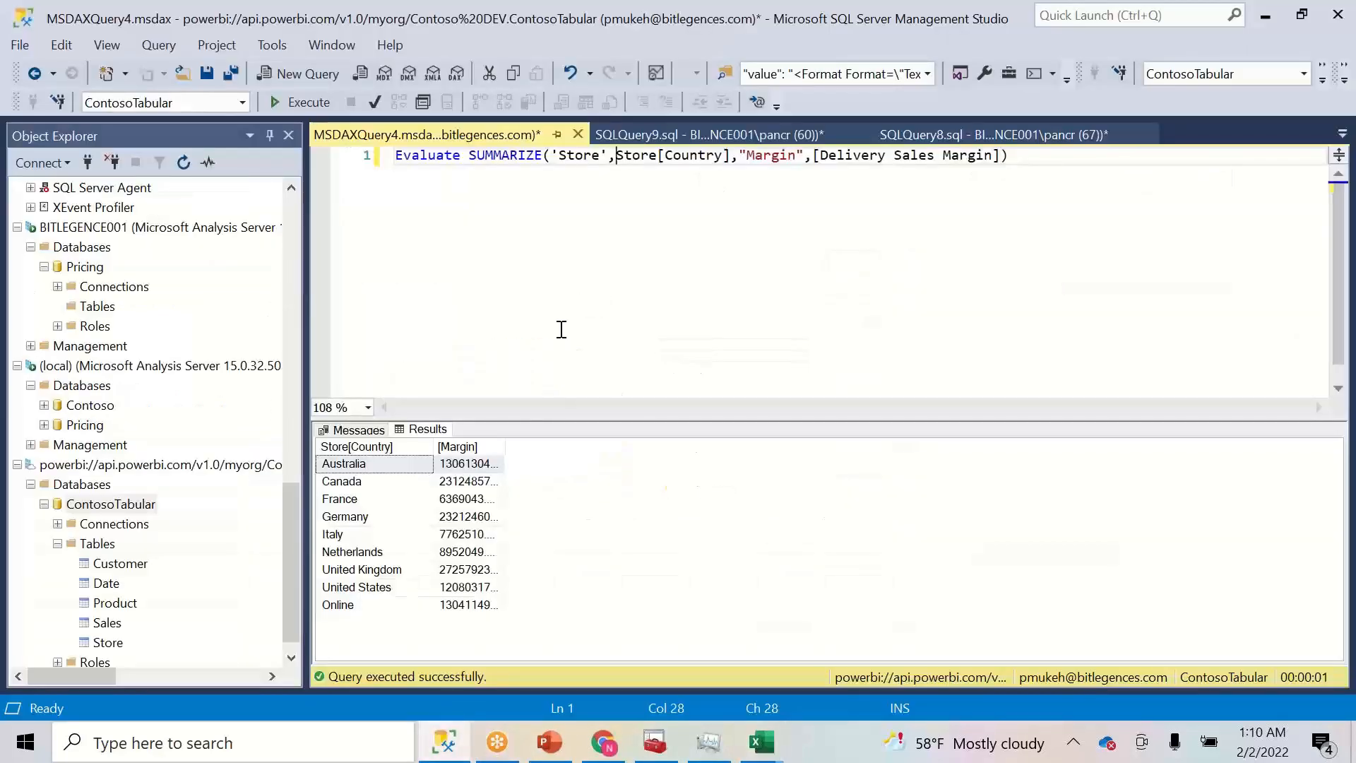
# - Script ContosoTabular as CREATE OR REPLACE into a new query window, review it, and return to Excel
pyautogui.rightClick(129, 510)
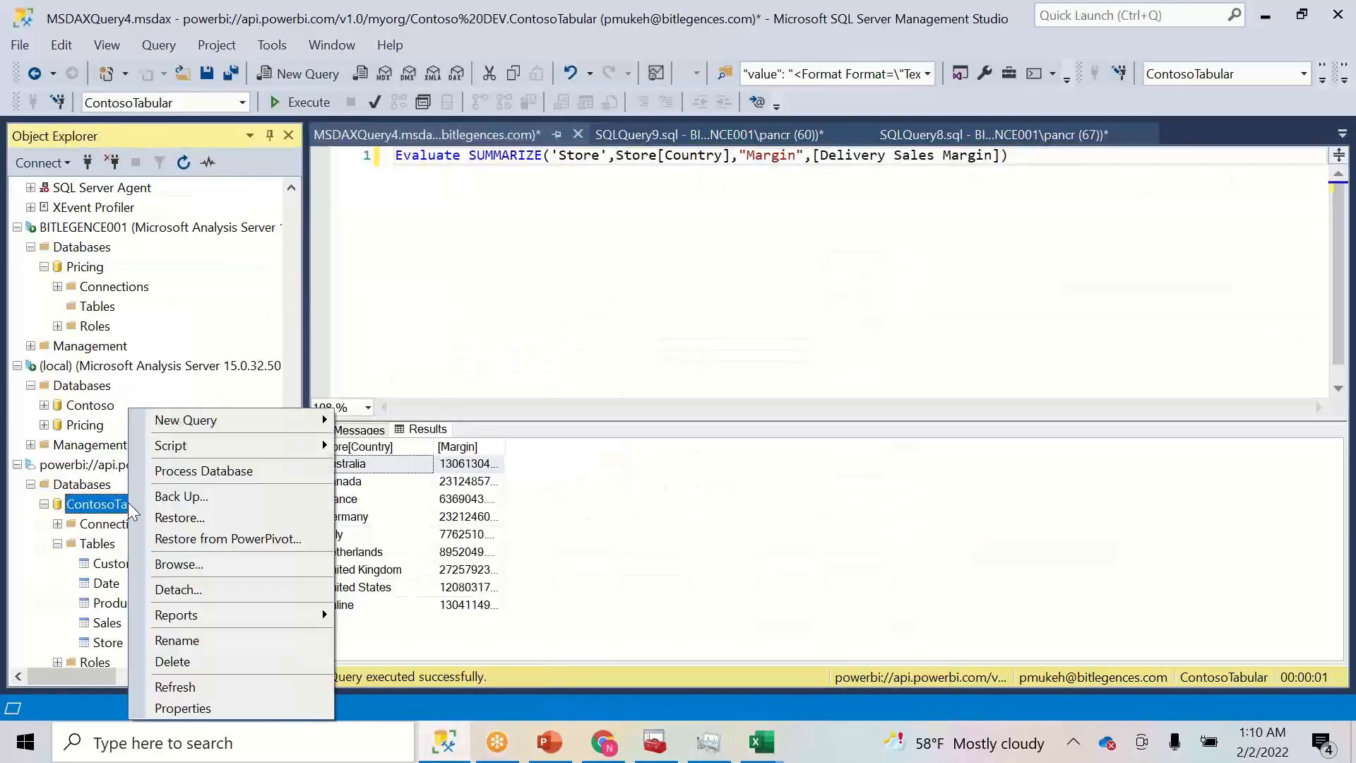
pyautogui.moveTo(268, 445)
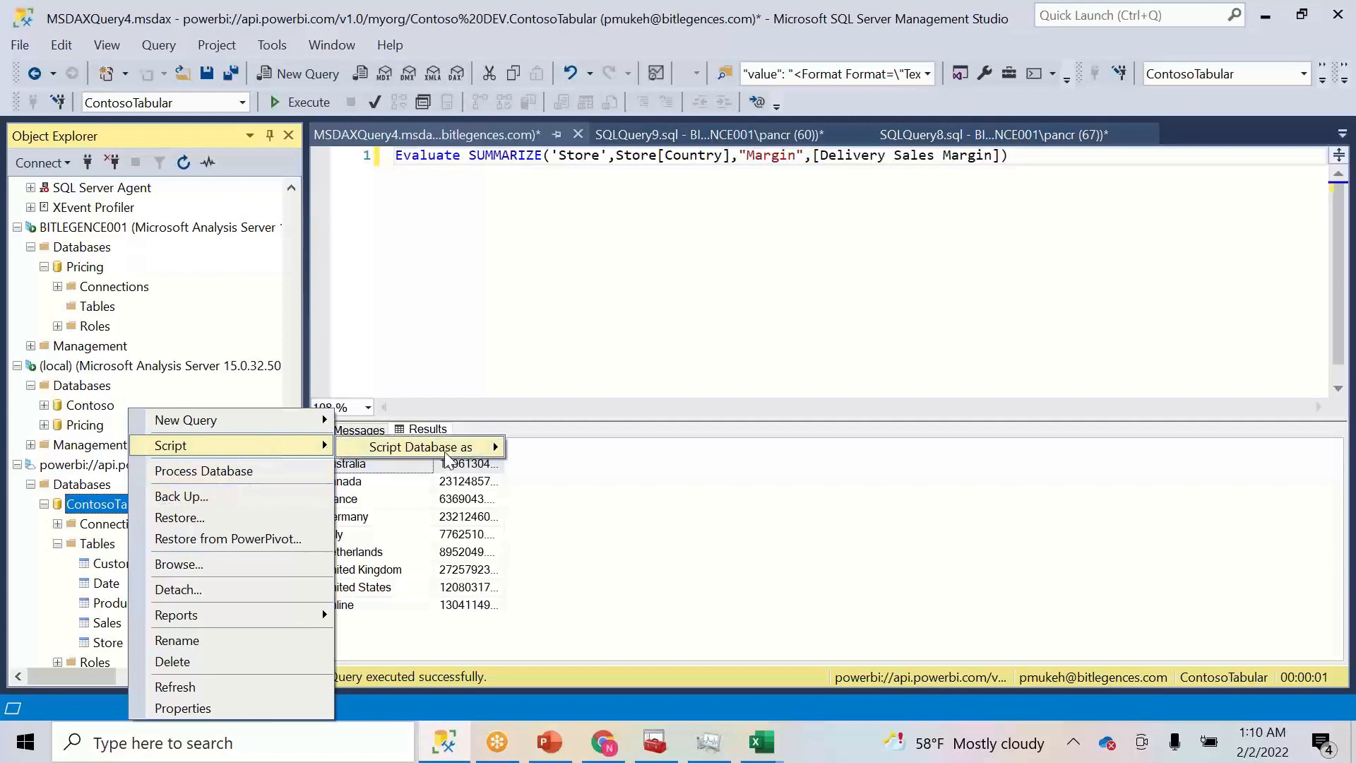
pyautogui.moveTo(446, 448)
pyautogui.moveTo(600, 470)
pyautogui.click(731, 474)
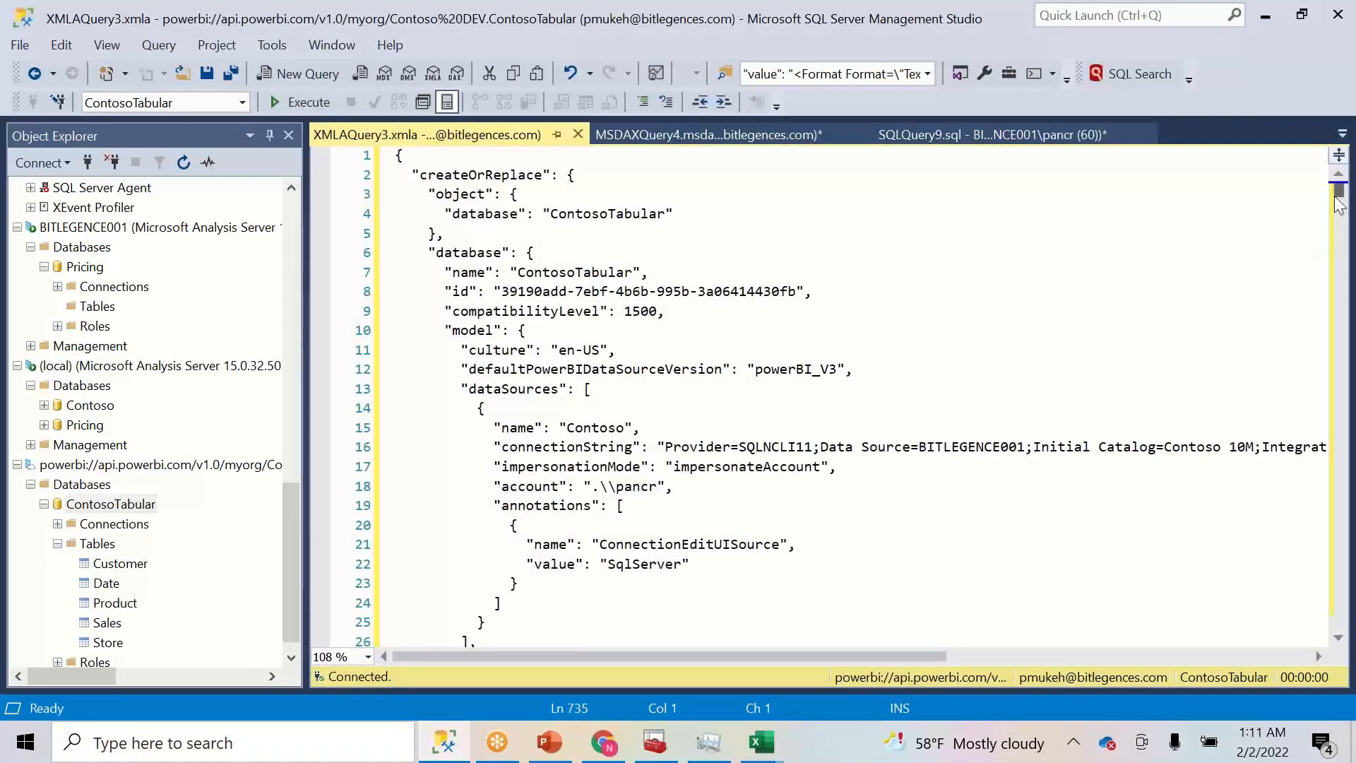
pyautogui.moveTo(1339, 200); pyautogui.dragTo(1319, 176)
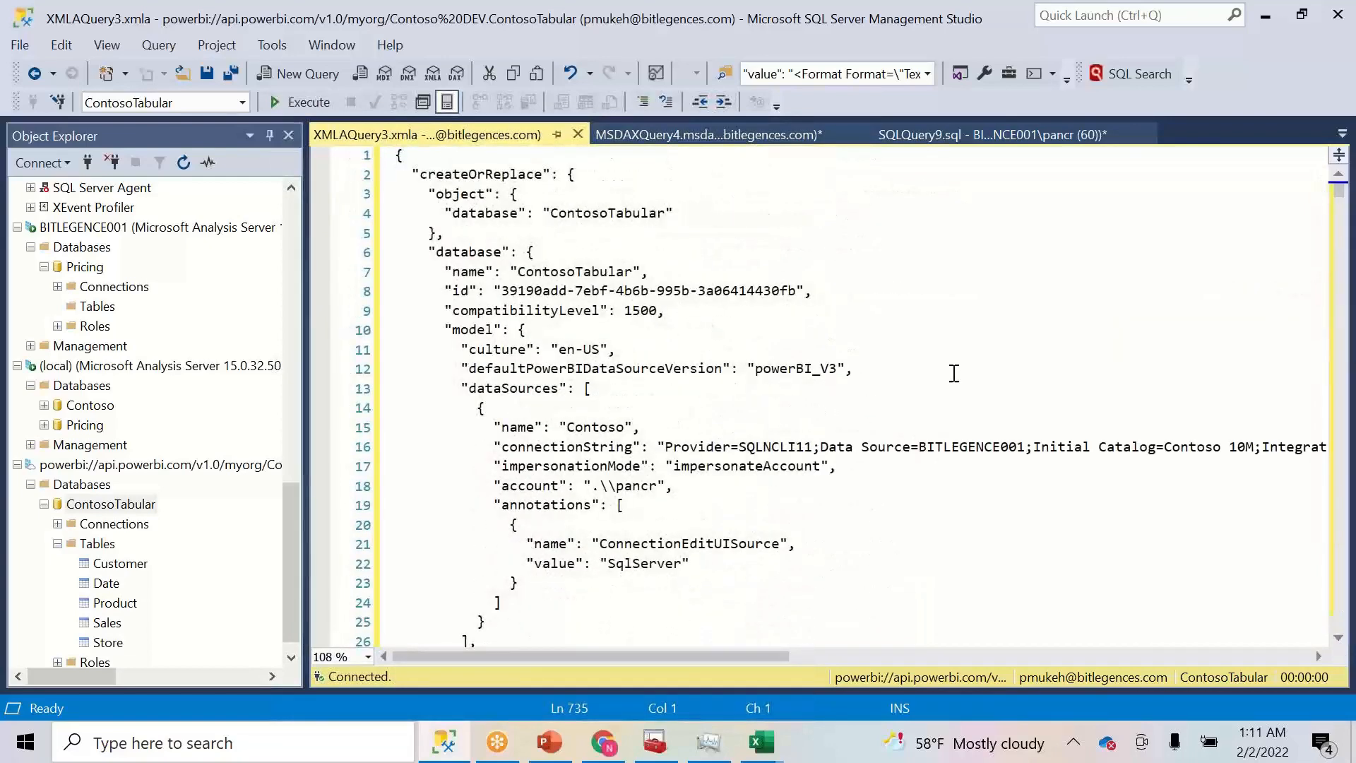
pyautogui.click(443, 740)
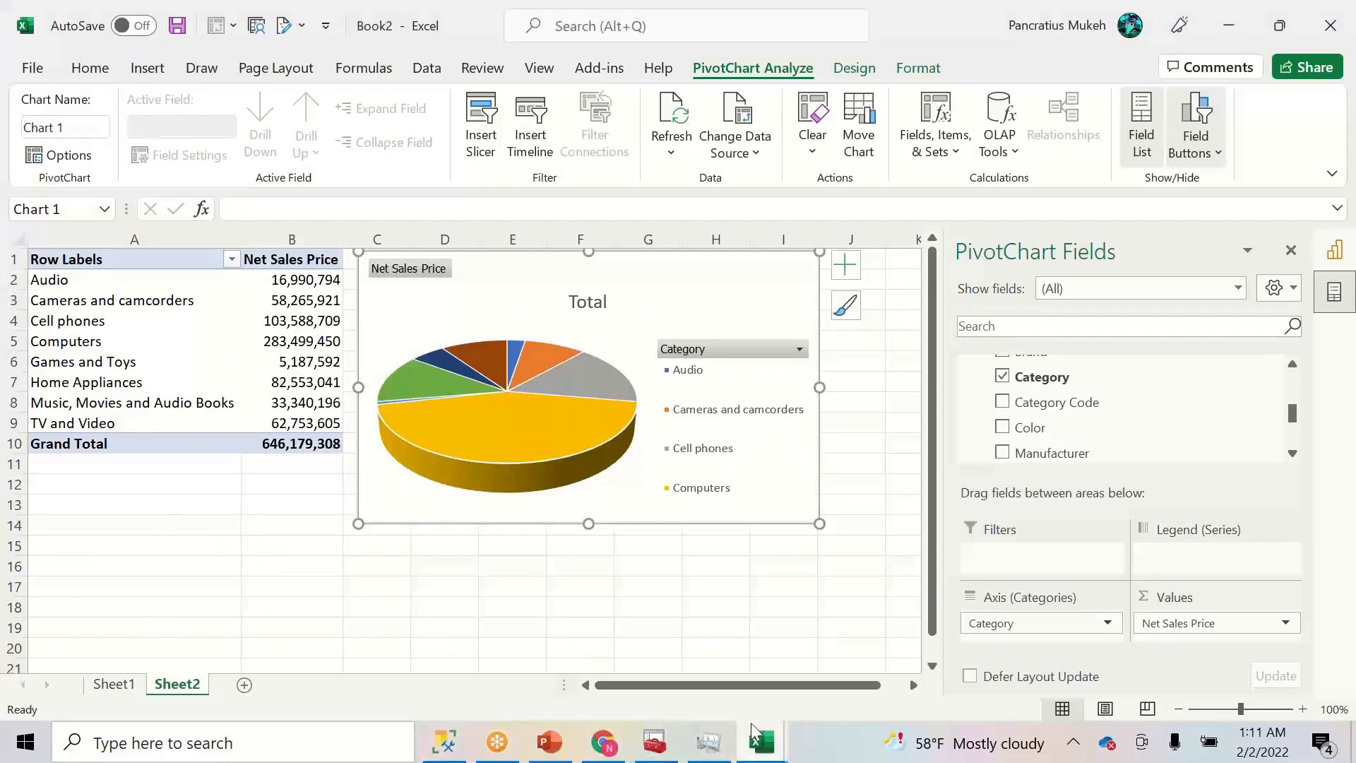
# - Review slide 4's migration steps, highlighting the PowerBI Dataset step, then switch to the browser
pyautogui.click(549, 742)
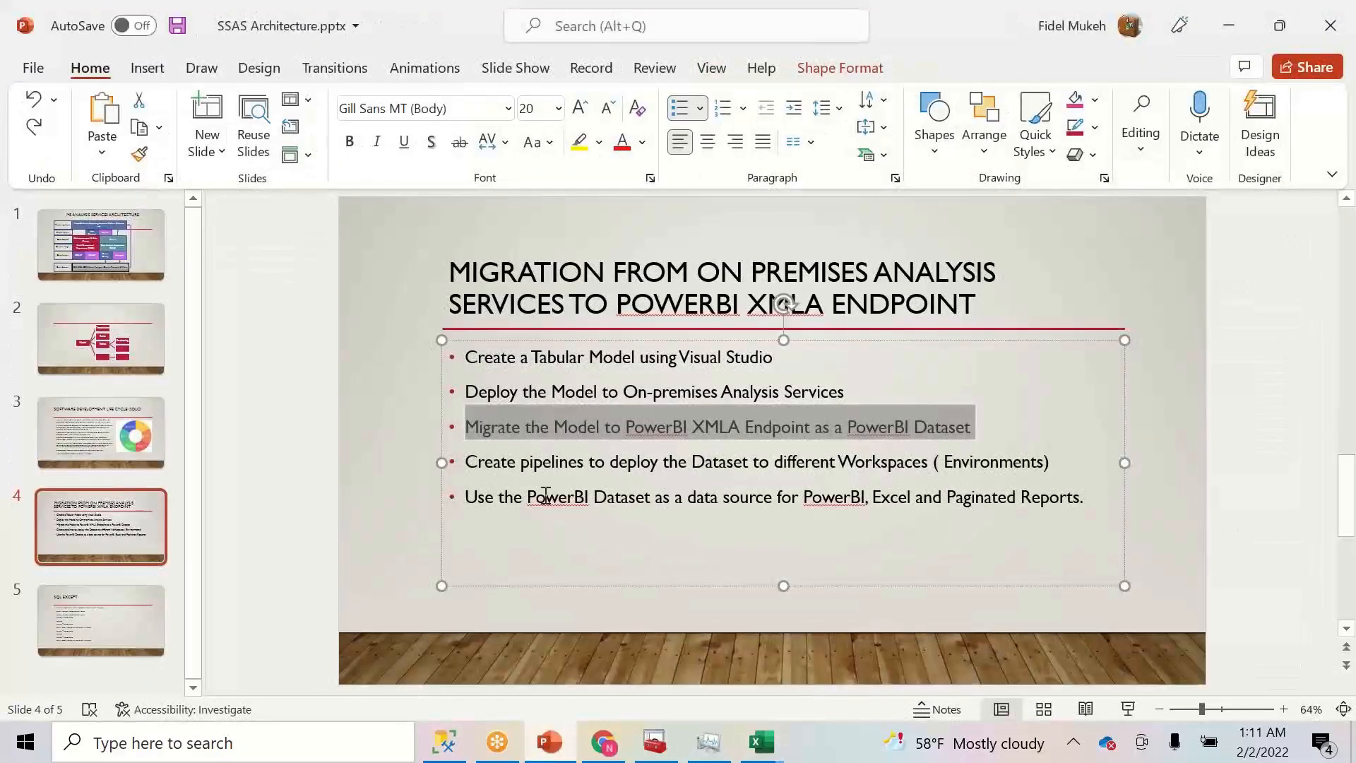
pyautogui.click(517, 464)
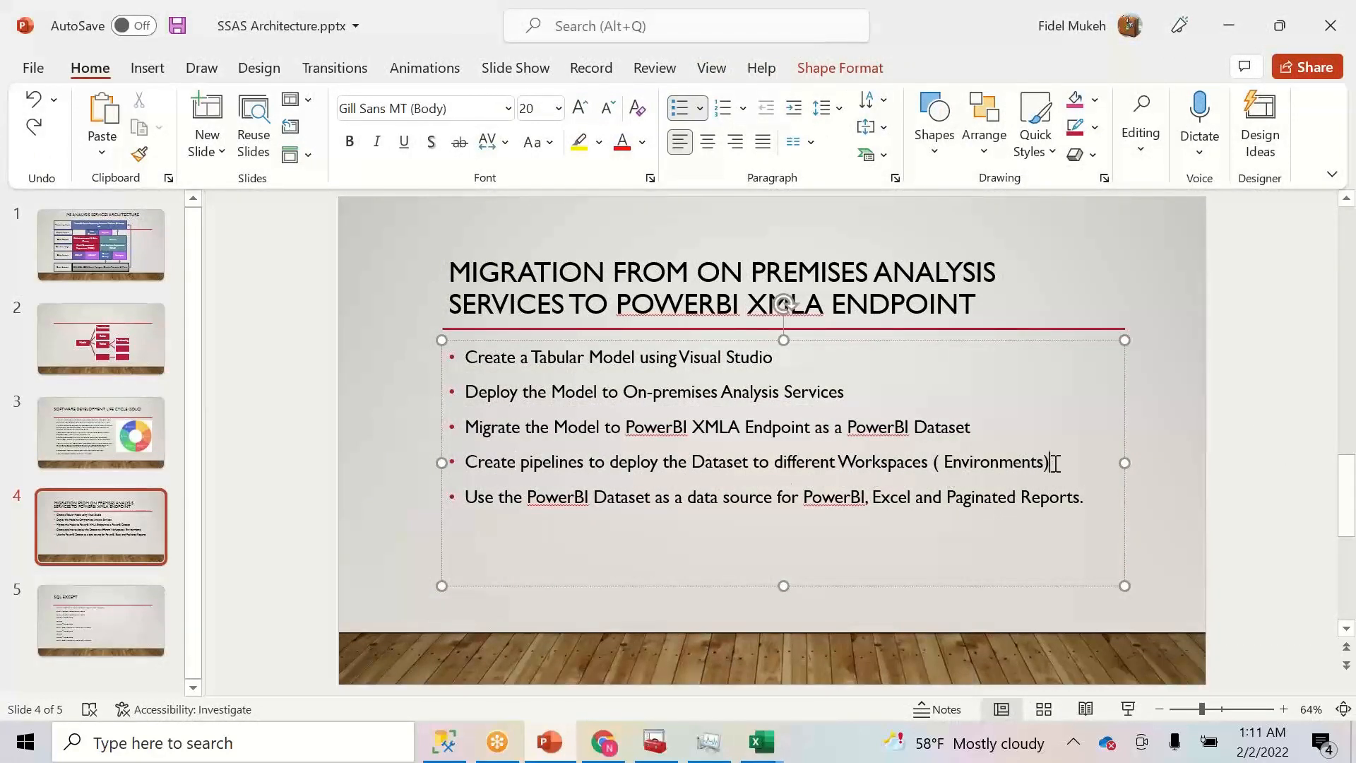
pyautogui.moveTo(1056, 464); pyautogui.dragTo(915, 488)
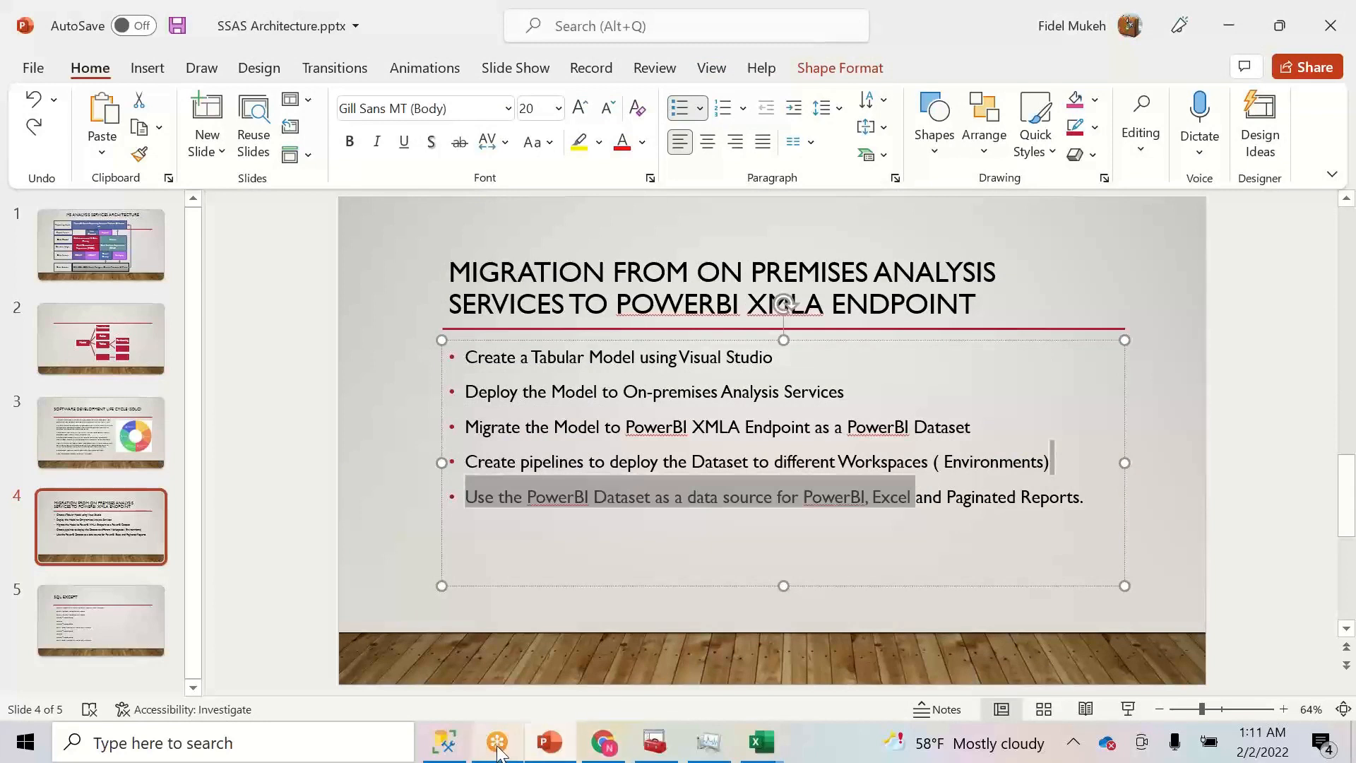
pyautogui.click(604, 743)
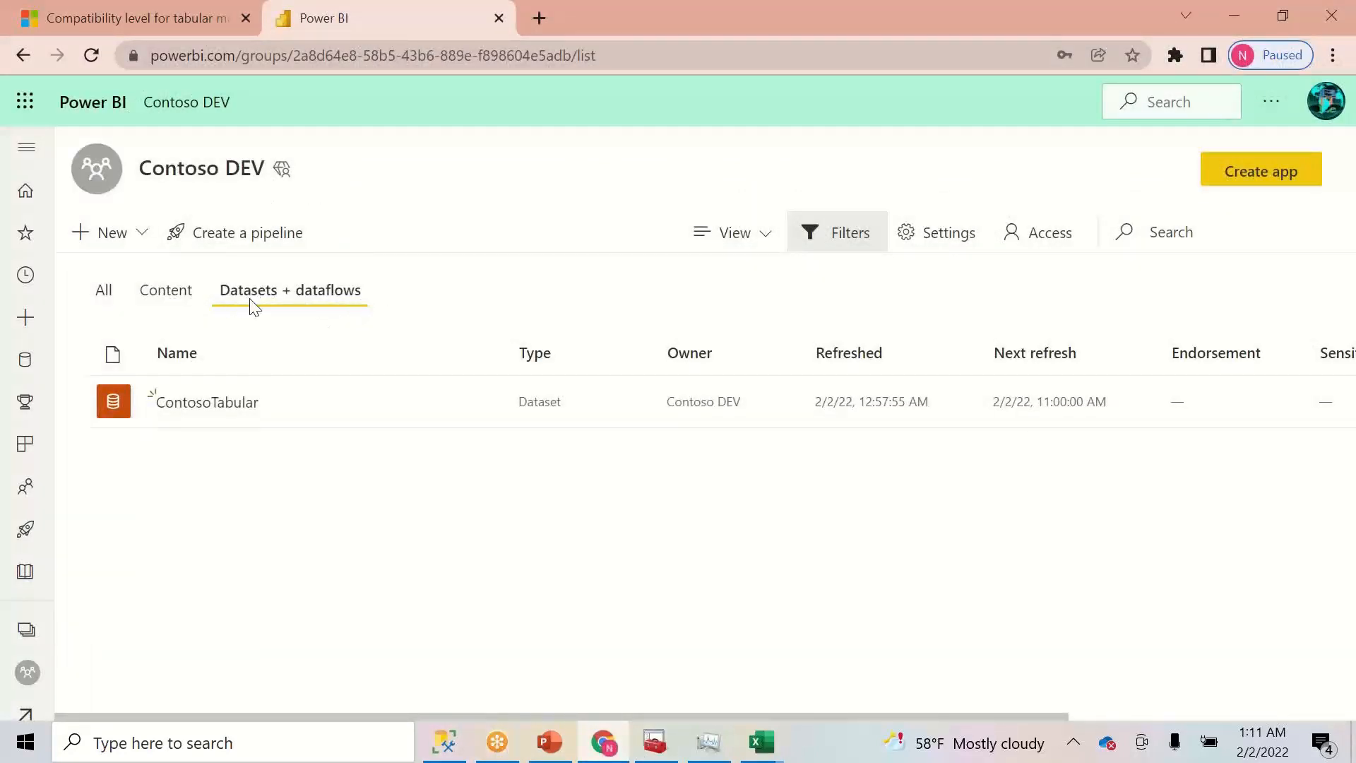
# - Create and save a new workspace named 'Contoso QA' from the Workspaces list
pyautogui.moveTo(342, 401)
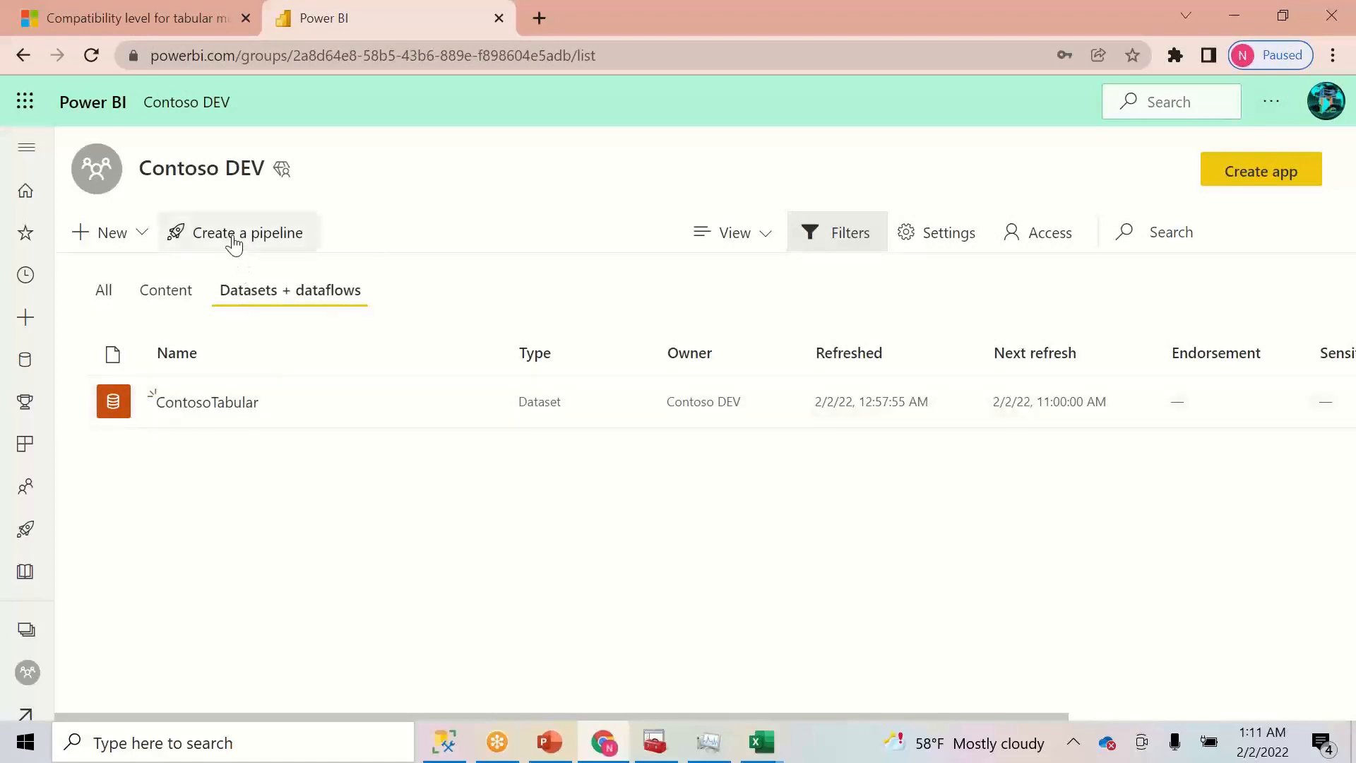
pyautogui.click(27, 636)
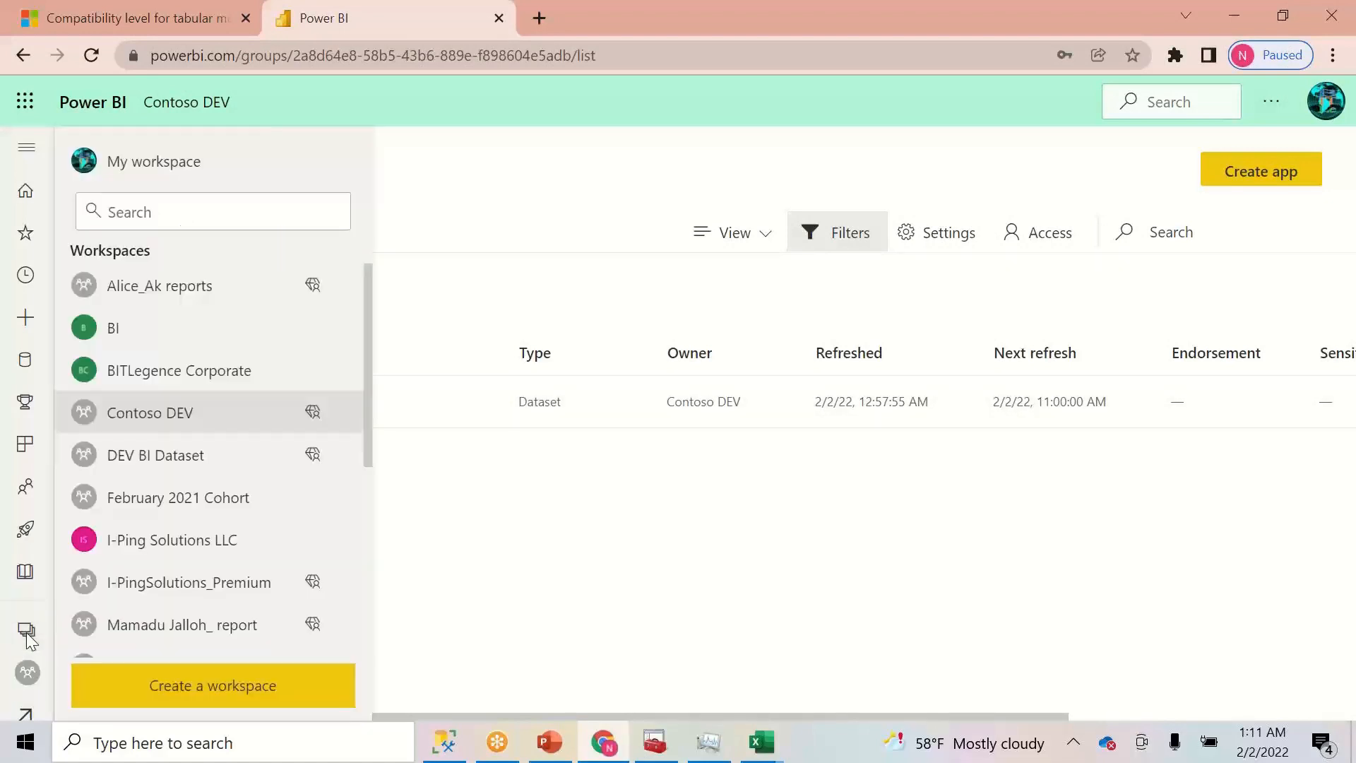
pyautogui.moveTo(338, 424)
pyautogui.click(239, 684)
pyautogui.click(843, 393)
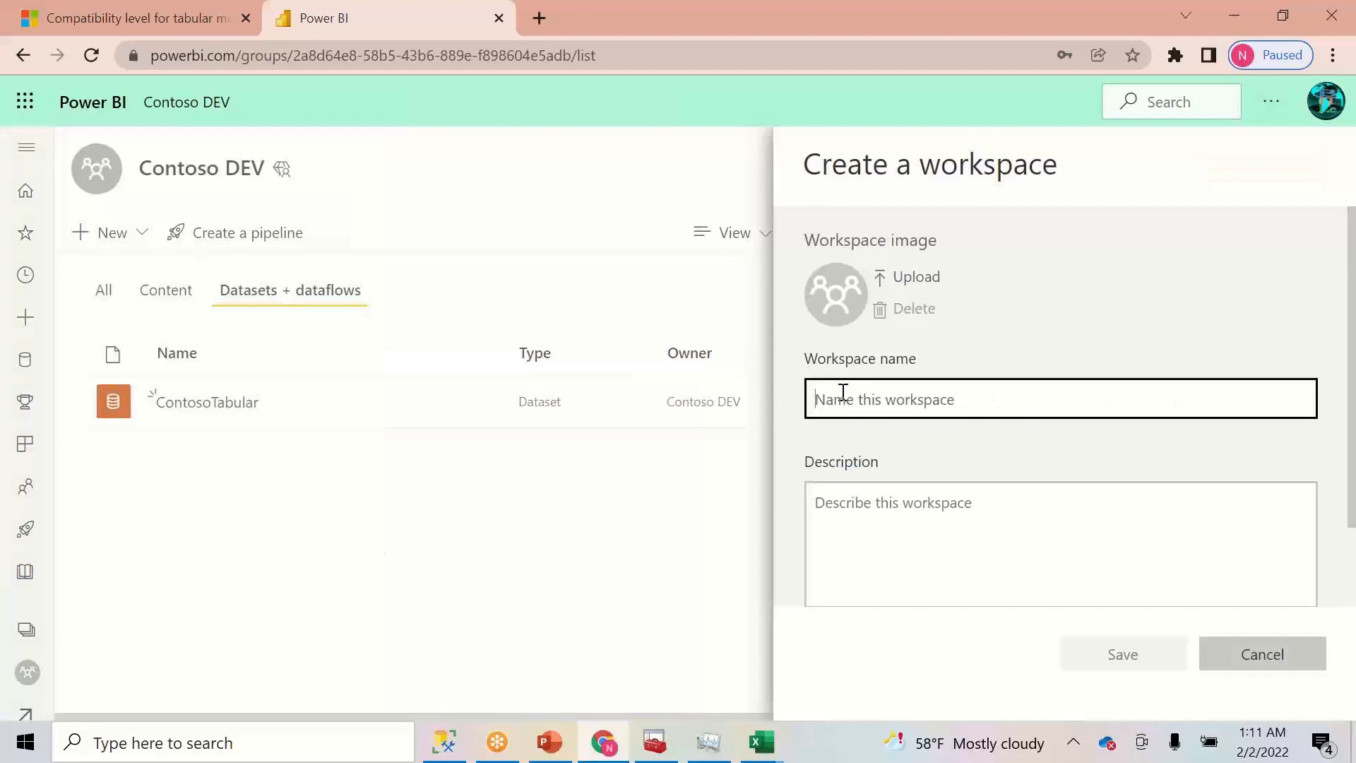
pyautogui.write('Contoso QA')
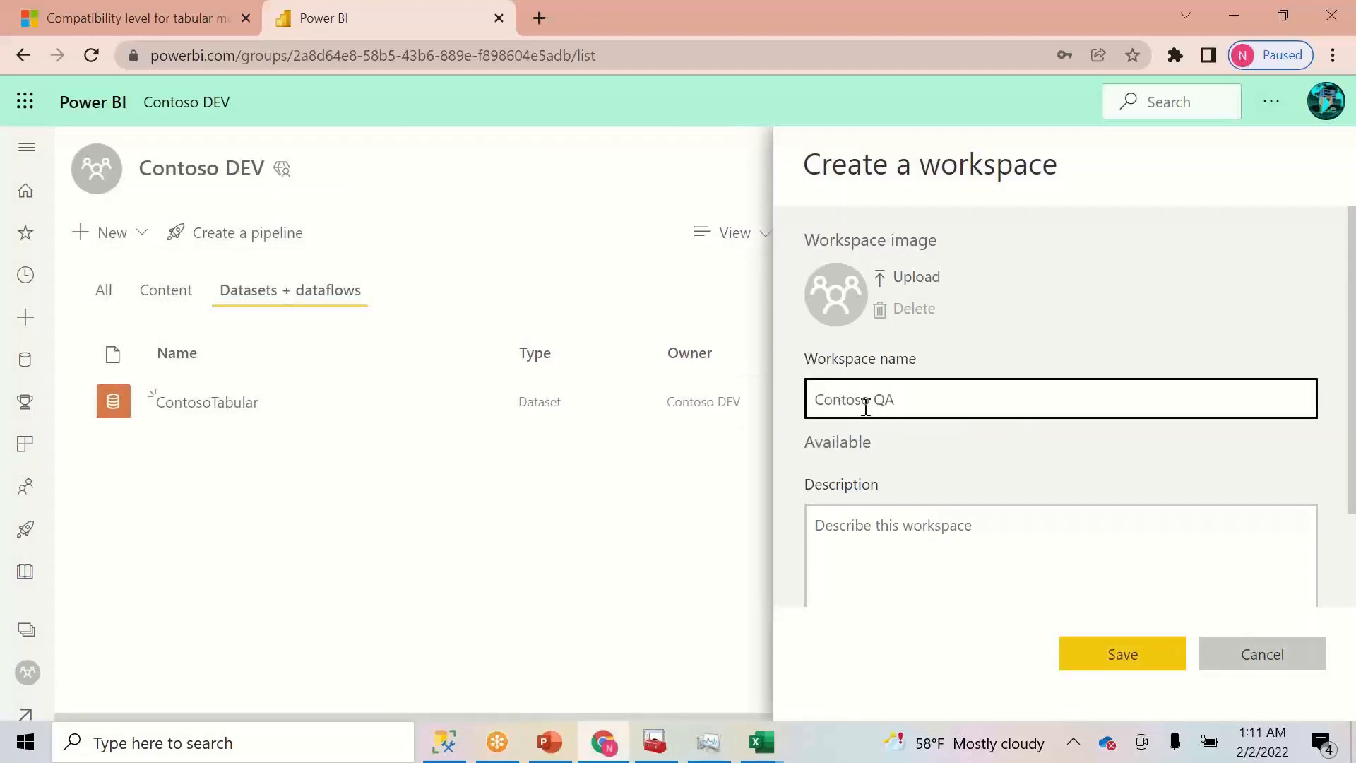
pyautogui.click(1132, 657)
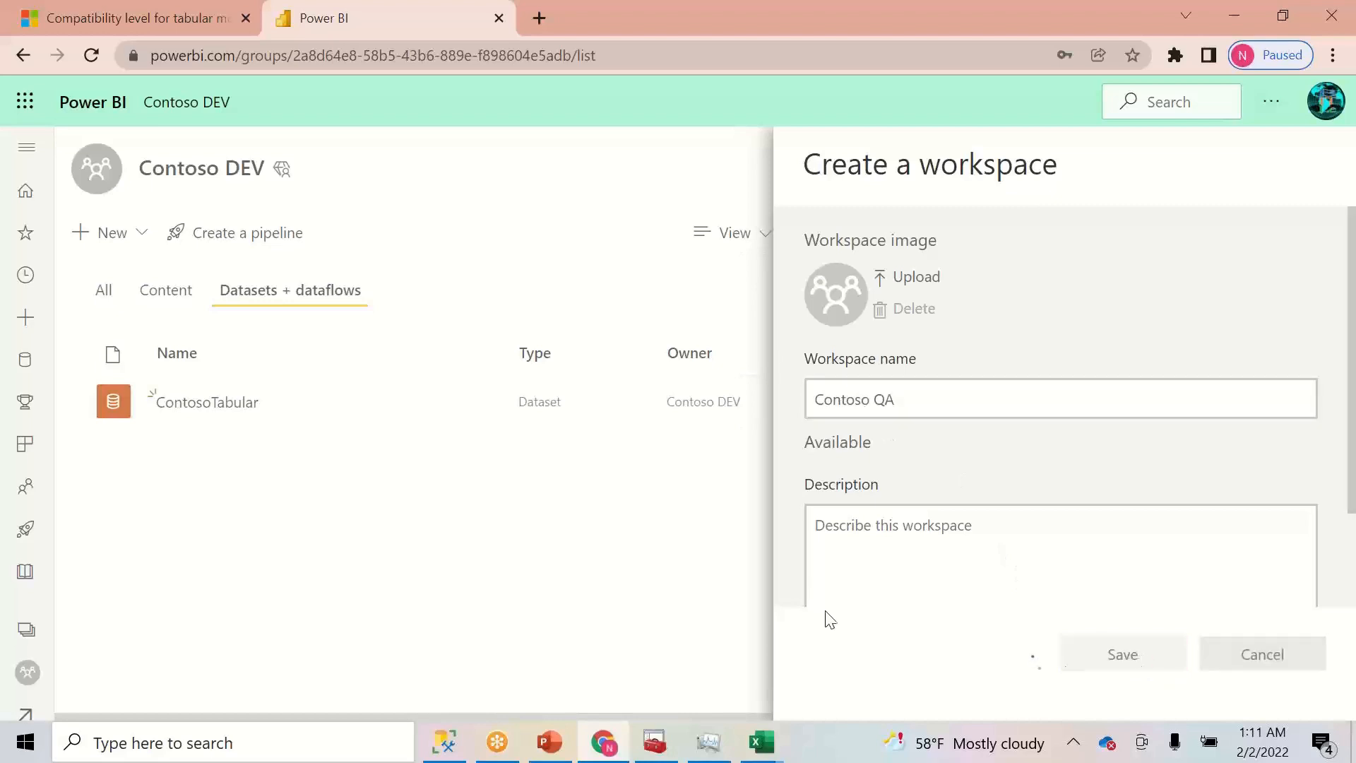
# - Create and save another workspace named 'Contonso PROD'
pyautogui.click(27, 629)
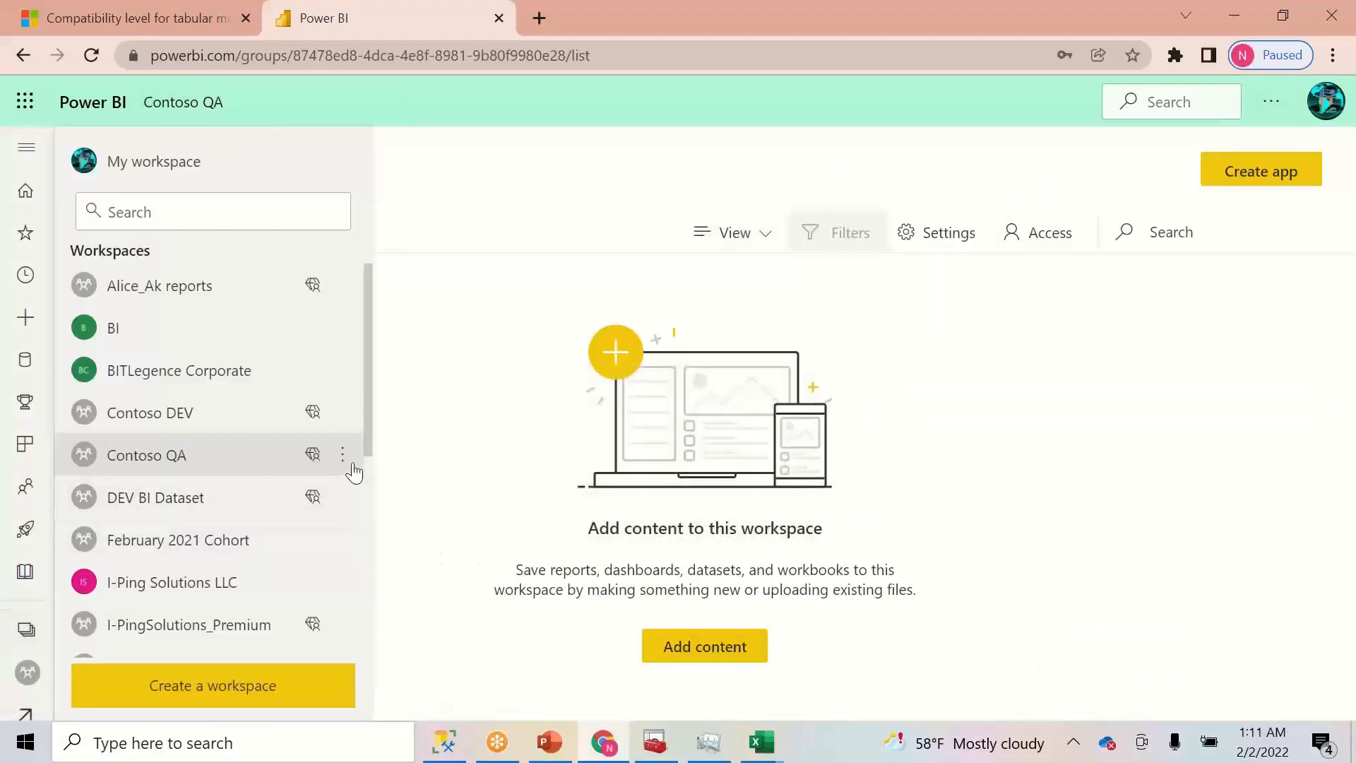
pyautogui.click(343, 455)
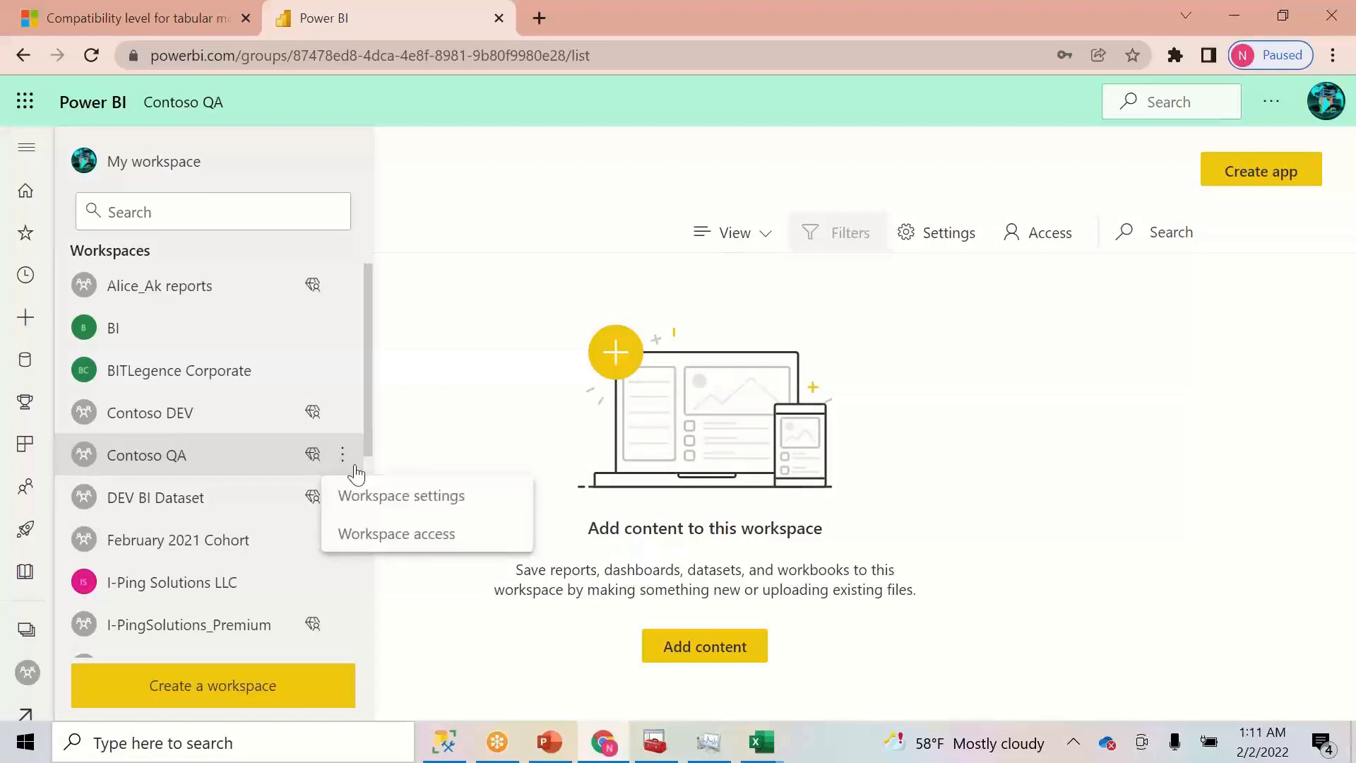
pyautogui.click(209, 690)
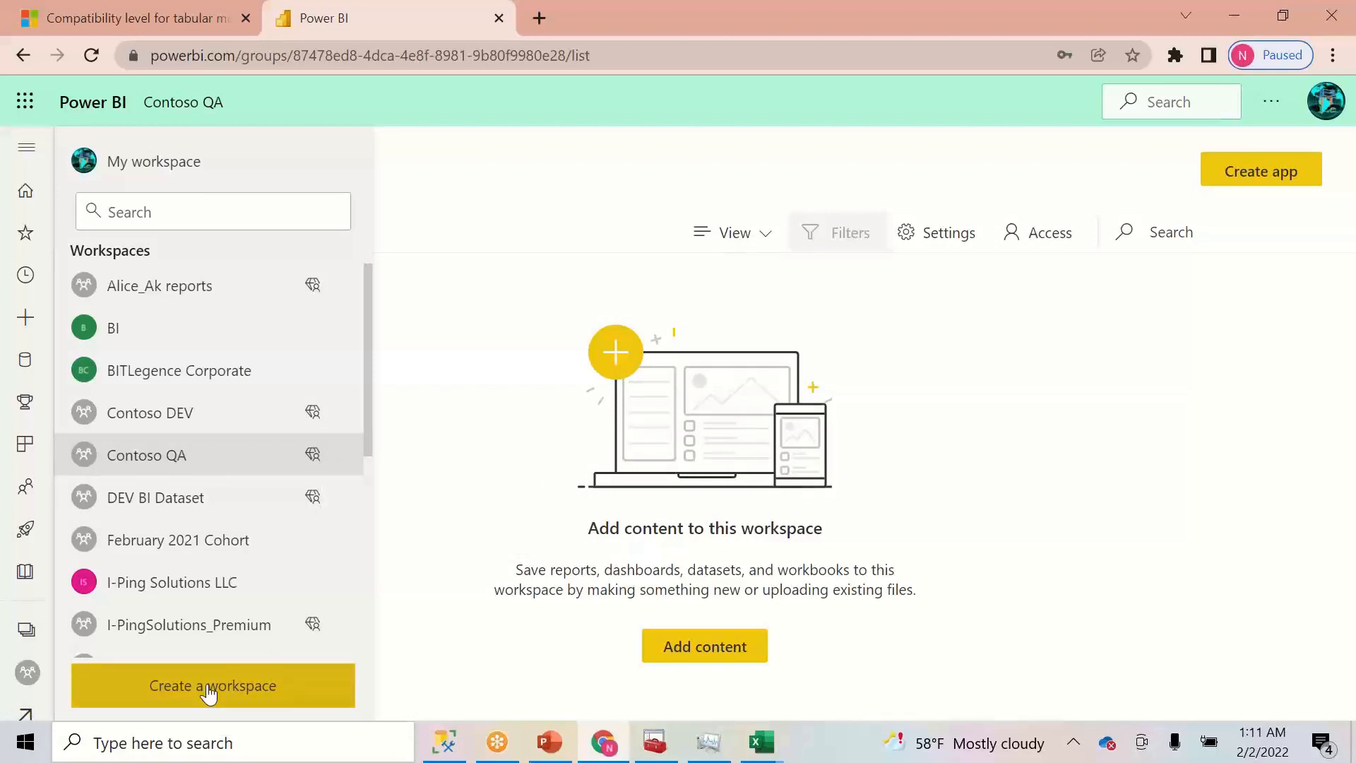
pyautogui.click(848, 400)
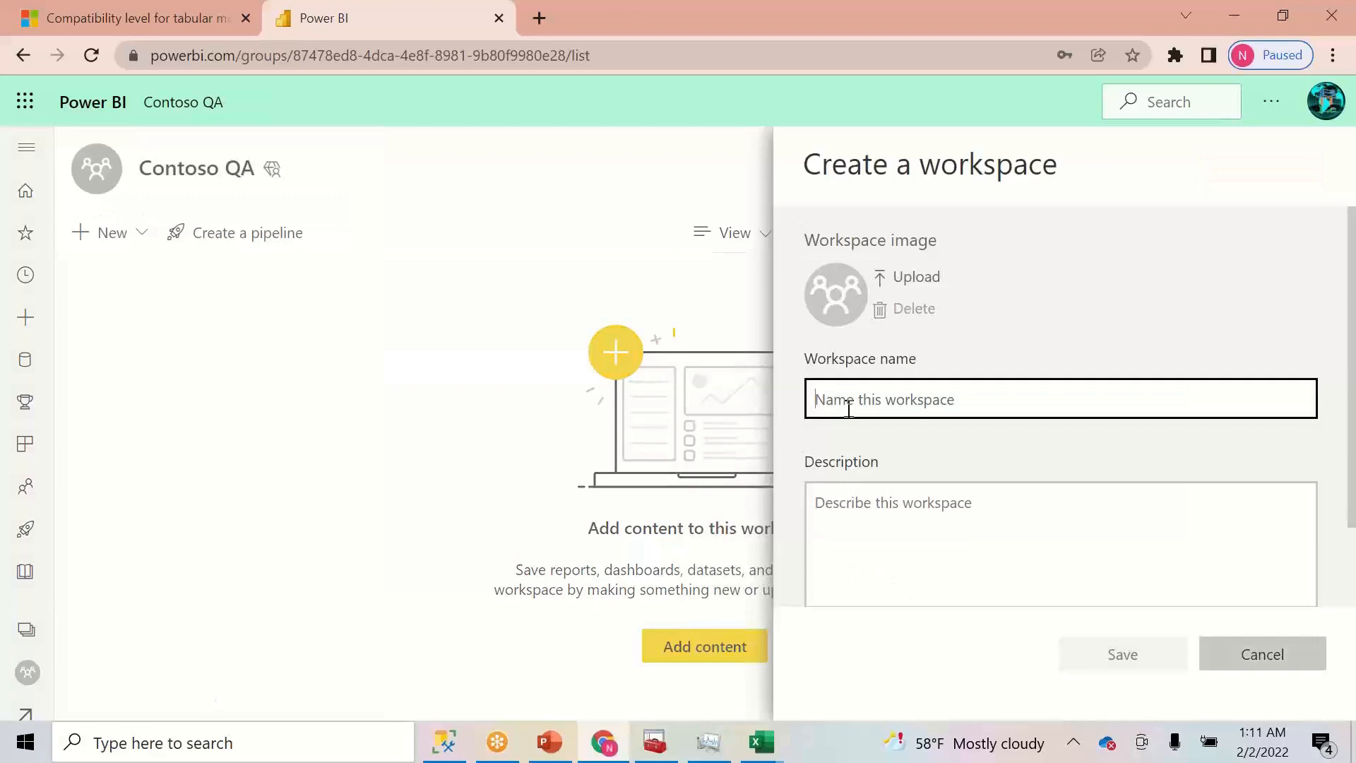
pyautogui.write('Contenso PROD')
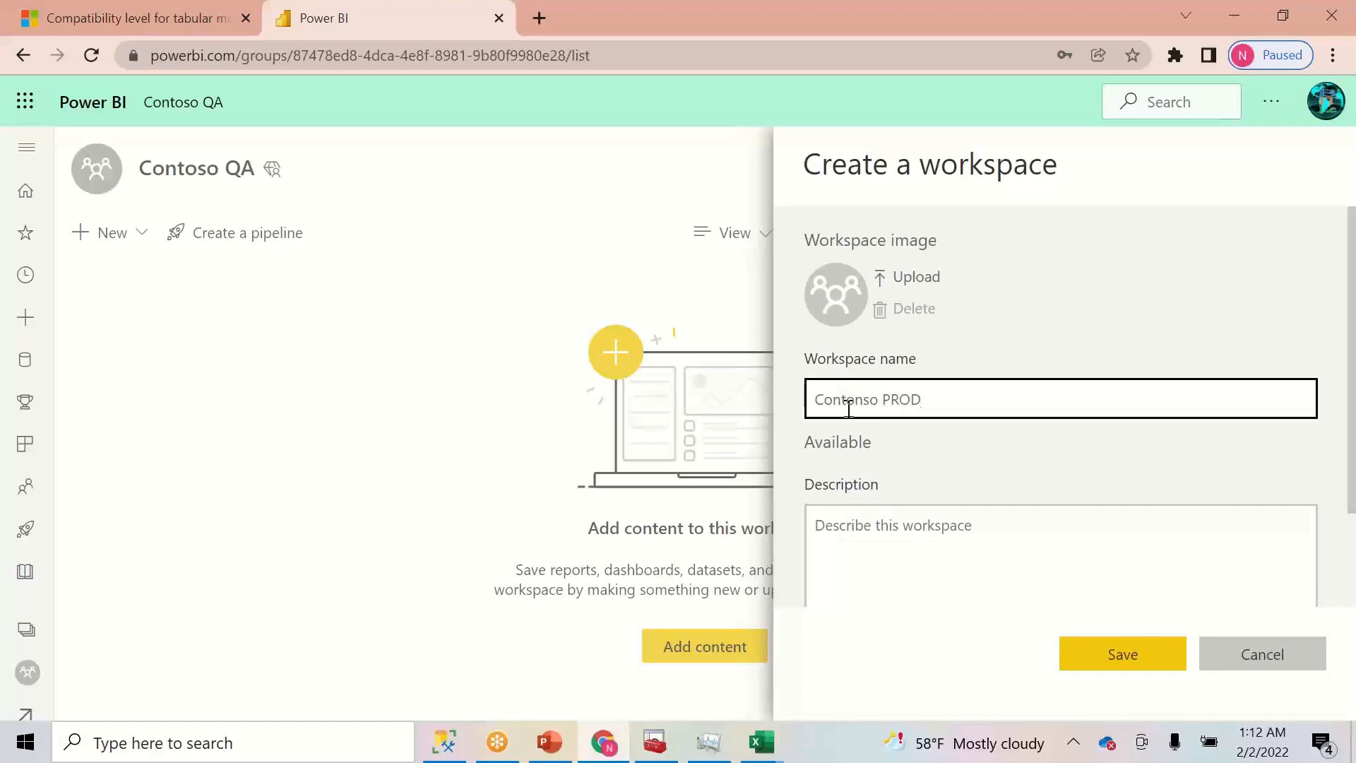
pyautogui.click(1124, 654)
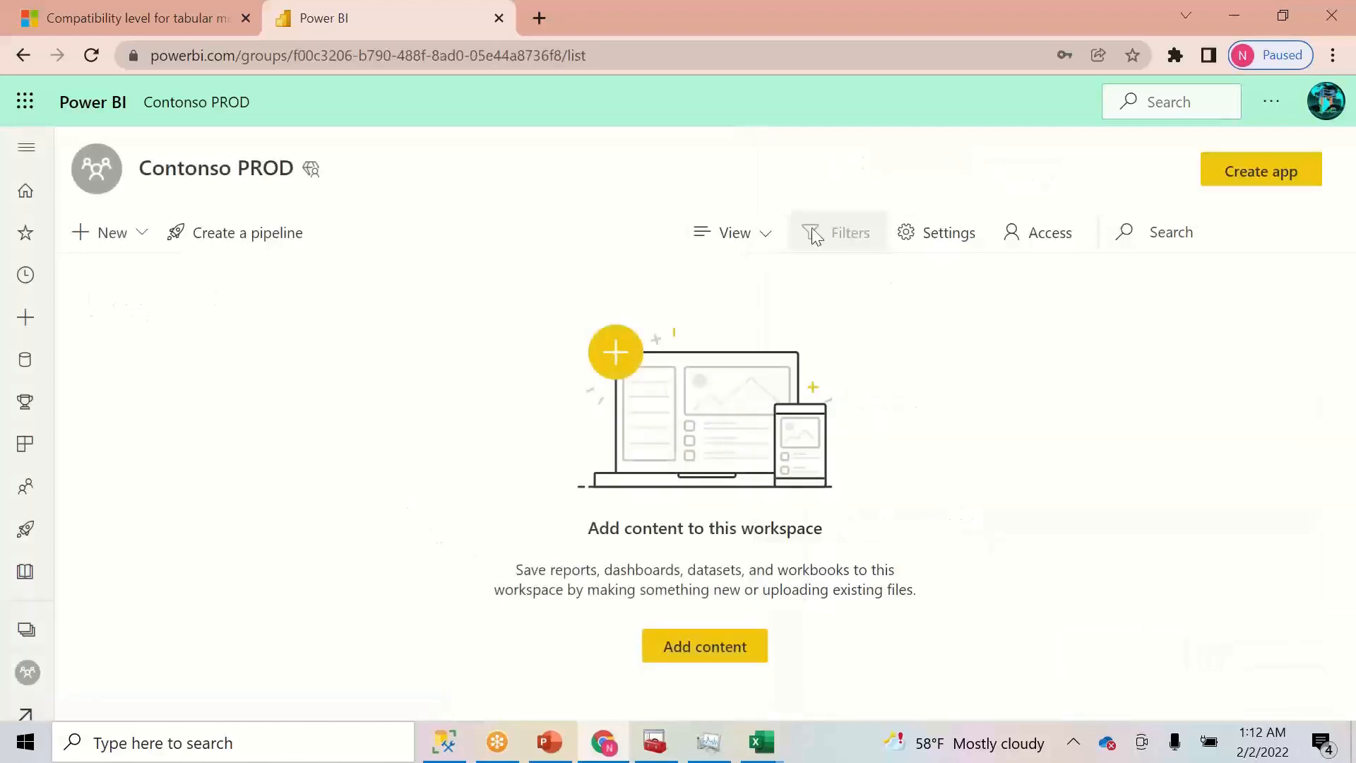
# - Open the Contonso PROD workspace settings, close them unchanged, and reopen the workspace list
pyautogui.click(908, 233)
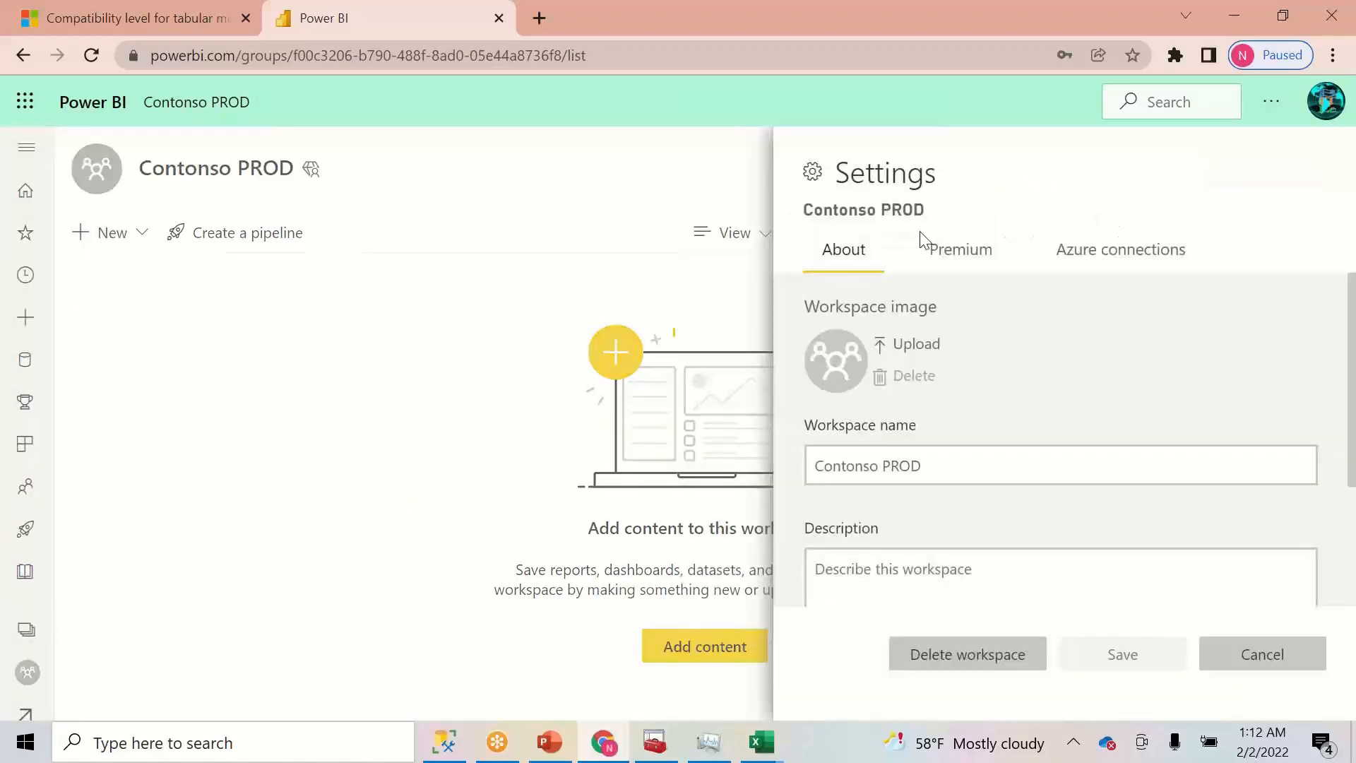
pyautogui.click(1232, 652)
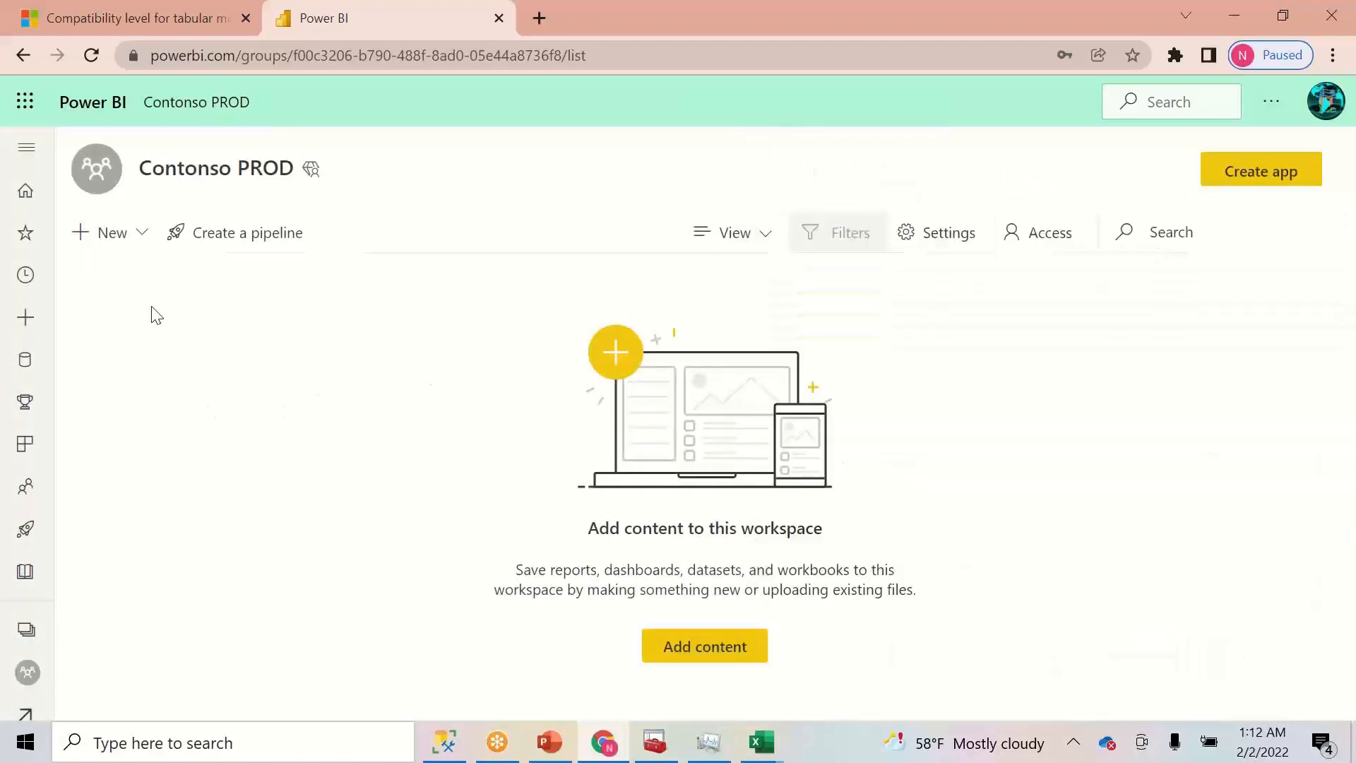
pyautogui.click(28, 638)
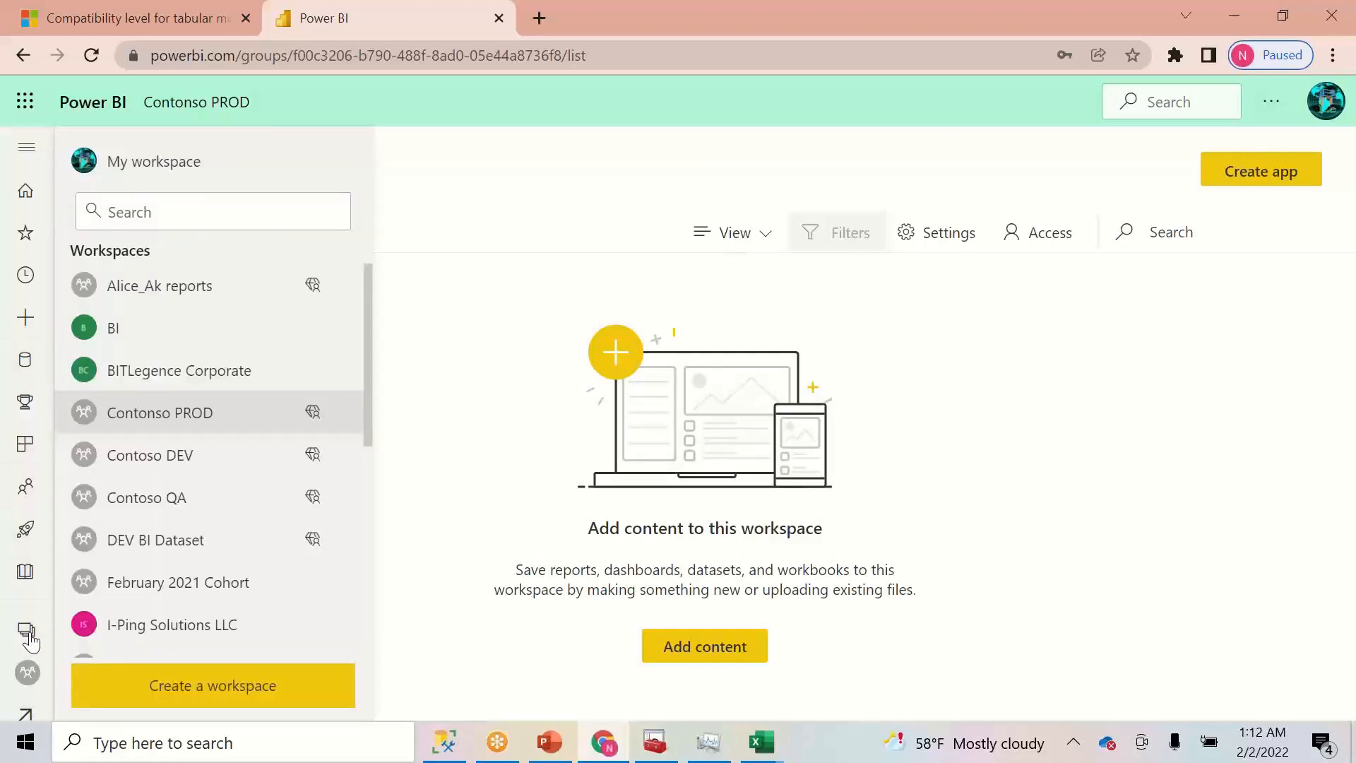
# - From Contoso DEV, create a deployment pipeline named 'Contonso_Deployment'
pyautogui.click(237, 466)
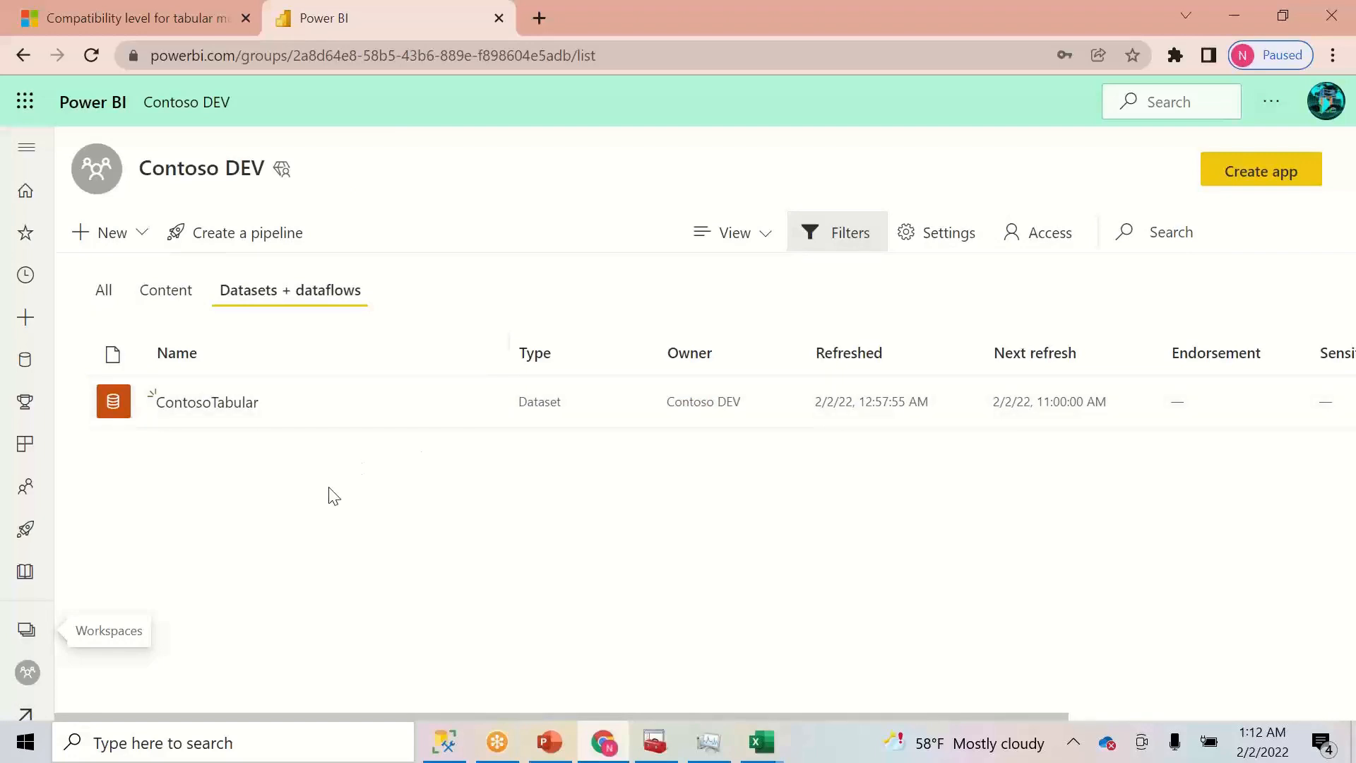
pyautogui.click(237, 236)
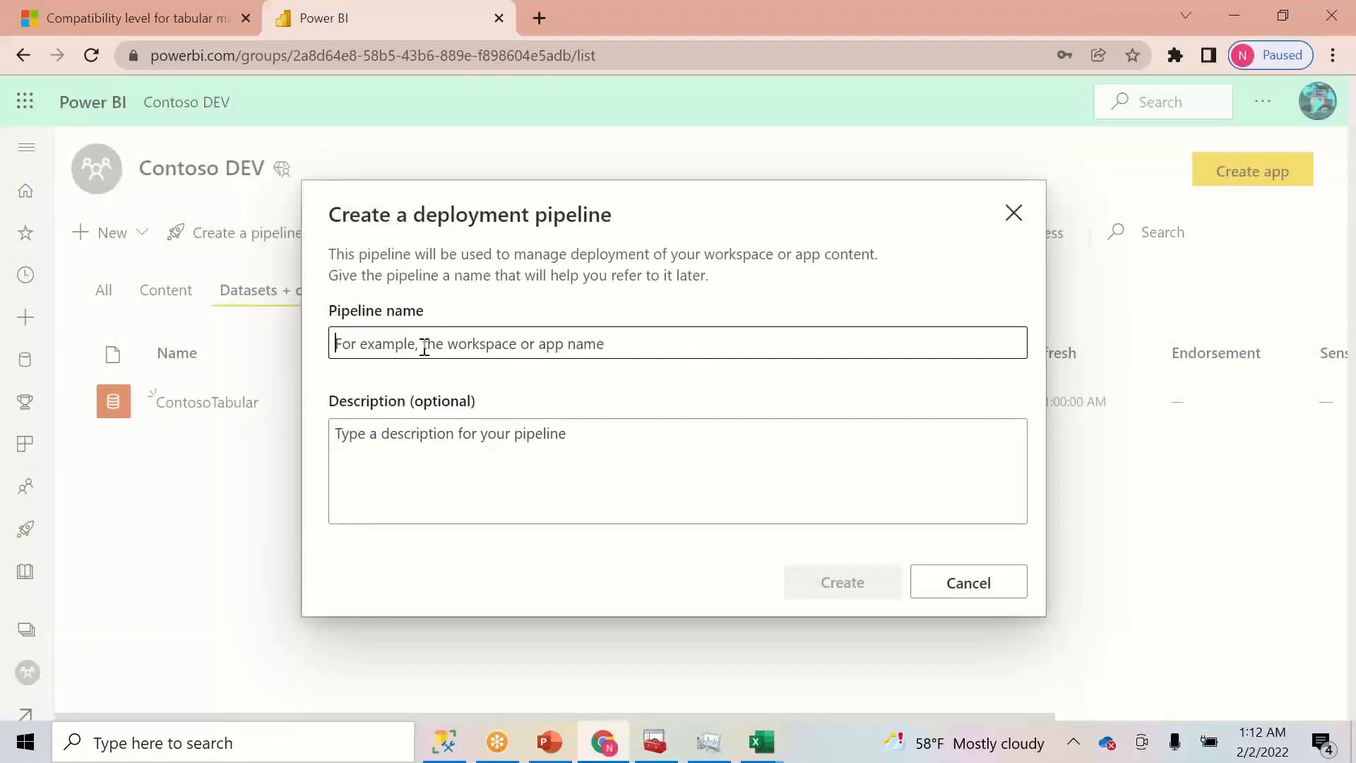
pyautogui.write('QA Deployment')
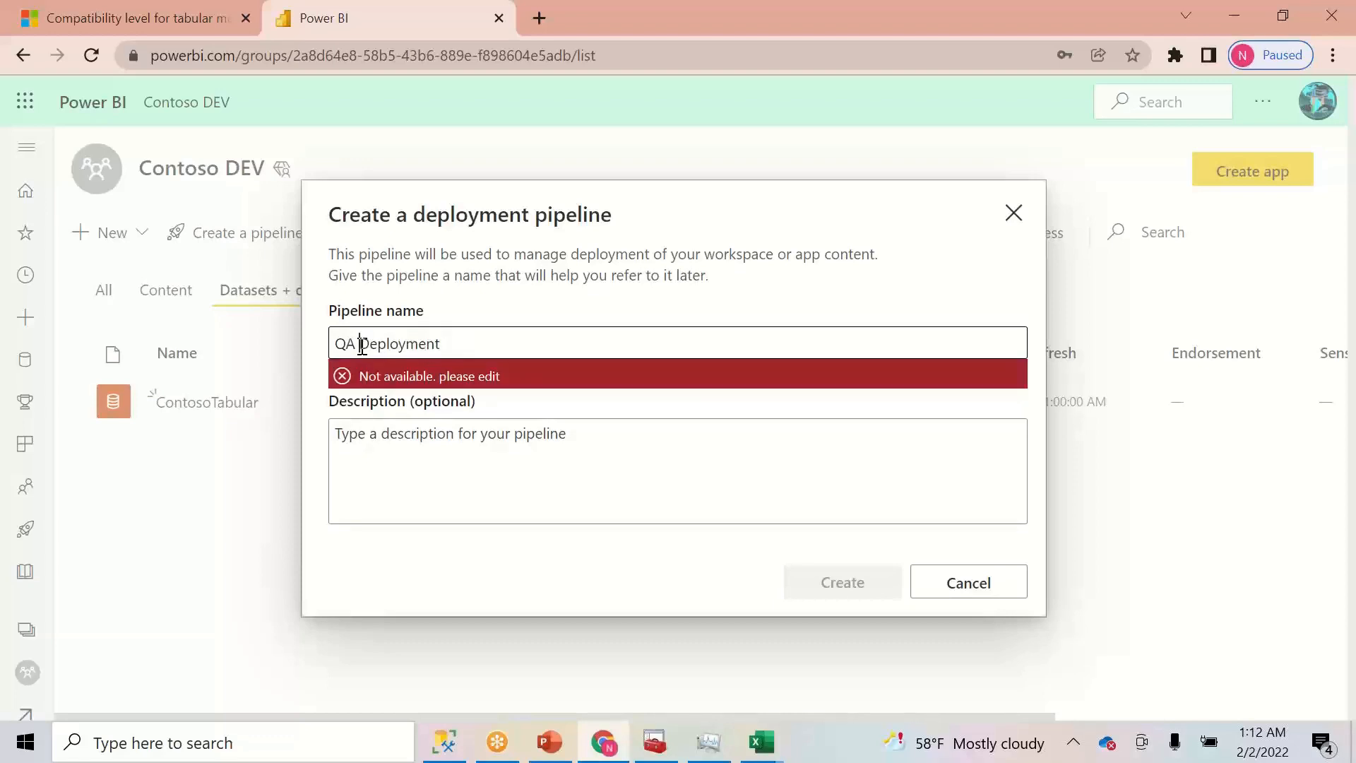
pyautogui.press('BackSpace')
pyautogui.press('BackSpace')
pyautogui.press('BackSpace')
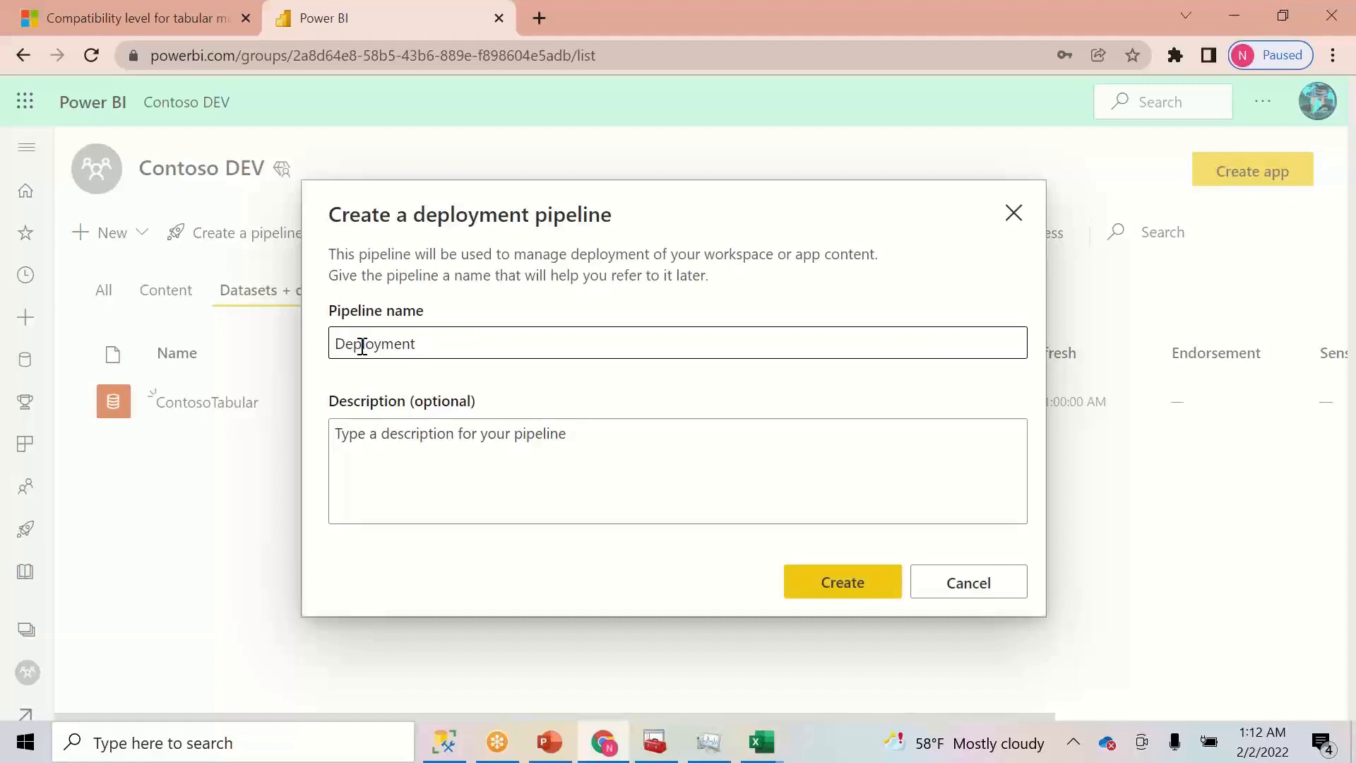
pyautogui.write('Con')
pyautogui.write('ton')
pyautogui.write('so')
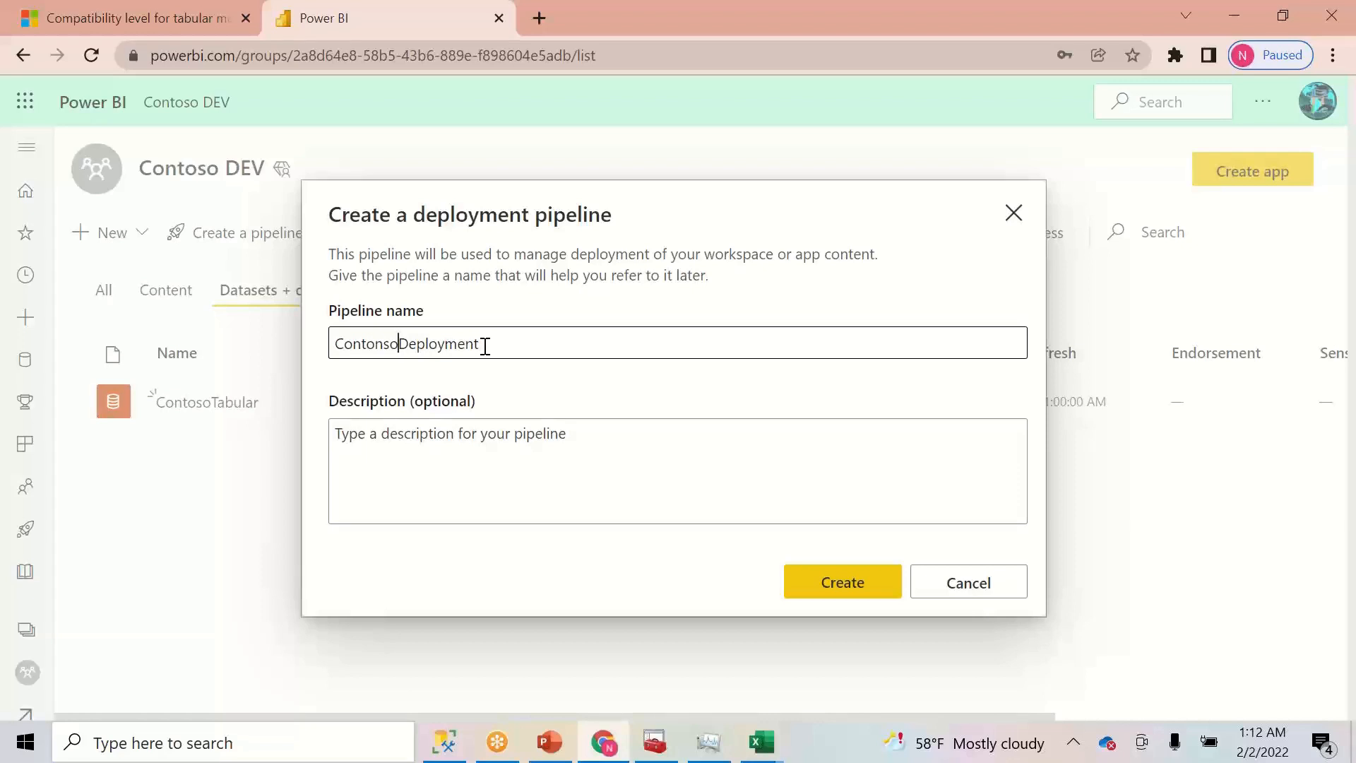
pyautogui.write('_')
pyautogui.click(853, 583)
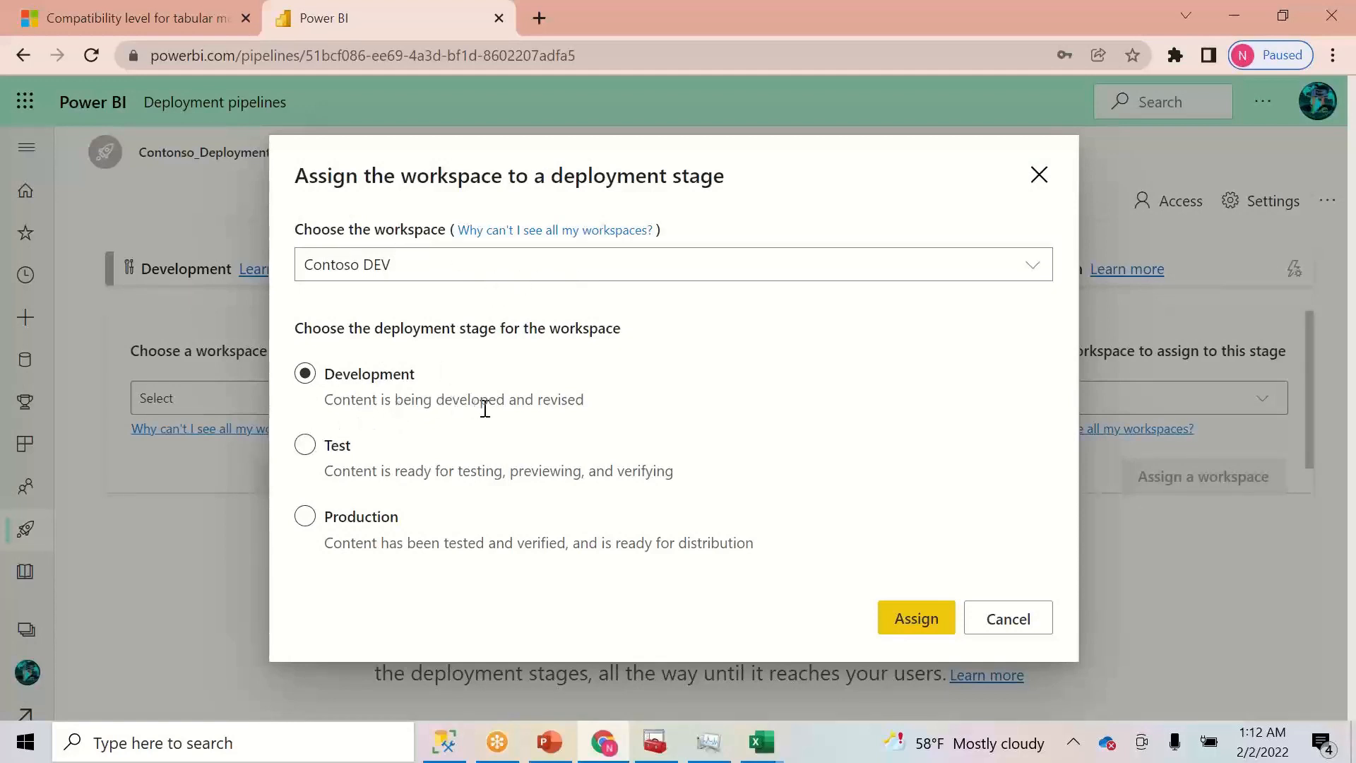
# - Assign the Contoso DEV workspace to the Development stage
pyautogui.click(306, 447)
pyautogui.click(306, 518)
pyautogui.click(308, 378)
pyautogui.click(911, 622)
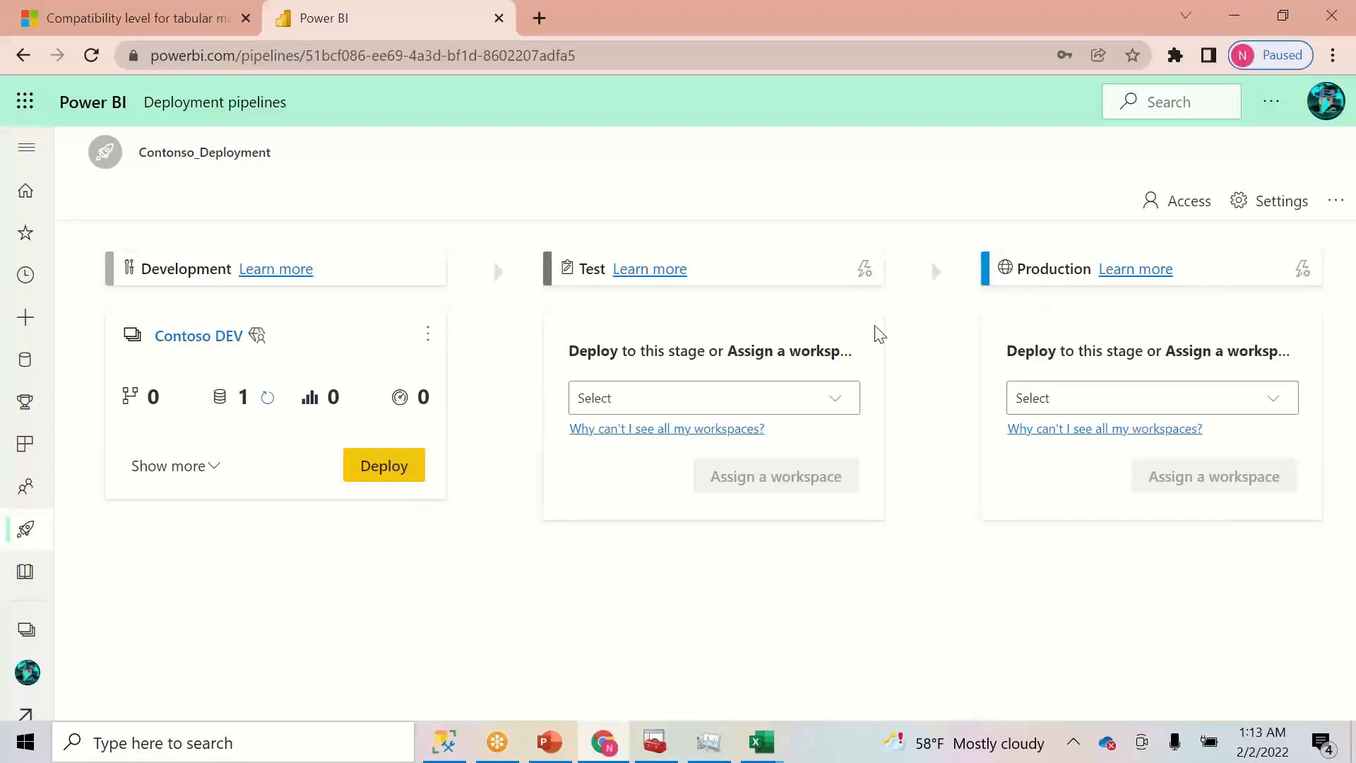
# - Choose Contoso QA for Test and Contonso PROD for Production, and select ContosoTabular for deployment
pyautogui.click(651, 408)
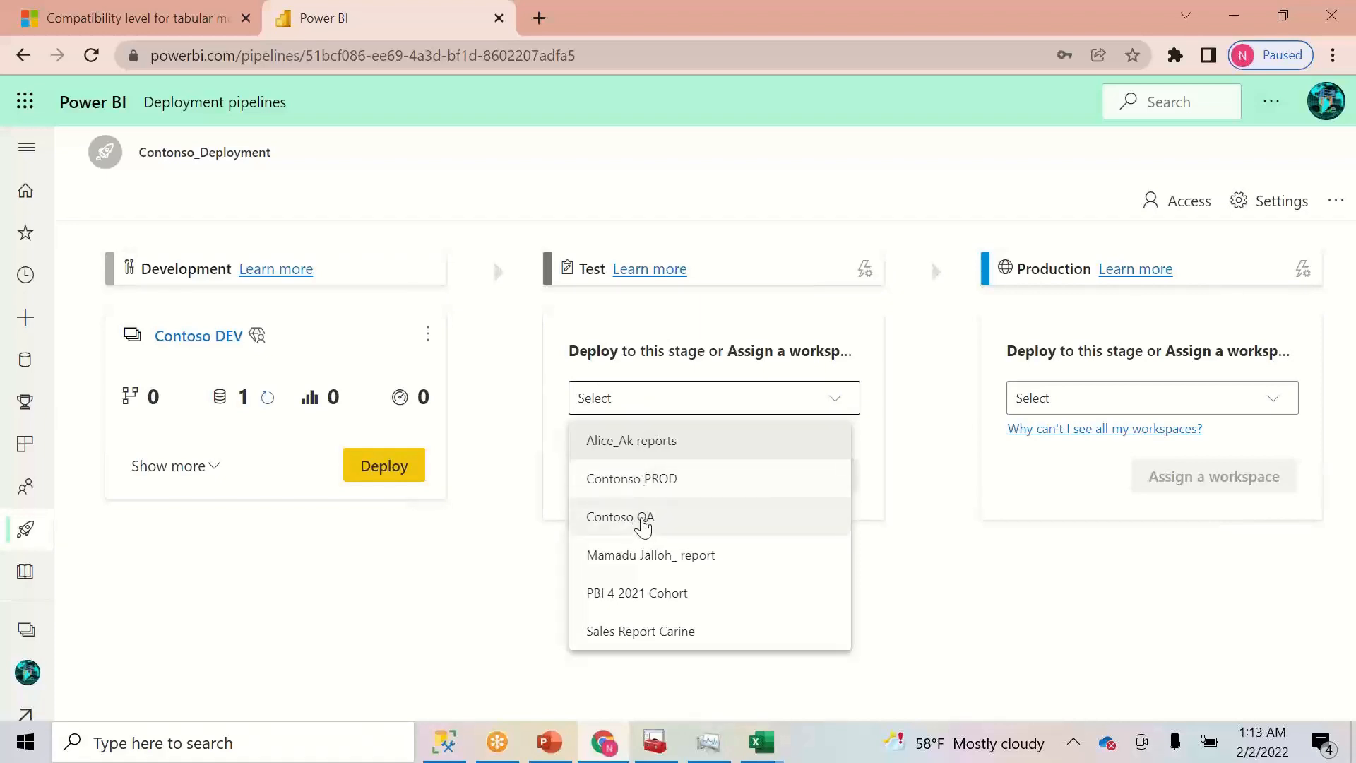
pyautogui.click(633, 524)
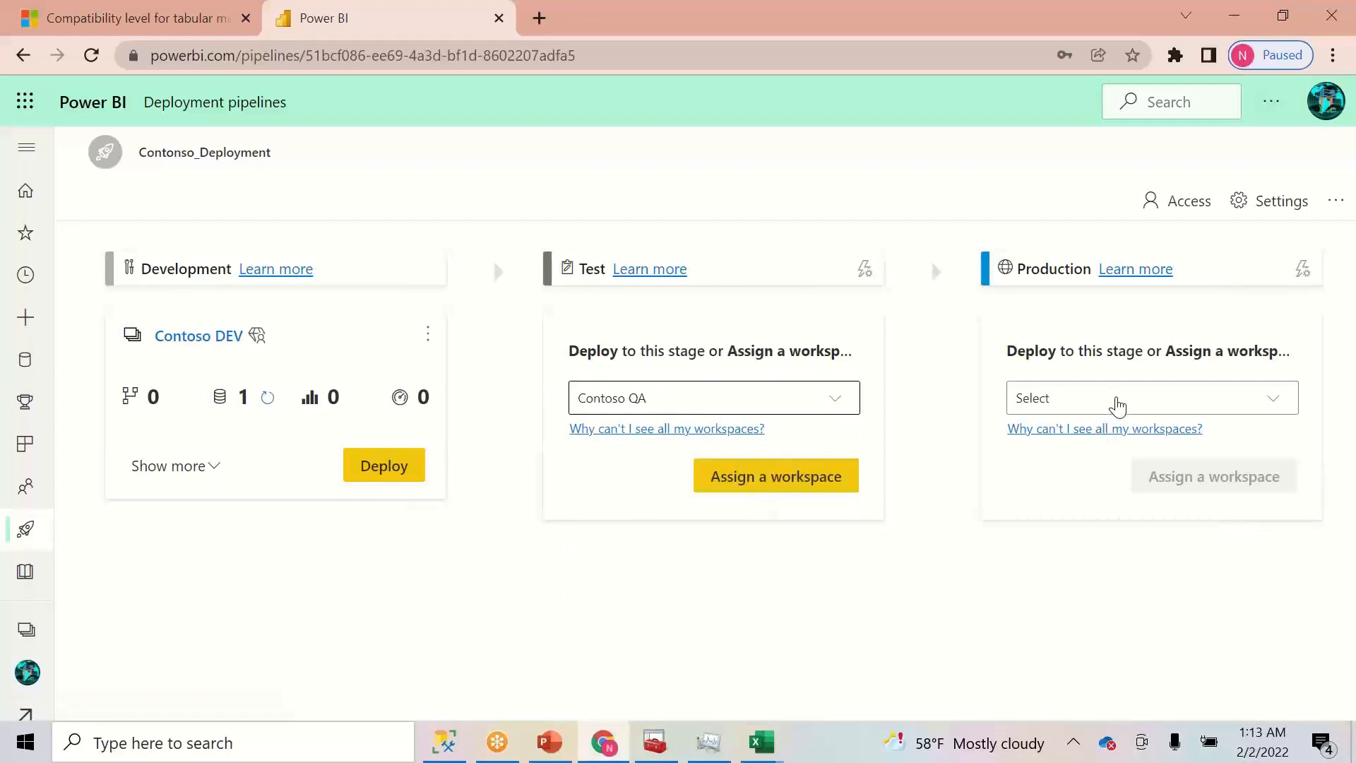
pyautogui.click(1116, 402)
pyautogui.click(1093, 478)
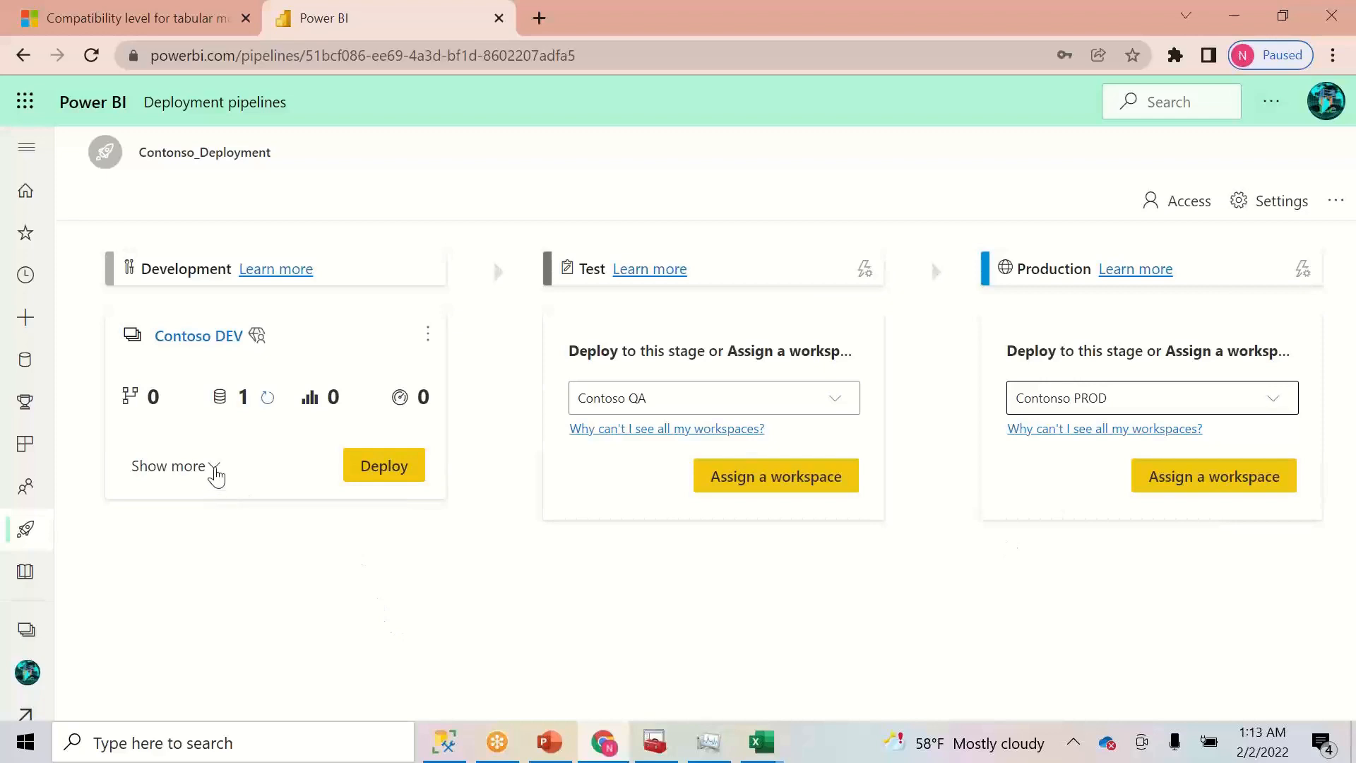
pyautogui.click(212, 468)
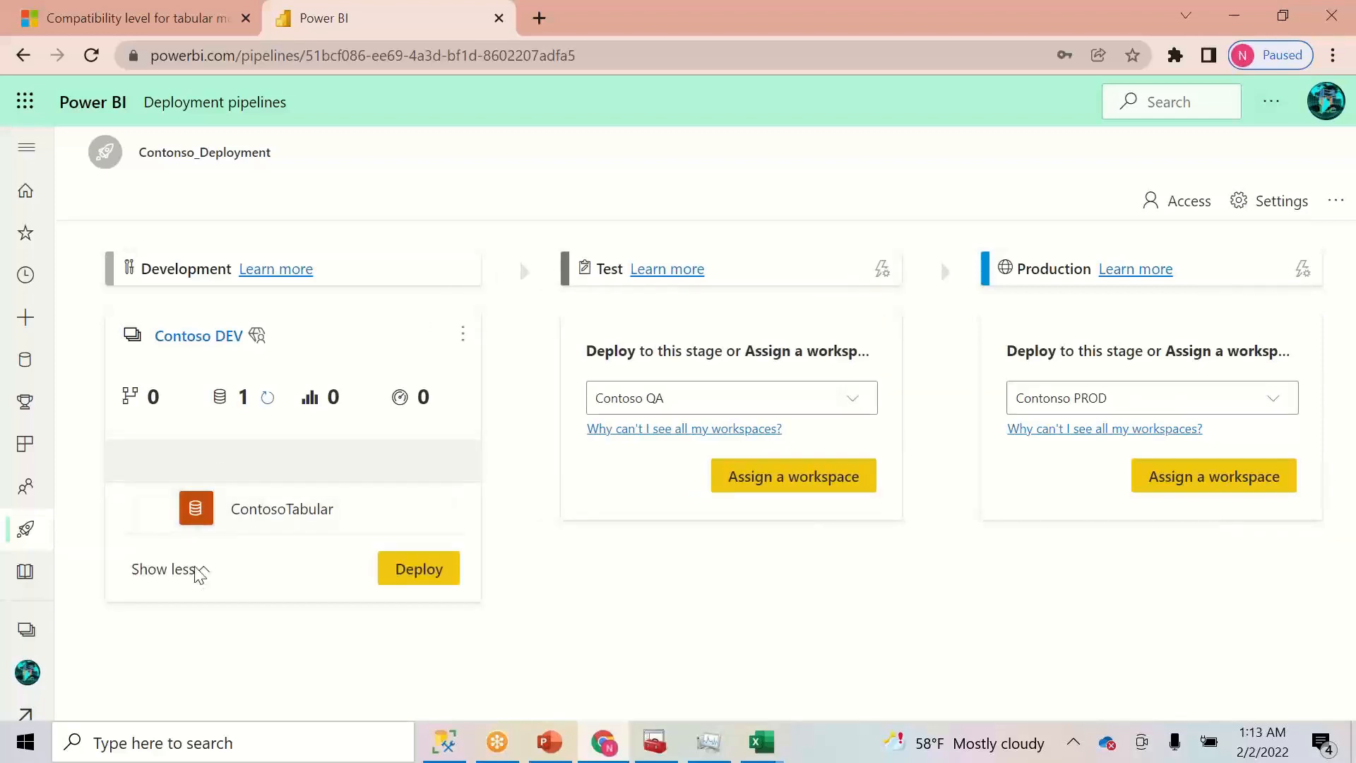
pyautogui.click(152, 515)
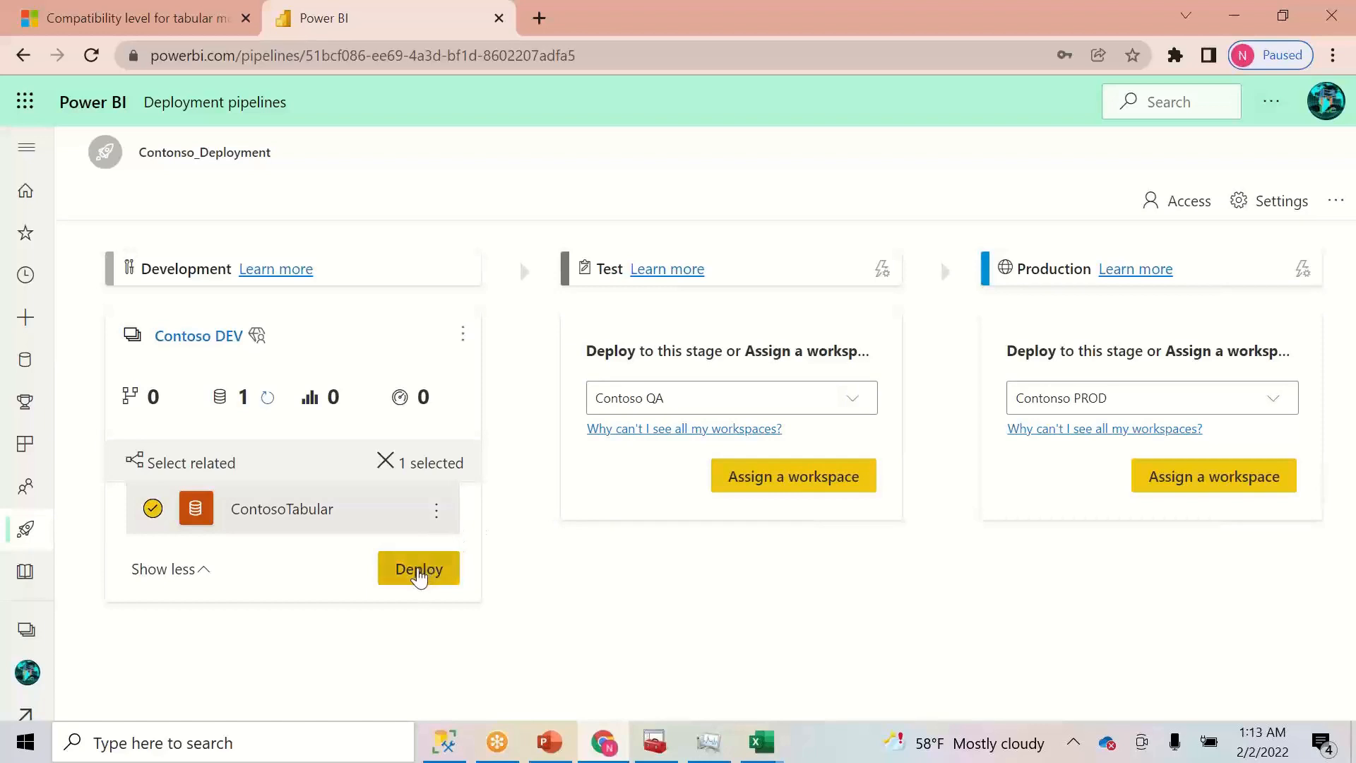
# - Deploy ContosoTabular from Development to Test, then from Test on to Production
pyautogui.click(419, 571)
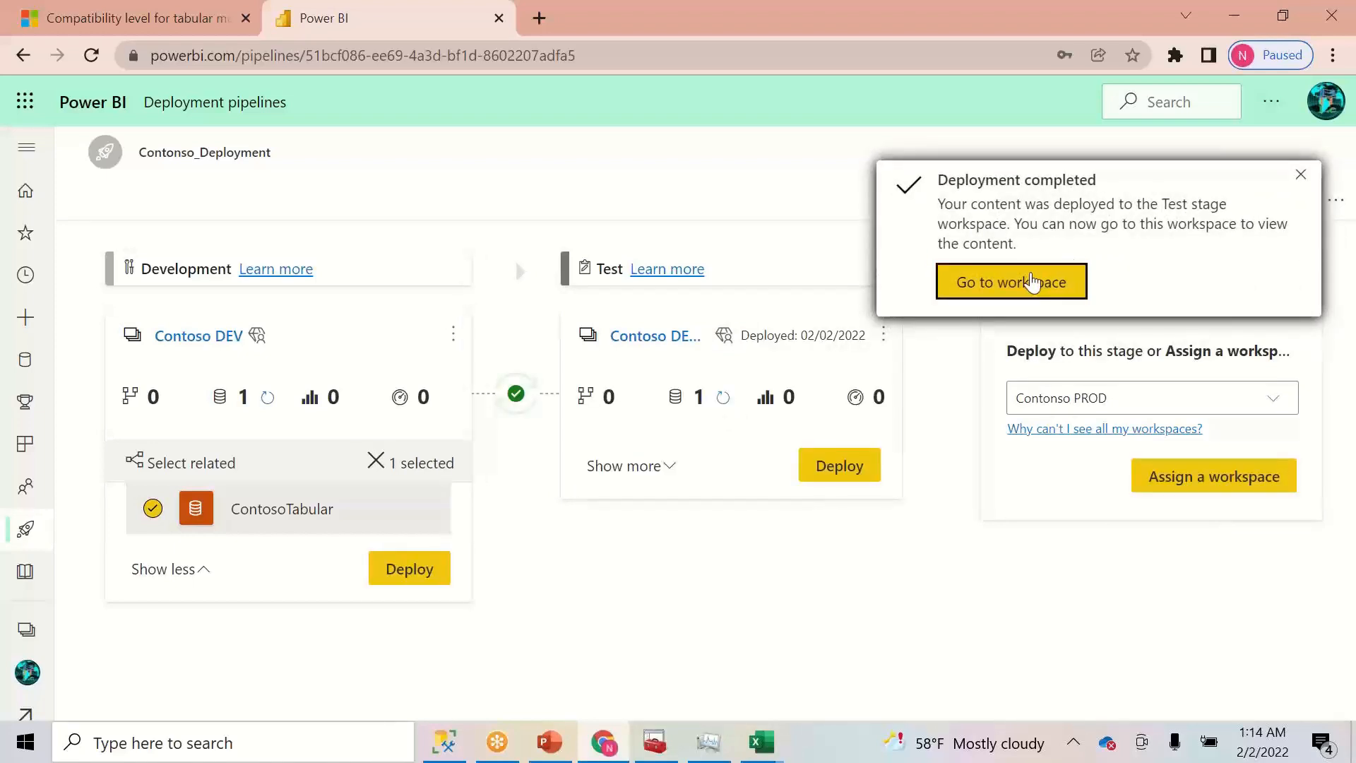
pyautogui.click(1301, 175)
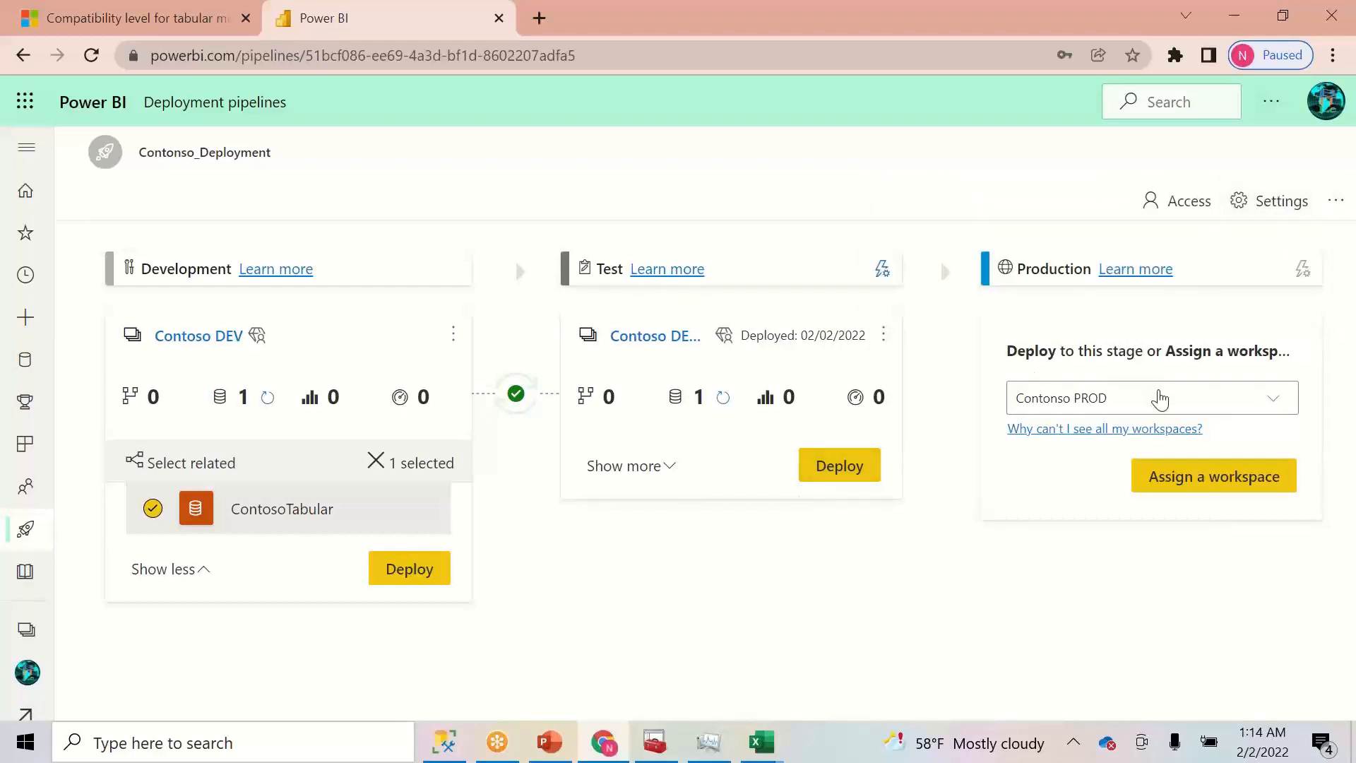
pyautogui.click(866, 468)
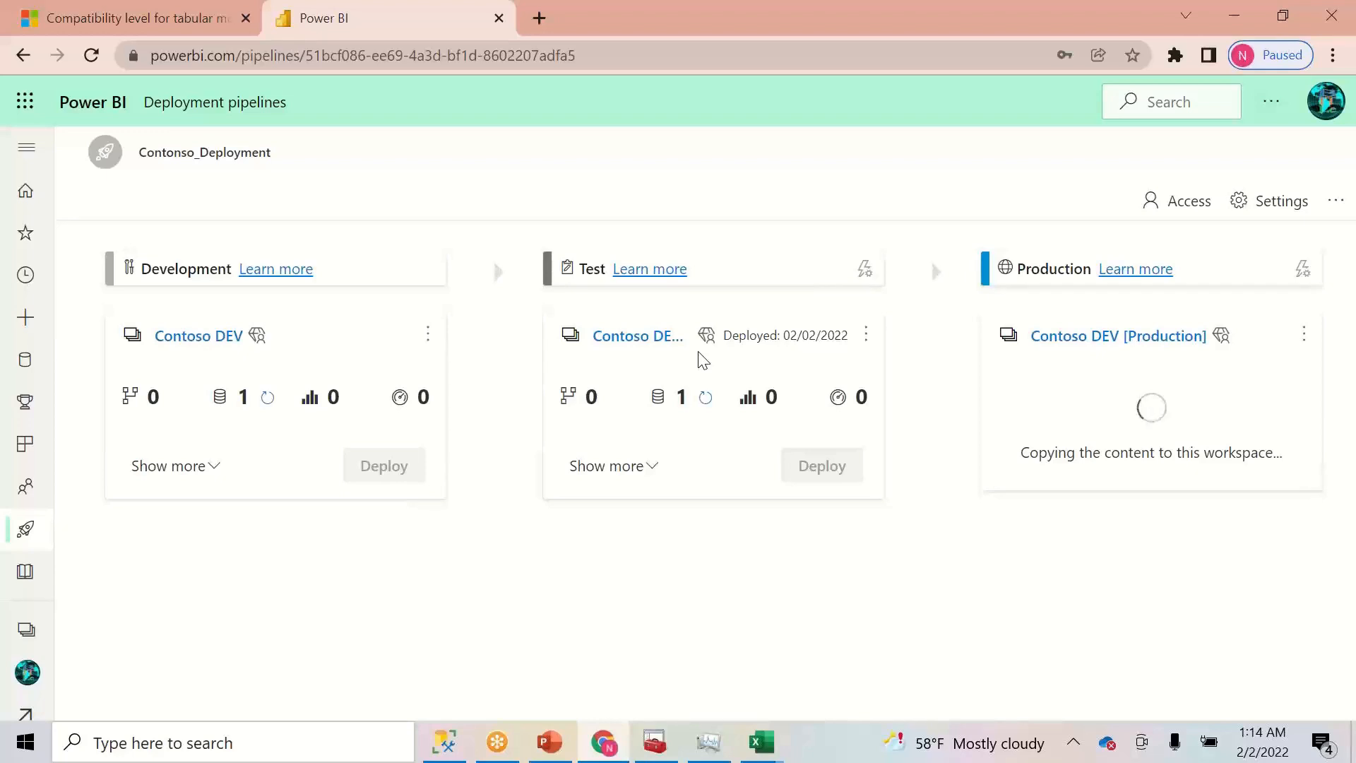
pyautogui.click(647, 466)
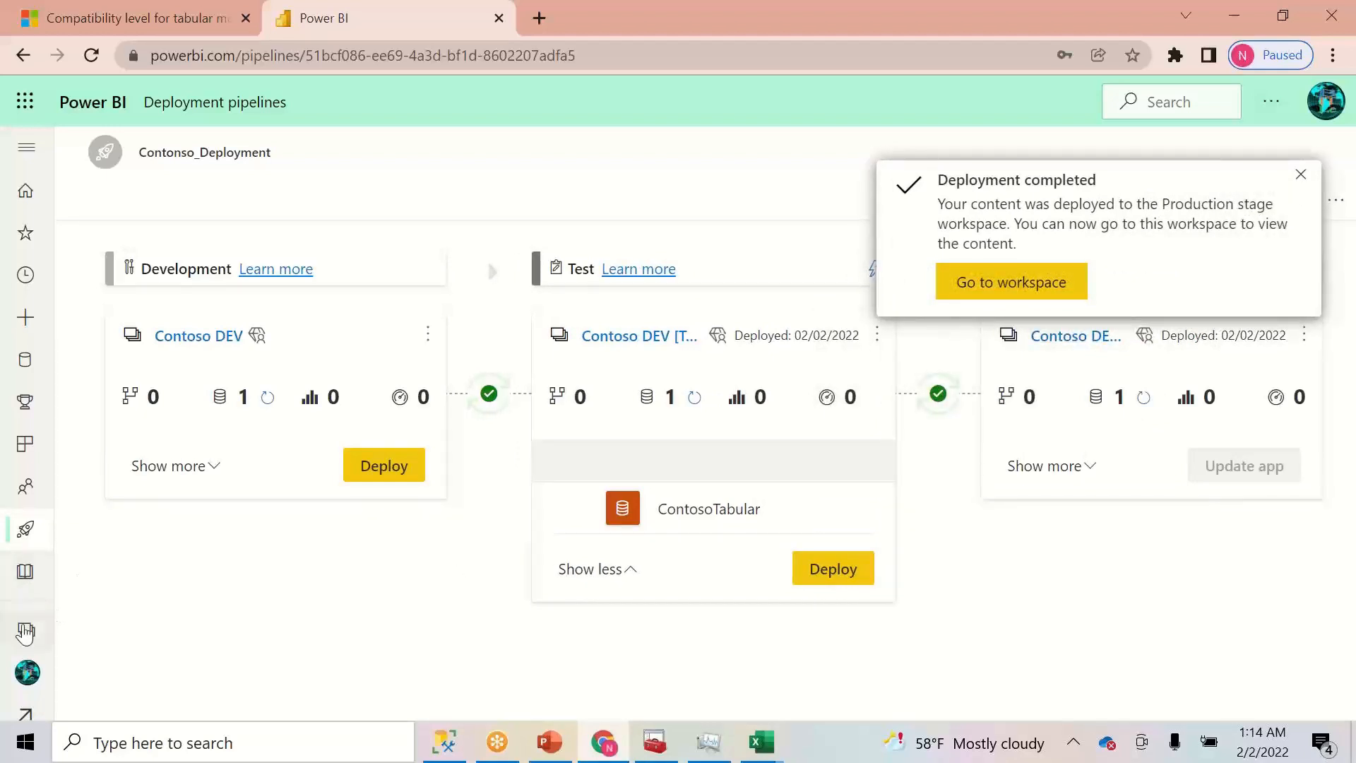
pyautogui.click(26, 630)
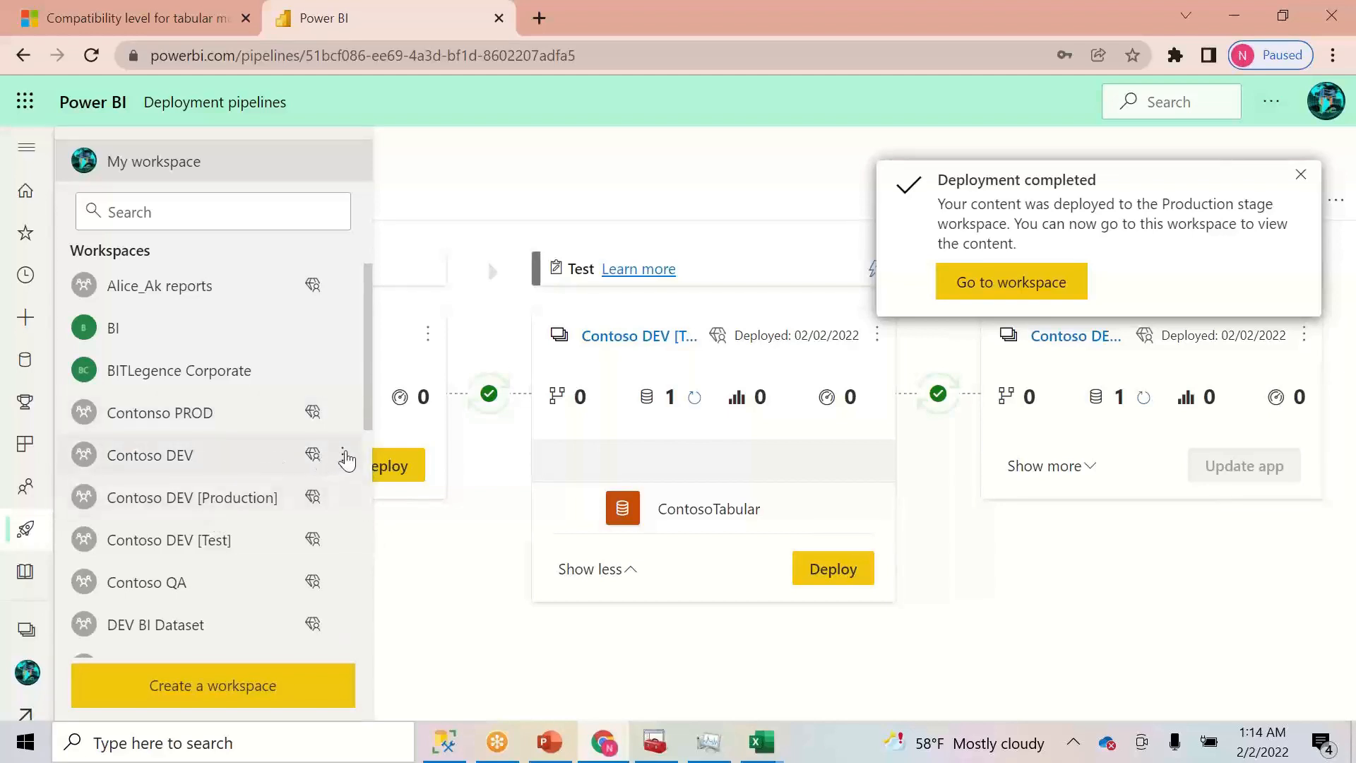
# - Open the ContosoTabular dataset settings in the Contoso DEV [Test] workspace
pyautogui.click(344, 415)
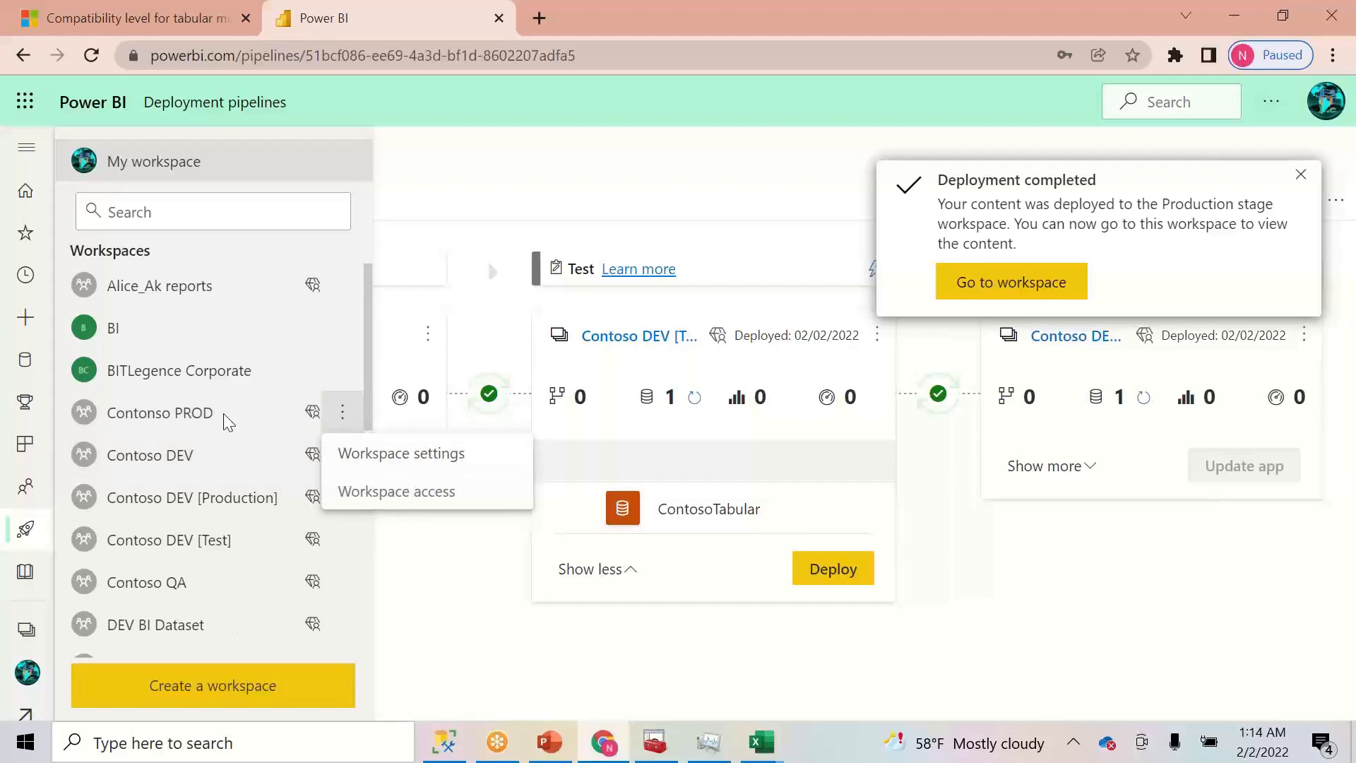
pyautogui.click(343, 417)
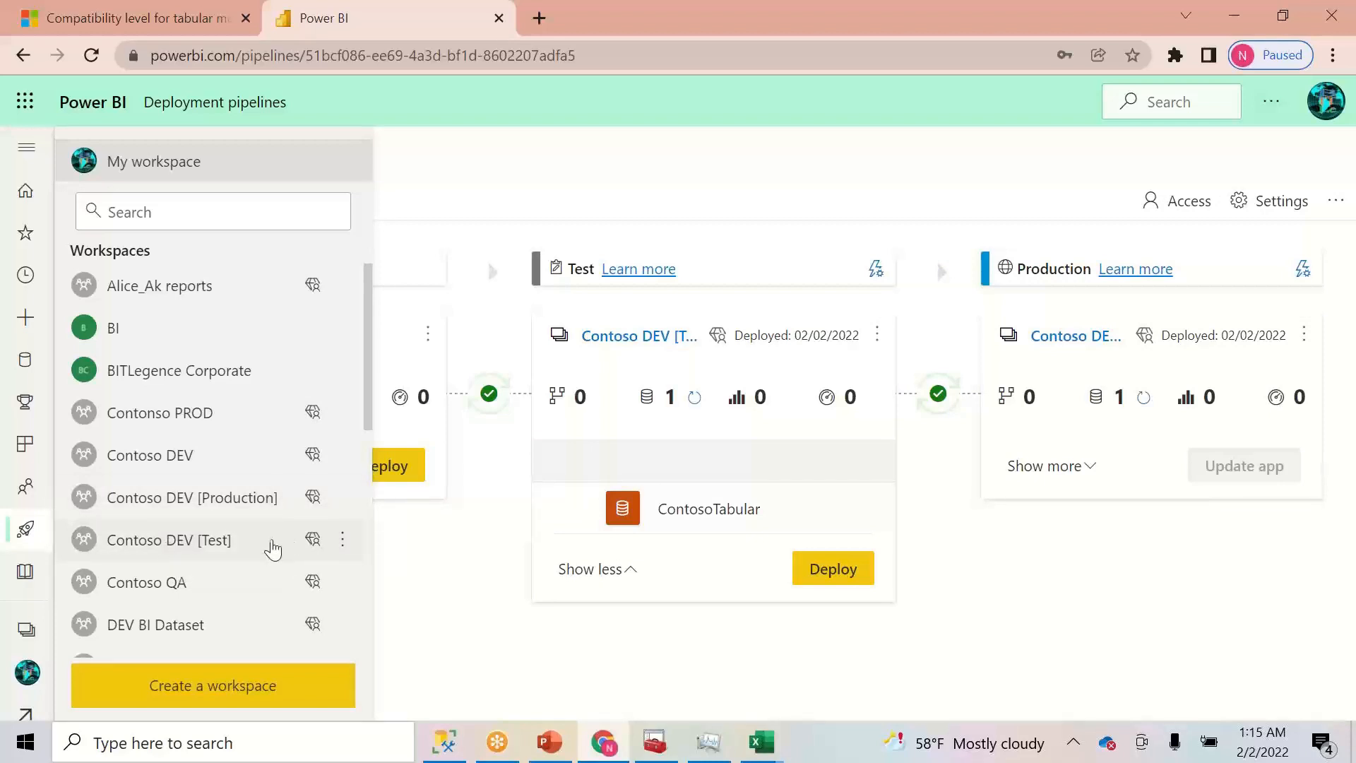
pyautogui.click(221, 551)
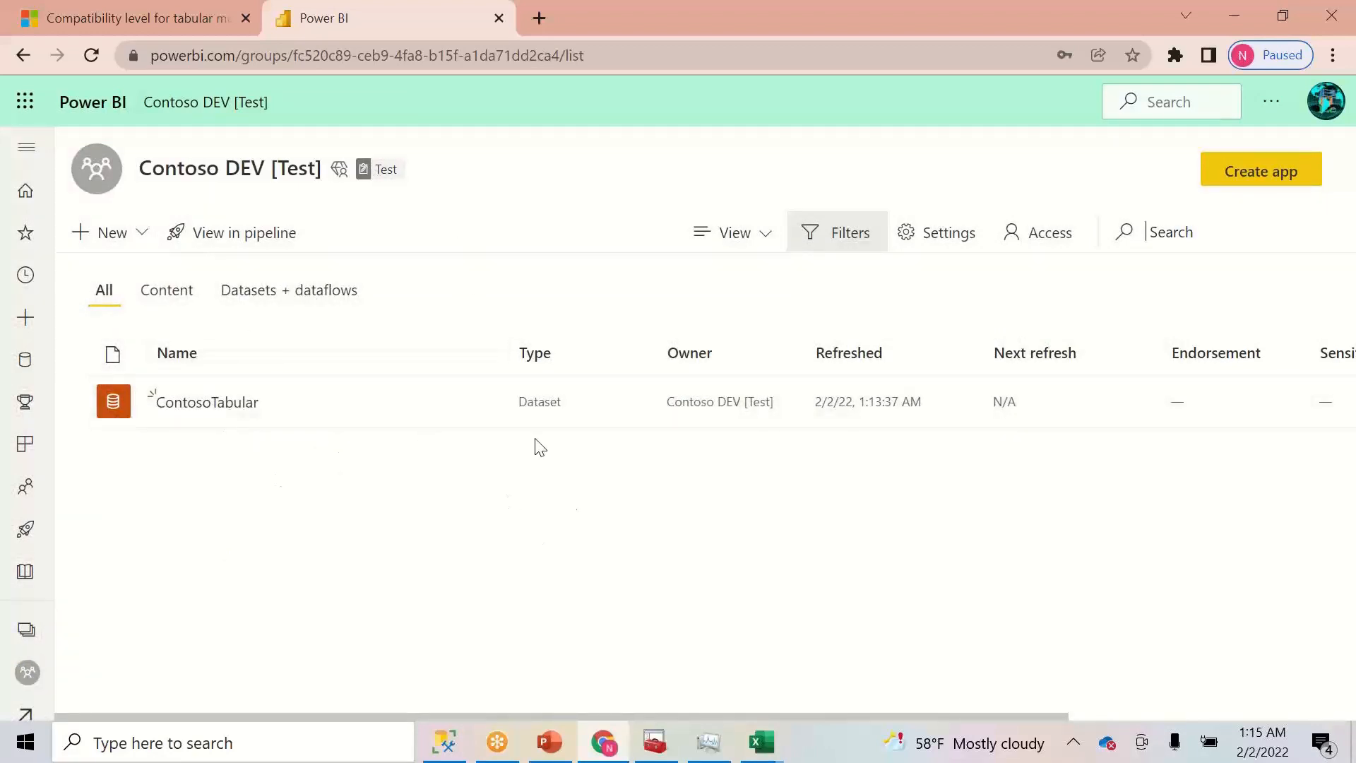
pyautogui.click(476, 408)
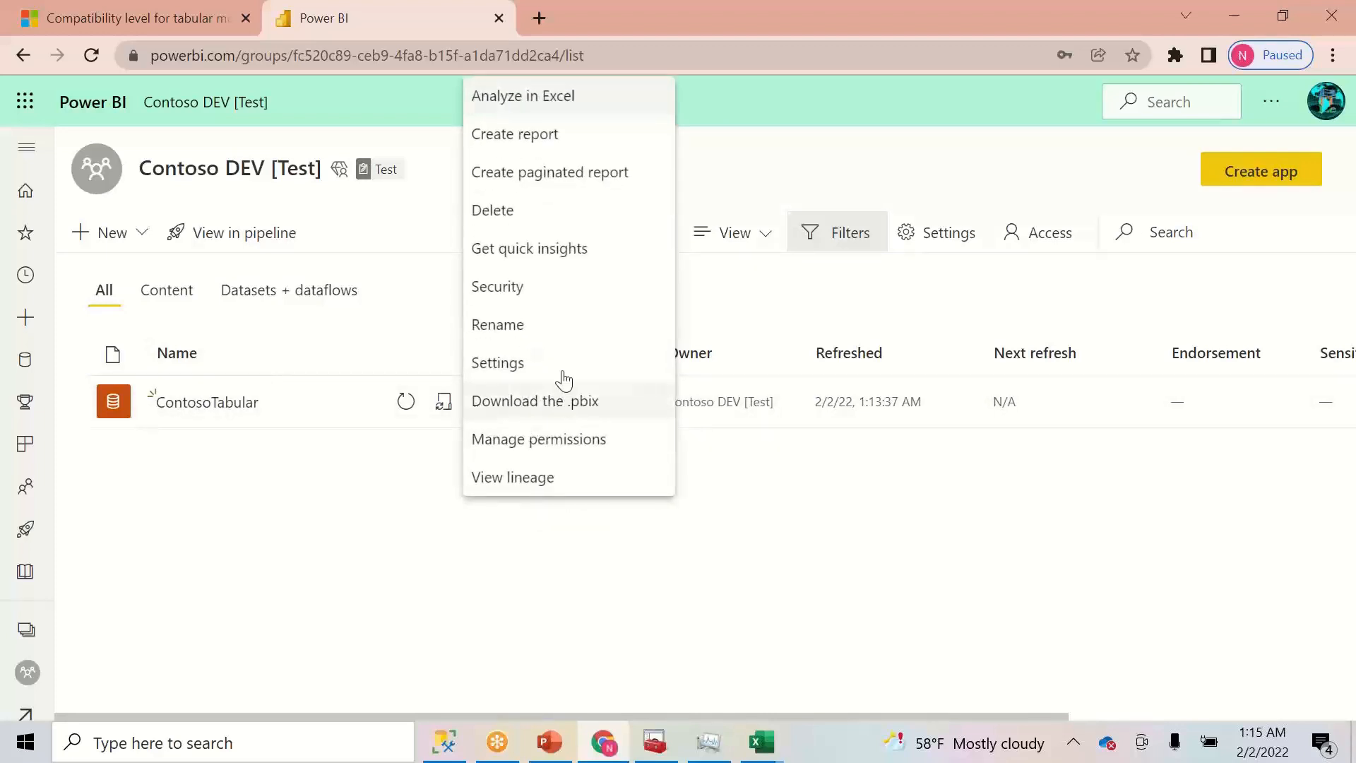
pyautogui.click(542, 367)
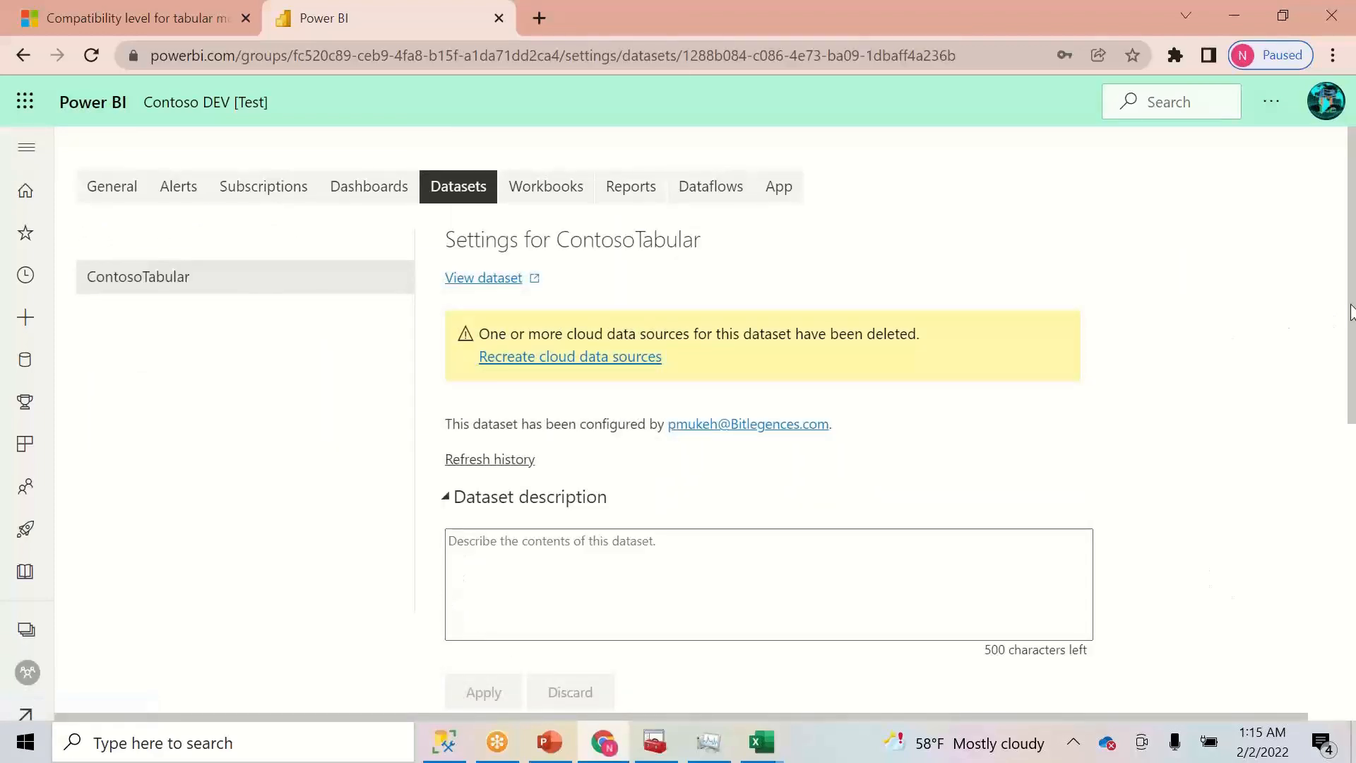
# - Map the SQL Server source's gateway connection to Contoso, then switch to PowerPoint
pyautogui.moveTo(1353, 310); pyautogui.dragTo(1350, 459)
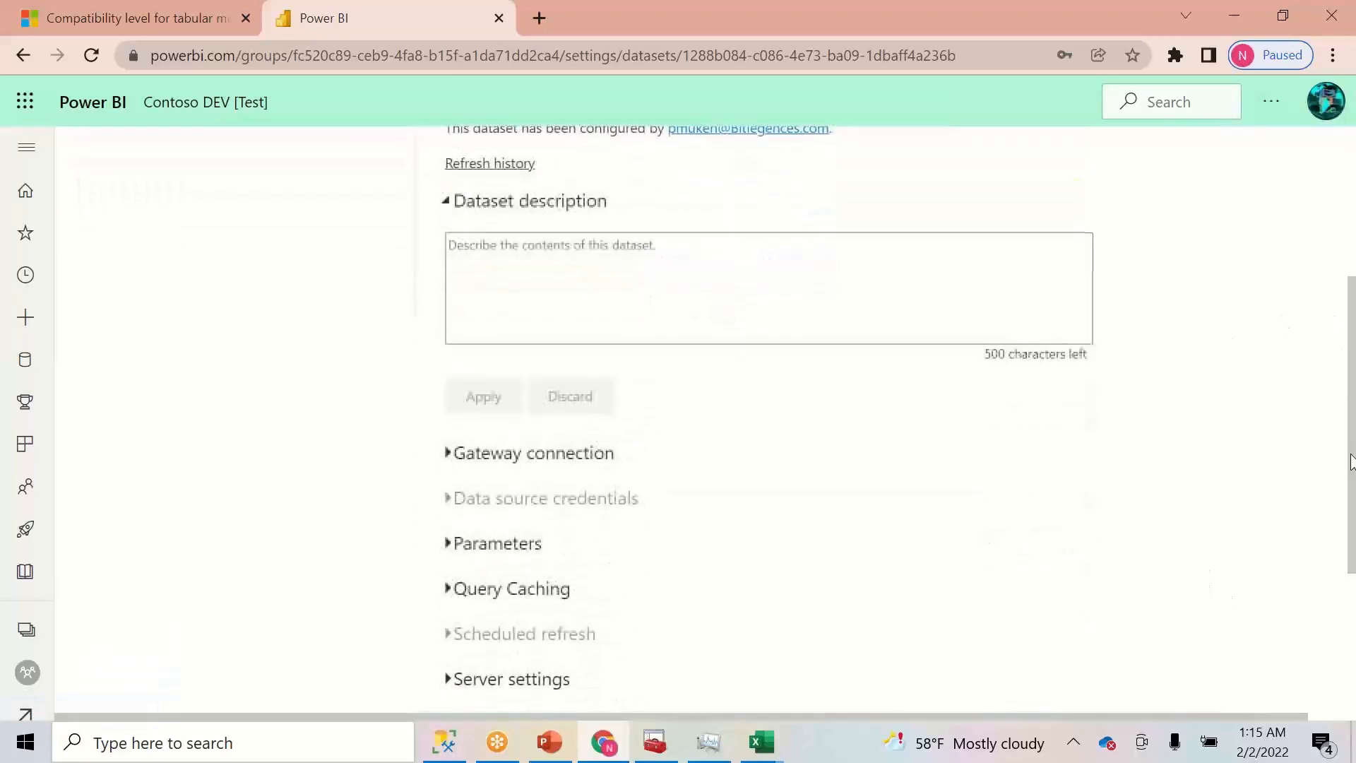
pyautogui.click(452, 465)
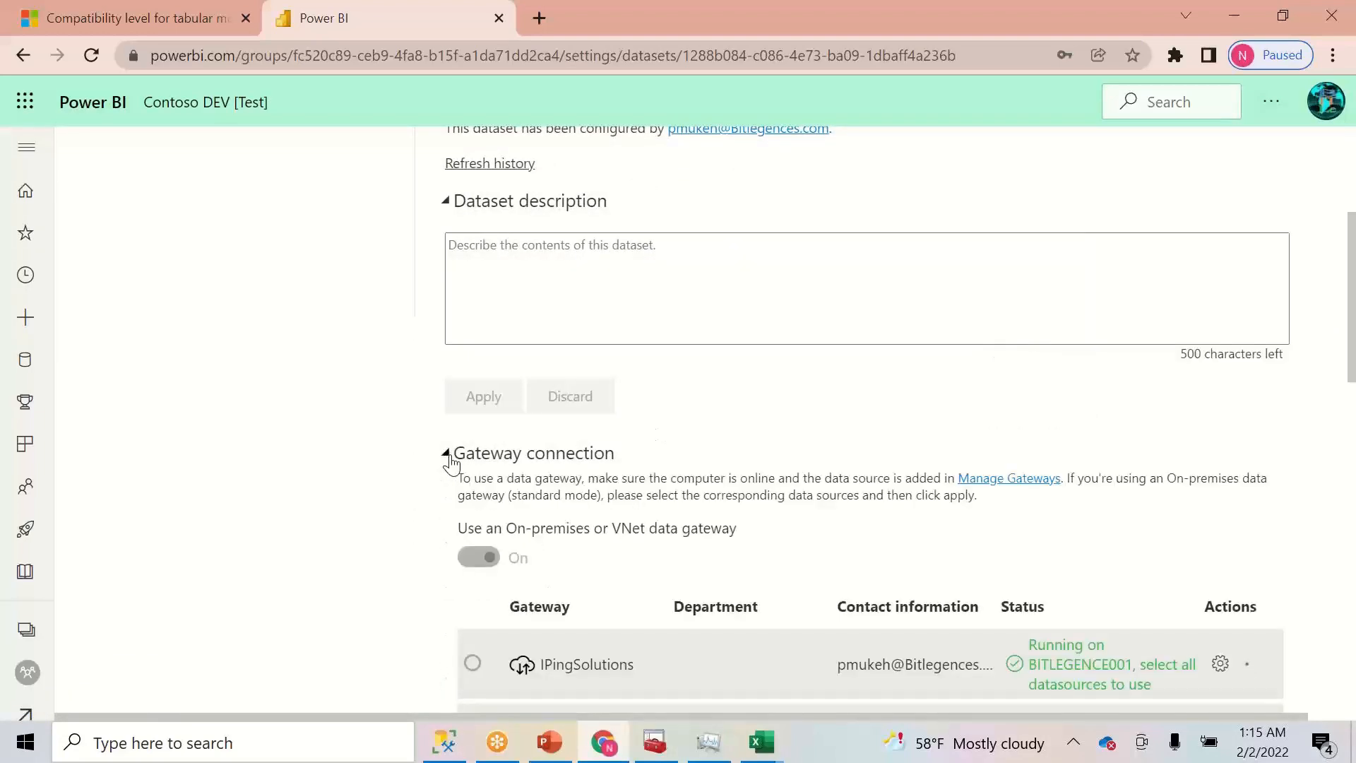
pyautogui.moveTo(1350, 370); pyautogui.dragTo(1350, 493)
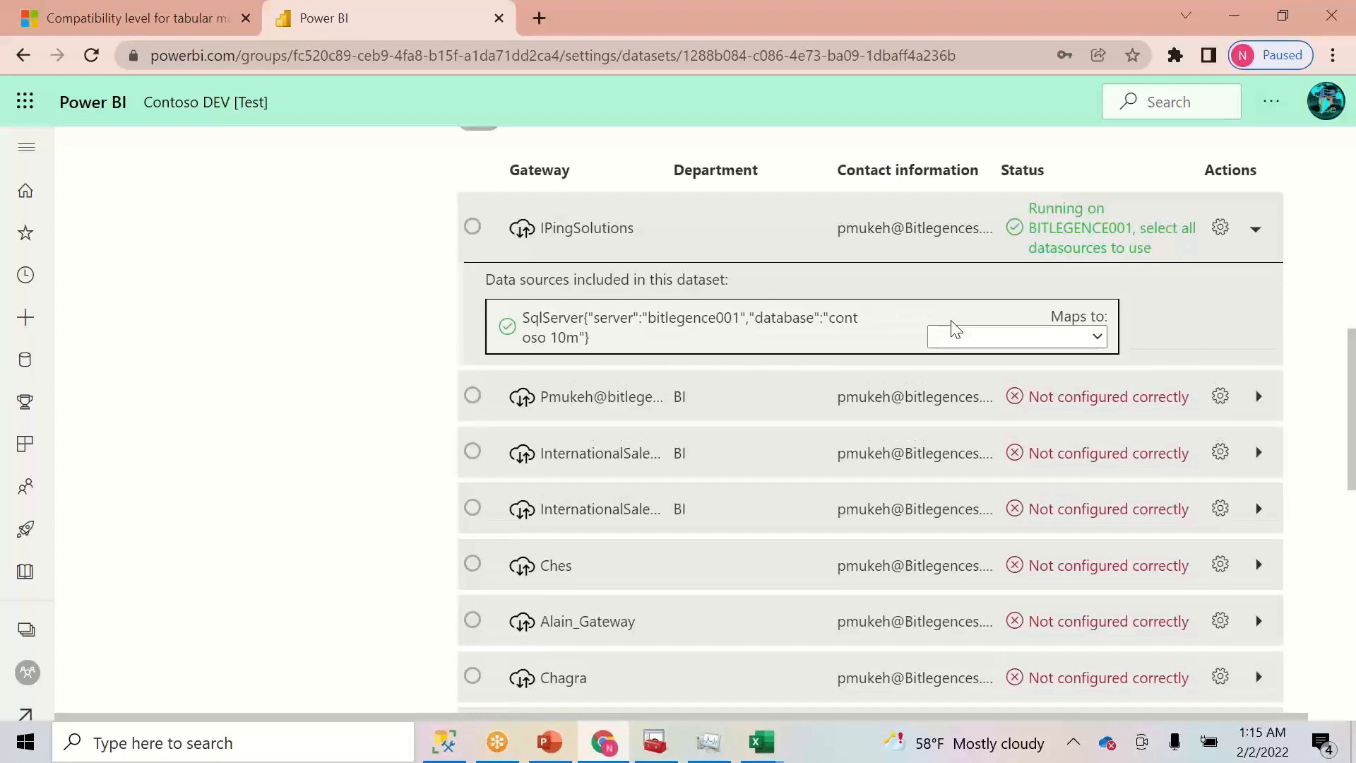
pyautogui.click(1097, 337)
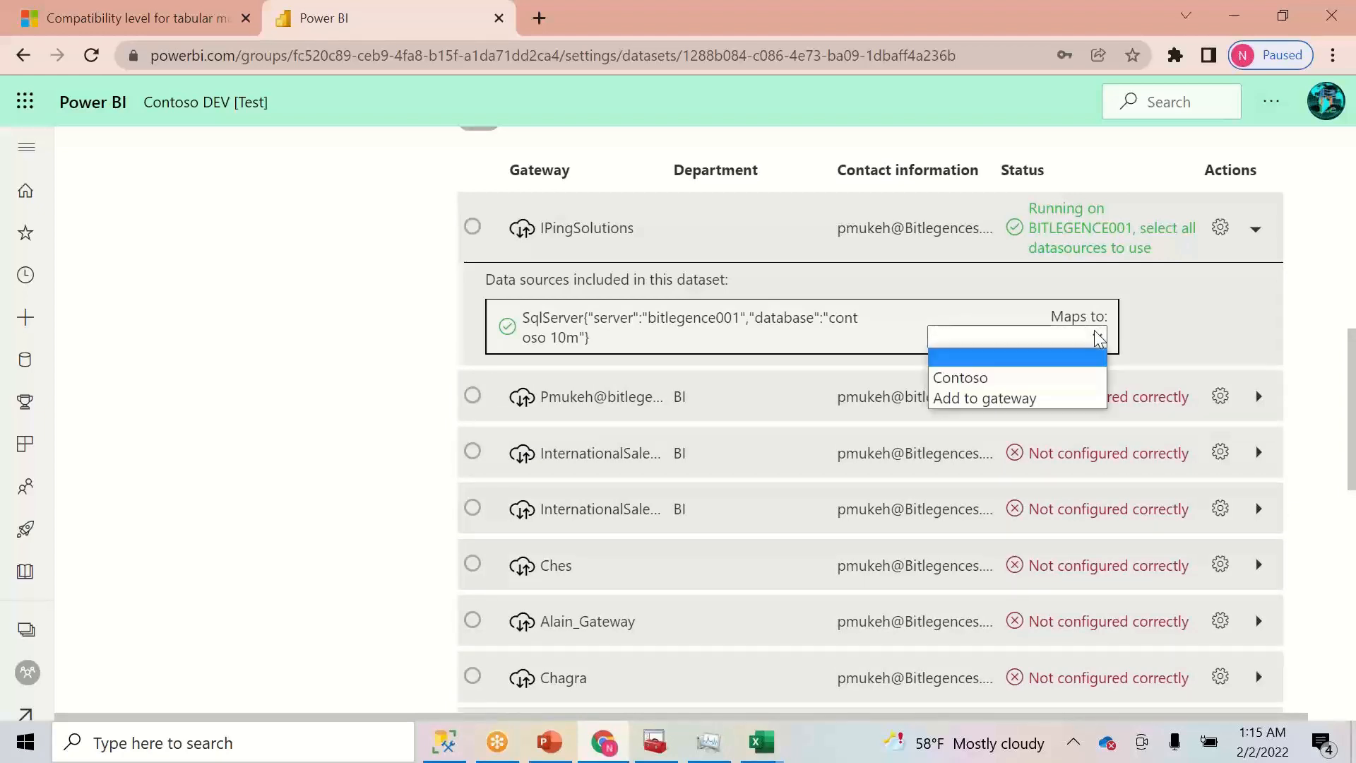
pyautogui.click(965, 376)
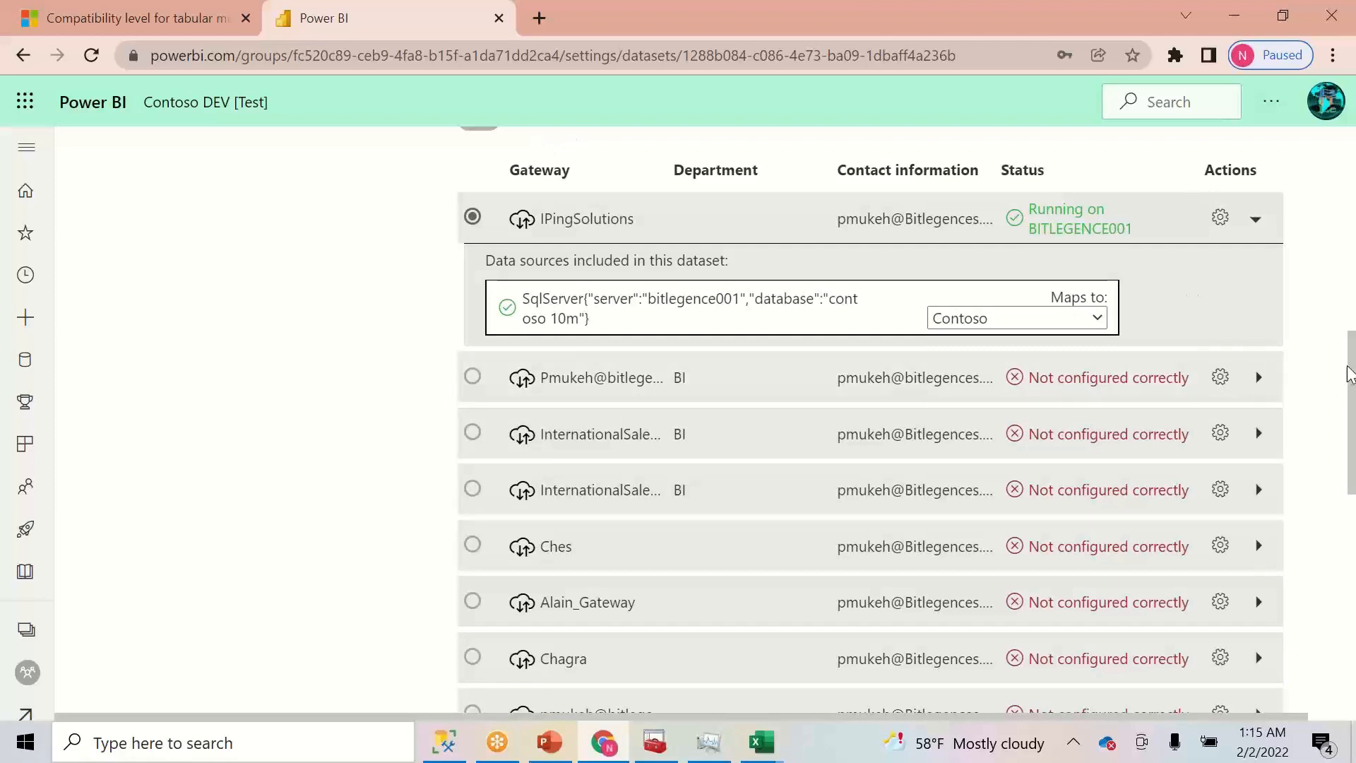
pyautogui.moveTo(1349, 368); pyautogui.dragTo(1337, 150)
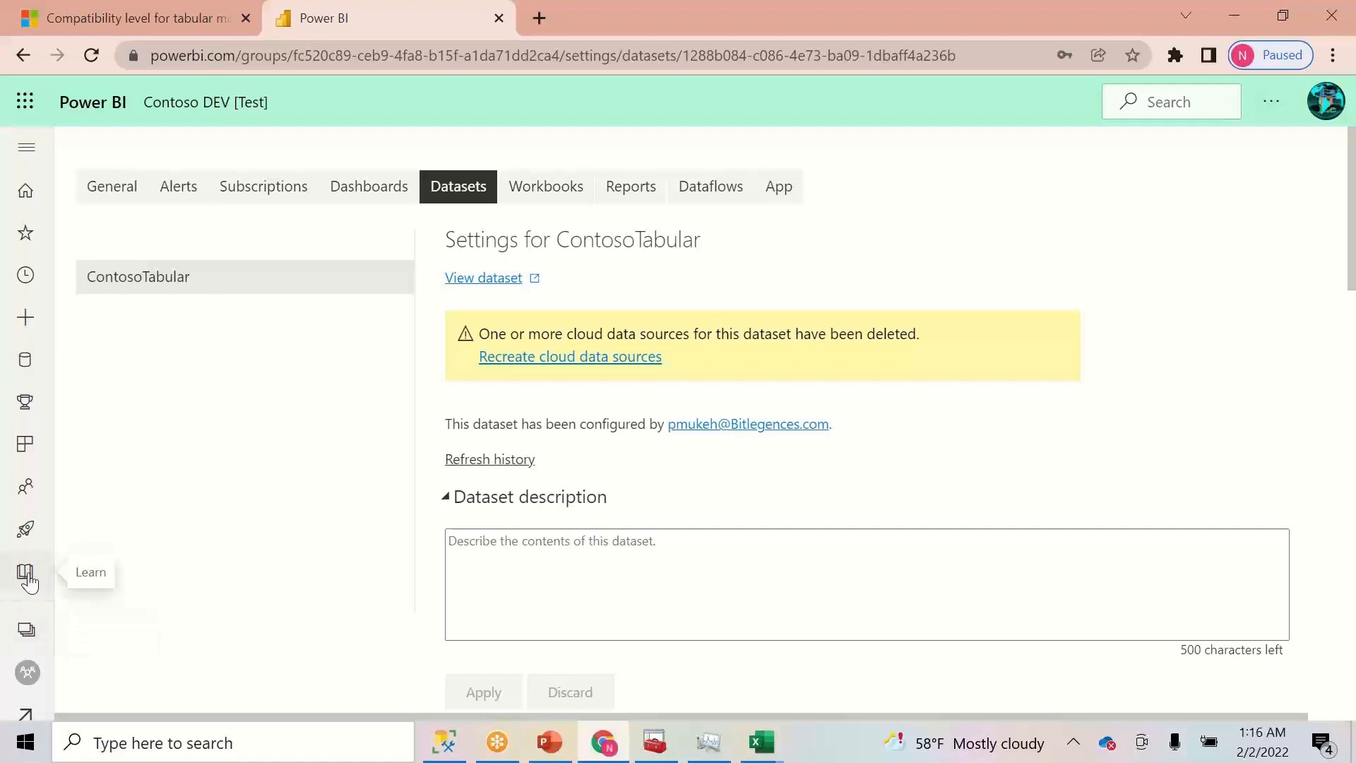
pyautogui.click(27, 630)
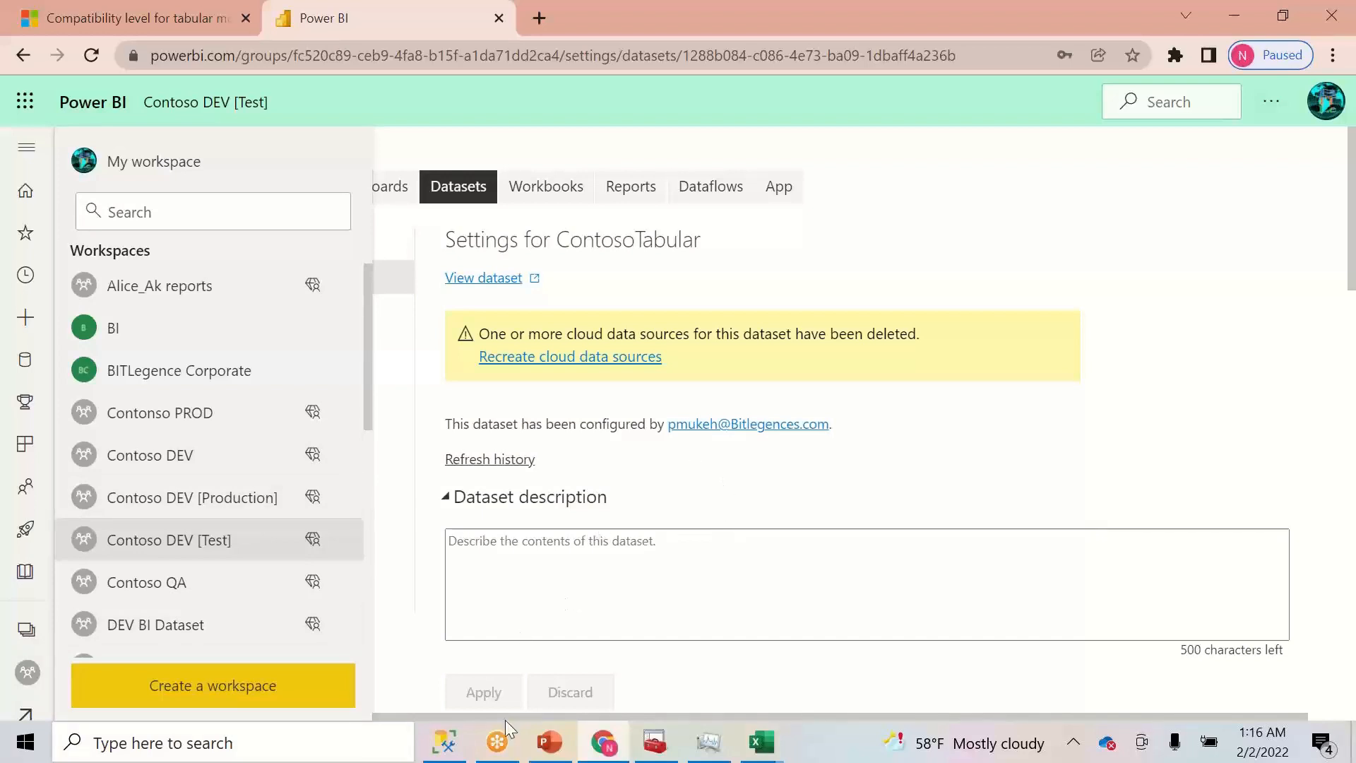
pyautogui.click(548, 743)
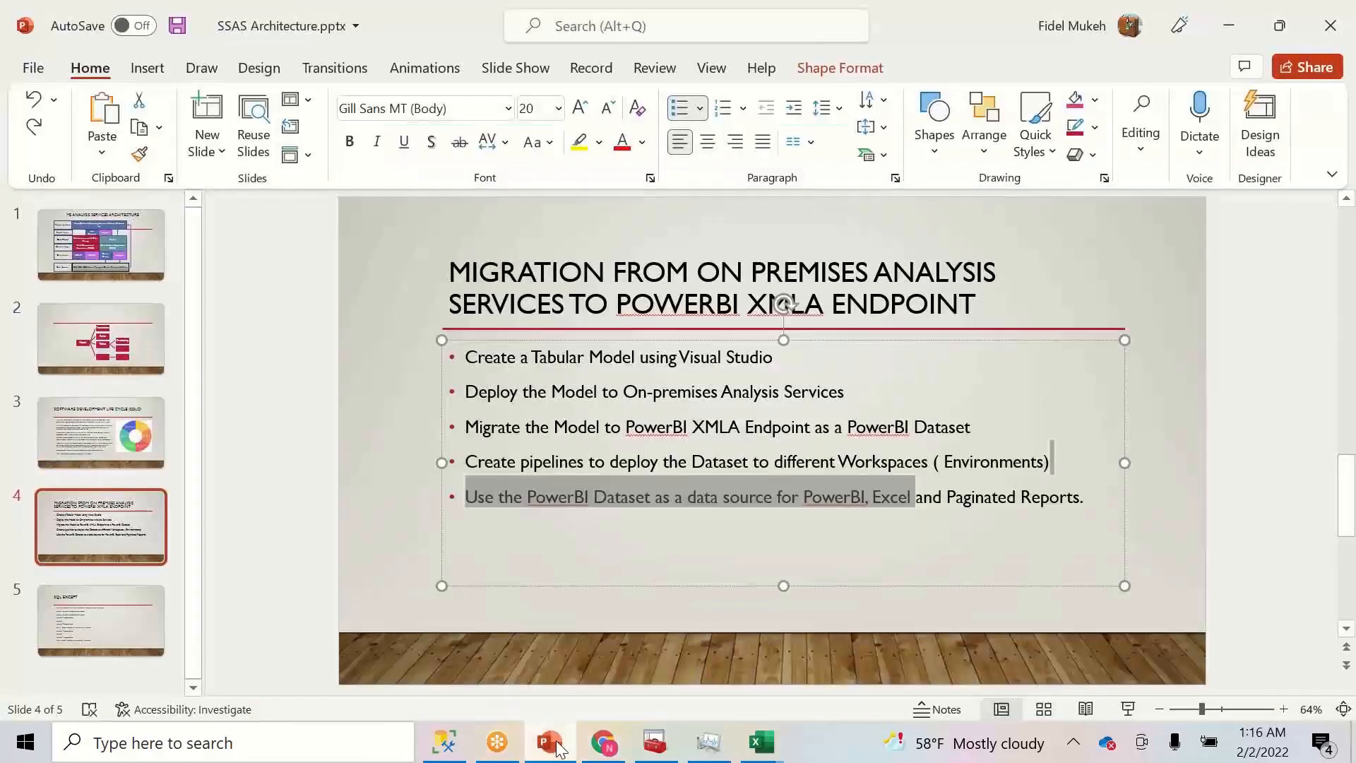
# - Deselect the PowerPoint slide text and launch Power BI Desktop by searching Windows for 'power'
pyautogui.click(723, 493)
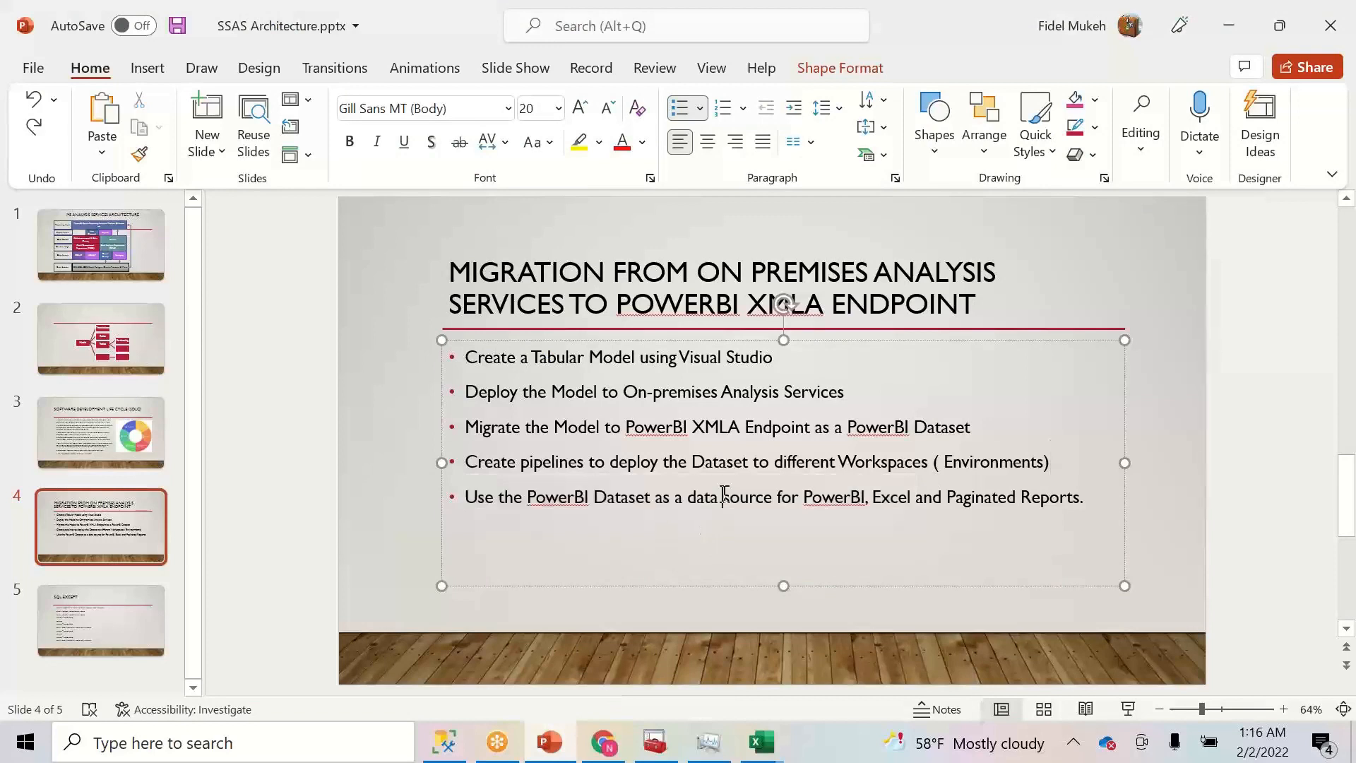
pyautogui.click(369, 749)
pyautogui.write('power')
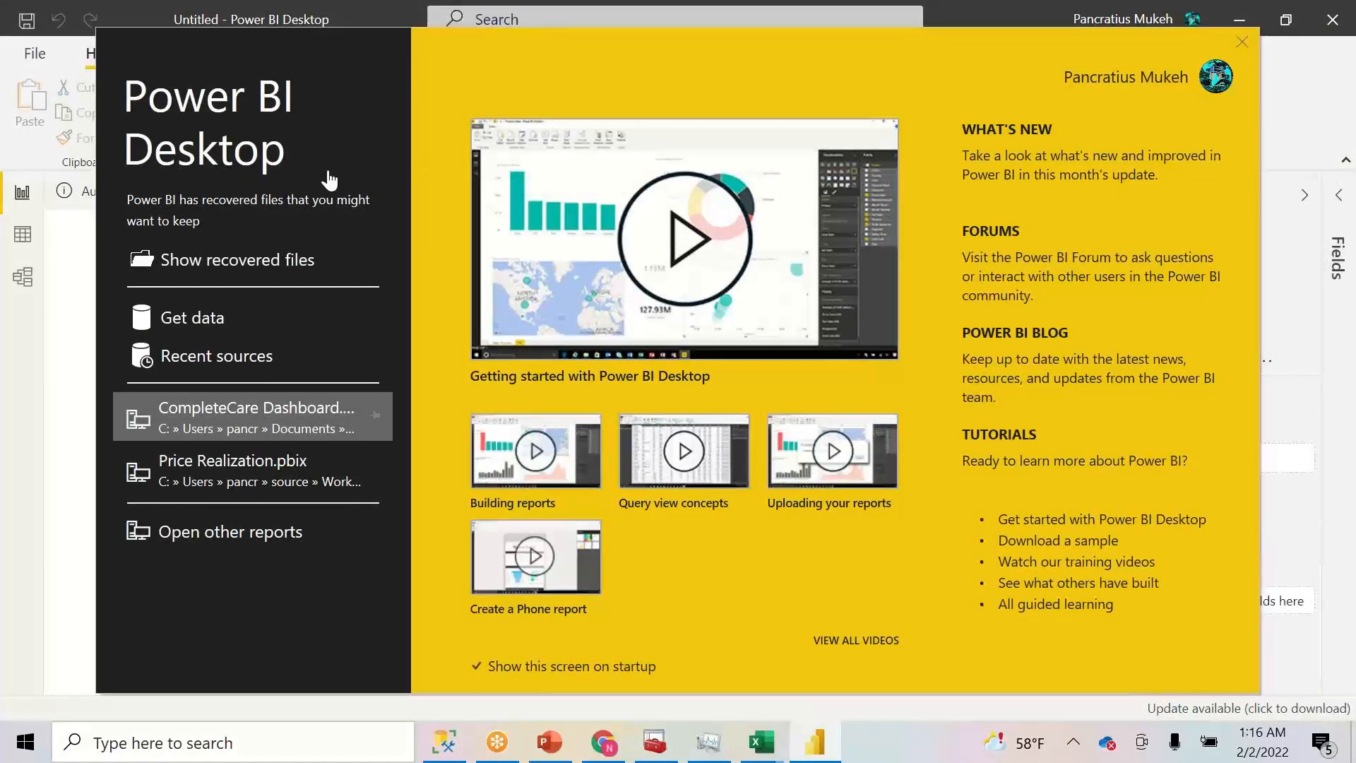
# - Create a report connected live to the ContosoTabular Power BI dataset in the Contoso DEV workspace
pyautogui.click(207, 318)
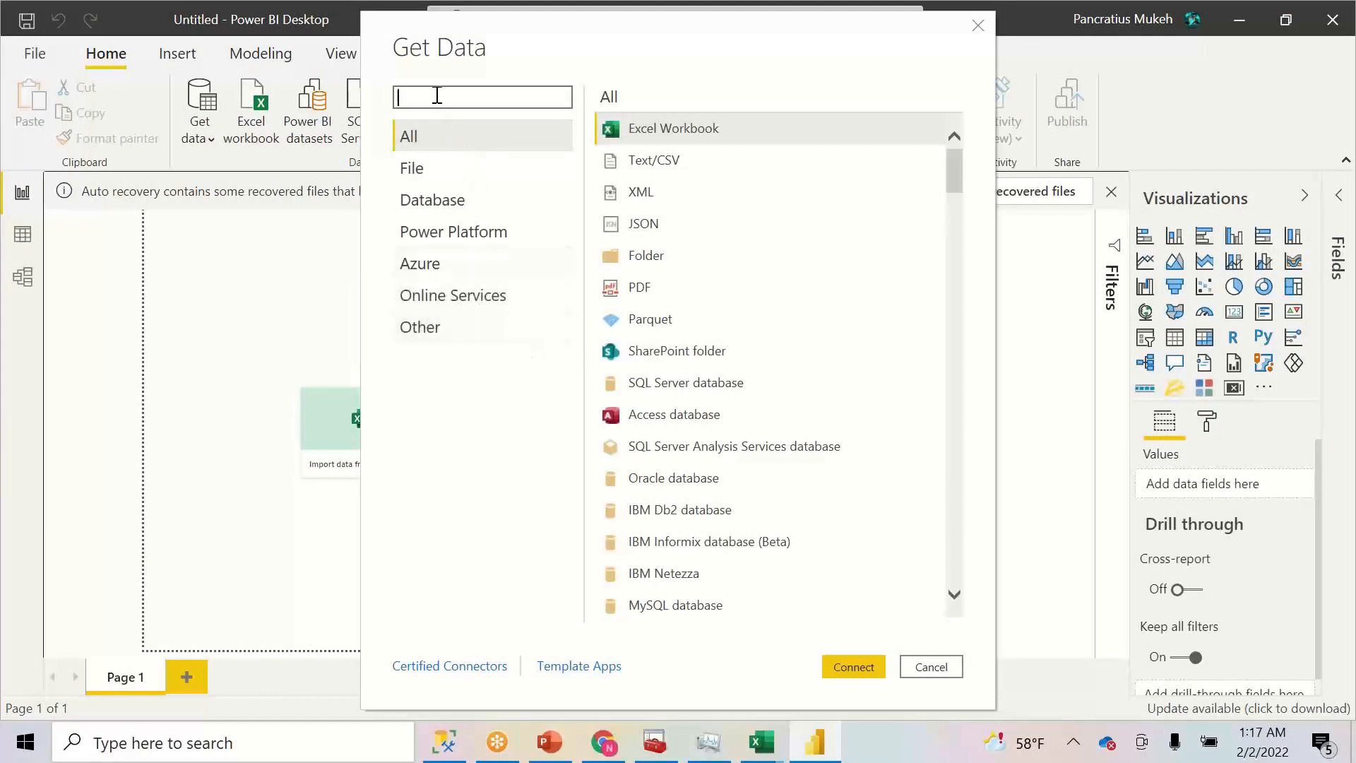
pyautogui.write('dataset')
pyautogui.click(630, 130)
pyautogui.click(842, 664)
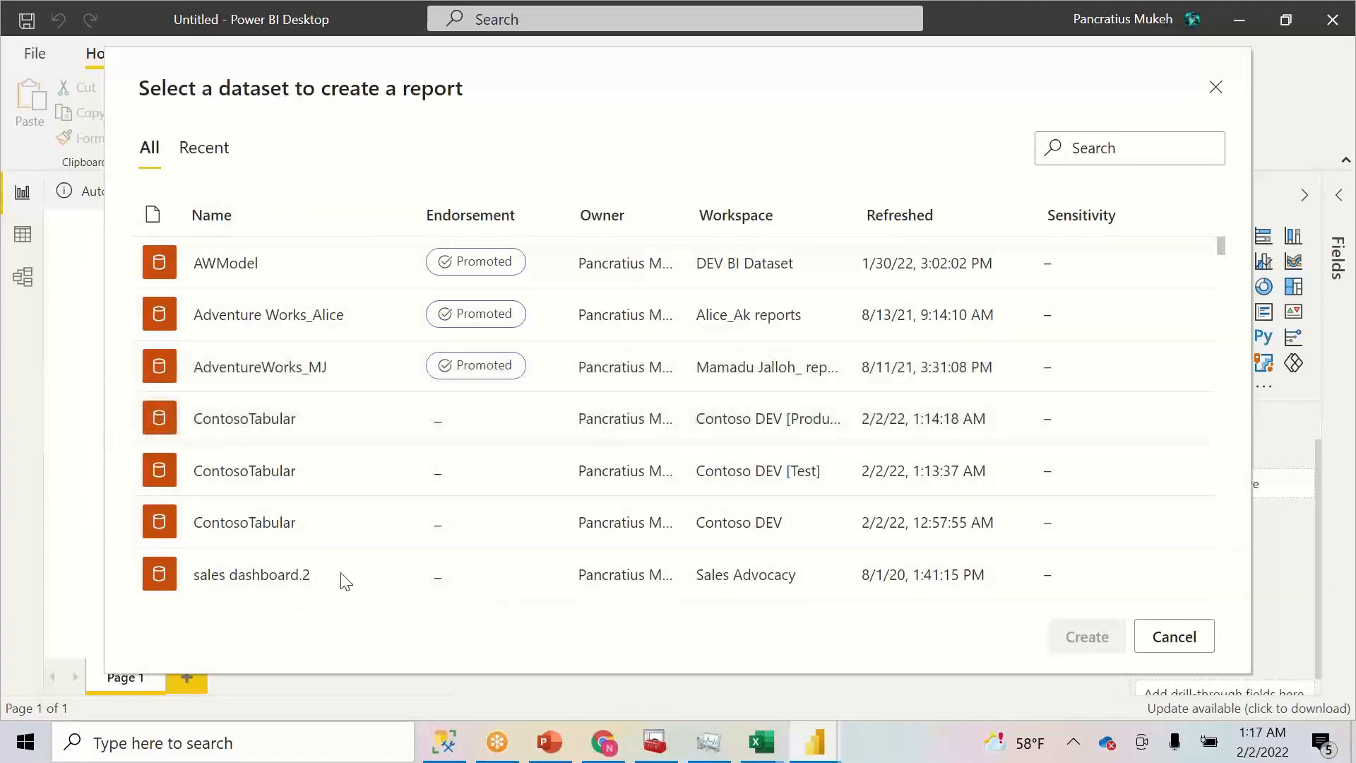
pyautogui.doubleClick(845, 215)
pyautogui.moveTo(985, 214); pyautogui.dragTo(1030, 203)
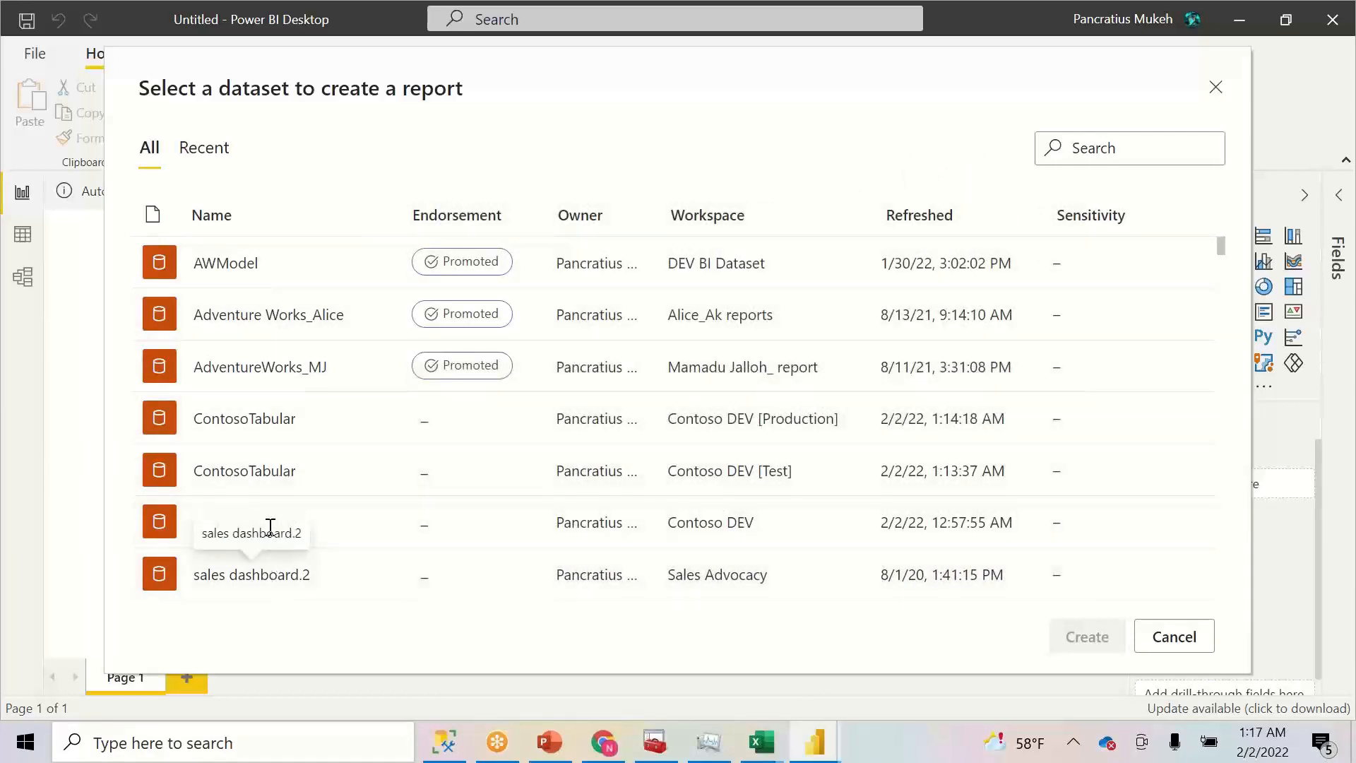
pyautogui.click(189, 525)
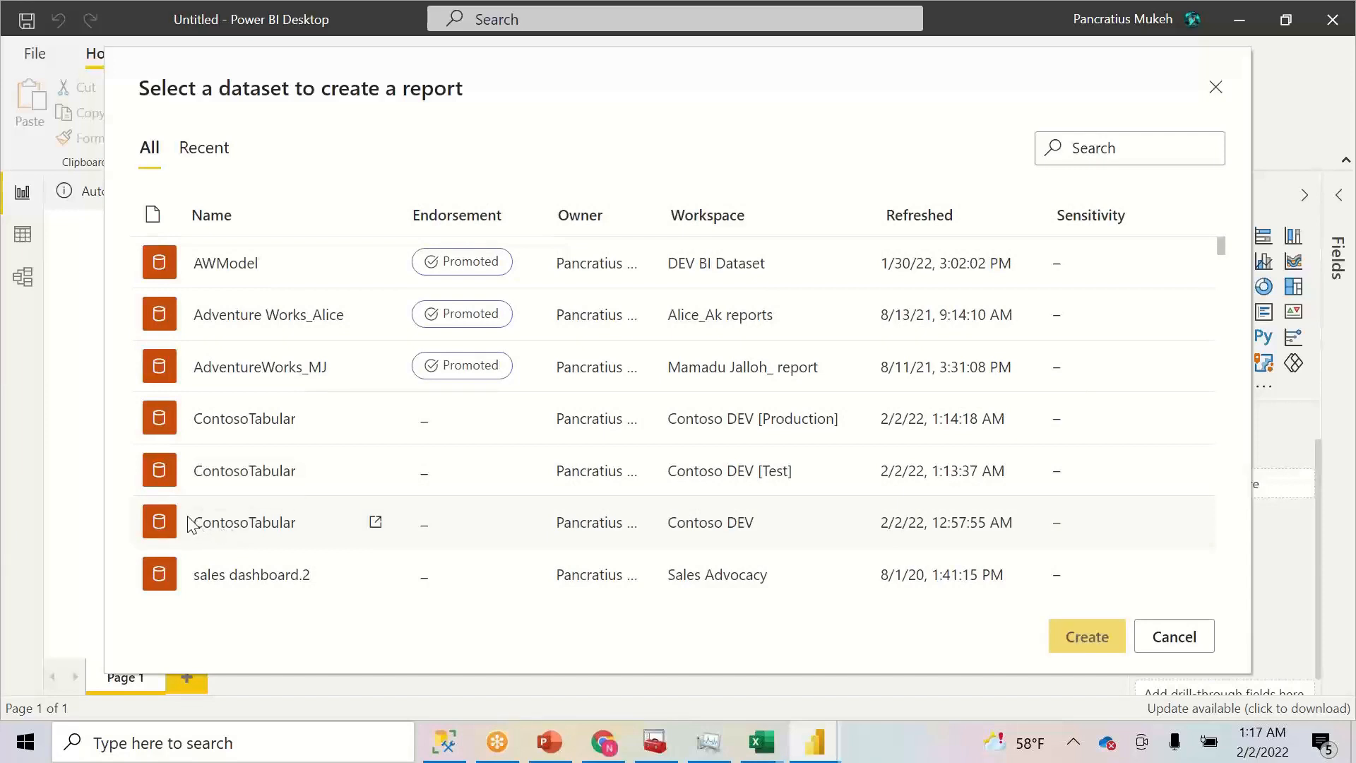
pyautogui.click(1087, 638)
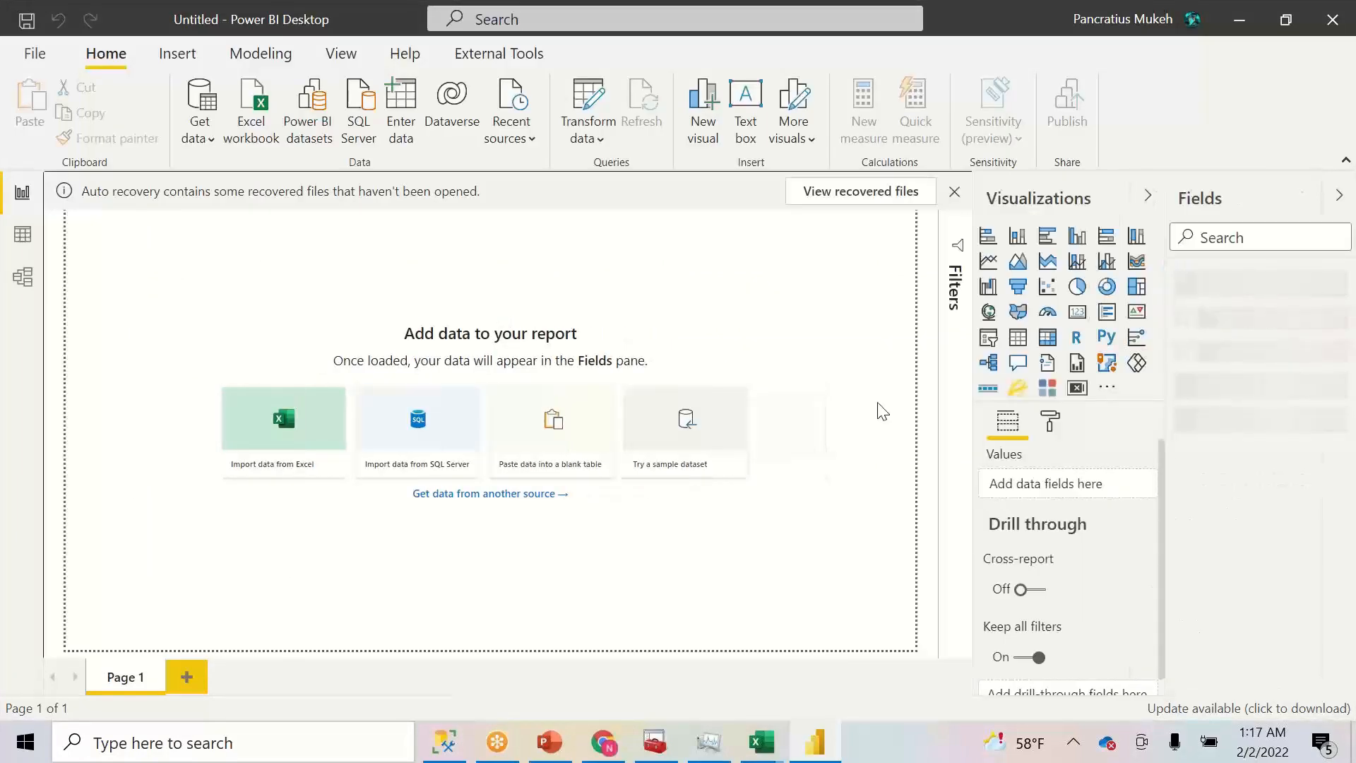
# - Dismiss the recovery notice and remove the recovered files
pyautogui.click(954, 191)
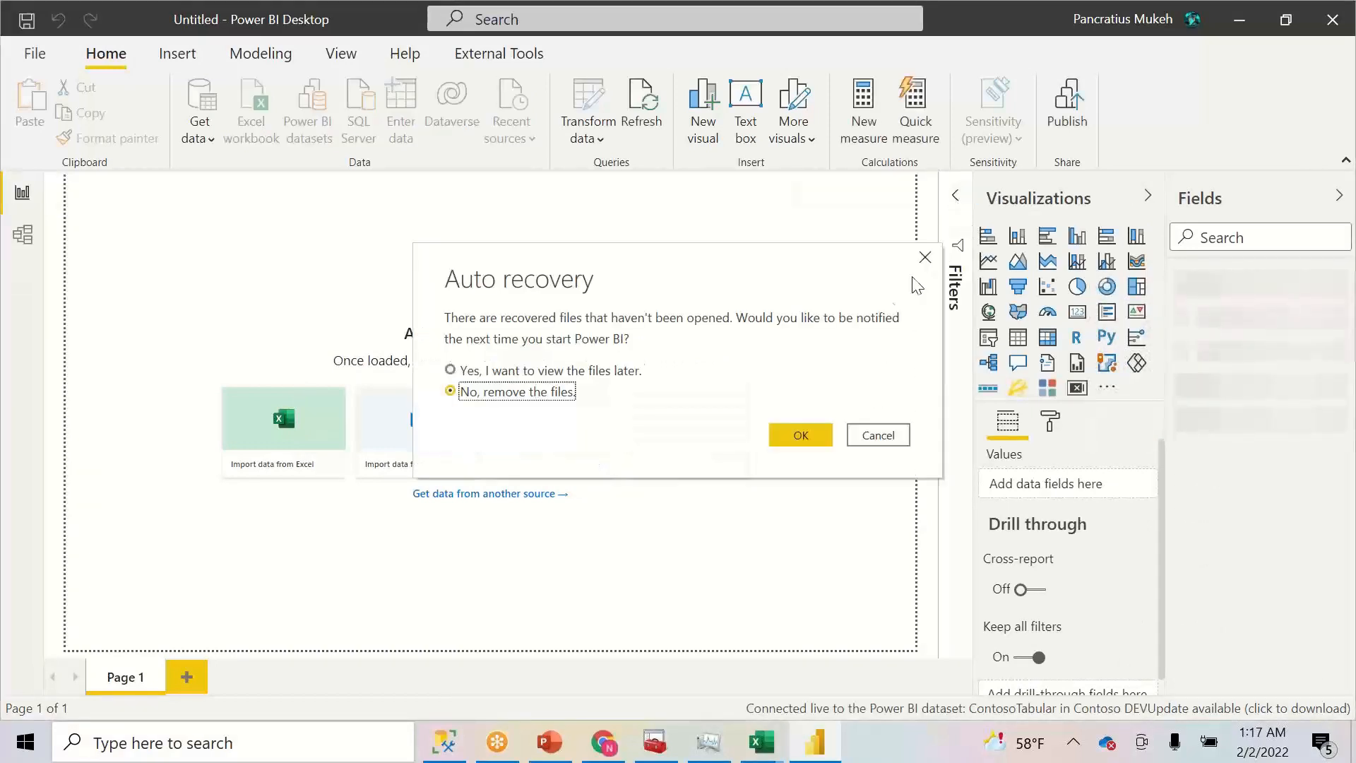
pyautogui.click(811, 442)
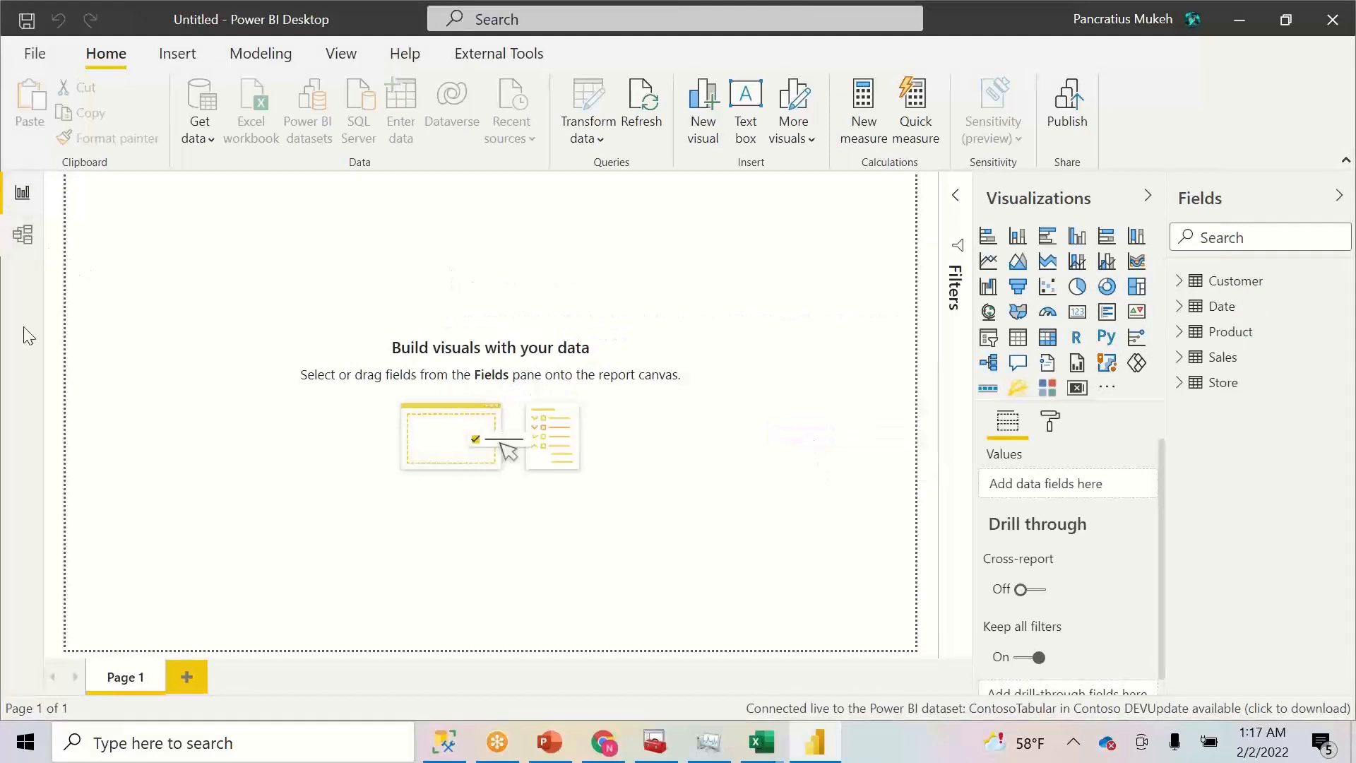
pyautogui.click(24, 205)
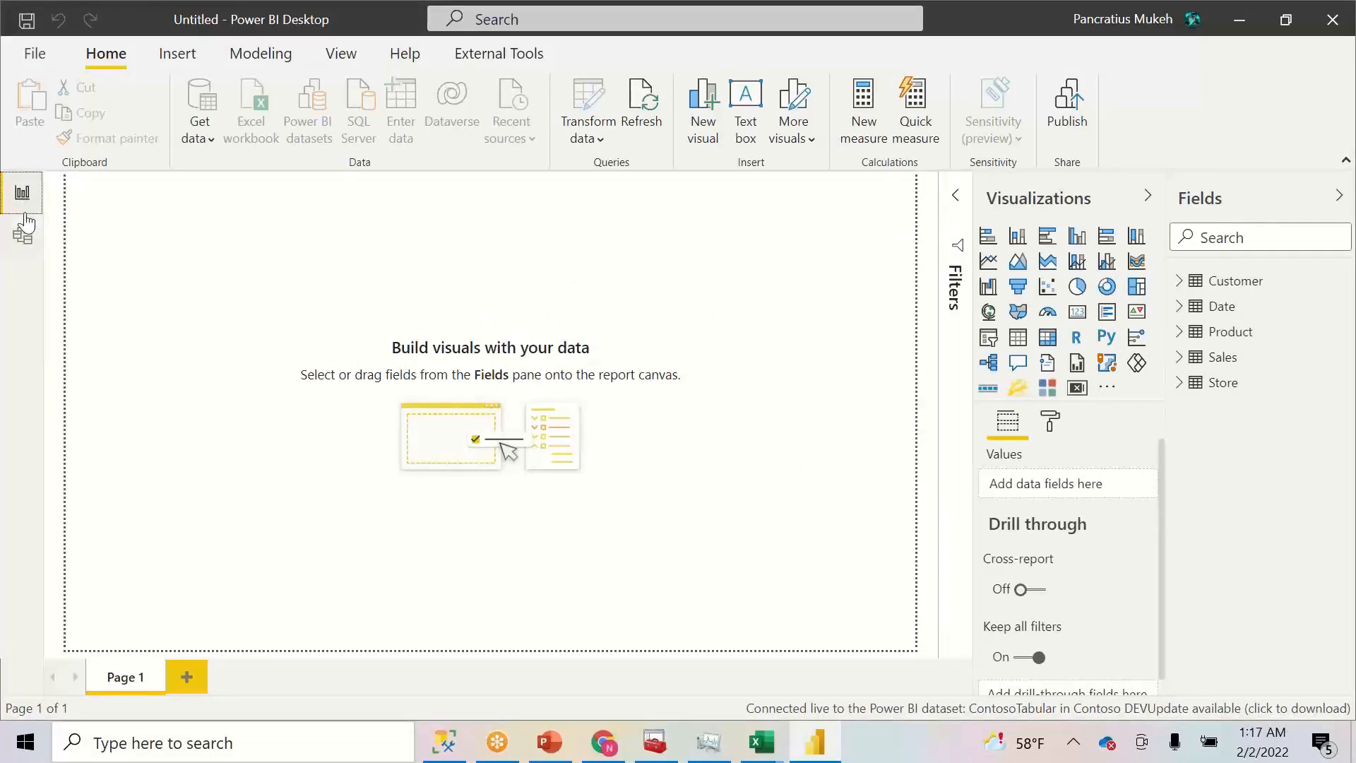
# - Review the data model diagram, then place an empty map visual on Page 1
pyautogui.click(26, 236)
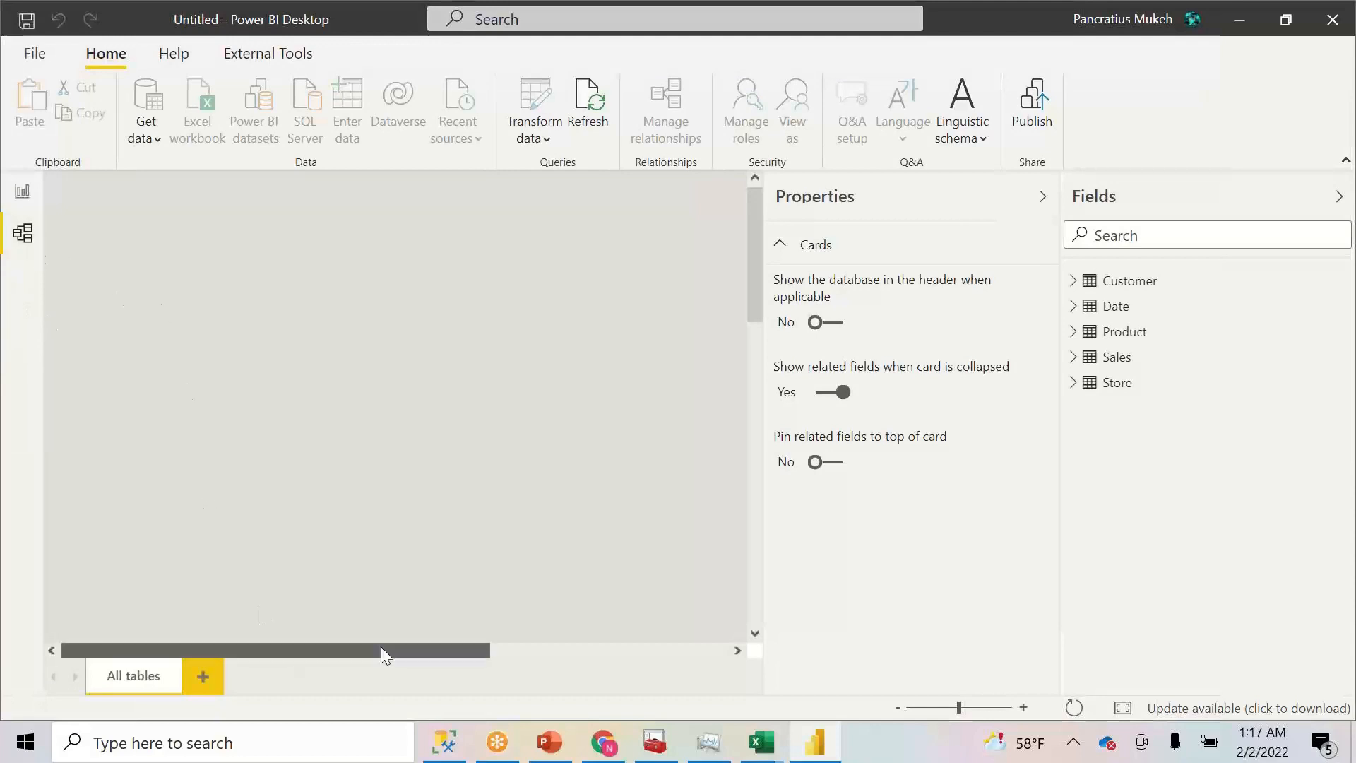
pyautogui.moveTo(294, 654); pyautogui.dragTo(704, 659)
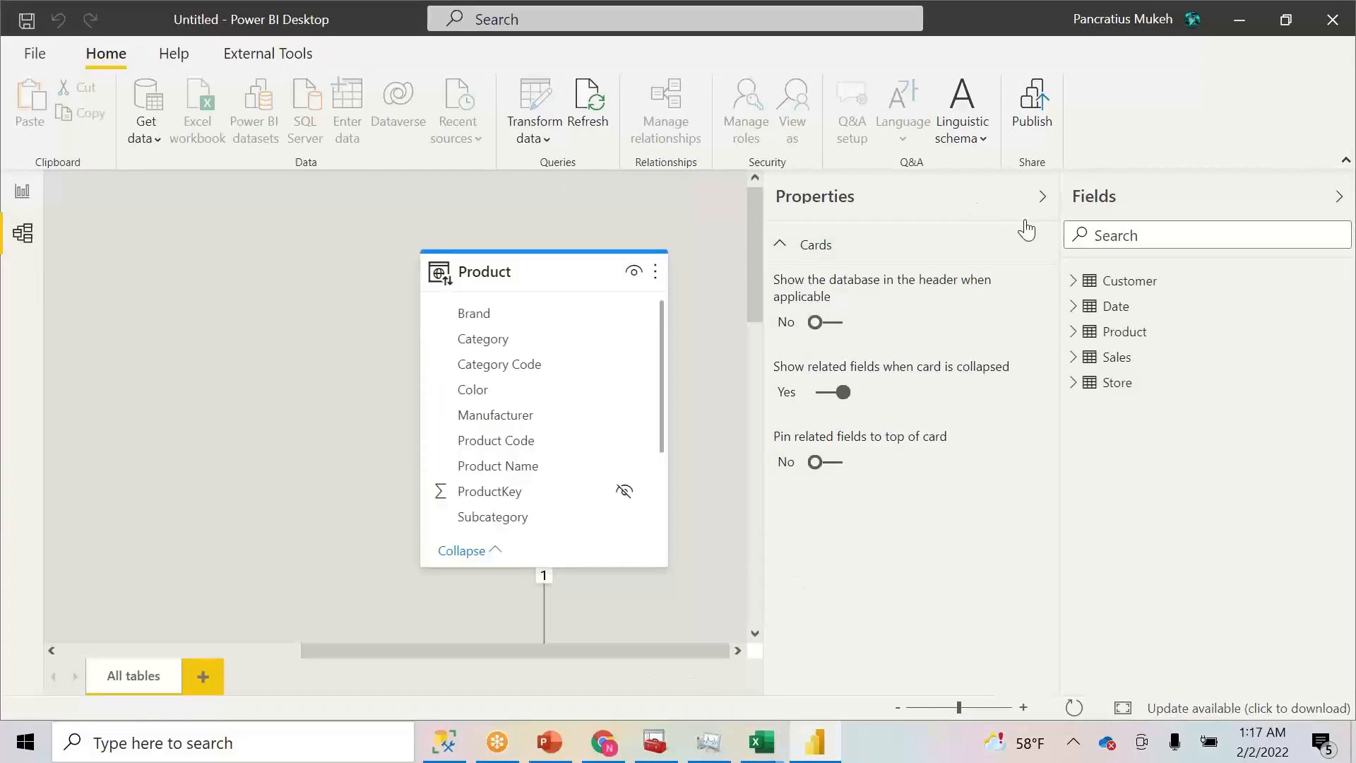
pyautogui.click(1042, 197)
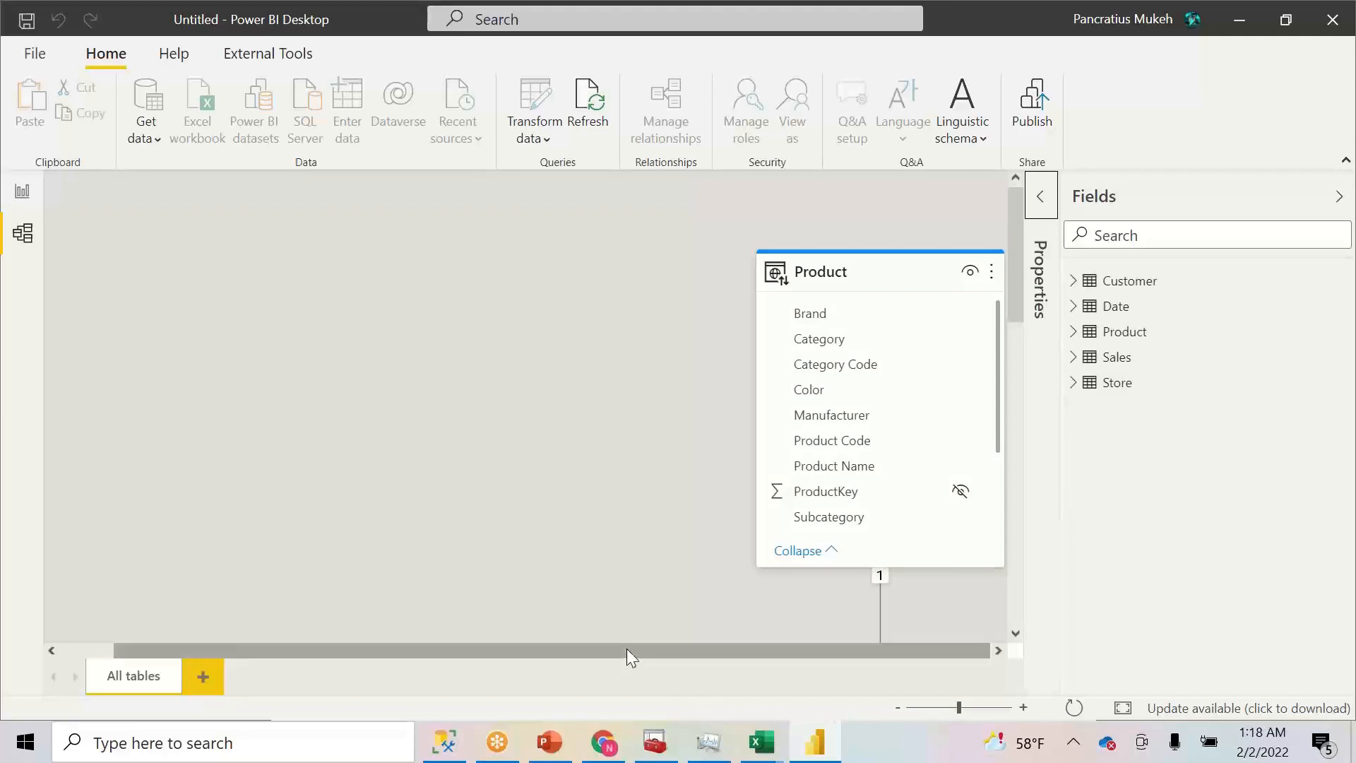
pyautogui.click(23, 195)
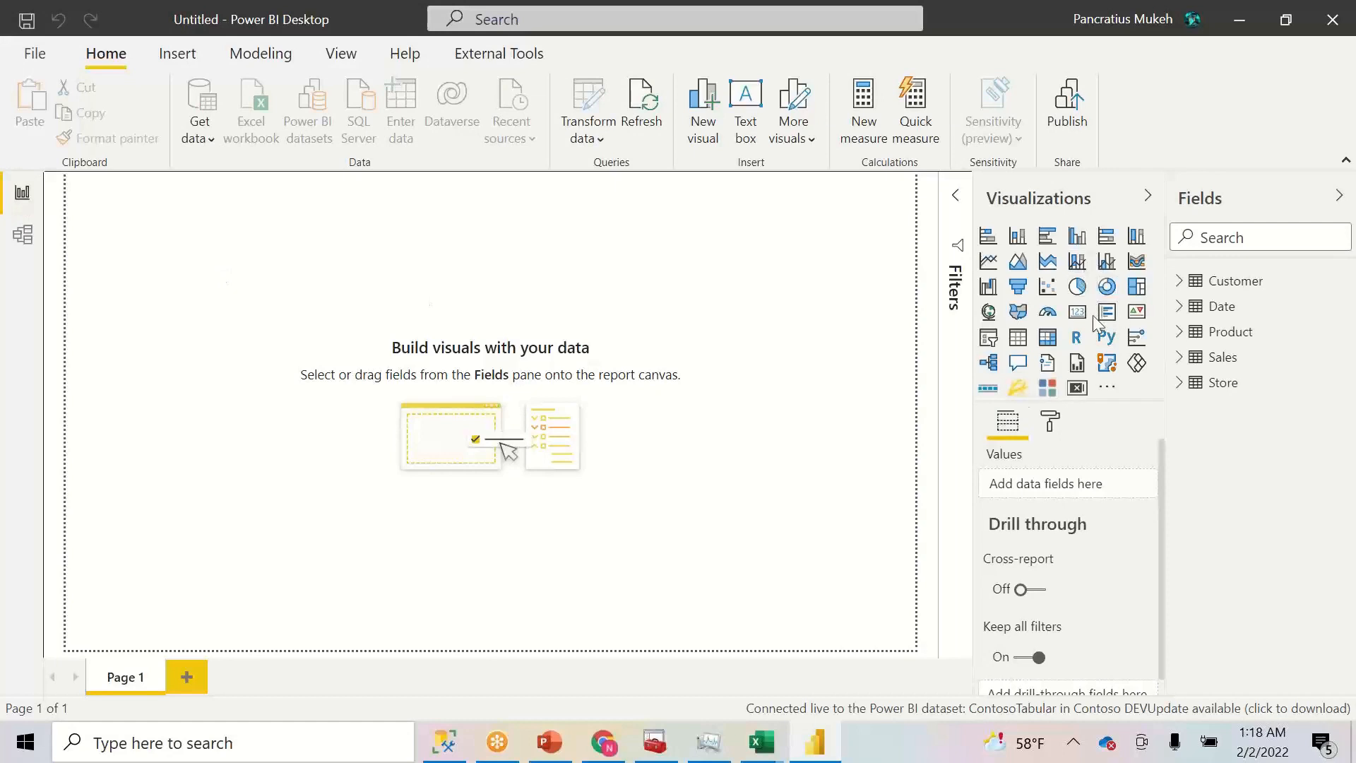
pyautogui.click(989, 312)
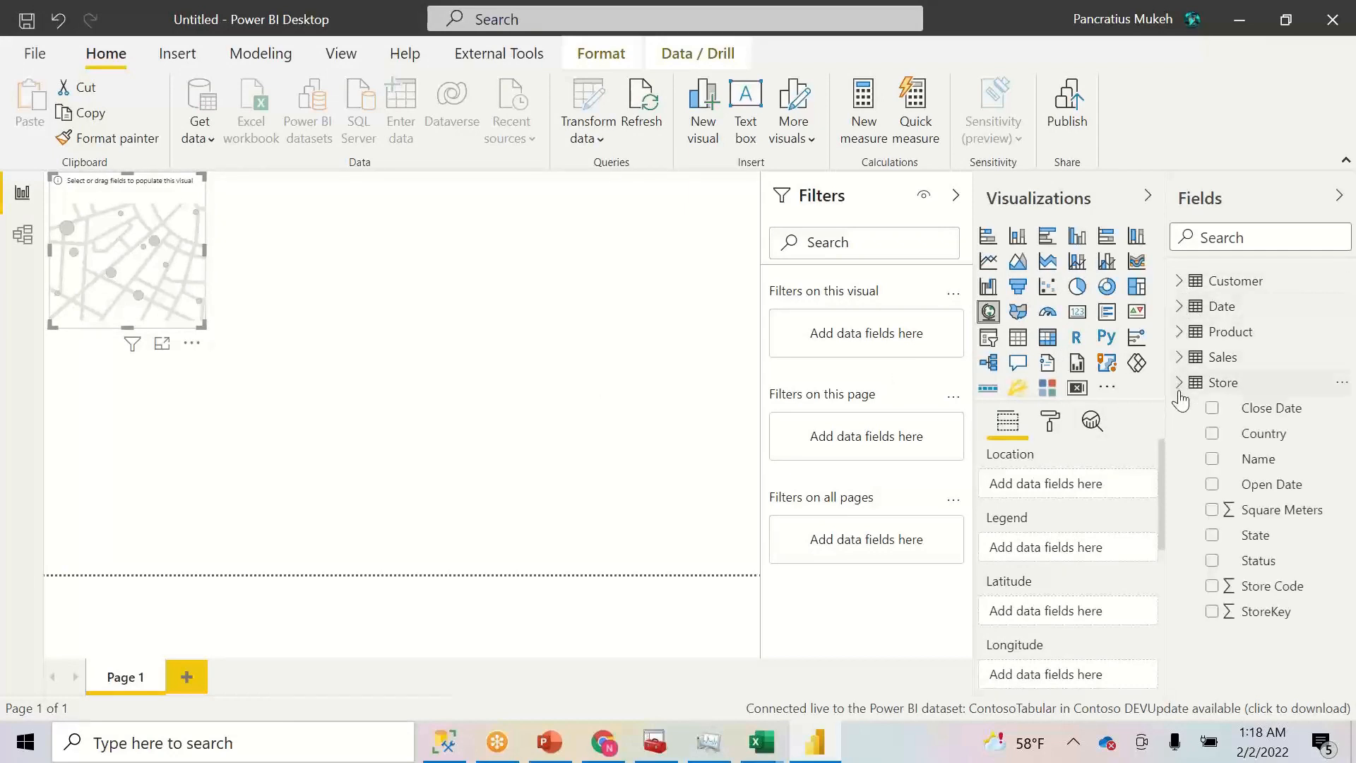
# - Plot store Country as the map locations and enlarge the map visual
pyautogui.click(1212, 434)
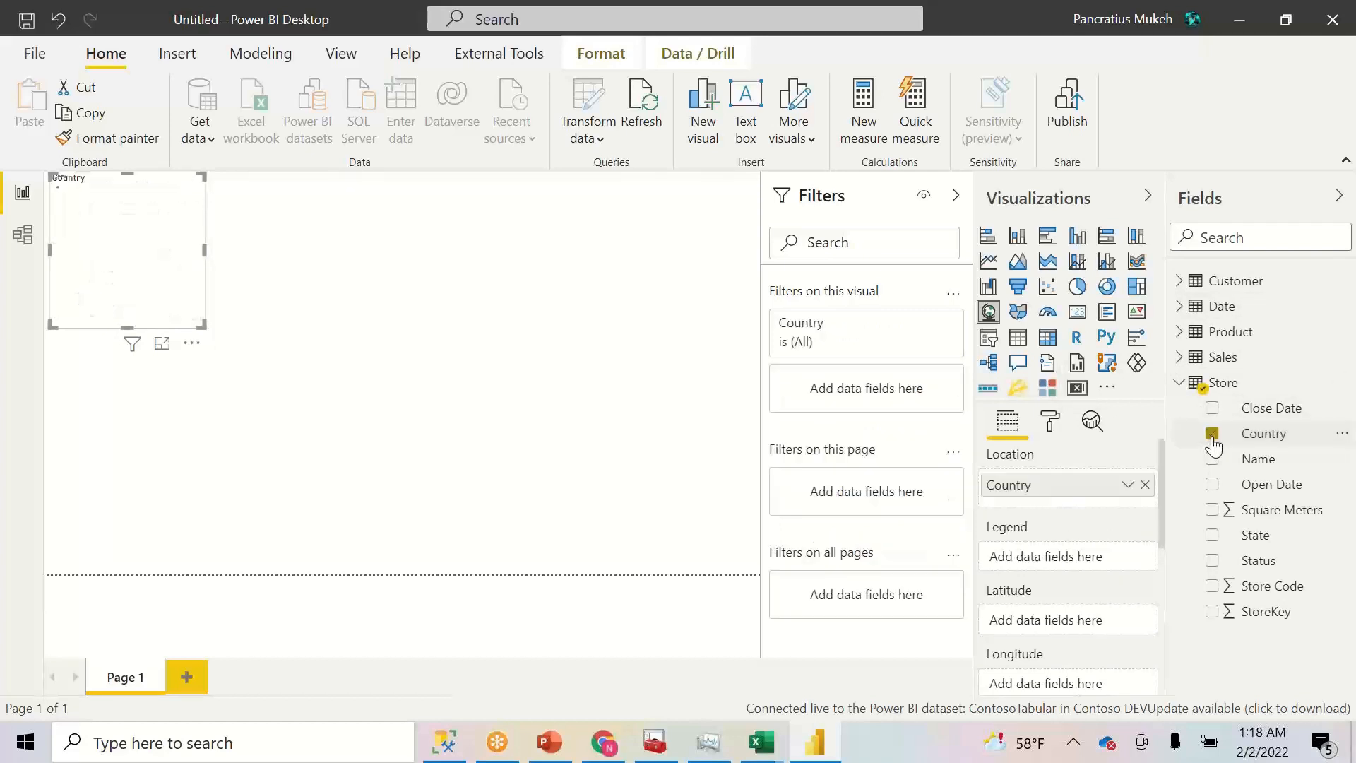
pyautogui.moveTo(200, 323); pyautogui.dragTo(598, 506)
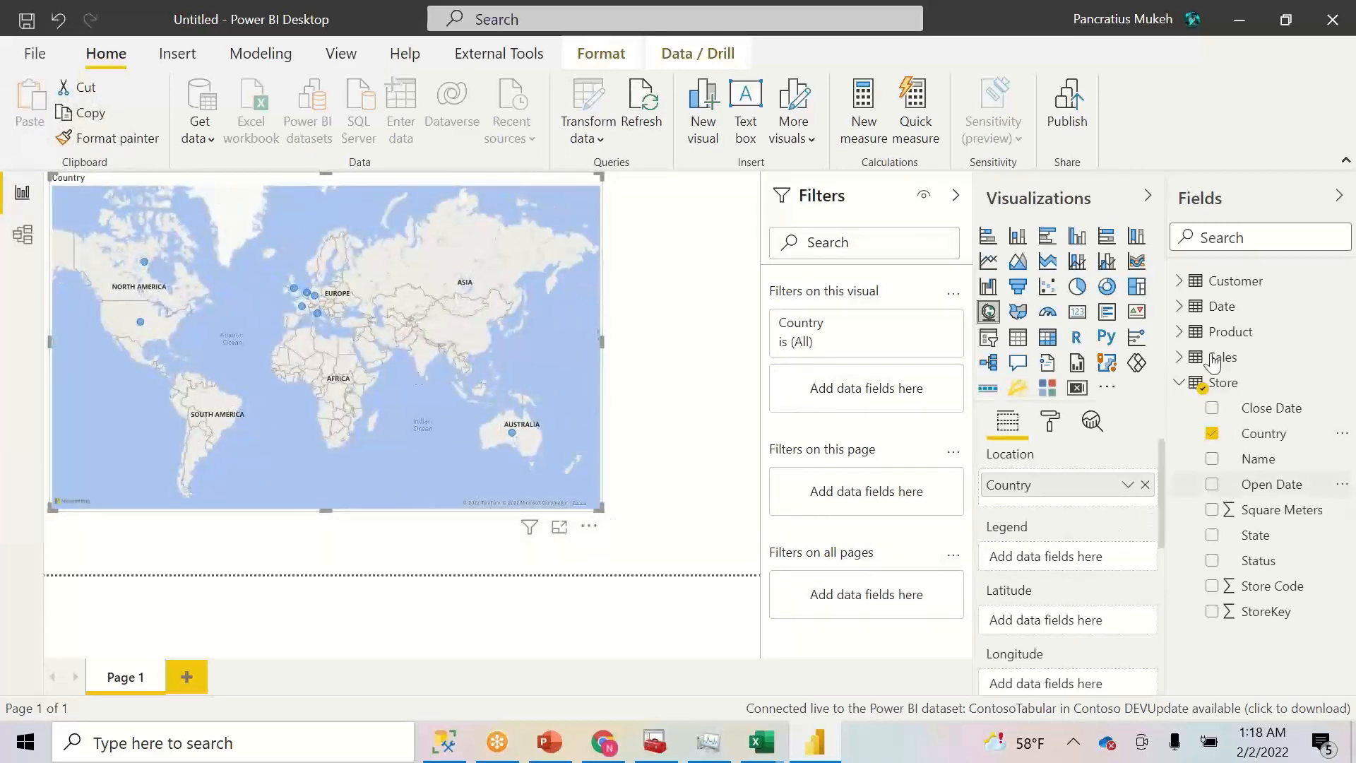
pyautogui.click(1180, 359)
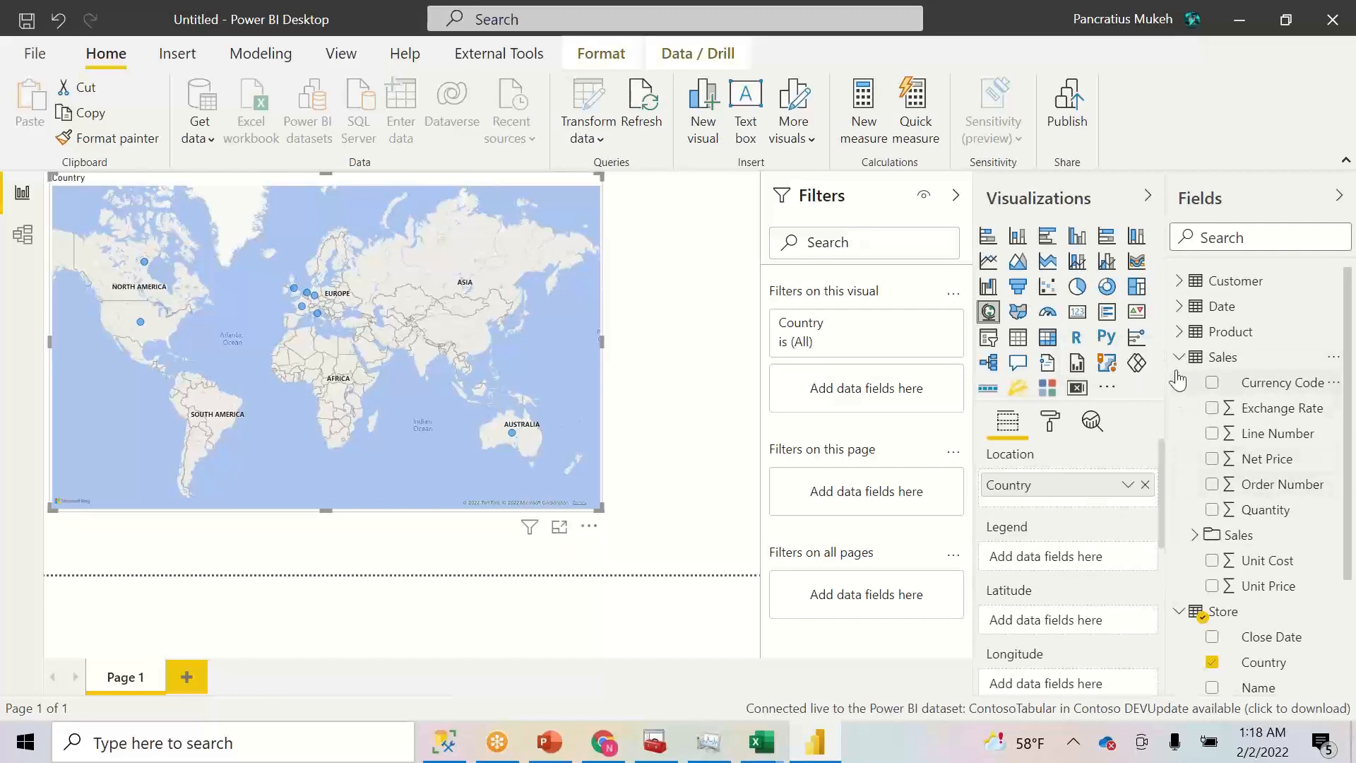
pyautogui.click(1179, 358)
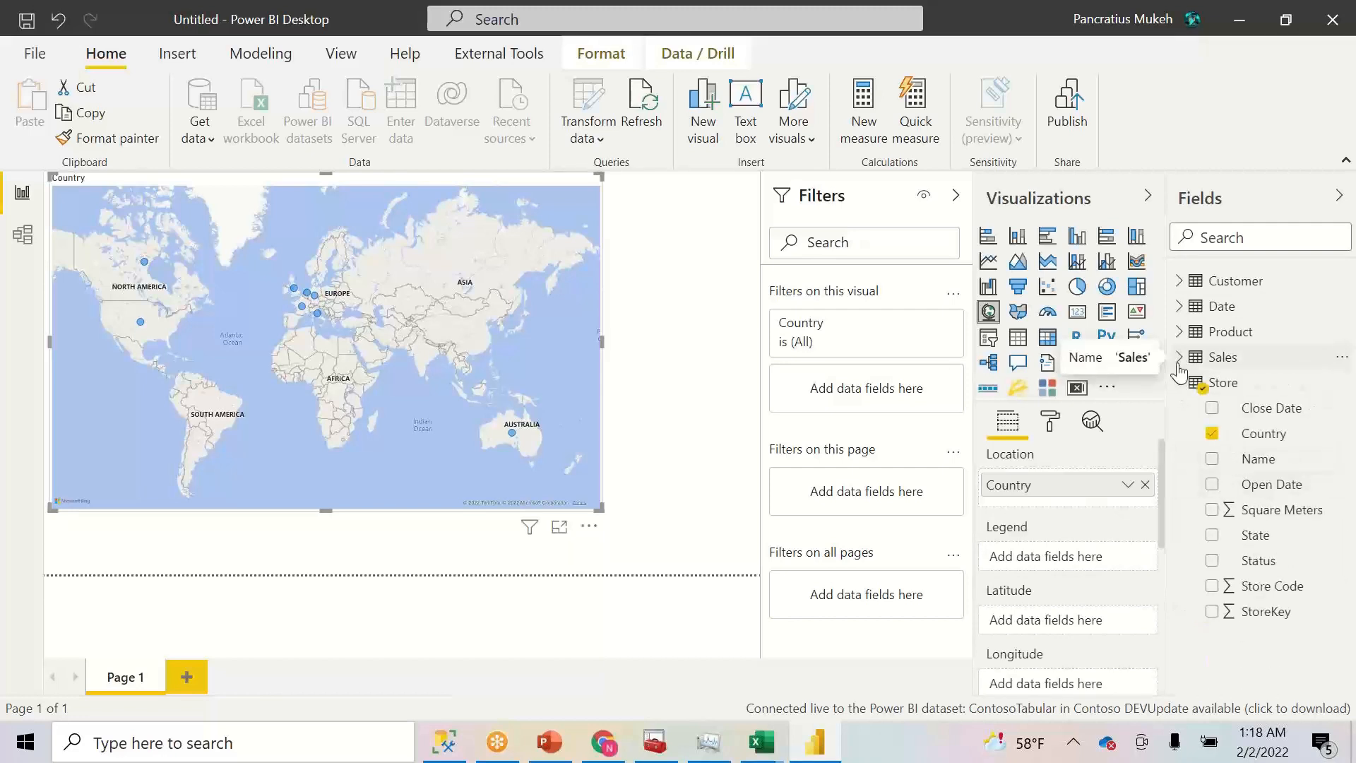
pyautogui.click(1179, 358)
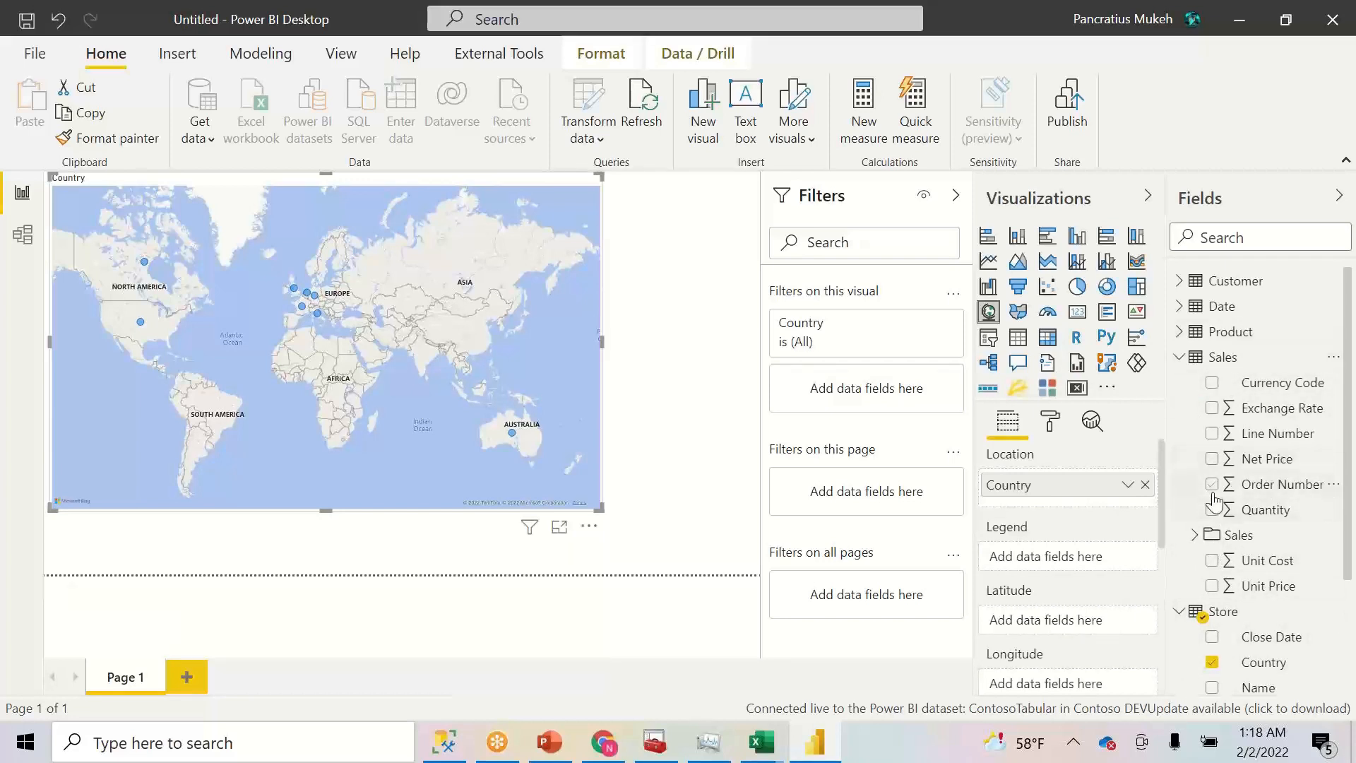
# - Size the map bubbles by Net Sales Price from Sales > Amt
pyautogui.click(1196, 536)
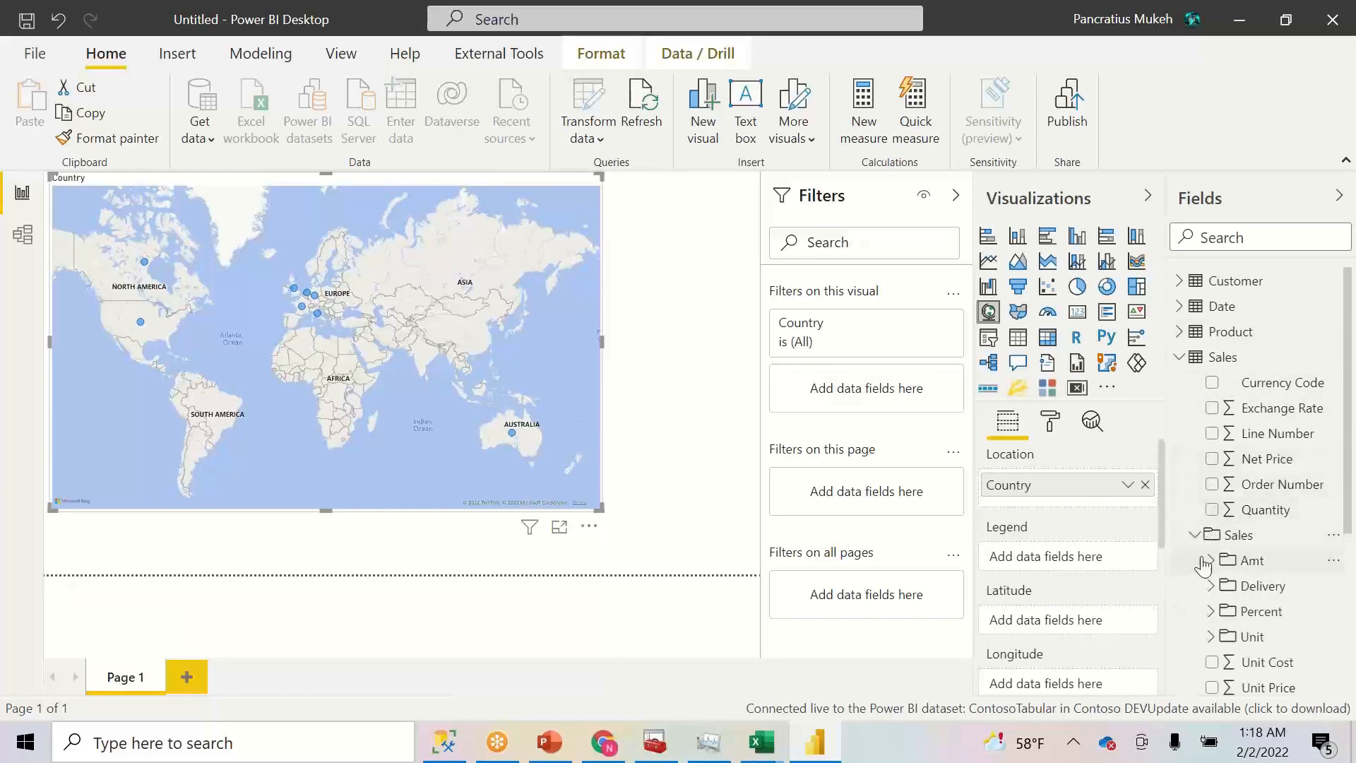
pyautogui.click(1210, 561)
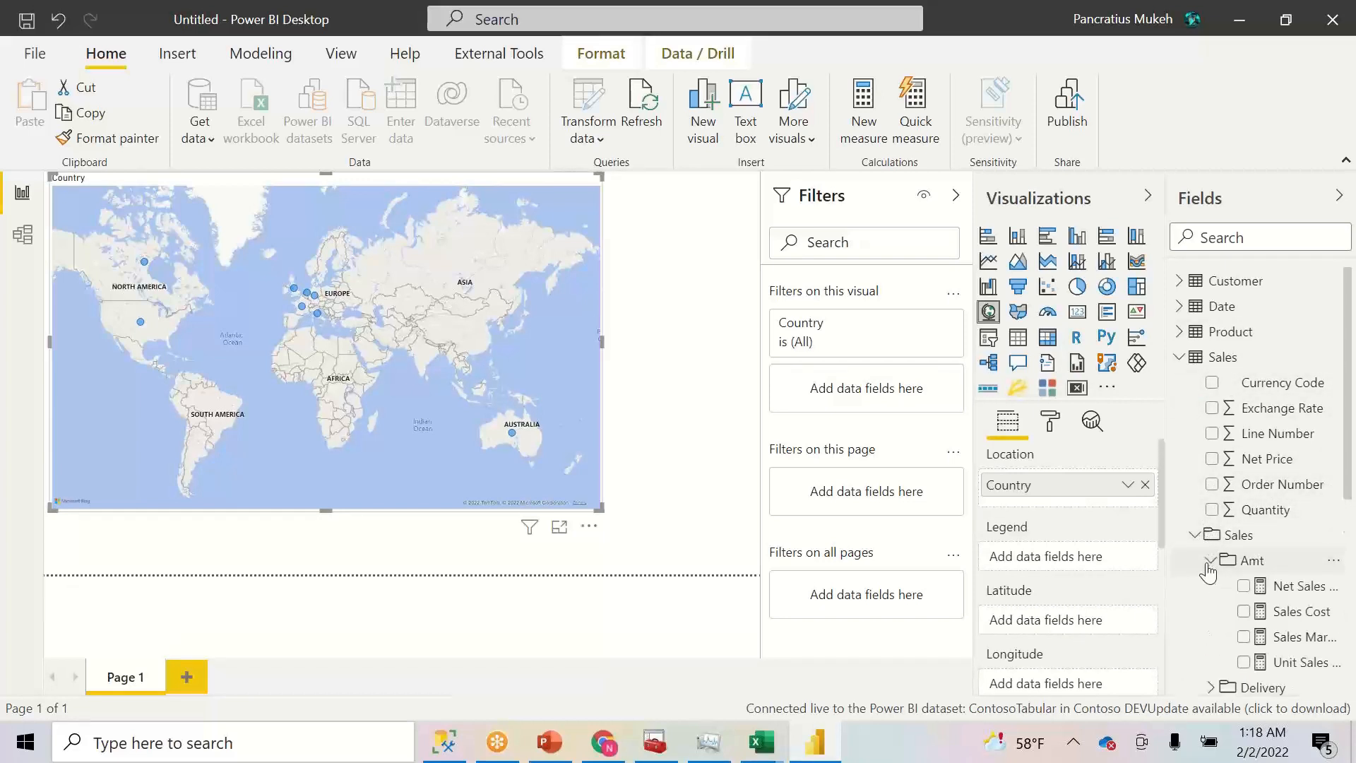
pyautogui.click(1243, 587)
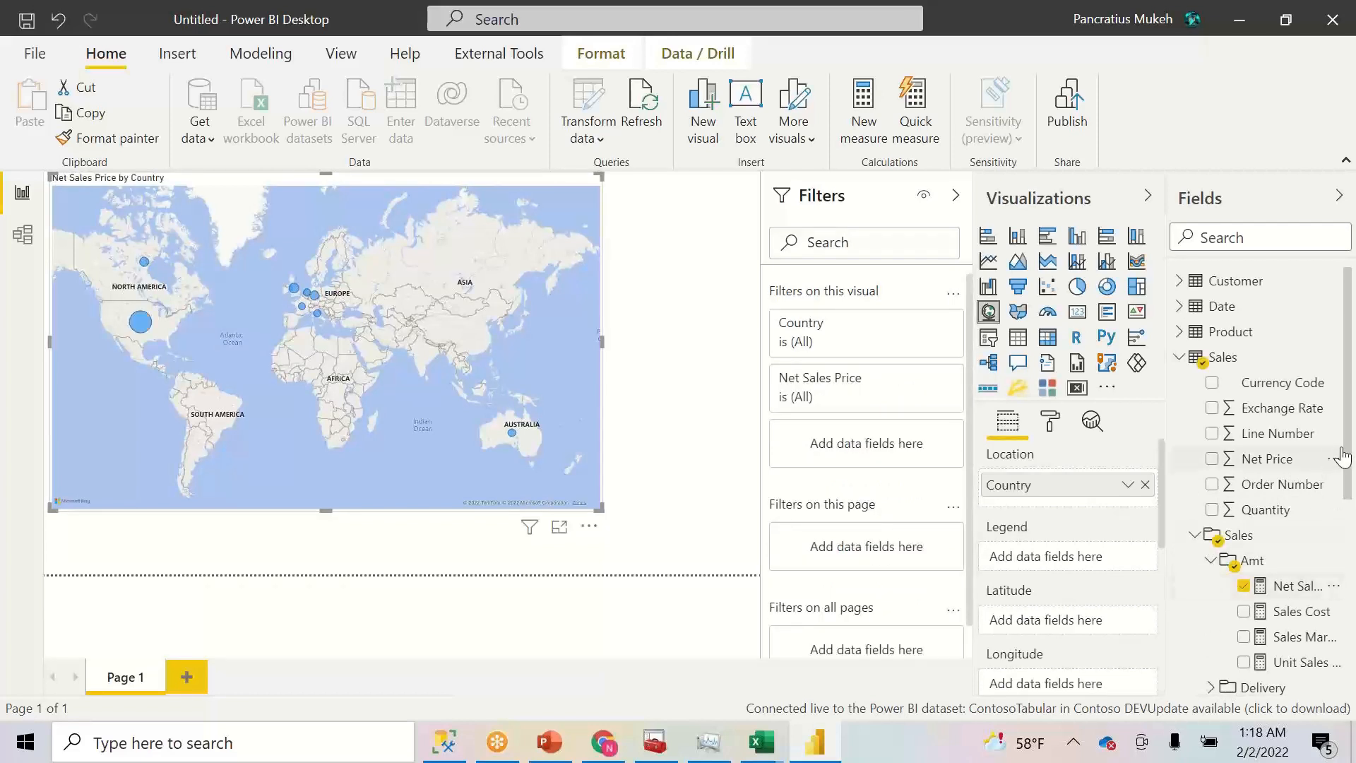
pyautogui.moveTo(1349, 459); pyautogui.dragTo(1350, 516)
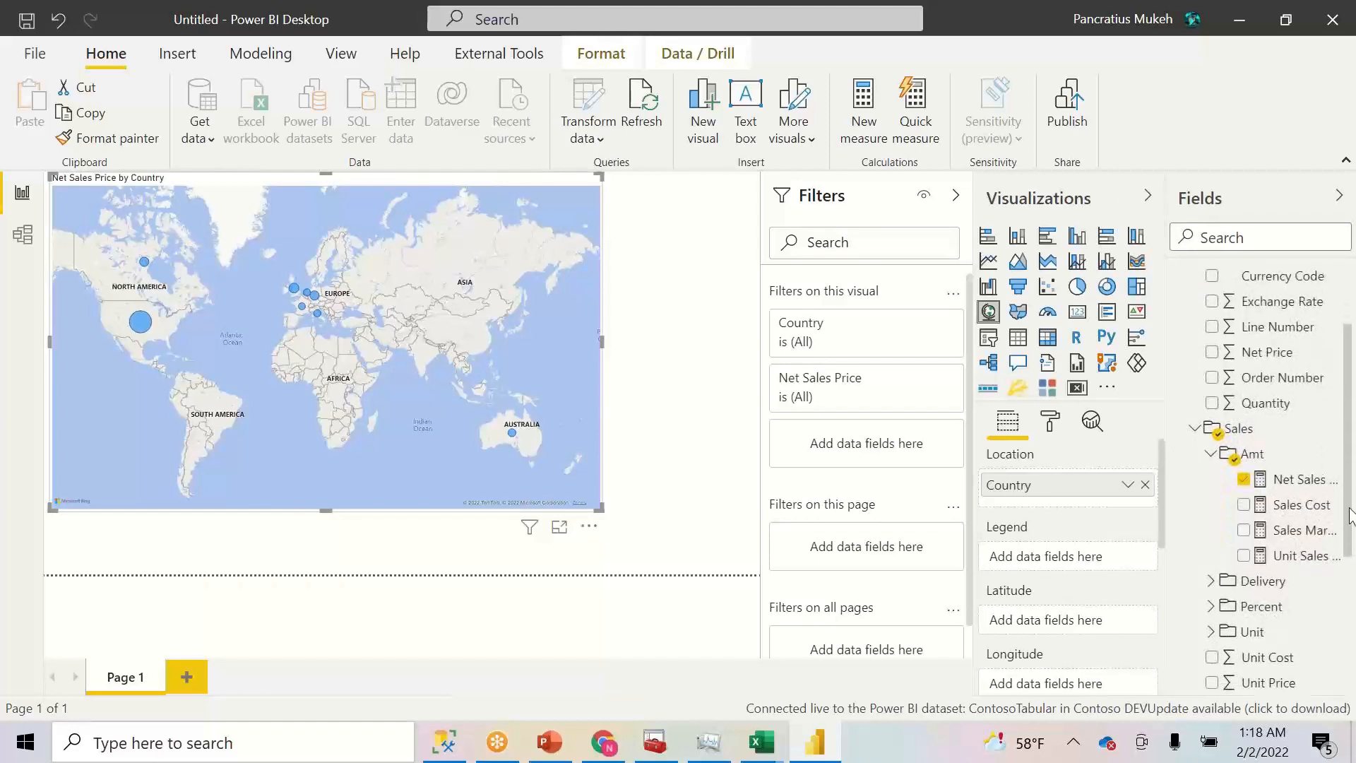
pyautogui.moveTo(1351, 516); pyautogui.dragTo(1354, 413)
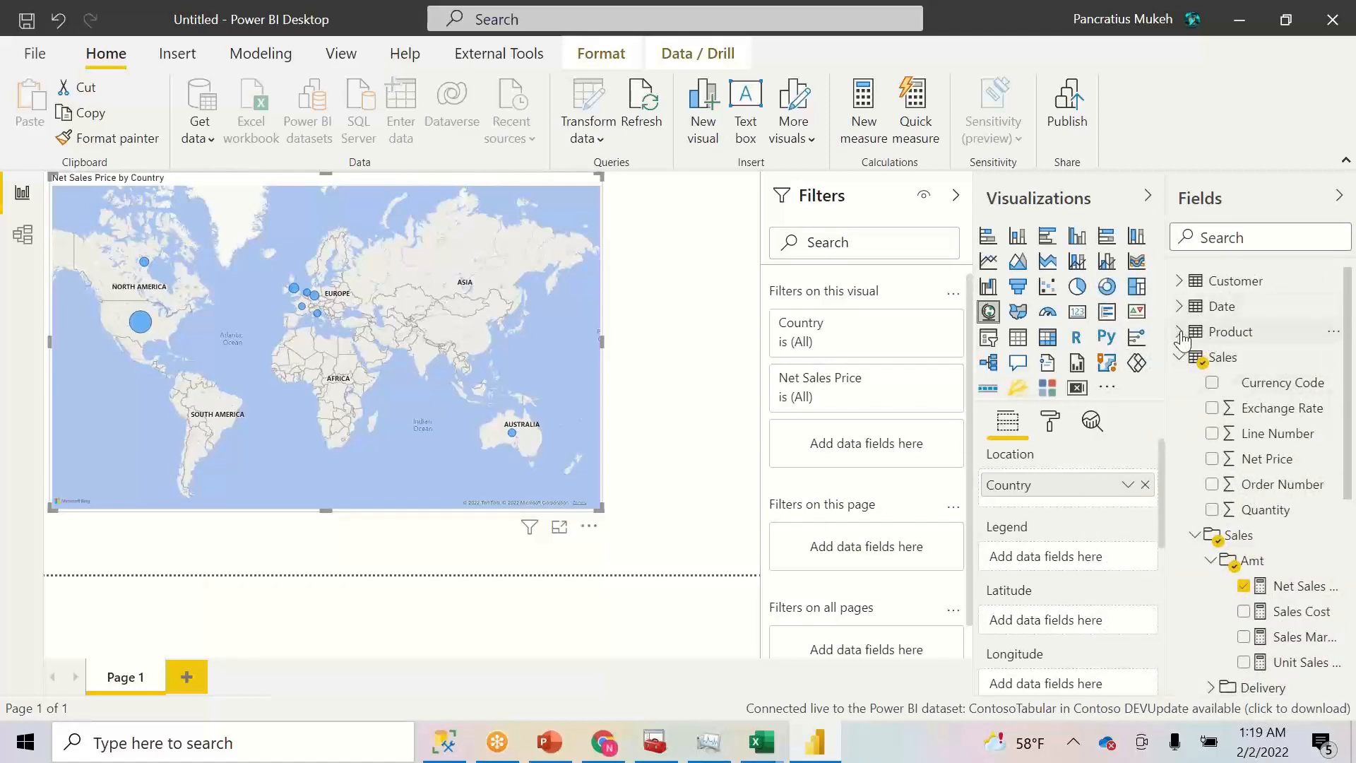
pyautogui.click(1181, 358)
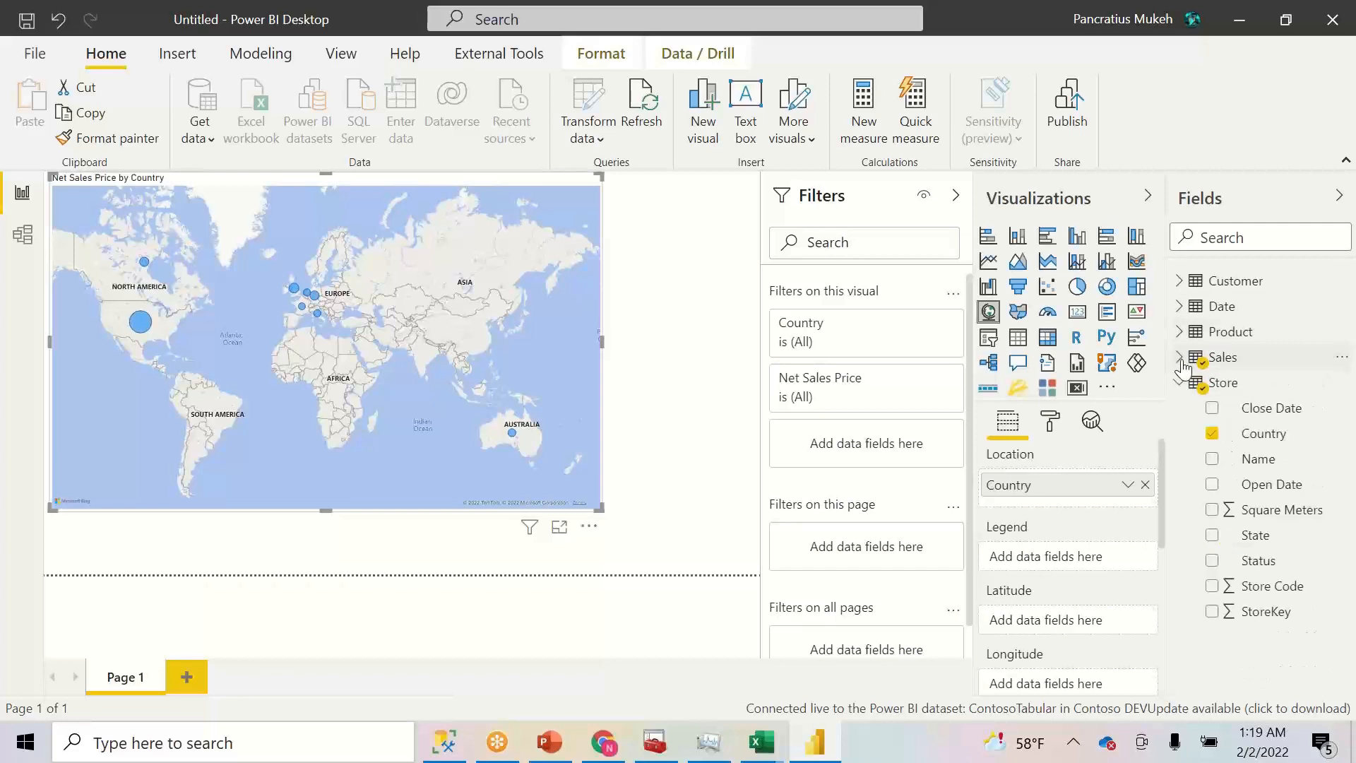
# - Use Country as the map legend and resize the map into the page's top-left area
pyautogui.moveTo(1264, 433); pyautogui.dragTo(1067, 565)
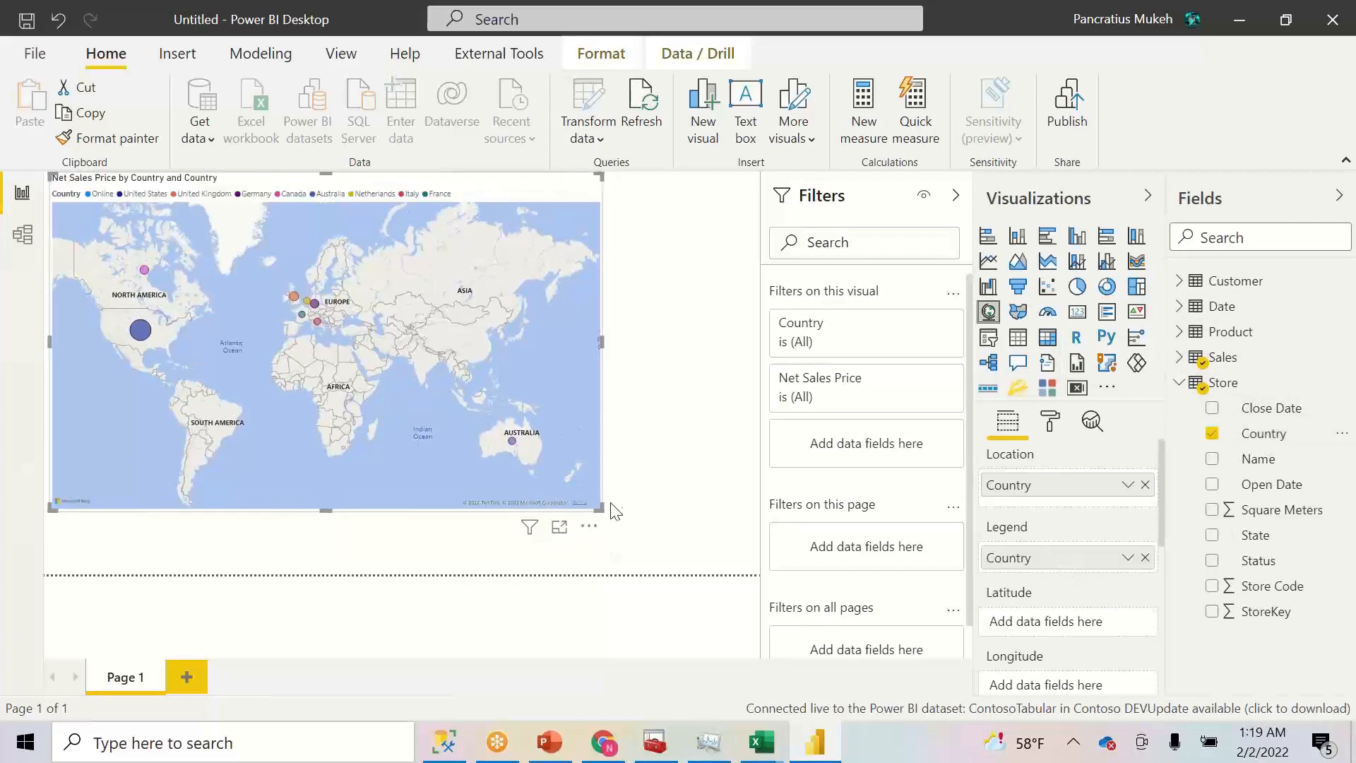
pyautogui.moveTo(601, 507); pyautogui.dragTo(686, 522)
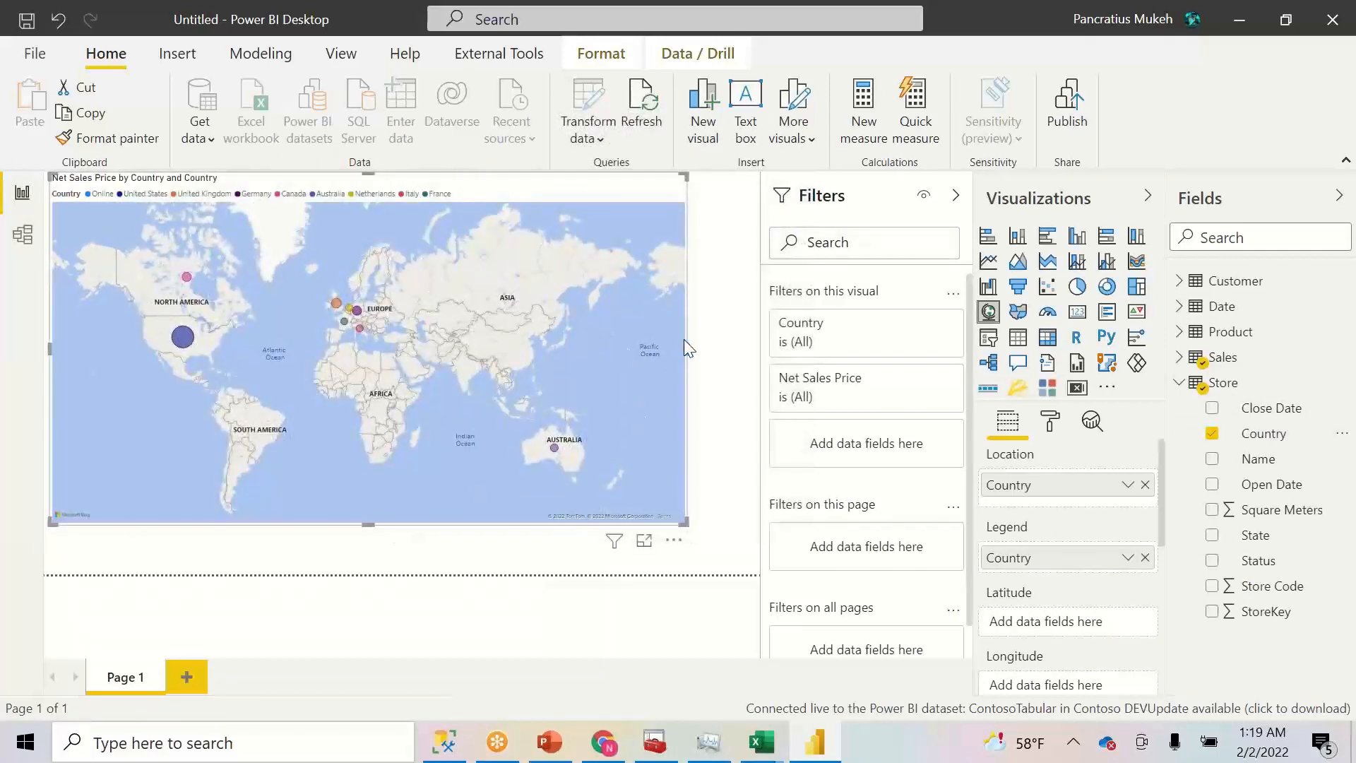
pyautogui.moveTo(684, 340); pyautogui.dragTo(533, 332)
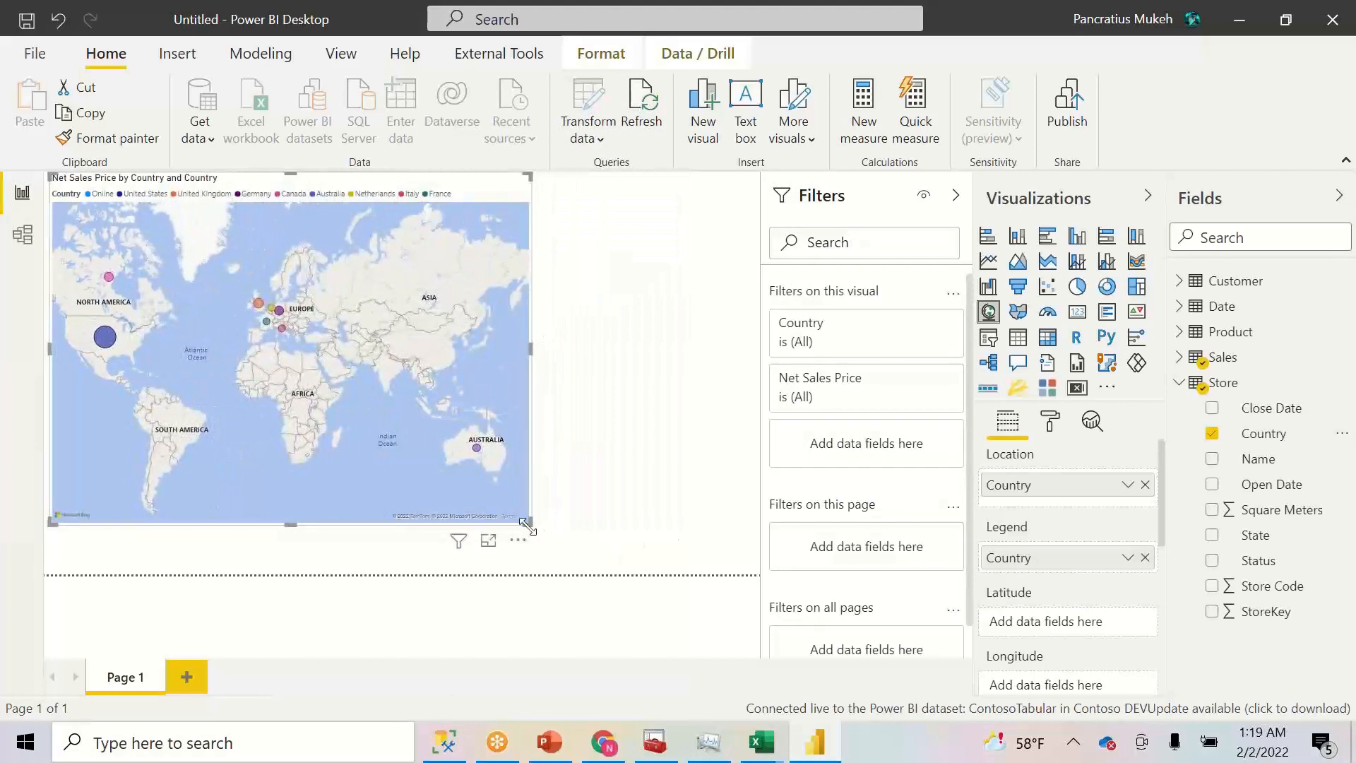
pyautogui.moveTo(529, 521); pyautogui.dragTo(556, 473)
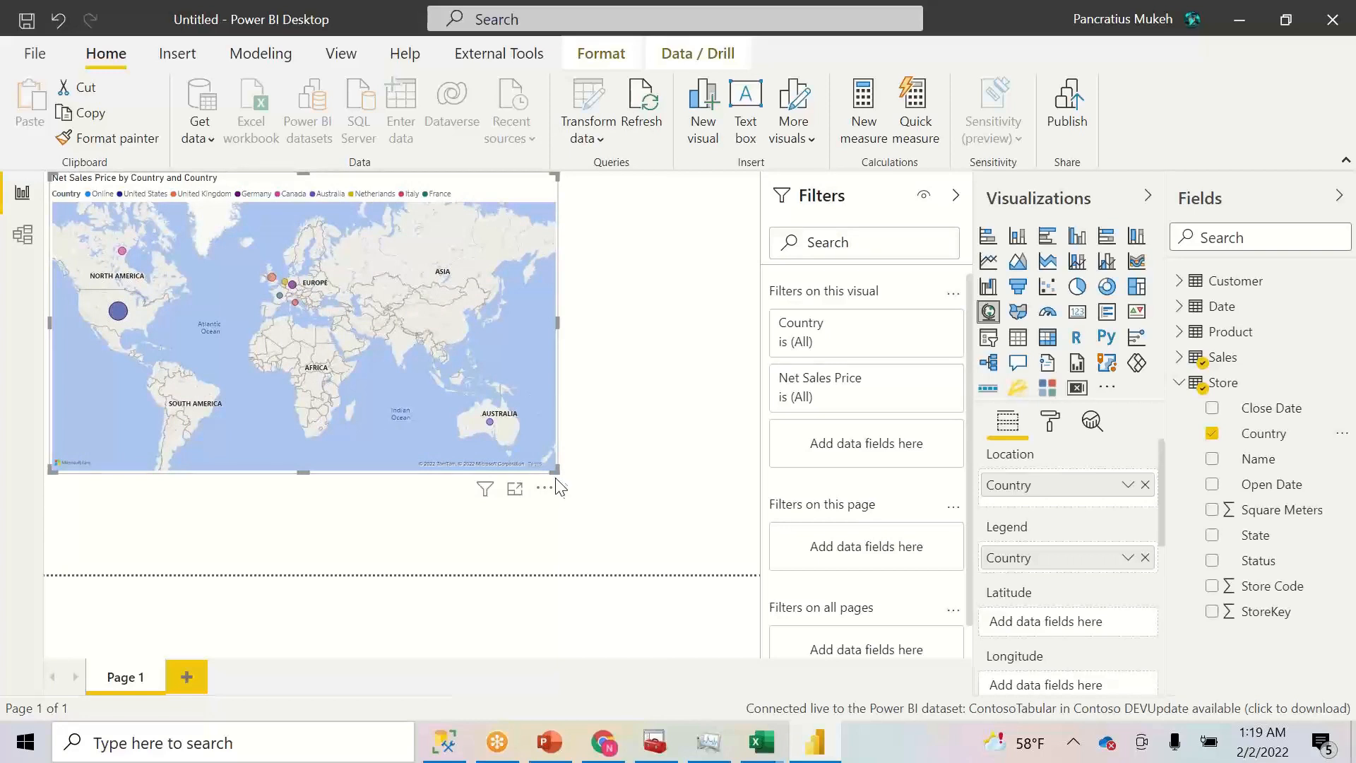
pyautogui.moveTo(556, 470); pyautogui.dragTo(436, 396)
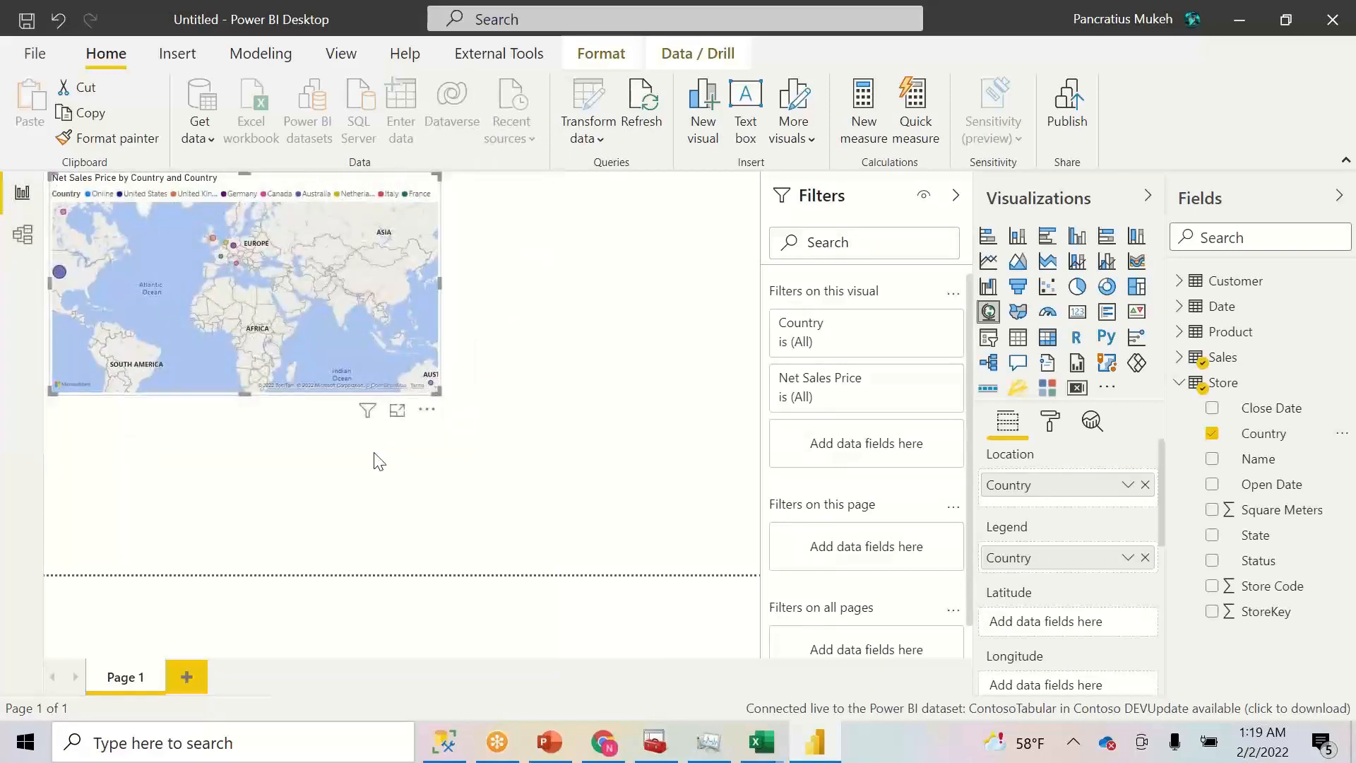
# - Add a table of Net Sales Price per store Country, totalling 646,179,308
pyautogui.click(306, 482)
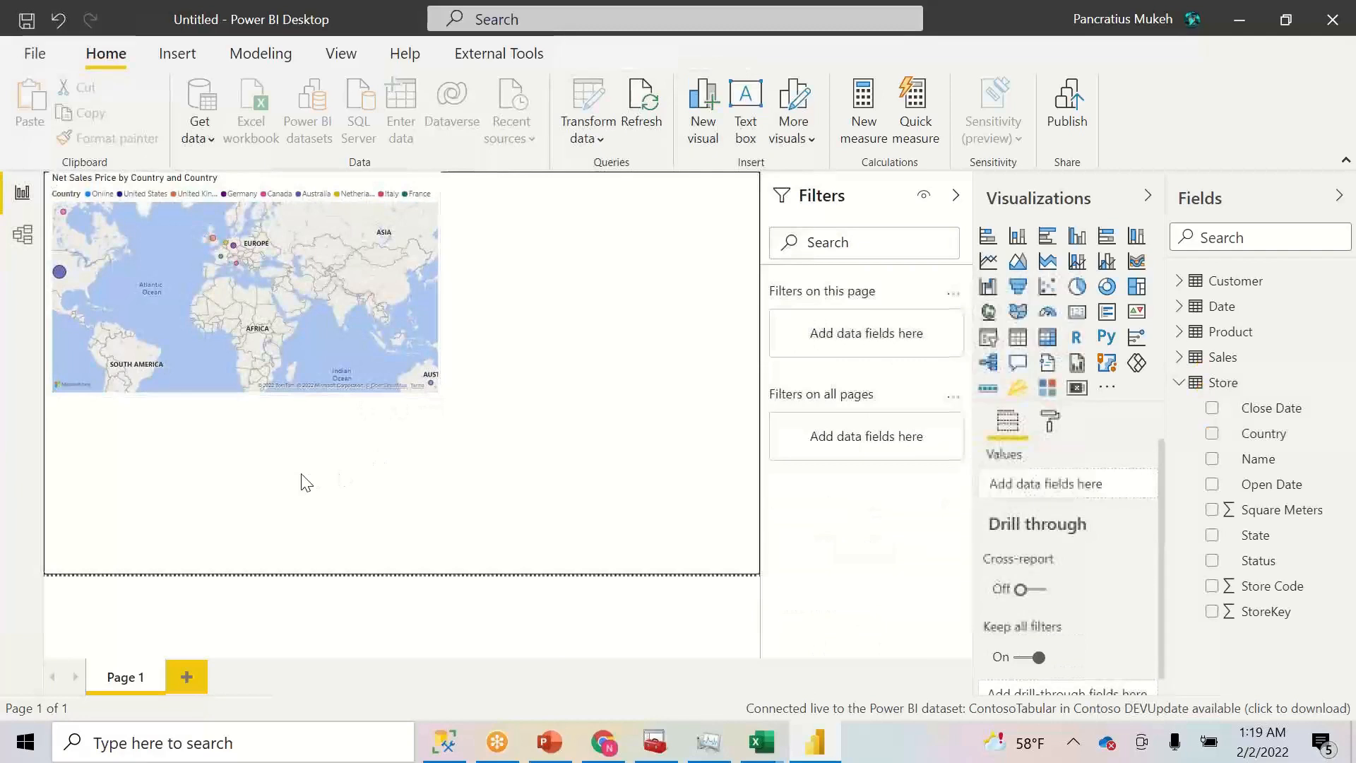
pyautogui.click(1018, 342)
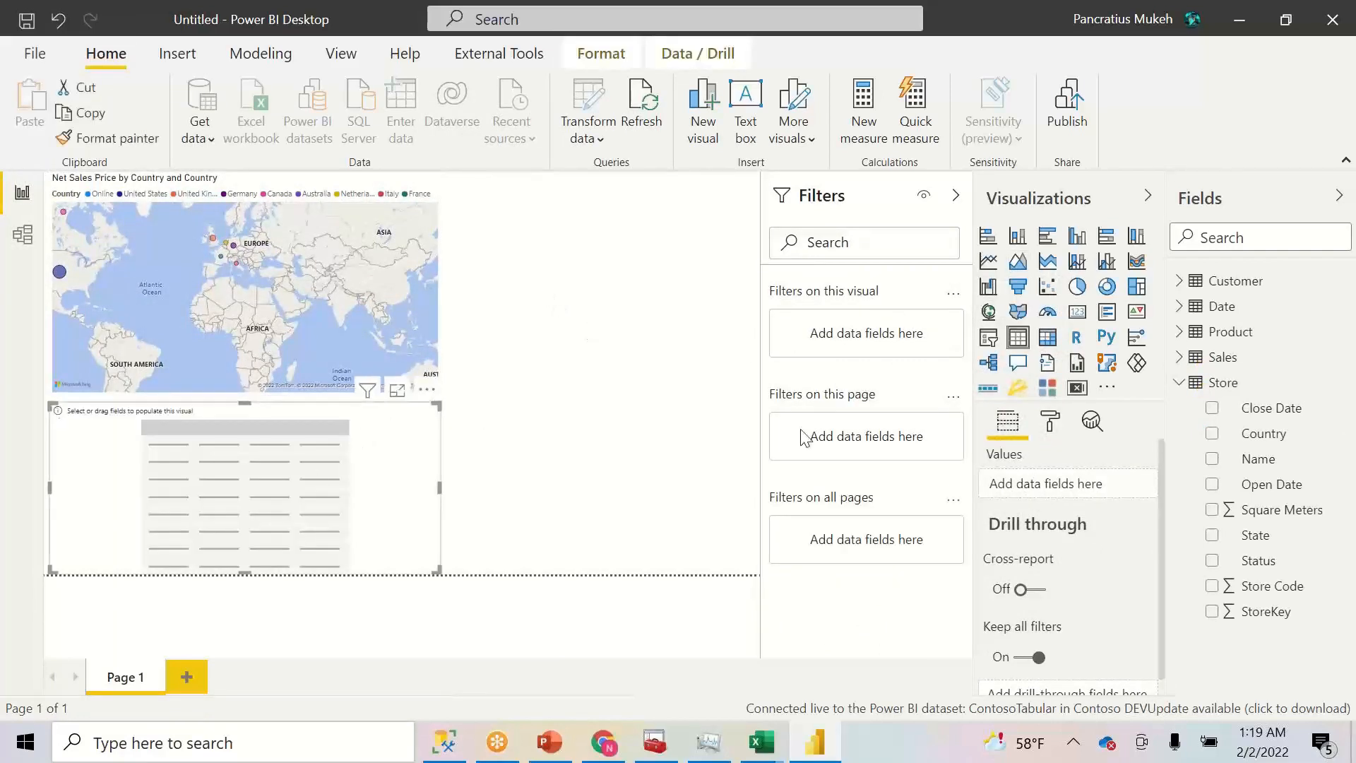
pyautogui.click(1212, 439)
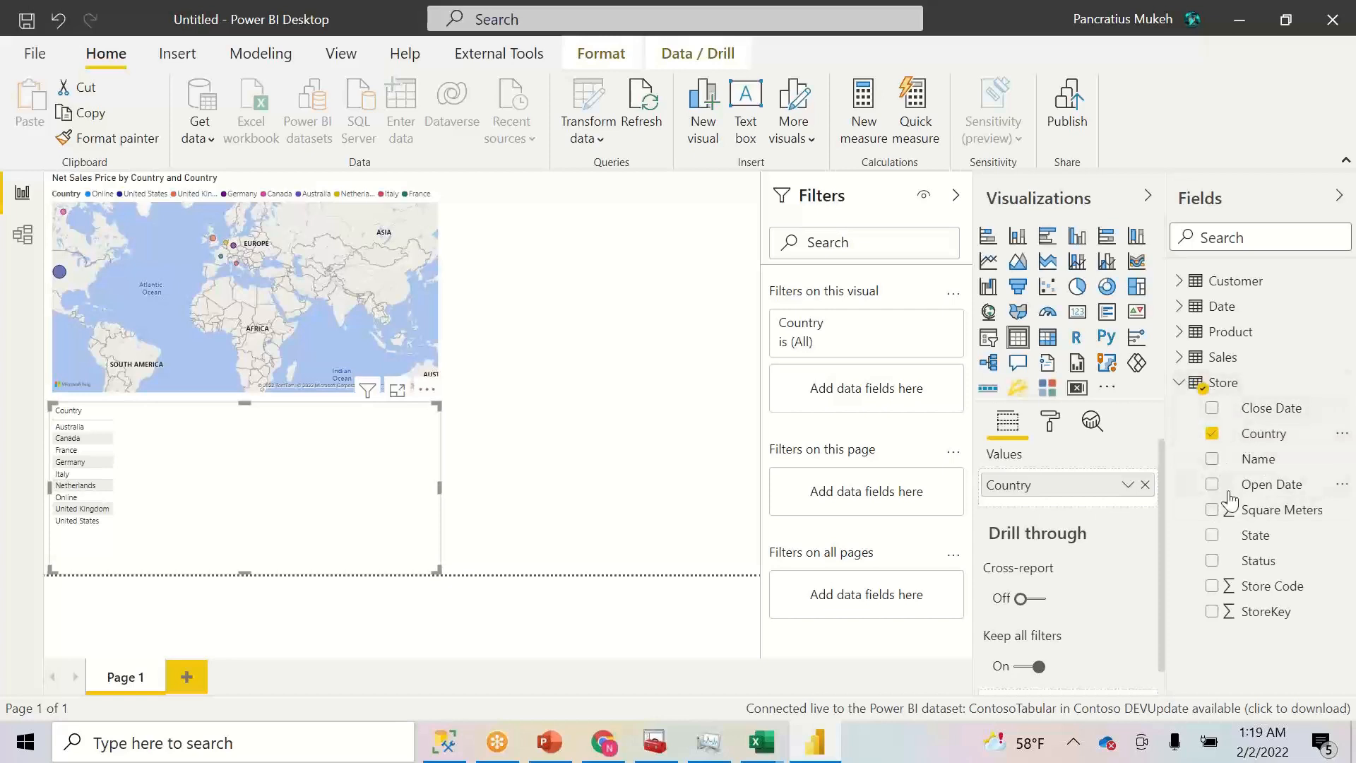
pyautogui.click(1179, 357)
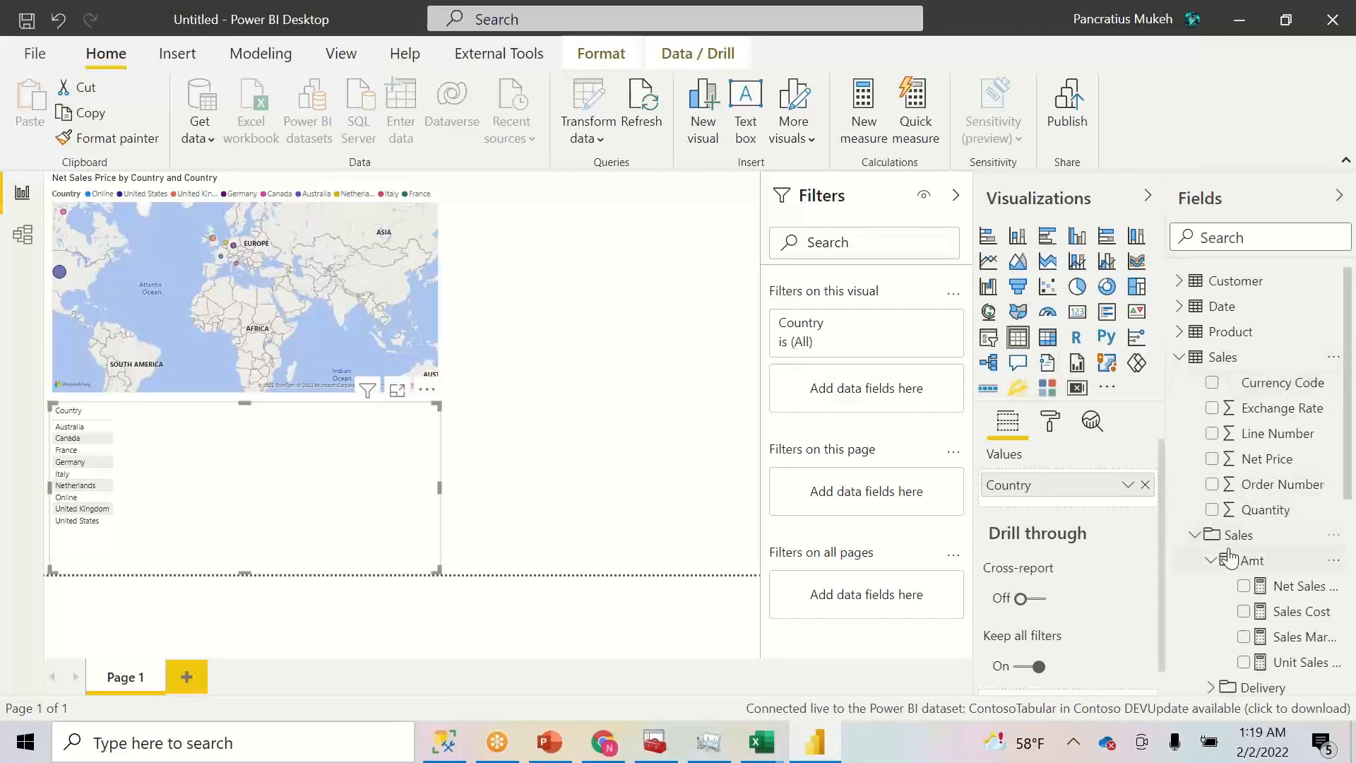
pyautogui.click(1244, 586)
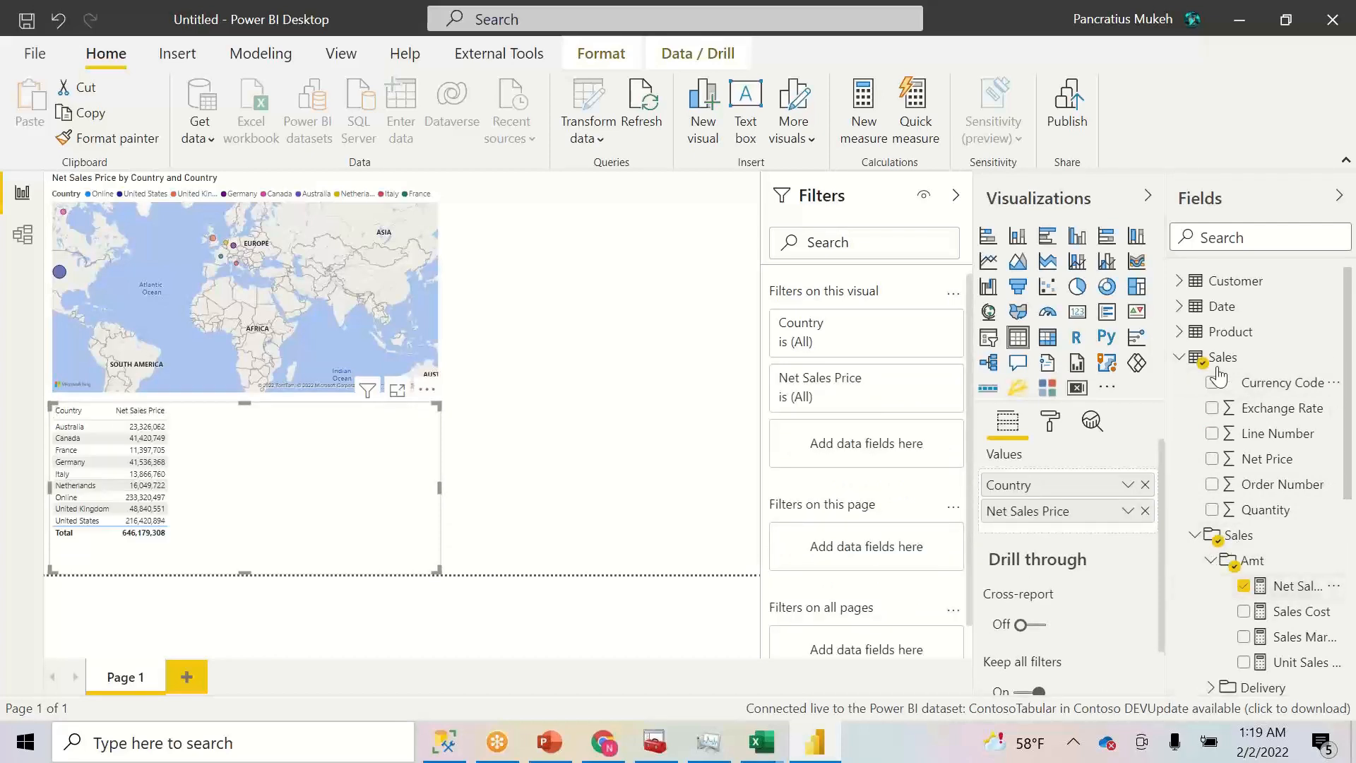
pyautogui.click(1179, 357)
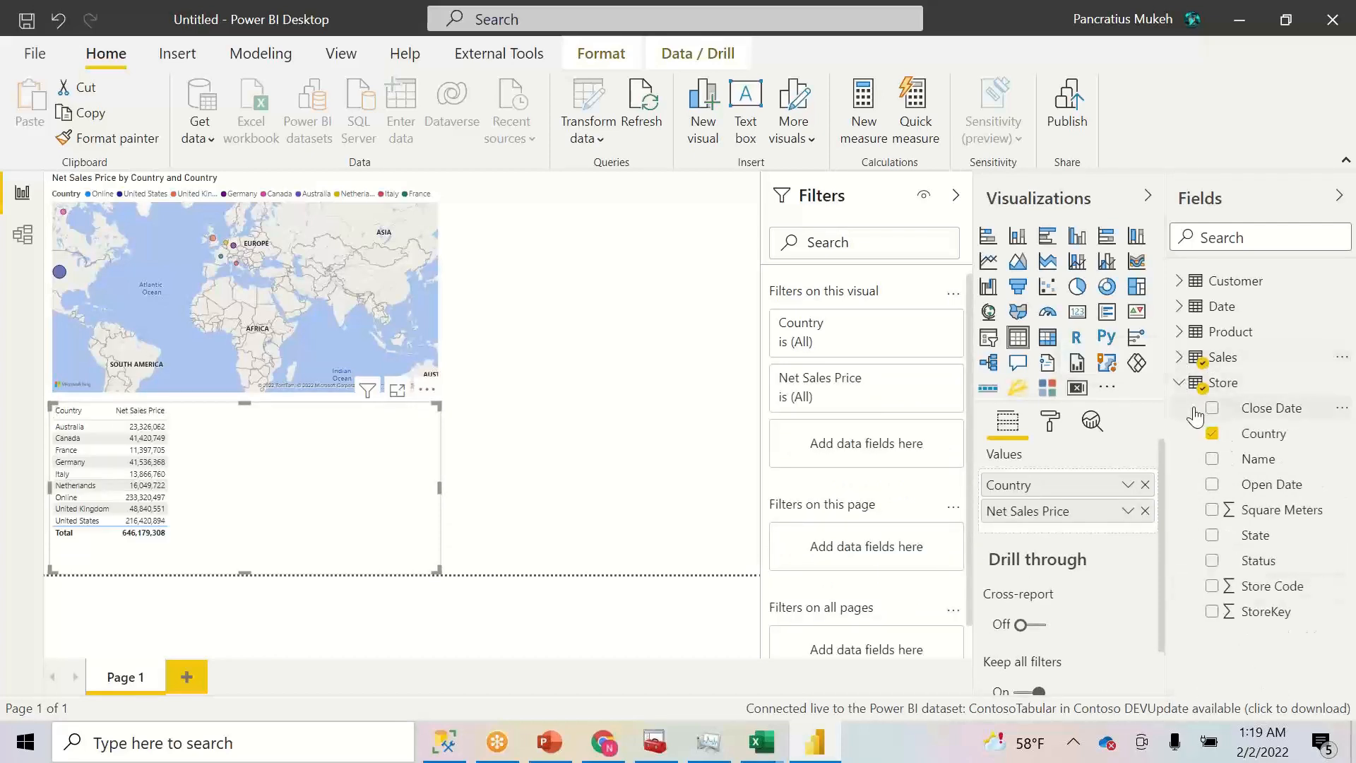
pyautogui.click(1179, 306)
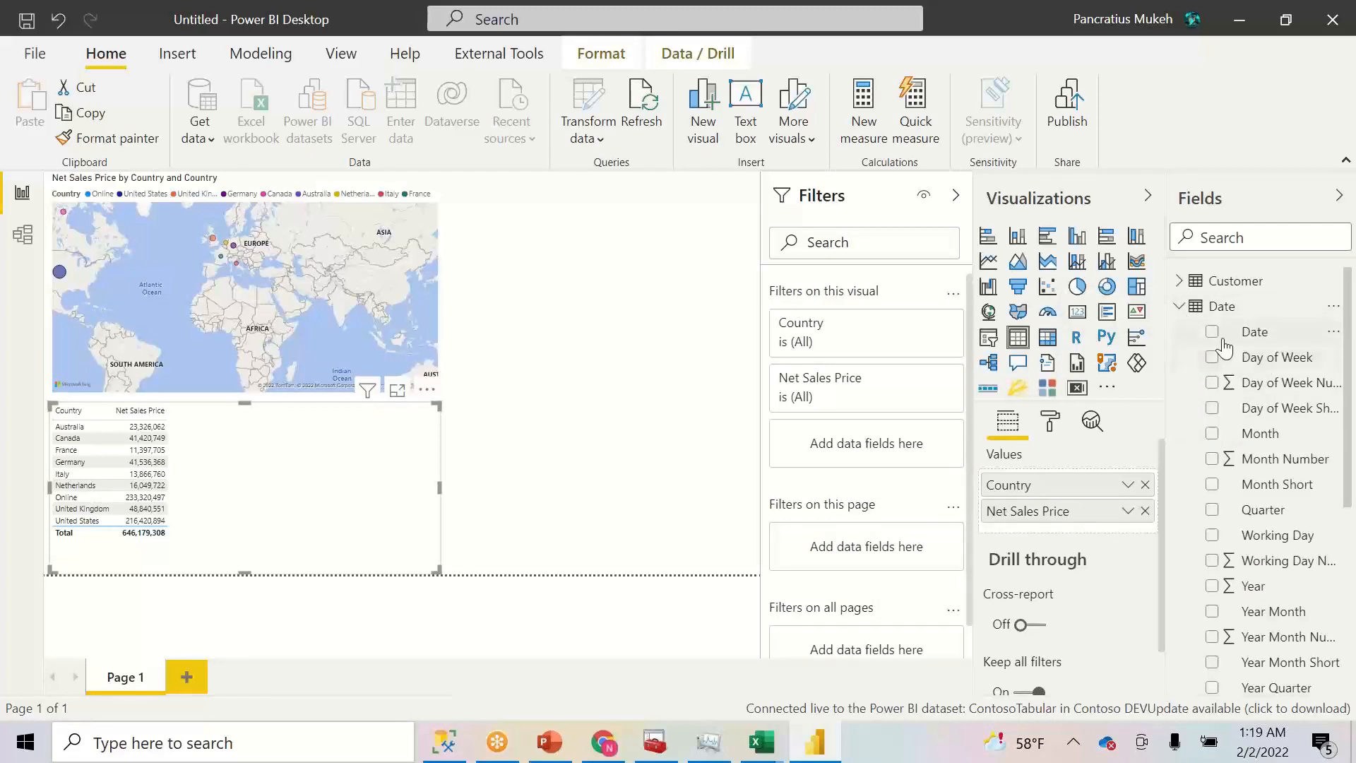
# - Insert Year Month between Country and Net Sales Price in the table, removing the Date field
pyautogui.moveTo(1243, 333); pyautogui.dragTo(1067, 480)
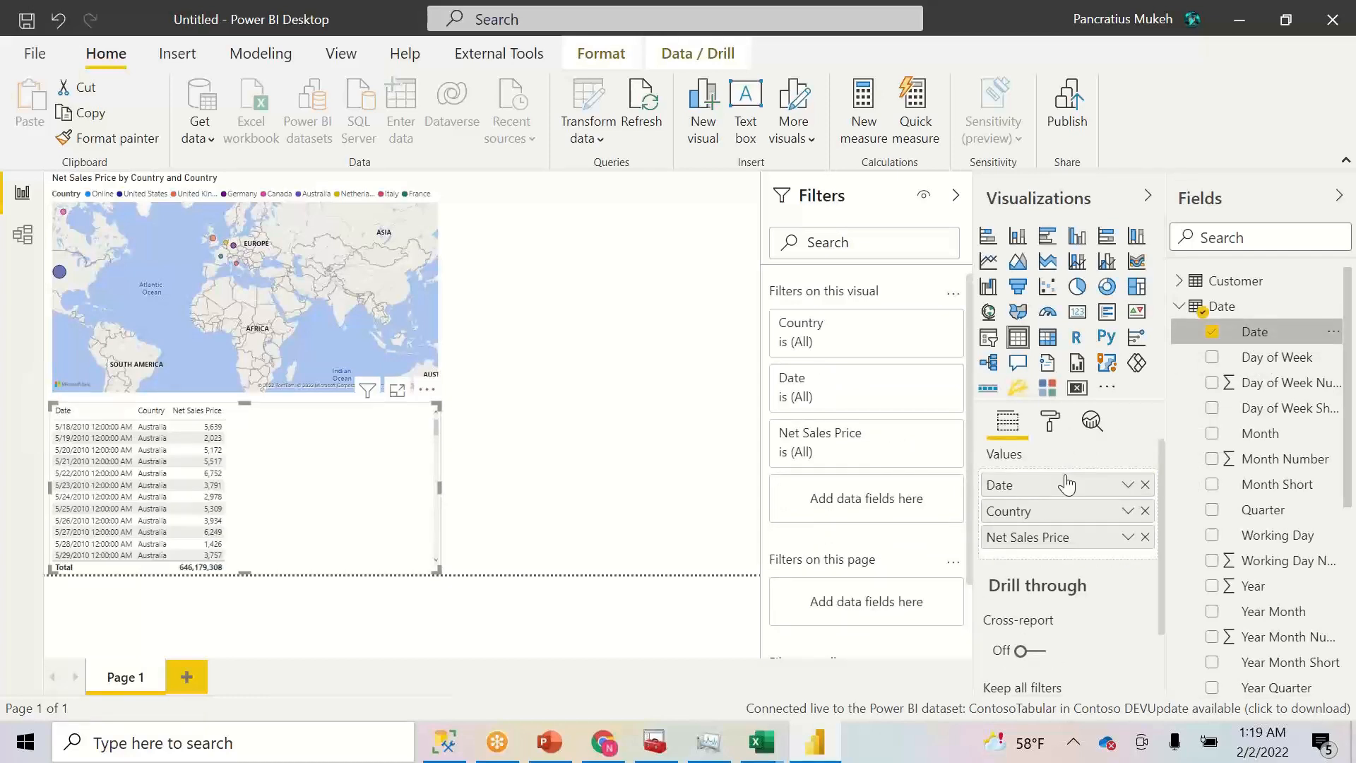
pyautogui.moveTo(1096, 491); pyautogui.dragTo(1088, 522)
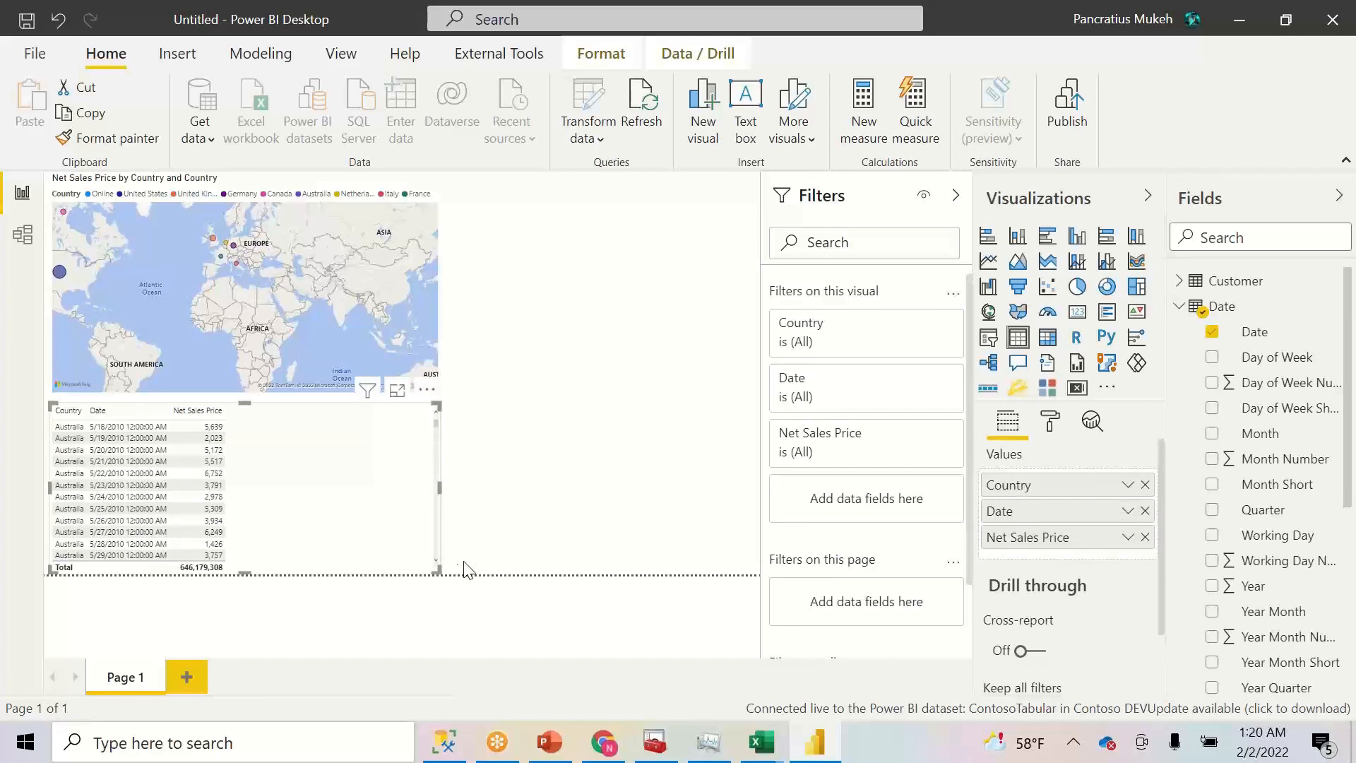
pyautogui.click(1128, 511)
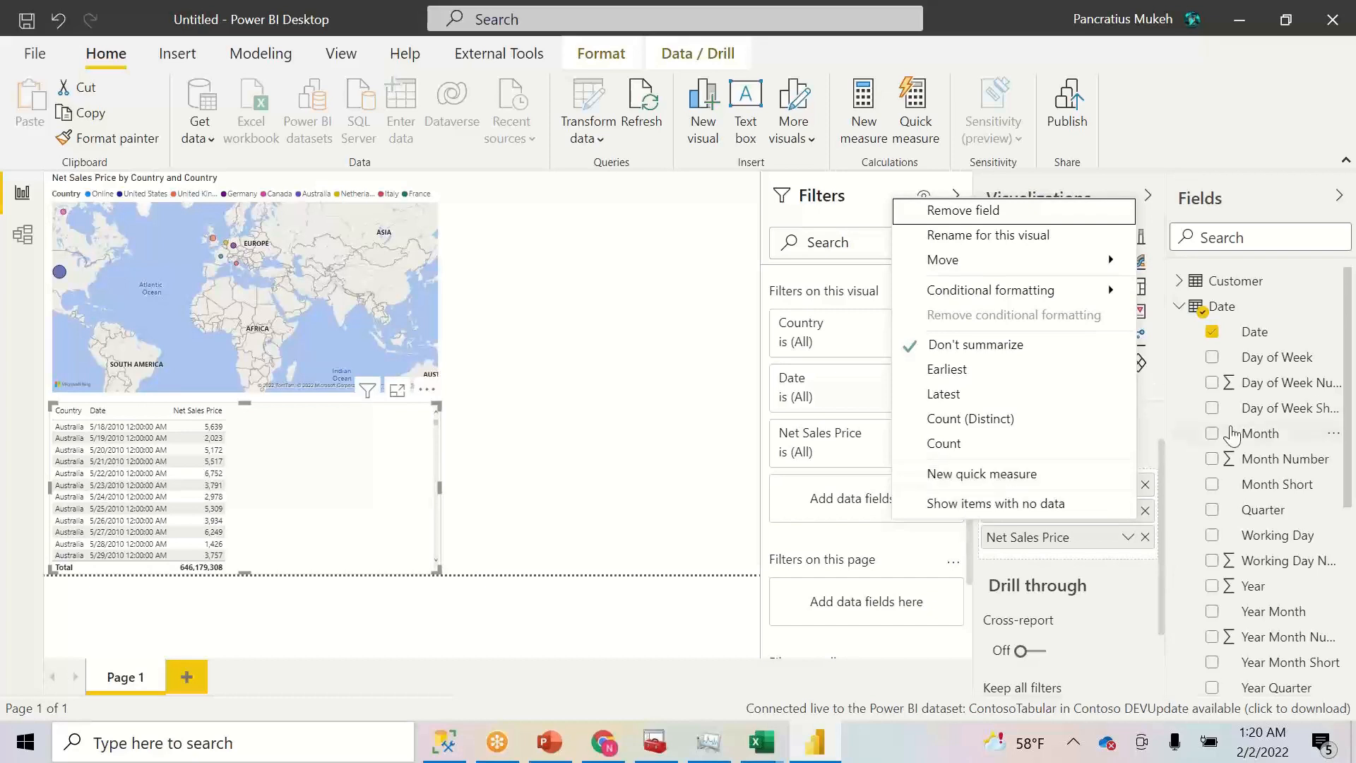
pyautogui.click(1212, 331)
pyautogui.click(1213, 331)
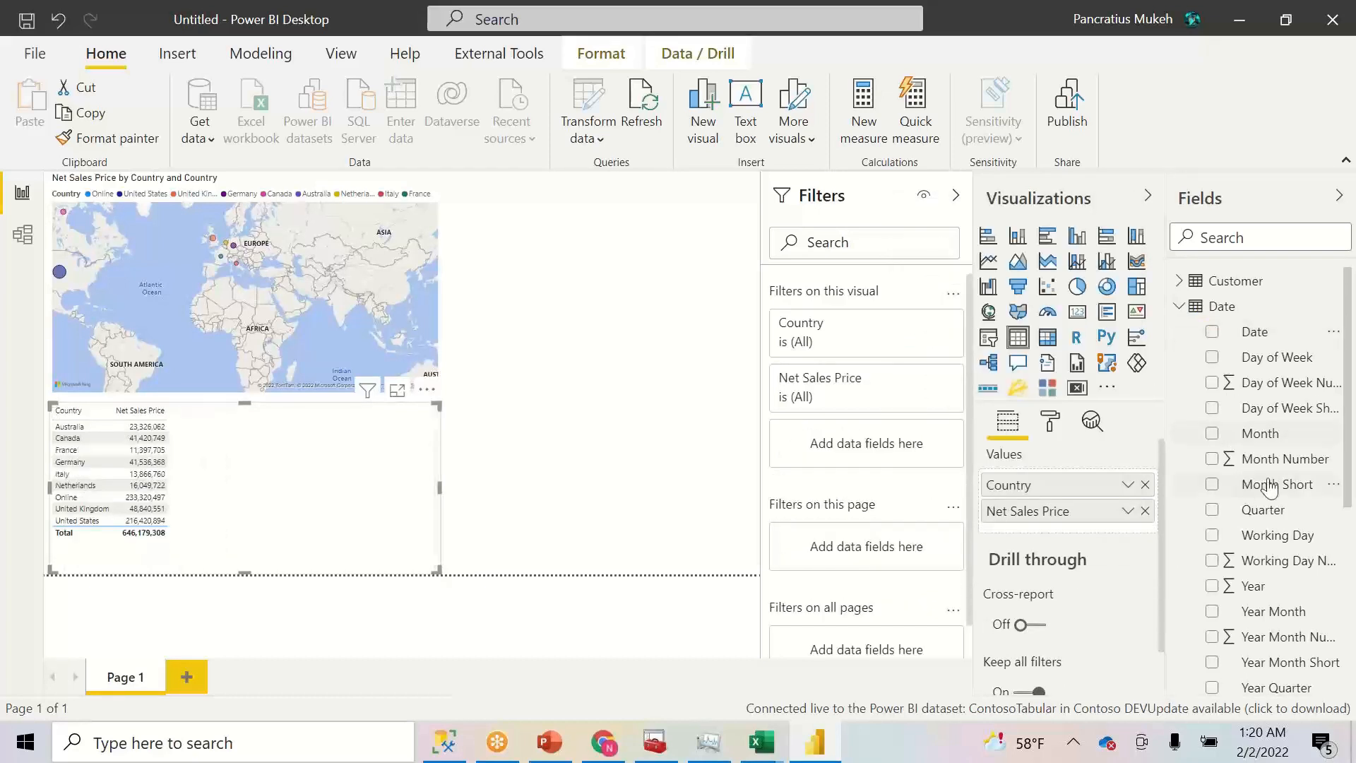
pyautogui.moveTo(1281, 618); pyautogui.dragTo(1051, 502)
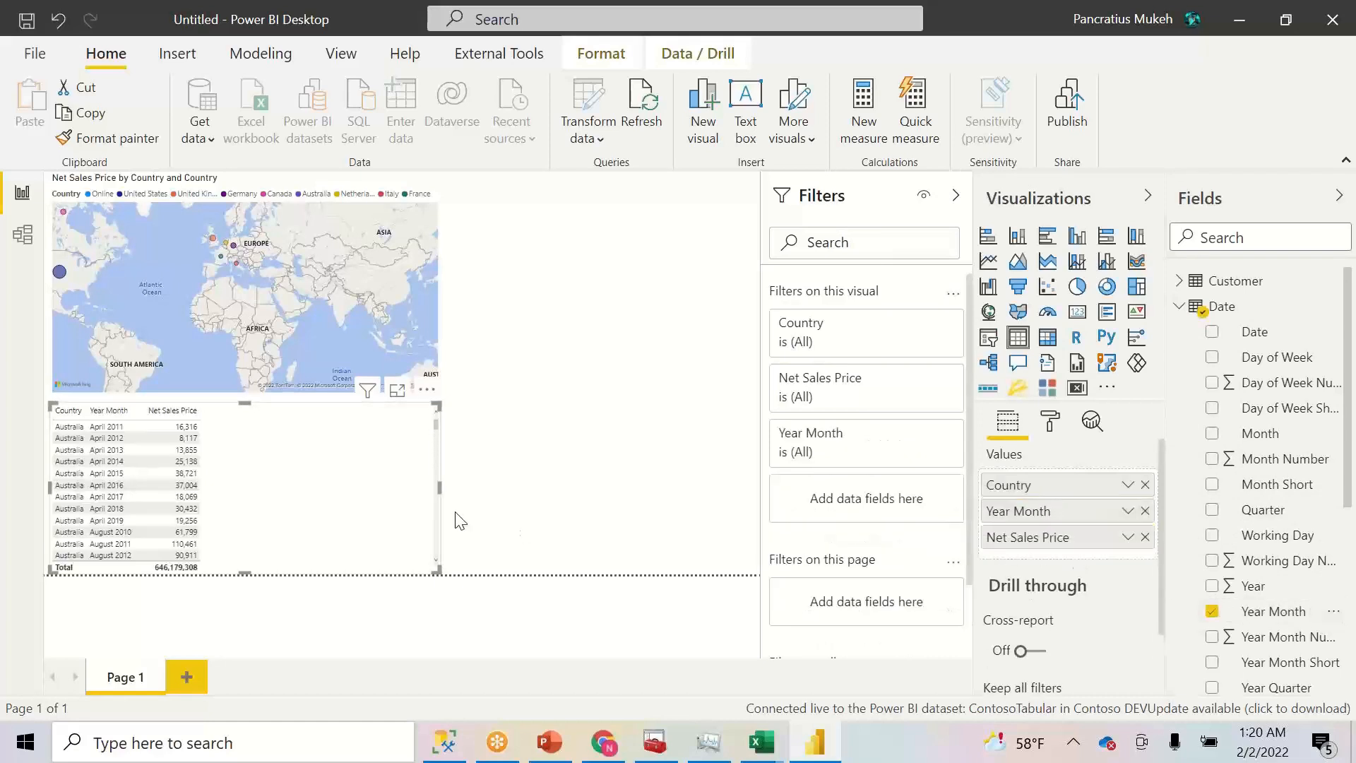
# - Widen the Year Month and Country columns and make the table visual wider
pyautogui.scroll(-10, 431, 450)
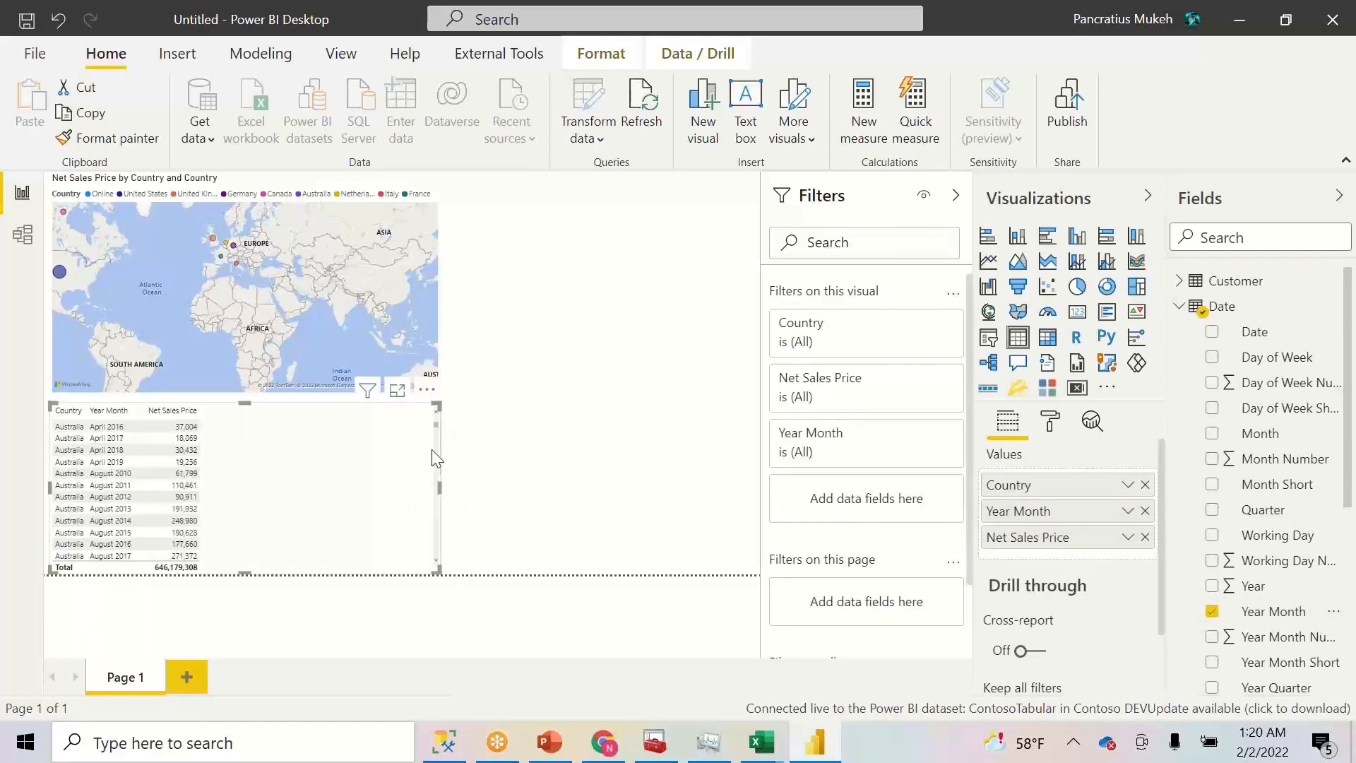
pyautogui.scroll(10, 429, 494)
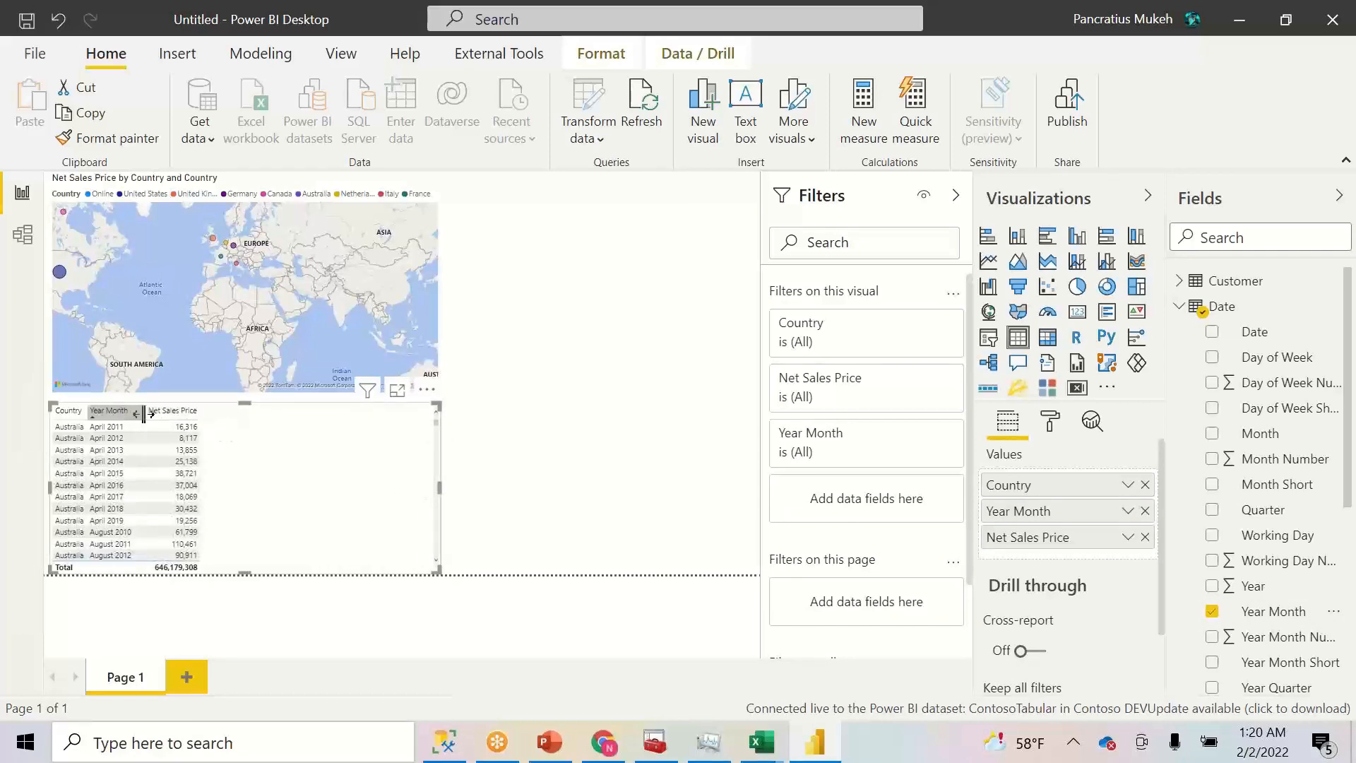
pyautogui.moveTo(142, 416); pyautogui.dragTo(178, 415)
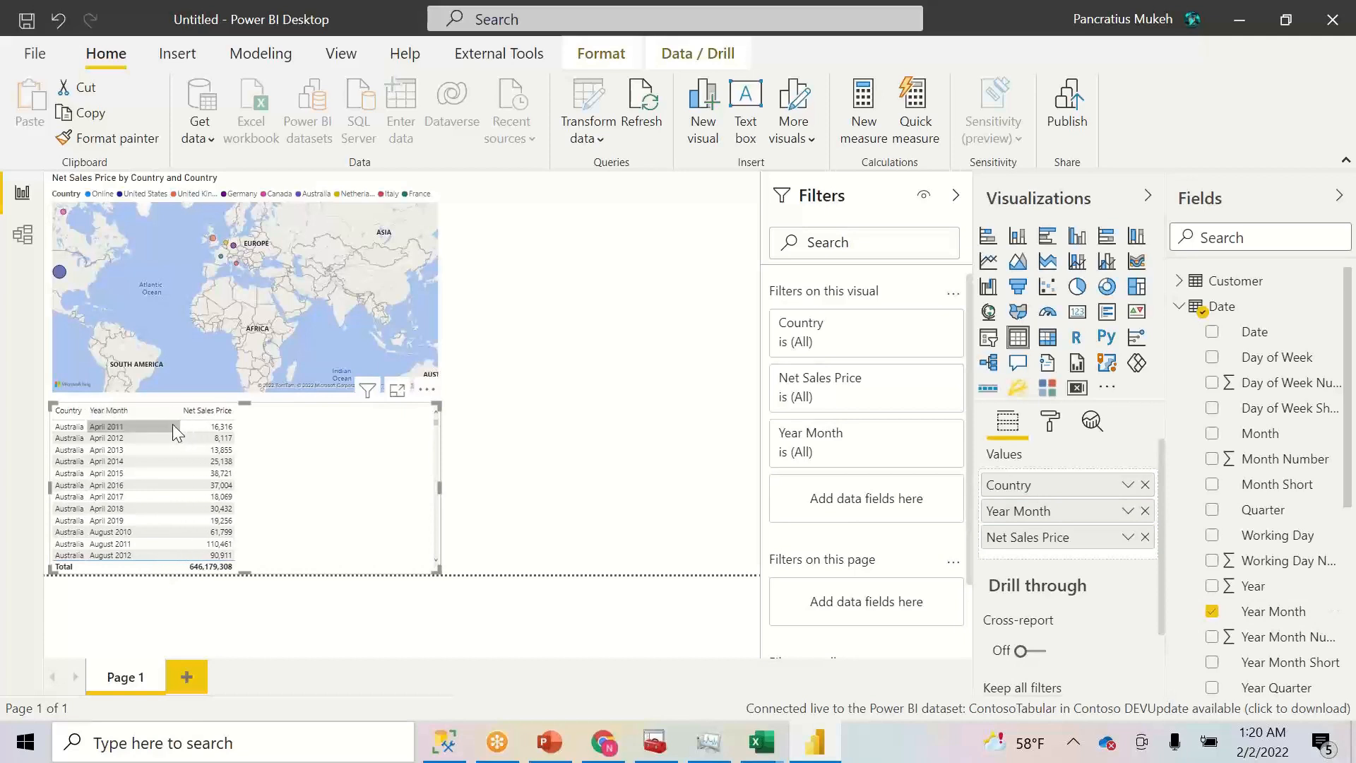
pyautogui.moveTo(86, 415); pyautogui.dragTo(118, 416)
pyautogui.moveTo(432, 567); pyautogui.dragTo(527, 570)
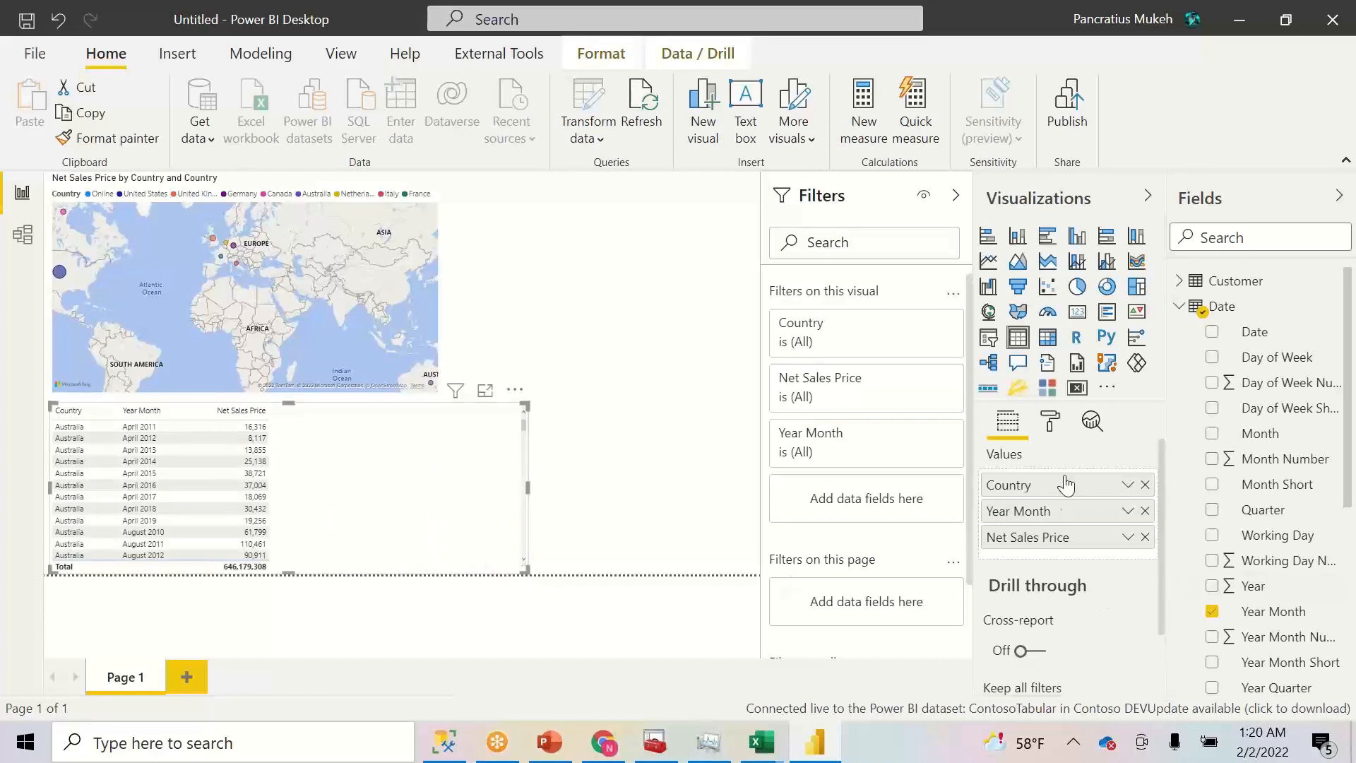
# - Convert the table to a matrix with year-month rows and country columns, filtered to United States via the map
pyautogui.click(1044, 340)
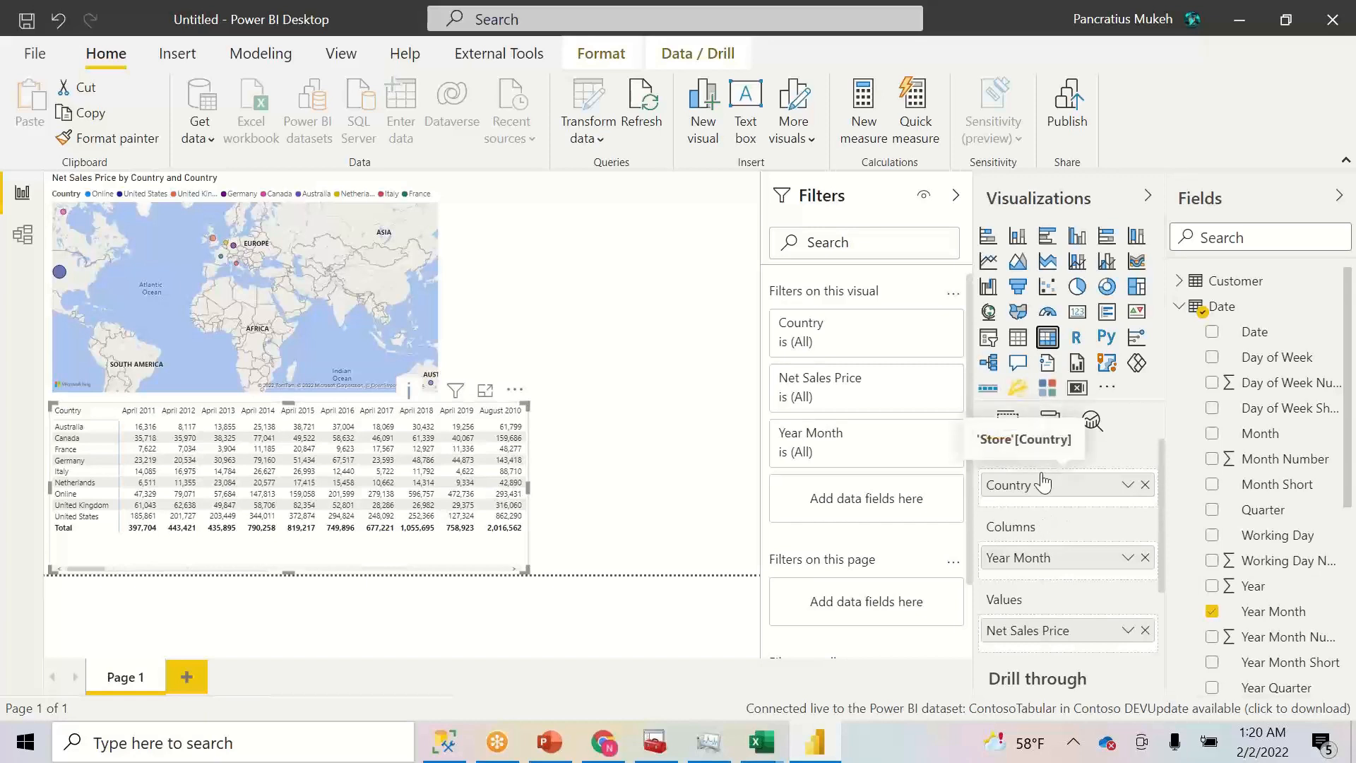
pyautogui.moveTo(1045, 484)
pyautogui.mouseDown()
pyautogui.moveTo(1041, 571)
pyautogui.moveTo(1034, 489)
pyautogui.mouseUp()
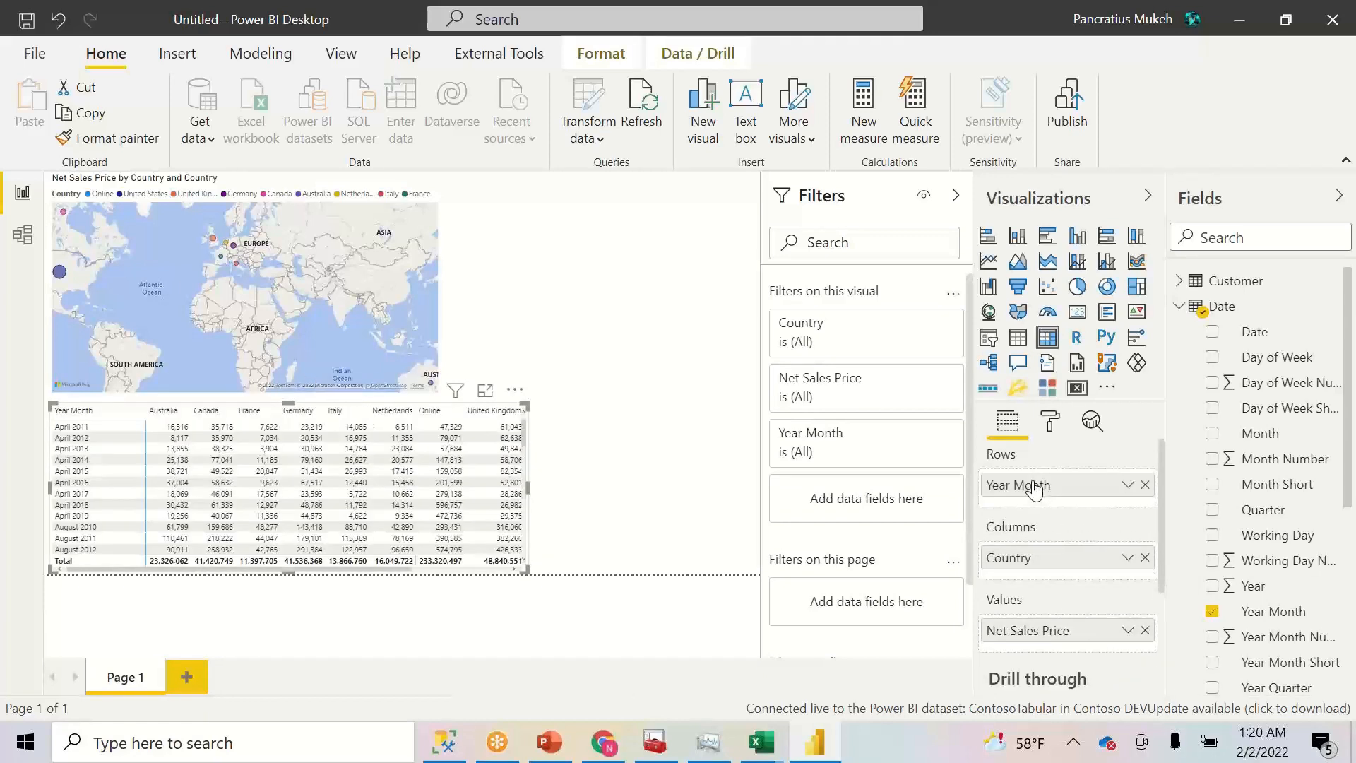
pyautogui.moveTo(523, 569); pyautogui.dragTo(633, 608)
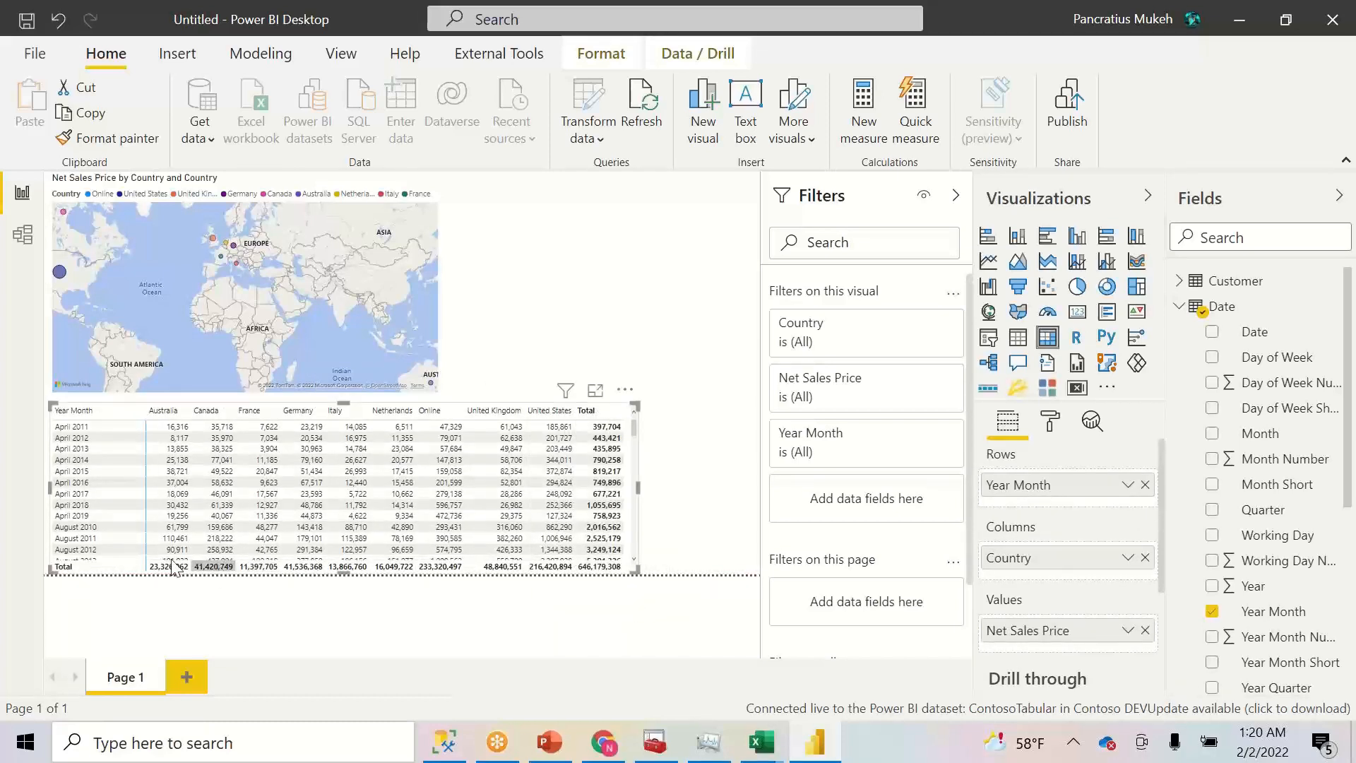
pyautogui.click(59, 273)
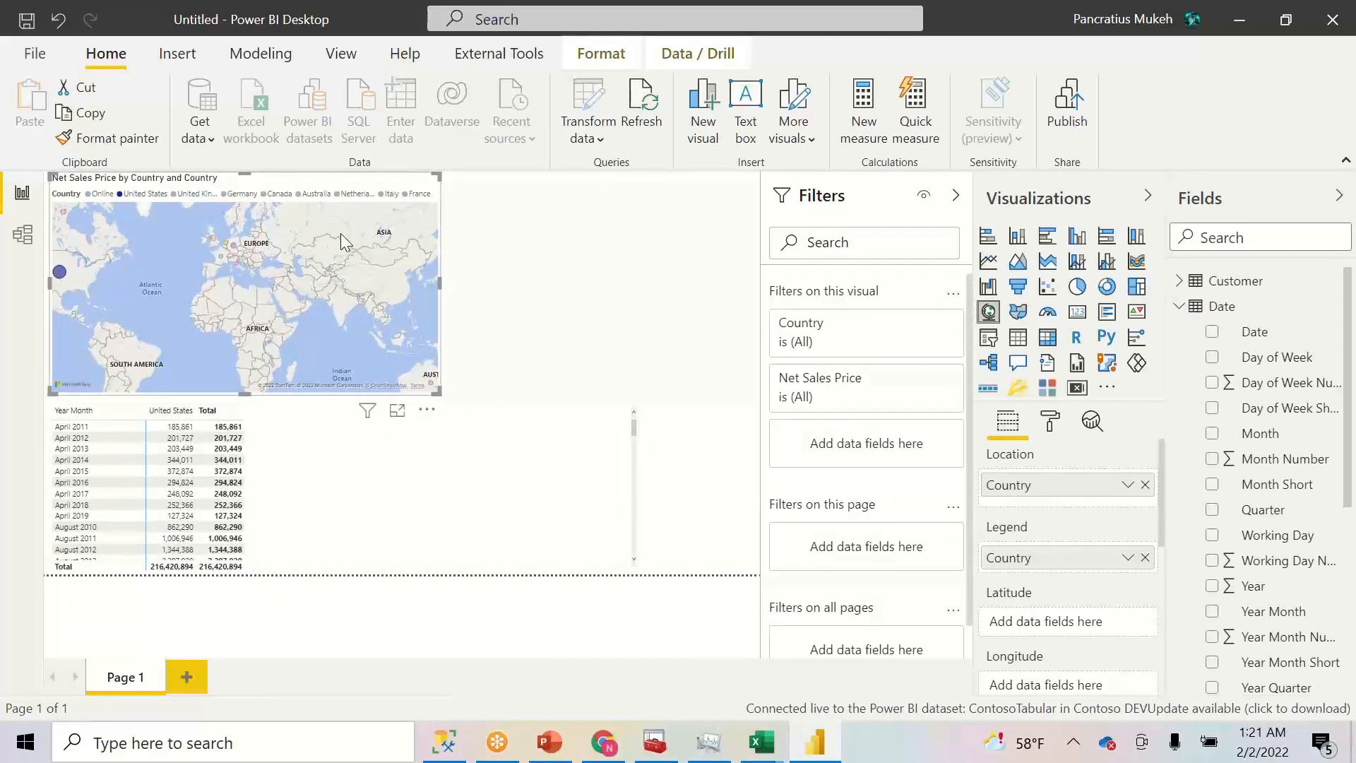
# - Clear the map's Germany cross-filter and collapse the Date and Store field lists
pyautogui.click(234, 247)
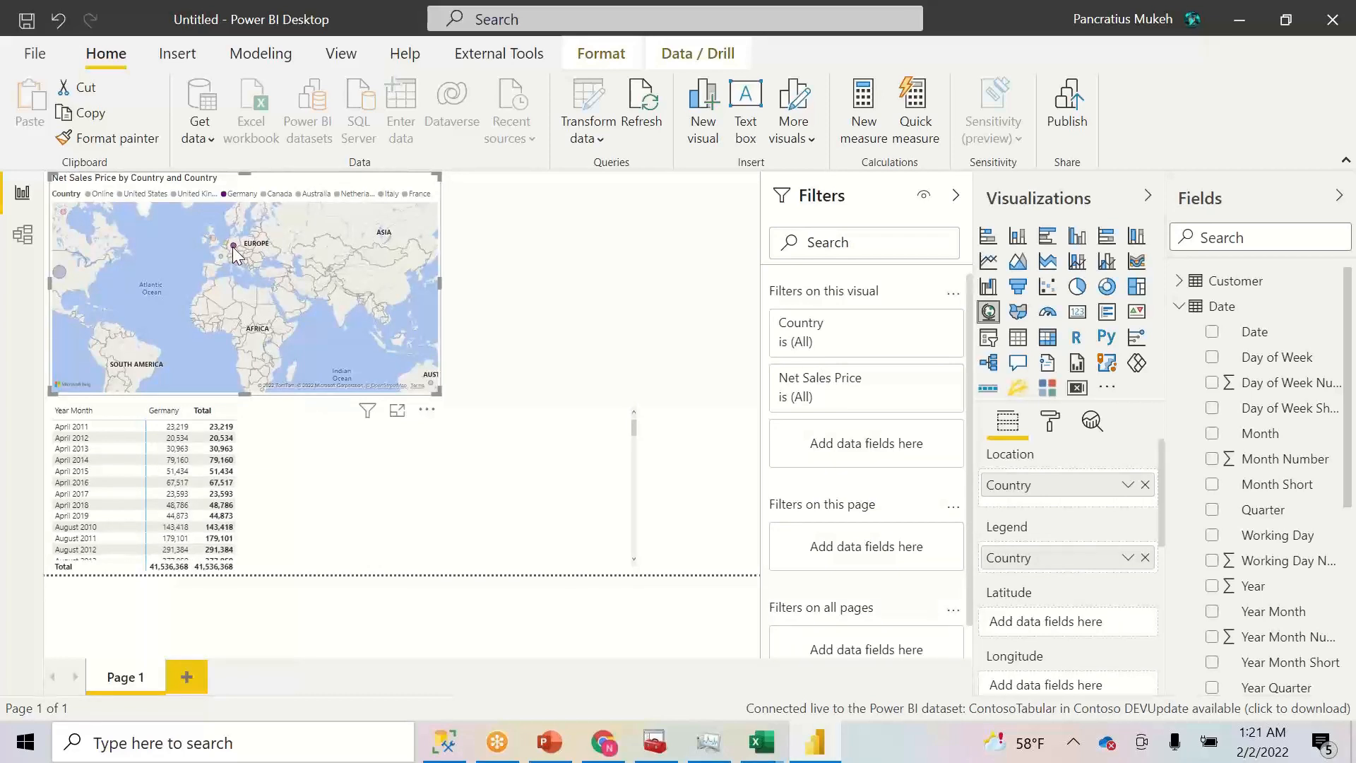
pyautogui.click(234, 247)
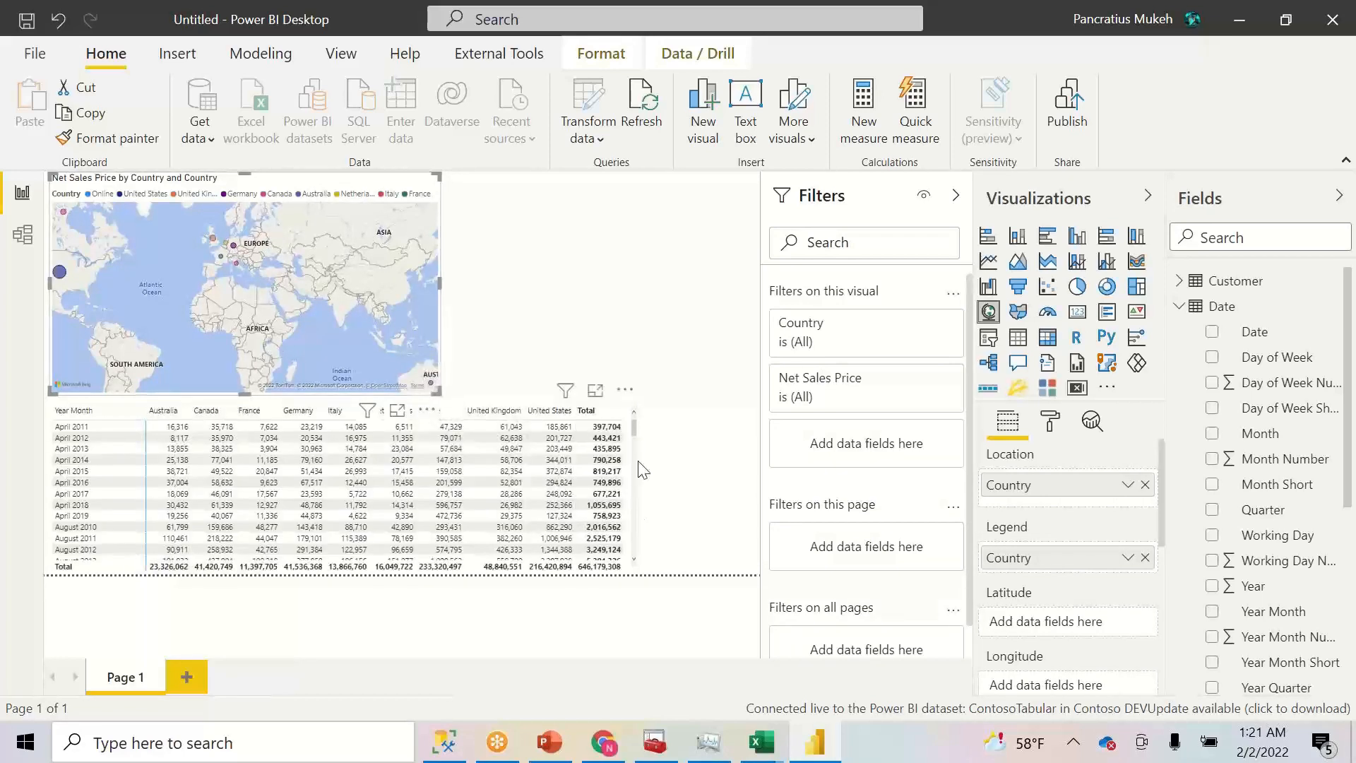
pyautogui.click(566, 240)
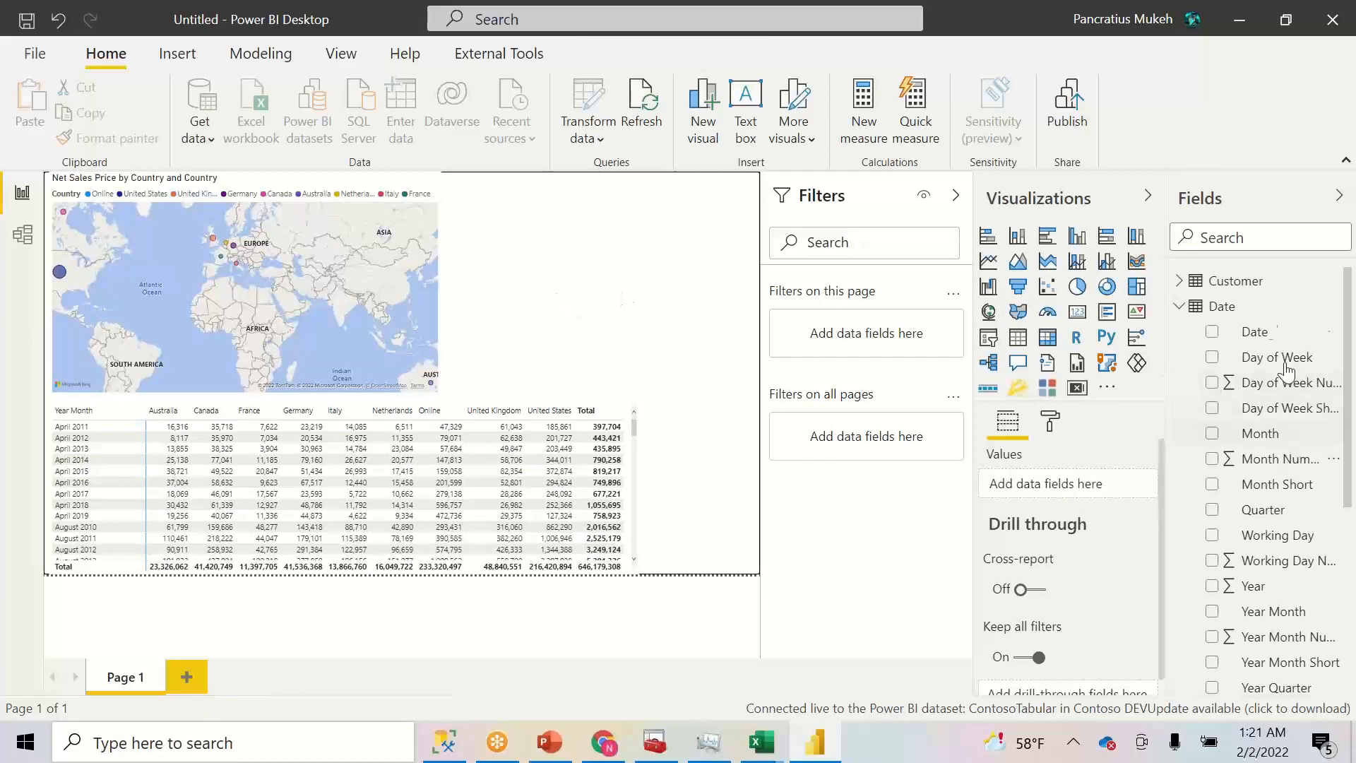
pyautogui.click(1178, 307)
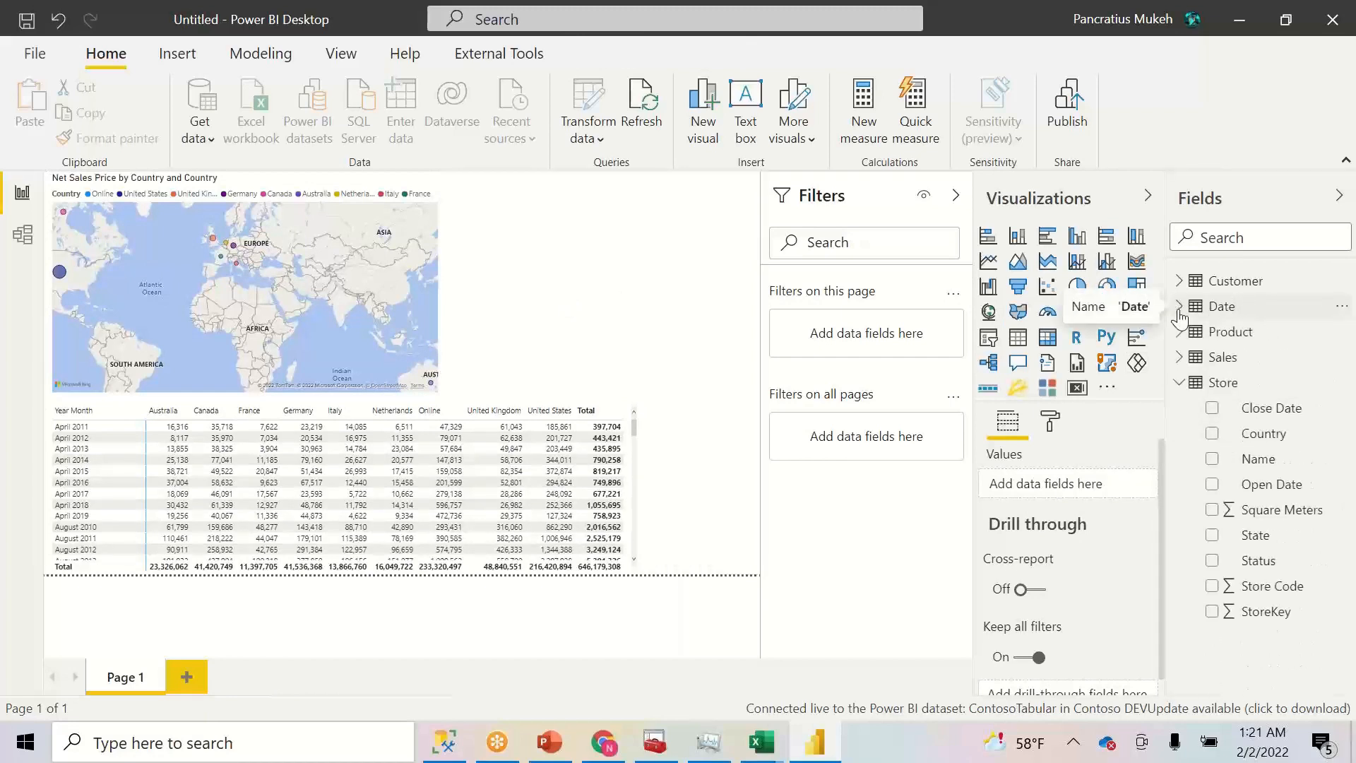
pyautogui.click(1177, 383)
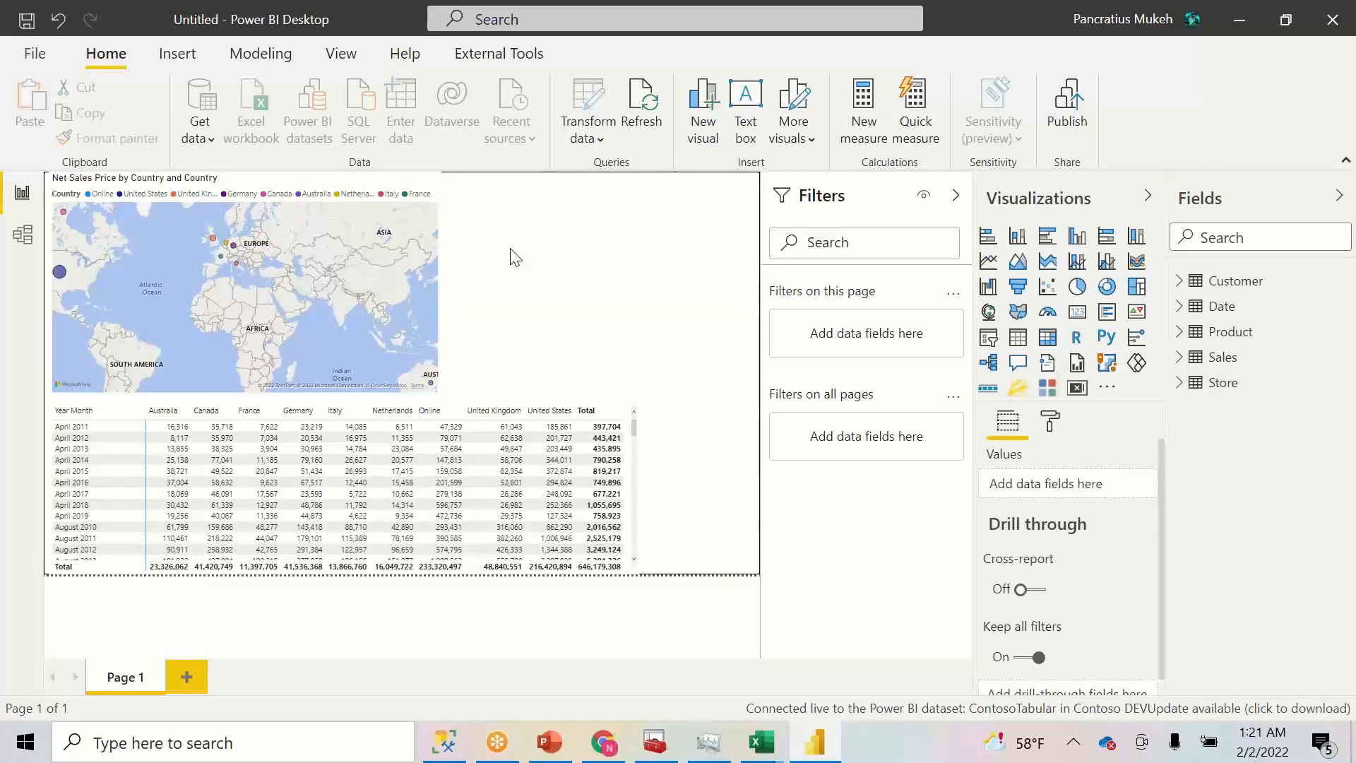
# - Browse the Insert ribbon, then open and close the common data sources list
pyautogui.click(190, 57)
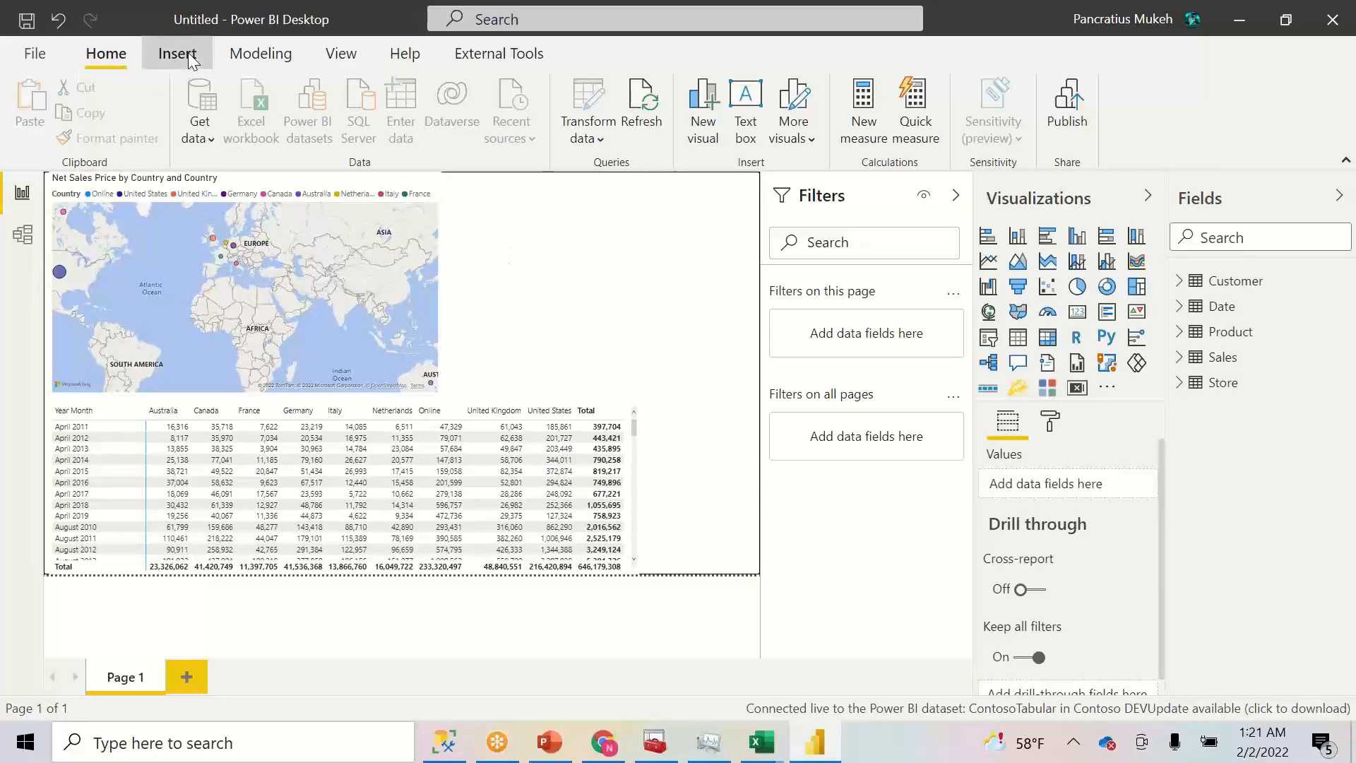
pyautogui.click(118, 54)
pyautogui.click(182, 142)
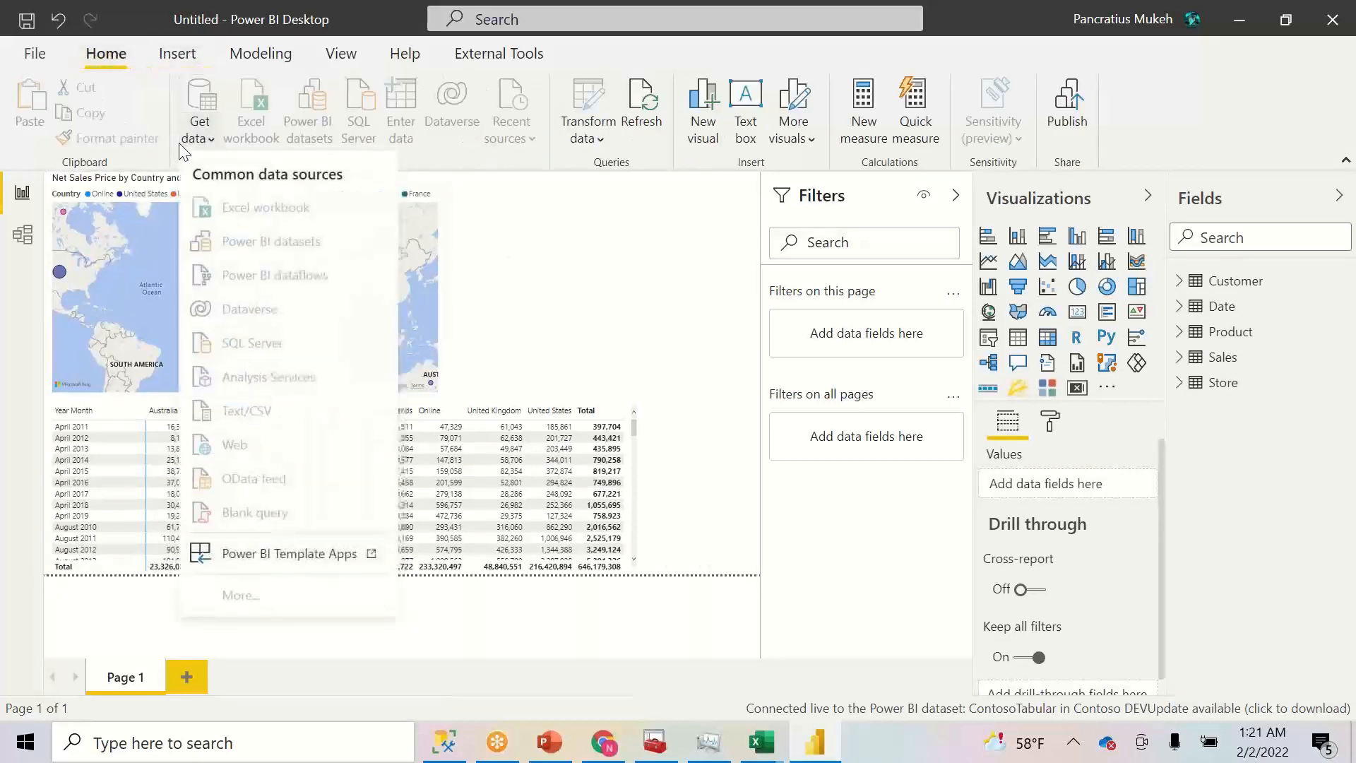
pyautogui.click(584, 269)
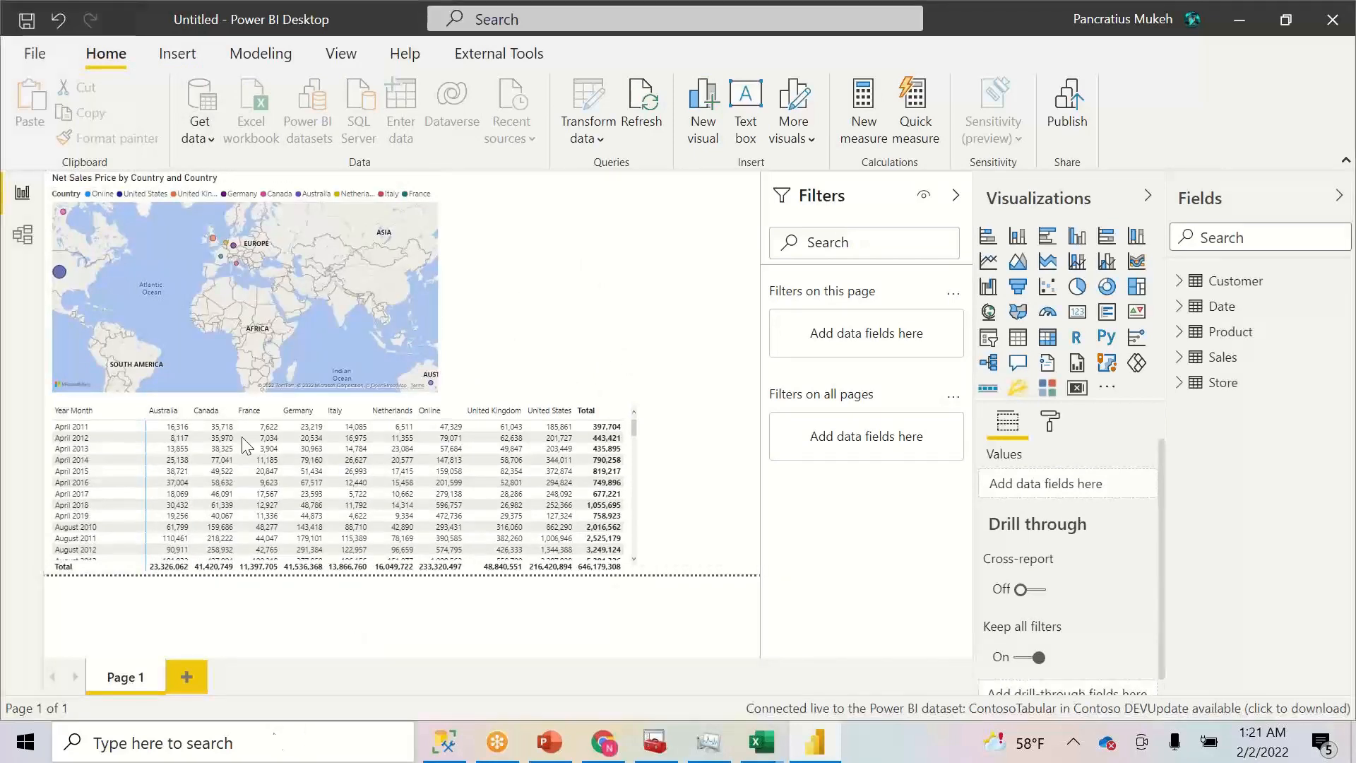
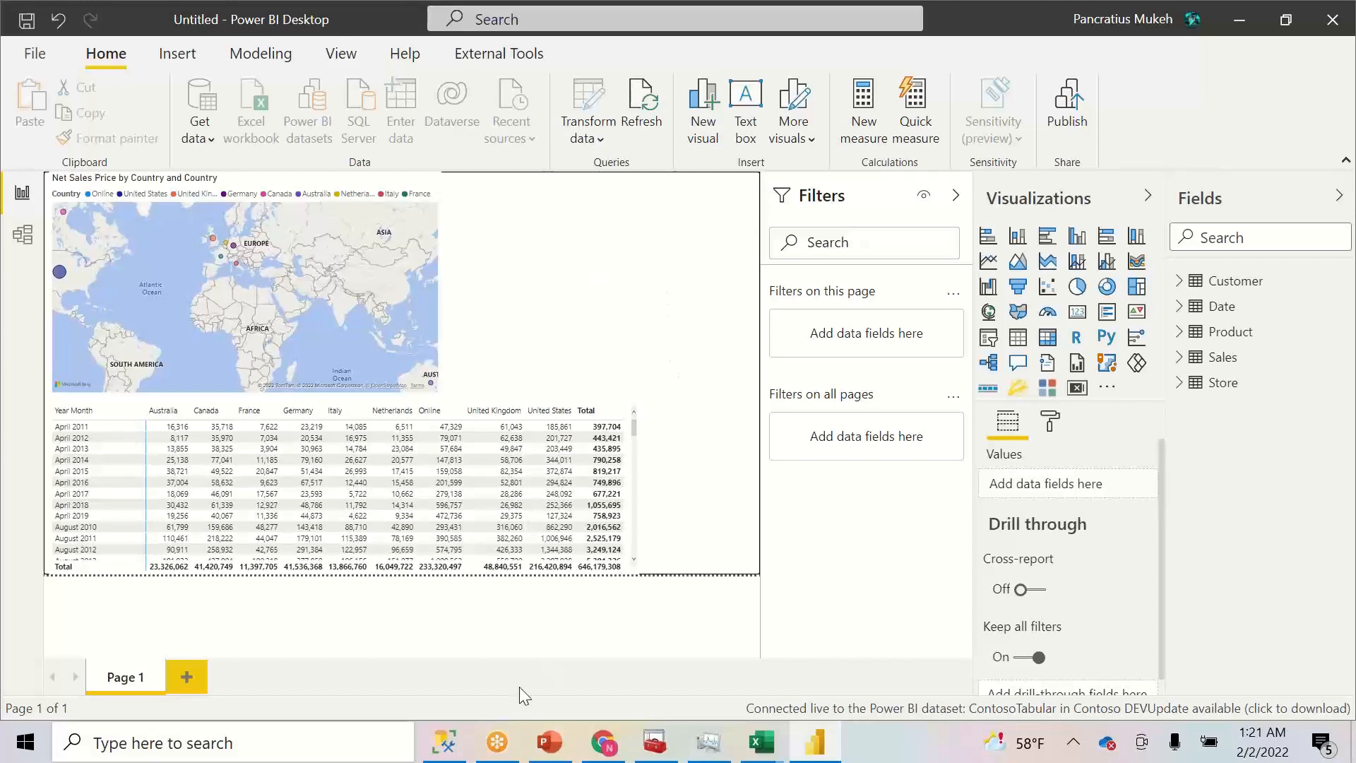
# - Minimize and restore Power BI Desktop, then open the Windows search panel
pyautogui.click(815, 747)
pyautogui.click(815, 747)
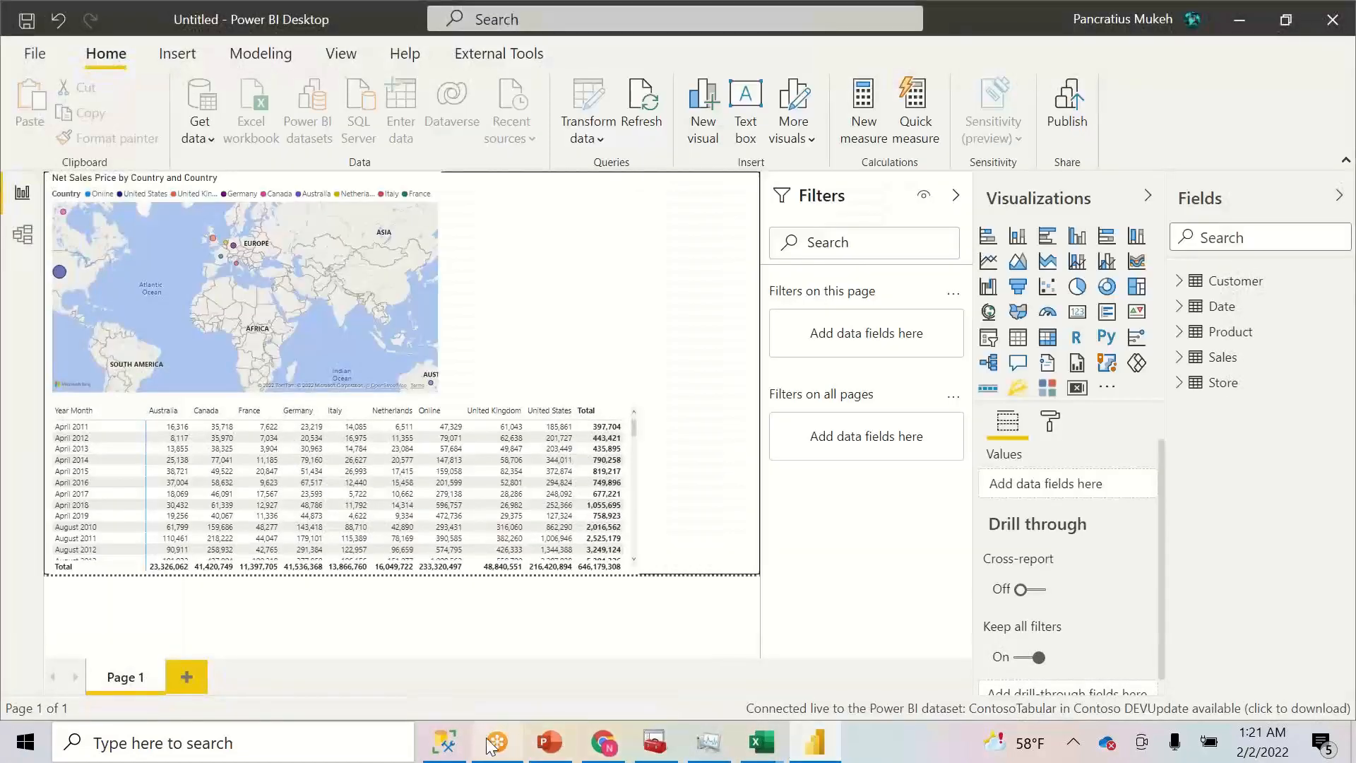
pyautogui.moveTo(436, 742)
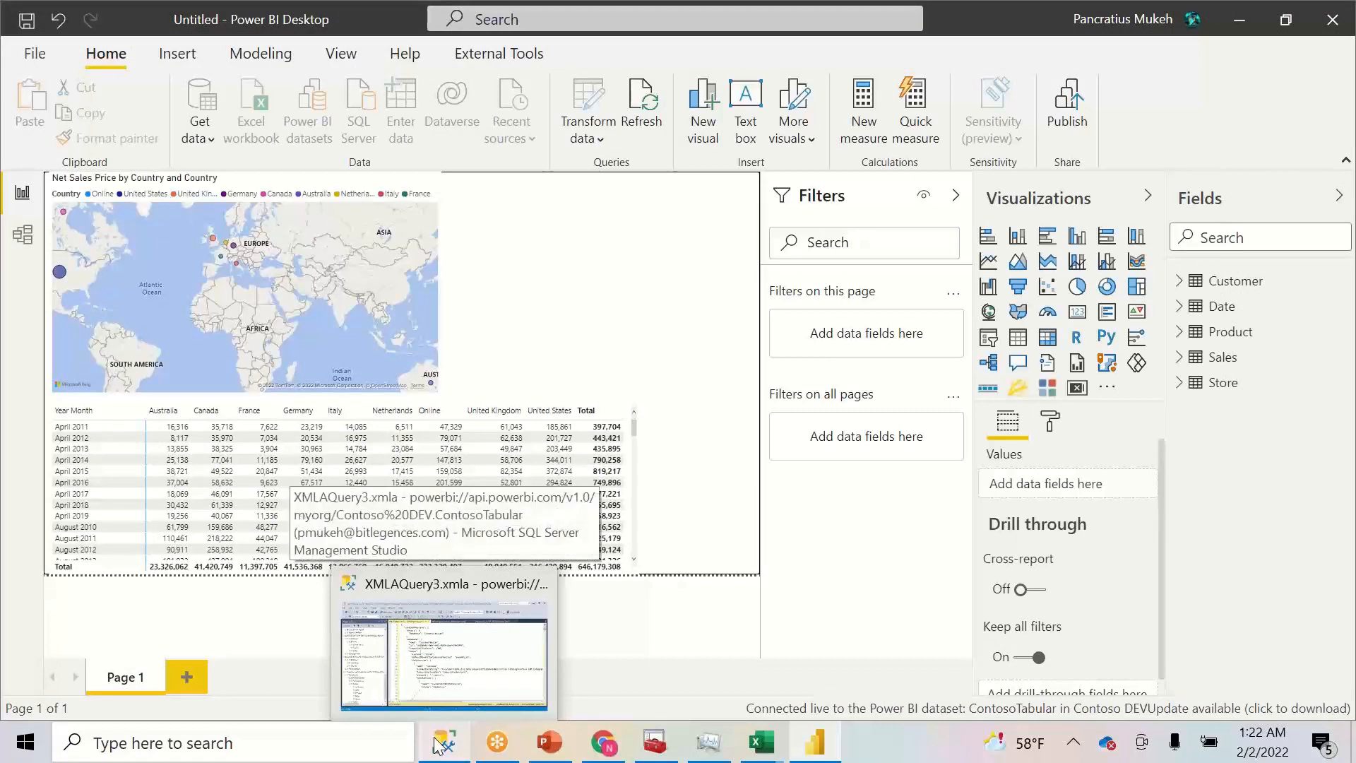
pyautogui.click(349, 743)
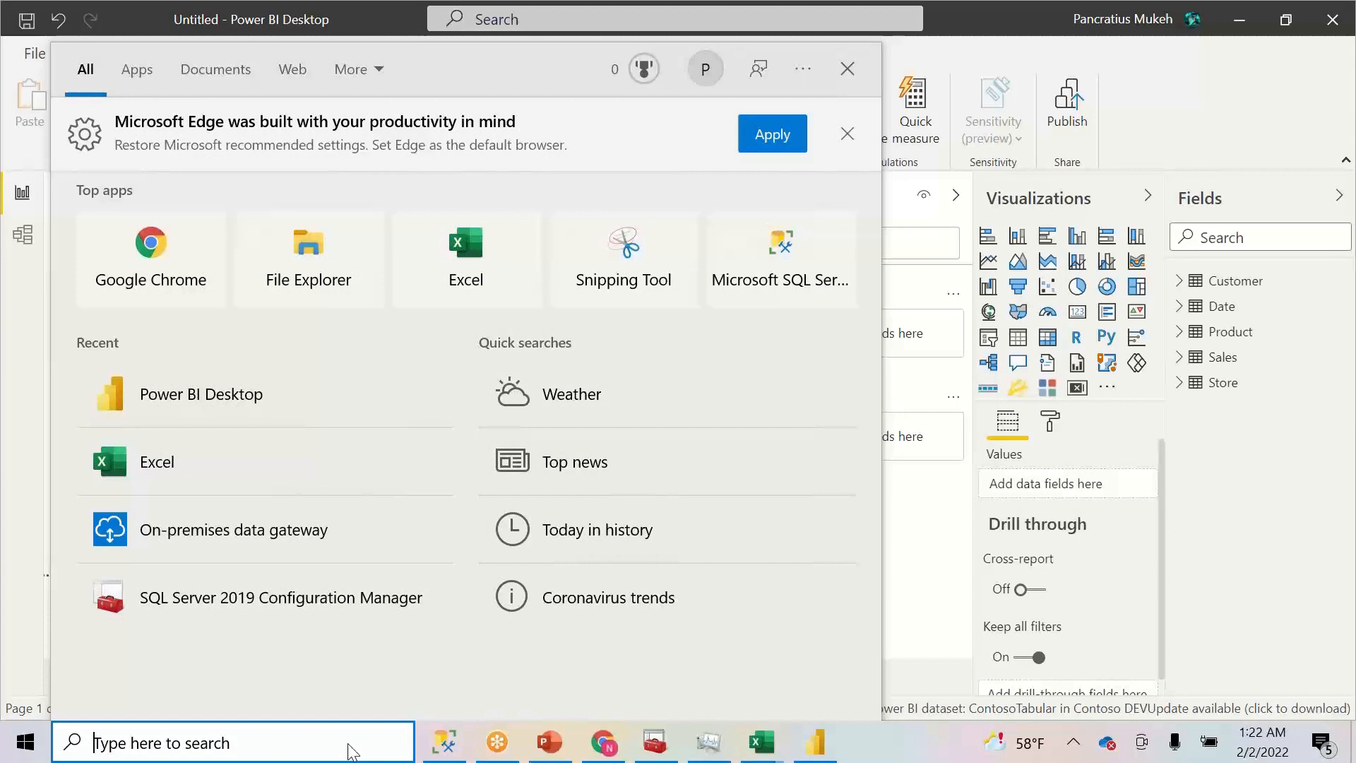
# - Search for 'power' and launch Power BI Report Builder from the results
pyautogui.write('poww')
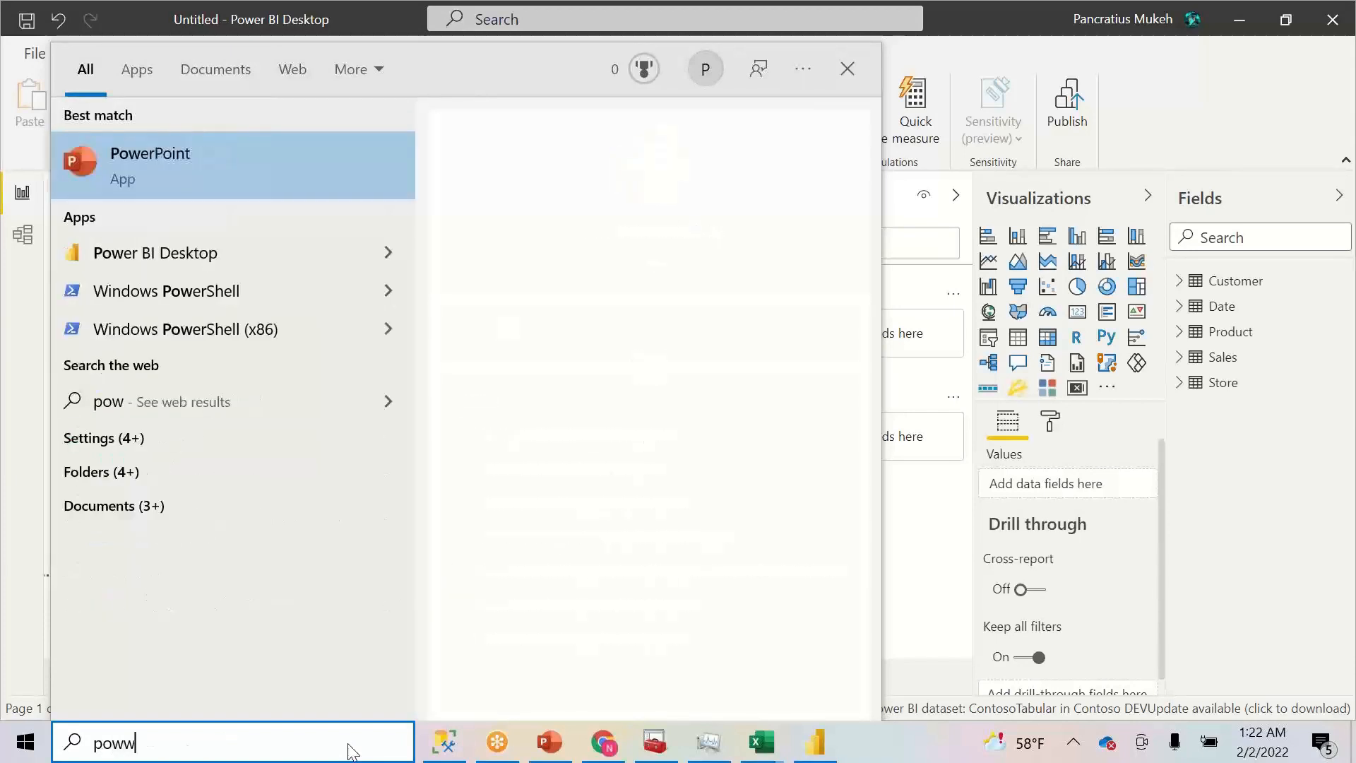
pyautogui.press('BackSpace')
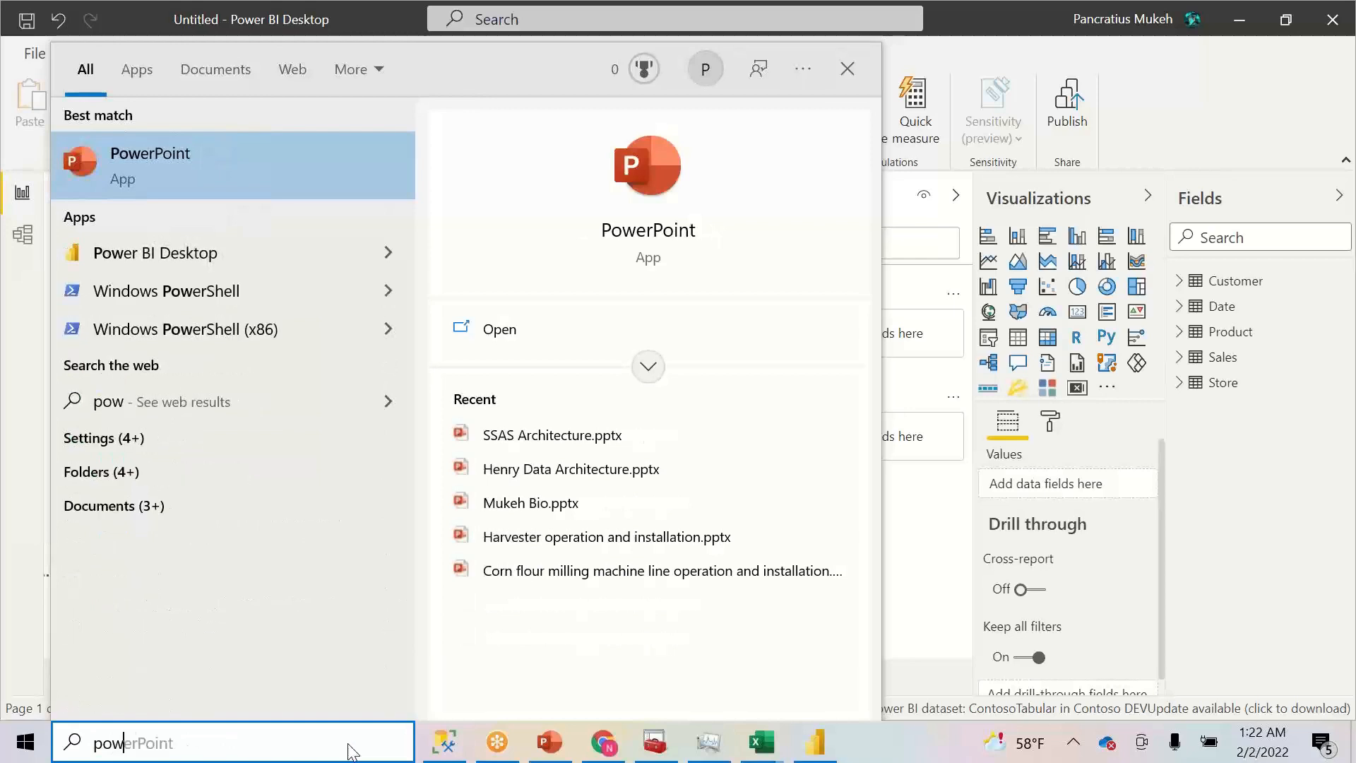
pyautogui.write('er')
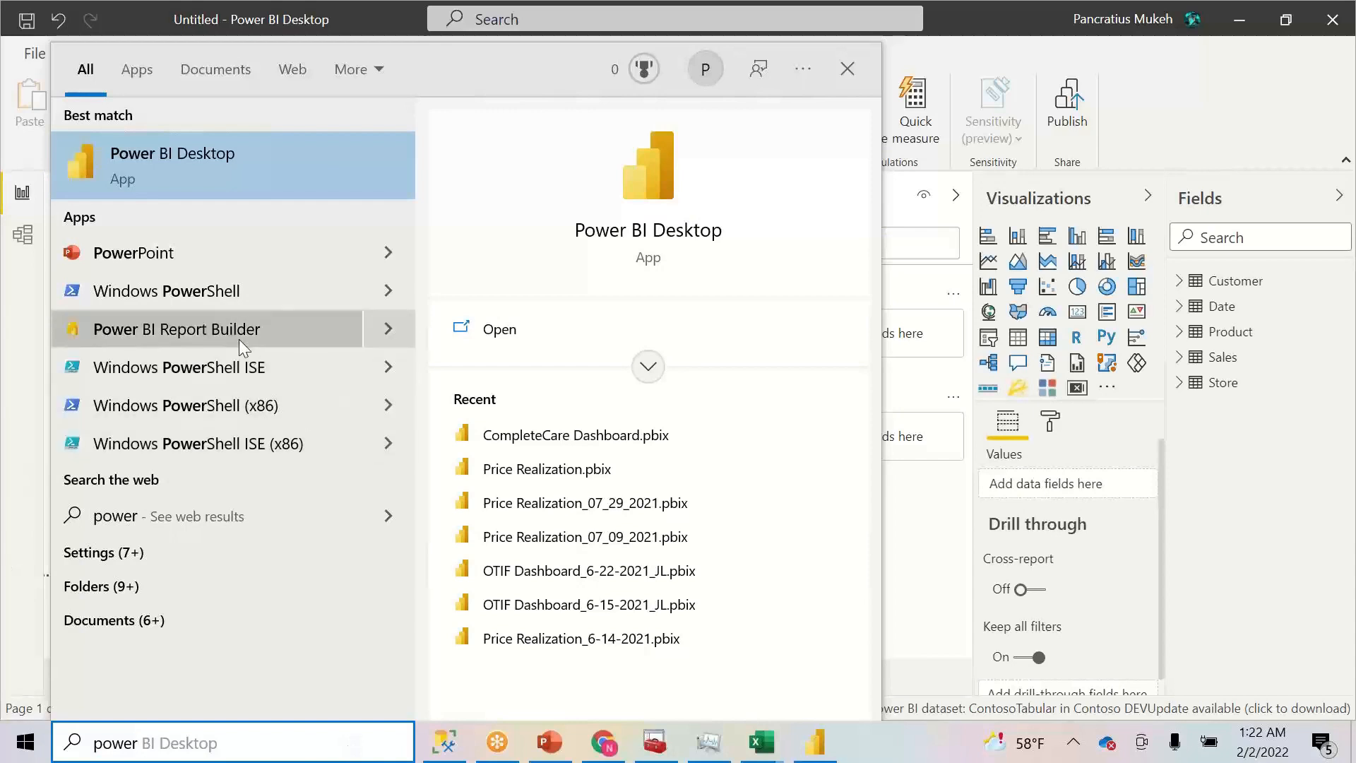
pyautogui.press('Return')
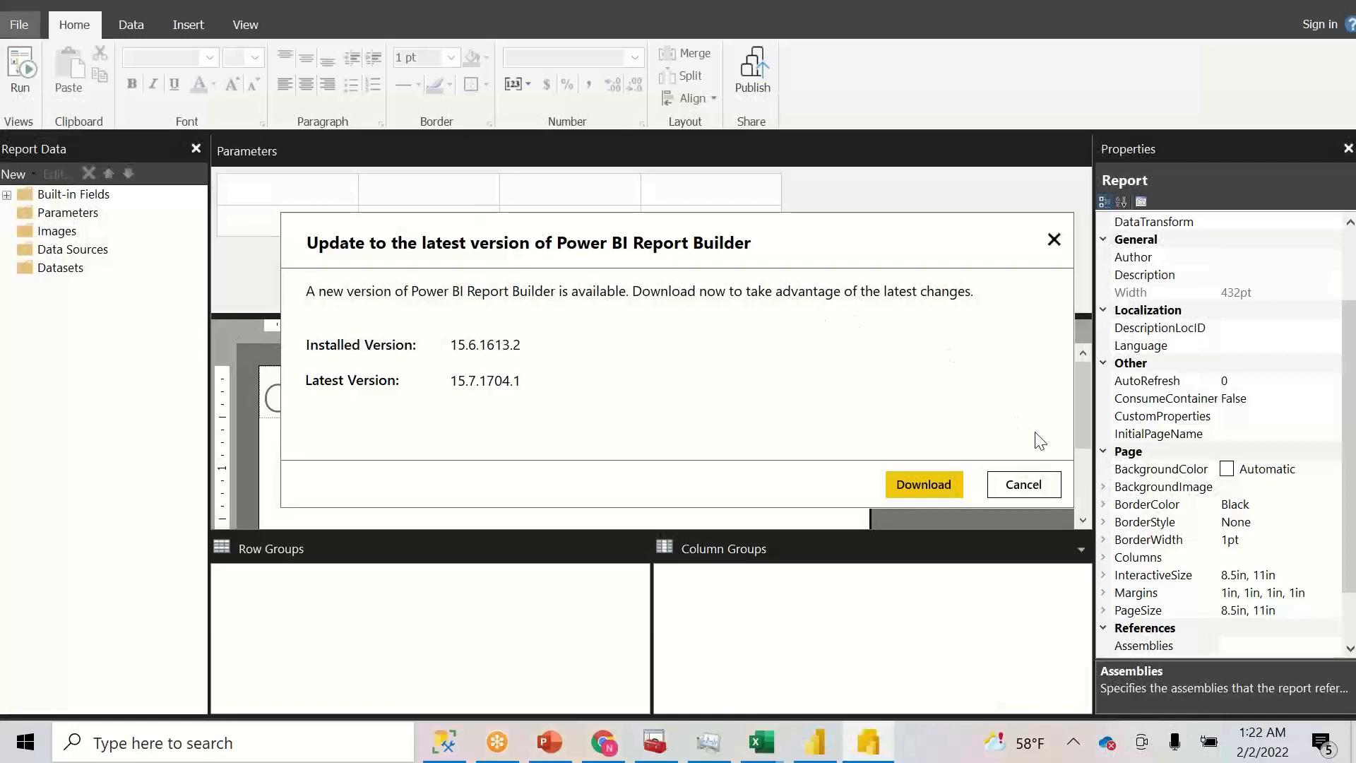
# - Dismiss the update notice, sign in with the account e-mail, and add the Contoso DEV ContosoTabular dataset connection
pyautogui.click(1024, 484)
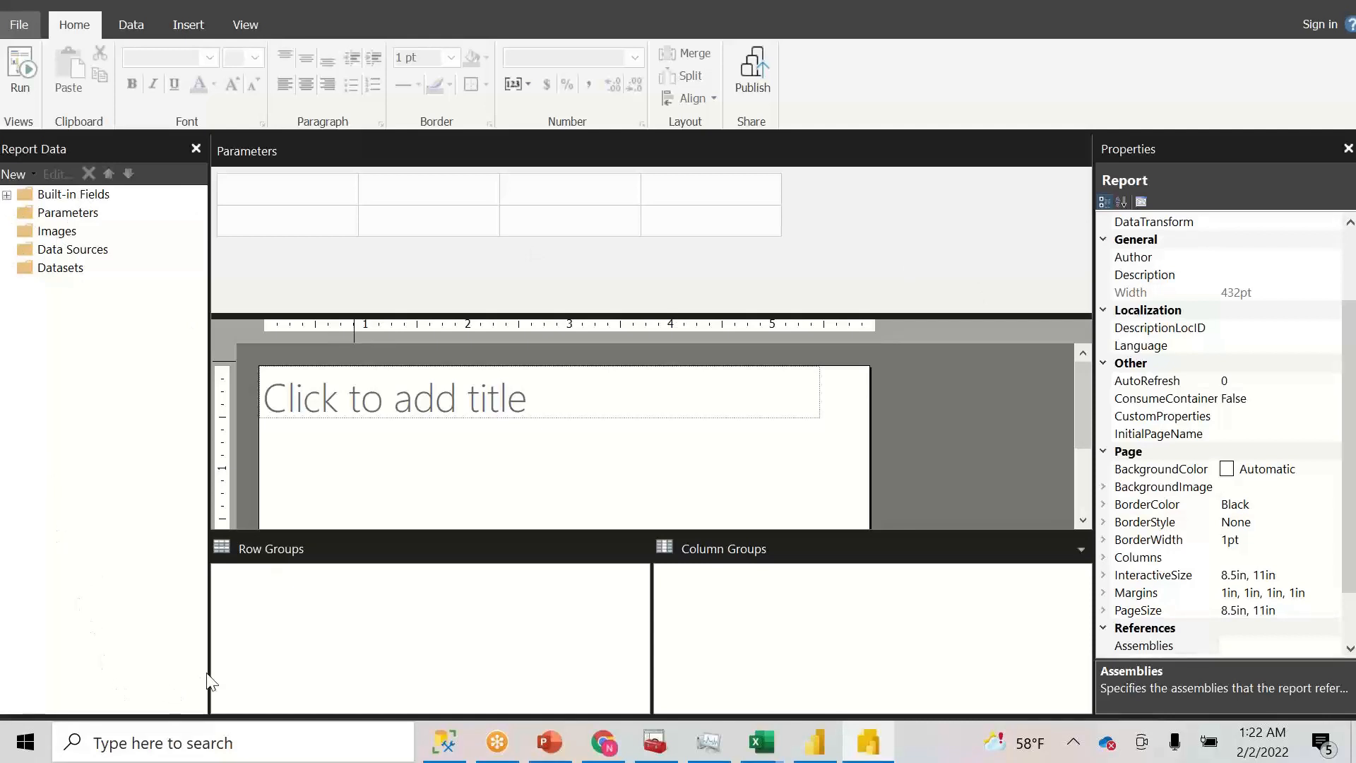
pyautogui.moveTo(207, 657)
pyautogui.mouseDown()
pyautogui.moveTo(258, 657)
pyautogui.moveTo(209, 648)
pyautogui.mouseUp()
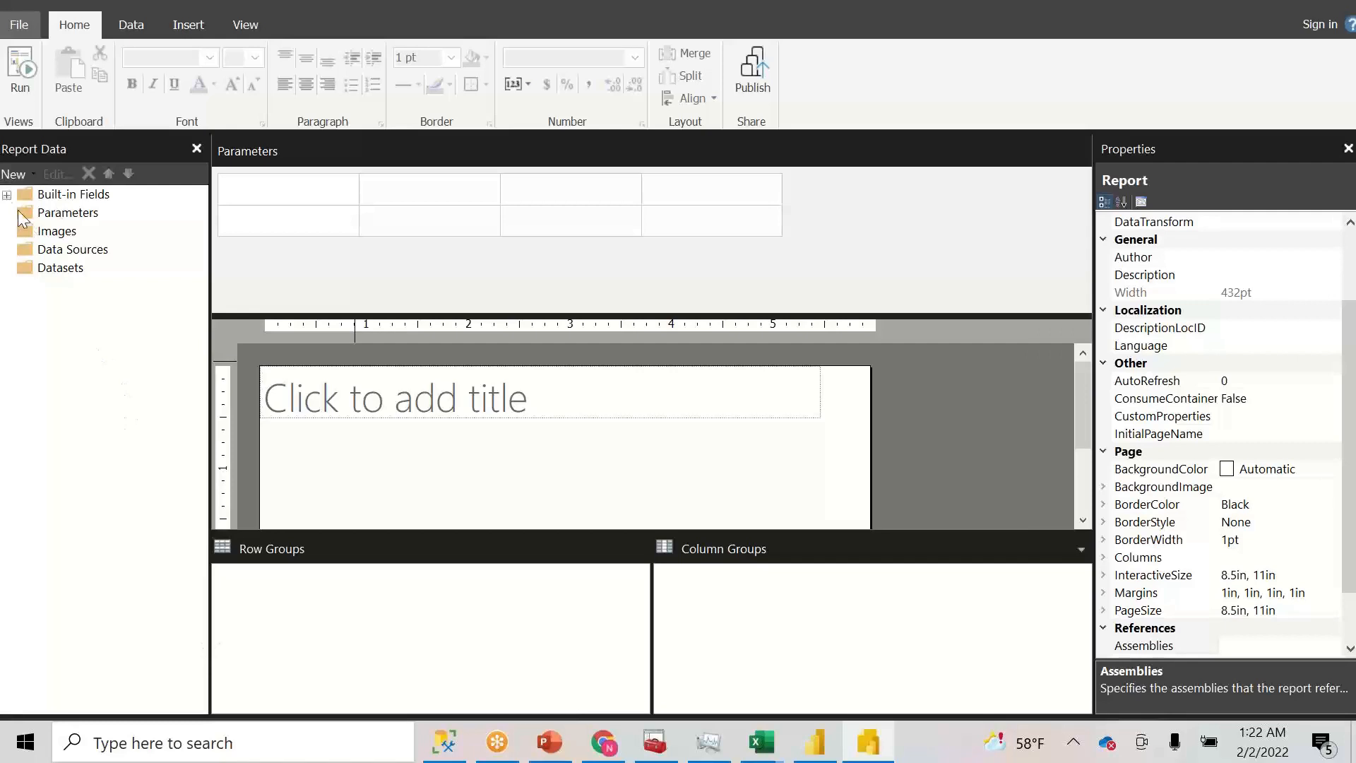
pyautogui.click(54, 257)
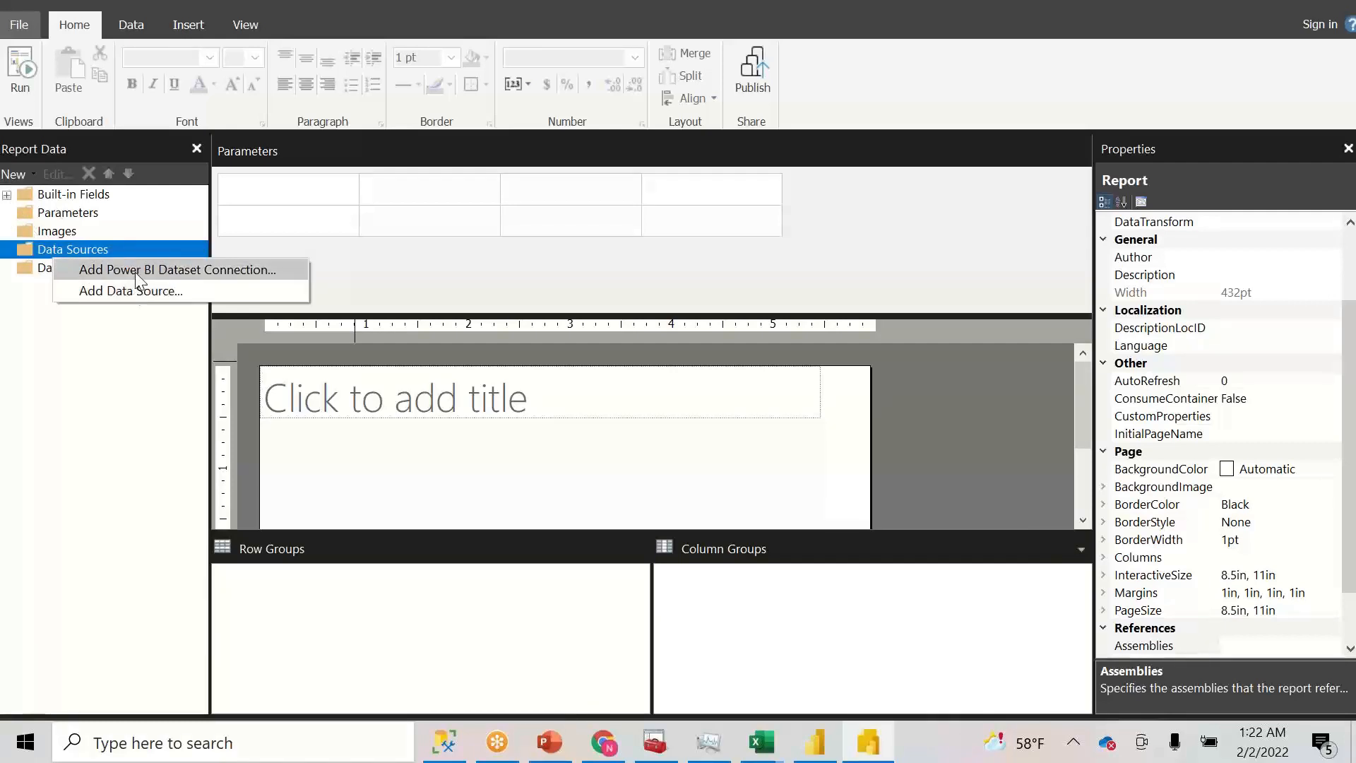
pyautogui.click(134, 270)
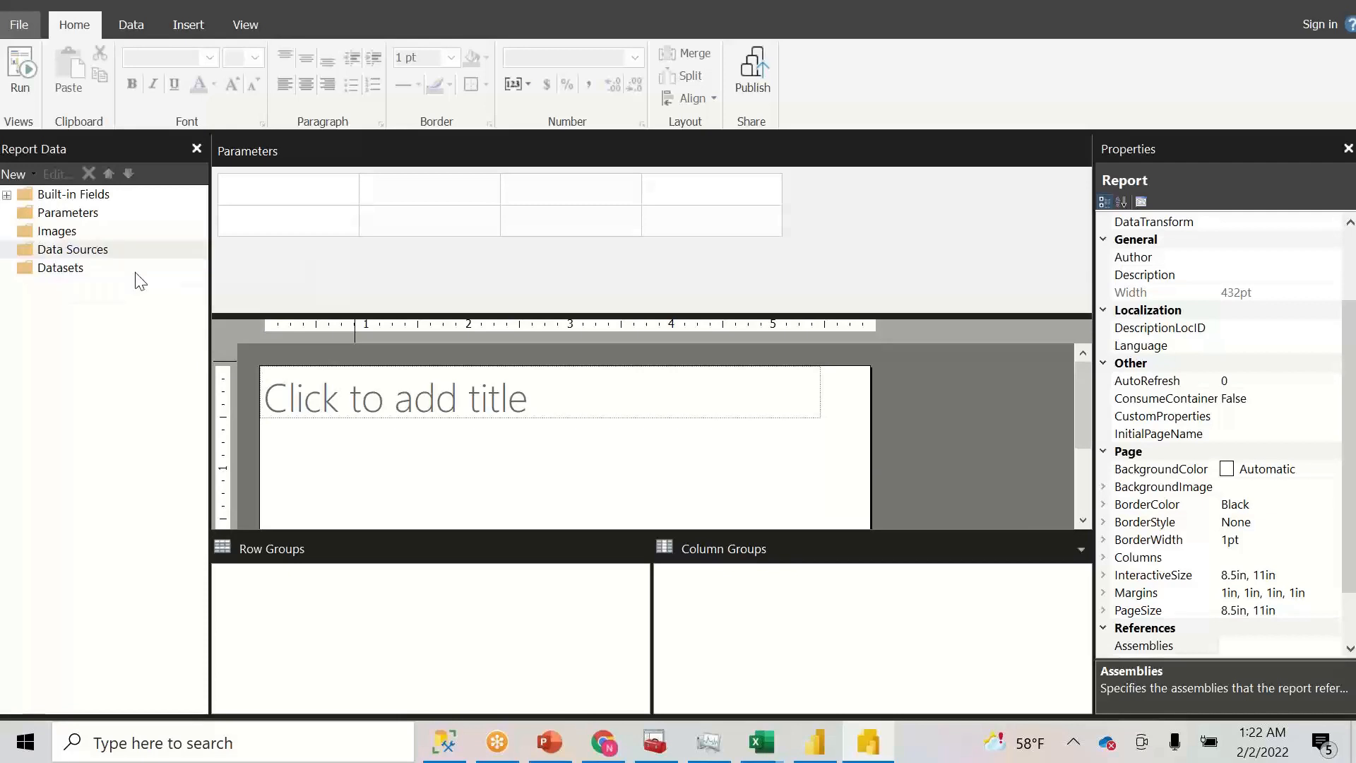
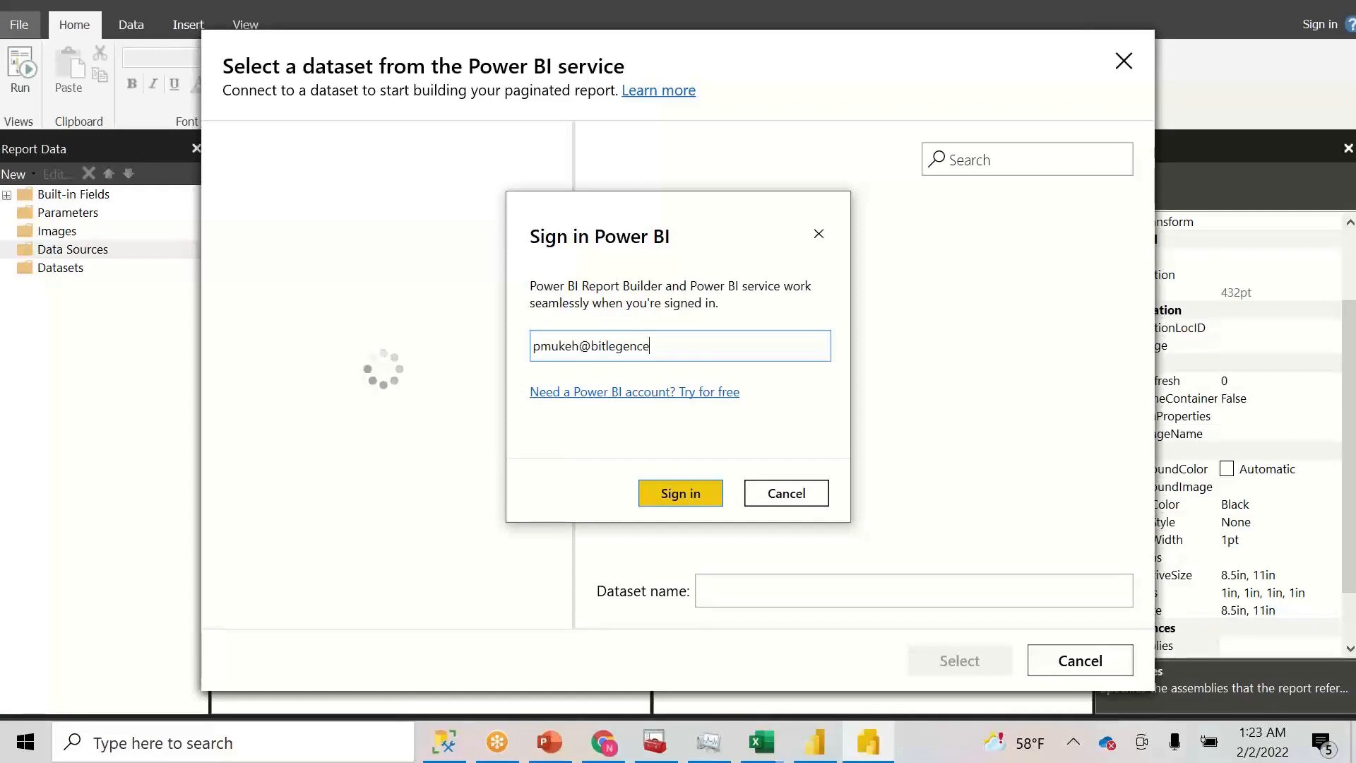
pyautogui.click(698, 490)
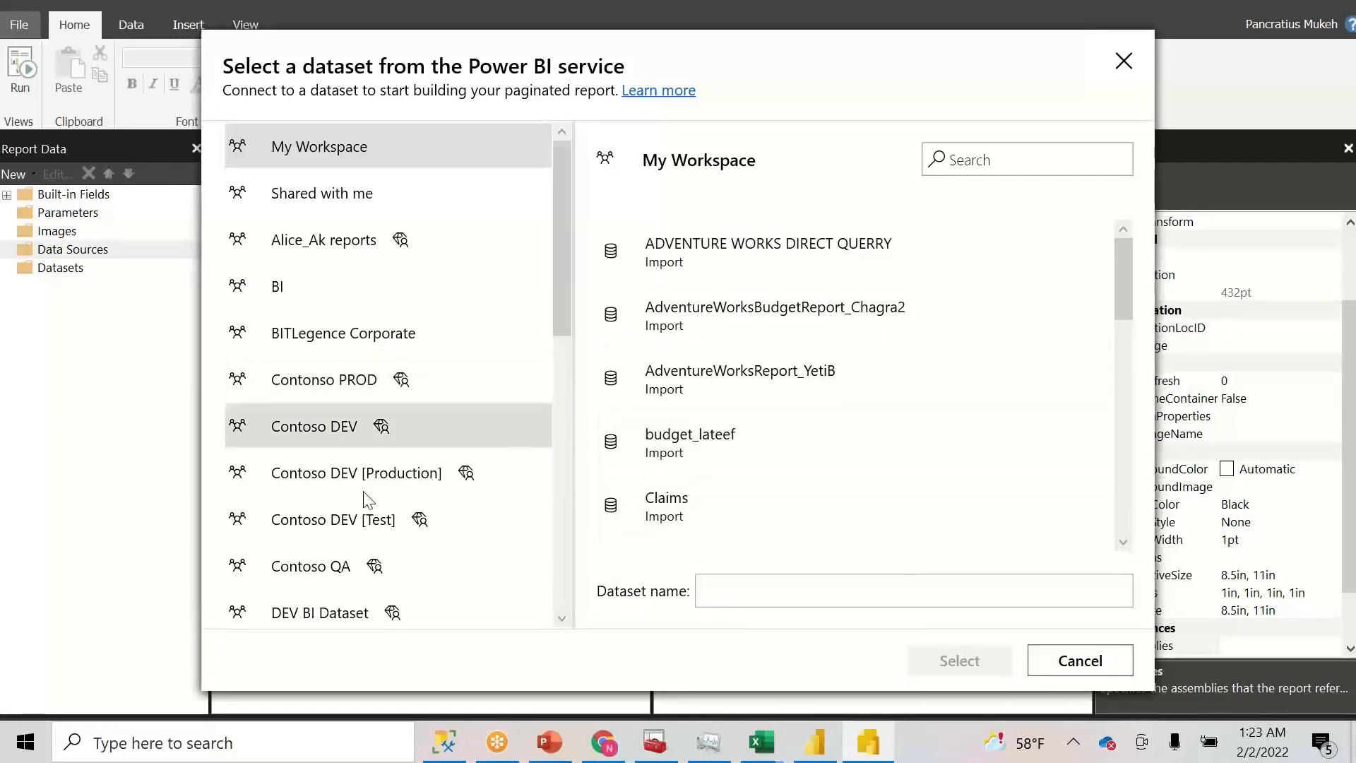
pyautogui.click(306, 431)
pyautogui.click(827, 239)
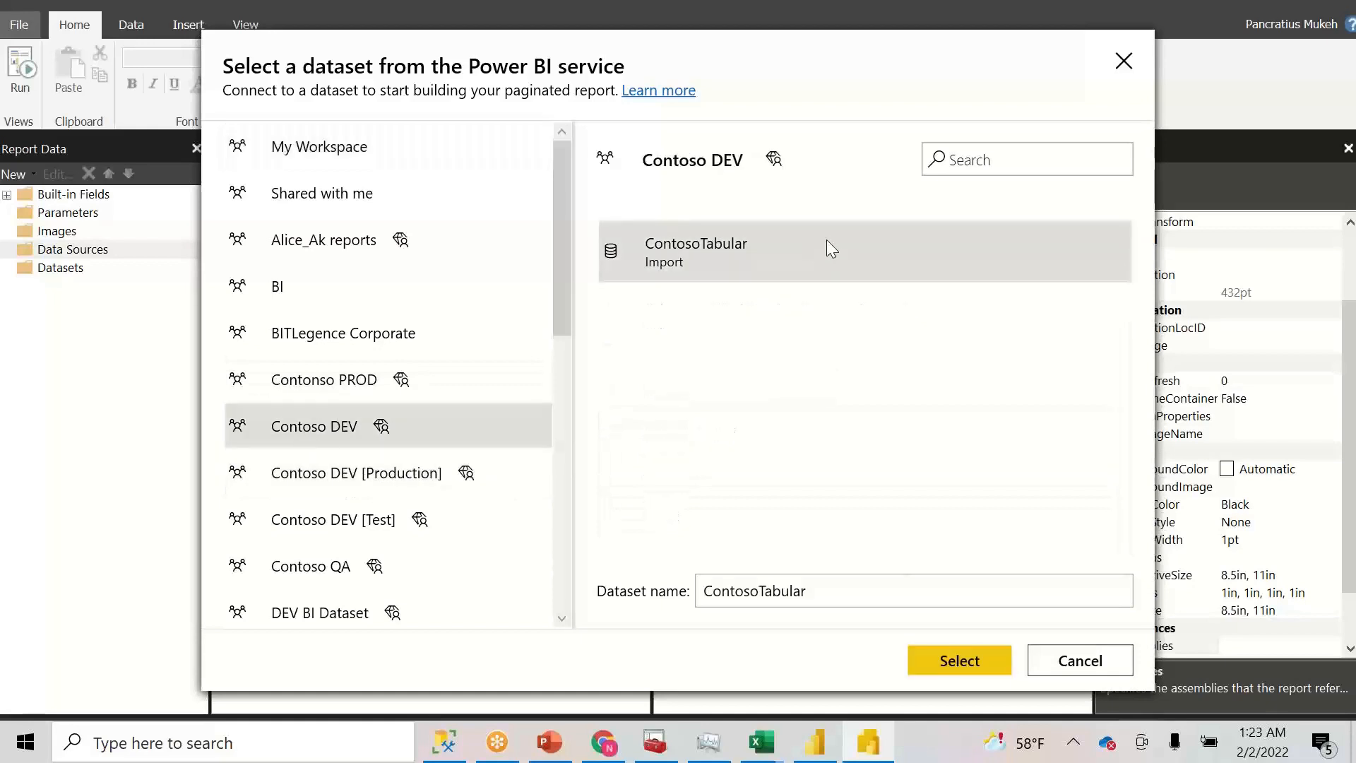
pyautogui.click(945, 661)
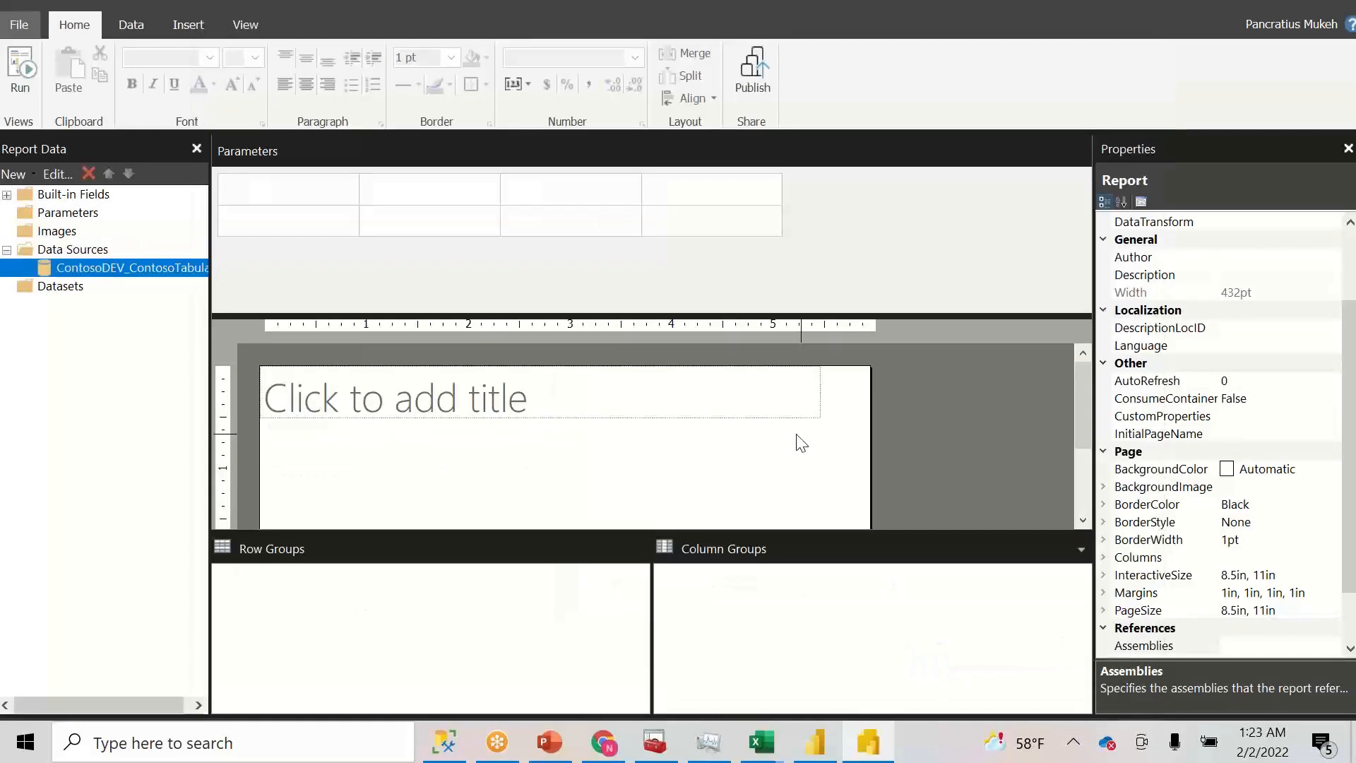
# - Rename the new data source to ContosoTabular by removing its ContosoDEV prefix
pyautogui.rightClick(109, 274)
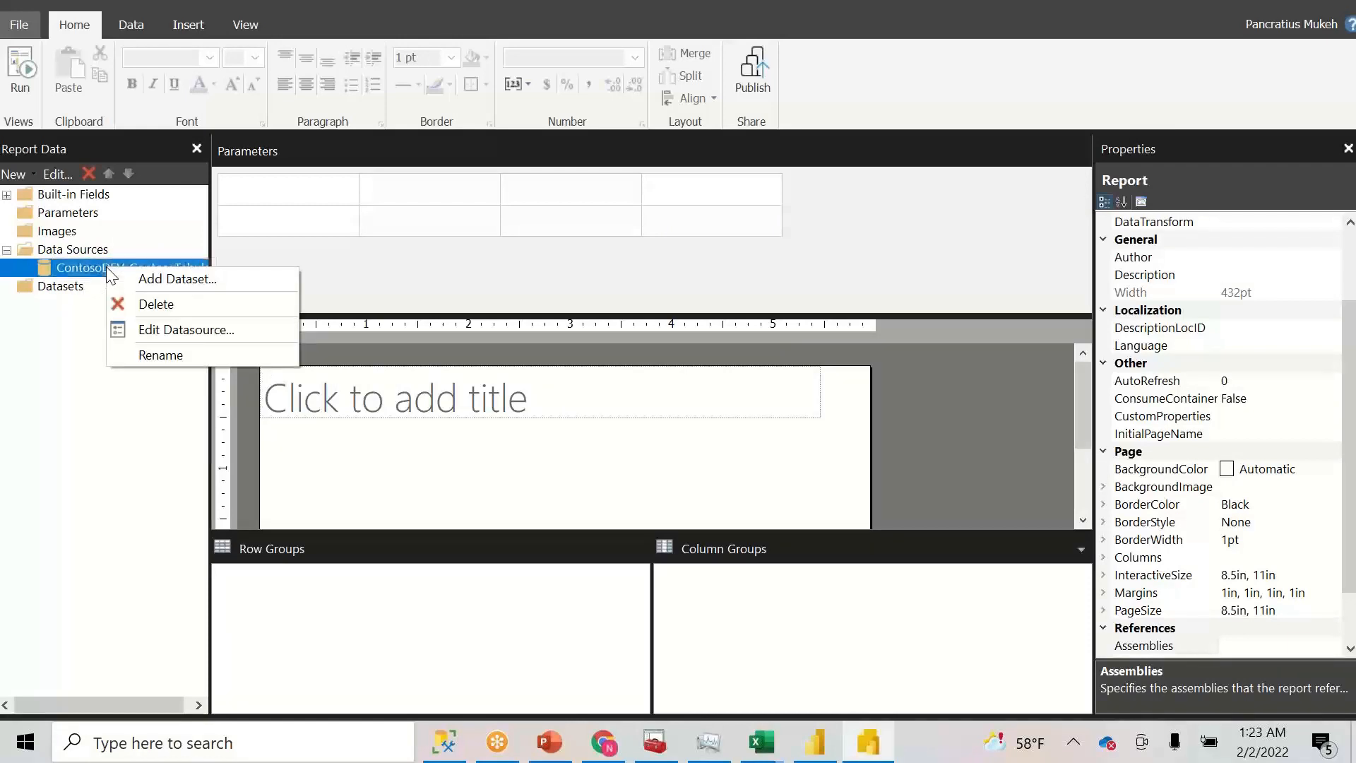
pyautogui.click(161, 354)
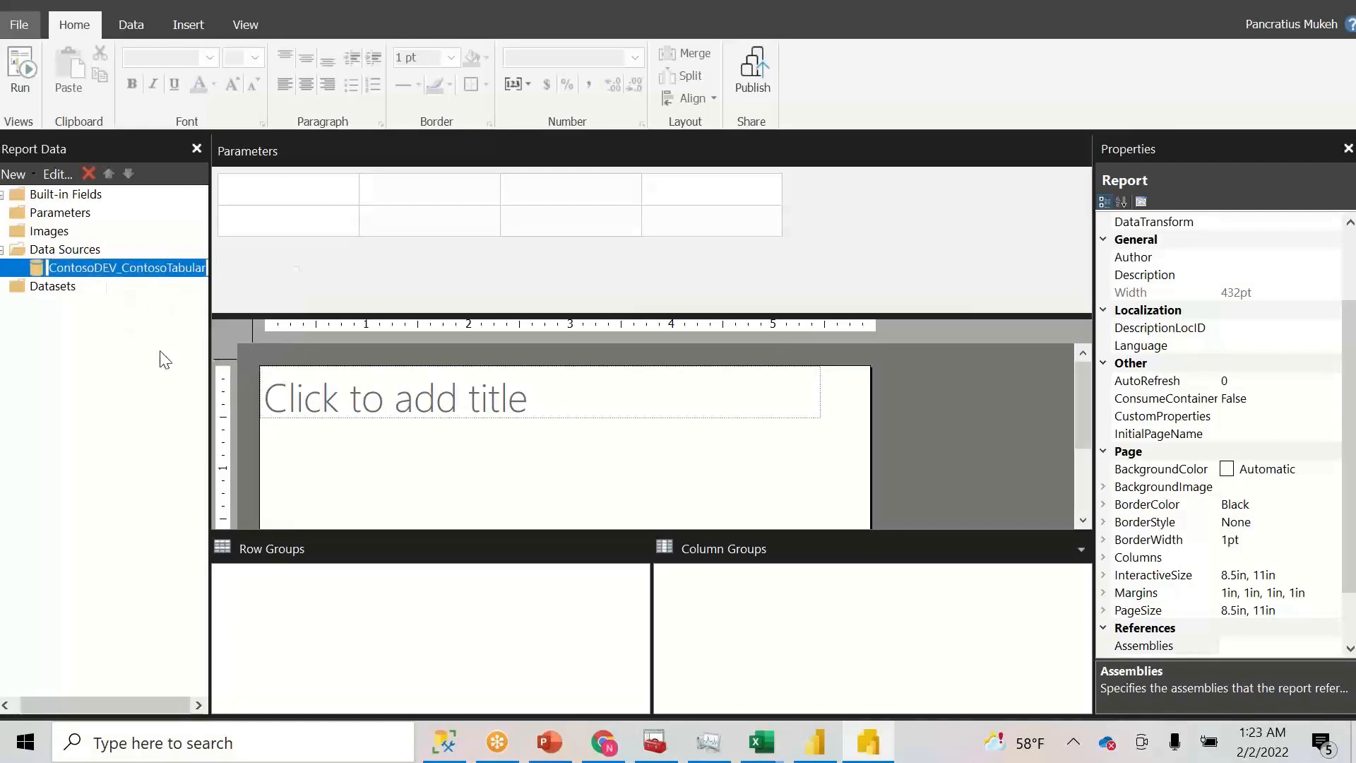
pyautogui.click(122, 275)
pyautogui.press('Delete')
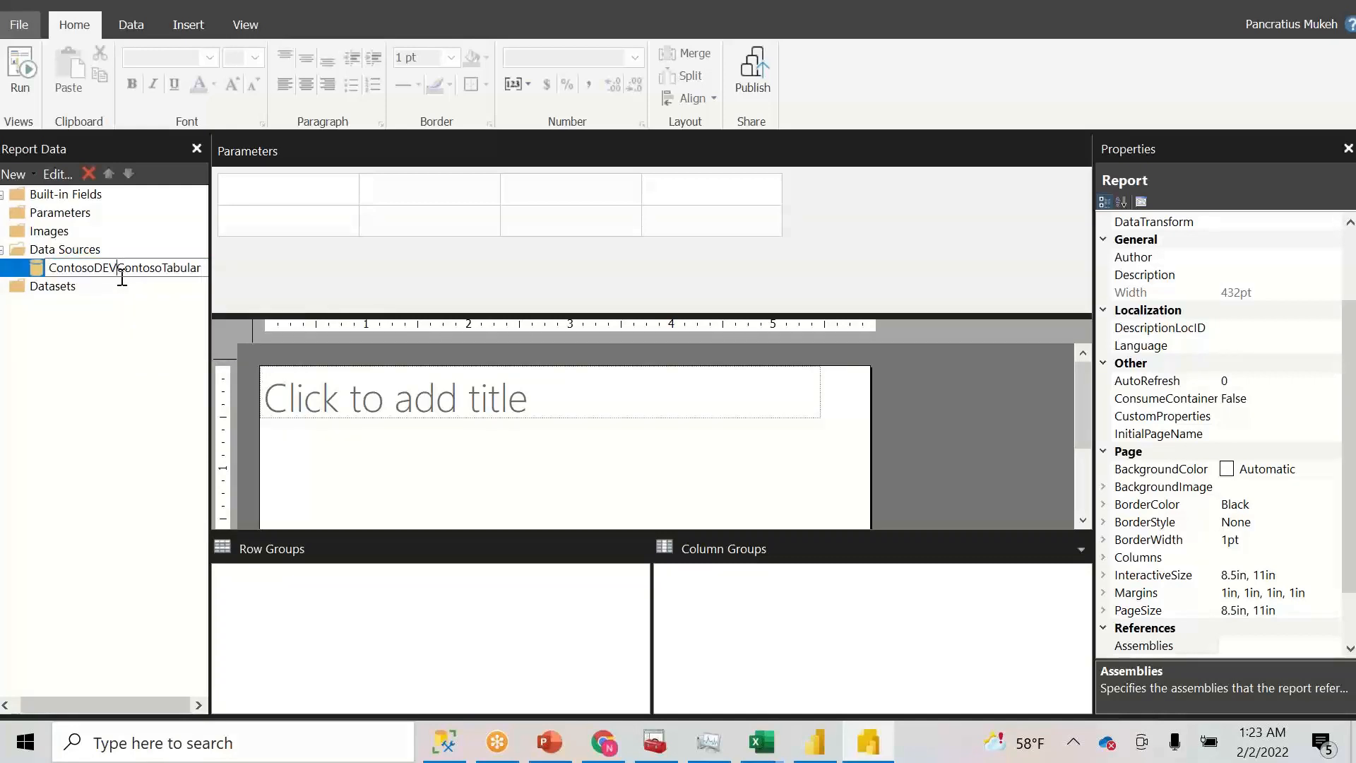
pyautogui.press('BackSpace')
pyautogui.press('BackSpace')
pyautogui.press('BackSpace')
pyautogui.press('BackSpace')
pyautogui.press('BackSpace')
pyautogui.press('BackSpace')
pyautogui.press('BackSpace')
pyautogui.press('BackSpace')
pyautogui.press('BackSpace')
pyautogui.press('BackSpace')
pyautogui.click(62, 288)
pyautogui.rightClick(62, 288)
# - Add a dataset named Sales using the ContosoTabular data source and launch its Query Designer
pyautogui.click(117, 304)
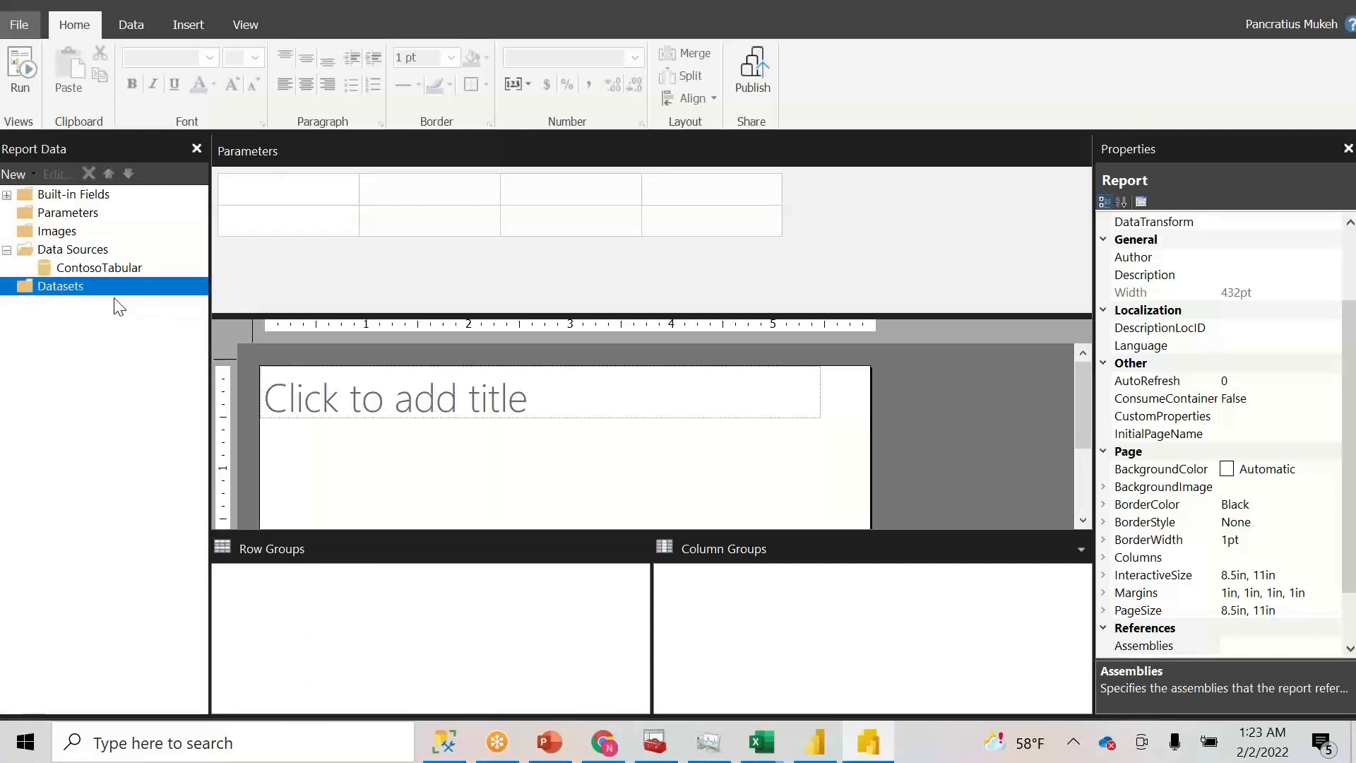
pyautogui.moveTo(445, 27); pyautogui.dragTo(346, 70)
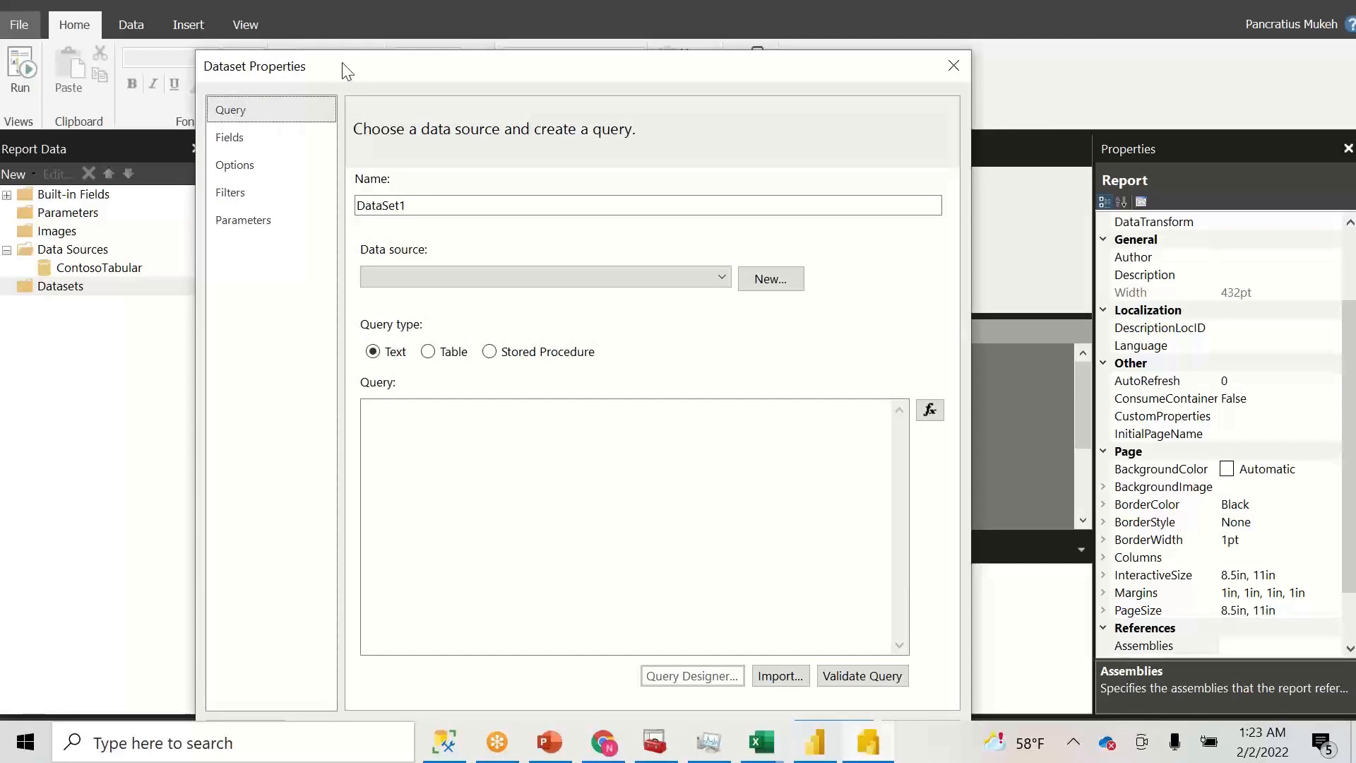
pyautogui.moveTo(427, 204); pyautogui.dragTo(342, 201)
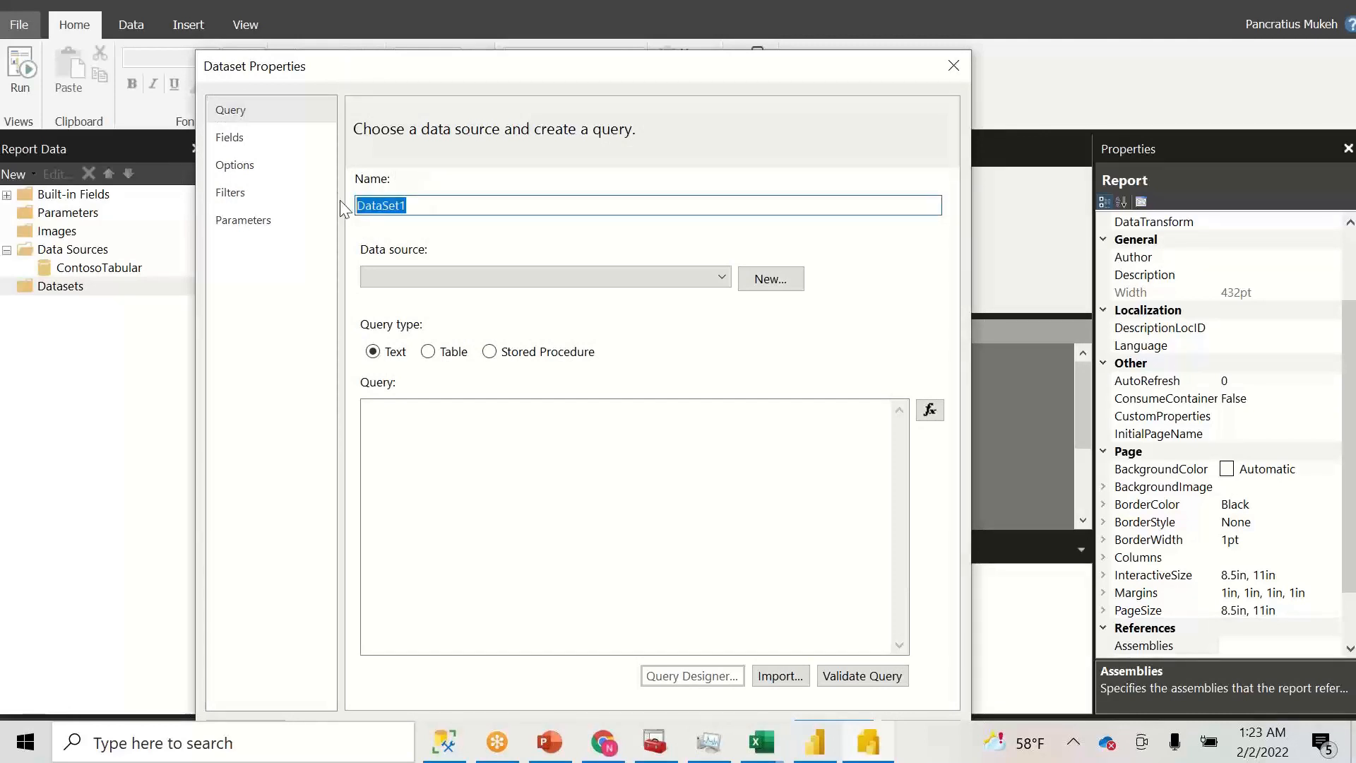
pyautogui.write('Sales')
pyautogui.click(758, 678)
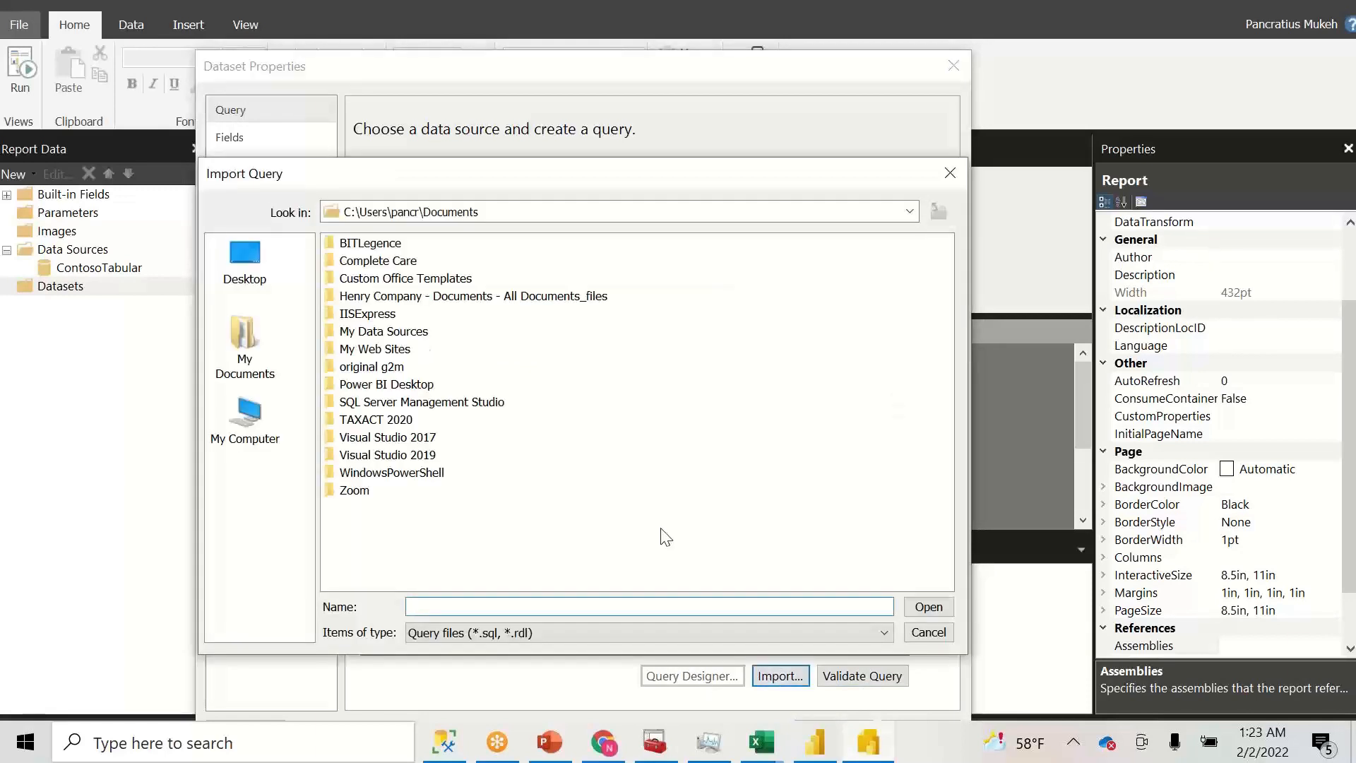
pyautogui.click(928, 632)
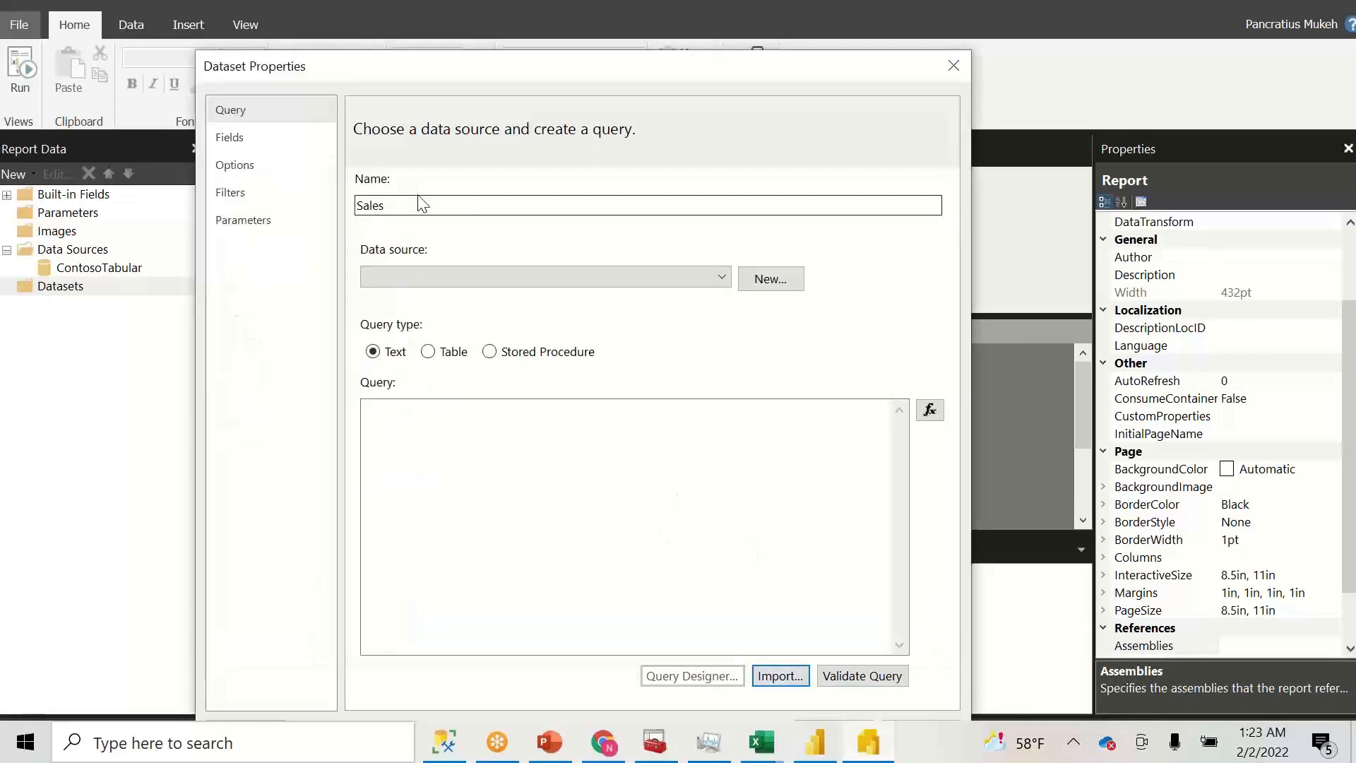
pyautogui.click(689, 283)
pyautogui.click(581, 289)
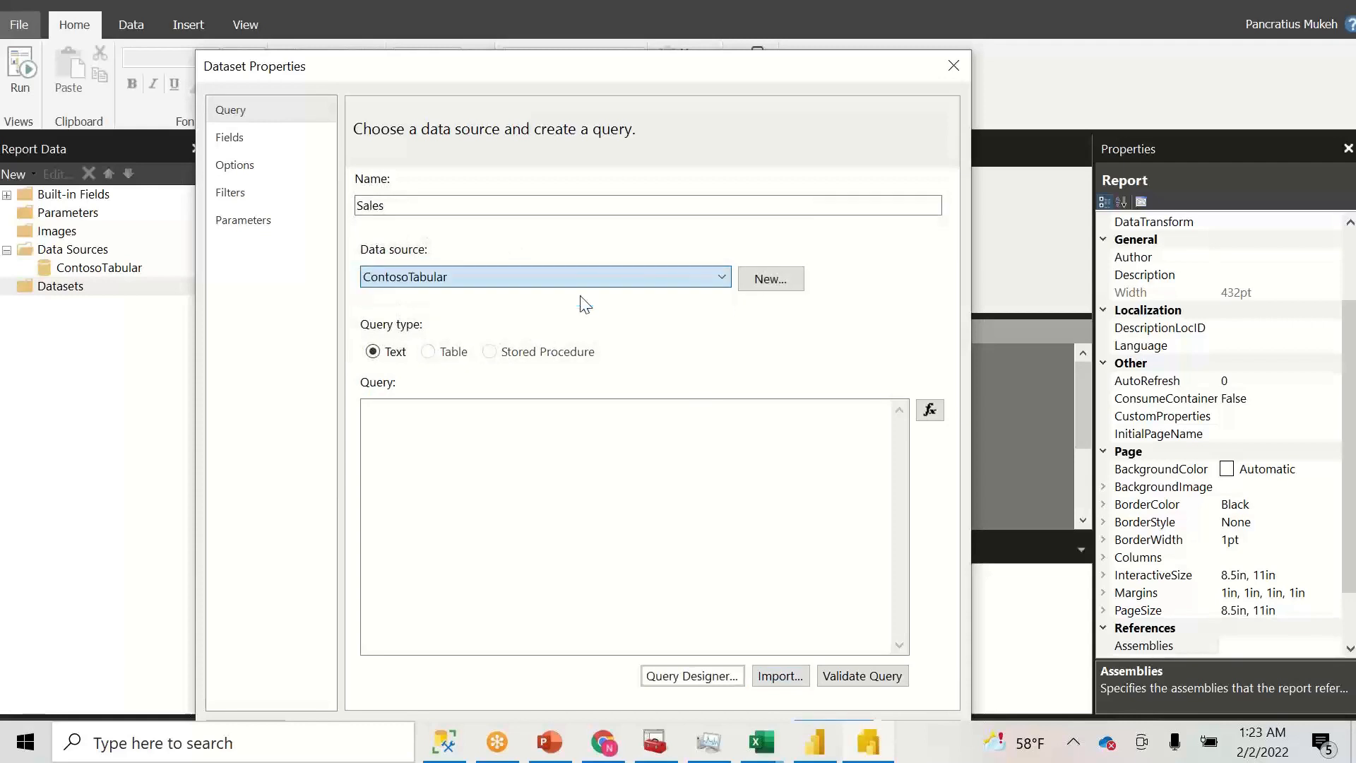
pyautogui.click(683, 677)
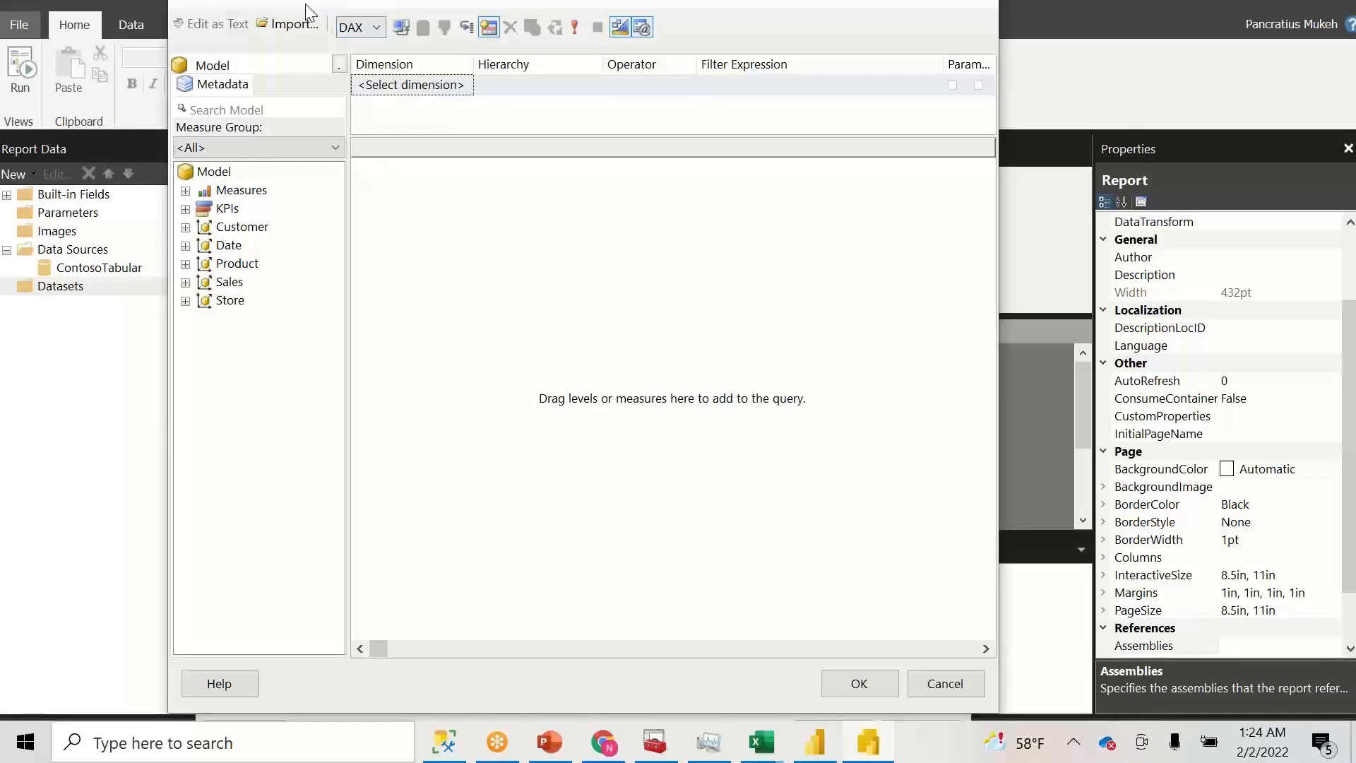
# - Add the Date, Product Category and Store Name columns to the query
pyautogui.click(290, 24)
pyautogui.click(184, 247)
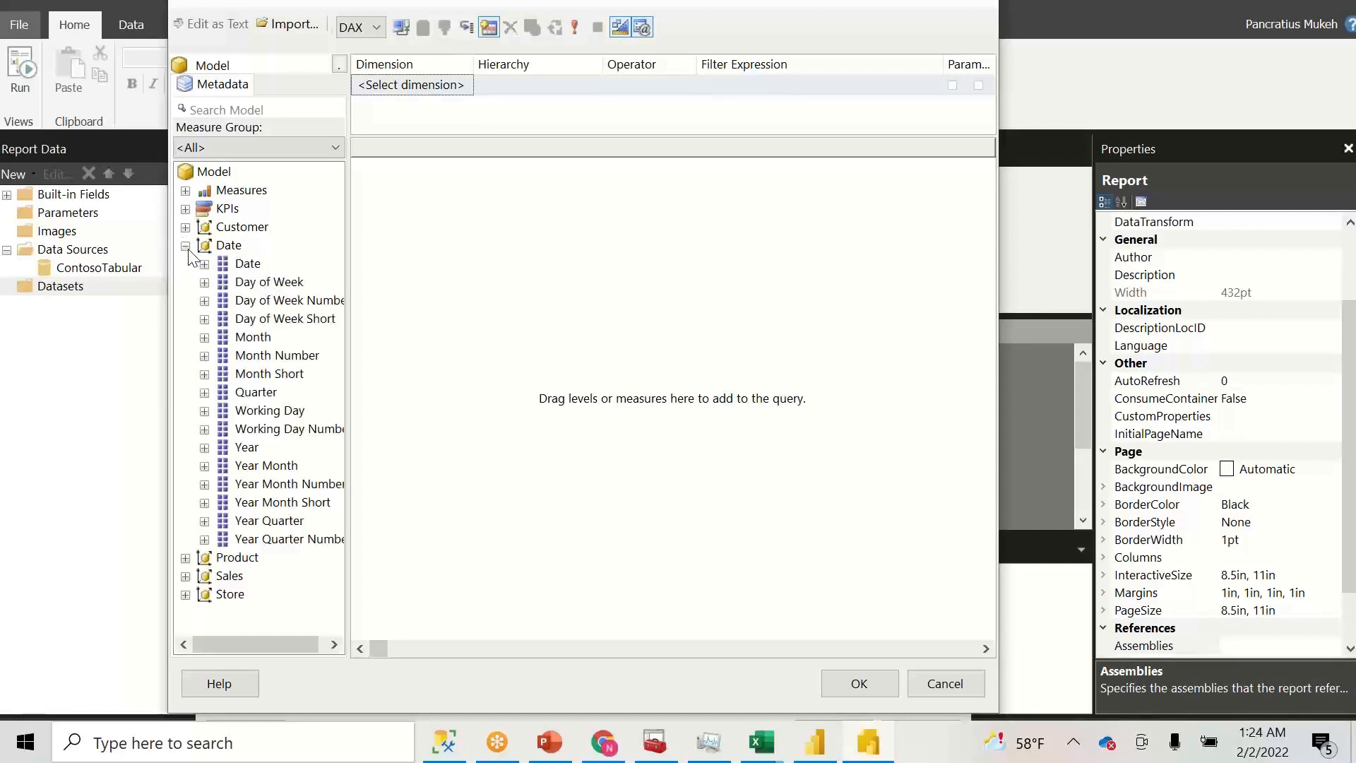
pyautogui.moveTo(247, 263); pyautogui.dragTo(385, 247)
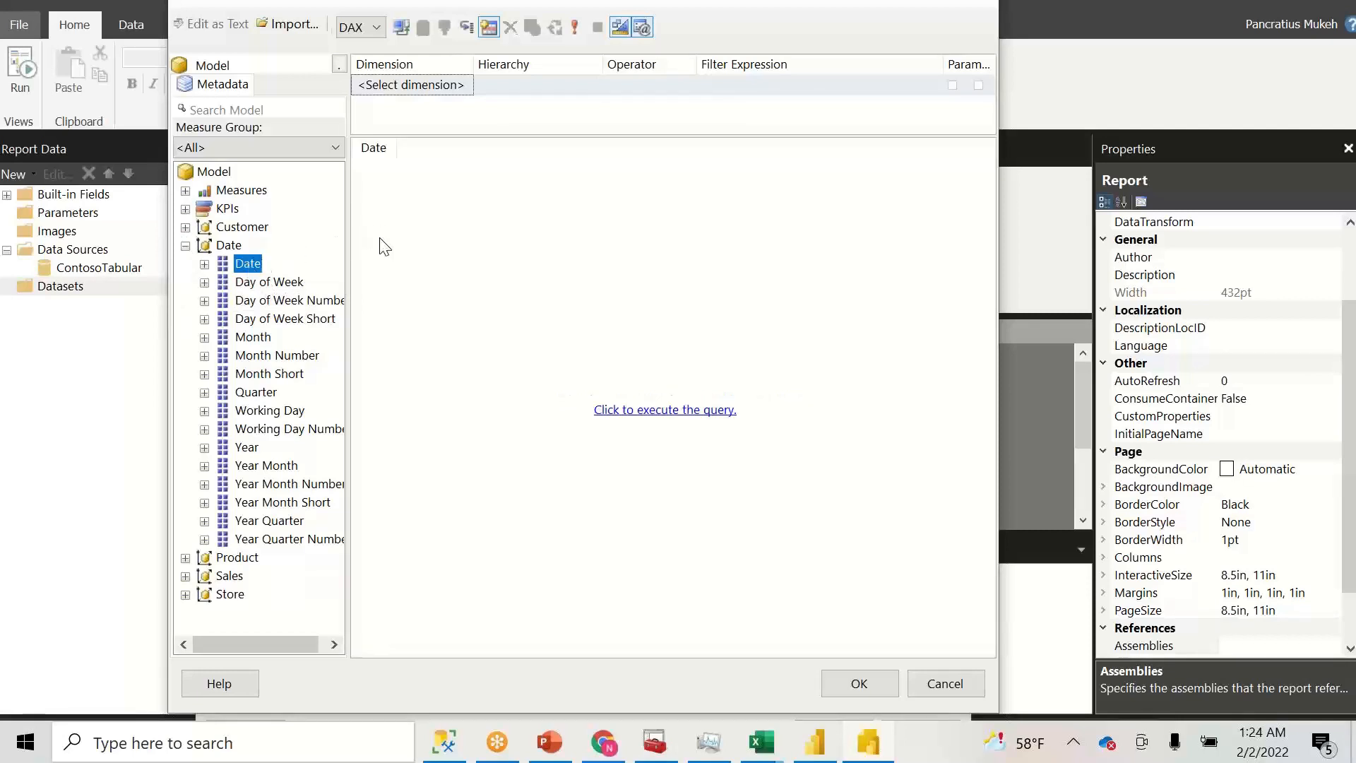
pyautogui.click(185, 245)
pyautogui.click(185, 263)
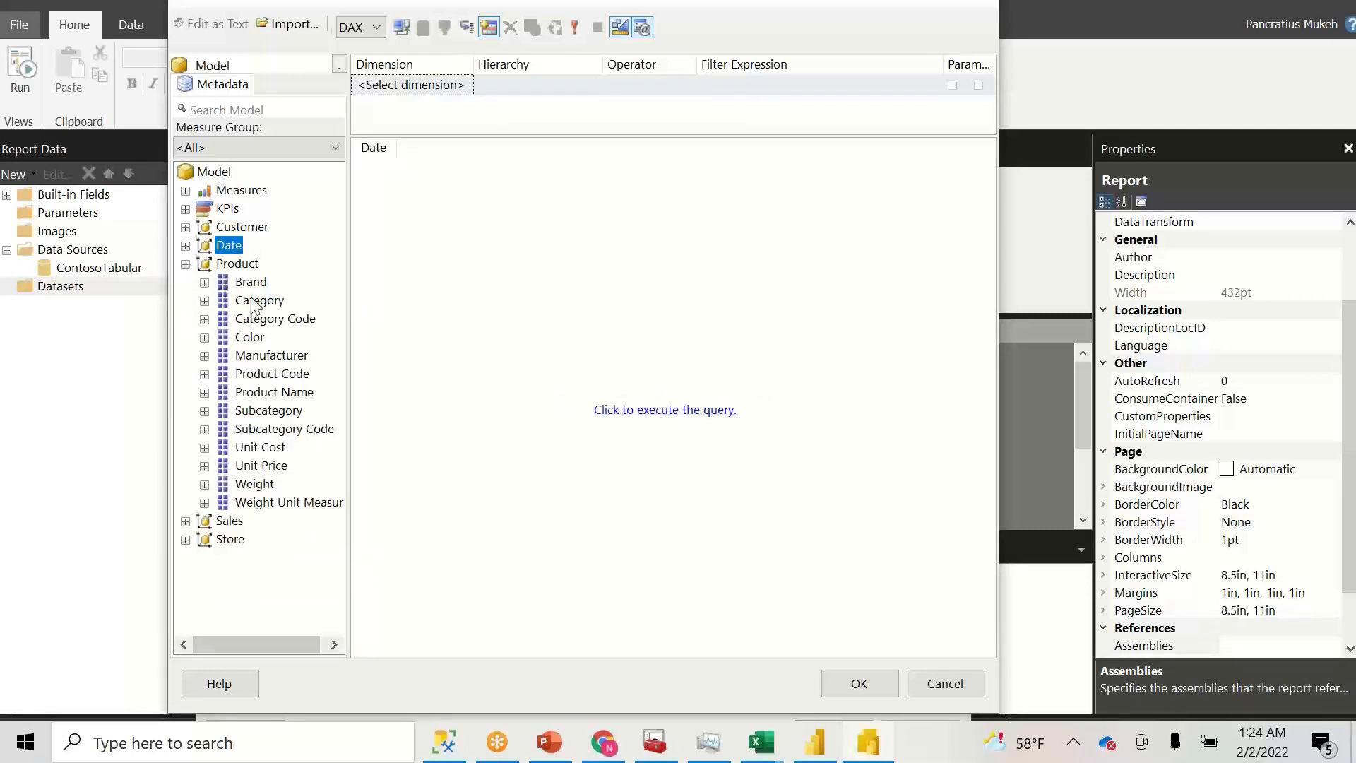
pyautogui.moveTo(259, 300); pyautogui.dragTo(550, 201)
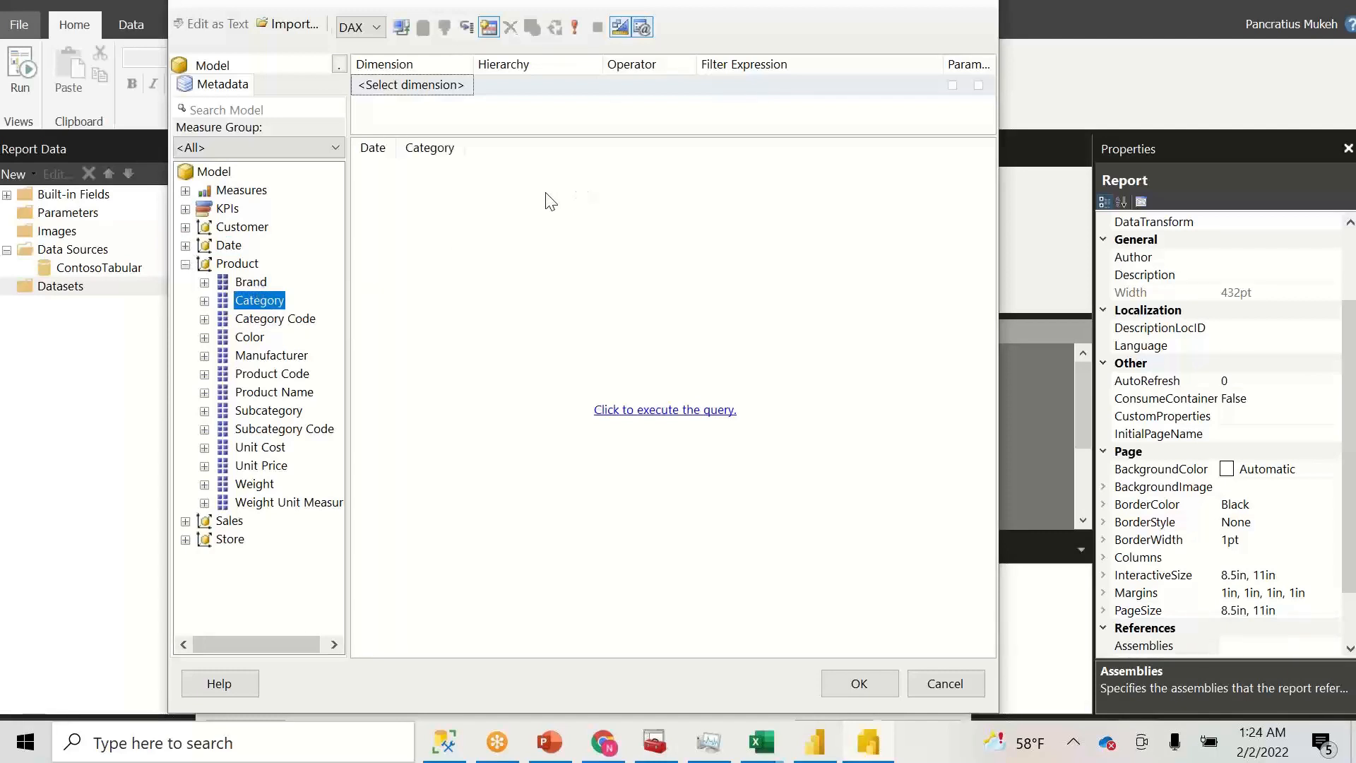
pyautogui.click(185, 263)
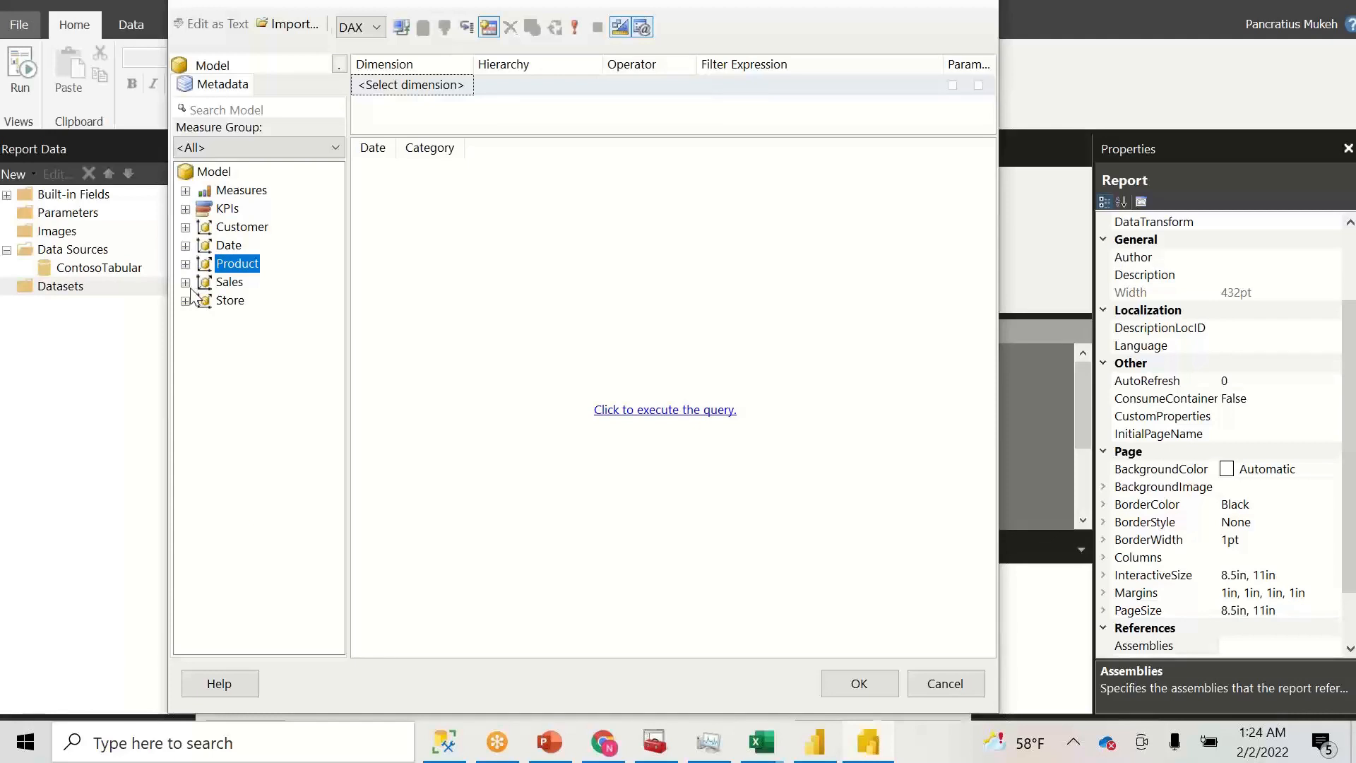
pyautogui.click(182, 301)
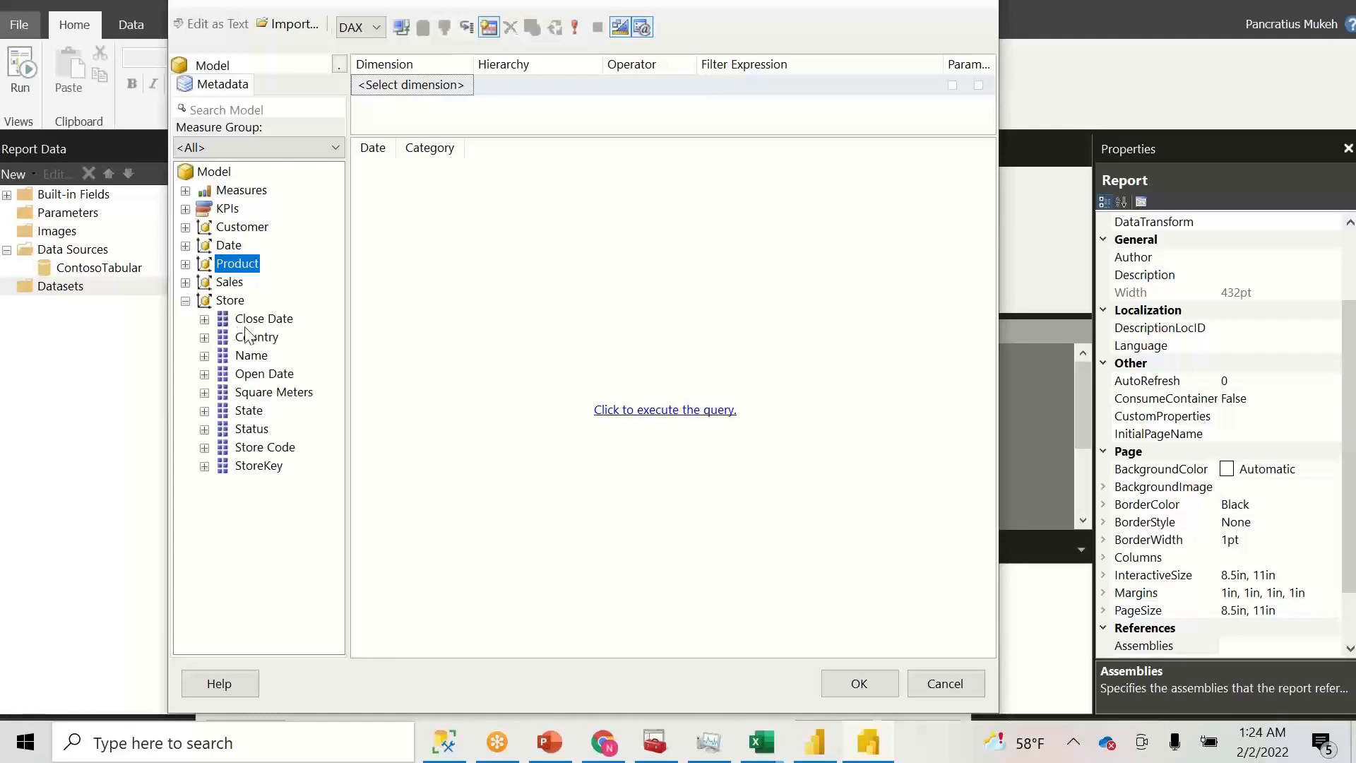
pyautogui.moveTo(253, 356); pyautogui.dragTo(463, 169)
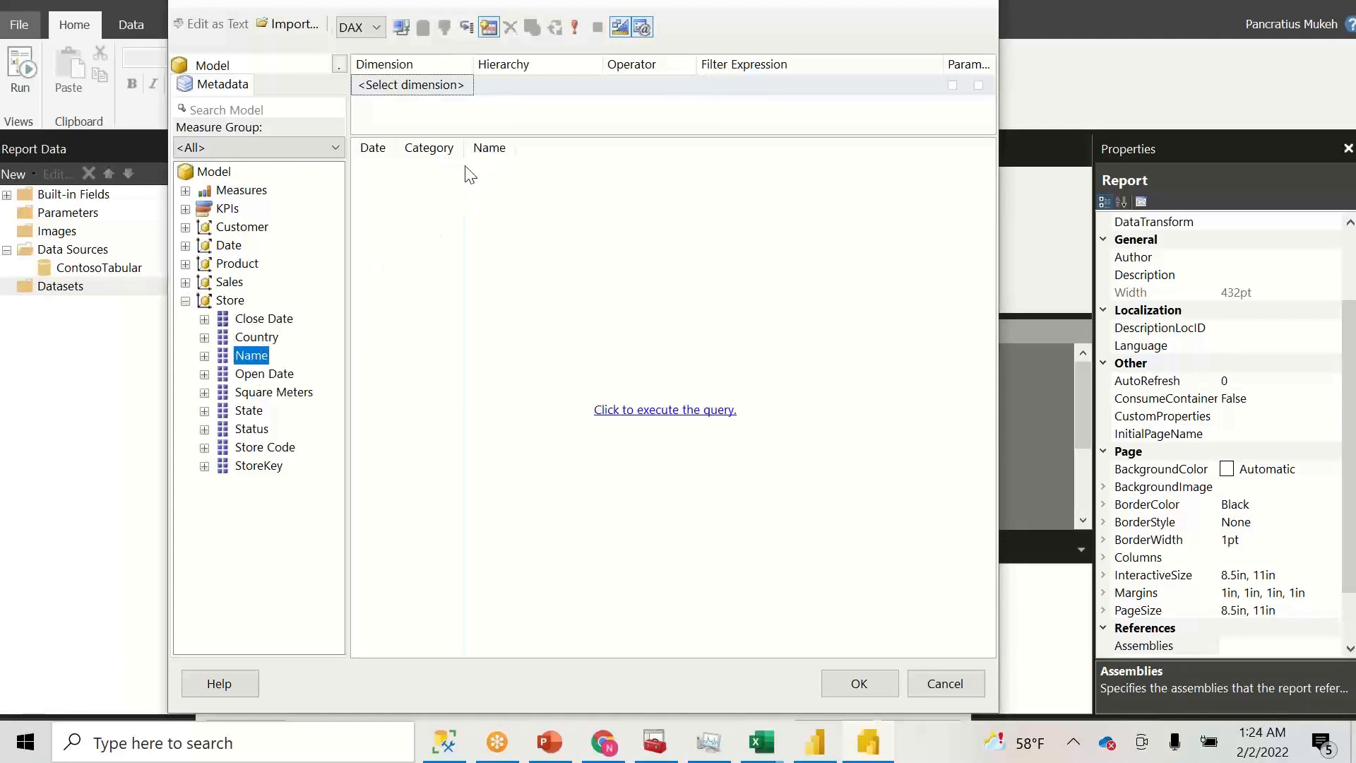
pyautogui.click(185, 302)
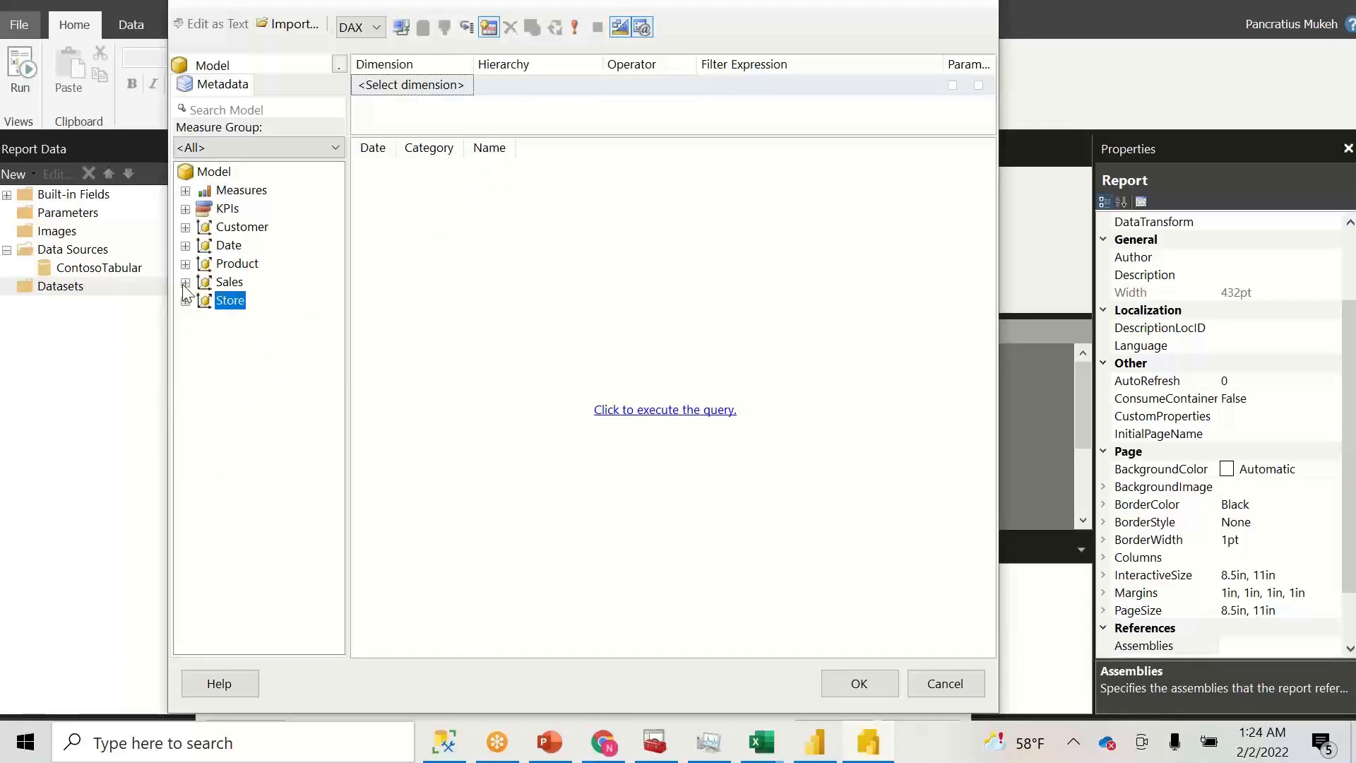
# - Add the Amt measures Net Sales Price, Sales Cost, Sales Margin and Unit Sales Price, then run the query
pyautogui.click(185, 283)
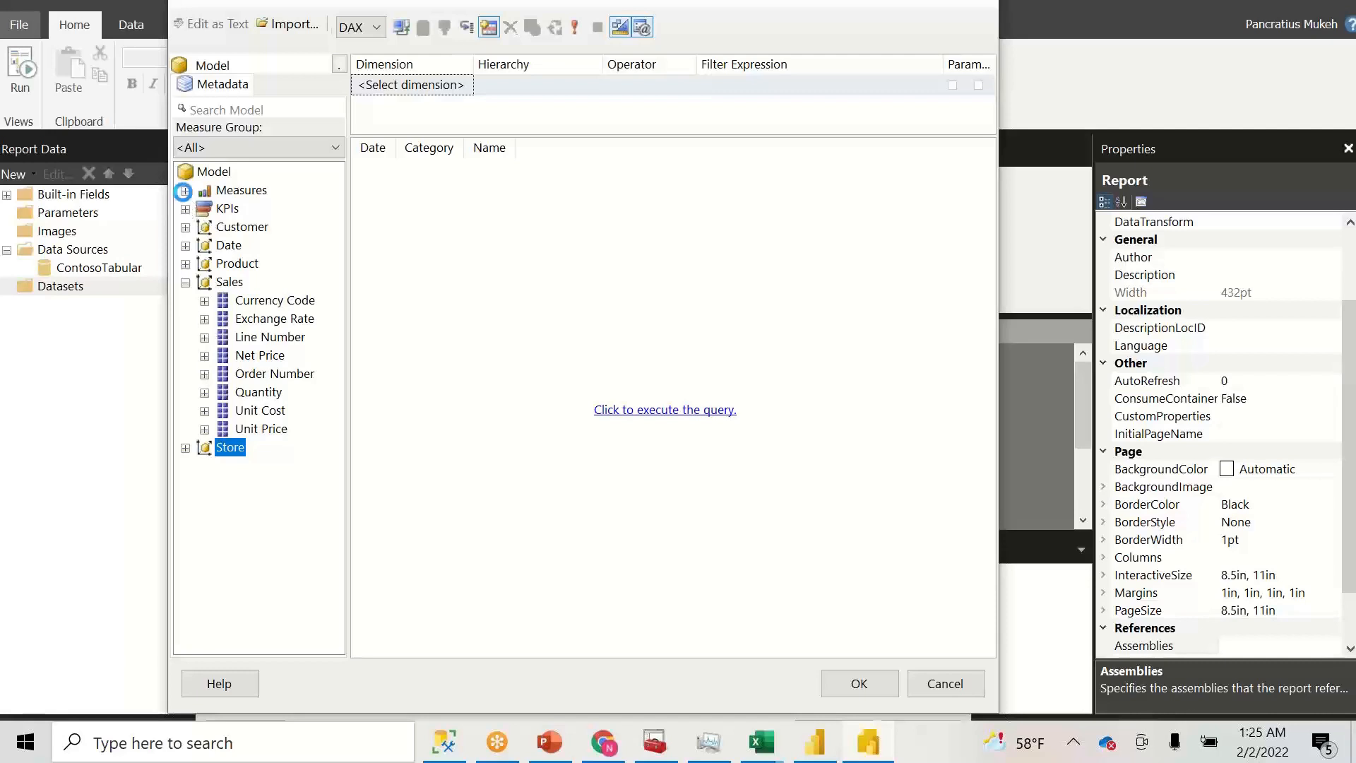
pyautogui.click(185, 190)
pyautogui.click(205, 209)
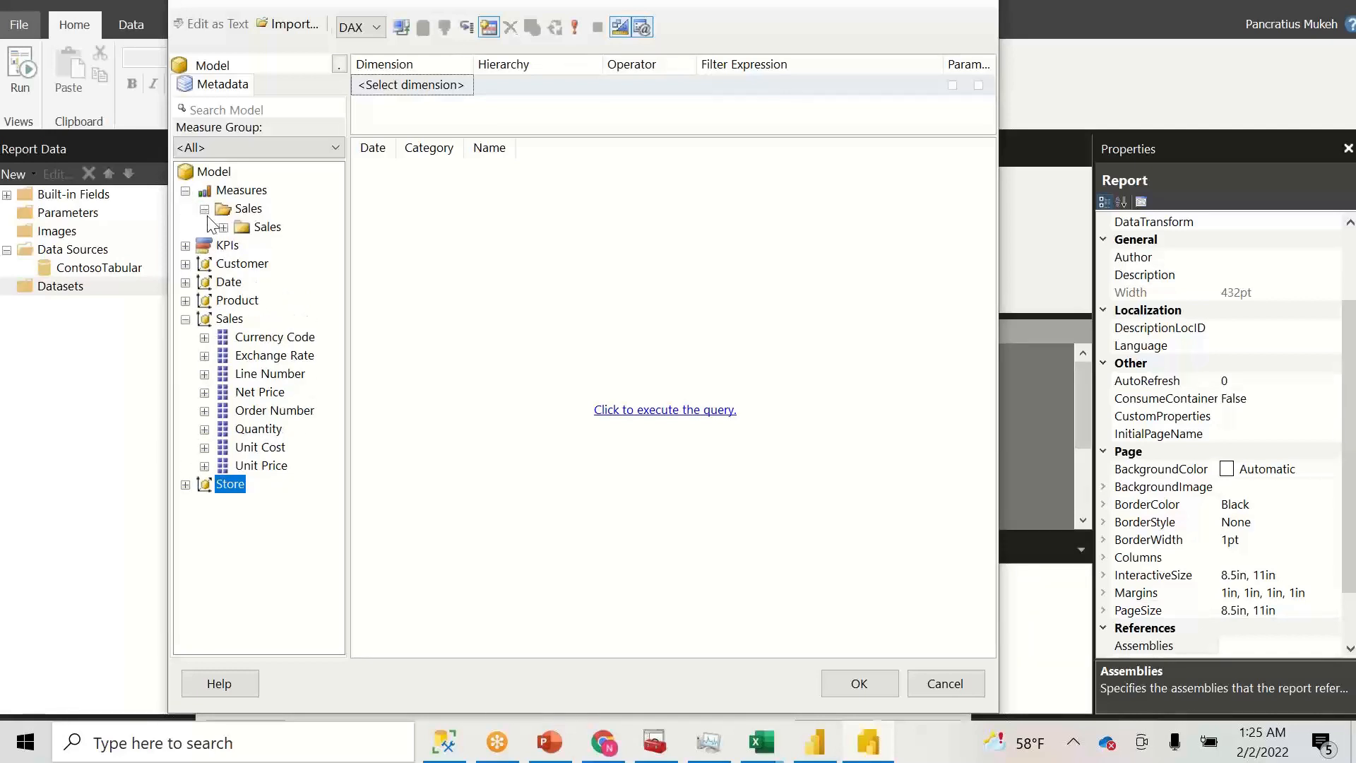
pyautogui.click(223, 228)
pyautogui.click(242, 246)
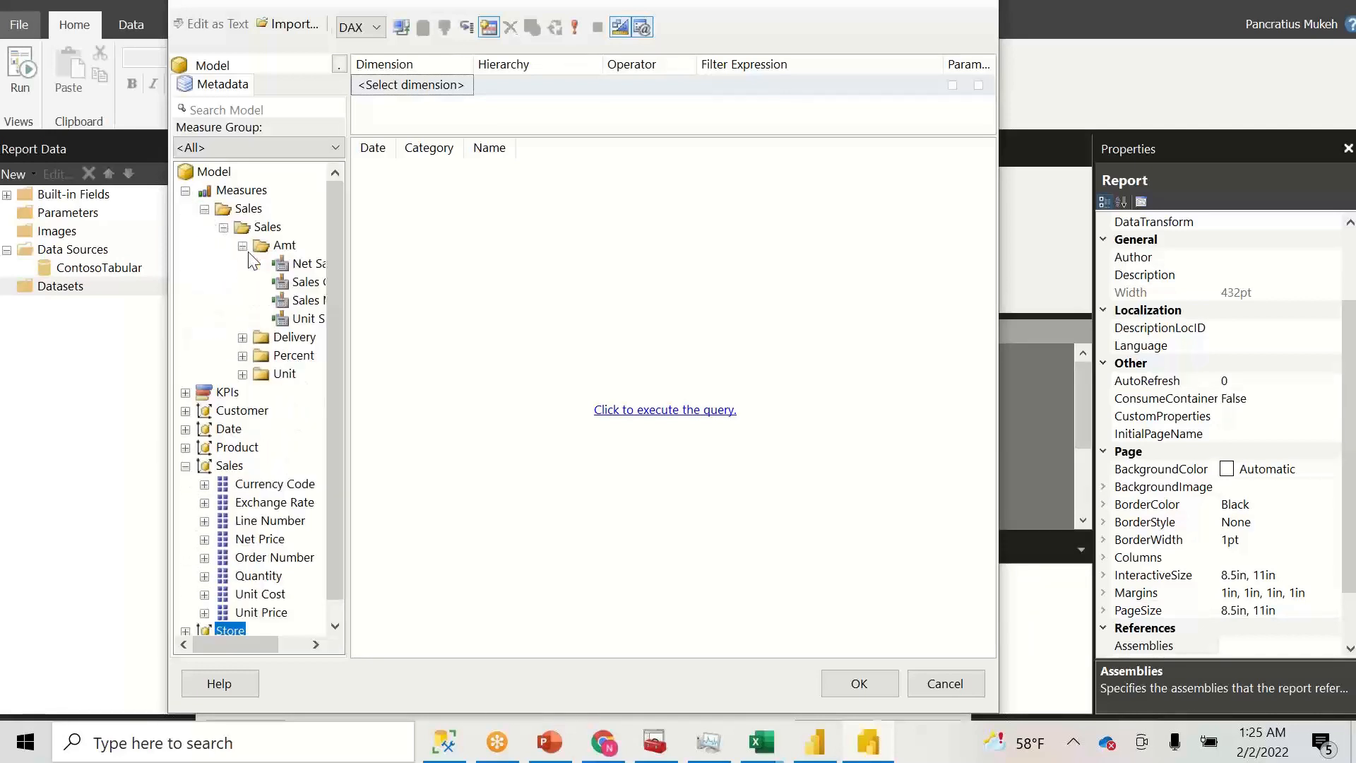
pyautogui.moveTo(302, 263); pyautogui.dragTo(666, 182)
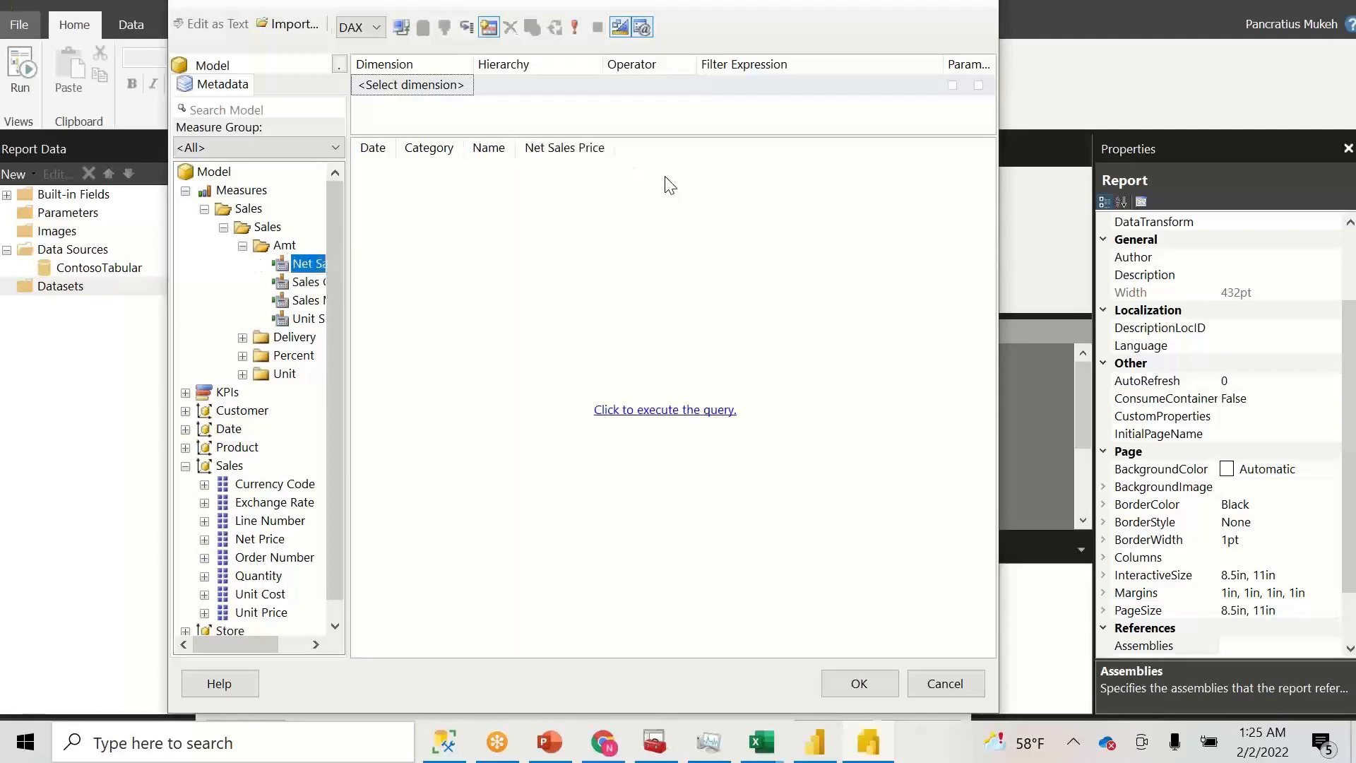
pyautogui.moveTo(353, 326); pyautogui.dragTo(417, 326)
pyautogui.moveTo(318, 283); pyautogui.dragTo(627, 221)
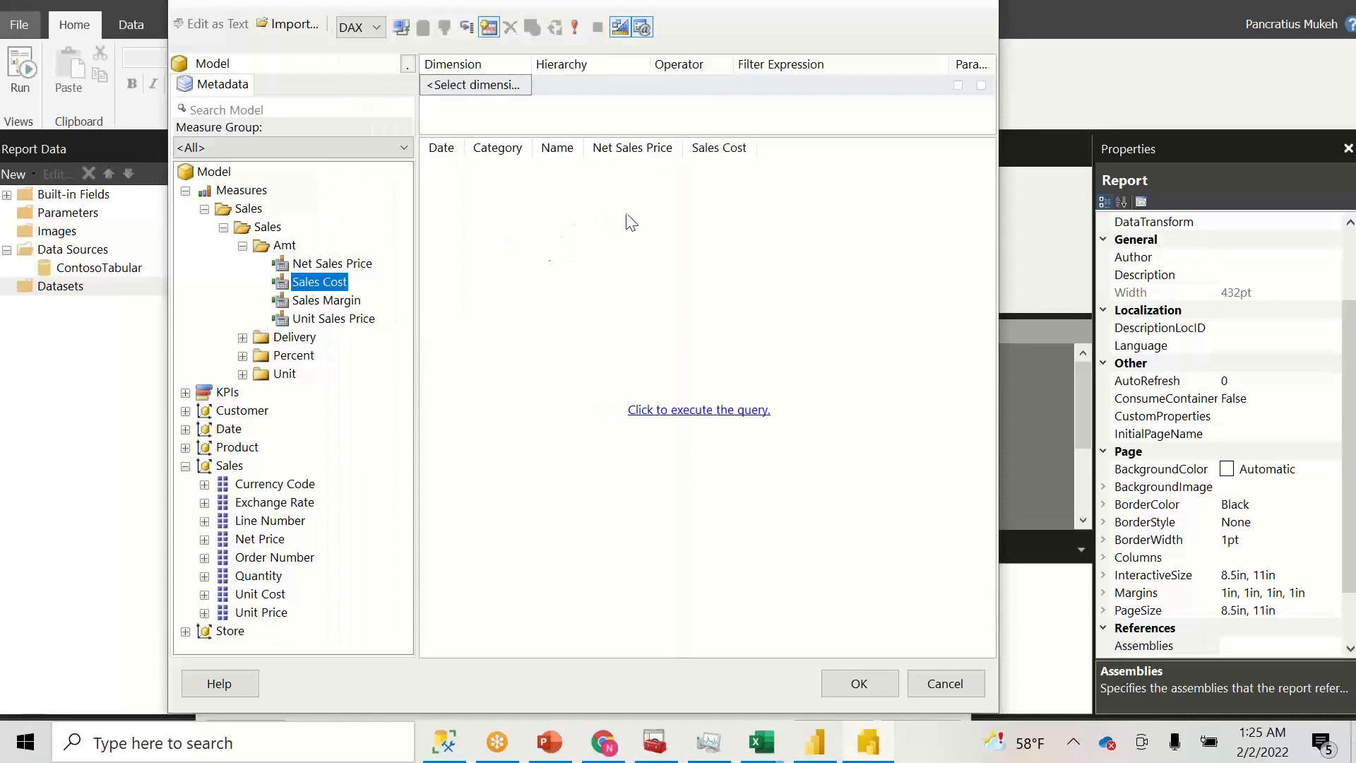
pyautogui.moveTo(346, 303); pyautogui.dragTo(658, 261)
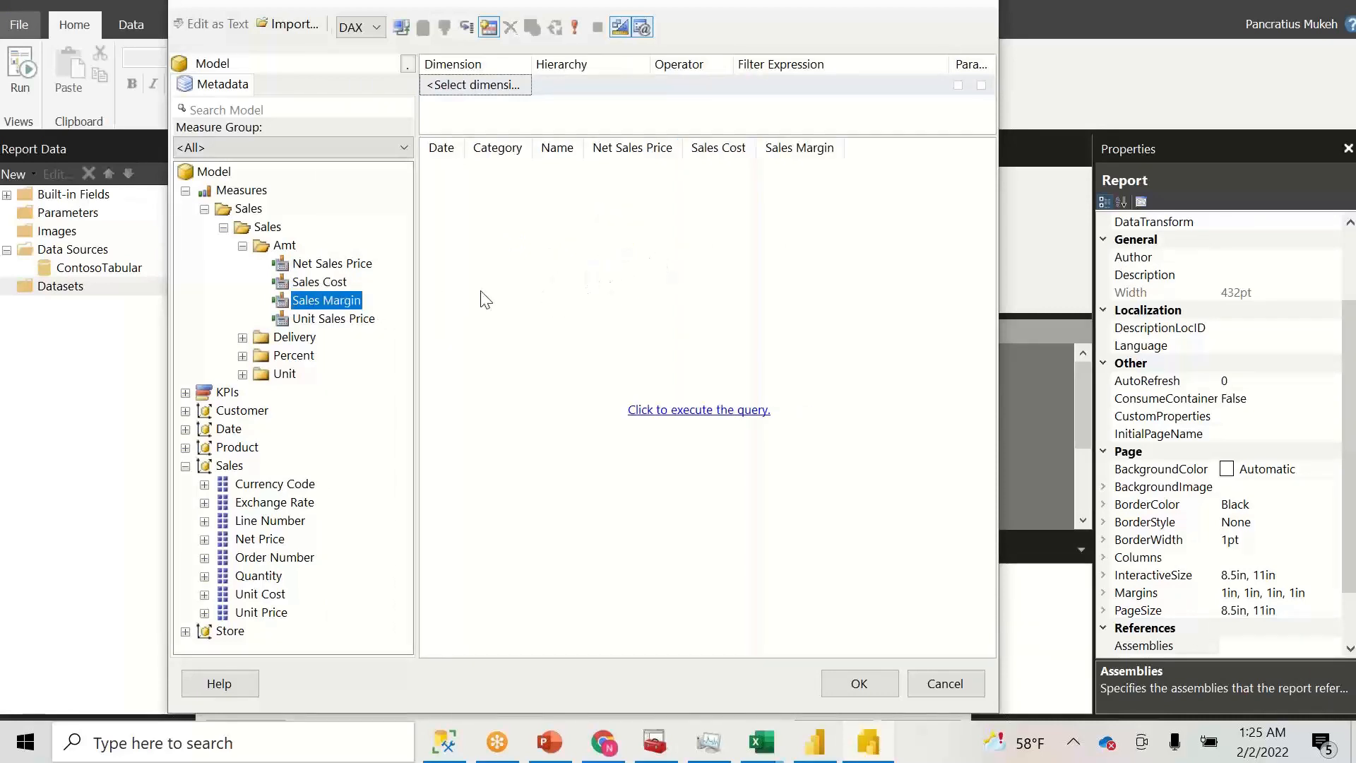
pyautogui.moveTo(353, 318); pyautogui.dragTo(753, 253)
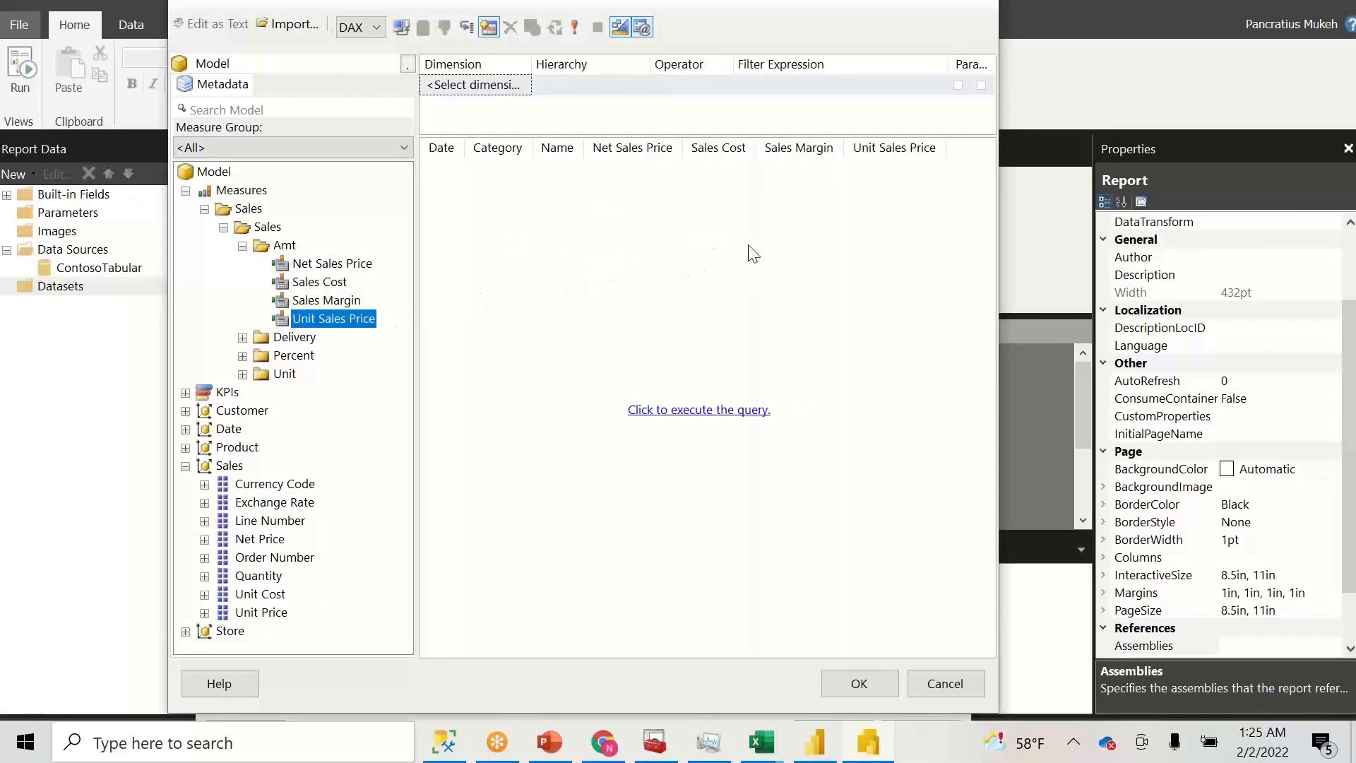
pyautogui.click(702, 409)
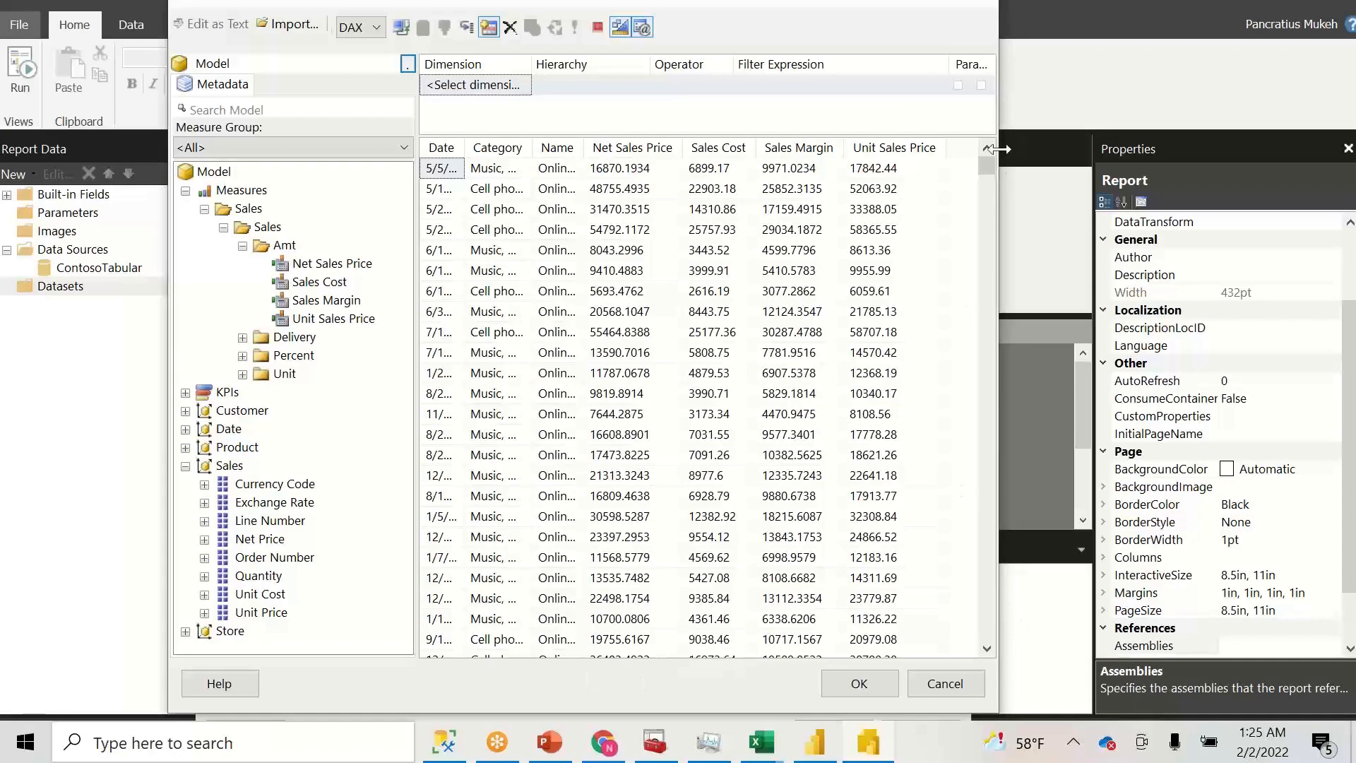
pyautogui.moveTo(987, 167)
pyautogui.mouseDown()
pyautogui.moveTo(981, 541)
pyautogui.moveTo(985, 142)
pyautogui.mouseUp()
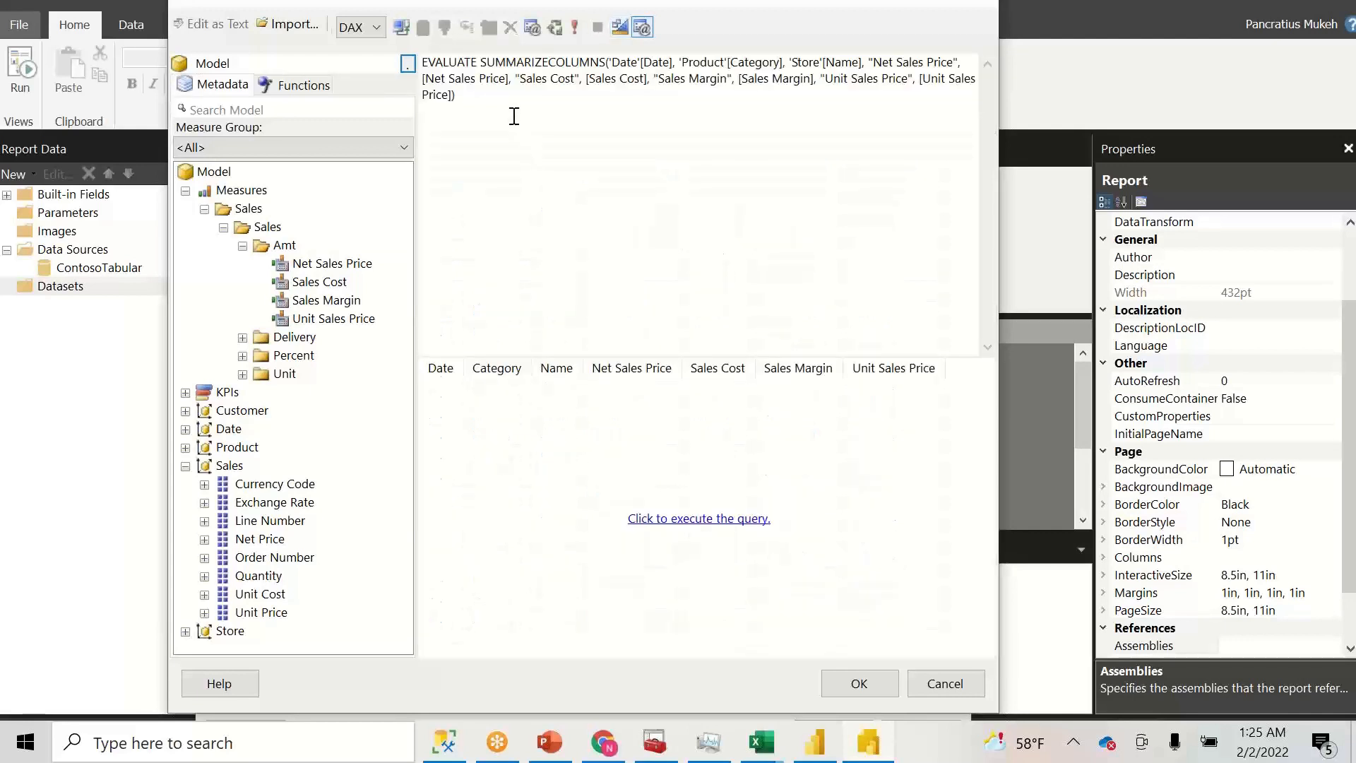
pyautogui.moveTo(498, 107); pyautogui.dragTo(415, 63)
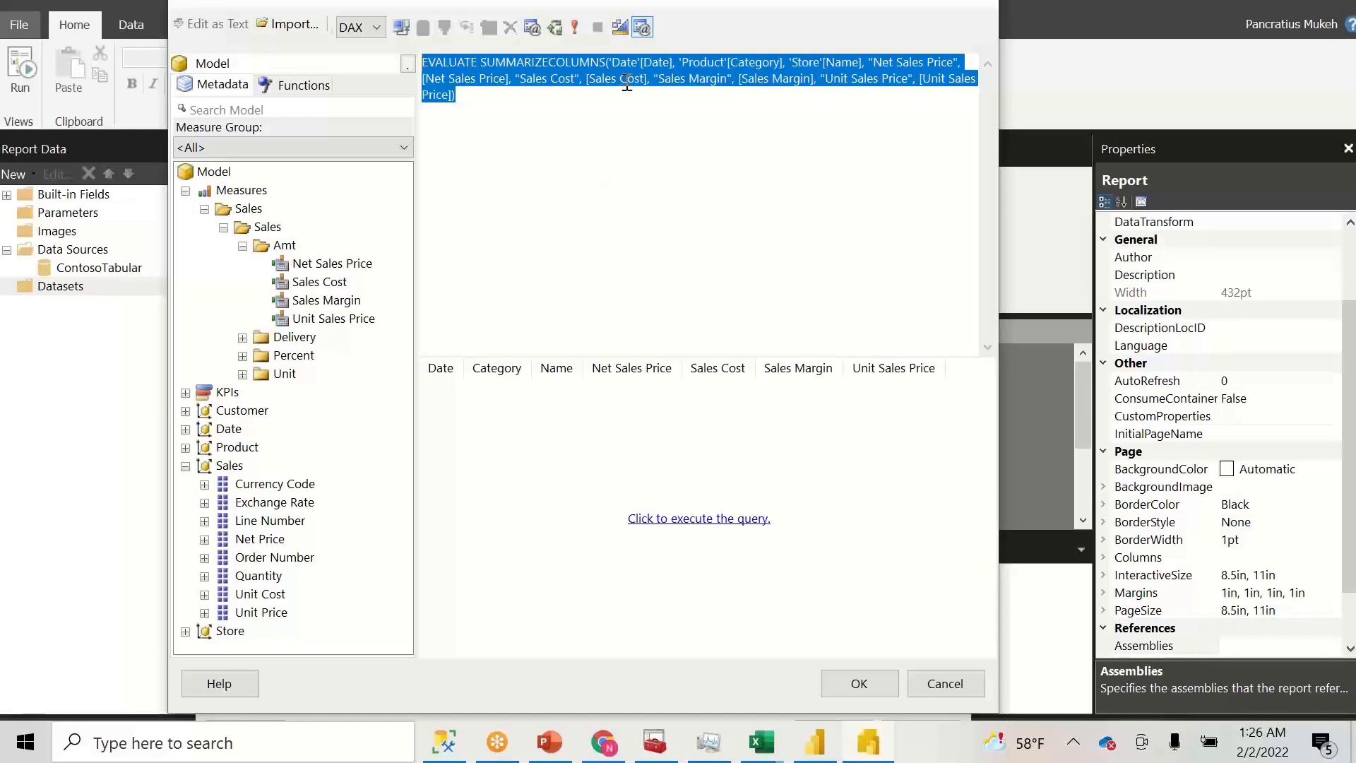
pyautogui.click(621, 32)
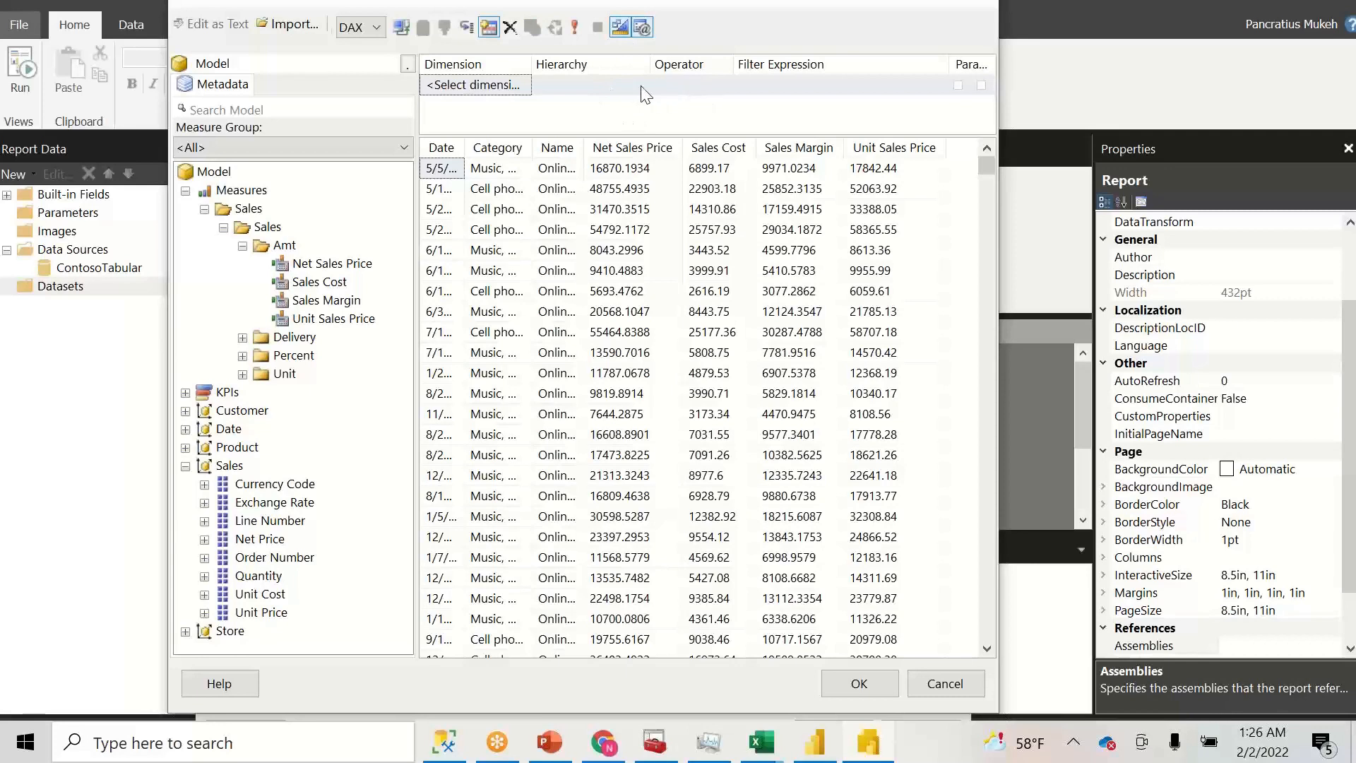
# - Add Date Year as a query filter with the Equal operator
pyautogui.click(185, 429)
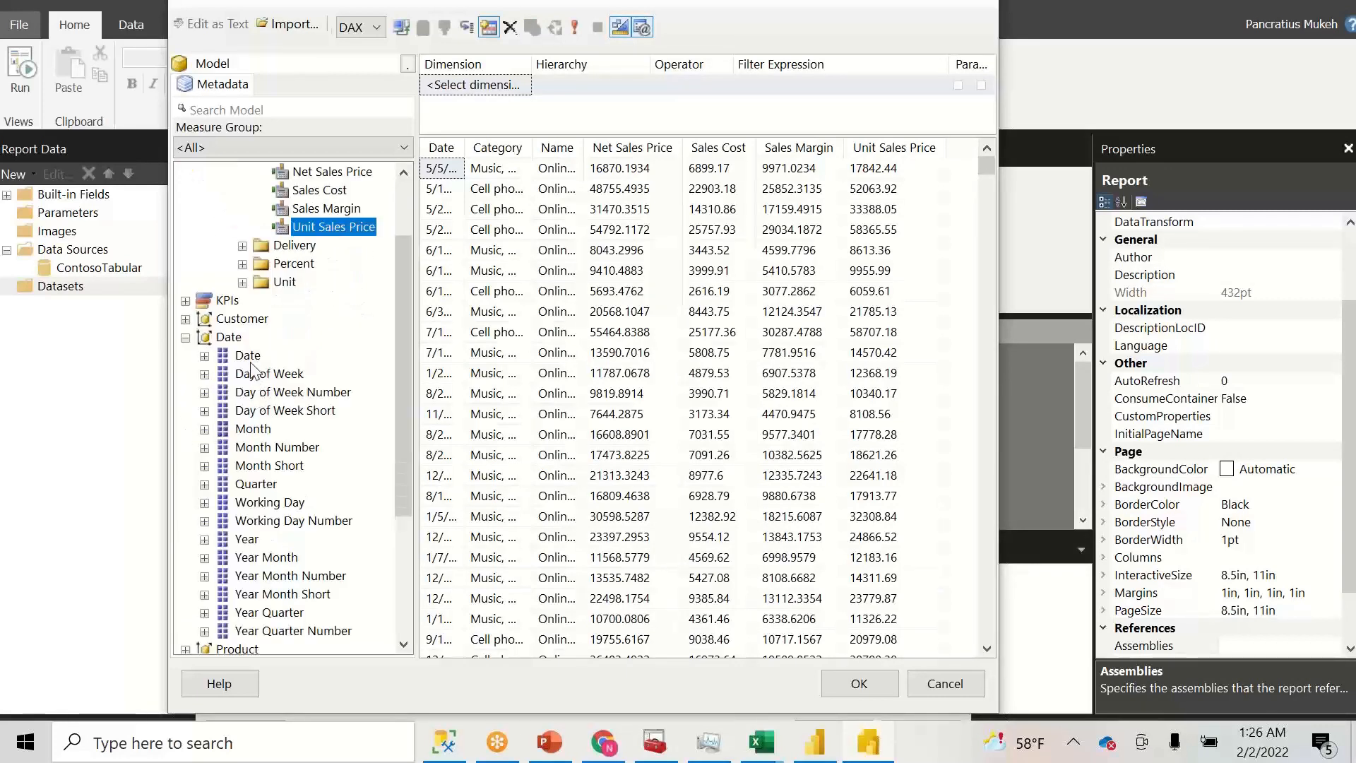
pyautogui.click(247, 541)
pyautogui.moveTo(248, 548); pyautogui.dragTo(515, 92)
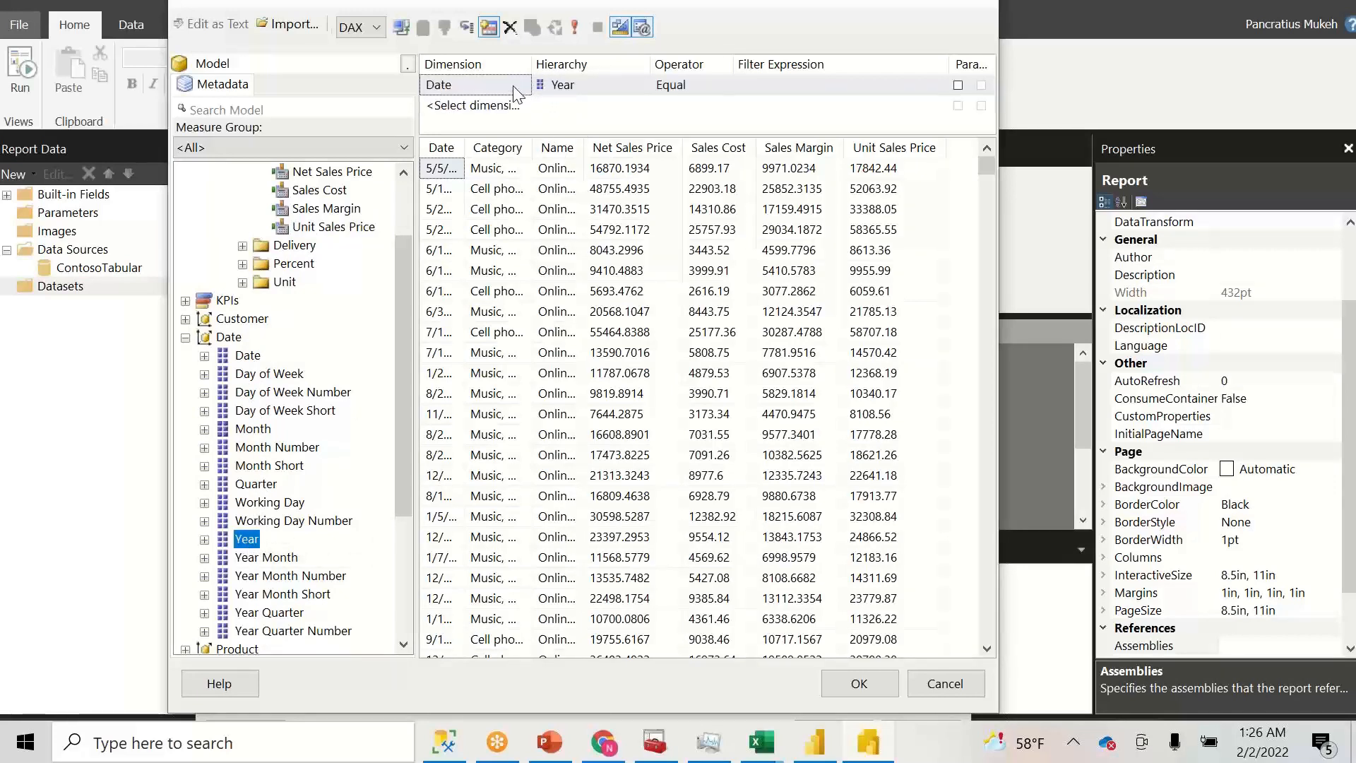
pyautogui.click(724, 88)
pyautogui.click(725, 85)
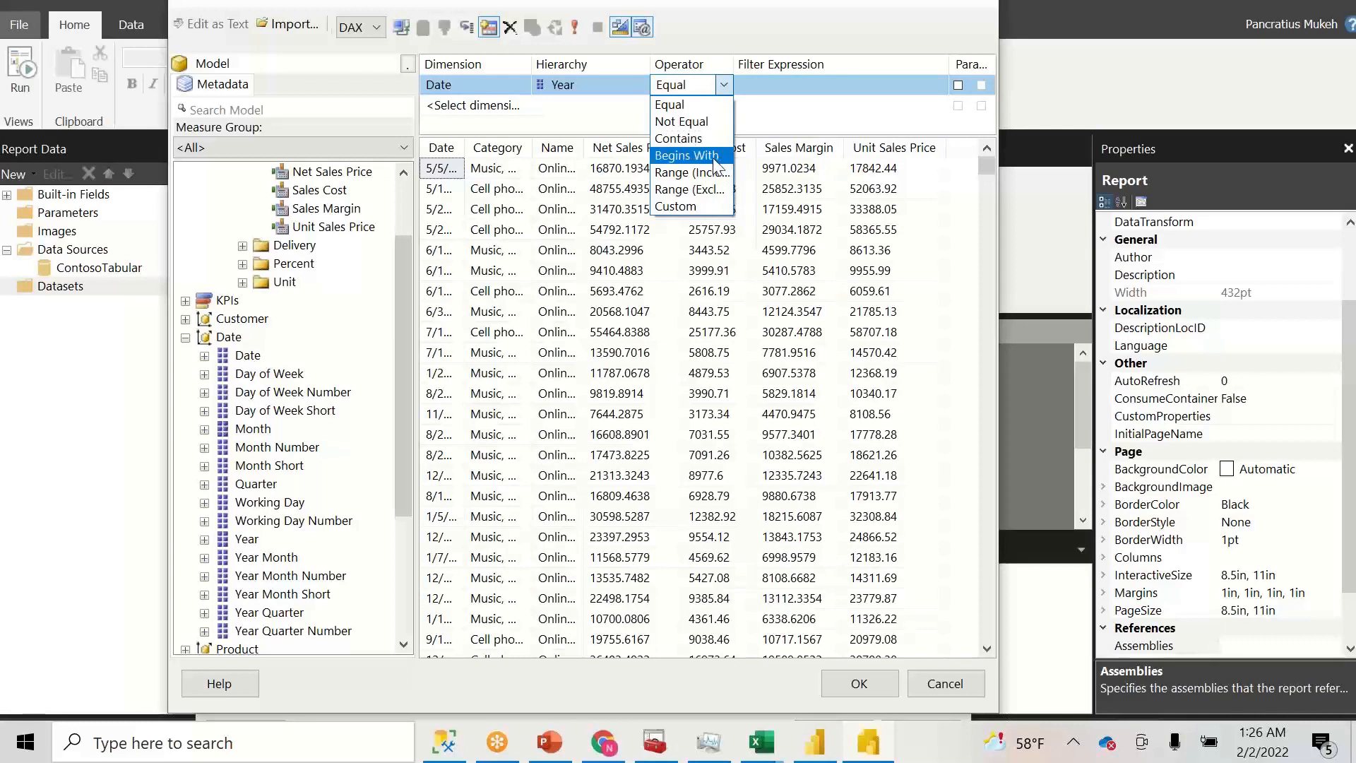
pyautogui.click(717, 157)
pyautogui.click(724, 86)
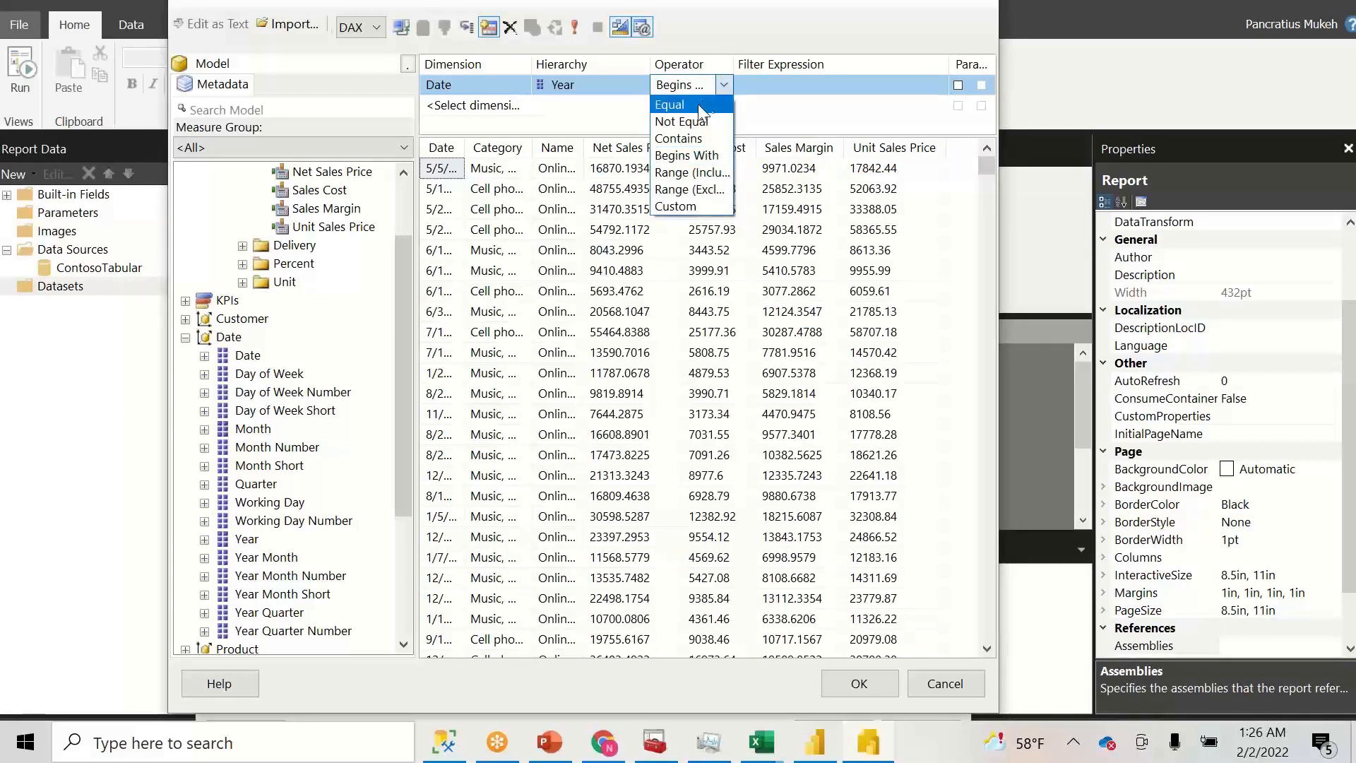
pyautogui.click(695, 106)
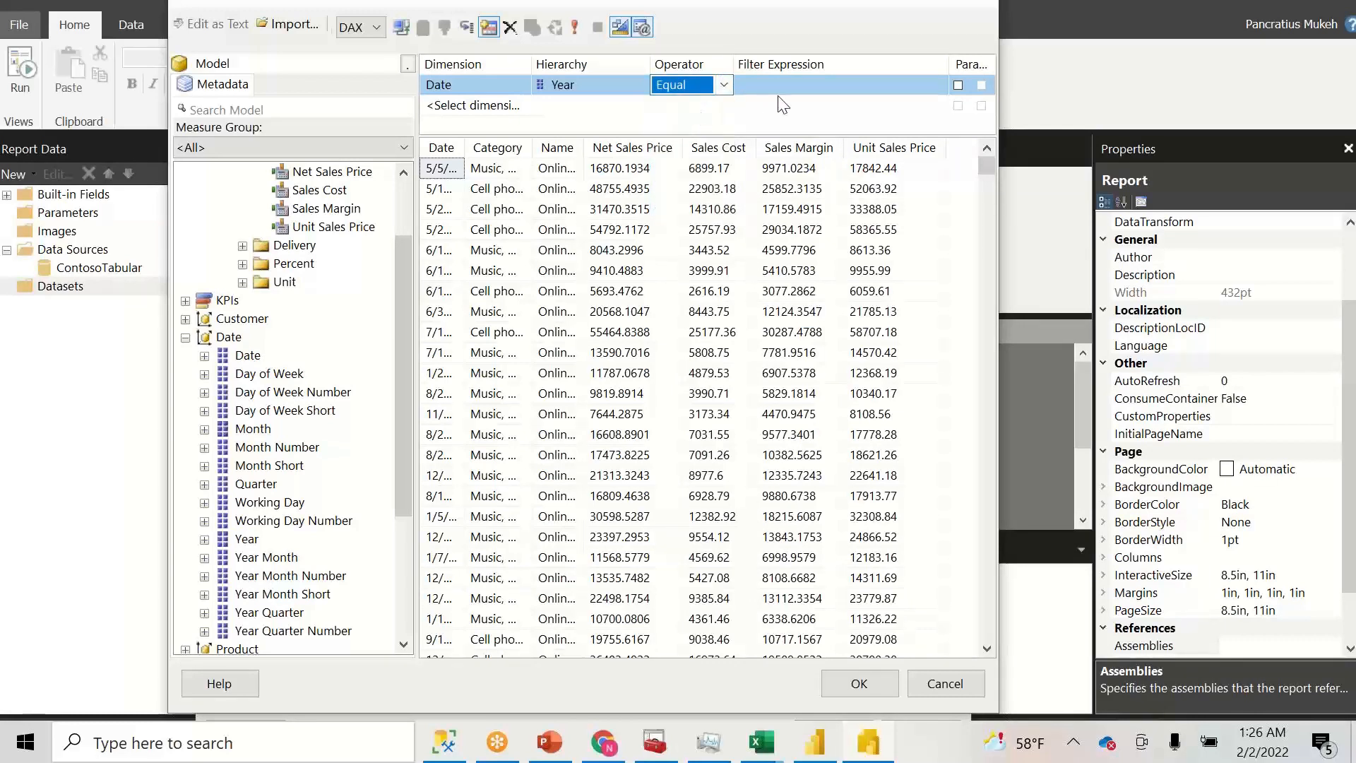
# - Set the Year filter value to 2020 and rerun the query
pyautogui.click(805, 90)
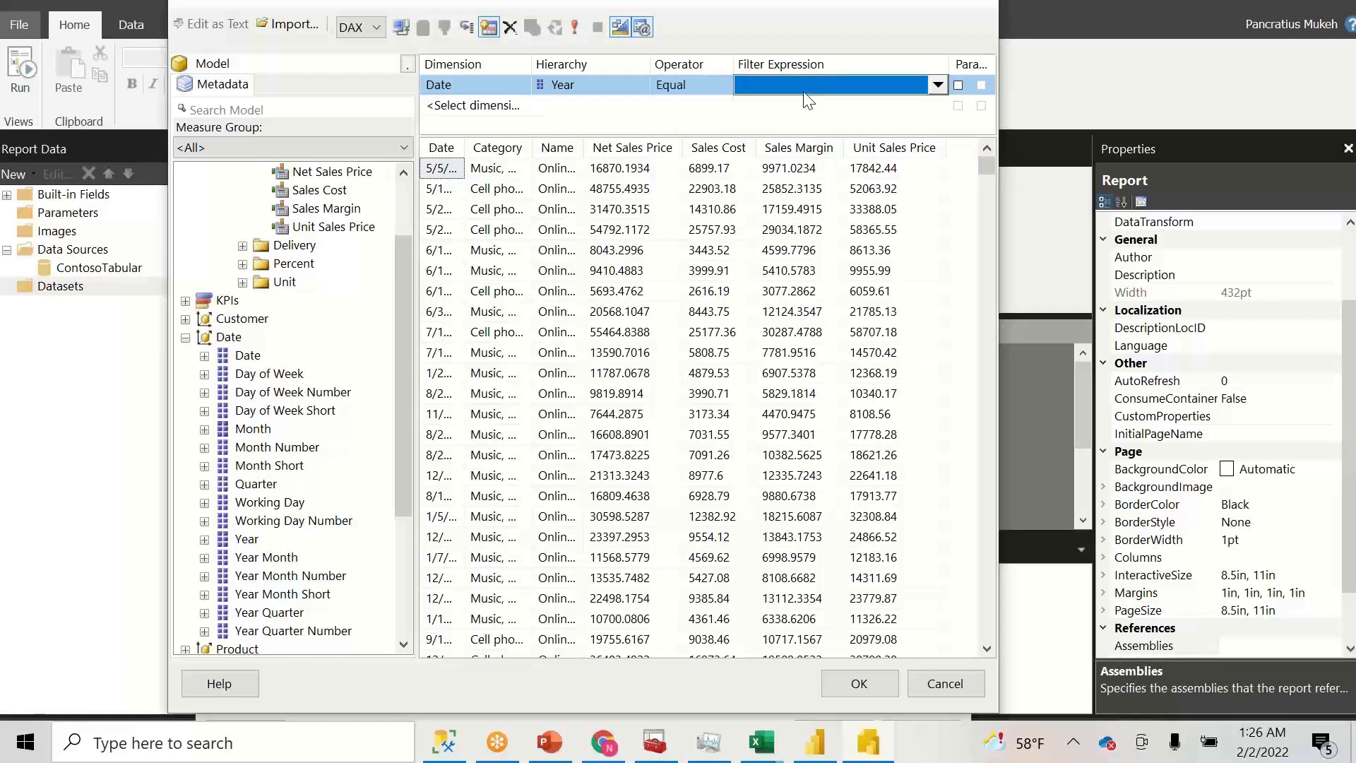
pyautogui.click(936, 85)
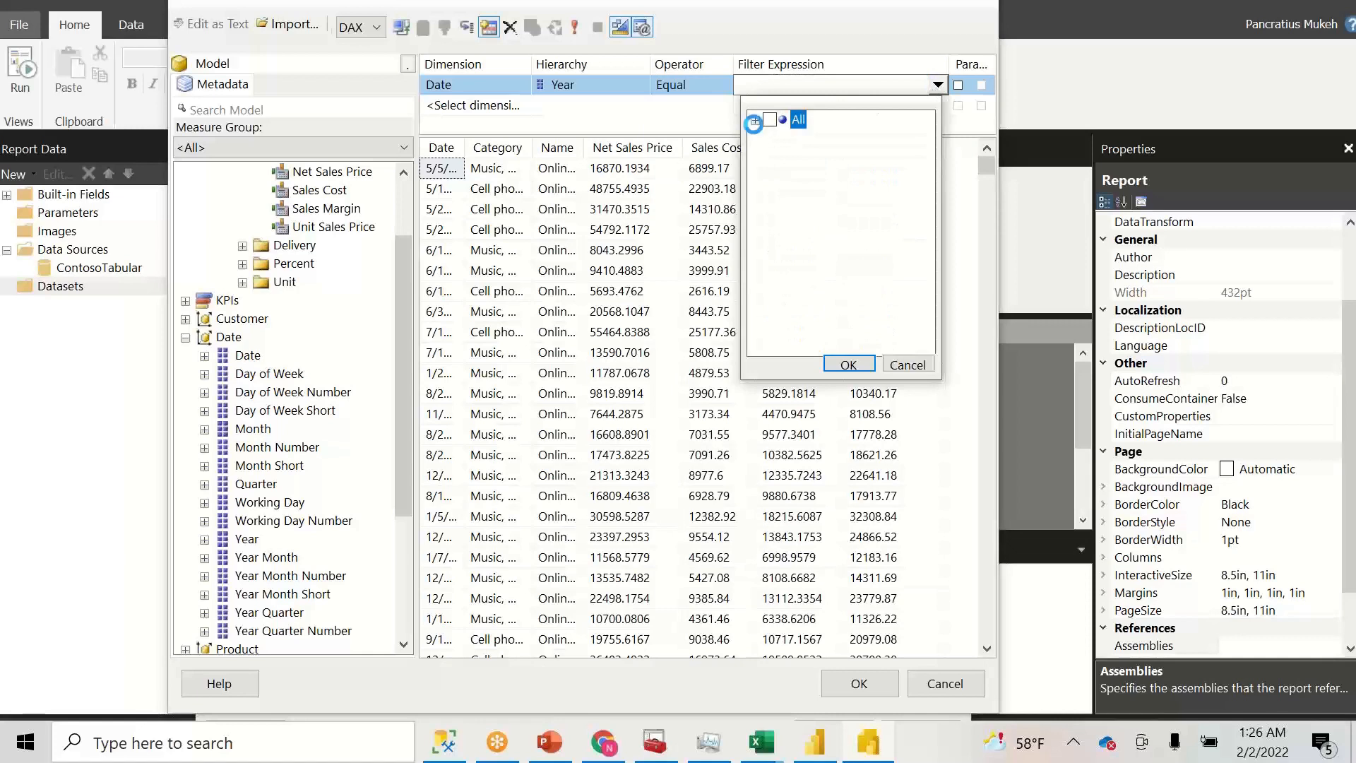
pyautogui.click(754, 122)
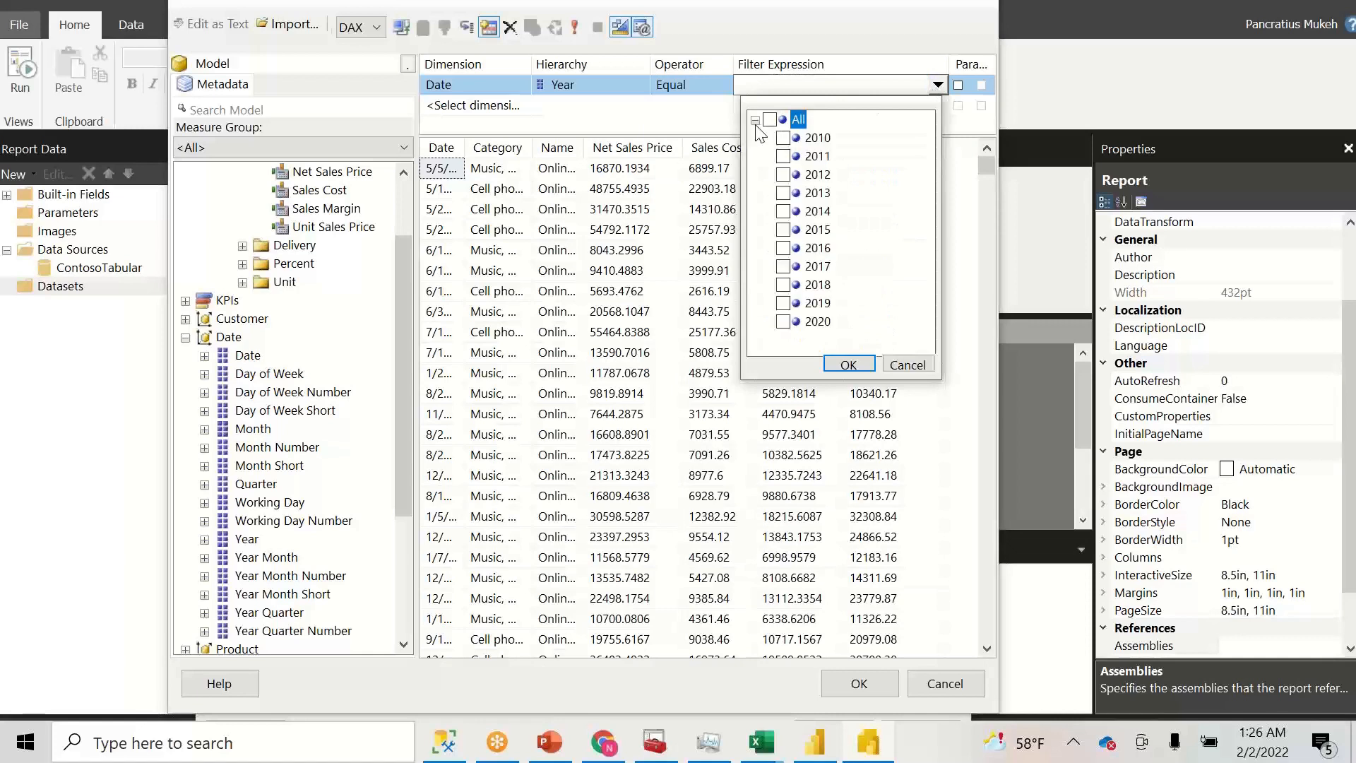
pyautogui.click(784, 322)
pyautogui.click(848, 364)
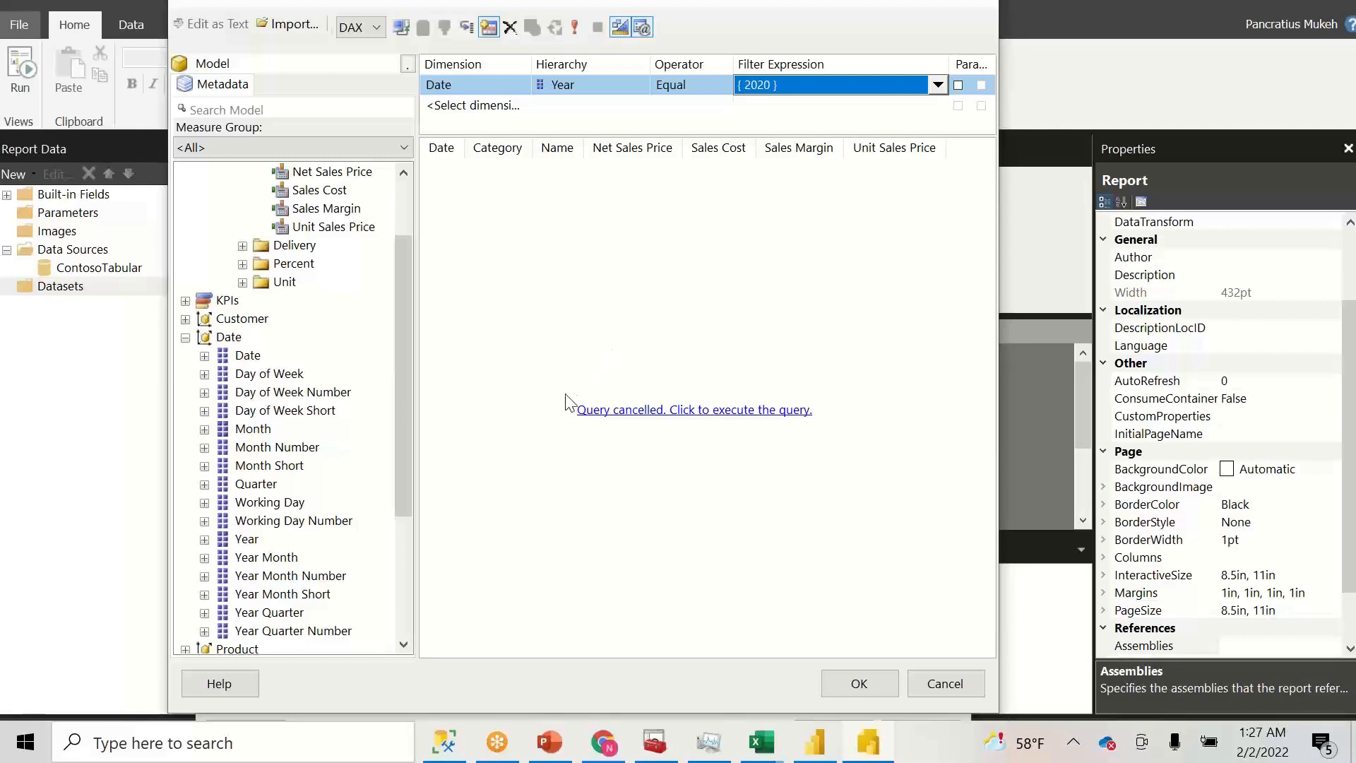
pyautogui.click(720, 411)
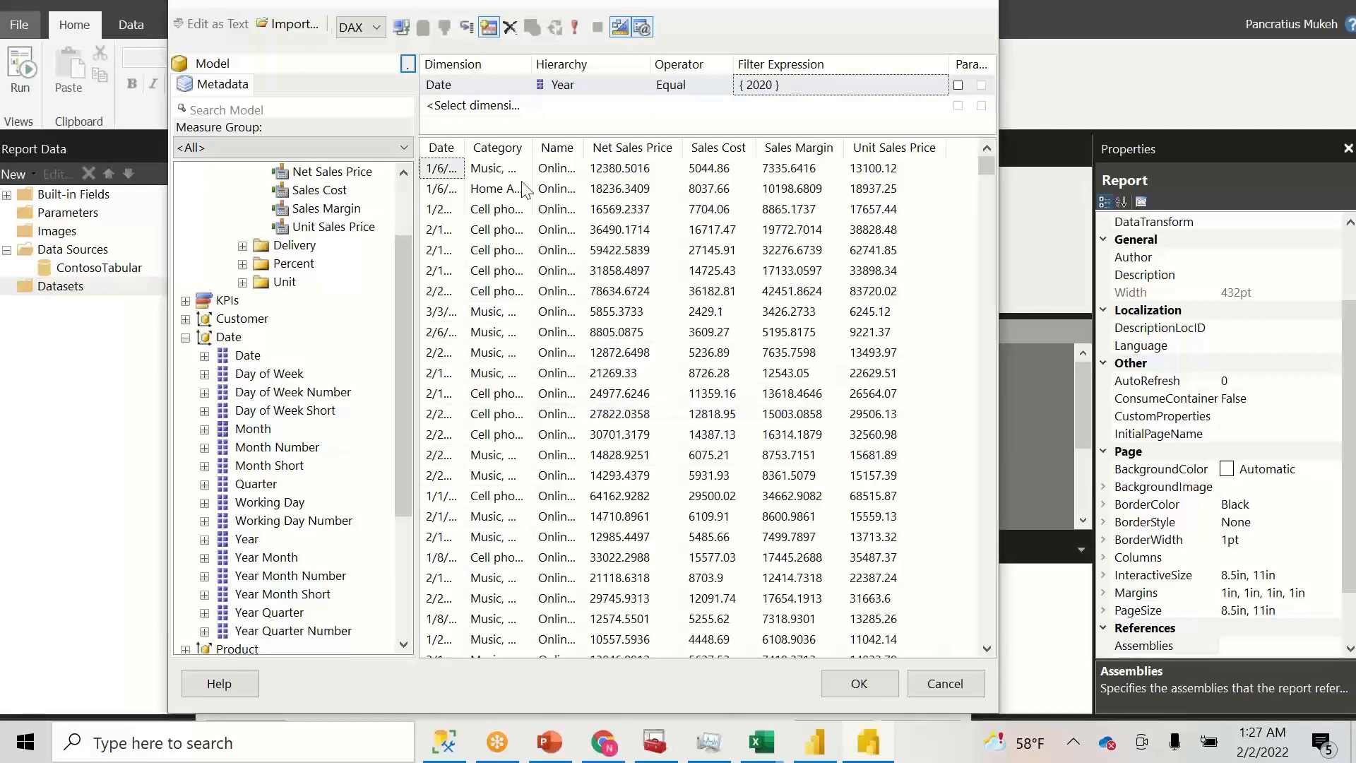
pyautogui.moveTo(465, 143); pyautogui.dragTo(509, 176)
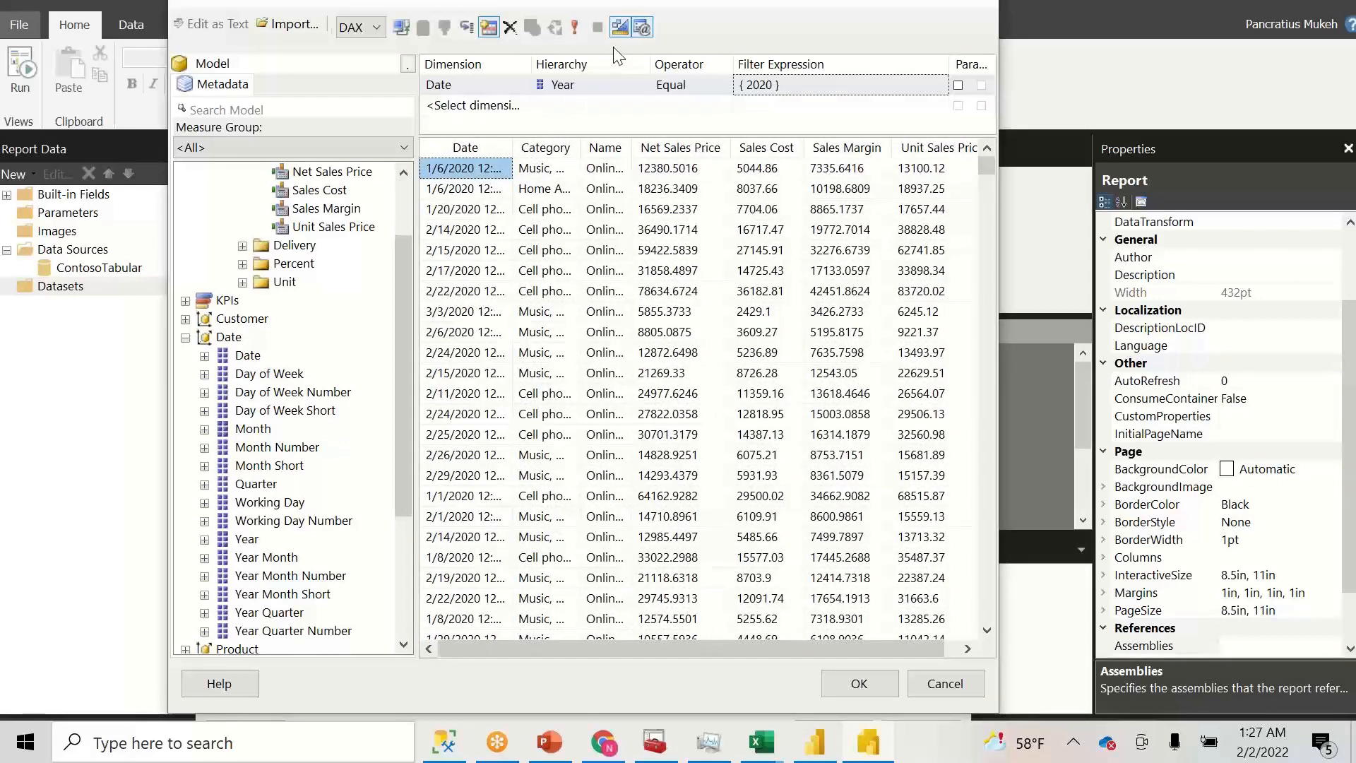
# - Review the generated DAX query with its Year 2020 FILTER, then switch to SQL Server Management Studio
pyautogui.click(622, 31)
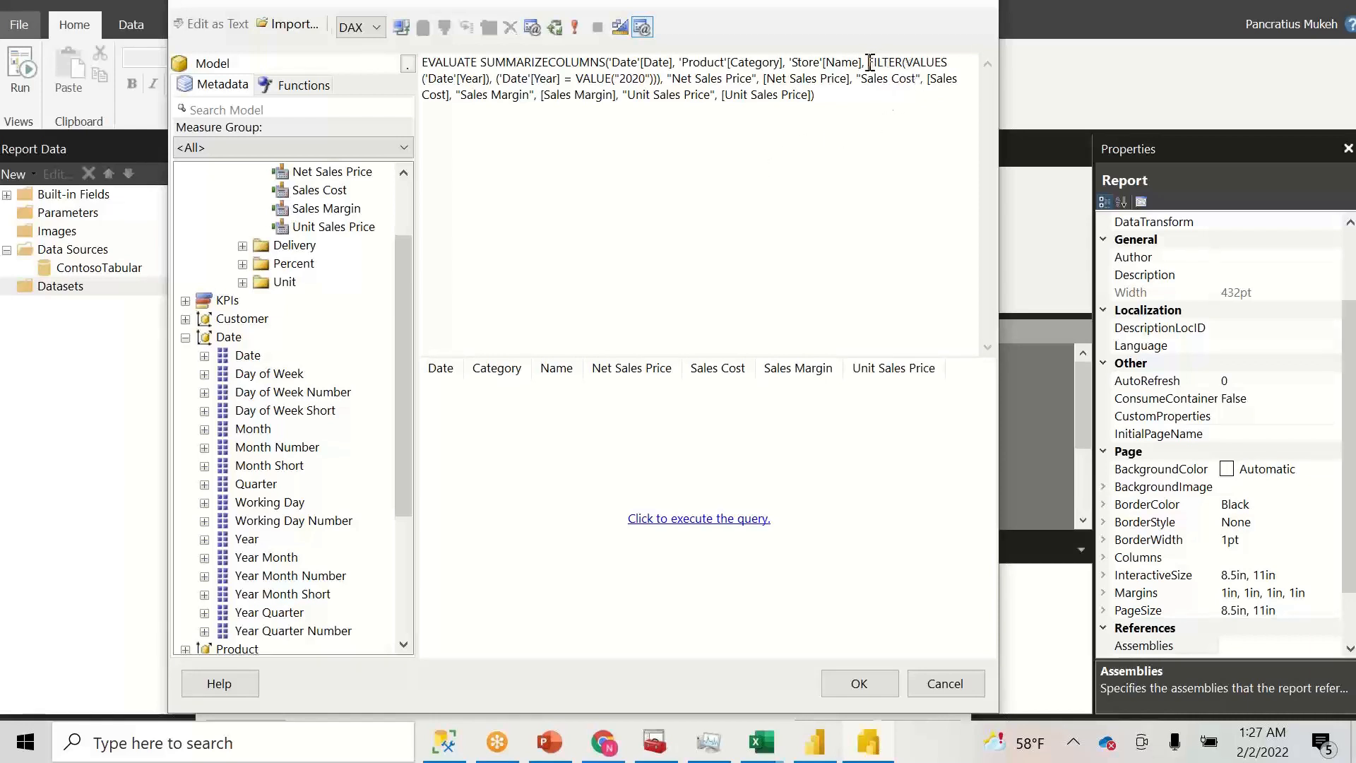
pyautogui.moveTo(873, 62); pyautogui.dragTo(423, 63)
pyautogui.click(898, 111)
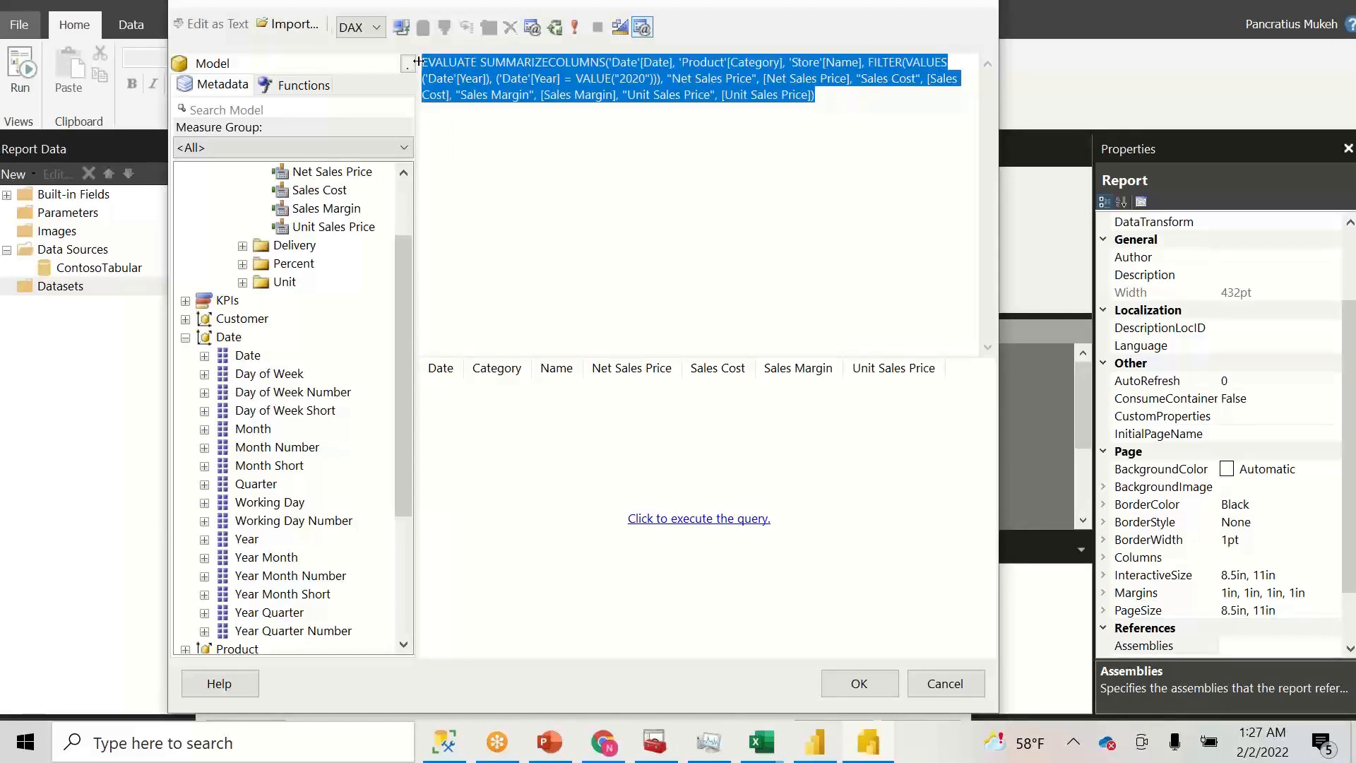
pyautogui.click(444, 743)
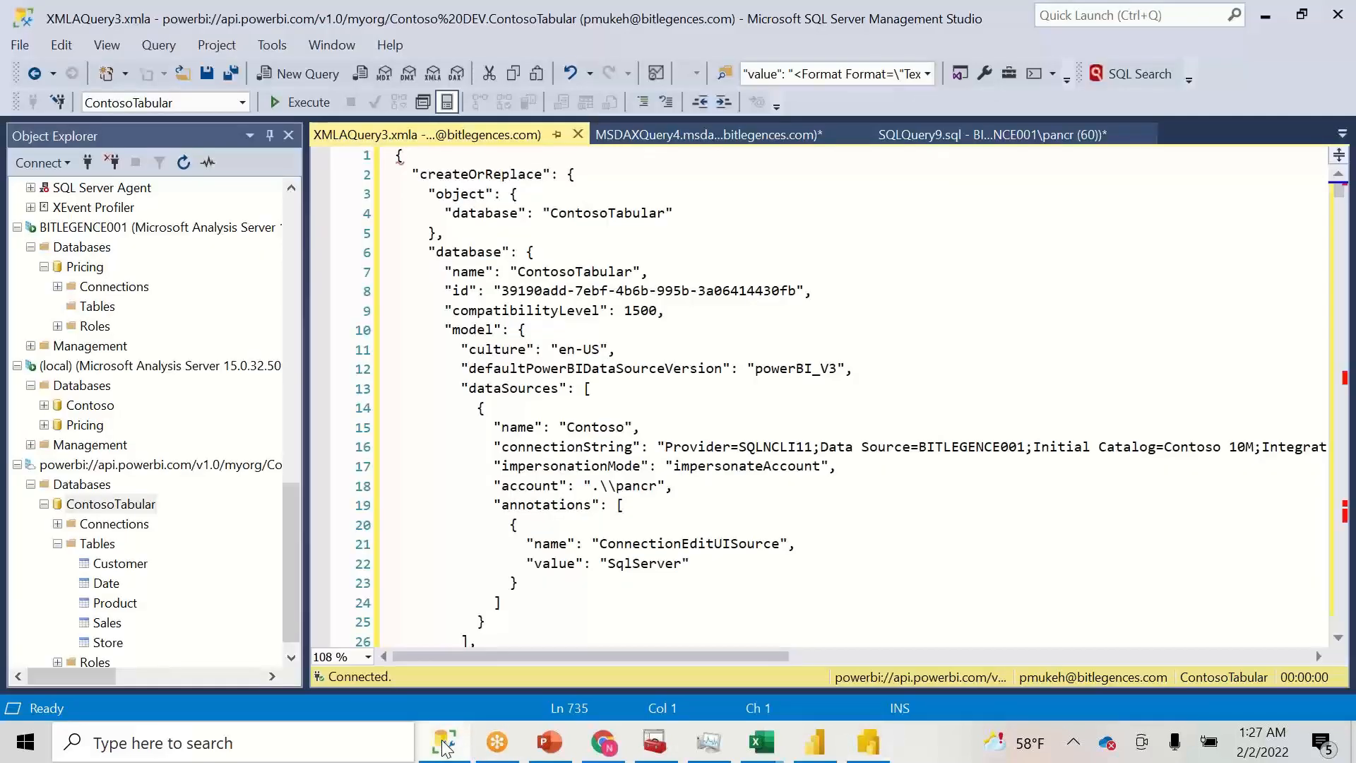
# - Paste and execute the DAX query as a new ContosoTabular DAX query, then return to Report Builder
pyautogui.rightClick(122, 504)
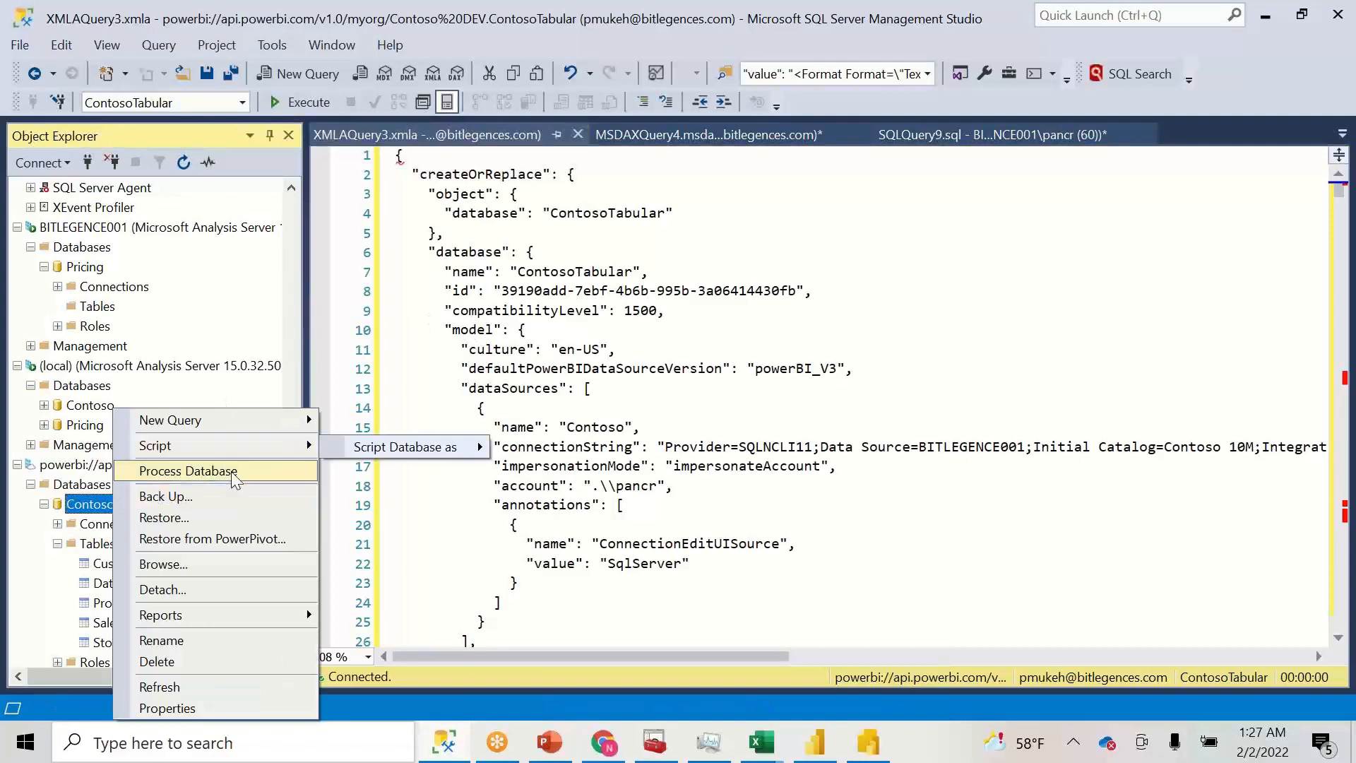
pyautogui.moveTo(273, 422)
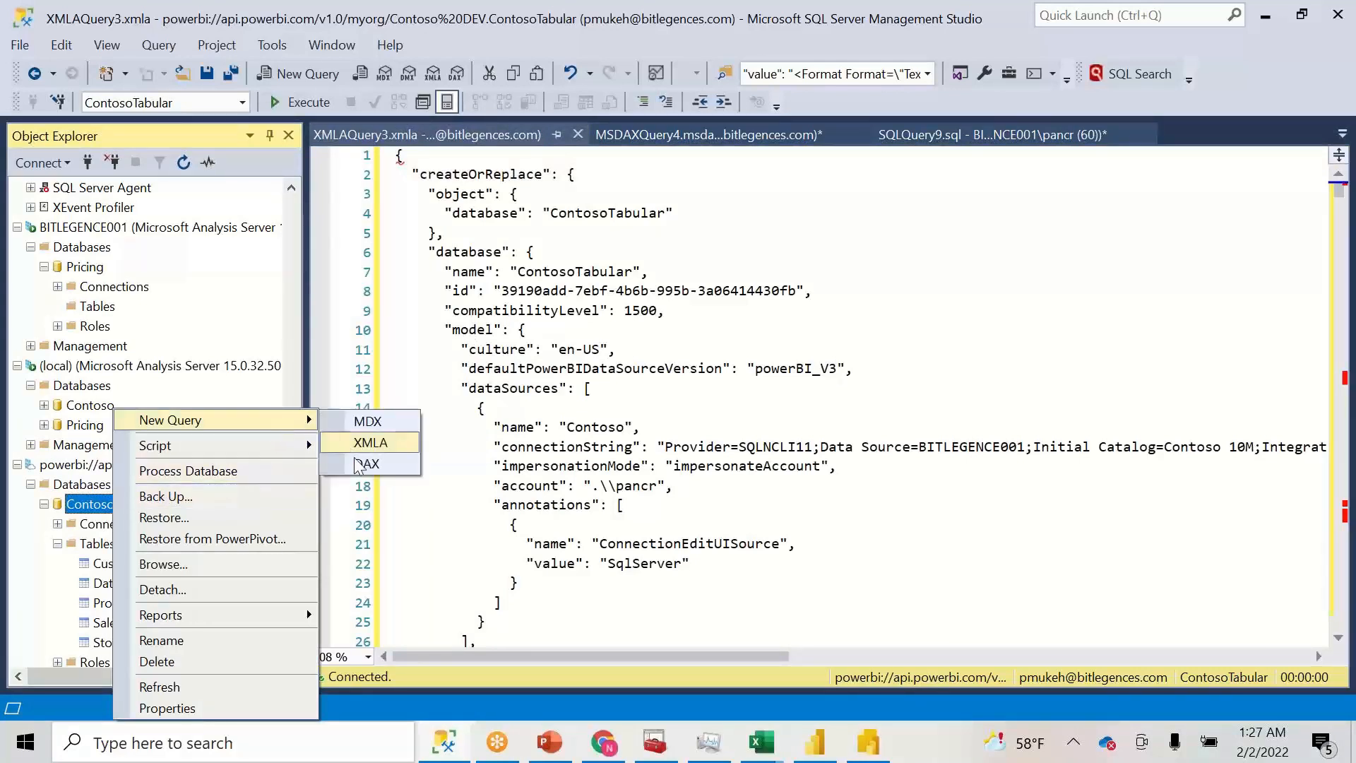
pyautogui.click(357, 464)
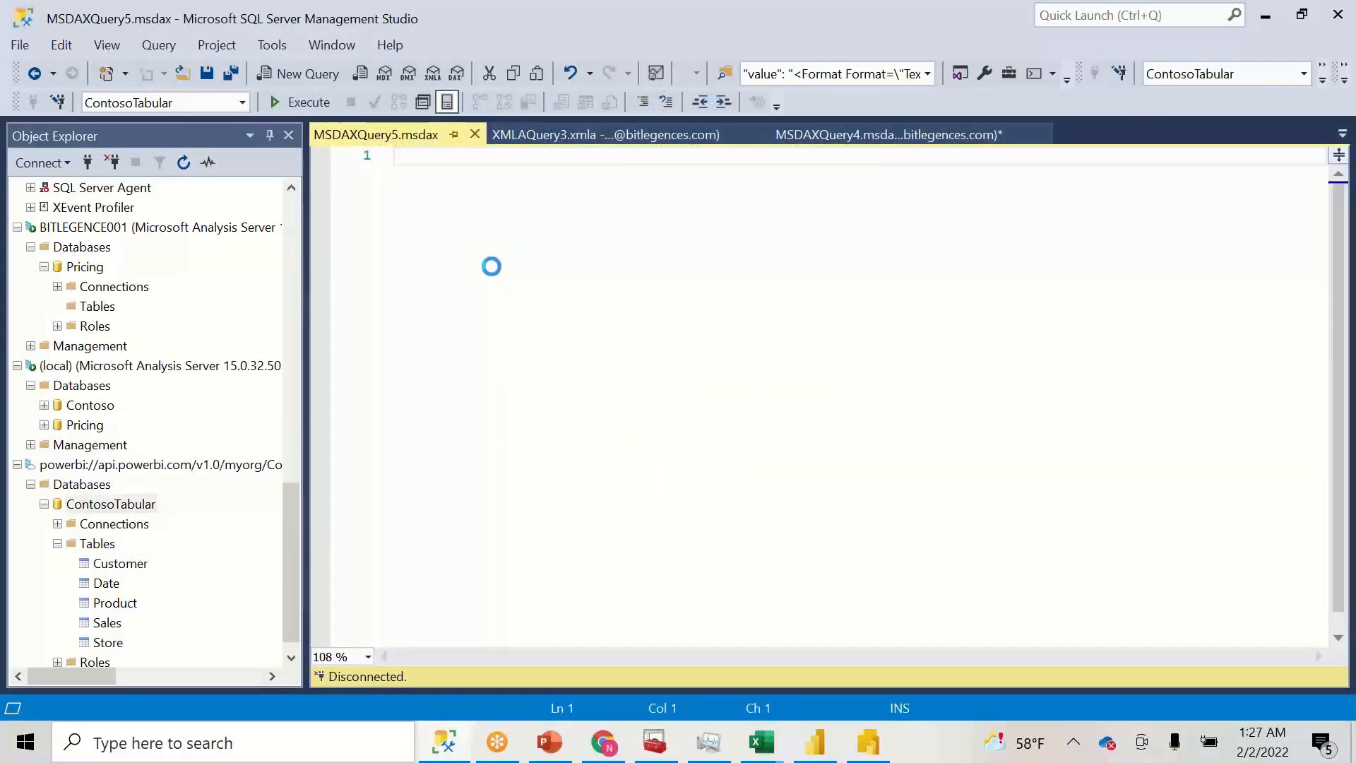
pyautogui.hotkey('ctrl', 'v')
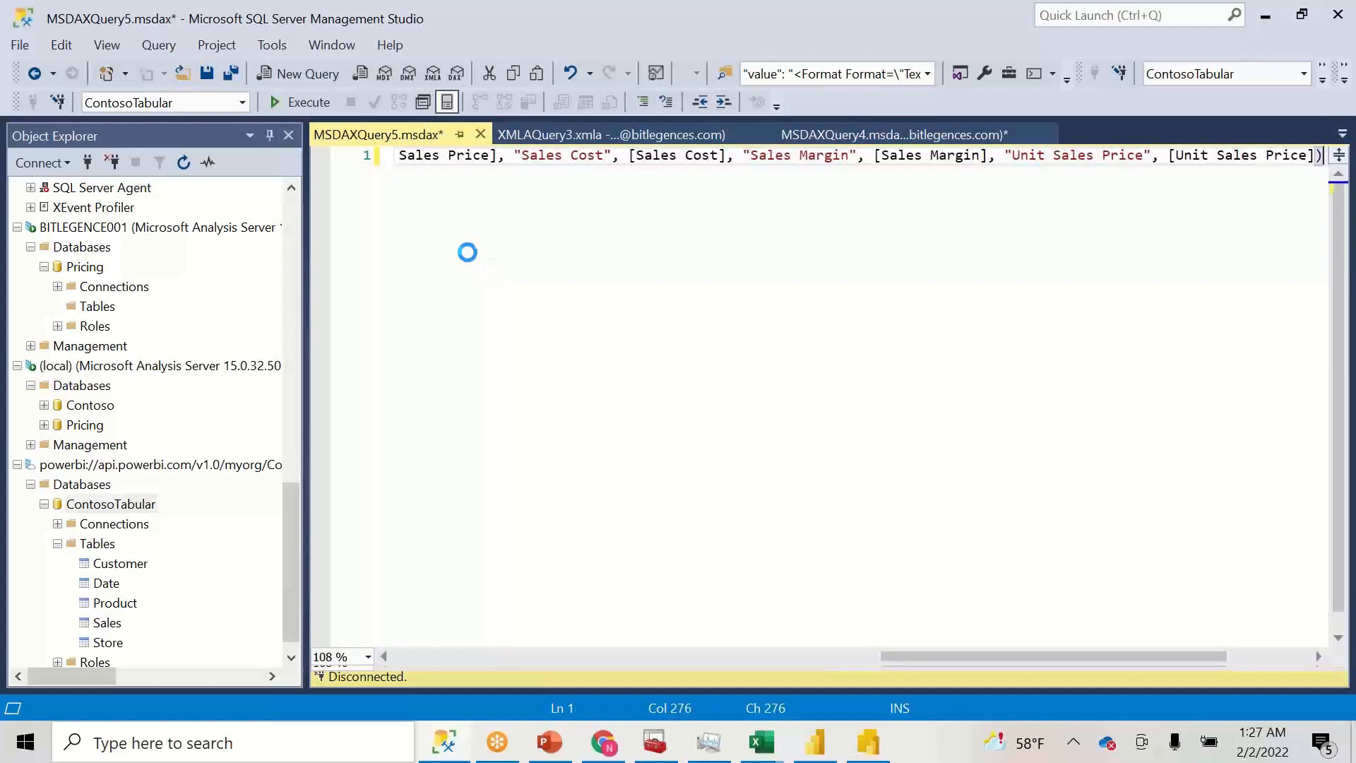
pyautogui.click(321, 104)
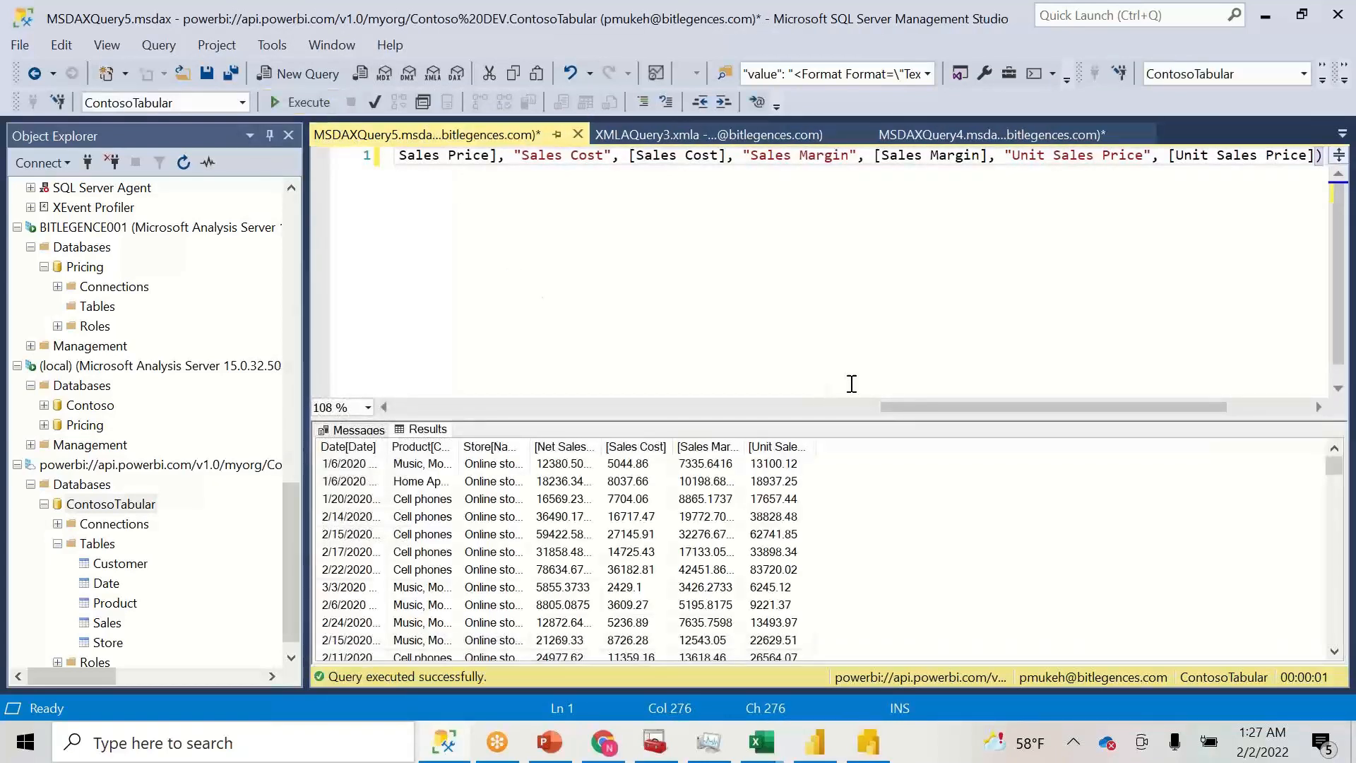
pyautogui.moveTo(897, 408); pyautogui.dragTo(429, 485)
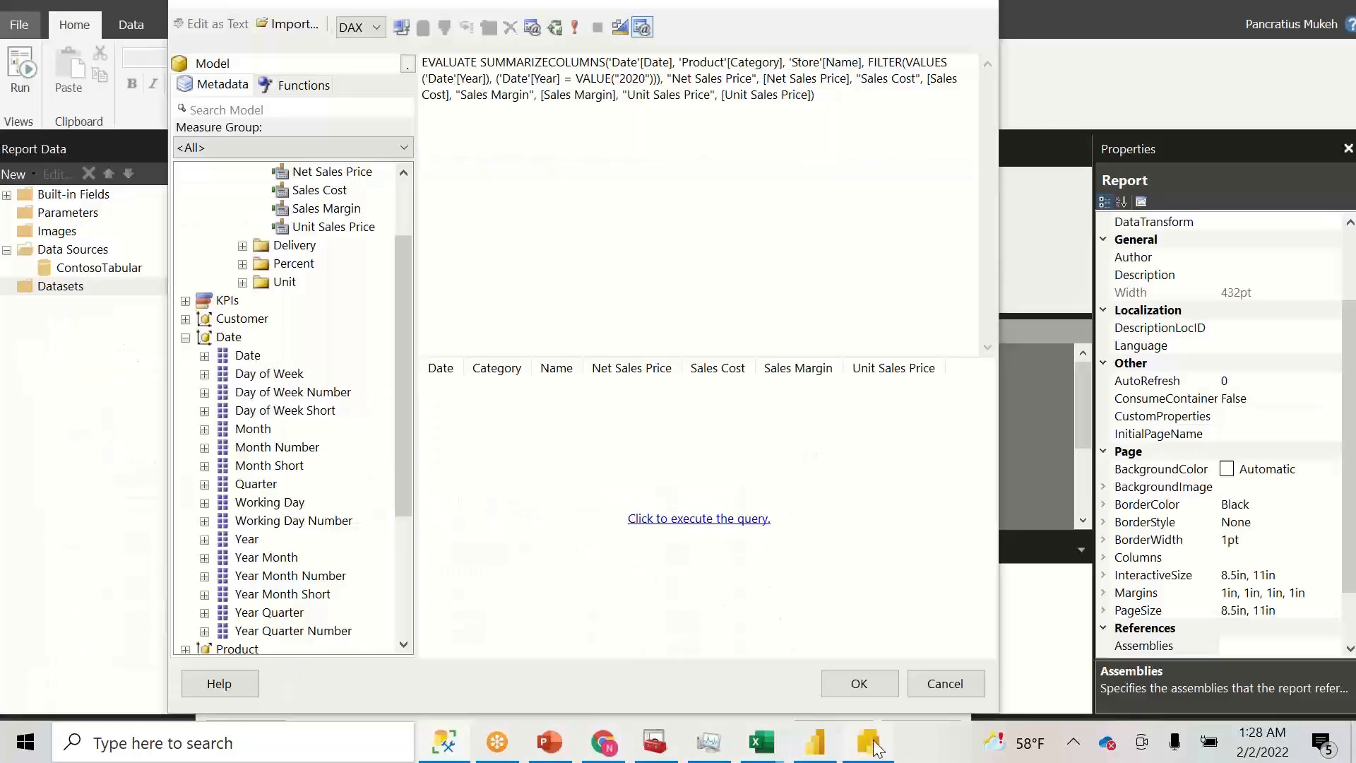
pyautogui.click(871, 743)
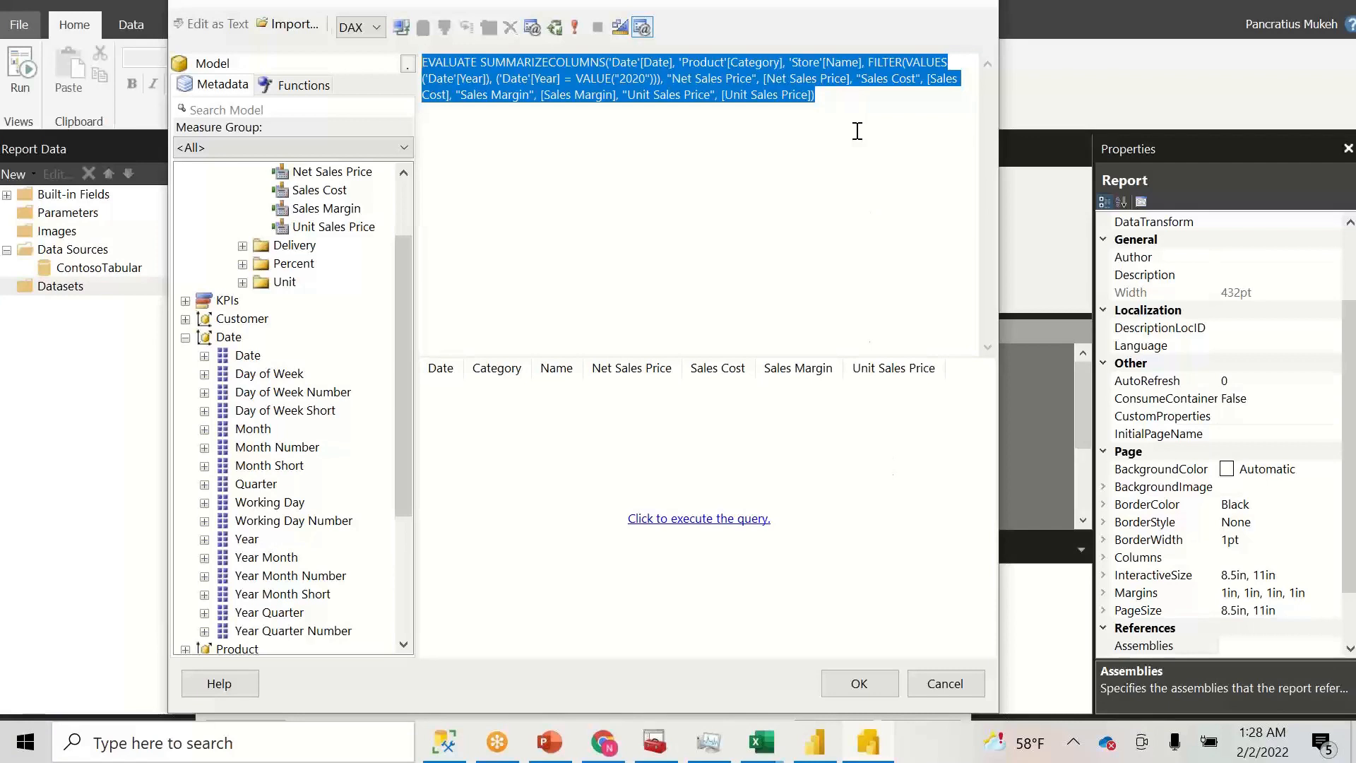
# - Paste the DAX query into the Sales dataset properties, validate it, and save the dataset
pyautogui.click(619, 29)
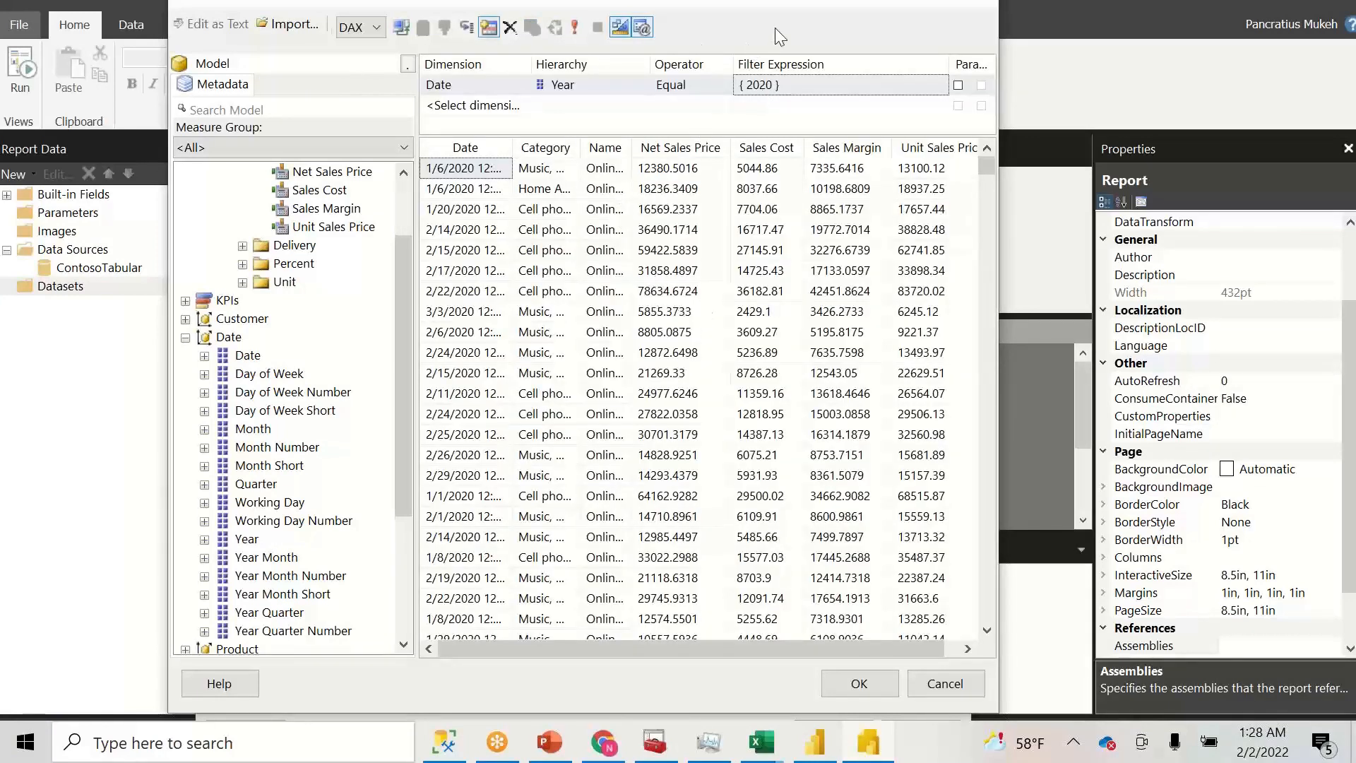
pyautogui.click(860, 684)
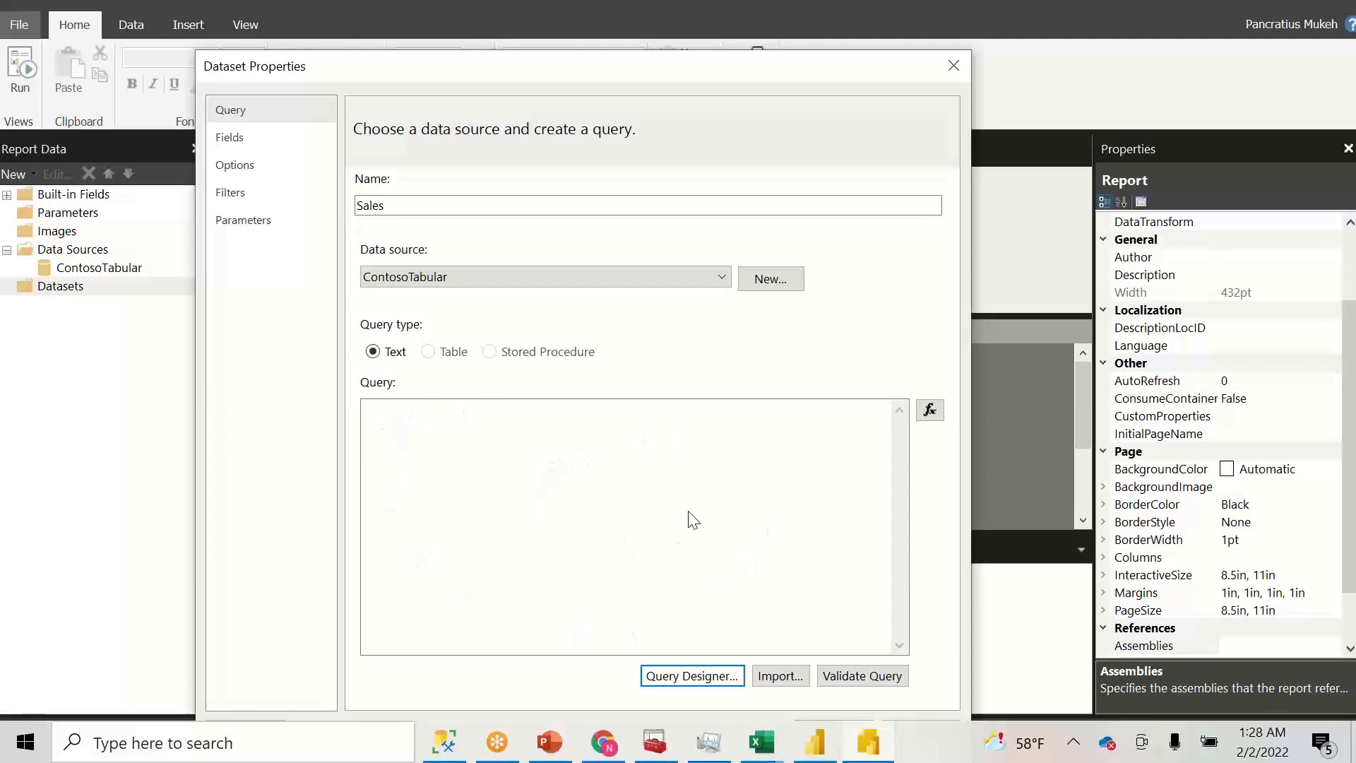
pyautogui.write('EVALUATE SUMMARIZECOLUMNS(\'Date\'[Date], \'Product\'[Category], \'Store\'[Name], FILTER (VALUES(\'Date\'[Year]), (\'Date\'[Year] = VALUE("2020"))), "Net Sales Price", [Net Sales Price], "Sales Cost", [Sales Cost], "Sales Margin", [Sales Margin], "Unit Sales Price", [Unit Sales Price])')
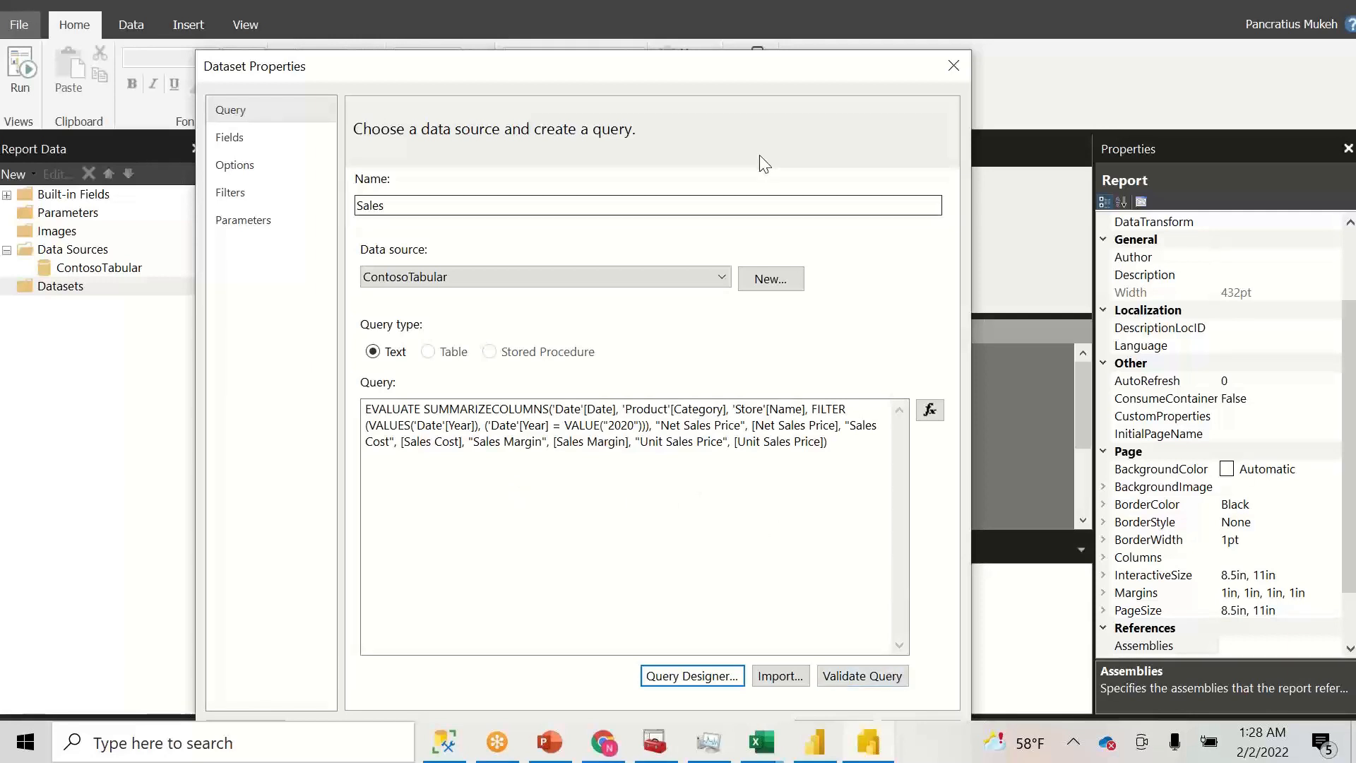
pyautogui.moveTo(712, 68); pyautogui.dragTo(539, 70)
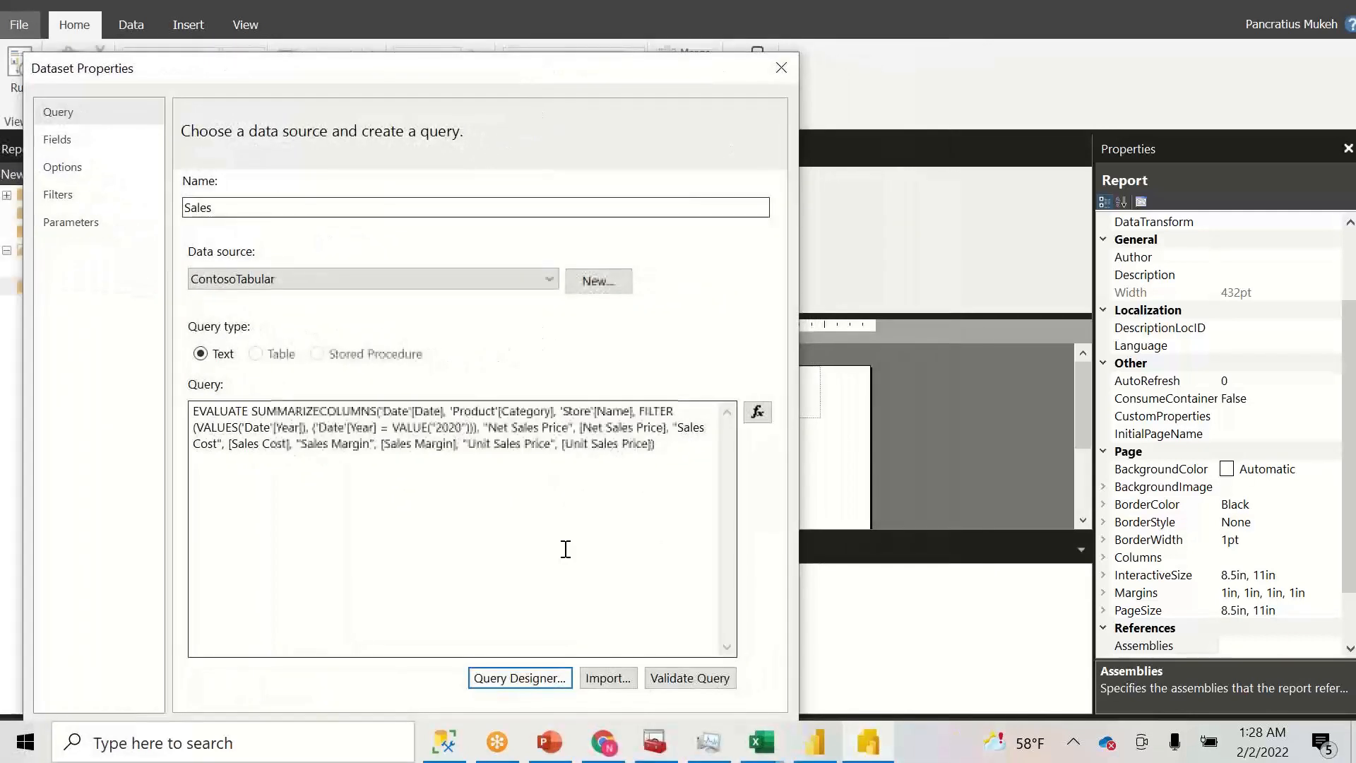
pyautogui.click(682, 678)
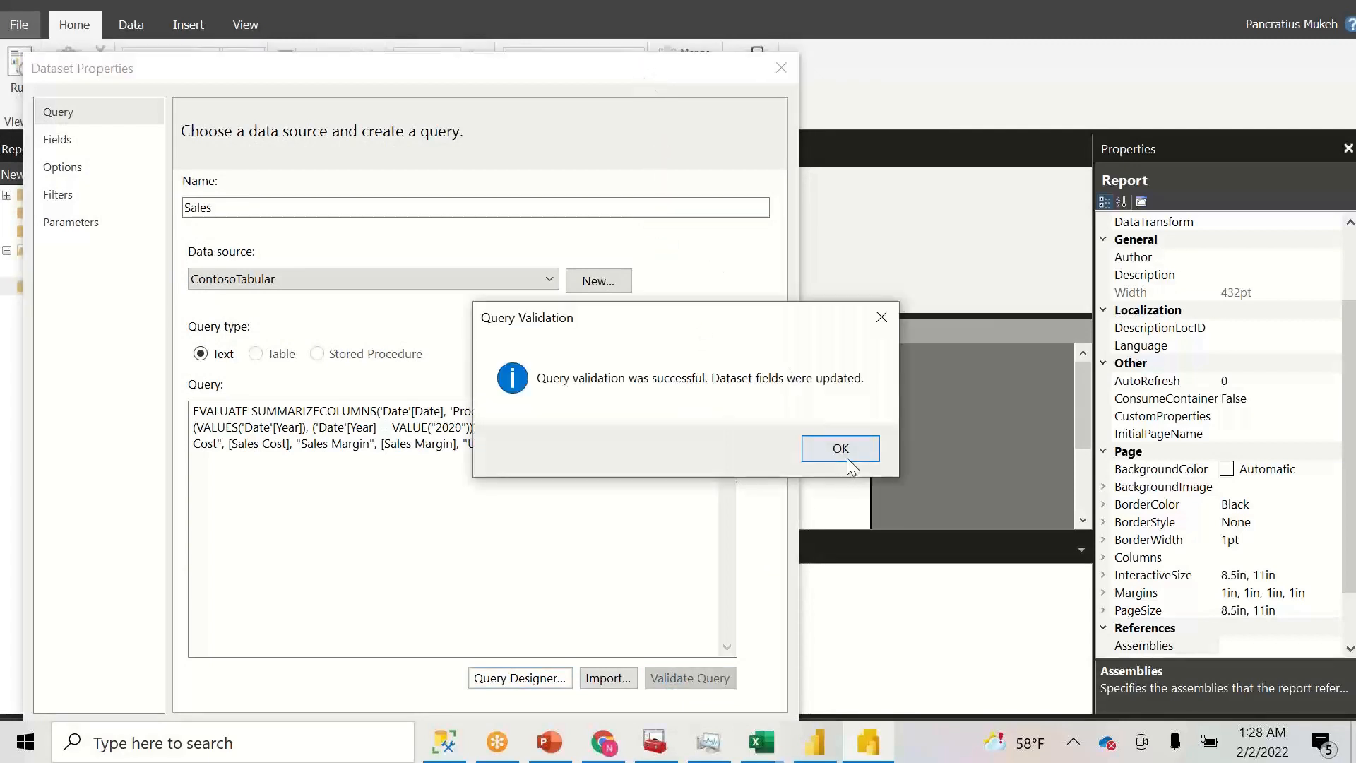
pyautogui.click(846, 457)
pyautogui.moveTo(592, 69); pyautogui.dragTo(610, 27)
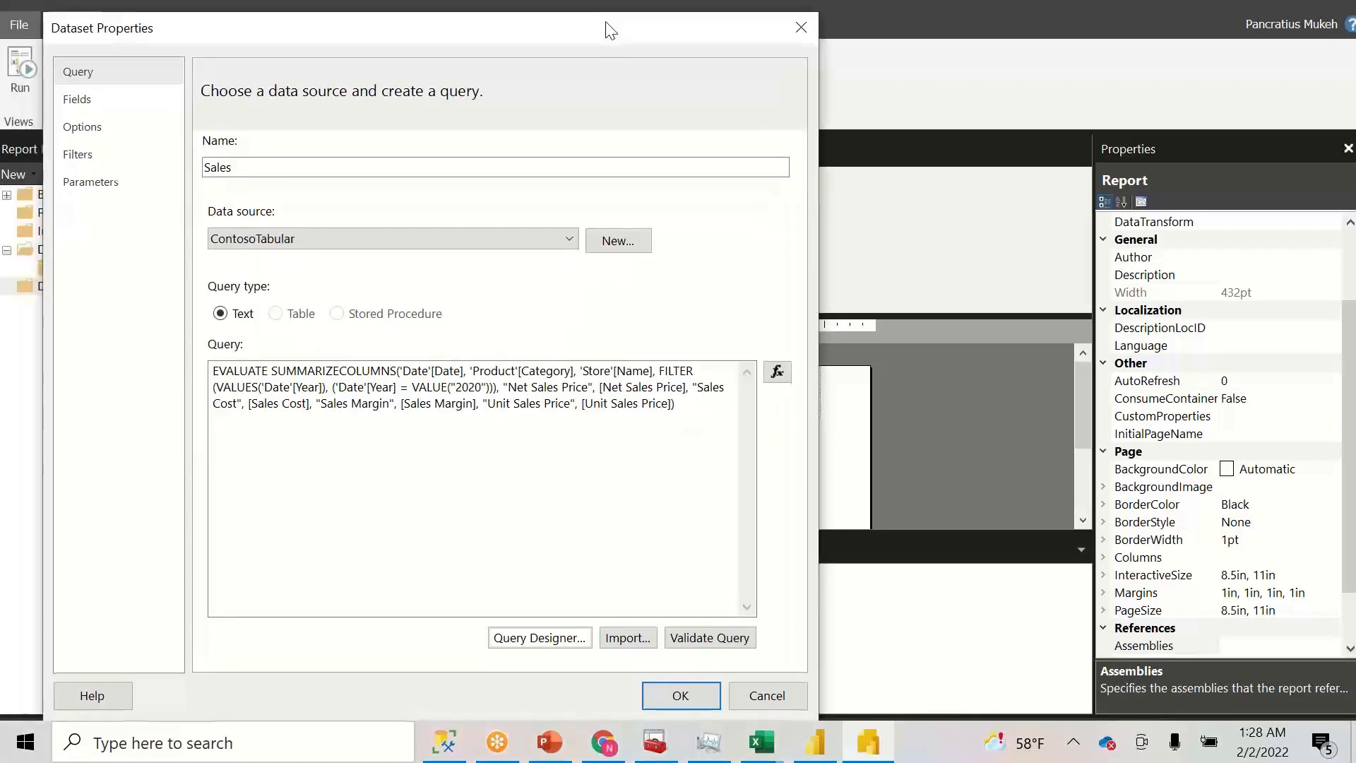
pyautogui.click(681, 696)
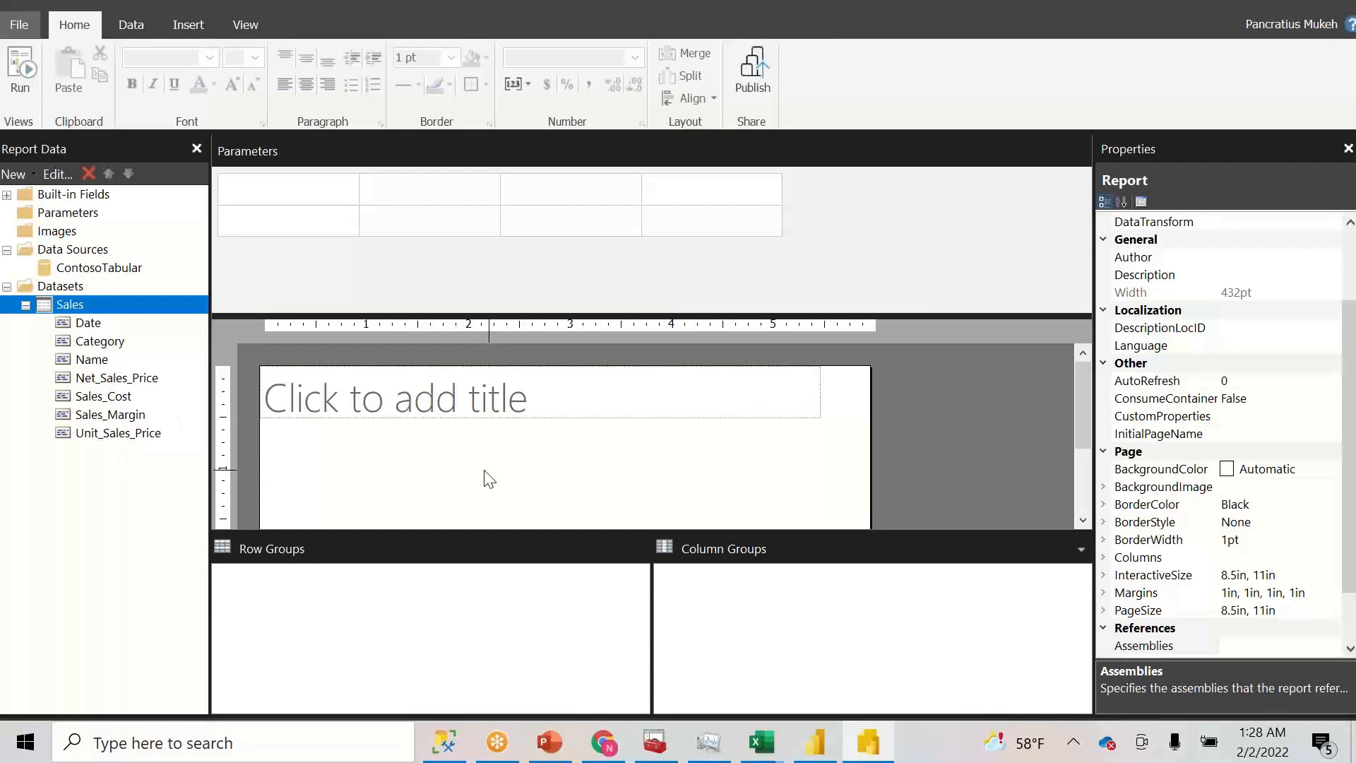
# - Drag the report body's bottom edge down to make it taller, then bring up the Insert ribbon
pyautogui.click(432, 443)
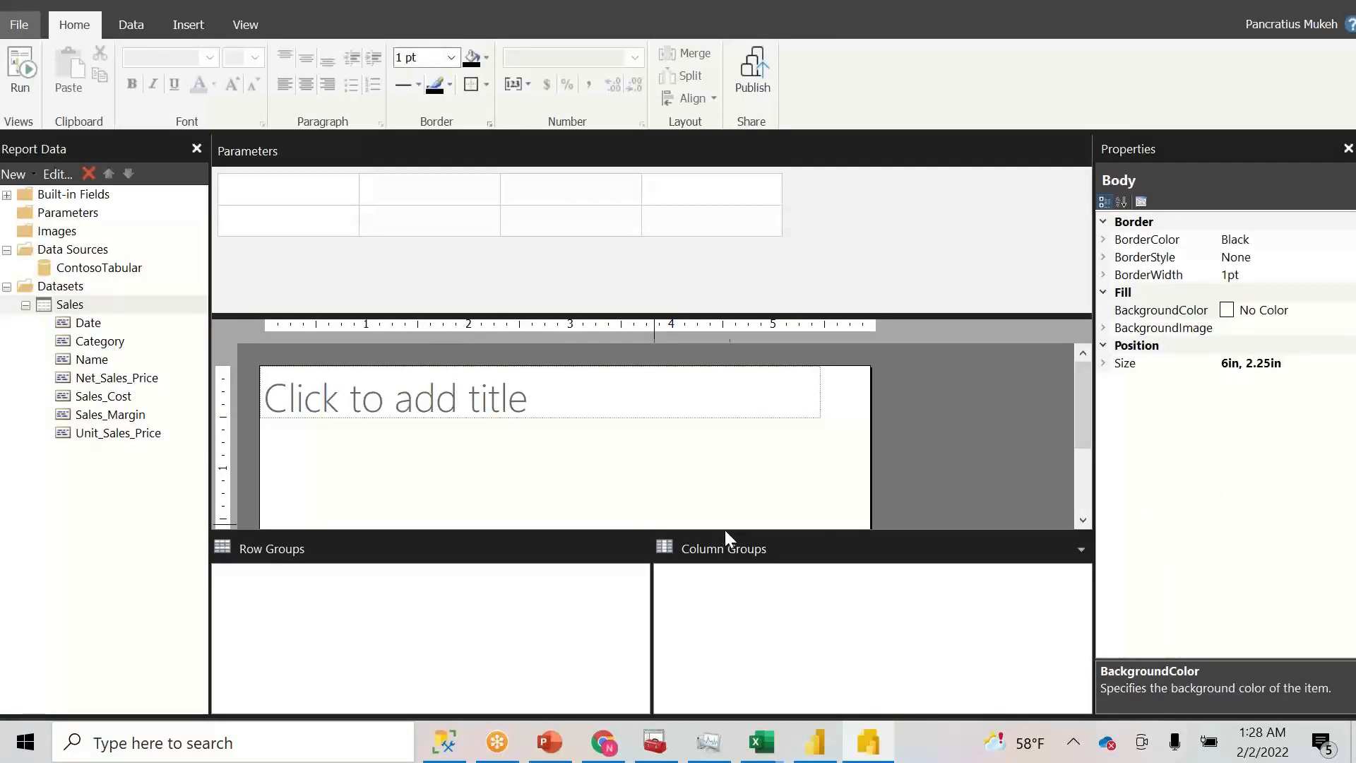
pyautogui.moveTo(724, 529); pyautogui.dragTo(713, 618)
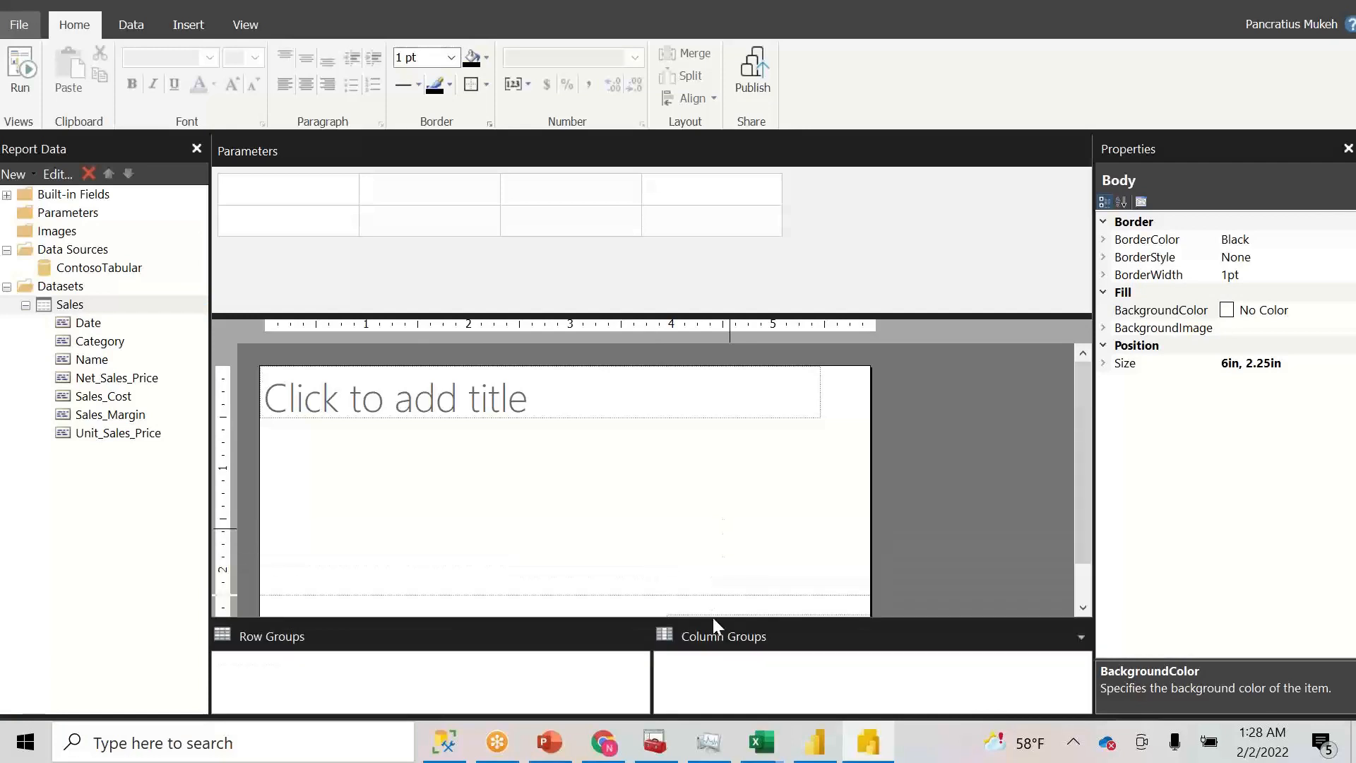
pyautogui.click(204, 27)
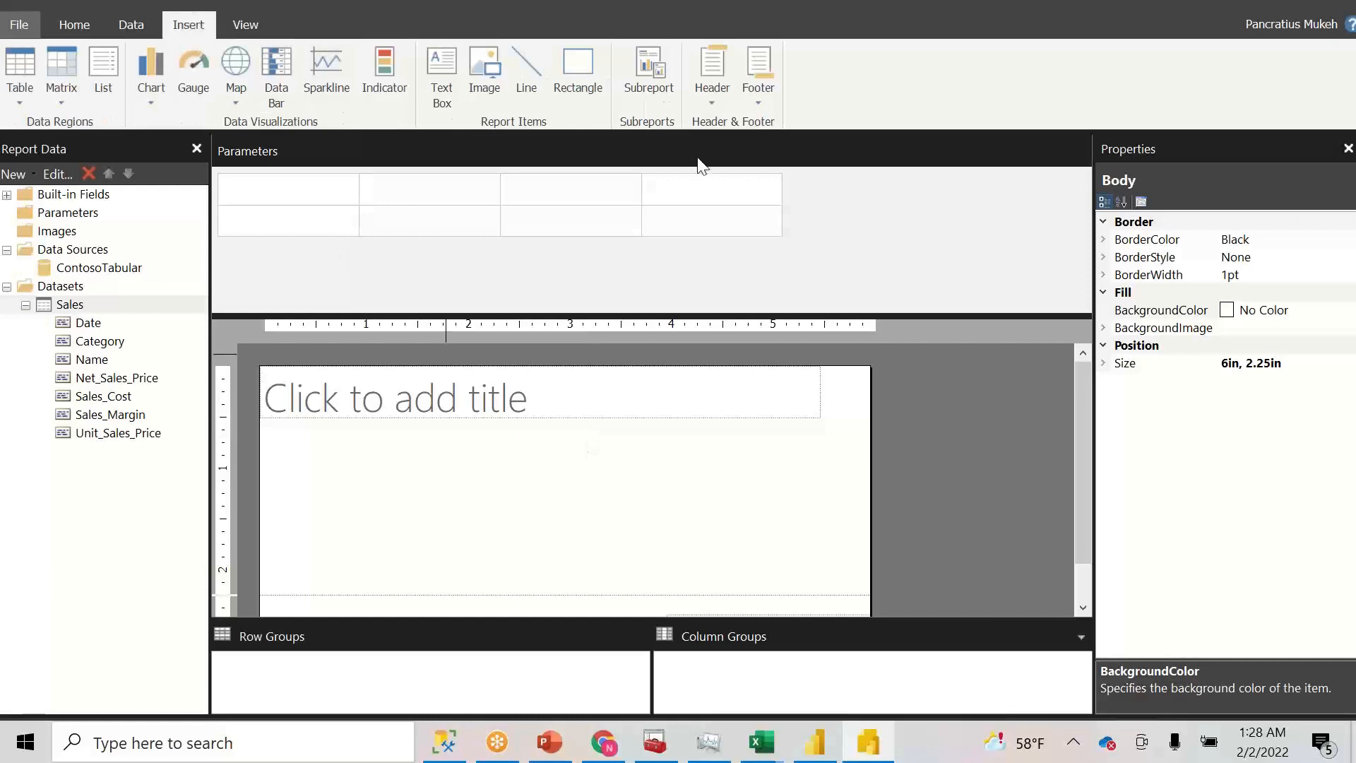
# - Add a page header, drag its lower edge up into a thin band, then add a page footer
pyautogui.click(718, 65)
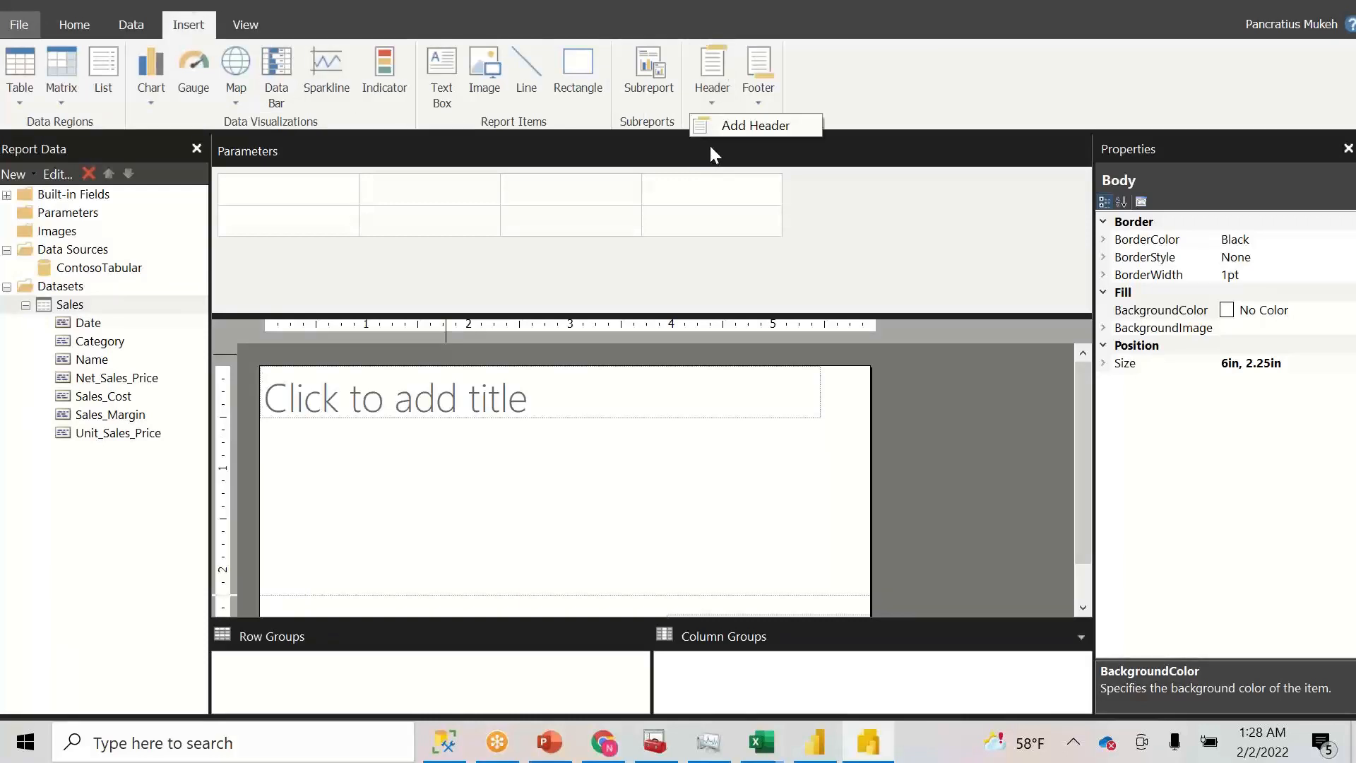
pyautogui.click(711, 130)
pyautogui.click(753, 100)
pyautogui.click(755, 125)
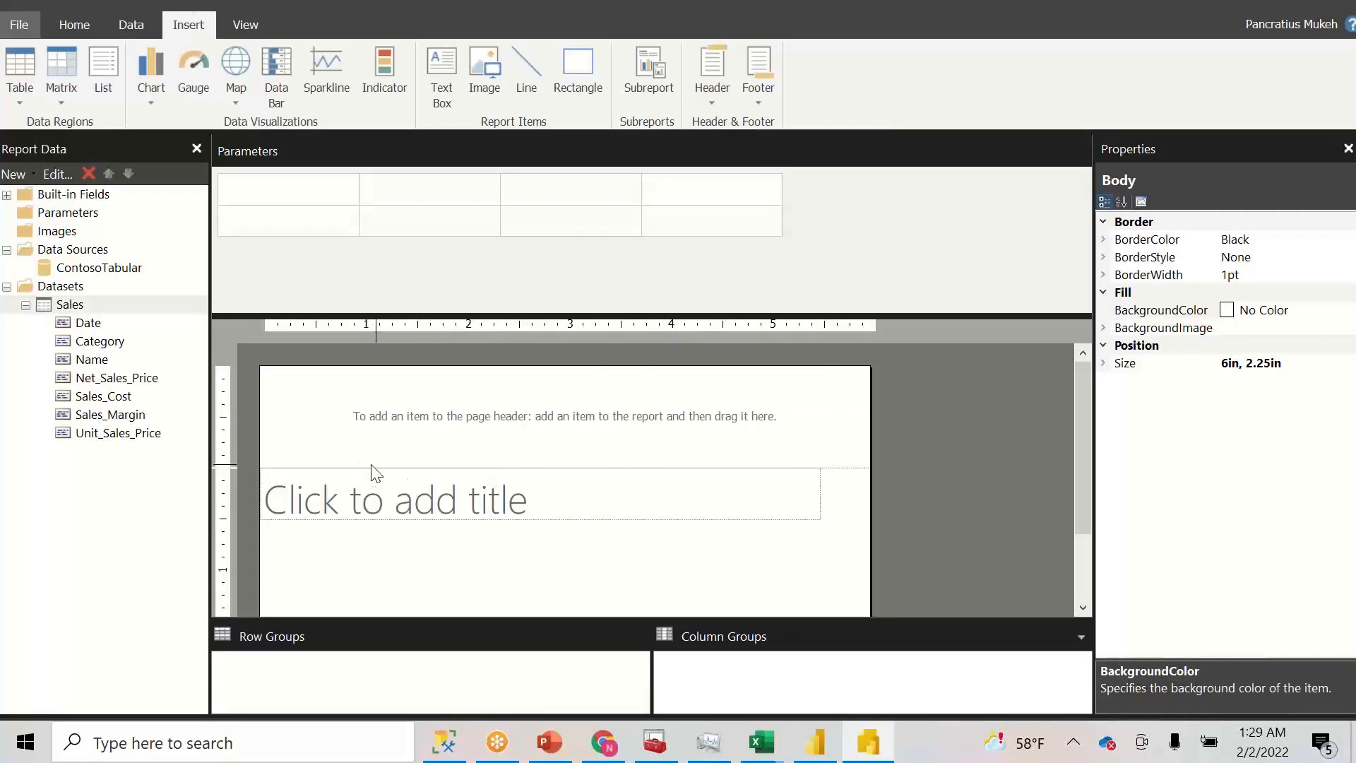
pyautogui.moveTo(370, 466); pyautogui.dragTo(370, 417)
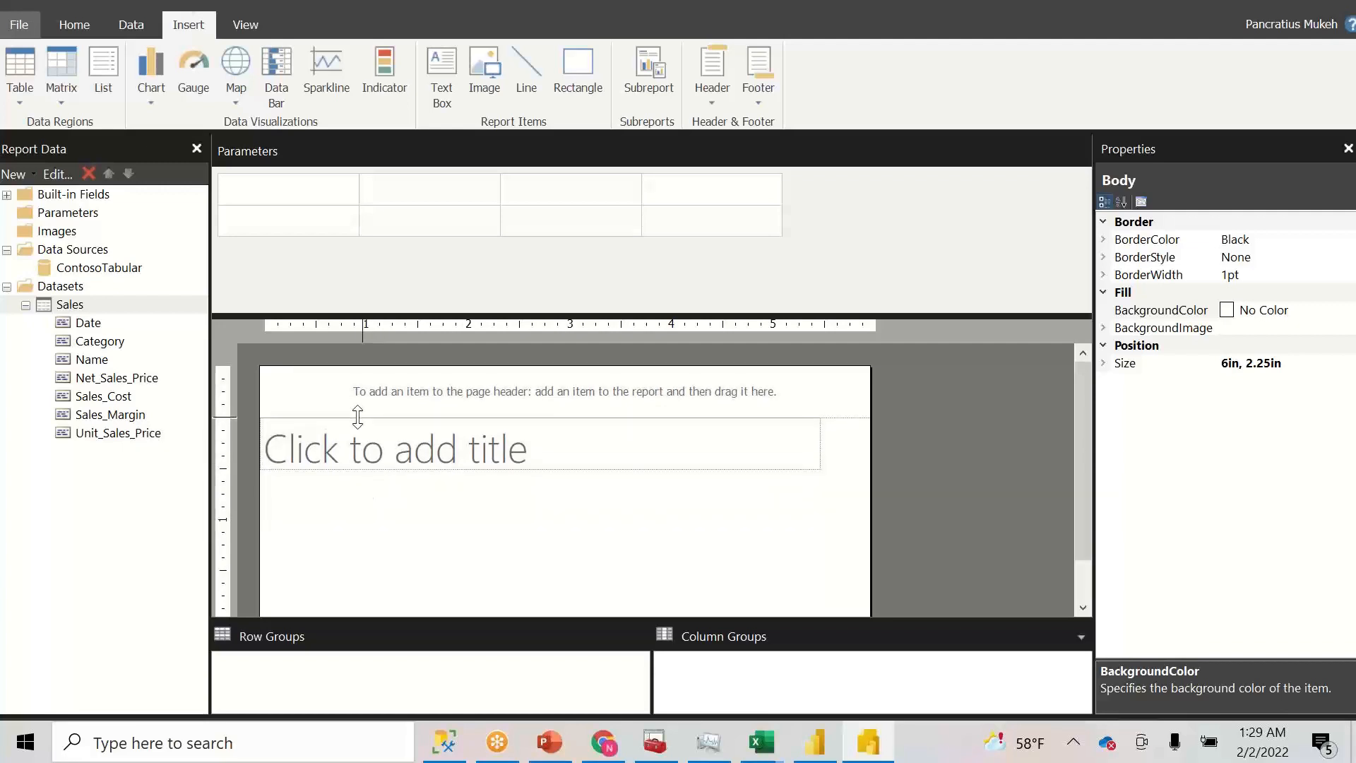
pyautogui.scroll(-1, 1088, 595)
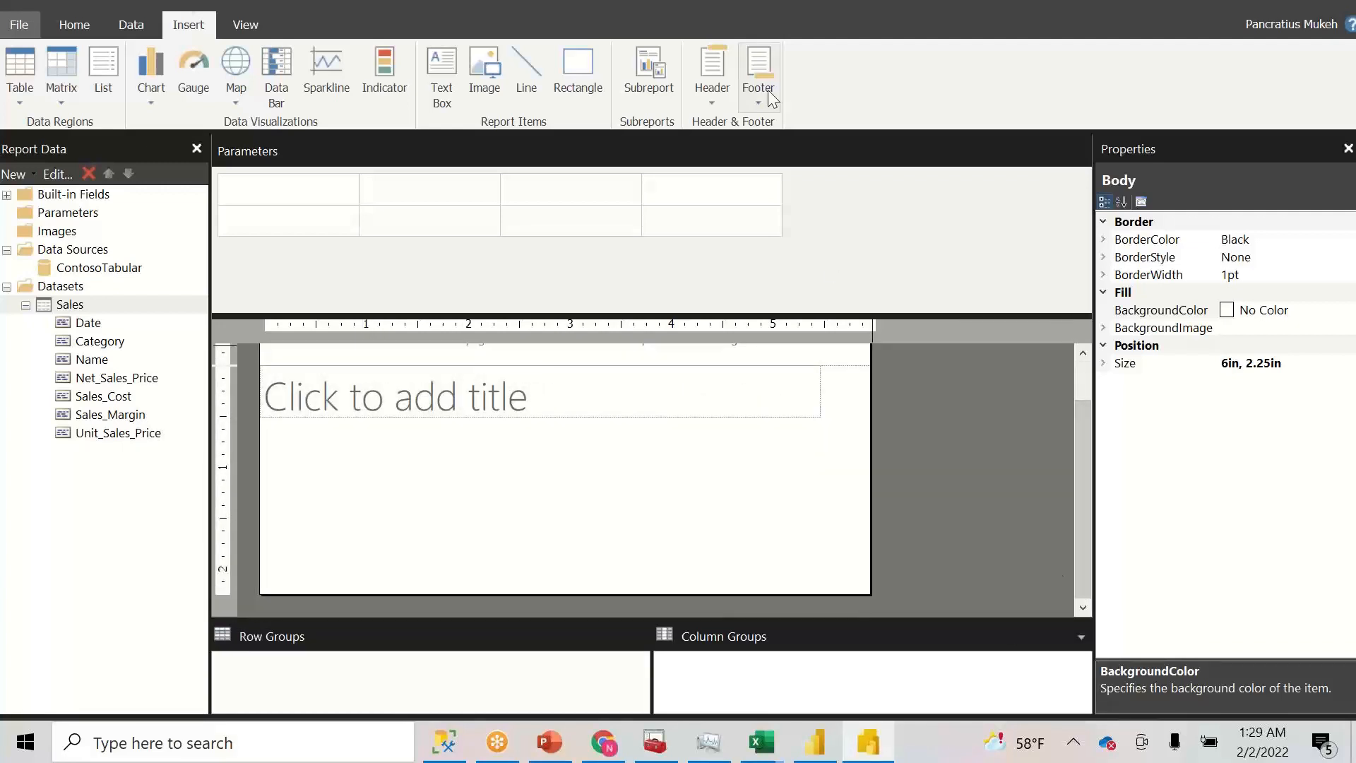
pyautogui.click(757, 125)
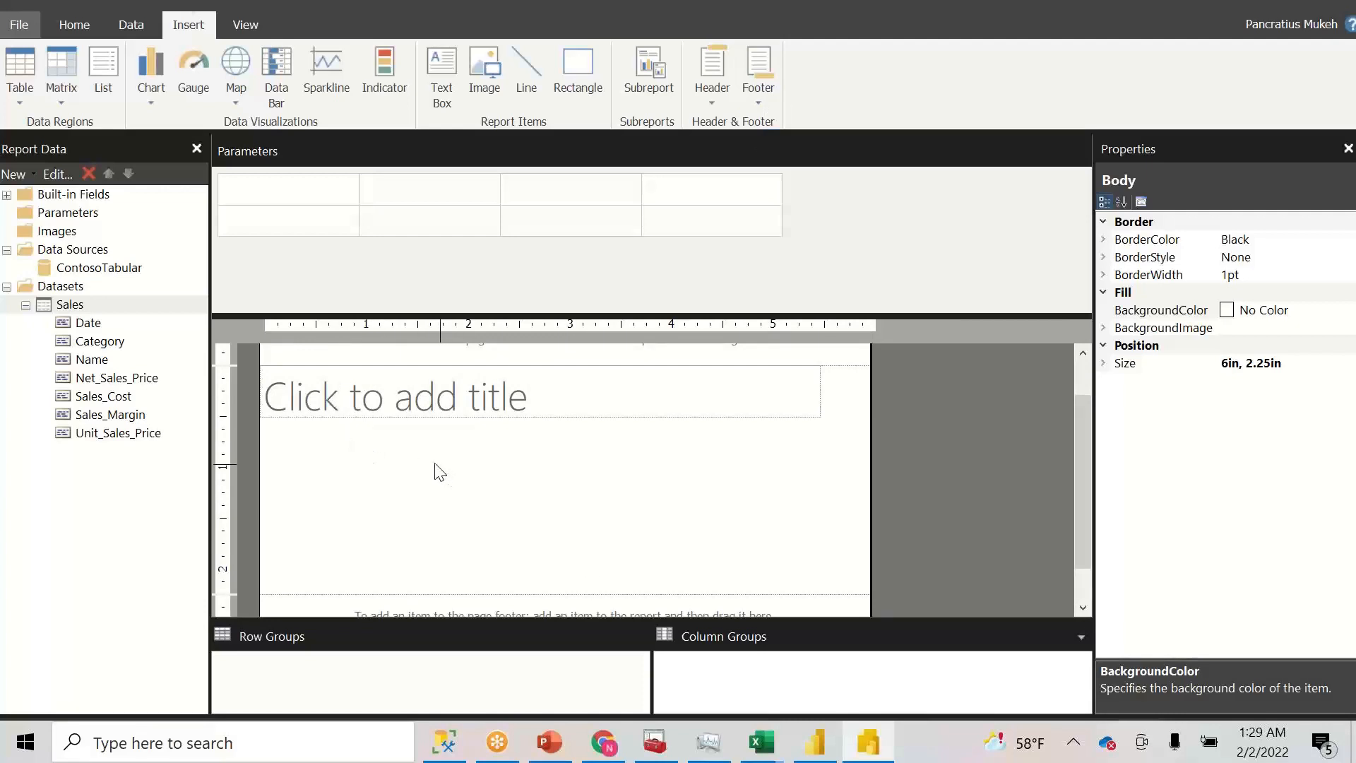
# - Abandon the chart wizard and insert a basic column chart below the report title
pyautogui.click(156, 101)
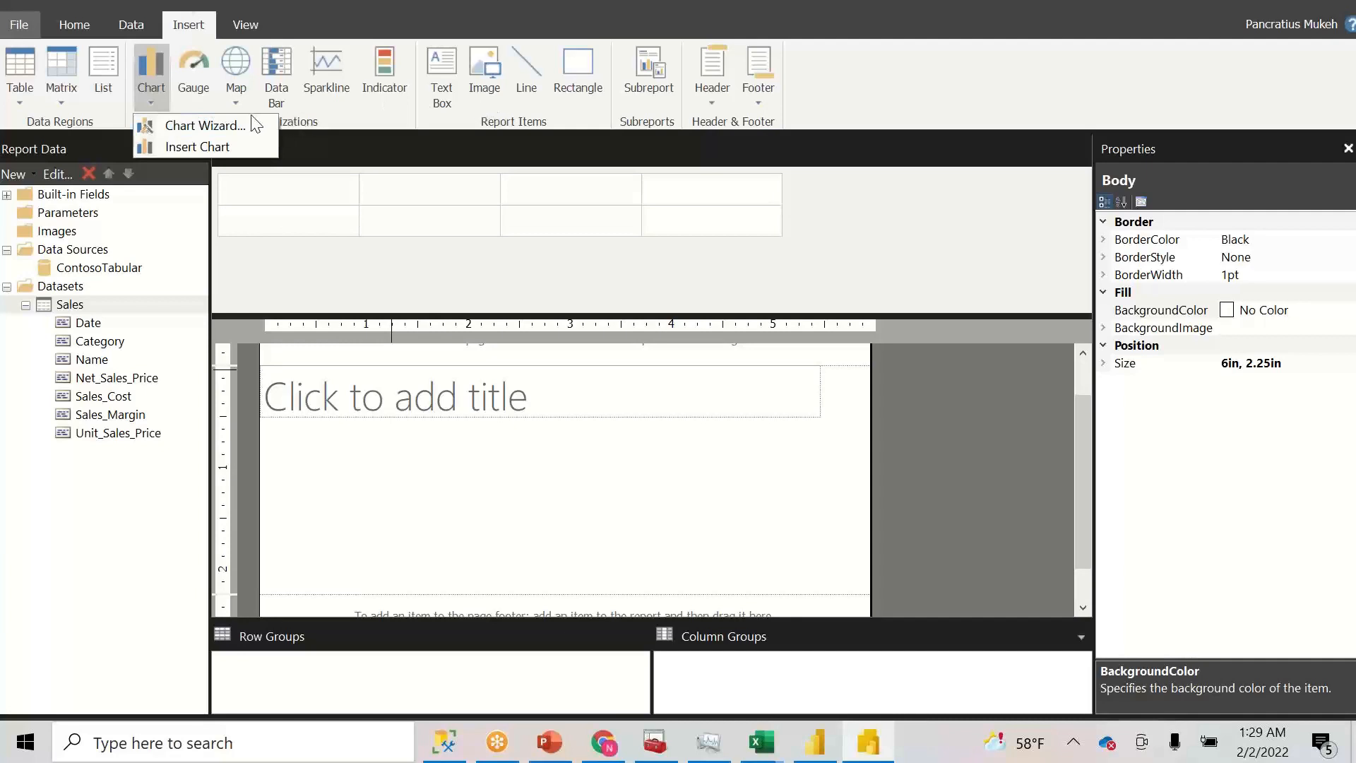
pyautogui.click(226, 125)
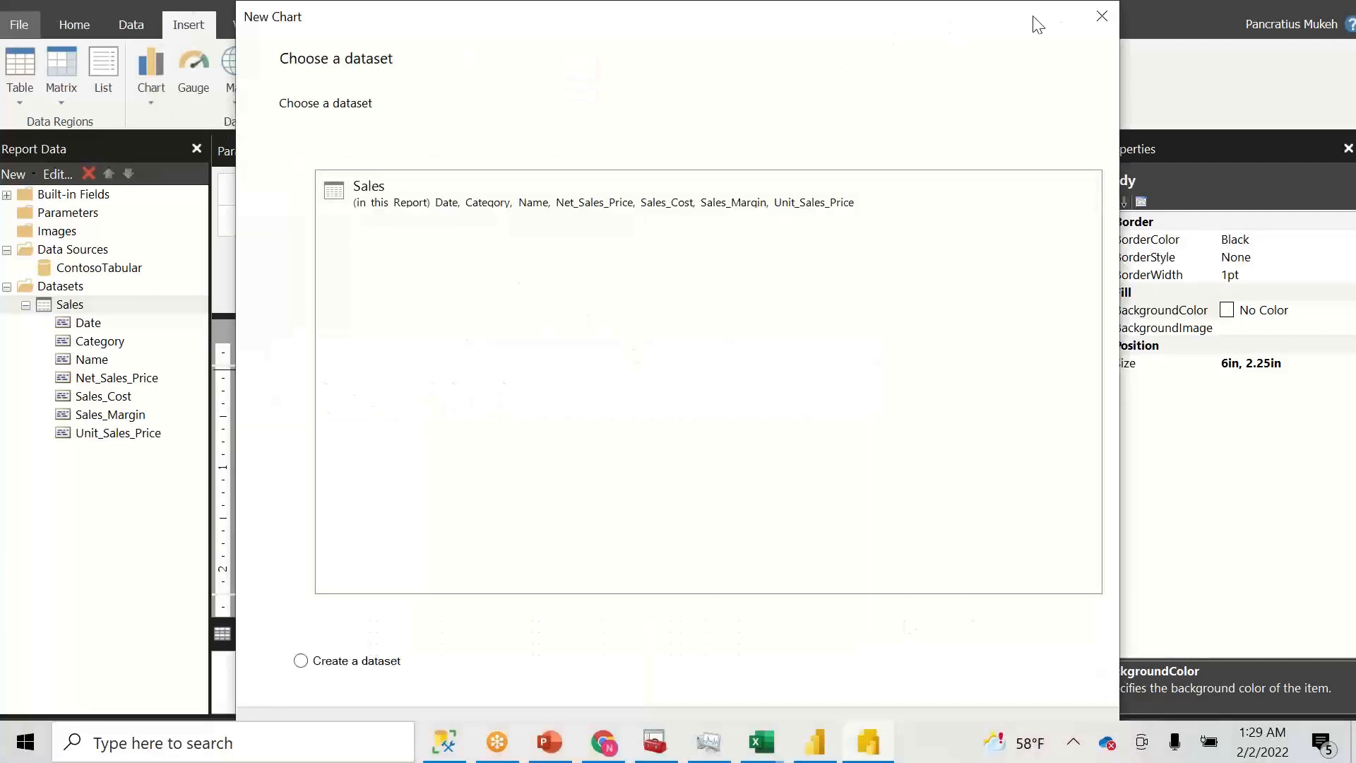
pyautogui.click(1092, 29)
pyautogui.click(162, 96)
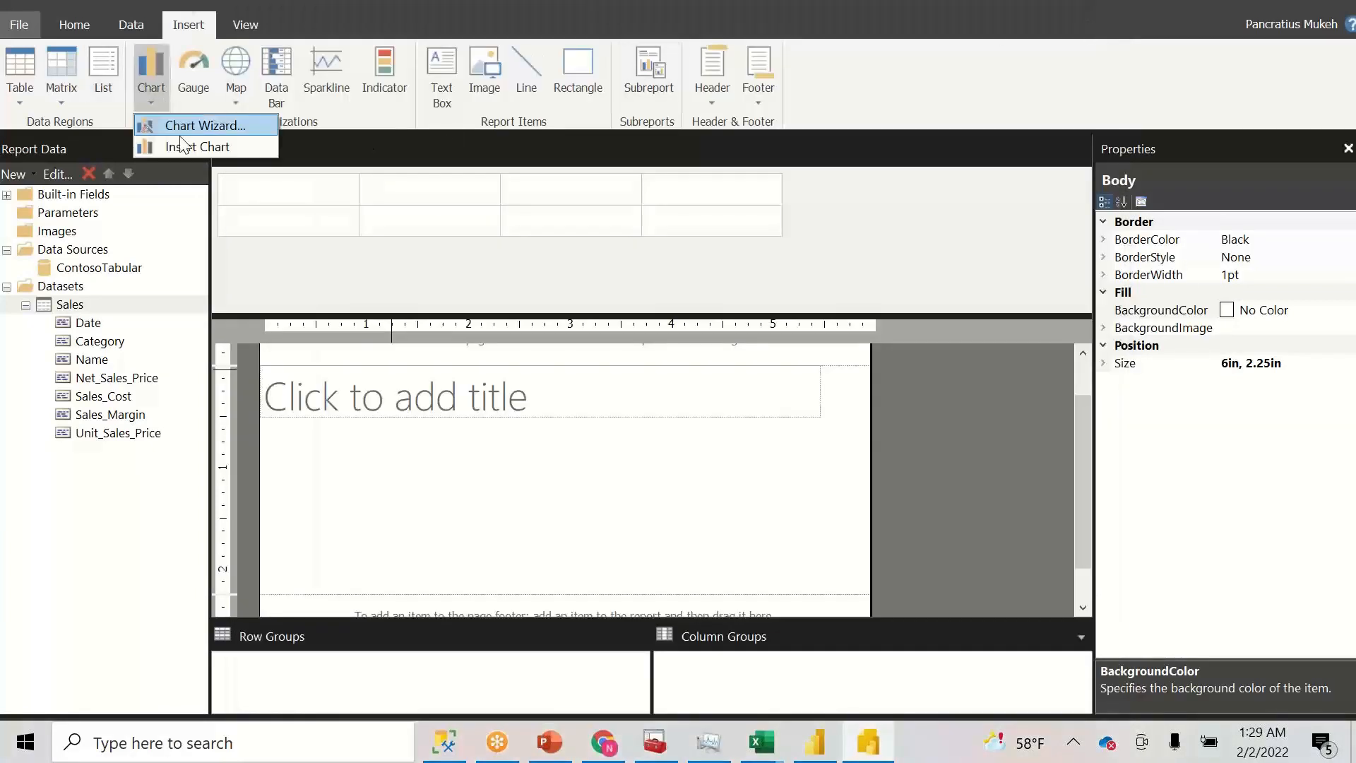
pyautogui.click(191, 144)
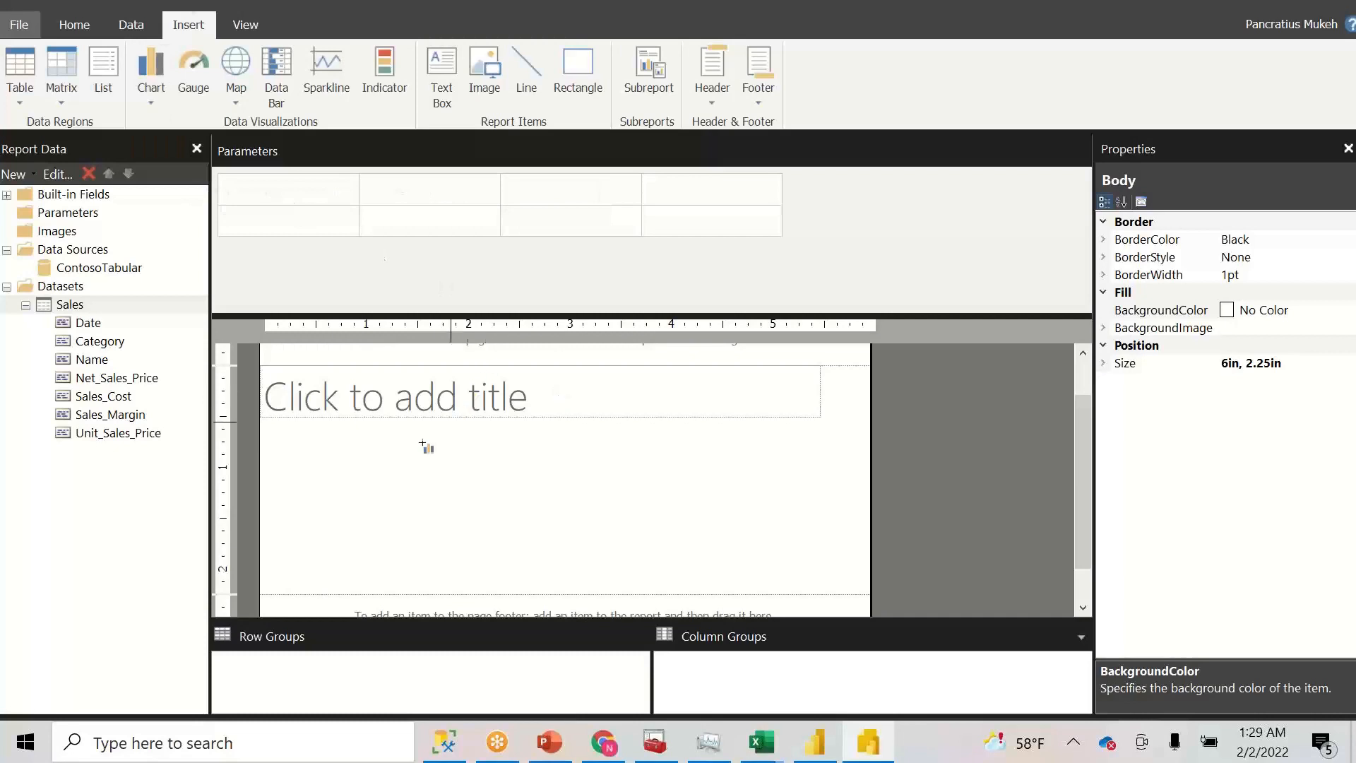
pyautogui.click(303, 432)
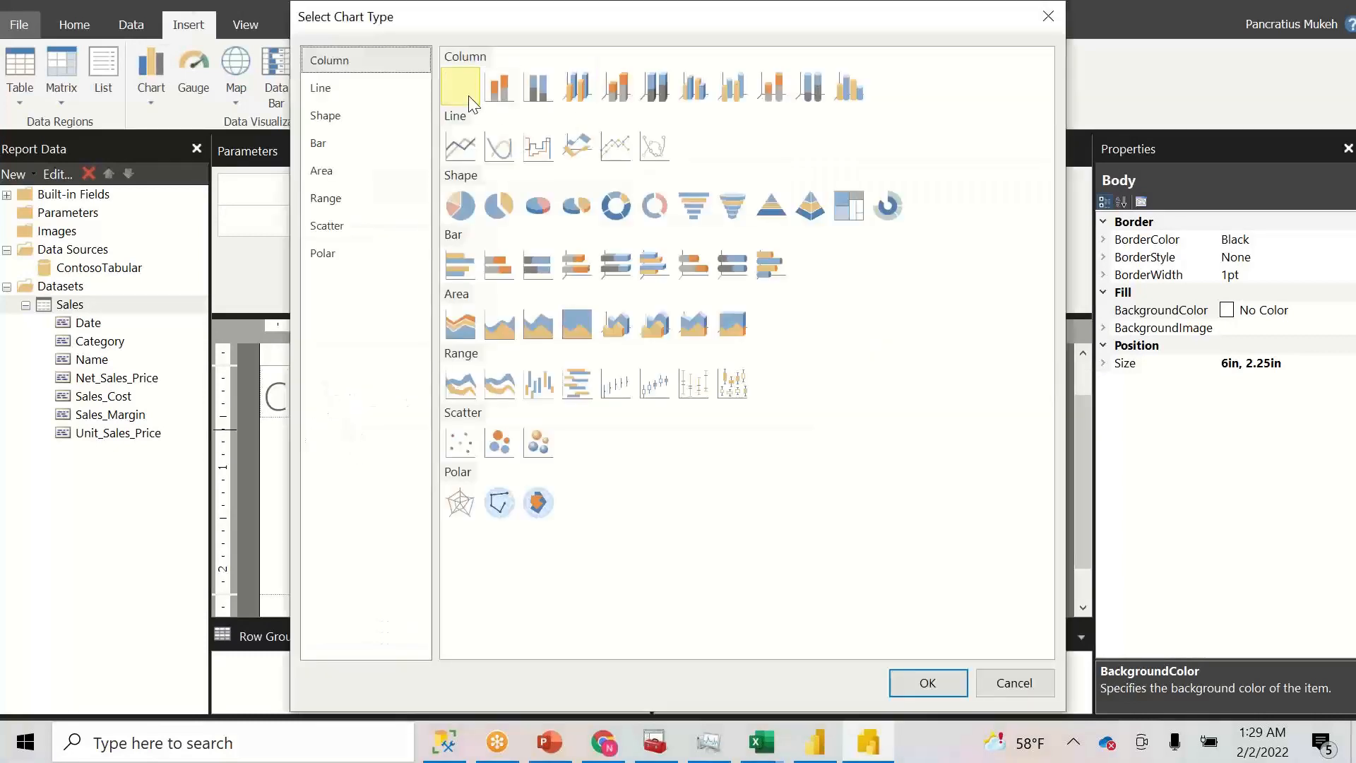
pyautogui.click(912, 684)
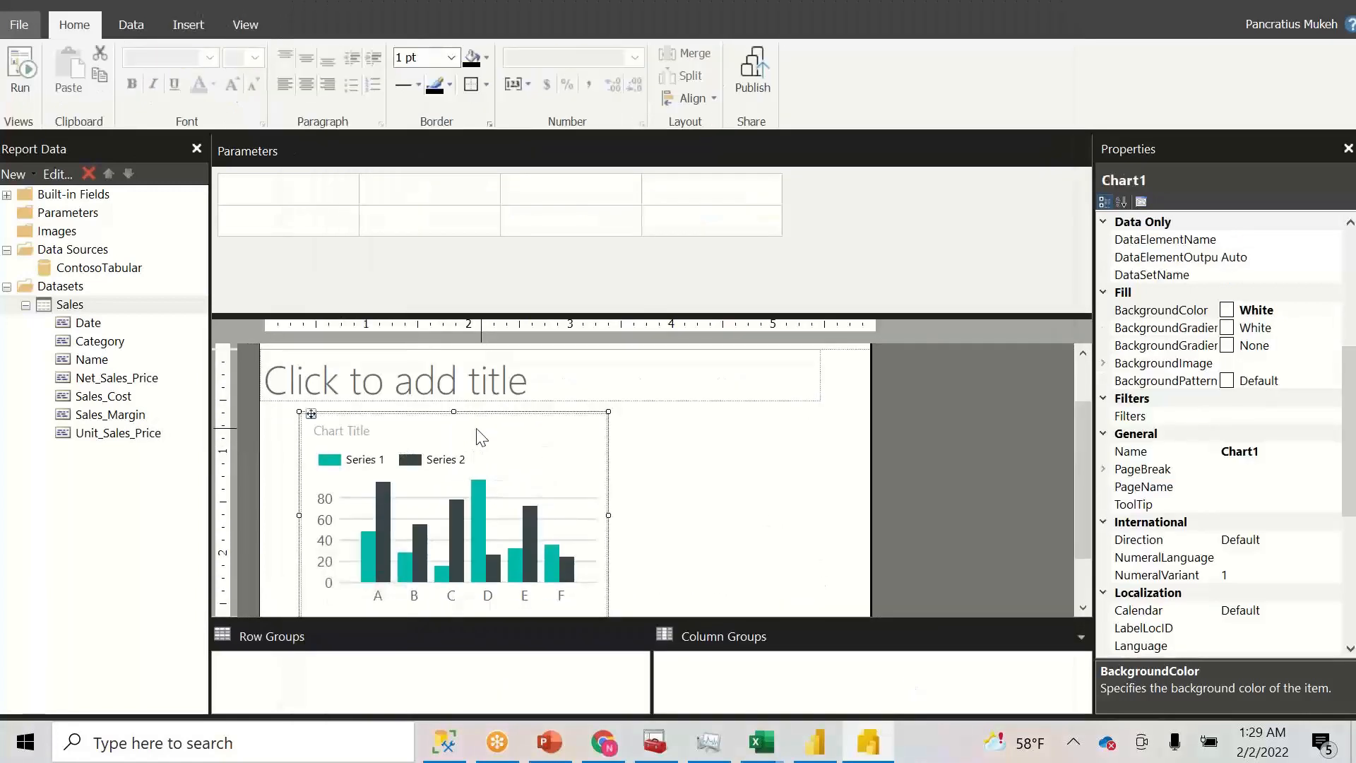
# - Plot Sum of Net_Sales_Price in the chart, grouped by Category
pyautogui.click(482, 432)
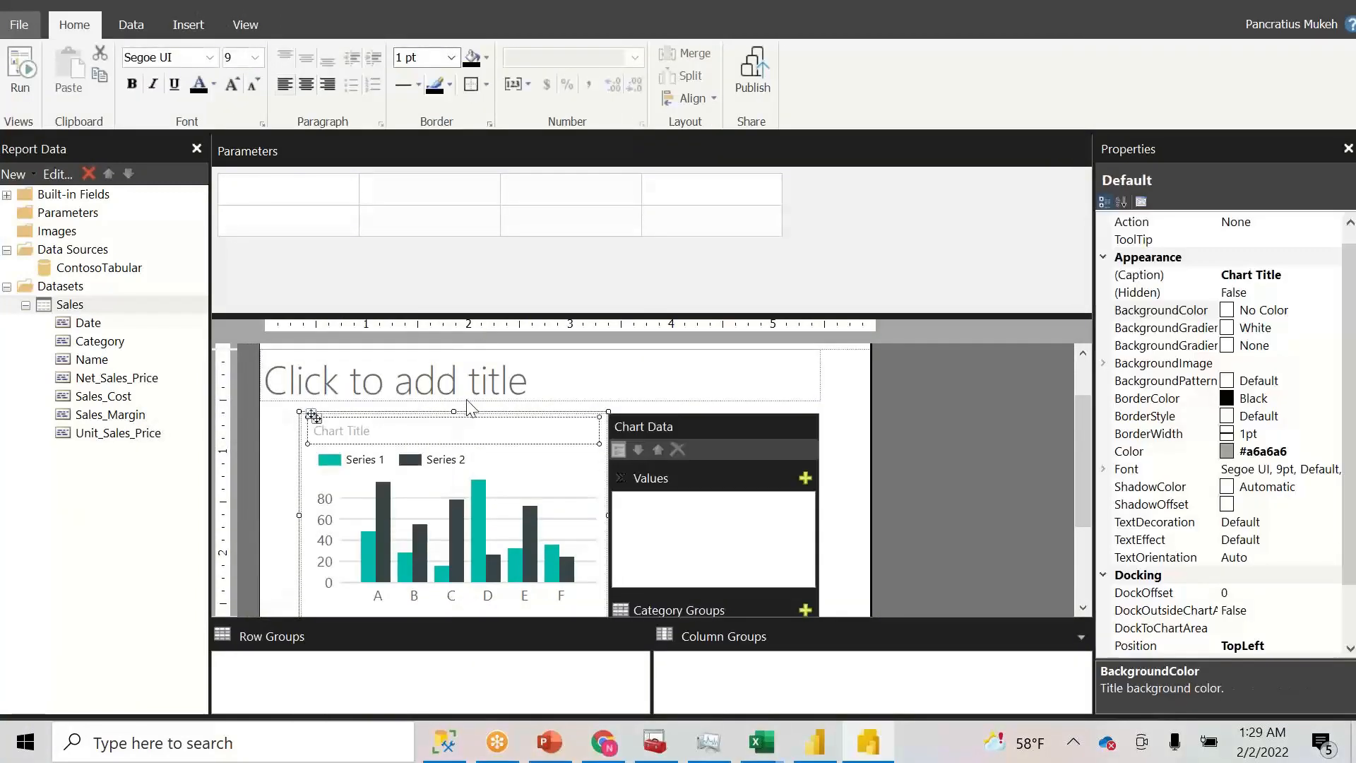
pyautogui.click(804, 479)
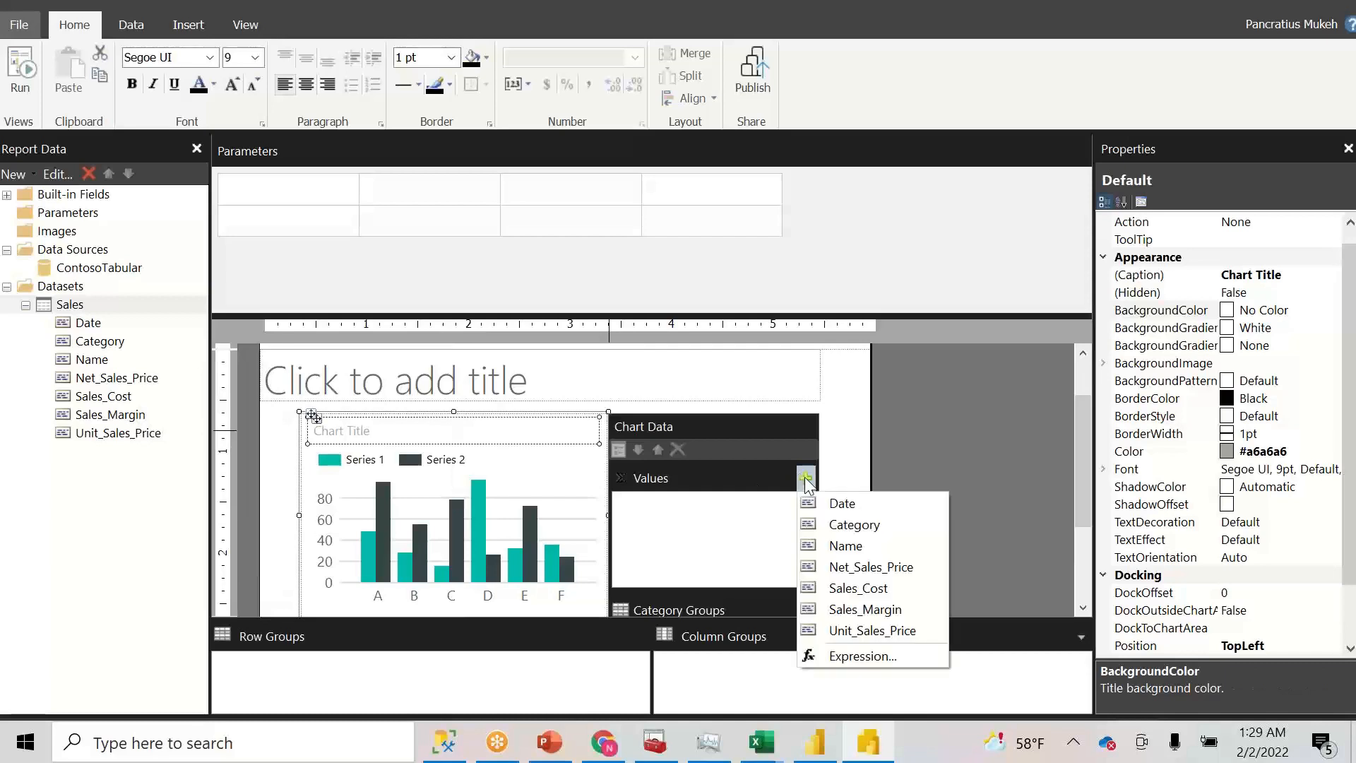
pyautogui.click(913, 569)
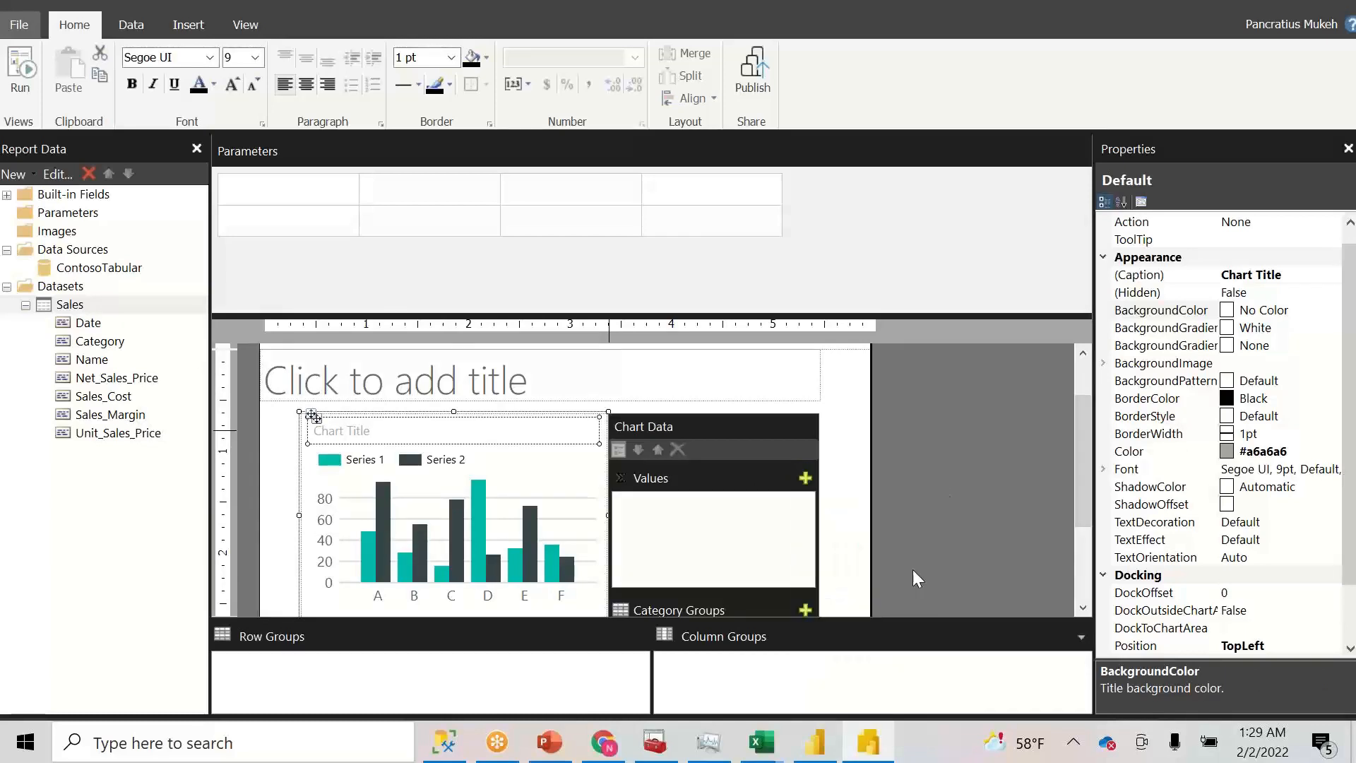
pyautogui.click(807, 610)
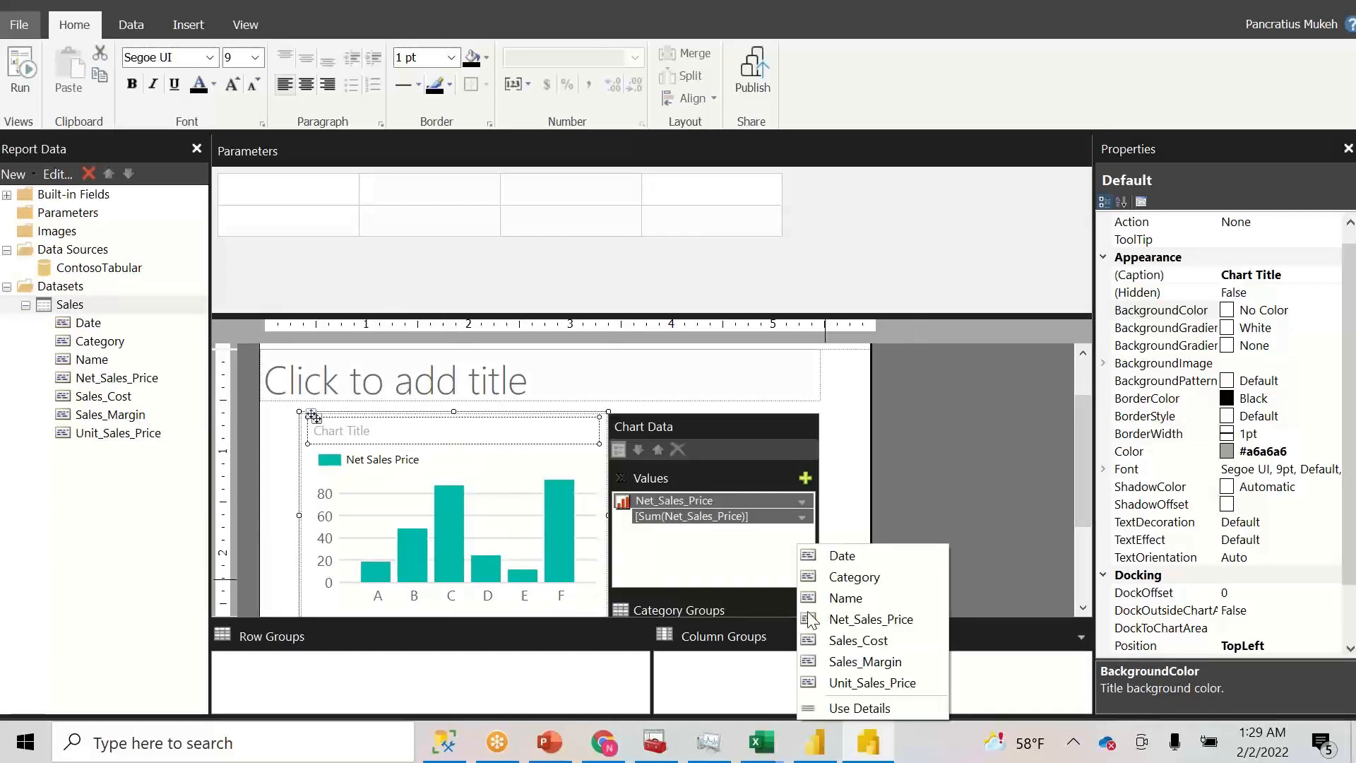
pyautogui.click(869, 586)
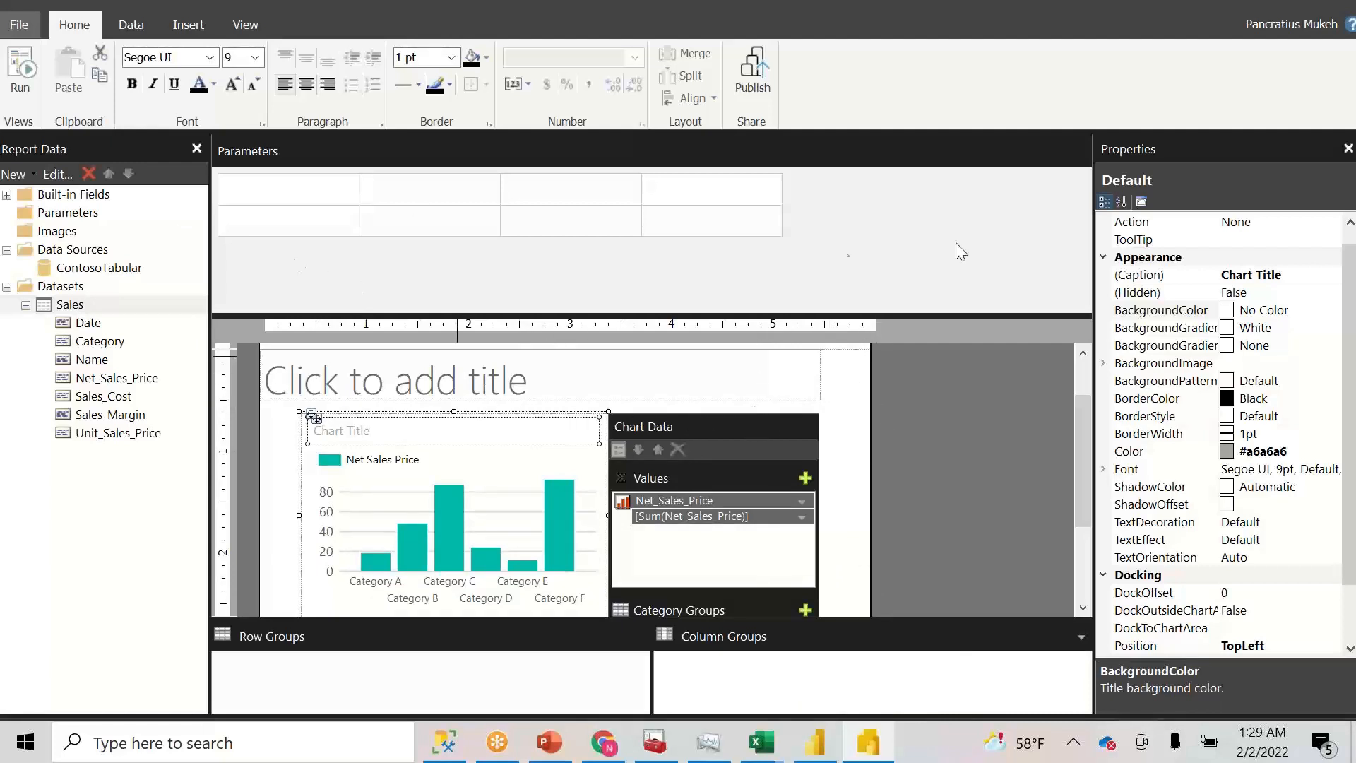
pyautogui.click(17, 68)
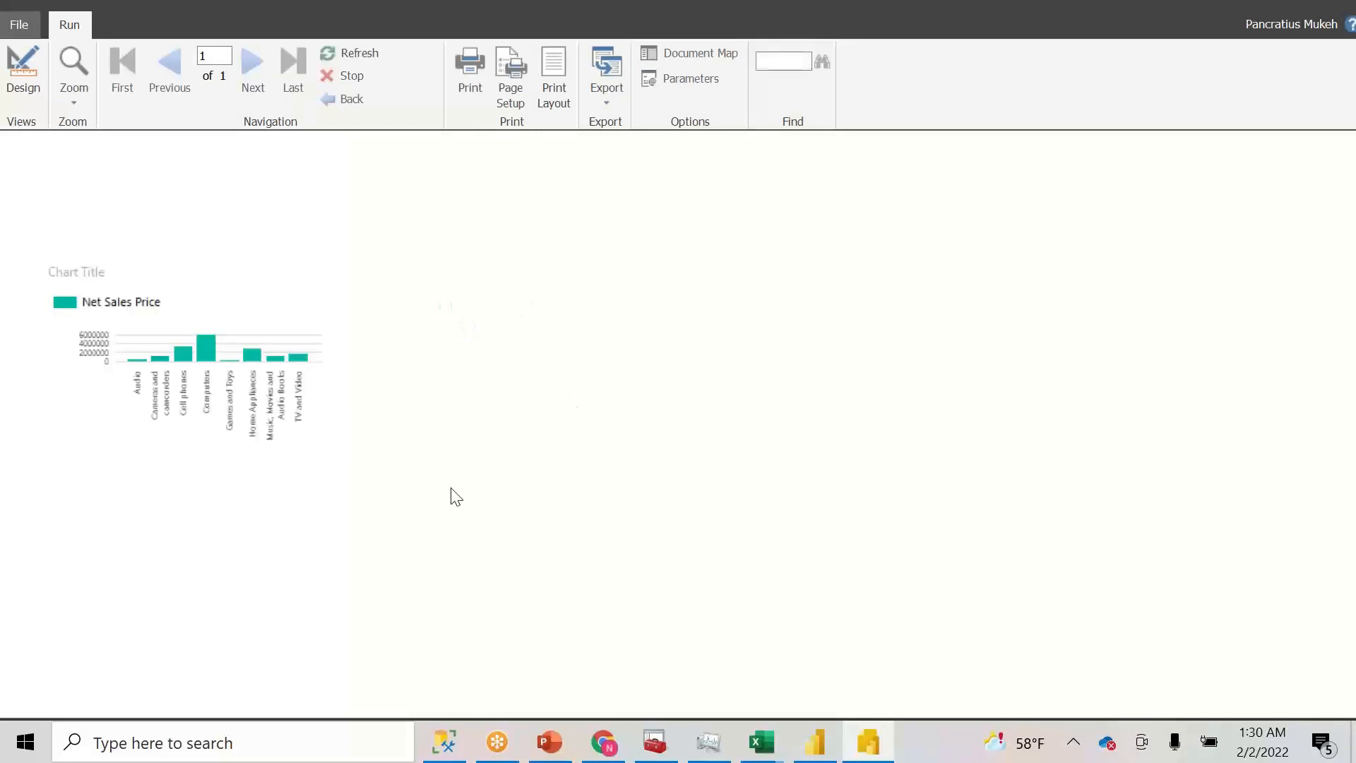
pyautogui.click(30, 82)
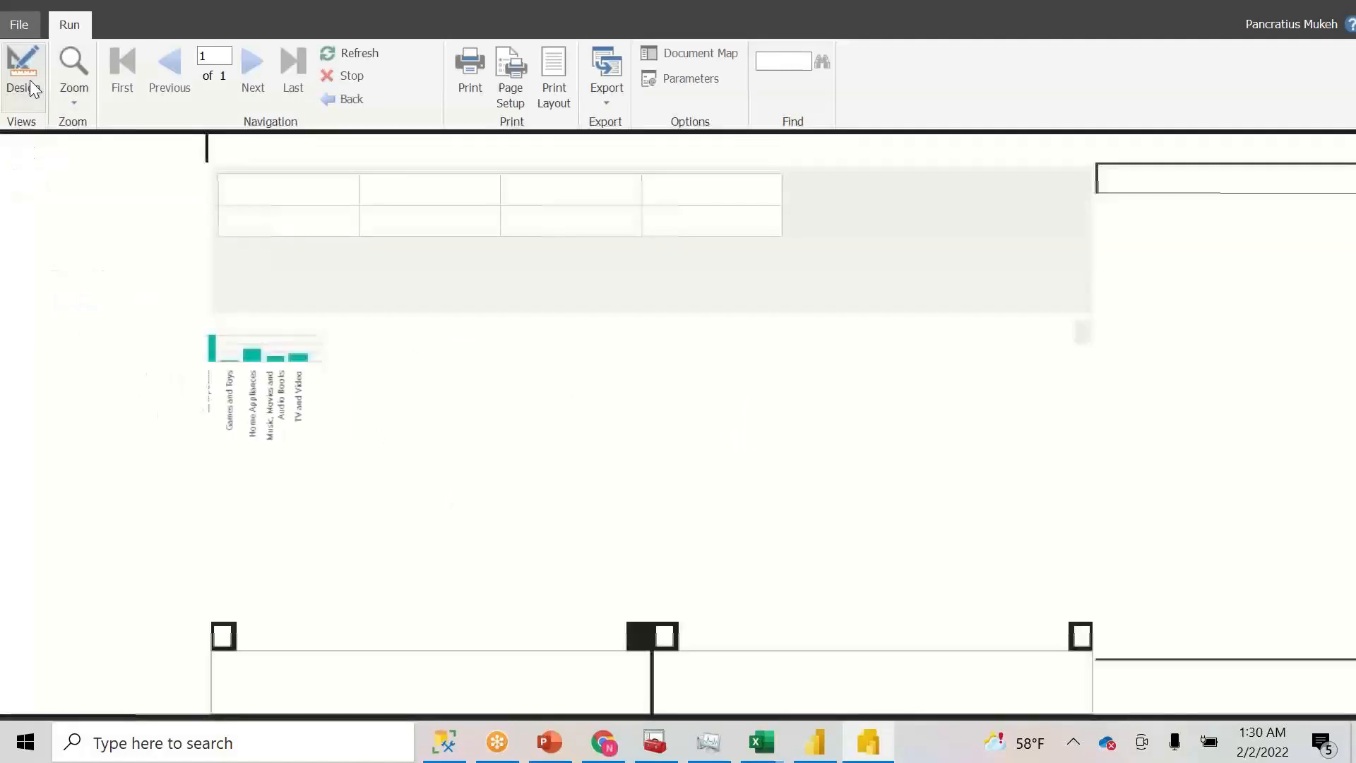
# - Shift the Net Sales Price chart right and widen it, extending its top and left edges
pyautogui.click(588, 434)
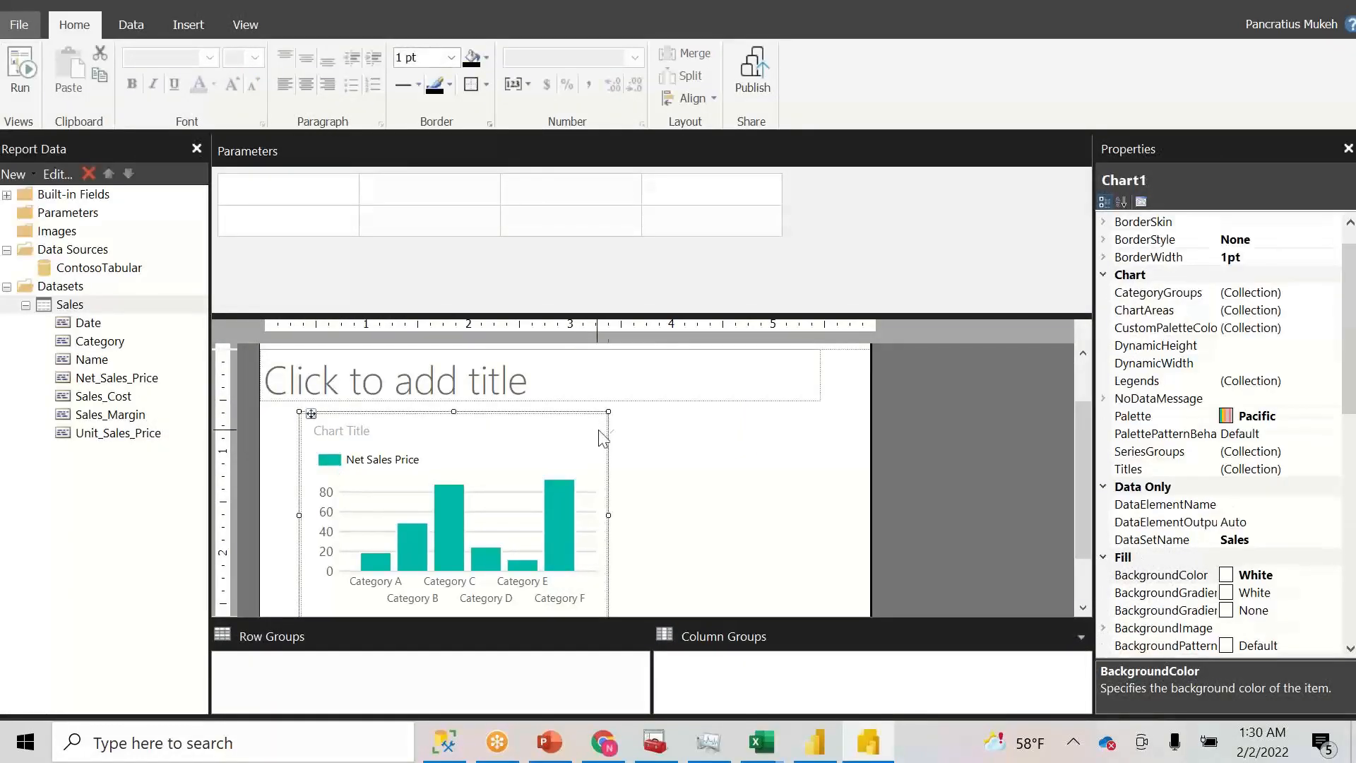
pyautogui.moveTo(607, 413); pyautogui.dragTo(616, 412)
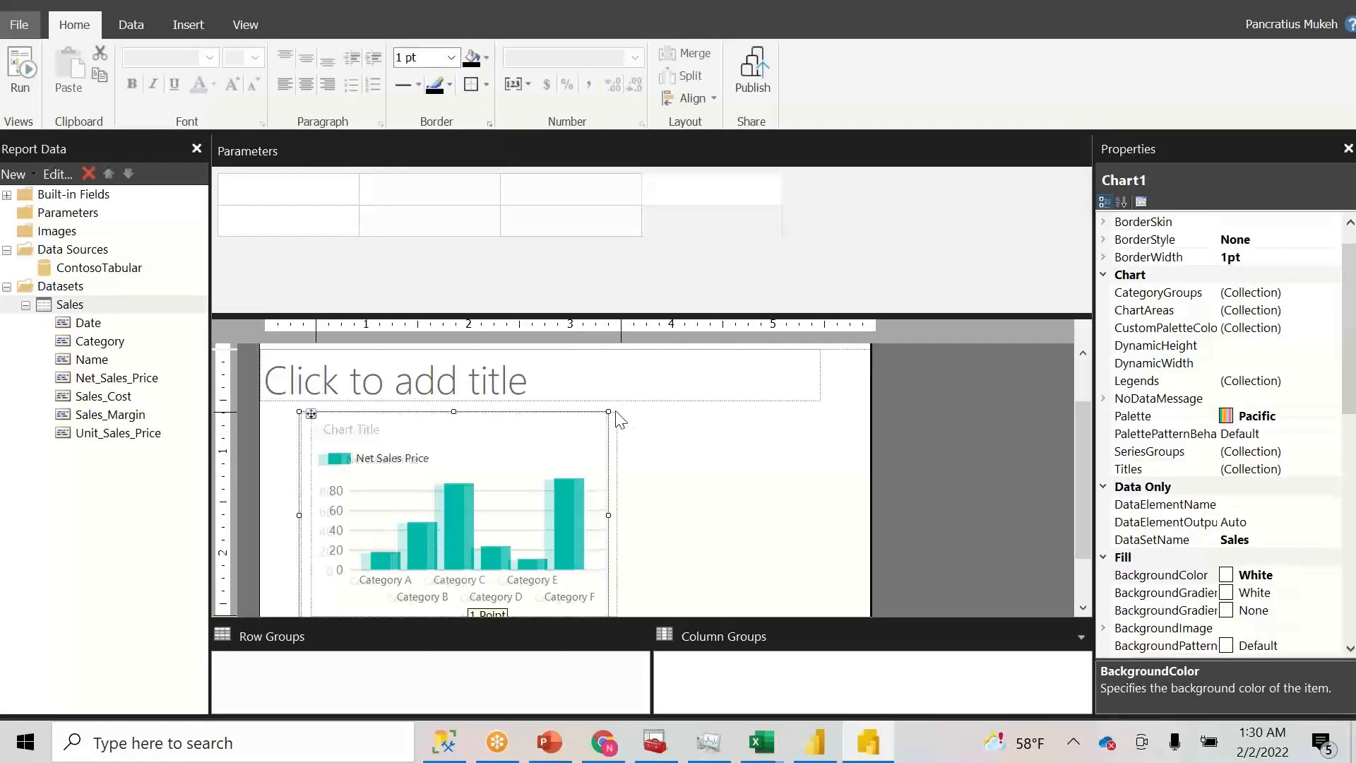
pyautogui.moveTo(618, 514); pyautogui.dragTo(696, 514)
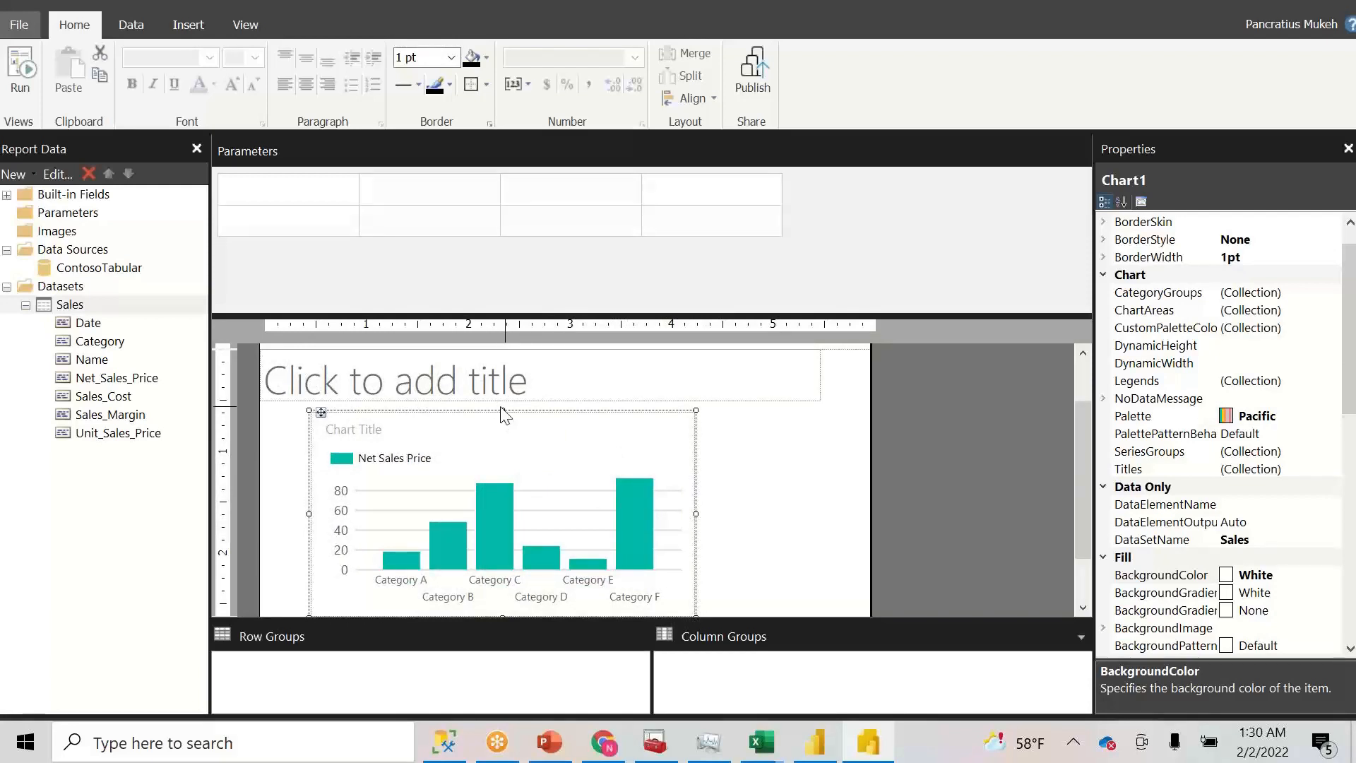
pyautogui.click(502, 409)
pyautogui.click(511, 433)
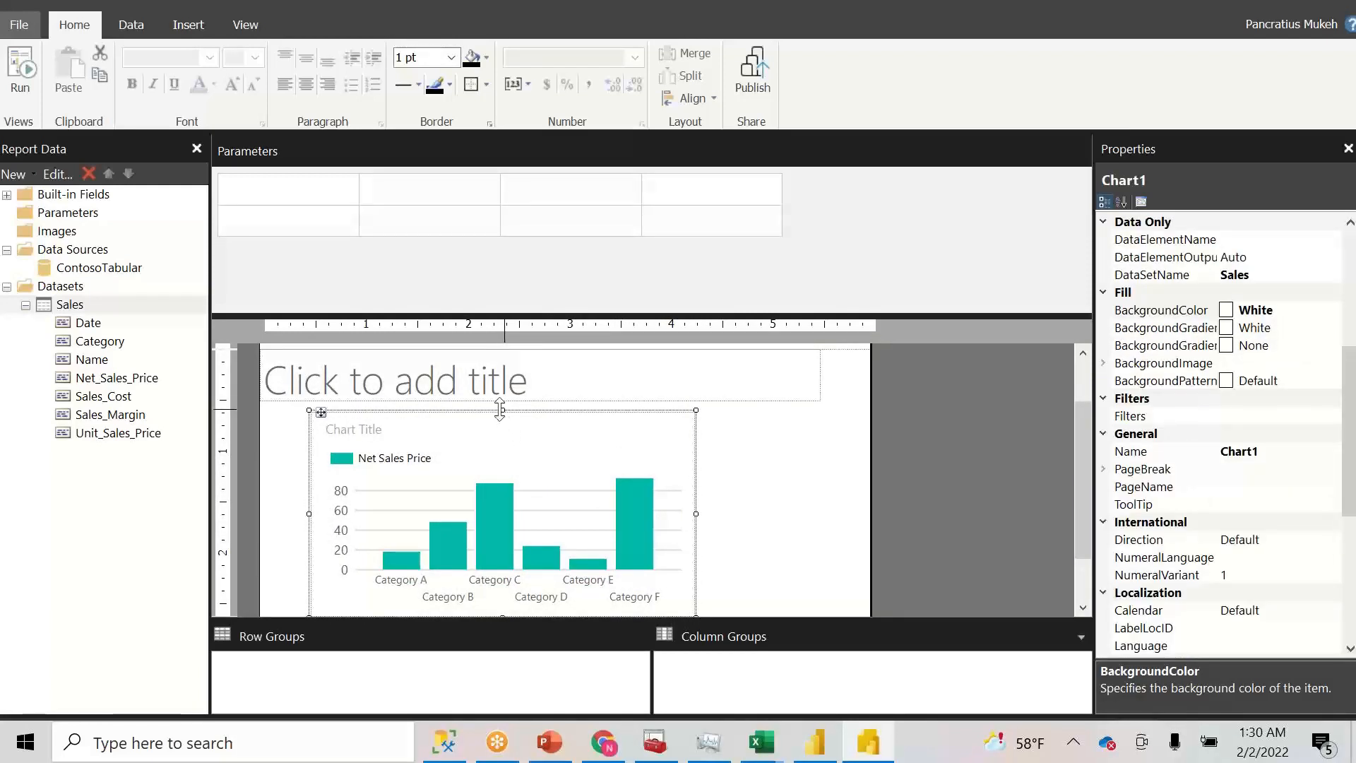
pyautogui.moveTo(503, 413); pyautogui.dragTo(485, 400)
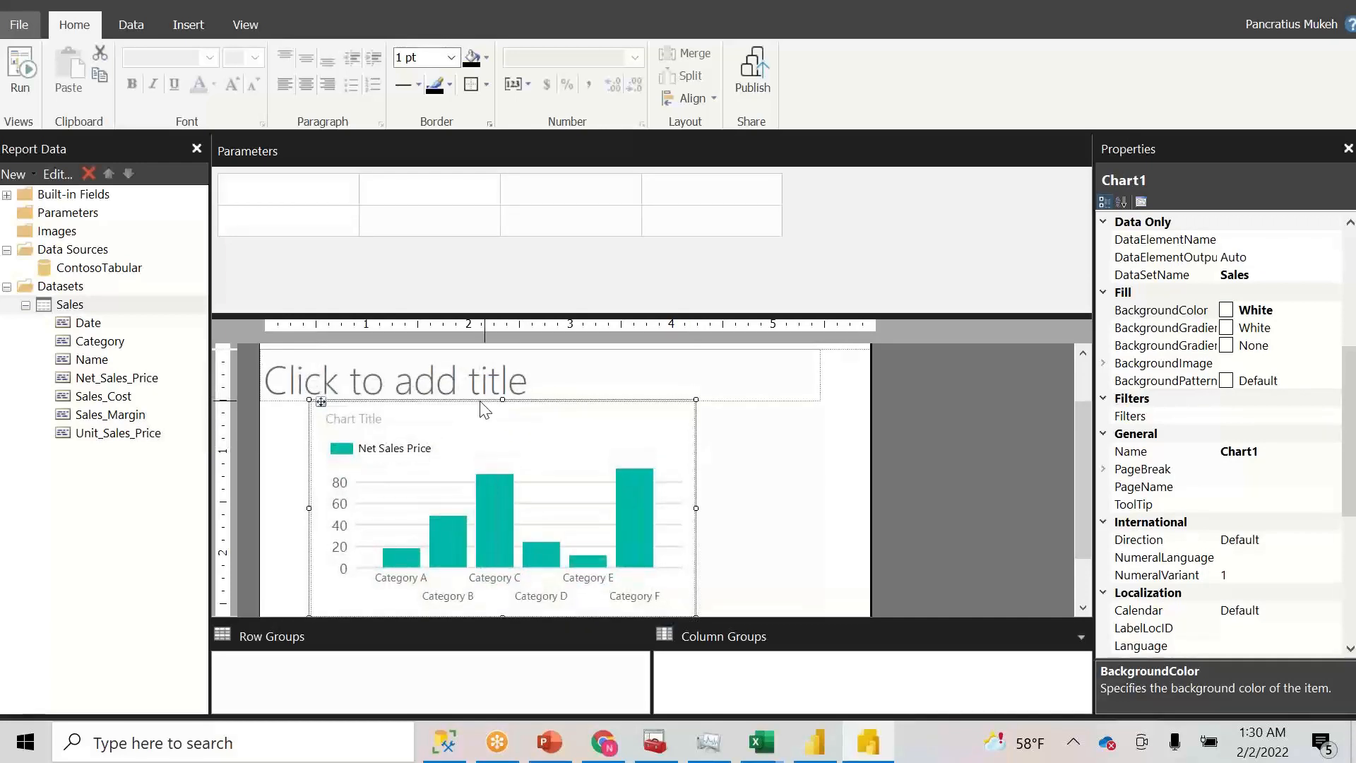
pyautogui.click(305, 511)
pyautogui.click(316, 512)
pyautogui.moveTo(311, 506); pyautogui.dragTo(283, 504)
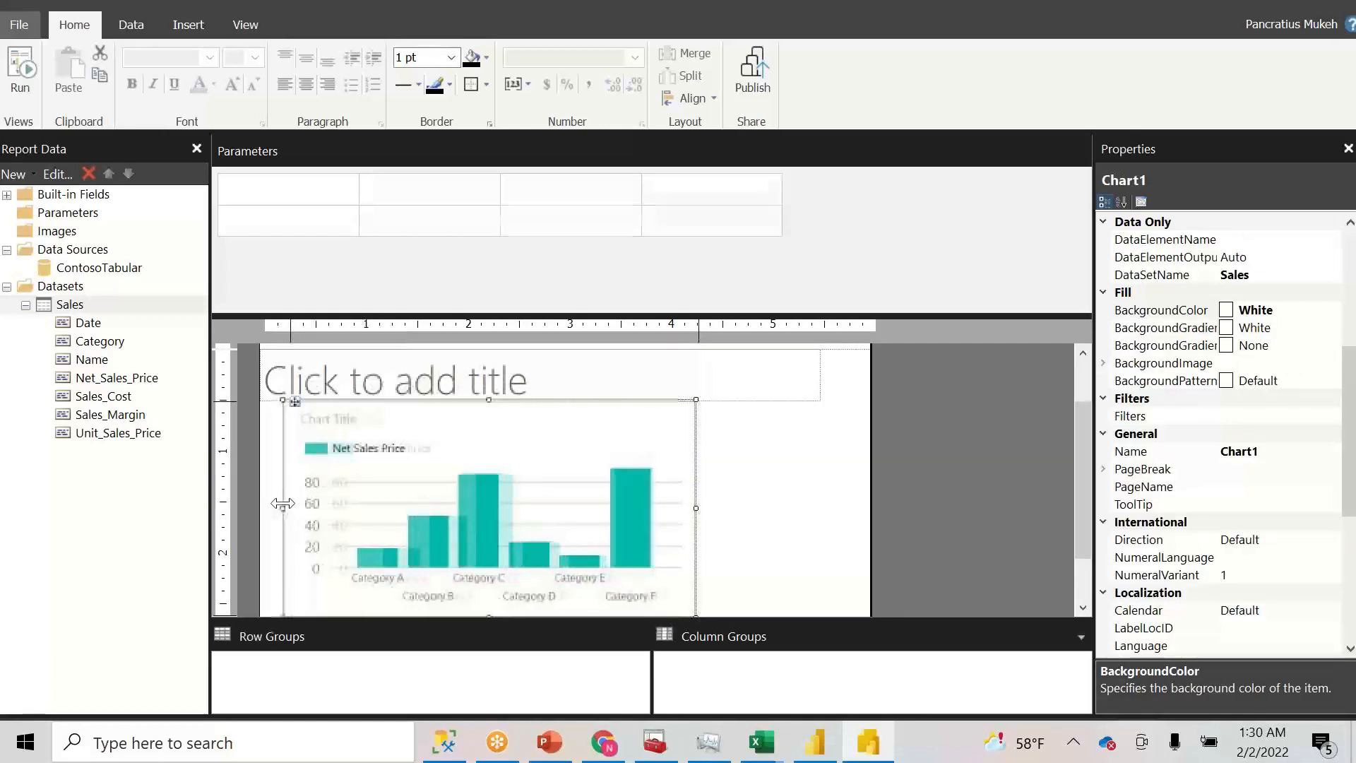
# - Bring up the chart title's options and dismiss them, leaving the chart selected
pyautogui.click(634, 443)
pyautogui.rightClick(657, 424)
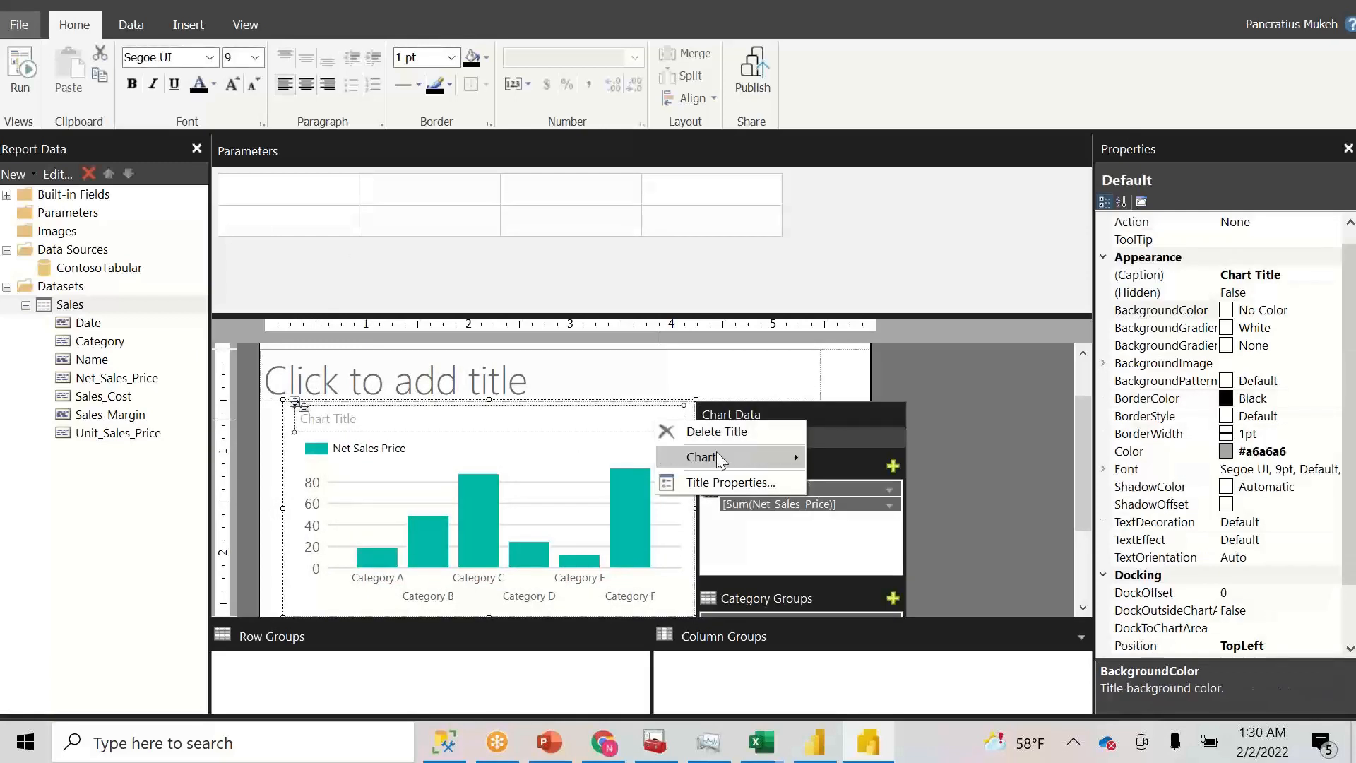
pyautogui.moveTo(722, 458)
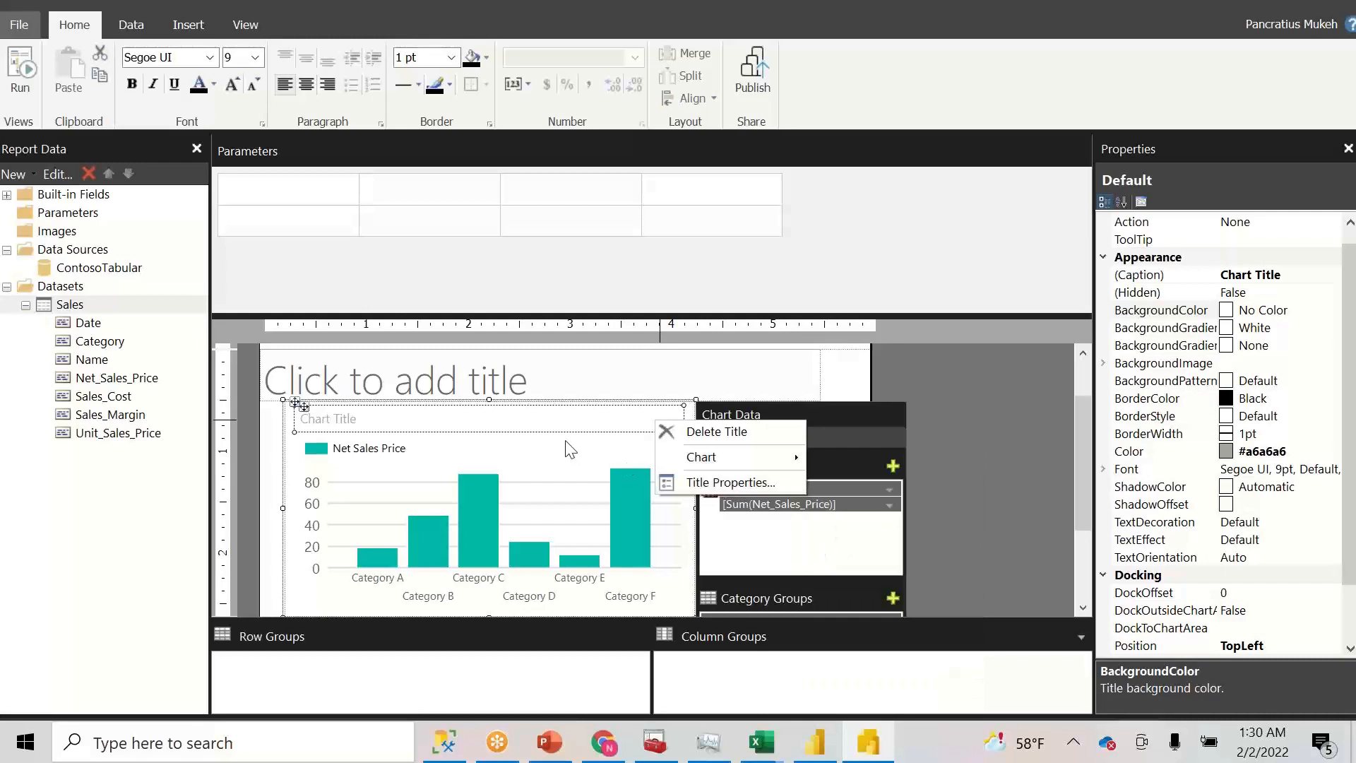
pyautogui.click(531, 426)
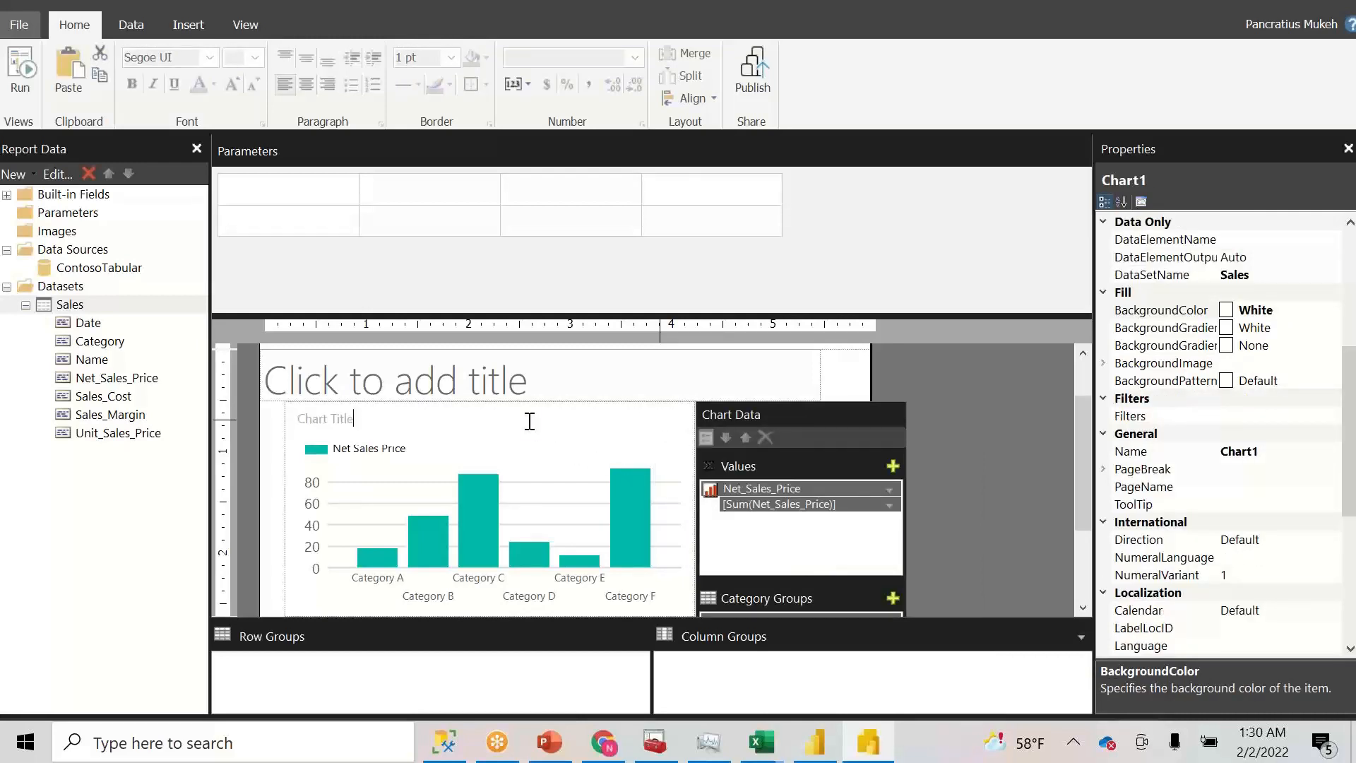
pyautogui.click(590, 415)
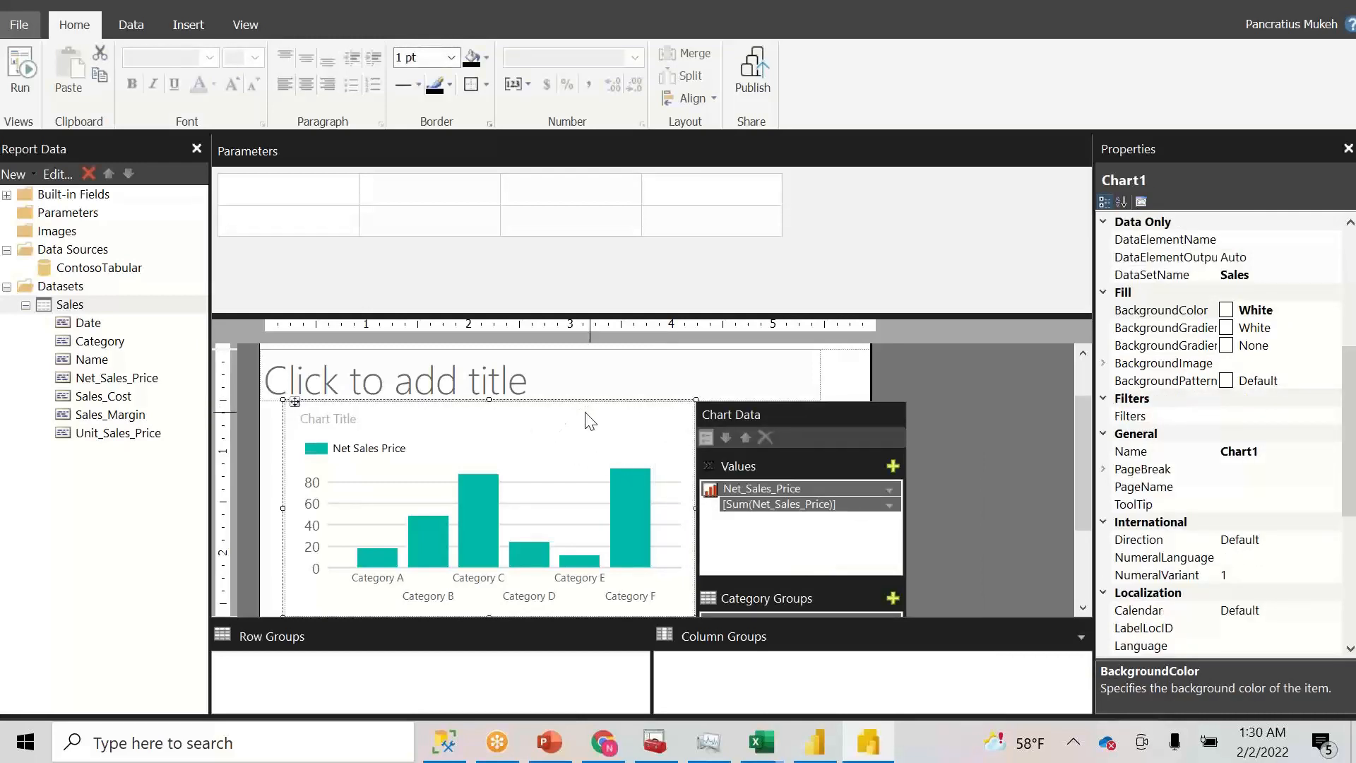
pyautogui.rightClick(586, 413)
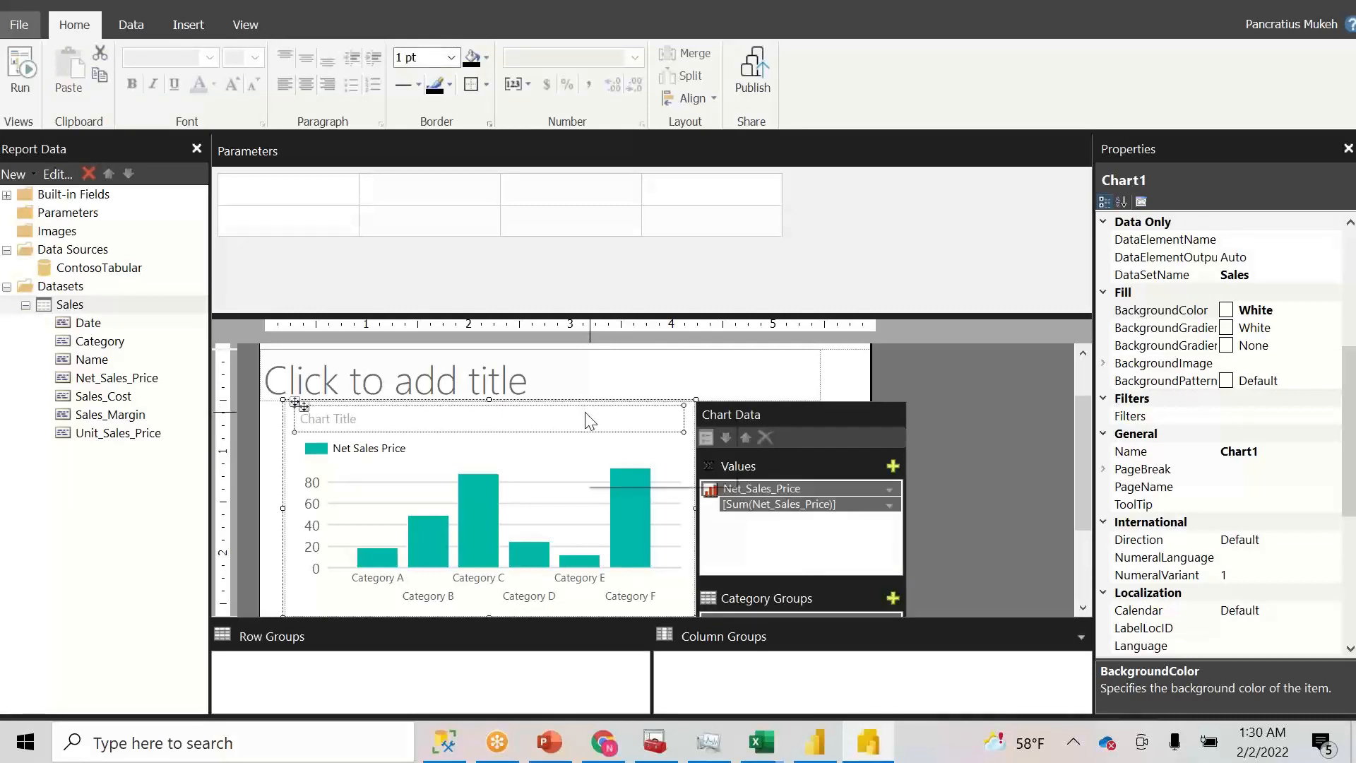
pyautogui.click(502, 471)
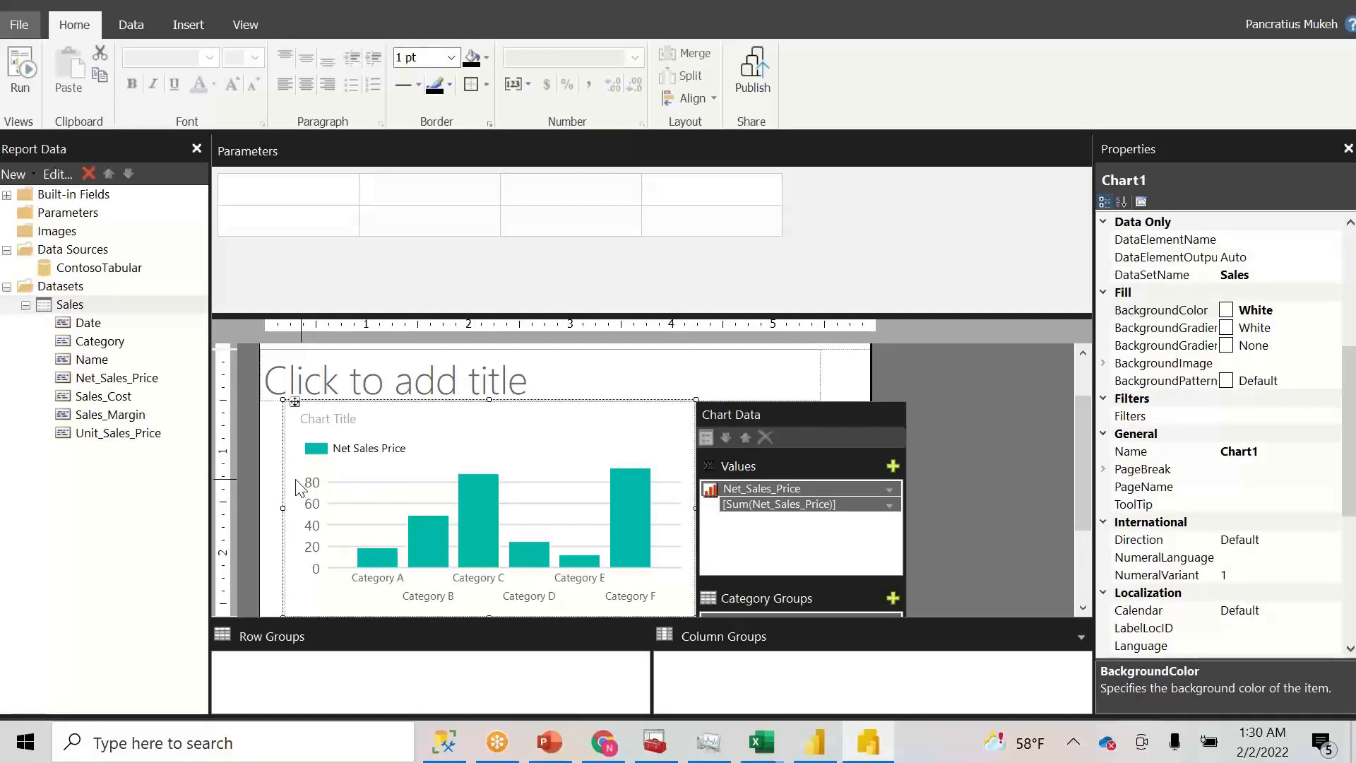
# - Delete the chart, then start inserting a new chart but cancel at the chart type dialog
pyautogui.press('Delete')
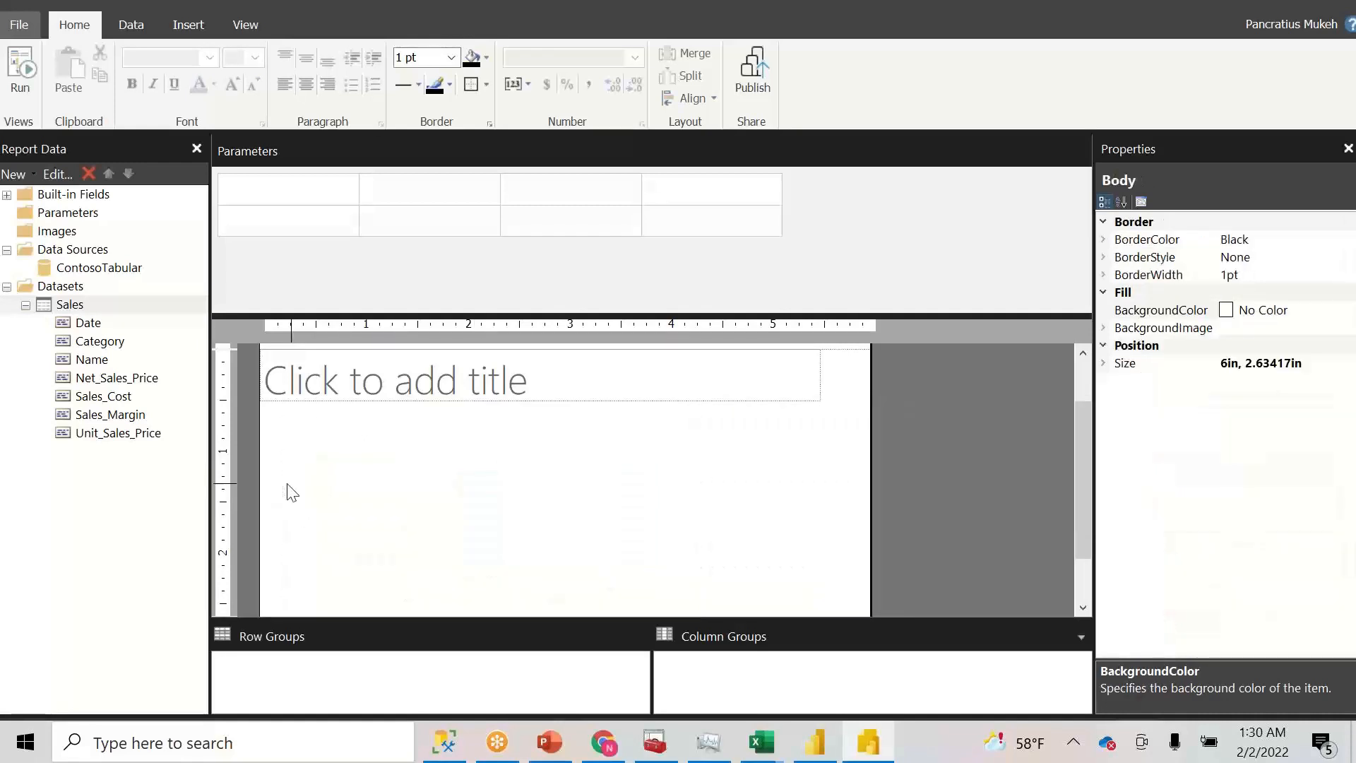
pyautogui.click(173, 24)
pyautogui.click(161, 108)
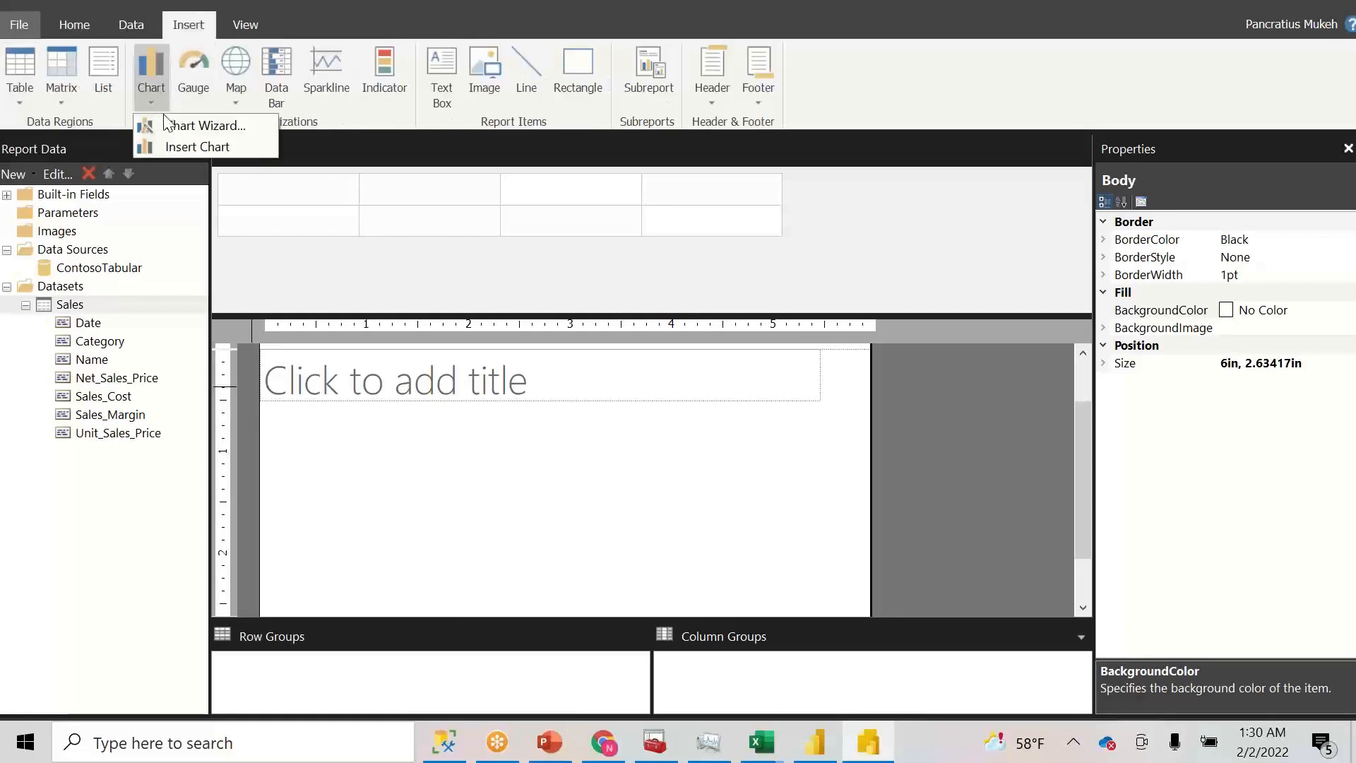
pyautogui.click(181, 147)
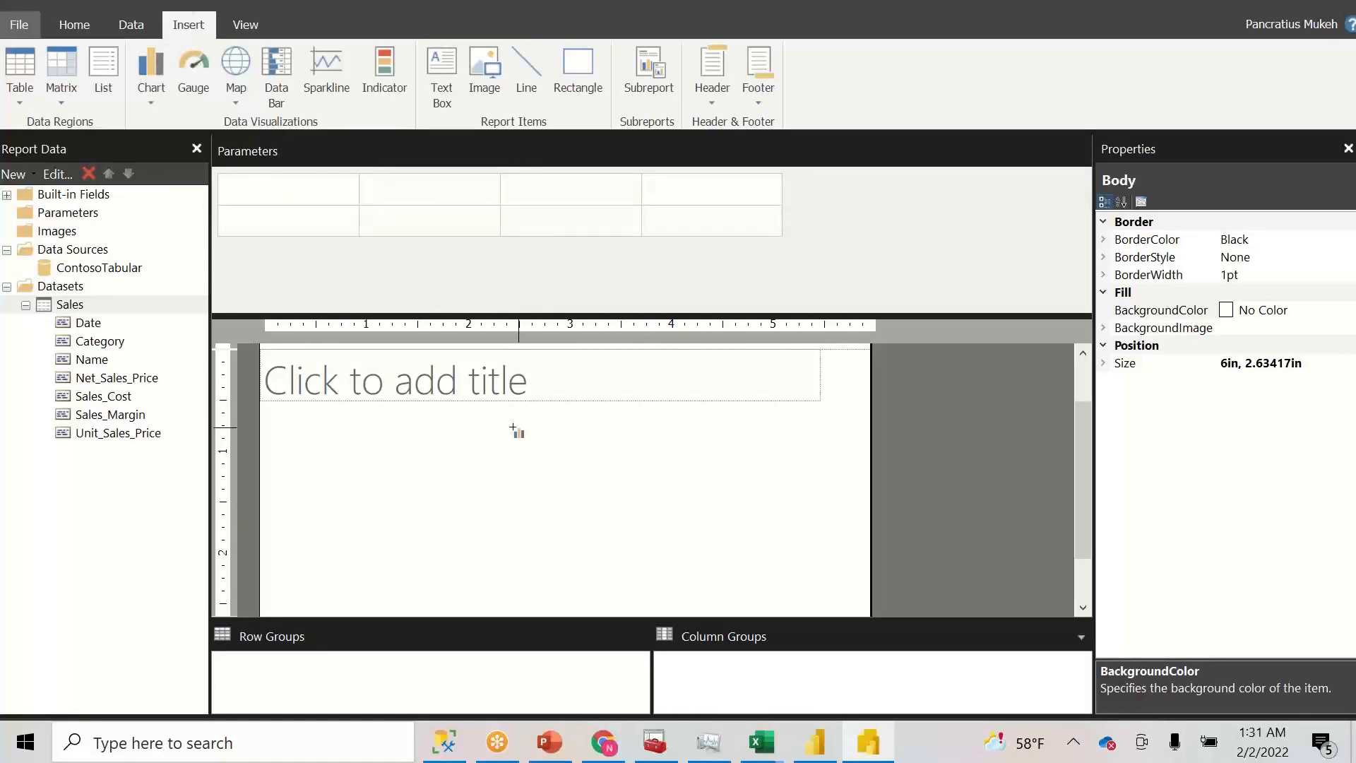
pyautogui.click(305, 436)
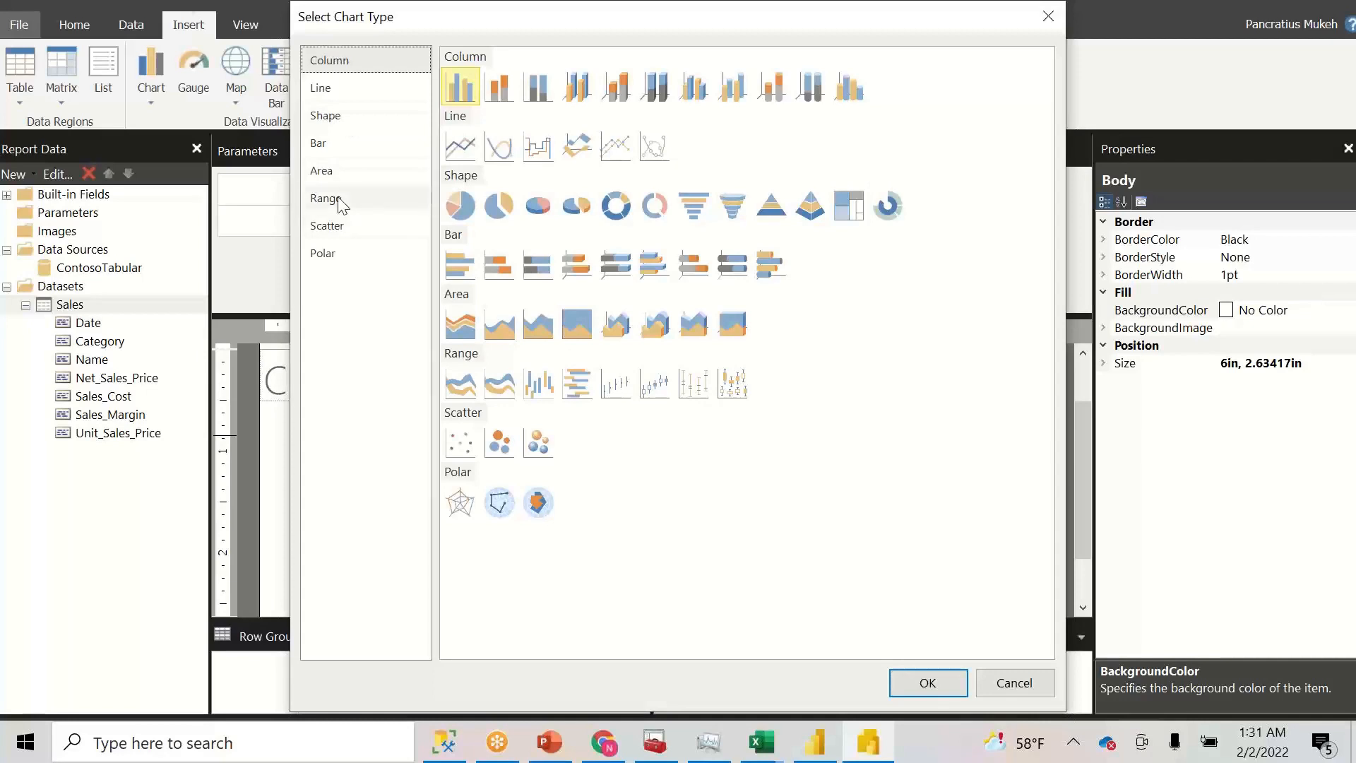
pyautogui.click(325, 91)
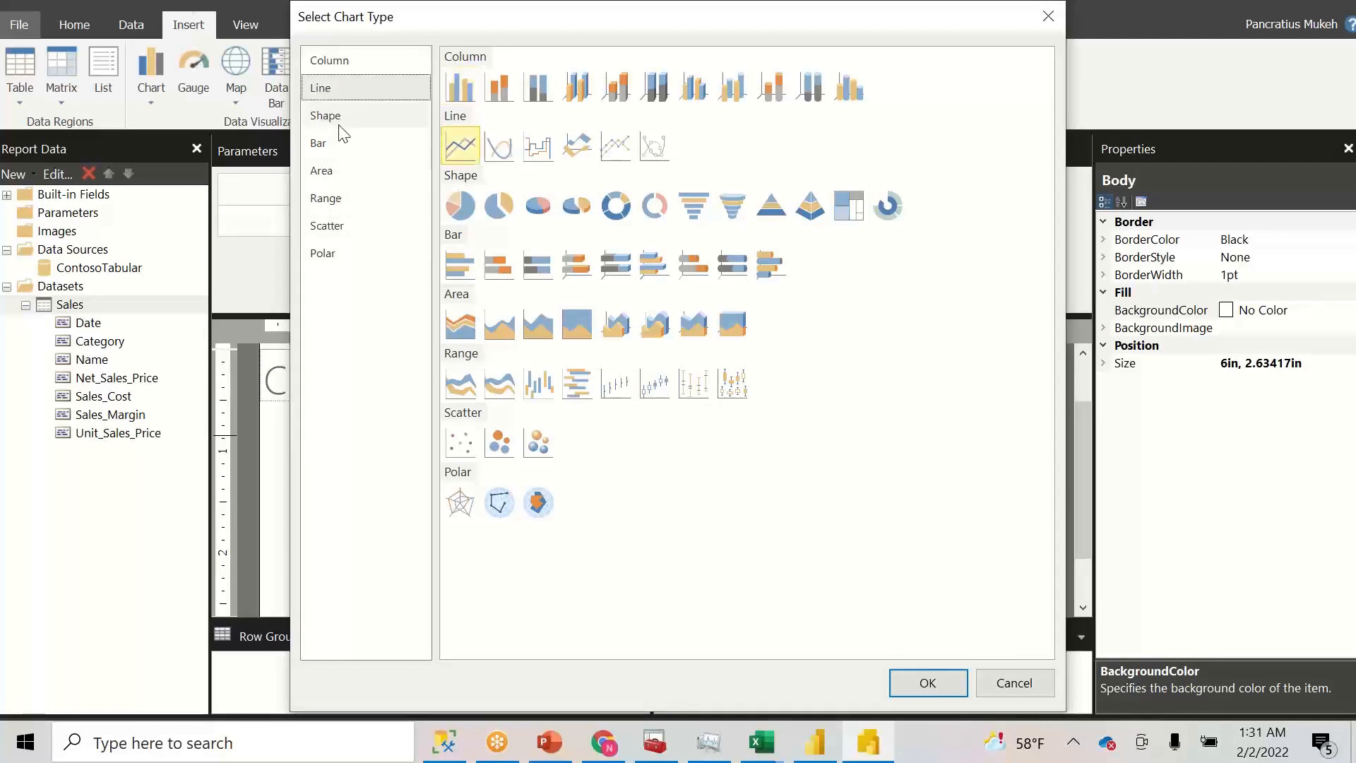
pyautogui.click(339, 125)
pyautogui.click(332, 142)
pyautogui.click(1042, 21)
# - Insert a blank matrix into the report body
pyautogui.click(57, 104)
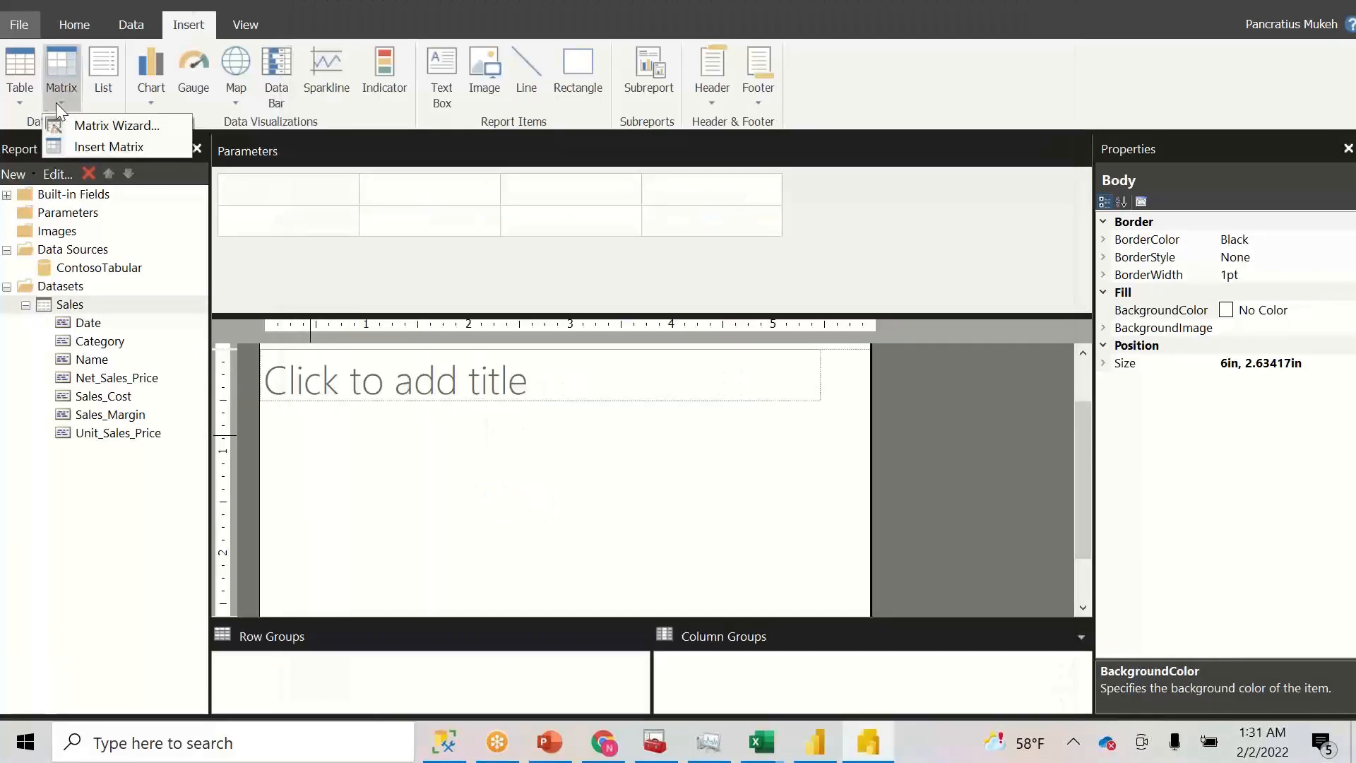
pyautogui.click(106, 147)
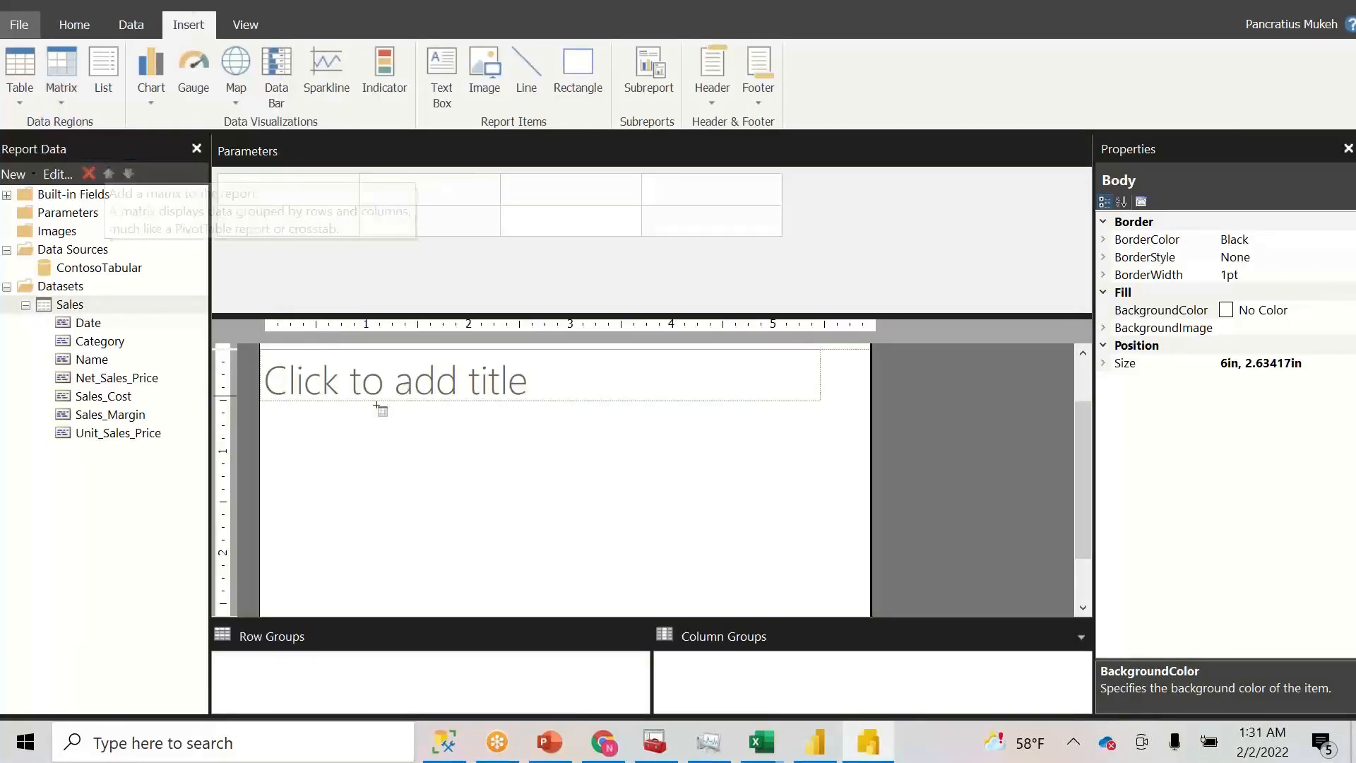
pyautogui.click(326, 444)
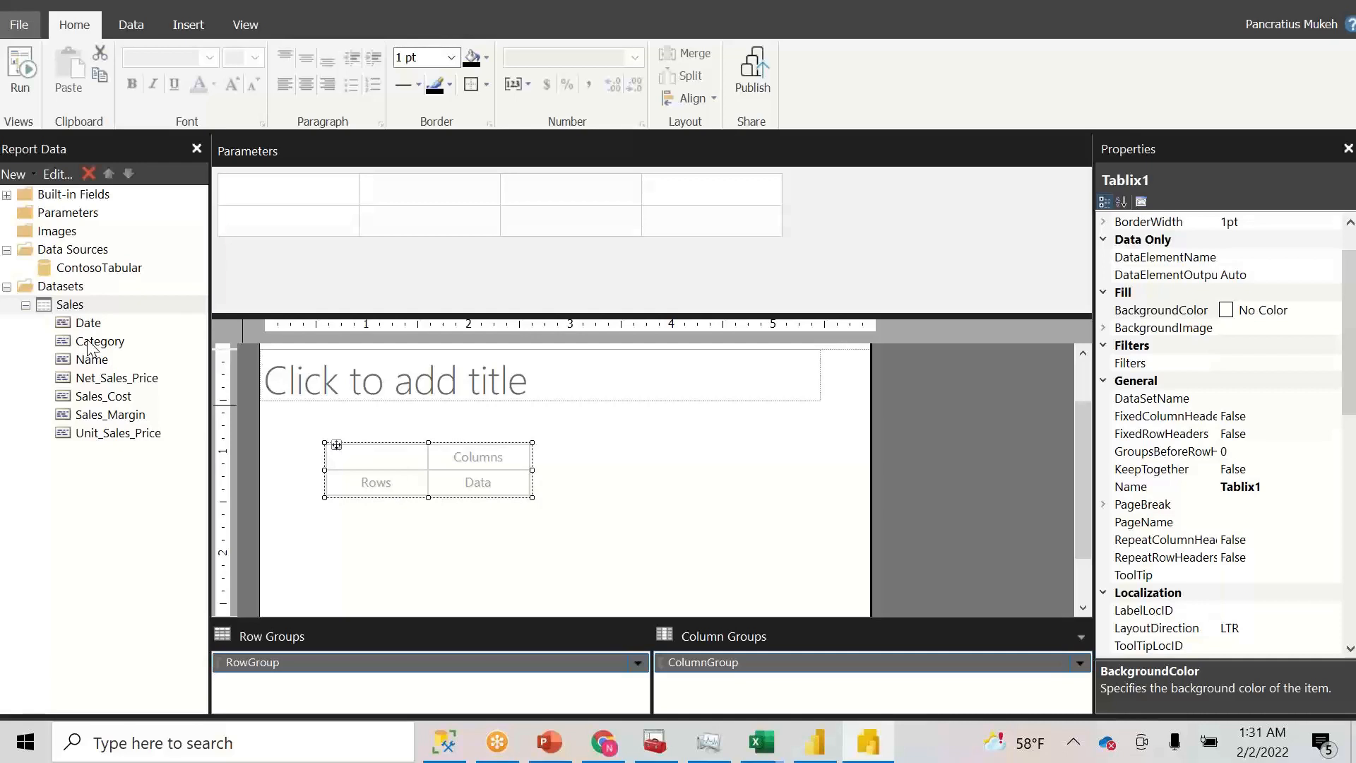
# - Fill the matrix: Category columns, Name rows retitled Stores, and Net_Sales_Price and Sales_Margin values
pyautogui.moveTo(90, 347); pyautogui.dragTo(471, 457)
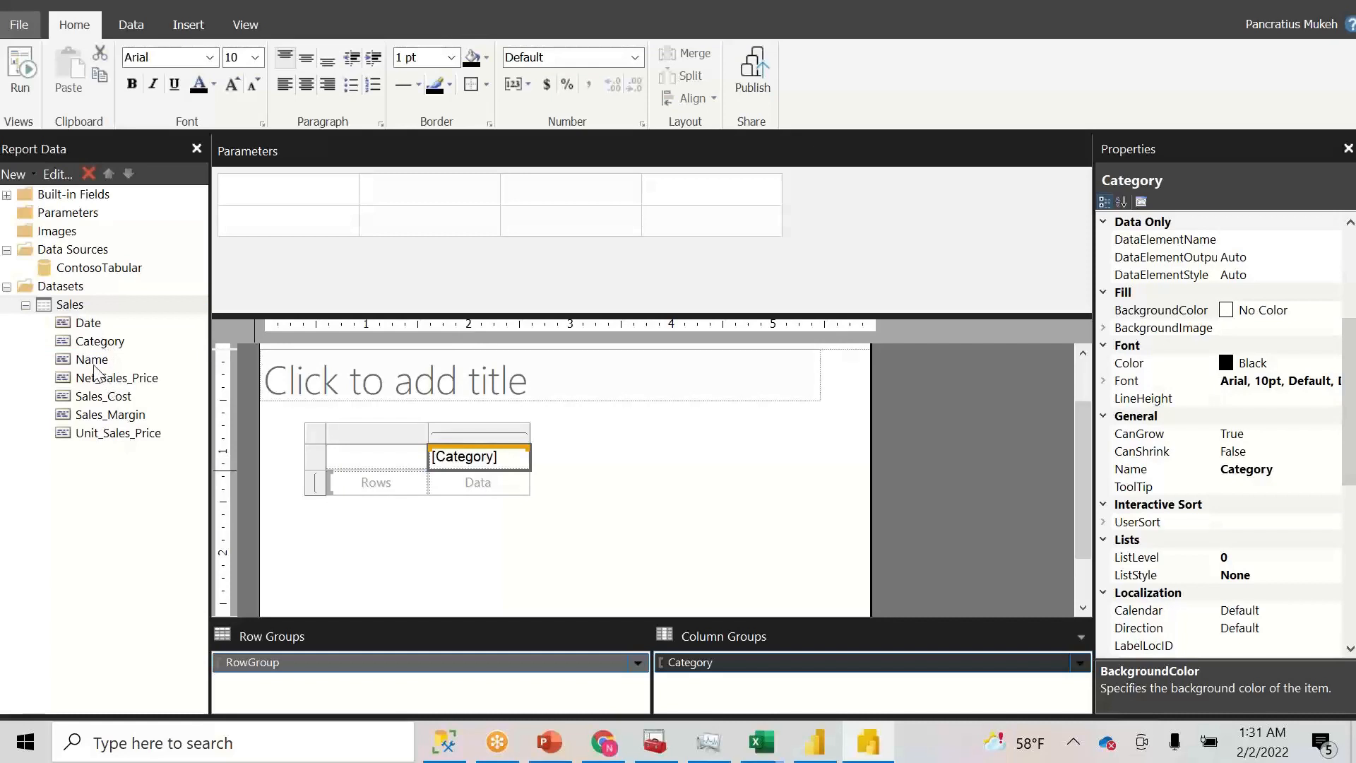
pyautogui.moveTo(94, 362); pyautogui.dragTo(369, 487)
pyautogui.click(371, 452)
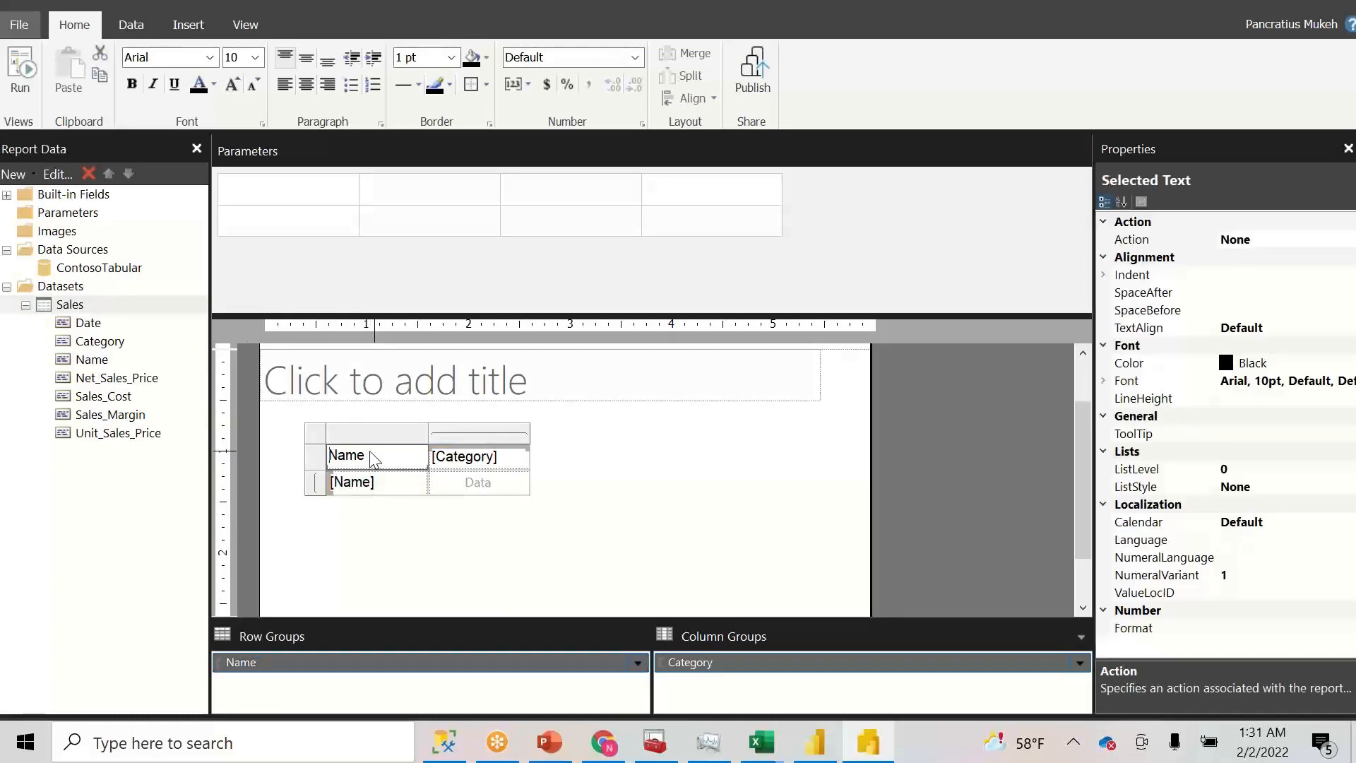
pyautogui.doubleClick(371, 452)
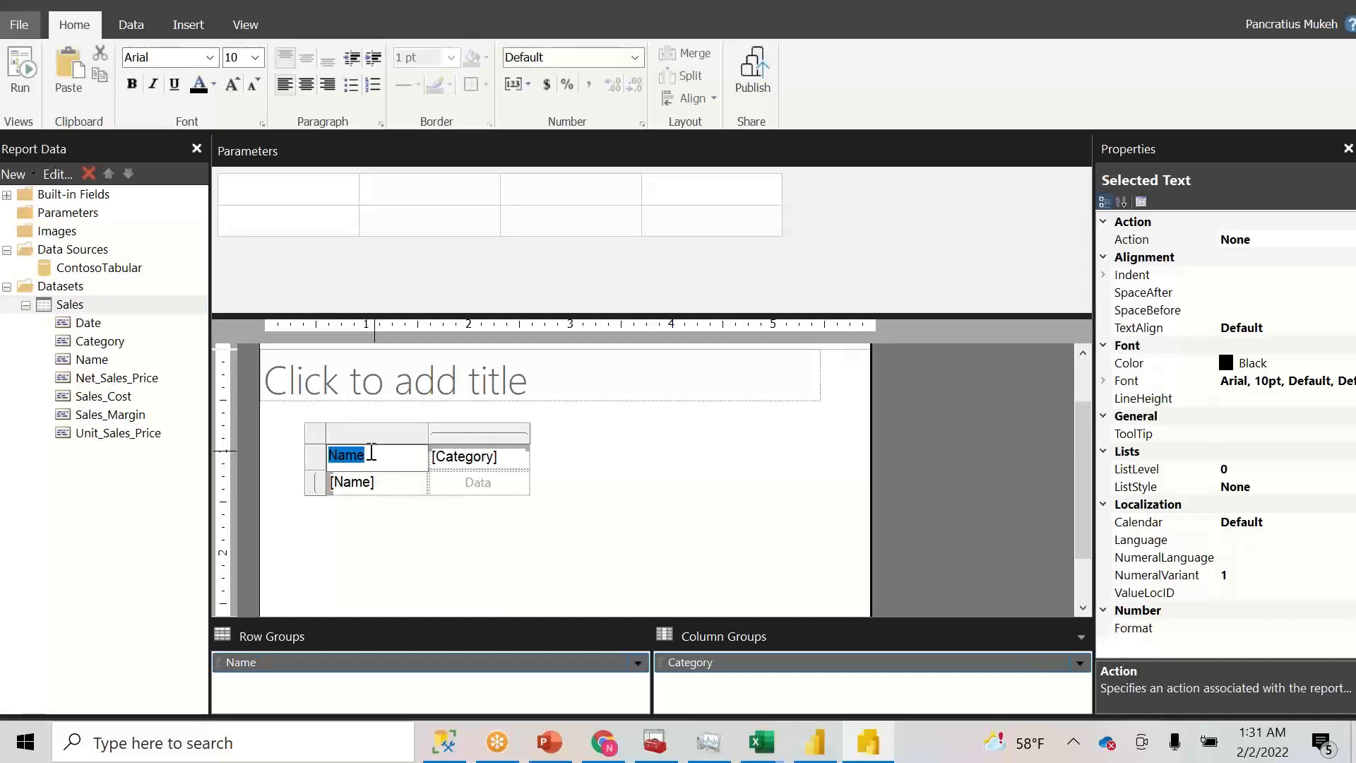
pyautogui.write('Stores')
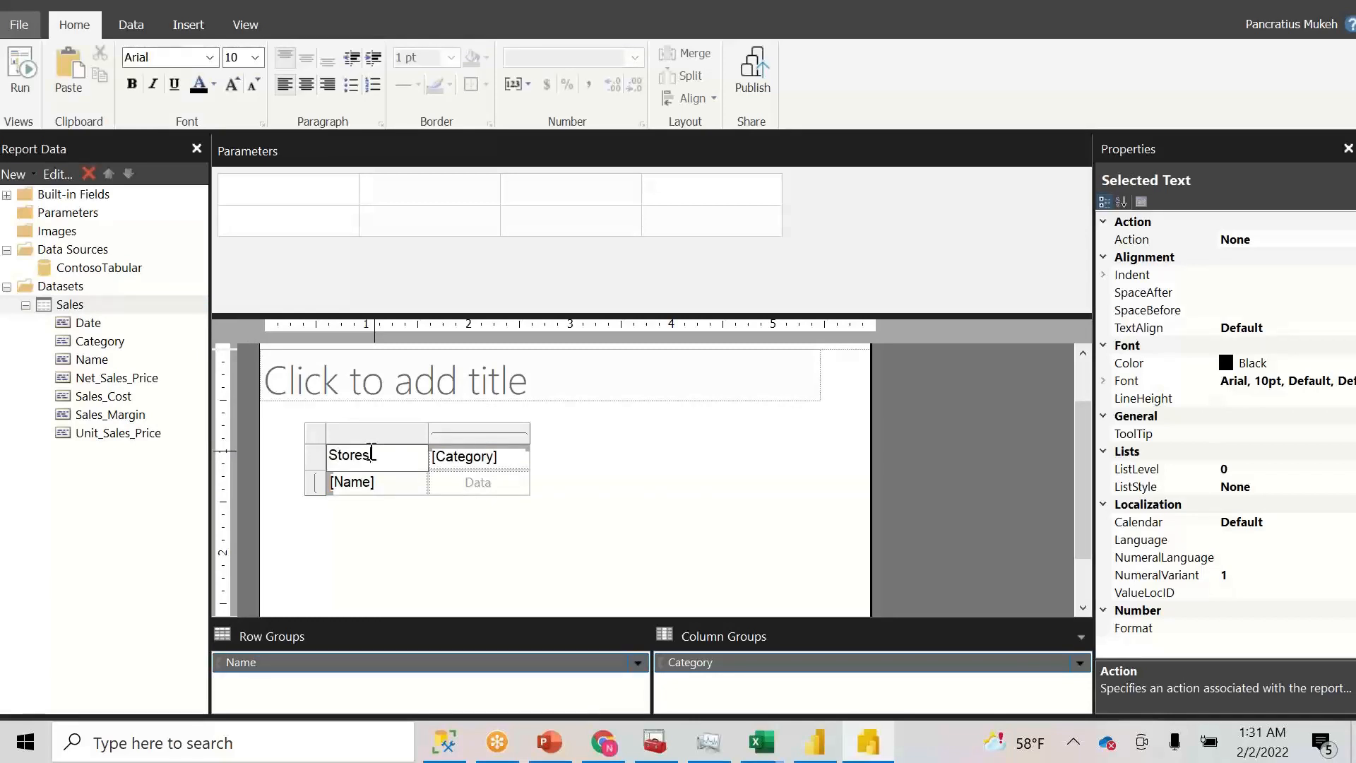
pyautogui.click(468, 523)
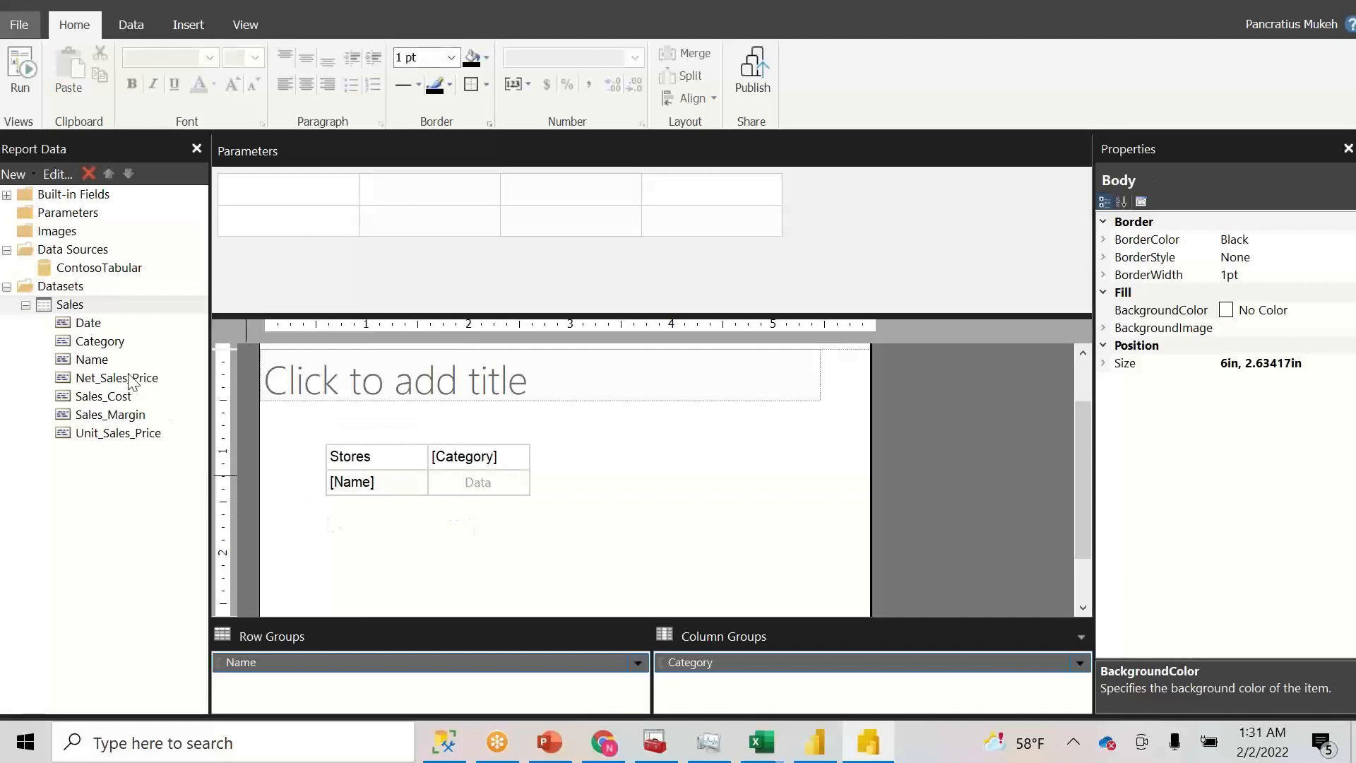
pyautogui.moveTo(128, 378); pyautogui.dragTo(514, 493)
pyautogui.moveTo(131, 417); pyautogui.dragTo(601, 482)
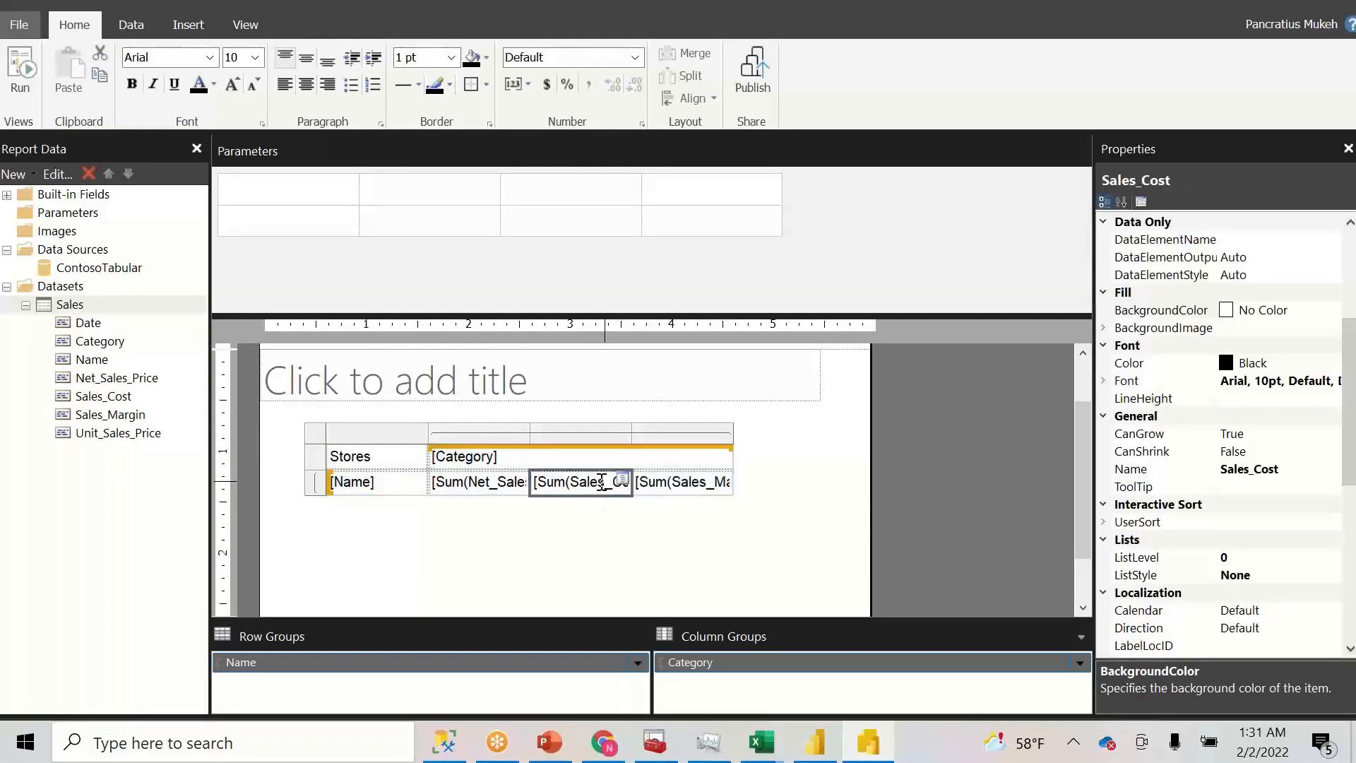
# - In Text Box Properties, give the [Sum(Net_Sales_Price)] cell Number format with a 1000 separator
pyautogui.rightClick(501, 493)
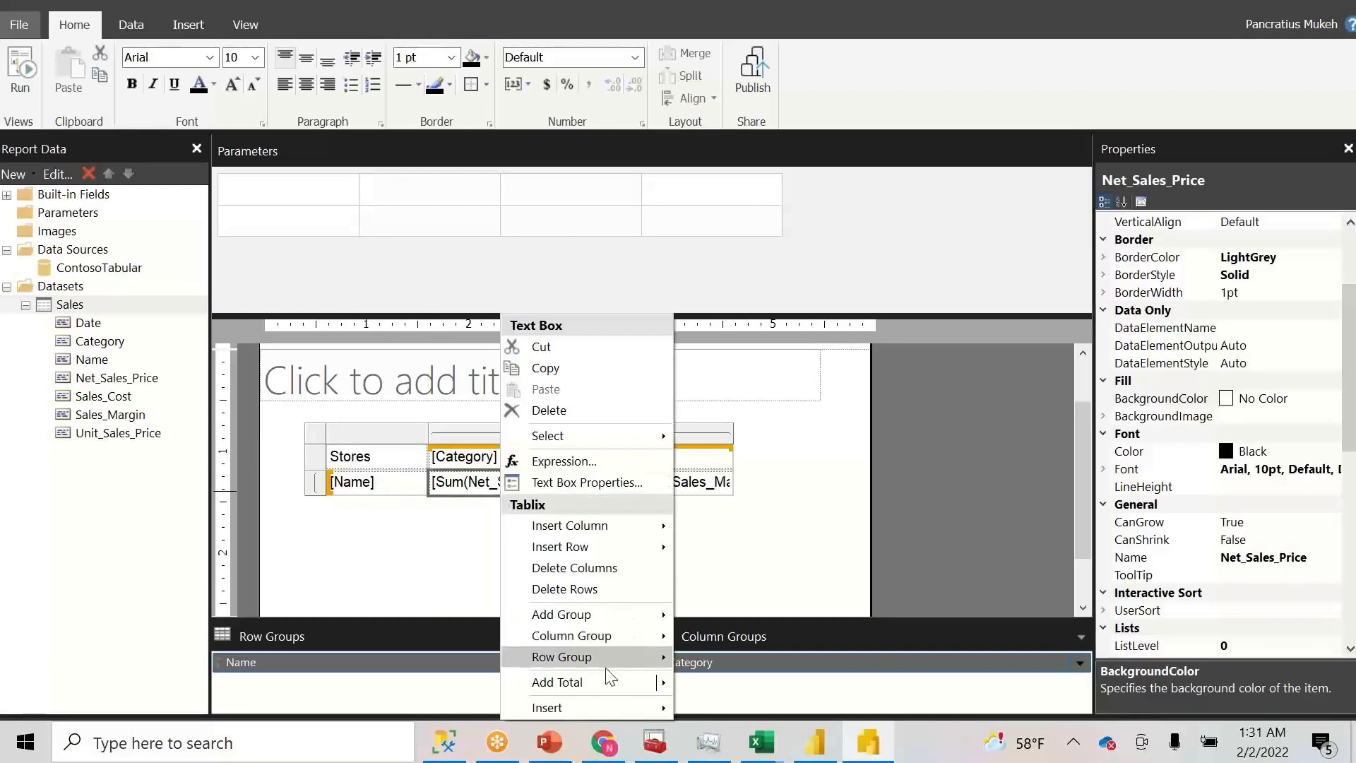
pyautogui.click(562, 483)
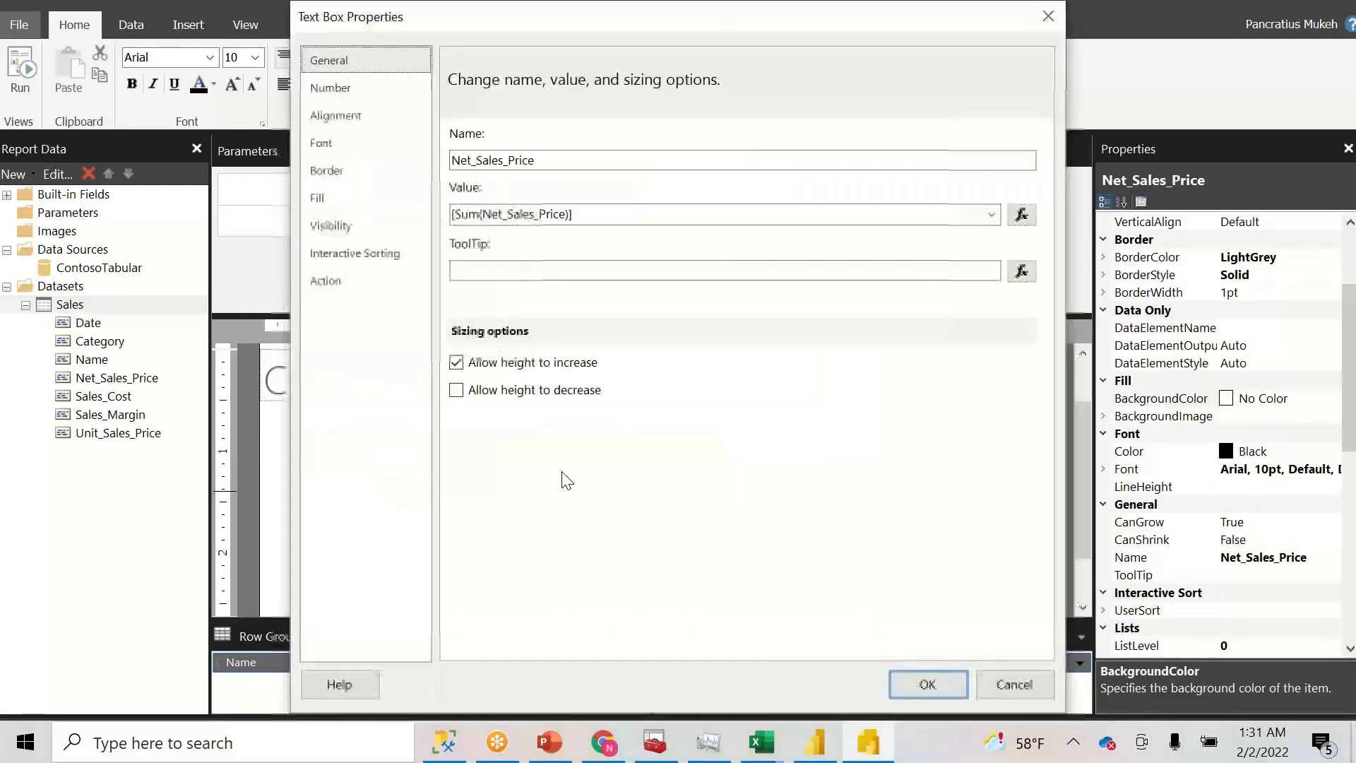
pyautogui.click(332, 90)
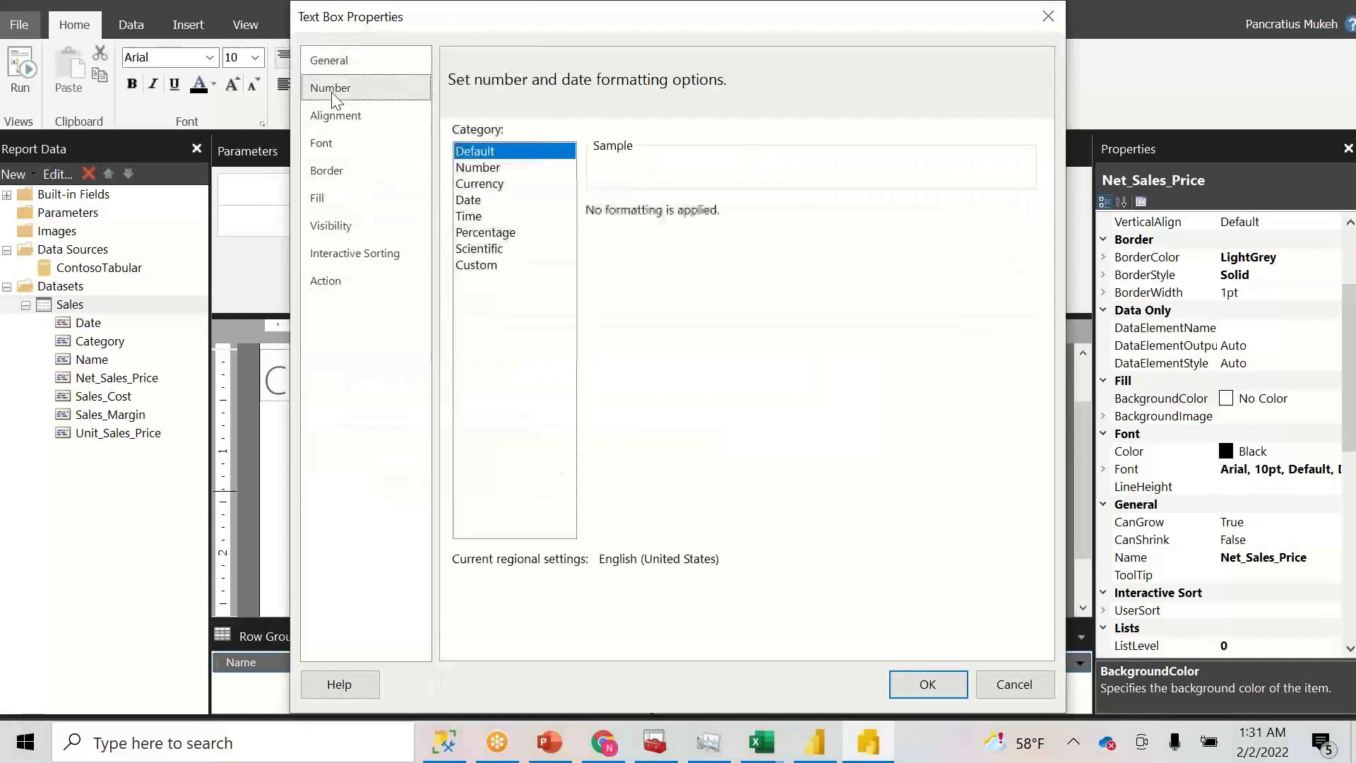
pyautogui.click(482, 169)
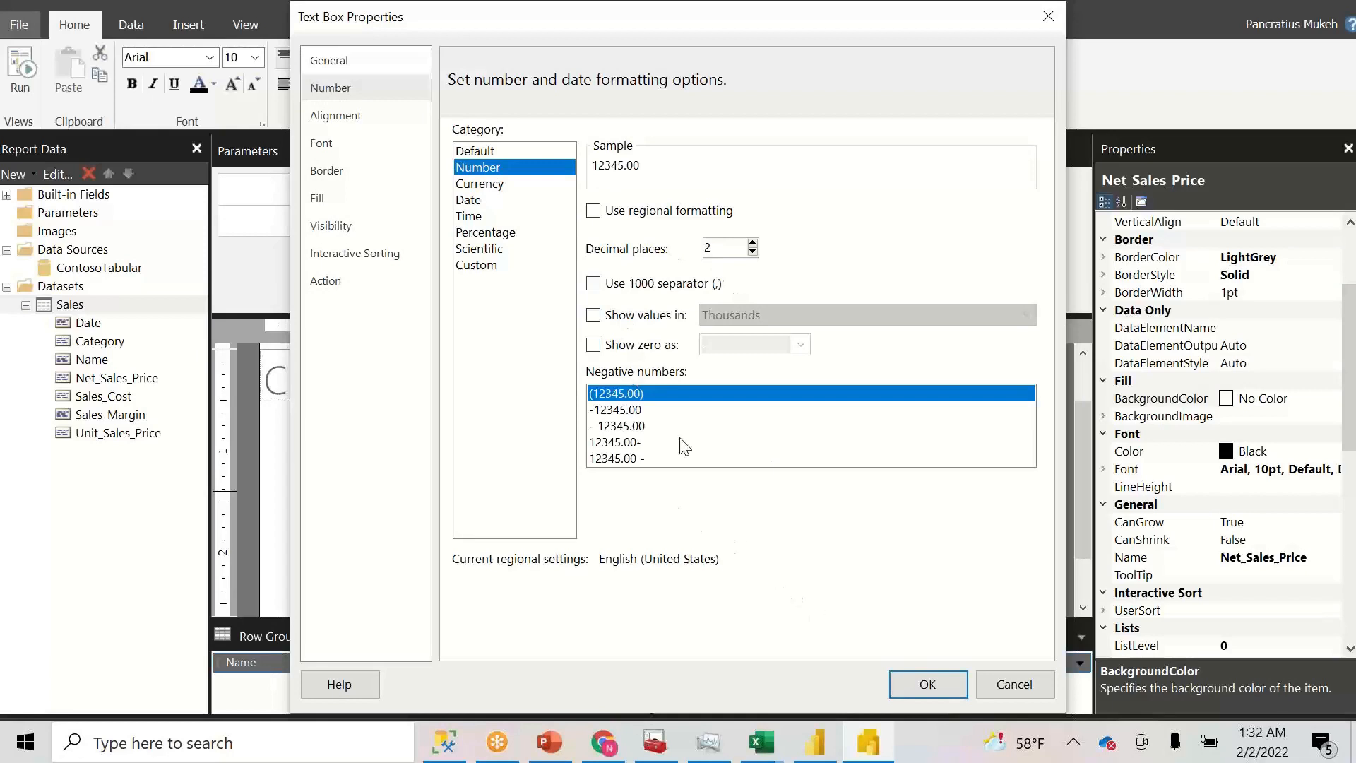
pyautogui.click(593, 284)
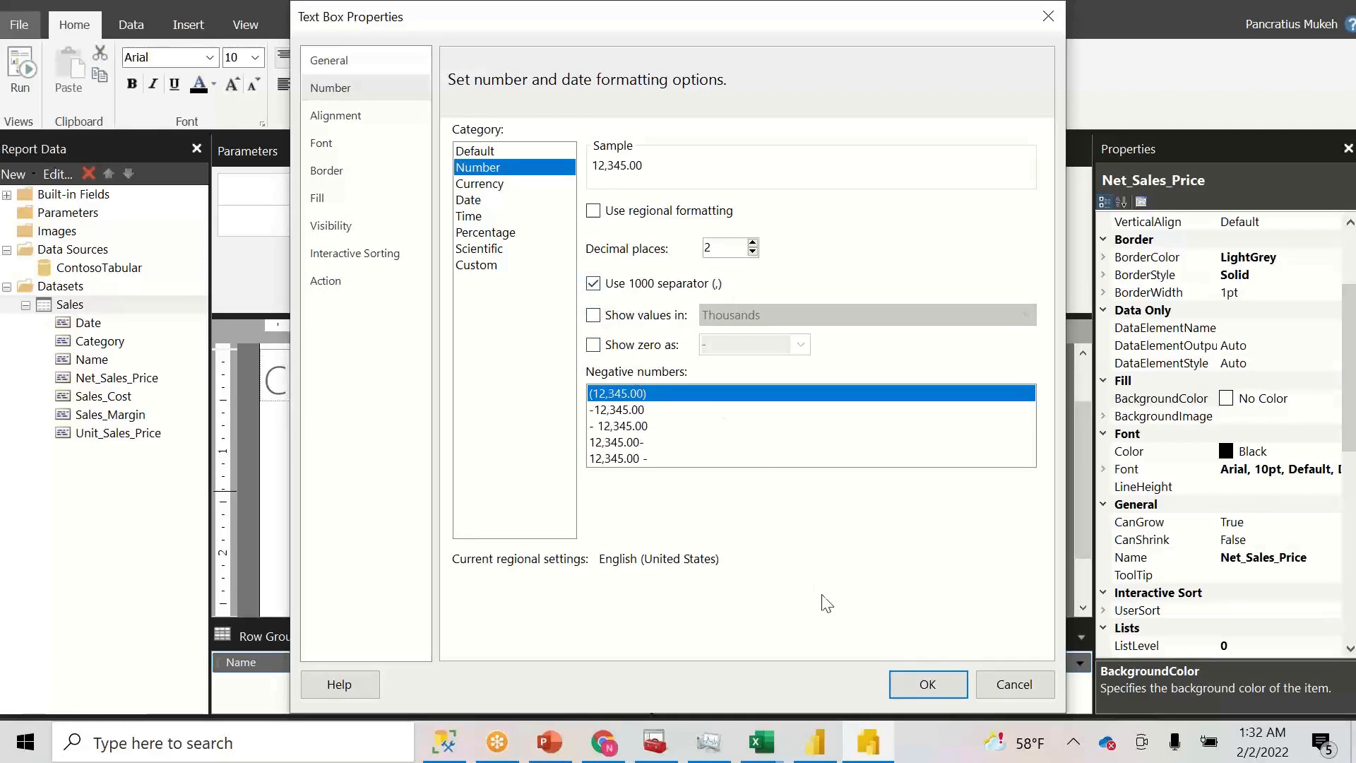
pyautogui.click(918, 683)
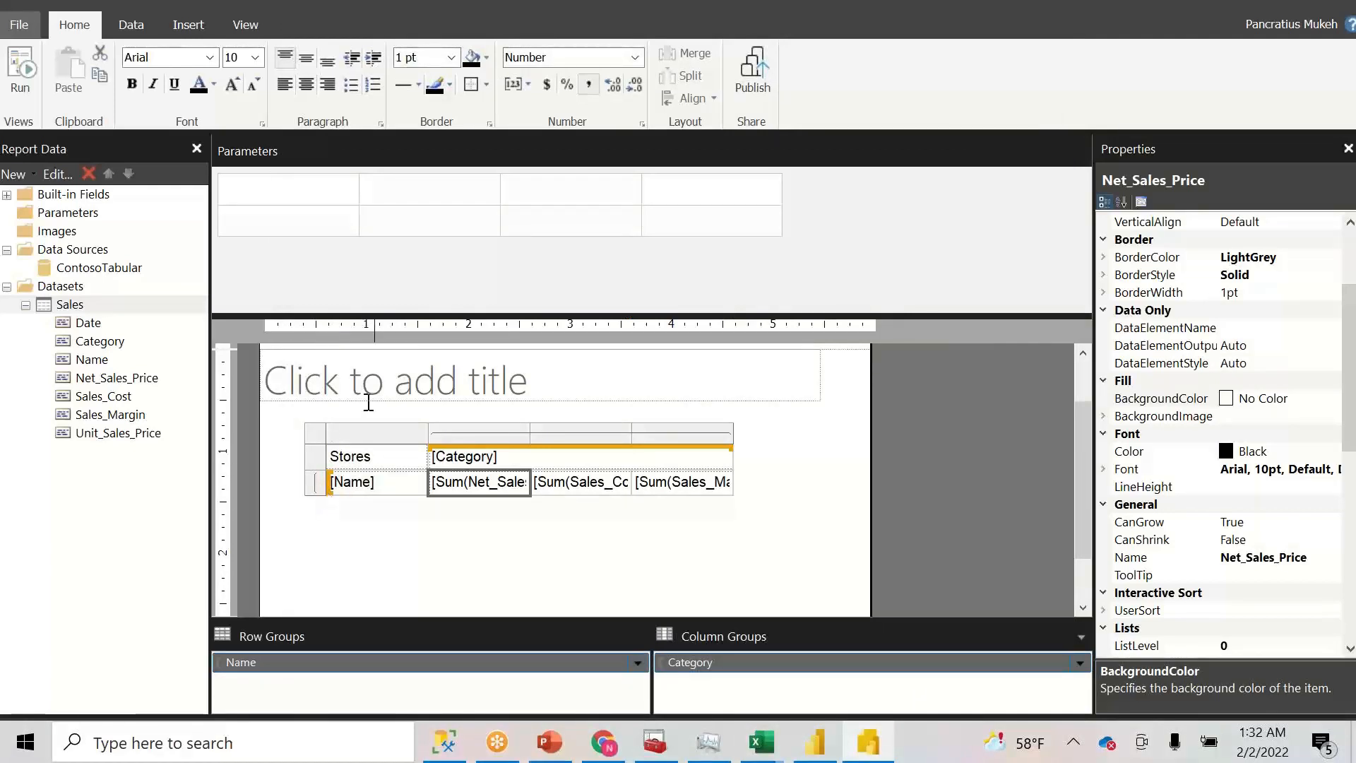
pyautogui.click(20, 68)
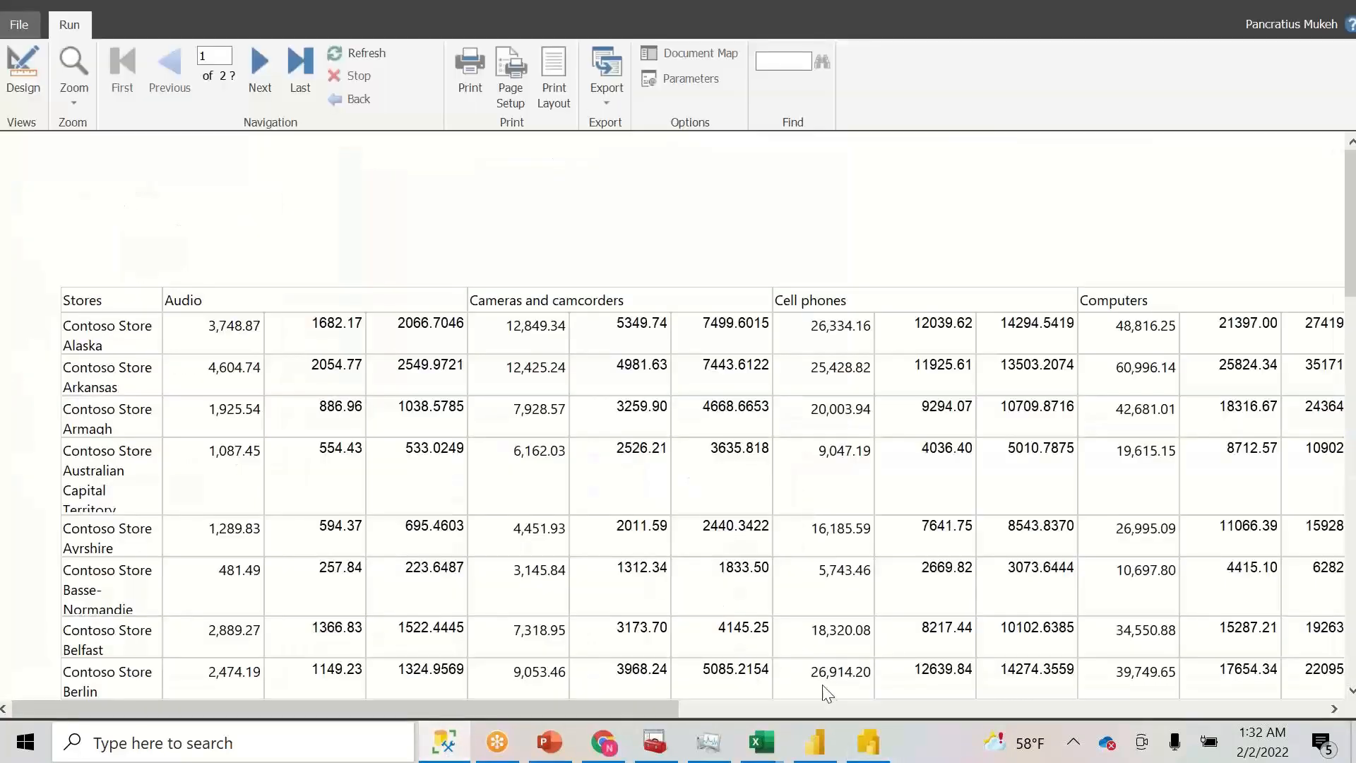
pyautogui.click(868, 743)
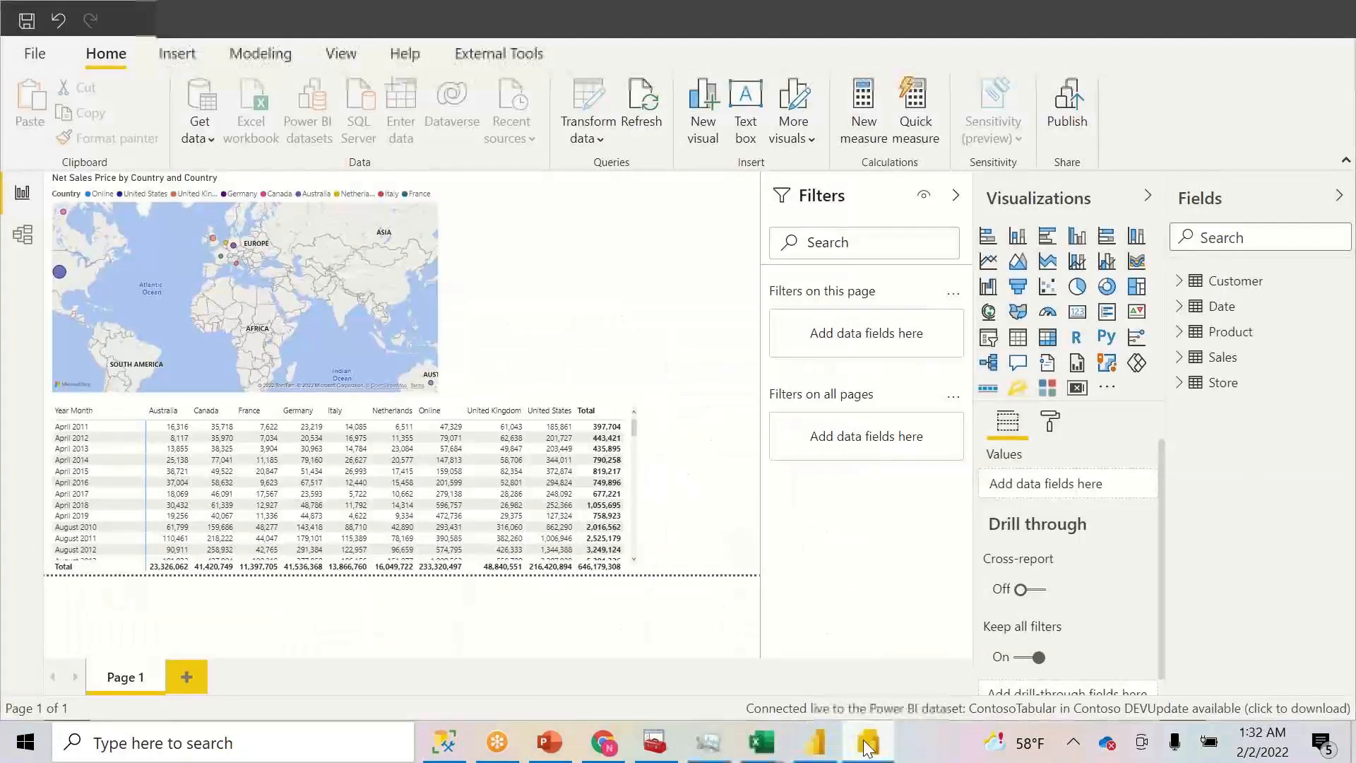
pyautogui.click(868, 744)
pyautogui.click(28, 69)
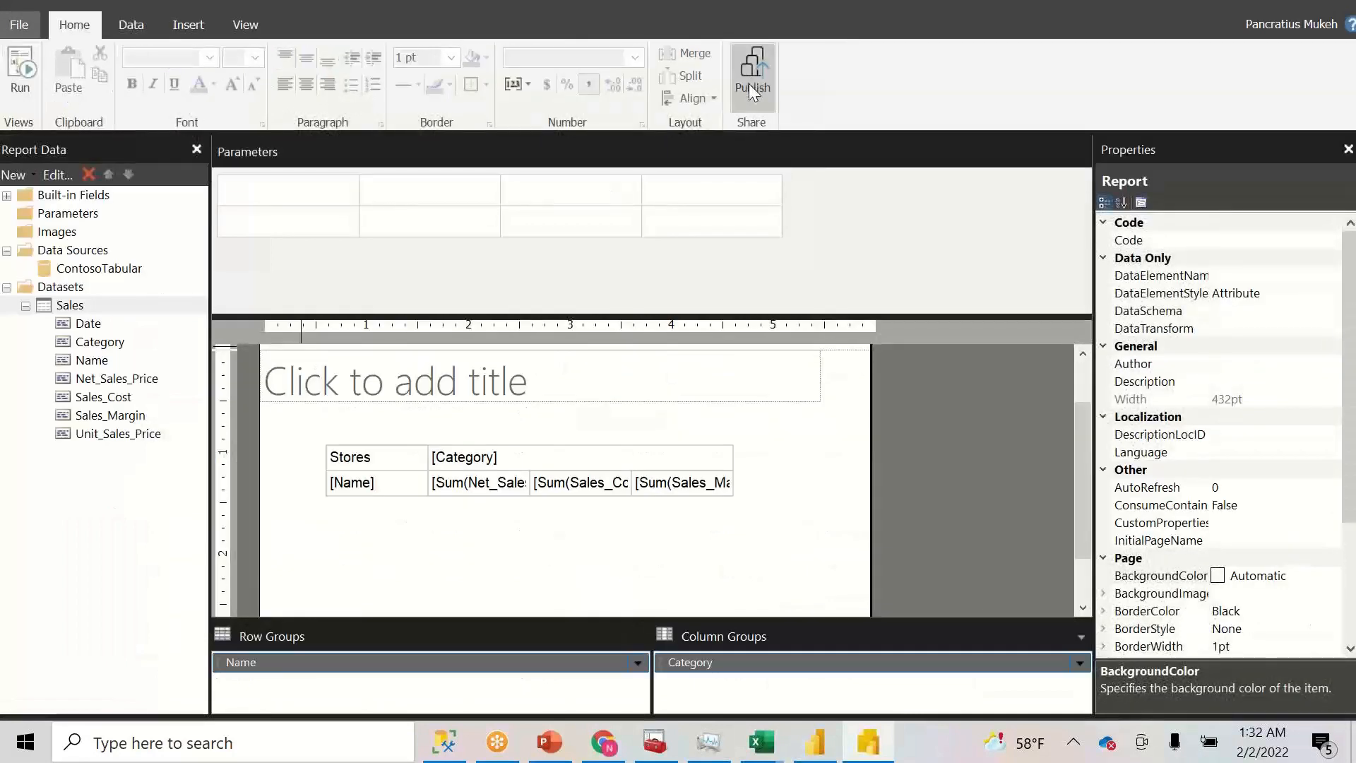
# - Start publishing to Power BI and choose the Contoso DEV workspace as the destination
pyautogui.click(750, 85)
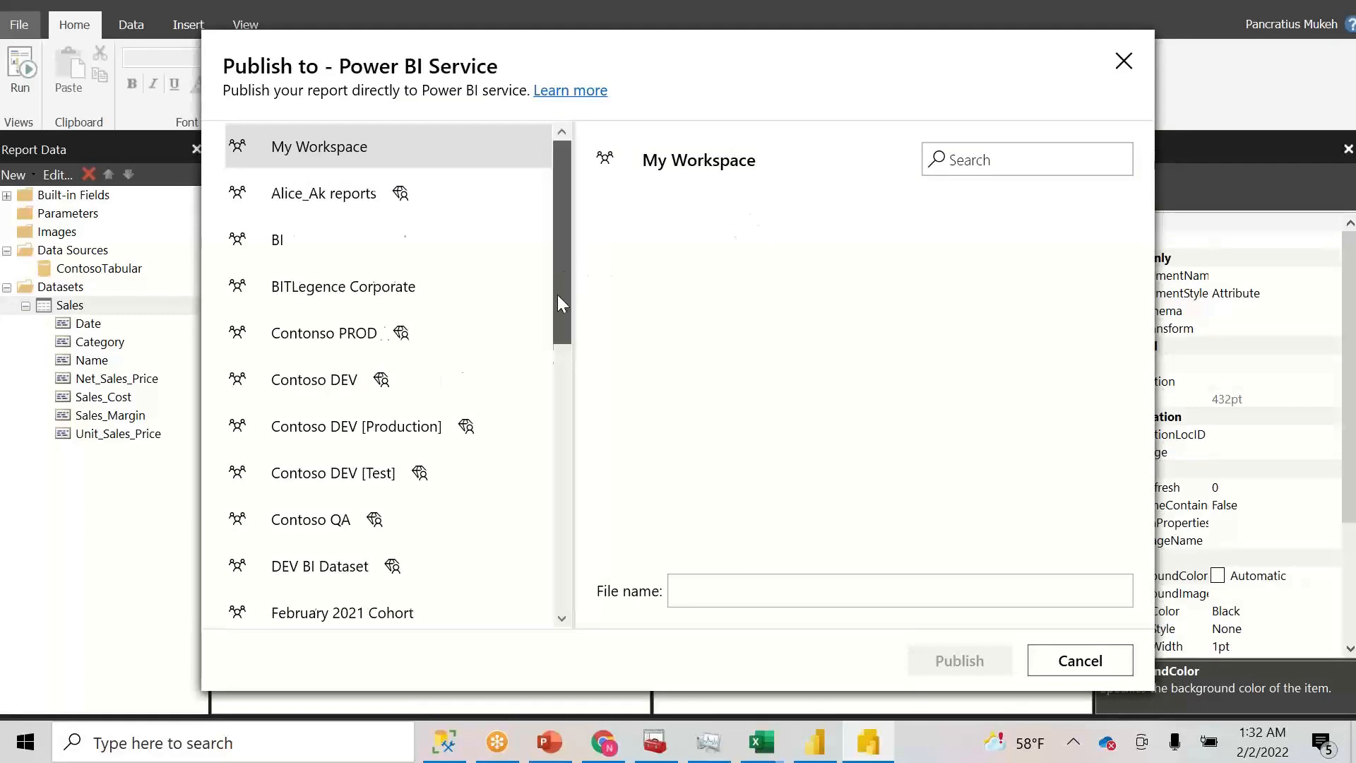
pyautogui.scroll(-1, 557, 300)
pyautogui.scroll(1, 561, 306)
pyautogui.scroll(-1, 560, 306)
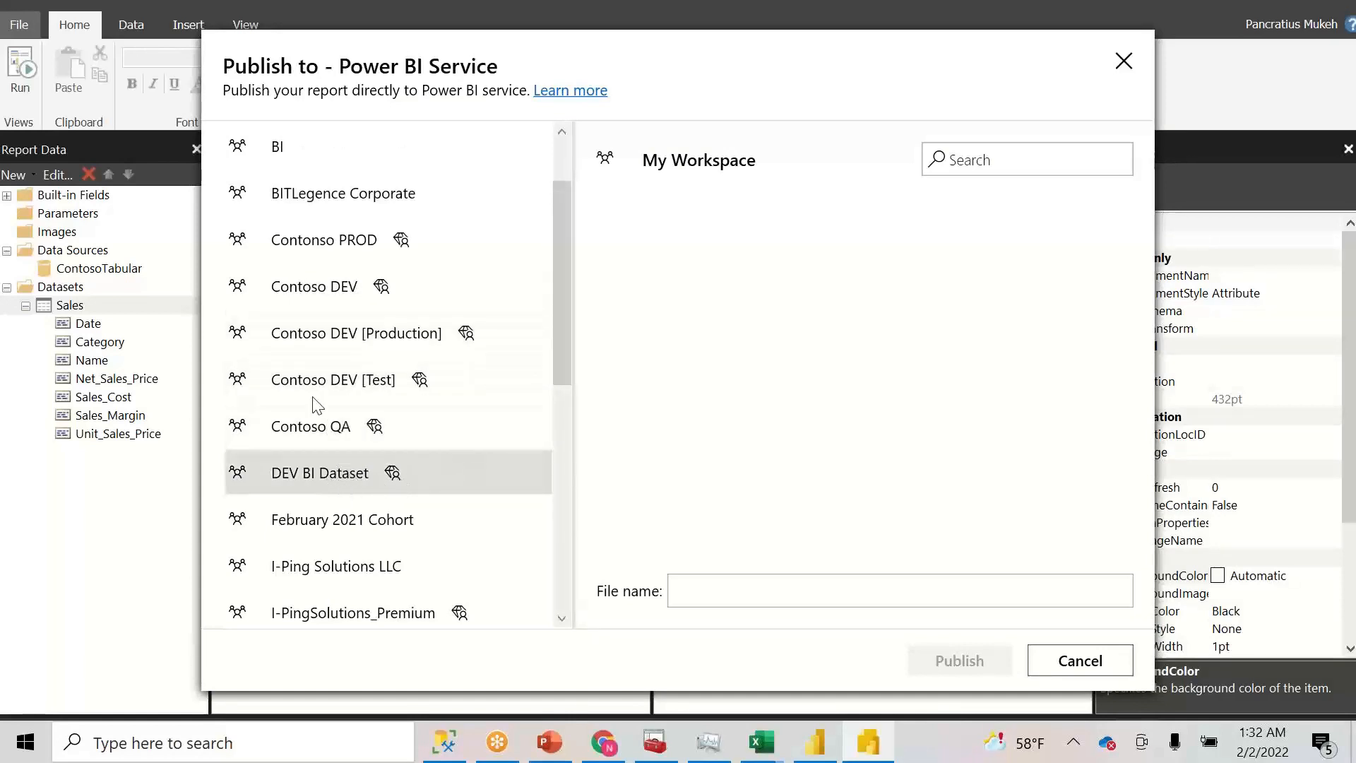
pyautogui.click(346, 286)
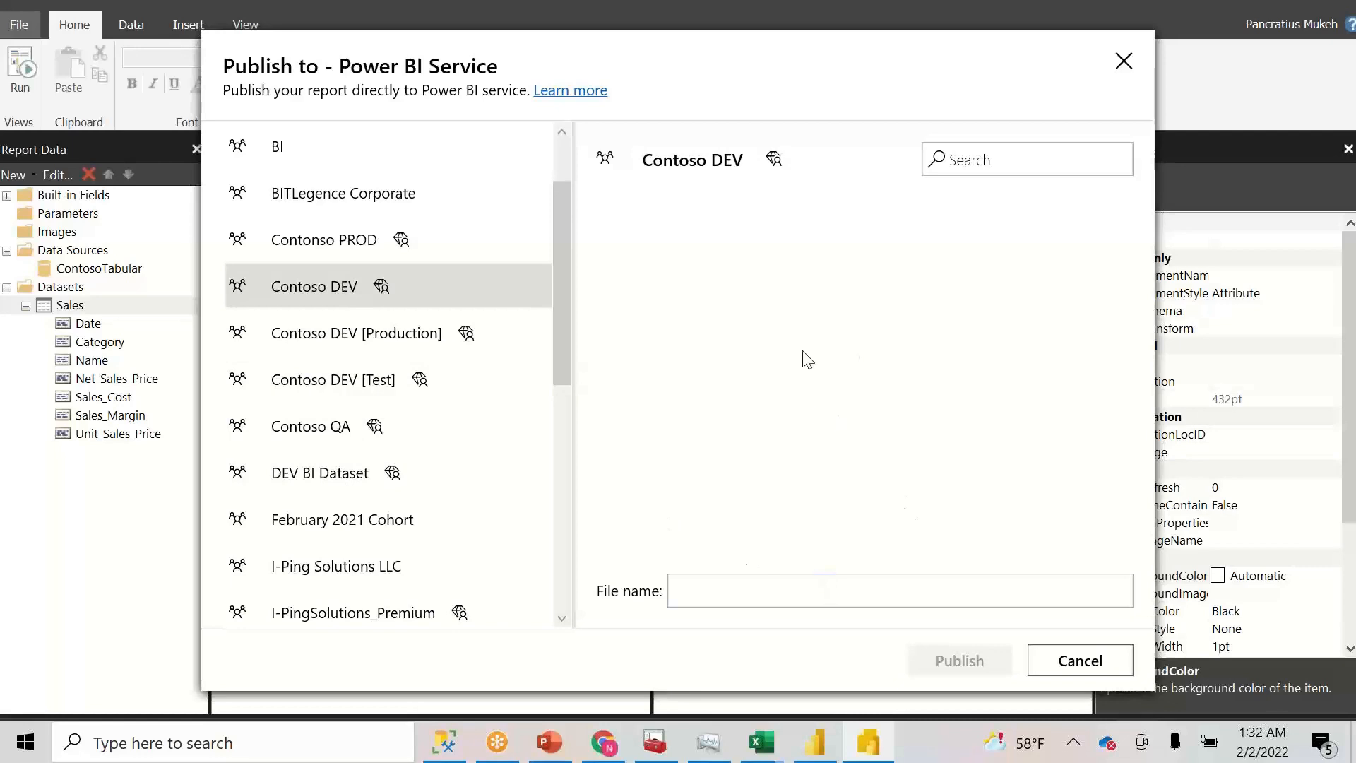
# - Name the file 'Contoso Paginated Sales Report', publish it, and open it in the browser
pyautogui.click(854, 589)
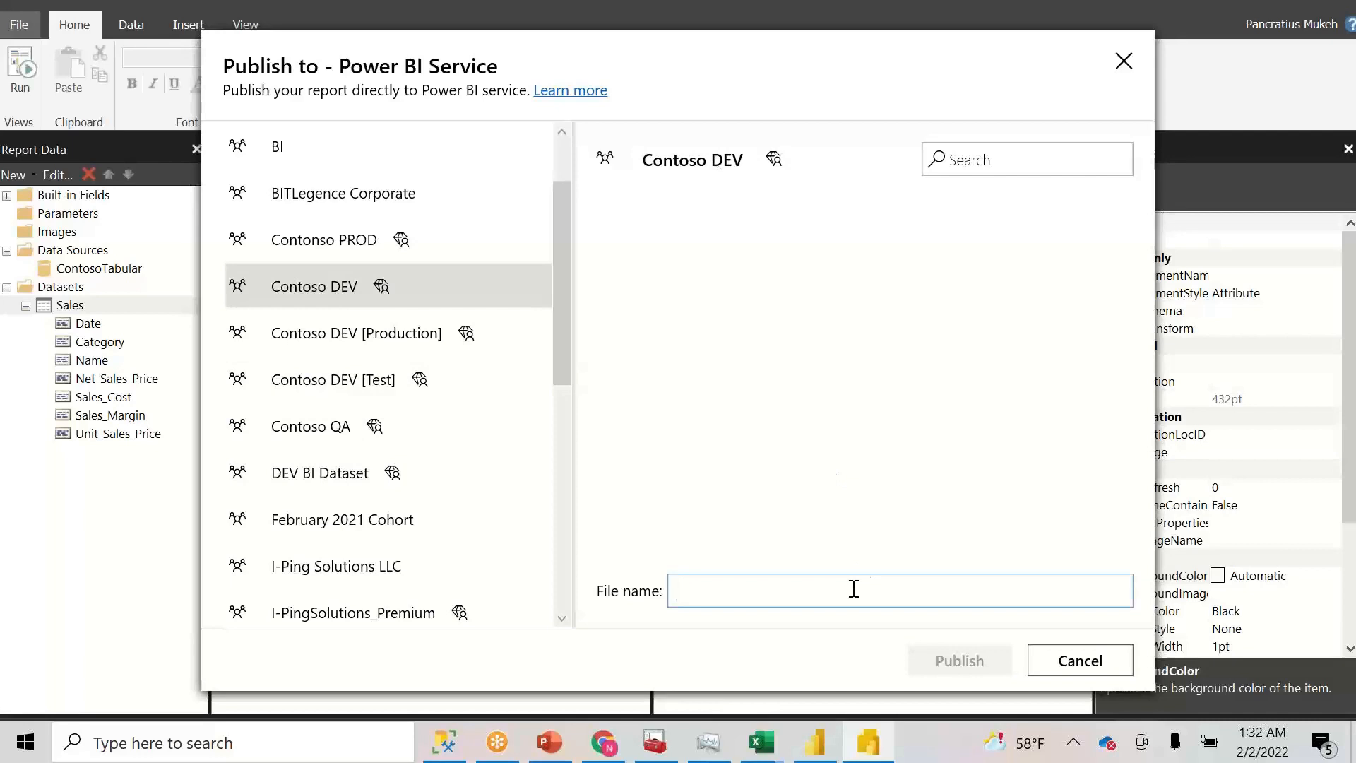
pyautogui.write('Sales')
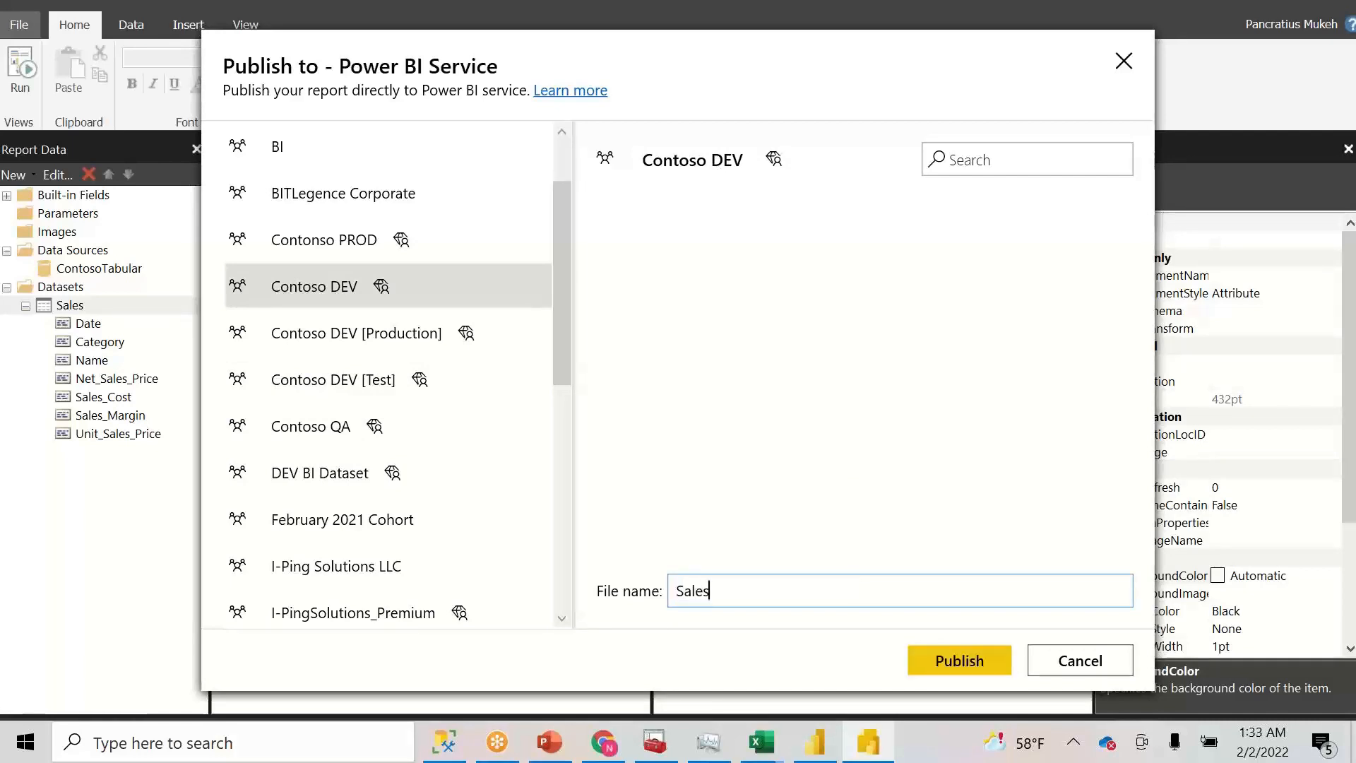
pyautogui.press('BackSpace')
pyautogui.press('BackSpace')
pyautogui.press('BackSpace')
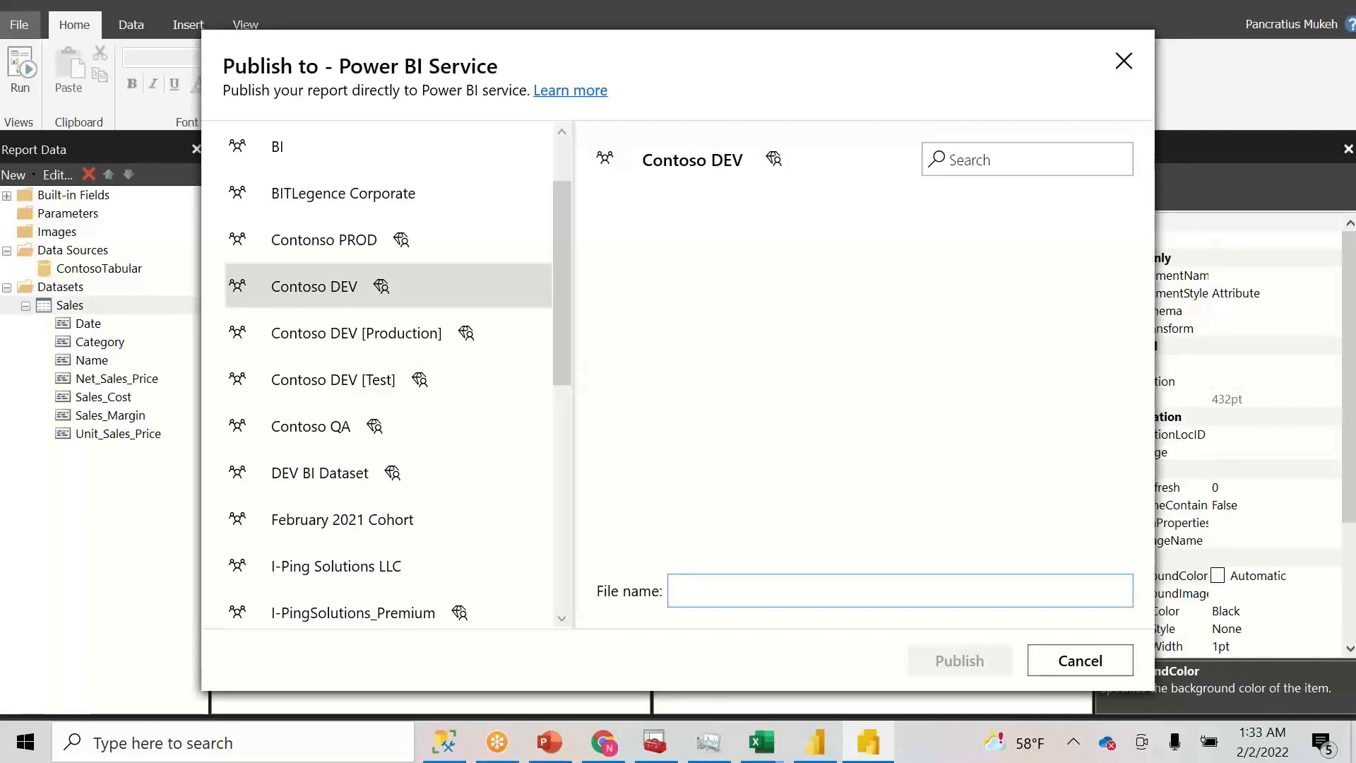
pyautogui.write('Contoso')
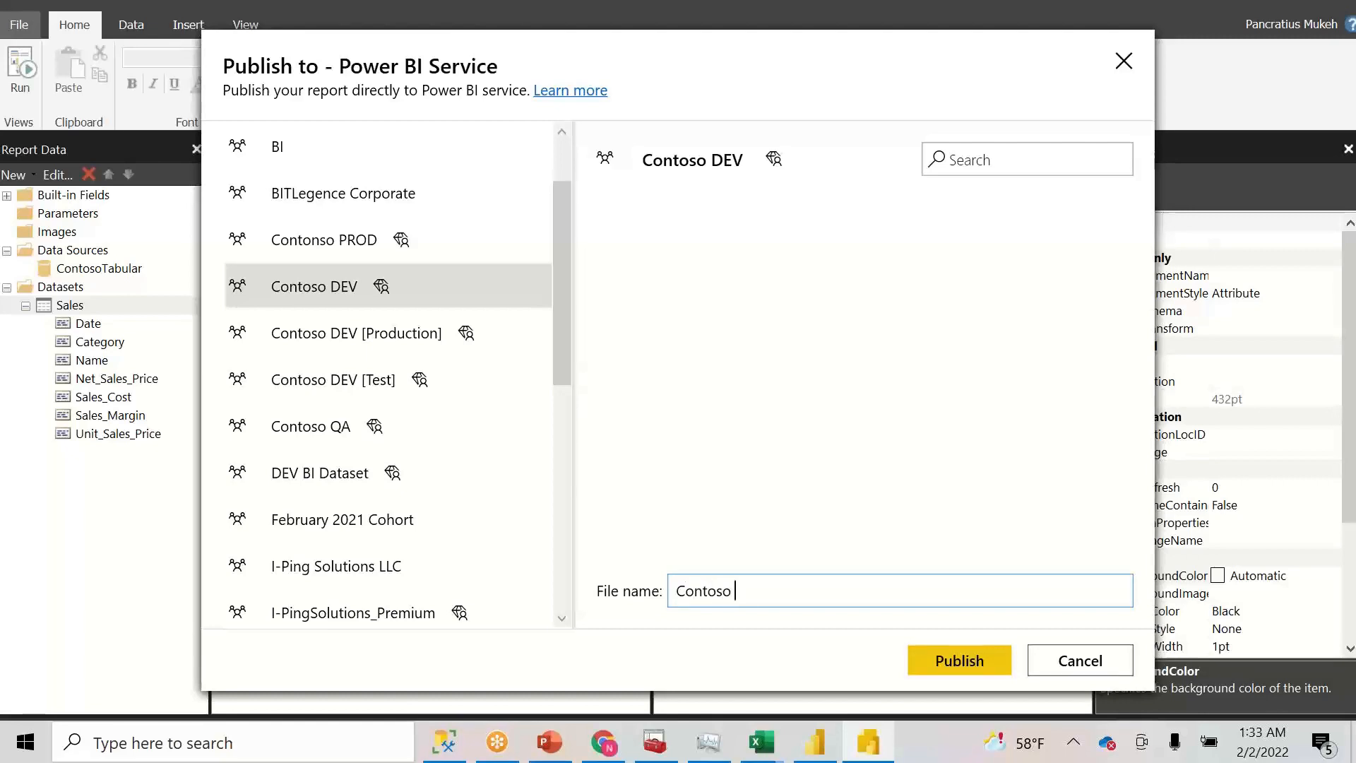
pyautogui.press('BackSpace')
pyautogui.press('BackSpace')
pyautogui.press('BackSpace')
pyautogui.write('Paginated Sales Report')
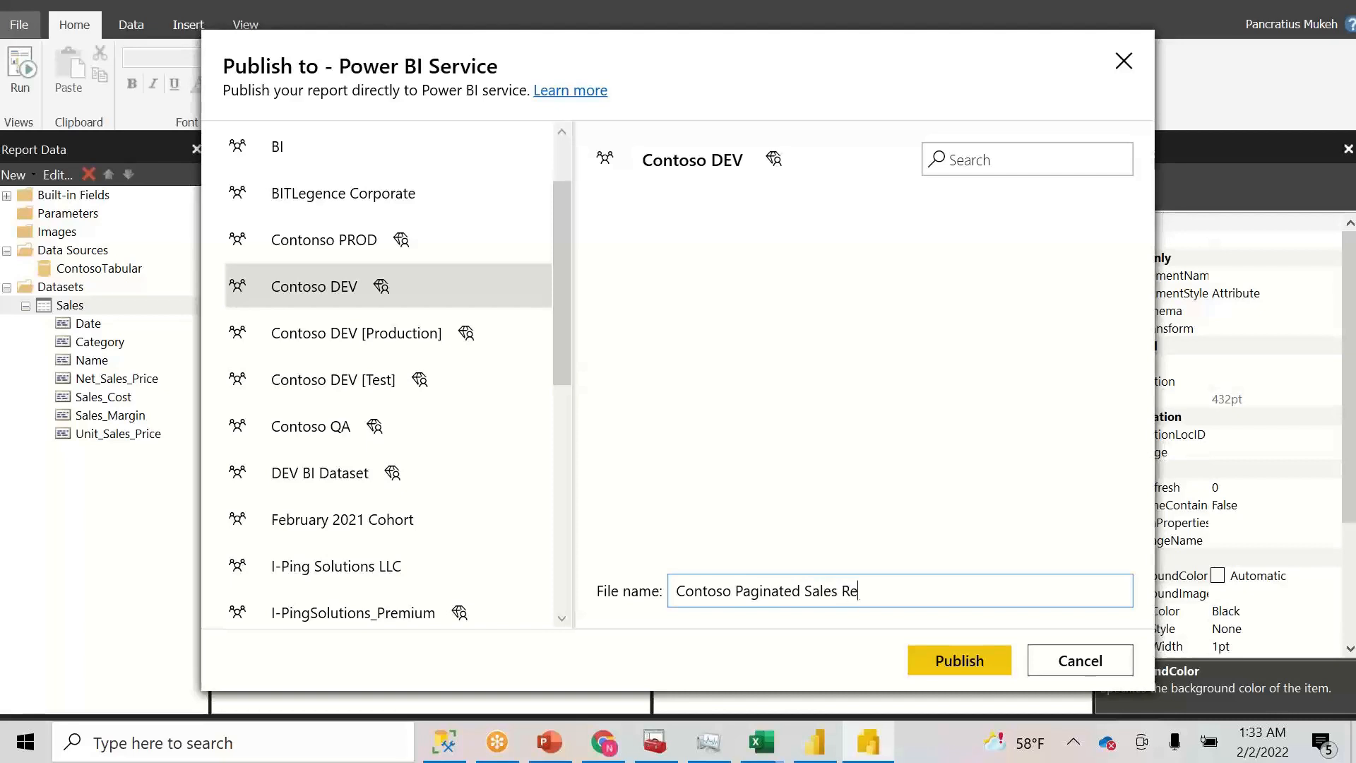
pyautogui.click(947, 664)
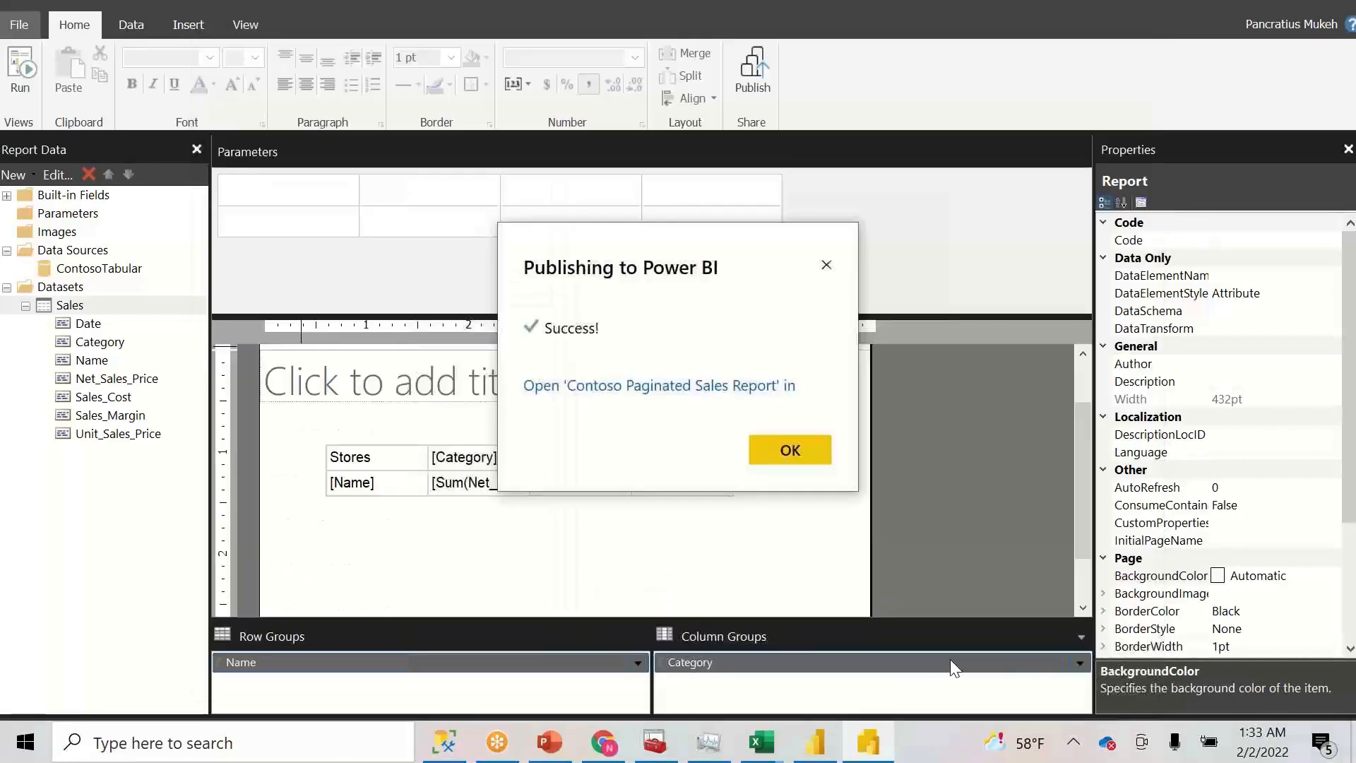
pyautogui.click(632, 390)
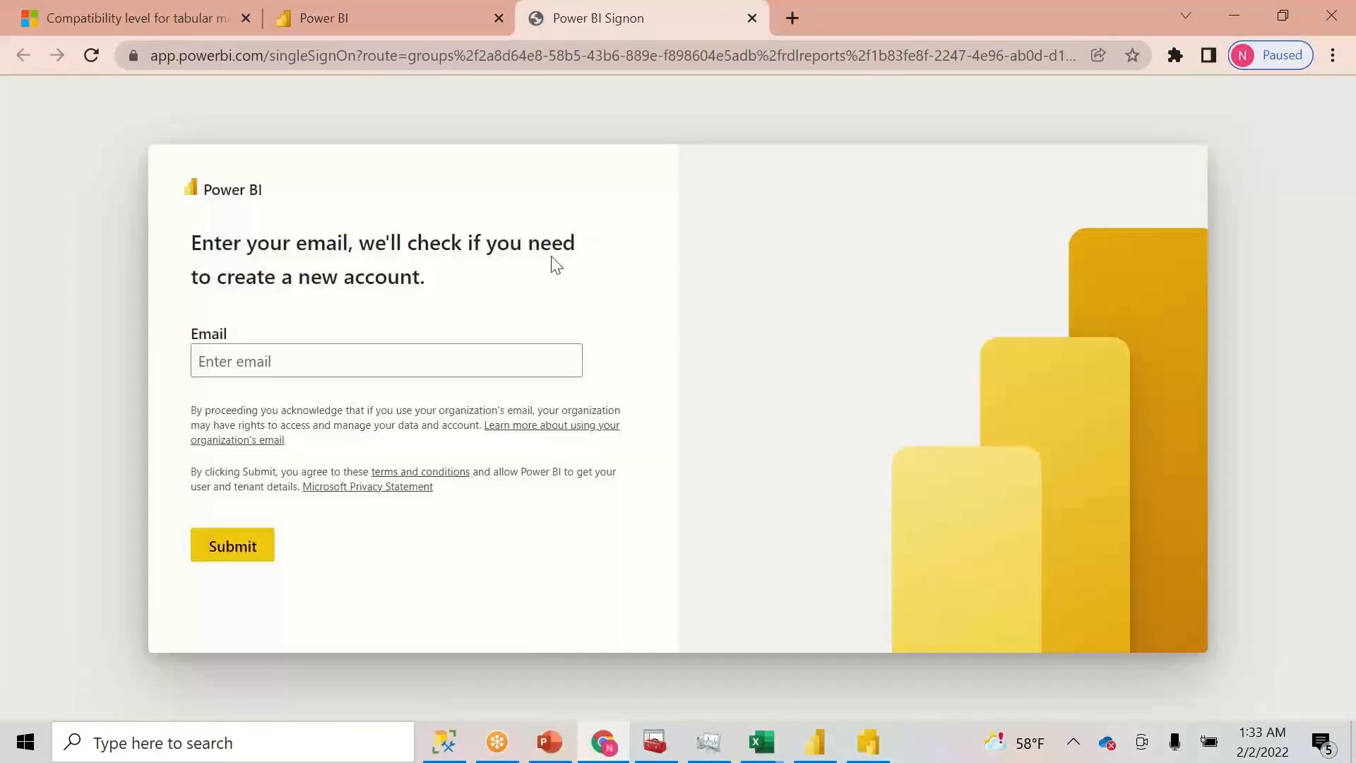
# - Sign in to Power BI Service by submitting the account e-mail address
pyautogui.click(458, 369)
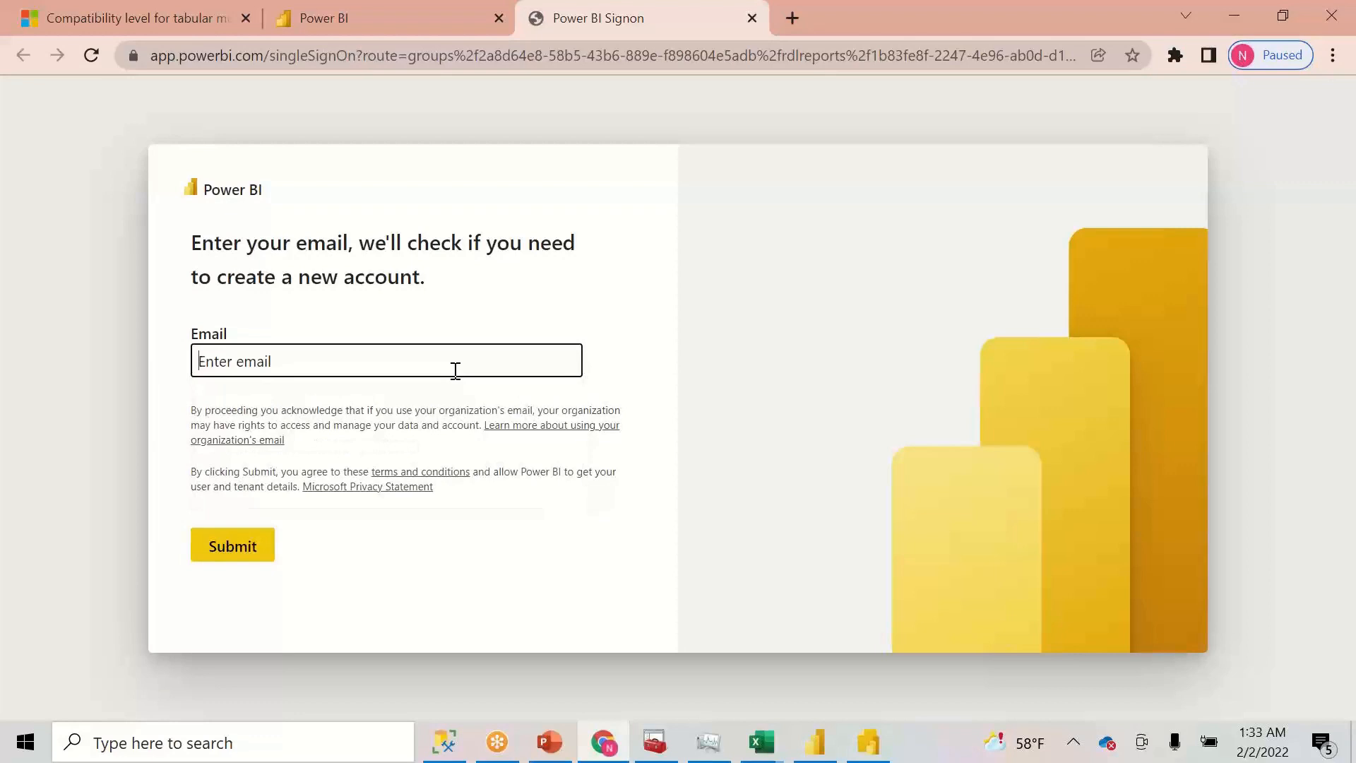
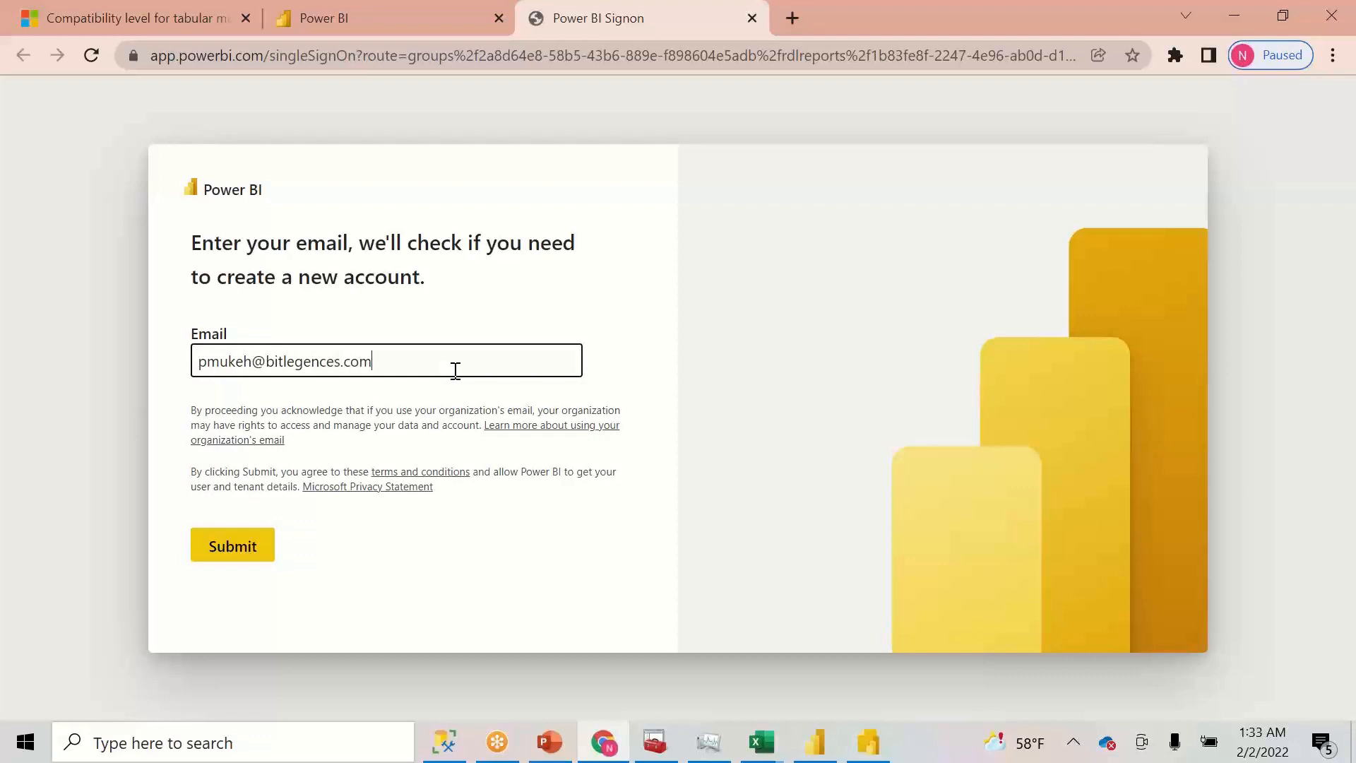
pyautogui.click(229, 549)
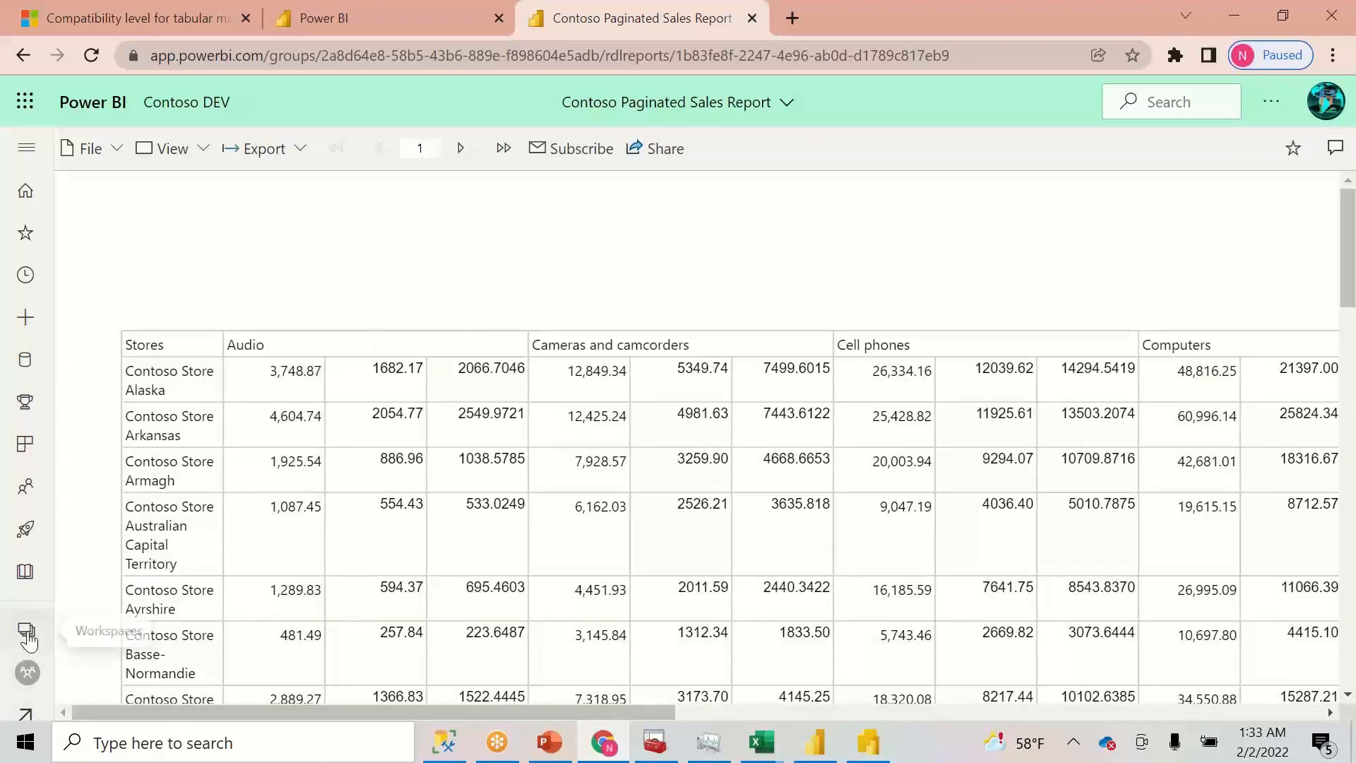
# - Open the Contoso DEV workspace in Lineage view, then switch back to the PowerPoint deck
pyautogui.click(27, 670)
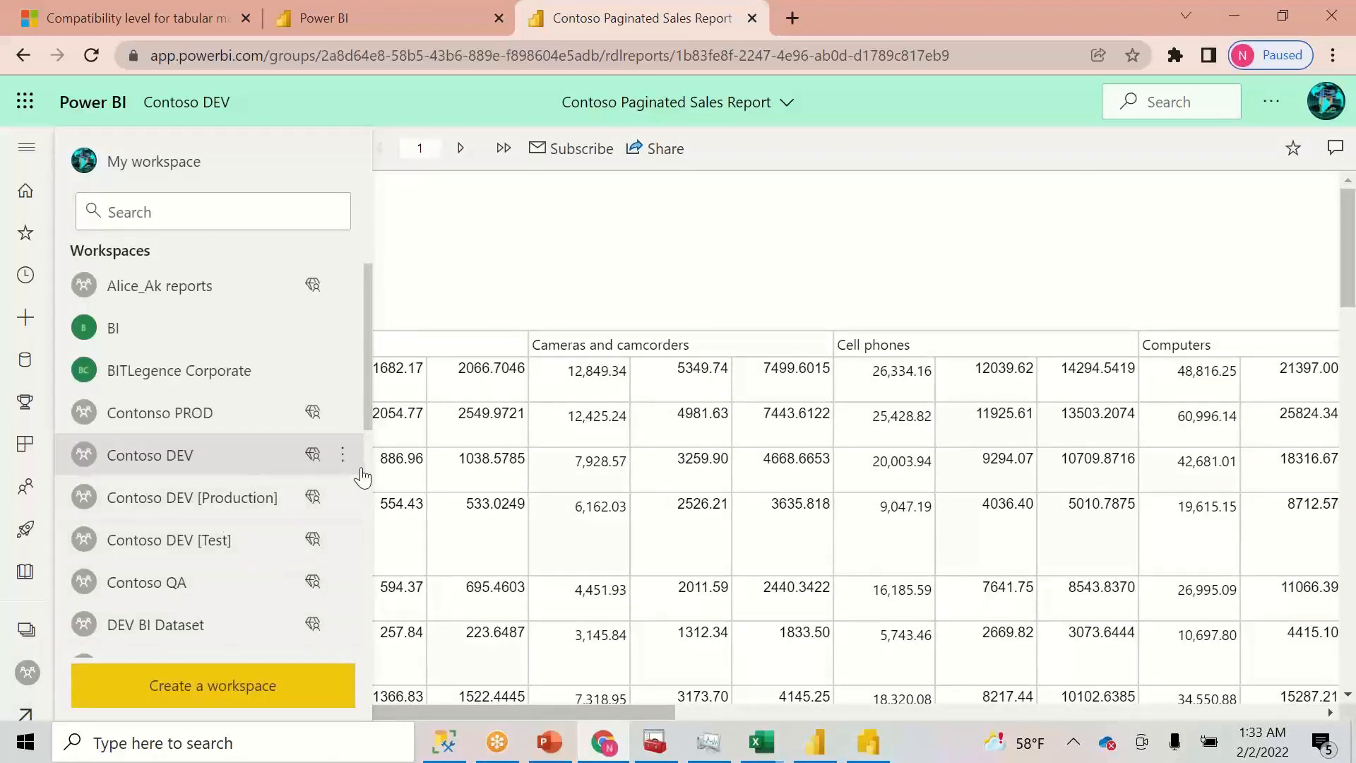
pyautogui.click(206, 460)
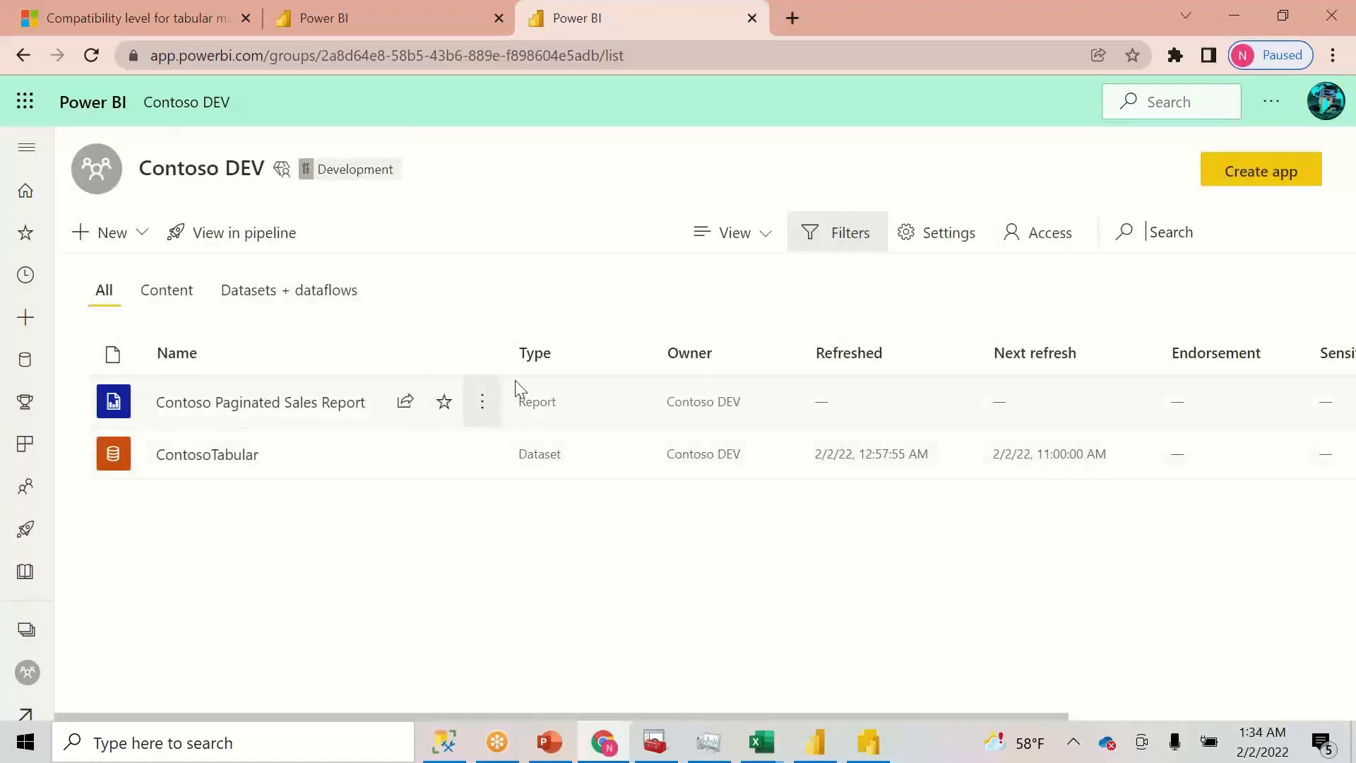
pyautogui.click(764, 244)
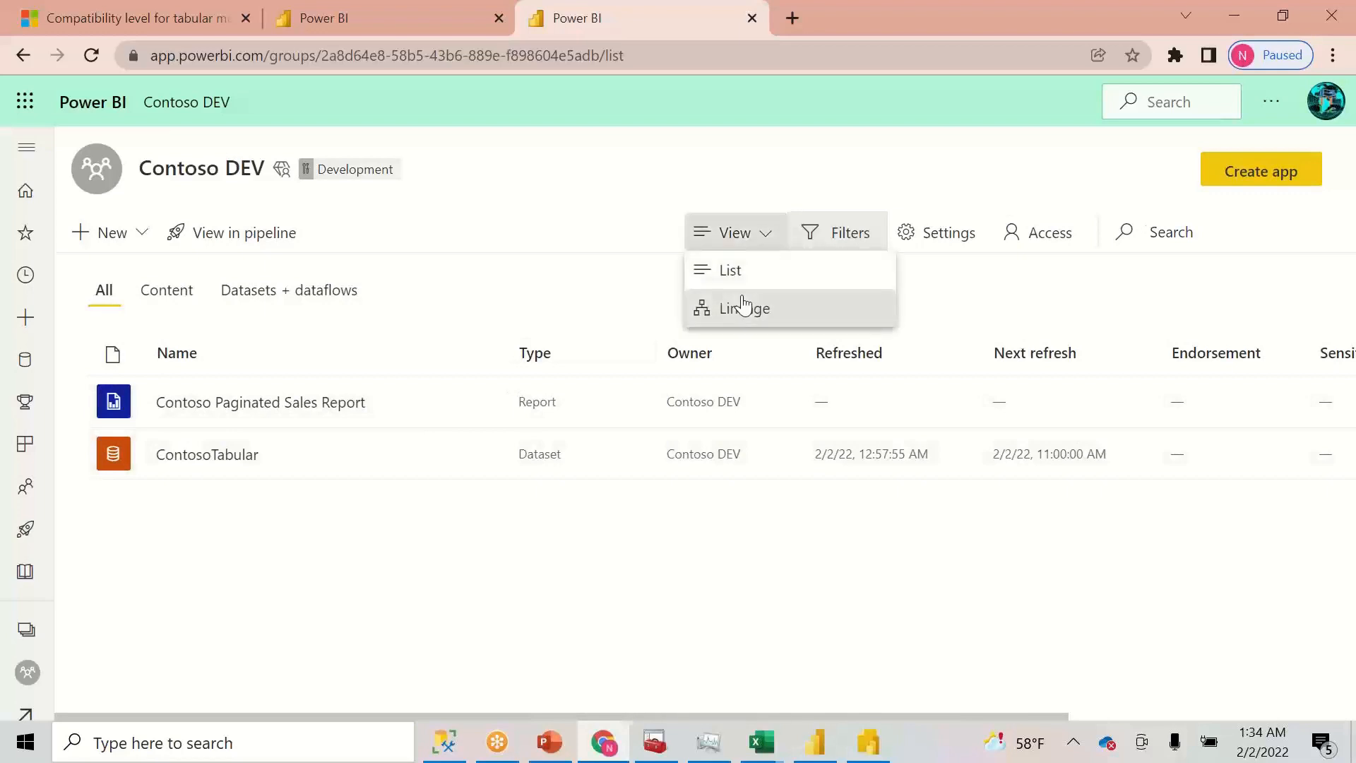
pyautogui.click(745, 304)
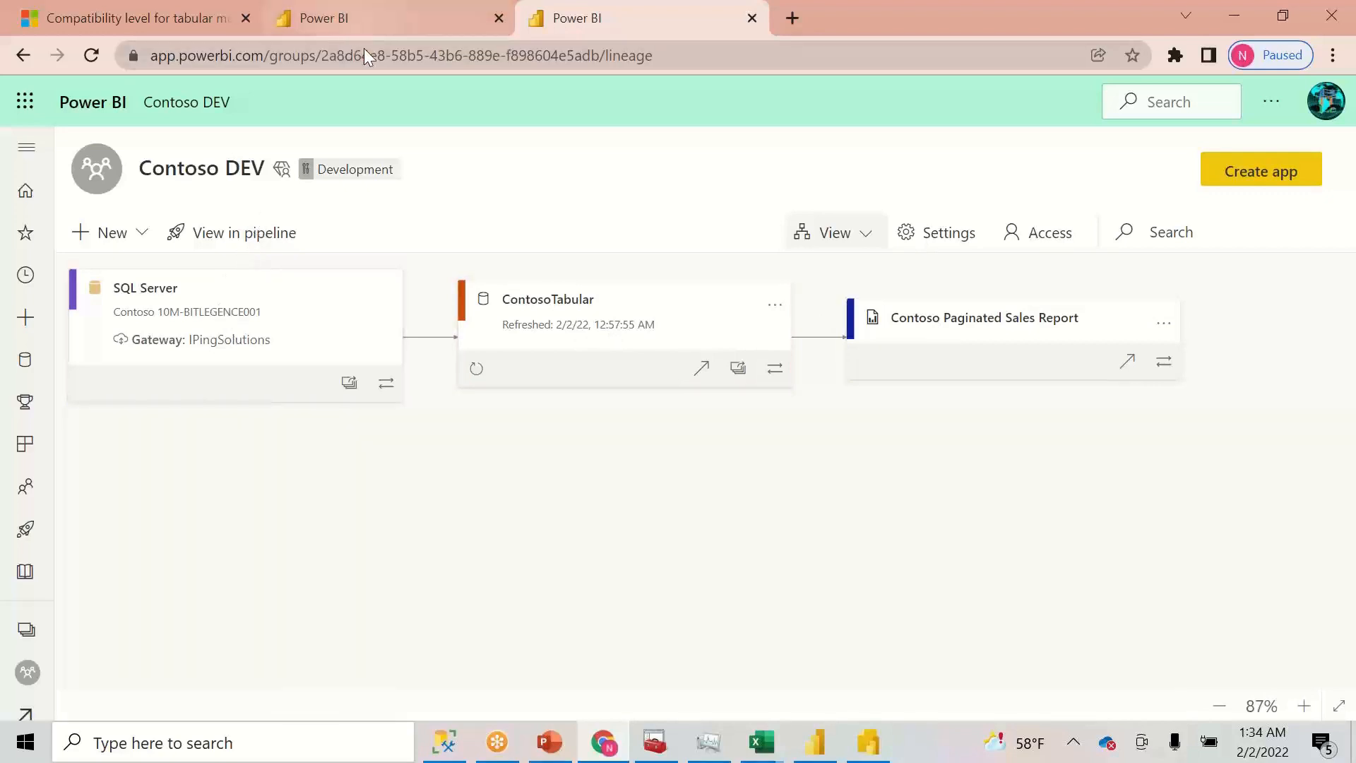
pyautogui.moveTo(821, 743)
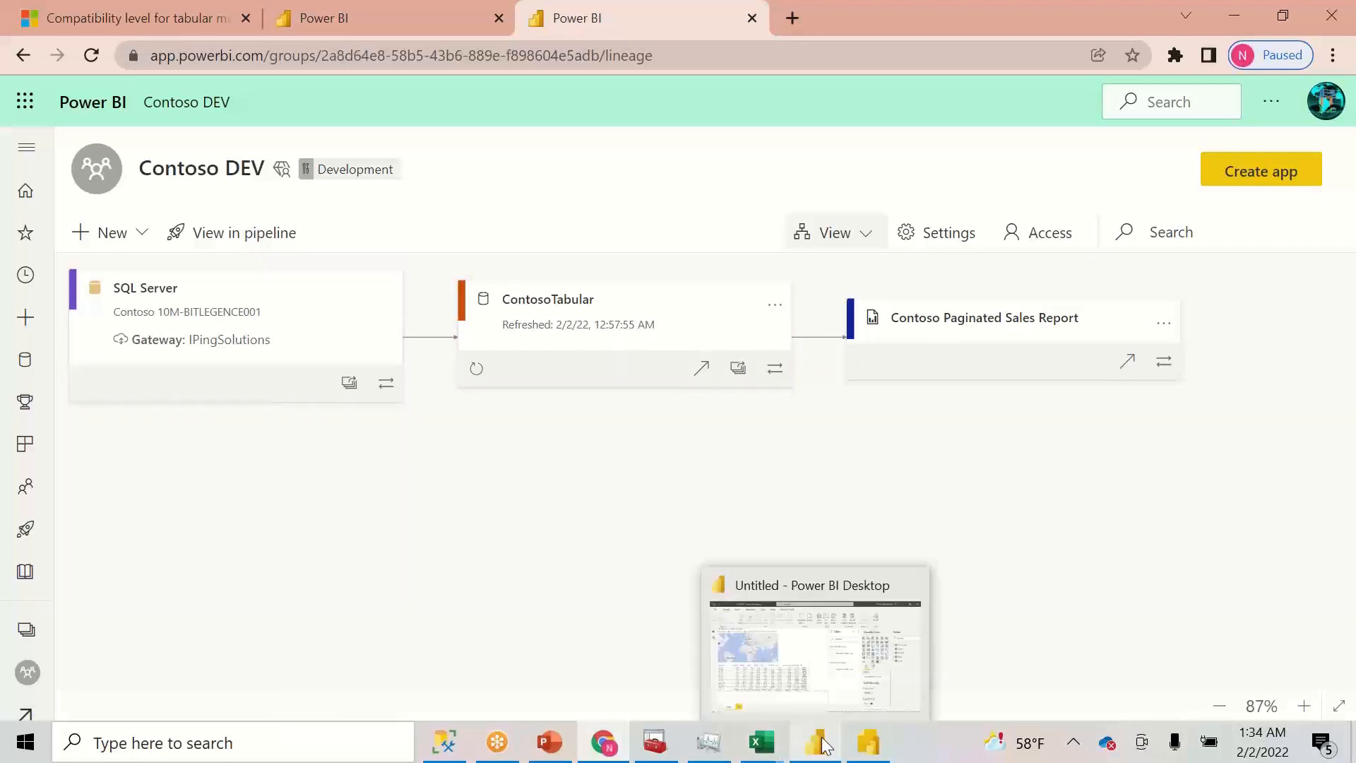
pyautogui.click(563, 749)
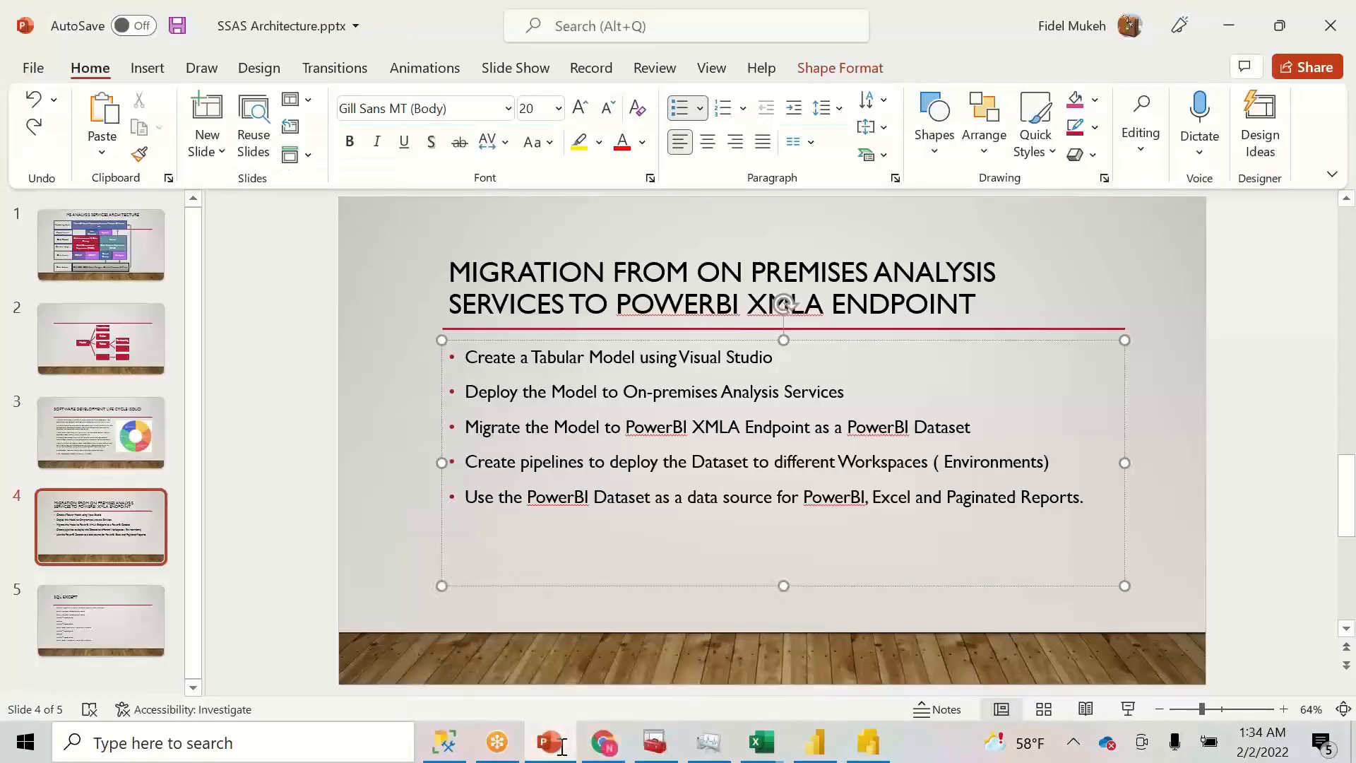